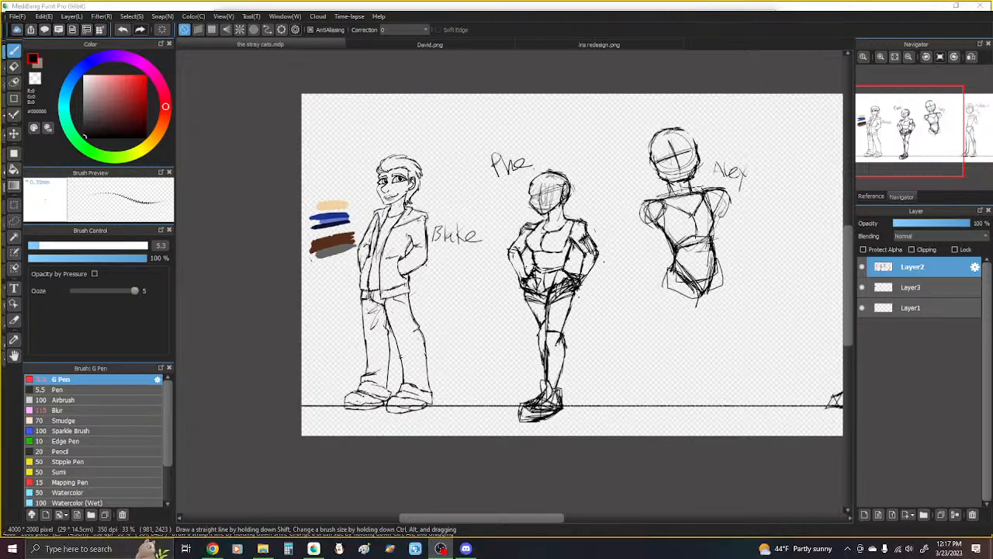
# - Enlarge and reposition the drawing program's window so the character lineup and its workspace are fully usable
pyautogui.hotkey('alt', 'Tab')
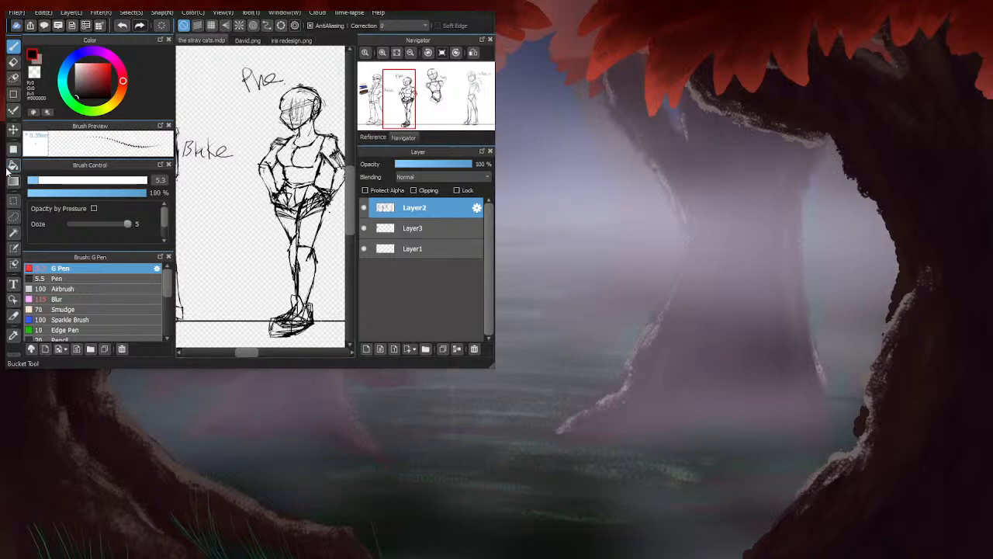
pyautogui.moveTo(7, 186); pyautogui.dragTo(7, 187)
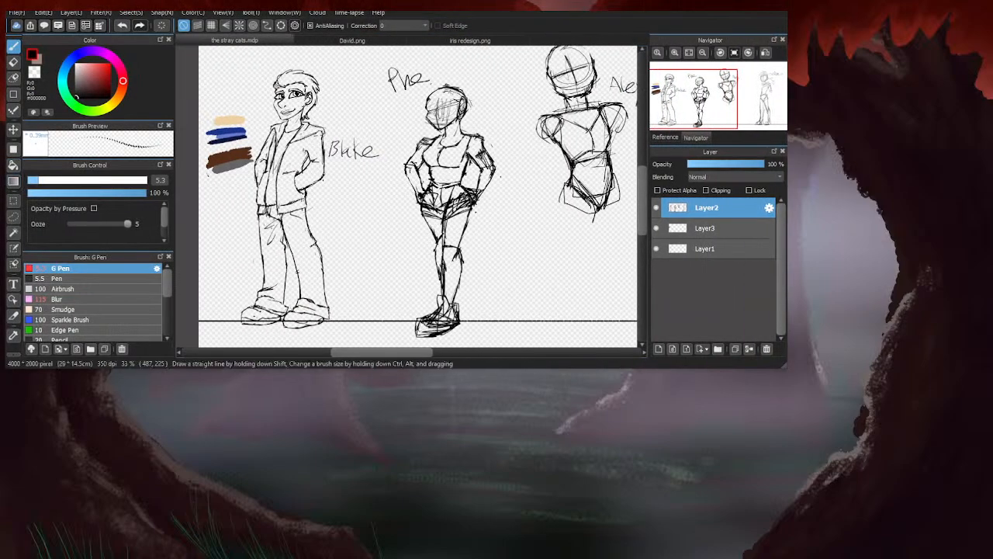
pyautogui.moveTo(708, 9); pyautogui.dragTo(708, 9)
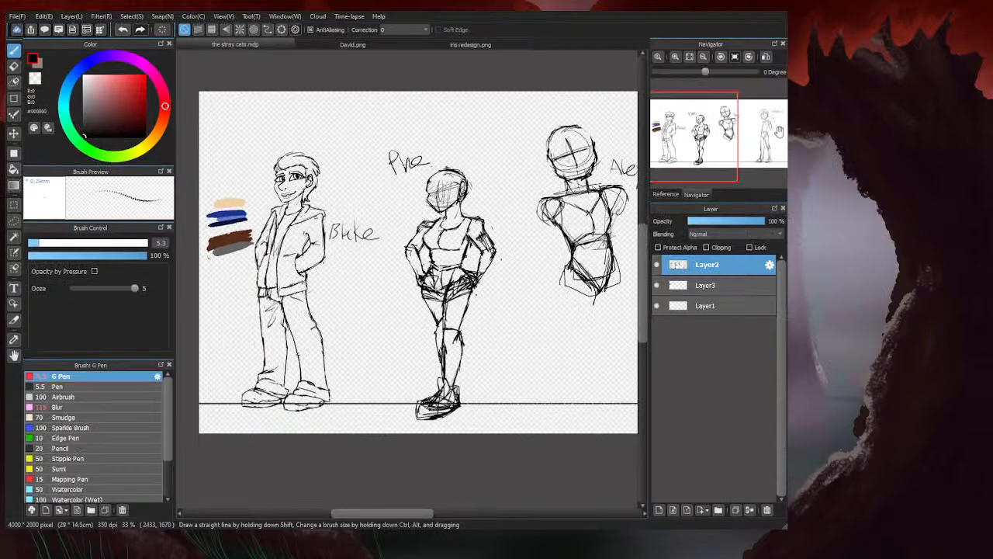
pyautogui.moveTo(787, 164); pyautogui.dragTo(798, 164)
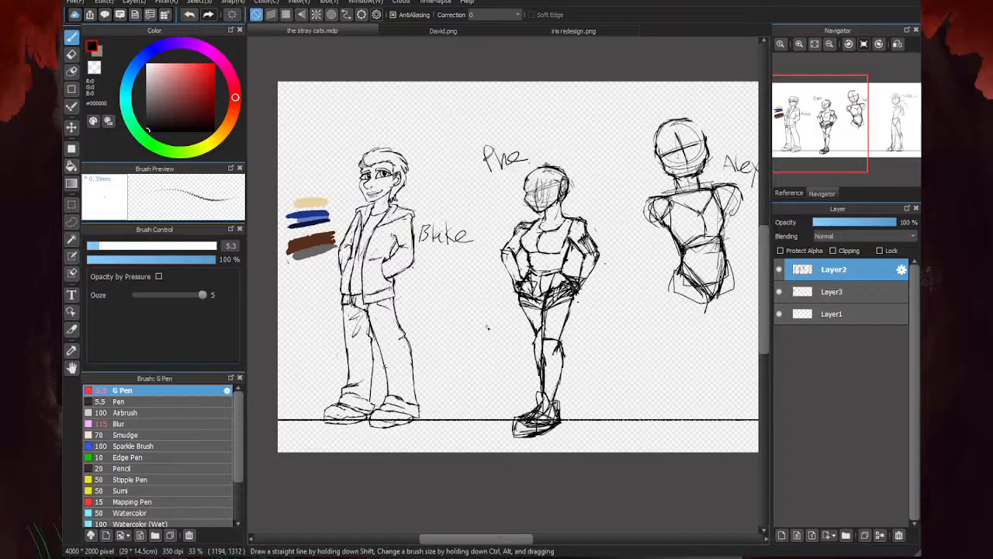
pyautogui.scroll(-1, 528, 266)
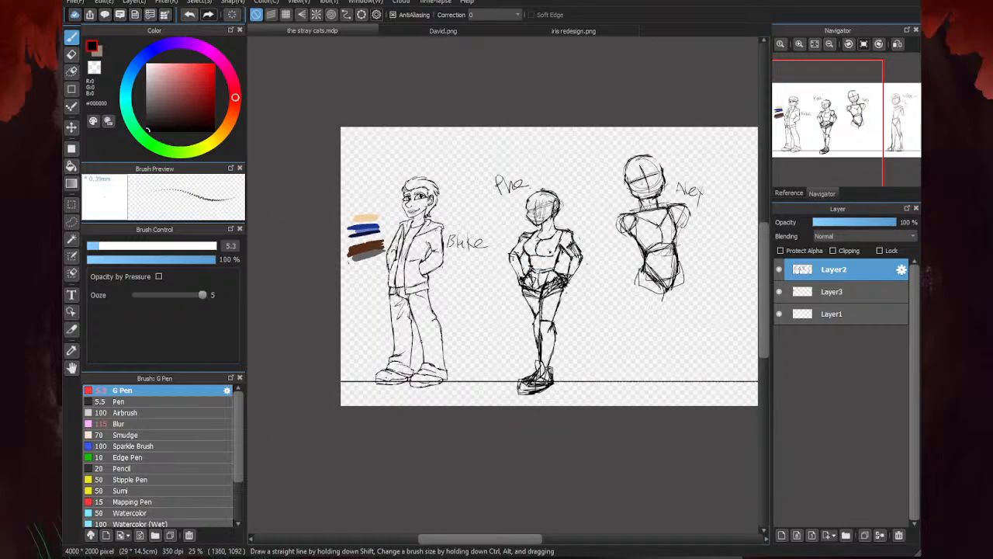
pyautogui.scroll(1, 456, 209)
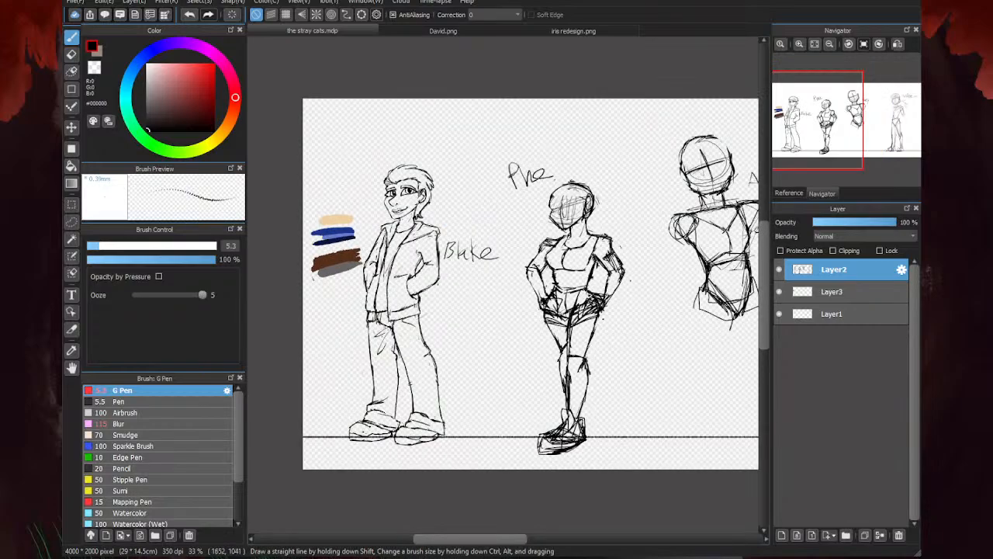
pyautogui.scroll(2, 403, 188)
pyautogui.scroll(-3, 443, 180)
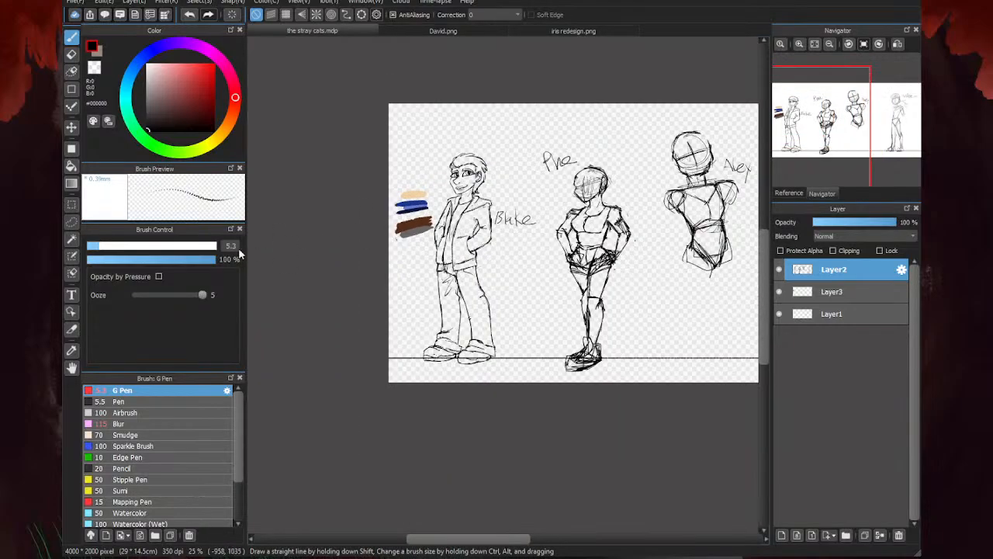
# - Set the G Pen size to 2.8 and redraw the cheek outline on the leftmost character's face
pyautogui.scroll(2, 449, 178)
pyautogui.scroll(6, 450, 178)
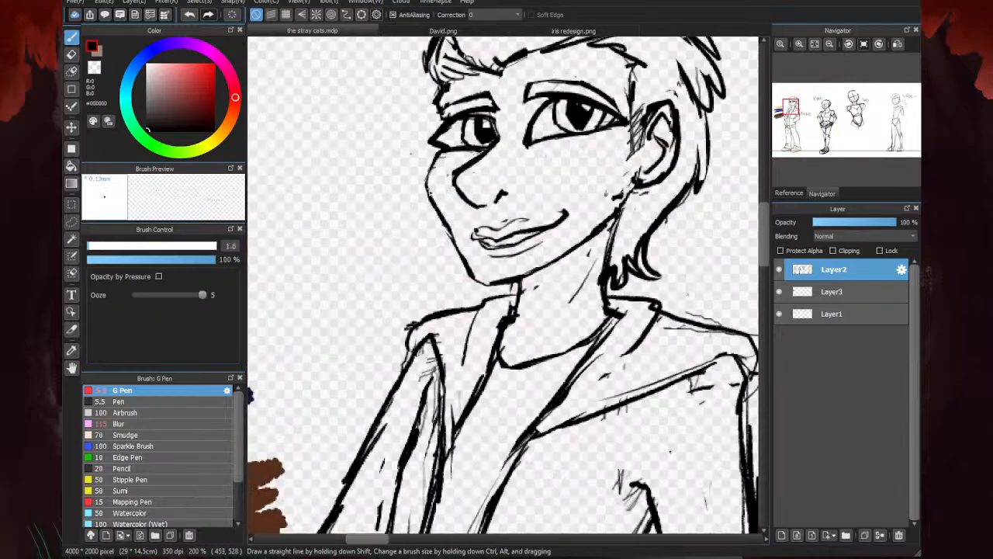
pyautogui.moveTo(432, 188); pyautogui.dragTo(427, 203)
pyautogui.click(91, 249)
pyautogui.click(92, 249)
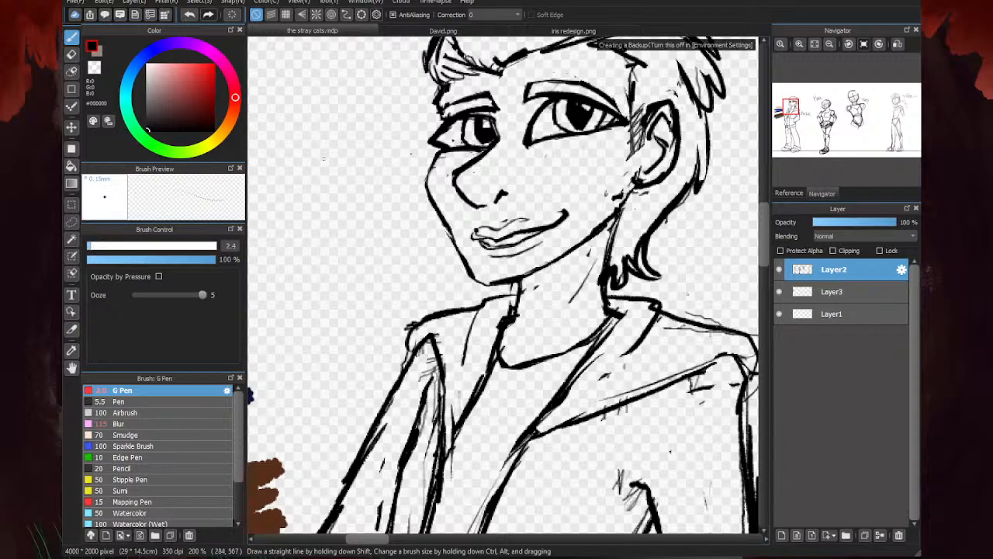
pyautogui.click(97, 246)
pyautogui.scroll(3, 433, 163)
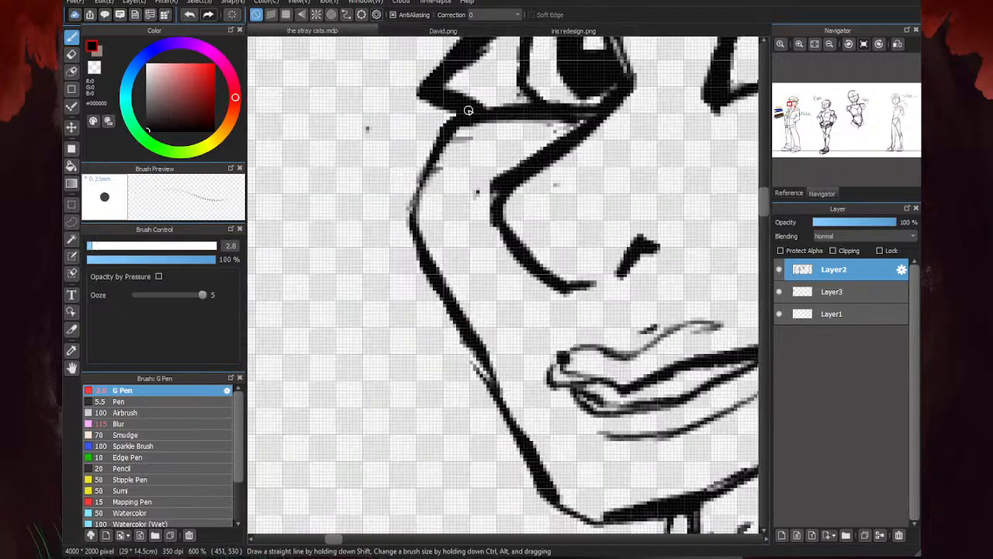
pyautogui.moveTo(448, 144)
pyautogui.mouseDown()
pyautogui.moveTo(421, 196)
pyautogui.moveTo(412, 242)
pyautogui.mouseUp()
pyautogui.scroll(-4, 424, 203)
# - Set the eraser size to 6.3 and thin the line running from the inner eye corner down the nose bridge
pyautogui.press('e')
pyautogui.scroll(2, 403, 214)
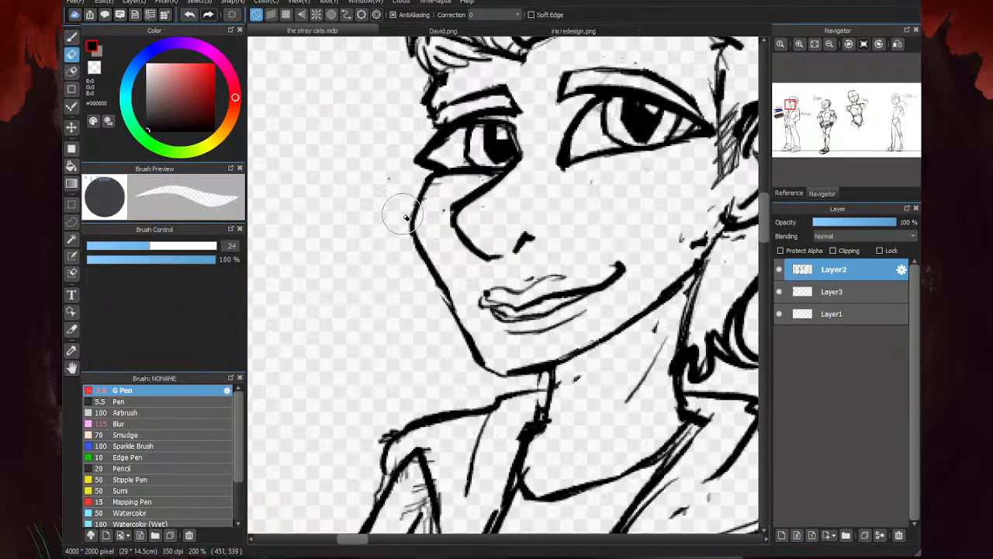
pyautogui.click(110, 248)
pyautogui.scroll(2, 489, 175)
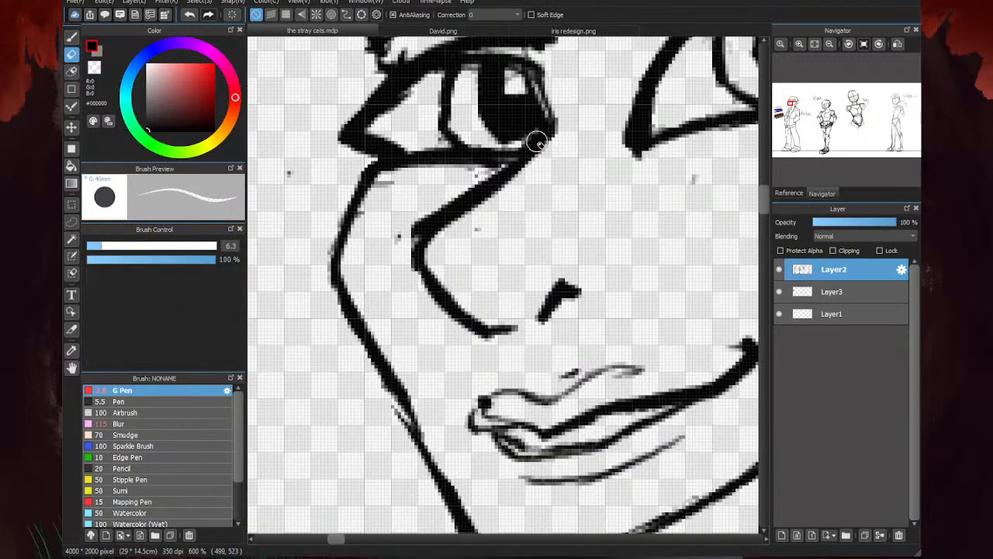
pyautogui.moveTo(534, 140); pyautogui.dragTo(414, 225)
pyautogui.moveTo(516, 163)
pyautogui.mouseDown()
pyautogui.moveTo(415, 233)
pyautogui.moveTo(388, 227)
pyautogui.mouseUp()
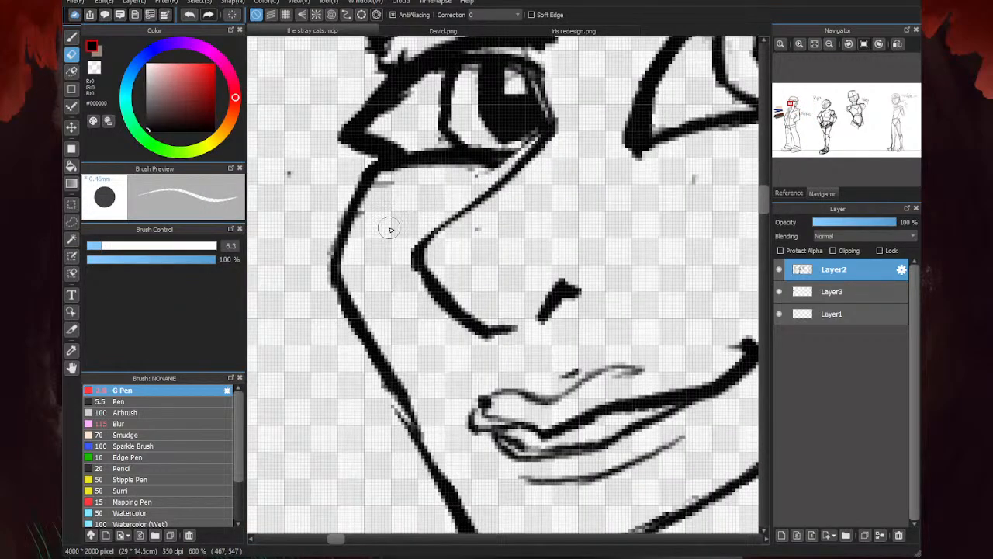
# - Erase the stray marks on the cheek and thin the lines of the nose tip and nostril
pyautogui.moveTo(392, 185); pyautogui.dragTo(377, 232)
pyautogui.moveTo(485, 222); pyautogui.dragTo(478, 236)
pyautogui.moveTo(414, 241)
pyautogui.mouseDown()
pyautogui.moveTo(419, 275)
pyautogui.moveTo(485, 342)
pyautogui.mouseUp()
pyautogui.moveTo(561, 307)
pyautogui.mouseDown()
pyautogui.moveTo(546, 326)
pyautogui.moveTo(564, 275)
pyautogui.mouseUp()
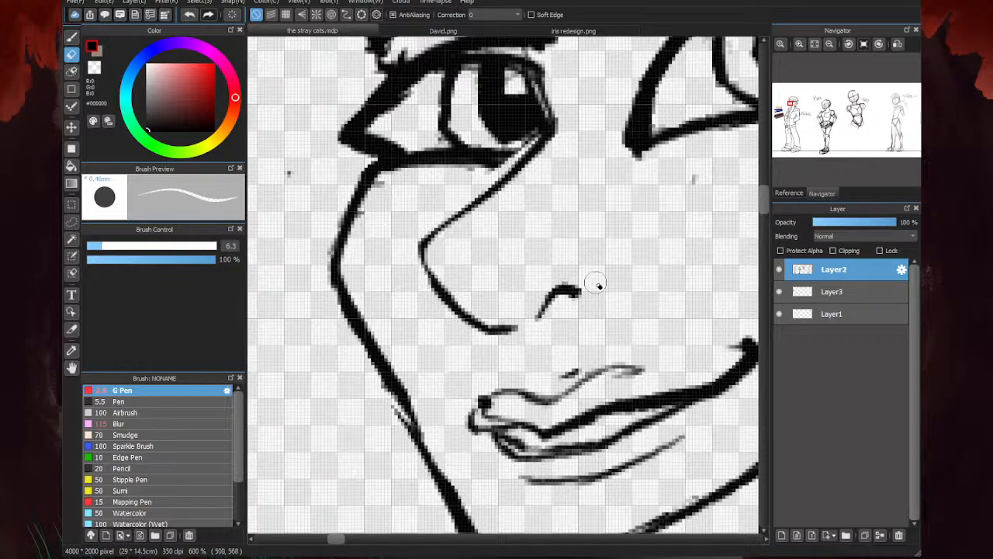
# - Erase the stray marks around the lips and thin the mouth lines
pyautogui.moveTo(579, 368); pyautogui.dragTo(564, 375)
pyautogui.moveTo(491, 415)
pyautogui.mouseDown()
pyautogui.moveTo(504, 417)
pyautogui.moveTo(479, 399)
pyautogui.mouseUp()
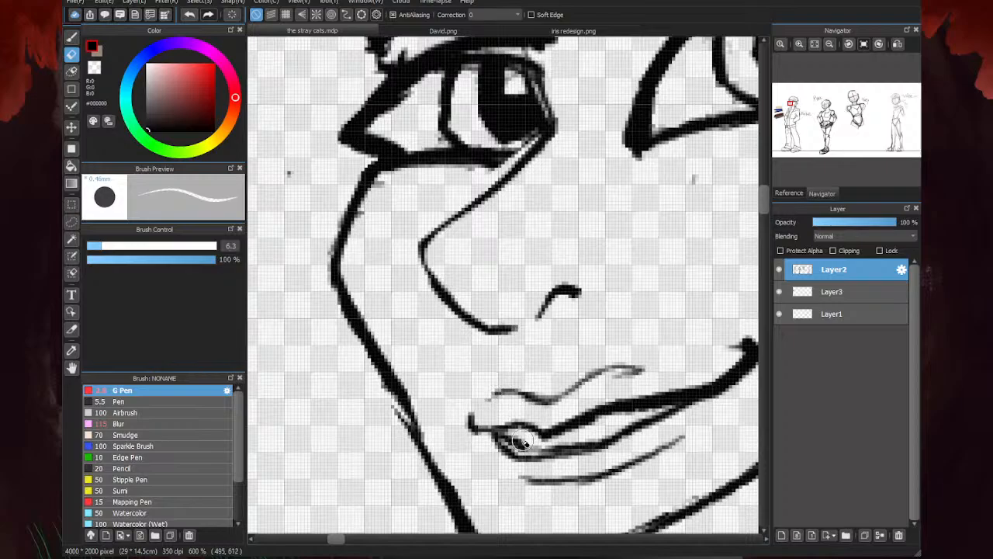
pyautogui.moveTo(523, 440); pyautogui.dragTo(574, 446)
pyautogui.scroll(-5, 478, 337)
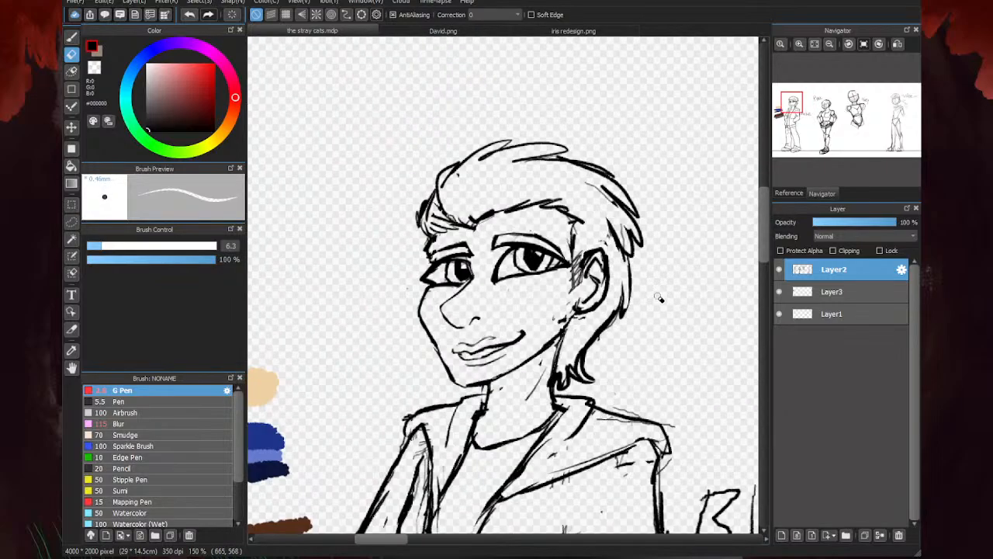
pyautogui.scroll(5, 514, 348)
pyautogui.moveTo(448, 338)
pyautogui.mouseDown()
pyautogui.moveTo(533, 326)
pyautogui.moveTo(575, 301)
pyautogui.moveTo(570, 293)
pyautogui.moveTo(611, 298)
pyautogui.mouseUp()
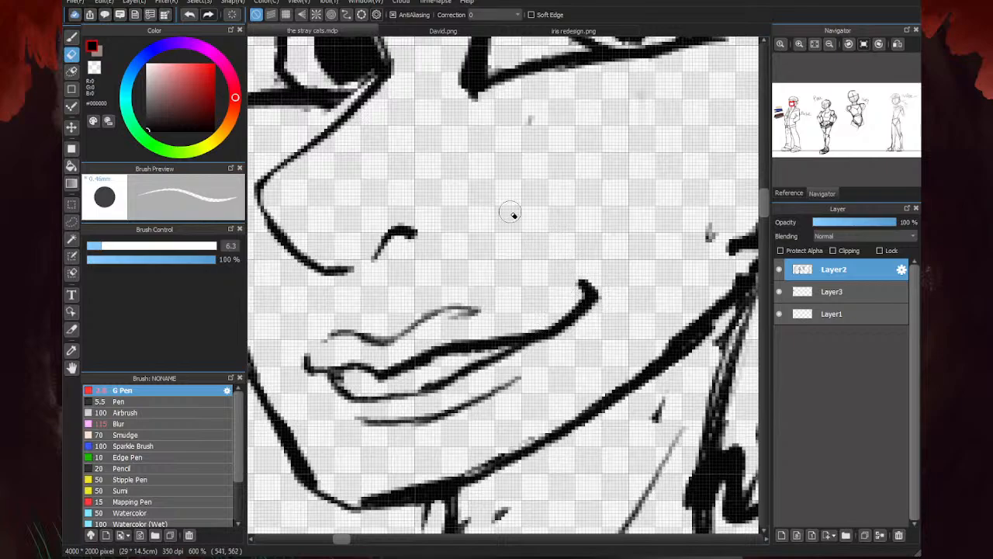
# - Erase the jawline between the chin and the ear and clean up the rough lines along the neck
pyautogui.scroll(-3, 510, 212)
pyautogui.moveTo(581, 226)
pyautogui.mouseDown()
pyautogui.moveTo(598, 203)
pyautogui.moveTo(529, 281)
pyautogui.mouseUp()
pyautogui.moveTo(576, 247); pyautogui.dragTo(564, 319)
pyautogui.moveTo(565, 278); pyautogui.dragTo(564, 334)
pyautogui.press('b')
pyautogui.scroll(2, 680, 227)
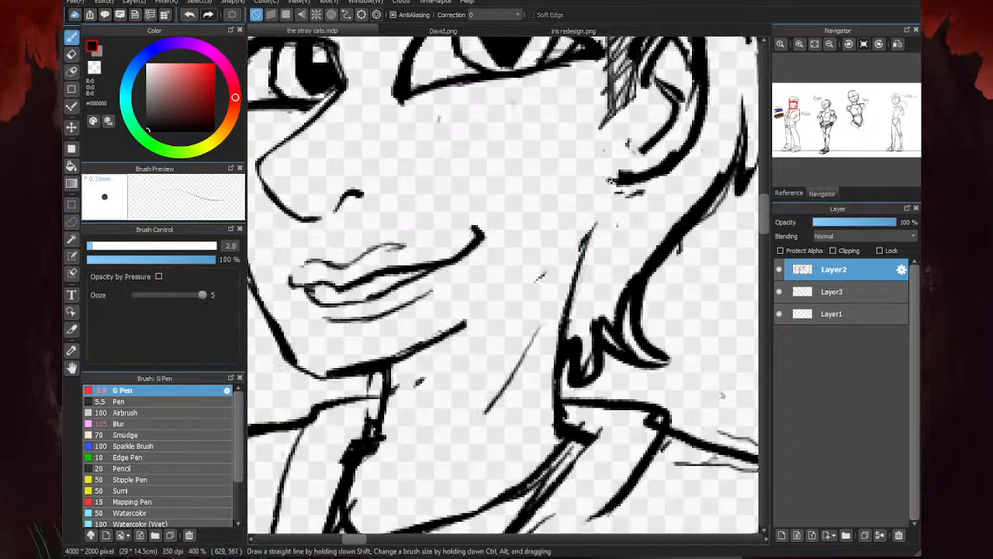
pyautogui.scroll(-1, 696, 205)
pyautogui.press('e')
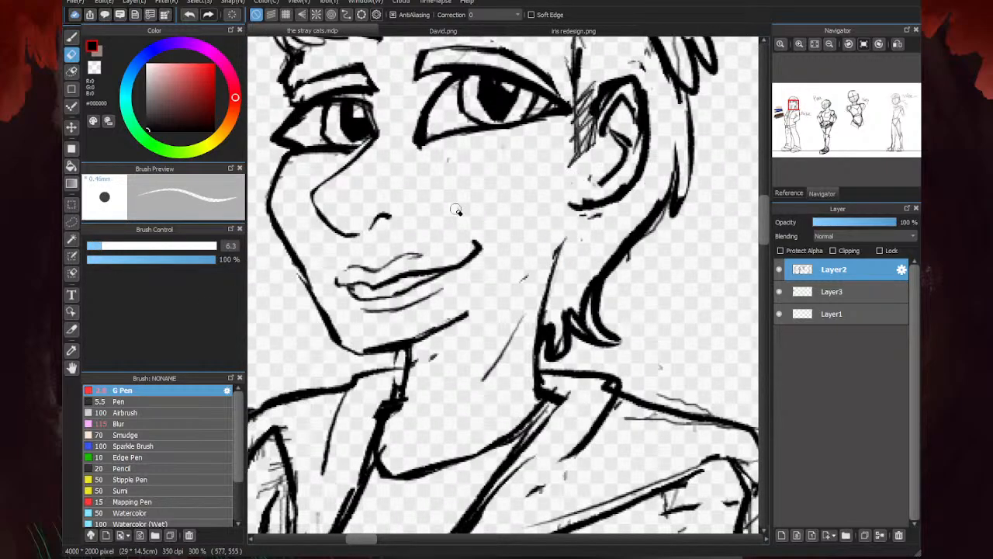
# - Lasso the ear, transform it to be larger and slightly lower on the head, then deselect it
pyautogui.click(71, 222)
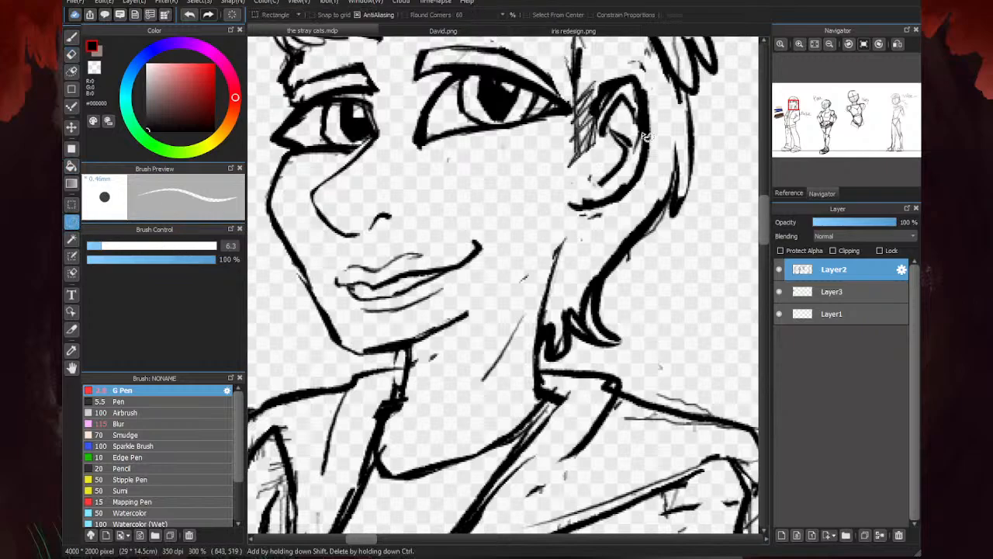
pyautogui.moveTo(607, 63)
pyautogui.mouseDown()
pyautogui.moveTo(590, 180)
pyautogui.moveTo(625, 221)
pyautogui.moveTo(660, 68)
pyautogui.moveTo(613, 56)
pyautogui.mouseUp()
pyautogui.hotkey('ctrl', 't')
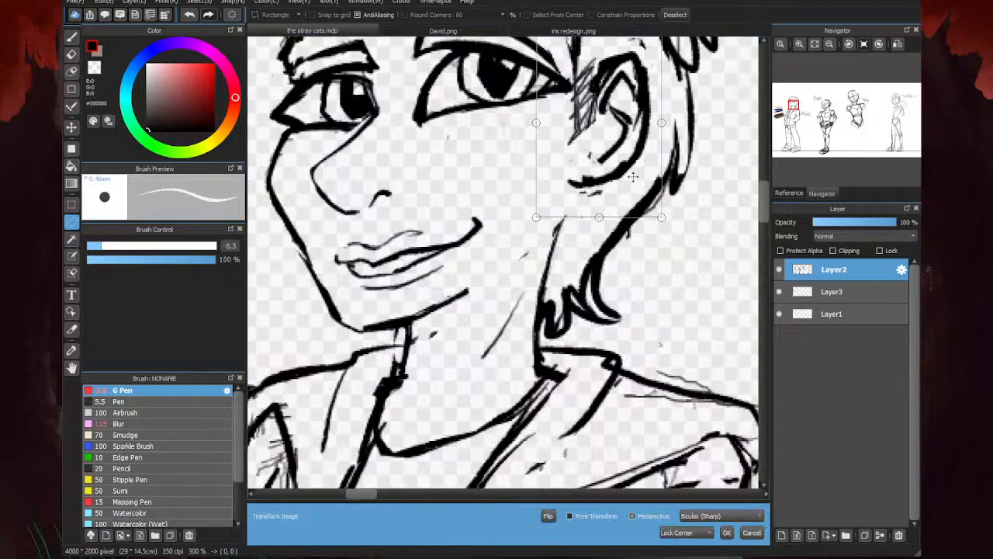
pyautogui.moveTo(600, 230); pyautogui.dragTo(600, 246)
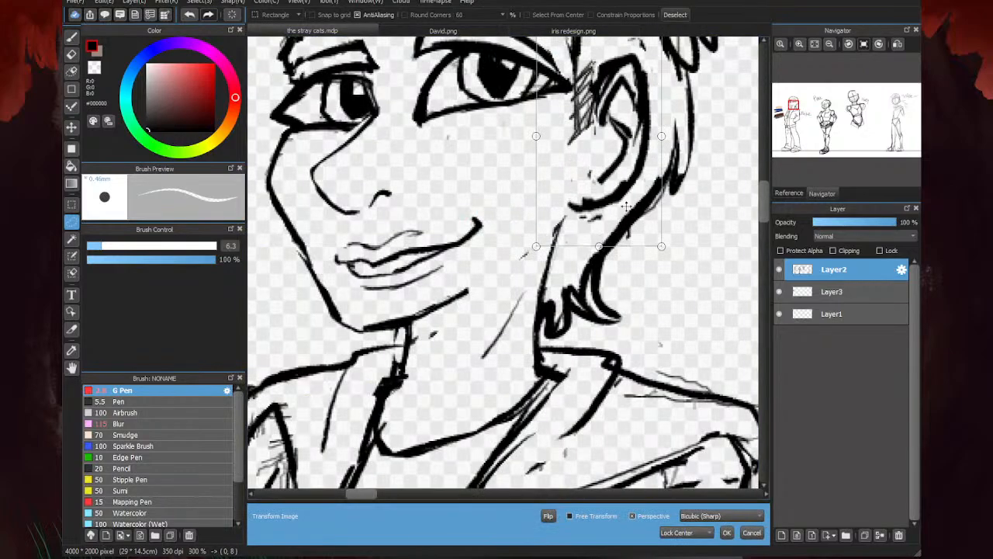
pyautogui.moveTo(661, 136); pyautogui.dragTo(668, 136)
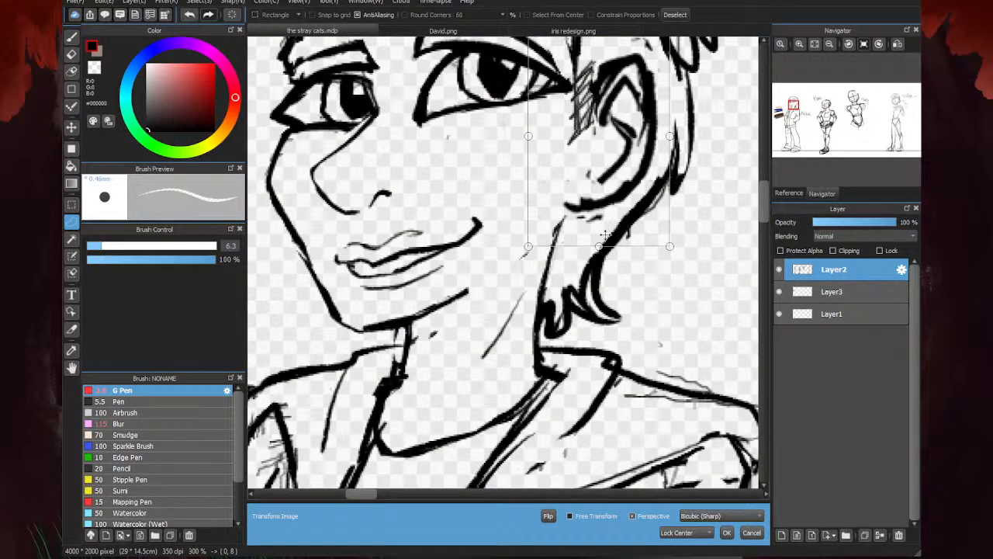
pyautogui.moveTo(599, 246); pyautogui.dragTo(599, 238)
pyautogui.moveTo(602, 185); pyautogui.dragTo(598, 195)
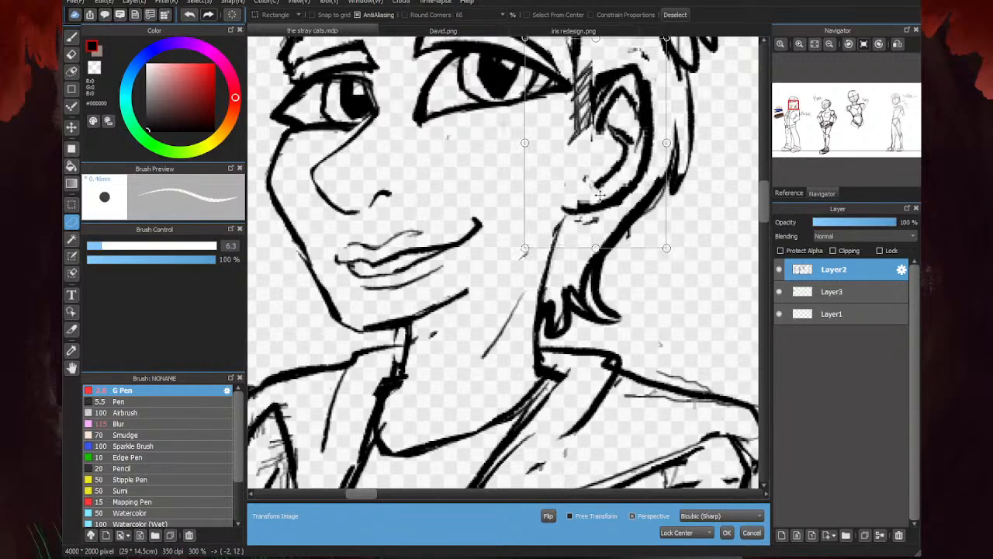
pyautogui.click(726, 533)
pyautogui.click(475, 389)
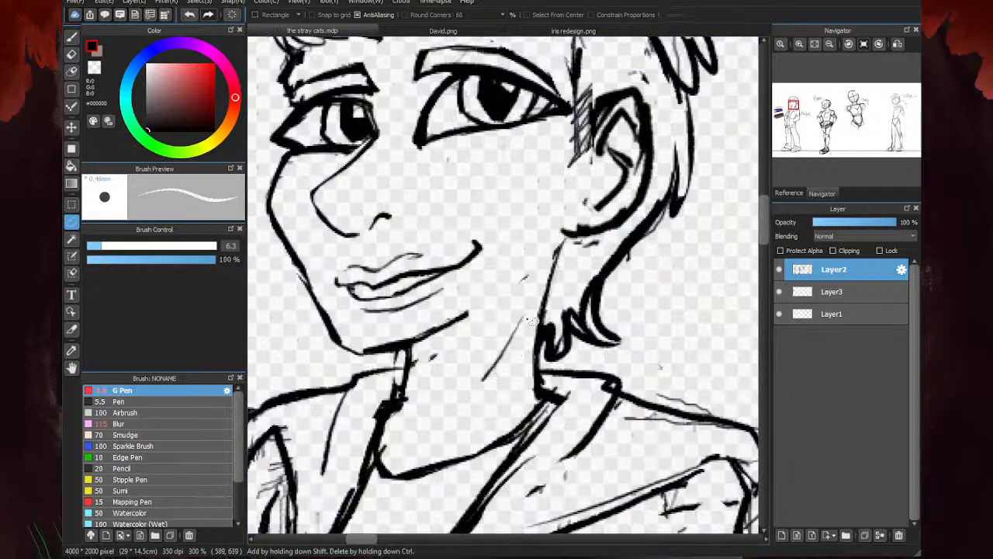
# - Lasso the ear again, shorten it slightly and reposition it with a transform, and clear the selection
pyautogui.scroll(-4, 610, 235)
pyautogui.scroll(3, 613, 249)
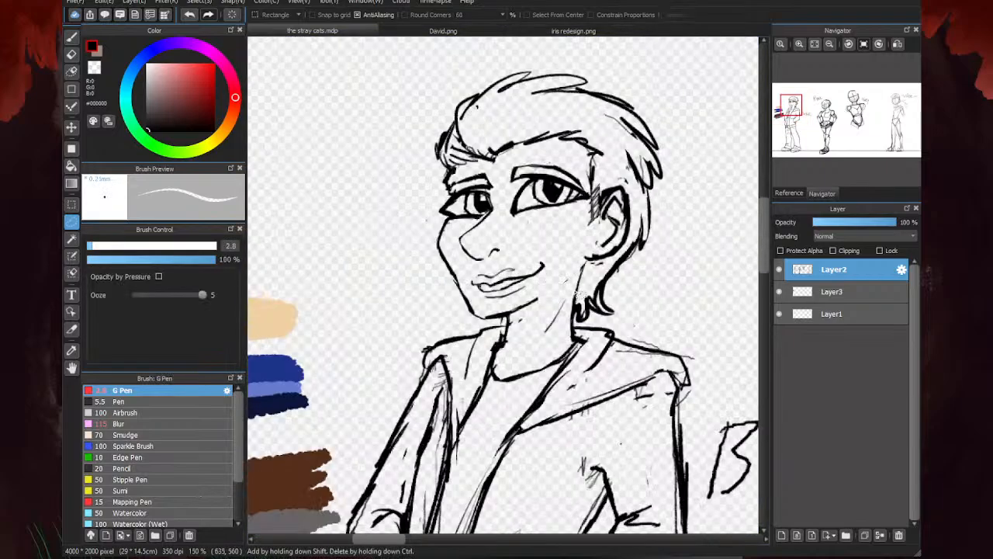
pyautogui.scroll(1, 625, 229)
pyautogui.moveTo(539, 277)
pyautogui.mouseDown()
pyautogui.moveTo(568, 314)
pyautogui.moveTo(618, 299)
pyautogui.moveTo(649, 243)
pyautogui.moveTo(622, 145)
pyautogui.moveTo(584, 148)
pyautogui.moveTo(579, 228)
pyautogui.moveTo(602, 199)
pyautogui.mouseUp()
pyautogui.hotkey('ctrl', 't')
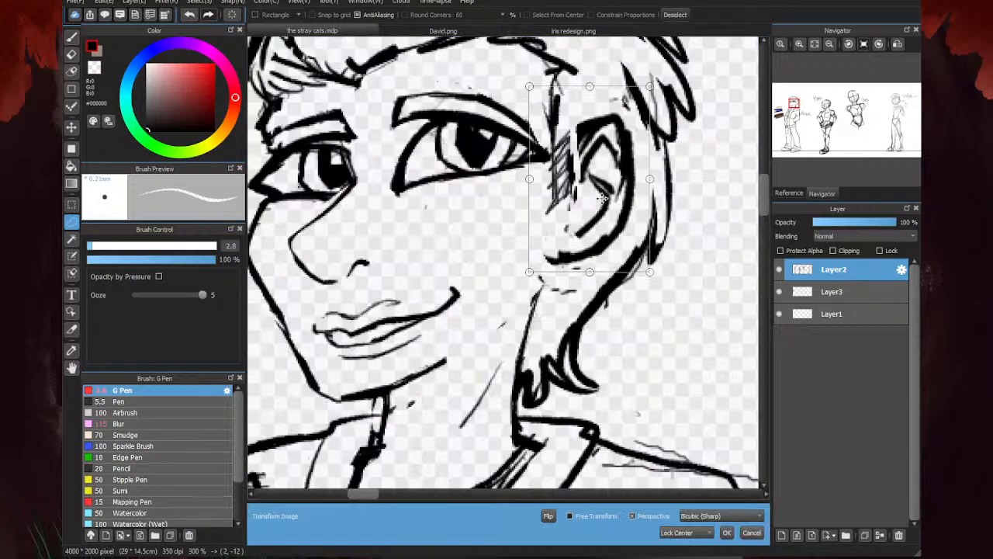
pyautogui.moveTo(590, 272); pyautogui.dragTo(592, 267)
pyautogui.moveTo(595, 220); pyautogui.dragTo(592, 230)
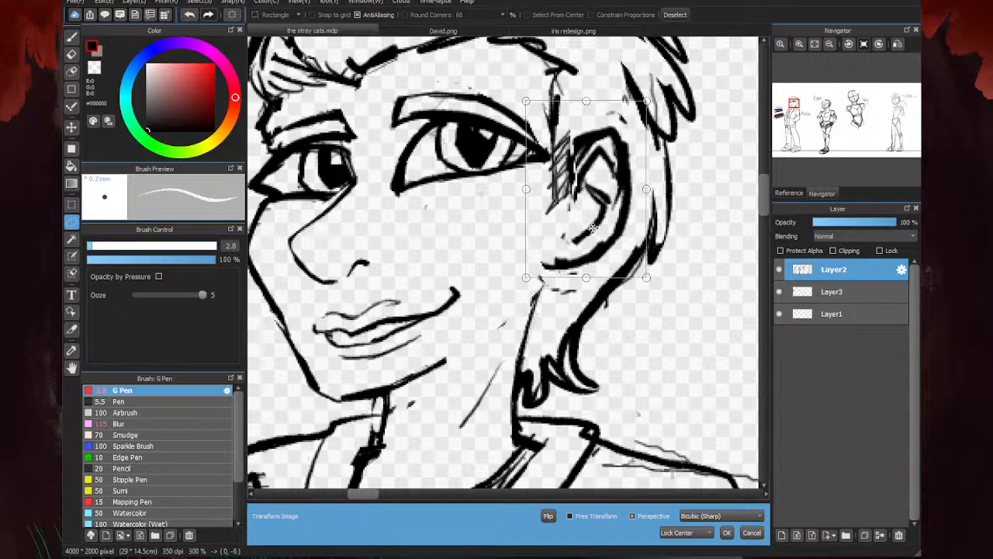
pyautogui.click(726, 532)
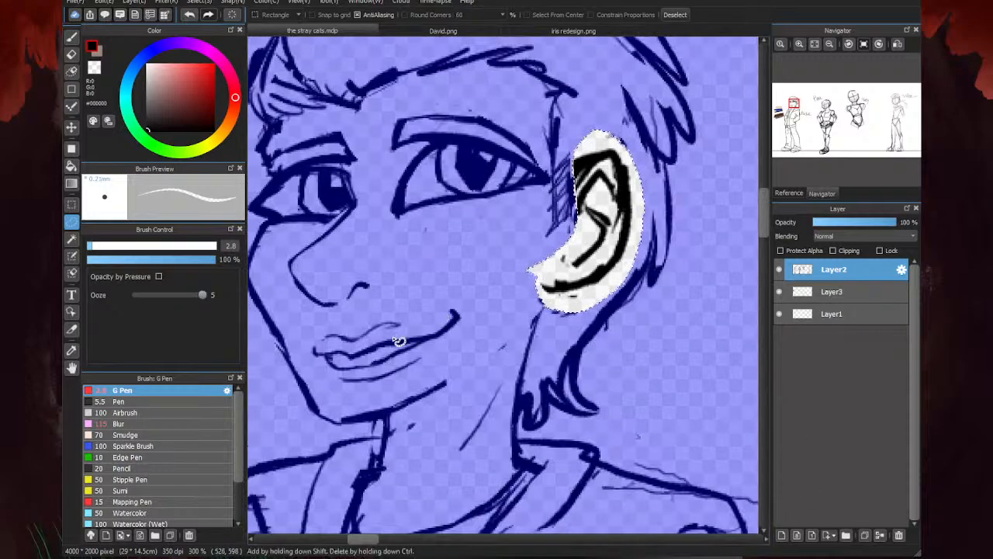
pyautogui.hotkey('ctrl', 'd')
# - Draw the line from the ear lobe down to the neck with the G Pen
pyautogui.press('b')
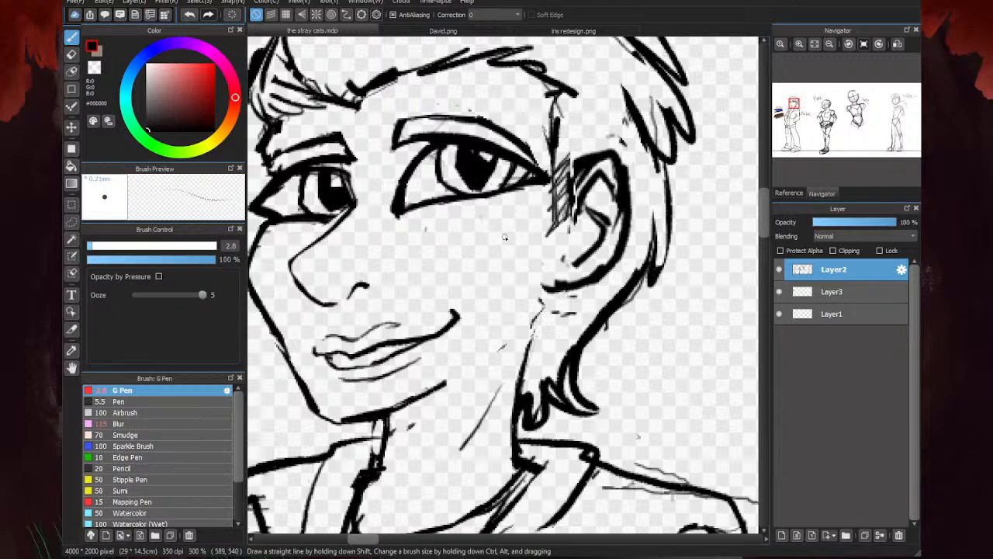
pyautogui.moveTo(564, 291); pyautogui.dragTo(542, 321)
pyautogui.moveTo(562, 294)
pyautogui.mouseDown()
pyautogui.moveTo(531, 340)
pyautogui.moveTo(525, 376)
pyautogui.mouseUp()
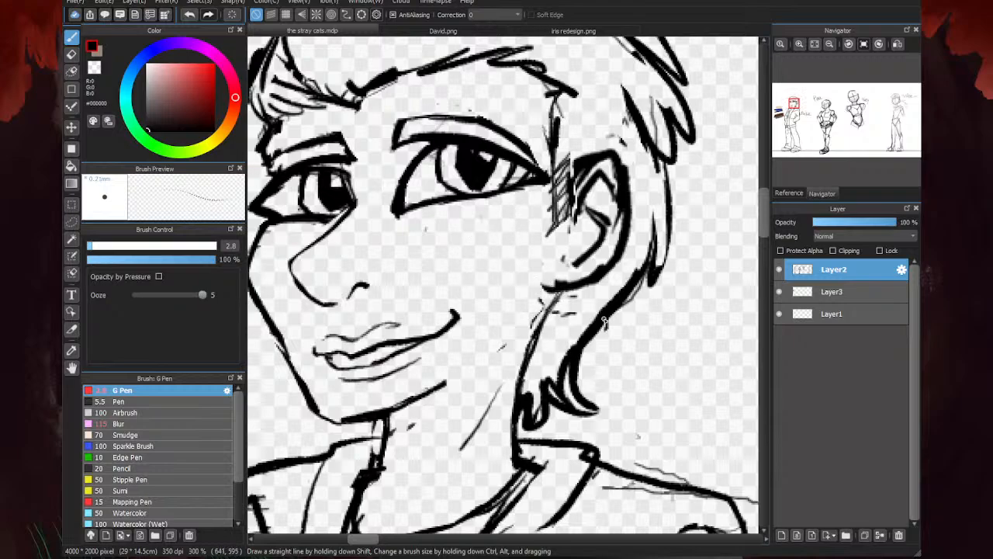
# - Erase the sideburn hatching and stray marks beside the ear, and thin the ear's outline and inner lines
pyautogui.press('e')
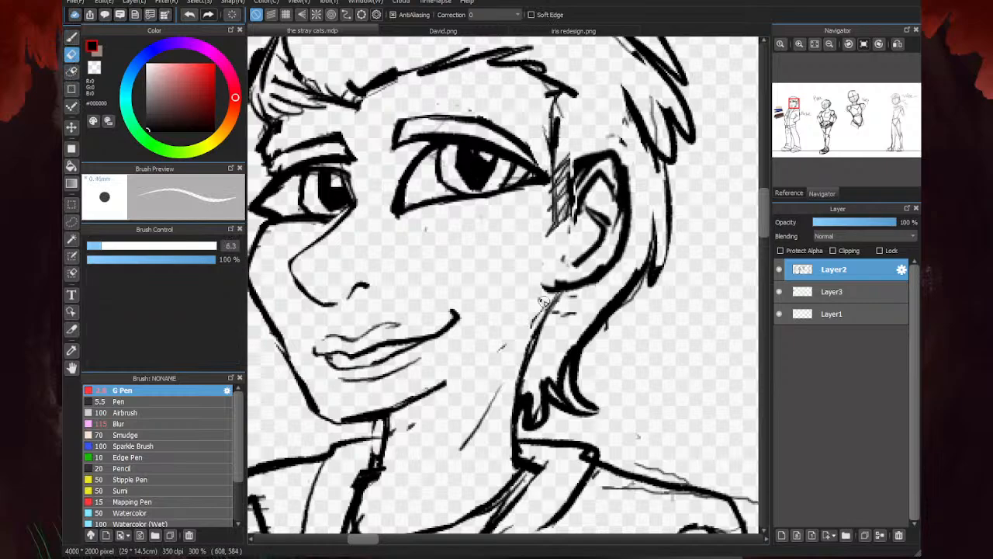
pyautogui.moveTo(545, 301); pyautogui.dragTo(521, 334)
pyautogui.moveTo(593, 149)
pyautogui.mouseDown()
pyautogui.moveTo(577, 172)
pyautogui.moveTo(595, 165)
pyautogui.moveTo(572, 215)
pyautogui.mouseUp()
pyautogui.moveTo(613, 162)
pyautogui.mouseDown()
pyautogui.moveTo(602, 251)
pyautogui.moveTo(560, 277)
pyautogui.moveTo(586, 286)
pyautogui.moveTo(561, 290)
pyautogui.moveTo(575, 310)
pyautogui.moveTo(533, 334)
pyautogui.mouseUp()
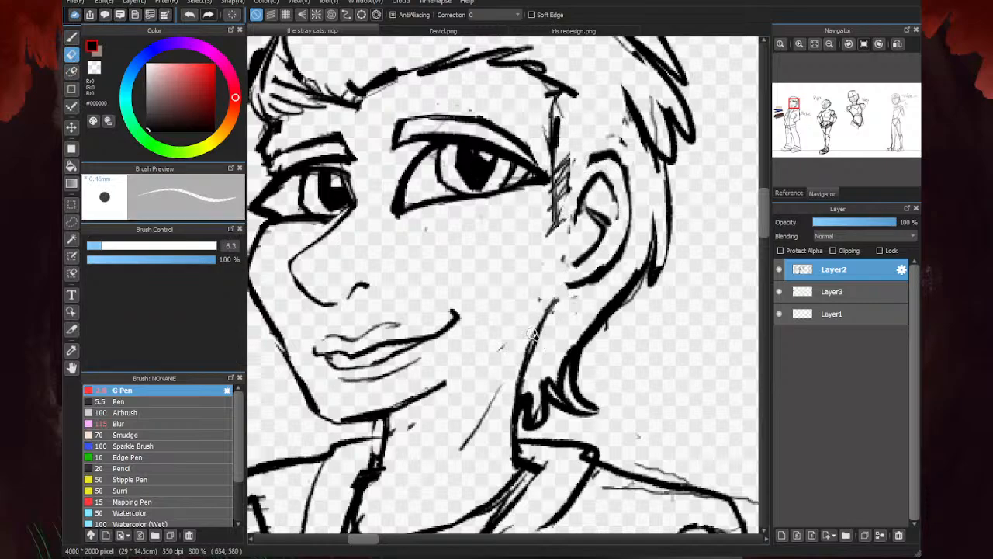
pyautogui.moveTo(556, 141)
pyautogui.mouseDown()
pyautogui.moveTo(575, 120)
pyautogui.moveTo(553, 216)
pyautogui.moveTo(558, 241)
pyautogui.moveTo(585, 235)
pyautogui.moveTo(581, 210)
pyautogui.moveTo(577, 238)
pyautogui.mouseUp()
pyautogui.moveTo(597, 172)
pyautogui.mouseDown()
pyautogui.moveTo(569, 205)
pyautogui.moveTo(576, 224)
pyautogui.moveTo(596, 199)
pyautogui.moveTo(613, 244)
pyautogui.moveTo(564, 272)
pyautogui.moveTo(613, 240)
pyautogui.moveTo(591, 261)
pyautogui.moveTo(612, 253)
pyautogui.moveTo(585, 245)
pyautogui.mouseUp()
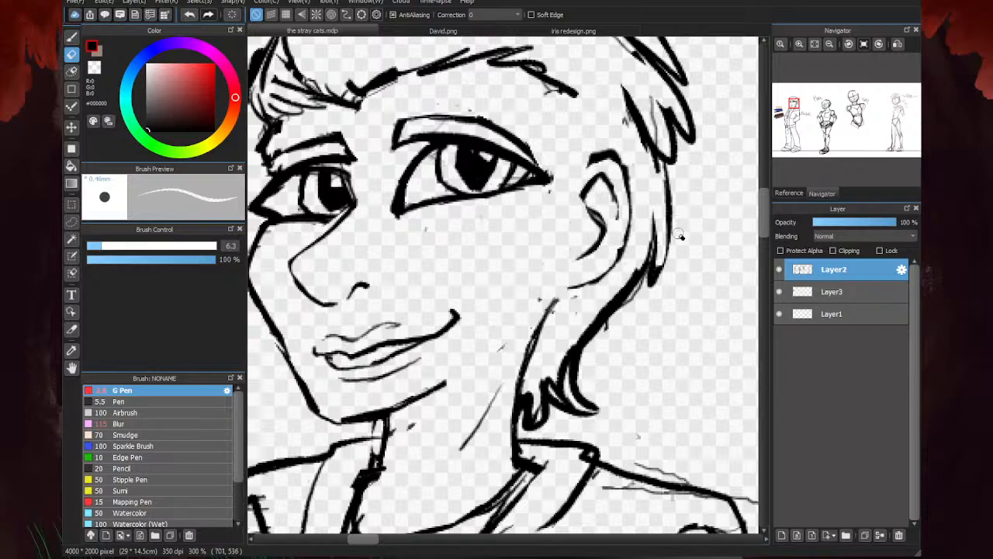
# - Redraw the ear lobe with the G Pen and join it to the line running down to the neck
pyautogui.press('b')
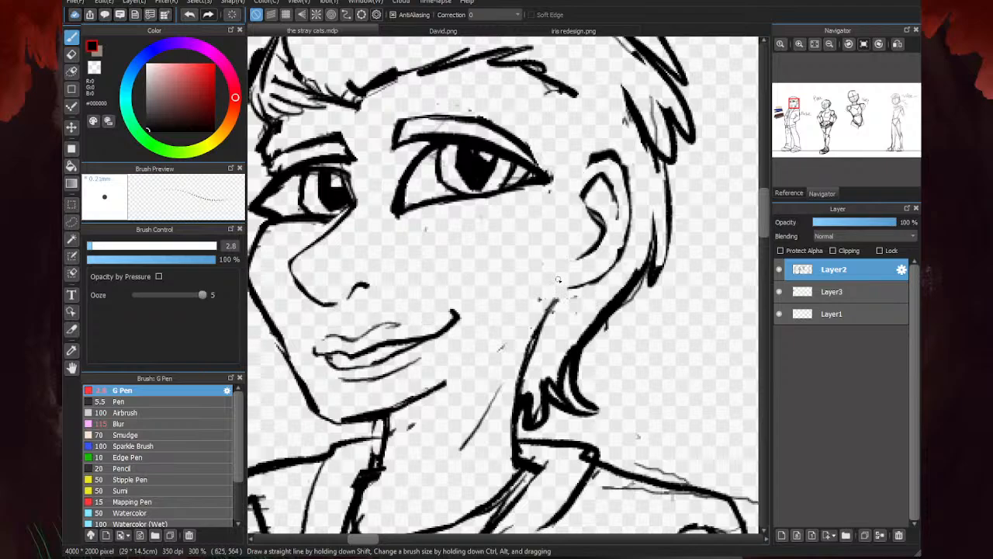
pyautogui.moveTo(557, 279); pyautogui.dragTo(574, 296)
pyautogui.moveTo(598, 286)
pyautogui.mouseDown()
pyautogui.moveTo(567, 293)
pyautogui.moveTo(545, 317)
pyautogui.mouseUp()
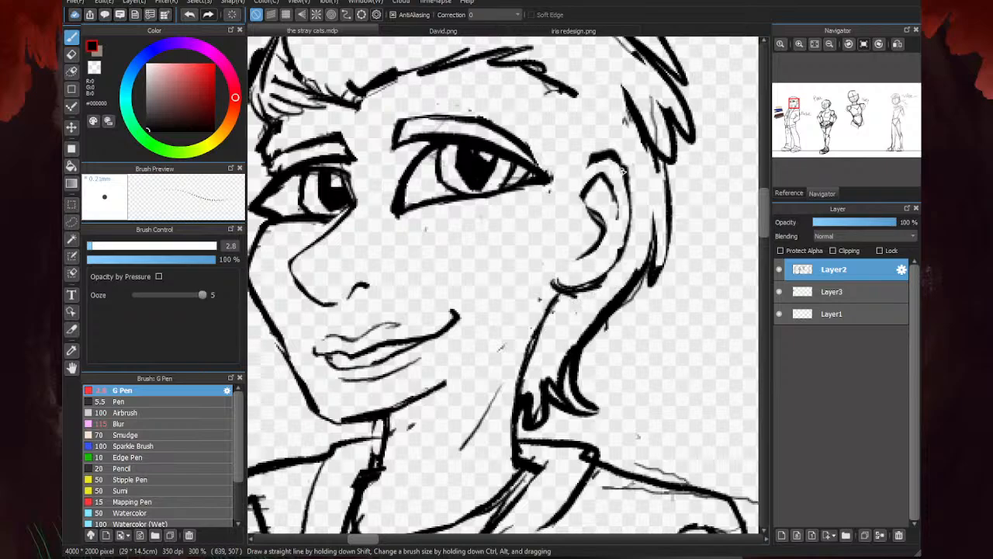
# - Erase the ear's upper outline and inner lines, and redraw its outer contour as a fuller curve with the G Pen
pyautogui.press('e')
pyautogui.moveTo(596, 211)
pyautogui.mouseDown()
pyautogui.moveTo(582, 248)
pyautogui.moveTo(603, 223)
pyautogui.moveTo(611, 181)
pyautogui.moveTo(586, 184)
pyautogui.moveTo(595, 159)
pyautogui.moveTo(583, 166)
pyautogui.moveTo(628, 192)
pyautogui.moveTo(611, 223)
pyautogui.moveTo(562, 199)
pyautogui.mouseUp()
pyautogui.press('b')
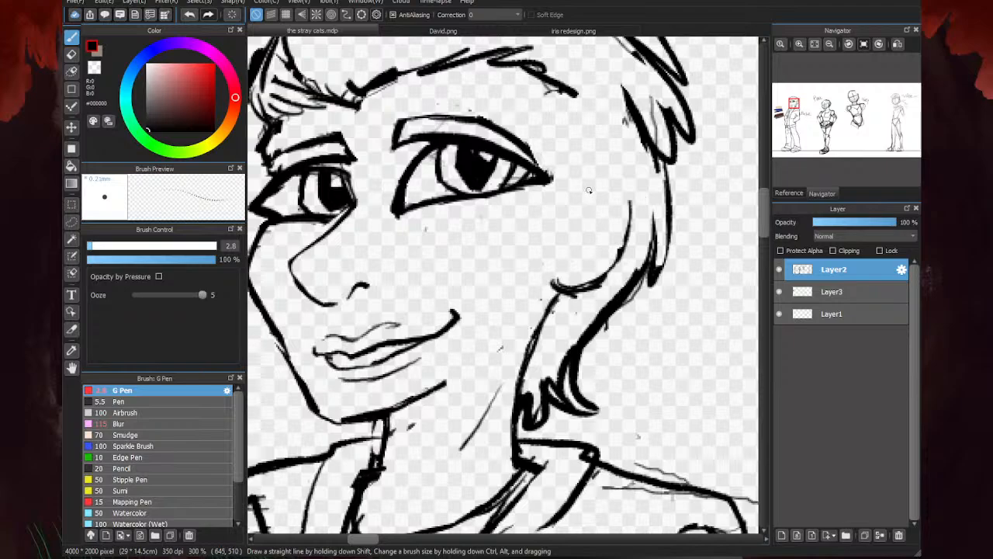
pyautogui.moveTo(582, 192)
pyautogui.mouseDown()
pyautogui.moveTo(626, 175)
pyautogui.moveTo(605, 174)
pyautogui.moveTo(640, 206)
pyautogui.moveTo(627, 177)
pyautogui.moveTo(615, 269)
pyautogui.moveTo(622, 264)
pyautogui.moveTo(559, 289)
pyautogui.mouseUp()
pyautogui.moveTo(640, 203)
pyautogui.mouseDown()
pyautogui.moveTo(619, 266)
pyautogui.moveTo(616, 160)
pyautogui.moveTo(584, 192)
pyautogui.mouseUp()
pyautogui.moveTo(616, 166); pyautogui.dragTo(644, 198)
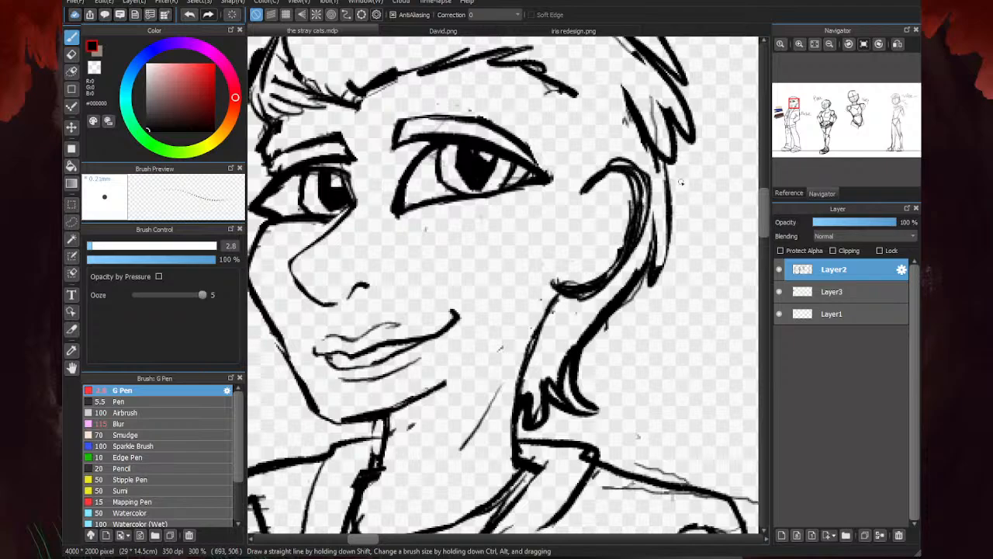
# - Erase the doubled strokes along the ear's outline and thin the hair lines behind the ear and down the nape
pyautogui.press('e')
pyautogui.moveTo(638, 159)
pyautogui.mouseDown()
pyautogui.moveTo(600, 153)
pyautogui.moveTo(587, 187)
pyautogui.moveTo(622, 175)
pyautogui.moveTo(620, 211)
pyautogui.mouseUp()
pyautogui.moveTo(605, 269); pyautogui.dragTo(595, 276)
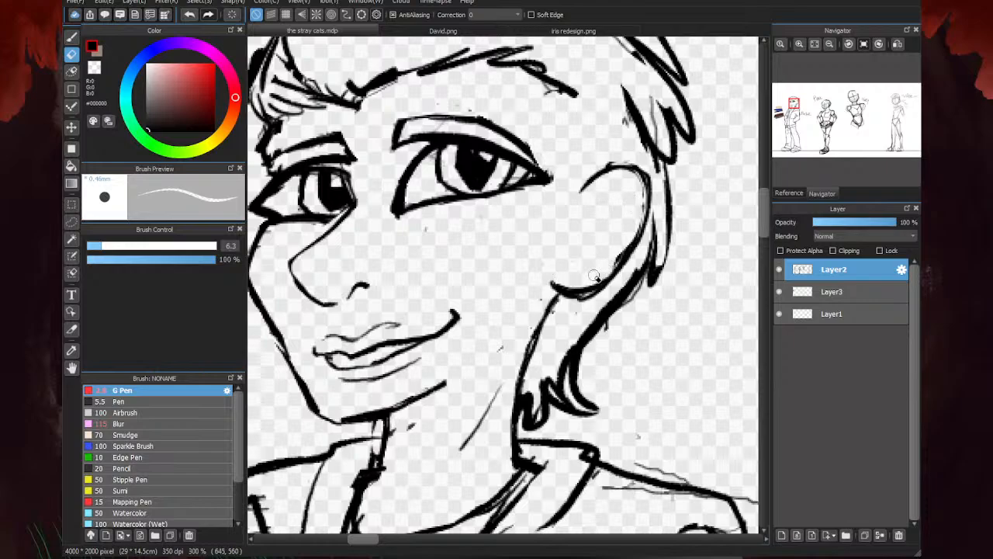
pyautogui.moveTo(623, 241); pyautogui.dragTo(561, 300)
pyautogui.moveTo(645, 269)
pyautogui.mouseDown()
pyautogui.moveTo(578, 344)
pyautogui.moveTo(568, 388)
pyautogui.moveTo(560, 392)
pyautogui.moveTo(544, 369)
pyautogui.moveTo(536, 416)
pyautogui.moveTo(530, 395)
pyautogui.mouseUp()
pyautogui.moveTo(650, 263)
pyautogui.mouseDown()
pyautogui.moveTo(649, 155)
pyautogui.moveTo(625, 88)
pyautogui.mouseUp()
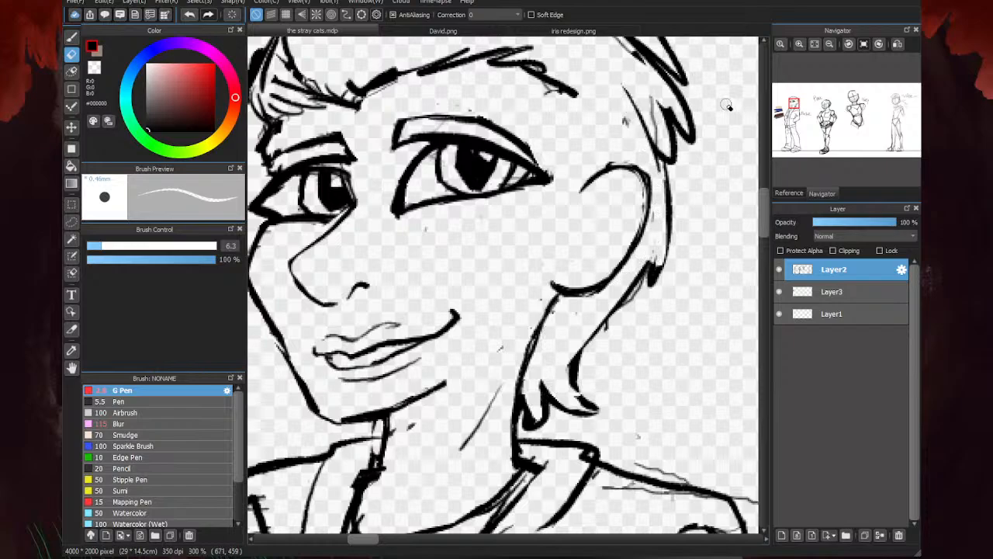
# - Draw the inner folds of the ear with the G Pen
pyautogui.press('b')
pyautogui.moveTo(641, 205); pyautogui.dragTo(618, 180)
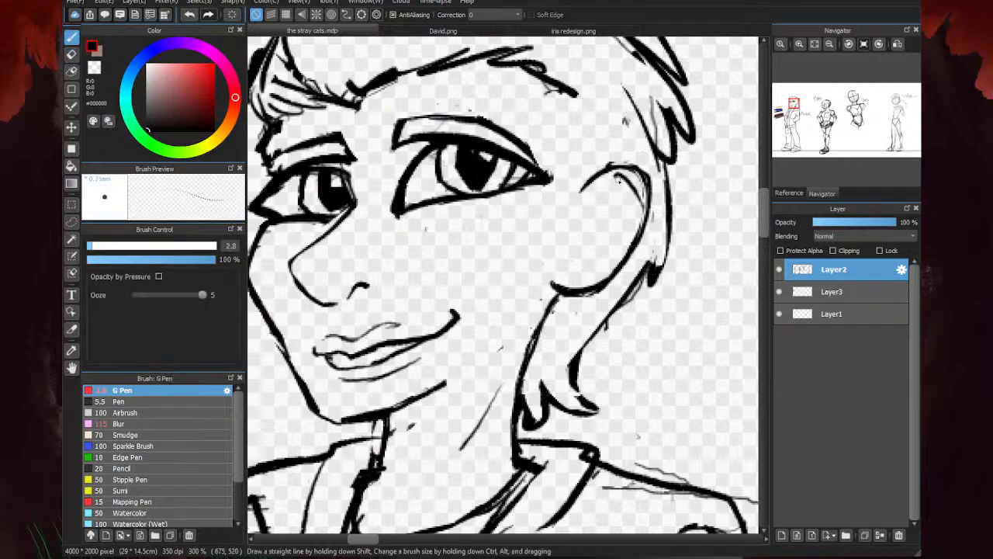
pyautogui.moveTo(634, 222)
pyautogui.mouseDown()
pyautogui.moveTo(622, 193)
pyautogui.moveTo(606, 204)
pyautogui.moveTo(612, 216)
pyautogui.moveTo(604, 206)
pyautogui.moveTo(624, 189)
pyautogui.moveTo(600, 214)
pyautogui.moveTo(600, 265)
pyautogui.mouseUp()
pyautogui.moveTo(595, 220)
pyautogui.mouseDown()
pyautogui.moveTo(583, 267)
pyautogui.moveTo(591, 214)
pyautogui.moveTo(595, 256)
pyautogui.moveTo(575, 265)
pyautogui.moveTo(588, 269)
pyautogui.moveTo(620, 249)
pyautogui.moveTo(619, 225)
pyautogui.moveTo(583, 243)
pyautogui.moveTo(610, 186)
pyautogui.moveTo(643, 199)
pyautogui.moveTo(583, 231)
pyautogui.moveTo(612, 229)
pyautogui.moveTo(613, 250)
pyautogui.moveTo(605, 219)
pyautogui.mouseUp()
pyautogui.press('e')
pyautogui.press('b')
pyautogui.scroll(1, 596, 222)
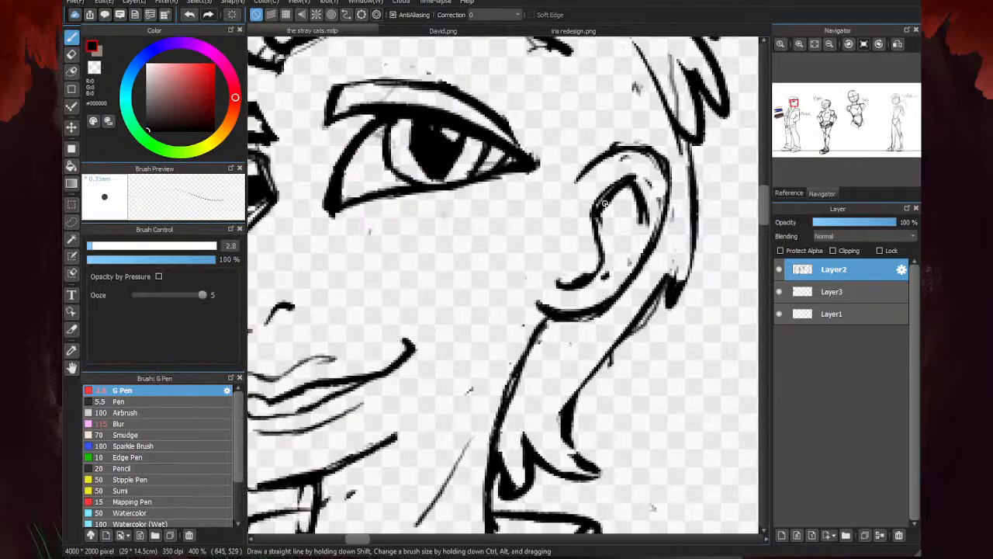
pyautogui.scroll(-2, 598, 264)
pyautogui.scroll(2, 599, 265)
pyautogui.scroll(-3, 599, 269)
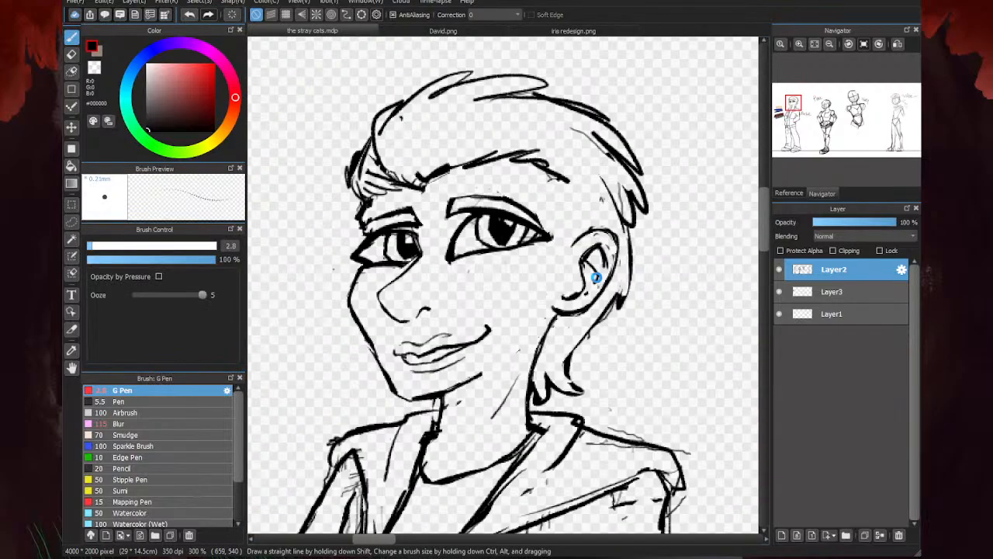
# - Draw the sideburn from the hairline's corner down beside the ear, and erase the extra inner line and stray marks
pyautogui.scroll(3, 555, 271)
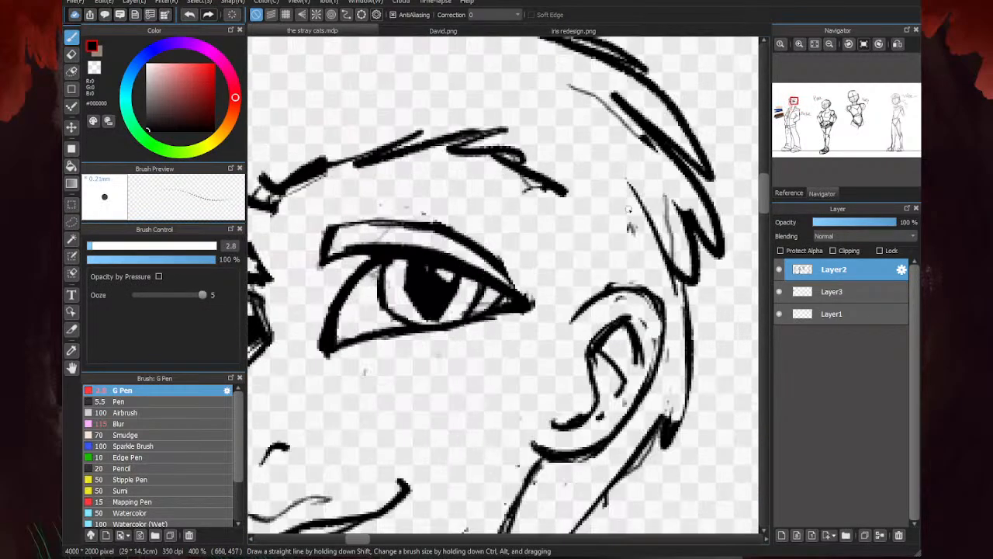
pyautogui.moveTo(553, 190)
pyautogui.mouseDown()
pyautogui.moveTo(592, 208)
pyautogui.moveTo(583, 304)
pyautogui.mouseUp()
pyautogui.scroll(-4, 618, 224)
pyautogui.scroll(1, 588, 266)
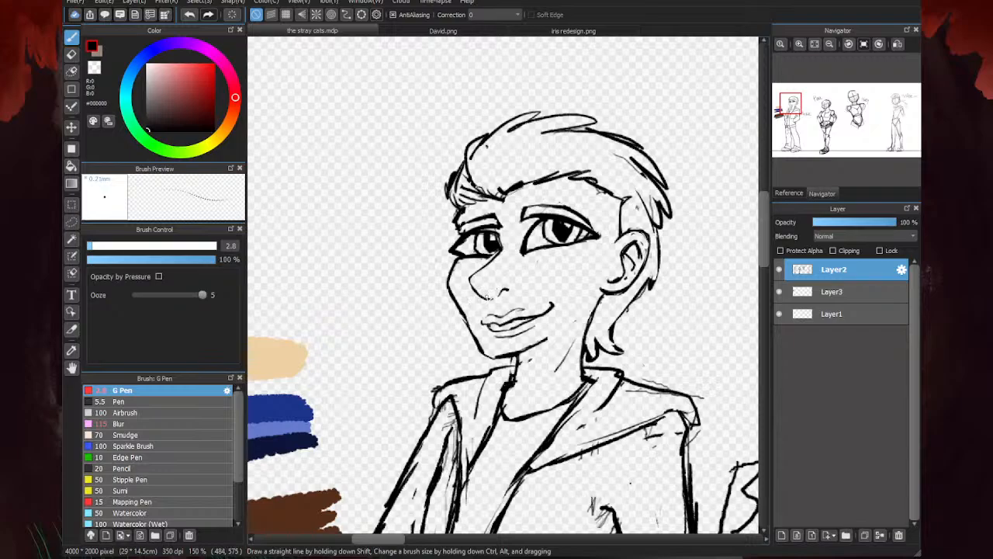
pyautogui.scroll(1, 579, 273)
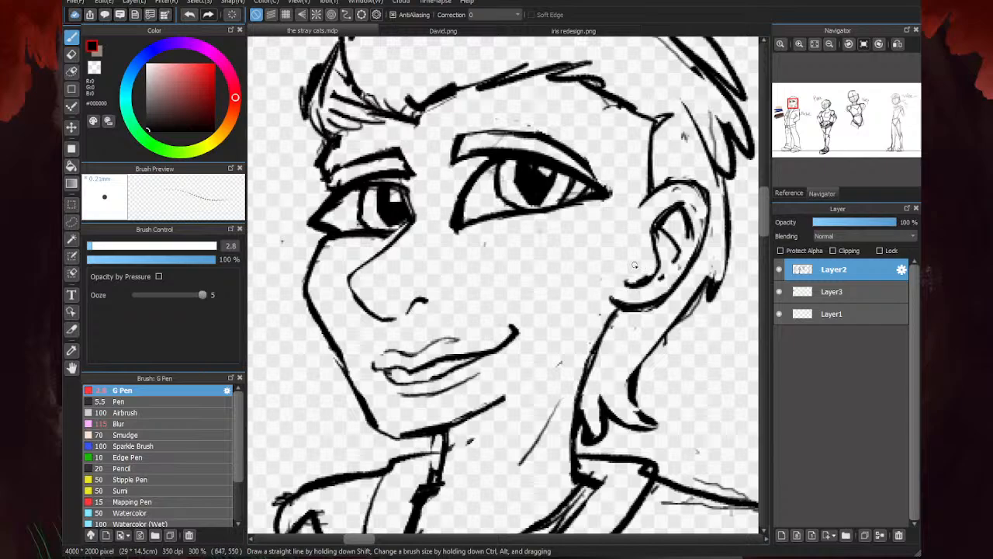
pyautogui.moveTo(650, 139)
pyautogui.mouseDown()
pyautogui.moveTo(629, 169)
pyautogui.moveTo(613, 264)
pyautogui.mouseUp()
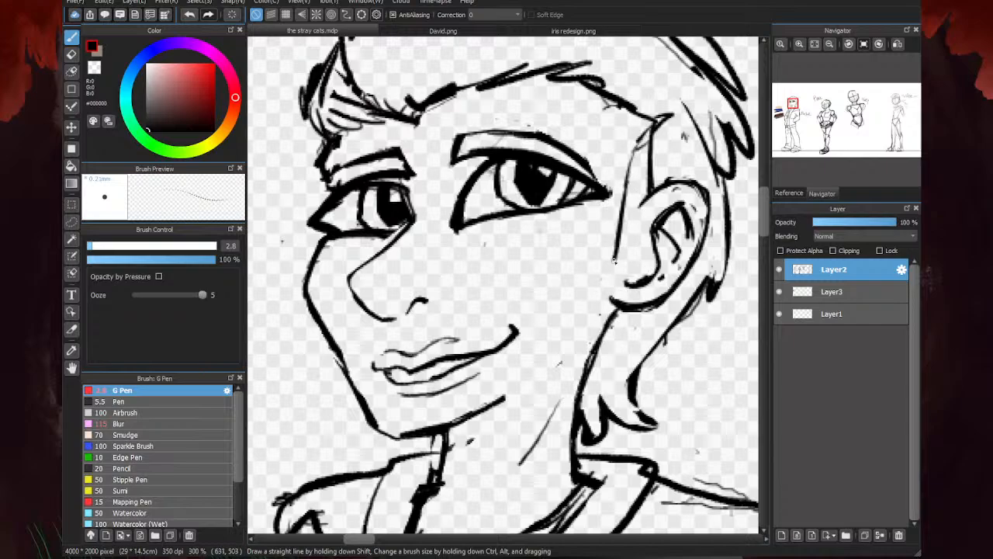
pyautogui.moveTo(643, 208)
pyautogui.mouseDown()
pyautogui.moveTo(632, 242)
pyautogui.moveTo(643, 204)
pyautogui.moveTo(621, 270)
pyautogui.mouseUp()
pyautogui.moveTo(616, 244); pyautogui.dragTo(604, 282)
pyautogui.moveTo(629, 149)
pyautogui.mouseDown()
pyautogui.moveTo(610, 263)
pyautogui.moveTo(624, 202)
pyautogui.mouseUp()
pyautogui.moveTo(657, 115); pyautogui.dragTo(632, 150)
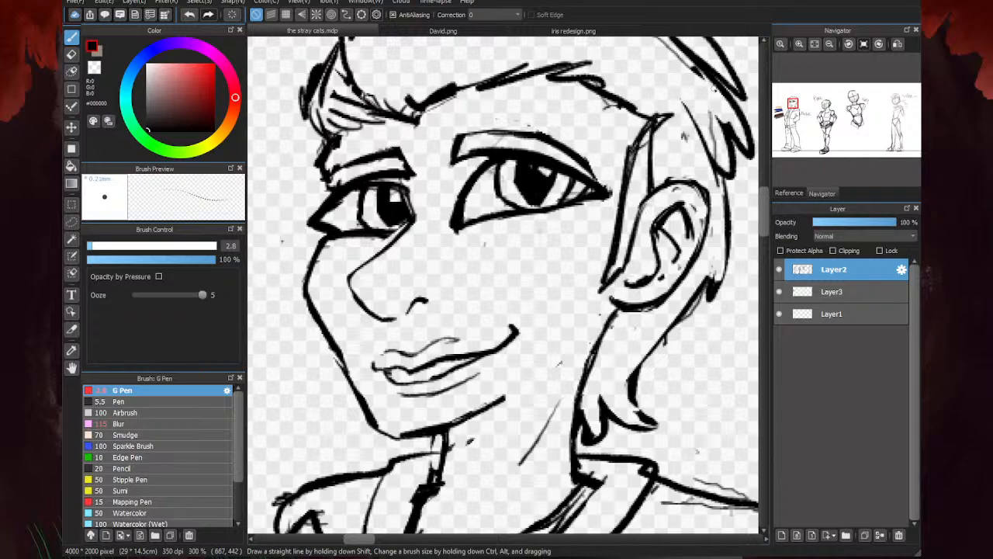
pyautogui.press('e')
pyautogui.moveTo(656, 193)
pyautogui.mouseDown()
pyautogui.moveTo(644, 154)
pyautogui.moveTo(663, 122)
pyautogui.moveTo(713, 144)
pyautogui.moveTo(695, 105)
pyautogui.mouseUp()
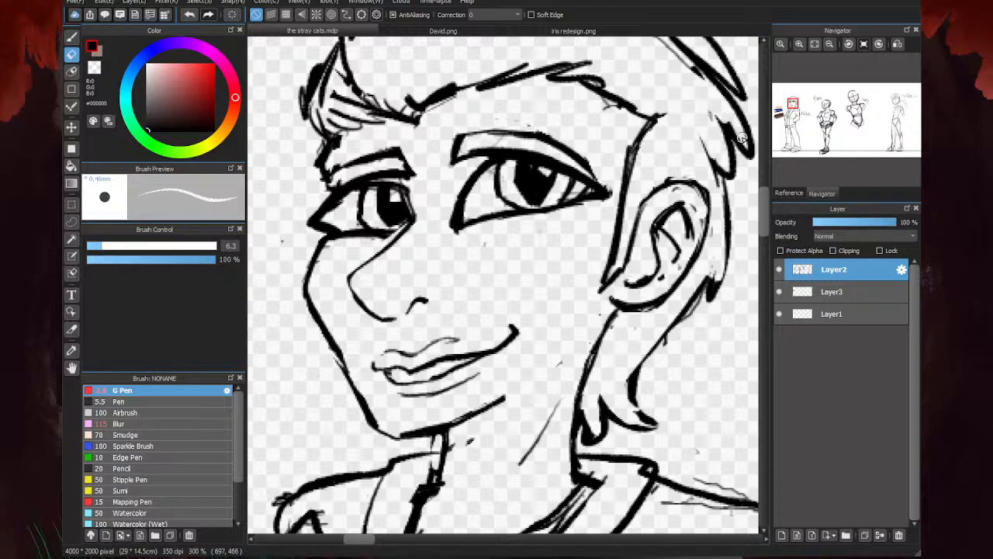
# - Erase the doubled strokes along the top of the hair and the front hairline, and redraw the gap at the crown
pyautogui.scroll(-3, 552, 342)
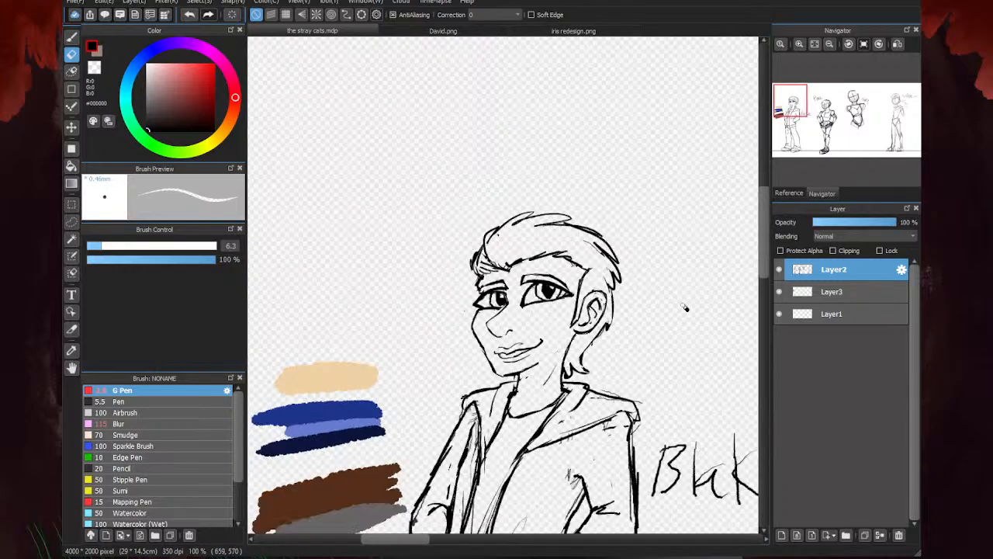
pyautogui.scroll(3, 597, 264)
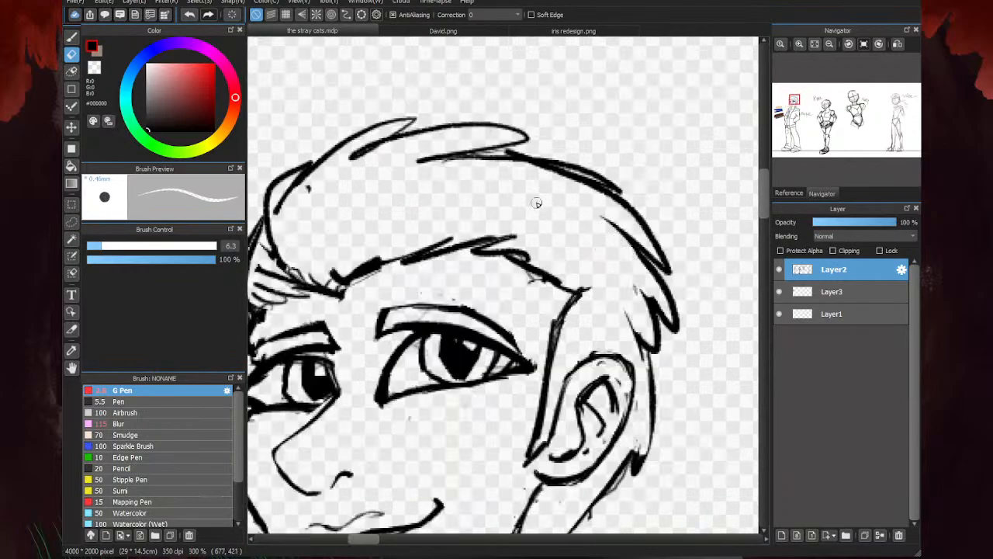
pyautogui.moveTo(427, 183)
pyautogui.mouseDown()
pyautogui.moveTo(372, 158)
pyautogui.moveTo(301, 200)
pyautogui.moveTo(283, 221)
pyautogui.moveTo(370, 261)
pyautogui.moveTo(346, 273)
pyautogui.mouseUp()
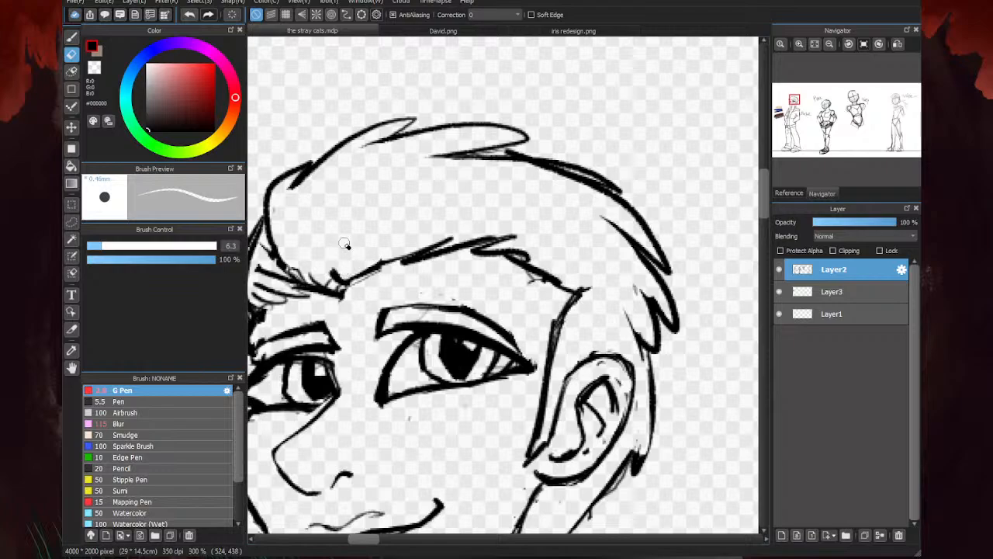
pyautogui.moveTo(597, 195)
pyautogui.mouseDown()
pyautogui.moveTo(541, 168)
pyautogui.moveTo(547, 176)
pyautogui.moveTo(461, 162)
pyautogui.mouseUp()
pyautogui.moveTo(546, 160); pyautogui.dragTo(455, 156)
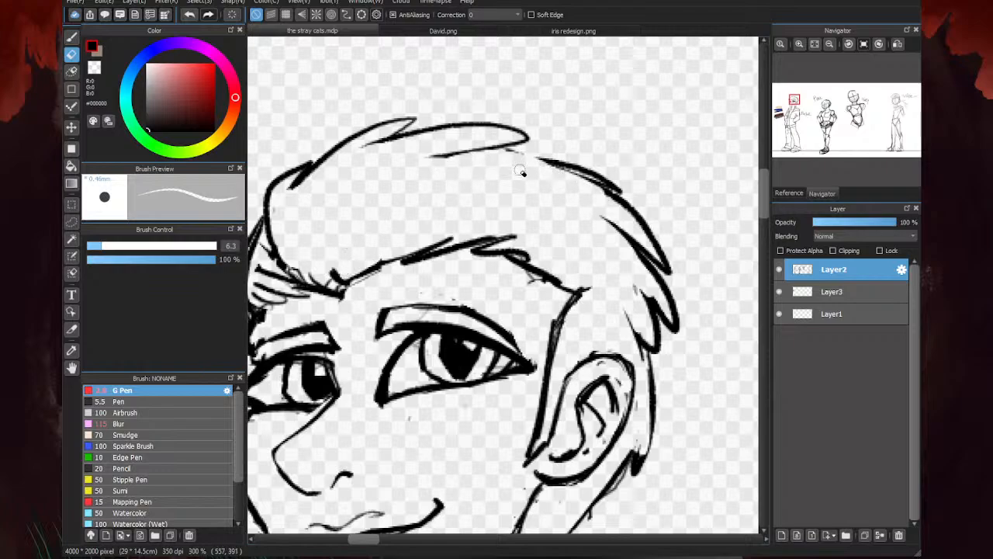
pyautogui.press('p')
pyautogui.moveTo(555, 162)
pyautogui.mouseDown()
pyautogui.moveTo(431, 157)
pyautogui.moveTo(616, 188)
pyautogui.moveTo(568, 178)
pyautogui.mouseUp()
pyautogui.scroll(-3, 592, 177)
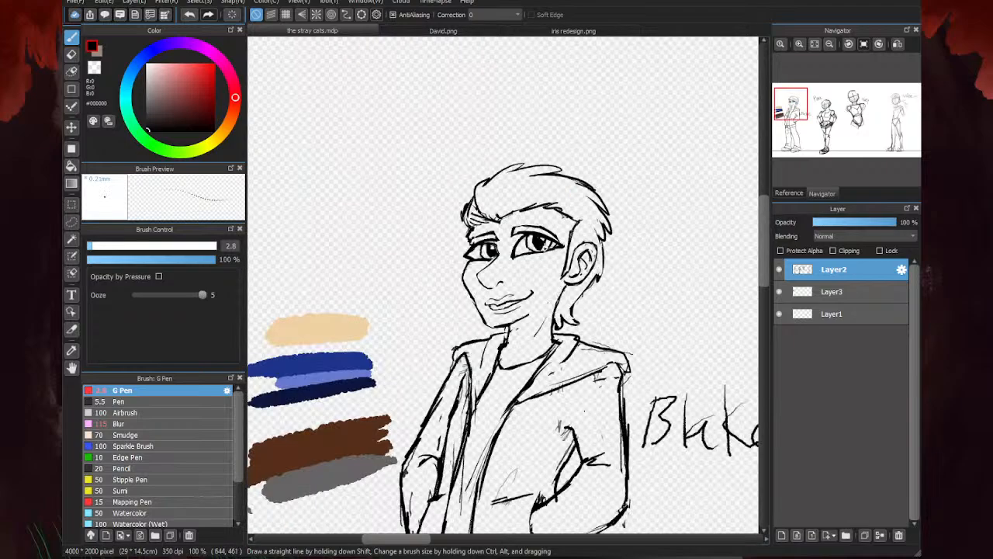
# - Erase the stray marks inside the ear and thin the tips of its inner lines
pyautogui.scroll(1, 528, 248)
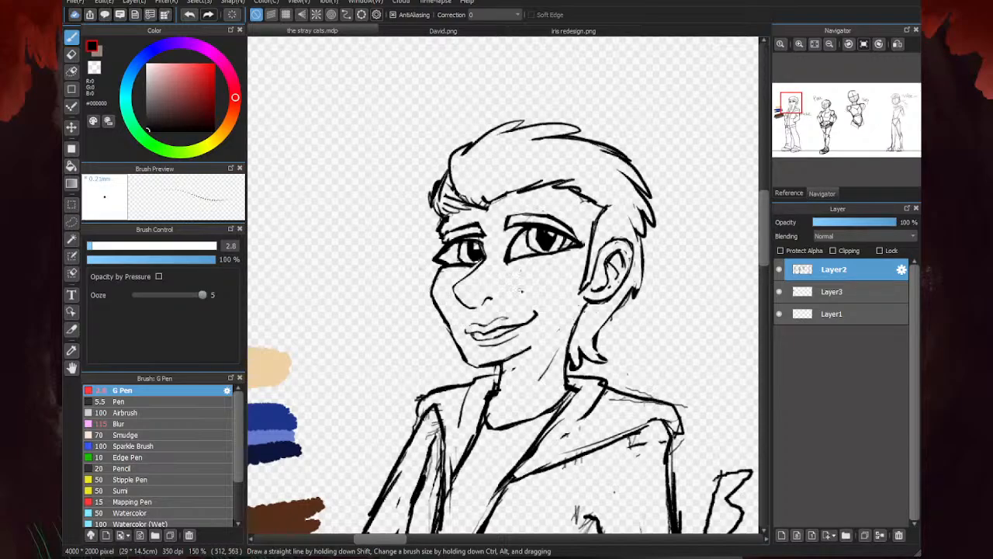
pyautogui.scroll(3, 613, 263)
pyautogui.press('e')
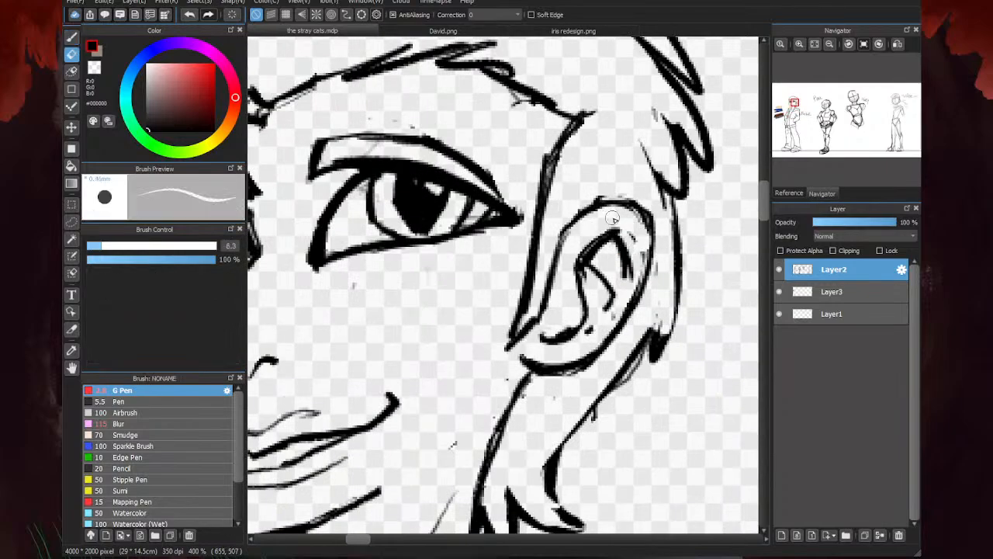
pyautogui.moveTo(615, 219)
pyautogui.mouseDown()
pyautogui.moveTo(642, 244)
pyautogui.moveTo(621, 306)
pyautogui.moveTo(577, 344)
pyautogui.mouseUp()
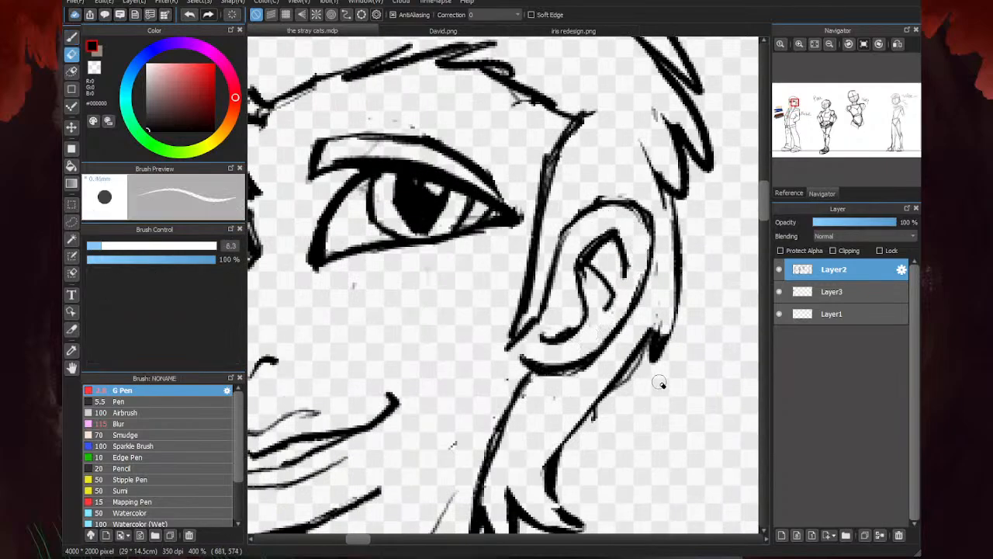
pyautogui.moveTo(659, 382); pyautogui.dragTo(662, 283)
pyautogui.scroll(-3, 642, 159)
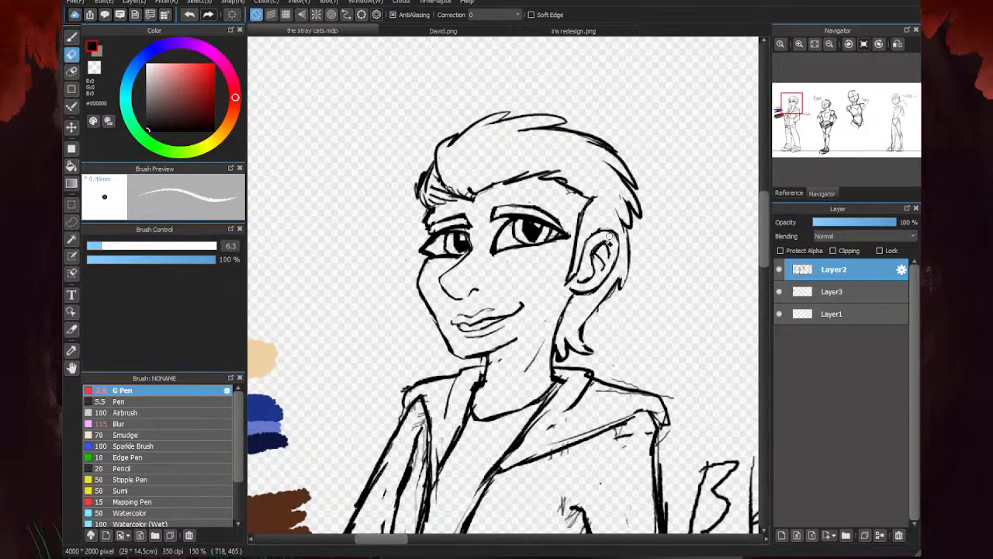
# - Cut diagonal gaps through the sideburn with the eraser, and redraw its front edge and pointed tip with the G Pen
pyautogui.scroll(3, 610, 236)
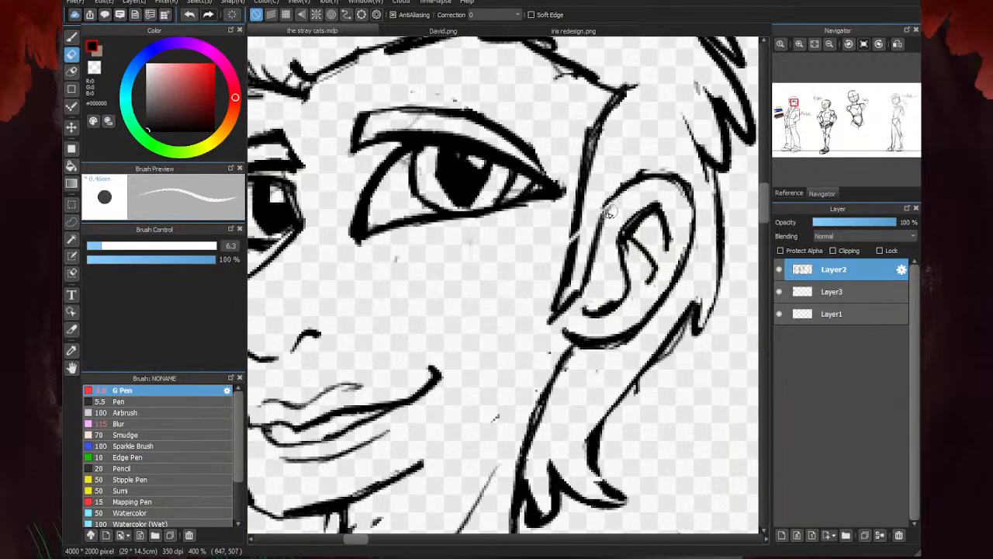
pyautogui.moveTo(610, 211)
pyautogui.mouseDown()
pyautogui.moveTo(600, 259)
pyautogui.moveTo(588, 230)
pyautogui.moveTo(555, 224)
pyautogui.moveTo(586, 195)
pyautogui.moveTo(596, 128)
pyautogui.mouseUp()
pyautogui.press('b')
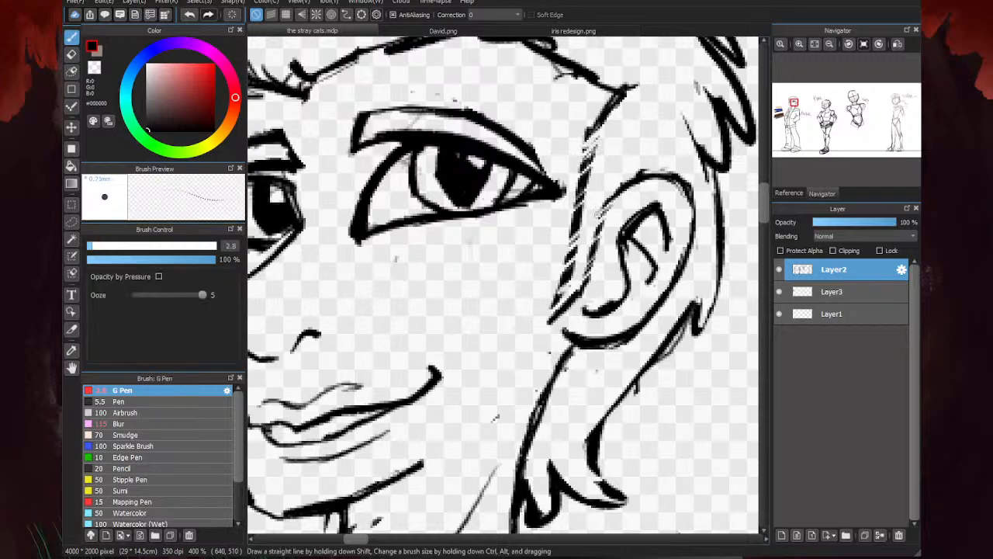
pyautogui.moveTo(599, 211)
pyautogui.mouseDown()
pyautogui.moveTo(584, 279)
pyautogui.moveTo(550, 319)
pyautogui.moveTo(572, 295)
pyautogui.moveTo(546, 324)
pyautogui.mouseUp()
pyautogui.moveTo(593, 125); pyautogui.dragTo(537, 326)
pyautogui.moveTo(574, 218); pyautogui.dragTo(543, 331)
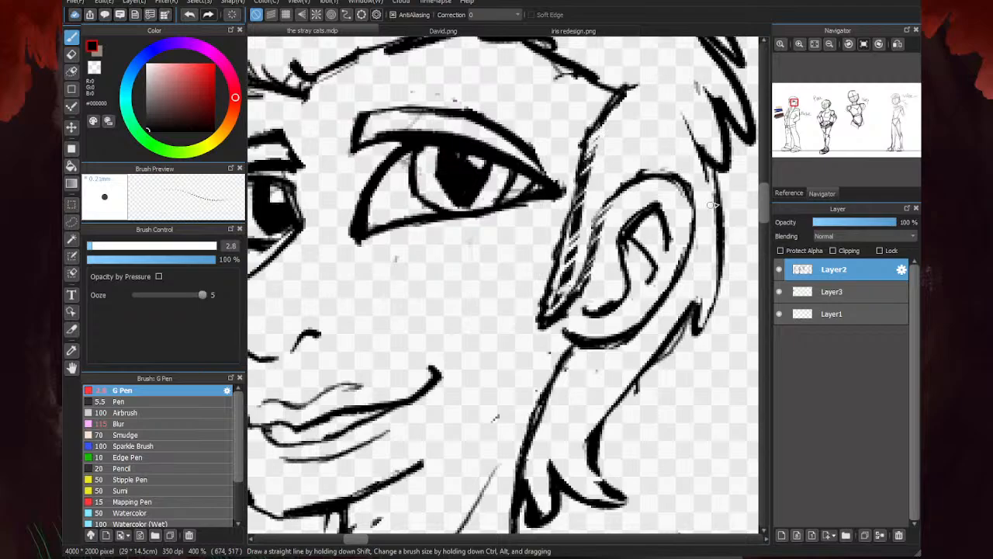
pyautogui.hotkey('ctrl', 'z')
pyautogui.hotkey('ctrl', 'z')
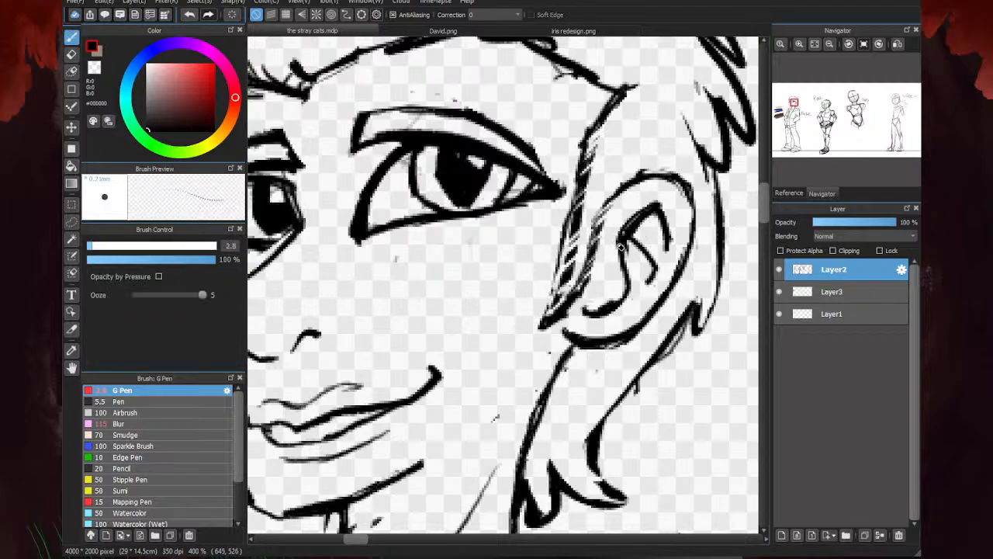
pyautogui.moveTo(569, 216); pyautogui.dragTo(543, 315)
pyautogui.scroll(-3, 543, 306)
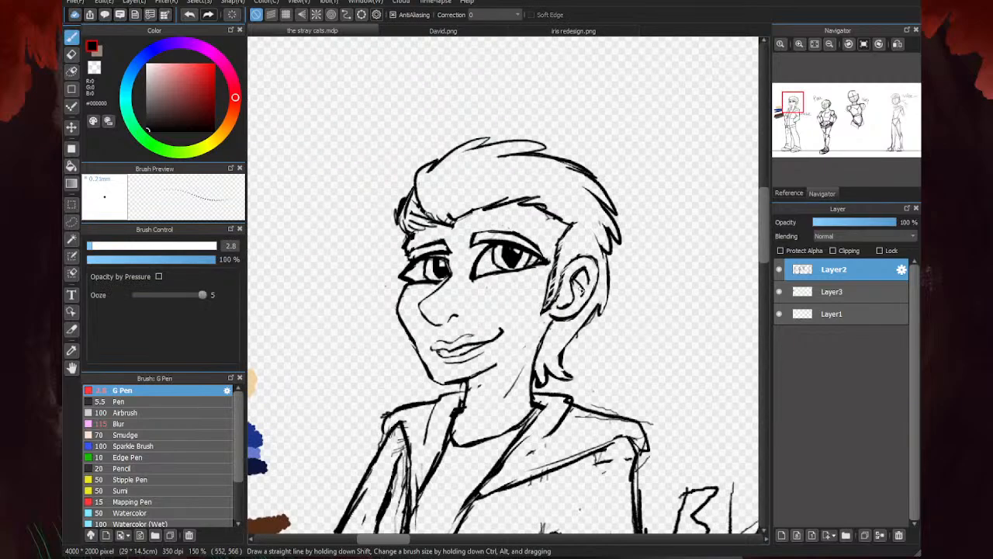
# - Add overlapping hair strands along the front hairline above the forehead with the G Pen
pyautogui.scroll(3, 470, 342)
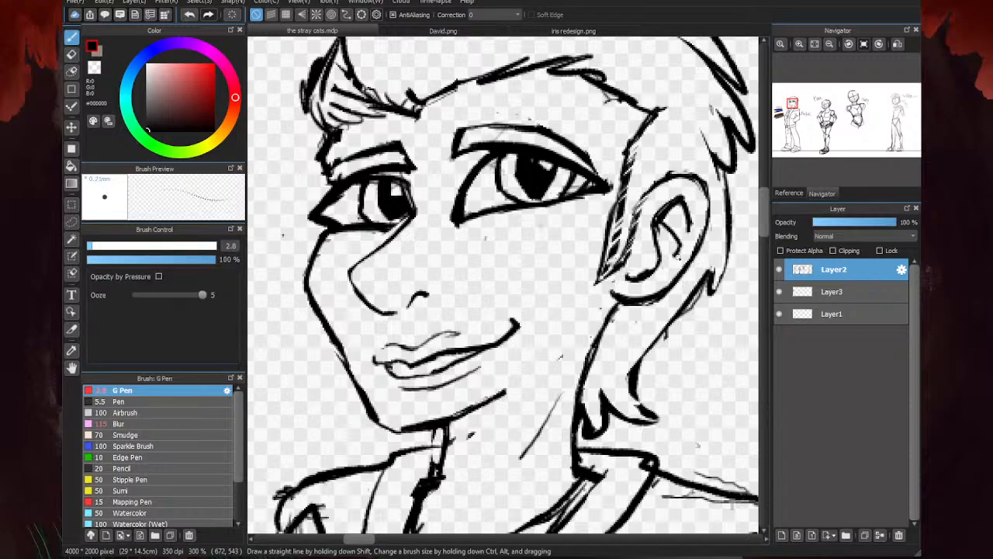
pyautogui.scroll(-3, 546, 248)
pyautogui.scroll(2, 509, 234)
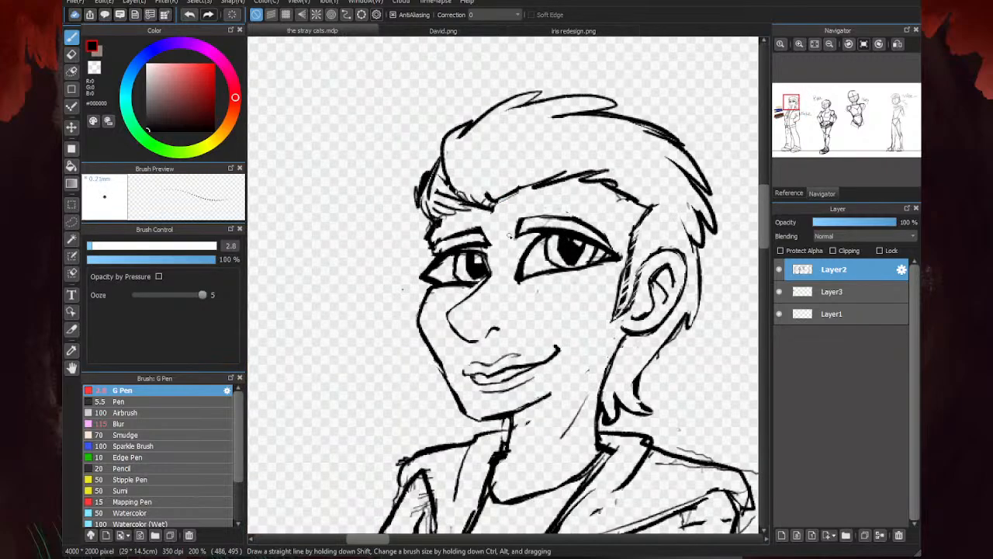
pyautogui.moveTo(501, 199)
pyautogui.mouseDown()
pyautogui.moveTo(612, 165)
pyautogui.moveTo(608, 185)
pyautogui.moveTo(599, 179)
pyautogui.moveTo(652, 181)
pyautogui.moveTo(593, 183)
pyautogui.moveTo(625, 174)
pyautogui.mouseUp()
pyautogui.moveTo(565, 182); pyautogui.dragTo(520, 194)
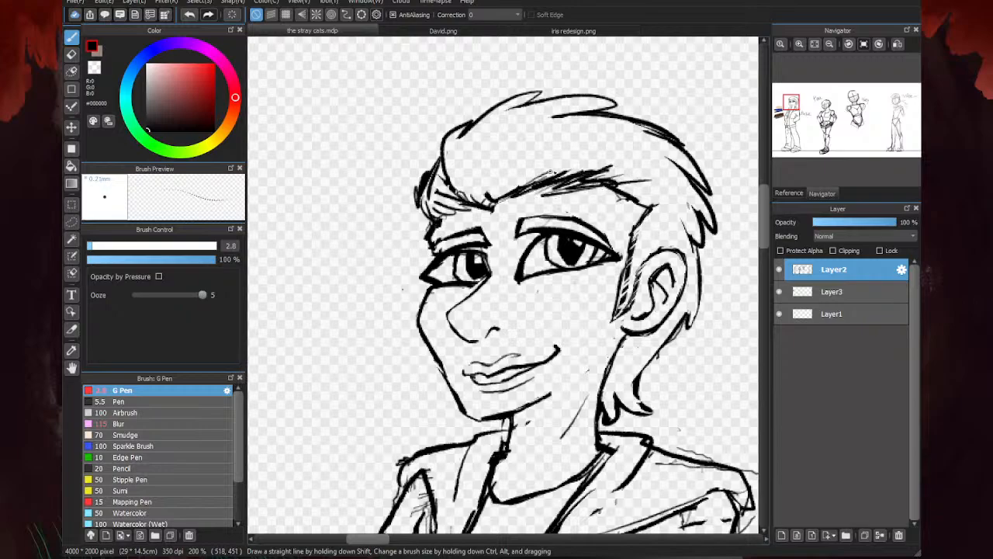
pyautogui.moveTo(584, 160)
pyautogui.mouseDown()
pyautogui.moveTo(494, 211)
pyautogui.moveTo(442, 214)
pyautogui.mouseUp()
# - Erase part of the dense strands along the front hairline to lighten them
pyautogui.scroll(-7, 456, 203)
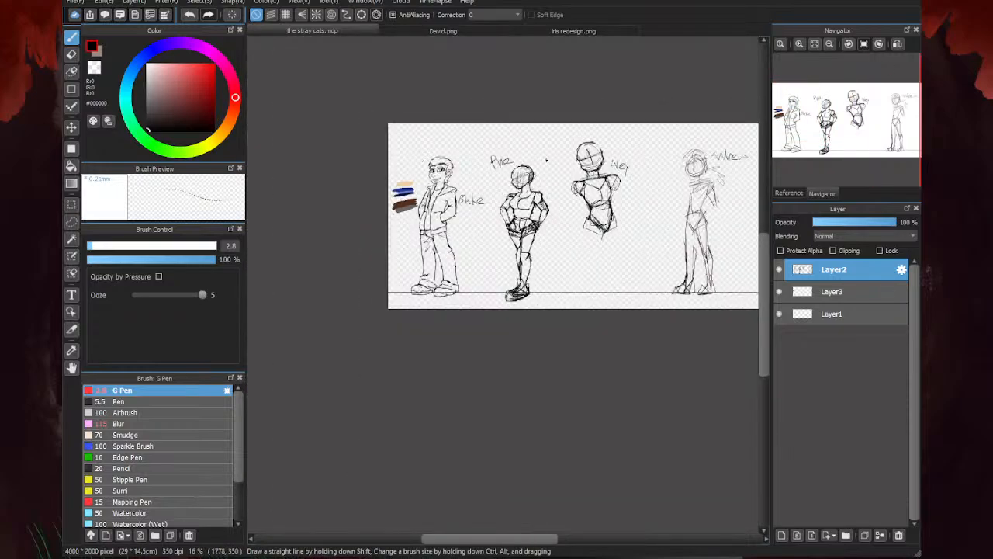
pyautogui.scroll(4, 439, 167)
pyautogui.scroll(2, 430, 104)
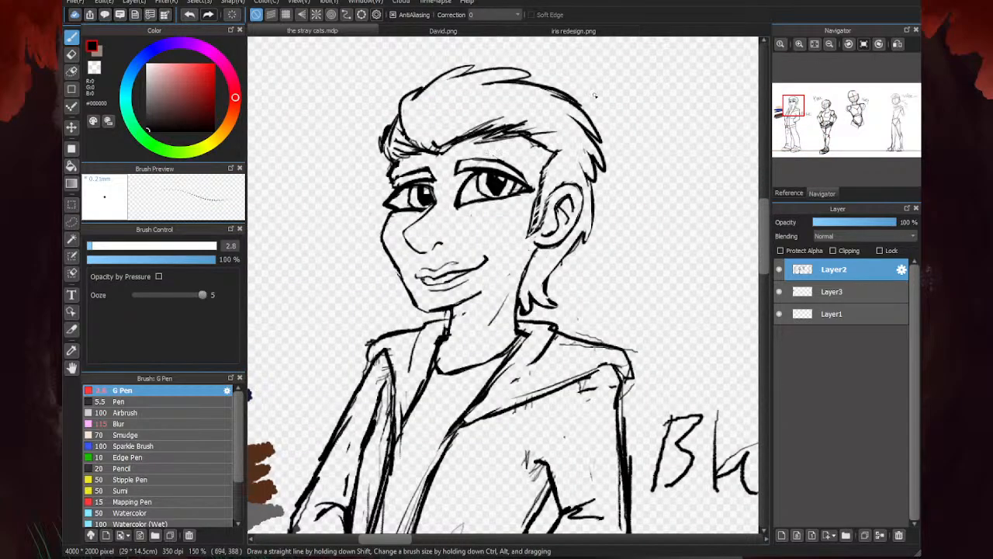
pyautogui.press('e')
pyautogui.moveTo(497, 137)
pyautogui.mouseDown()
pyautogui.moveTo(525, 127)
pyautogui.moveTo(481, 128)
pyautogui.moveTo(512, 129)
pyautogui.mouseUp()
# - Draw thin curved strands sweeping from the front hairline back to the forelock with the G Pen
pyautogui.press('p')
pyautogui.scroll(1, 428, 150)
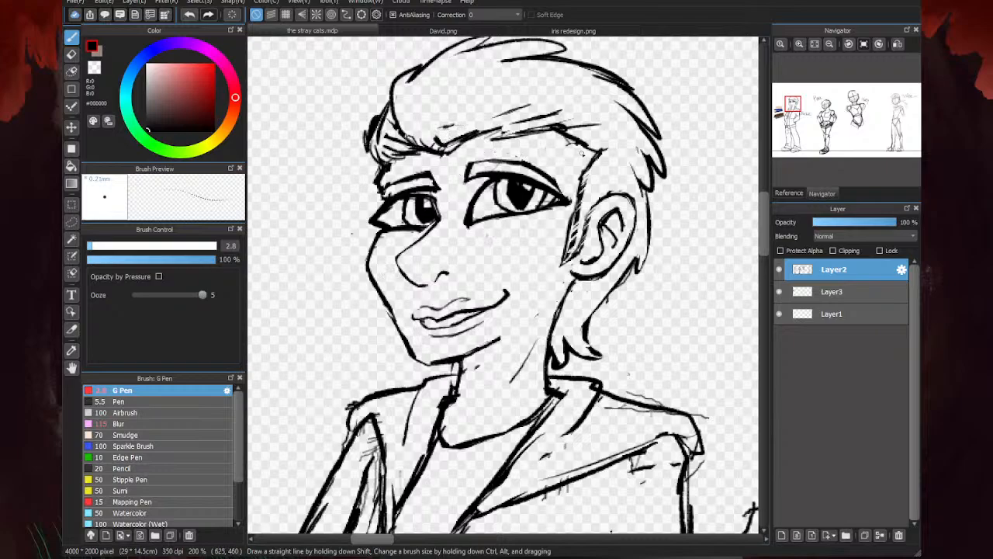
pyautogui.moveTo(545, 126)
pyautogui.mouseDown()
pyautogui.moveTo(458, 120)
pyautogui.moveTo(405, 134)
pyautogui.mouseUp()
pyautogui.moveTo(562, 142); pyautogui.dragTo(400, 143)
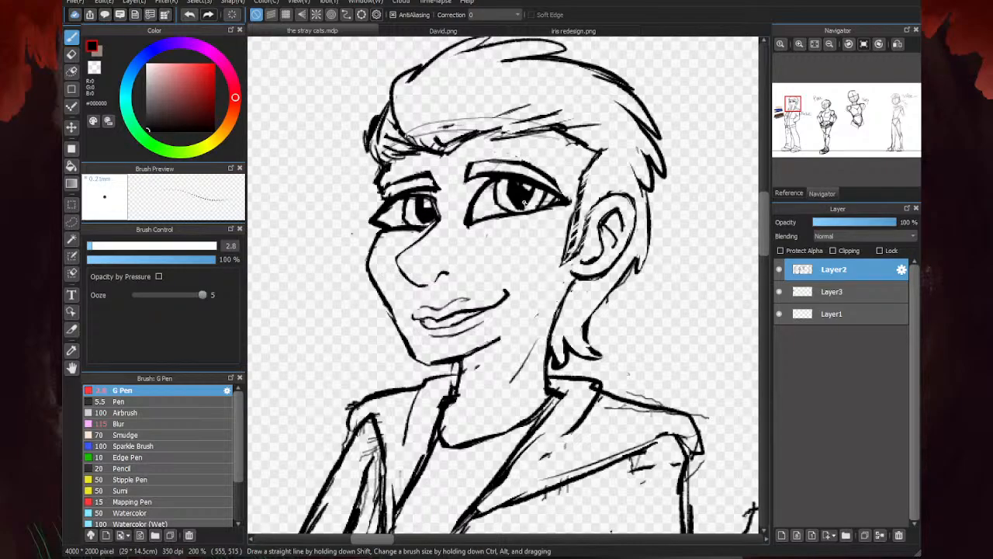
# - Lasso the front hair and forelock, rotate the selection slightly clockwise and raise it, apply the transform, and deselect
pyautogui.click(72, 222)
pyautogui.scroll(-1, 501, 376)
pyautogui.scroll(1, 463, 188)
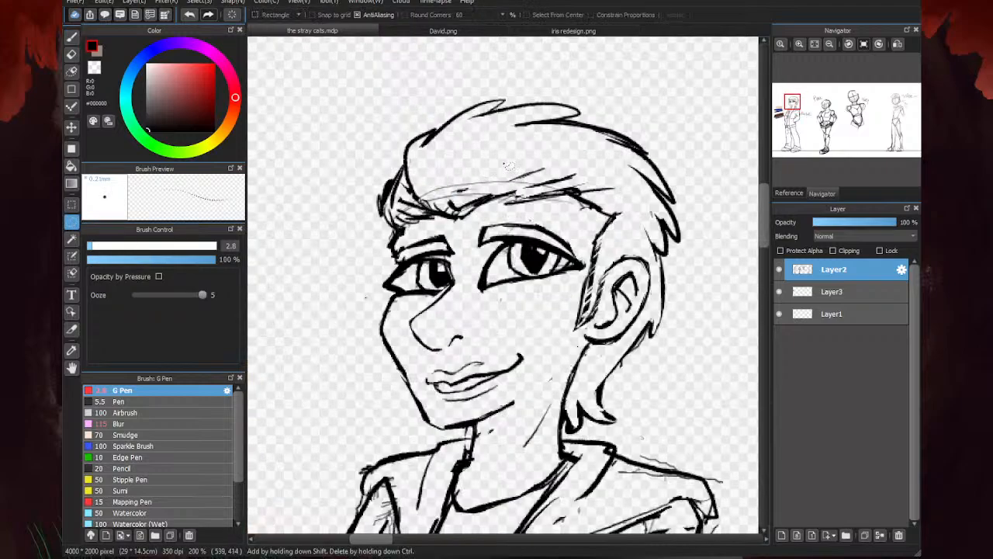
pyautogui.moveTo(380, 211)
pyautogui.mouseDown()
pyautogui.moveTo(458, 223)
pyautogui.moveTo(551, 205)
pyautogui.moveTo(607, 161)
pyautogui.moveTo(602, 90)
pyautogui.moveTo(455, 79)
pyautogui.moveTo(375, 231)
pyautogui.mouseUp()
pyautogui.hotkey('ctrl', 't')
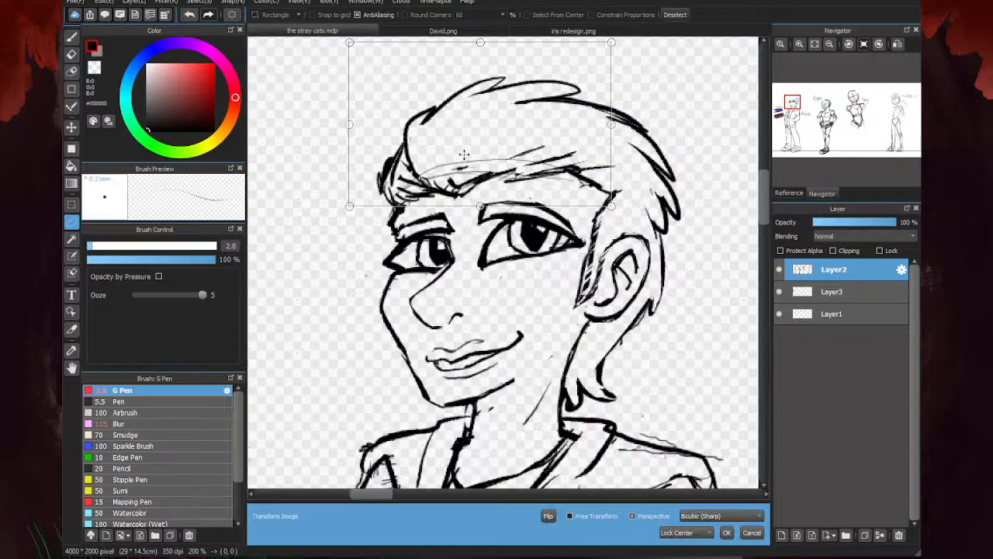
pyautogui.moveTo(655, 208); pyautogui.dragTo(655, 227)
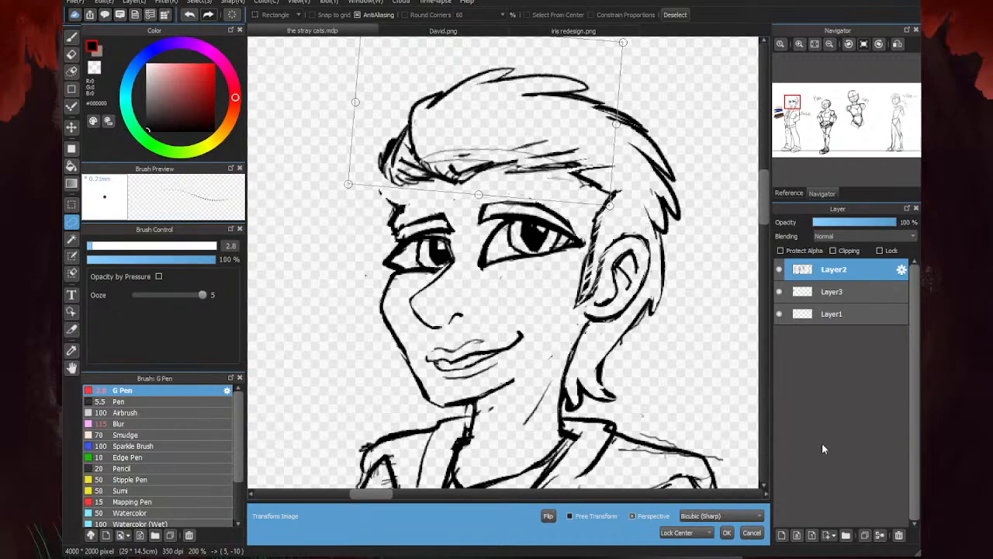
pyautogui.click(726, 532)
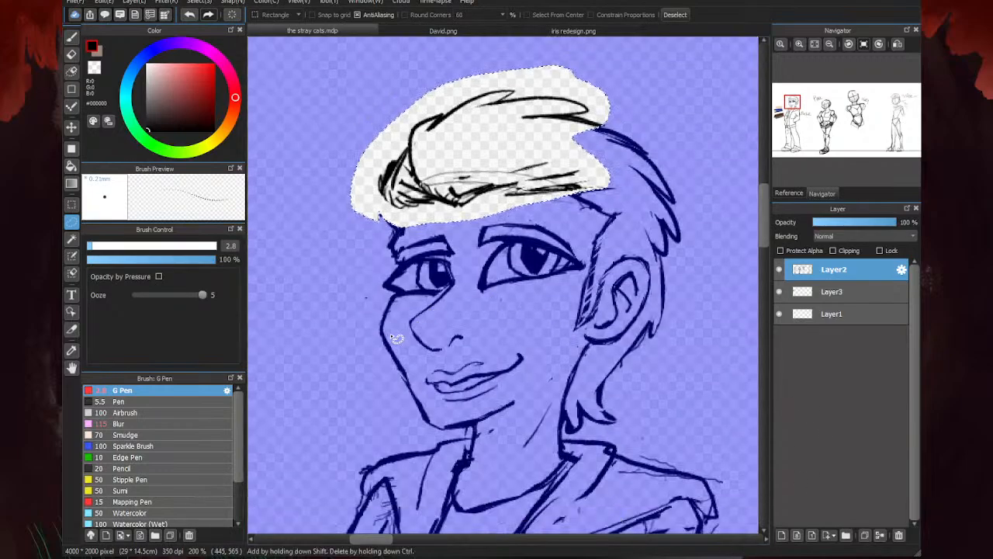
pyautogui.hotkey('ctrl', 'd')
# - Draw strokes with the G Pen that reconnect the raised forelock to the forehead edge above the far eyebrow
pyautogui.press('b')
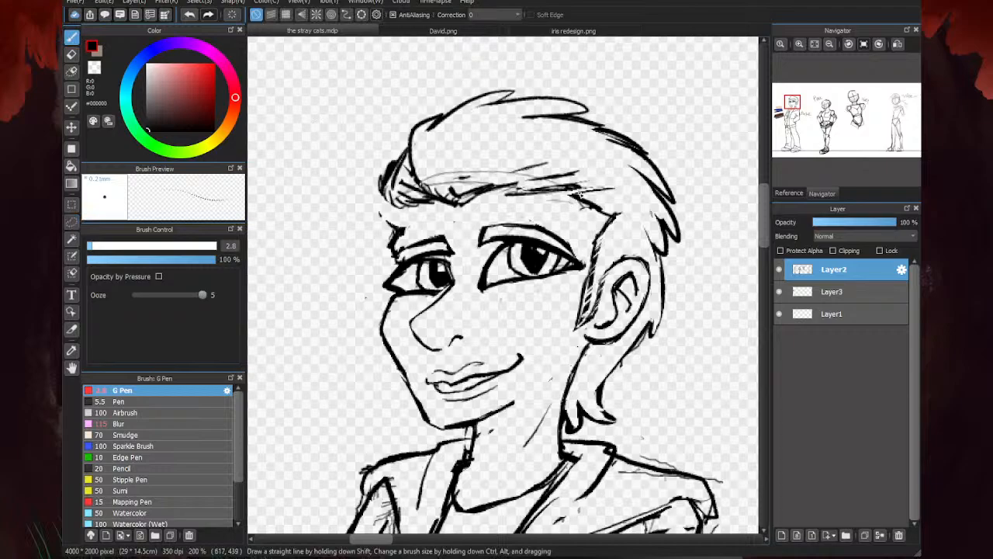
pyautogui.moveTo(406, 208); pyautogui.dragTo(395, 235)
pyautogui.moveTo(383, 190); pyautogui.dragTo(398, 226)
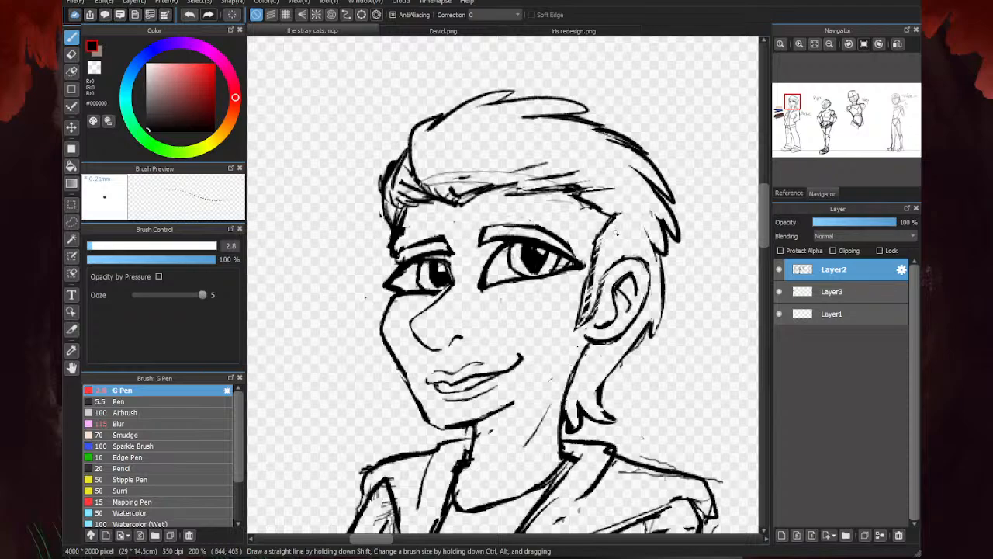
# - Erase the thin construction strokes across the front hair and the excess lines around the forelock and forehead edge
pyautogui.press('e')
pyautogui.moveTo(532, 191)
pyautogui.mouseDown()
pyautogui.moveTo(579, 182)
pyautogui.moveTo(517, 177)
pyautogui.moveTo(457, 198)
pyautogui.moveTo(431, 186)
pyautogui.moveTo(466, 178)
pyautogui.moveTo(446, 172)
pyautogui.moveTo(470, 183)
pyautogui.mouseUp()
pyautogui.moveTo(402, 166)
pyautogui.mouseDown()
pyautogui.moveTo(399, 154)
pyautogui.moveTo(393, 163)
pyautogui.mouseUp()
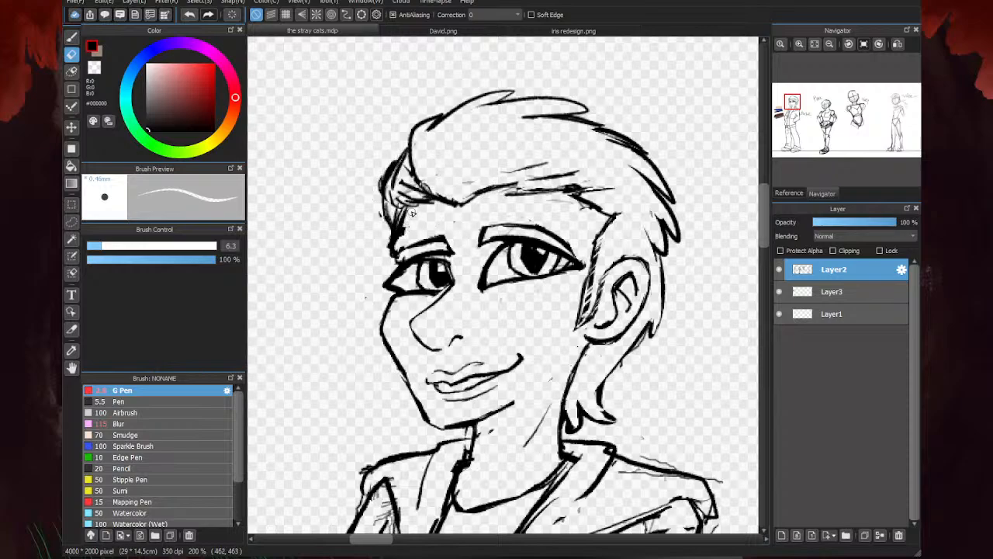
pyautogui.moveTo(409, 211)
pyautogui.mouseDown()
pyautogui.moveTo(392, 257)
pyautogui.moveTo(406, 218)
pyautogui.mouseUp()
# - Draw a bold strand with the G Pen sweeping back from the hairline's central dip, and refine the strokes beneath it
pyautogui.press('b')
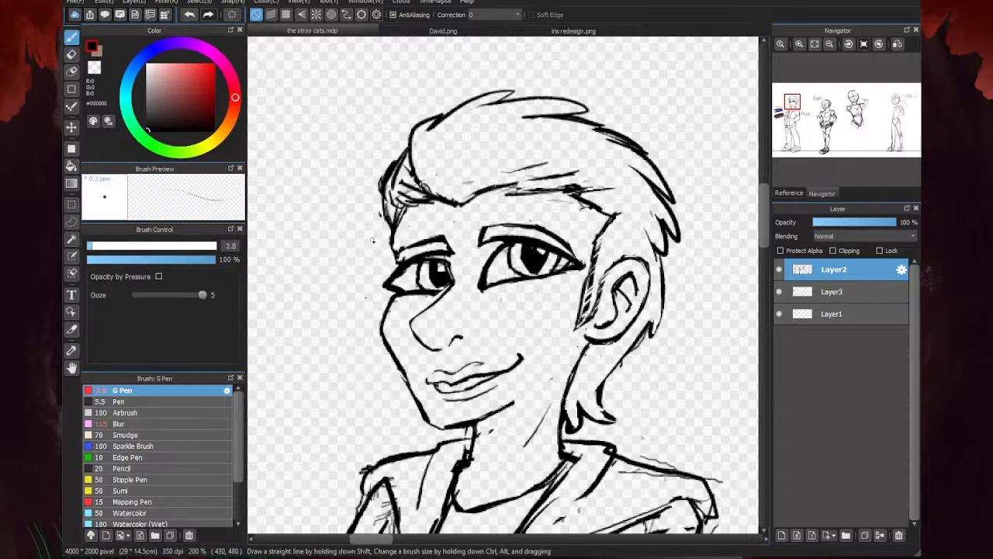
pyautogui.moveTo(462, 206); pyautogui.dragTo(557, 159)
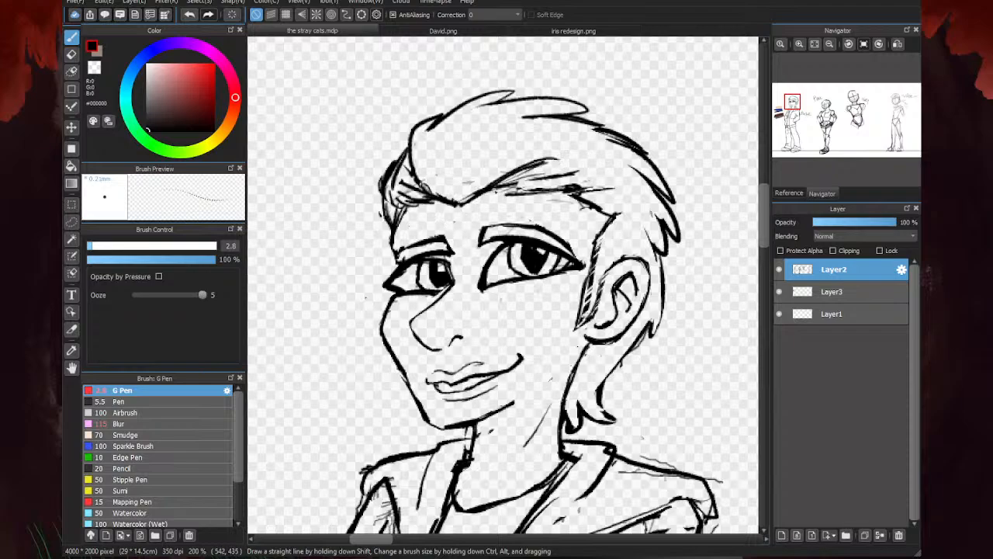
pyautogui.moveTo(497, 191)
pyautogui.mouseDown()
pyautogui.moveTo(588, 183)
pyautogui.moveTo(510, 186)
pyautogui.mouseUp()
pyautogui.press('e')
pyautogui.press('p')
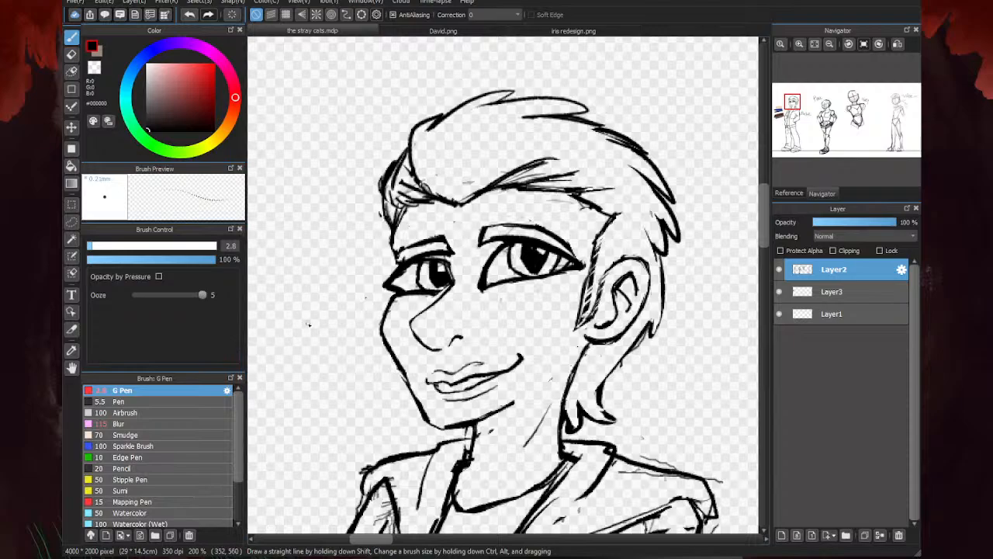
# - Review the leftmost character's figure, and examine the finished characters in David.png and iris redesign.png for reference
pyautogui.scroll(-2, 533, 217)
pyautogui.scroll(-2, 591, 124)
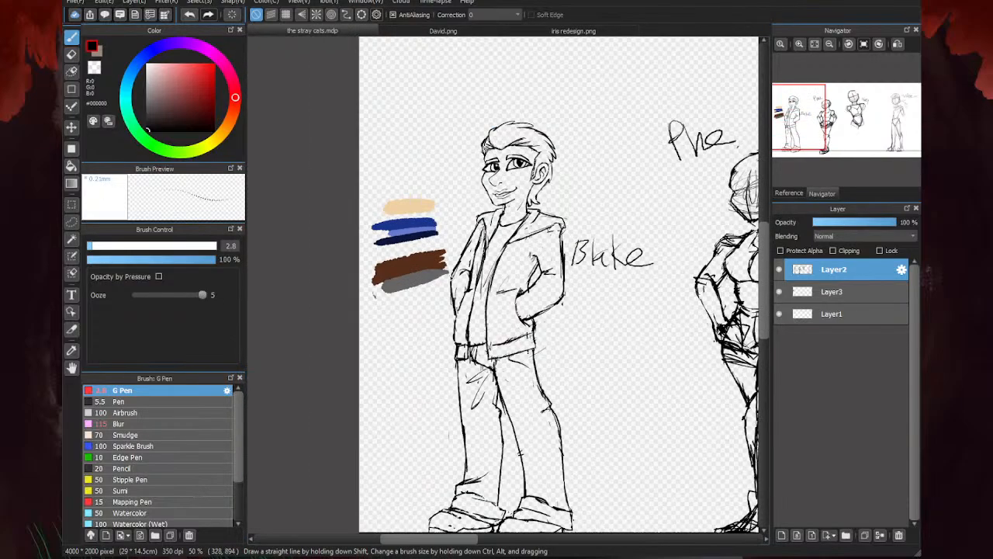
pyautogui.scroll(3, 496, 171)
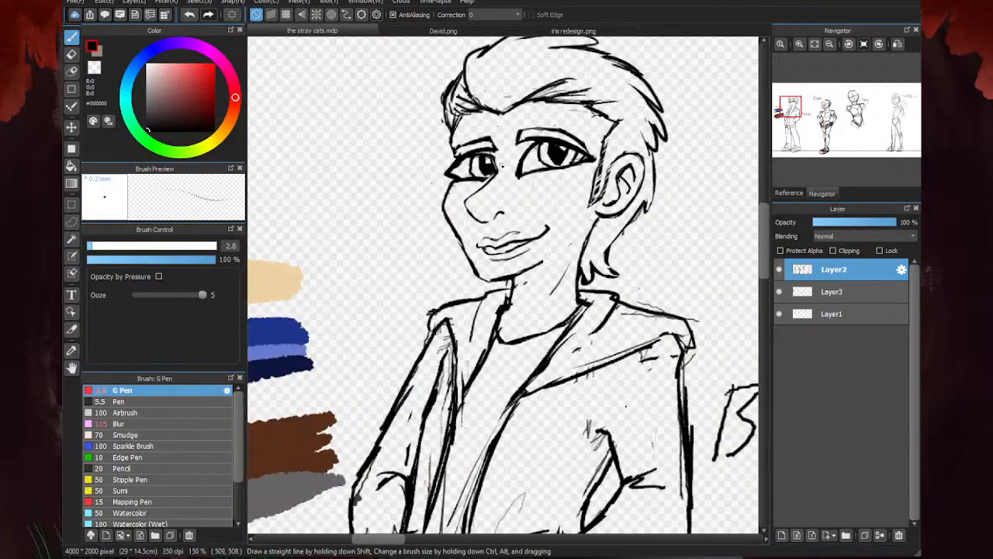
pyautogui.click(403, 31)
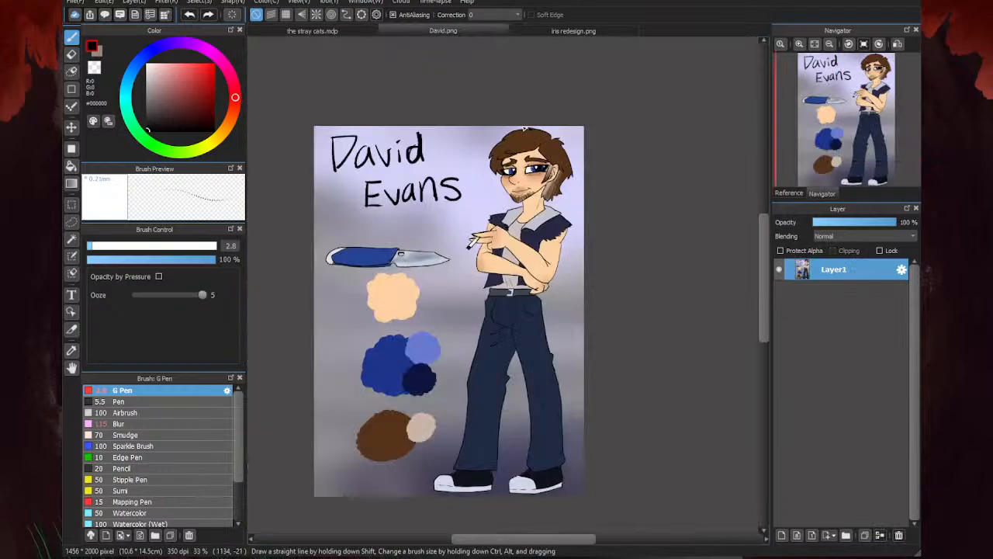
pyautogui.click(532, 32)
pyautogui.scroll(-1, 550, 204)
pyautogui.scroll(2, 426, 146)
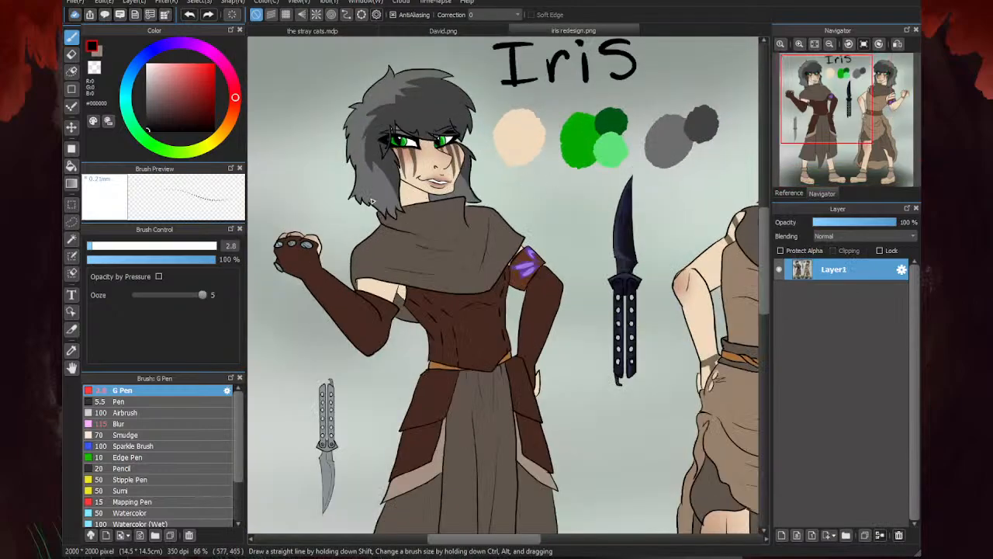
pyautogui.scroll(-2, 372, 202)
pyautogui.scroll(4, 624, 163)
pyautogui.scroll(-1, 599, 184)
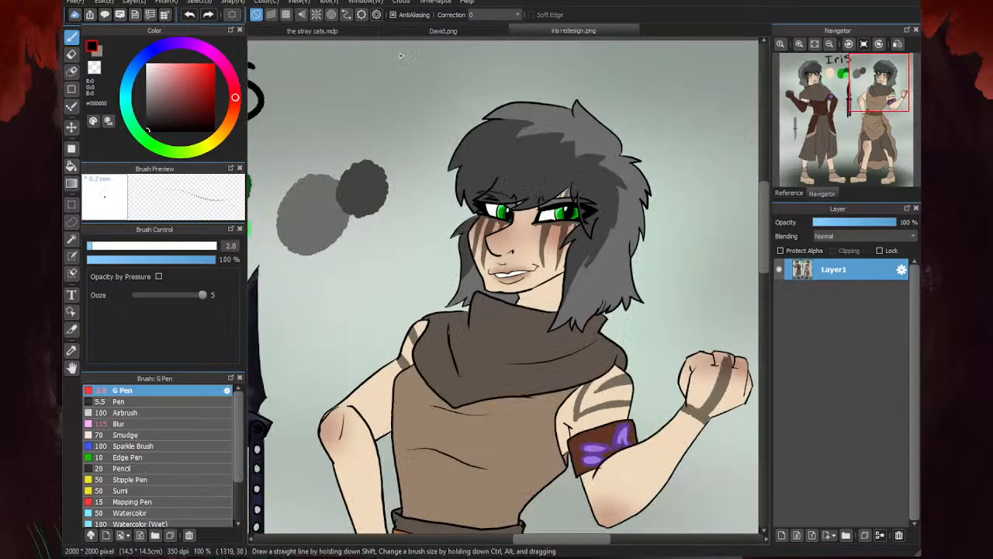
pyautogui.click(363, 31)
# - Compare the leftmost character's head proportions with the heads in iris redesign.png and David.png
pyautogui.scroll(-2, 371, 251)
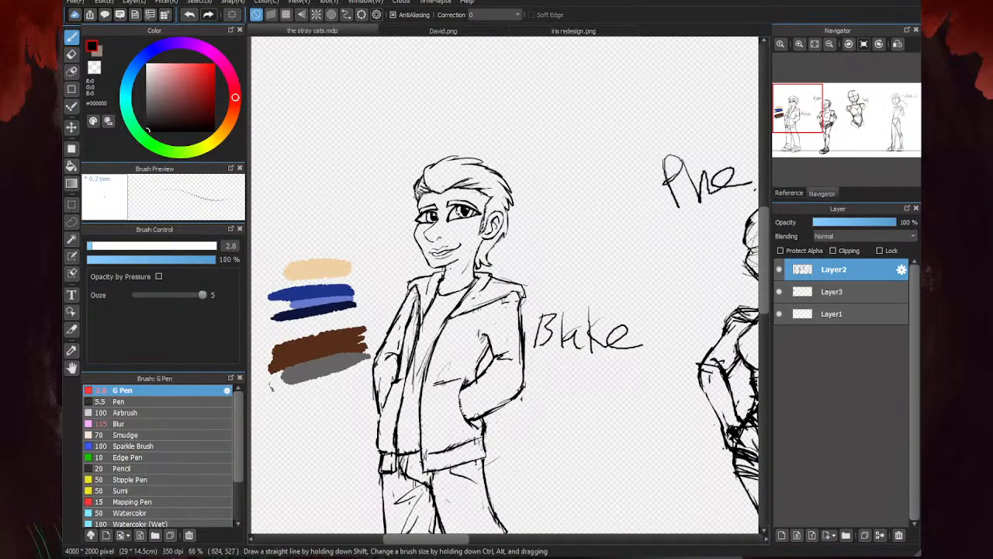
pyautogui.scroll(2, 315, 277)
pyautogui.click(524, 29)
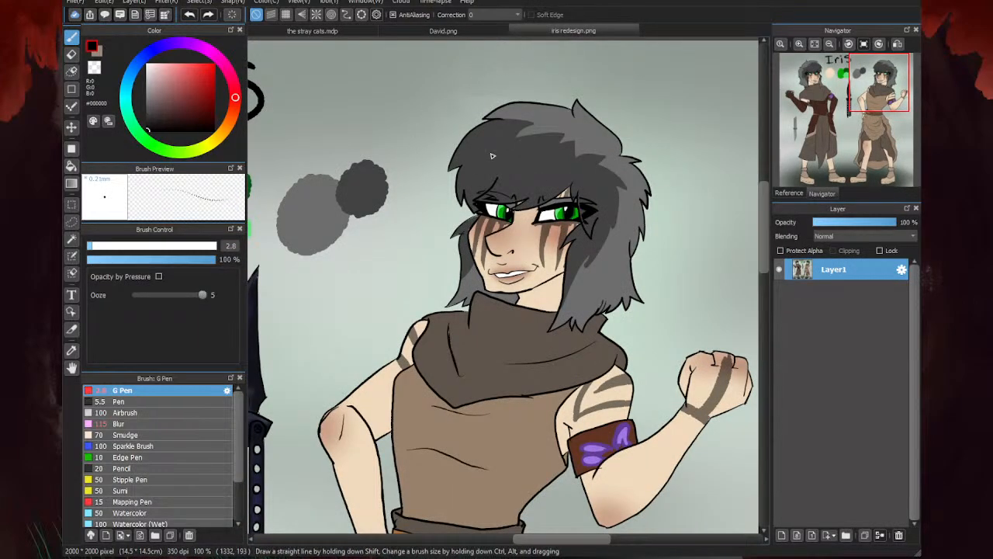
pyautogui.scroll(-4, 408, 53)
pyautogui.click(443, 31)
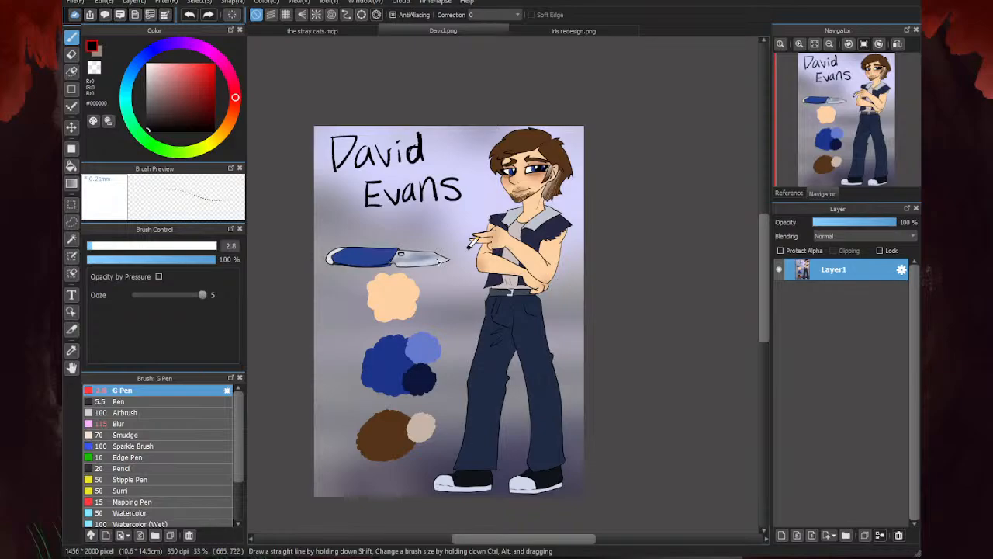
pyautogui.click(337, 29)
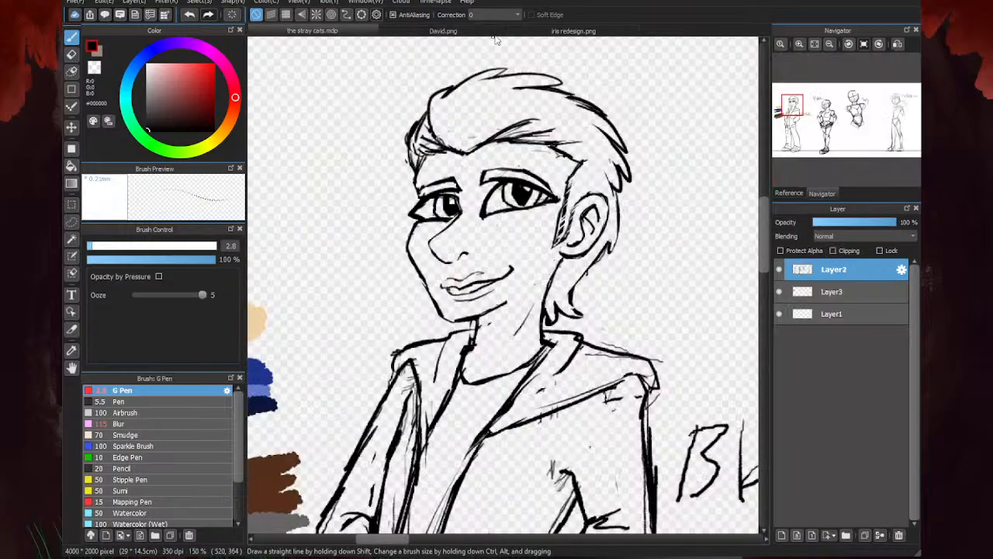
pyautogui.click(531, 32)
pyautogui.scroll(3, 608, 117)
pyautogui.scroll(-1, 490, 178)
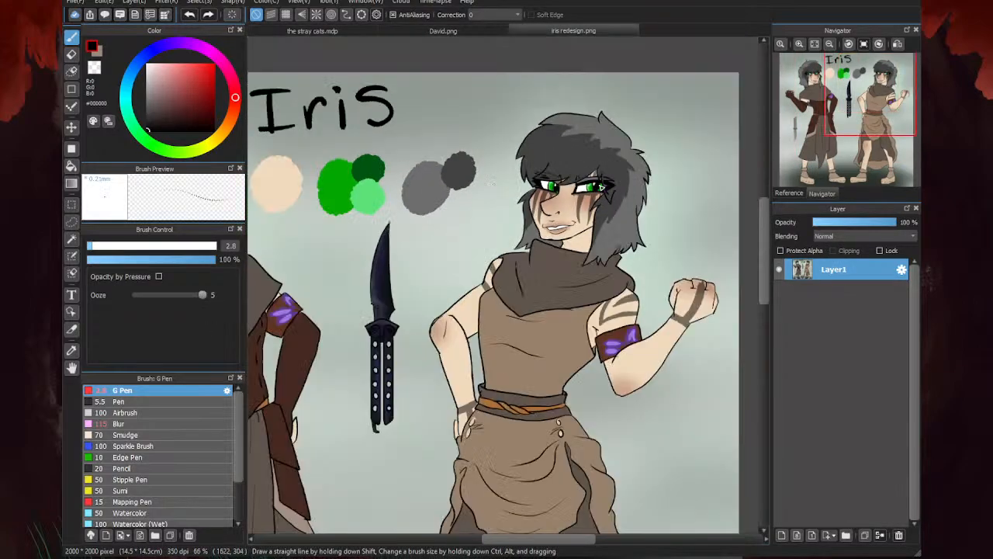
pyautogui.scroll(3, 492, 182)
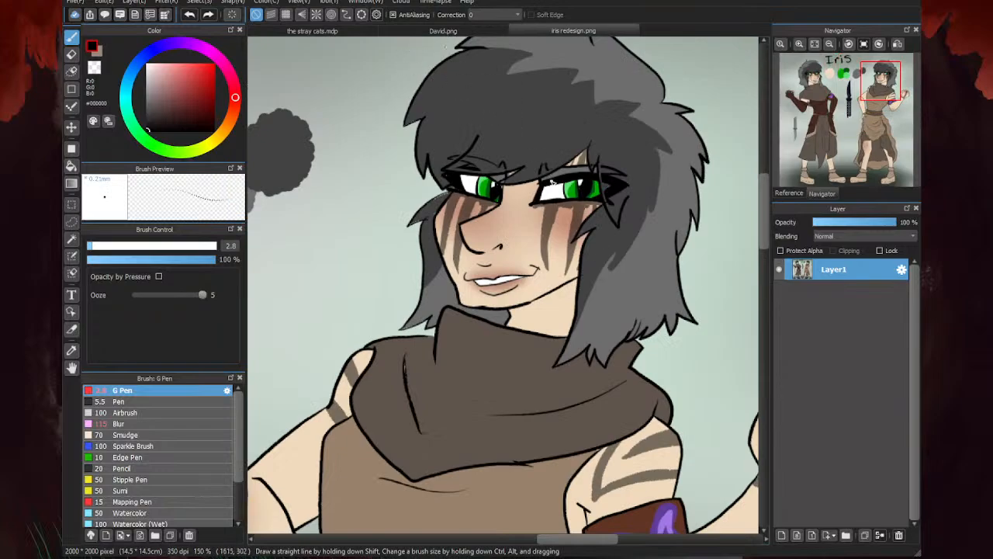
pyautogui.click(350, 33)
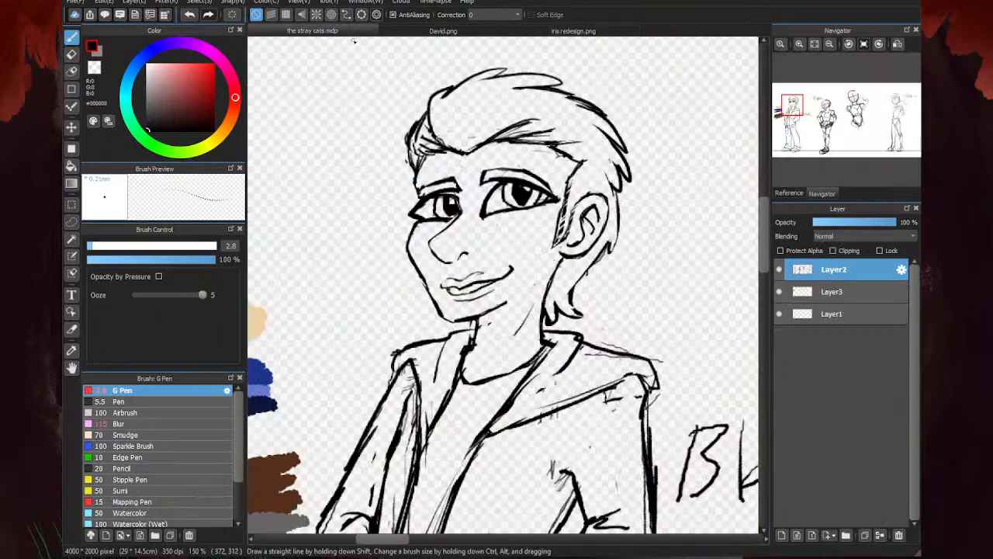
# - Lasso the leftmost character's whole head, enlarge it slightly, lower it onto the neck, apply the transform, and deselect
pyautogui.click(71, 221)
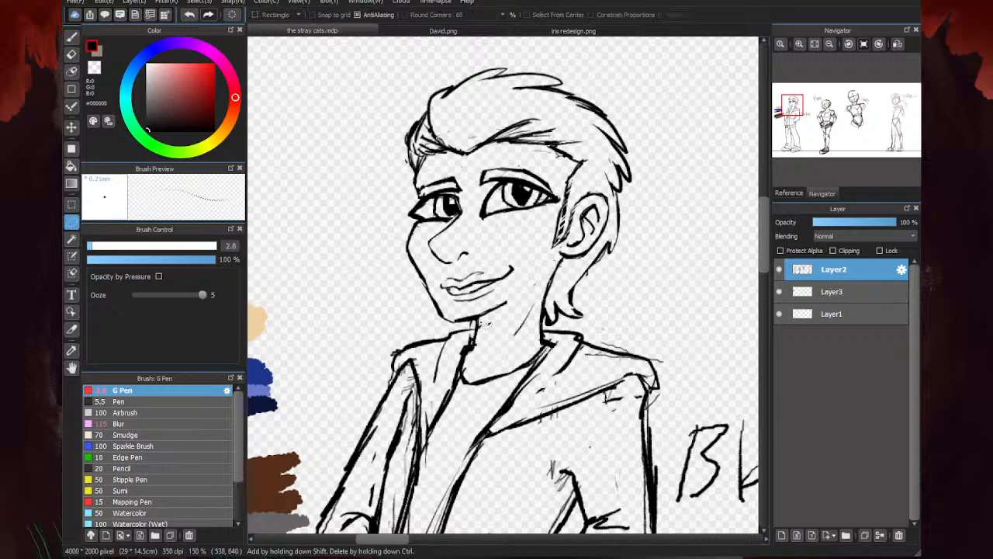
pyautogui.moveTo(461, 330)
pyautogui.mouseDown()
pyautogui.moveTo(573, 335)
pyautogui.moveTo(664, 248)
pyautogui.moveTo(645, 112)
pyautogui.moveTo(551, 39)
pyautogui.moveTo(431, 74)
pyautogui.moveTo(362, 239)
pyautogui.moveTo(404, 326)
pyautogui.mouseUp()
pyautogui.hotkey('ctrl', 't')
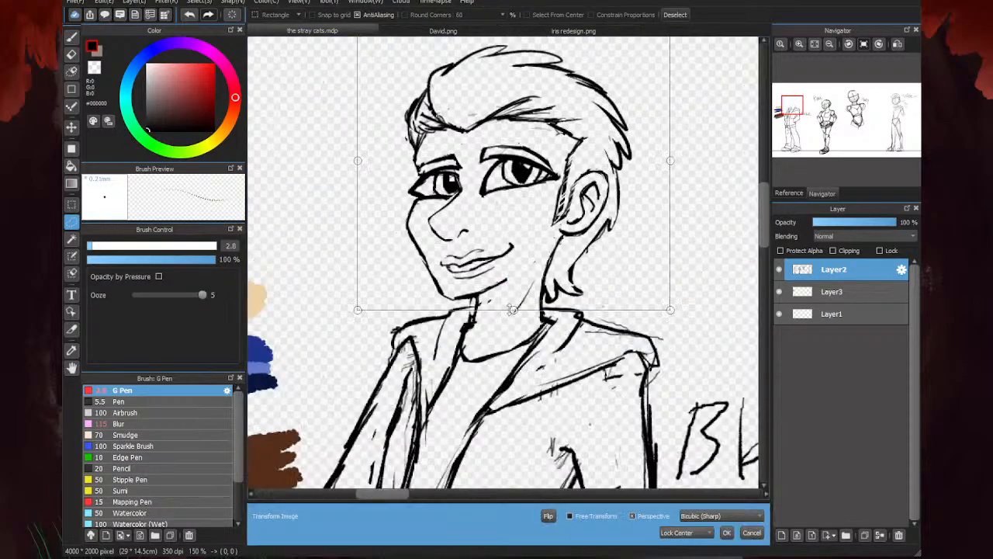
pyautogui.moveTo(513, 310); pyautogui.dragTo(513, 306)
pyautogui.moveTo(669, 161); pyautogui.dragTo(684, 160)
pyautogui.moveTo(577, 177); pyautogui.dragTo(575, 183)
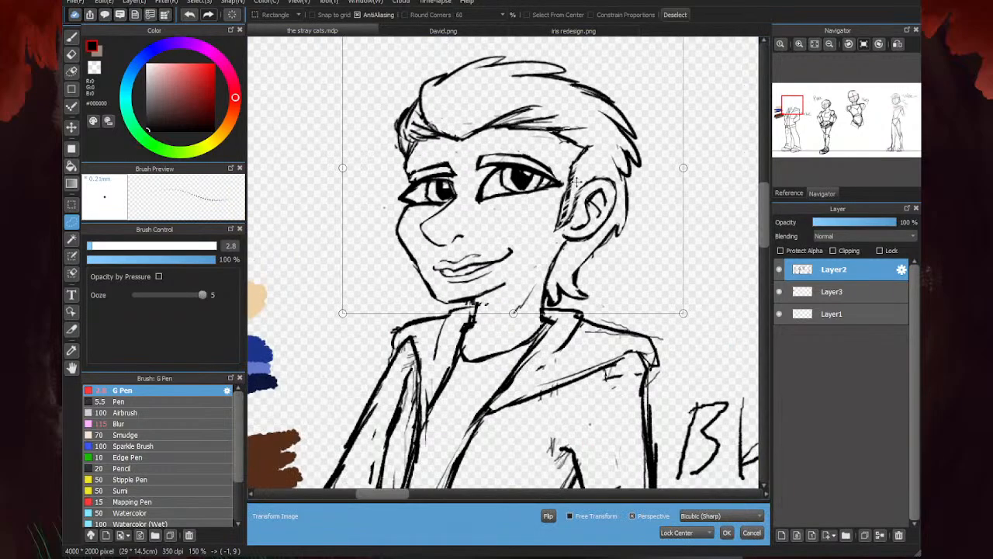
pyautogui.scroll(-3, 665, 122)
pyautogui.scroll(-2, 470, 236)
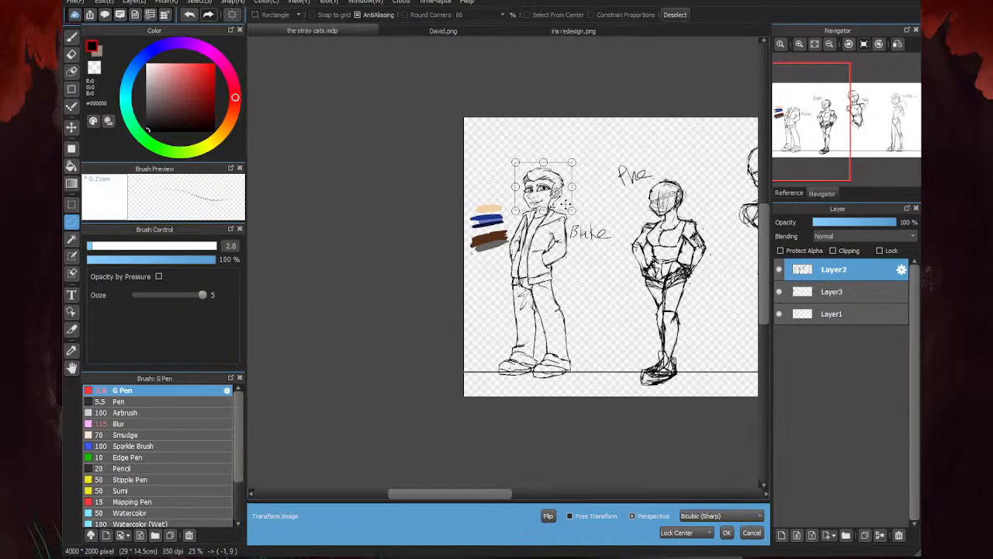
pyautogui.scroll(3, 565, 204)
pyautogui.click(726, 532)
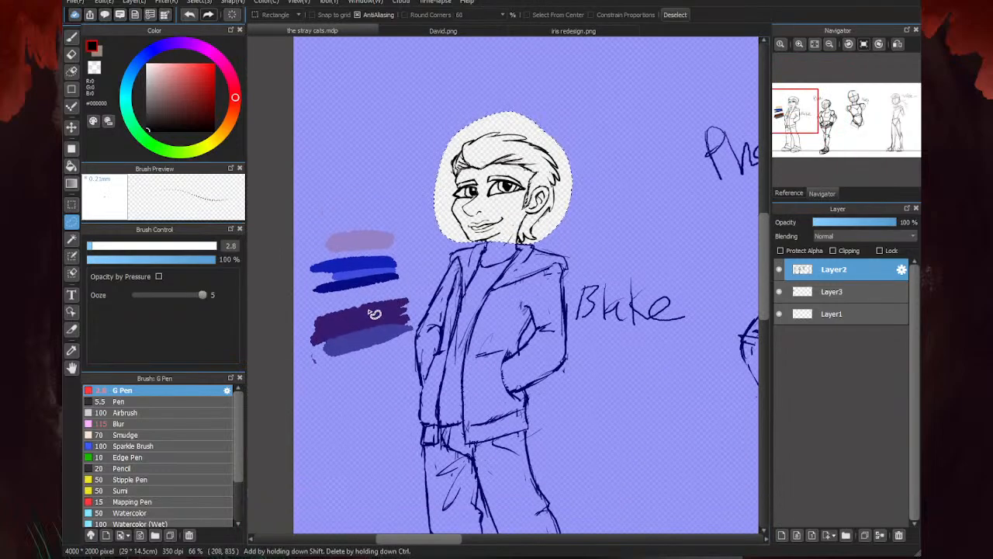
pyautogui.hotkey('ctrl', 'd')
# - Mirror the canvas view to check the leftmost character's proportions, and restore the normal orientation
pyautogui.scroll(-1, 506, 124)
pyautogui.press('Down')
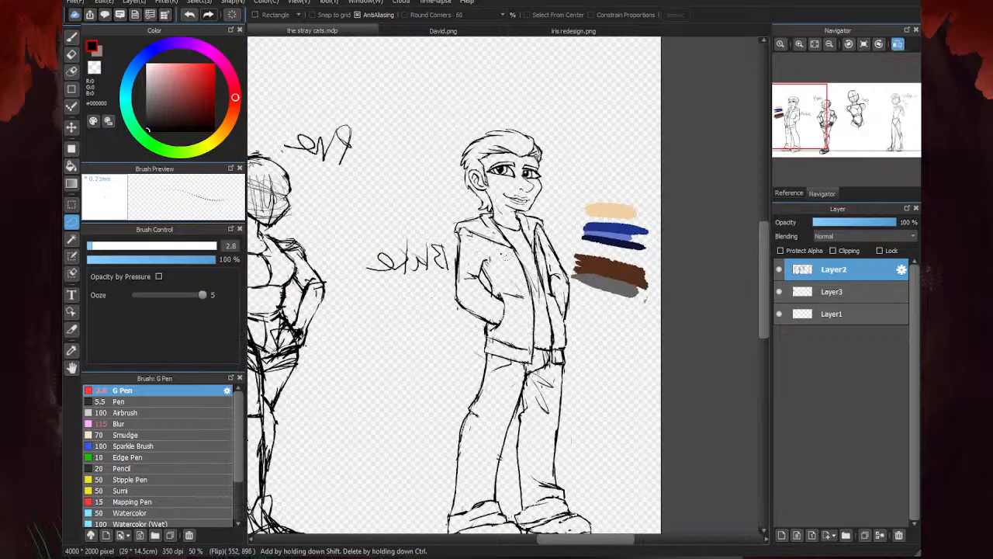
pyautogui.press('Down')
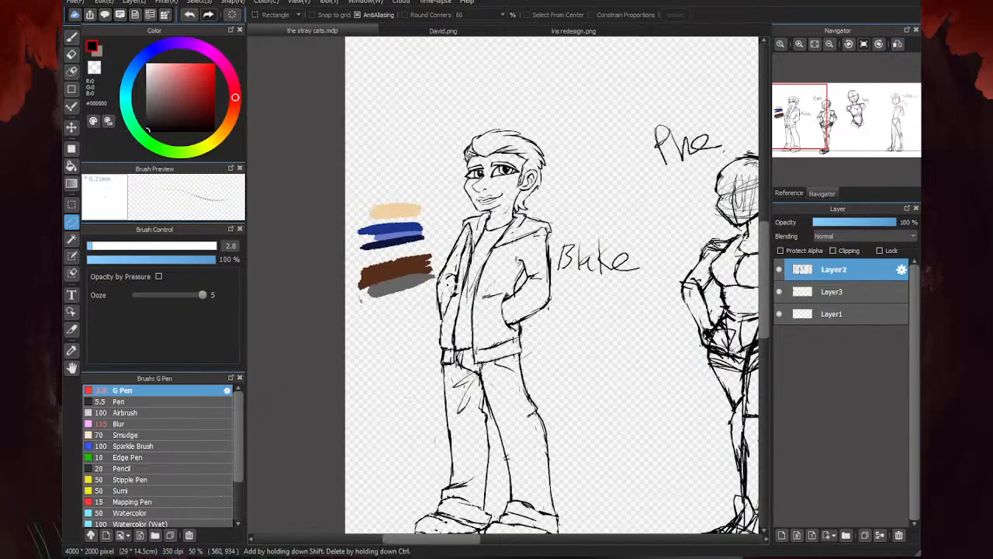
pyautogui.click(72, 38)
pyautogui.scroll(-1, 493, 160)
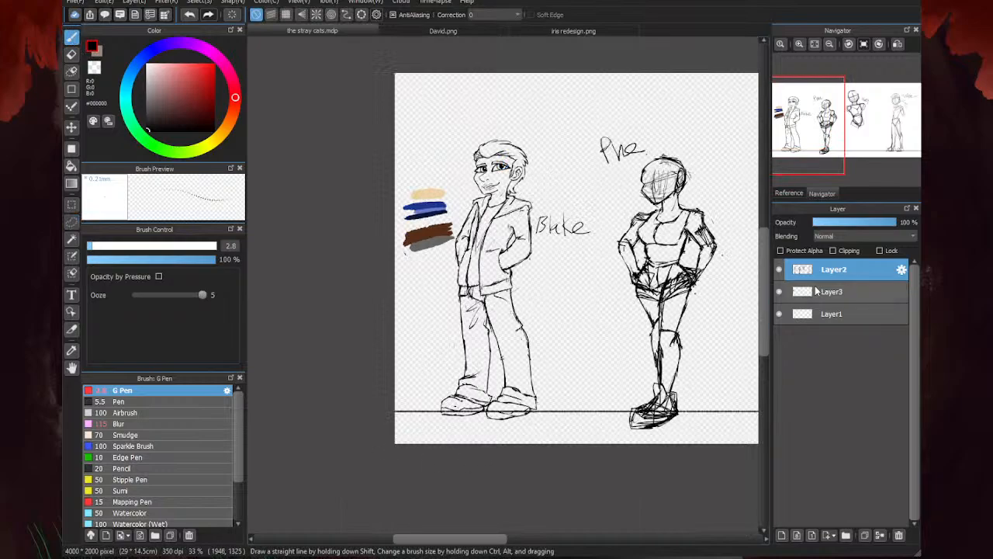
# - Erase the handwritten name beside the leftmost character on Layer2 with the eraser at size 88
pyautogui.click(834, 314)
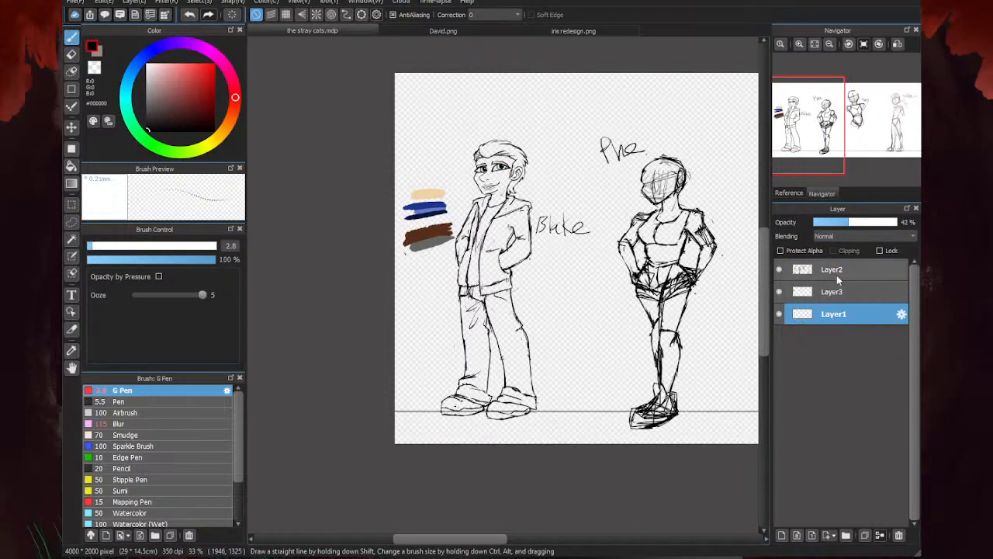
pyautogui.click(844, 269)
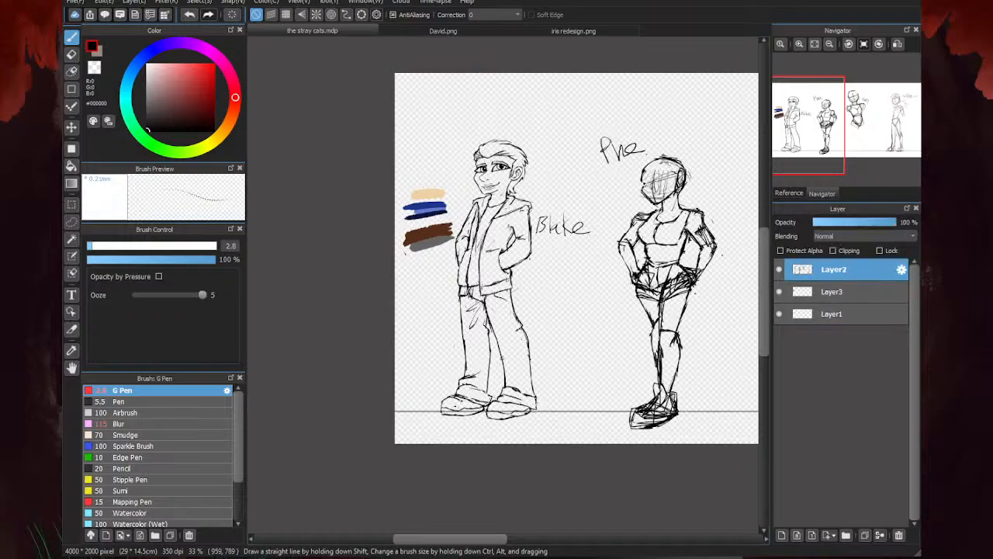
pyautogui.scroll(1, 447, 167)
pyautogui.press('e')
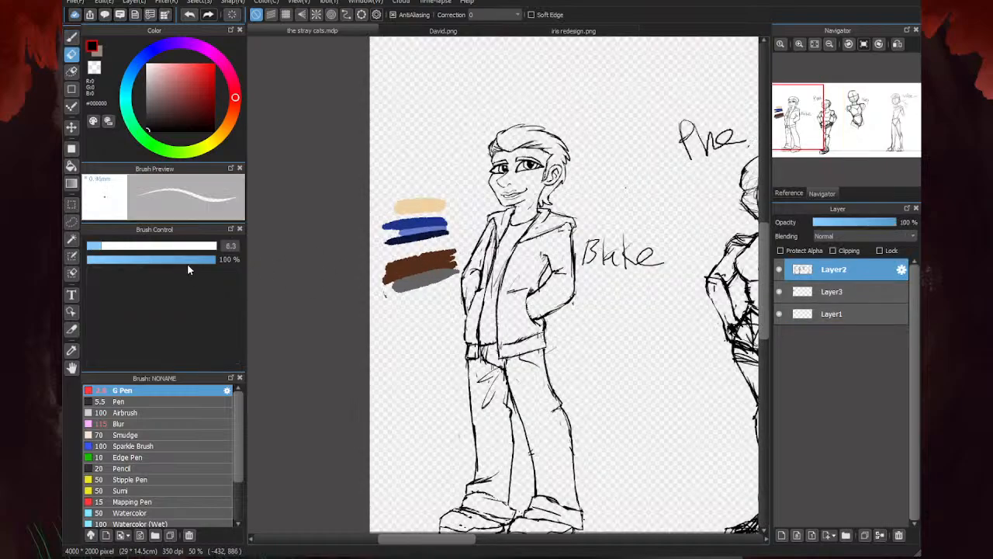
pyautogui.moveTo(667, 247)
pyautogui.mouseDown()
pyautogui.moveTo(599, 251)
pyautogui.moveTo(597, 268)
pyautogui.mouseUp()
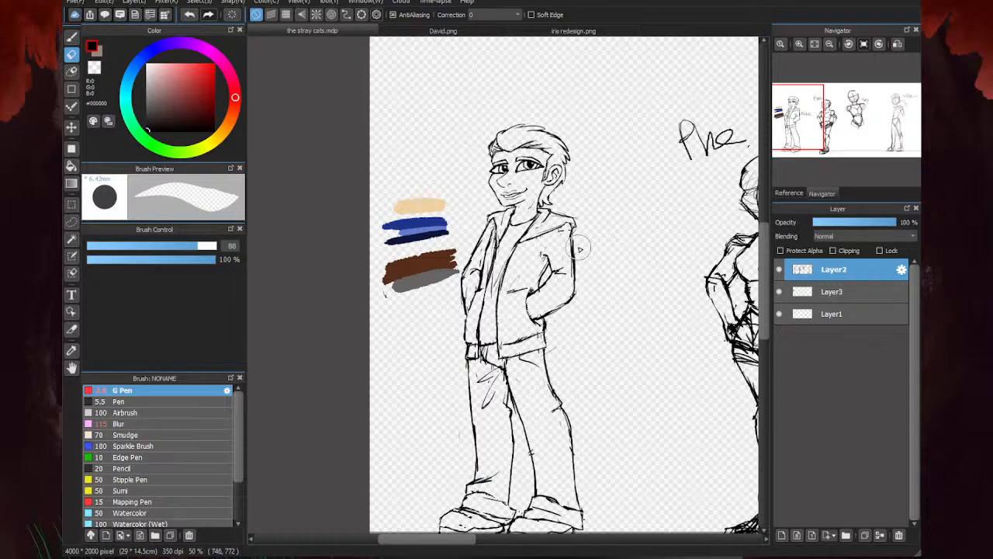
pyautogui.press('b')
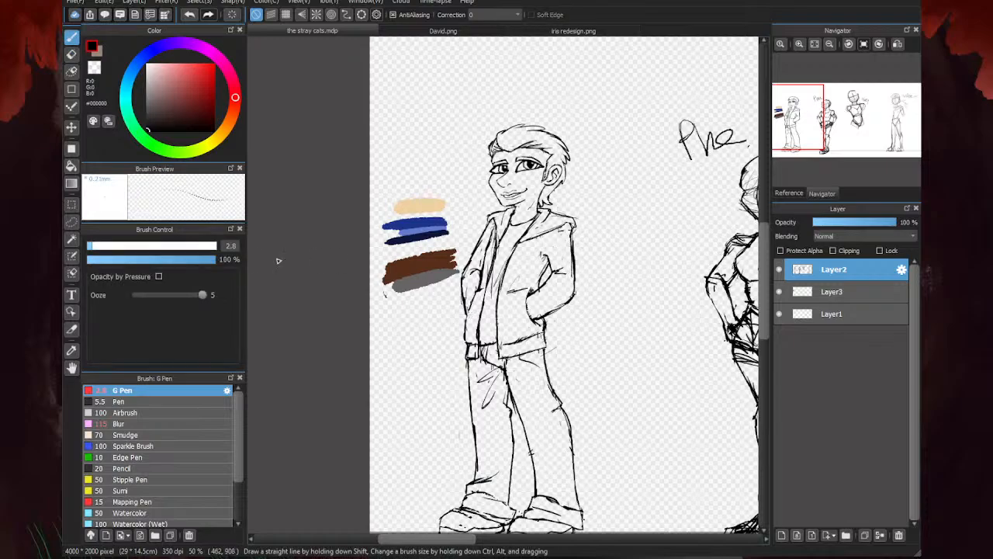
# - Handwrite the leftmost character's first name above the colour swatches on Layer2 with the black G Pen at size 7.4
pyautogui.click(104, 246)
pyautogui.scroll(2, 393, 137)
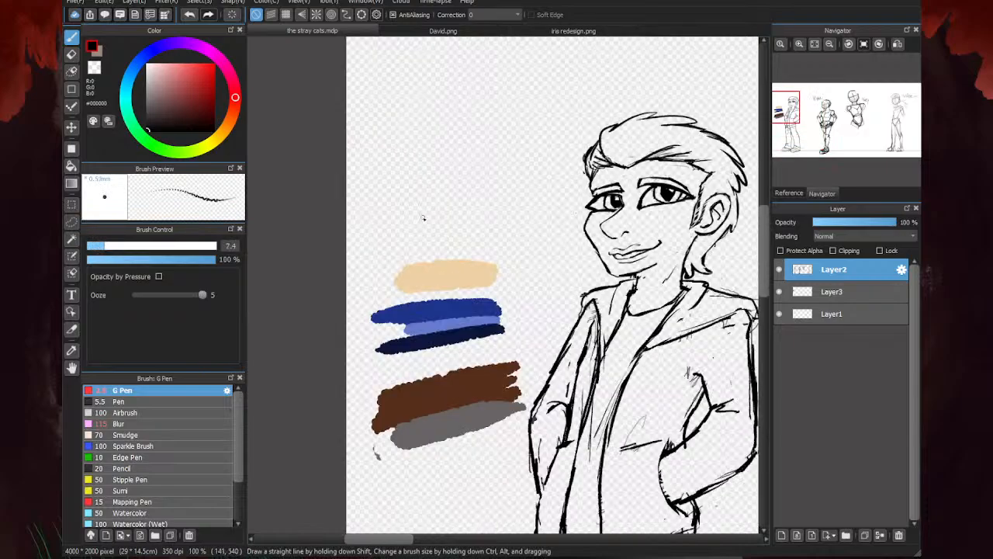
pyautogui.scroll(1, 391, 167)
pyautogui.moveTo(374, 159)
pyautogui.mouseDown()
pyautogui.moveTo(382, 233)
pyautogui.moveTo(399, 145)
pyautogui.moveTo(388, 238)
pyautogui.mouseUp()
pyautogui.moveTo(438, 130); pyautogui.dragTo(442, 221)
pyautogui.moveTo(483, 161); pyautogui.dragTo(490, 214)
pyautogui.moveTo(502, 132); pyautogui.dragTo(506, 217)
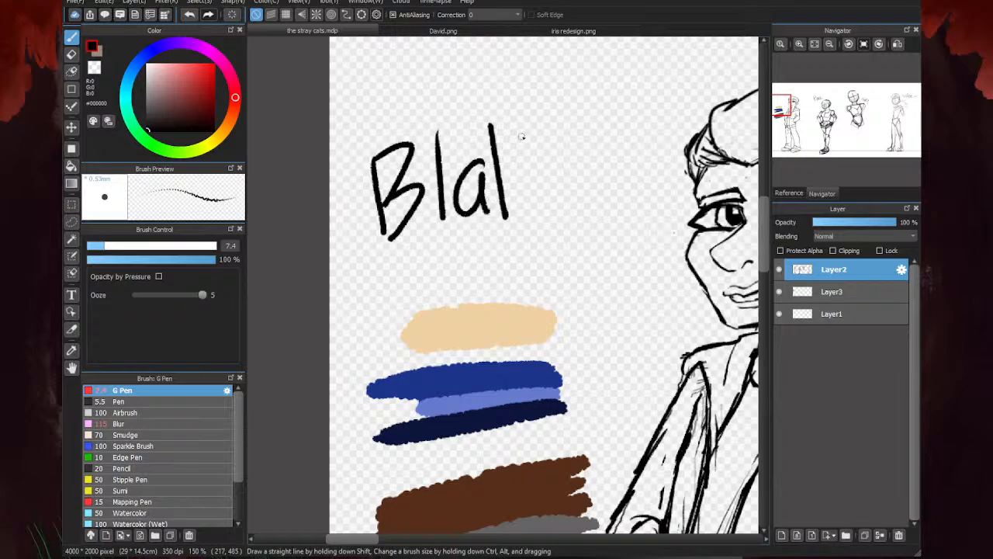
pyautogui.moveTo(529, 123); pyautogui.dragTo(532, 210)
pyautogui.hotkey('ctrl', 'z')
pyautogui.moveTo(526, 118)
pyautogui.mouseDown()
pyautogui.moveTo(502, 180)
pyautogui.moveTo(537, 214)
pyautogui.mouseUp()
pyautogui.moveTo(543, 181)
pyautogui.mouseDown()
pyautogui.moveTo(599, 166)
pyautogui.moveTo(602, 197)
pyautogui.mouseUp()
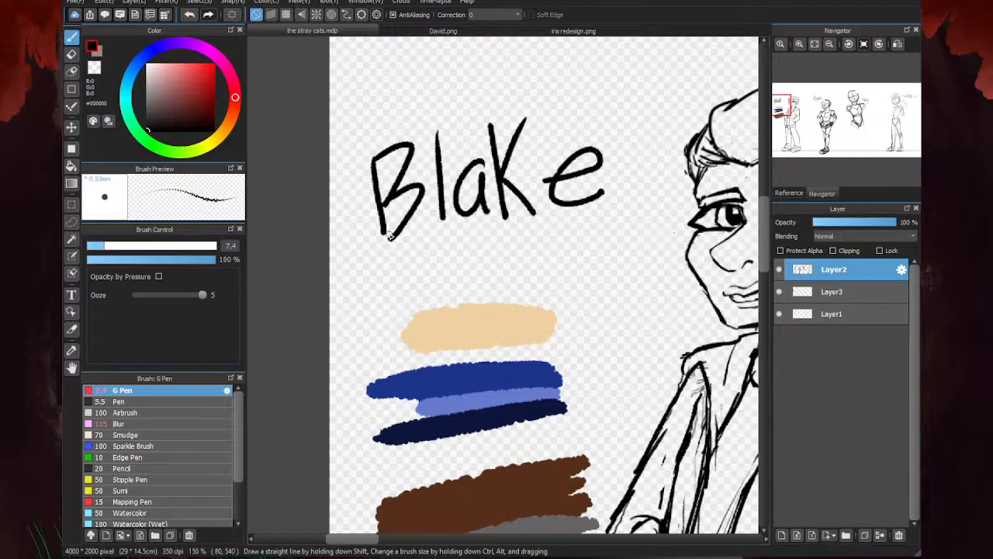
pyautogui.hotkey('ctrl', 'z')
pyautogui.moveTo(540, 184)
pyautogui.mouseDown()
pyautogui.moveTo(576, 176)
pyautogui.moveTo(586, 190)
pyautogui.mouseUp()
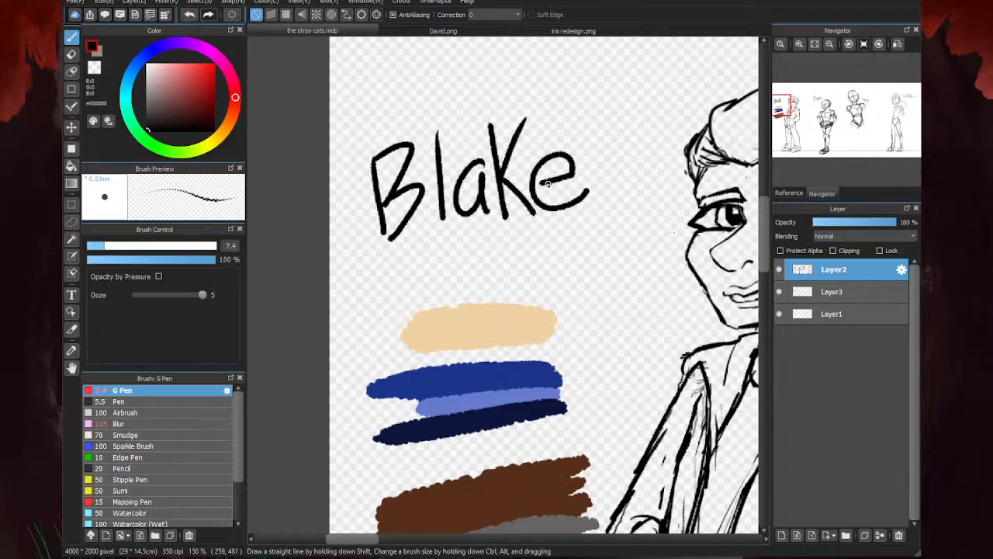
# - Check the lineup sketch against the finished character sheet in David.png, and return to the stray cats.mdp
pyautogui.scroll(-3, 423, 219)
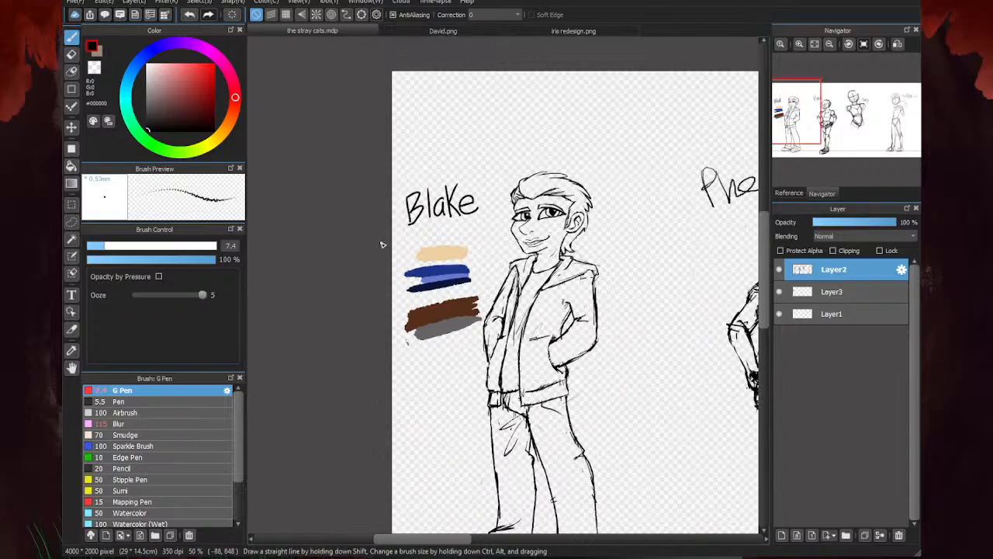
pyautogui.click(409, 31)
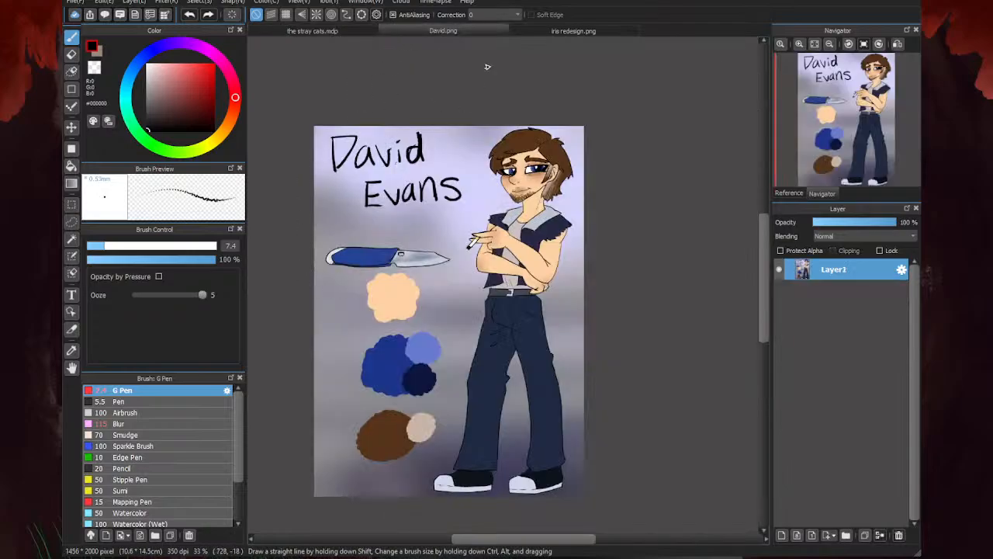
pyautogui.click(360, 29)
# - Darken the hatching on the leftmost character's sideburn with the G Pen, and trim its front edge with the eraser at size 23
pyautogui.scroll(6, 540, 224)
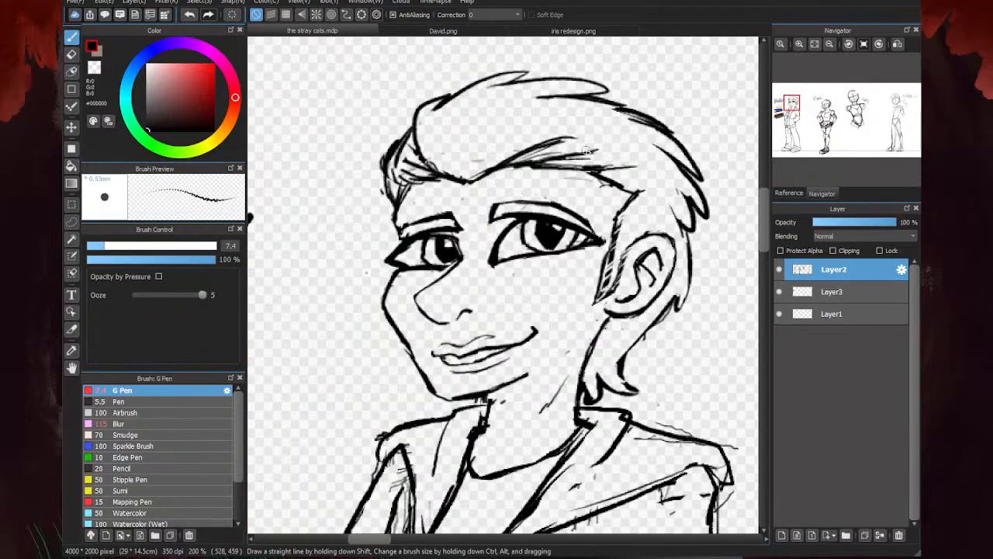
pyautogui.moveTo(582, 172)
pyautogui.mouseDown()
pyautogui.moveTo(625, 177)
pyautogui.moveTo(639, 196)
pyautogui.moveTo(608, 251)
pyautogui.moveTo(602, 293)
pyautogui.mouseUp()
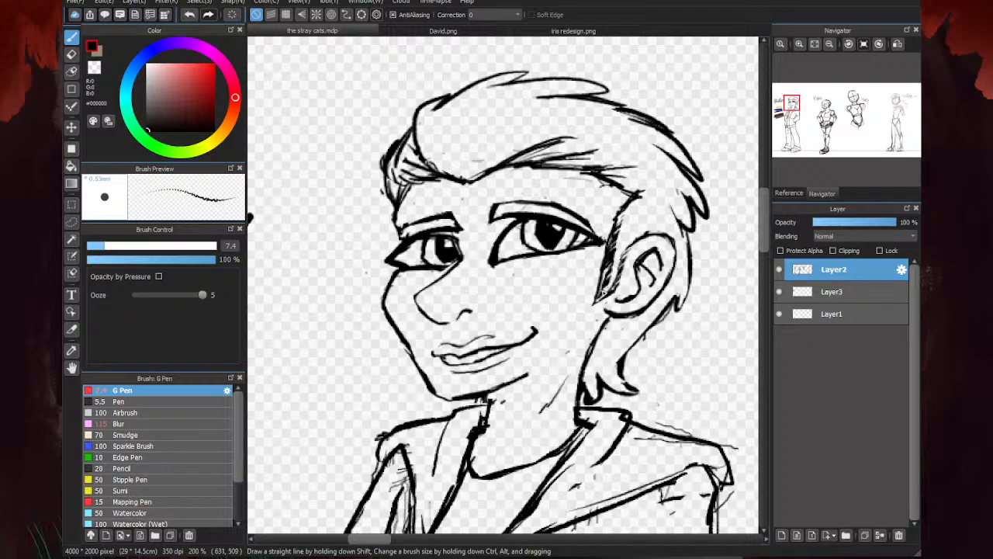
pyautogui.press('e')
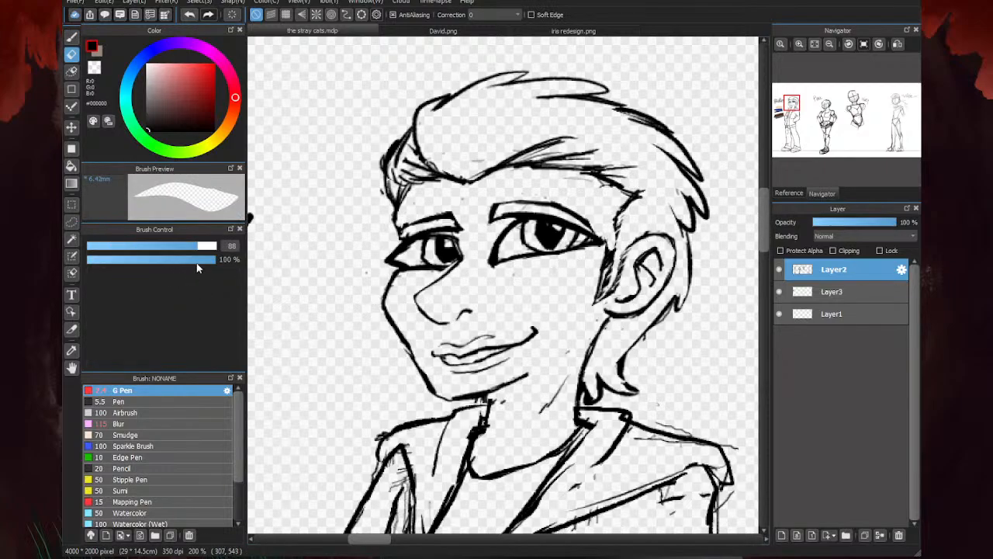
pyautogui.scroll(2, 613, 252)
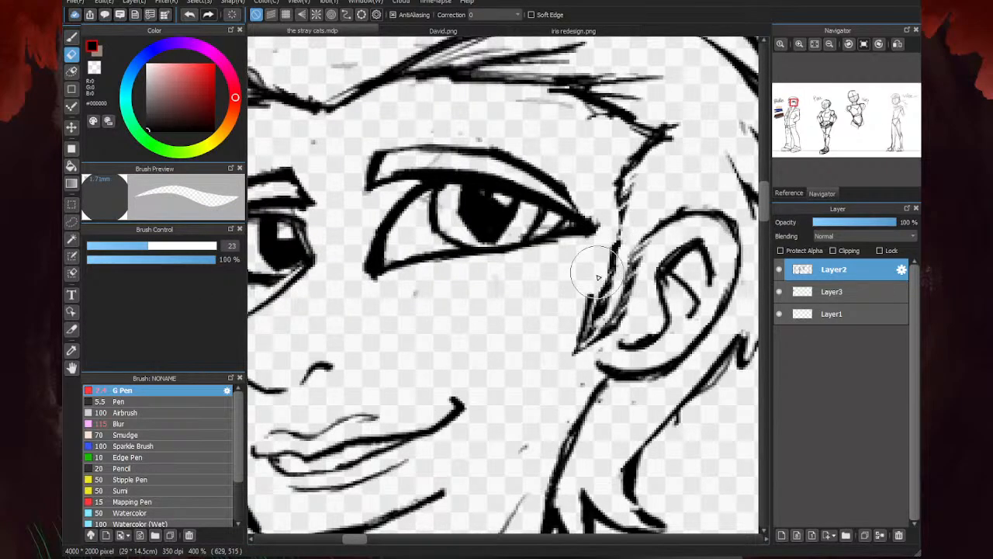
# - Redraw the sideburn as a longer pointed shape in front of the ear with the G Pen at size 3.5, and erase its excess inner hatching
pyautogui.press('p')
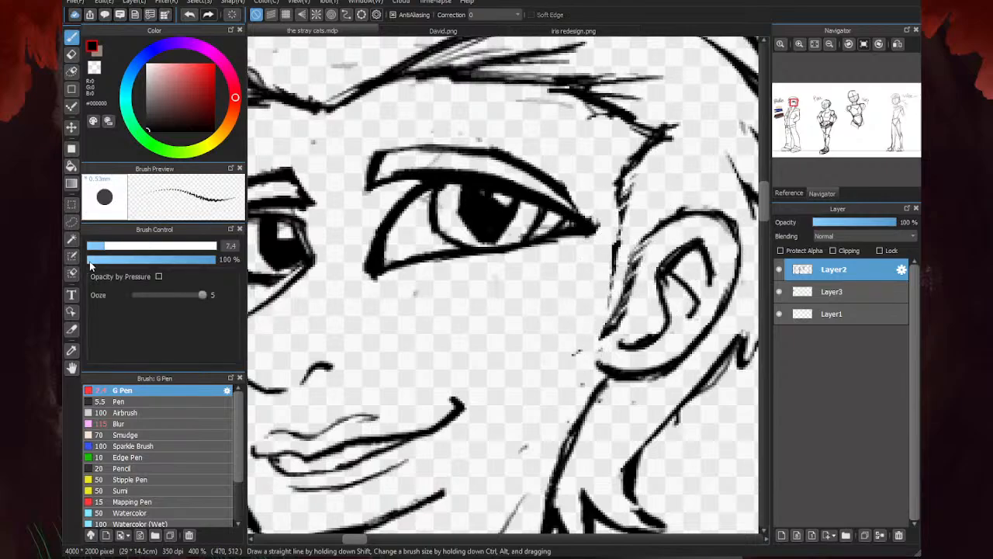
pyautogui.moveTo(641, 142)
pyautogui.mouseDown()
pyautogui.moveTo(617, 165)
pyautogui.moveTo(634, 165)
pyautogui.moveTo(607, 199)
pyautogui.moveTo(599, 321)
pyautogui.moveTo(572, 353)
pyautogui.moveTo(601, 334)
pyautogui.mouseUp()
pyautogui.moveTo(645, 234); pyautogui.dragTo(604, 329)
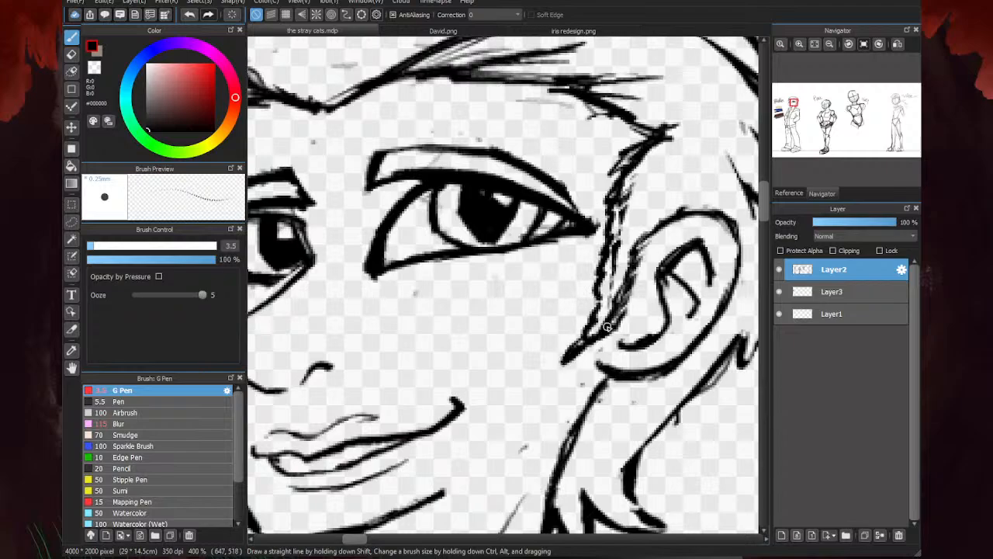
pyautogui.scroll(-1, 650, 256)
pyautogui.press('e')
pyautogui.scroll(1, 635, 254)
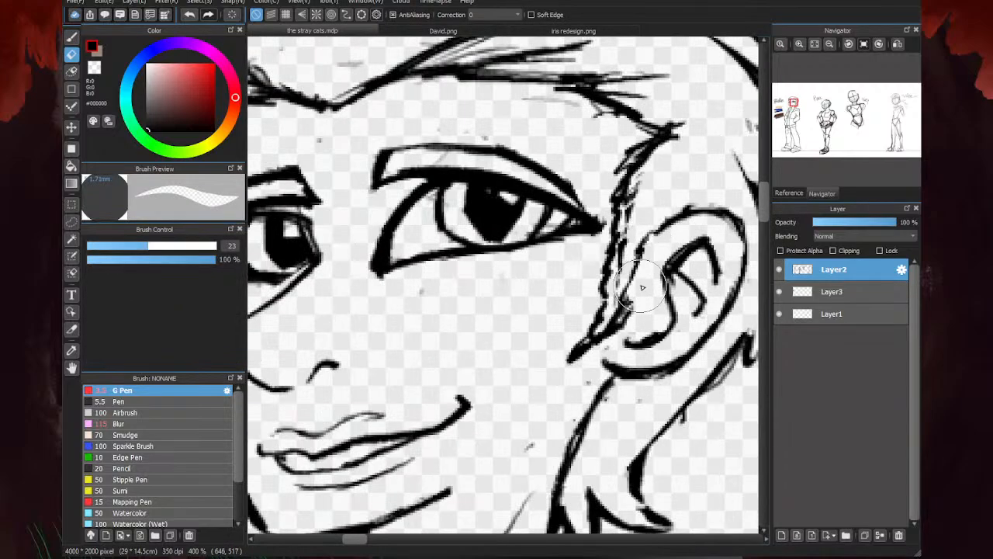
pyautogui.scroll(-2, 554, 374)
pyautogui.press('b')
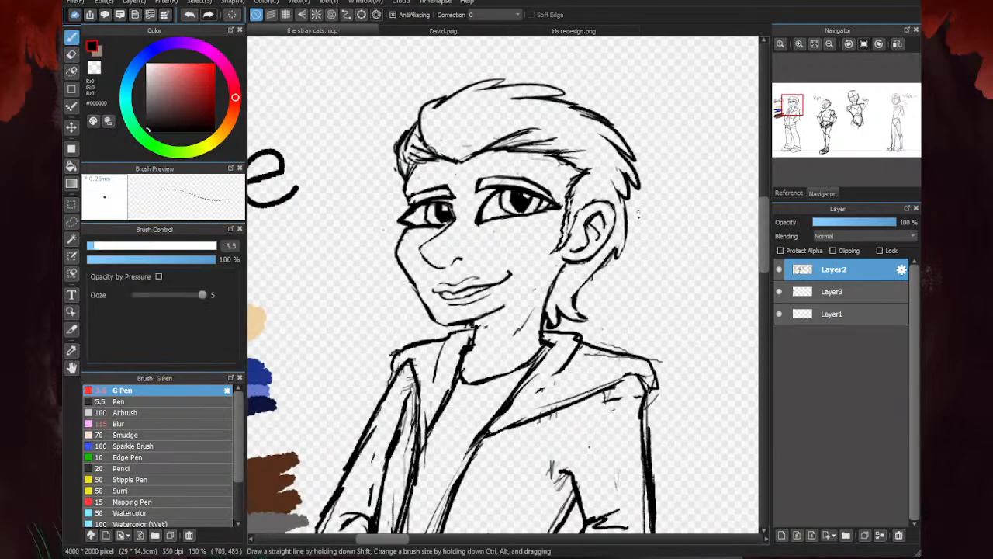
# - Add pen strokes along the sideburn's edge down to its pointed tip beside the earlobe
pyautogui.scroll(2, 587, 196)
pyautogui.moveTo(588, 196)
pyautogui.mouseDown()
pyautogui.moveTo(568, 228)
pyautogui.moveTo(563, 268)
pyautogui.moveTo(491, 324)
pyautogui.mouseUp()
pyautogui.moveTo(545, 283); pyautogui.dragTo(476, 331)
pyautogui.scroll(-3, 644, 221)
pyautogui.scroll(1, 630, 222)
pyautogui.press('e')
pyautogui.scroll(1, 589, 250)
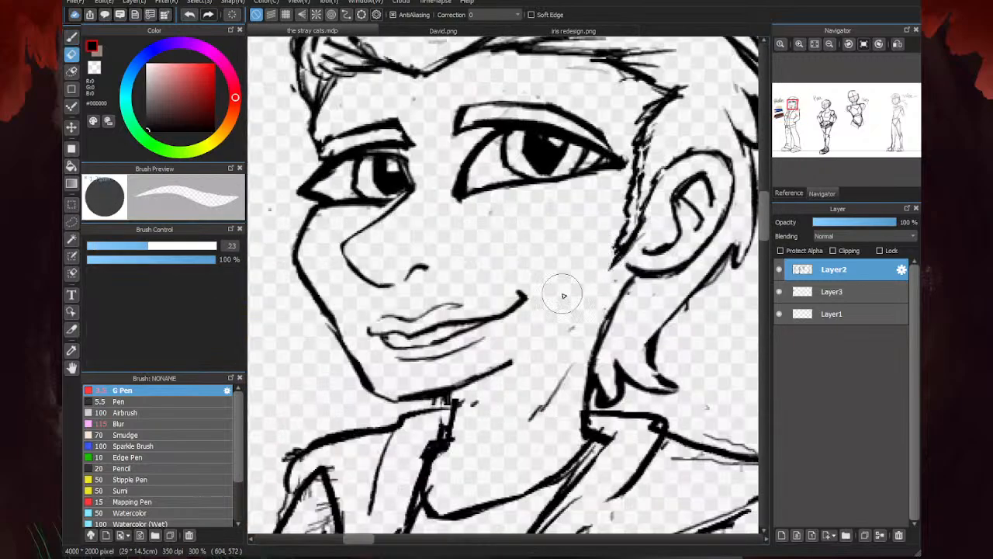
# - Tidy the sideburn's tip with the eraser, and redraw its edge and the hairline above it with the G Pen at size 3.5
pyautogui.scroll(-3, 559, 288)
pyautogui.scroll(2, 489, 264)
pyautogui.moveTo(489, 264)
pyautogui.mouseDown()
pyautogui.moveTo(471, 287)
pyautogui.moveTo(478, 256)
pyautogui.mouseUp()
pyautogui.press('b')
pyautogui.press('e')
pyautogui.press('b')
pyautogui.moveTo(510, 225); pyautogui.dragTo(480, 272)
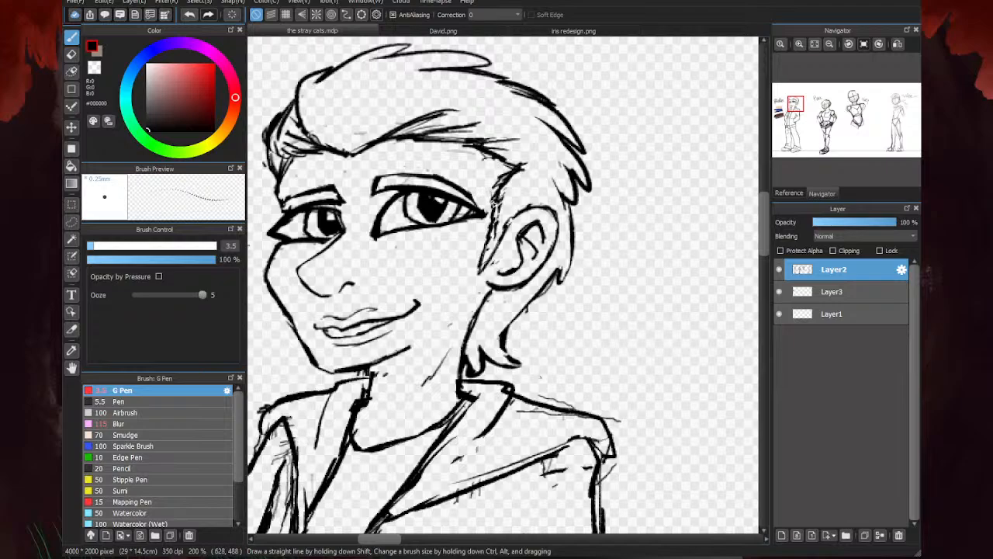
pyautogui.moveTo(512, 226)
pyautogui.mouseDown()
pyautogui.moveTo(494, 200)
pyautogui.moveTo(506, 181)
pyautogui.moveTo(466, 152)
pyautogui.mouseUp()
# - Examine the sideburn, jaw and neck of the character in David.png as a reference
pyautogui.click(443, 31)
pyautogui.scroll(3, 581, 156)
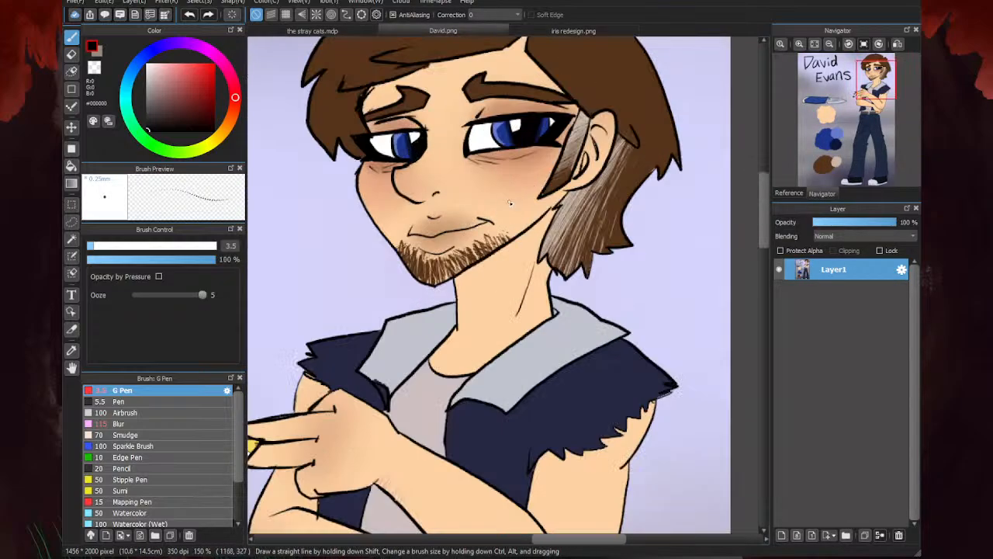
pyautogui.scroll(-1, 581, 155)
pyautogui.scroll(-4, 580, 155)
pyautogui.scroll(5, 444, 227)
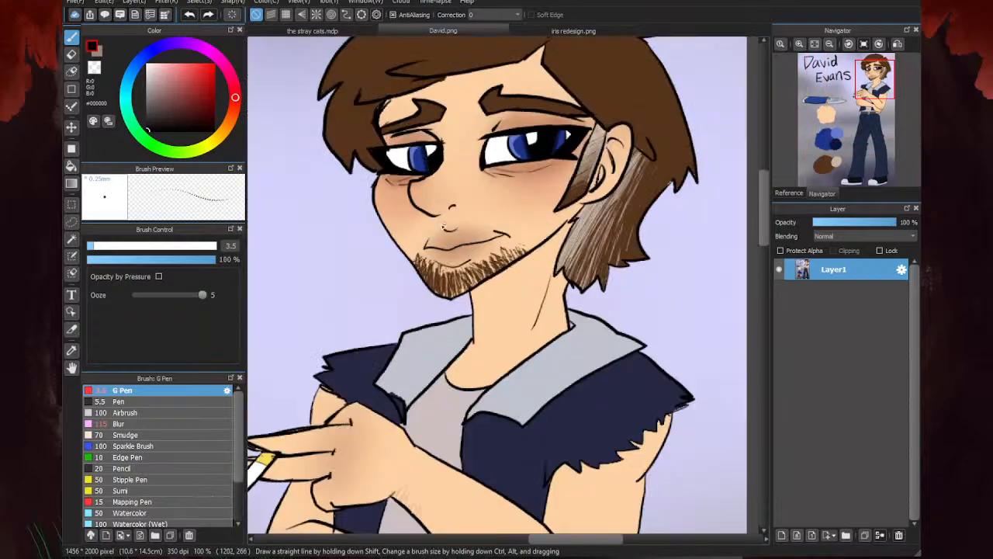
pyautogui.click(345, 31)
# - Extend the leftmost character's jawline slightly, erase the rough marks under the chin, and redraw the front neck line
pyautogui.scroll(-3, 536, 221)
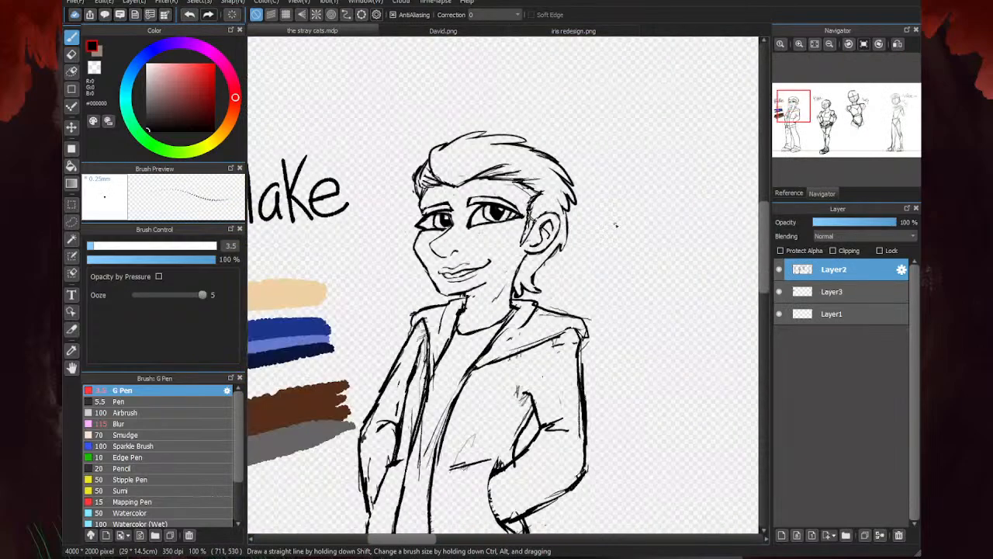
pyautogui.scroll(2, 430, 292)
pyautogui.scroll(1, 431, 291)
pyautogui.moveTo(550, 292); pyautogui.dragTo(622, 262)
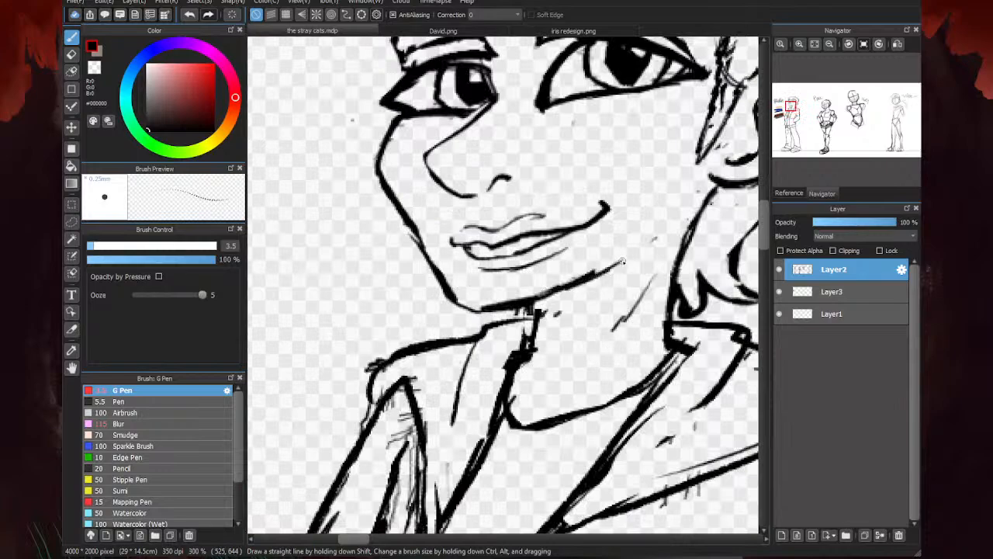
pyautogui.press('e')
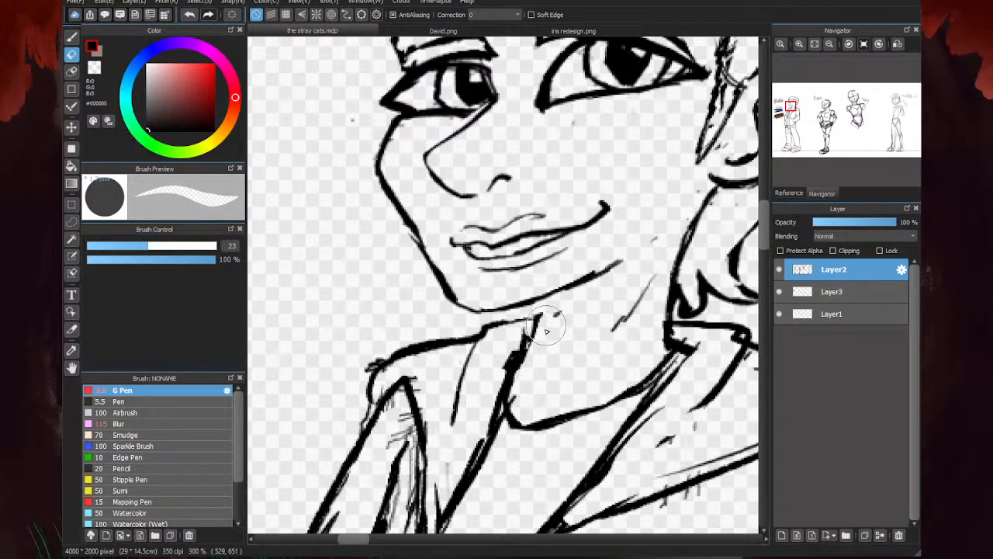
pyautogui.press('b')
pyautogui.moveTo(532, 298); pyautogui.dragTo(527, 360)
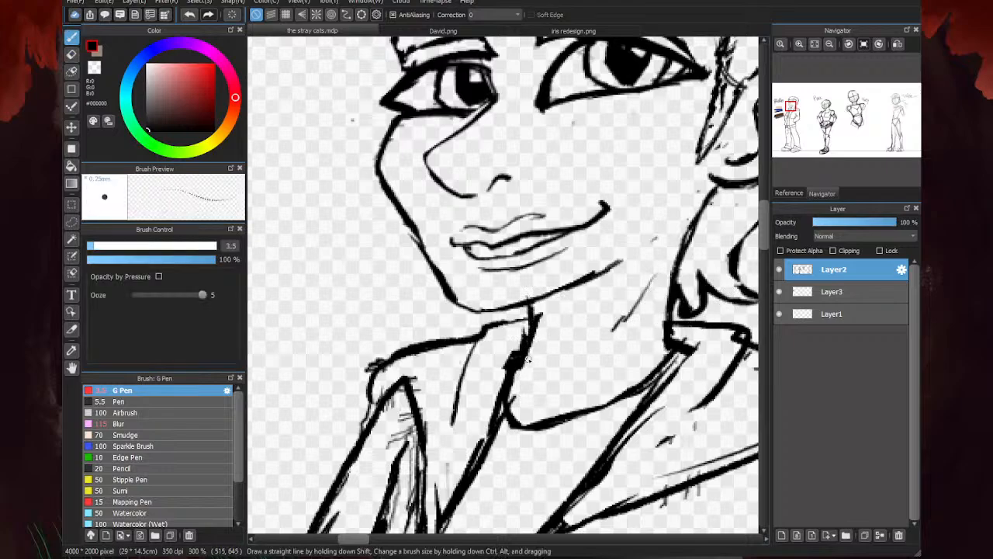
# - Extend and thicken the jawline up toward the ear, and erase the stray marks beneath it with the eraser at size 23
pyautogui.moveTo(532, 301); pyautogui.dragTo(624, 267)
pyautogui.moveTo(561, 292); pyautogui.dragTo(655, 239)
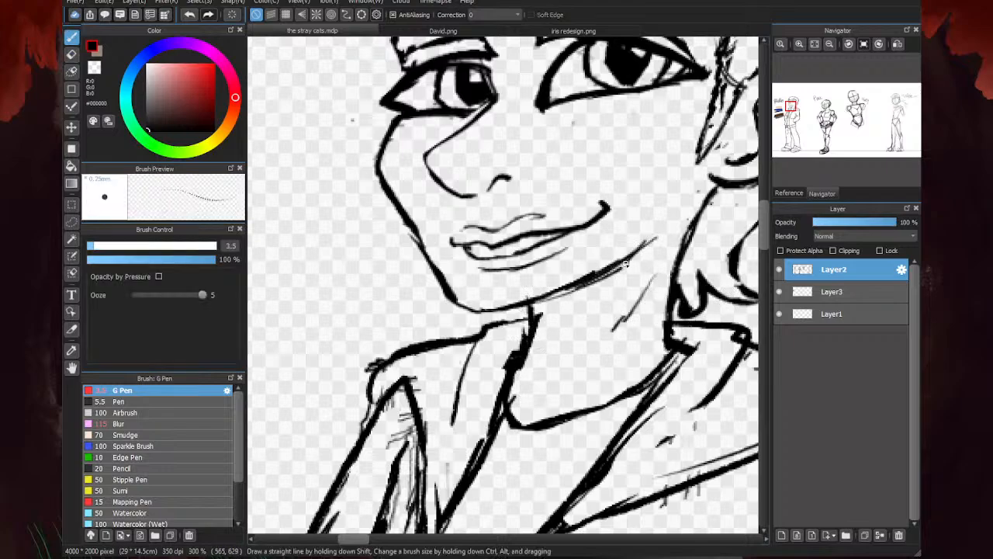
pyautogui.moveTo(612, 270); pyautogui.dragTo(657, 237)
pyautogui.press('e')
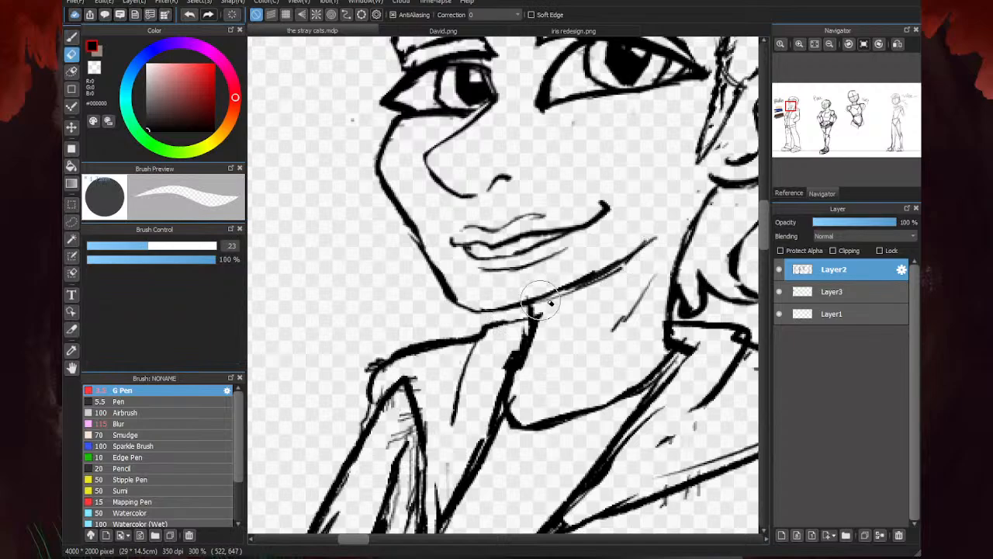
pyautogui.moveTo(538, 298)
pyautogui.mouseDown()
pyautogui.moveTo(630, 266)
pyautogui.moveTo(611, 272)
pyautogui.moveTo(674, 220)
pyautogui.moveTo(665, 219)
pyautogui.moveTo(666, 249)
pyautogui.moveTo(632, 331)
pyautogui.mouseUp()
# - Draw a single slanted neck muscle line below the back of the jaw with the G Pen at size 3.5
pyautogui.press('b')
pyautogui.moveTo(659, 268); pyautogui.dragTo(618, 355)
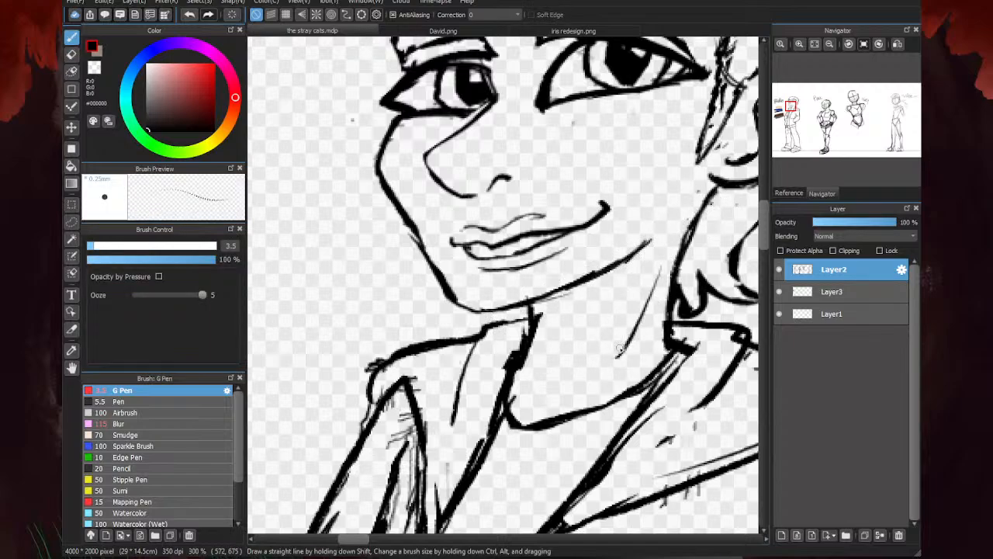
pyautogui.scroll(-4, 514, 309)
pyautogui.scroll(1, 504, 305)
pyautogui.scroll(3, 503, 305)
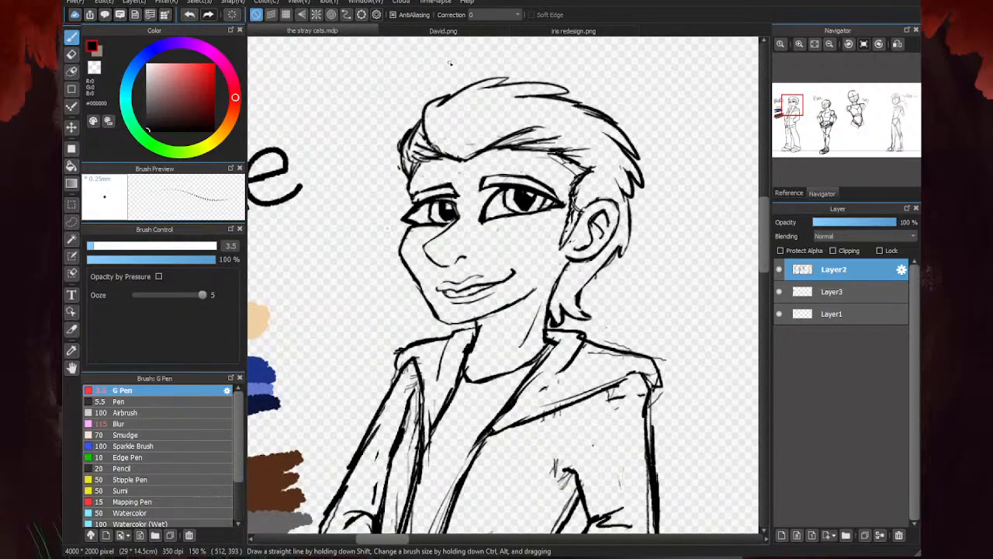
# - Study the face and overall body of the character in David.png, and return to the stray cats.mdp
pyautogui.click(424, 32)
pyautogui.scroll(-4, 709, 218)
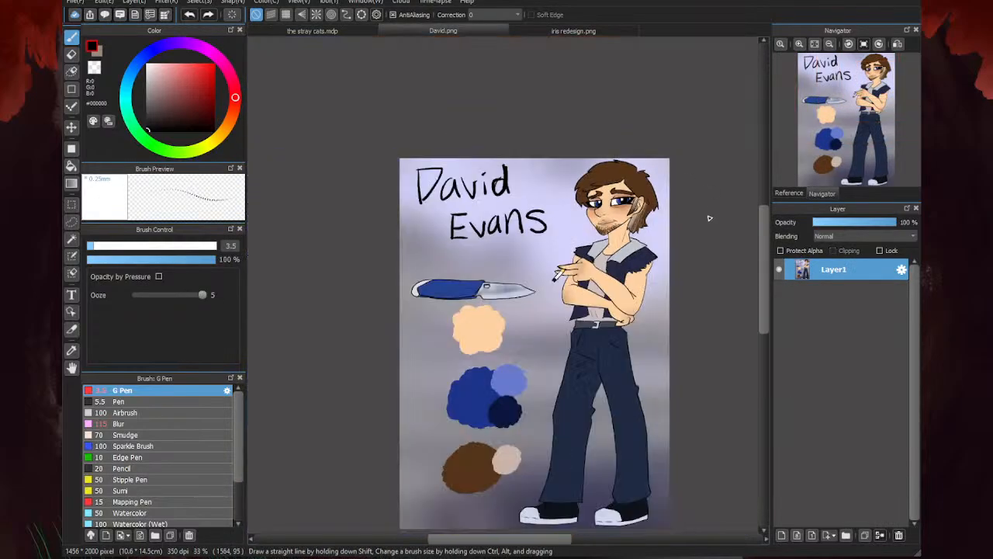
pyautogui.scroll(3, 708, 218)
pyautogui.scroll(-1, 629, 239)
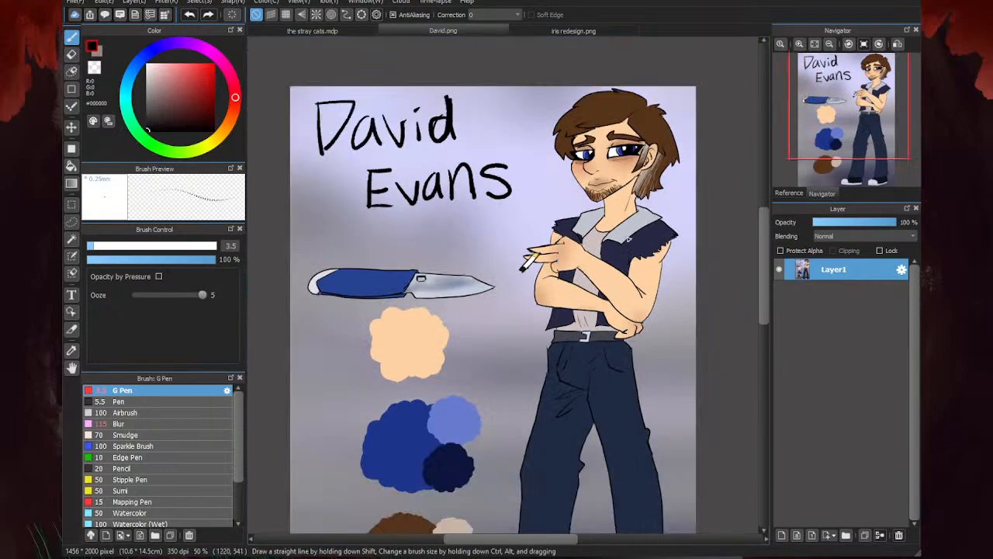
pyautogui.scroll(-1, 631, 237)
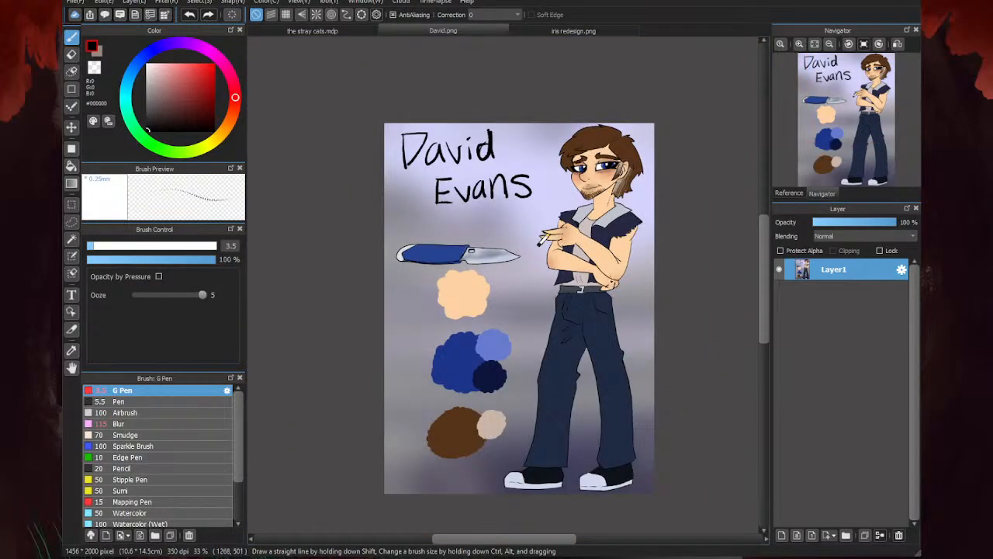
pyautogui.scroll(2, 535, 244)
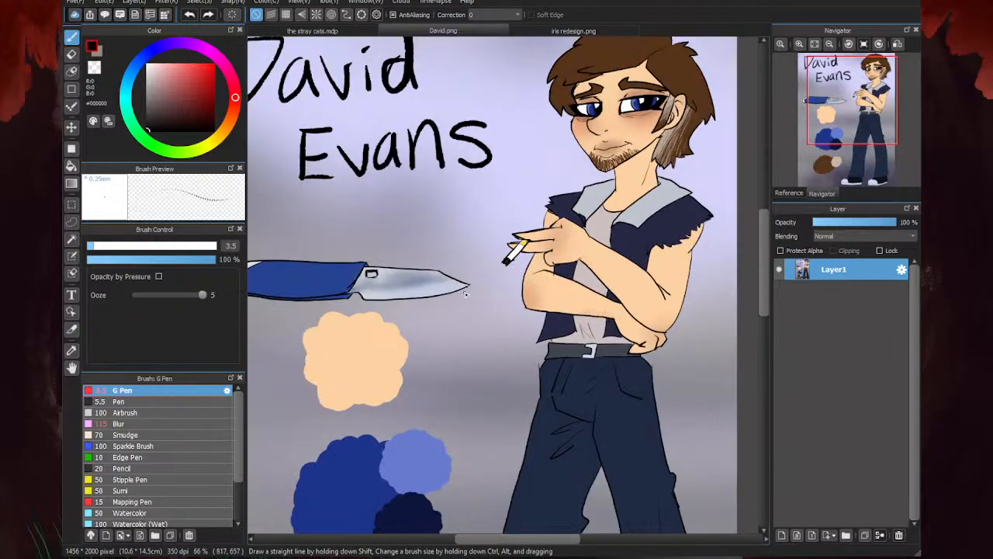
pyautogui.scroll(-2, 582, 252)
pyautogui.click(357, 30)
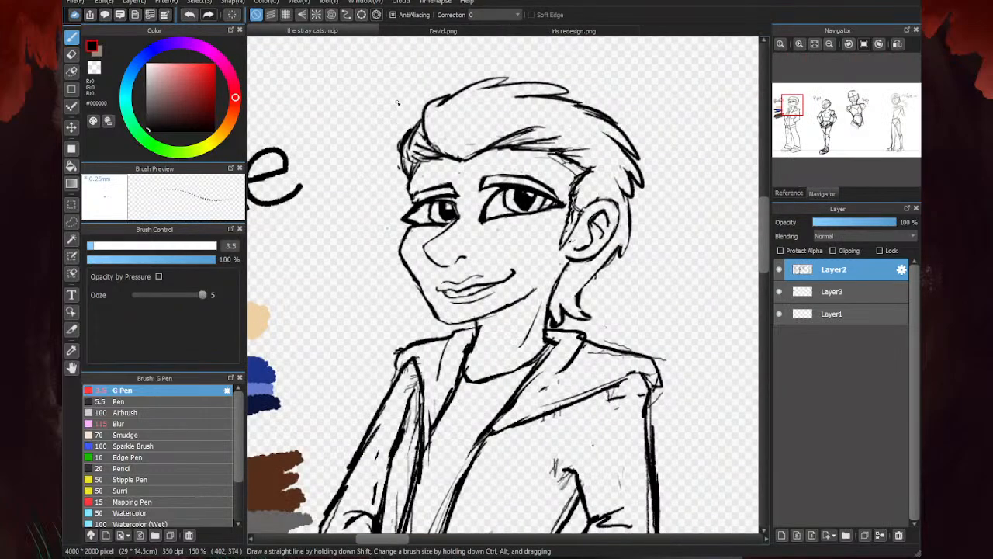
# - Darken the inner and upper outline of the iris in the leftmost character's far eye with the G Pen at size 3.5
pyautogui.scroll(5, 404, 230)
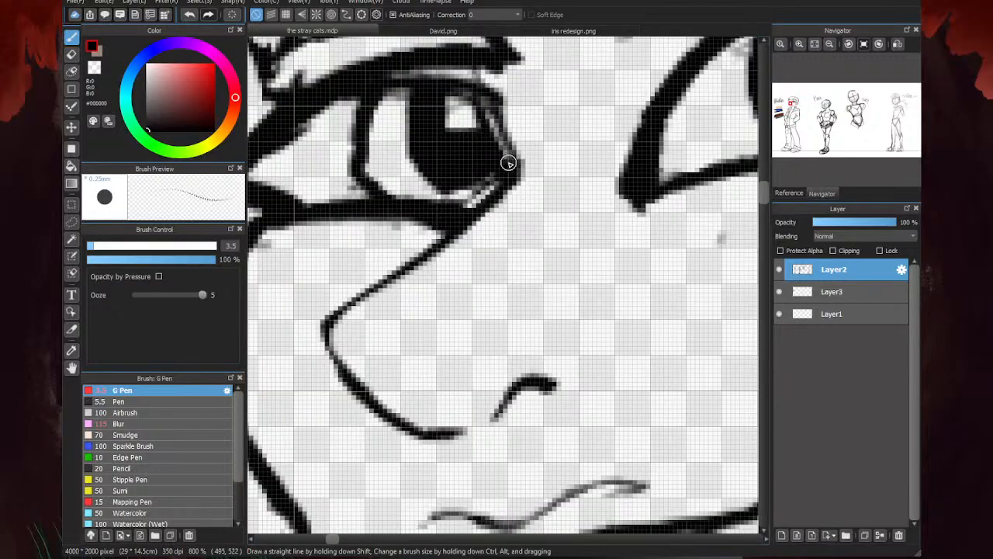
pyautogui.moveTo(508, 162)
pyautogui.mouseDown()
pyautogui.moveTo(489, 113)
pyautogui.moveTo(399, 76)
pyautogui.mouseUp()
pyautogui.scroll(-3, 388, 101)
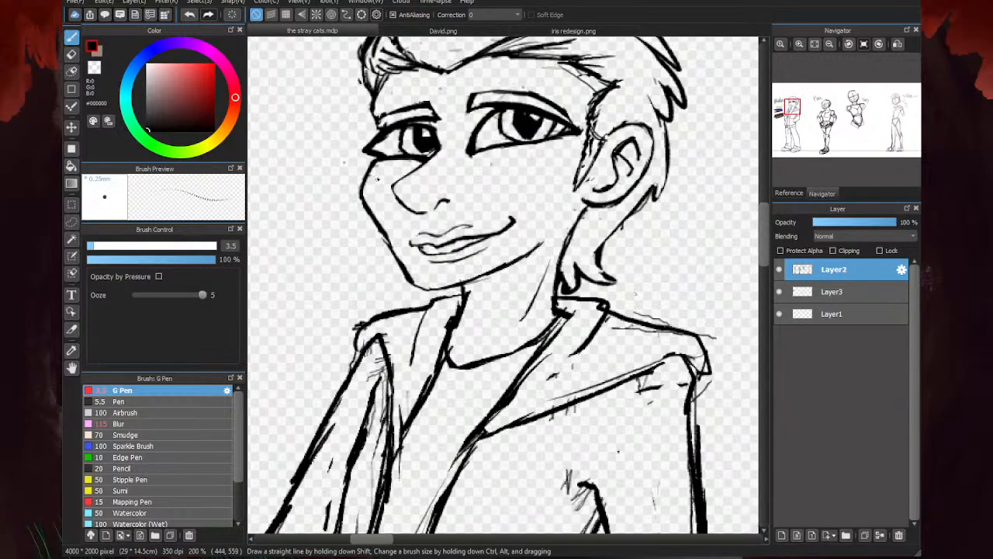
# - Trim the line above the far eye and clean the gap over its upper lid with the eraser at size 23
pyautogui.press('e')
pyautogui.scroll(2, 411, 125)
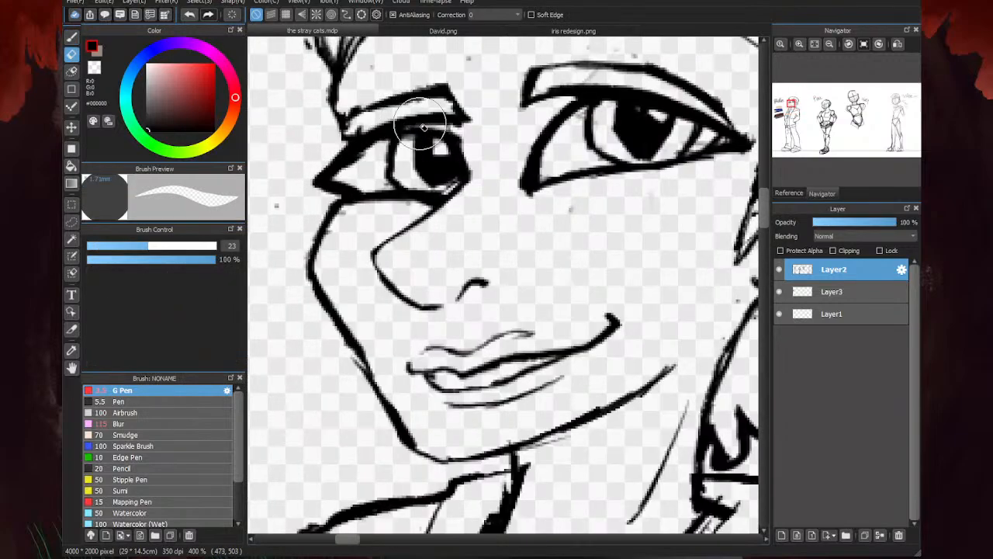
pyautogui.moveTo(402, 127); pyautogui.dragTo(473, 121)
pyautogui.moveTo(429, 75); pyautogui.dragTo(464, 92)
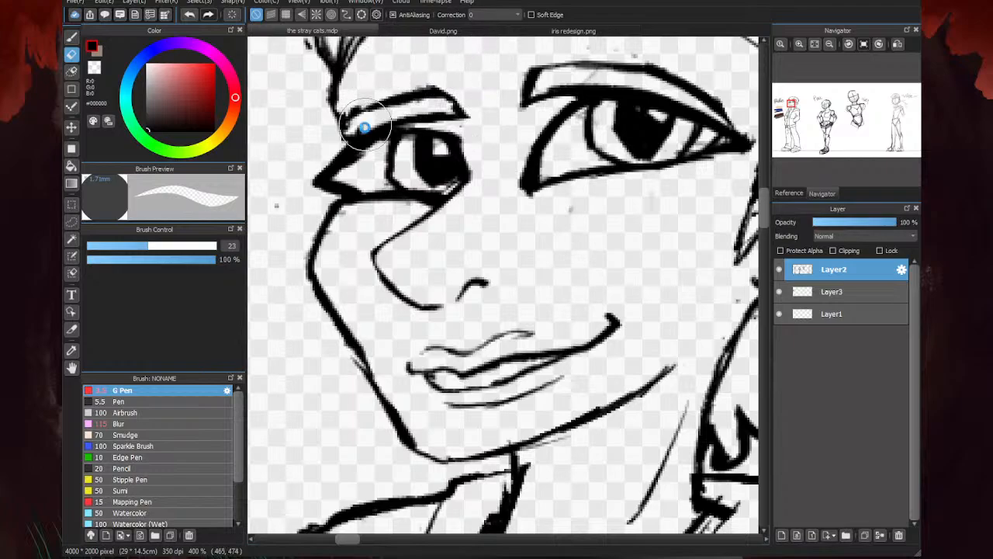
pyautogui.scroll(-2, 365, 132)
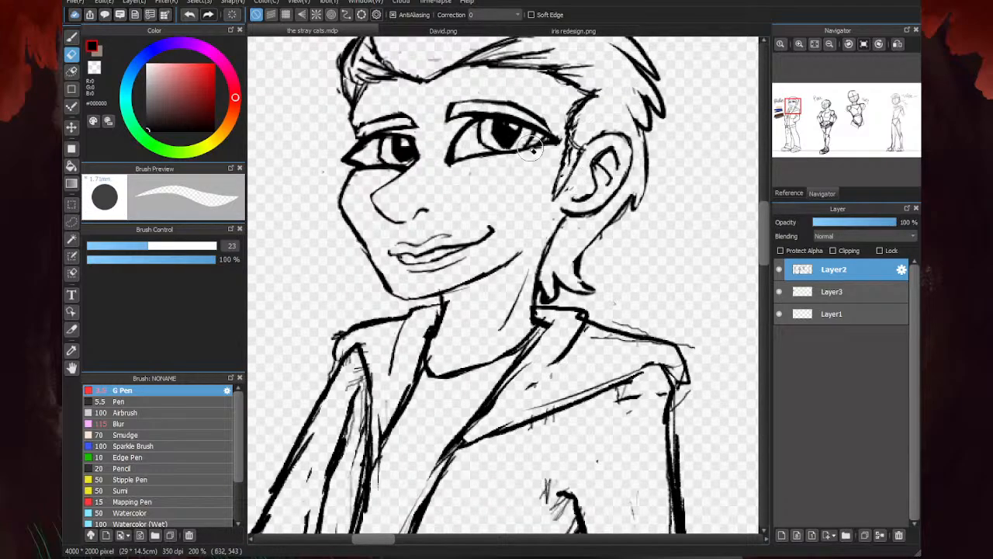
# - Thicken the far eye's upper lid with the G Pen at size 3.5 and trim the iris's inner edge with the eraser at size 23
pyautogui.press('b')
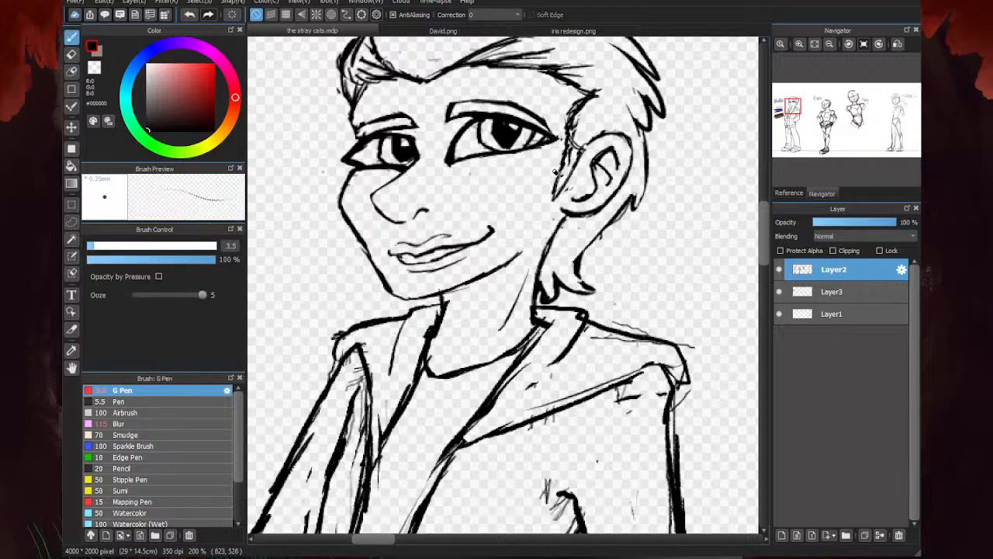
pyautogui.scroll(2, 384, 162)
pyautogui.scroll(-2, 454, 154)
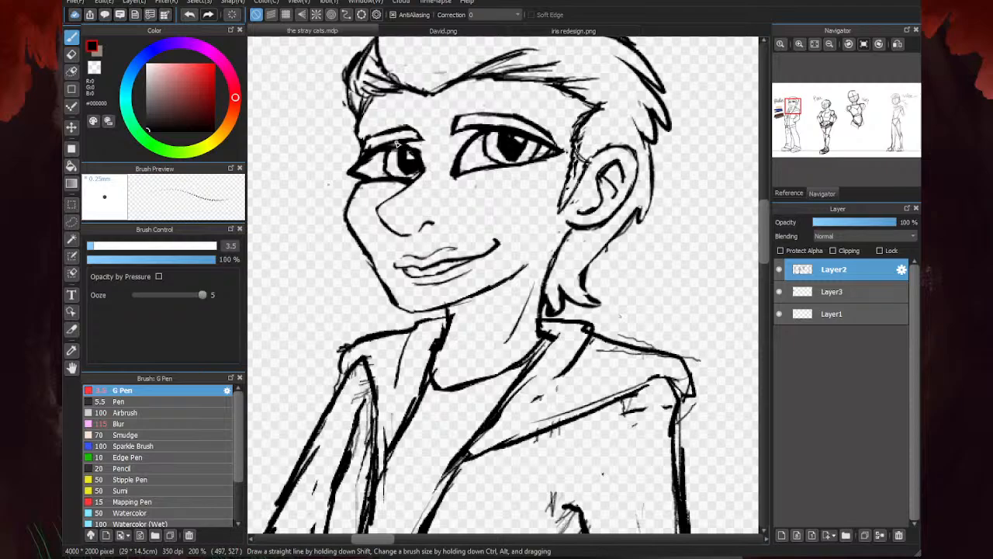
pyautogui.press('e')
pyautogui.scroll(1, 407, 151)
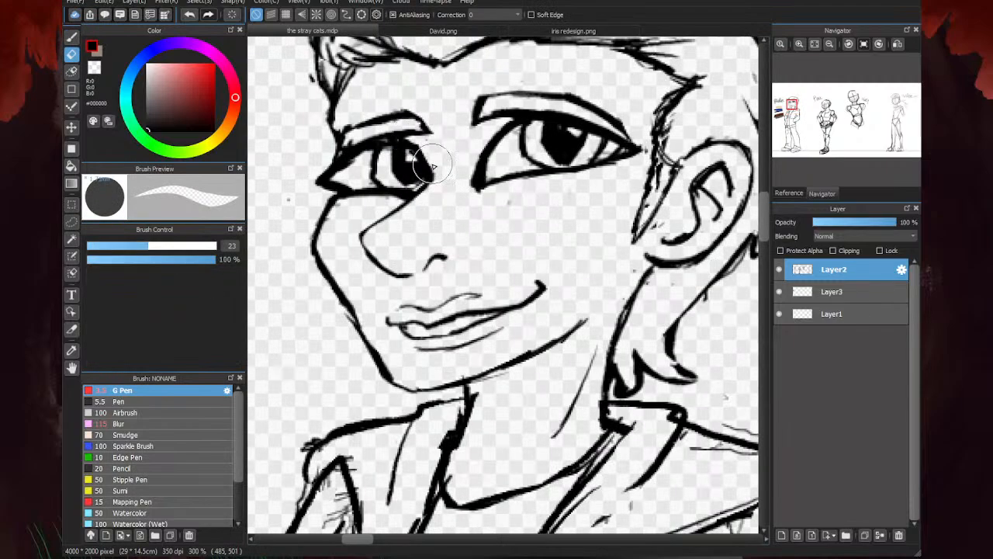
pyautogui.moveTo(486, 159); pyautogui.dragTo(474, 180)
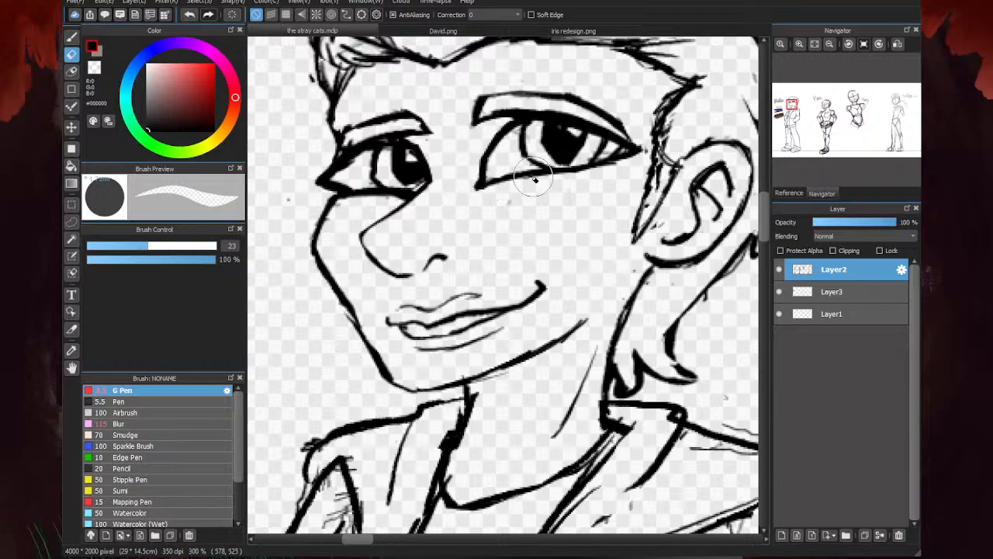
# - Erase the rough sketch lines along the front opening of the leftmost character's jacket with the eraser at size 23
pyautogui.press('b')
pyautogui.scroll(-2, 389, 214)
pyautogui.scroll(-1, 485, 198)
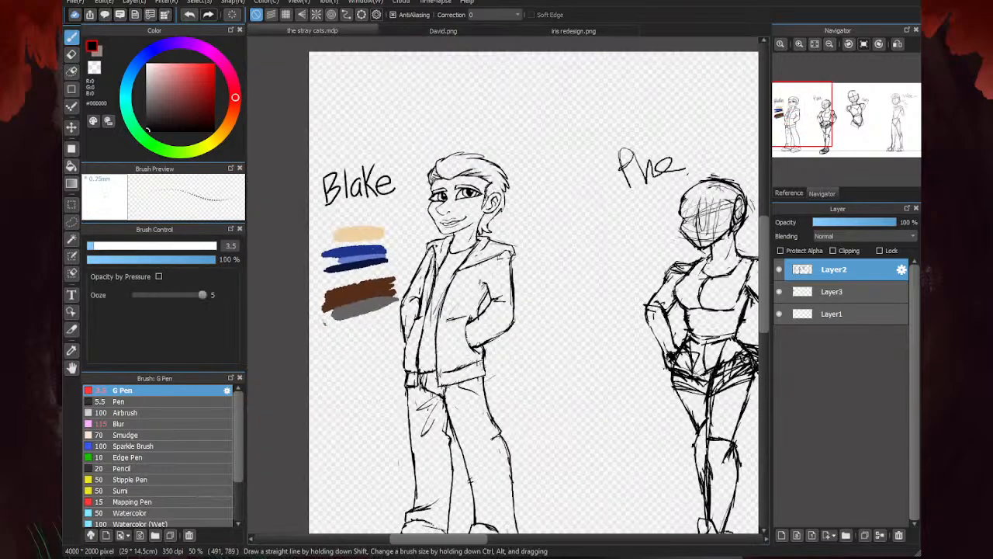
pyautogui.scroll(1, 465, 201)
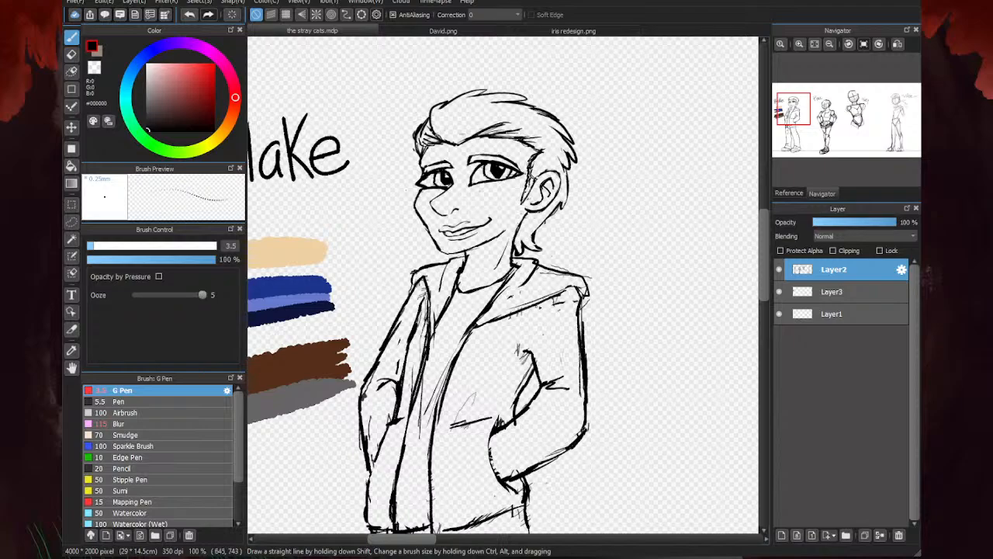
pyautogui.press('e')
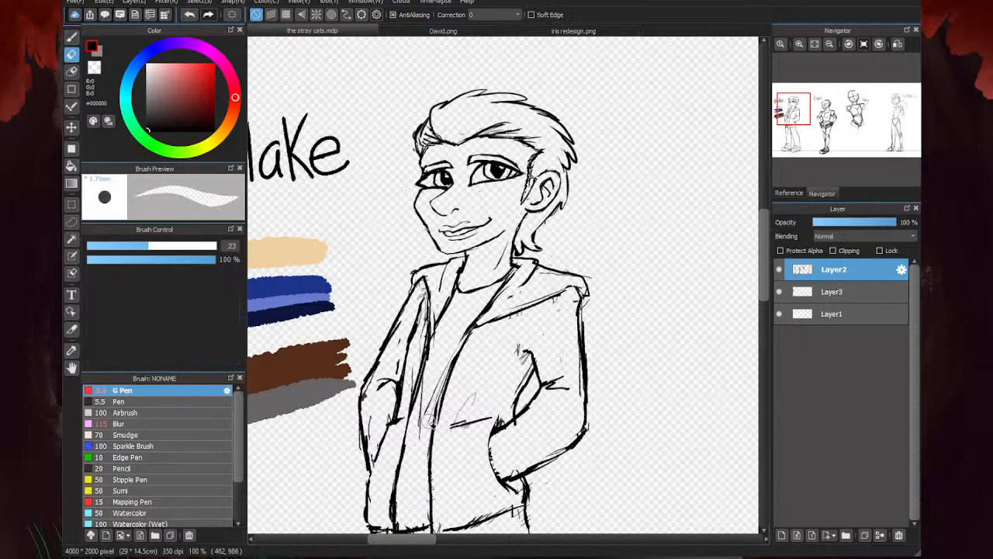
pyautogui.moveTo(427, 403); pyautogui.dragTo(423, 430)
pyautogui.moveTo(416, 377)
pyautogui.mouseDown()
pyautogui.moveTo(434, 318)
pyautogui.moveTo(423, 365)
pyautogui.moveTo(444, 369)
pyautogui.mouseUp()
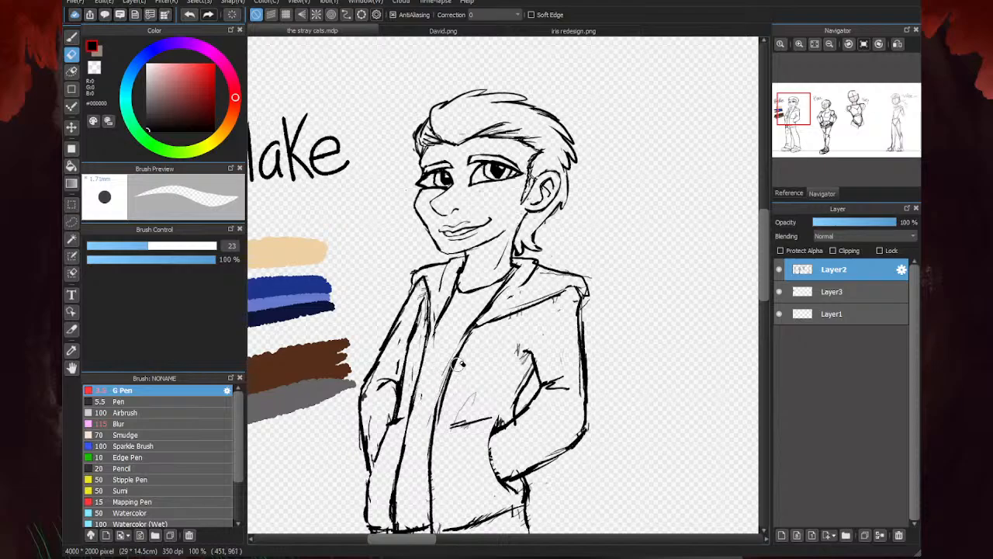
# - Redraw the jacket's collar and front opening edges with the G Pen at size 3.5, erasing the rough strokes beside them
pyautogui.press('p')
pyautogui.moveTo(436, 325); pyautogui.dragTo(426, 359)
pyautogui.moveTo(492, 322); pyautogui.dragTo(465, 345)
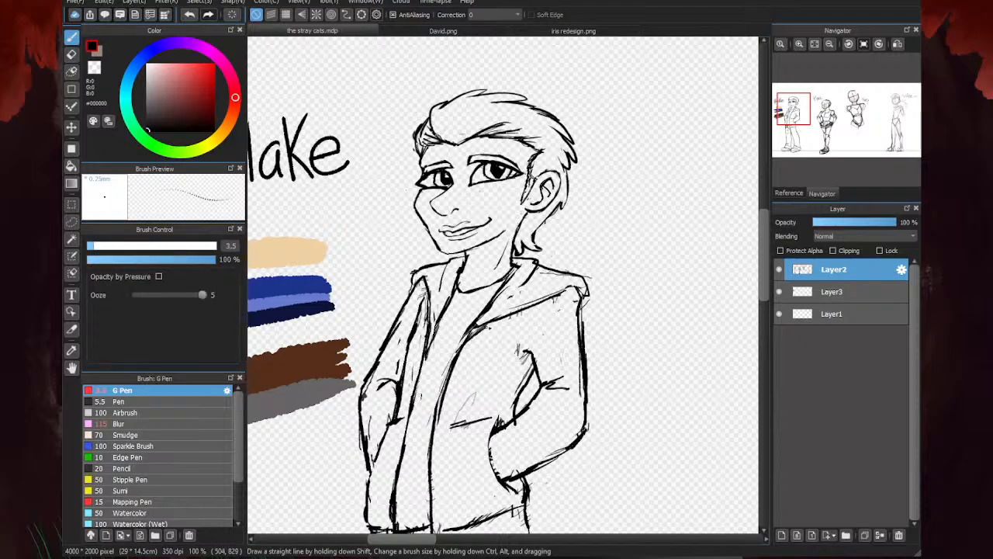
pyautogui.press('e')
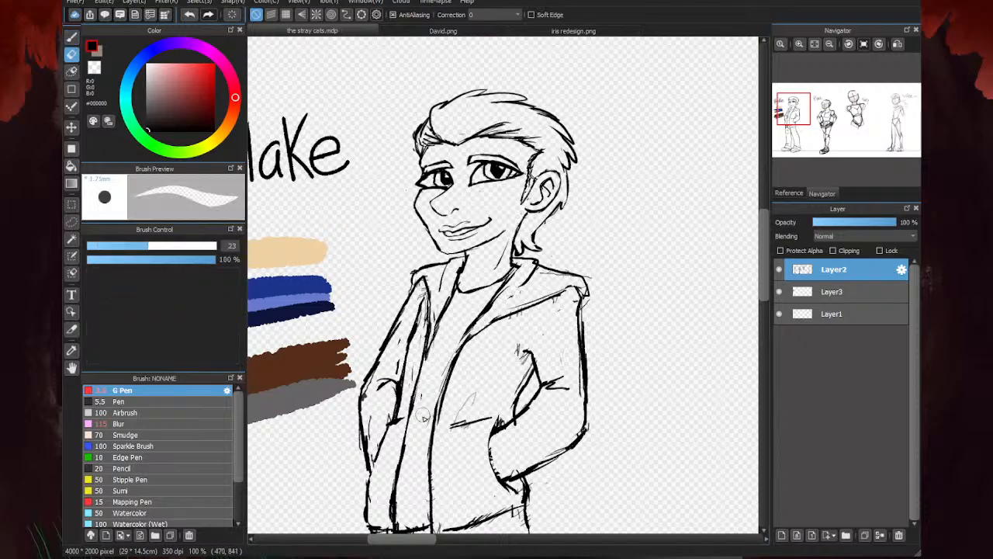
pyautogui.press('b')
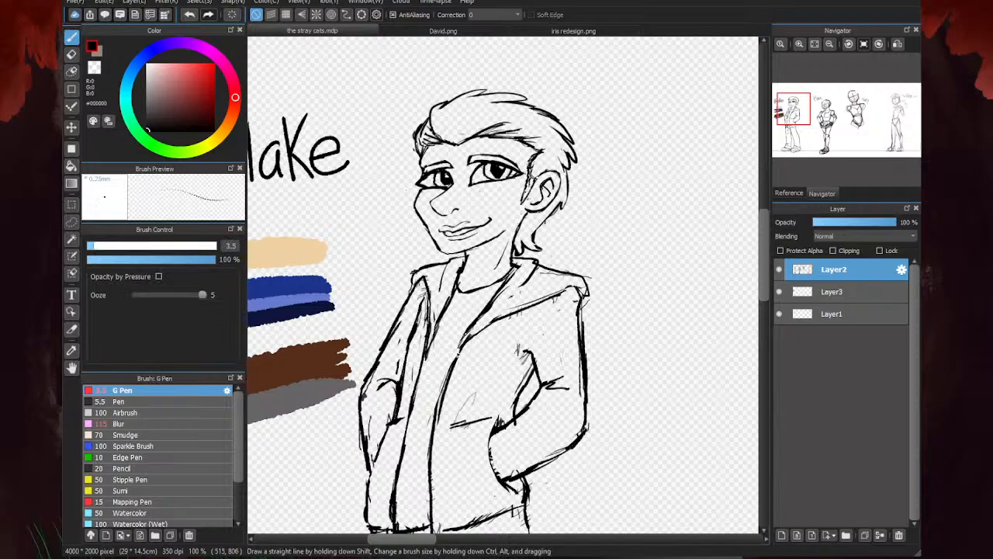
# - Erase the stray mark above the pocket line on the jacket front and thin that line with the eraser at size 23
pyautogui.press('e')
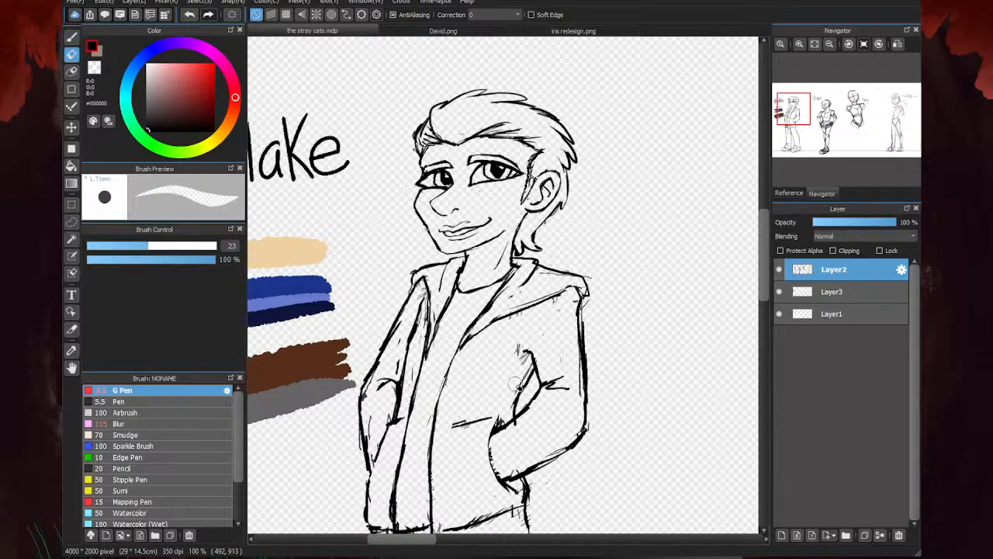
pyautogui.moveTo(494, 420); pyautogui.dragTo(446, 424)
pyautogui.press('b')
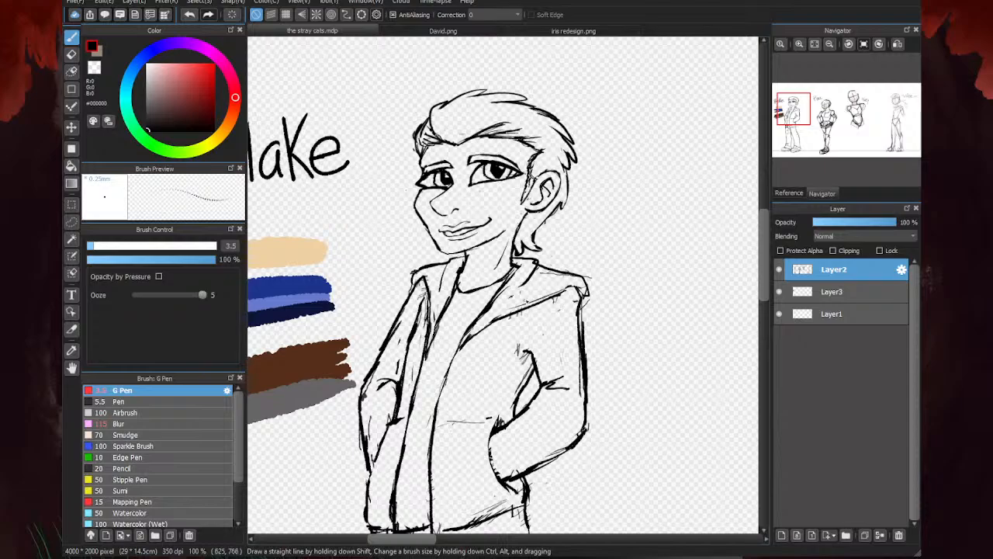
# - Erase the rough outline of the far sleeve on Layer2 and redraw it from shoulder to elbow with the G Pen at size 3.5
pyautogui.press('e')
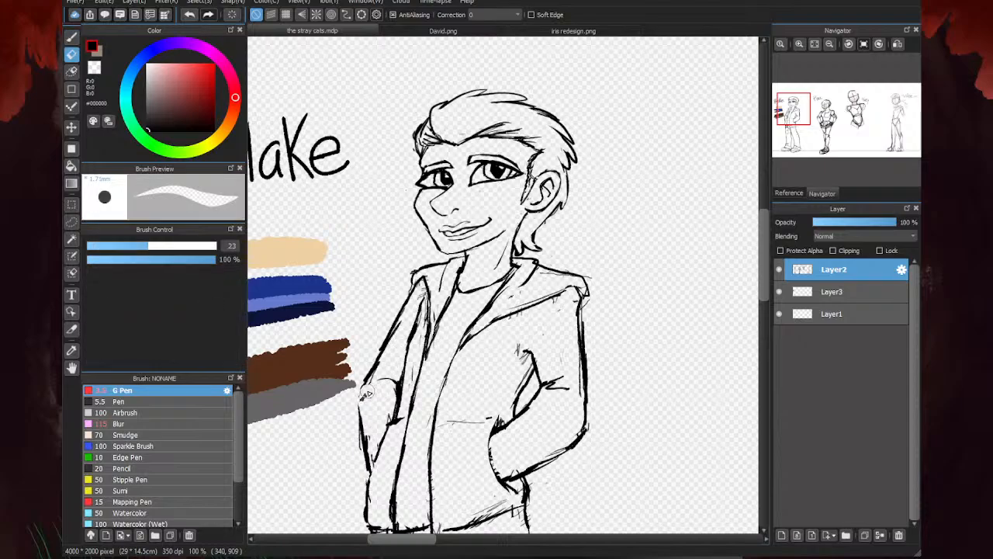
pyautogui.click(825, 293)
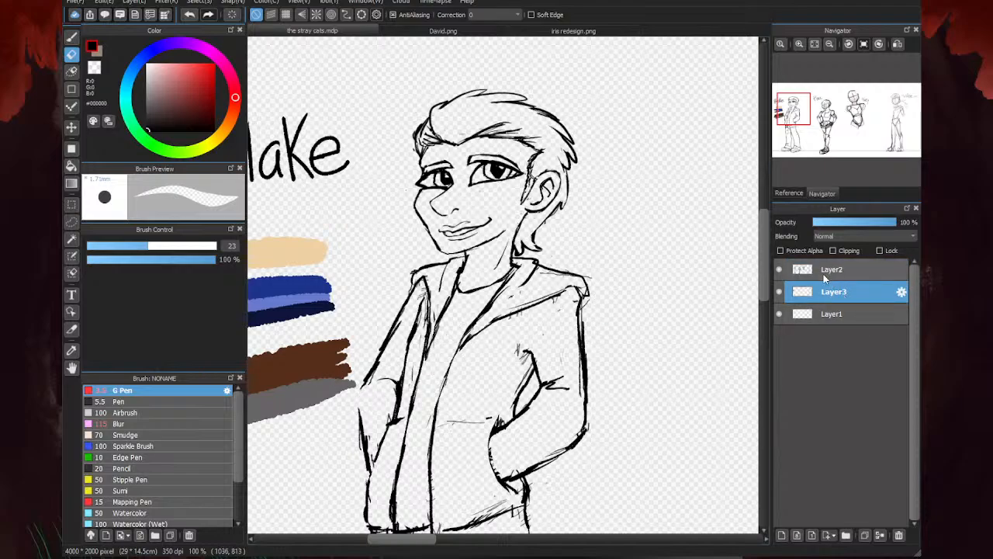
pyautogui.click(825, 272)
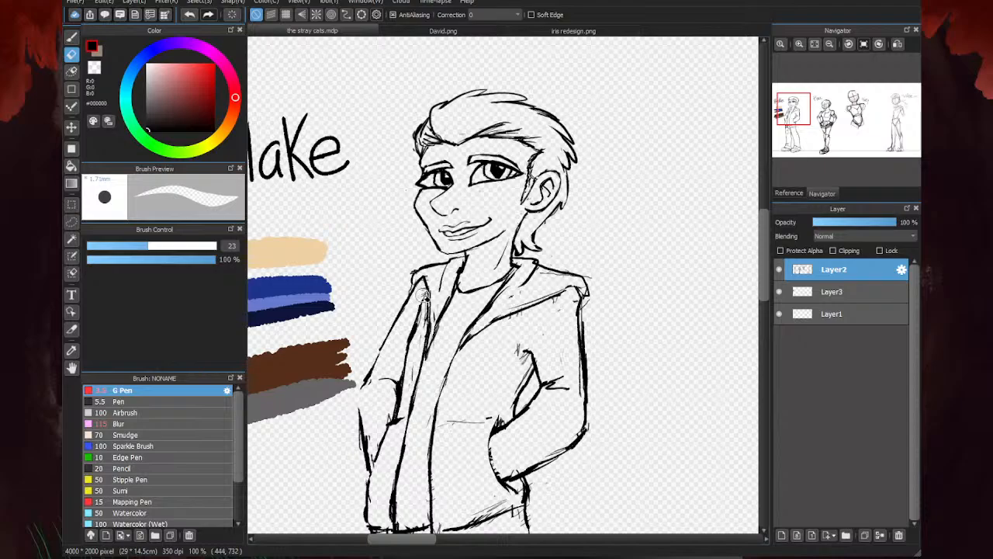
pyautogui.press('b')
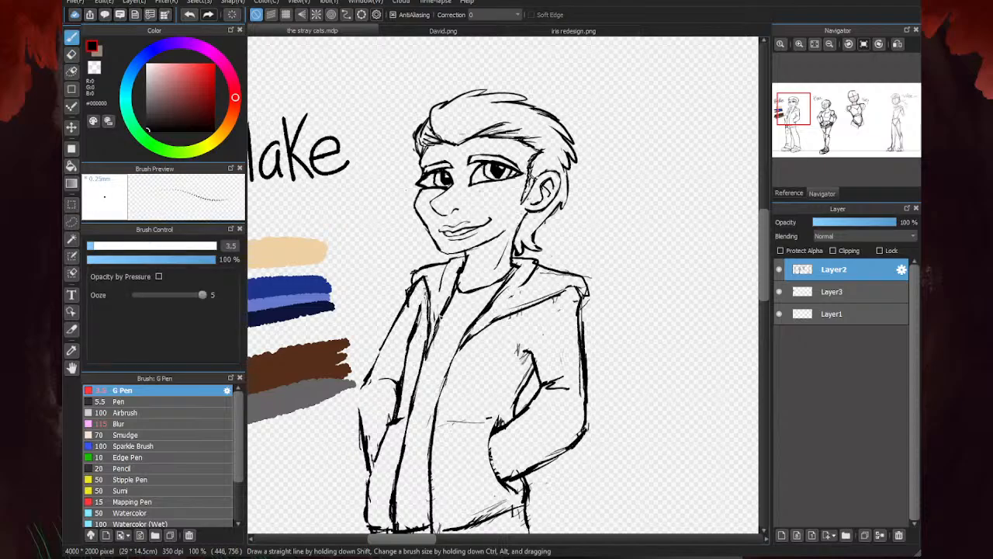
pyautogui.moveTo(413, 301)
pyautogui.mouseDown()
pyautogui.moveTo(374, 367)
pyautogui.moveTo(362, 429)
pyautogui.moveTo(377, 363)
pyautogui.mouseUp()
pyautogui.moveTo(359, 395); pyautogui.dragTo(380, 366)
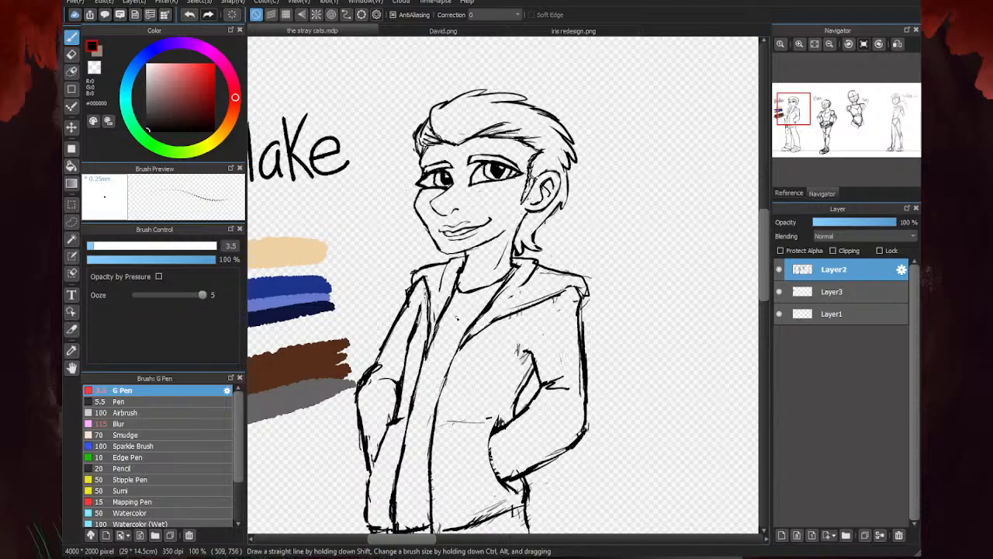
# - Clean the rough marks along the far forearm's outer edge with the eraser and retouch its outline with the G Pen at size 3.5
pyautogui.press('e')
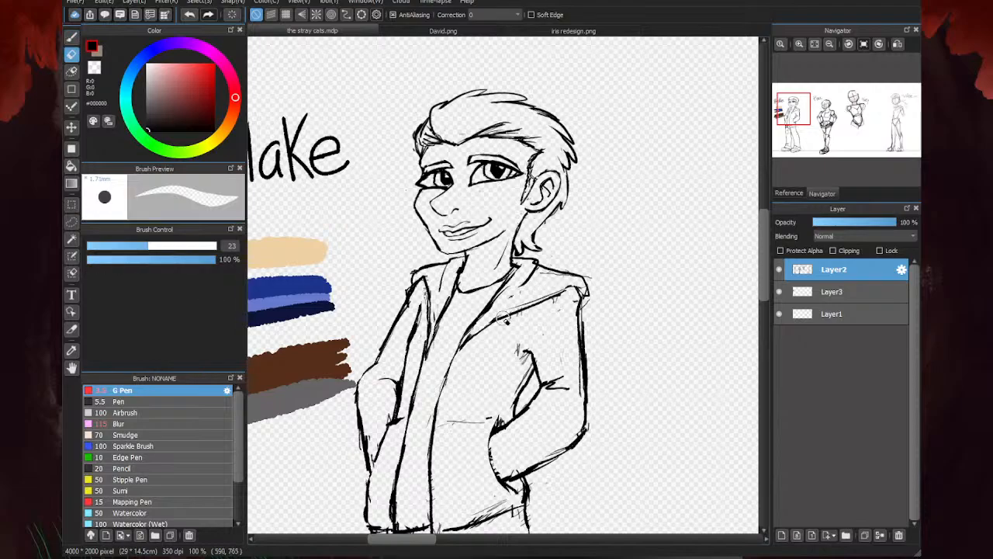
pyautogui.moveTo(370, 441)
pyautogui.mouseDown()
pyautogui.moveTo(361, 417)
pyautogui.moveTo(360, 450)
pyautogui.mouseUp()
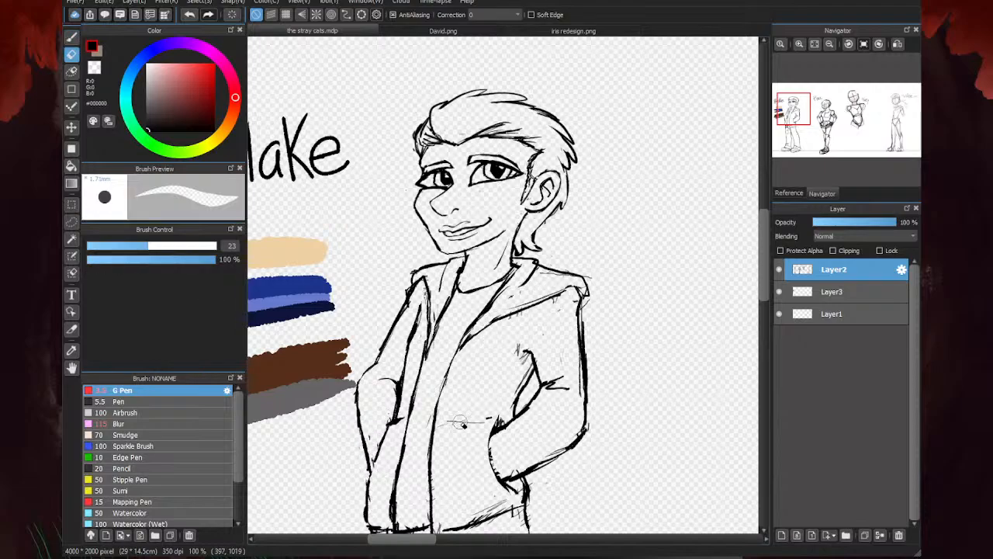
pyautogui.press('b')
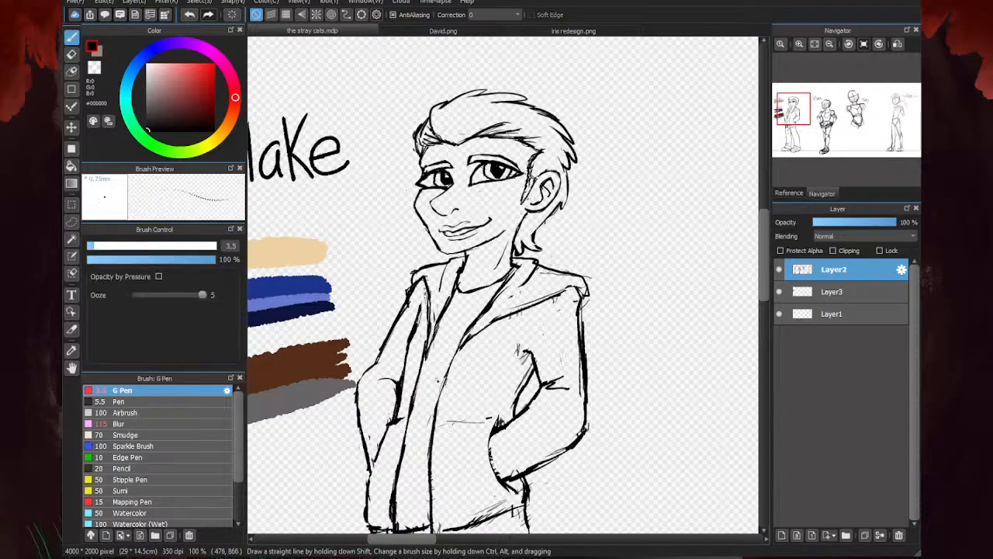
pyautogui.moveTo(369, 435); pyautogui.dragTo(377, 441)
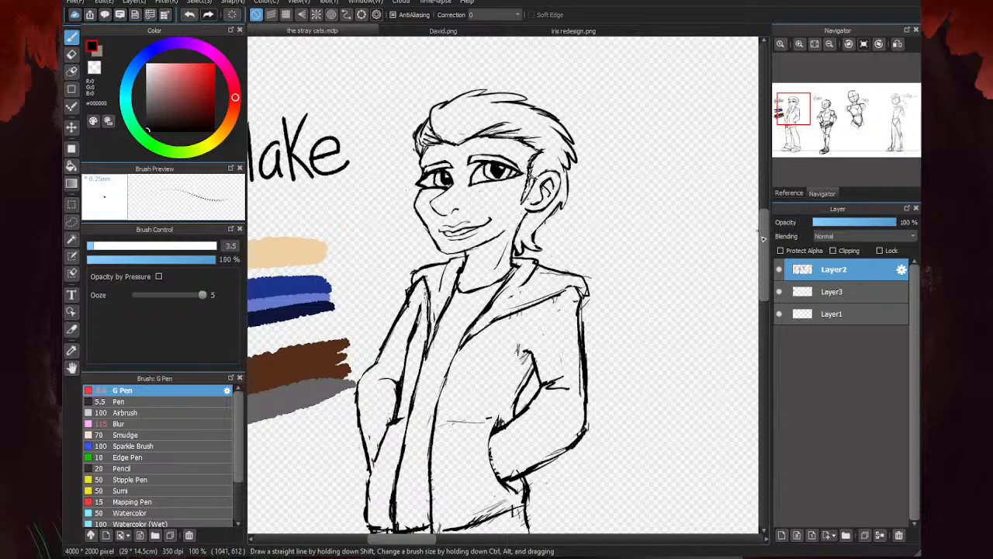
# - Draw a curved seam crossed by short stitch marks at the heel of the leftmost character's right-hand shoe with the G Pen at size 3.5
pyautogui.moveTo(764, 249)
pyautogui.mouseDown()
pyautogui.moveTo(764, 273)
pyautogui.moveTo(764, 261)
pyautogui.mouseUp()
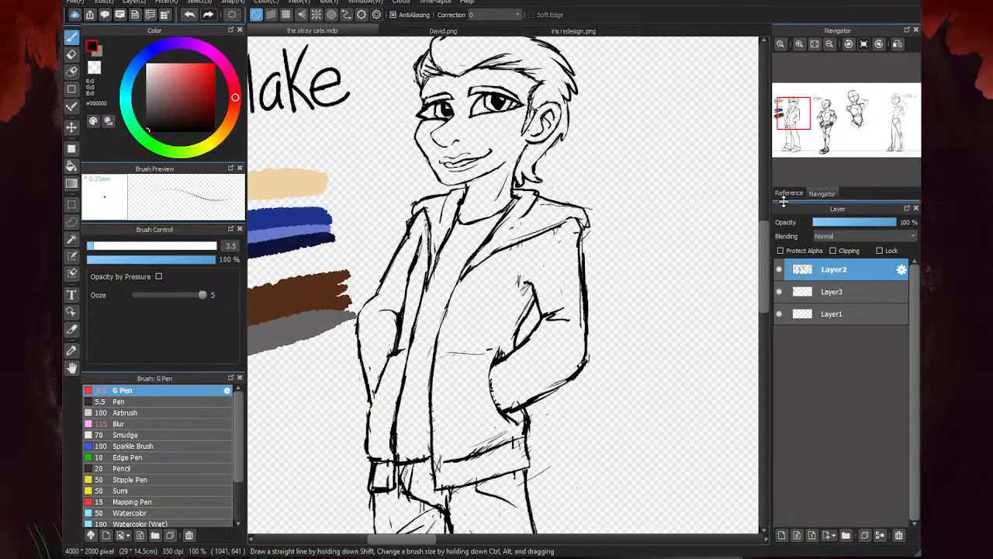
pyautogui.click(815, 43)
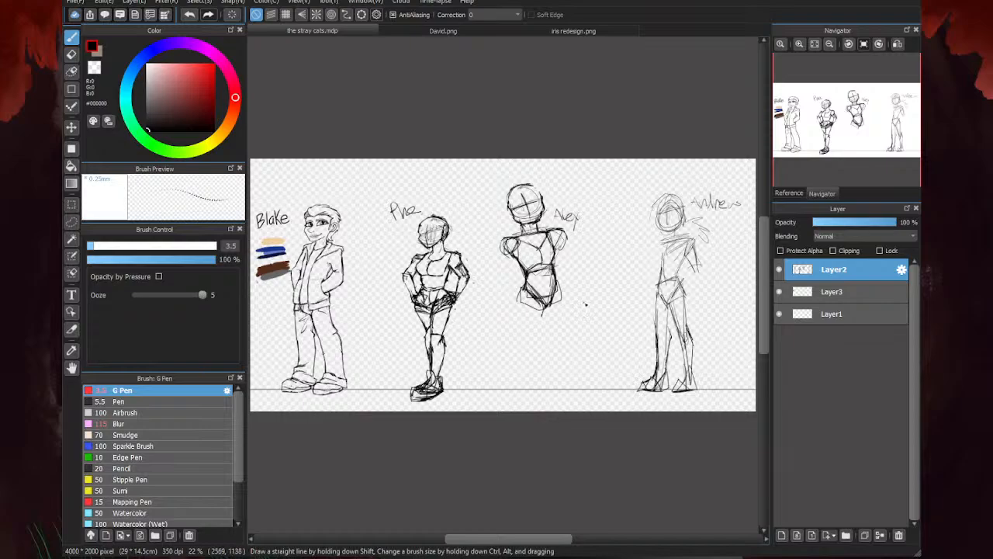
pyautogui.scroll(-2, 587, 303)
pyautogui.scroll(3, 411, 346)
pyautogui.scroll(-1, 412, 372)
pyautogui.scroll(2, 475, 302)
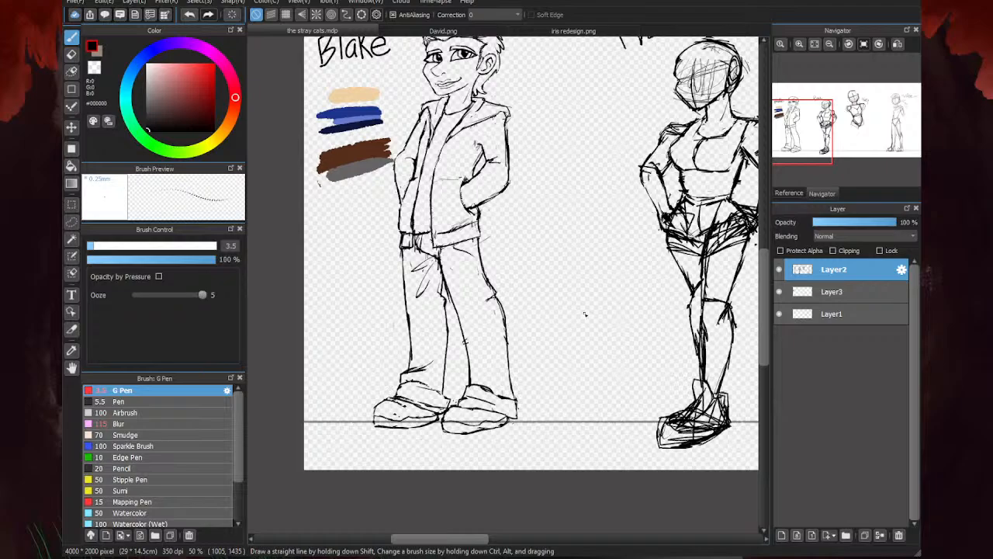
pyautogui.scroll(5, 509, 414)
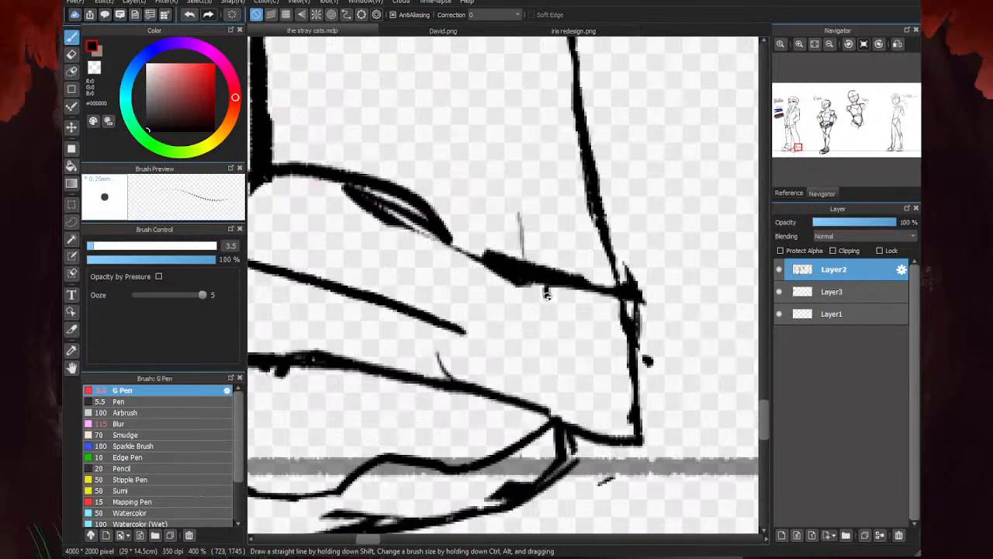
pyautogui.moveTo(546, 295); pyautogui.dragTo(548, 384)
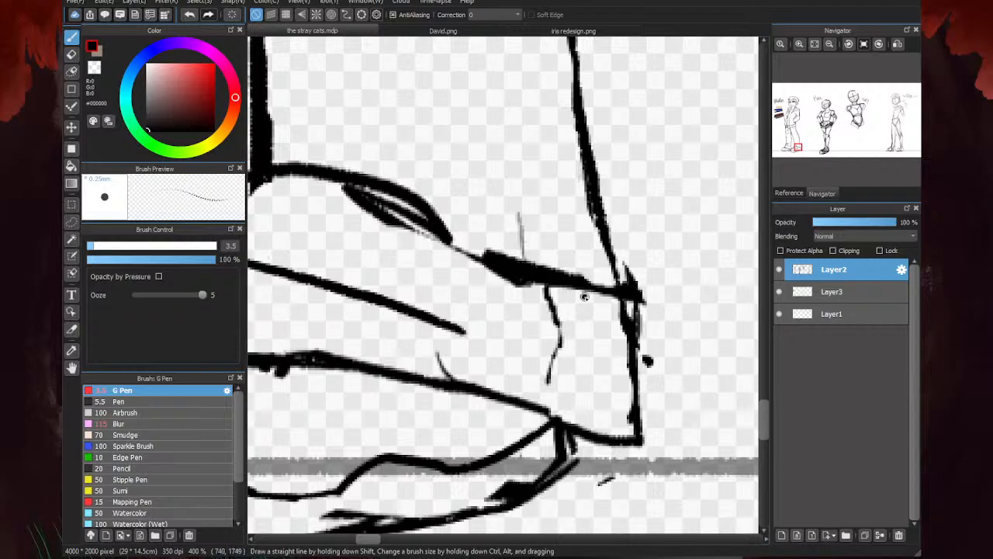
pyautogui.moveTo(553, 288)
pyautogui.mouseDown()
pyautogui.moveTo(560, 337)
pyautogui.moveTo(545, 384)
pyautogui.moveTo(561, 363)
pyautogui.moveTo(536, 408)
pyautogui.mouseUp()
pyautogui.moveTo(578, 338); pyautogui.dragTo(529, 339)
pyautogui.moveTo(585, 317); pyautogui.dragTo(539, 318)
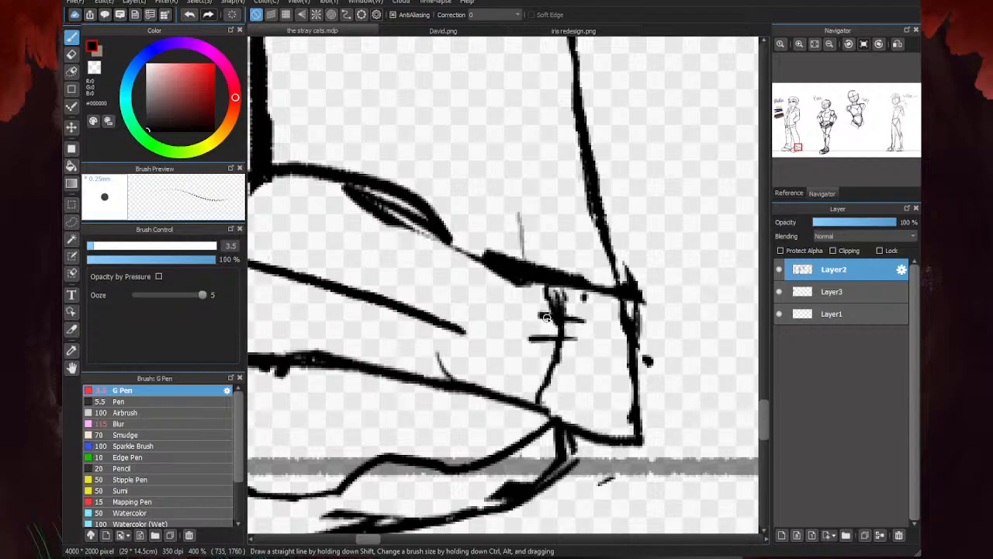
pyautogui.moveTo(574, 362)
pyautogui.mouseDown()
pyautogui.moveTo(533, 362)
pyautogui.moveTo(528, 380)
pyautogui.moveTo(542, 348)
pyautogui.mouseUp()
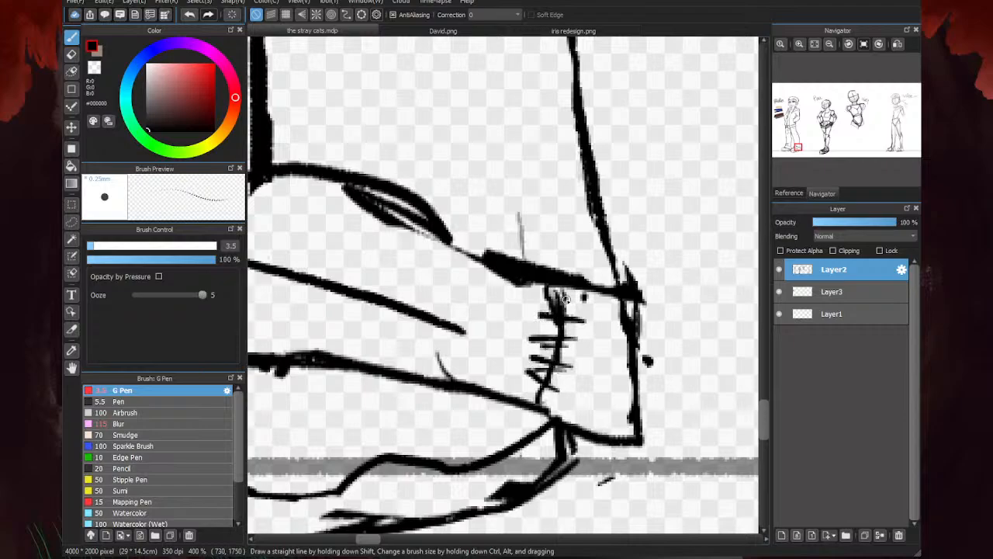
# - Erase the heavy shaded strokes of the trouser fold above the left-hand shoe with the eraser at size 23, leaving thinner fold lines
pyautogui.scroll(-4, 705, 254)
pyautogui.moveTo(569, 300)
pyautogui.mouseDown()
pyautogui.moveTo(530, 302)
pyautogui.moveTo(506, 244)
pyautogui.moveTo(395, 186)
pyautogui.moveTo(348, 183)
pyautogui.mouseUp()
pyautogui.scroll(3, 524, 249)
pyautogui.press('e')
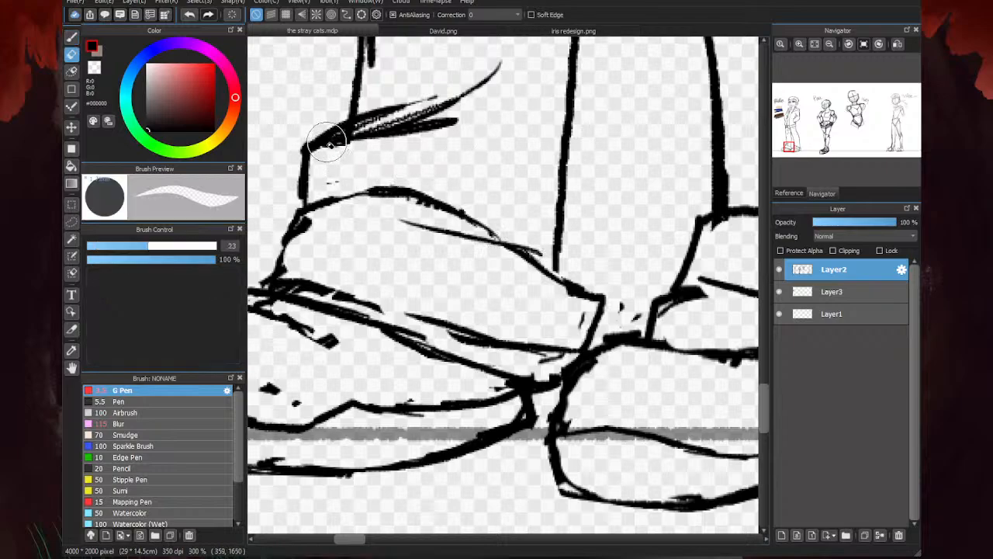
pyautogui.moveTo(329, 146)
pyautogui.mouseDown()
pyautogui.moveTo(401, 136)
pyautogui.moveTo(337, 139)
pyautogui.moveTo(443, 103)
pyautogui.moveTo(352, 130)
pyautogui.moveTo(489, 62)
pyautogui.moveTo(408, 116)
pyautogui.moveTo(466, 87)
pyautogui.mouseUp()
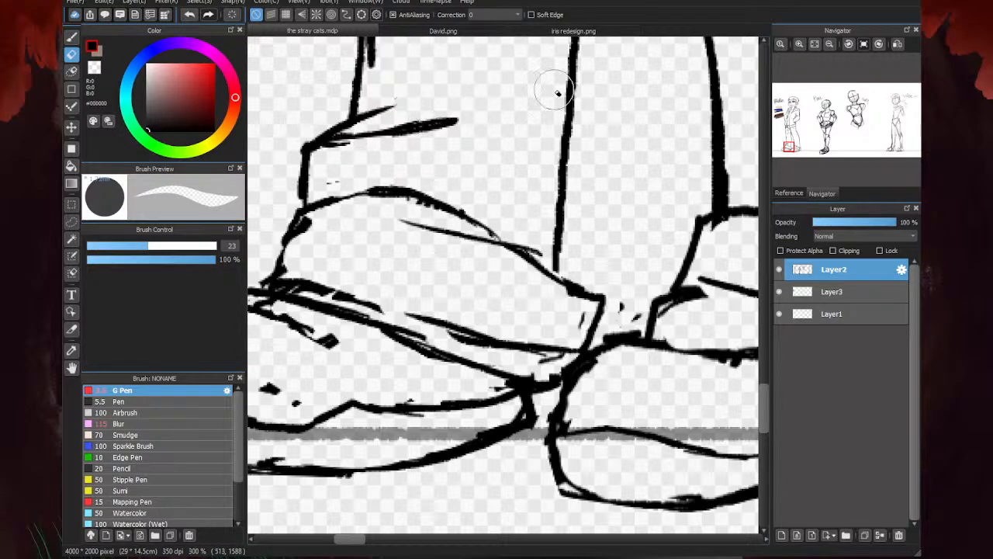
pyautogui.press('b')
pyautogui.scroll(-4, 504, 100)
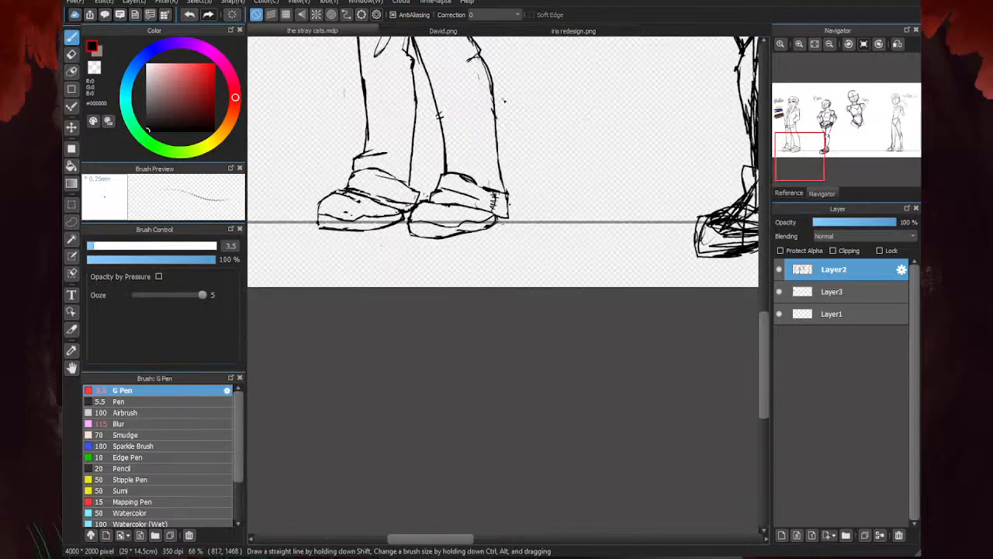
# - Erase the doubled strokes along the outer outline of the leftmost character's right-hand trouser leg with the eraser at size 23
pyautogui.press('e')
pyautogui.scroll(4, 503, 100)
pyautogui.scroll(-4, 443, 129)
pyautogui.scroll(2, 469, 154)
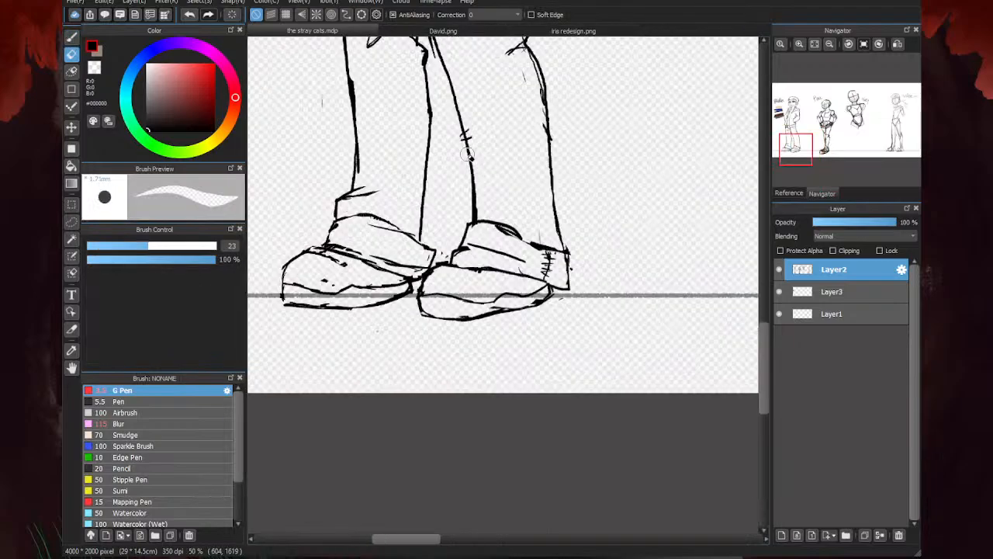
pyautogui.scroll(1, 468, 154)
pyautogui.moveTo(446, 118)
pyautogui.mouseDown()
pyautogui.moveTo(452, 130)
pyautogui.moveTo(475, 126)
pyautogui.mouseUp()
pyautogui.scroll(-3, 490, 218)
pyautogui.scroll(2, 508, 156)
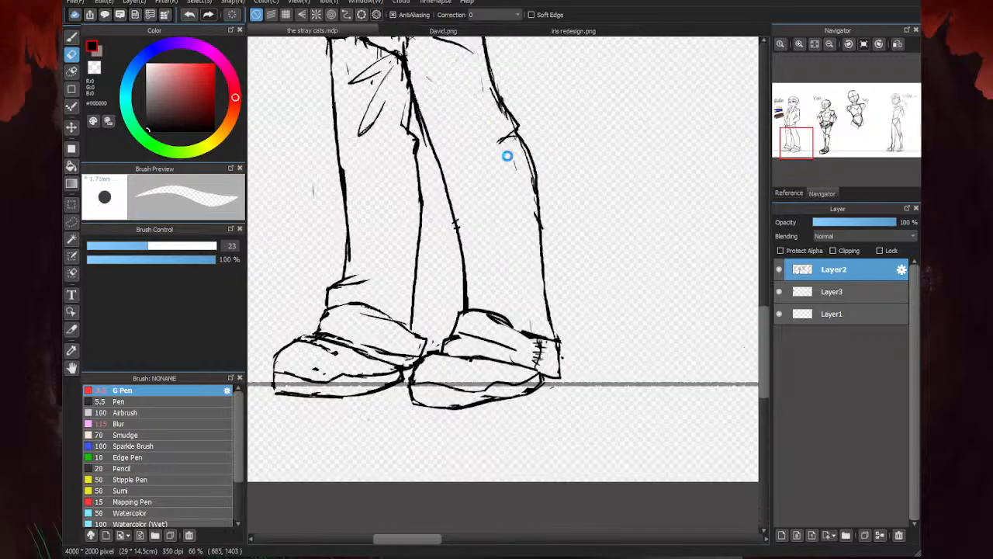
pyautogui.scroll(2, 508, 156)
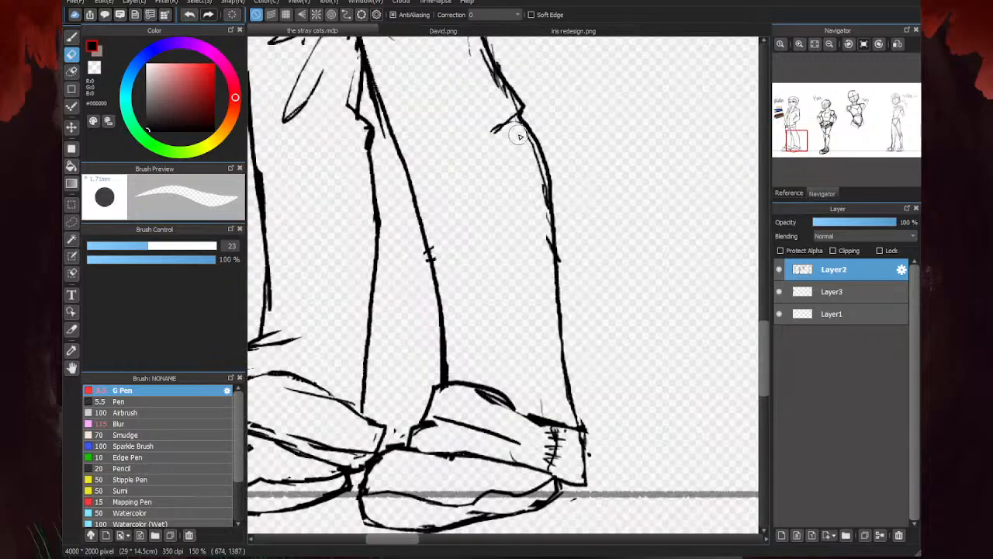
pyautogui.moveTo(520, 136)
pyautogui.mouseDown()
pyautogui.moveTo(536, 176)
pyautogui.moveTo(547, 234)
pyautogui.mouseUp()
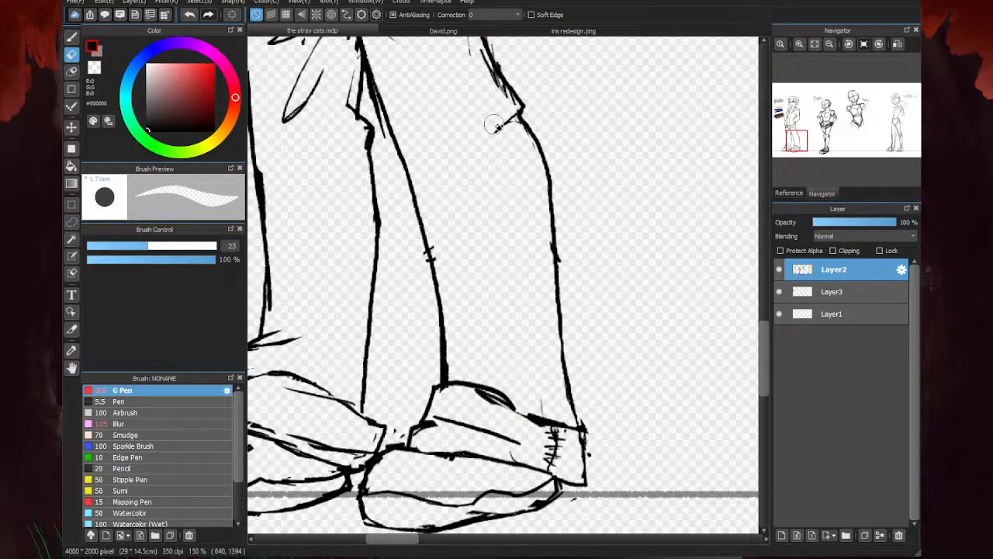
pyautogui.scroll(-2, 501, 117)
pyautogui.scroll(1, 513, 179)
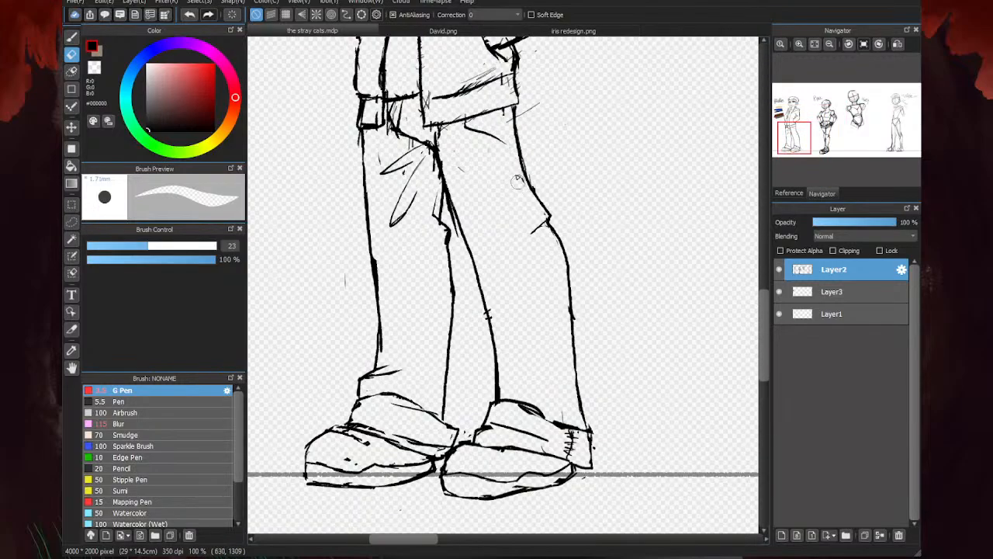
# - Examine the vest hem, belt and trouser folds of the finished character in David.png, and return to the stray cats.mdp
pyautogui.click(428, 31)
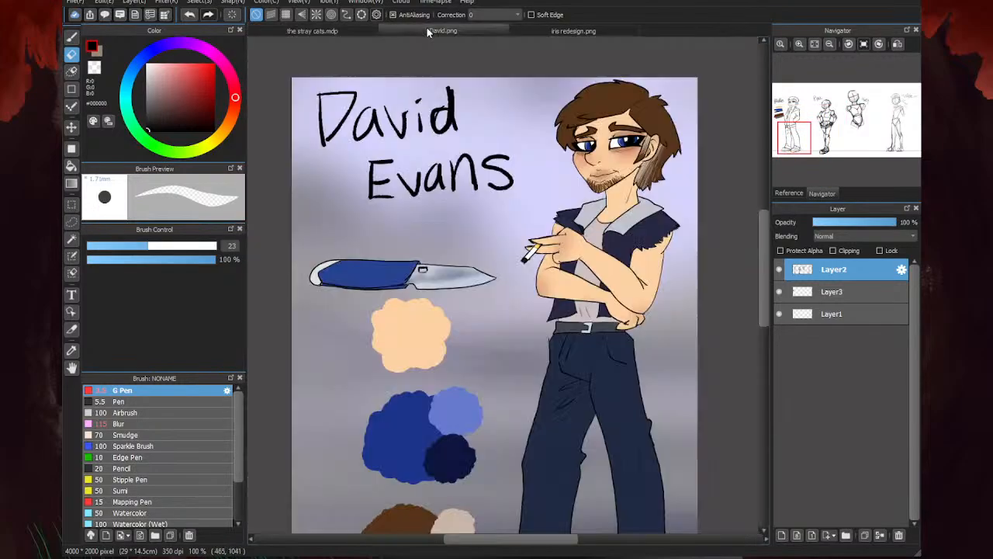
pyautogui.scroll(1, 433, 305)
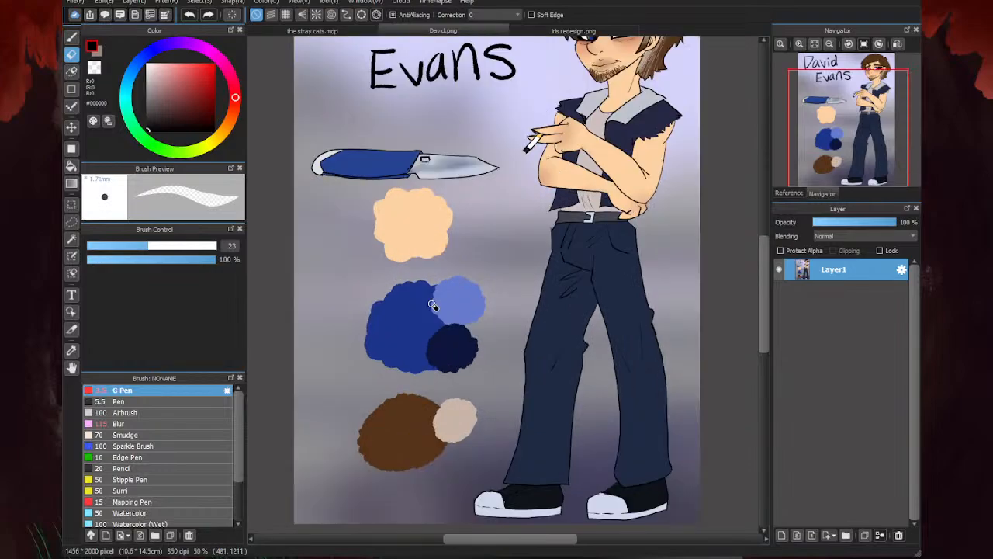
pyautogui.scroll(-1, 489, 323)
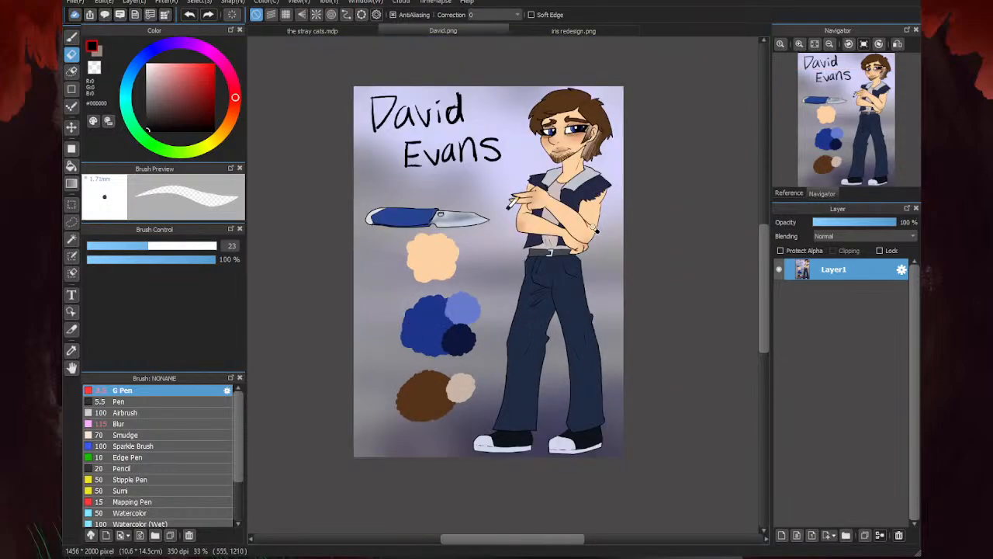
pyautogui.scroll(4, 419, 310)
pyautogui.scroll(2, 403, 298)
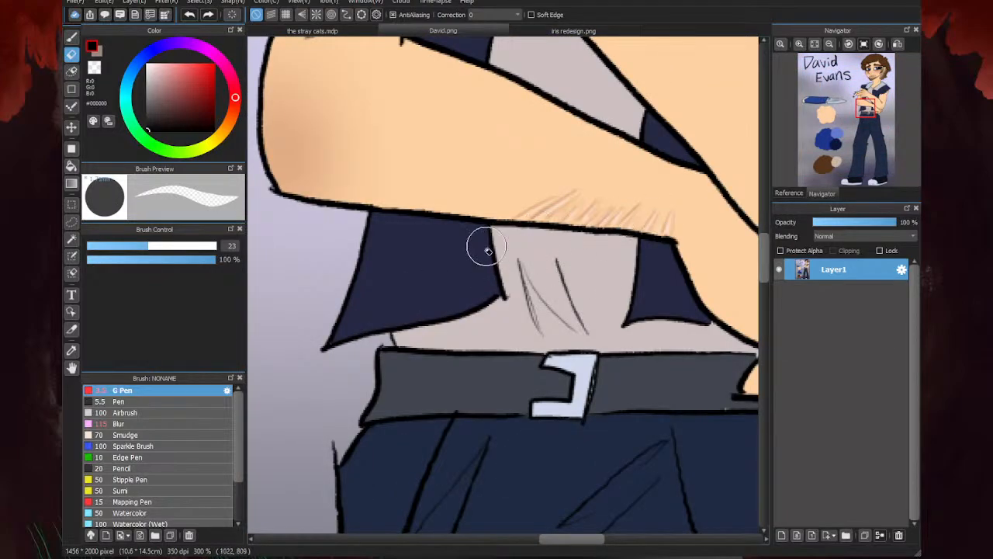
pyautogui.scroll(-5, 487, 249)
pyautogui.scroll(2, 686, 183)
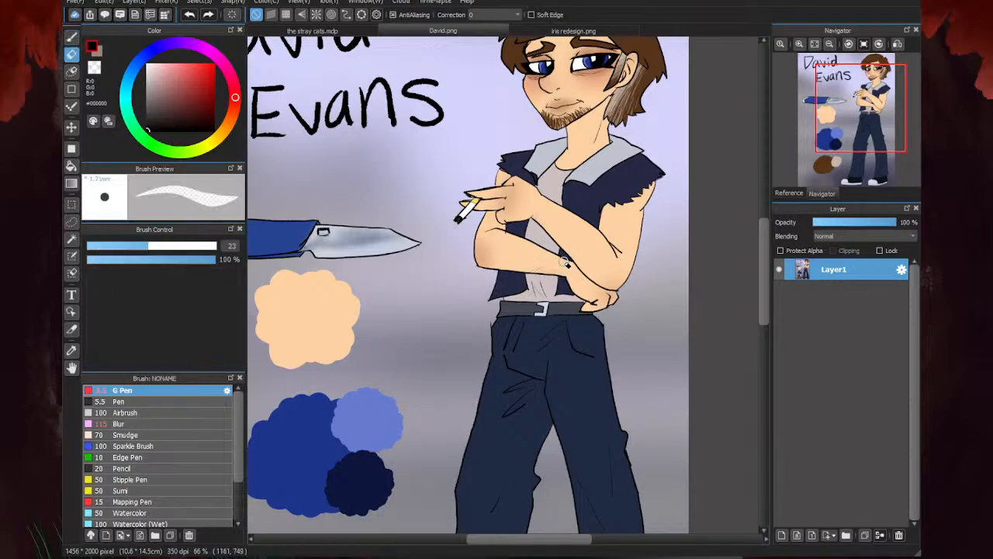
pyautogui.press('b')
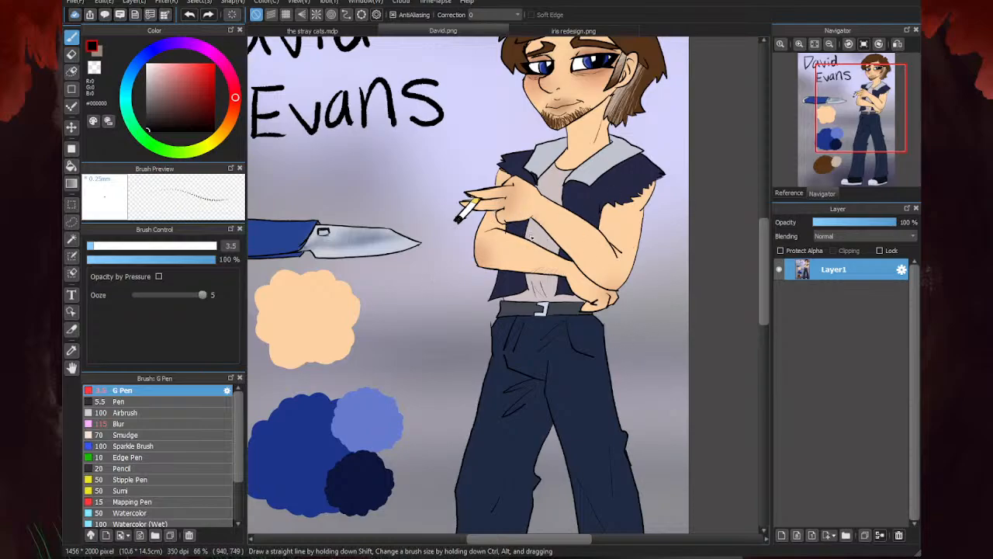
pyautogui.click(298, 31)
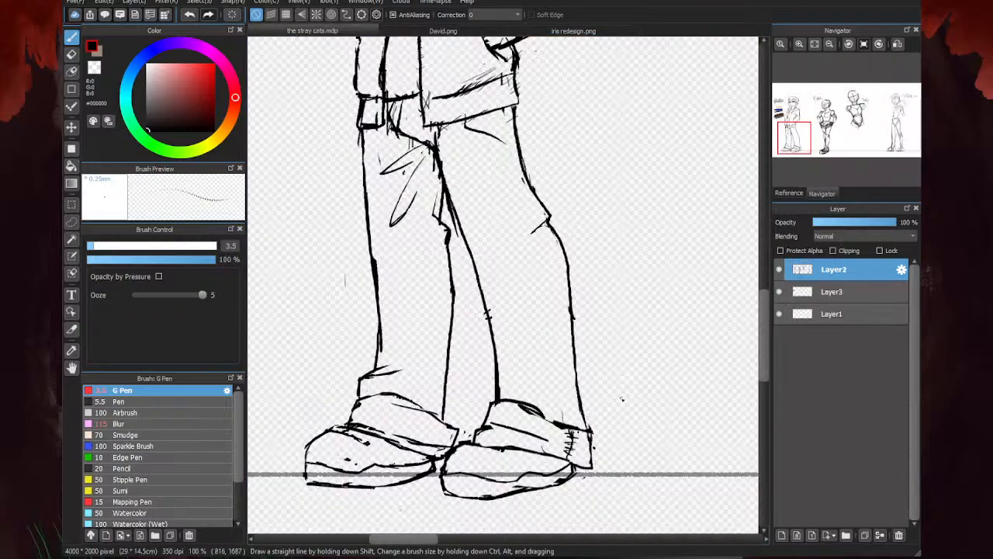
# - Erase the excess strokes along the trousers' inner thigh lines and the rough shading on the jacket's right-hand hem band
pyautogui.press('e')
pyautogui.scroll(-2, 595, 210)
pyautogui.scroll(2, 536, 203)
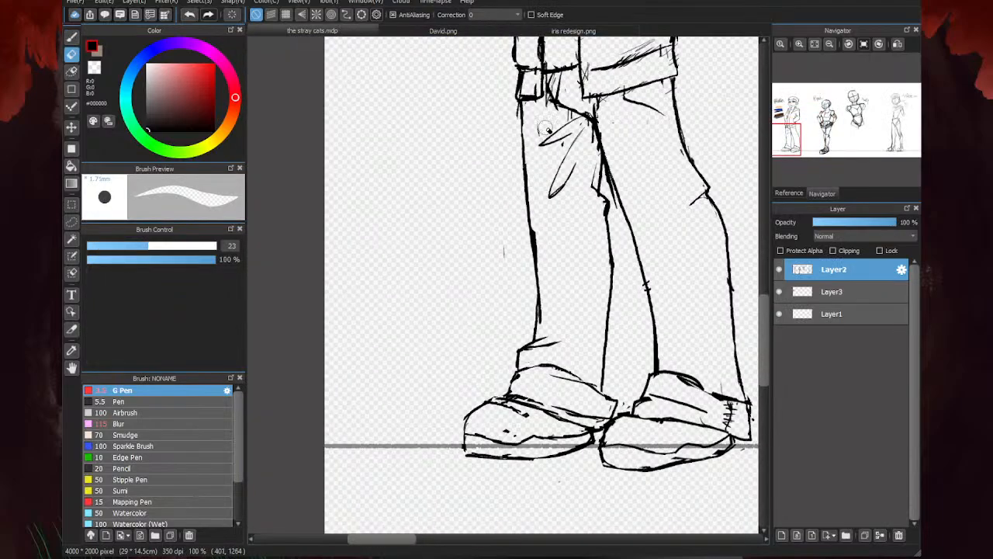
pyautogui.scroll(-2, 465, 261)
pyautogui.scroll(3, 504, 256)
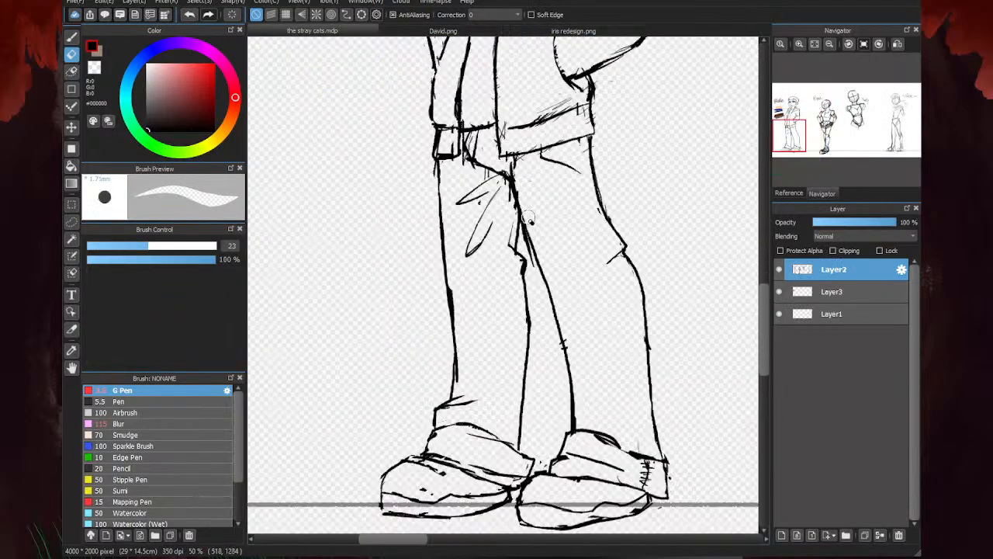
pyautogui.moveTo(522, 251); pyautogui.dragTo(547, 339)
pyautogui.moveTo(488, 154); pyautogui.dragTo(488, 170)
pyautogui.moveTo(509, 105)
pyautogui.mouseDown()
pyautogui.moveTo(540, 250)
pyautogui.moveTo(525, 96)
pyautogui.mouseUp()
pyautogui.scroll(-2, 526, 97)
pyautogui.scroll(2, 590, 204)
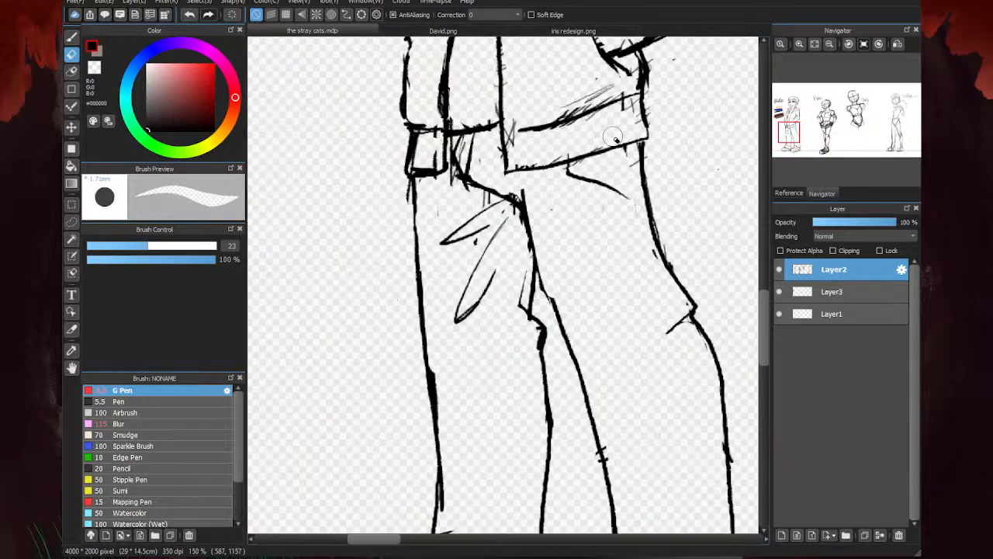
pyautogui.moveTo(528, 162)
pyautogui.mouseDown()
pyautogui.moveTo(513, 134)
pyautogui.moveTo(601, 95)
pyautogui.moveTo(553, 115)
pyautogui.moveTo(566, 107)
pyautogui.mouseUp()
# - Erase the small band below the jacket's left-hand panel and redraw it slightly wider with the G Pen at size 3.5, cleaning its overshooting lines
pyautogui.moveTo(443, 165)
pyautogui.mouseDown()
pyautogui.moveTo(406, 150)
pyautogui.moveTo(439, 187)
pyautogui.mouseUp()
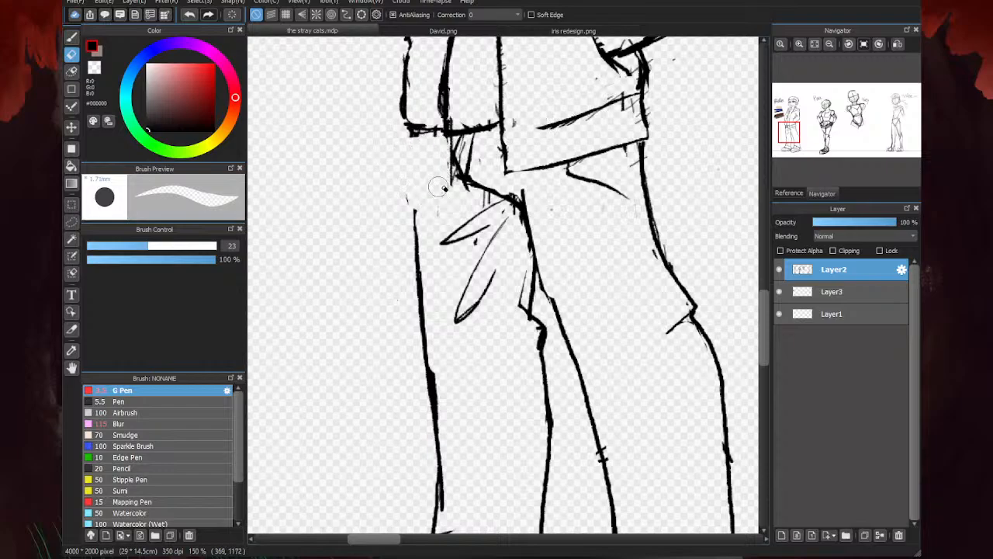
pyautogui.press('b')
pyautogui.moveTo(447, 128); pyautogui.dragTo(450, 181)
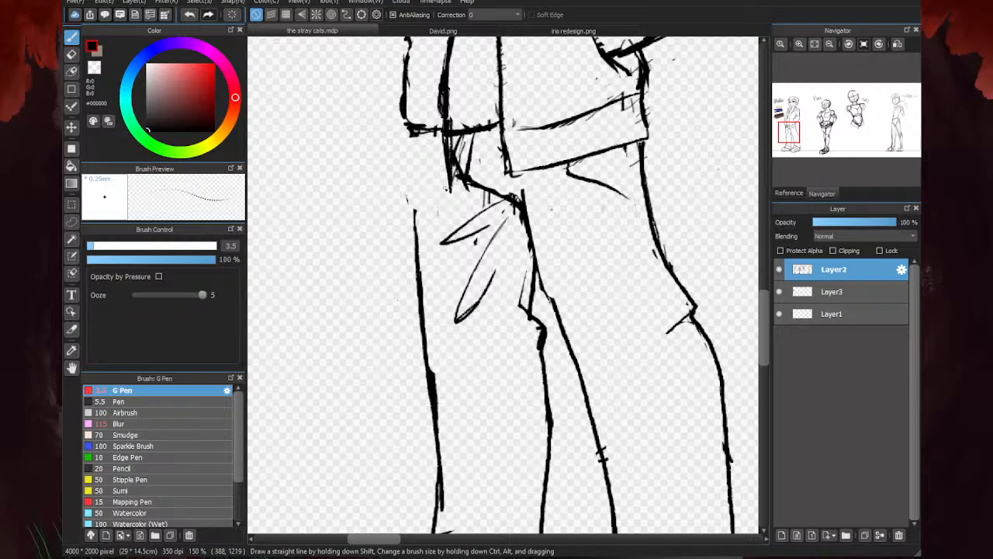
pyautogui.moveTo(446, 185); pyautogui.dragTo(406, 185)
pyautogui.moveTo(404, 143)
pyautogui.mouseDown()
pyautogui.moveTo(401, 180)
pyautogui.moveTo(426, 186)
pyautogui.moveTo(403, 186)
pyautogui.moveTo(412, 211)
pyautogui.mouseUp()
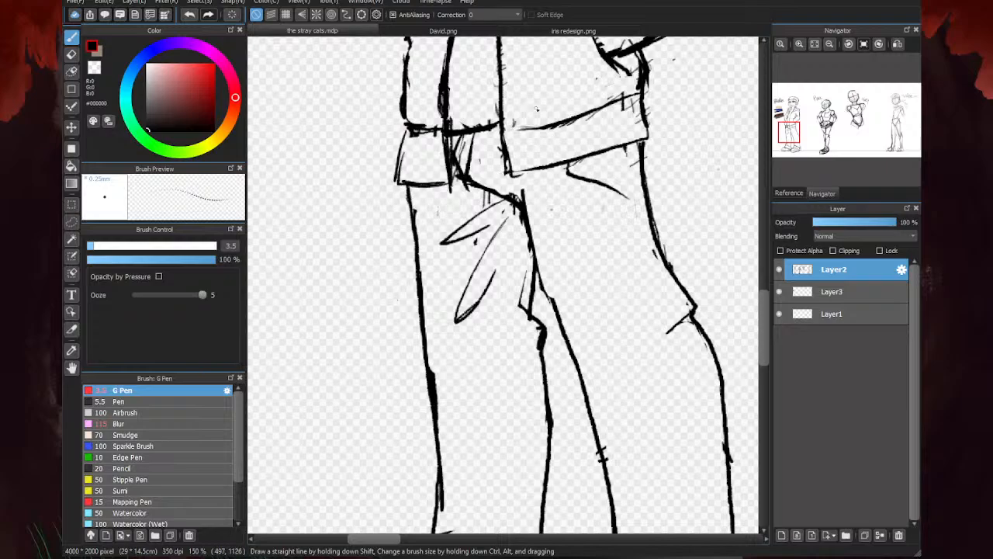
pyautogui.press('e')
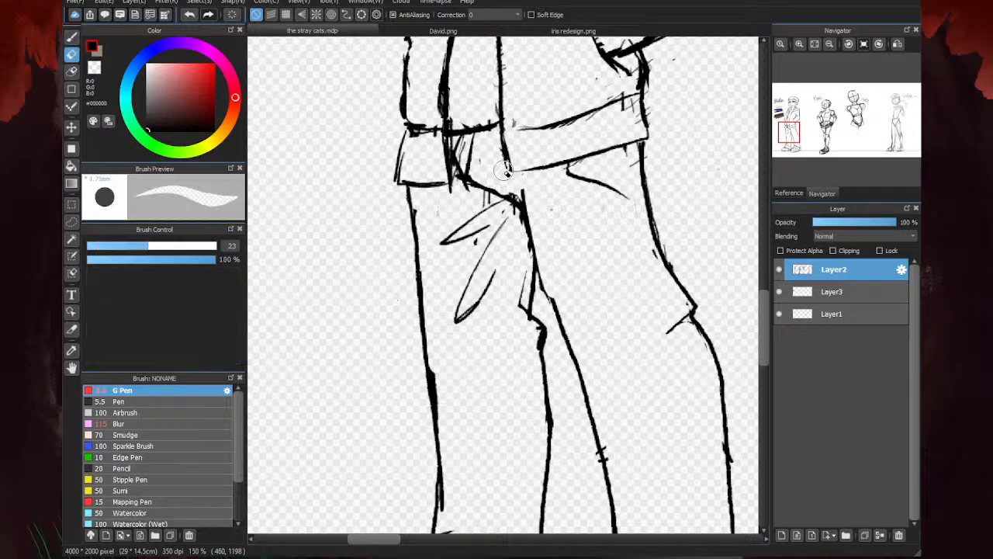
pyautogui.moveTo(448, 188); pyautogui.dragTo(441, 203)
pyautogui.scroll(-5, 465, 260)
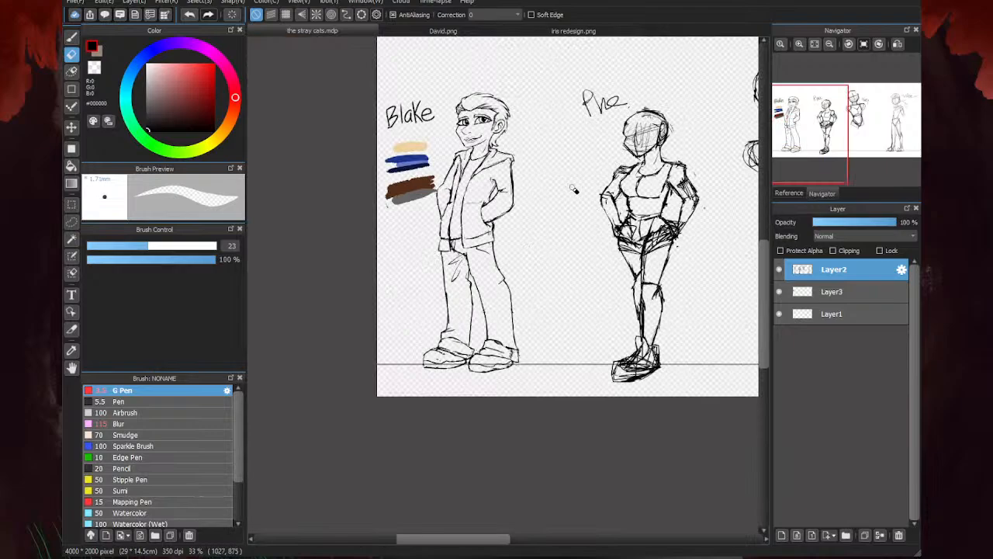
# - Erase the rough outer edge of the right-hand sleeve and redraw it from shoulder to elbow with the G Pen at size 3.5
pyautogui.press('b')
pyautogui.scroll(3, 441, 203)
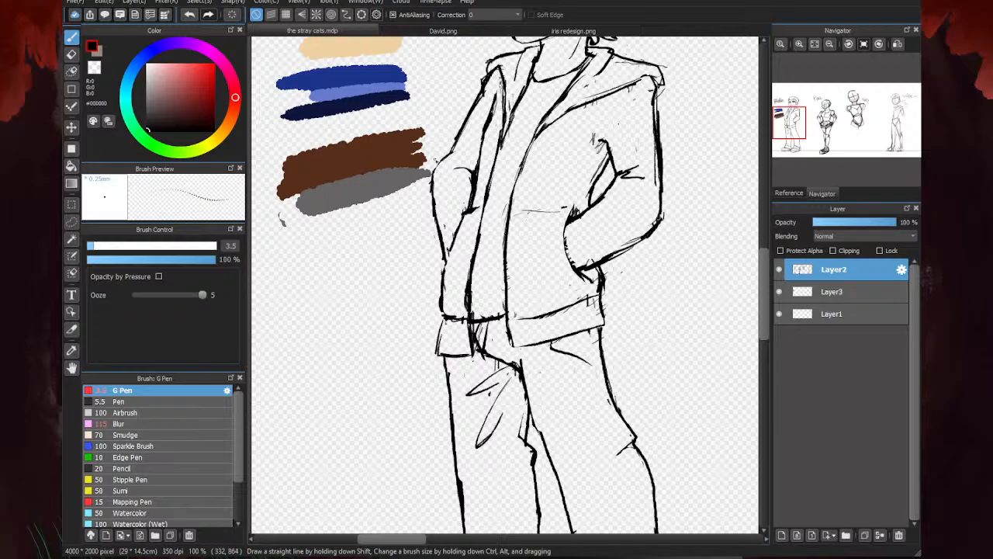
pyautogui.press('e')
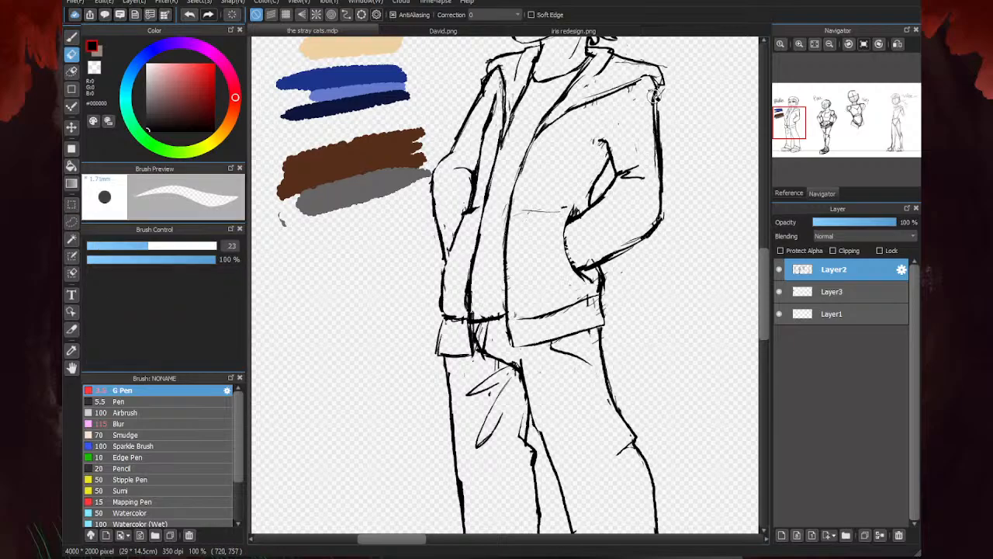
pyautogui.moveTo(656, 96); pyautogui.dragTo(659, 197)
pyautogui.press('b')
pyautogui.scroll(2, 757, 85)
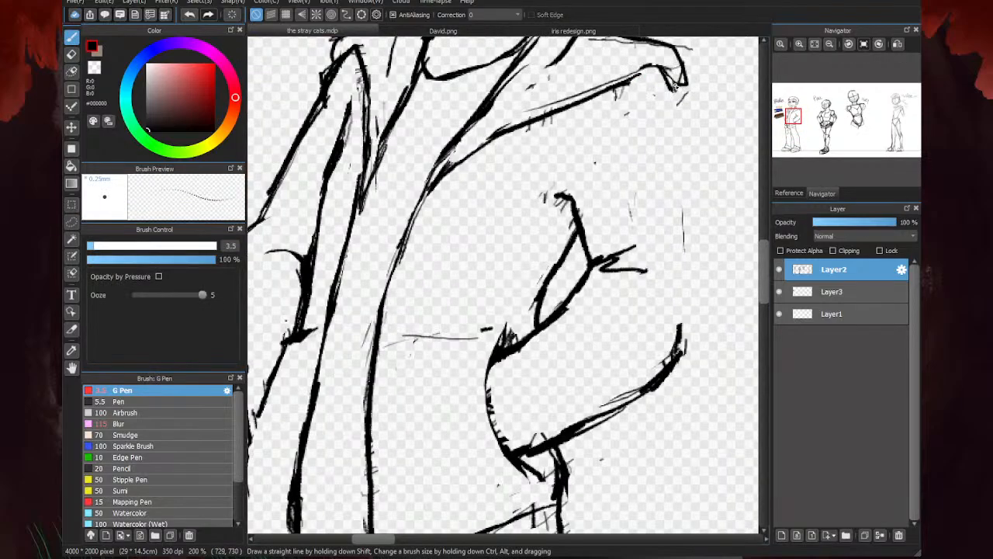
pyautogui.moveTo(674, 81); pyautogui.dragTo(681, 114)
pyautogui.moveTo(665, 79); pyautogui.dragTo(680, 316)
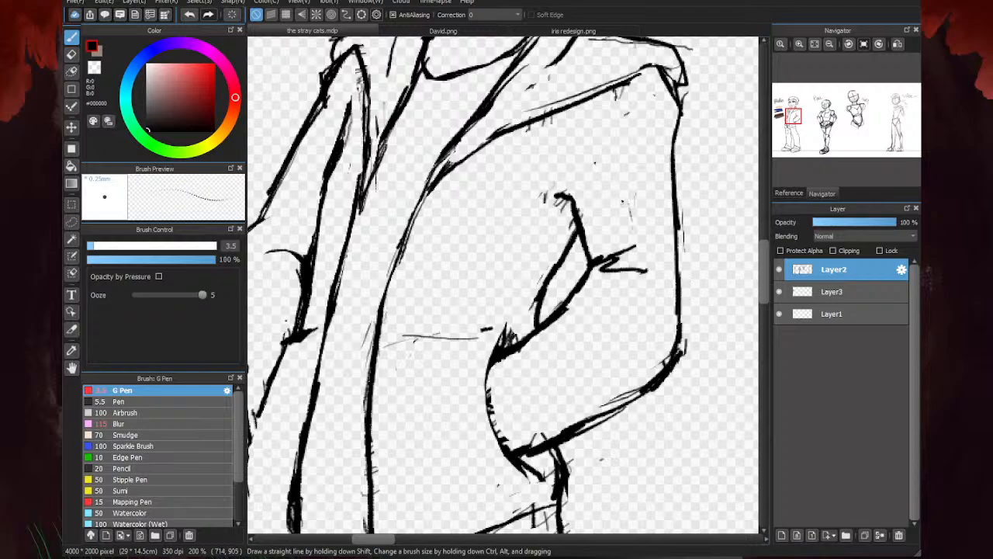
pyautogui.scroll(-3, 568, 327)
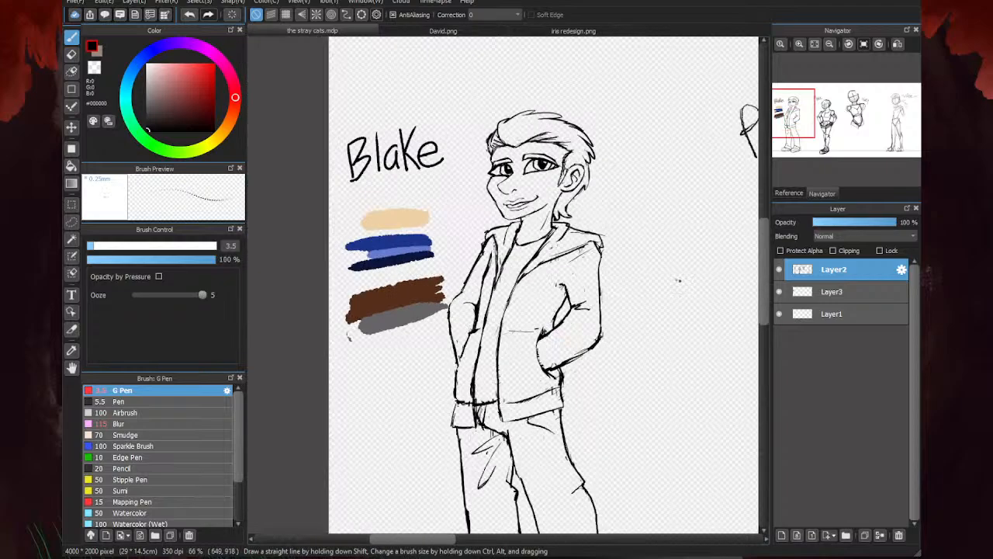
# - Clean up the inner-elbow creases of the right-hand sleeve and redraw the fold and the gap beside the torso with the G Pen
pyautogui.press('e')
pyautogui.scroll(2, 665, 284)
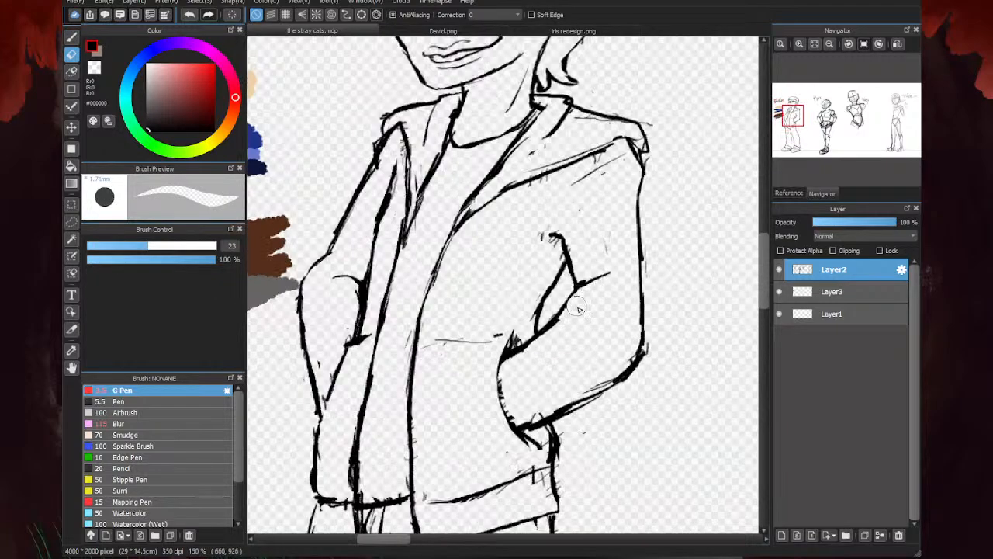
pyautogui.press('b')
pyautogui.scroll(2, 555, 326)
pyautogui.moveTo(562, 313)
pyautogui.mouseDown()
pyautogui.moveTo(599, 287)
pyautogui.moveTo(672, 272)
pyautogui.mouseUp()
pyautogui.moveTo(599, 284); pyautogui.dragTo(588, 217)
pyautogui.moveTo(593, 236)
pyautogui.mouseDown()
pyautogui.moveTo(596, 291)
pyautogui.moveTo(562, 313)
pyautogui.mouseUp()
pyautogui.moveTo(549, 325); pyautogui.dragTo(531, 356)
pyautogui.scroll(-3, 541, 352)
# - Erase the heavy strokes around the right-hand forearm and redraw the sleeve end at the pocket as a narrow double-lined cuff
pyautogui.press('e')
pyautogui.scroll(2, 656, 310)
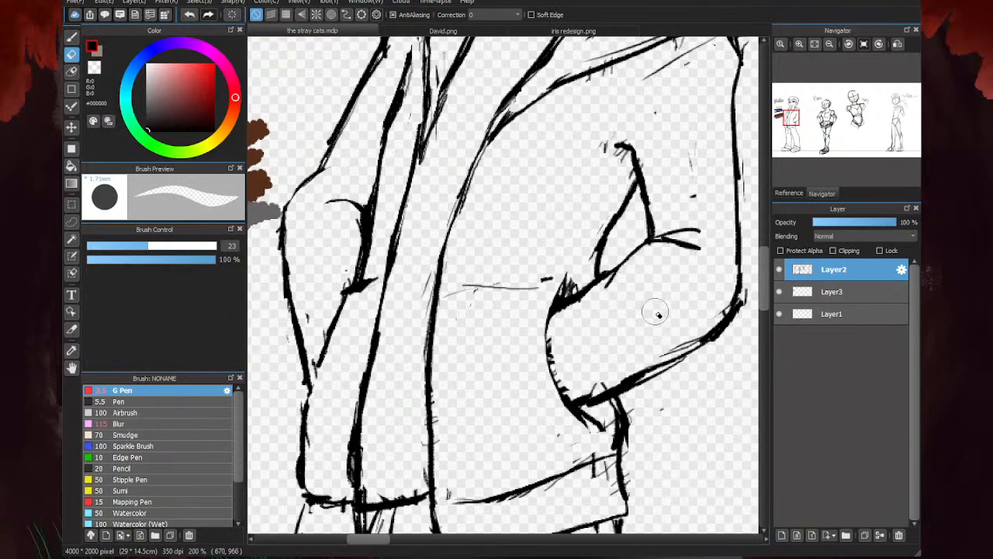
pyautogui.moveTo(574, 287); pyautogui.dragTo(563, 318)
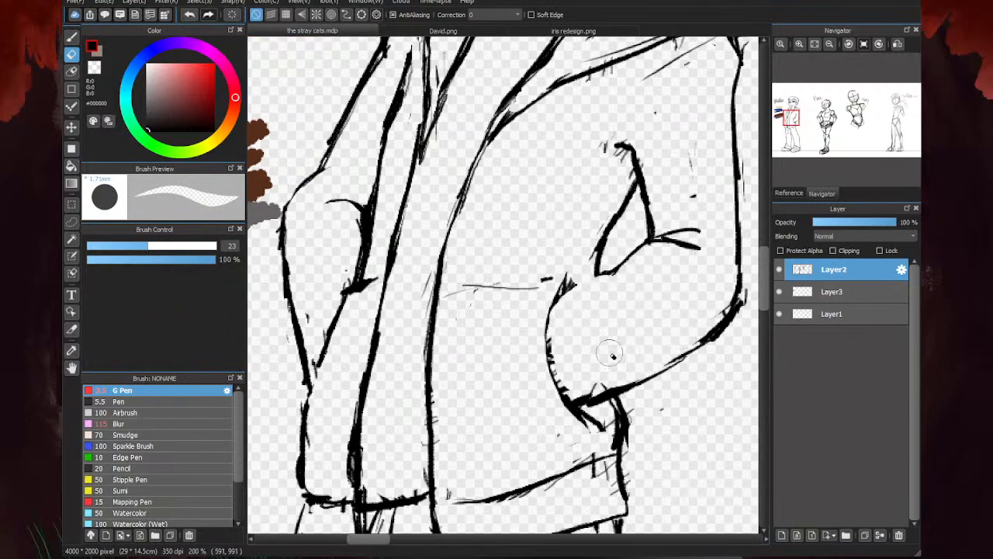
pyautogui.moveTo(632, 384); pyautogui.dragTo(571, 396)
pyautogui.press('b')
pyautogui.moveTo(617, 273)
pyautogui.mouseDown()
pyautogui.moveTo(562, 307)
pyautogui.moveTo(562, 379)
pyautogui.mouseUp()
pyautogui.moveTo(557, 344); pyautogui.dragTo(578, 395)
pyautogui.moveTo(557, 303); pyautogui.dragTo(552, 325)
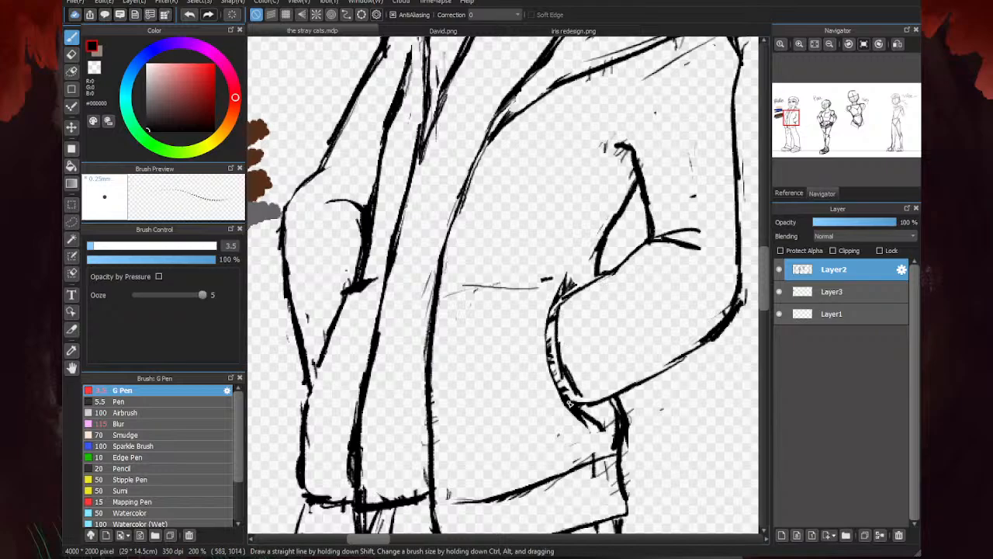
pyautogui.moveTo(573, 382); pyautogui.dragTo(588, 403)
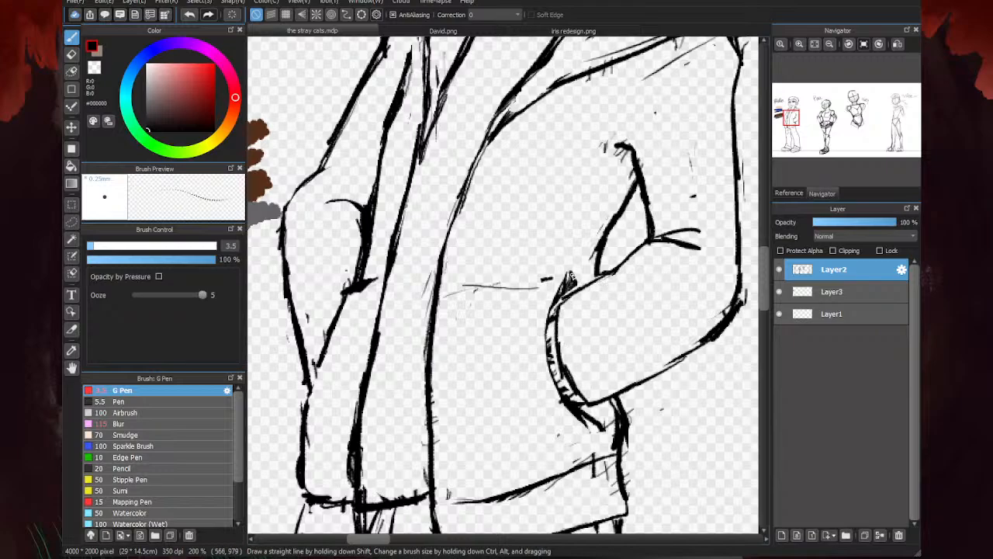
pyautogui.moveTo(575, 273)
pyautogui.mouseDown()
pyautogui.moveTo(544, 334)
pyautogui.moveTo(560, 397)
pyautogui.moveTo(591, 426)
pyautogui.moveTo(616, 407)
pyautogui.moveTo(608, 441)
pyautogui.moveTo(551, 390)
pyautogui.mouseUp()
# - Erase the stray marks around the right-hand cuff and the rough hatching on the jacket's hem band below it
pyautogui.press('e')
pyautogui.moveTo(546, 280)
pyautogui.mouseDown()
pyautogui.moveTo(568, 290)
pyautogui.moveTo(554, 305)
pyautogui.mouseUp()
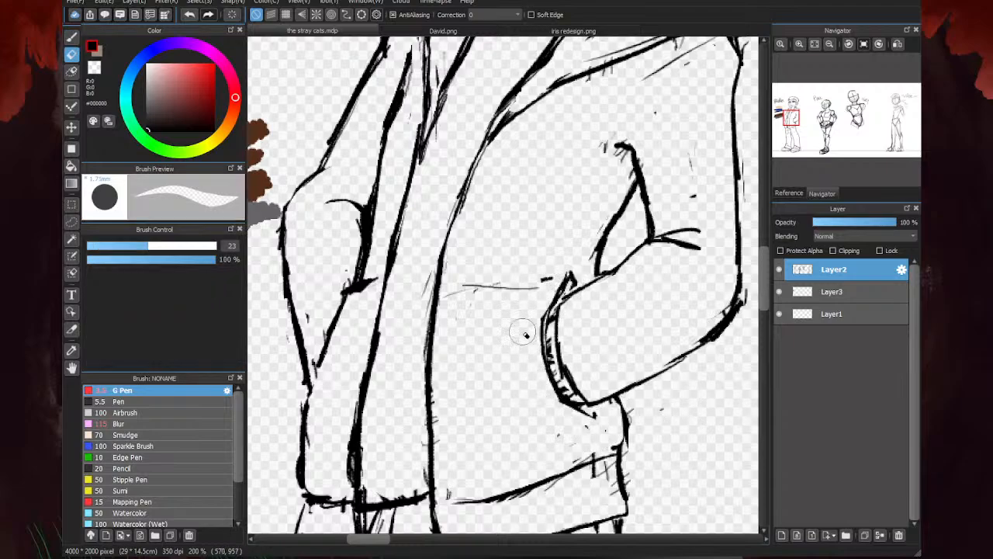
pyautogui.moveTo(599, 443); pyautogui.dragTo(590, 481)
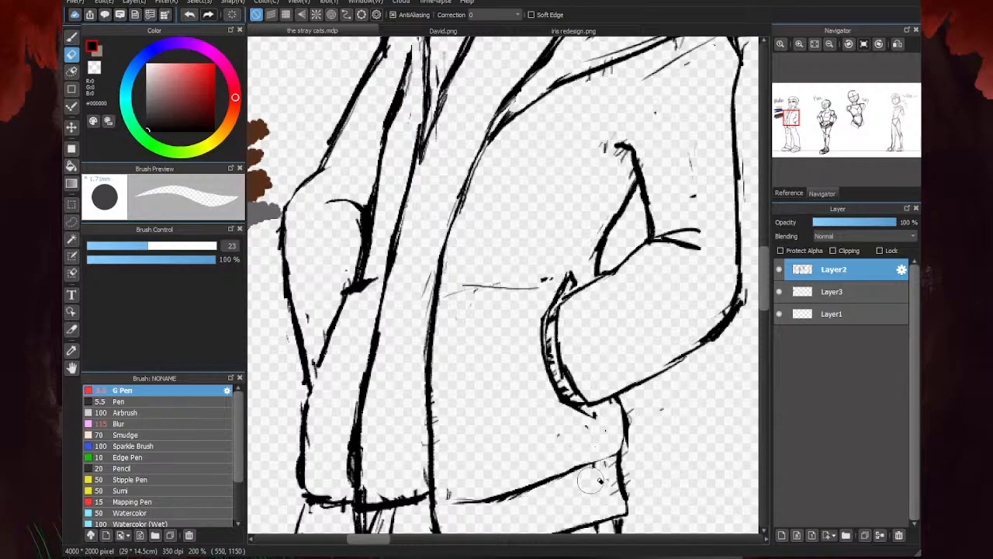
pyautogui.press('b')
# - Lasso the handwritten name label, rotate it slightly and move it up closer to the head, apply the transform and deselect
pyautogui.scroll(-3, 480, 505)
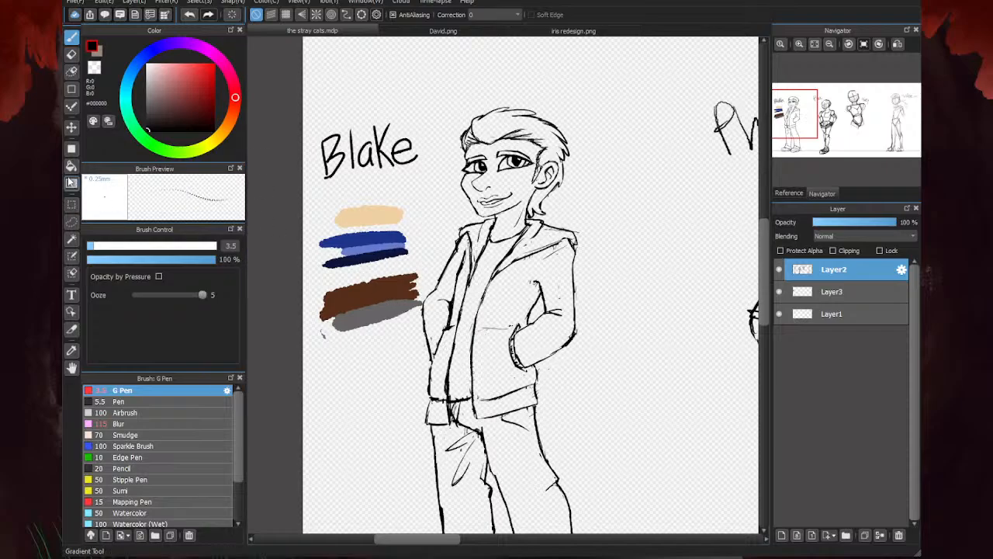
pyautogui.click(71, 223)
pyautogui.moveTo(403, 190)
pyautogui.mouseDown()
pyautogui.moveTo(388, 96)
pyautogui.moveTo(299, 210)
pyautogui.mouseUp()
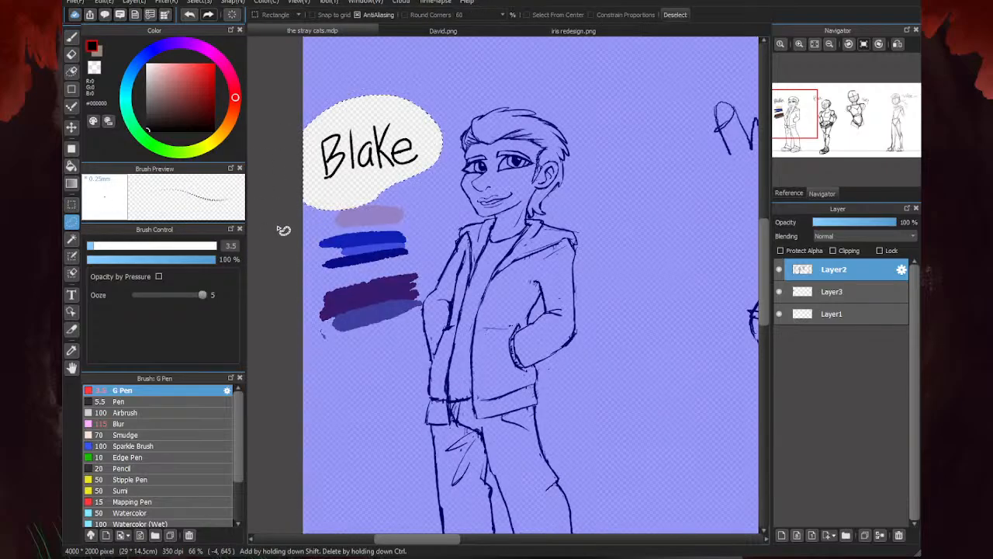
pyautogui.hotkey('ctrl', 't')
pyautogui.moveTo(374, 211); pyautogui.dragTo(394, 206)
pyautogui.moveTo(464, 134); pyautogui.dragTo(480, 135)
pyautogui.moveTo(392, 121); pyautogui.dragTo(389, 114)
pyautogui.moveTo(513, 196); pyautogui.dragTo(512, 202)
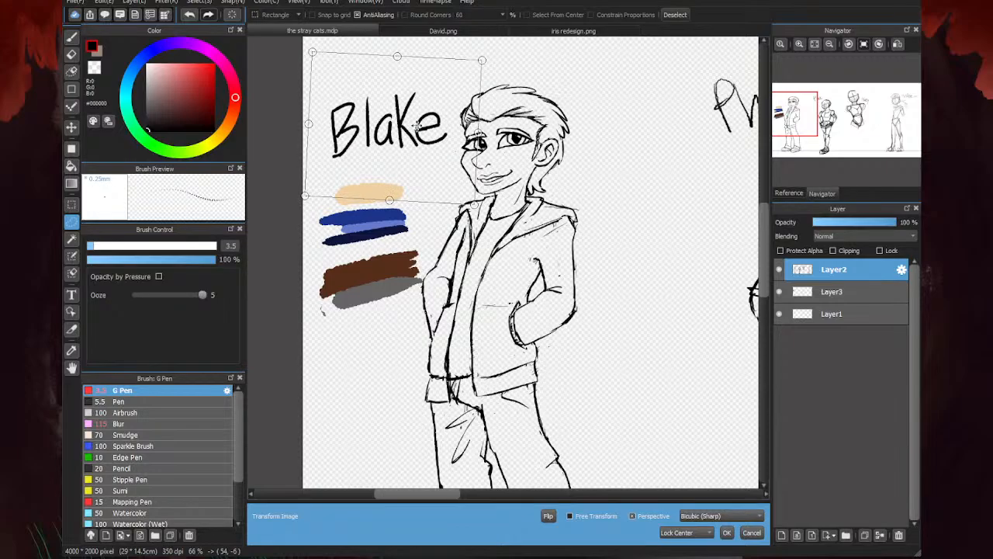
pyautogui.moveTo(375, 131); pyautogui.dragTo(376, 129)
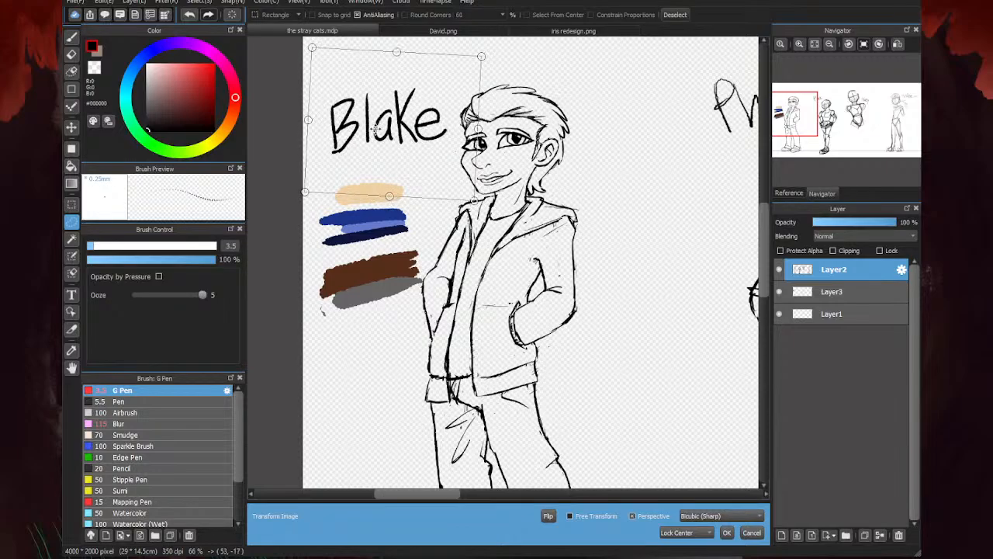
pyautogui.click(727, 533)
pyautogui.click(346, 340)
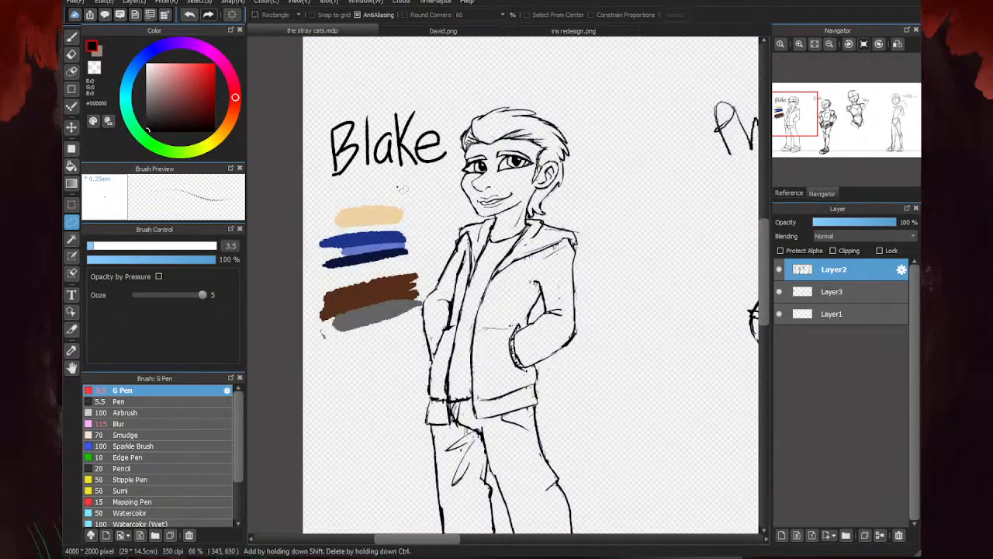
# - Draw a fuller hair outline behind the ear with the G Pen, curving from the upper tuft down to the nape
pyautogui.click(72, 38)
pyautogui.scroll(-3, 484, 234)
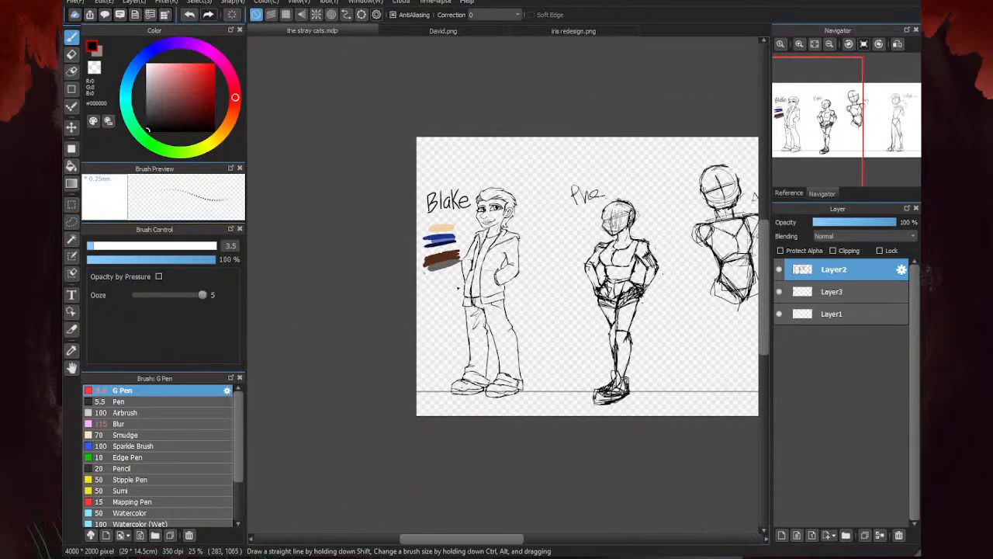
pyautogui.scroll(2, 456, 286)
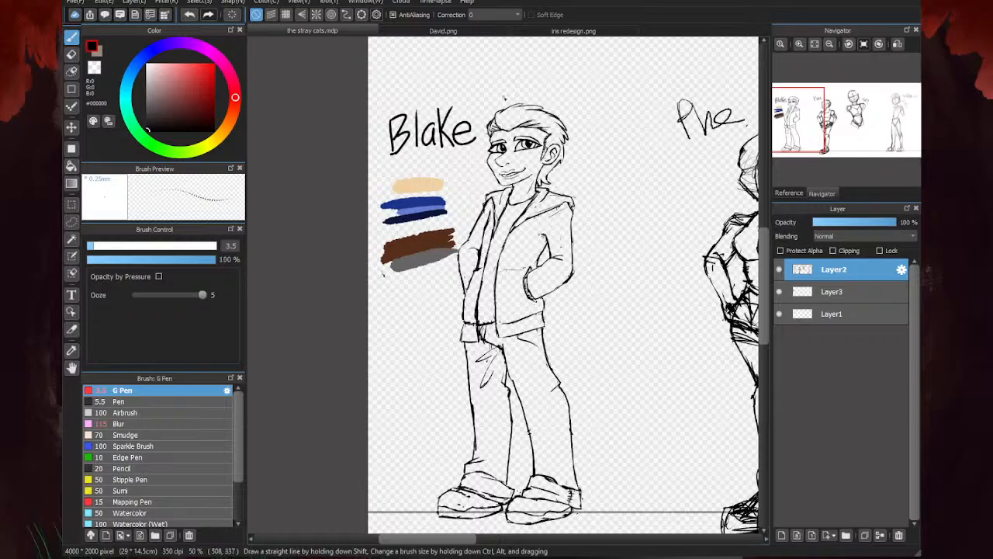
pyautogui.scroll(5, 580, 143)
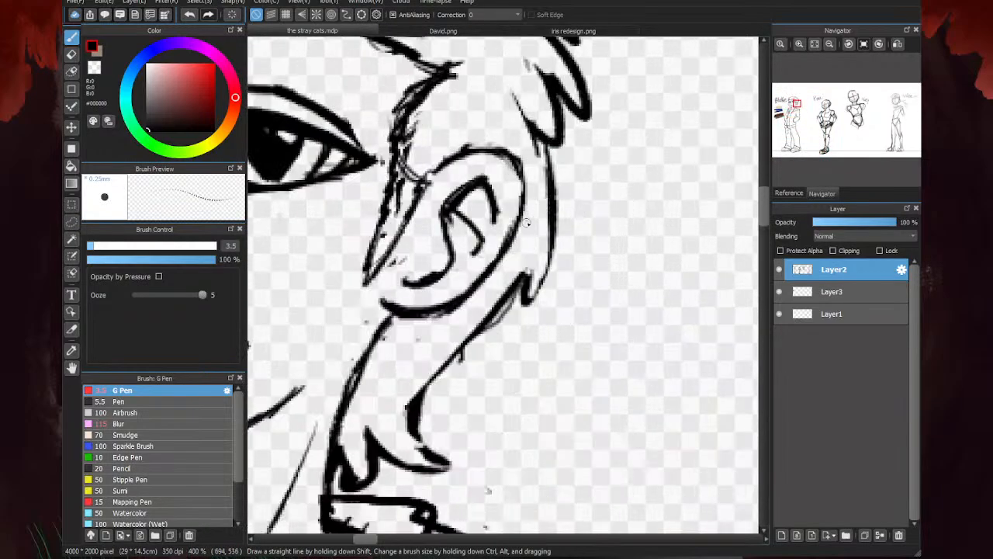
pyautogui.moveTo(556, 100)
pyautogui.mouseDown()
pyautogui.moveTo(579, 201)
pyautogui.moveTo(566, 267)
pyautogui.moveTo(571, 227)
pyautogui.moveTo(508, 311)
pyautogui.mouseUp()
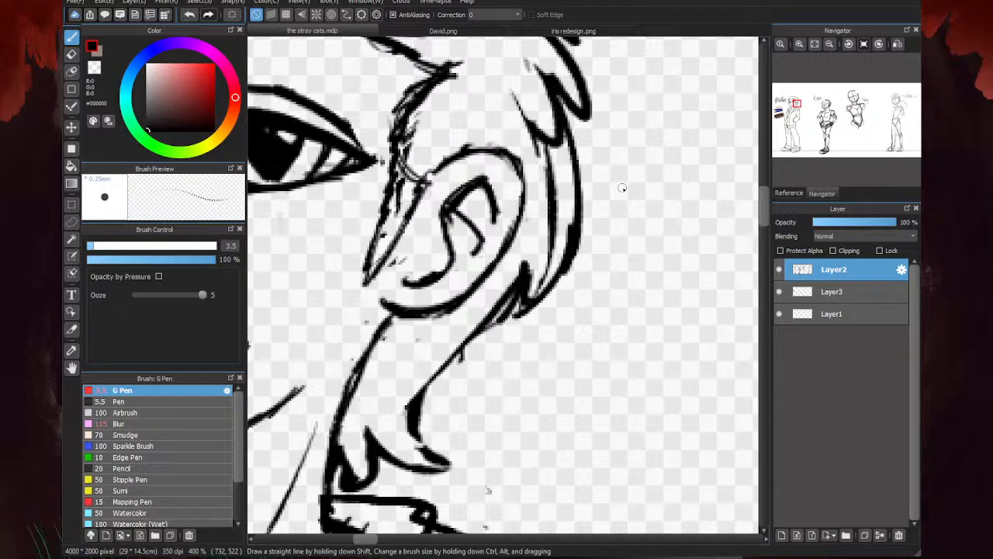
# - Erase the old hairline behind the ear and the stray marks along the nape hair
pyautogui.press('e')
pyautogui.moveTo(555, 257)
pyautogui.mouseDown()
pyautogui.moveTo(563, 206)
pyautogui.moveTo(541, 161)
pyautogui.moveTo(554, 202)
pyautogui.mouseUp()
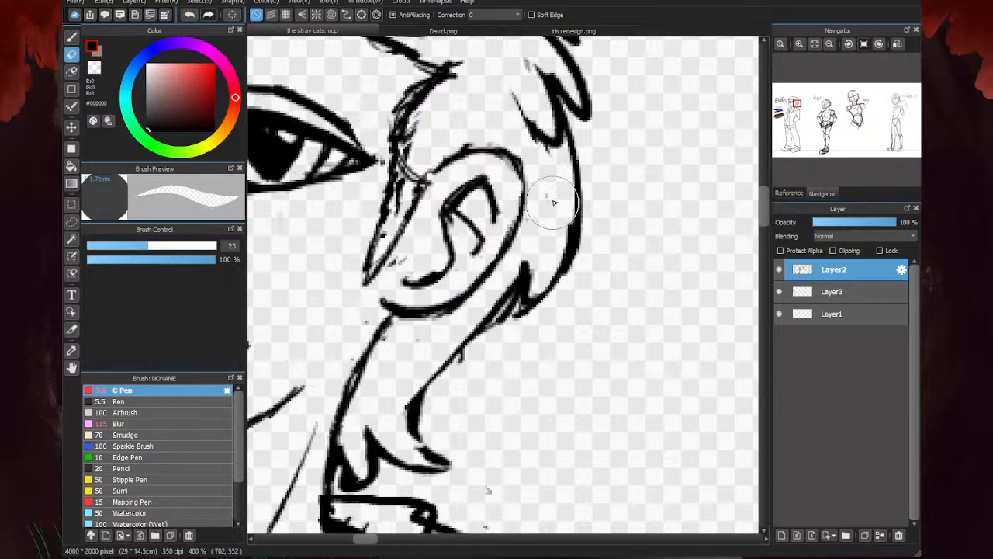
pyautogui.moveTo(529, 291)
pyautogui.mouseDown()
pyautogui.moveTo(525, 302)
pyautogui.moveTo(537, 256)
pyautogui.mouseUp()
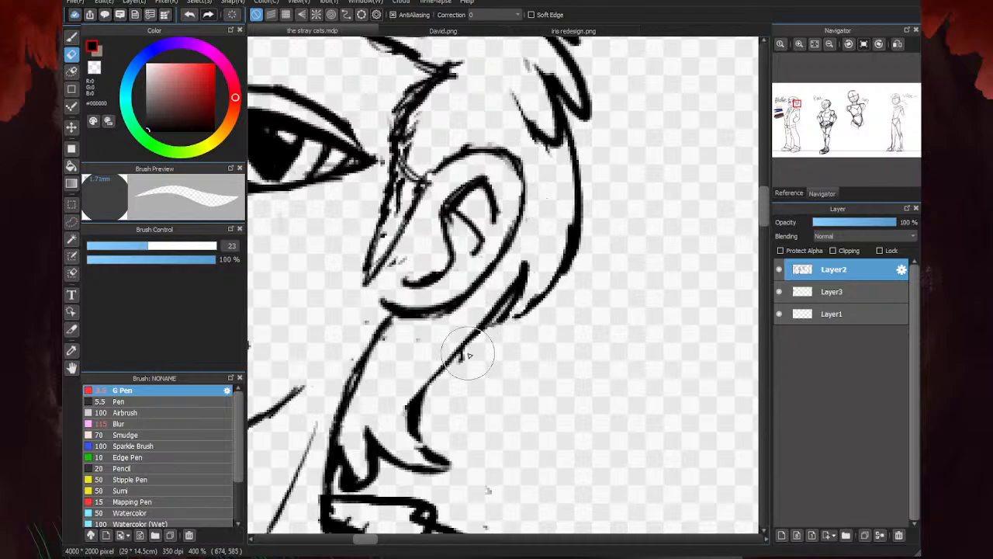
pyautogui.moveTo(467, 356); pyautogui.dragTo(455, 364)
pyautogui.moveTo(413, 415)
pyautogui.mouseDown()
pyautogui.moveTo(408, 431)
pyautogui.moveTo(406, 397)
pyautogui.mouseUp()
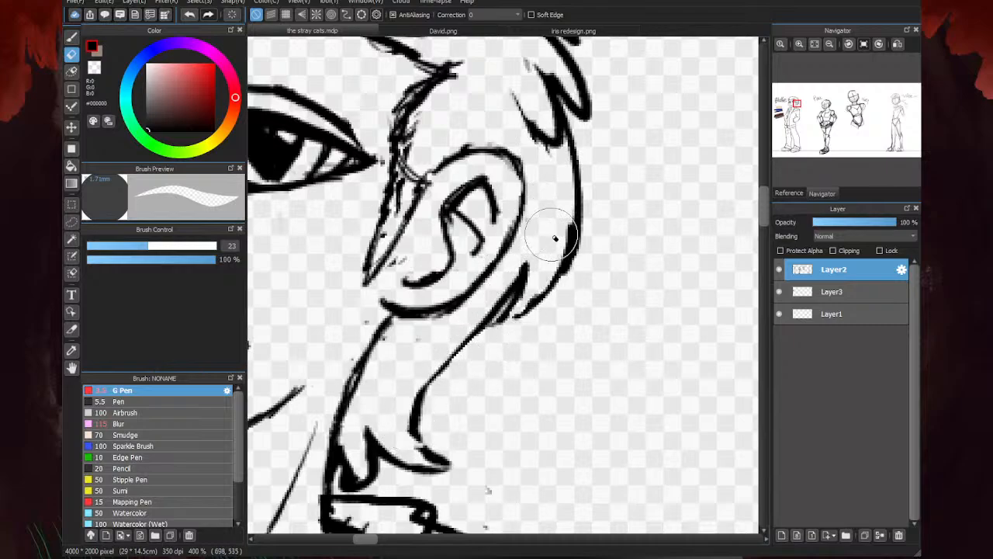
pyautogui.scroll(-4, 570, 226)
pyautogui.press('b')
pyautogui.scroll(3, 585, 231)
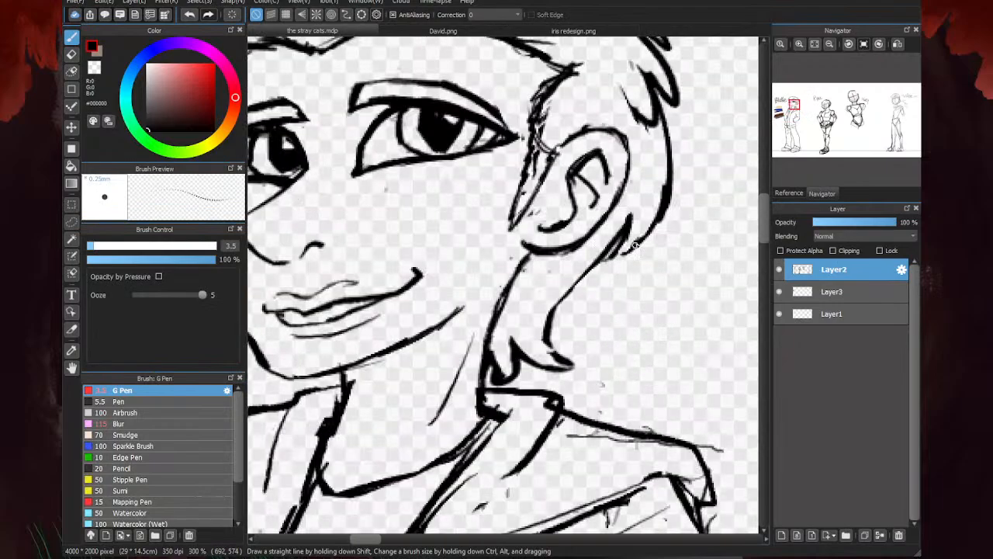
pyautogui.scroll(-6, 635, 246)
# - Move the colour swatches on Layer3 slightly up beneath the name label
pyautogui.scroll(2, 411, 186)
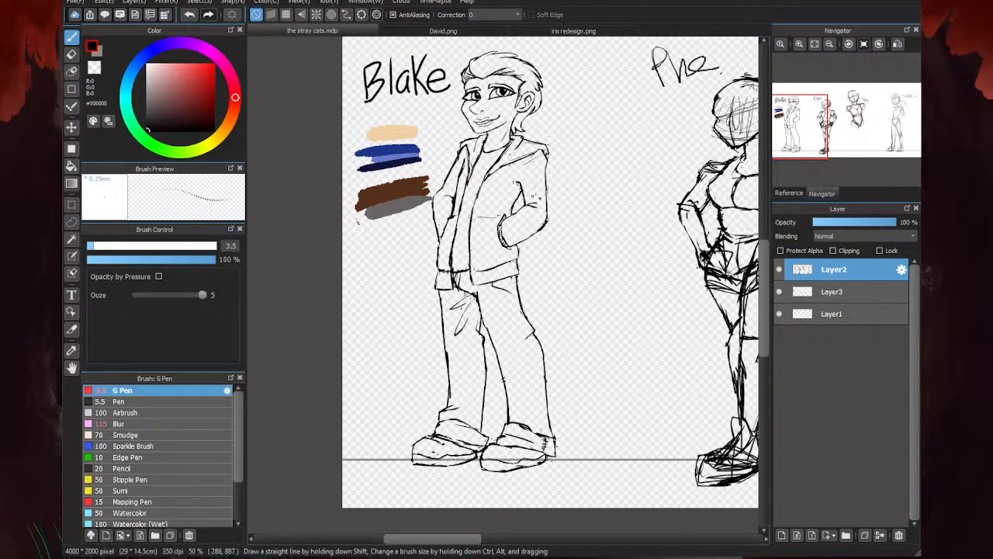
pyautogui.click(859, 291)
pyautogui.click(71, 127)
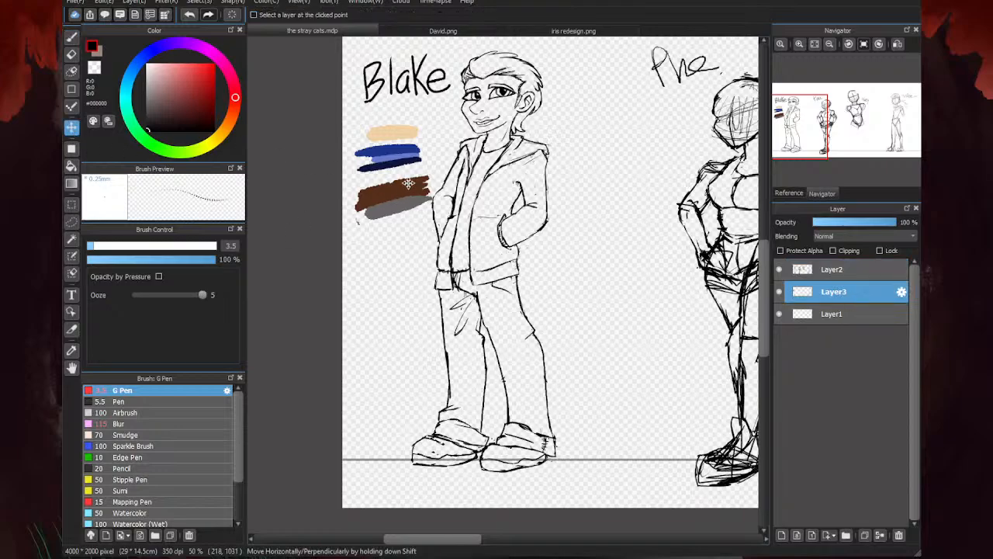
pyautogui.moveTo(408, 183); pyautogui.dragTo(404, 168)
pyautogui.press('b')
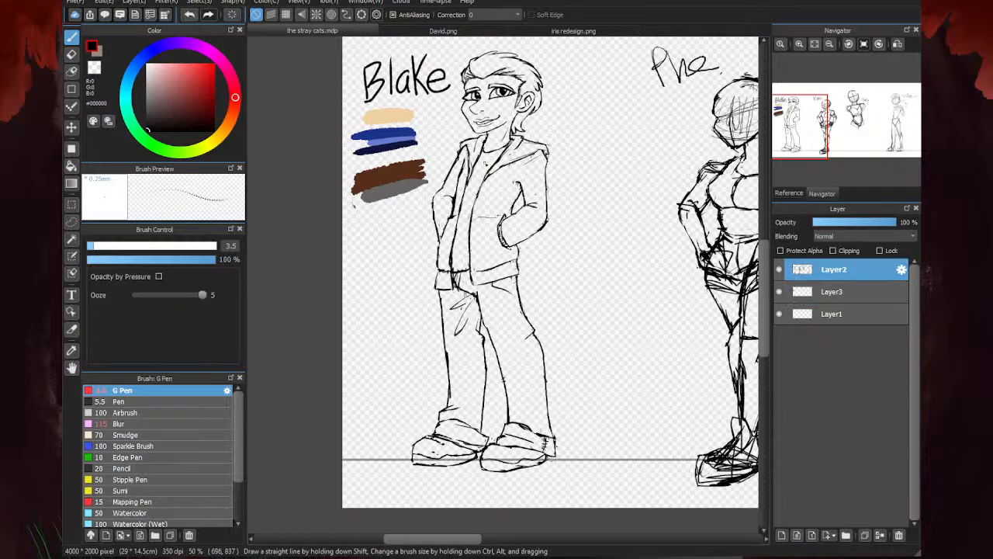
# - Erase the left-hand sleeve entirely and redraw the lower side edge of the jacket with the G Pen
pyautogui.scroll(2, 448, 168)
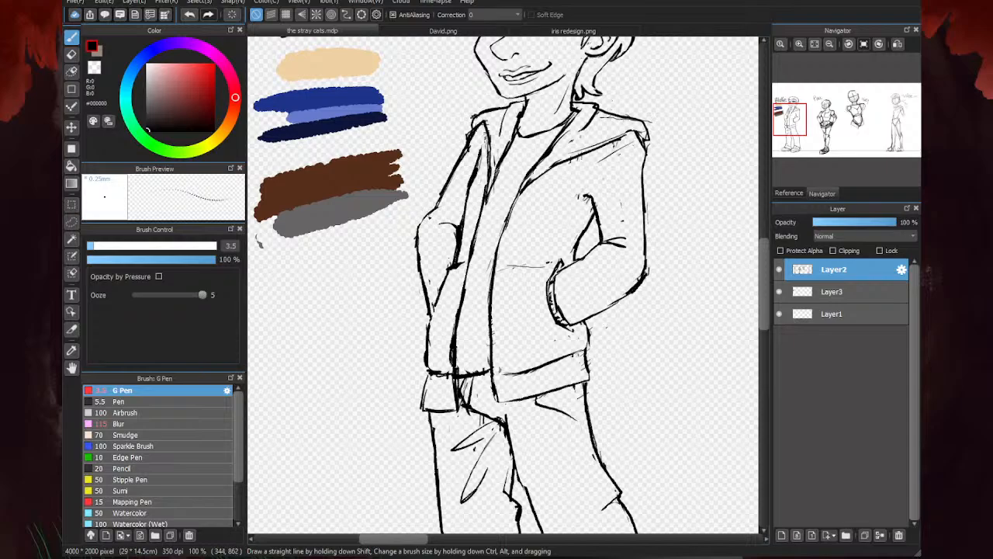
pyautogui.press('e')
pyautogui.moveTo(461, 221); pyautogui.dragTo(453, 246)
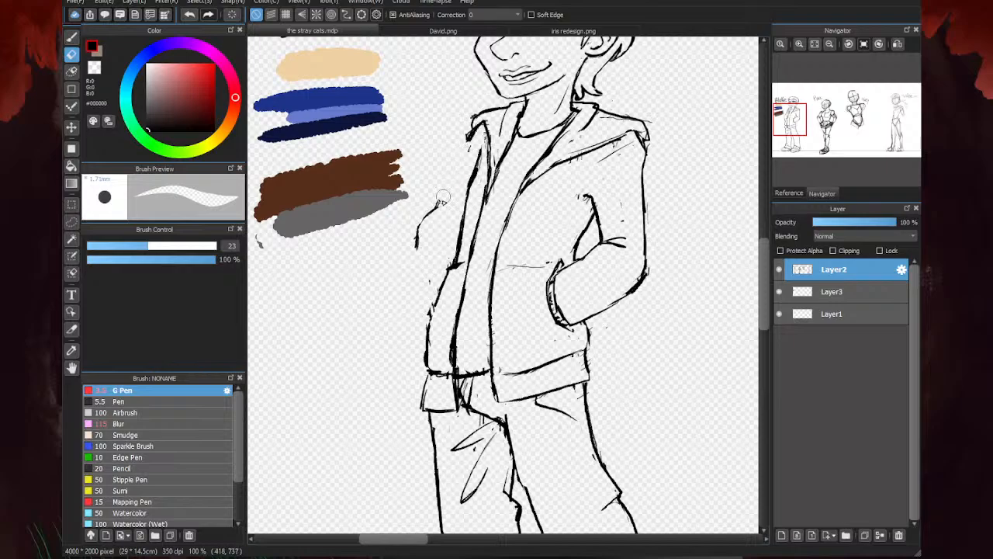
pyautogui.press('b')
pyautogui.moveTo(426, 330)
pyautogui.mouseDown()
pyautogui.moveTo(451, 269)
pyautogui.moveTo(420, 330)
pyautogui.mouseUp()
pyautogui.press('e')
pyautogui.moveTo(420, 332); pyautogui.dragTo(435, 284)
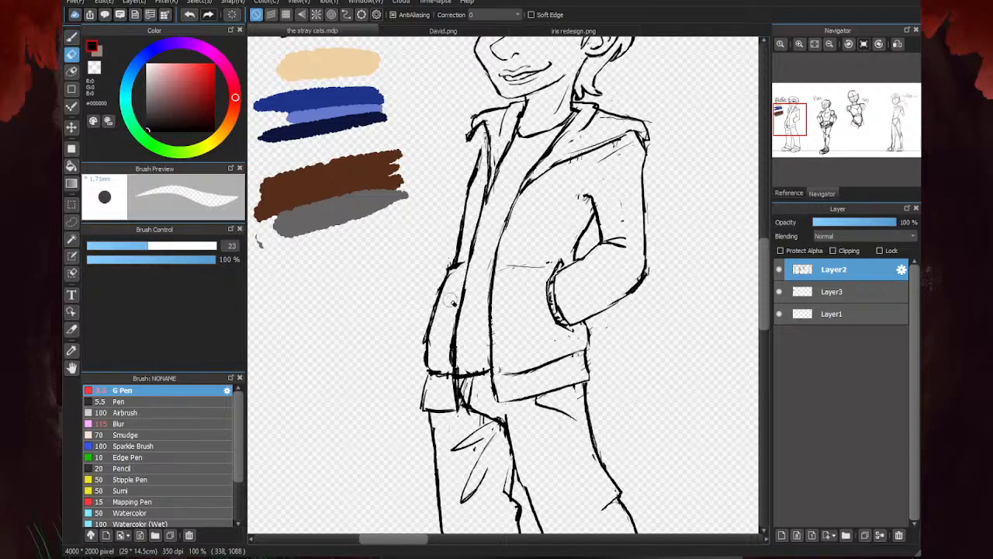
pyautogui.press('b')
pyautogui.press('e')
pyautogui.press('b')
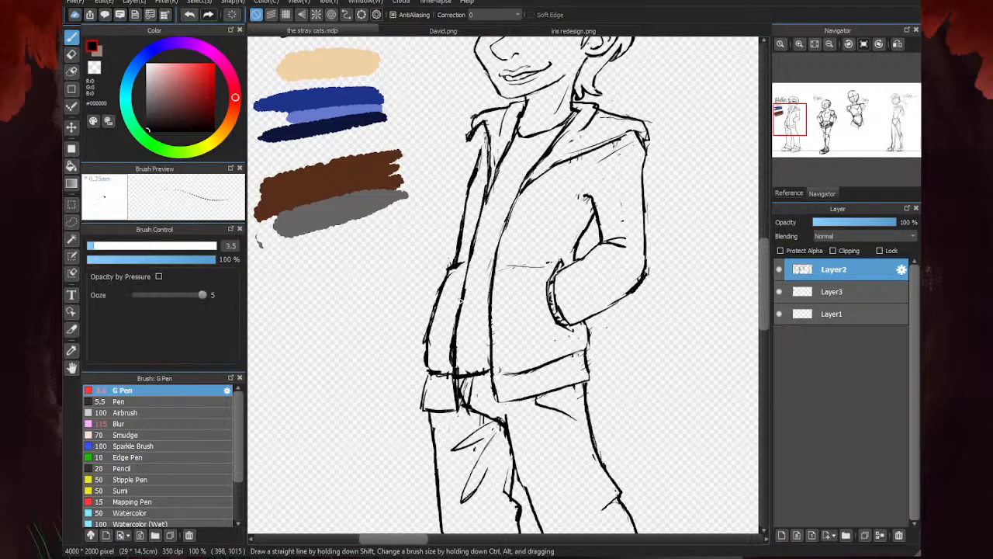
# - Sketch a new left-hand forearm with a rounded elbow tapering down to the jacket's side, and strengthen the pocket edge
pyautogui.scroll(2, 432, 286)
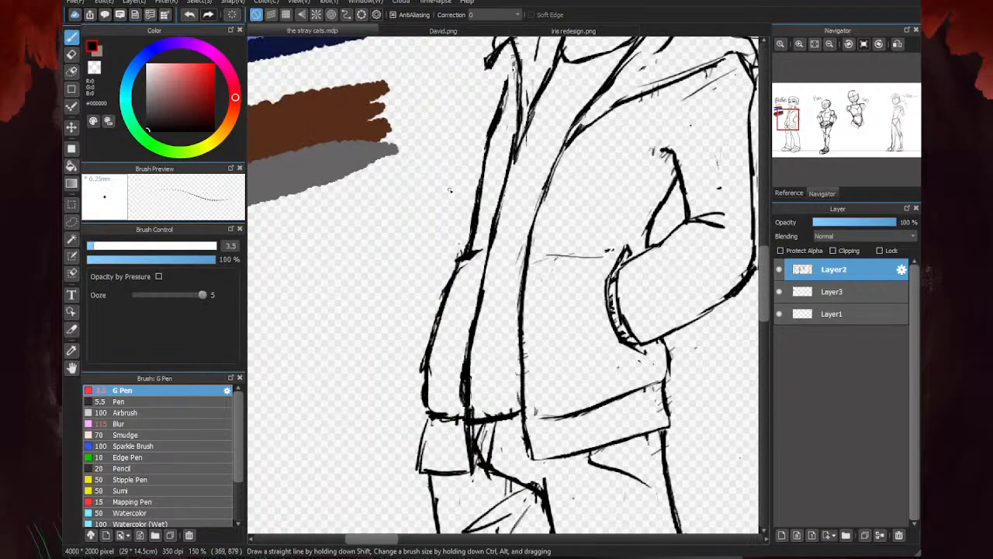
pyautogui.moveTo(450, 189)
pyautogui.mouseDown()
pyautogui.moveTo(411, 183)
pyautogui.moveTo(430, 179)
pyautogui.moveTo(461, 207)
pyautogui.moveTo(447, 283)
pyautogui.mouseUp()
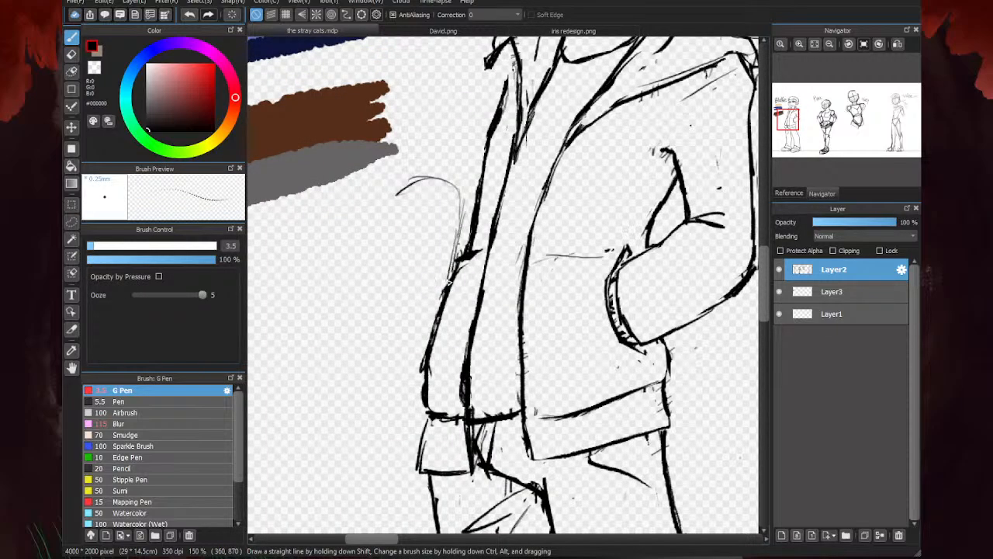
pyautogui.moveTo(406, 186)
pyautogui.mouseDown()
pyautogui.moveTo(395, 198)
pyautogui.moveTo(393, 252)
pyautogui.moveTo(416, 343)
pyautogui.mouseUp()
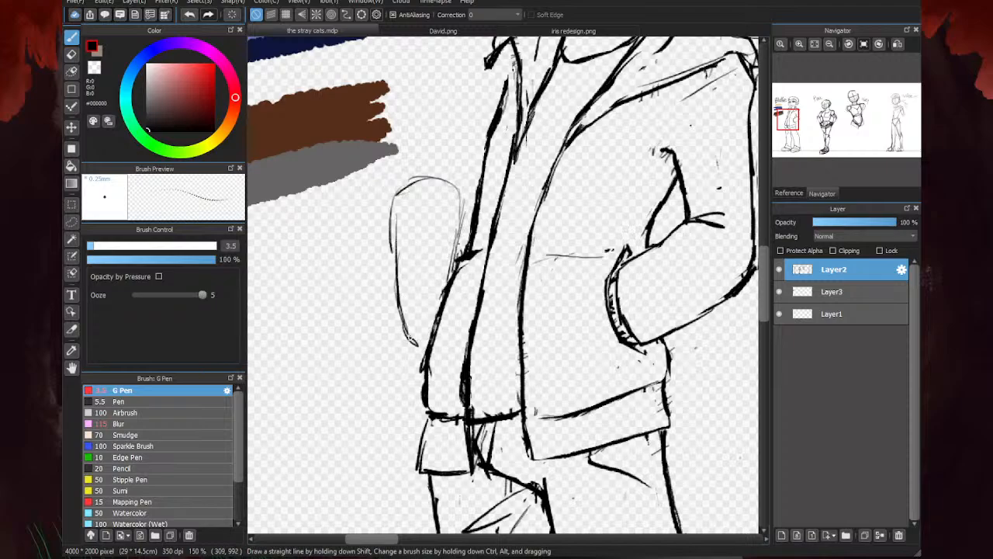
pyautogui.moveTo(400, 308); pyautogui.dragTo(424, 361)
pyautogui.moveTo(454, 277); pyautogui.dragTo(420, 344)
pyautogui.moveTo(469, 262)
pyautogui.mouseDown()
pyautogui.moveTo(446, 295)
pyautogui.moveTo(431, 295)
pyautogui.mouseUp()
pyautogui.moveTo(425, 329); pyautogui.dragTo(425, 387)
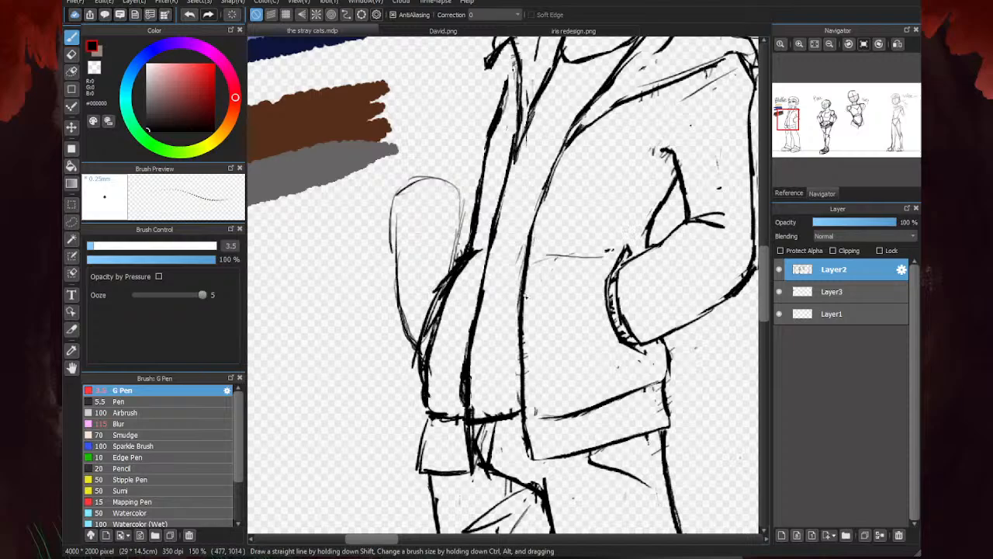
# - Erase the doubled lines where the left-hand forearm meets the jacket's side, leaving a single clean edge
pyautogui.press('e')
pyautogui.moveTo(464, 269)
pyautogui.mouseDown()
pyautogui.moveTo(435, 344)
pyautogui.moveTo(433, 392)
pyautogui.mouseUp()
pyautogui.moveTo(437, 339); pyautogui.dragTo(433, 380)
pyautogui.scroll(-1, 420, 345)
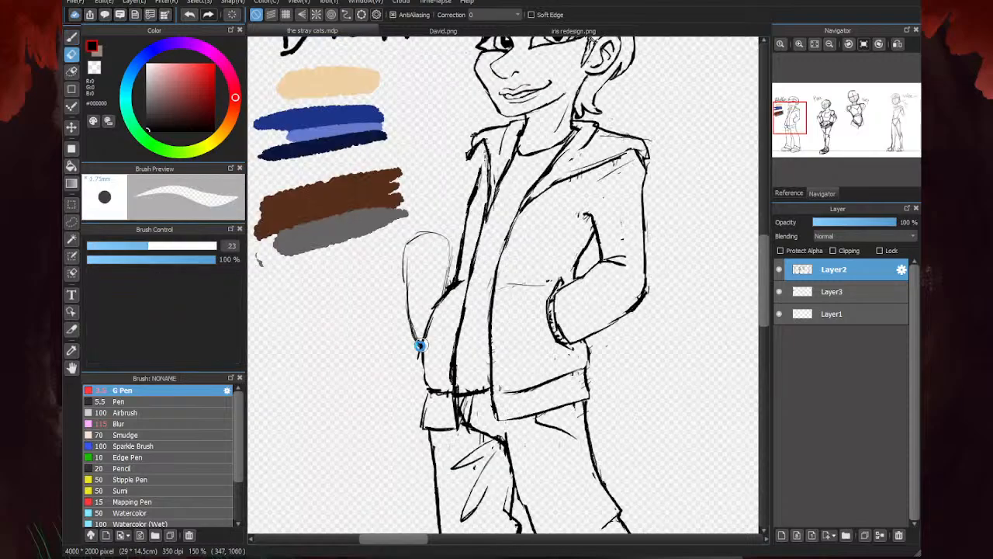
pyautogui.scroll(-2, 420, 346)
# - Sketch a narrower, slanted outline for the left-hand forearm and erase the rounded outline outside it
pyautogui.press('b')
pyautogui.scroll(2, 434, 301)
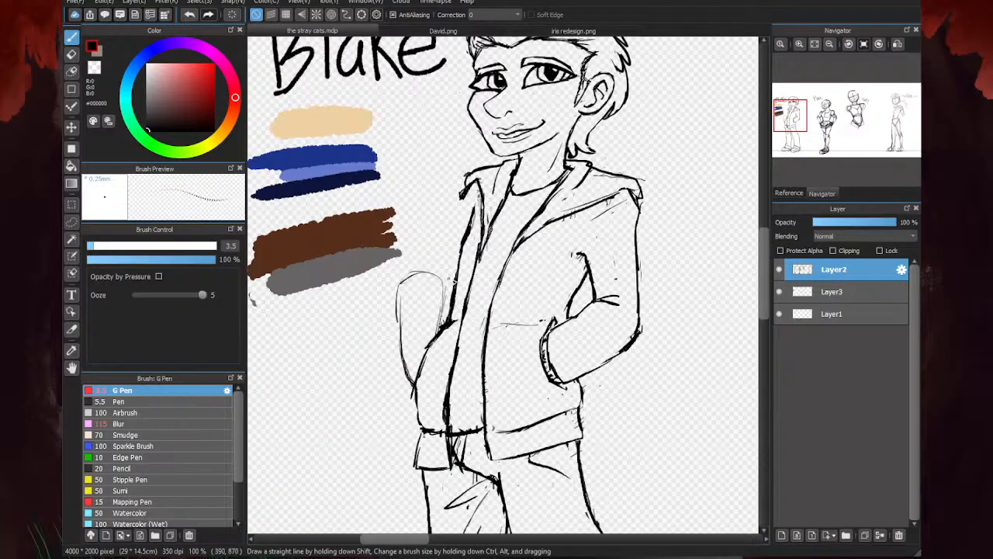
pyautogui.moveTo(454, 272)
pyautogui.mouseDown()
pyautogui.moveTo(425, 275)
pyautogui.moveTo(403, 357)
pyautogui.moveTo(409, 380)
pyautogui.mouseUp()
pyautogui.moveTo(430, 280); pyautogui.dragTo(415, 319)
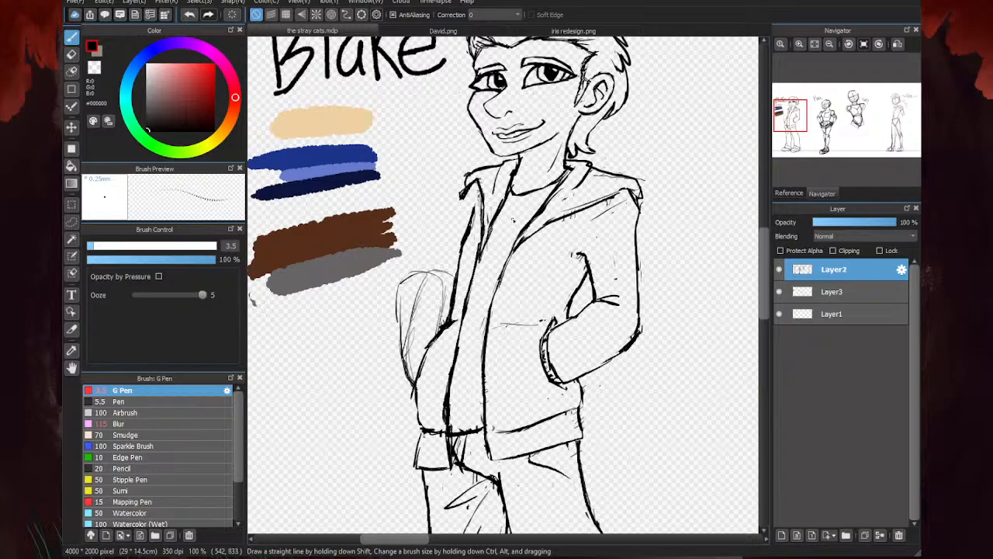
pyautogui.press('e')
pyautogui.moveTo(426, 262)
pyautogui.mouseDown()
pyautogui.moveTo(403, 290)
pyautogui.moveTo(391, 349)
pyautogui.moveTo(438, 302)
pyautogui.mouseUp()
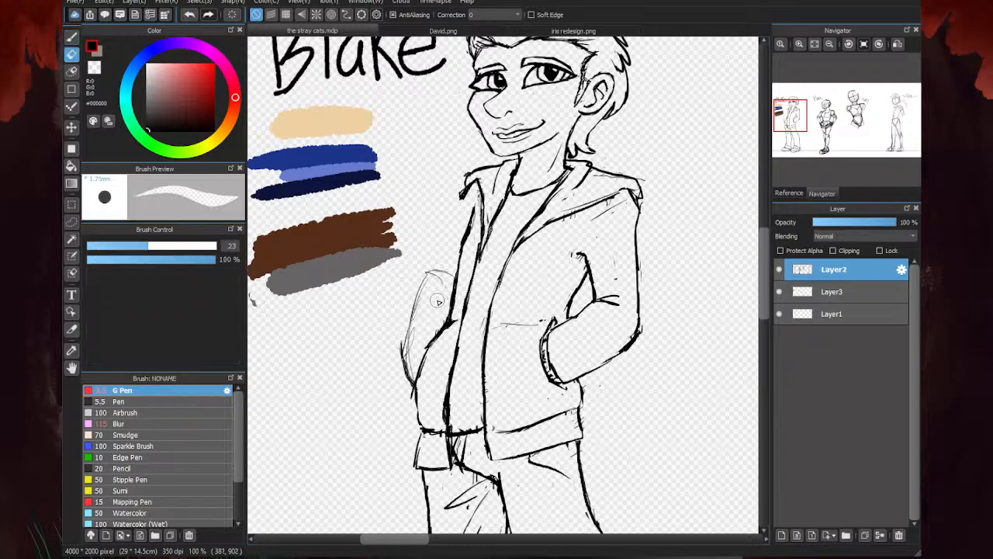
# - Draw the outer line of the left-hand sleeve from the shoulder down to the forearm with the G Pen
pyautogui.press('b')
pyautogui.scroll(1, 458, 213)
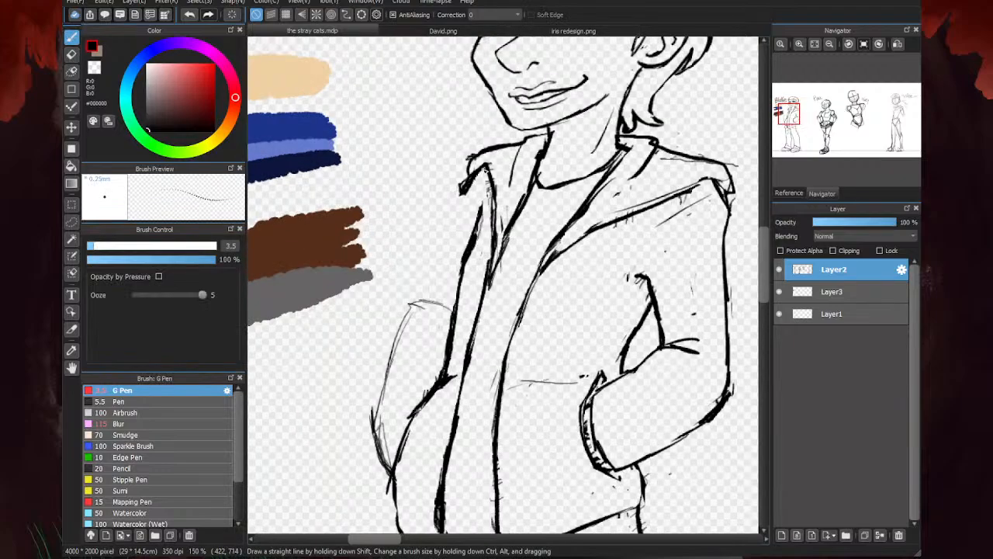
pyautogui.moveTo(487, 168)
pyautogui.mouseDown()
pyautogui.moveTo(454, 186)
pyautogui.moveTo(419, 302)
pyautogui.moveTo(442, 301)
pyautogui.moveTo(403, 316)
pyautogui.moveTo(386, 386)
pyautogui.mouseUp()
pyautogui.moveTo(401, 333); pyautogui.dragTo(375, 439)
pyautogui.scroll(-4, 480, 221)
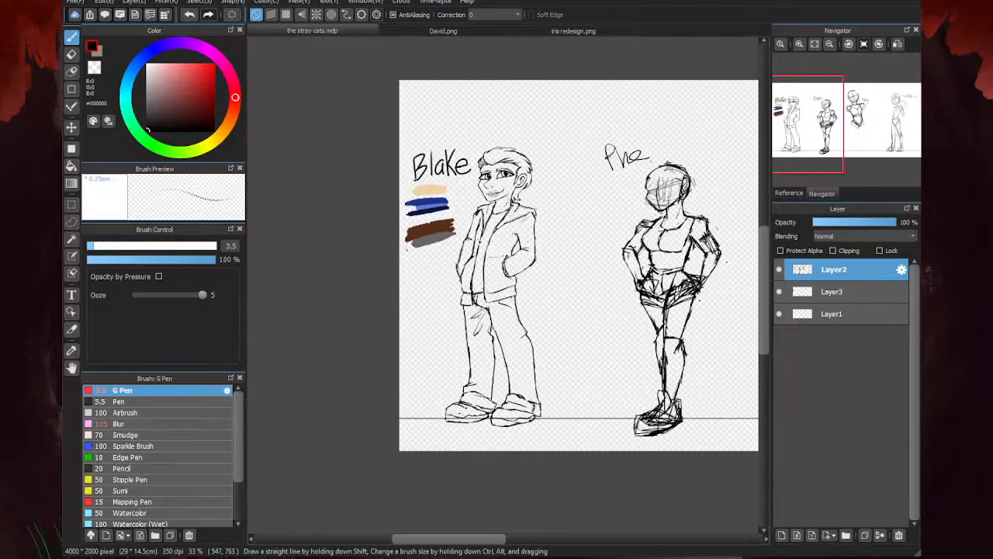
# - Erase the upper-arm section of the left-hand sleeve and redraw its outer edge from the shoulder past the elbow
pyautogui.press('e')
pyautogui.scroll(3, 458, 234)
pyautogui.moveTo(483, 255); pyautogui.dragTo(497, 216)
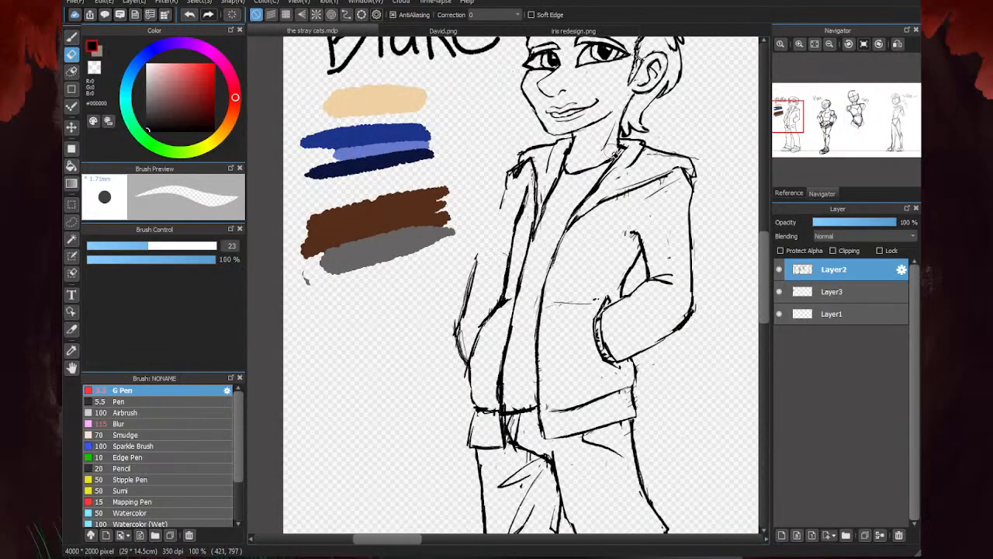
pyautogui.press('b')
pyautogui.scroll(1, 499, 205)
pyautogui.moveTo(509, 183); pyautogui.dragTo(469, 252)
pyautogui.moveTo(494, 220)
pyautogui.mouseDown()
pyautogui.moveTo(465, 264)
pyautogui.moveTo(458, 310)
pyautogui.mouseUp()
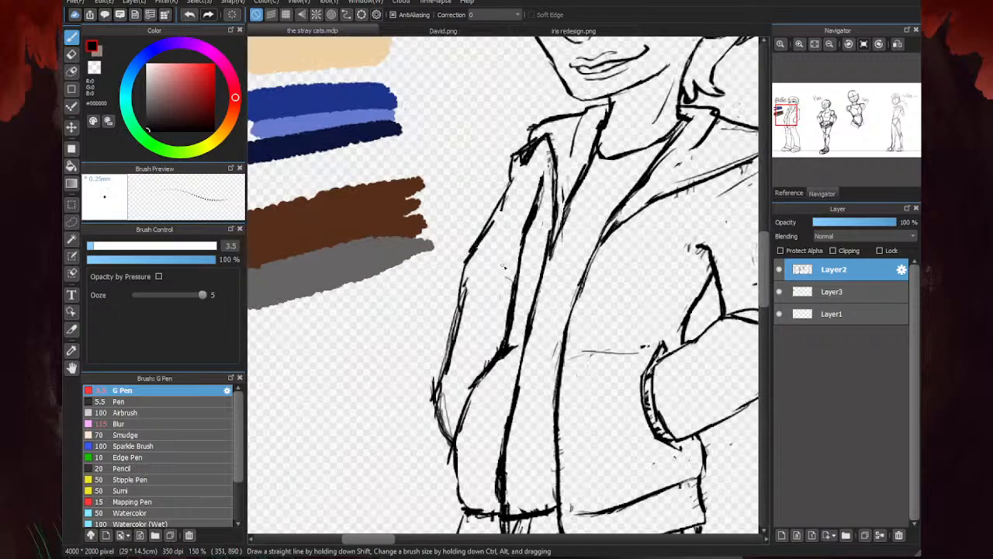
# - Draw a curved fold at the left-hand sleeve's inner elbow and go over the outer forearm edge
pyautogui.moveTo(490, 260); pyautogui.dragTo(515, 277)
pyautogui.moveTo(495, 258)
pyautogui.mouseDown()
pyautogui.moveTo(474, 273)
pyautogui.moveTo(434, 388)
pyautogui.mouseUp()
pyautogui.moveTo(465, 289); pyautogui.dragTo(440, 390)
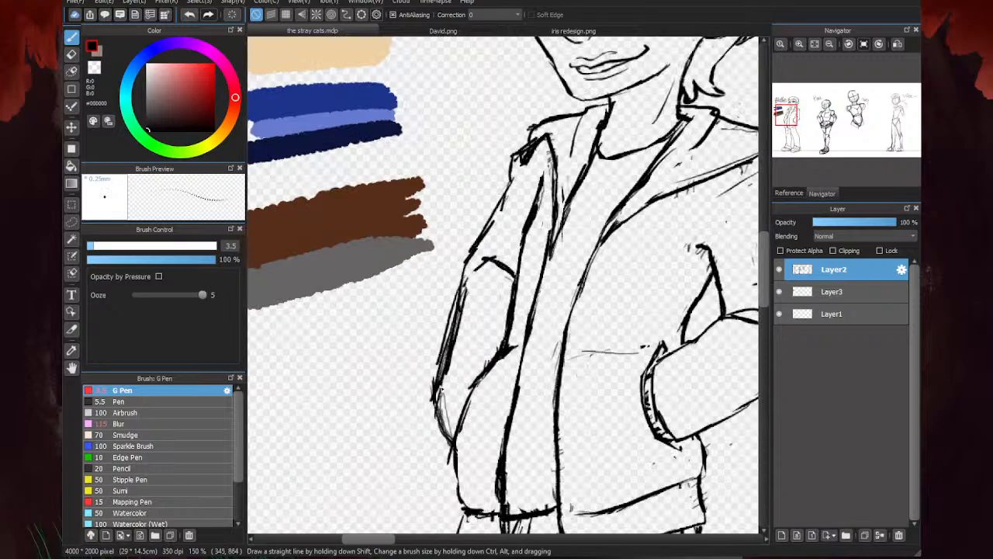
# - Erase the doubled outer edge of the left-hand forearm and redraw it as one line from elbow to pocket
pyautogui.press('e')
pyautogui.moveTo(472, 278); pyautogui.dragTo(455, 388)
pyautogui.moveTo(441, 334); pyautogui.dragTo(425, 416)
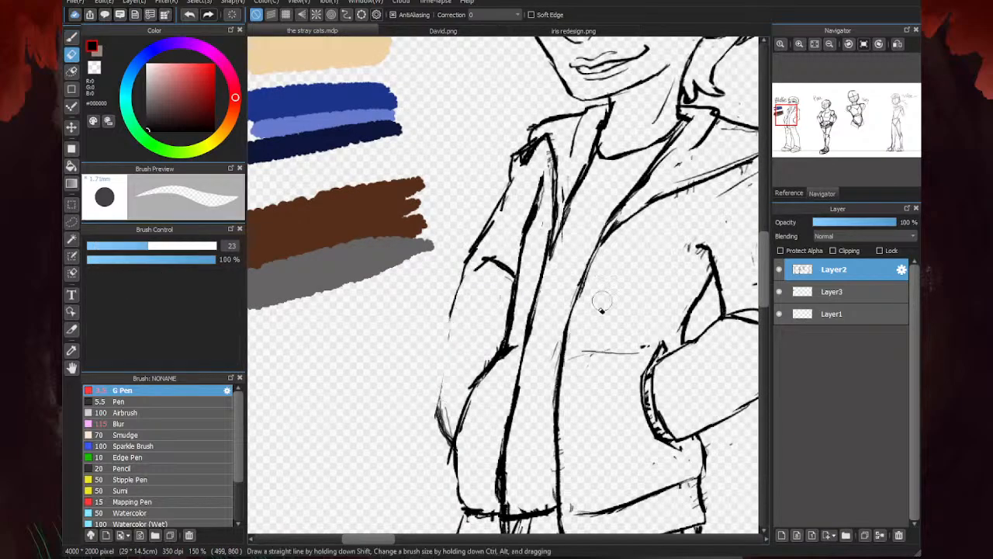
pyautogui.press('b')
pyautogui.moveTo(465, 262); pyautogui.dragTo(440, 424)
pyautogui.scroll(-3, 380, 267)
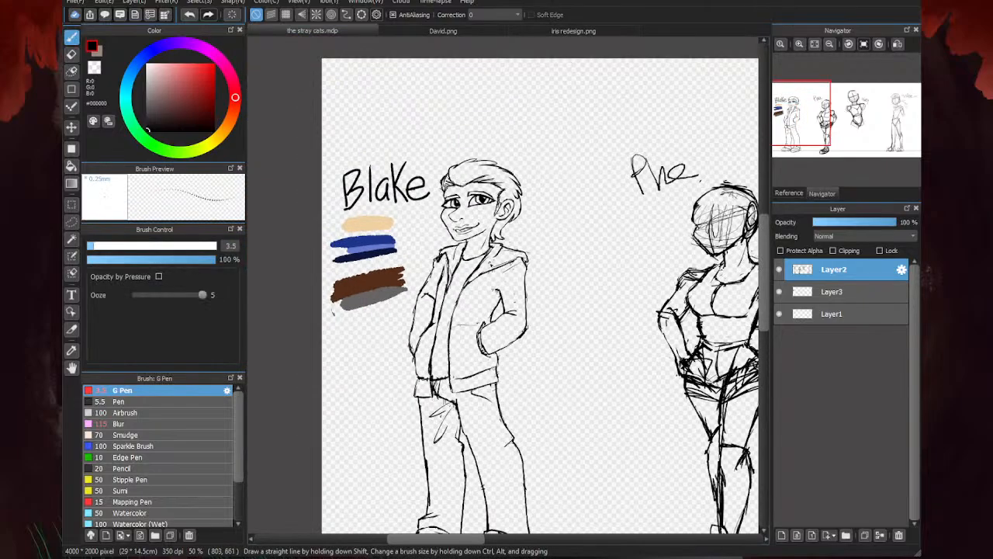
# - Check the leftmost character in mirrored view, restore the normal view, and erase the left-hand sleeve's outer line from shoulder to elbow
pyautogui.scroll(-4, 633, 392)
pyautogui.scroll(4, 530, 405)
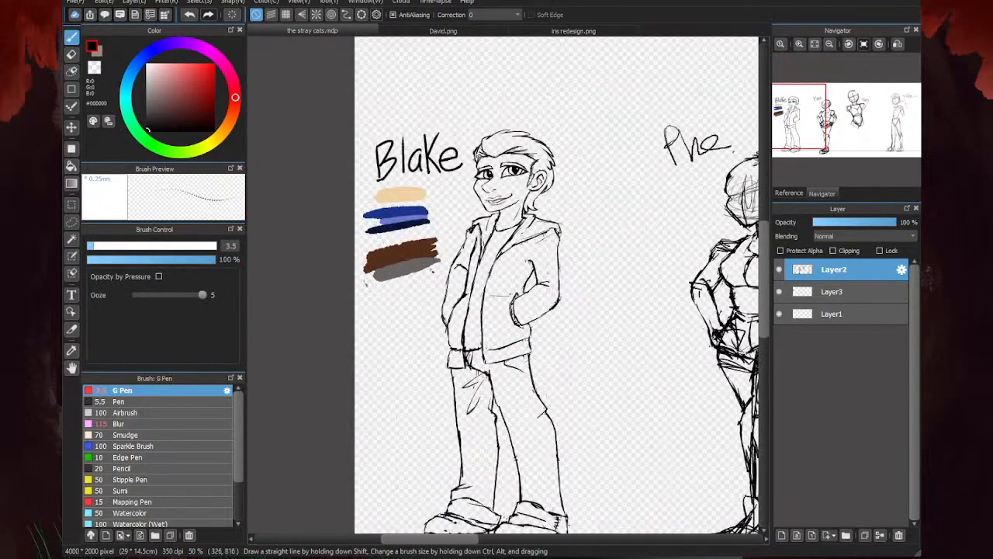
pyautogui.scroll(-1, 588, 182)
pyautogui.press('h')
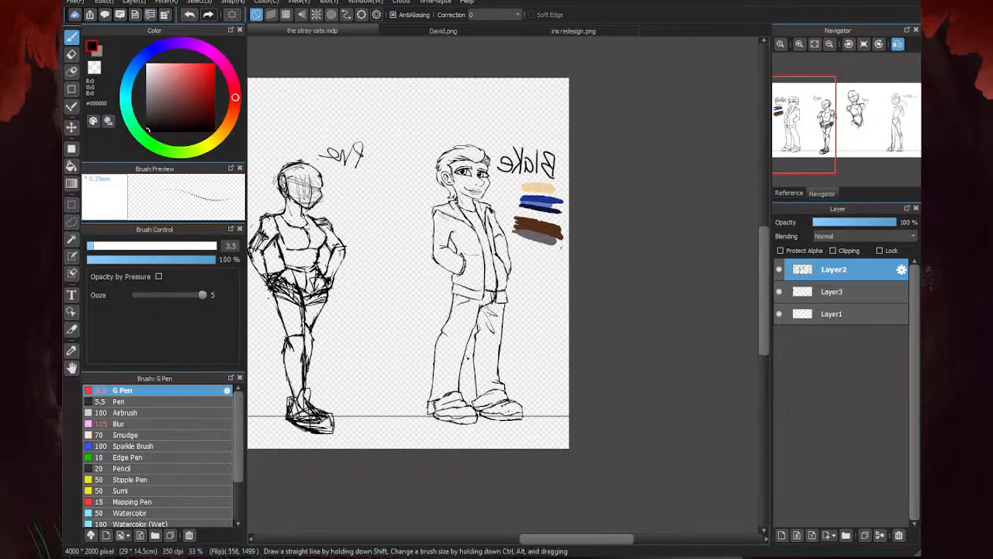
pyautogui.press('h')
pyautogui.press('e')
pyautogui.scroll(3, 526, 236)
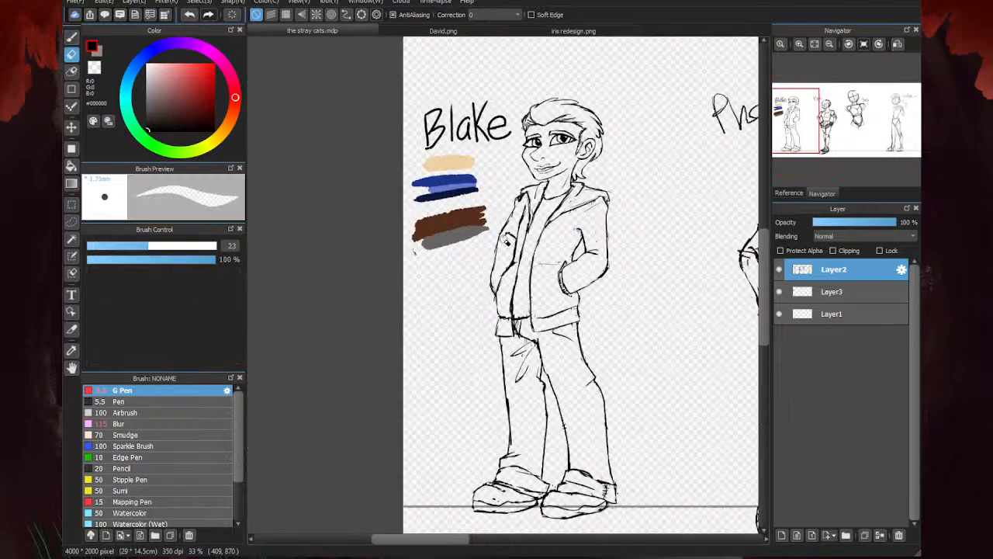
pyautogui.moveTo(526, 237)
pyautogui.mouseDown()
pyautogui.moveTo(514, 204)
pyautogui.moveTo(543, 157)
pyautogui.moveTo(505, 222)
pyautogui.mouseUp()
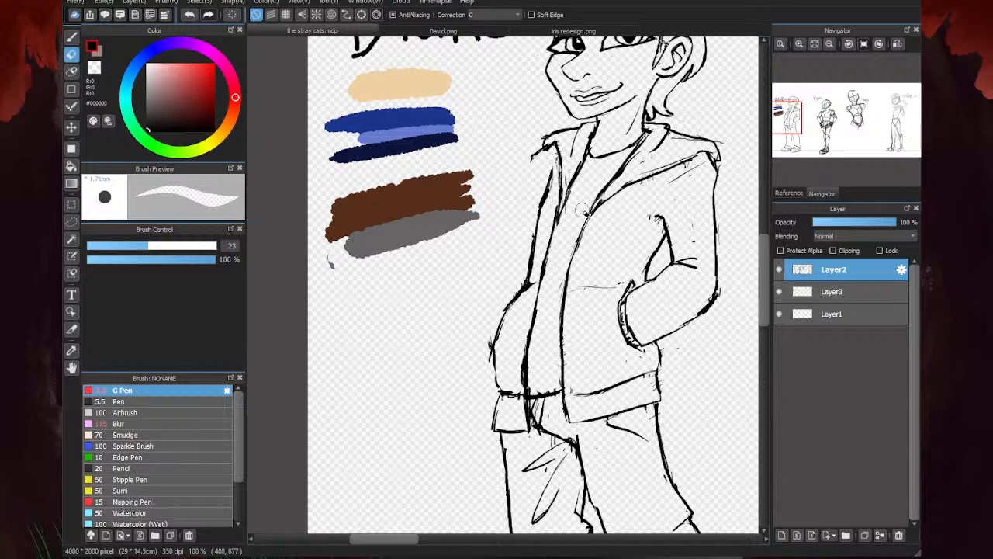
# - Sketch the left-hand upper arm with the G Pen: light centre guide, shoulder oval, elbow circle and the outer sleeve edge around them
pyautogui.press('b')
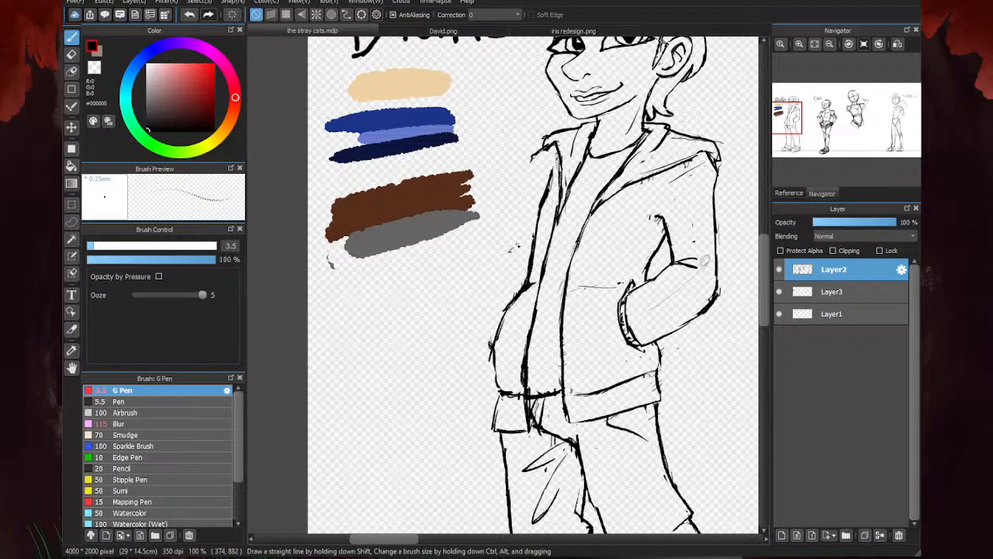
pyautogui.moveTo(512, 250); pyautogui.dragTo(548, 168)
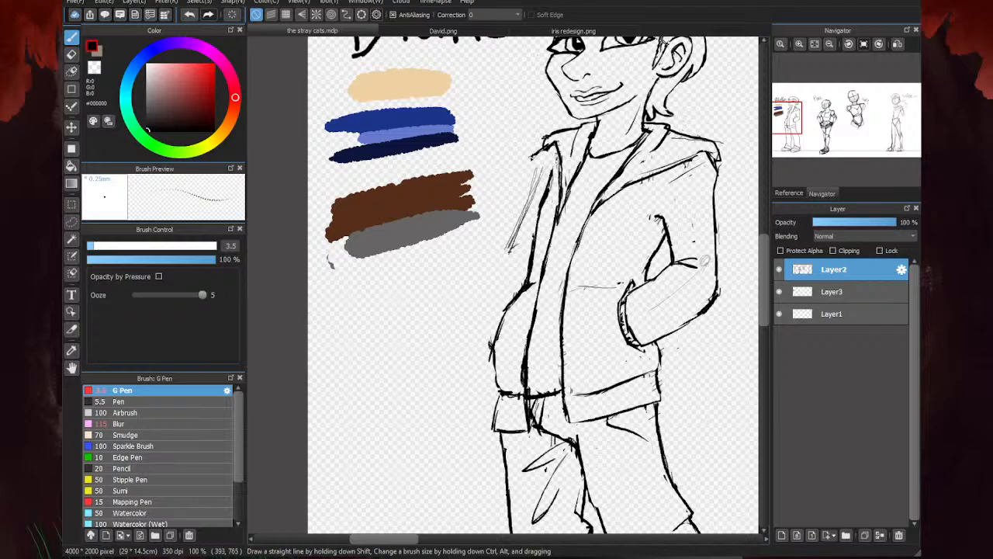
pyautogui.moveTo(532, 201)
pyautogui.mouseDown()
pyautogui.moveTo(526, 157)
pyautogui.moveTo(529, 183)
pyautogui.mouseUp()
pyautogui.moveTo(550, 150); pyautogui.dragTo(532, 160)
pyautogui.moveTo(510, 247); pyautogui.dragTo(510, 245)
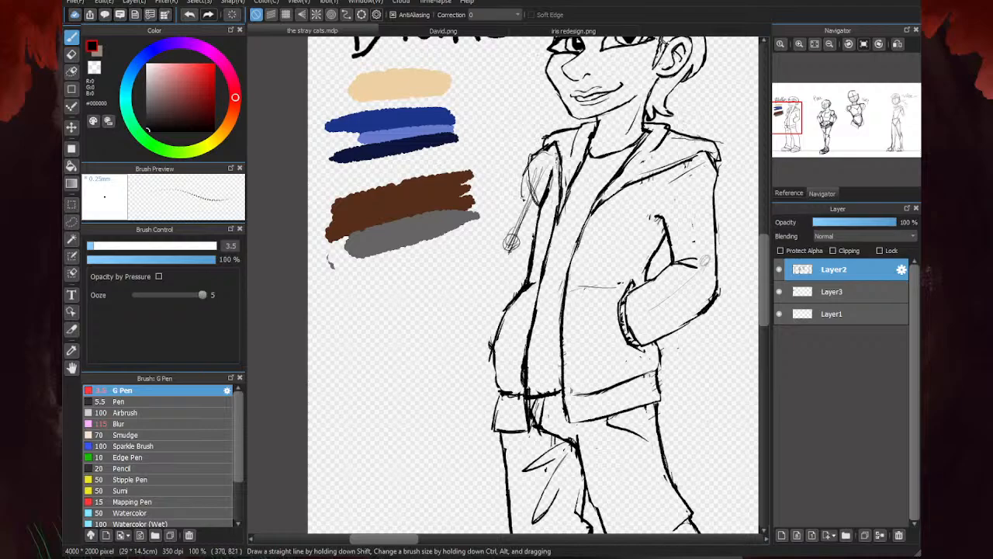
pyautogui.moveTo(531, 188)
pyautogui.mouseDown()
pyautogui.moveTo(497, 249)
pyautogui.moveTo(498, 234)
pyautogui.moveTo(532, 254)
pyautogui.moveTo(506, 259)
pyautogui.moveTo(496, 249)
pyautogui.mouseUp()
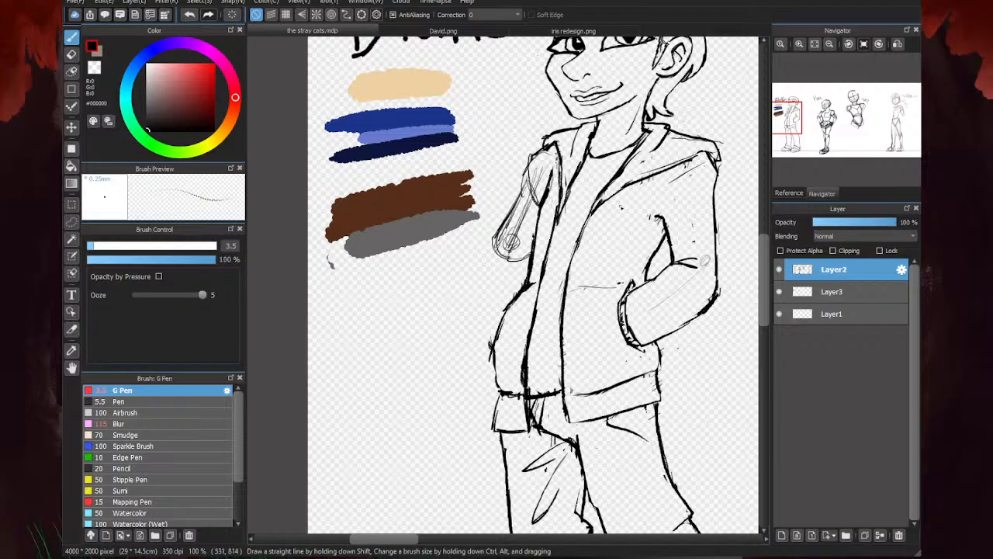
# - Draw the left-hand forearm guide and outer edge from the elbow to the pocket, and add the curved line at the inner elbow
pyautogui.moveTo(509, 256)
pyautogui.mouseDown()
pyautogui.moveTo(499, 344)
pyautogui.moveTo(497, 326)
pyautogui.mouseUp()
pyautogui.moveTo(499, 232)
pyautogui.mouseDown()
pyautogui.moveTo(492, 341)
pyautogui.moveTo(502, 314)
pyautogui.mouseUp()
pyautogui.scroll(1, 514, 242)
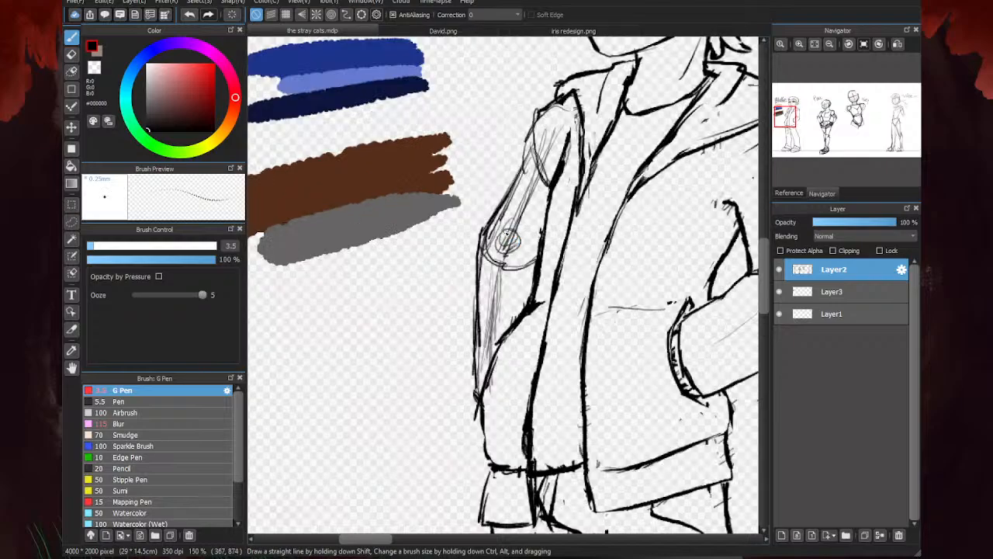
pyautogui.moveTo(499, 229)
pyautogui.mouseDown()
pyautogui.moveTo(527, 228)
pyautogui.moveTo(536, 273)
pyautogui.mouseUp()
pyautogui.scroll(-4, 536, 273)
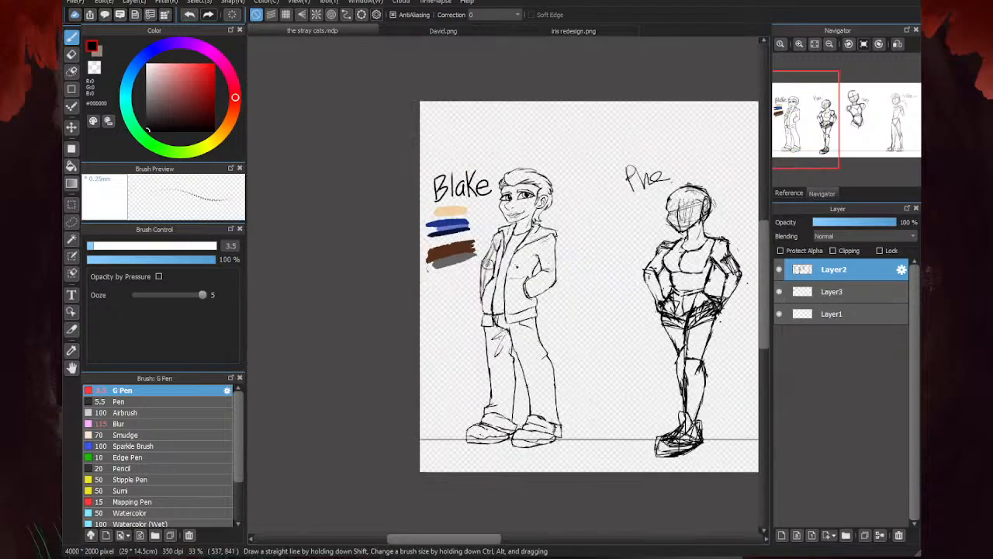
# - Erase the construction lines inside the left-hand forearm and upper arm, leaving only the sleeve outline
pyautogui.press('e')
pyautogui.scroll(3, 489, 285)
pyautogui.moveTo(490, 285); pyautogui.dragTo(470, 345)
pyautogui.moveTo(496, 245)
pyautogui.mouseDown()
pyautogui.moveTo(515, 191)
pyautogui.moveTo(512, 208)
pyautogui.mouseUp()
pyautogui.press('b')
pyautogui.scroll(-3, 520, 295)
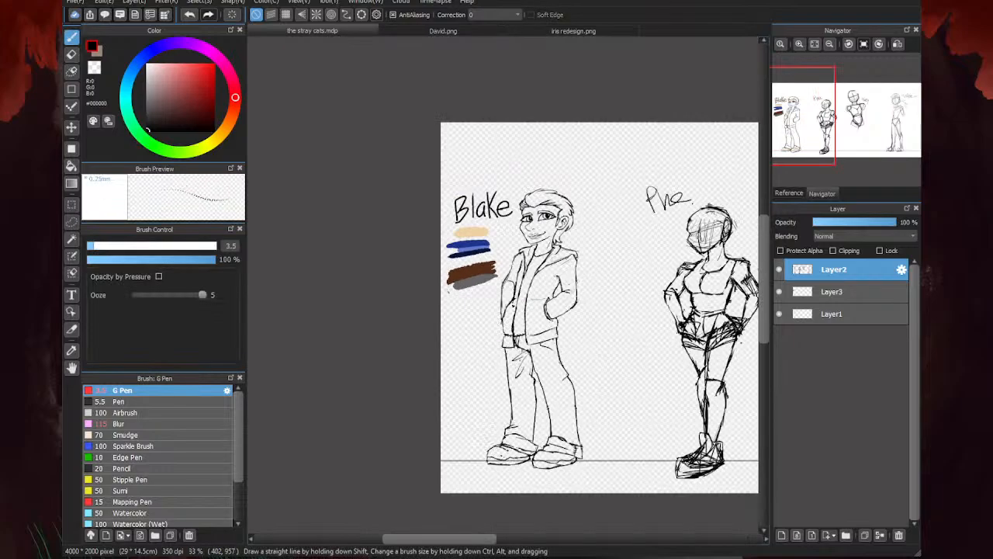
# - Go over the jacket's pocket line with the G Pen and erase the stray line across the right-hand forearm
pyautogui.scroll(3, 520, 305)
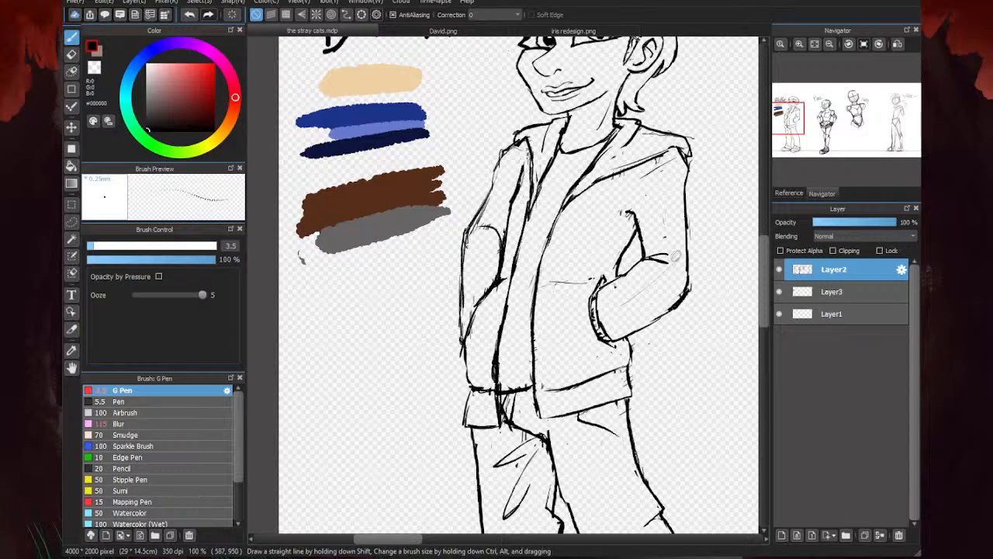
pyautogui.moveTo(604, 275); pyautogui.dragTo(546, 281)
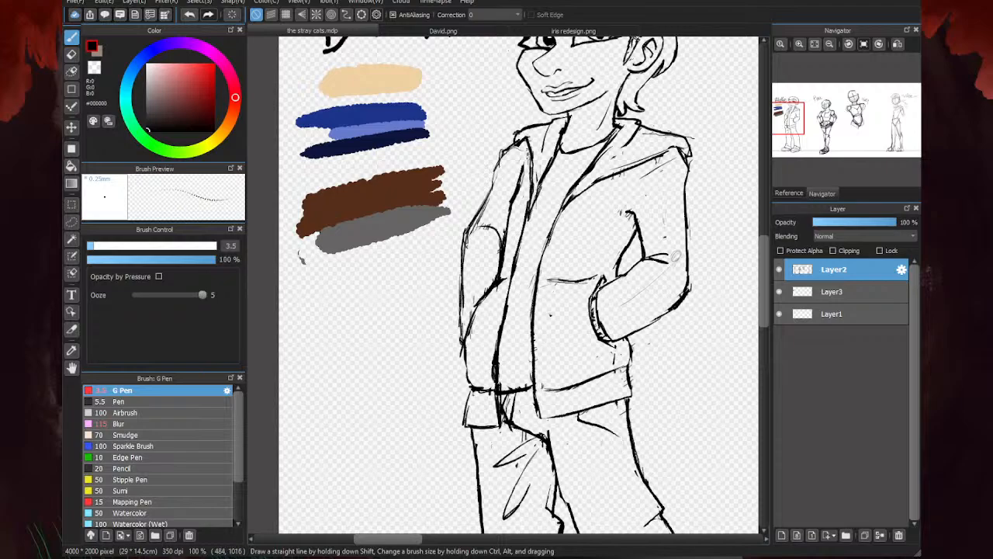
pyautogui.press('e')
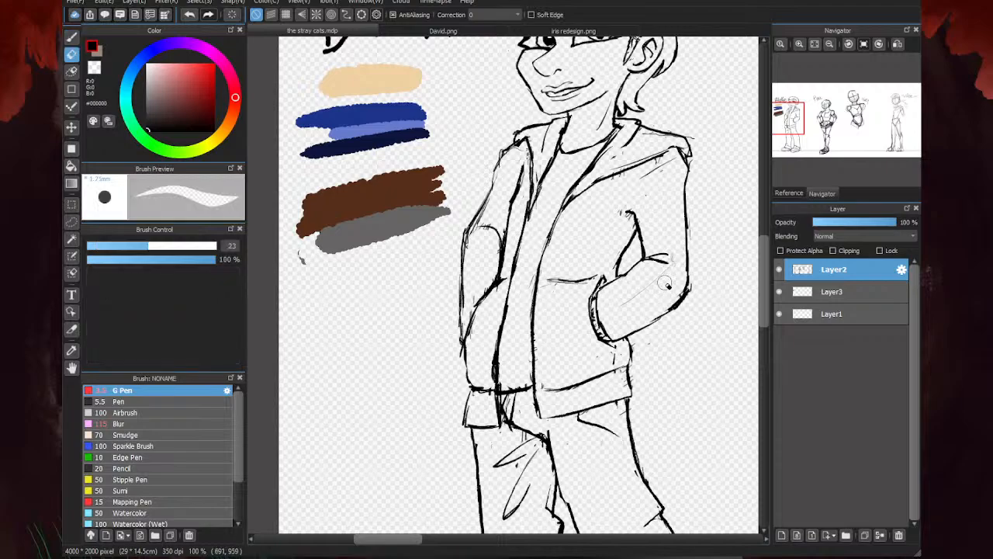
pyautogui.press('b')
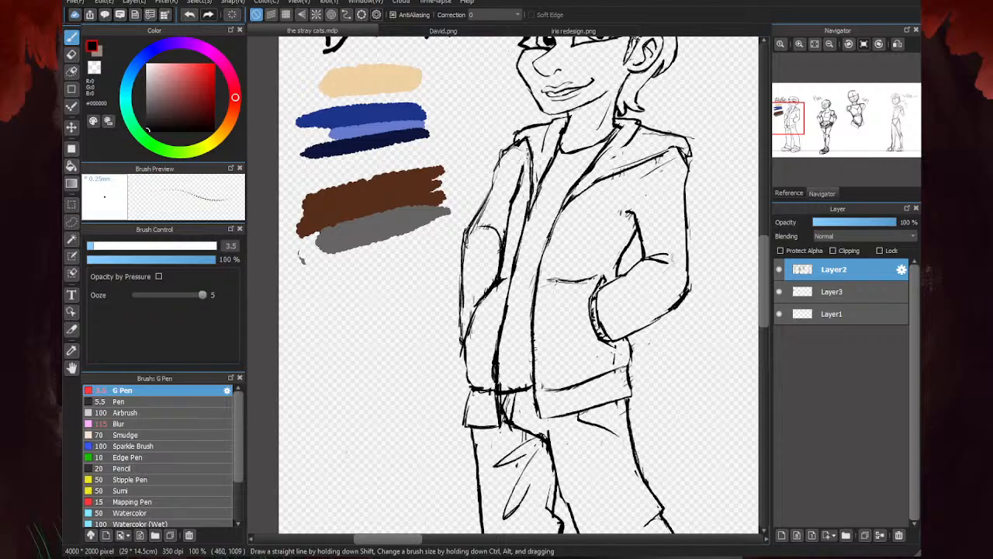
# - Erase the jacket's left-hand side line below the sleeve and redraw it from the inner elbow down past the hem
pyautogui.scroll(-5, 555, 301)
pyautogui.scroll(3, 574, 291)
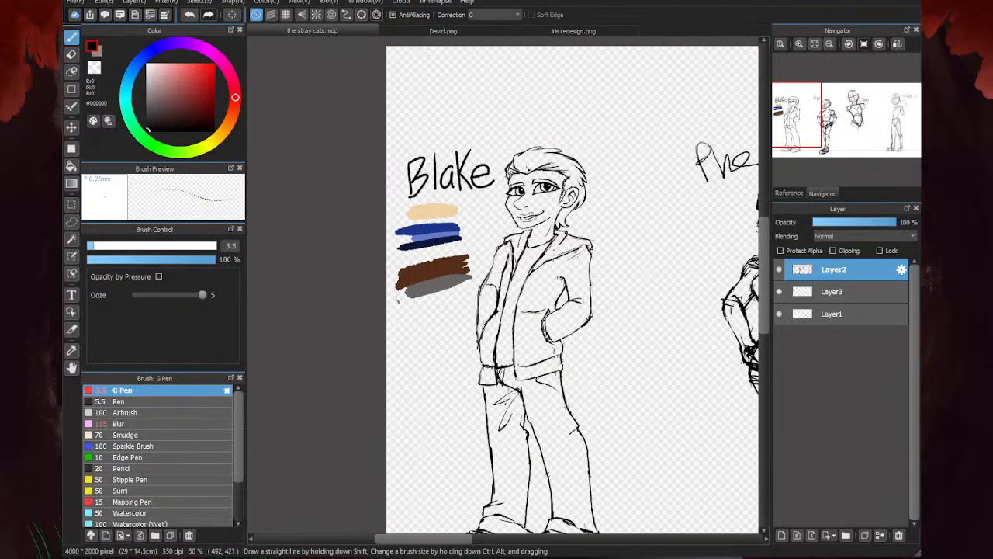
pyautogui.scroll(1, 573, 289)
pyautogui.scroll(-2, 572, 289)
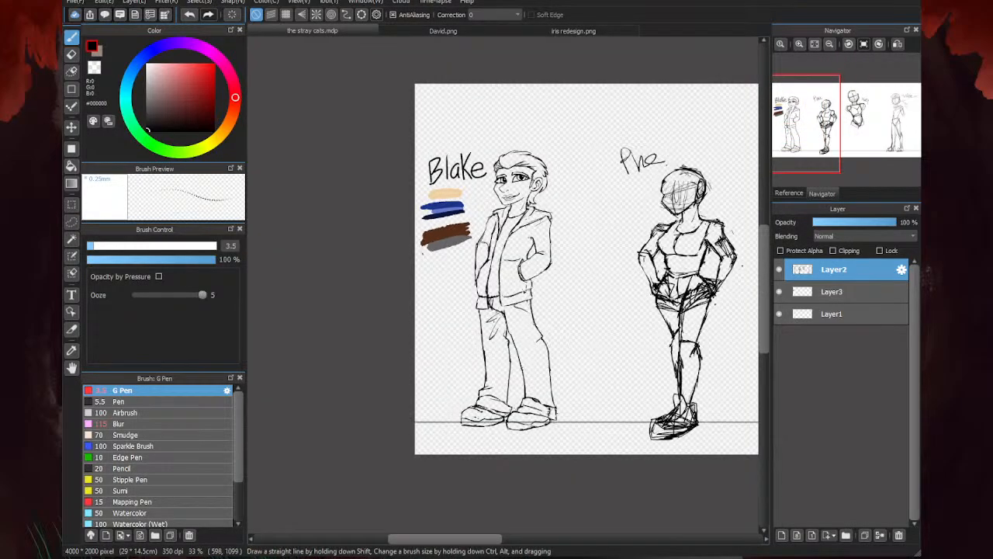
pyautogui.scroll(1, 526, 290)
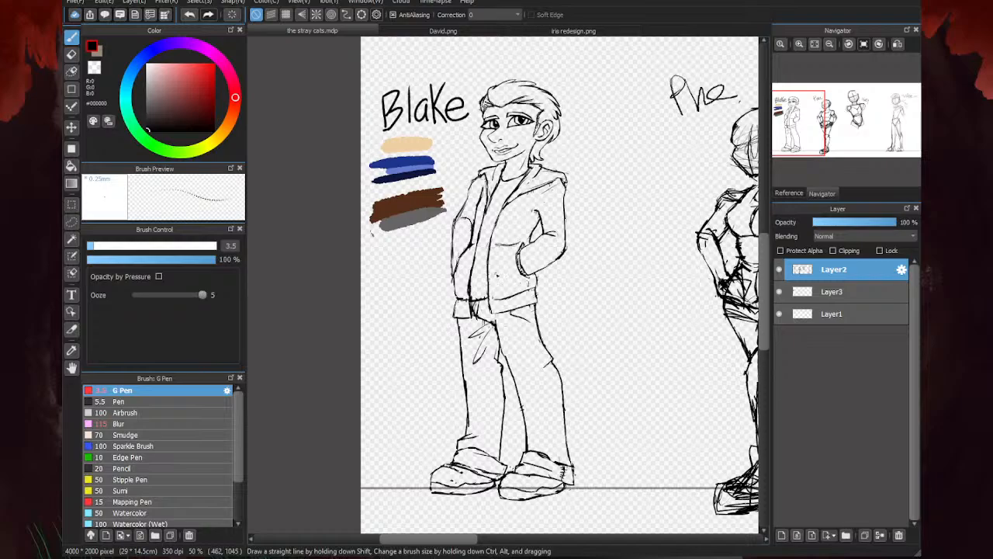
pyautogui.press('e')
pyautogui.scroll(2, 450, 288)
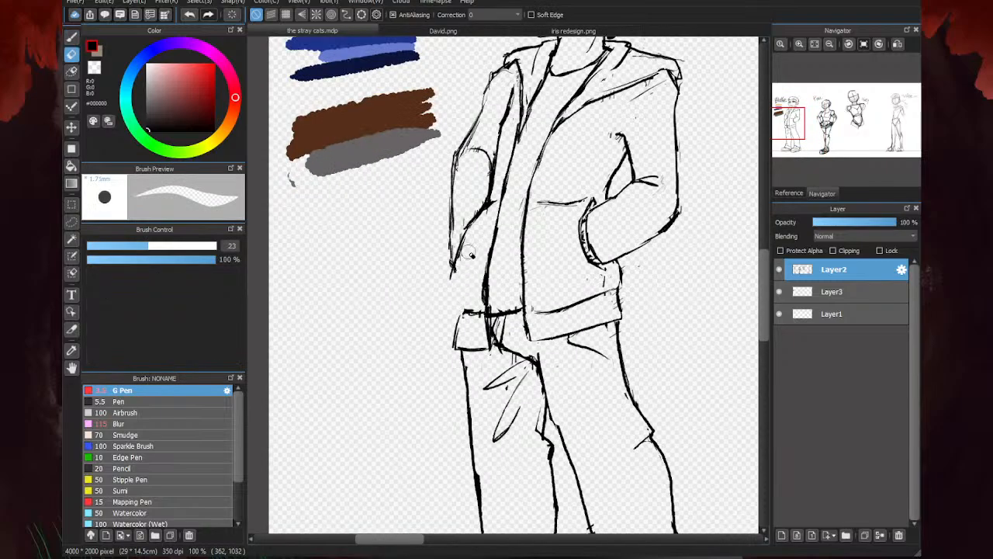
pyautogui.press('b')
pyautogui.scroll(1, 488, 202)
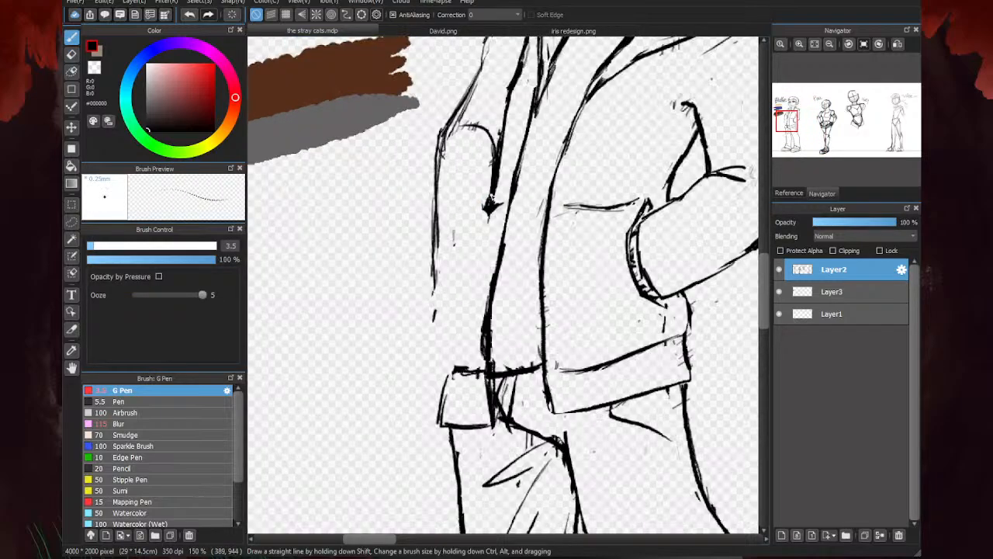
pyautogui.moveTo(487, 204)
pyautogui.mouseDown()
pyautogui.moveTo(449, 267)
pyautogui.moveTo(437, 315)
pyautogui.moveTo(453, 373)
pyautogui.mouseUp()
pyautogui.moveTo(431, 266)
pyautogui.mouseDown()
pyautogui.moveTo(444, 308)
pyautogui.moveTo(472, 340)
pyautogui.moveTo(497, 342)
pyautogui.moveTo(468, 368)
pyautogui.moveTo(470, 393)
pyautogui.mouseUp()
pyautogui.scroll(-4, 446, 295)
pyautogui.scroll(4, 450, 322)
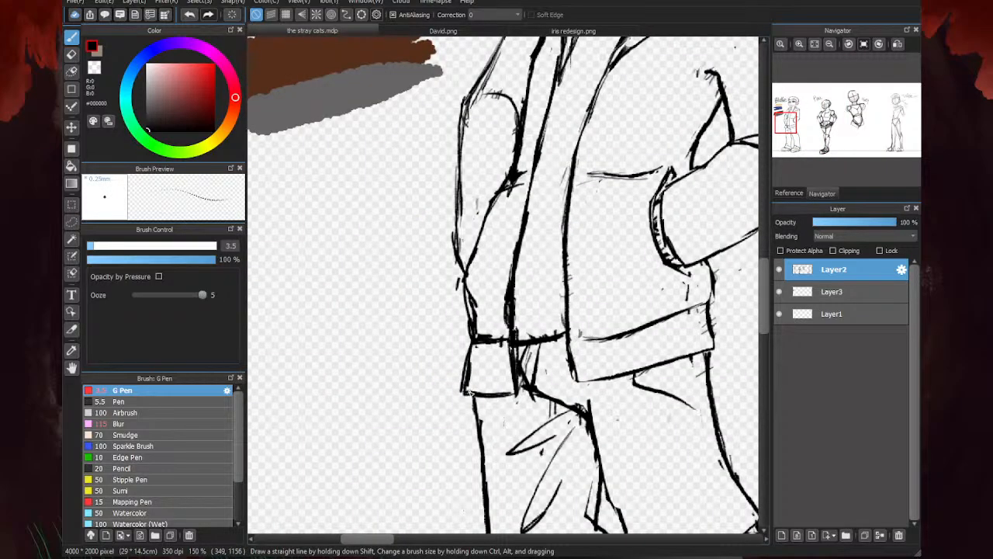
# - Thin the heavy lines with the eraser at the hem band's left-hand edge and along the jacket front just above the hem
pyautogui.press('e')
pyautogui.moveTo(470, 351); pyautogui.dragTo(464, 392)
pyautogui.moveTo(467, 287)
pyautogui.mouseDown()
pyautogui.moveTo(479, 325)
pyautogui.moveTo(514, 241)
pyautogui.moveTo(510, 332)
pyautogui.mouseUp()
pyautogui.press('b')
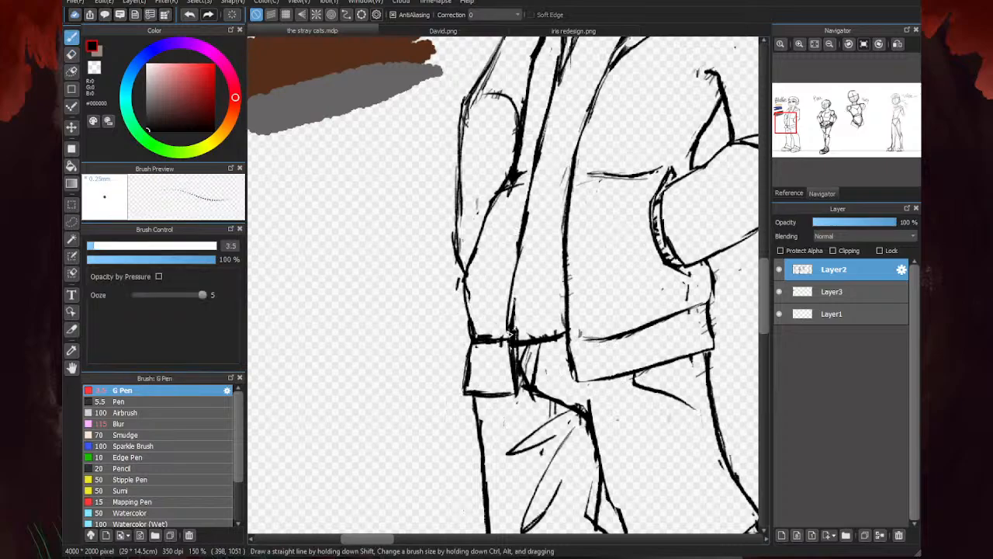
# - Review the leftmost character's proportions in normal and mirrored view and compare the figure with the rest of the lineup
pyautogui.scroll(-2, 513, 326)
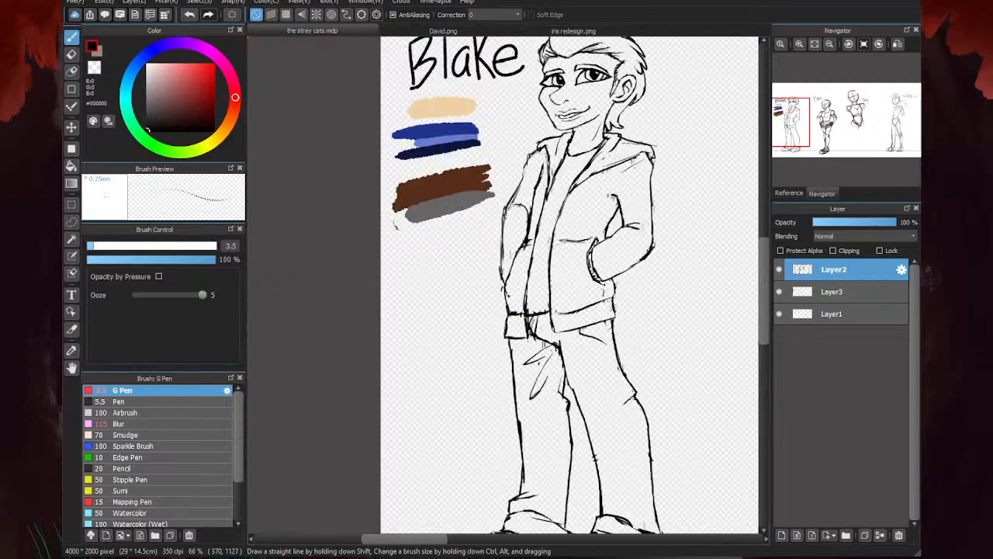
pyautogui.scroll(-1, 620, 260)
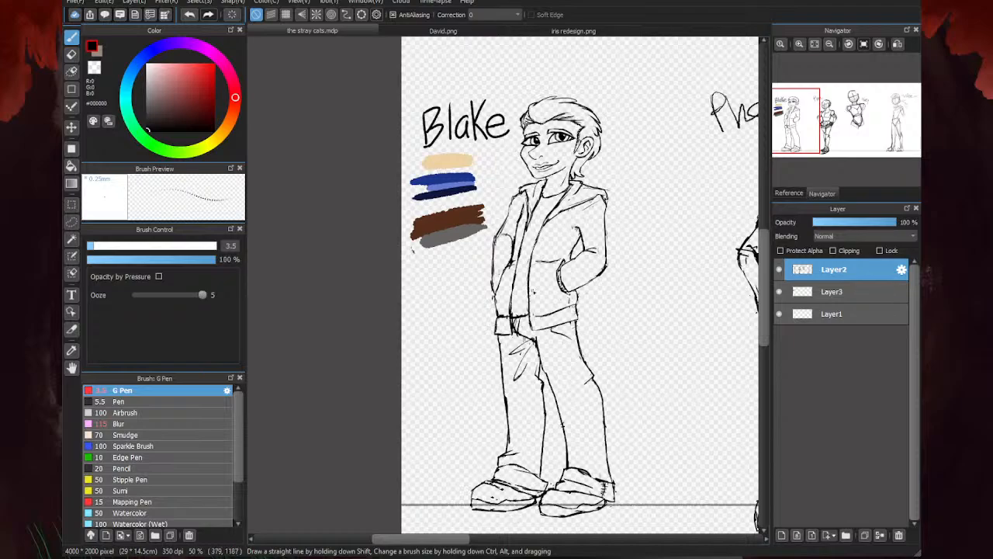
pyautogui.scroll(-1, 515, 250)
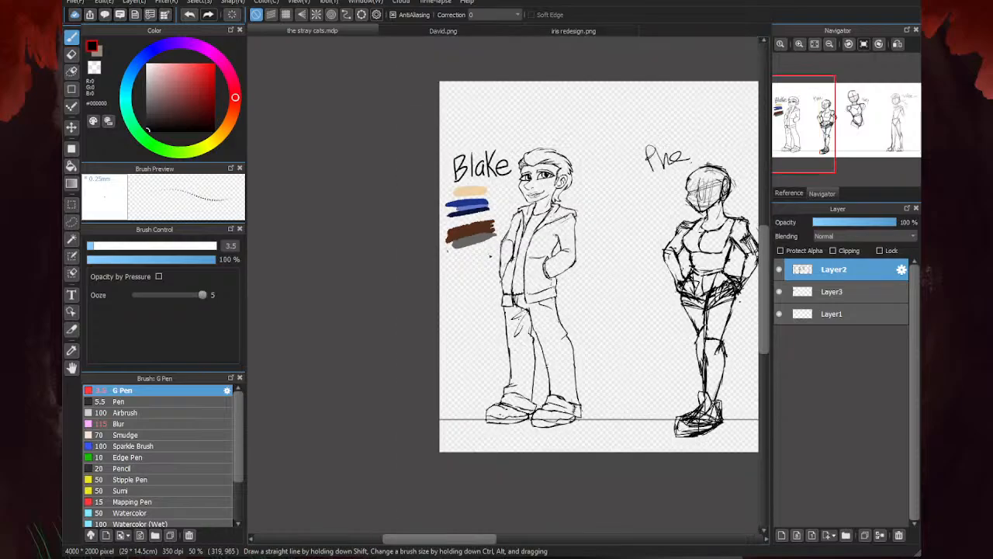
pyautogui.scroll(1, 515, 250)
pyautogui.scroll(-2, 515, 250)
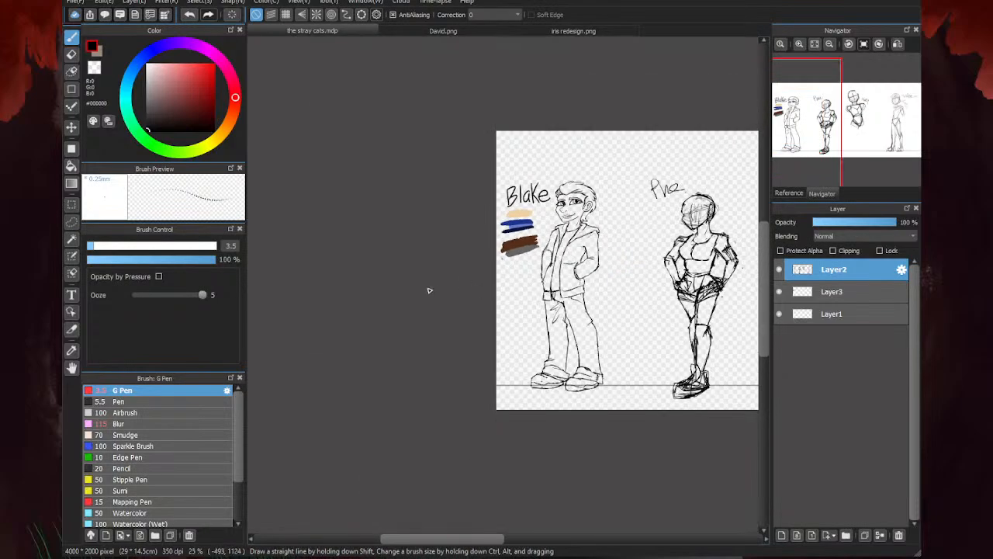
pyautogui.scroll(-1, 500, 298)
pyautogui.scroll(3, 448, 297)
pyautogui.press('Down')
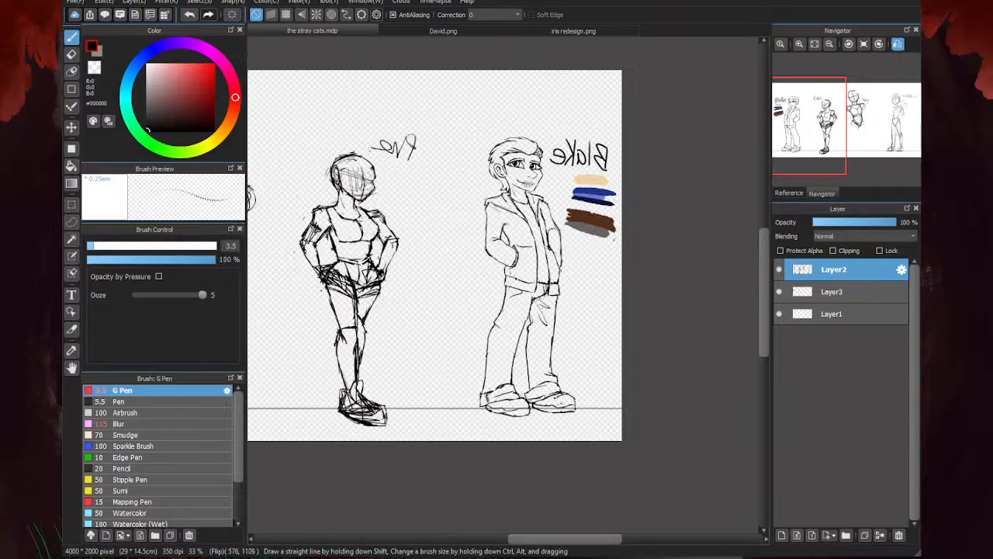
pyautogui.press('Down')
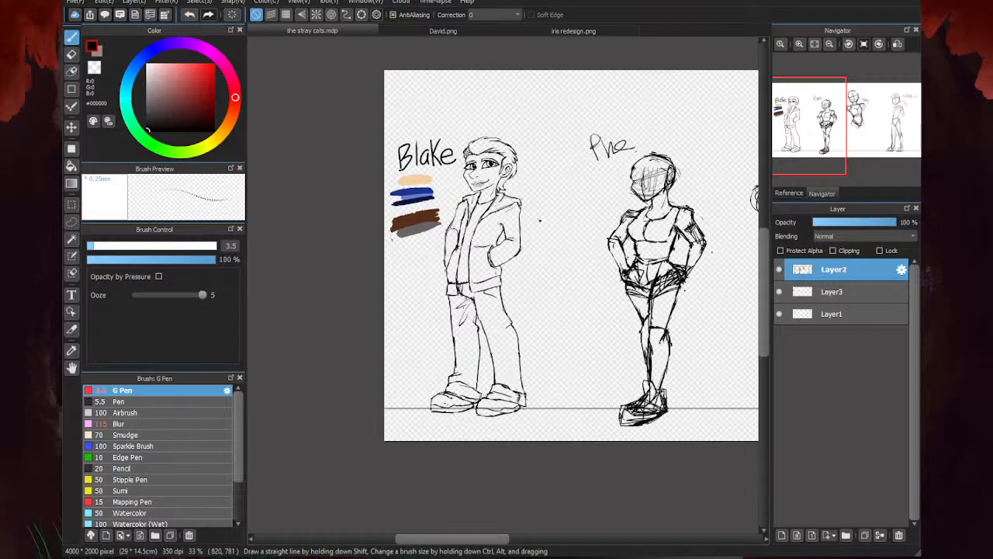
pyautogui.scroll(-1, 437, 246)
pyautogui.scroll(3, 475, 200)
pyautogui.scroll(-2, 441, 160)
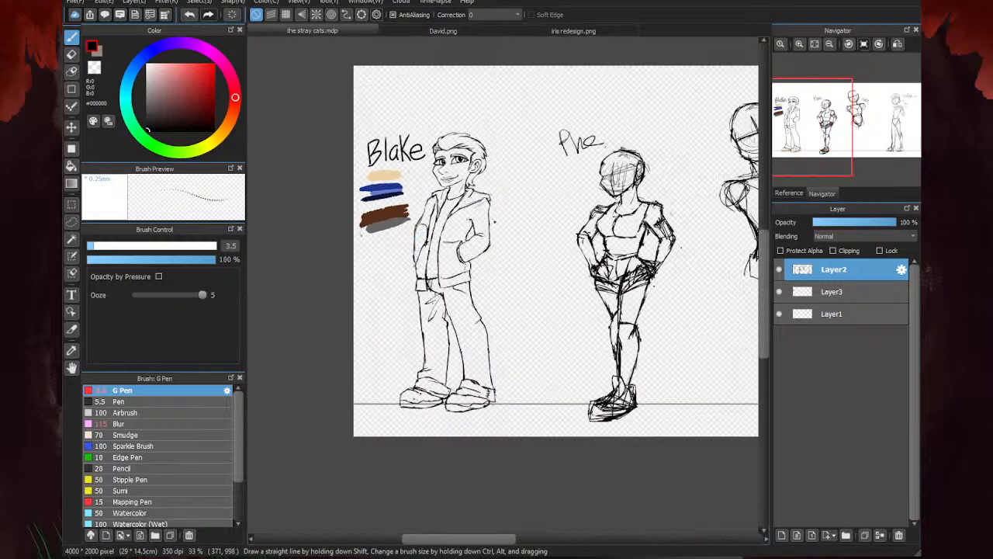
pyautogui.scroll(-1, 435, 248)
pyautogui.scroll(3, 512, 241)
pyautogui.scroll(-2, 481, 279)
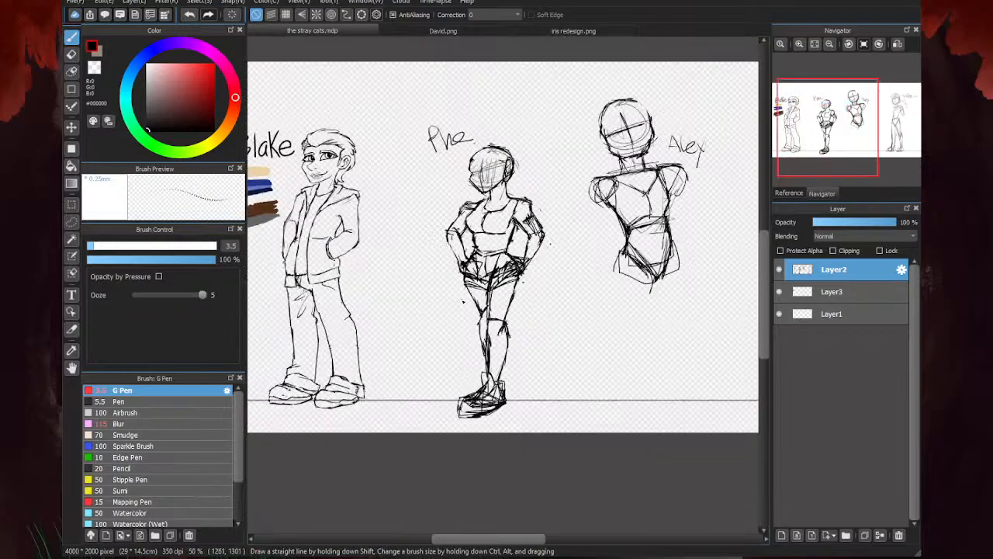
# - Erase the hatched band on the second character's right-hand upper arm and the doubled sleeve lines at the left-hand shoulder
pyautogui.scroll(2, 447, 235)
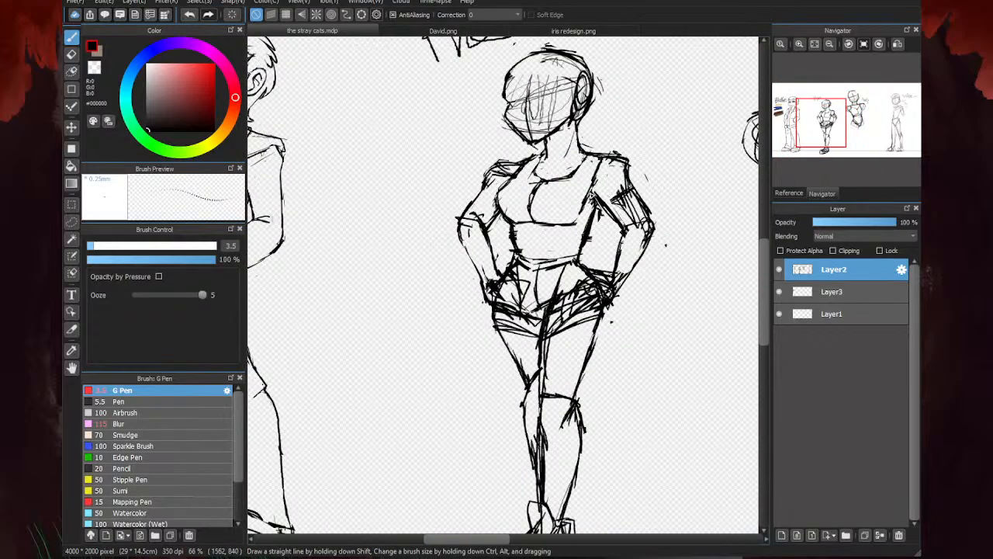
pyautogui.press('e')
pyautogui.scroll(2, 635, 245)
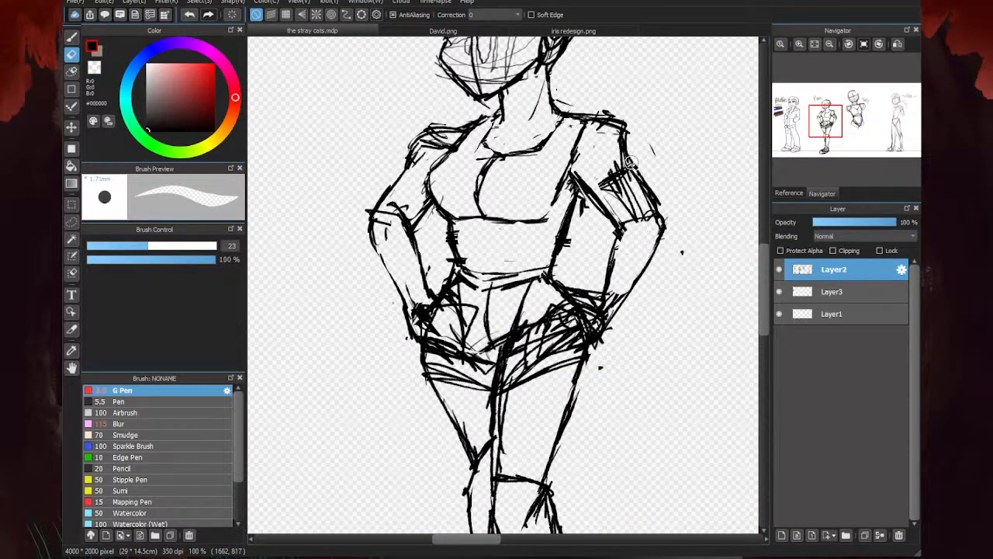
pyautogui.moveTo(631, 161)
pyautogui.mouseDown()
pyautogui.moveTo(652, 195)
pyautogui.moveTo(615, 170)
pyautogui.moveTo(647, 217)
pyautogui.moveTo(636, 218)
pyautogui.moveTo(614, 157)
pyautogui.moveTo(632, 127)
pyautogui.moveTo(648, 160)
pyautogui.moveTo(642, 131)
pyautogui.moveTo(605, 113)
pyautogui.moveTo(662, 180)
pyautogui.mouseUp()
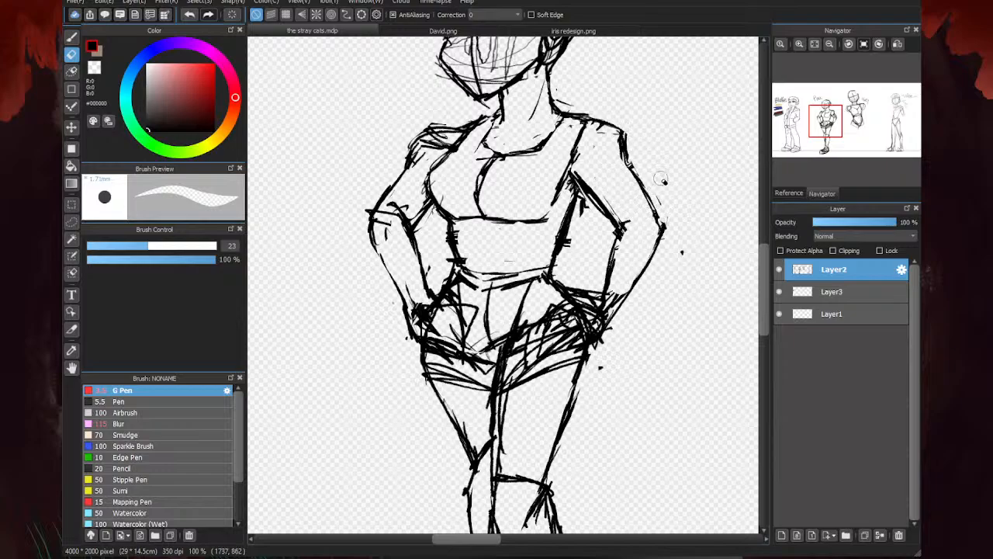
pyautogui.scroll(-3, 470, 241)
pyautogui.scroll(1, 469, 240)
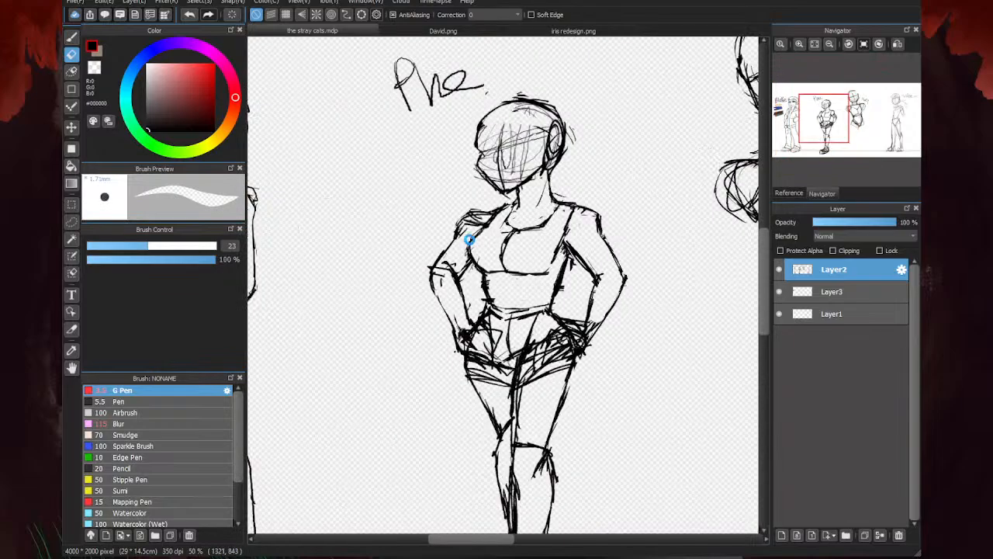
pyautogui.scroll(2, 469, 240)
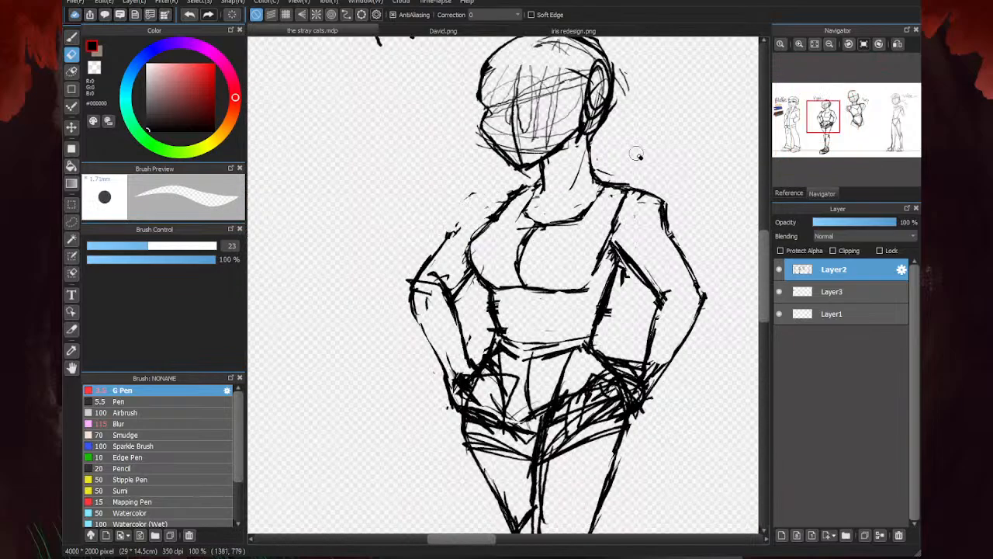
# - Redraw the second character's left-hand shoulder as a single curved outline from the neck base down to the upper arm with the G Pen
pyautogui.press('b')
pyautogui.moveTo(511, 193); pyautogui.dragTo(474, 196)
pyautogui.moveTo(499, 197)
pyautogui.mouseDown()
pyautogui.moveTo(461, 211)
pyautogui.moveTo(436, 252)
pyautogui.mouseUp()
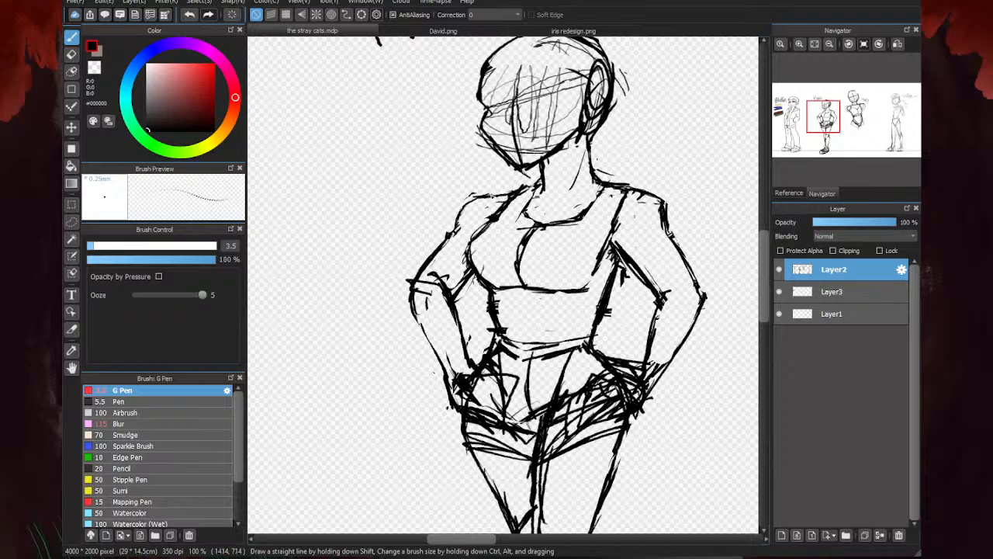
pyautogui.moveTo(513, 194); pyautogui.dragTo(459, 232)
pyautogui.moveTo(633, 193); pyautogui.dragTo(668, 239)
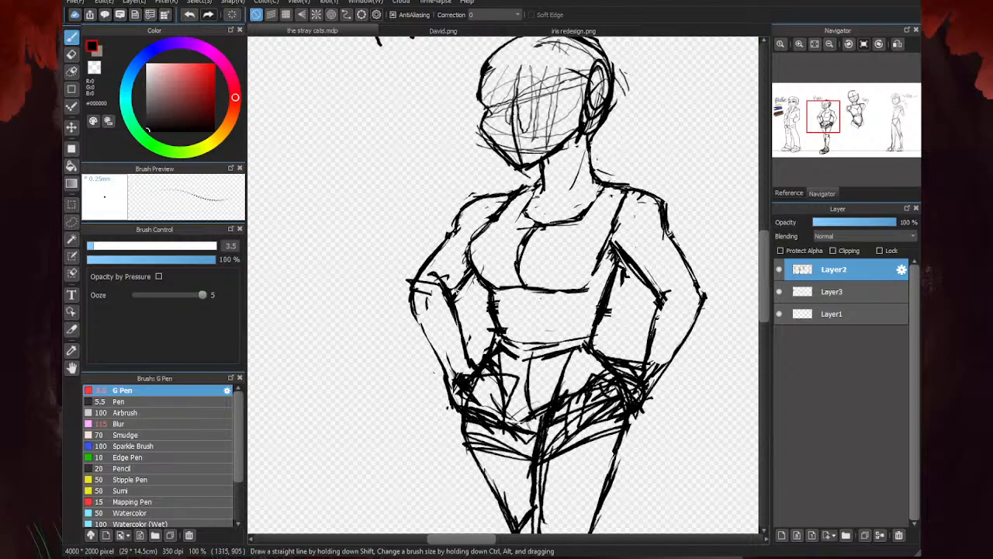
# - Erase the heavy inner line of the second character's right-hand upper arm and the overlapping strokes around the armpit and chest edge
pyautogui.scroll(-3, 570, 236)
pyautogui.scroll(-3, 514, 284)
pyautogui.scroll(2, 524, 284)
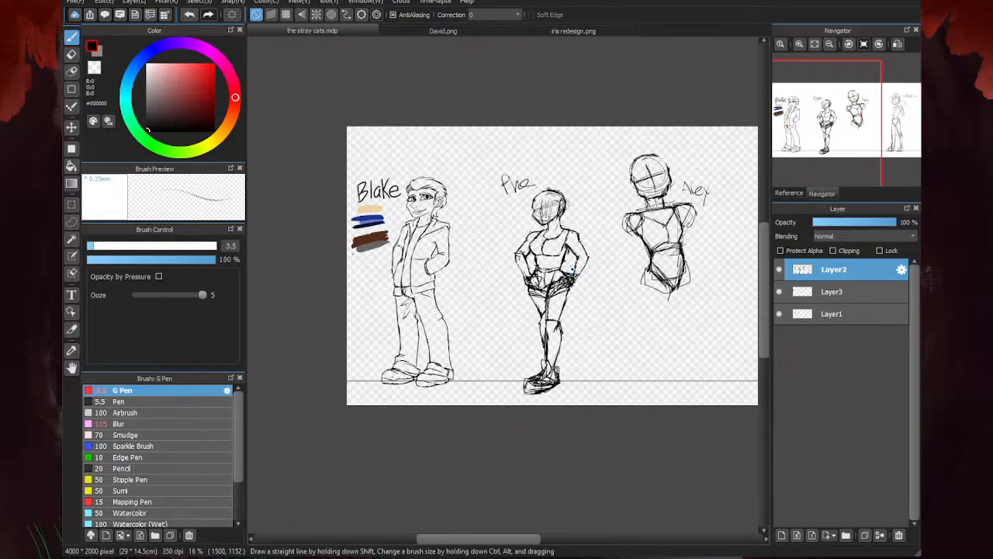
pyautogui.scroll(5, 575, 271)
pyautogui.press('e')
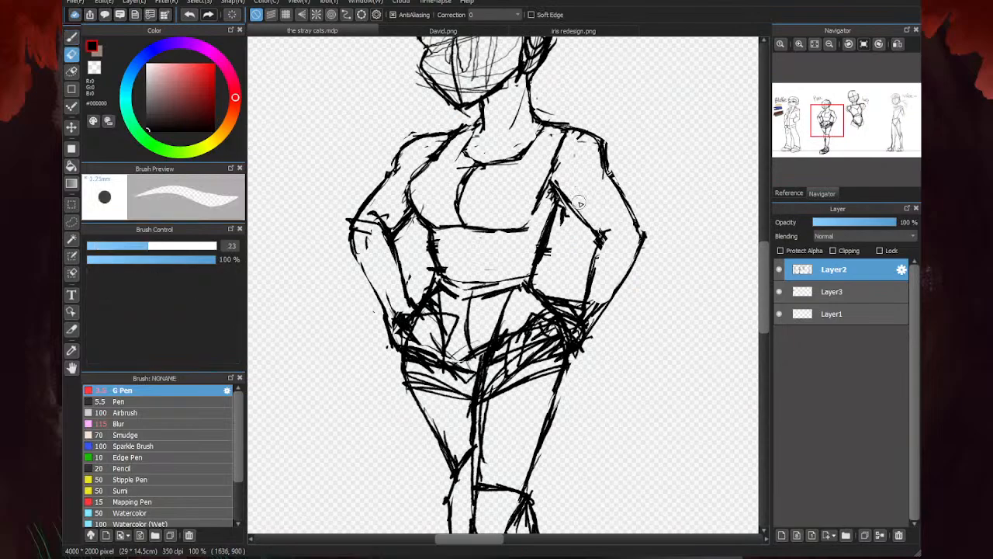
pyautogui.moveTo(579, 203)
pyautogui.mouseDown()
pyautogui.moveTo(560, 249)
pyautogui.moveTo(545, 229)
pyautogui.moveTo(554, 208)
pyautogui.moveTo(543, 232)
pyautogui.mouseUp()
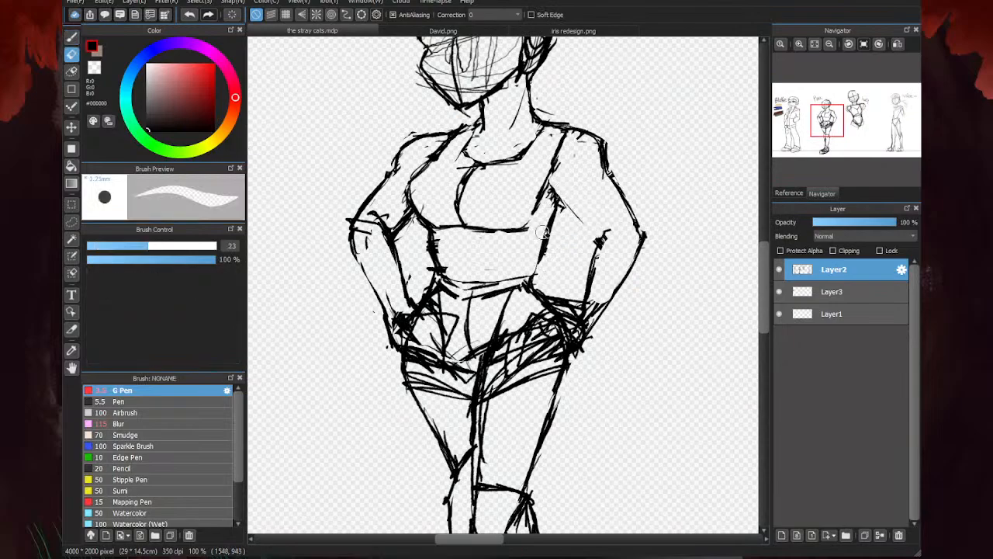
# - Redraw the right-hand arm's inner line from the armpit to the inner elbow and curve the top's armhole line down beside the chest
pyautogui.press('b')
pyautogui.scroll(2, 534, 187)
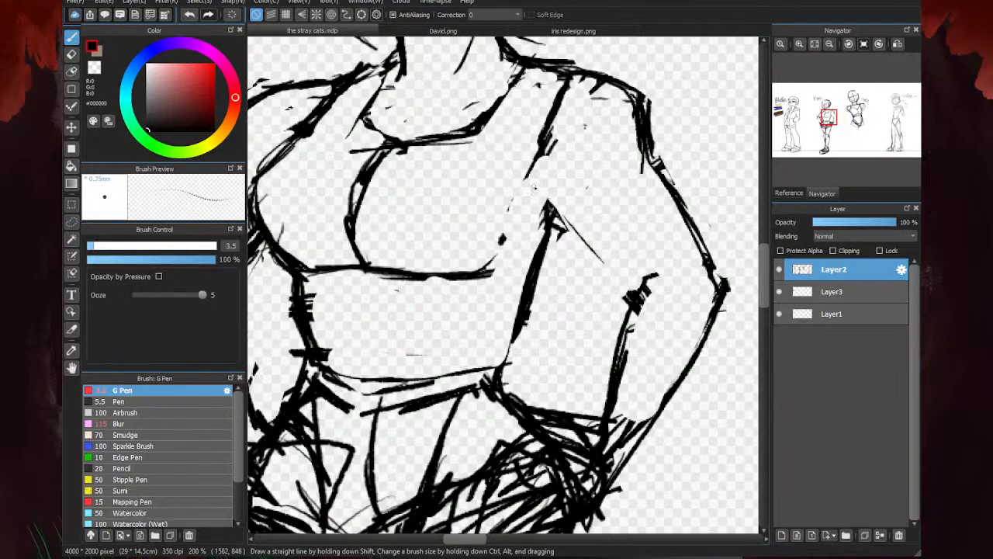
pyautogui.moveTo(534, 187)
pyautogui.mouseDown()
pyautogui.moveTo(565, 230)
pyautogui.moveTo(630, 295)
pyautogui.mouseUp()
pyautogui.moveTo(541, 155); pyautogui.dragTo(531, 242)
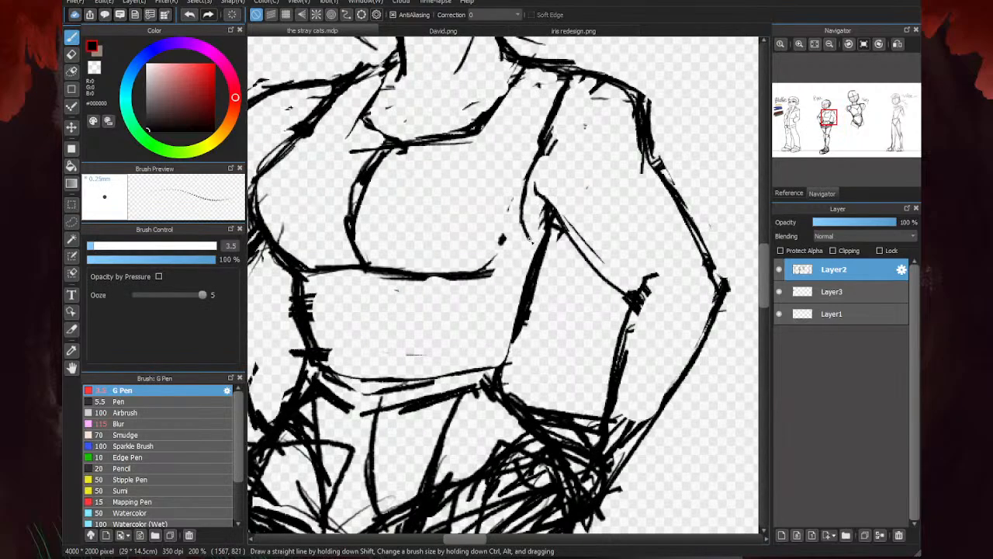
pyautogui.scroll(-3, 534, 242)
pyautogui.scroll(1, 537, 272)
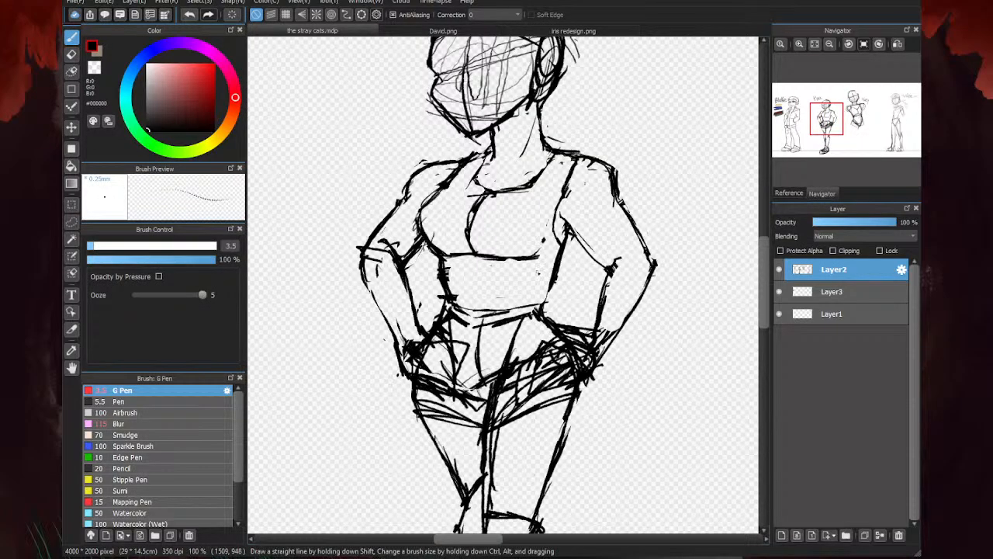
pyautogui.scroll(-5, 537, 271)
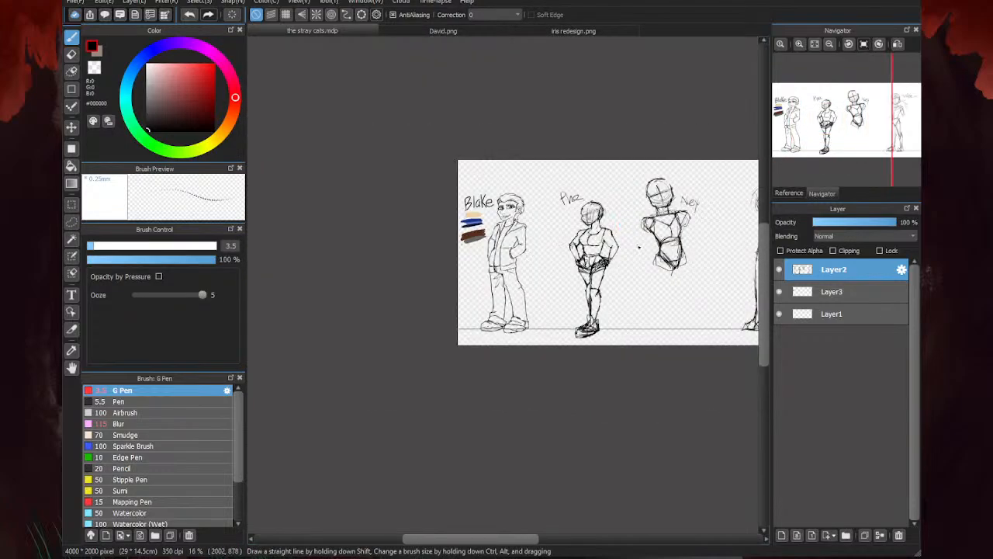
pyautogui.scroll(3, 638, 247)
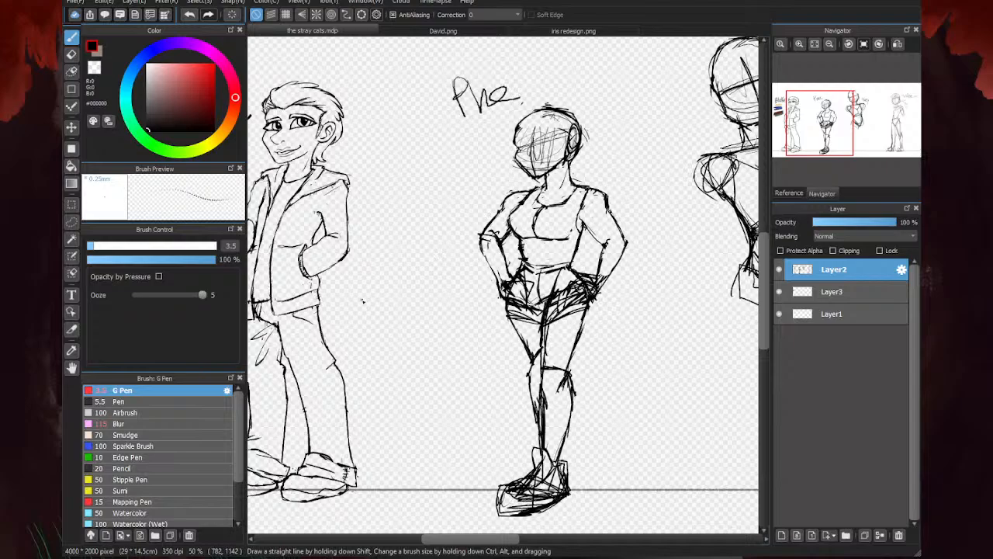
# - Extend the second character's right-hand elbow crease, add a short muscle line across that upper arm and go over its outer shoulder outline
pyautogui.scroll(-3, 362, 301)
pyautogui.scroll(5, 472, 236)
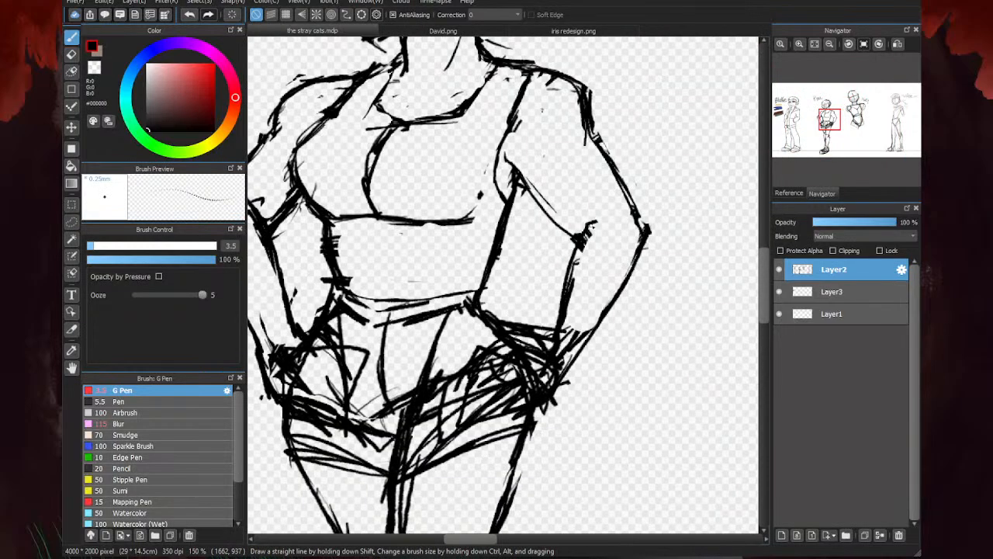
pyautogui.moveTo(589, 225); pyautogui.dragTo(606, 208)
pyautogui.scroll(-1, 543, 170)
pyautogui.moveTo(531, 130)
pyautogui.mouseDown()
pyautogui.moveTo(573, 151)
pyautogui.moveTo(563, 116)
pyautogui.moveTo(572, 159)
pyautogui.mouseUp()
pyautogui.press('e')
pyautogui.scroll(1, 585, 130)
pyautogui.scroll(-2, 544, 106)
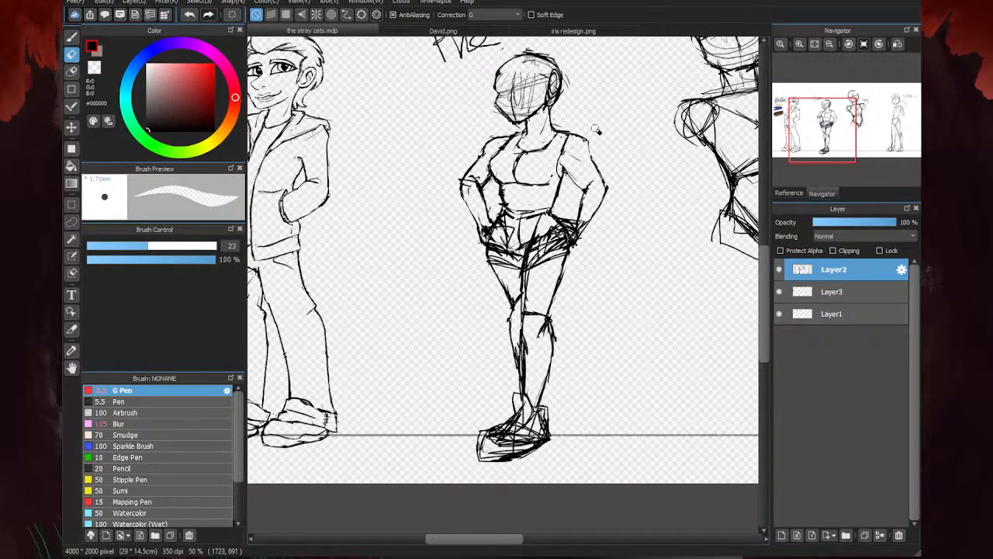
pyautogui.press('b')
pyautogui.scroll(3, 558, 151)
pyautogui.moveTo(588, 101)
pyautogui.mouseDown()
pyautogui.moveTo(607, 103)
pyautogui.moveTo(659, 163)
pyautogui.moveTo(655, 173)
pyautogui.mouseUp()
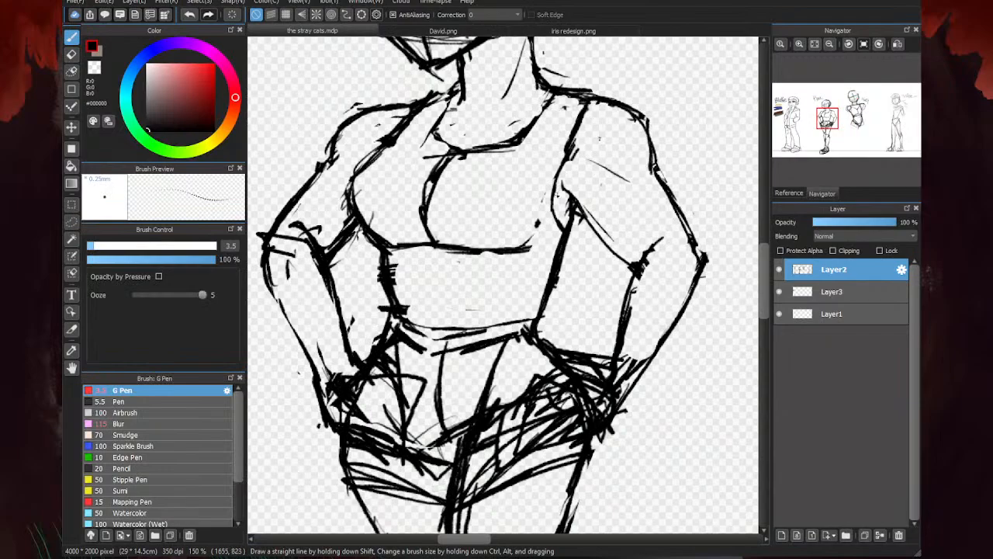
pyautogui.scroll(-3, 618, 137)
pyautogui.scroll(2, 559, 147)
pyautogui.scroll(-2, 493, 159)
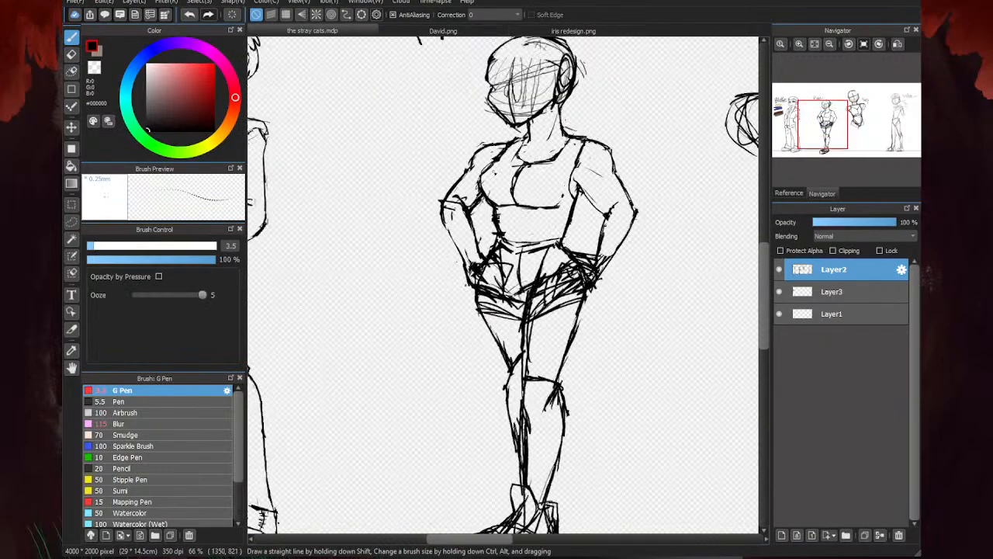
# - Erase the doubled strokes along the tank top's left-hand strap, side, centre chest line and neckline, plus the stray line at the right-hand shoulder
pyautogui.press('e')
pyautogui.scroll(2, 494, 166)
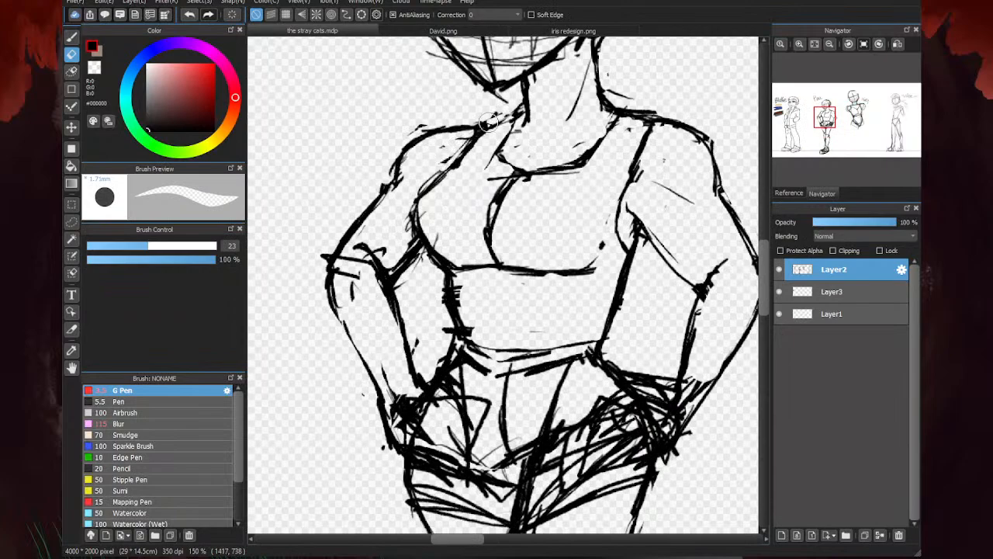
pyautogui.moveTo(488, 122)
pyautogui.mouseDown()
pyautogui.moveTo(432, 178)
pyautogui.moveTo(469, 153)
pyautogui.moveTo(434, 194)
pyautogui.mouseUp()
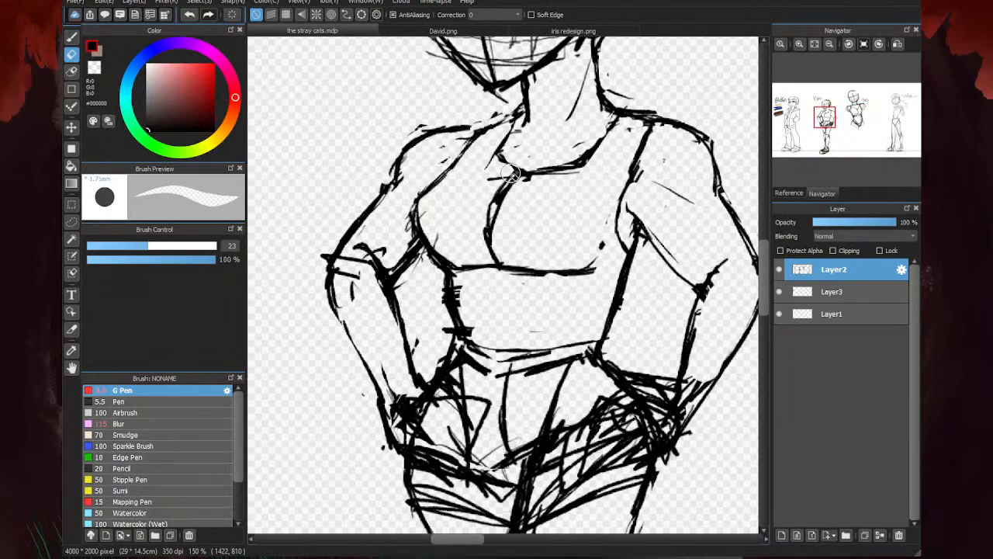
pyautogui.moveTo(510, 174)
pyautogui.mouseDown()
pyautogui.moveTo(471, 182)
pyautogui.moveTo(433, 210)
pyautogui.moveTo(429, 227)
pyautogui.moveTo(462, 252)
pyautogui.moveTo(451, 297)
pyautogui.moveTo(455, 280)
pyautogui.moveTo(471, 324)
pyautogui.moveTo(443, 282)
pyautogui.moveTo(445, 329)
pyautogui.mouseUp()
pyautogui.moveTo(408, 203); pyautogui.dragTo(439, 269)
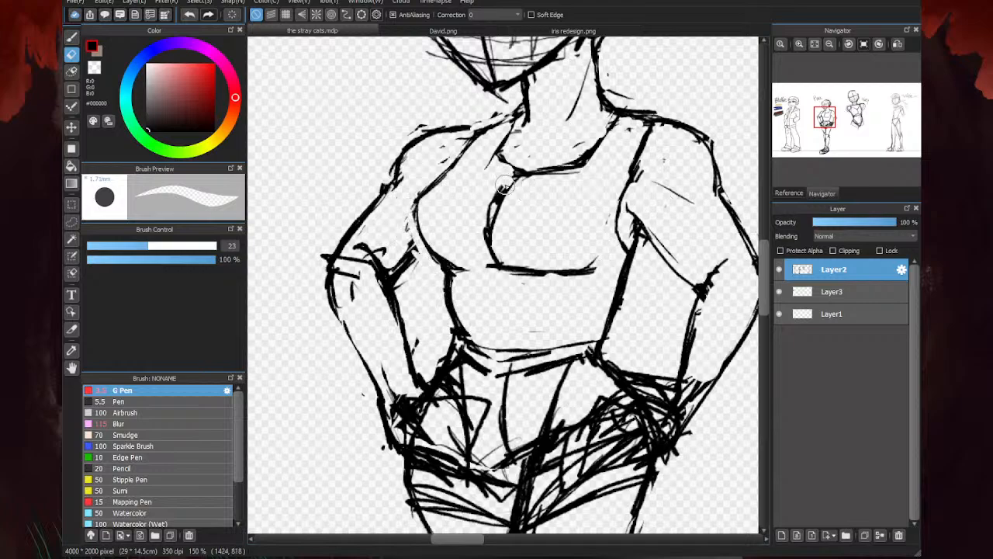
pyautogui.moveTo(504, 186)
pyautogui.mouseDown()
pyautogui.moveTo(487, 225)
pyautogui.moveTo(499, 230)
pyautogui.mouseUp()
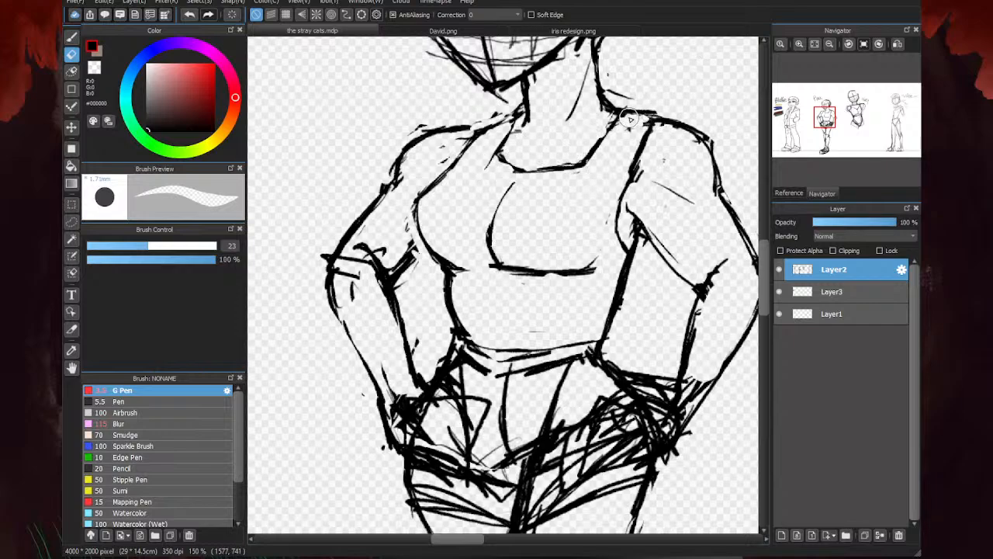
pyautogui.moveTo(629, 118)
pyautogui.mouseDown()
pyautogui.moveTo(646, 90)
pyautogui.moveTo(616, 90)
pyautogui.moveTo(685, 72)
pyautogui.moveTo(662, 78)
pyautogui.moveTo(645, 100)
pyautogui.moveTo(686, 132)
pyautogui.moveTo(644, 114)
pyautogui.mouseUp()
# - Redraw the tank top's scooped neckline between both straps with the G Pen
pyautogui.press('b')
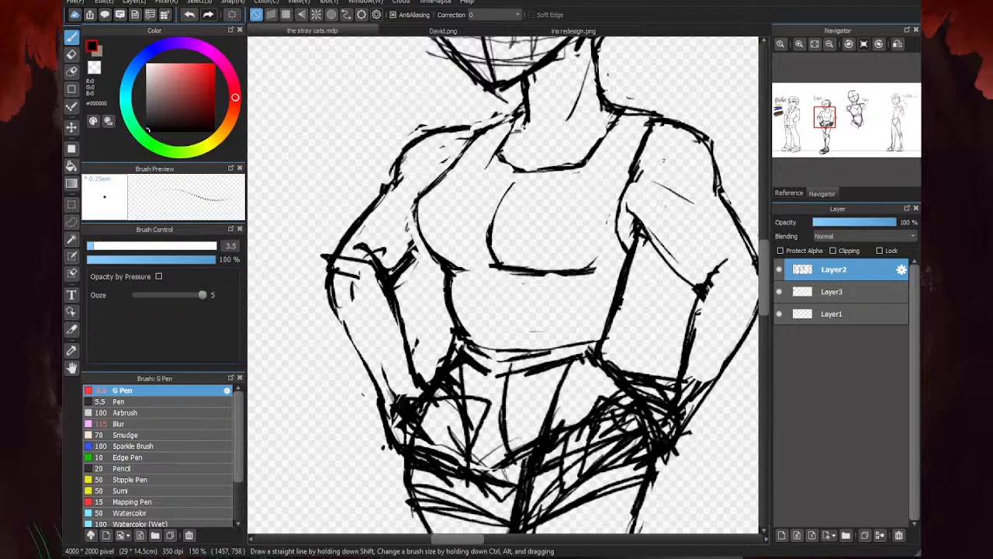
pyautogui.moveTo(521, 126)
pyautogui.mouseDown()
pyautogui.moveTo(494, 127)
pyautogui.moveTo(504, 158)
pyautogui.moveTo(538, 172)
pyautogui.moveTo(588, 161)
pyautogui.moveTo(614, 114)
pyautogui.mouseUp()
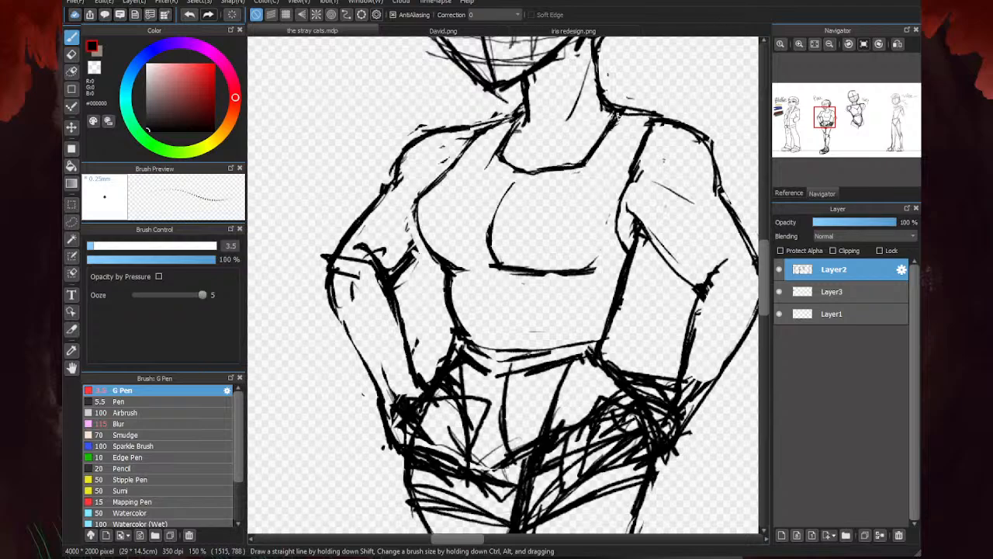
pyautogui.scroll(-8, 565, 235)
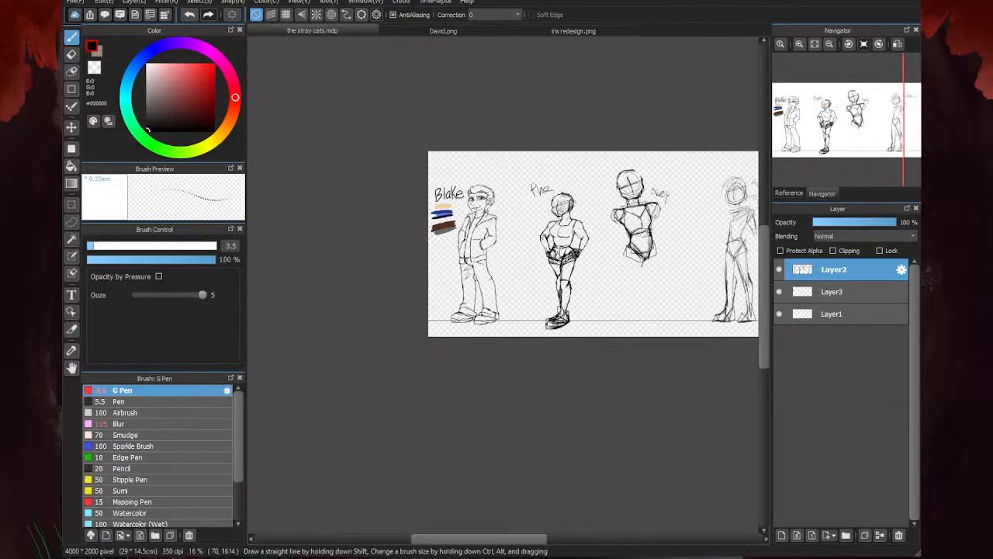
pyautogui.scroll(6, 561, 257)
pyautogui.scroll(-4, 561, 257)
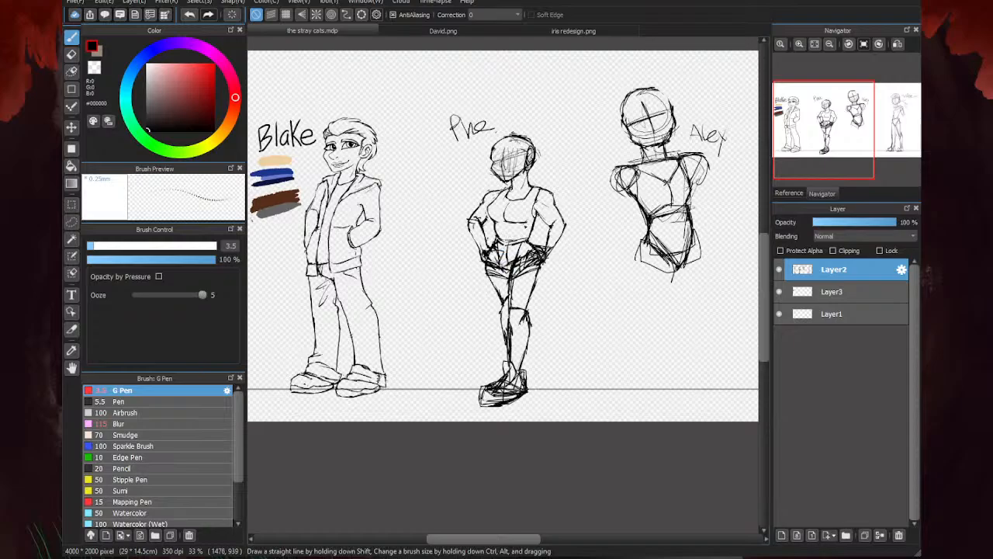
# - Erase the thick overlapping strokes between the second character's left-hand armpit and inner elbow
pyautogui.scroll(6, 526, 223)
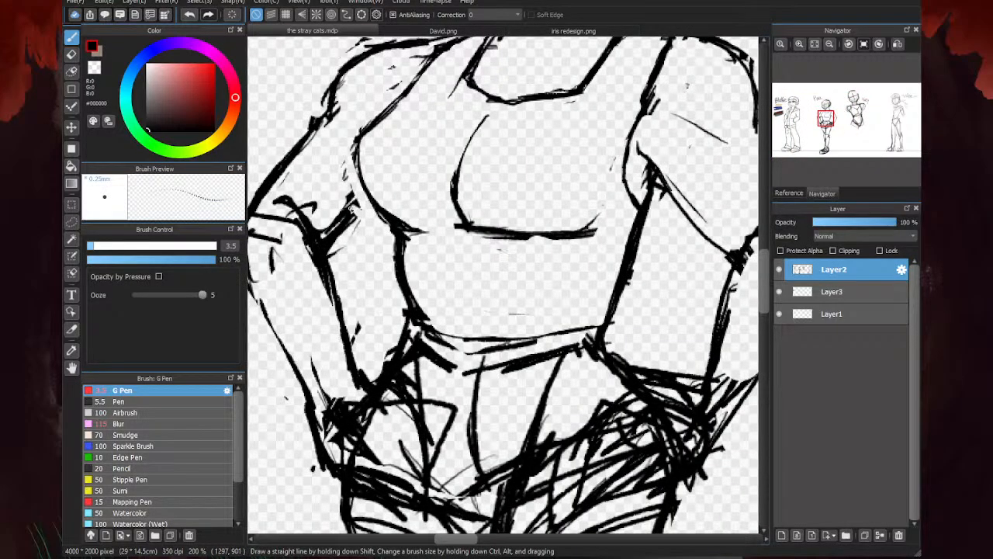
pyautogui.press('e')
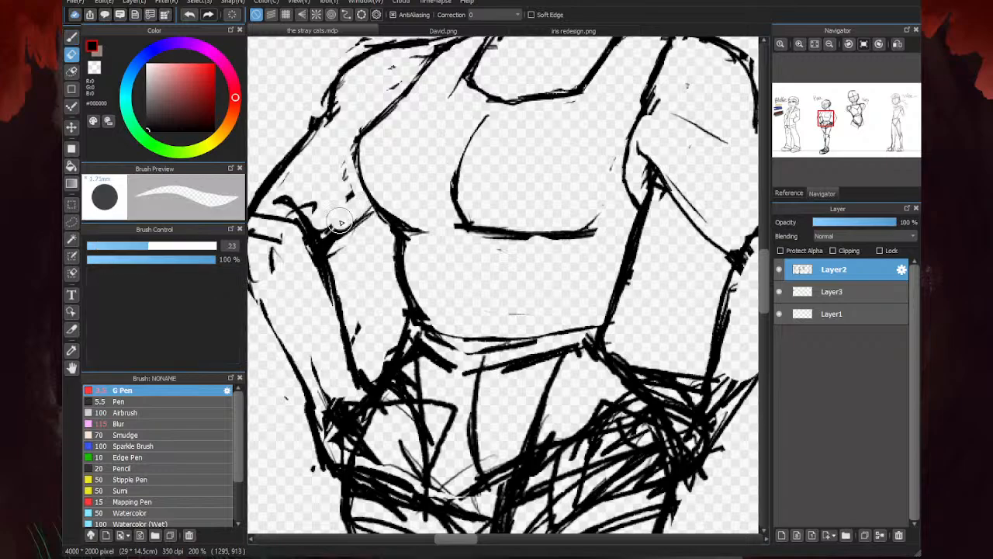
pyautogui.scroll(-3, 457, 200)
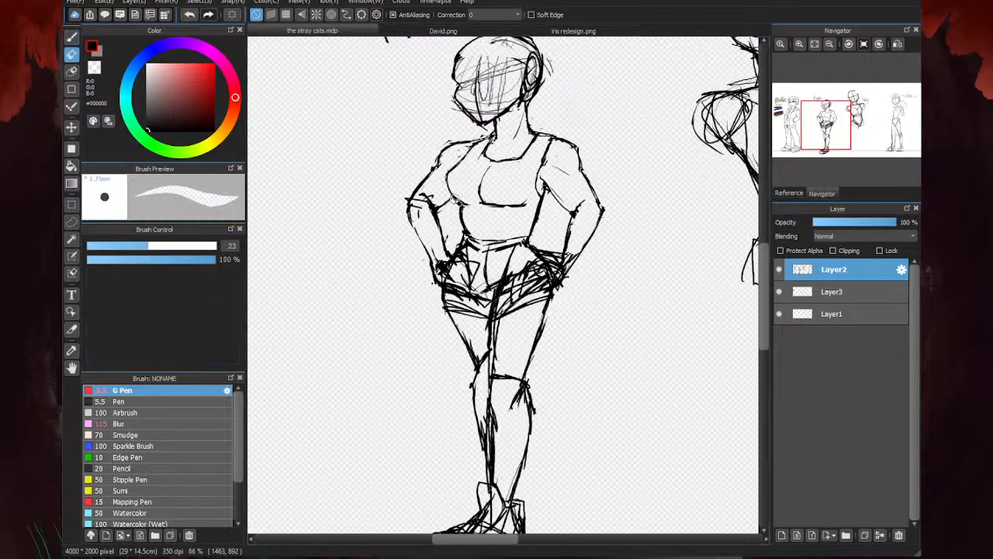
pyautogui.scroll(2, 429, 209)
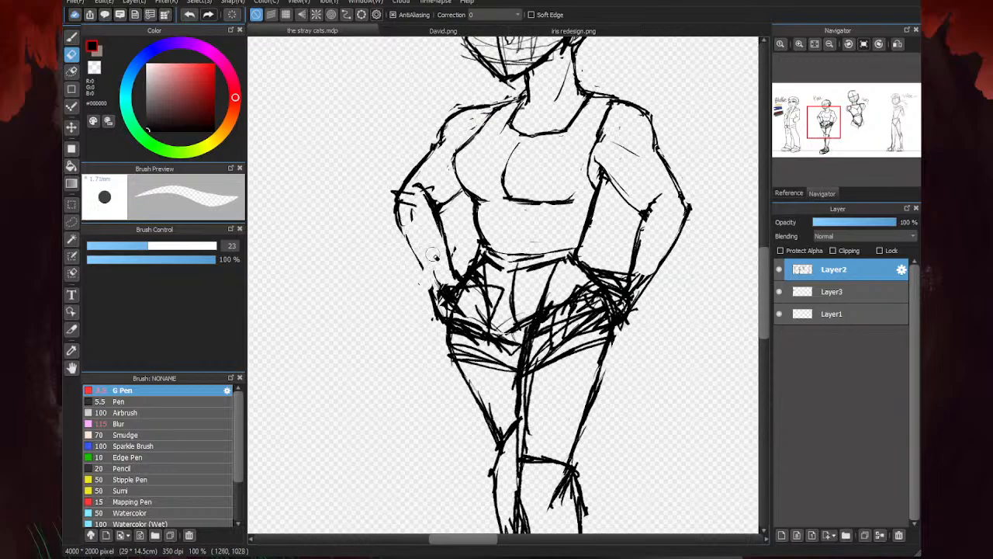
# - Redraw the left-hand forearm's outer and inner outlines with the G Pen and round off the elbow with curved strokes
pyautogui.press('b')
pyautogui.scroll(2, 478, 271)
pyautogui.moveTo(387, 282)
pyautogui.mouseDown()
pyautogui.moveTo(392, 307)
pyautogui.moveTo(324, 186)
pyautogui.moveTo(346, 192)
pyautogui.mouseUp()
pyautogui.moveTo(436, 285)
pyautogui.mouseDown()
pyautogui.moveTo(424, 159)
pyautogui.moveTo(425, 218)
pyautogui.moveTo(408, 129)
pyautogui.mouseUp()
pyautogui.moveTo(427, 164)
pyautogui.mouseDown()
pyautogui.moveTo(341, 91)
pyautogui.moveTo(321, 119)
pyautogui.mouseUp()
pyautogui.moveTo(402, 147)
pyautogui.mouseDown()
pyautogui.moveTo(366, 84)
pyautogui.moveTo(317, 151)
pyautogui.moveTo(331, 201)
pyautogui.mouseUp()
pyautogui.moveTo(322, 163); pyautogui.dragTo(352, 236)
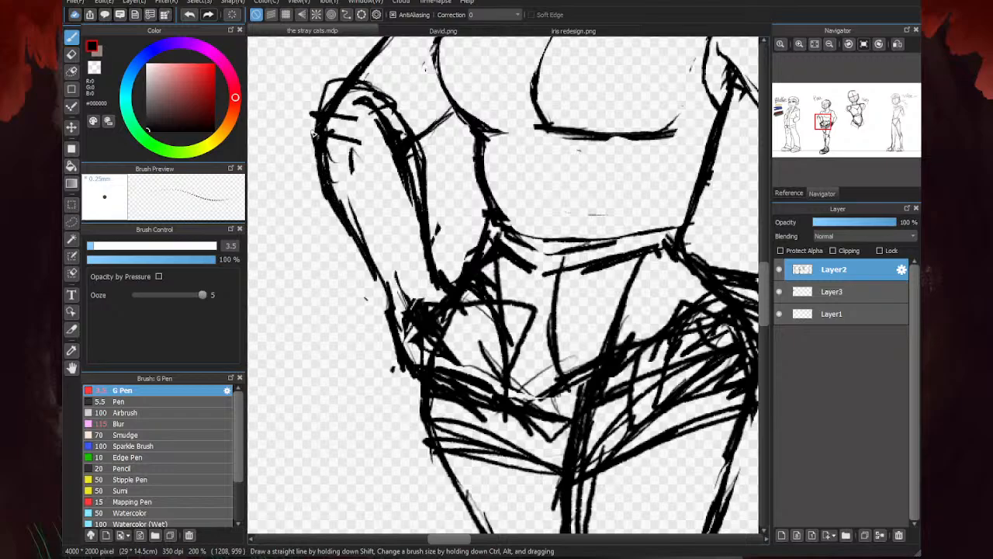
pyautogui.moveTo(316, 115); pyautogui.dragTo(404, 138)
pyautogui.scroll(-3, 392, 230)
pyautogui.scroll(1, 411, 199)
# - Redraw the left-hand arm's line near the armpit and its outer upper-arm outline down to the rounded elbow
pyautogui.moveTo(420, 190); pyautogui.dragTo(393, 204)
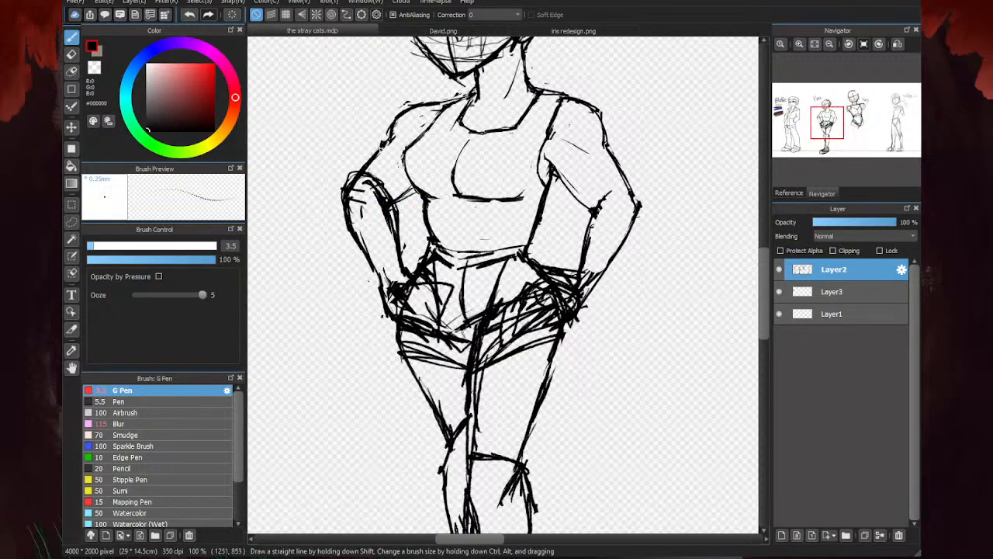
pyautogui.moveTo(383, 146); pyautogui.dragTo(351, 178)
pyautogui.moveTo(368, 158); pyautogui.dragTo(347, 188)
pyautogui.scroll(-3, 480, 236)
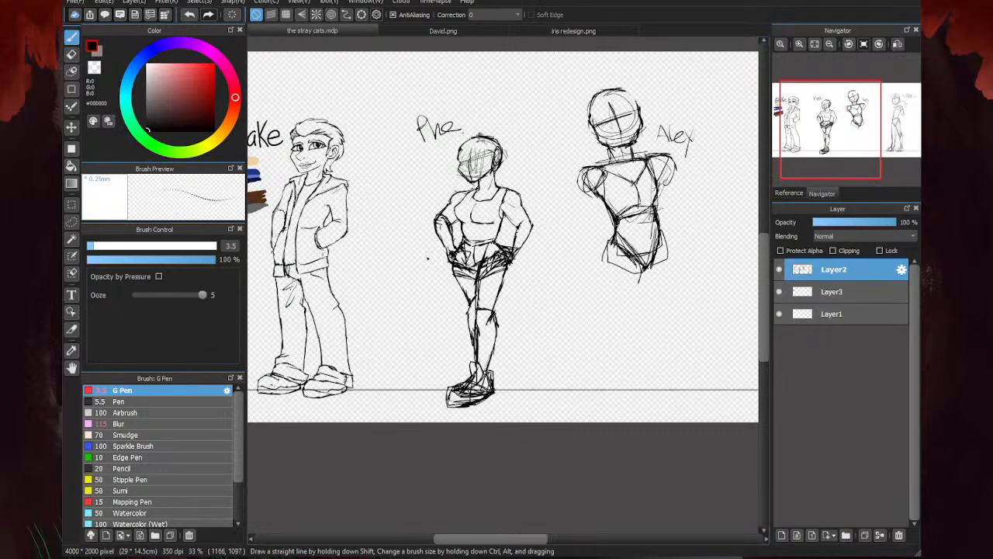
# - Draw a short fold line across the tank top just beneath the second character's bust
pyautogui.scroll(4, 509, 229)
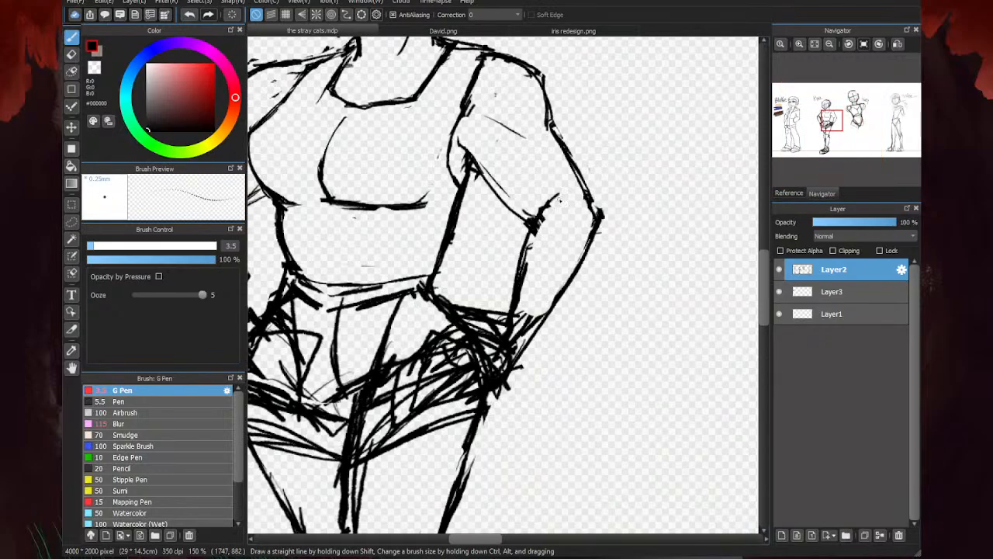
pyautogui.scroll(-3, 529, 198)
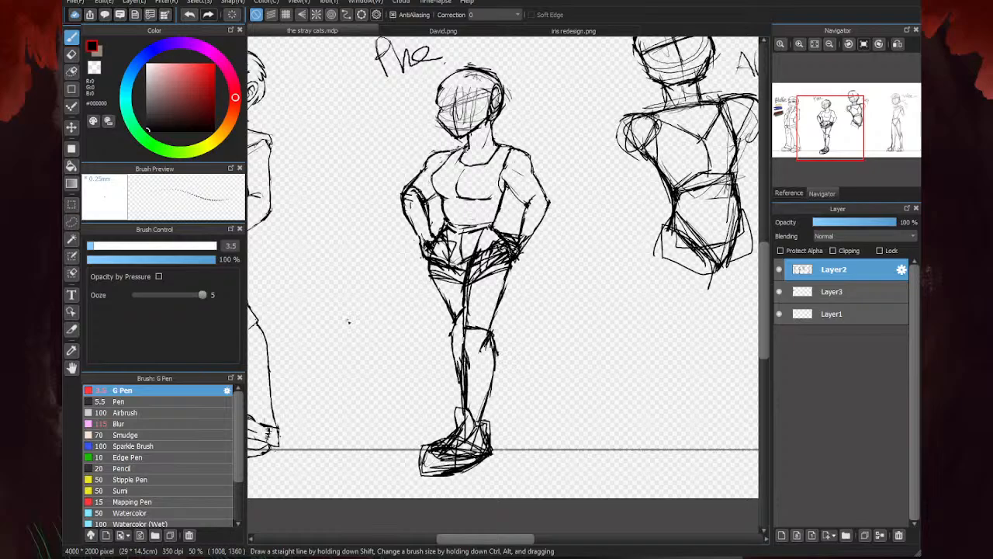
pyautogui.scroll(2, 472, 203)
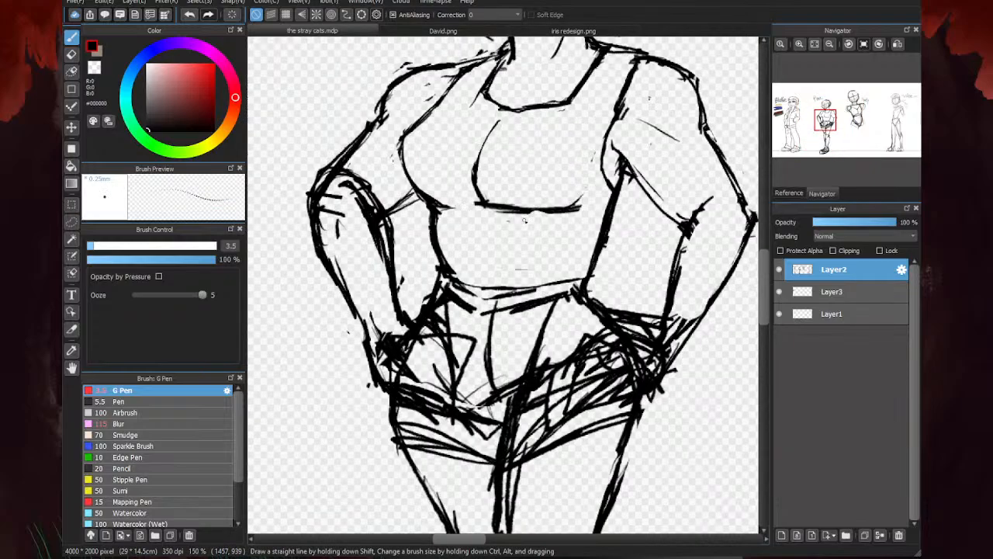
pyautogui.moveTo(547, 217)
pyautogui.mouseDown()
pyautogui.moveTo(441, 208)
pyautogui.moveTo(503, 223)
pyautogui.mouseUp()
pyautogui.scroll(-3, 525, 141)
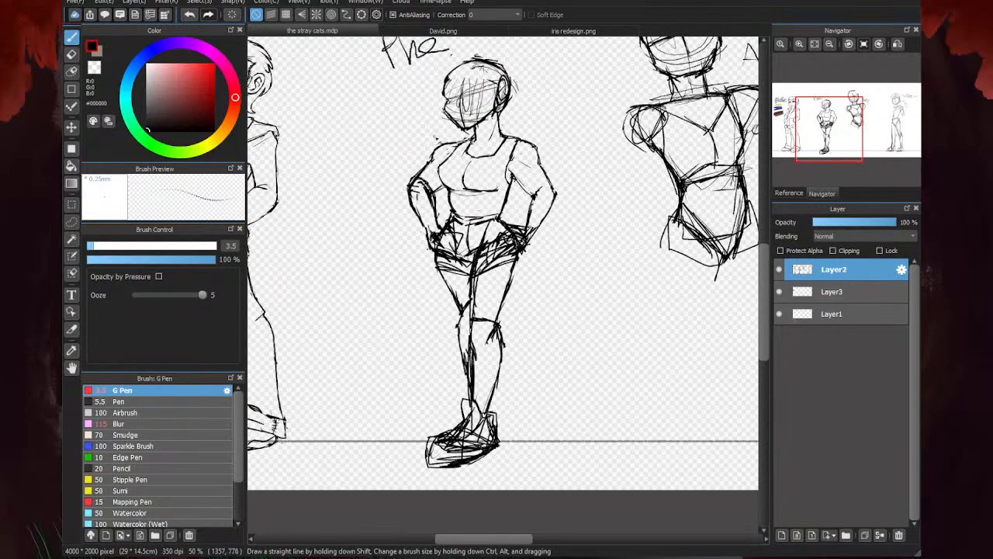
pyautogui.scroll(-2, 526, 205)
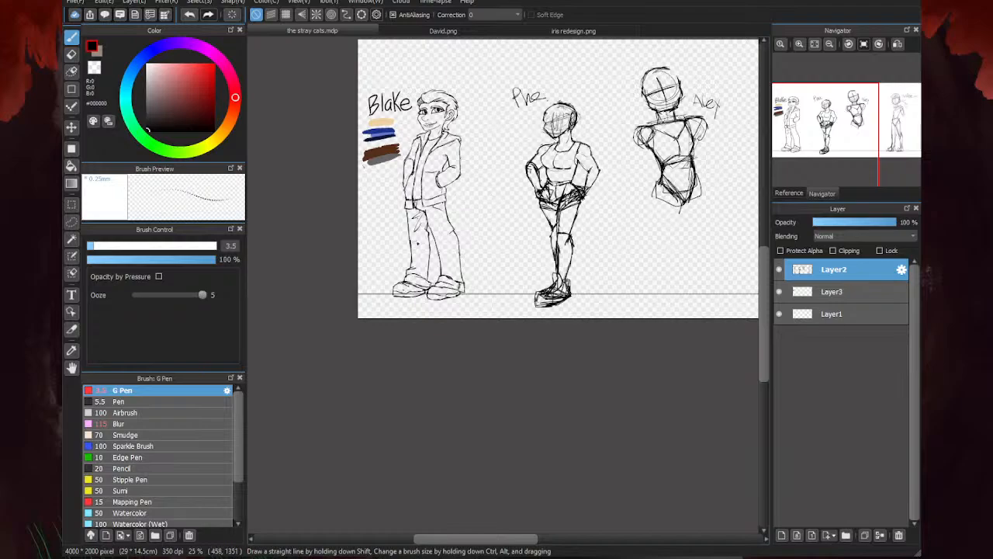
pyautogui.scroll(-1, 386, 275)
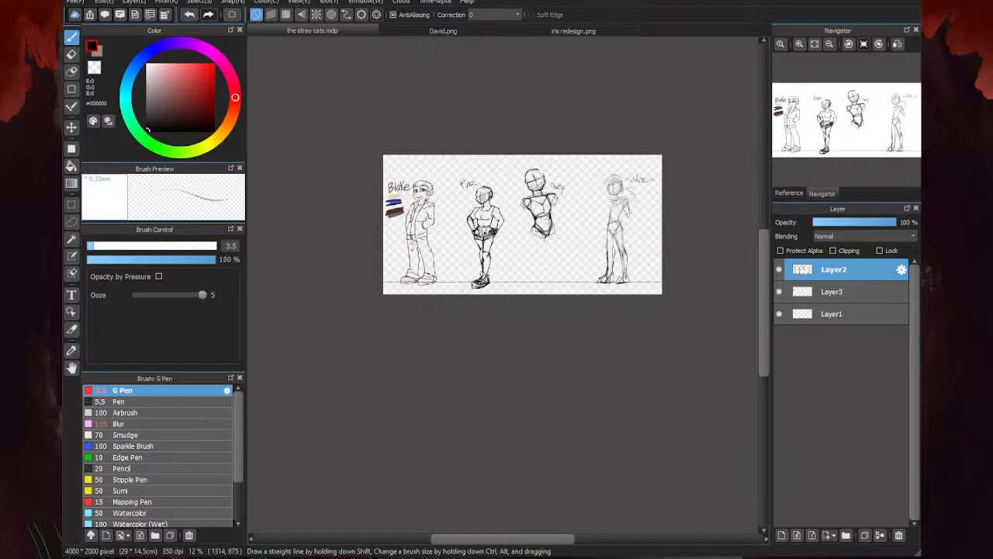
# - Erase the scribbled strokes below the knee on the second character's right-hand leg
pyautogui.scroll(3, 396, 295)
pyautogui.scroll(3, 487, 291)
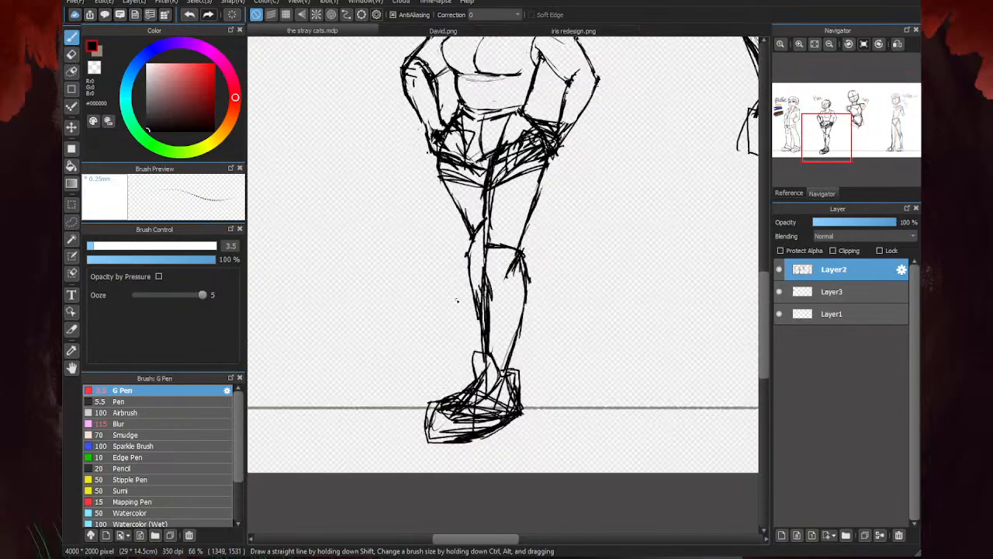
pyautogui.scroll(3, 466, 237)
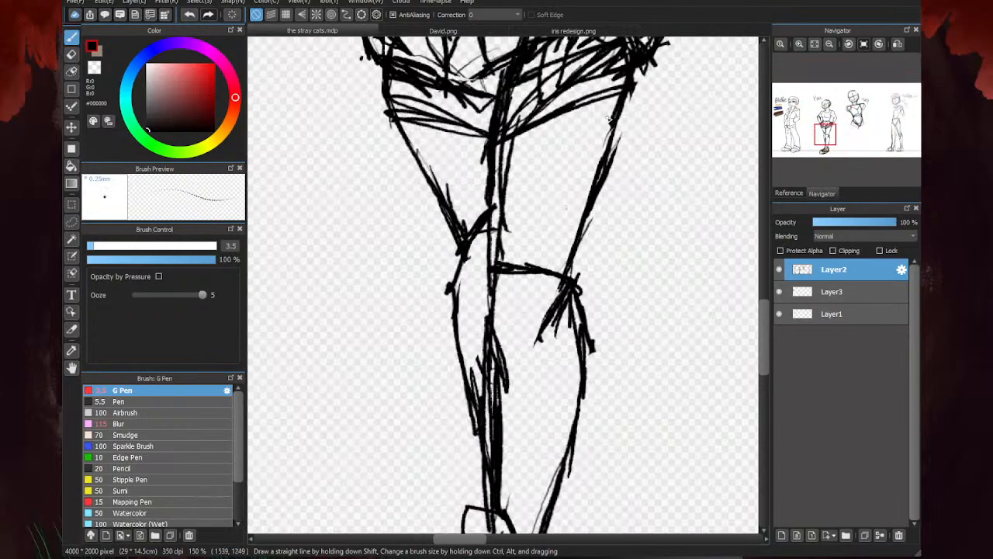
pyautogui.scroll(-4, 609, 118)
pyautogui.press('e')
pyautogui.scroll(4, 541, 267)
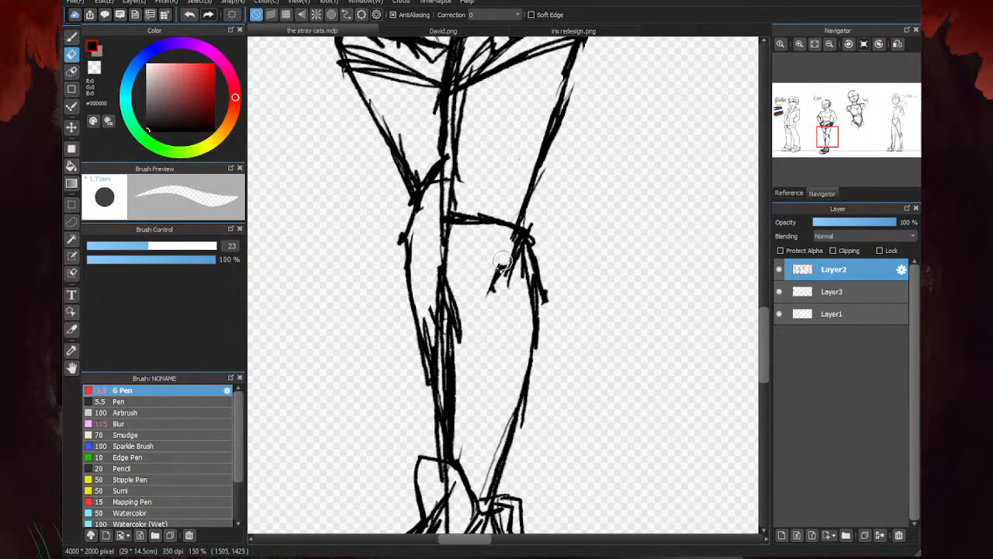
pyautogui.scroll(-3, 471, 314)
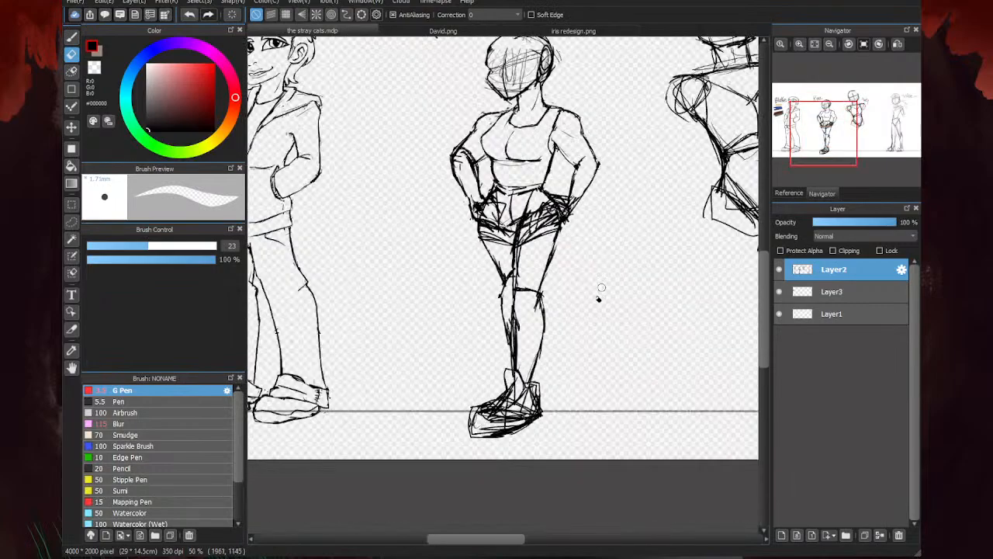
# - Erase the scribbled strokes around the second character's ankle and the upper part of the shoe
pyautogui.scroll(2, 598, 288)
pyautogui.scroll(2, 523, 422)
pyautogui.moveTo(516, 332)
pyautogui.mouseDown()
pyautogui.moveTo(509, 343)
pyautogui.moveTo(529, 379)
pyautogui.mouseUp()
pyautogui.moveTo(596, 389)
pyautogui.mouseDown()
pyautogui.moveTo(604, 364)
pyautogui.moveTo(614, 367)
pyautogui.moveTo(625, 423)
pyautogui.moveTo(576, 398)
pyautogui.moveTo(550, 404)
pyautogui.moveTo(586, 407)
pyautogui.moveTo(603, 480)
pyautogui.mouseUp()
pyautogui.scroll(-3, 611, 338)
pyautogui.scroll(2, 584, 405)
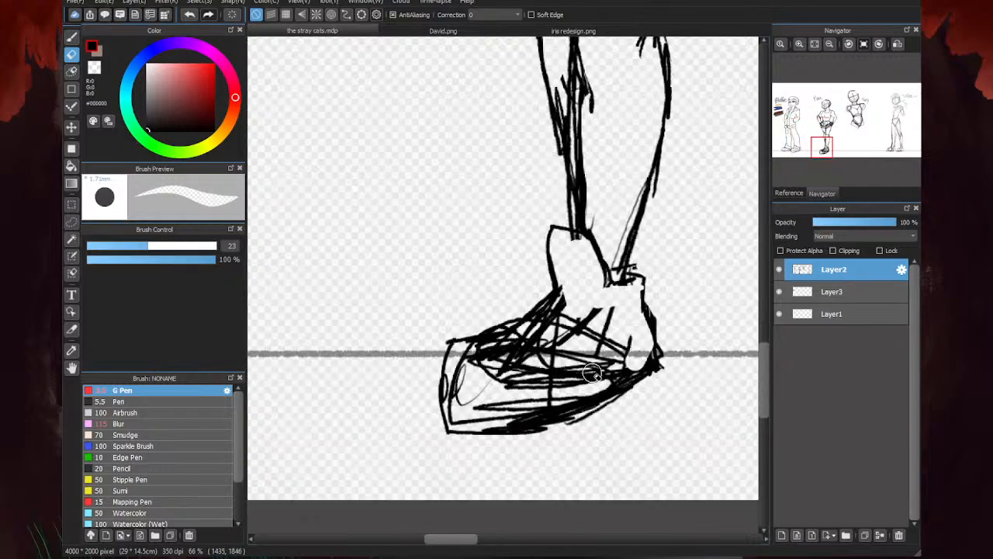
# - Erase the hatching inside the shoe, thin its heavy sole line and remove part of the ankle's left-hand outline
pyautogui.moveTo(636, 360); pyautogui.dragTo(548, 400)
pyautogui.moveTo(557, 423)
pyautogui.mouseDown()
pyautogui.moveTo(474, 439)
pyautogui.moveTo(476, 356)
pyautogui.moveTo(600, 370)
pyautogui.moveTo(528, 403)
pyautogui.moveTo(452, 389)
pyautogui.moveTo(468, 403)
pyautogui.moveTo(518, 335)
pyautogui.moveTo(563, 317)
pyautogui.moveTo(559, 336)
pyautogui.moveTo(595, 337)
pyautogui.moveTo(603, 307)
pyautogui.moveTo(591, 321)
pyautogui.moveTo(615, 295)
pyautogui.moveTo(580, 292)
pyautogui.moveTo(534, 332)
pyautogui.mouseUp()
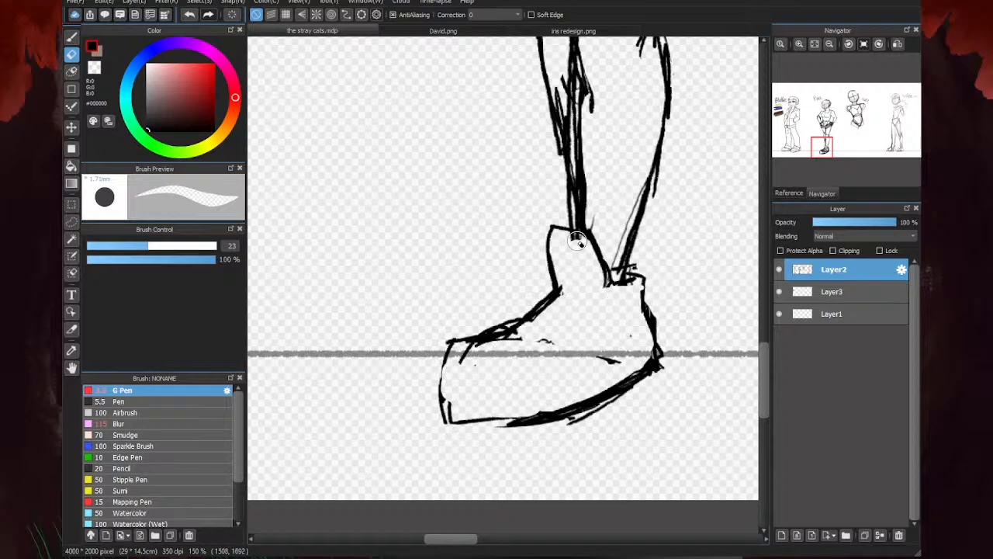
pyautogui.moveTo(576, 239); pyautogui.dragTo(547, 245)
pyautogui.moveTo(643, 301)
pyautogui.mouseDown()
pyautogui.moveTo(635, 366)
pyautogui.moveTo(485, 420)
pyautogui.mouseUp()
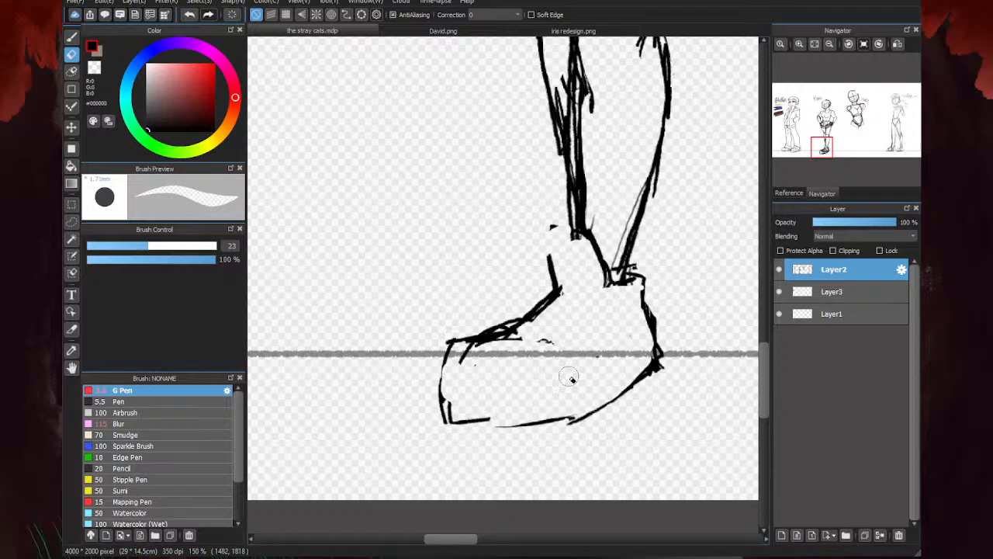
# - Redraw the ankle curve, the shoe's opening, rounded toe and toe seam with the G Pen, and add a double-lined sole
pyautogui.press('b')
pyautogui.moveTo(628, 288)
pyautogui.mouseDown()
pyautogui.moveTo(643, 279)
pyautogui.moveTo(569, 340)
pyautogui.moveTo(585, 232)
pyautogui.moveTo(552, 241)
pyautogui.moveTo(557, 304)
pyautogui.moveTo(495, 343)
pyautogui.moveTo(576, 351)
pyautogui.moveTo(500, 339)
pyautogui.moveTo(555, 355)
pyautogui.mouseUp()
pyautogui.moveTo(555, 359)
pyautogui.mouseDown()
pyautogui.moveTo(487, 343)
pyautogui.moveTo(459, 353)
pyautogui.moveTo(439, 396)
pyautogui.mouseUp()
pyautogui.moveTo(467, 340)
pyautogui.mouseDown()
pyautogui.moveTo(438, 375)
pyautogui.moveTo(471, 426)
pyautogui.mouseUp()
pyautogui.moveTo(543, 361); pyautogui.dragTo(576, 366)
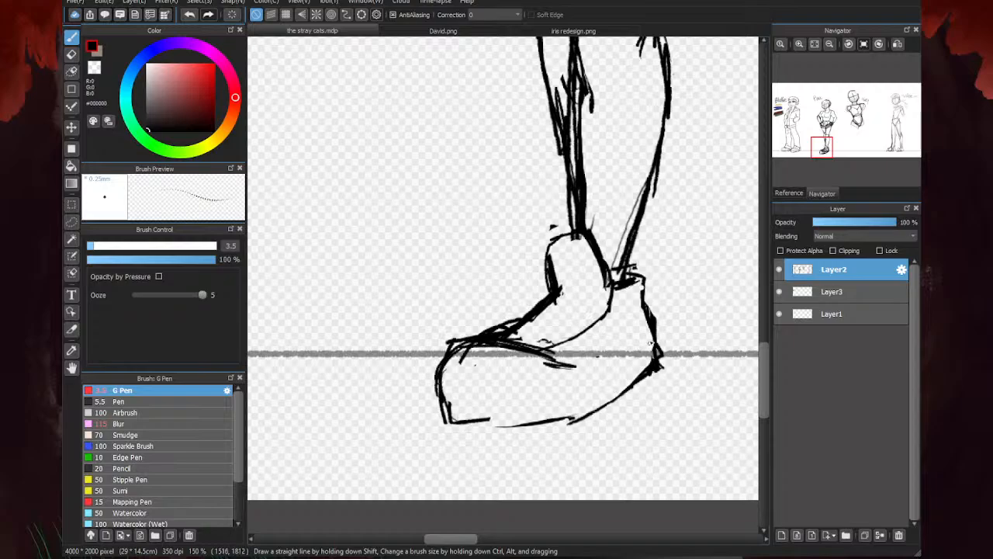
pyautogui.moveTo(653, 344)
pyautogui.mouseDown()
pyautogui.moveTo(606, 387)
pyautogui.moveTo(613, 381)
pyautogui.moveTo(551, 405)
pyautogui.moveTo(443, 405)
pyautogui.mouseUp()
pyautogui.moveTo(650, 373)
pyautogui.mouseDown()
pyautogui.moveTo(552, 427)
pyautogui.moveTo(454, 425)
pyautogui.mouseUp()
# - Erase the overlapping strokes along the top of the shoe's toe
pyautogui.press('e')
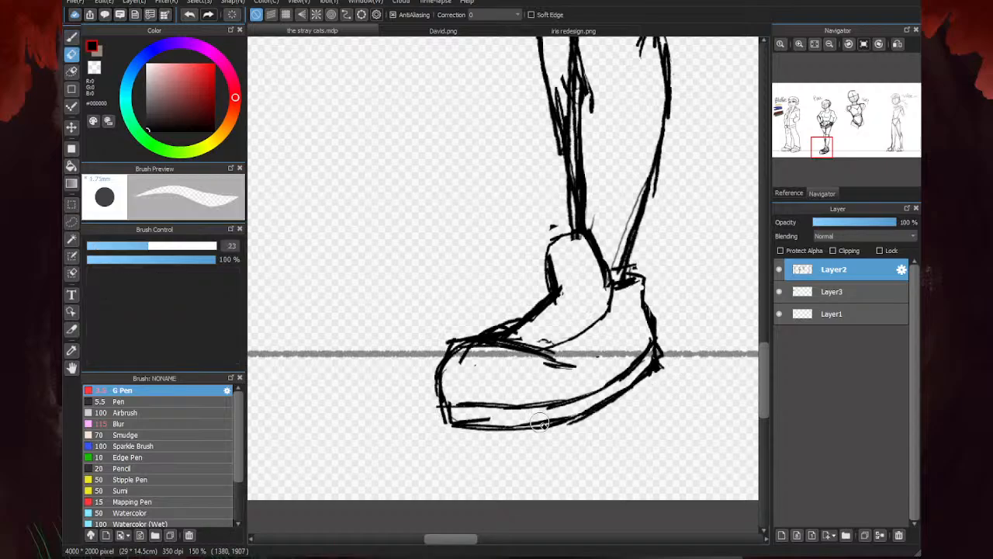
pyautogui.moveTo(545, 375)
pyautogui.mouseDown()
pyautogui.moveTo(474, 352)
pyautogui.moveTo(455, 372)
pyautogui.moveTo(462, 346)
pyautogui.moveTo(436, 357)
pyautogui.mouseUp()
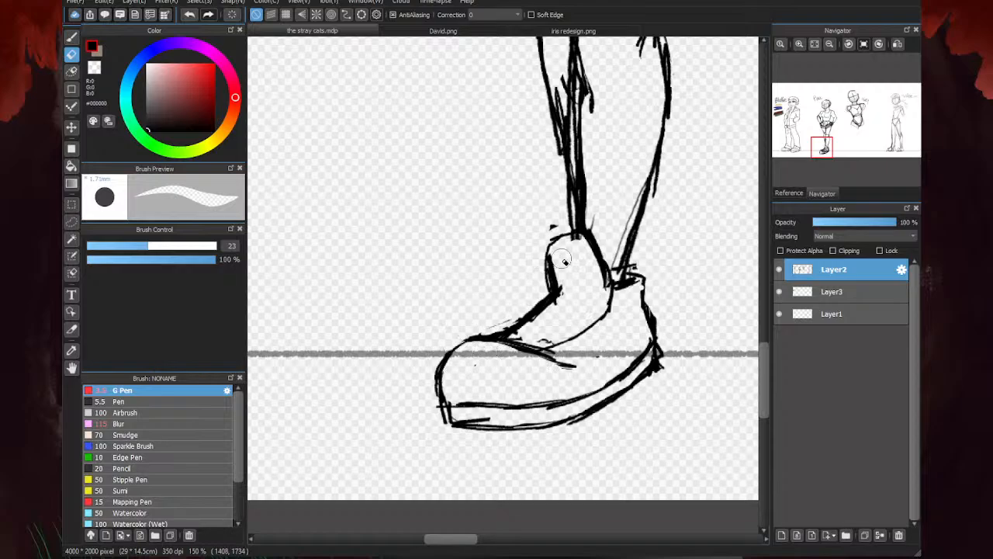
# - Erase the stray marks above the shoe, thin the calf's outer line and remove the spur on the shin's inner line
pyautogui.scroll(-4, 611, 336)
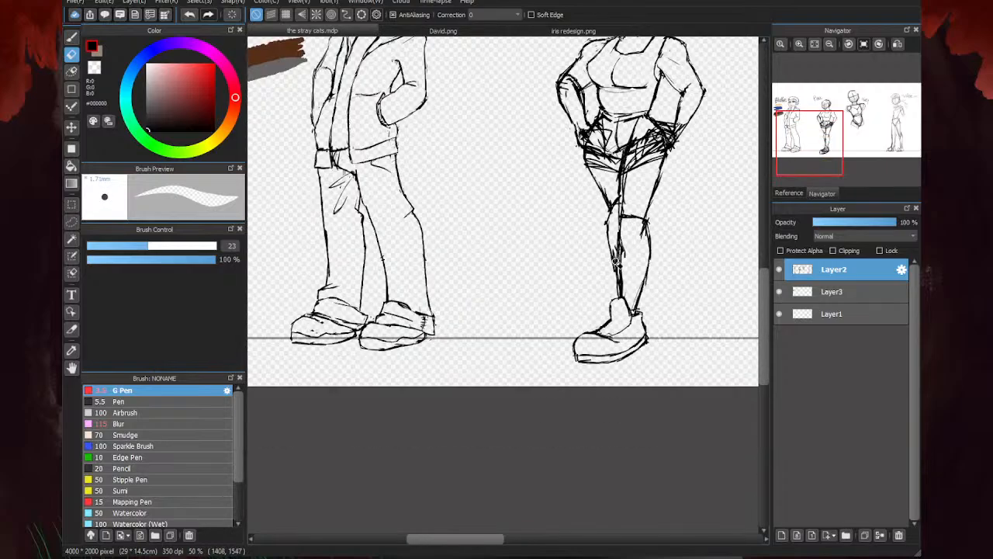
pyautogui.scroll(3, 618, 262)
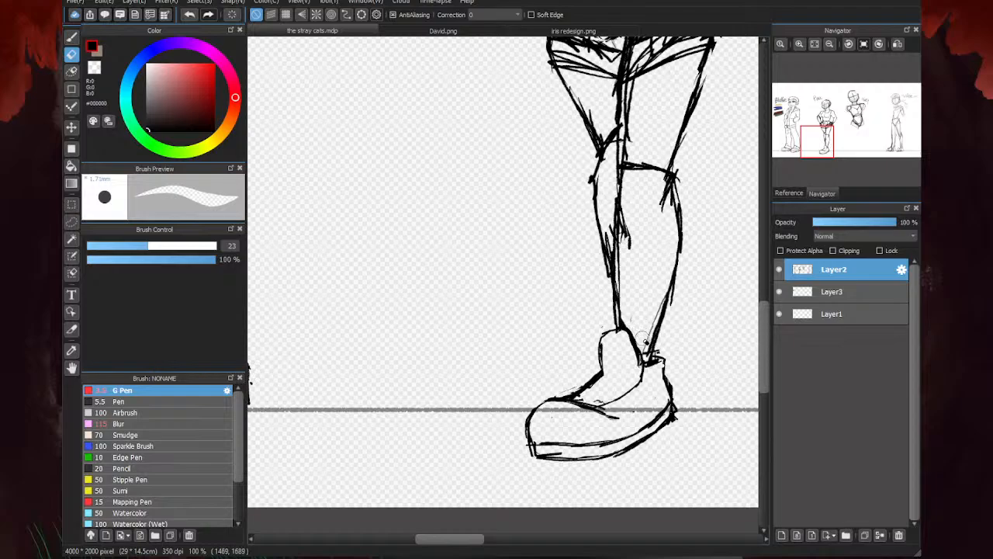
pyautogui.moveTo(644, 349); pyautogui.dragTo(657, 315)
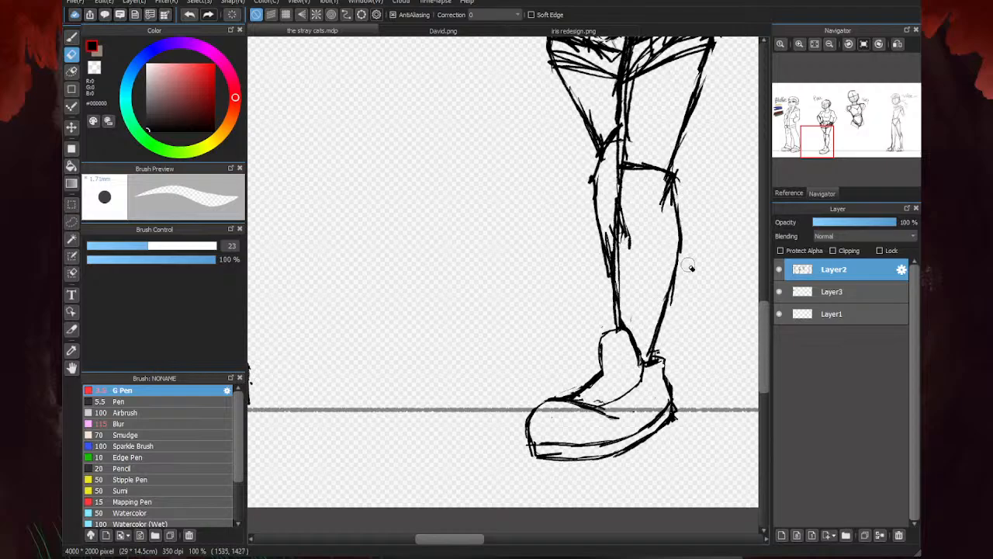
pyautogui.moveTo(674, 311); pyautogui.dragTo(677, 262)
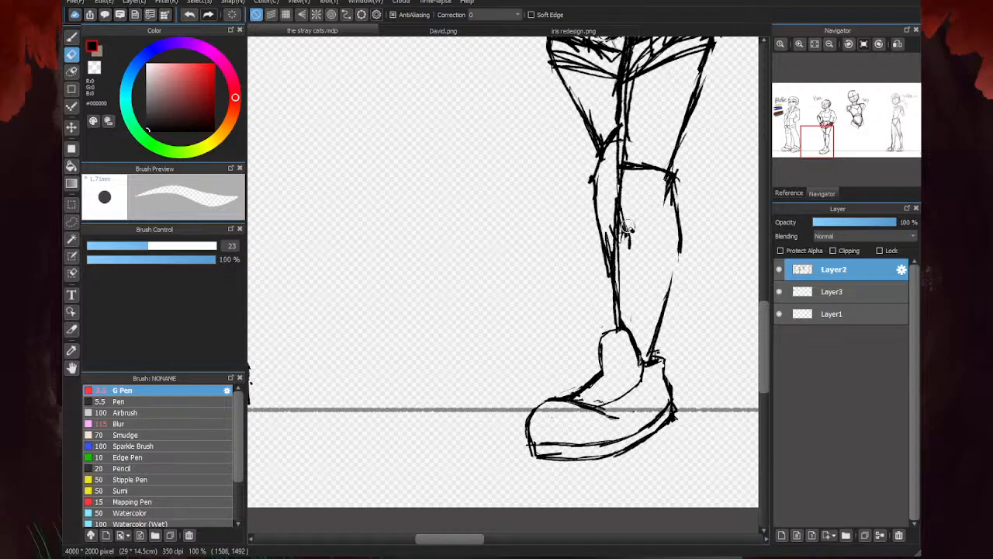
pyautogui.moveTo(631, 222); pyautogui.dragTo(630, 248)
pyautogui.moveTo(627, 309)
pyautogui.mouseDown()
pyautogui.moveTo(624, 318)
pyautogui.moveTo(625, 228)
pyautogui.mouseUp()
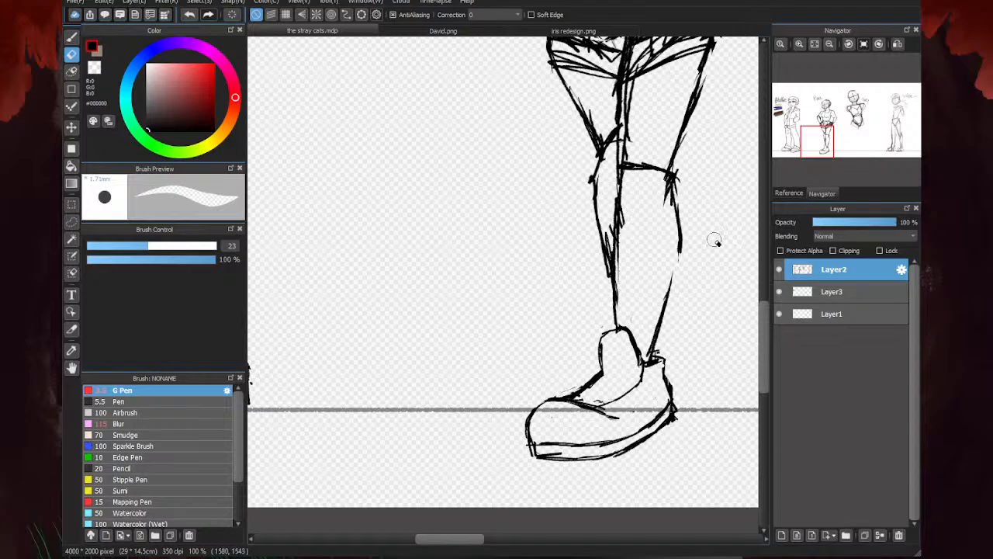
# - Redraw the front lower leg's inner contour below the knee with the G Pen and clean up its overlapping strokes
pyautogui.press('b')
pyautogui.scroll(1, 627, 190)
pyautogui.moveTo(614, 149); pyautogui.dragTo(597, 218)
pyautogui.moveTo(614, 172)
pyautogui.mouseDown()
pyautogui.moveTo(598, 232)
pyautogui.moveTo(630, 305)
pyautogui.mouseUp()
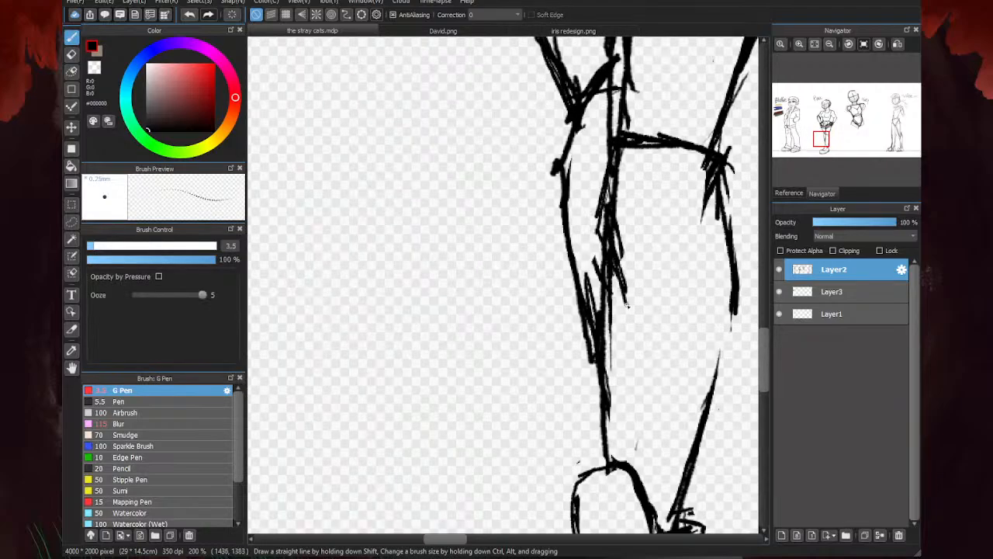
pyautogui.moveTo(613, 259); pyautogui.dragTo(627, 304)
pyautogui.moveTo(711, 177)
pyautogui.mouseDown()
pyautogui.moveTo(685, 241)
pyautogui.moveTo(653, 246)
pyautogui.moveTo(654, 234)
pyautogui.moveTo(610, 227)
pyautogui.moveTo(599, 243)
pyautogui.moveTo(599, 231)
pyautogui.moveTo(602, 318)
pyautogui.moveTo(655, 319)
pyautogui.moveTo(650, 268)
pyautogui.moveTo(700, 297)
pyautogui.moveTo(582, 331)
pyautogui.moveTo(582, 395)
pyautogui.mouseUp()
pyautogui.scroll(-2, 579, 290)
pyautogui.press('e')
pyautogui.scroll(2, 593, 260)
pyautogui.press('b')
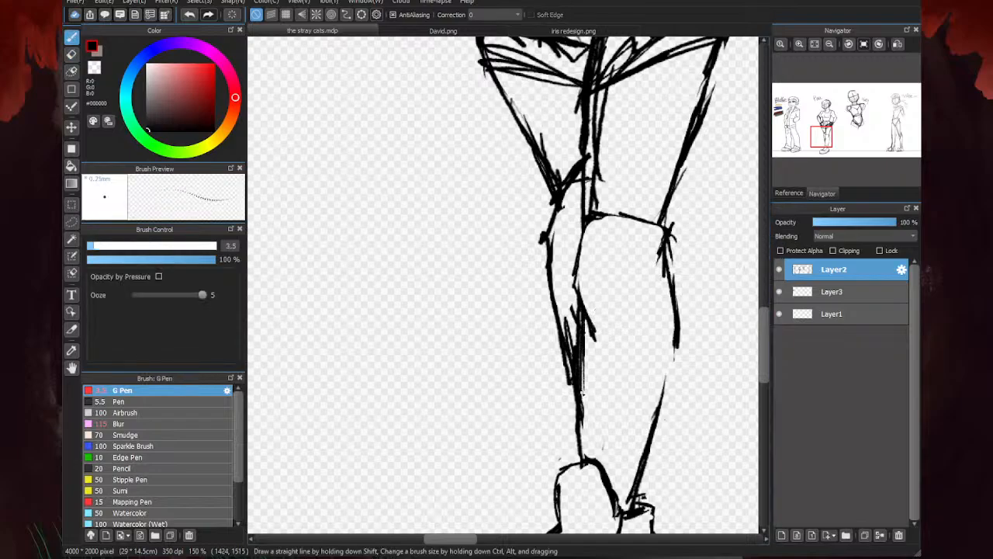
# - Ink the front calf's outer outline down towards the ankle and restroke the line across the knee
pyautogui.moveTo(669, 276)
pyautogui.mouseDown()
pyautogui.moveTo(675, 353)
pyautogui.moveTo(650, 459)
pyautogui.mouseUp()
pyautogui.scroll(-2, 639, 249)
pyautogui.scroll(1, 606, 245)
pyautogui.scroll(1, 605, 245)
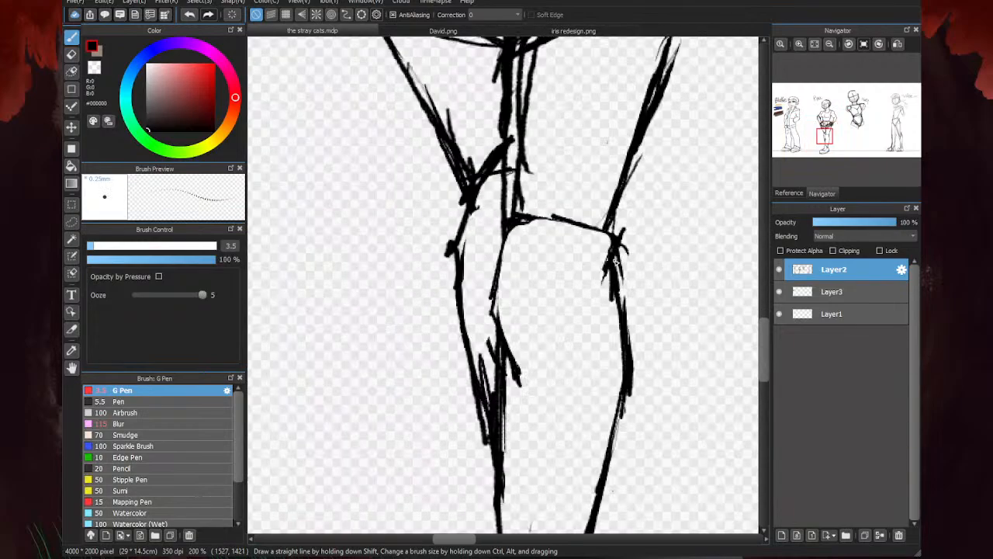
pyautogui.moveTo(613, 266)
pyautogui.mouseDown()
pyautogui.moveTo(611, 219)
pyautogui.moveTo(521, 203)
pyautogui.mouseUp()
pyautogui.scroll(-3, 522, 205)
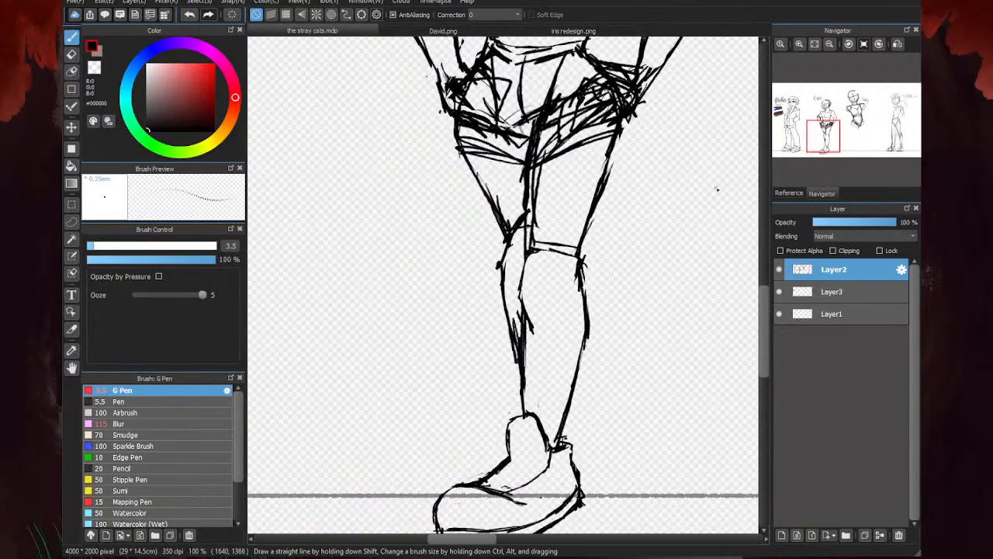
# - Erase the doubled inner thigh lines and the extra line across the front knee
pyautogui.press('e')
pyautogui.scroll(2, 583, 188)
pyautogui.moveTo(583, 188)
pyautogui.mouseDown()
pyautogui.moveTo(580, 281)
pyautogui.moveTo(605, 187)
pyautogui.moveTo(603, 233)
pyautogui.moveTo(598, 252)
pyautogui.moveTo(589, 224)
pyautogui.moveTo(590, 284)
pyautogui.mouseUp()
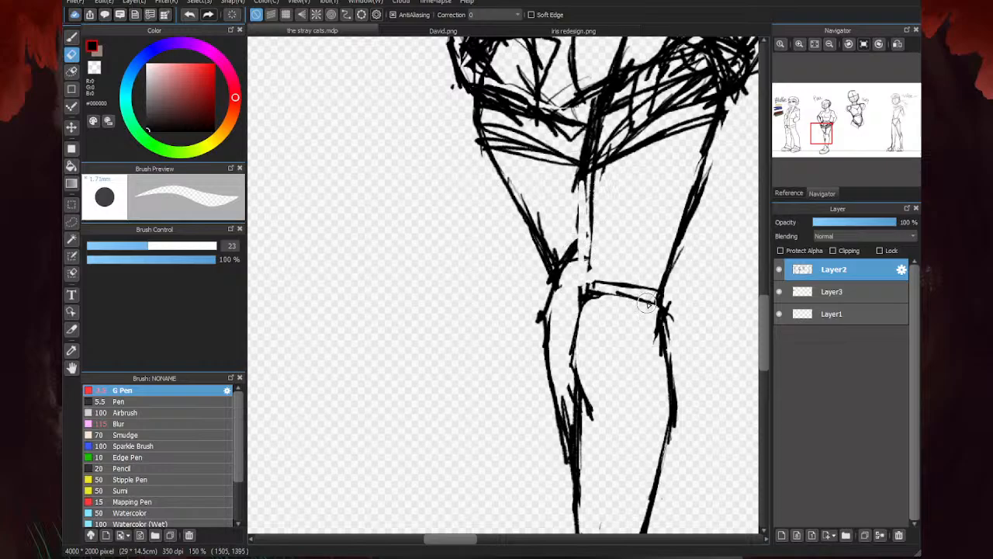
pyautogui.scroll(-2, 539, 300)
pyautogui.moveTo(648, 304); pyautogui.dragTo(581, 301)
pyautogui.scroll(2, 613, 301)
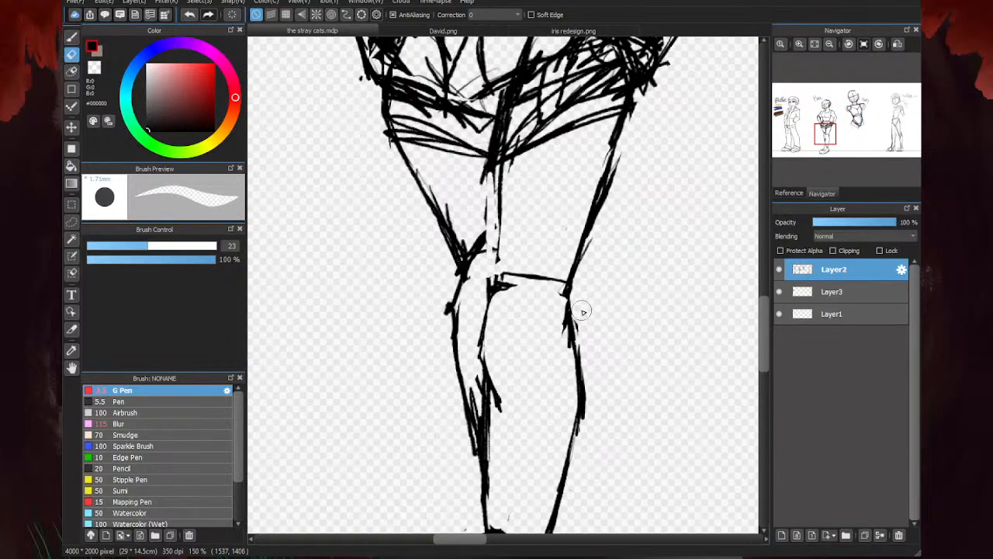
# - Redraw the knee's top curve and the inner thigh line up to the shorts, erasing the excess beside it
pyautogui.press('b')
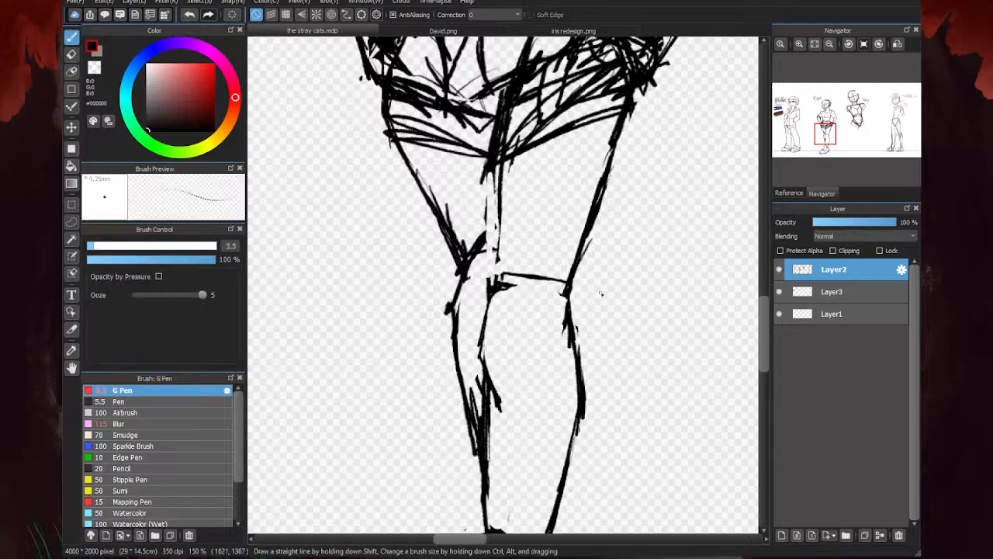
pyautogui.moveTo(571, 298)
pyautogui.mouseDown()
pyautogui.moveTo(561, 317)
pyautogui.moveTo(498, 275)
pyautogui.moveTo(492, 313)
pyautogui.mouseUp()
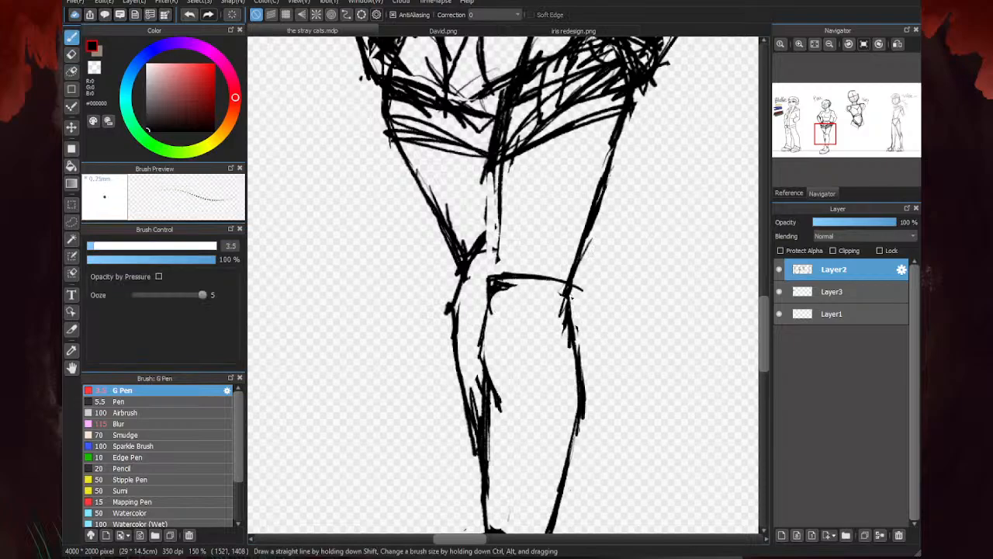
pyautogui.moveTo(572, 295); pyautogui.dragTo(554, 346)
pyautogui.moveTo(503, 274)
pyautogui.mouseDown()
pyautogui.moveTo(500, 242)
pyautogui.moveTo(497, 278)
pyautogui.moveTo(500, 148)
pyautogui.moveTo(512, 92)
pyautogui.moveTo(505, 256)
pyautogui.moveTo(504, 158)
pyautogui.mouseUp()
pyautogui.moveTo(494, 245); pyautogui.dragTo(502, 165)
pyautogui.scroll(-4, 549, 280)
pyautogui.scroll(3, 549, 280)
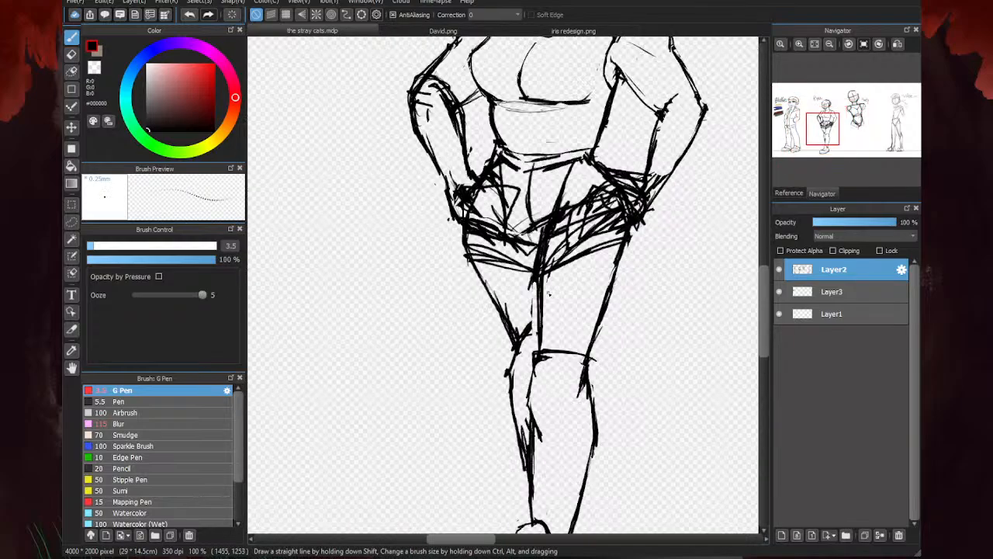
pyautogui.moveTo(535, 281); pyautogui.dragTo(538, 350)
pyautogui.press('e')
pyautogui.moveTo(561, 284)
pyautogui.mouseDown()
pyautogui.moveTo(543, 316)
pyautogui.moveTo(543, 345)
pyautogui.moveTo(534, 303)
pyautogui.mouseUp()
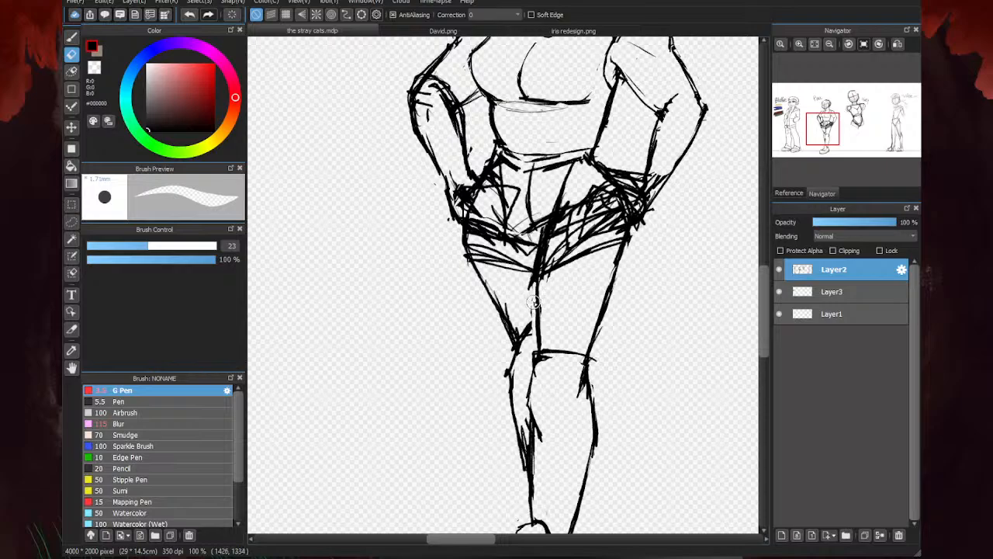
pyautogui.scroll(-3, 613, 241)
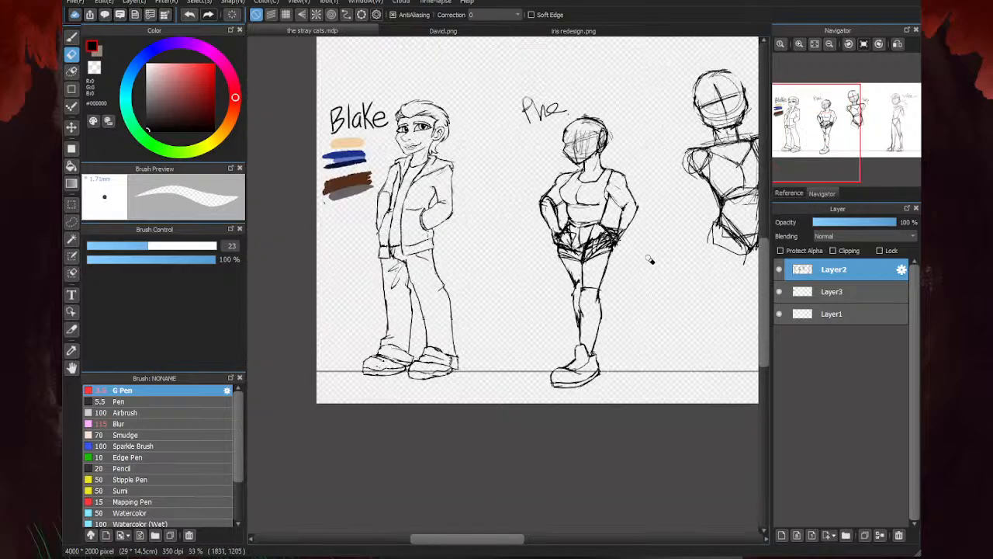
pyautogui.press('b')
pyautogui.scroll(-2, 503, 326)
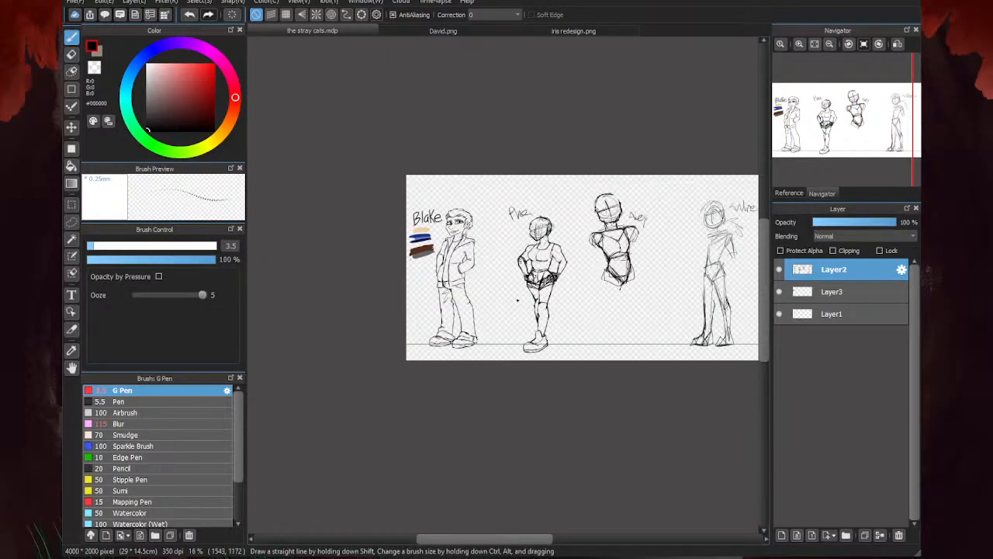
pyautogui.scroll(4, 522, 296)
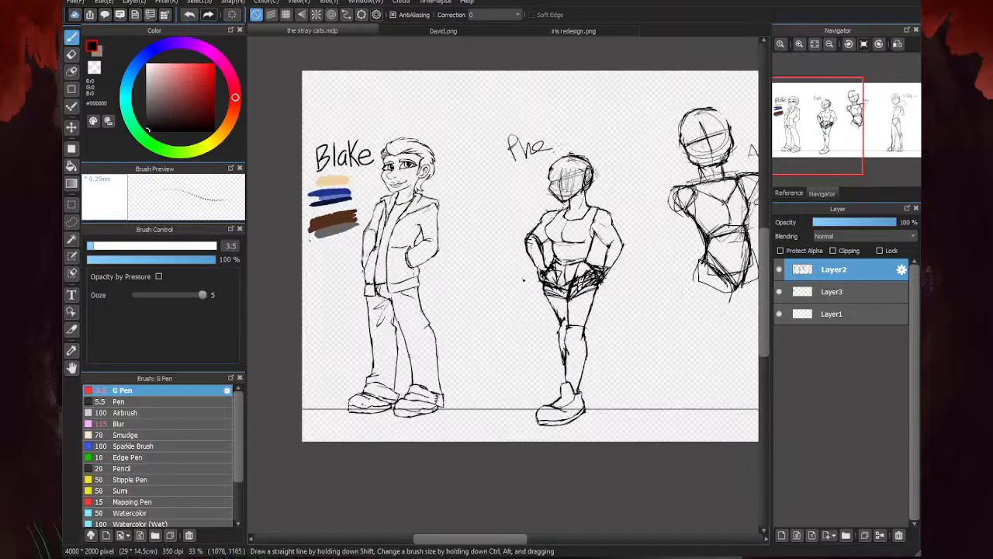
pyautogui.scroll(2, 581, 295)
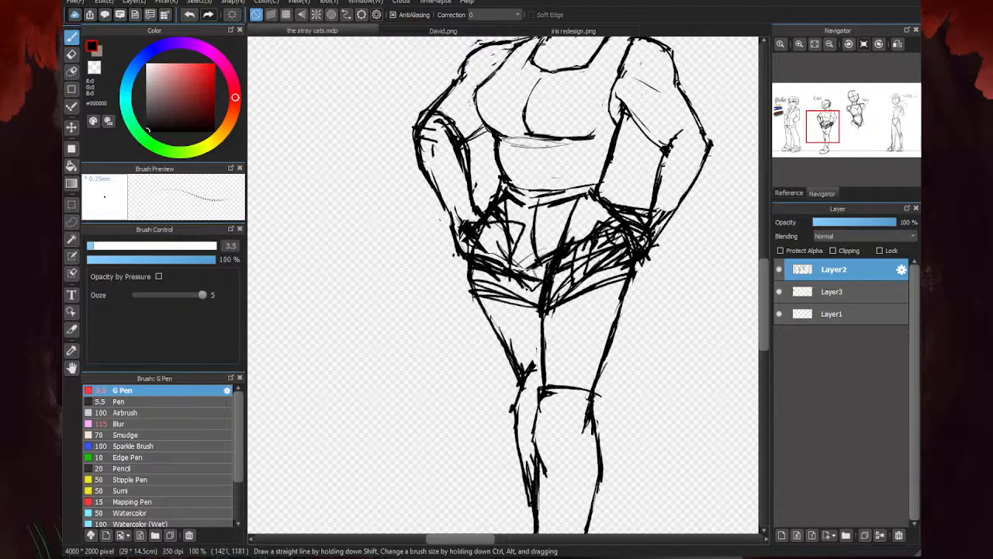
pyautogui.scroll(-1, 543, 326)
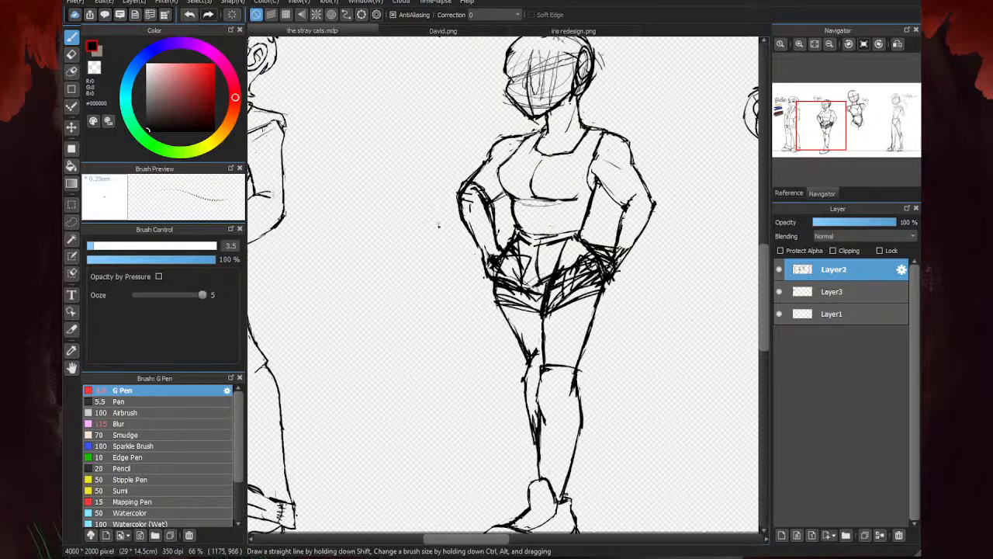
# - Erase the inner and outer outlines of the right-hand upper arm and the stray marks around its shoulder
pyautogui.press('e')
pyautogui.scroll(2, 610, 180)
pyautogui.moveTo(576, 173); pyautogui.dragTo(620, 225)
pyautogui.moveTo(656, 155); pyautogui.dragTo(695, 218)
pyautogui.moveTo(608, 133)
pyautogui.mouseDown()
pyautogui.moveTo(648, 164)
pyautogui.moveTo(657, 133)
pyautogui.moveTo(644, 97)
pyautogui.mouseUp()
# - Sketch a rounded shoulder guide and redraw the right-hand arm's upper outlines, elbow and inner forearm with the G Pen
pyautogui.press('b')
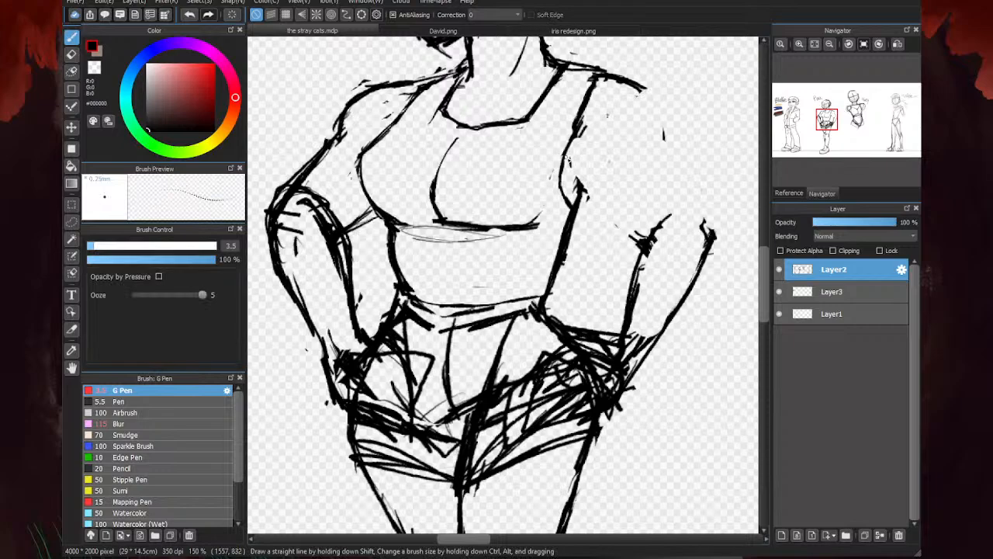
pyautogui.moveTo(574, 155)
pyautogui.mouseDown()
pyautogui.moveTo(587, 124)
pyautogui.moveTo(579, 146)
pyautogui.moveTo(592, 101)
pyautogui.moveTo(659, 109)
pyautogui.moveTo(659, 100)
pyautogui.moveTo(654, 130)
pyautogui.mouseUp()
pyautogui.moveTo(649, 90); pyautogui.dragTo(693, 185)
pyautogui.moveTo(659, 134); pyautogui.dragTo(710, 225)
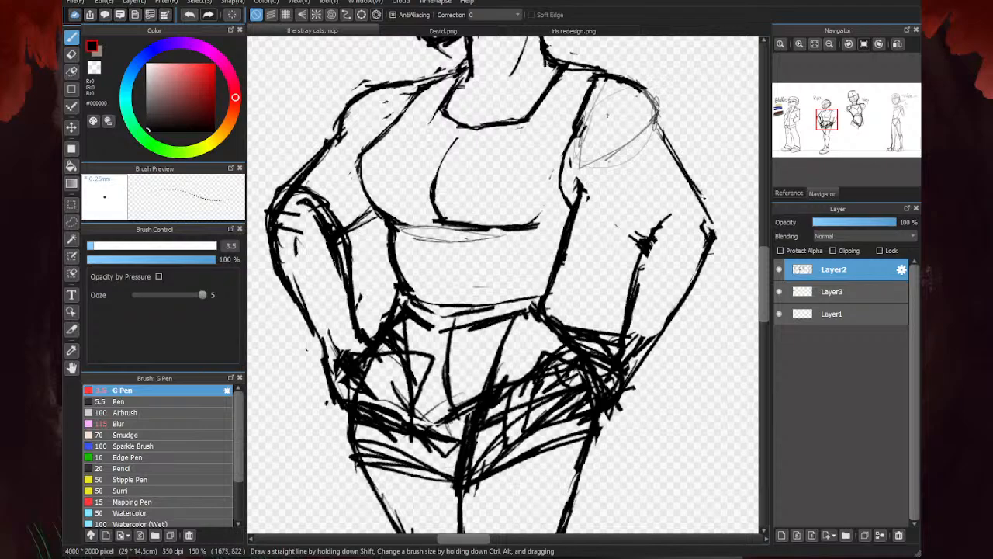
pyautogui.moveTo(578, 175); pyautogui.dragTo(639, 241)
pyautogui.moveTo(613, 209); pyautogui.dragTo(646, 241)
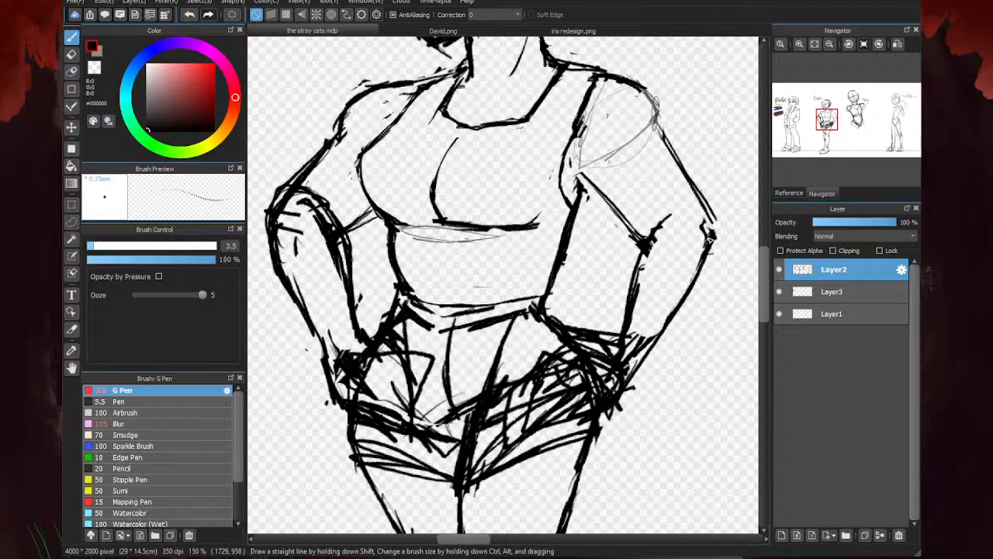
pyautogui.moveTo(709, 239)
pyautogui.mouseDown()
pyautogui.moveTo(691, 264)
pyautogui.moveTo(711, 214)
pyautogui.moveTo(661, 211)
pyautogui.moveTo(705, 204)
pyautogui.moveTo(656, 212)
pyautogui.mouseUp()
pyautogui.moveTo(673, 210)
pyautogui.mouseDown()
pyautogui.moveTo(648, 222)
pyautogui.moveTo(619, 338)
pyautogui.mouseUp()
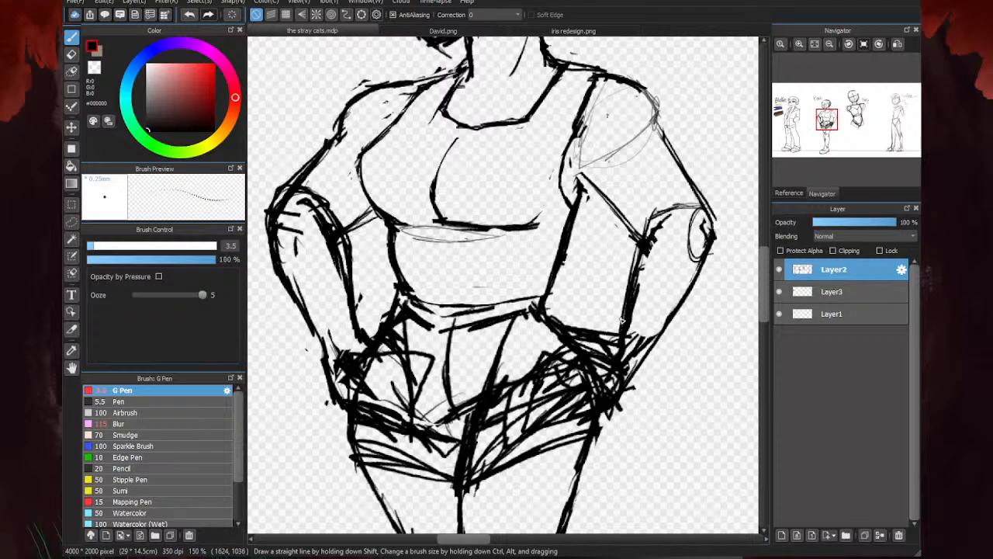
# - Thin the right-hand forearm's inner line and the tank top strap, and erase stray strokes at the wrist and shoulder
pyautogui.press('e')
pyautogui.moveTo(666, 251)
pyautogui.mouseDown()
pyautogui.moveTo(635, 340)
pyautogui.moveTo(644, 336)
pyautogui.moveTo(623, 364)
pyautogui.moveTo(637, 354)
pyautogui.moveTo(620, 363)
pyautogui.moveTo(577, 336)
pyautogui.mouseUp()
pyautogui.moveTo(645, 299); pyautogui.dragTo(639, 329)
pyautogui.moveTo(582, 151)
pyautogui.mouseDown()
pyautogui.moveTo(590, 168)
pyautogui.moveTo(577, 183)
pyautogui.moveTo(575, 157)
pyautogui.moveTo(599, 100)
pyautogui.moveTo(618, 87)
pyautogui.moveTo(610, 85)
pyautogui.moveTo(639, 101)
pyautogui.mouseUp()
pyautogui.press('b')
pyautogui.press('e')
pyautogui.moveTo(589, 128); pyautogui.dragTo(625, 112)
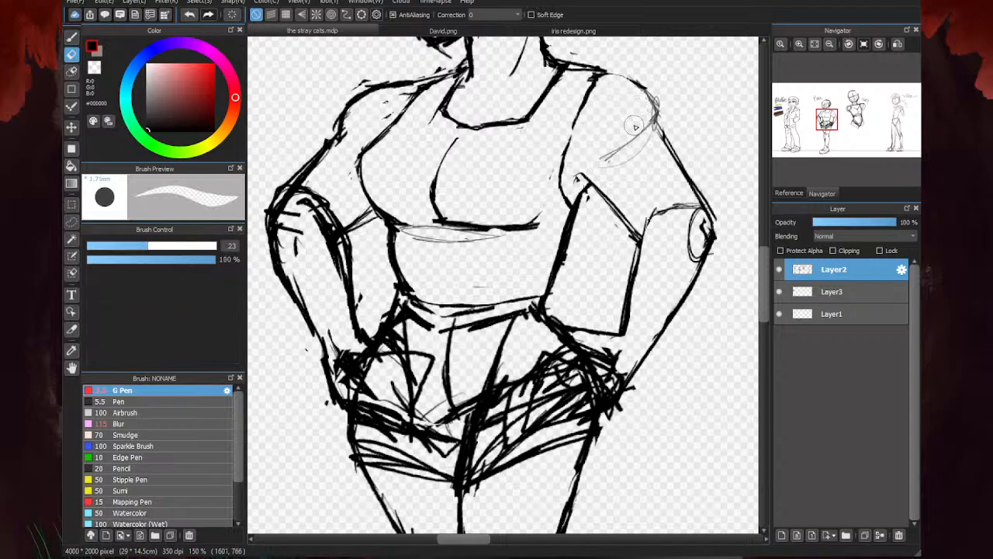
# - Ink the right-hand shoulder's rounded contour and strengthen the outer line of the upper arm down to the elbow
pyautogui.press('b')
pyautogui.scroll(2, 608, 75)
pyautogui.moveTo(615, 75)
pyautogui.mouseDown()
pyautogui.moveTo(687, 114)
pyautogui.moveTo(598, 73)
pyautogui.moveTo(674, 102)
pyautogui.moveTo(598, 79)
pyautogui.moveTo(699, 132)
pyautogui.moveTo(696, 190)
pyautogui.mouseUp()
pyautogui.moveTo(702, 154); pyautogui.dragTo(698, 191)
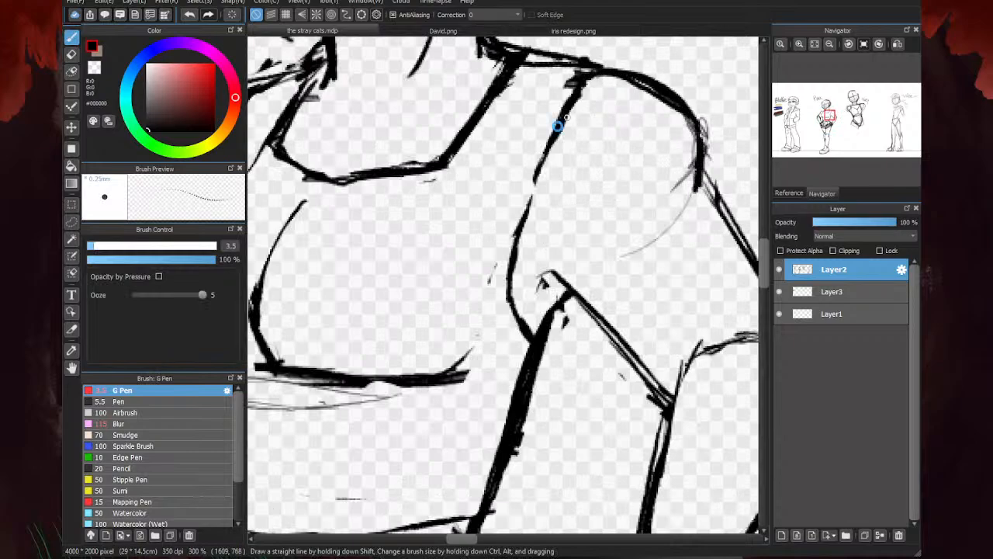
pyautogui.scroll(-3, 559, 125)
pyautogui.scroll(2, 621, 151)
pyautogui.moveTo(592, 123); pyautogui.dragTo(650, 210)
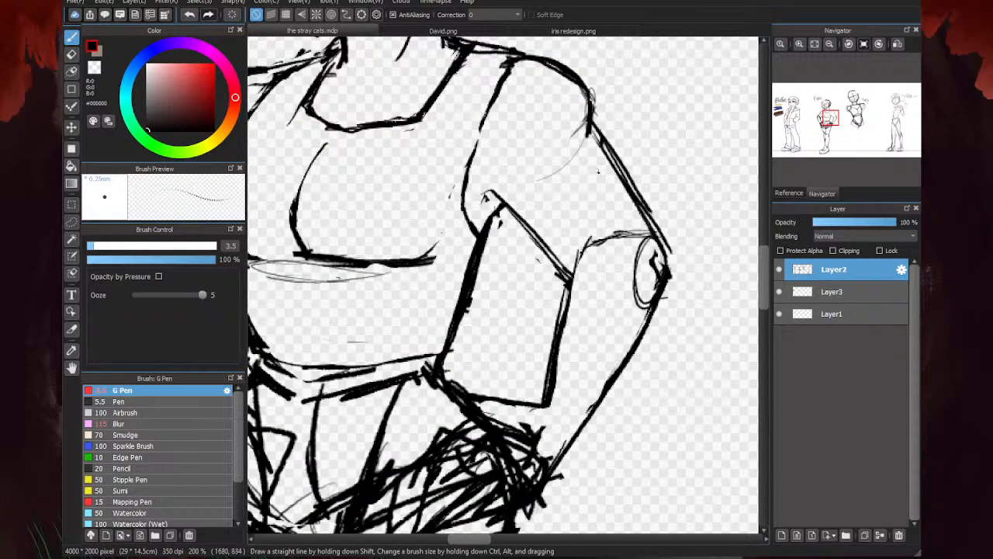
# - Erase the right-hand upper arm's outer line and leftover shoulder guide, and thin the shoulder curve
pyautogui.press('e')
pyautogui.moveTo(598, 147); pyautogui.dragTo(641, 221)
pyautogui.moveTo(562, 160); pyautogui.dragTo(549, 174)
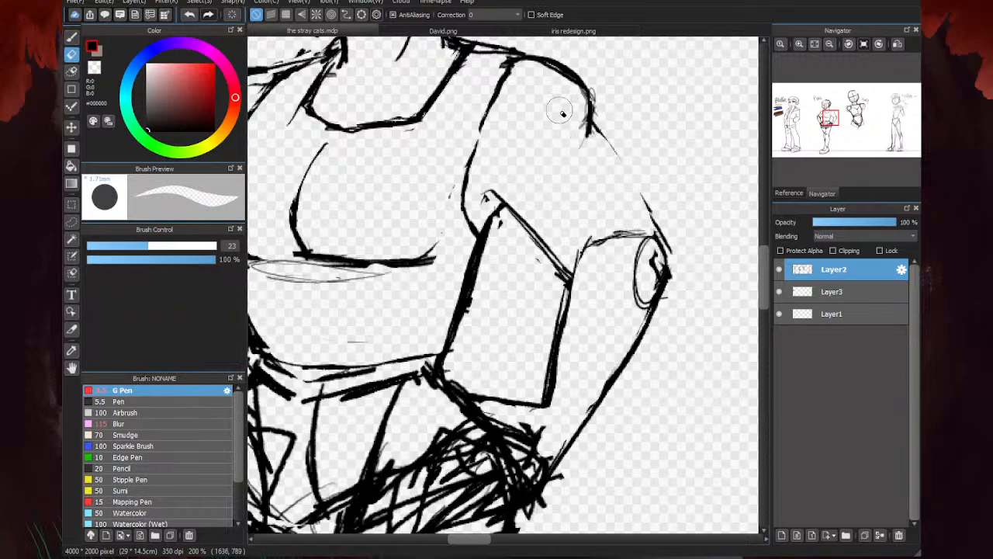
pyautogui.moveTo(577, 125)
pyautogui.mouseDown()
pyautogui.moveTo(571, 89)
pyautogui.moveTo(535, 71)
pyautogui.mouseUp()
pyautogui.moveTo(602, 84); pyautogui.dragTo(602, 122)
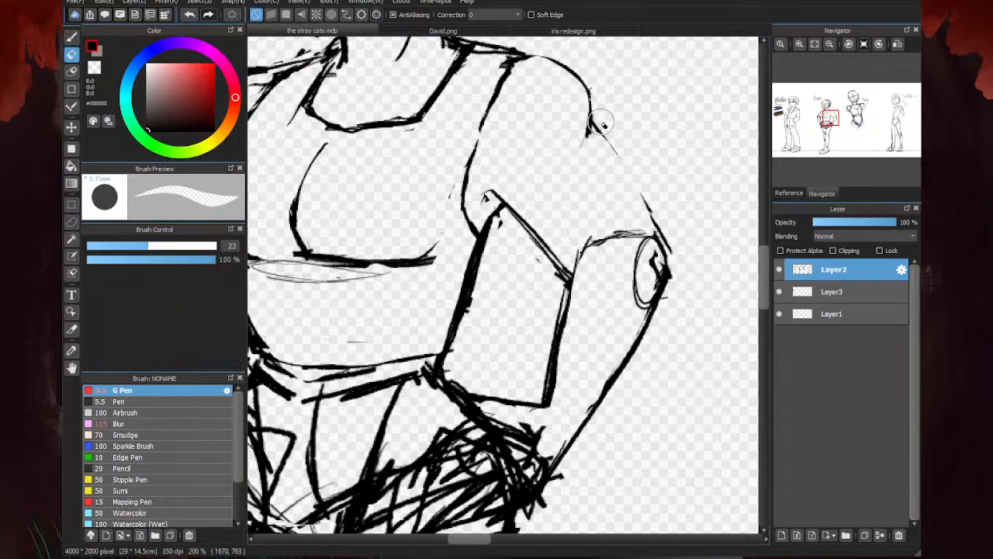
# - Redraw the right-hand upper arm's inner line and its outer line from the shoulder to the elbow
pyautogui.press('b')
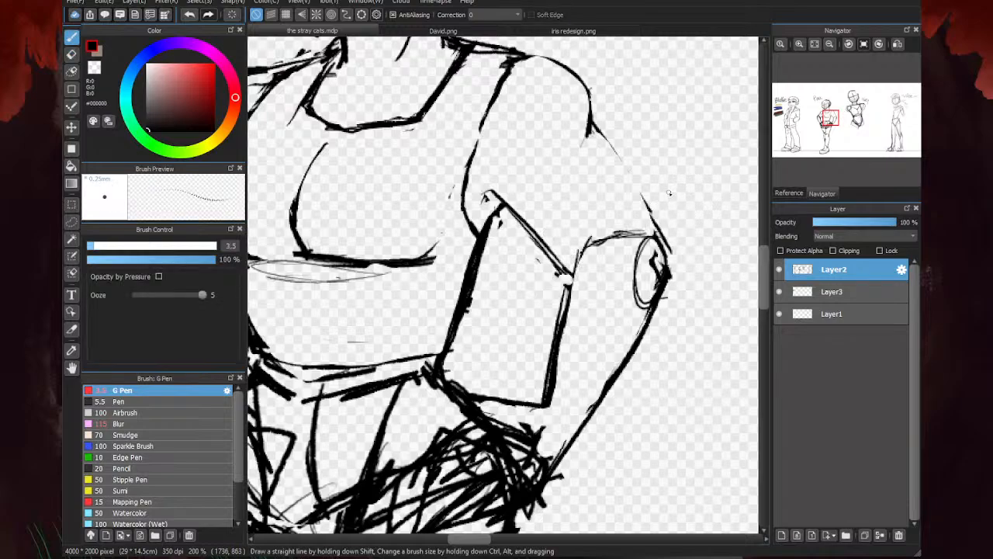
pyautogui.moveTo(497, 196); pyautogui.dragTo(563, 263)
pyautogui.moveTo(592, 134); pyautogui.dragTo(660, 227)
pyautogui.moveTo(602, 161); pyautogui.dragTo(673, 253)
pyautogui.moveTo(605, 171); pyautogui.dragTo(674, 255)
# - Erase the doubled strokes on the upper arm's outer edge, restroke it cleanly and reinforce the forearm's inner line
pyautogui.press('e')
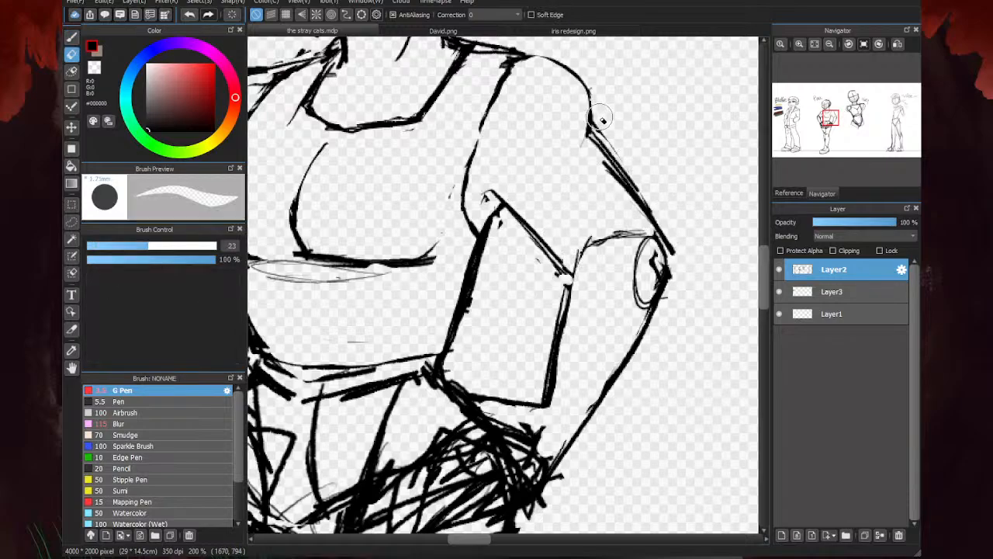
pyautogui.moveTo(599, 118); pyautogui.dragTo(649, 191)
pyautogui.press('b')
pyautogui.moveTo(592, 131); pyautogui.dragTo(653, 234)
pyautogui.moveTo(622, 186); pyautogui.dragTo(669, 255)
pyautogui.scroll(-4, 574, 188)
pyautogui.scroll(3, 576, 217)
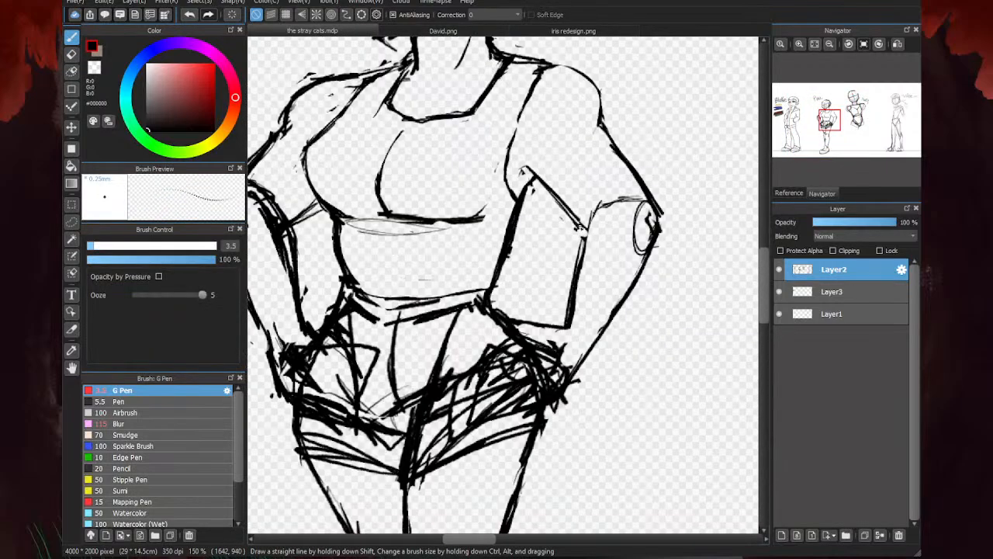
pyautogui.moveTo(591, 227); pyautogui.dragTo(570, 321)
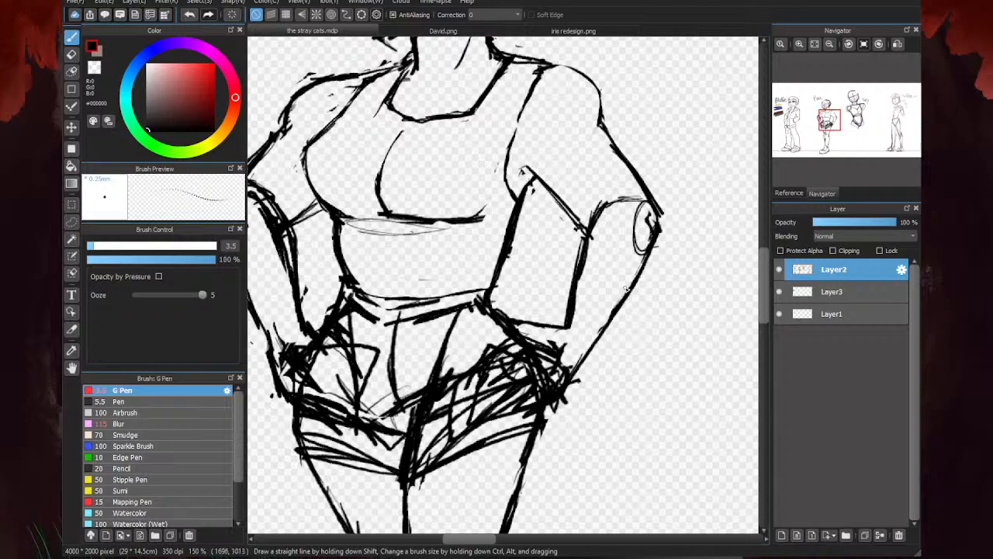
pyautogui.scroll(-3, 696, 253)
pyautogui.press('e')
pyautogui.scroll(4, 626, 257)
pyautogui.scroll(-5, 626, 264)
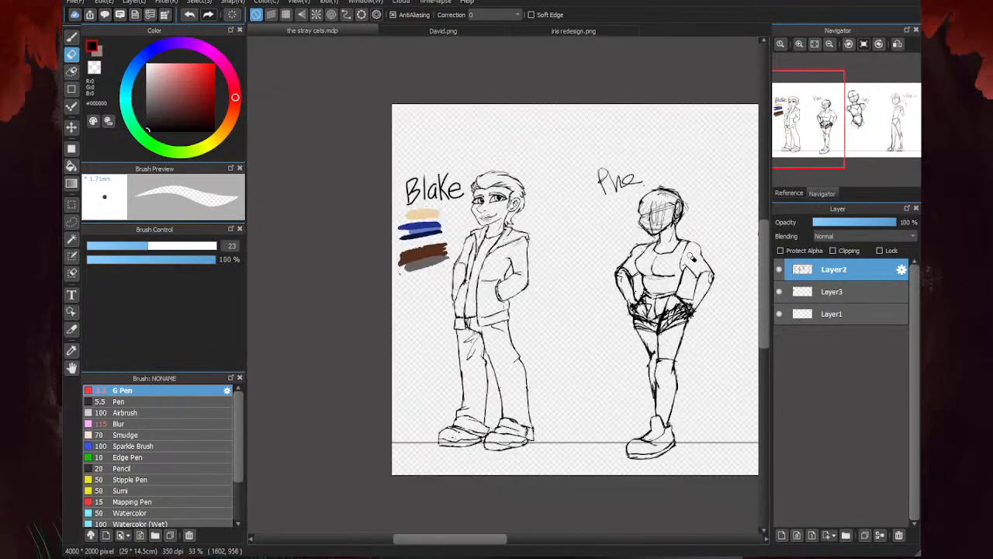
pyautogui.press('b')
pyautogui.scroll(4, 620, 249)
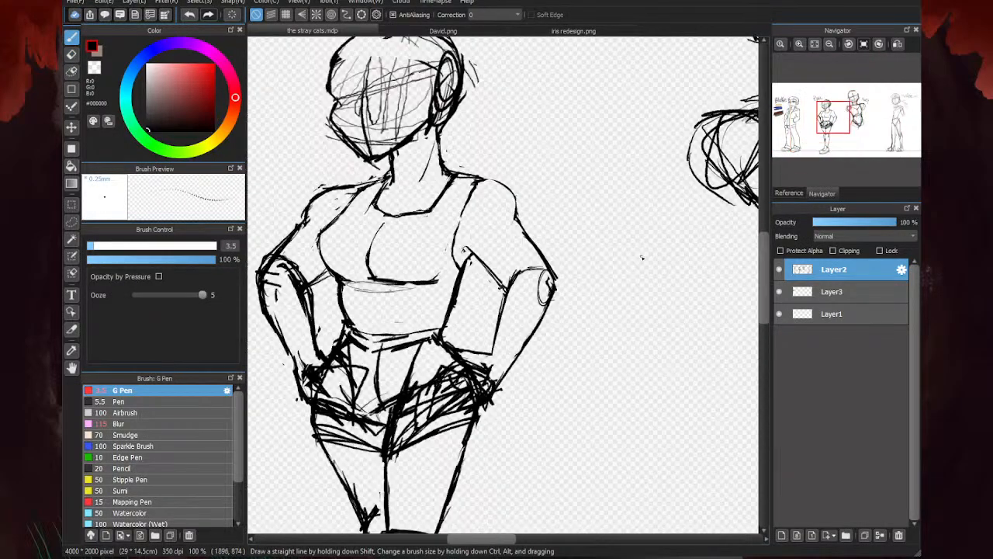
# - Erase the blotted upper end of the right-hand armhole line on the tank top and restroke it cleanly from the shoulder
pyautogui.scroll(4, 489, 185)
pyautogui.scroll(-5, 535, 174)
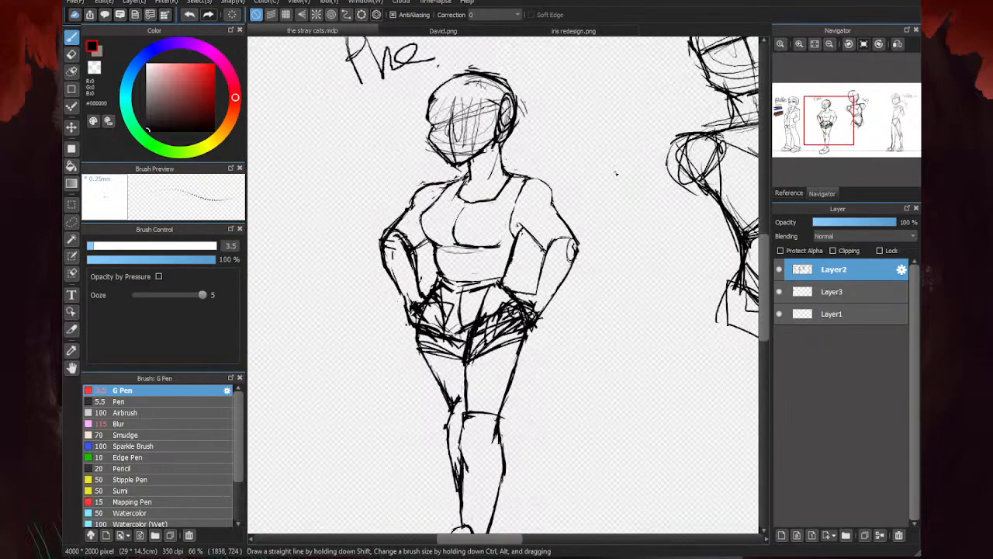
pyautogui.press('e')
pyautogui.scroll(3, 535, 190)
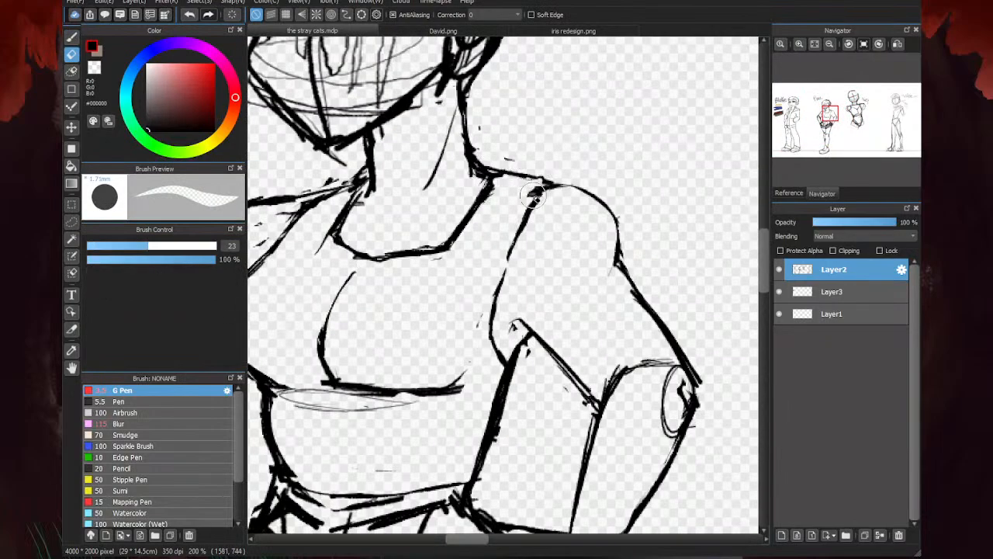
pyautogui.press('b')
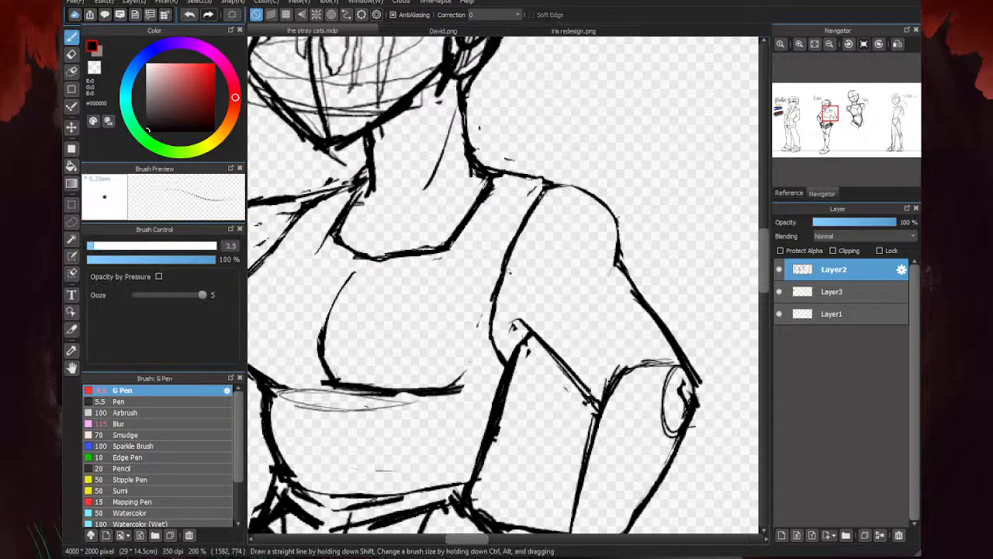
pyautogui.scroll(-4, 687, 174)
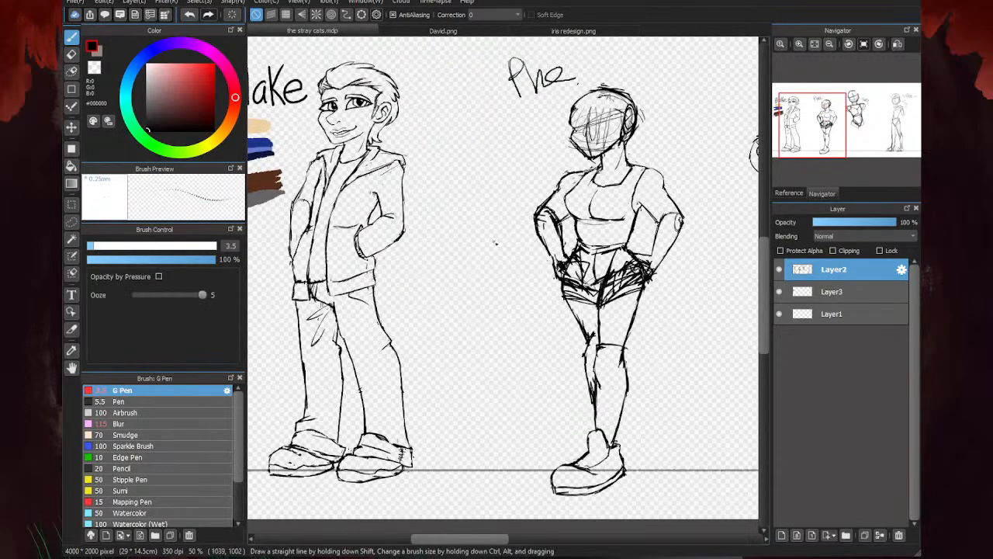
# - Draw a gently curved line across the second character's midriff, between the chest and the waistband
pyautogui.scroll(-2, 688, 210)
pyautogui.scroll(5, 587, 257)
pyautogui.moveTo(643, 253); pyautogui.dragTo(528, 257)
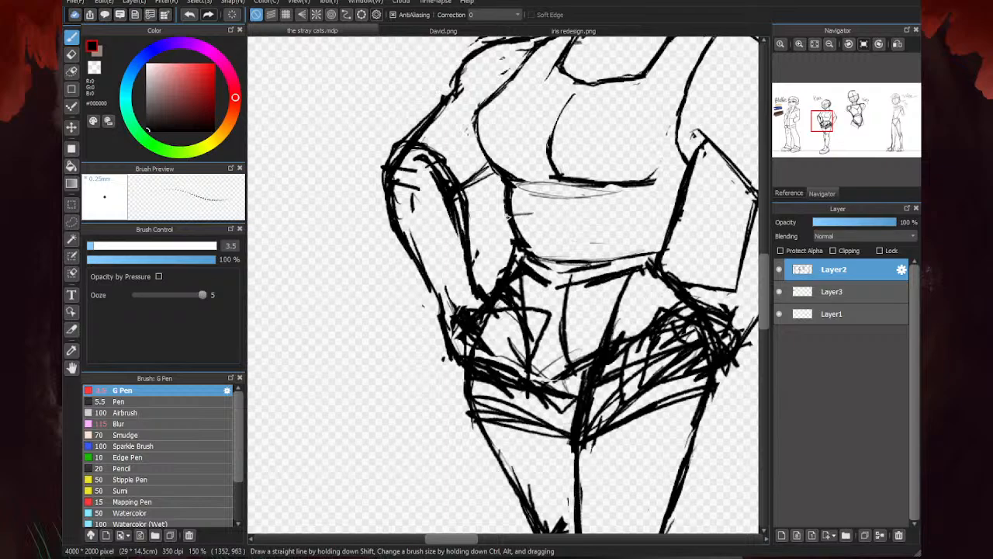
pyautogui.moveTo(494, 210); pyautogui.dragTo(713, 217)
pyautogui.scroll(-3, 514, 234)
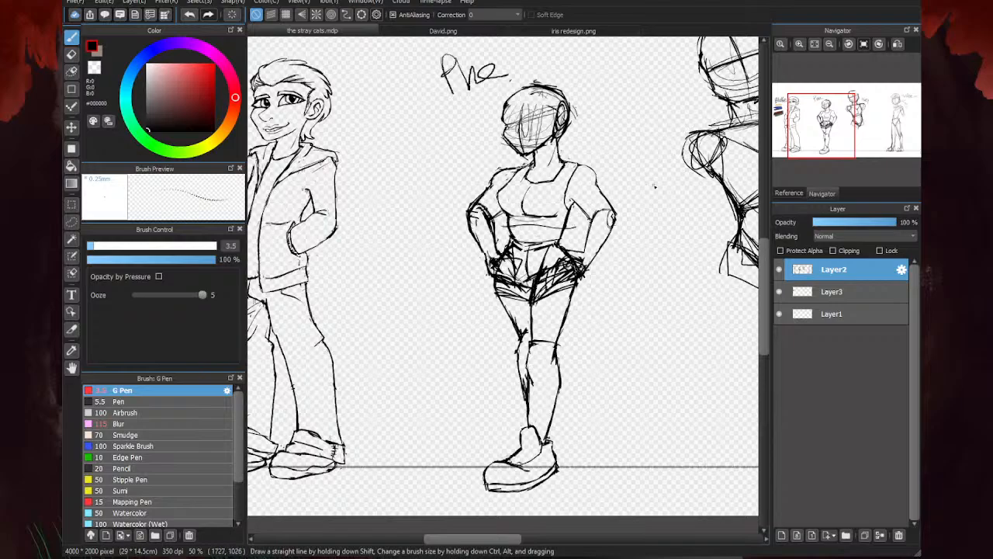
pyautogui.scroll(2, 509, 186)
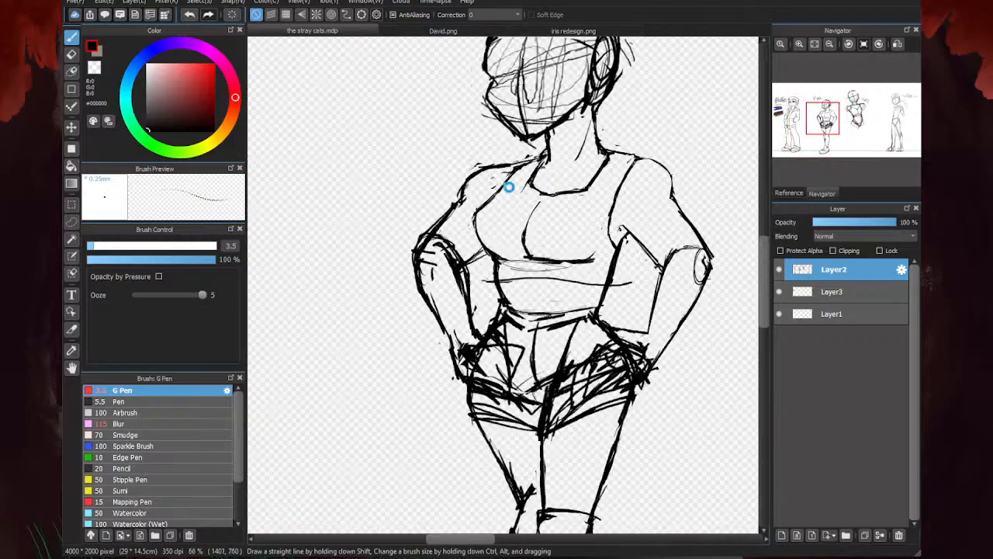
pyautogui.scroll(-4, 514, 209)
pyautogui.scroll(5, 521, 239)
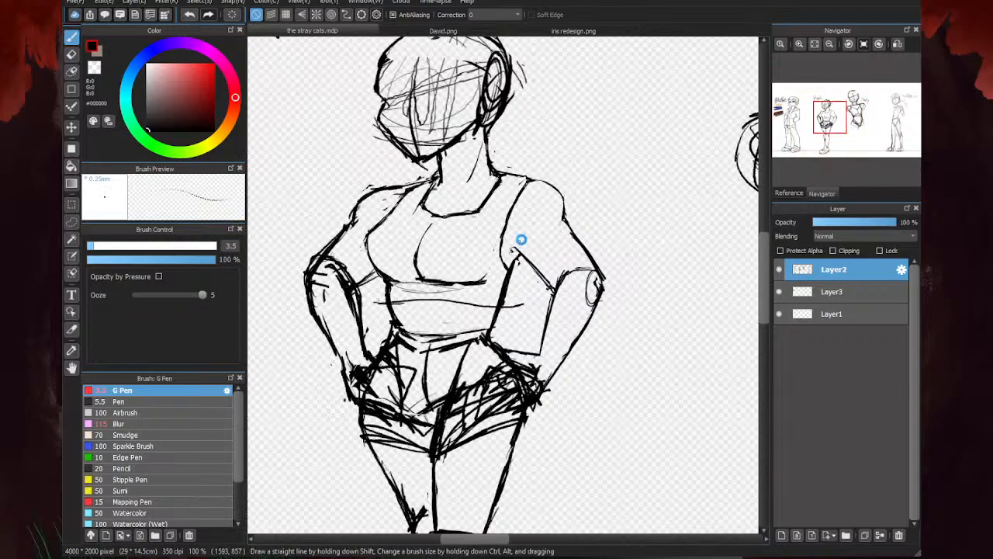
# - Erase the right-hand shoulder's rounded contour between the strap and the upper arm's outer line
pyautogui.scroll(3, 521, 238)
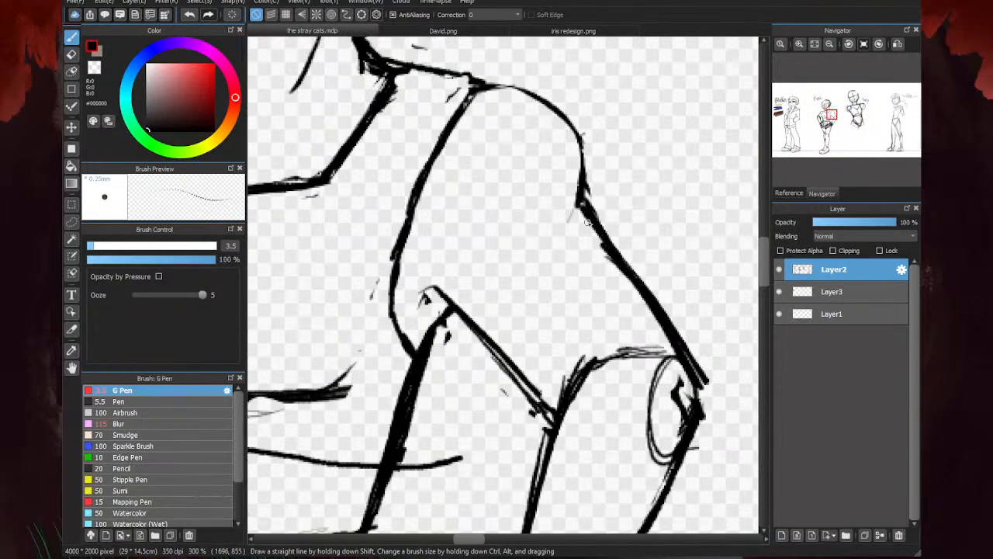
pyautogui.scroll(-3, 587, 223)
pyautogui.press('e')
pyautogui.scroll(3, 567, 212)
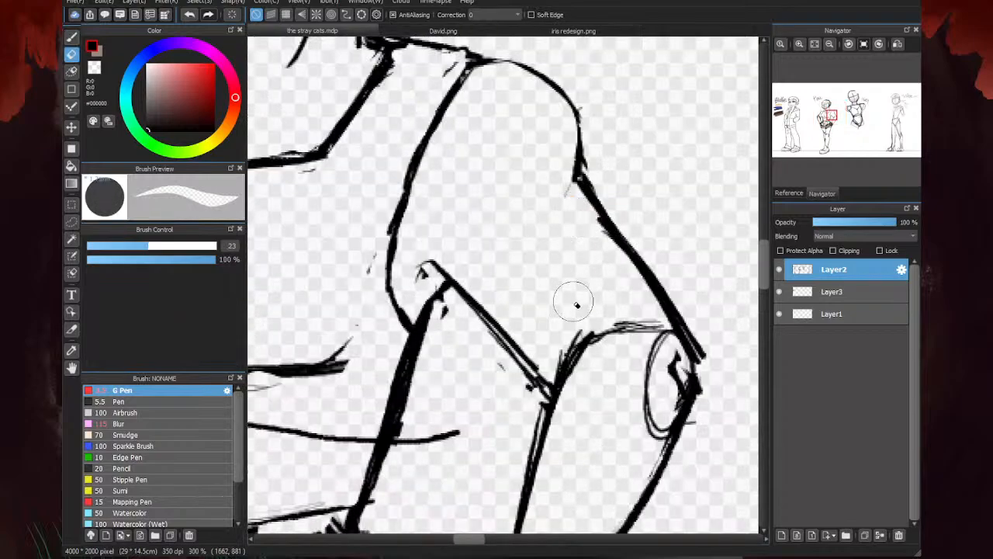
pyautogui.scroll(-5, 653, 252)
pyautogui.scroll(4, 481, 246)
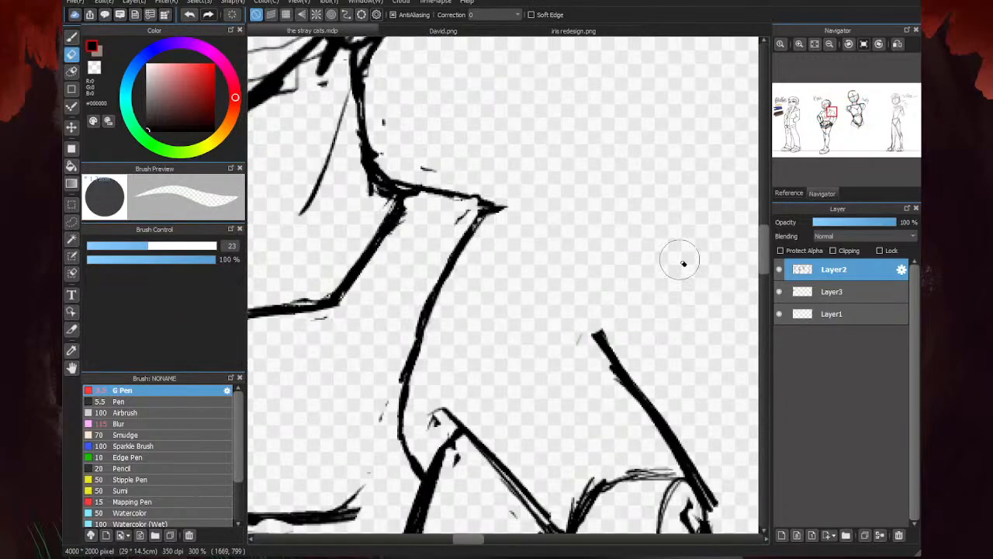
# - Redraw the right-hand shoulder as a lower curve joining the upper arm, and add a faint line inside the arm
pyautogui.press('b')
pyautogui.moveTo(487, 220); pyautogui.dragTo(569, 250)
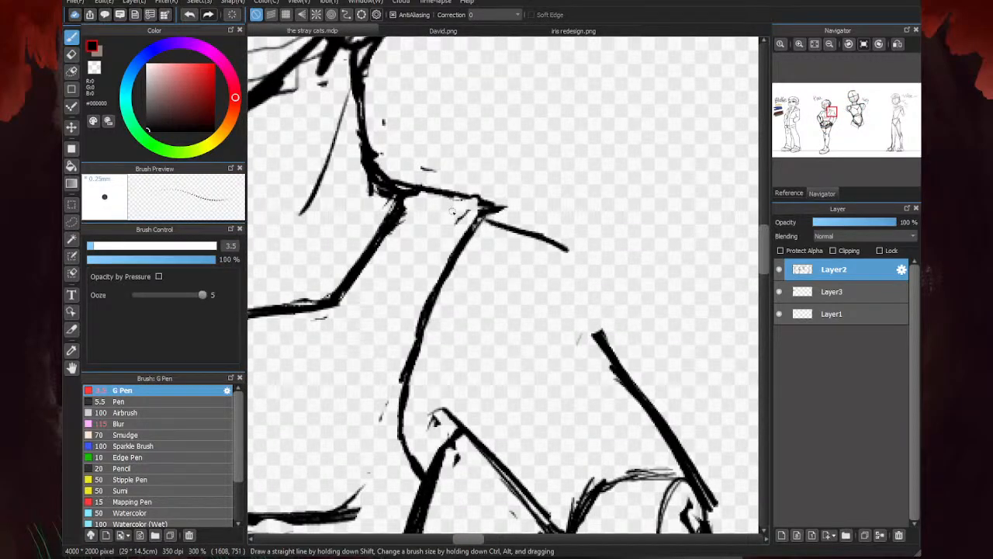
pyautogui.moveTo(478, 225)
pyautogui.mouseDown()
pyautogui.moveTo(571, 251)
pyautogui.moveTo(610, 303)
pyautogui.moveTo(616, 357)
pyautogui.mouseUp()
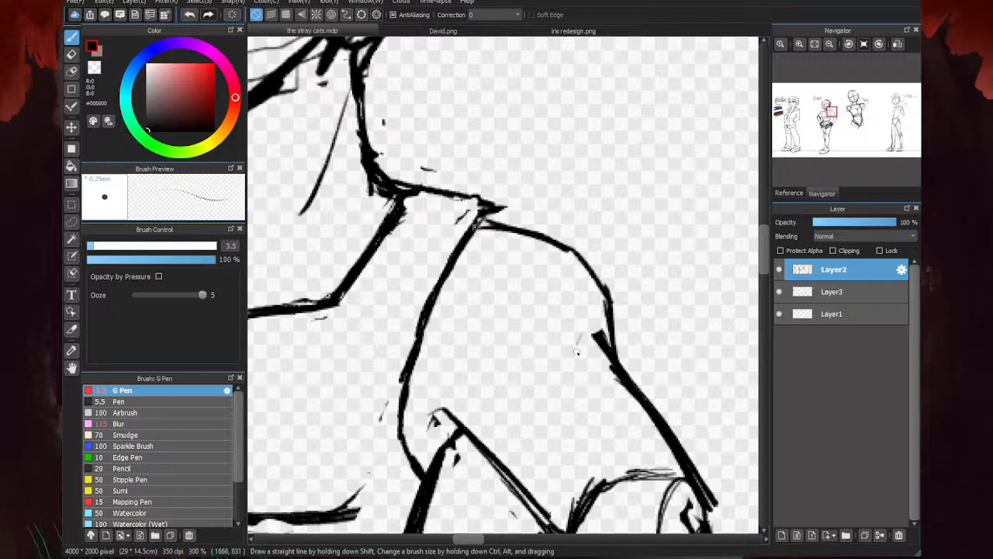
pyautogui.moveTo(465, 332); pyautogui.dragTo(548, 396)
pyautogui.scroll(-1, 582, 299)
pyautogui.scroll(-1, 620, 260)
pyautogui.scroll(1, 617, 320)
pyautogui.moveTo(608, 274)
pyautogui.mouseDown()
pyautogui.moveTo(605, 301)
pyautogui.moveTo(621, 334)
pyautogui.mouseUp()
pyautogui.scroll(-3, 575, 286)
pyautogui.scroll(3, 574, 295)
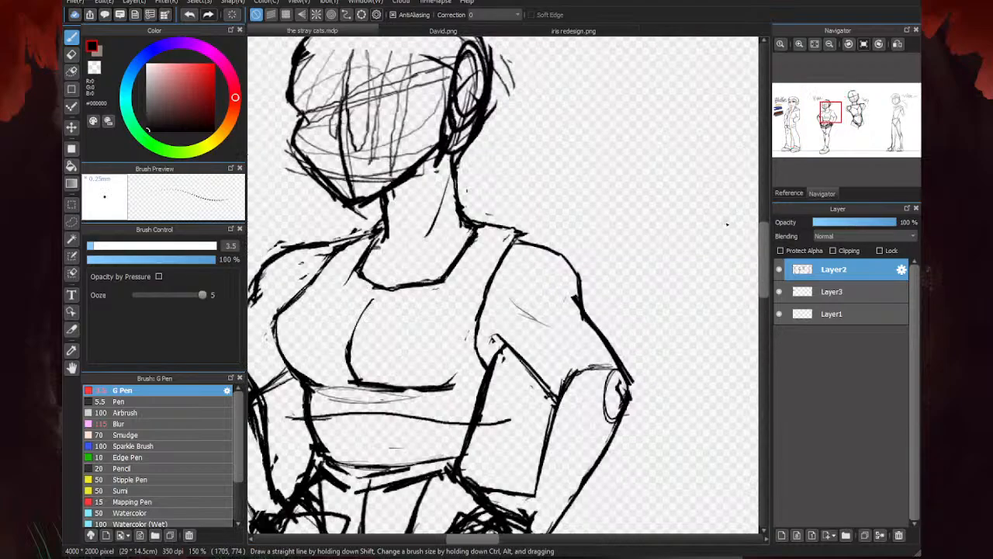
# - Erase the oval guide and heavy strokes at the right-hand elbow and thin the surrounding arm outline
pyautogui.press('e')
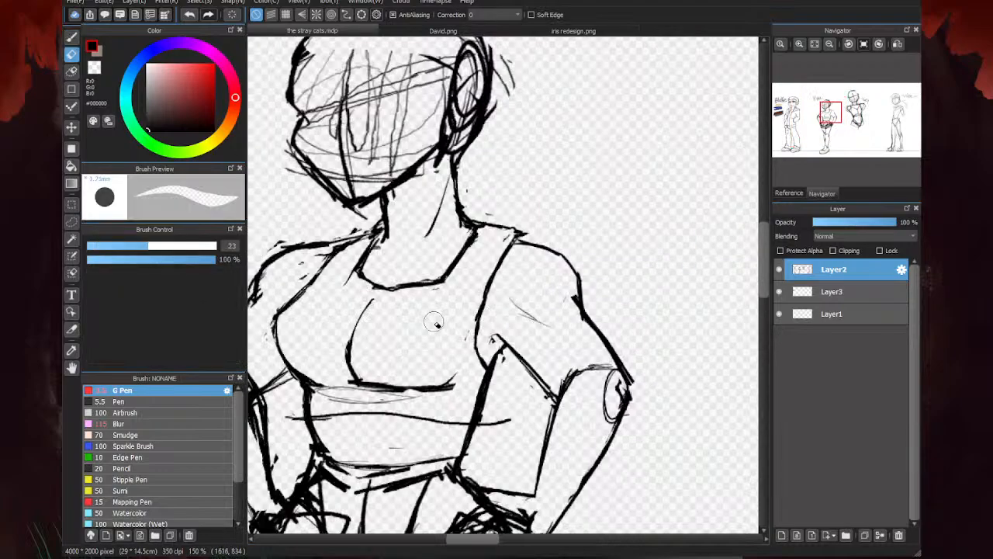
pyautogui.scroll(-3, 521, 313)
pyautogui.scroll(-1, 732, 137)
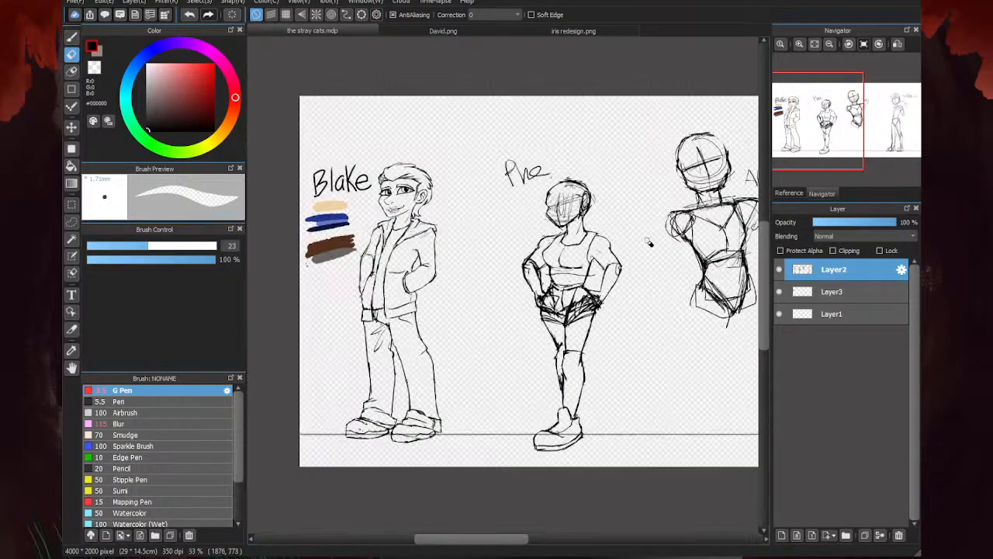
pyautogui.scroll(4, 613, 253)
pyautogui.moveTo(626, 256)
pyautogui.mouseDown()
pyautogui.moveTo(674, 330)
pyautogui.moveTo(657, 386)
pyautogui.moveTo(651, 352)
pyautogui.moveTo(659, 337)
pyautogui.moveTo(635, 339)
pyautogui.mouseUp()
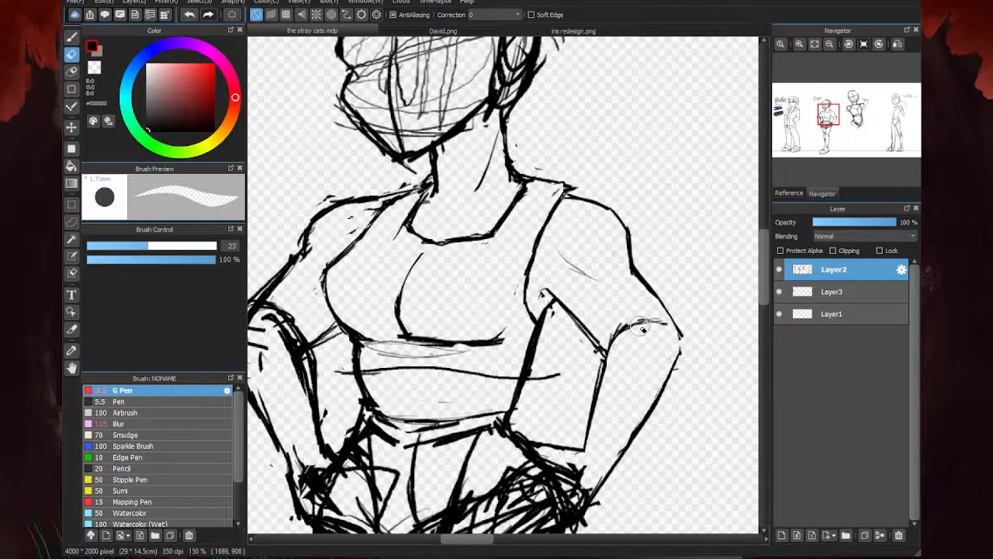
# - Redraw the right-hand elbow's outer contour as a smooth curve joining the upper arm and forearm
pyautogui.press('b')
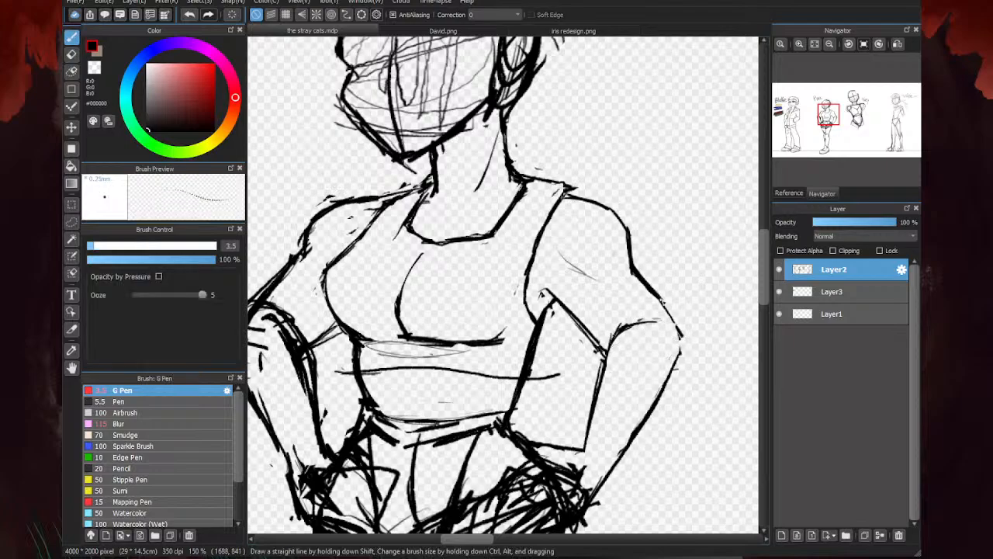
pyautogui.moveTo(662, 301)
pyautogui.mouseDown()
pyautogui.moveTo(680, 332)
pyautogui.moveTo(674, 380)
pyautogui.mouseUp()
pyautogui.scroll(-3, 668, 226)
pyautogui.scroll(2, 651, 286)
pyautogui.moveTo(673, 254); pyautogui.dragTo(632, 332)
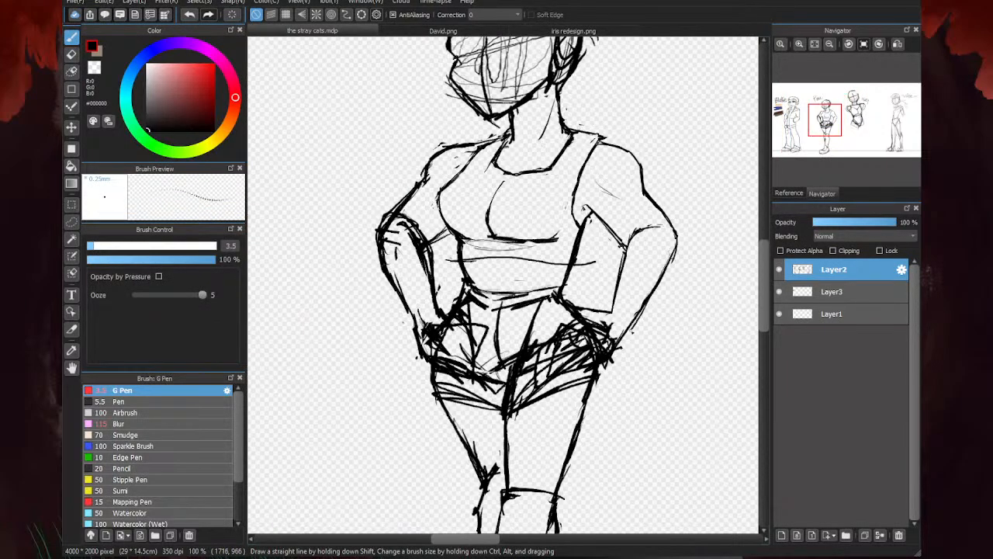
# - Erase the face scribbles and construction lines, the loose strokes around the head, and the rough ear
pyautogui.scroll(-3, 461, 401)
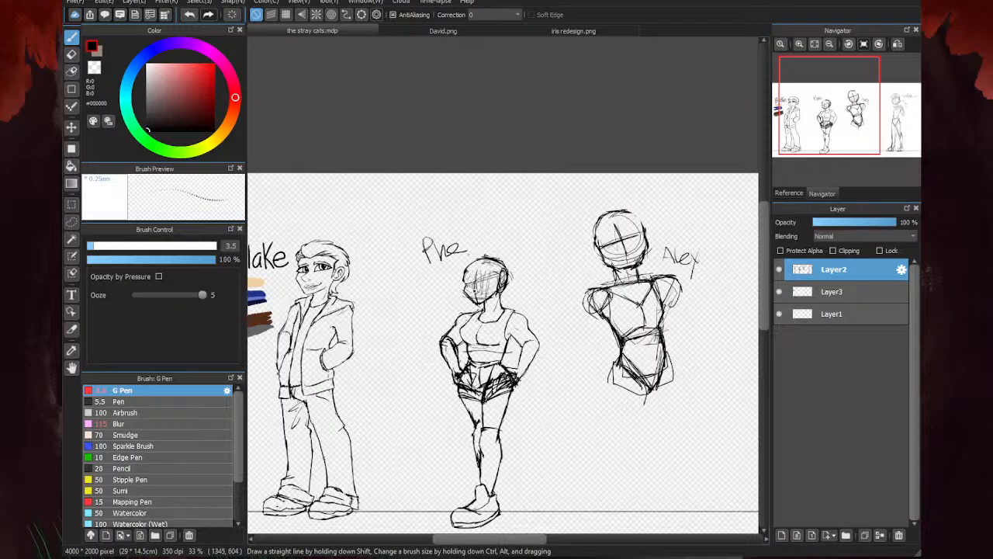
pyautogui.scroll(4, 471, 289)
pyautogui.press('e')
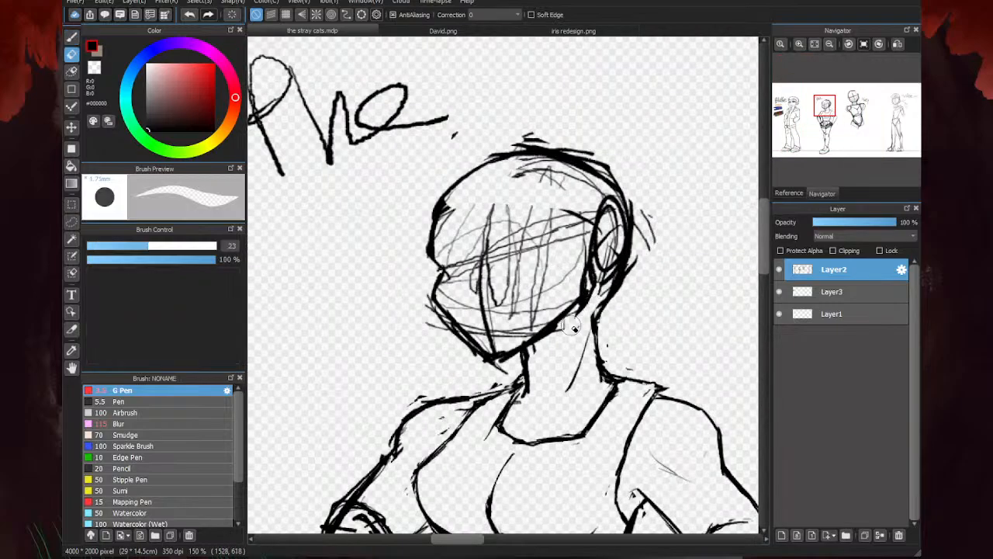
pyautogui.moveTo(574, 327)
pyautogui.mouseDown()
pyautogui.moveTo(570, 295)
pyautogui.moveTo(518, 331)
pyautogui.moveTo(481, 336)
pyautogui.moveTo(434, 314)
pyautogui.moveTo(460, 351)
pyautogui.moveTo(551, 346)
pyautogui.moveTo(535, 349)
pyautogui.moveTo(575, 315)
pyautogui.mouseUp()
pyautogui.moveTo(647, 257); pyautogui.dragTo(651, 195)
pyautogui.moveTo(567, 242)
pyautogui.mouseDown()
pyautogui.moveTo(572, 210)
pyautogui.moveTo(534, 225)
pyautogui.moveTo(506, 263)
pyautogui.moveTo(493, 290)
pyautogui.moveTo(520, 310)
pyautogui.moveTo(545, 266)
pyautogui.moveTo(485, 241)
pyautogui.moveTo(454, 303)
pyautogui.moveTo(456, 209)
pyautogui.moveTo(452, 249)
pyautogui.mouseUp()
pyautogui.moveTo(565, 166)
pyautogui.mouseDown()
pyautogui.moveTo(586, 194)
pyautogui.moveTo(528, 174)
pyautogui.moveTo(616, 169)
pyautogui.moveTo(506, 138)
pyautogui.moveTo(546, 137)
pyautogui.moveTo(646, 220)
pyautogui.moveTo(649, 252)
pyautogui.moveTo(616, 308)
pyautogui.moveTo(559, 143)
pyautogui.mouseUp()
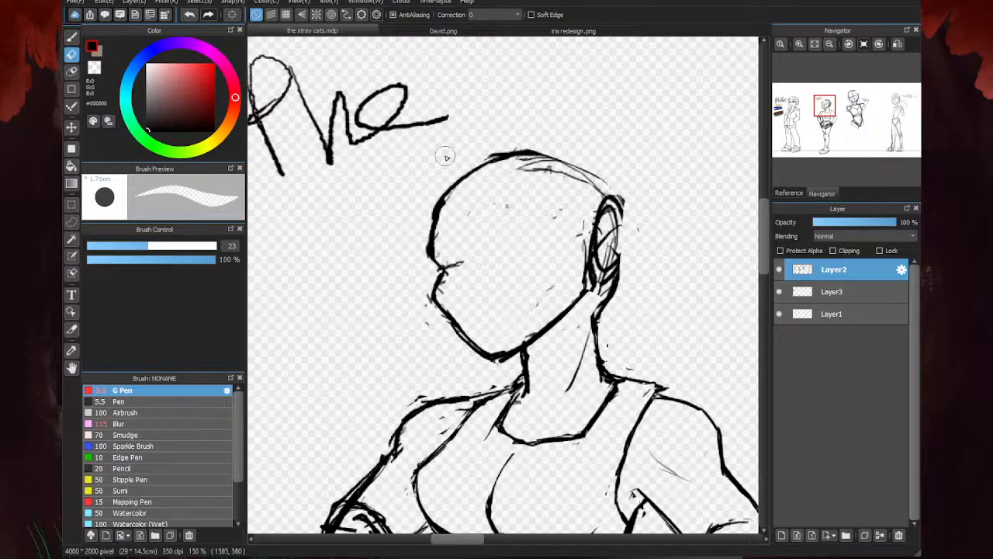
pyautogui.moveTo(446, 157)
pyautogui.mouseDown()
pyautogui.moveTo(431, 260)
pyautogui.moveTo(431, 206)
pyautogui.moveTo(532, 194)
pyautogui.moveTo(612, 204)
pyautogui.moveTo(607, 280)
pyautogui.moveTo(614, 205)
pyautogui.moveTo(626, 207)
pyautogui.moveTo(609, 293)
pyautogui.moveTo(635, 253)
pyautogui.moveTo(603, 245)
pyautogui.mouseUp()
# - Redraw the ear as a clean oval, connect it to the nape, and ink the back of the skull
pyautogui.press('b')
pyautogui.scroll(1, 587, 252)
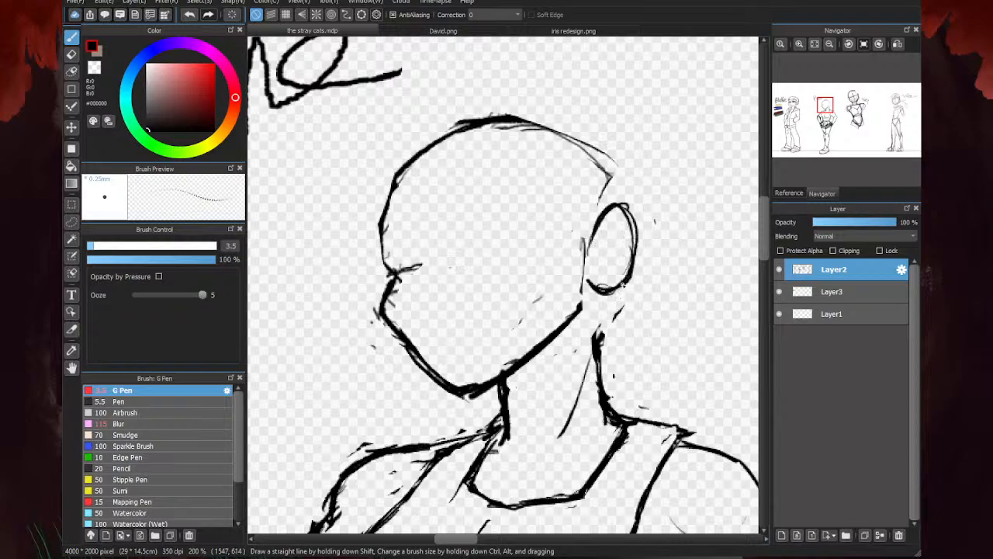
pyautogui.moveTo(620, 290); pyautogui.dragTo(597, 337)
pyautogui.moveTo(627, 210)
pyautogui.mouseDown()
pyautogui.moveTo(622, 177)
pyautogui.moveTo(582, 140)
pyautogui.mouseUp()
pyautogui.moveTo(630, 189); pyautogui.dragTo(527, 126)
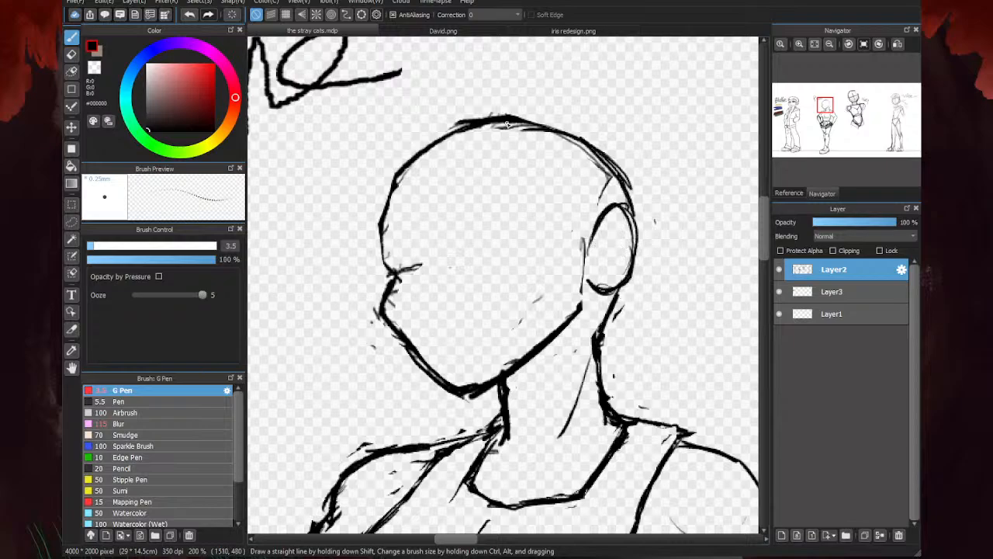
# - Erase the leftover guide strokes inside the back of the skull and along the ear's front edge
pyautogui.press('e')
pyautogui.moveTo(608, 197); pyautogui.dragTo(602, 172)
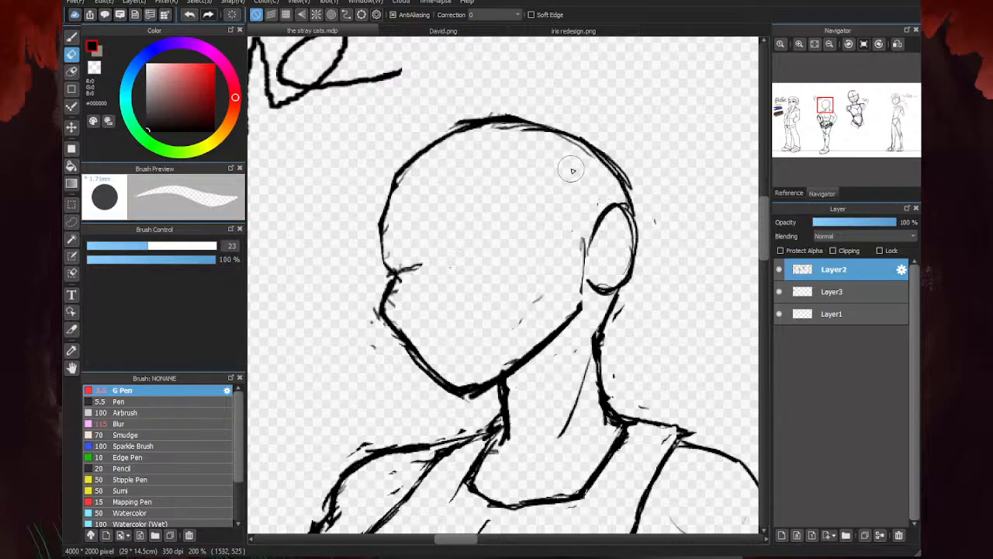
pyautogui.moveTo(590, 222)
pyautogui.mouseDown()
pyautogui.moveTo(585, 246)
pyautogui.moveTo(597, 260)
pyautogui.moveTo(535, 350)
pyautogui.mouseUp()
pyautogui.press('b')
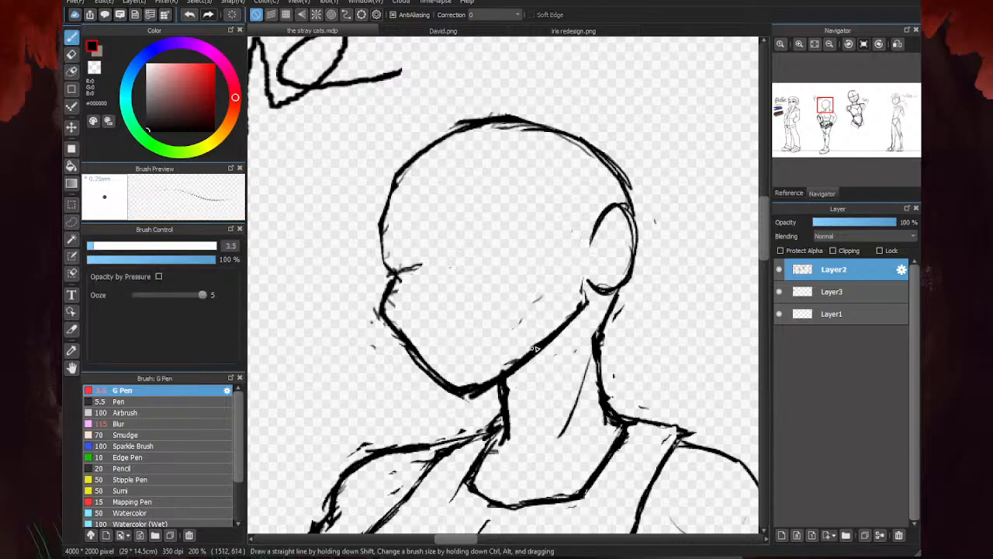
# - Thin the heavy jawline and erase the chin and brow notch from the face outline
pyautogui.press('e')
pyautogui.moveTo(584, 305)
pyautogui.mouseDown()
pyautogui.moveTo(485, 386)
pyautogui.moveTo(471, 386)
pyautogui.mouseUp()
pyautogui.moveTo(426, 288)
pyautogui.mouseDown()
pyautogui.moveTo(399, 309)
pyautogui.moveTo(473, 393)
pyautogui.moveTo(413, 328)
pyautogui.moveTo(389, 369)
pyautogui.moveTo(377, 363)
pyautogui.moveTo(403, 269)
pyautogui.moveTo(383, 274)
pyautogui.moveTo(380, 226)
pyautogui.mouseUp()
pyautogui.press('b')
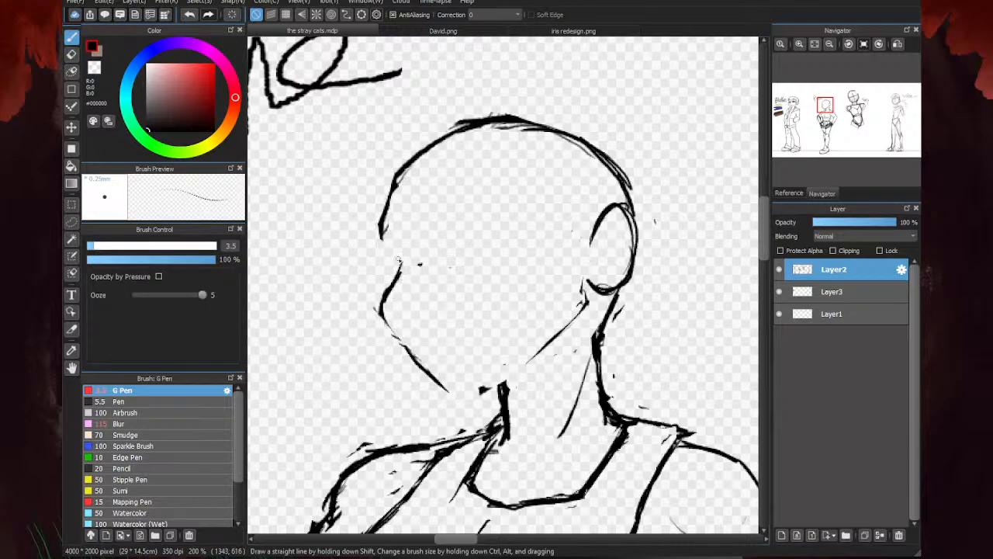
# - Redraw the face outline from the brow notch over the cheek and chin and along the jaw to the ear
pyautogui.moveTo(399, 268)
pyautogui.mouseDown()
pyautogui.moveTo(386, 240)
pyautogui.moveTo(392, 251)
pyautogui.mouseUp()
pyautogui.moveTo(381, 312); pyautogui.dragTo(422, 369)
pyautogui.moveTo(475, 392); pyautogui.dragTo(532, 359)
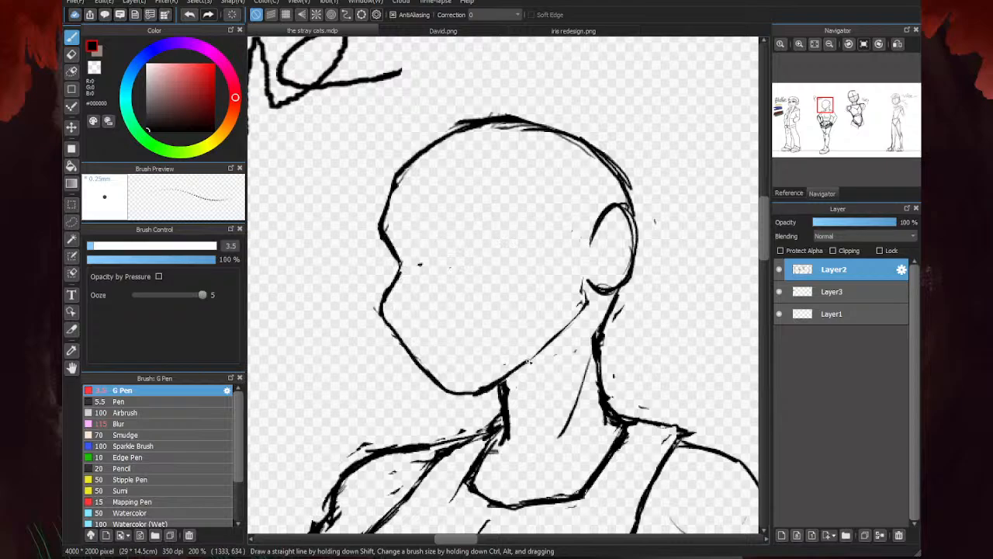
pyautogui.moveTo(485, 386); pyautogui.dragTo(551, 342)
pyautogui.moveTo(584, 301); pyautogui.dragTo(549, 346)
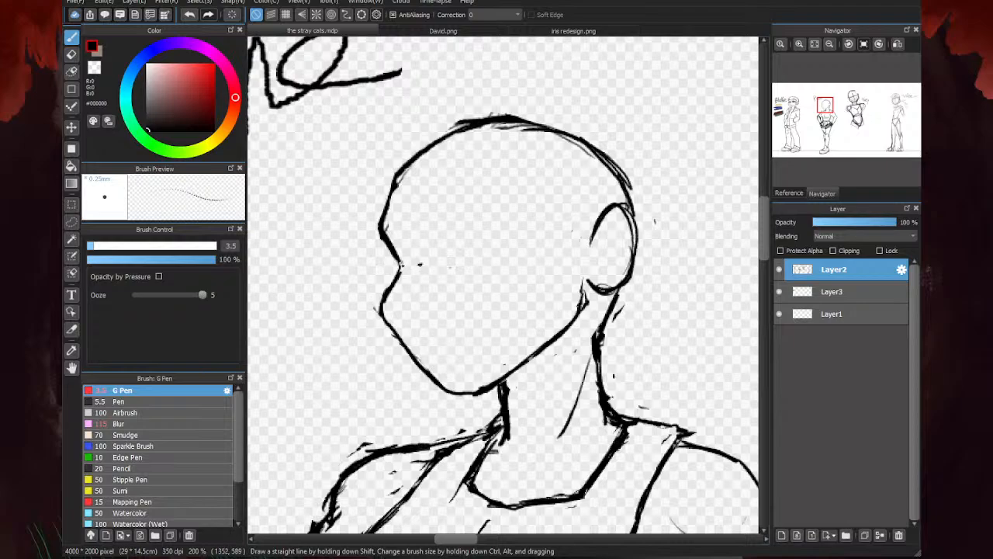
# - Sketch light construction guides on the blank face: a horizontal eye line and a vertical centre line
pyautogui.moveTo(401, 265); pyautogui.dragTo(545, 257)
pyautogui.moveTo(445, 262); pyautogui.dragTo(568, 255)
pyautogui.moveTo(489, 158); pyautogui.dragTo(453, 335)
pyautogui.scroll(-4, 543, 221)
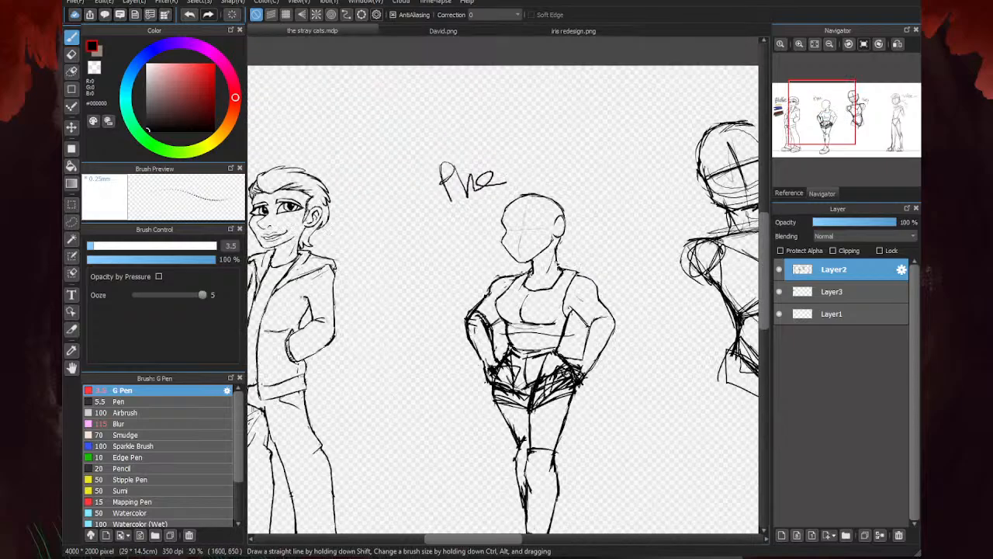
pyautogui.scroll(-2, 566, 253)
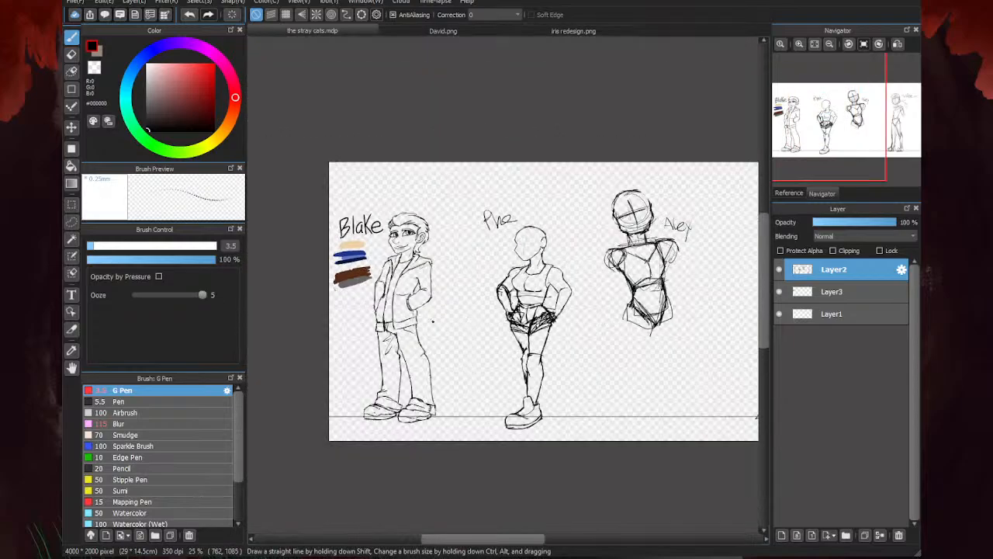
pyautogui.scroll(-1, 519, 317)
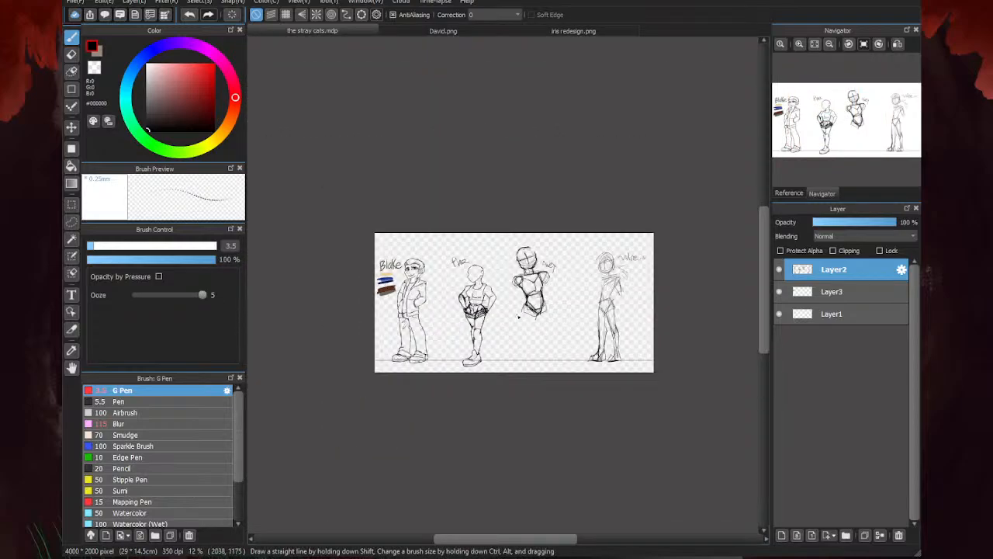
pyautogui.scroll(4, 529, 223)
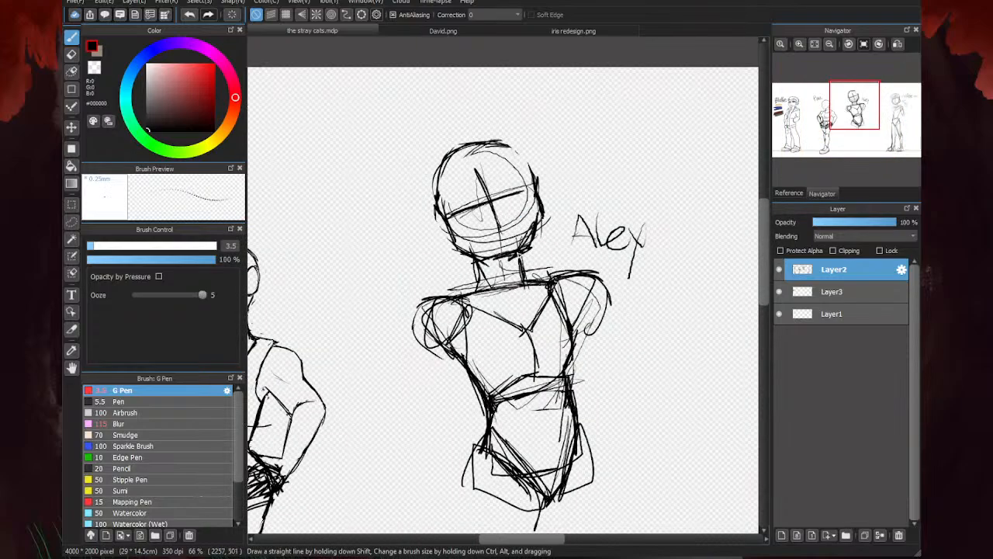
pyautogui.scroll(-2, 523, 255)
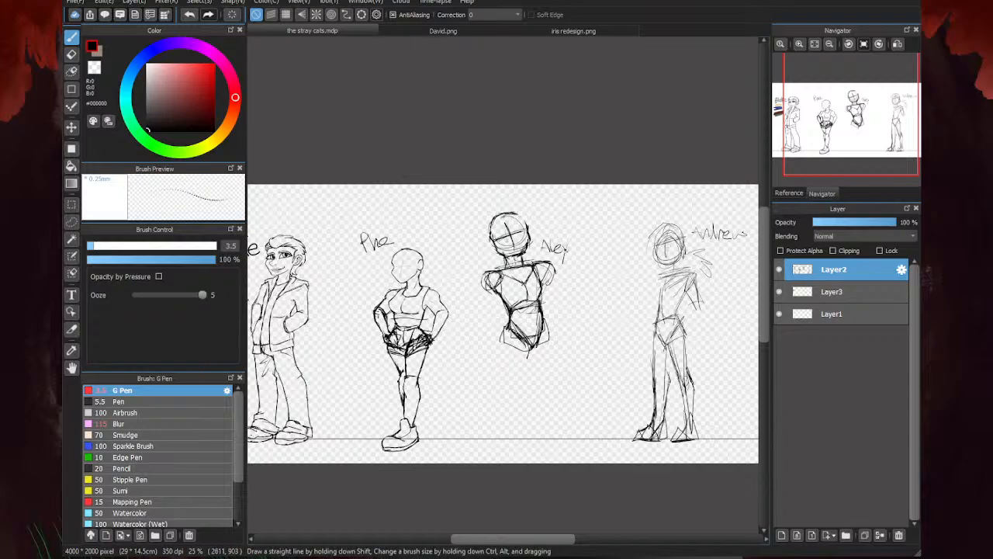
pyautogui.scroll(4, 483, 203)
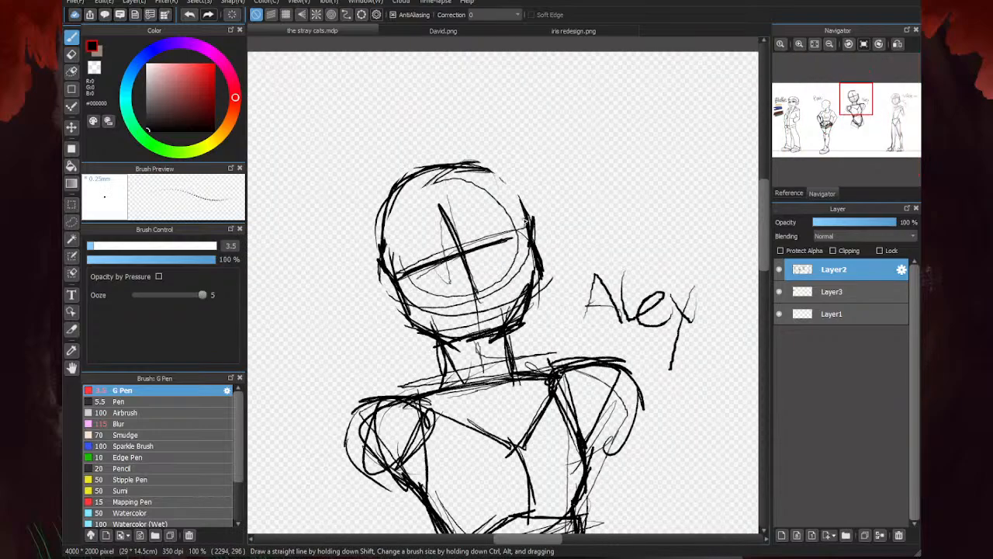
# - Close the gaps in the third figure's head outline along the crown and jaw, and clean the stray strokes around it
pyautogui.moveTo(483, 158); pyautogui.dragTo(525, 233)
pyautogui.moveTo(541, 270); pyautogui.dragTo(524, 326)
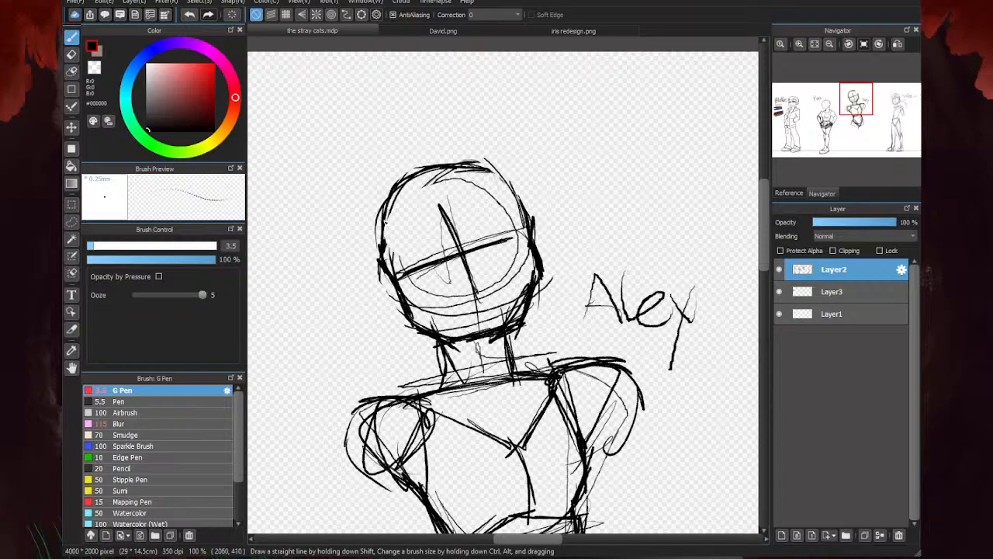
pyautogui.scroll(-3, 458, 222)
pyautogui.press('e')
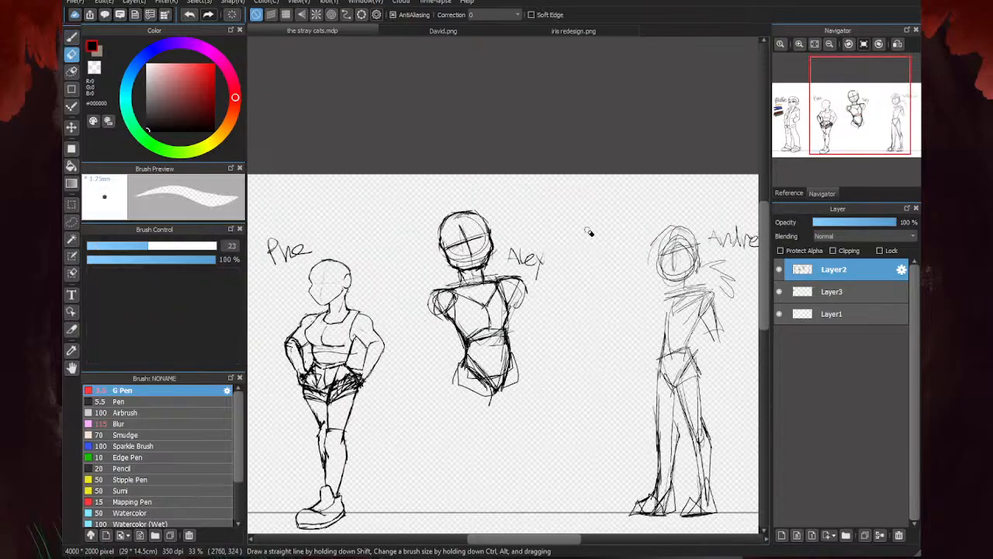
pyautogui.scroll(2, 505, 247)
pyautogui.moveTo(505, 247)
pyautogui.mouseDown()
pyautogui.moveTo(489, 277)
pyautogui.moveTo(443, 277)
pyautogui.moveTo(408, 262)
pyautogui.moveTo(391, 223)
pyautogui.mouseUp()
pyautogui.press('b')
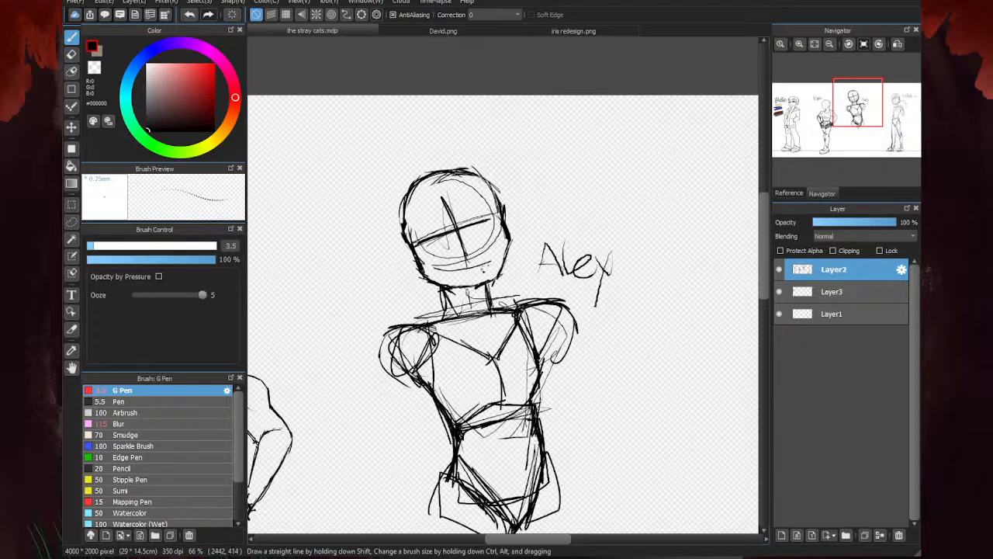
# - Sketch another crossed pair of face guides over the third figure's head, with the vertical centre line shifted toward the name label
pyautogui.moveTo(444, 236); pyautogui.dragTo(503, 213)
pyautogui.moveTo(428, 241)
pyautogui.mouseDown()
pyautogui.moveTo(502, 221)
pyautogui.moveTo(493, 223)
pyautogui.mouseUp()
pyautogui.moveTo(473, 234); pyautogui.dragTo(478, 280)
pyautogui.moveTo(450, 188); pyautogui.dragTo(478, 278)
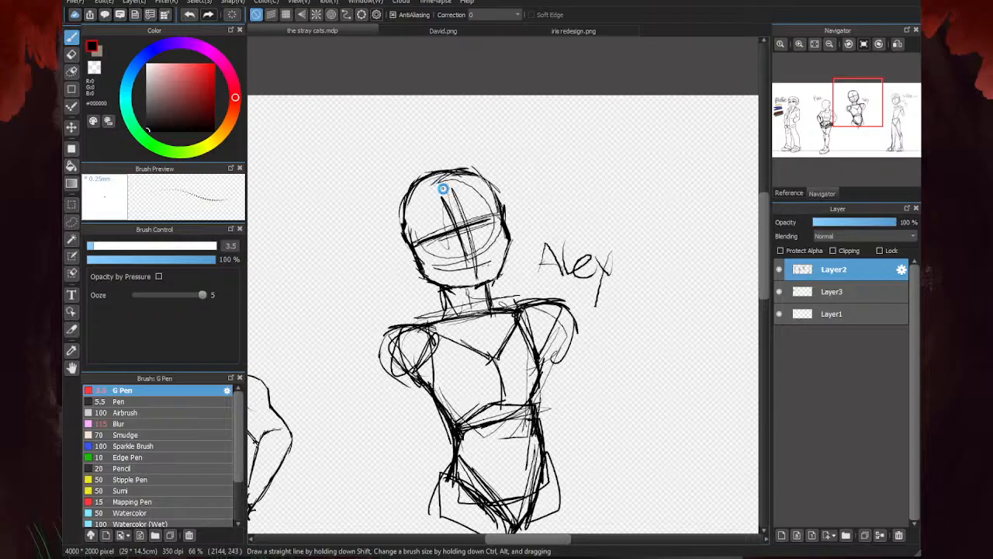
# - Draw the second figure's main mouth line across the centre guide, with a dip in the middle and a raised smiling corner
pyautogui.scroll(-3, 450, 193)
pyautogui.scroll(-2, 597, 162)
pyautogui.scroll(7, 458, 262)
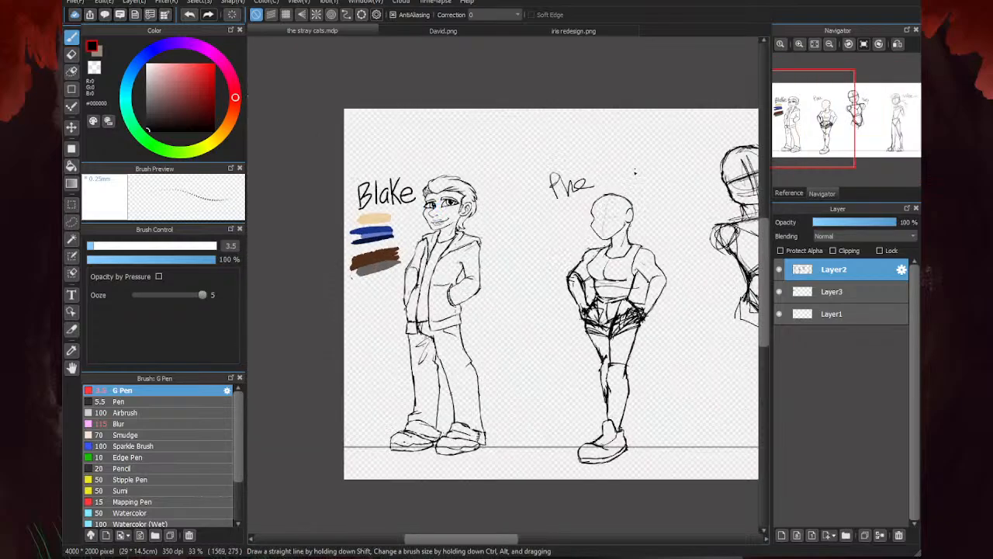
pyautogui.scroll(1, 492, 232)
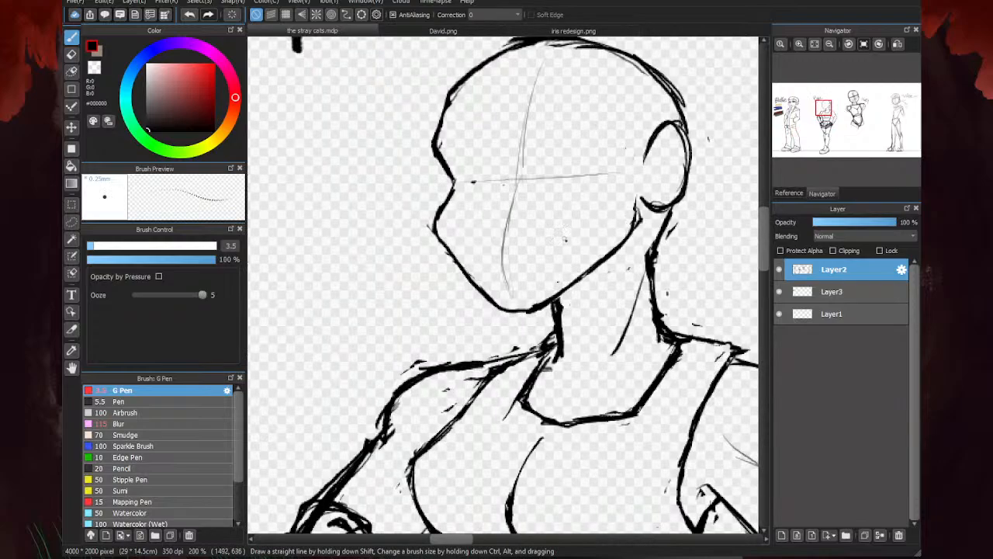
pyautogui.scroll(-3, 607, 260)
pyautogui.scroll(-1, 466, 249)
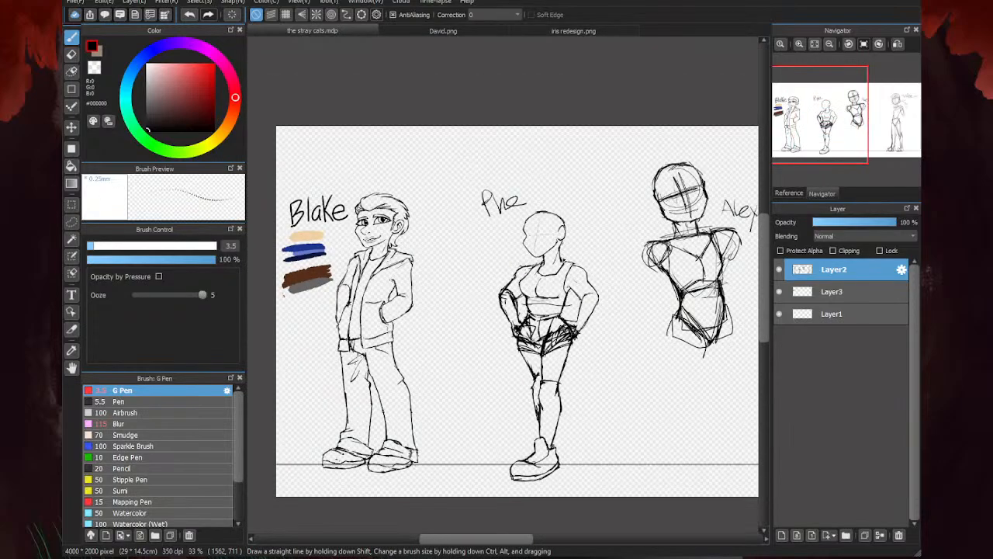
pyautogui.scroll(6, 459, 234)
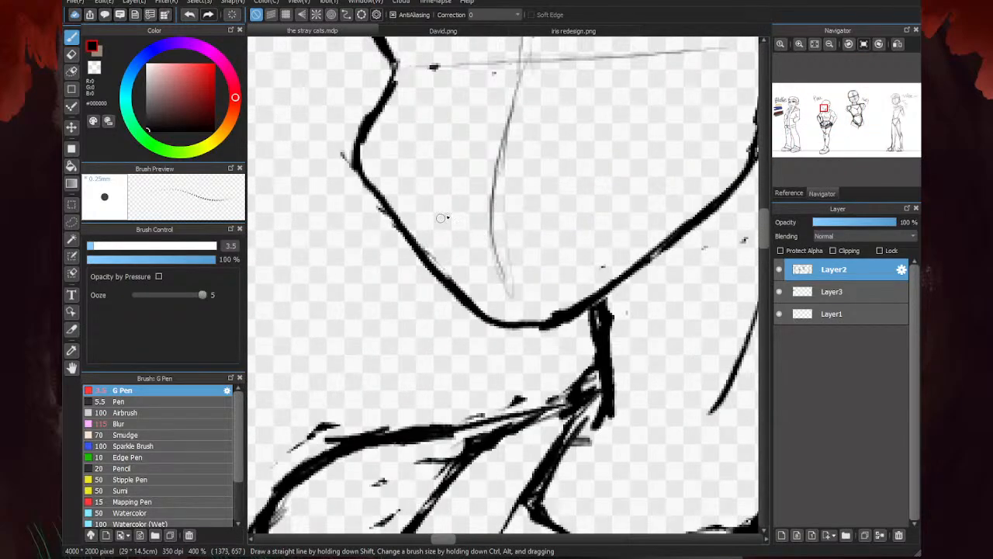
pyautogui.moveTo(441, 218)
pyautogui.mouseDown()
pyautogui.moveTo(556, 219)
pyautogui.moveTo(610, 186)
pyautogui.mouseUp()
pyautogui.scroll(-8, 435, 166)
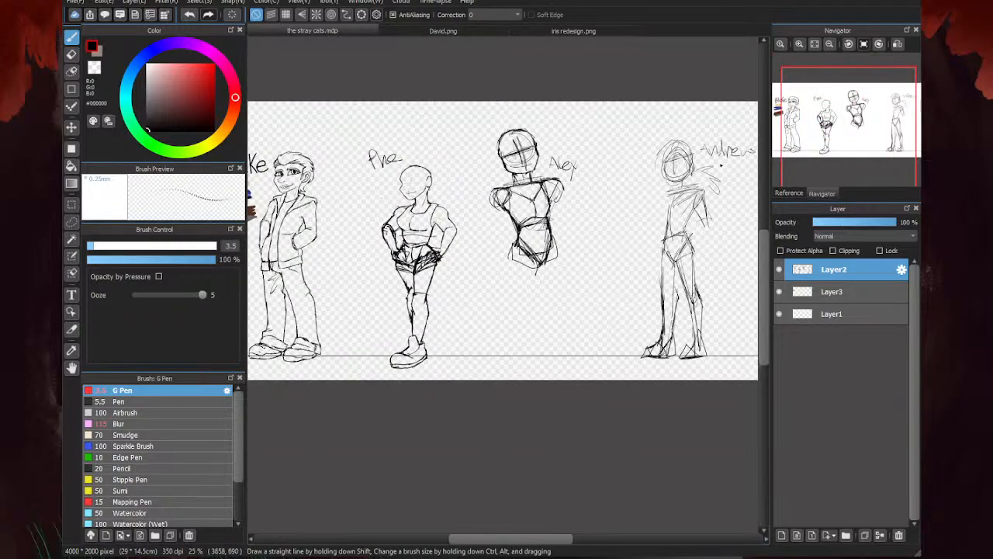
pyautogui.scroll(2, 720, 164)
pyautogui.scroll(-3, 730, 186)
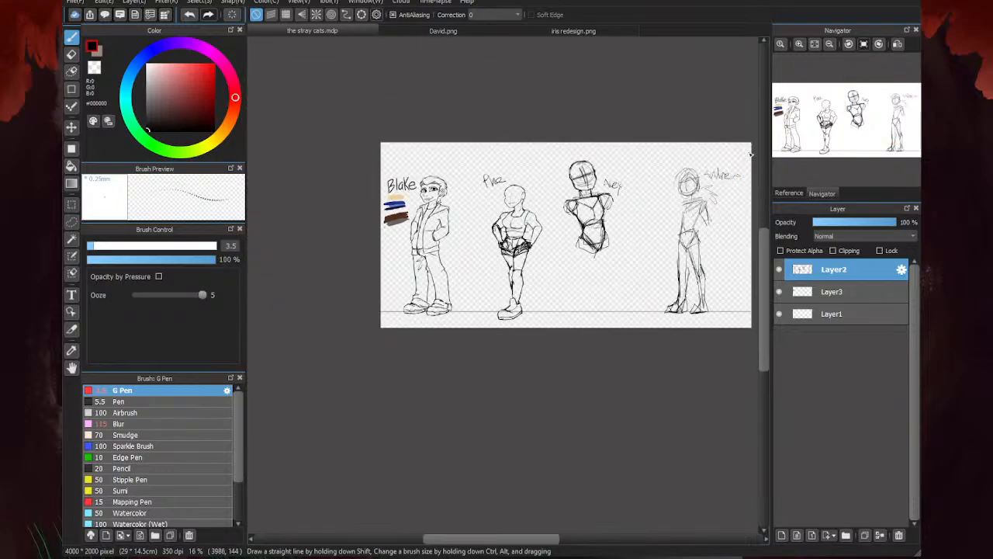
pyautogui.scroll(8, 511, 221)
pyautogui.scroll(2, 558, 222)
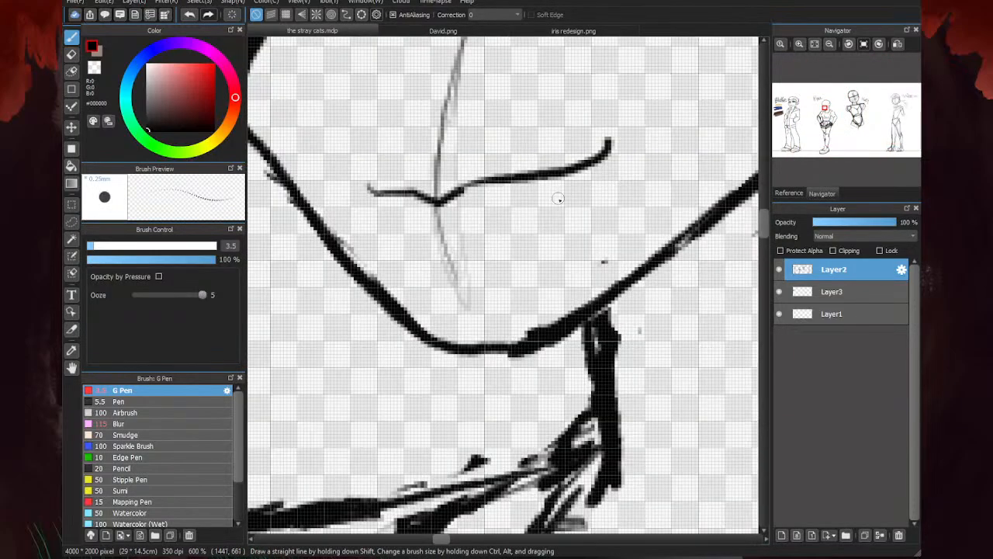
# - Draw the lower edge of the second figure's open mouth and a thin teeth line inside it
pyautogui.moveTo(595, 161); pyautogui.dragTo(491, 234)
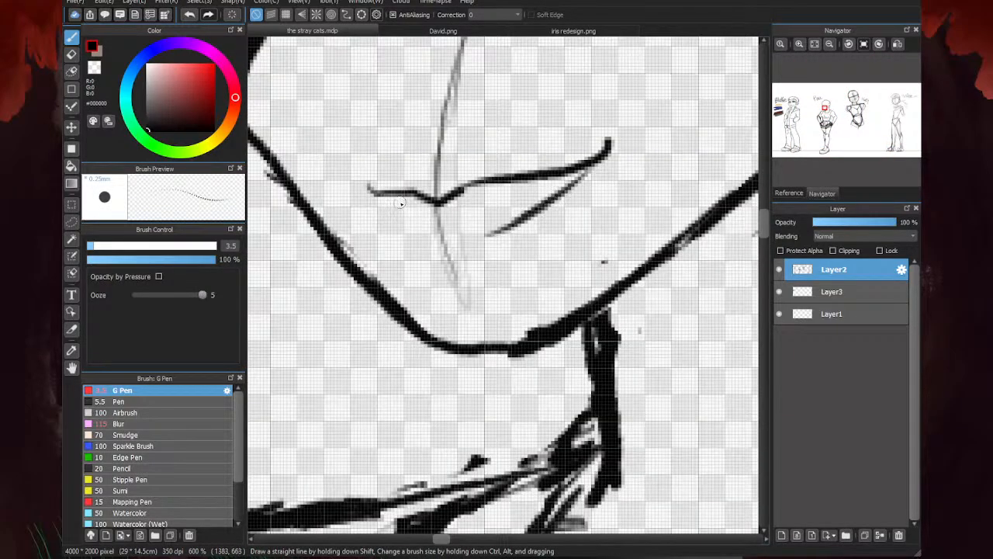
pyautogui.moveTo(397, 199)
pyautogui.mouseDown()
pyautogui.moveTo(418, 230)
pyautogui.moveTo(511, 208)
pyautogui.mouseUp()
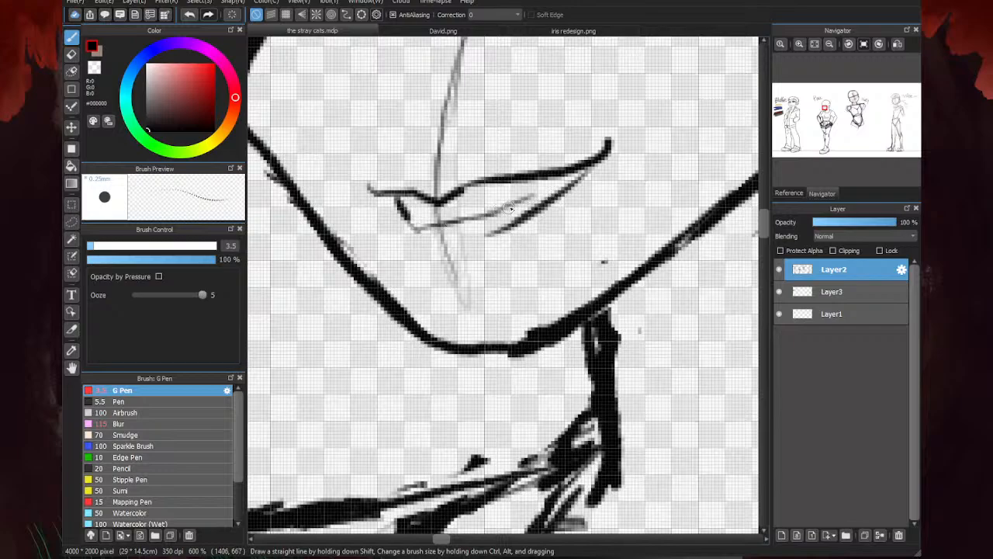
pyautogui.moveTo(421, 228)
pyautogui.mouseDown()
pyautogui.moveTo(426, 247)
pyautogui.moveTo(470, 248)
pyautogui.moveTo(431, 246)
pyautogui.moveTo(547, 201)
pyautogui.mouseUp()
pyautogui.scroll(-8, 575, 172)
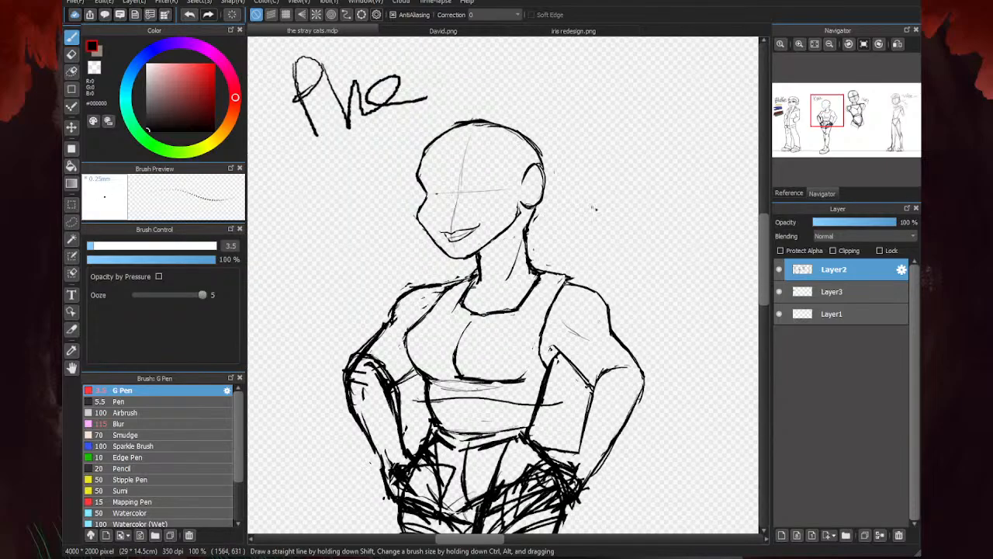
# - Lasso the second figure's mouth, rotate it slightly counter-clockwise and shift it to fit the face, and clear the selection
pyautogui.scroll(5, 584, 214)
pyautogui.click(72, 222)
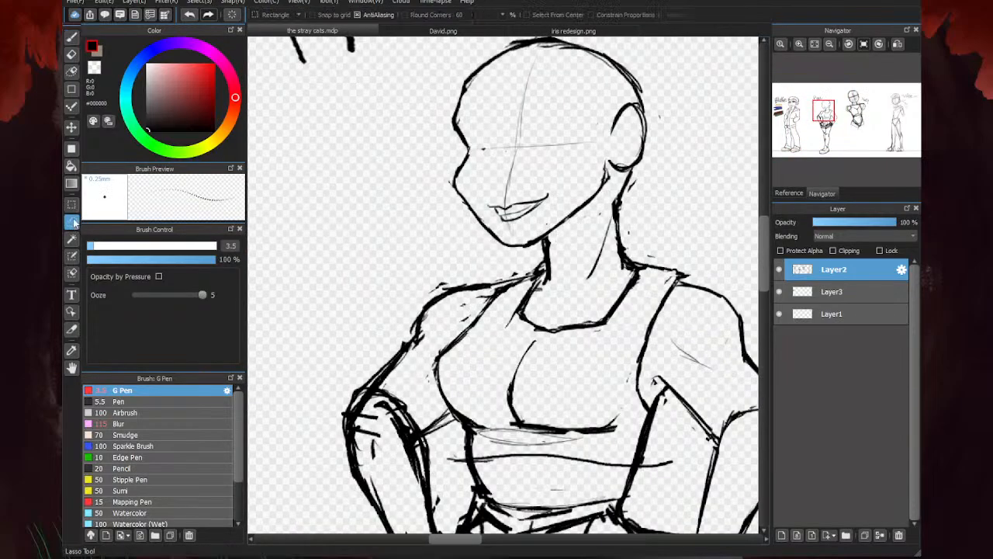
pyautogui.scroll(1, 504, 214)
pyautogui.moveTo(481, 204)
pyautogui.mouseDown()
pyautogui.moveTo(587, 187)
pyautogui.moveTo(478, 208)
pyautogui.mouseUp()
pyautogui.hotkey('ctrl', 't')
pyautogui.moveTo(587, 186); pyautogui.dragTo(603, 185)
pyautogui.moveTo(613, 220)
pyautogui.mouseDown()
pyautogui.moveTo(599, 207)
pyautogui.moveTo(623, 203)
pyautogui.mouseUp()
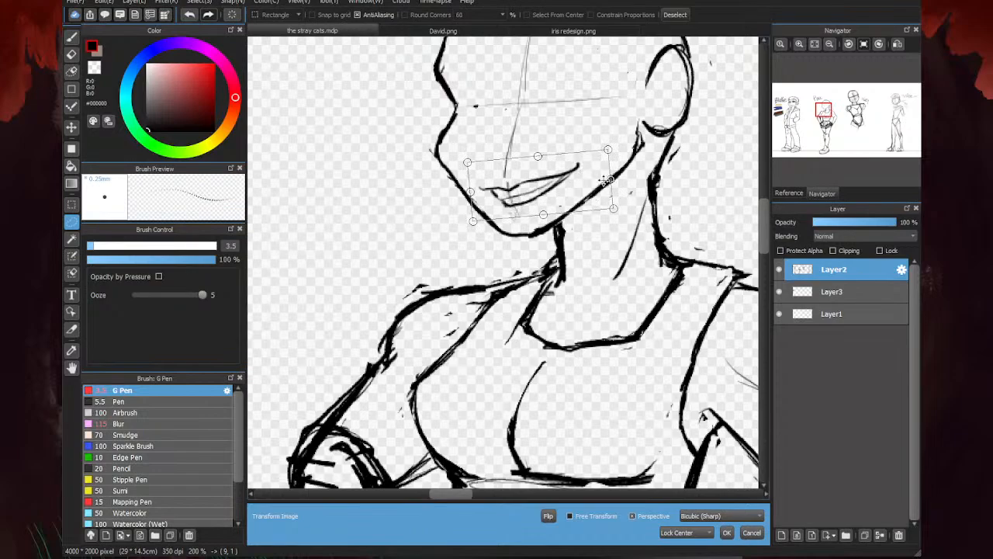
pyautogui.moveTo(567, 177); pyautogui.dragTo(565, 172)
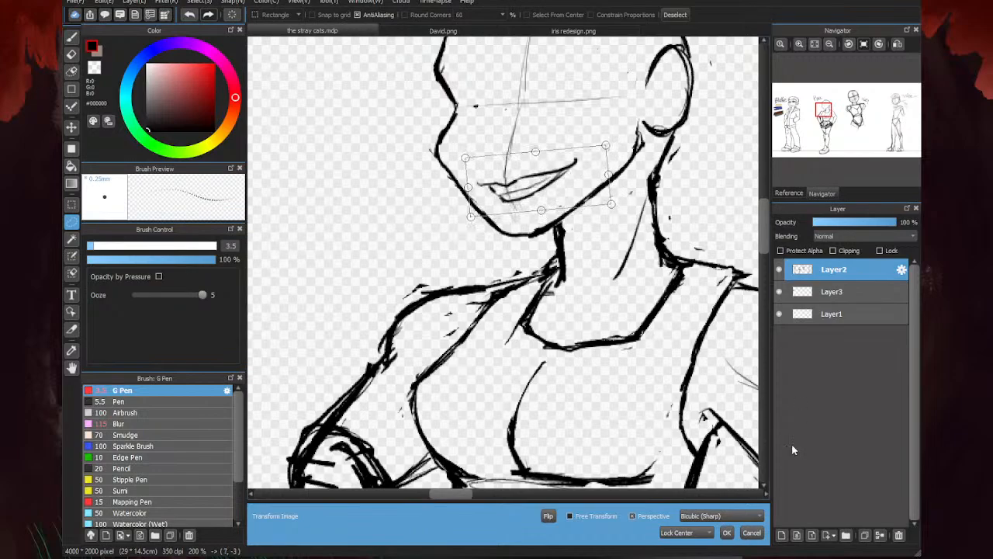
pyautogui.click(728, 534)
pyautogui.hotkey('ctrl', 'd')
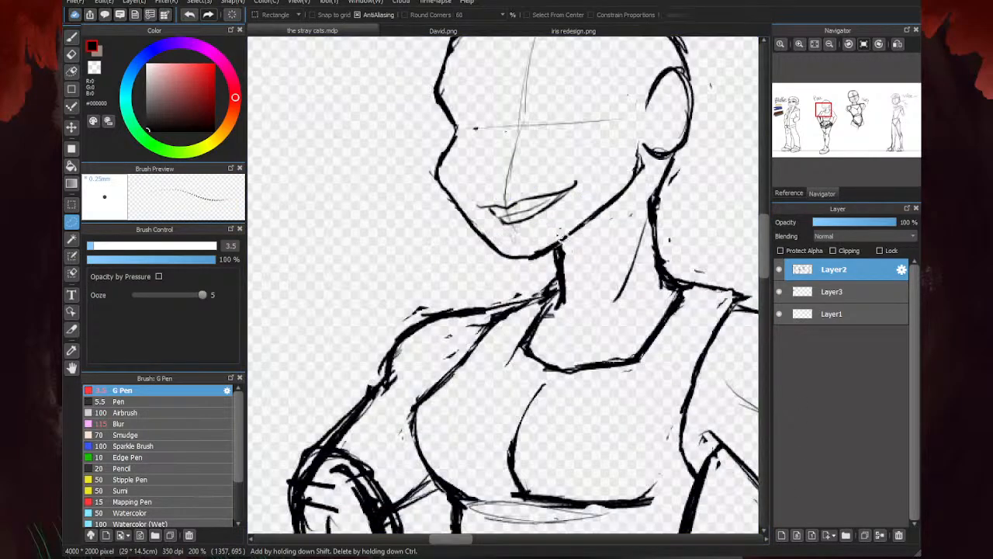
# - Erase the outer part of the mouth's lower edge and fade the centre guide just below it
pyautogui.scroll(-2, 718, 236)
pyautogui.scroll(-2, 722, 231)
pyautogui.scroll(7, 648, 229)
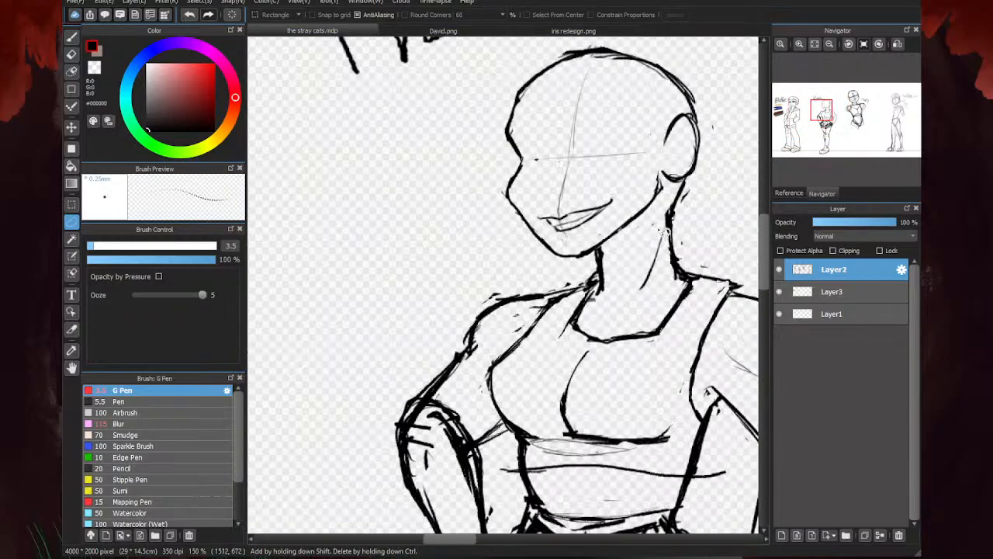
pyautogui.press('e')
pyautogui.moveTo(528, 203)
pyautogui.mouseDown()
pyautogui.moveTo(570, 191)
pyautogui.moveTo(520, 208)
pyautogui.moveTo(541, 214)
pyautogui.moveTo(428, 243)
pyautogui.mouseUp()
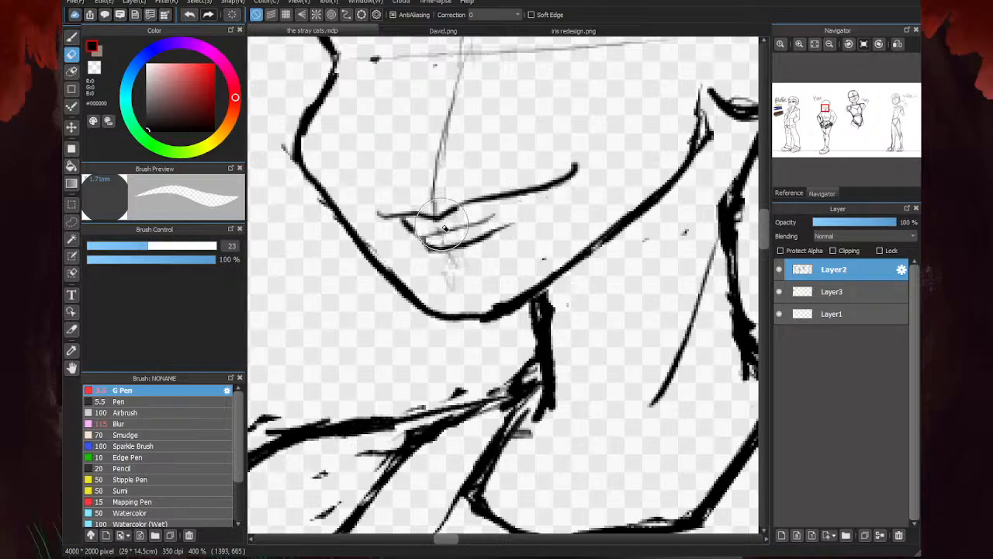
pyautogui.press('m')
# - Redraw the mouth's lower edge up to the smiling corner and ink the teeth line inside it
pyautogui.click(71, 37)
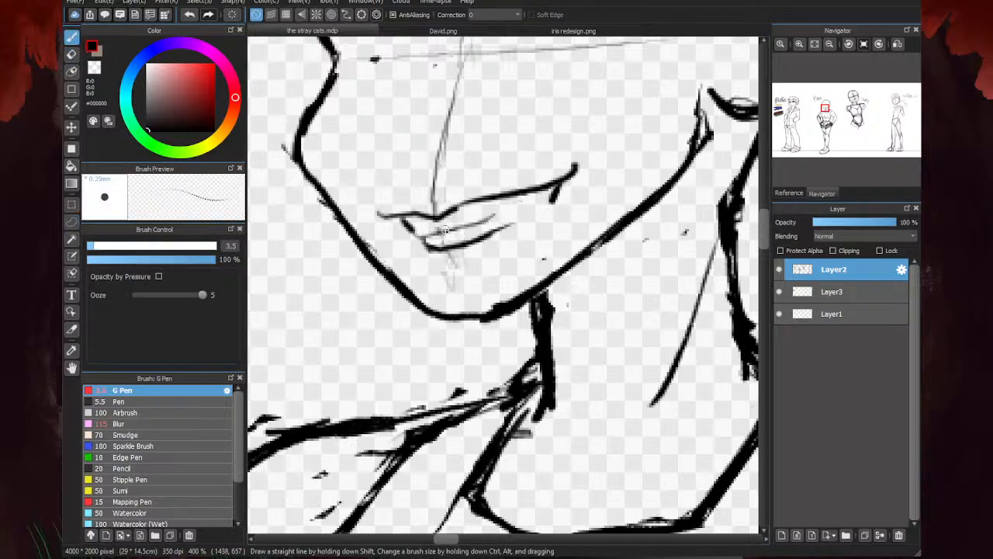
pyautogui.moveTo(550, 203)
pyautogui.mouseDown()
pyautogui.moveTo(512, 232)
pyautogui.moveTo(461, 248)
pyautogui.mouseUp()
pyautogui.moveTo(547, 191)
pyautogui.mouseDown()
pyautogui.moveTo(508, 222)
pyautogui.moveTo(563, 190)
pyautogui.mouseUp()
pyautogui.press('e')
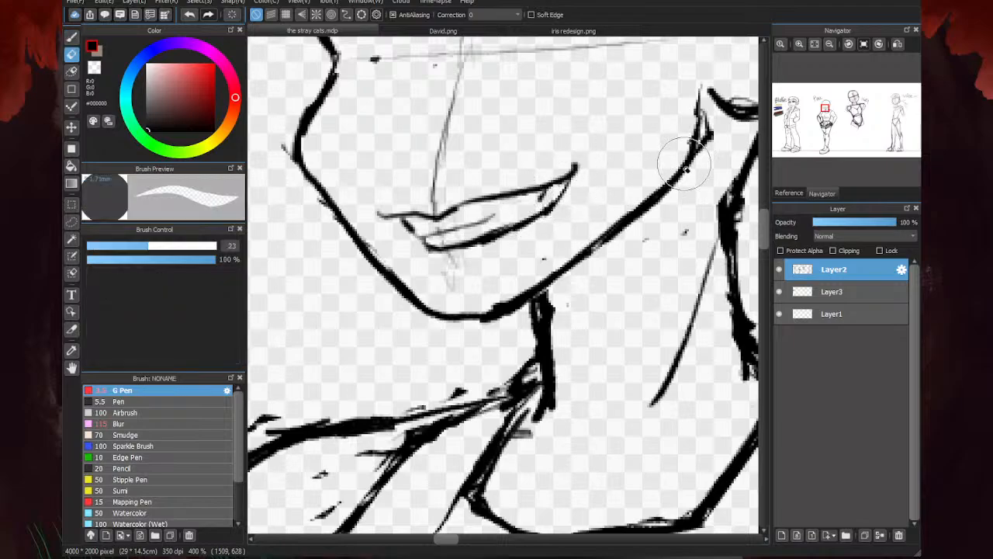
pyautogui.press('b')
pyautogui.moveTo(552, 187)
pyautogui.mouseDown()
pyautogui.moveTo(548, 208)
pyautogui.moveTo(426, 233)
pyautogui.moveTo(403, 221)
pyautogui.moveTo(427, 234)
pyautogui.mouseUp()
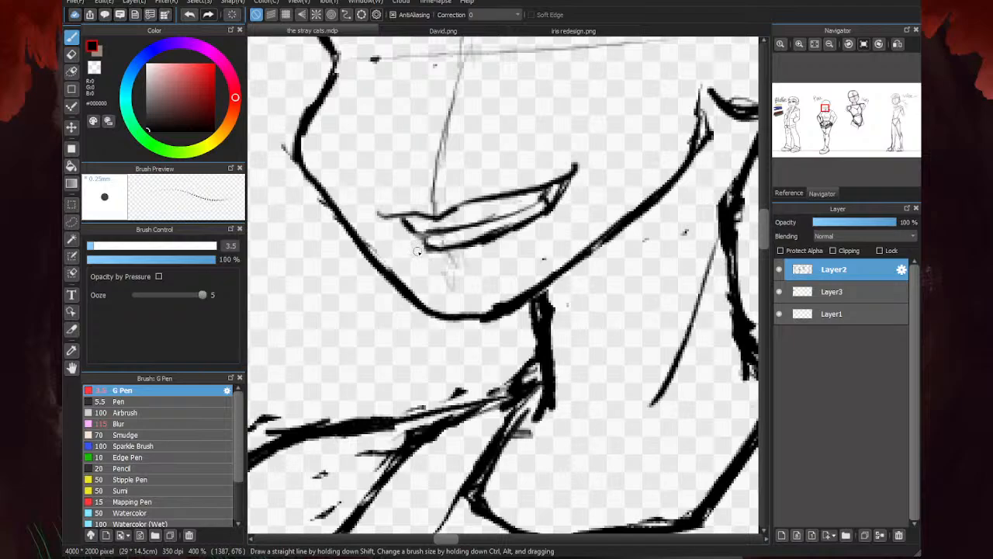
# - Draw the lower lip contour beneath the mouth and the curved upper lip with its central dip above it
pyautogui.moveTo(433, 260)
pyautogui.mouseDown()
pyautogui.moveTo(463, 272)
pyautogui.moveTo(449, 272)
pyautogui.moveTo(483, 270)
pyautogui.moveTo(523, 242)
pyautogui.mouseUp()
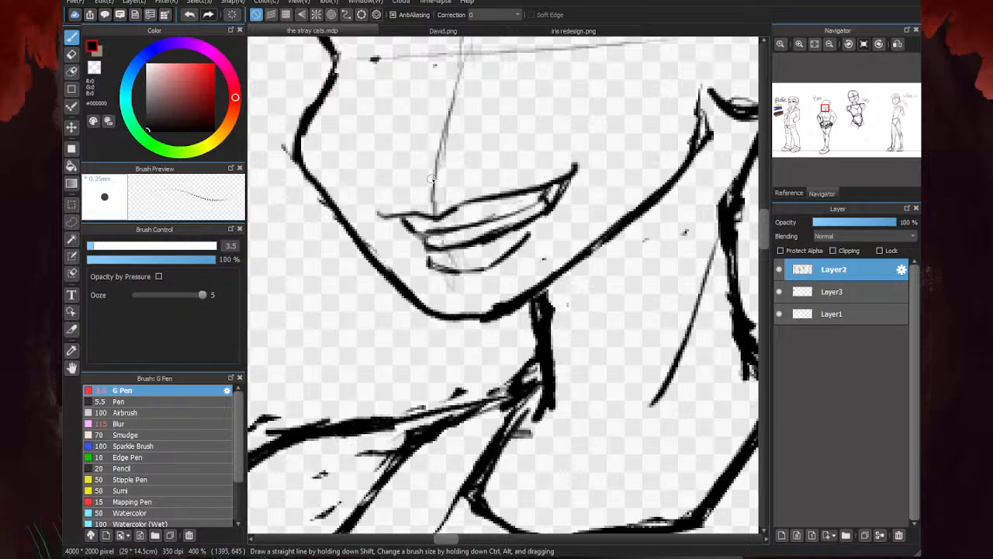
pyautogui.moveTo(432, 178)
pyautogui.mouseDown()
pyautogui.moveTo(448, 172)
pyautogui.moveTo(392, 198)
pyautogui.mouseUp()
pyautogui.moveTo(448, 174)
pyautogui.mouseDown()
pyautogui.moveTo(483, 166)
pyautogui.moveTo(528, 176)
pyautogui.moveTo(460, 166)
pyautogui.moveTo(404, 188)
pyautogui.moveTo(394, 205)
pyautogui.mouseUp()
pyautogui.moveTo(429, 261)
pyautogui.mouseDown()
pyautogui.moveTo(462, 273)
pyautogui.moveTo(533, 234)
pyautogui.mouseUp()
pyautogui.scroll(-4, 623, 222)
pyautogui.scroll(3, 621, 205)
pyautogui.press('e')
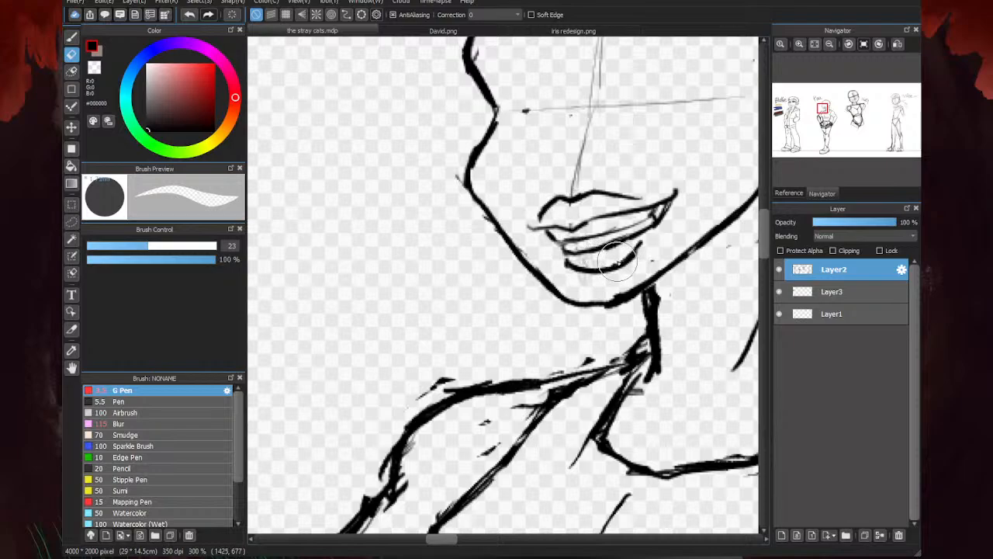
# - Draw the second figure's nose above the lips: underside, nostril, nostril wing, pointed tip and a bridge running up to the brow
pyautogui.scroll(-5, 450, 274)
pyautogui.press('b')
pyautogui.scroll(4, 517, 248)
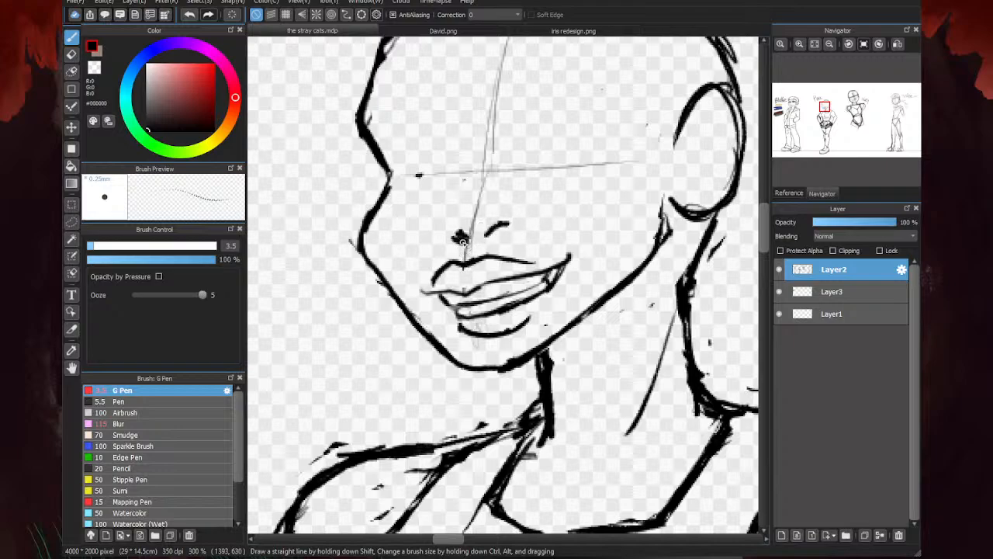
pyautogui.moveTo(463, 241); pyautogui.dragTo(433, 217)
pyautogui.moveTo(515, 214); pyautogui.dragTo(507, 199)
pyautogui.moveTo(431, 217)
pyautogui.mouseDown()
pyautogui.moveTo(441, 195)
pyautogui.moveTo(432, 209)
pyautogui.moveTo(481, 165)
pyautogui.moveTo(477, 173)
pyautogui.moveTo(491, 102)
pyautogui.mouseUp()
# - Erase the guides crossing the nose with the eraser reduced to 10.4, and redraw the bridge line down to the nose tip
pyautogui.press('e')
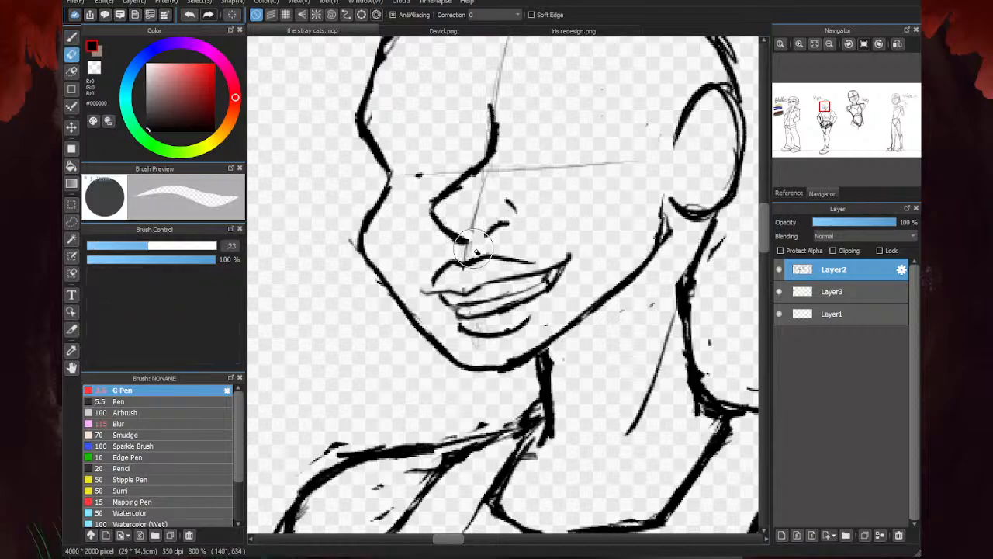
pyautogui.moveTo(471, 236)
pyautogui.mouseDown()
pyautogui.moveTo(498, 177)
pyautogui.moveTo(486, 133)
pyautogui.mouseUp()
pyautogui.click(113, 246)
pyautogui.moveTo(493, 168)
pyautogui.mouseDown()
pyautogui.moveTo(443, 212)
pyautogui.moveTo(419, 210)
pyautogui.moveTo(492, 79)
pyautogui.mouseUp()
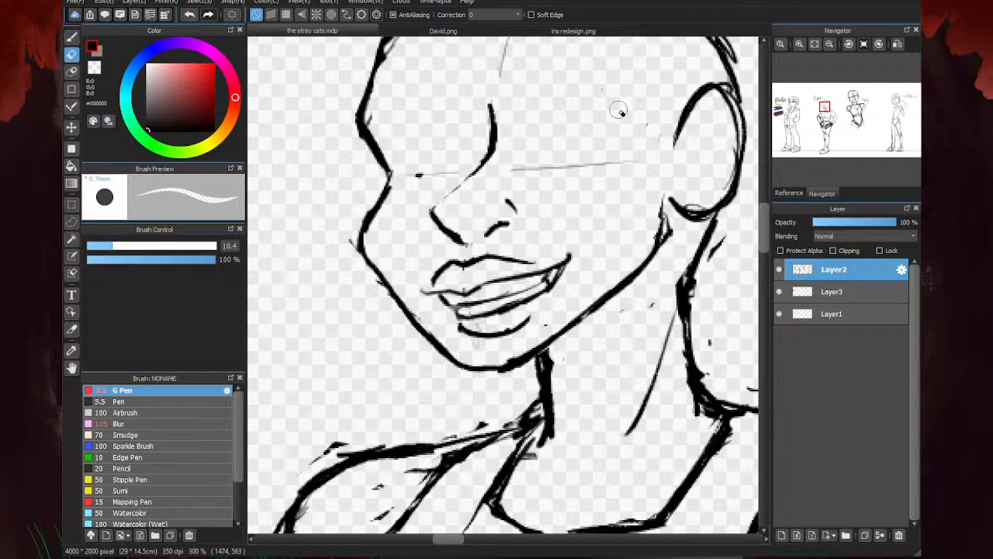
pyautogui.press('b')
pyautogui.moveTo(489, 164); pyautogui.dragTo(434, 216)
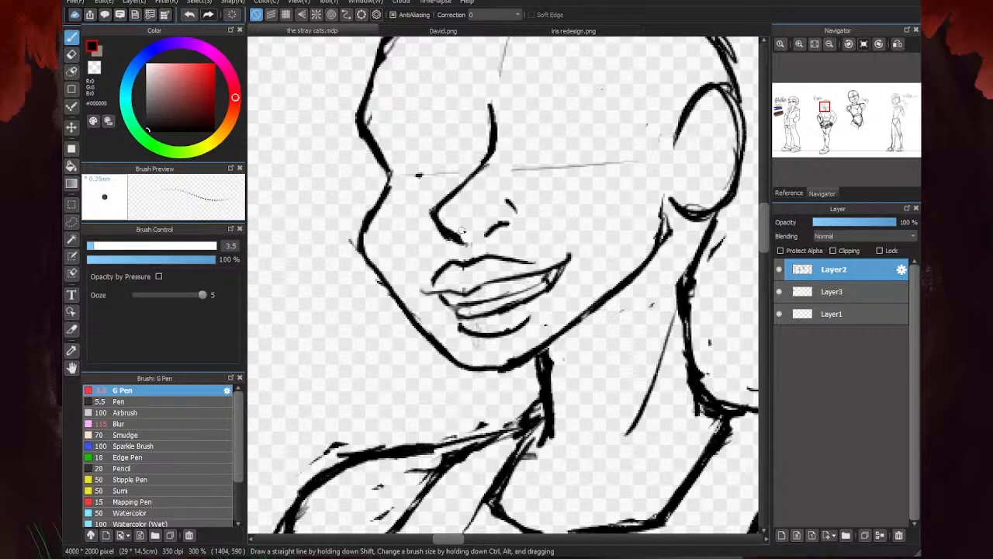
# - Try reshaping the wing stroke above the nostril into a short arch
pyautogui.scroll(-3, 441, 244)
pyautogui.press('e')
pyautogui.scroll(3, 439, 229)
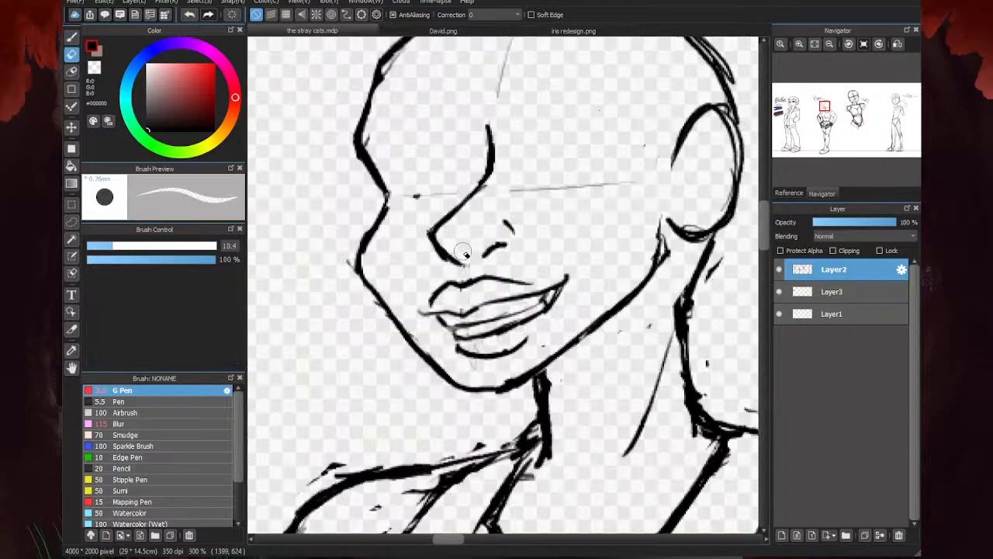
pyautogui.press('b')
pyautogui.scroll(2, 486, 256)
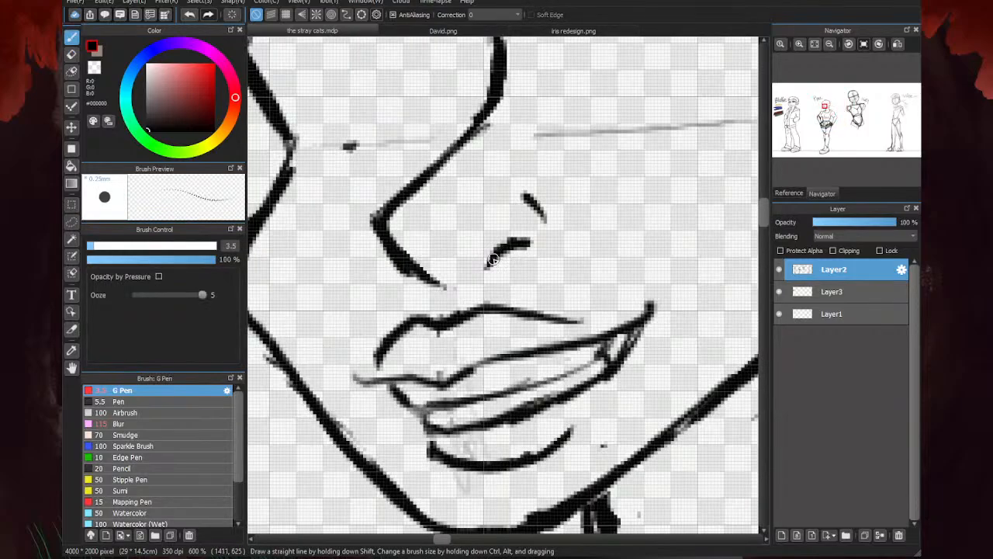
pyautogui.scroll(-3, 487, 273)
pyautogui.scroll(2, 600, 189)
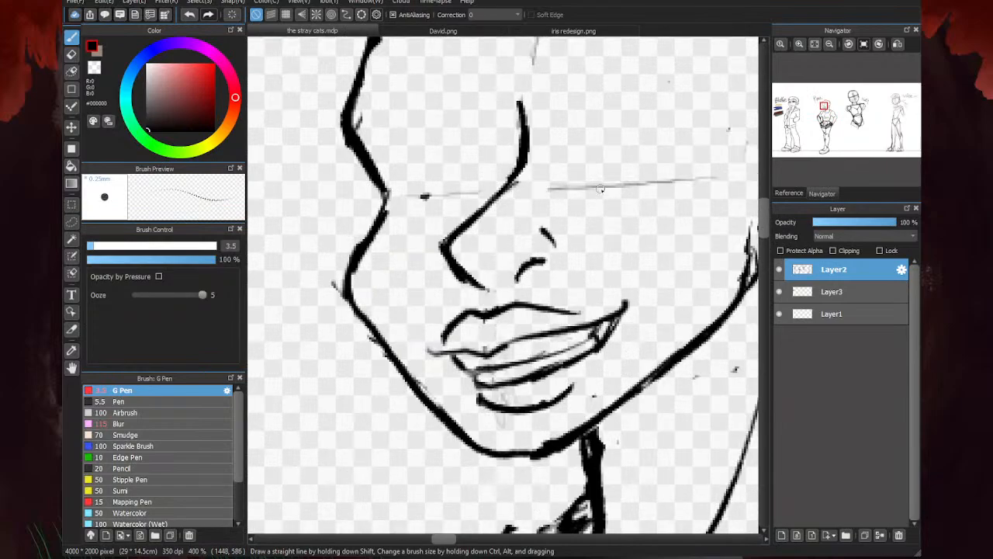
pyautogui.press('e')
pyautogui.moveTo(553, 227); pyautogui.dragTo(547, 244)
pyautogui.press('b')
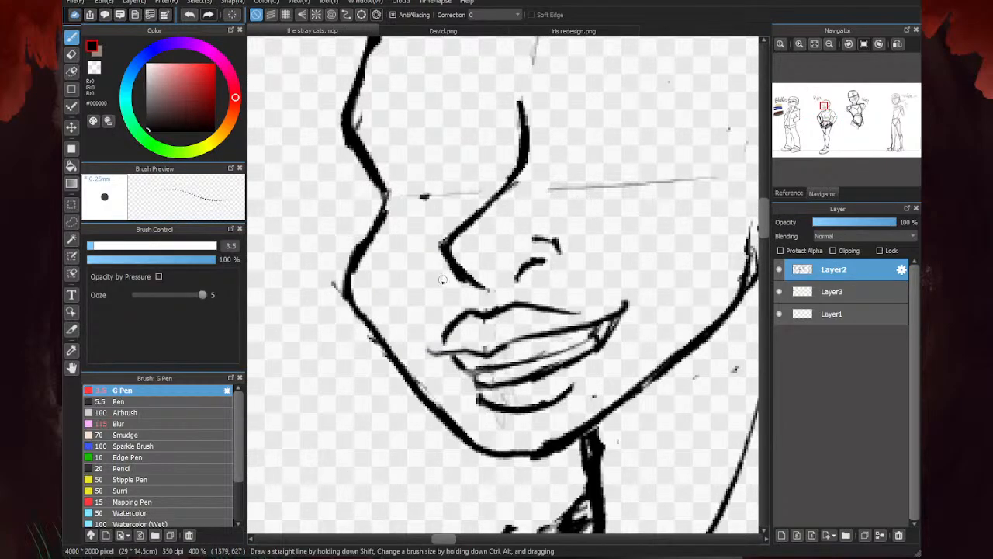
# - Erase the wing stroke above the second figure's nostril
pyautogui.scroll(-4, 486, 269)
pyautogui.scroll(-2, 585, 228)
pyautogui.press('e')
pyautogui.scroll(3, 584, 229)
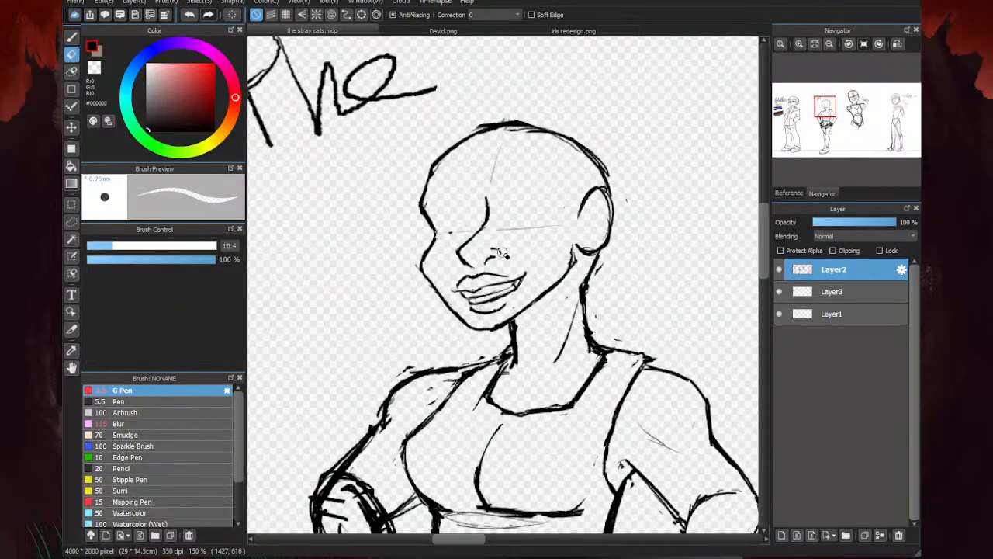
pyautogui.press('b')
pyautogui.scroll(4, 486, 246)
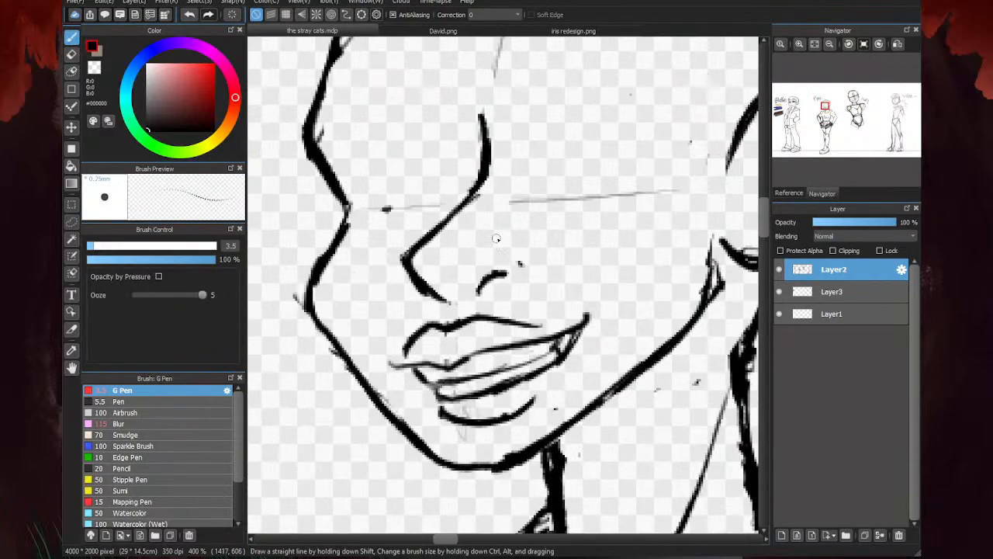
# - Sketch the second figure's nostril wing line, erase the diagonal nose bridge, and redraw it as a smoother line down to the tip
pyautogui.moveTo(504, 212)
pyautogui.mouseDown()
pyautogui.moveTo(494, 243)
pyautogui.moveTo(520, 262)
pyautogui.mouseUp()
pyautogui.press('e')
pyautogui.moveTo(467, 206)
pyautogui.mouseDown()
pyautogui.moveTo(484, 186)
pyautogui.moveTo(405, 254)
pyautogui.mouseUp()
pyautogui.press('b')
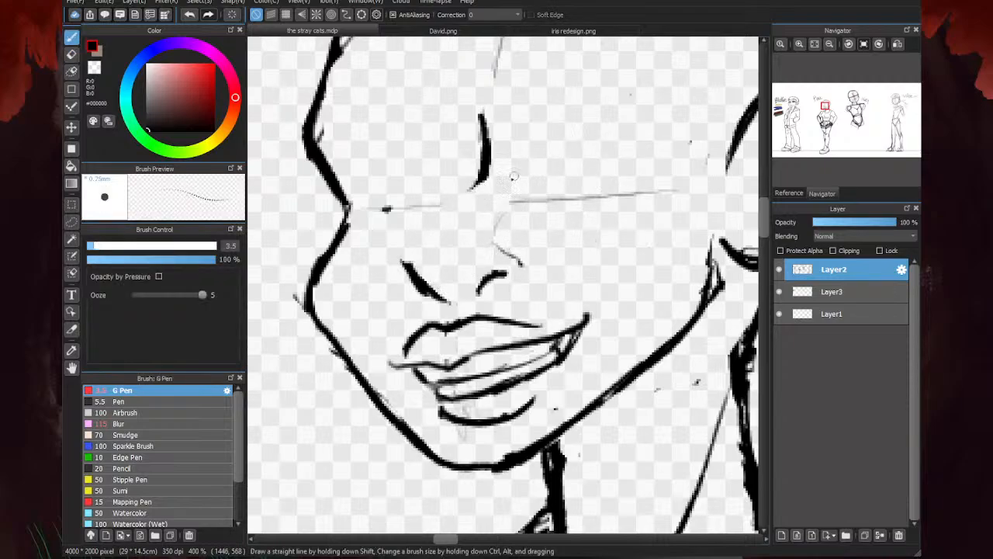
pyautogui.moveTo(477, 172)
pyautogui.mouseDown()
pyautogui.moveTo(407, 247)
pyautogui.moveTo(410, 271)
pyautogui.moveTo(436, 293)
pyautogui.mouseUp()
pyautogui.scroll(-3, 451, 271)
pyautogui.scroll(1, 611, 211)
pyautogui.scroll(-3, 626, 180)
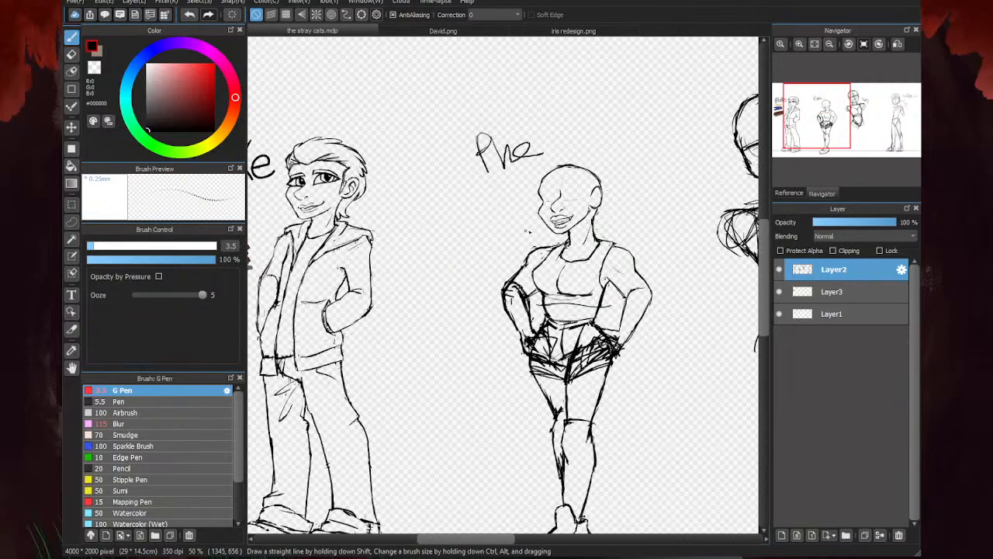
# - Draw a short curved wing stroke above the second figure's nostril
pyautogui.scroll(3, 528, 232)
pyautogui.scroll(3, 563, 206)
pyautogui.moveTo(535, 182)
pyautogui.mouseDown()
pyautogui.moveTo(590, 204)
pyautogui.moveTo(576, 210)
pyautogui.moveTo(547, 196)
pyautogui.mouseUp()
pyautogui.press('e')
pyautogui.scroll(-3, 533, 196)
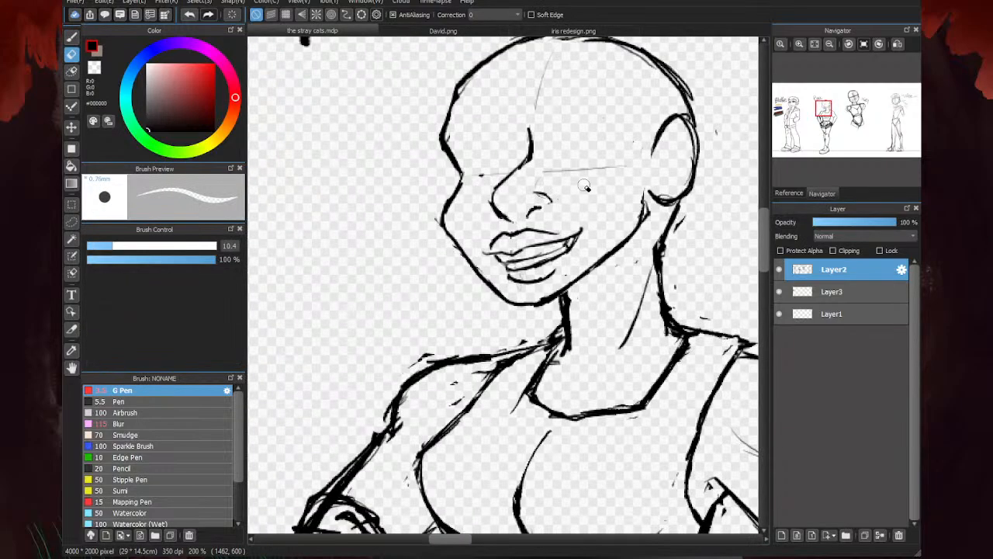
pyautogui.press('p')
pyautogui.scroll(2, 574, 186)
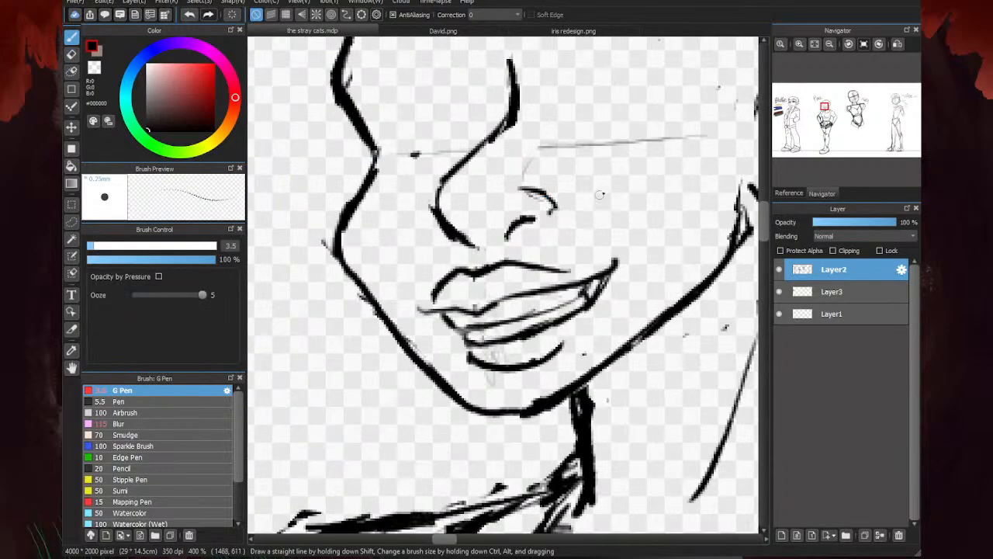
# - Erase part of the nose tip's thick line and redraw the tip as a tighter, rounder curve
pyautogui.press('e')
pyautogui.moveTo(429, 201)
pyautogui.mouseDown()
pyautogui.moveTo(469, 255)
pyautogui.moveTo(454, 248)
pyautogui.moveTo(479, 259)
pyautogui.mouseUp()
pyautogui.press('b')
pyautogui.moveTo(439, 207)
pyautogui.mouseDown()
pyautogui.moveTo(428, 223)
pyautogui.moveTo(455, 241)
pyautogui.mouseUp()
pyautogui.scroll(-5, 456, 240)
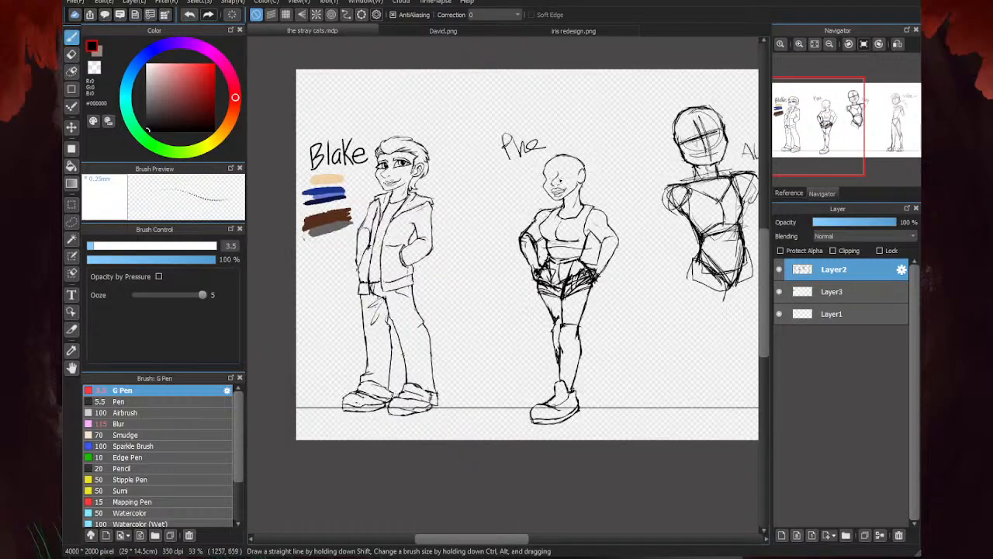
# - Erase the leftover stroke fragments around the outside of the second figure's nose tip
pyautogui.scroll(6, 554, 176)
pyautogui.press('e')
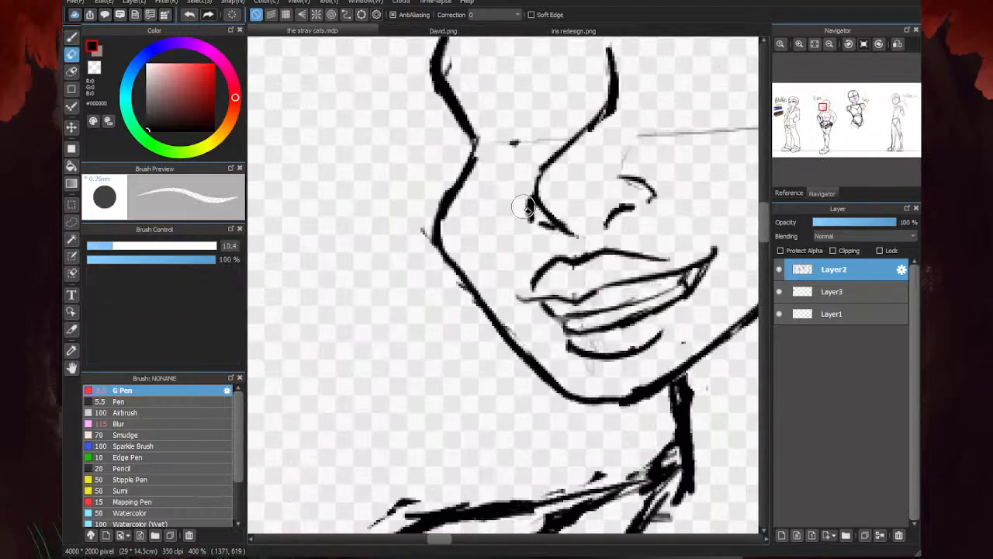
pyautogui.scroll(-3, 525, 207)
pyautogui.press('b')
pyautogui.scroll(-2, 659, 180)
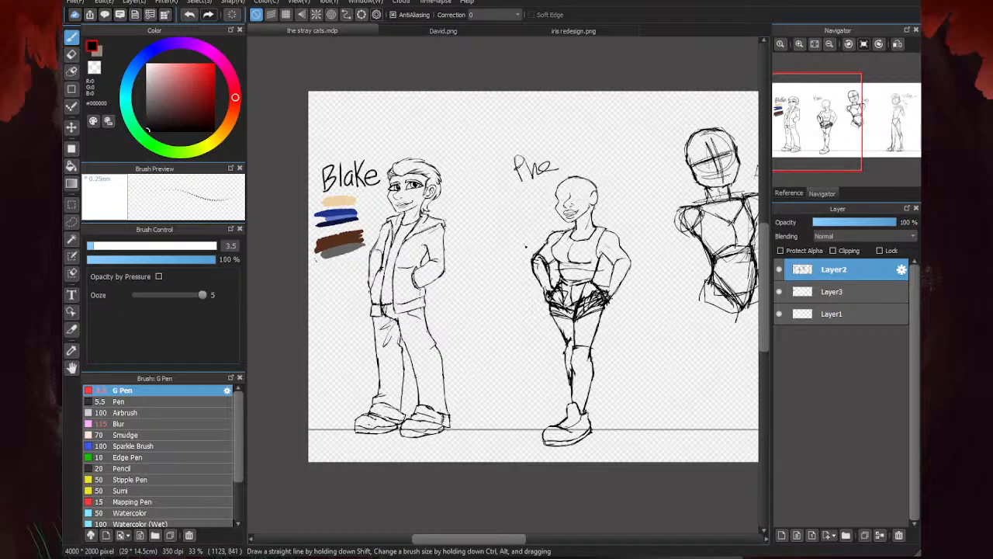
pyautogui.scroll(3, 525, 246)
pyautogui.scroll(4, 574, 194)
pyautogui.press('e')
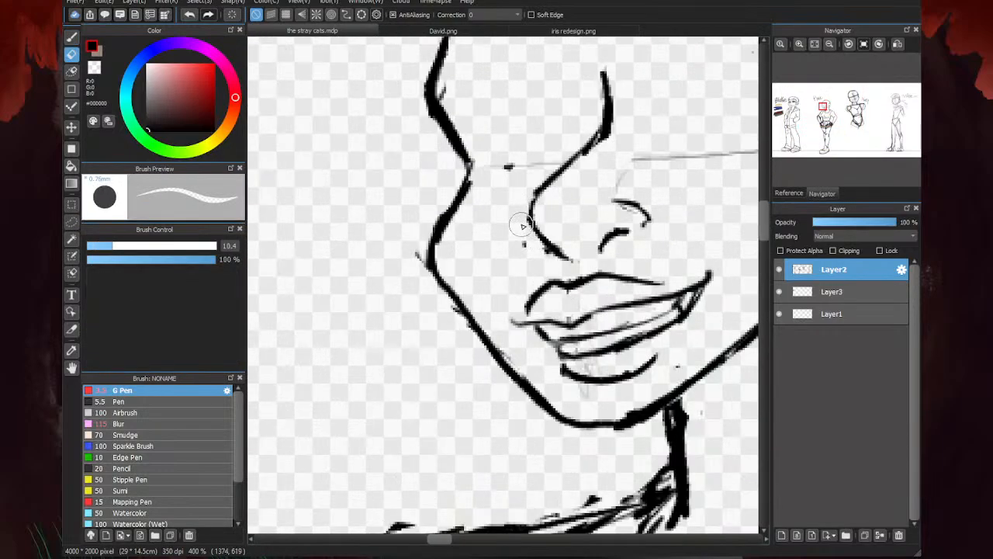
pyautogui.scroll(-4, 504, 225)
pyautogui.press('b')
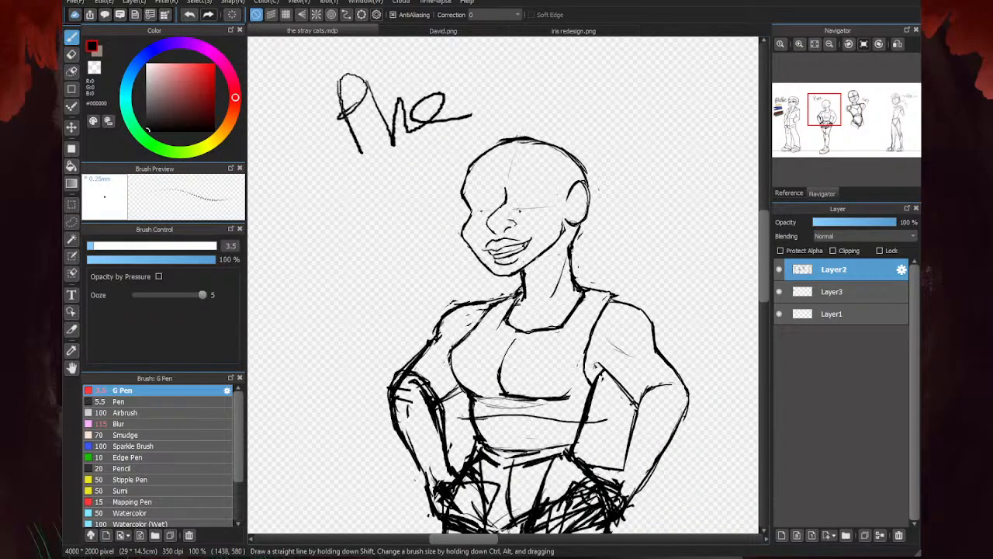
# - Draw the second figure's near lower eyelid line and a tapering arched eyebrow with a pointed inner end above it
pyautogui.scroll(2, 518, 207)
pyautogui.moveTo(565, 201)
pyautogui.mouseDown()
pyautogui.moveTo(596, 203)
pyautogui.moveTo(549, 203)
pyautogui.moveTo(605, 200)
pyautogui.mouseUp()
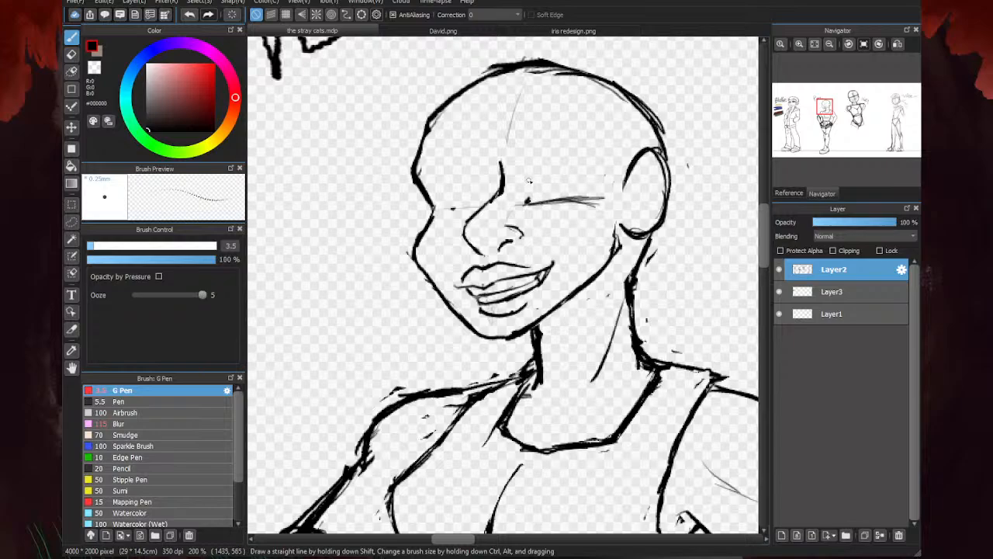
pyautogui.moveTo(529, 176)
pyautogui.mouseDown()
pyautogui.moveTo(614, 165)
pyautogui.moveTo(528, 178)
pyautogui.mouseUp()
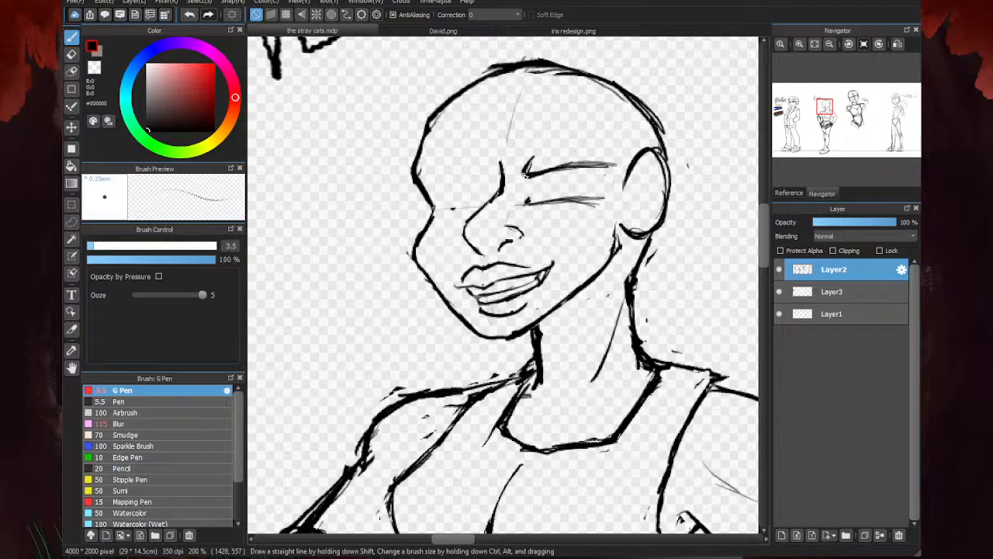
pyautogui.moveTo(526, 177)
pyautogui.mouseDown()
pyautogui.moveTo(534, 149)
pyautogui.moveTo(601, 148)
pyautogui.moveTo(554, 168)
pyautogui.moveTo(571, 170)
pyautogui.moveTo(535, 167)
pyautogui.moveTo(555, 161)
pyautogui.moveTo(532, 172)
pyautogui.mouseUp()
pyautogui.press('e')
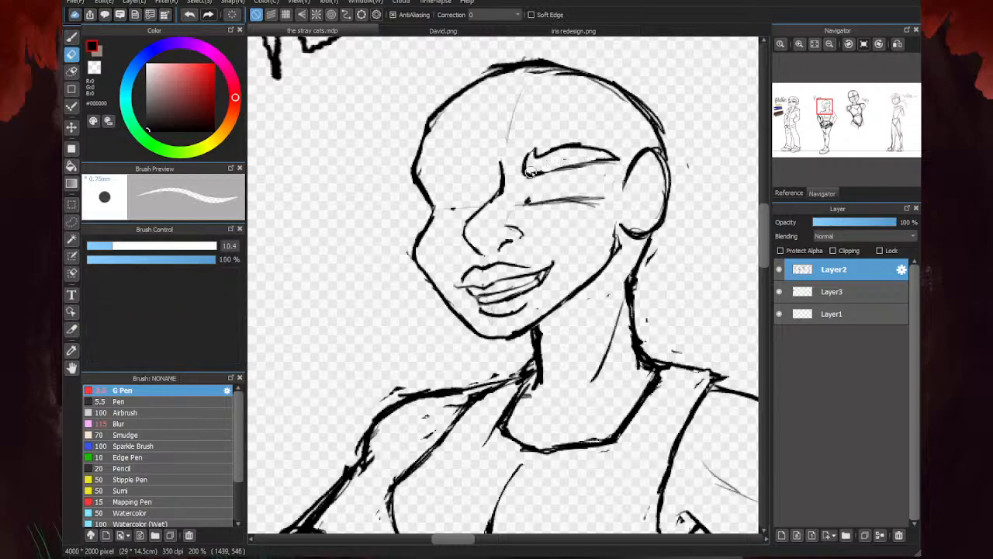
pyautogui.press('p')
# - Outline the near eye beneath the eyebrow with an upper lid, inner edge and outer corner, and thicken the lower lid line
pyautogui.moveTo(607, 161)
pyautogui.mouseDown()
pyautogui.moveTo(531, 206)
pyautogui.moveTo(511, 254)
pyautogui.mouseUp()
pyautogui.scroll(3, 533, 181)
pyautogui.scroll(-1, 475, 254)
pyautogui.scroll(-4, 473, 254)
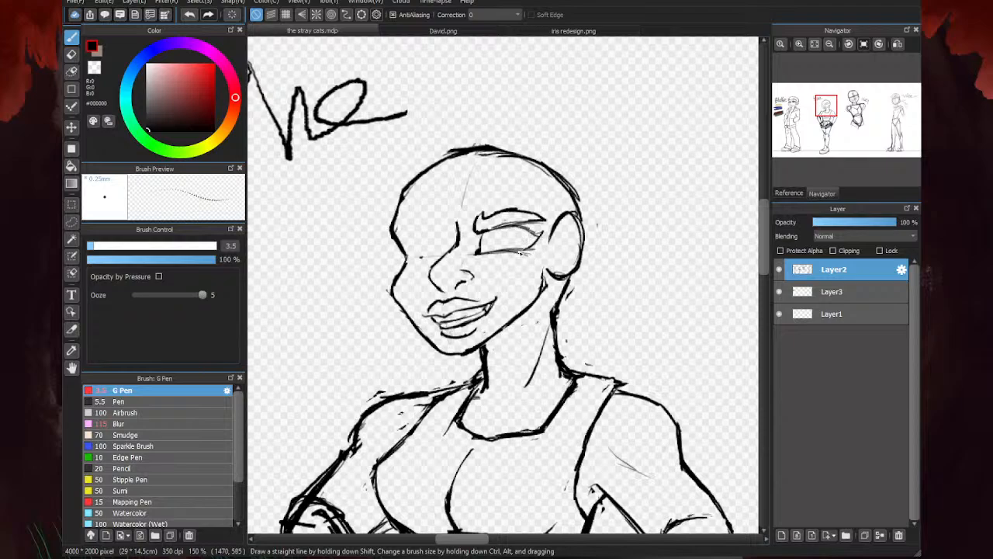
pyautogui.moveTo(530, 252); pyautogui.dragTo(491, 253)
pyautogui.scroll(5, 489, 248)
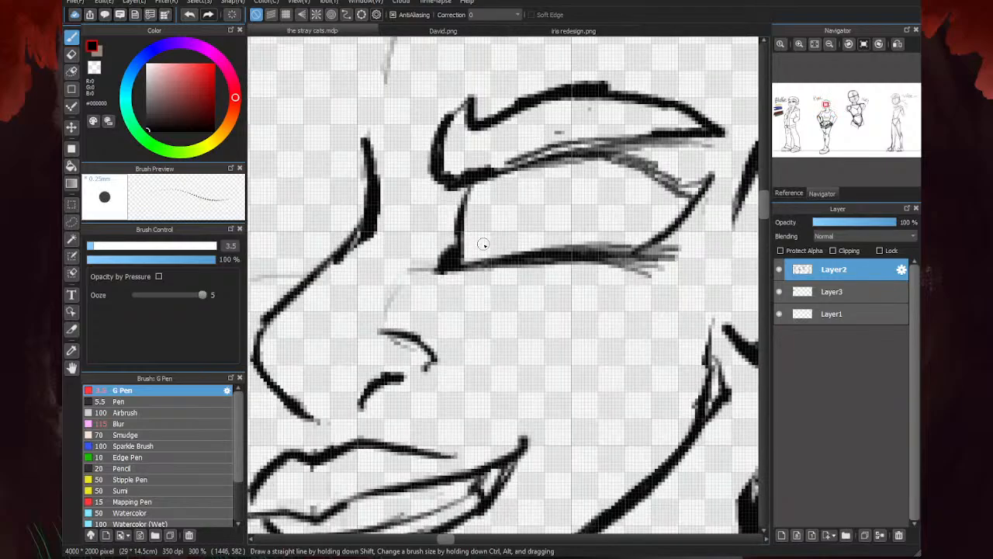
pyautogui.scroll(-4, 517, 253)
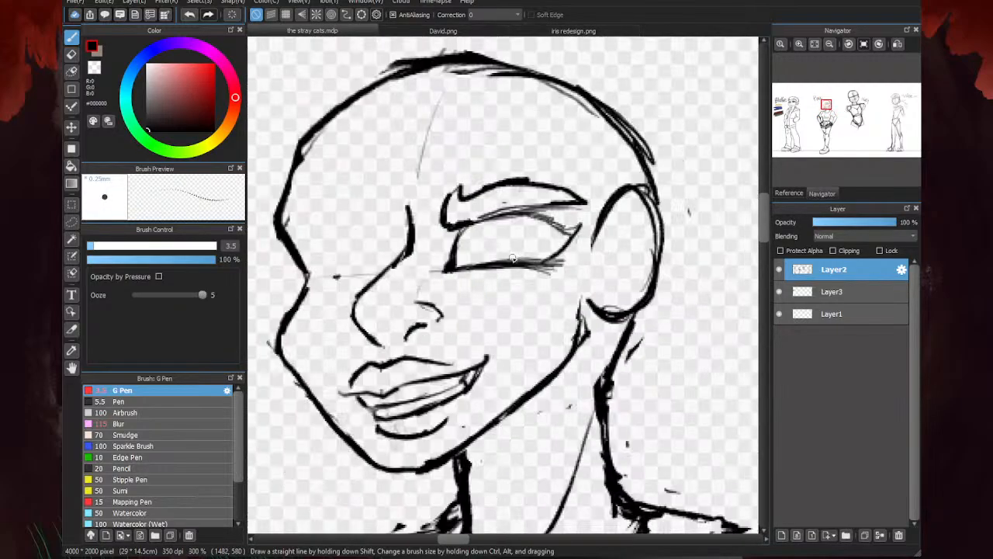
pyautogui.scroll(2, 586, 225)
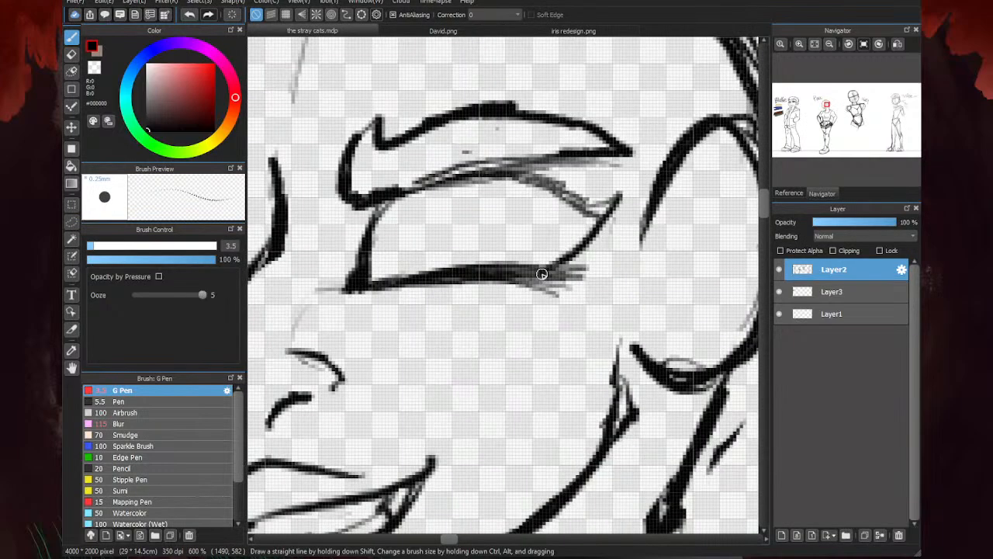
# - Darken the near eye's upper lid line, then trim the eyebrow's upper edge with the eraser and touch up its inner end
pyautogui.moveTo(576, 203); pyautogui.dragTo(504, 161)
pyautogui.moveTo(567, 158); pyautogui.dragTo(407, 188)
pyautogui.press('e')
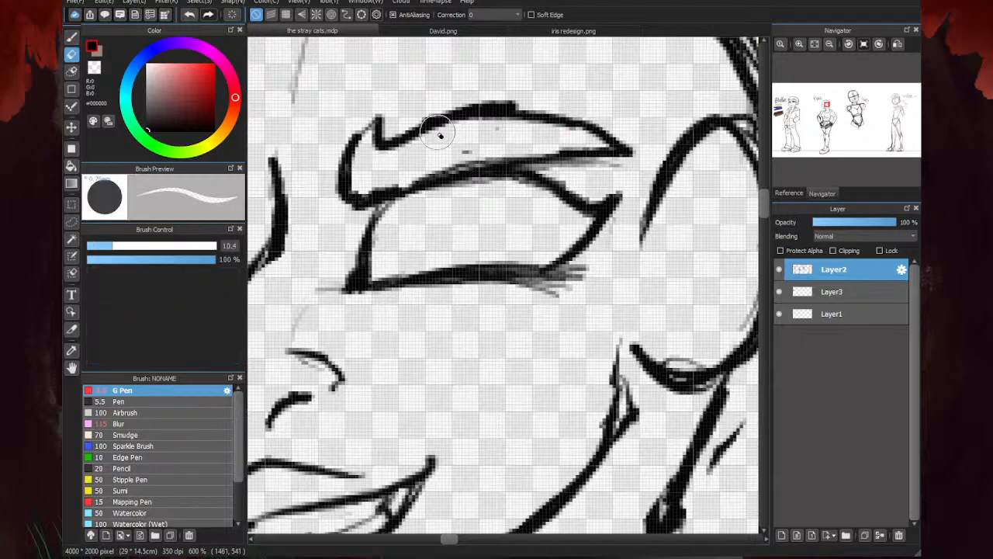
pyautogui.moveTo(435, 122); pyautogui.dragTo(508, 110)
pyautogui.press('b')
pyautogui.moveTo(391, 147)
pyautogui.mouseDown()
pyautogui.moveTo(539, 113)
pyautogui.moveTo(402, 145)
pyautogui.mouseUp()
pyautogui.scroll(-4, 570, 121)
pyautogui.scroll(-5, 623, 114)
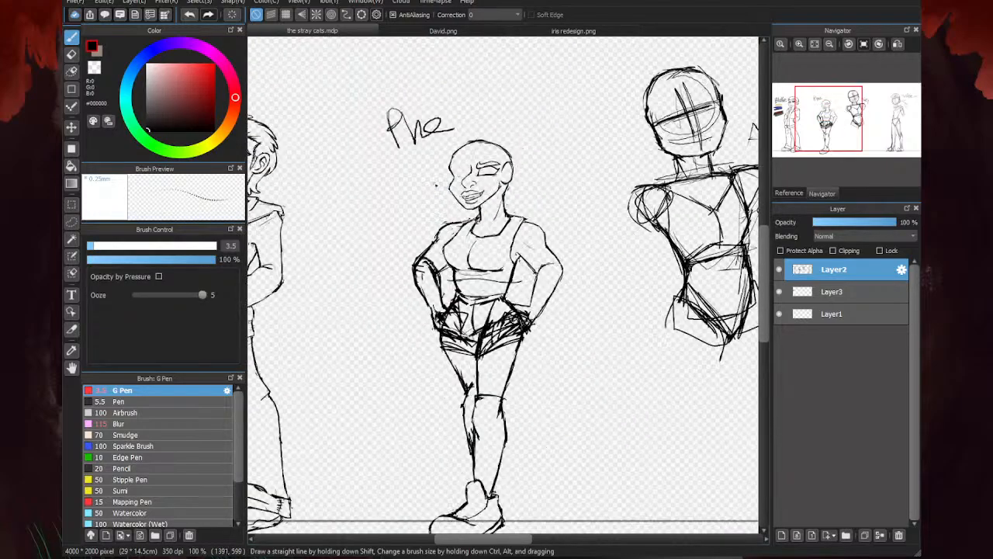
# - Draw the far eyebrow's inner point and lower edge, and add a short frown crease between the brows
pyautogui.scroll(6, 474, 194)
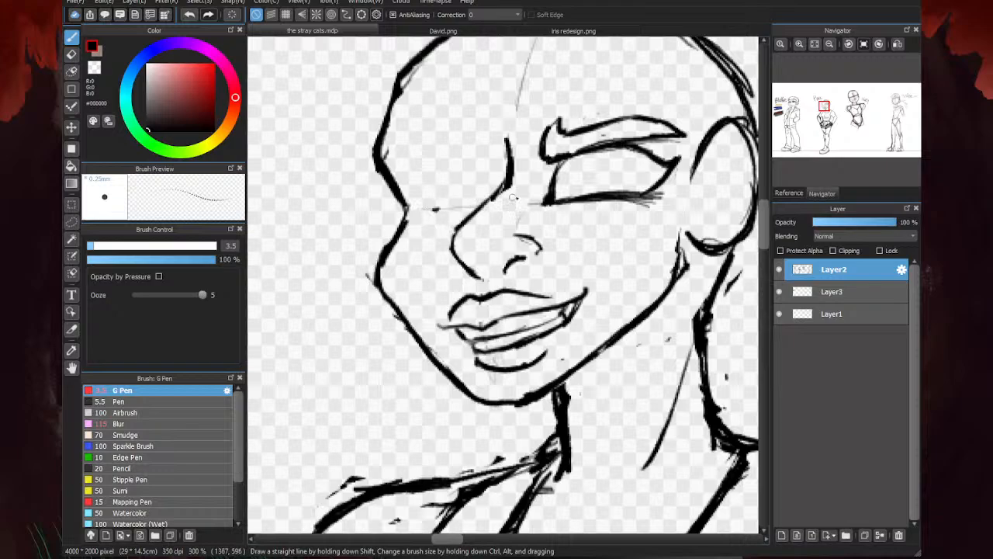
pyautogui.scroll(2, 502, 143)
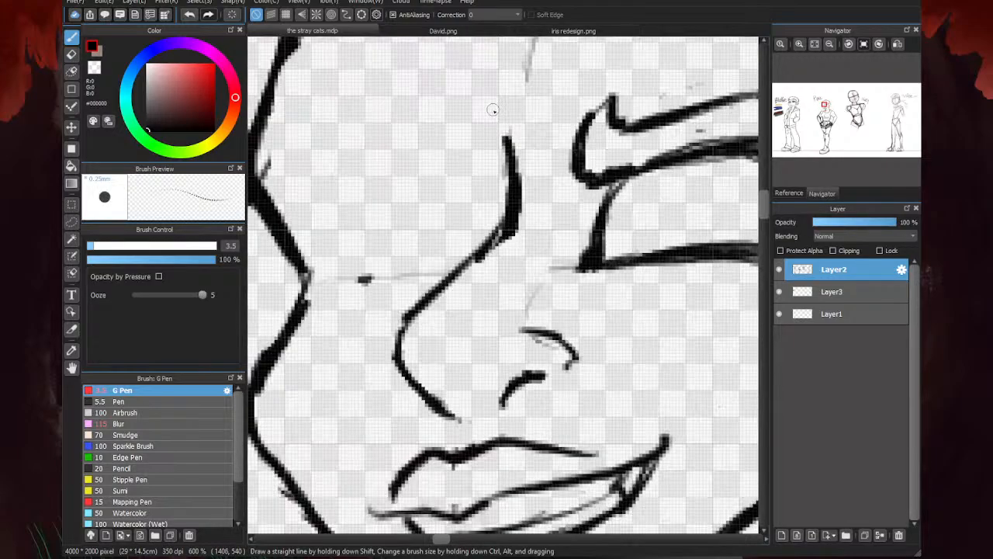
pyautogui.moveTo(493, 109); pyautogui.dragTo(497, 171)
pyautogui.moveTo(553, 82); pyautogui.dragTo(543, 133)
pyautogui.moveTo(506, 175); pyautogui.dragTo(373, 147)
pyautogui.scroll(-2, 388, 149)
pyautogui.moveTo(431, 155); pyautogui.dragTo(380, 159)
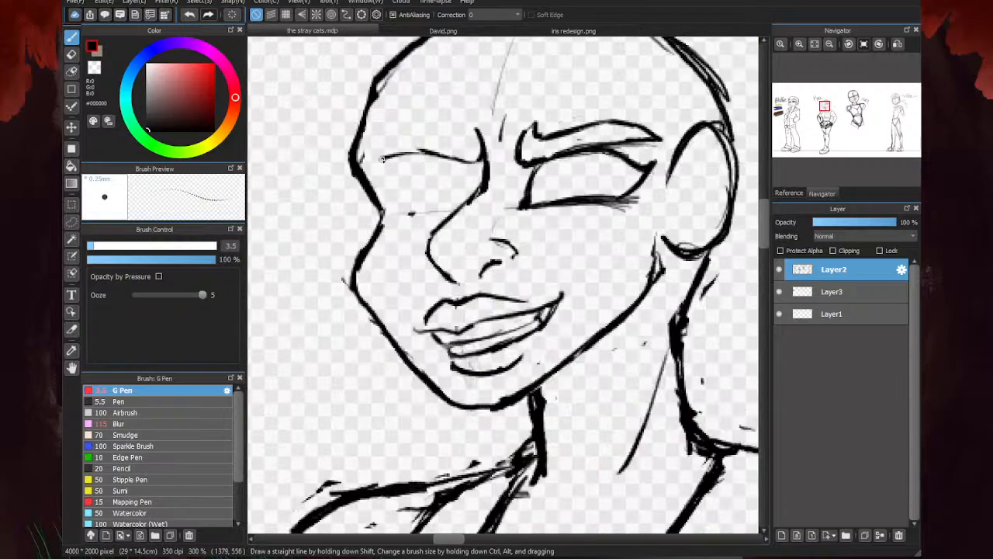
# - Complete the far eyebrow with its upper edge and draw the curved upper lid of the far eye
pyautogui.moveTo(468, 140)
pyautogui.mouseDown()
pyautogui.moveTo(403, 136)
pyautogui.moveTo(373, 161)
pyautogui.moveTo(491, 173)
pyautogui.moveTo(470, 160)
pyautogui.moveTo(485, 196)
pyautogui.mouseUp()
pyautogui.scroll(1, 469, 173)
pyautogui.moveTo(467, 160)
pyautogui.mouseDown()
pyautogui.moveTo(482, 195)
pyautogui.moveTo(432, 151)
pyautogui.moveTo(356, 174)
pyautogui.moveTo(408, 147)
pyautogui.moveTo(443, 151)
pyautogui.mouseUp()
pyautogui.moveTo(423, 151)
pyautogui.mouseDown()
pyautogui.moveTo(367, 163)
pyautogui.moveTo(382, 157)
pyautogui.moveTo(361, 174)
pyautogui.mouseUp()
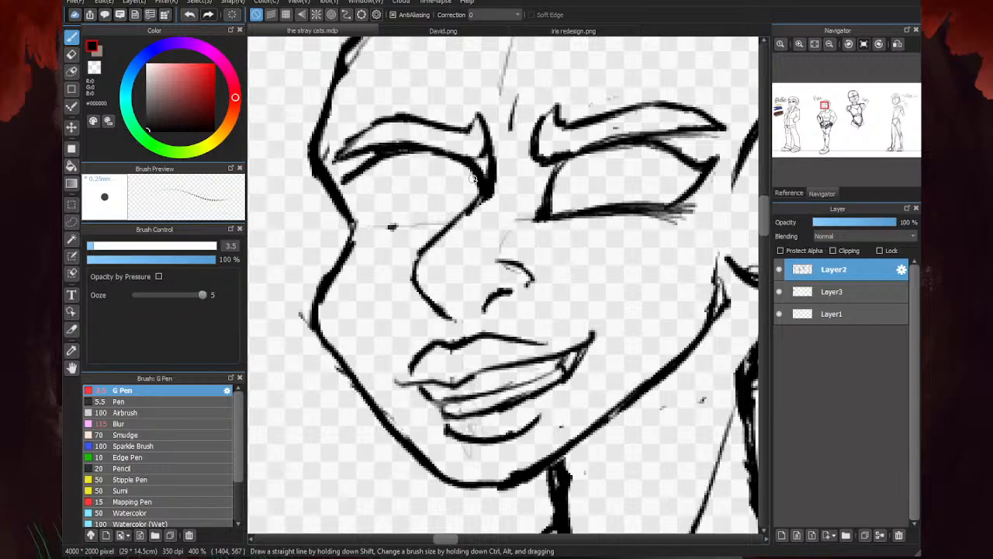
# - Draw the far eye's lower lid, fill in a heavy outer corner, and trim the lower lid's underside with the eraser
pyautogui.moveTo(444, 225); pyautogui.dragTo(371, 226)
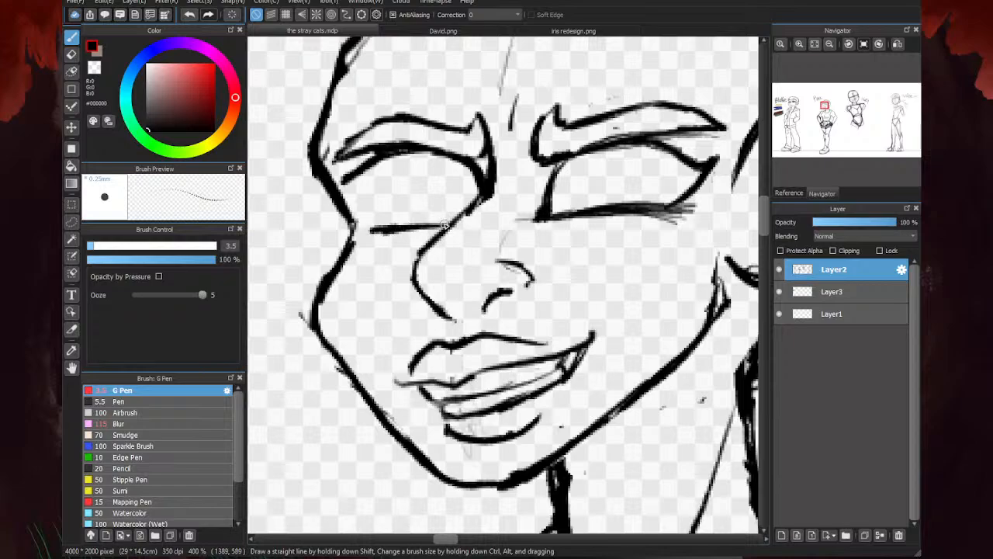
pyautogui.moveTo(450, 223); pyautogui.dragTo(373, 226)
pyautogui.moveTo(453, 224)
pyautogui.mouseDown()
pyautogui.moveTo(343, 218)
pyautogui.moveTo(377, 228)
pyautogui.moveTo(329, 167)
pyautogui.moveTo(358, 206)
pyautogui.mouseUp()
pyautogui.moveTo(335, 171); pyautogui.dragTo(350, 189)
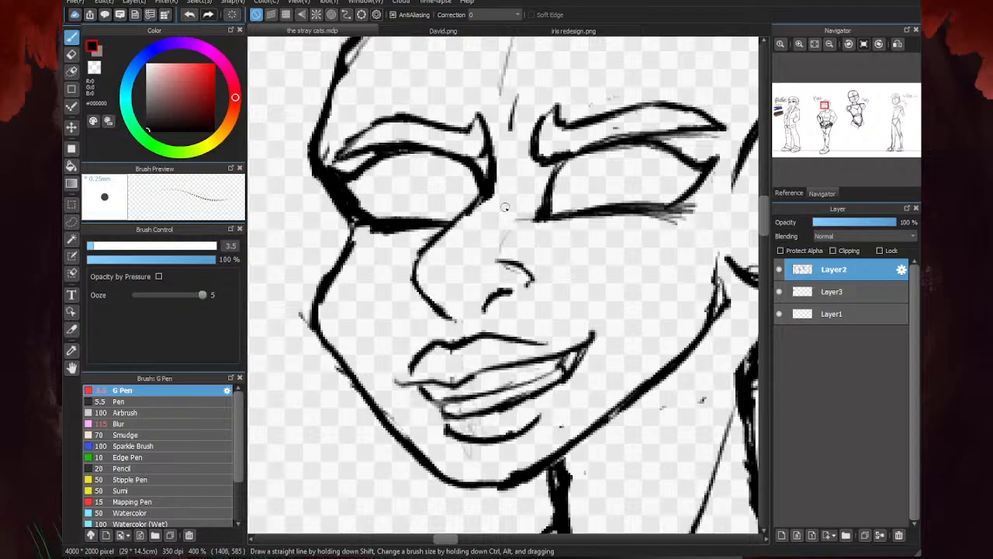
pyautogui.moveTo(489, 183); pyautogui.dragTo(472, 196)
pyautogui.press('e')
pyautogui.moveTo(404, 236); pyautogui.dragTo(390, 236)
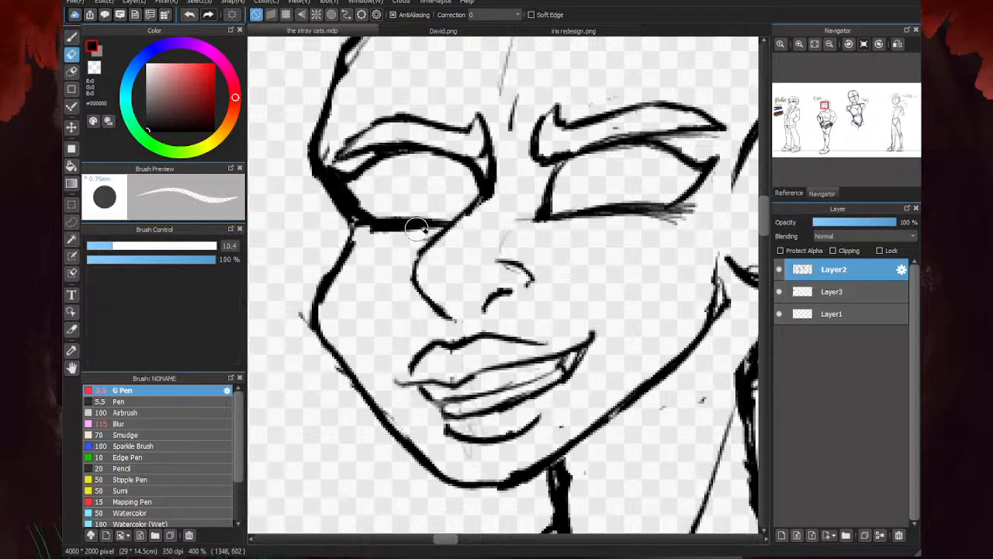
# - Erase the cheek outline below the far eye and redraw it as a rounder curve down toward the jaw
pyautogui.scroll(-4, 426, 213)
pyautogui.scroll(3, 503, 195)
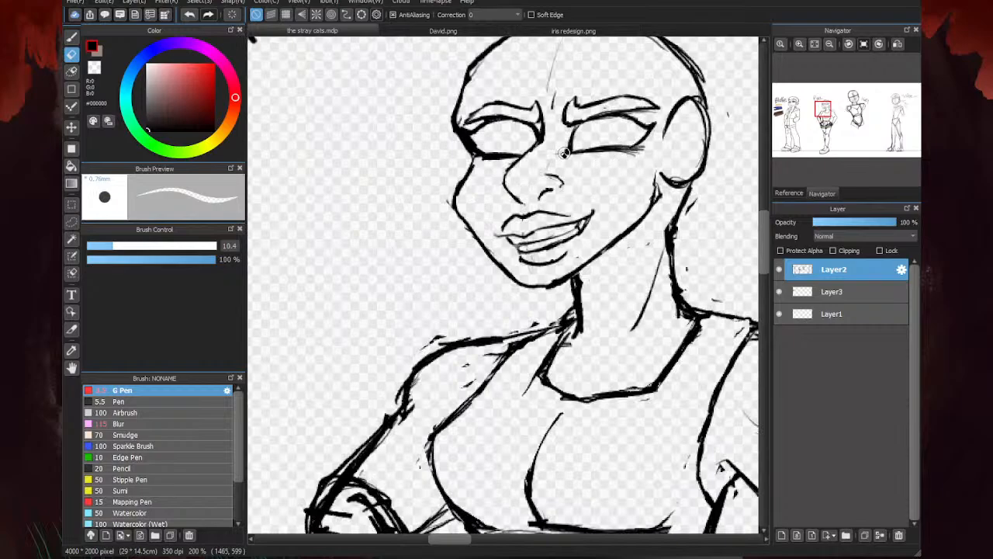
pyautogui.scroll(-4, 489, 201)
pyautogui.scroll(3, 477, 229)
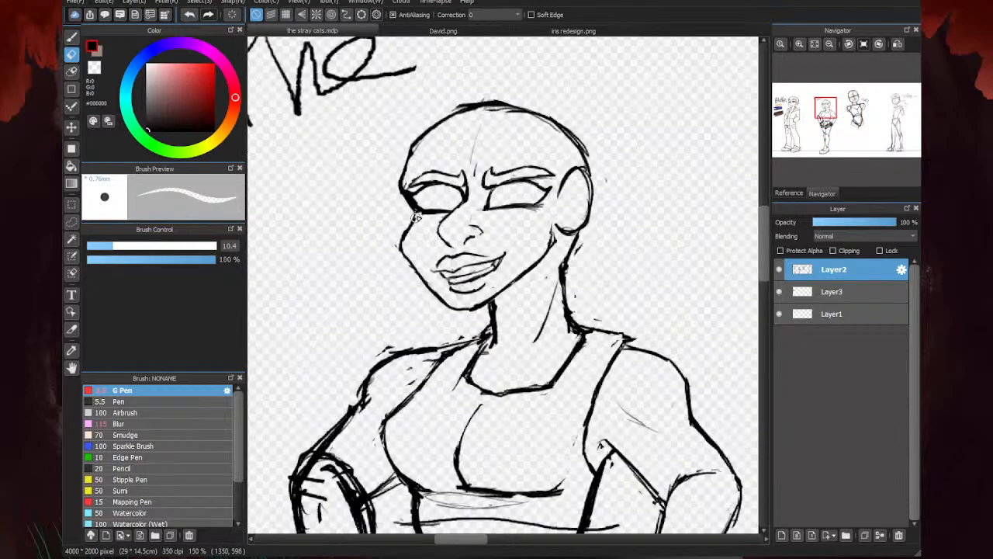
pyautogui.press('p')
pyautogui.scroll(1, 397, 217)
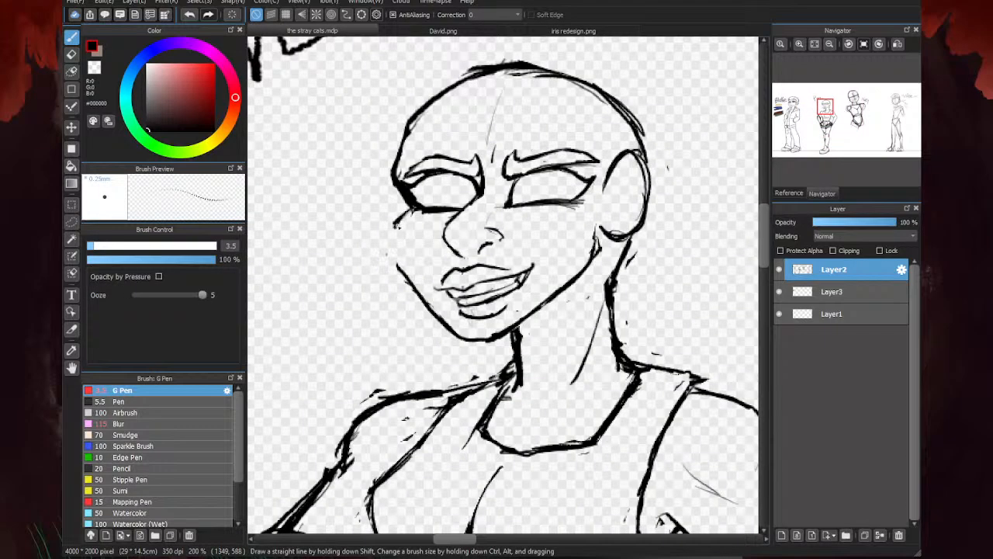
pyautogui.moveTo(408, 220)
pyautogui.mouseDown()
pyautogui.moveTo(393, 248)
pyautogui.moveTo(405, 277)
pyautogui.mouseUp()
# - Erase the excess line at the far eye's outer corner and rework the forehead outline above it into a smooth curve
pyautogui.press('e')
pyautogui.moveTo(408, 213); pyautogui.dragTo(394, 225)
pyautogui.moveTo(399, 185)
pyautogui.mouseDown()
pyautogui.moveTo(398, 152)
pyautogui.moveTo(420, 175)
pyautogui.moveTo(387, 165)
pyautogui.moveTo(414, 71)
pyautogui.mouseUp()
pyautogui.scroll(2, 422, 215)
pyautogui.press('p')
pyautogui.scroll(-2, 396, 199)
pyautogui.scroll(2, 401, 177)
pyautogui.scroll(-3, 399, 162)
# - Clean up the remaining stray marks along the face outline beside the far eye with the eraser
pyautogui.press('e')
pyautogui.scroll(1, 389, 190)
pyautogui.moveTo(391, 207); pyautogui.dragTo(392, 208)
pyautogui.moveTo(396, 159)
pyautogui.mouseDown()
pyautogui.moveTo(405, 115)
pyautogui.moveTo(399, 160)
pyautogui.mouseUp()
pyautogui.press('p')
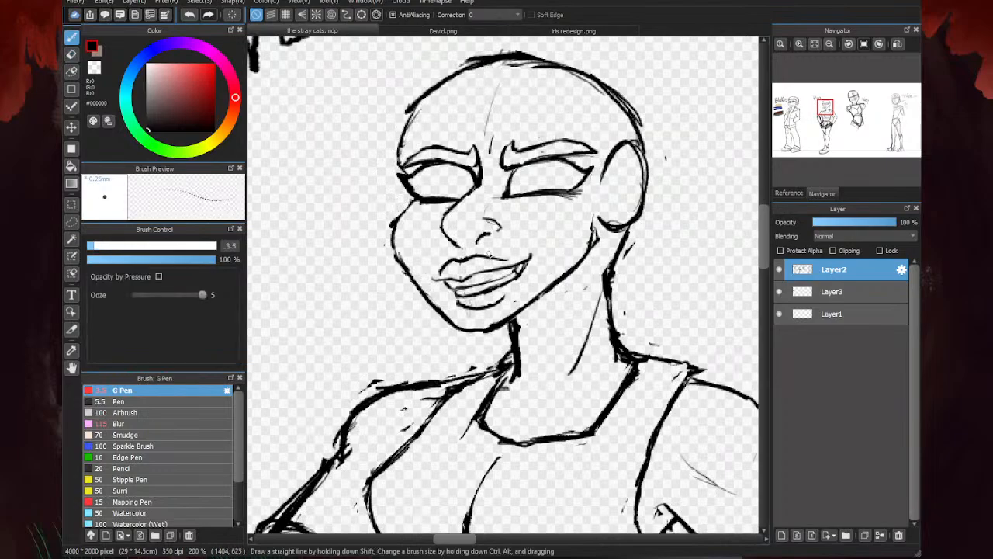
# - Thicken the near eye's upper lid and inner edge, and fill its outer corner into a solid dark wing
pyautogui.scroll(-2, 464, 188)
pyautogui.scroll(2, 403, 231)
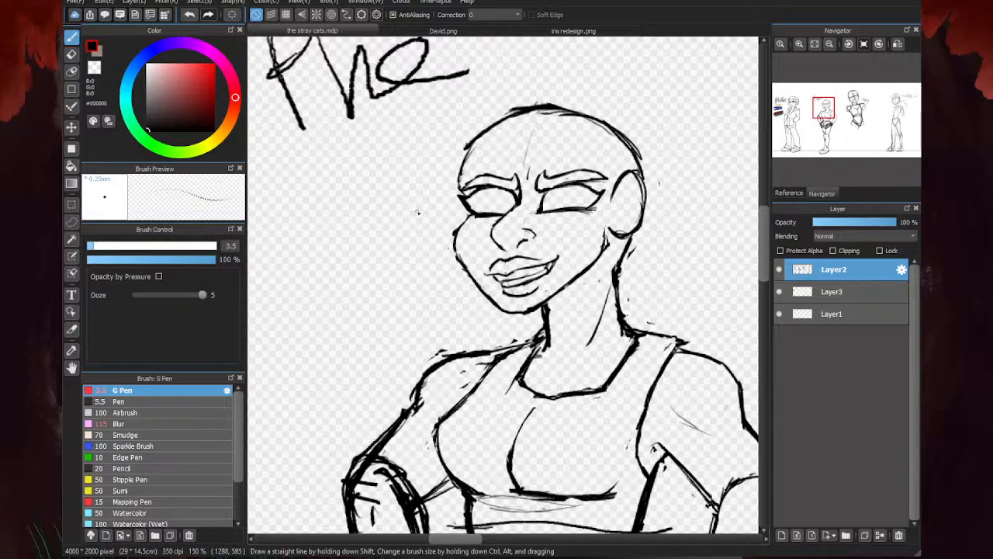
pyautogui.scroll(-4, 464, 174)
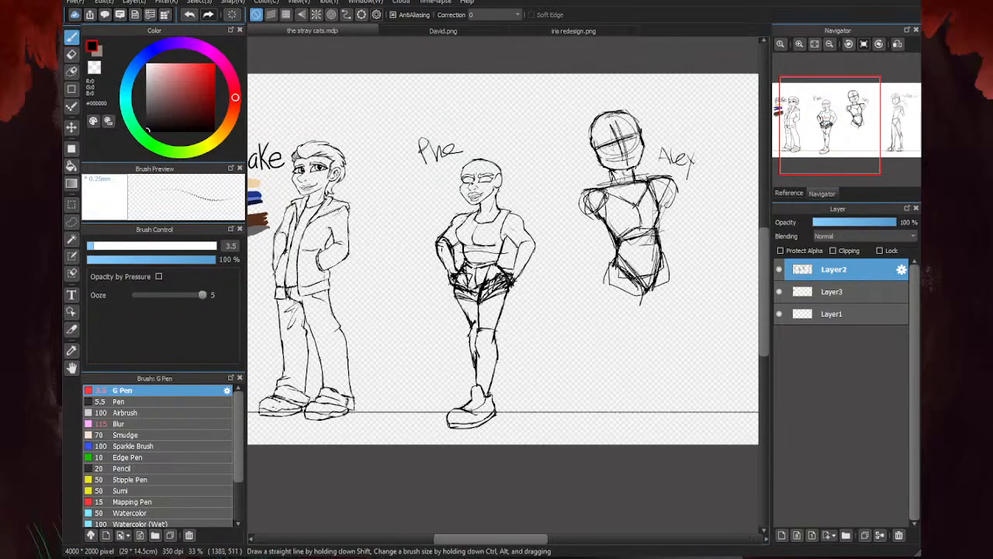
pyautogui.scroll(7, 475, 176)
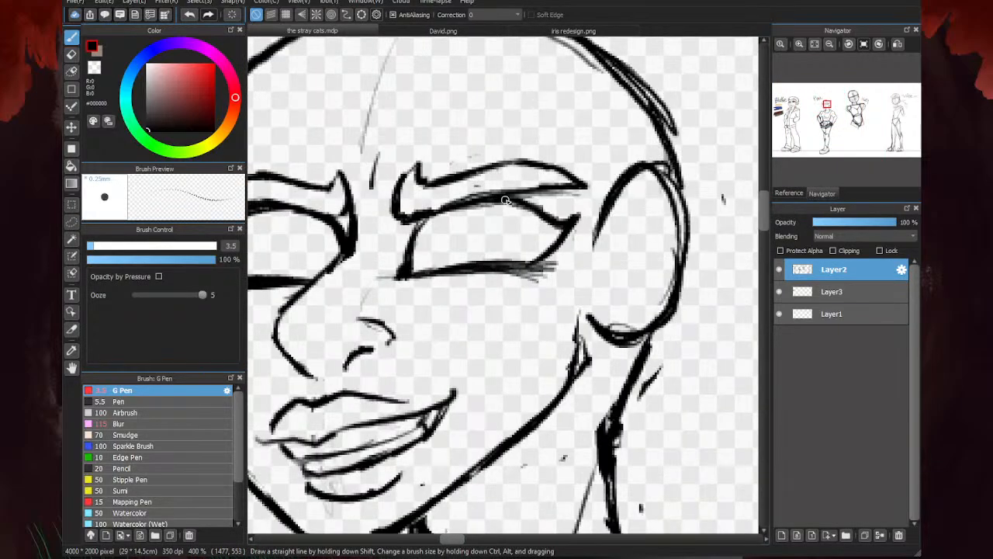
pyautogui.moveTo(450, 211)
pyautogui.mouseDown()
pyautogui.moveTo(489, 203)
pyautogui.moveTo(543, 225)
pyautogui.moveTo(552, 236)
pyautogui.moveTo(528, 260)
pyautogui.moveTo(553, 233)
pyautogui.moveTo(543, 250)
pyautogui.moveTo(544, 222)
pyautogui.moveTo(506, 204)
pyautogui.moveTo(539, 215)
pyautogui.mouseUp()
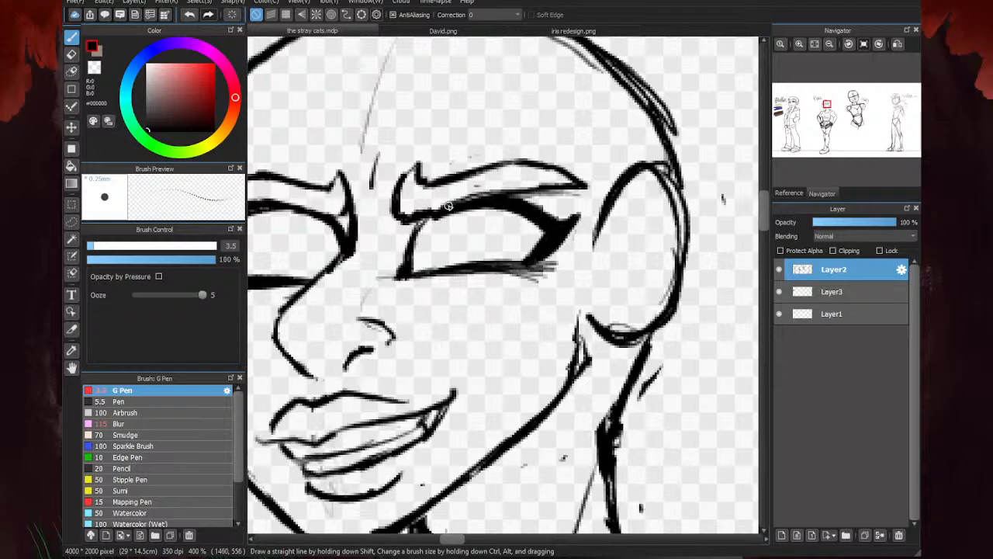
pyautogui.moveTo(449, 206)
pyautogui.mouseDown()
pyautogui.moveTo(423, 220)
pyautogui.moveTo(403, 264)
pyautogui.mouseUp()
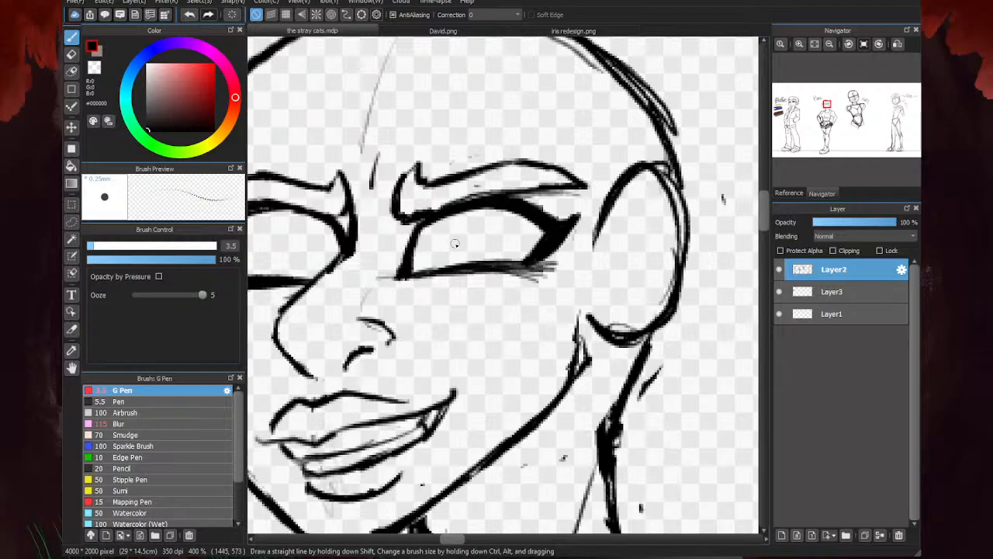
pyautogui.scroll(-3, 543, 228)
pyautogui.scroll(2, 461, 221)
pyautogui.moveTo(500, 221)
pyautogui.mouseDown()
pyautogui.moveTo(433, 225)
pyautogui.moveTo(465, 214)
pyautogui.moveTo(417, 243)
pyautogui.mouseUp()
pyautogui.scroll(-3, 450, 217)
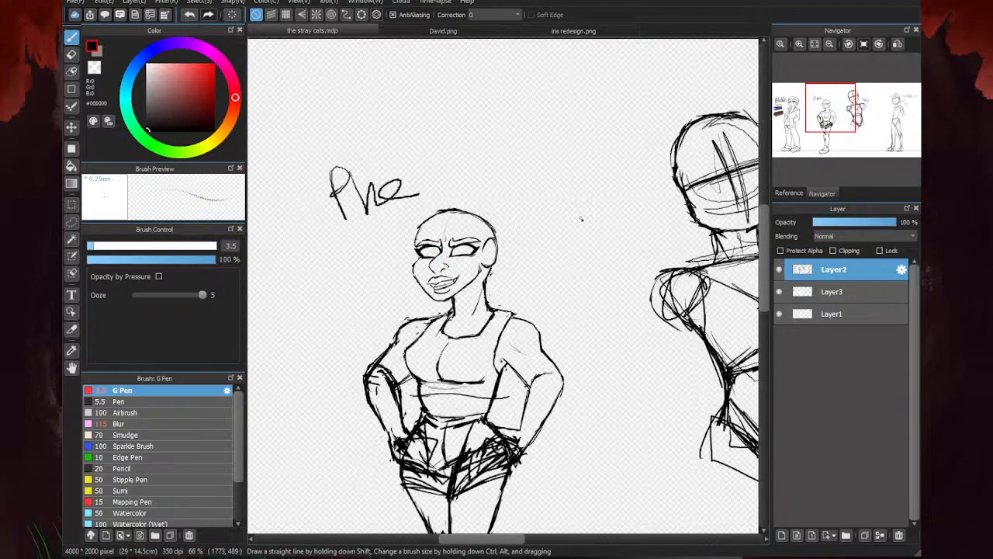
# - Erase most of the vertical guide line on the forehead and touch up the line from the far brow's inner end toward the nose bridge
pyautogui.scroll(3, 529, 240)
pyautogui.moveTo(532, 239); pyautogui.dragTo(431, 253)
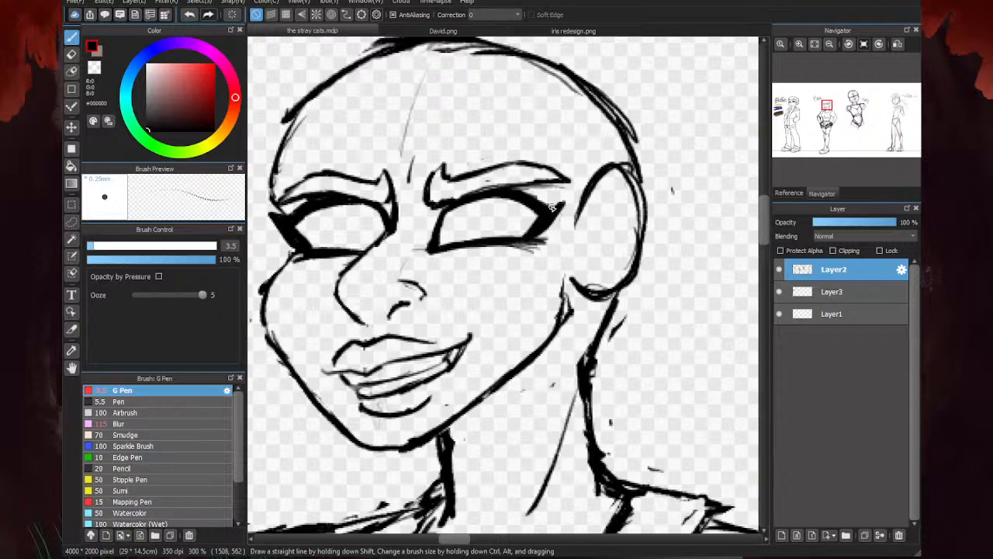
pyautogui.press('e')
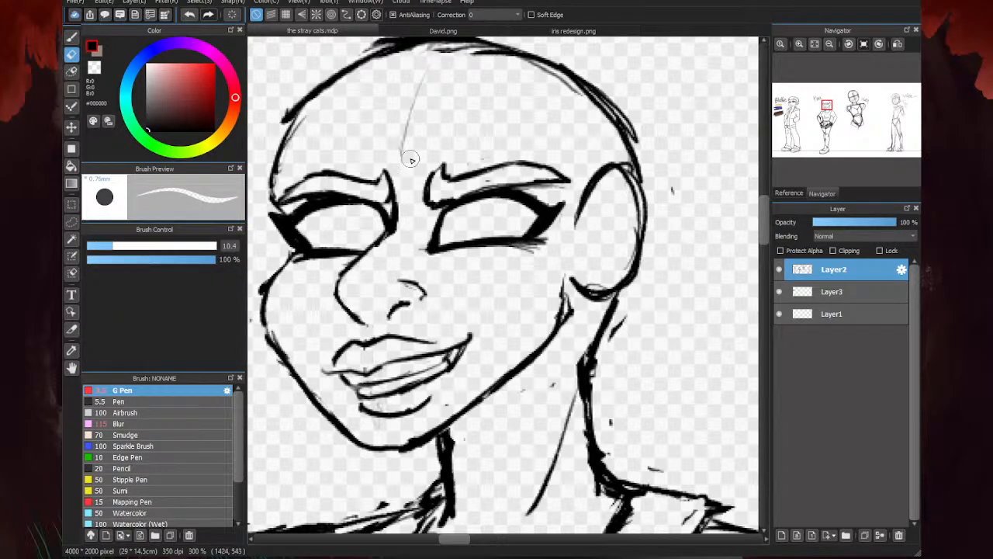
pyautogui.moveTo(411, 160); pyautogui.dragTo(435, 72)
pyautogui.press('b')
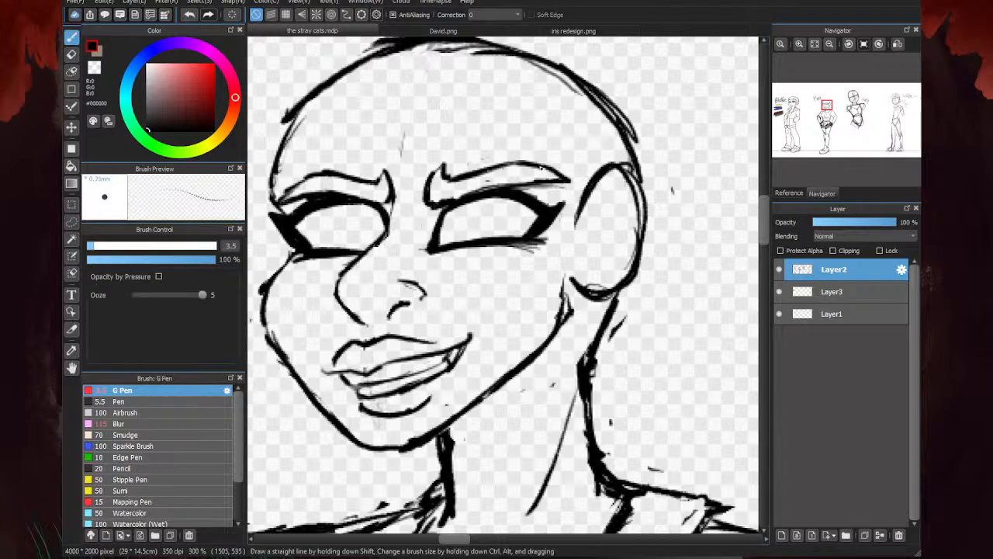
pyautogui.scroll(2, 387, 242)
pyautogui.moveTo(391, 196)
pyautogui.mouseDown()
pyautogui.moveTo(381, 225)
pyautogui.moveTo(336, 265)
pyautogui.mouseUp()
pyautogui.scroll(-4, 439, 216)
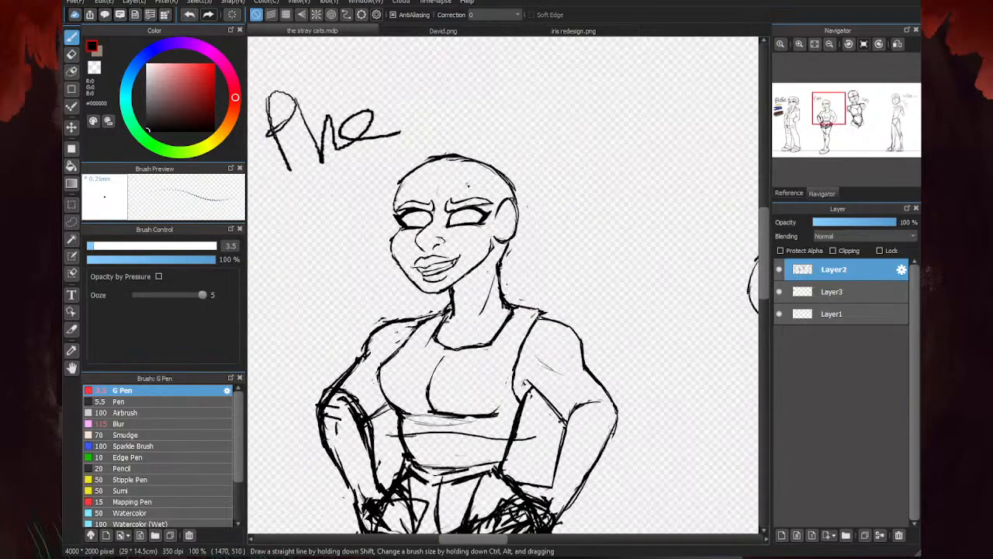
pyautogui.scroll(-3, 467, 184)
pyautogui.scroll(4, 433, 203)
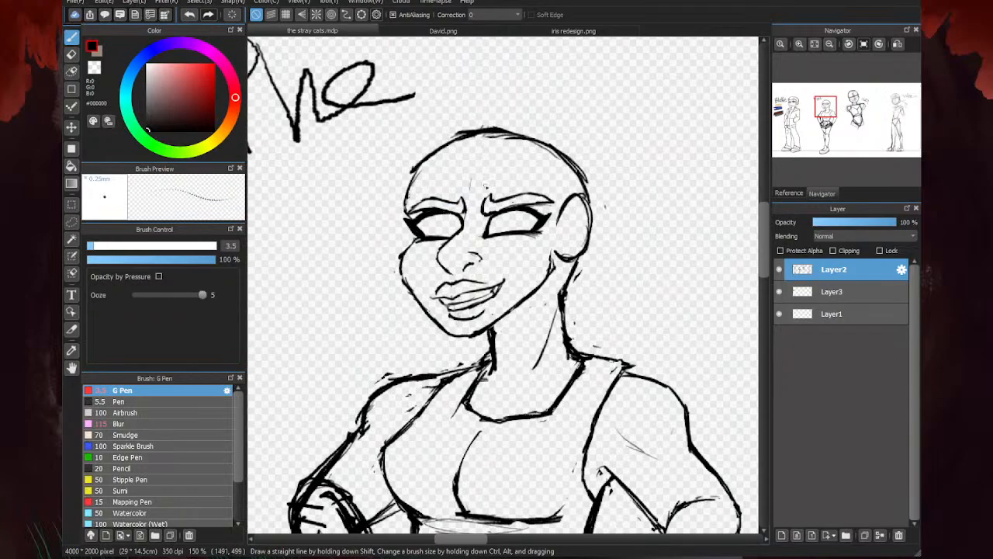
pyautogui.scroll(-4, 485, 186)
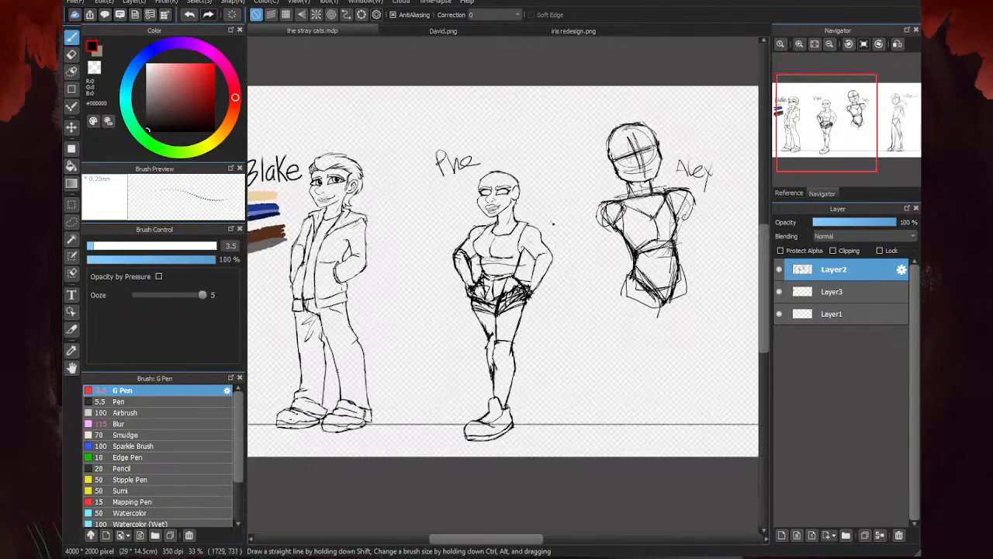
# - Lasso the second character's head and enlarge it slightly with a transform, shifting it into position on the neck
pyautogui.click(73, 224)
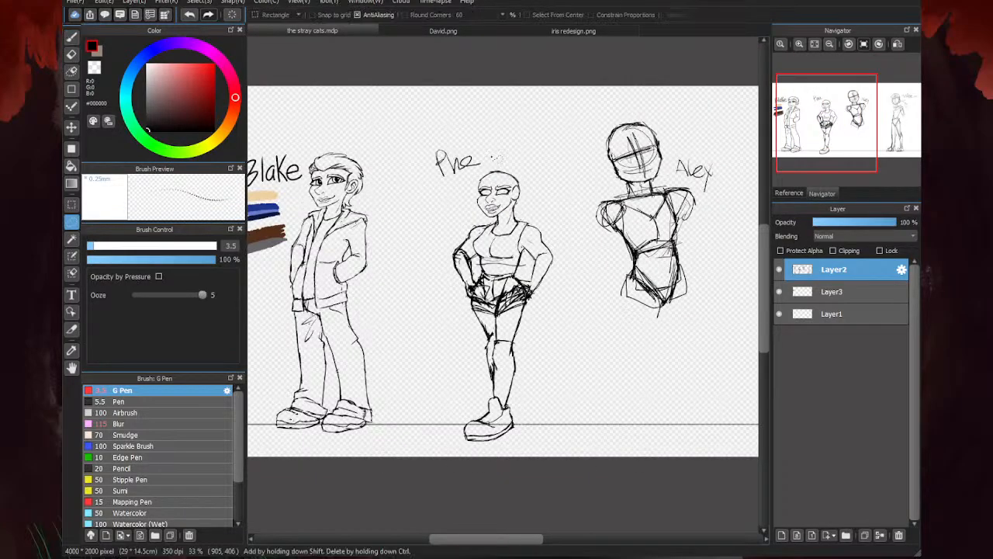
pyautogui.scroll(2, 512, 165)
pyautogui.moveTo(520, 276)
pyautogui.mouseDown()
pyautogui.moveTo(528, 167)
pyautogui.moveTo(419, 270)
pyautogui.mouseUp()
pyautogui.hotkey('ctrl', 't')
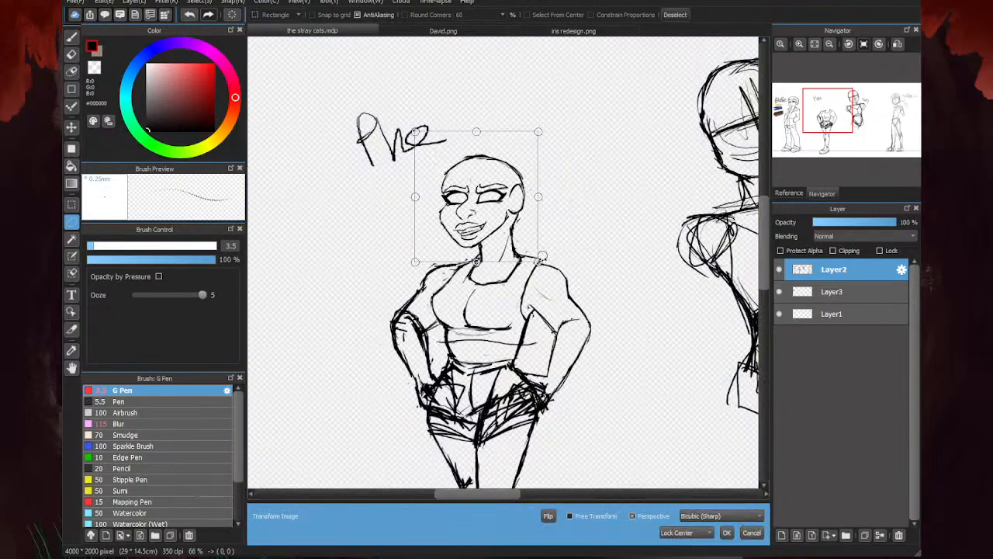
pyautogui.moveTo(540, 263); pyautogui.dragTo(547, 272)
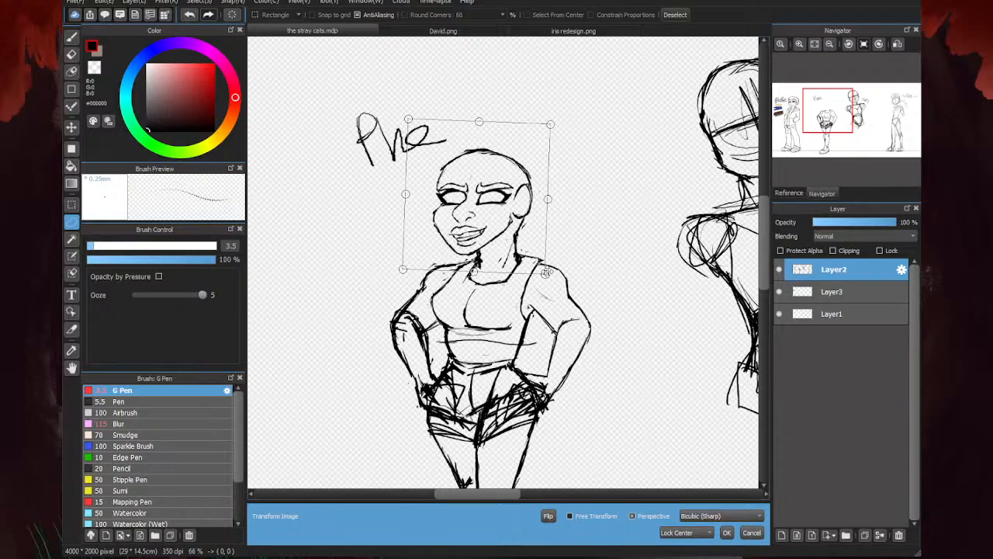
pyautogui.moveTo(507, 208); pyautogui.dragTo(511, 214)
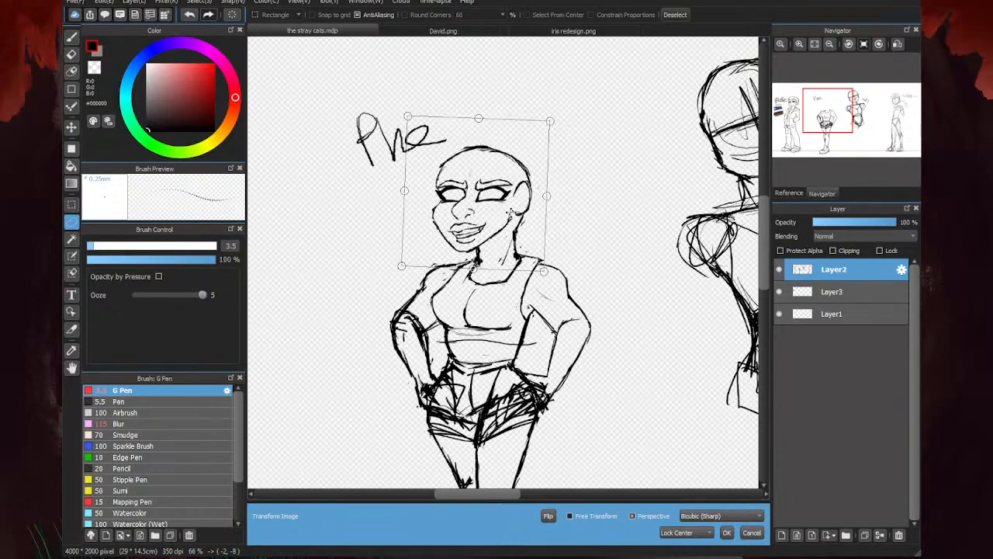
pyautogui.scroll(-4, 601, 184)
pyautogui.scroll(2, 586, 218)
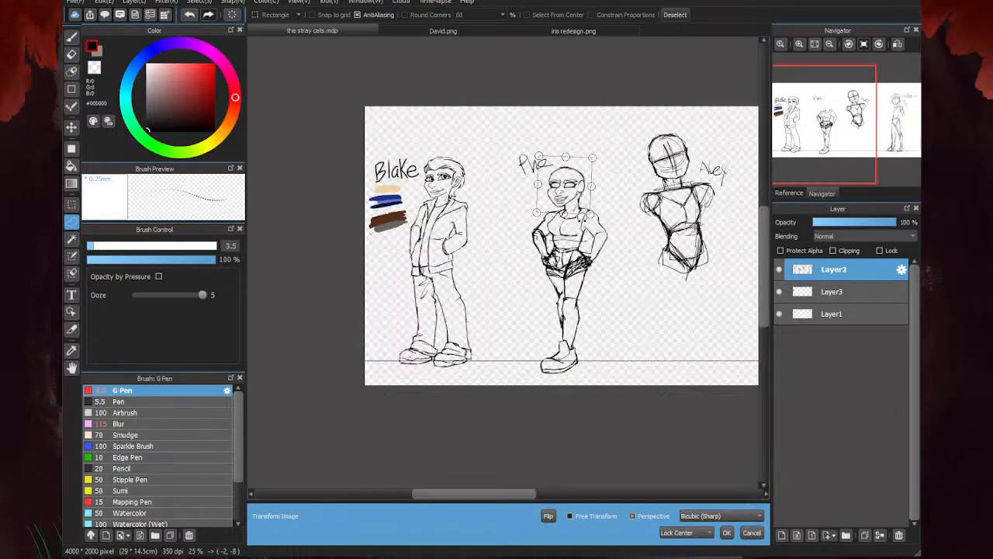
# - Rotate the selected head clockwise into a slight backward tilt, reposition it over the neck, apply the transform and clear the selection
pyautogui.moveTo(602, 218); pyautogui.dragTo(579, 233)
pyautogui.moveTo(555, 181); pyautogui.dragTo(569, 180)
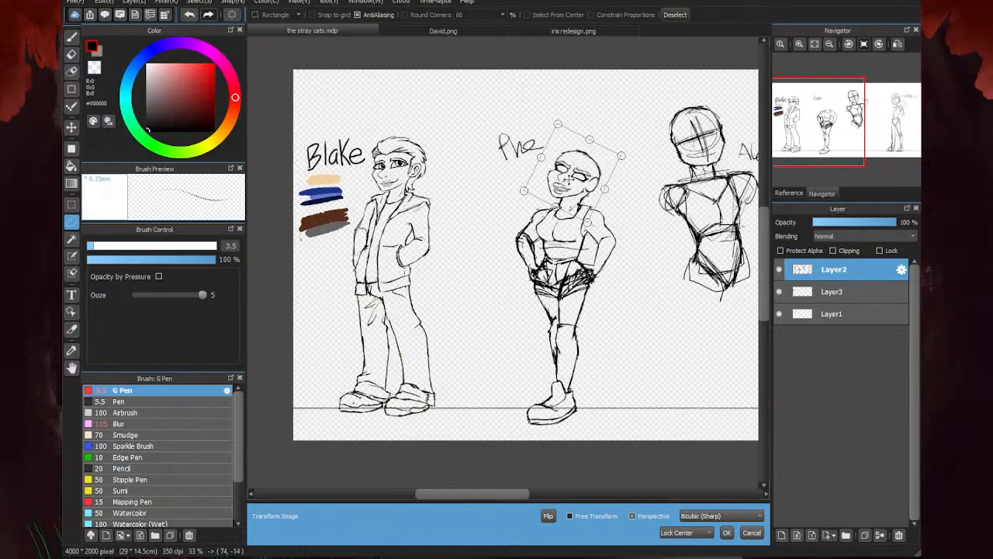
pyautogui.moveTo(592, 232); pyautogui.dragTo(600, 229)
pyautogui.moveTo(573, 179); pyautogui.dragTo(567, 180)
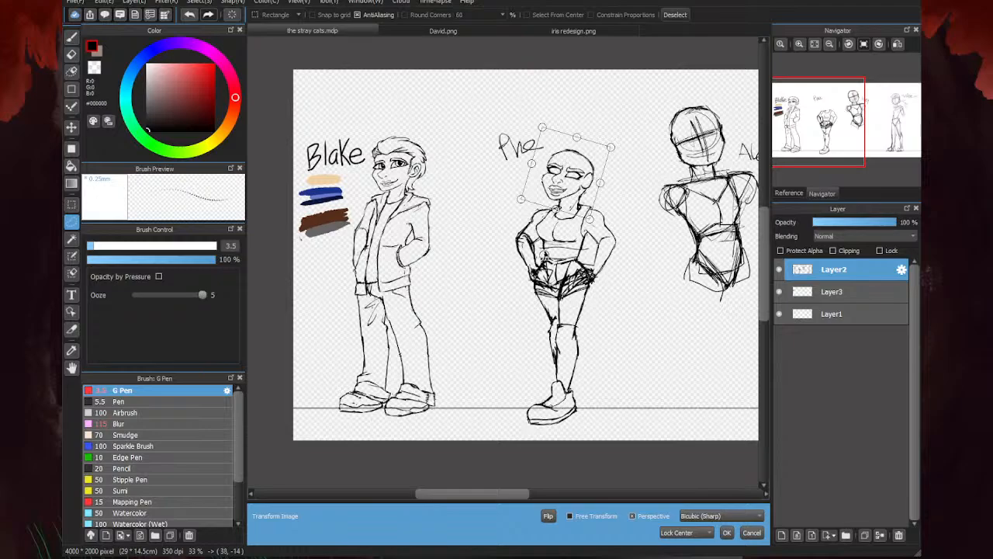
pyautogui.scroll(1, 559, 239)
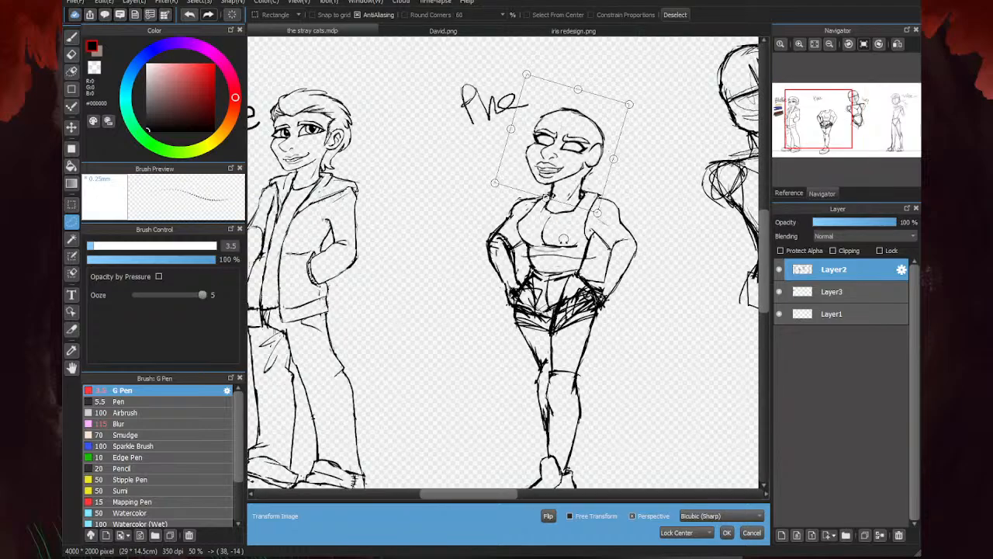
pyautogui.scroll(-1, 585, 178)
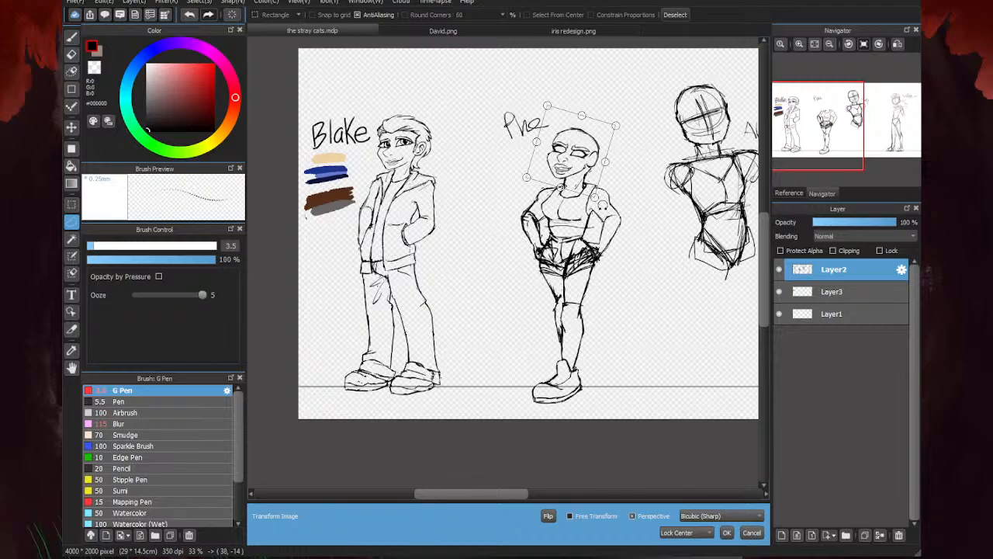
pyautogui.scroll(3, 568, 171)
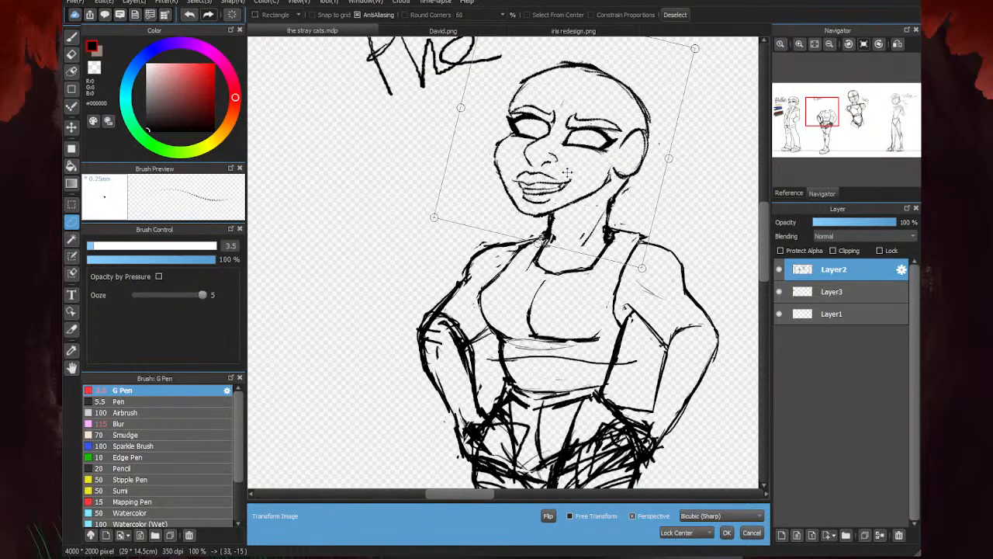
pyautogui.moveTo(567, 172); pyautogui.dragTo(568, 173)
pyautogui.scroll(-4, 574, 125)
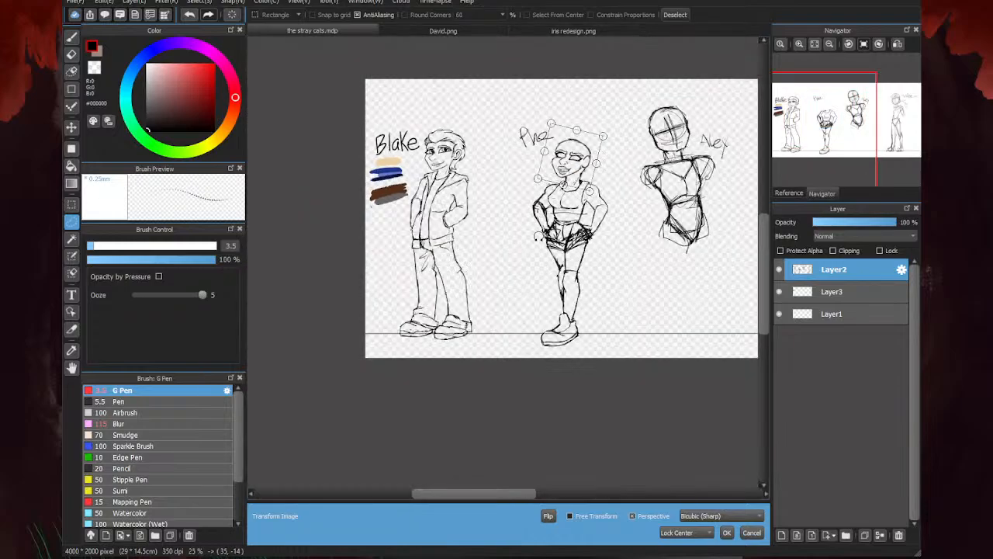
pyautogui.click(726, 532)
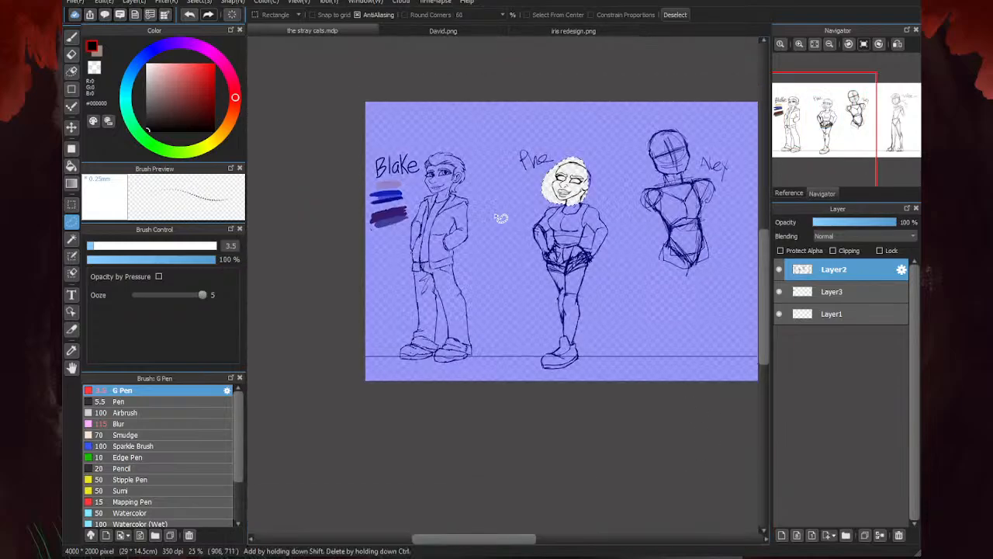
pyautogui.hotkey('ctrl', 'd')
# - Erase the misaligned old lines on both sides of the neck, the inner neck line and the stray marks under the jaw
pyautogui.press('e')
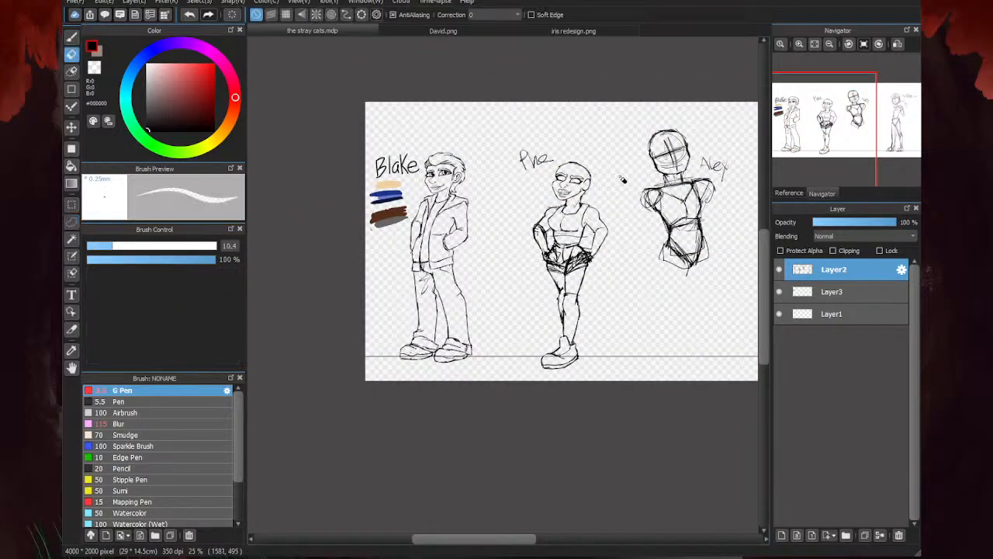
pyautogui.scroll(6, 613, 178)
pyautogui.moveTo(641, 121); pyautogui.dragTo(659, 111)
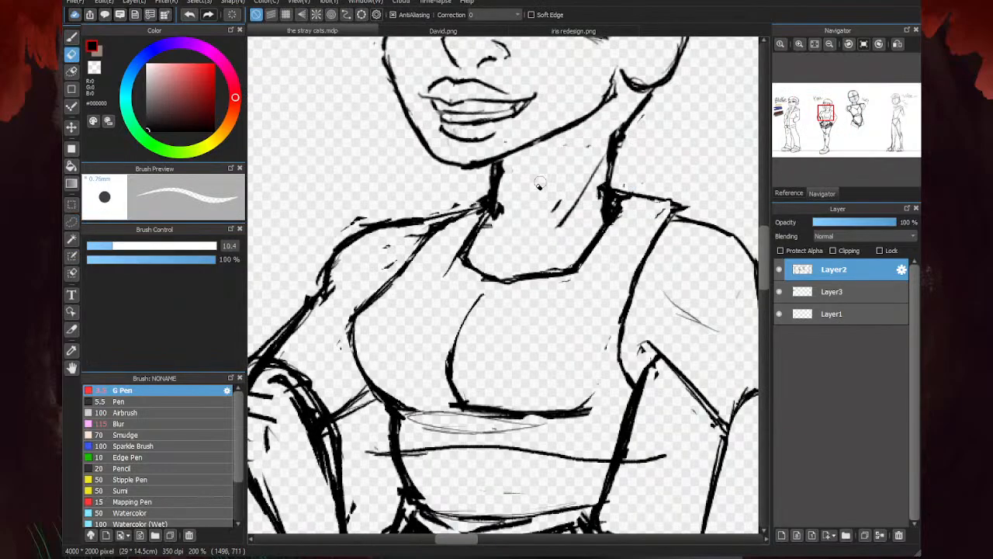
pyautogui.moveTo(492, 183)
pyautogui.mouseDown()
pyautogui.moveTo(495, 171)
pyautogui.moveTo(490, 217)
pyautogui.mouseUp()
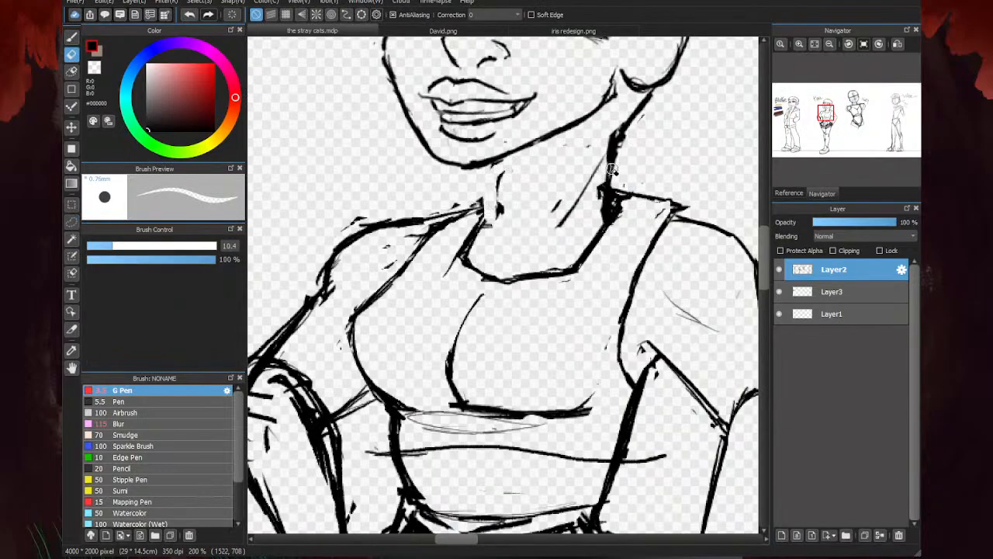
pyautogui.moveTo(625, 134)
pyautogui.mouseDown()
pyautogui.moveTo(611, 208)
pyautogui.moveTo(600, 173)
pyautogui.moveTo(588, 191)
pyautogui.mouseUp()
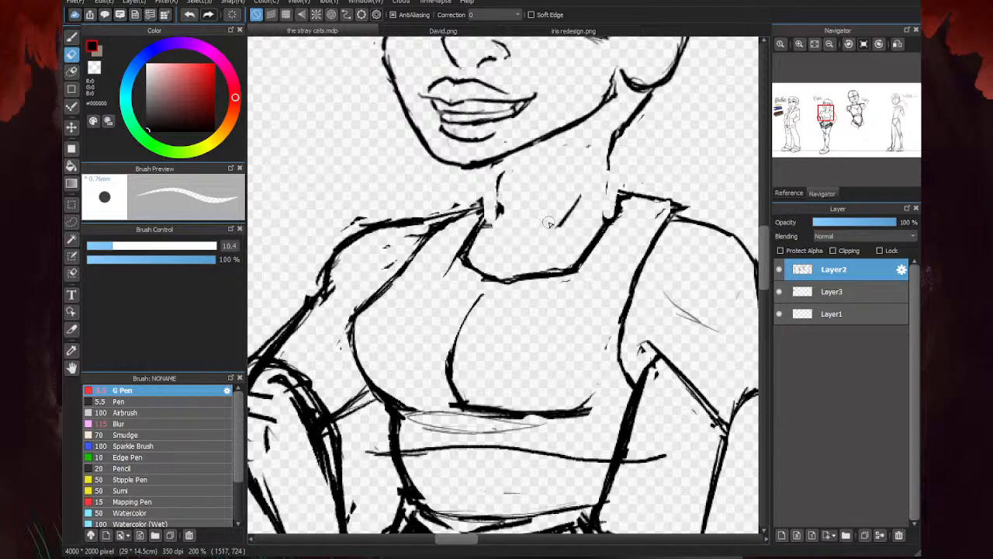
pyautogui.moveTo(550, 225); pyautogui.dragTo(574, 199)
pyautogui.moveTo(583, 148); pyautogui.dragTo(592, 145)
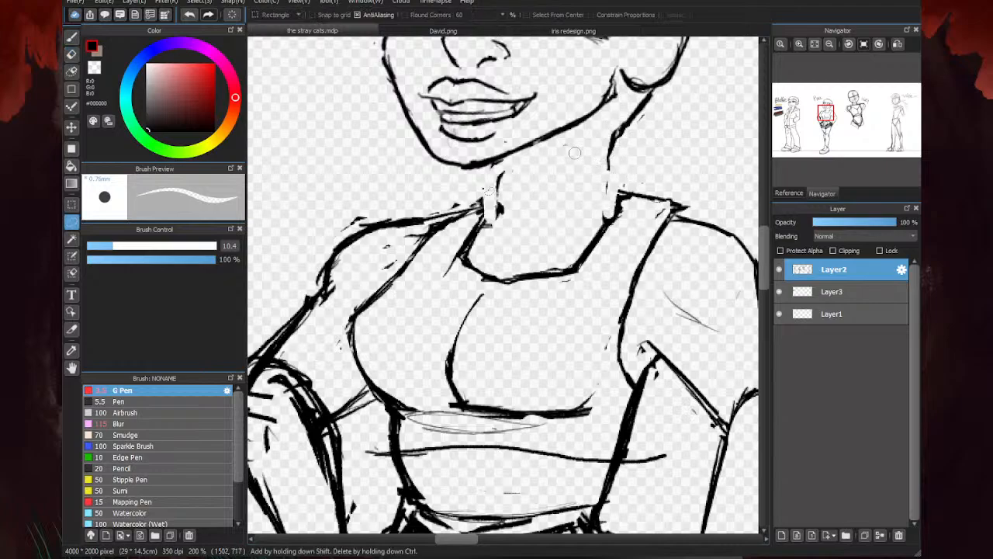
# - Redraw both sides of the neck with the G Pen, connecting the jaw and nape to the shoulders and top straps
pyautogui.press('b')
pyautogui.scroll(1, 503, 162)
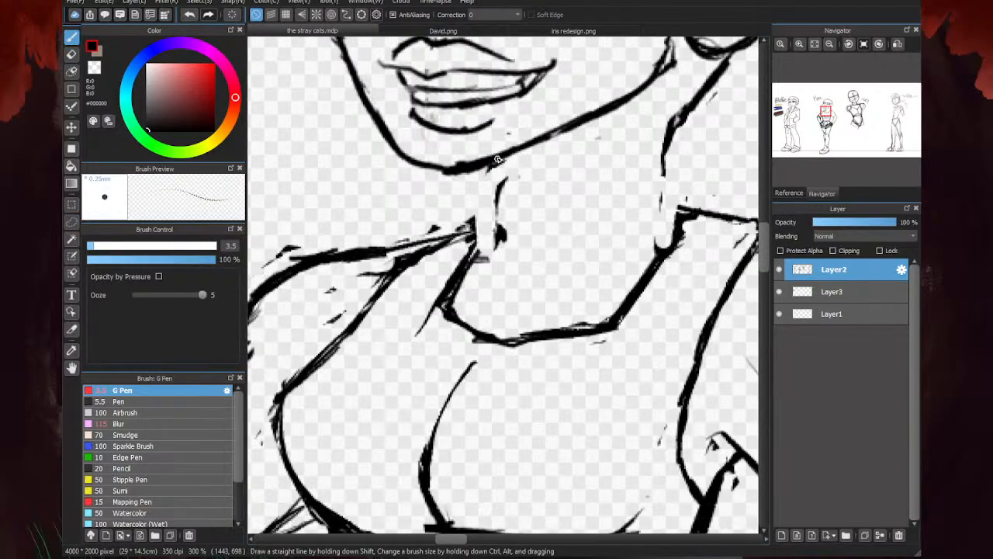
pyautogui.moveTo(498, 163); pyautogui.dragTo(497, 239)
pyautogui.moveTo(480, 252); pyautogui.dragTo(501, 236)
pyautogui.moveTo(672, 128); pyautogui.dragTo(661, 237)
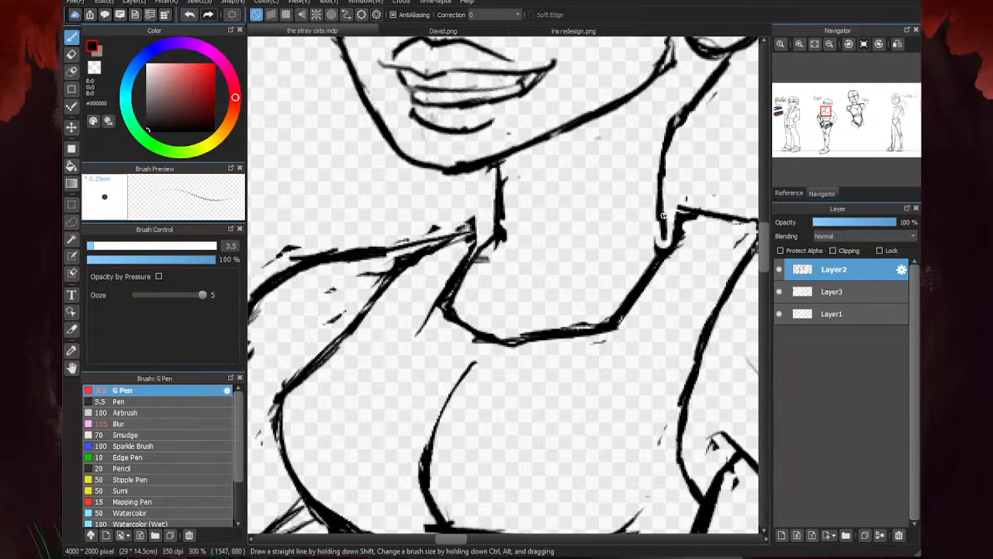
pyautogui.moveTo(659, 198); pyautogui.dragTo(675, 225)
pyautogui.moveTo(478, 242); pyautogui.dragTo(496, 233)
# - Erase the overlapping ends and stray marks where both neck lines meet the shoulders
pyautogui.press('e')
pyautogui.moveTo(649, 239)
pyautogui.mouseDown()
pyautogui.moveTo(667, 234)
pyautogui.moveTo(659, 242)
pyautogui.mouseUp()
pyautogui.moveTo(680, 213); pyautogui.dragTo(693, 204)
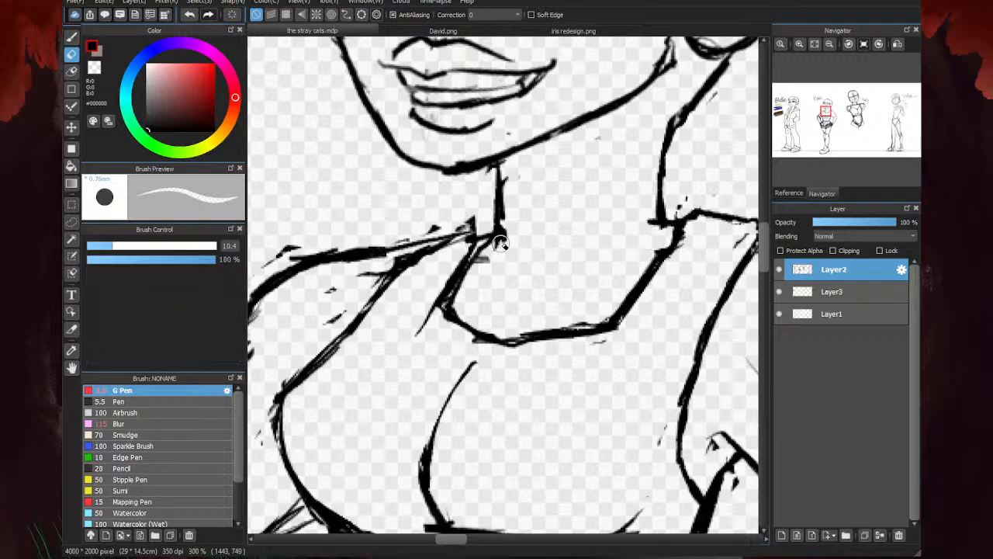
pyautogui.moveTo(501, 244); pyautogui.dragTo(483, 259)
pyautogui.scroll(-4, 487, 269)
# - Draw a thin diagonal tendon line inside the neck and a short line from below the ear down to the nape
pyautogui.press('b')
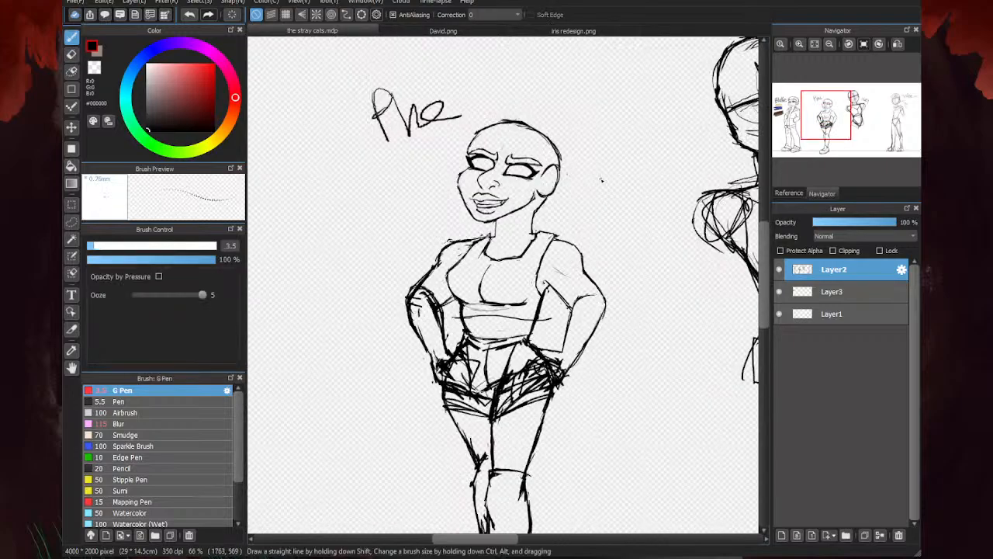
pyautogui.scroll(2, 509, 226)
pyautogui.moveTo(542, 195); pyautogui.dragTo(517, 250)
pyautogui.moveTo(450, 216); pyautogui.dragTo(448, 265)
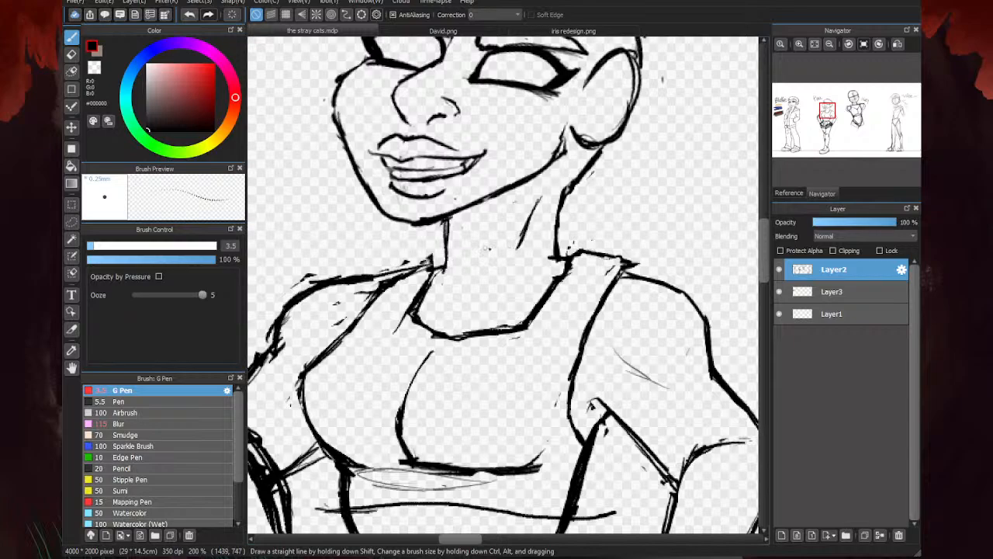
pyautogui.moveTo(541, 200); pyautogui.dragTo(508, 262)
pyautogui.hotkey('ctrl', 'z')
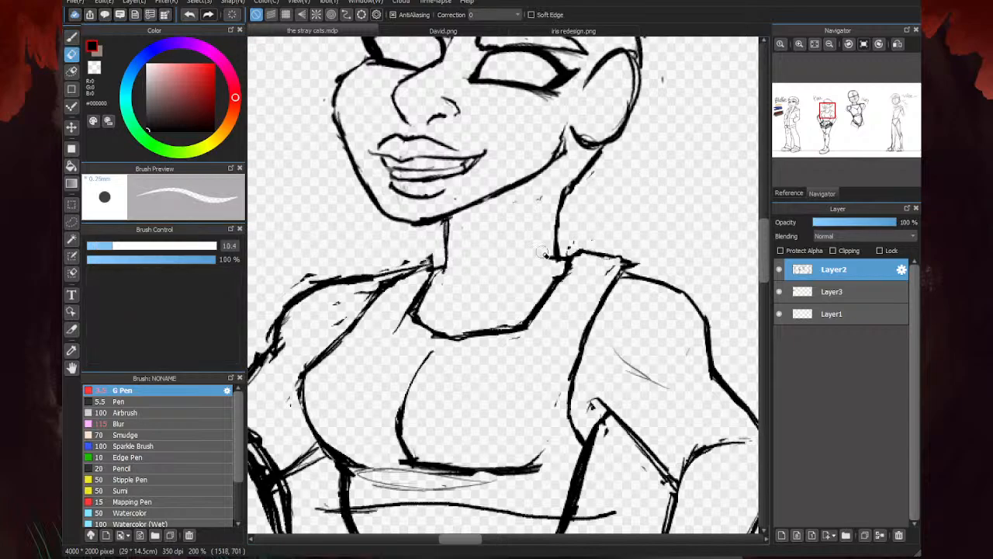
pyautogui.moveTo(545, 205); pyautogui.dragTo(512, 264)
pyautogui.scroll(2, 572, 166)
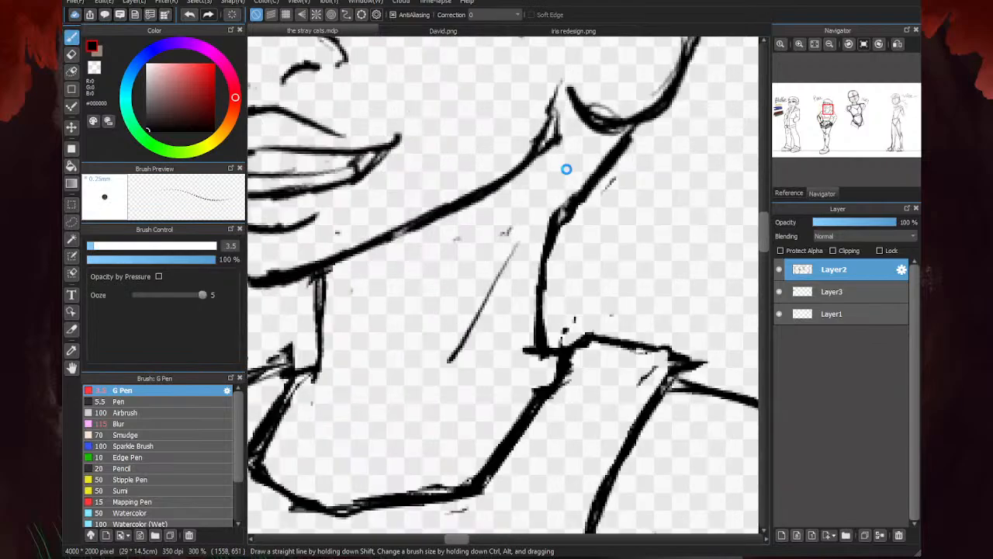
pyautogui.moveTo(585, 126); pyautogui.dragTo(551, 176)
pyautogui.scroll(-7, 543, 191)
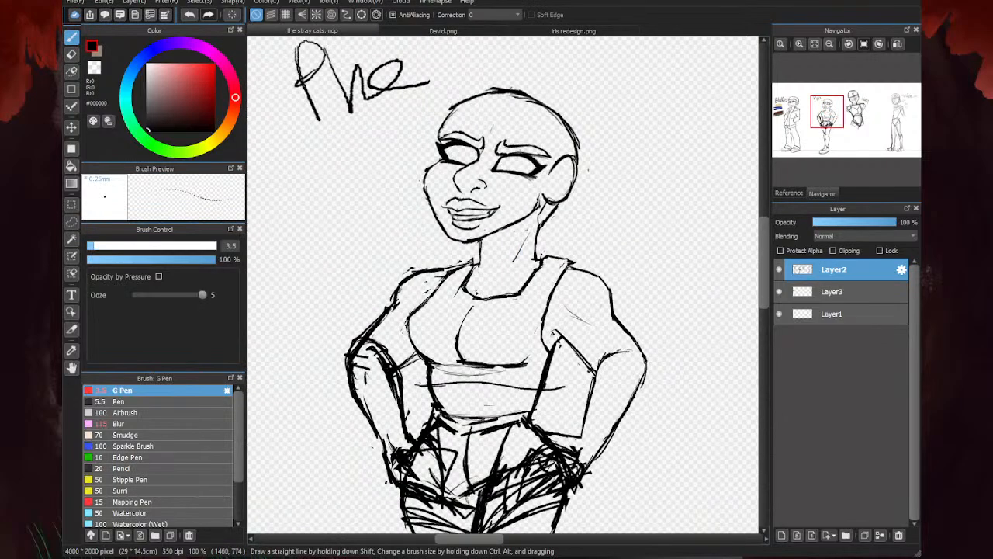
pyautogui.scroll(1, 470, 296)
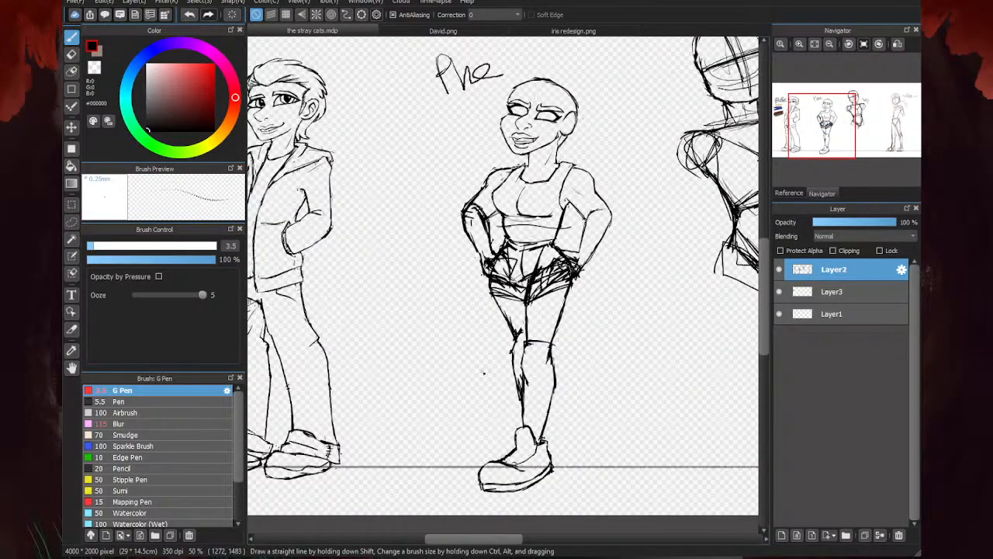
pyautogui.scroll(5, 589, 92)
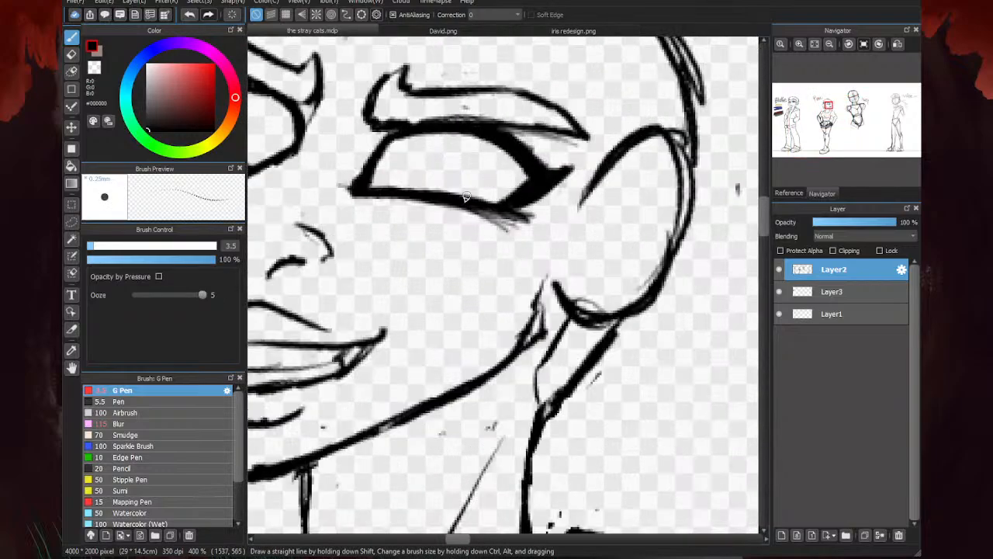
pyautogui.scroll(-3, 569, 180)
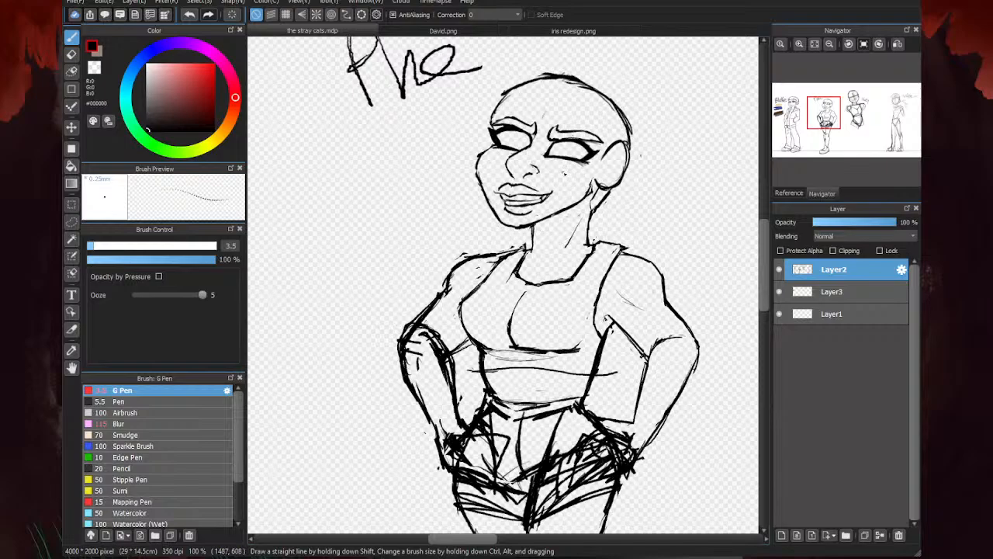
pyautogui.scroll(1, 564, 174)
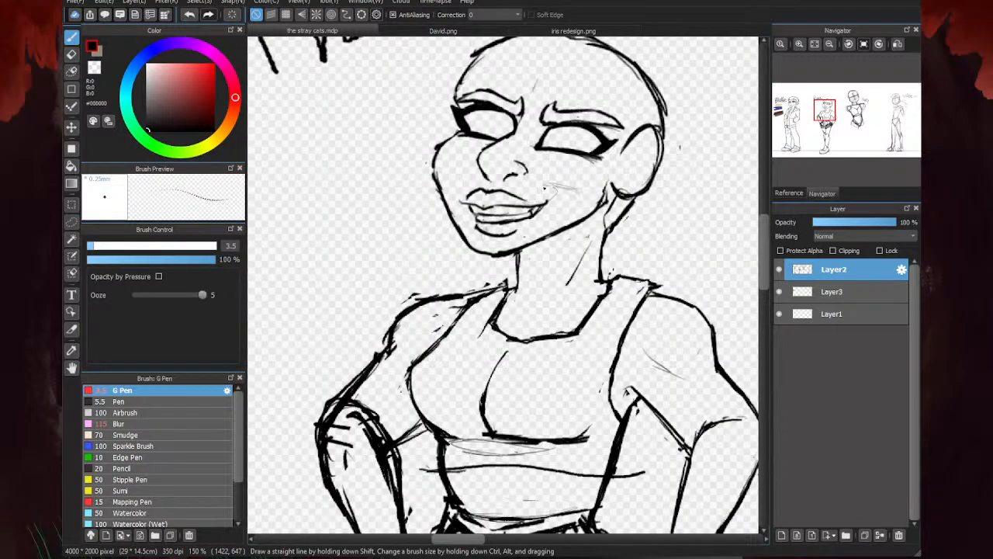
pyautogui.moveTo(545, 197); pyautogui.dragTo(495, 206)
pyautogui.moveTo(565, 214); pyautogui.dragTo(481, 220)
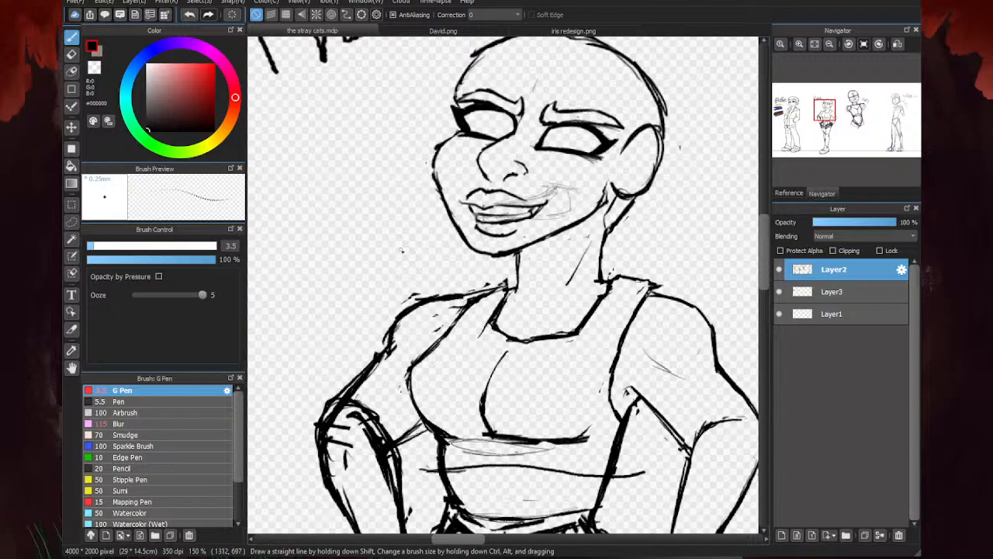
pyautogui.hotkey('ctrl', 'z')
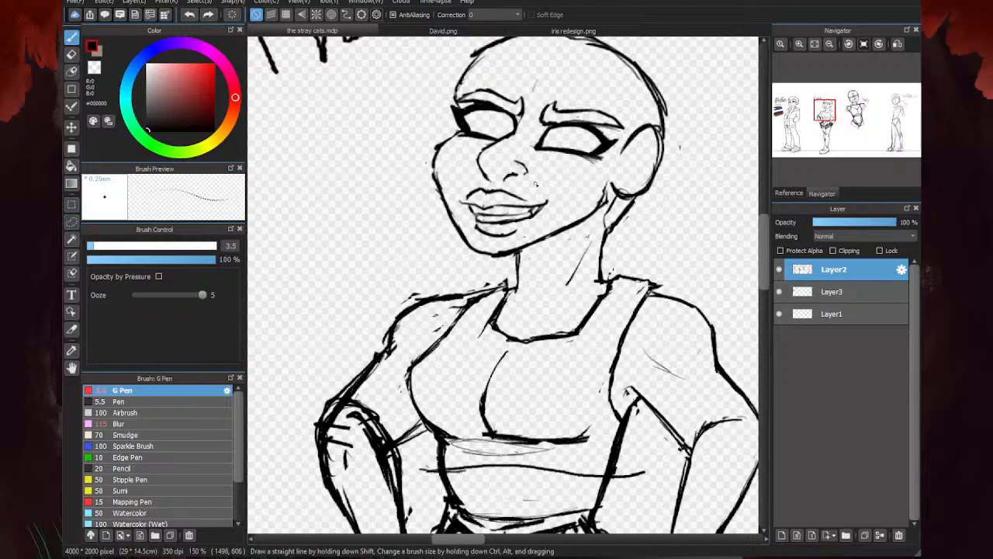
# - Erase the upper and lower lip outlines, keeping only the open mouth line and the teeth area
pyautogui.press('e')
pyautogui.scroll(2, 485, 193)
pyautogui.moveTo(498, 193); pyautogui.dragTo(470, 203)
pyautogui.moveTo(540, 272)
pyautogui.mouseDown()
pyautogui.moveTo(559, 270)
pyautogui.moveTo(466, 263)
pyautogui.mouseUp()
pyautogui.moveTo(545, 201); pyautogui.dragTo(499, 195)
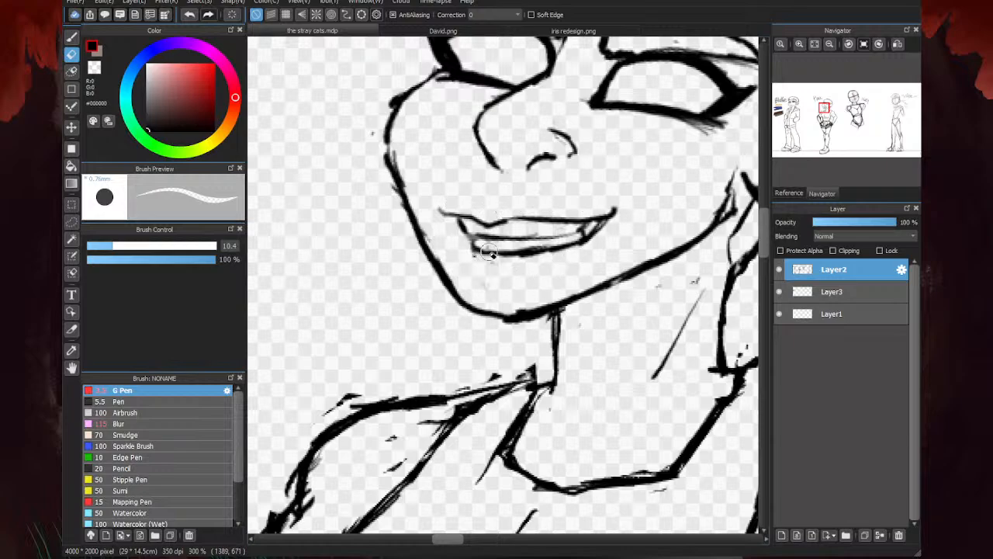
# - Lasso the mouth and transform it, widening it toward the cheek, tilting it to follow the jaw and stretching it slightly taller
pyautogui.press('b')
pyautogui.click(72, 222)
pyautogui.scroll(-4, 621, 258)
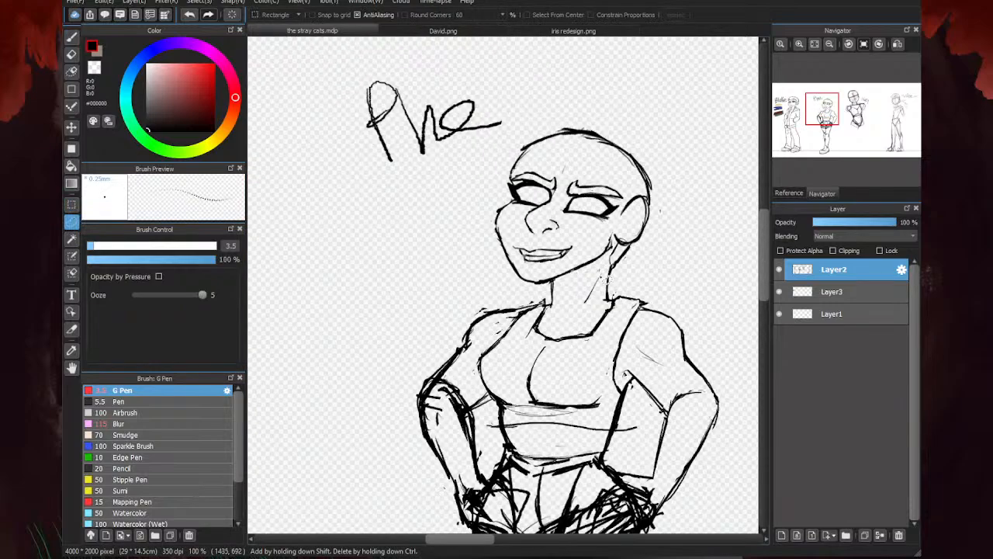
pyautogui.scroll(4, 630, 251)
pyautogui.moveTo(595, 261)
pyautogui.mouseDown()
pyautogui.moveTo(555, 194)
pyautogui.moveTo(415, 213)
pyautogui.moveTo(534, 287)
pyautogui.mouseUp()
pyautogui.hotkey('ctrl', 't')
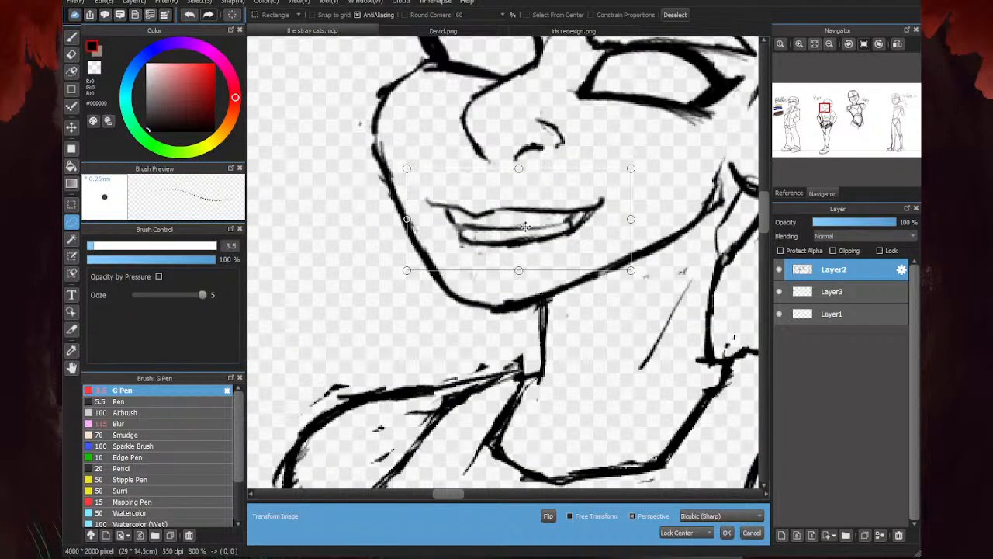
pyautogui.moveTo(525, 226); pyautogui.dragTo(530, 230)
pyautogui.moveTo(636, 226); pyautogui.dragTo(648, 225)
pyautogui.moveTo(651, 298); pyautogui.dragTo(655, 289)
pyautogui.moveTo(553, 240); pyautogui.dragTo(557, 241)
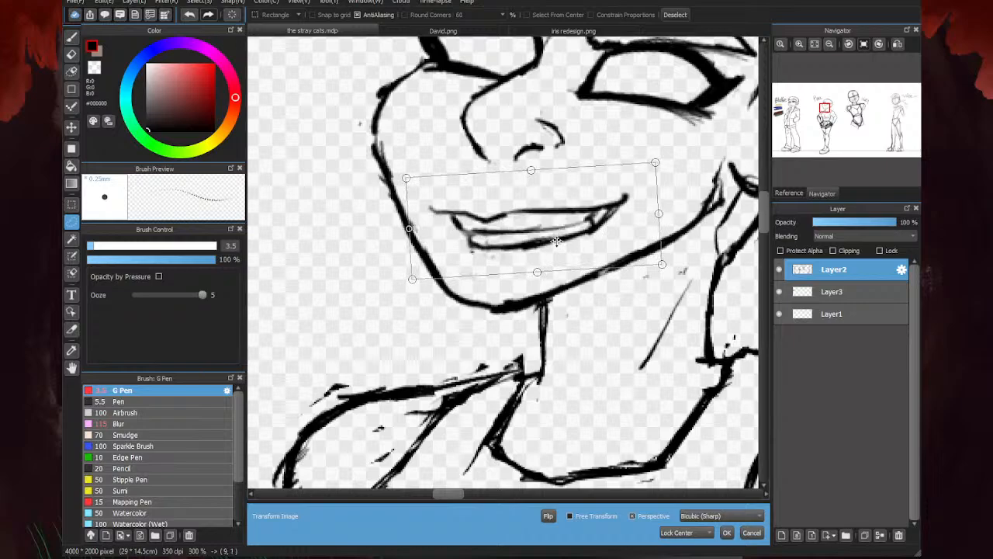
pyautogui.moveTo(537, 274); pyautogui.dragTo(539, 285)
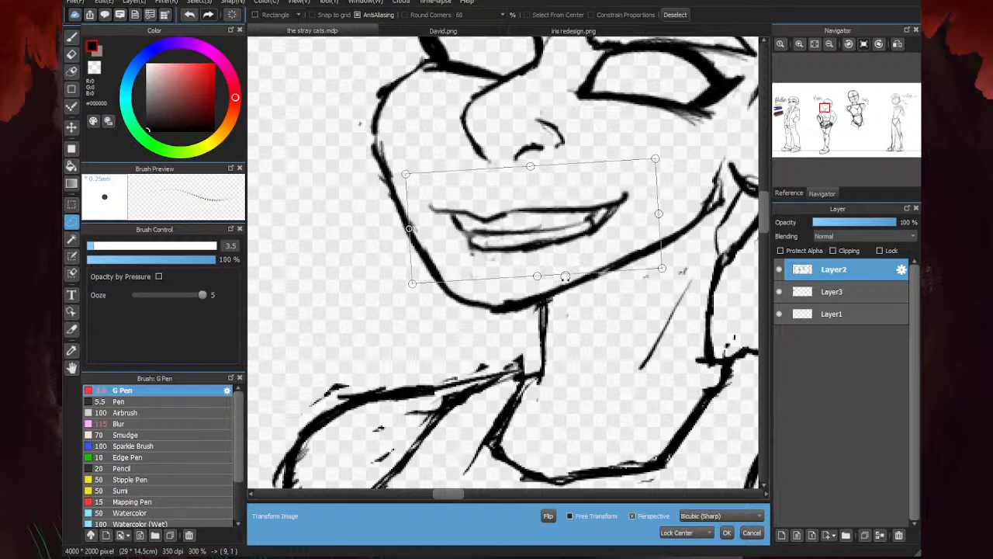
pyautogui.click(726, 532)
pyautogui.hotkey('ctrl', 'd')
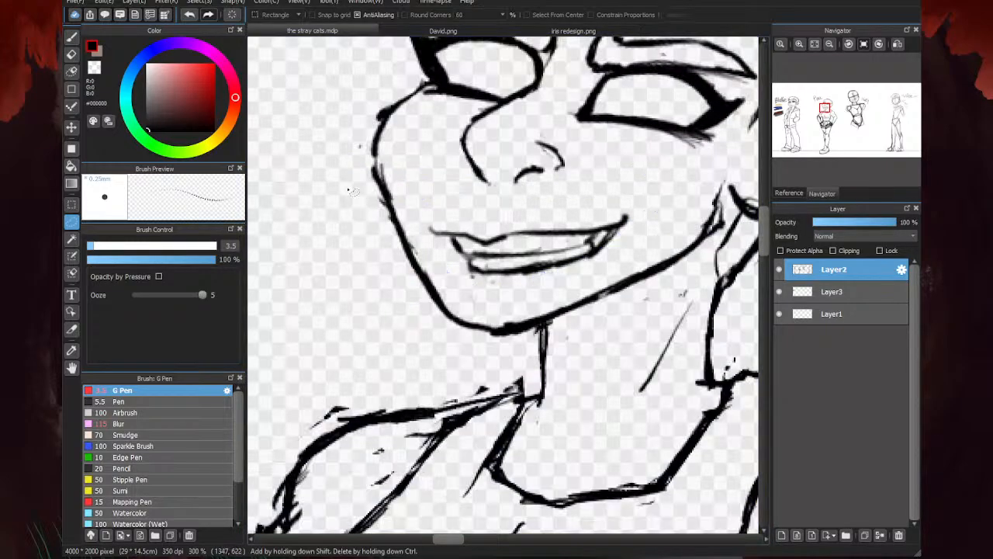
# - Clean up the smile's cheek-side corner with a 5.5 px eraser and redraw its short connecting lines with the 3.5 px G Pen
pyautogui.press('e')
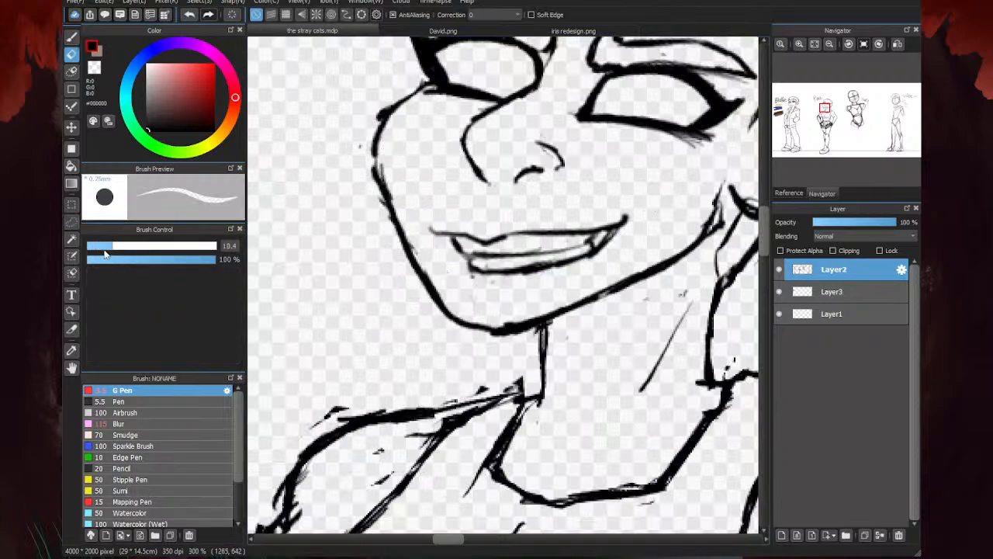
pyautogui.scroll(1, 556, 250)
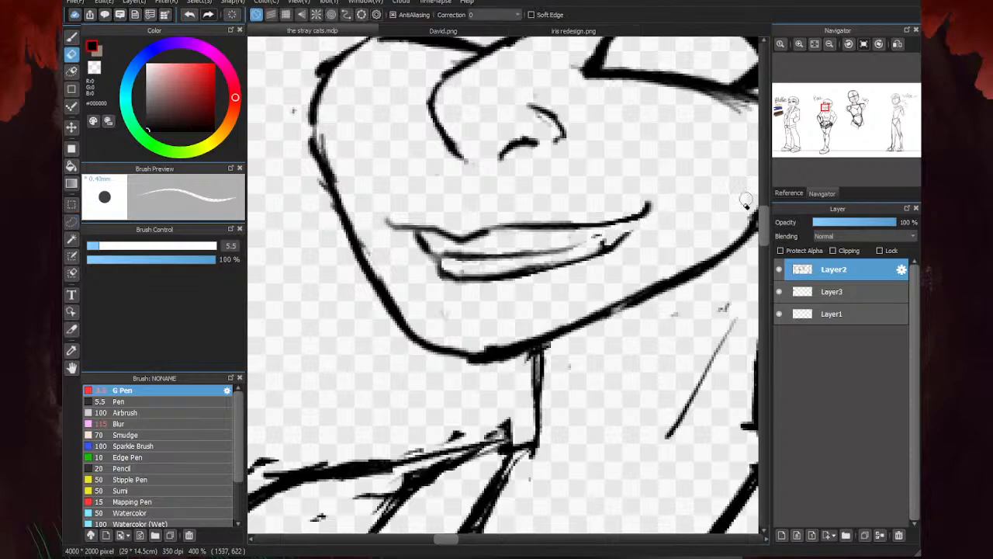
pyautogui.press('l')
pyautogui.scroll(1, 621, 232)
pyautogui.click(71, 38)
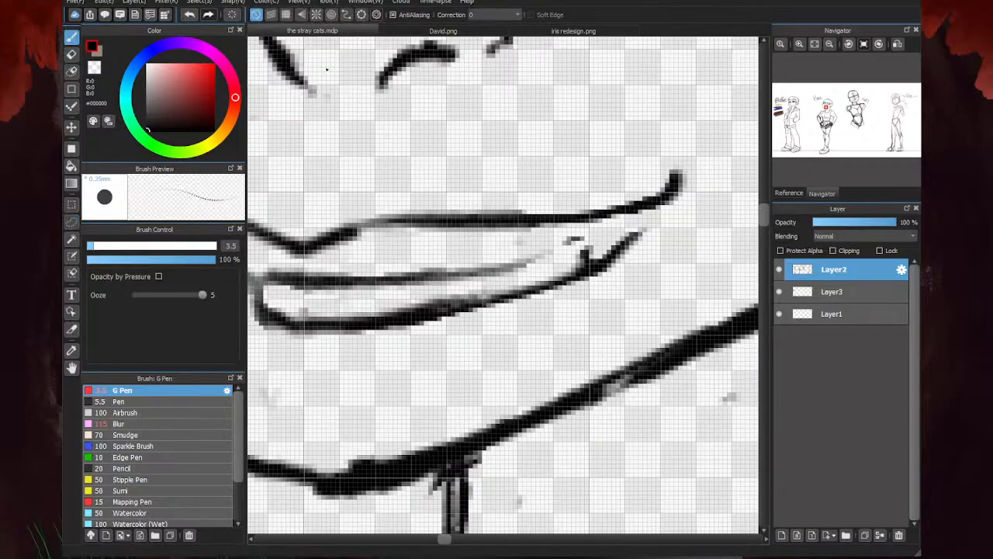
pyautogui.scroll(-1, 644, 209)
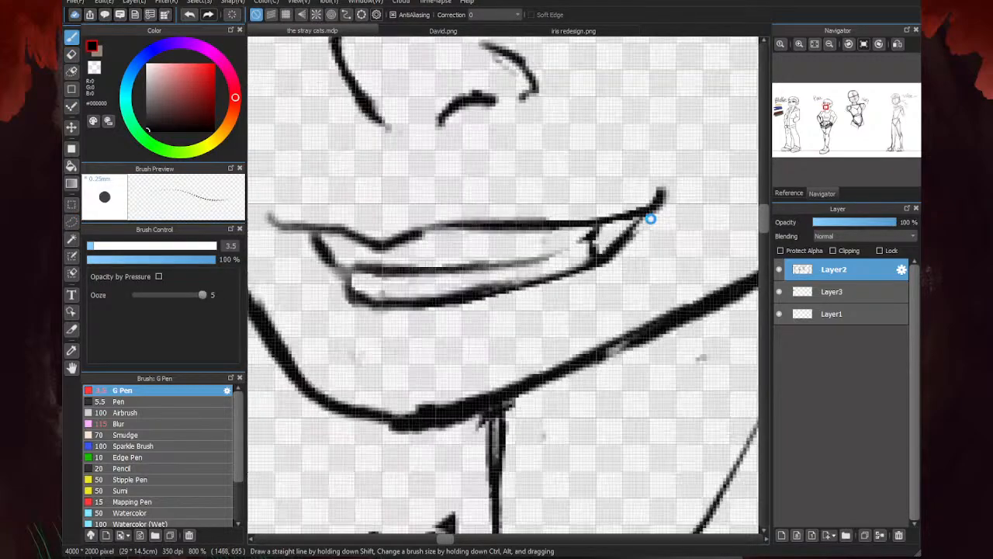
pyautogui.scroll(-3, 650, 219)
pyautogui.scroll(2, 650, 218)
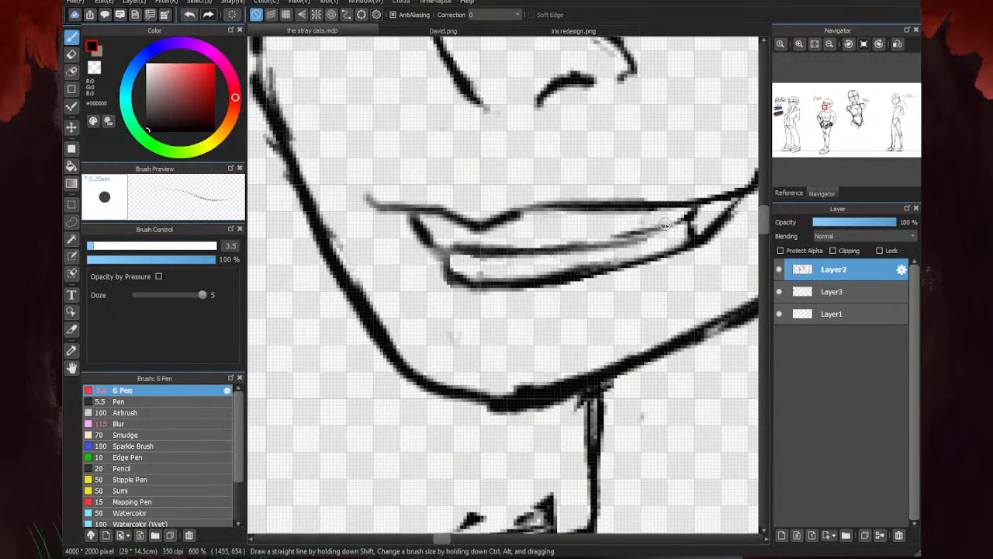
# - Redraw the line between the teeth and the lower mouth line as clean, thin strokes from corner to corner
pyautogui.moveTo(665, 224)
pyautogui.mouseDown()
pyautogui.moveTo(584, 243)
pyautogui.moveTo(441, 253)
pyautogui.moveTo(629, 249)
pyautogui.moveTo(519, 270)
pyautogui.moveTo(614, 247)
pyautogui.moveTo(463, 262)
pyautogui.moveTo(509, 270)
pyautogui.moveTo(476, 268)
pyautogui.mouseUp()
pyautogui.press('e')
pyautogui.press('b')
pyautogui.moveTo(574, 242)
pyautogui.mouseDown()
pyautogui.moveTo(444, 252)
pyautogui.moveTo(452, 273)
pyautogui.mouseUp()
pyautogui.scroll(-3, 445, 270)
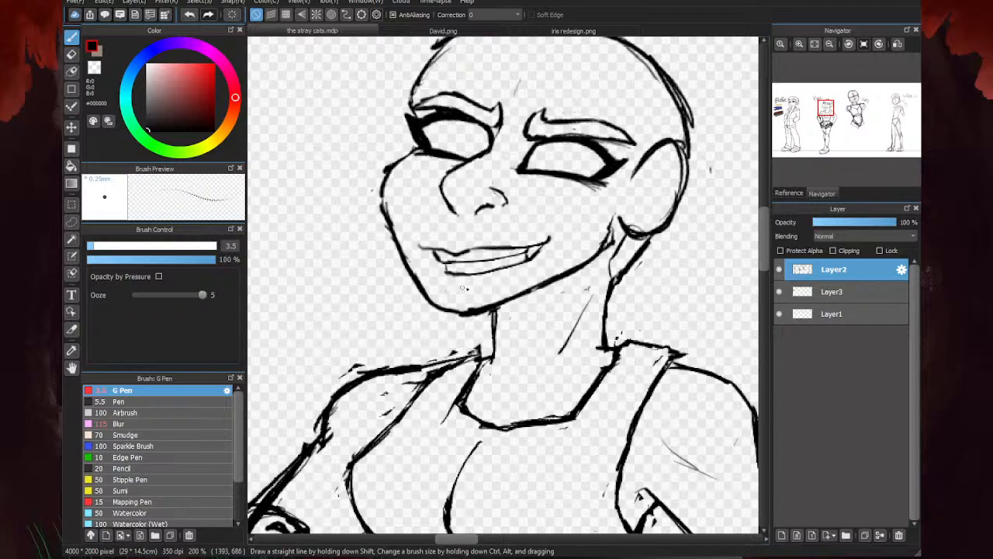
# - Draw a curved upper lip outline above the mouth and a lower lip curve beneath it, extending the upper outline's far end
pyautogui.scroll(3, 471, 231)
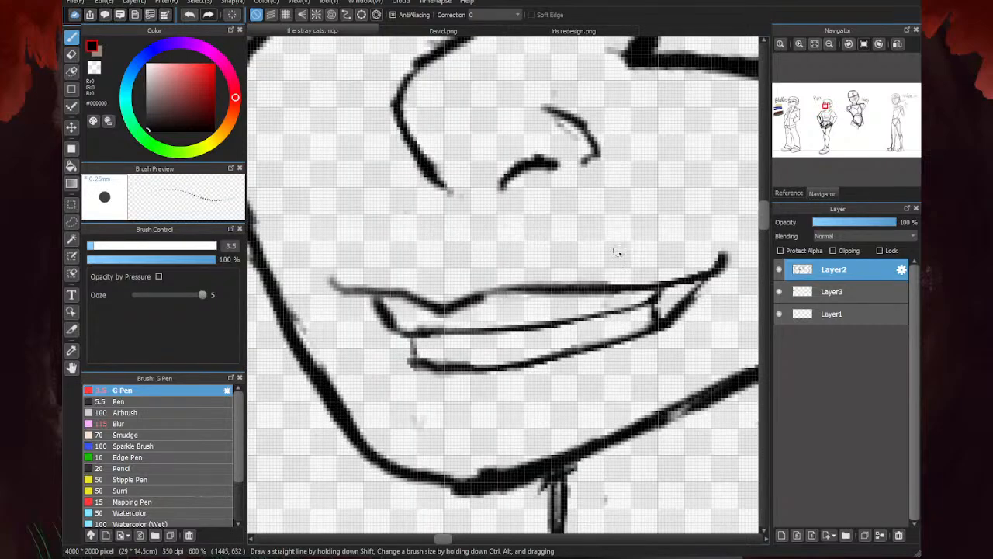
pyautogui.moveTo(655, 276); pyautogui.dragTo(366, 250)
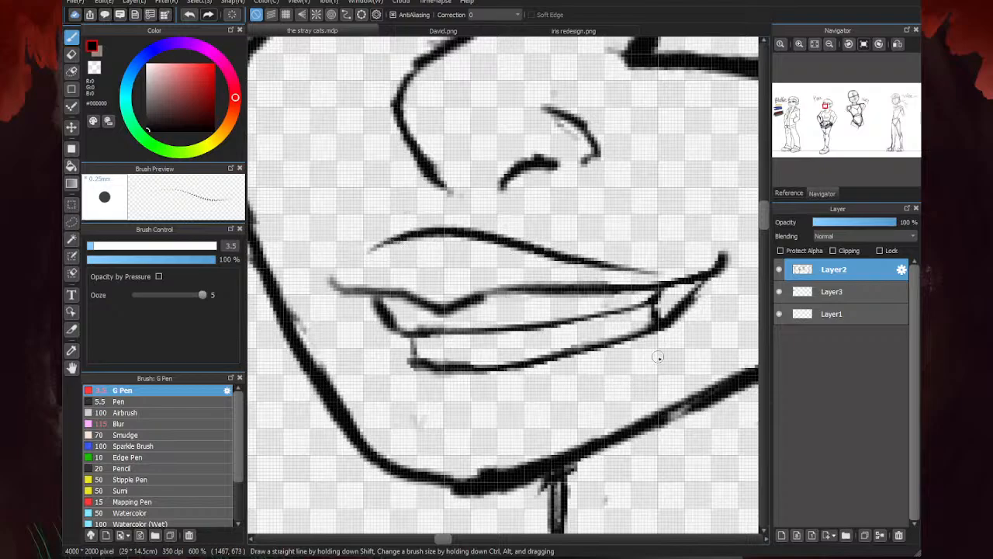
pyautogui.moveTo(658, 357)
pyautogui.mouseDown()
pyautogui.moveTo(487, 419)
pyautogui.moveTo(407, 394)
pyautogui.mouseUp()
pyautogui.scroll(-4, 497, 265)
pyautogui.scroll(-4, 577, 231)
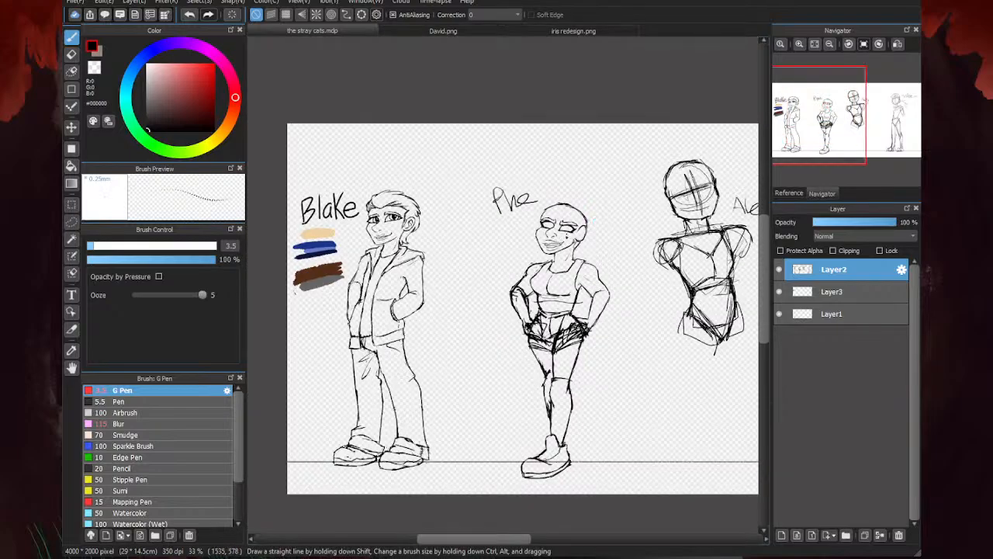
pyautogui.scroll(5, 557, 248)
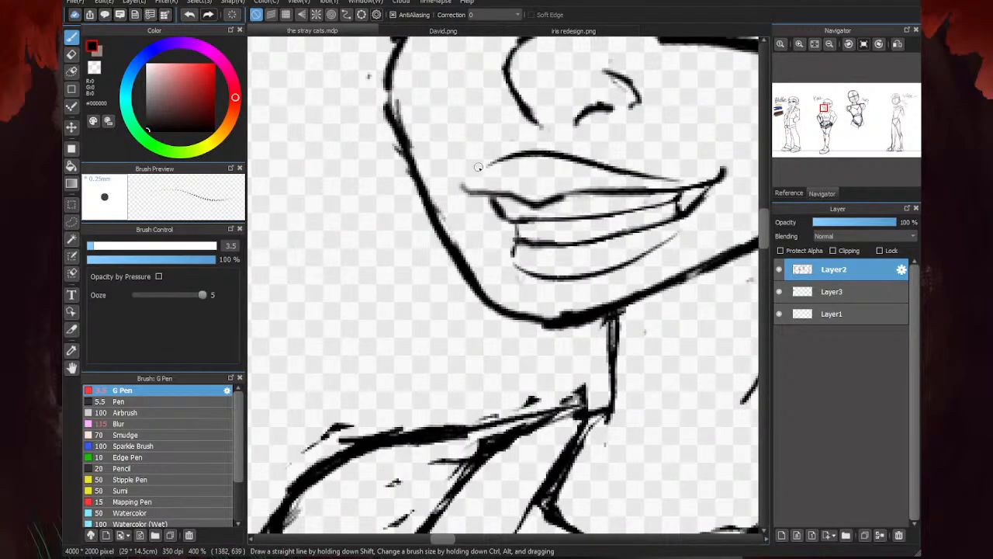
pyautogui.moveTo(483, 167); pyautogui.dragTo(471, 172)
pyautogui.scroll(-5, 511, 248)
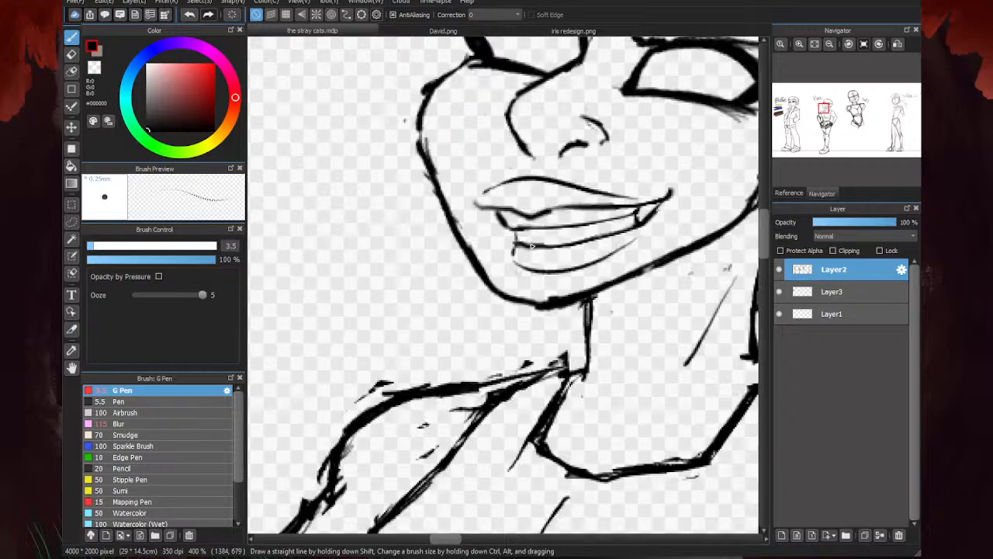
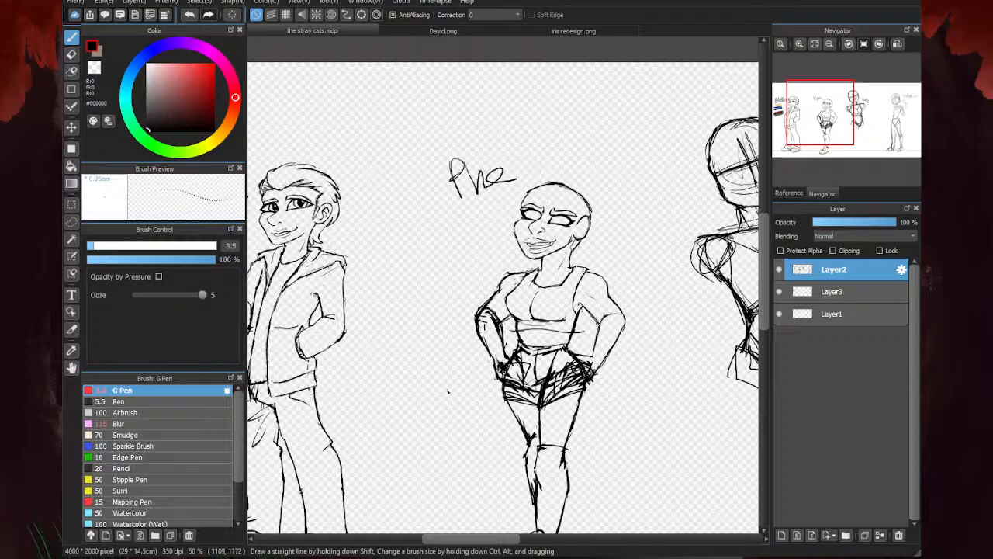
# - Erase the dark scribble under the second character's front knee and redraw the short inner line of the shin just beneath it
pyautogui.scroll(4, 535, 450)
pyautogui.moveTo(558, 399); pyautogui.dragTo(514, 406)
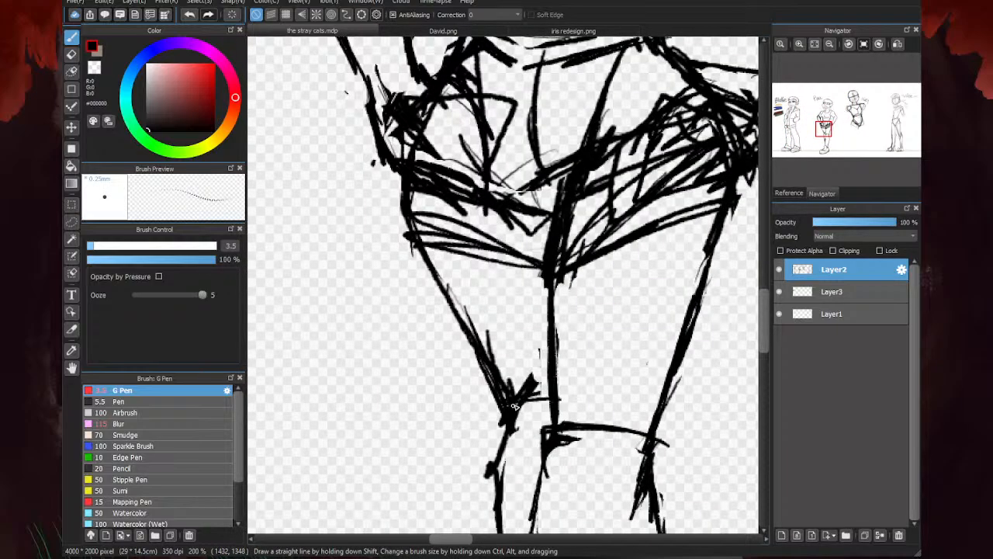
pyautogui.press('e')
pyautogui.moveTo(583, 441)
pyautogui.mouseDown()
pyautogui.moveTo(565, 437)
pyautogui.moveTo(547, 458)
pyautogui.moveTo(599, 435)
pyautogui.moveTo(636, 509)
pyautogui.mouseUp()
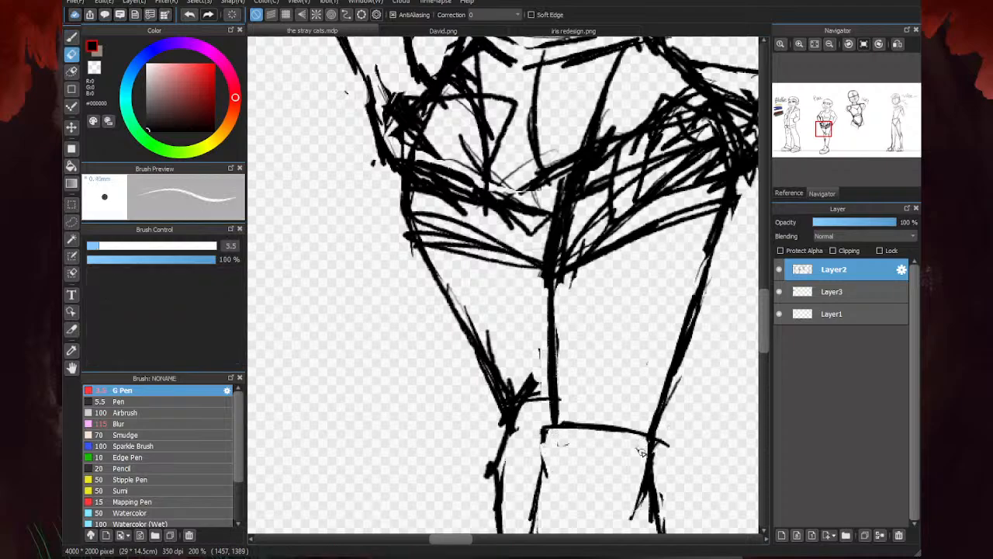
pyautogui.press('b')
pyautogui.moveTo(542, 440); pyautogui.dragTo(543, 475)
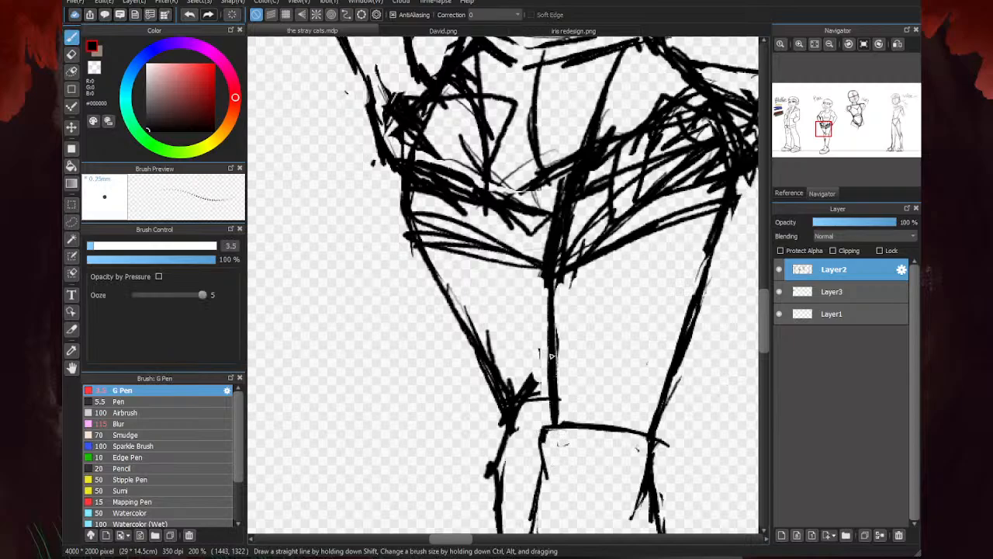
# - Sketch a loose off-shoulder crop top over the tank top with the 3.5 px G Pen, adding the neckline, both sleeves and the sides
pyautogui.scroll(-5, 616, 352)
pyautogui.scroll(3, 567, 339)
pyautogui.scroll(3, 571, 334)
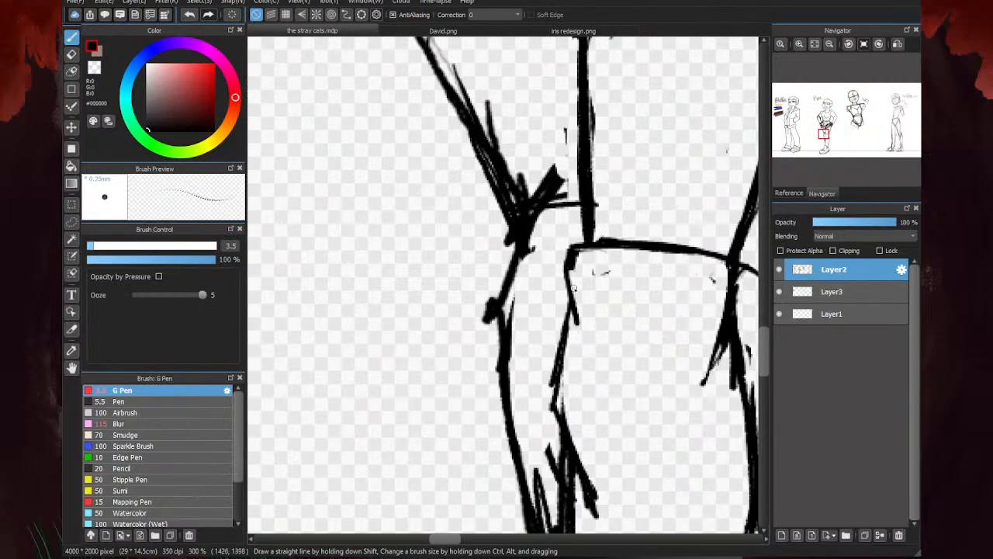
pyautogui.scroll(-3, 544, 357)
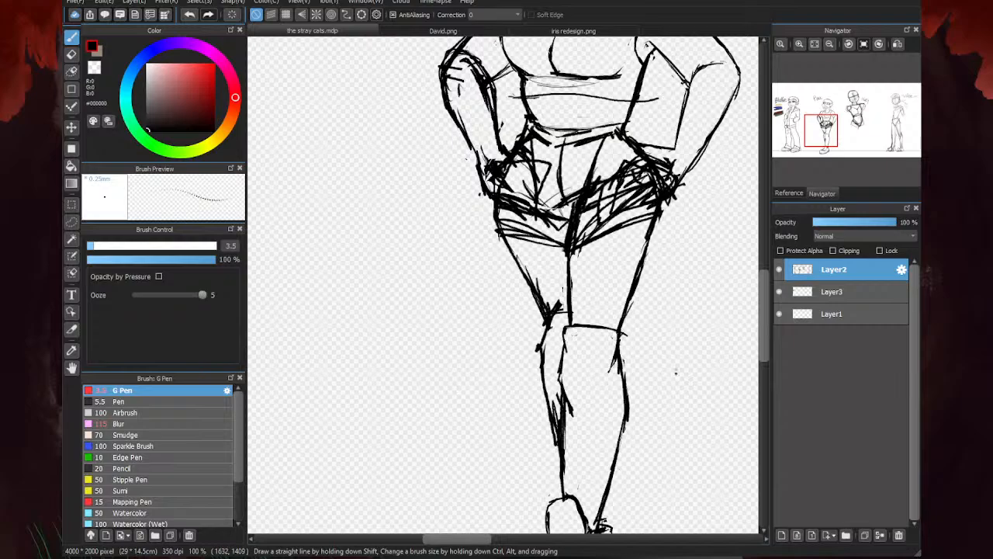
pyautogui.scroll(-4, 537, 411)
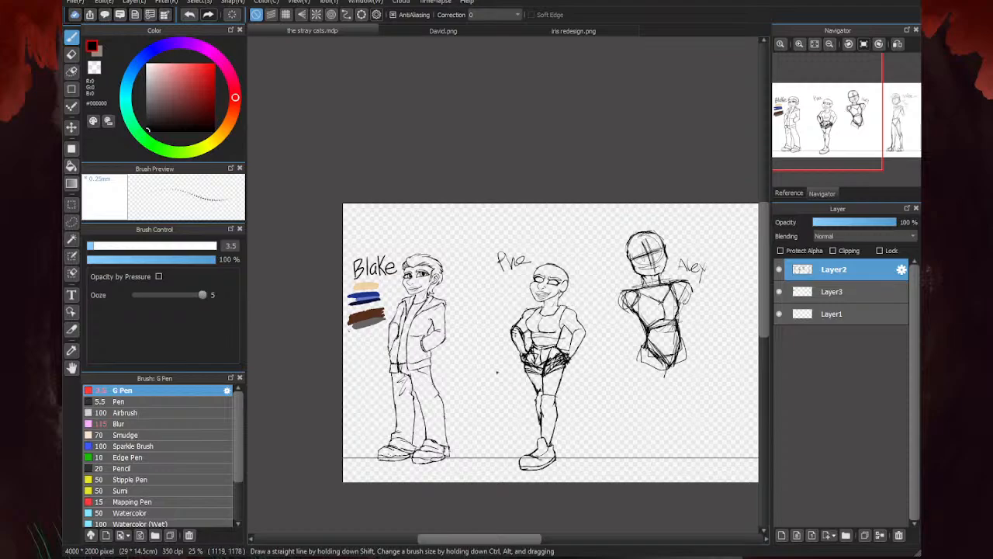
pyautogui.scroll(3, 497, 372)
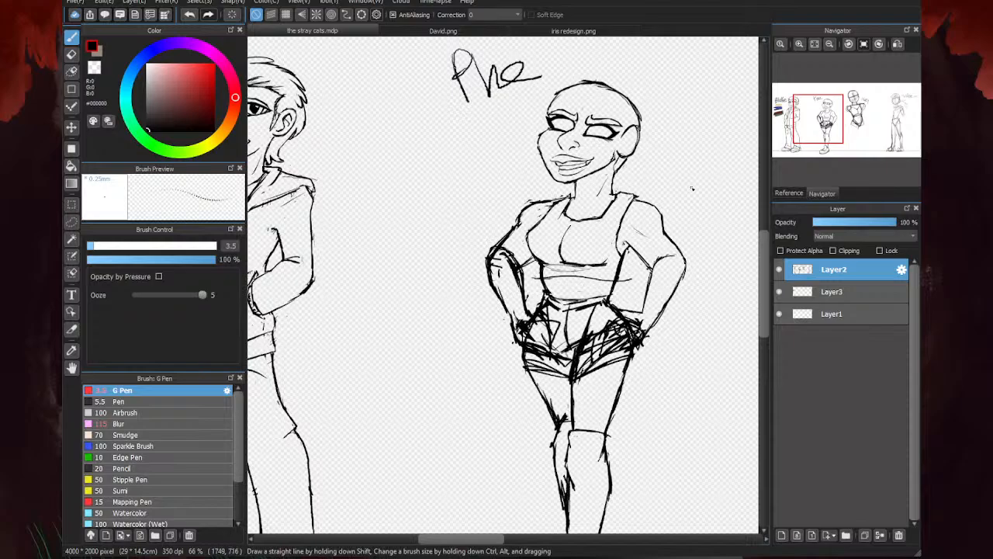
pyautogui.scroll(1, 637, 198)
pyautogui.scroll(2, 619, 208)
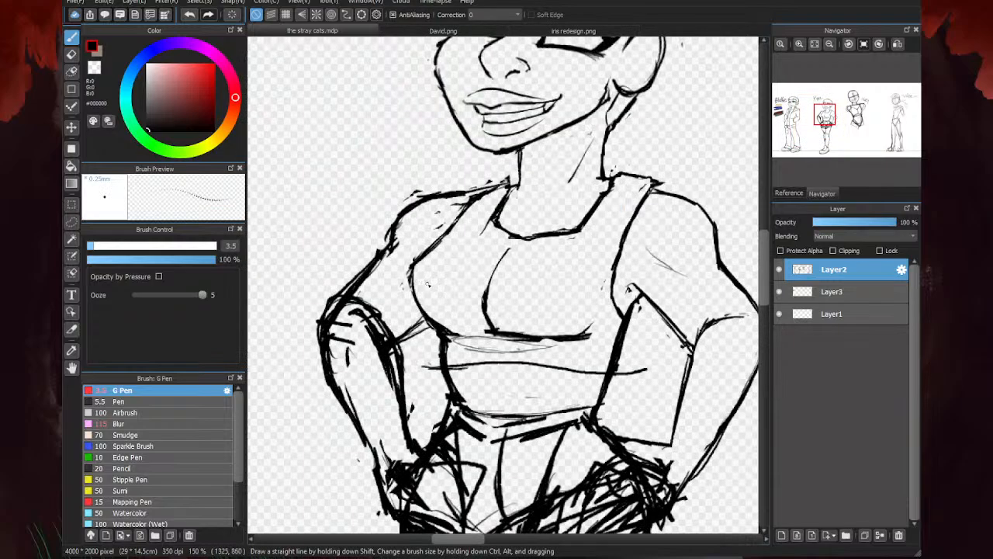
pyautogui.moveTo(616, 207)
pyautogui.mouseDown()
pyautogui.moveTo(507, 233)
pyautogui.moveTo(422, 220)
pyautogui.mouseUp()
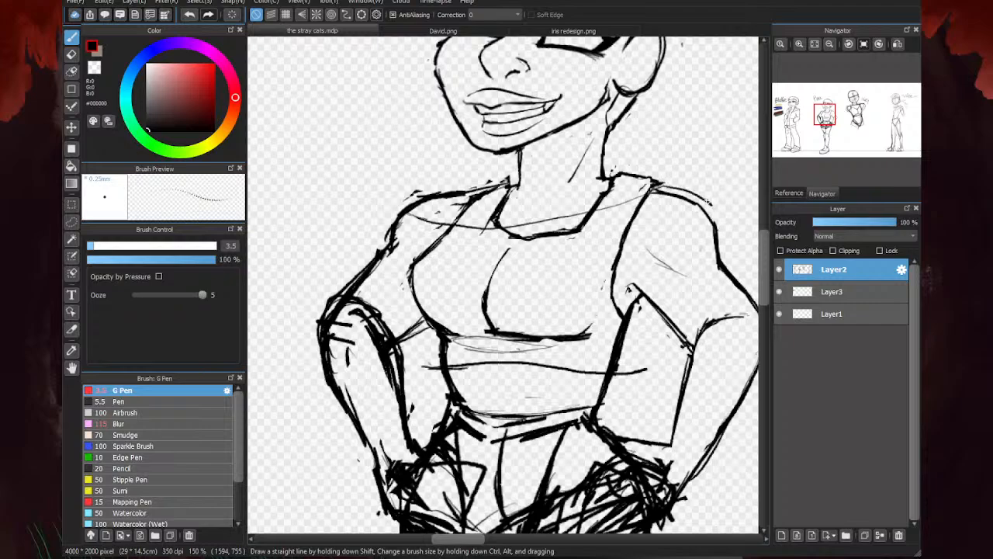
pyautogui.moveTo(728, 245); pyautogui.dragTo(641, 309)
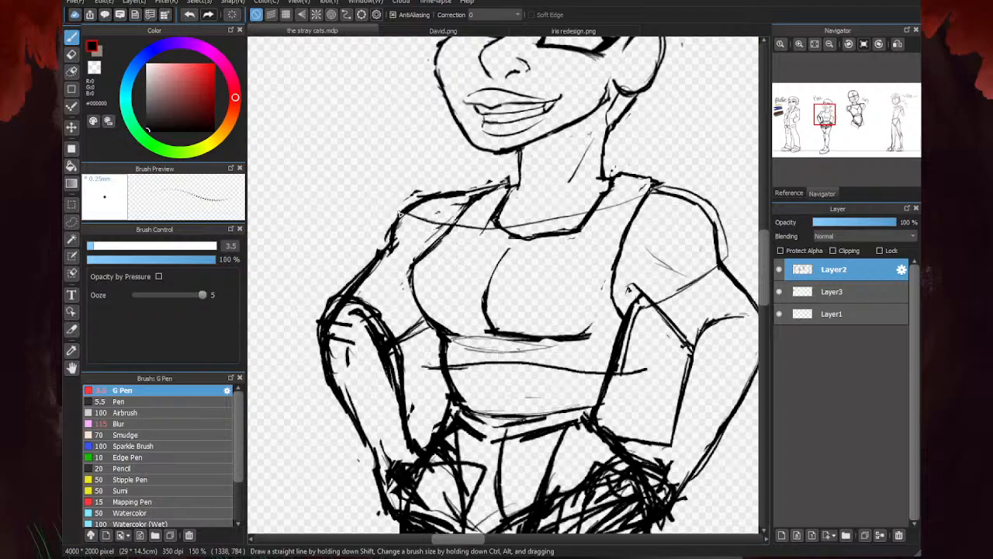
pyautogui.moveTo(386, 244)
pyautogui.mouseDown()
pyautogui.moveTo(343, 276)
pyautogui.moveTo(408, 325)
pyautogui.mouseUp()
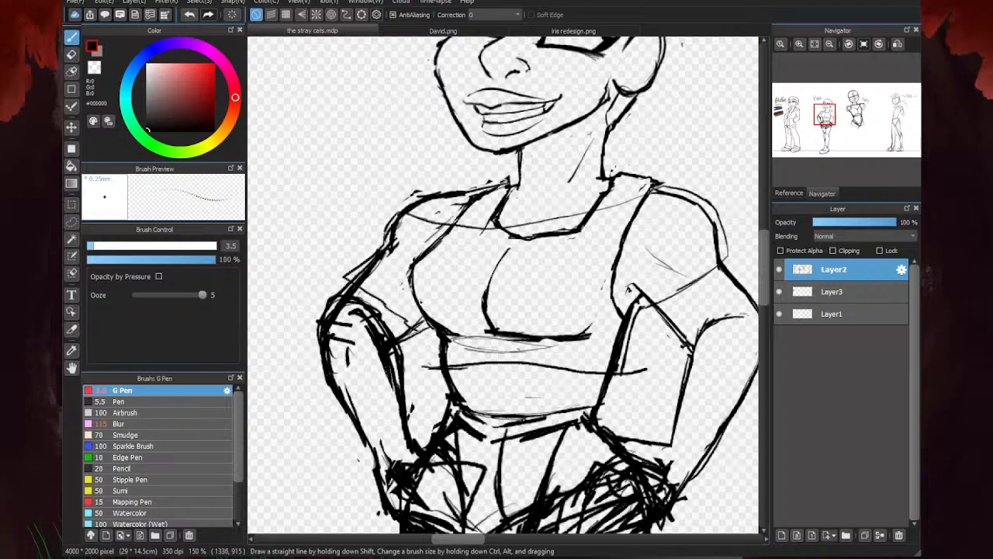
pyautogui.moveTo(411, 275); pyautogui.dragTo(427, 355)
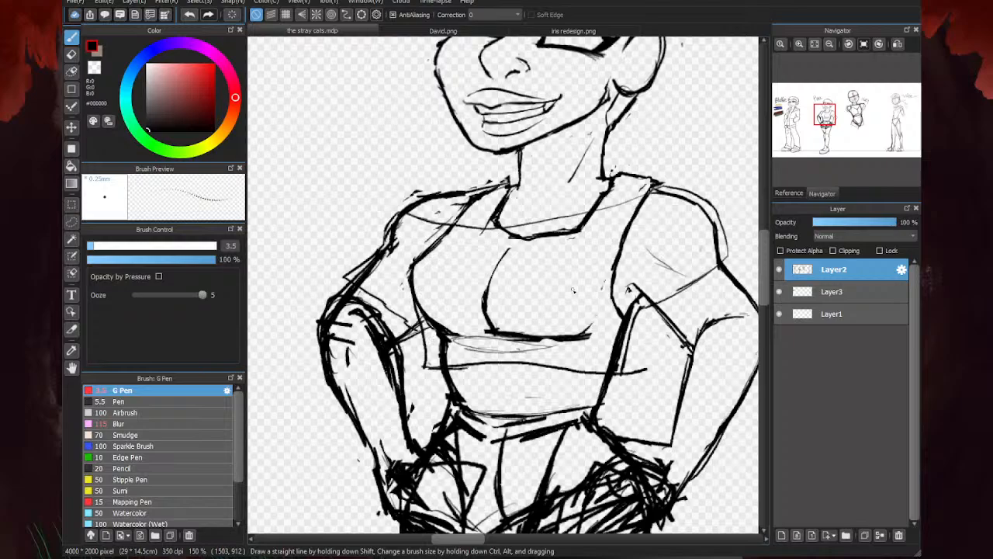
# - Set the eraser to 15 px and remove the old shoulder, strap and side lines within the new sleeve on the ear side
pyautogui.press('e')
pyautogui.scroll(-4, 551, 211)
pyautogui.scroll(5, 568, 208)
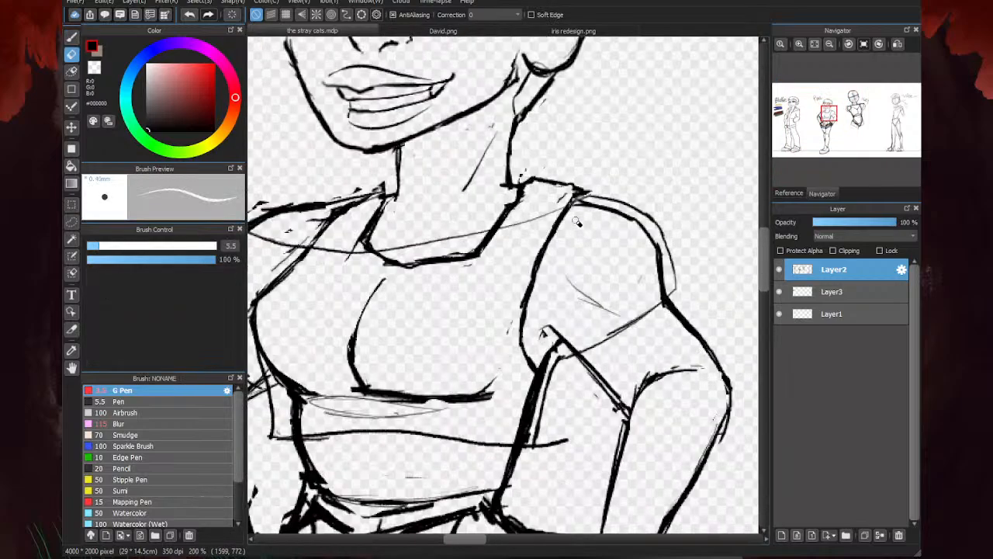
pyautogui.moveTo(577, 222)
pyautogui.mouseDown()
pyautogui.moveTo(593, 206)
pyautogui.moveTo(557, 217)
pyautogui.mouseUp()
pyautogui.click(126, 246)
pyautogui.moveTo(654, 298)
pyautogui.mouseDown()
pyautogui.moveTo(638, 232)
pyautogui.moveTo(607, 216)
pyautogui.moveTo(645, 235)
pyautogui.moveTo(589, 214)
pyautogui.mouseUp()
pyautogui.moveTo(580, 312); pyautogui.dragTo(543, 353)
pyautogui.moveTo(568, 221)
pyautogui.mouseDown()
pyautogui.moveTo(522, 301)
pyautogui.moveTo(533, 386)
pyautogui.moveTo(522, 430)
pyautogui.moveTo(550, 451)
pyautogui.mouseUp()
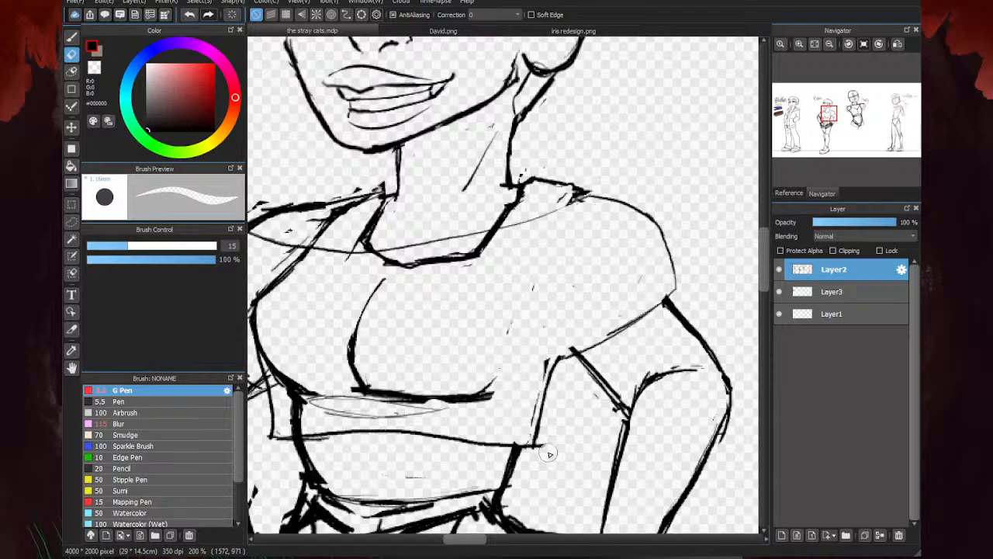
# - Erase the remaining tank top neckline, strap and bust lines from inside the new crop top
pyautogui.scroll(-3, 683, 298)
pyautogui.scroll(3, 586, 301)
pyautogui.moveTo(706, 252)
pyautogui.mouseDown()
pyautogui.moveTo(548, 271)
pyautogui.moveTo(693, 266)
pyautogui.moveTo(545, 285)
pyautogui.moveTo(447, 251)
pyautogui.moveTo(430, 281)
pyautogui.moveTo(545, 266)
pyautogui.moveTo(423, 314)
pyautogui.moveTo(434, 296)
pyautogui.moveTo(407, 307)
pyautogui.moveTo(420, 297)
pyautogui.moveTo(398, 330)
pyautogui.mouseUp()
pyautogui.moveTo(497, 282)
pyautogui.mouseDown()
pyautogui.moveTo(468, 326)
pyautogui.moveTo(501, 431)
pyautogui.moveTo(504, 399)
pyautogui.moveTo(588, 377)
pyautogui.moveTo(569, 380)
pyautogui.moveTo(567, 322)
pyautogui.moveTo(590, 299)
pyautogui.mouseUp()
pyautogui.scroll(-4, 613, 379)
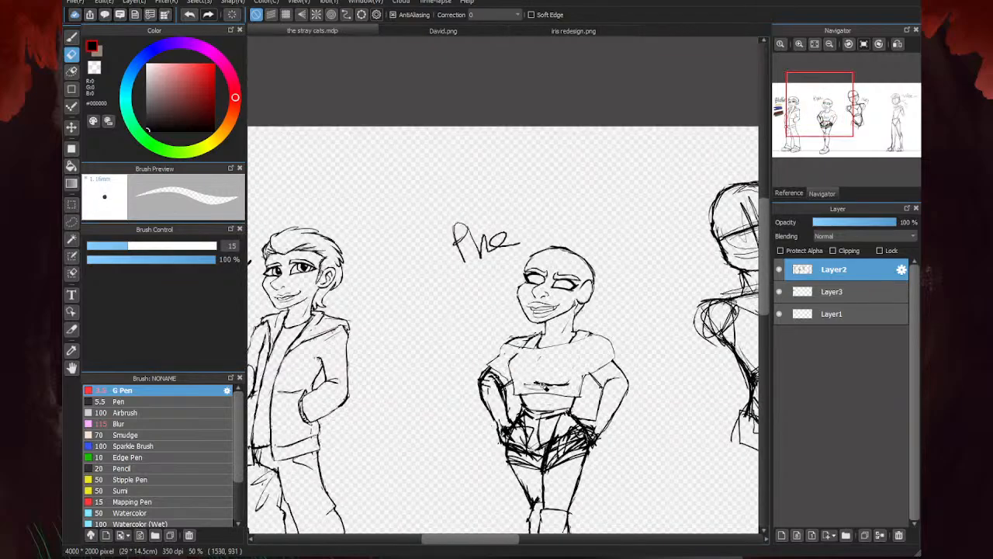
# - Draw thin fold lines across the crop top's upper chest and below the bust with the 3.5 px G Pen
pyautogui.scroll(3, 737, 286)
pyautogui.press('b')
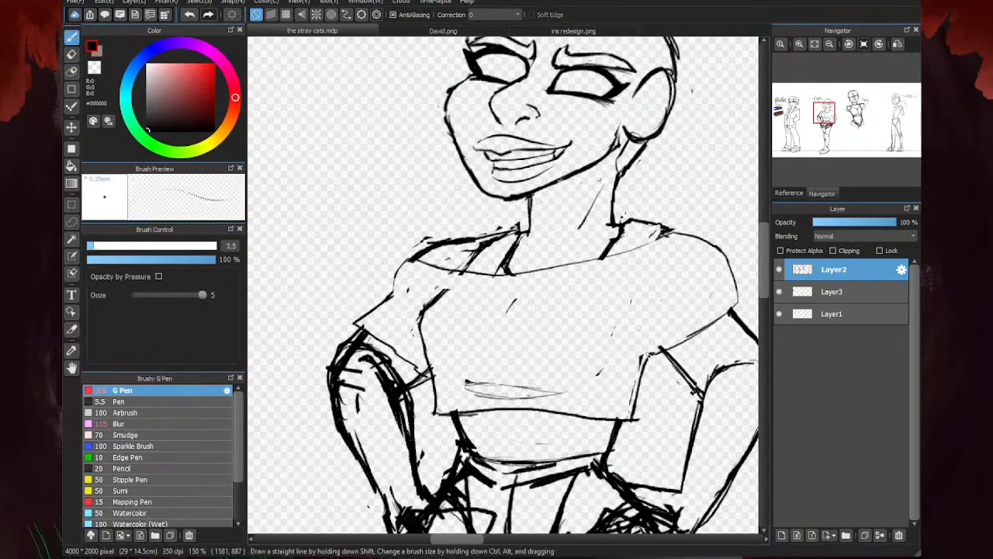
pyautogui.moveTo(452, 370)
pyautogui.mouseDown()
pyautogui.moveTo(567, 376)
pyautogui.moveTo(629, 365)
pyautogui.mouseUp()
pyautogui.moveTo(477, 311)
pyautogui.mouseDown()
pyautogui.moveTo(583, 304)
pyautogui.moveTo(627, 287)
pyautogui.mouseUp()
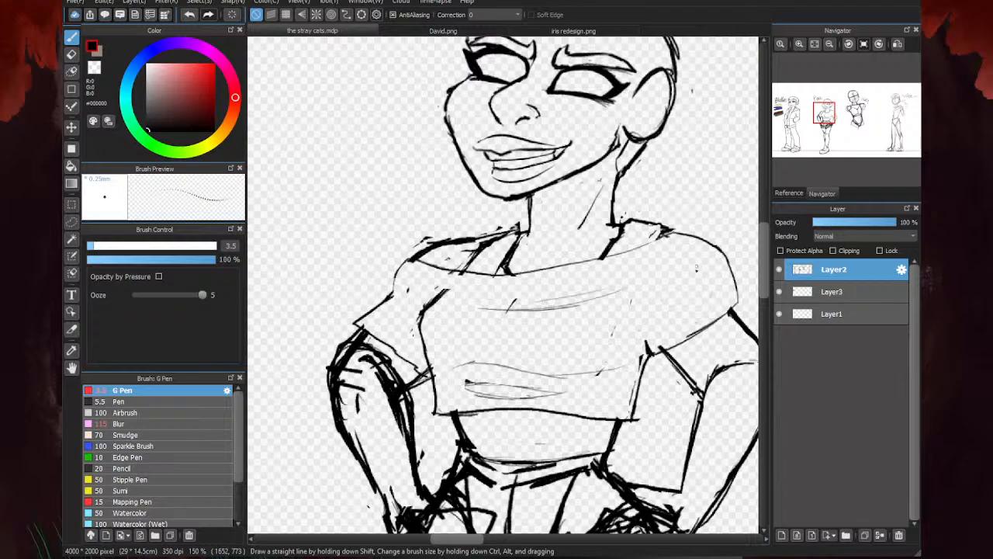
# - Erase the leftover sketch lines just above the crop top's hem and the old bust mark near the upper folds
pyautogui.press('e')
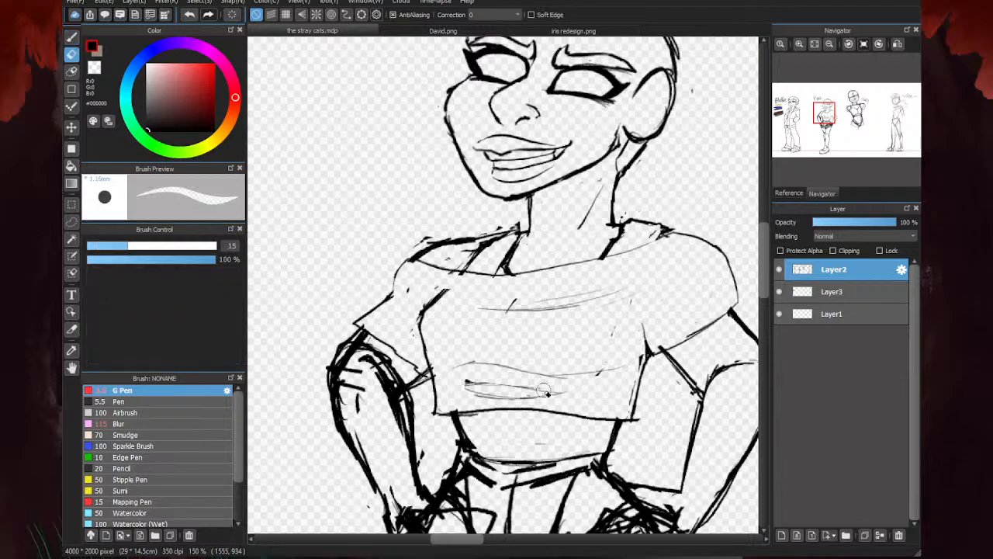
pyautogui.moveTo(553, 392)
pyautogui.mouseDown()
pyautogui.moveTo(473, 387)
pyautogui.moveTo(504, 399)
pyautogui.mouseUp()
pyautogui.click(511, 308)
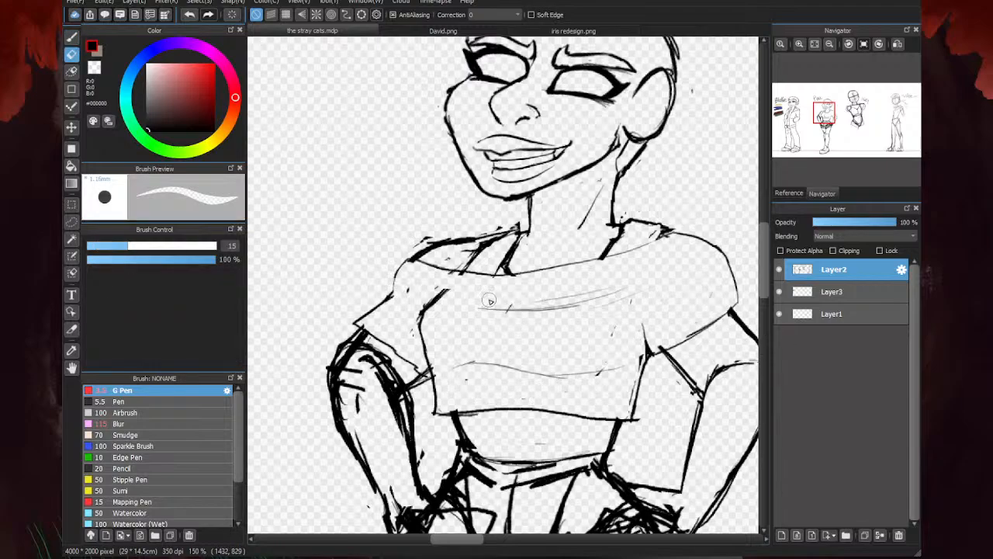
pyautogui.press('b')
pyautogui.press('e')
pyautogui.press('b')
# - Redraw the crop top's side edge beside the bent arm down to the hem and erase the excess at its lower corner
pyautogui.hotkey('ctrl', '-')
pyautogui.hotkey('ctrl', '-')
pyautogui.hotkey('ctrl', '-')
pyautogui.hotkey('ctrl', '-')
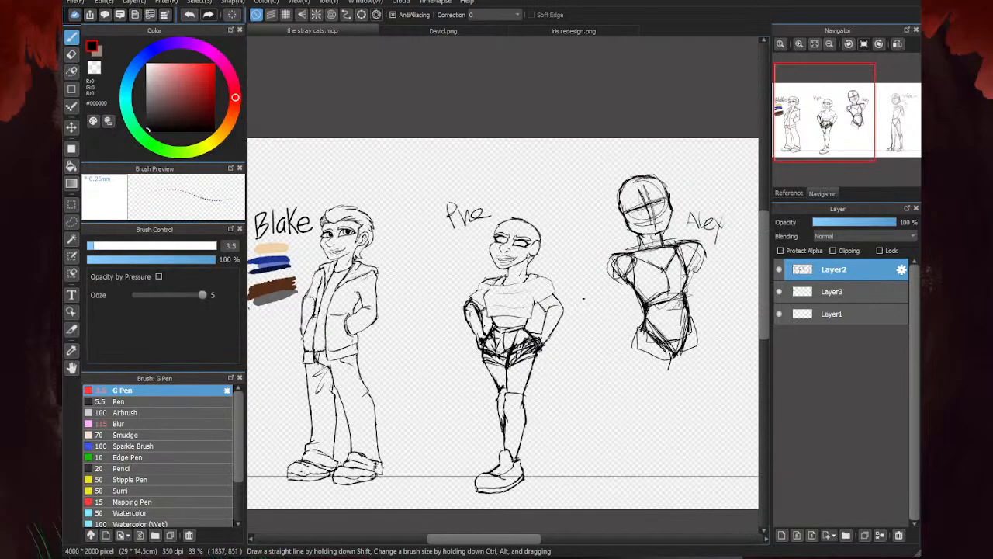
pyautogui.hotkey('ctrl', '-')
pyautogui.scroll(3, 487, 323)
pyautogui.scroll(-2, 482, 259)
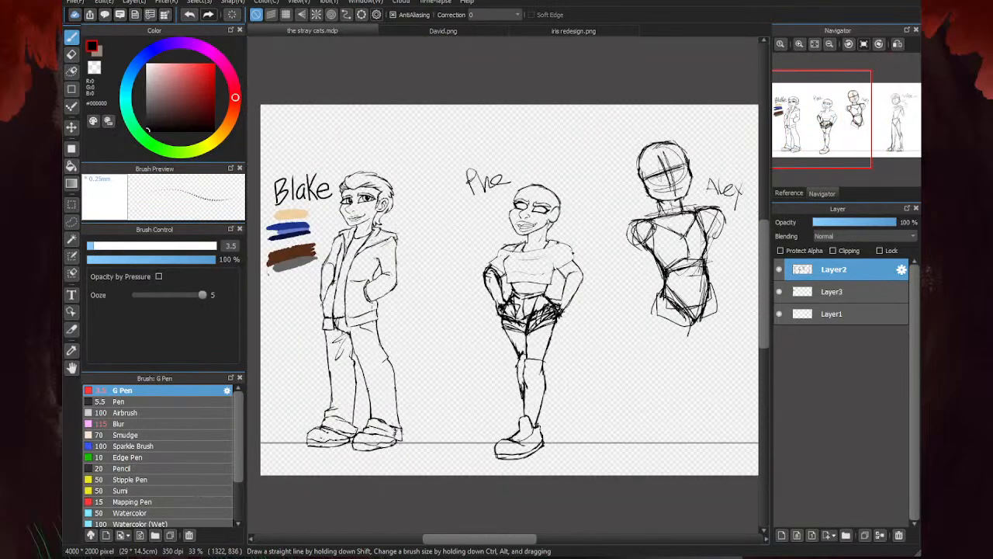
pyautogui.scroll(4, 529, 284)
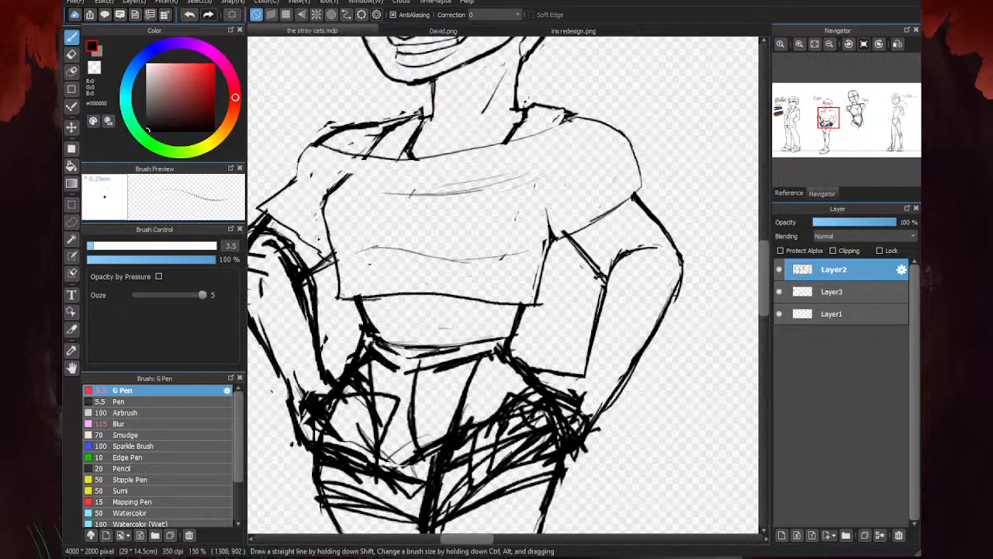
pyautogui.scroll(1, 348, 193)
pyautogui.moveTo(323, 211); pyautogui.dragTo(351, 314)
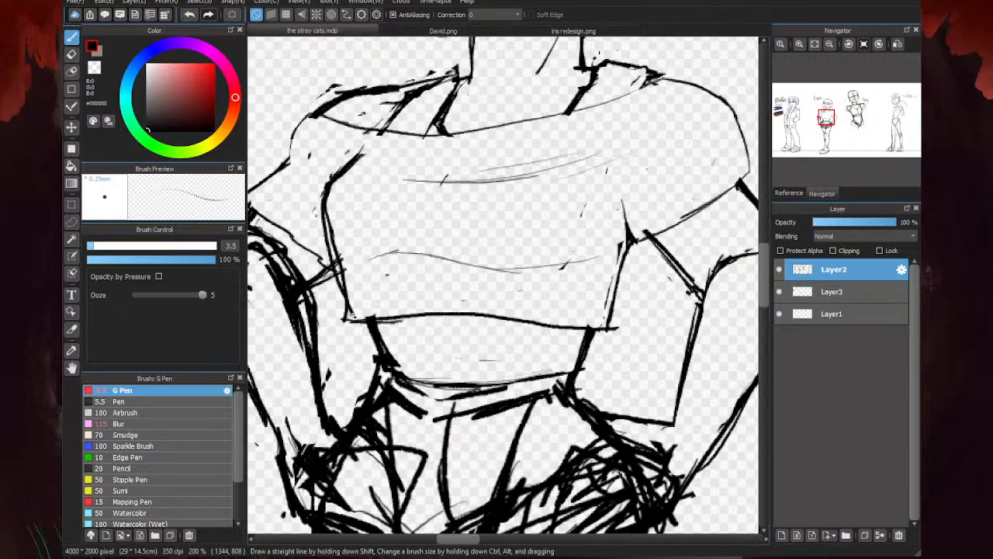
pyautogui.press('e')
pyautogui.moveTo(339, 211)
pyautogui.mouseDown()
pyautogui.moveTo(355, 306)
pyautogui.moveTo(343, 309)
pyautogui.mouseUp()
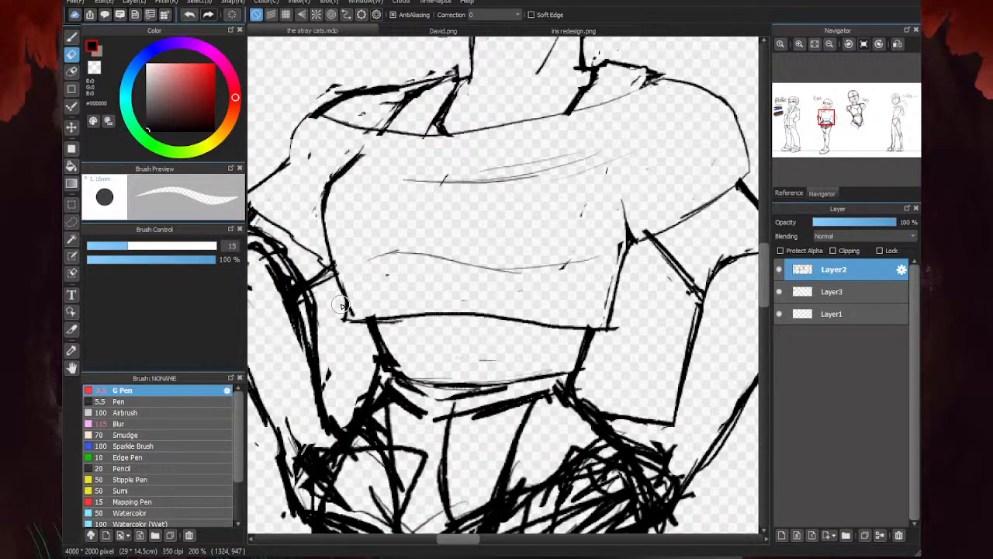
pyautogui.press('b')
pyautogui.press('e')
pyautogui.press('b')
pyautogui.press('e')
pyautogui.press('b')
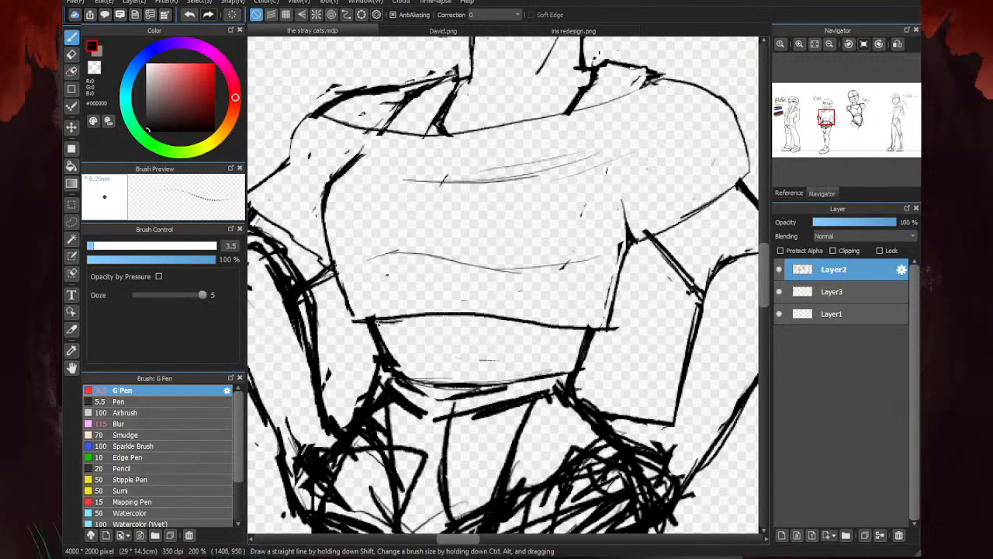
# - Lasso the second character's shoe, scale it down slightly, reposition it under the ankle and clear the selection
pyautogui.scroll(-5, 455, 290)
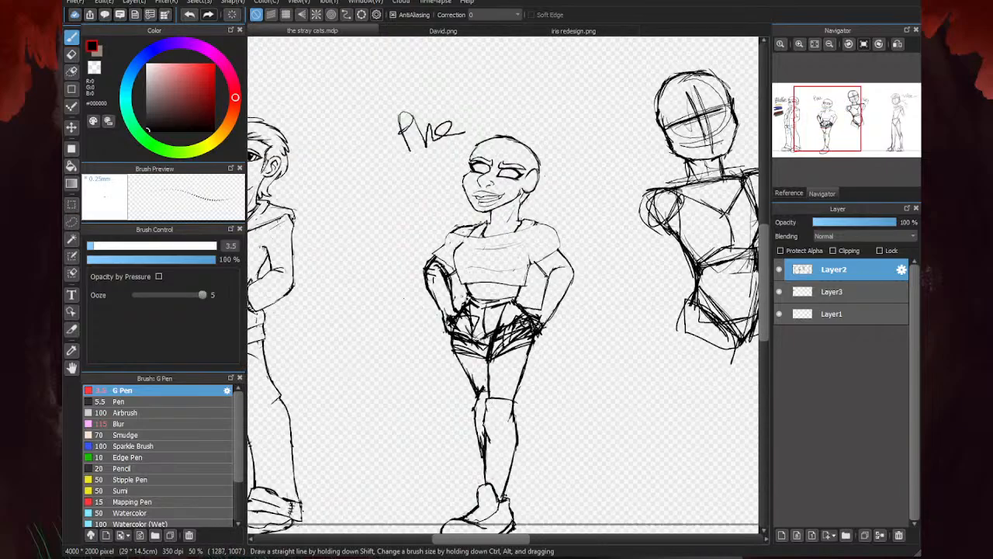
pyautogui.scroll(4, 518, 227)
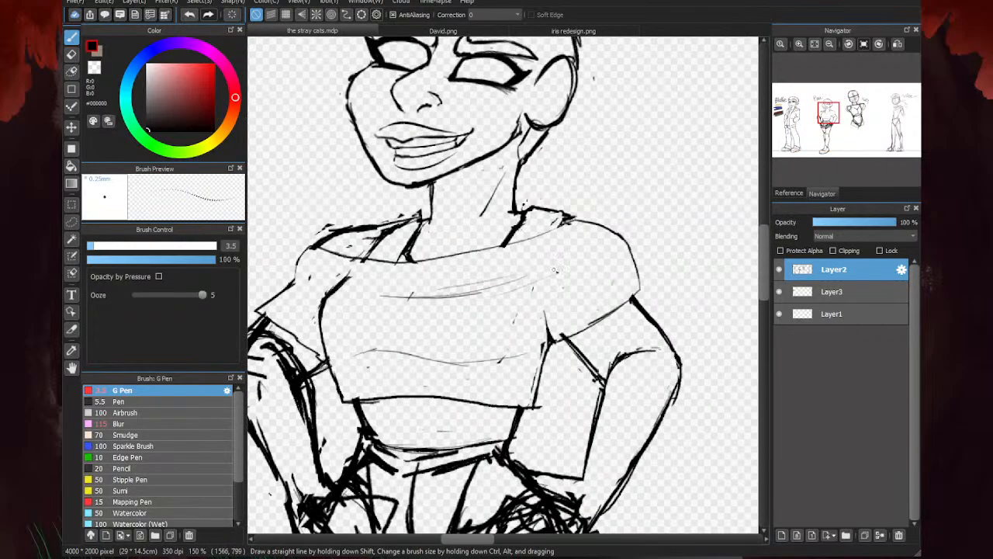
pyautogui.scroll(-3, 555, 270)
pyautogui.scroll(-2, 483, 343)
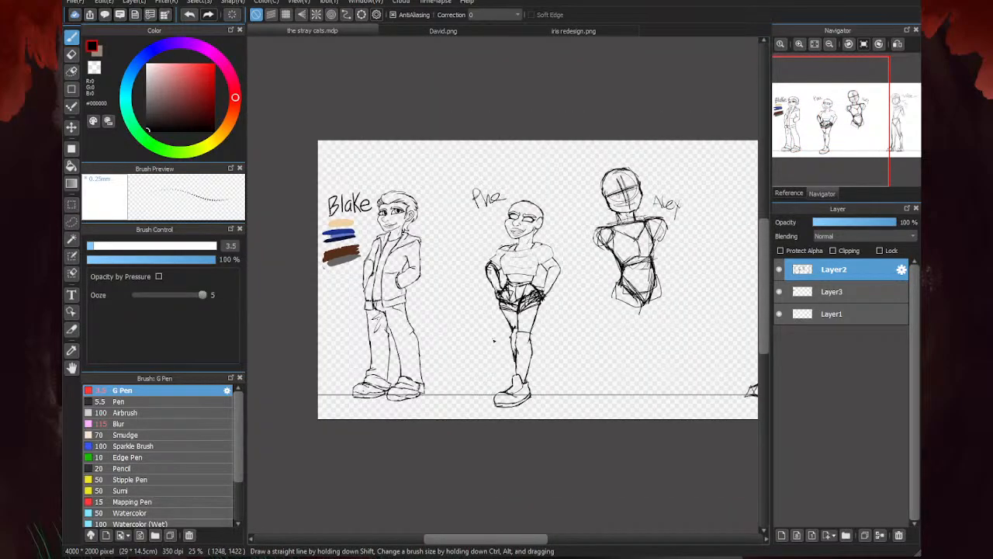
pyautogui.scroll(2, 642, 369)
pyautogui.press('m')
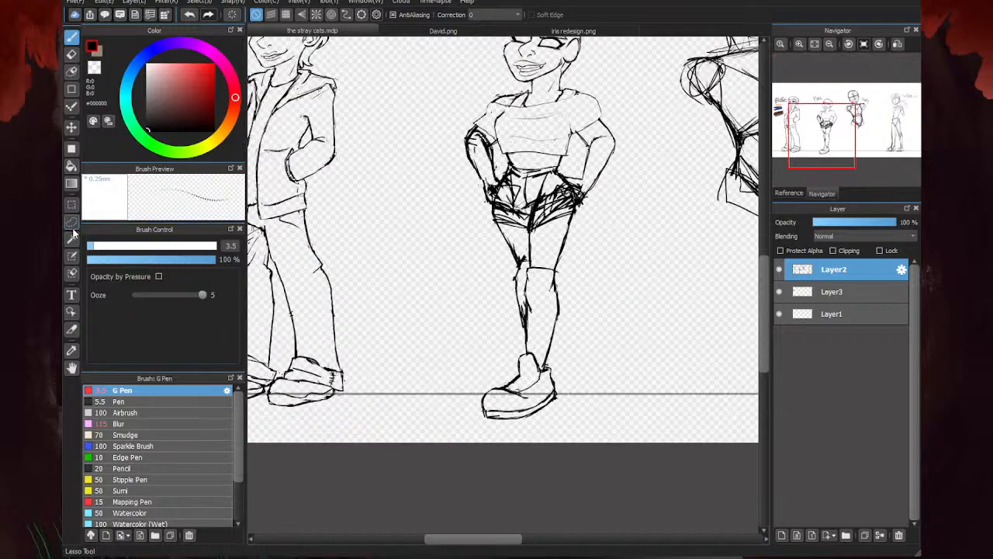
pyautogui.scroll(3, 523, 388)
pyautogui.moveTo(598, 320)
pyautogui.mouseDown()
pyautogui.moveTo(548, 280)
pyautogui.moveTo(433, 287)
pyautogui.moveTo(637, 462)
pyautogui.moveTo(630, 290)
pyautogui.mouseUp()
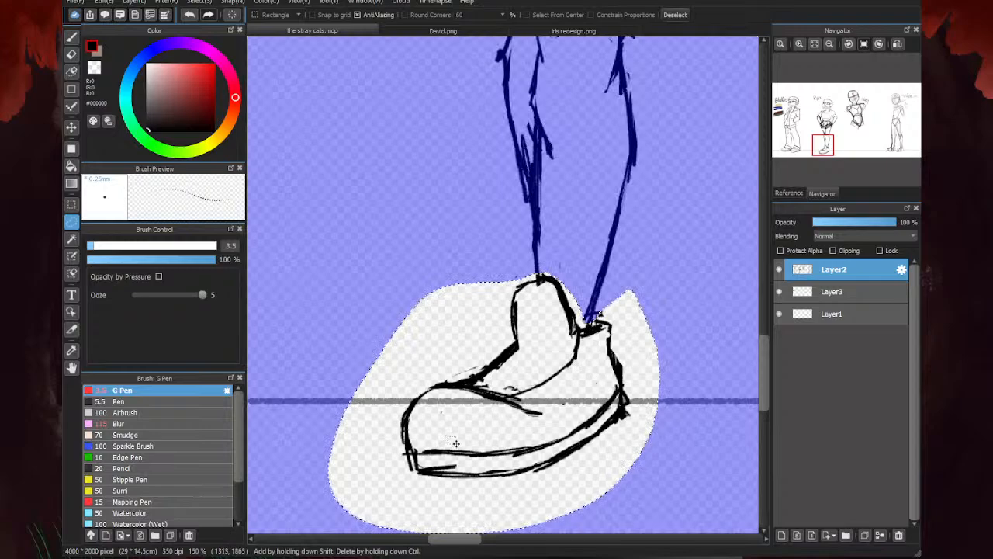
pyautogui.hotkey('ctrl', 't')
pyautogui.moveTo(329, 257); pyautogui.dragTo(360, 275)
pyautogui.moveTo(517, 357); pyautogui.dragTo(532, 344)
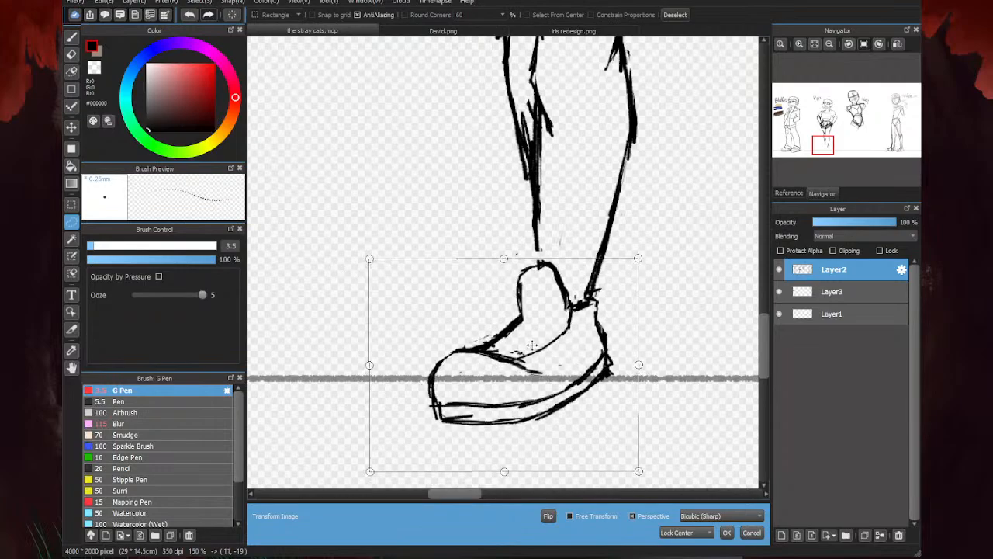
pyautogui.click(726, 532)
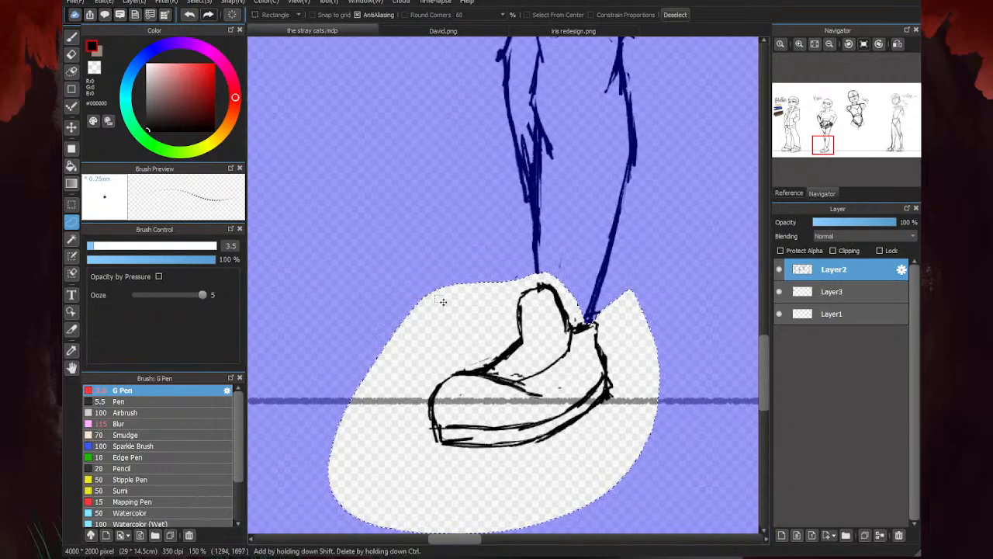
pyautogui.hotkey('ctrl', 'd')
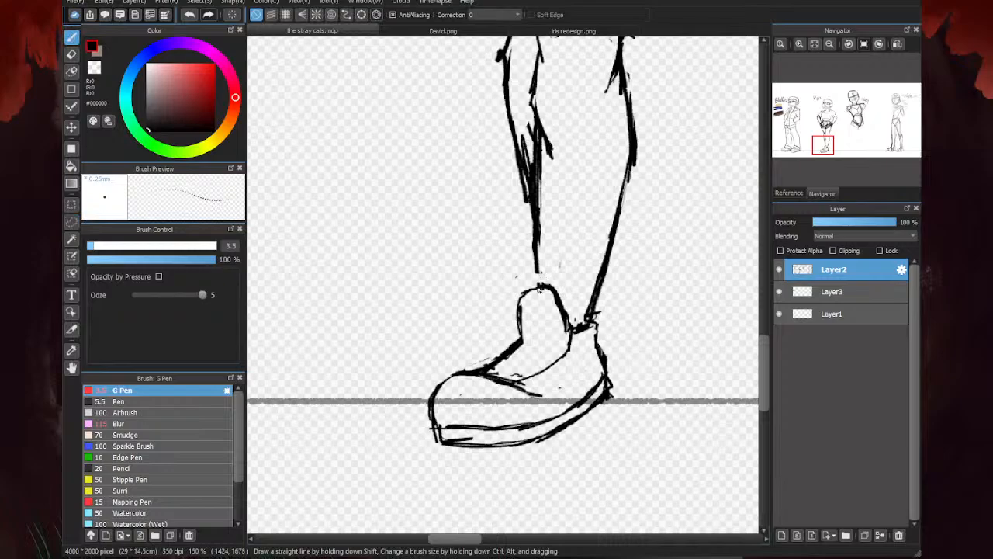
# - Erase the heavy scribbled marks along the second character's rear calf and the spur beside its knee
pyautogui.scroll(-3, 610, 320)
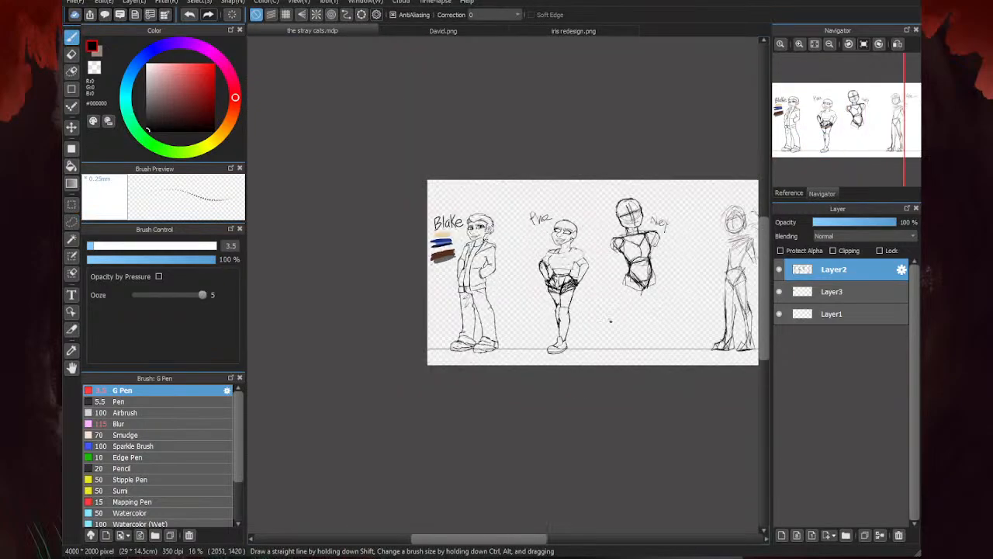
pyautogui.press('e')
pyautogui.scroll(6, 560, 318)
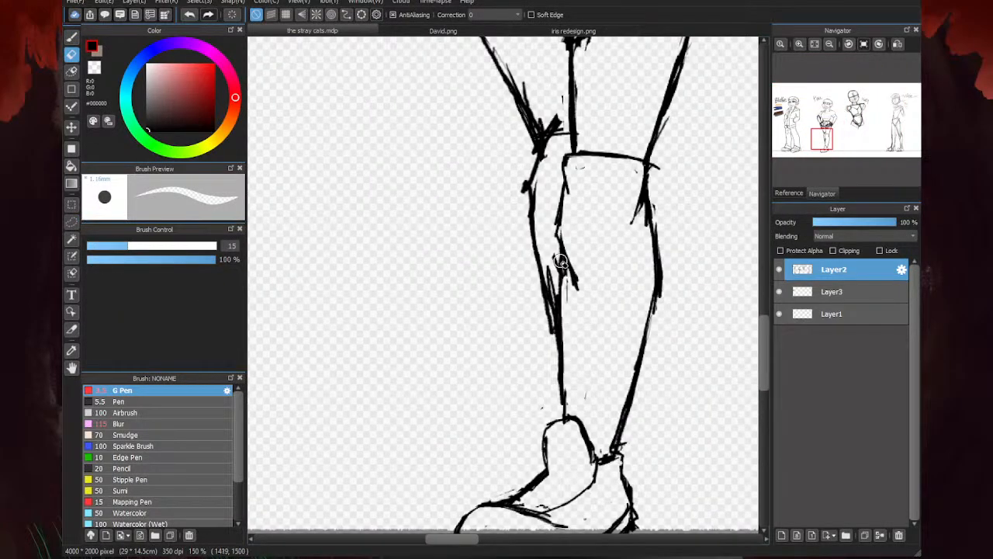
pyautogui.moveTo(561, 262)
pyautogui.mouseDown()
pyautogui.moveTo(545, 186)
pyautogui.moveTo(531, 186)
pyautogui.moveTo(522, 222)
pyautogui.mouseUp()
# - Redraw the inner shin line and the rear calf's outer edge down to the ankle with the 3.5 px G Pen
pyautogui.press('b')
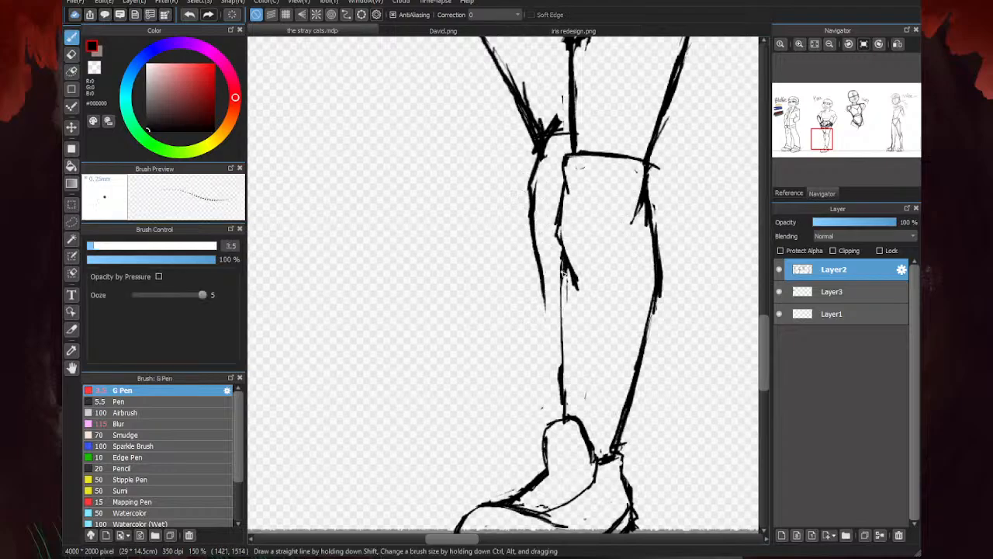
pyautogui.moveTo(563, 270); pyautogui.dragTo(565, 320)
pyautogui.moveTo(564, 264); pyautogui.dragTo(568, 383)
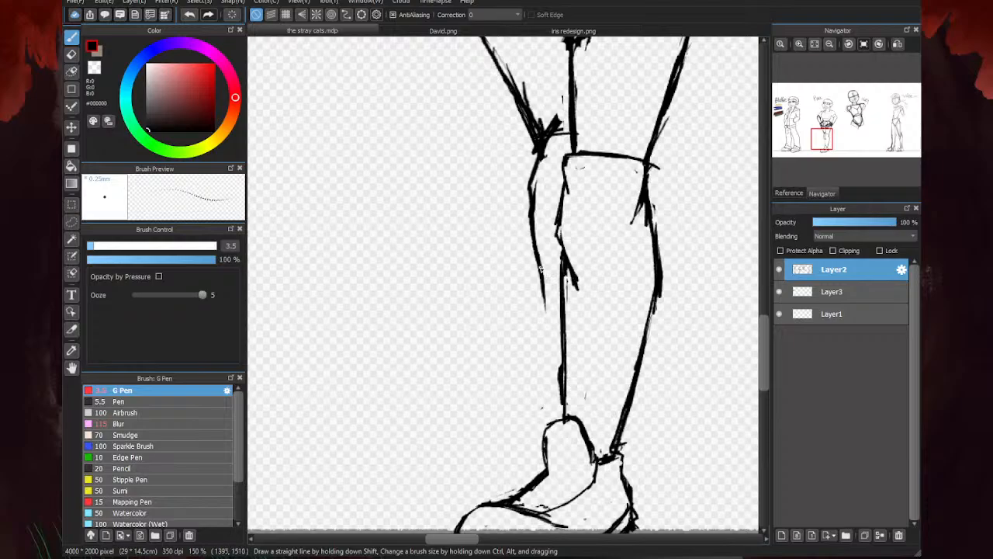
pyautogui.moveTo(541, 268); pyautogui.dragTo(563, 391)
pyautogui.hotkey('ctrl', '0')
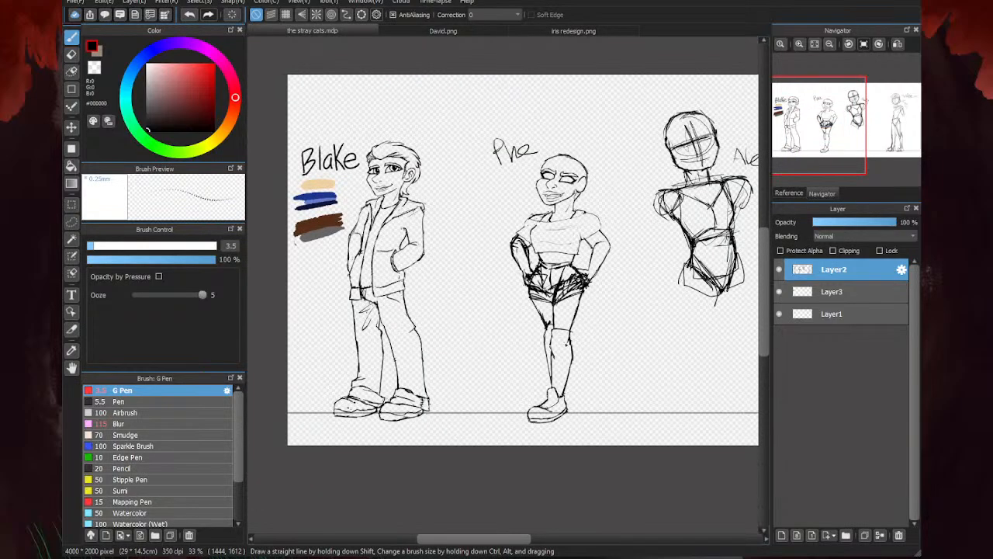
# - Check the coloured character in iris redesign.png, then return to the stray cats.mdp and examine the second character's proportions
pyautogui.click(477, 32)
pyautogui.click(570, 33)
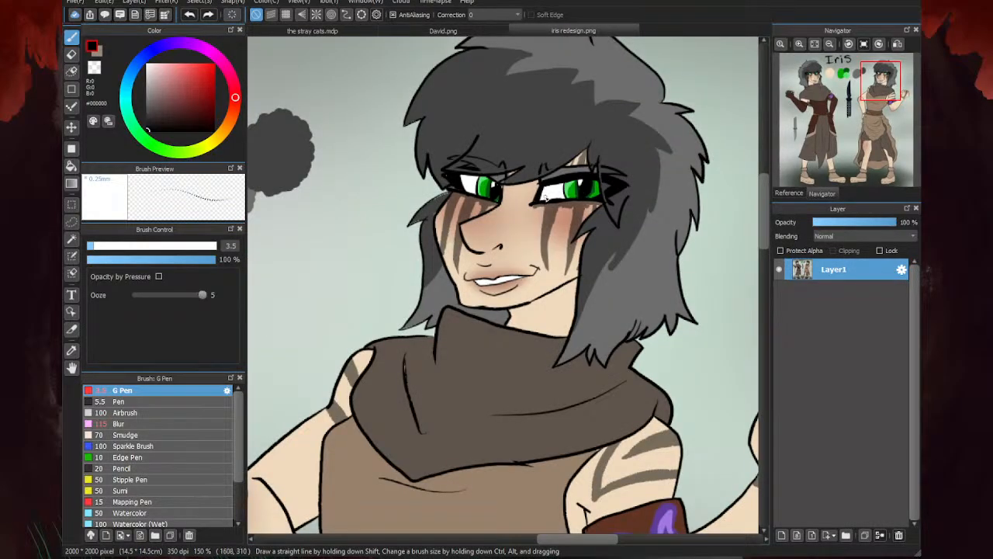
pyautogui.click(365, 33)
pyautogui.scroll(2, 532, 329)
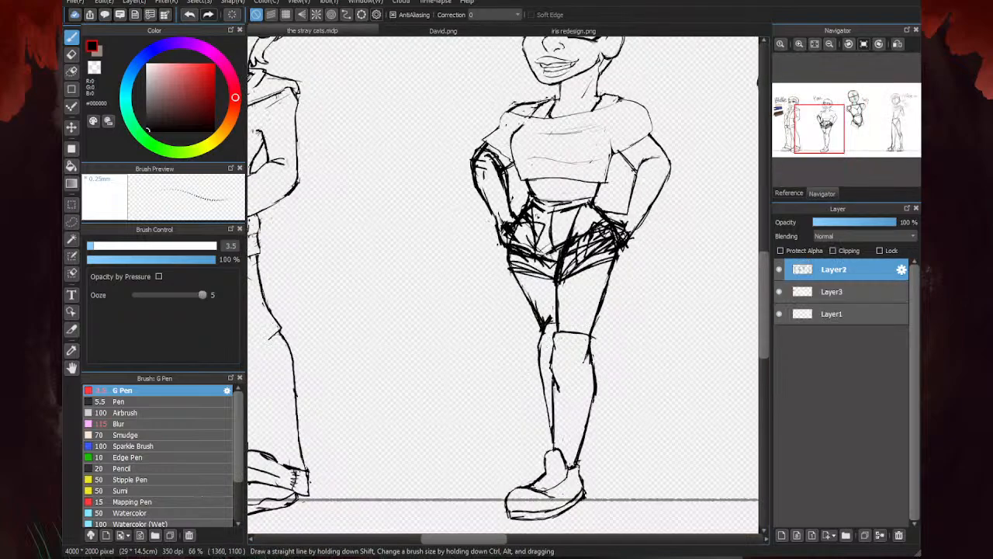
pyautogui.scroll(-3, 575, 330)
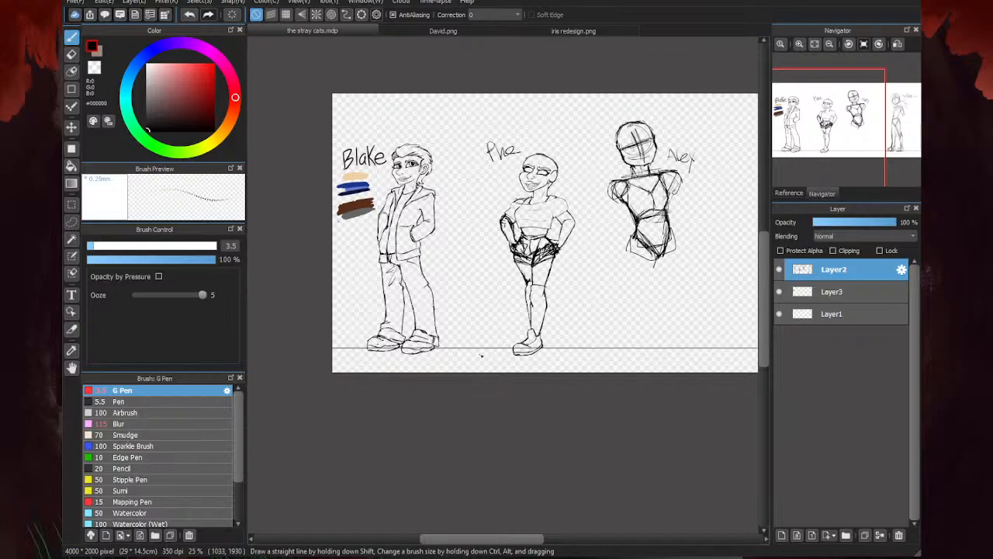
pyautogui.scroll(4, 481, 355)
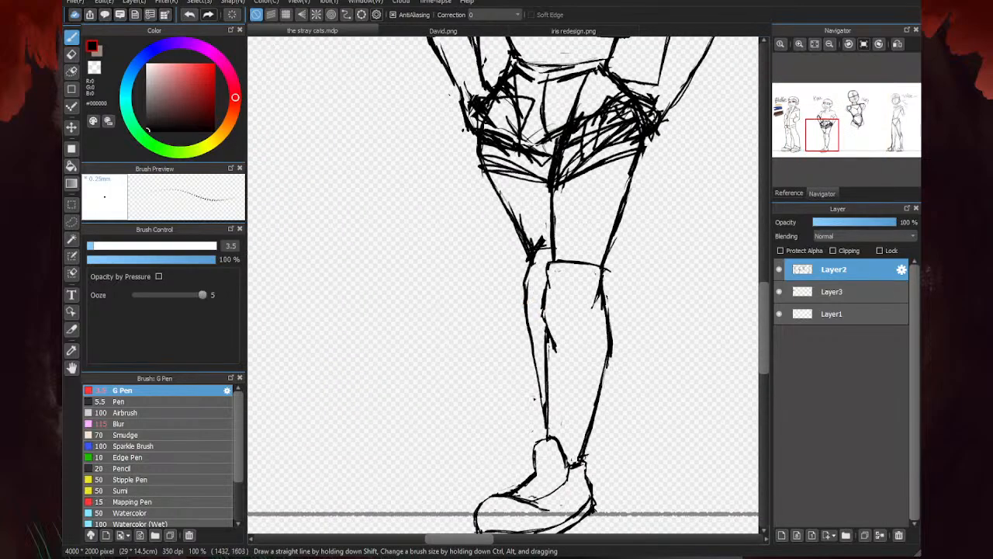
pyautogui.scroll(-3, 534, 398)
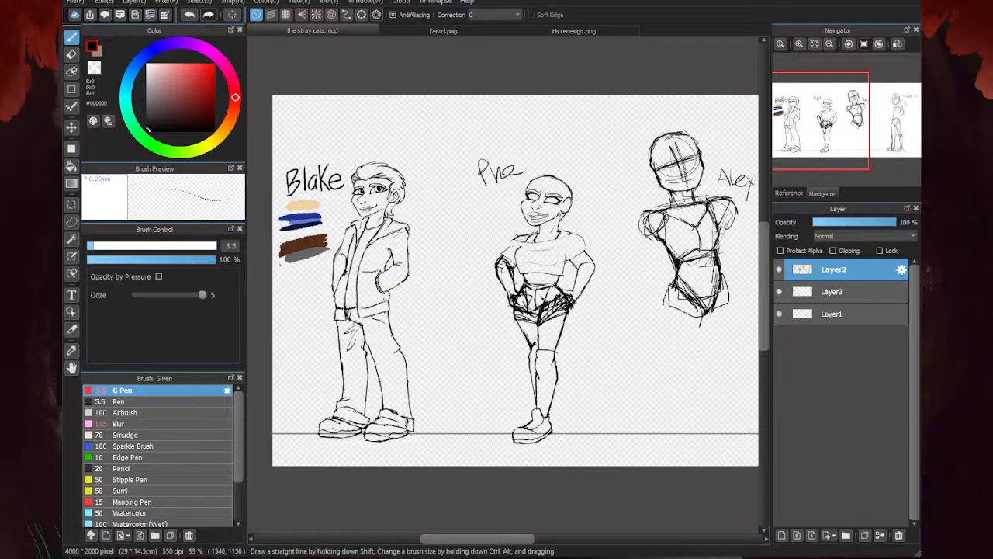
# - Redraw the crop top's shoulder edge on the side of the scribbled bent arm with a fuller curve and erase the old line inside it
pyautogui.scroll(4, 508, 268)
pyautogui.scroll(1, 580, 243)
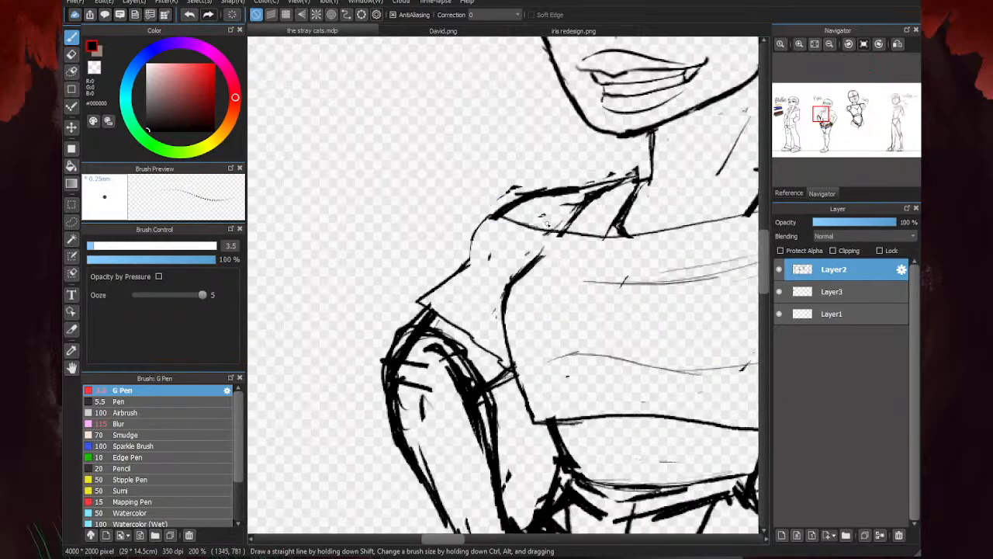
pyautogui.moveTo(562, 234); pyautogui.dragTo(486, 220)
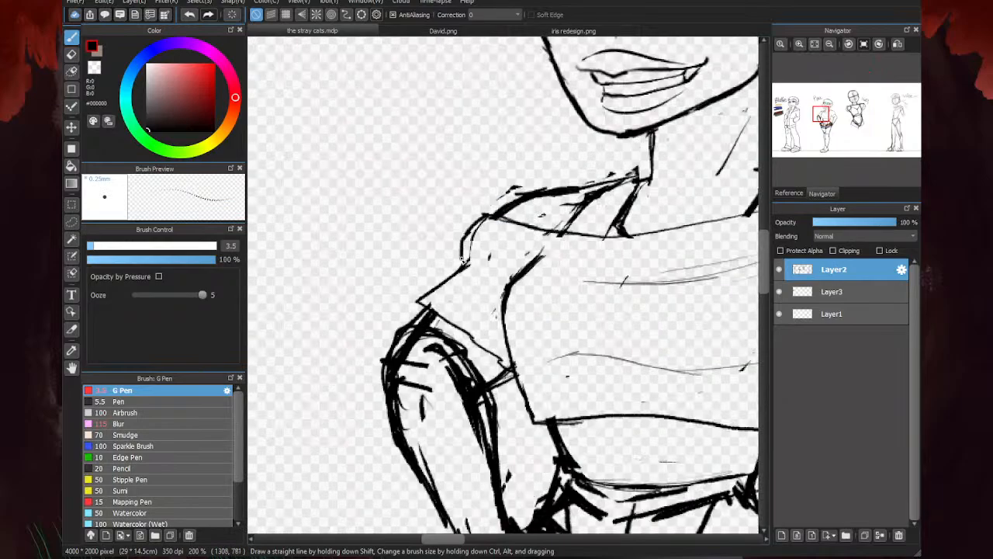
pyautogui.press('e')
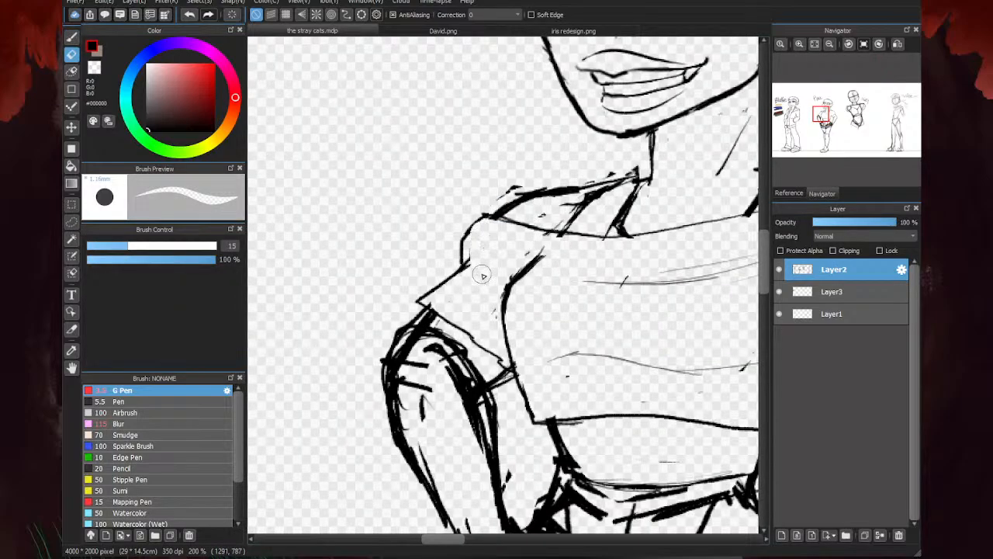
pyautogui.scroll(-2, 470, 277)
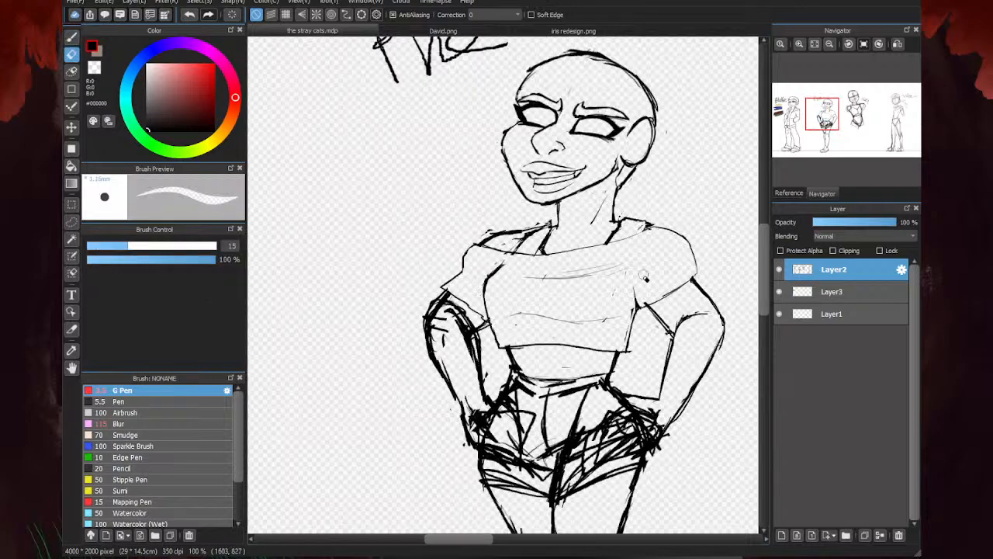
# - Reinforce that sleeve's pointed corner and erase the doubled cuff lines and hatch marks on the bent arm below it
pyautogui.press('p')
pyautogui.scroll(3, 450, 294)
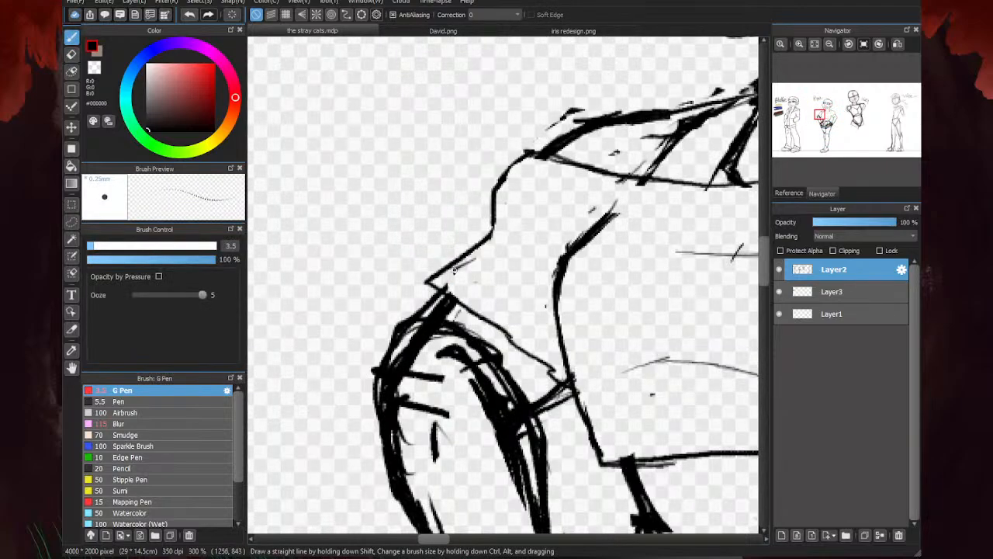
pyautogui.press('e')
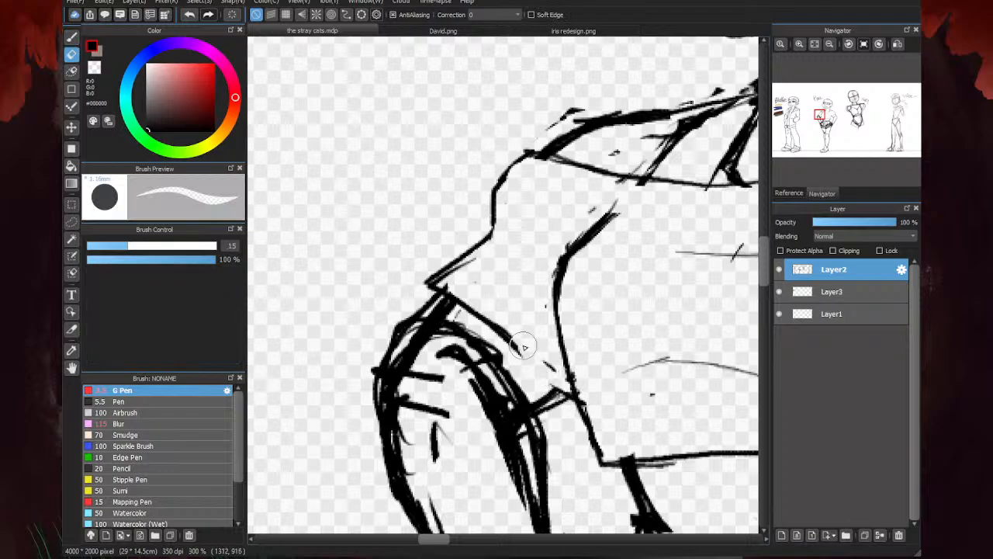
pyautogui.scroll(-2, 520, 338)
pyautogui.moveTo(520, 337)
pyautogui.mouseDown()
pyautogui.moveTo(543, 371)
pyautogui.moveTo(535, 313)
pyautogui.moveTo(515, 279)
pyautogui.moveTo(536, 312)
pyautogui.moveTo(551, 370)
pyautogui.moveTo(502, 277)
pyautogui.moveTo(502, 343)
pyautogui.moveTo(496, 292)
pyautogui.moveTo(533, 372)
pyautogui.moveTo(496, 281)
pyautogui.moveTo(514, 408)
pyautogui.moveTo(450, 284)
pyautogui.moveTo(492, 289)
pyautogui.moveTo(525, 366)
pyautogui.mouseUp()
pyautogui.scroll(-3, 451, 225)
pyautogui.scroll(3, 473, 242)
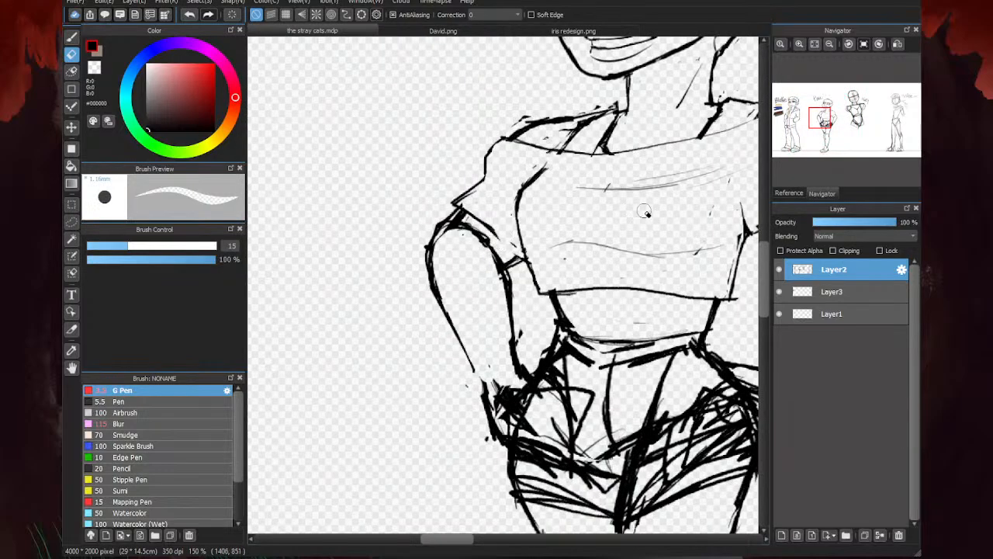
# - Erase the stray sketch marks above and inside the second character's exposed shoulder up to the neck
pyautogui.press('b')
pyautogui.scroll(2, 509, 246)
pyautogui.scroll(-3, 491, 223)
pyautogui.scroll(3, 547, 215)
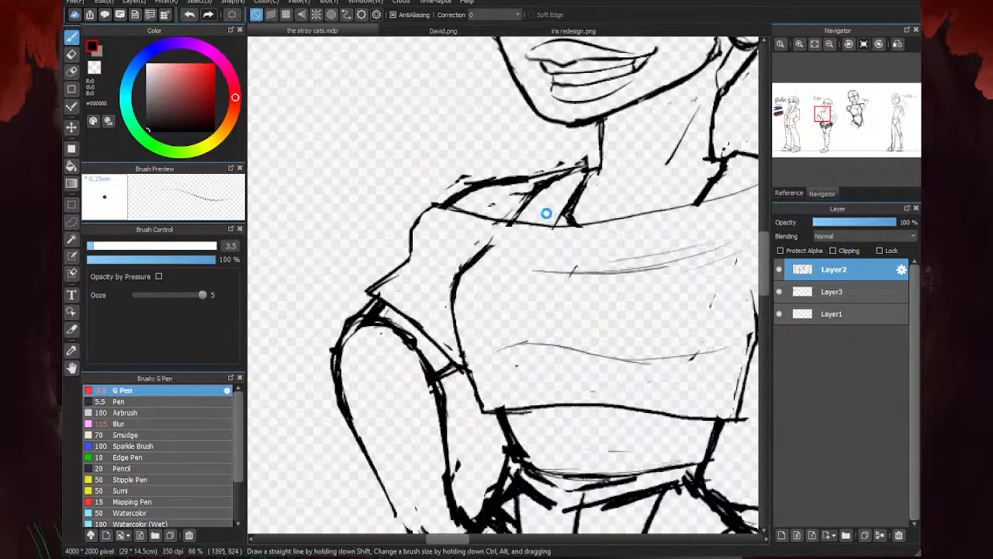
pyautogui.press('e')
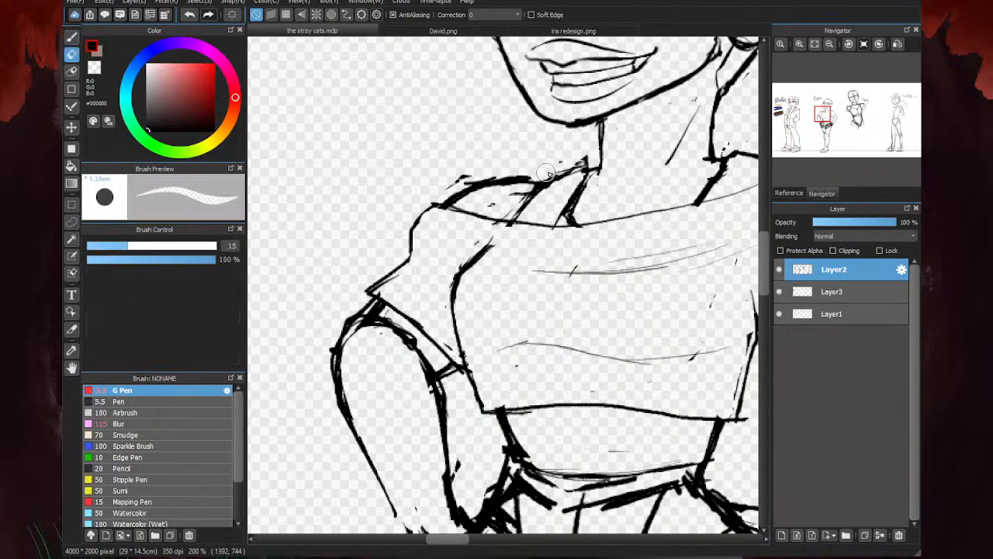
pyautogui.moveTo(467, 176); pyautogui.dragTo(456, 183)
pyautogui.moveTo(519, 192); pyautogui.dragTo(494, 202)
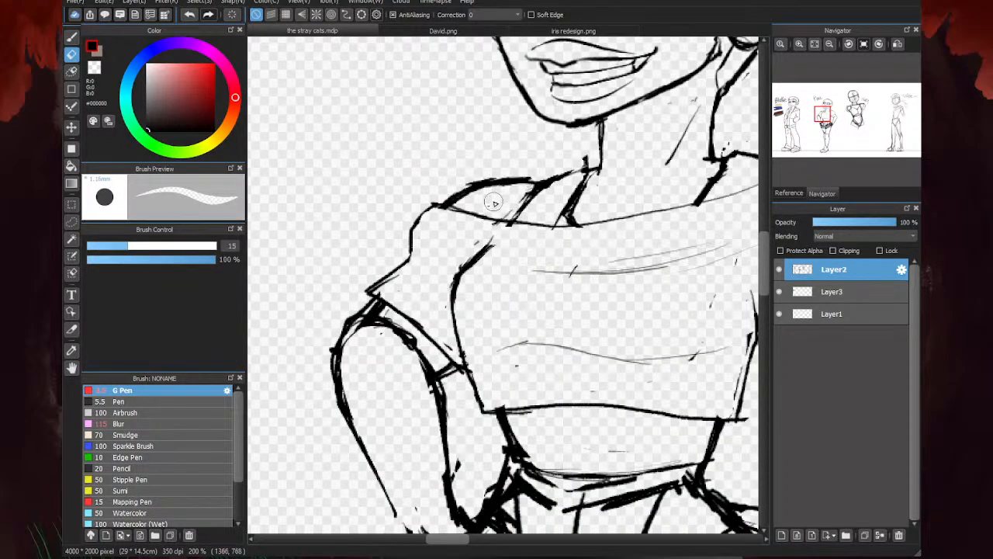
pyautogui.moveTo(573, 166); pyautogui.dragTo(582, 162)
pyautogui.scroll(-5, 556, 169)
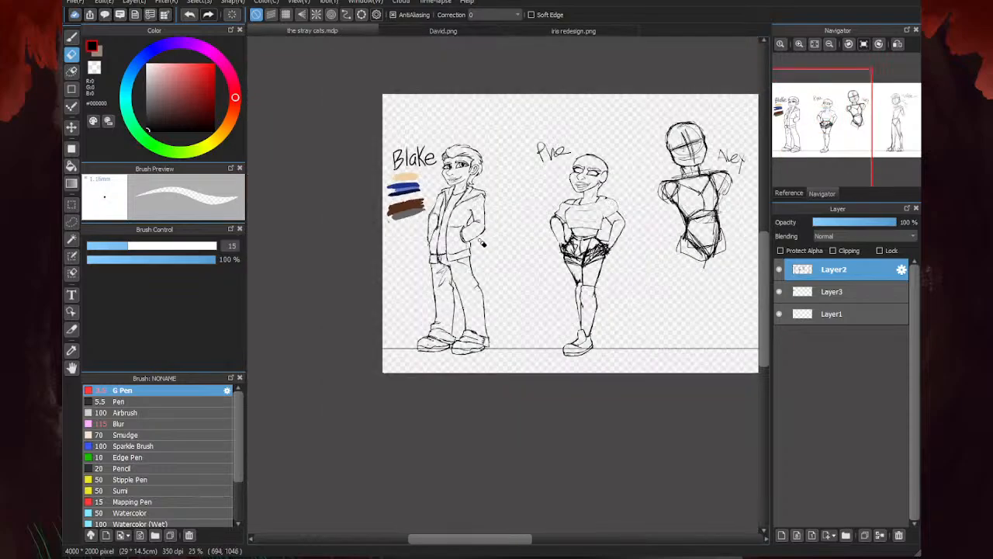
pyautogui.scroll(1, 617, 191)
pyautogui.scroll(1, 587, 196)
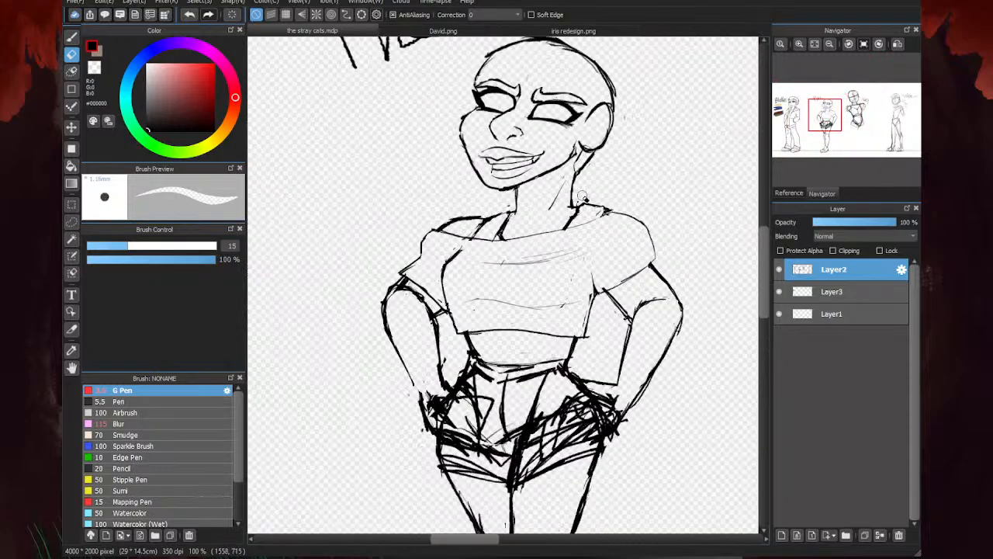
pyautogui.scroll(-1, 626, 140)
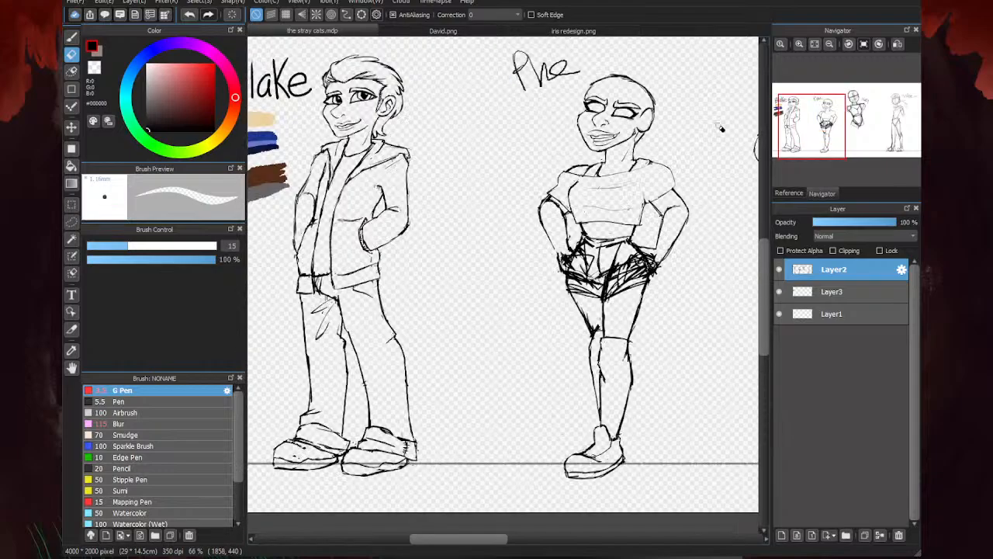
# - Rotate the canvas, lasso the second character's ear, move it slightly down the head and clear the selection
pyautogui.press('b')
pyautogui.scroll(2, 590, 158)
pyautogui.scroll(1, 543, 97)
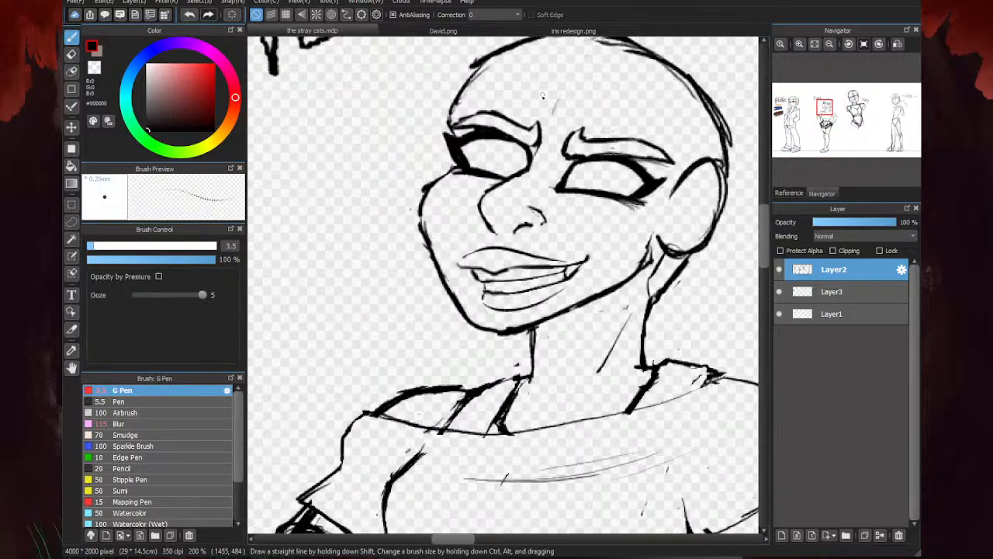
pyautogui.press('Left')
pyautogui.press('Left')
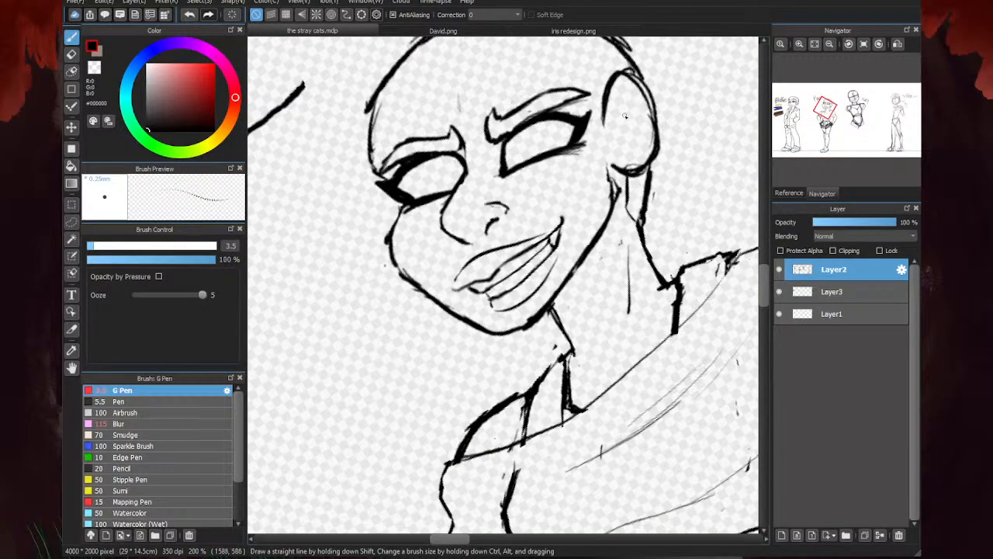
pyautogui.press('m')
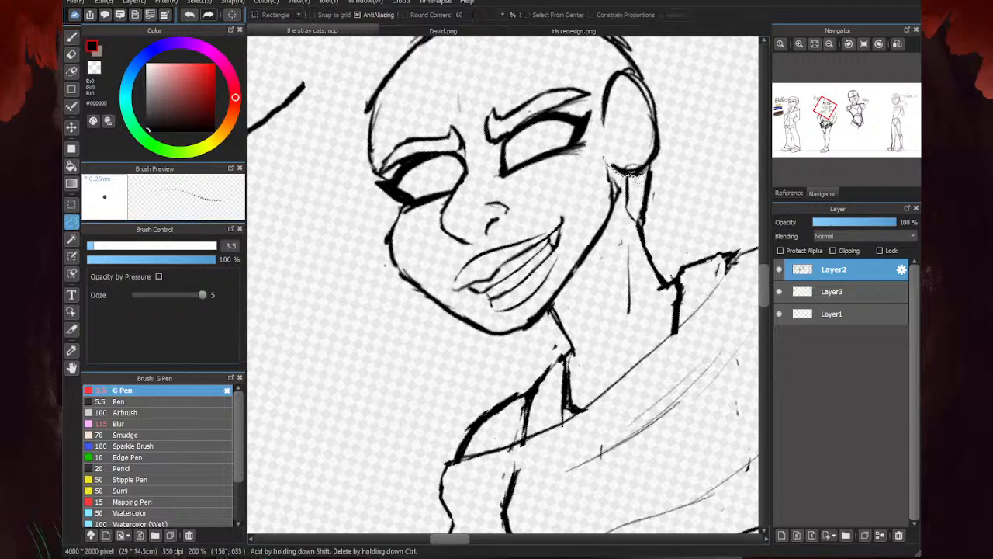
pyautogui.moveTo(663, 126)
pyautogui.mouseDown()
pyautogui.moveTo(633, 68)
pyautogui.moveTo(613, 81)
pyautogui.moveTo(616, 169)
pyautogui.mouseUp()
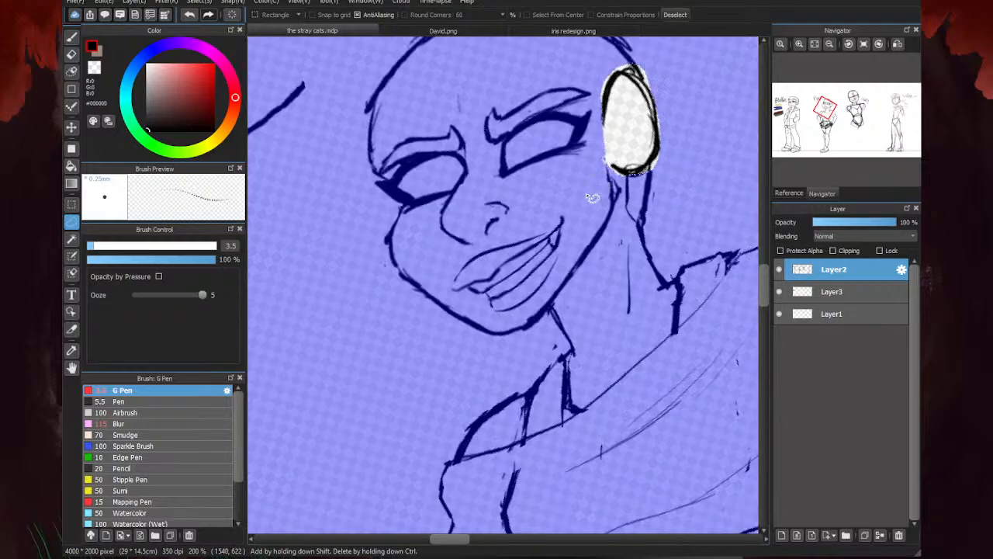
pyautogui.hotkey('ctrl', 't')
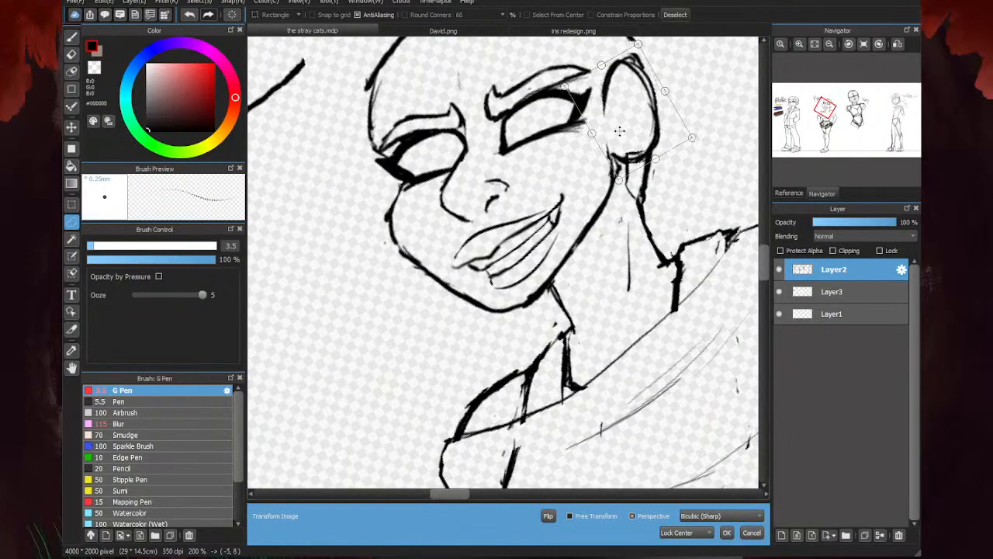
pyautogui.click(726, 532)
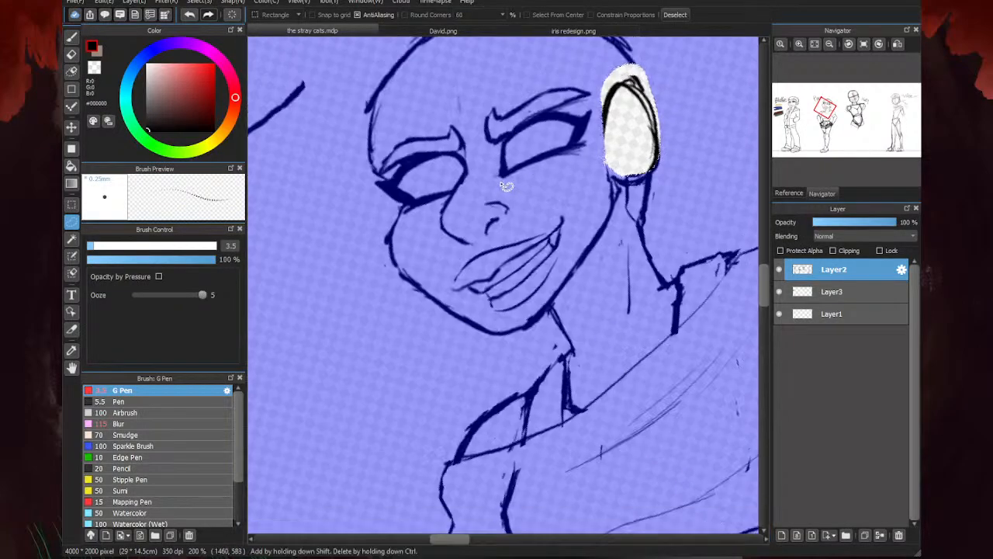
pyautogui.hotkey('ctrl', 'd')
# - Thin the moved ear's lower rim with the eraser and draw the inner-ear contour with the 3.5 px G Pen
pyautogui.press('e')
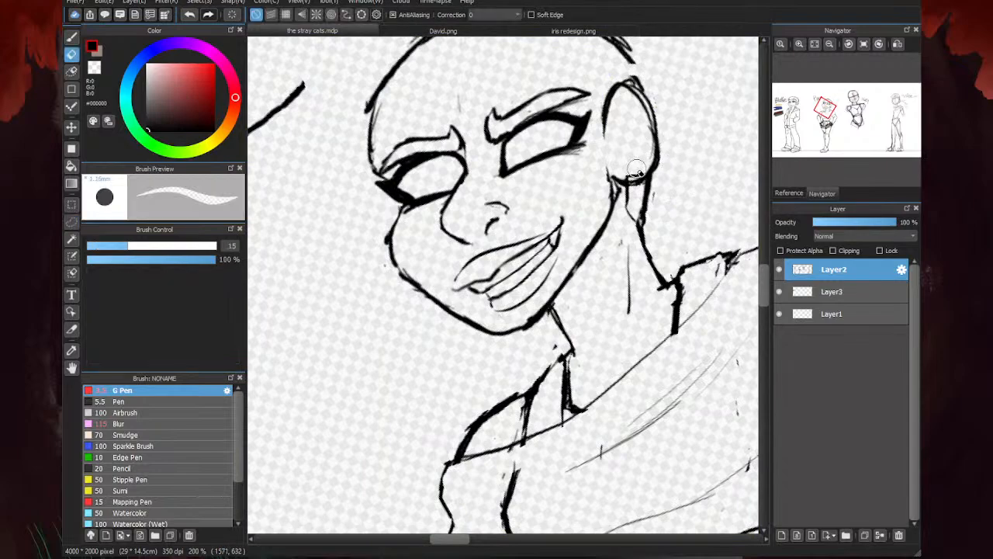
pyautogui.moveTo(645, 116)
pyautogui.mouseDown()
pyautogui.moveTo(650, 149)
pyautogui.moveTo(631, 113)
pyautogui.moveTo(639, 173)
pyautogui.mouseUp()
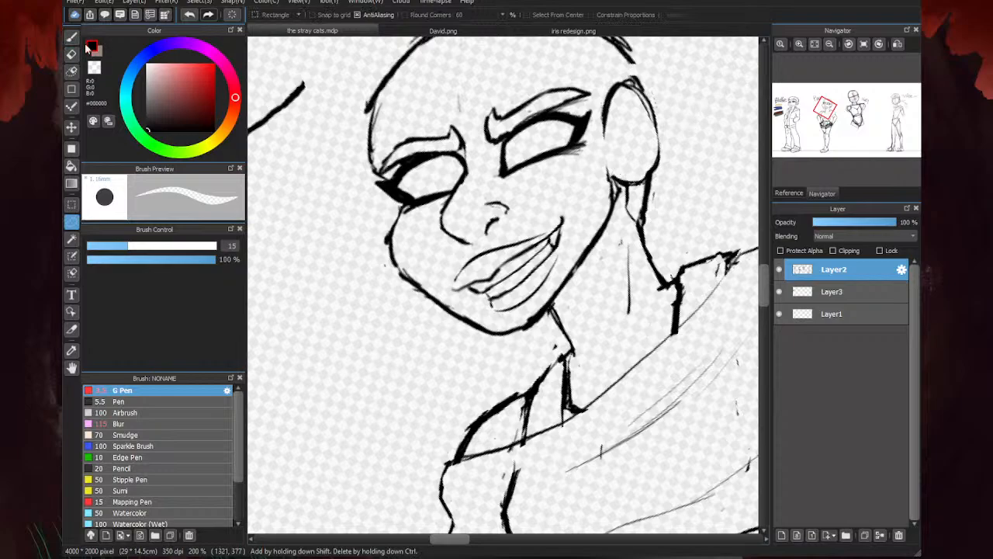
pyautogui.press('b')
pyautogui.moveTo(644, 174); pyautogui.dragTo(651, 105)
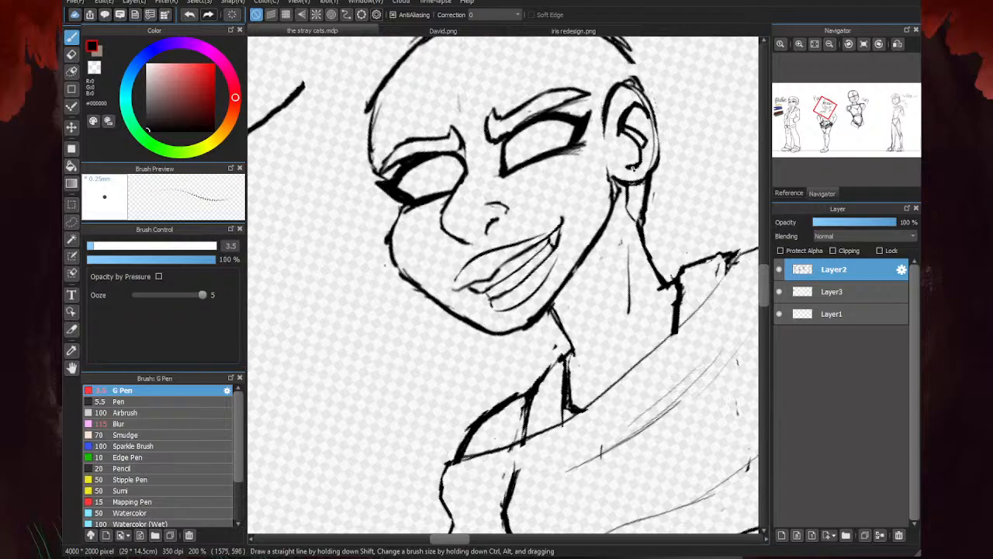
# - Refine the inner-ear contour into one continuous curve and erase the extra fold line beside it
pyautogui.press('e')
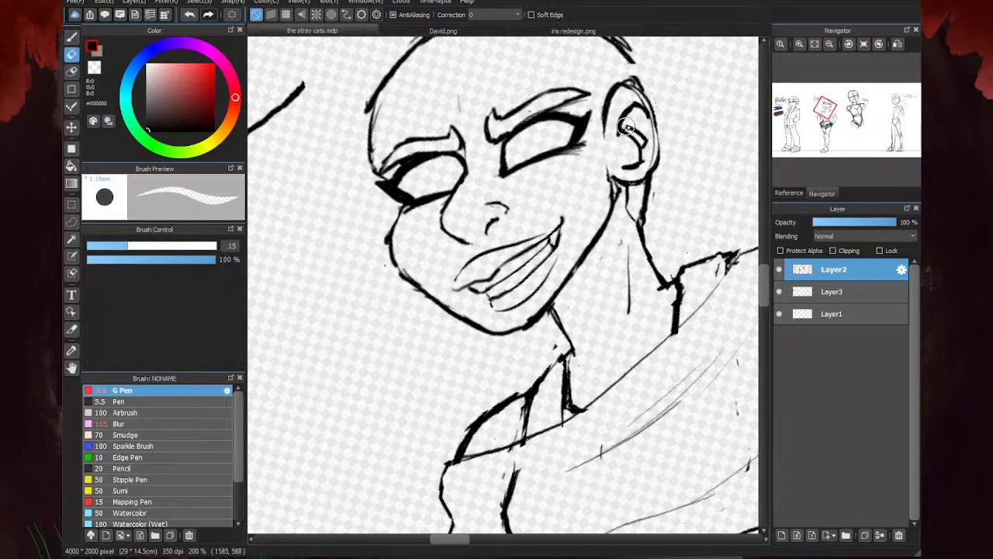
pyautogui.scroll(2, 621, 113)
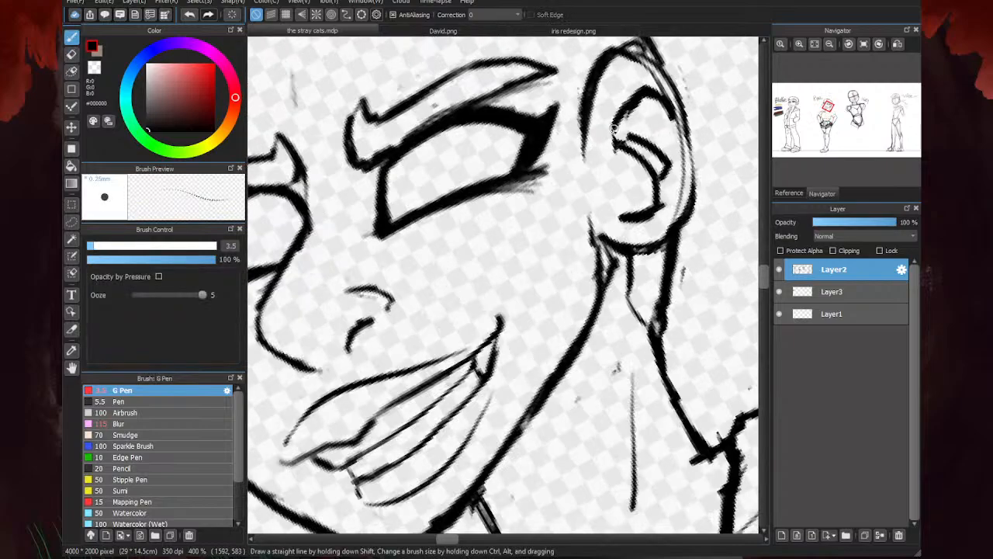
pyautogui.moveTo(627, 136); pyautogui.dragTo(667, 171)
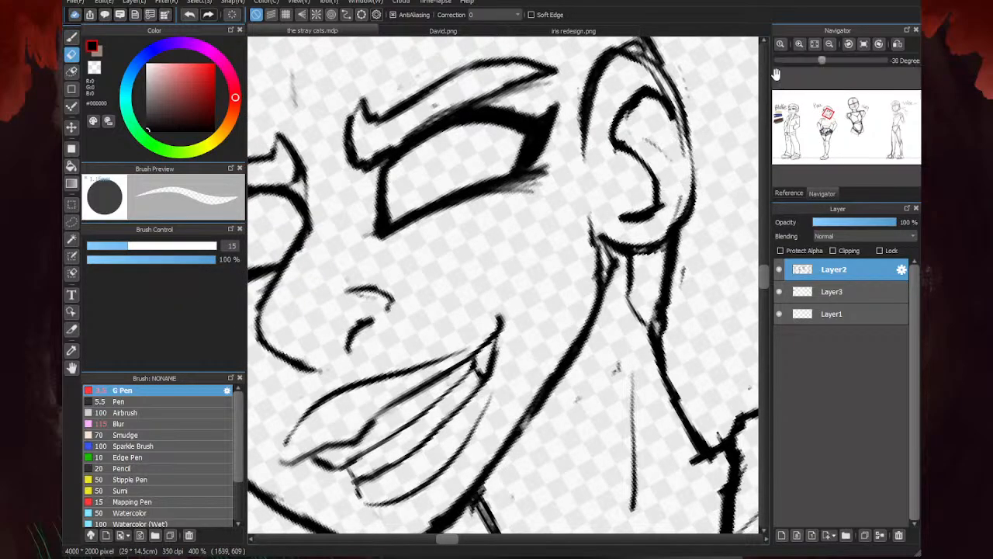
# - Draw a short curved fold line inside the second character's ear with the 3.5 px G Pen
pyautogui.press('b')
pyautogui.scroll(-2, 641, 174)
pyautogui.moveTo(624, 124)
pyautogui.mouseDown()
pyautogui.moveTo(647, 164)
pyautogui.moveTo(631, 182)
pyautogui.moveTo(744, 120)
pyautogui.moveTo(643, 176)
pyautogui.mouseUp()
pyautogui.scroll(2, 631, 184)
pyautogui.scroll(1, 748, 118)
pyautogui.scroll(-3, 620, 187)
pyautogui.scroll(2, 655, 298)
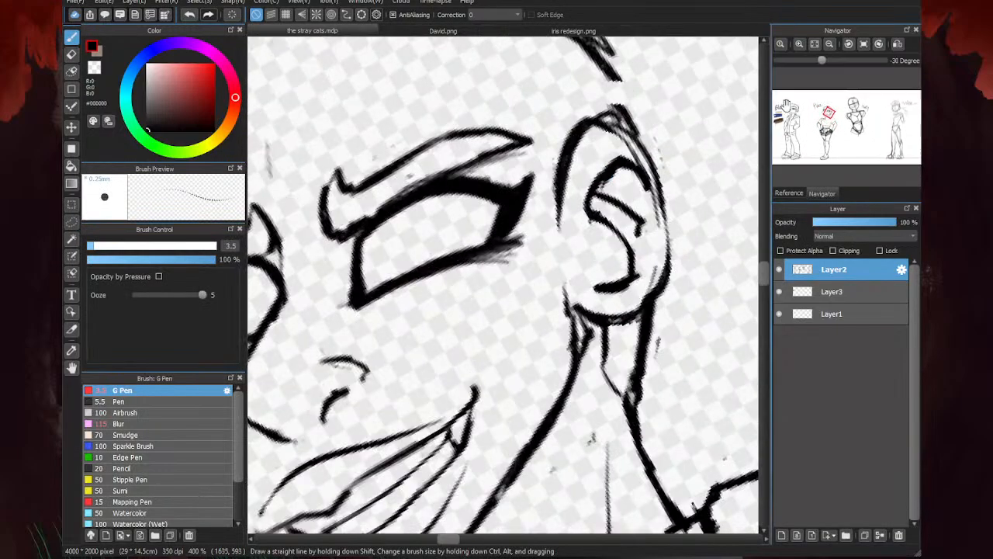
# - Erase the second character's outer ear rim and inner contour, and redraw the ear as a smaller, narrower oval
pyautogui.press('e')
pyautogui.moveTo(654, 299)
pyautogui.mouseDown()
pyautogui.moveTo(668, 209)
pyautogui.moveTo(637, 304)
pyautogui.moveTo(660, 169)
pyautogui.moveTo(661, 208)
pyautogui.moveTo(597, 146)
pyautogui.mouseUp()
pyautogui.moveTo(641, 223)
pyautogui.mouseDown()
pyautogui.moveTo(639, 165)
pyautogui.moveTo(648, 194)
pyautogui.moveTo(636, 199)
pyautogui.moveTo(640, 236)
pyautogui.moveTo(616, 205)
pyautogui.mouseUp()
pyautogui.press('b')
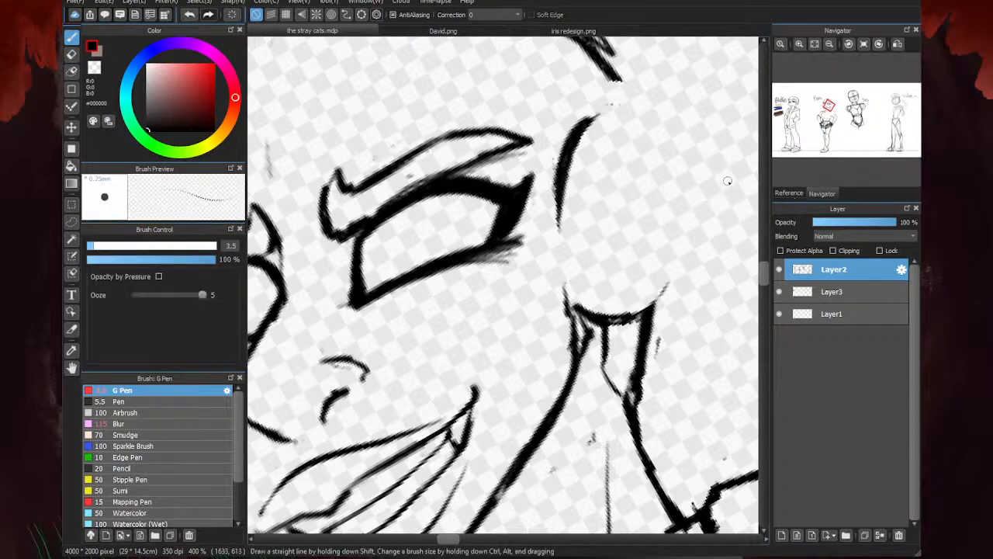
pyautogui.moveTo(574, 136)
pyautogui.mouseDown()
pyautogui.moveTo(666, 194)
pyautogui.moveTo(655, 136)
pyautogui.moveTo(669, 271)
pyautogui.moveTo(598, 294)
pyautogui.mouseUp()
pyautogui.scroll(-5, 610, 260)
pyautogui.scroll(3, 594, 264)
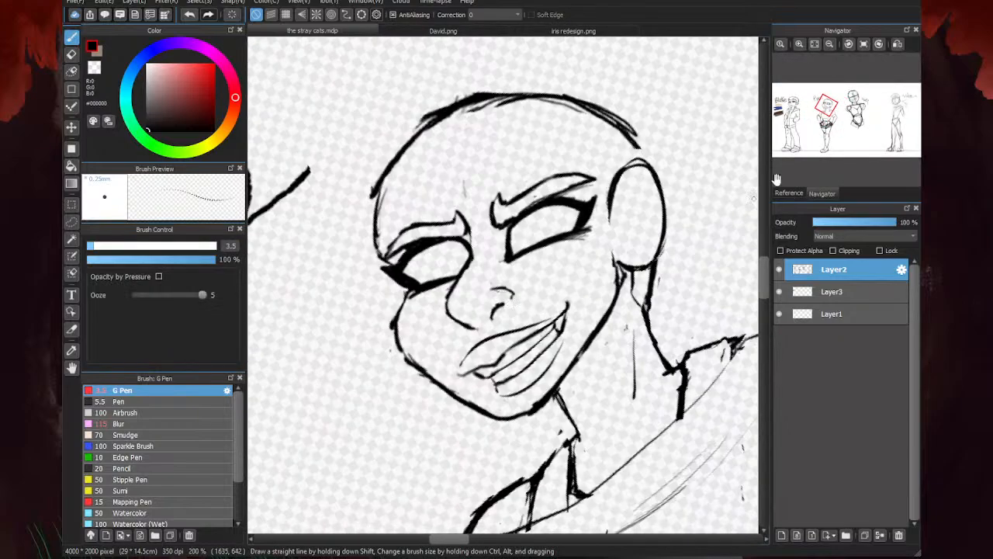
# - Erase the upper front part of the ear oval and redraw the ear's top, front edge and outer rim
pyautogui.press('e')
pyautogui.moveTo(610, 207)
pyautogui.mouseDown()
pyautogui.moveTo(616, 232)
pyautogui.moveTo(629, 180)
pyautogui.mouseUp()
pyautogui.press('b')
pyautogui.press('e')
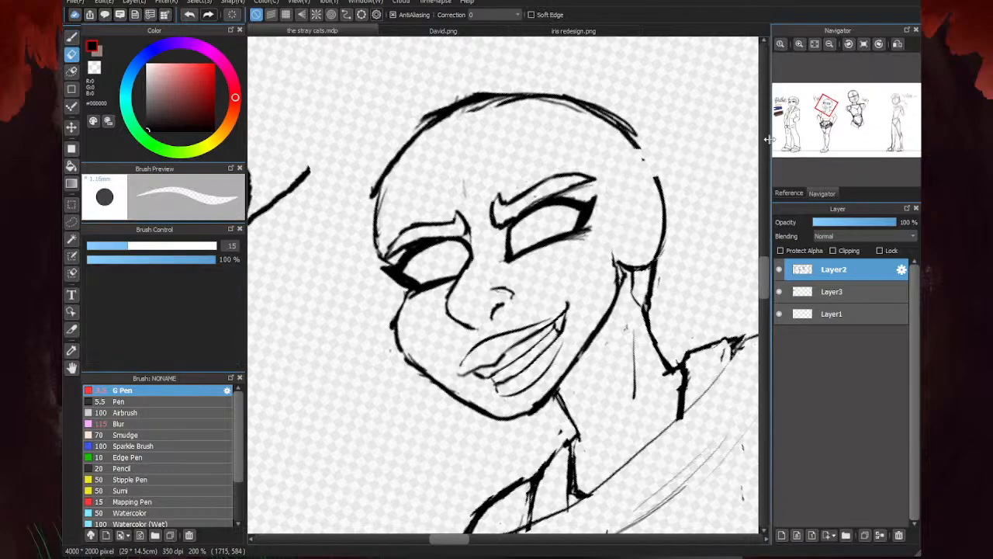
pyautogui.press('b')
pyautogui.scroll(2, 616, 275)
pyautogui.moveTo(613, 260)
pyautogui.mouseDown()
pyautogui.moveTo(644, 278)
pyautogui.moveTo(618, 265)
pyautogui.moveTo(664, 270)
pyautogui.moveTo(689, 227)
pyautogui.mouseUp()
pyautogui.moveTo(609, 187)
pyautogui.mouseDown()
pyautogui.moveTo(607, 156)
pyautogui.moveTo(620, 130)
pyautogui.moveTo(675, 126)
pyautogui.moveTo(632, 175)
pyautogui.mouseUp()
pyautogui.press('e')
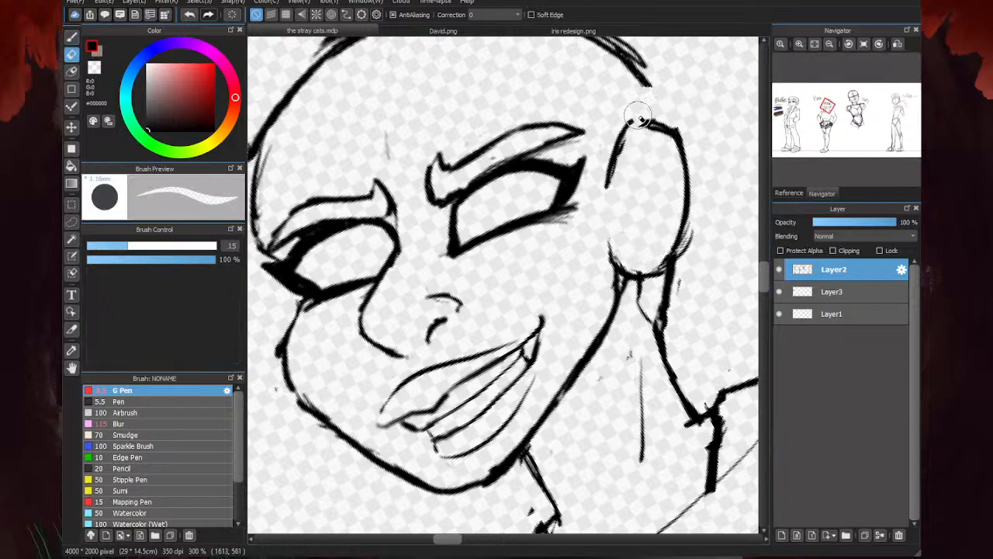
pyautogui.press('b')
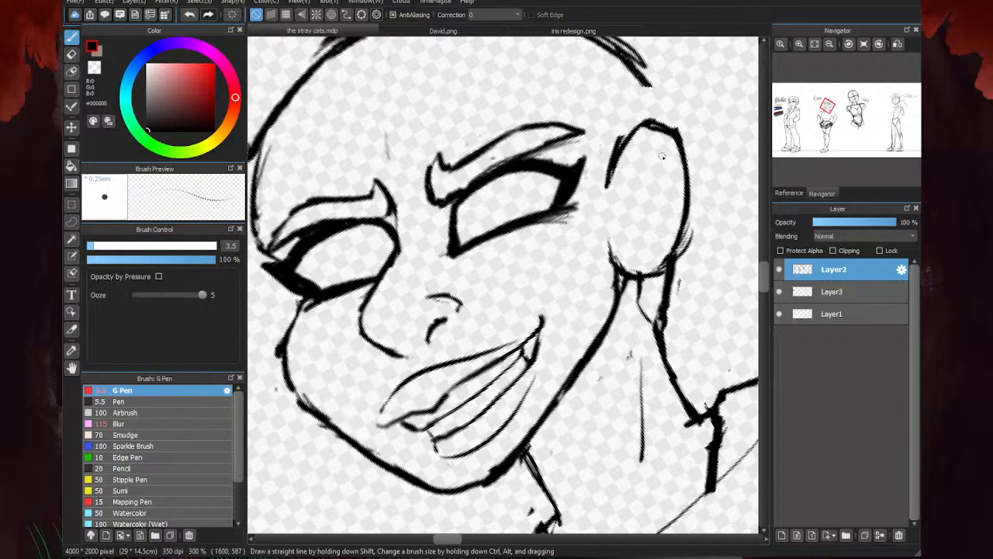
# - Draw the inner-ear contour with a small fold inside the new ear and reset the canvas rotation
pyautogui.moveTo(662, 156)
pyautogui.mouseDown()
pyautogui.moveTo(644, 154)
pyautogui.moveTo(631, 190)
pyautogui.moveTo(650, 221)
pyautogui.mouseUp()
pyautogui.moveTo(637, 180)
pyautogui.mouseDown()
pyautogui.moveTo(663, 204)
pyautogui.moveTo(635, 187)
pyautogui.moveTo(656, 235)
pyautogui.moveTo(636, 249)
pyautogui.mouseUp()
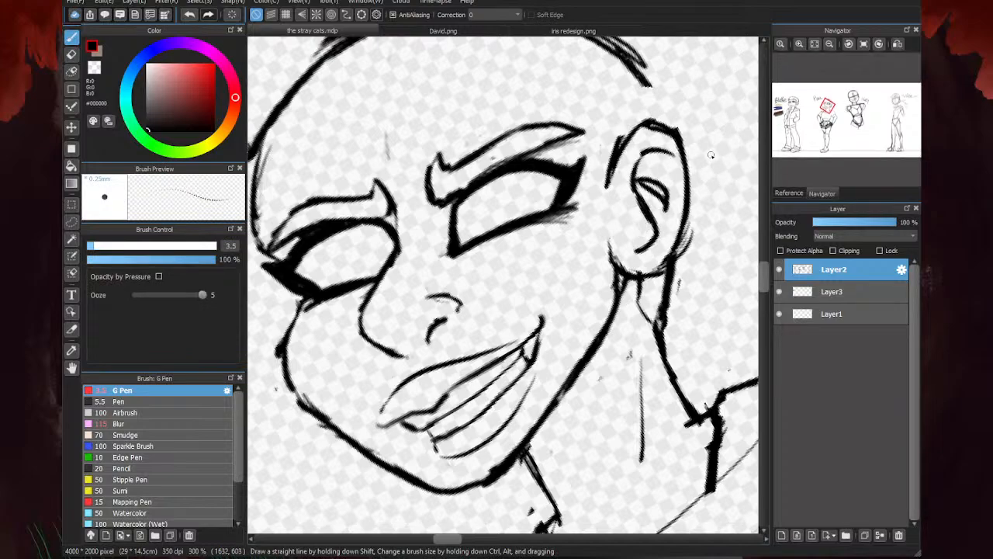
pyautogui.press('e')
pyautogui.scroll(-3, 646, 189)
pyautogui.press('b')
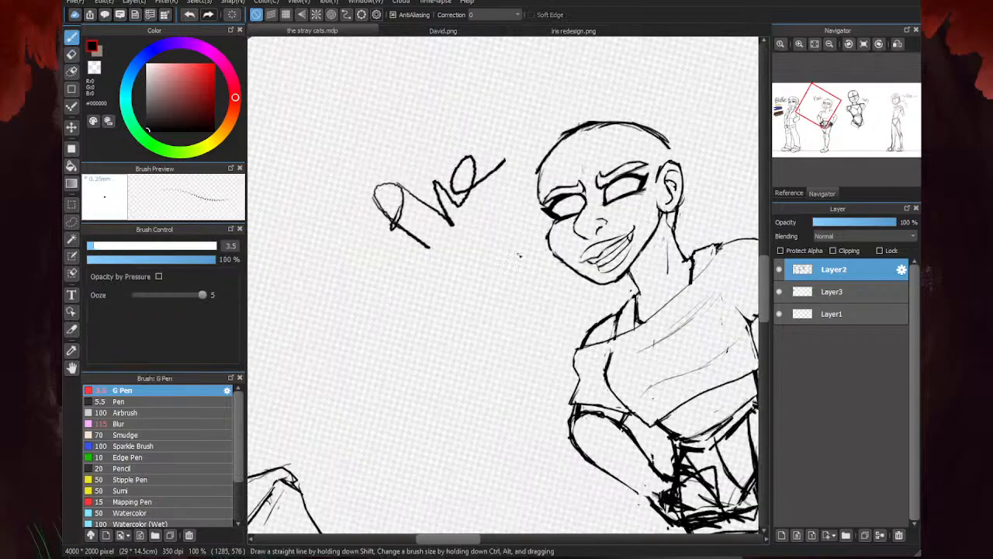
pyautogui.press('Up')
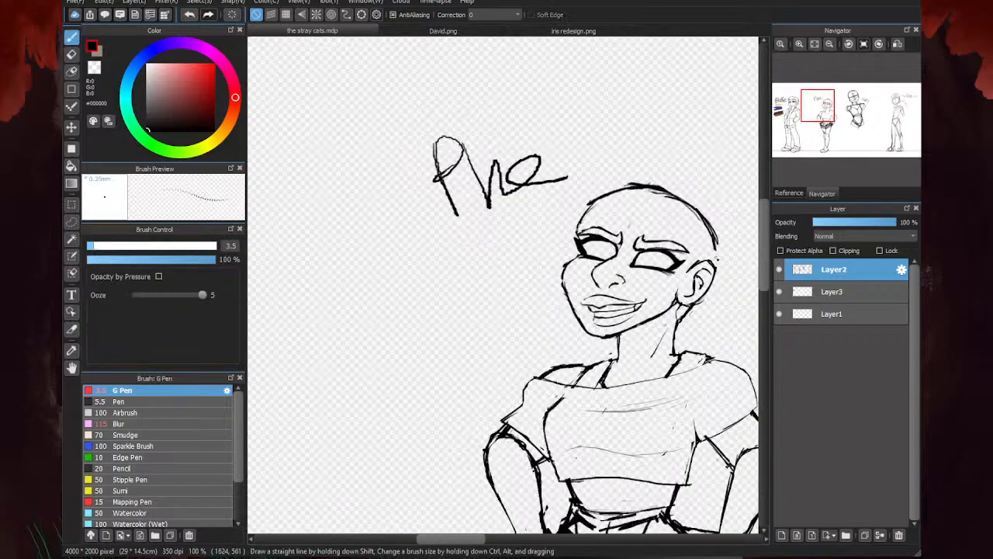
# - Extend the back of the second character's skull down to meet the top of the ear
pyautogui.scroll(3, 719, 259)
pyautogui.moveTo(686, 293); pyautogui.dragTo(696, 320)
pyautogui.moveTo(716, 220); pyautogui.dragTo(706, 273)
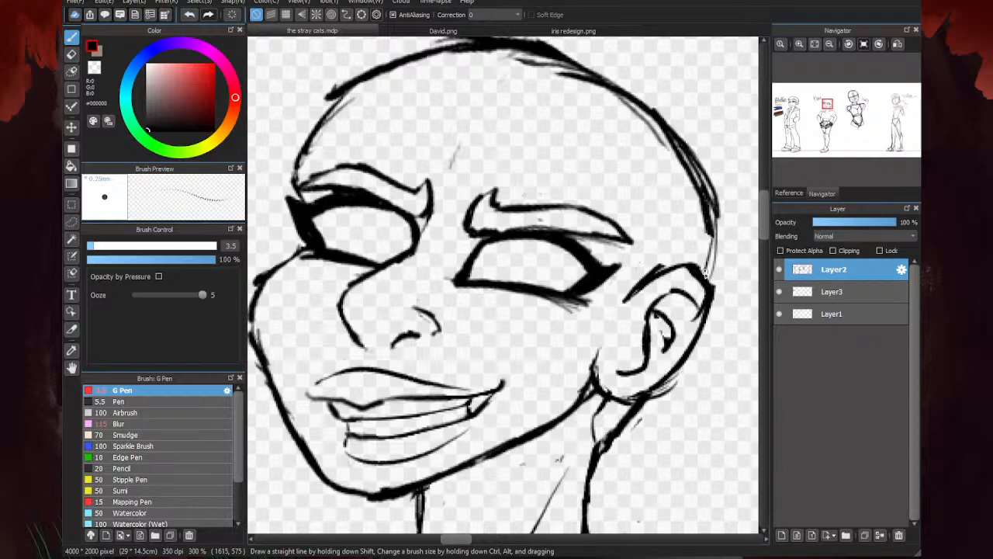
pyautogui.moveTo(700, 183); pyautogui.dragTo(711, 283)
pyautogui.scroll(-3, 706, 272)
pyautogui.scroll(3, 680, 225)
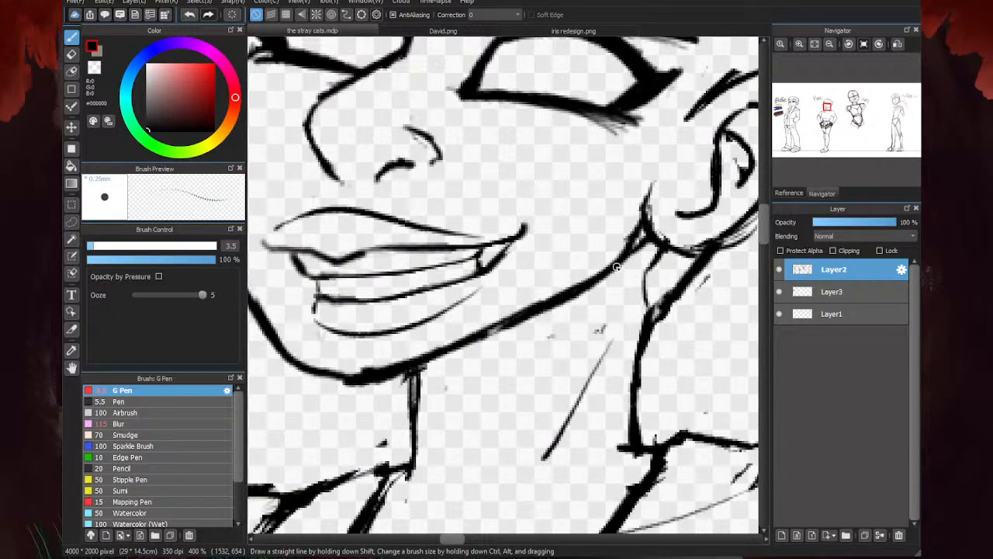
# - Draw a small round earring on the second character's earlobe
pyautogui.moveTo(674, 222); pyautogui.dragTo(658, 231)
pyautogui.scroll(-4, 580, 235)
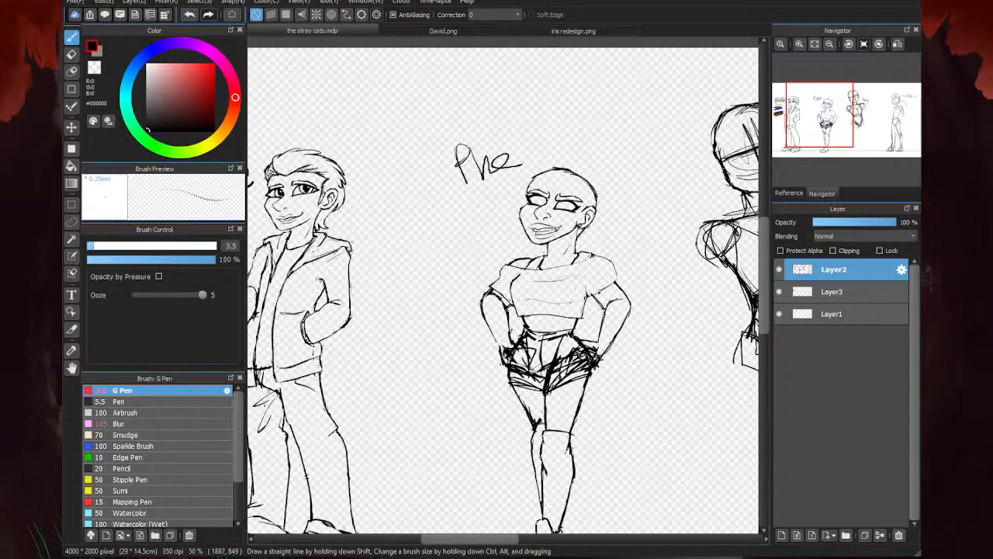
pyautogui.scroll(2, 543, 233)
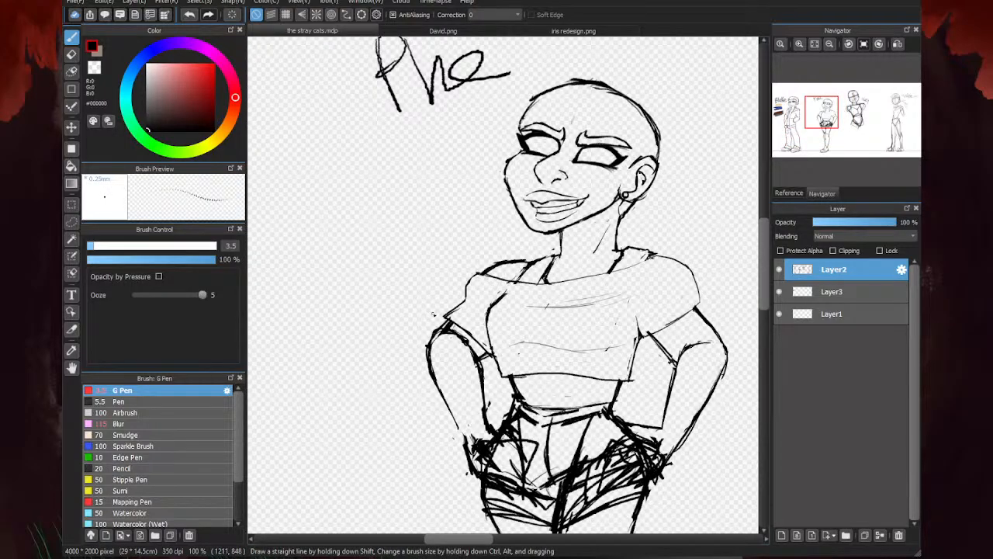
pyautogui.scroll(-2, 576, 219)
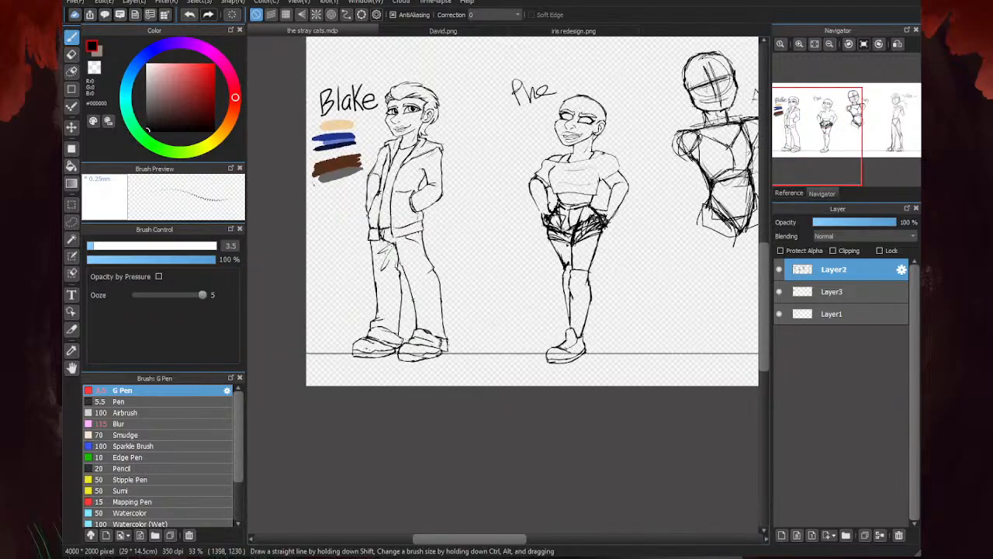
pyautogui.scroll(2, 498, 313)
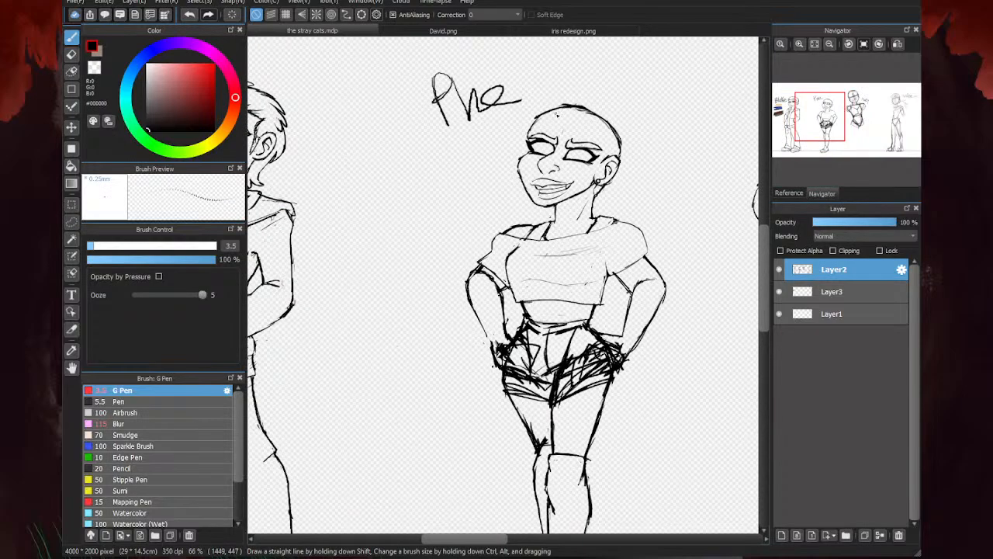
# - Add a new layer above the sketch, lower Layer2's opacity to 33% and make the new layer active
pyautogui.click(781, 535)
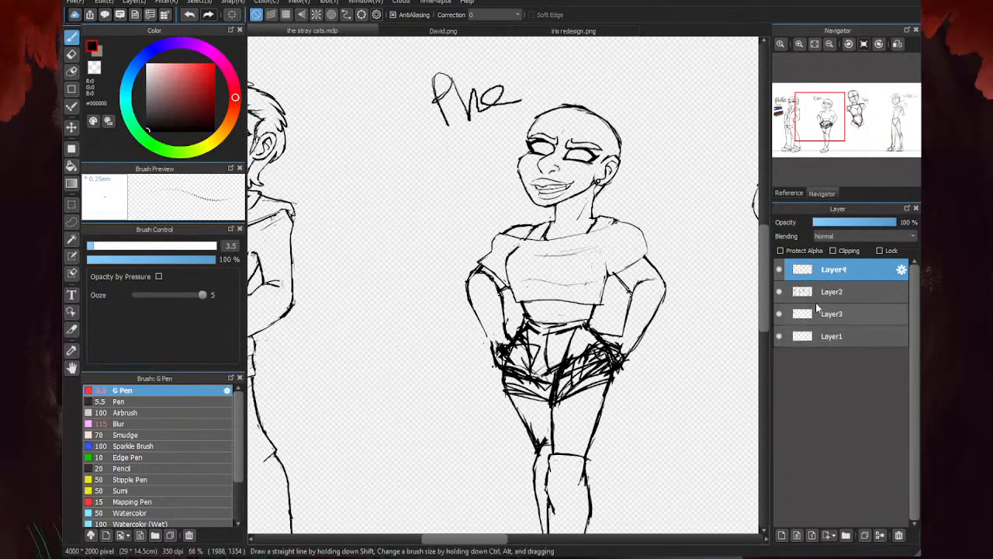
pyautogui.click(822, 292)
pyautogui.click(844, 224)
pyautogui.moveTo(844, 224); pyautogui.dragTo(840, 238)
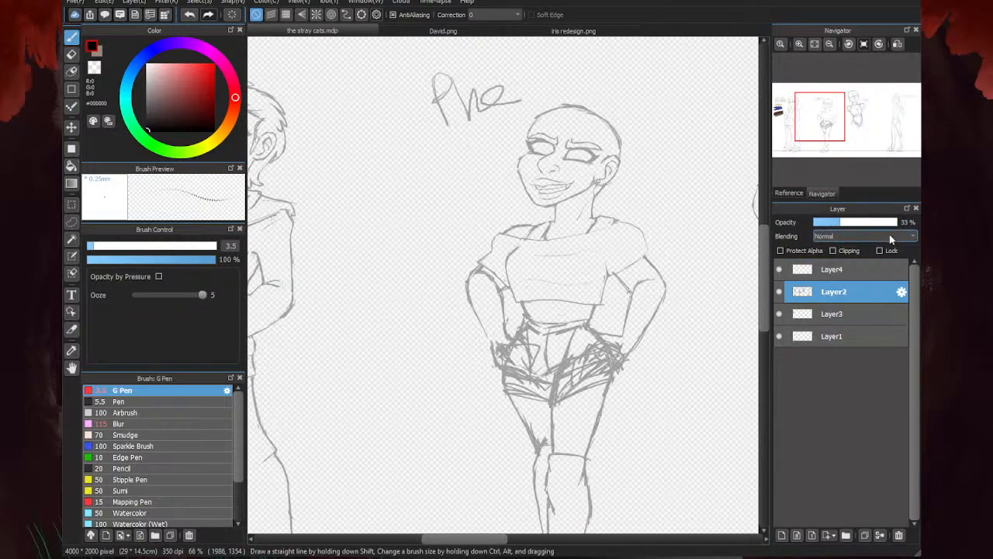
pyautogui.click(854, 269)
# - Draw the wrist's upper and lower edges on the new layer, over the sketched arm beside the ear-side hip
pyautogui.scroll(5, 591, 384)
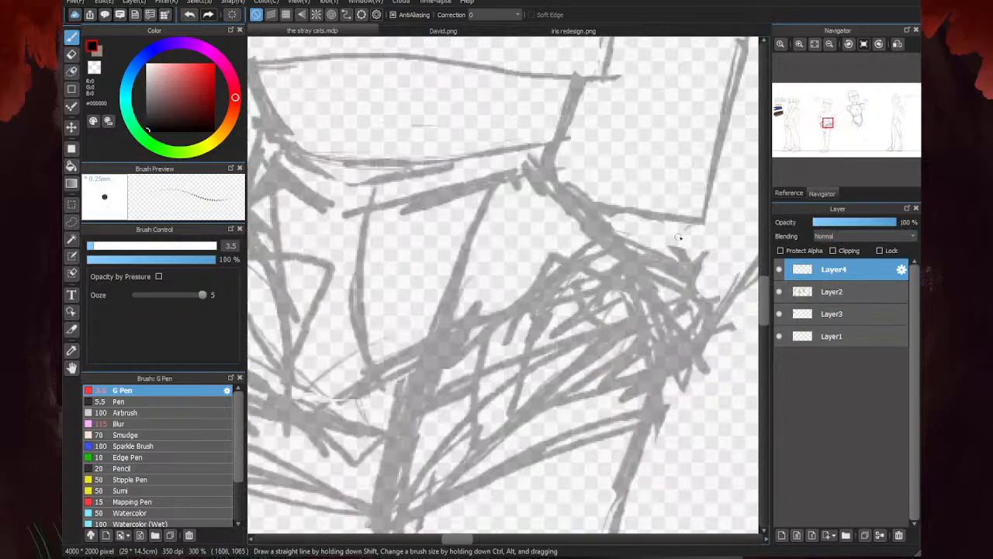
pyautogui.moveTo(707, 218); pyautogui.dragTo(601, 205)
pyautogui.scroll(-2, 607, 207)
pyautogui.scroll(1, 666, 253)
pyautogui.moveTo(672, 264); pyautogui.dragTo(633, 305)
pyautogui.scroll(-2, 642, 242)
pyautogui.scroll(-2, 608, 256)
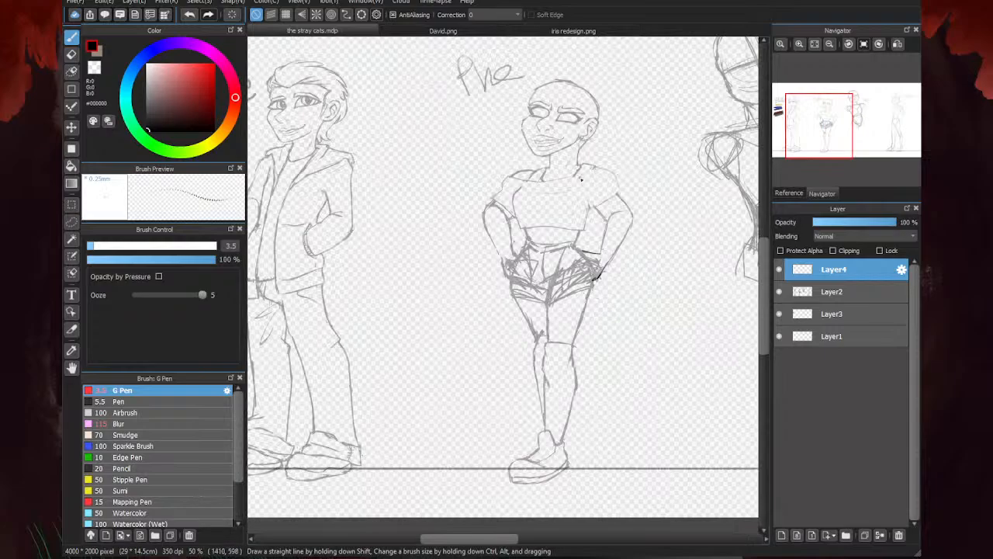
# - Draw a tall oval palm guide for the hand resting on the hip, joined to the wrist
pyautogui.scroll(3, 613, 264)
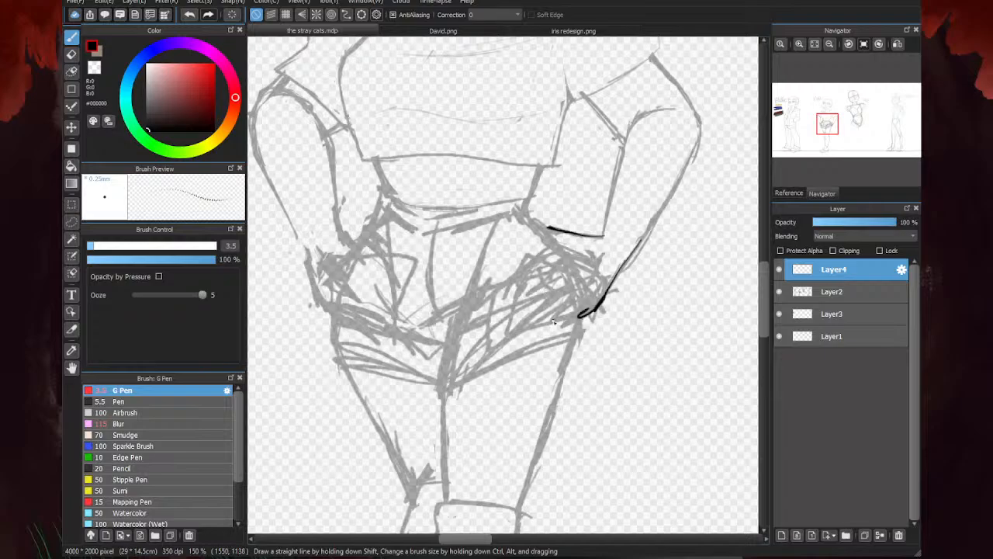
pyautogui.scroll(2, 545, 253)
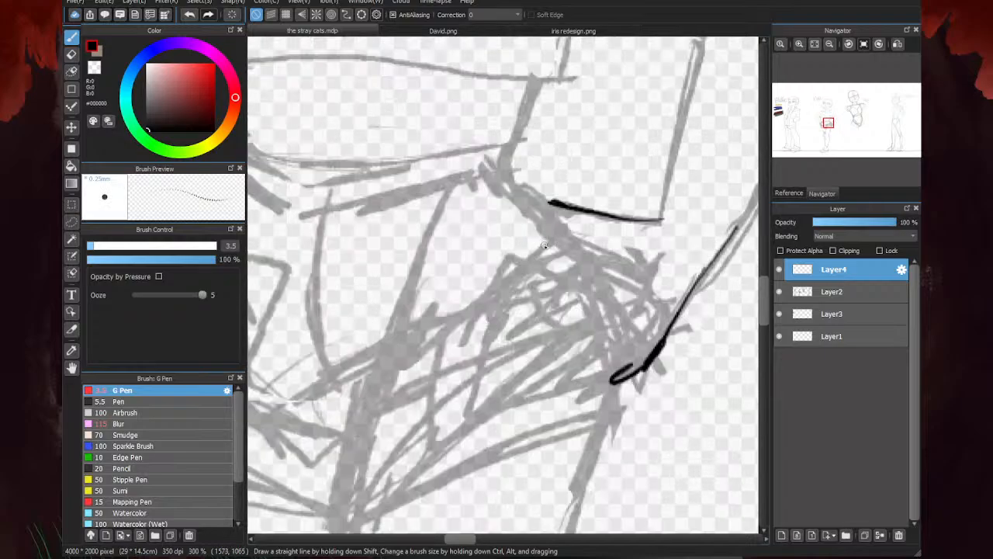
pyautogui.moveTo(605, 238)
pyautogui.mouseDown()
pyautogui.moveTo(562, 216)
pyautogui.moveTo(631, 312)
pyautogui.moveTo(626, 365)
pyautogui.moveTo(603, 380)
pyautogui.mouseUp()
pyautogui.moveTo(629, 357)
pyautogui.mouseDown()
pyautogui.moveTo(605, 381)
pyautogui.moveTo(630, 332)
pyautogui.moveTo(606, 241)
pyautogui.moveTo(563, 218)
pyautogui.moveTo(612, 368)
pyautogui.mouseUp()
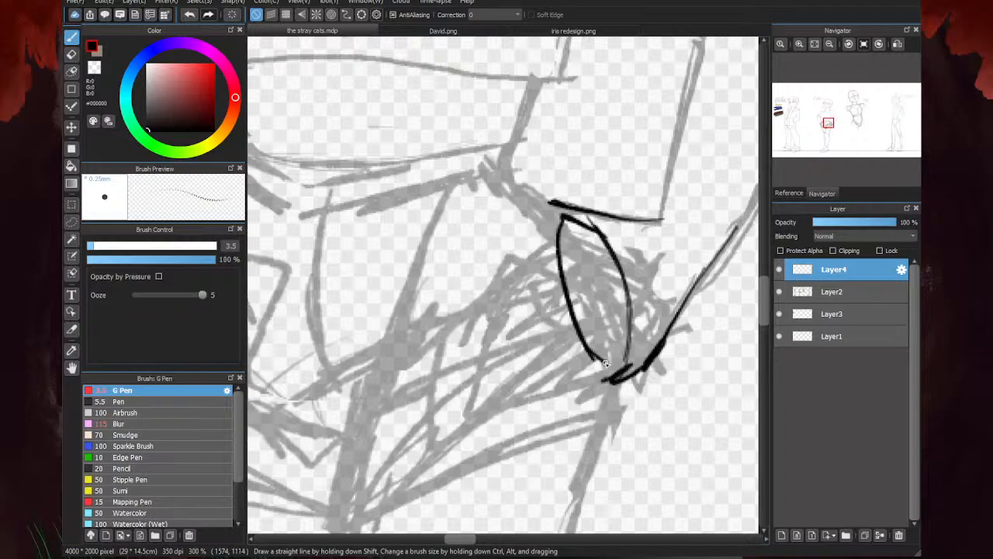
# - Draw two tapered fingers reaching from the palm oval across the shorts, with knuckle lines through the palm
pyautogui.moveTo(627, 328); pyautogui.dragTo(572, 325)
pyautogui.moveTo(624, 262); pyautogui.dragTo(562, 265)
pyautogui.moveTo(574, 328)
pyautogui.mouseDown()
pyautogui.moveTo(489, 402)
pyautogui.moveTo(586, 376)
pyautogui.moveTo(555, 392)
pyautogui.mouseUp()
pyautogui.moveTo(594, 363); pyautogui.dragTo(635, 383)
pyautogui.moveTo(581, 263); pyautogui.dragTo(497, 317)
pyautogui.moveTo(556, 281)
pyautogui.mouseDown()
pyautogui.moveTo(472, 332)
pyautogui.moveTo(571, 325)
pyautogui.mouseUp()
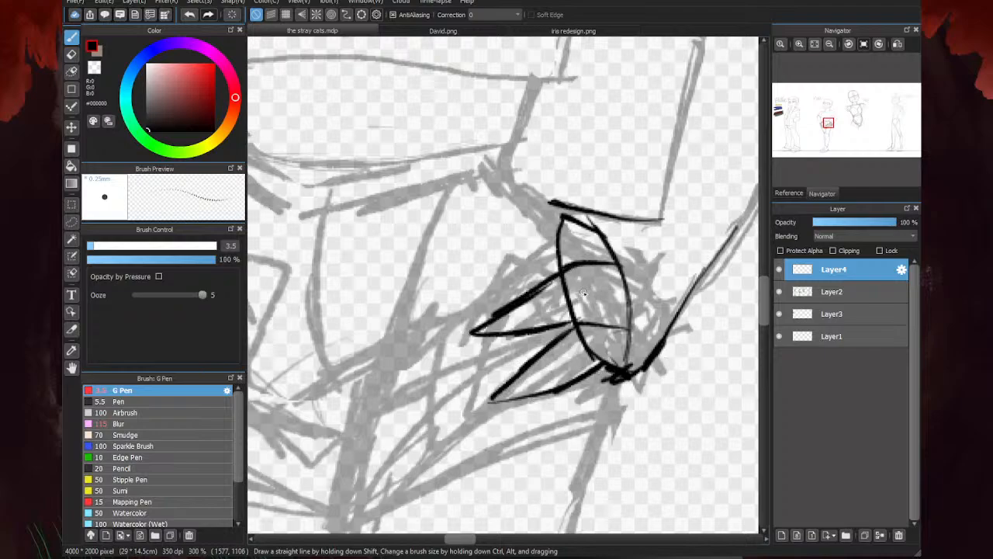
# - Draw a third finger above the other two and add curved nail lines at all three fingertips
pyautogui.moveTo(574, 227)
pyautogui.mouseDown()
pyautogui.moveTo(529, 225)
pyautogui.moveTo(479, 308)
pyautogui.moveTo(575, 276)
pyautogui.mouseUp()
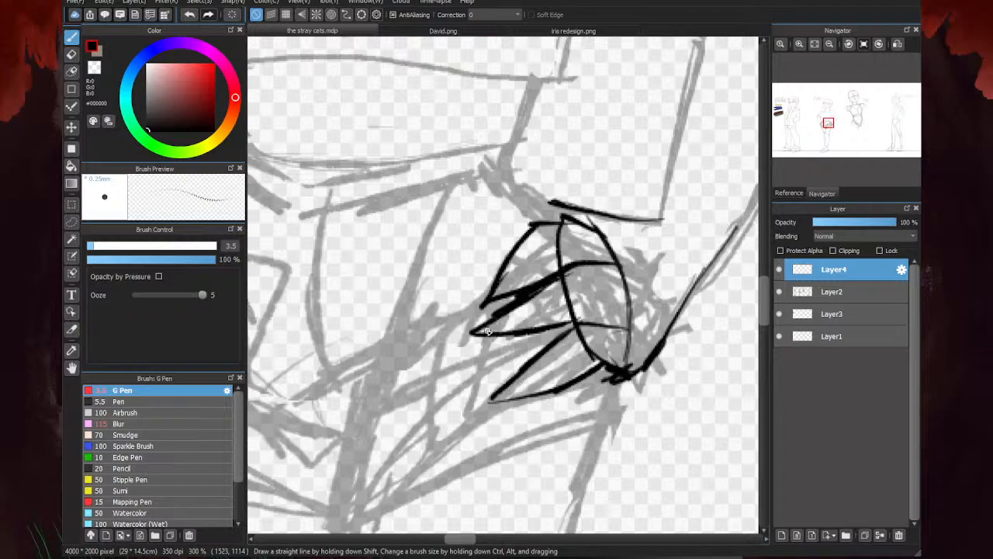
pyautogui.moveTo(488, 331); pyautogui.dragTo(507, 311)
pyautogui.moveTo(518, 397)
pyautogui.mouseDown()
pyautogui.moveTo(540, 362)
pyautogui.moveTo(506, 399)
pyautogui.moveTo(489, 402)
pyautogui.mouseUp()
pyautogui.moveTo(493, 301)
pyautogui.mouseDown()
pyautogui.moveTo(502, 285)
pyautogui.moveTo(478, 295)
pyautogui.moveTo(492, 293)
pyautogui.moveTo(518, 247)
pyautogui.mouseUp()
# - Erase the palm oval guide and reinforce the knuckle ends of the middle and lower fingers
pyautogui.press('e')
pyautogui.moveTo(589, 365)
pyautogui.mouseDown()
pyautogui.moveTo(611, 351)
pyautogui.moveTo(583, 304)
pyautogui.moveTo(573, 310)
pyautogui.moveTo(584, 301)
pyautogui.moveTo(636, 313)
pyautogui.moveTo(574, 309)
pyautogui.moveTo(549, 251)
pyautogui.moveTo(589, 241)
pyautogui.mouseUp()
pyautogui.press('b')
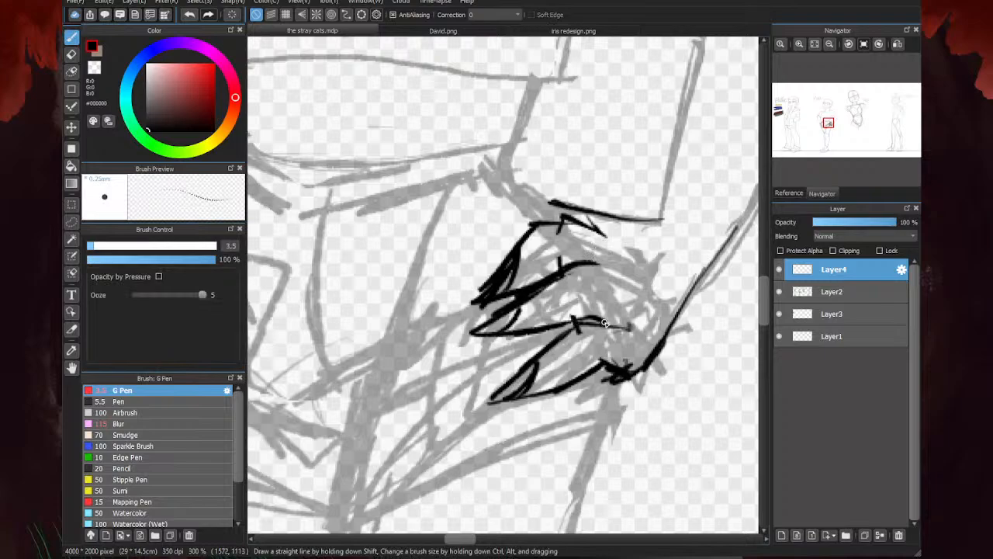
pyautogui.moveTo(575, 329); pyautogui.dragTo(640, 327)
pyautogui.moveTo(581, 258)
pyautogui.mouseDown()
pyautogui.moveTo(613, 261)
pyautogui.moveTo(611, 272)
pyautogui.mouseUp()
# - Clean up the knuckle area, erase the top finger's messy nail and redraw its lower edge and pointed nail
pyautogui.press('e')
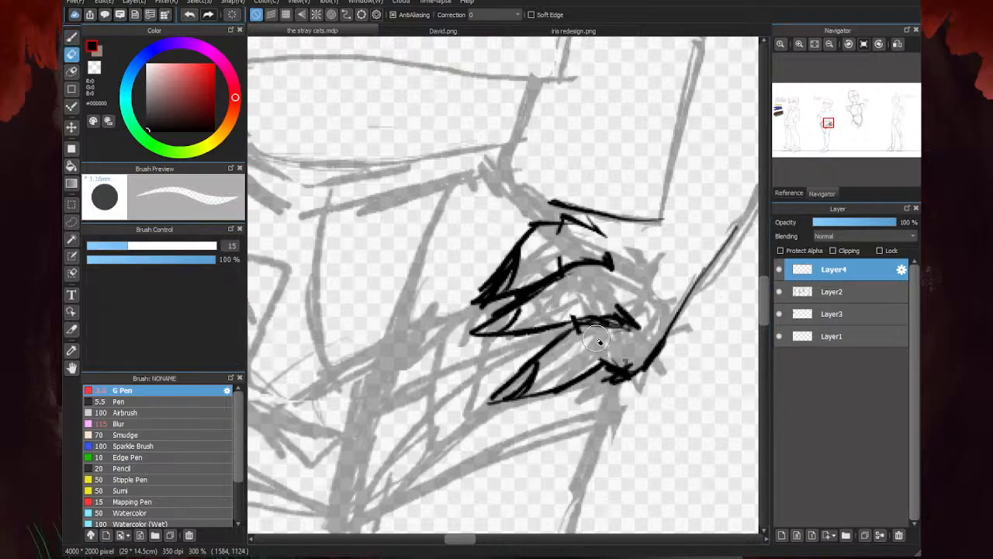
pyautogui.moveTo(635, 319)
pyautogui.mouseDown()
pyautogui.moveTo(613, 351)
pyautogui.moveTo(621, 374)
pyautogui.mouseUp()
pyautogui.moveTo(517, 263)
pyautogui.mouseDown()
pyautogui.moveTo(499, 302)
pyautogui.moveTo(510, 267)
pyautogui.moveTo(481, 293)
pyautogui.moveTo(508, 263)
pyautogui.moveTo(508, 293)
pyautogui.moveTo(552, 279)
pyautogui.moveTo(481, 300)
pyautogui.mouseUp()
pyautogui.press('b')
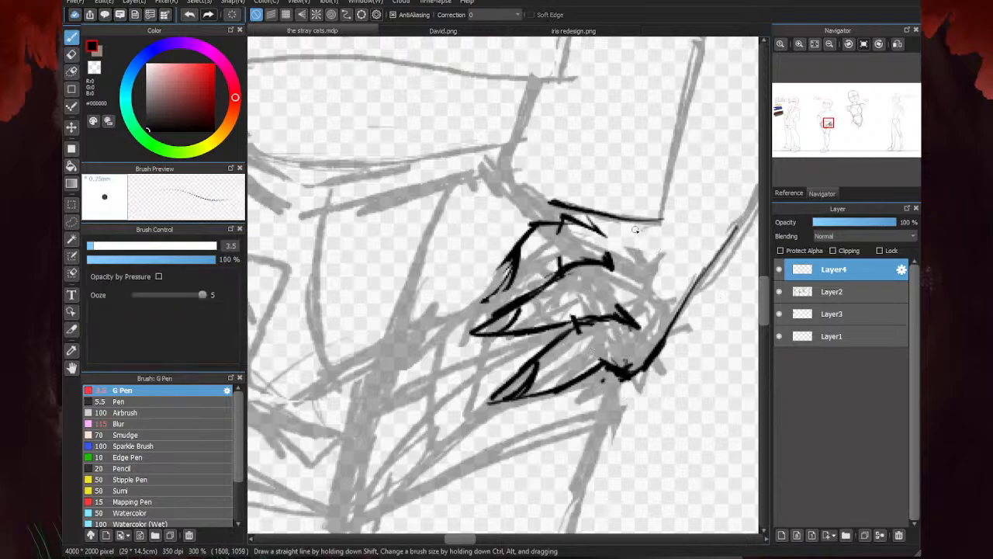
pyautogui.moveTo(547, 280); pyautogui.dragTo(540, 280)
pyautogui.moveTo(557, 267); pyautogui.dragTo(495, 296)
pyautogui.moveTo(511, 255)
pyautogui.mouseDown()
pyautogui.moveTo(477, 294)
pyautogui.moveTo(496, 290)
pyautogui.moveTo(468, 302)
pyautogui.mouseUp()
# - Erase the stray stroke crossing the top finger's knuckle
pyautogui.press('e')
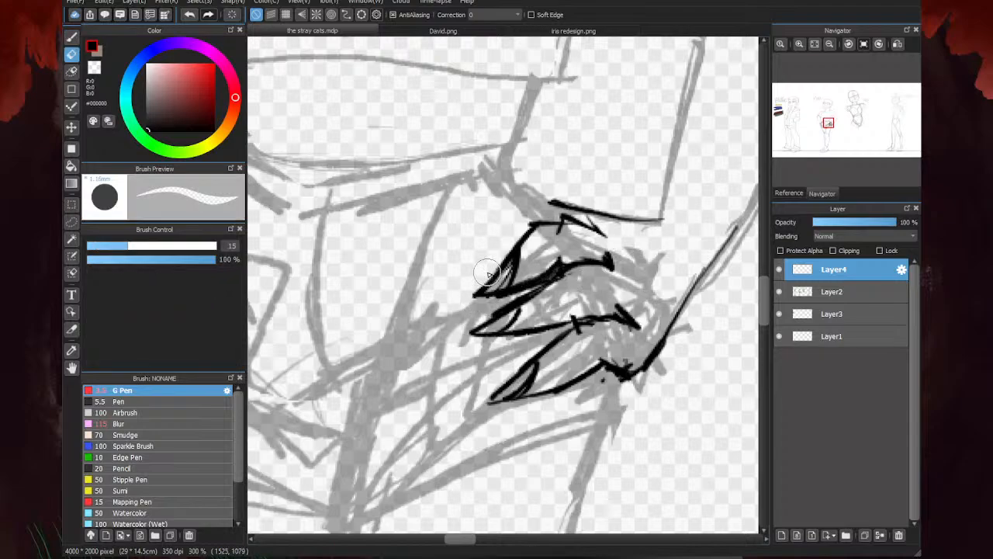
pyautogui.moveTo(563, 230); pyautogui.dragTo(567, 219)
pyautogui.press('b')
pyautogui.press('e')
pyautogui.scroll(-4, 636, 213)
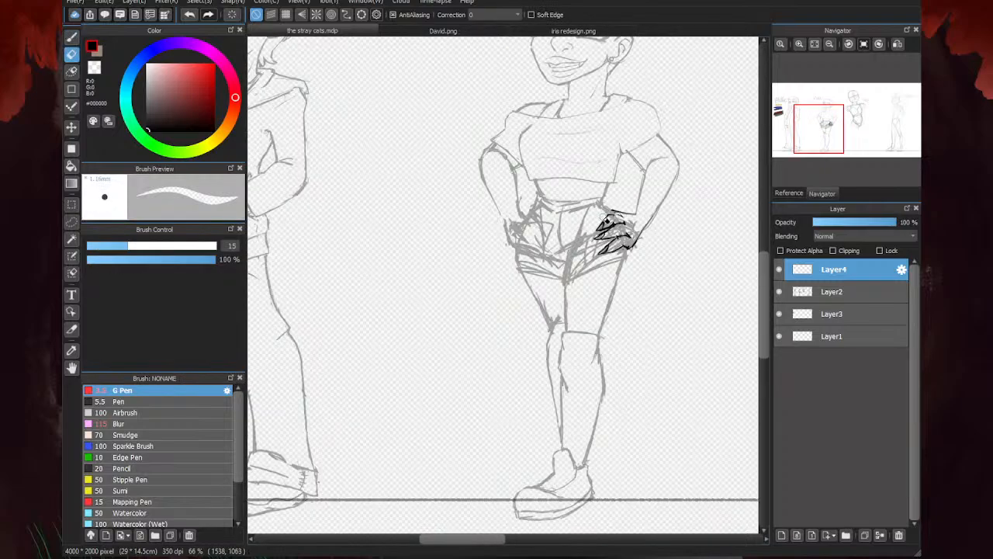
# - Draw the hip line from the waist down to the hand and a short thigh line below the hand
pyautogui.press('b')
pyautogui.scroll(-2, 489, 280)
pyautogui.scroll(6, 552, 246)
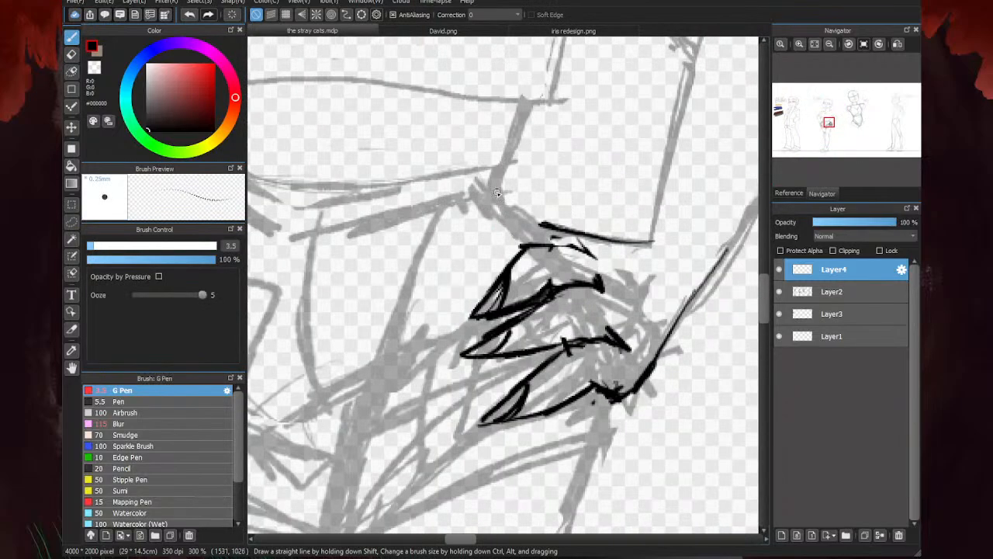
pyautogui.moveTo(498, 191)
pyautogui.mouseDown()
pyautogui.moveTo(560, 247)
pyautogui.moveTo(496, 188)
pyautogui.moveTo(512, 168)
pyautogui.mouseUp()
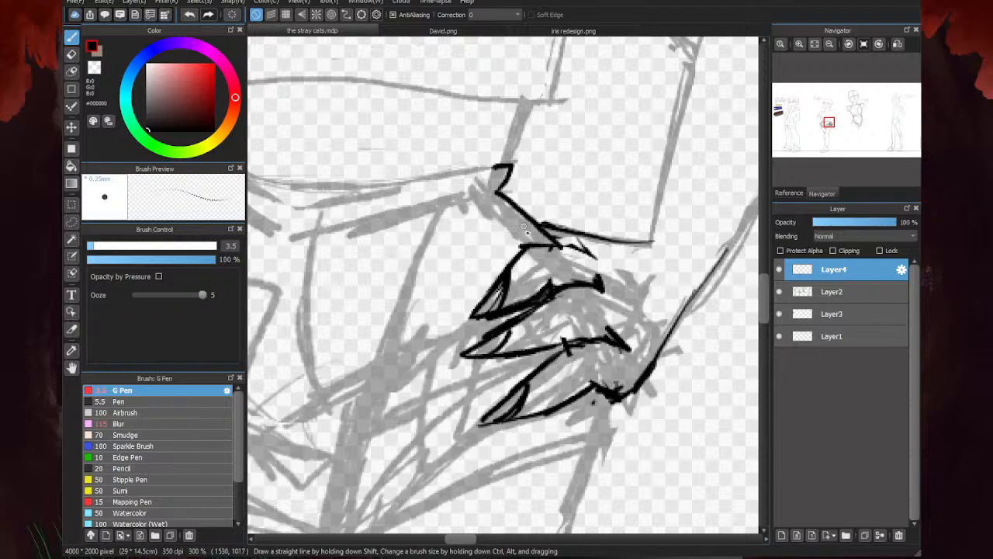
pyautogui.moveTo(612, 409); pyautogui.dragTo(602, 446)
pyautogui.scroll(-3, 578, 216)
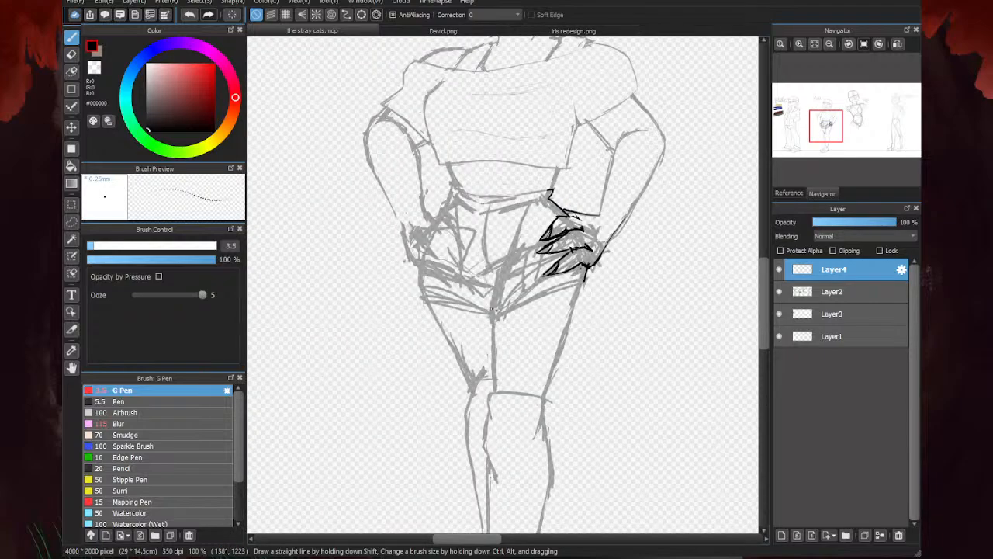
# - Look over the lineup and switch to the iris redesign.png document
pyautogui.scroll(-3, 590, 267)
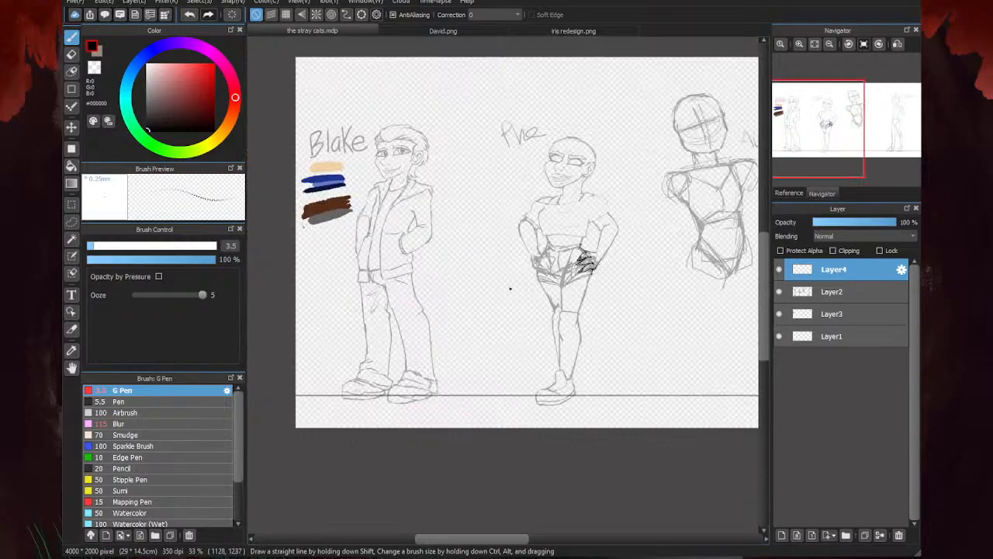
pyautogui.scroll(1, 447, 262)
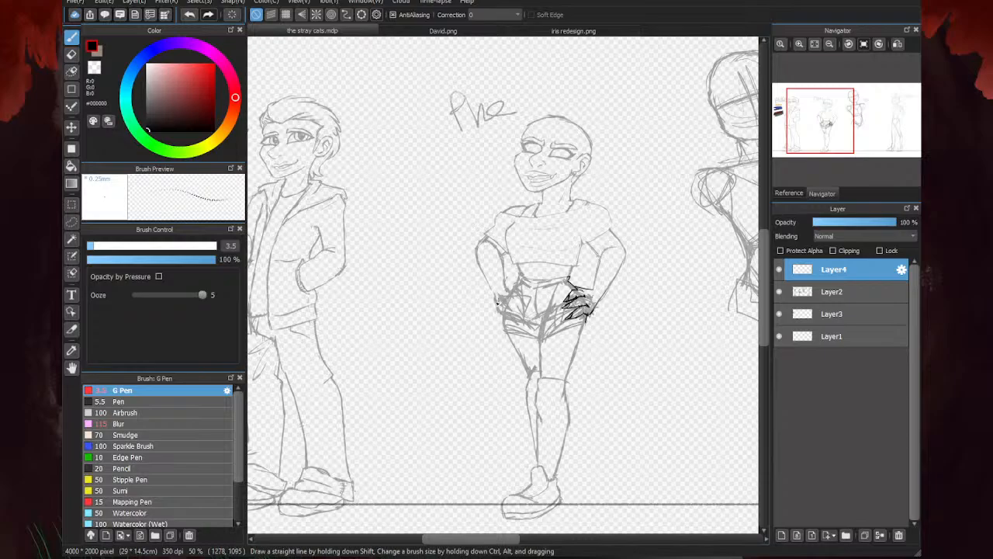
pyautogui.click(546, 29)
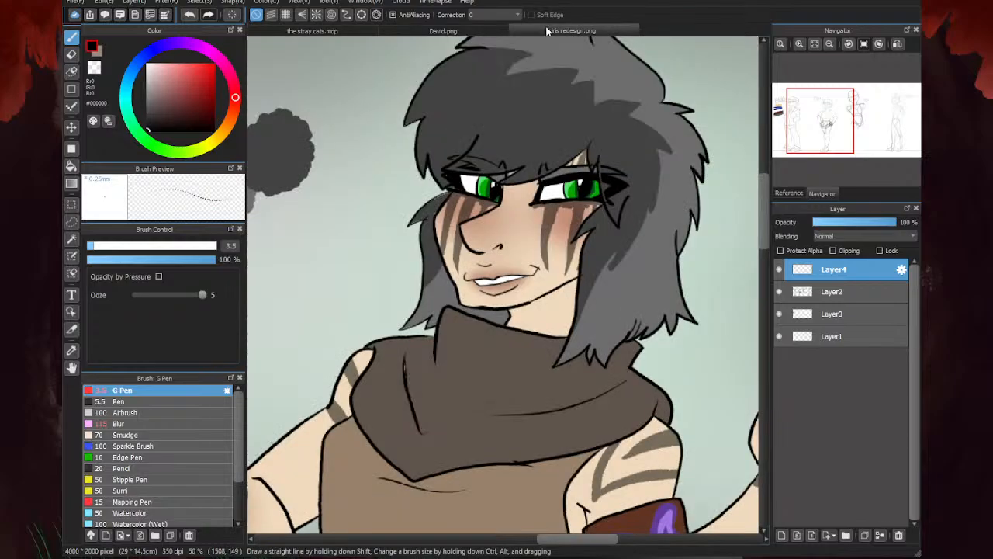
# - Check the full character references in iris redesign.png and David.png and return to the stray cats.mdp
pyautogui.scroll(-2, 530, 131)
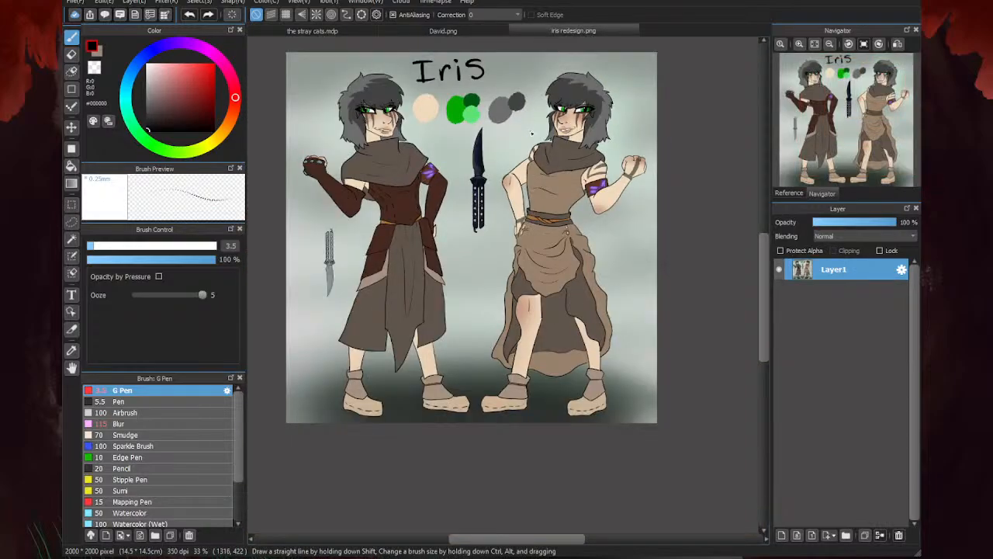
pyautogui.click(477, 27)
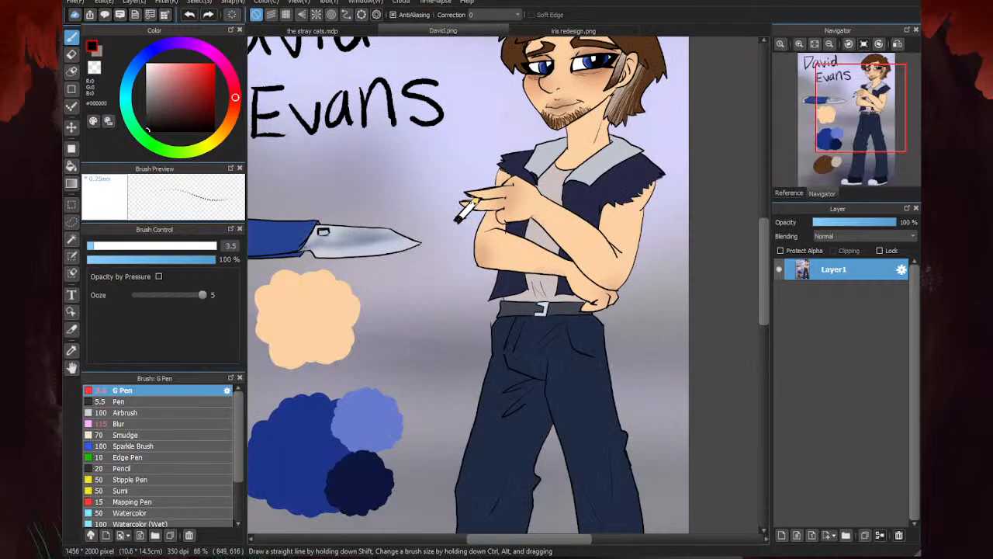
pyautogui.click(365, 33)
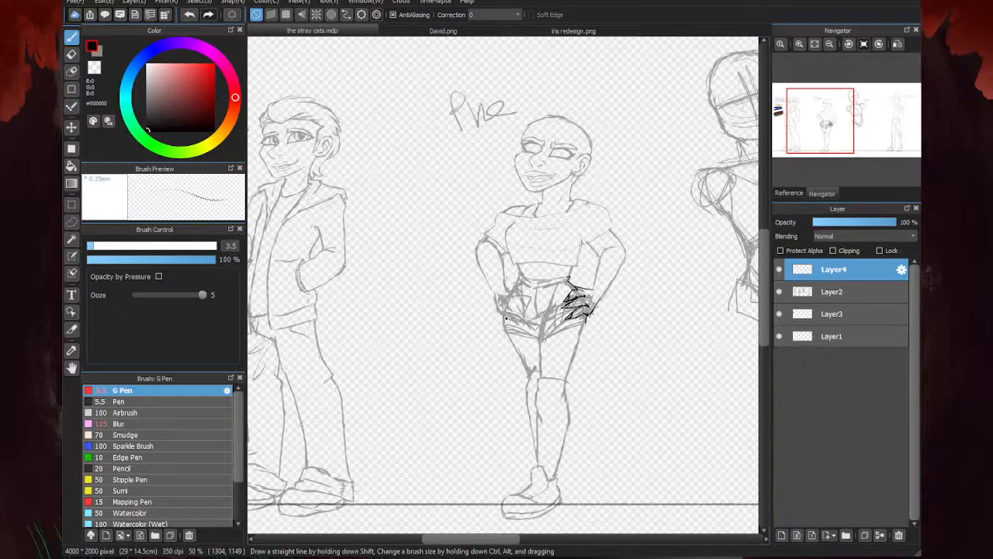
# - Erase the stray marks inside the lowest finger of the hand on the hip
pyautogui.scroll(2, 506, 318)
pyautogui.scroll(1, 668, 267)
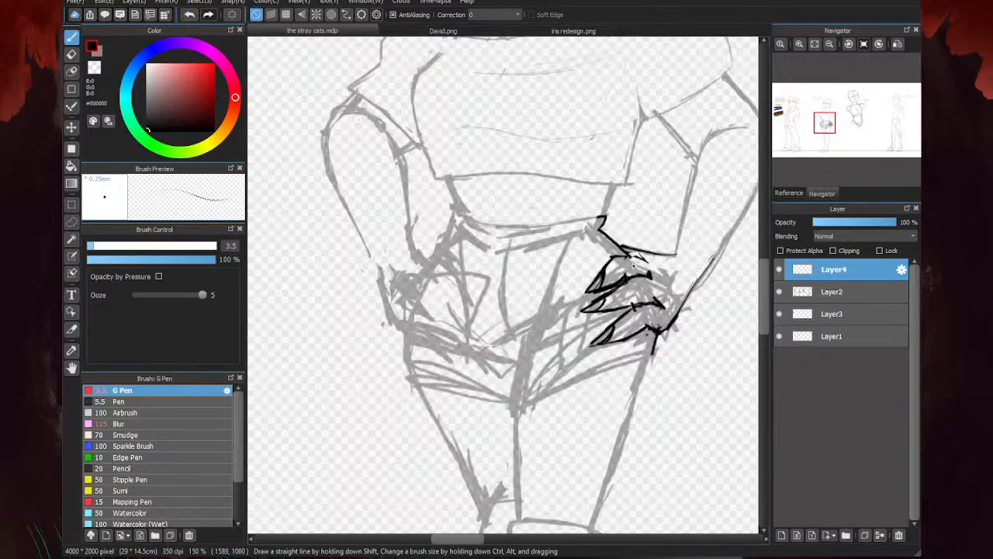
pyautogui.press('e')
pyautogui.scroll(1, 635, 264)
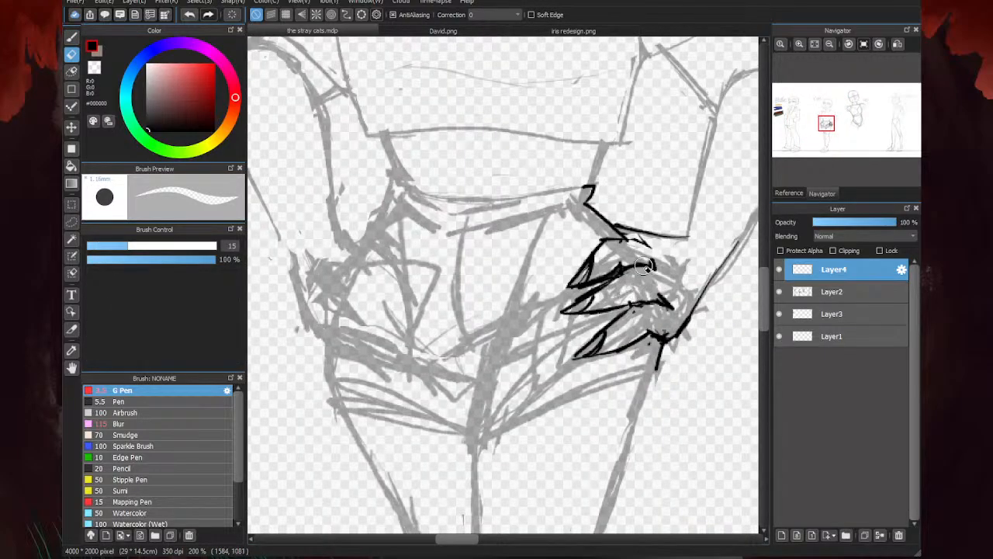
pyautogui.scroll(-1, 632, 349)
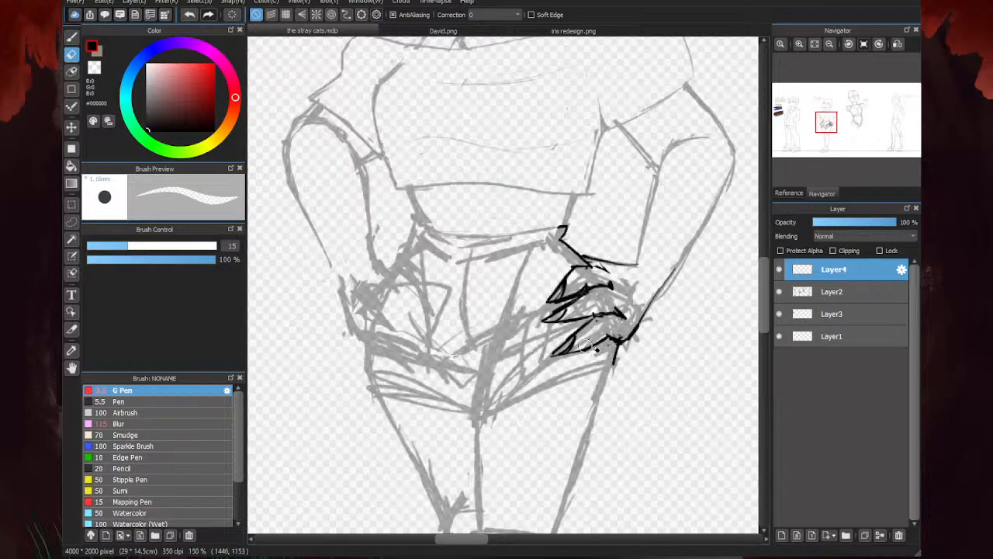
pyautogui.scroll(2, 598, 340)
pyautogui.moveTo(598, 340)
pyautogui.mouseDown()
pyautogui.moveTo(649, 341)
pyautogui.moveTo(558, 364)
pyautogui.mouseUp()
# - Redraw the middle finger's lower edge up to its knuckle and erase the excess line around the joint
pyautogui.press('b')
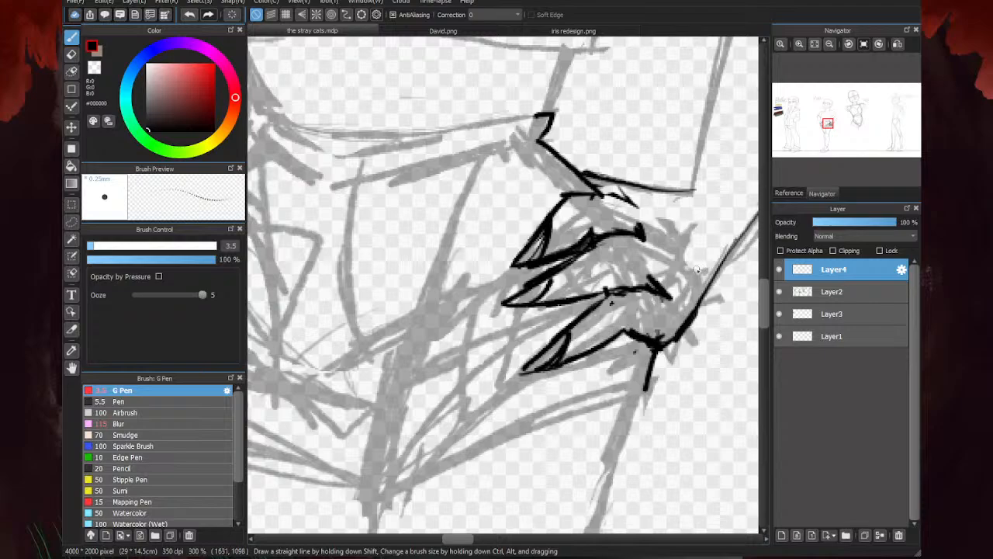
pyautogui.moveTo(613, 278); pyautogui.dragTo(553, 297)
pyautogui.press('e')
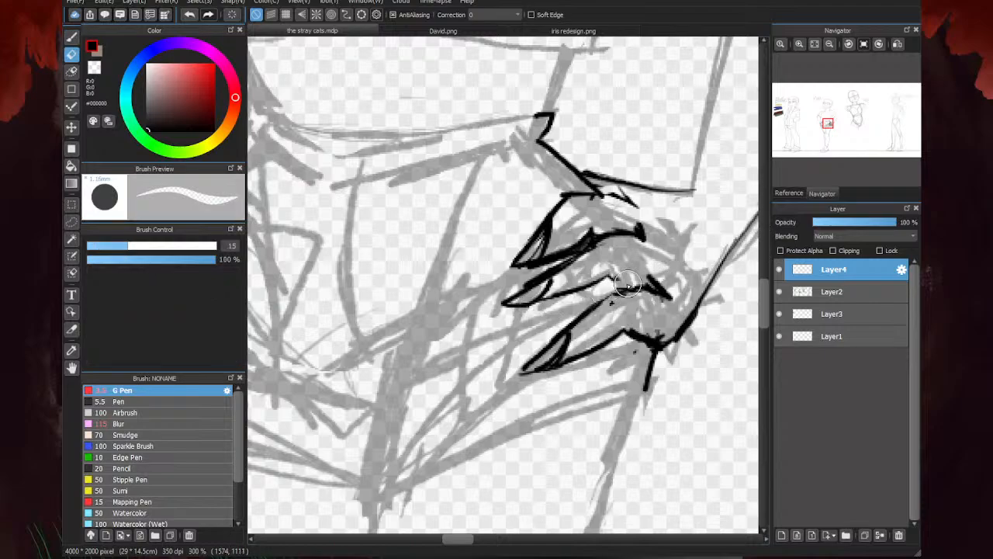
pyautogui.press('b')
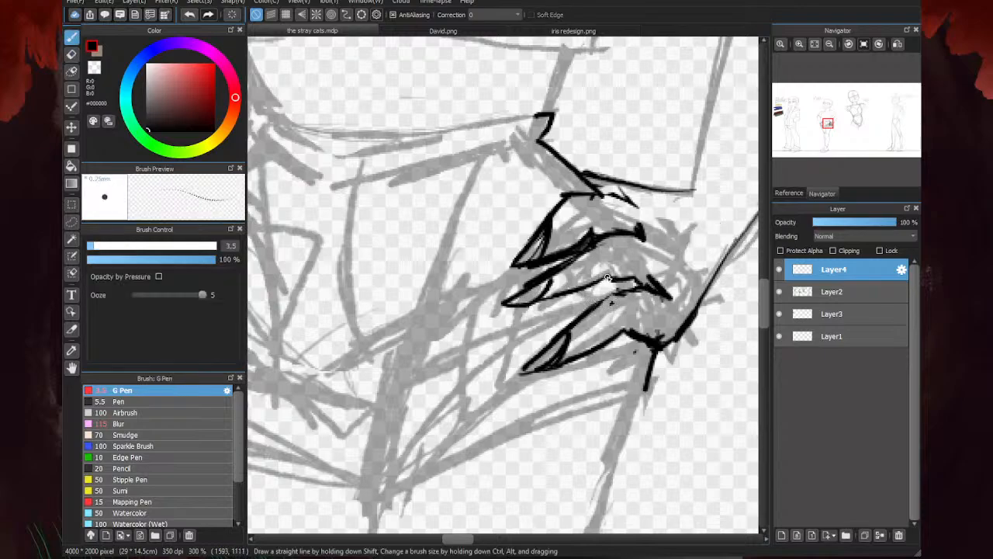
pyautogui.moveTo(628, 279); pyautogui.dragTo(582, 289)
# - Thin out the top finger's lower edge near the knuckle and touch up the line towards its nail
pyautogui.press('e')
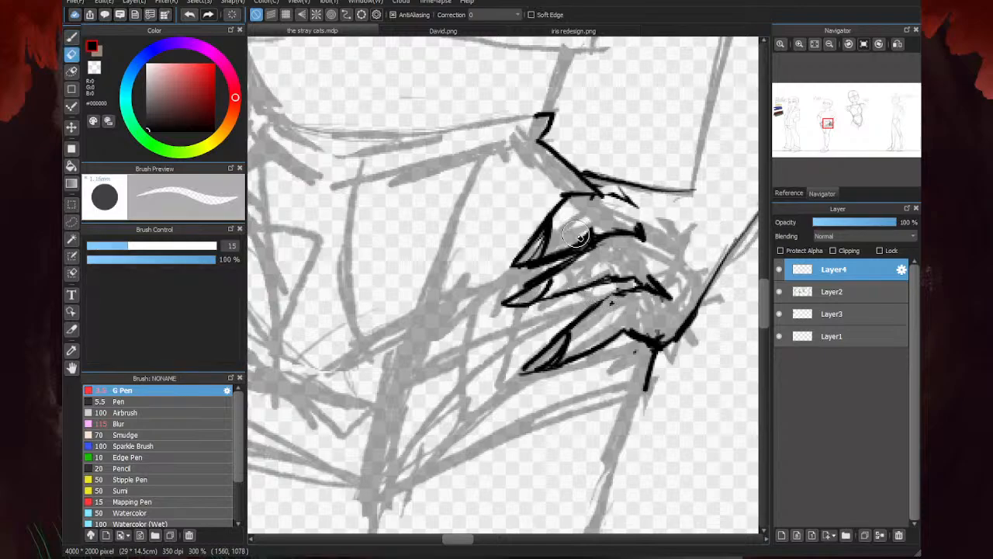
pyautogui.moveTo(581, 225); pyautogui.dragTo(592, 225)
pyautogui.press('b')
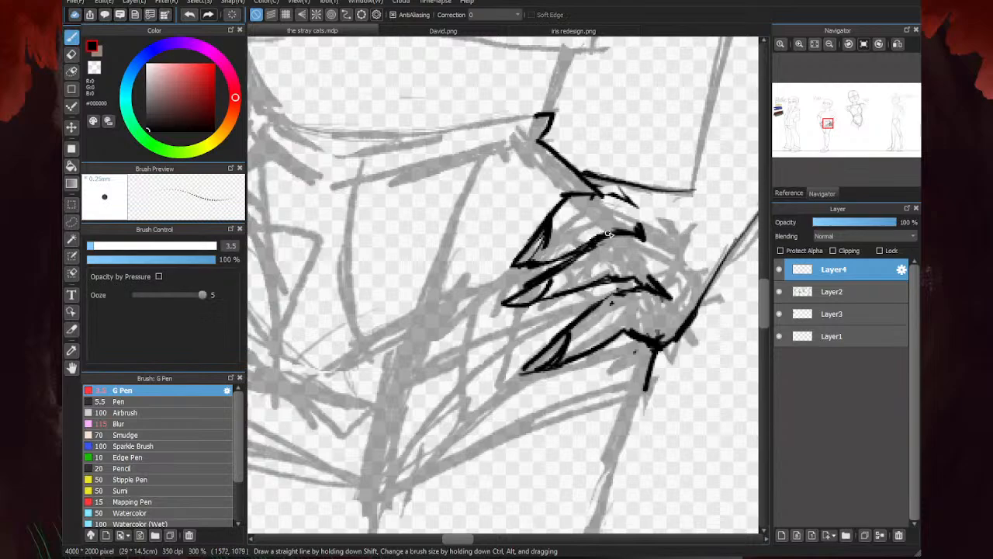
pyautogui.moveTo(529, 263)
pyautogui.mouseDown()
pyautogui.moveTo(588, 227)
pyautogui.moveTo(538, 263)
pyautogui.mouseUp()
pyautogui.press('e')
# - Review the redrawn hand on its own with the Layer2 sketch temporarily hidden
pyautogui.scroll(-3, 665, 229)
pyautogui.scroll(-2, 708, 206)
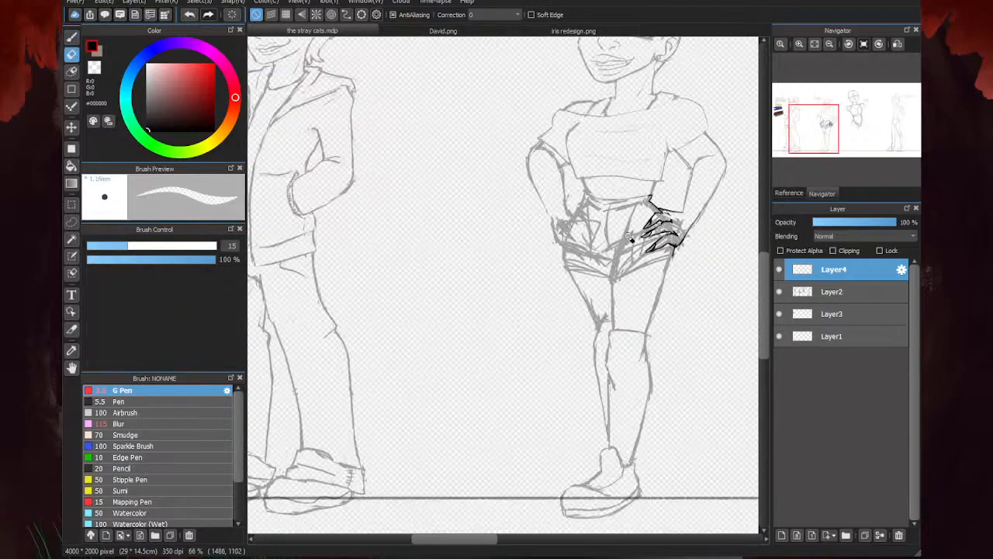
pyautogui.press('b')
pyautogui.scroll(-2, 708, 207)
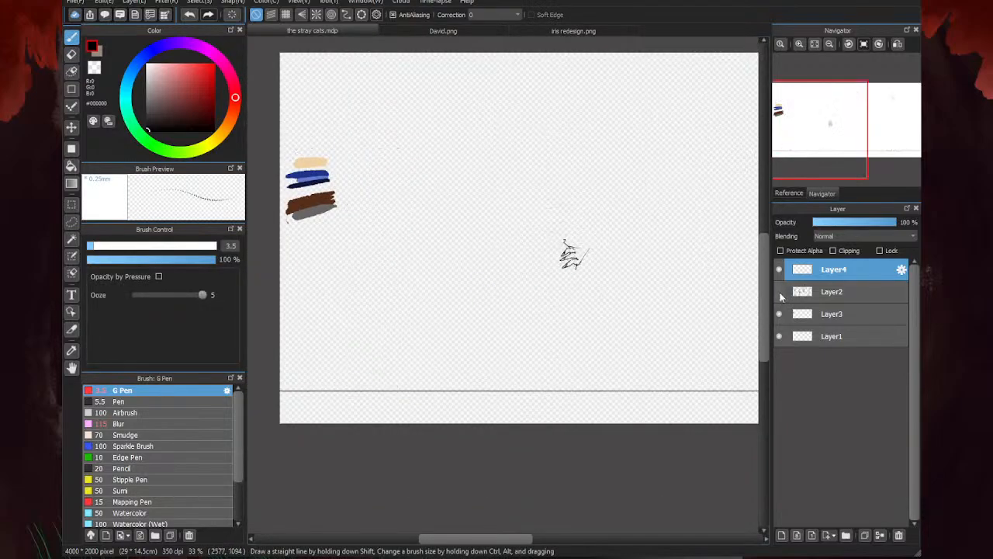
# - Lasso the lowest finger, shift it slightly inward and up towards the palm with a transform, and clear the selection
pyautogui.scroll(4, 566, 264)
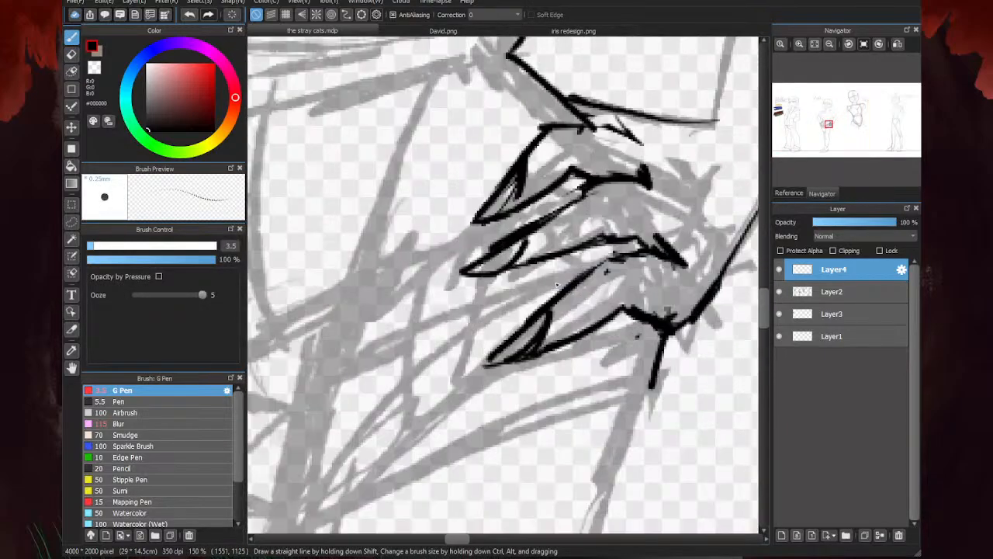
pyautogui.click(71, 222)
pyautogui.moveTo(612, 335)
pyautogui.mouseDown()
pyautogui.moveTo(596, 263)
pyautogui.moveTo(619, 340)
pyautogui.mouseUp()
pyautogui.hotkey('ctrl', 't')
pyautogui.moveTo(535, 262)
pyautogui.mouseDown()
pyautogui.moveTo(555, 225)
pyautogui.moveTo(567, 268)
pyautogui.mouseUp()
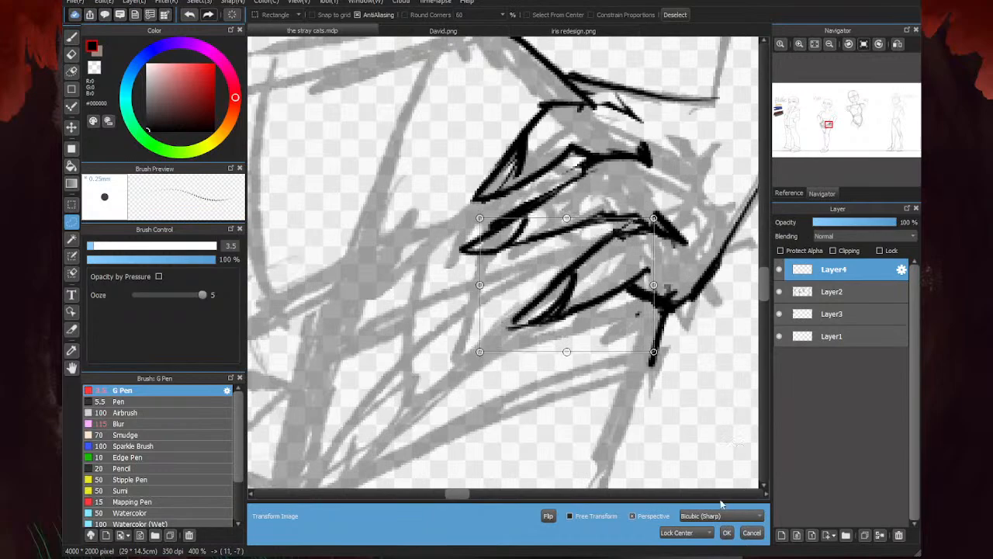
pyautogui.click(726, 532)
pyautogui.hotkey('ctrl', 'd')
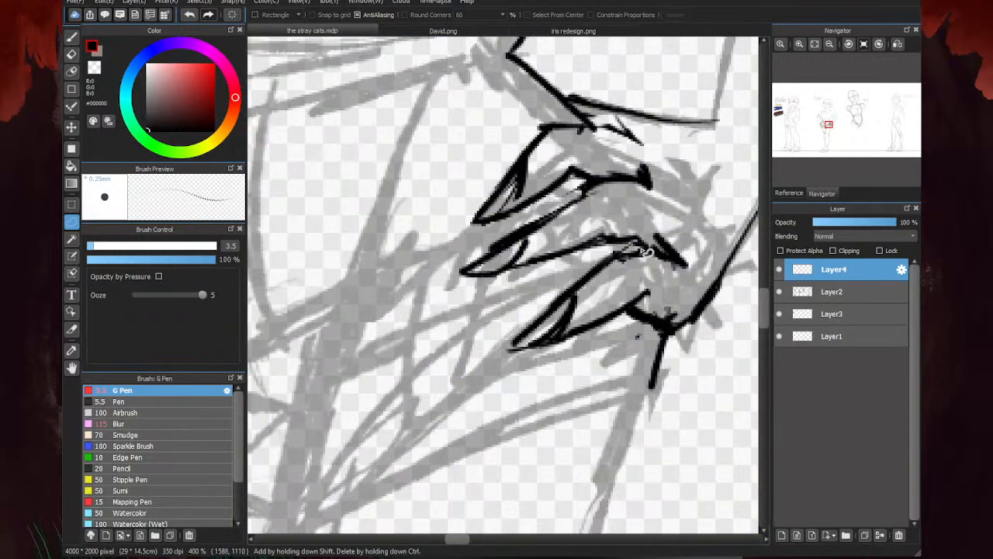
# - Erase the overlapping lines around the lower knuckles, shorten the middle knuckle stroke, and redraw the middle and top knuckle lines
pyautogui.press('e')
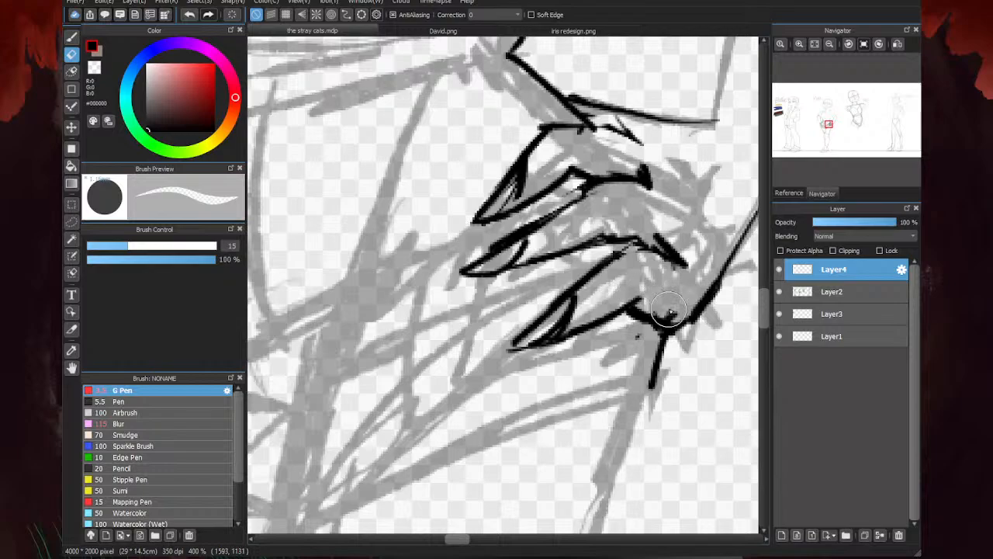
pyautogui.moveTo(669, 310); pyautogui.dragTo(679, 316)
pyautogui.moveTo(681, 260); pyautogui.dragTo(677, 244)
pyautogui.press('l')
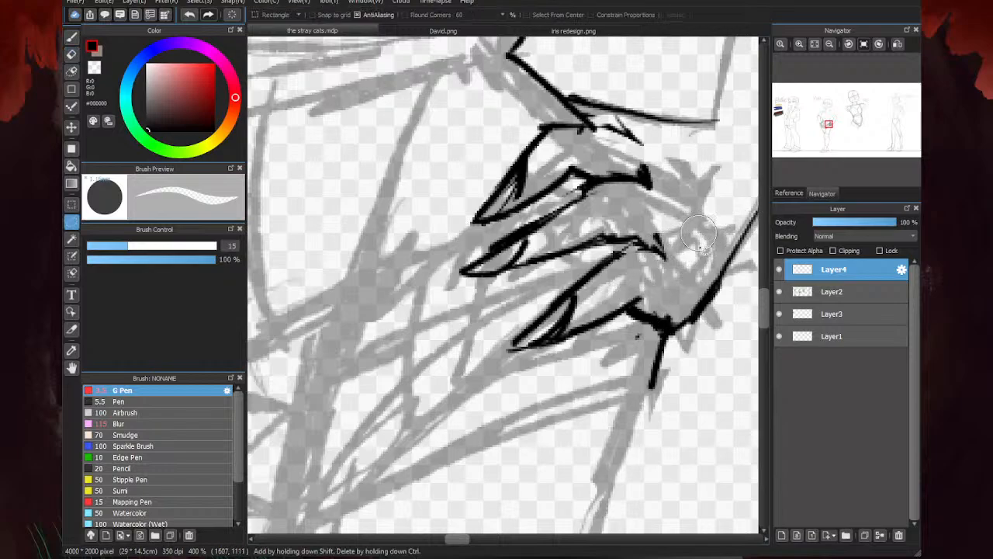
pyautogui.press('b')
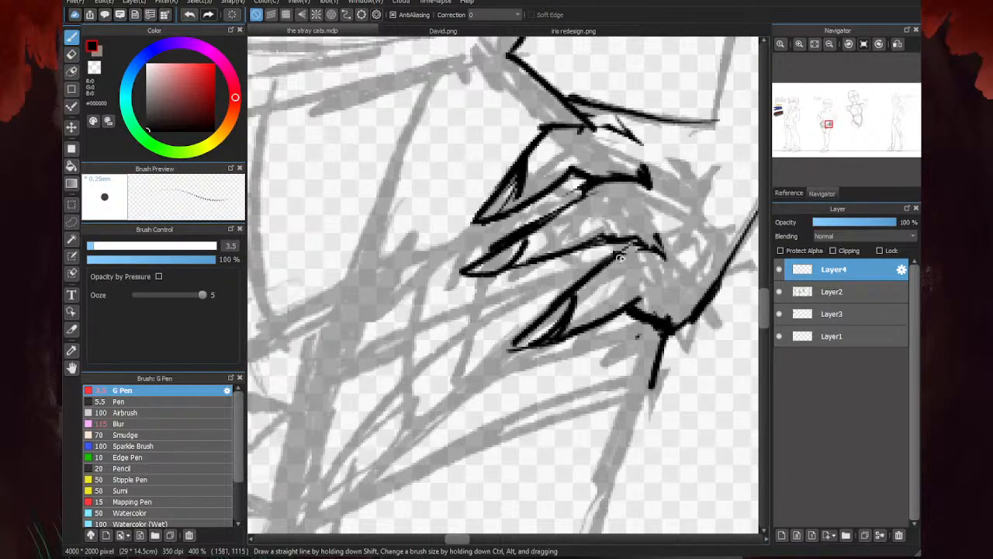
pyautogui.moveTo(620, 258); pyautogui.dragTo(657, 247)
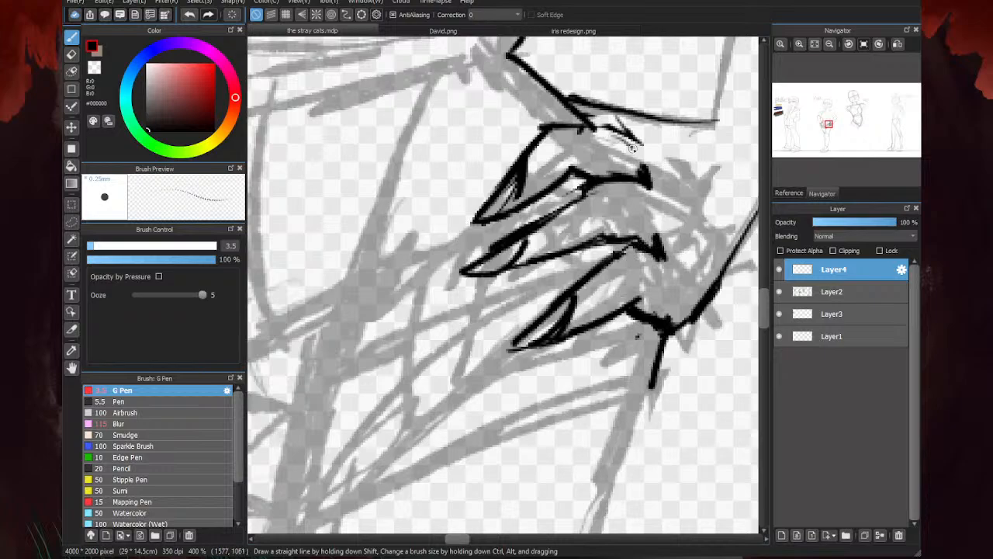
pyautogui.moveTo(633, 147); pyautogui.dragTo(593, 131)
pyautogui.scroll(-5, 643, 177)
# - Erase the long pointed nails from the fingertips of the hand
pyautogui.press('e')
pyautogui.scroll(5, 628, 171)
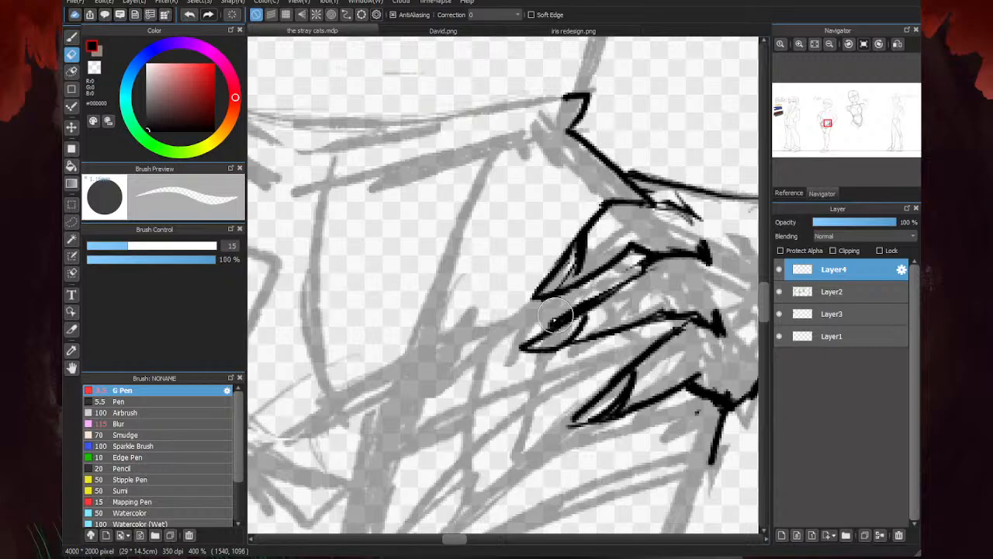
pyautogui.moveTo(539, 352)
pyautogui.mouseDown()
pyautogui.moveTo(575, 345)
pyautogui.moveTo(536, 336)
pyautogui.mouseUp()
pyautogui.moveTo(621, 409)
pyautogui.mouseDown()
pyautogui.moveTo(594, 413)
pyautogui.moveTo(576, 341)
pyautogui.moveTo(574, 258)
pyautogui.moveTo(732, 189)
pyautogui.moveTo(593, 416)
pyautogui.moveTo(617, 379)
pyautogui.moveTo(602, 409)
pyautogui.moveTo(627, 408)
pyautogui.moveTo(651, 358)
pyautogui.mouseUp()
# - Redraw the three fingertips with shorter, rounder ends and add a small curved nail line to each
pyautogui.press('b')
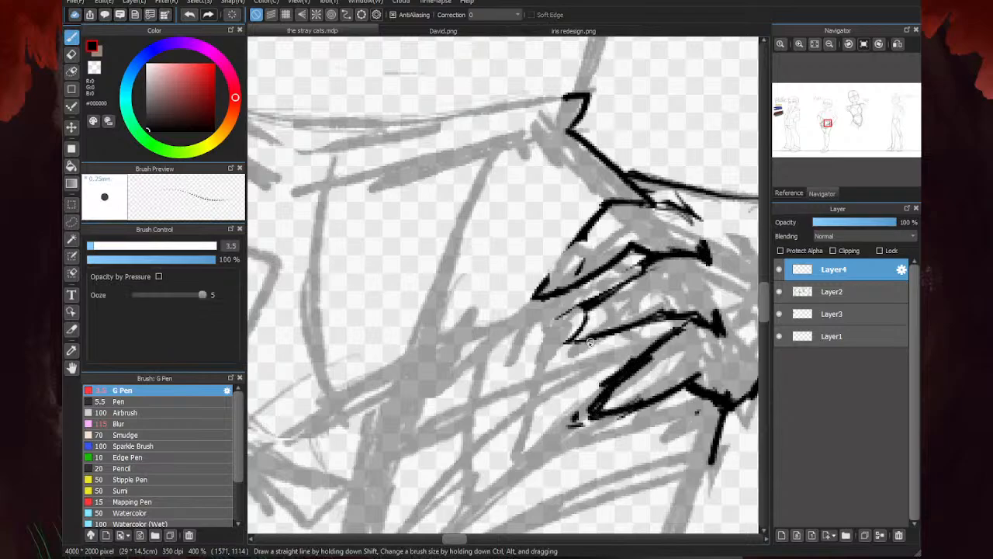
pyautogui.moveTo(578, 313); pyautogui.dragTo(574, 335)
pyautogui.moveTo(601, 237); pyautogui.dragTo(537, 294)
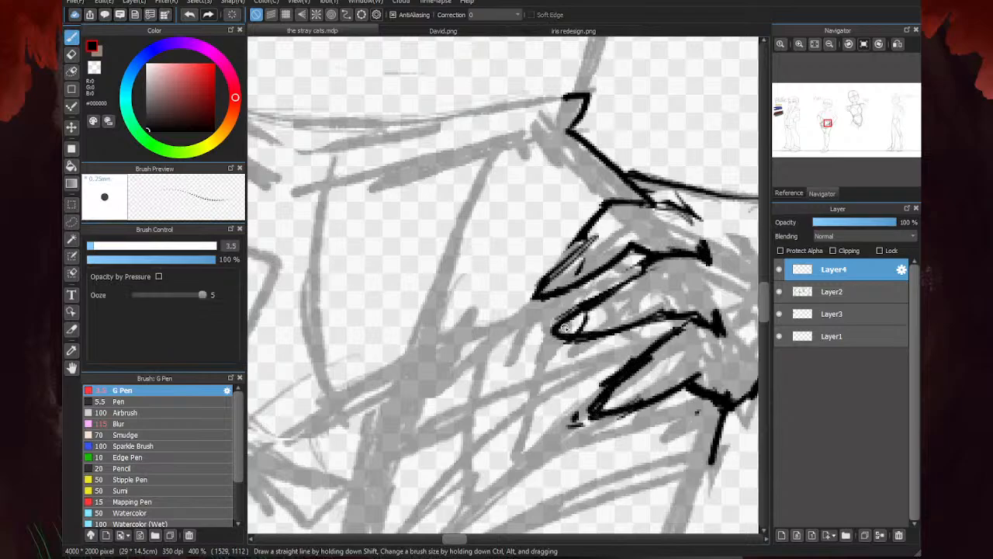
pyautogui.moveTo(580, 237); pyautogui.dragTo(534, 293)
pyautogui.moveTo(578, 262)
pyautogui.mouseDown()
pyautogui.moveTo(561, 292)
pyautogui.moveTo(583, 332)
pyautogui.mouseUp()
pyautogui.moveTo(623, 383); pyautogui.dragTo(620, 408)
# - Erase the inner wrist line above the hand and redraw it as a straighter stroke from the forearm to the thumb
pyautogui.scroll(-6, 587, 256)
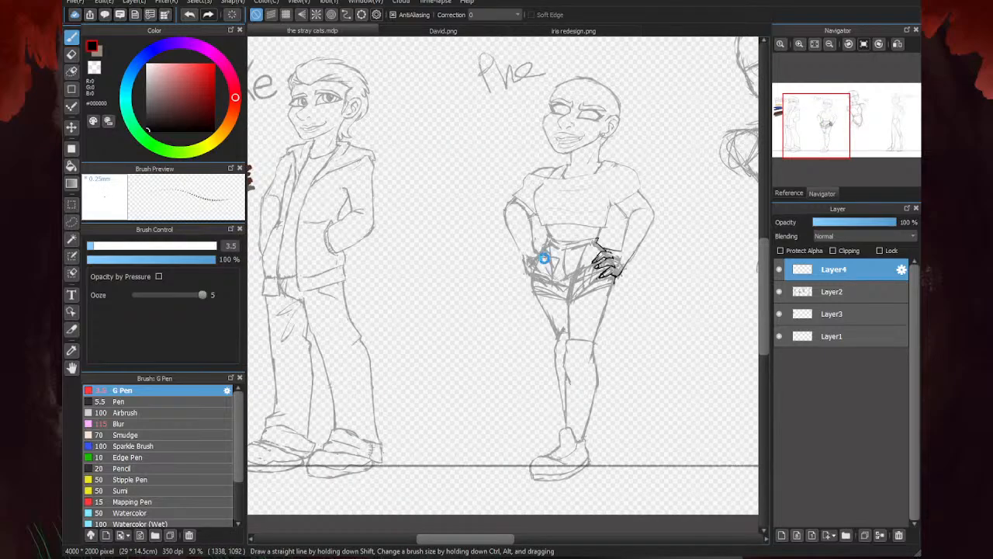
pyautogui.scroll(4, 544, 258)
pyautogui.scroll(-2, 598, 272)
pyautogui.scroll(2, 654, 268)
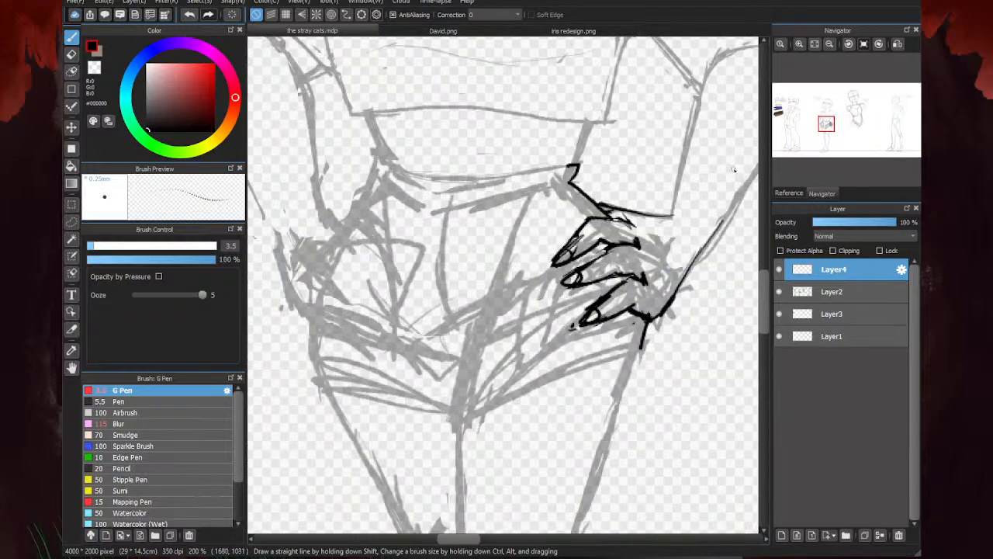
pyautogui.scroll(2, 613, 217)
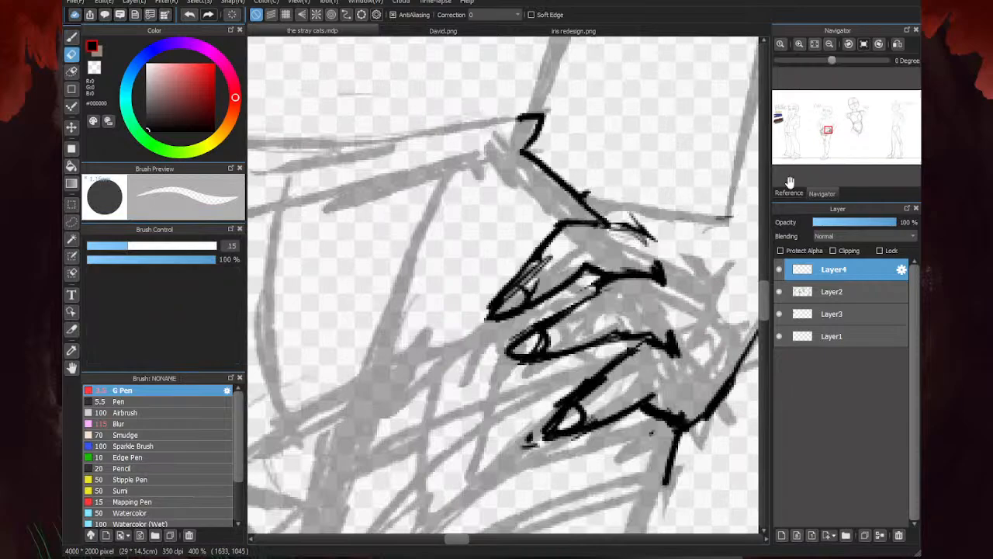
pyautogui.moveTo(720, 221); pyautogui.dragTo(586, 206)
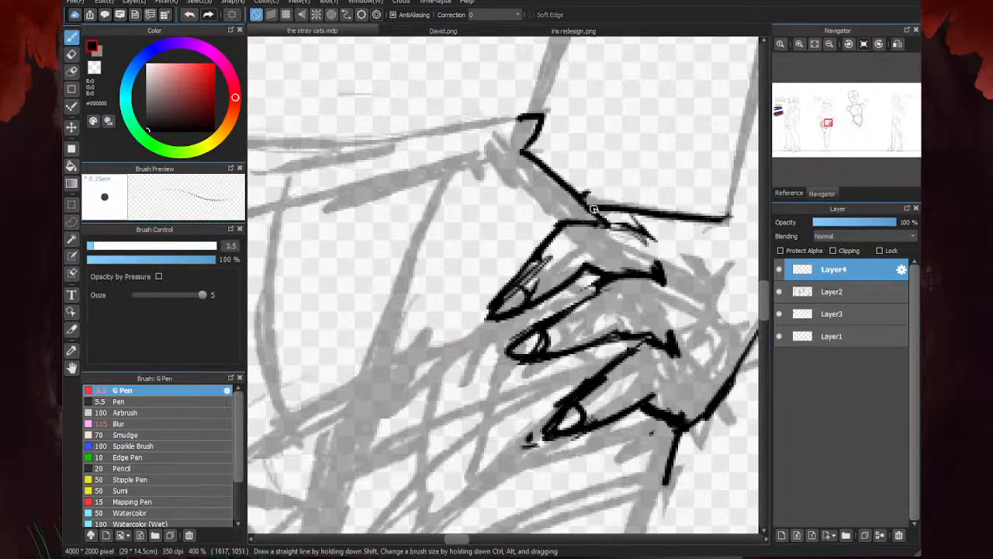
# - Redraw the hand's lower edge from the lowest finger to the outer wrist and clean up its junction with the thigh line
pyautogui.scroll(-4, 737, 194)
pyautogui.scroll(2, 619, 265)
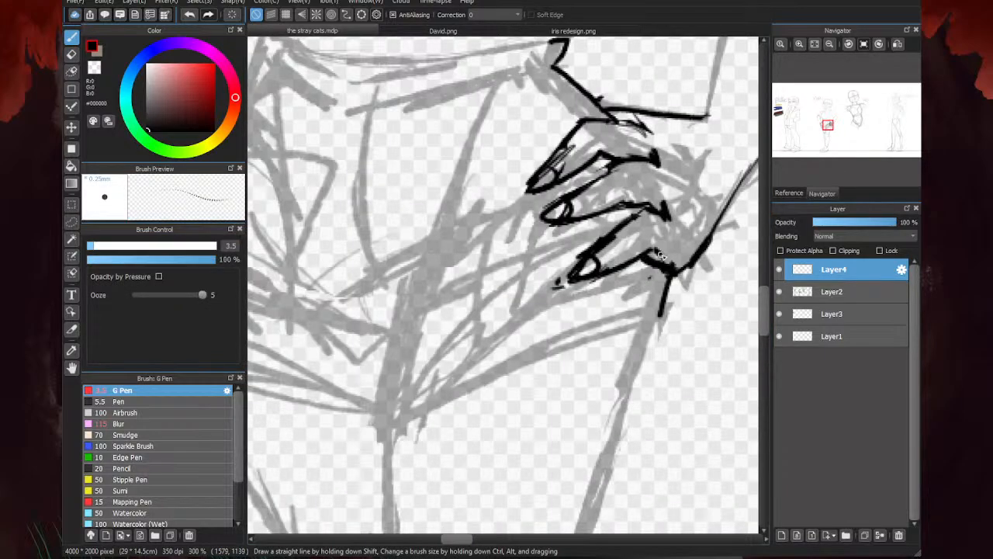
pyautogui.moveTo(661, 255); pyautogui.dragTo(709, 243)
pyautogui.scroll(-2, 698, 244)
pyautogui.scroll(2, 590, 264)
pyautogui.moveTo(664, 218)
pyautogui.mouseDown()
pyautogui.moveTo(620, 283)
pyautogui.moveTo(579, 302)
pyautogui.moveTo(608, 301)
pyautogui.mouseUp()
pyautogui.press('e')
pyautogui.scroll(-5, 607, 301)
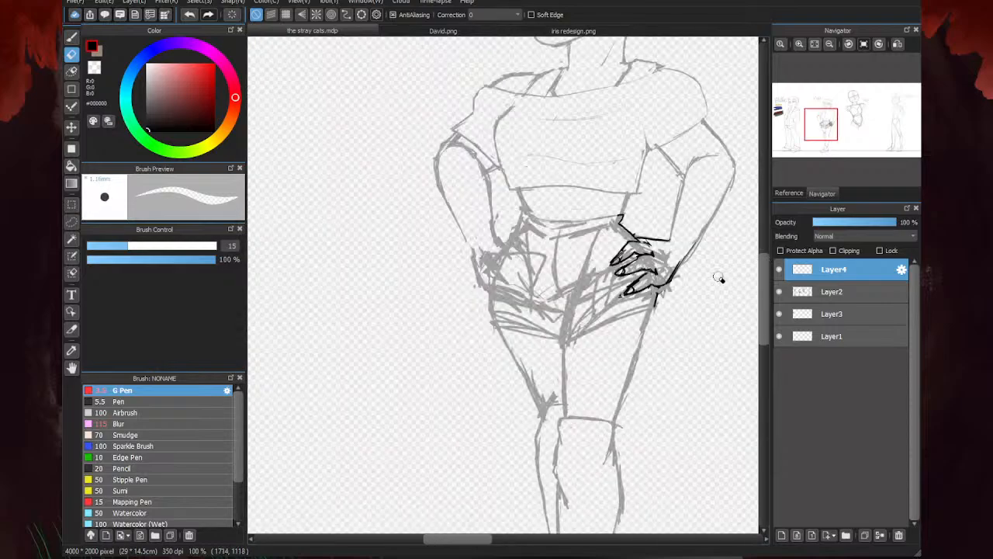
# - Thicken the outer wrist line where the forearm meets the heel of the hand
pyautogui.press('b')
pyautogui.scroll(4, 627, 285)
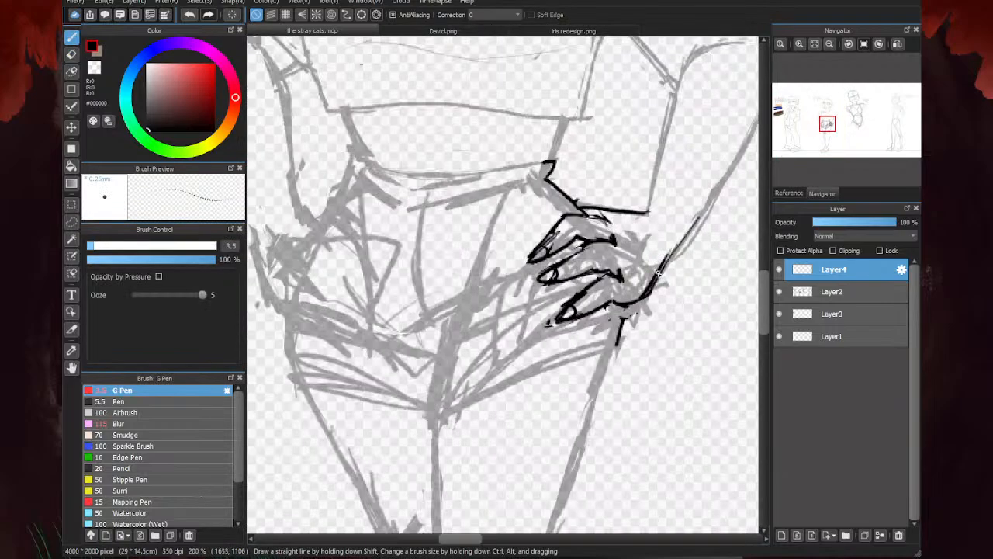
pyautogui.scroll(-2, 643, 274)
pyautogui.scroll(4, 642, 275)
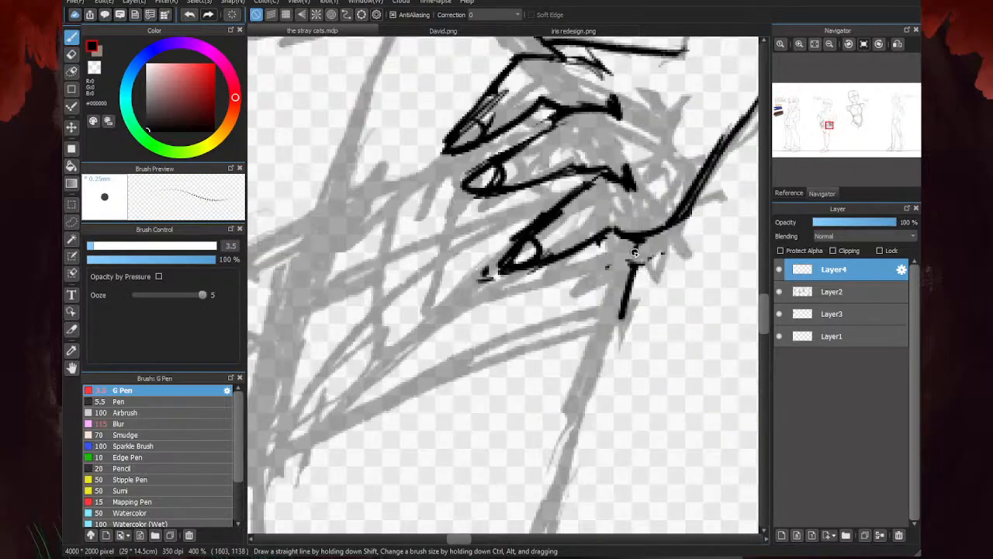
pyautogui.scroll(-4, 634, 252)
pyautogui.scroll(-3, 466, 304)
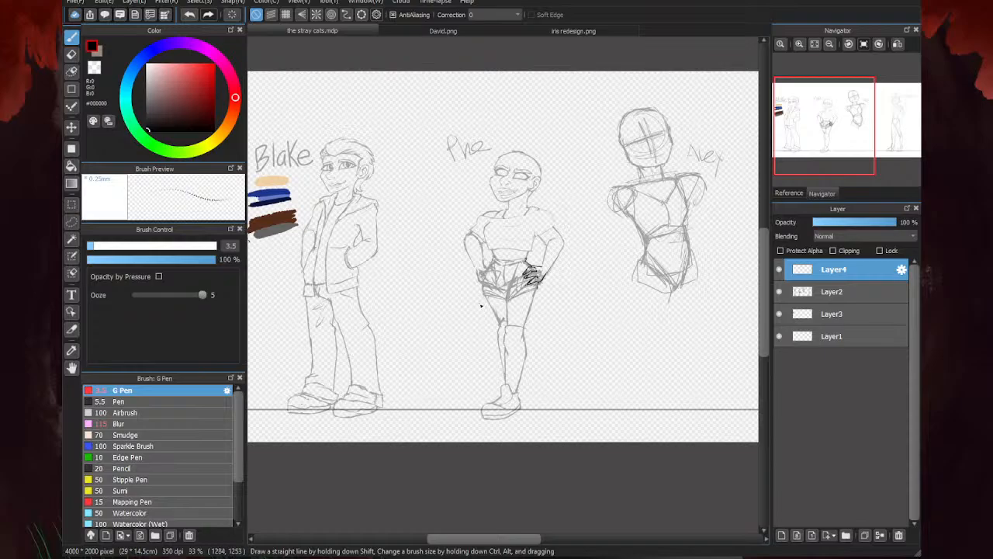
# - Start the character's other hand with a short inner wrist line and a curved outer edge along the hip
pyautogui.scroll(3, 491, 303)
pyautogui.scroll(2, 516, 189)
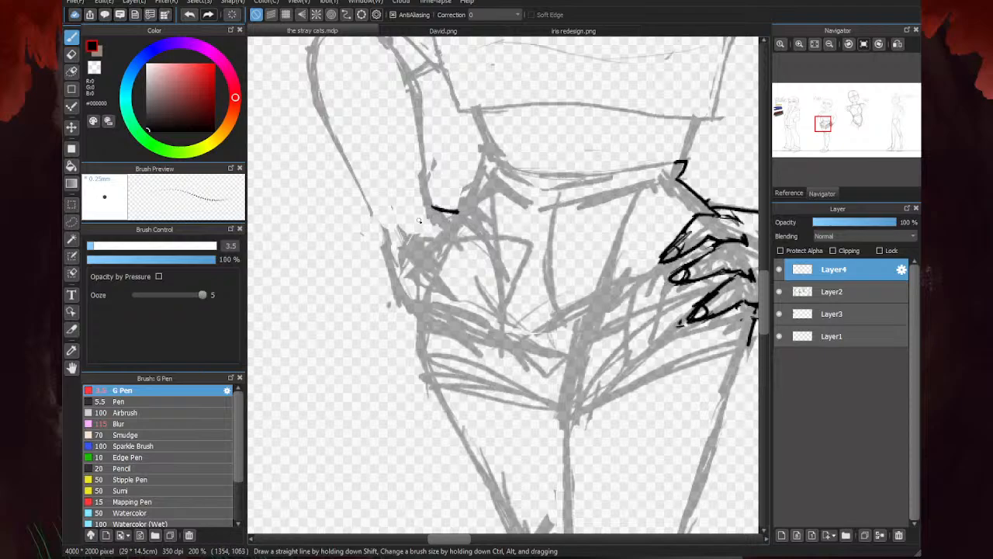
pyautogui.scroll(-1, 494, 295)
pyautogui.scroll(1, 441, 196)
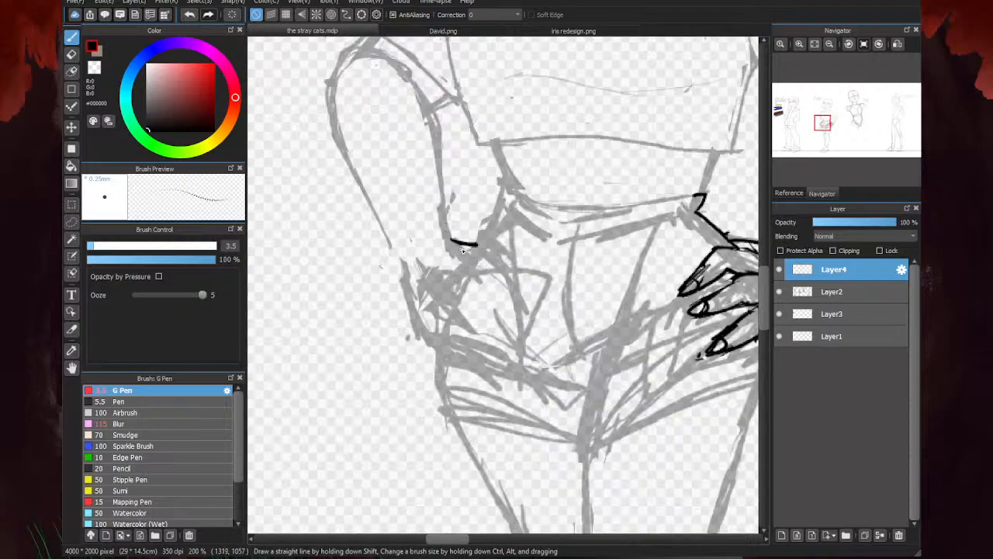
pyautogui.moveTo(402, 274)
pyautogui.mouseDown()
pyautogui.moveTo(423, 330)
pyautogui.moveTo(448, 343)
pyautogui.mouseUp()
pyautogui.scroll(-2, 449, 343)
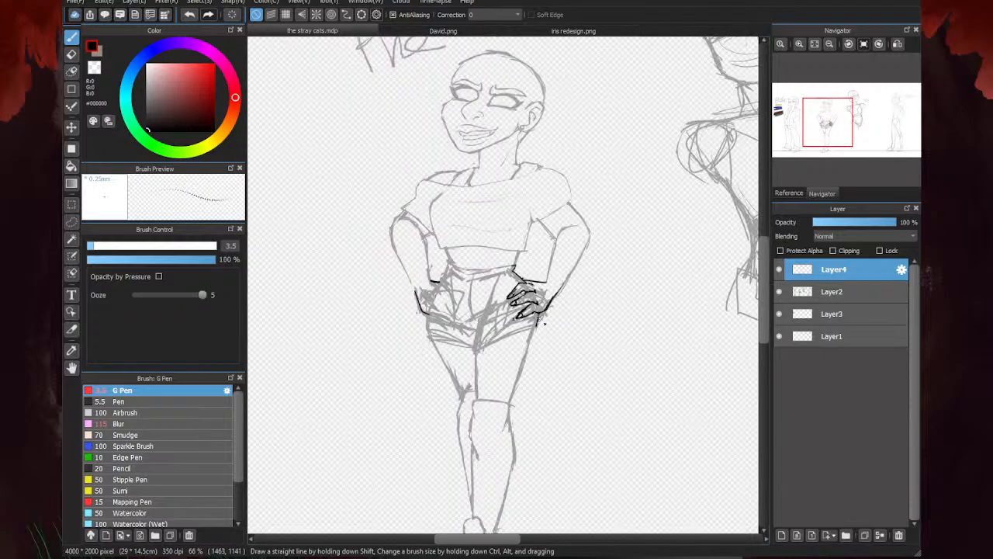
# - Outline the lowest finger of the character's other hand with an arched upper edge and a lower edge meeting at the tip
pyautogui.scroll(2, 438, 311)
pyautogui.scroll(2, 441, 297)
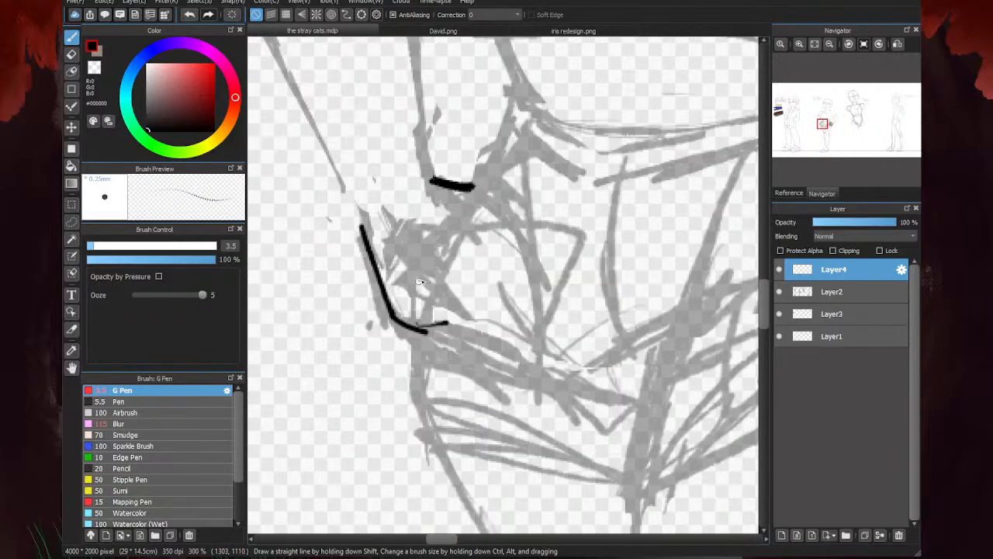
pyautogui.moveTo(421, 278)
pyautogui.mouseDown()
pyautogui.moveTo(455, 269)
pyautogui.moveTo(542, 362)
pyautogui.mouseUp()
pyautogui.moveTo(465, 281); pyautogui.dragTo(527, 346)
pyautogui.moveTo(498, 308); pyautogui.dragTo(531, 366)
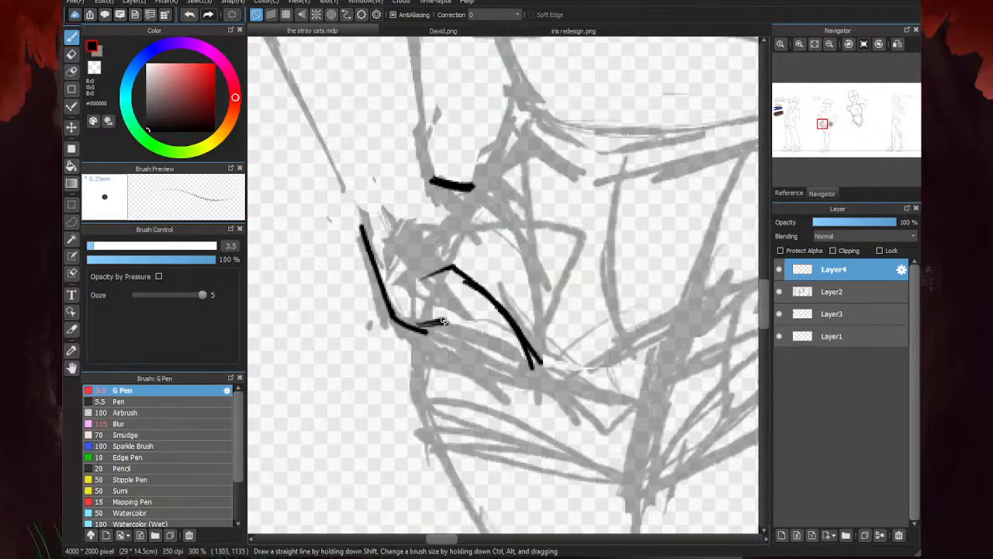
pyautogui.moveTo(444, 320); pyautogui.dragTo(527, 362)
# - Draw the middle and upper fingers above the lowest one, with arched knuckles tapering toward the hip
pyautogui.scroll(-2, 423, 333)
pyautogui.scroll(2, 450, 334)
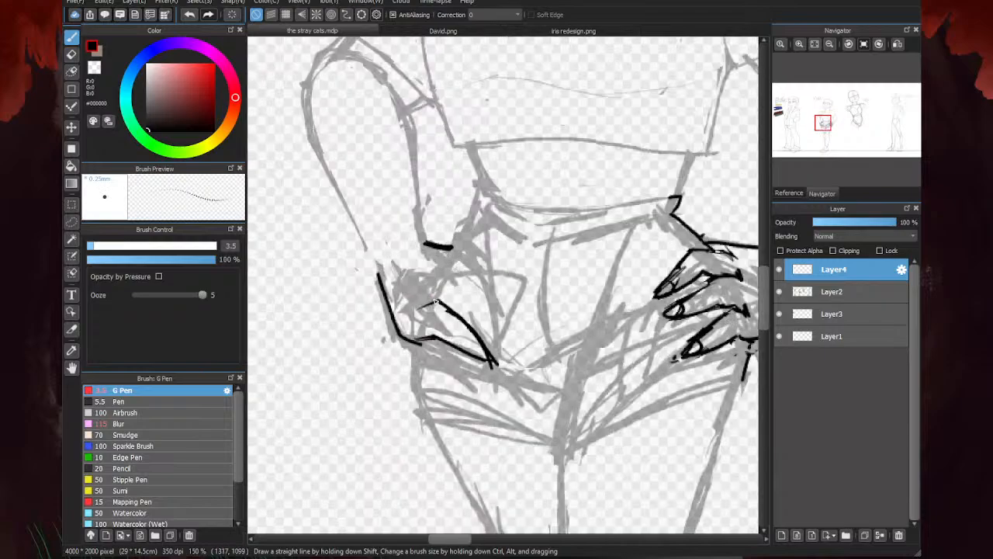
pyautogui.moveTo(428, 262)
pyautogui.mouseDown()
pyautogui.moveTo(520, 296)
pyautogui.moveTo(540, 326)
pyautogui.mouseUp()
pyautogui.moveTo(496, 285); pyautogui.dragTo(540, 326)
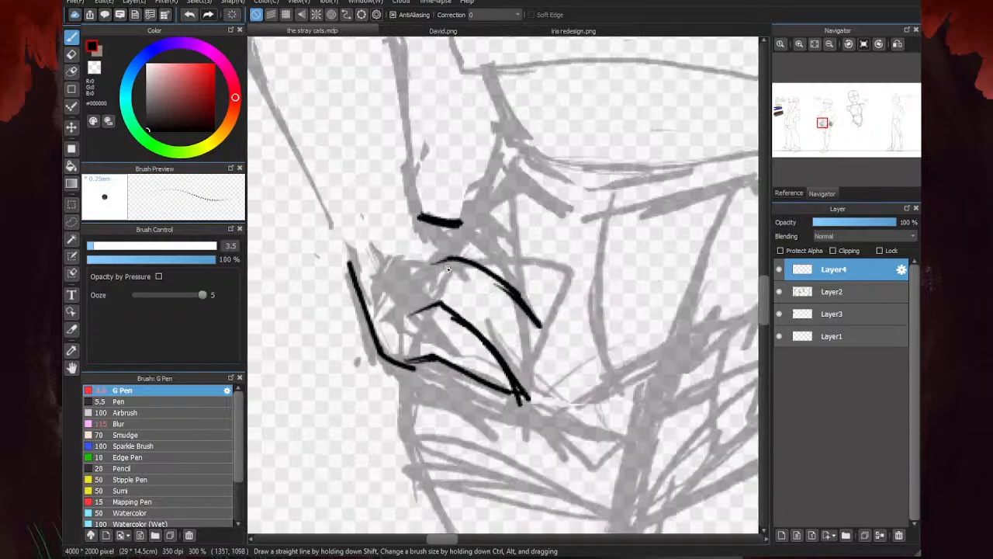
pyautogui.moveTo(436, 270); pyautogui.dragTo(453, 258)
pyautogui.moveTo(456, 302)
pyautogui.mouseDown()
pyautogui.moveTo(517, 323)
pyautogui.moveTo(473, 303)
pyautogui.moveTo(442, 309)
pyautogui.mouseUp()
pyautogui.moveTo(442, 236); pyautogui.dragTo(568, 264)
pyautogui.moveTo(466, 221)
pyautogui.mouseDown()
pyautogui.moveTo(544, 278)
pyautogui.moveTo(482, 258)
pyautogui.moveTo(490, 281)
pyautogui.mouseUp()
# - Rework the lowest finger's lower edge and erase the lines overshooting its tip
pyautogui.moveTo(499, 369); pyautogui.dragTo(509, 388)
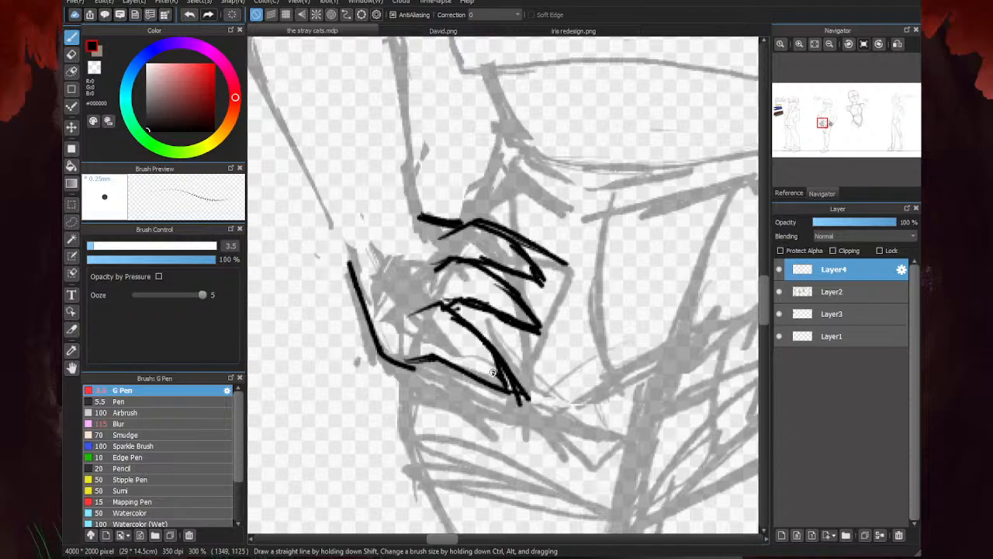
pyautogui.moveTo(447, 362)
pyautogui.mouseDown()
pyautogui.moveTo(487, 370)
pyautogui.moveTo(525, 401)
pyautogui.mouseUp()
pyautogui.press('e')
pyautogui.scroll(-4, 440, 263)
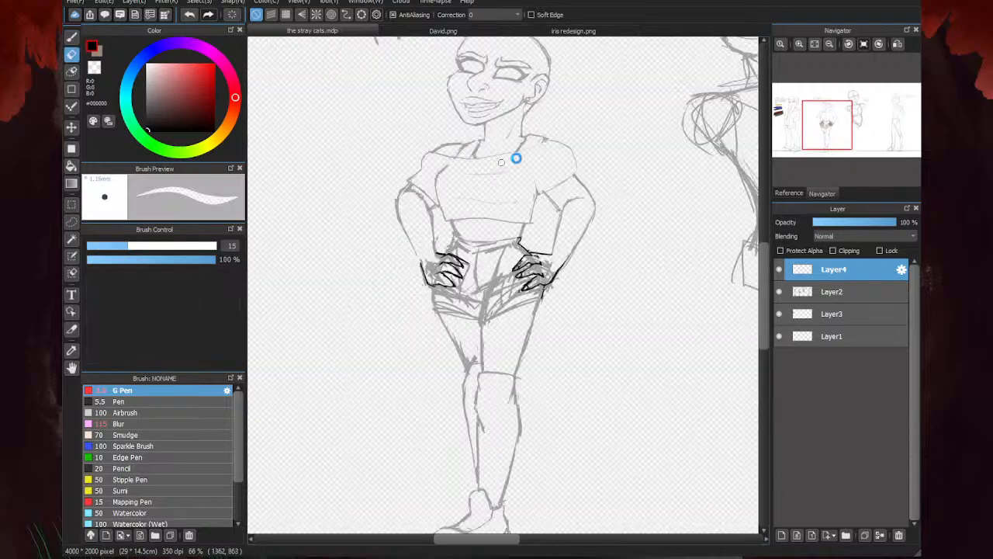
pyautogui.scroll(5, 511, 289)
pyautogui.press('b')
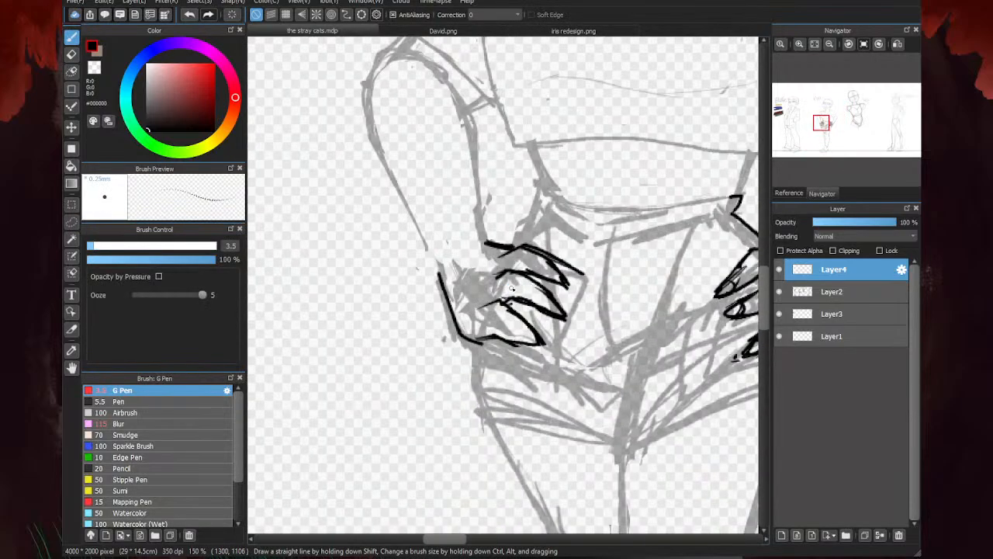
# - Sketch a slanted oval guide for the back of the hand, from the inner wrist line down to the lower edge
pyautogui.scroll(4, 511, 288)
pyautogui.moveTo(515, 210)
pyautogui.mouseDown()
pyautogui.moveTo(444, 371)
pyautogui.moveTo(512, 315)
pyautogui.mouseUp()
pyautogui.moveTo(526, 260); pyautogui.dragTo(446, 384)
# - Set the eraser size to 34 and erase the finger lines extending beyond the oval guide
pyautogui.press('e')
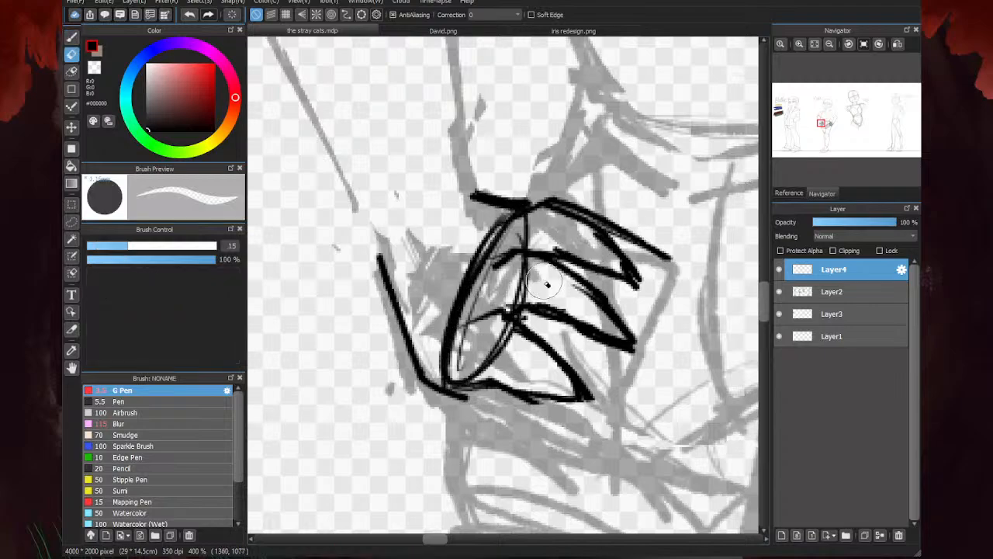
pyautogui.moveTo(150, 247); pyautogui.dragTo(163, 246)
pyautogui.moveTo(578, 349)
pyautogui.mouseDown()
pyautogui.moveTo(528, 385)
pyautogui.moveTo(588, 268)
pyautogui.moveTo(634, 337)
pyautogui.mouseUp()
# - Redraw the three fingers as tapered shapes fanning out from the oval guide with the G Pen
pyautogui.press('b')
pyautogui.moveTo(491, 313)
pyautogui.mouseDown()
pyautogui.moveTo(439, 362)
pyautogui.moveTo(473, 274)
pyautogui.moveTo(539, 203)
pyautogui.moveTo(518, 214)
pyautogui.moveTo(558, 204)
pyautogui.moveTo(644, 272)
pyautogui.mouseUp()
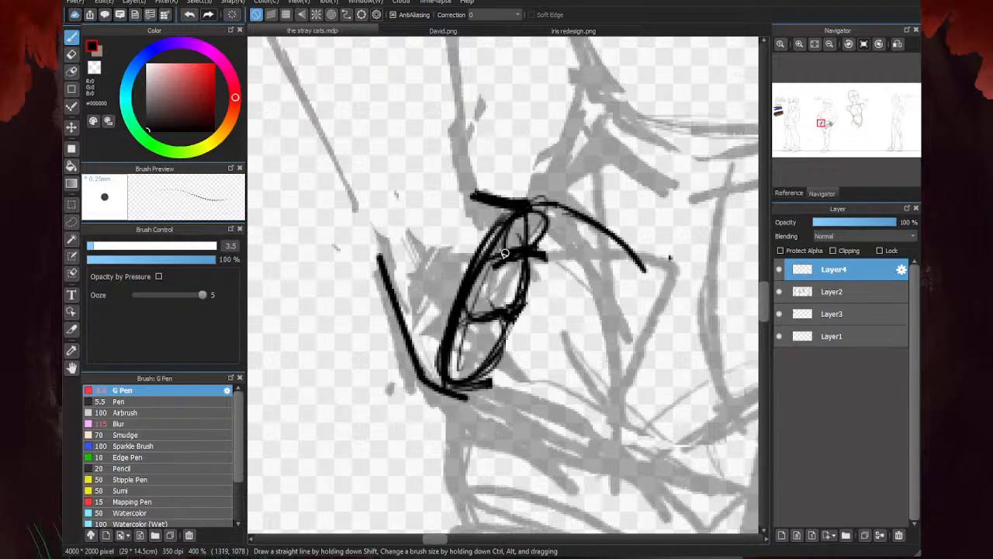
pyautogui.moveTo(534, 249); pyautogui.dragTo(626, 325)
pyautogui.moveTo(511, 318); pyautogui.dragTo(606, 404)
pyautogui.moveTo(448, 386); pyautogui.dragTo(594, 412)
pyautogui.moveTo(502, 329)
pyautogui.mouseDown()
pyautogui.moveTo(531, 324)
pyautogui.moveTo(610, 412)
pyautogui.moveTo(491, 393)
pyautogui.mouseUp()
pyautogui.moveTo(571, 284)
pyautogui.mouseDown()
pyautogui.moveTo(636, 348)
pyautogui.moveTo(554, 335)
pyautogui.mouseUp()
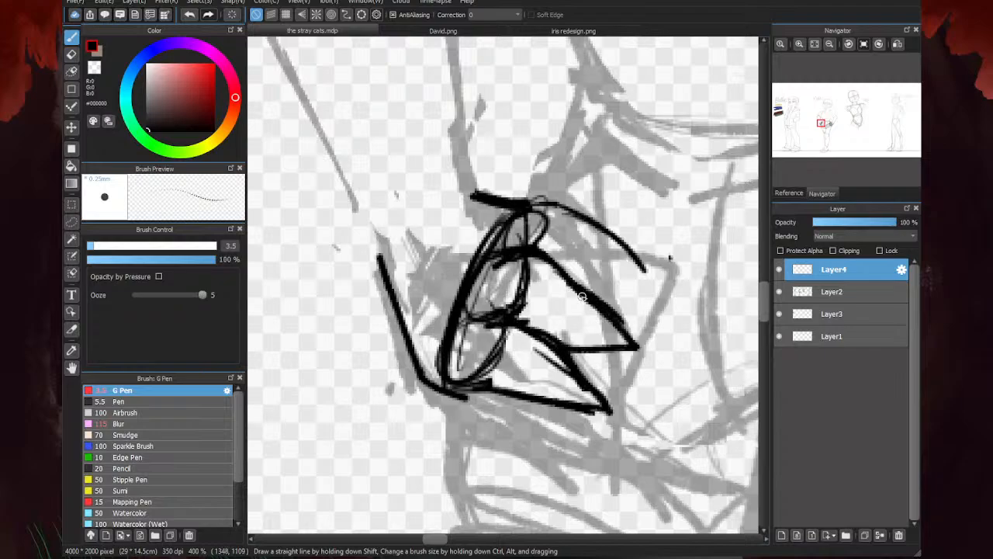
pyautogui.moveTo(550, 211); pyautogui.dragTo(652, 278)
pyautogui.moveTo(653, 281)
pyautogui.mouseDown()
pyautogui.moveTo(582, 280)
pyautogui.moveTo(541, 267)
pyautogui.mouseUp()
# - Erase the oval guide from the back of the hand, leaving the finger and wrist outlines
pyautogui.scroll(-5, 529, 304)
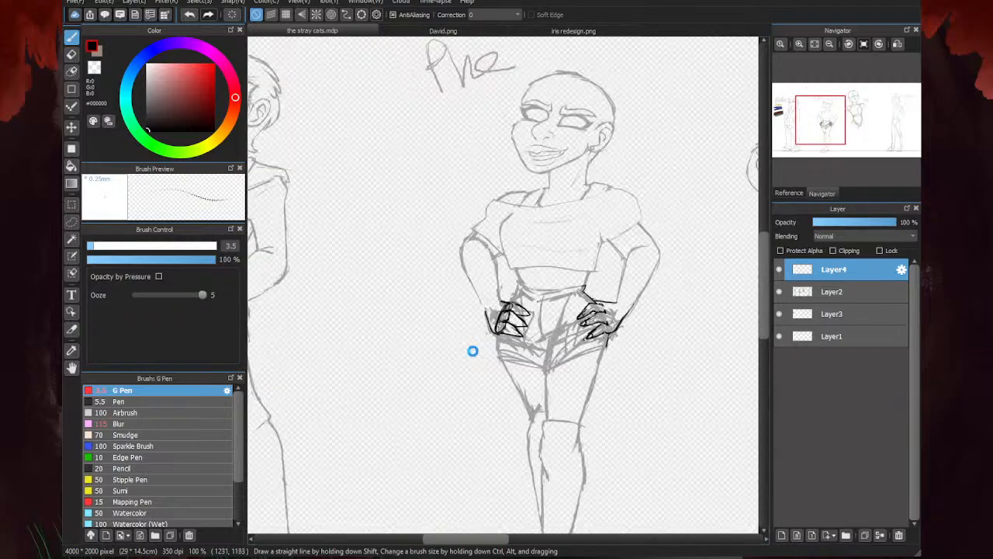
pyautogui.scroll(-3, 674, 290)
pyautogui.scroll(4, 464, 259)
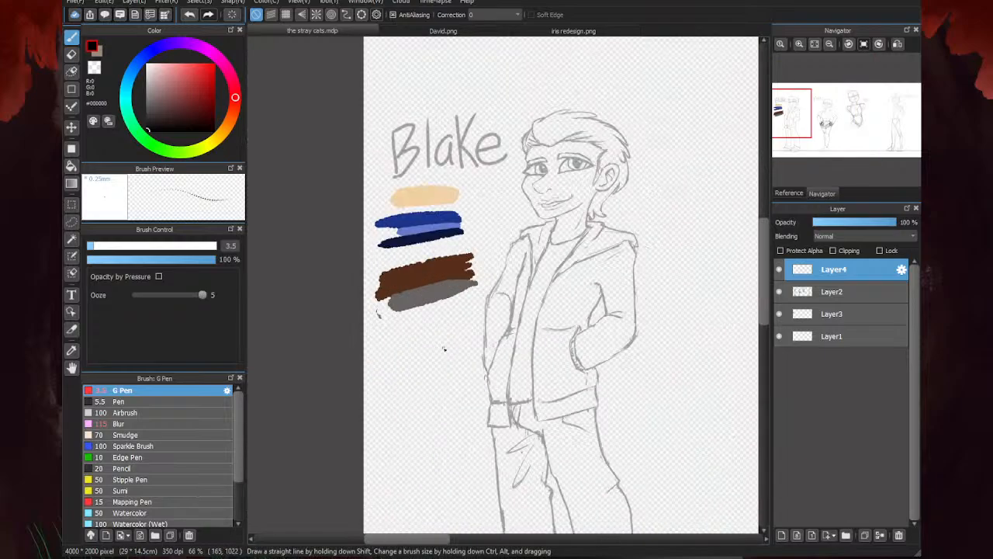
pyautogui.scroll(-3, 464, 258)
pyautogui.scroll(-1, 527, 322)
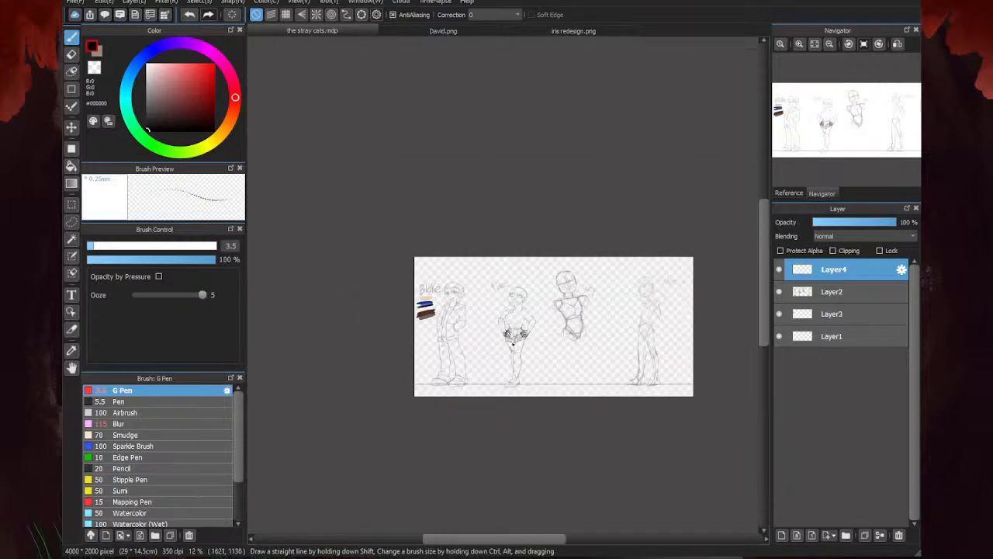
pyautogui.scroll(3, 522, 340)
pyautogui.scroll(2, 522, 340)
pyautogui.press('e')
pyautogui.scroll(2, 472, 242)
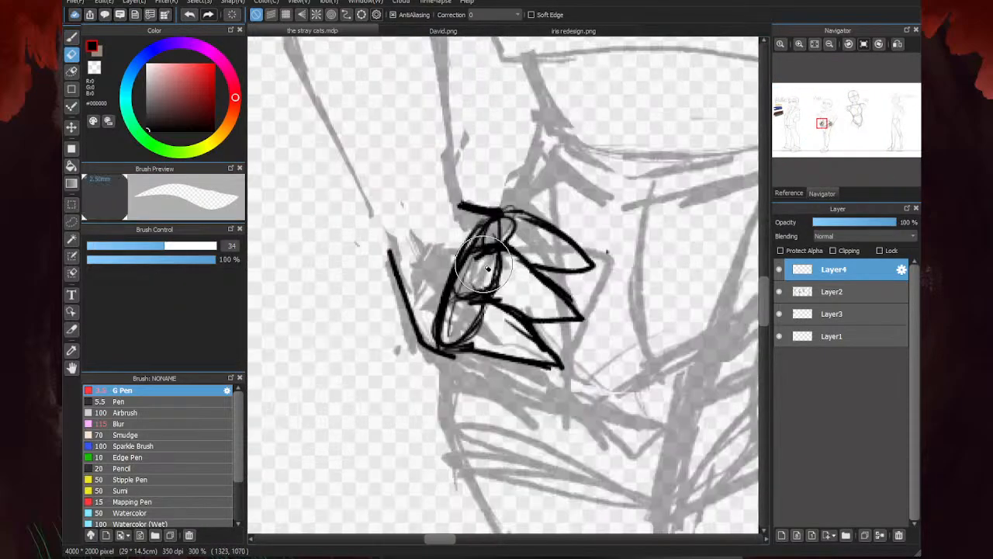
pyautogui.moveTo(486, 266)
pyautogui.mouseDown()
pyautogui.moveTo(495, 280)
pyautogui.moveTo(483, 326)
pyautogui.moveTo(491, 230)
pyautogui.moveTo(457, 250)
pyautogui.moveTo(475, 339)
pyautogui.moveTo(496, 307)
pyautogui.moveTo(528, 334)
pyautogui.moveTo(516, 342)
pyautogui.moveTo(465, 262)
pyautogui.moveTo(497, 222)
pyautogui.moveTo(446, 303)
pyautogui.moveTo(465, 345)
pyautogui.moveTo(624, 265)
pyautogui.mouseUp()
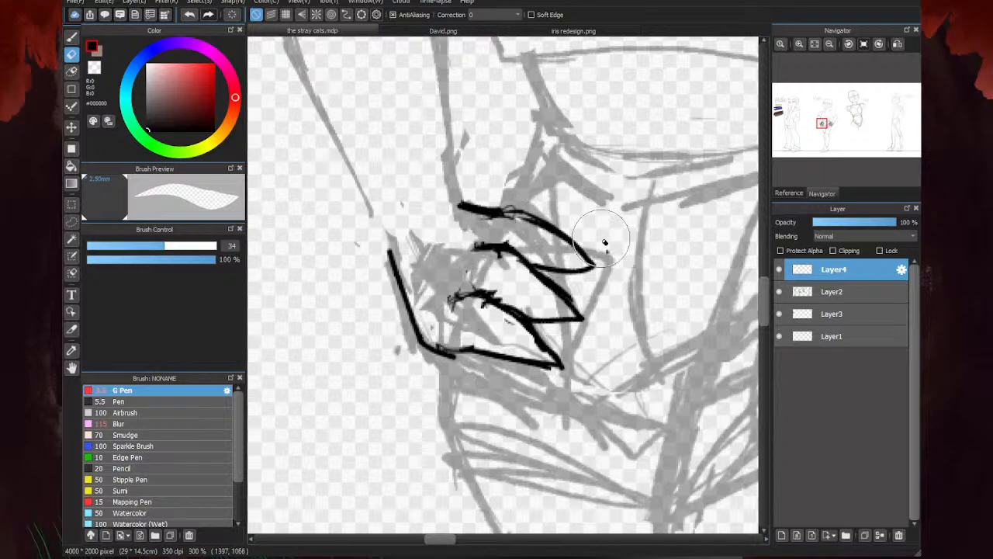
# - Erase the overlap where the inner wrist line meets the upper finger and redraw the start of that finger
pyautogui.press('b')
pyautogui.scroll(-3, 605, 244)
pyautogui.scroll(3, 479, 269)
pyautogui.press('e')
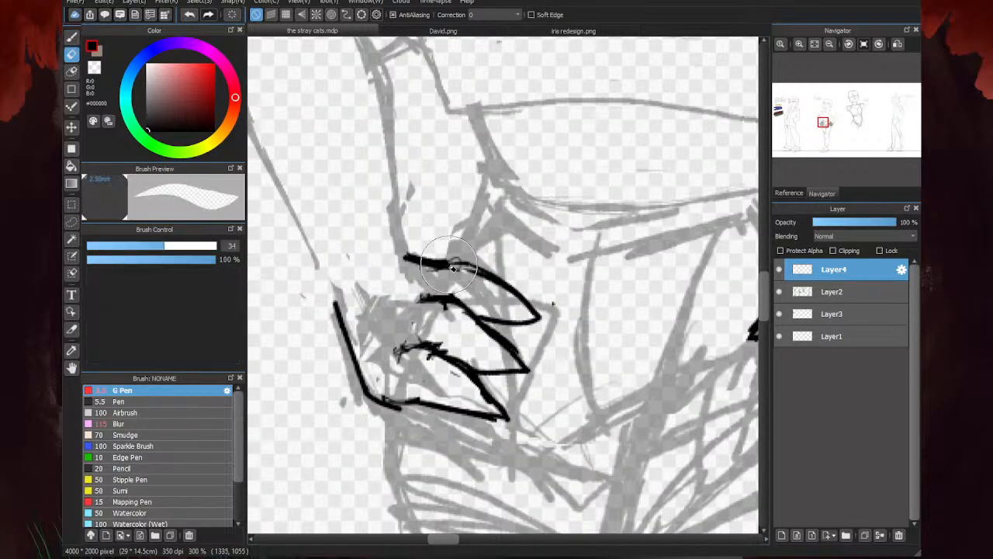
pyautogui.moveTo(463, 267)
pyautogui.mouseDown()
pyautogui.moveTo(435, 264)
pyautogui.moveTo(446, 264)
pyautogui.mouseUp()
pyautogui.press('b')
# - Redraw the lowest finger's lower edge as a thicker line with a raised knuckle near the heel of the hand
pyautogui.scroll(-4, 477, 260)
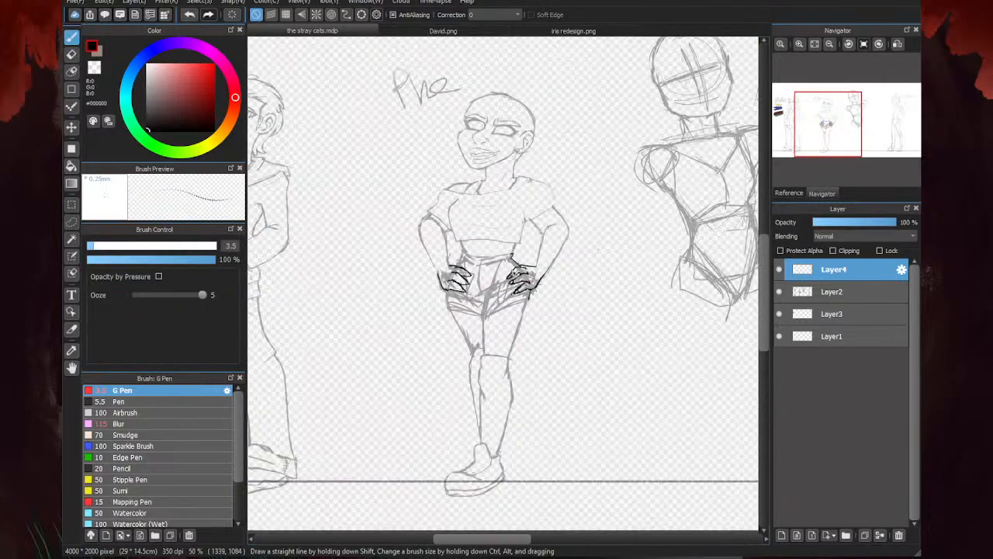
pyautogui.scroll(2, 489, 248)
pyautogui.scroll(1, 430, 267)
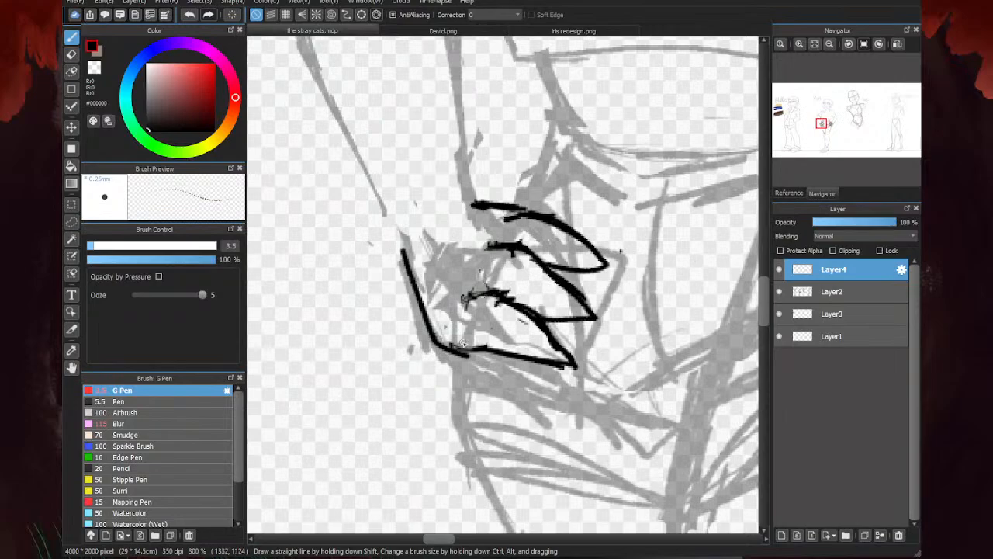
pyautogui.scroll(-3, 428, 349)
pyautogui.scroll(4, 446, 347)
pyautogui.moveTo(407, 357)
pyautogui.mouseDown()
pyautogui.moveTo(441, 339)
pyautogui.moveTo(497, 365)
pyautogui.moveTo(525, 350)
pyautogui.moveTo(541, 368)
pyautogui.mouseUp()
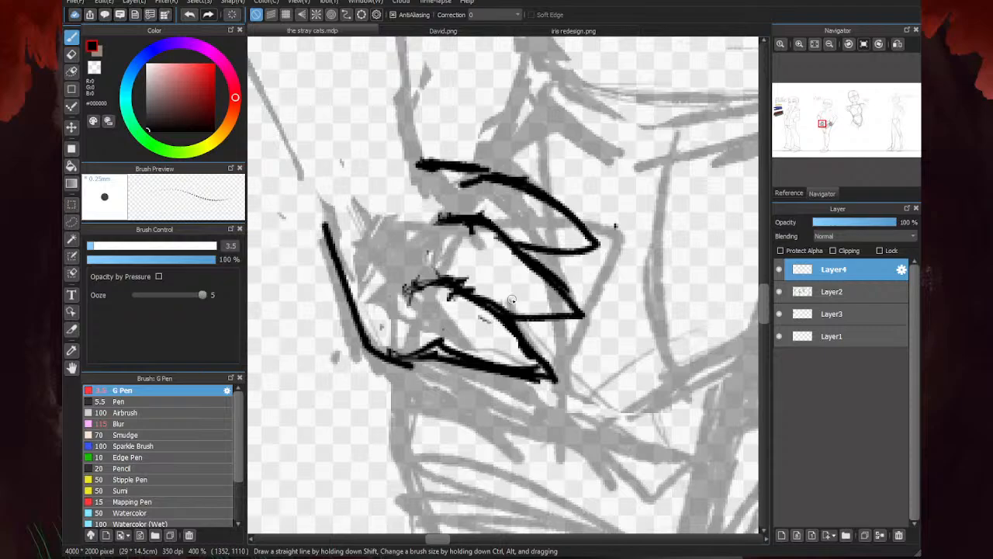
pyautogui.scroll(-5, 512, 300)
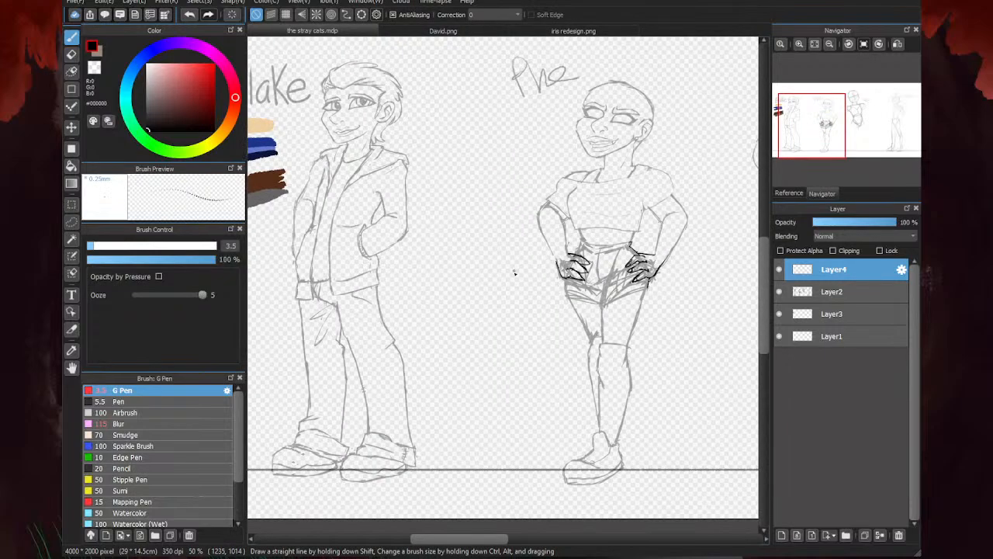
pyautogui.scroll(-2, 514, 273)
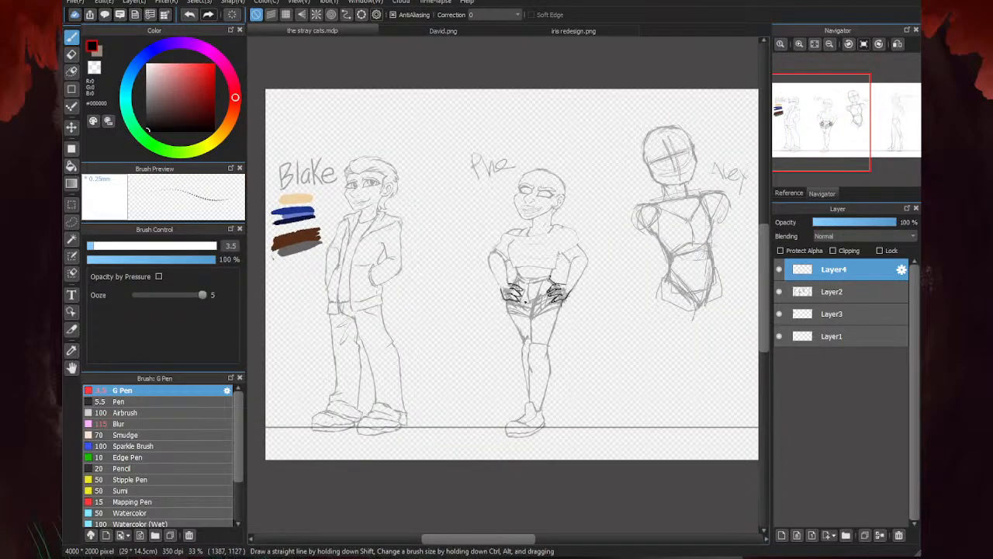
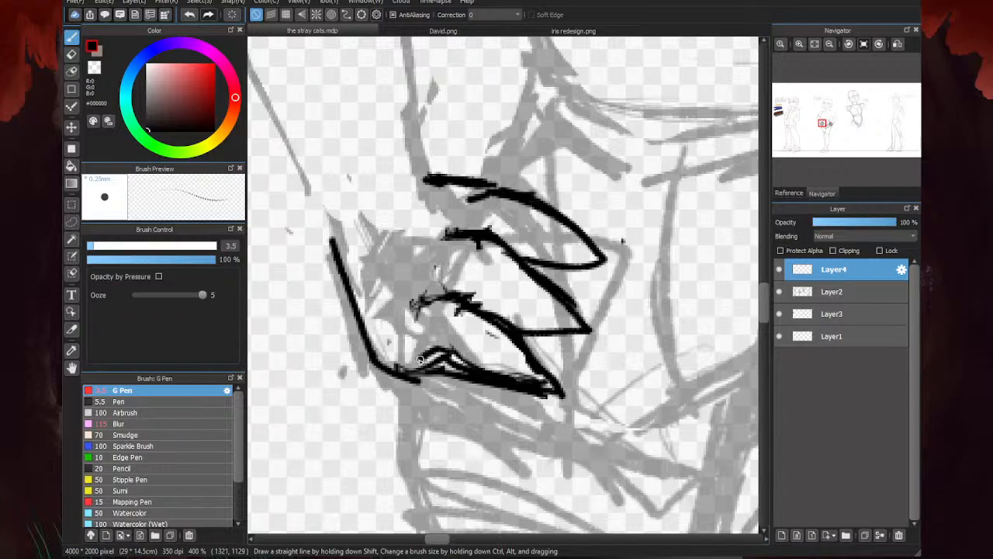
# - Add lines along the lower edges of the upper and middle fingers and thin the lowest finger's outline with the eraser
pyautogui.moveTo(556, 332); pyautogui.dragTo(497, 311)
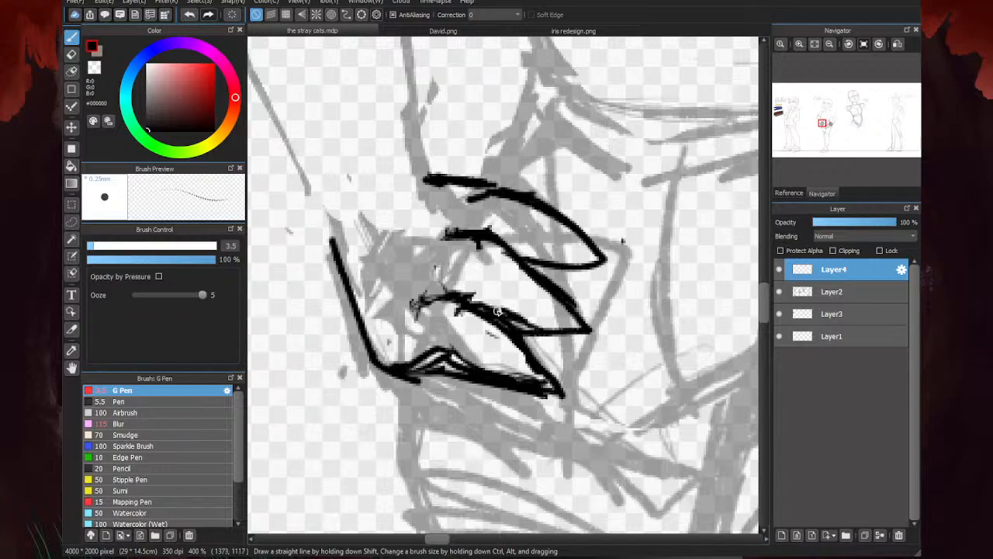
pyautogui.moveTo(584, 269); pyautogui.dragTo(515, 247)
pyautogui.press('e')
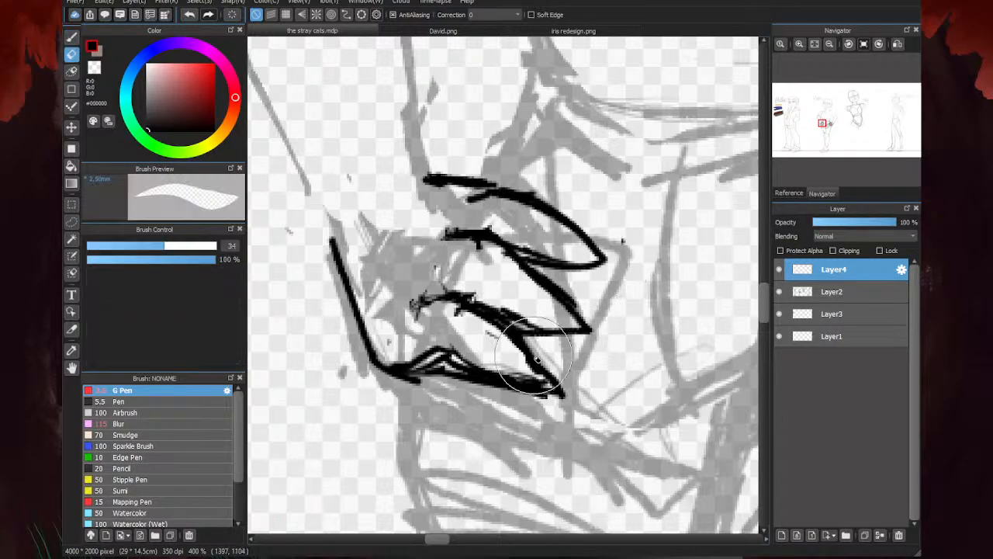
pyautogui.moveTo(505, 363)
pyautogui.mouseDown()
pyautogui.moveTo(419, 374)
pyautogui.moveTo(477, 365)
pyautogui.moveTo(559, 380)
pyautogui.moveTo(512, 392)
pyautogui.moveTo(450, 311)
pyautogui.mouseUp()
pyautogui.scroll(-4, 450, 312)
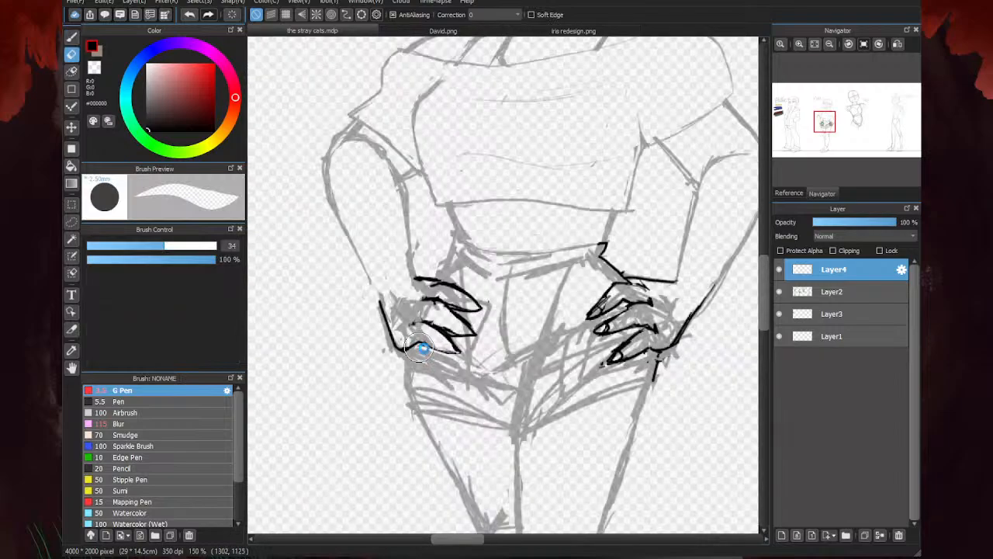
pyautogui.scroll(3, 401, 348)
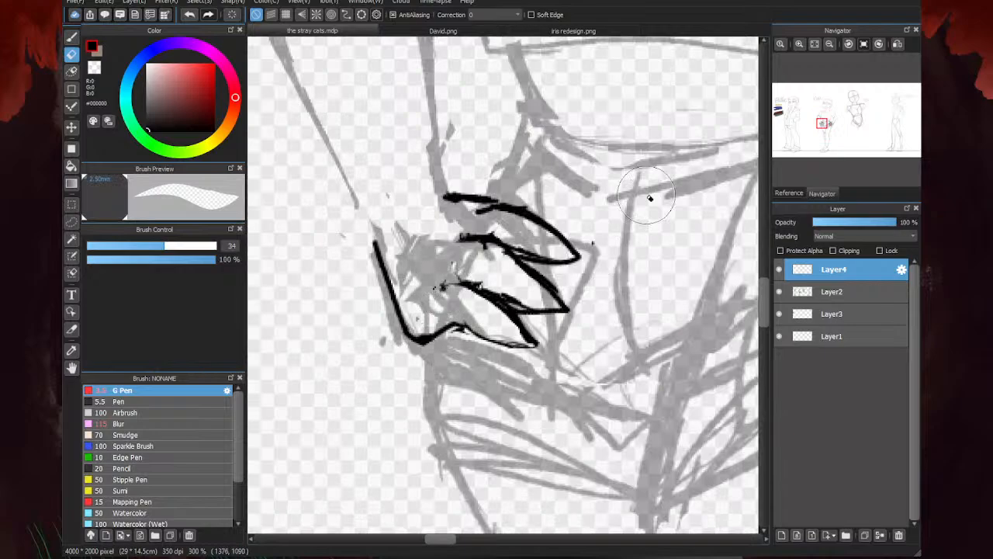
# - Reshape the heel of the hand into a smoother curve and extend the lowest finger's knuckle line over the back of the hand
pyautogui.press('b')
pyautogui.scroll(2, 401, 337)
pyautogui.moveTo(401, 337); pyautogui.dragTo(365, 317)
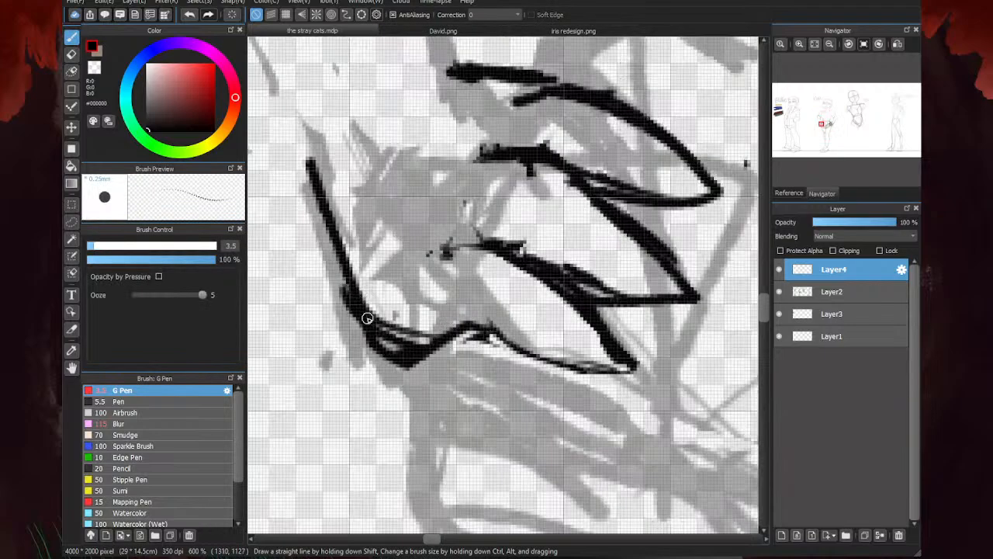
pyautogui.moveTo(447, 242)
pyautogui.mouseDown()
pyautogui.moveTo(479, 247)
pyautogui.moveTo(428, 252)
pyautogui.moveTo(464, 208)
pyautogui.mouseUp()
pyautogui.press('e')
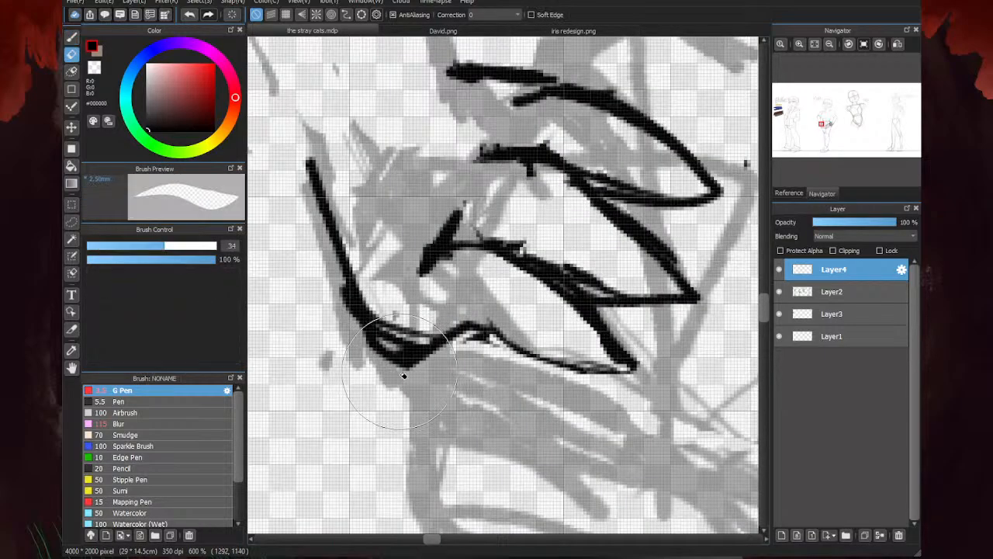
pyautogui.moveTo(403, 376); pyautogui.dragTo(390, 361)
pyautogui.scroll(-3, 363, 348)
pyautogui.press('b')
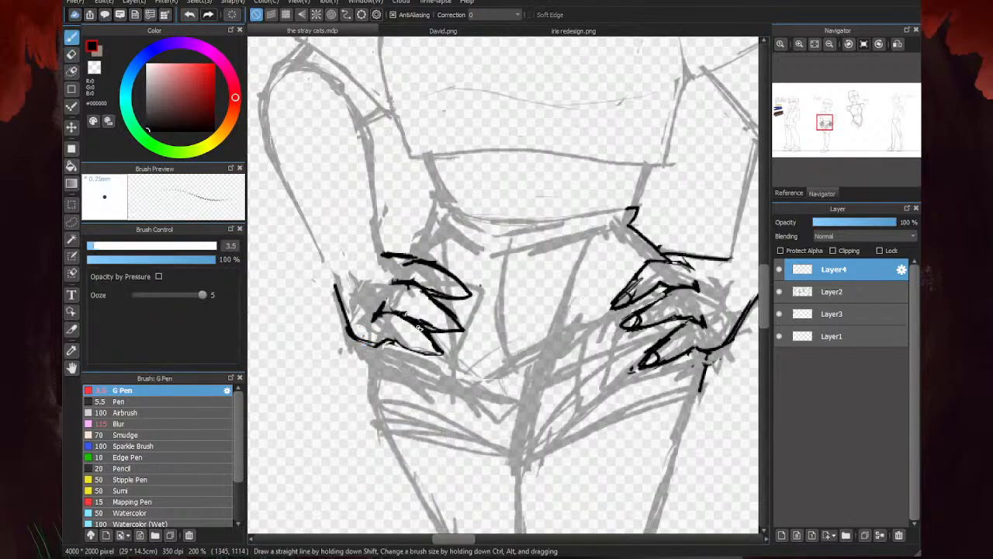
# - Erase the overlap between the middle and lowest fingers and redraw the edges where they meet as single clean lines
pyautogui.scroll(1, 440, 323)
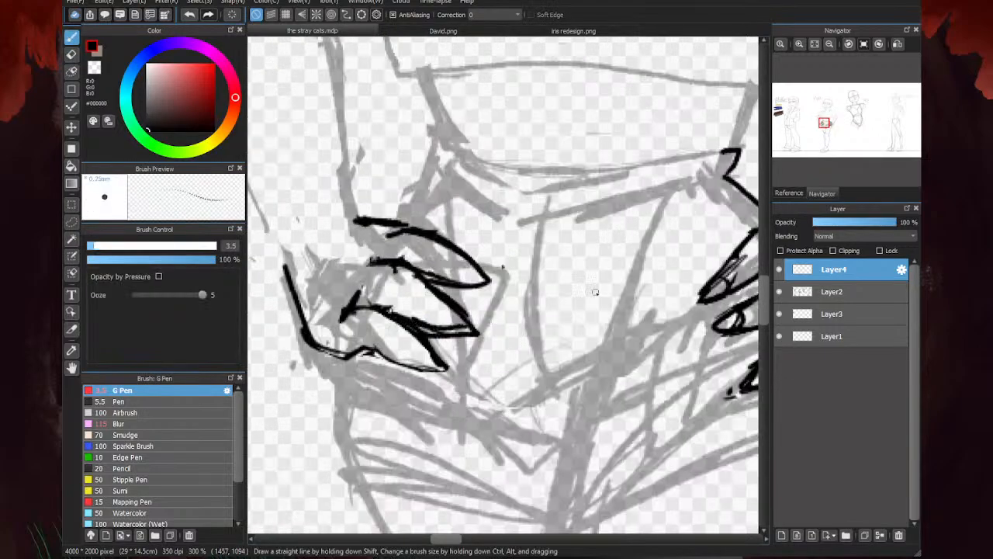
pyautogui.press('e')
pyautogui.moveTo(458, 357)
pyautogui.mouseDown()
pyautogui.moveTo(411, 318)
pyautogui.moveTo(477, 332)
pyautogui.mouseUp()
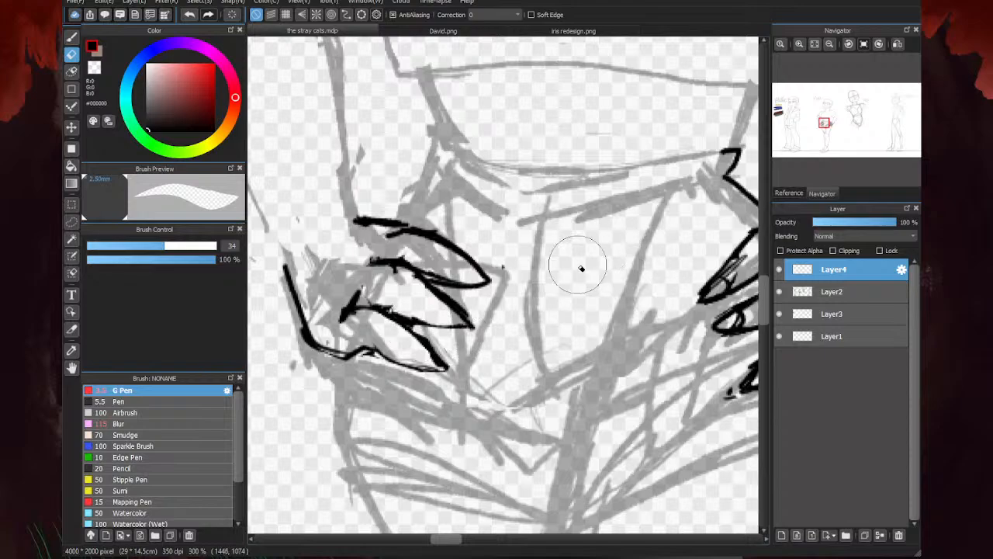
pyautogui.press('b')
pyautogui.scroll(3, 595, 206)
pyautogui.press('e')
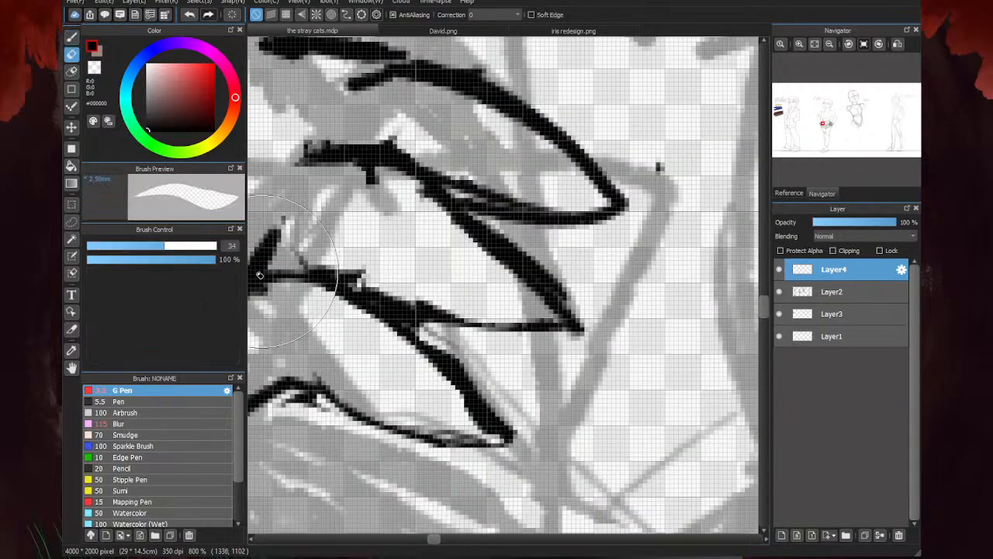
pyautogui.scroll(-2, 658, 164)
pyautogui.moveTo(428, 299)
pyautogui.mouseDown()
pyautogui.moveTo(404, 288)
pyautogui.moveTo(501, 315)
pyautogui.mouseUp()
pyautogui.press('b')
pyautogui.scroll(1, 413, 287)
pyautogui.moveTo(381, 272)
pyautogui.mouseDown()
pyautogui.moveTo(413, 272)
pyautogui.moveTo(367, 277)
pyautogui.moveTo(416, 279)
pyautogui.moveTo(478, 308)
pyautogui.moveTo(462, 300)
pyautogui.moveTo(593, 332)
pyautogui.mouseUp()
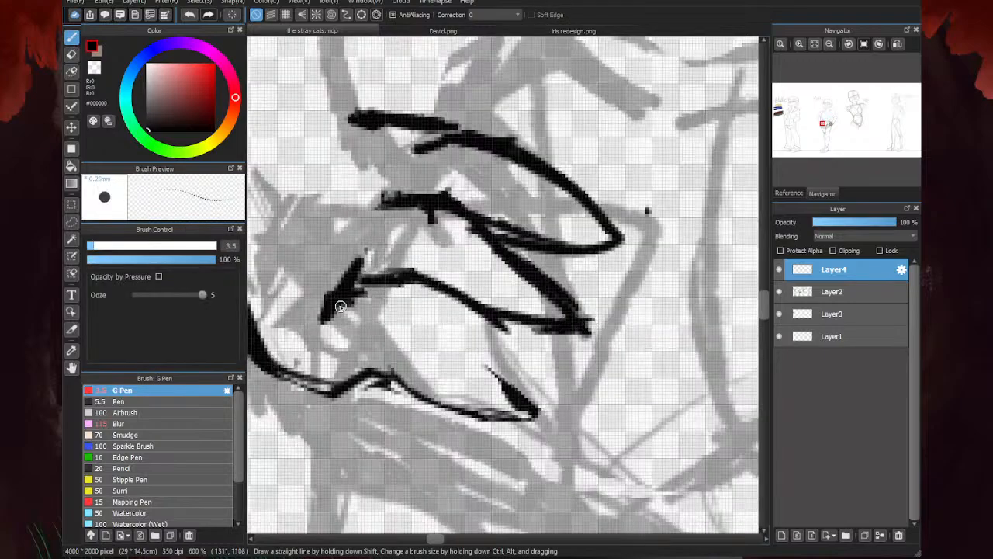
pyautogui.moveTo(365, 285); pyautogui.dragTo(532, 391)
pyautogui.scroll(-5, 439, 320)
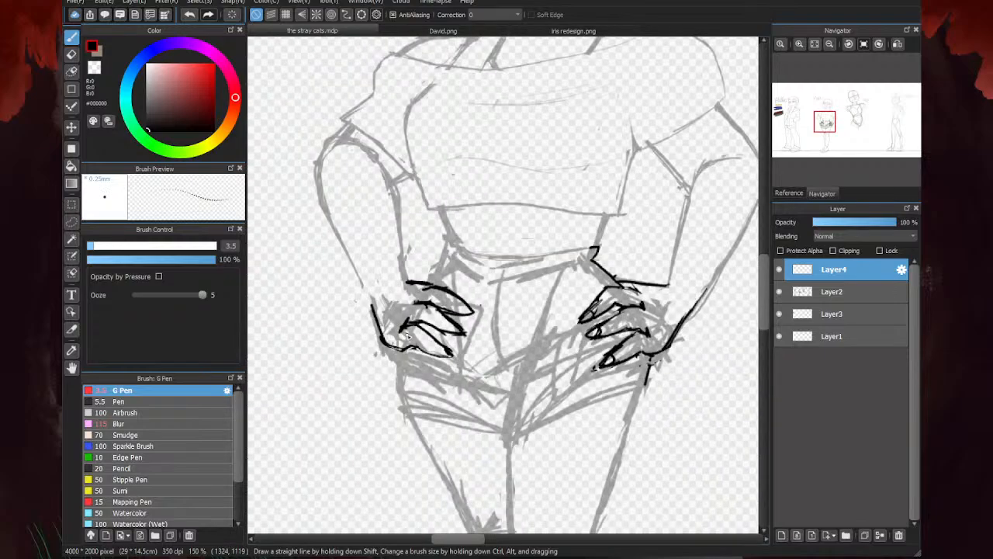
# - Redraw the upper finger's lower edge higher up, erase its old edge and thin the middle finger's upper line
pyautogui.scroll(5, 549, 275)
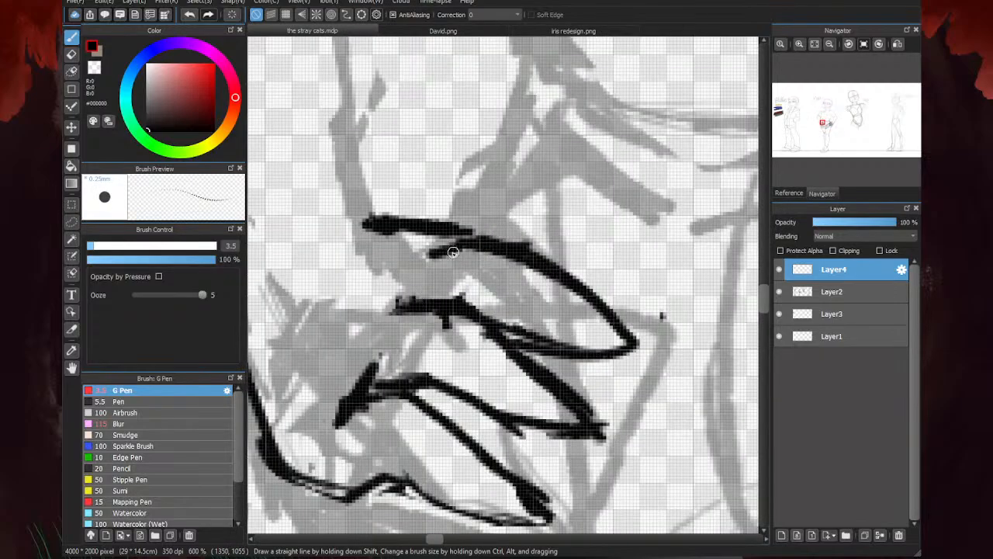
pyautogui.moveTo(428, 298)
pyautogui.mouseDown()
pyautogui.moveTo(508, 309)
pyautogui.moveTo(605, 341)
pyautogui.moveTo(646, 335)
pyautogui.mouseUp()
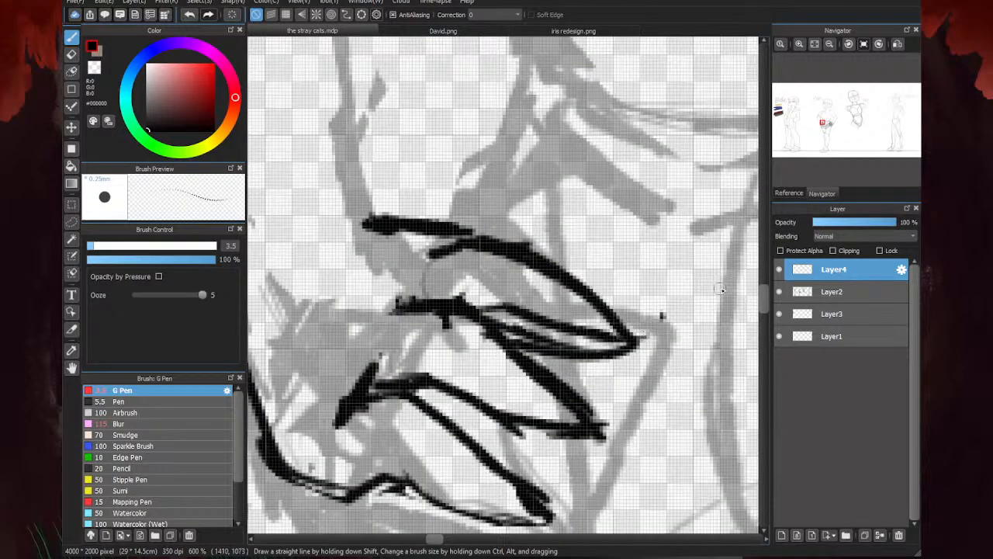
pyautogui.press('e')
pyautogui.moveTo(497, 331); pyautogui.dragTo(643, 353)
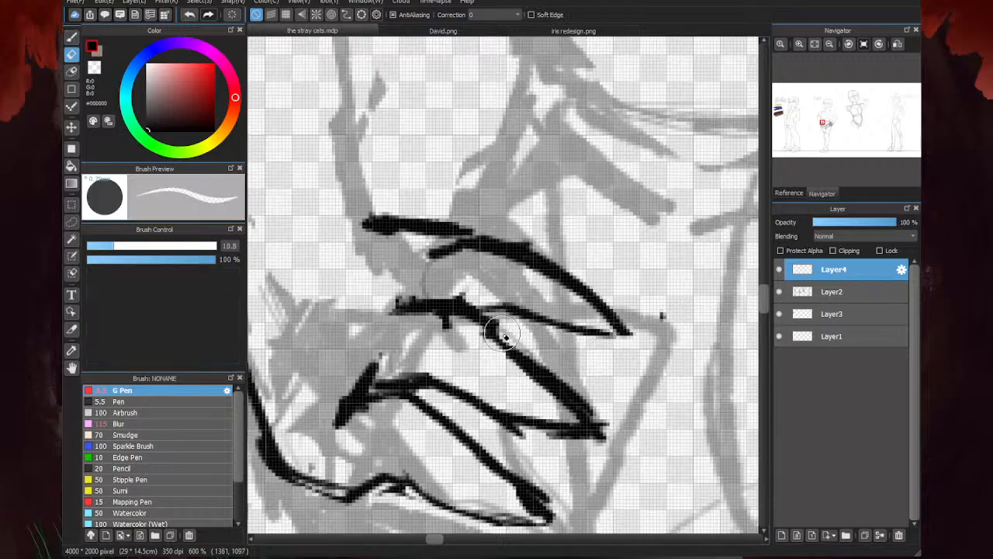
pyautogui.moveTo(502, 333); pyautogui.dragTo(606, 409)
pyautogui.moveTo(456, 304)
pyautogui.mouseDown()
pyautogui.moveTo(481, 308)
pyautogui.moveTo(417, 300)
pyautogui.moveTo(510, 334)
pyautogui.mouseUp()
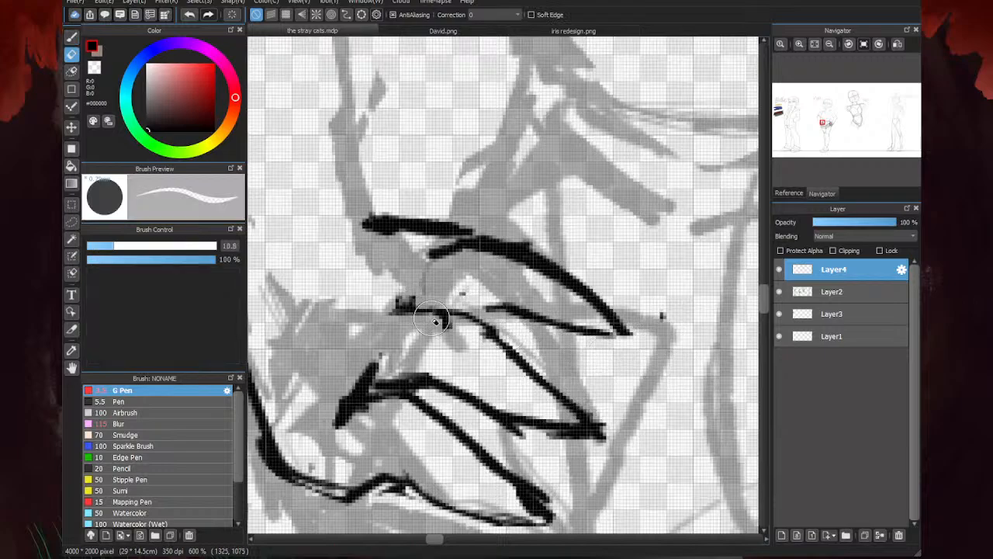
pyautogui.moveTo(432, 319); pyautogui.dragTo(460, 332)
pyautogui.moveTo(395, 298); pyautogui.dragTo(409, 307)
# - Draw curved knuckle ends at the base of all three fingers, replacing the thick stroke behind the lowest one
pyautogui.press('b')
pyautogui.moveTo(503, 308); pyautogui.dragTo(459, 315)
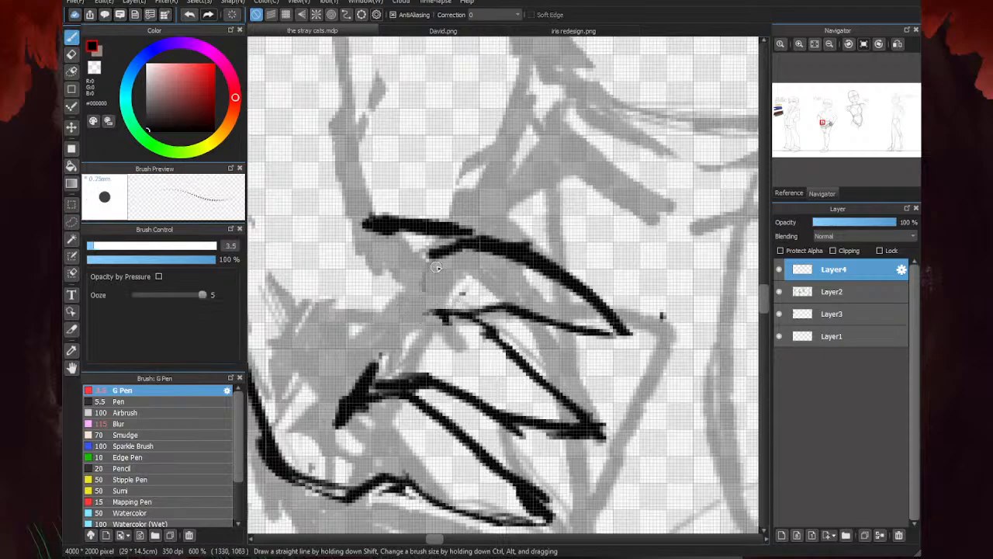
pyautogui.moveTo(436, 267)
pyautogui.mouseDown()
pyautogui.moveTo(413, 342)
pyautogui.moveTo(385, 383)
pyautogui.moveTo(351, 391)
pyautogui.moveTo(339, 425)
pyautogui.mouseUp()
pyautogui.press('e')
pyautogui.press('b')
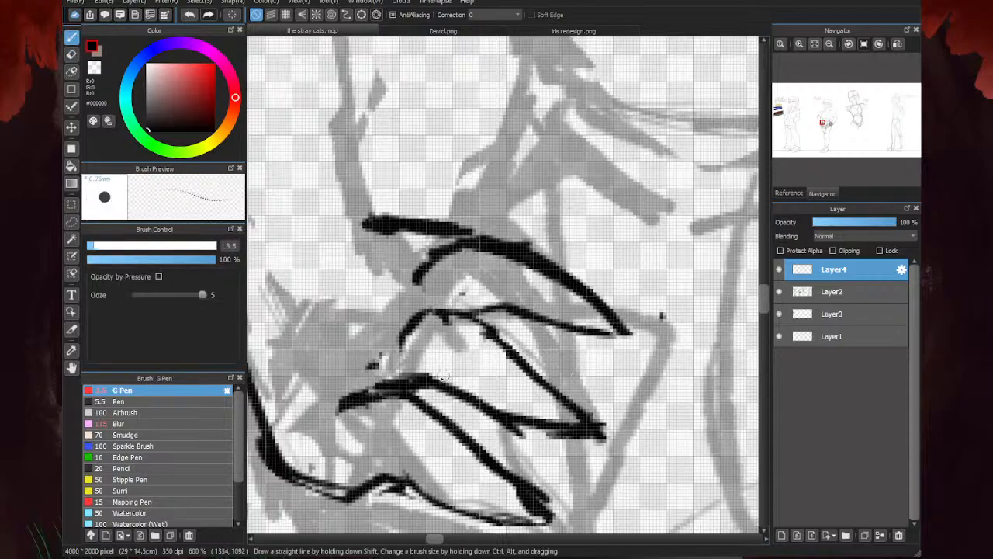
pyautogui.moveTo(441, 376)
pyautogui.mouseDown()
pyautogui.moveTo(360, 397)
pyautogui.moveTo(330, 431)
pyautogui.mouseUp()
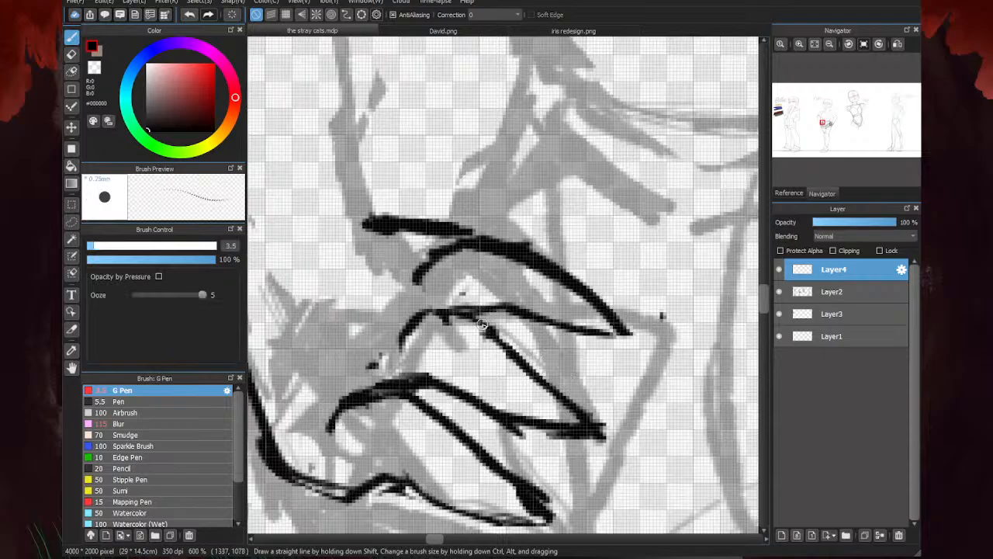
# - Examine the hands against the full character lineup and check the iris redesign.png reference image
pyautogui.scroll(-5, 381, 333)
pyautogui.scroll(-1, 374, 345)
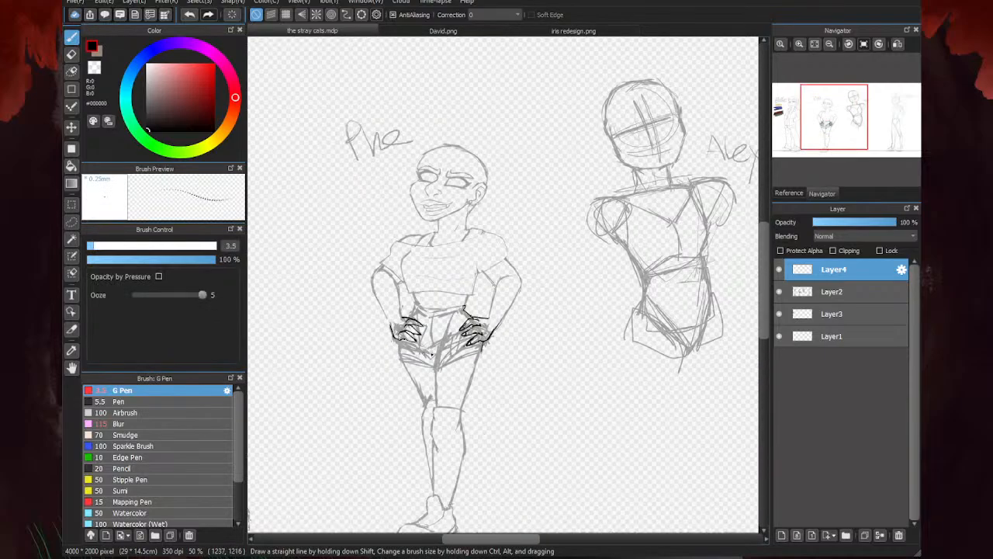
pyautogui.scroll(2, 355, 363)
pyautogui.scroll(-2, 541, 328)
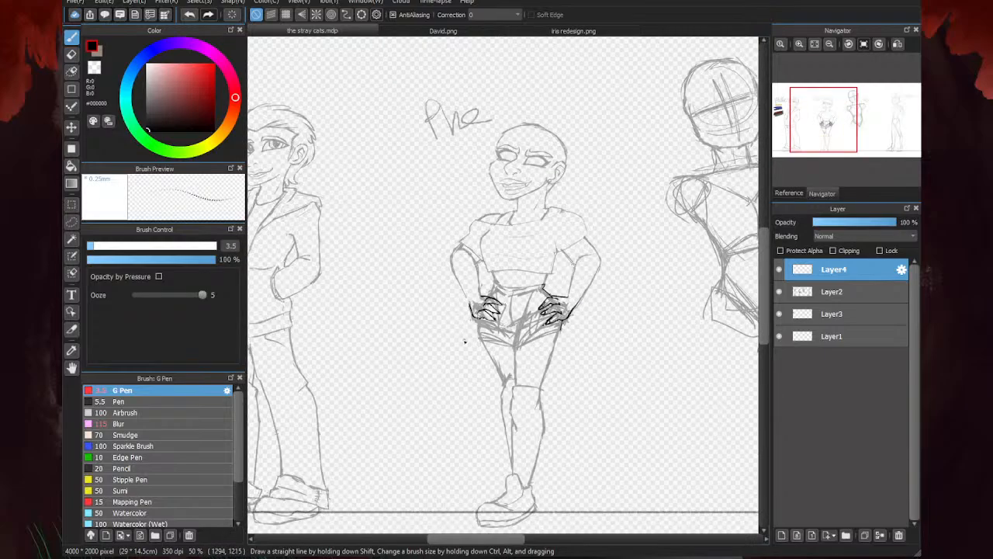
pyautogui.scroll(-2, 536, 286)
pyautogui.scroll(3, 462, 261)
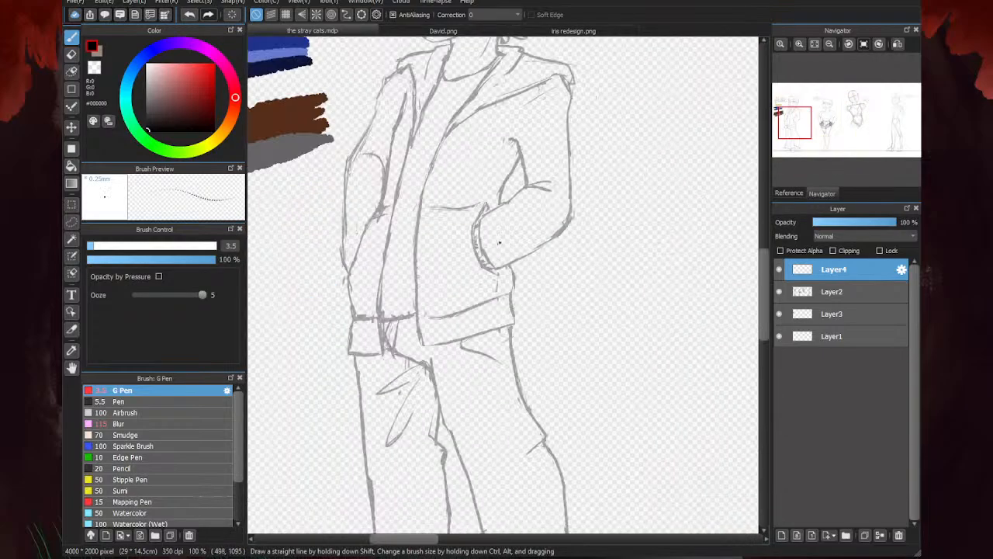
pyautogui.scroll(-3, 434, 297)
pyautogui.click(541, 30)
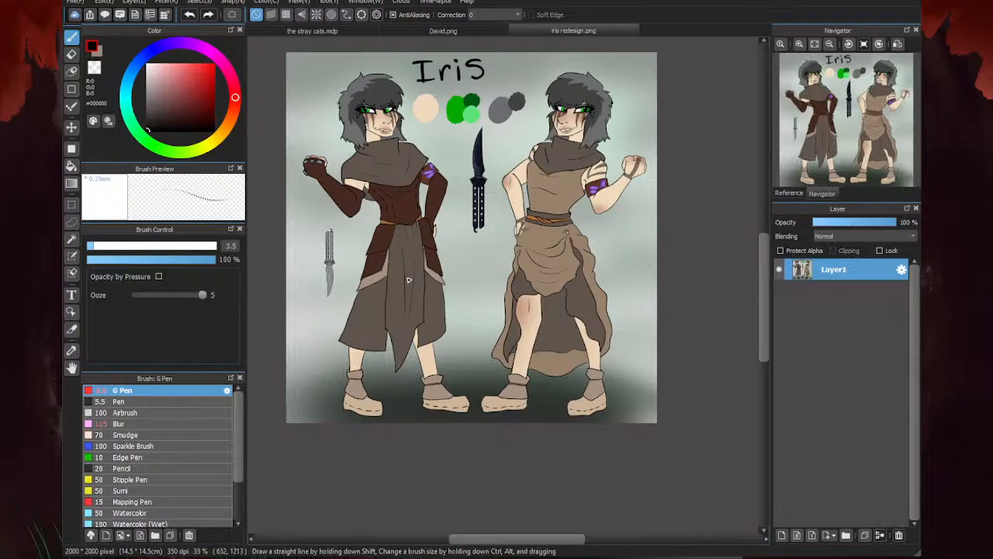
pyautogui.click(360, 32)
# - Draw fingernails on the three fingertips and extend both wrist lines upward along the forearm
pyautogui.scroll(4, 571, 293)
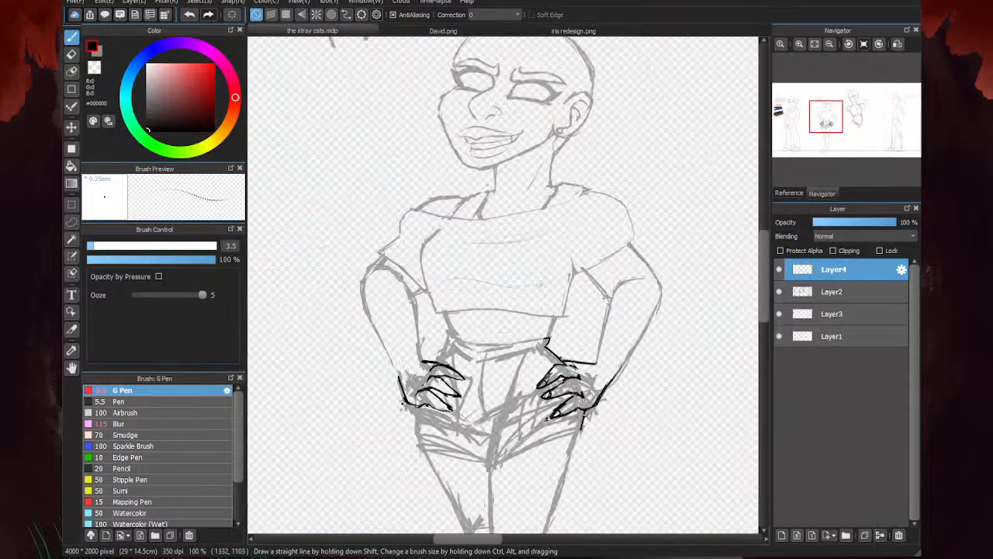
pyautogui.scroll(5, 439, 438)
pyautogui.moveTo(456, 379)
pyautogui.mouseDown()
pyautogui.moveTo(450, 405)
pyautogui.moveTo(492, 410)
pyautogui.mouseUp()
pyautogui.moveTo(518, 183); pyautogui.dragTo(530, 216)
pyautogui.scroll(-6, 356, 391)
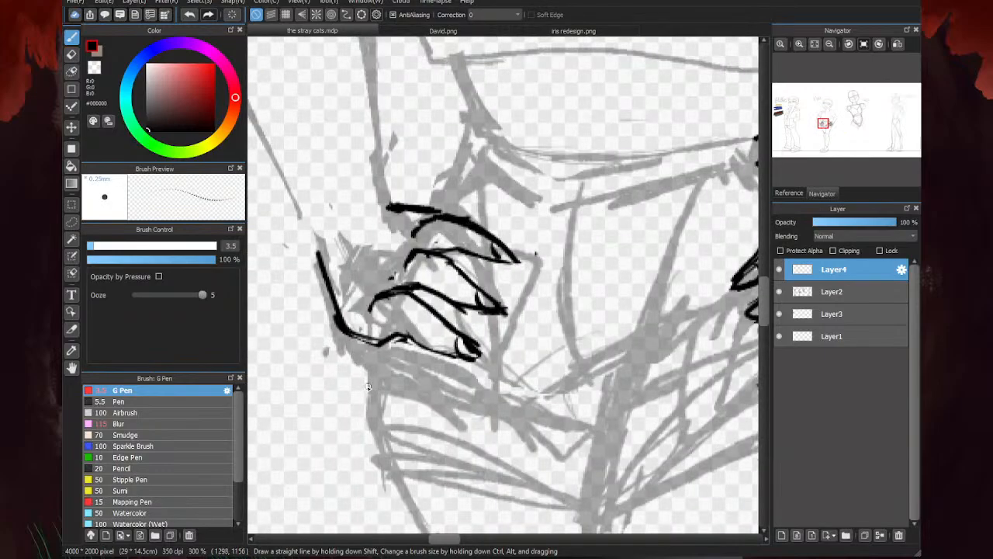
pyautogui.scroll(3, 321, 359)
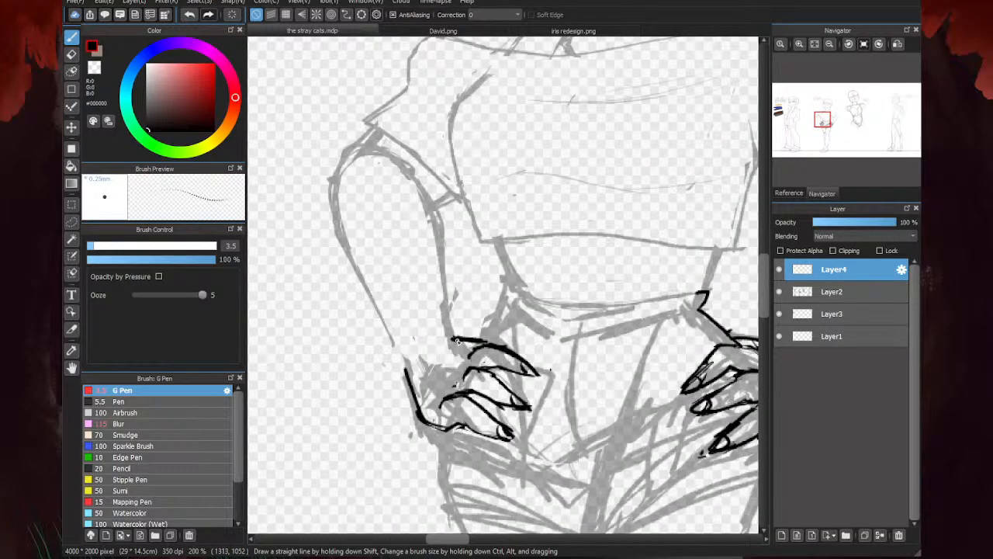
pyautogui.scroll(-2, 400, 349)
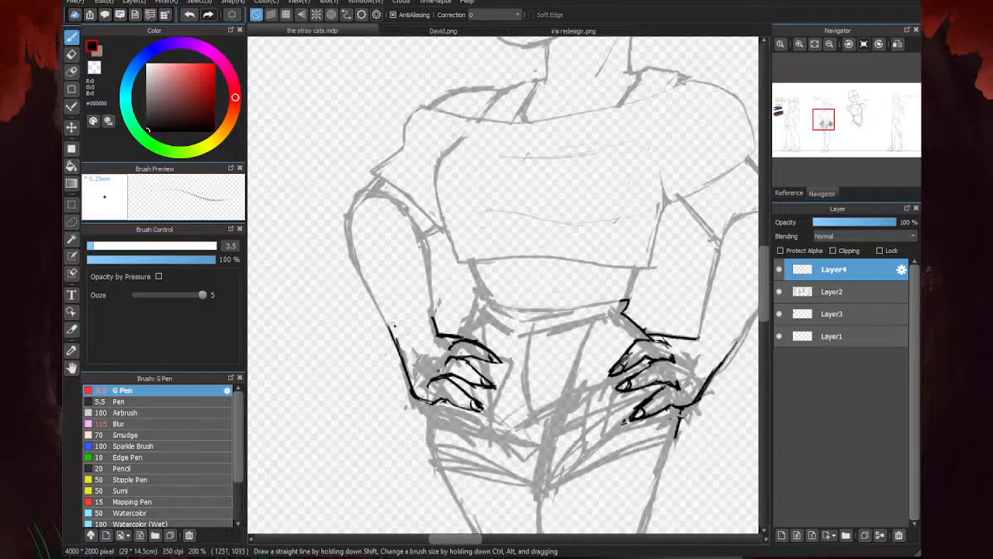
# - Erase the old faded sketch lines on Layer2 inside and around both redrawn hands and wrists
pyautogui.click(823, 289)
pyautogui.press('e')
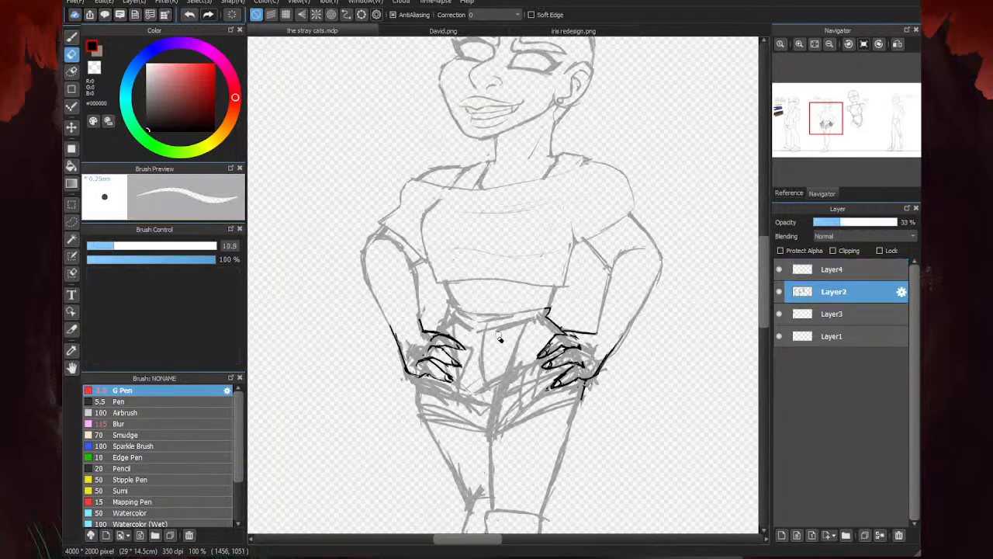
pyautogui.scroll(1, 466, 359)
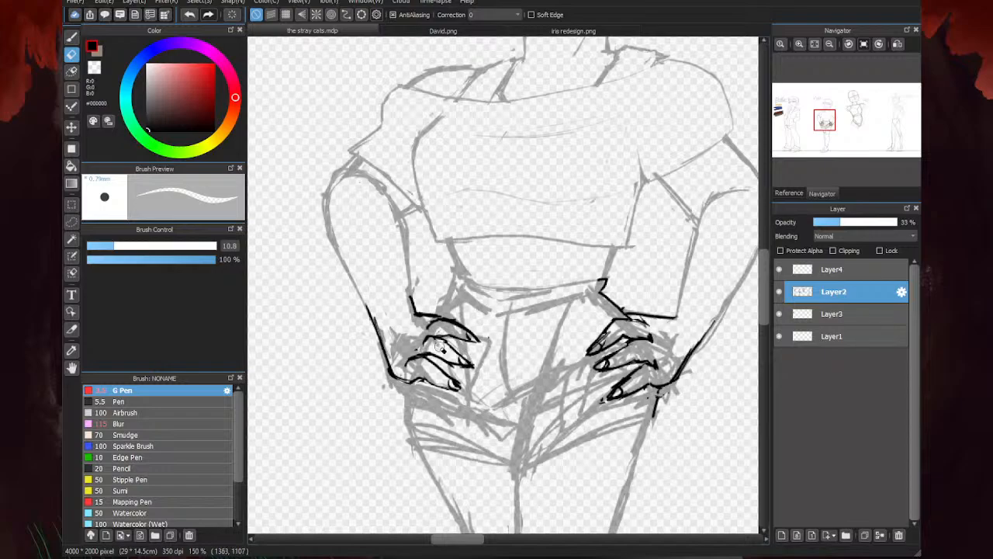
pyautogui.moveTo(462, 339)
pyautogui.mouseDown()
pyautogui.moveTo(442, 331)
pyautogui.moveTo(413, 361)
pyautogui.moveTo(417, 345)
pyautogui.moveTo(408, 374)
pyautogui.moveTo(424, 314)
pyautogui.moveTo(389, 342)
pyautogui.moveTo(396, 391)
pyautogui.mouseUp()
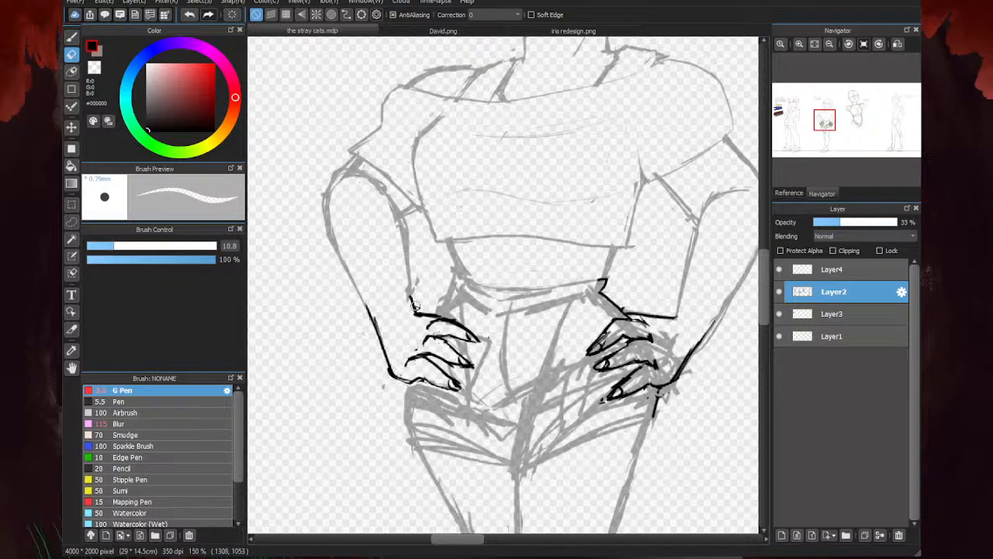
pyautogui.moveTo(415, 296); pyautogui.dragTo(417, 278)
pyautogui.moveTo(671, 395)
pyautogui.mouseDown()
pyautogui.moveTo(692, 366)
pyautogui.moveTo(623, 391)
pyautogui.moveTo(657, 364)
pyautogui.moveTo(645, 365)
pyautogui.moveTo(649, 353)
pyautogui.moveTo(602, 366)
pyautogui.moveTo(675, 329)
pyautogui.moveTo(603, 343)
pyautogui.mouseUp()
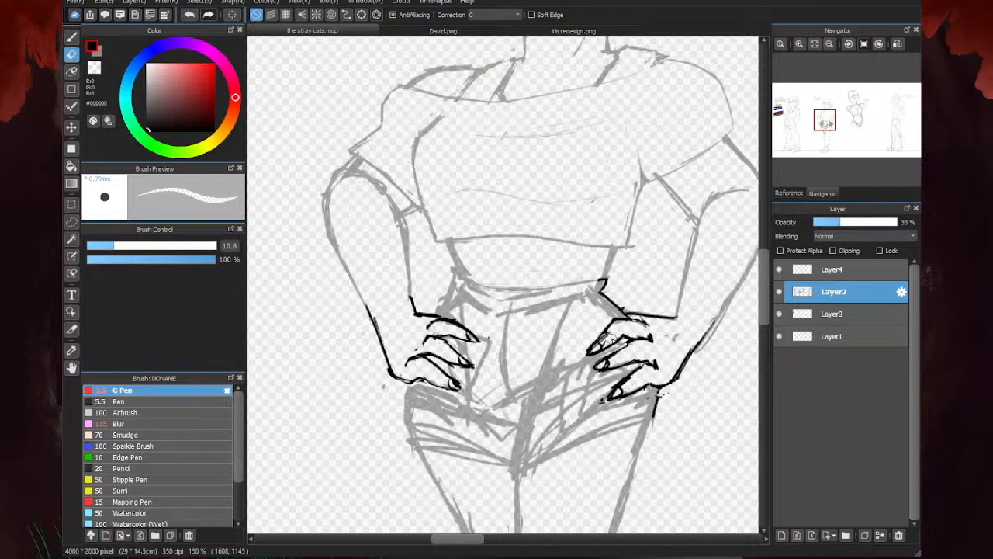
pyautogui.moveTo(598, 301); pyautogui.dragTo(596, 303)
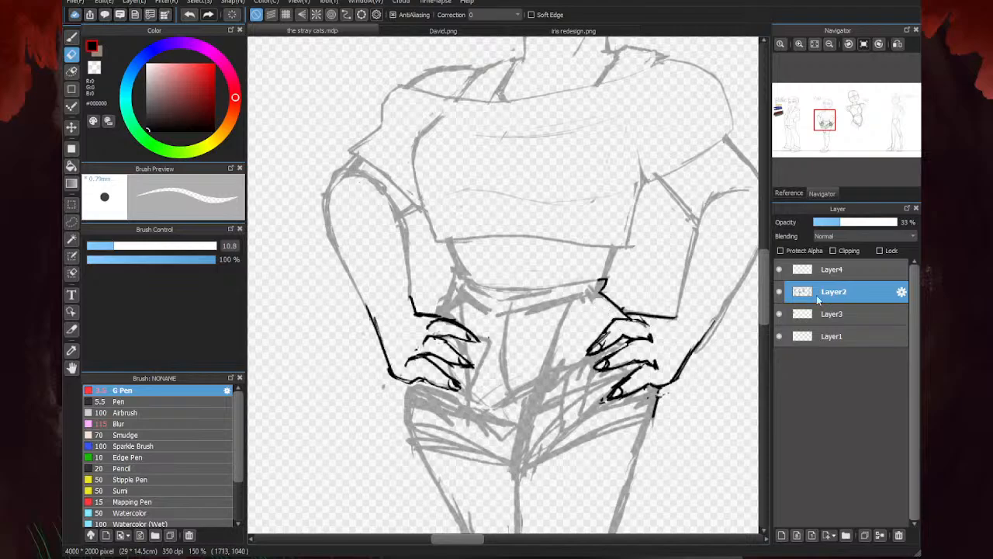
# - Draw the curved top edge of the shorts' waistband on Layer4 and bring its side line down to the hand
pyautogui.press('b')
pyautogui.click(834, 268)
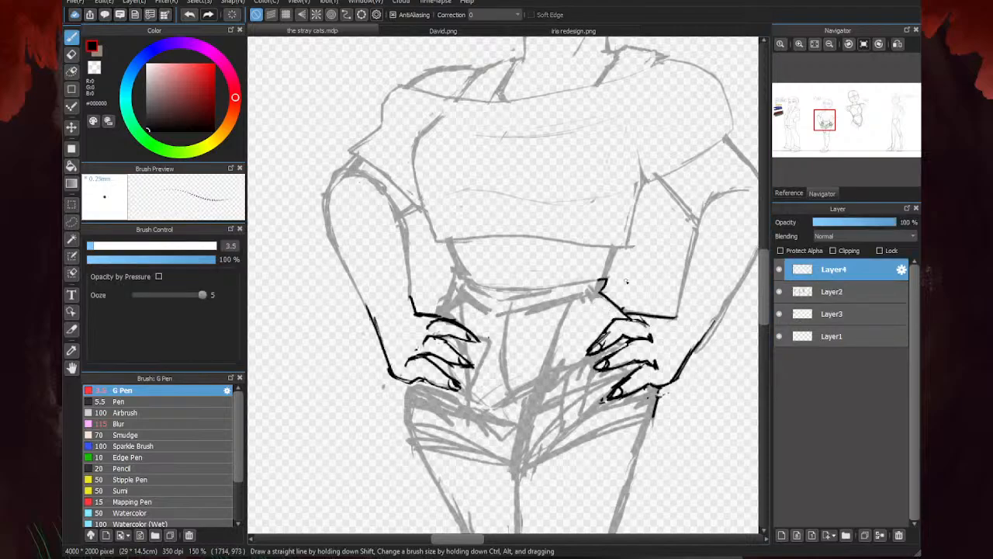
pyautogui.scroll(1, 626, 281)
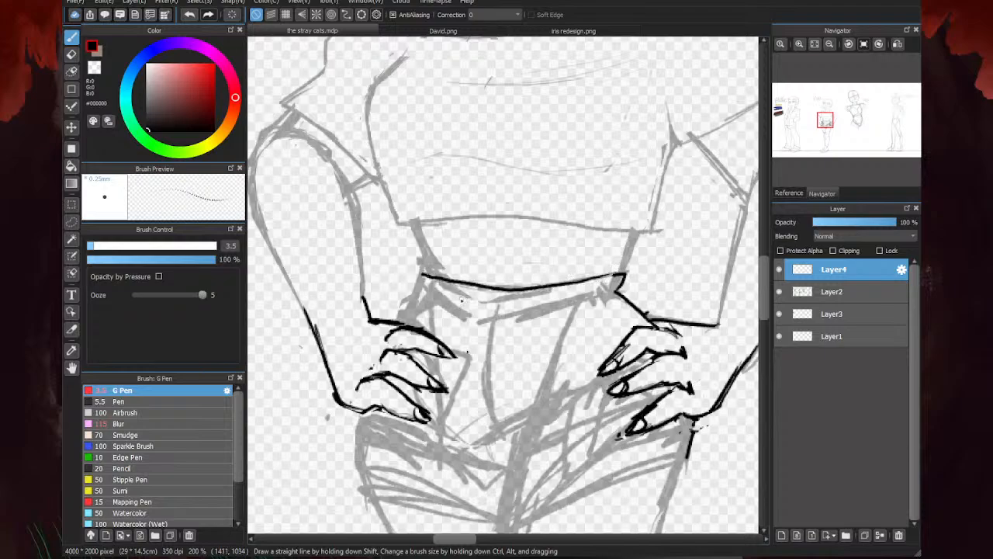
pyautogui.scroll(1, 461, 298)
pyautogui.moveTo(396, 258)
pyautogui.mouseDown()
pyautogui.moveTo(407, 303)
pyautogui.moveTo(356, 361)
pyautogui.mouseUp()
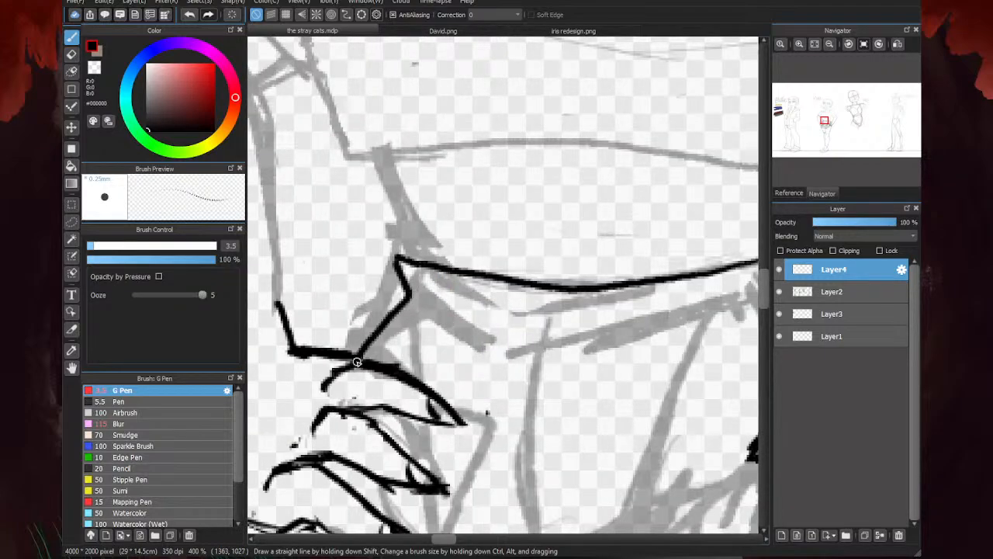
# - Draw the lower edge of the shorts' waistband and its overlapping front flap on Layer4
pyautogui.scroll(-2, 361, 355)
pyautogui.scroll(1, 528, 334)
pyautogui.moveTo(608, 308); pyautogui.dragTo(490, 334)
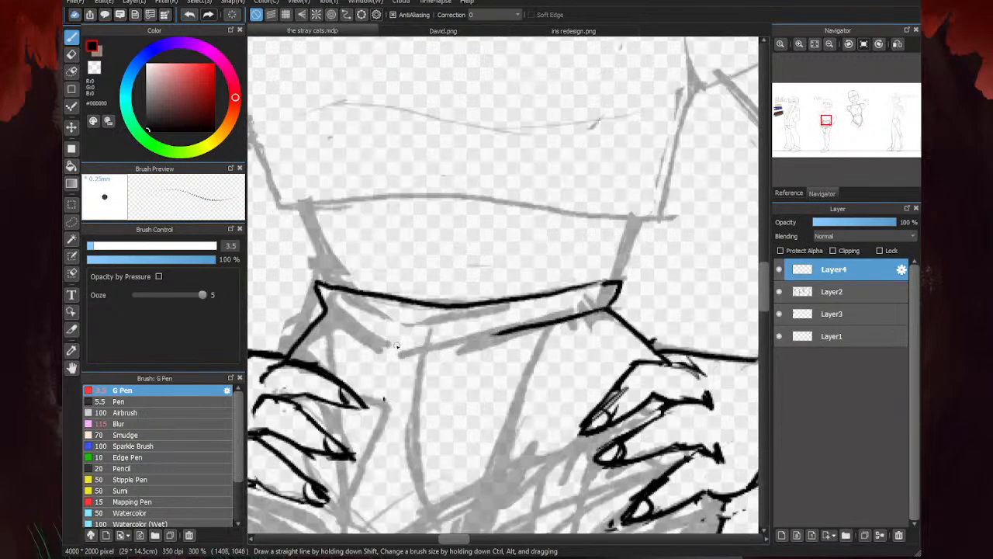
pyautogui.moveTo(327, 310); pyautogui.dragTo(395, 343)
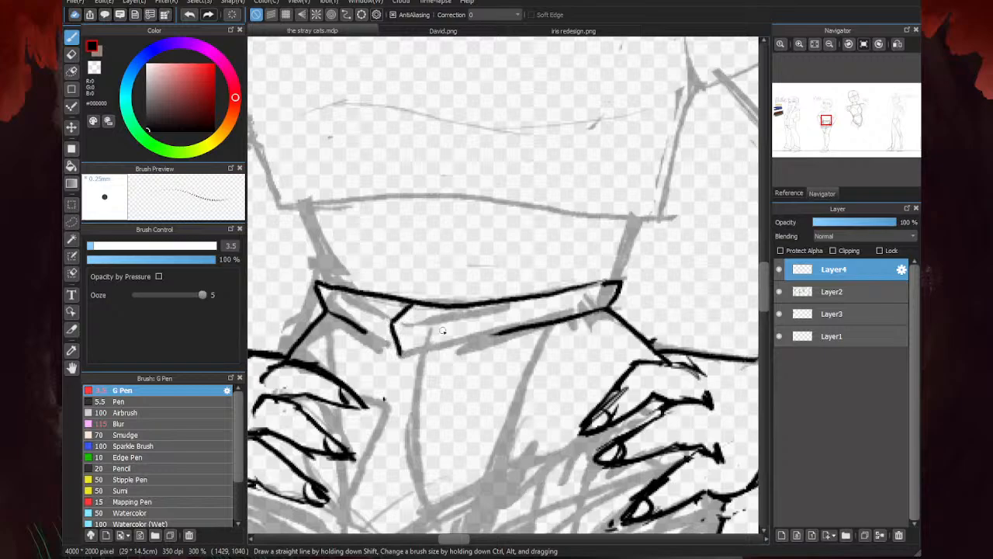
# - Draw the shorts' fly as two roughly parallel lines descending from the waistband flap
pyautogui.scroll(-3, 405, 360)
pyautogui.scroll(2, 444, 275)
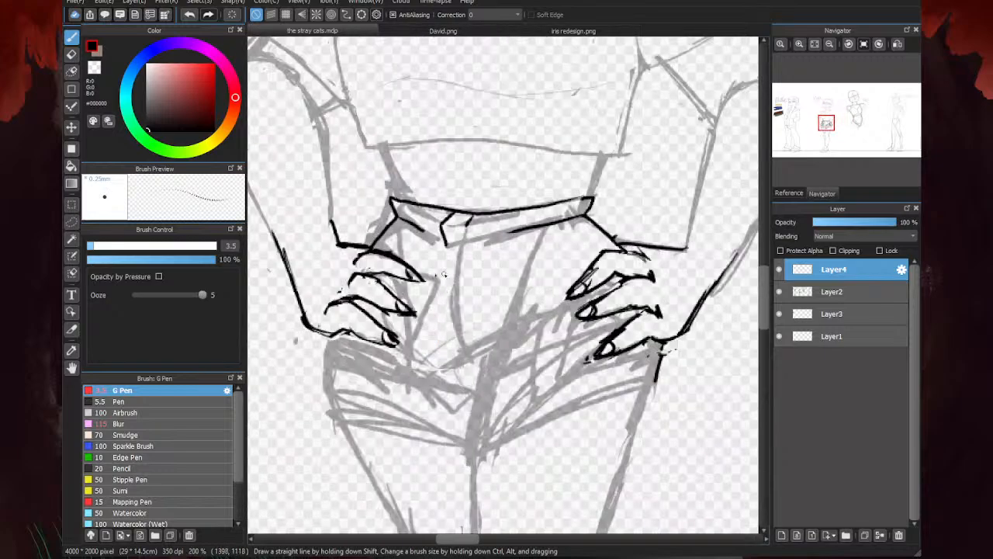
pyautogui.moveTo(447, 250); pyautogui.dragTo(428, 321)
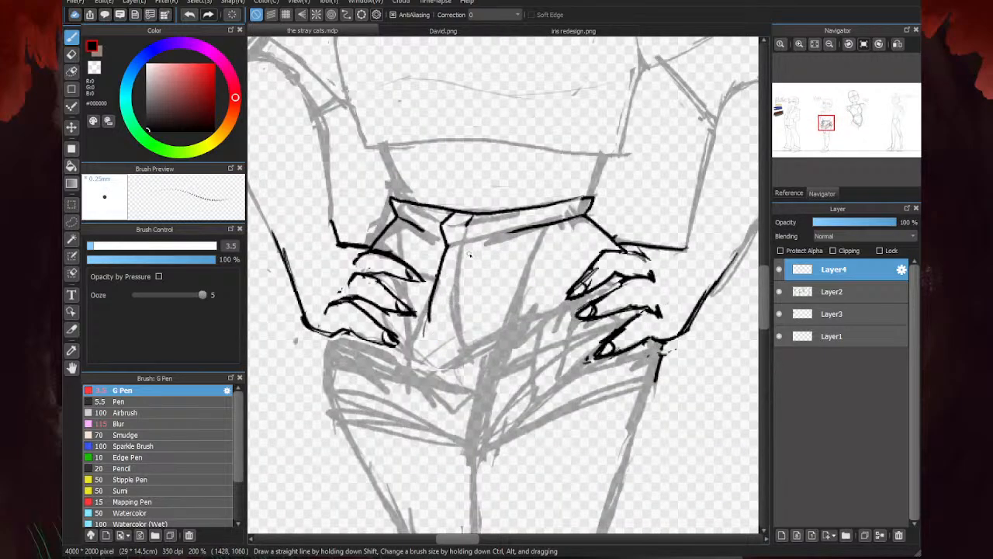
pyautogui.moveTo(469, 253); pyautogui.dragTo(454, 308)
# - Draw the crotch folds, creases and centre seam of the shorts, plus a curved pocket line below the waistband
pyautogui.moveTo(477, 391); pyautogui.dragTo(401, 356)
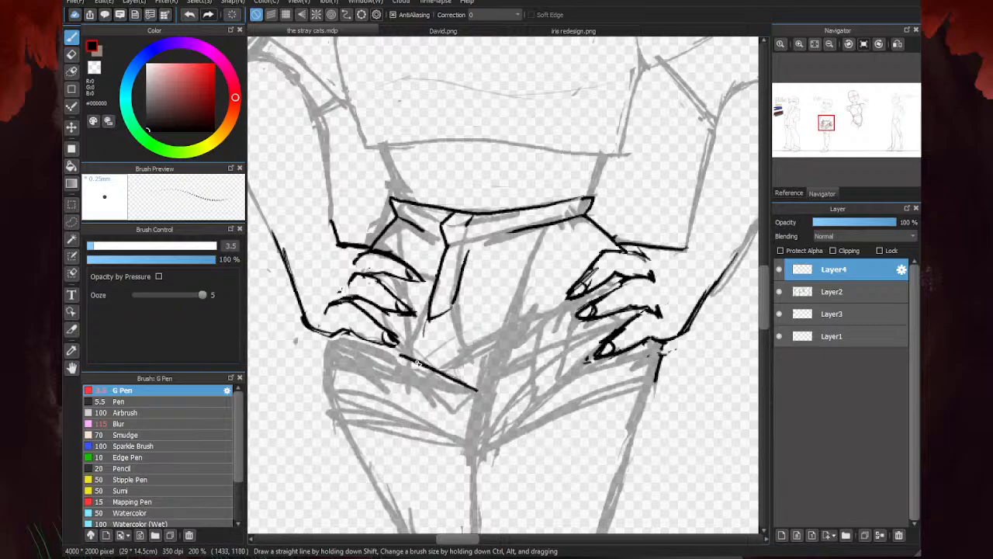
pyautogui.moveTo(478, 388)
pyautogui.mouseDown()
pyautogui.moveTo(498, 347)
pyautogui.moveTo(469, 398)
pyautogui.moveTo(416, 364)
pyautogui.mouseUp()
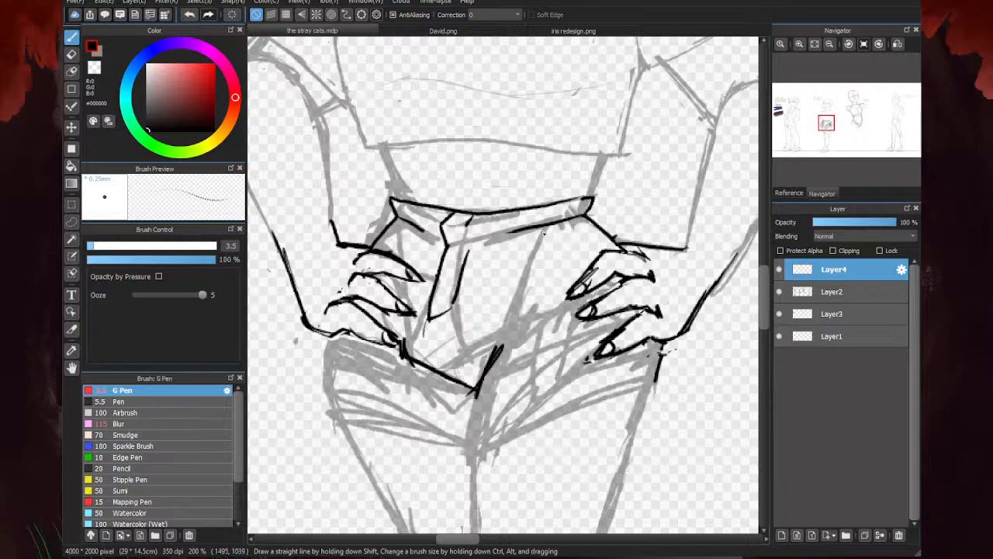
pyautogui.moveTo(536, 228); pyautogui.dragTo(556, 270)
pyautogui.moveTo(467, 389); pyautogui.dragTo(386, 381)
pyautogui.moveTo(464, 405); pyautogui.dragTo(407, 400)
pyautogui.moveTo(479, 385); pyautogui.dragTo(477, 441)
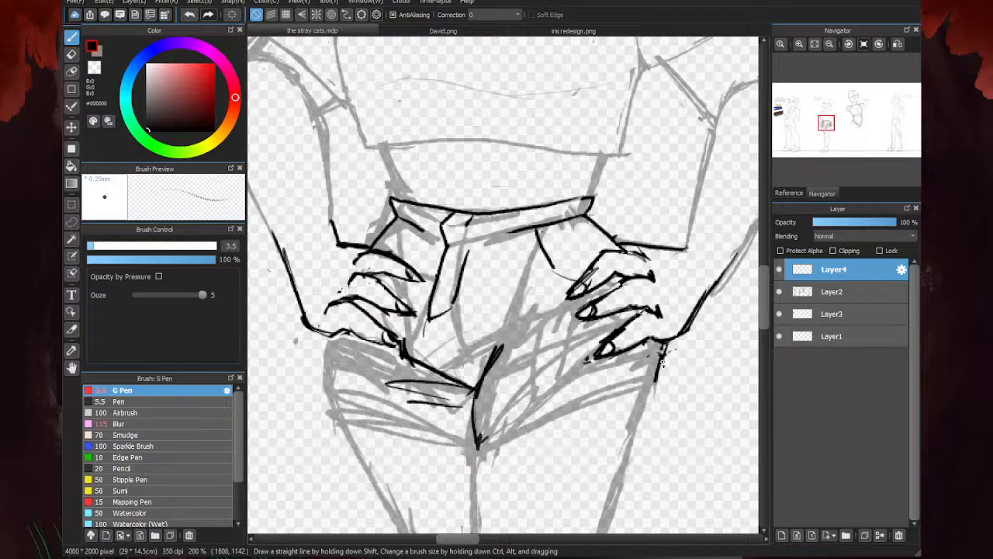
# - Draw the hems and outer side edges of both legs of the shorts
pyautogui.moveTo(662, 362)
pyautogui.mouseDown()
pyautogui.moveTo(645, 412)
pyautogui.moveTo(572, 408)
pyautogui.moveTo(608, 415)
pyautogui.moveTo(478, 442)
pyautogui.mouseUp()
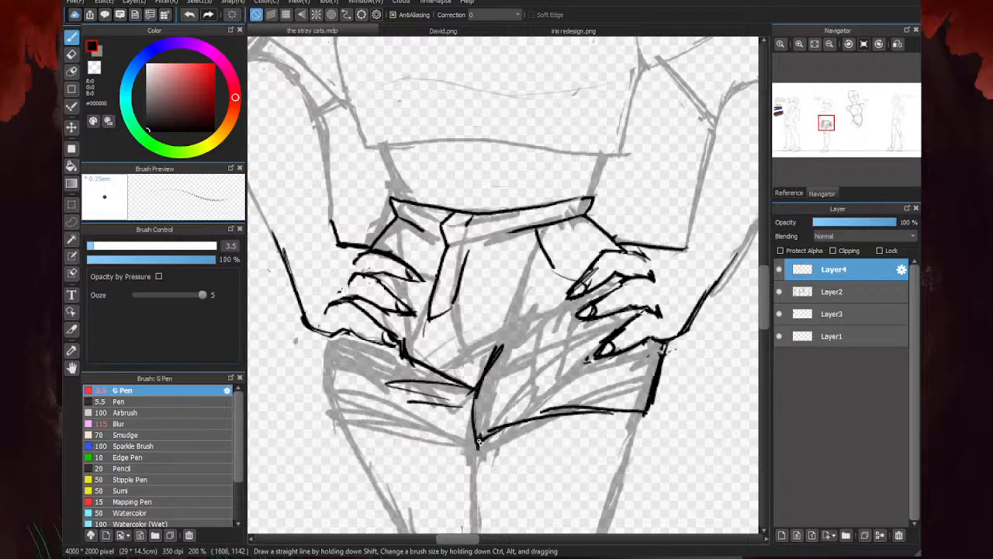
pyautogui.moveTo(509, 367)
pyautogui.mouseDown()
pyautogui.moveTo(461, 438)
pyautogui.moveTo(357, 417)
pyautogui.mouseUp()
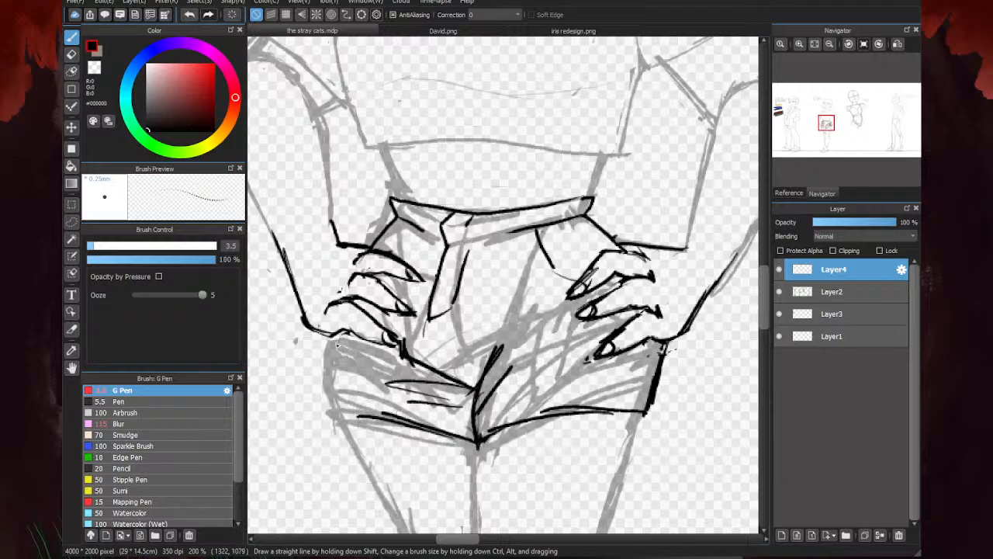
pyautogui.moveTo(331, 354); pyautogui.dragTo(338, 410)
pyautogui.moveTo(327, 357)
pyautogui.mouseDown()
pyautogui.moveTo(339, 415)
pyautogui.moveTo(337, 404)
pyautogui.moveTo(364, 417)
pyautogui.mouseUp()
# - Check the redrawn hands and shorts with Layer2 hidden, and show Layer2 again
pyautogui.scroll(-4, 512, 342)
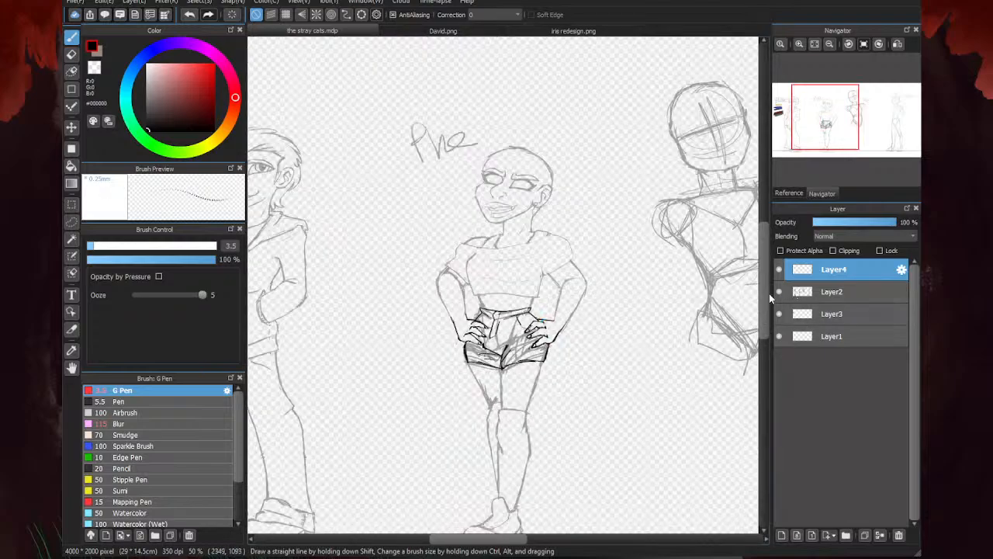
pyautogui.click(779, 292)
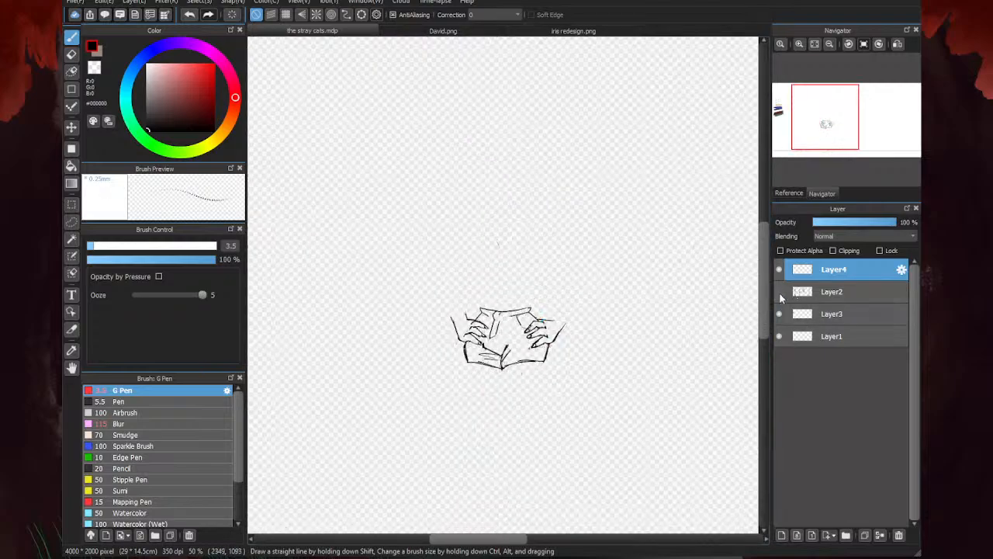
pyautogui.click(779, 292)
# - Draw a jagged frayed fringe along the hems of both legs of the shorts
pyautogui.scroll(4, 512, 349)
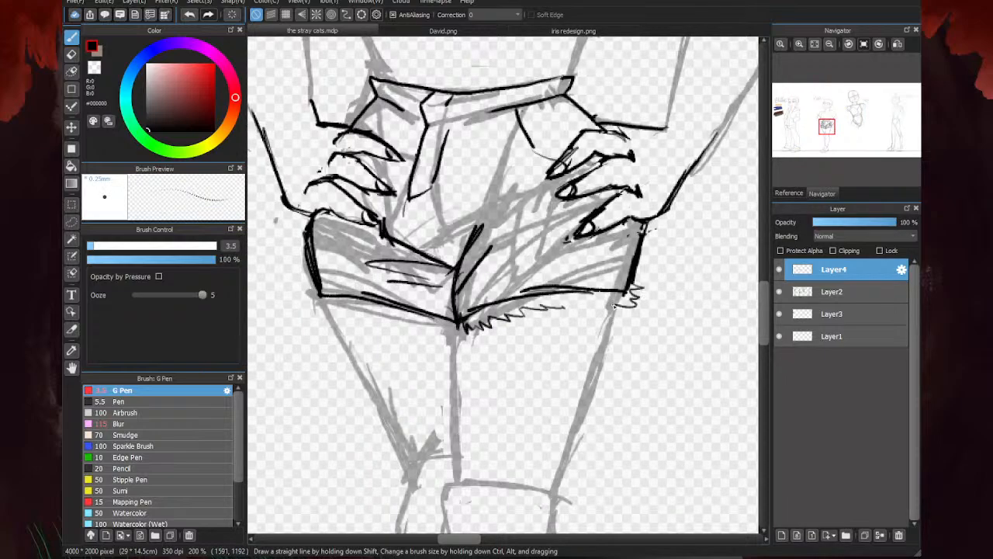
pyautogui.scroll(-1, 644, 284)
pyautogui.scroll(1, 503, 322)
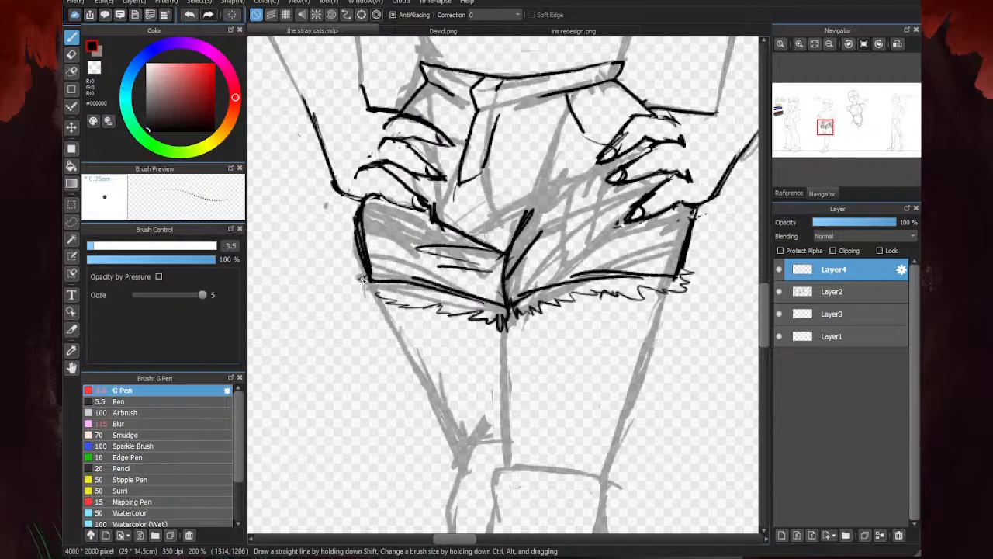
# - Erase the old sketch lines on Layer2 inside the redrawn shorts with a size 34 eraser
pyautogui.scroll(-1, 501, 325)
pyautogui.click(834, 291)
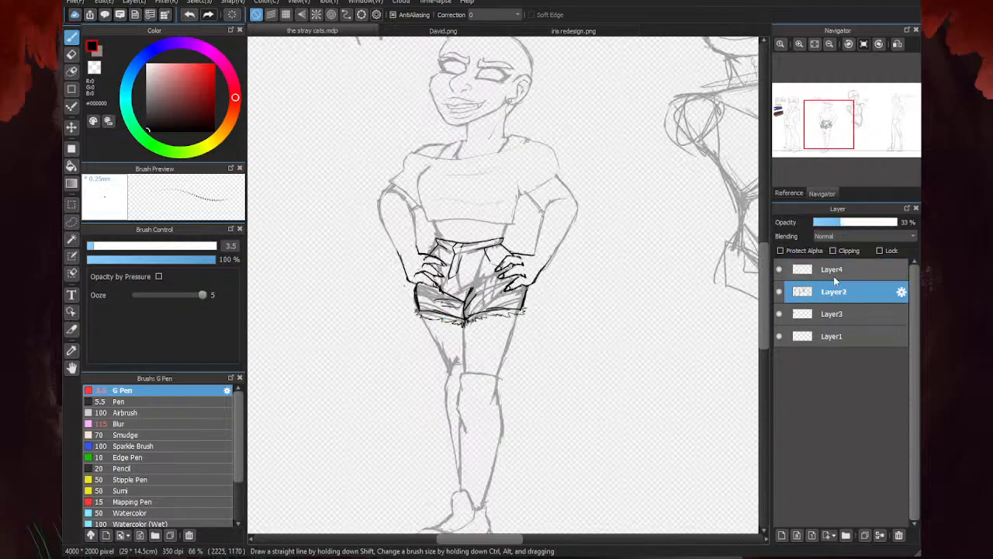
pyautogui.press('e')
pyautogui.click(164, 246)
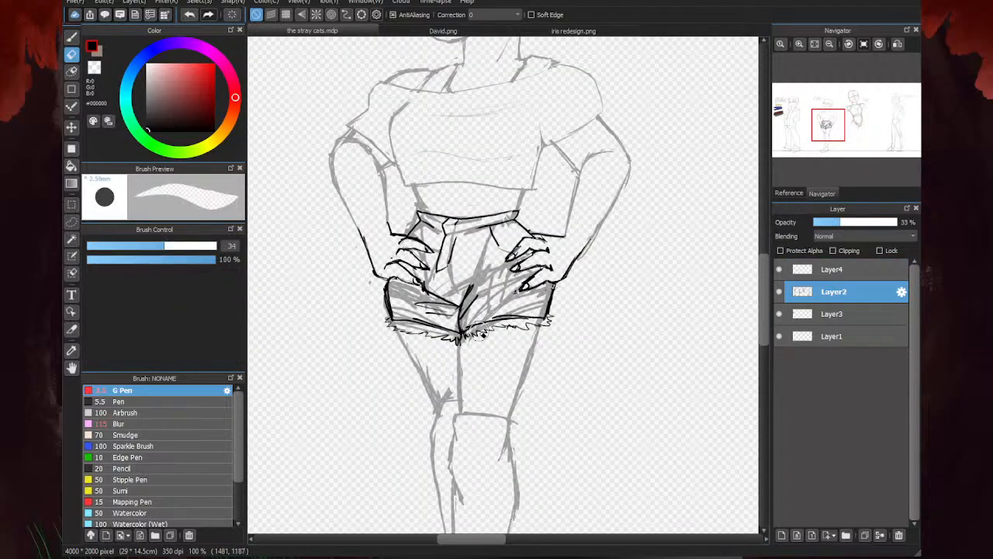
pyautogui.moveTo(478, 334)
pyautogui.mouseDown()
pyautogui.moveTo(415, 312)
pyautogui.moveTo(395, 315)
pyautogui.moveTo(390, 302)
pyautogui.moveTo(421, 230)
pyautogui.moveTo(410, 213)
pyautogui.moveTo(406, 222)
pyautogui.moveTo(473, 235)
pyautogui.moveTo(483, 226)
pyautogui.moveTo(454, 234)
pyautogui.moveTo(524, 220)
pyautogui.moveTo(501, 230)
pyautogui.moveTo(555, 268)
pyautogui.moveTo(521, 245)
pyautogui.moveTo(545, 300)
pyautogui.moveTo(541, 316)
pyautogui.moveTo(455, 322)
pyautogui.moveTo(472, 322)
pyautogui.moveTo(423, 309)
pyautogui.moveTo(414, 255)
pyautogui.moveTo(548, 268)
pyautogui.moveTo(493, 242)
pyautogui.mouseUp()
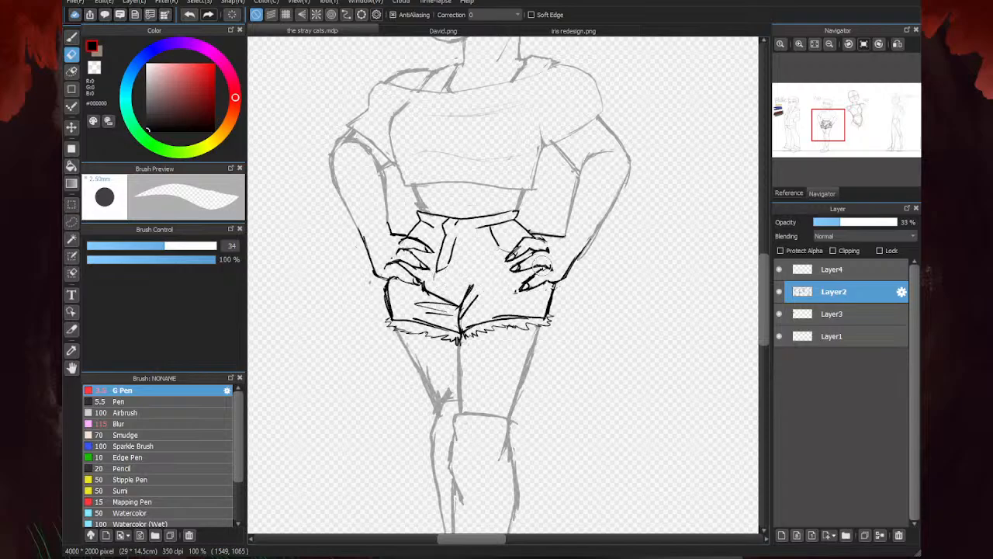
# - Clean up the waist lines on Layer2 by erasing their thick, stray parts on both sides above the waistband
pyautogui.scroll(3, 423, 218)
pyautogui.moveTo(426, 202)
pyautogui.mouseDown()
pyautogui.moveTo(409, 148)
pyautogui.moveTo(452, 223)
pyautogui.moveTo(396, 165)
pyautogui.moveTo(435, 235)
pyautogui.mouseUp()
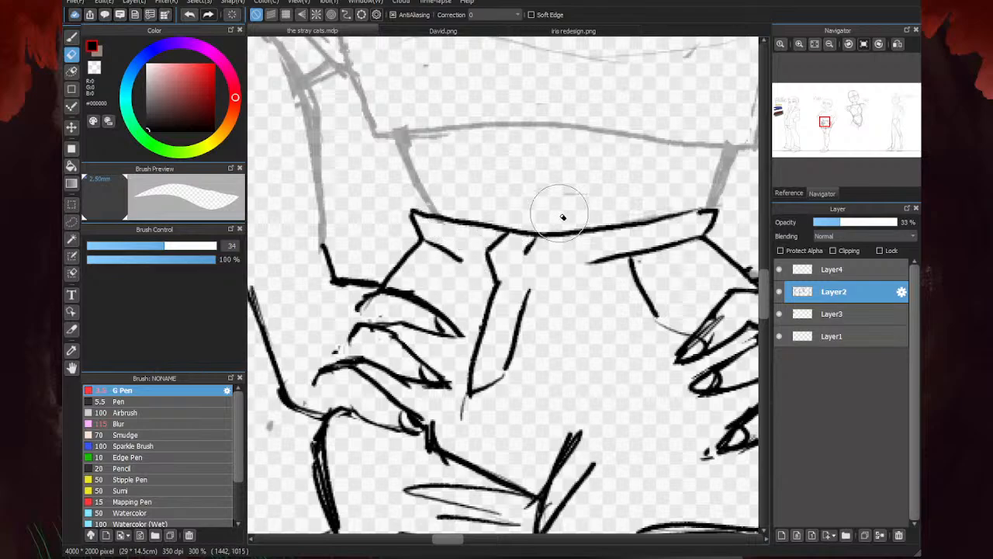
pyautogui.scroll(-3, 561, 215)
pyautogui.scroll(-2, 574, 258)
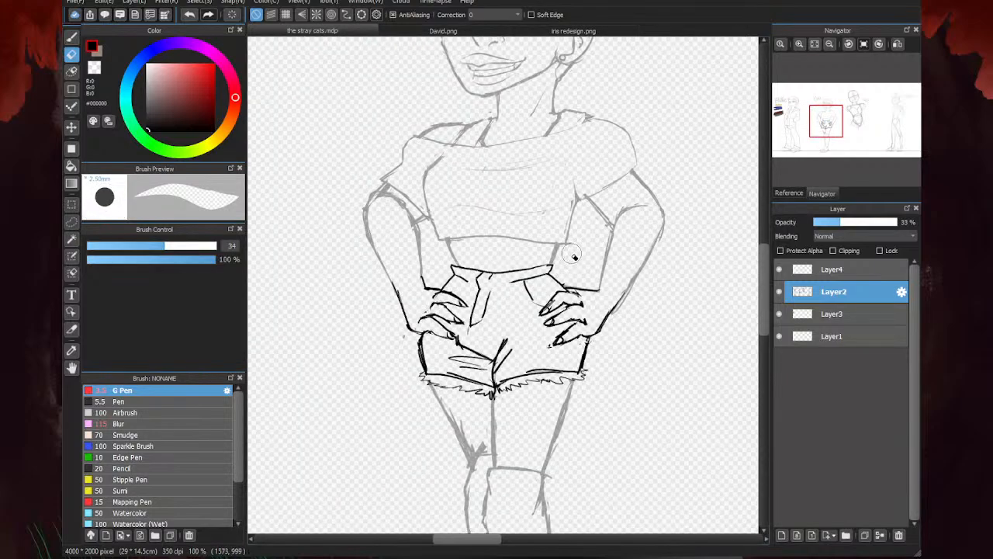
pyautogui.scroll(3, 570, 260)
pyautogui.moveTo(568, 258)
pyautogui.mouseDown()
pyautogui.moveTo(556, 275)
pyautogui.moveTo(562, 263)
pyautogui.mouseUp()
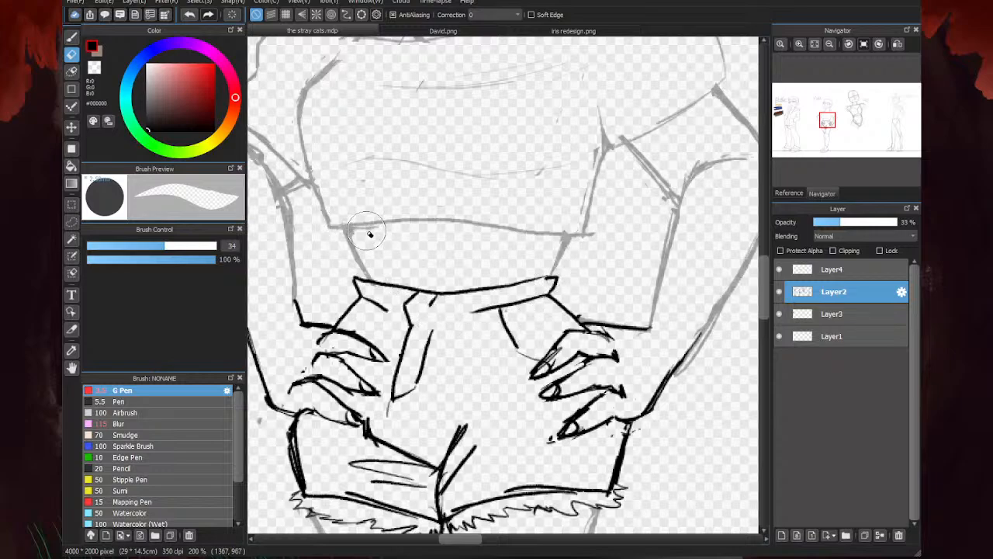
# - Restore Layer2's opacity to 100% and merge Layer4 down into it
pyautogui.scroll(-4, 563, 287)
pyautogui.press('b')
pyautogui.scroll(-2, 436, 328)
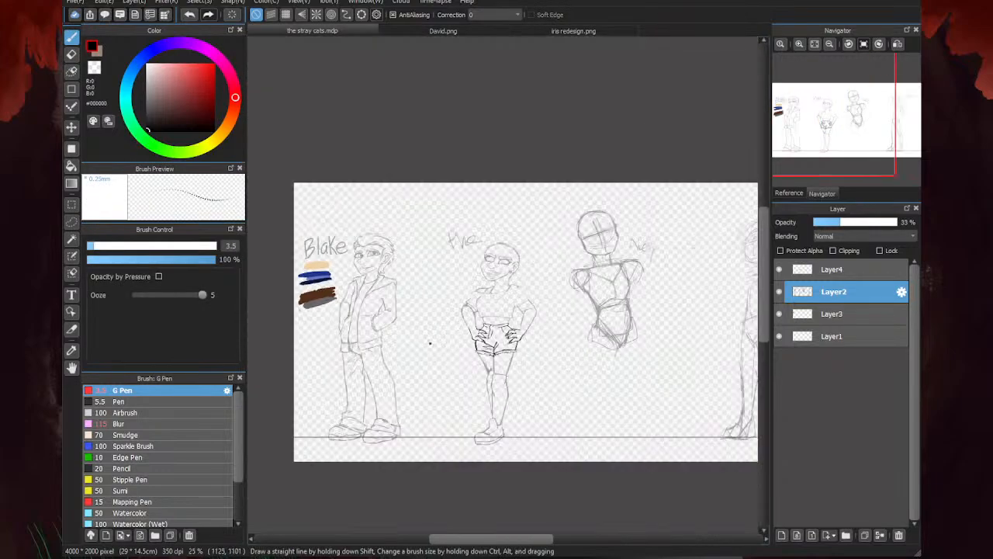
pyautogui.scroll(1, 482, 403)
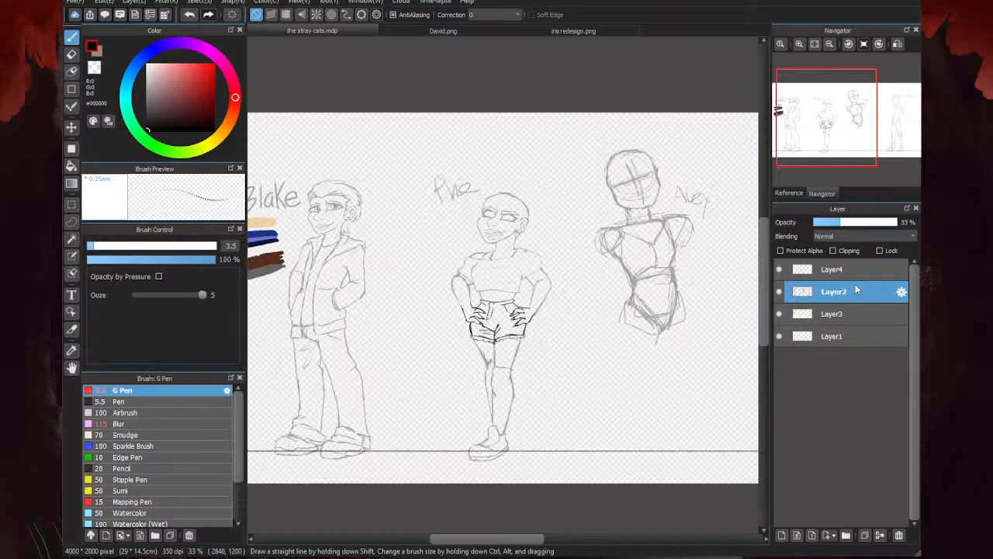
pyautogui.click(896, 222)
pyautogui.click(833, 269)
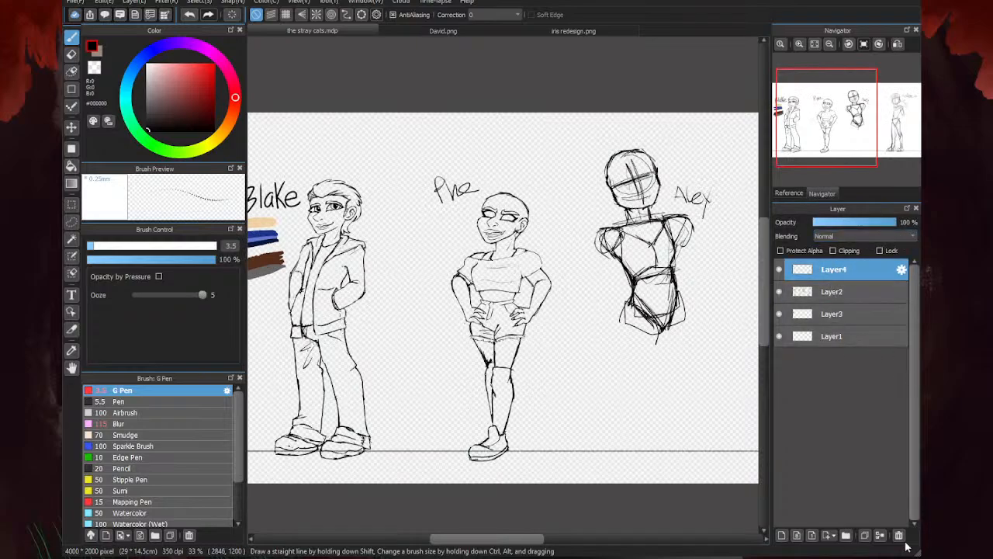
pyautogui.click(879, 534)
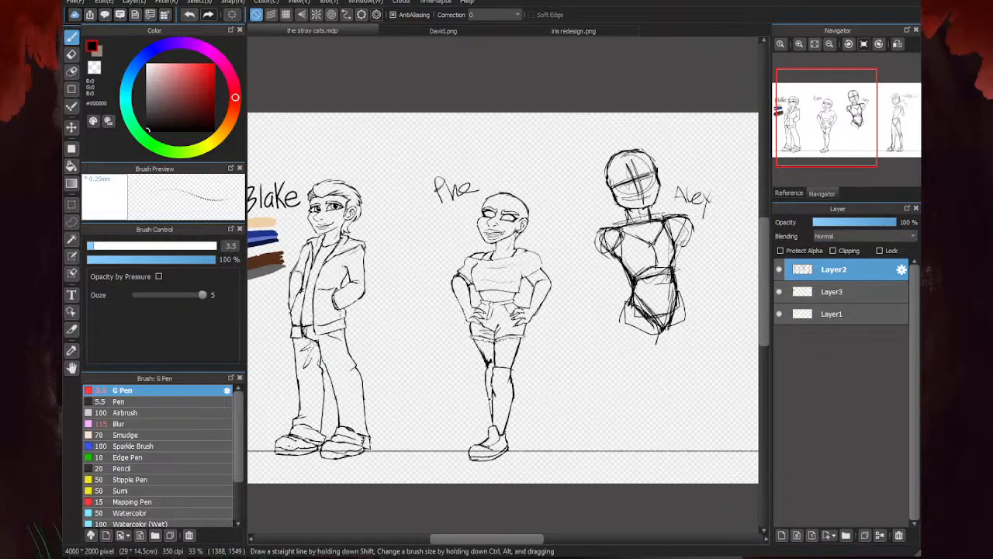
# - Erase the stray sketch marks around the thigh just above the rear leg's knee on Layer2
pyautogui.scroll(2, 534, 339)
pyautogui.press('e')
pyautogui.scroll(3, 481, 322)
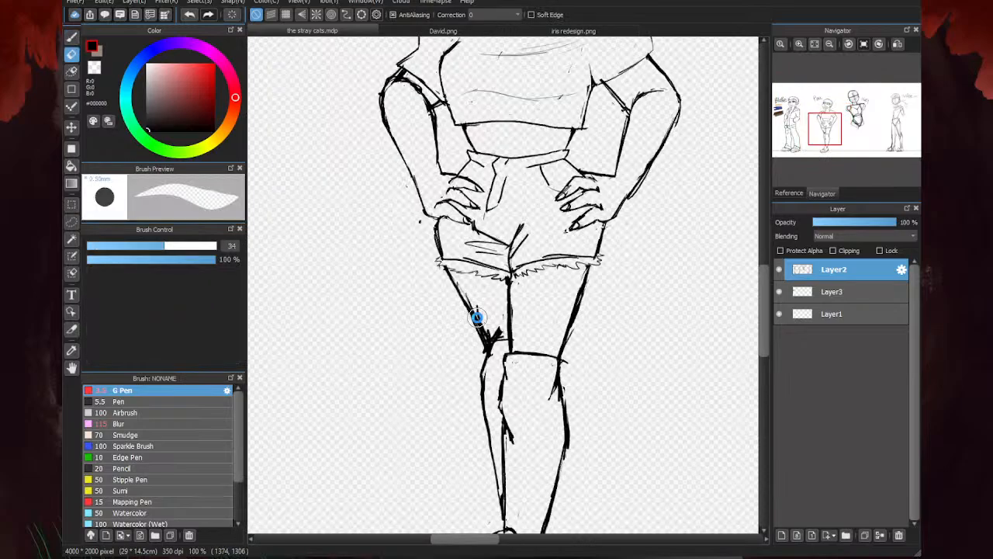
pyautogui.scroll(-2, 501, 371)
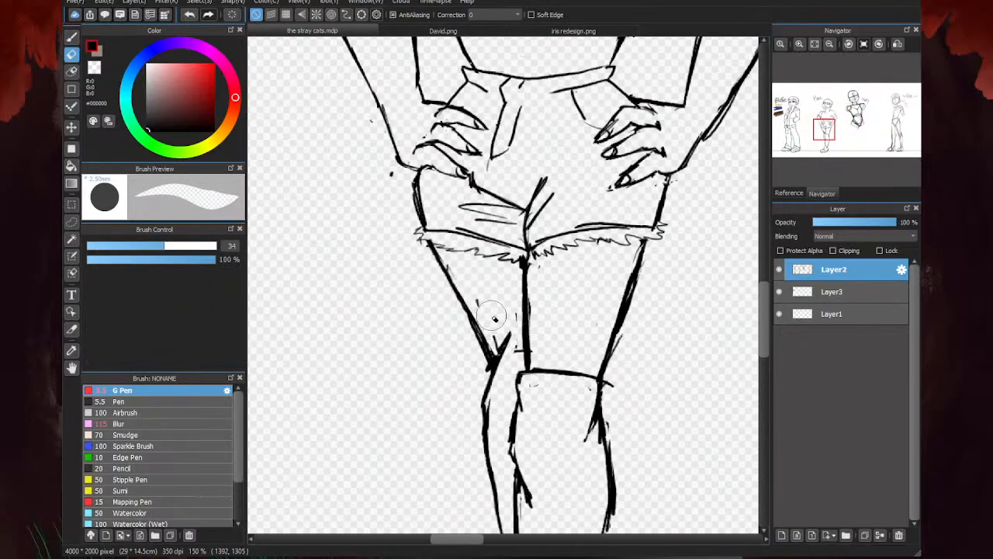
pyautogui.scroll(-2, 650, 339)
# - Add a new layer above Layer2, fade Layer2's opacity, and make the new layer active for drawing the head
pyautogui.press('b')
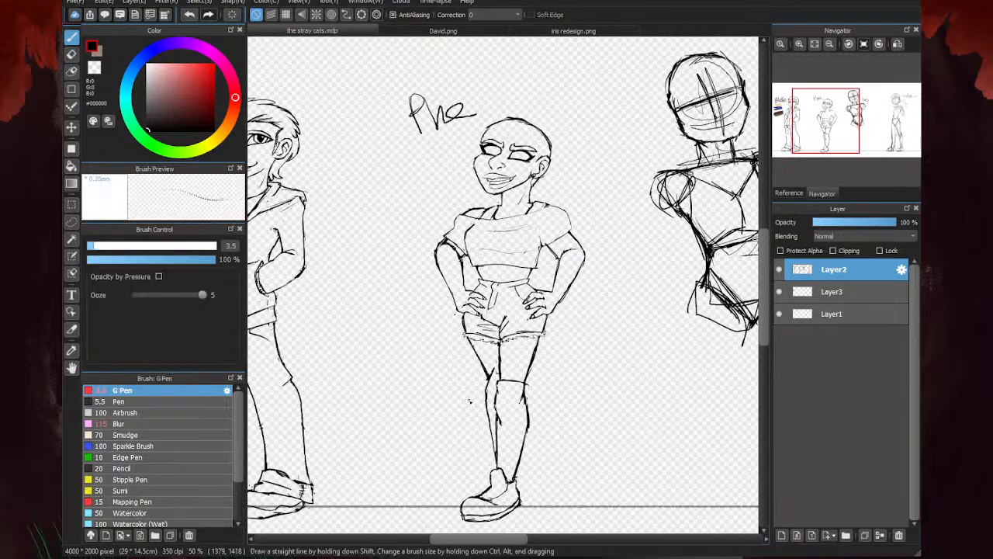
pyautogui.click(782, 535)
pyautogui.click(831, 291)
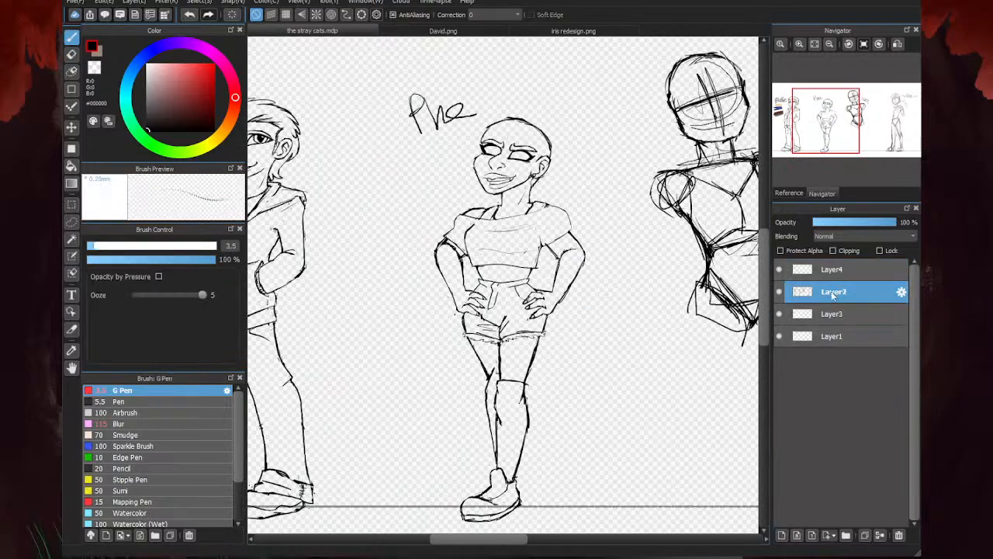
pyautogui.click(831, 270)
pyautogui.scroll(4, 496, 105)
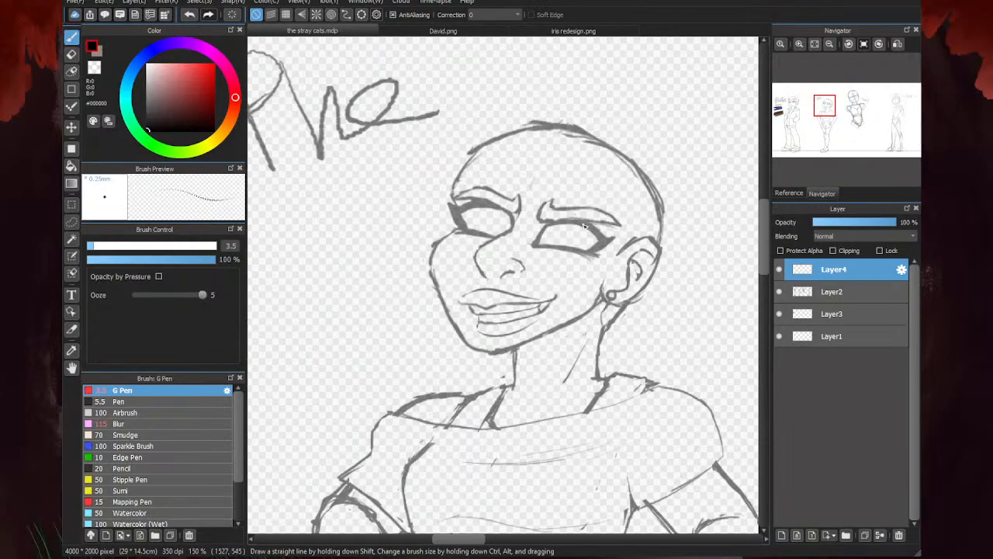
pyautogui.moveTo(629, 246); pyautogui.dragTo(543, 129)
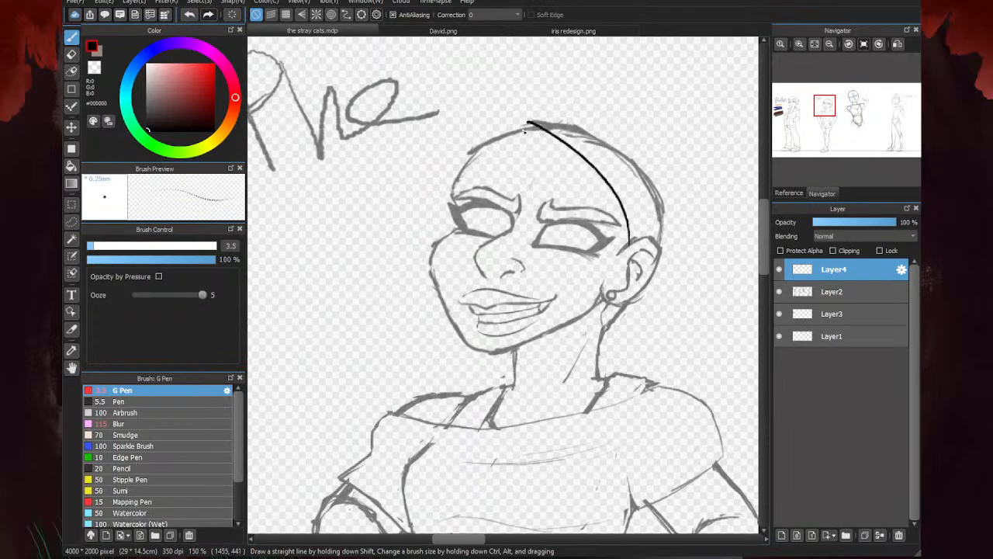
pyautogui.moveTo(591, 171)
pyautogui.mouseDown()
pyautogui.moveTo(498, 133)
pyautogui.moveTo(566, 115)
pyautogui.moveTo(648, 203)
pyautogui.moveTo(652, 245)
pyautogui.mouseUp()
pyautogui.moveTo(590, 122)
pyautogui.mouseDown()
pyautogui.moveTo(675, 160)
pyautogui.moveTo(700, 232)
pyautogui.moveTo(667, 303)
pyautogui.moveTo(626, 341)
pyautogui.mouseUp()
pyautogui.moveTo(520, 128)
pyautogui.mouseDown()
pyautogui.moveTo(390, 206)
pyautogui.moveTo(414, 253)
pyautogui.moveTo(551, 201)
pyautogui.moveTo(632, 196)
pyautogui.mouseUp()
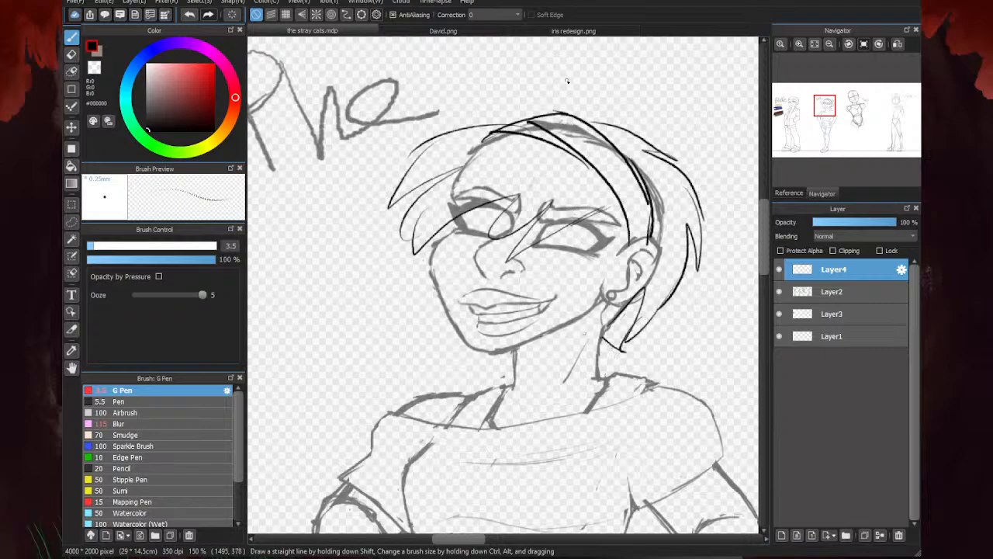
pyautogui.click(71, 71)
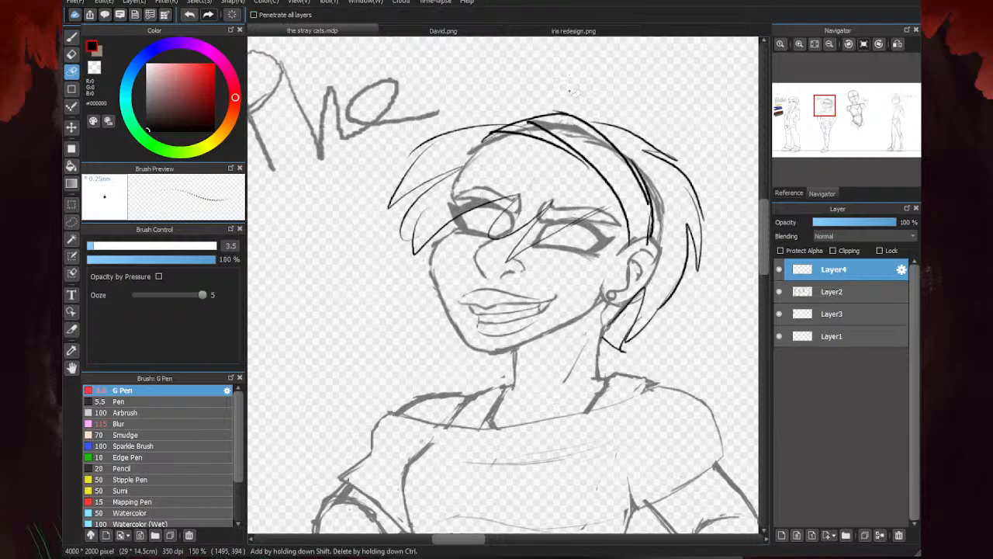
pyautogui.moveTo(558, 76)
pyautogui.mouseDown()
pyautogui.moveTo(433, 295)
pyautogui.moveTo(501, 76)
pyautogui.moveTo(439, 119)
pyautogui.mouseUp()
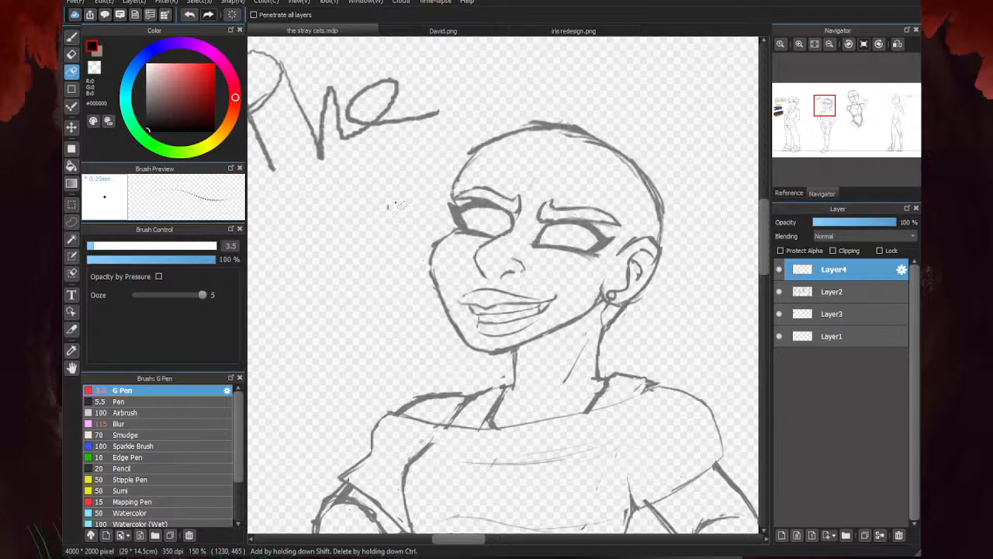
# - Try sketching a curved hairline on Layer4 from the second character's crown down to the ear
pyautogui.press('b')
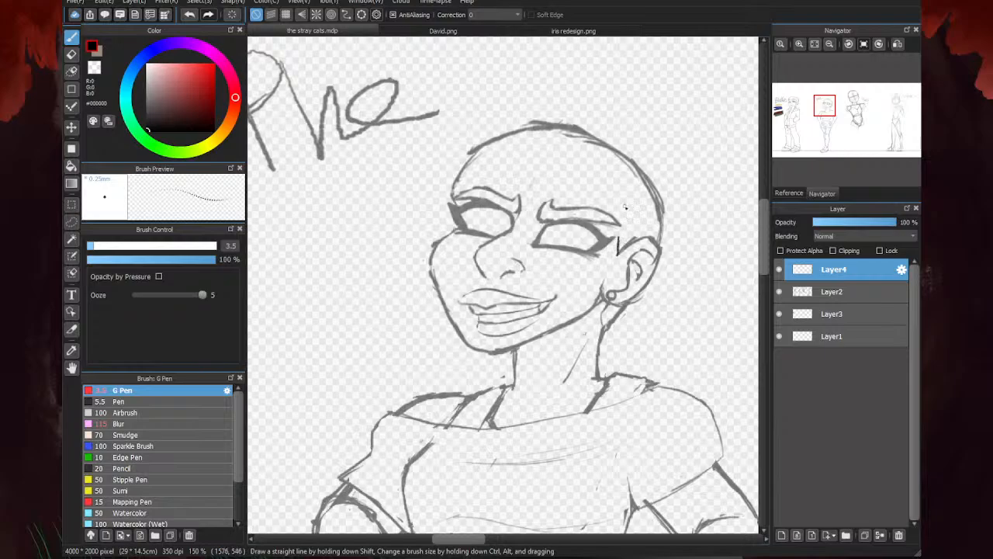
pyautogui.moveTo(521, 132)
pyautogui.mouseDown()
pyautogui.moveTo(576, 161)
pyautogui.moveTo(612, 231)
pyautogui.mouseUp()
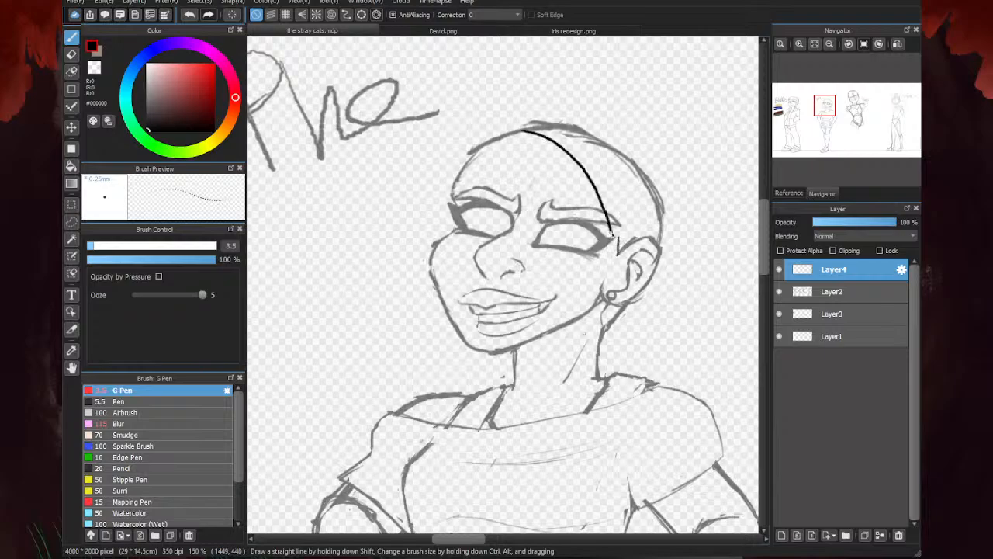
pyautogui.moveTo(596, 188)
pyautogui.mouseDown()
pyautogui.moveTo(622, 227)
pyautogui.moveTo(618, 254)
pyautogui.moveTo(634, 205)
pyautogui.moveTo(612, 168)
pyautogui.moveTo(547, 122)
pyautogui.moveTo(528, 123)
pyautogui.moveTo(545, 118)
pyautogui.moveTo(506, 130)
pyautogui.moveTo(561, 126)
pyautogui.moveTo(623, 152)
pyautogui.moveTo(647, 194)
pyautogui.moveTo(626, 250)
pyautogui.moveTo(653, 189)
pyautogui.moveTo(643, 246)
pyautogui.moveTo(638, 208)
pyautogui.moveTo(561, 144)
pyautogui.moveTo(619, 175)
pyautogui.mouseUp()
pyautogui.press('e')
pyautogui.press('b')
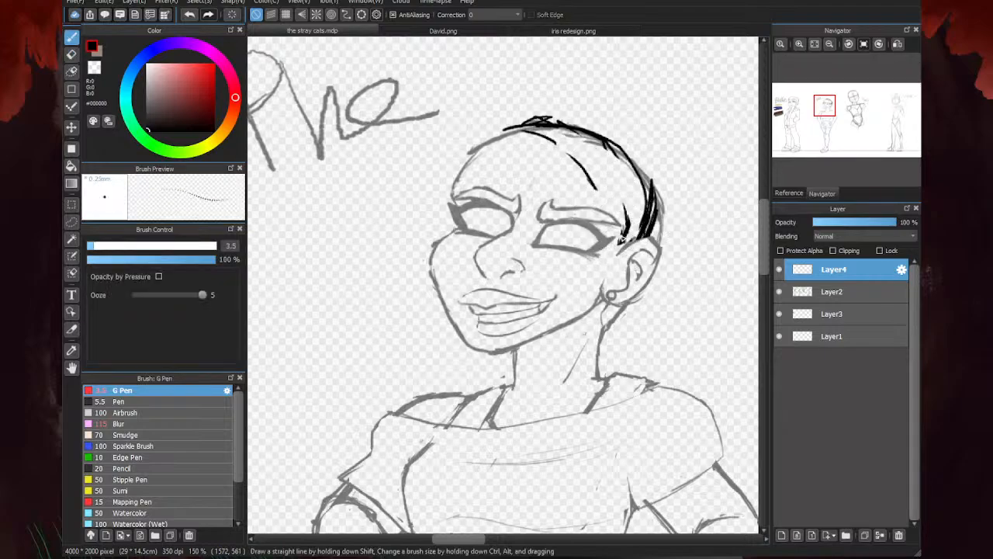
# - Rework the head lines on Layer4 into a cleaner double-lined band curving over the second character's head to the ear
pyautogui.moveTo(624, 239)
pyautogui.mouseDown()
pyautogui.moveTo(627, 208)
pyautogui.moveTo(576, 158)
pyautogui.moveTo(593, 165)
pyautogui.moveTo(500, 139)
pyautogui.moveTo(563, 153)
pyautogui.moveTo(600, 179)
pyautogui.moveTo(491, 137)
pyautogui.moveTo(547, 117)
pyautogui.moveTo(613, 137)
pyautogui.moveTo(641, 161)
pyautogui.moveTo(652, 231)
pyautogui.mouseUp()
pyautogui.press('e')
pyautogui.moveTo(613, 260)
pyautogui.mouseDown()
pyautogui.moveTo(622, 227)
pyautogui.moveTo(641, 223)
pyautogui.moveTo(638, 177)
pyautogui.moveTo(579, 179)
pyautogui.moveTo(592, 186)
pyautogui.moveTo(611, 150)
pyautogui.moveTo(620, 157)
pyautogui.moveTo(528, 125)
pyautogui.moveTo(575, 137)
pyautogui.moveTo(481, 139)
pyautogui.mouseUp()
pyautogui.press('b')
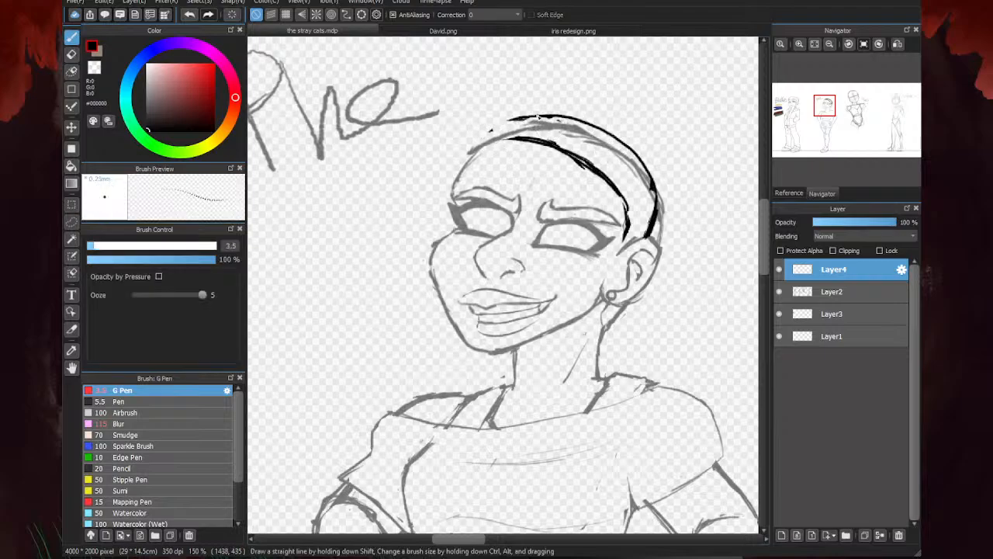
pyautogui.moveTo(538, 116)
pyautogui.mouseDown()
pyautogui.moveTo(475, 139)
pyautogui.moveTo(535, 148)
pyautogui.mouseUp()
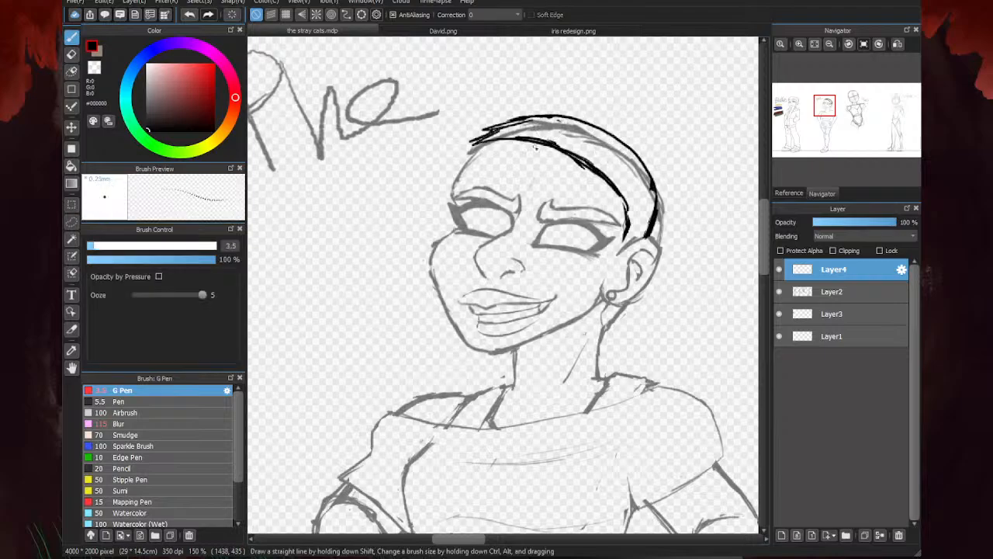
pyautogui.click(816, 44)
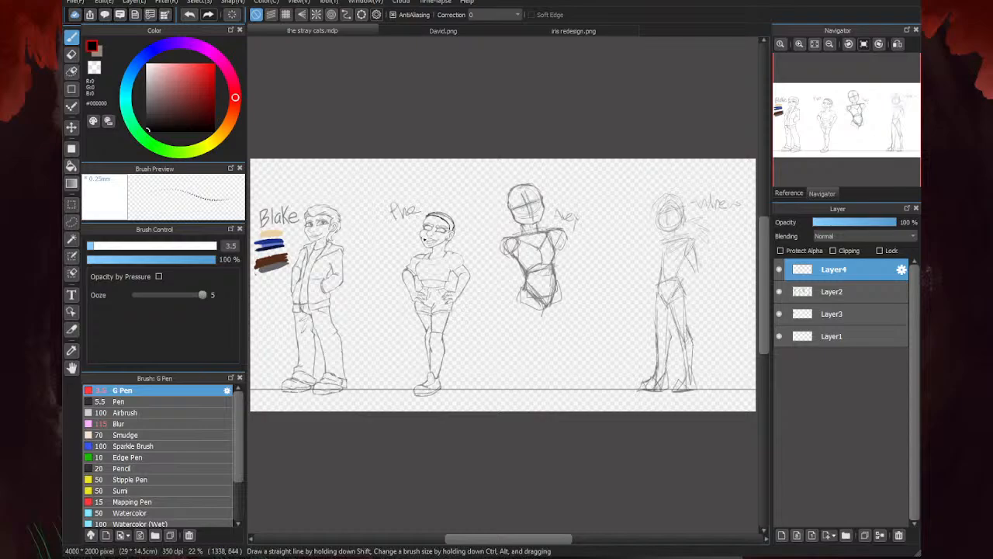
# - Erase the black band lines from the second character's head on Layer4
pyautogui.scroll(4, 432, 226)
pyautogui.press('e')
pyautogui.scroll(1, 500, 212)
pyautogui.moveTo(509, 237)
pyautogui.mouseDown()
pyautogui.moveTo(515, 221)
pyautogui.moveTo(487, 175)
pyautogui.moveTo(452, 175)
pyautogui.moveTo(479, 155)
pyautogui.mouseUp()
pyautogui.scroll(-3, 481, 181)
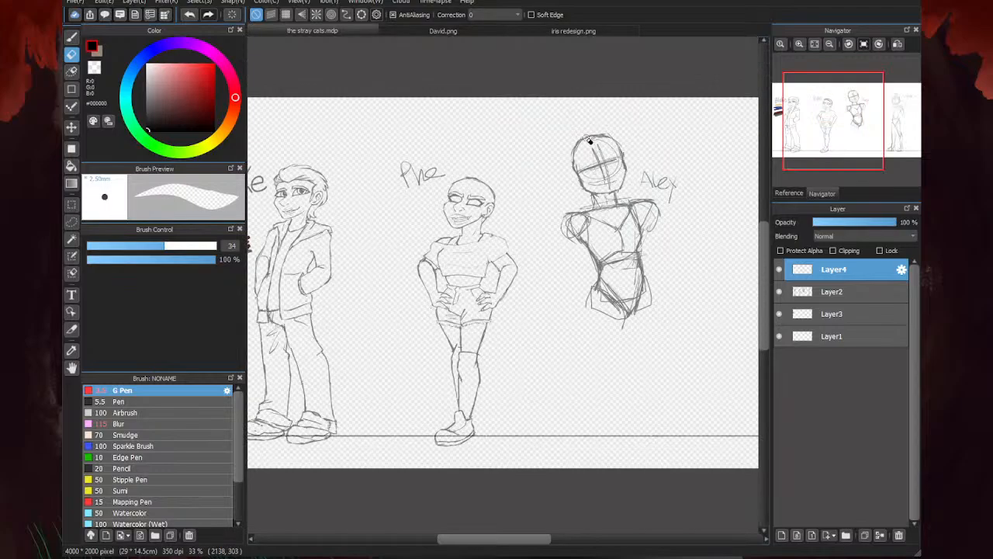
pyautogui.press('b')
pyautogui.scroll(-2, 372, 263)
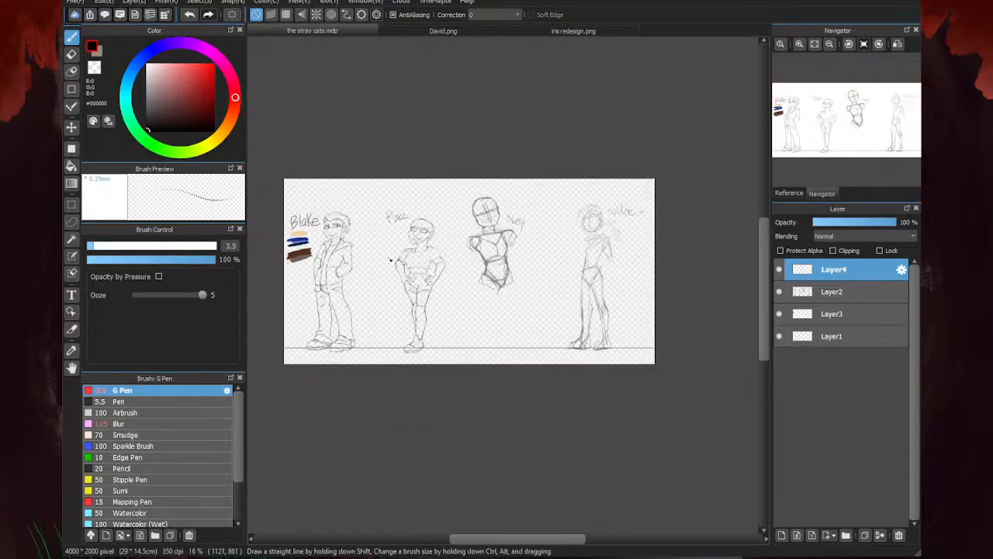
pyautogui.scroll(1, 391, 260)
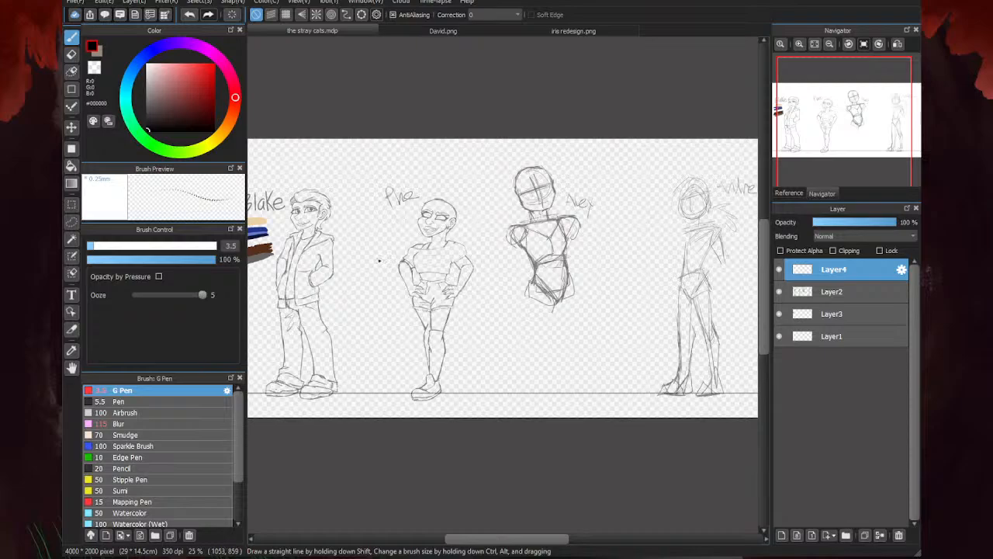
# - Make Layer2 active and sketch light guide lines for the front thigh below the third character's hips
pyautogui.click(832, 291)
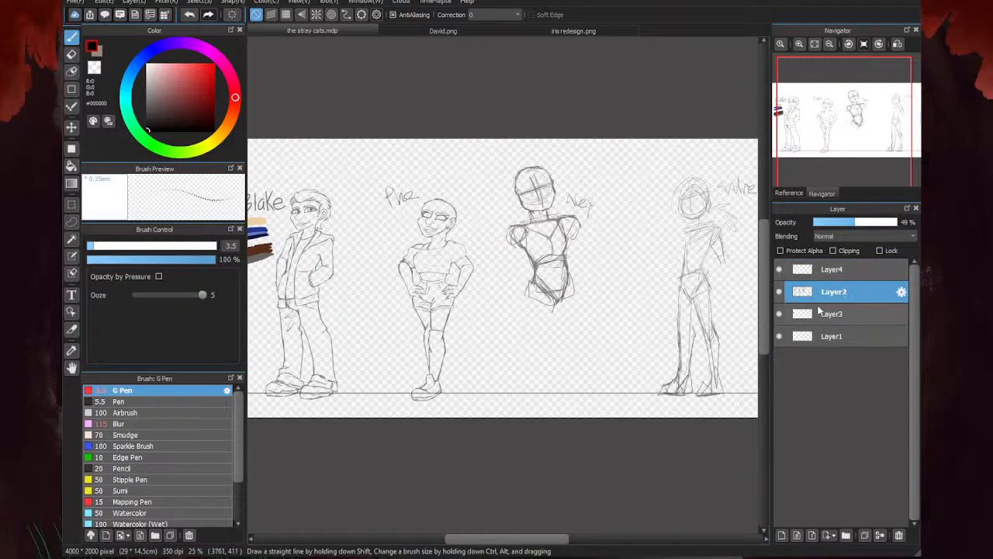
pyautogui.scroll(1, 569, 347)
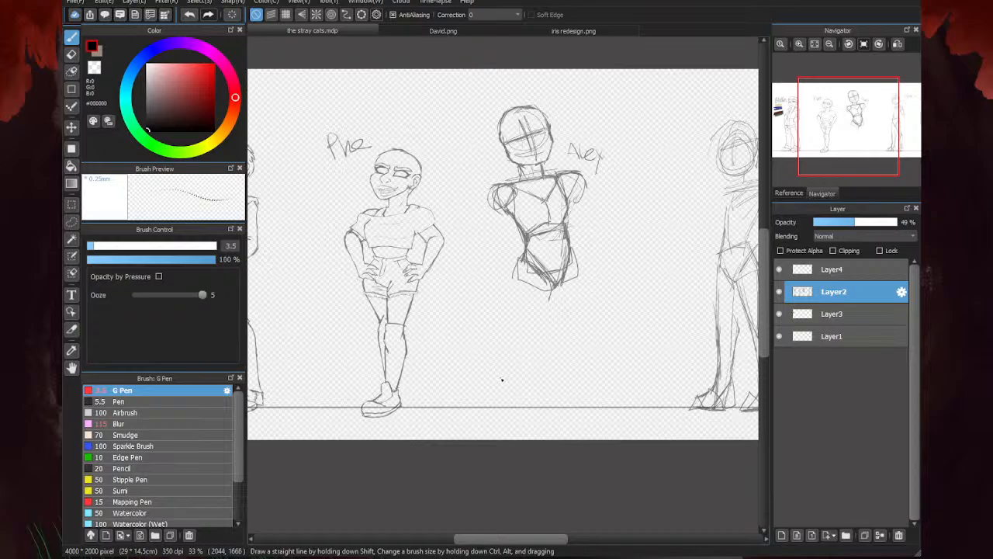
pyautogui.scroll(2, 604, 363)
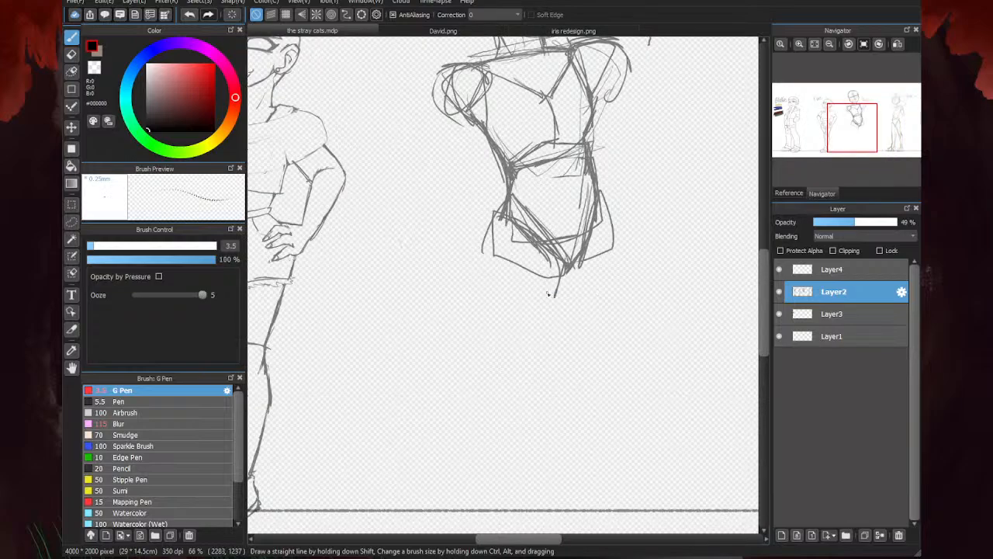
pyautogui.moveTo(556, 311); pyautogui.dragTo(548, 334)
pyautogui.moveTo(504, 199)
pyautogui.mouseDown()
pyautogui.moveTo(485, 249)
pyautogui.moveTo(534, 283)
pyautogui.moveTo(539, 350)
pyautogui.mouseUp()
pyautogui.moveTo(510, 271); pyautogui.dragTo(508, 389)
pyautogui.moveTo(530, 279); pyautogui.dragTo(520, 377)
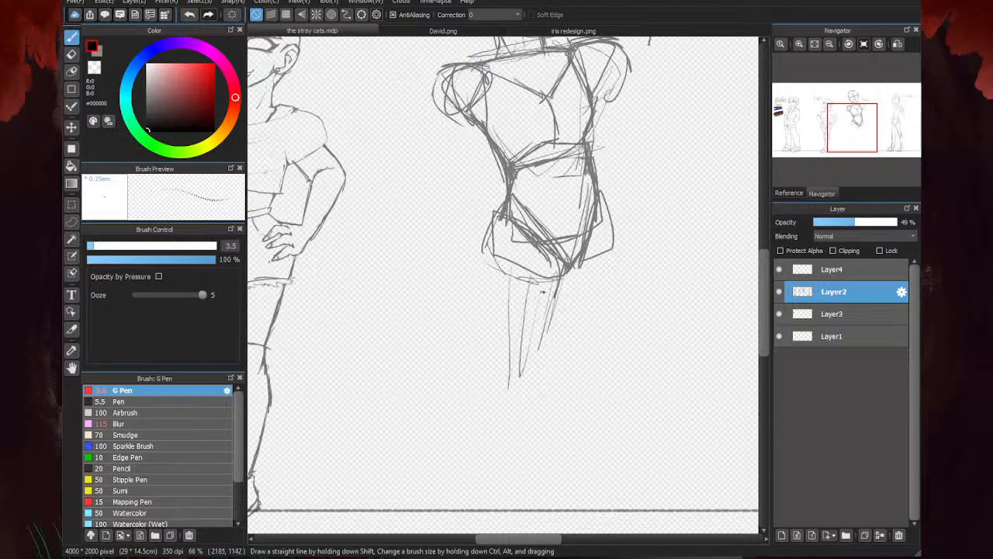
# - Build up the thigh's outer contours and knee on the third character and start the shin line below it
pyautogui.moveTo(489, 261); pyautogui.dragTo(499, 353)
pyautogui.moveTo(495, 265); pyautogui.dragTo(506, 380)
pyautogui.moveTo(509, 193)
pyautogui.mouseDown()
pyautogui.moveTo(484, 233)
pyautogui.moveTo(496, 319)
pyautogui.mouseUp()
pyautogui.moveTo(484, 235); pyautogui.dragTo(510, 391)
pyautogui.moveTo(559, 300)
pyautogui.mouseDown()
pyautogui.moveTo(540, 381)
pyautogui.moveTo(529, 376)
pyautogui.moveTo(526, 463)
pyautogui.mouseUp()
pyautogui.moveTo(542, 375); pyautogui.dragTo(535, 378)
# - Sketch the third character's lower leg and a simple triangular foot below the ground line
pyautogui.scroll(-2, 540, 342)
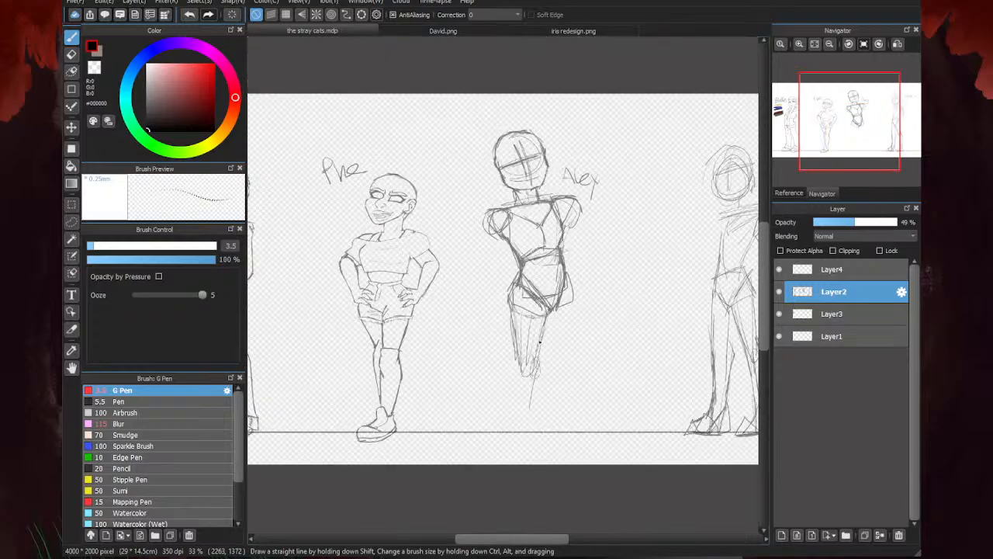
pyautogui.scroll(-1, 517, 381)
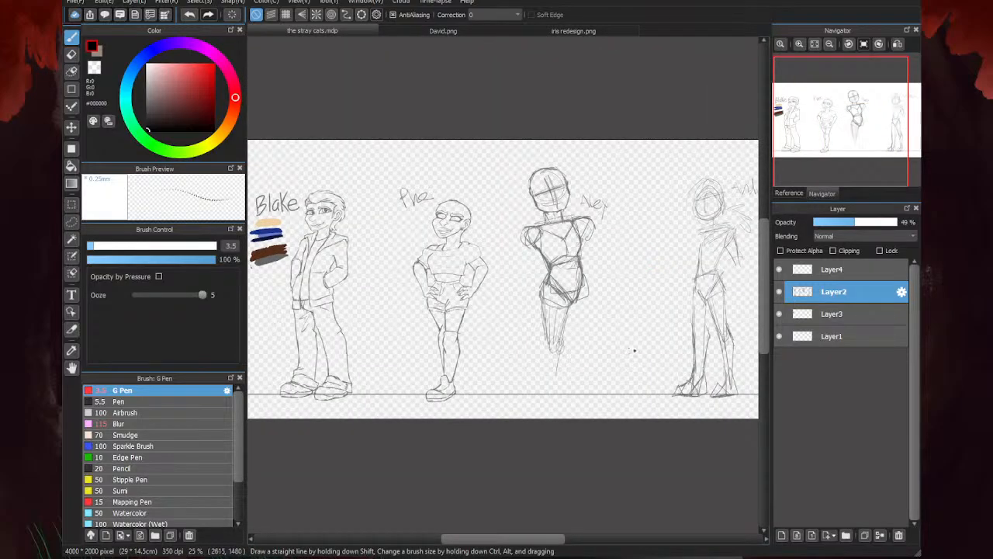
pyautogui.scroll(2, 547, 365)
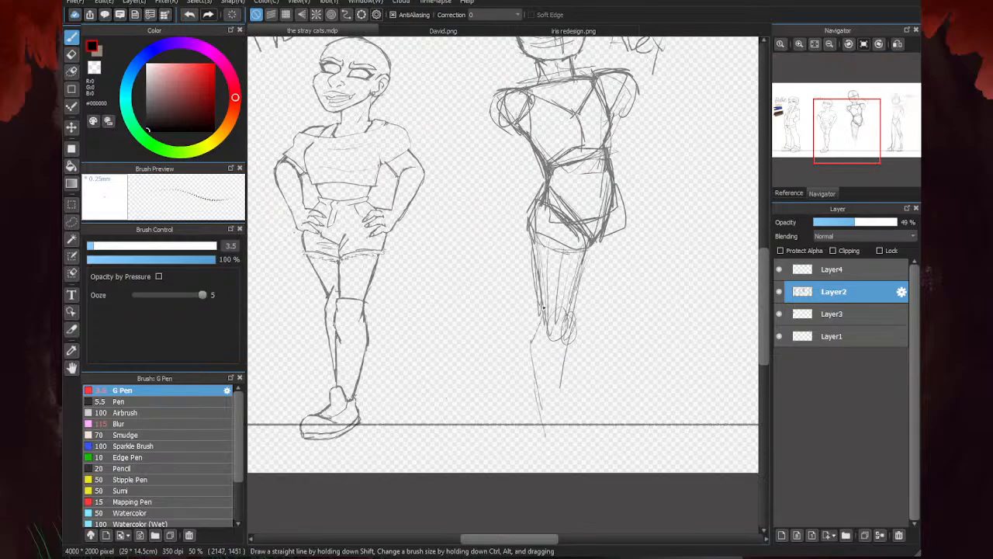
pyautogui.moveTo(542, 311)
pyautogui.mouseDown()
pyautogui.moveTo(527, 357)
pyautogui.moveTo(539, 419)
pyautogui.moveTo(566, 375)
pyautogui.moveTo(565, 396)
pyautogui.moveTo(561, 438)
pyautogui.moveTo(552, 432)
pyautogui.moveTo(525, 460)
pyautogui.mouseUp()
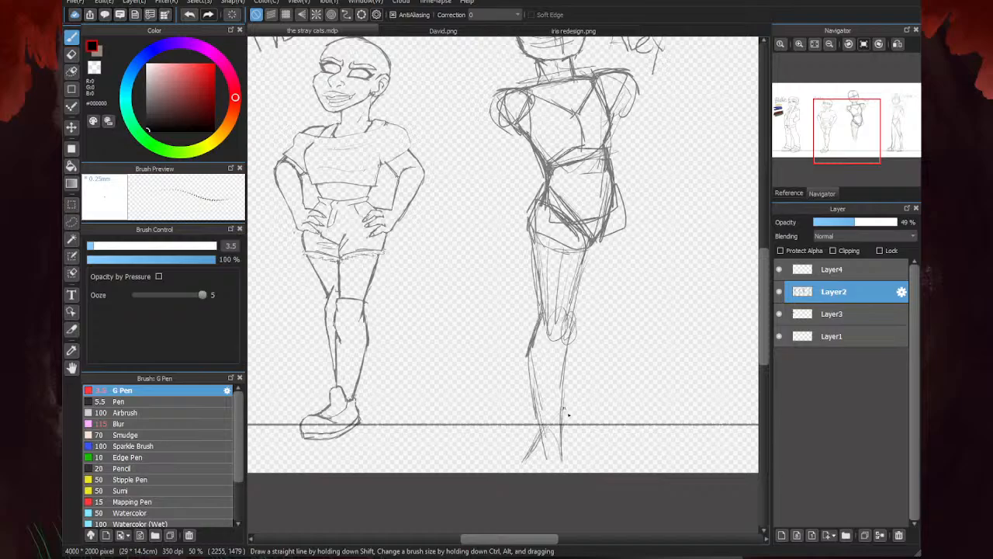
pyautogui.moveTo(564, 409); pyautogui.dragTo(579, 461)
pyautogui.moveTo(525, 461); pyautogui.dragTo(579, 460)
# - Lasso the whole third figure together with its name label on Layer2
pyautogui.scroll(-2, 587, 410)
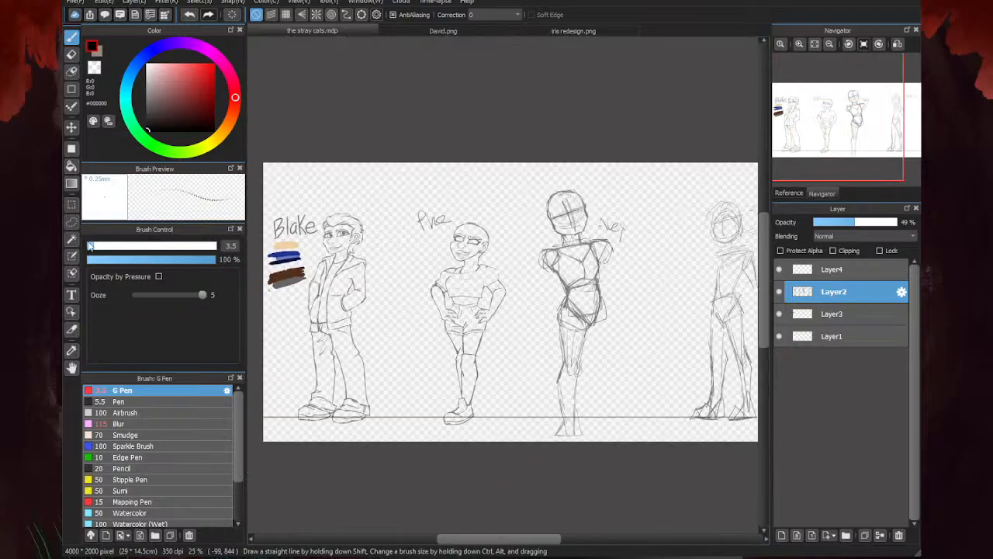
pyautogui.click(71, 221)
pyautogui.moveTo(634, 322)
pyautogui.mouseDown()
pyautogui.moveTo(559, 165)
pyautogui.moveTo(535, 463)
pyautogui.moveTo(641, 272)
pyautogui.mouseUp()
pyautogui.click(574, 324)
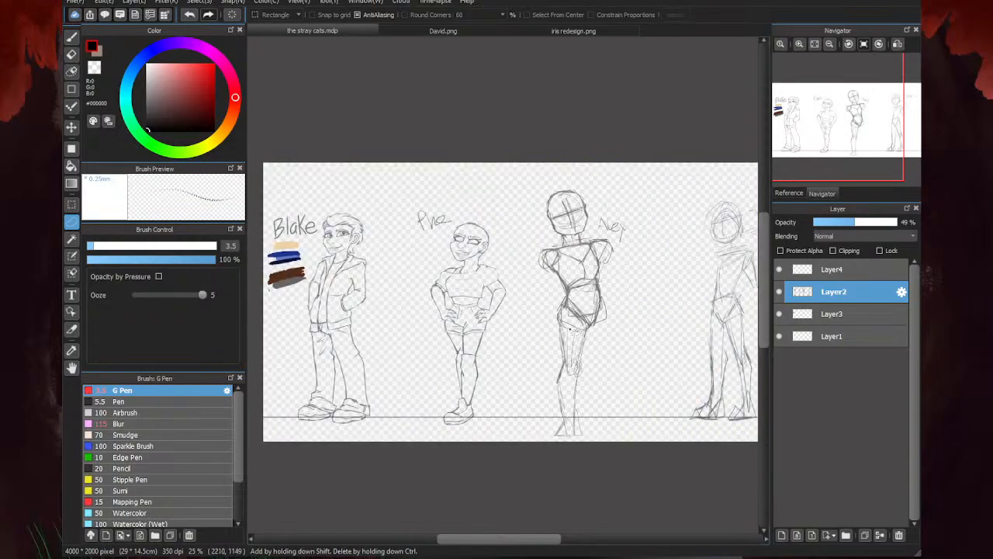
pyautogui.moveTo(644, 311)
pyautogui.mouseDown()
pyautogui.moveTo(561, 179)
pyautogui.moveTo(583, 470)
pyautogui.moveTo(652, 284)
pyautogui.mouseUp()
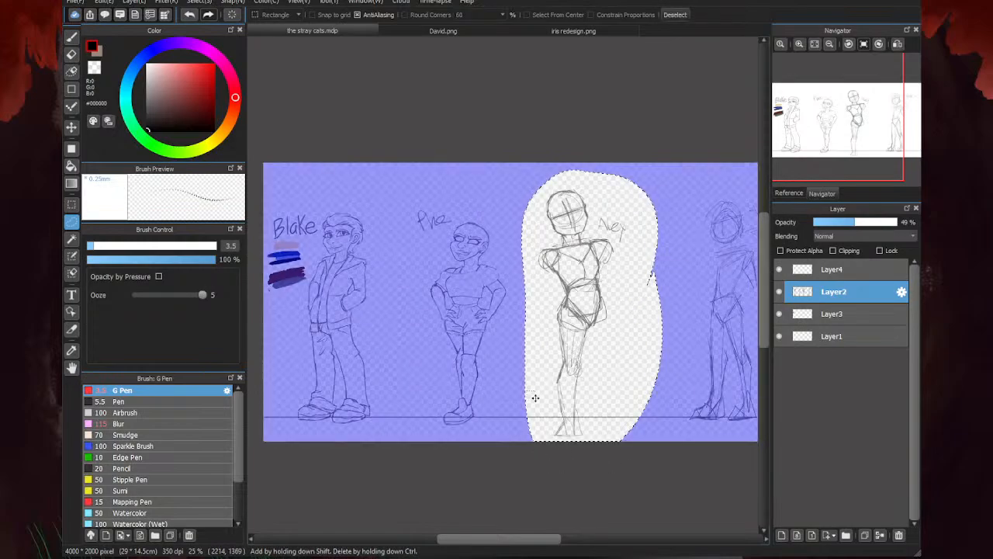
# - Transform the selected figure to reduce its height slightly and place its foot on the ground line
pyautogui.hotkey('ctrl', 't')
pyautogui.moveTo(584, 370); pyautogui.dragTo(587, 351)
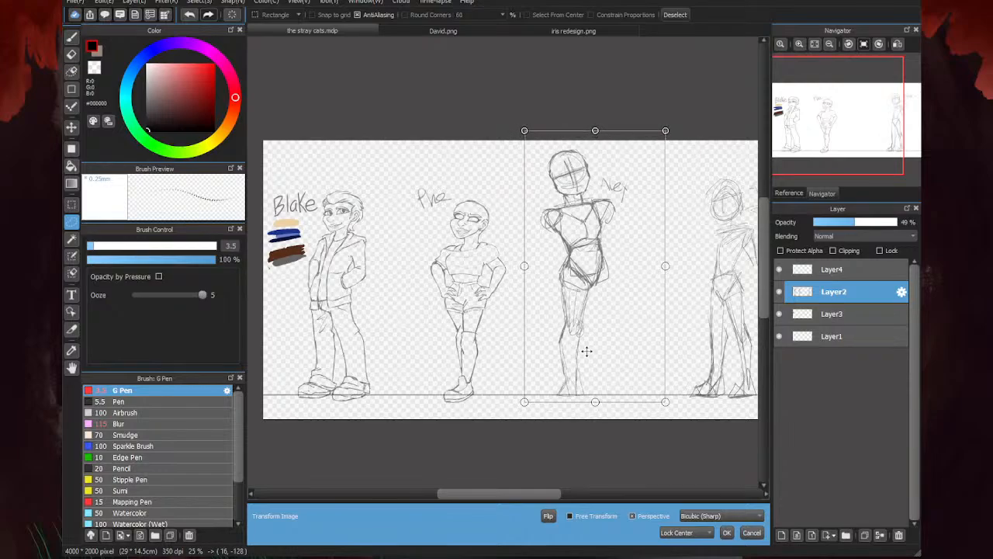
pyautogui.moveTo(596, 402); pyautogui.dragTo(596, 378)
pyautogui.moveTo(574, 364); pyautogui.dragTo(571, 389)
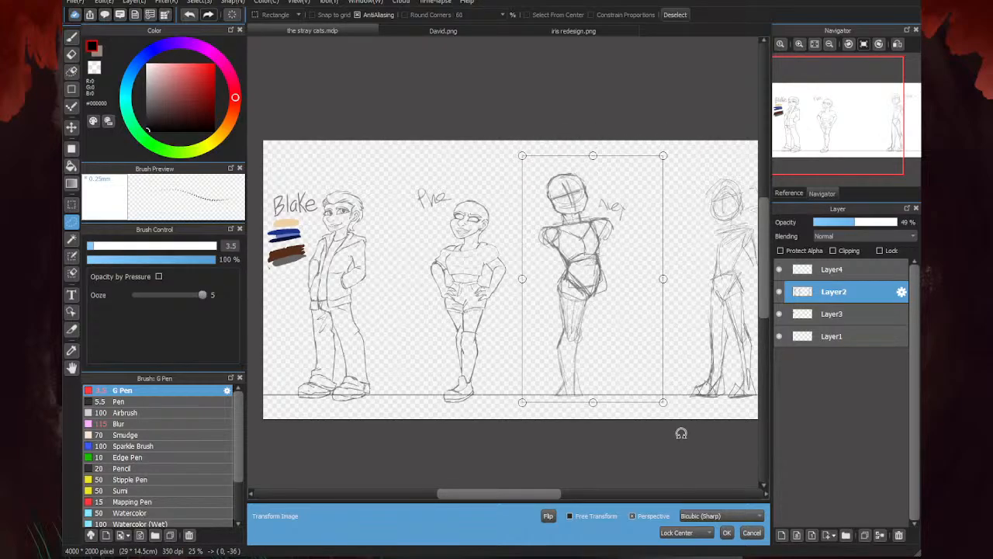
# - Rotate the figure slightly clockwise, nudge it to the right, apply the transform and clear the selection
pyautogui.moveTo(672, 428); pyautogui.dragTo(672, 439)
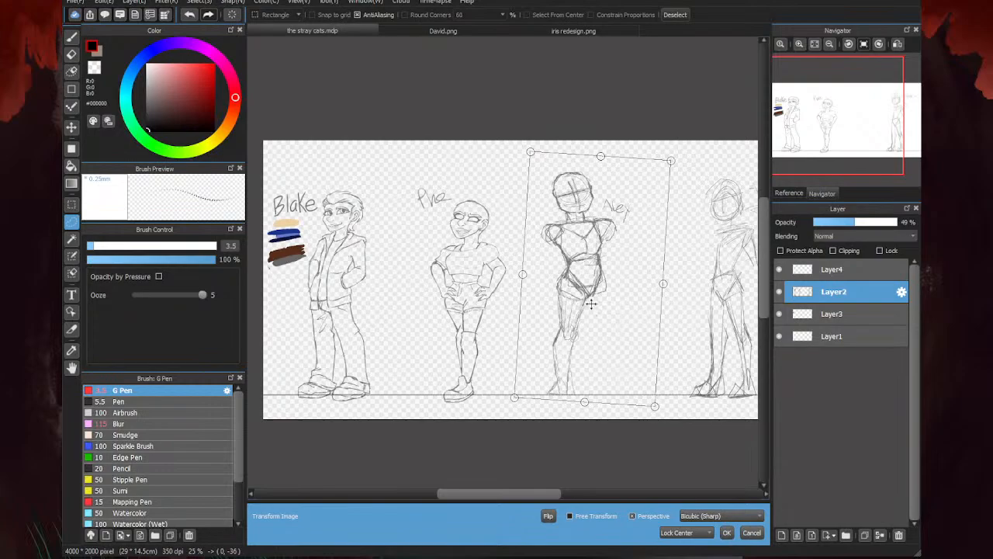
pyautogui.moveTo(573, 310); pyautogui.dragTo(579, 310)
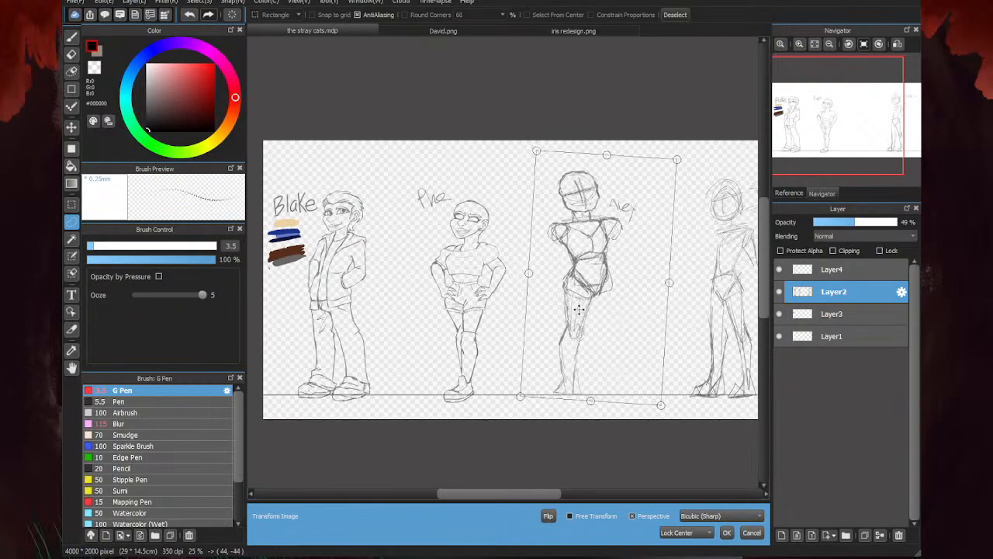
pyautogui.click(726, 532)
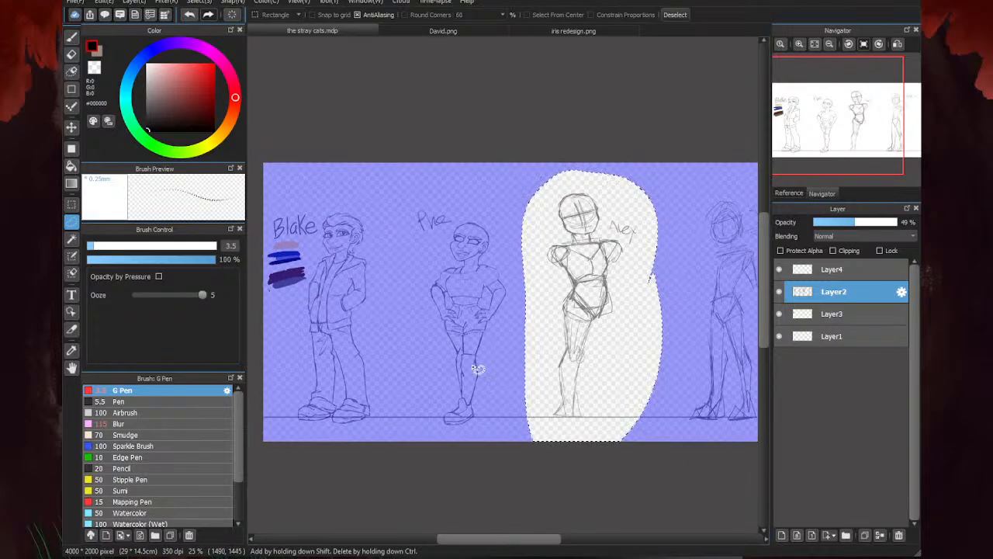
pyautogui.hotkey('ctrl', 'd')
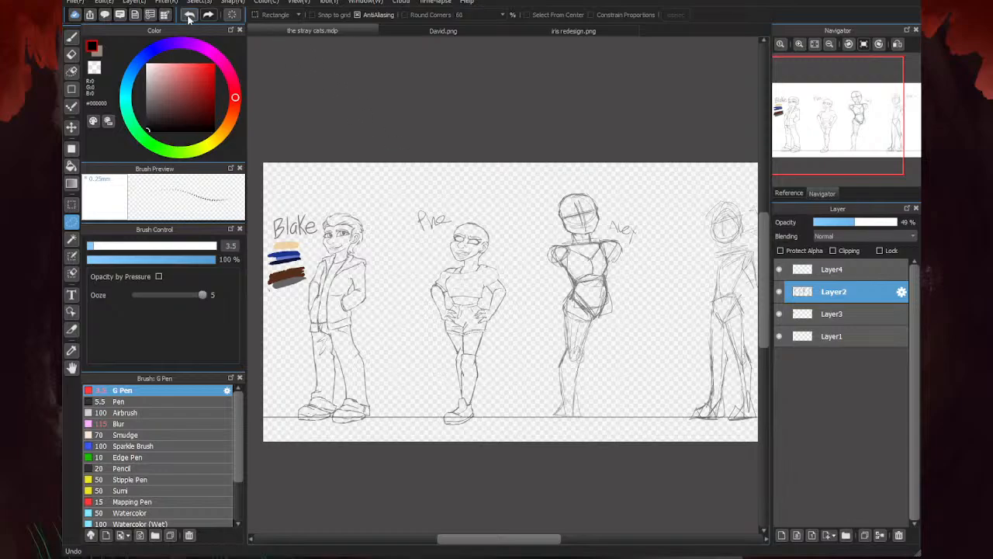
pyautogui.click(72, 36)
pyautogui.click(286, 15)
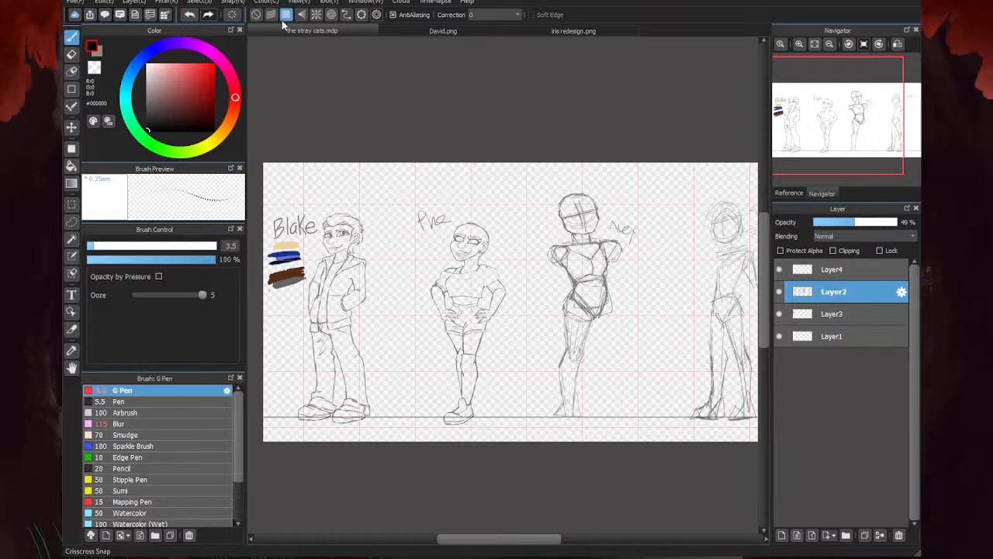
pyautogui.click(256, 15)
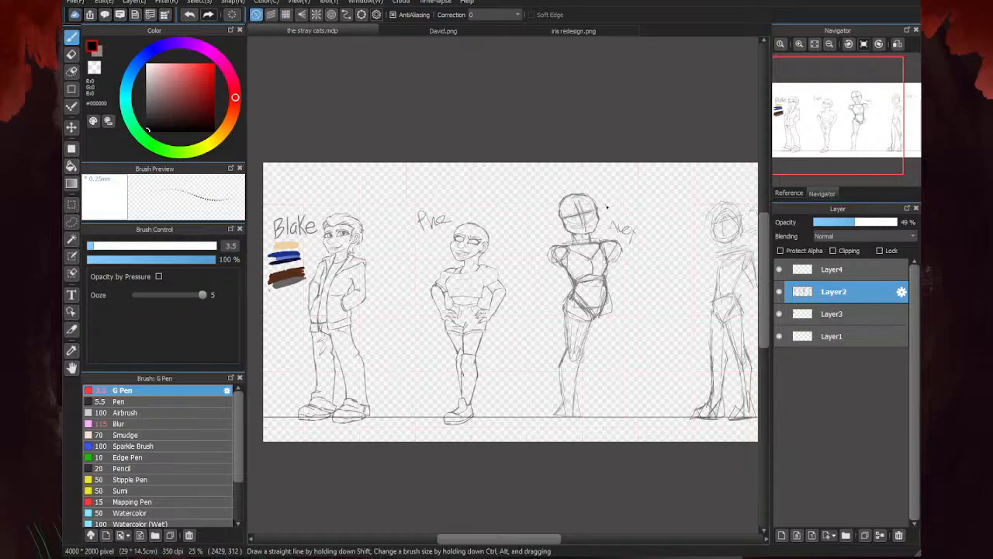
# - Erase the vertical centre guide on the third character's face and redraw it and the eye line following the head's tilt
pyautogui.scroll(1, 585, 231)
pyautogui.scroll(3, 578, 187)
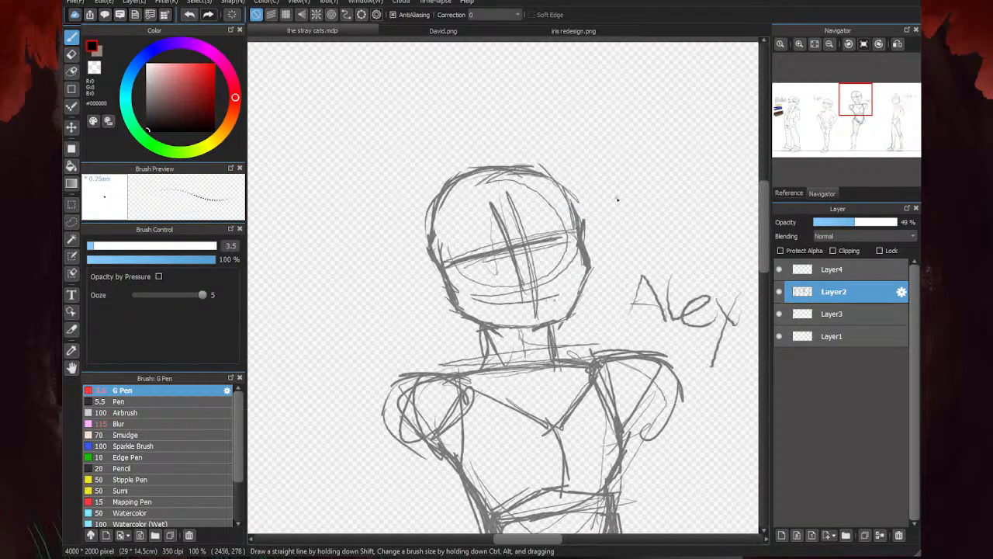
pyautogui.press('e')
pyautogui.moveTo(506, 195)
pyautogui.mouseDown()
pyautogui.moveTo(535, 263)
pyautogui.moveTo(537, 282)
pyautogui.moveTo(523, 288)
pyautogui.moveTo(488, 200)
pyautogui.moveTo(517, 272)
pyautogui.moveTo(511, 212)
pyautogui.moveTo(540, 317)
pyautogui.moveTo(531, 266)
pyautogui.moveTo(527, 301)
pyautogui.mouseUp()
pyautogui.press('b')
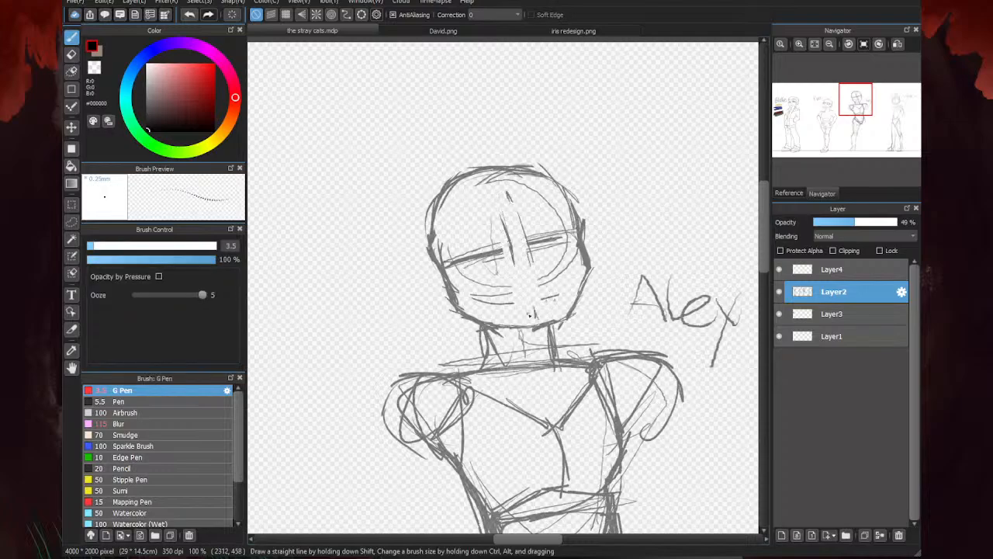
pyautogui.moveTo(497, 199)
pyautogui.mouseDown()
pyautogui.moveTo(536, 293)
pyautogui.moveTo(495, 188)
pyautogui.moveTo(538, 321)
pyautogui.mouseUp()
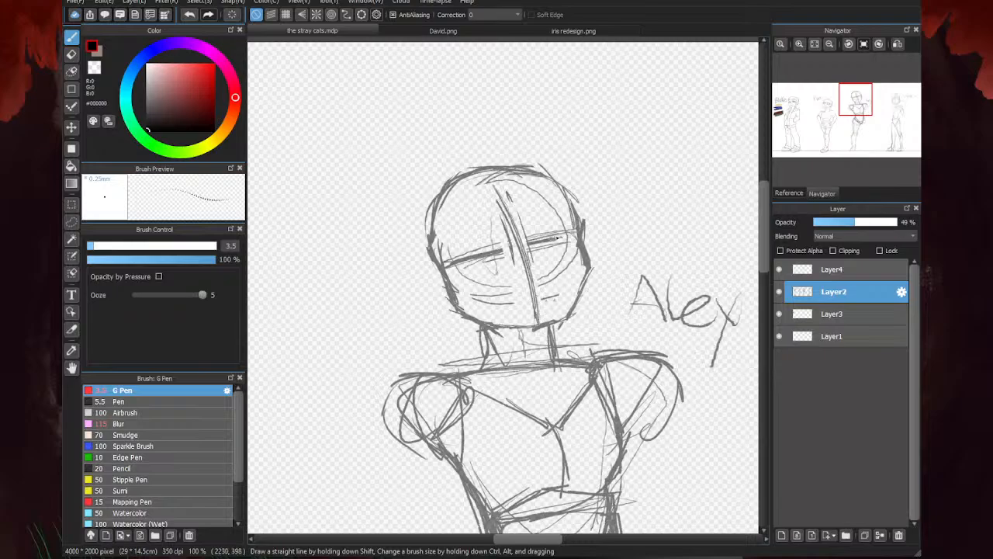
pyautogui.moveTo(456, 262)
pyautogui.mouseDown()
pyautogui.moveTo(571, 231)
pyautogui.moveTo(544, 237)
pyautogui.mouseUp()
# - Mirror the canvas view horizontally to check the third character's head construction
pyautogui.scroll(-5, 451, 275)
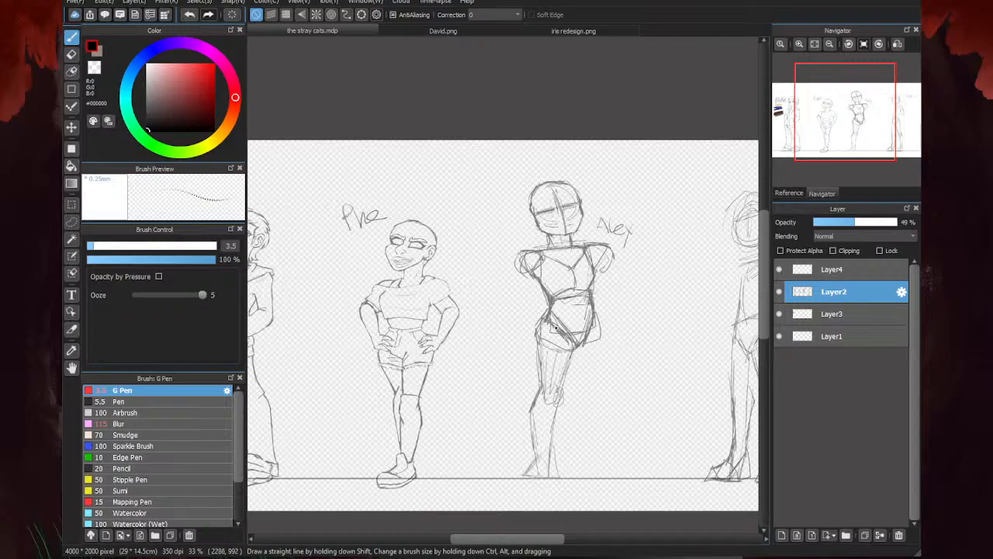
pyautogui.scroll(3, 582, 208)
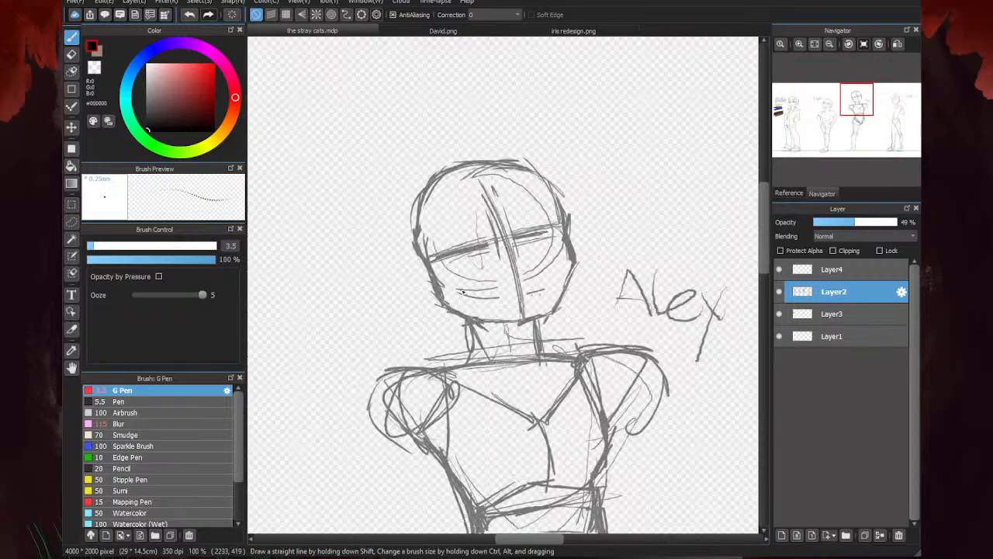
pyautogui.scroll(2, 528, 272)
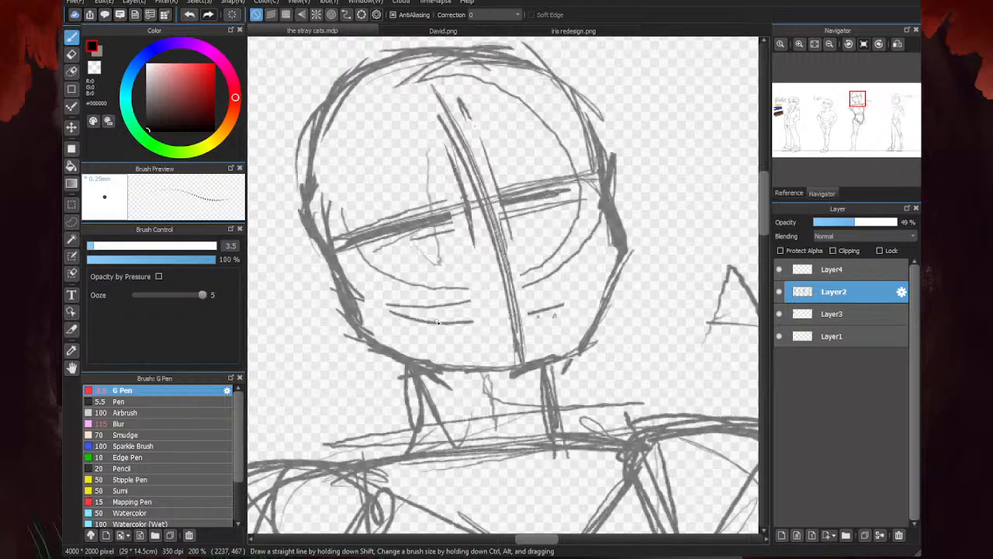
pyautogui.press('h')
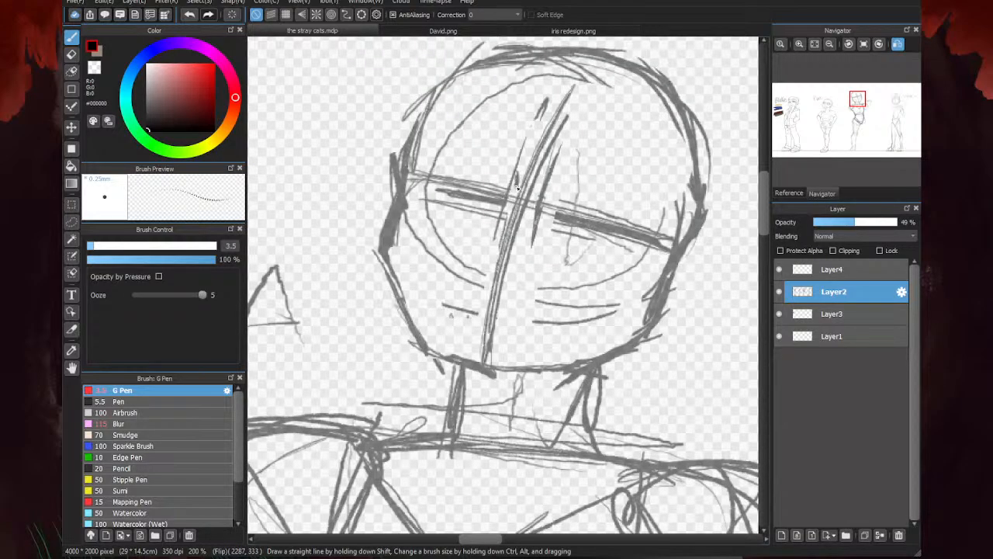
# - Sketch the third character's nose bridge and nostrils below the eye line and erase the centre guide and cheek construction lines around it
pyautogui.moveTo(518, 199); pyautogui.dragTo(467, 227)
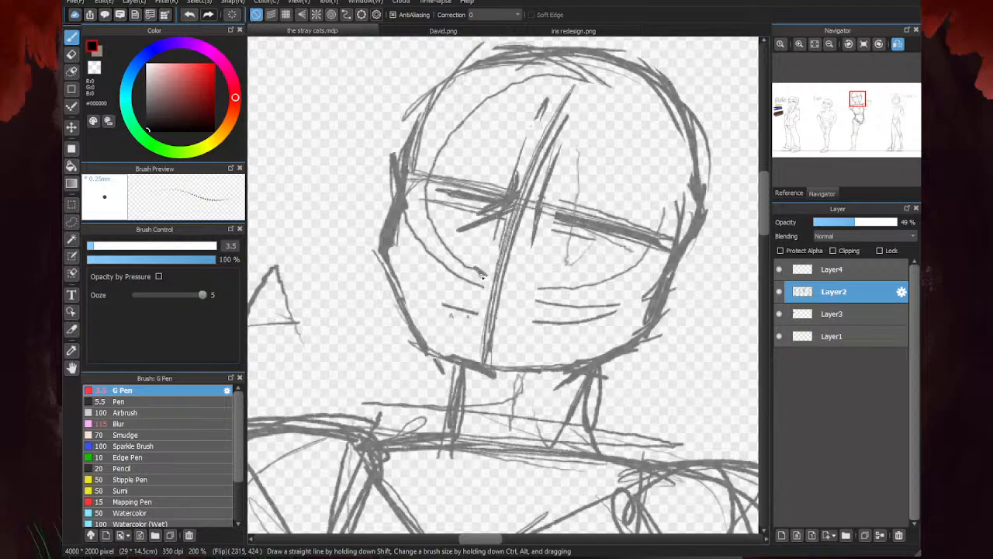
pyautogui.moveTo(481, 277)
pyautogui.mouseDown()
pyautogui.moveTo(466, 237)
pyautogui.moveTo(467, 258)
pyautogui.moveTo(473, 272)
pyautogui.moveTo(469, 233)
pyautogui.moveTo(457, 245)
pyautogui.moveTo(480, 279)
pyautogui.moveTo(529, 259)
pyautogui.moveTo(542, 265)
pyautogui.moveTo(518, 281)
pyautogui.mouseUp()
pyautogui.press('e')
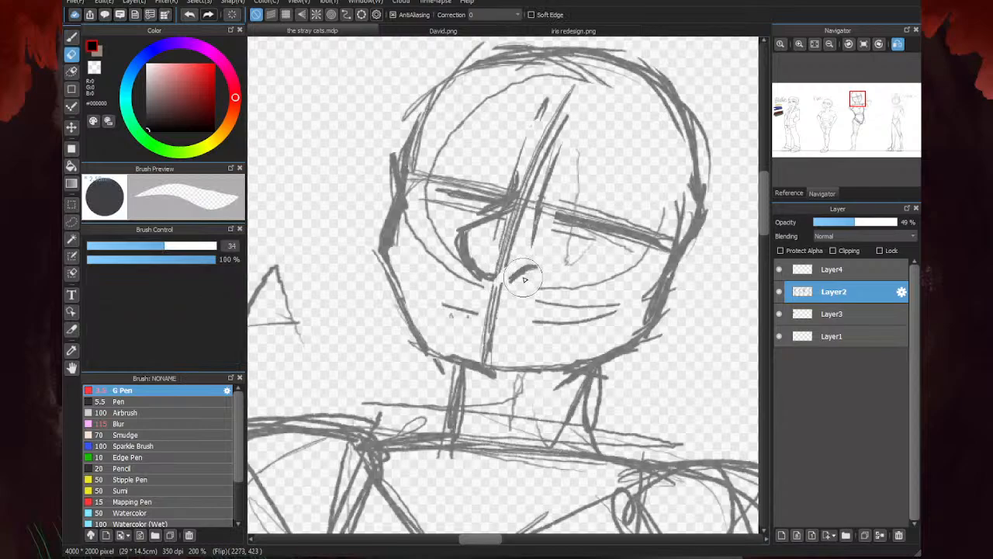
pyautogui.moveTo(470, 237)
pyautogui.mouseDown()
pyautogui.moveTo(508, 274)
pyautogui.moveTo(475, 280)
pyautogui.moveTo(503, 290)
pyautogui.moveTo(474, 279)
pyautogui.moveTo(456, 225)
pyautogui.mouseUp()
pyautogui.moveTo(504, 260)
pyautogui.mouseDown()
pyautogui.moveTo(513, 231)
pyautogui.moveTo(494, 235)
pyautogui.moveTo(530, 211)
pyautogui.moveTo(491, 210)
pyautogui.moveTo(518, 196)
pyautogui.moveTo(490, 208)
pyautogui.moveTo(537, 188)
pyautogui.moveTo(498, 196)
pyautogui.moveTo(524, 174)
pyautogui.moveTo(493, 206)
pyautogui.moveTo(439, 208)
pyautogui.moveTo(444, 263)
pyautogui.moveTo(460, 284)
pyautogui.moveTo(425, 234)
pyautogui.moveTo(484, 321)
pyautogui.moveTo(494, 309)
pyautogui.moveTo(495, 339)
pyautogui.moveTo(546, 327)
pyautogui.moveTo(582, 294)
pyautogui.moveTo(623, 292)
pyautogui.mouseUp()
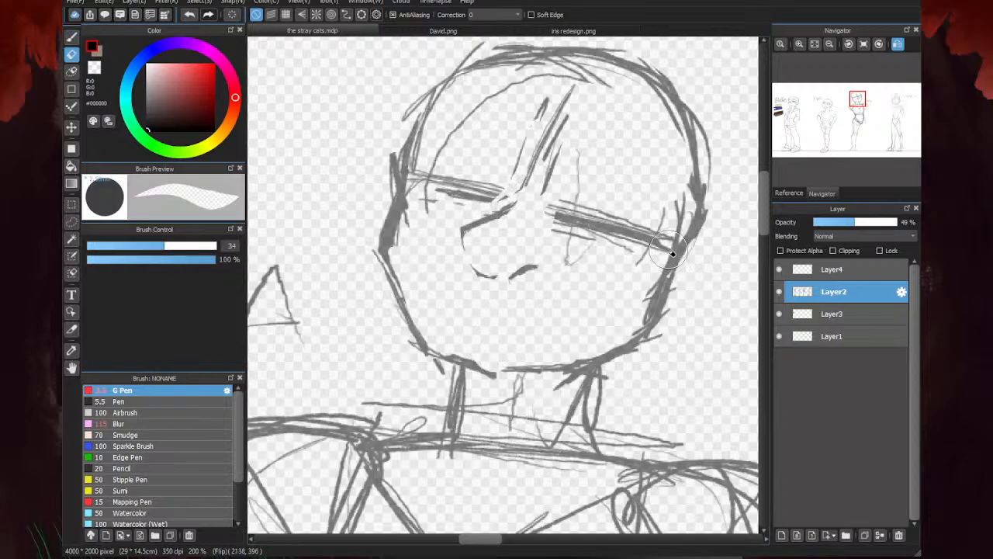
pyautogui.press('b')
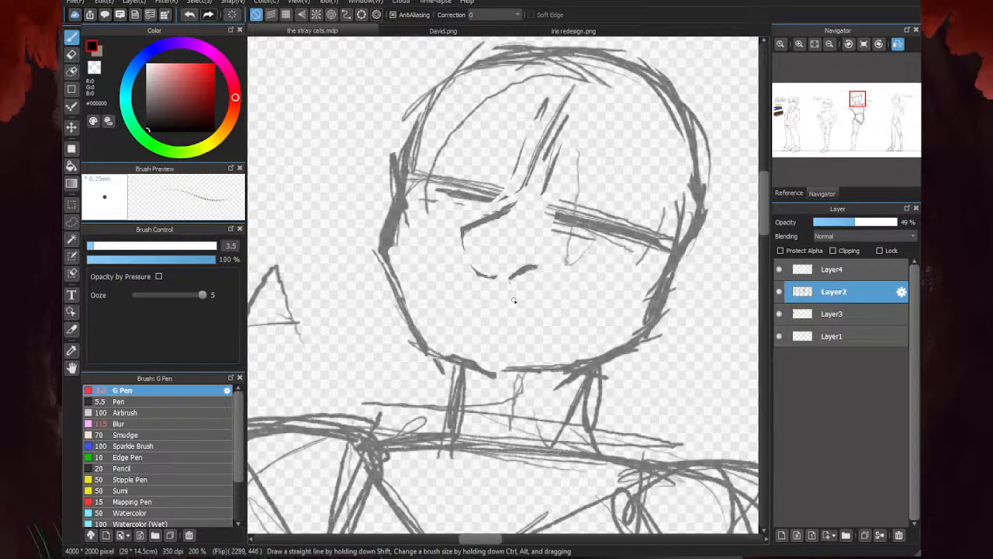
# - Erase the third character's rounded lower face and redraw a narrower, angular jaw and chin, adding a neck line beneath it
pyautogui.press('e')
pyautogui.moveTo(675, 248)
pyautogui.mouseDown()
pyautogui.moveTo(649, 307)
pyautogui.moveTo(651, 327)
pyautogui.moveTo(539, 361)
pyautogui.moveTo(455, 357)
pyautogui.moveTo(388, 233)
pyautogui.mouseUp()
pyautogui.press('b')
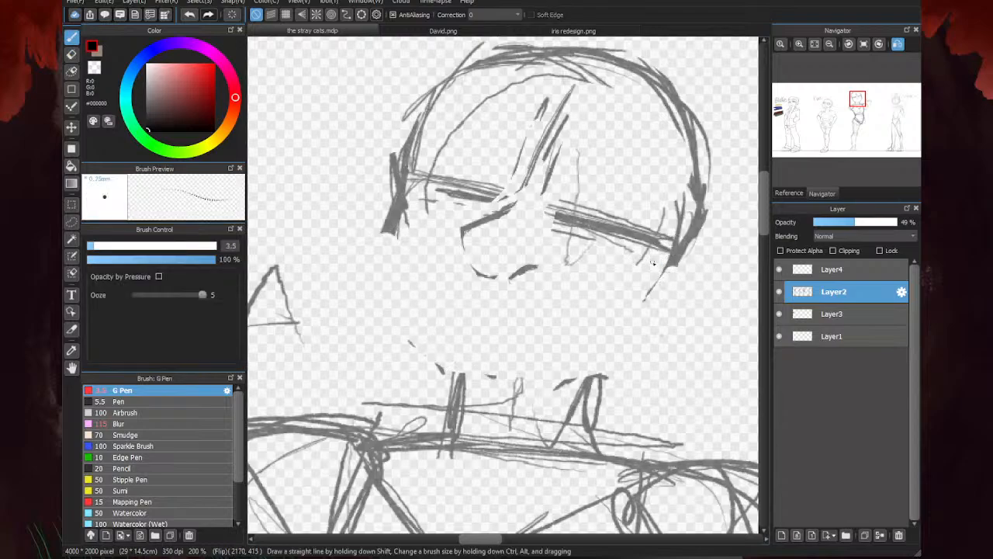
pyautogui.moveTo(662, 270)
pyautogui.mouseDown()
pyautogui.moveTo(602, 346)
pyautogui.moveTo(550, 367)
pyautogui.mouseUp()
pyautogui.moveTo(627, 310)
pyautogui.mouseDown()
pyautogui.moveTo(556, 366)
pyautogui.moveTo(474, 379)
pyautogui.moveTo(578, 352)
pyautogui.mouseUp()
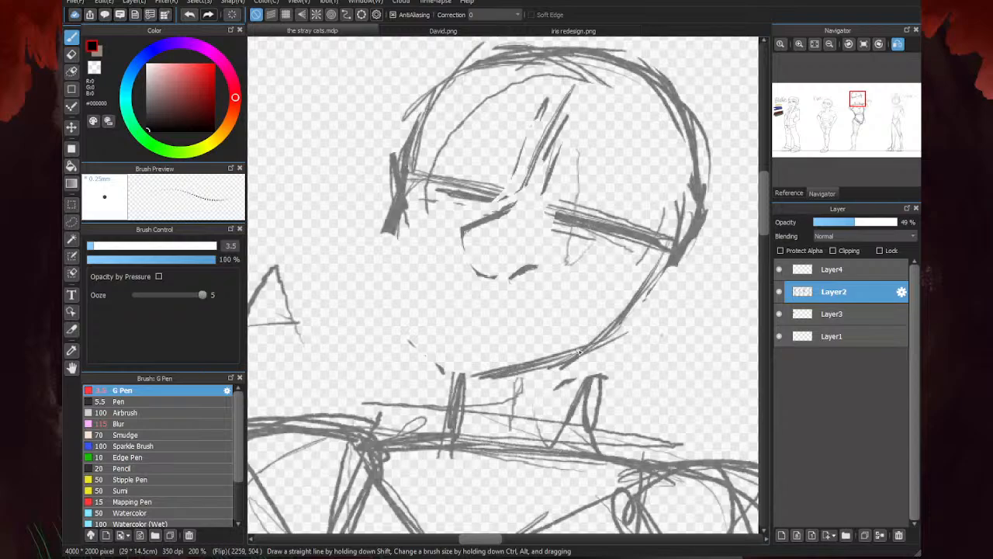
pyautogui.moveTo(473, 376)
pyautogui.mouseDown()
pyautogui.moveTo(410, 357)
pyautogui.moveTo(392, 287)
pyautogui.moveTo(386, 254)
pyautogui.moveTo(422, 181)
pyautogui.moveTo(432, 183)
pyautogui.mouseUp()
pyautogui.moveTo(619, 326); pyautogui.dragTo(592, 442)
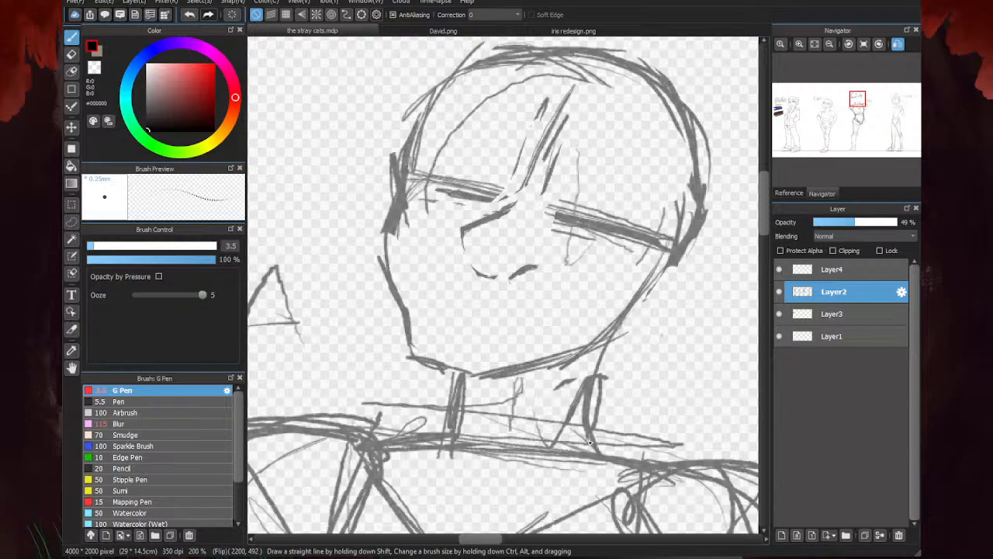
# - Restore the unmirrored view, lasso the third character's head, rotate it clockwise, shift it over the neck, apply the transform and deselect
pyautogui.scroll(-5, 471, 364)
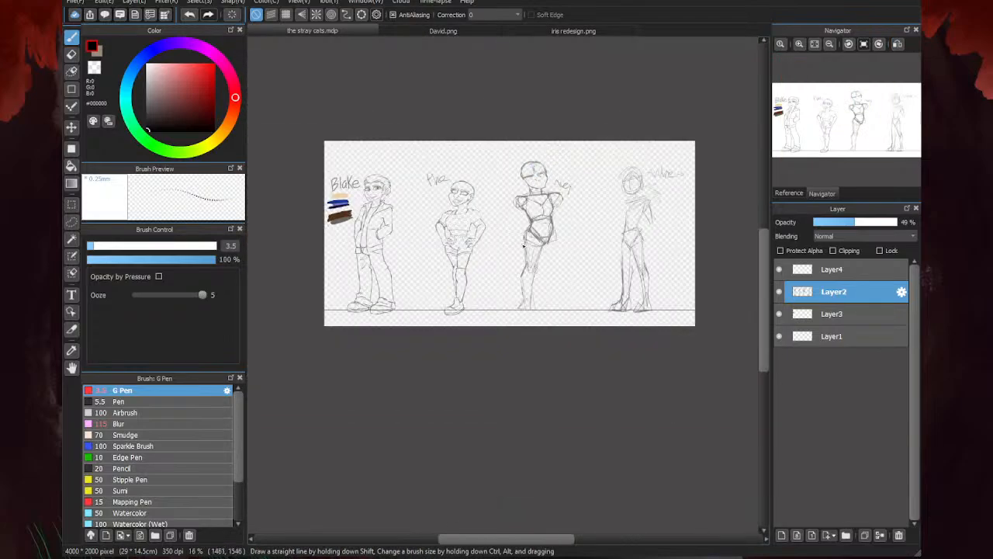
pyautogui.scroll(4, 543, 204)
pyautogui.scroll(-1, 544, 204)
pyautogui.click(71, 221)
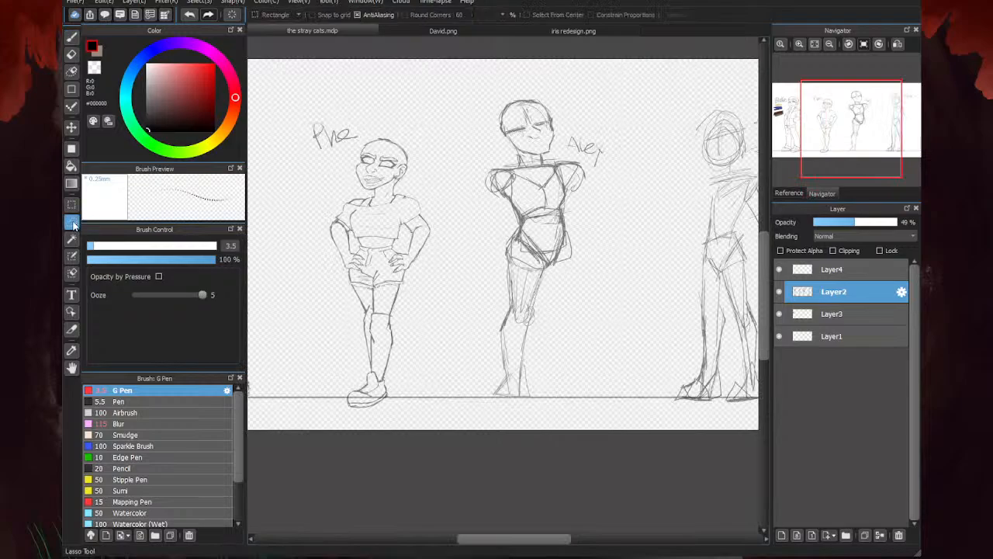
pyautogui.moveTo(506, 165)
pyautogui.mouseDown()
pyautogui.moveTo(563, 165)
pyautogui.moveTo(472, 124)
pyautogui.moveTo(500, 165)
pyautogui.mouseUp()
pyautogui.hotkey('ctrl', 't')
pyautogui.moveTo(578, 164); pyautogui.dragTo(559, 176)
pyautogui.moveTo(513, 116); pyautogui.dragTo(530, 124)
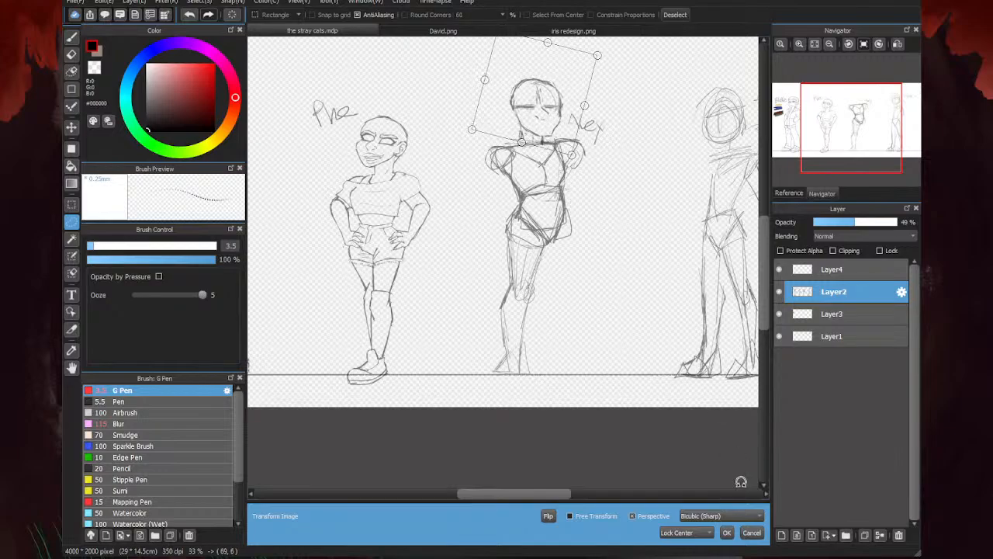
pyautogui.click(726, 533)
pyautogui.hotkey('ctrl', 'd')
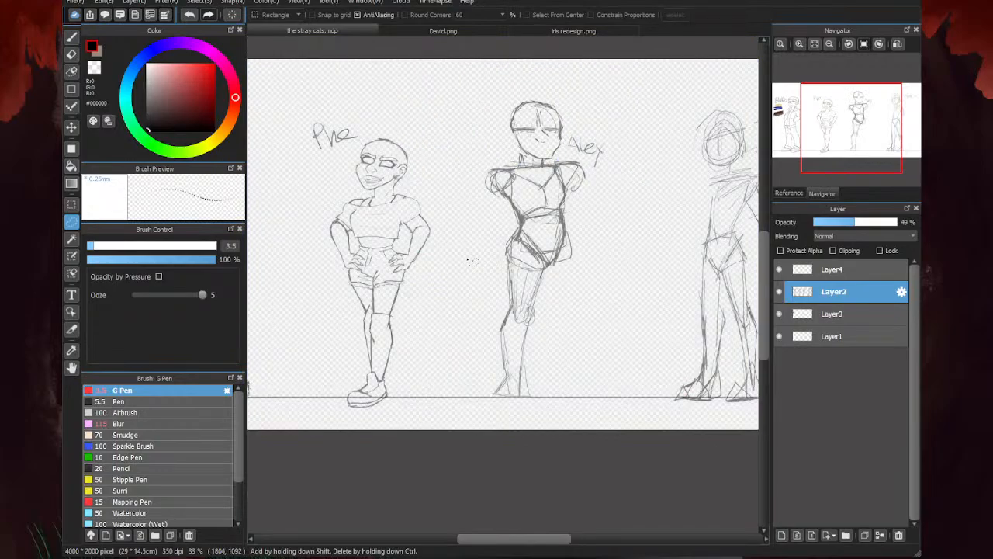
# - Erase the heavy contour on the outer side of the third character's waist and redraw it as a cleaner line into the hip
pyautogui.press('b')
pyautogui.scroll(5, 502, 111)
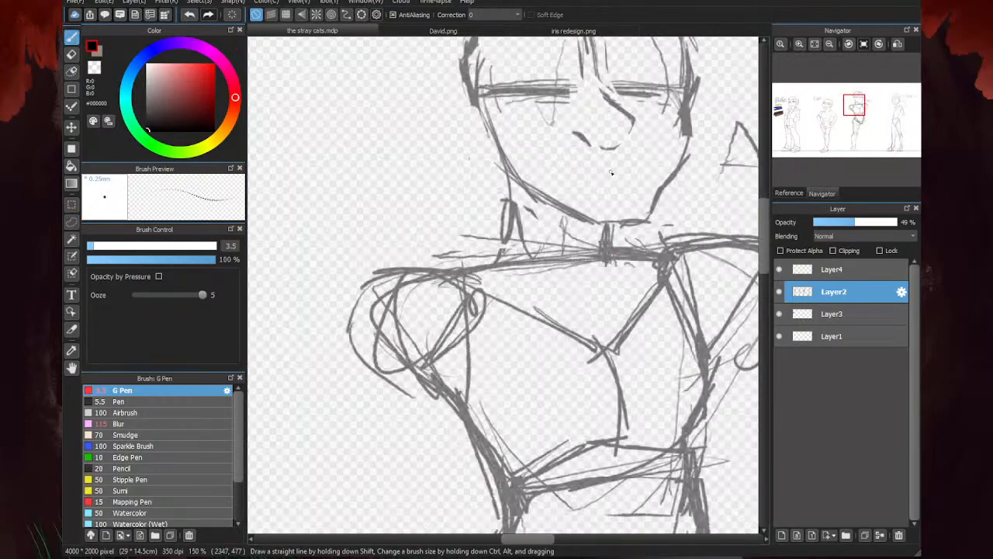
pyautogui.scroll(-3, 502, 155)
pyautogui.scroll(3, 502, 222)
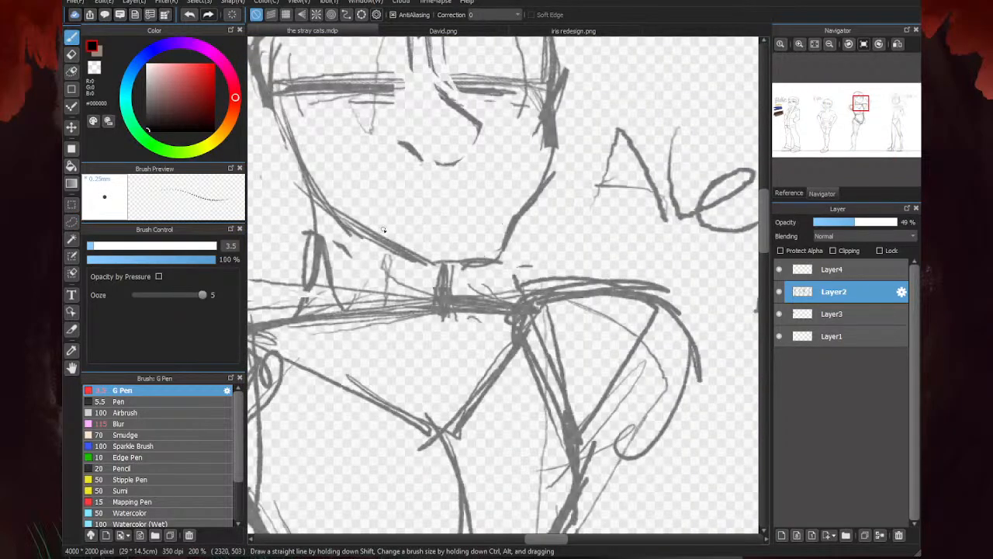
pyautogui.scroll(-4, 383, 230)
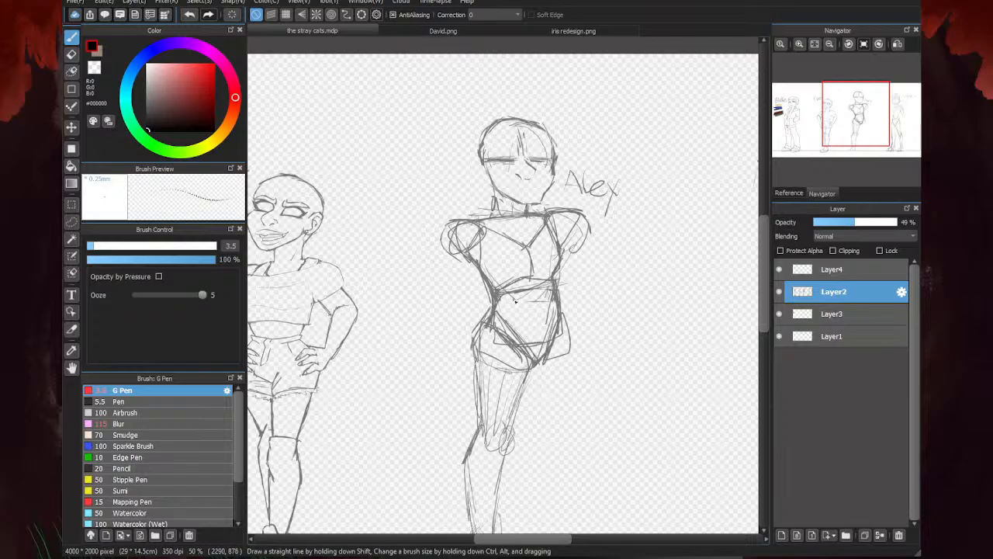
pyautogui.scroll(2, 569, 275)
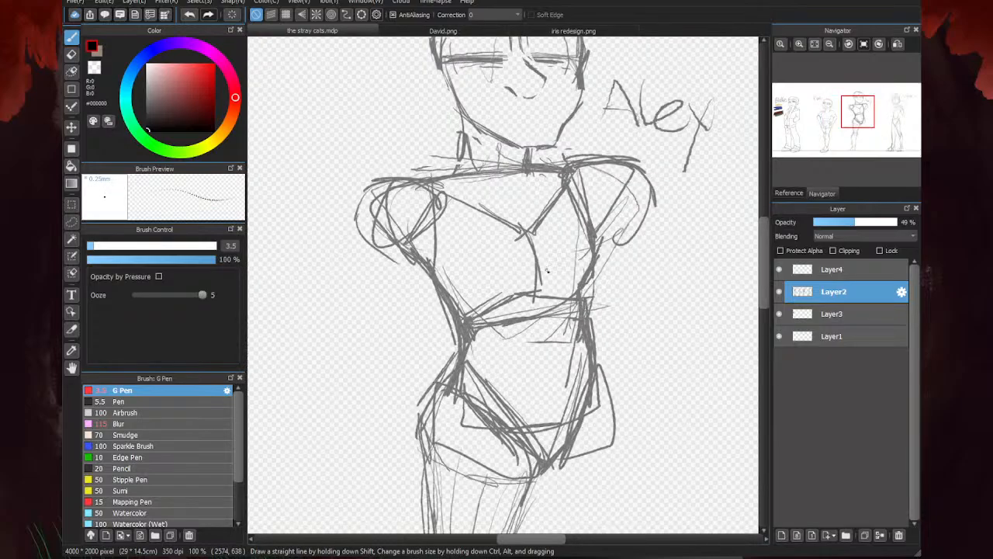
pyautogui.scroll(-3, 547, 272)
pyautogui.press('e')
pyautogui.scroll(2, 554, 268)
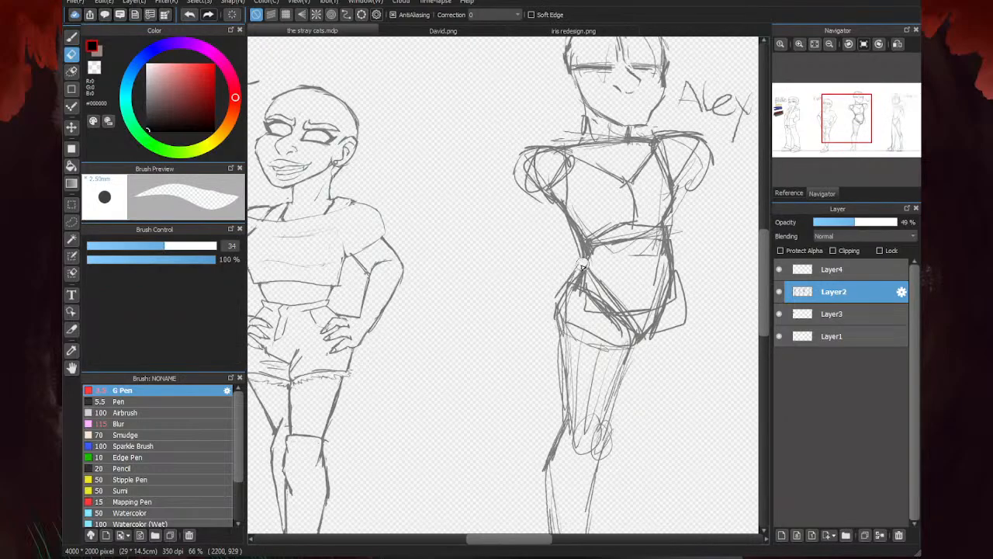
pyautogui.scroll(-2, 474, 267)
pyautogui.scroll(3, 581, 243)
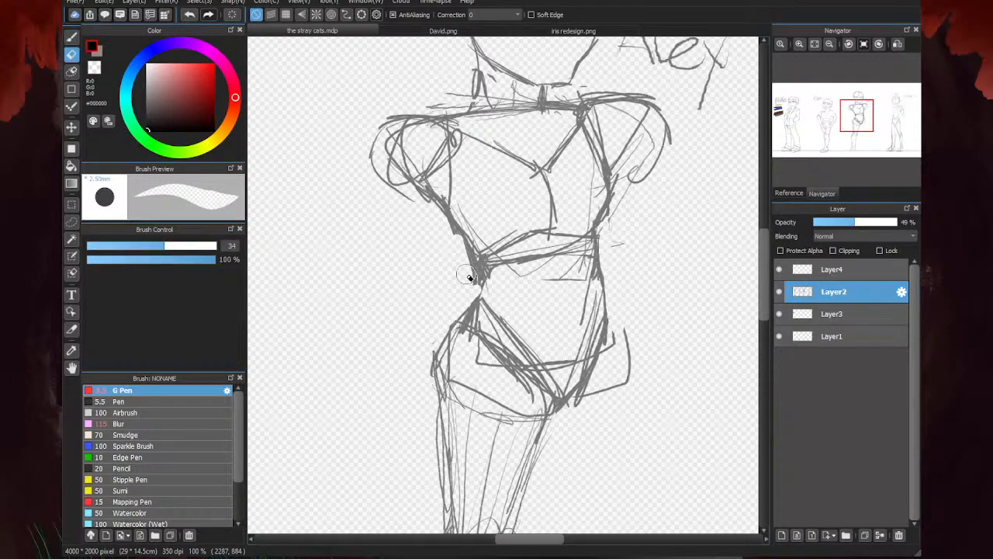
pyautogui.press('b')
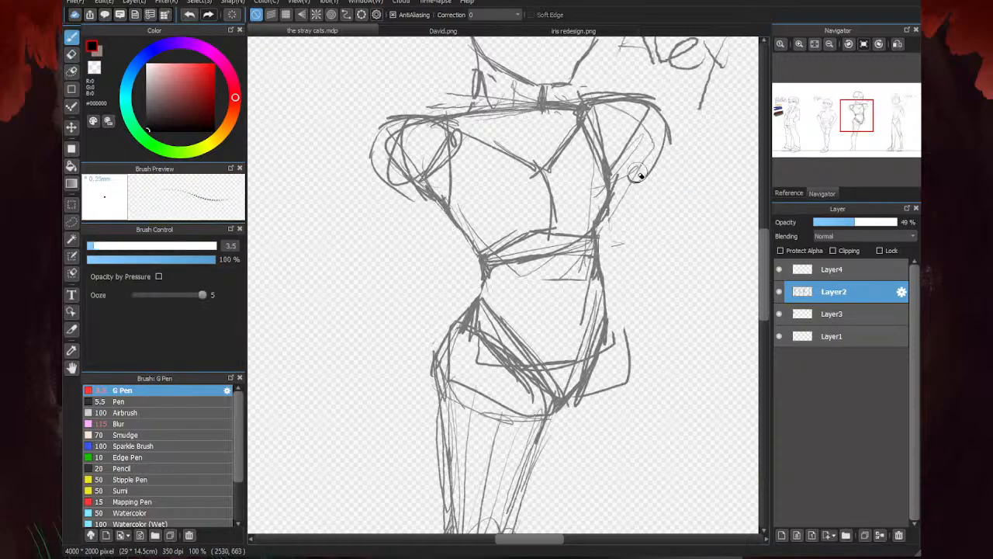
pyautogui.scroll(-4, 477, 310)
pyautogui.scroll(3, 447, 302)
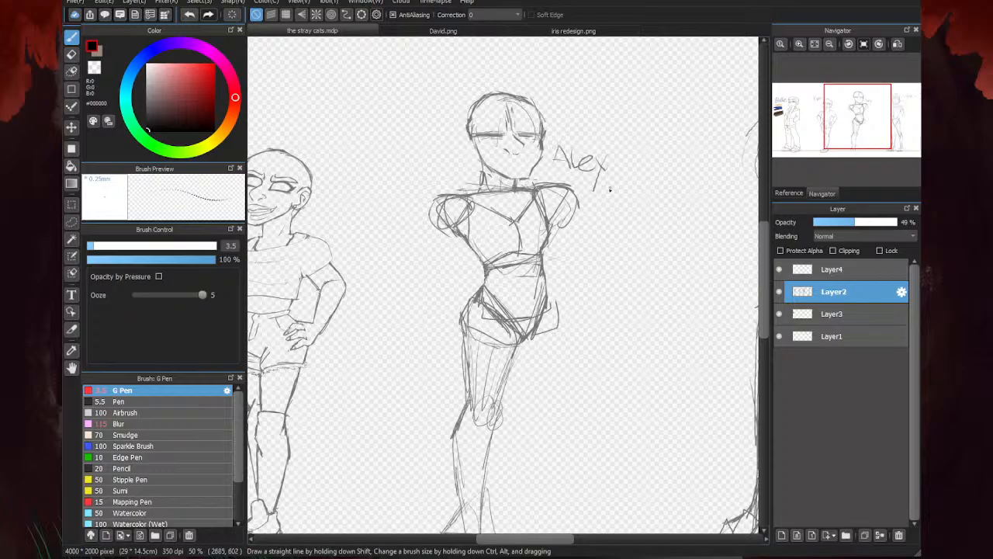
# - Strengthen the back neck line of the third character, then erase the front neck line under the chin and redraw it
pyautogui.scroll(1, 505, 244)
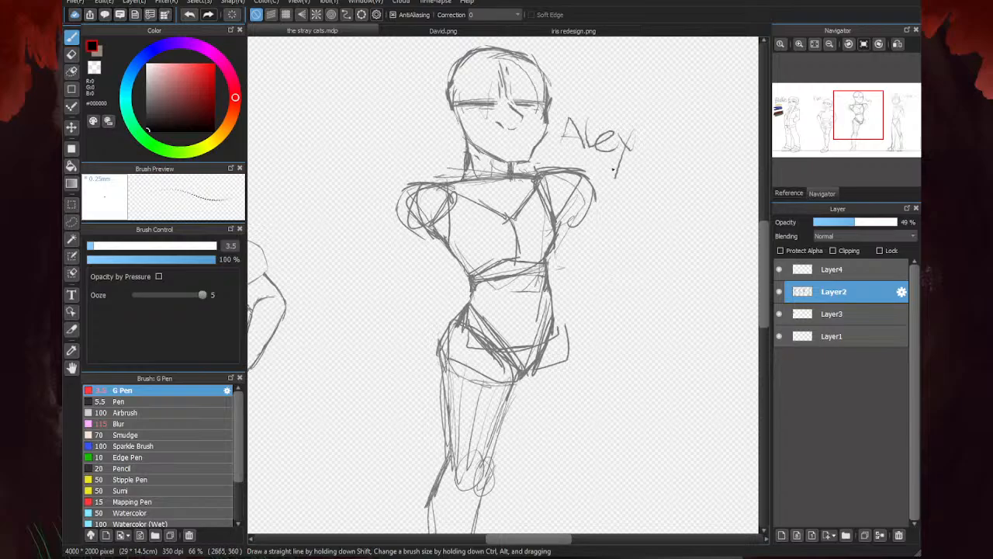
pyautogui.press('e')
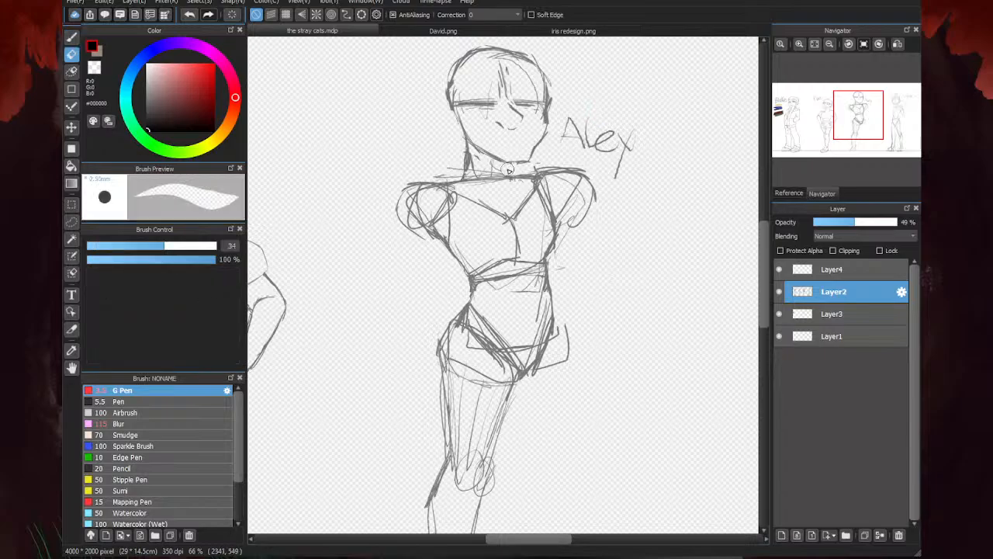
pyautogui.press('b')
pyautogui.scroll(5, 509, 169)
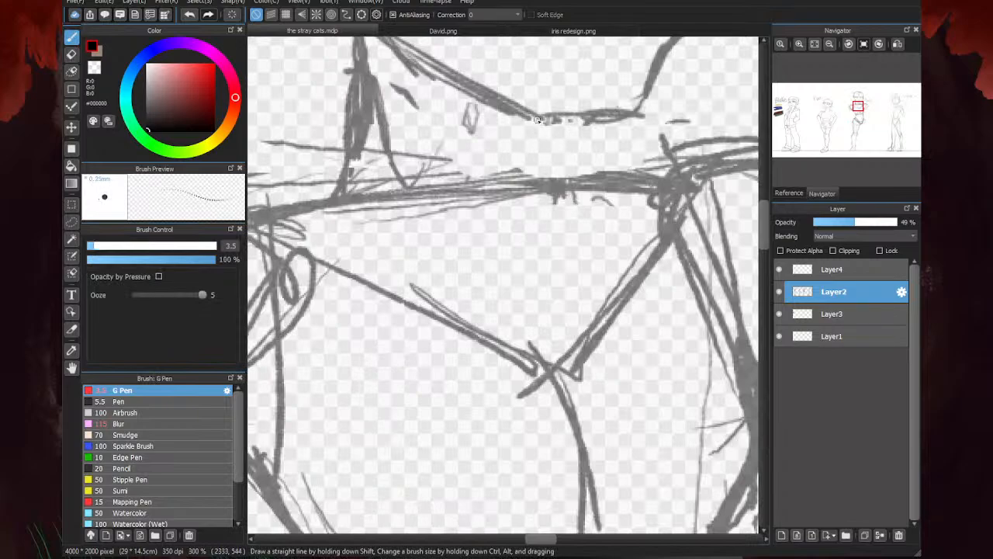
pyautogui.scroll(-5, 658, 141)
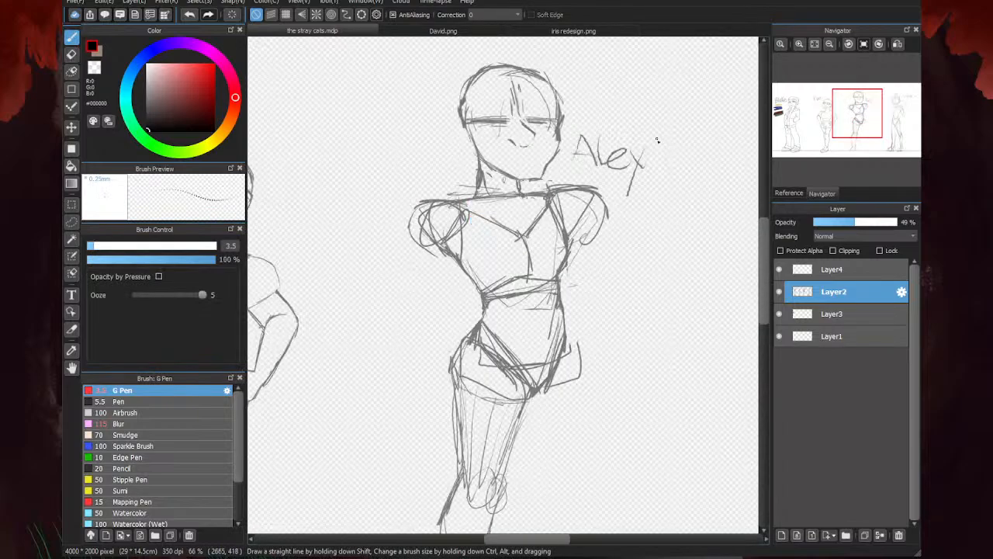
# - Erase the rough back neck lines, sketch an oval ear beside the jaw and redraw the back of the neck down to the shoulders
pyautogui.press('e')
pyautogui.moveTo(474, 189)
pyautogui.mouseDown()
pyautogui.moveTo(483, 186)
pyautogui.moveTo(478, 157)
pyautogui.mouseUp()
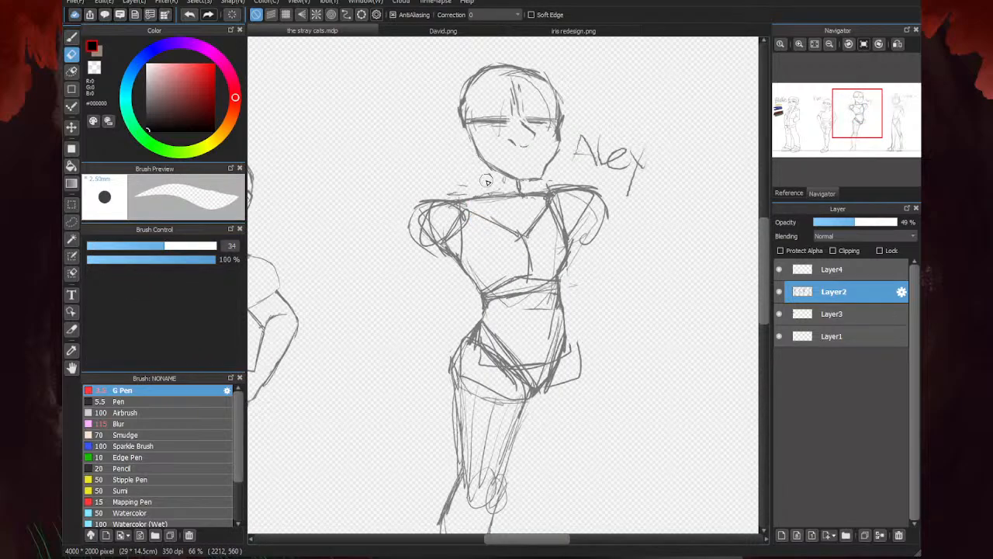
pyautogui.press('b')
pyautogui.scroll(3, 470, 138)
pyautogui.moveTo(445, 104); pyautogui.dragTo(487, 166)
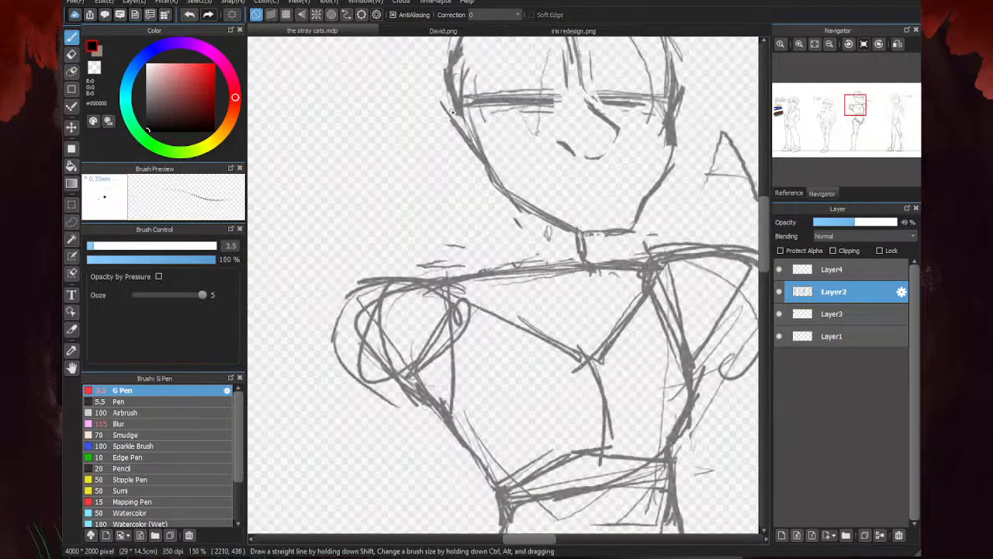
pyautogui.moveTo(464, 76); pyautogui.dragTo(494, 218)
pyautogui.moveTo(466, 159)
pyautogui.mouseDown()
pyautogui.moveTo(487, 200)
pyautogui.moveTo(483, 267)
pyautogui.mouseUp()
pyautogui.moveTo(490, 213); pyautogui.dragTo(478, 270)
# - Reinforce the third character's shoulder line across the base of the neck
pyautogui.scroll(-3, 477, 253)
pyautogui.scroll(2, 440, 264)
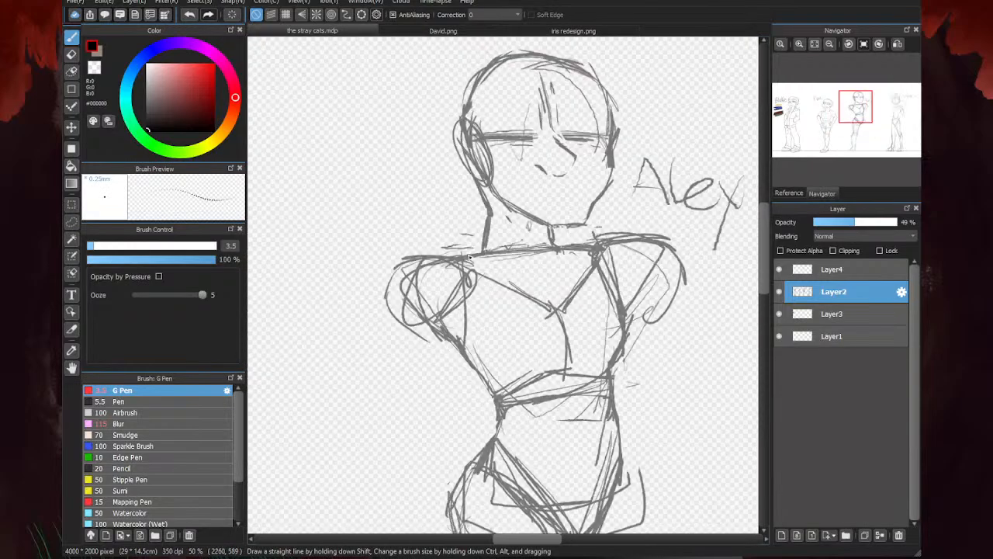
pyautogui.moveTo(559, 248); pyautogui.dragTo(602, 243)
pyautogui.moveTo(603, 240); pyautogui.dragTo(561, 244)
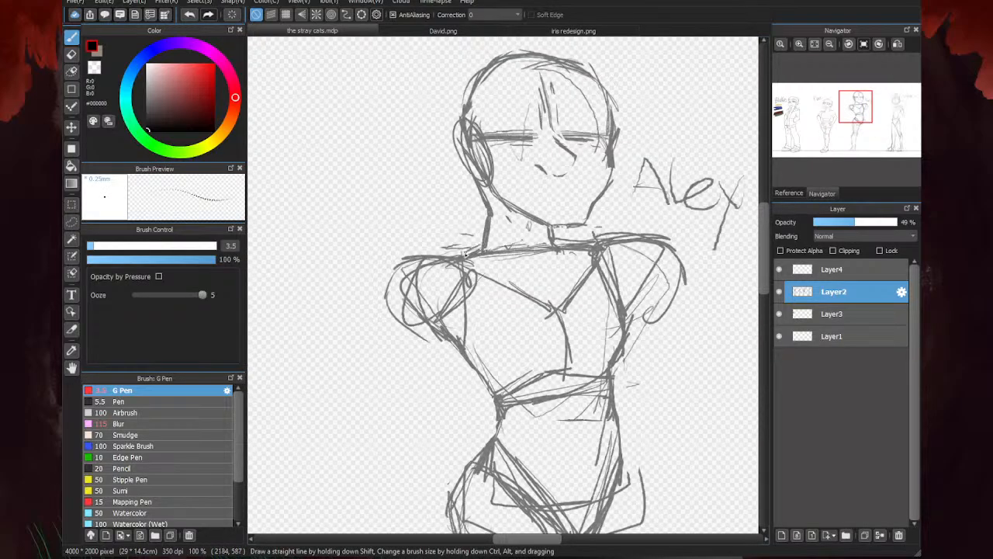
# - Erase the doubled chest guide running from the shoulder to the breastbone beside the name label and redraw it as a single thin line
pyautogui.scroll(-2, 630, 232)
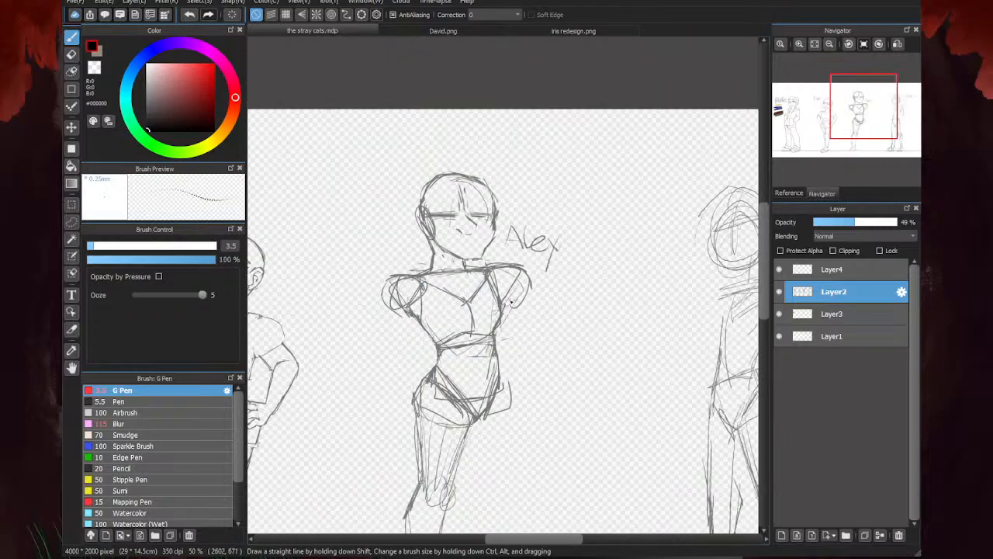
pyautogui.scroll(3, 509, 301)
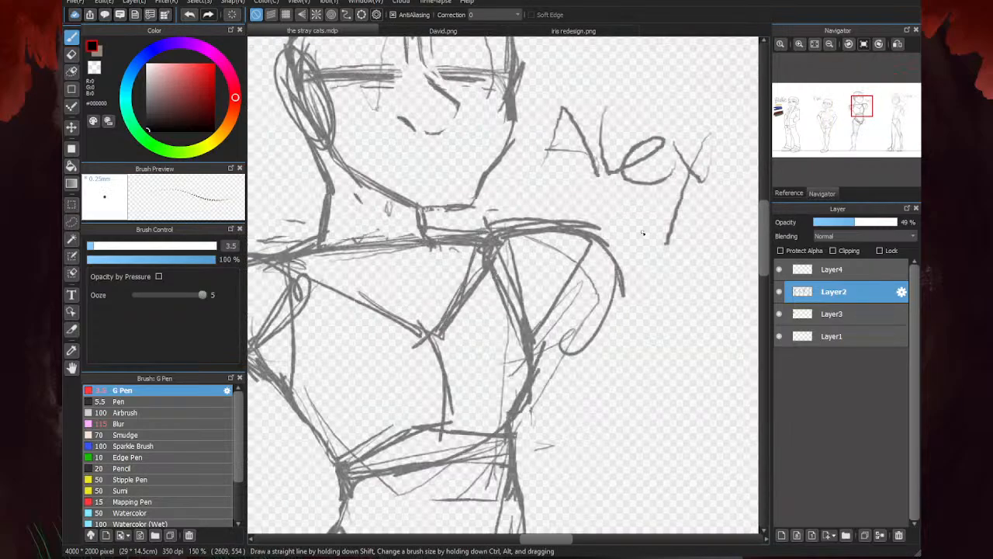
pyautogui.scroll(-4, 488, 268)
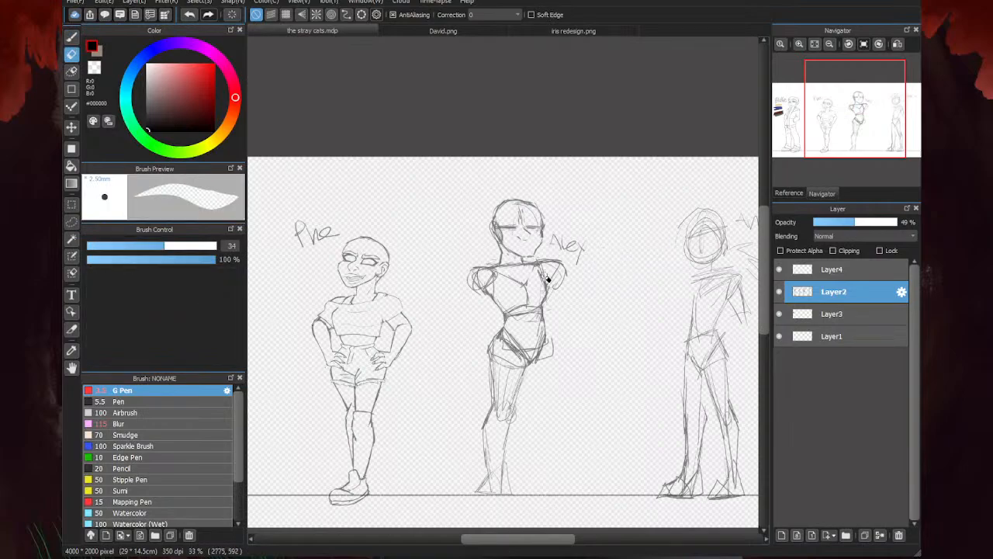
pyautogui.scroll(3, 555, 258)
pyautogui.scroll(-2, 480, 310)
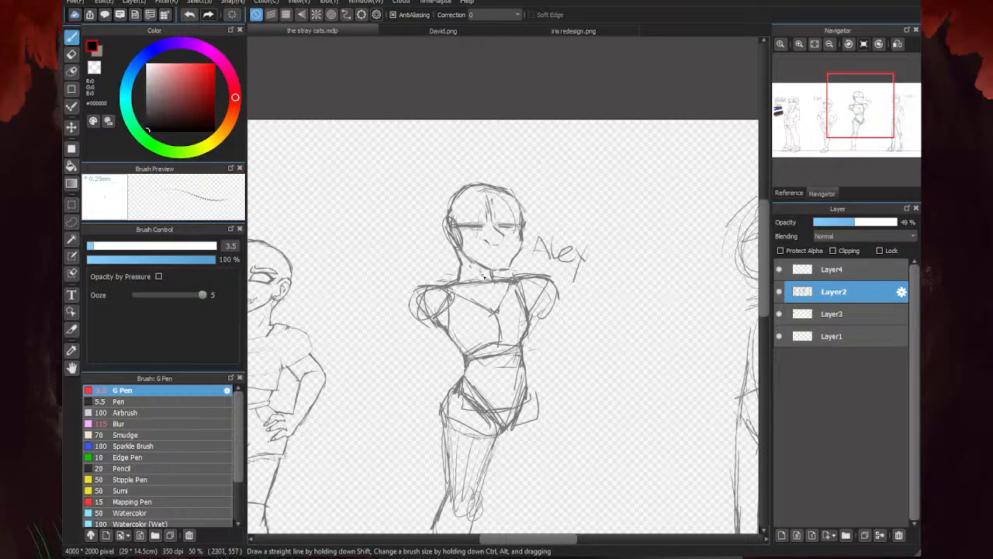
# - Erase the third character's outer nostril stroke and redraw it as a curved nostril closer to the nose tip
pyautogui.scroll(2, 459, 208)
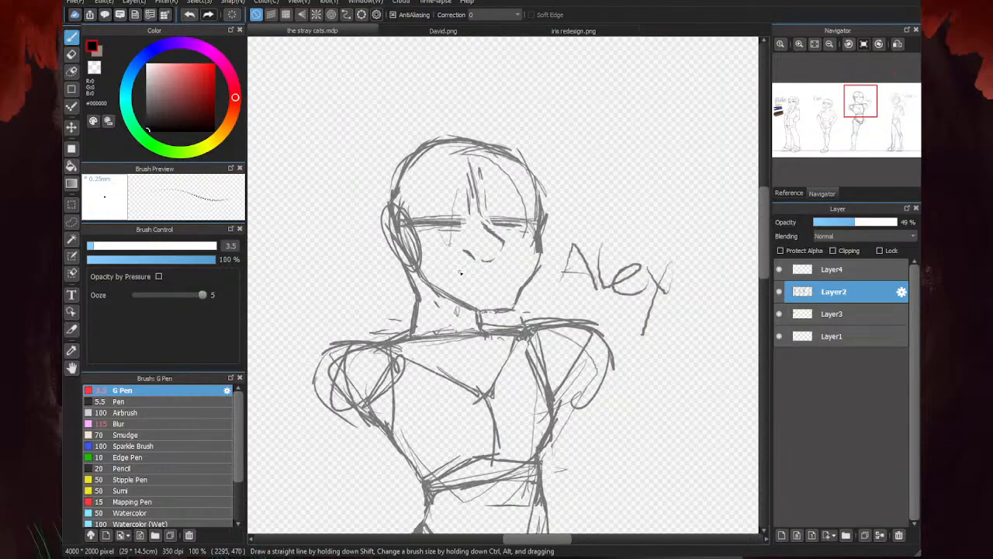
pyautogui.scroll(2, 477, 256)
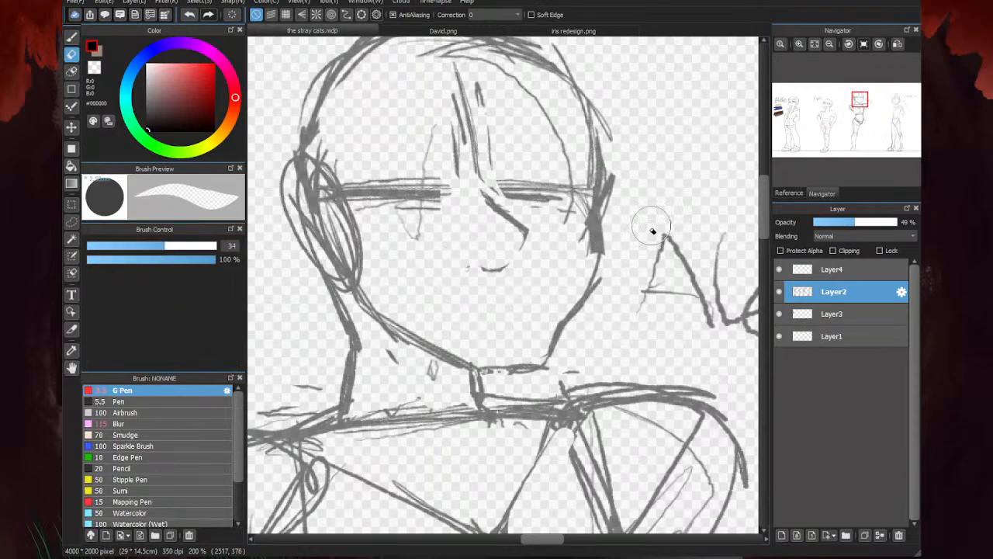
pyautogui.scroll(1, 504, 264)
pyautogui.moveTo(466, 266); pyautogui.dragTo(440, 249)
pyautogui.scroll(-1, 524, 332)
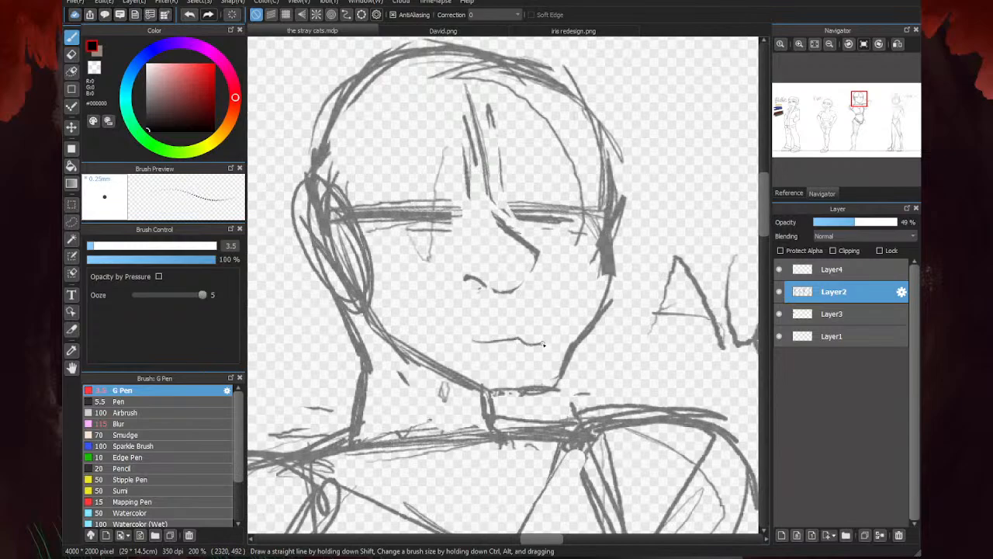
pyautogui.moveTo(495, 343); pyautogui.dragTo(454, 335)
pyautogui.press('e')
pyautogui.moveTo(535, 337); pyautogui.dragTo(452, 334)
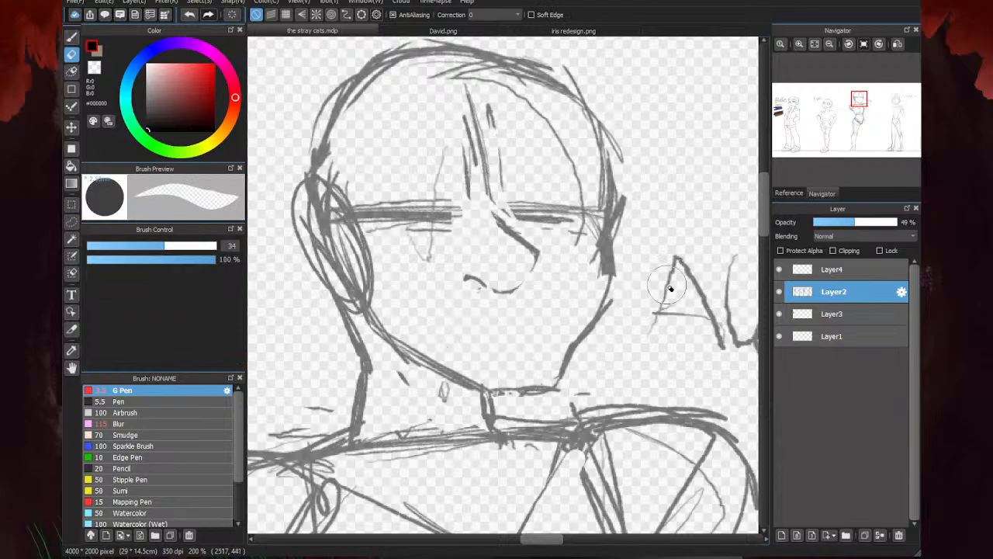
# - Sketch a curved, smiling mouth below the third character's nose and clean up its rough stroke ends
pyautogui.press('b')
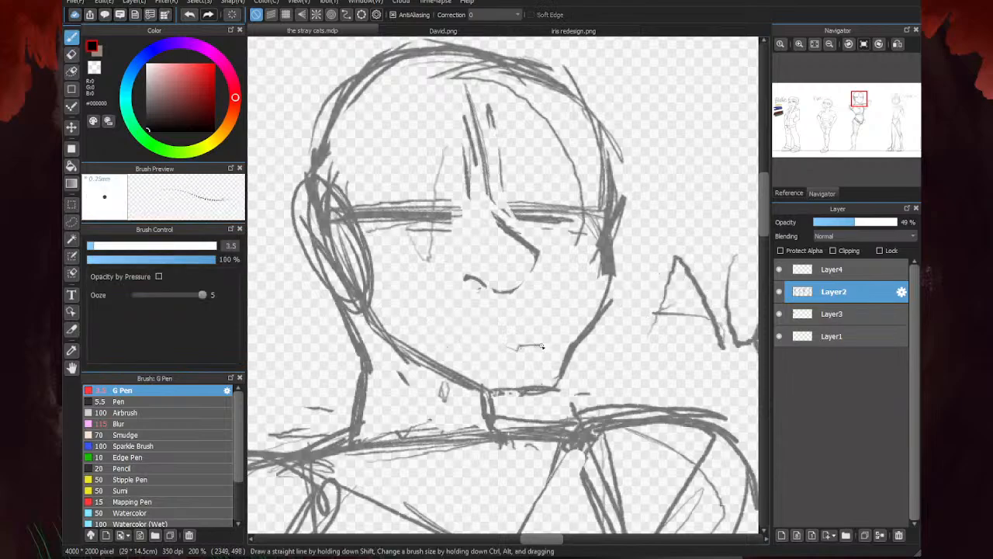
pyautogui.moveTo(485, 348); pyautogui.dragTo(450, 329)
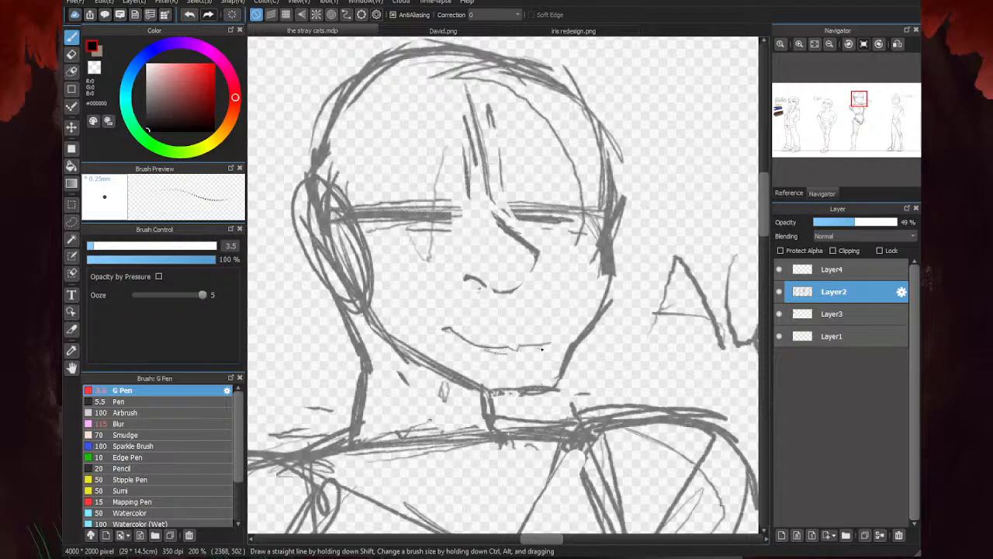
pyautogui.press('e')
pyautogui.moveTo(543, 346)
pyautogui.mouseDown()
pyautogui.moveTo(448, 326)
pyautogui.moveTo(483, 346)
pyautogui.mouseUp()
pyautogui.press('b')
pyautogui.press('e')
pyautogui.press('b')
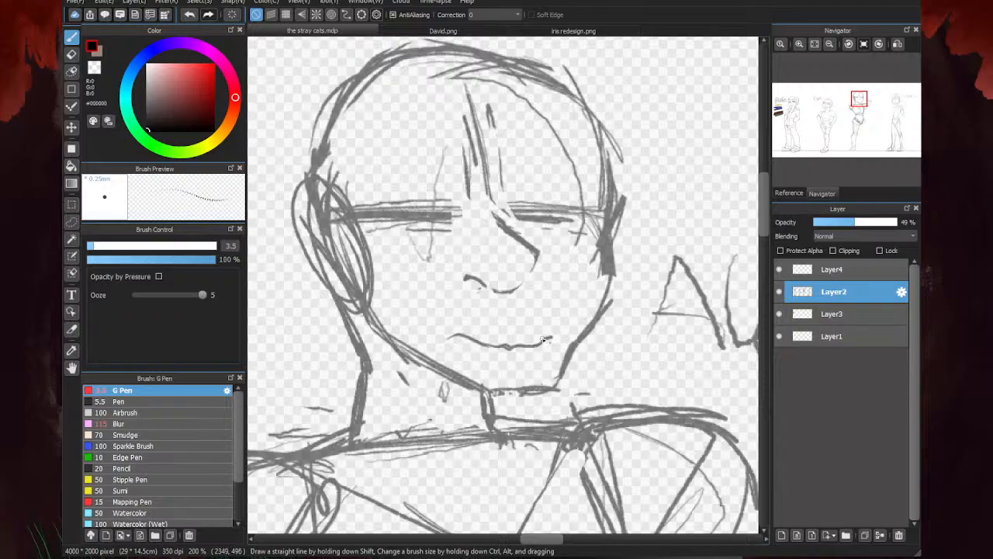
# - Erase the third character's mouth and redraw it as a thin, gently slanted line across the lower face
pyautogui.press('e')
pyautogui.moveTo(549, 339); pyautogui.dragTo(449, 338)
pyautogui.press('b')
pyautogui.moveTo(439, 331); pyautogui.dragTo(544, 348)
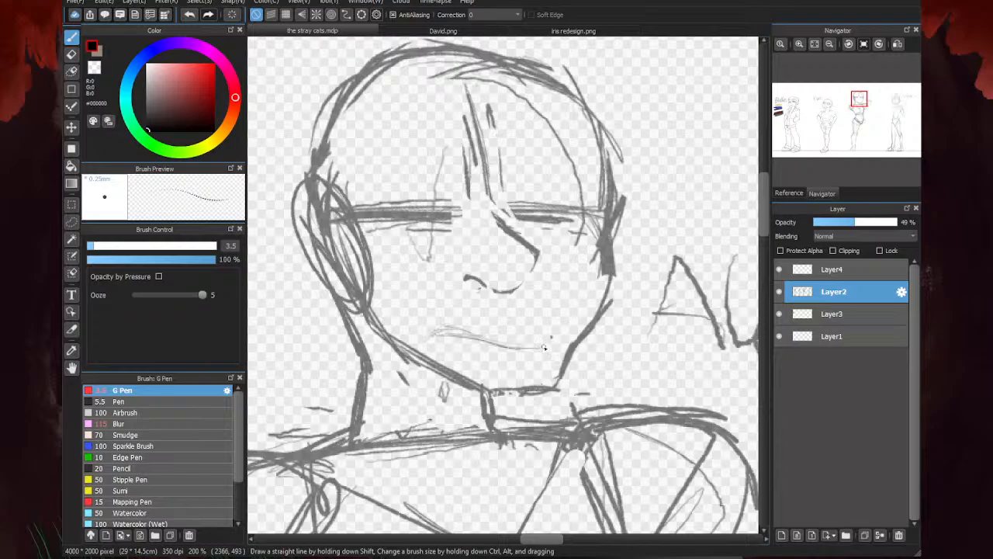
# - Reinforce the inner edge of the third character's first thigh from the crotch down to the knee
pyautogui.scroll(-5, 392, 328)
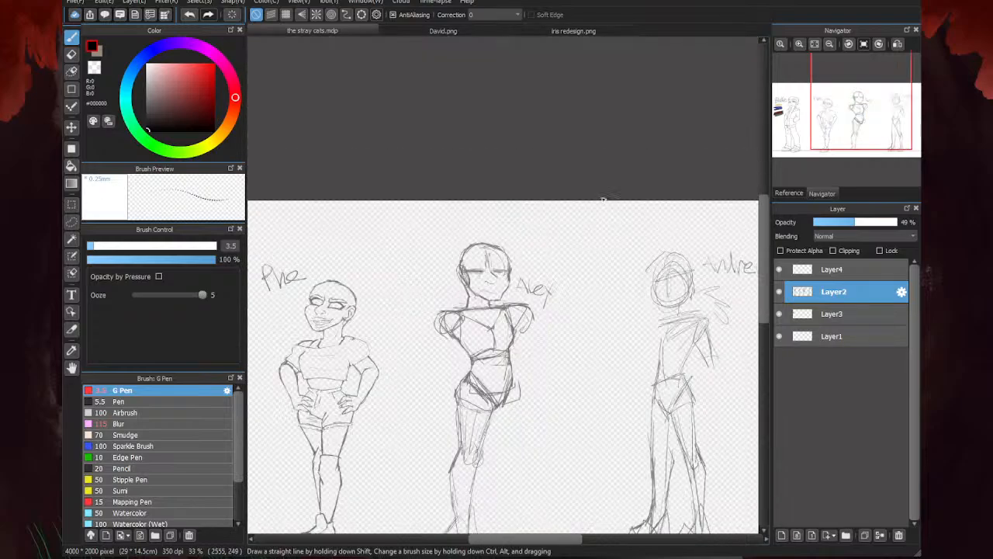
pyautogui.scroll(-1, 590, 233)
pyautogui.scroll(2, 547, 248)
pyautogui.scroll(1, 547, 240)
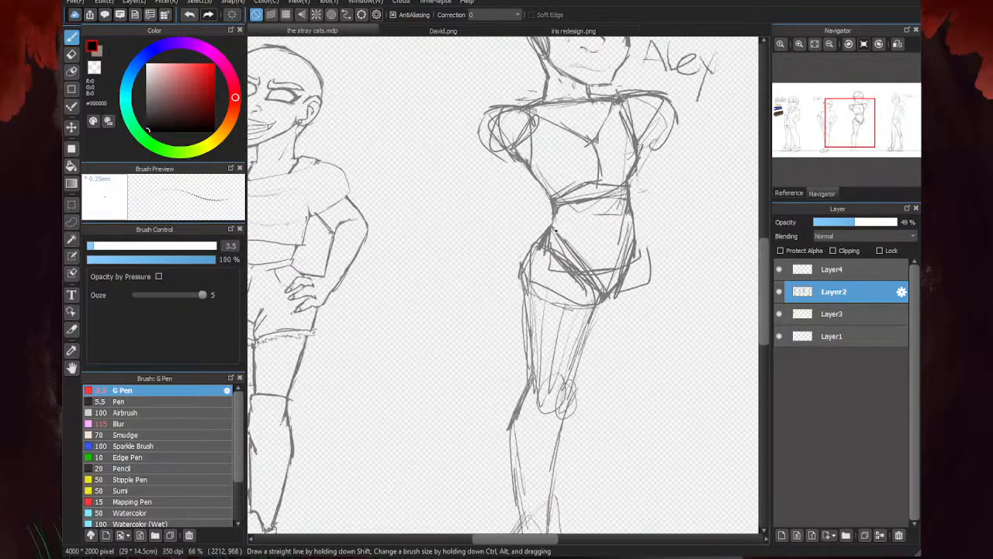
pyautogui.moveTo(537, 250)
pyautogui.mouseDown()
pyautogui.moveTo(531, 277)
pyautogui.moveTo(539, 229)
pyautogui.moveTo(518, 287)
pyautogui.moveTo(517, 338)
pyautogui.mouseUp()
pyautogui.press('e')
pyautogui.scroll(-4, 561, 288)
pyautogui.press('b')
pyautogui.scroll(3, 506, 323)
pyautogui.scroll(1, 506, 323)
pyautogui.moveTo(535, 271); pyautogui.dragTo(517, 347)
pyautogui.moveTo(535, 269); pyautogui.dragTo(517, 357)
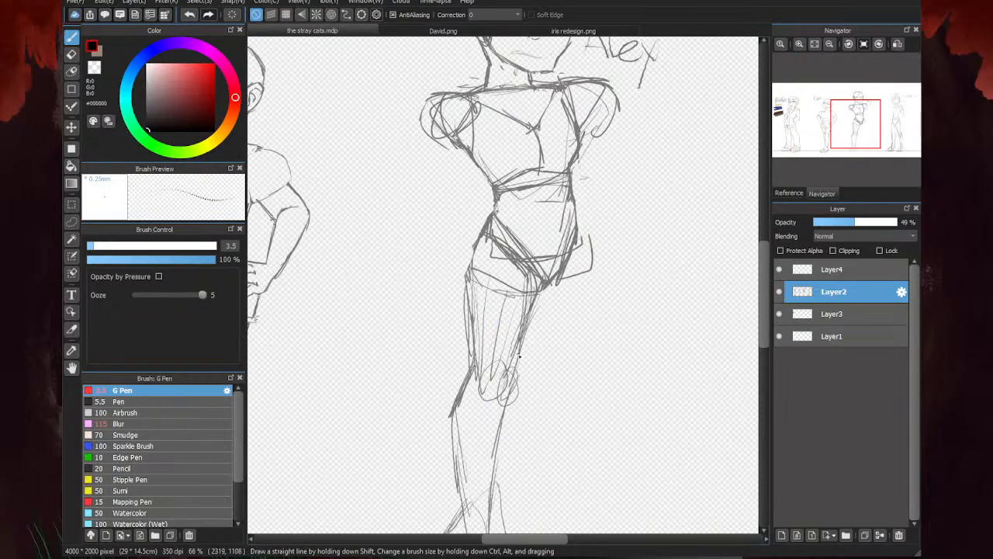
# - Reinforce the third character's side line between the ribcage and the hip on the side facing the fourth character
pyautogui.scroll(-2, 436, 235)
pyautogui.scroll(3, 502, 220)
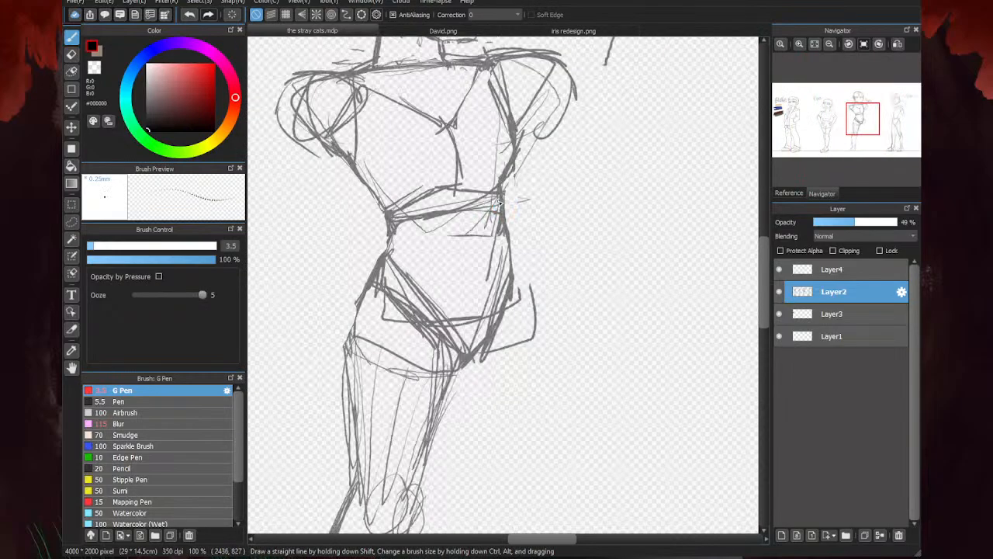
pyautogui.moveTo(504, 273); pyautogui.dragTo(501, 201)
pyautogui.moveTo(514, 292); pyautogui.dragTo(505, 197)
# - Sketch the third character's missing thigh from the hip down to a rough knee on the side facing the fourth character
pyautogui.scroll(-3, 505, 276)
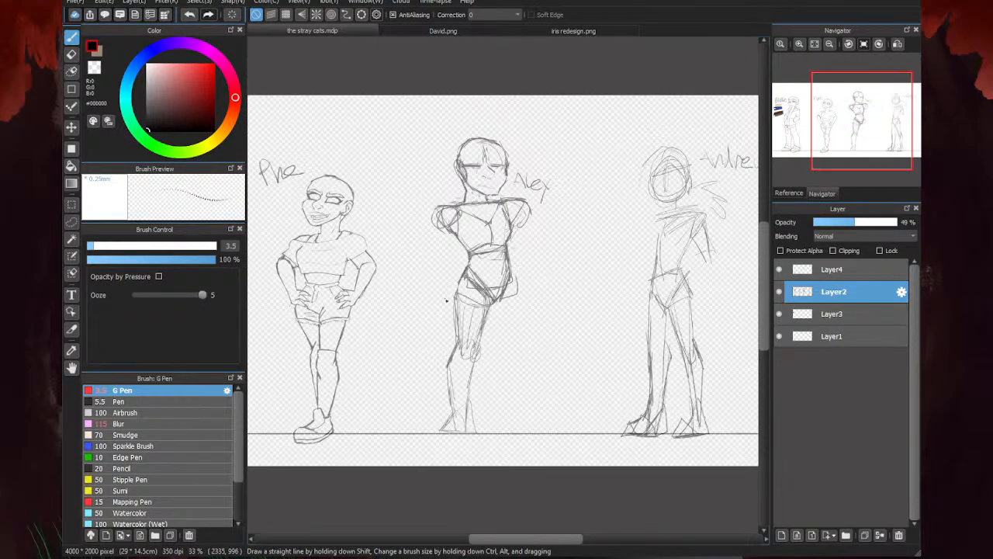
pyautogui.scroll(-2, 629, 203)
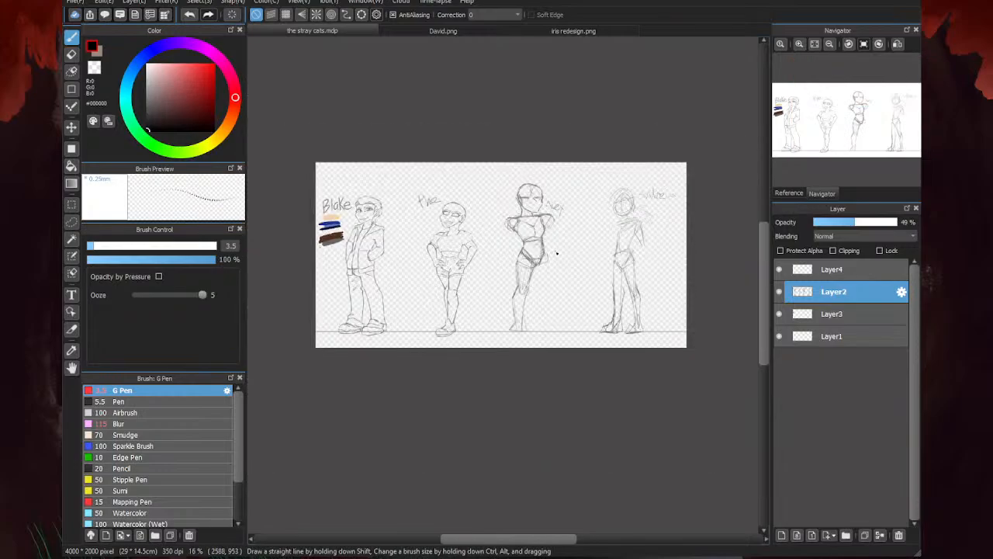
pyautogui.scroll(3, 552, 260)
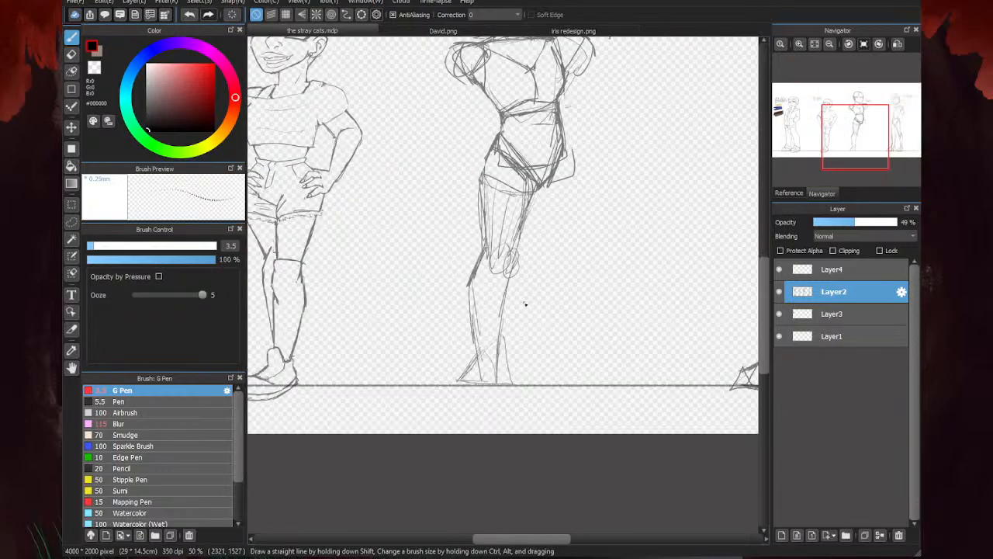
pyautogui.moveTo(563, 151); pyautogui.dragTo(569, 208)
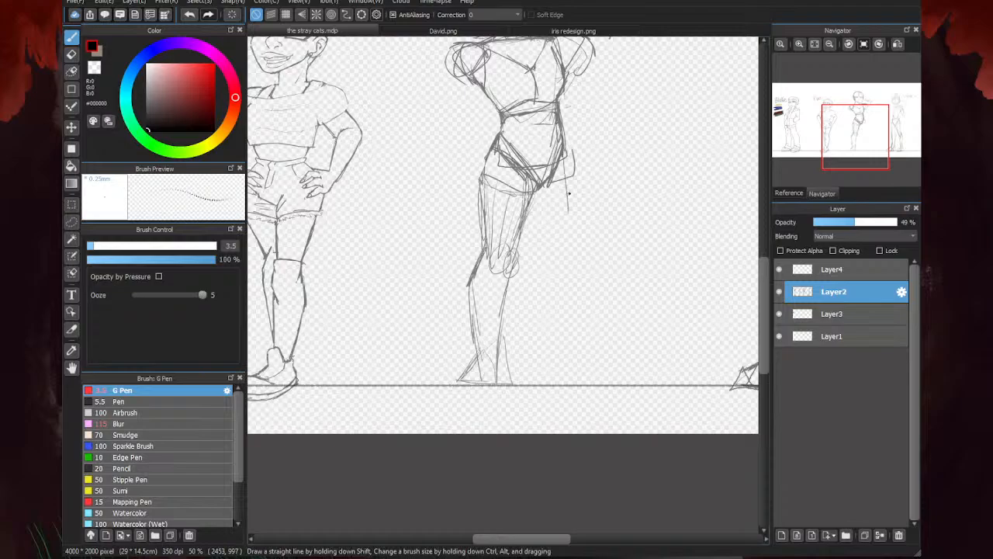
pyautogui.moveTo(564, 159); pyautogui.dragTo(560, 256)
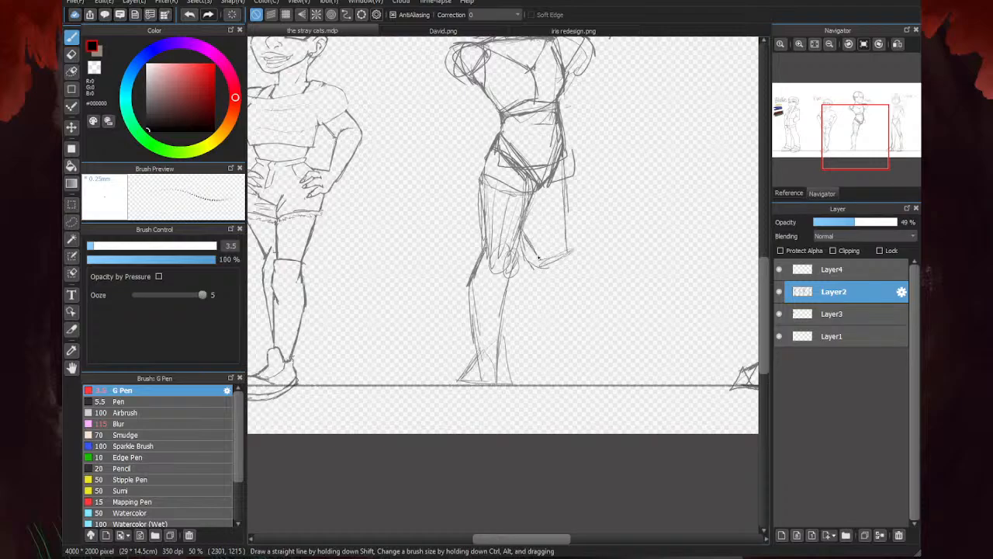
pyautogui.moveTo(521, 226); pyautogui.dragTo(537, 260)
pyautogui.moveTo(534, 190)
pyautogui.mouseDown()
pyautogui.moveTo(524, 247)
pyautogui.moveTo(568, 250)
pyautogui.moveTo(565, 156)
pyautogui.mouseUp()
pyautogui.moveTo(564, 243)
pyautogui.mouseDown()
pyautogui.moveTo(561, 277)
pyautogui.moveTo(553, 255)
pyautogui.moveTo(563, 233)
pyautogui.moveTo(540, 258)
pyautogui.mouseUp()
# - Erase the rough, overlapping pelvis guide lines around the third character's hips
pyautogui.press('e')
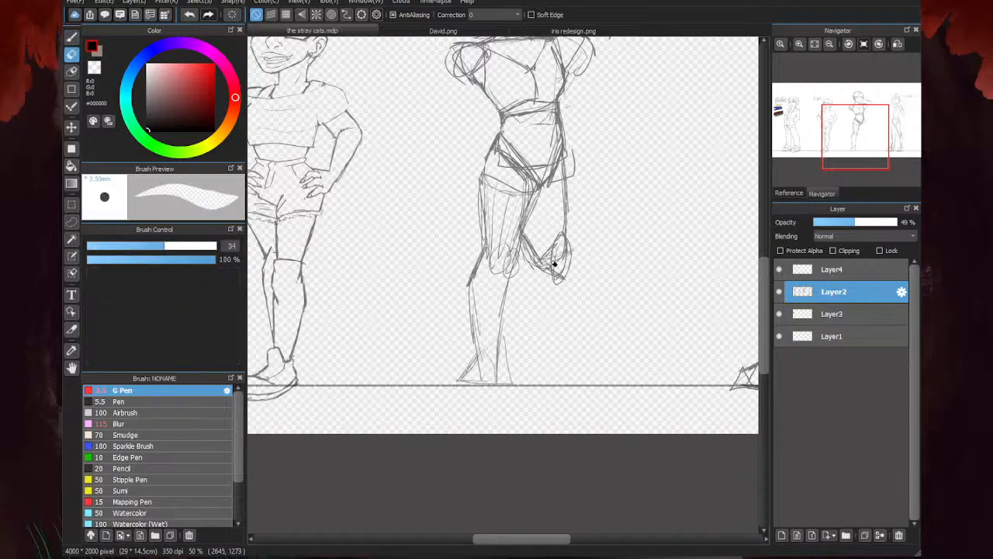
pyautogui.moveTo(528, 204)
pyautogui.mouseDown()
pyautogui.moveTo(581, 172)
pyautogui.moveTo(525, 194)
pyautogui.moveTo(519, 173)
pyautogui.moveTo(550, 187)
pyautogui.moveTo(526, 161)
pyautogui.moveTo(552, 152)
pyautogui.mouseUp()
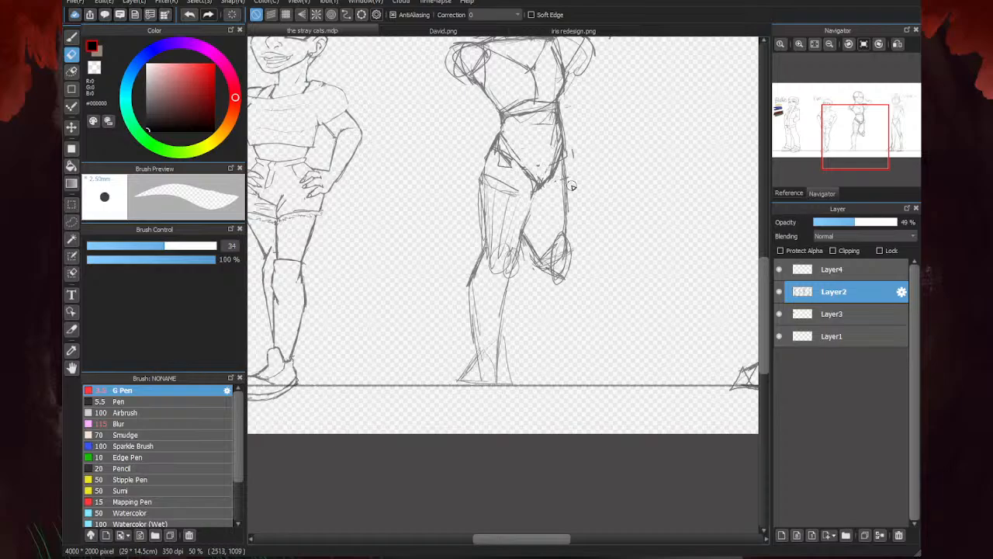
# - Sketch the third character's second lower leg below the new knee and add a rough foot pointing toward the fourth character
pyautogui.press('b')
pyautogui.scroll(2, 574, 248)
pyautogui.moveTo(574, 250); pyautogui.dragTo(555, 353)
pyautogui.scroll(-2, 547, 289)
pyautogui.moveTo(538, 304); pyautogui.dragTo(539, 403)
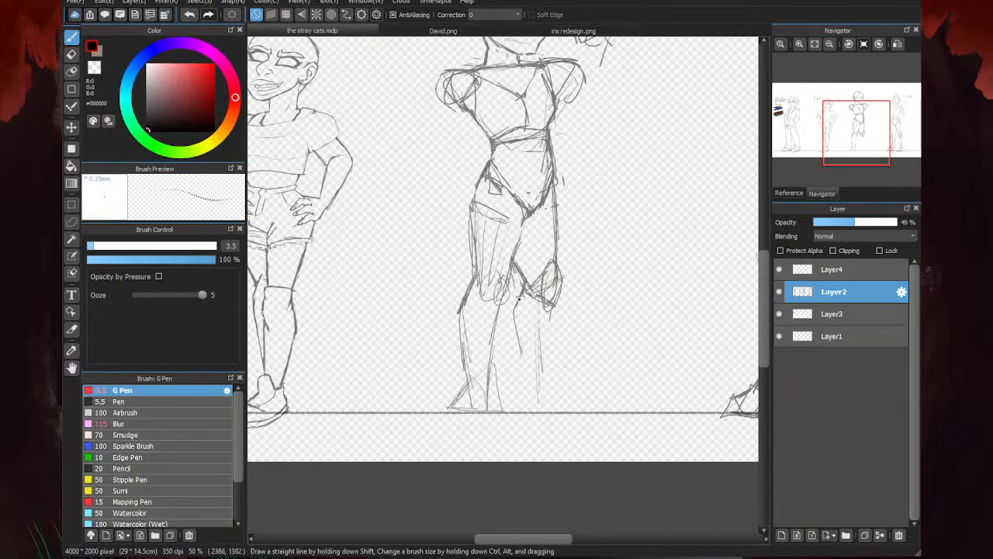
pyautogui.moveTo(523, 286)
pyautogui.mouseDown()
pyautogui.moveTo(509, 308)
pyautogui.moveTo(516, 393)
pyautogui.moveTo(531, 412)
pyautogui.mouseUp()
pyautogui.moveTo(554, 309)
pyautogui.mouseDown()
pyautogui.moveTo(545, 410)
pyautogui.moveTo(509, 411)
pyautogui.mouseUp()
pyautogui.moveTo(529, 393)
pyautogui.mouseDown()
pyautogui.moveTo(561, 402)
pyautogui.moveTo(557, 410)
pyautogui.moveTo(503, 412)
pyautogui.moveTo(586, 402)
pyautogui.moveTo(575, 406)
pyautogui.mouseUp()
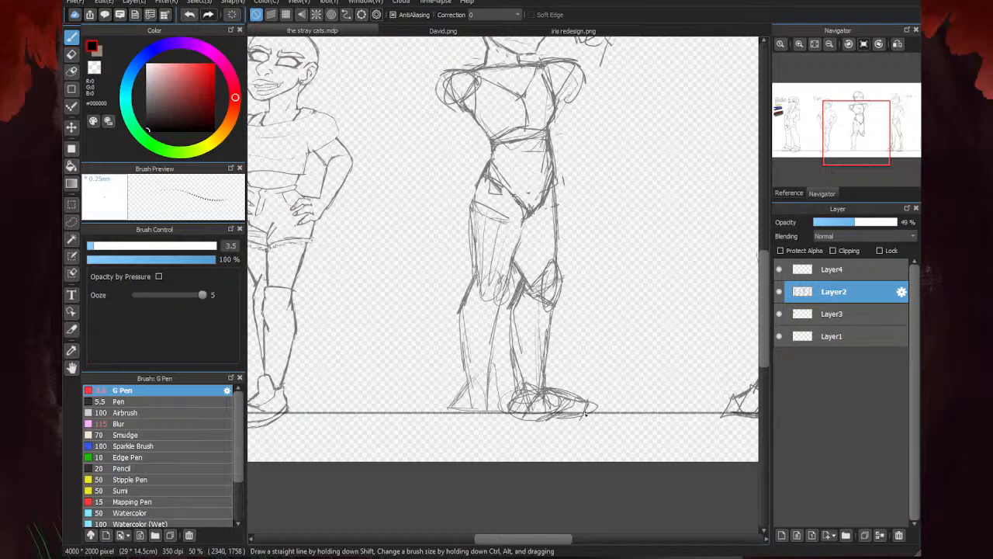
pyautogui.moveTo(543, 390)
pyautogui.mouseDown()
pyautogui.moveTo(555, 422)
pyautogui.moveTo(528, 408)
pyautogui.mouseUp()
# - Lasso the third character with its name label, move it slightly up above the ground line, and deselect it
pyautogui.scroll(-2, 523, 373)
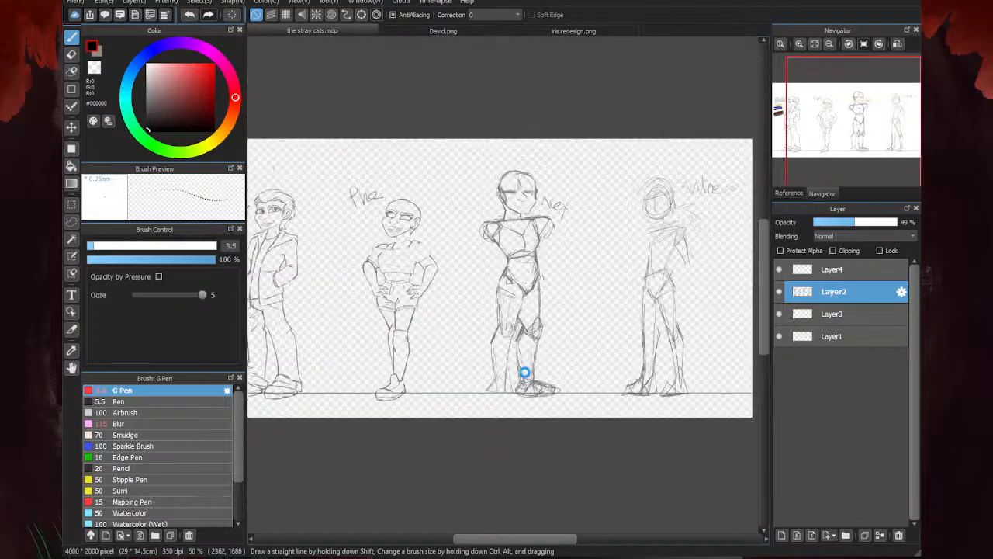
pyautogui.click(71, 129)
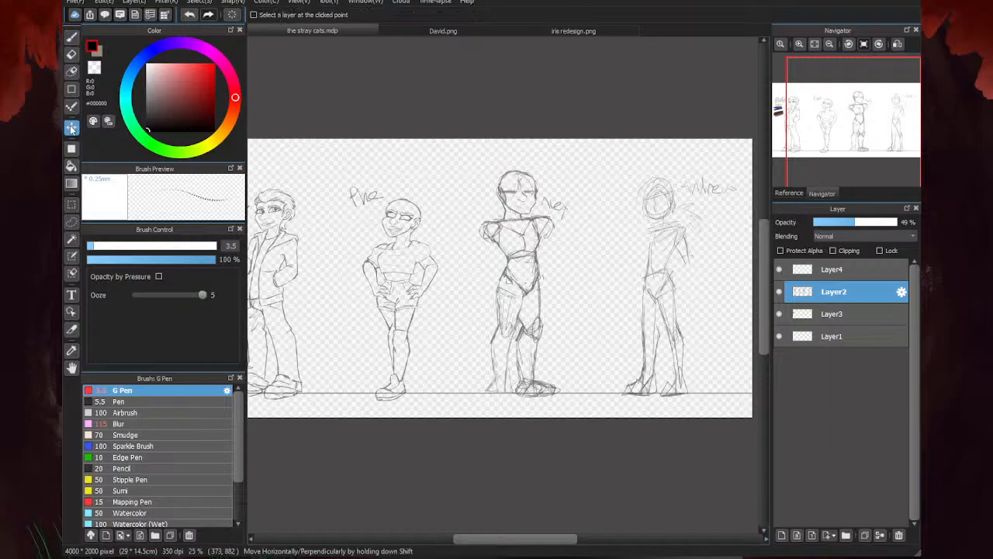
pyautogui.click(72, 240)
pyautogui.click(72, 223)
pyautogui.moveTo(578, 276)
pyautogui.mouseDown()
pyautogui.moveTo(584, 225)
pyautogui.moveTo(455, 247)
pyautogui.moveTo(604, 265)
pyautogui.mouseUp()
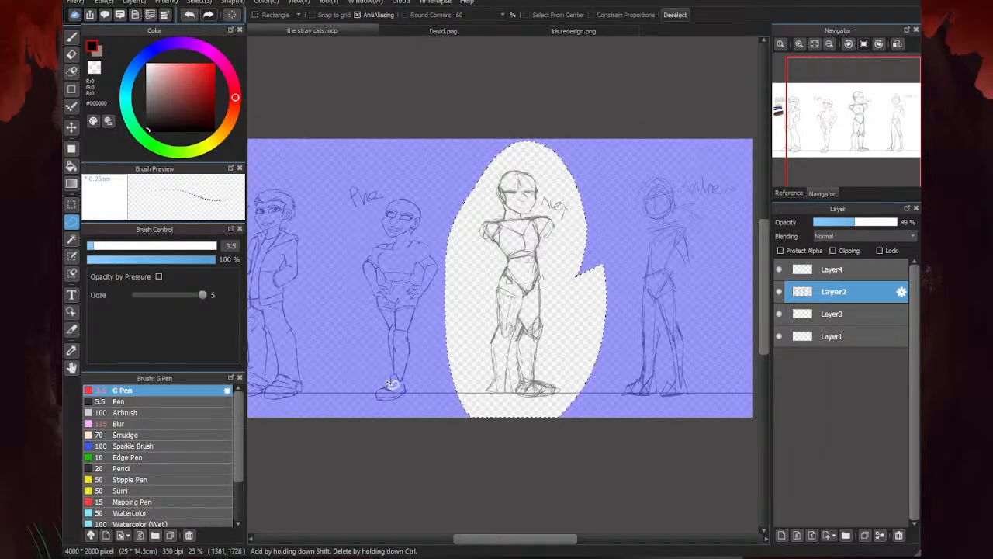
pyautogui.hotkey('ctrl', 't')
pyautogui.moveTo(508, 309); pyautogui.dragTo(510, 302)
pyautogui.click(727, 532)
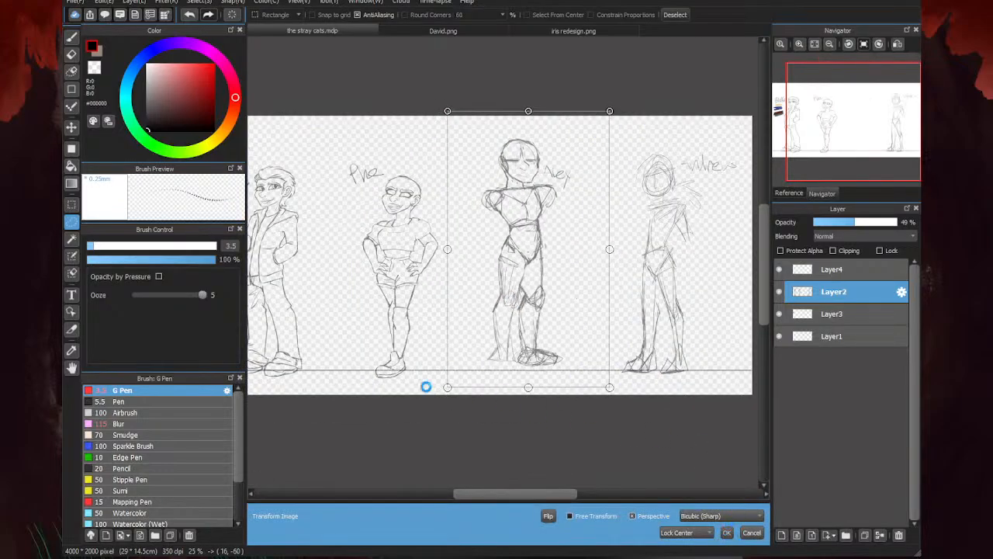
pyautogui.hotkey('ctrl', 'd')
# - Darken the calf line of the third character's new leg and reinforce the outline of its foot
pyautogui.scroll(5, 560, 389)
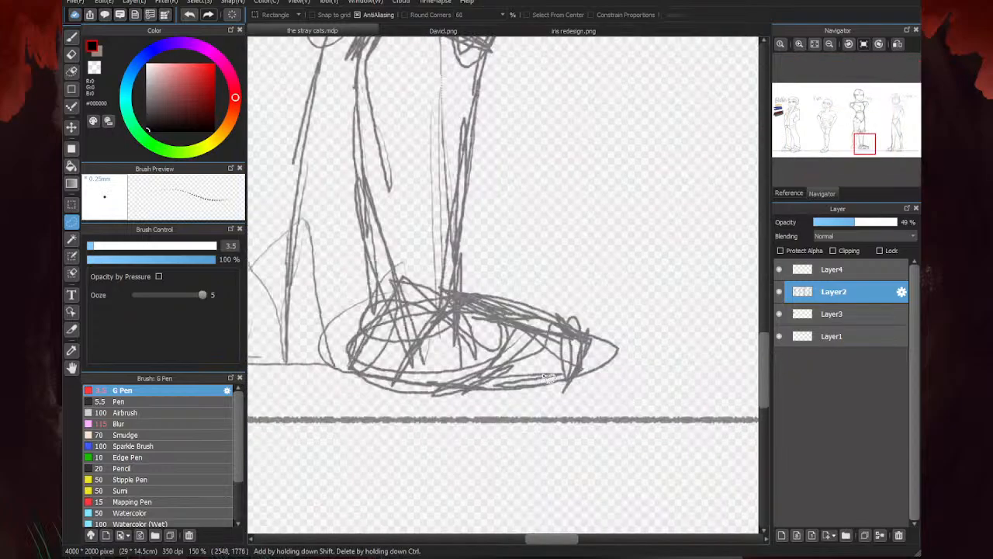
pyautogui.press('e')
pyautogui.scroll(-2, 575, 302)
pyautogui.press('l')
pyautogui.scroll(3, 563, 286)
pyautogui.press('b')
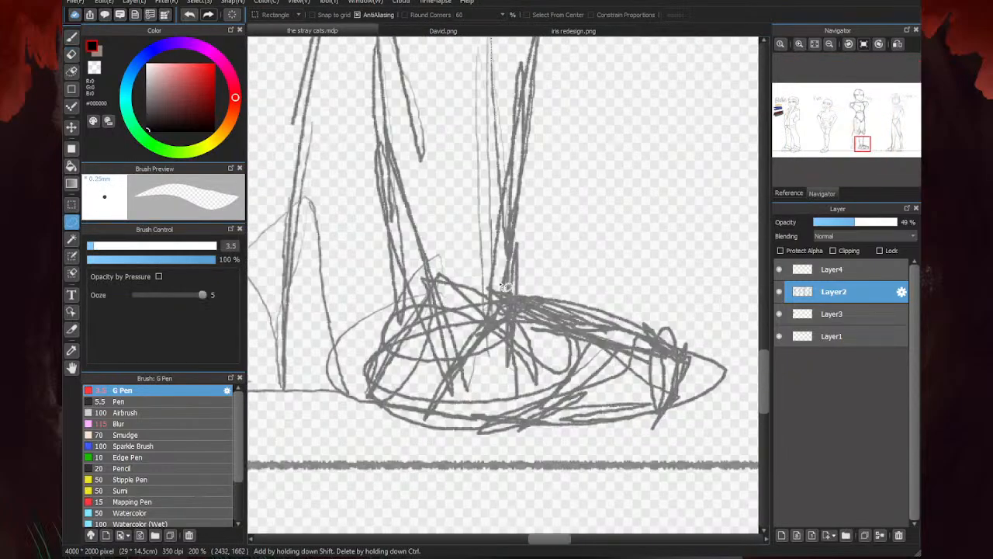
pyautogui.scroll(-2, 464, 221)
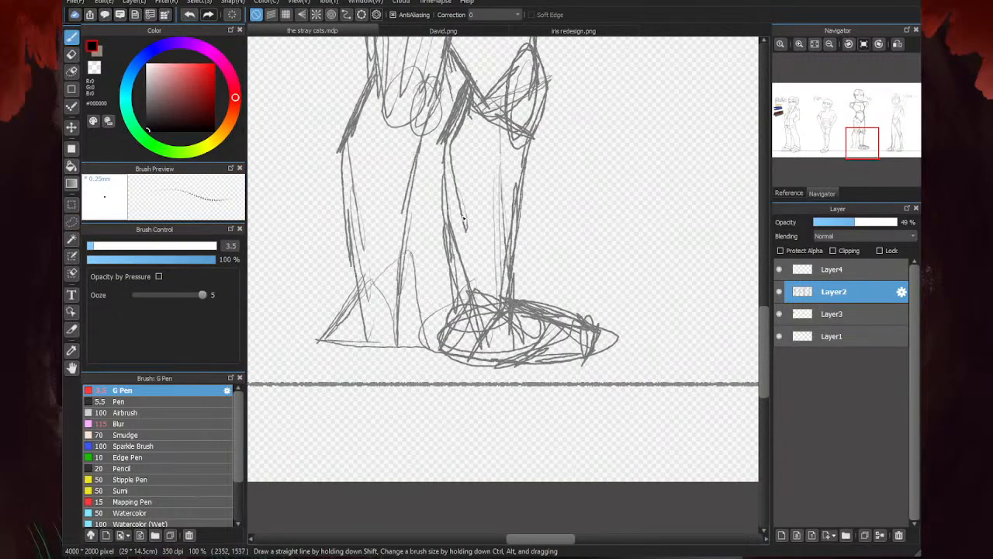
pyautogui.moveTo(439, 173)
pyautogui.mouseDown()
pyautogui.moveTo(468, 308)
pyautogui.moveTo(442, 350)
pyautogui.moveTo(453, 361)
pyautogui.moveTo(475, 362)
pyautogui.moveTo(500, 329)
pyautogui.moveTo(472, 359)
pyautogui.mouseUp()
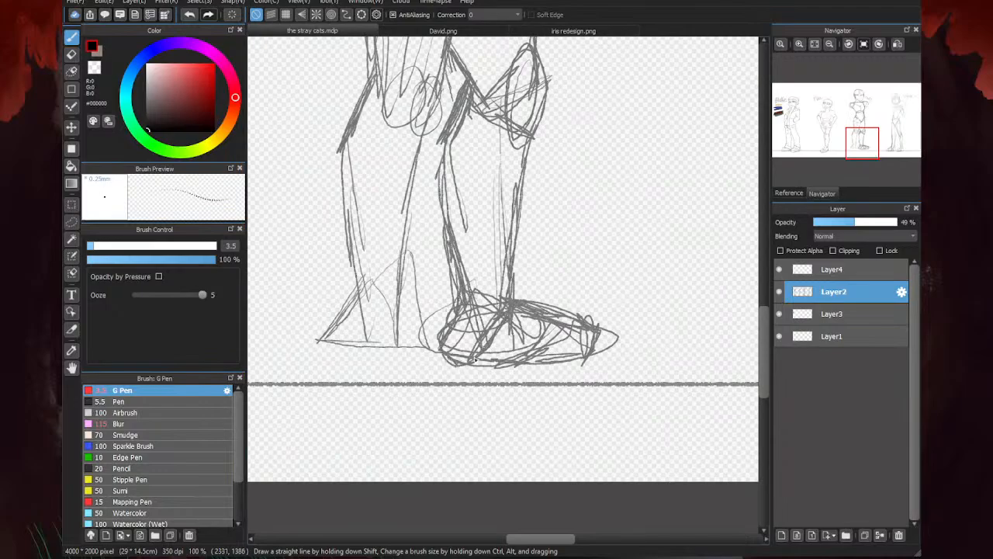
pyautogui.moveTo(498, 313)
pyautogui.mouseDown()
pyautogui.moveTo(558, 343)
pyautogui.moveTo(493, 365)
pyautogui.moveTo(578, 362)
pyautogui.mouseUp()
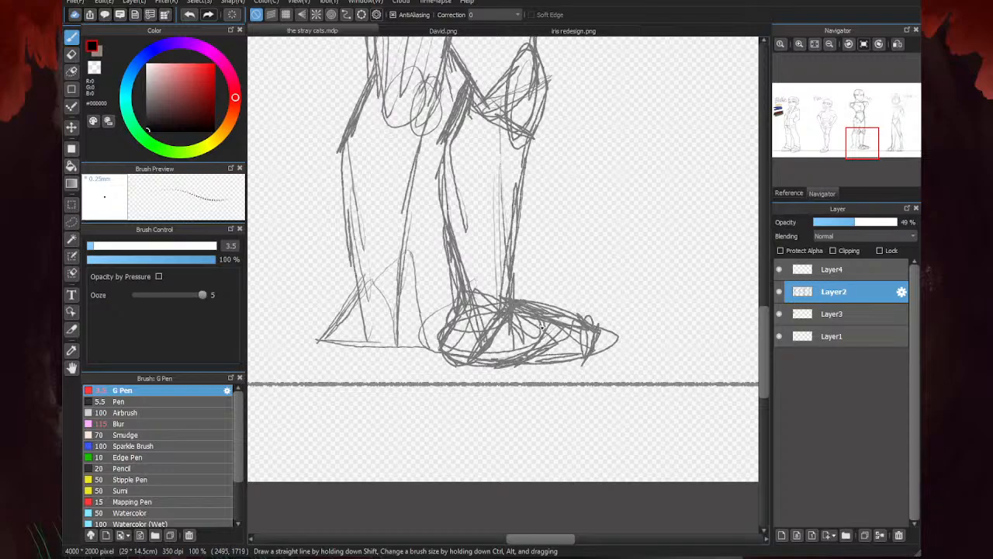
pyautogui.moveTo(542, 329)
pyautogui.mouseDown()
pyautogui.moveTo(588, 329)
pyautogui.moveTo(568, 363)
pyautogui.mouseUp()
# - Erase the excess toe outline, the doubled calf and shin lines, and the knee construction lines on the new leg
pyautogui.press('e')
pyautogui.moveTo(624, 336)
pyautogui.mouseDown()
pyautogui.moveTo(594, 349)
pyautogui.moveTo(614, 323)
pyautogui.moveTo(595, 331)
pyautogui.moveTo(628, 326)
pyautogui.moveTo(534, 298)
pyautogui.mouseUp()
pyautogui.moveTo(448, 313); pyautogui.dragTo(440, 233)
pyautogui.moveTo(475, 102)
pyautogui.mouseDown()
pyautogui.moveTo(455, 148)
pyautogui.moveTo(456, 231)
pyautogui.mouseUp()
pyautogui.moveTo(502, 176); pyautogui.dragTo(504, 245)
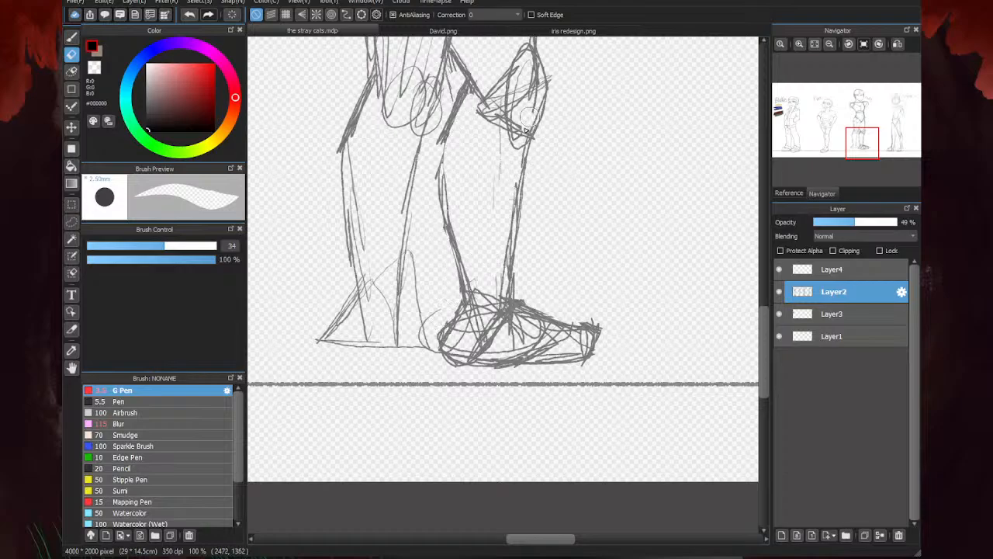
pyautogui.moveTo(531, 109)
pyautogui.mouseDown()
pyautogui.moveTo(518, 45)
pyautogui.moveTo(524, 87)
pyautogui.moveTo(505, 81)
pyautogui.moveTo(485, 129)
pyautogui.moveTo(505, 80)
pyautogui.moveTo(524, 77)
pyautogui.moveTo(519, 148)
pyautogui.mouseUp()
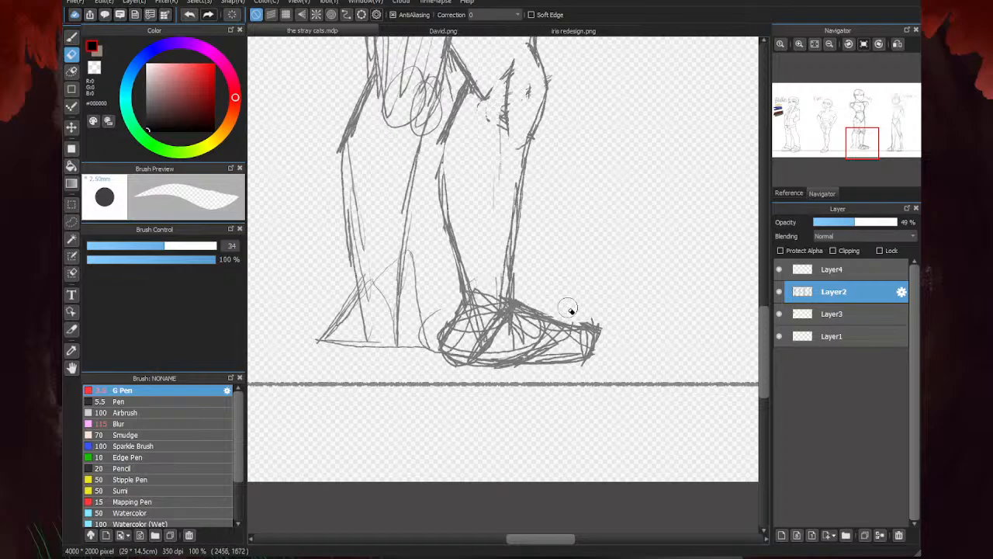
# - Erase the construction lines inside the new leg's foot and ankle and redraw the heel as a clean curve
pyautogui.moveTo(584, 316); pyautogui.dragTo(605, 324)
pyautogui.moveTo(532, 368)
pyautogui.mouseDown()
pyautogui.moveTo(458, 366)
pyautogui.moveTo(465, 346)
pyautogui.moveTo(571, 353)
pyautogui.moveTo(527, 359)
pyautogui.moveTo(563, 342)
pyautogui.moveTo(505, 326)
pyautogui.moveTo(496, 335)
pyautogui.moveTo(478, 315)
pyautogui.mouseUp()
pyautogui.moveTo(557, 336)
pyautogui.mouseDown()
pyautogui.moveTo(482, 297)
pyautogui.moveTo(503, 322)
pyautogui.moveTo(506, 243)
pyautogui.moveTo(502, 285)
pyautogui.moveTo(481, 296)
pyautogui.moveTo(455, 336)
pyautogui.moveTo(486, 278)
pyautogui.mouseUp()
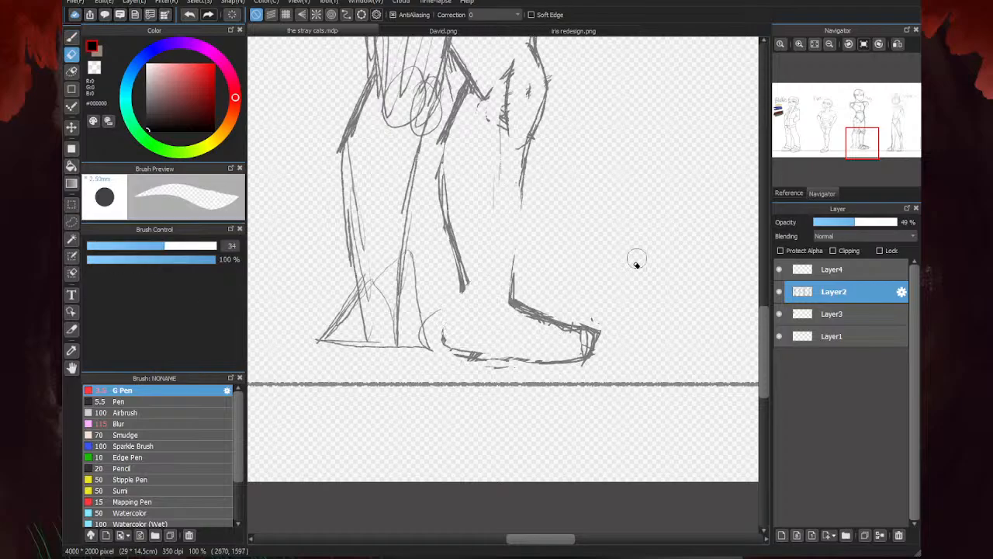
pyautogui.press('b')
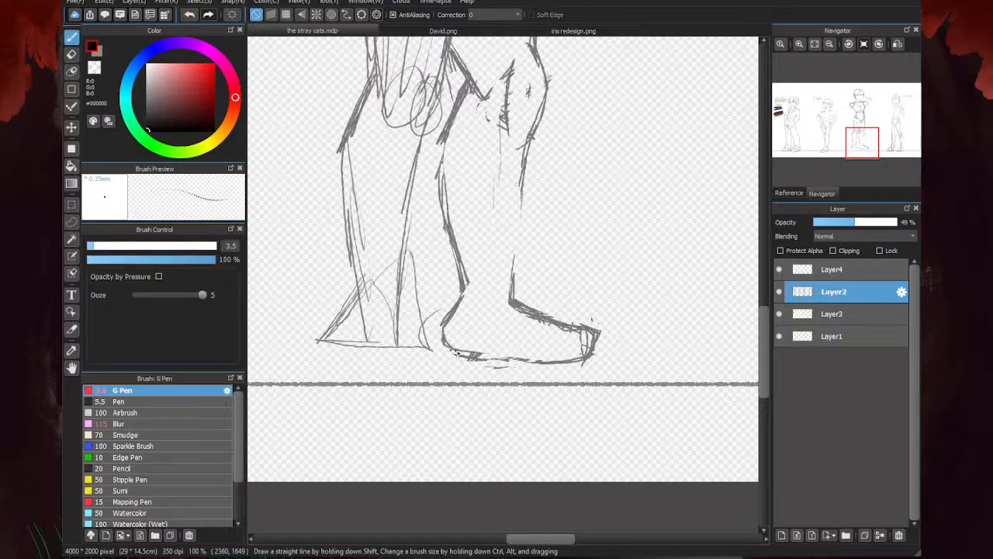
# - Redraw the front shin line of the third character's new leg from below the knee to the ankle
pyautogui.scroll(-3, 471, 372)
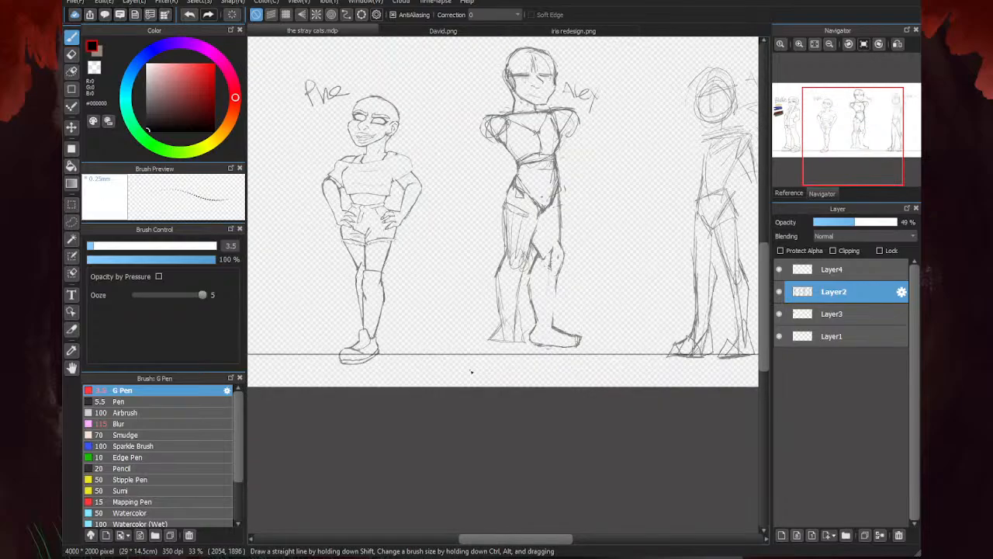
pyautogui.scroll(-1, 463, 375)
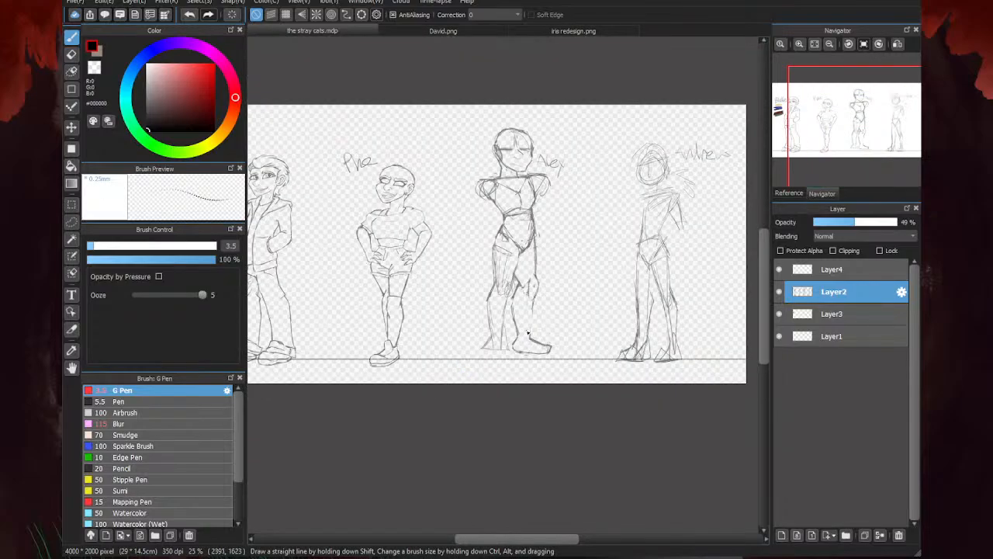
pyautogui.scroll(3, 536, 353)
pyautogui.scroll(-1, 531, 217)
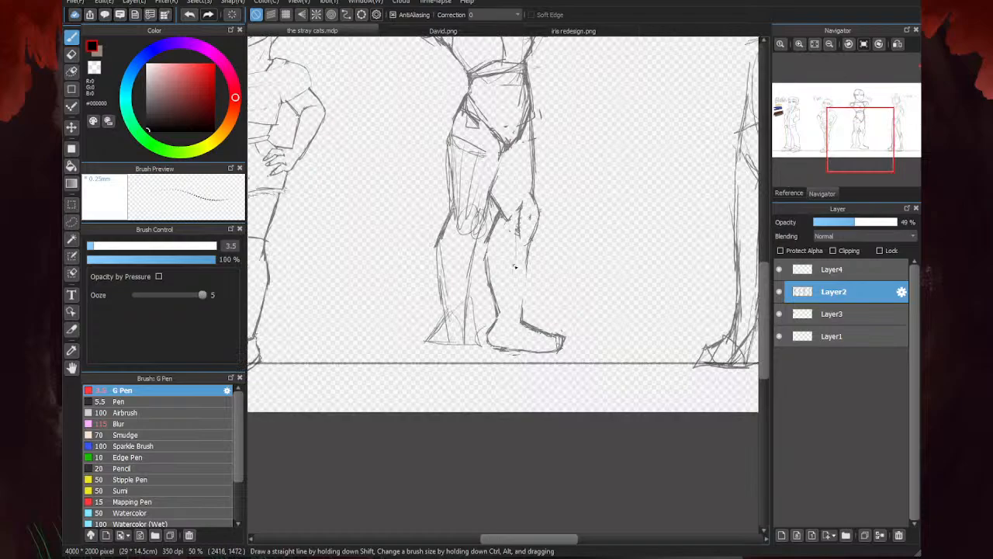
pyautogui.scroll(1, 565, 330)
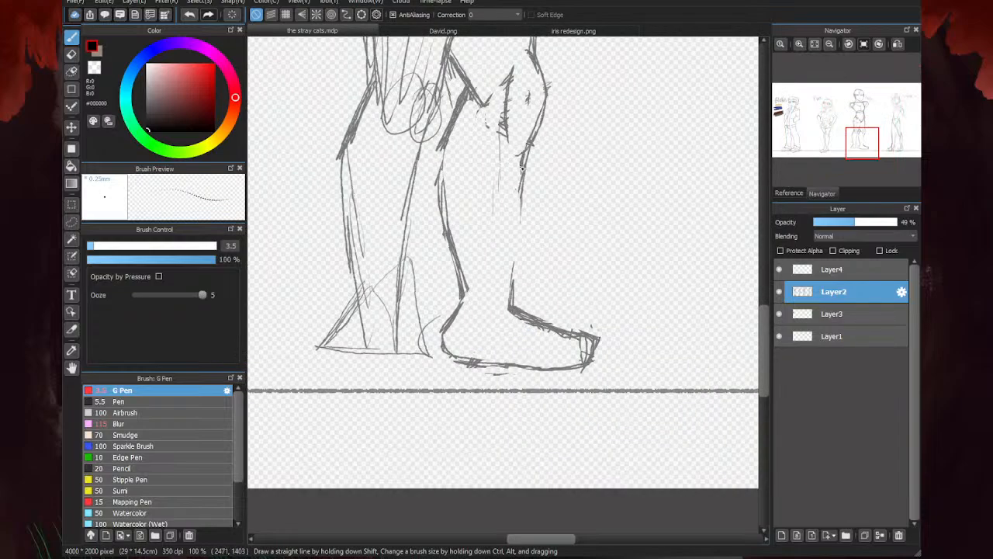
pyautogui.moveTo(519, 214)
pyautogui.mouseDown()
pyautogui.moveTo(512, 289)
pyautogui.moveTo(524, 163)
pyautogui.mouseUp()
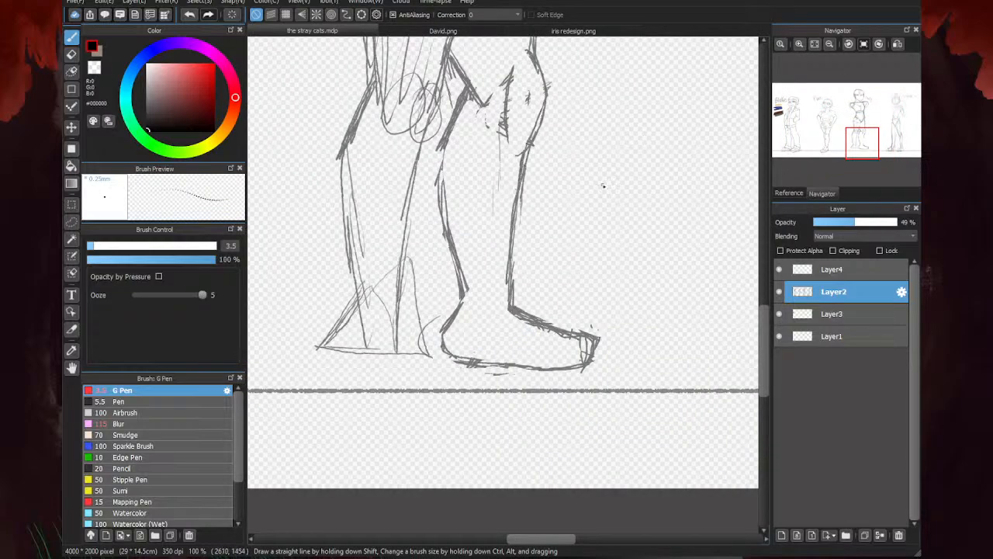
# - Lasso the third character's side-facing foot, rotate it slightly counterclockwise, and clear the selection
pyautogui.scroll(-1, 603, 186)
pyautogui.click(72, 222)
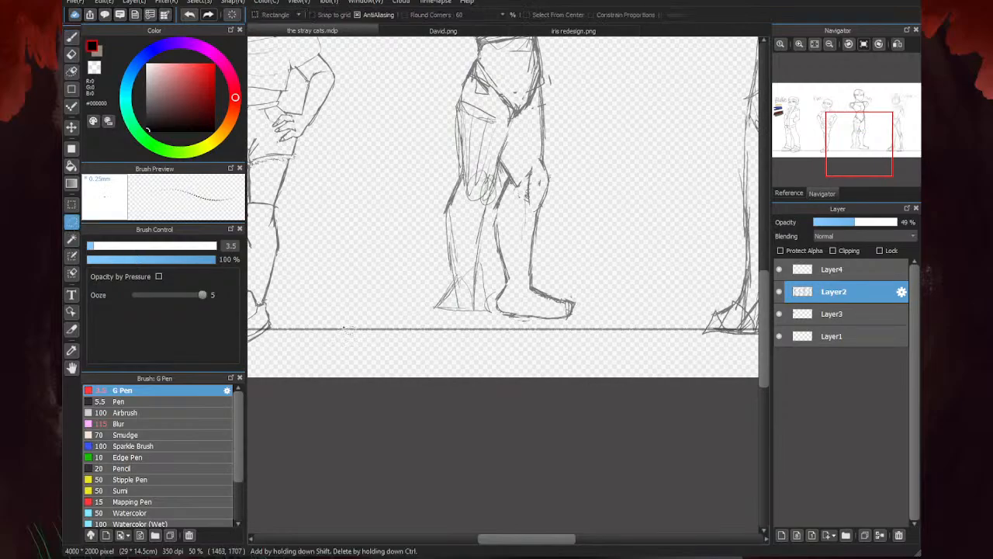
pyautogui.scroll(1, 527, 258)
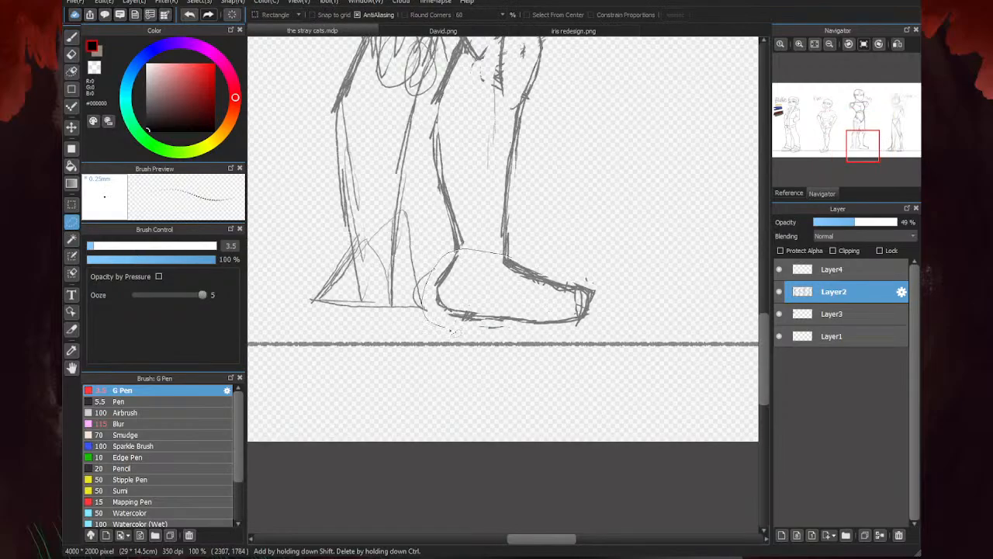
pyautogui.moveTo(451, 331)
pyautogui.mouseDown()
pyautogui.moveTo(646, 281)
pyautogui.moveTo(534, 239)
pyautogui.mouseUp()
pyautogui.hotkey('ctrl', 't')
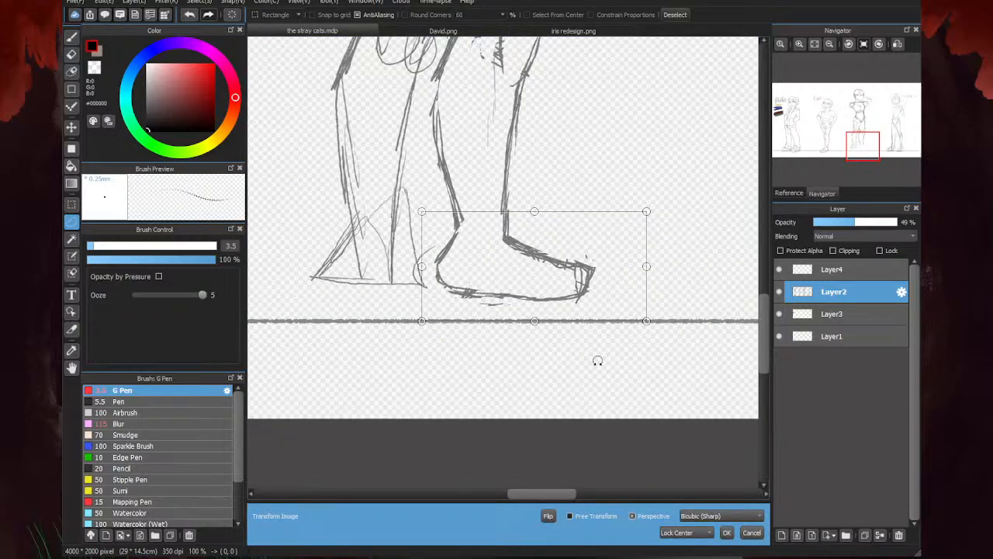
pyautogui.moveTo(597, 361); pyautogui.dragTo(605, 349)
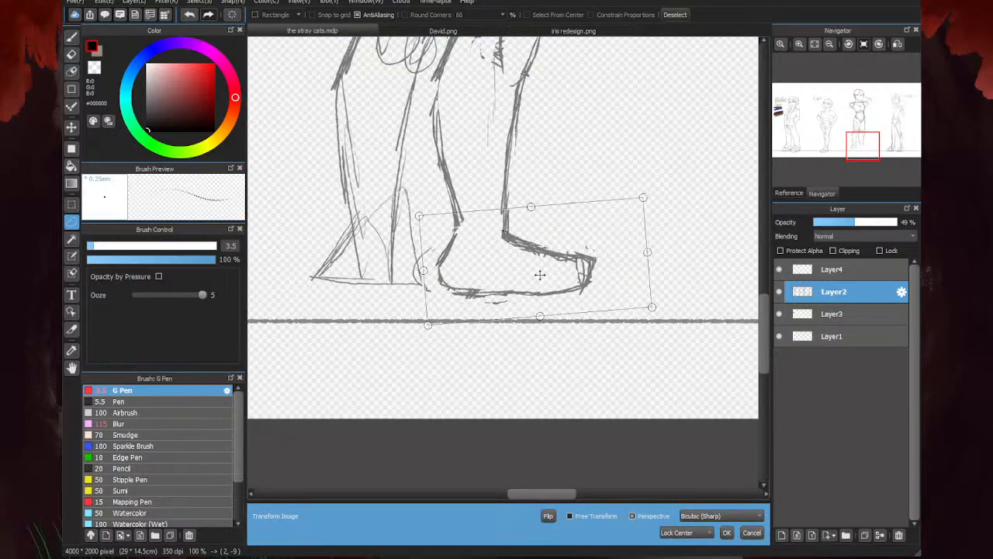
pyautogui.click(726, 533)
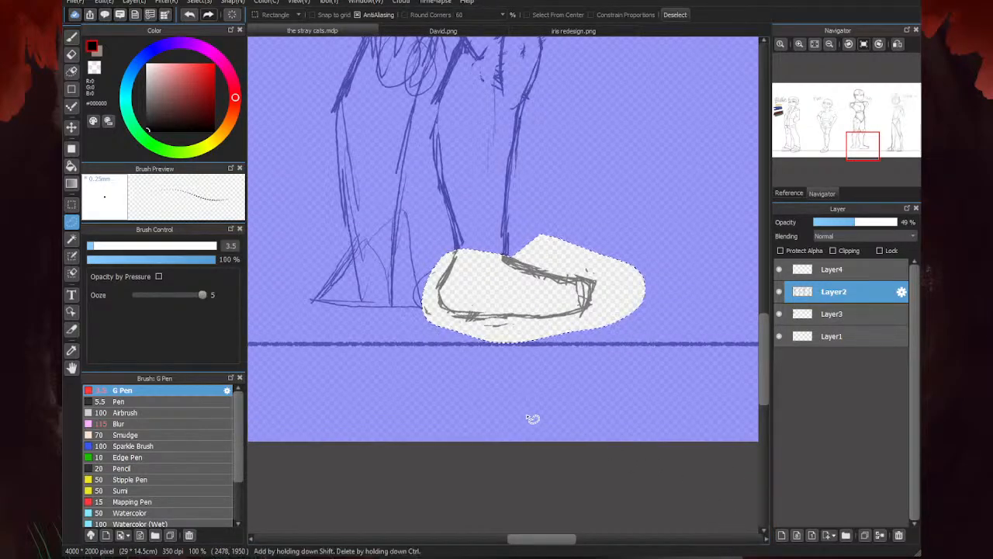
pyautogui.hotkey('ctrl', 'd')
# - Lasso the whole third character and shift it down so the feet rest on the ground line, clearing the selection
pyautogui.scroll(-1, 594, 408)
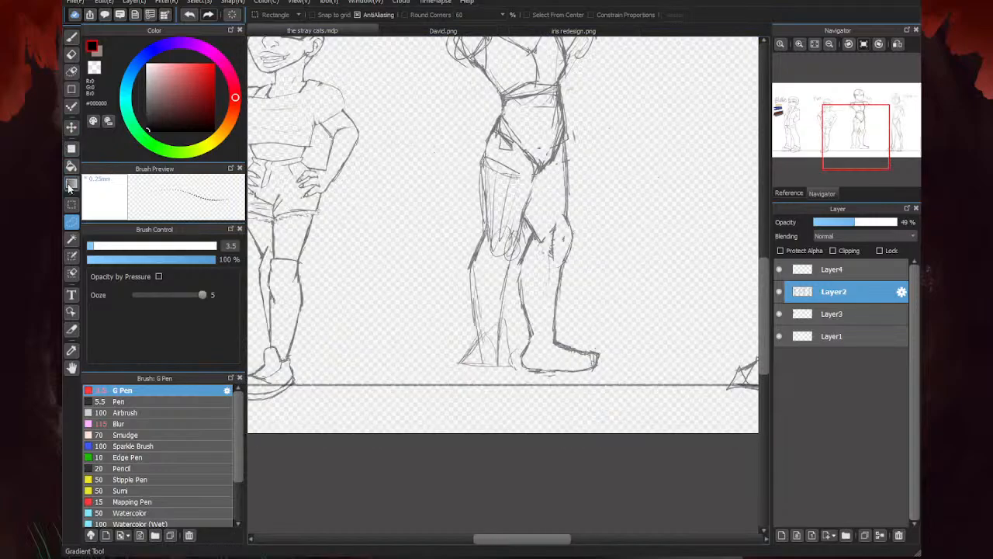
pyautogui.scroll(-1, 388, 361)
pyautogui.moveTo(519, 248)
pyautogui.mouseDown()
pyautogui.moveTo(524, 203)
pyautogui.moveTo(383, 197)
pyautogui.moveTo(535, 326)
pyautogui.moveTo(521, 252)
pyautogui.mouseUp()
pyautogui.hotkey('ctrl', 't')
pyautogui.moveTo(469, 308); pyautogui.dragTo(471, 319)
pyautogui.click(726, 533)
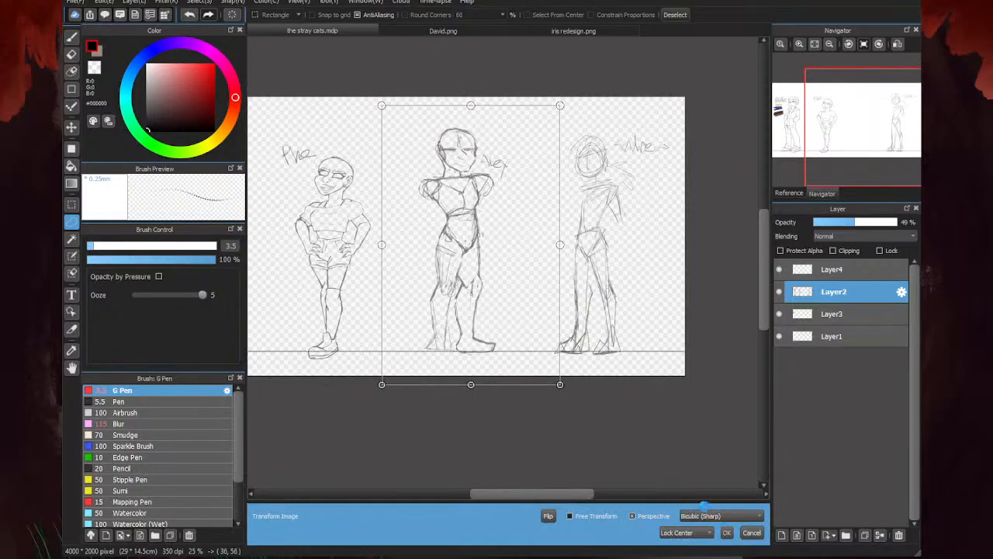
pyautogui.hotkey('ctrl', 'd')
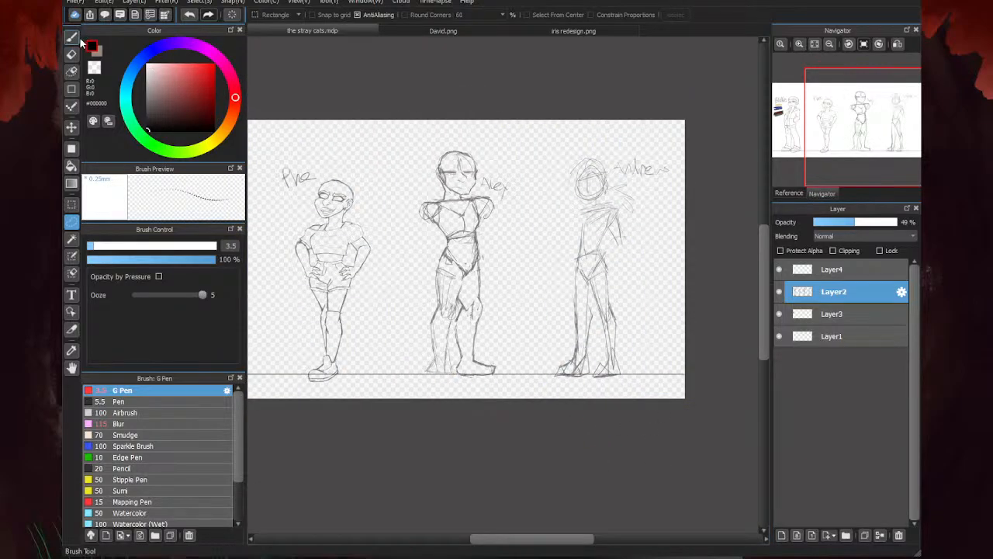
# - Sketch the knee curve of the third character's other leg and the flaring lines from its ankle to the foot
pyautogui.press('b')
pyautogui.scroll(3, 455, 364)
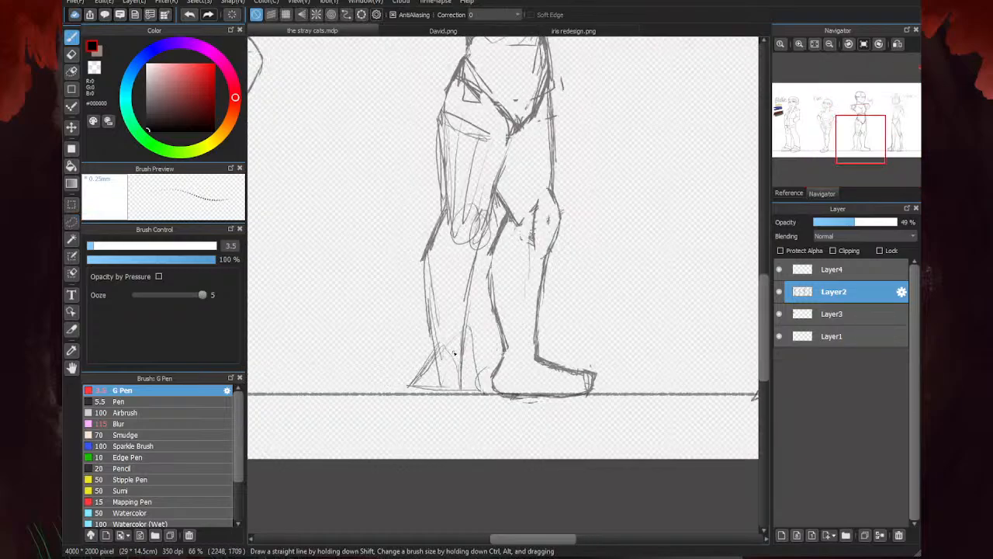
pyautogui.scroll(2, 455, 354)
pyautogui.moveTo(428, 174)
pyautogui.mouseDown()
pyautogui.moveTo(464, 200)
pyautogui.moveTo(482, 166)
pyautogui.mouseUp()
pyautogui.moveTo(445, 347); pyautogui.dragTo(464, 396)
pyautogui.moveTo(445, 355); pyautogui.dragTo(470, 419)
pyautogui.moveTo(406, 358); pyautogui.dragTo(379, 397)
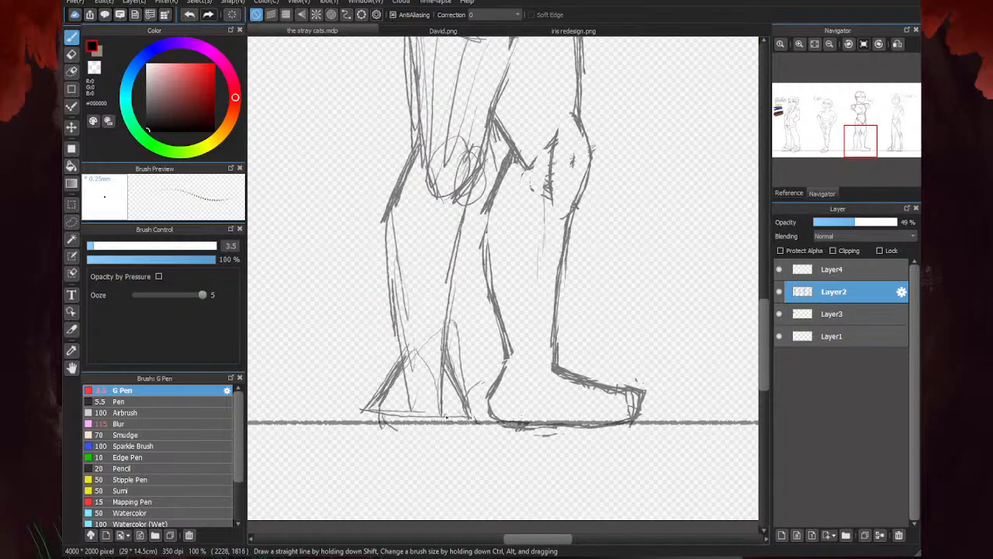
# - Sketch a rounded, front-facing foot over the old triangular one, with the toes extending below the ground line
pyautogui.moveTo(452, 396)
pyautogui.mouseDown()
pyautogui.moveTo(390, 413)
pyautogui.moveTo(464, 388)
pyautogui.mouseUp()
pyautogui.moveTo(385, 397); pyautogui.dragTo(387, 427)
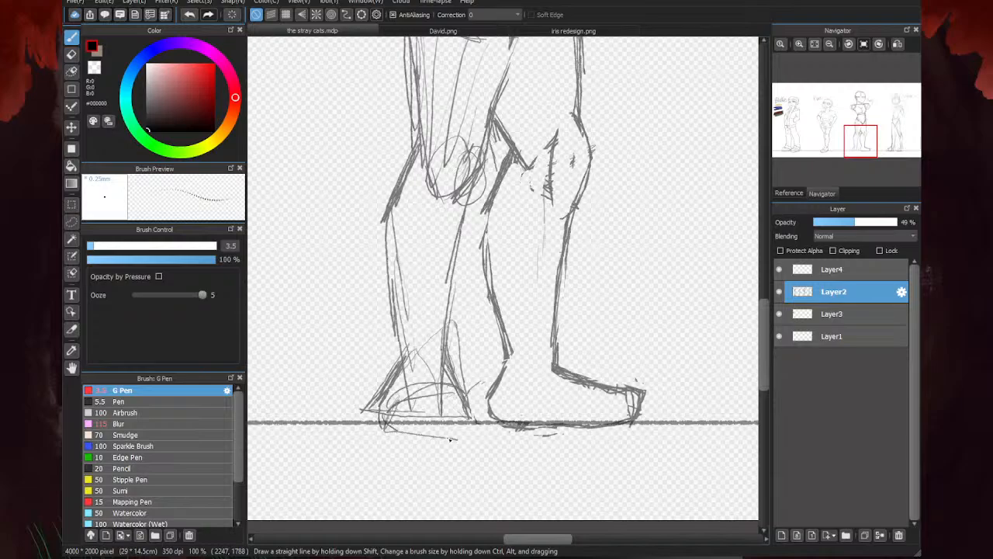
pyautogui.moveTo(450, 439); pyautogui.dragTo(398, 434)
pyautogui.moveTo(474, 429)
pyautogui.mouseDown()
pyautogui.moveTo(467, 392)
pyautogui.moveTo(410, 388)
pyautogui.mouseUp()
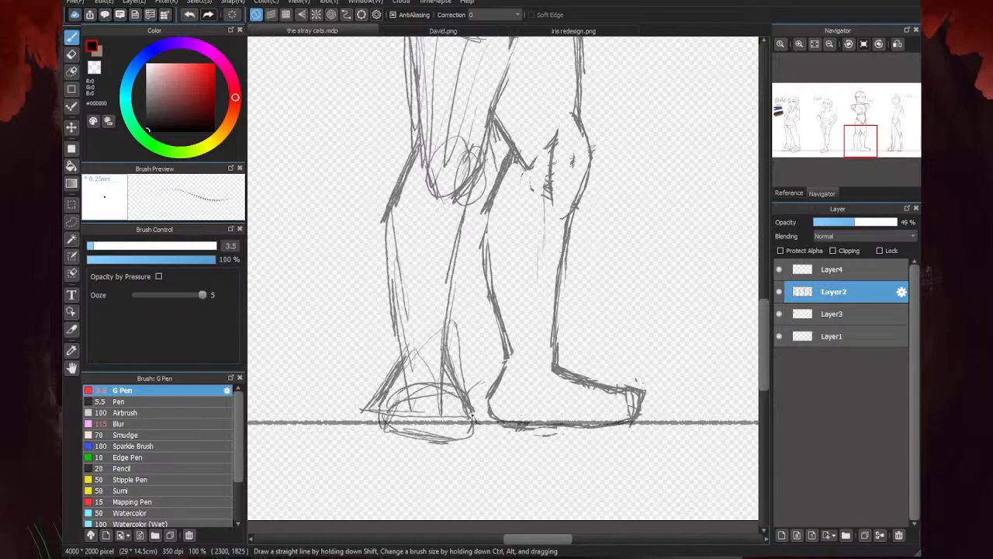
pyautogui.moveTo(472, 416)
pyautogui.mouseDown()
pyautogui.moveTo(446, 427)
pyautogui.moveTo(503, 442)
pyautogui.moveTo(420, 444)
pyautogui.mouseUp()
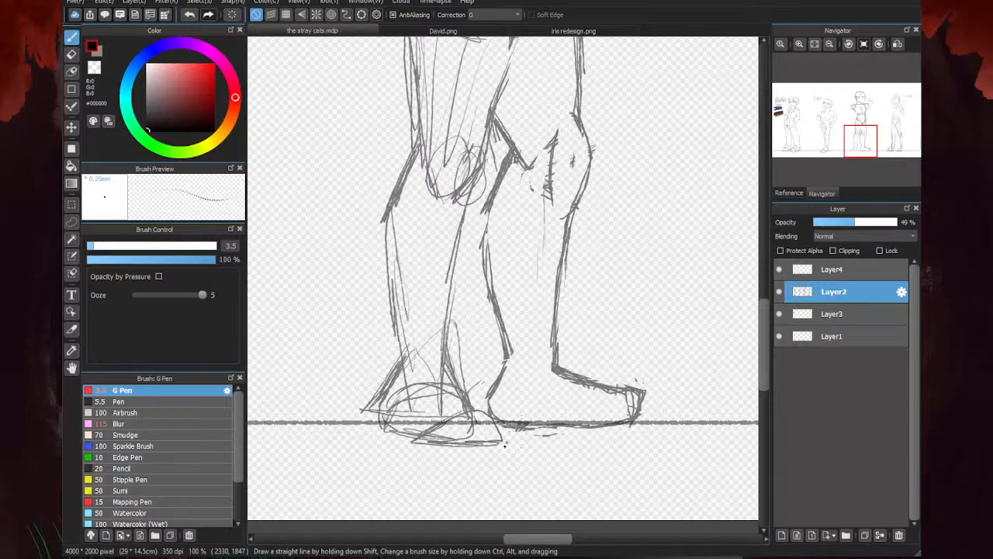
pyautogui.moveTo(505, 445)
pyautogui.mouseDown()
pyautogui.moveTo(456, 451)
pyautogui.moveTo(498, 445)
pyautogui.moveTo(495, 427)
pyautogui.moveTo(469, 406)
pyautogui.mouseUp()
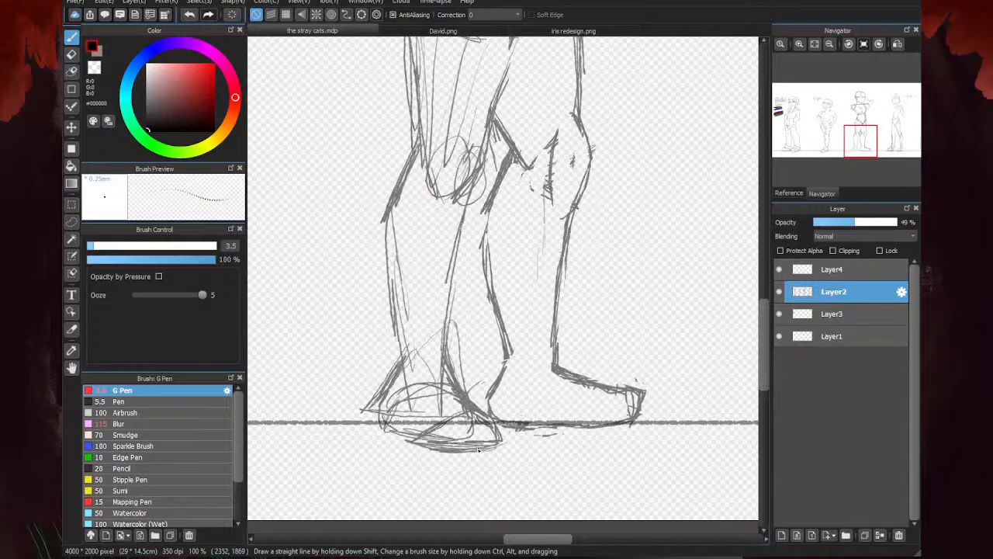
pyautogui.moveTo(371, 405); pyautogui.dragTo(435, 448)
# - Erase the construction lines inside the third character's front-facing thigh and the small triangle at its hip
pyautogui.press('e')
pyautogui.scroll(-5, 531, 378)
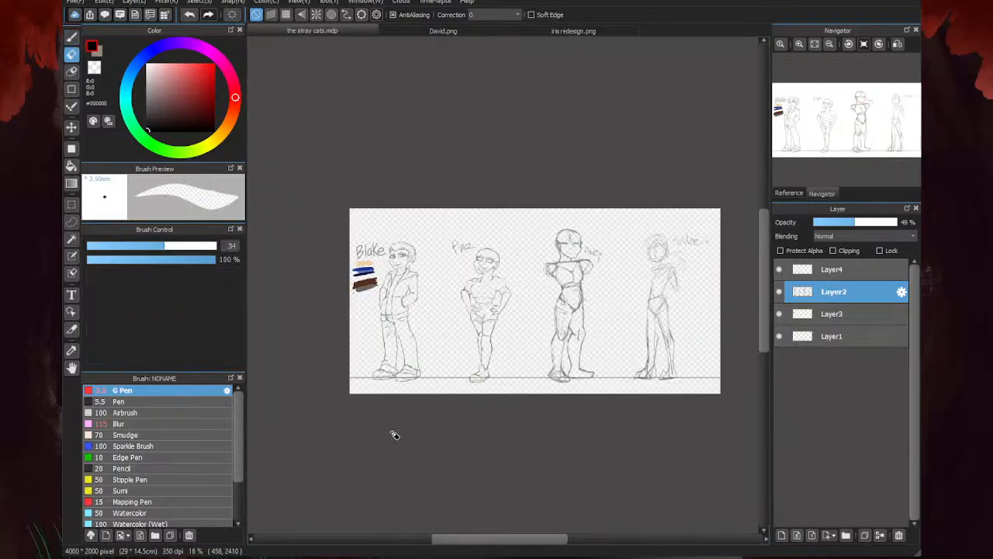
pyautogui.scroll(3, 514, 414)
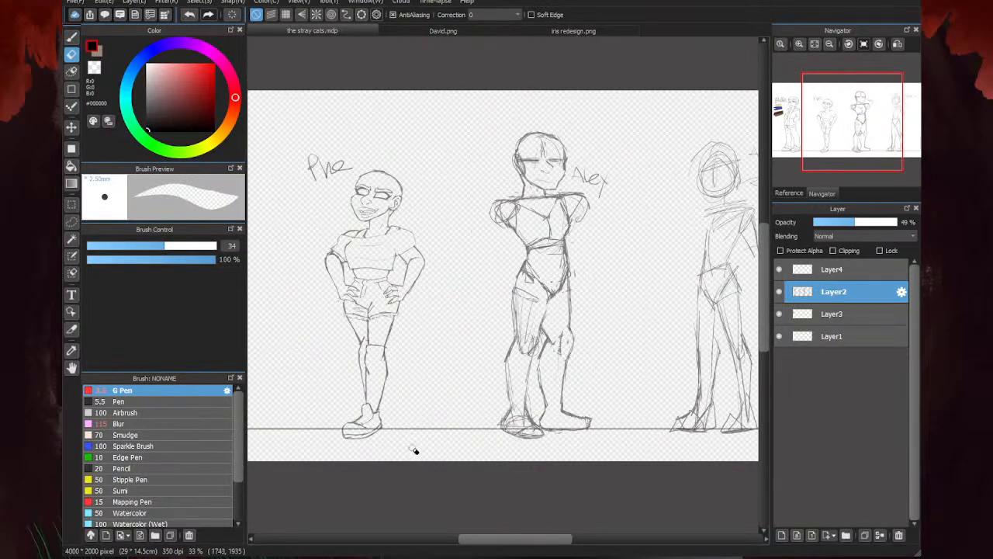
pyautogui.scroll(2, 566, 309)
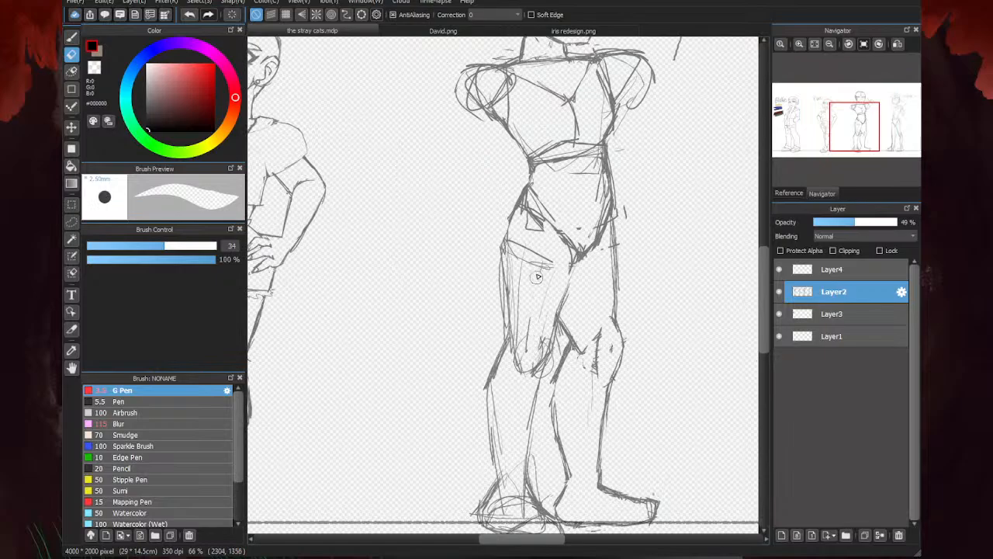
pyautogui.moveTo(524, 237)
pyautogui.mouseDown()
pyautogui.moveTo(516, 287)
pyautogui.moveTo(499, 310)
pyautogui.moveTo(506, 334)
pyautogui.mouseUp()
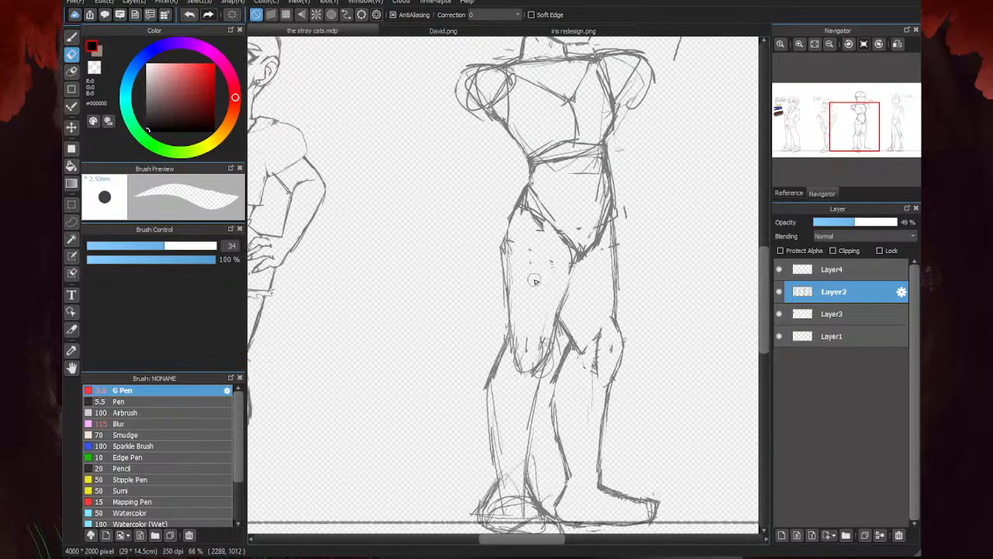
pyautogui.scroll(-2, 502, 287)
# - Darken the inner thigh line running down from the third character's crotch
pyautogui.scroll(4, 533, 277)
pyautogui.press('b')
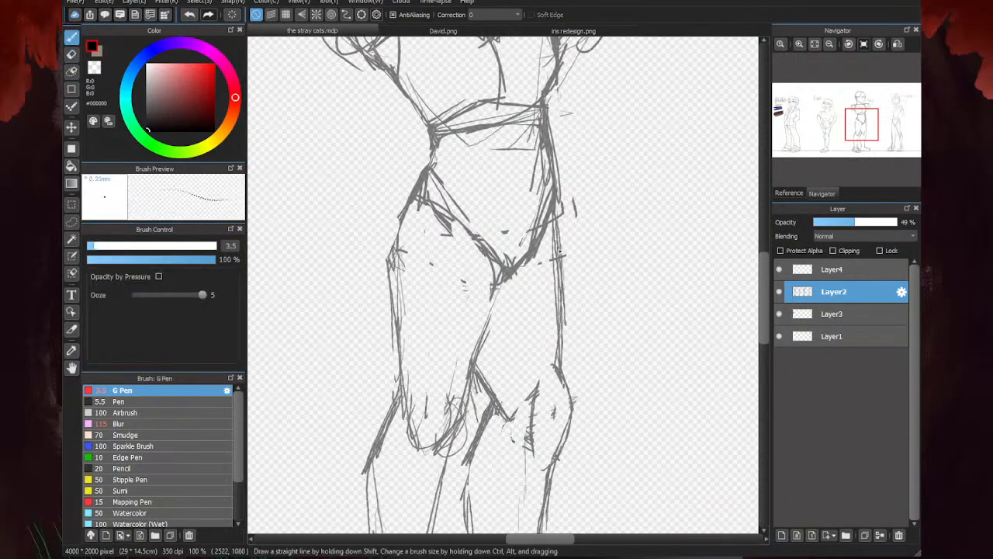
pyautogui.moveTo(496, 278); pyautogui.dragTo(481, 333)
pyautogui.scroll(-4, 608, 315)
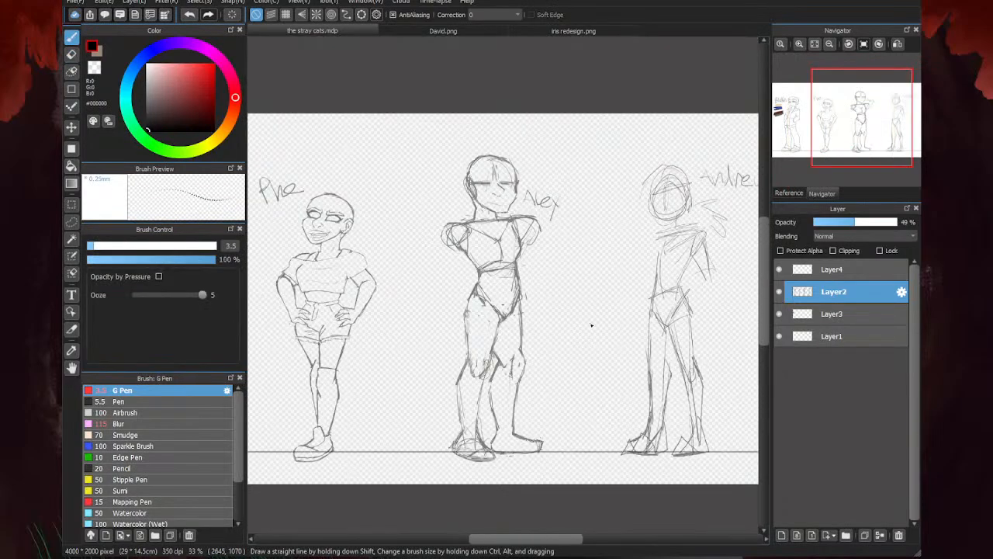
# - Erase the stray lines beside the third character's inner knee and the doubled strokes along the outer hip and thigh
pyautogui.scroll(4, 590, 326)
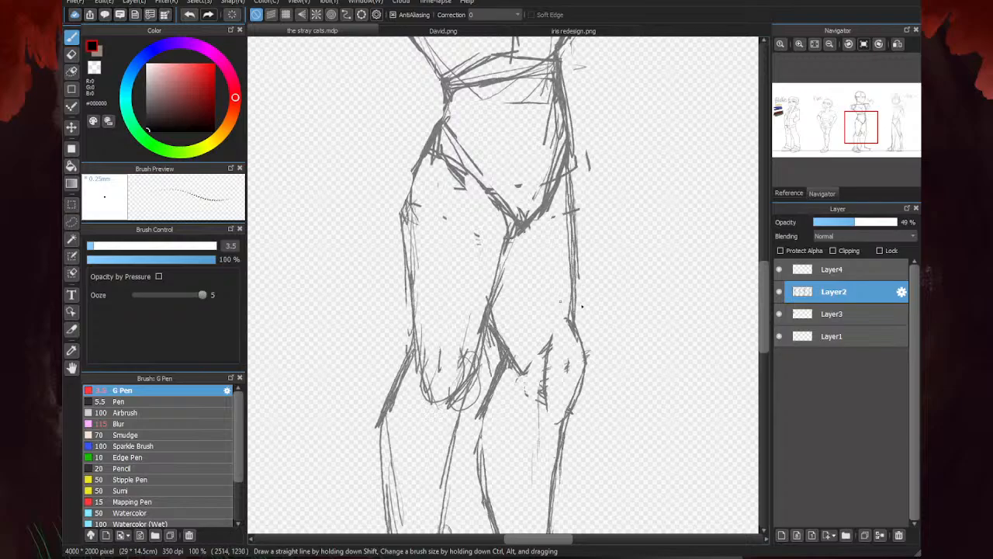
pyautogui.press('e')
pyautogui.moveTo(509, 329); pyautogui.dragTo(515, 361)
pyautogui.moveTo(491, 344); pyautogui.dragTo(480, 326)
pyautogui.moveTo(480, 247)
pyautogui.mouseDown()
pyautogui.moveTo(484, 271)
pyautogui.moveTo(474, 220)
pyautogui.moveTo(448, 199)
pyautogui.moveTo(494, 227)
pyautogui.moveTo(453, 172)
pyautogui.moveTo(480, 206)
pyautogui.moveTo(425, 219)
pyautogui.moveTo(420, 266)
pyautogui.mouseUp()
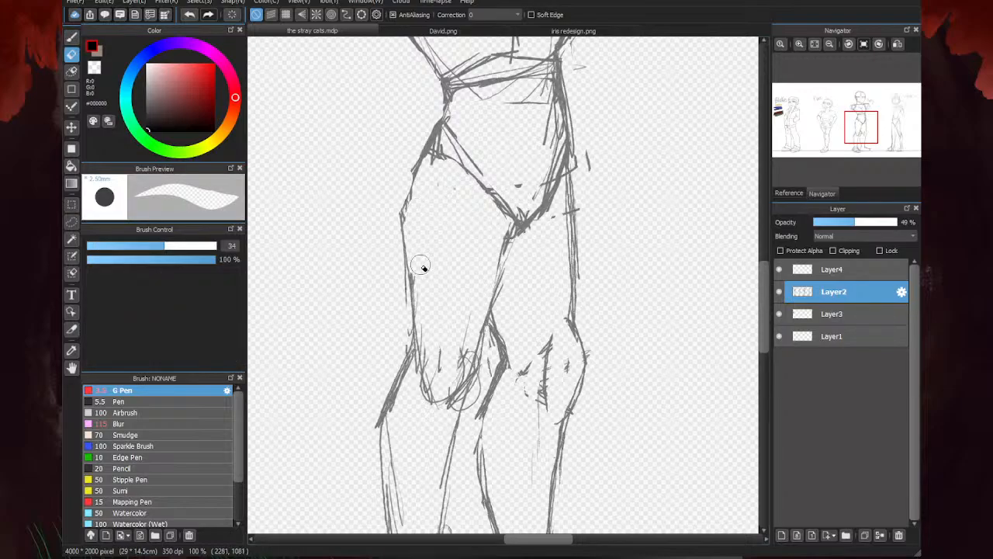
pyautogui.scroll(-2, 608, 152)
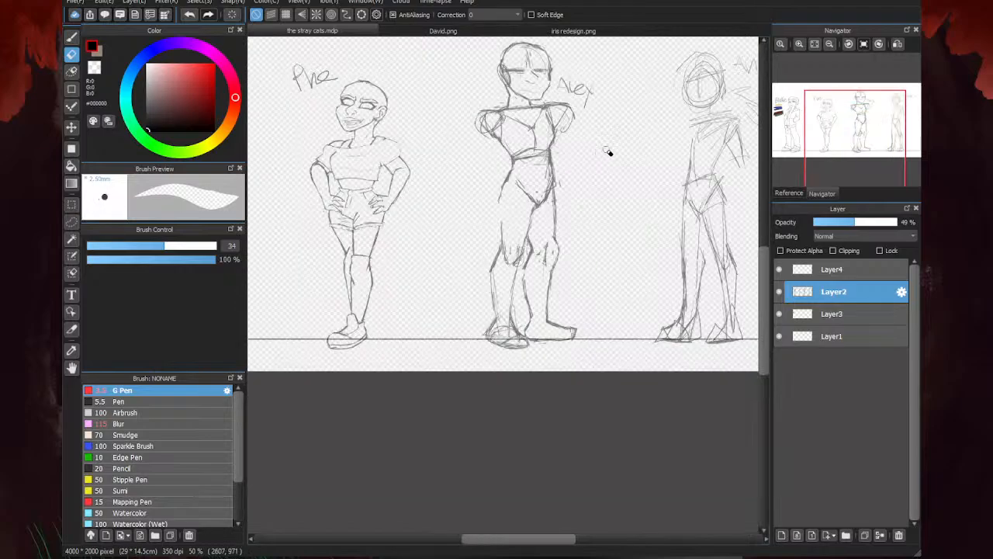
# - Redraw the inner and outer thigh outlines of the third character's front-facing leg as clean, darker strokes
pyautogui.press('b')
pyautogui.scroll(3, 587, 208)
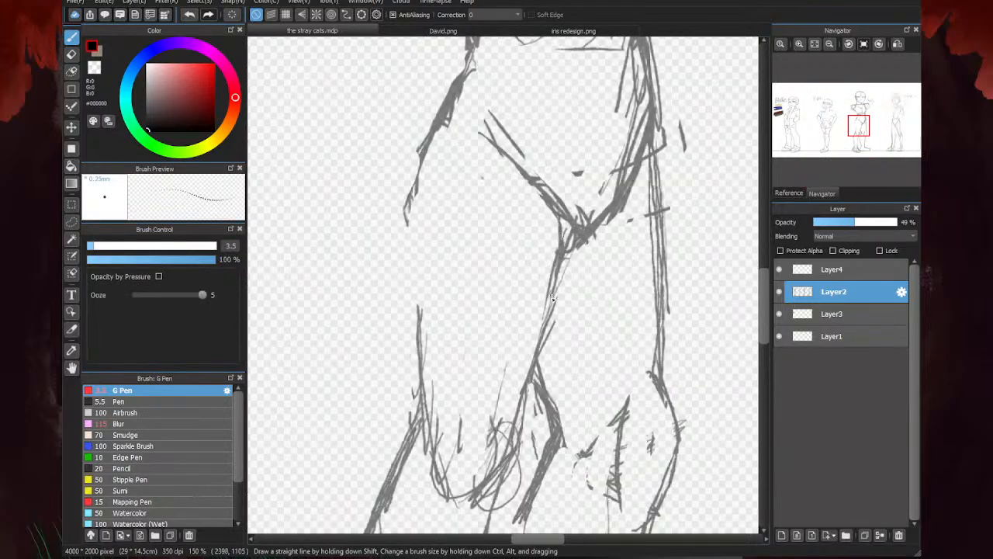
pyautogui.moveTo(551, 297); pyautogui.dragTo(536, 352)
pyautogui.moveTo(410, 198); pyautogui.dragTo(420, 343)
pyautogui.moveTo(418, 272); pyautogui.dragTo(425, 388)
pyautogui.moveTo(414, 259); pyautogui.dragTo(419, 309)
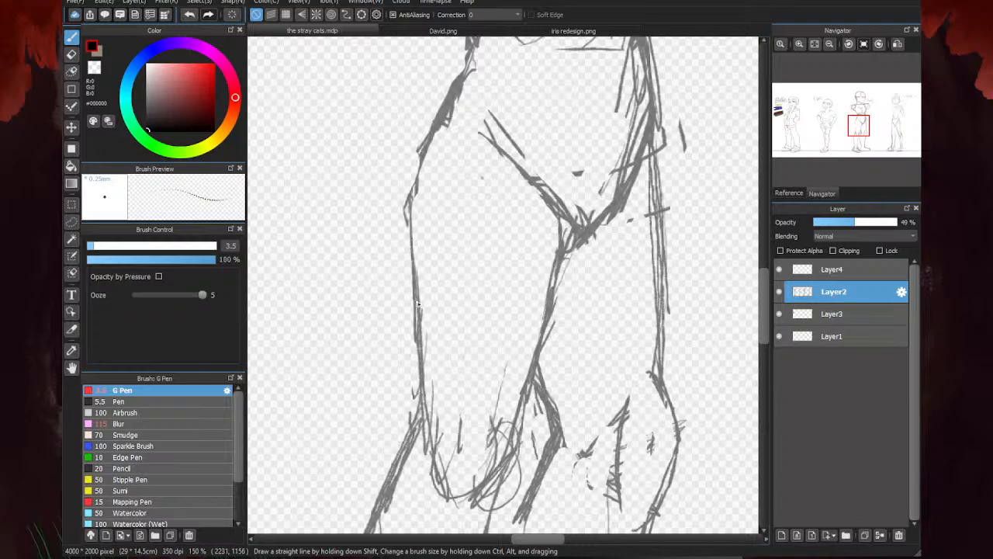
pyautogui.moveTo(414, 205); pyautogui.dragTo(422, 338)
# - Erase the old triangle, oval and ankle construction lines inside the third character's front-facing foot
pyautogui.scroll(-4, 429, 234)
pyautogui.scroll(-3, 420, 382)
pyautogui.scroll(5, 476, 336)
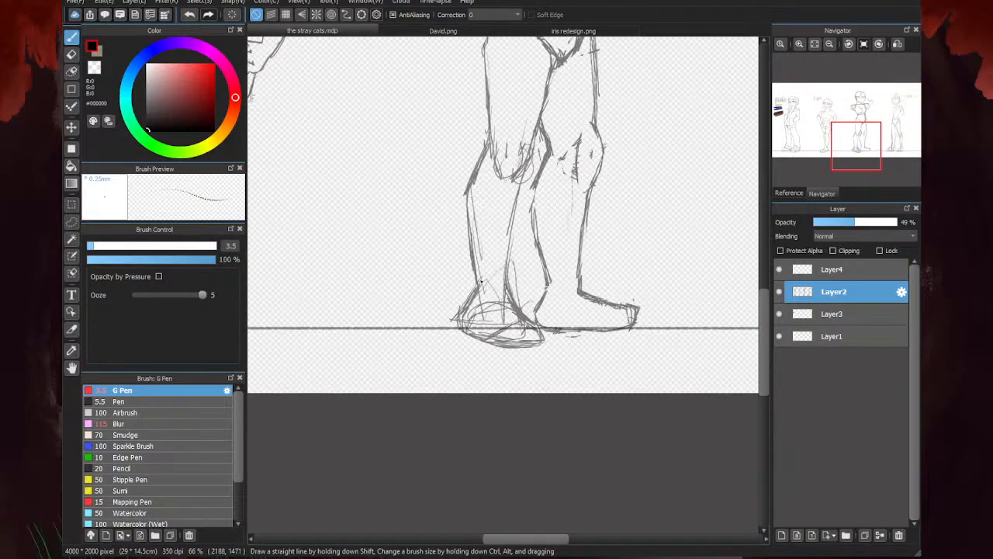
pyautogui.press('e')
pyautogui.scroll(2, 508, 327)
pyautogui.moveTo(569, 342)
pyautogui.mouseDown()
pyautogui.moveTo(545, 339)
pyautogui.moveTo(562, 343)
pyautogui.moveTo(507, 355)
pyautogui.moveTo(518, 353)
pyautogui.moveTo(448, 340)
pyautogui.mouseUp()
pyautogui.moveTo(529, 186); pyautogui.dragTo(530, 239)
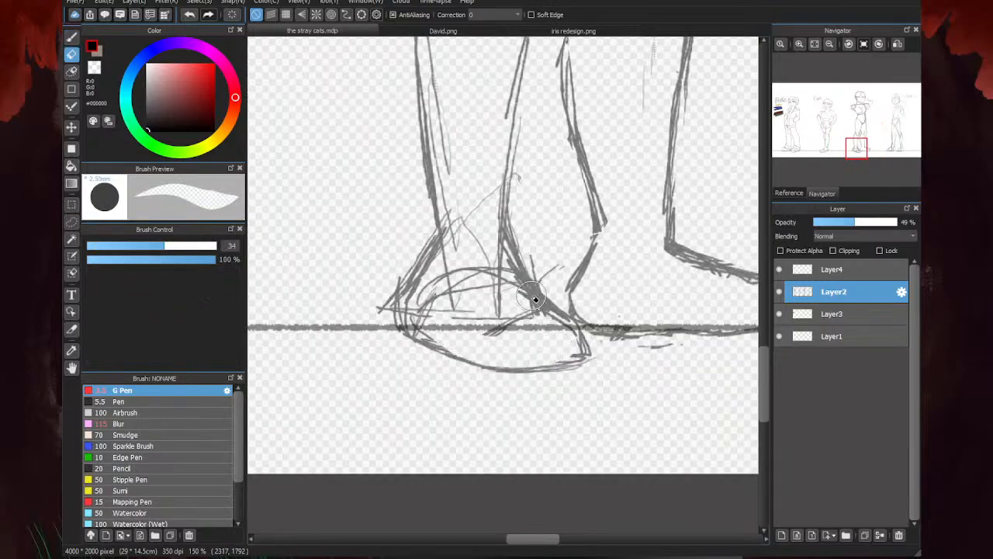
pyautogui.moveTo(529, 295)
pyautogui.mouseDown()
pyautogui.moveTo(488, 251)
pyautogui.moveTo(493, 296)
pyautogui.moveTo(457, 303)
pyautogui.moveTo(448, 276)
pyautogui.moveTo(423, 315)
pyautogui.moveTo(440, 327)
pyautogui.moveTo(387, 294)
pyautogui.moveTo(474, 290)
pyautogui.moveTo(439, 281)
pyautogui.moveTo(428, 290)
pyautogui.moveTo(460, 188)
pyautogui.moveTo(440, 293)
pyautogui.moveTo(442, 259)
pyautogui.moveTo(418, 304)
pyautogui.moveTo(498, 314)
pyautogui.moveTo(510, 329)
pyautogui.moveTo(498, 316)
pyautogui.moveTo(631, 291)
pyautogui.mouseUp()
# - Redraw the front-facing leg's inner calf and outer ankle lines, replacing the foot's pointed outer edge with a smoother curve
pyautogui.press('b')
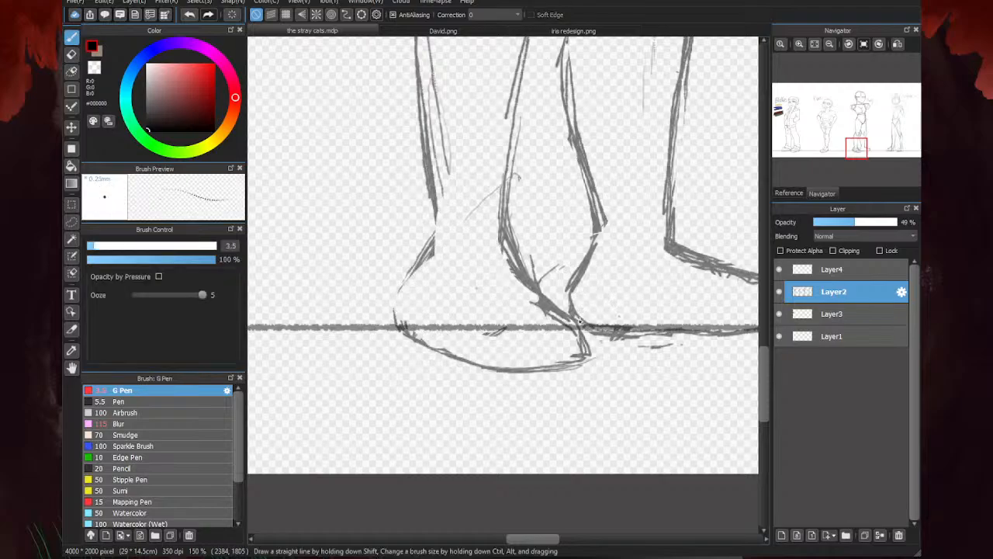
pyautogui.scroll(1, 552, 304)
pyautogui.scroll(-2, 549, 305)
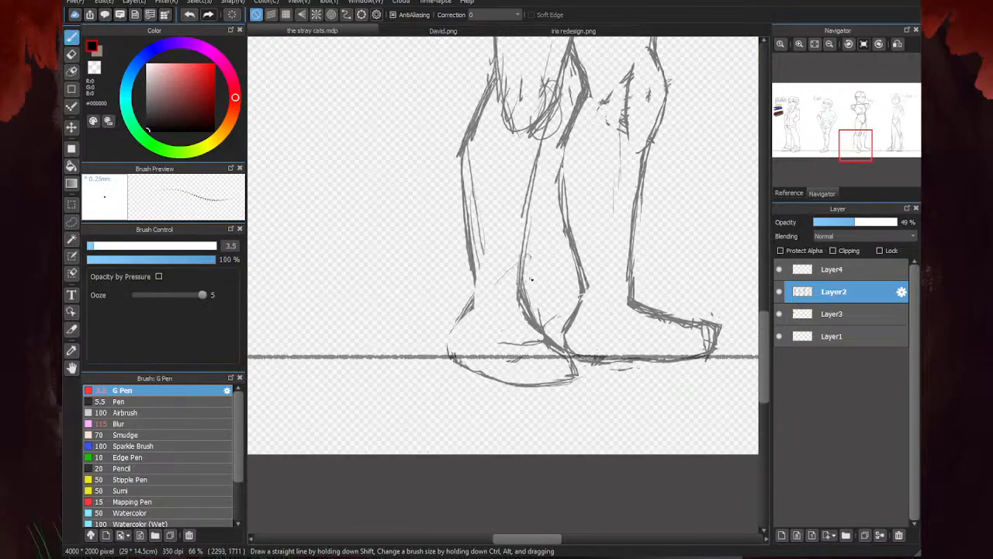
pyautogui.moveTo(537, 200); pyautogui.dragTo(522, 272)
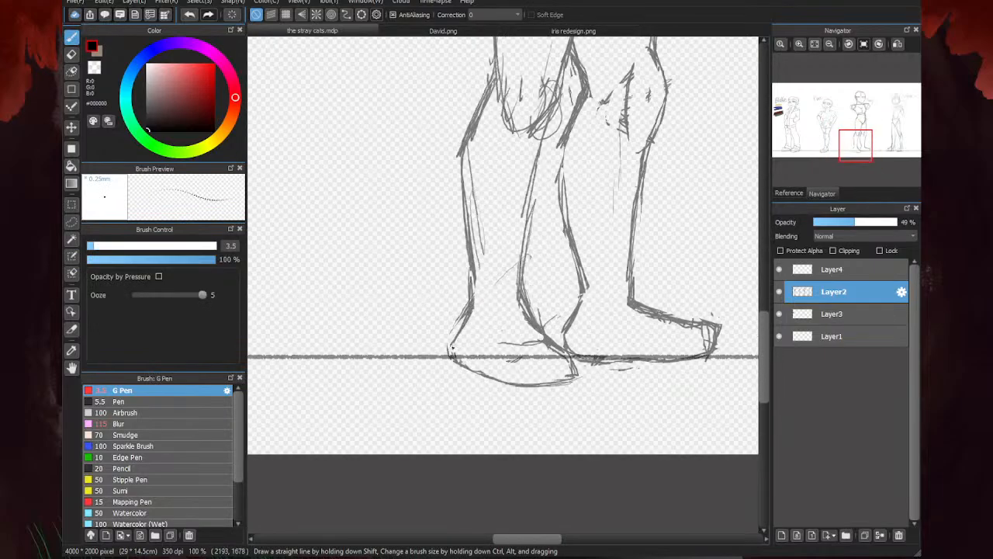
pyautogui.press('e')
pyautogui.moveTo(460, 359); pyautogui.dragTo(447, 324)
pyautogui.press('b')
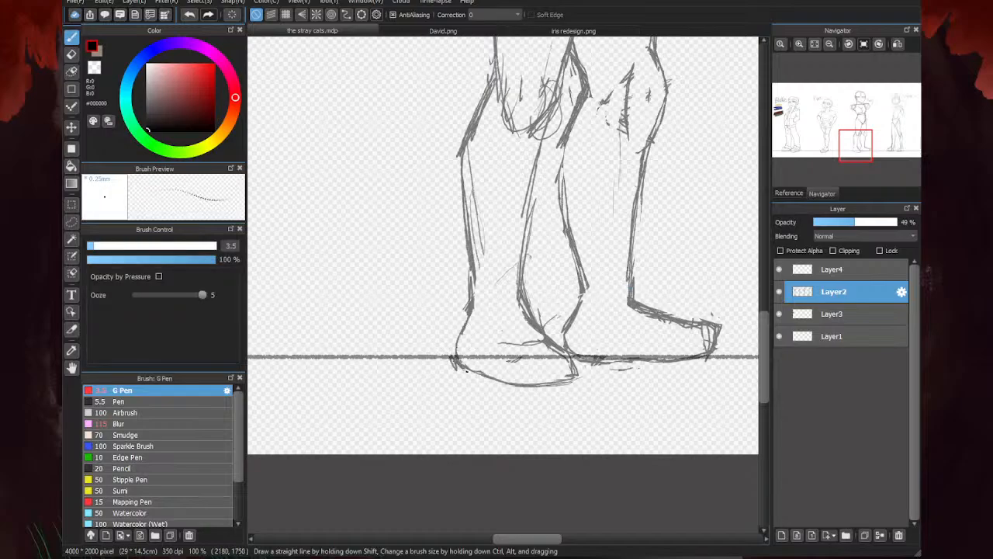
# - Erase the extra line inside the front-facing shin and the curved construction lines at its knee
pyautogui.press('e')
pyautogui.moveTo(476, 162); pyautogui.dragTo(475, 270)
pyautogui.scroll(-1, 481, 314)
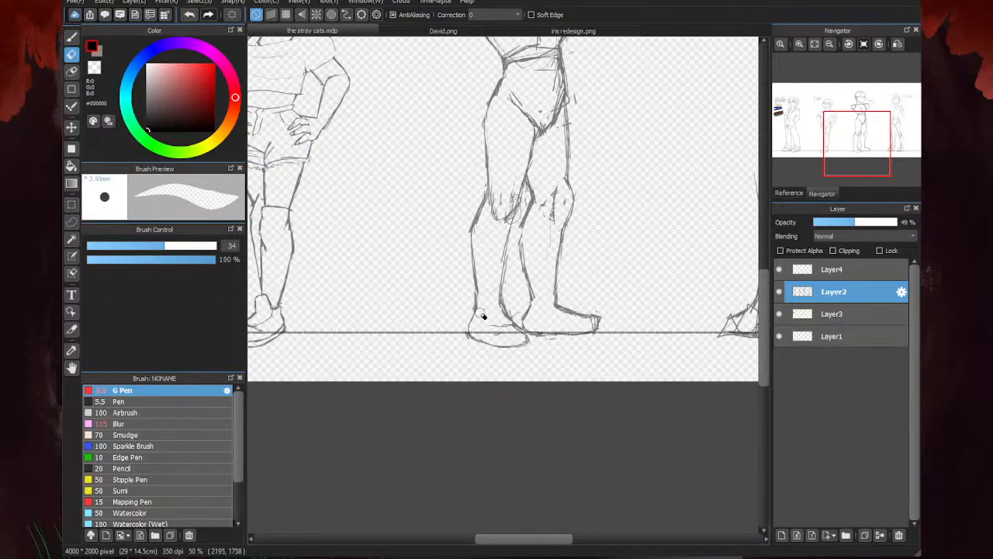
pyautogui.scroll(2, 525, 180)
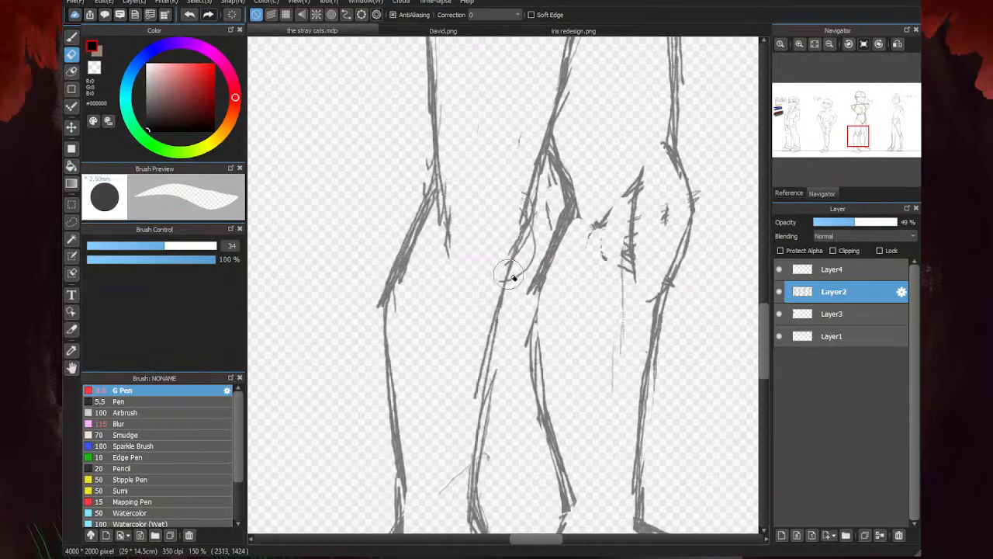
# - Reinforce the inner and outer knee lines of the third character's front-facing leg
pyautogui.press('b')
pyautogui.moveTo(531, 226)
pyautogui.mouseDown()
pyautogui.moveTo(491, 277)
pyautogui.moveTo(549, 155)
pyautogui.mouseUp()
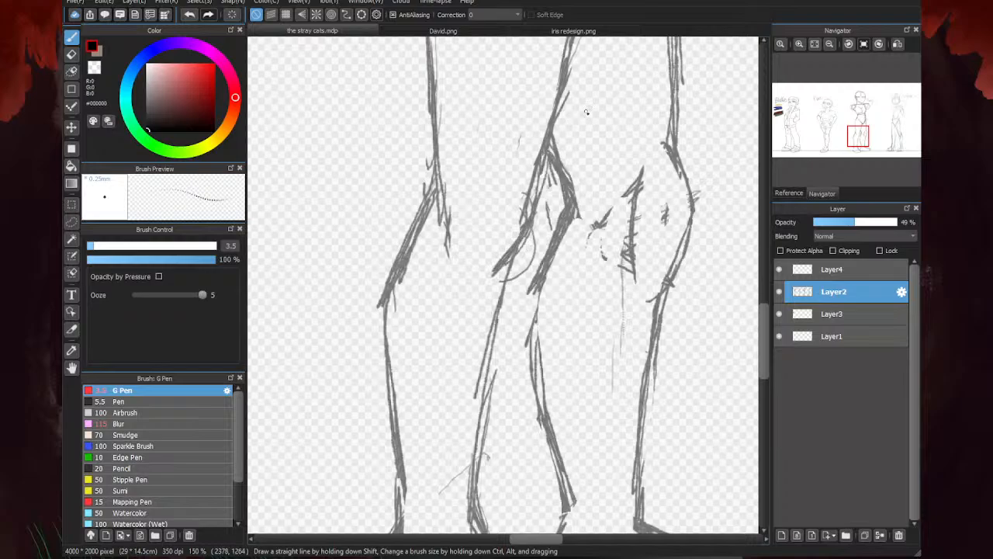
pyautogui.moveTo(440, 206); pyautogui.dragTo(446, 269)
pyautogui.scroll(-4, 443, 268)
pyautogui.press('e')
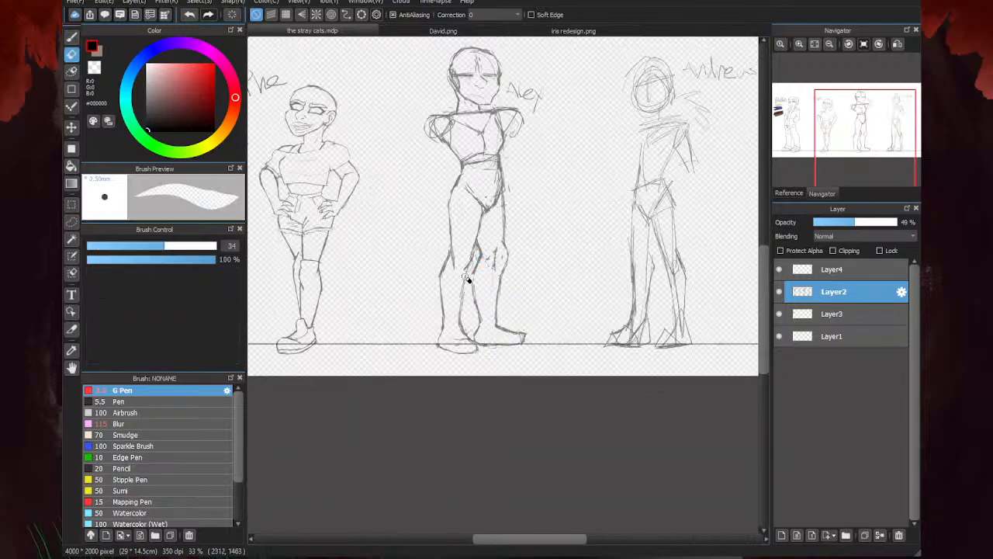
# - Erase stray marks around the knee of the third character's side-turned leg and redraw its inner knee and upper calf line
pyautogui.scroll(3, 466, 277)
pyautogui.moveTo(504, 248)
pyautogui.mouseDown()
pyautogui.moveTo(506, 222)
pyautogui.moveTo(484, 235)
pyautogui.moveTo(509, 187)
pyautogui.moveTo(495, 246)
pyautogui.mouseUp()
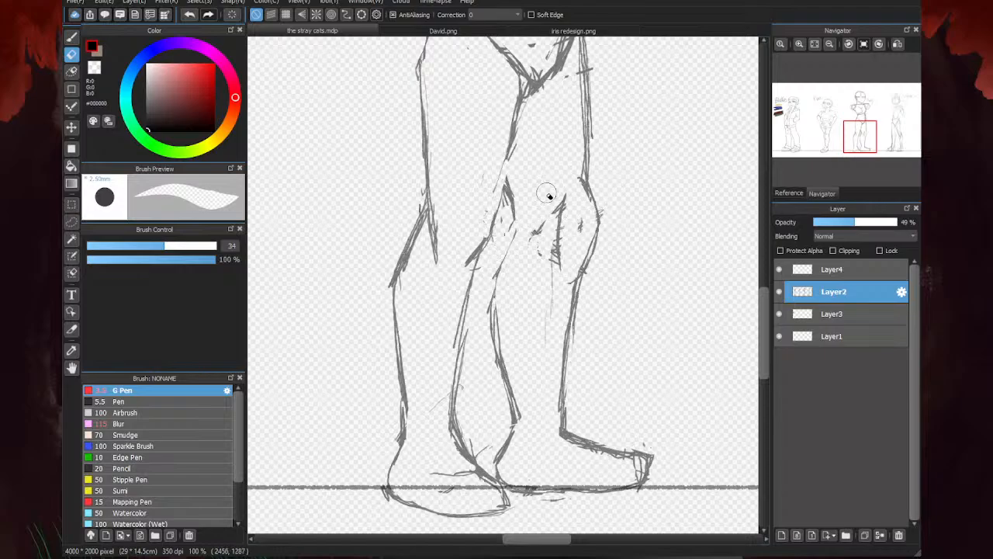
pyautogui.press('b')
pyautogui.scroll(2, 500, 189)
pyautogui.moveTo(518, 205); pyautogui.dragTo(532, 272)
pyautogui.moveTo(536, 247); pyautogui.dragTo(488, 361)
pyautogui.scroll(-2, 473, 356)
pyautogui.moveTo(495, 245); pyautogui.dragTo(474, 325)
pyautogui.moveTo(495, 231); pyautogui.dragTo(484, 293)
pyautogui.scroll(-4, 458, 338)
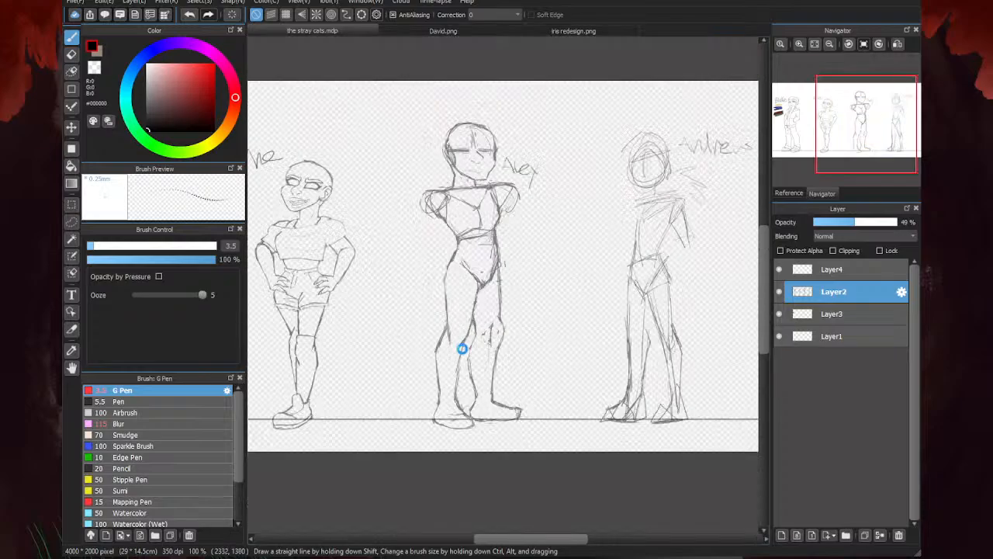
# - Erase the outer thigh line of the third character's side-turned leg and redraw it from hip to knee
pyautogui.scroll(2, 457, 334)
pyautogui.press('e')
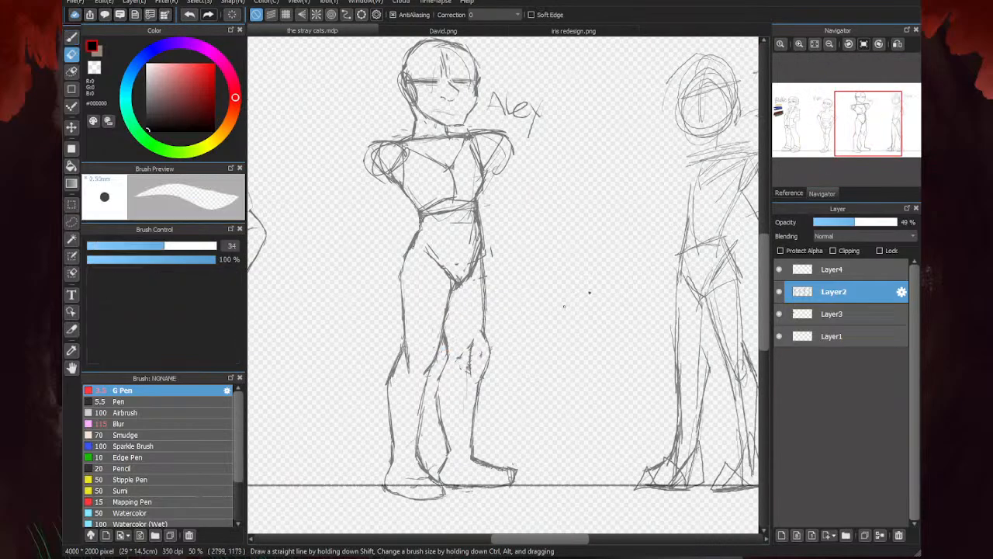
pyautogui.scroll(1, 488, 266)
pyautogui.moveTo(483, 261)
pyautogui.mouseDown()
pyautogui.moveTo(484, 350)
pyautogui.moveTo(458, 410)
pyautogui.moveTo(461, 381)
pyautogui.mouseUp()
pyautogui.press('b')
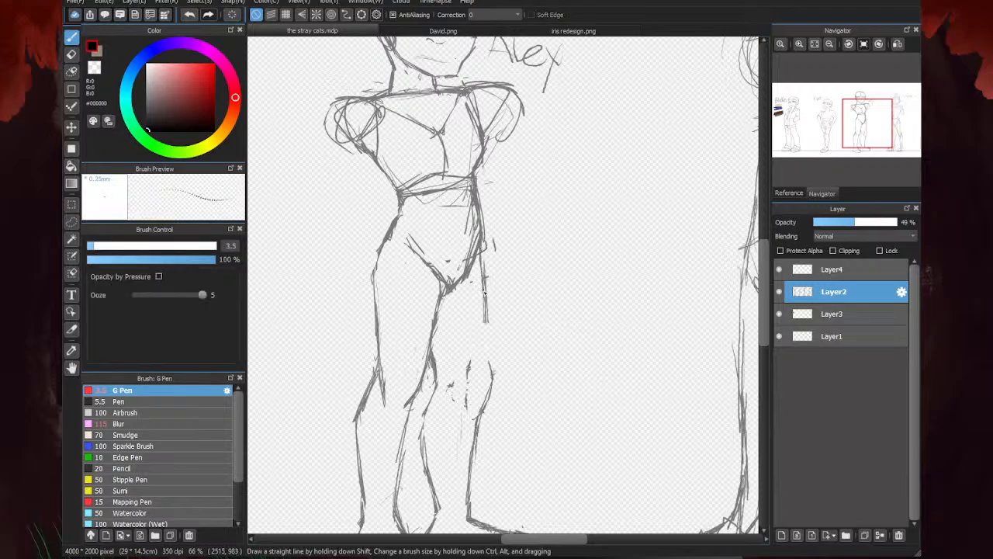
pyautogui.moveTo(479, 250); pyautogui.dragTo(486, 335)
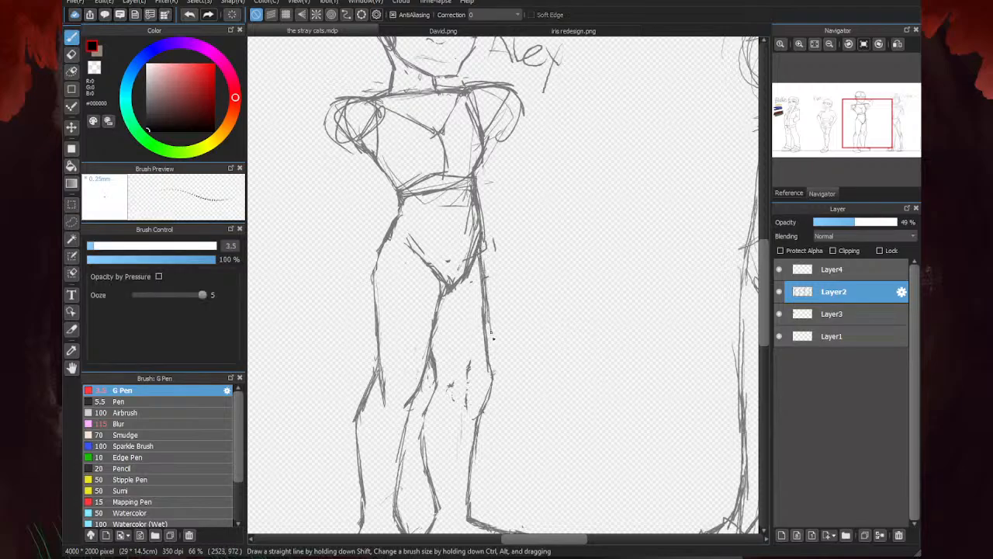
pyautogui.moveTo(480, 253); pyautogui.dragTo(491, 335)
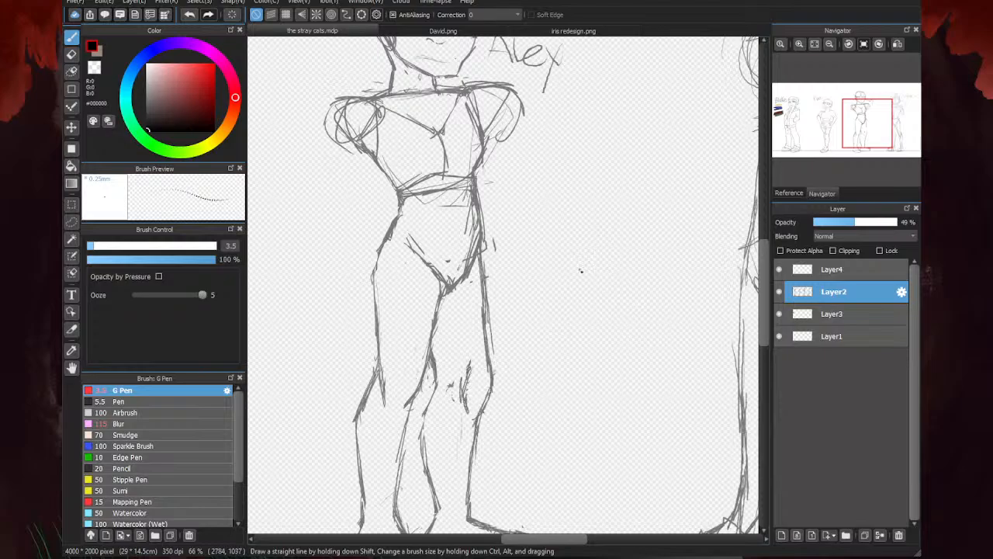
# - Erase the doubled lines along the third character's outer hip and upper thigh on the side-turned leg
pyautogui.press('e')
pyautogui.scroll(-3, 555, 233)
pyautogui.scroll(4, 500, 249)
pyautogui.moveTo(536, 235); pyautogui.dragTo(527, 270)
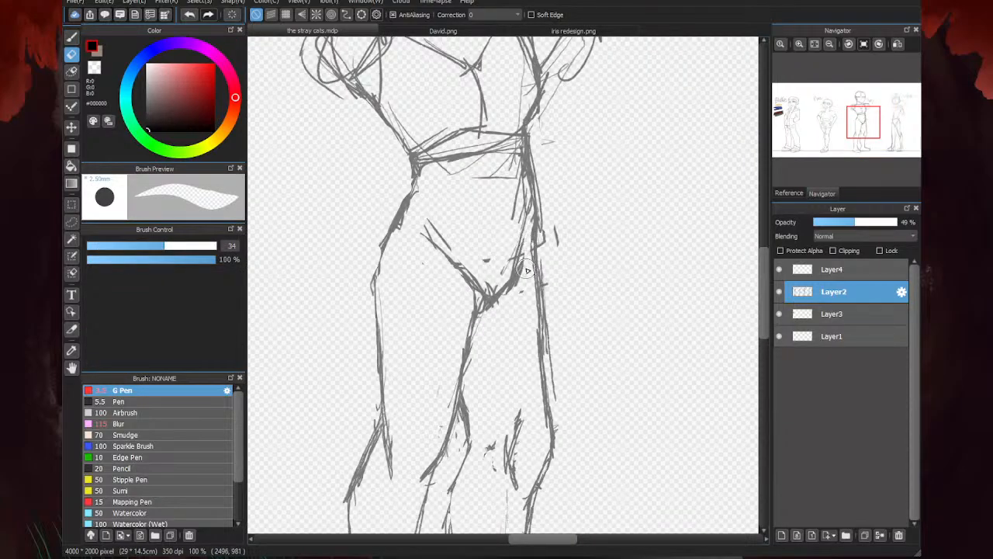
pyautogui.moveTo(528, 218); pyautogui.dragTo(523, 171)
pyautogui.moveTo(538, 249); pyautogui.dragTo(552, 235)
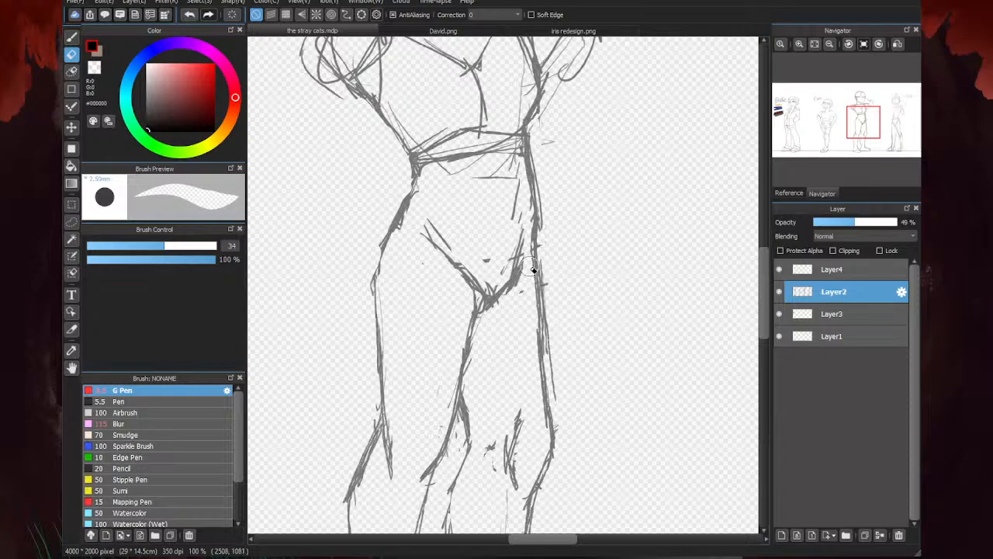
pyautogui.moveTo(532, 269)
pyautogui.mouseDown()
pyautogui.moveTo(540, 354)
pyautogui.moveTo(542, 289)
pyautogui.moveTo(554, 303)
pyautogui.moveTo(549, 349)
pyautogui.moveTo(522, 267)
pyautogui.moveTo(511, 302)
pyautogui.moveTo(492, 290)
pyautogui.moveTo(505, 278)
pyautogui.moveTo(512, 187)
pyautogui.mouseUp()
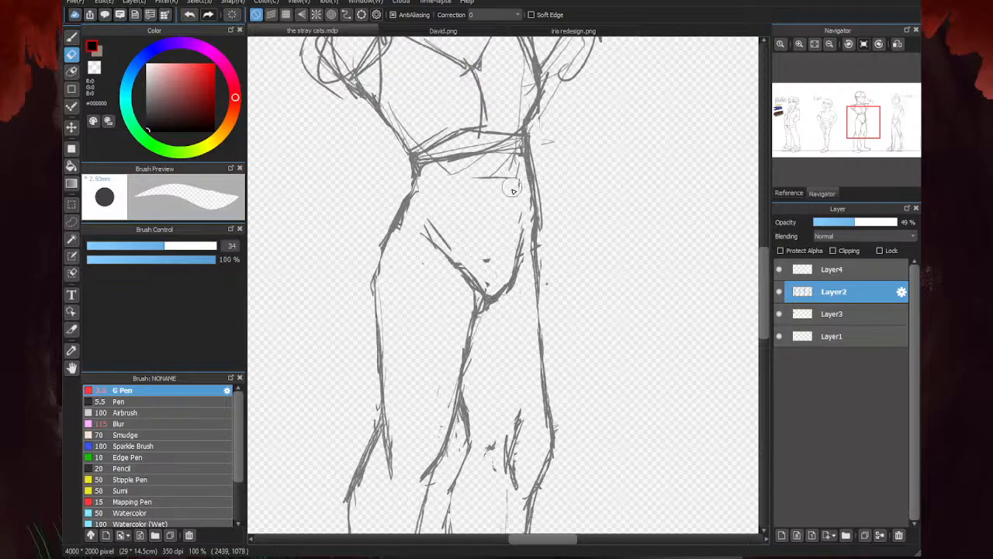
# - Thin out the third character's V-shaped pelvis lines and erase the front-facing leg's inner thigh line
pyautogui.moveTo(488, 272); pyautogui.dragTo(486, 262)
pyautogui.moveTo(450, 240); pyautogui.dragTo(435, 224)
pyautogui.moveTo(475, 314); pyautogui.dragTo(439, 248)
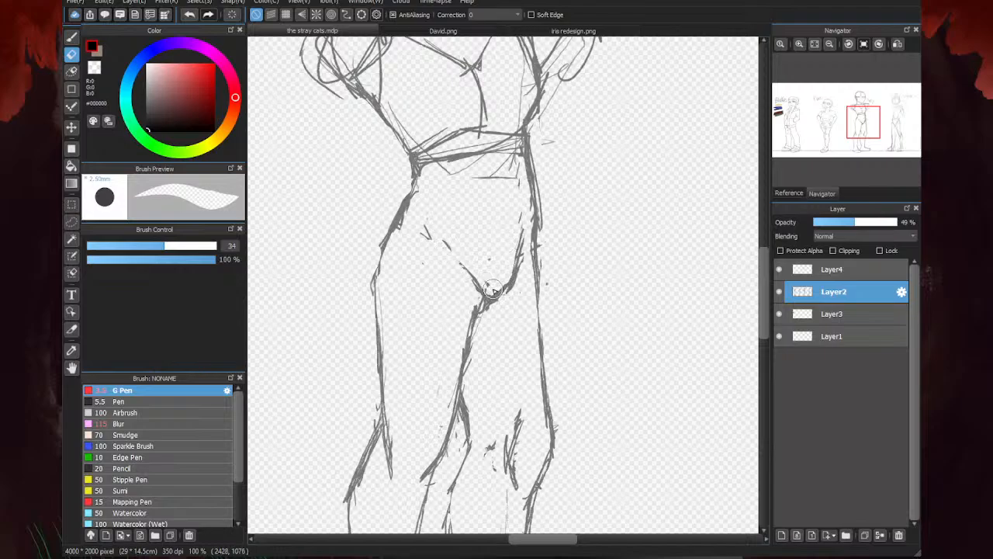
pyautogui.moveTo(494, 291)
pyautogui.mouseDown()
pyautogui.moveTo(502, 309)
pyautogui.moveTo(522, 256)
pyautogui.moveTo(518, 186)
pyautogui.mouseUp()
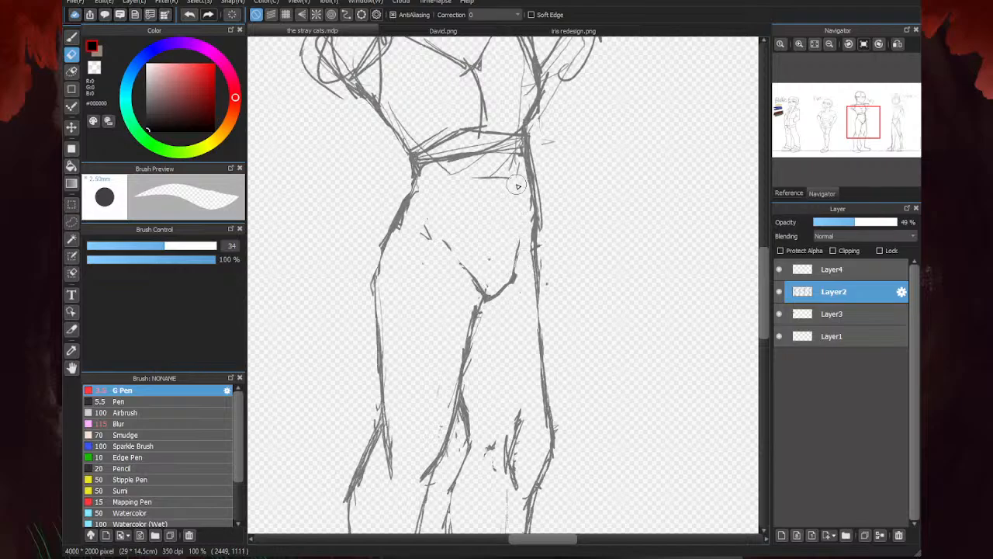
pyautogui.moveTo(465, 239); pyautogui.dragTo(426, 231)
pyautogui.moveTo(514, 172); pyautogui.dragTo(477, 181)
pyautogui.moveTo(477, 323)
pyautogui.mouseDown()
pyautogui.moveTo(479, 304)
pyautogui.moveTo(453, 395)
pyautogui.moveTo(435, 417)
pyautogui.moveTo(471, 348)
pyautogui.moveTo(458, 392)
pyautogui.mouseUp()
# - Sketch a new inner thigh line for the front-facing leg from the crotch to the knee
pyautogui.press('b')
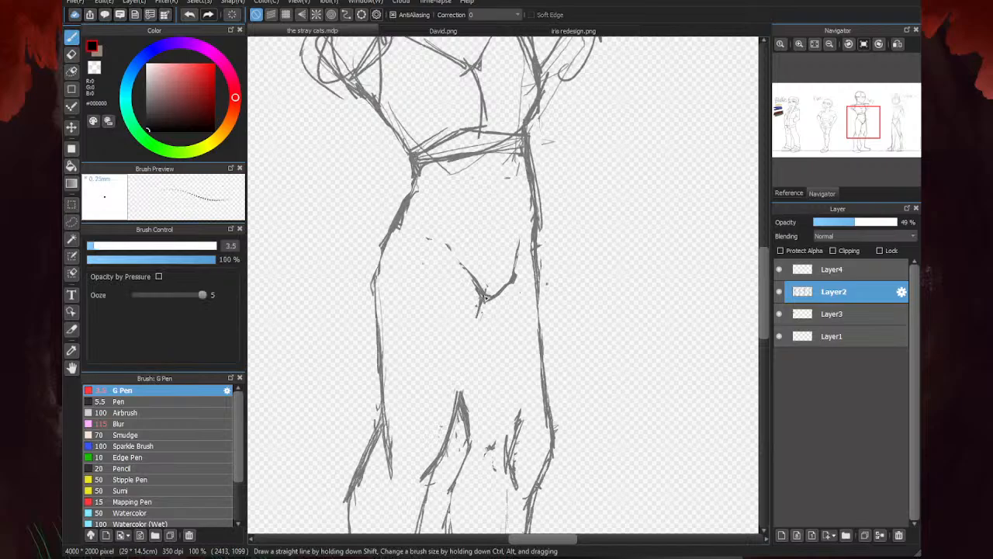
pyautogui.moveTo(485, 297); pyautogui.dragTo(458, 396)
pyautogui.scroll(-4, 474, 257)
pyautogui.scroll(4, 466, 264)
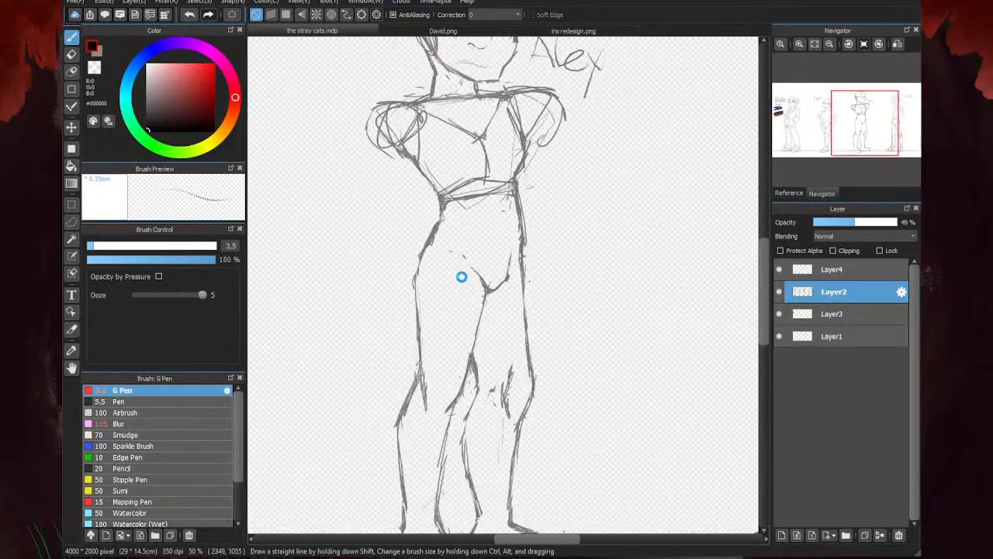
pyautogui.moveTo(480, 286); pyautogui.dragTo(485, 309)
pyautogui.moveTo(474, 265); pyautogui.dragTo(488, 324)
pyautogui.moveTo(480, 273); pyautogui.dragTo(488, 328)
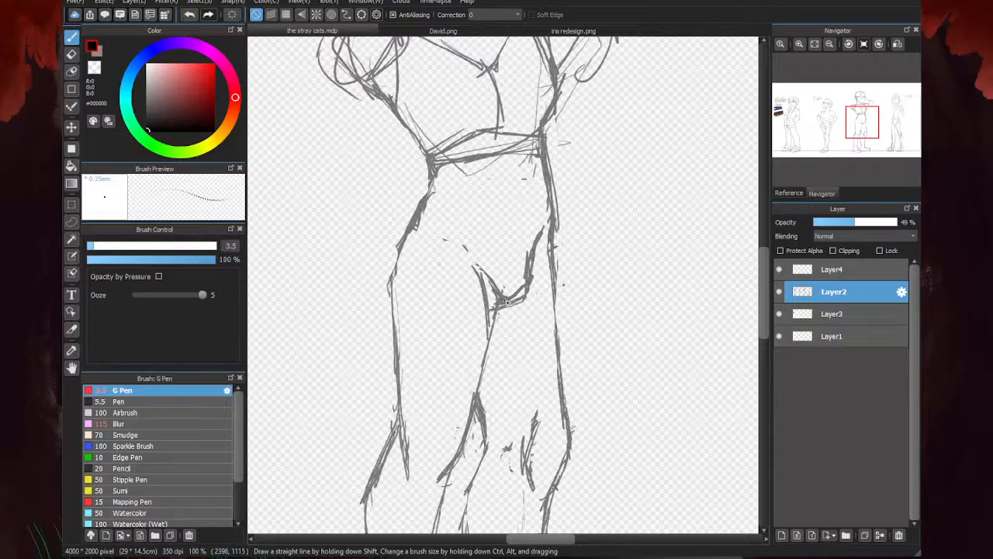
# - Erase the overlapping lines at the crotch and redraw the front-facing leg's inner thigh as an outward curve
pyautogui.press('e')
pyautogui.moveTo(535, 246)
pyautogui.mouseDown()
pyautogui.moveTo(501, 299)
pyautogui.moveTo(495, 279)
pyautogui.moveTo(487, 333)
pyautogui.mouseUp()
pyautogui.press('b')
pyautogui.moveTo(480, 306)
pyautogui.mouseDown()
pyautogui.moveTo(490, 369)
pyautogui.moveTo(482, 374)
pyautogui.mouseUp()
pyautogui.moveTo(471, 258); pyautogui.dragTo(478, 273)
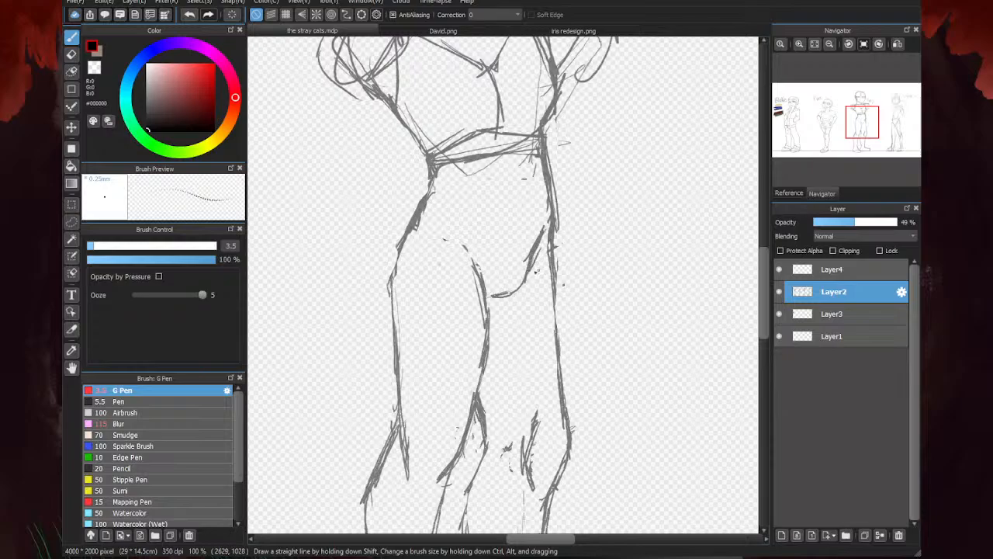
# - Extend the curved pelvis line from the inner thigh up to the hip above the front-facing leg
pyautogui.moveTo(460, 246); pyautogui.dragTo(483, 280)
pyautogui.moveTo(447, 225)
pyautogui.mouseDown()
pyautogui.moveTo(479, 274)
pyautogui.moveTo(431, 202)
pyautogui.mouseUp()
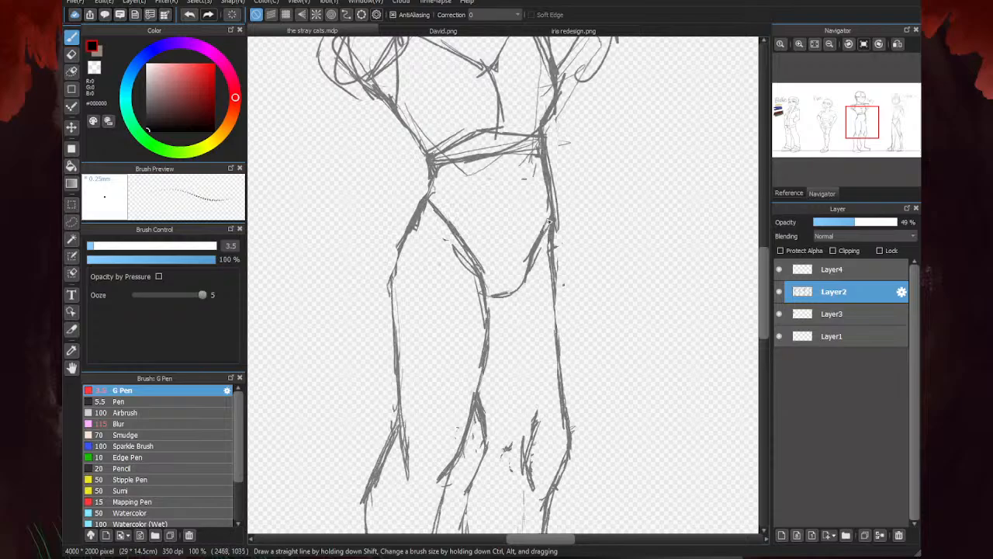
pyautogui.moveTo(475, 269); pyautogui.dragTo(430, 210)
# - Redraw the short waist-to-hip contour above the front-facing leg and erase its old bumpy line
pyautogui.press('e')
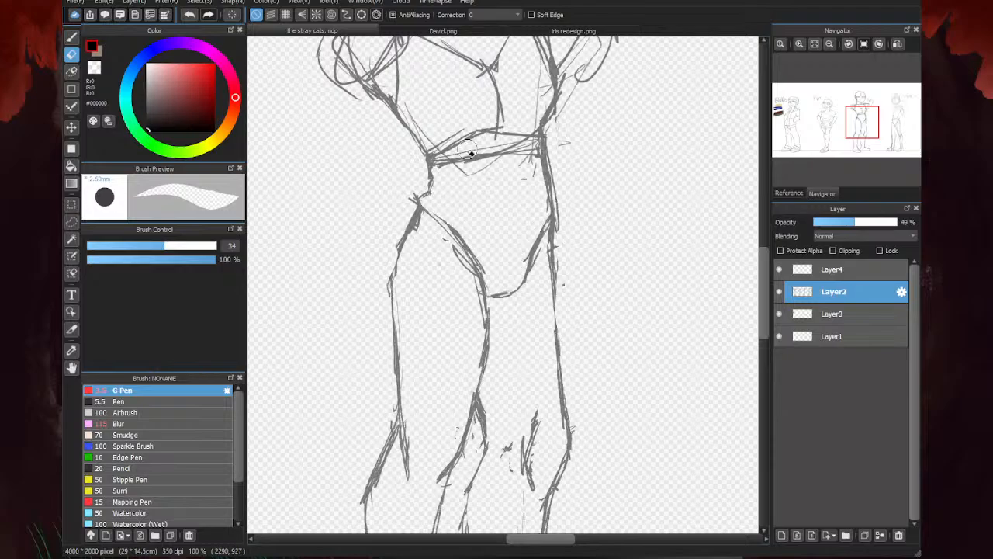
pyautogui.press('p')
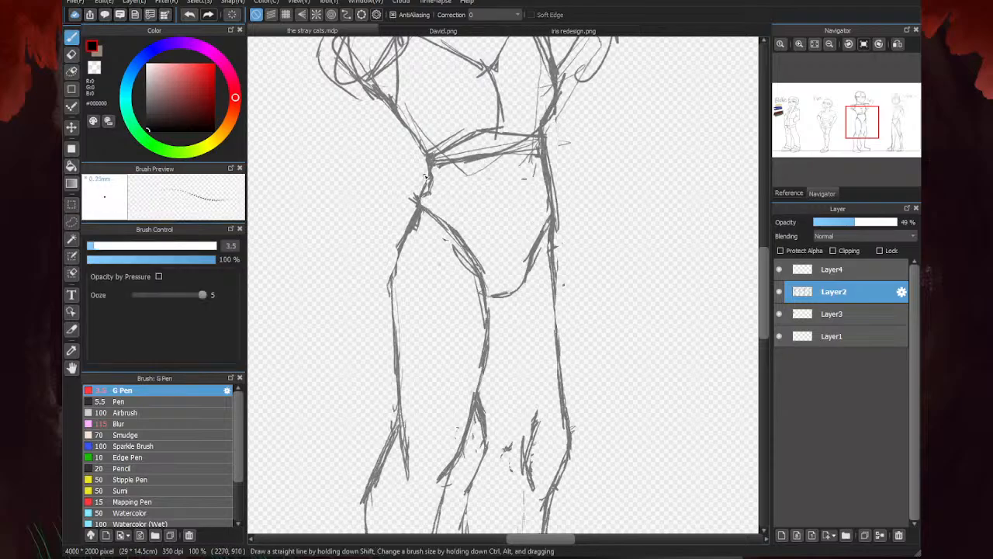
pyautogui.press('e')
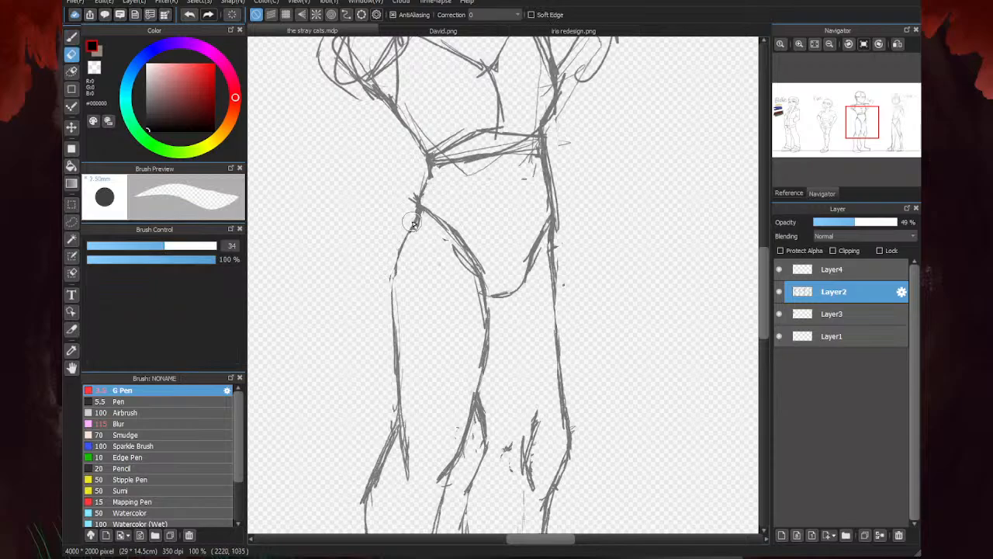
pyautogui.click(815, 44)
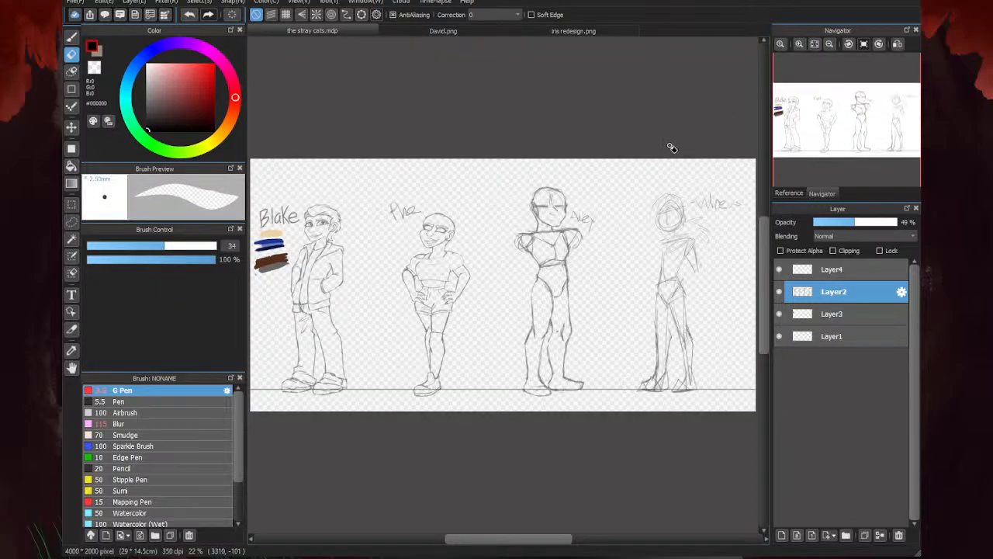
# - Erase the front-facing leg's upper outer thigh line and redraw it down from the hip point
pyautogui.press('b')
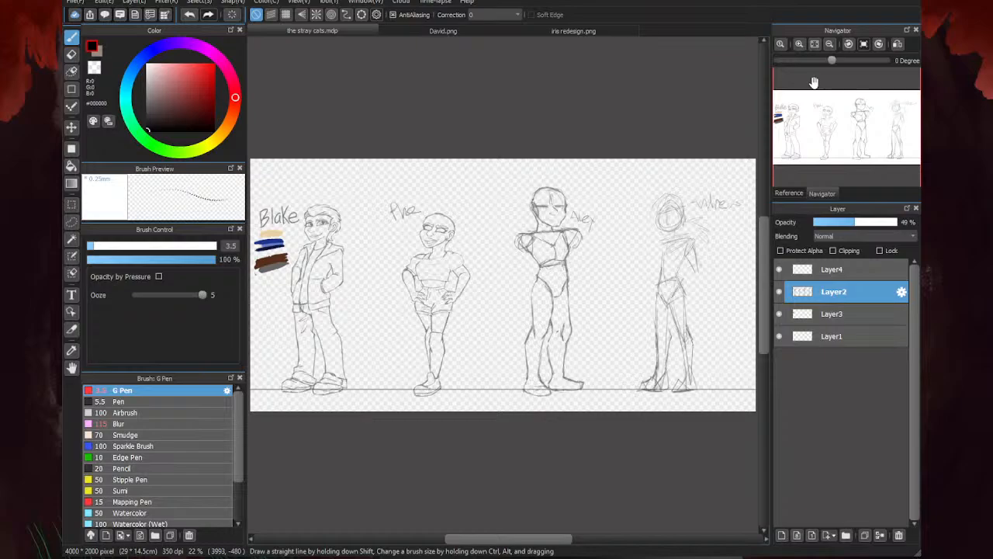
pyautogui.press('e')
pyautogui.scroll(6, 527, 280)
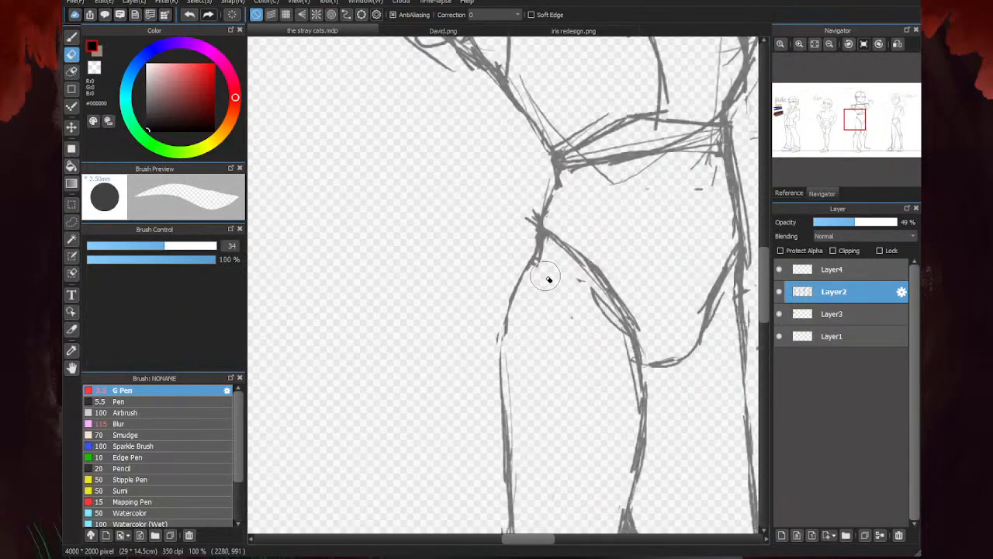
pyautogui.press('b')
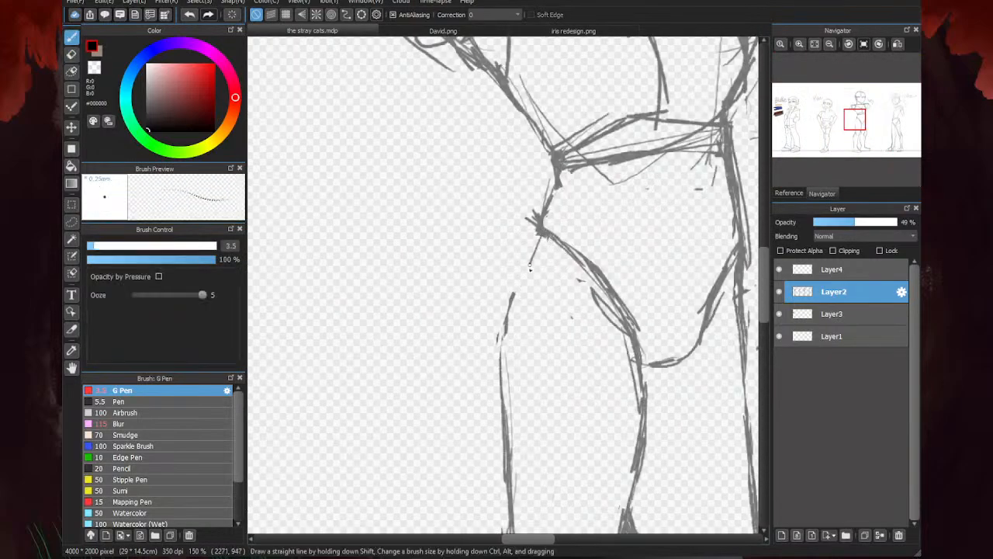
pyautogui.moveTo(541, 233); pyautogui.dragTo(507, 316)
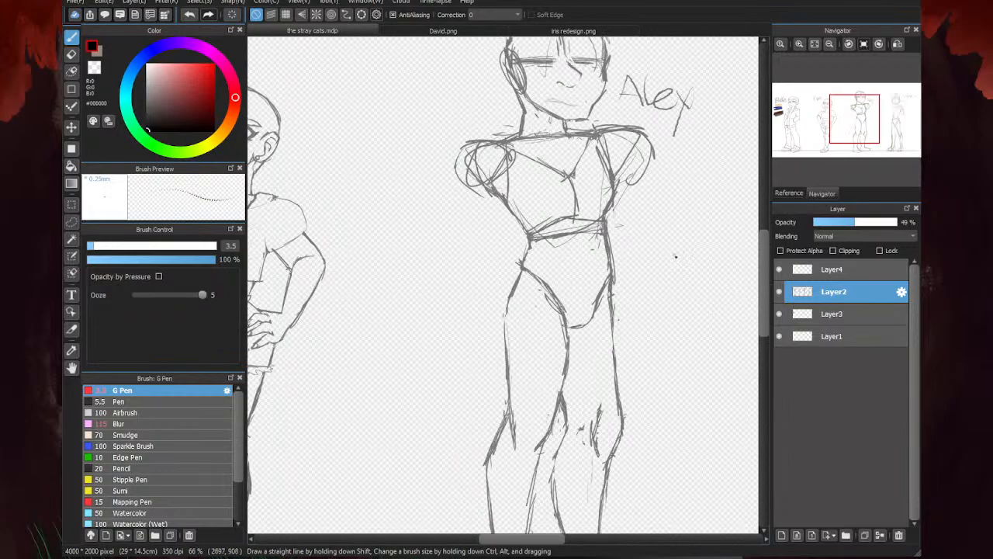
# - Erase the doubled strokes along the pelvis curve at the top of the front-facing leg
pyautogui.press('e')
pyautogui.scroll(1, 537, 328)
pyautogui.moveTo(581, 366); pyautogui.dragTo(556, 294)
pyautogui.scroll(-3, 529, 241)
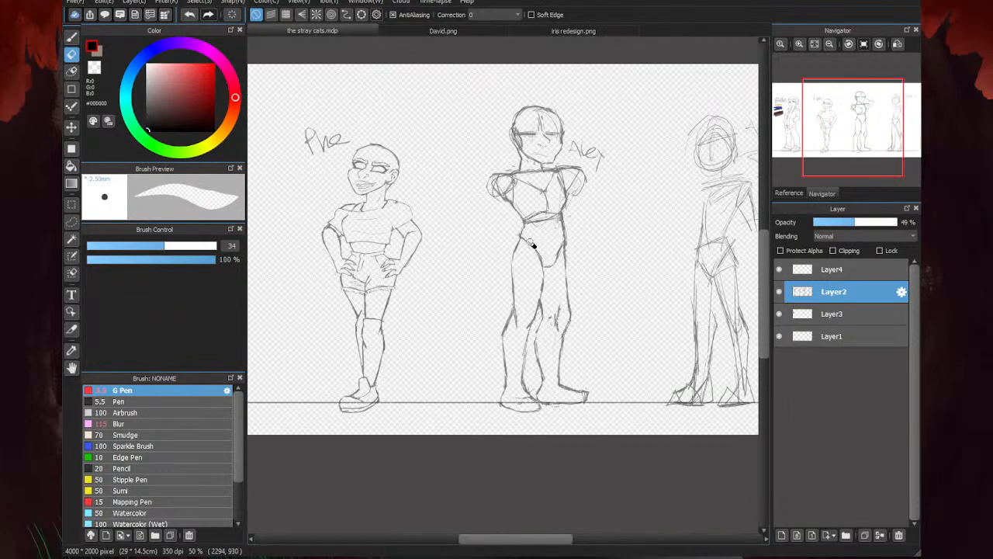
# - Redraw the front-facing leg's inner thigh with a straighter line and erase the old bulging curve
pyautogui.press('p')
pyautogui.scroll(3, 587, 250)
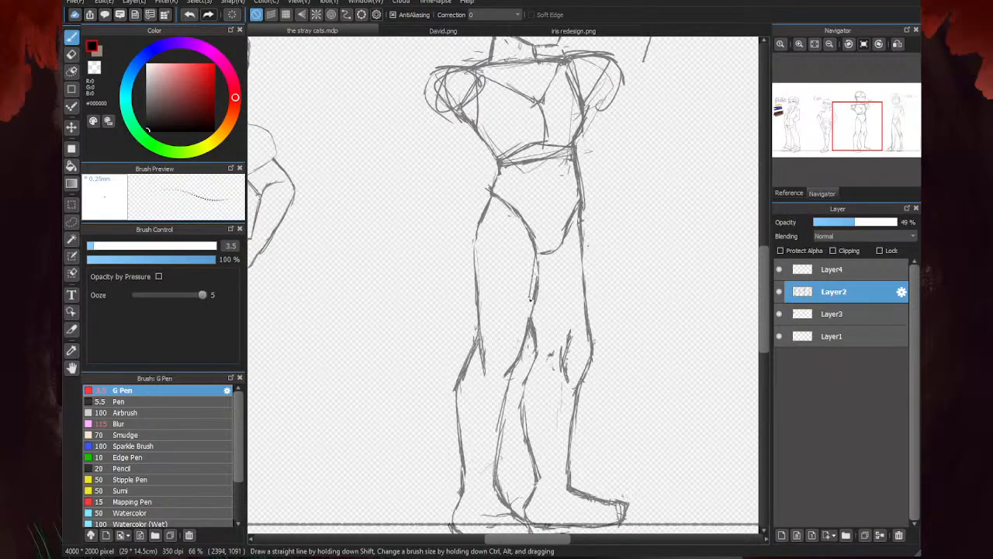
pyautogui.press('e')
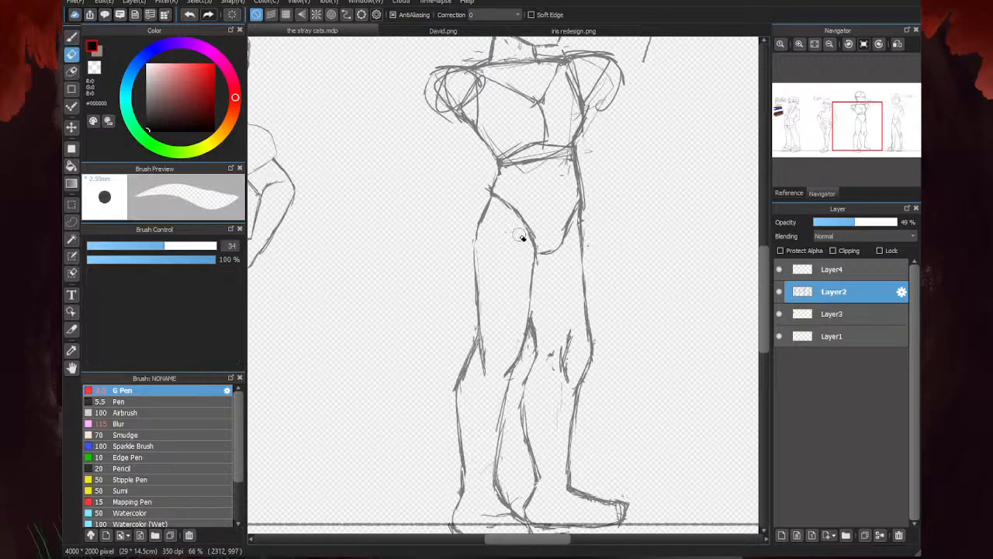
pyautogui.scroll(-4, 535, 259)
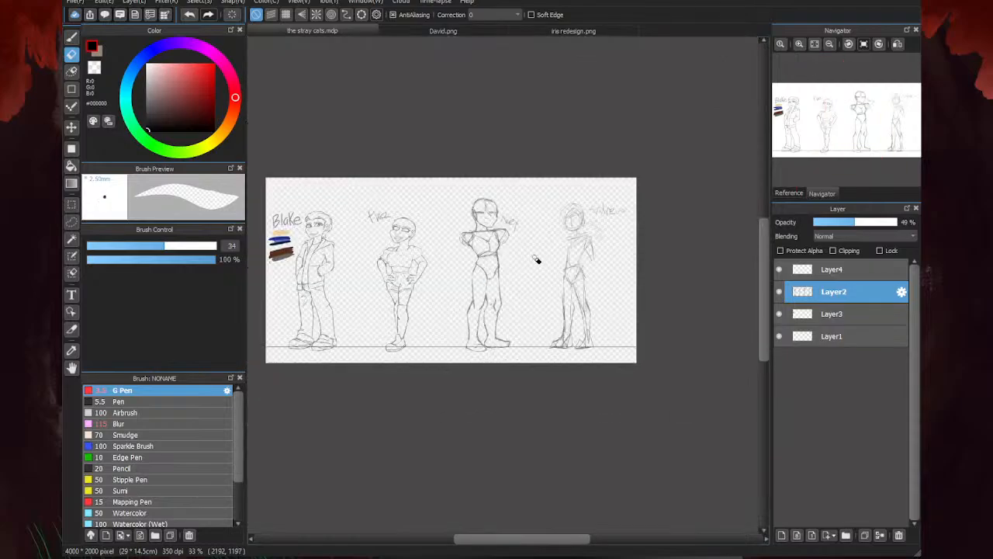
# - Erase the crossing strokes at the hip point and the band of construction lines across the third character's waist
pyautogui.scroll(7, 517, 266)
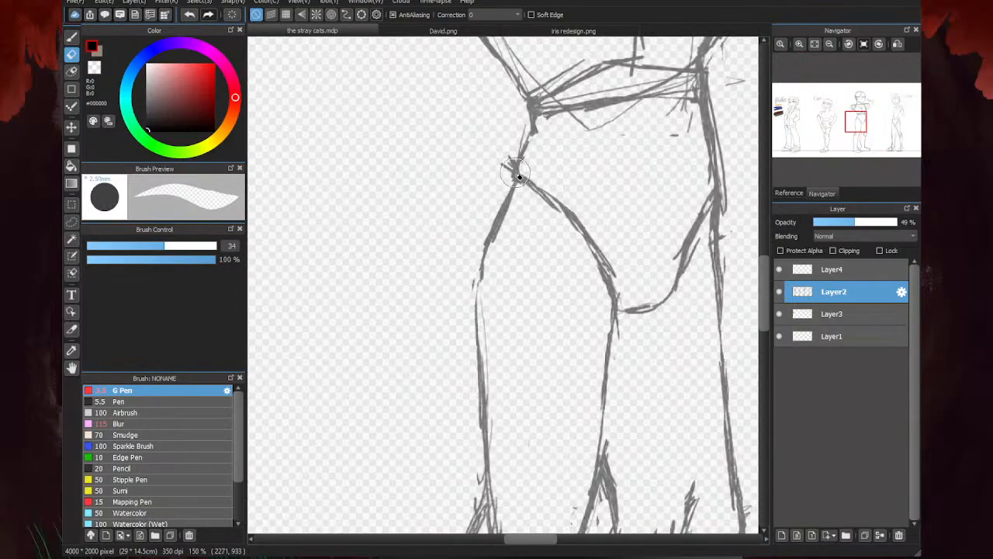
pyautogui.scroll(-2, 500, 190)
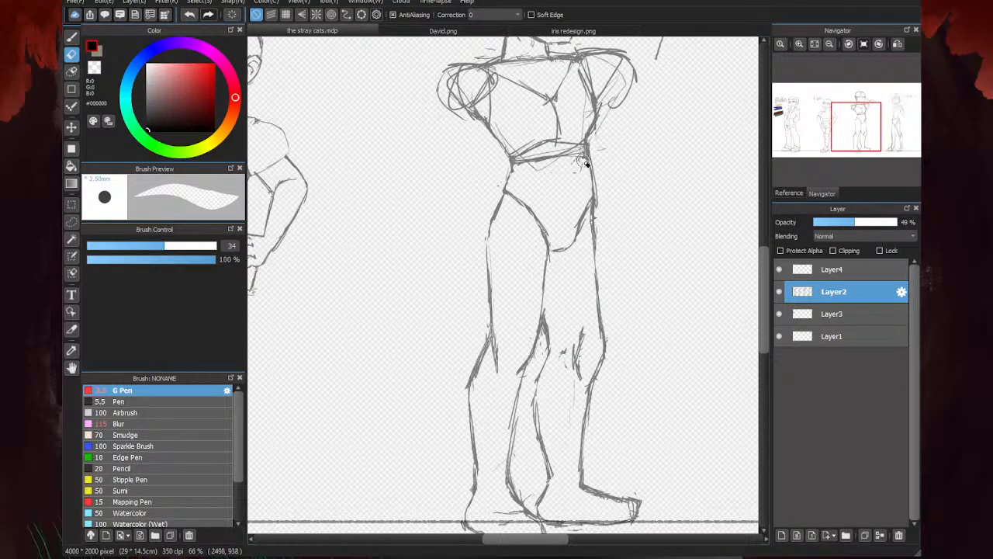
pyautogui.moveTo(580, 163); pyautogui.dragTo(532, 164)
pyautogui.scroll(-2, 508, 254)
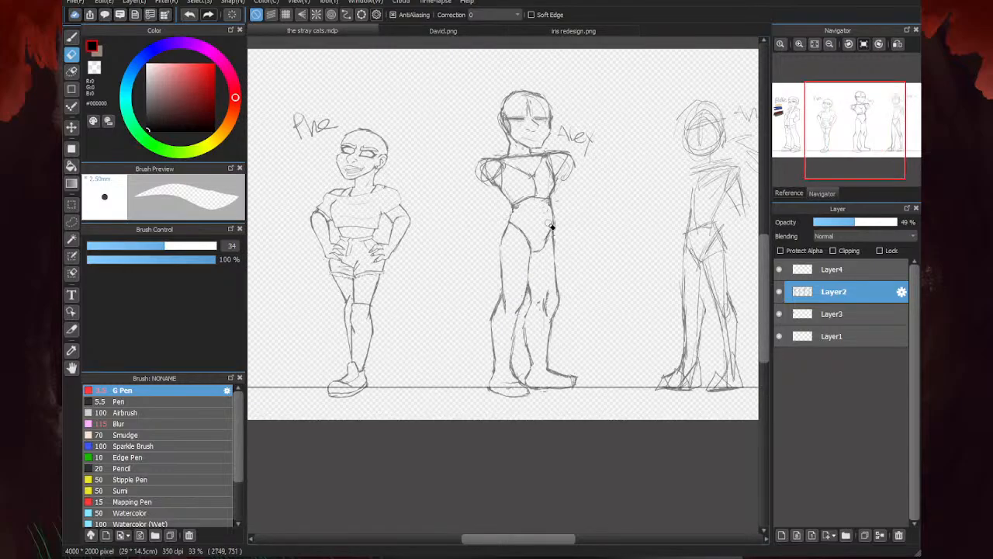
pyautogui.scroll(4, 550, 225)
pyautogui.moveTo(548, 226)
pyautogui.mouseDown()
pyautogui.moveTo(527, 257)
pyautogui.moveTo(480, 222)
pyautogui.moveTo(423, 247)
pyautogui.moveTo(420, 267)
pyautogui.moveTo(398, 217)
pyautogui.moveTo(396, 227)
pyautogui.moveTo(493, 264)
pyautogui.moveTo(497, 295)
pyautogui.mouseUp()
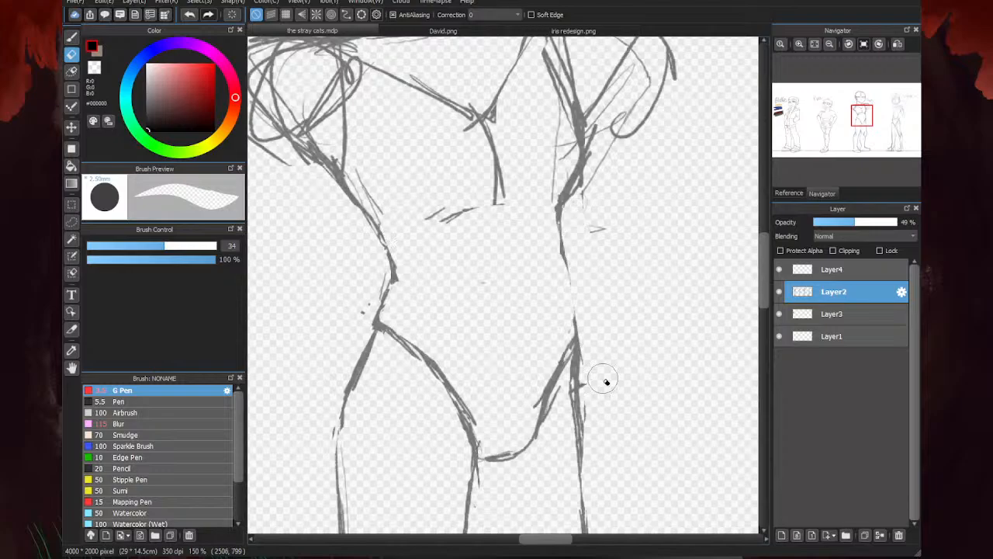
# - Erase the torso's side line below the armpit nearest the name label and the leftover strokes under the ribcage
pyautogui.scroll(-3, 595, 271)
pyautogui.scroll(2, 581, 230)
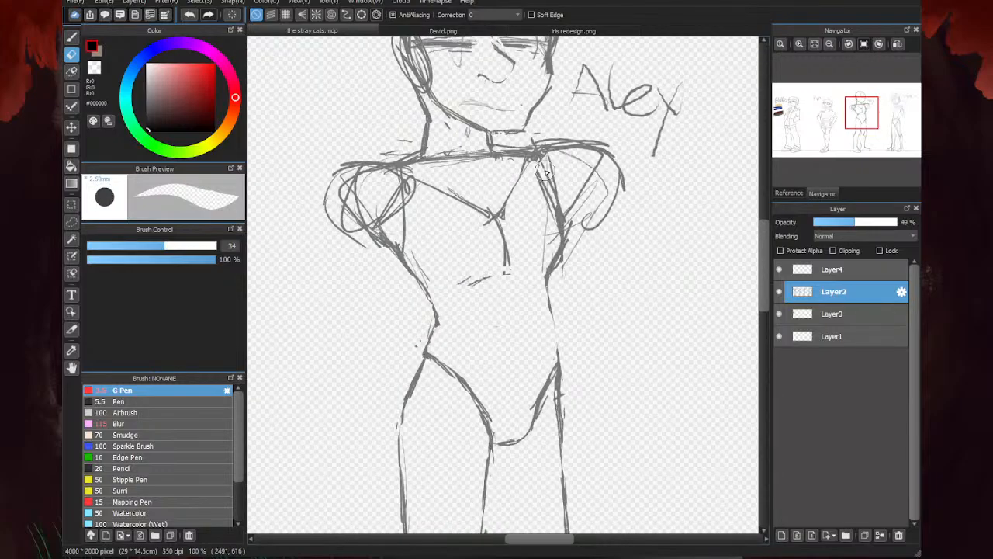
pyautogui.moveTo(545, 172); pyautogui.dragTo(566, 222)
pyautogui.moveTo(502, 280); pyautogui.dragTo(462, 277)
# - Redraw the torso's side as a curve from armpit to waist and add a short line for the ribcage's lower edge
pyautogui.press('b')
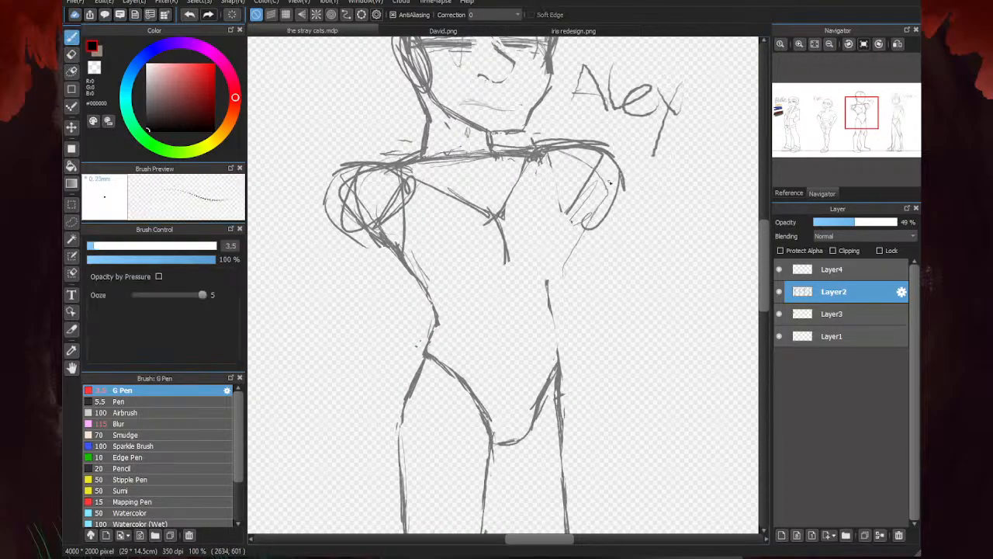
pyautogui.scroll(1, 537, 194)
pyautogui.moveTo(526, 172); pyautogui.dragTo(575, 267)
pyautogui.moveTo(534, 191); pyautogui.dragTo(577, 274)
pyautogui.moveTo(568, 244); pyautogui.dragTo(567, 357)
pyautogui.moveTo(579, 287); pyautogui.dragTo(546, 387)
pyautogui.moveTo(565, 343)
pyautogui.mouseDown()
pyautogui.moveTo(539, 378)
pyautogui.moveTo(489, 365)
pyautogui.mouseUp()
pyautogui.moveTo(528, 375); pyautogui.dragTo(484, 363)
pyautogui.scroll(-2, 573, 280)
pyautogui.scroll(2, 552, 360)
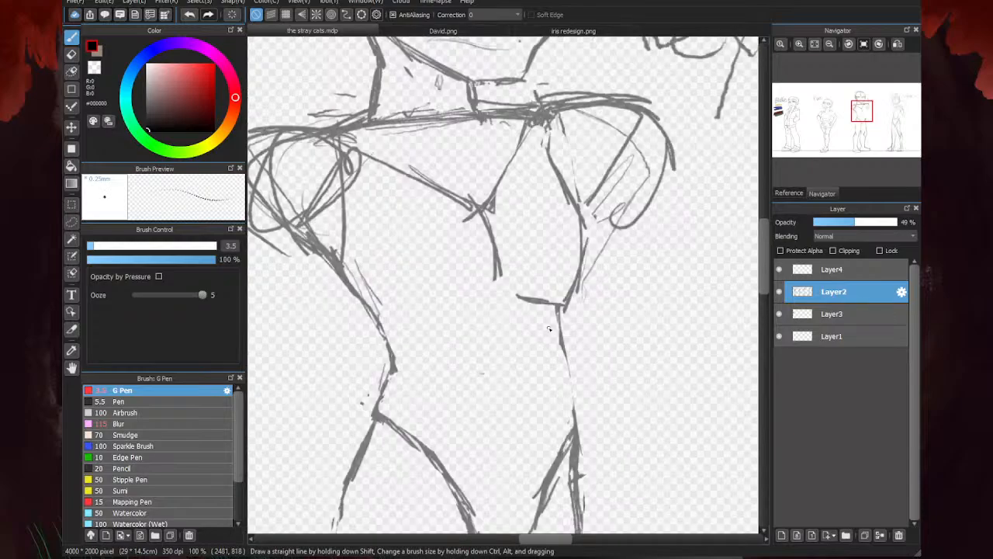
# - Draw the third character's chest underside and outer side as curves, with a short horizontal line across the upper abdomen
pyautogui.moveTo(561, 297)
pyautogui.mouseDown()
pyautogui.moveTo(568, 346)
pyautogui.moveTo(406, 349)
pyautogui.mouseUp()
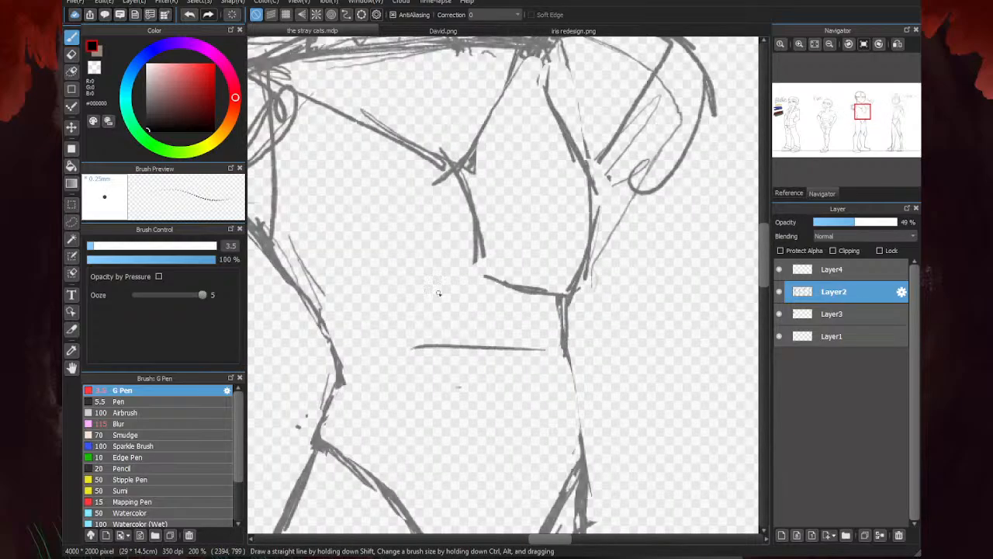
pyautogui.moveTo(472, 276)
pyautogui.mouseDown()
pyautogui.moveTo(383, 307)
pyautogui.moveTo(312, 275)
pyautogui.mouseUp()
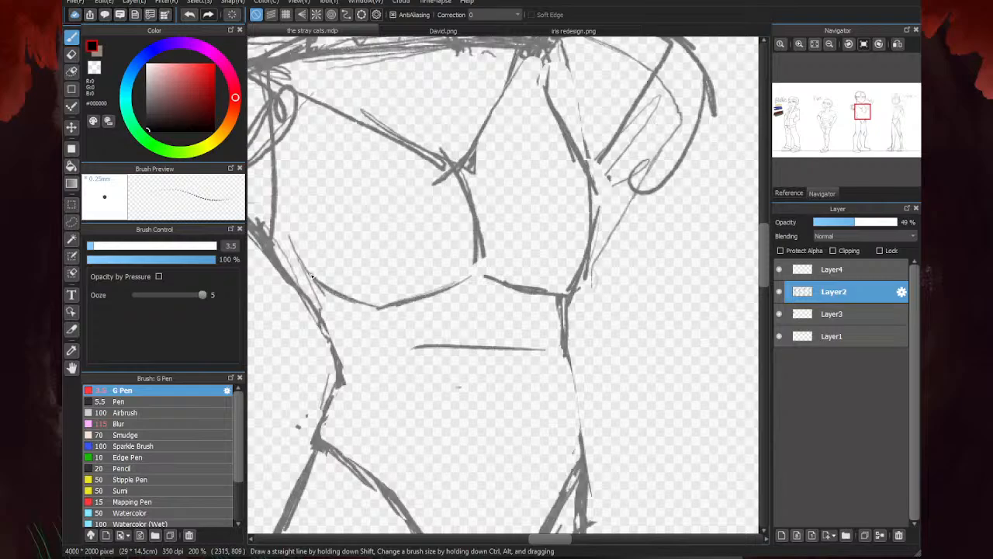
pyautogui.scroll(-3, 551, 274)
pyautogui.scroll(3, 476, 262)
pyautogui.moveTo(454, 197); pyautogui.dragTo(447, 287)
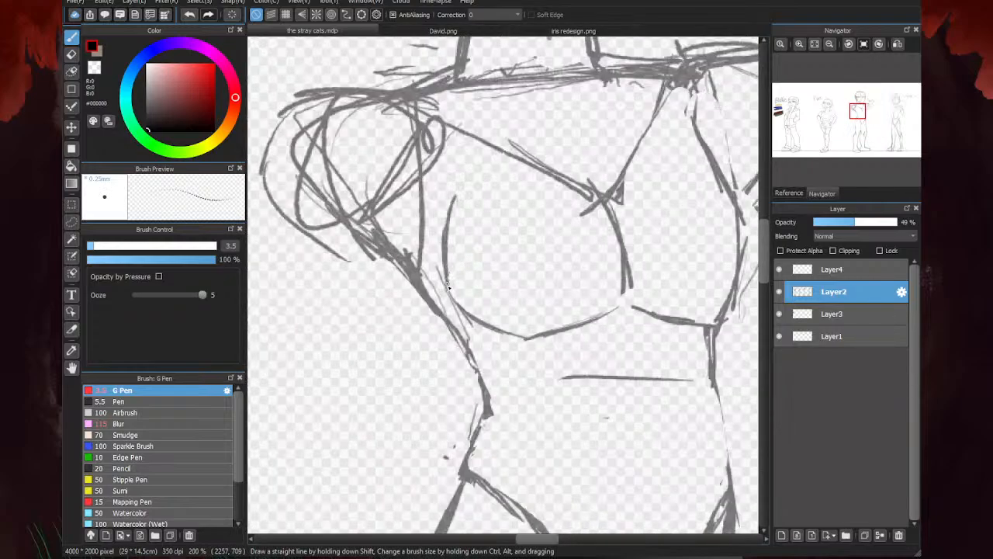
# - Erase the V-shaped guidelines across the third character's chest and draw angled collarbone lines meeting below the neck
pyautogui.scroll(-3, 443, 192)
pyautogui.press('e')
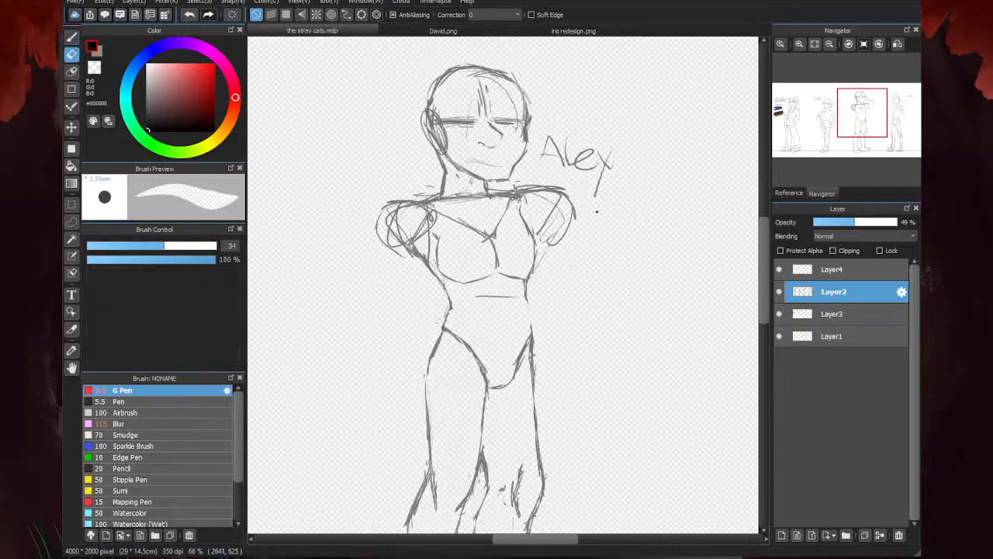
pyautogui.scroll(2, 471, 227)
pyautogui.moveTo(518, 237)
pyautogui.mouseDown()
pyautogui.moveTo(548, 191)
pyautogui.moveTo(574, 206)
pyautogui.mouseUp()
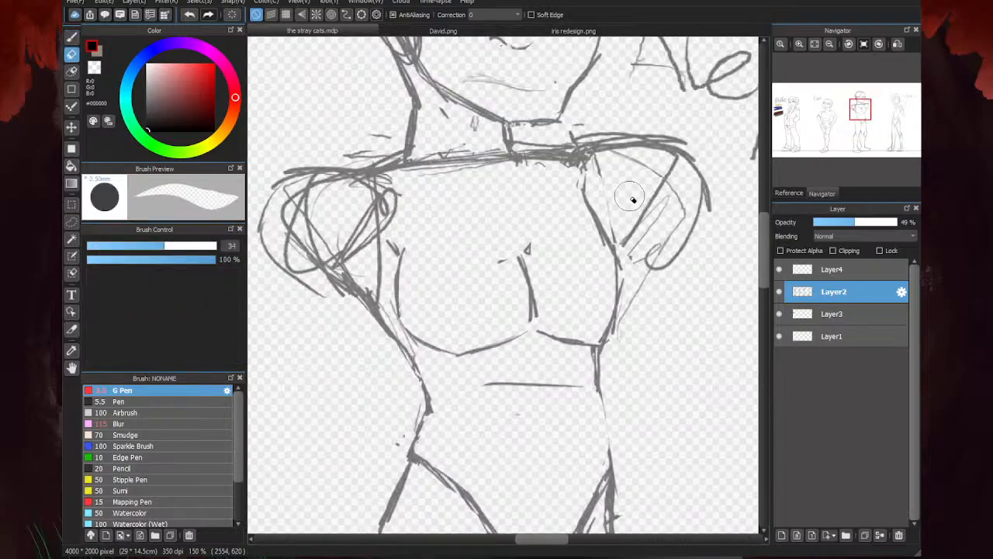
pyautogui.press('b')
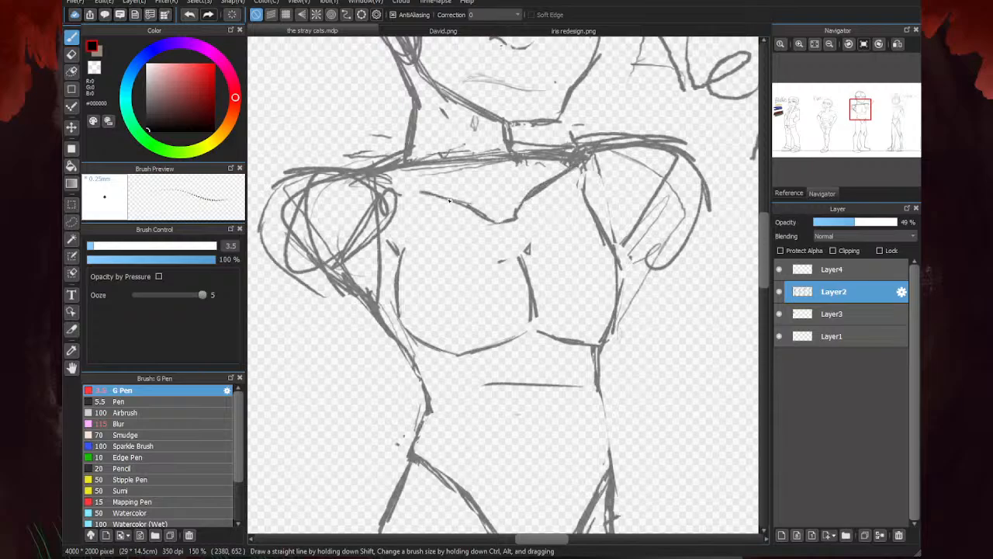
pyautogui.moveTo(394, 184); pyautogui.dragTo(456, 195)
# - Erase the rough rounded shoulder and upper-arm shapes on both sides of the third character's torso
pyautogui.scroll(-4, 460, 211)
pyautogui.press('e')
pyautogui.scroll(-2, 531, 227)
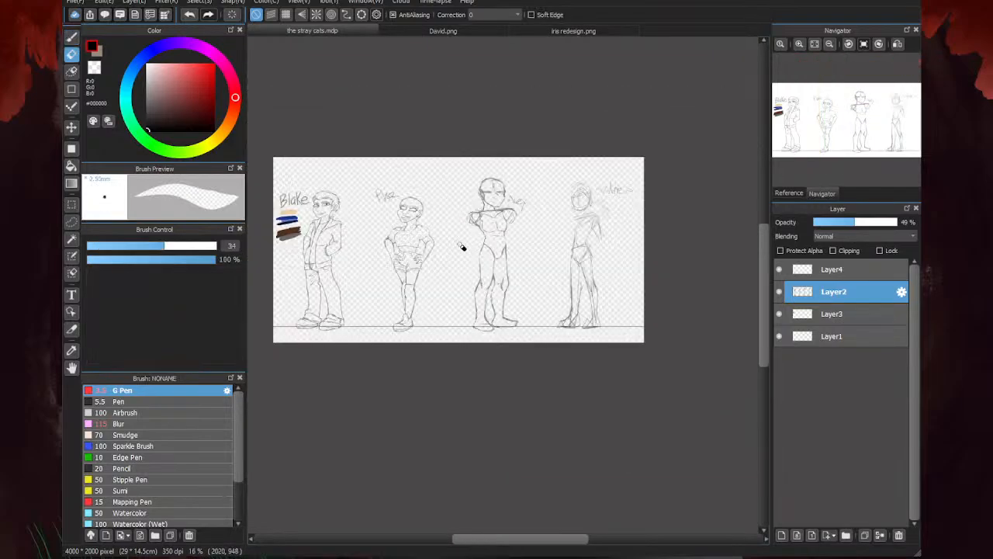
pyautogui.scroll(3, 489, 228)
pyautogui.moveTo(473, 213)
pyautogui.mouseDown()
pyautogui.moveTo(454, 194)
pyautogui.moveTo(444, 210)
pyautogui.mouseUp()
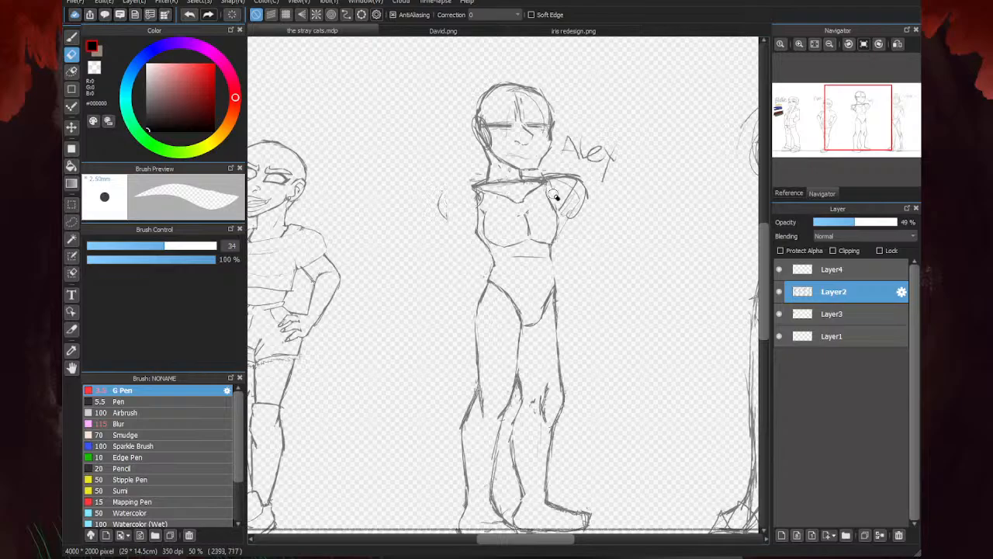
pyautogui.moveTo(556, 198)
pyautogui.mouseDown()
pyautogui.moveTo(552, 169)
pyautogui.moveTo(574, 183)
pyautogui.mouseUp()
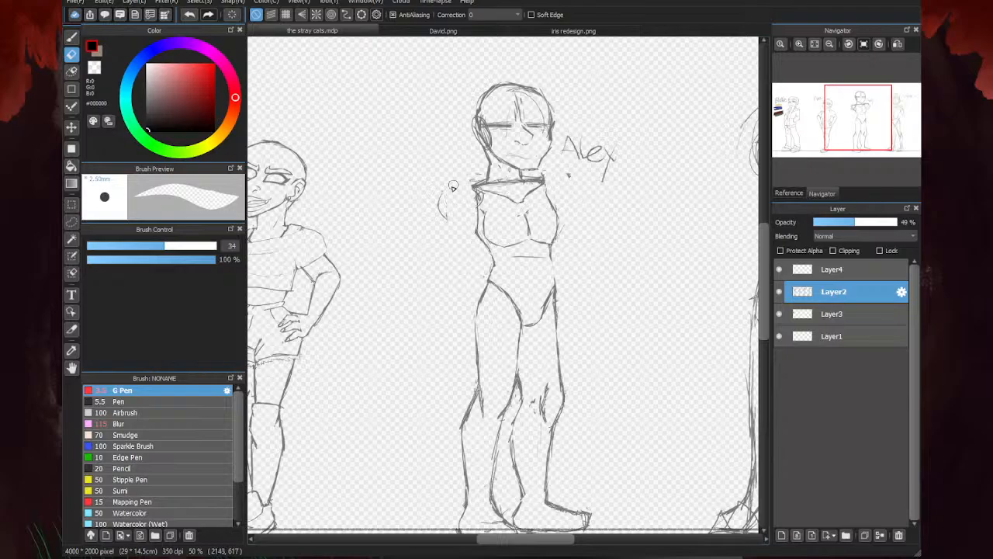
# - Erase the thick shoulder line under the third character's neck and the leftover strokes above the armpit farthest from the name label
pyautogui.scroll(2, 504, 190)
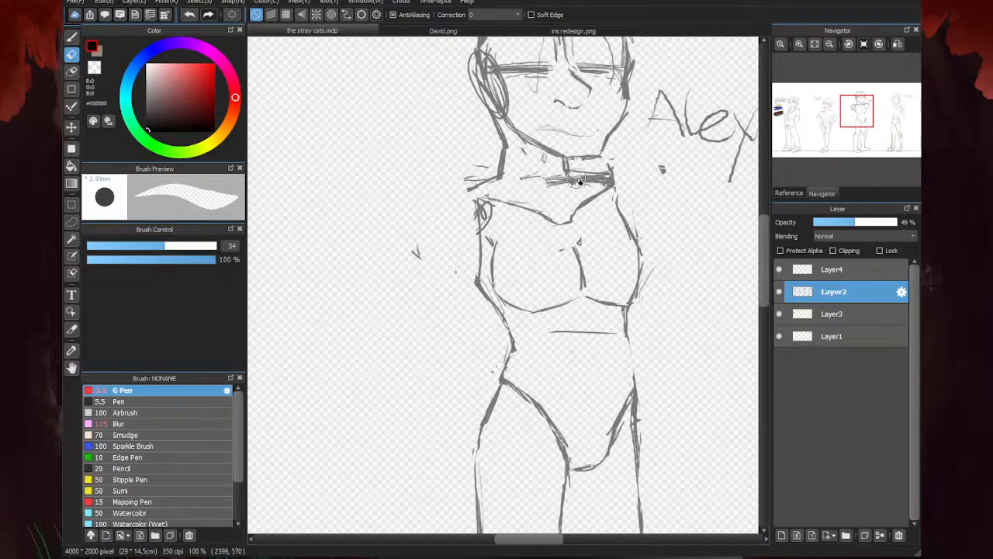
pyautogui.moveTo(533, 185); pyautogui.dragTo(626, 202)
pyautogui.moveTo(517, 203)
pyautogui.mouseDown()
pyautogui.moveTo(487, 229)
pyautogui.moveTo(484, 253)
pyautogui.mouseUp()
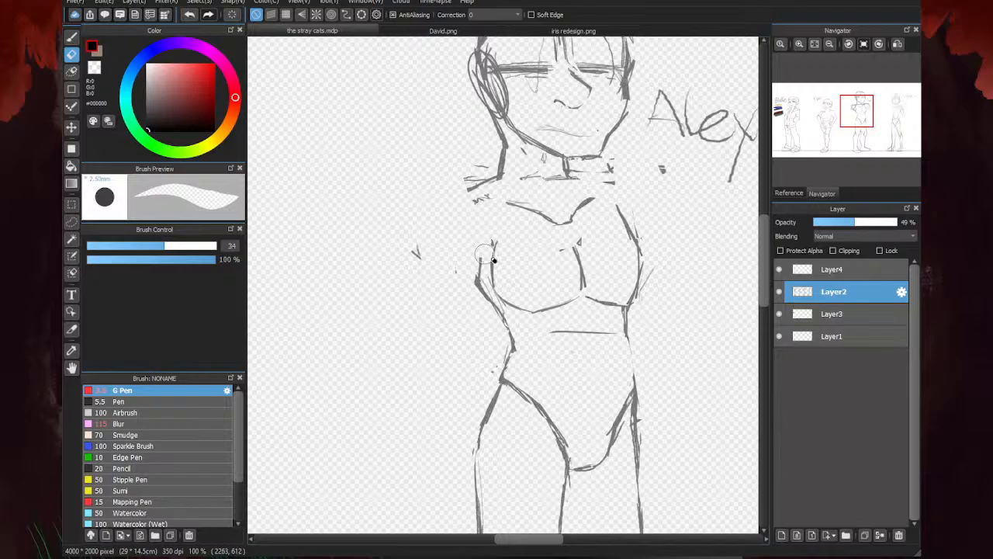
# - Redraw the shoulder farthest from the name label with an angular outer contour and a straight inner line down to the armpit
pyautogui.press('b')
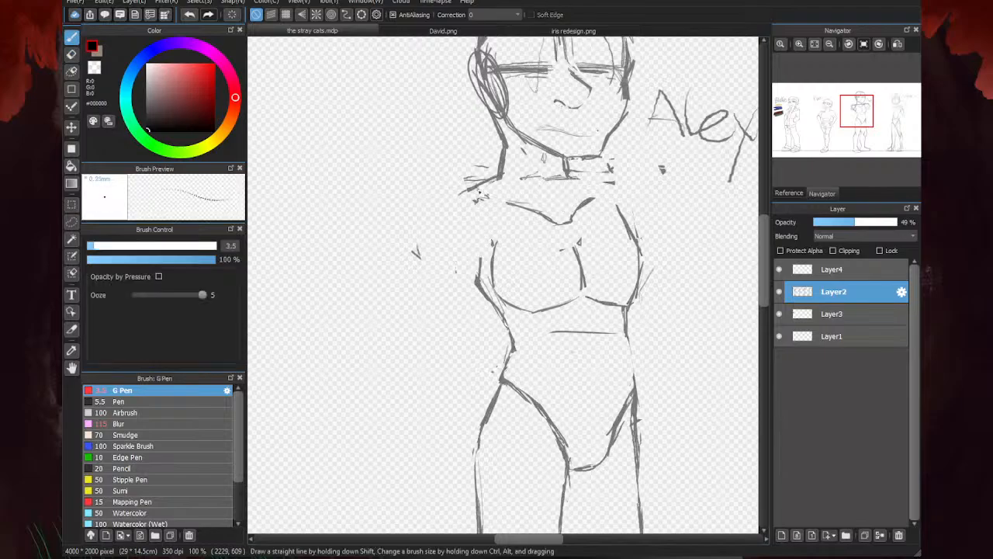
pyautogui.moveTo(479, 188); pyautogui.dragTo(480, 269)
pyautogui.moveTo(484, 191)
pyautogui.mouseDown()
pyautogui.moveTo(441, 220)
pyautogui.moveTo(456, 262)
pyautogui.mouseUp()
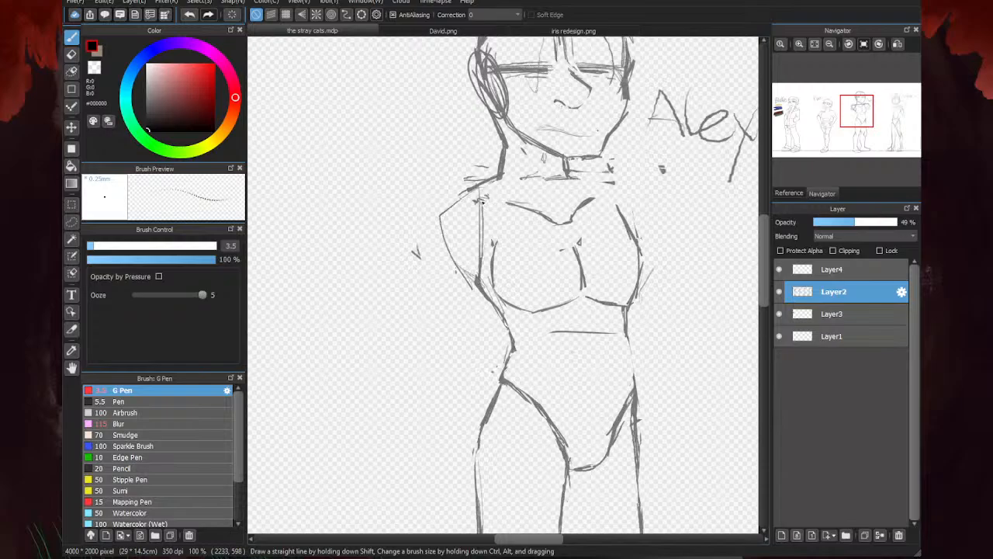
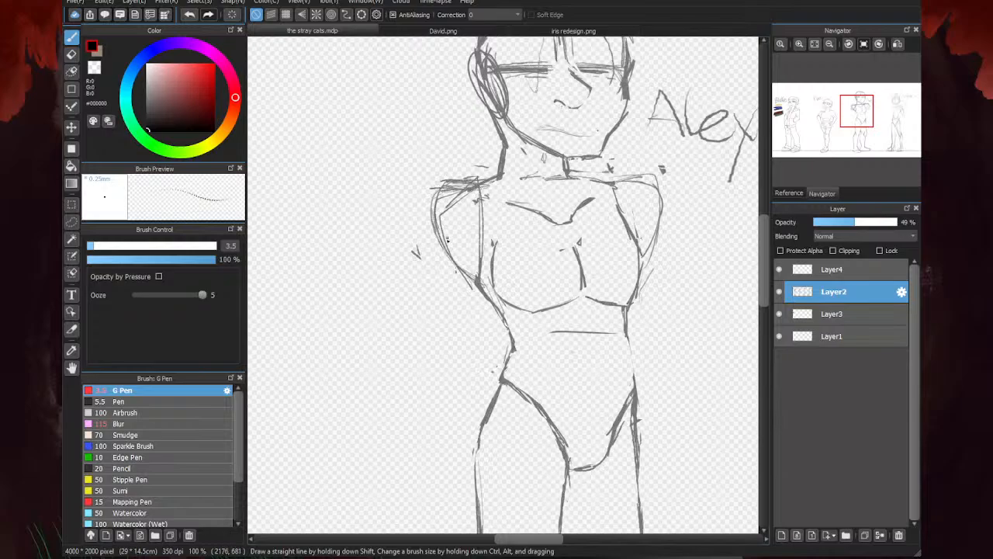
# - Add G Pen sketch strokes along the inner edge of the armless figure's upper arm on the torso's left side
pyautogui.moveTo(449, 253); pyautogui.dragTo(478, 295)
pyautogui.moveTo(488, 294); pyautogui.dragTo(465, 185)
pyautogui.scroll(-3, 543, 239)
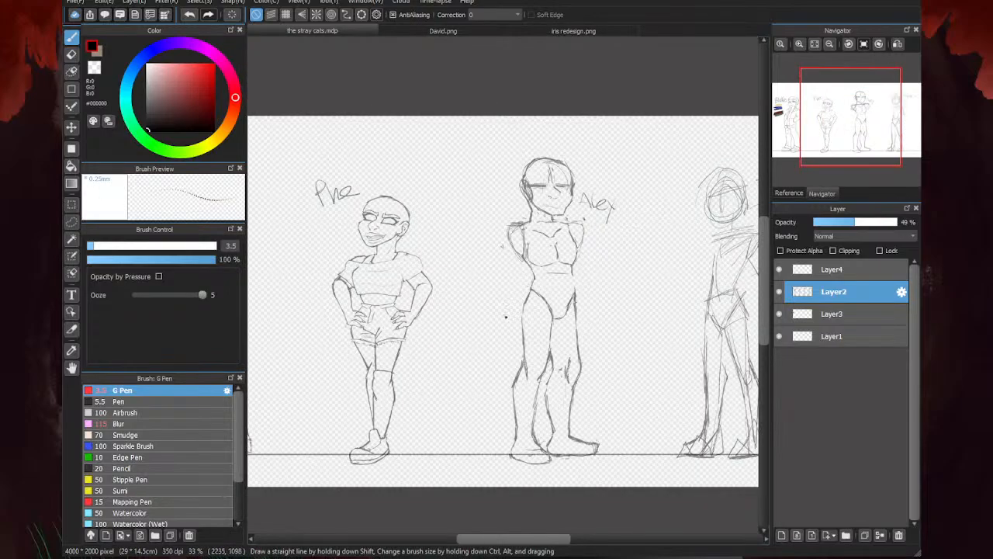
# - Erase the rough neck lines and stray marks between the armless figure's chin and shoulders on Layer2
pyautogui.scroll(-2, 506, 316)
pyautogui.scroll(2, 544, 277)
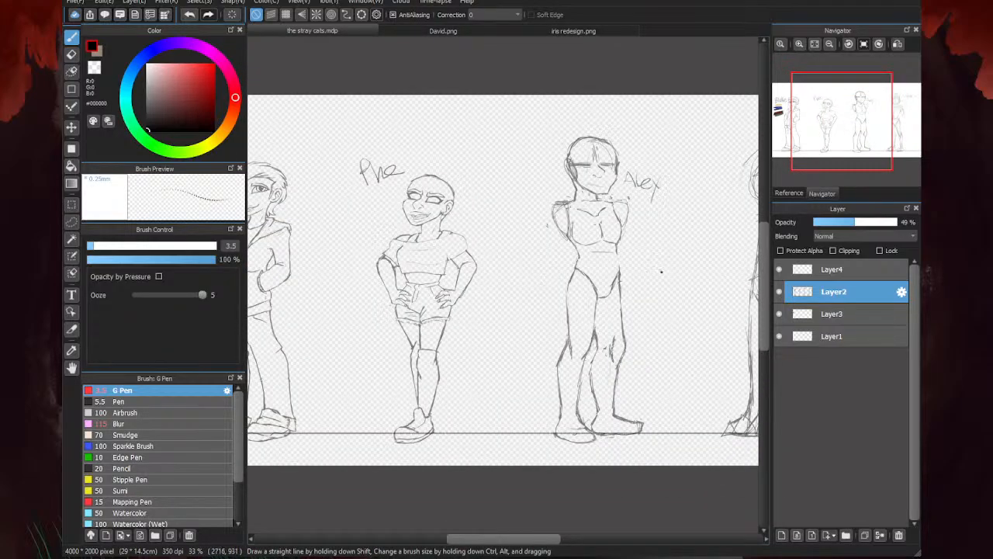
pyautogui.scroll(3, 533, 247)
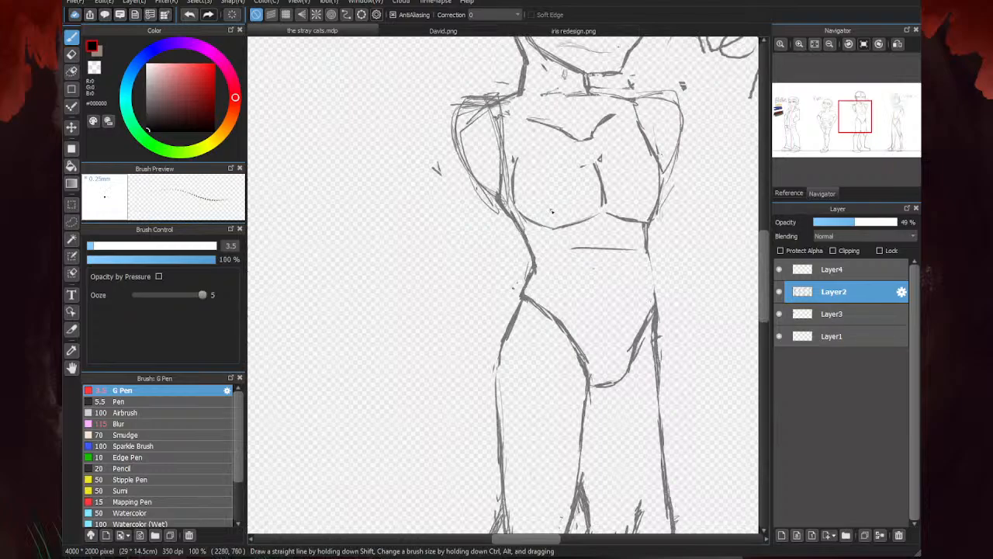
pyautogui.scroll(-2, 646, 257)
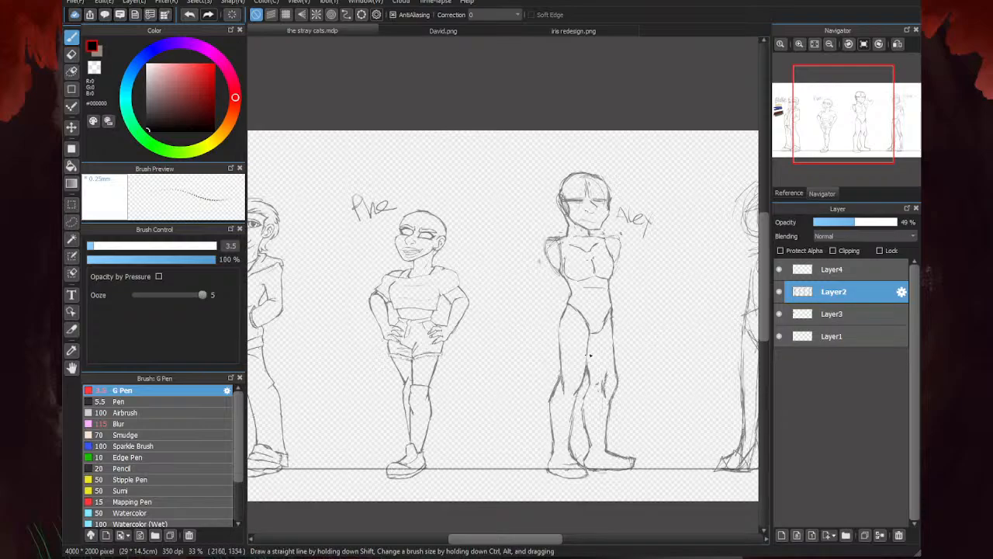
pyautogui.scroll(1, 579, 310)
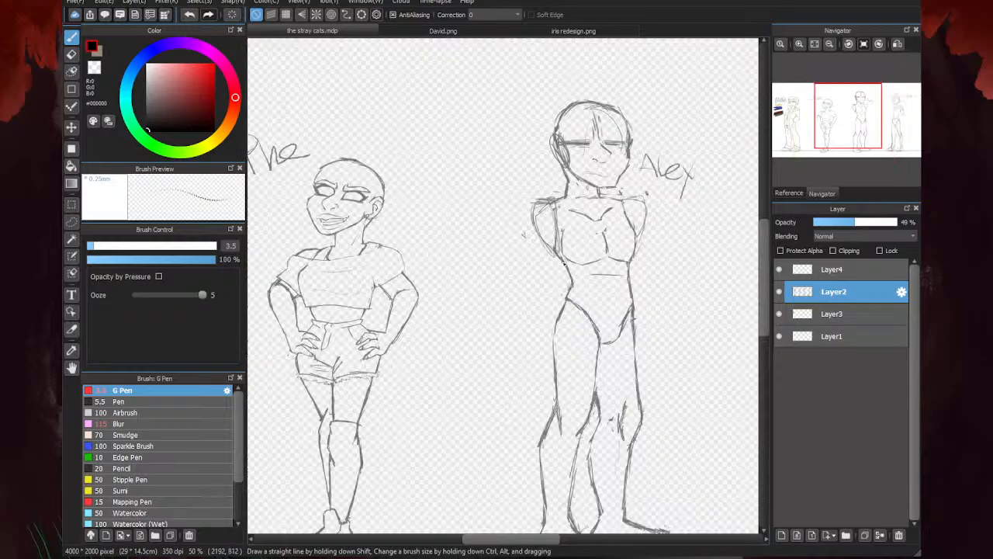
pyautogui.scroll(1, 577, 250)
pyautogui.scroll(-1, 490, 249)
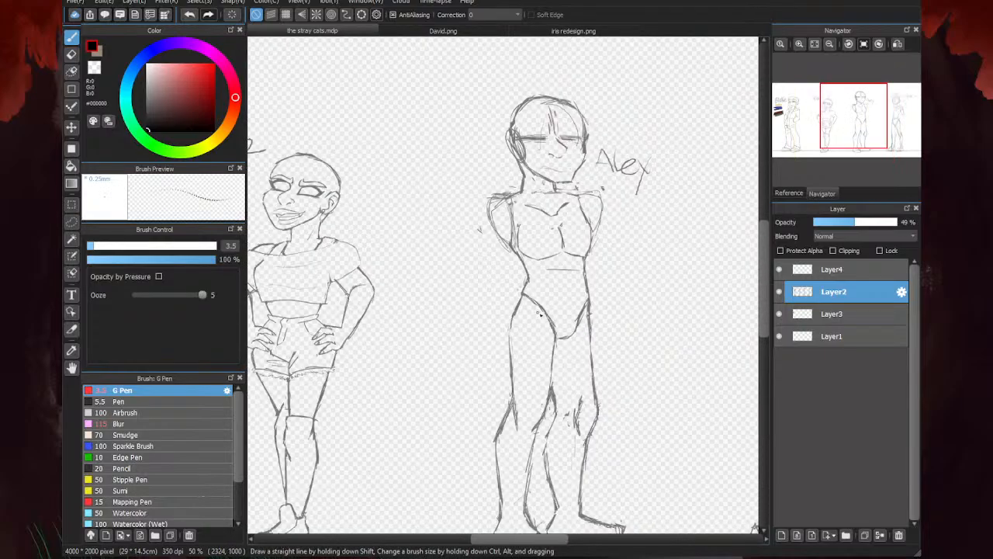
pyautogui.scroll(3, 569, 183)
pyautogui.press('e')
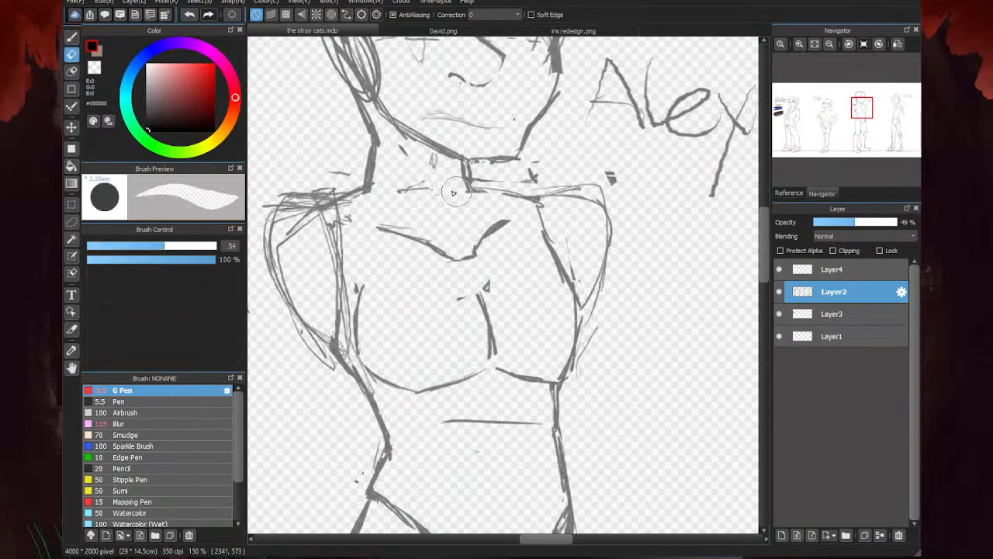
pyautogui.moveTo(416, 189)
pyautogui.mouseDown()
pyautogui.moveTo(539, 166)
pyautogui.moveTo(466, 177)
pyautogui.mouseUp()
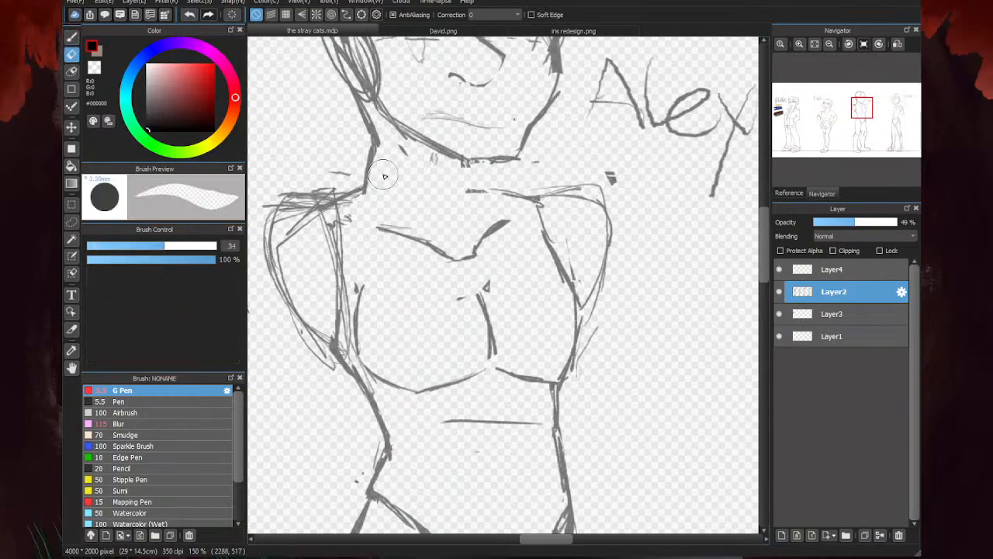
pyautogui.moveTo(396, 150)
pyautogui.mouseDown()
pyautogui.moveTo(452, 162)
pyautogui.moveTo(388, 124)
pyautogui.moveTo(466, 176)
pyautogui.moveTo(544, 162)
pyautogui.moveTo(639, 177)
pyautogui.mouseUp()
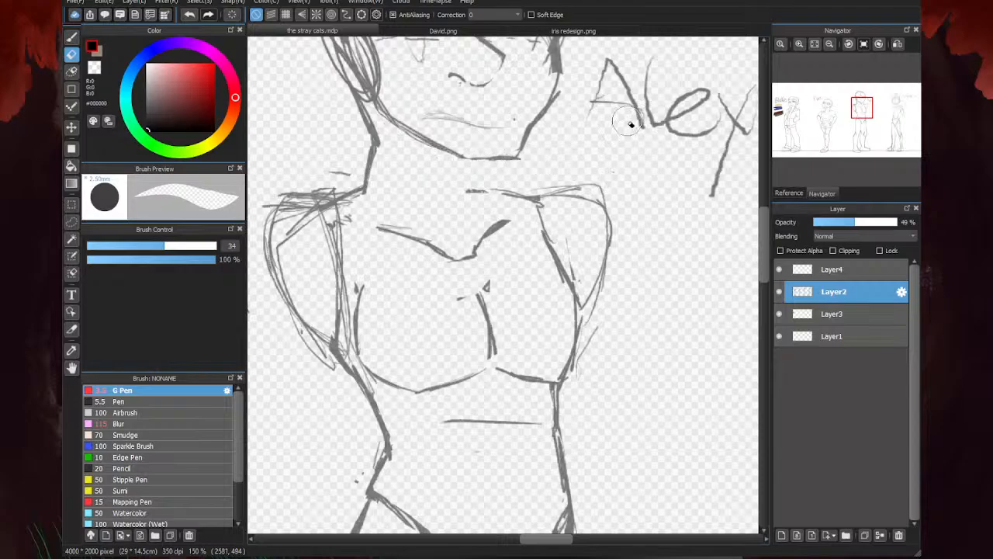
# - Redraw the chin and the adjoining lower jawline of the figure's face with the G Pen
pyautogui.press('b')
pyautogui.scroll(-4, 440, 194)
pyautogui.scroll(6, 447, 205)
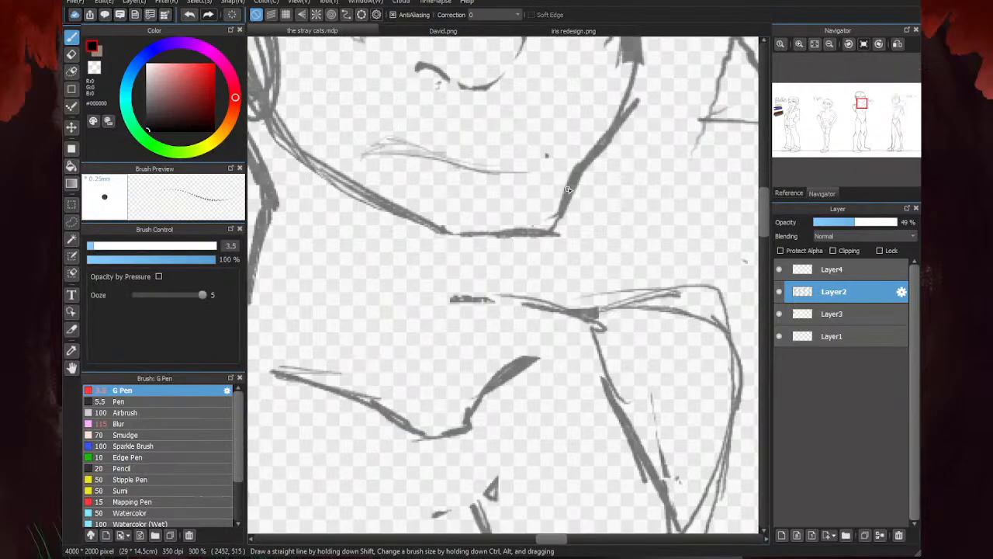
pyautogui.moveTo(556, 218); pyautogui.dragTo(428, 238)
pyautogui.moveTo(496, 242)
pyautogui.mouseDown()
pyautogui.moveTo(426, 238)
pyautogui.moveTo(393, 205)
pyautogui.mouseUp()
pyautogui.scroll(-1, 453, 199)
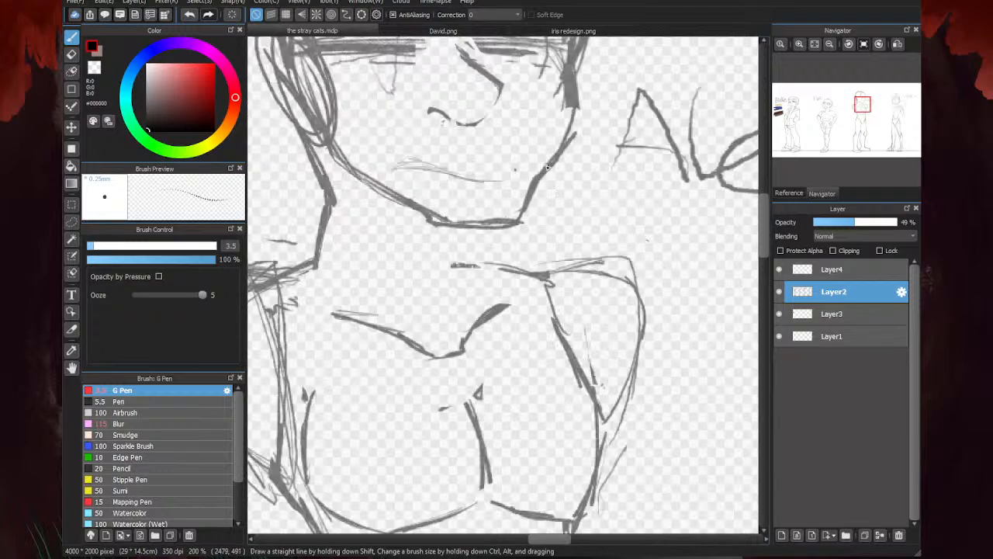
# - Erase the rough excess lines along the figure's chin, jaw and outer cheek
pyautogui.press('e')
pyautogui.moveTo(492, 220)
pyautogui.mouseDown()
pyautogui.moveTo(434, 221)
pyautogui.moveTo(407, 200)
pyautogui.mouseUp()
pyautogui.moveTo(503, 192); pyautogui.dragTo(508, 190)
pyautogui.scroll(-2, 518, 222)
pyautogui.scroll(2, 517, 222)
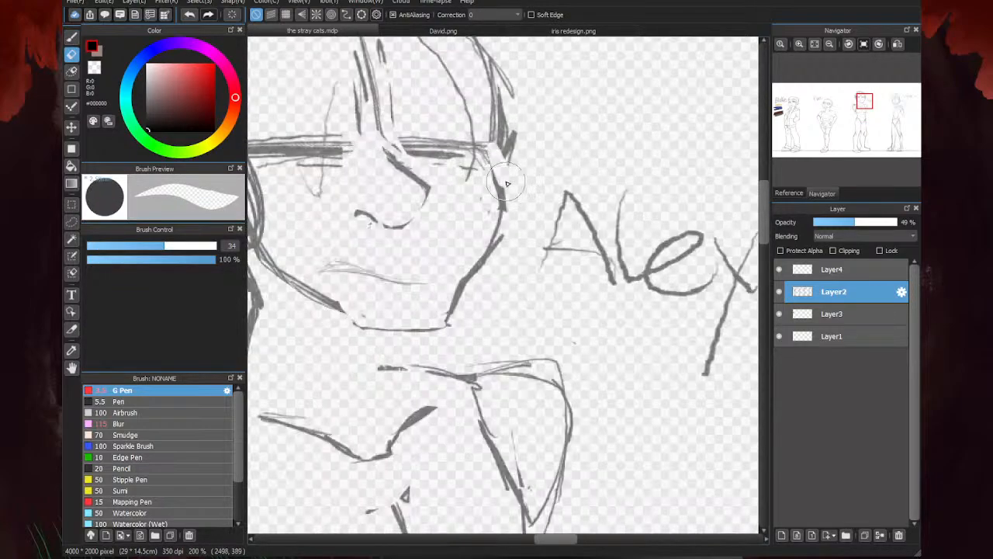
# - Redraw the contour from the cheek past the eye socket up the right side of the head with the G Pen
pyautogui.press('b')
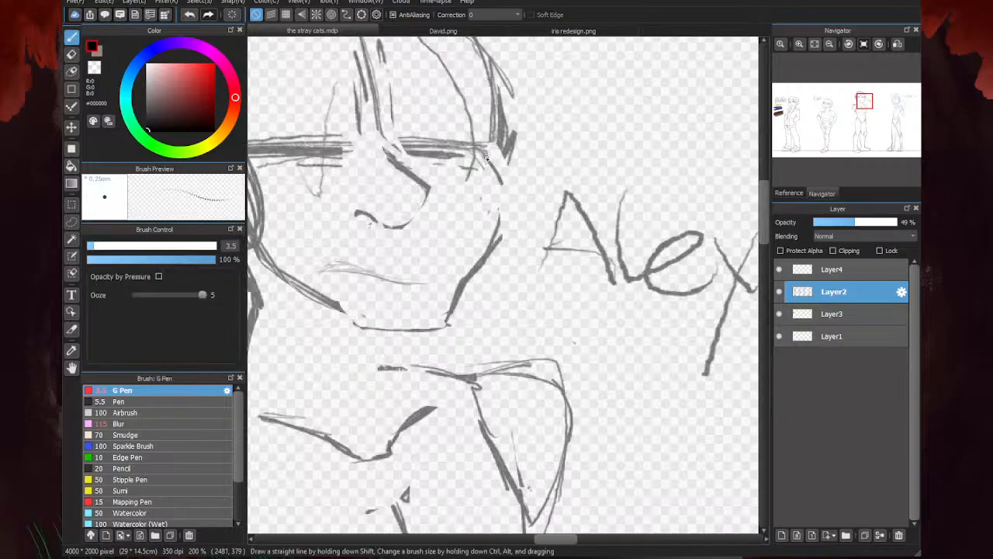
pyautogui.moveTo(487, 158); pyautogui.dragTo(503, 214)
pyautogui.moveTo(484, 155); pyautogui.dragTo(503, 120)
pyautogui.scroll(-4, 502, 198)
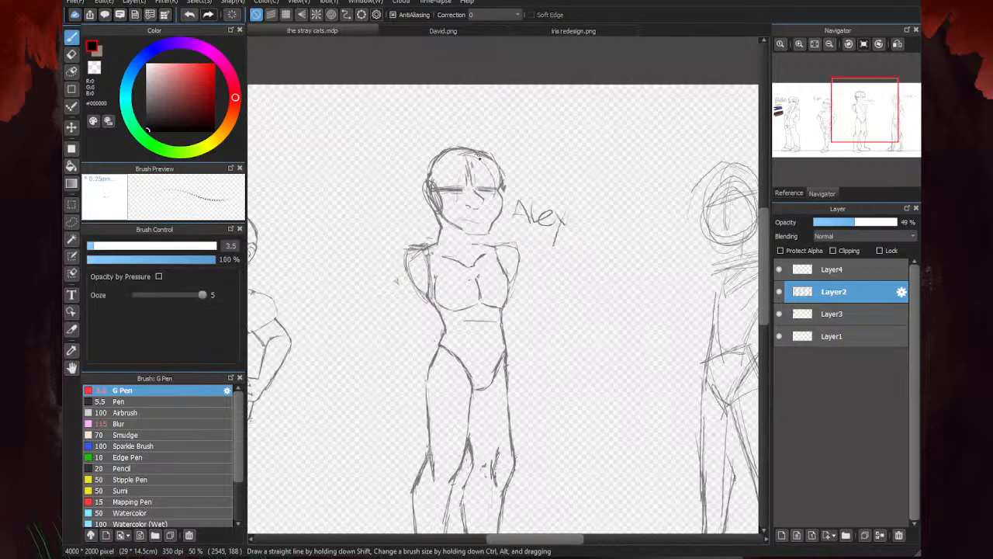
pyautogui.scroll(3, 501, 176)
pyautogui.moveTo(503, 193); pyautogui.dragTo(479, 110)
# - Erase the overlapping lines outside the right edge of the figure's head
pyautogui.press('e')
pyautogui.moveTo(535, 208); pyautogui.dragTo(513, 179)
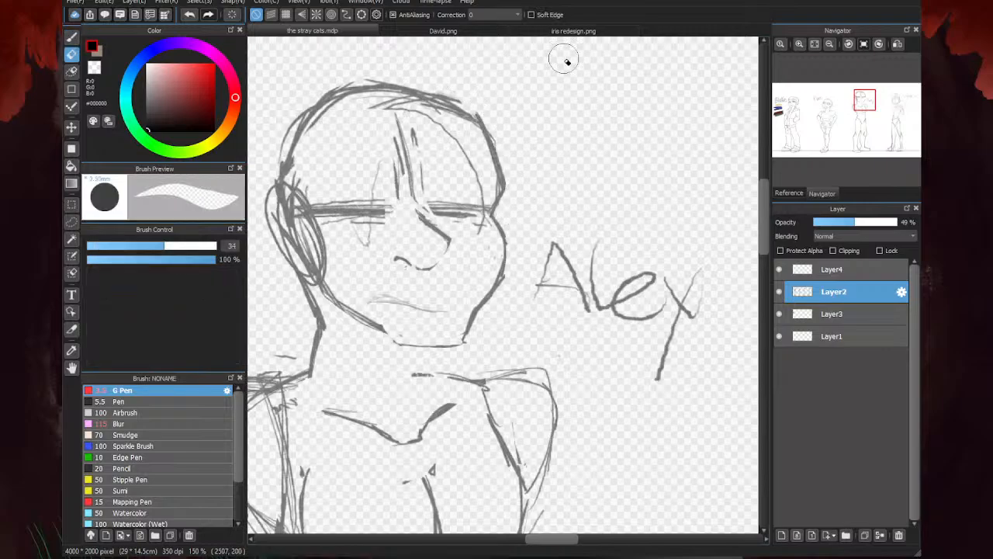
pyautogui.scroll(-3, 570, 73)
# - Strengthen the jawline running from the chin up to the ear with G Pen strokes
pyautogui.press('b')
pyautogui.scroll(3, 488, 210)
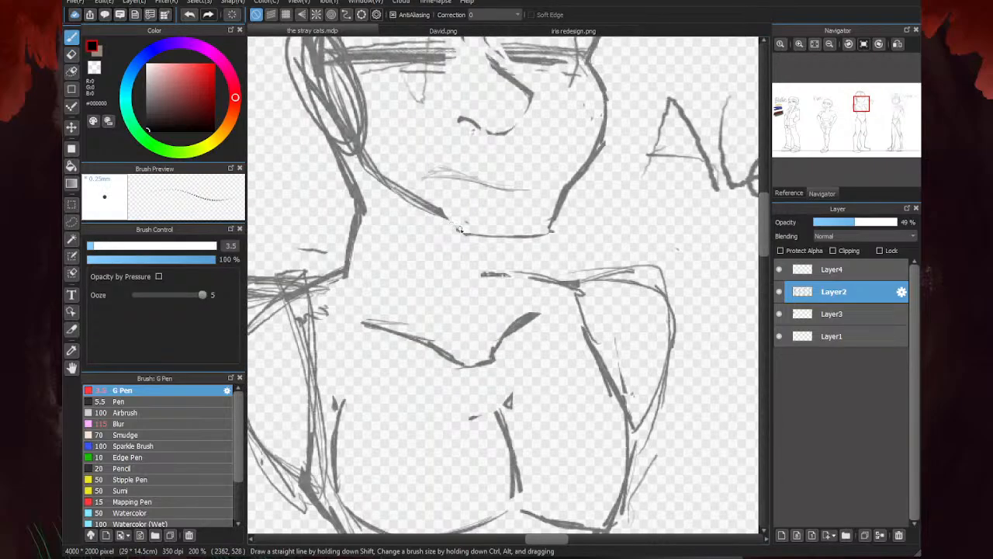
pyautogui.scroll(-3, 458, 224)
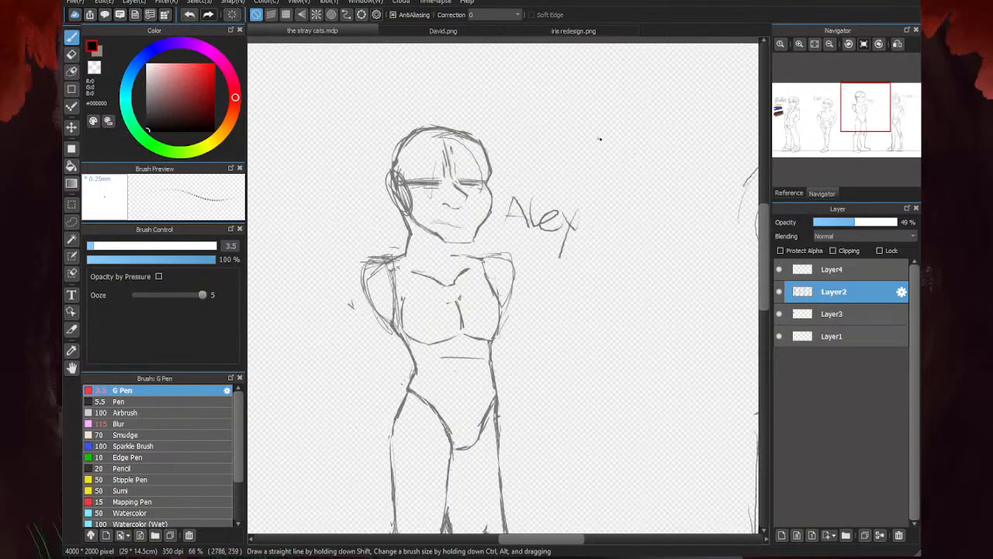
pyautogui.scroll(2, 524, 204)
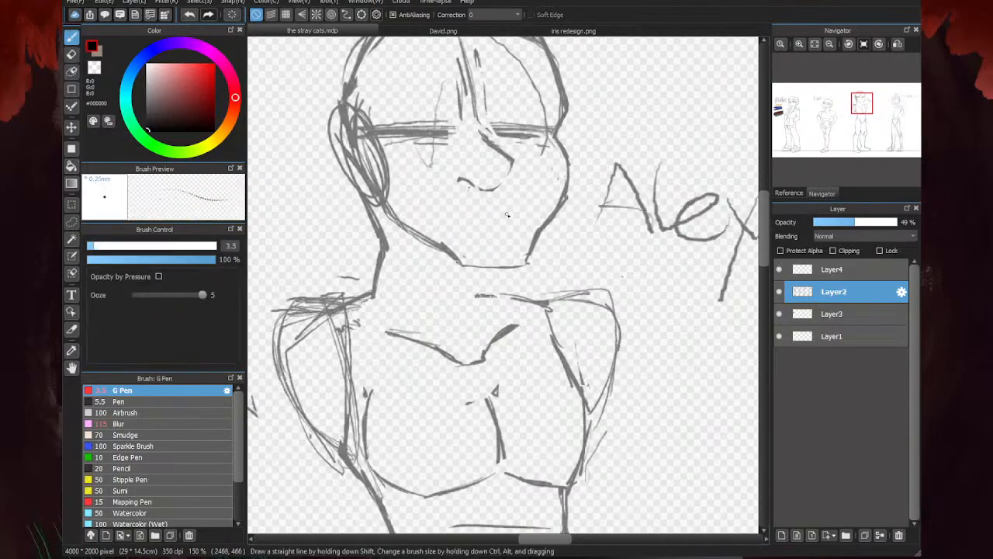
pyautogui.moveTo(445, 248); pyautogui.dragTo(381, 217)
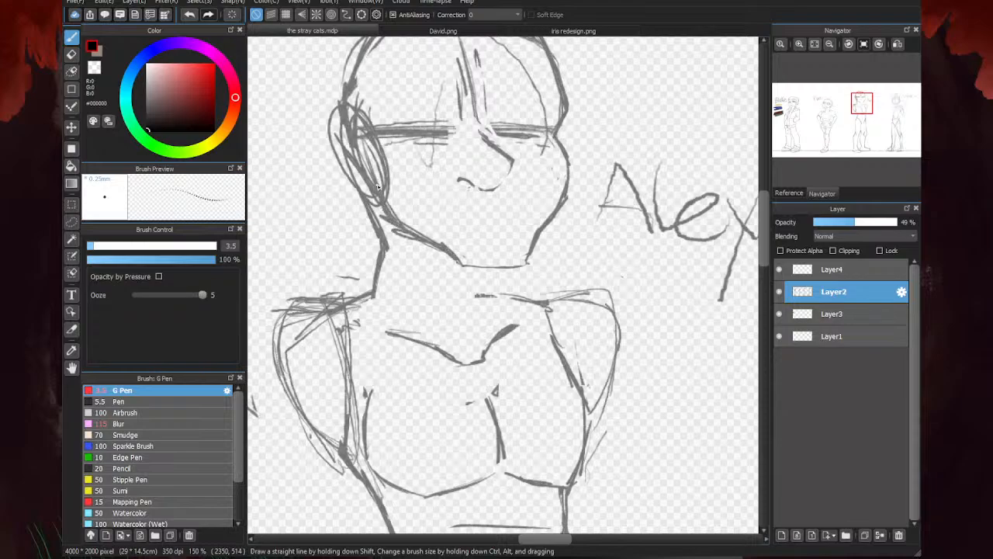
# - Erase the scribbled ear, the rough crown outline and the guide lines across the figure's face
pyautogui.press('e')
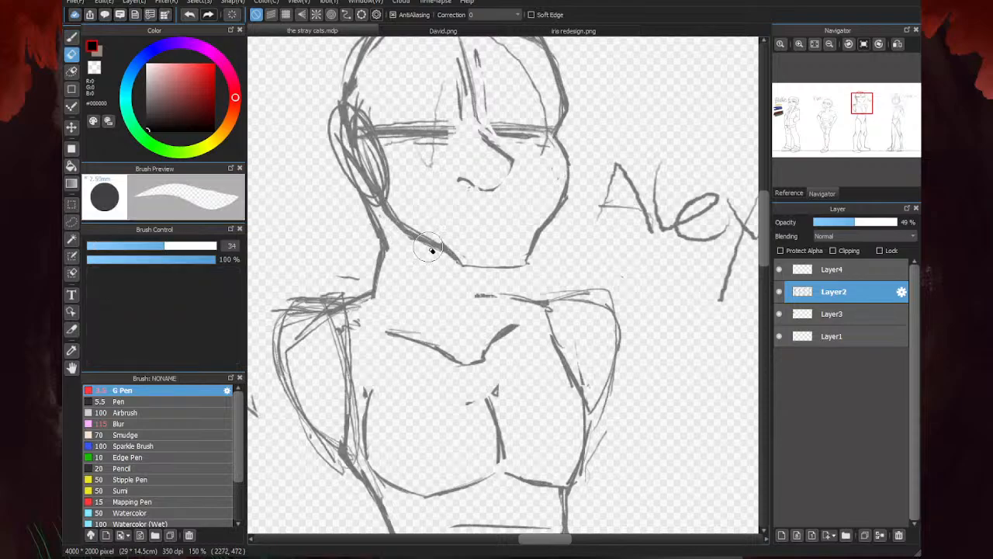
pyautogui.moveTo(447, 248)
pyautogui.mouseDown()
pyautogui.moveTo(400, 215)
pyautogui.moveTo(390, 183)
pyautogui.moveTo(388, 212)
pyautogui.moveTo(377, 206)
pyautogui.moveTo(367, 230)
pyautogui.moveTo(357, 185)
pyautogui.moveTo(389, 166)
pyautogui.moveTo(365, 179)
pyautogui.mouseUp()
pyautogui.moveTo(433, 102)
pyautogui.mouseDown()
pyautogui.moveTo(400, 171)
pyautogui.moveTo(371, 119)
pyautogui.moveTo(400, 155)
pyautogui.moveTo(441, 148)
pyautogui.moveTo(474, 112)
pyautogui.moveTo(416, 121)
pyautogui.moveTo(470, 90)
pyautogui.moveTo(509, 94)
pyautogui.moveTo(537, 137)
pyautogui.moveTo(511, 117)
pyautogui.moveTo(542, 126)
pyautogui.moveTo(540, 142)
pyautogui.moveTo(464, 122)
pyautogui.moveTo(443, 159)
pyautogui.mouseUp()
pyautogui.scroll(-4, 443, 159)
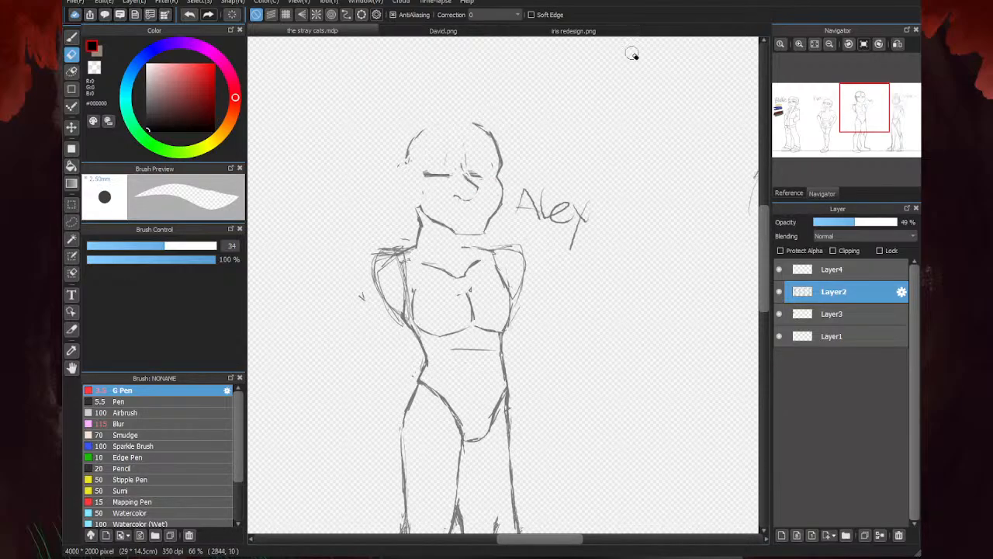
# - Redraw the top and back of the skull and sketch a new oval ear with the G Pen
pyautogui.press('b')
pyautogui.scroll(4, 501, 140)
pyautogui.moveTo(483, 110)
pyautogui.mouseDown()
pyautogui.moveTo(366, 110)
pyautogui.moveTo(415, 103)
pyautogui.moveTo(328, 123)
pyautogui.moveTo(461, 108)
pyautogui.moveTo(312, 161)
pyautogui.moveTo(304, 217)
pyautogui.mouseUp()
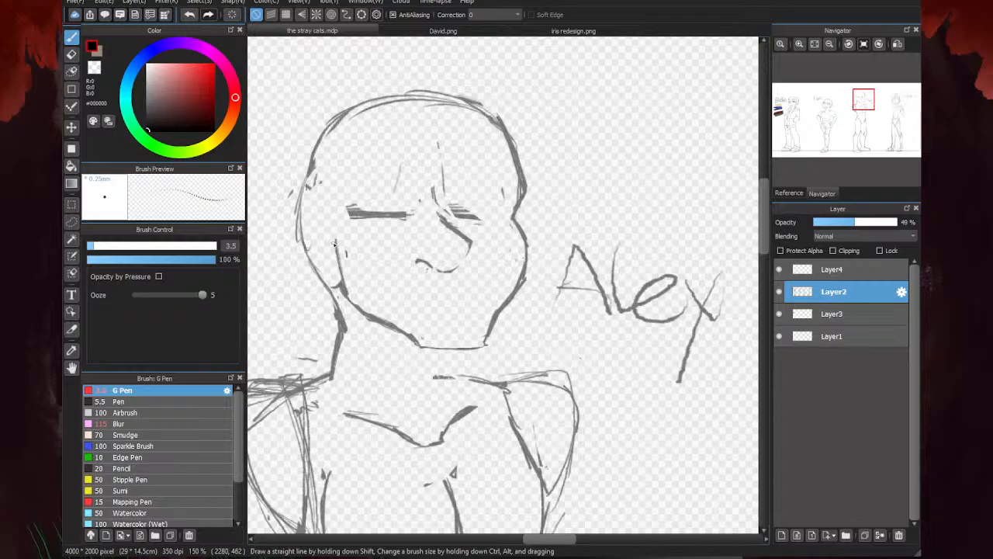
pyautogui.moveTo(345, 289); pyautogui.dragTo(315, 198)
pyautogui.moveTo(337, 236); pyautogui.dragTo(311, 253)
pyautogui.moveTo(318, 213); pyautogui.dragTo(336, 258)
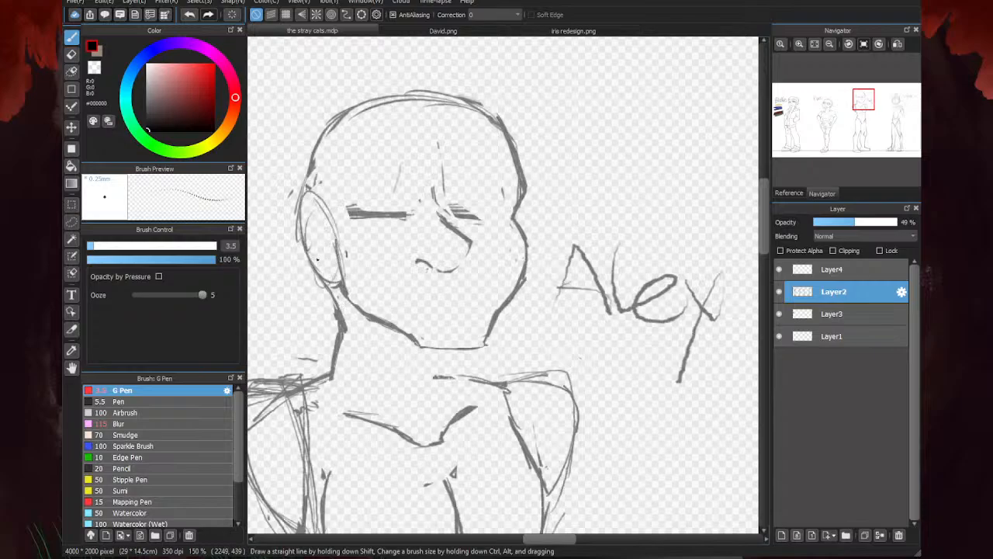
# - Reinforce the lower curve of the nose and erase the stray lines around the nose bridge and brow
pyautogui.scroll(2, 461, 254)
pyautogui.moveTo(482, 237); pyautogui.dragTo(437, 293)
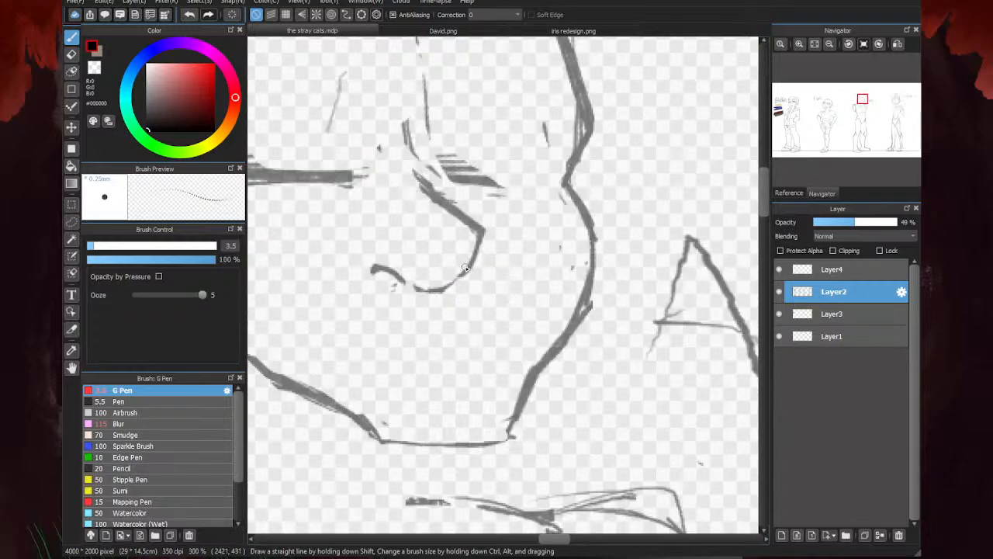
pyautogui.press('e')
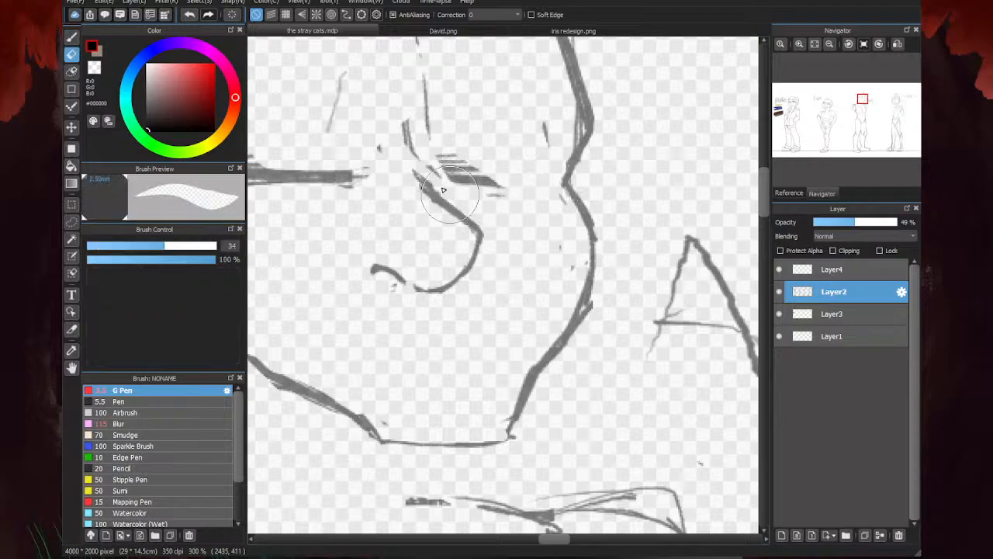
pyautogui.moveTo(415, 133); pyautogui.dragTo(420, 107)
pyautogui.moveTo(367, 148); pyautogui.dragTo(387, 194)
pyautogui.scroll(-2, 391, 211)
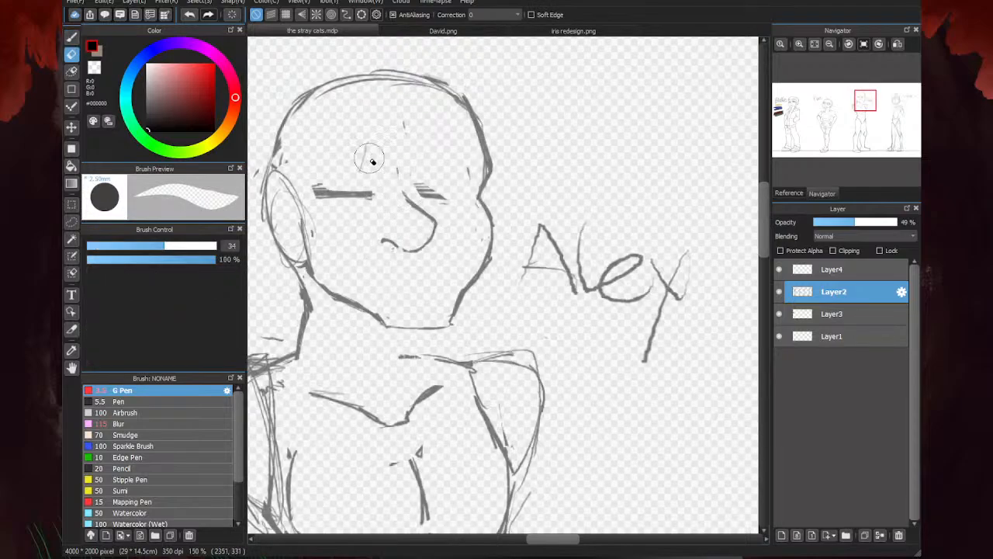
# - Erase the leftover guide marks on the forehead and along the inner right edge of the head
pyautogui.moveTo(369, 158); pyautogui.dragTo(403, 145)
pyautogui.moveTo(463, 193); pyautogui.dragTo(481, 176)
pyautogui.moveTo(451, 116); pyautogui.dragTo(483, 156)
pyautogui.scroll(-3, 510, 244)
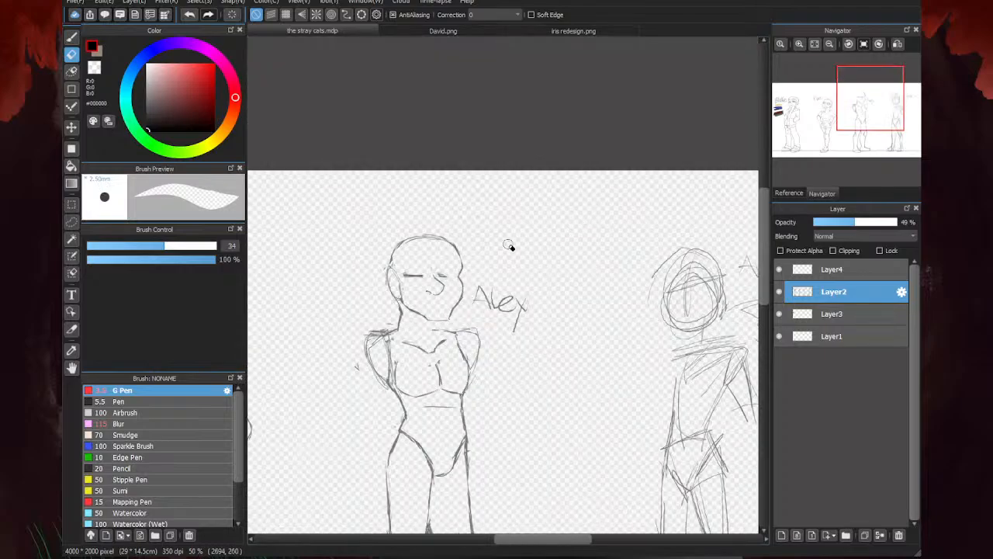
pyautogui.scroll(4, 520, 261)
pyautogui.scroll(-3, 519, 262)
# - Erase the underside of the nose and the old nostril line, and redraw the nostril as a small angled stroke
pyautogui.press('b')
pyautogui.scroll(4, 462, 295)
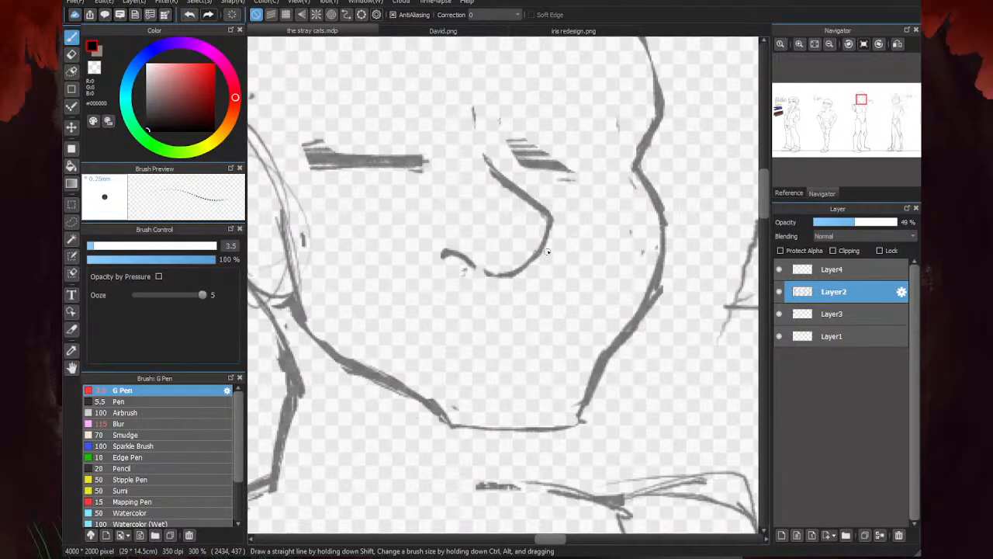
pyautogui.press('e')
pyautogui.moveTo(478, 270); pyautogui.dragTo(496, 276)
pyautogui.press('b')
pyautogui.press('e')
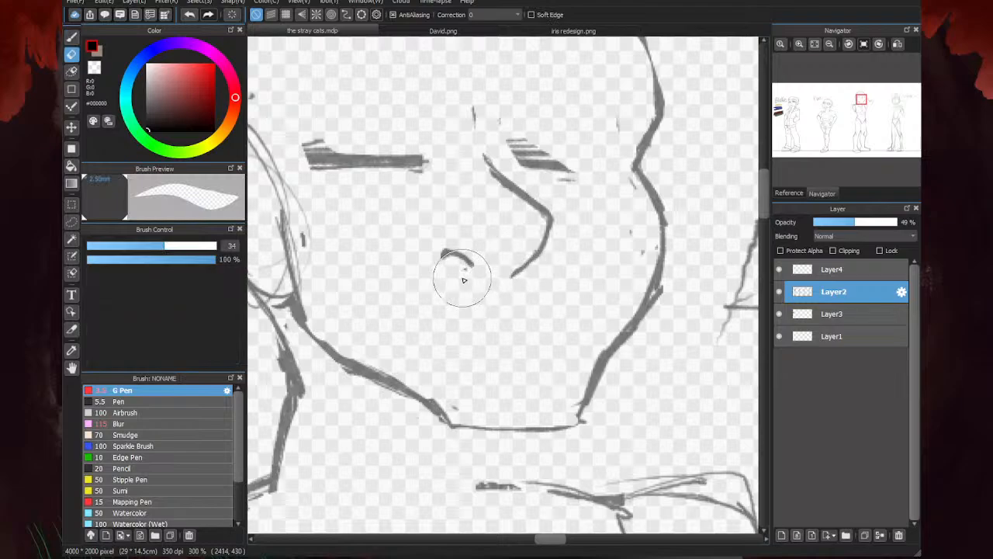
pyautogui.moveTo(464, 284); pyautogui.dragTo(441, 251)
pyautogui.press('b')
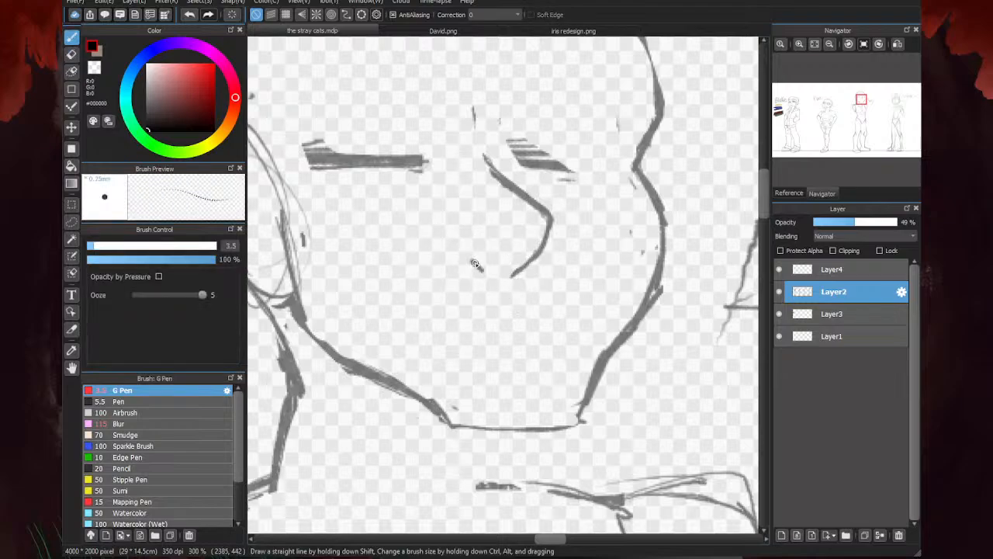
pyautogui.scroll(-2, 458, 263)
pyautogui.scroll(2, 405, 318)
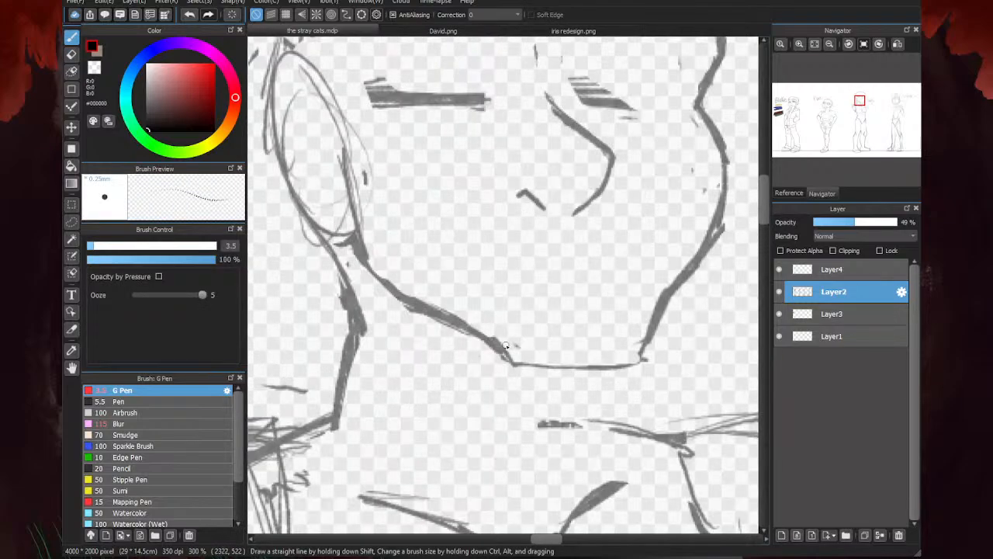
# - Thicken the chin line and redraw the ear's outline with darker G Pen strokes
pyautogui.moveTo(641, 359); pyautogui.dragTo(536, 369)
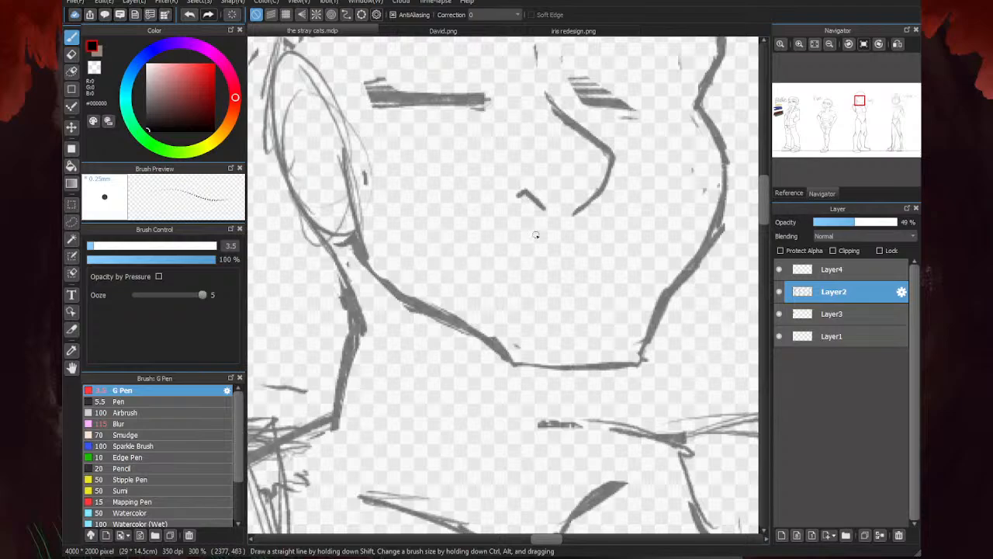
pyautogui.moveTo(336, 115)
pyautogui.mouseDown()
pyautogui.moveTo(303, 88)
pyautogui.moveTo(282, 87)
pyautogui.moveTo(272, 155)
pyautogui.moveTo(309, 229)
pyautogui.moveTo(303, 237)
pyautogui.mouseUp()
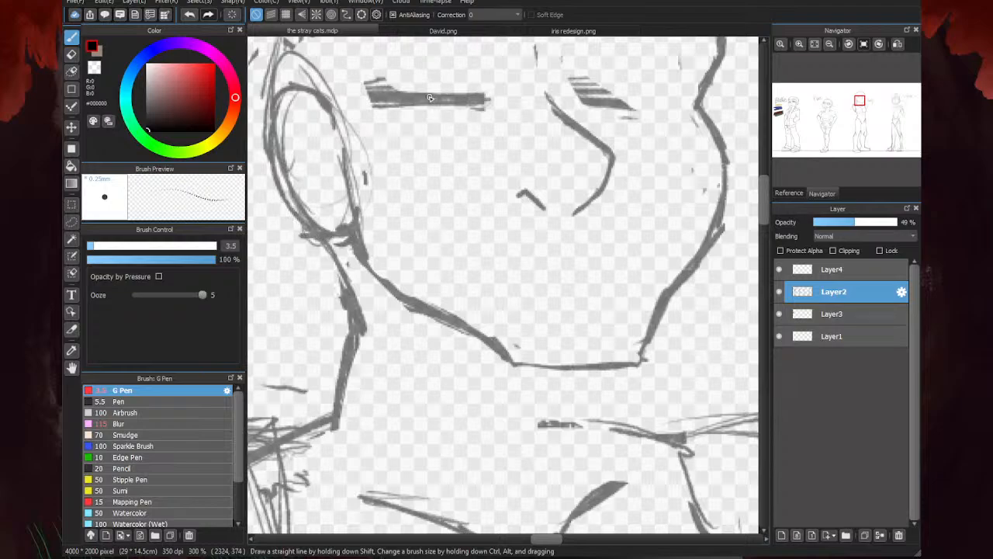
# - Erase the extra sketch lines inside and above the ear and thin out the doubled strokes along the jaw and neck
pyautogui.press('e')
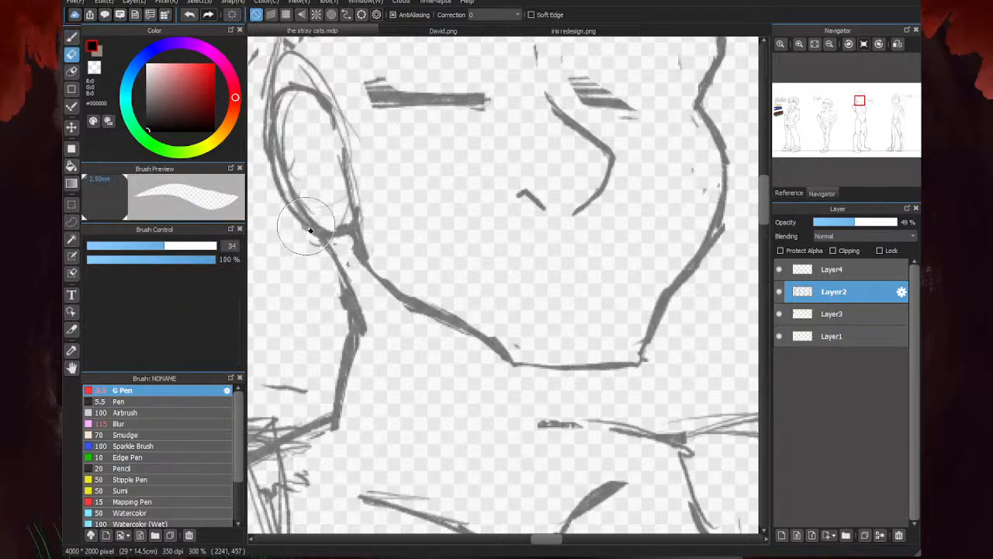
pyautogui.moveTo(310, 230)
pyautogui.mouseDown()
pyautogui.moveTo(299, 166)
pyautogui.moveTo(328, 133)
pyautogui.moveTo(365, 195)
pyautogui.moveTo(341, 153)
pyautogui.moveTo(372, 284)
pyautogui.moveTo(353, 271)
pyautogui.moveTo(413, 323)
pyautogui.moveTo(461, 339)
pyautogui.mouseUp()
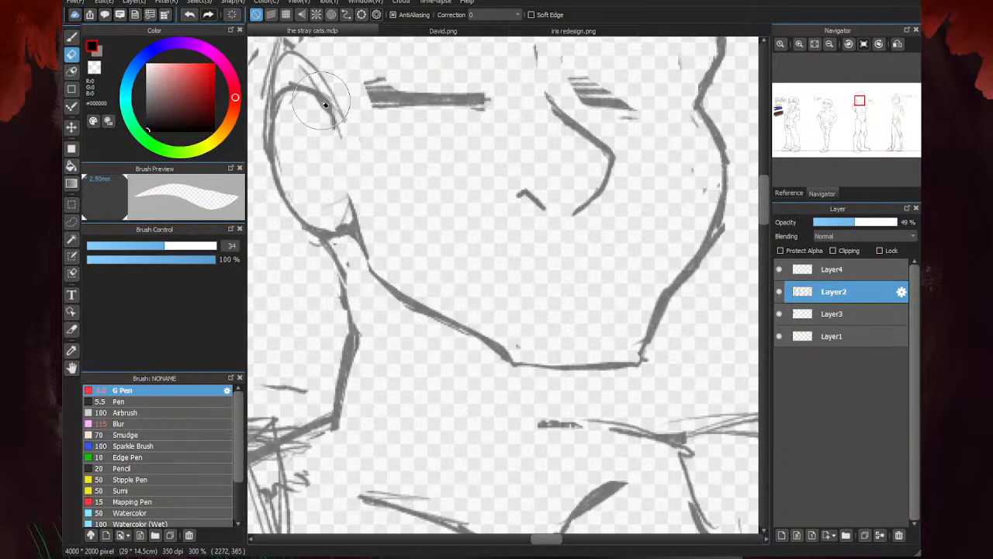
pyautogui.moveTo(325, 104)
pyautogui.mouseDown()
pyautogui.moveTo(281, 64)
pyautogui.moveTo(329, 87)
pyautogui.moveTo(324, 75)
pyautogui.mouseUp()
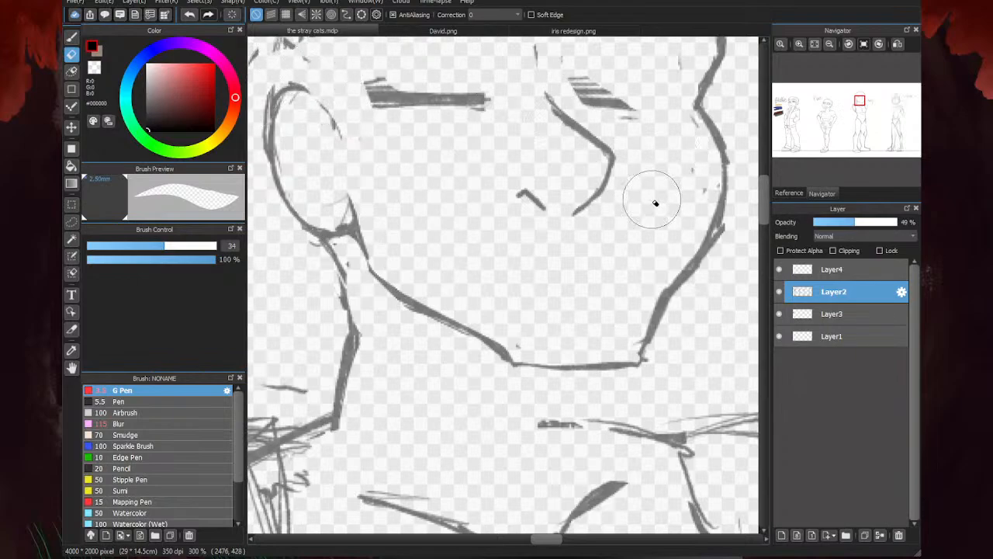
# - Draw the inner folds of the ear with curved G Pen strokes
pyautogui.press('b')
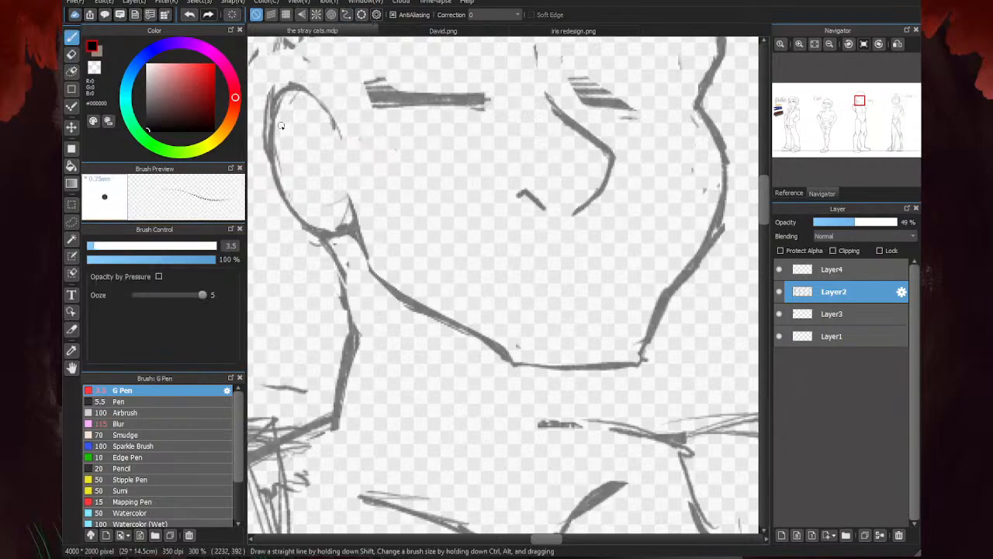
pyautogui.moveTo(279, 136); pyautogui.dragTo(318, 129)
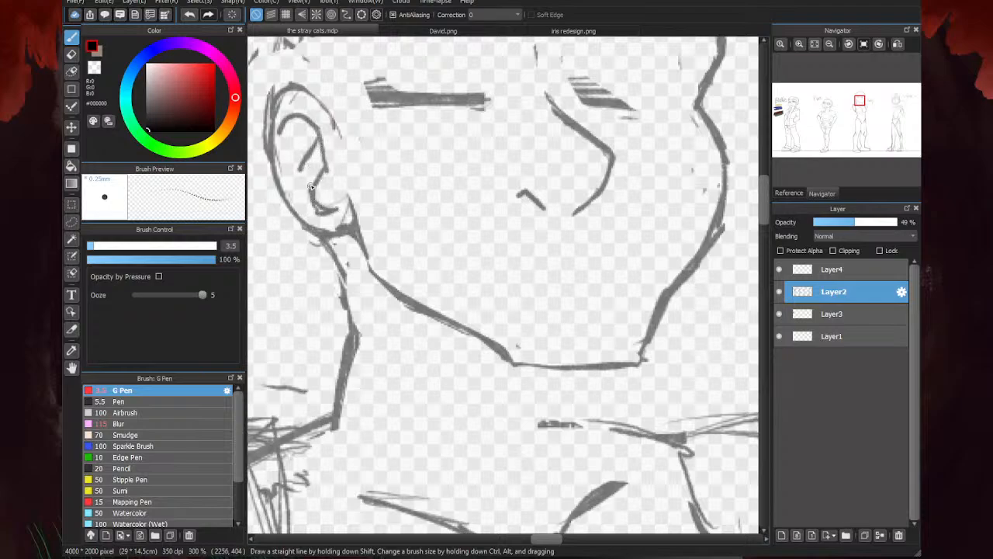
pyautogui.moveTo(308, 173); pyautogui.dragTo(324, 207)
pyautogui.moveTo(316, 159); pyautogui.dragTo(294, 139)
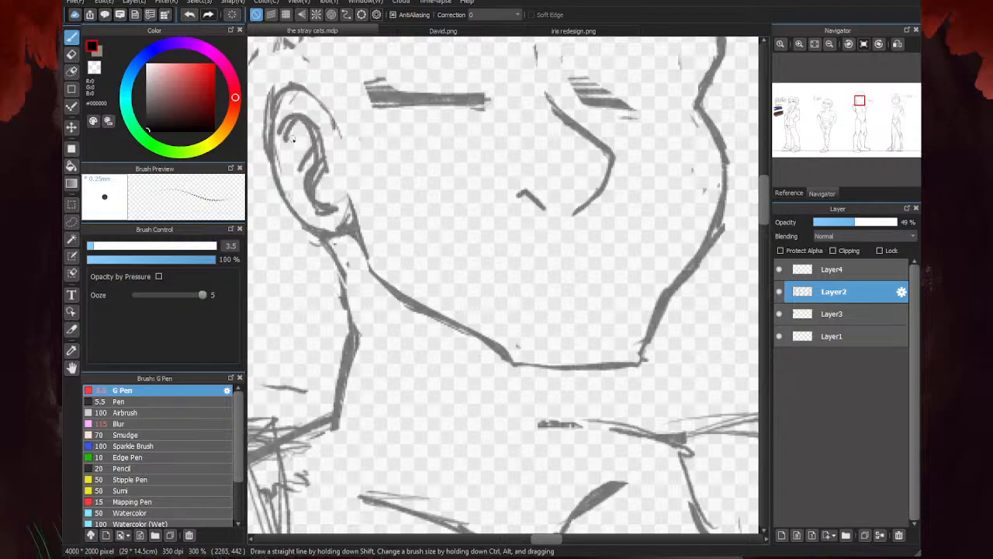
# - Erase the rough edges around the ear's inner folds and earlobe, and redraw the ear's outline more cleanly
pyautogui.press('e')
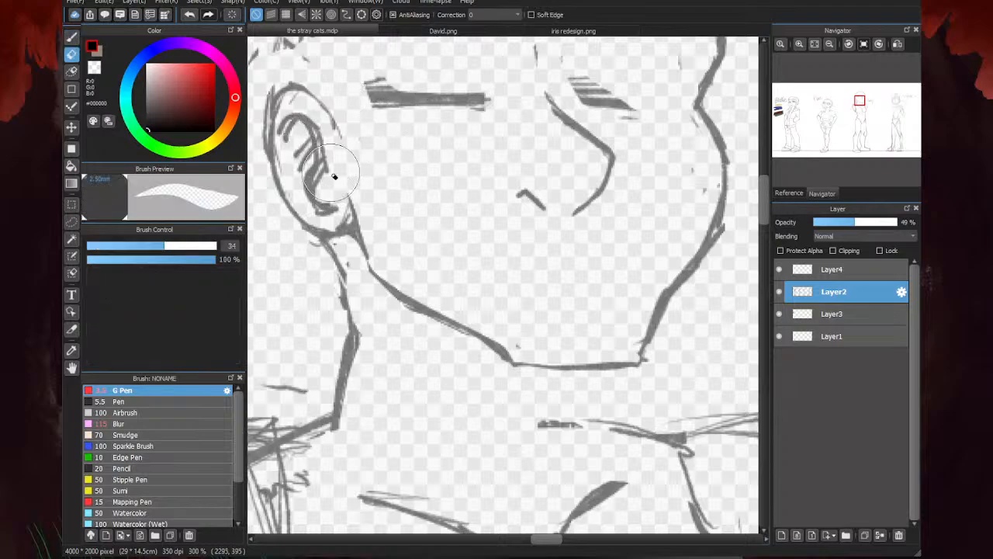
pyautogui.moveTo(317, 212)
pyautogui.mouseDown()
pyautogui.moveTo(340, 211)
pyautogui.moveTo(354, 238)
pyautogui.moveTo(349, 232)
pyautogui.mouseUp()
pyautogui.moveTo(319, 147)
pyautogui.mouseDown()
pyautogui.moveTo(307, 117)
pyautogui.moveTo(283, 109)
pyautogui.moveTo(284, 98)
pyautogui.moveTo(280, 108)
pyautogui.moveTo(306, 157)
pyautogui.moveTo(333, 126)
pyautogui.moveTo(310, 97)
pyautogui.moveTo(271, 119)
pyautogui.moveTo(278, 107)
pyautogui.moveTo(279, 197)
pyautogui.mouseUp()
pyautogui.press('b')
pyautogui.moveTo(271, 123)
pyautogui.mouseDown()
pyautogui.moveTo(292, 209)
pyautogui.moveTo(321, 156)
pyautogui.moveTo(316, 128)
pyautogui.moveTo(291, 121)
pyautogui.moveTo(282, 147)
pyautogui.moveTo(308, 134)
pyautogui.moveTo(301, 145)
pyautogui.moveTo(315, 163)
pyautogui.moveTo(306, 176)
pyautogui.moveTo(325, 204)
pyautogui.mouseUp()
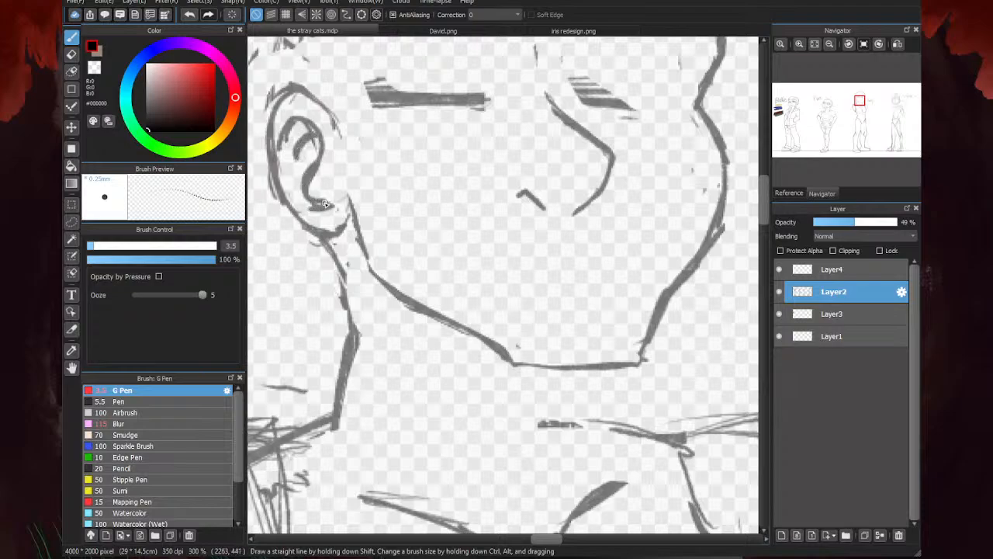
# - Trim the excess strokes around the earlobe and the upper outer rim of the ear
pyautogui.press('e')
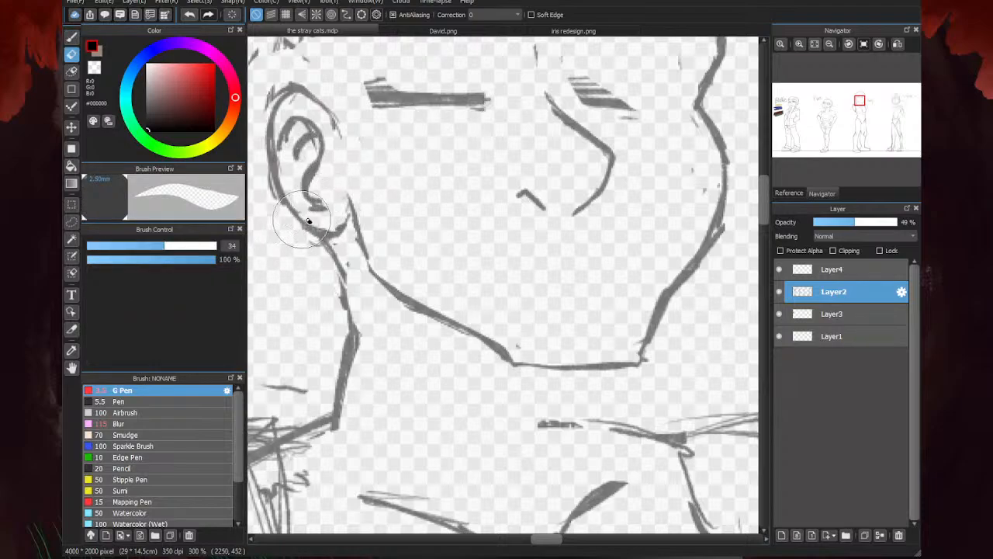
pyautogui.press('b')
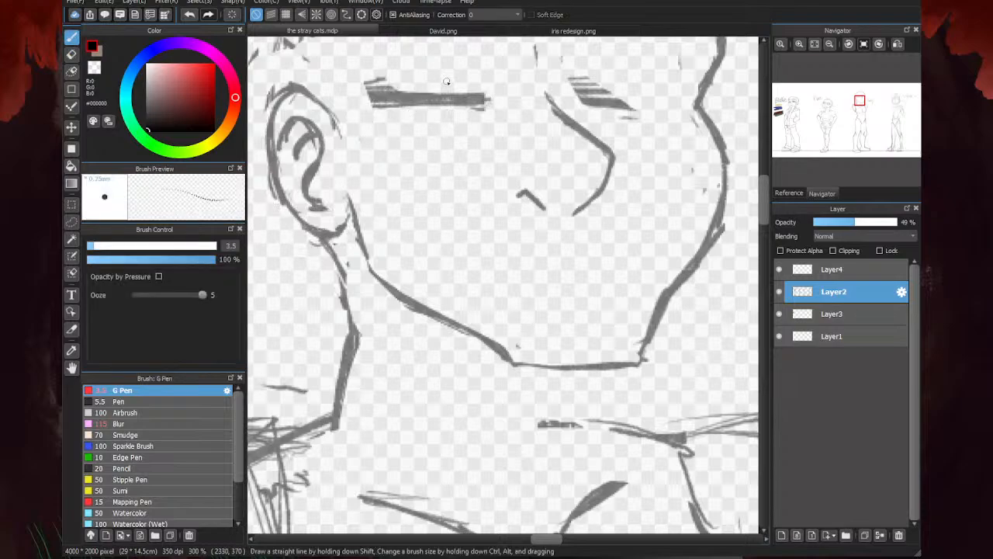
pyautogui.press('e')
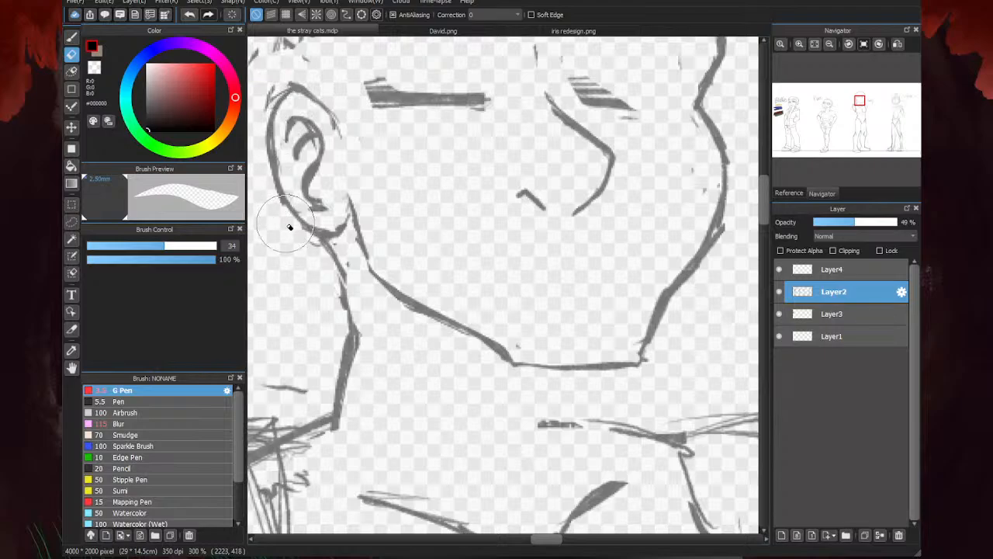
pyautogui.moveTo(301, 89); pyautogui.dragTo(274, 99)
pyautogui.press('b')
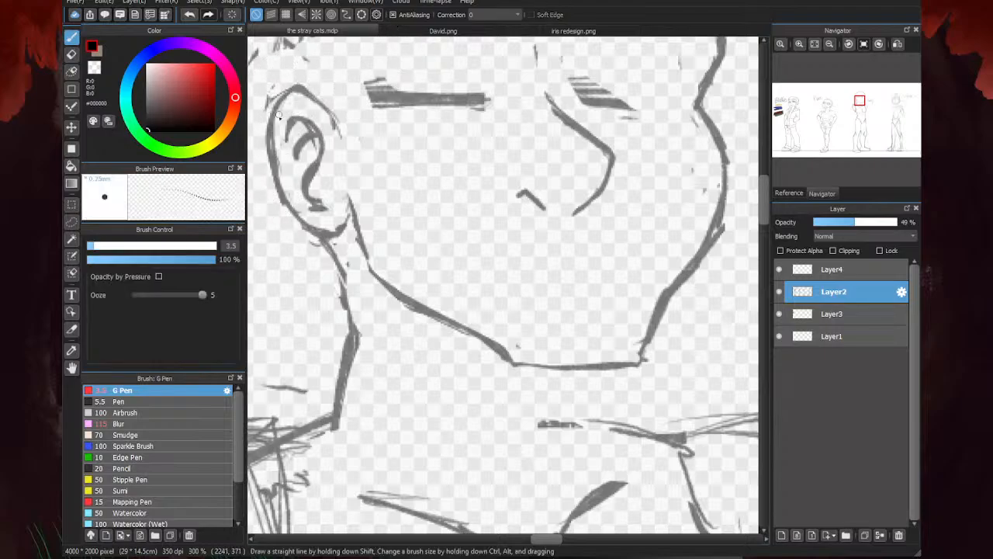
# - Lasso the ear, rotate it slightly clockwise and shift it a little toward the back of the head, and clear the selection
pyautogui.scroll(-5, 420, 205)
pyautogui.scroll(5, 414, 225)
pyautogui.scroll(-5, 408, 278)
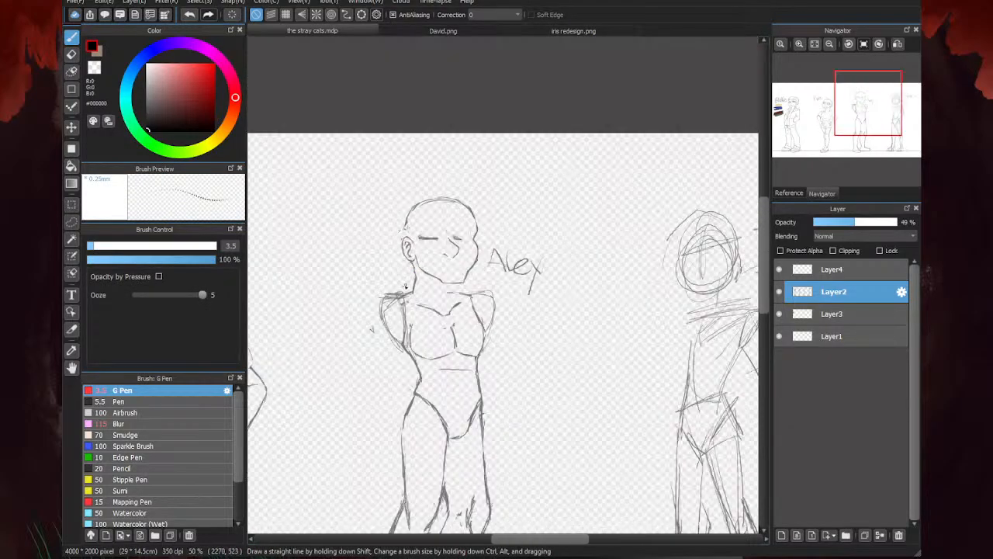
pyautogui.scroll(3, 417, 246)
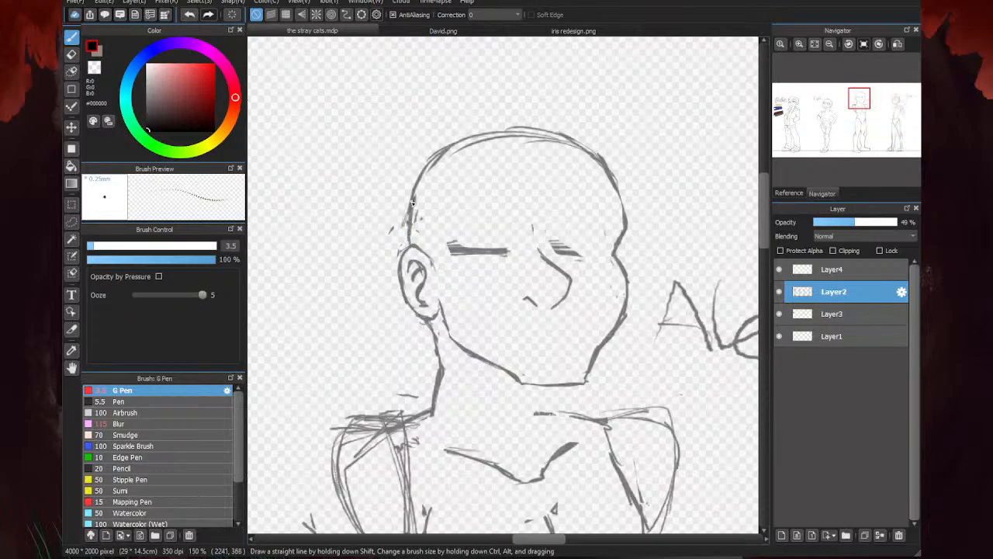
pyautogui.scroll(-3, 414, 208)
pyautogui.scroll(3, 415, 212)
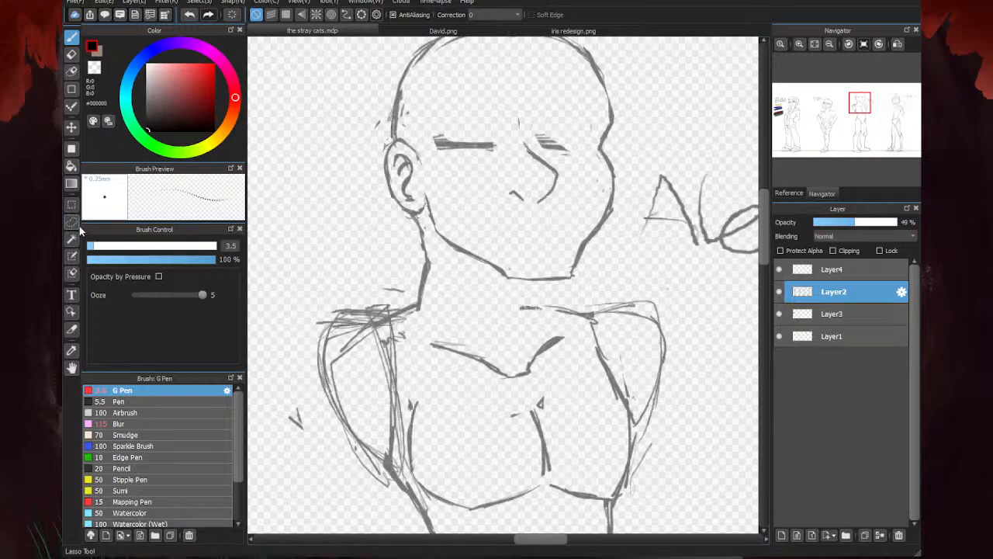
pyautogui.press('m')
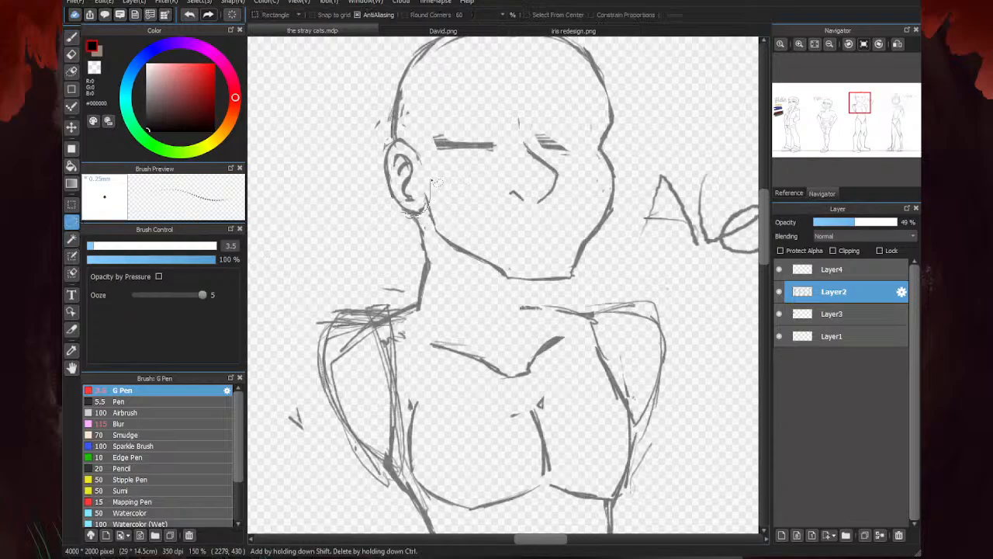
pyautogui.moveTo(367, 131); pyautogui.dragTo(431, 232)
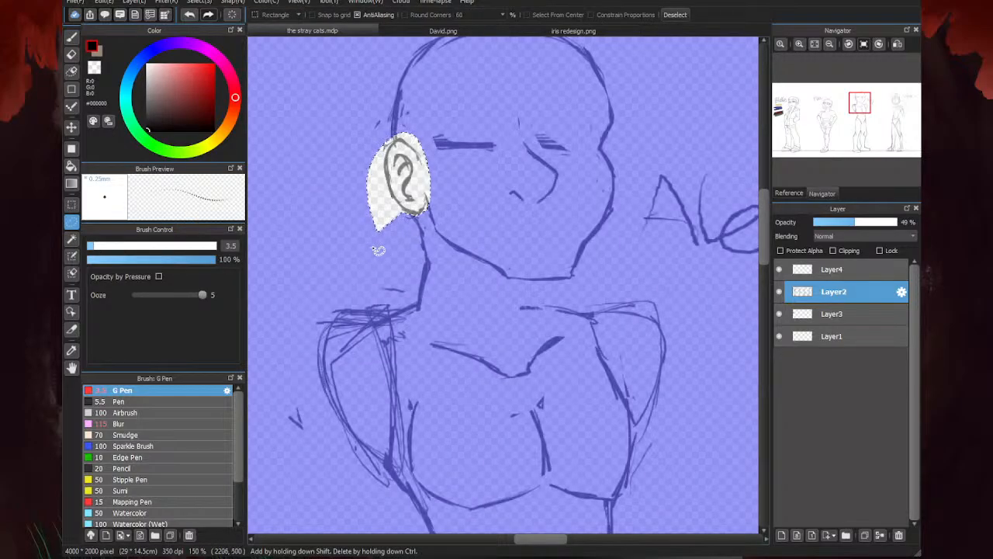
pyautogui.hotkey('ctrl', 't')
pyautogui.moveTo(416, 160); pyautogui.dragTo(420, 184)
pyautogui.moveTo(439, 219); pyautogui.dragTo(394, 214)
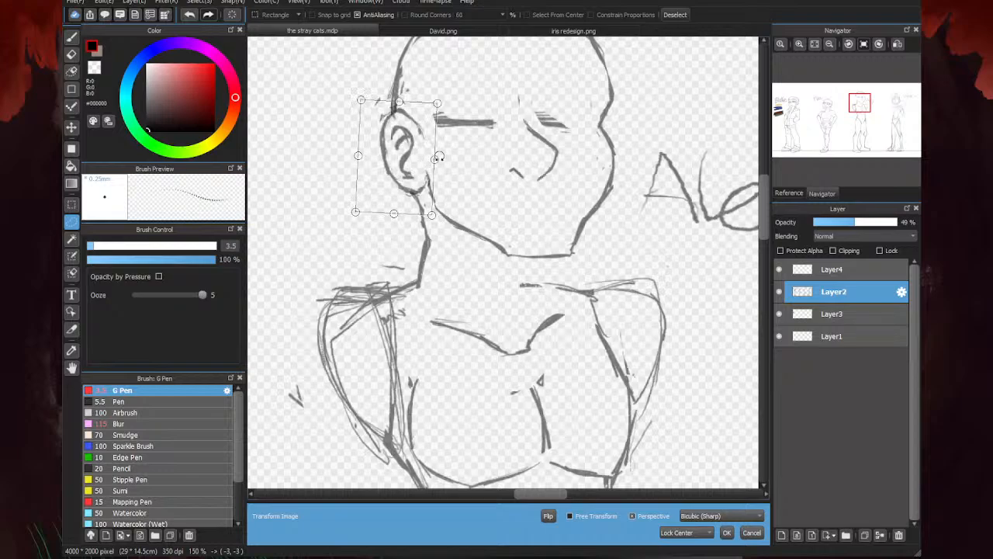
pyautogui.moveTo(433, 160); pyautogui.dragTo(420, 171)
pyautogui.moveTo(460, 213); pyautogui.dragTo(456, 218)
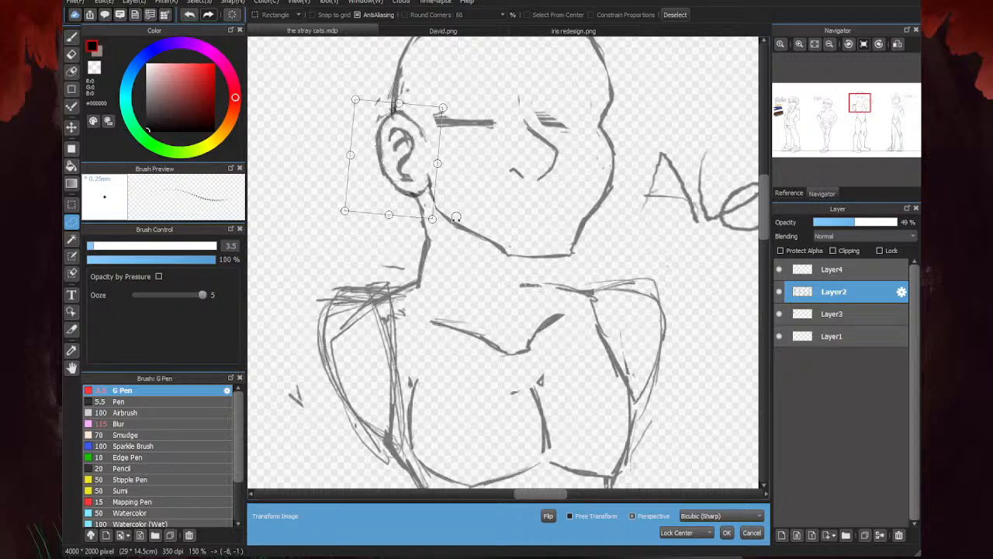
pyautogui.moveTo(412, 165); pyautogui.dragTo(413, 167)
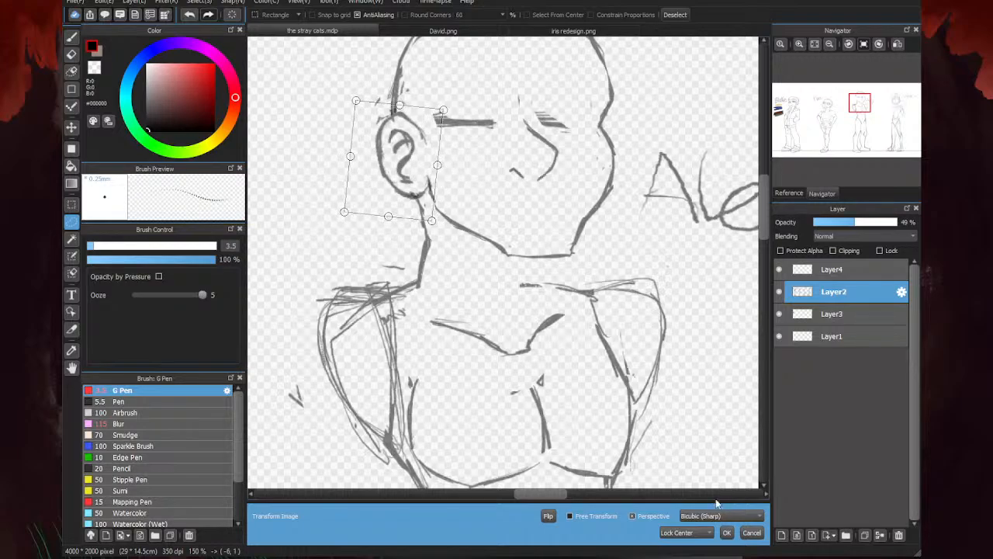
pyautogui.click(726, 532)
pyautogui.hotkey('ctrl', 'd')
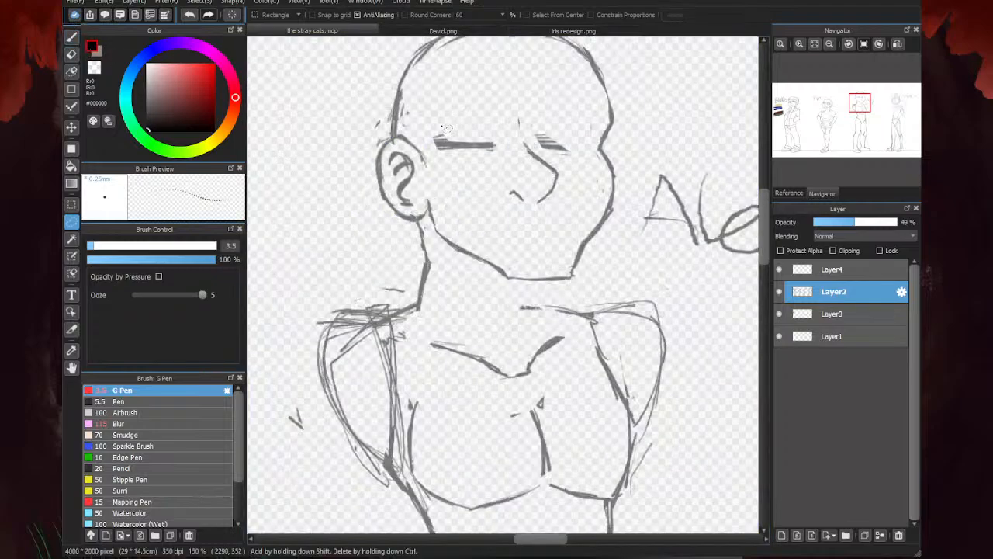
# - Erase the excess strokes along the ear's outer edge and where the ear meets the head
pyautogui.press('e')
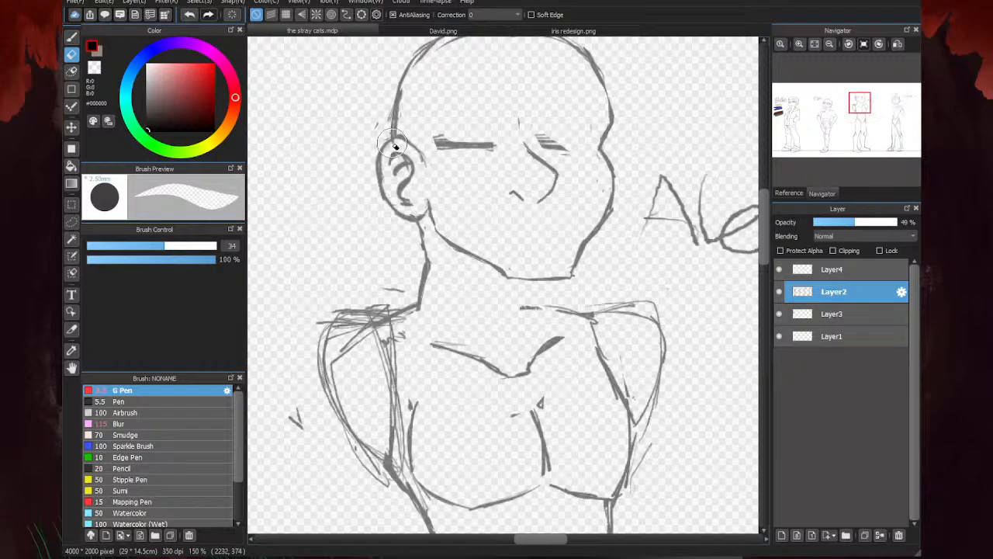
pyautogui.moveTo(391, 143)
pyautogui.mouseDown()
pyautogui.moveTo(380, 153)
pyautogui.moveTo(379, 204)
pyautogui.mouseUp()
pyautogui.moveTo(374, 165)
pyautogui.mouseDown()
pyautogui.moveTo(402, 96)
pyautogui.moveTo(399, 125)
pyautogui.mouseUp()
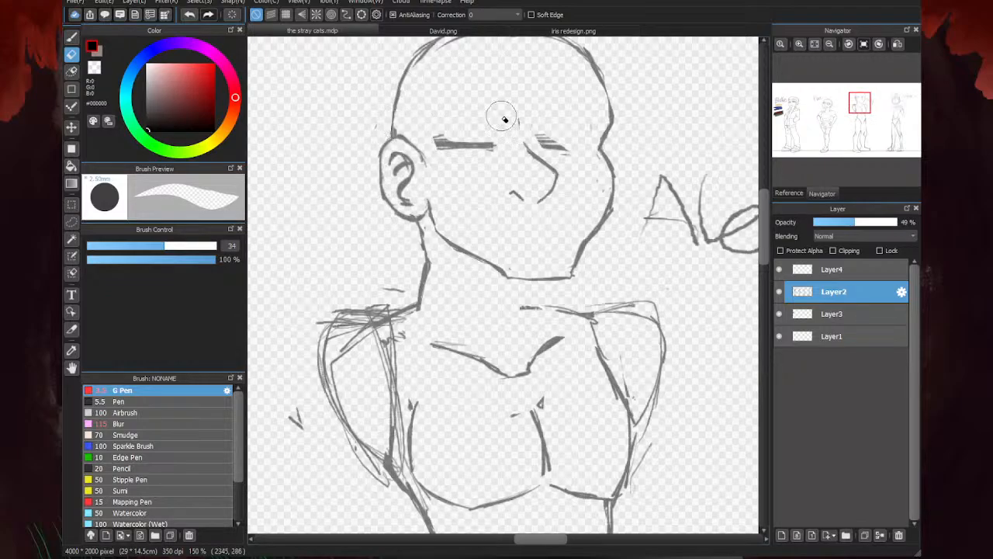
# - Mirror the canvas view and erase the nose, the nostril and the entire ear
pyautogui.press('l')
pyautogui.scroll(-4, 399, 208)
pyautogui.scroll(4, 398, 231)
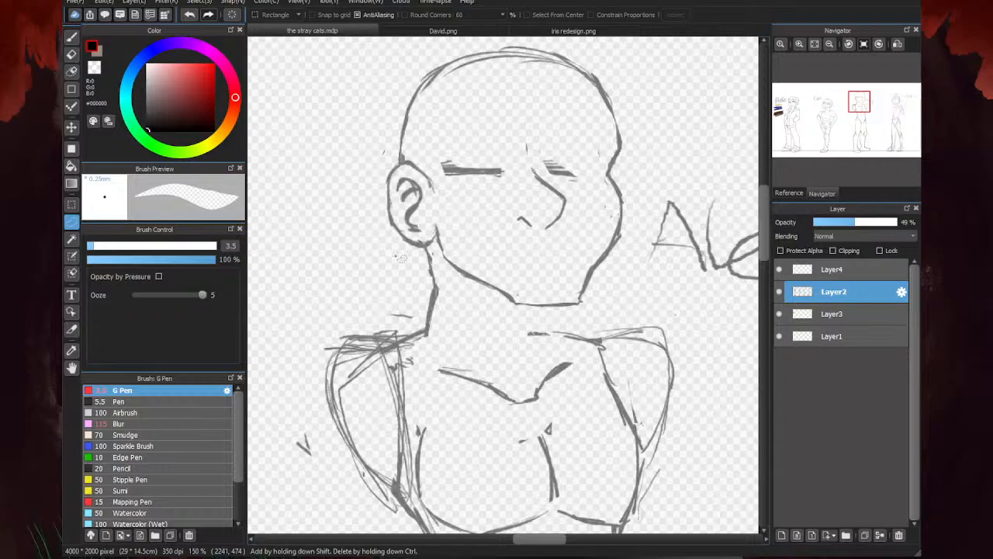
pyautogui.press('h')
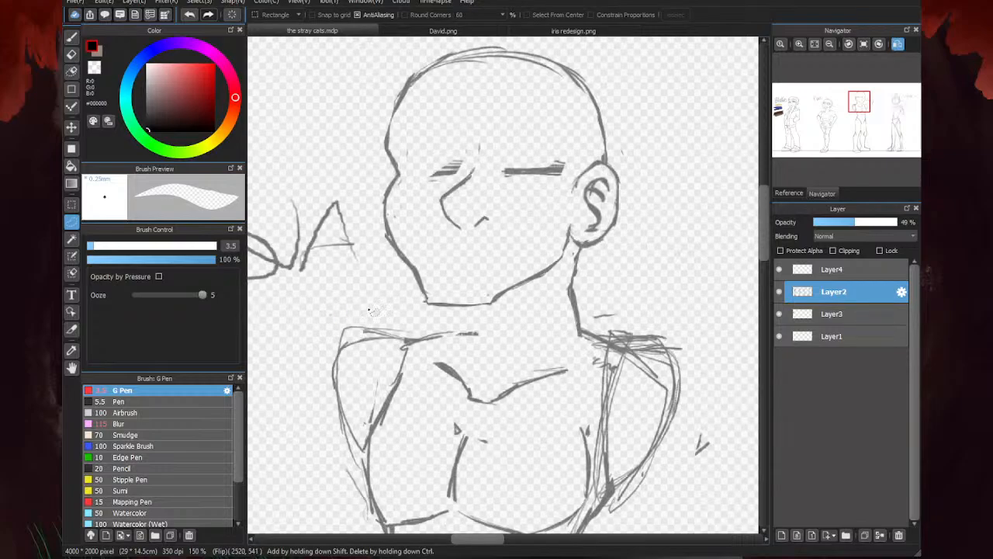
pyautogui.press('h')
pyautogui.press('h')
pyautogui.press('e')
pyautogui.moveTo(473, 180); pyautogui.dragTo(451, 221)
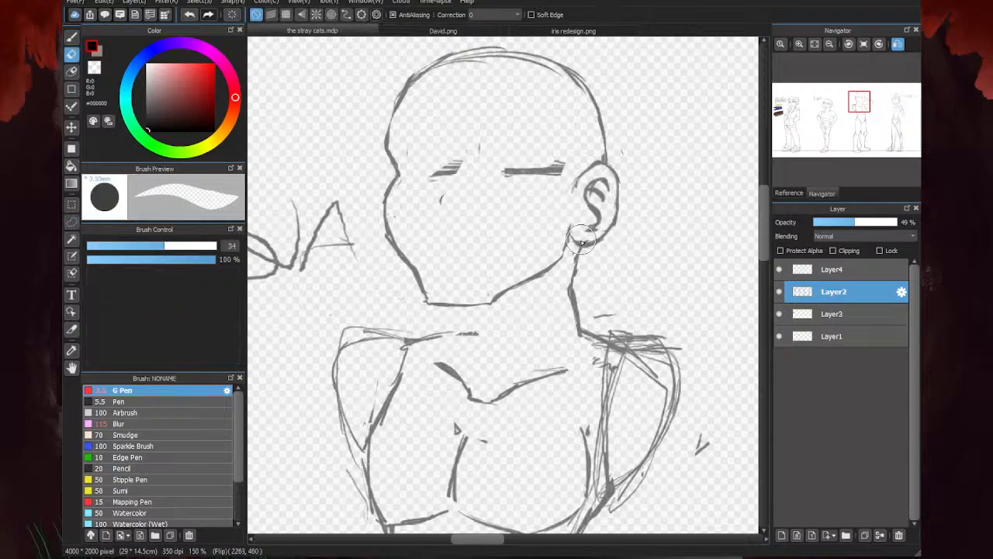
pyautogui.moveTo(591, 236)
pyautogui.mouseDown()
pyautogui.moveTo(619, 189)
pyautogui.moveTo(594, 191)
pyautogui.moveTo(598, 237)
pyautogui.mouseUp()
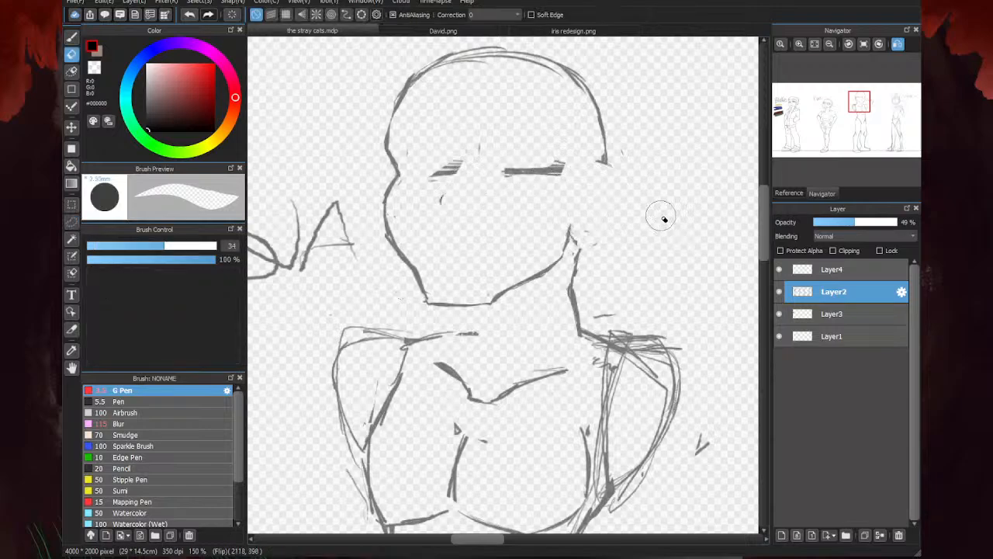
# - Draw the front neck line below the chin and sketch a new oval ear higher on the head with the G Pen
pyautogui.press('m')
pyautogui.click(72, 37)
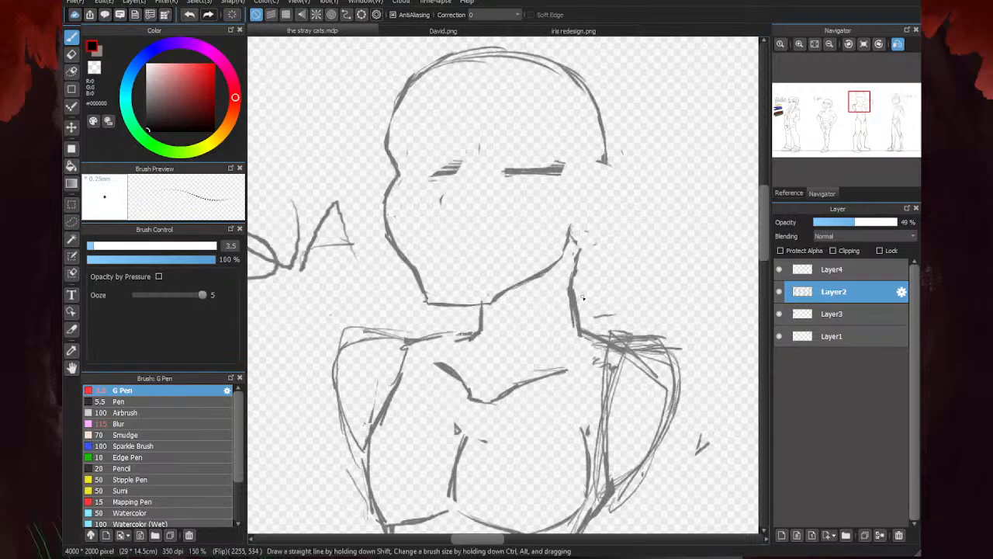
pyautogui.moveTo(571, 282)
pyautogui.mouseDown()
pyautogui.moveTo(606, 195)
pyautogui.moveTo(609, 141)
pyautogui.mouseUp()
pyautogui.moveTo(577, 186)
pyautogui.mouseDown()
pyautogui.moveTo(606, 210)
pyautogui.moveTo(584, 183)
pyautogui.moveTo(610, 147)
pyautogui.moveTo(580, 171)
pyautogui.moveTo(619, 156)
pyautogui.moveTo(586, 169)
pyautogui.moveTo(615, 152)
pyautogui.moveTo(624, 168)
pyautogui.moveTo(615, 153)
pyautogui.moveTo(594, 152)
pyautogui.moveTo(613, 200)
pyautogui.moveTo(588, 226)
pyautogui.moveTo(607, 221)
pyautogui.moveTo(597, 221)
pyautogui.moveTo(599, 170)
pyautogui.mouseUp()
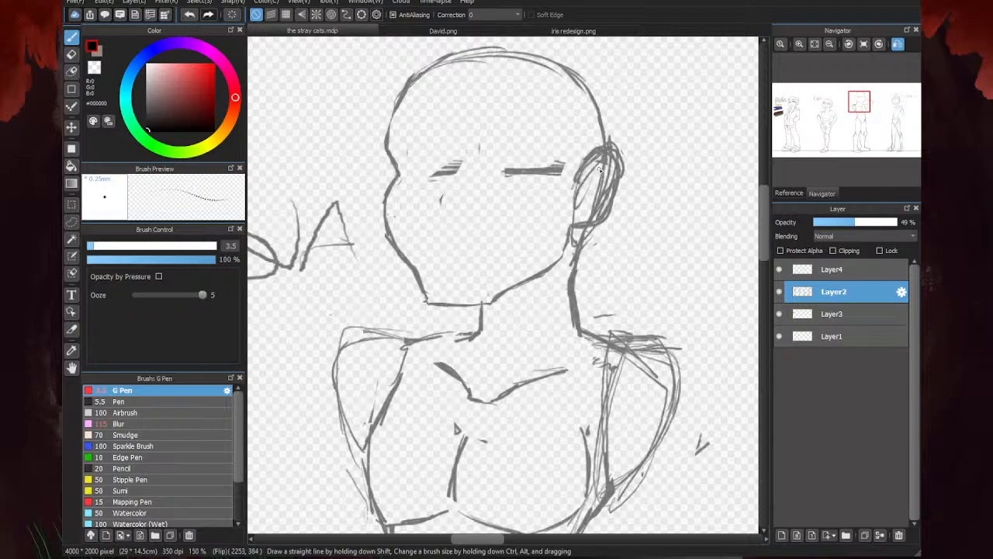
# - Sketch a horizontal eye guideline and a curved vertical centre guideline across the face
pyautogui.moveTo(535, 170); pyautogui.dragTo(402, 175)
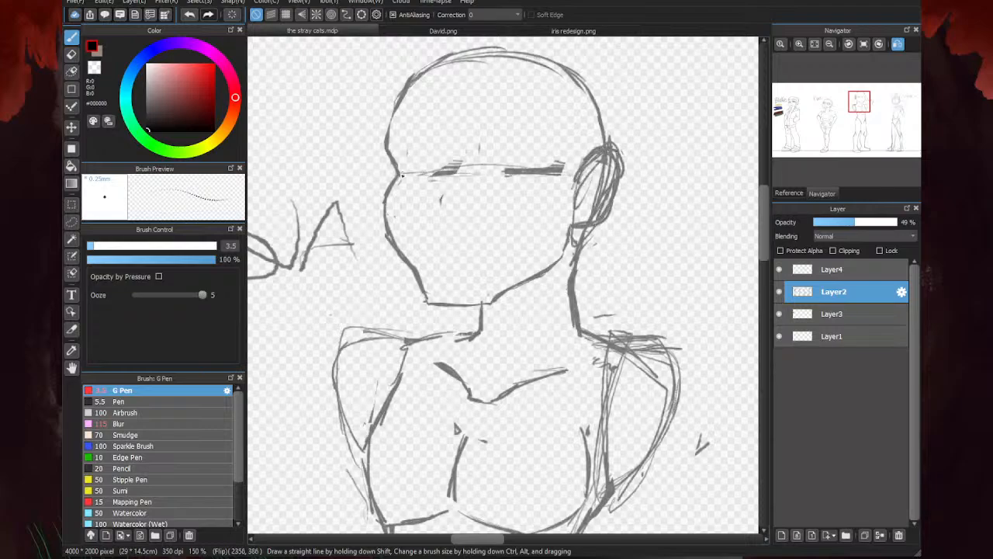
pyautogui.moveTo(475, 93); pyautogui.dragTo(459, 231)
pyautogui.moveTo(468, 113); pyautogui.dragTo(456, 268)
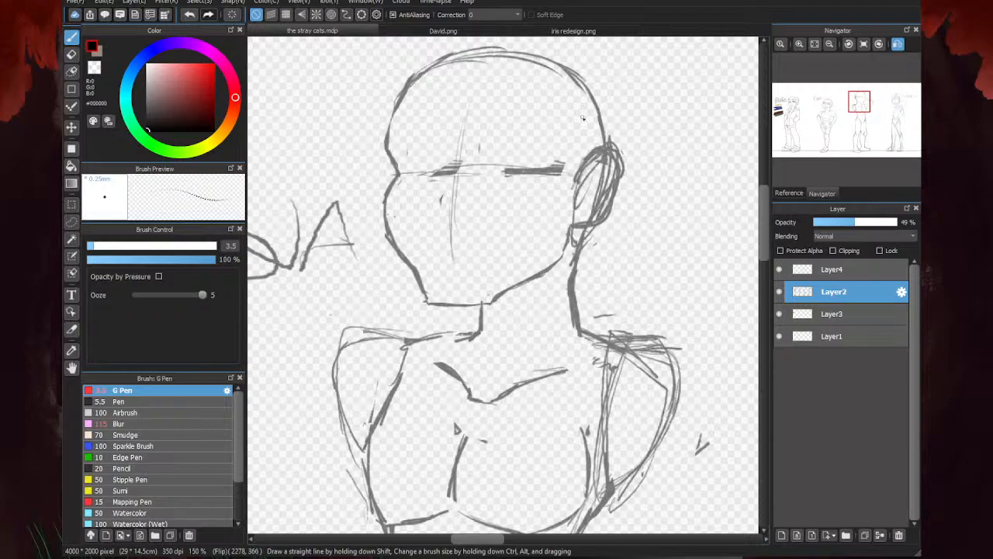
# - Erase the thick dark eye marks along the horizontal guideline
pyautogui.press('e')
pyautogui.moveTo(496, 179); pyautogui.dragTo(551, 175)
pyautogui.moveTo(429, 170); pyautogui.dragTo(552, 179)
# - Reinforce the face guidelines and draw an angular nose with a small curved nostril beside the centre line
pyautogui.press('b')
pyautogui.moveTo(475, 104)
pyautogui.mouseDown()
pyautogui.moveTo(457, 267)
pyautogui.moveTo(475, 102)
pyautogui.mouseUp()
pyautogui.moveTo(458, 169)
pyautogui.mouseDown()
pyautogui.moveTo(425, 208)
pyautogui.moveTo(437, 230)
pyautogui.moveTo(419, 210)
pyautogui.moveTo(444, 241)
pyautogui.mouseUp()
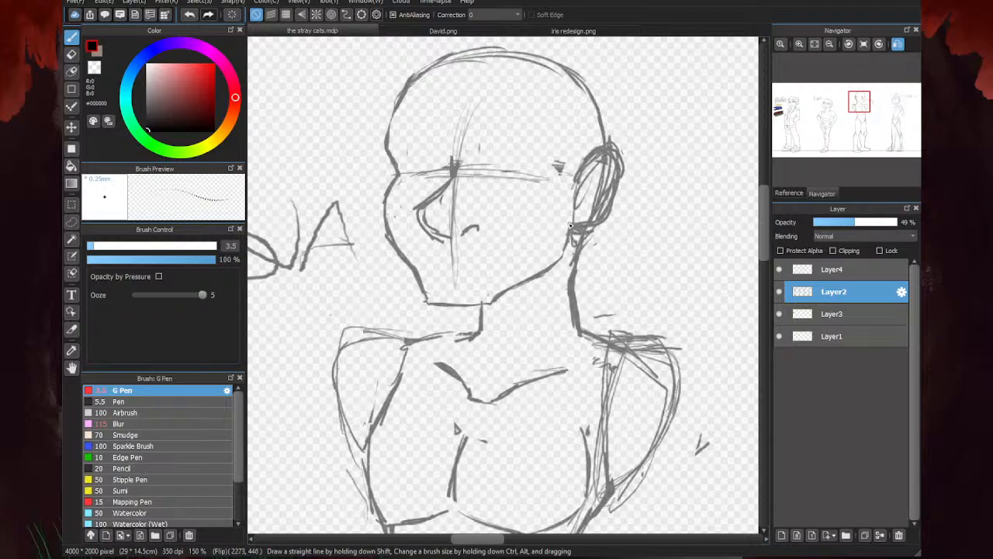
# - Darken the ear's lower edge, set the eraser size to 14.7, and erase the overlapping sketch lines inside the ear
pyautogui.moveTo(617, 209); pyautogui.dragTo(612, 189)
pyautogui.press('e')
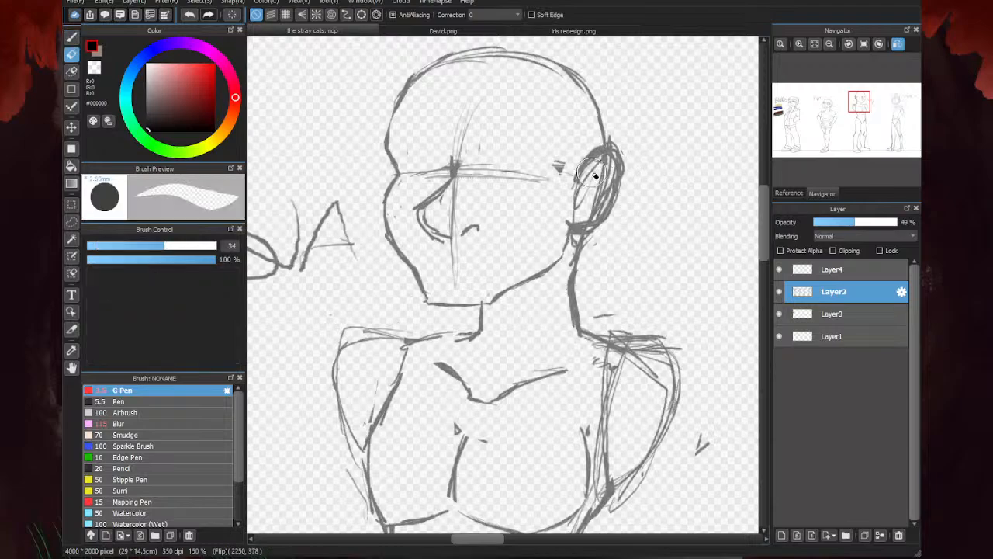
pyautogui.click(152, 246)
pyautogui.moveTo(569, 217)
pyautogui.mouseDown()
pyautogui.moveTo(598, 208)
pyautogui.moveTo(613, 169)
pyautogui.moveTo(580, 215)
pyautogui.moveTo(583, 198)
pyautogui.mouseUp()
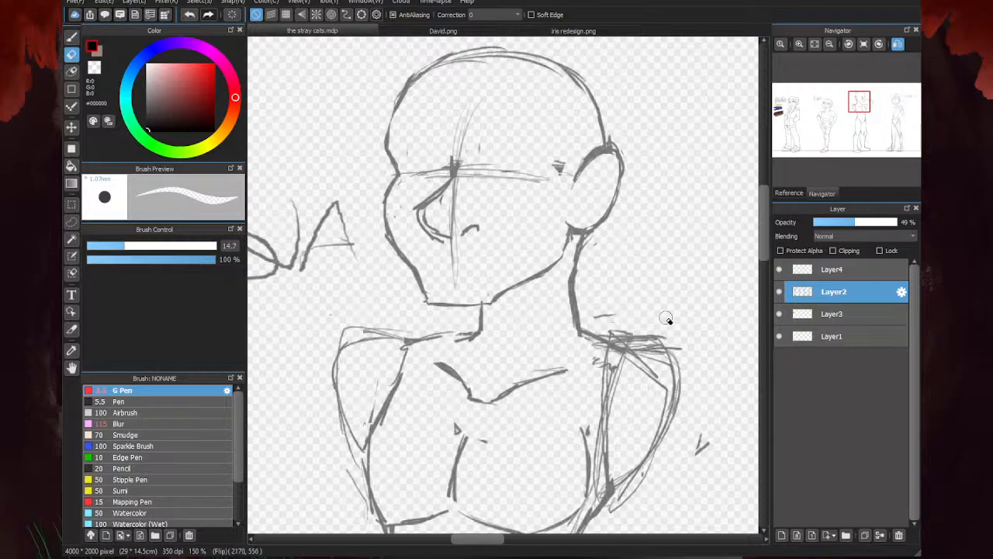
# - Erase the overlapping sketch lines along the shoulder at the back of the neck
pyautogui.moveTo(642, 348)
pyautogui.mouseDown()
pyautogui.moveTo(620, 336)
pyautogui.moveTo(613, 314)
pyautogui.mouseUp()
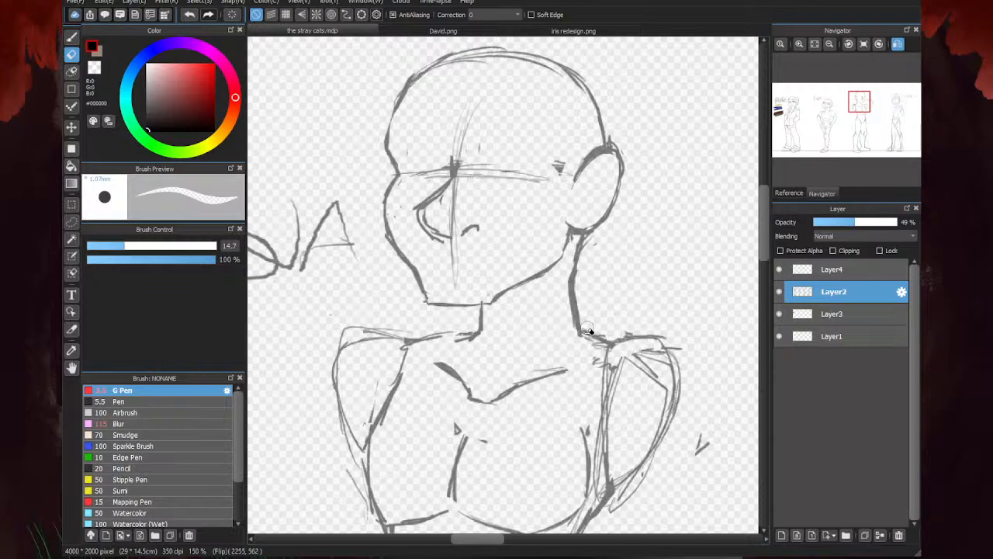
pyautogui.moveTo(577, 282); pyautogui.dragTo(582, 328)
pyautogui.press('b')
pyautogui.press('e')
# - Redraw the back of the neck into the shoulder and tidy the shoulder lines on both sides
pyautogui.press('b')
pyautogui.scroll(1, 567, 288)
pyautogui.moveTo(572, 278)
pyautogui.mouseDown()
pyautogui.moveTo(576, 337)
pyautogui.moveTo(588, 346)
pyautogui.mouseUp()
pyautogui.moveTo(590, 346); pyautogui.dragTo(567, 339)
pyautogui.moveTo(431, 352); pyautogui.dragTo(368, 359)
pyautogui.scroll(-4, 560, 276)
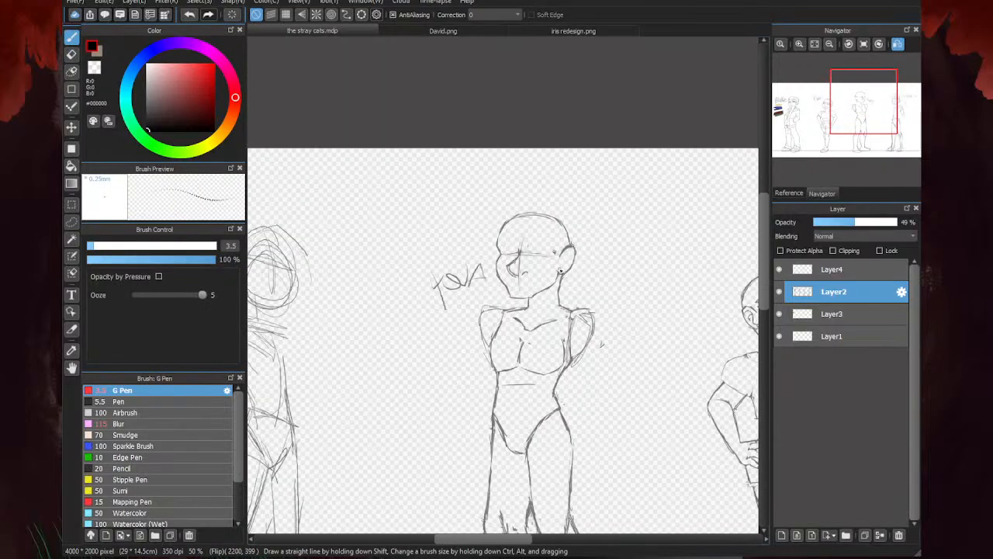
pyautogui.press('e')
pyautogui.scroll(2, 528, 307)
pyautogui.moveTo(529, 305); pyautogui.dragTo(481, 306)
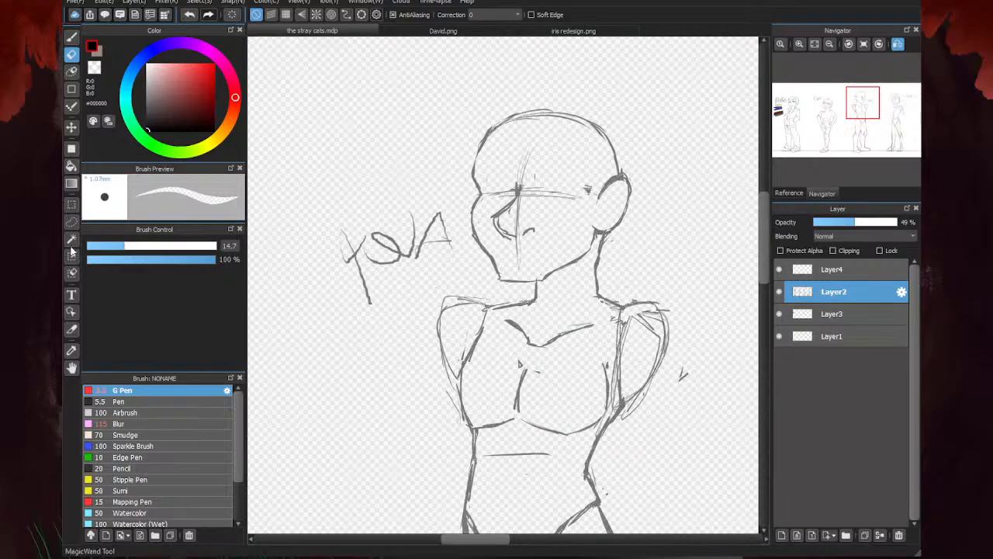
# - Lasso the head, upper neck and name label, shift them slightly toward the face side, and clear the selection
pyautogui.click(71, 221)
pyautogui.moveTo(641, 259)
pyautogui.mouseDown()
pyautogui.moveTo(461, 76)
pyautogui.moveTo(277, 233)
pyautogui.moveTo(386, 312)
pyautogui.moveTo(463, 288)
pyautogui.moveTo(514, 292)
pyautogui.moveTo(543, 309)
pyautogui.mouseUp()
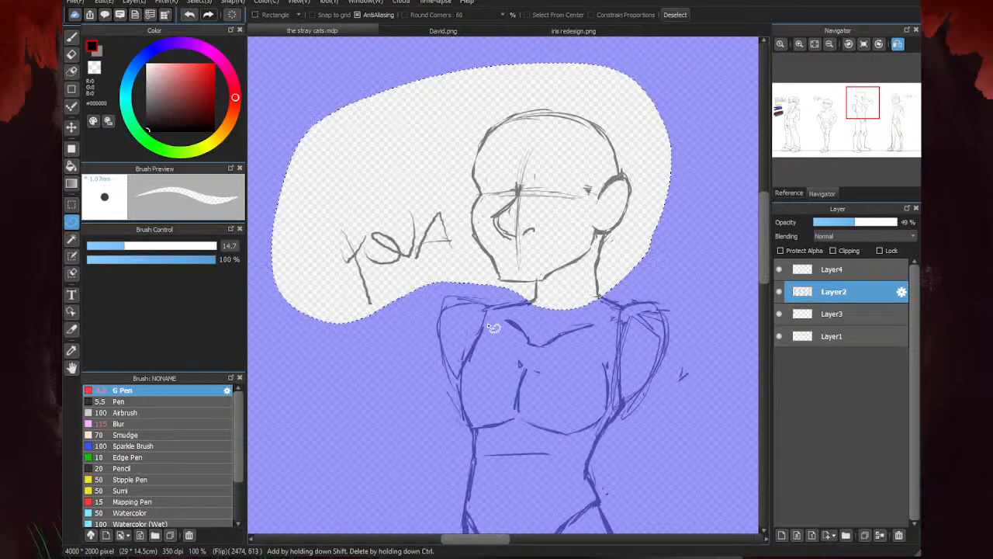
pyautogui.hotkey('ctrl', 't')
pyautogui.moveTo(552, 256); pyautogui.dragTo(544, 254)
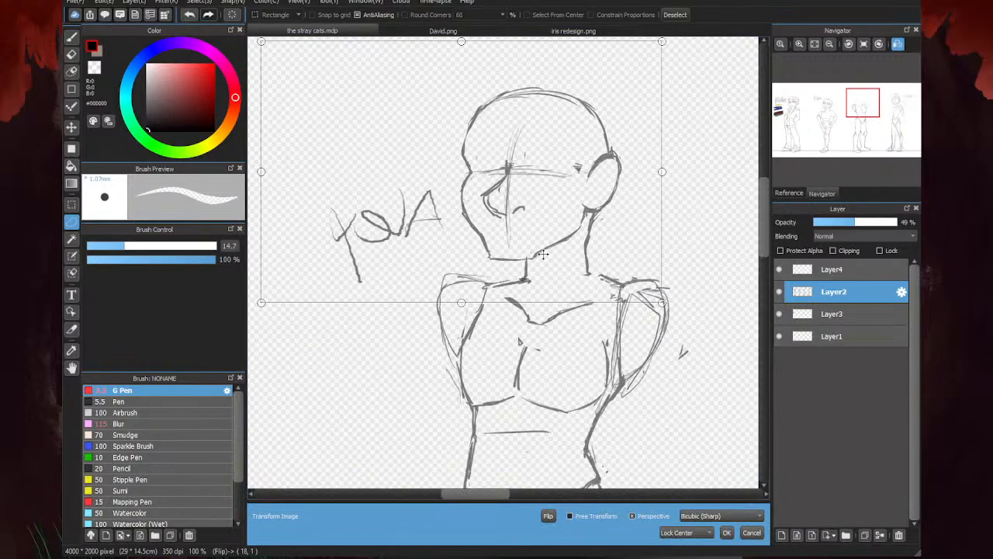
pyautogui.click(726, 533)
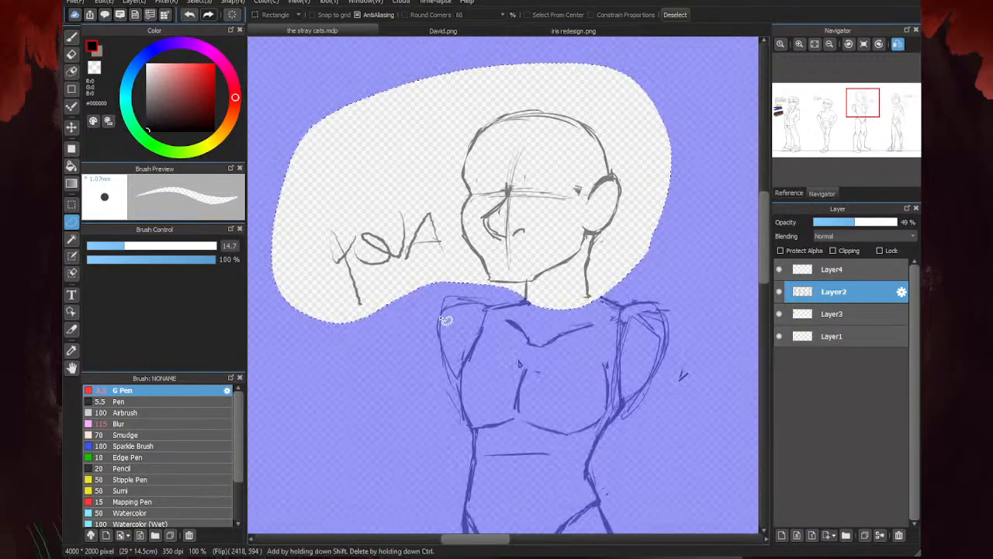
pyautogui.hotkey('ctrl', 'd')
# - Reconnect the shifted neck to the shoulders by redrawing its base and darkening its back edge
pyautogui.press('b')
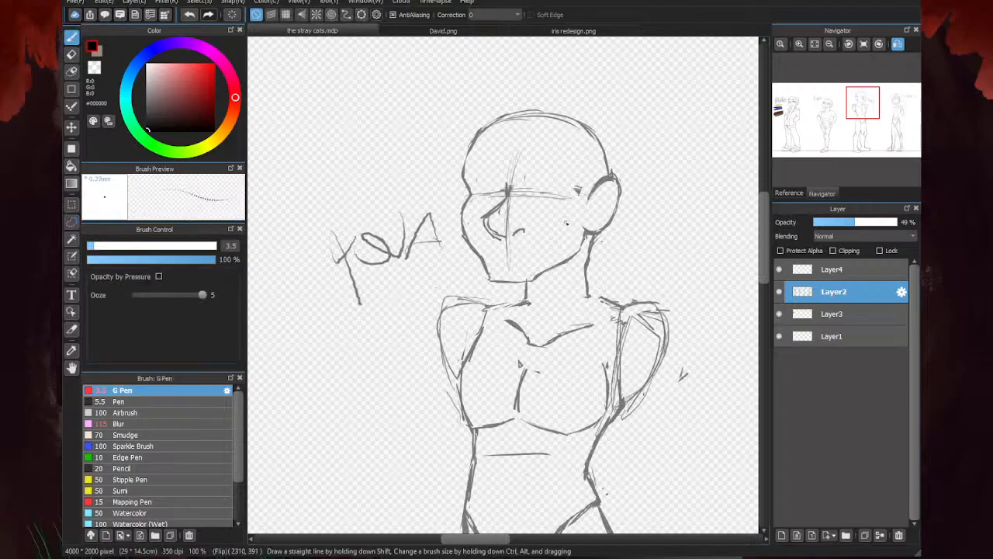
pyautogui.scroll(2, 515, 308)
pyautogui.moveTo(534, 294)
pyautogui.mouseDown()
pyautogui.moveTo(456, 313)
pyautogui.moveTo(591, 307)
pyautogui.moveTo(573, 298)
pyautogui.mouseUp()
pyautogui.scroll(-2, 415, 301)
pyautogui.scroll(1, 543, 308)
pyautogui.scroll(1, 543, 308)
pyautogui.scroll(-3, 500, 278)
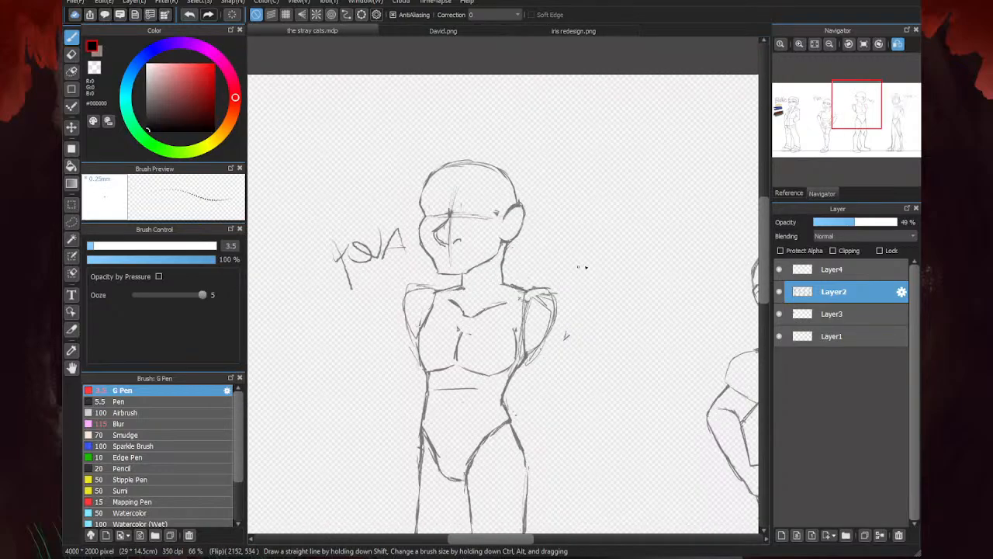
pyautogui.scroll(3, 511, 272)
pyautogui.moveTo(523, 221); pyautogui.dragTo(521, 273)
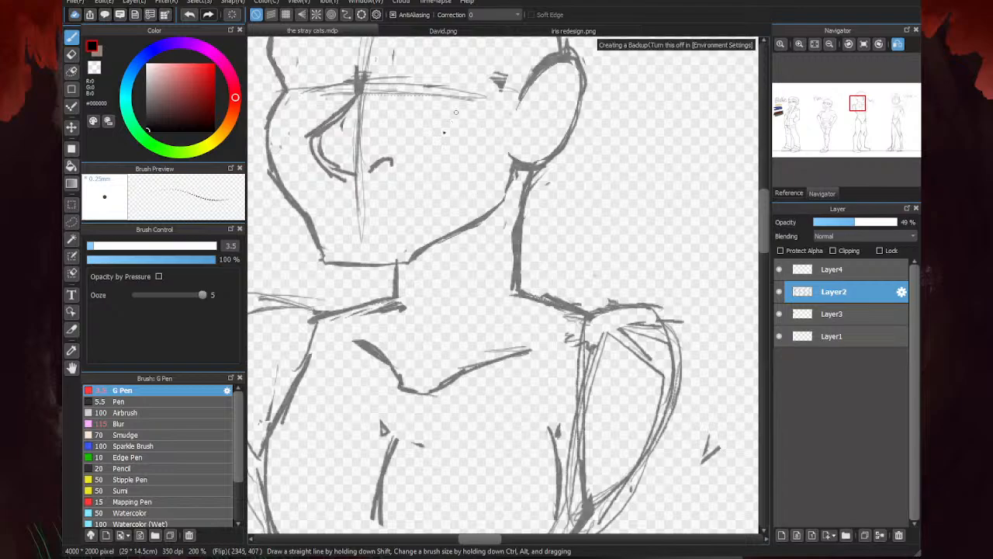
# - Erase the vertical centre guideline below the eye line and the extra strokes around the nose
pyautogui.click(74, 57)
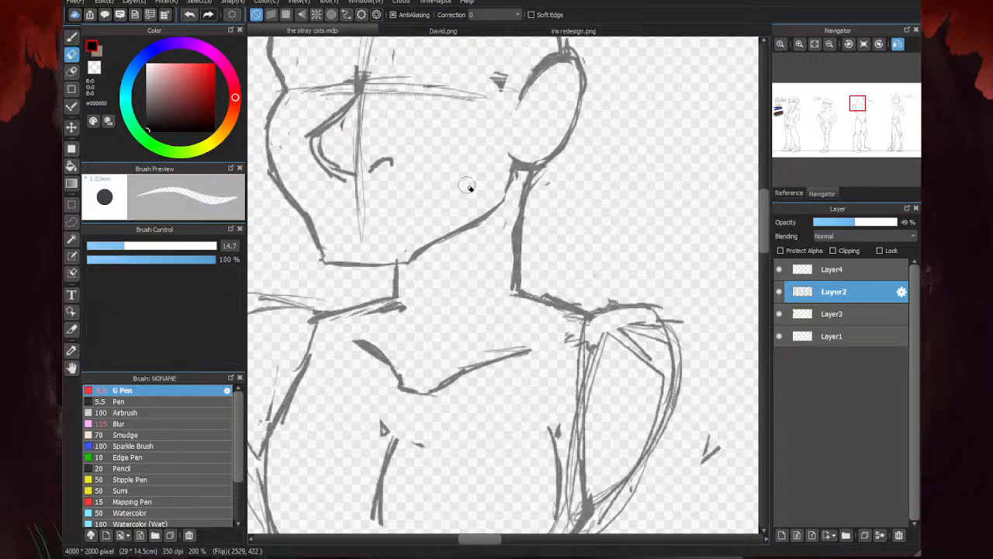
pyautogui.moveTo(362, 239); pyautogui.dragTo(357, 212)
pyautogui.moveTo(358, 120); pyautogui.dragTo(357, 161)
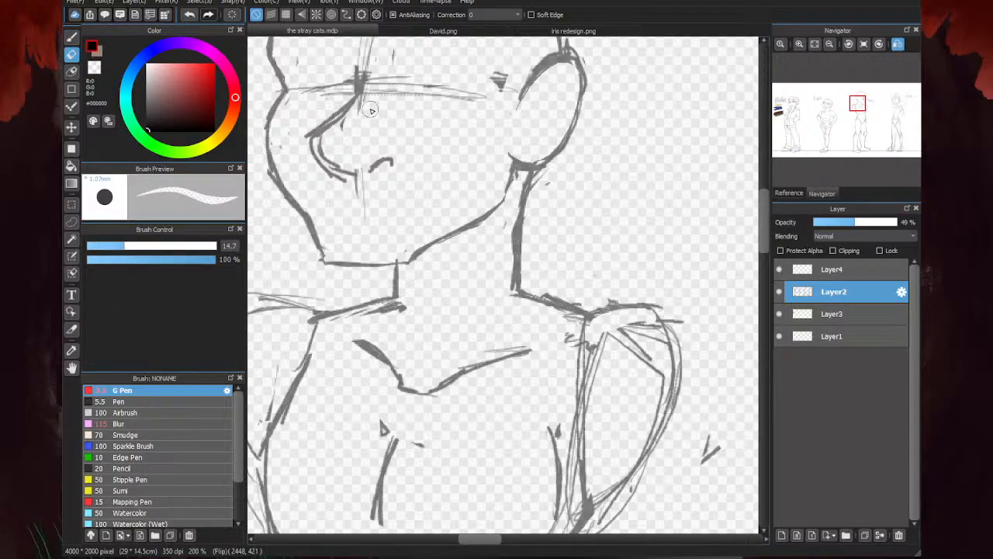
pyautogui.moveTo(366, 103)
pyautogui.mouseDown()
pyautogui.moveTo(364, 69)
pyautogui.moveTo(300, 136)
pyautogui.moveTo(339, 132)
pyautogui.moveTo(309, 149)
pyautogui.moveTo(355, 183)
pyautogui.moveTo(358, 209)
pyautogui.mouseUp()
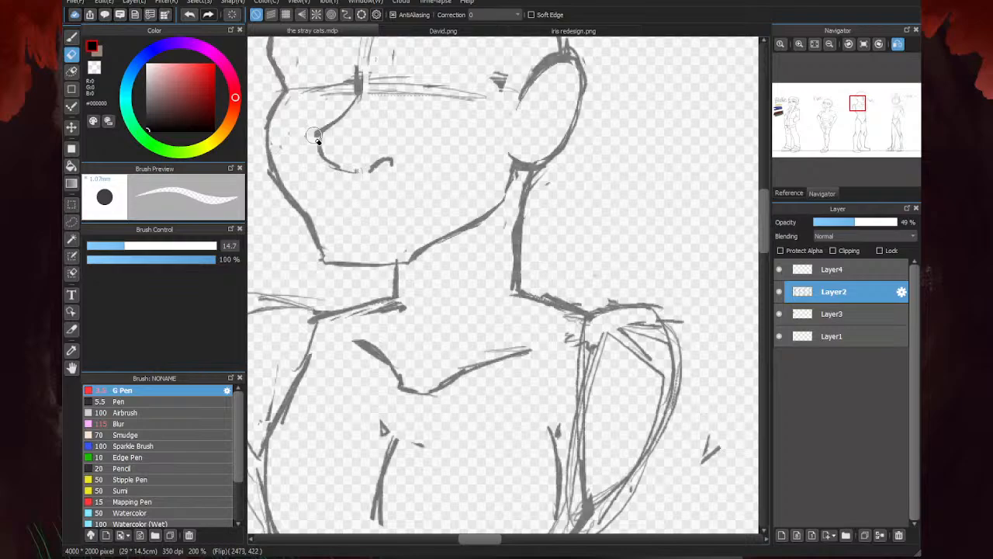
# - Redraw the nose's curved tip and the small nostril with clean strokes
pyautogui.press('b')
pyautogui.moveTo(320, 151)
pyautogui.mouseDown()
pyautogui.moveTo(359, 175)
pyautogui.moveTo(379, 160)
pyautogui.mouseUp()
pyautogui.press('e')
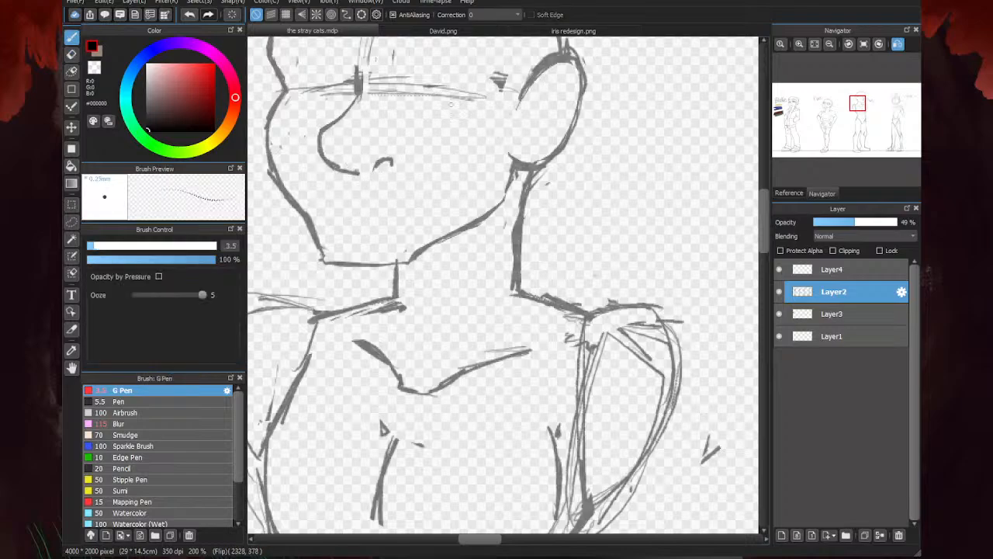
pyautogui.press('b')
pyautogui.scroll(-4, 555, 233)
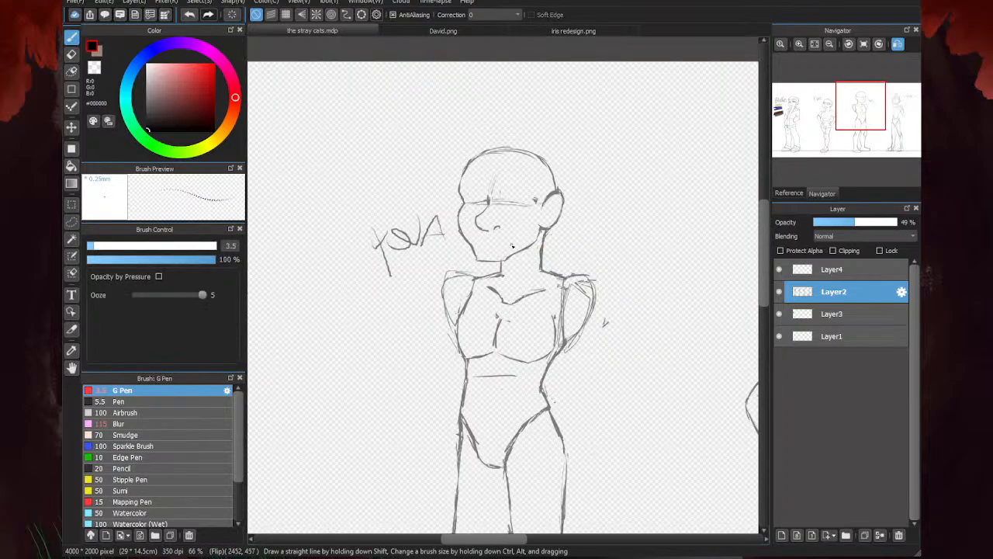
pyautogui.scroll(4, 484, 241)
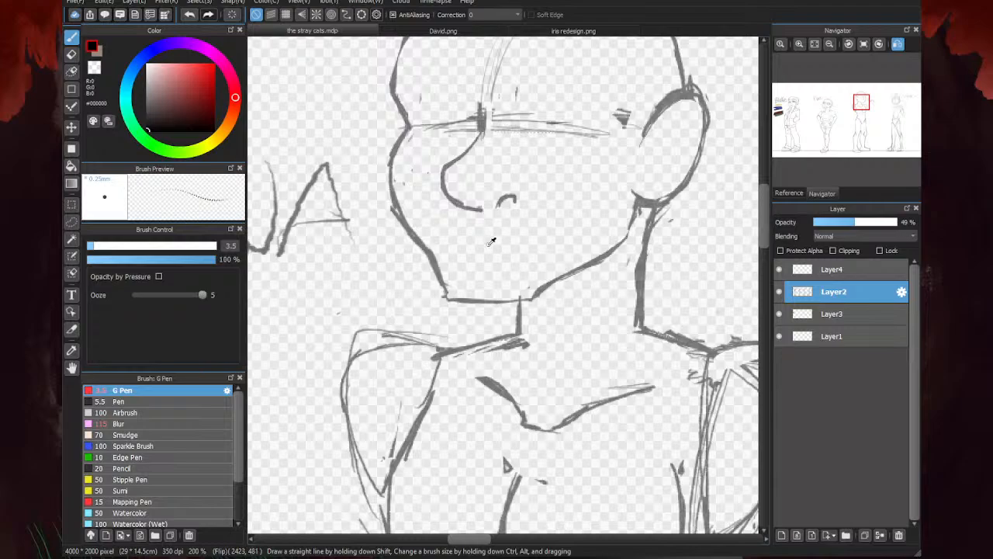
# - Erase the forehead centre guideline, the dark mark above the nose and part of the mark beside the ear
pyautogui.press('x')
pyautogui.press('e')
pyautogui.scroll(-1, 427, 253)
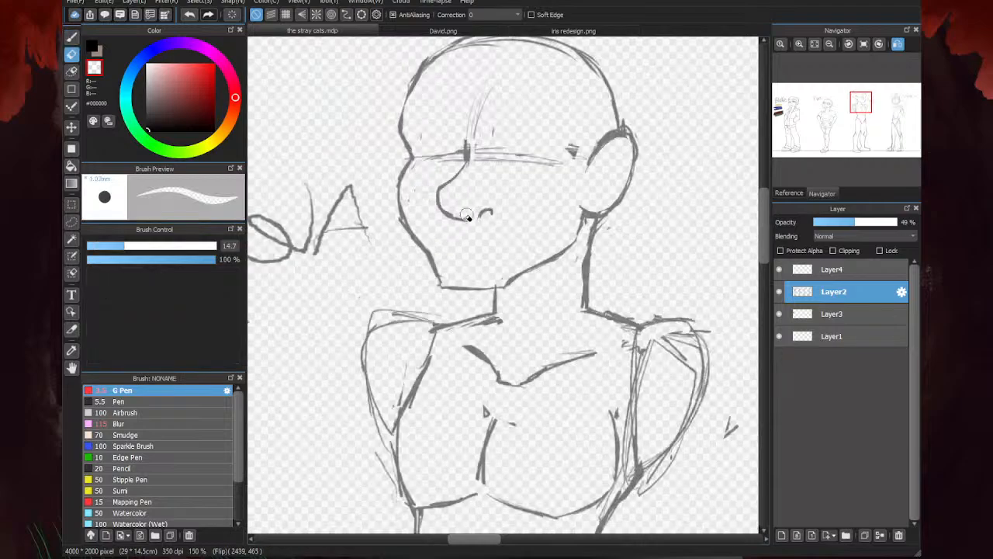
pyautogui.moveTo(580, 138)
pyautogui.mouseDown()
pyautogui.moveTo(496, 142)
pyautogui.moveTo(538, 156)
pyautogui.moveTo(483, 150)
pyautogui.moveTo(484, 119)
pyautogui.mouseUp()
pyautogui.press('b')
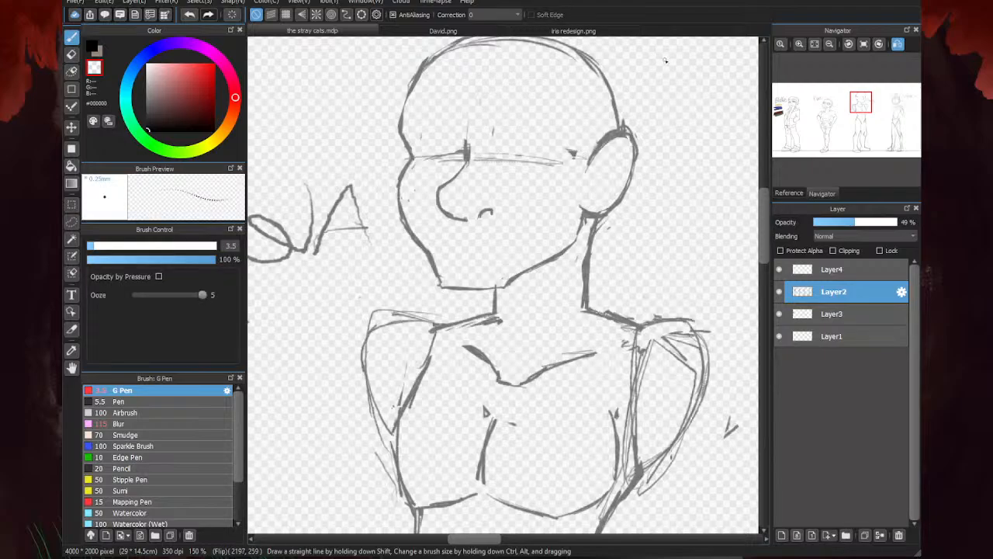
pyautogui.press('e')
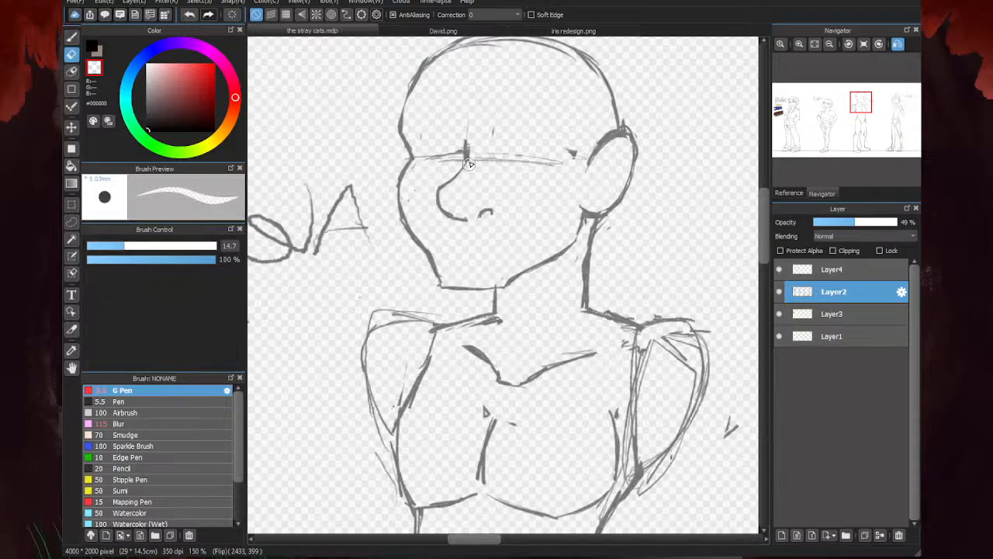
pyautogui.moveTo(469, 162); pyautogui.dragTo(467, 118)
# - Switch back to black and redraw the nose bridge up past the eye guideline
pyautogui.press('b')
pyautogui.click(90, 47)
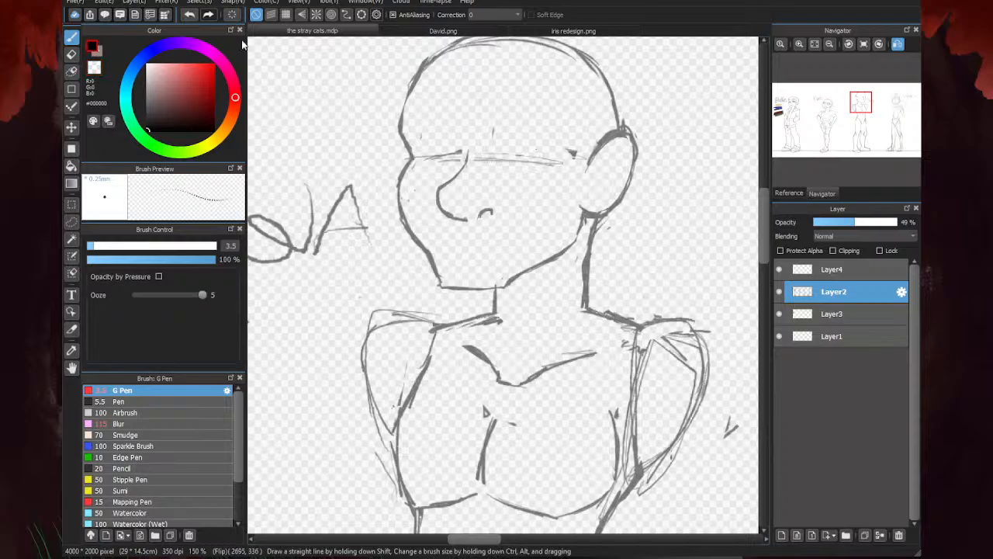
pyautogui.scroll(2, 443, 158)
pyautogui.moveTo(480, 125); pyautogui.dragTo(469, 180)
pyautogui.scroll(-3, 469, 180)
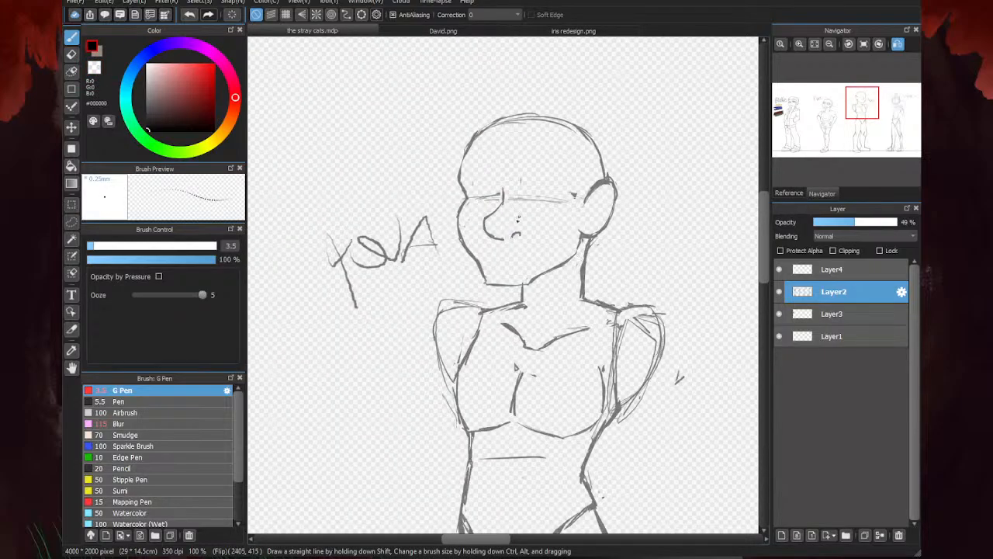
pyautogui.scroll(2, 520, 284)
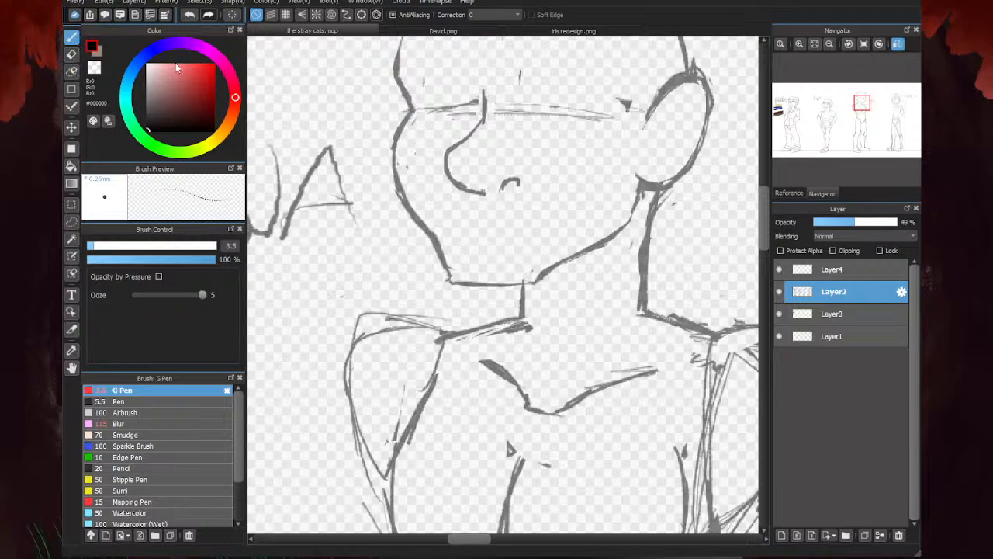
pyautogui.scroll(-5, 464, 221)
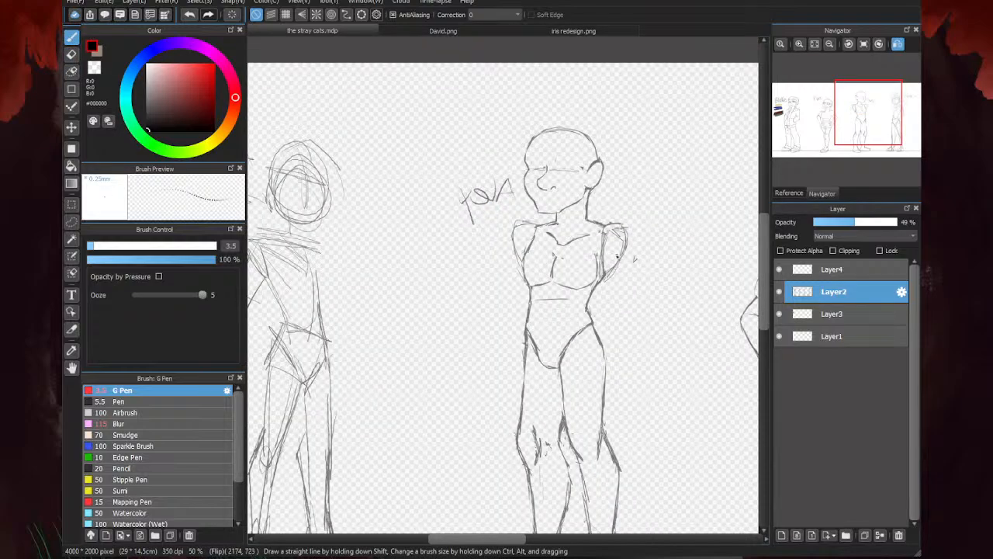
# - Draw a short diagonal line from the armpit down to the lower tip of the rear upper arm
pyautogui.scroll(4, 619, 255)
pyautogui.moveTo(625, 233)
pyautogui.mouseDown()
pyautogui.moveTo(658, 281)
pyautogui.moveTo(651, 301)
pyautogui.mouseUp()
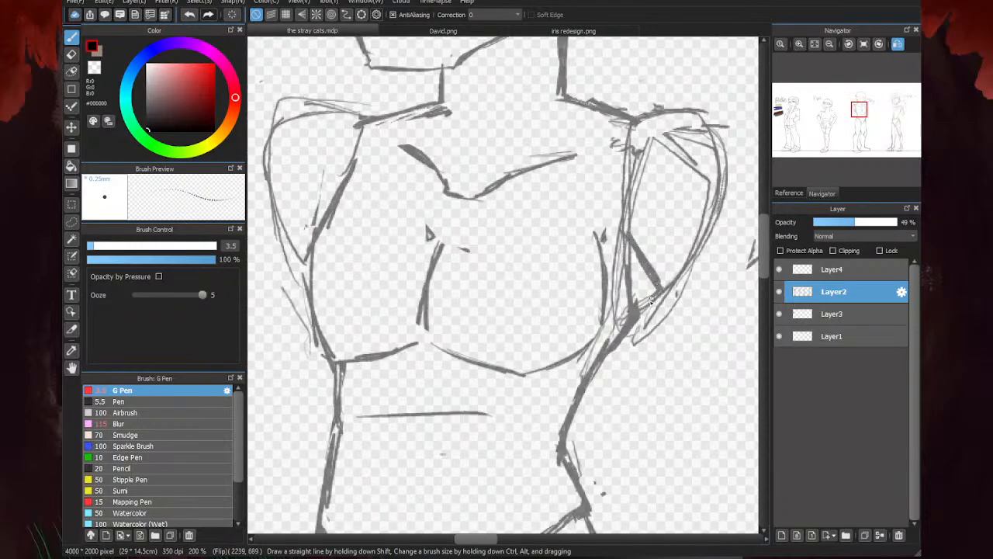
pyautogui.scroll(-4, 712, 203)
# - Erase the lines between the chest and the rear arm and the old lower chest contour
pyautogui.press('e')
pyautogui.scroll(1, 654, 283)
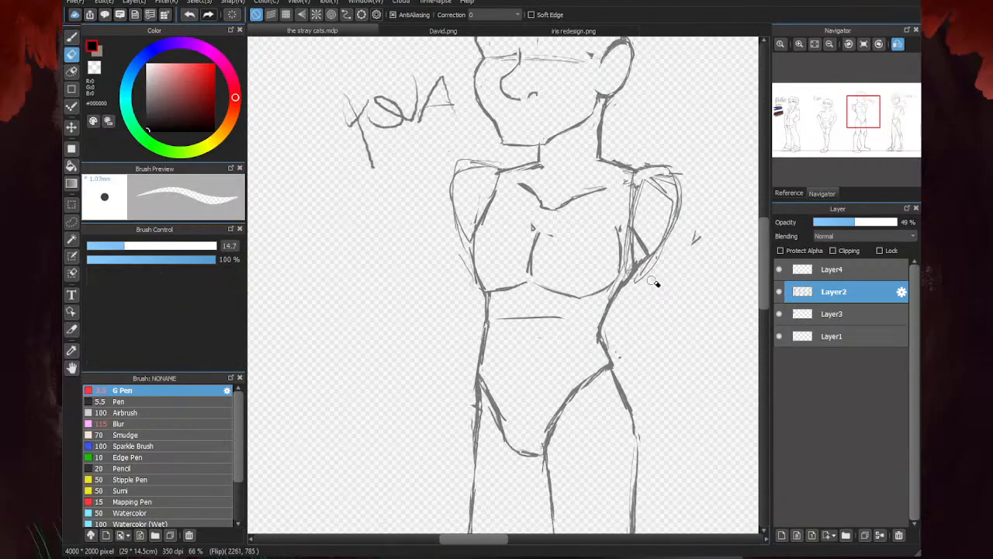
pyautogui.moveTo(637, 267)
pyautogui.mouseDown()
pyautogui.moveTo(678, 258)
pyautogui.moveTo(561, 287)
pyautogui.moveTo(613, 255)
pyautogui.moveTo(618, 223)
pyautogui.mouseUp()
pyautogui.moveTo(550, 289); pyautogui.dragTo(582, 297)
pyautogui.press('b')
pyautogui.press('e')
# - Redraw the chest's side and lower contour, with a curved band line across the ribs below it
pyautogui.press('b')
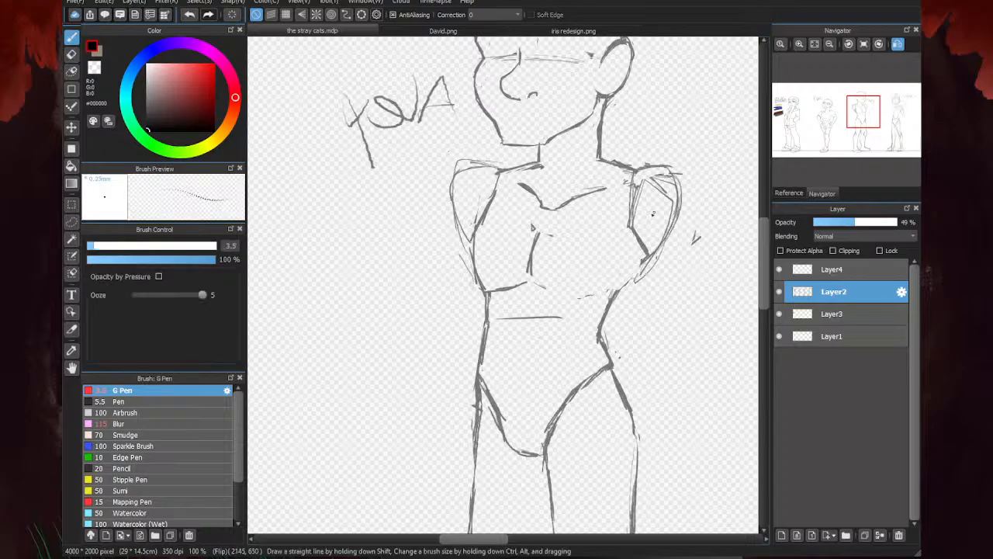
pyautogui.moveTo(627, 204); pyautogui.dragTo(607, 272)
pyautogui.moveTo(624, 211)
pyautogui.mouseDown()
pyautogui.moveTo(623, 252)
pyautogui.moveTo(606, 273)
pyautogui.moveTo(586, 285)
pyautogui.moveTo(532, 277)
pyautogui.moveTo(558, 281)
pyautogui.moveTo(575, 312)
pyautogui.mouseUp()
pyautogui.moveTo(557, 308); pyautogui.dragTo(496, 307)
pyautogui.moveTo(527, 307); pyautogui.dragTo(495, 311)
pyautogui.moveTo(531, 273)
pyautogui.mouseDown()
pyautogui.moveTo(489, 288)
pyautogui.moveTo(482, 318)
pyautogui.mouseUp()
pyautogui.moveTo(491, 310)
pyautogui.mouseDown()
pyautogui.moveTo(554, 313)
pyautogui.moveTo(506, 305)
pyautogui.moveTo(493, 308)
pyautogui.moveTo(509, 318)
pyautogui.moveTo(499, 322)
pyautogui.moveTo(568, 327)
pyautogui.mouseUp()
# - Erase the stray marks around the chest centre and the new rib lines
pyautogui.press('e')
pyautogui.moveTo(491, 305)
pyautogui.mouseDown()
pyautogui.moveTo(564, 269)
pyautogui.moveTo(543, 269)
pyautogui.moveTo(576, 279)
pyautogui.mouseUp()
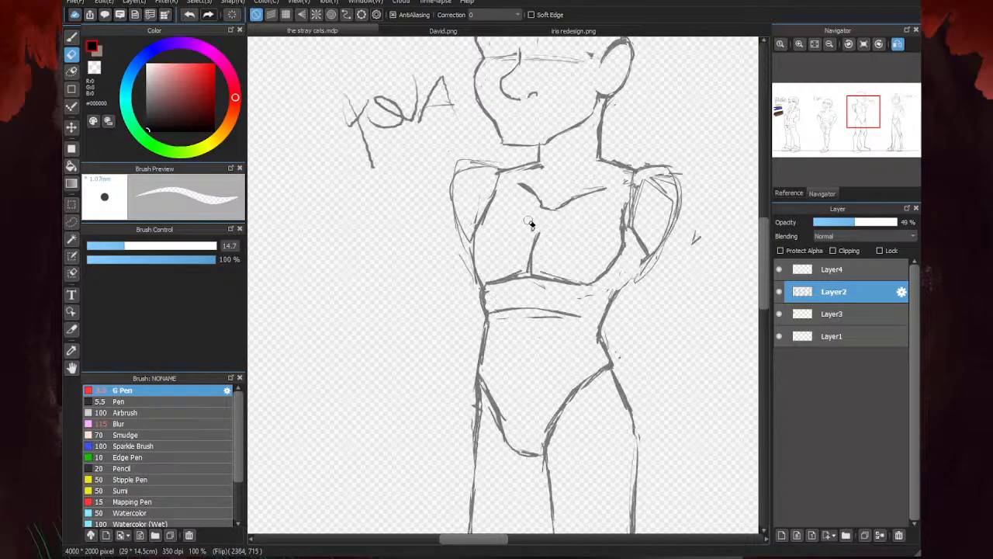
pyautogui.scroll(-2, 498, 250)
pyautogui.scroll(2, 498, 250)
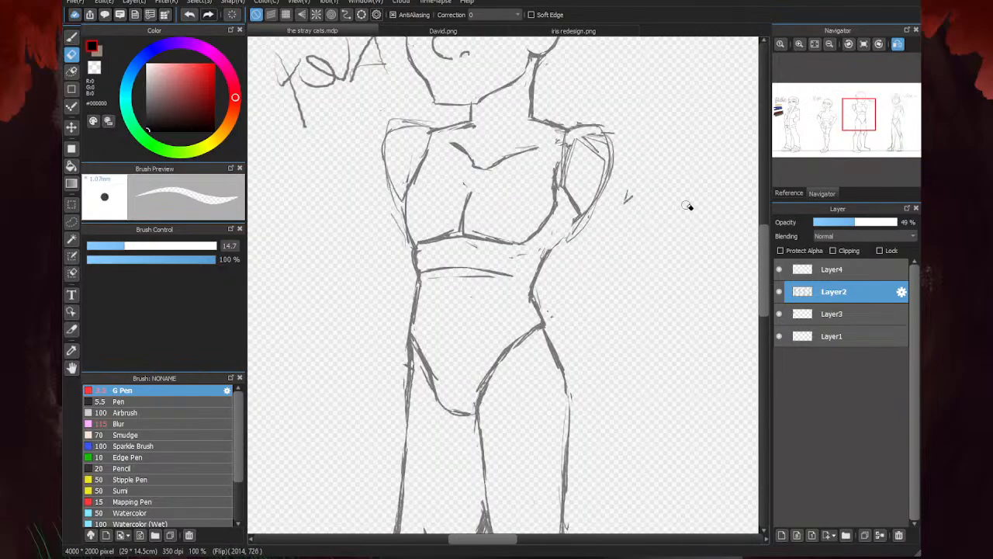
# - Connect the waist to the rear armpit, darken the arm's inner edge, and sketch a wider outer shoulder and arm line
pyautogui.press('b')
pyautogui.moveTo(578, 217); pyautogui.dragTo(554, 245)
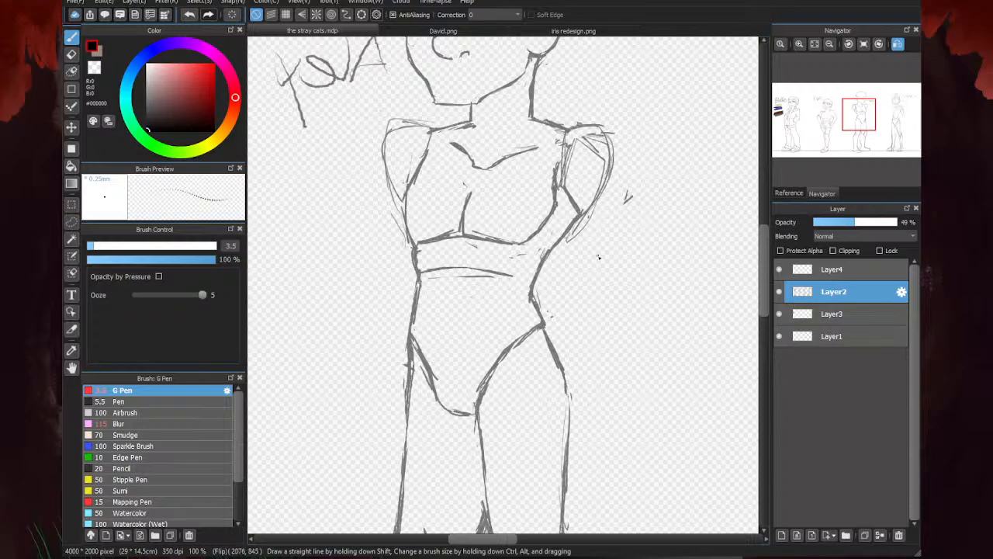
pyautogui.moveTo(570, 140); pyautogui.dragTo(572, 213)
pyautogui.moveTo(567, 133)
pyautogui.mouseDown()
pyautogui.moveTo(612, 145)
pyautogui.moveTo(582, 133)
pyautogui.moveTo(617, 132)
pyautogui.moveTo(627, 152)
pyautogui.moveTo(578, 215)
pyautogui.mouseUp()
pyautogui.moveTo(622, 272); pyautogui.dragTo(619, 269)
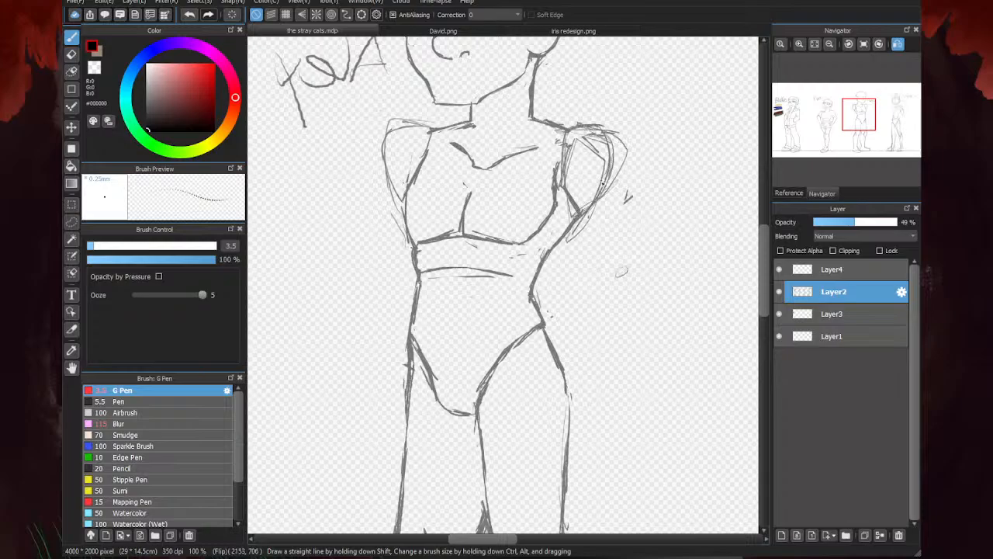
pyautogui.moveTo(602, 183); pyautogui.dragTo(625, 259)
# - Turn off the mirrored canvas view and examine the figure's proportions against the whole character lineup
pyautogui.scroll(-6, 581, 191)
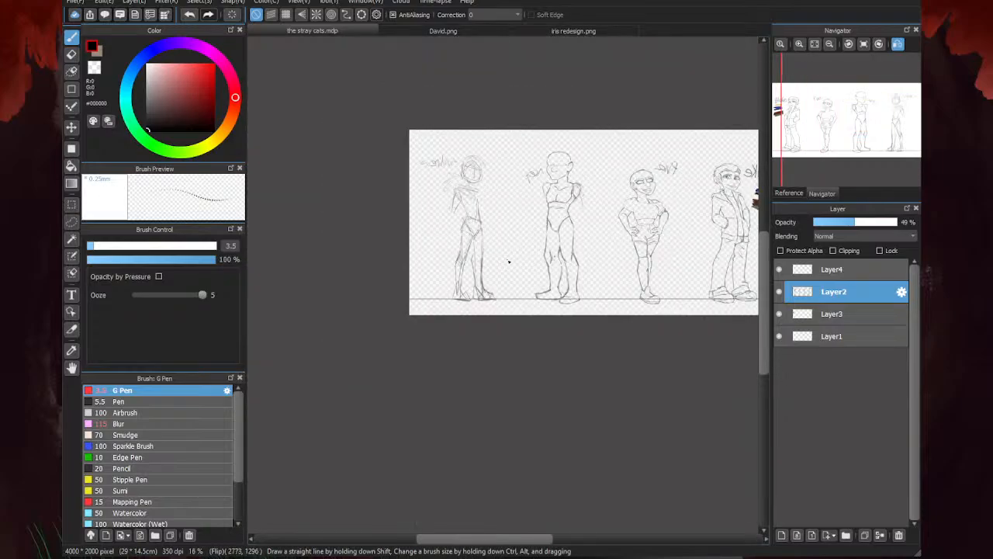
pyautogui.scroll(9, 577, 225)
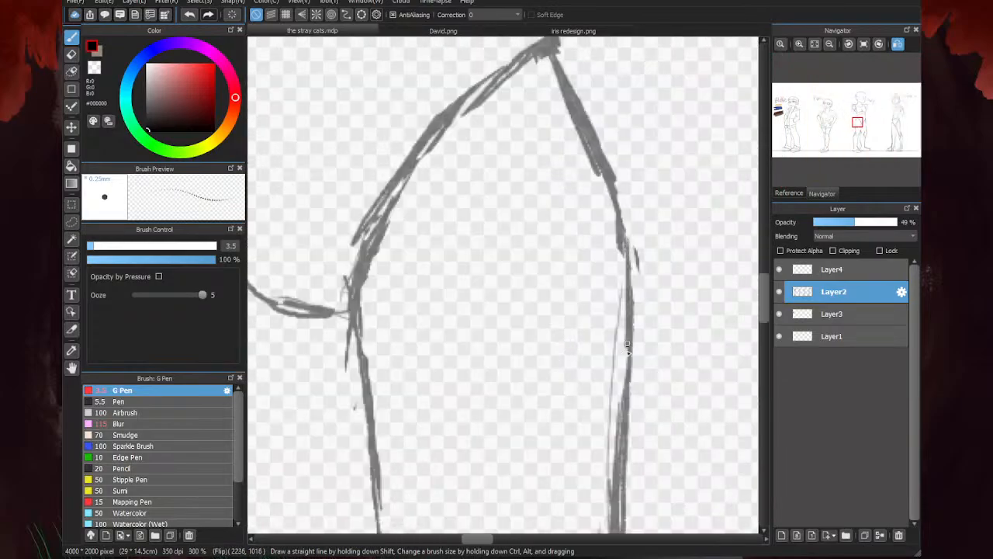
pyautogui.scroll(-4, 608, 232)
pyautogui.scroll(-2, 513, 303)
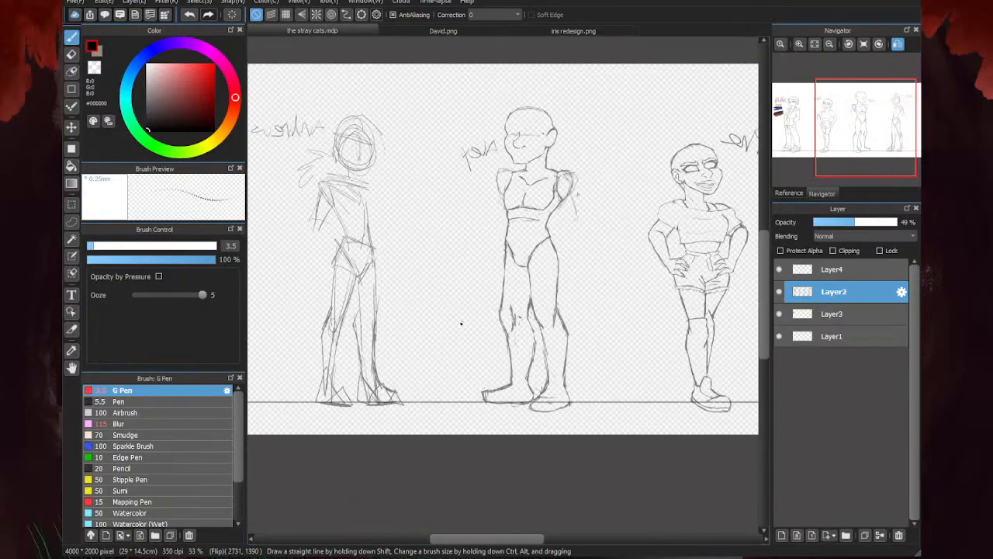
pyautogui.press('Down')
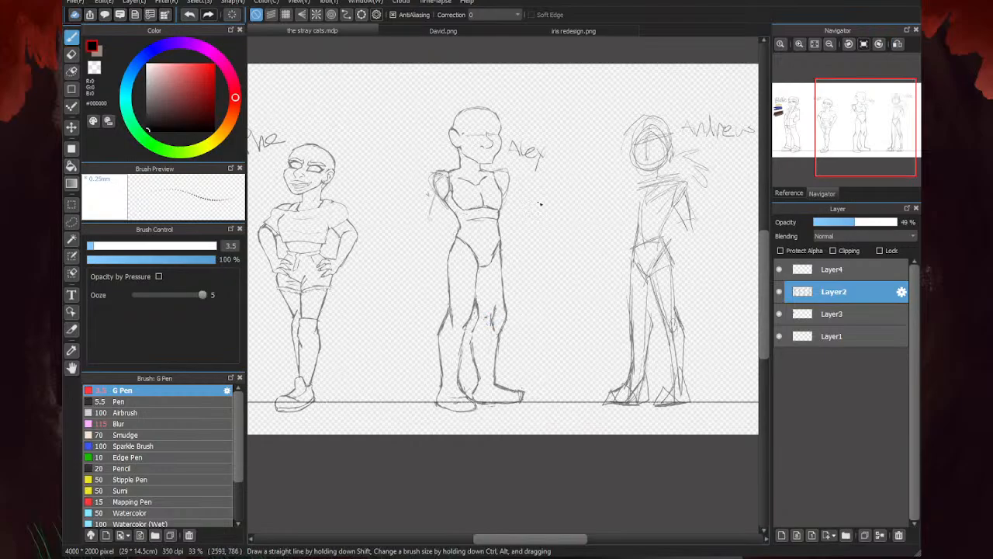
pyautogui.scroll(-2, 483, 292)
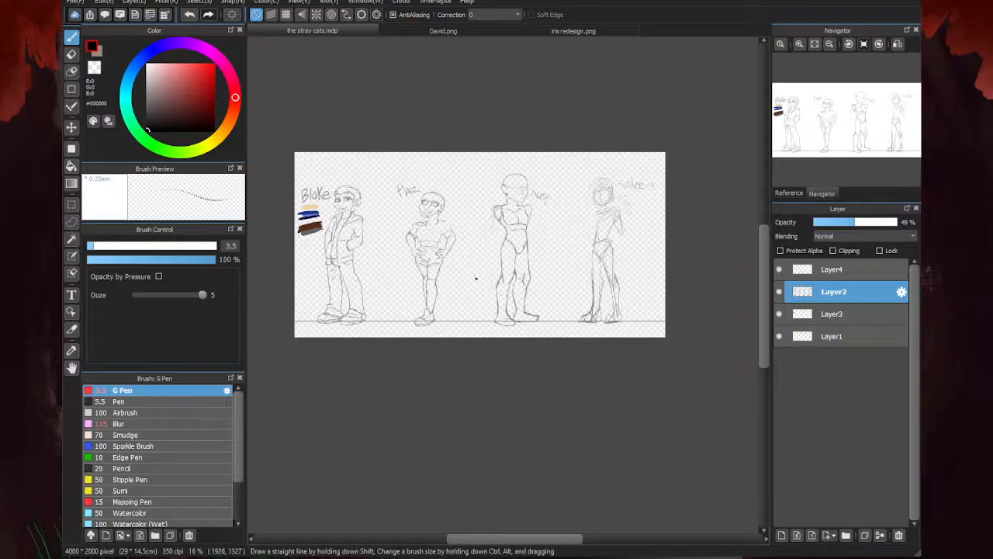
pyautogui.scroll(1, 453, 278)
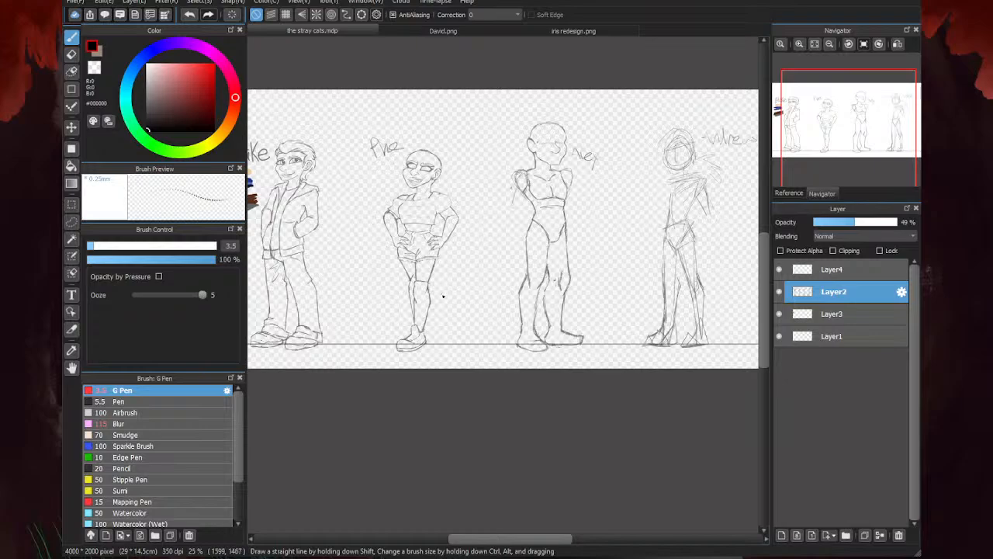
# - Lasso the rough sketched figure at the far end of the lineup, flip it horizontally, and clear the selection
pyautogui.scroll(-1, 445, 296)
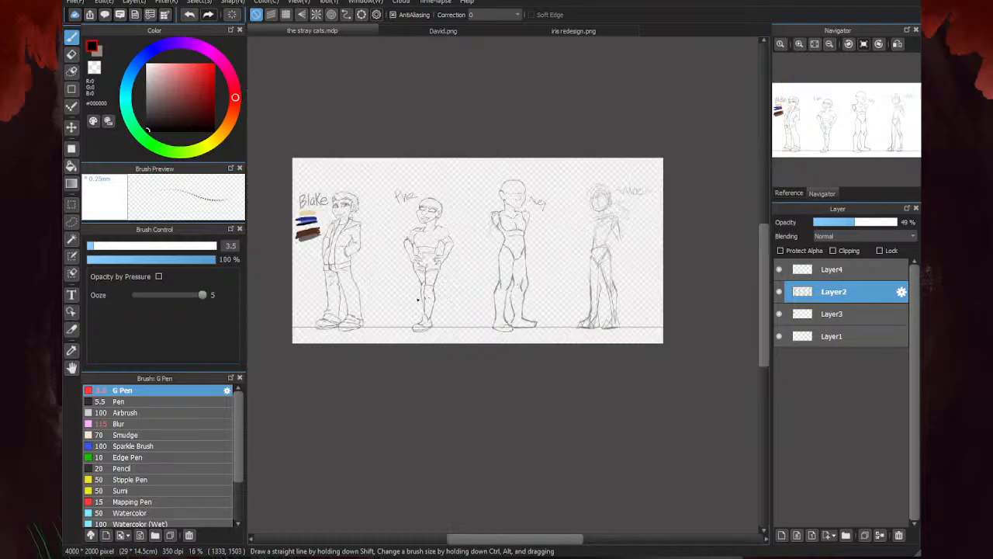
pyautogui.scroll(1, 620, 203)
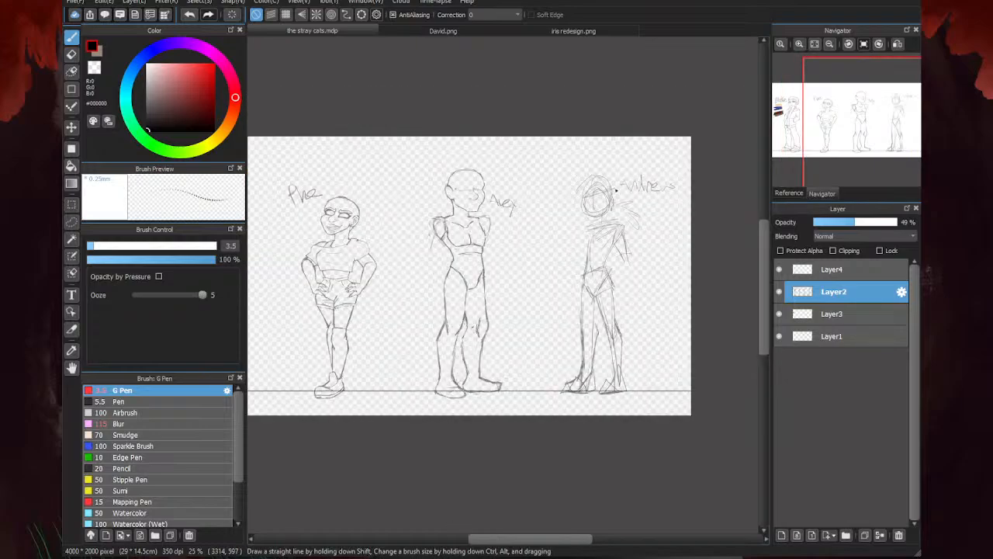
pyautogui.scroll(-1, 487, 265)
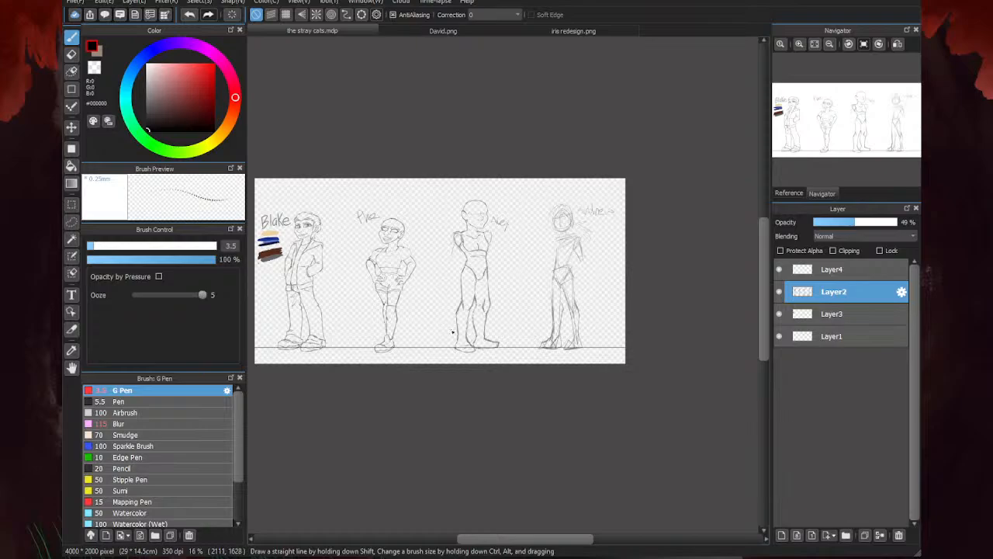
pyautogui.press('m')
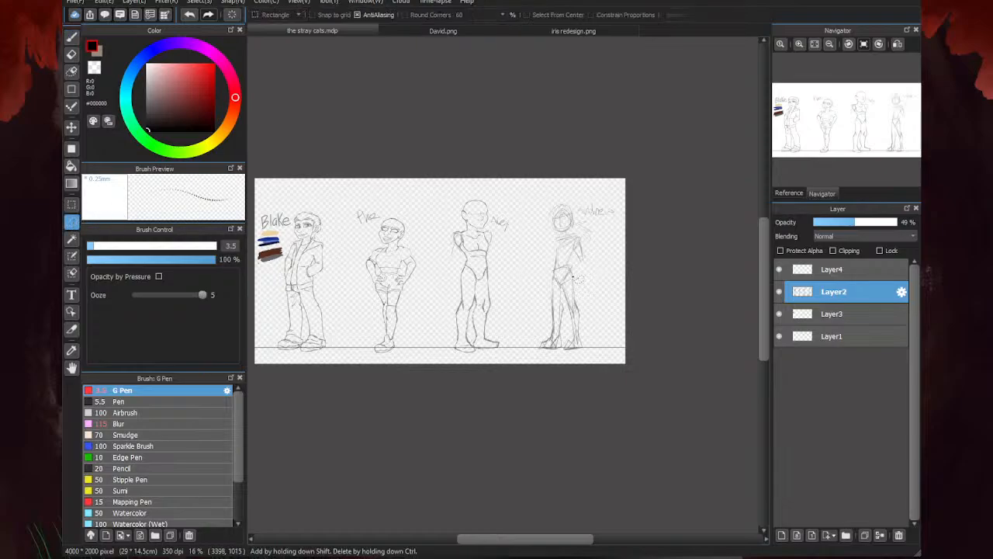
pyautogui.moveTo(598, 250)
pyautogui.mouseDown()
pyautogui.moveTo(563, 196)
pyautogui.moveTo(534, 258)
pyautogui.moveTo(541, 347)
pyautogui.moveTo(600, 318)
pyautogui.moveTo(594, 223)
pyautogui.mouseUp()
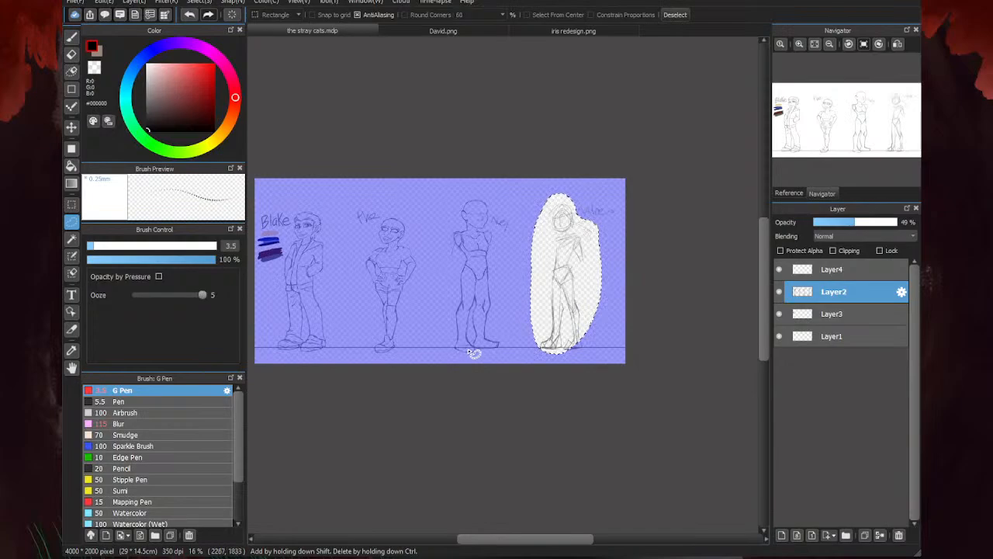
pyautogui.hotkey('ctrl', 'd')
pyautogui.moveTo(527, 301)
pyautogui.mouseDown()
pyautogui.moveTo(616, 309)
pyautogui.moveTo(604, 223)
pyautogui.moveTo(551, 193)
pyautogui.mouseUp()
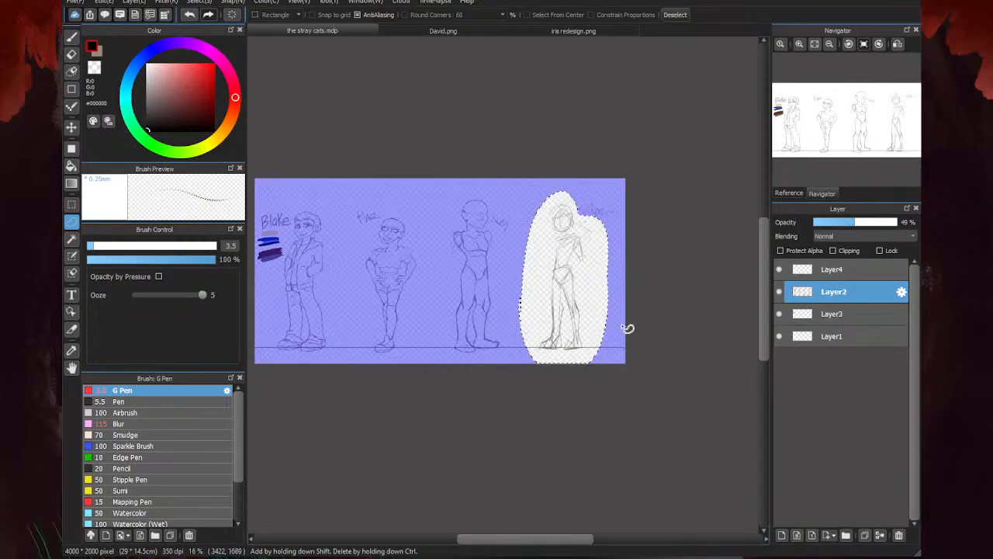
pyautogui.hotkey('ctrl', 't')
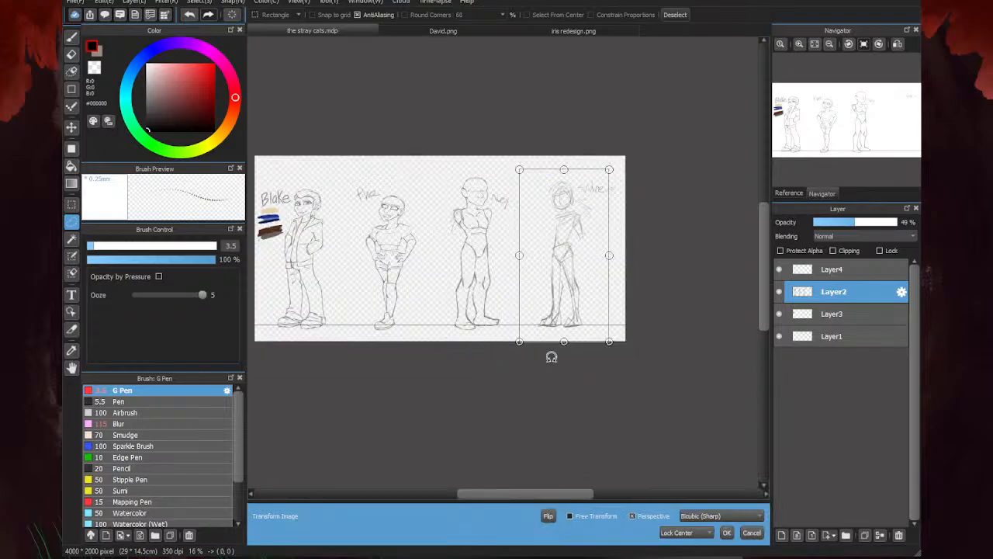
pyautogui.click(547, 515)
pyautogui.click(726, 532)
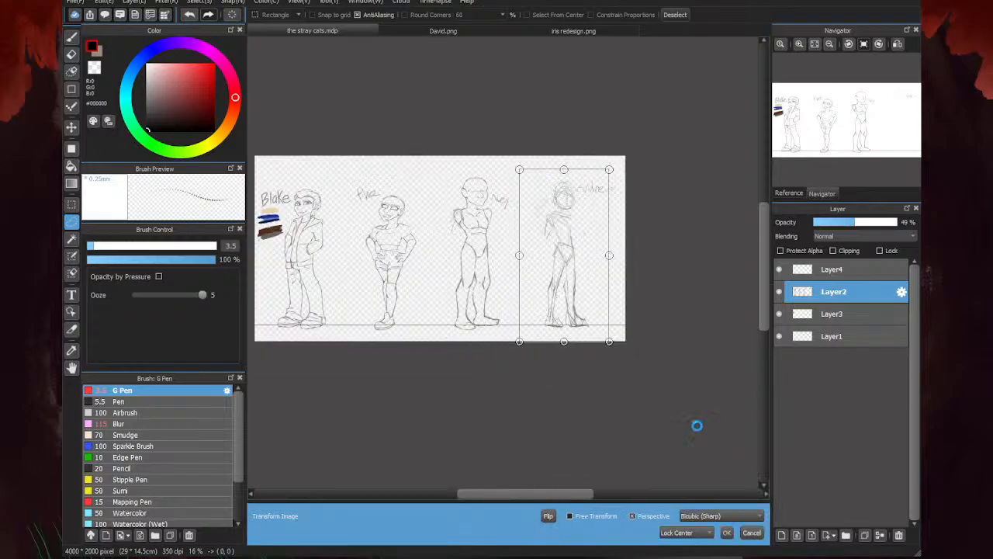
pyautogui.hotkey('ctrl', 'd')
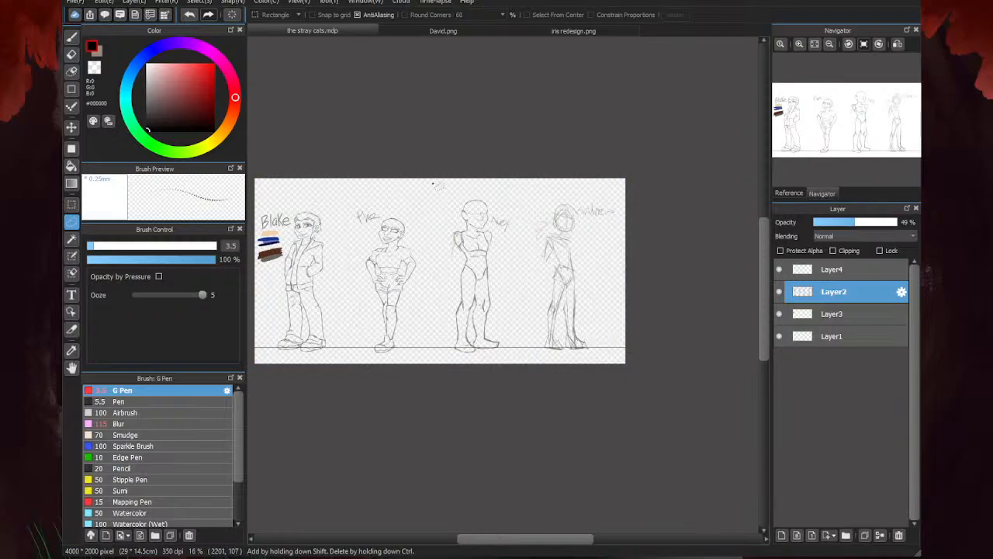
# - Draw curved iris outlines inside both eyes of the short figure with hands on hips, using the G Pen
pyautogui.press('b')
pyautogui.scroll(2, 452, 324)
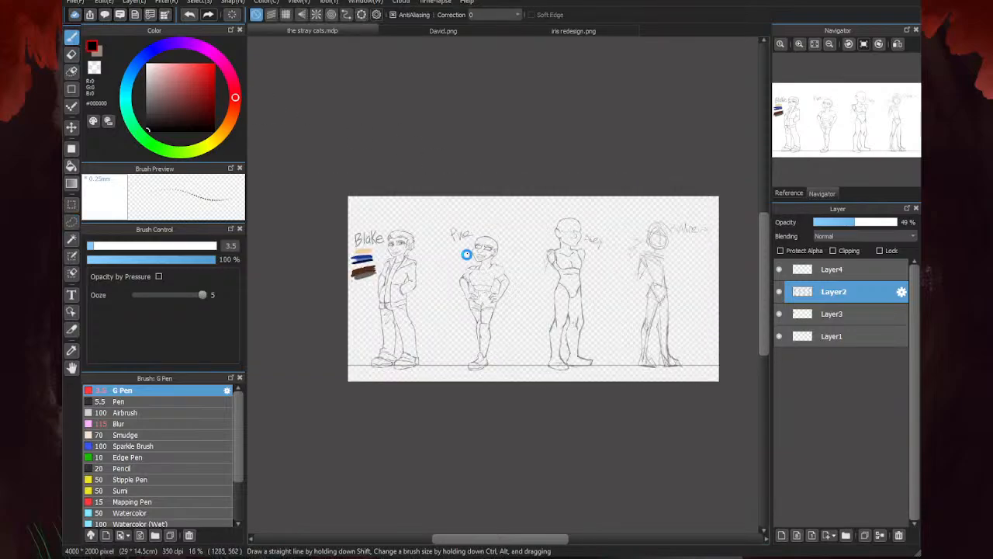
pyautogui.scroll(6, 490, 246)
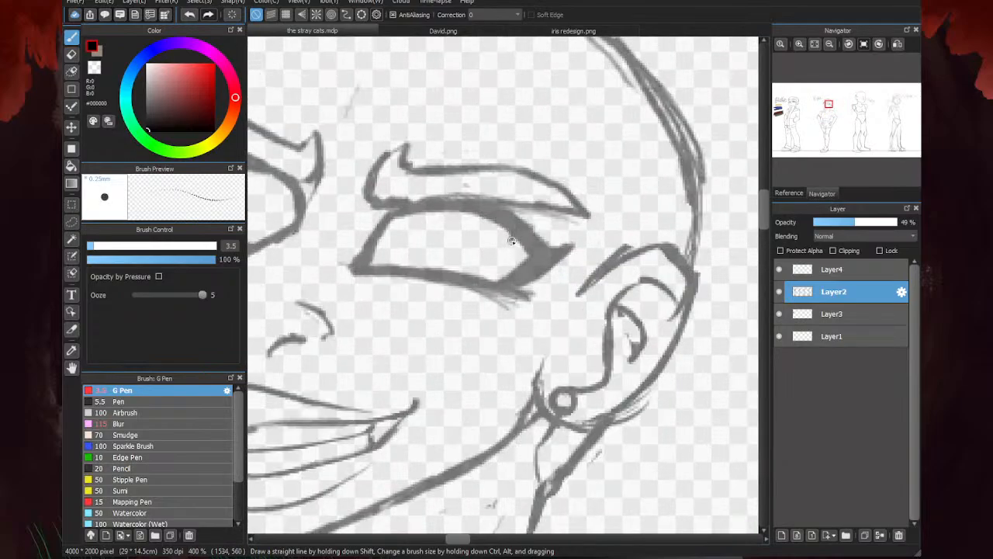
pyautogui.moveTo(512, 234); pyautogui.dragTo(490, 273)
pyautogui.moveTo(438, 208)
pyautogui.mouseDown()
pyautogui.moveTo(439, 250)
pyautogui.moveTo(458, 276)
pyautogui.moveTo(505, 275)
pyautogui.mouseUp()
pyautogui.scroll(-1, 559, 188)
pyautogui.scroll(1, 388, 205)
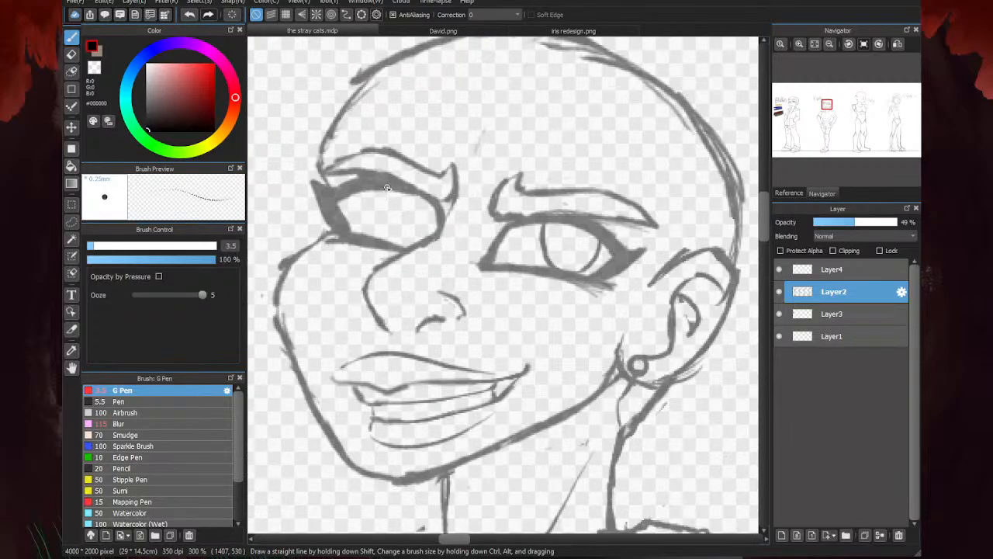
pyautogui.moveTo(384, 186)
pyautogui.mouseDown()
pyautogui.moveTo(386, 221)
pyautogui.moveTo(408, 238)
pyautogui.mouseUp()
pyautogui.scroll(-6, 408, 239)
# - Outline a U-shaped pupil in the eye nearer the ear and erase the stray stroke end inside it
pyautogui.scroll(7, 471, 248)
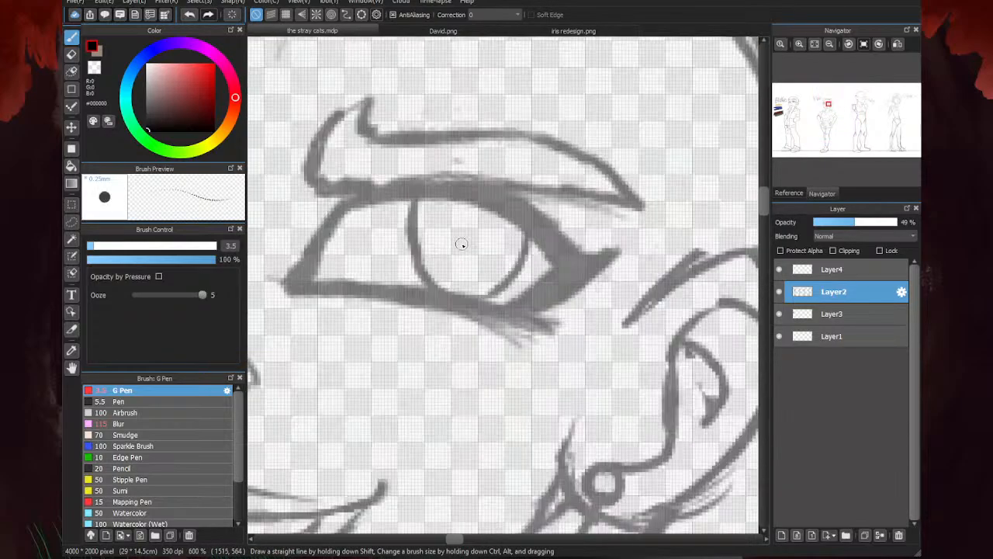
pyautogui.moveTo(508, 219); pyautogui.dragTo(474, 258)
pyautogui.moveTo(503, 218); pyautogui.dragTo(476, 267)
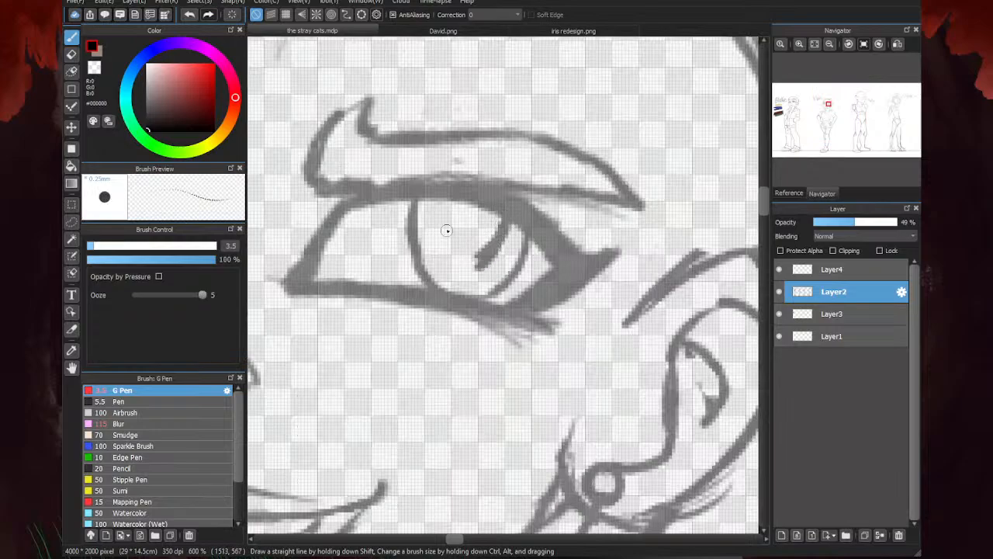
pyautogui.moveTo(447, 196)
pyautogui.mouseDown()
pyautogui.moveTo(443, 243)
pyautogui.moveTo(458, 267)
pyautogui.moveTo(487, 247)
pyautogui.moveTo(451, 265)
pyautogui.moveTo(494, 254)
pyautogui.moveTo(486, 239)
pyautogui.moveTo(481, 267)
pyautogui.moveTo(502, 218)
pyautogui.mouseUp()
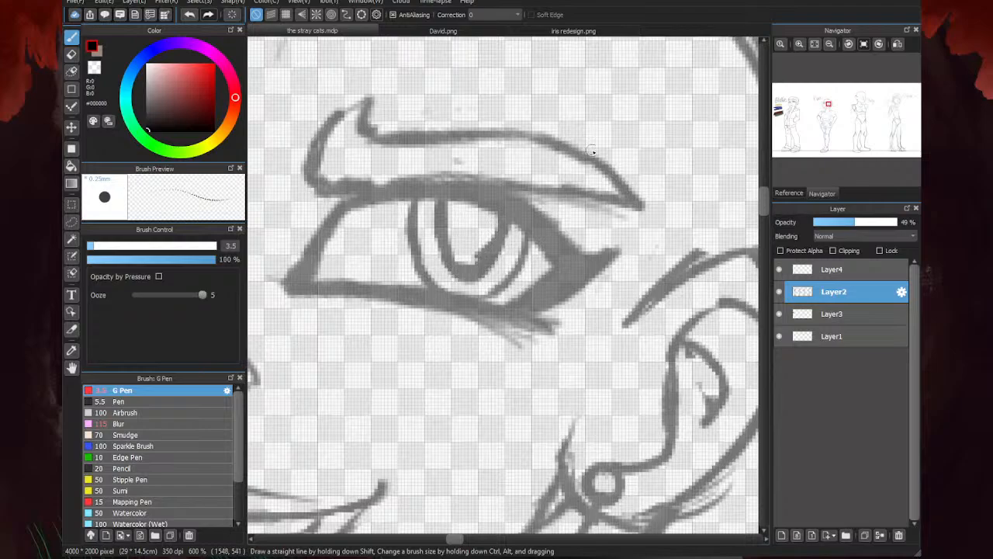
pyautogui.press('e')
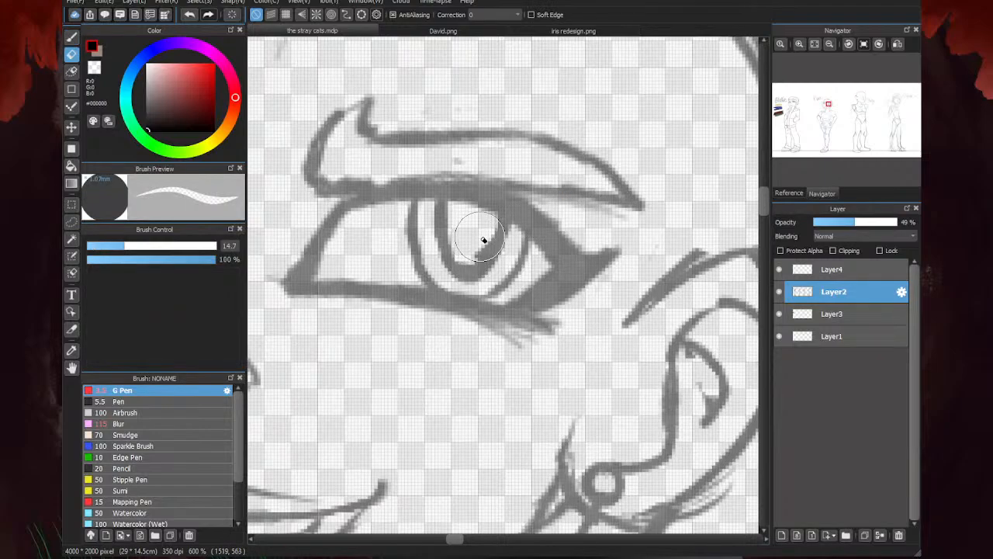
pyautogui.moveTo(473, 255); pyautogui.dragTo(466, 259)
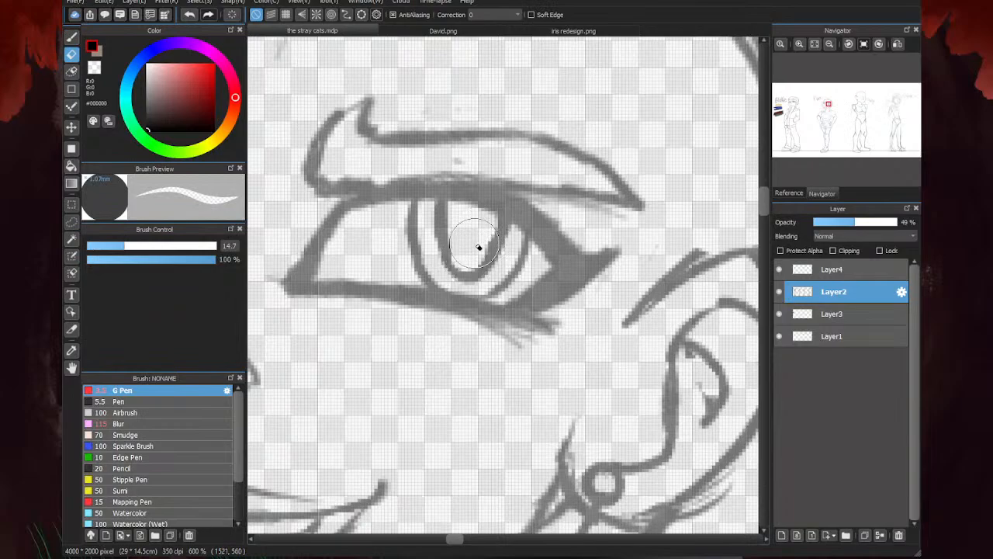
pyautogui.scroll(-3, 485, 254)
pyautogui.scroll(-10, 503, 247)
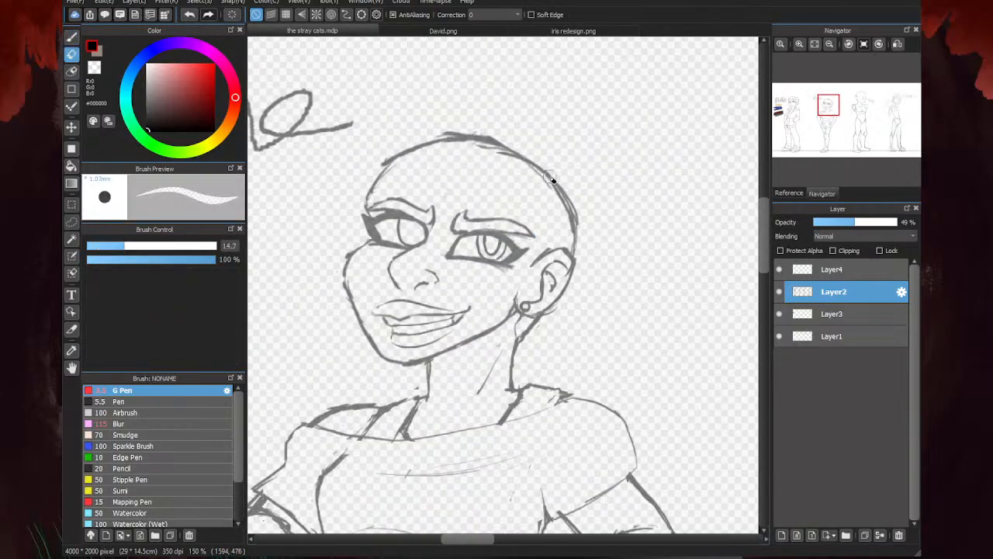
# - Outline the pupil in the short figure's other eye, shade it in, and darken the pupil of the eye nearer the ear
pyautogui.press('b')
pyautogui.scroll(7, 431, 253)
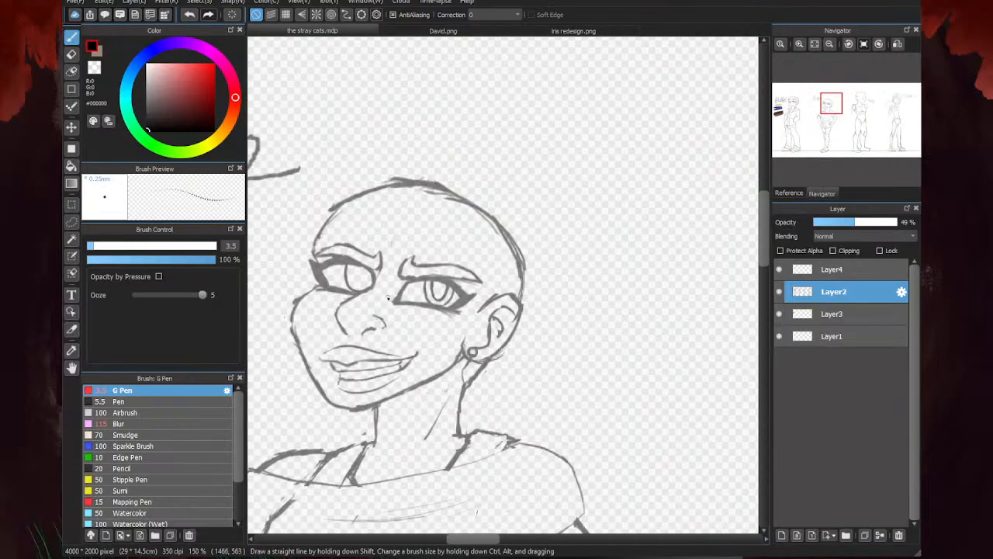
pyautogui.moveTo(356, 242)
pyautogui.mouseDown()
pyautogui.moveTo(357, 271)
pyautogui.moveTo(372, 283)
pyautogui.moveTo(391, 265)
pyautogui.moveTo(353, 277)
pyautogui.mouseUp()
pyautogui.scroll(2, 419, 270)
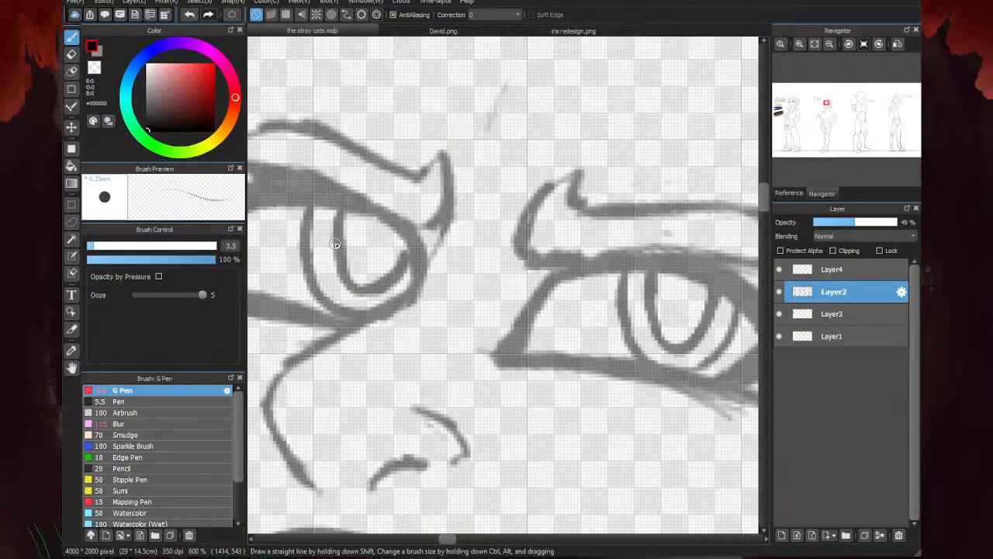
pyautogui.moveTo(397, 235)
pyautogui.mouseDown()
pyautogui.moveTo(389, 271)
pyautogui.moveTo(383, 252)
pyautogui.moveTo(362, 275)
pyautogui.moveTo(346, 250)
pyautogui.moveTo(362, 273)
pyautogui.moveTo(353, 255)
pyautogui.moveTo(374, 212)
pyautogui.moveTo(334, 215)
pyautogui.mouseUp()
pyautogui.scroll(-2, 337, 238)
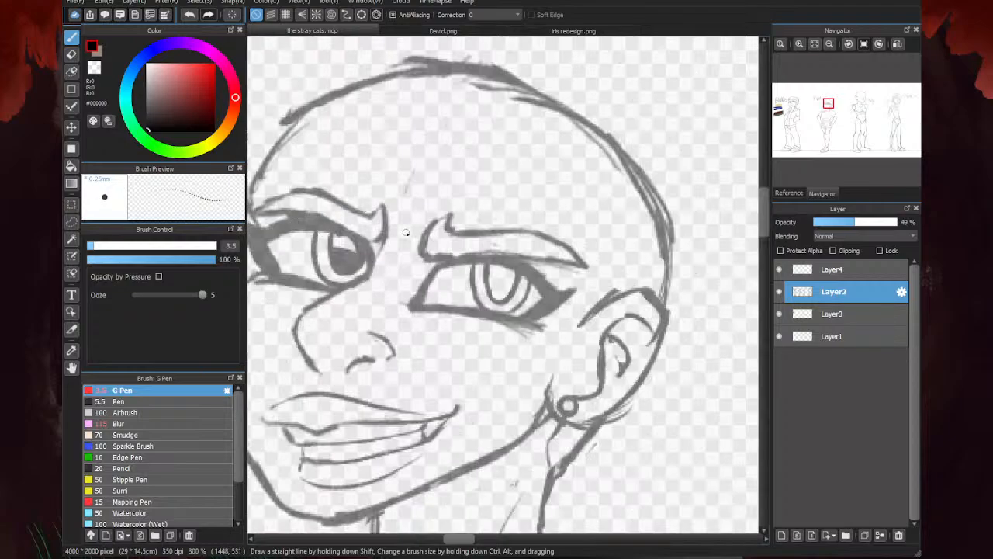
pyautogui.scroll(2, 500, 281)
pyautogui.moveTo(473, 272)
pyautogui.mouseDown()
pyautogui.moveTo(511, 277)
pyautogui.moveTo(502, 249)
pyautogui.moveTo(530, 267)
pyautogui.moveTo(515, 301)
pyautogui.moveTo(502, 281)
pyautogui.moveTo(494, 313)
pyautogui.moveTo(477, 278)
pyautogui.moveTo(515, 321)
pyautogui.mouseUp()
pyautogui.scroll(-5, 547, 263)
pyautogui.scroll(-3, 416, 300)
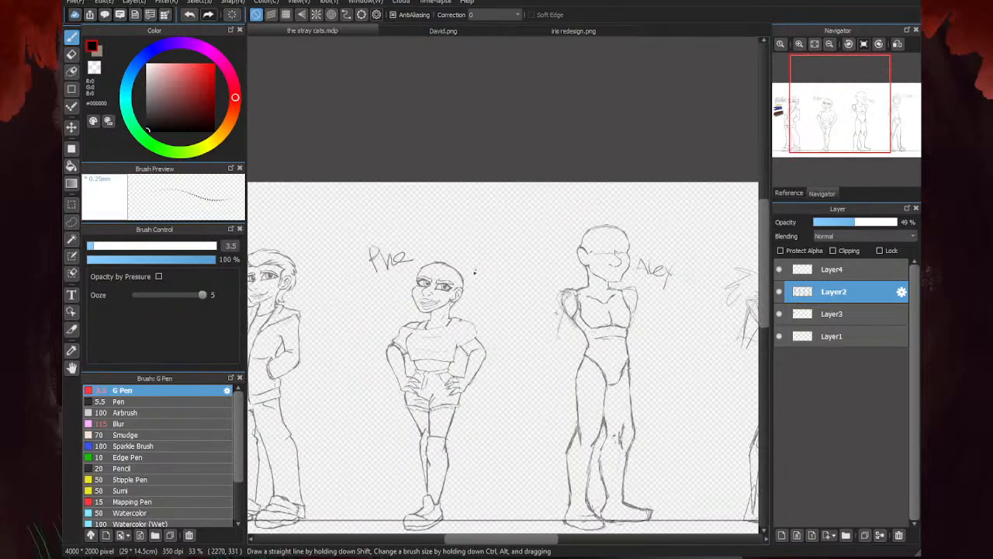
# - Sketch a tapering arm down from the tall armless figure's rear shoulder with a small oval end, and erase the wider outer arm line
pyautogui.scroll(-2, 354, 332)
pyautogui.scroll(-2, 420, 295)
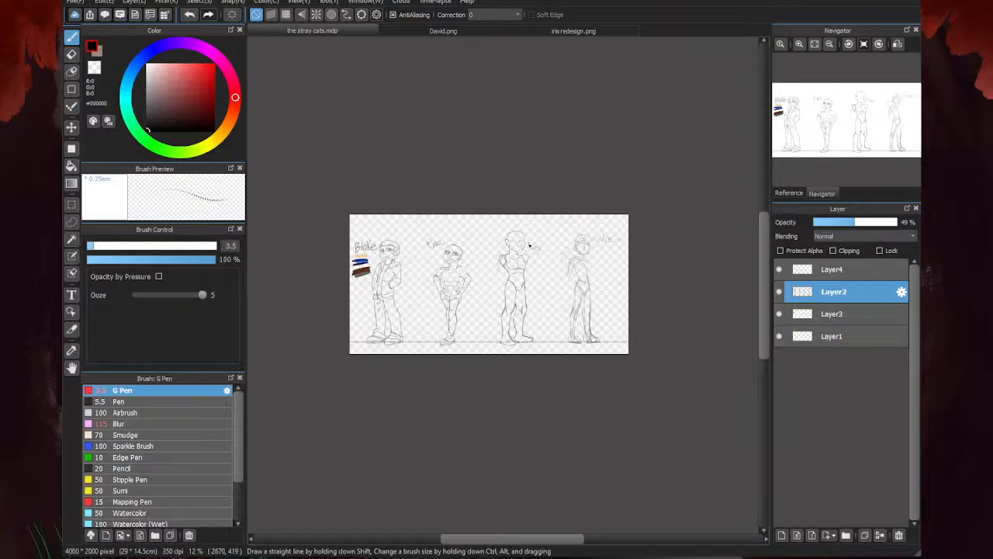
pyautogui.scroll(5, 529, 245)
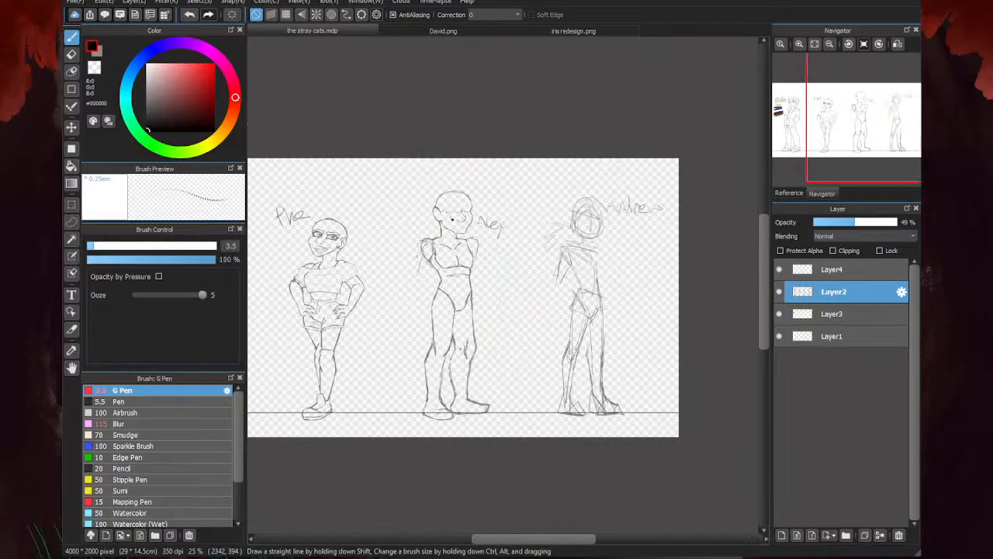
pyautogui.scroll(3, 455, 293)
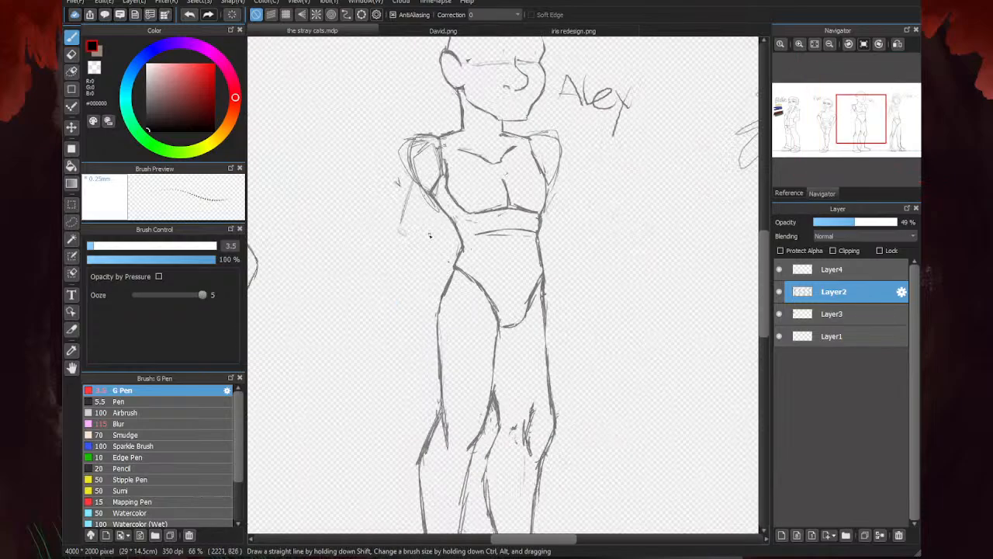
pyautogui.moveTo(404, 233)
pyautogui.mouseDown()
pyautogui.moveTo(392, 242)
pyautogui.moveTo(421, 188)
pyautogui.moveTo(397, 231)
pyautogui.mouseUp()
pyautogui.press('e')
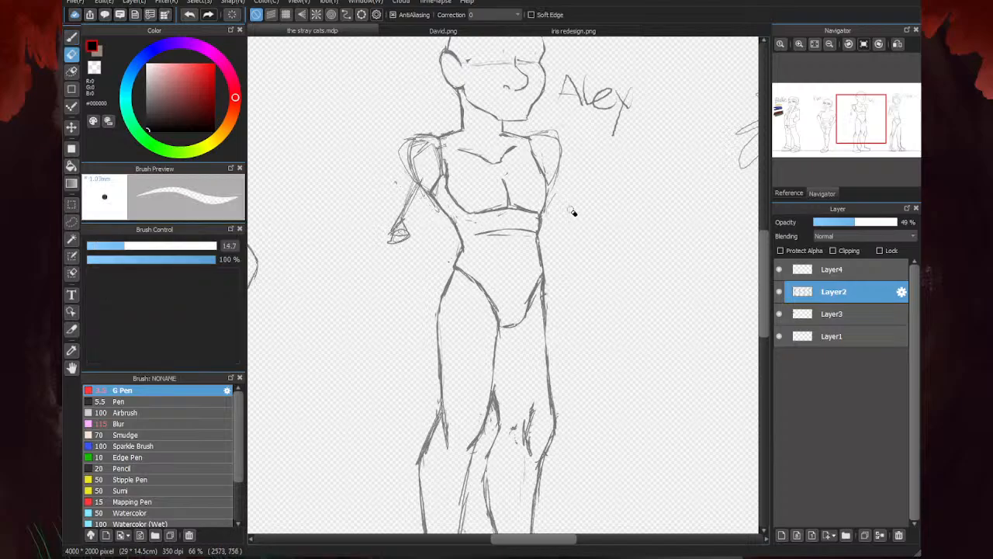
pyautogui.press('b')
pyautogui.scroll(-4, 497, 237)
pyautogui.scroll(-4, 442, 214)
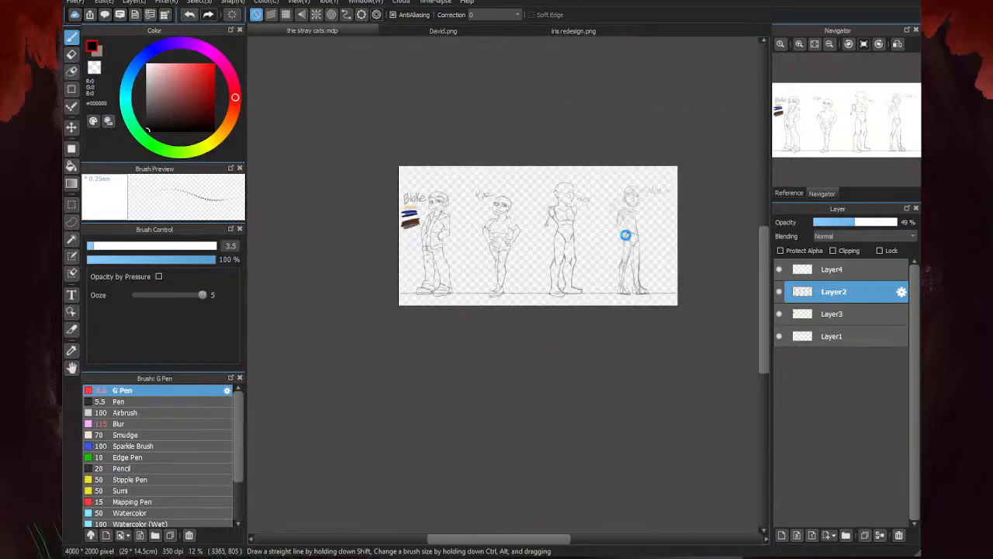
# - Strengthen the inner and outer contours of the tall figure's rear arm from the shoulder to its lower end
pyautogui.scroll(3, 474, 268)
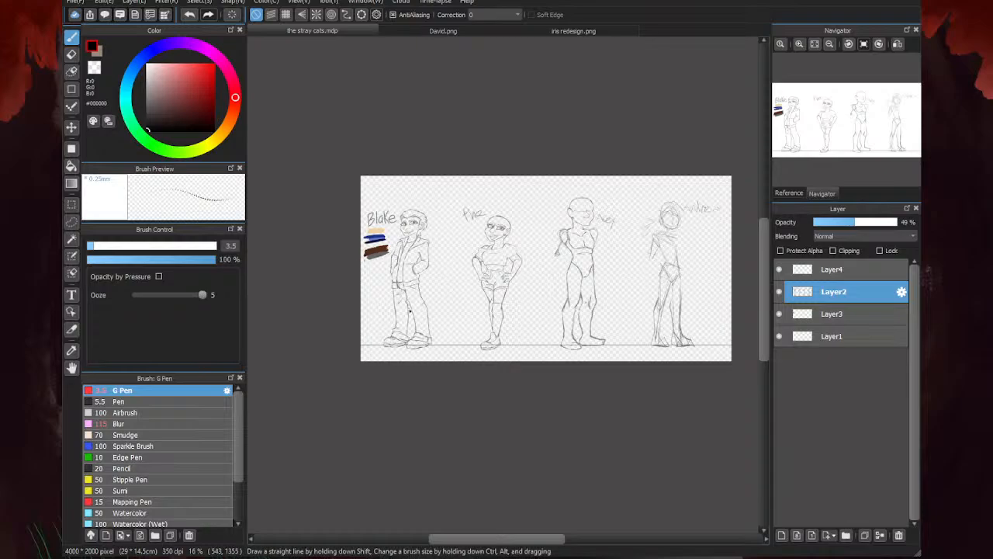
pyautogui.scroll(3, 565, 262)
pyautogui.scroll(2, 582, 248)
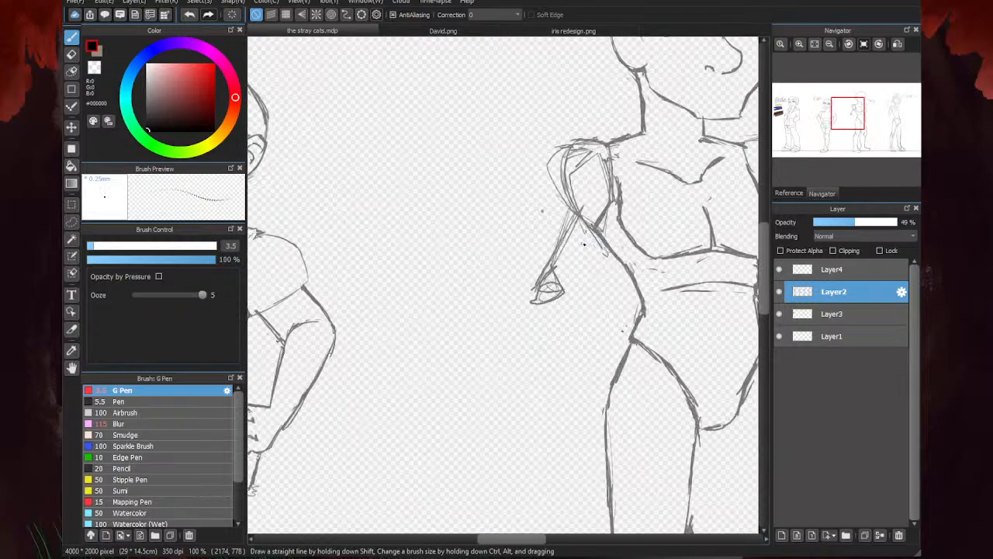
pyautogui.moveTo(593, 233); pyautogui.dragTo(560, 286)
pyautogui.moveTo(578, 144)
pyautogui.mouseDown()
pyautogui.moveTo(549, 169)
pyautogui.moveTo(524, 223)
pyautogui.mouseUp()
pyautogui.scroll(-3, 688, 110)
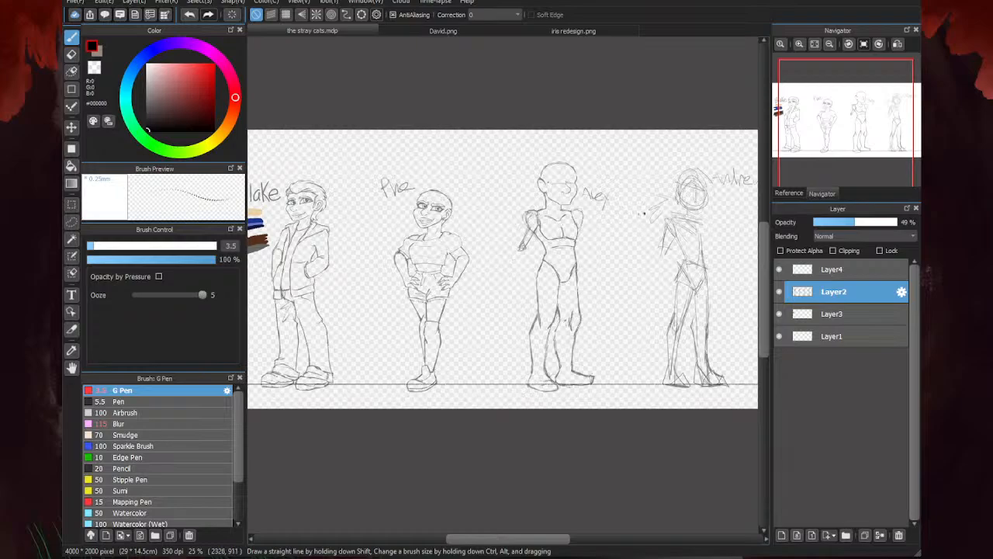
# - Sketch curved lines across the tall figure's forehead above the brow guide, extending past the front of the head
pyautogui.scroll(1, 538, 243)
pyautogui.scroll(-2, 446, 247)
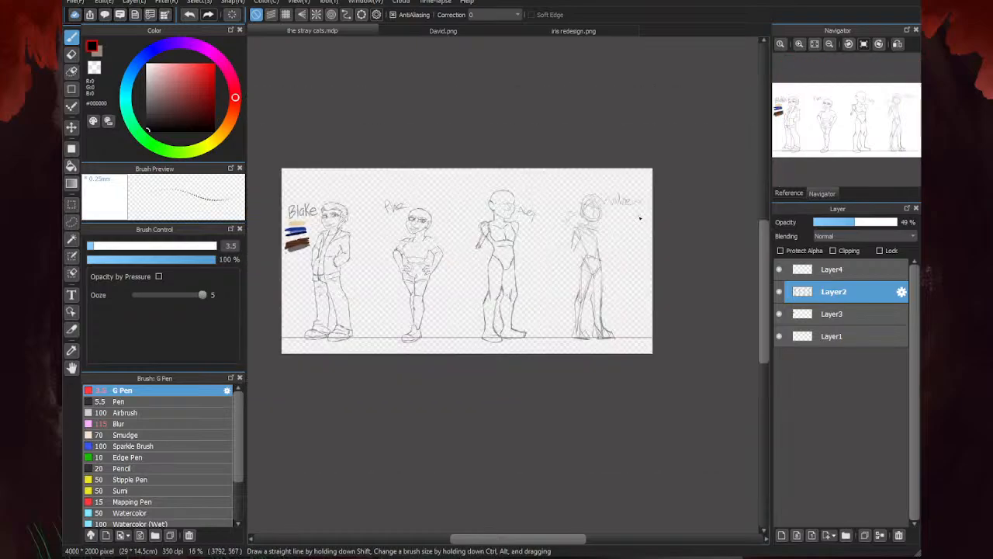
pyautogui.scroll(1, 481, 289)
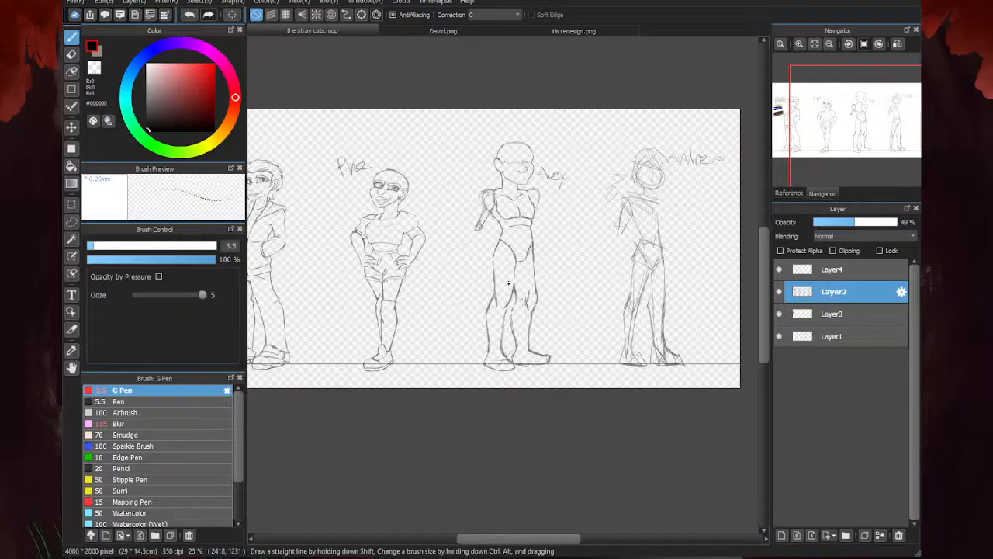
pyautogui.scroll(5, 426, 167)
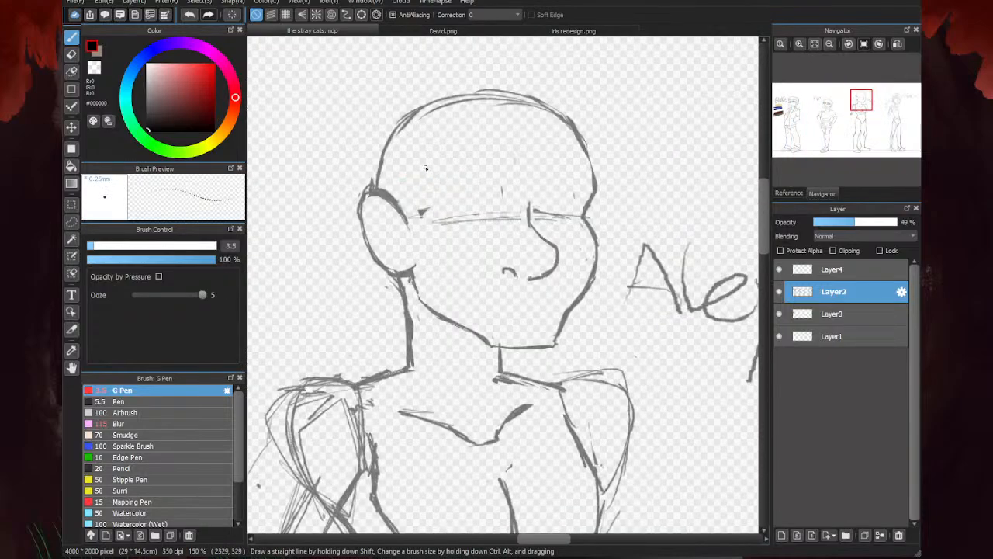
pyautogui.moveTo(423, 166)
pyautogui.mouseDown()
pyautogui.moveTo(480, 184)
pyautogui.moveTo(454, 172)
pyautogui.moveTo(590, 174)
pyautogui.moveTo(502, 174)
pyautogui.moveTo(576, 176)
pyautogui.mouseUp()
pyautogui.moveTo(475, 175)
pyautogui.mouseDown()
pyautogui.moveTo(539, 187)
pyautogui.moveTo(569, 175)
pyautogui.moveTo(624, 174)
pyautogui.mouseUp()
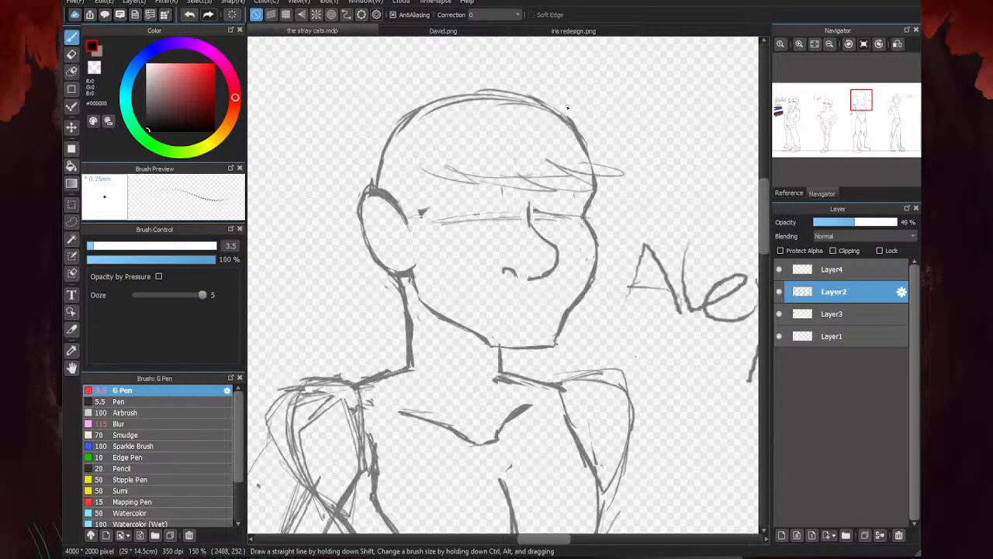
pyautogui.scroll(-3, 439, 221)
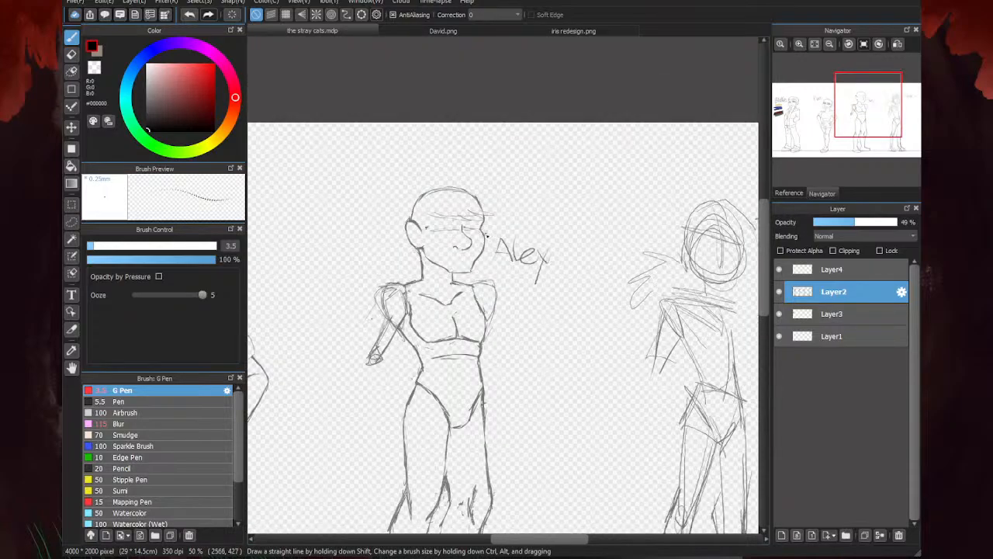
# - Sketch a loose spiky hair outline around the tall figure's head, over the crown, down the front and behind the ear
pyautogui.scroll(2, 497, 230)
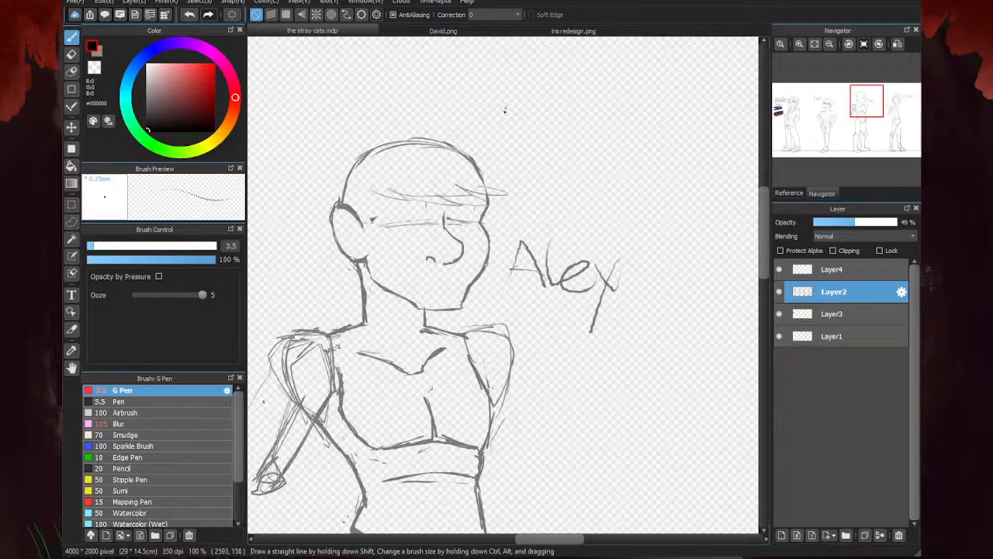
pyautogui.moveTo(357, 149)
pyautogui.mouseDown()
pyautogui.moveTo(364, 125)
pyautogui.moveTo(364, 143)
pyautogui.moveTo(408, 116)
pyautogui.moveTo(393, 126)
pyautogui.moveTo(444, 119)
pyautogui.moveTo(429, 124)
pyautogui.moveTo(487, 128)
pyautogui.moveTo(519, 211)
pyautogui.moveTo(511, 210)
pyautogui.moveTo(507, 245)
pyautogui.moveTo(500, 228)
pyautogui.moveTo(490, 256)
pyautogui.mouseUp()
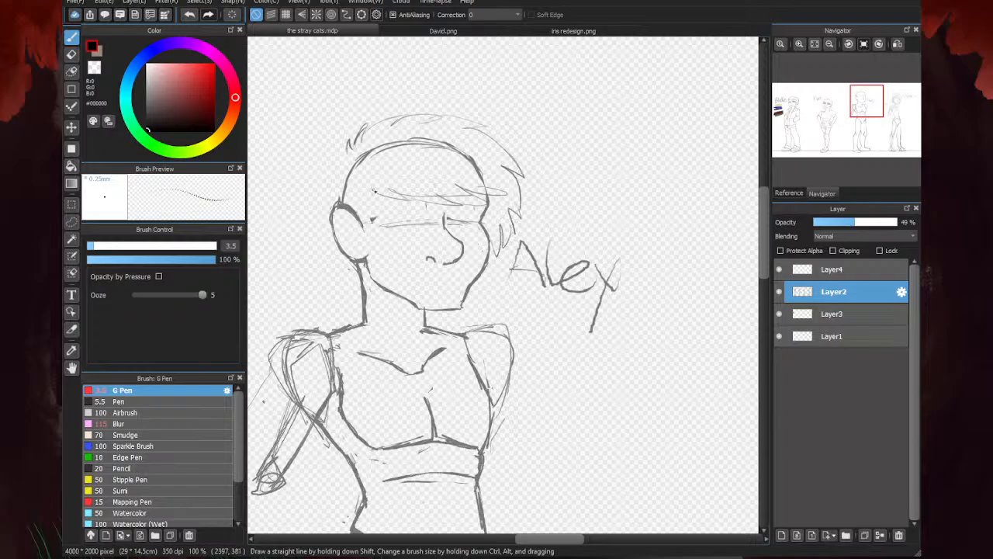
pyautogui.moveTo(349, 155)
pyautogui.mouseDown()
pyautogui.moveTo(313, 187)
pyautogui.moveTo(312, 203)
pyautogui.mouseUp()
pyautogui.moveTo(341, 165)
pyautogui.mouseDown()
pyautogui.moveTo(317, 199)
pyautogui.moveTo(308, 228)
pyautogui.mouseUp()
pyautogui.moveTo(318, 206); pyautogui.dragTo(339, 274)
pyautogui.moveTo(328, 249); pyautogui.dragTo(356, 289)
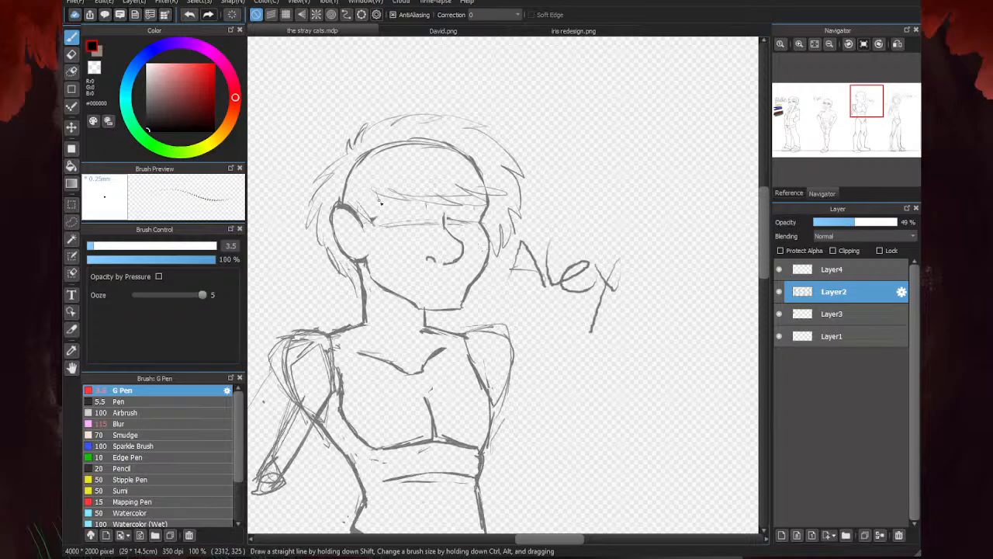
# - Add hair strands in front of and around the tall figure's ear, reaching down toward the neck
pyautogui.moveTo(372, 192)
pyautogui.mouseDown()
pyautogui.moveTo(384, 211)
pyautogui.moveTo(378, 270)
pyautogui.mouseUp()
pyautogui.moveTo(364, 221); pyautogui.dragTo(376, 272)
pyautogui.moveTo(354, 244)
pyautogui.mouseDown()
pyautogui.moveTo(369, 271)
pyautogui.moveTo(345, 264)
pyautogui.mouseUp()
pyautogui.moveTo(341, 253); pyautogui.dragTo(360, 295)
pyautogui.scroll(-4, 537, 109)
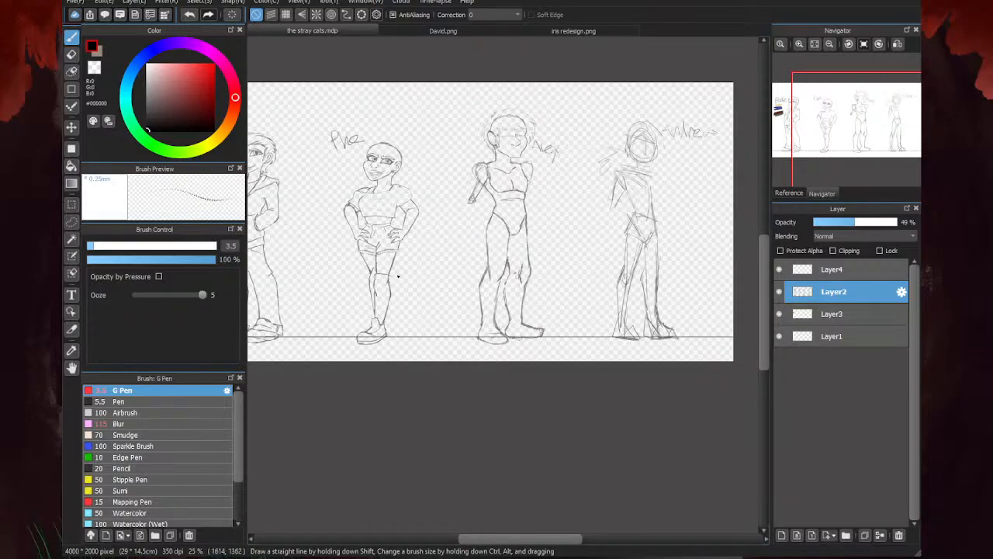
# - Darken the brow guide and the vertical centre line on the last figure's rough head
pyautogui.scroll(-3, 472, 231)
pyautogui.scroll(8, 547, 187)
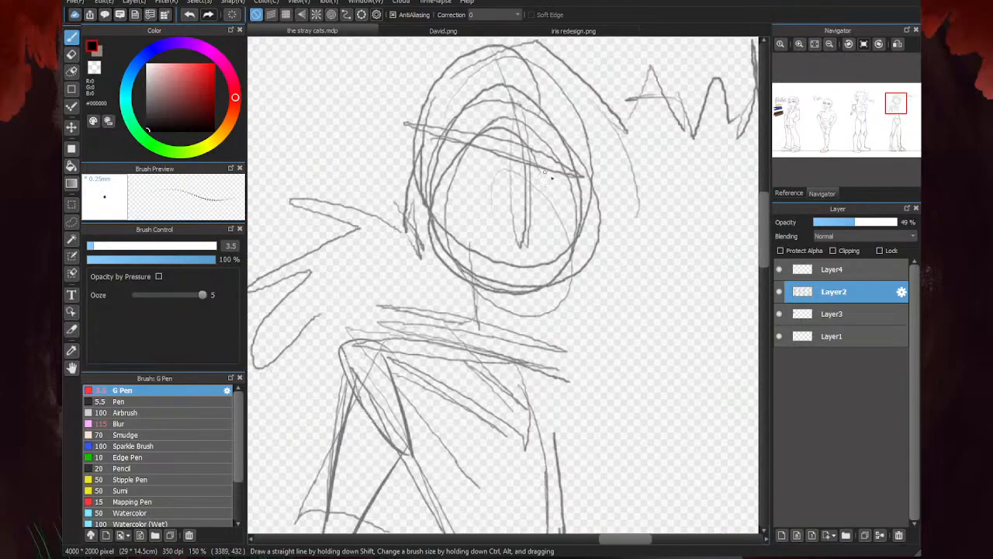
pyautogui.moveTo(583, 179); pyautogui.dragTo(424, 149)
pyautogui.scroll(-1, 498, 244)
pyautogui.moveTo(516, 270); pyautogui.dragTo(512, 131)
pyautogui.moveTo(513, 131)
pyautogui.mouseDown()
pyautogui.moveTo(514, 270)
pyautogui.moveTo(519, 200)
pyautogui.mouseUp()
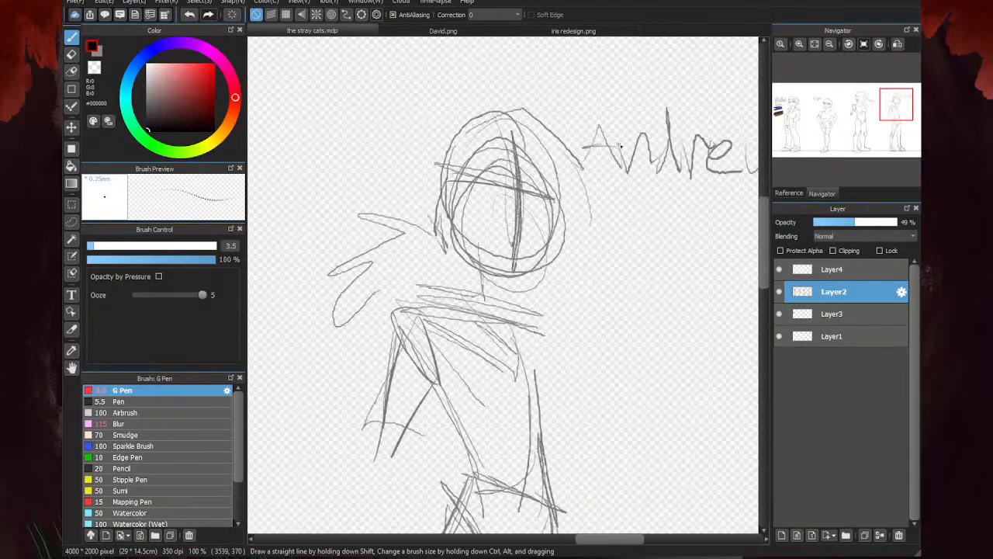
# - Sketch an angular jaw and cheek on the last figure's rough head, and erase part of the line near the chin
pyautogui.scroll(-4, 619, 145)
pyautogui.press('e')
pyautogui.scroll(4, 536, 228)
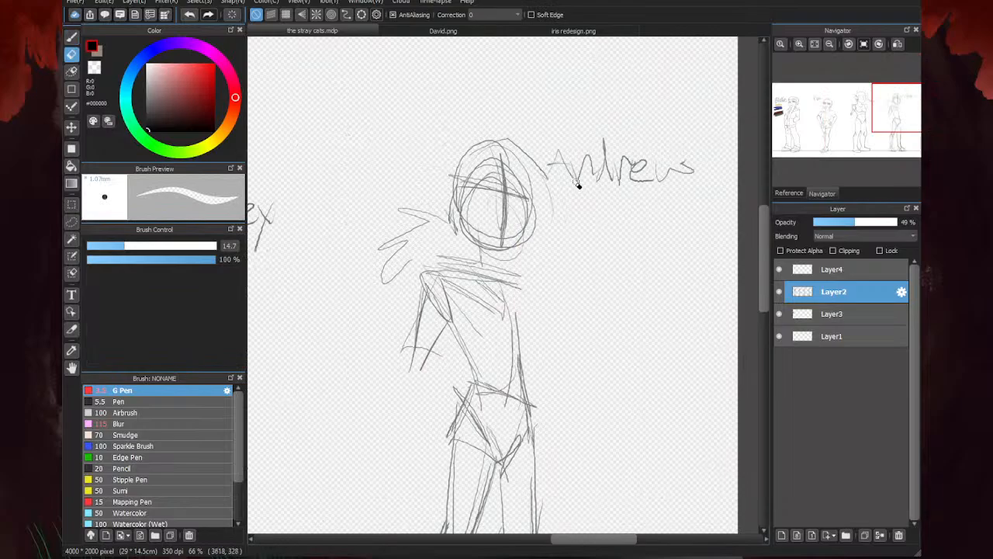
pyautogui.press('b')
pyautogui.scroll(3, 575, 180)
pyautogui.moveTo(579, 152)
pyautogui.mouseDown()
pyautogui.moveTo(566, 173)
pyautogui.moveTo(580, 214)
pyautogui.moveTo(510, 279)
pyautogui.mouseUp()
pyautogui.moveTo(437, 138)
pyautogui.mouseDown()
pyautogui.moveTo(423, 207)
pyautogui.moveTo(526, 288)
pyautogui.moveTo(487, 228)
pyautogui.moveTo(524, 270)
pyautogui.moveTo(511, 288)
pyautogui.moveTo(540, 265)
pyautogui.moveTo(519, 291)
pyautogui.moveTo(527, 279)
pyautogui.moveTo(477, 277)
pyautogui.moveTo(449, 223)
pyautogui.moveTo(402, 192)
pyautogui.mouseUp()
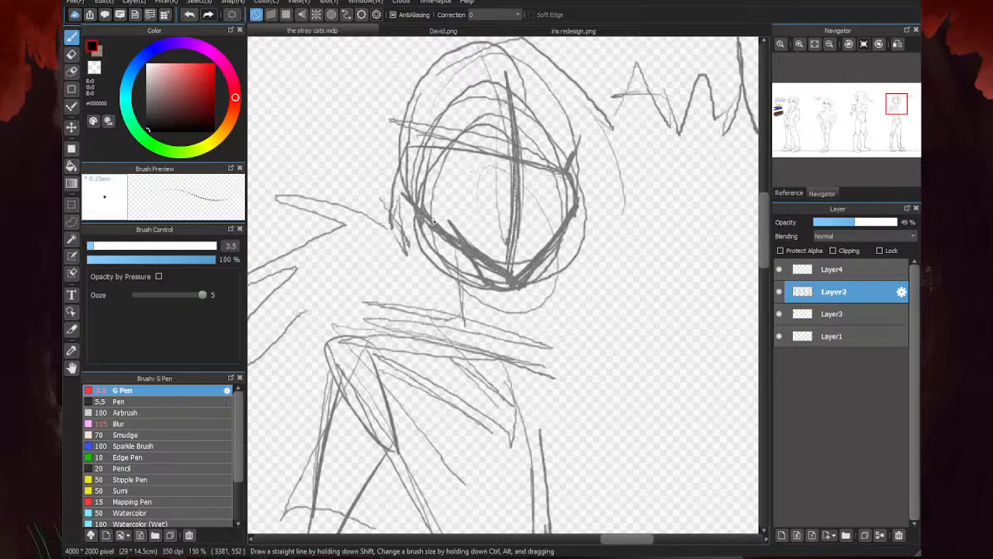
pyautogui.scroll(-2, 516, 216)
pyautogui.press('e')
pyautogui.scroll(2, 518, 236)
pyautogui.moveTo(516, 247)
pyautogui.mouseDown()
pyautogui.moveTo(447, 195)
pyautogui.moveTo(578, 235)
pyautogui.moveTo(515, 237)
pyautogui.moveTo(560, 191)
pyautogui.moveTo(507, 228)
pyautogui.moveTo(539, 262)
pyautogui.mouseUp()
pyautogui.scroll(-2, 538, 263)
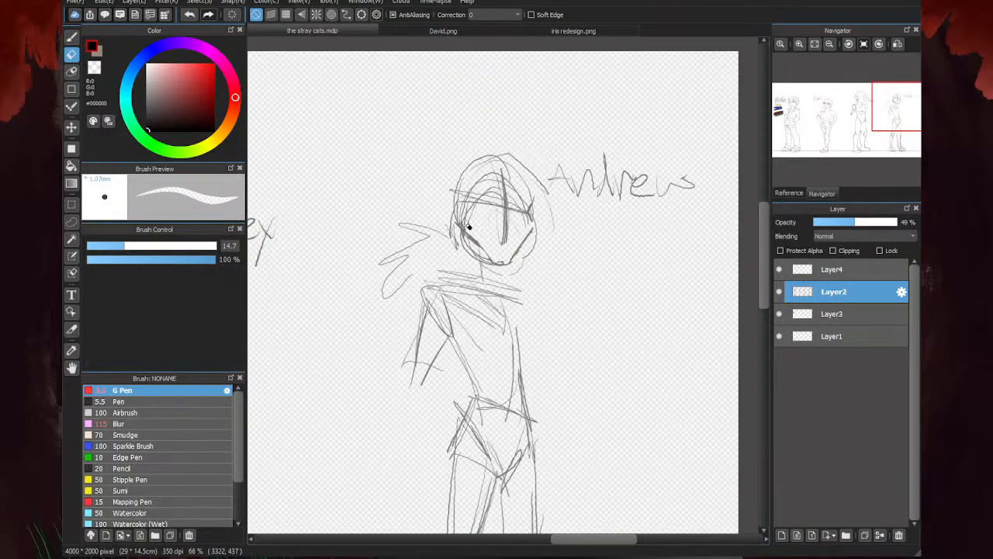
# - Erase the last figure's entire rough head with the eraser at size 146
pyautogui.click(217, 247)
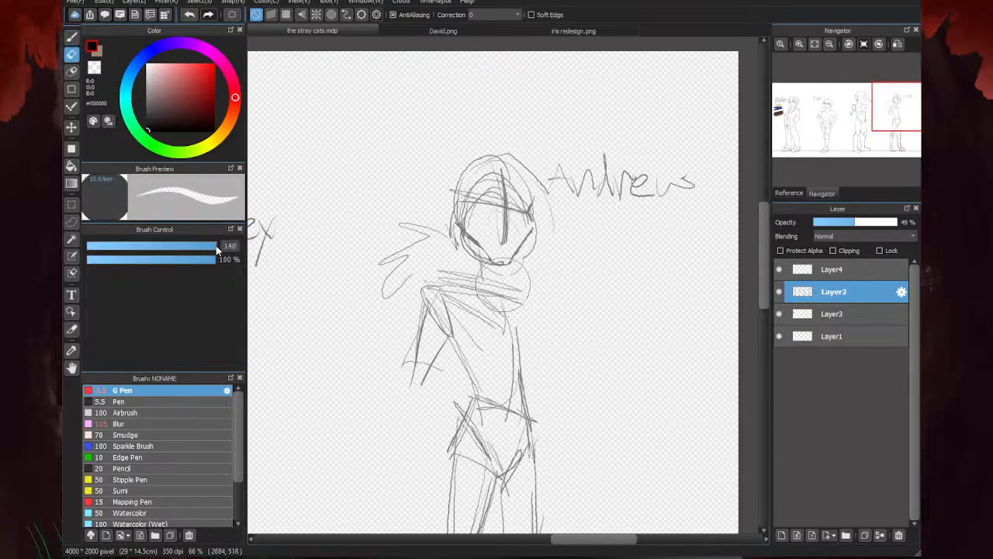
pyautogui.moveTo(512, 279)
pyautogui.mouseDown()
pyautogui.moveTo(509, 215)
pyautogui.moveTo(499, 229)
pyautogui.moveTo(490, 191)
pyautogui.moveTo(574, 165)
pyautogui.moveTo(603, 170)
pyautogui.mouseUp()
pyautogui.press('b')
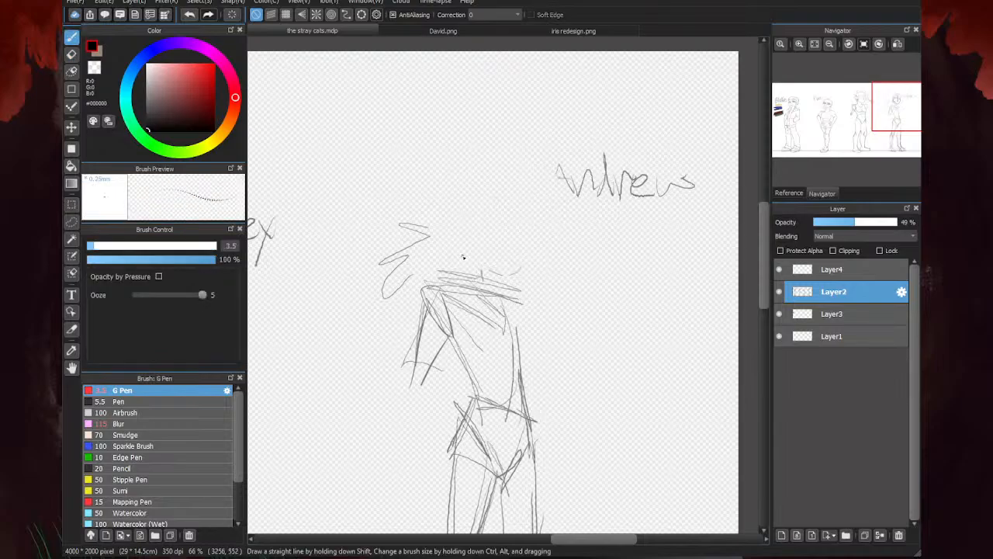
# - Sketch a new round head with a short neck line on the last figure, and erase the loose strokes beside the rear shoulder
pyautogui.moveTo(474, 262); pyautogui.dragTo(479, 284)
pyautogui.moveTo(489, 168); pyautogui.dragTo(505, 180)
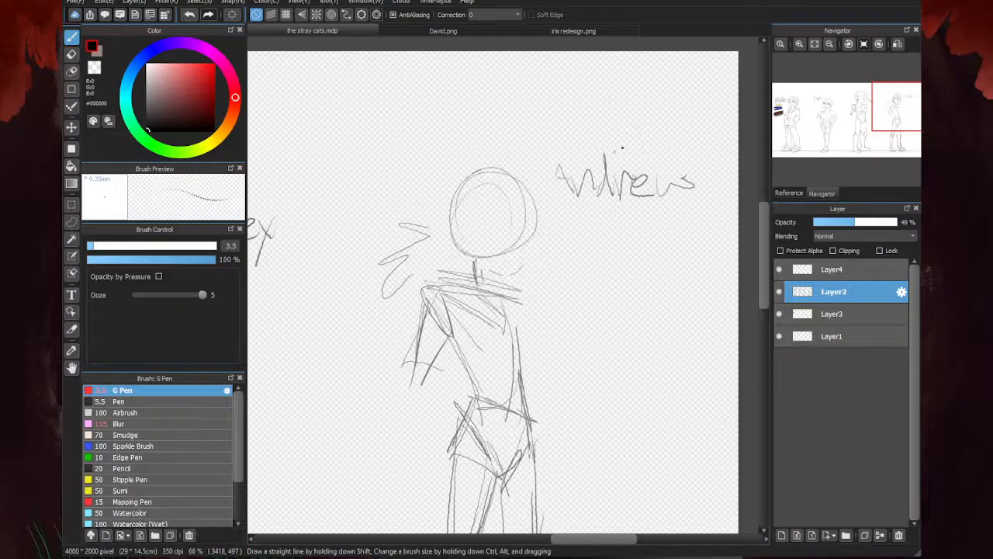
pyautogui.press('e')
pyautogui.moveTo(412, 256); pyautogui.dragTo(388, 287)
# - Add a curved vertical centre guide and a horizontal eye guide to the last figure's new head
pyautogui.press('b')
pyautogui.moveTo(515, 167)
pyautogui.mouseDown()
pyautogui.moveTo(502, 256)
pyautogui.moveTo(506, 247)
pyautogui.mouseUp()
pyautogui.moveTo(463, 216); pyautogui.dragTo(538, 220)
# - Draw the last figure's jaw from the rear cheek to a pointed chin and up to the front cheekbone
pyautogui.scroll(4, 477, 234)
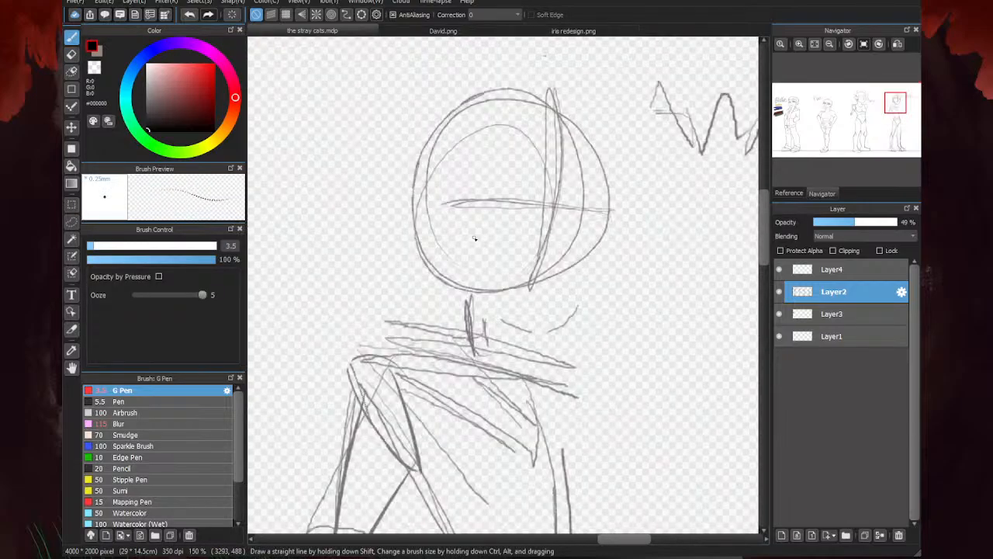
pyautogui.moveTo(436, 215); pyautogui.dragTo(438, 252)
pyautogui.moveTo(428, 235); pyautogui.dragTo(444, 273)
pyautogui.moveTo(433, 216)
pyautogui.mouseDown()
pyautogui.moveTo(431, 263)
pyautogui.moveTo(526, 318)
pyautogui.mouseUp()
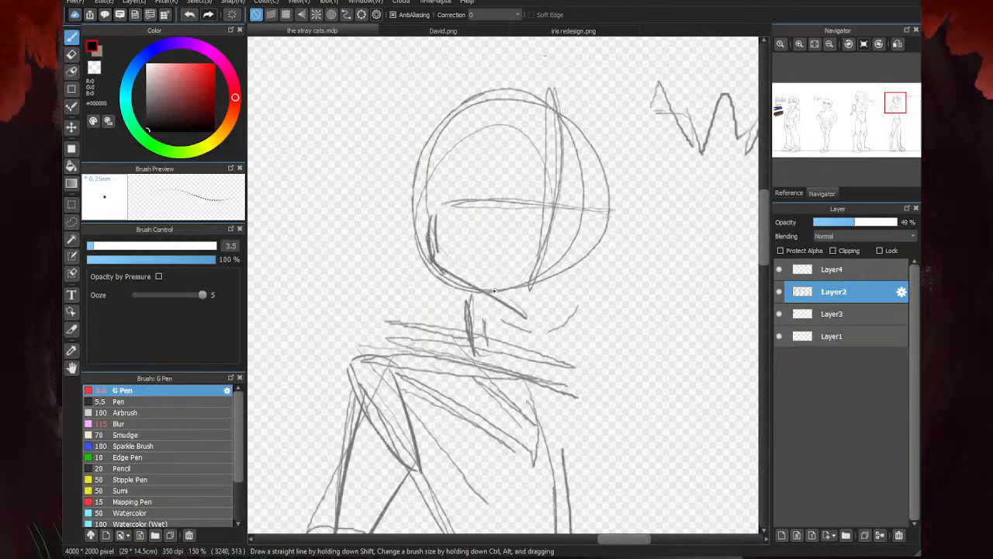
pyautogui.moveTo(468, 277); pyautogui.dragTo(540, 326)
pyautogui.moveTo(583, 210)
pyautogui.mouseDown()
pyautogui.moveTo(607, 224)
pyautogui.moveTo(597, 273)
pyautogui.moveTo(548, 317)
pyautogui.moveTo(575, 300)
pyautogui.moveTo(597, 239)
pyautogui.moveTo(581, 289)
pyautogui.moveTo(536, 328)
pyautogui.mouseUp()
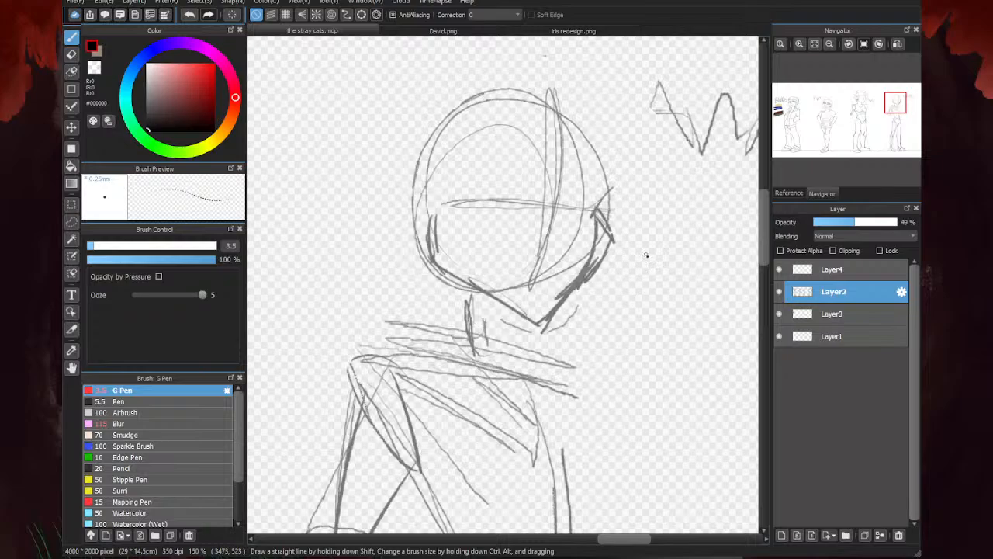
pyautogui.moveTo(471, 286)
pyautogui.mouseDown()
pyautogui.moveTo(509, 317)
pyautogui.moveTo(556, 317)
pyautogui.mouseUp()
# - Sketch both sides of the last figure's neck, sloping the lines outward into the rear and front shoulders
pyautogui.scroll(-4, 678, 231)
pyautogui.scroll(4, 438, 280)
pyautogui.moveTo(492, 247); pyautogui.dragTo(497, 307)
pyautogui.moveTo(427, 211)
pyautogui.mouseDown()
pyautogui.moveTo(433, 270)
pyautogui.moveTo(420, 294)
pyautogui.moveTo(365, 301)
pyautogui.mouseUp()
pyautogui.moveTo(483, 277); pyautogui.dragTo(554, 326)
pyautogui.moveTo(469, 293); pyautogui.dragTo(534, 313)
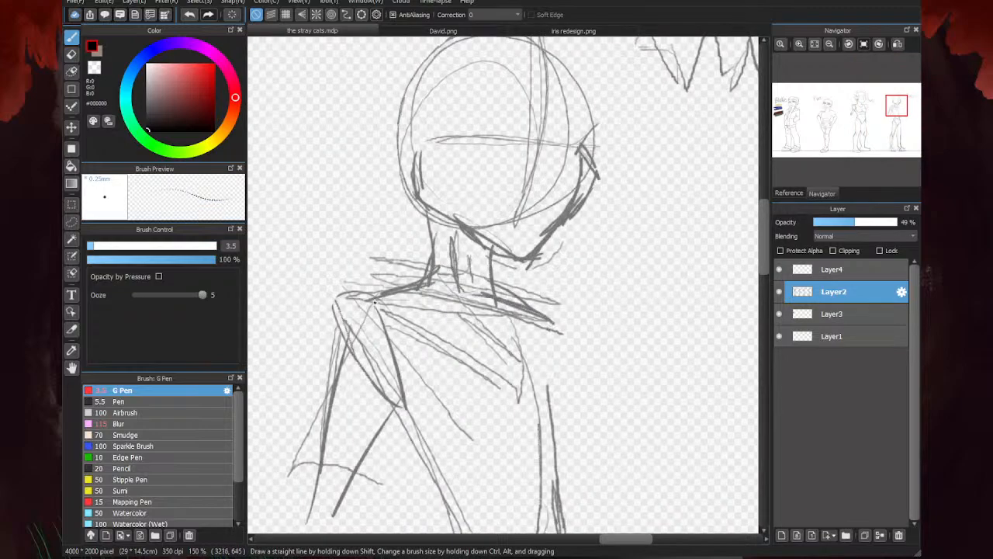
# - Draw the last figure's collar line across the upper chest from the rear shoulder to the front shoulder
pyautogui.moveTo(371, 300); pyautogui.dragTo(504, 326)
pyautogui.moveTo(491, 328)
pyautogui.mouseDown()
pyautogui.moveTo(525, 308)
pyautogui.moveTo(492, 327)
pyautogui.mouseUp()
pyautogui.moveTo(492, 287); pyautogui.dragTo(537, 305)
pyautogui.moveTo(537, 305)
pyautogui.mouseDown()
pyautogui.moveTo(478, 328)
pyautogui.moveTo(377, 300)
pyautogui.mouseUp()
pyautogui.scroll(-2, 598, 238)
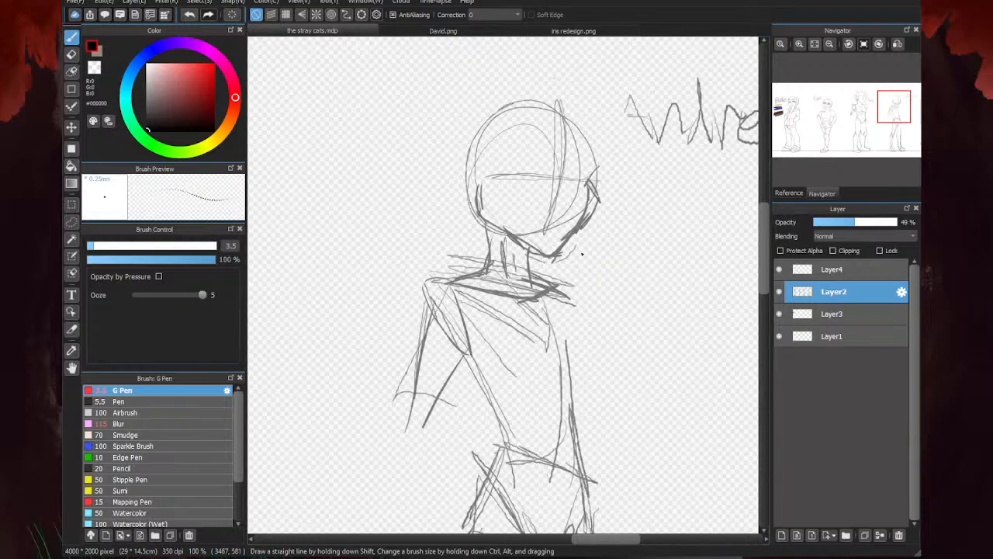
# - Build up the last figure's rear shoulder with strokes along its top, outer edge and inner contour down to the armpit
pyautogui.scroll(2, 513, 270)
pyautogui.moveTo(507, 266); pyautogui.dragTo(511, 365)
pyautogui.moveTo(503, 262)
pyautogui.mouseDown()
pyautogui.moveTo(454, 266)
pyautogui.moveTo(494, 359)
pyautogui.mouseUp()
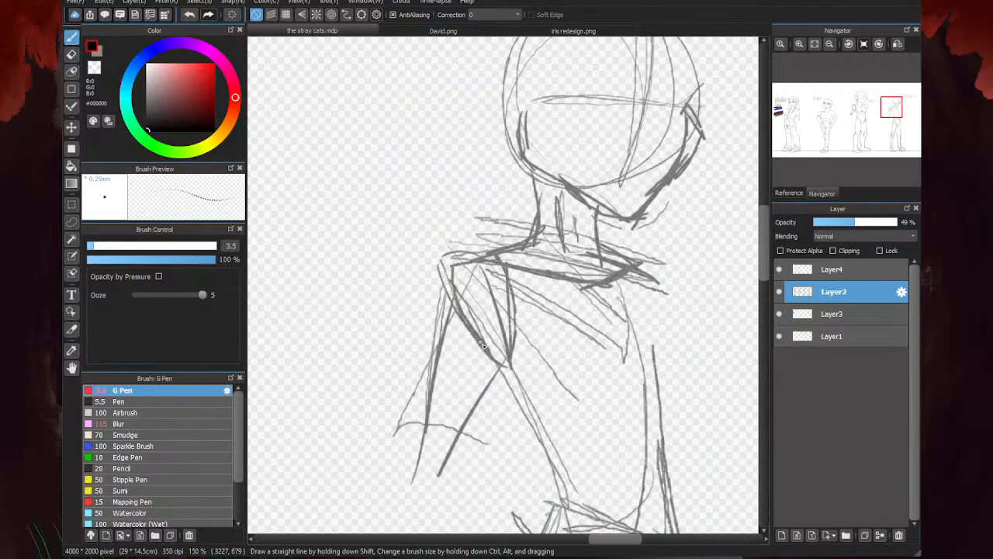
pyautogui.moveTo(457, 272); pyautogui.dragTo(496, 359)
pyautogui.moveTo(509, 262); pyautogui.dragTo(458, 313)
pyautogui.moveTo(448, 262); pyautogui.dragTo(463, 331)
pyautogui.moveTo(507, 244); pyautogui.dragTo(458, 262)
pyautogui.moveTo(512, 270); pyautogui.dragTo(446, 262)
pyautogui.moveTo(452, 250); pyautogui.dragTo(429, 268)
pyautogui.moveTo(442, 264)
pyautogui.mouseDown()
pyautogui.moveTo(454, 325)
pyautogui.moveTo(434, 330)
pyautogui.mouseUp()
pyautogui.moveTo(437, 281); pyautogui.dragTo(435, 334)
pyautogui.moveTo(434, 326); pyautogui.dragTo(496, 367)
pyautogui.scroll(-2, 472, 286)
# - Sketch the last figure's angular front shoulder and bring its edge down to the side of the chest
pyautogui.scroll(2, 585, 279)
pyautogui.moveTo(528, 270)
pyautogui.mouseDown()
pyautogui.moveTo(545, 354)
pyautogui.moveTo(543, 258)
pyautogui.moveTo(593, 306)
pyautogui.mouseUp()
pyautogui.moveTo(593, 295); pyautogui.dragTo(567, 353)
pyautogui.scroll(-3, 574, 326)
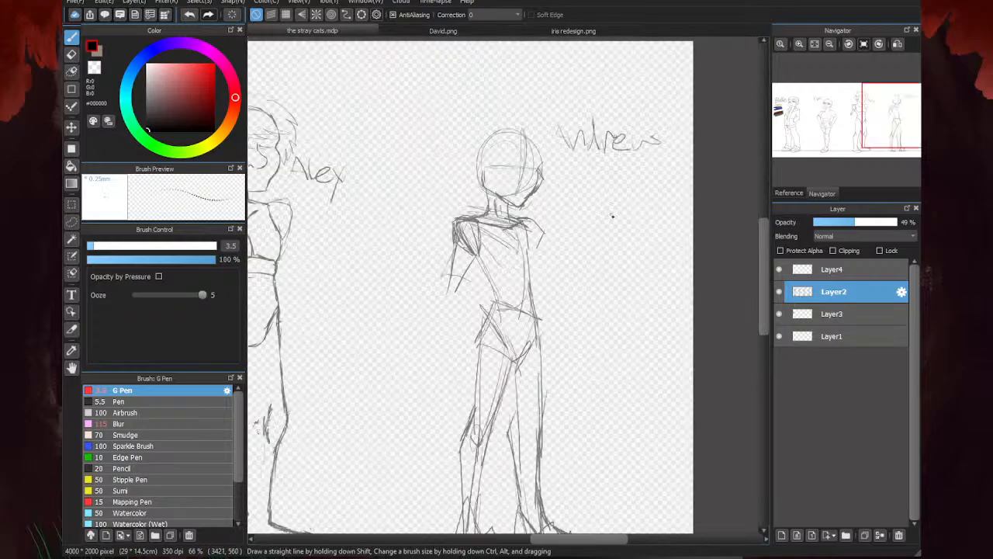
pyautogui.scroll(2, 564, 231)
pyautogui.moveTo(557, 202)
pyautogui.mouseDown()
pyautogui.moveTo(569, 258)
pyautogui.moveTo(543, 266)
pyautogui.mouseUp()
pyautogui.moveTo(525, 217); pyautogui.dragTo(542, 256)
# - Draw a line across the last figure's chest below the armpits and a second line under it across the ribs
pyautogui.moveTo(534, 266)
pyautogui.mouseDown()
pyautogui.moveTo(576, 258)
pyautogui.moveTo(478, 272)
pyautogui.moveTo(563, 263)
pyautogui.mouseUp()
pyautogui.moveTo(563, 263)
pyautogui.mouseDown()
pyautogui.moveTo(573, 232)
pyautogui.moveTo(473, 273)
pyautogui.moveTo(454, 265)
pyautogui.moveTo(452, 276)
pyautogui.mouseUp()
pyautogui.scroll(-2, 612, 224)
pyautogui.scroll(3, 603, 266)
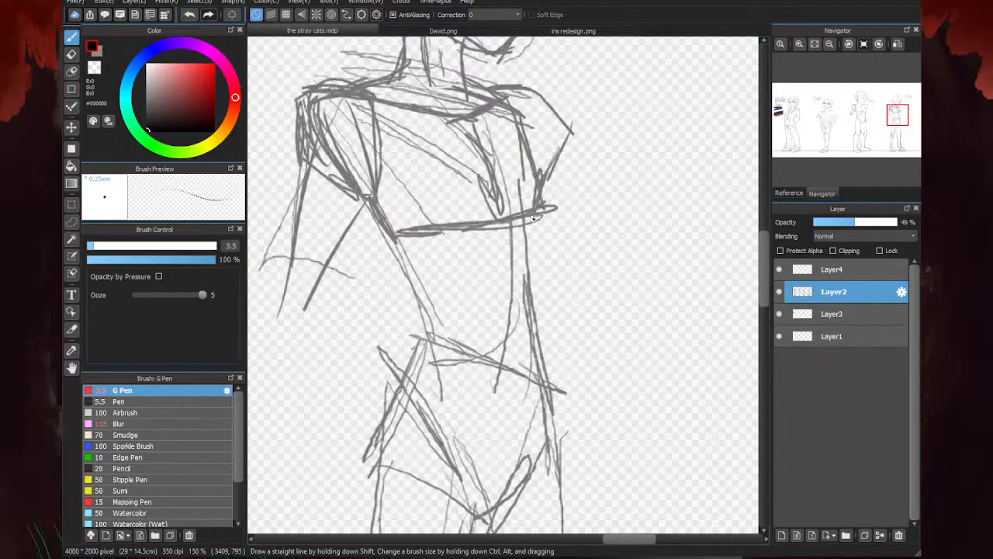
pyautogui.moveTo(534, 219)
pyautogui.mouseDown()
pyautogui.moveTo(537, 256)
pyautogui.moveTo(507, 268)
pyautogui.moveTo(428, 264)
pyautogui.moveTo(396, 242)
pyautogui.moveTo(405, 276)
pyautogui.mouseUp()
pyautogui.scroll(-4, 622, 271)
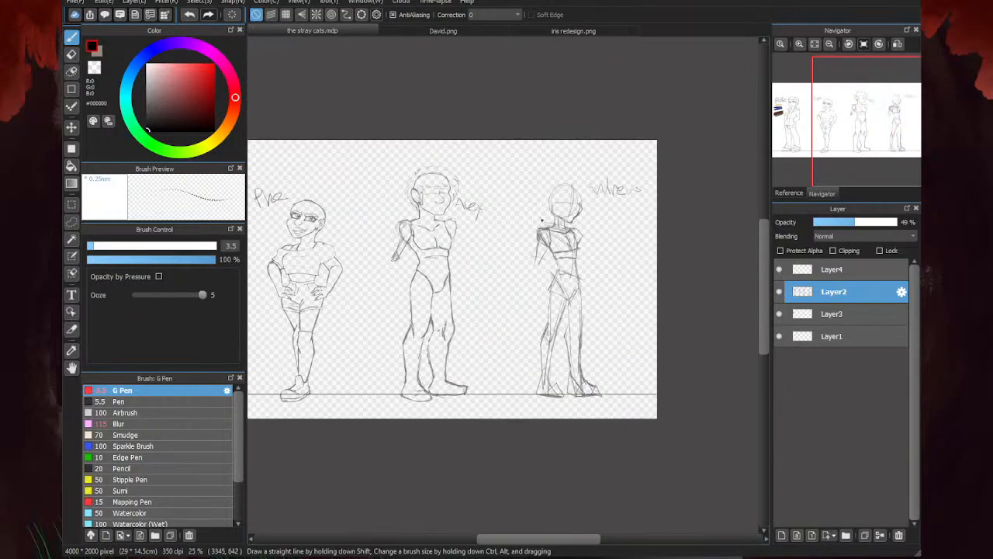
pyautogui.scroll(2, 472, 269)
pyautogui.scroll(-2, 432, 250)
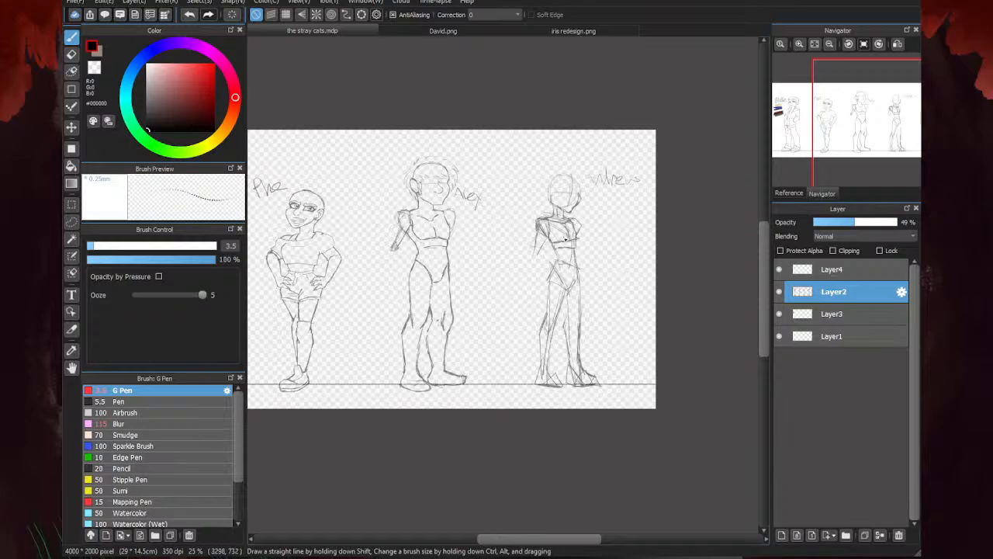
# - Strengthen the last figure's front and rear waist contours into the rear hip, and thicken the lower line across the ribs
pyautogui.scroll(4, 555, 259)
pyautogui.moveTo(541, 217); pyautogui.dragTo(557, 260)
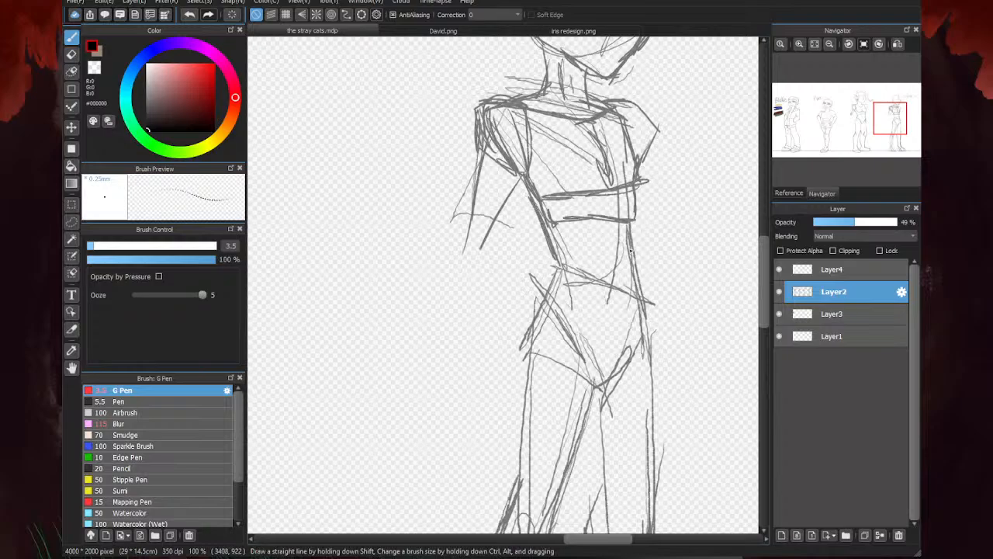
pyautogui.moveTo(630, 225); pyautogui.dragTo(642, 290)
pyautogui.moveTo(559, 266); pyautogui.dragTo(542, 304)
pyautogui.scroll(-5, 543, 304)
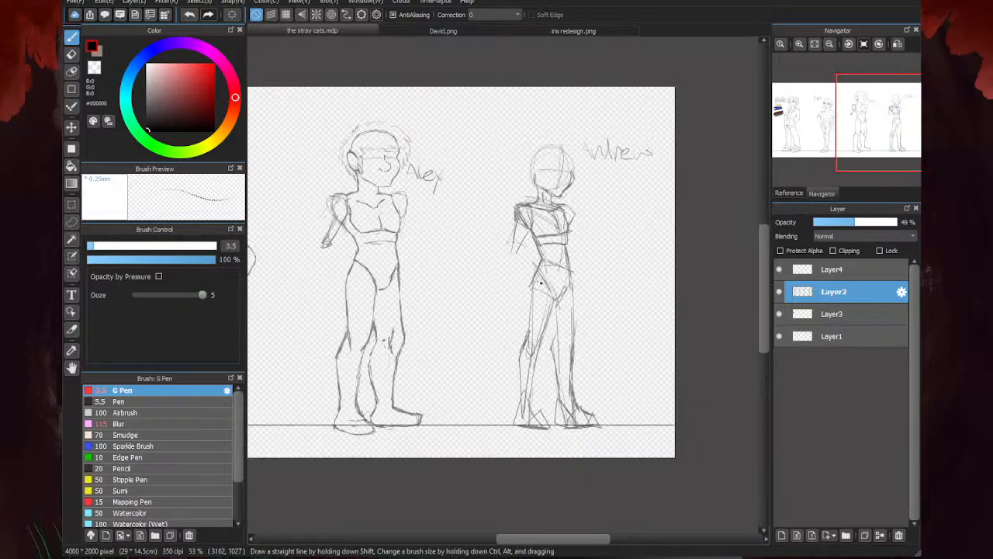
pyautogui.scroll(5, 606, 241)
pyautogui.moveTo(517, 231)
pyautogui.mouseDown()
pyautogui.moveTo(569, 219)
pyautogui.moveTo(504, 221)
pyautogui.moveTo(566, 221)
pyautogui.mouseUp()
pyautogui.scroll(-2, 591, 179)
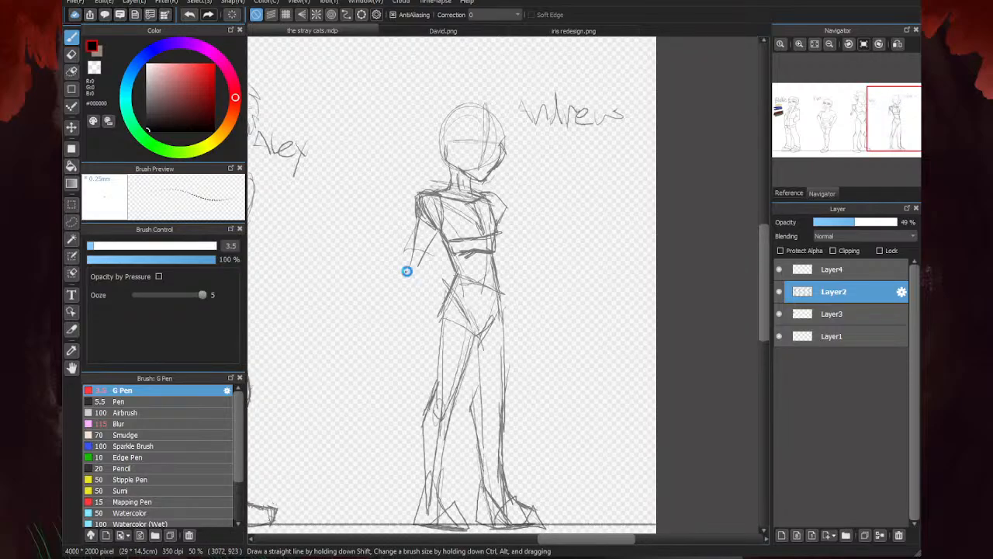
# - Sketch the last figure's V-shaped pelvis with heavy strokes from both hips down to the crotch
pyautogui.scroll(3, 442, 300)
pyautogui.moveTo(443, 306); pyautogui.dragTo(540, 359)
pyautogui.moveTo(481, 308); pyautogui.dragTo(553, 402)
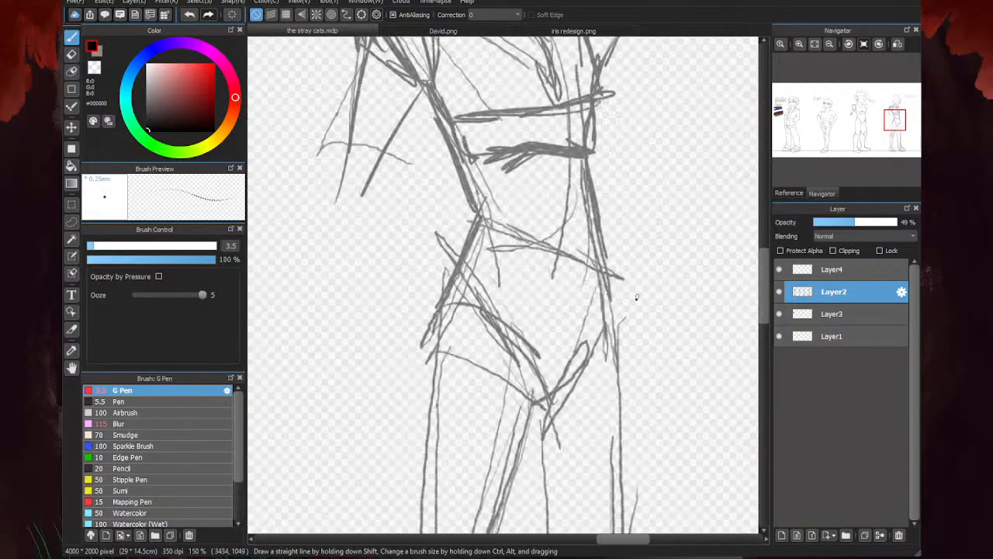
pyautogui.moveTo(603, 244)
pyautogui.mouseDown()
pyautogui.moveTo(618, 332)
pyautogui.moveTo(535, 410)
pyautogui.mouseUp()
pyautogui.moveTo(580, 359); pyautogui.dragTo(530, 428)
pyautogui.moveTo(520, 325)
pyautogui.mouseDown()
pyautogui.moveTo(534, 400)
pyautogui.moveTo(528, 426)
pyautogui.mouseUp()
pyautogui.moveTo(514, 346); pyautogui.dragTo(536, 395)
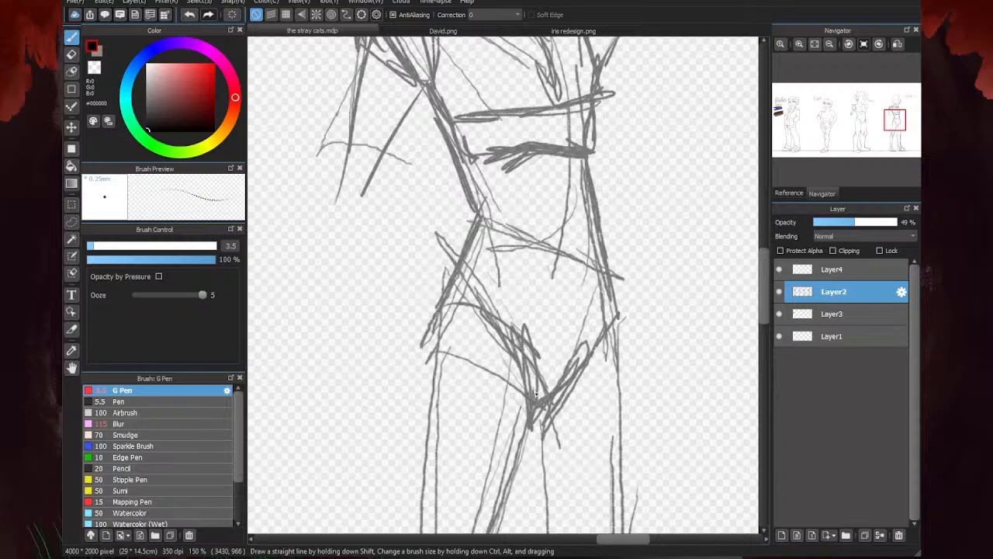
pyautogui.moveTo(583, 367); pyautogui.dragTo(534, 433)
pyautogui.moveTo(605, 304); pyautogui.dragTo(572, 391)
pyautogui.moveTo(601, 327); pyautogui.dragTo(553, 416)
pyautogui.scroll(-3, 578, 357)
# - Reinforce the last figure's hip contours and add curved leg-opening lines at the tops of both thighs
pyautogui.scroll(3, 588, 349)
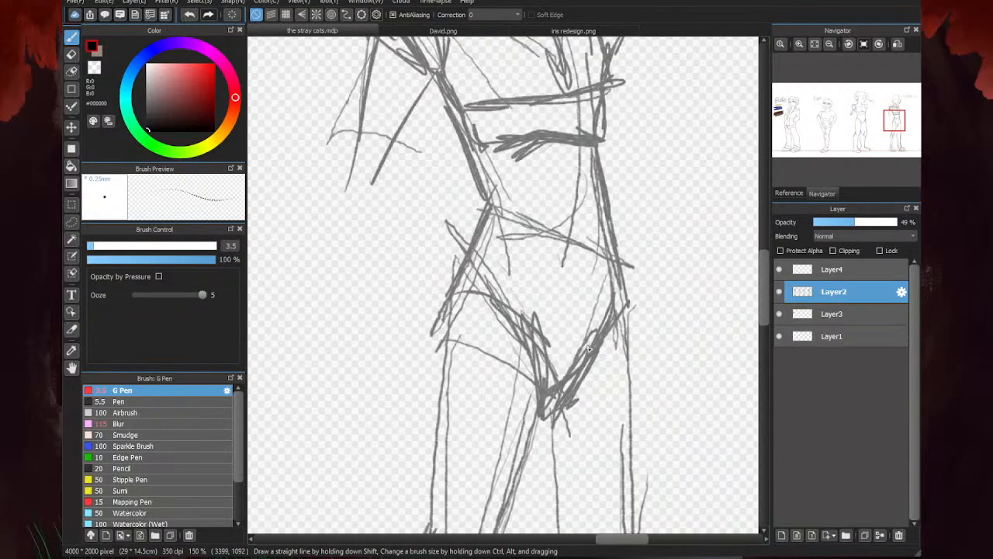
pyautogui.moveTo(604, 248)
pyautogui.mouseDown()
pyautogui.moveTo(582, 376)
pyautogui.moveTo(597, 333)
pyautogui.mouseUp()
pyautogui.moveTo(486, 220); pyautogui.dragTo(543, 365)
pyautogui.moveTo(486, 225); pyautogui.dragTo(511, 276)
pyautogui.moveTo(487, 226); pyautogui.dragTo(440, 330)
pyautogui.moveTo(453, 319)
pyautogui.mouseDown()
pyautogui.moveTo(494, 322)
pyautogui.moveTo(536, 367)
pyautogui.mouseUp()
pyautogui.moveTo(471, 309); pyautogui.dragTo(529, 357)
pyautogui.moveTo(471, 309); pyautogui.dragTo(506, 333)
pyautogui.moveTo(578, 384); pyautogui.dragTo(636, 358)
pyautogui.moveTo(605, 229)
pyautogui.mouseDown()
pyautogui.moveTo(629, 305)
pyautogui.moveTo(625, 363)
pyautogui.mouseUp()
pyautogui.scroll(-4, 567, 325)
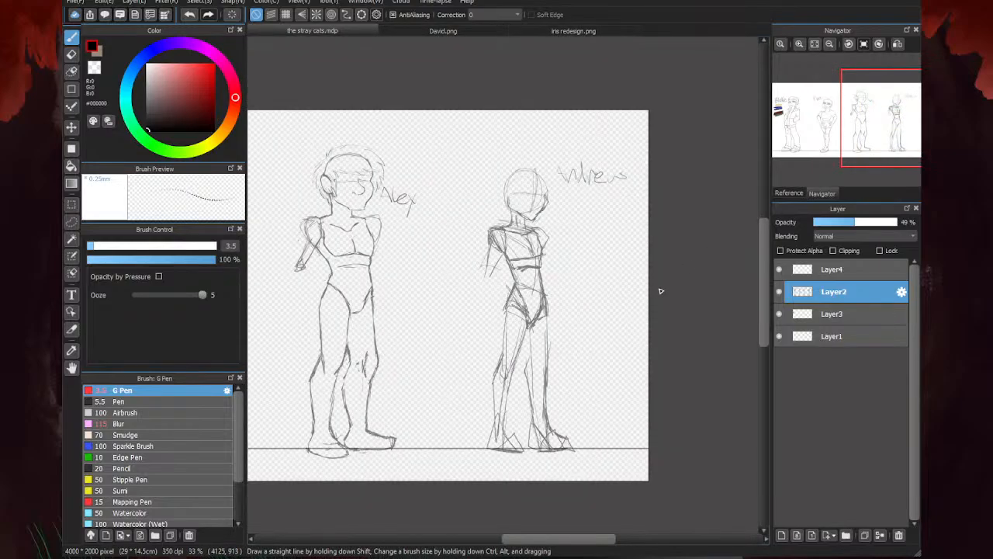
# - Erase the crossing lines below the last figure's crotch, and redraw the inner thighs and the front leg's outer thigh
pyautogui.press('e')
pyautogui.scroll(2, 532, 344)
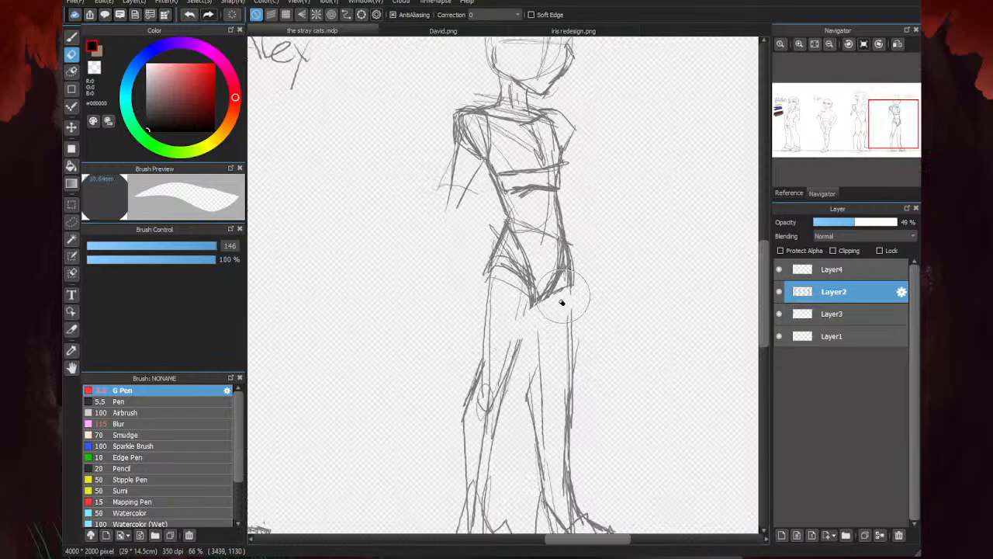
pyautogui.press('b')
pyautogui.scroll(3, 543, 301)
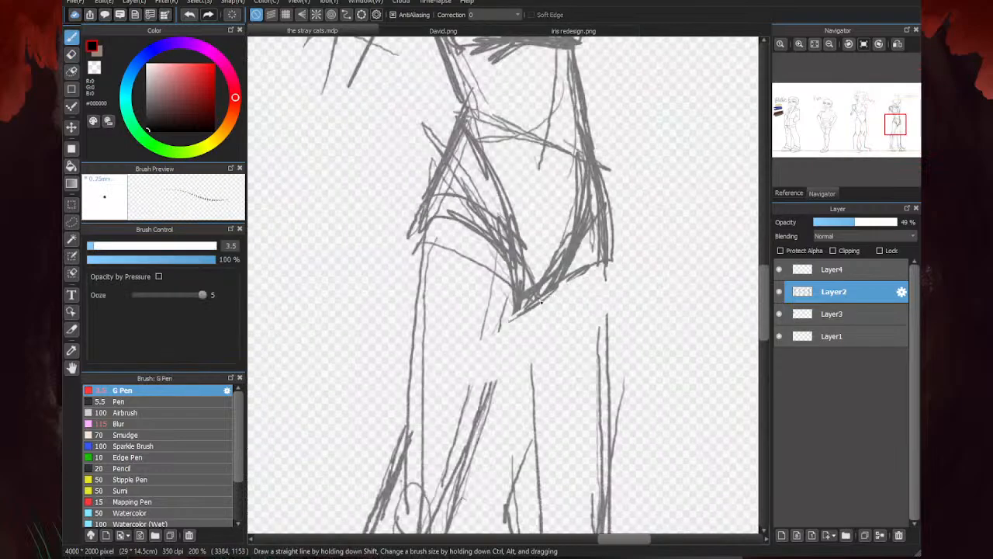
pyautogui.scroll(-3, 541, 301)
pyautogui.scroll(1, 535, 303)
pyautogui.moveTo(537, 275); pyautogui.dragTo(508, 363)
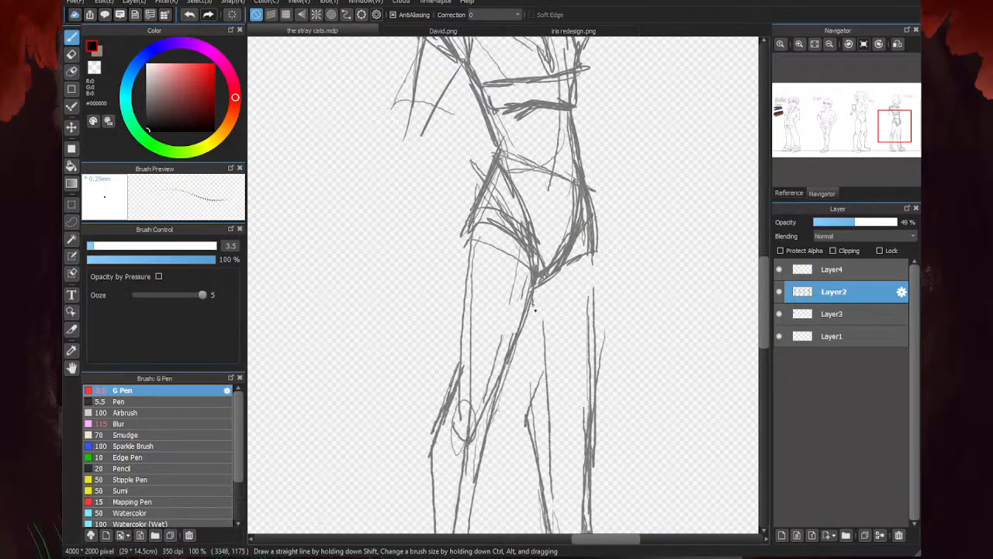
pyautogui.moveTo(535, 298); pyautogui.dragTo(547, 372)
pyautogui.moveTo(592, 253); pyautogui.dragTo(595, 344)
pyautogui.scroll(-4, 553, 263)
pyautogui.scroll(3, 554, 268)
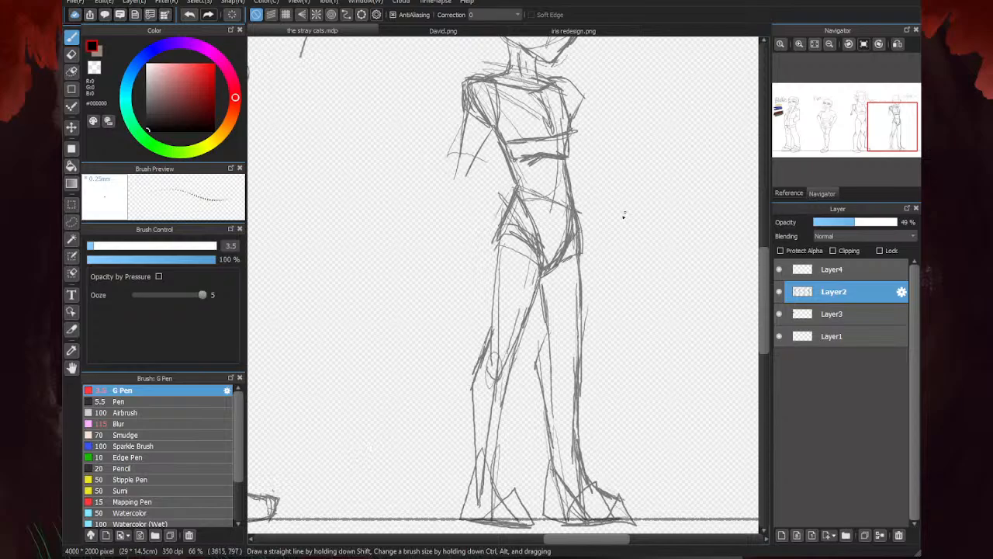
# - Set the eraser size to 18, clear the stray strokes outside the last figure's rear hip, and thin the lower rib line
pyautogui.scroll(-3, 536, 194)
pyautogui.scroll(5, 532, 190)
pyautogui.press('e')
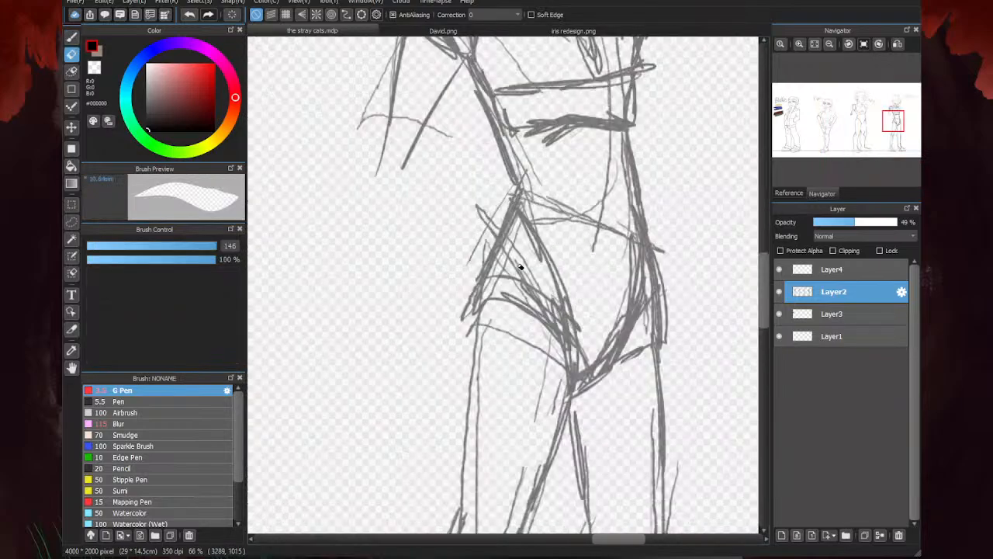
pyautogui.moveTo(207, 250); pyautogui.dragTo(134, 249)
pyautogui.moveTo(508, 194); pyautogui.dragTo(458, 277)
pyautogui.moveTo(637, 247); pyautogui.dragTo(623, 171)
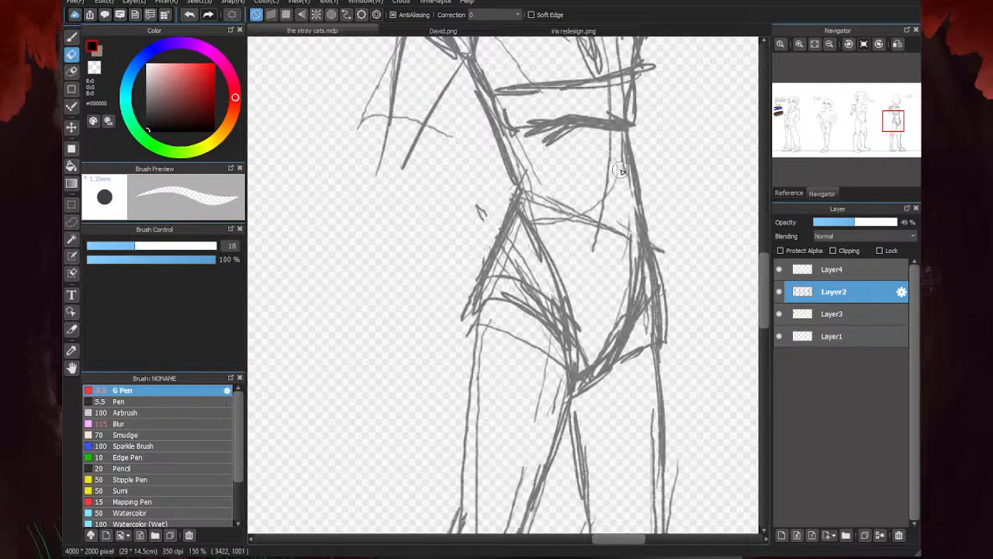
pyautogui.moveTo(623, 101)
pyautogui.mouseDown()
pyautogui.moveTo(583, 109)
pyautogui.moveTo(606, 129)
pyautogui.moveTo(558, 131)
pyautogui.moveTo(567, 142)
pyautogui.moveTo(536, 143)
pyautogui.mouseUp()
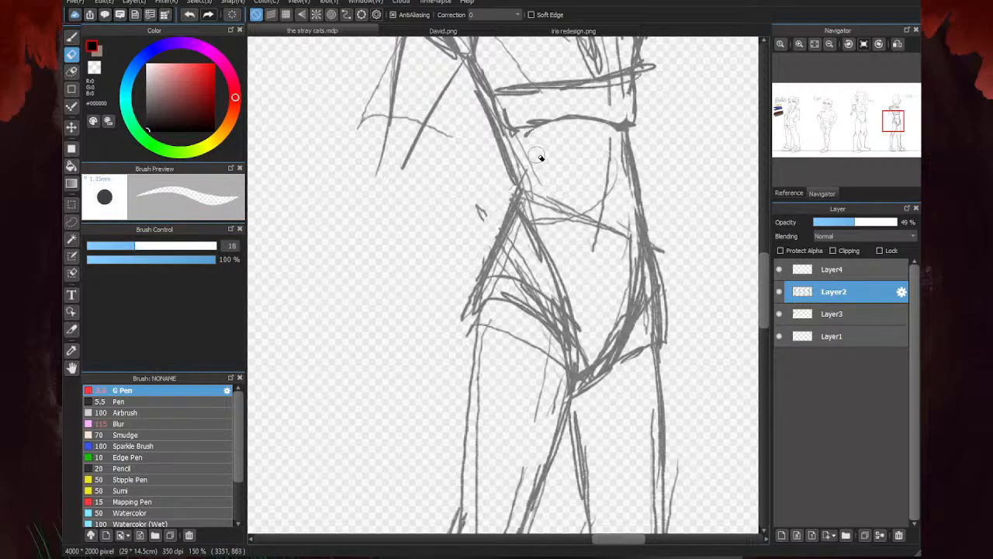
# - Erase the overlapping construction lines across the last figure's waist and inside the upper pelvis
pyautogui.moveTo(496, 108)
pyautogui.mouseDown()
pyautogui.moveTo(519, 158)
pyautogui.moveTo(521, 244)
pyautogui.moveTo(534, 182)
pyautogui.moveTo(491, 291)
pyautogui.mouseUp()
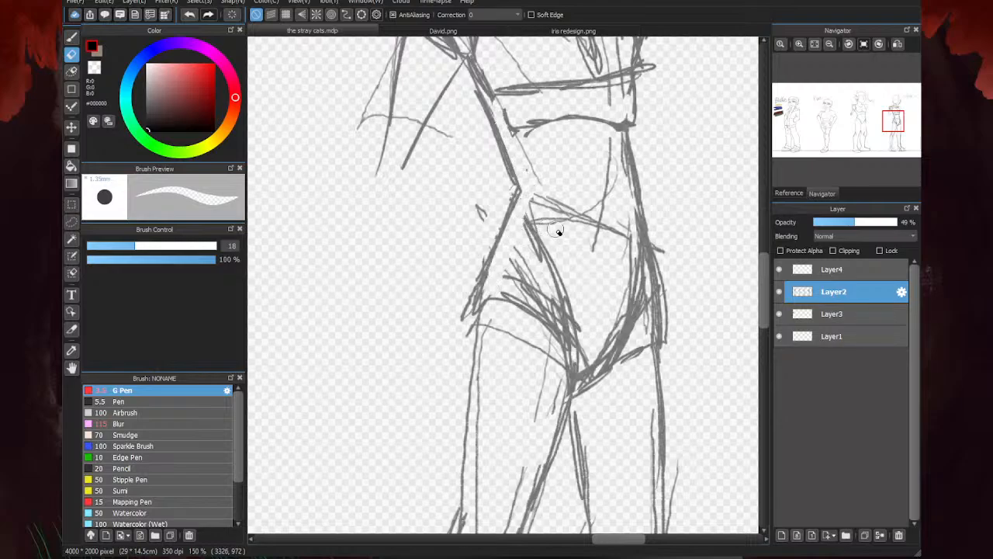
pyautogui.moveTo(625, 145); pyautogui.dragTo(631, 195)
pyautogui.moveTo(654, 231)
pyautogui.mouseDown()
pyautogui.moveTo(650, 316)
pyautogui.moveTo(643, 276)
pyautogui.moveTo(617, 335)
pyautogui.moveTo(591, 361)
pyautogui.moveTo(604, 380)
pyautogui.moveTo(583, 390)
pyautogui.moveTo(588, 365)
pyautogui.moveTo(544, 305)
pyautogui.moveTo(528, 233)
pyautogui.moveTo(602, 304)
pyautogui.moveTo(626, 288)
pyautogui.moveTo(565, 311)
pyautogui.moveTo(542, 294)
pyautogui.moveTo(571, 359)
pyautogui.moveTo(604, 336)
pyautogui.moveTo(613, 269)
pyautogui.moveTo(512, 258)
pyautogui.moveTo(542, 210)
pyautogui.moveTo(592, 184)
pyautogui.moveTo(593, 160)
pyautogui.moveTo(539, 192)
pyautogui.moveTo(577, 206)
pyautogui.mouseUp()
# - Redraw the rear pelvis line and sketch a curved waistline across the last figure's lower belly with the G Pen
pyautogui.press('b')
pyautogui.scroll(-3, 567, 268)
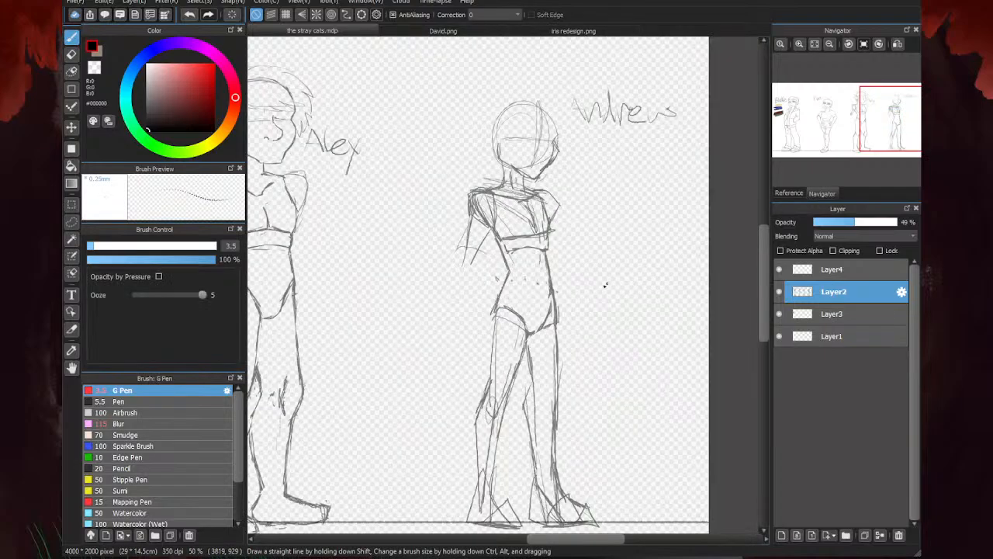
pyautogui.scroll(3, 569, 357)
pyautogui.moveTo(534, 285); pyautogui.dragTo(570, 388)
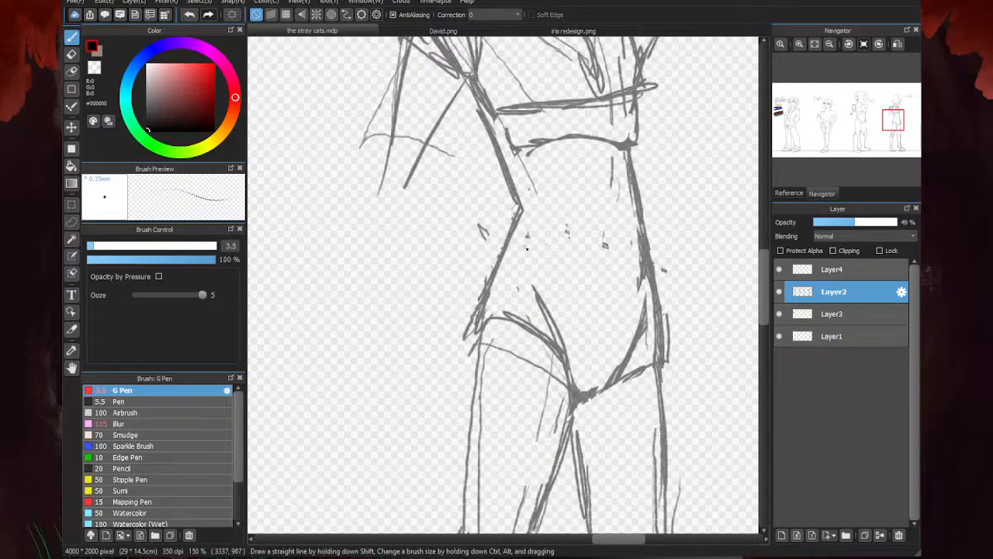
pyautogui.moveTo(640, 269); pyautogui.dragTo(535, 255)
pyautogui.moveTo(643, 248); pyautogui.dragTo(560, 262)
pyautogui.moveTo(641, 252); pyautogui.dragTo(547, 260)
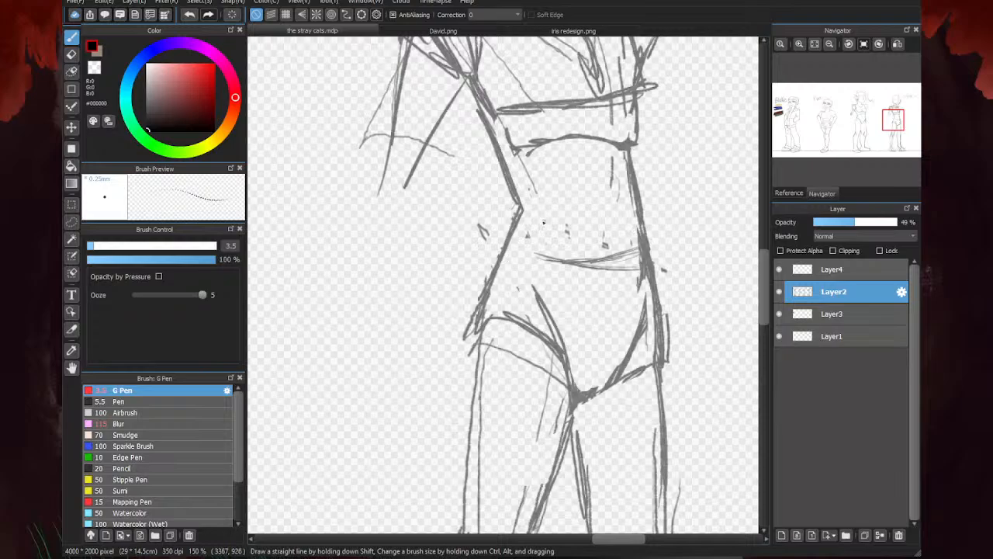
pyautogui.moveTo(513, 235); pyautogui.dragTo(553, 260)
pyautogui.scroll(-3, 528, 246)
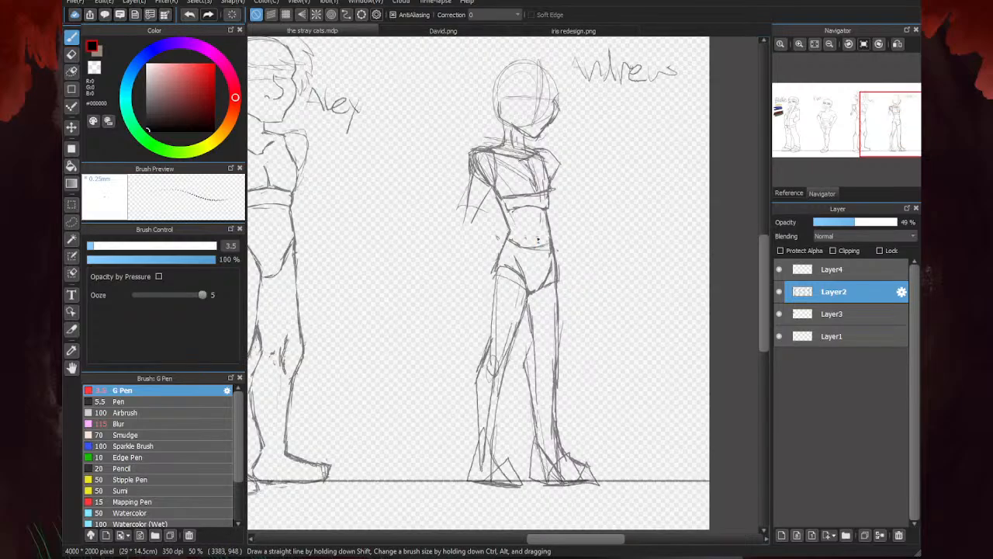
# - Reinforce the last figure's front chest contour from the shoulder down toward the ribs
pyautogui.scroll(3, 564, 232)
pyautogui.moveTo(564, 129); pyautogui.dragTo(551, 181)
pyautogui.scroll(-3, 642, 189)
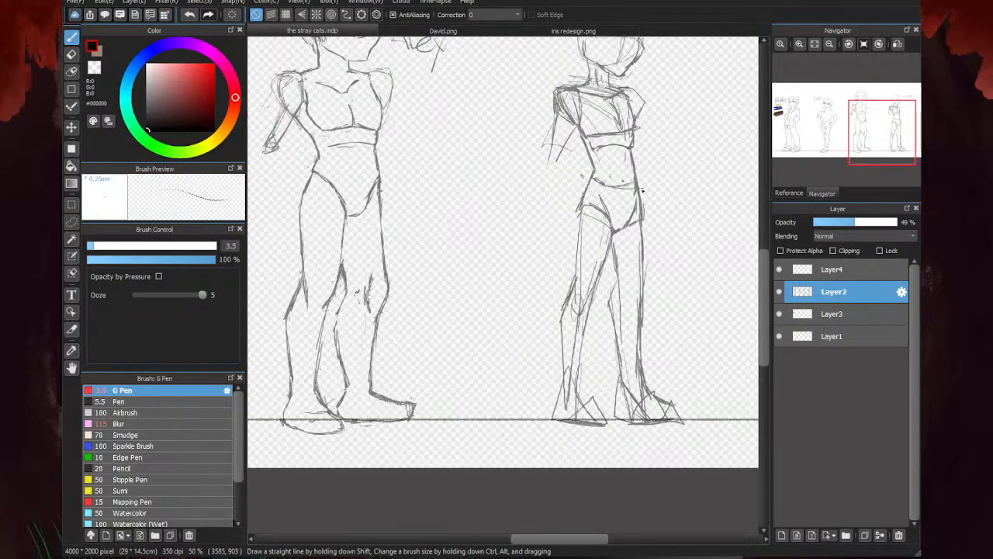
pyautogui.scroll(-2, 587, 159)
pyautogui.scroll(3, 576, 160)
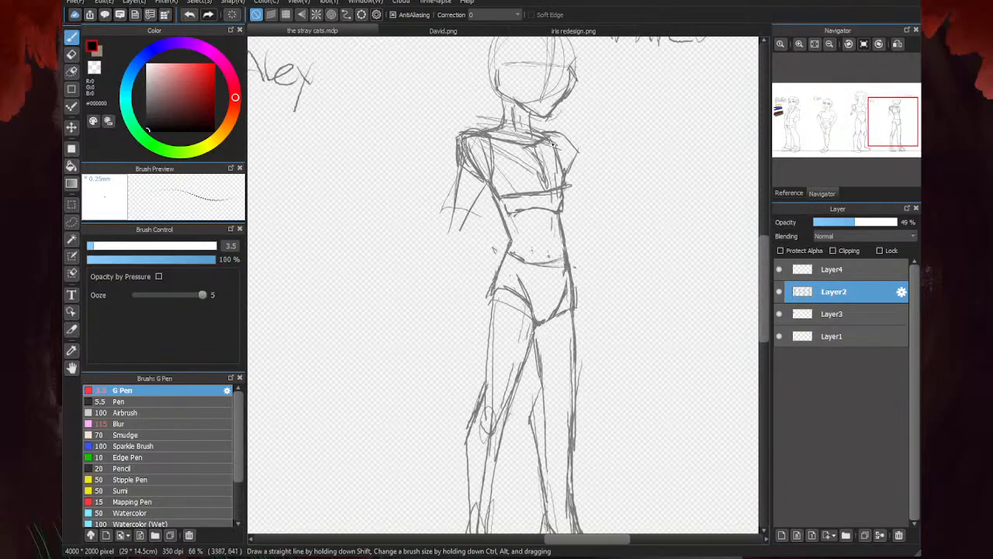
pyautogui.scroll(4, 553, 144)
pyautogui.moveTo(566, 146); pyautogui.dragTo(611, 214)
pyautogui.moveTo(582, 172)
pyautogui.mouseDown()
pyautogui.moveTo(622, 243)
pyautogui.moveTo(612, 295)
pyautogui.mouseUp()
pyautogui.scroll(-4, 684, 225)
# - Erase the straight line under the last figure's chest and the loose strokes inside the chest
pyautogui.press('e')
pyautogui.scroll(1, 664, 223)
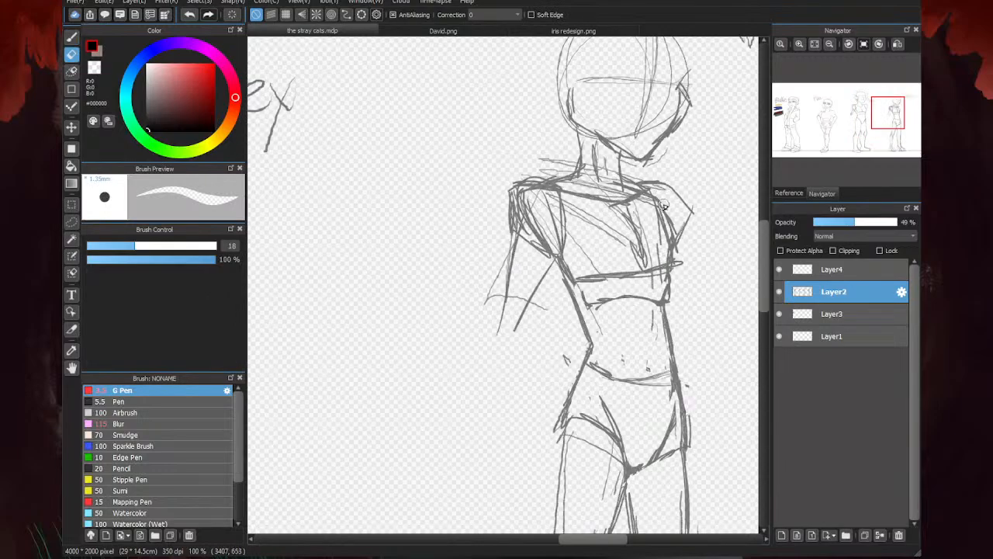
pyautogui.moveTo(664, 204)
pyautogui.mouseDown()
pyautogui.moveTo(678, 239)
pyautogui.moveTo(660, 286)
pyautogui.moveTo(669, 298)
pyautogui.moveTo(665, 253)
pyautogui.moveTo(648, 225)
pyautogui.moveTo(585, 218)
pyautogui.moveTo(626, 281)
pyautogui.moveTo(584, 282)
pyautogui.mouseUp()
pyautogui.press('b')
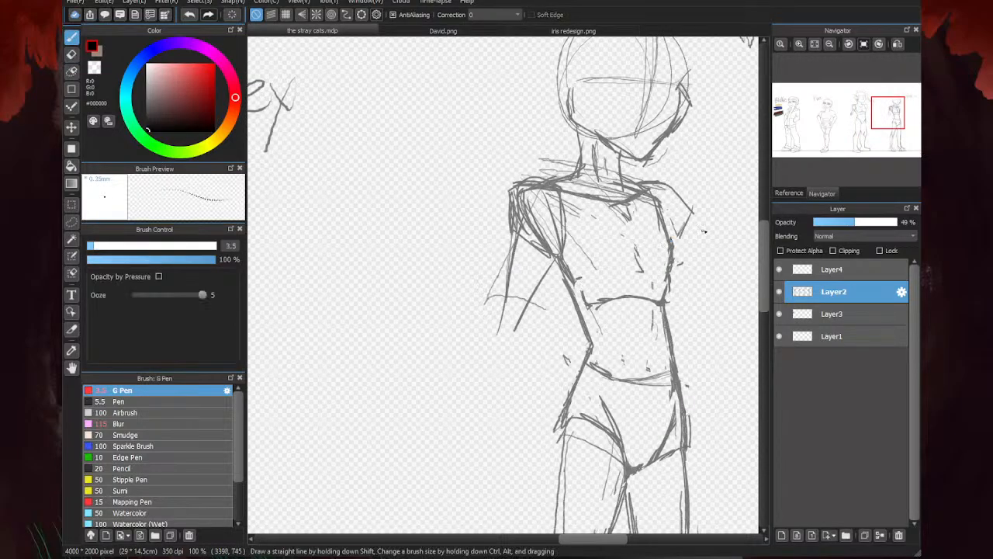
# - Sketch the last figure's chest centre line and the curved lower edges of both pectorals
pyautogui.scroll(3, 703, 230)
pyautogui.moveTo(619, 185)
pyautogui.mouseDown()
pyautogui.moveTo(639, 286)
pyautogui.moveTo(561, 311)
pyautogui.mouseUp()
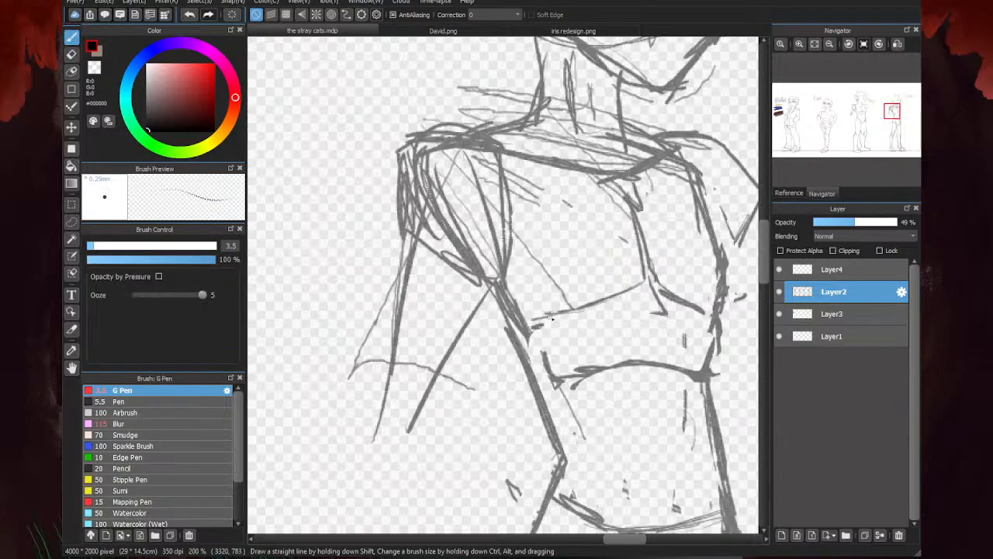
pyautogui.scroll(-3, 707, 283)
pyautogui.scroll(3, 563, 293)
pyautogui.moveTo(566, 242)
pyautogui.mouseDown()
pyautogui.moveTo(635, 263)
pyautogui.moveTo(466, 250)
pyautogui.moveTo(405, 259)
pyautogui.mouseUp()
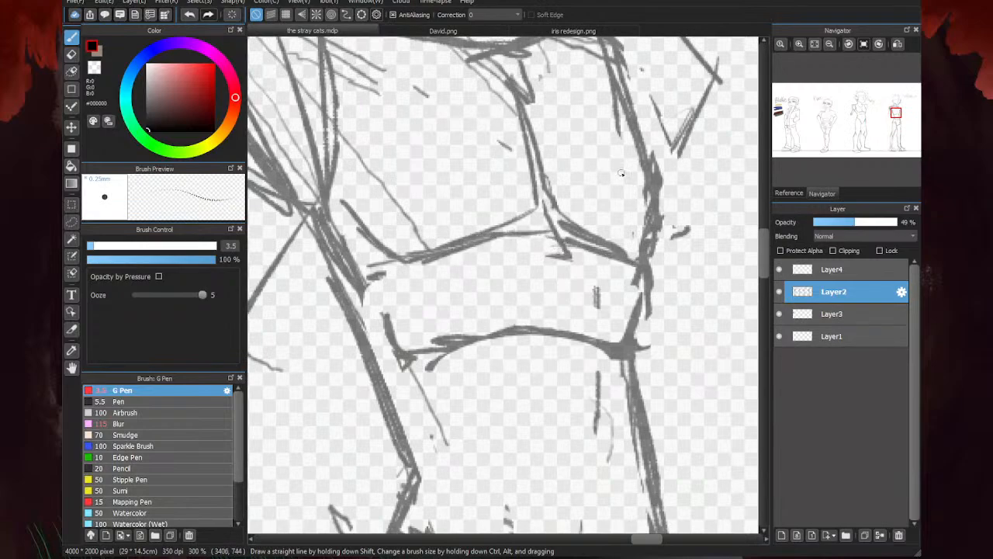
# - Clean up the overlapping strokes where the last figure's two pectoral curves meet the centre line
pyautogui.press('e')
pyautogui.moveTo(572, 207)
pyautogui.mouseDown()
pyautogui.moveTo(539, 219)
pyautogui.moveTo(548, 149)
pyautogui.moveTo(574, 225)
pyautogui.mouseUp()
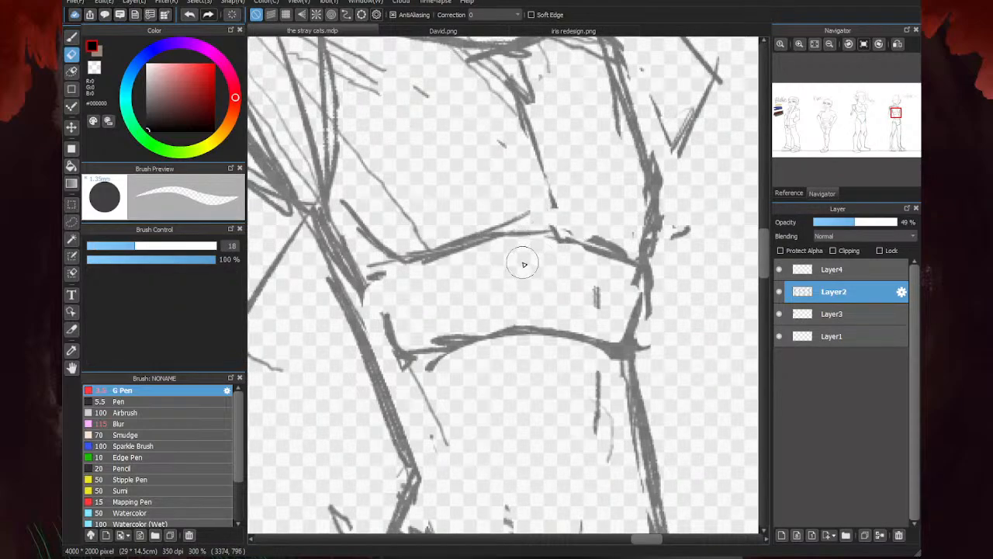
pyautogui.scroll(-3, 524, 264)
pyautogui.press('p')
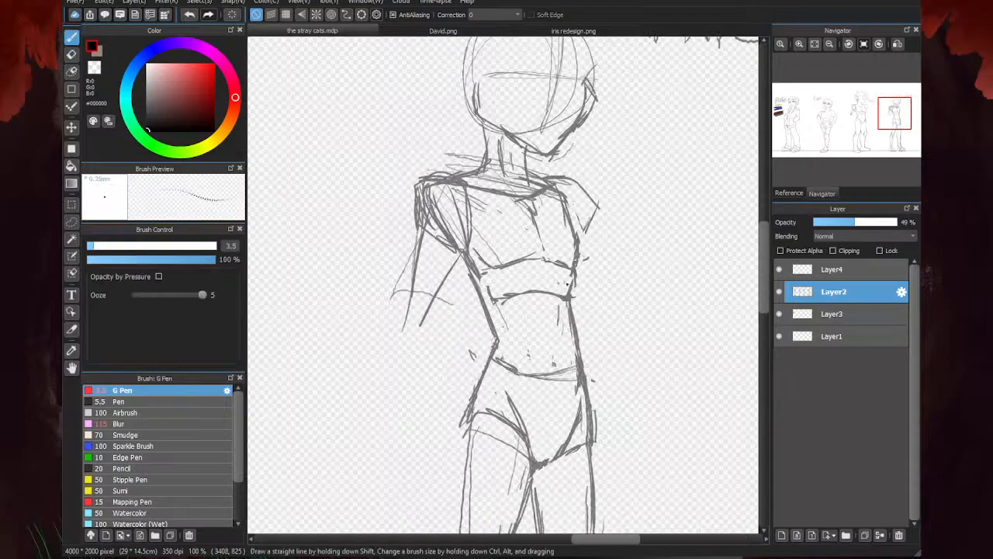
# - Examine the last figure's waist up close and compare its overall proportions with the neighbouring figures
pyautogui.scroll(3, 568, 285)
pyautogui.scroll(-4, 550, 233)
pyautogui.scroll(4, 482, 245)
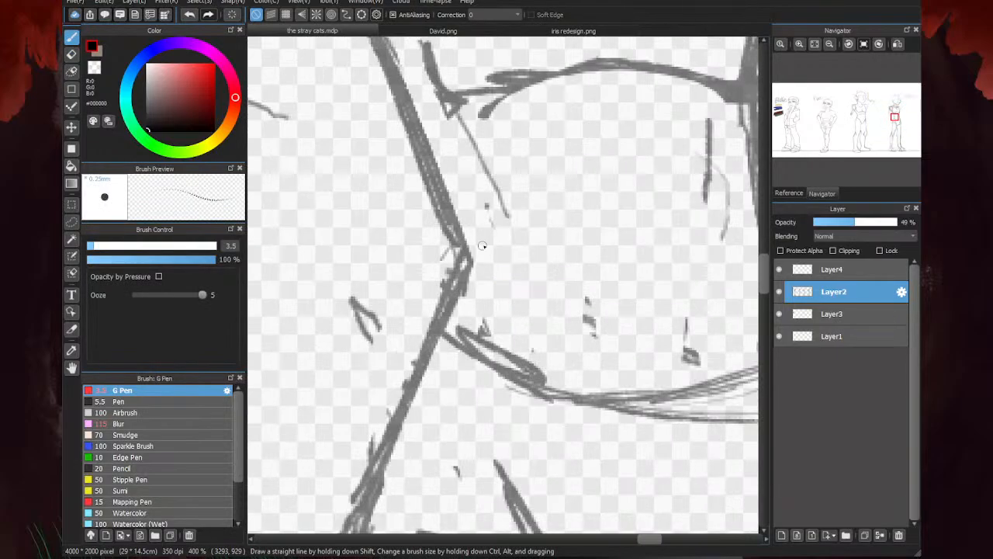
pyautogui.scroll(-1, 479, 241)
pyautogui.scroll(-5, 534, 221)
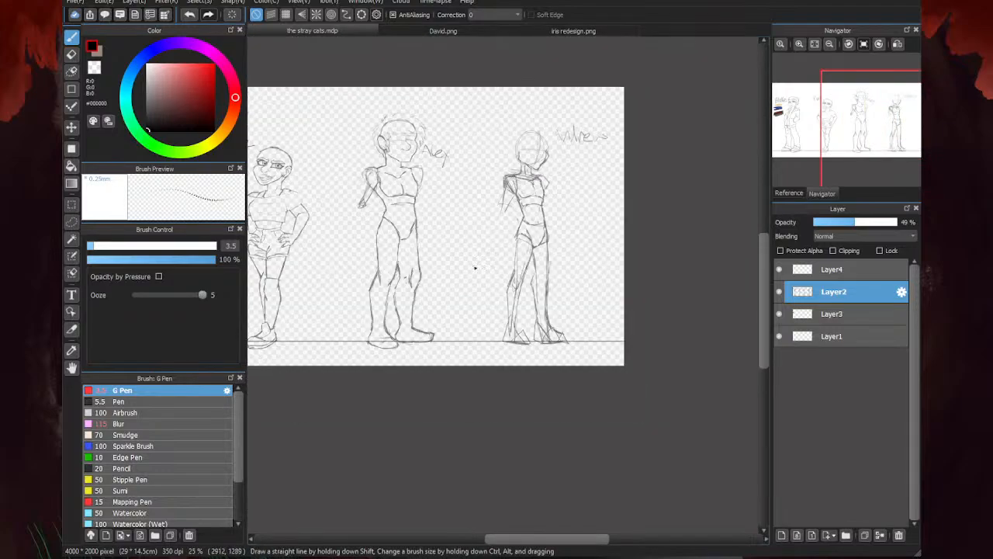
pyautogui.scroll(-2, 475, 268)
pyautogui.scroll(3, 527, 264)
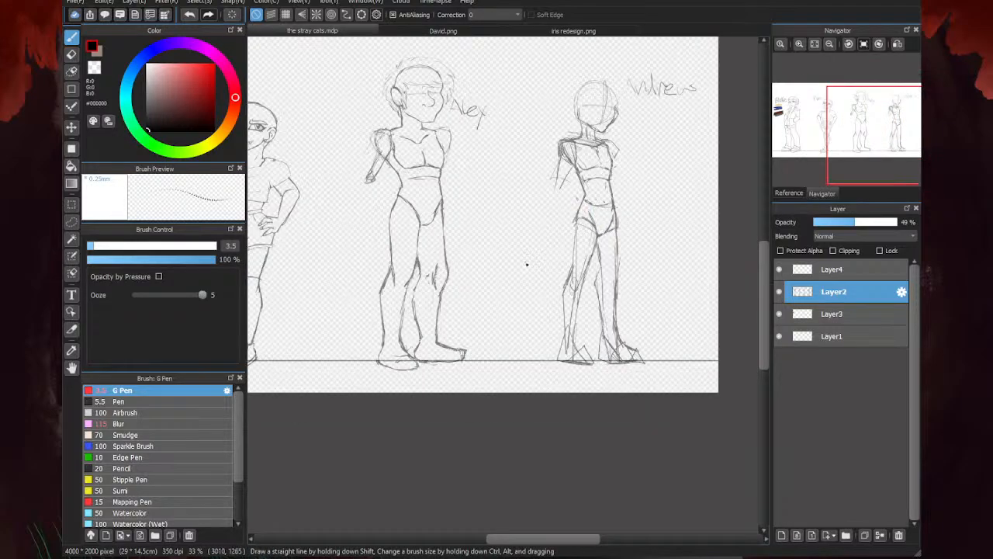
pyautogui.scroll(3, 598, 202)
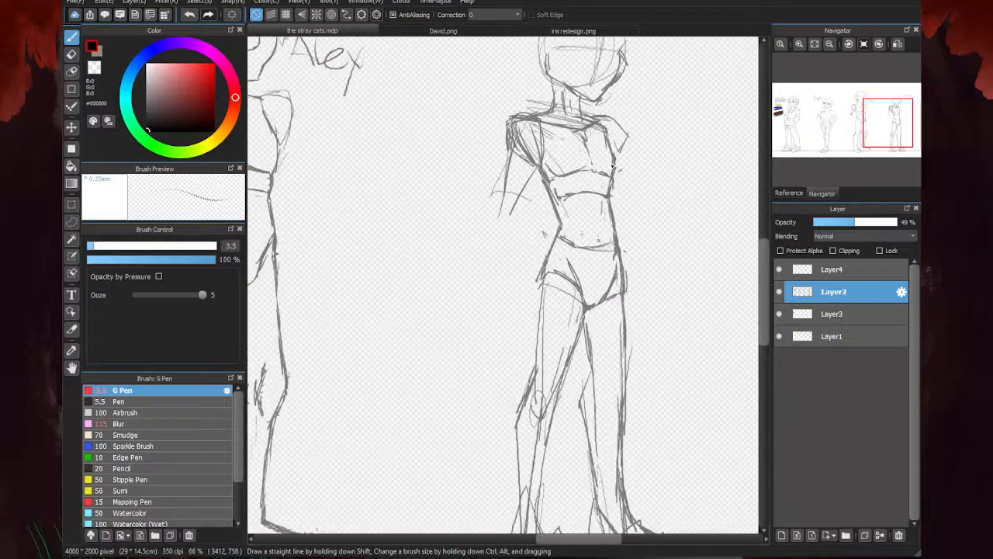
# - Lightly sketch the last figure's front arm, bending from below the shoulder to a hand loop at the hip
pyautogui.moveTo(620, 250); pyautogui.dragTo(626, 289)
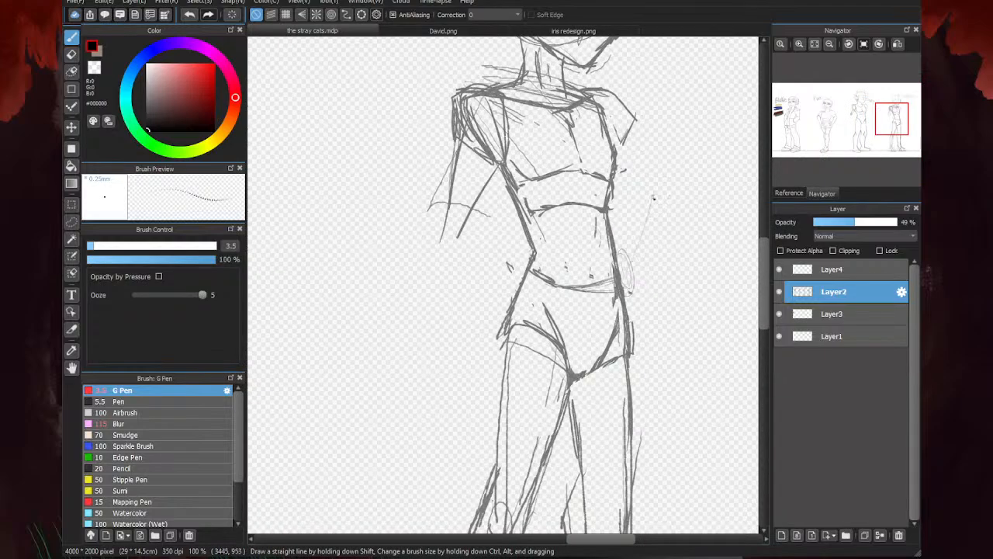
pyautogui.moveTo(651, 206); pyautogui.dragTo(634, 261)
pyautogui.moveTo(645, 152); pyautogui.dragTo(642, 259)
# - Sketch the last figure's rear forearm hanging straight down, with an oval elbow and a tapered hand beside the hip
pyautogui.moveTo(484, 168); pyautogui.dragTo(476, 305)
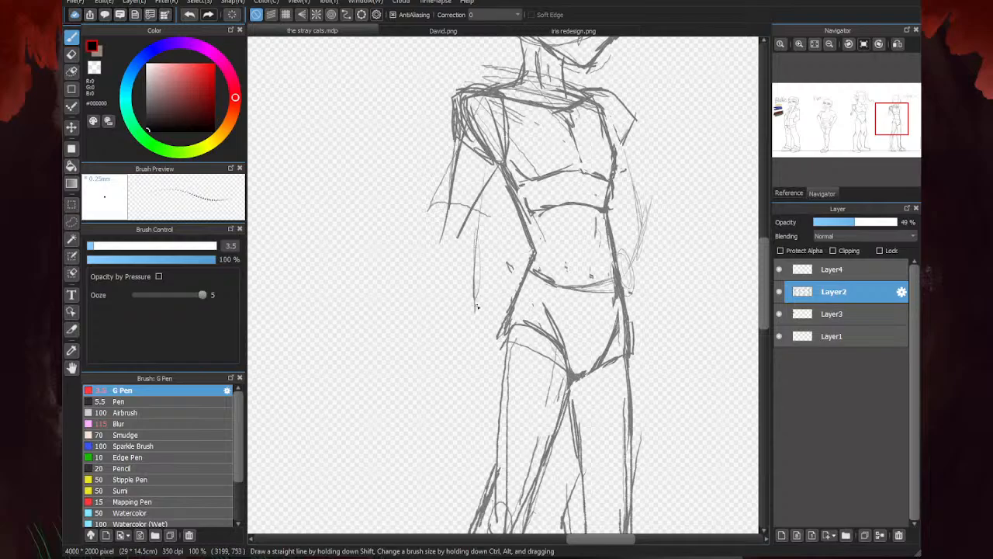
pyautogui.moveTo(476, 145); pyautogui.dragTo(475, 238)
pyautogui.moveTo(481, 190); pyautogui.dragTo(470, 350)
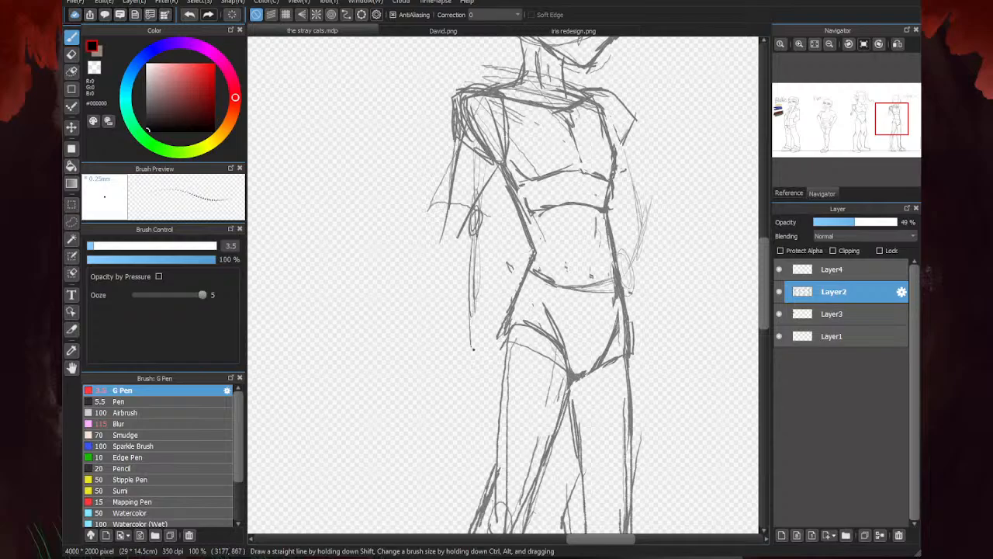
pyautogui.moveTo(475, 306); pyautogui.dragTo(474, 378)
pyautogui.moveTo(469, 294); pyautogui.dragTo(463, 388)
pyautogui.scroll(-4, 503, 283)
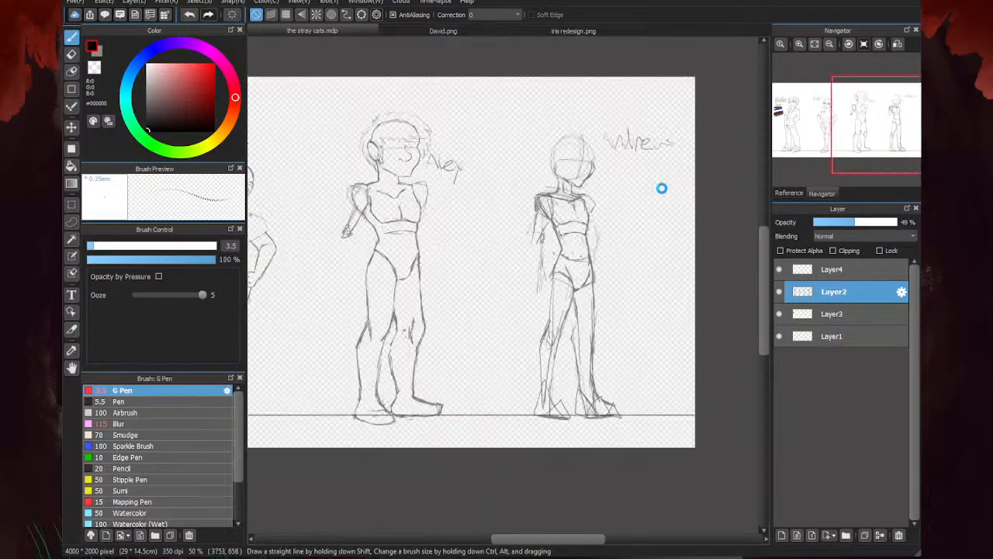
# - Strengthen the outer and inner thigh contours of the last figure's rear leg down to the knee
pyautogui.scroll(1, 578, 303)
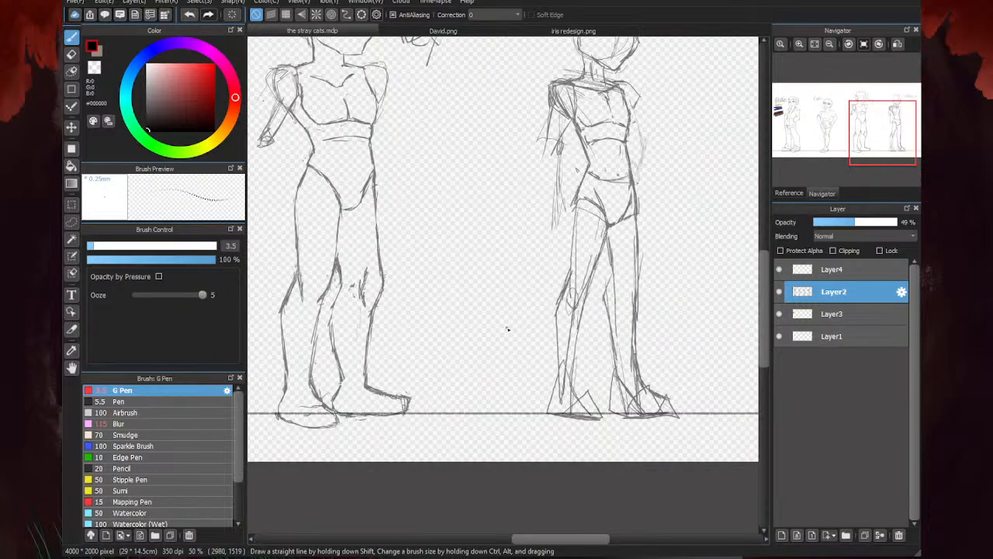
pyautogui.scroll(2, 581, 215)
pyautogui.moveTo(563, 204); pyautogui.dragTo(558, 288)
pyautogui.moveTo(561, 284); pyautogui.dragTo(554, 366)
pyautogui.moveTo(629, 247); pyautogui.dragTo(599, 343)
pyautogui.moveTo(616, 307); pyautogui.dragTo(560, 417)
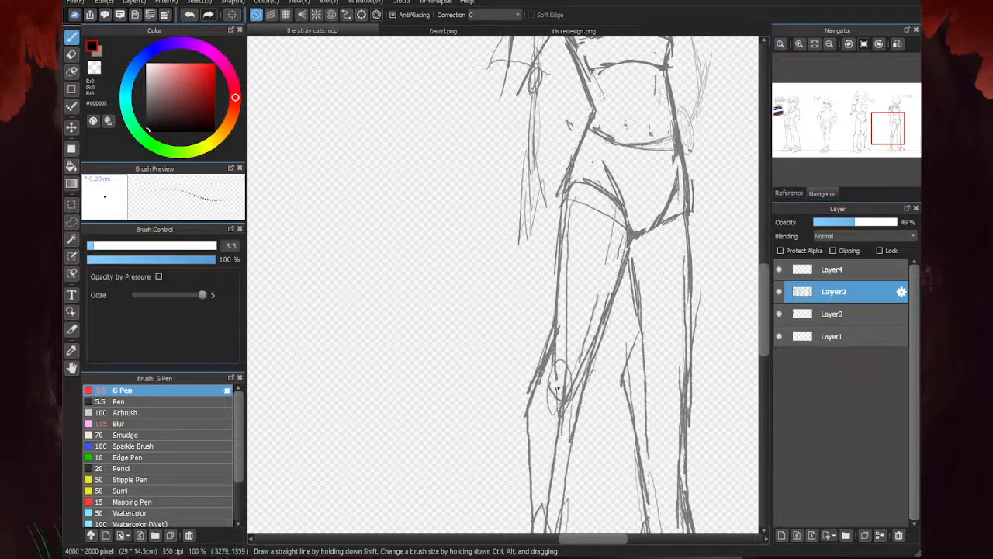
# - Sketch the kneecap of the last figure's rear leg with overlapping curved strokes
pyautogui.moveTo(557, 336); pyautogui.dragTo(552, 397)
pyautogui.moveTo(554, 373); pyautogui.dragTo(564, 402)
pyautogui.moveTo(587, 358); pyautogui.dragTo(562, 409)
pyautogui.moveTo(592, 346); pyautogui.dragTo(556, 396)
pyautogui.moveTo(576, 380); pyautogui.dragTo(568, 402)
pyautogui.scroll(-2, 588, 280)
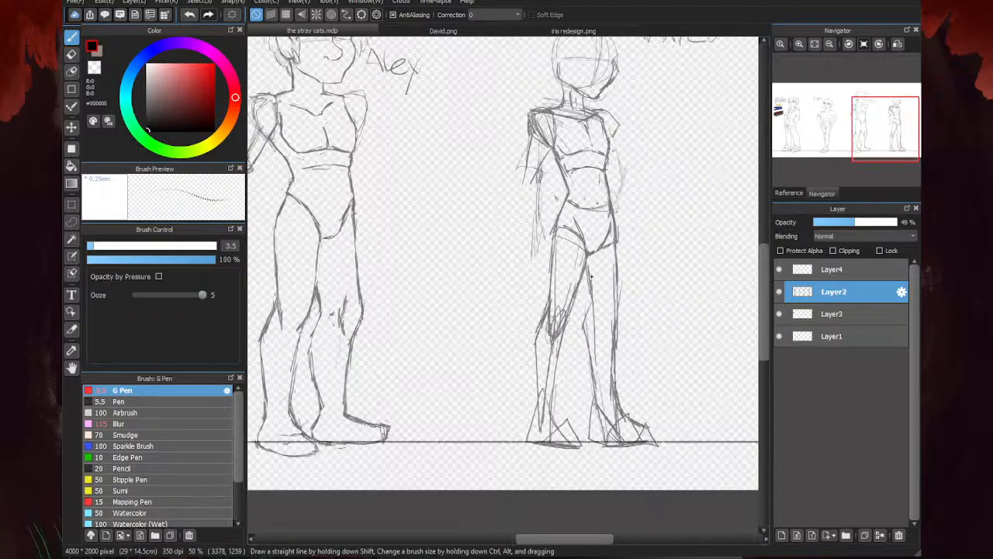
# - Redraw the inner thigh of the last figure's front leg and add an elongated kneecap and inner knee contour
pyautogui.scroll(2, 590, 275)
pyautogui.moveTo(591, 264); pyautogui.dragTo(617, 377)
pyautogui.moveTo(598, 318); pyautogui.dragTo(633, 413)
pyautogui.moveTo(650, 320); pyautogui.dragTo(649, 364)
pyautogui.moveTo(647, 350)
pyautogui.mouseDown()
pyautogui.moveTo(634, 316)
pyautogui.moveTo(624, 402)
pyautogui.mouseUp()
pyautogui.moveTo(625, 336); pyautogui.dragTo(634, 417)
pyautogui.moveTo(645, 354)
pyautogui.mouseDown()
pyautogui.moveTo(632, 337)
pyautogui.moveTo(643, 378)
pyautogui.moveTo(632, 427)
pyautogui.mouseUp()
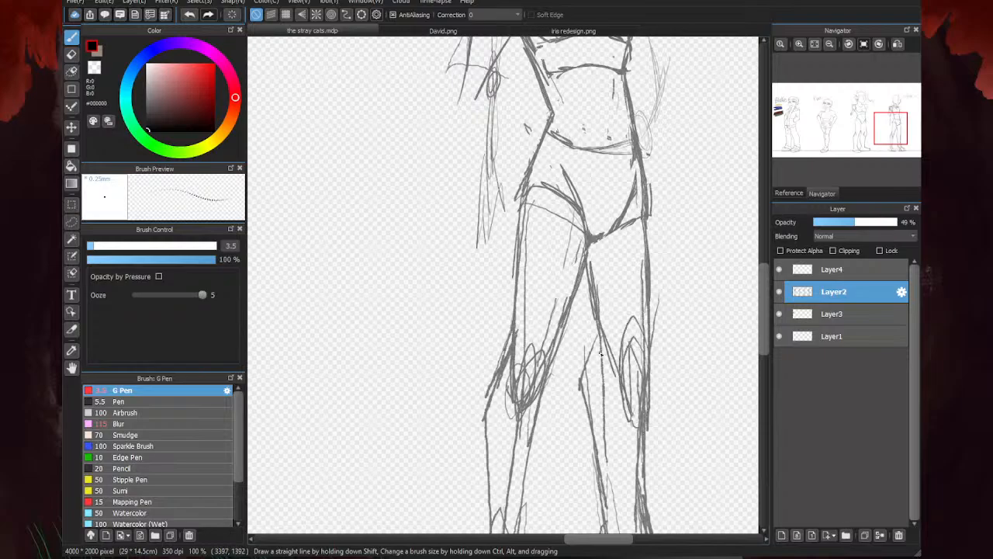
pyautogui.moveTo(604, 338); pyautogui.dragTo(586, 409)
pyautogui.scroll(-2, 630, 223)
pyautogui.scroll(2, 553, 388)
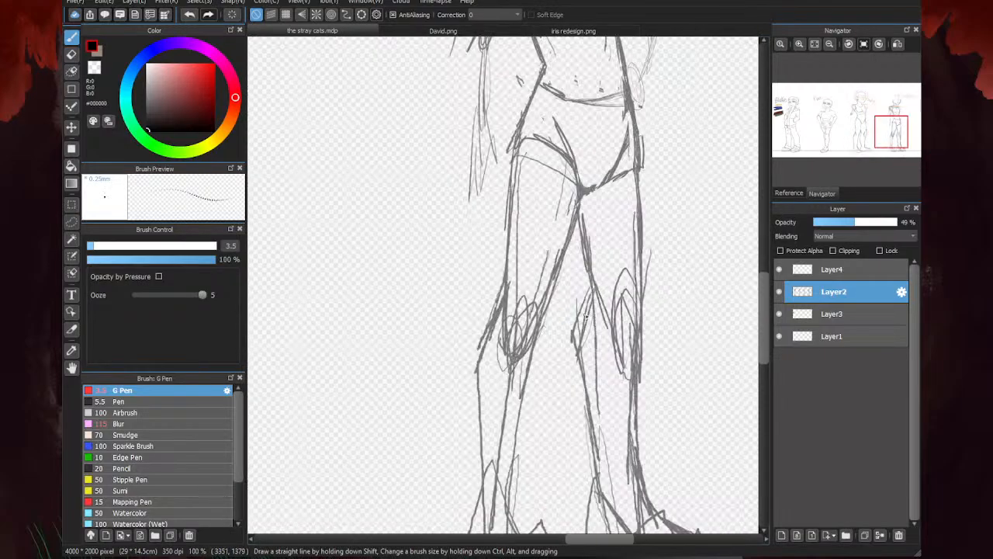
# - Reinforce the rear leg's thigh contour on the last figure and curve its inner knee into the calf
pyautogui.scroll(-3, 488, 336)
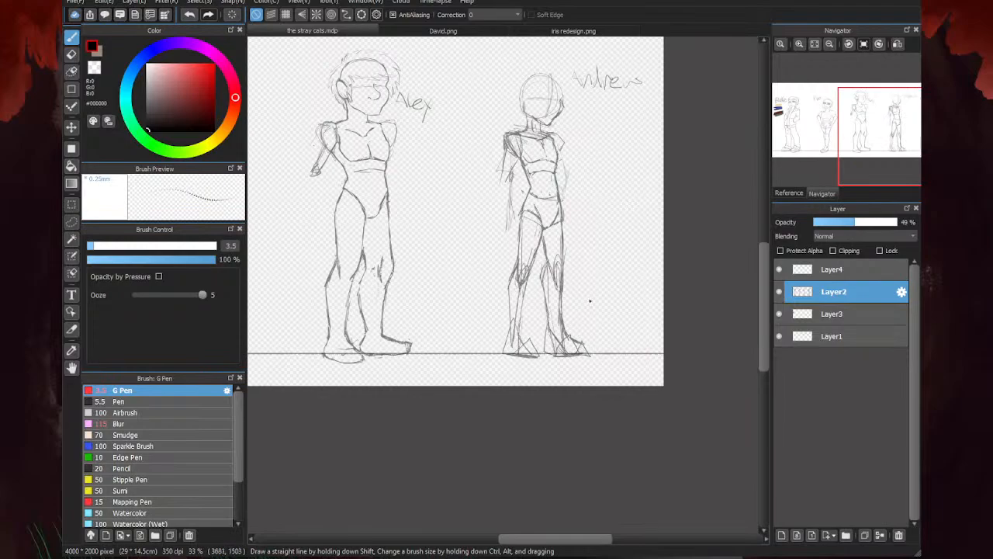
pyautogui.scroll(2, 525, 240)
pyautogui.moveTo(515, 194); pyautogui.dragTo(513, 282)
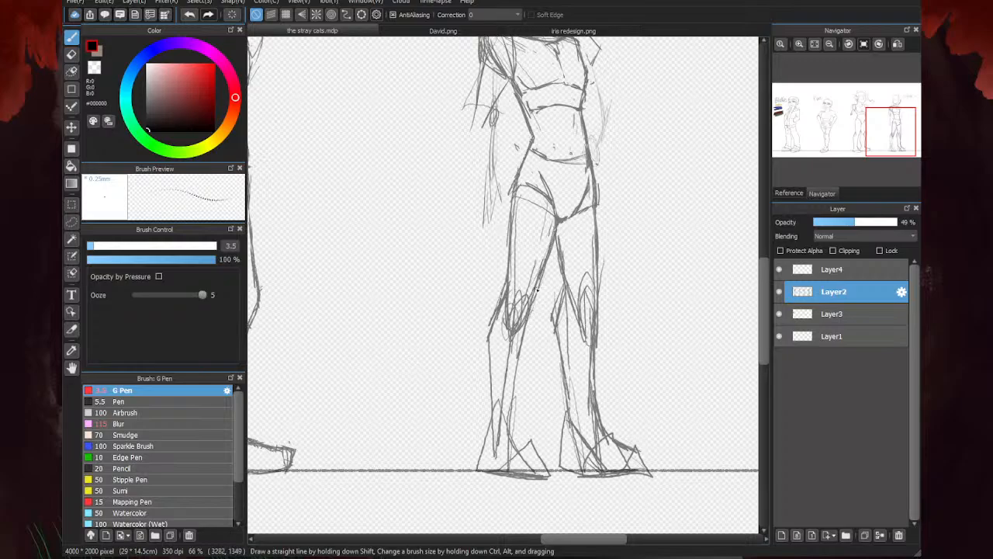
pyautogui.scroll(2, 522, 329)
pyautogui.moveTo(551, 267); pyautogui.dragTo(537, 345)
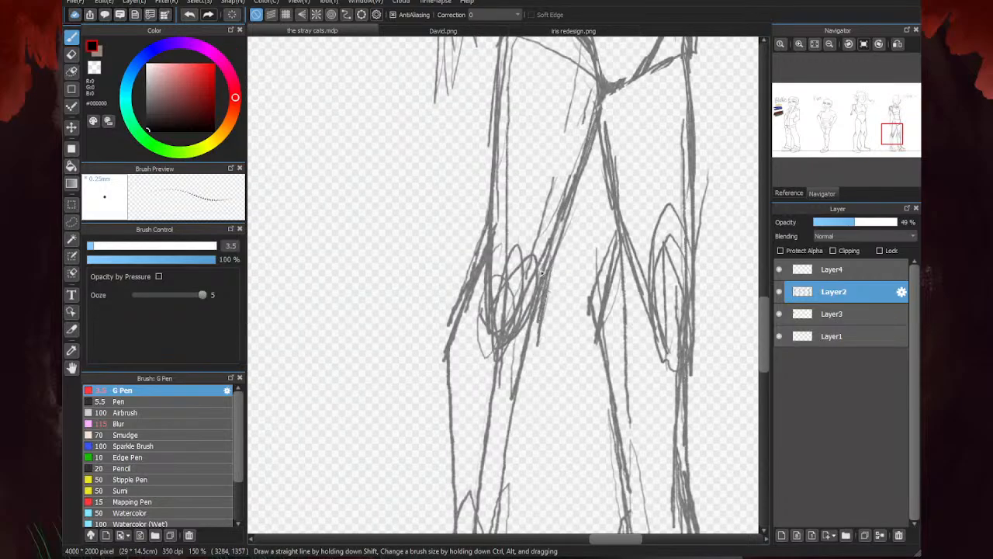
pyautogui.scroll(-2, 535, 267)
pyautogui.moveTo(529, 287)
pyautogui.mouseDown()
pyautogui.moveTo(509, 366)
pyautogui.moveTo(511, 357)
pyautogui.mouseUp()
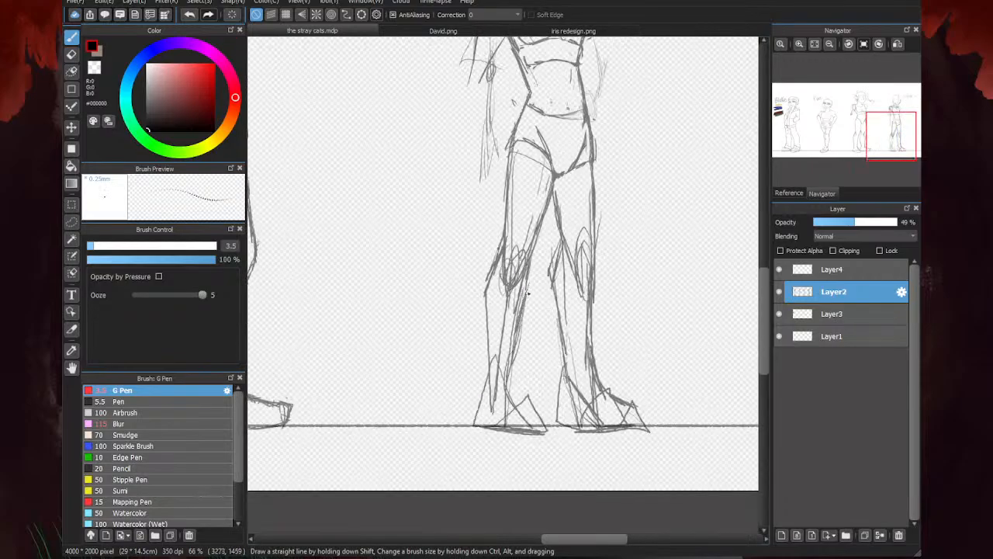
# - Outline the last figure's rear calf and foot, and erase the construction lines across that leg's foot, ankle, thigh and kneecap
pyautogui.moveTo(487, 308)
pyautogui.mouseDown()
pyautogui.moveTo(486, 427)
pyautogui.moveTo(539, 405)
pyautogui.mouseUp()
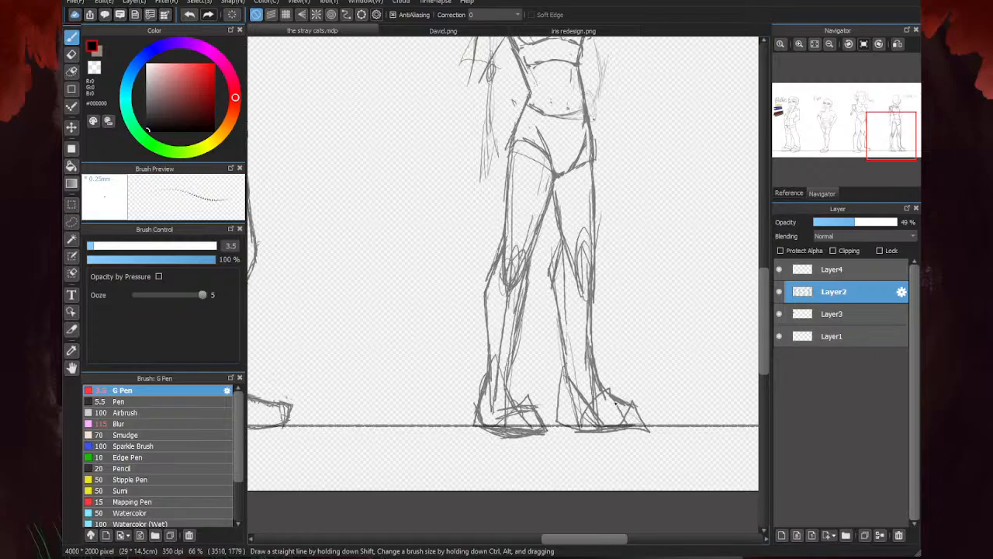
pyautogui.press('e')
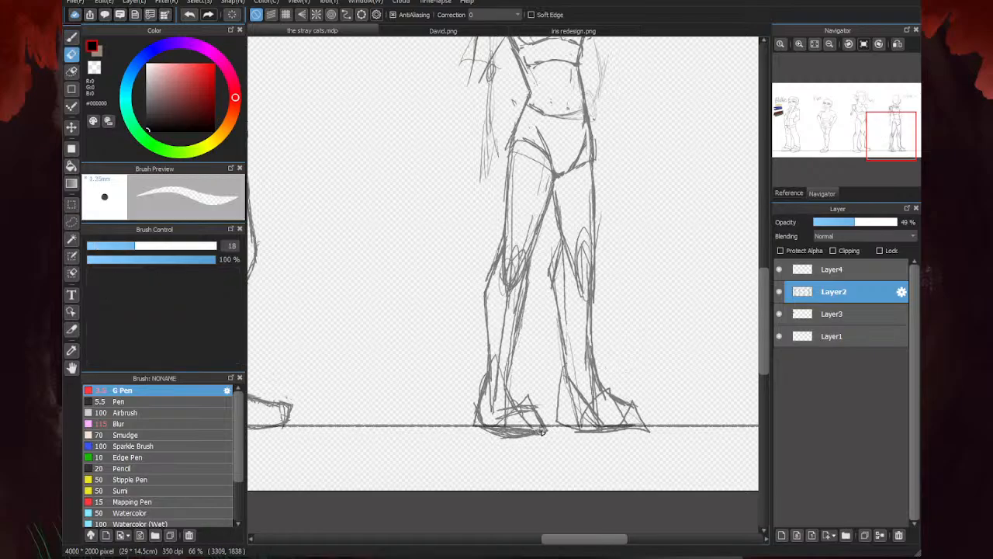
pyautogui.moveTo(541, 431)
pyautogui.mouseDown()
pyautogui.moveTo(498, 435)
pyautogui.moveTo(531, 399)
pyautogui.moveTo(491, 419)
pyautogui.mouseUp()
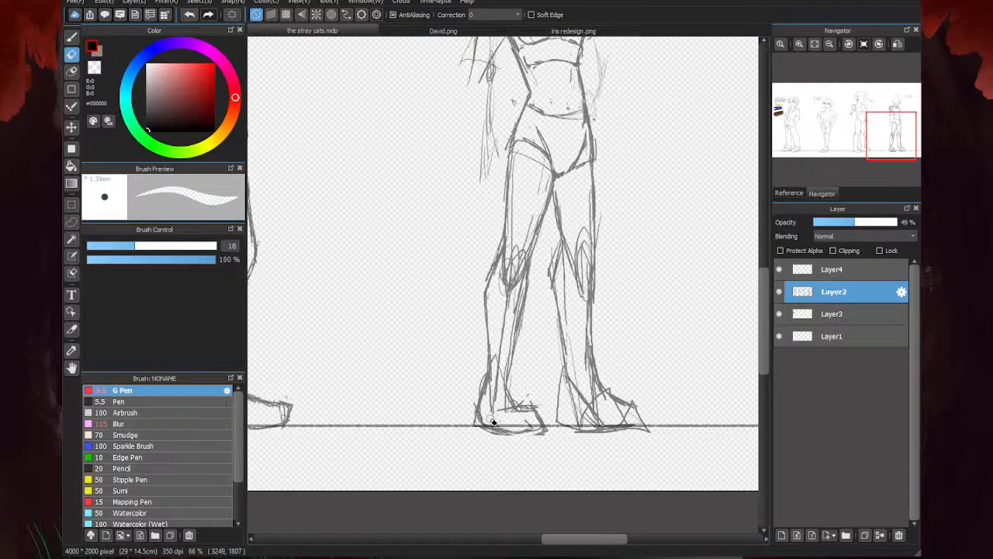
pyautogui.moveTo(483, 381)
pyautogui.mouseDown()
pyautogui.moveTo(478, 418)
pyautogui.moveTo(532, 427)
pyautogui.moveTo(482, 426)
pyautogui.mouseUp()
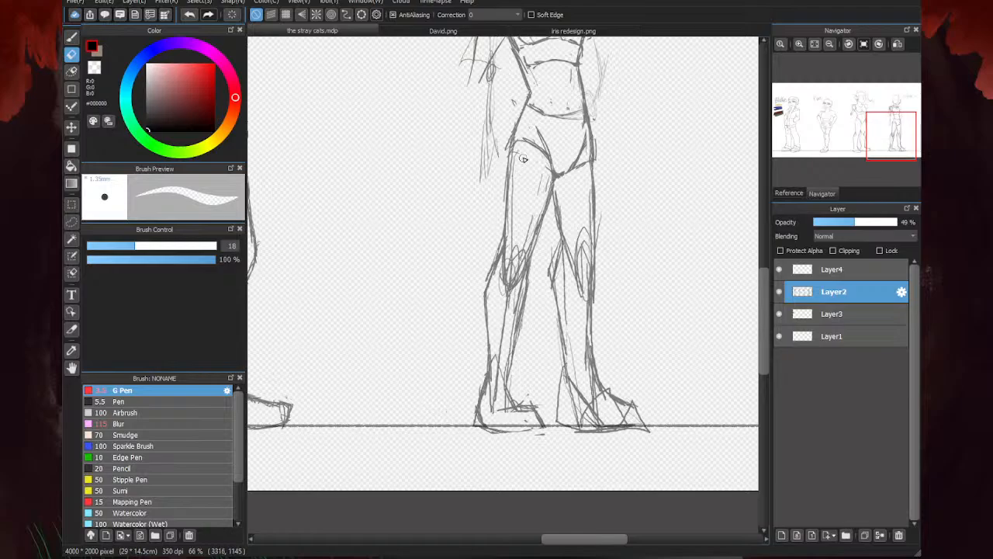
pyautogui.moveTo(524, 253)
pyautogui.mouseDown()
pyautogui.moveTo(514, 278)
pyautogui.moveTo(508, 266)
pyautogui.mouseUp()
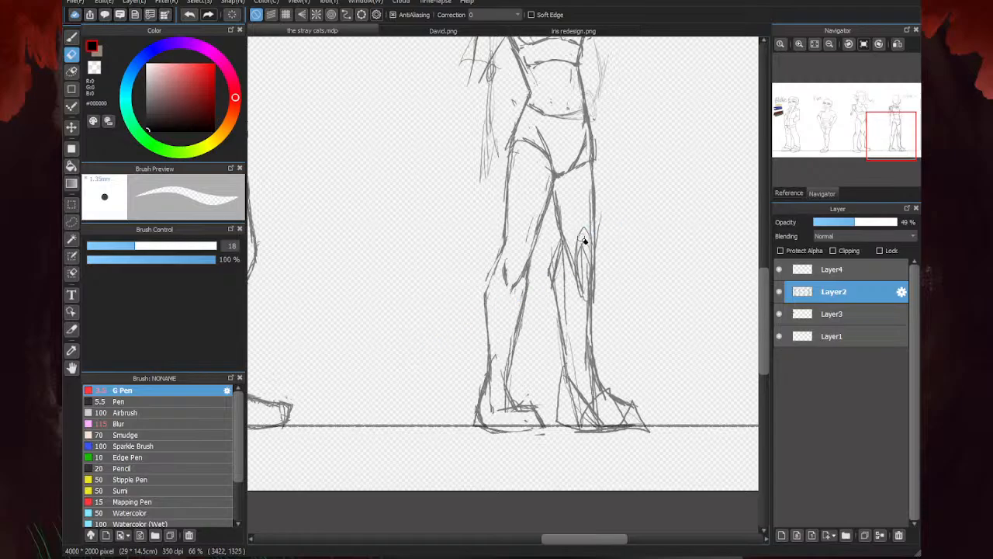
# - Redraw the outer knee contour of the last figure's rear leg and erase the stray marks beside it
pyautogui.press('b')
pyautogui.scroll(3, 503, 240)
pyautogui.moveTo(499, 250)
pyautogui.mouseDown()
pyautogui.moveTo(466, 321)
pyautogui.moveTo(460, 378)
pyautogui.moveTo(507, 225)
pyautogui.mouseUp()
pyautogui.scroll(-2, 508, 218)
pyautogui.scroll(2, 518, 237)
pyautogui.press('e')
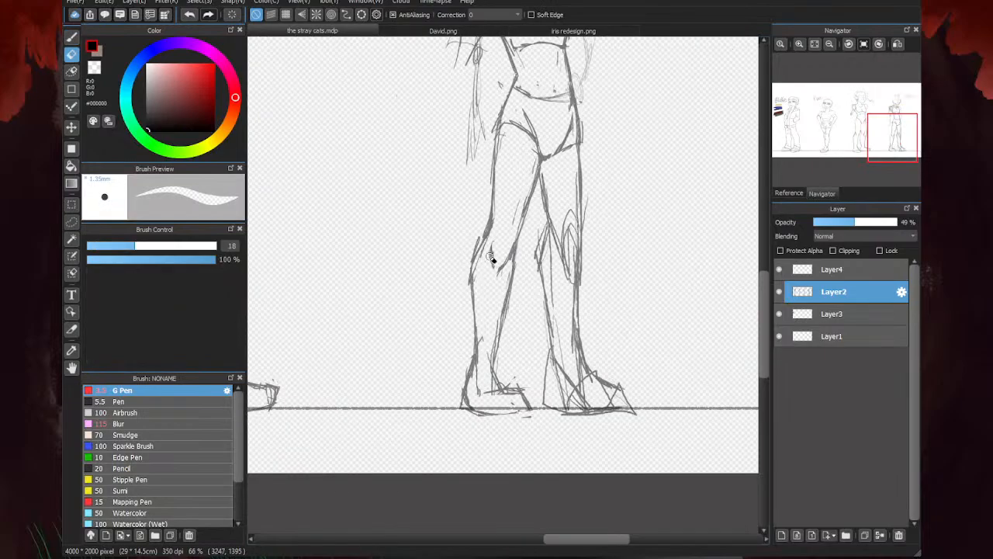
pyautogui.moveTo(480, 257)
pyautogui.mouseDown()
pyautogui.moveTo(498, 210)
pyautogui.moveTo(471, 268)
pyautogui.mouseUp()
pyautogui.scroll(-4, 481, 265)
# - Touch up the inner contour of the last figure's rear leg just below the knee
pyautogui.press('b')
pyautogui.press('e')
pyautogui.press('b')
pyautogui.scroll(4, 521, 237)
pyautogui.scroll(-4, 578, 223)
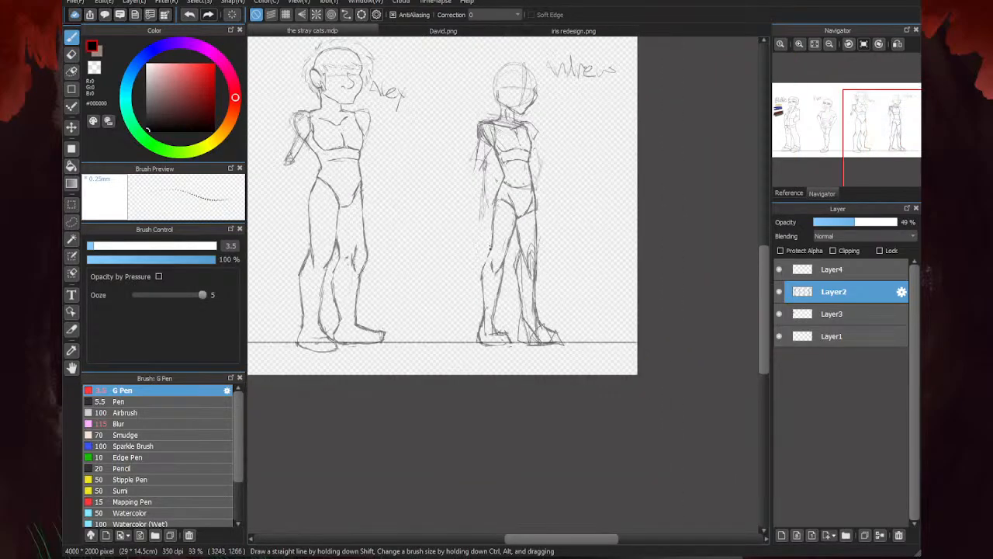
pyautogui.scroll(4, 496, 256)
pyautogui.scroll(-4, 463, 298)
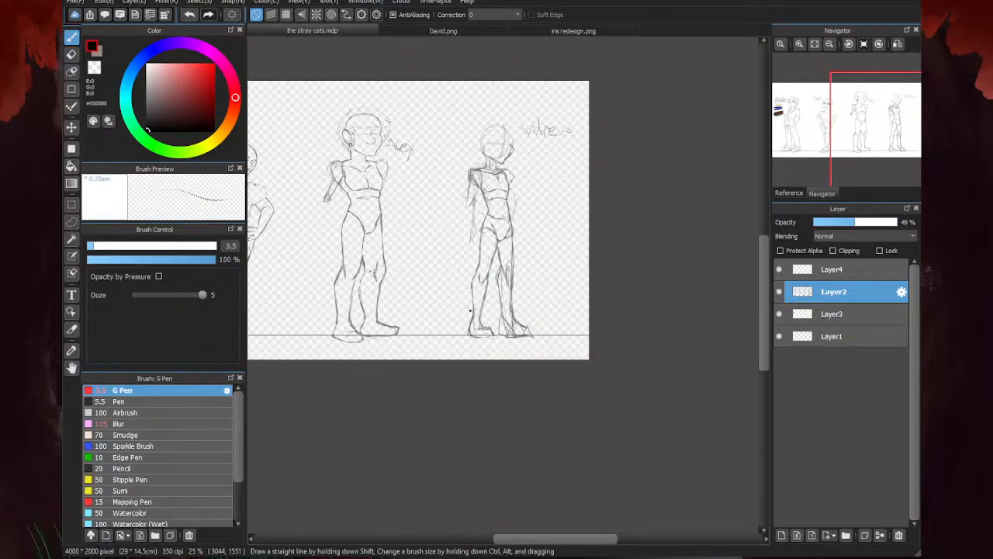
pyautogui.scroll(2, 462, 298)
pyautogui.moveTo(501, 240); pyautogui.dragTo(499, 271)
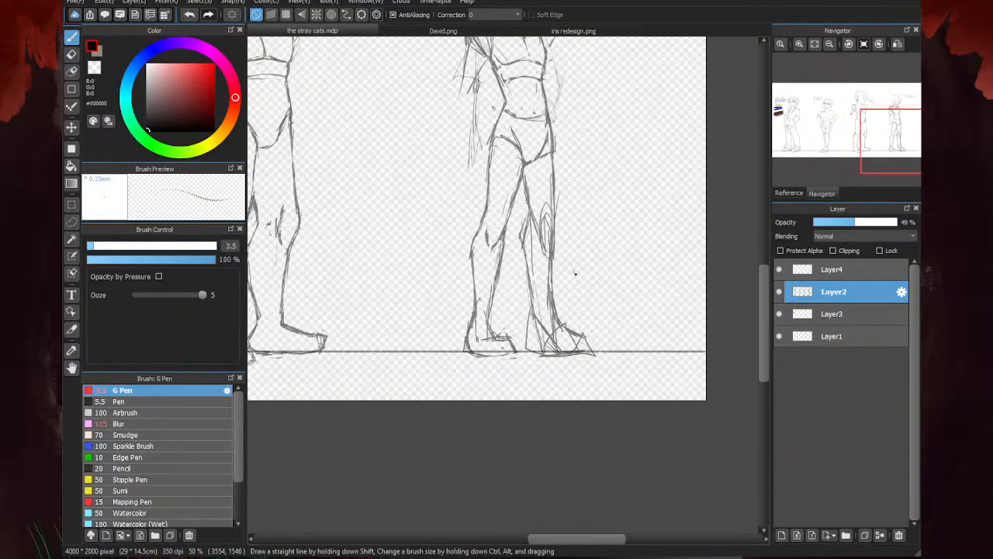
# - Erase the overlapping lines around the ankle, heel and sole of the last figure's rear foot
pyautogui.press('e')
pyautogui.scroll(1, 504, 249)
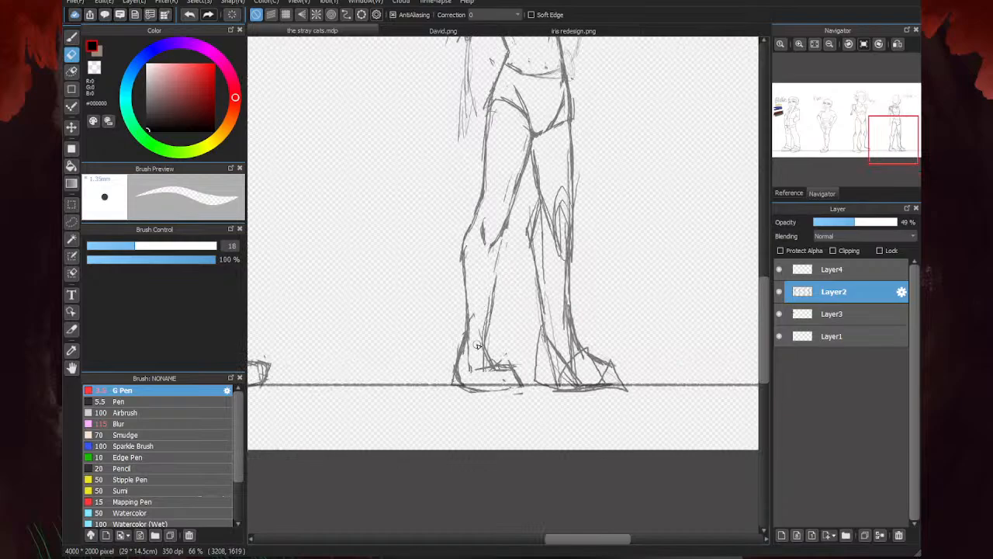
pyautogui.moveTo(479, 348)
pyautogui.mouseDown()
pyautogui.moveTo(481, 386)
pyautogui.moveTo(523, 387)
pyautogui.moveTo(460, 387)
pyautogui.moveTo(468, 334)
pyautogui.moveTo(465, 387)
pyautogui.moveTo(471, 356)
pyautogui.mouseUp()
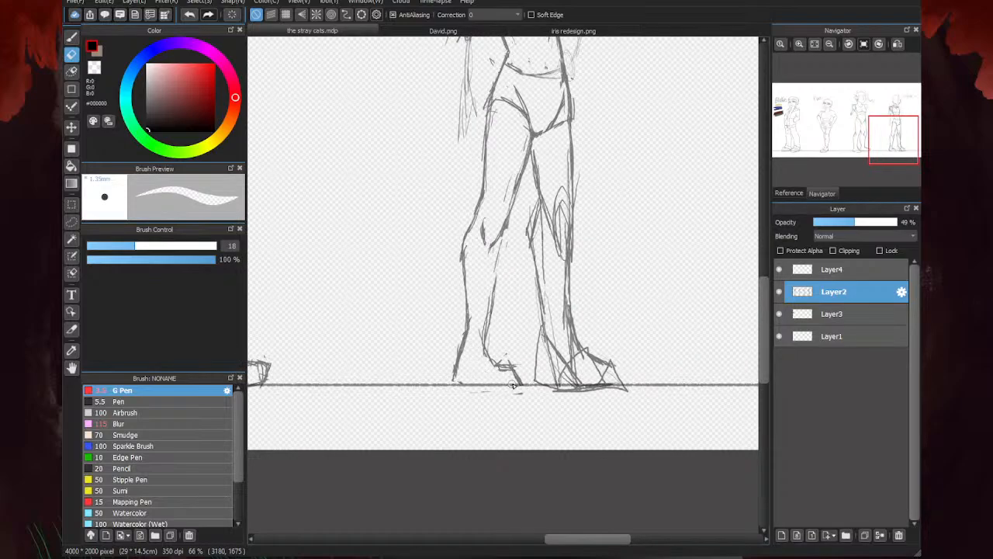
# - Redraw the last figure's rear foot with a single clean sole line and a sketched instep
pyautogui.press('b')
pyautogui.scroll(2, 516, 371)
pyautogui.moveTo(537, 359)
pyautogui.mouseDown()
pyautogui.moveTo(476, 365)
pyautogui.moveTo(518, 360)
pyautogui.mouseUp()
pyautogui.moveTo(560, 398)
pyautogui.mouseDown()
pyautogui.moveTo(460, 411)
pyautogui.moveTo(411, 391)
pyautogui.moveTo(458, 412)
pyautogui.mouseUp()
pyautogui.scroll(-3, 444, 395)
pyautogui.moveTo(473, 278)
pyautogui.mouseDown()
pyautogui.moveTo(457, 351)
pyautogui.moveTo(471, 285)
pyautogui.mouseUp()
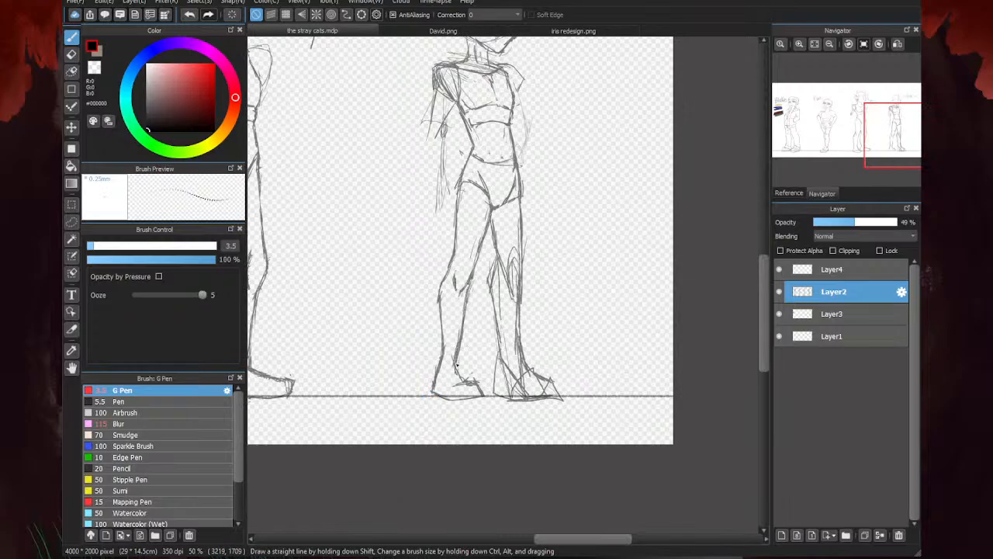
# - Erase the rough inner ankle line of the last figure's rear leg and redraw the inner calf contour down to the foot
pyautogui.scroll(-3, 485, 353)
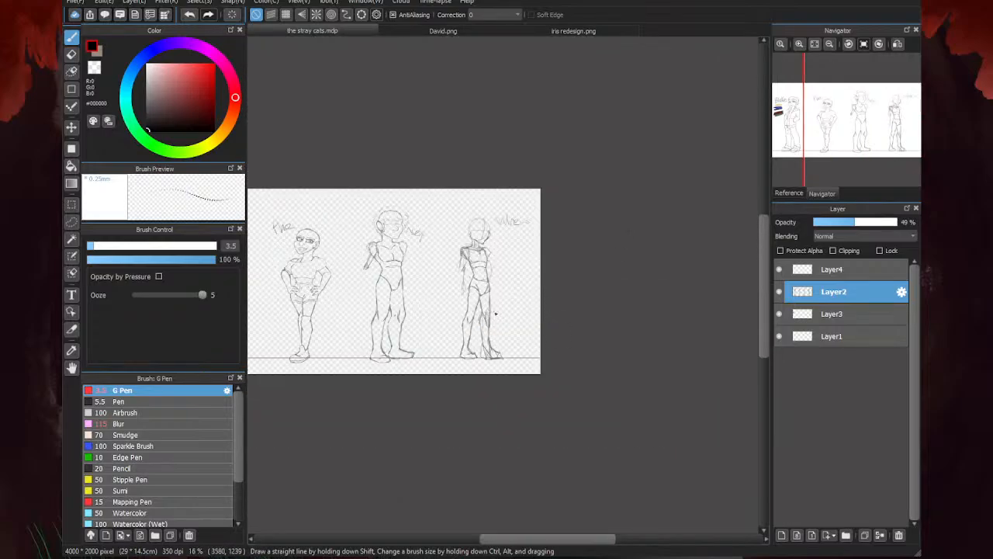
pyautogui.scroll(3, 441, 355)
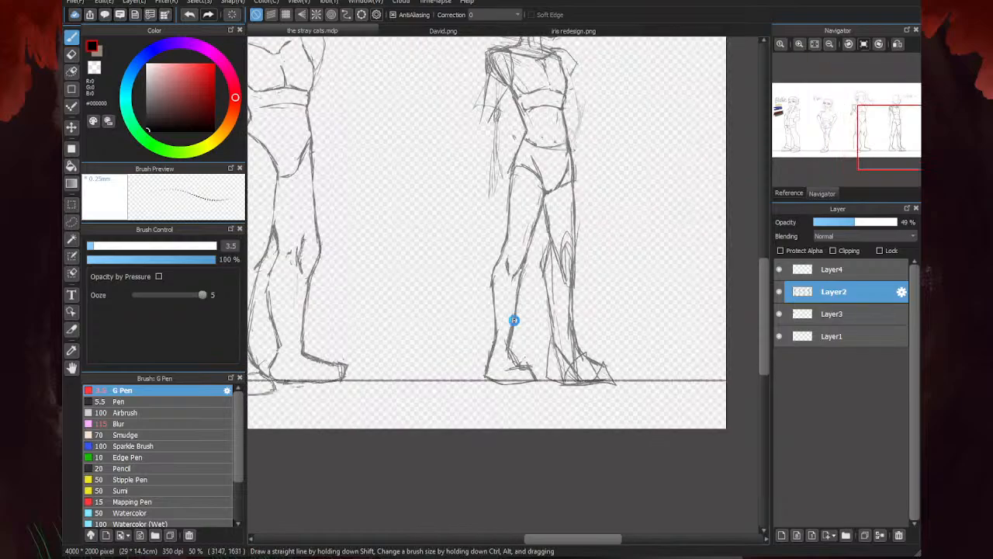
pyautogui.scroll(2, 512, 321)
pyautogui.press('e')
pyautogui.moveTo(510, 330); pyautogui.dragTo(508, 385)
pyautogui.press('b')
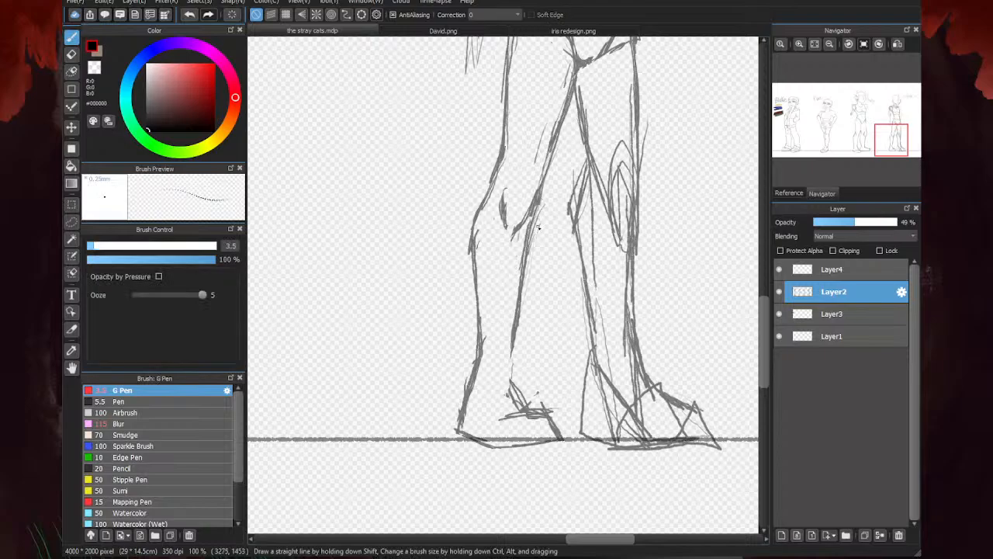
pyautogui.moveTo(526, 250); pyautogui.dragTo(517, 409)
pyautogui.scroll(-3, 517, 419)
pyautogui.scroll(-1, 517, 419)
pyautogui.scroll(3, 604, 347)
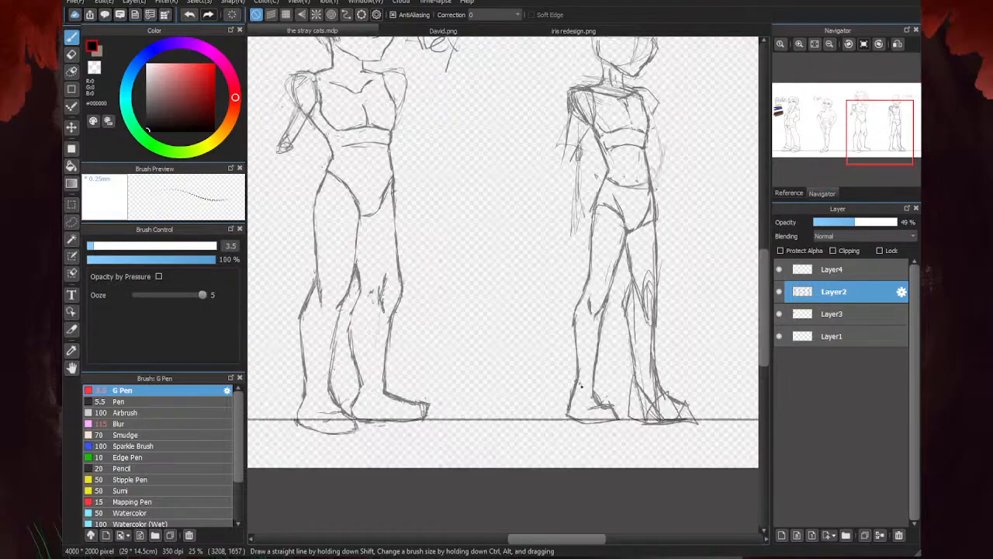
pyautogui.scroll(-2, 514, 374)
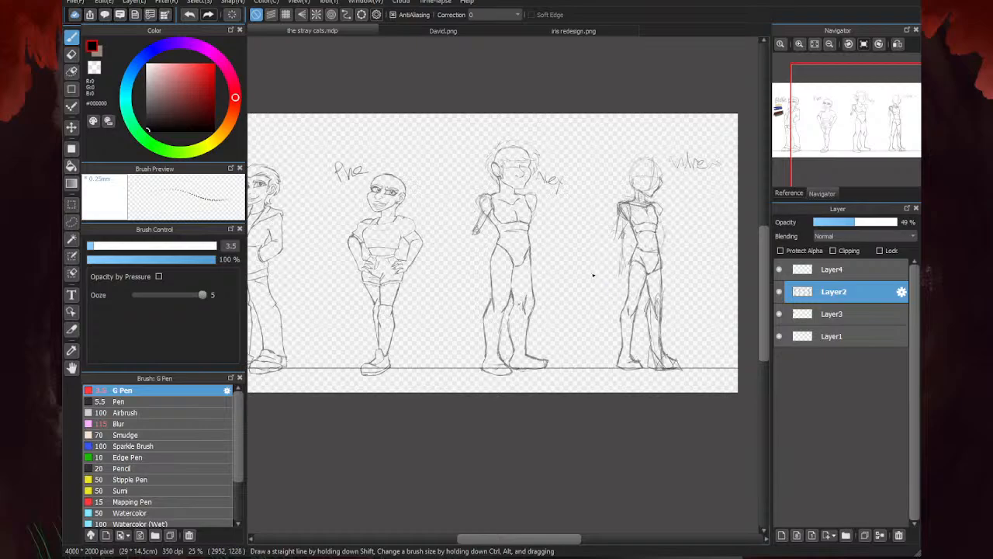
pyautogui.scroll(-2, 593, 274)
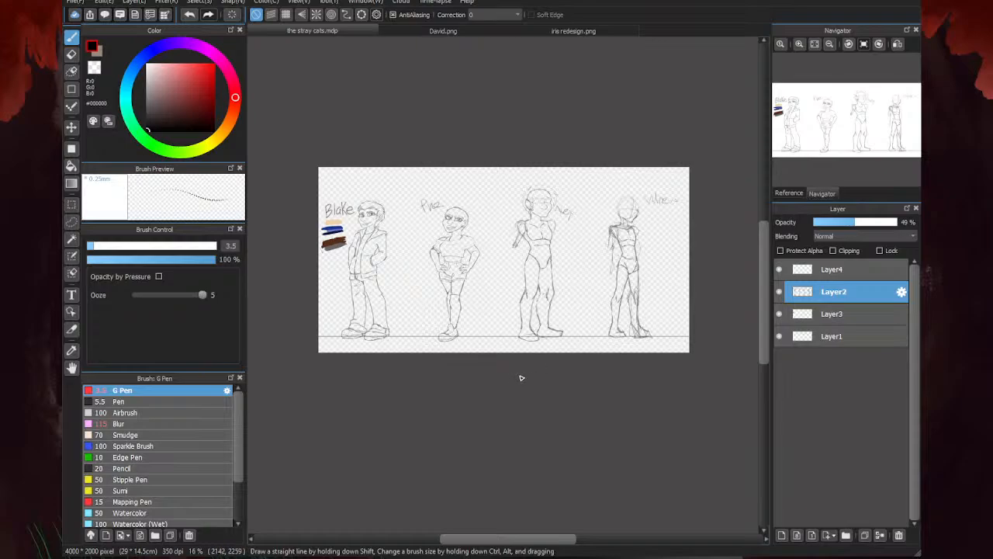
# - Sketch a guide line down the inside of the last figure's front leg from the crotch to the foot
pyautogui.scroll(3, 621, 217)
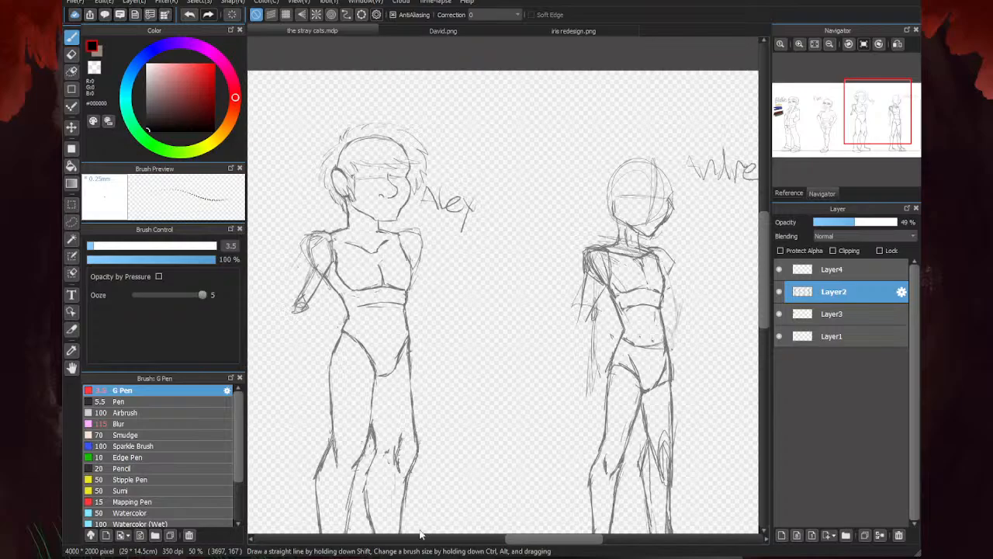
pyautogui.scroll(-3, 617, 234)
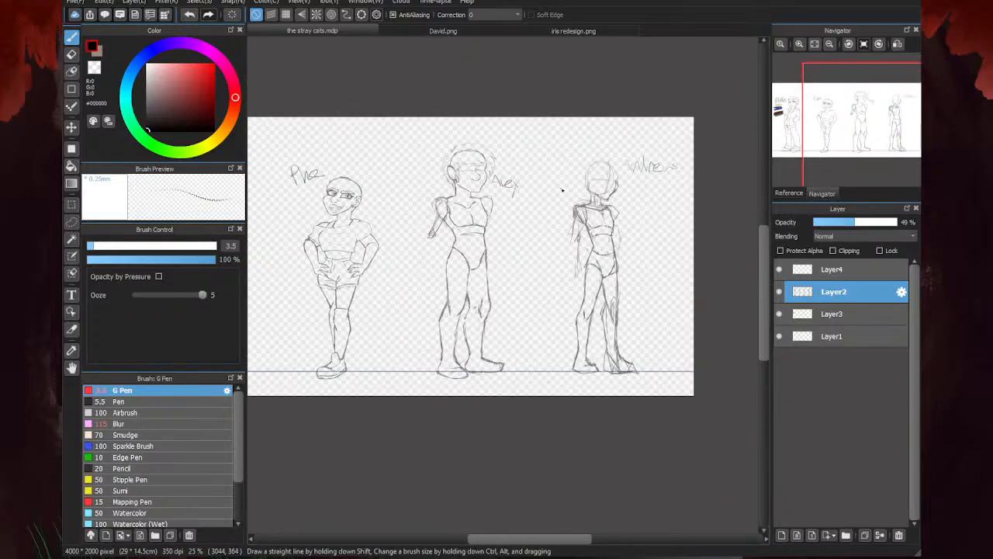
pyautogui.scroll(4, 610, 349)
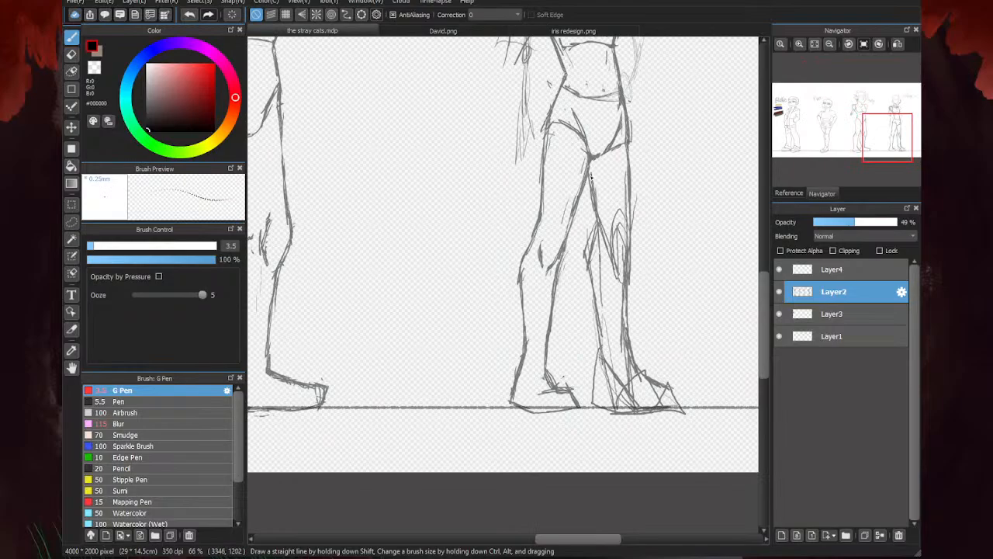
pyautogui.moveTo(588, 172)
pyautogui.mouseDown()
pyautogui.moveTo(604, 362)
pyautogui.moveTo(593, 398)
pyautogui.mouseUp()
pyautogui.scroll(-1, 555, 405)
pyautogui.scroll(2, 641, 393)
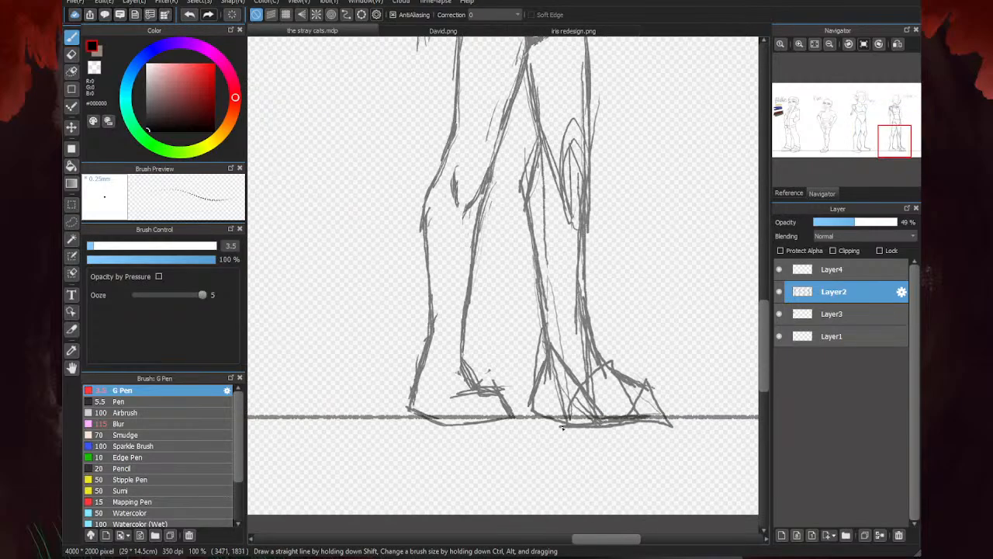
# - Erase the overlapping construction lines at the last figure's front knee, along the shin and inside the foot
pyautogui.press('e')
pyautogui.moveTo(539, 345); pyautogui.dragTo(537, 312)
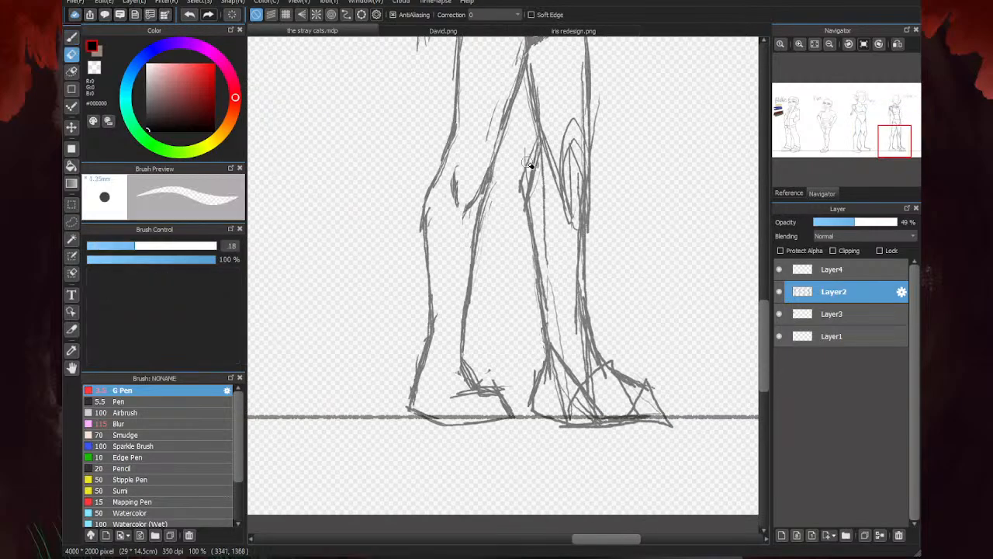
pyautogui.moveTo(530, 146)
pyautogui.mouseDown()
pyautogui.moveTo(526, 193)
pyautogui.moveTo(520, 183)
pyautogui.moveTo(530, 212)
pyautogui.mouseUp()
pyautogui.press('b')
pyautogui.press('e')
pyautogui.moveTo(590, 426)
pyautogui.mouseDown()
pyautogui.moveTo(678, 404)
pyautogui.moveTo(573, 421)
pyautogui.moveTo(636, 407)
pyautogui.moveTo(559, 397)
pyautogui.moveTo(574, 326)
pyautogui.moveTo(575, 365)
pyautogui.moveTo(556, 355)
pyautogui.moveTo(571, 331)
pyautogui.moveTo(553, 265)
pyautogui.moveTo(568, 261)
pyautogui.moveTo(576, 359)
pyautogui.moveTo(556, 181)
pyautogui.mouseUp()
pyautogui.moveTo(549, 111)
pyautogui.mouseDown()
pyautogui.moveTo(578, 164)
pyautogui.moveTo(582, 125)
pyautogui.mouseUp()
pyautogui.scroll(-3, 568, 220)
pyautogui.scroll(2, 575, 174)
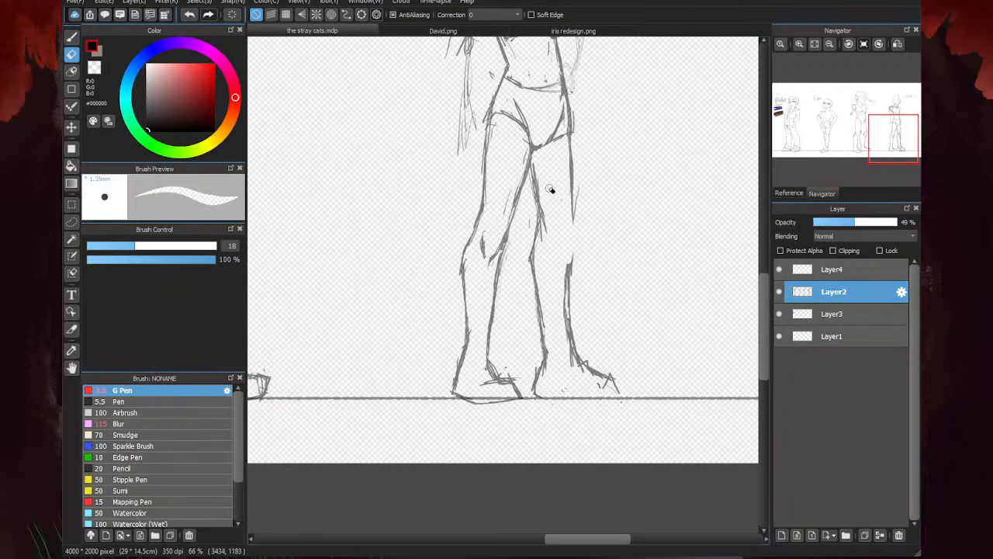
# - Join the outer thigh and calf contours of the last figure's front leg and sketch a curved kneecap line
pyautogui.press('b')
pyautogui.scroll(1, 671, 194)
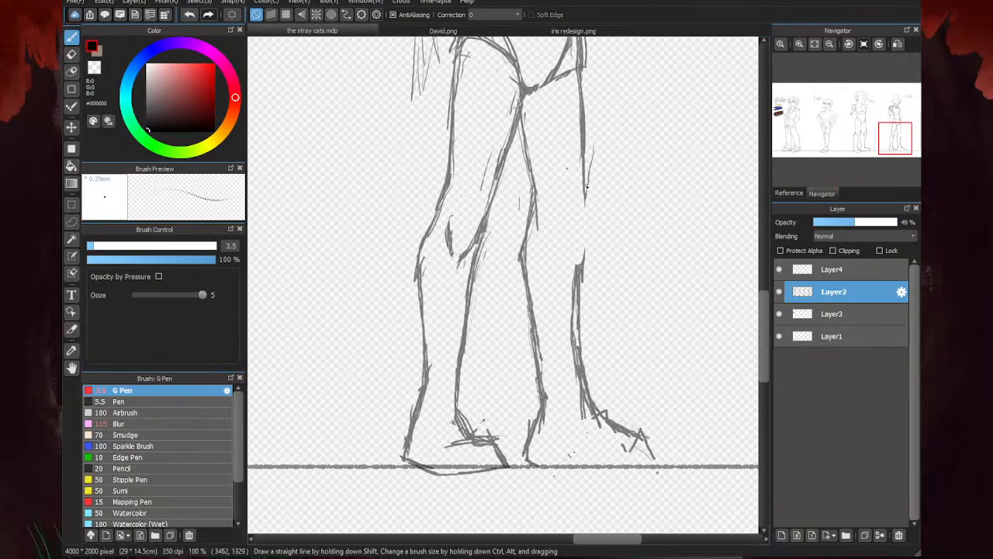
pyautogui.moveTo(583, 169)
pyautogui.mouseDown()
pyautogui.moveTo(586, 242)
pyautogui.moveTo(575, 278)
pyautogui.mouseUp()
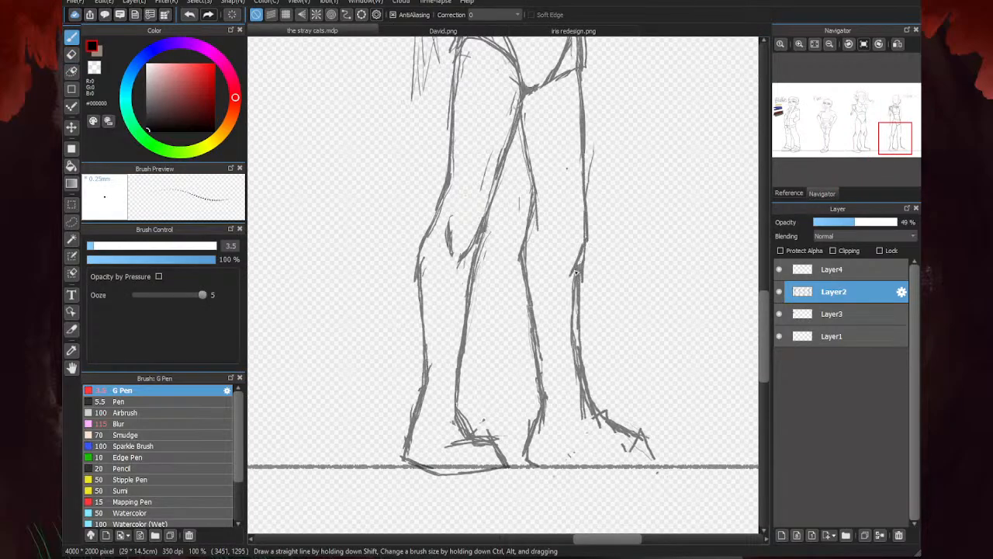
pyautogui.moveTo(584, 232); pyautogui.dragTo(576, 275)
pyautogui.moveTo(554, 197)
pyautogui.mouseDown()
pyautogui.moveTo(550, 250)
pyautogui.moveTo(595, 272)
pyautogui.mouseUp()
# - Redraw the outer contour of the last figure's front knee bending into the calf, and erase the stray line beside the thigh
pyautogui.press('e')
pyautogui.moveTo(591, 188); pyautogui.dragTo(587, 260)
pyautogui.press('b')
pyautogui.scroll(2, 582, 194)
pyautogui.moveTo(576, 158)
pyautogui.mouseDown()
pyautogui.moveTo(587, 266)
pyautogui.moveTo(558, 340)
pyautogui.mouseUp()
pyautogui.moveTo(587, 267); pyautogui.dragTo(568, 340)
pyautogui.moveTo(578, 301); pyautogui.dragTo(569, 415)
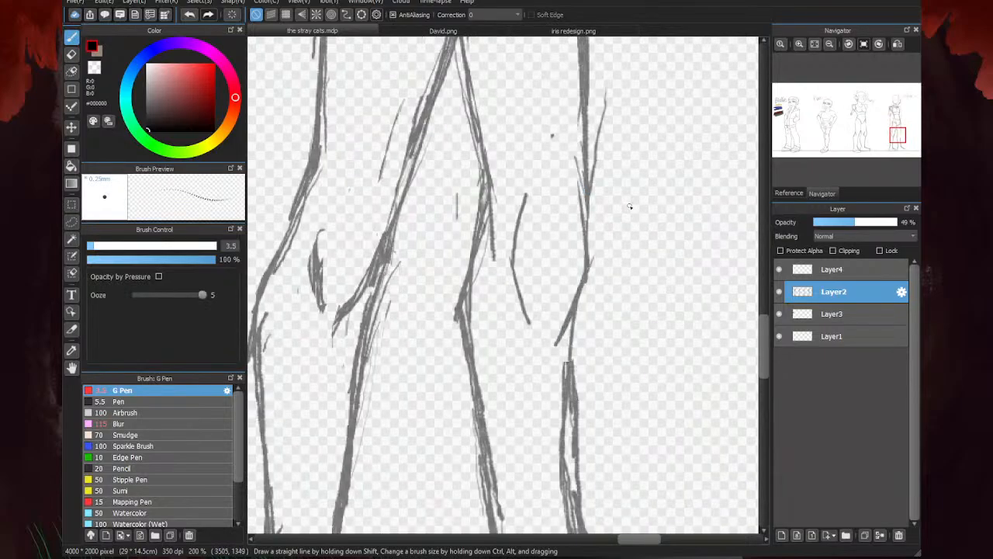
pyautogui.press('e')
pyautogui.moveTo(598, 182); pyautogui.dragTo(604, 89)
# - Erase the rough inner and outer contours around the ankle of the last figure's front leg
pyautogui.scroll(-3, 683, 287)
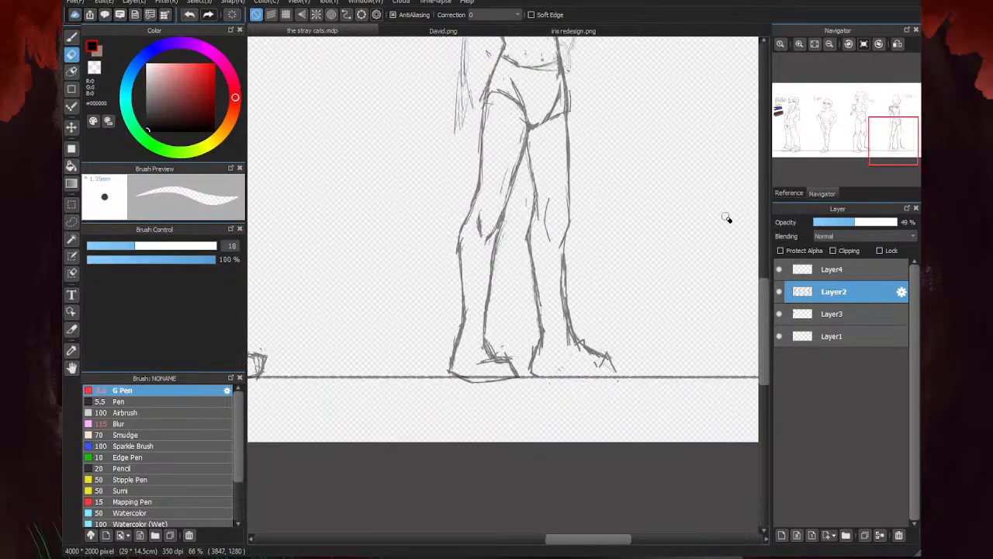
pyautogui.scroll(1, 548, 228)
pyautogui.scroll(-2, 581, 129)
pyautogui.scroll(2, 561, 179)
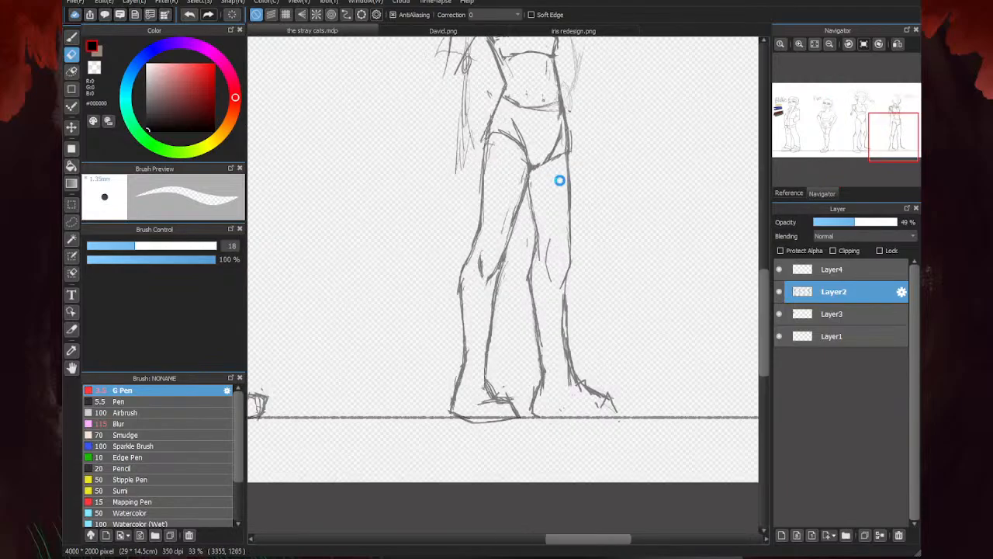
pyautogui.scroll(-3, 634, 103)
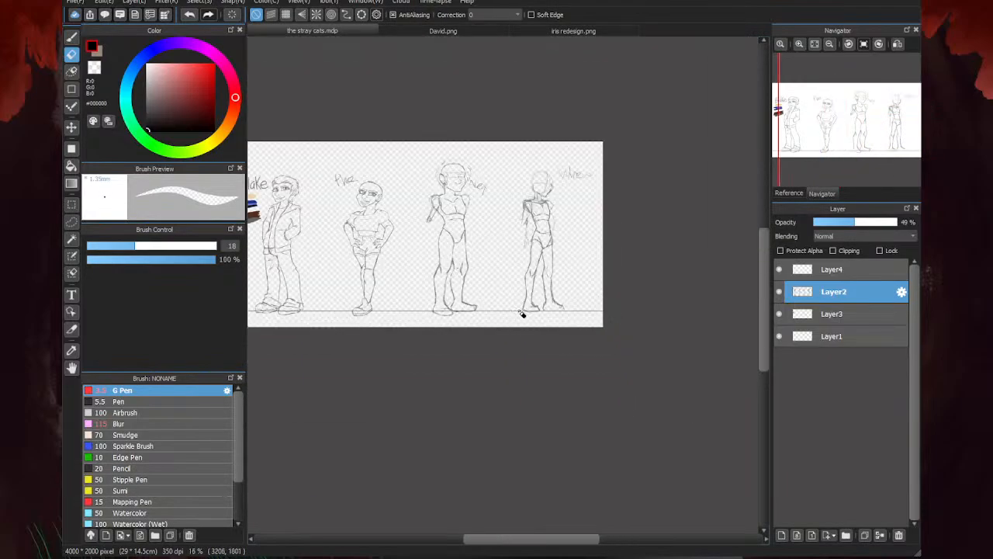
pyautogui.scroll(2, 523, 313)
pyautogui.scroll(2, 557, 302)
pyautogui.press('b')
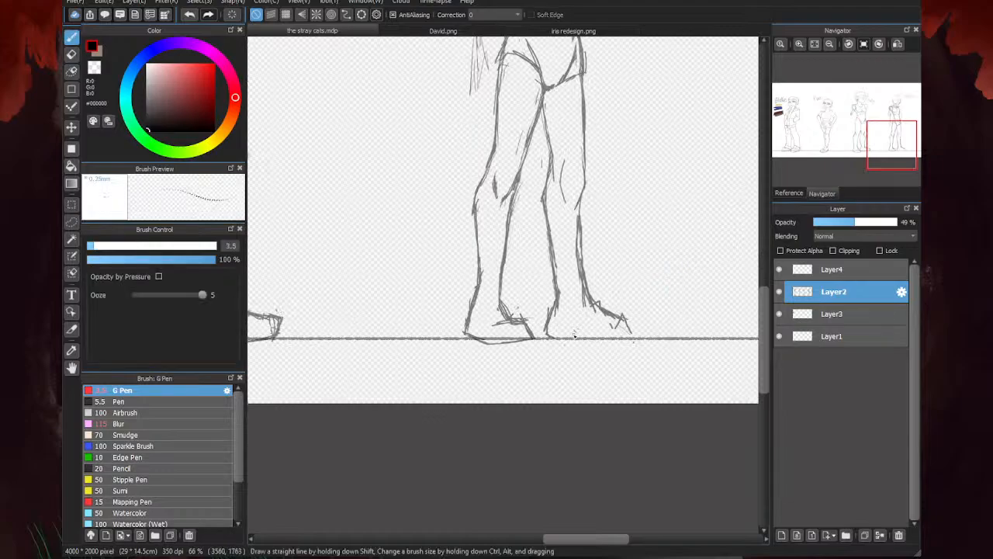
pyautogui.scroll(3, 614, 288)
pyautogui.scroll(-1, 686, 209)
pyautogui.press('e')
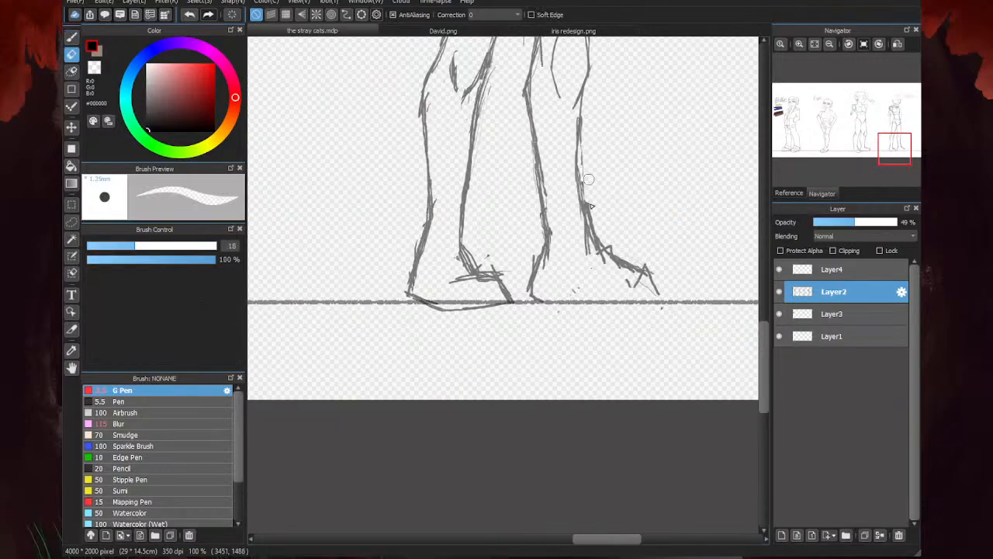
pyautogui.moveTo(531, 147); pyautogui.dragTo(545, 250)
# - Redraw both lower-leg contours of the last figure's front leg straight down to the ground line
pyautogui.press('b')
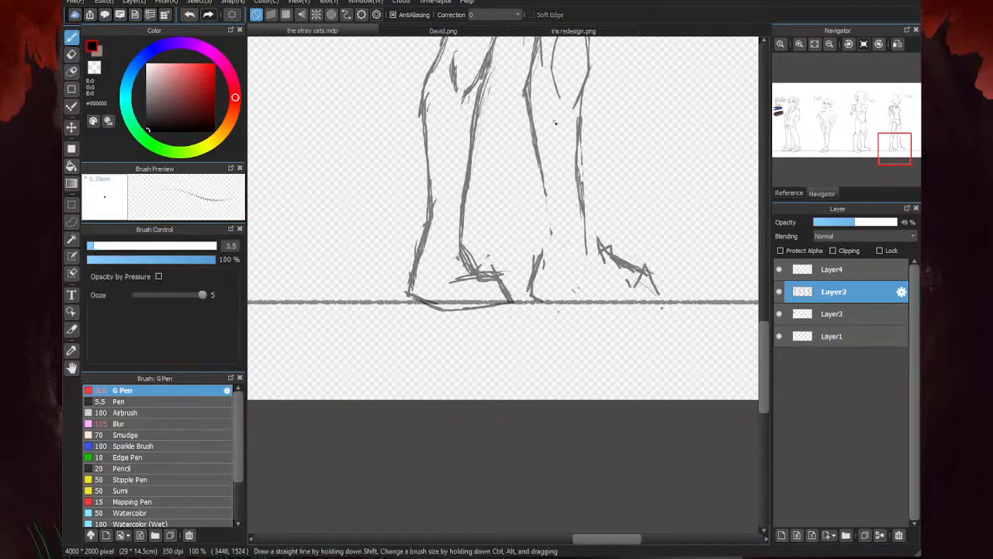
pyautogui.moveTo(528, 91); pyautogui.dragTo(564, 301)
pyautogui.moveTo(546, 194); pyautogui.dragTo(568, 300)
pyautogui.moveTo(582, 110); pyautogui.dragTo(577, 301)
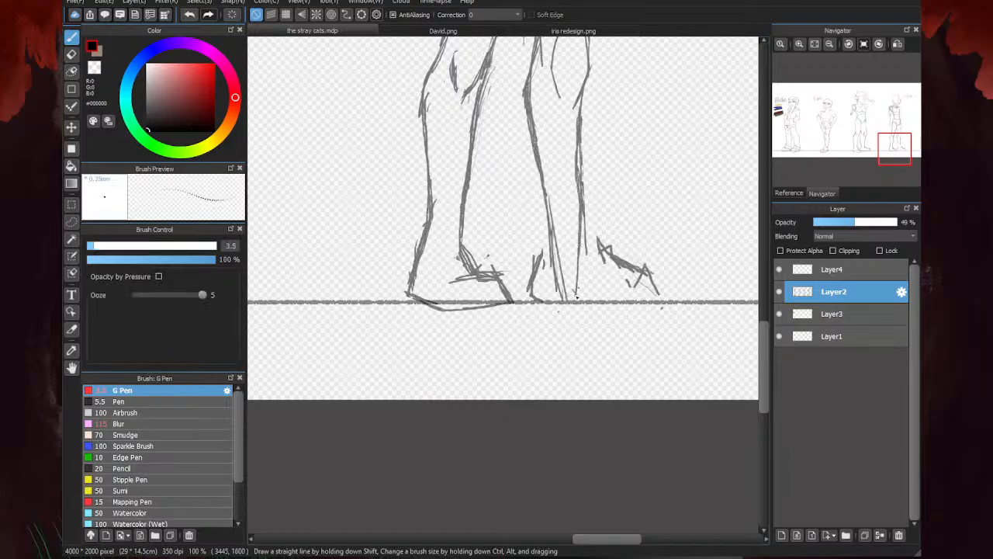
pyautogui.moveTo(577, 238); pyautogui.dragTo(578, 307)
# - Sketch the last figure's front foot with a flat sole and rounded toe, and erase the overlapping ankle and instep strokes
pyautogui.scroll(1, 575, 265)
pyautogui.moveTo(576, 266)
pyautogui.mouseDown()
pyautogui.moveTo(545, 237)
pyautogui.moveTo(543, 319)
pyautogui.moveTo(591, 319)
pyautogui.moveTo(591, 248)
pyautogui.moveTo(650, 267)
pyautogui.mouseUp()
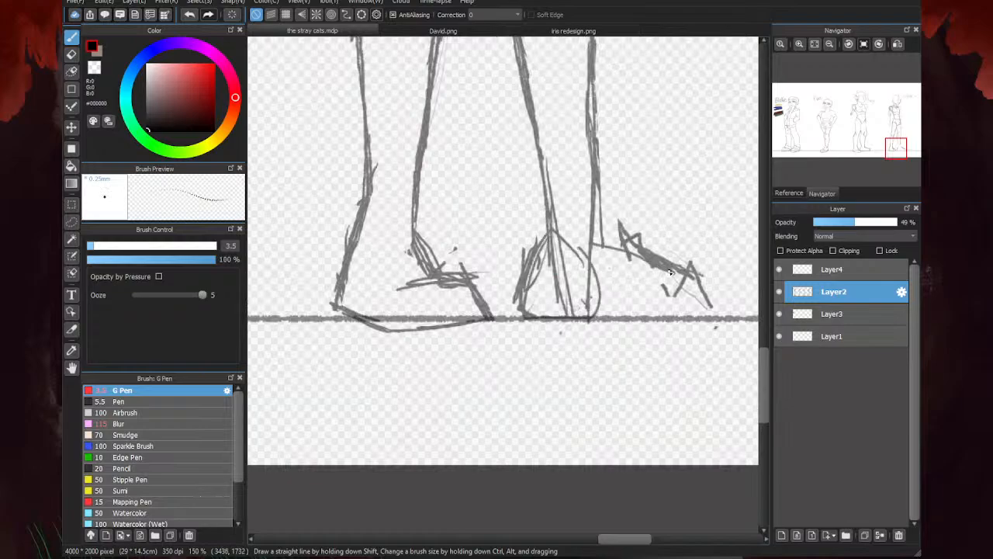
pyautogui.moveTo(596, 233)
pyautogui.mouseDown()
pyautogui.moveTo(602, 247)
pyautogui.moveTo(672, 274)
pyautogui.moveTo(651, 317)
pyautogui.moveTo(593, 322)
pyautogui.mouseUp()
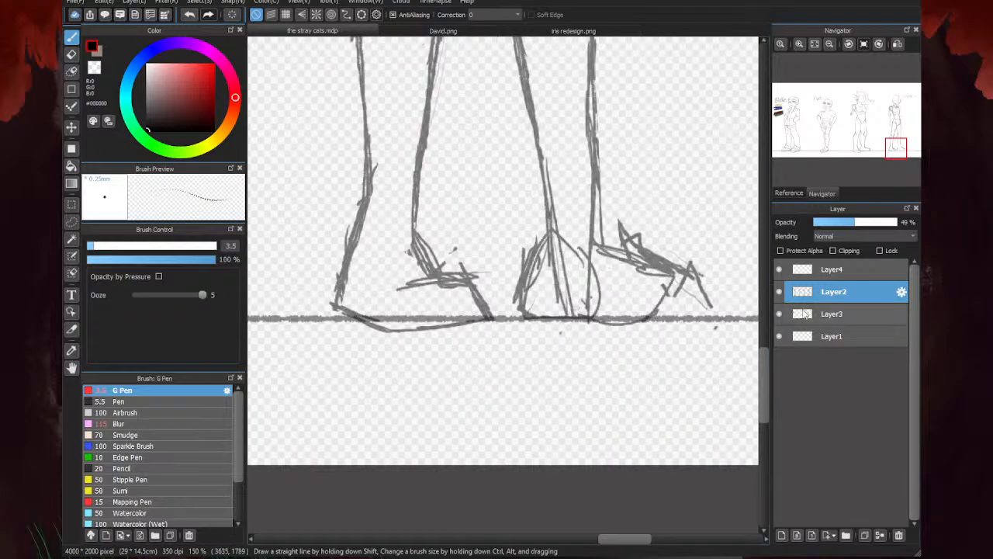
pyautogui.moveTo(689, 265)
pyautogui.mouseDown()
pyautogui.moveTo(734, 308)
pyautogui.moveTo(605, 323)
pyautogui.mouseUp()
pyautogui.moveTo(692, 268)
pyautogui.mouseDown()
pyautogui.moveTo(709, 301)
pyautogui.moveTo(713, 270)
pyautogui.moveTo(677, 326)
pyautogui.moveTo(625, 325)
pyautogui.mouseUp()
pyautogui.moveTo(747, 293)
pyautogui.mouseDown()
pyautogui.moveTo(710, 335)
pyautogui.moveTo(691, 287)
pyautogui.moveTo(699, 281)
pyautogui.moveTo(669, 285)
pyautogui.moveTo(636, 252)
pyautogui.moveTo(663, 254)
pyautogui.moveTo(620, 232)
pyautogui.moveTo(582, 251)
pyautogui.moveTo(590, 190)
pyautogui.moveTo(588, 274)
pyautogui.moveTo(584, 284)
pyautogui.moveTo(560, 273)
pyautogui.moveTo(558, 237)
pyautogui.moveTo(541, 303)
pyautogui.moveTo(734, 292)
pyautogui.moveTo(615, 313)
pyautogui.moveTo(703, 290)
pyautogui.moveTo(634, 307)
pyautogui.moveTo(638, 287)
pyautogui.moveTo(670, 284)
pyautogui.moveTo(640, 257)
pyautogui.moveTo(669, 254)
pyautogui.moveTo(654, 251)
pyautogui.moveTo(656, 262)
pyautogui.moveTo(607, 232)
pyautogui.moveTo(616, 191)
pyautogui.moveTo(604, 277)
pyautogui.moveTo(558, 295)
pyautogui.moveTo(633, 284)
pyautogui.mouseUp()
# - Draw the front foot's instep from the ankle to the toe and thin its doubled lines with the Eraser
pyautogui.press('b')
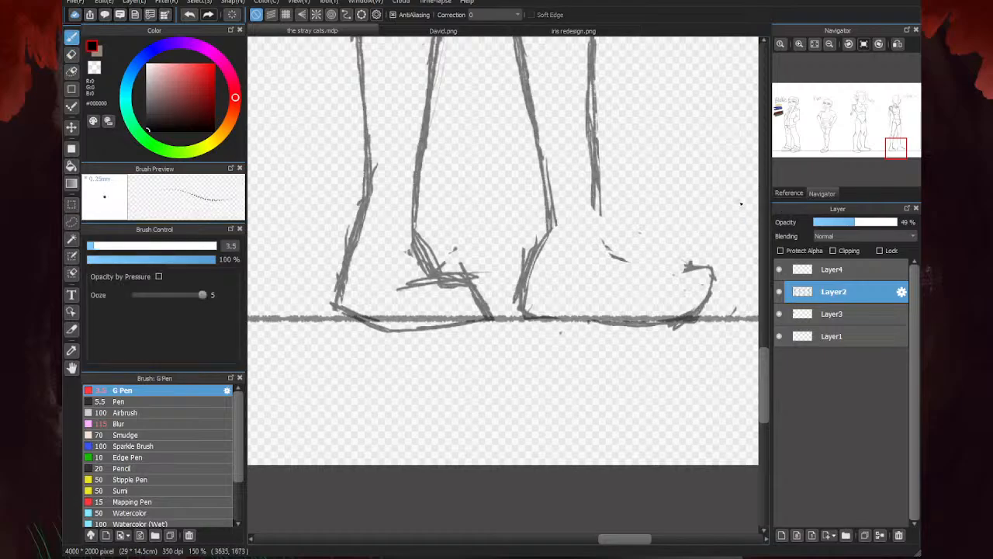
pyautogui.moveTo(596, 200)
pyautogui.mouseDown()
pyautogui.moveTo(613, 254)
pyautogui.moveTo(698, 273)
pyautogui.moveTo(628, 250)
pyautogui.moveTo(599, 218)
pyautogui.mouseUp()
pyautogui.press('e')
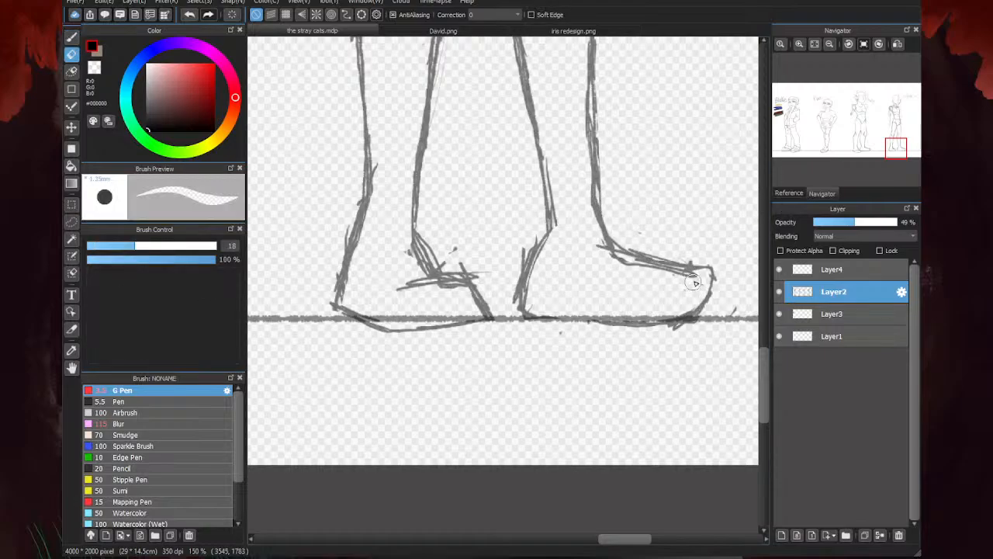
pyautogui.scroll(-5, 590, 262)
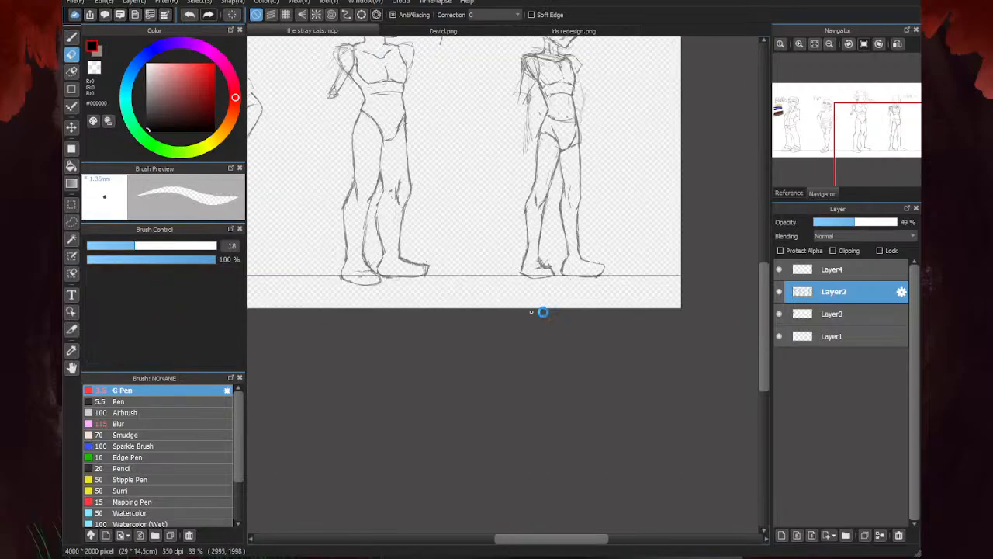
pyautogui.scroll(-1, 543, 311)
pyautogui.scroll(5, 644, 240)
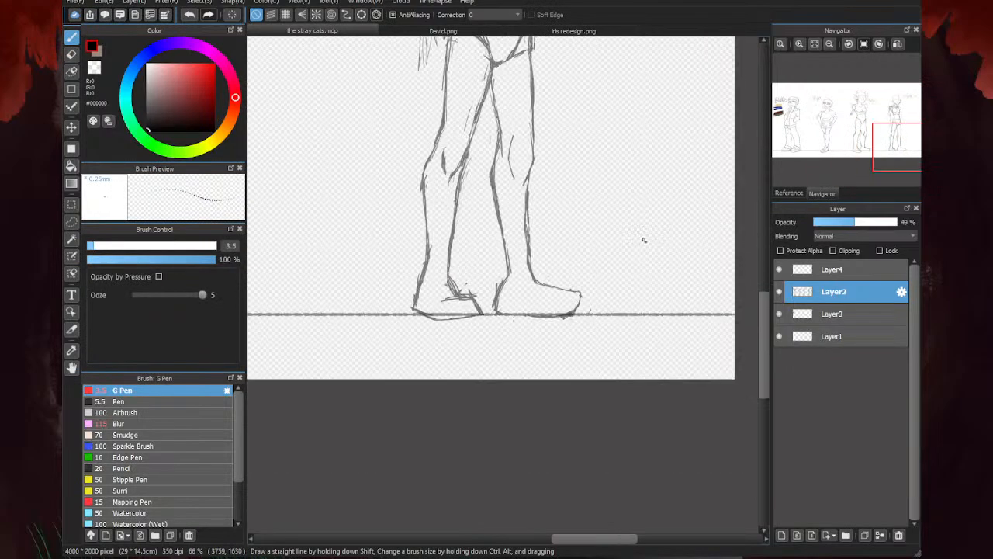
# - Redraw the front foot's inner ankle, heel and sole line, and erase the excess strokes along the ankle
pyautogui.press('b')
pyautogui.scroll(1, 503, 250)
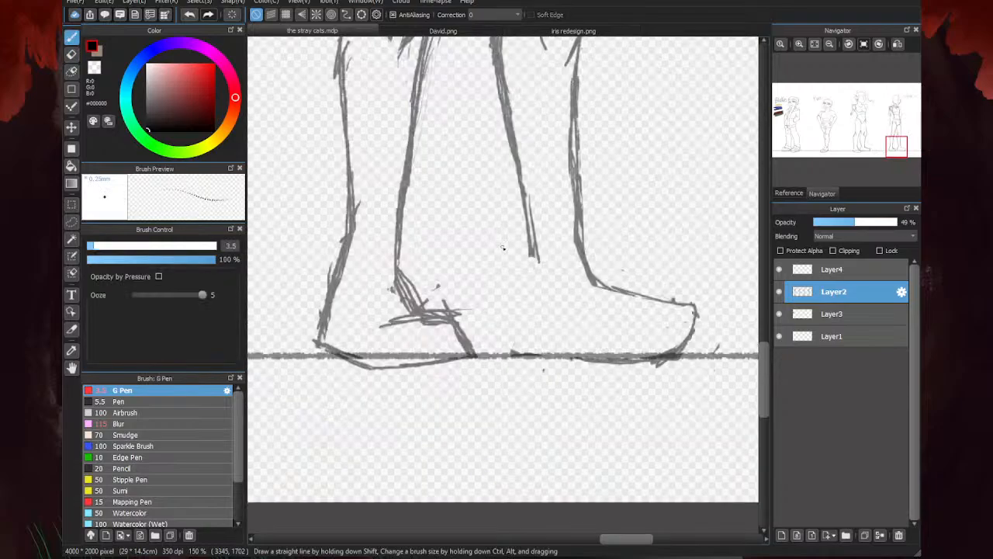
pyautogui.moveTo(530, 218); pyautogui.dragTo(513, 312)
pyautogui.moveTo(521, 255); pyautogui.dragTo(505, 317)
pyautogui.moveTo(528, 216); pyautogui.dragTo(512, 307)
pyautogui.moveTo(524, 249); pyautogui.dragTo(503, 325)
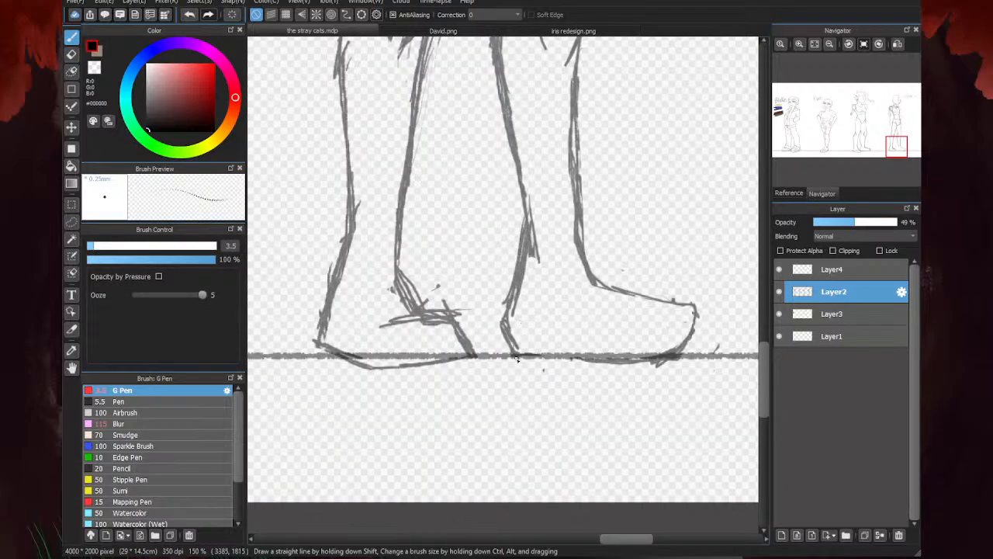
pyautogui.moveTo(518, 359); pyautogui.dragTo(657, 353)
pyautogui.press('e')
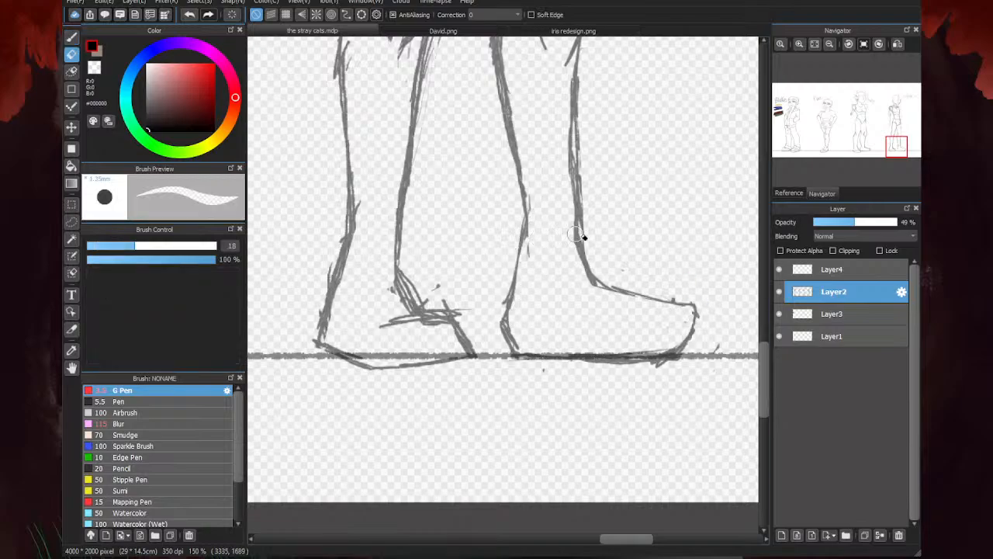
# - Thin the rough lines at the last figure's rear instep, ankle and heel with the Eraser and remove the stray marks
pyautogui.scroll(-2, 577, 235)
pyautogui.scroll(3, 513, 302)
pyautogui.moveTo(504, 256); pyautogui.dragTo(480, 214)
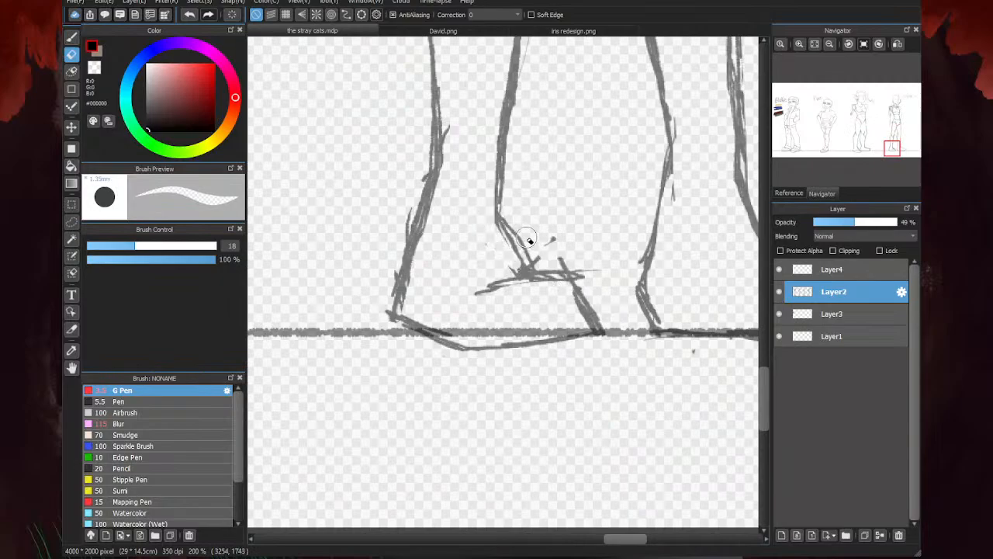
pyautogui.moveTo(407, 287); pyautogui.dragTo(458, 126)
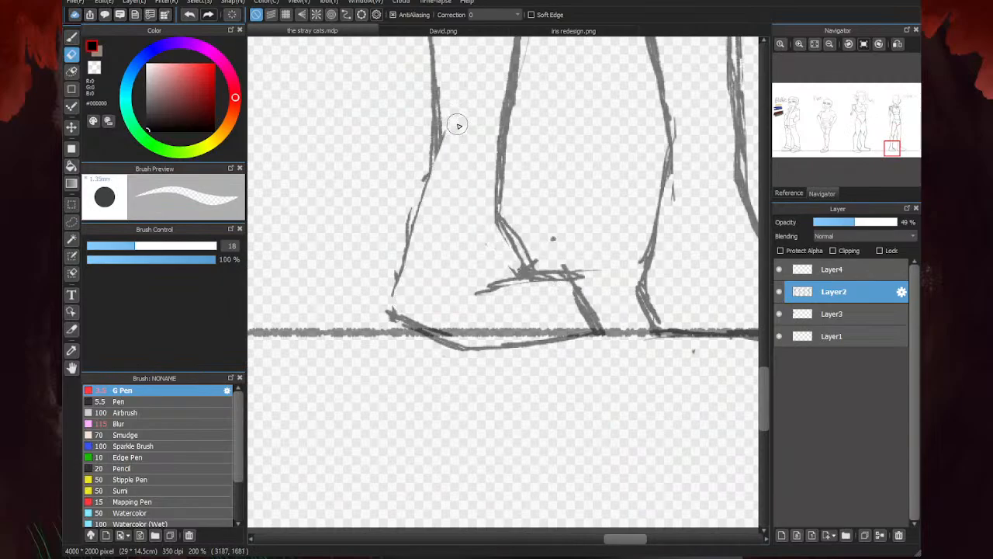
pyautogui.moveTo(546, 232); pyautogui.dragTo(566, 250)
# - Redraw the outer ankle contour of the last figure's rear leg and connect it to the heel
pyautogui.scroll(-3, 543, 266)
pyautogui.press('b')
pyautogui.scroll(2, 476, 224)
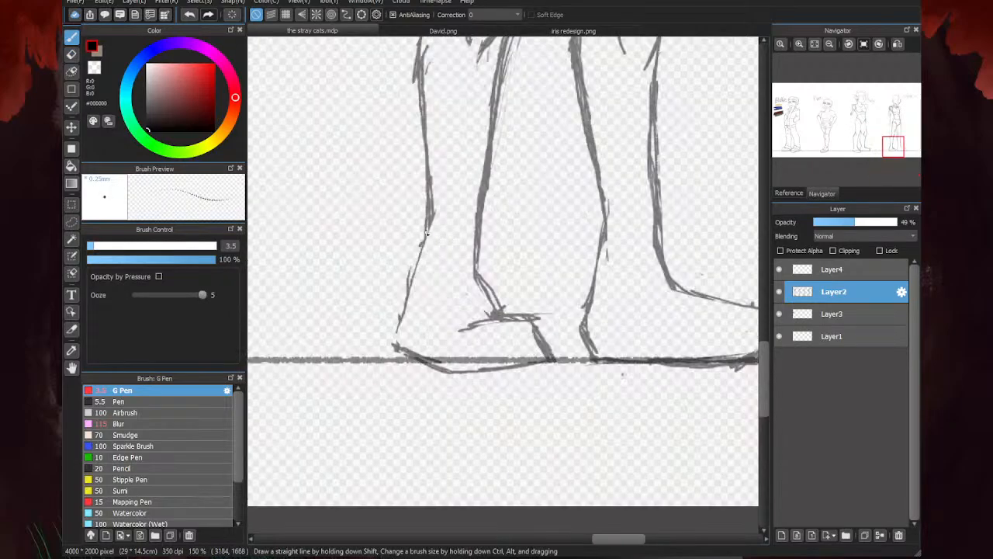
pyautogui.moveTo(431, 217)
pyautogui.mouseDown()
pyautogui.moveTo(405, 303)
pyautogui.moveTo(411, 295)
pyautogui.mouseUp()
pyautogui.moveTo(397, 336); pyautogui.dragTo(400, 349)
# - Examine the last figure's proportions and stance against the other characters in the lineup
pyautogui.scroll(-6, 401, 339)
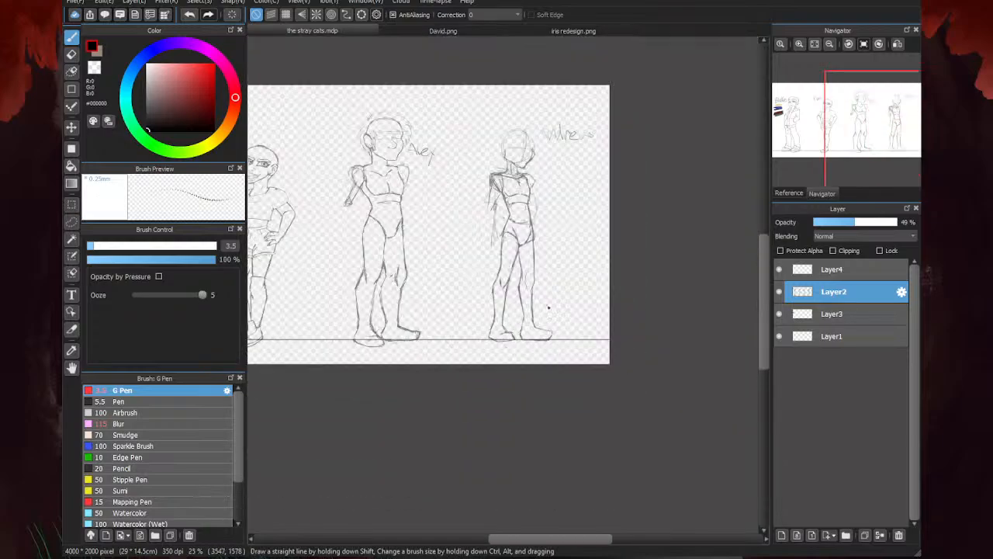
pyautogui.scroll(4, 526, 237)
pyautogui.scroll(-2, 660, 305)
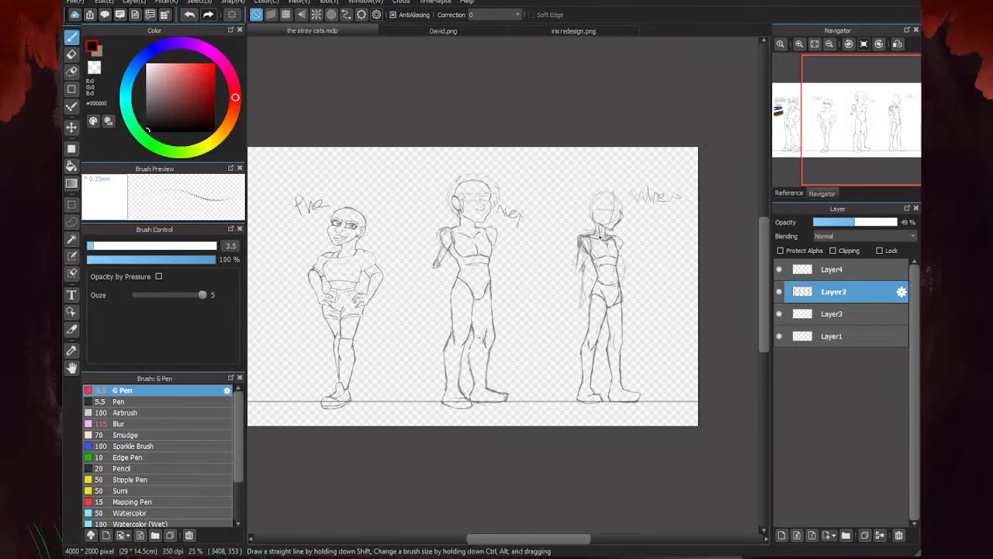
pyautogui.scroll(-2, 676, 279)
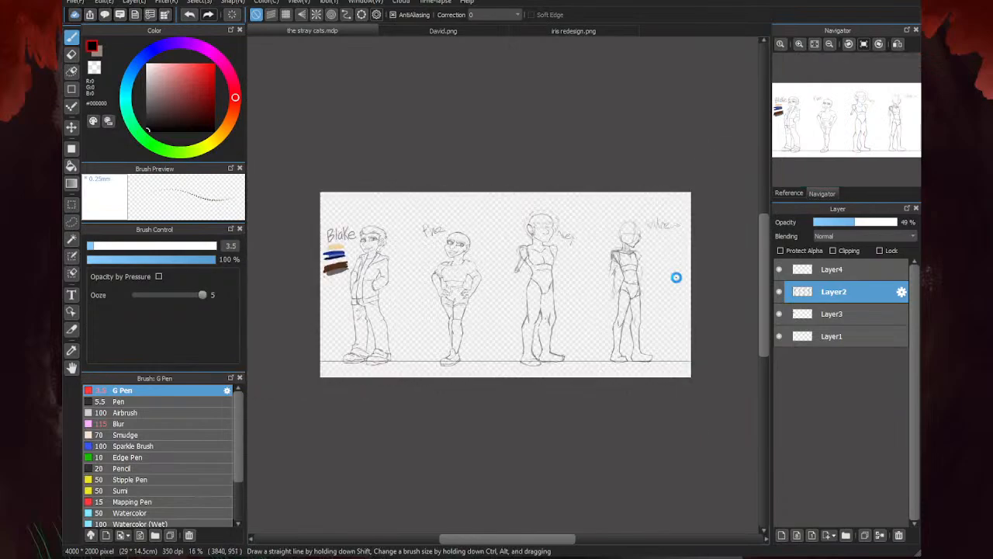
pyautogui.scroll(2, 511, 268)
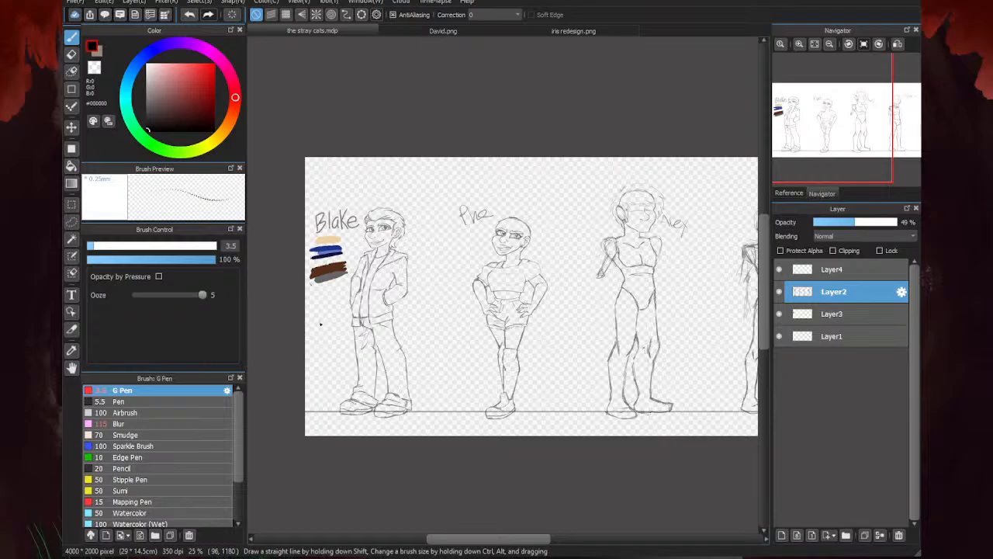
pyautogui.scroll(-3, 442, 311)
pyautogui.scroll(2, 442, 311)
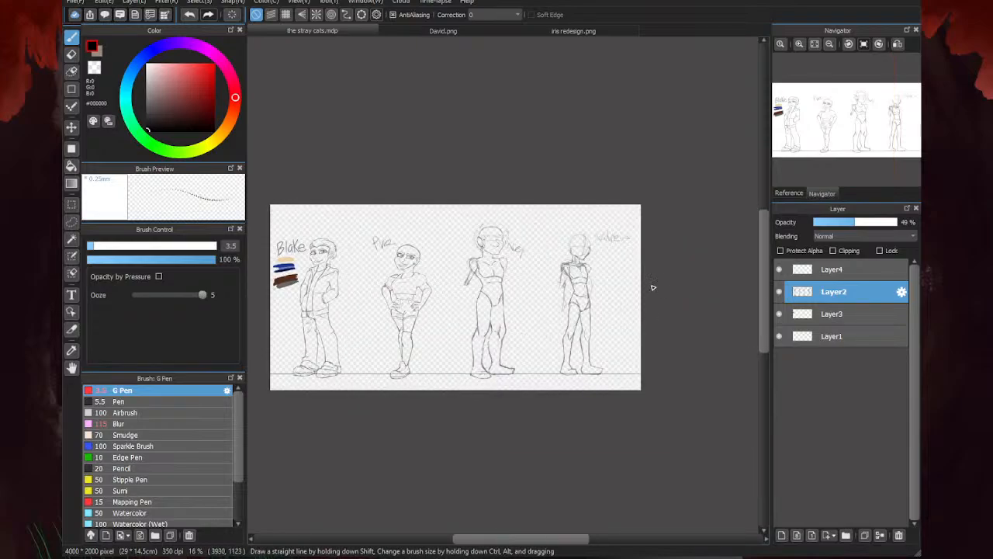
# - Erase the rough far edge of the last figure's face and redraw the brow, cheek and jaw contour down to the chin
pyautogui.scroll(2, 562, 326)
pyautogui.scroll(2, 570, 236)
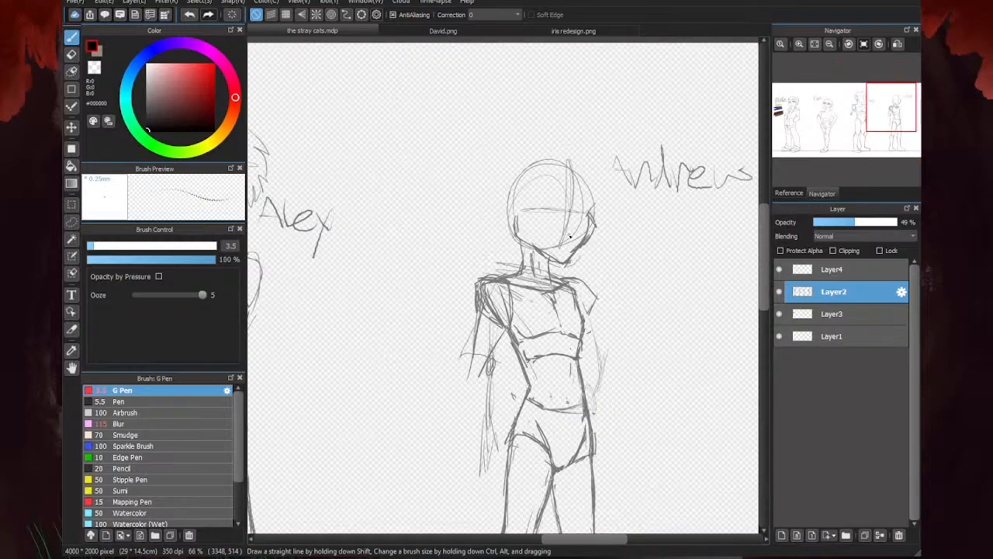
pyautogui.press('e')
pyautogui.scroll(3, 572, 266)
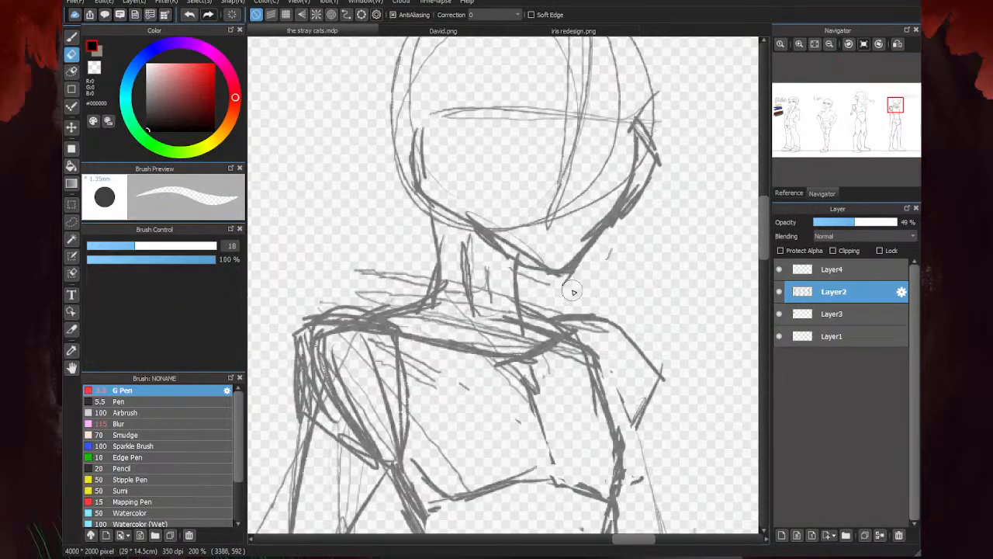
pyautogui.moveTo(645, 181)
pyautogui.mouseDown()
pyautogui.moveTo(648, 128)
pyautogui.moveTo(660, 138)
pyautogui.moveTo(633, 139)
pyautogui.moveTo(666, 169)
pyautogui.mouseUp()
pyautogui.press('b')
pyautogui.scroll(1, 630, 116)
pyautogui.moveTo(627, 120)
pyautogui.mouseDown()
pyautogui.moveTo(669, 70)
pyautogui.moveTo(664, 183)
pyautogui.moveTo(661, 173)
pyautogui.mouseUp()
pyautogui.moveTo(661, 70); pyautogui.dragTo(633, 105)
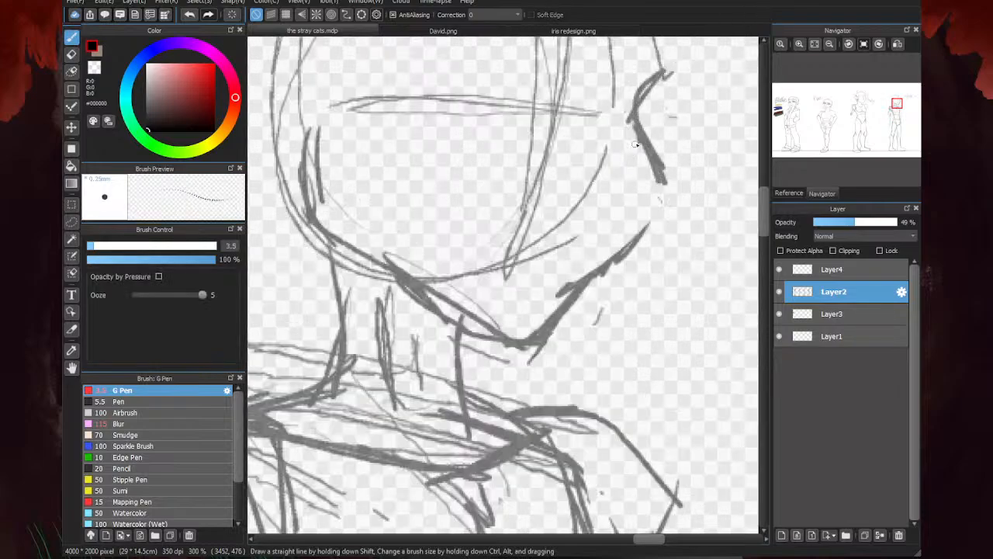
pyautogui.moveTo(661, 166); pyautogui.dragTo(626, 248)
pyautogui.moveTo(660, 197)
pyautogui.mouseDown()
pyautogui.moveTo(626, 250)
pyautogui.moveTo(562, 301)
pyautogui.mouseUp()
pyautogui.scroll(-3, 628, 246)
# - Erase the rough jaw strokes and the construction lines across the last figure's neck and collar area
pyautogui.press('e')
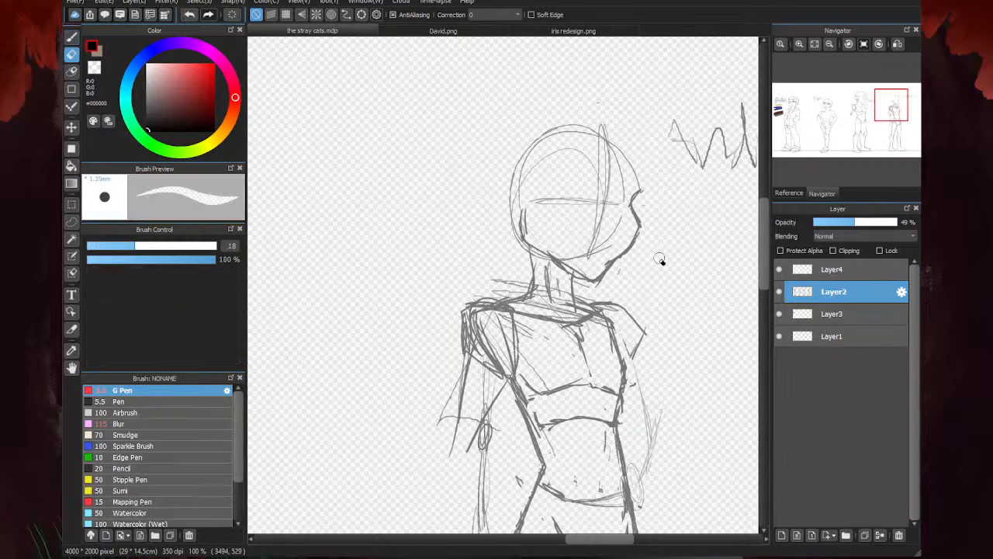
pyautogui.scroll(1, 652, 259)
pyautogui.moveTo(603, 249)
pyautogui.mouseDown()
pyautogui.moveTo(587, 269)
pyautogui.moveTo(565, 269)
pyautogui.moveTo(528, 242)
pyautogui.mouseUp()
pyautogui.moveTo(570, 289); pyautogui.dragTo(584, 292)
pyautogui.moveTo(482, 315)
pyautogui.mouseDown()
pyautogui.moveTo(466, 317)
pyautogui.moveTo(503, 314)
pyautogui.mouseUp()
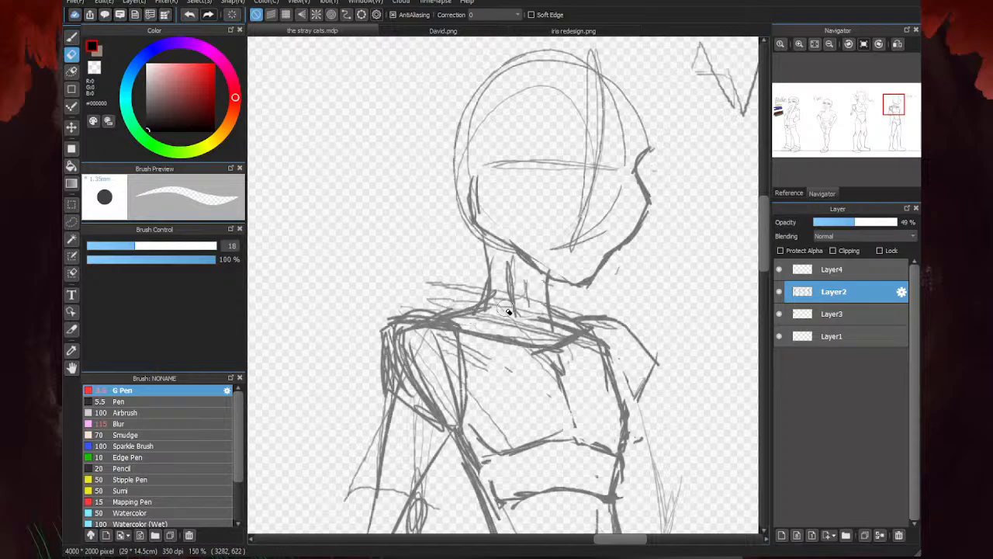
pyautogui.moveTo(548, 270)
pyautogui.mouseDown()
pyautogui.moveTo(516, 252)
pyautogui.moveTo(562, 274)
pyautogui.moveTo(509, 249)
pyautogui.moveTo(539, 332)
pyautogui.moveTo(568, 330)
pyautogui.moveTo(487, 329)
pyautogui.moveTo(536, 329)
pyautogui.moveTo(527, 296)
pyautogui.moveTo(510, 289)
pyautogui.moveTo(493, 313)
pyautogui.moveTo(568, 309)
pyautogui.moveTo(481, 291)
pyautogui.moveTo(454, 304)
pyautogui.moveTo(476, 286)
pyautogui.mouseUp()
# - Redraw the last figure's jawline from the chin toward the ear and outline the top of the skull
pyautogui.press('b')
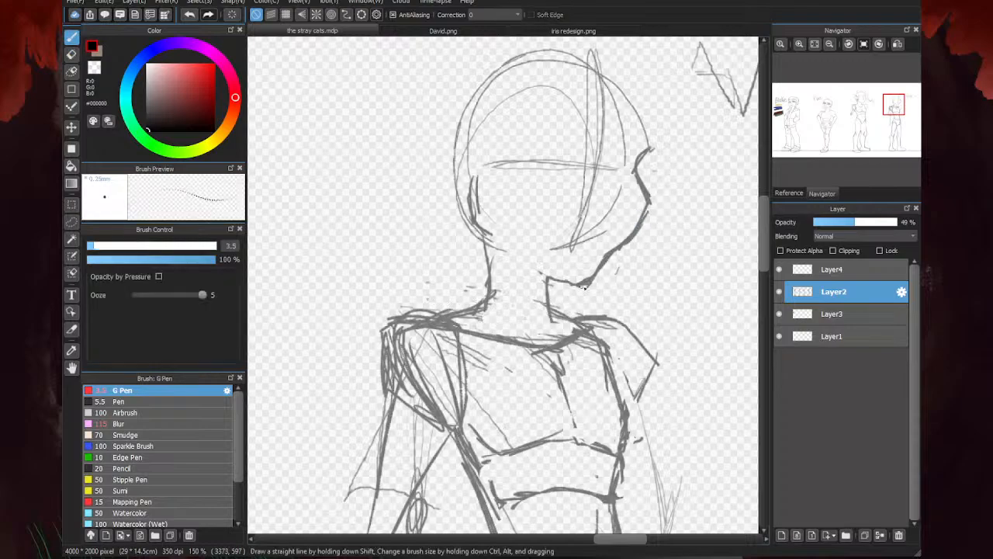
pyautogui.moveTo(582, 287)
pyautogui.mouseDown()
pyautogui.moveTo(534, 270)
pyautogui.moveTo(584, 285)
pyautogui.moveTo(483, 230)
pyautogui.moveTo(485, 251)
pyautogui.moveTo(464, 198)
pyautogui.mouseUp()
pyautogui.moveTo(641, 165)
pyautogui.mouseDown()
pyautogui.moveTo(648, 125)
pyautogui.moveTo(596, 62)
pyautogui.moveTo(459, 128)
pyautogui.moveTo(455, 166)
pyautogui.moveTo(469, 211)
pyautogui.moveTo(484, 220)
pyautogui.mouseUp()
# - Draw an oval ear and a new back-of-neck line on the last figure, and thin the neck line with the Eraser
pyautogui.press('e')
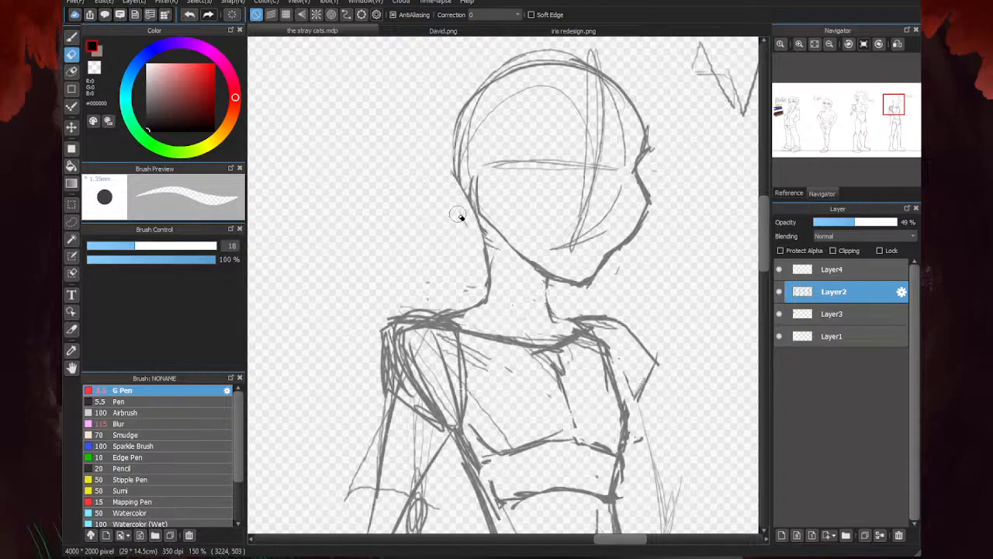
pyautogui.press('b')
pyautogui.moveTo(486, 162)
pyautogui.mouseDown()
pyautogui.moveTo(472, 204)
pyautogui.moveTo(476, 161)
pyautogui.moveTo(453, 158)
pyautogui.moveTo(485, 213)
pyautogui.moveTo(471, 210)
pyautogui.moveTo(485, 209)
pyautogui.moveTo(465, 146)
pyautogui.moveTo(486, 220)
pyautogui.moveTo(477, 221)
pyautogui.moveTo(477, 301)
pyautogui.mouseUp()
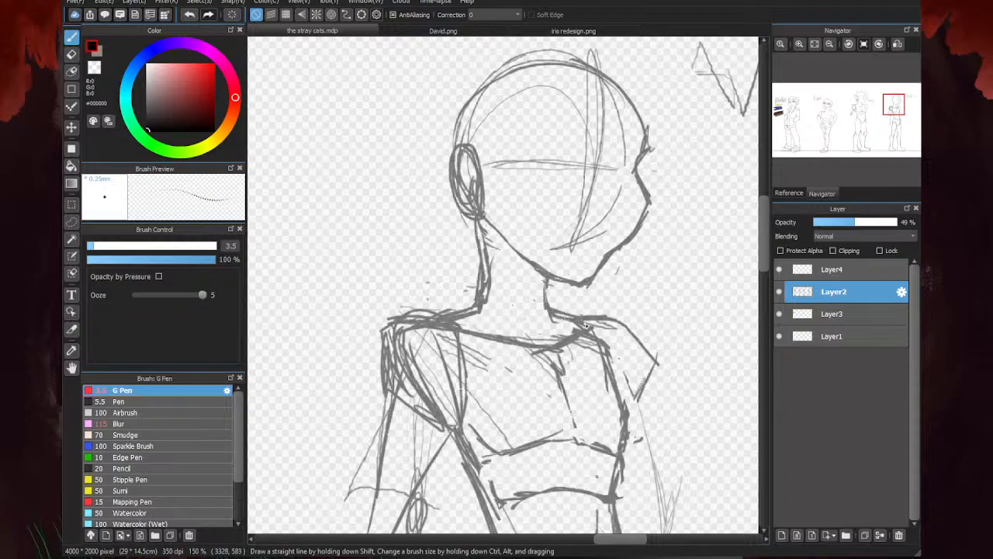
pyautogui.press('e')
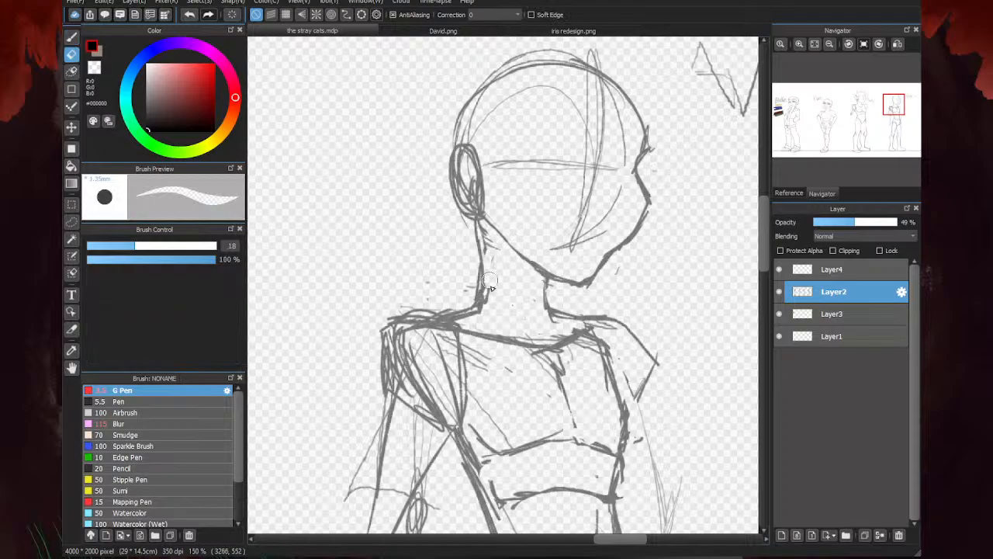
pyautogui.moveTo(492, 310)
pyautogui.mouseDown()
pyautogui.moveTo(476, 293)
pyautogui.moveTo(486, 233)
pyautogui.moveTo(507, 295)
pyautogui.mouseUp()
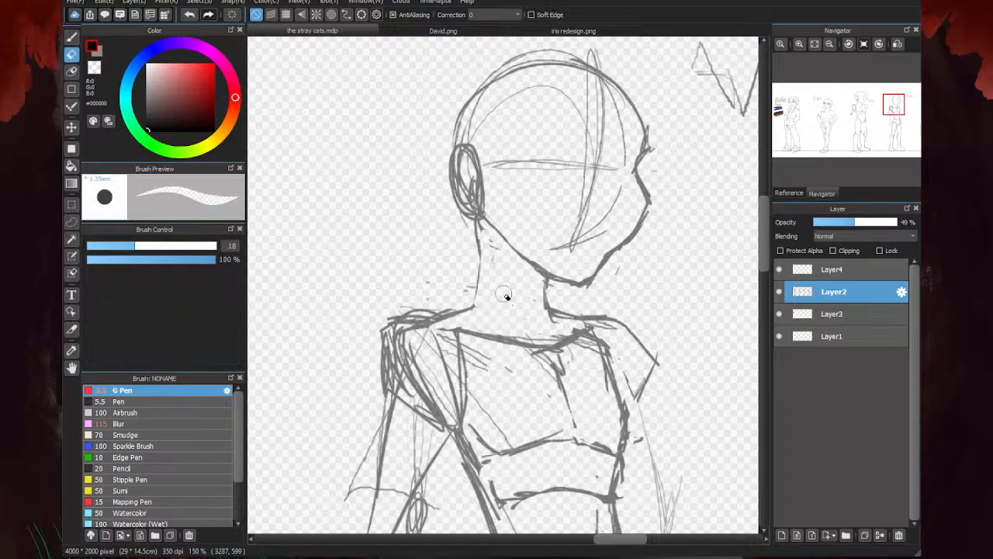
# - Redraw the back of the neck into the shoulder and add a slanted neck muscle line below the ear
pyautogui.press('p')
pyautogui.moveTo(476, 234)
pyautogui.mouseDown()
pyautogui.moveTo(482, 300)
pyautogui.moveTo(434, 325)
pyautogui.moveTo(475, 330)
pyautogui.moveTo(418, 321)
pyautogui.mouseUp()
pyautogui.scroll(-3, 572, 324)
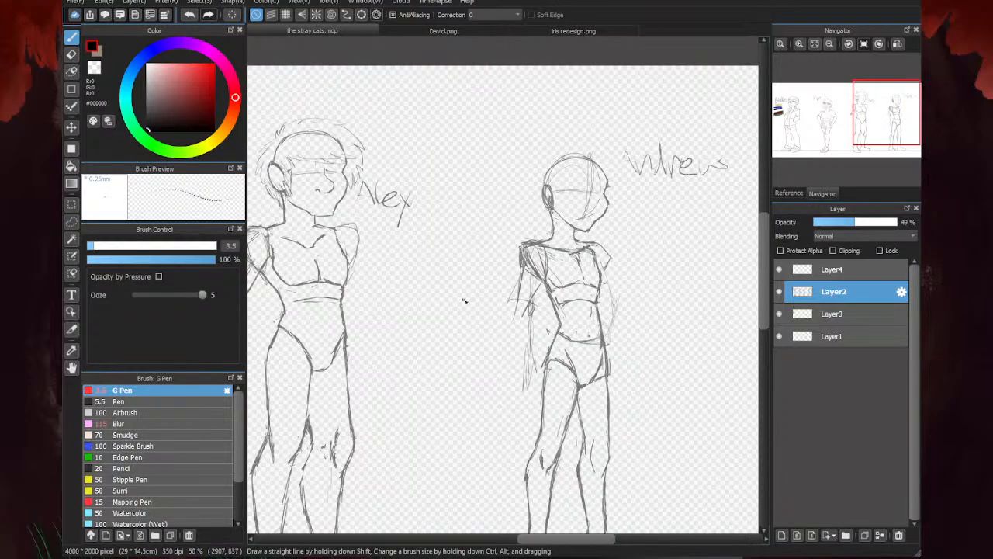
pyautogui.scroll(-3, 464, 301)
pyautogui.scroll(8, 446, 221)
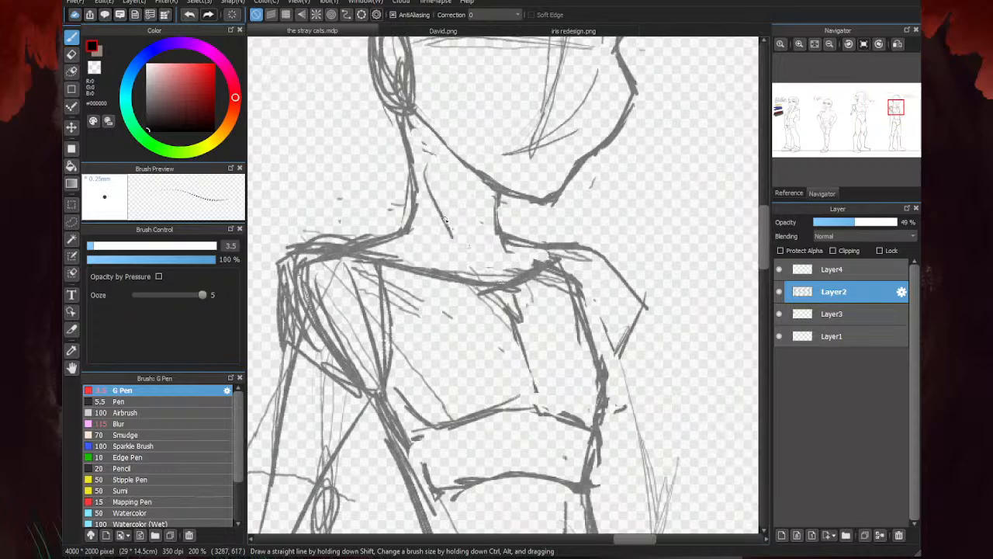
pyautogui.scroll(-3, 445, 221)
pyautogui.scroll(3, 411, 152)
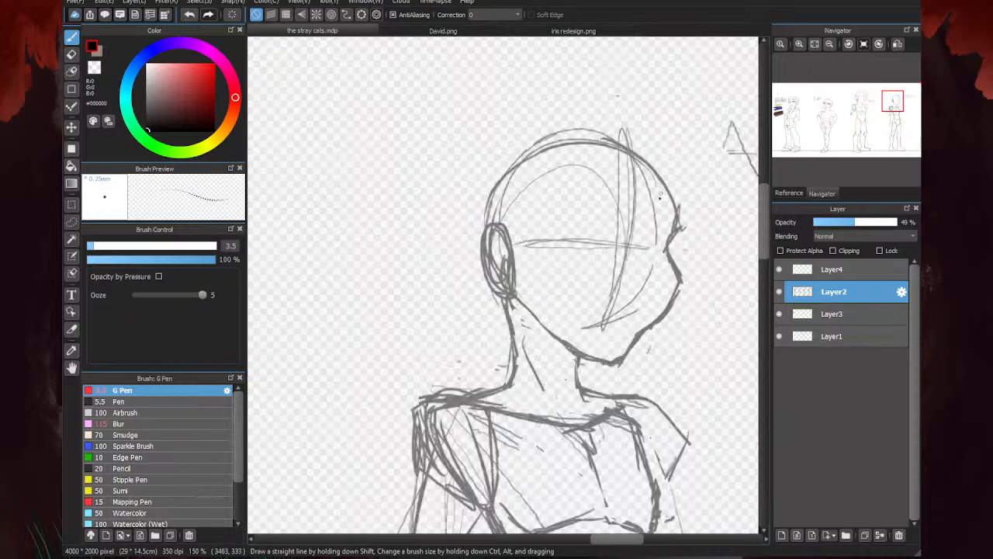
# - Erase the scribbled strokes inside the last figure's ear, leaving a clean outline
pyautogui.press('e')
pyautogui.scroll(2, 510, 259)
pyautogui.moveTo(495, 268)
pyautogui.mouseDown()
pyautogui.moveTo(493, 235)
pyautogui.moveTo(478, 214)
pyautogui.moveTo(492, 305)
pyautogui.moveTo(486, 237)
pyautogui.mouseUp()
pyautogui.scroll(-3, 488, 249)
pyautogui.press('b')
pyautogui.press('e')
pyautogui.moveTo(499, 270); pyautogui.dragTo(498, 257)
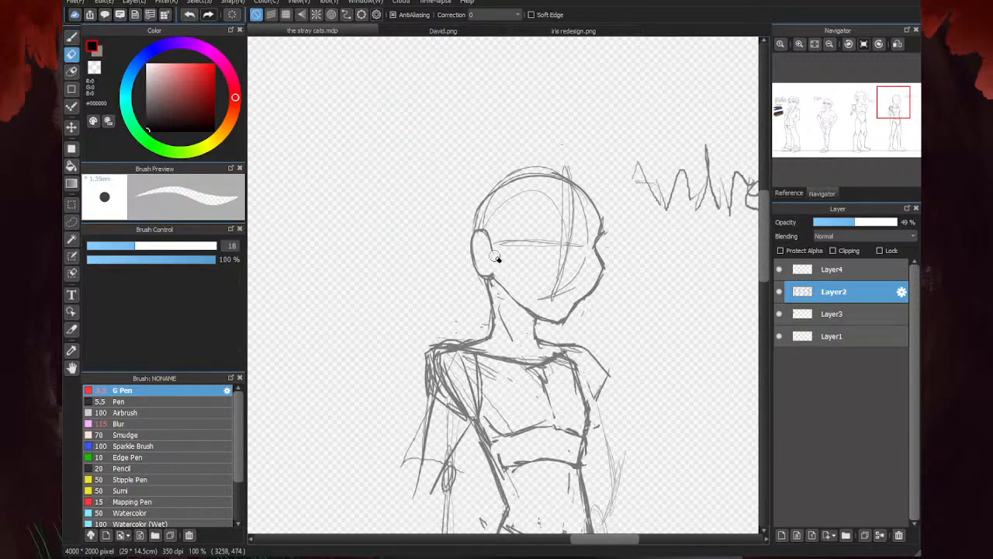
# - Erase the lower front edge of the ear so that it opens toward the face
pyautogui.scroll(3, 492, 278)
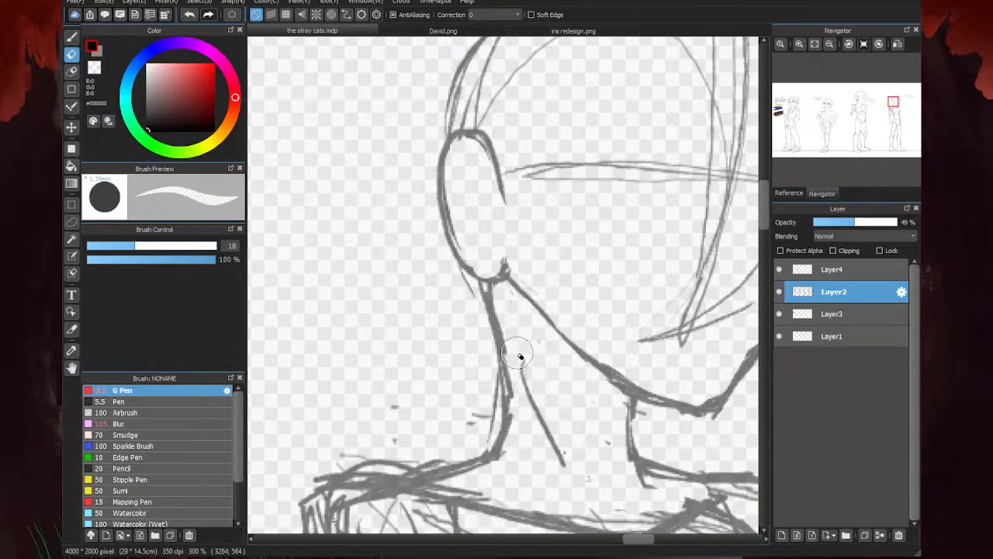
pyautogui.scroll(-3, 503, 231)
pyautogui.press('b')
pyautogui.scroll(3, 507, 236)
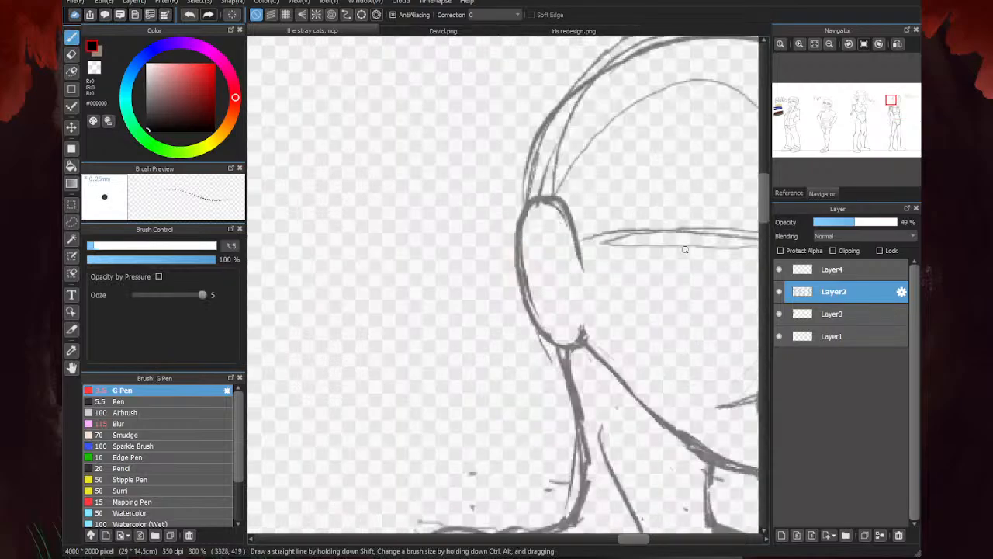
pyautogui.press('e')
pyautogui.moveTo(568, 239); pyautogui.dragTo(595, 262)
pyautogui.scroll(-3, 574, 208)
pyautogui.press('b')
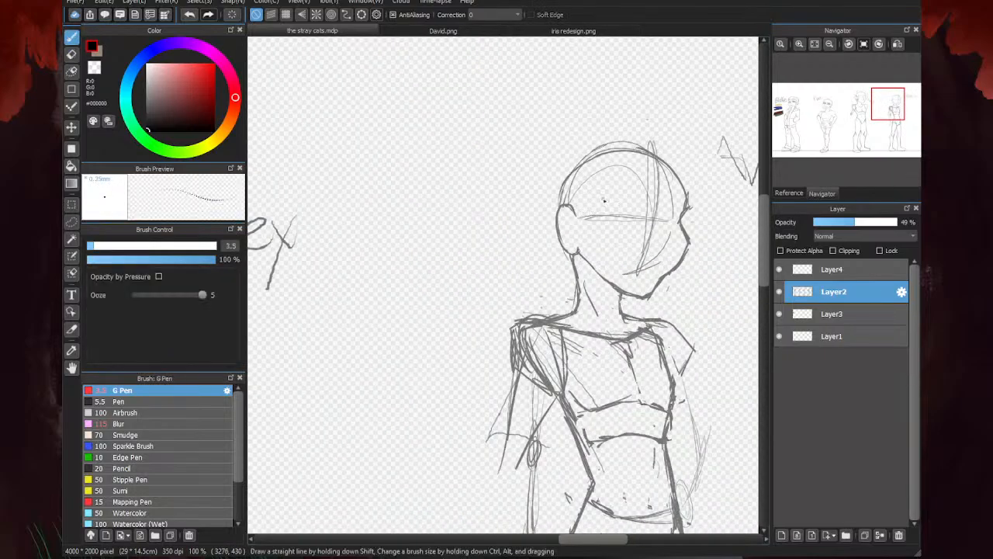
# - Erase the skull construction lines above the ear and the guide line's end beside it
pyautogui.scroll(3, 592, 206)
pyautogui.press('e')
pyautogui.moveTo(534, 206)
pyautogui.mouseDown()
pyautogui.moveTo(552, 165)
pyautogui.moveTo(585, 293)
pyautogui.moveTo(592, 275)
pyautogui.moveTo(554, 189)
pyautogui.moveTo(533, 183)
pyautogui.moveTo(551, 146)
pyautogui.moveTo(650, 140)
pyautogui.moveTo(520, 235)
pyautogui.moveTo(523, 261)
pyautogui.mouseUp()
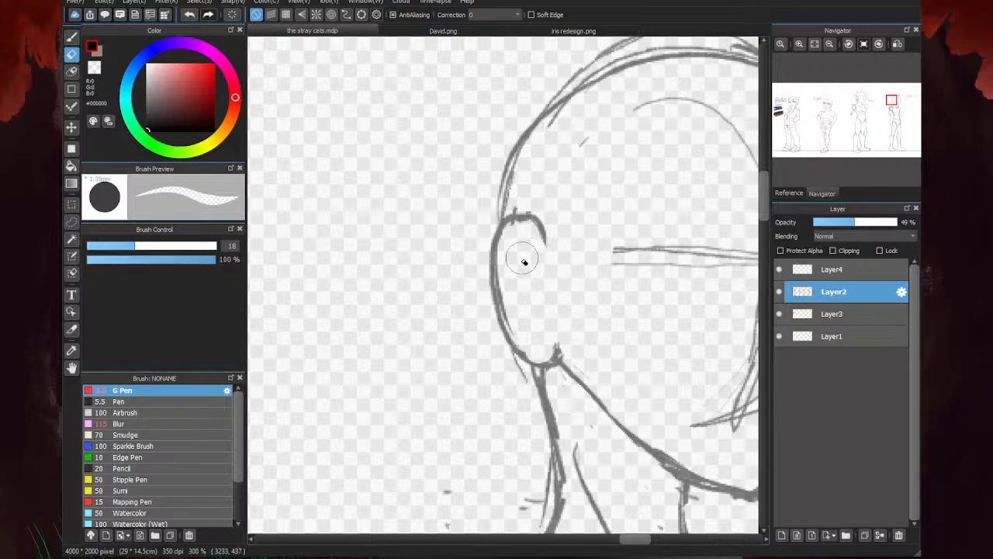
pyautogui.scroll(-5, 574, 248)
pyautogui.press('b')
pyautogui.scroll(5, 592, 266)
pyautogui.scroll(-2, 517, 247)
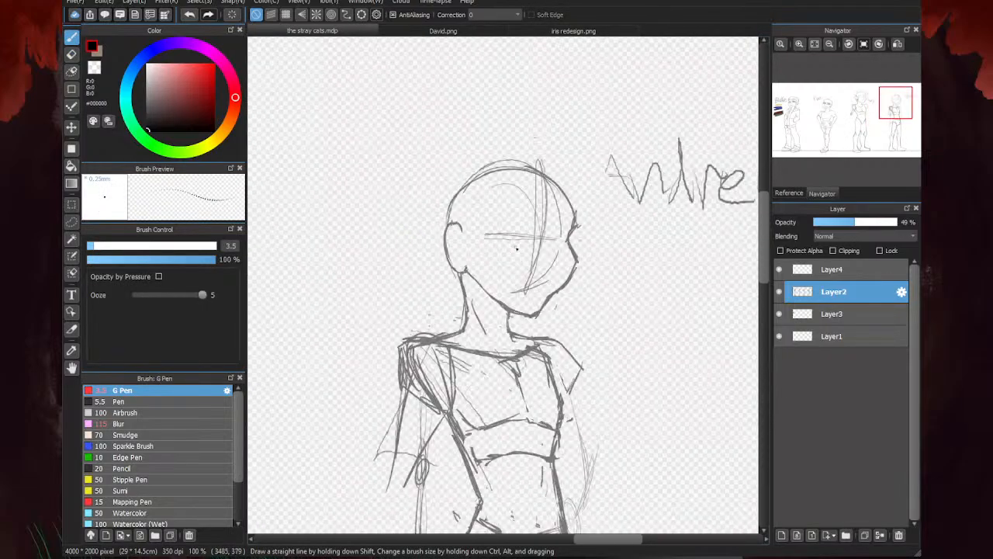
# - Draw a short brow stroke at the face's center line and flip the canvas view horizontally
pyautogui.scroll(1, 454, 261)
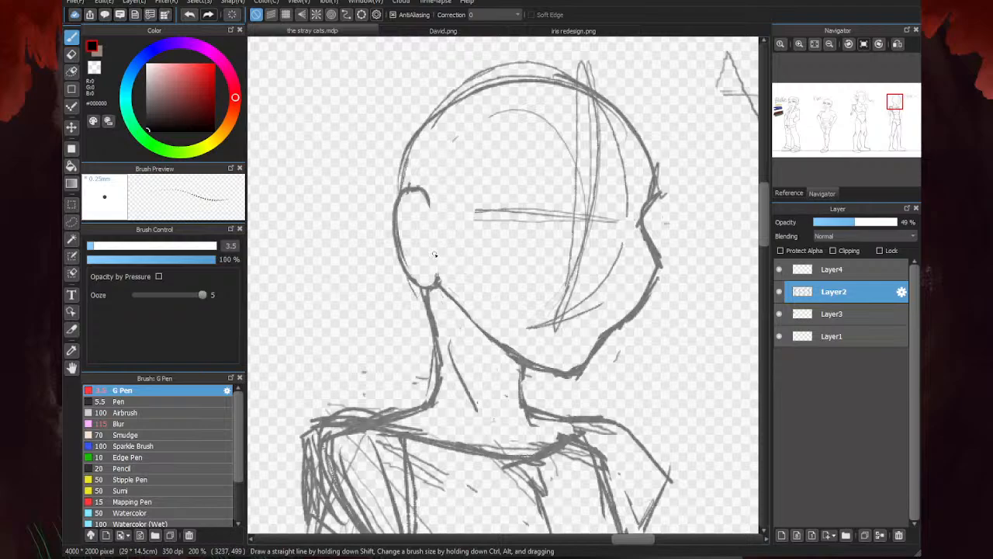
pyautogui.scroll(1, 612, 224)
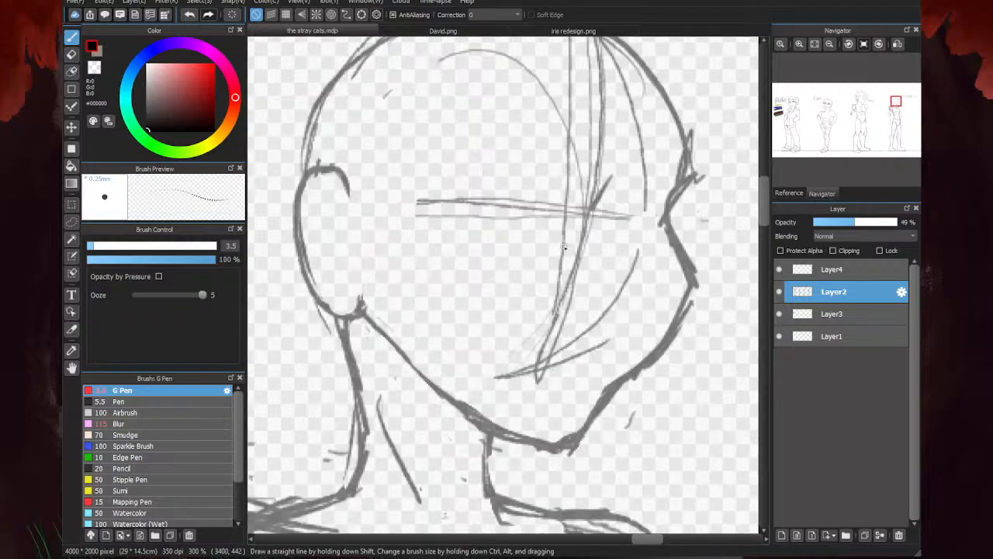
pyautogui.moveTo(599, 203); pyautogui.dragTo(591, 224)
pyautogui.press('h')
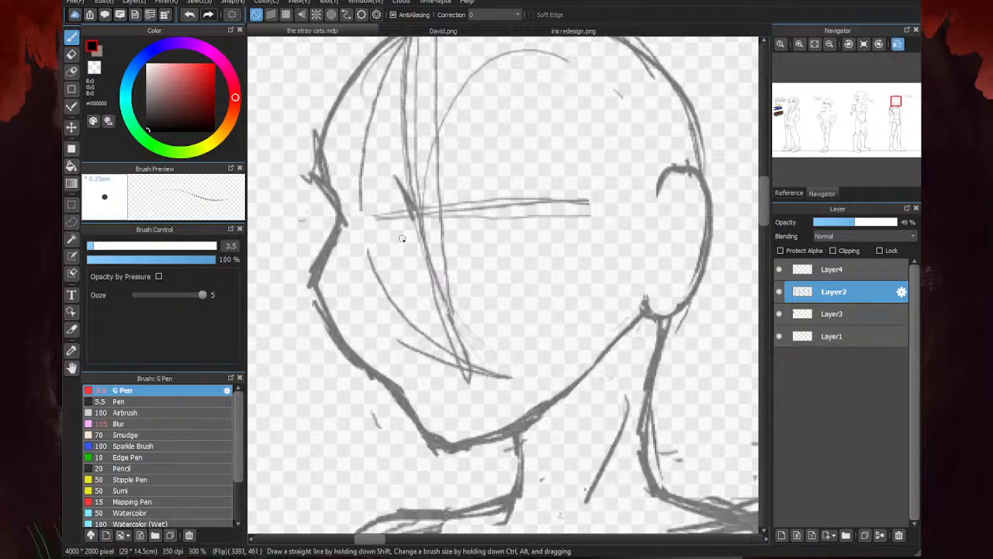
pyautogui.scroll(-4, 402, 238)
pyautogui.scroll(4, 577, 214)
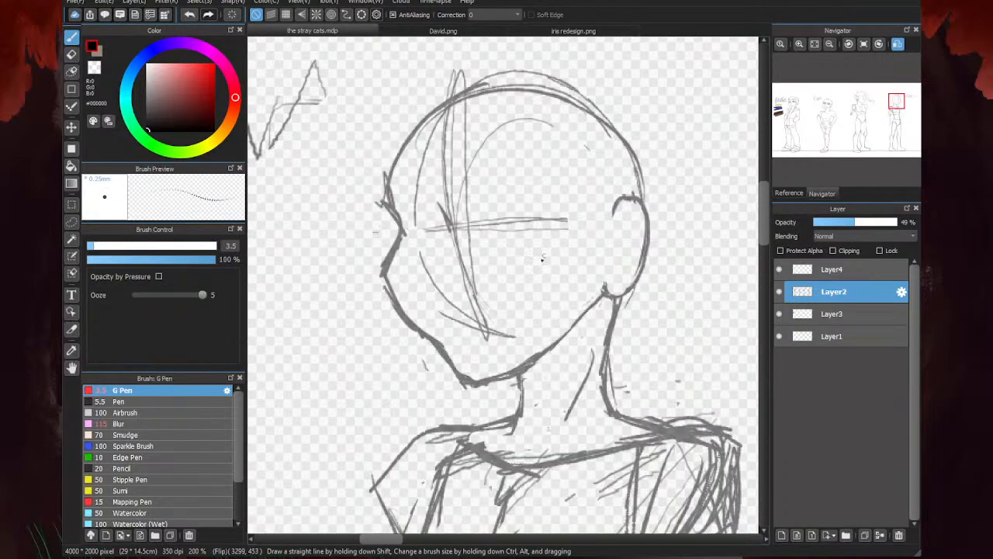
# - Erase the cheek contour and lower guide lines, and sketch a new tilted eye line and vertical face center line
pyautogui.press('e')
pyautogui.moveTo(414, 248)
pyautogui.mouseDown()
pyautogui.moveTo(457, 362)
pyautogui.moveTo(414, 337)
pyautogui.moveTo(486, 300)
pyautogui.moveTo(473, 305)
pyautogui.mouseUp()
pyautogui.press('b')
pyautogui.moveTo(447, 241); pyautogui.dragTo(594, 221)
pyautogui.moveTo(408, 240)
pyautogui.mouseDown()
pyautogui.moveTo(570, 226)
pyautogui.moveTo(562, 228)
pyautogui.mouseUp()
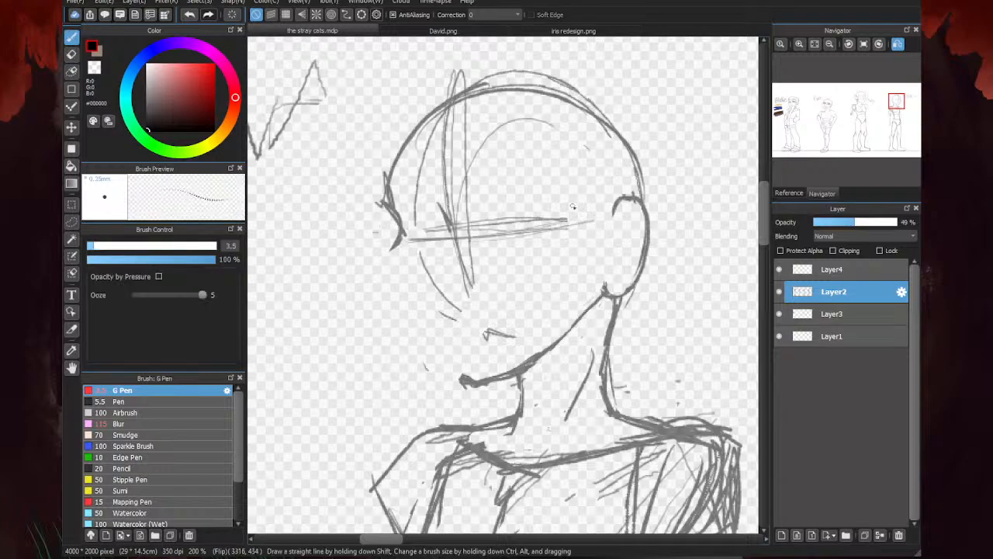
pyautogui.moveTo(466, 143); pyautogui.dragTo(470, 315)
pyautogui.moveTo(464, 202); pyautogui.dragTo(468, 345)
pyautogui.moveTo(455, 151); pyautogui.dragTo(470, 365)
# - Redraw the far side of the face from the brow and eye socket over the cheekbone to the chin
pyautogui.moveTo(410, 238); pyautogui.dragTo(378, 276)
pyautogui.moveTo(411, 211); pyautogui.dragTo(404, 241)
pyautogui.moveTo(395, 147); pyautogui.dragTo(407, 223)
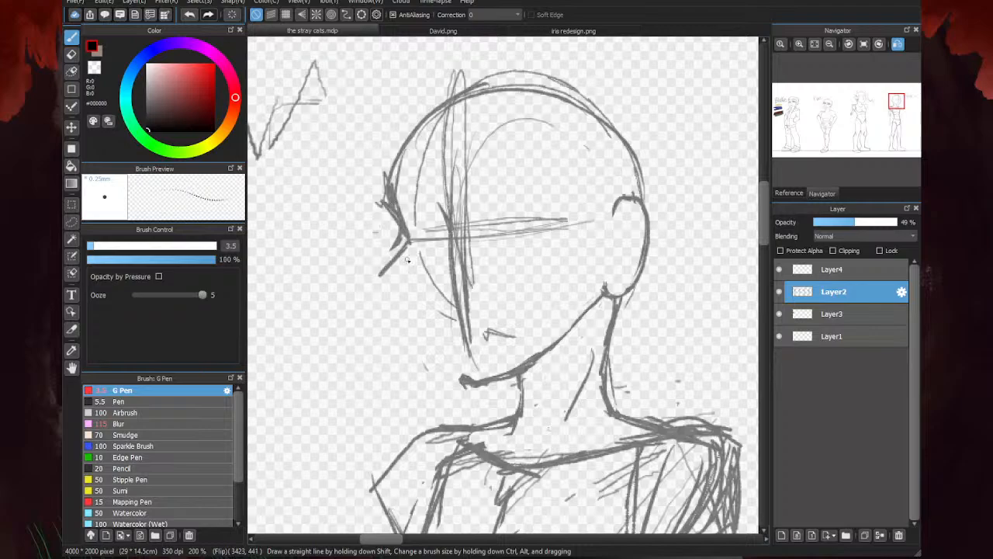
pyautogui.moveTo(385, 284); pyautogui.dragTo(432, 347)
pyautogui.moveTo(398, 250); pyautogui.dragTo(380, 274)
pyautogui.moveTo(380, 275); pyautogui.dragTo(445, 378)
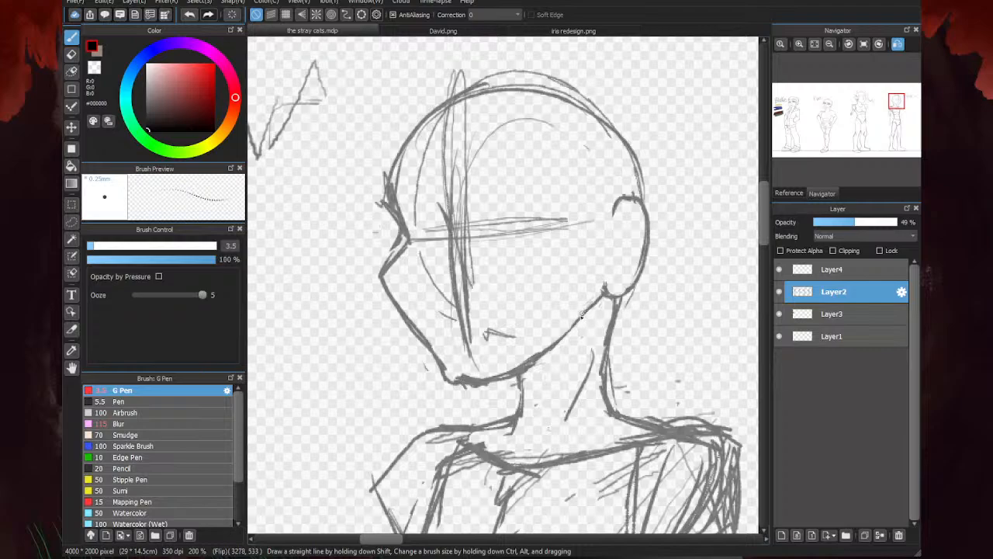
# - Draw the nose, nostril and mouth, and add a narrow near eye with a straight eyebrow above it
pyautogui.moveTo(458, 234)
pyautogui.mouseDown()
pyautogui.moveTo(433, 272)
pyautogui.moveTo(459, 244)
pyautogui.moveTo(458, 197)
pyautogui.moveTo(455, 236)
pyautogui.mouseUp()
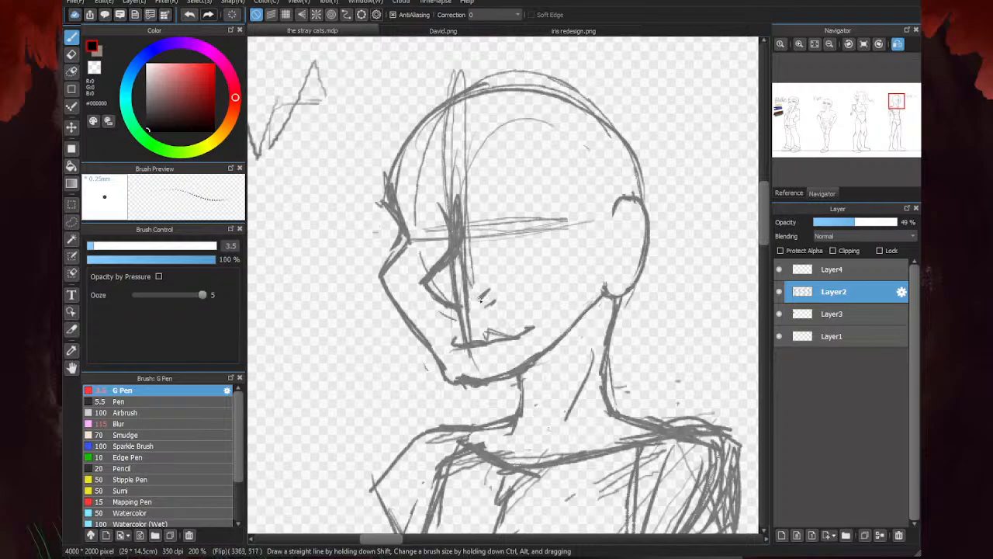
pyautogui.moveTo(495, 238); pyautogui.dragTo(588, 227)
pyautogui.moveTo(524, 235)
pyautogui.mouseDown()
pyautogui.moveTo(597, 226)
pyautogui.moveTo(492, 205)
pyautogui.mouseUp()
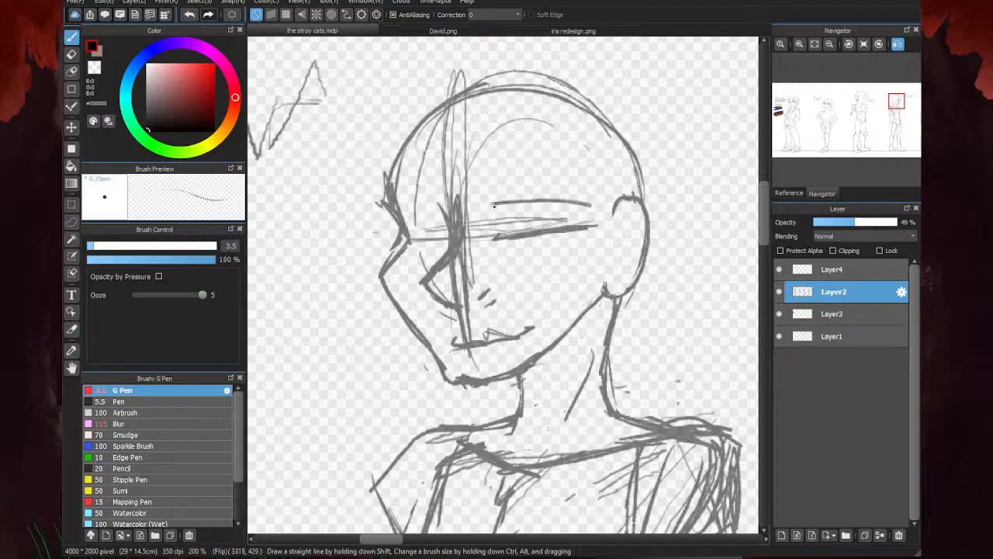
pyautogui.moveTo(584, 205)
pyautogui.mouseDown()
pyautogui.moveTo(493, 205)
pyautogui.moveTo(496, 232)
pyautogui.mouseUp()
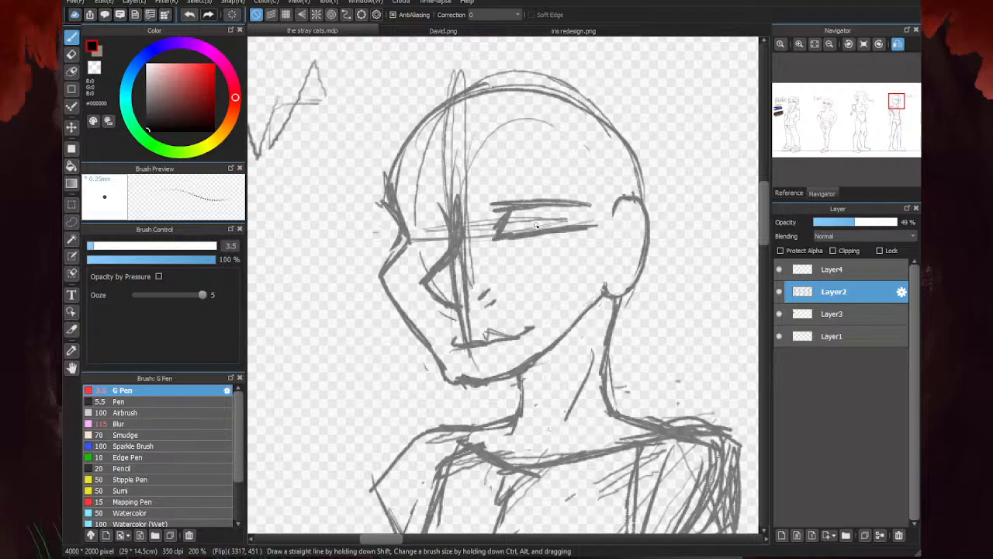
# - Erase the guide lines around the nose and the rough brow edge, and redraw the forehead contour down to the eye socket
pyautogui.press('e')
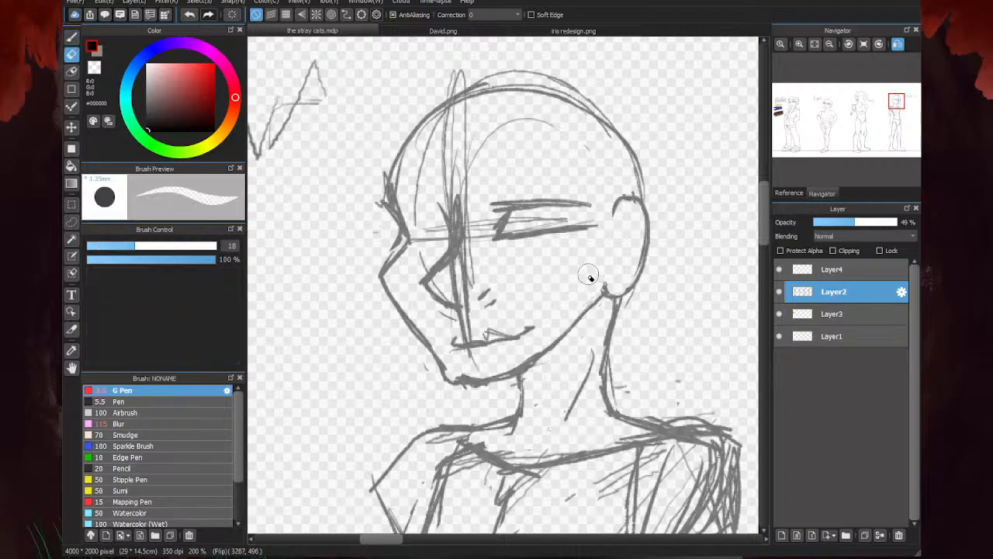
pyautogui.moveTo(463, 332)
pyautogui.mouseDown()
pyautogui.moveTo(441, 316)
pyautogui.moveTo(461, 321)
pyautogui.moveTo(467, 258)
pyautogui.moveTo(455, 295)
pyautogui.moveTo(474, 306)
pyautogui.moveTo(492, 297)
pyautogui.moveTo(472, 313)
pyautogui.moveTo(450, 286)
pyautogui.moveTo(453, 269)
pyautogui.moveTo(431, 264)
pyautogui.moveTo(412, 283)
pyautogui.moveTo(572, 210)
pyautogui.moveTo(443, 274)
pyautogui.moveTo(445, 253)
pyautogui.moveTo(418, 277)
pyautogui.moveTo(450, 316)
pyautogui.moveTo(443, 273)
pyautogui.moveTo(453, 256)
pyautogui.moveTo(470, 254)
pyautogui.moveTo(461, 200)
pyautogui.moveTo(450, 240)
pyautogui.moveTo(441, 190)
pyautogui.moveTo(436, 248)
pyautogui.moveTo(446, 219)
pyautogui.moveTo(415, 215)
pyautogui.moveTo(403, 237)
pyautogui.moveTo(385, 180)
pyautogui.mouseUp()
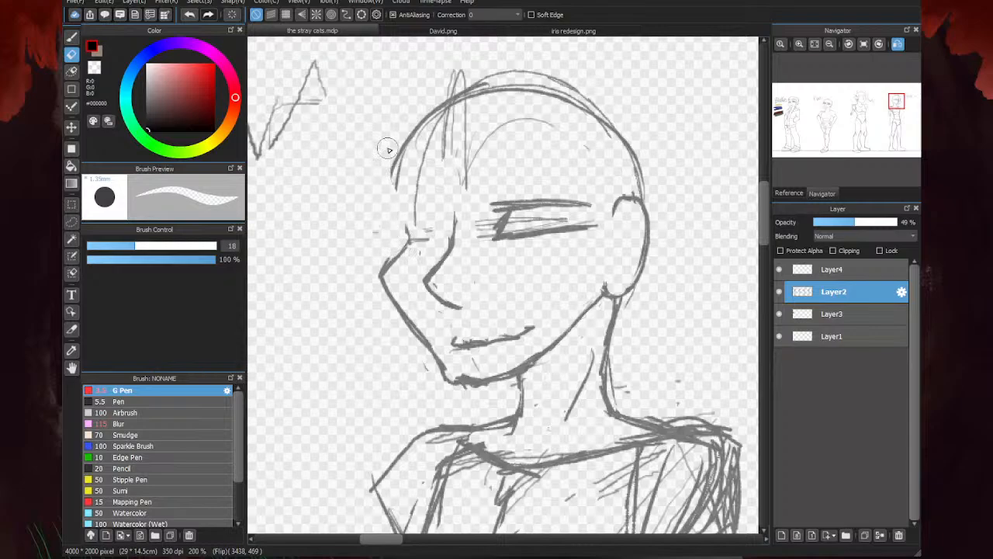
pyautogui.press('b')
pyautogui.moveTo(409, 241); pyautogui.dragTo(402, 159)
pyautogui.moveTo(401, 158)
pyautogui.mouseDown()
pyautogui.moveTo(409, 236)
pyautogui.moveTo(383, 275)
pyautogui.mouseUp()
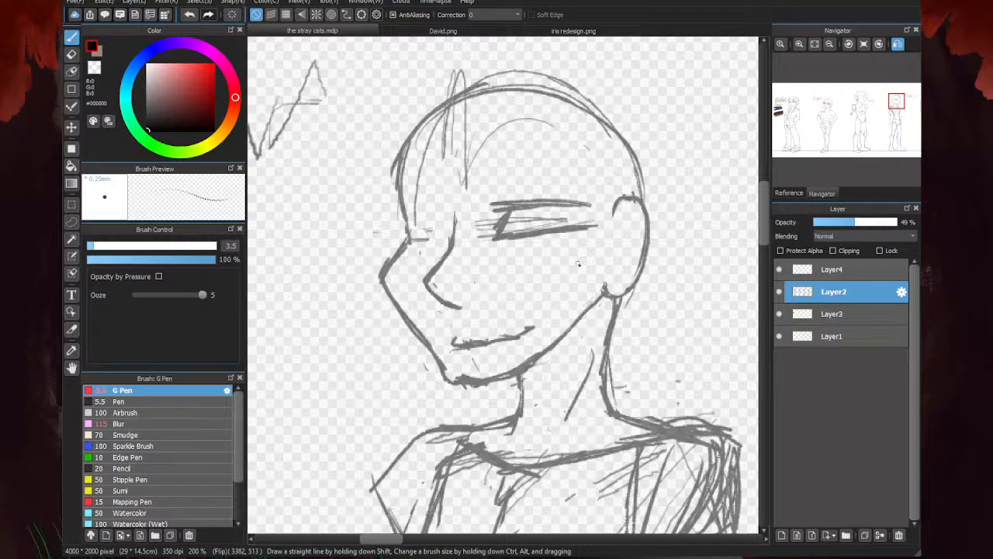
# - Erase the nose and redraw its bridge, tip and nostril, thinning the strokes with the Eraser
pyautogui.press('e')
pyautogui.moveTo(435, 241); pyautogui.dragTo(454, 310)
pyautogui.press('b')
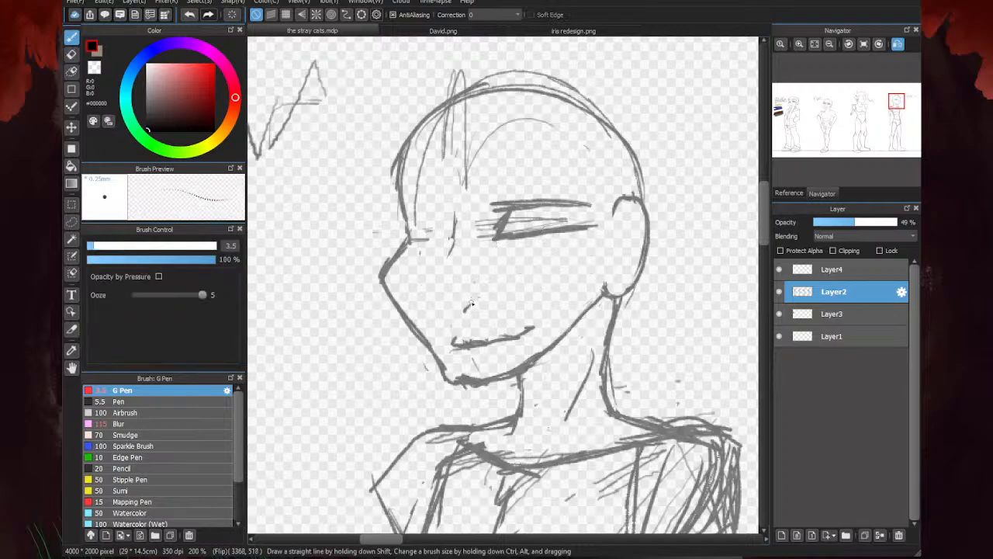
pyautogui.moveTo(430, 288)
pyautogui.mouseDown()
pyautogui.moveTo(454, 246)
pyautogui.moveTo(433, 274)
pyautogui.moveTo(454, 308)
pyautogui.moveTo(427, 270)
pyautogui.moveTo(432, 286)
pyautogui.moveTo(462, 237)
pyautogui.mouseUp()
pyautogui.moveTo(457, 198); pyautogui.dragTo(454, 236)
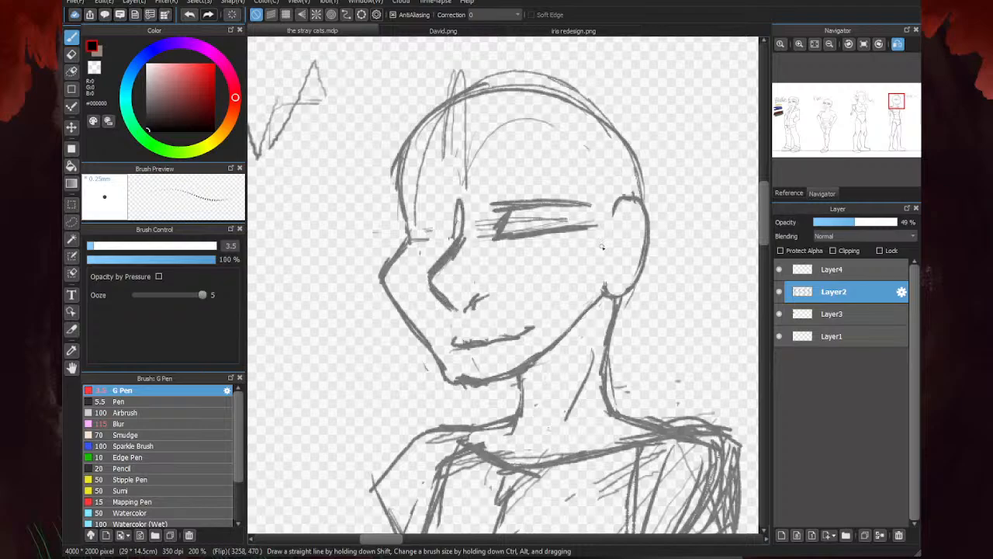
pyautogui.press('e')
pyautogui.moveTo(477, 298)
pyautogui.mouseDown()
pyautogui.moveTo(440, 300)
pyautogui.moveTo(441, 288)
pyautogui.moveTo(450, 294)
pyautogui.moveTo(435, 267)
pyautogui.moveTo(457, 241)
pyautogui.moveTo(414, 284)
pyautogui.moveTo(462, 224)
pyautogui.moveTo(466, 246)
pyautogui.moveTo(471, 212)
pyautogui.mouseUp()
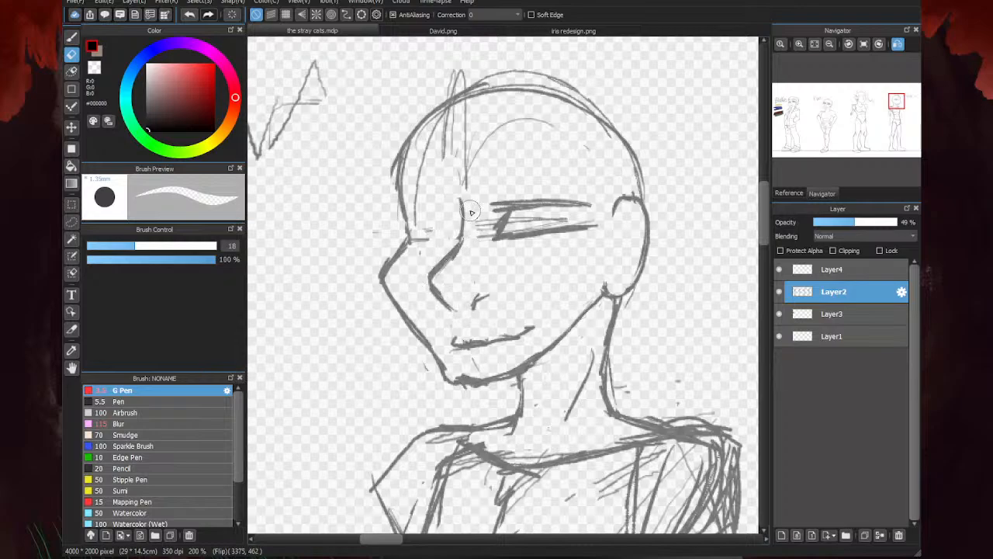
# - Erase the mouth and the rough chin, and redraw the jaw line as a clean stroke ending in a pointed chin
pyautogui.press('b')
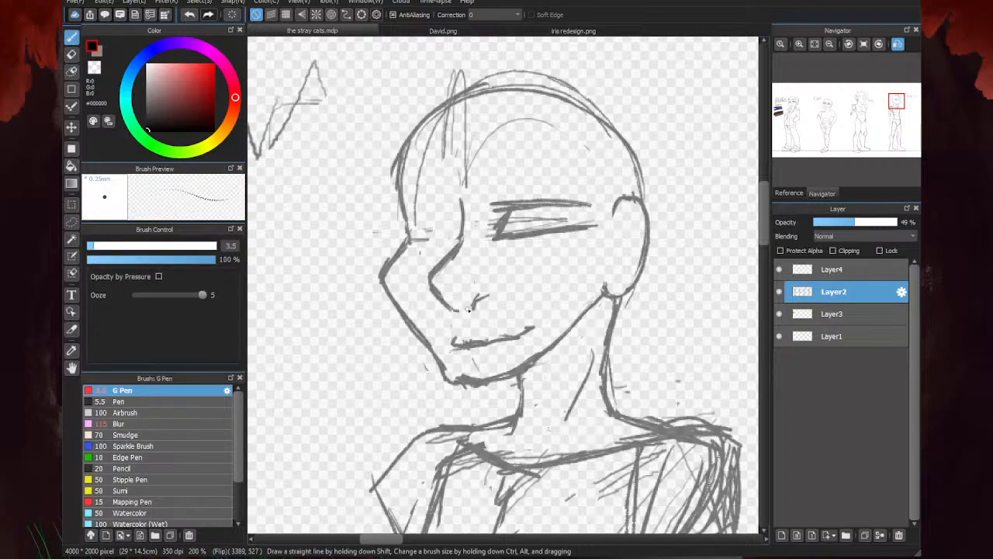
pyautogui.press('e')
pyautogui.moveTo(457, 340)
pyautogui.mouseDown()
pyautogui.moveTo(479, 346)
pyautogui.moveTo(523, 324)
pyautogui.moveTo(460, 376)
pyautogui.mouseUp()
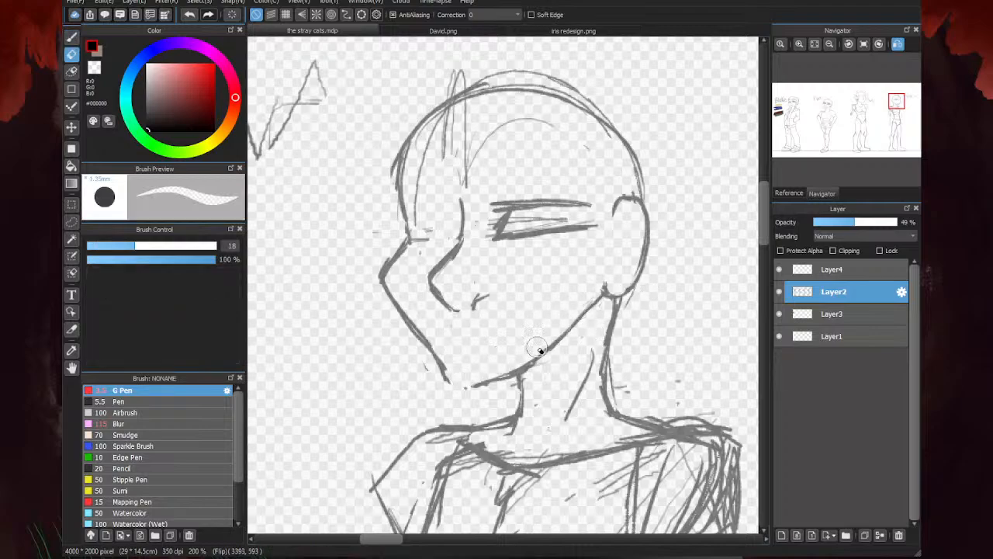
pyautogui.press('b')
pyautogui.moveTo(527, 365); pyautogui.dragTo(457, 386)
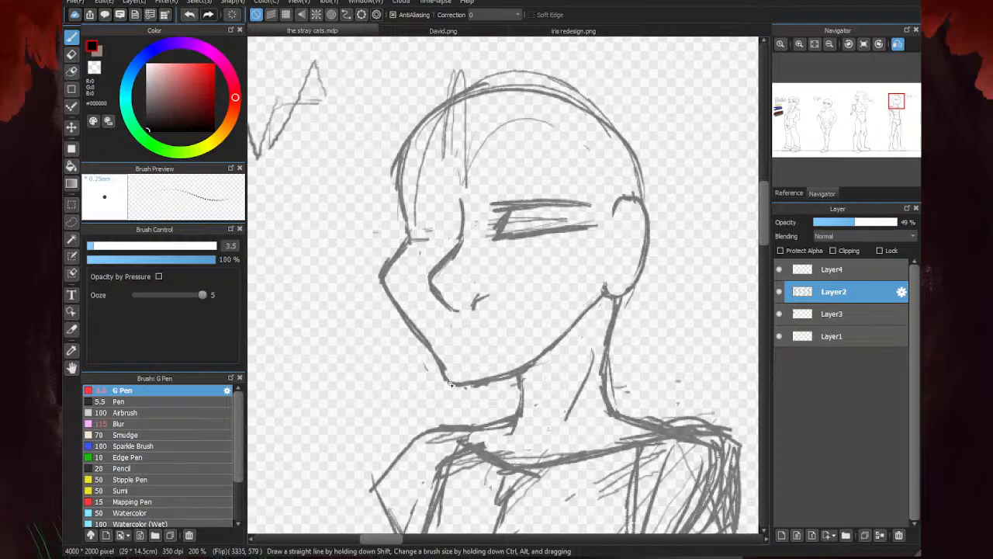
pyautogui.scroll(-1, 440, 358)
pyautogui.scroll(3, 465, 338)
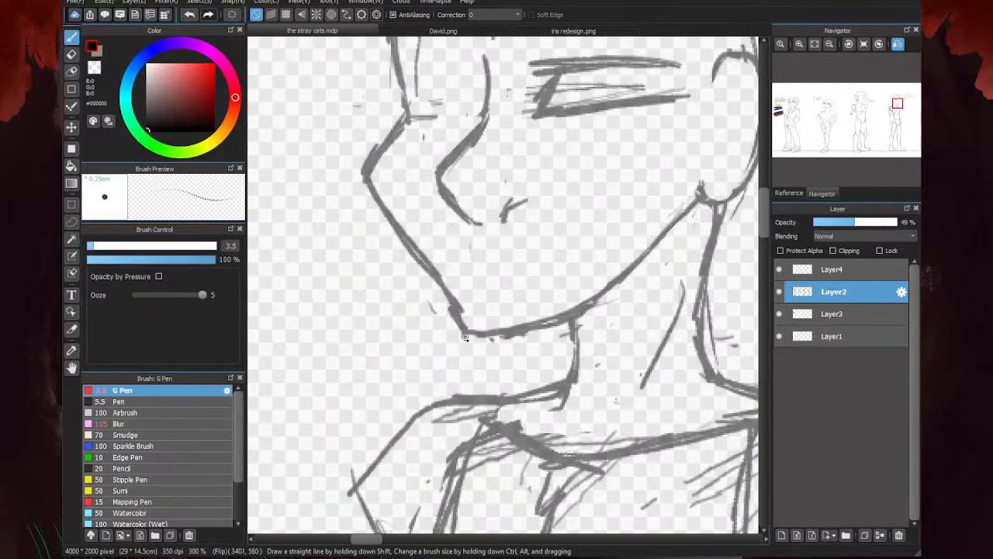
# - Erase the far cheek contour and redraw it in a softer curve from the eye socket down to the chin
pyautogui.press('e')
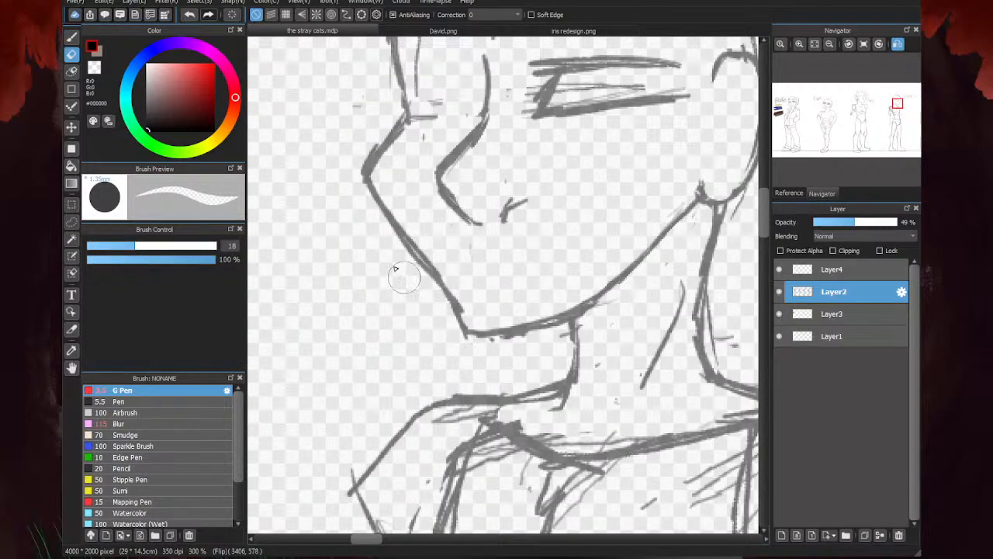
pyautogui.moveTo(441, 293)
pyautogui.mouseDown()
pyautogui.moveTo(371, 198)
pyautogui.moveTo(374, 180)
pyautogui.moveTo(362, 217)
pyautogui.mouseUp()
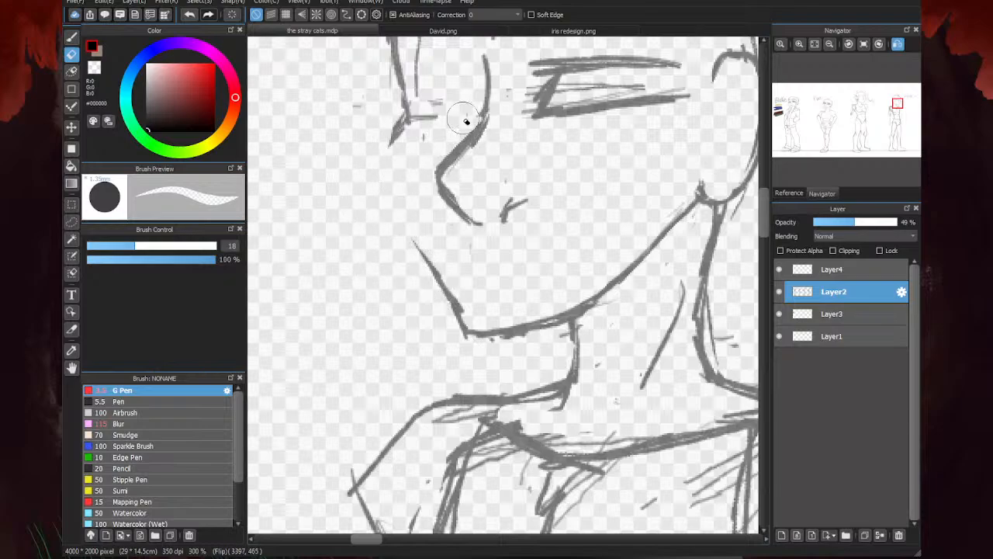
pyautogui.press('b')
pyautogui.moveTo(419, 111)
pyautogui.mouseDown()
pyautogui.moveTo(382, 153)
pyautogui.moveTo(377, 175)
pyautogui.moveTo(464, 322)
pyautogui.mouseUp()
pyautogui.scroll(-2, 428, 290)
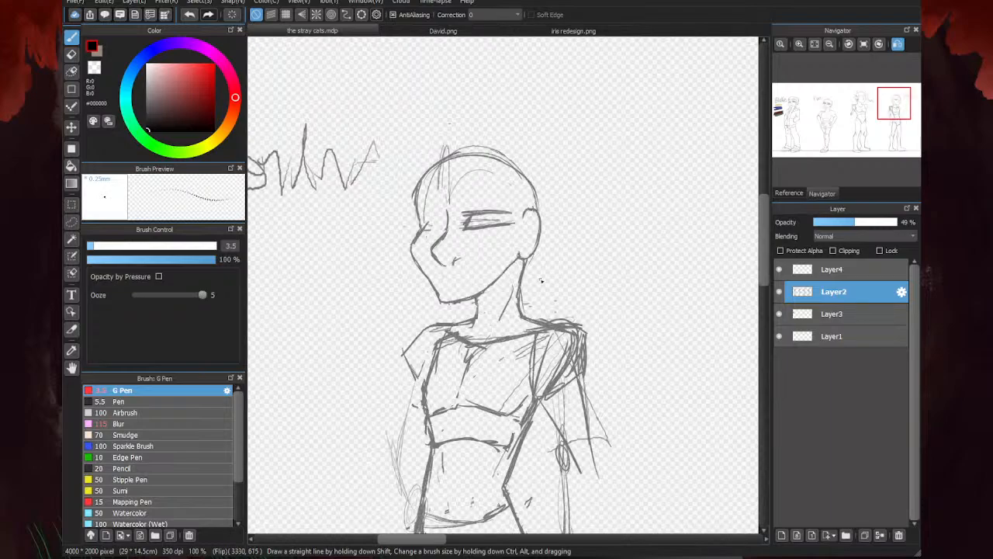
# - Extend the jaw line up to the earlobe and redraw the ear outline, erasing its rough inner strokes
pyautogui.scroll(1, 456, 221)
pyautogui.moveTo(592, 331); pyautogui.dragTo(535, 383)
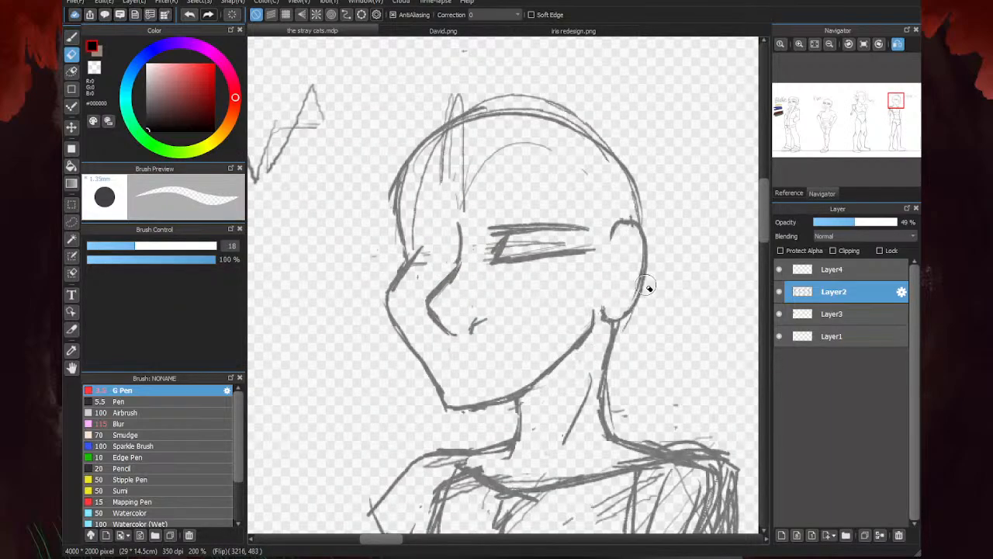
pyautogui.scroll(-2, 572, 194)
pyautogui.scroll(2, 618, 211)
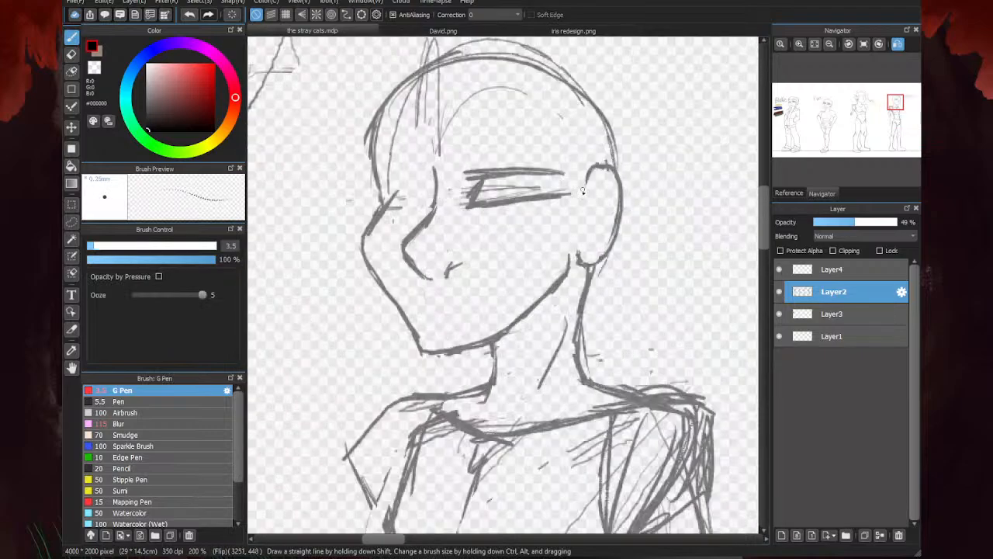
pyautogui.moveTo(596, 170)
pyautogui.mouseDown()
pyautogui.moveTo(572, 265)
pyautogui.moveTo(580, 264)
pyautogui.moveTo(570, 257)
pyautogui.moveTo(601, 261)
pyautogui.moveTo(588, 188)
pyautogui.moveTo(601, 177)
pyautogui.moveTo(591, 180)
pyautogui.moveTo(621, 185)
pyautogui.moveTo(620, 233)
pyautogui.mouseUp()
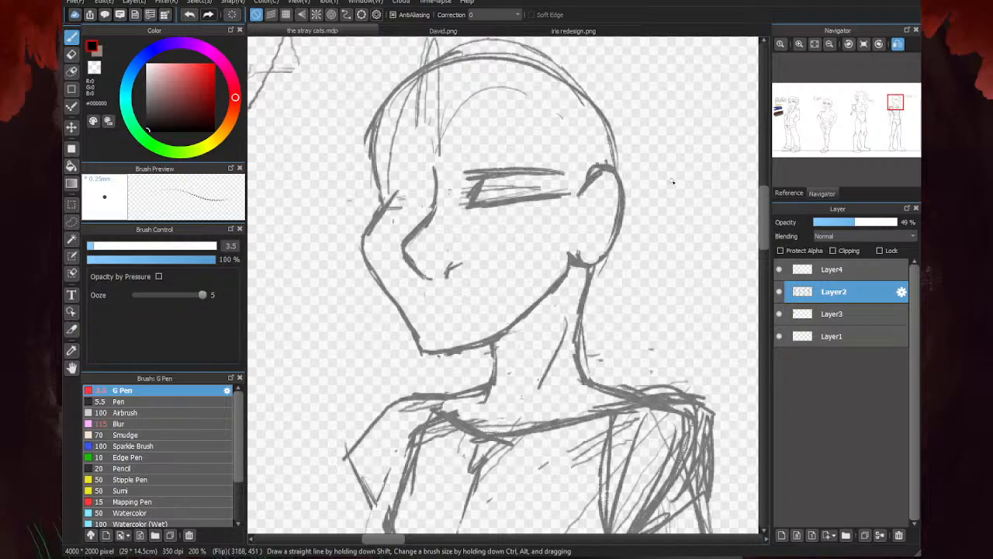
pyautogui.press('e')
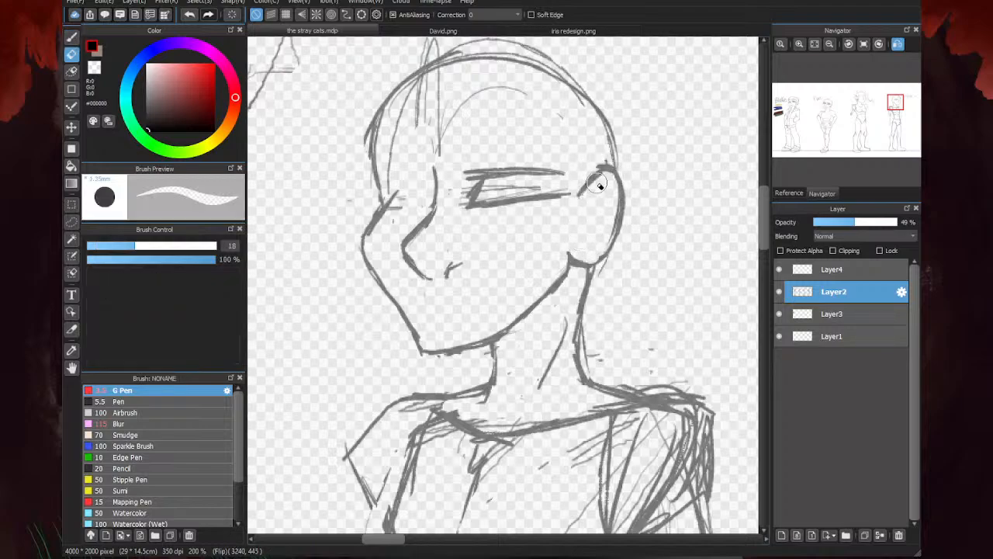
pyautogui.moveTo(603, 242); pyautogui.dragTo(613, 189)
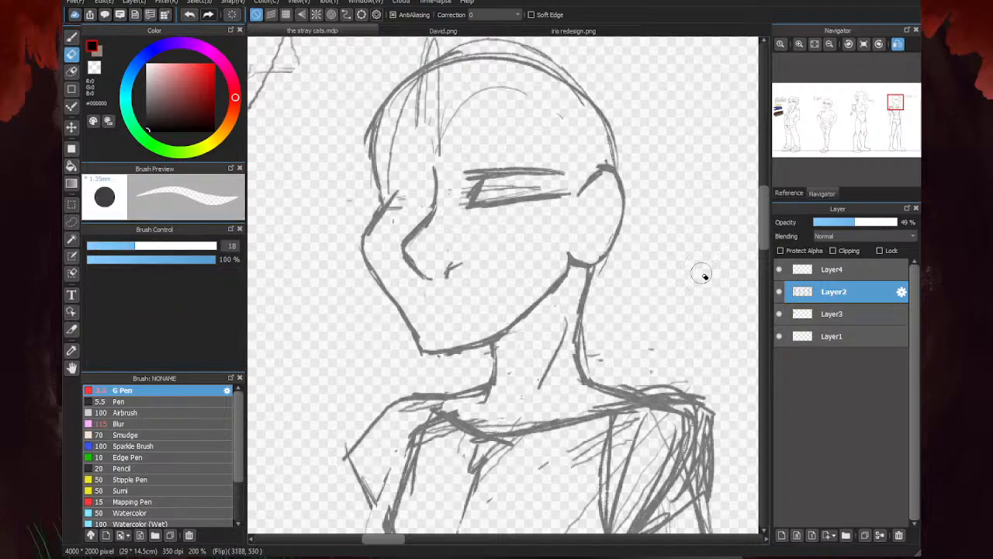
# - Close the near eye with a thick slanted outer corner and erase the sketch lines inside it
pyautogui.press('b')
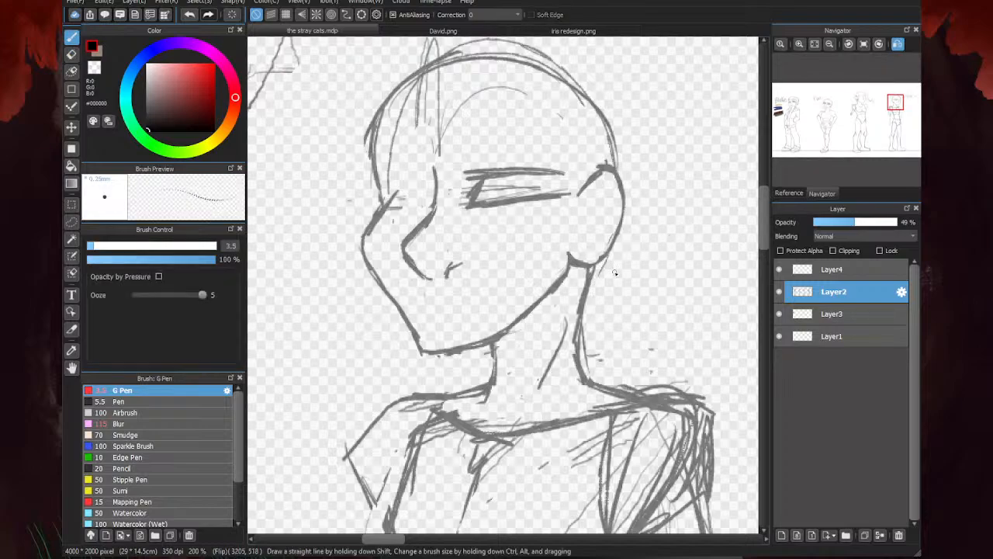
pyautogui.moveTo(522, 168)
pyautogui.mouseDown()
pyautogui.moveTo(566, 177)
pyautogui.moveTo(475, 178)
pyautogui.moveTo(571, 173)
pyautogui.moveTo(529, 172)
pyautogui.moveTo(491, 194)
pyautogui.moveTo(555, 190)
pyautogui.mouseUp()
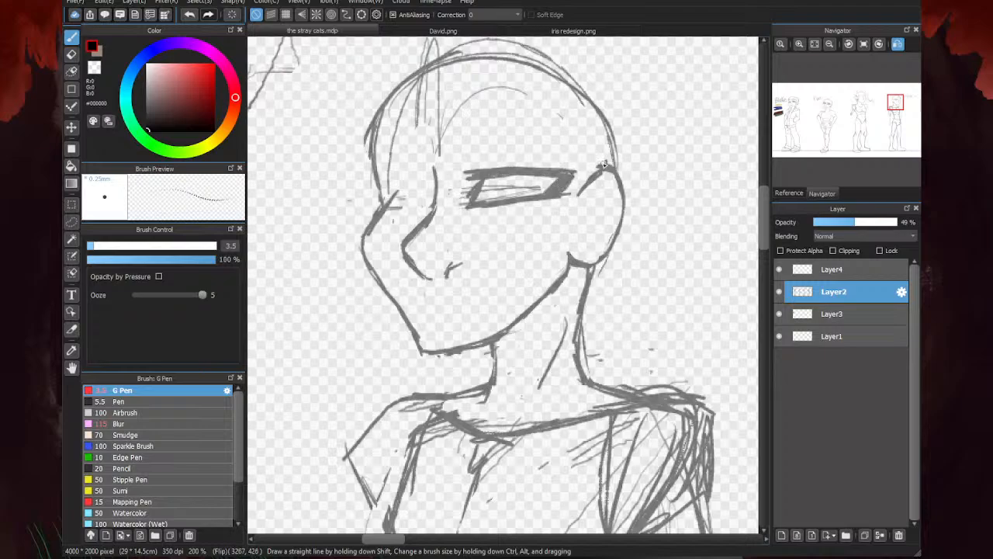
pyautogui.press('e')
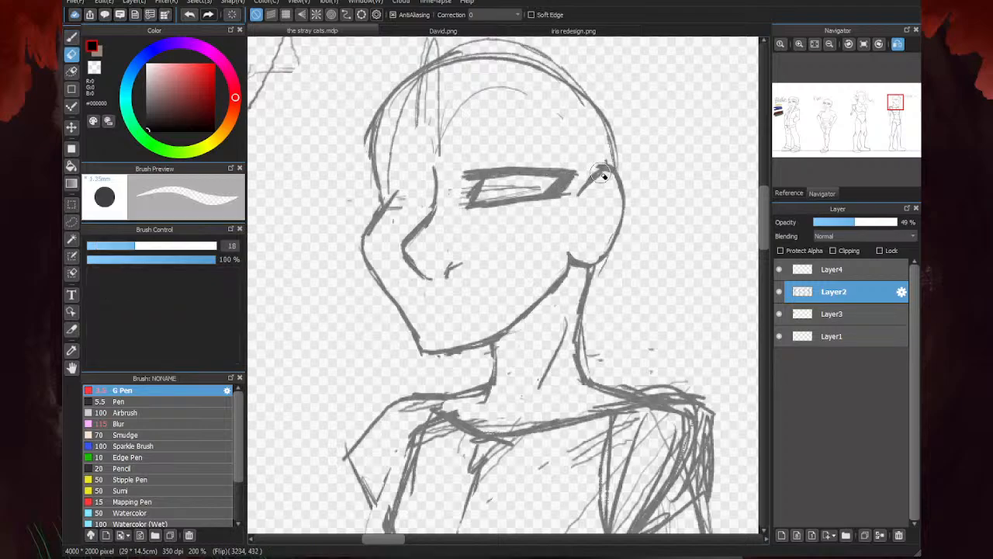
pyautogui.scroll(1, 482, 208)
pyautogui.moveTo(539, 187)
pyautogui.mouseDown()
pyautogui.moveTo(565, 181)
pyautogui.moveTo(447, 188)
pyautogui.moveTo(475, 171)
pyautogui.moveTo(483, 183)
pyautogui.moveTo(532, 175)
pyautogui.moveTo(603, 195)
pyautogui.mouseUp()
pyautogui.scroll(-2, 643, 221)
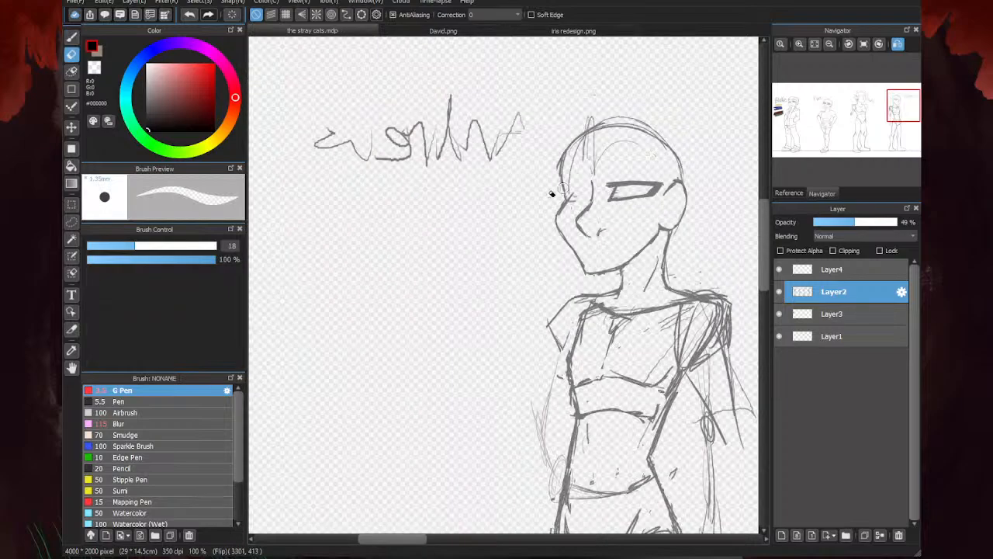
# - Reduce the Eraser size to 6.9 and thin the near eye's outer corner and upper lid
pyautogui.scroll(-2, 538, 173)
pyautogui.scroll(4, 550, 189)
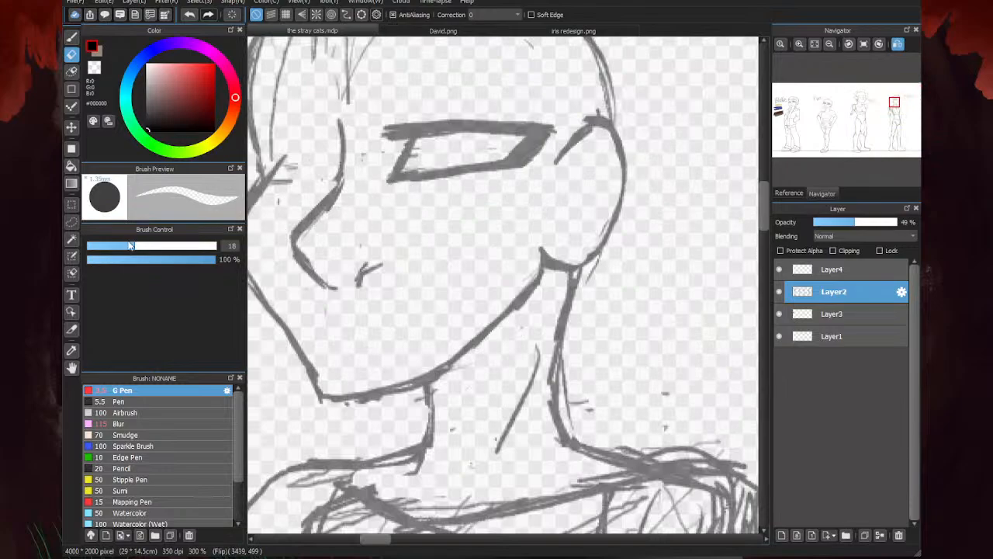
pyautogui.click(102, 246)
pyautogui.moveTo(528, 154)
pyautogui.mouseDown()
pyautogui.moveTo(504, 131)
pyautogui.moveTo(531, 127)
pyautogui.moveTo(473, 129)
pyautogui.moveTo(525, 124)
pyautogui.moveTo(434, 133)
pyautogui.moveTo(463, 123)
pyautogui.moveTo(421, 125)
pyautogui.mouseUp()
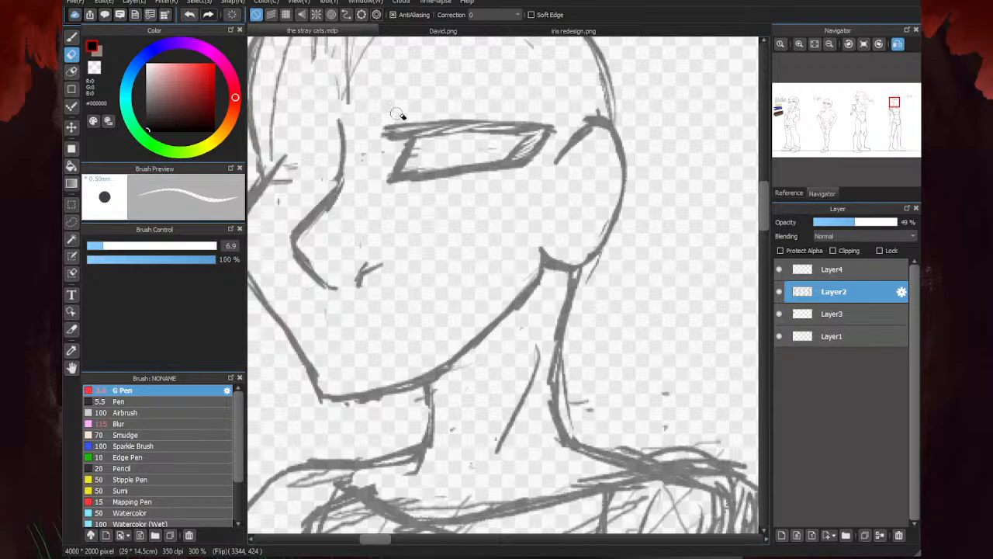
# - Try a long eyebrow with a hooked inner end above the near eye, and erase it
pyautogui.press('b')
pyautogui.moveTo(411, 63)
pyautogui.mouseDown()
pyautogui.moveTo(391, 86)
pyautogui.moveTo(411, 98)
pyautogui.moveTo(491, 99)
pyautogui.moveTo(562, 119)
pyautogui.mouseUp()
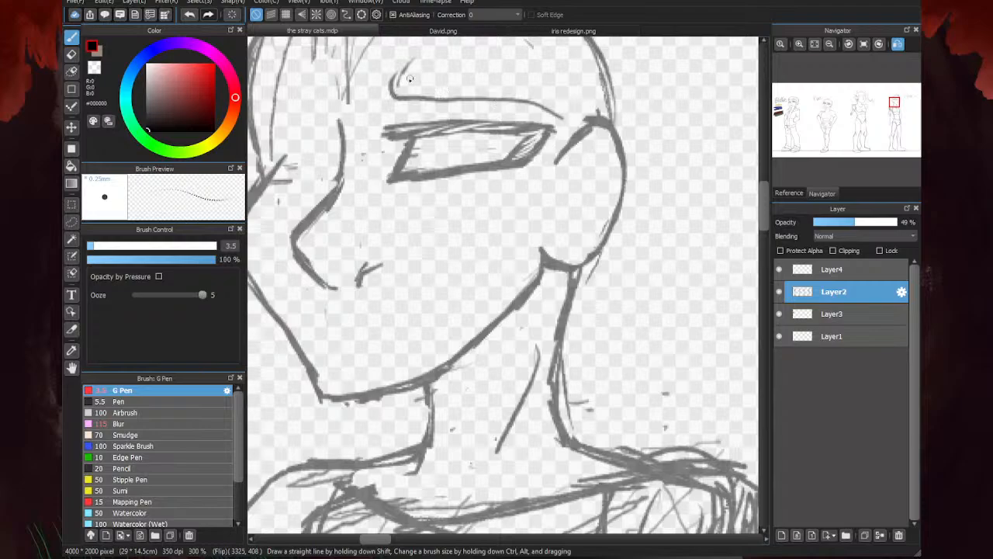
pyautogui.moveTo(403, 64)
pyautogui.mouseDown()
pyautogui.moveTo(510, 86)
pyautogui.moveTo(565, 120)
pyautogui.mouseUp()
pyautogui.scroll(-4, 520, 177)
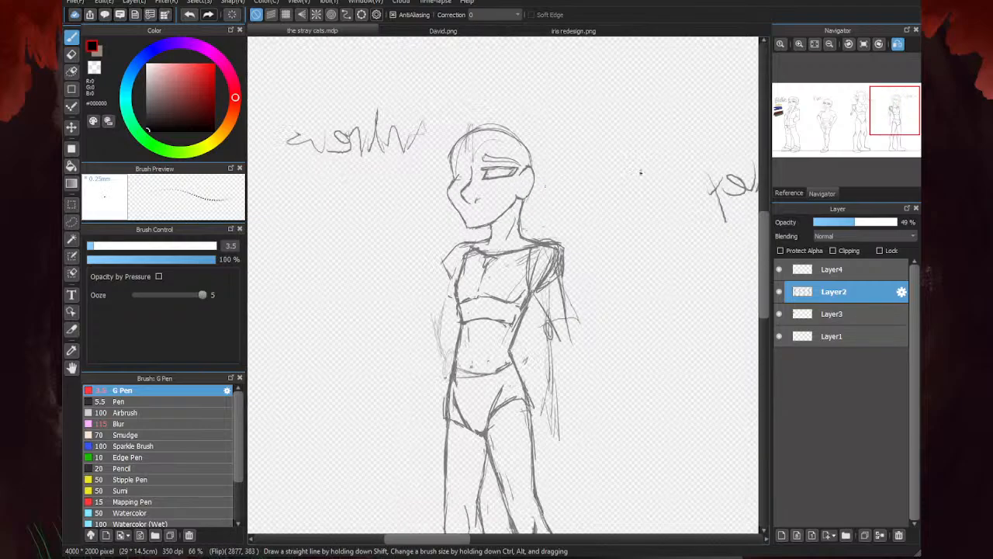
pyautogui.press('e')
pyautogui.scroll(4, 495, 152)
pyautogui.moveTo(490, 169)
pyautogui.mouseDown()
pyautogui.moveTo(499, 162)
pyautogui.moveTo(489, 190)
pyautogui.moveTo(637, 200)
pyautogui.moveTo(523, 179)
pyautogui.moveTo(531, 196)
pyautogui.mouseUp()
# - Try a tapered eyebrow outline sloping from the forehead down toward the ear
pyautogui.press('b')
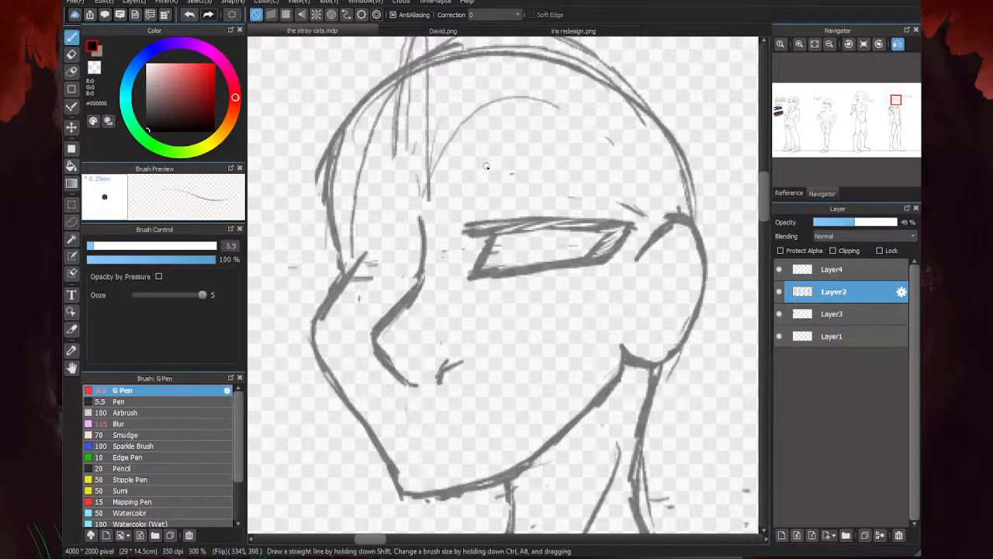
pyautogui.moveTo(485, 166)
pyautogui.mouseDown()
pyautogui.moveTo(592, 179)
pyautogui.moveTo(647, 205)
pyautogui.mouseUp()
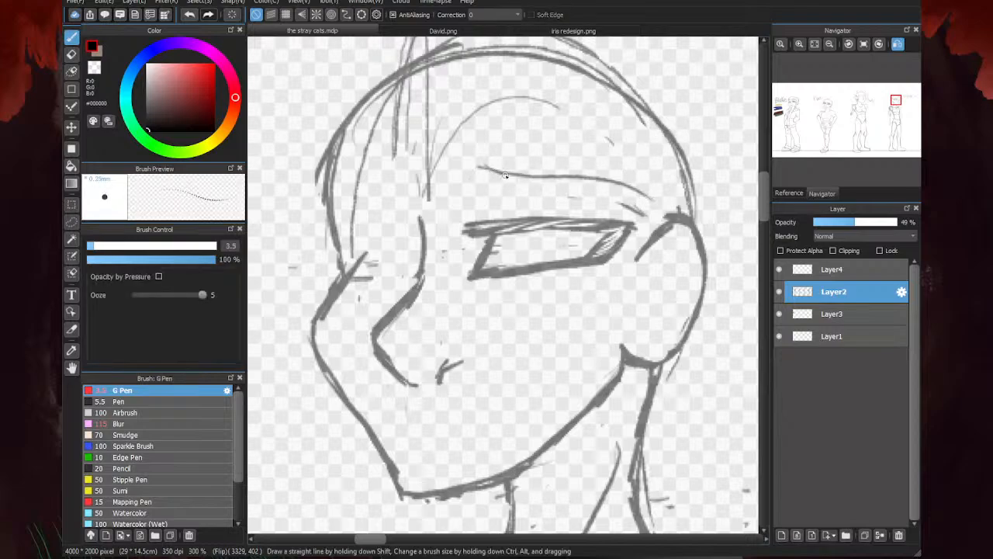
pyautogui.moveTo(473, 166)
pyautogui.mouseDown()
pyautogui.moveTo(501, 193)
pyautogui.moveTo(650, 210)
pyautogui.mouseUp()
pyautogui.scroll(-4, 478, 184)
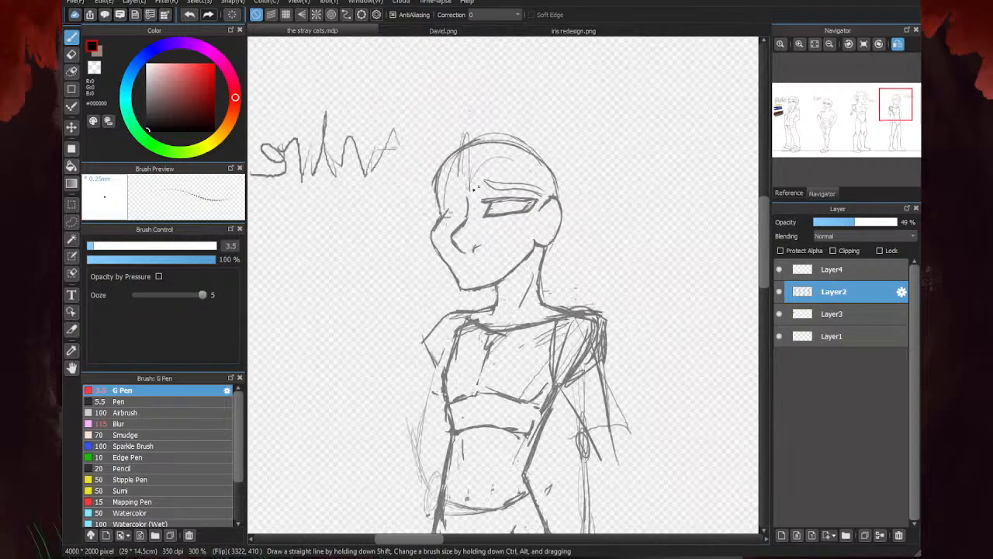
# - Set the Eraser size to 31, clear part of the eyebrow outline and redraw its edge toward the ear
pyautogui.scroll(4, 467, 190)
pyautogui.press('e')
pyautogui.click(161, 246)
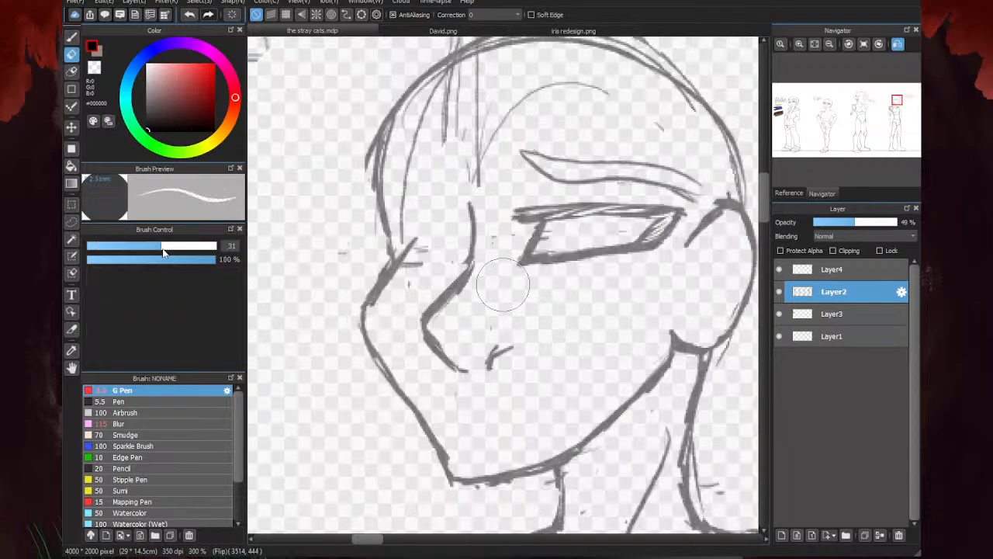
pyautogui.moveTo(674, 165)
pyautogui.mouseDown()
pyautogui.moveTo(521, 158)
pyautogui.moveTo(712, 158)
pyautogui.moveTo(660, 151)
pyautogui.moveTo(544, 188)
pyautogui.moveTo(658, 177)
pyautogui.moveTo(696, 190)
pyautogui.mouseUp()
pyautogui.press('b')
pyautogui.moveTo(557, 186)
pyautogui.mouseDown()
pyautogui.moveTo(512, 171)
pyautogui.moveTo(652, 152)
pyautogui.moveTo(712, 179)
pyautogui.mouseUp()
pyautogui.scroll(-4, 535, 188)
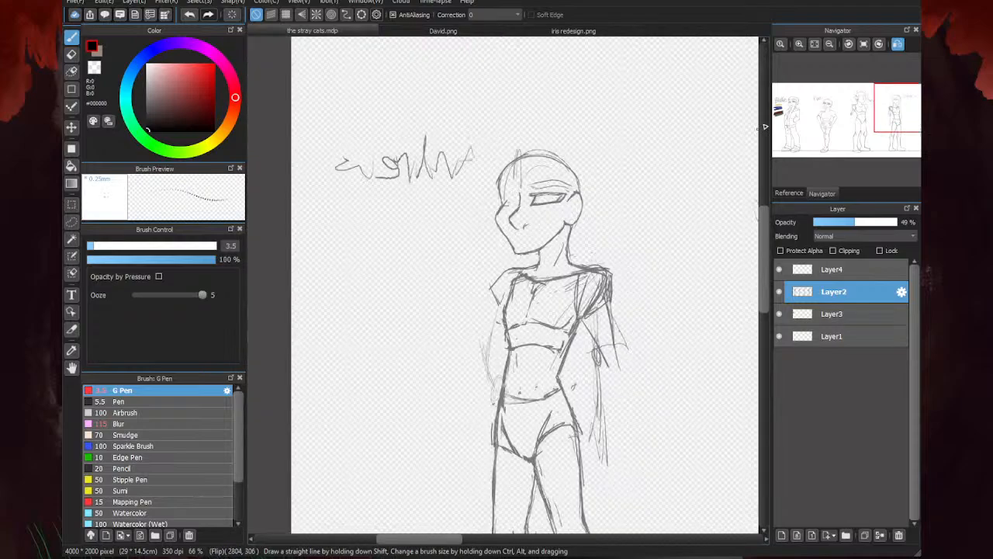
# - Erase the whole eyebrow and the stray lines around the near eye's inner corner
pyautogui.scroll(3, 540, 193)
pyautogui.press('e')
pyautogui.moveTo(592, 176); pyautogui.dragTo(495, 171)
pyautogui.moveTo(595, 125); pyautogui.dragTo(614, 127)
pyautogui.press('p')
pyautogui.scroll(2, 544, 228)
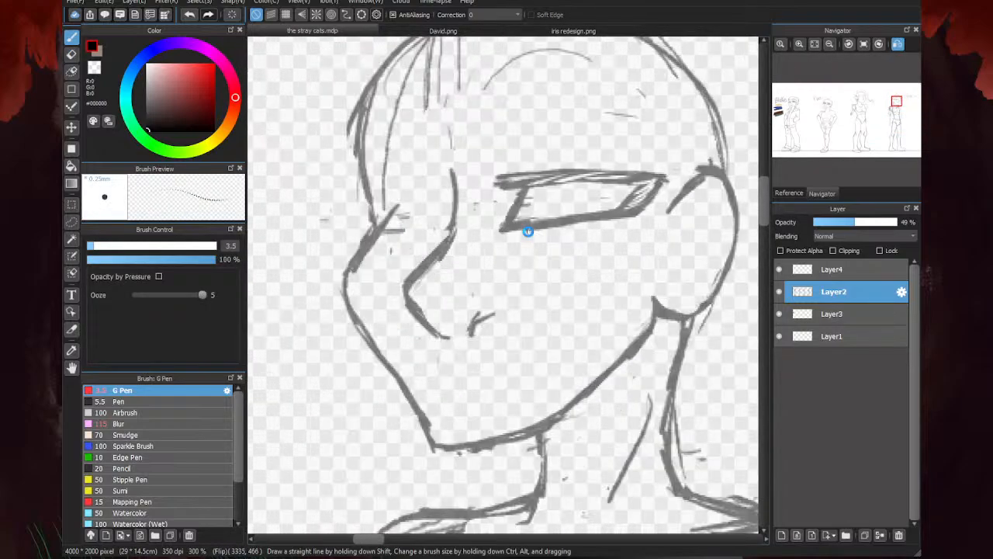
pyautogui.press('e')
pyautogui.moveTo(498, 206); pyautogui.dragTo(492, 232)
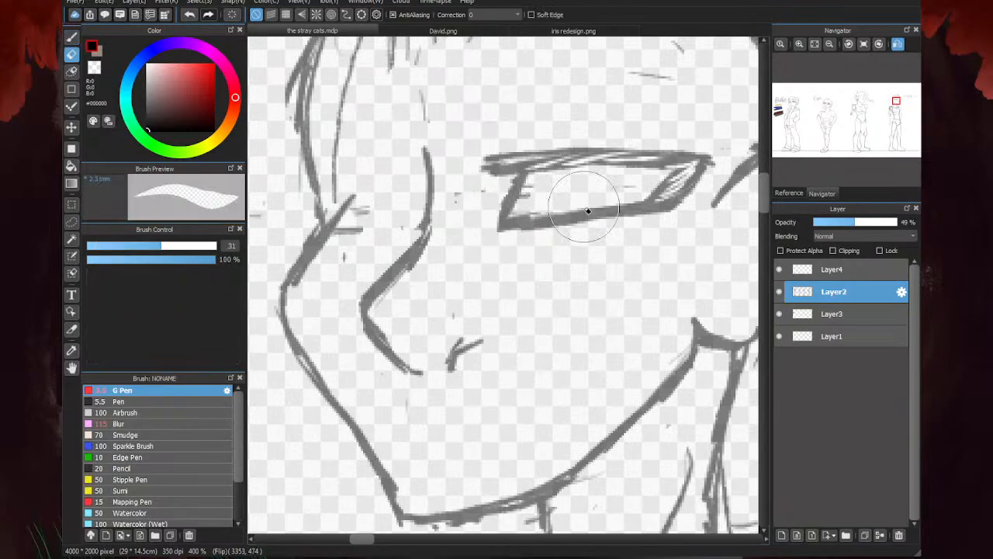
# - Examine the faces of the other figures in the lineup for comparison
pyautogui.press('b')
pyautogui.scroll(-9, 494, 213)
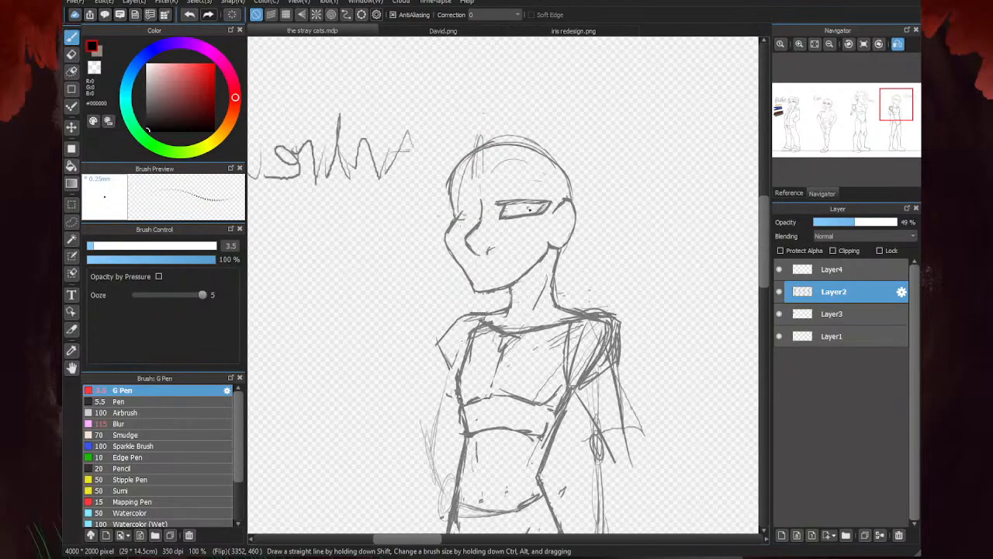
pyautogui.scroll(4, 633, 241)
pyautogui.scroll(-2, 562, 266)
pyautogui.scroll(5, 630, 252)
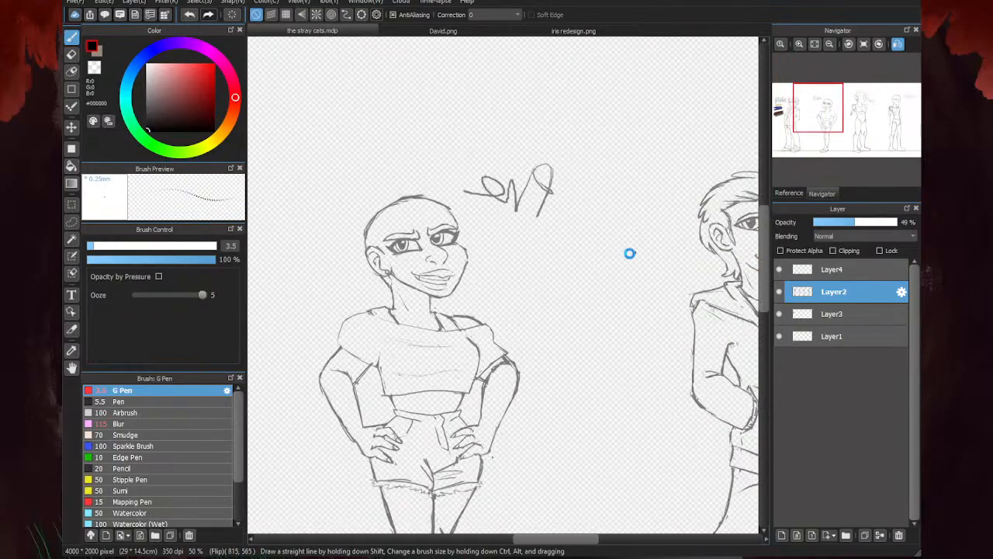
pyautogui.scroll(-7, 367, 221)
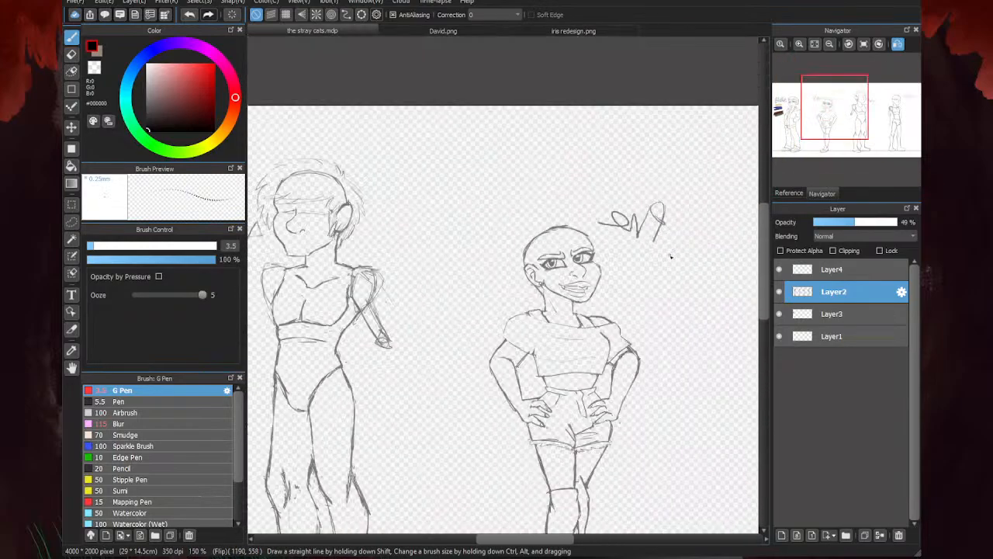
pyautogui.scroll(6, 640, 232)
# - Draw an angled eyebrow over the near eye, peaked at its inner end and tapering to the outer eye corner
pyautogui.scroll(2, 641, 231)
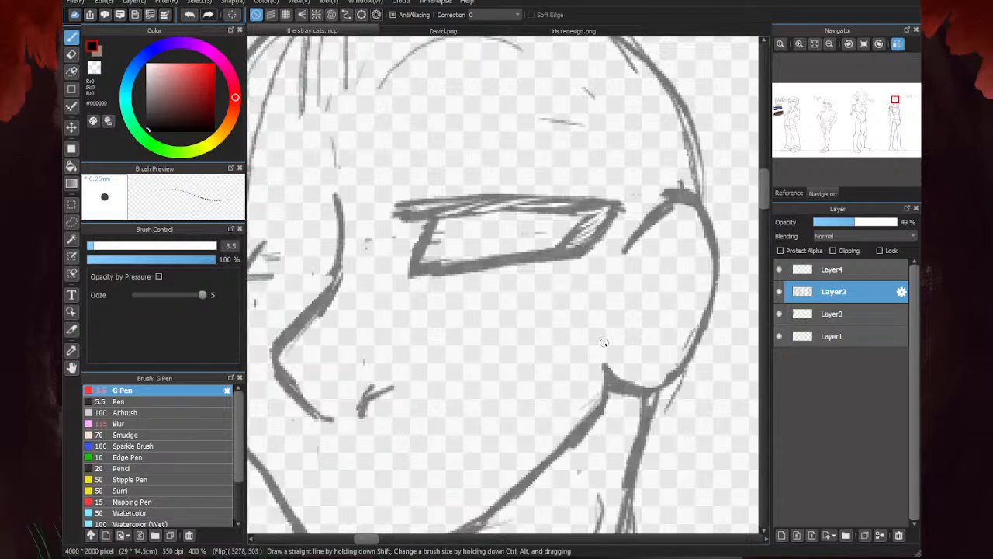
pyautogui.moveTo(610, 200); pyautogui.dragTo(446, 183)
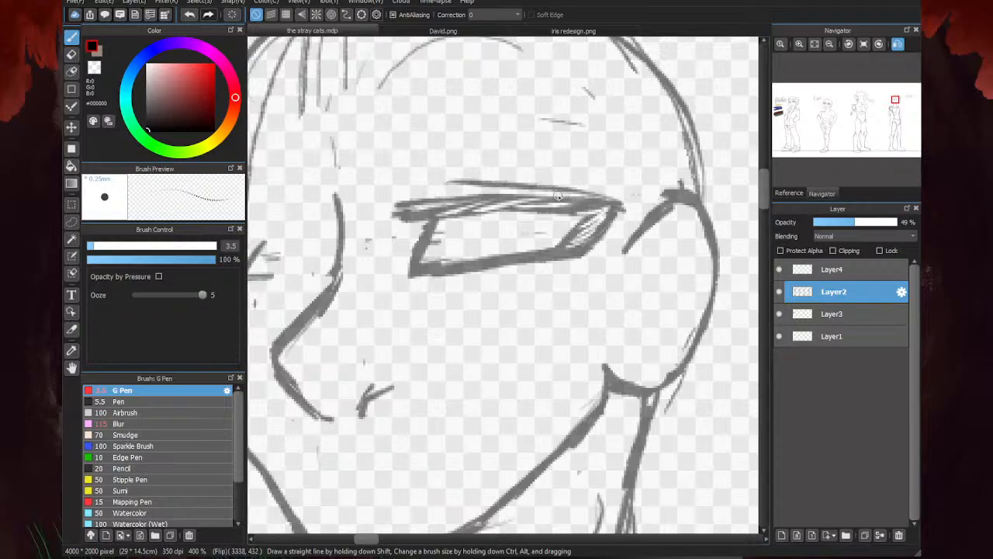
pyautogui.hotkey('ctrl', 'z')
pyautogui.moveTo(617, 203)
pyautogui.mouseDown()
pyautogui.moveTo(443, 171)
pyautogui.moveTo(461, 142)
pyautogui.moveTo(568, 173)
pyautogui.mouseUp()
pyautogui.moveTo(489, 143)
pyautogui.mouseDown()
pyautogui.moveTo(618, 198)
pyautogui.moveTo(423, 177)
pyautogui.mouseUp()
pyautogui.moveTo(468, 141); pyautogui.dragTo(427, 177)
pyautogui.scroll(-4, 545, 223)
pyautogui.scroll(1, 505, 221)
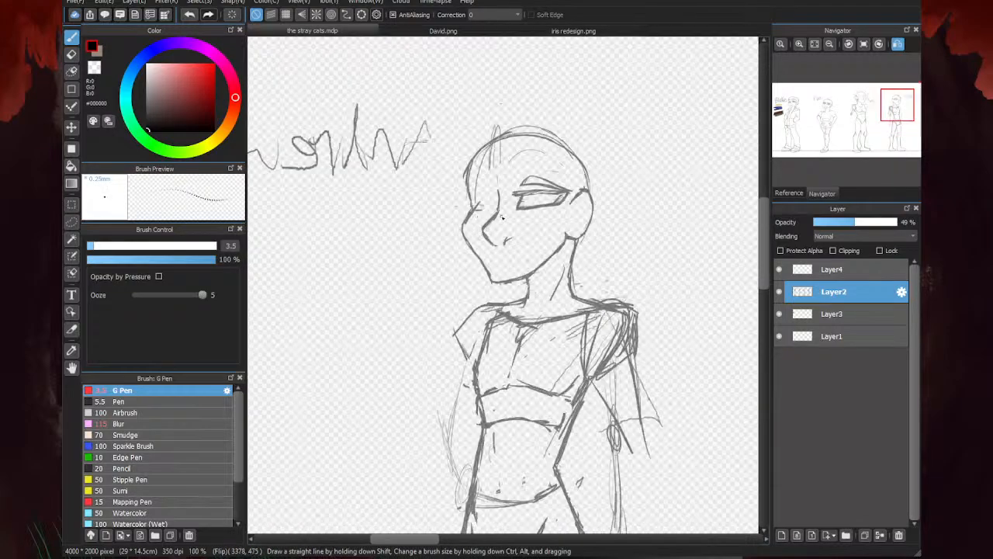
# - Draw the far eye beside the nose bridge with an upper lid, a lower lid and a rounded outer corner
pyautogui.scroll(1, 502, 218)
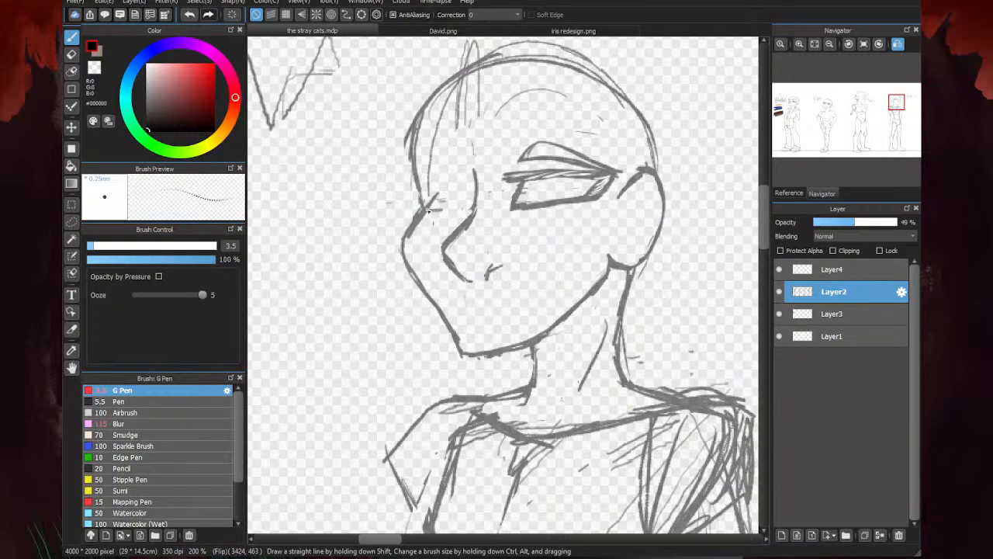
pyautogui.scroll(1, 429, 210)
pyautogui.moveTo(492, 207); pyautogui.dragTo(419, 209)
pyautogui.moveTo(490, 170); pyautogui.dragTo(427, 168)
pyautogui.moveTo(492, 167)
pyautogui.mouseDown()
pyautogui.moveTo(400, 173)
pyautogui.moveTo(433, 170)
pyautogui.mouseUp()
pyautogui.moveTo(401, 174)
pyautogui.mouseDown()
pyautogui.moveTo(435, 172)
pyautogui.moveTo(405, 184)
pyautogui.moveTo(423, 204)
pyautogui.mouseUp()
pyautogui.moveTo(400, 178); pyautogui.dragTo(419, 207)
pyautogui.moveTo(393, 174); pyautogui.dragTo(410, 202)
pyautogui.press('e')
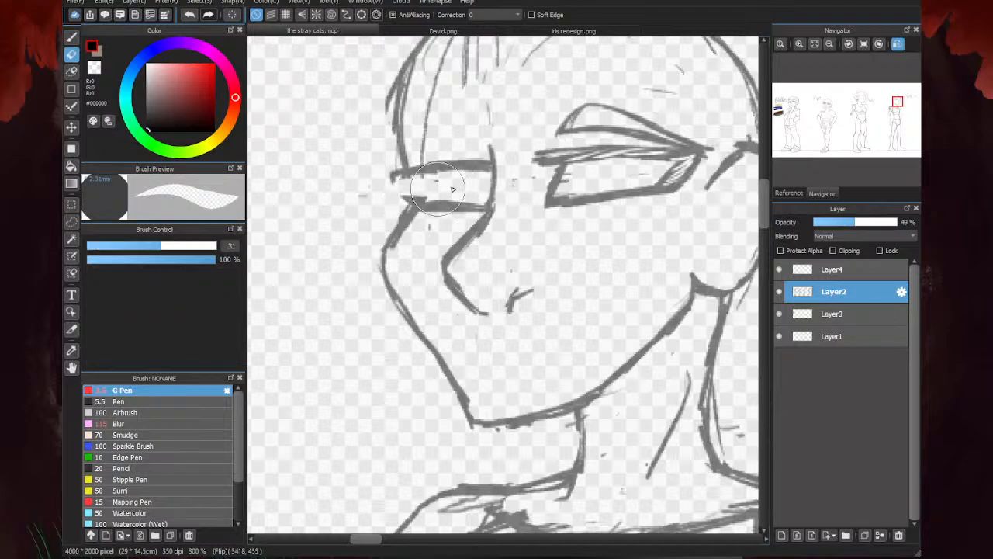
pyautogui.press('b')
pyautogui.moveTo(411, 171)
pyautogui.mouseDown()
pyautogui.moveTo(426, 201)
pyautogui.moveTo(415, 209)
pyautogui.mouseUp()
# - Draw a peaked eyebrow over the far eye and trim its outline to a slimmer shape with the Eraser
pyautogui.moveTo(403, 161)
pyautogui.mouseDown()
pyautogui.moveTo(489, 134)
pyautogui.moveTo(490, 115)
pyautogui.moveTo(440, 118)
pyautogui.moveTo(396, 162)
pyautogui.moveTo(423, 139)
pyautogui.moveTo(492, 122)
pyautogui.moveTo(423, 159)
pyautogui.mouseUp()
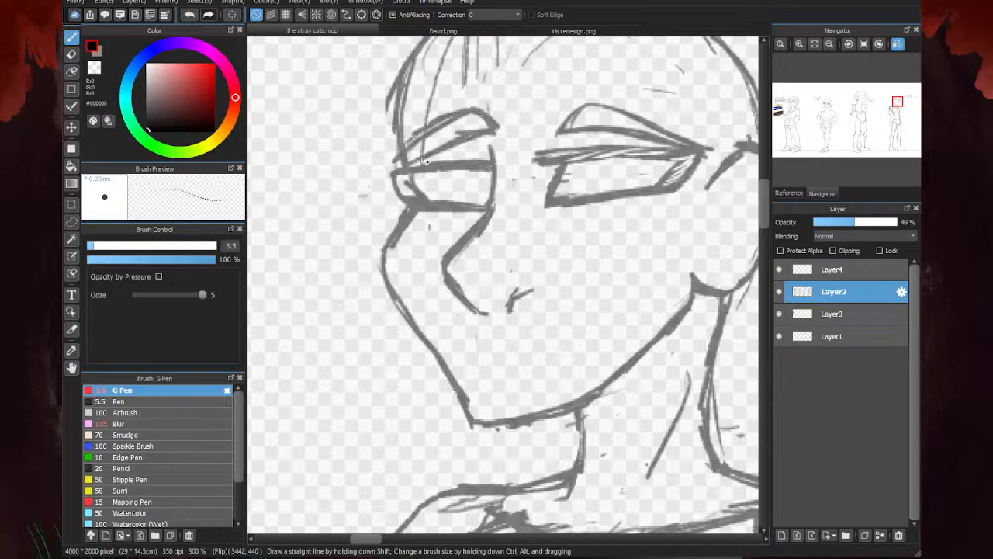
pyautogui.press('e')
pyautogui.moveTo(475, 95); pyautogui.dragTo(505, 137)
pyautogui.press('b')
pyautogui.moveTo(456, 113); pyautogui.dragTo(415, 149)
pyautogui.press('e')
pyautogui.moveTo(469, 124); pyautogui.dragTo(412, 151)
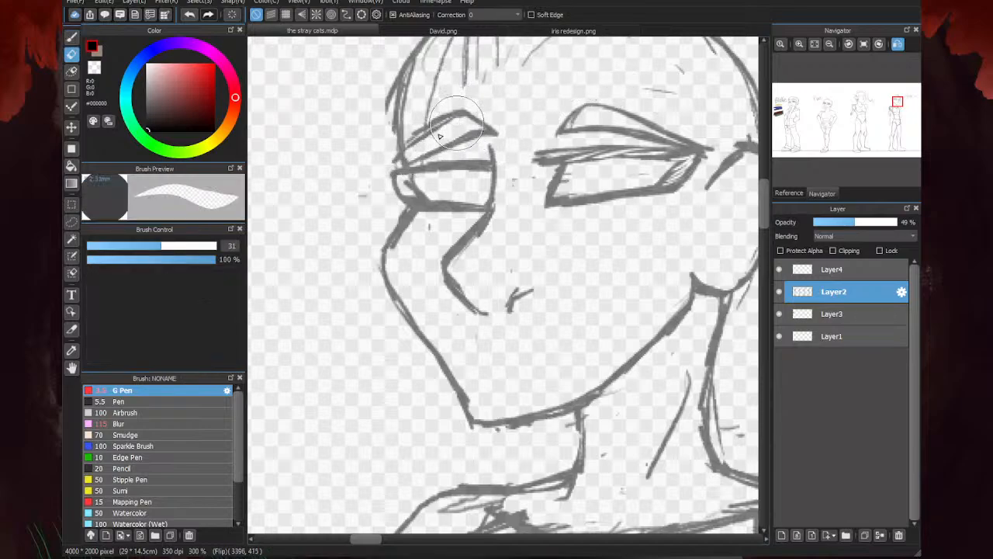
pyautogui.moveTo(457, 122); pyautogui.dragTo(413, 158)
# - Thicken the far eye's upper lid and outer corner, and lighten the middle of the lid with the Eraser
pyautogui.moveTo(491, 170); pyautogui.dragTo(406, 172)
pyautogui.moveTo(503, 157)
pyautogui.mouseDown()
pyautogui.moveTo(400, 168)
pyautogui.moveTo(385, 182)
pyautogui.mouseUp()
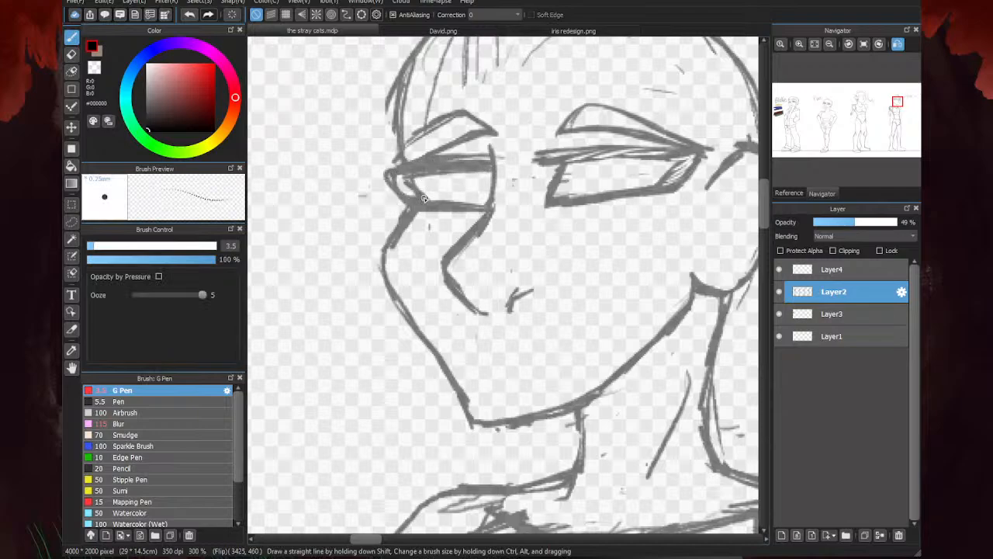
pyautogui.press('e')
pyautogui.moveTo(481, 165)
pyautogui.mouseDown()
pyautogui.moveTo(443, 158)
pyautogui.moveTo(417, 171)
pyautogui.mouseUp()
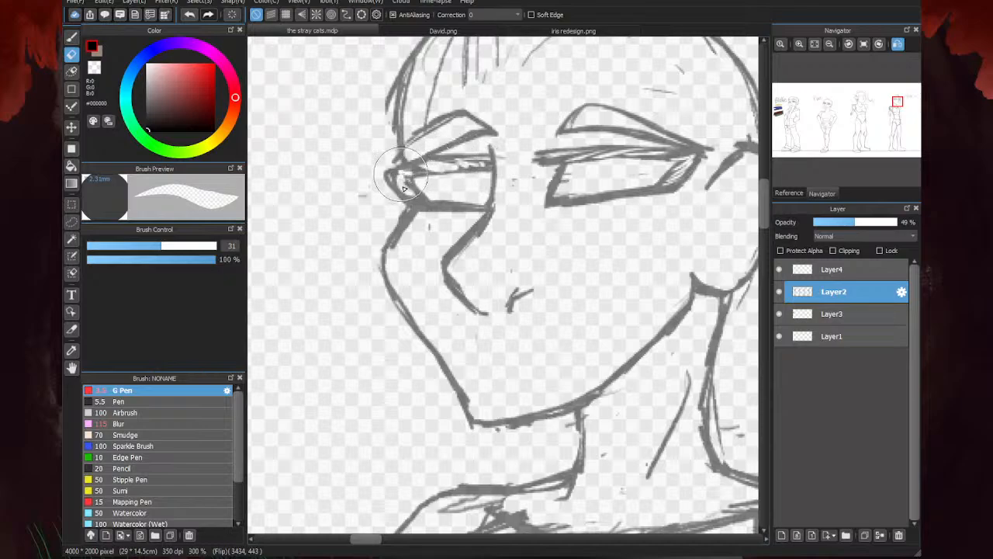
pyautogui.press('p')
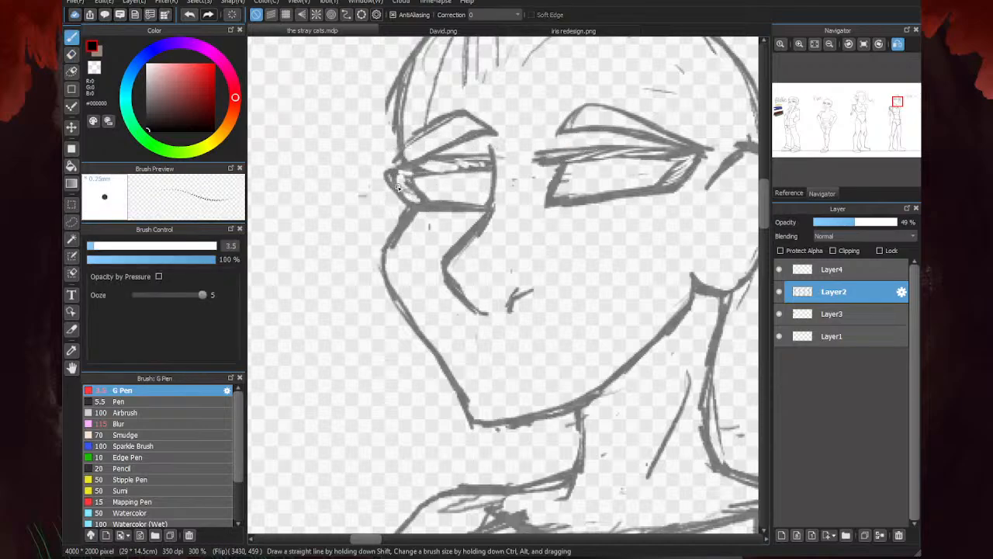
pyautogui.scroll(-3, 378, 197)
pyautogui.scroll(3, 417, 211)
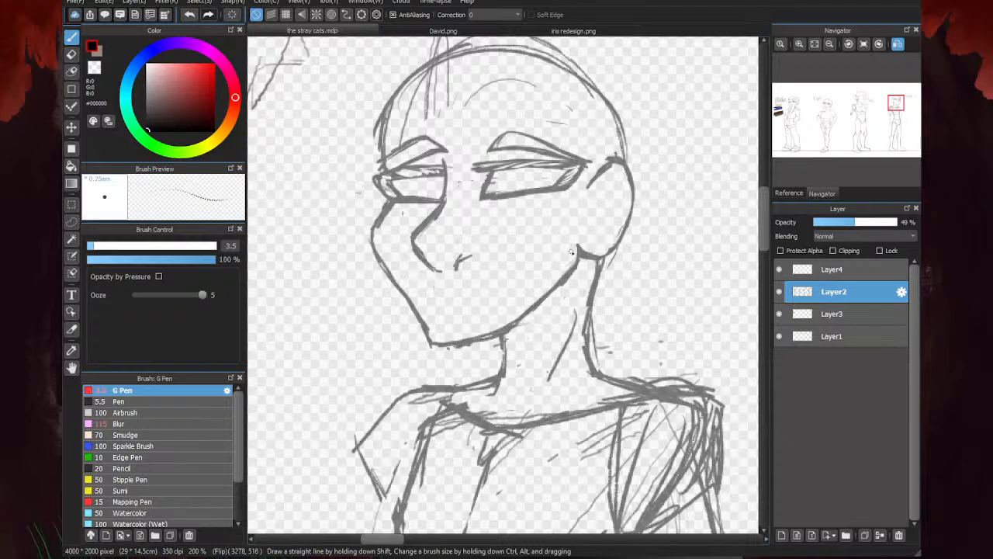
# - Draw a long, slightly wavy mouth line between the nose and the chin, upturned at its near corner
pyautogui.scroll(1, 480, 308)
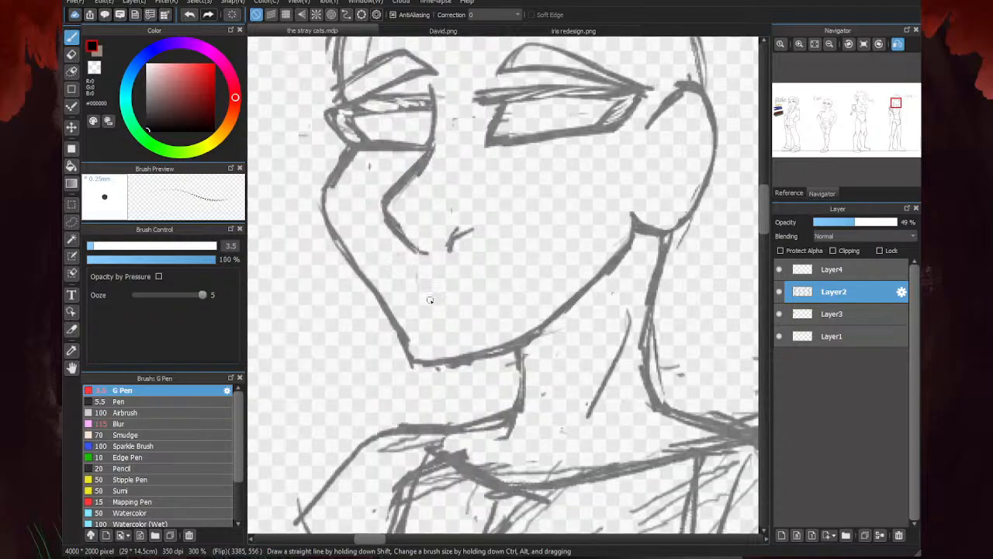
pyautogui.moveTo(416, 296)
pyautogui.mouseDown()
pyautogui.moveTo(432, 308)
pyautogui.moveTo(537, 282)
pyautogui.mouseUp()
pyautogui.moveTo(428, 304); pyautogui.dragTo(403, 303)
# - Thin the nose outline with the Eraser and redraw its bridge and underside, clearing the old nostril mark
pyautogui.press('e')
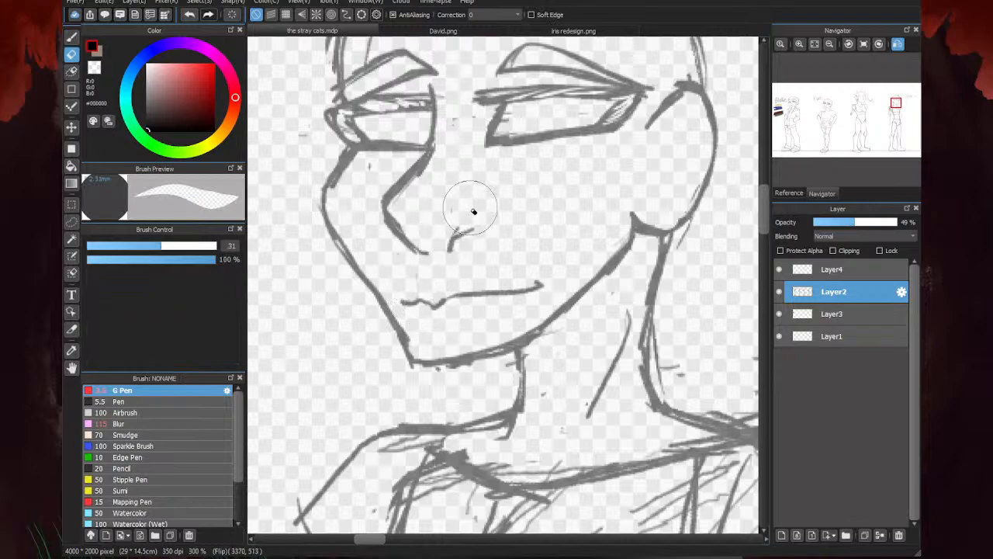
pyautogui.moveTo(429, 157); pyautogui.dragTo(371, 207)
pyautogui.moveTo(427, 256); pyautogui.dragTo(411, 252)
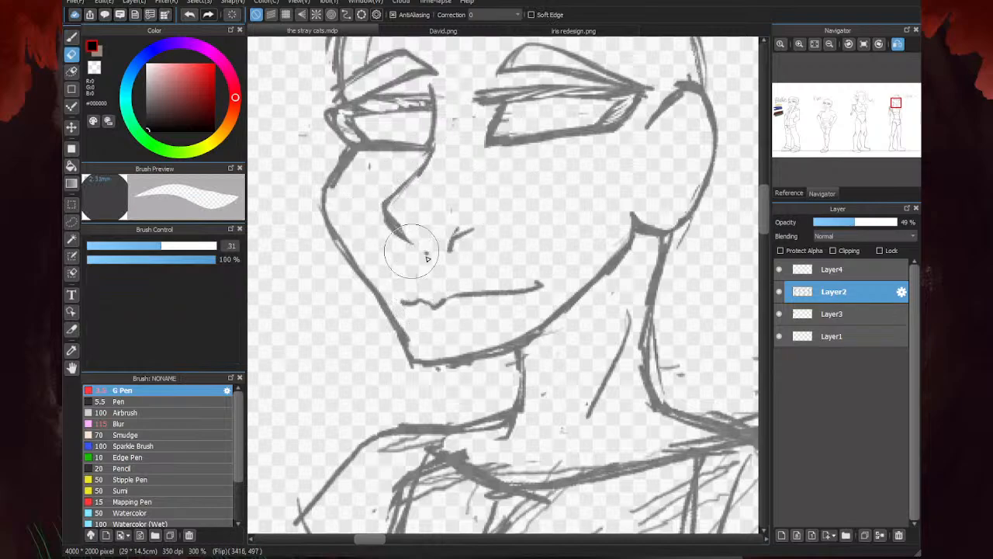
pyautogui.press('b')
pyautogui.moveTo(434, 108)
pyautogui.mouseDown()
pyautogui.moveTo(433, 162)
pyautogui.moveTo(389, 204)
pyautogui.mouseUp()
pyautogui.moveTo(435, 162)
pyautogui.mouseDown()
pyautogui.moveTo(383, 205)
pyautogui.moveTo(407, 252)
pyautogui.moveTo(450, 251)
pyautogui.mouseUp()
# - Set the Eraser size to 8.2 and trim the nose contour and the bridge line beside the far eye
pyautogui.press('e')
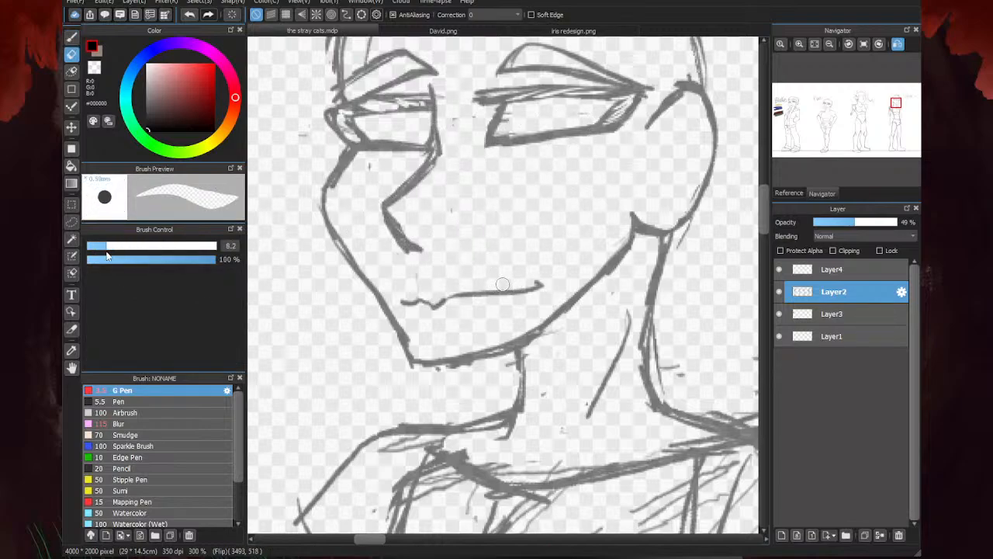
pyautogui.moveTo(393, 203)
pyautogui.mouseDown()
pyautogui.moveTo(417, 243)
pyautogui.moveTo(411, 254)
pyautogui.mouseUp()
pyautogui.moveTo(427, 160); pyautogui.dragTo(392, 191)
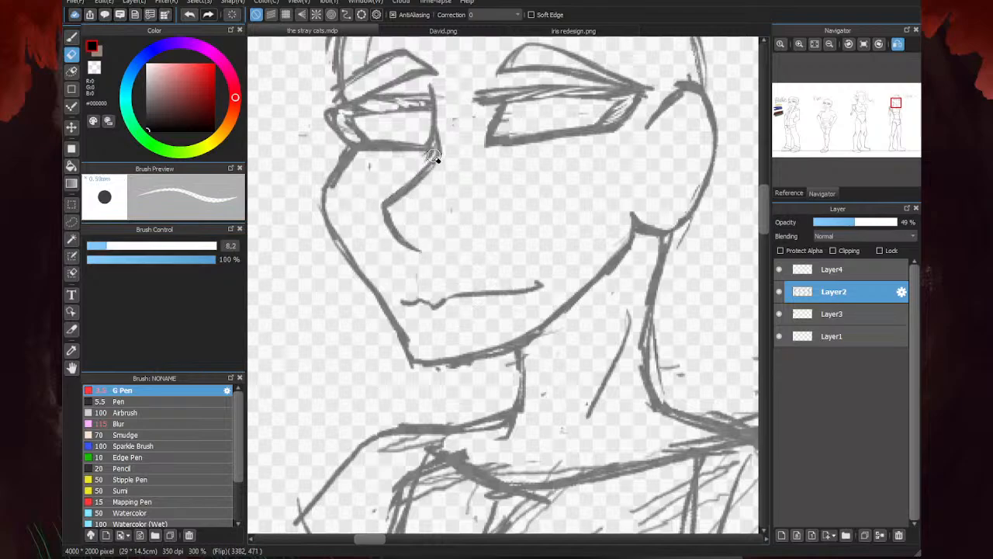
pyautogui.moveTo(439, 160); pyautogui.dragTo(442, 91)
pyautogui.moveTo(437, 138)
pyautogui.mouseDown()
pyautogui.moveTo(425, 157)
pyautogui.moveTo(445, 99)
pyautogui.moveTo(442, 150)
pyautogui.mouseUp()
# - Redraw the far eye's inner edge at the nose bridge and add a short curved nostril
pyautogui.press('b')
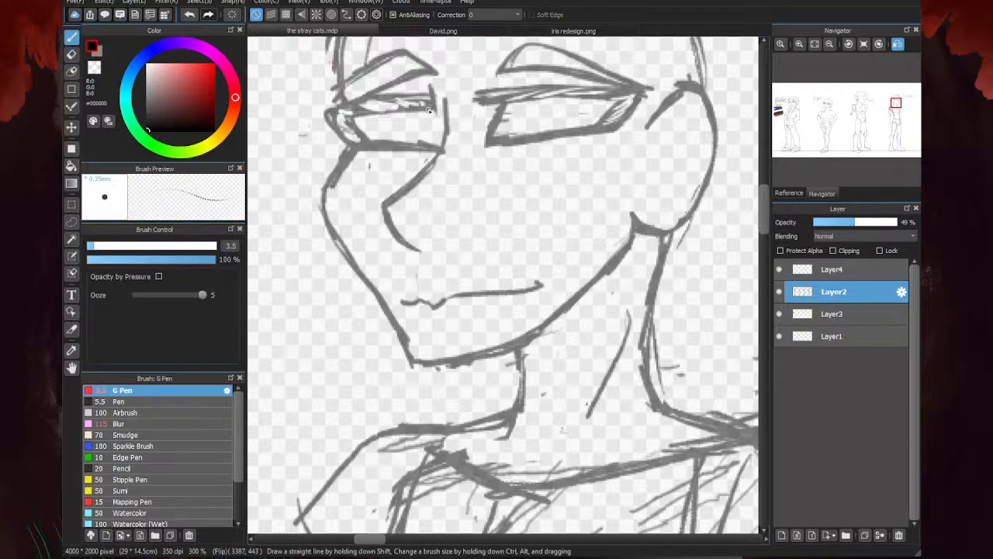
pyautogui.moveTo(429, 110)
pyautogui.mouseDown()
pyautogui.moveTo(445, 125)
pyautogui.moveTo(445, 146)
pyautogui.moveTo(456, 93)
pyautogui.moveTo(437, 168)
pyautogui.mouseUp()
pyautogui.scroll(-4, 424, 221)
pyautogui.scroll(3, 432, 222)
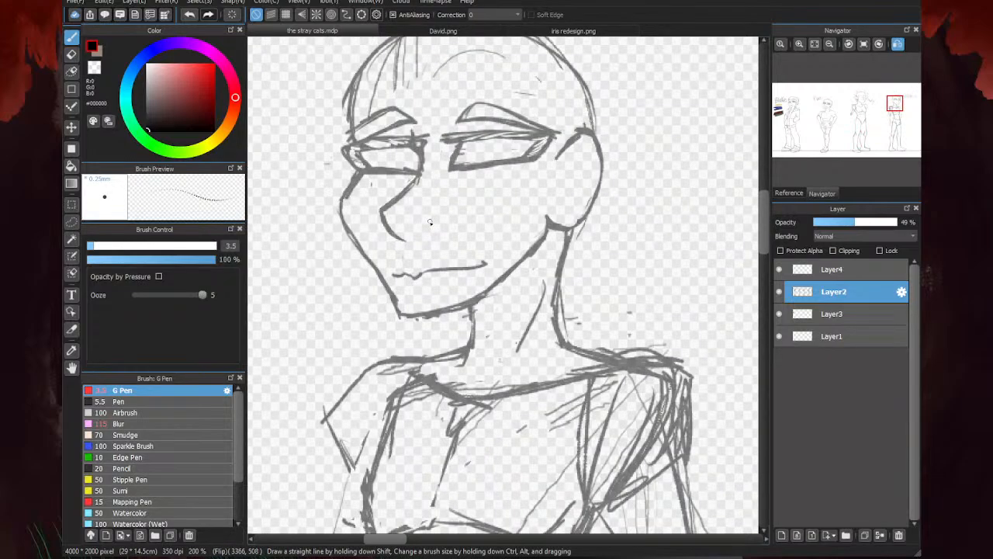
pyautogui.moveTo(426, 225)
pyautogui.mouseDown()
pyautogui.moveTo(421, 236)
pyautogui.moveTo(433, 227)
pyautogui.mouseUp()
pyautogui.scroll(-3, 441, 288)
pyautogui.scroll(-3, 372, 263)
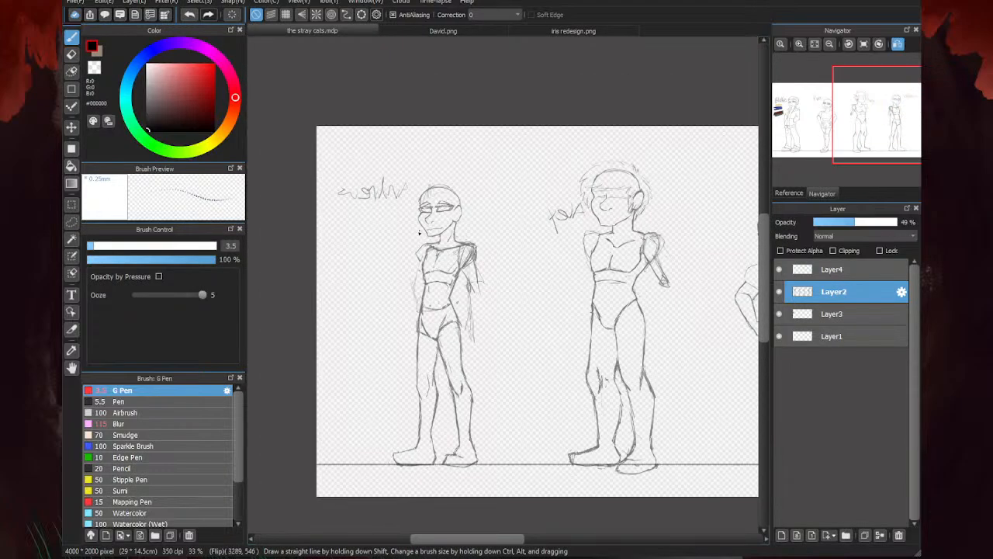
pyautogui.scroll(3, 344, 265)
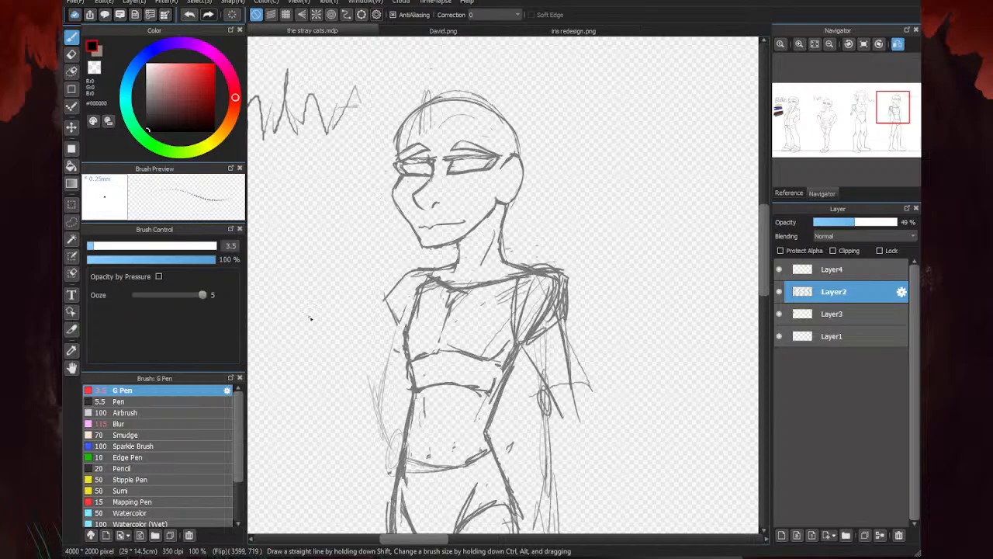
# - Sketch an upper lip contour above the mouth line and a lower lip contour beneath it
pyautogui.scroll(3, 436, 245)
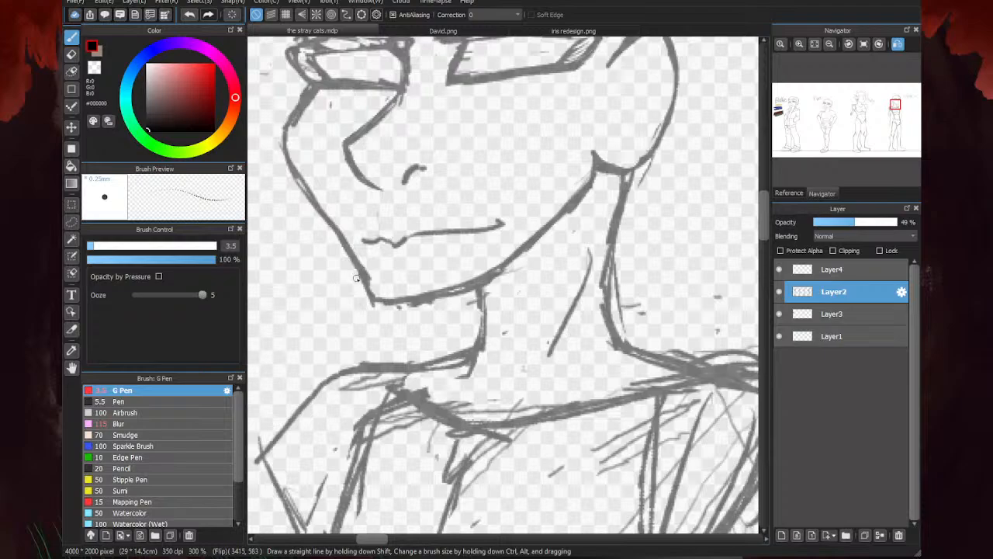
pyautogui.scroll(1, 399, 256)
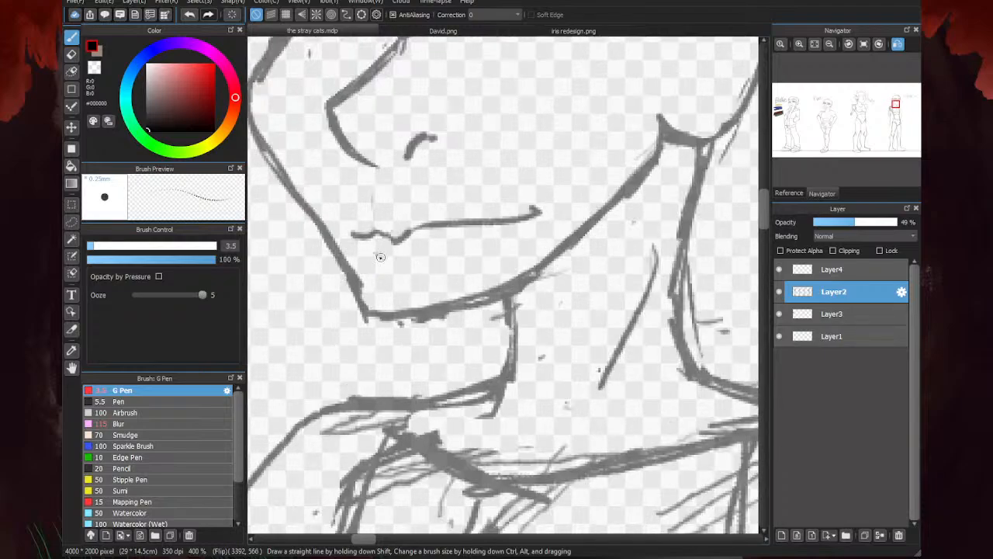
pyautogui.moveTo(368, 247); pyautogui.dragTo(392, 261)
pyautogui.moveTo(490, 234); pyautogui.dragTo(394, 260)
pyautogui.moveTo(408, 207)
pyautogui.mouseDown()
pyautogui.moveTo(359, 222)
pyautogui.moveTo(414, 205)
pyautogui.moveTo(497, 208)
pyautogui.mouseUp()
pyautogui.scroll(-3, 431, 237)
pyautogui.scroll(-3, 475, 233)
pyautogui.scroll(3, 464, 257)
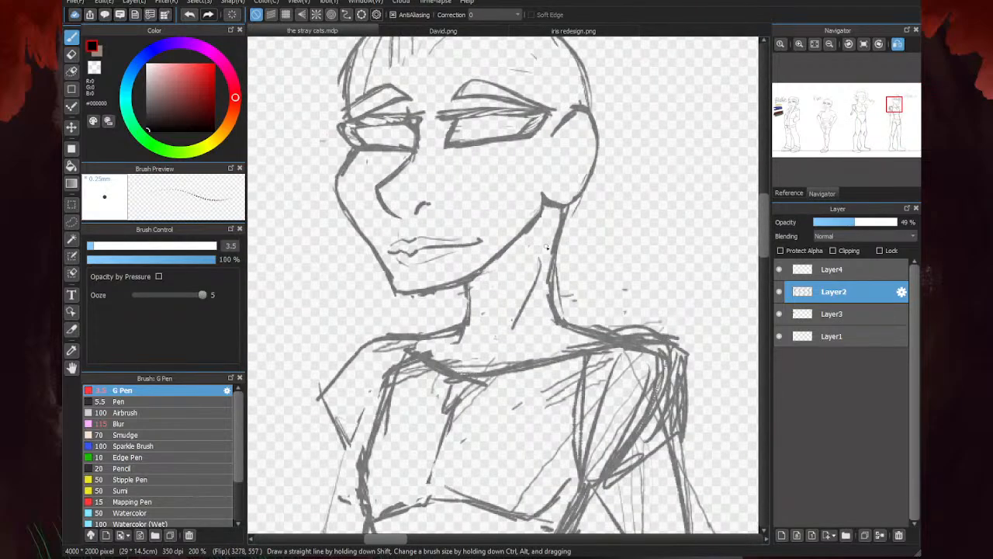
# - Erase the upper end of the jawline just below the ear to leave a gap
pyautogui.press('e')
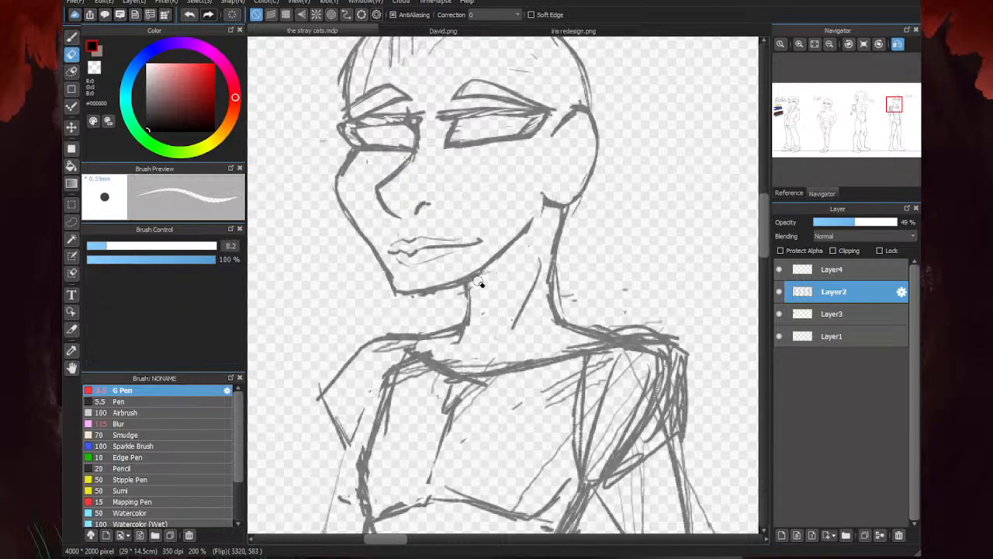
pyautogui.scroll(-1, 489, 279)
pyautogui.scroll(1, 466, 264)
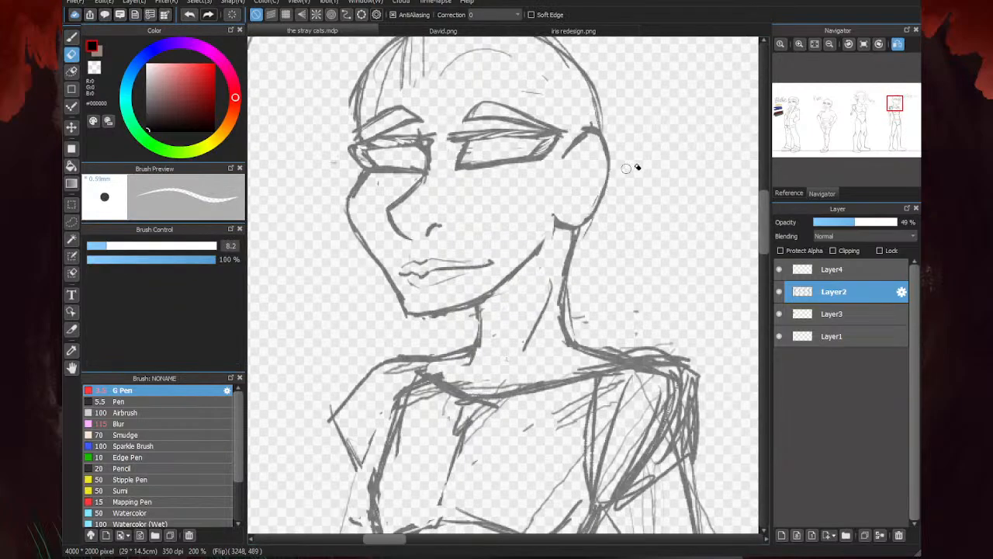
pyautogui.scroll(-3, 481, 252)
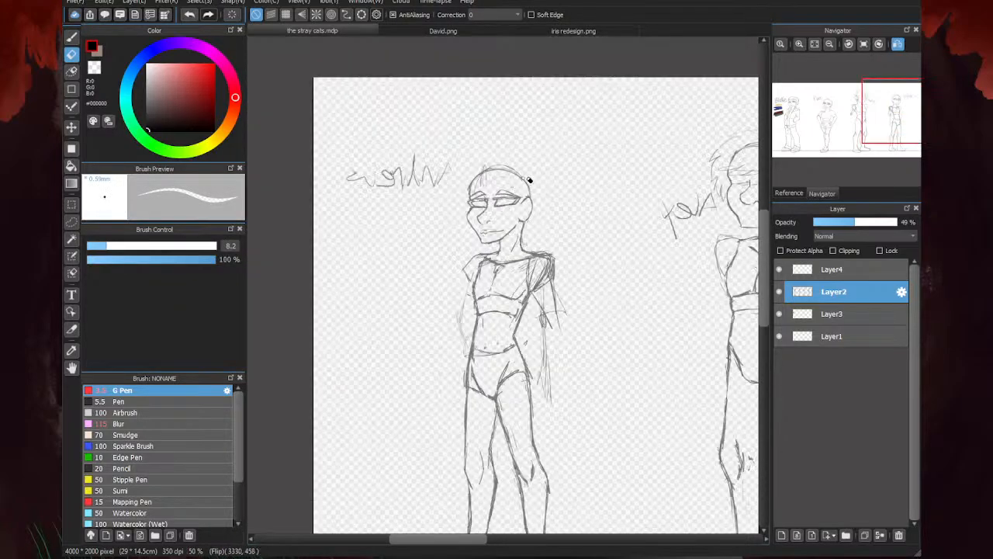
pyautogui.scroll(-1, 466, 217)
pyautogui.scroll(2, 391, 257)
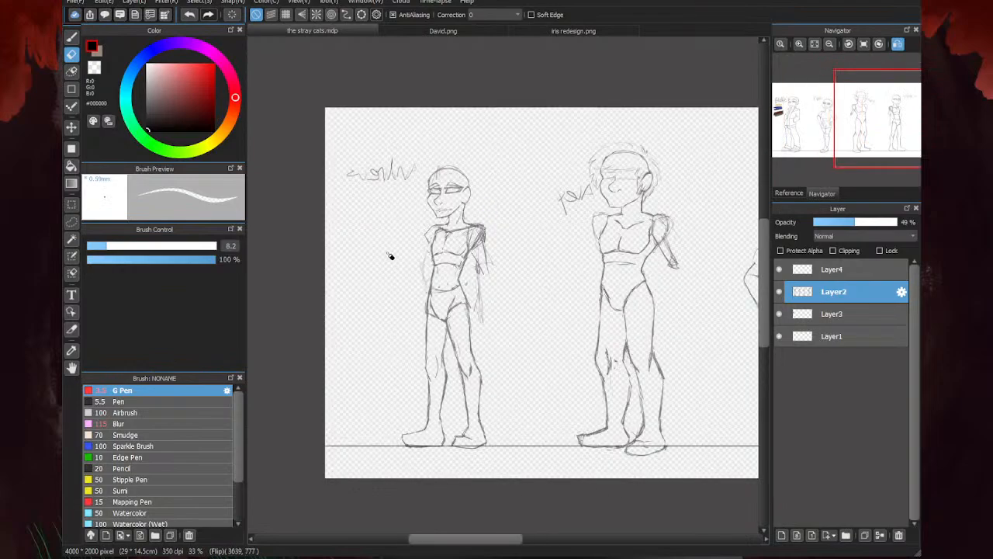
pyautogui.scroll(-1, 390, 256)
pyautogui.scroll(-1, 389, 256)
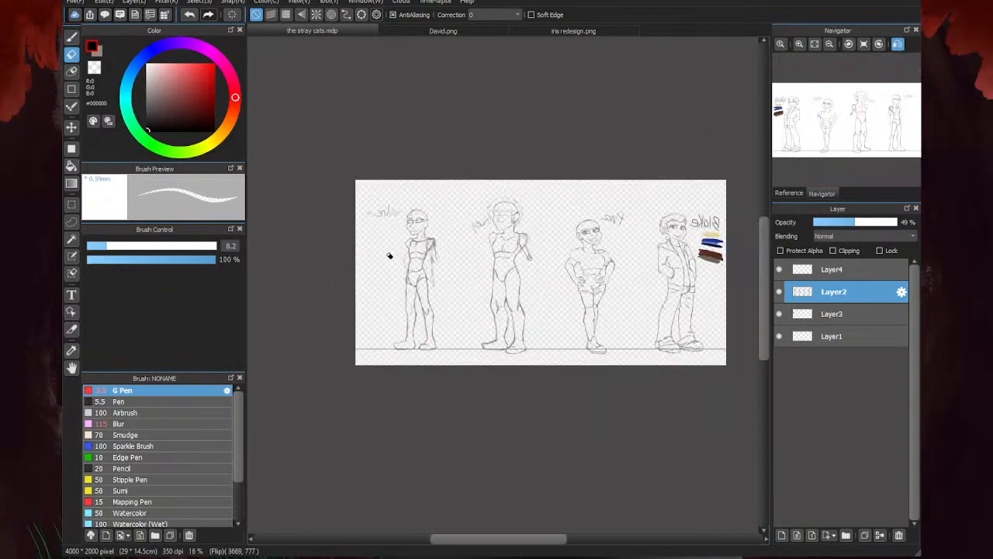
pyautogui.scroll(6, 390, 257)
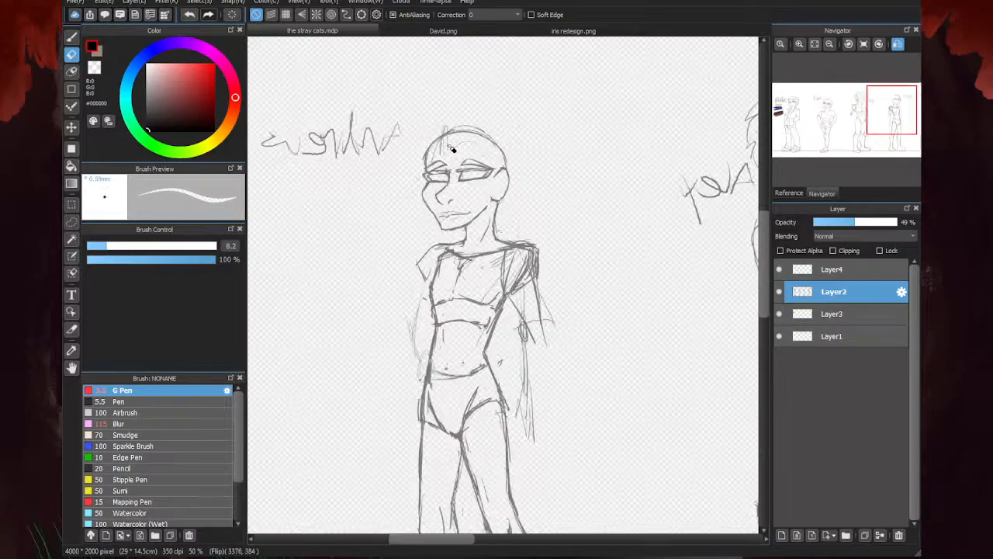
# - Draw curved irises inside both eyes, partly covered by the upper lids
pyautogui.press('b')
pyautogui.scroll(2, 513, 207)
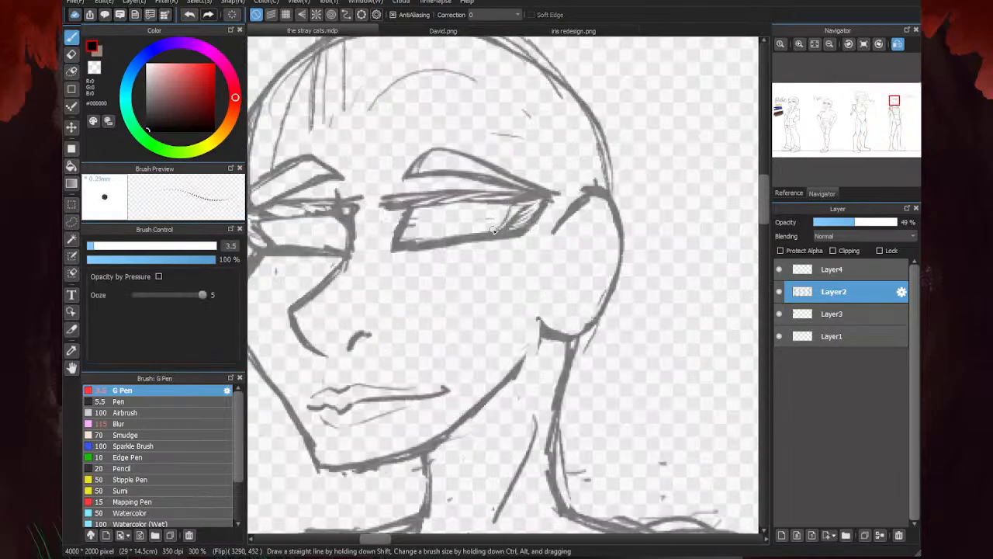
pyautogui.scroll(-2, 484, 225)
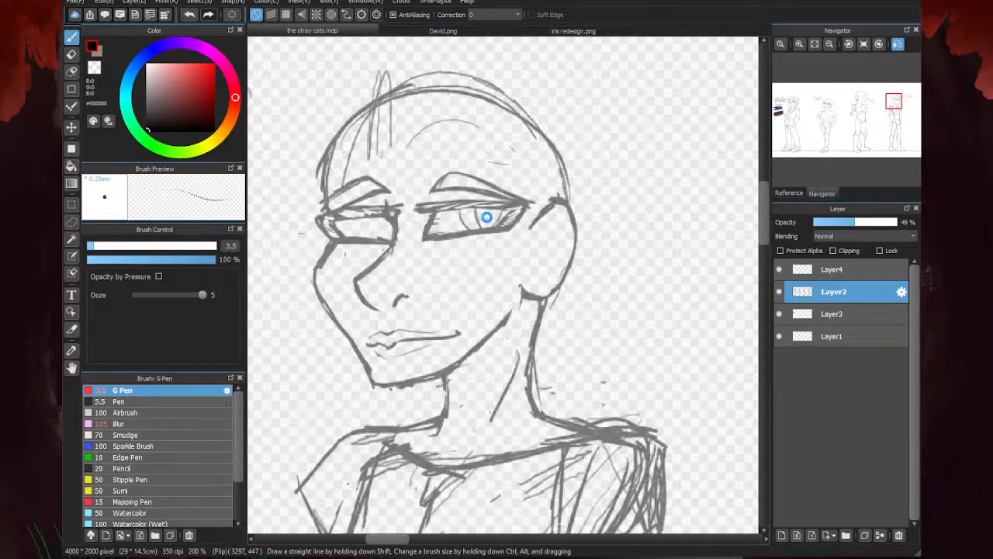
pyautogui.scroll(2, 497, 229)
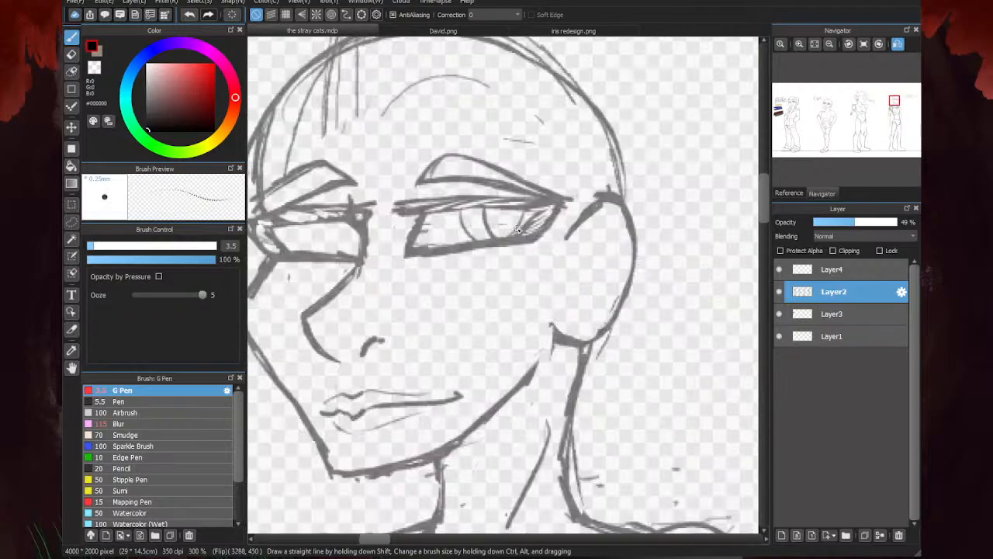
pyautogui.scroll(-2, 489, 236)
pyautogui.scroll(2, 412, 256)
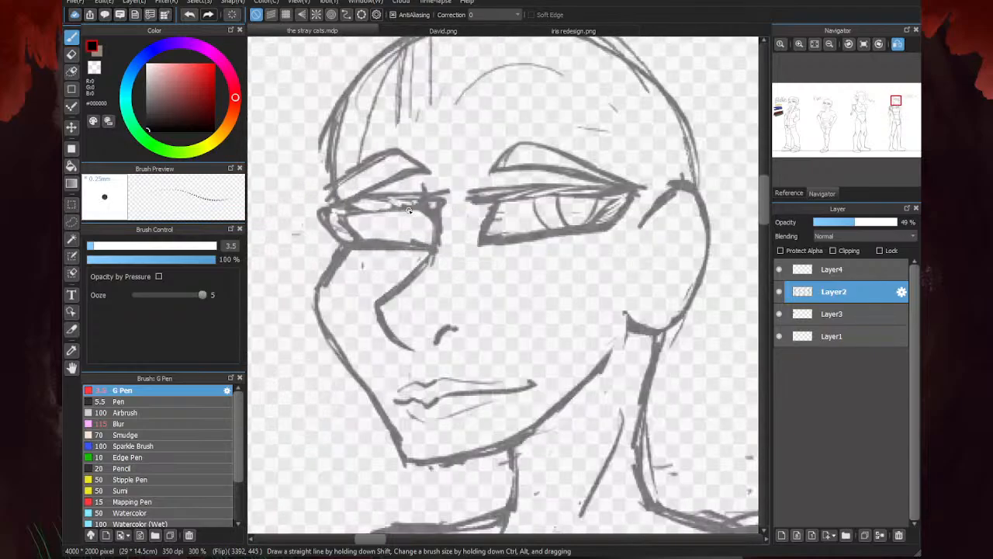
pyautogui.scroll(-5, 387, 217)
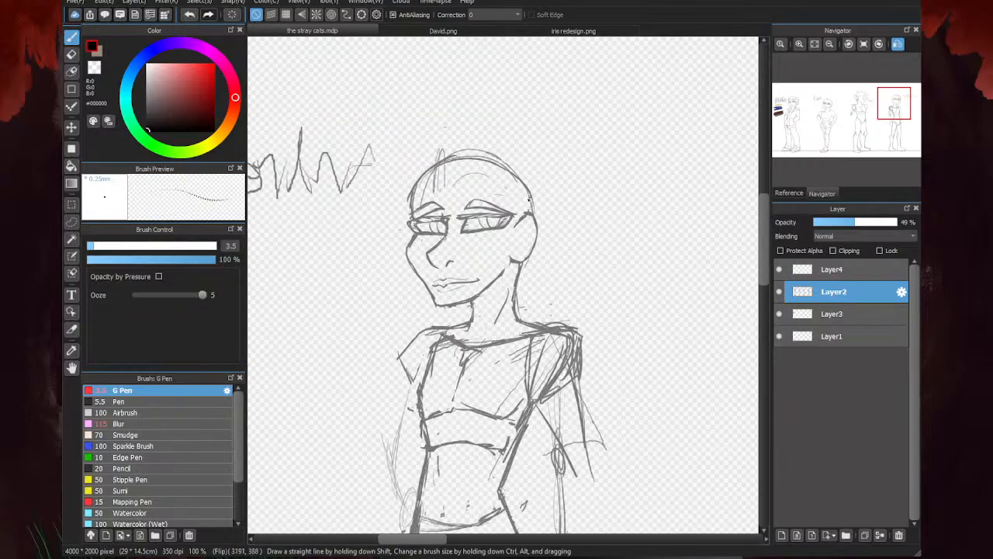
# - Return the canvas to its unmirrored view and examine the last figure's face against the rest of the lineup
pyautogui.scroll(-4, 664, 230)
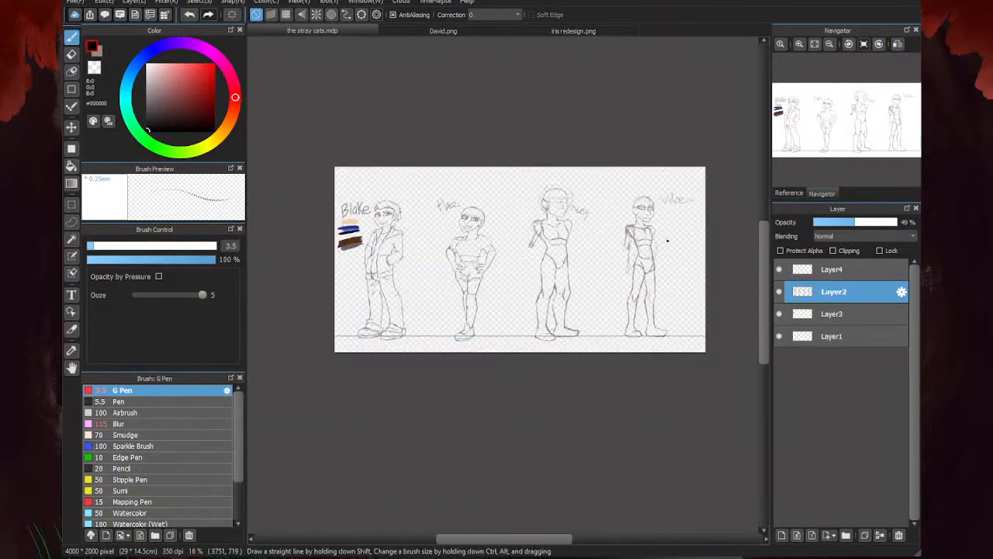
pyautogui.scroll(3, 632, 230)
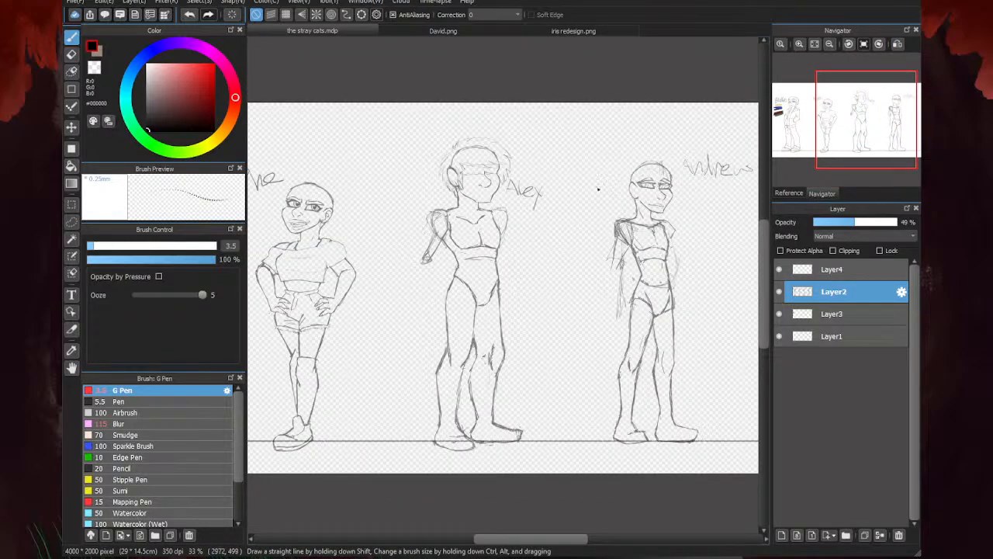
pyautogui.scroll(-1, 681, 184)
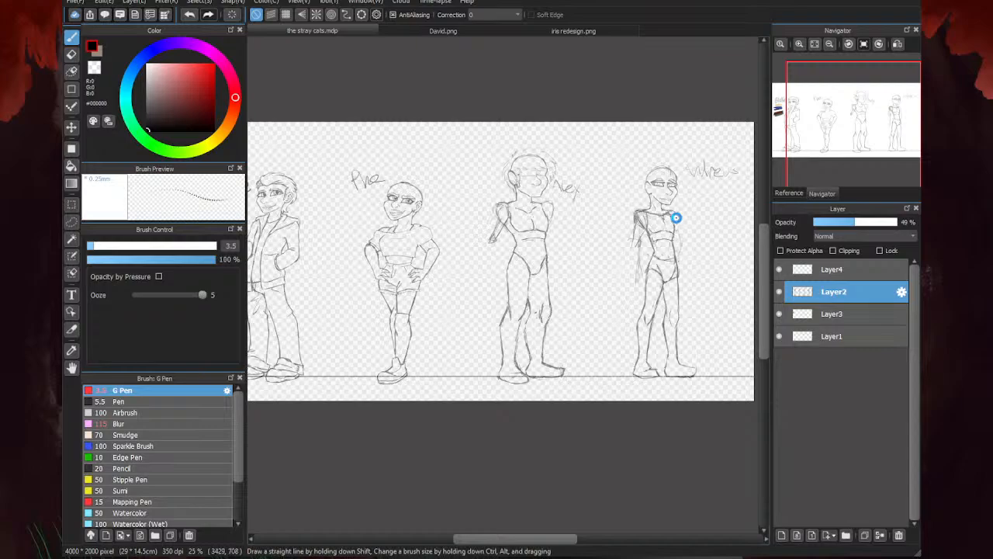
pyautogui.scroll(4, 676, 218)
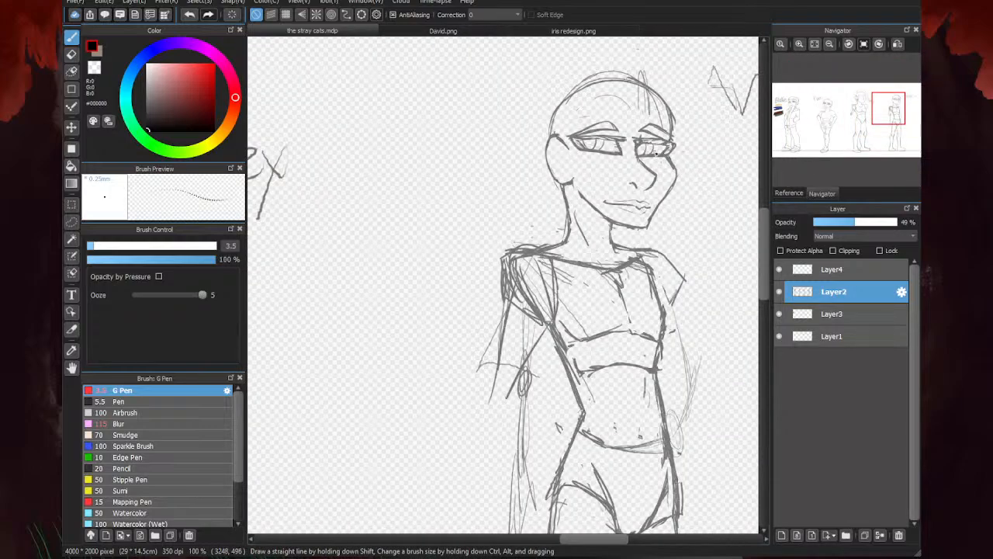
# - Sketch the inner folds and the small front notch inside the last figure's ear
pyautogui.press('e')
pyautogui.scroll(4, 649, 204)
pyautogui.scroll(-4, 616, 224)
pyautogui.scroll(-4, 658, 181)
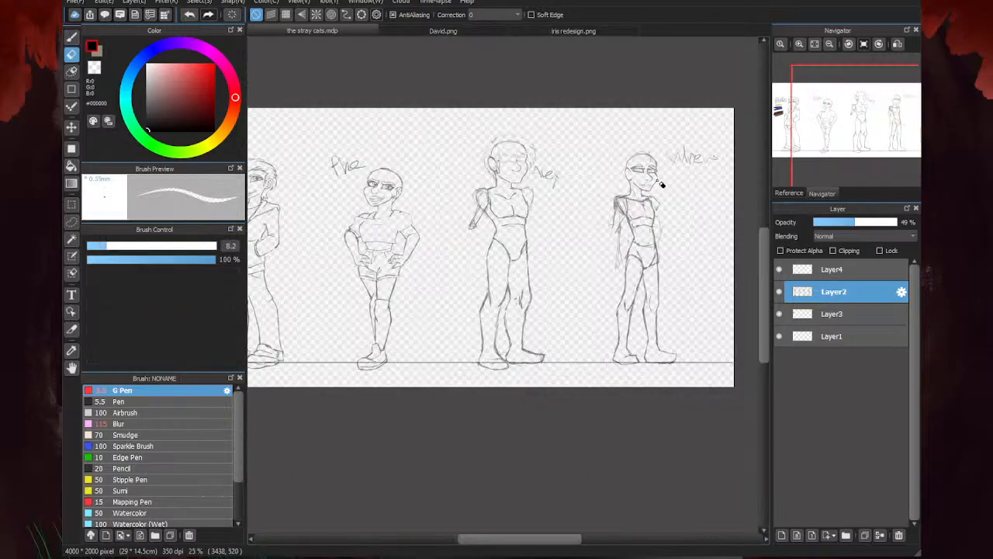
pyautogui.press('b')
pyautogui.scroll(6, 662, 184)
pyautogui.scroll(-3, 515, 183)
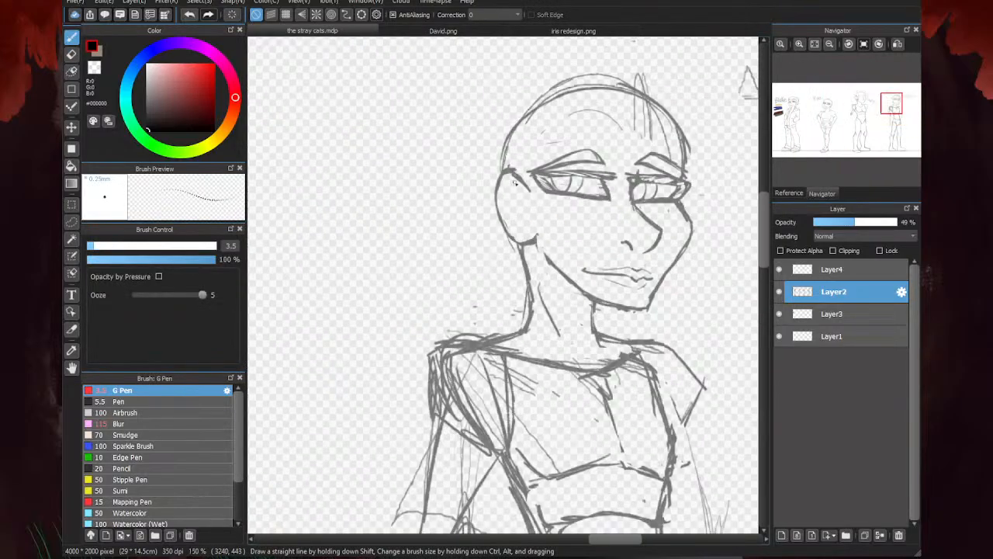
pyautogui.scroll(2, 515, 183)
pyautogui.moveTo(513, 178)
pyautogui.mouseDown()
pyautogui.moveTo(546, 208)
pyautogui.moveTo(551, 223)
pyautogui.moveTo(535, 242)
pyautogui.moveTo(546, 269)
pyautogui.mouseUp()
pyautogui.moveTo(535, 207); pyautogui.dragTo(518, 220)
pyautogui.scroll(-5, 534, 203)
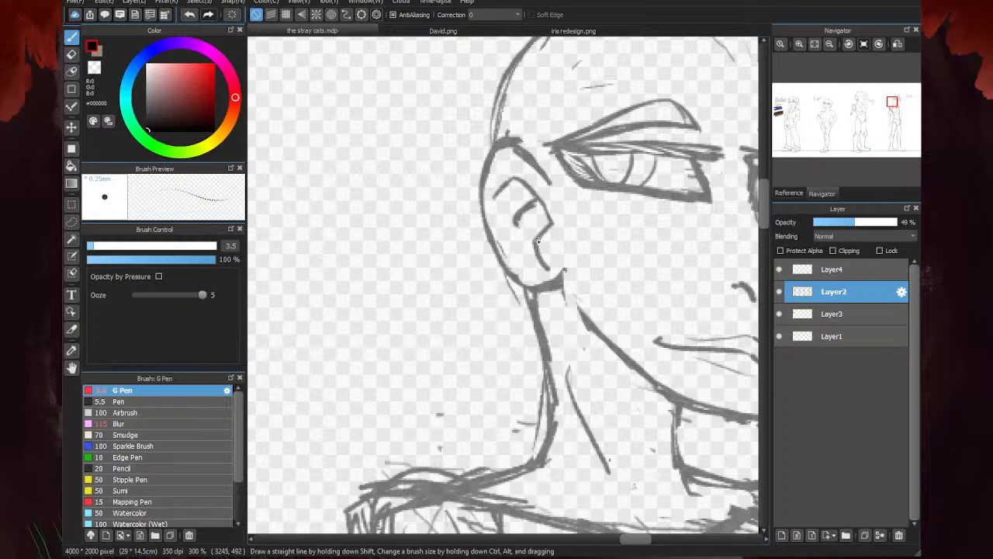
pyautogui.scroll(3, 528, 226)
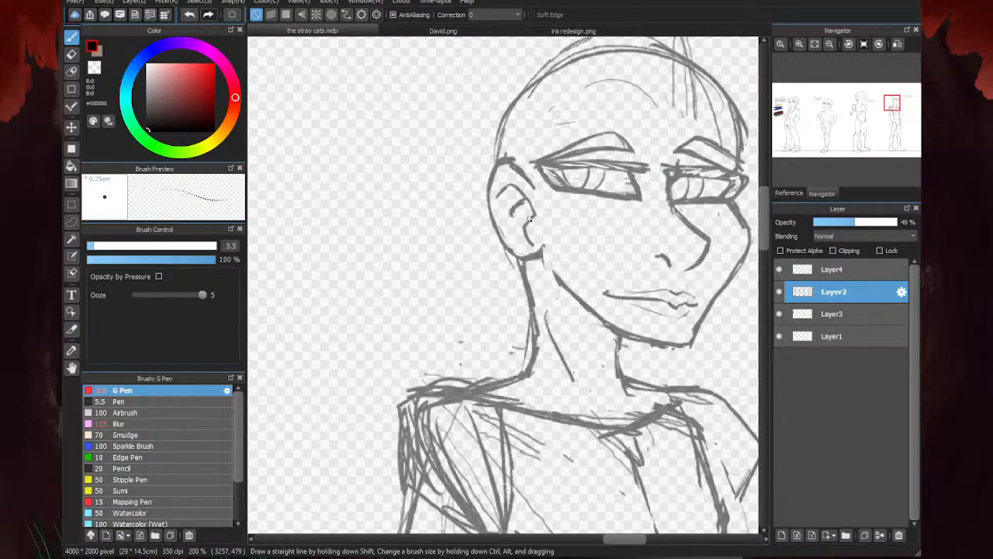
pyautogui.moveTo(528, 219); pyautogui.dragTo(521, 238)
# - Erase the rough edges of the lines inside the last figure's ear
pyautogui.press('e')
pyautogui.scroll(4, 527, 225)
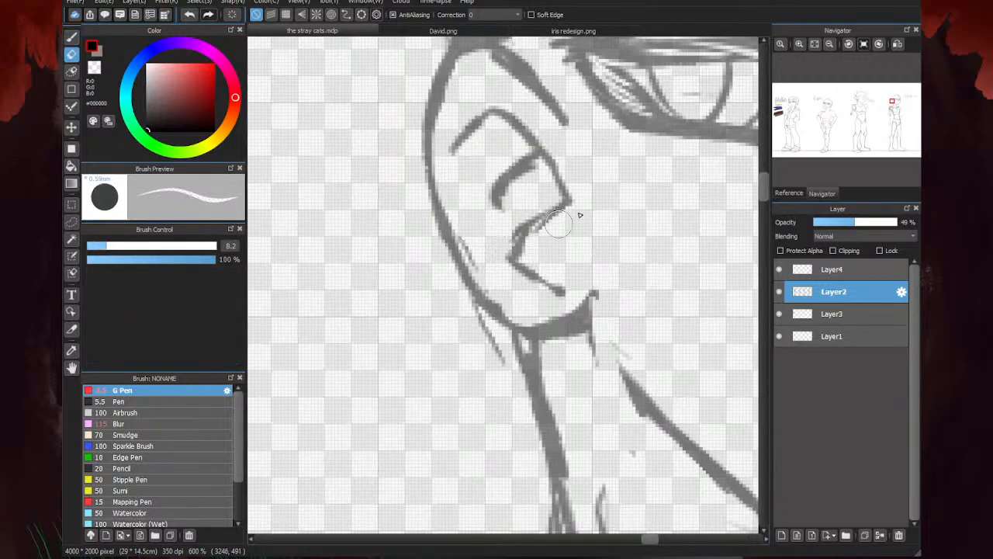
pyautogui.scroll(-5, 528, 229)
pyautogui.press('b')
pyautogui.scroll(-3, 729, 183)
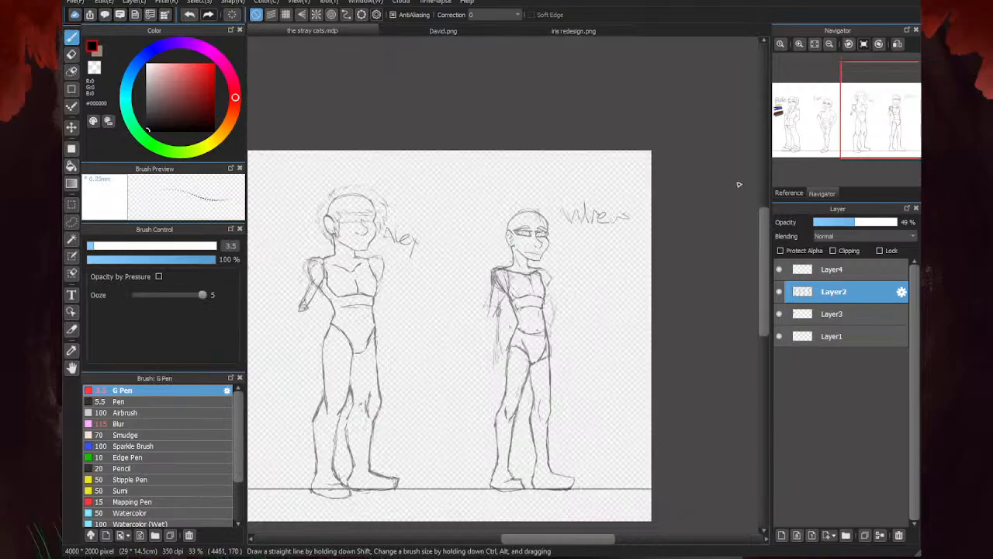
pyautogui.scroll(3, 553, 239)
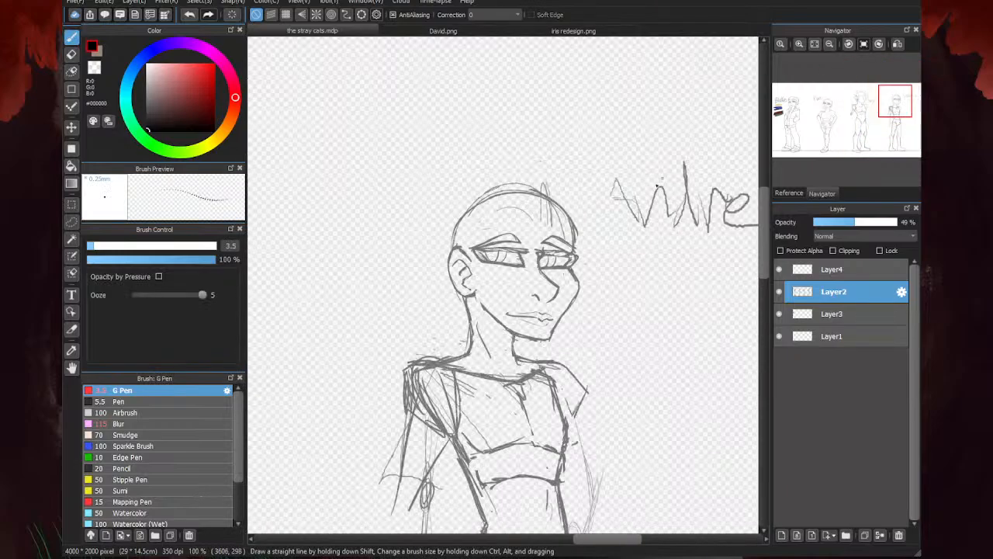
# - Erase the stray construction lines around the top of the last figure's skull
pyautogui.press('e')
pyautogui.moveTo(566, 239)
pyautogui.mouseDown()
pyautogui.moveTo(518, 206)
pyautogui.moveTo(540, 206)
pyautogui.moveTo(500, 186)
pyautogui.moveTo(465, 201)
pyautogui.mouseUp()
pyautogui.scroll(-3, 601, 178)
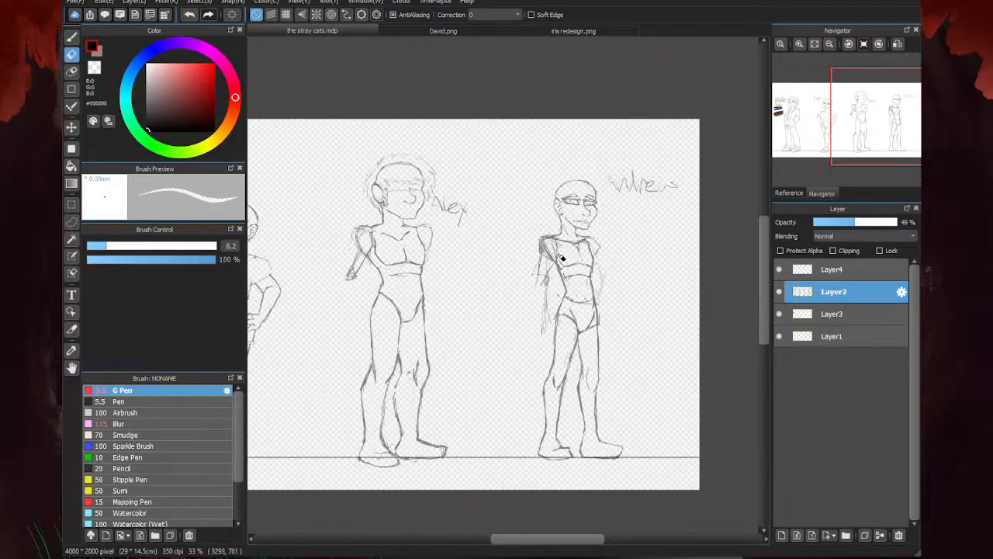
# - Erase stray marks around the last figure's neck and shoulders and retouch the collar line
pyautogui.scroll(4, 562, 252)
pyautogui.moveTo(525, 252)
pyautogui.mouseDown()
pyautogui.moveTo(548, 251)
pyautogui.moveTo(496, 251)
pyautogui.moveTo(561, 194)
pyautogui.mouseUp()
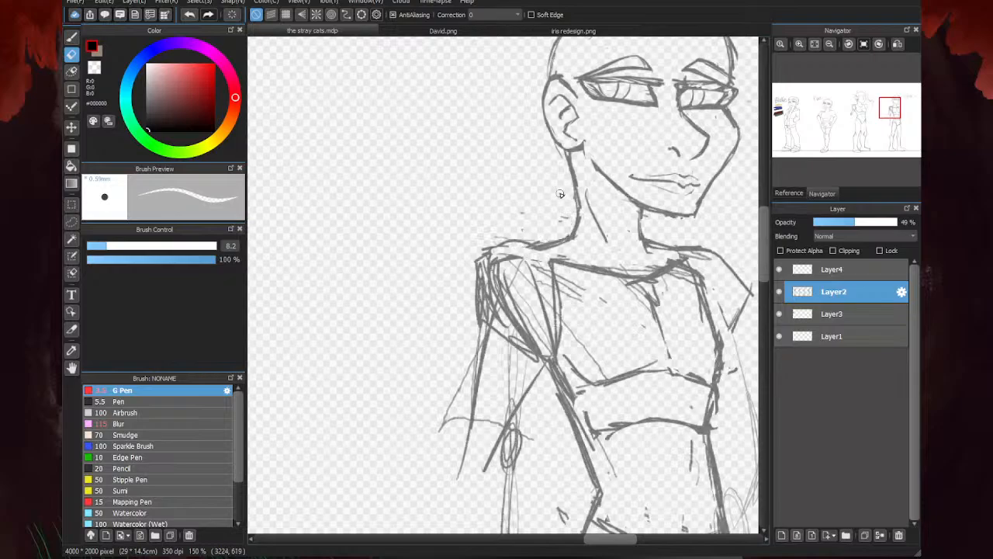
pyautogui.moveTo(650, 251)
pyautogui.mouseDown()
pyautogui.moveTo(671, 265)
pyautogui.moveTo(642, 287)
pyautogui.moveTo(658, 282)
pyautogui.moveTo(614, 277)
pyautogui.moveTo(619, 252)
pyautogui.moveTo(647, 229)
pyautogui.mouseUp()
pyautogui.scroll(-1, 714, 220)
pyautogui.press('b')
pyautogui.scroll(-1, 597, 246)
pyautogui.scroll(-1, 503, 262)
pyautogui.scroll(3, 610, 256)
pyautogui.moveTo(604, 257); pyautogui.dragTo(513, 233)
pyautogui.scroll(-3, 505, 240)
pyautogui.scroll(3, 538, 266)
pyautogui.scroll(1, 539, 266)
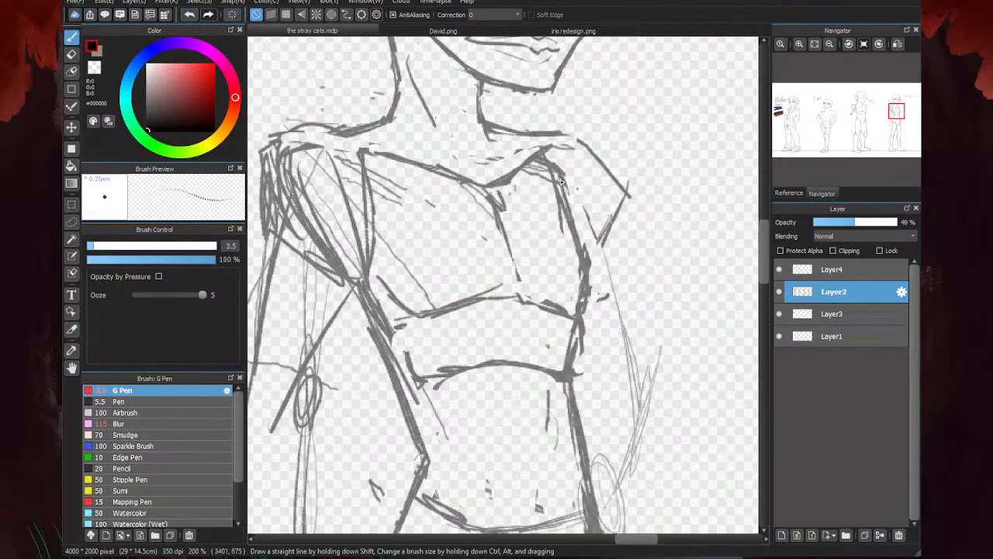
# - Strengthen the far-side chest contour below the shoulder and erase the loose lines around it
pyautogui.moveTo(559, 172)
pyautogui.mouseDown()
pyautogui.moveTo(580, 211)
pyautogui.moveTo(615, 223)
pyautogui.mouseUp()
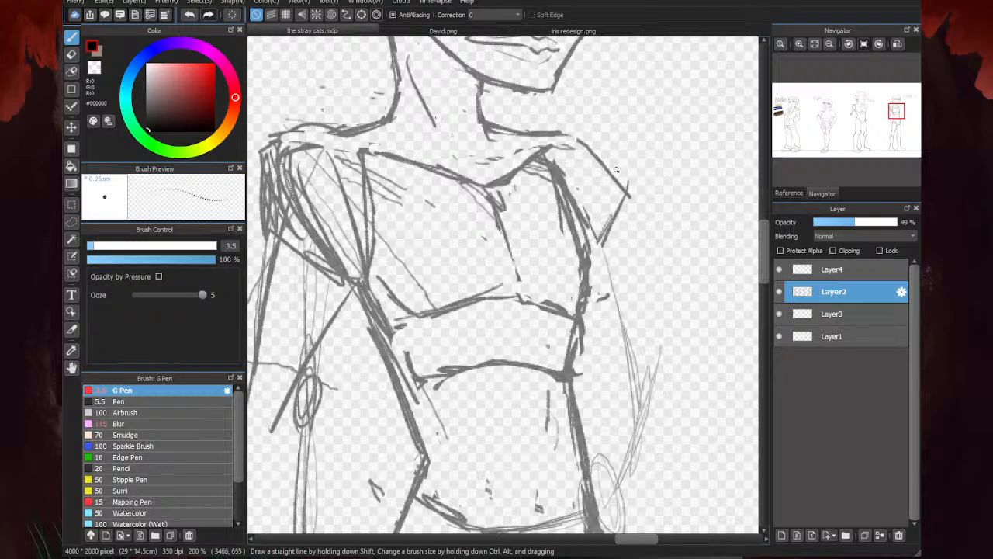
pyautogui.press('e')
pyautogui.moveTo(543, 159)
pyautogui.mouseDown()
pyautogui.moveTo(580, 253)
pyautogui.moveTo(571, 288)
pyautogui.moveTo(514, 314)
pyautogui.moveTo(587, 293)
pyautogui.mouseUp()
pyautogui.scroll(-1, 584, 268)
pyautogui.scroll(2, 587, 285)
# - Redraw the far edge of the chest as it curves inward toward the ribs and continue it down the side
pyautogui.press('b')
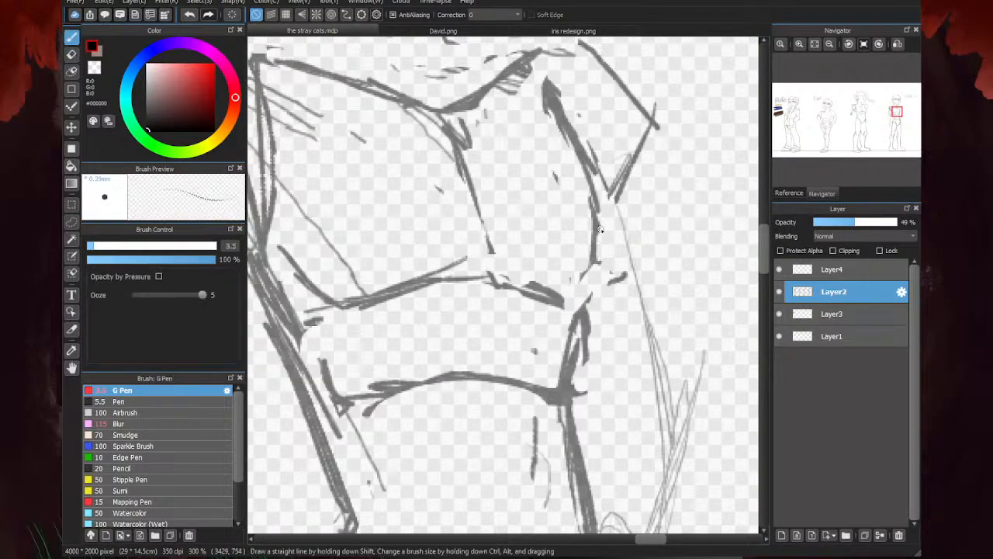
pyautogui.moveTo(599, 230); pyautogui.dragTo(580, 288)
pyautogui.scroll(-1, 582, 285)
pyautogui.scroll(1, 582, 284)
pyautogui.moveTo(587, 333)
pyautogui.mouseDown()
pyautogui.moveTo(580, 281)
pyautogui.moveTo(585, 363)
pyautogui.mouseUp()
pyautogui.scroll(-3, 585, 341)
pyautogui.scroll(-2, 640, 291)
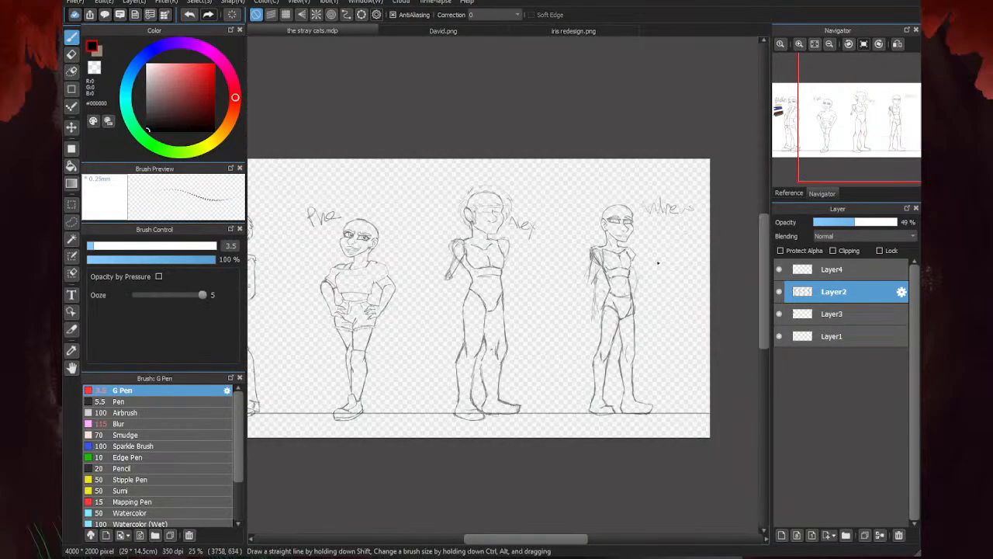
pyautogui.scroll(3, 654, 261)
# - Erase the rough far-side flank and redraw it as one line from the chest to the waist
pyautogui.press('e')
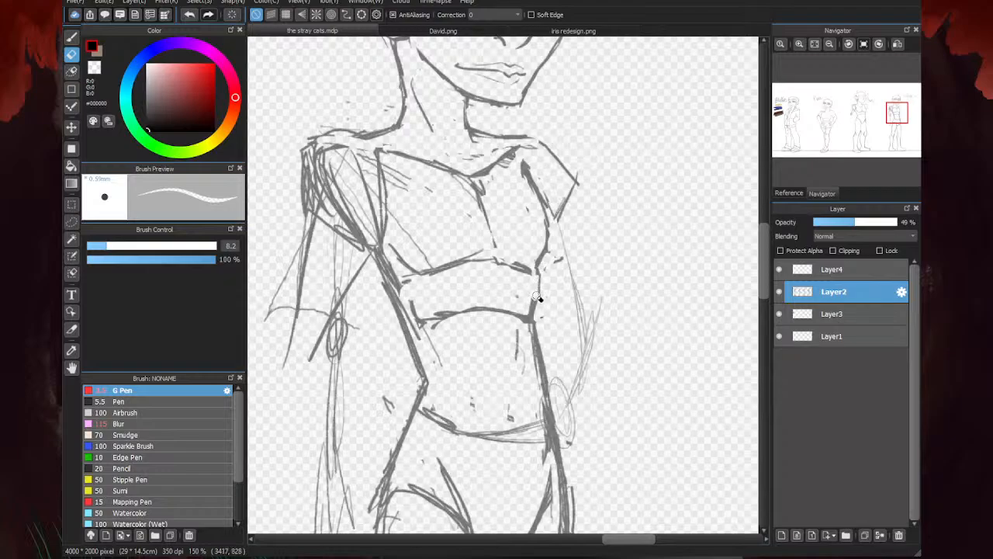
pyautogui.press('b')
pyautogui.moveTo(537, 269); pyautogui.dragTo(548, 386)
pyautogui.scroll(-3, 573, 266)
pyautogui.scroll(-2, 683, 220)
pyautogui.scroll(3, 699, 248)
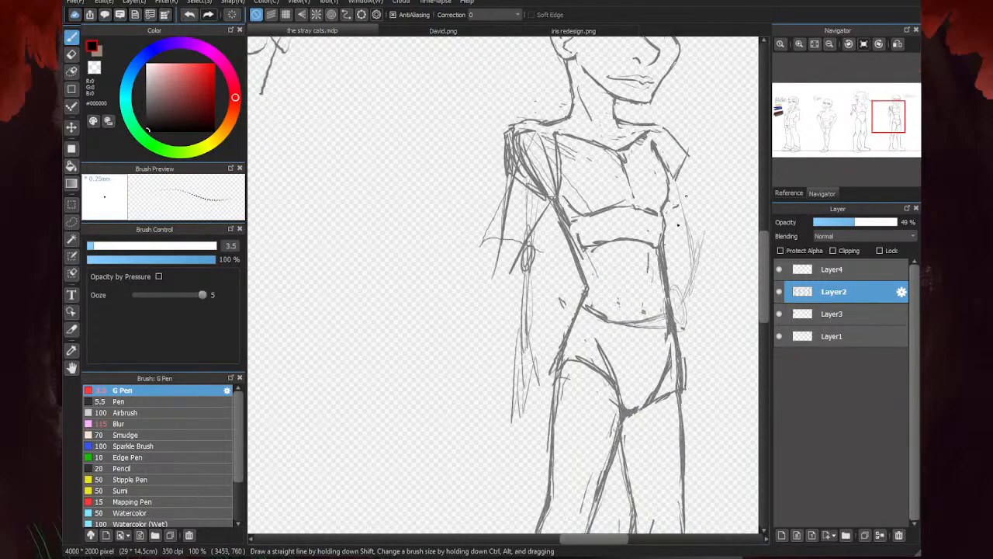
pyautogui.scroll(-3, 743, 282)
# - Erase the heavy curved ribcage line across the torso below the chest
pyautogui.press('e')
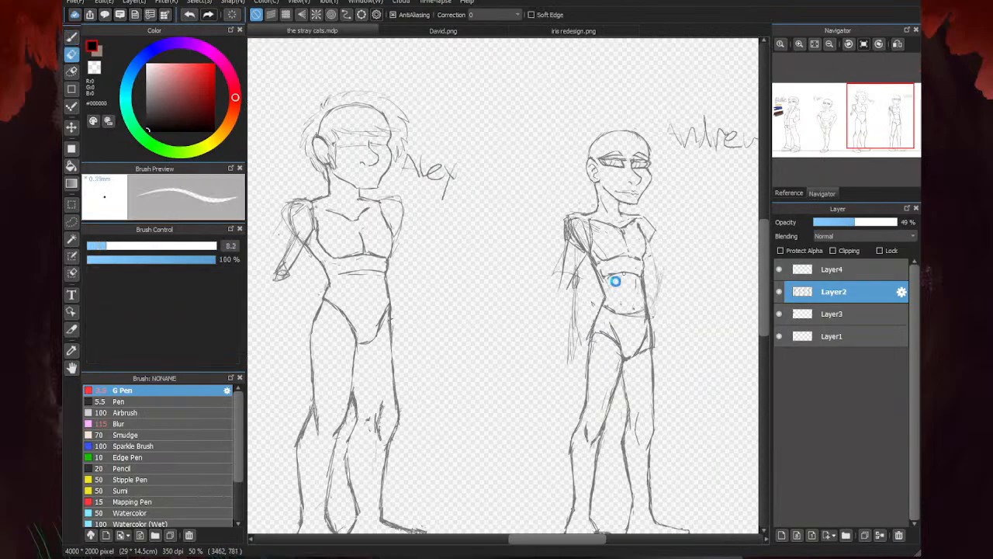
pyautogui.scroll(3, 667, 283)
pyautogui.moveTo(693, 282)
pyautogui.mouseDown()
pyautogui.moveTo(695, 336)
pyautogui.moveTo(678, 281)
pyautogui.moveTo(676, 306)
pyautogui.mouseUp()
pyautogui.moveTo(688, 270)
pyautogui.mouseDown()
pyautogui.moveTo(645, 256)
pyautogui.moveTo(578, 258)
pyautogui.moveTo(564, 244)
pyautogui.moveTo(578, 318)
pyautogui.moveTo(547, 217)
pyautogui.moveTo(574, 299)
pyautogui.mouseUp()
# - Redraw the near-side torso contour from the armpit down to the waist
pyautogui.press('p')
pyautogui.moveTo(549, 225)
pyautogui.mouseDown()
pyautogui.moveTo(527, 202)
pyautogui.moveTo(578, 288)
pyautogui.moveTo(582, 322)
pyautogui.mouseUp()
pyautogui.scroll(-4, 576, 327)
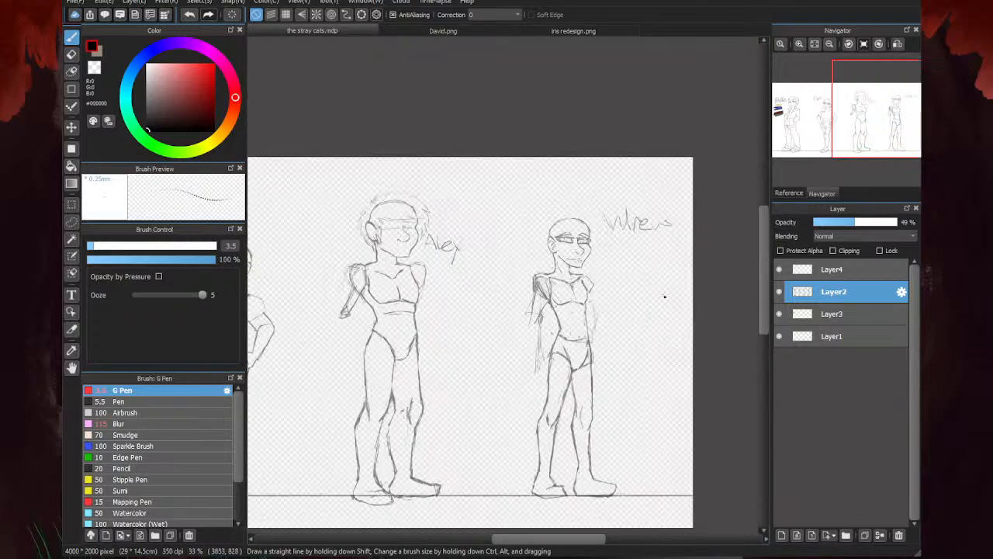
pyautogui.scroll(4, 501, 357)
# - Erase the leftover lines along the near-side waist, on the belly, above the hips and beside the far flank
pyautogui.press('e')
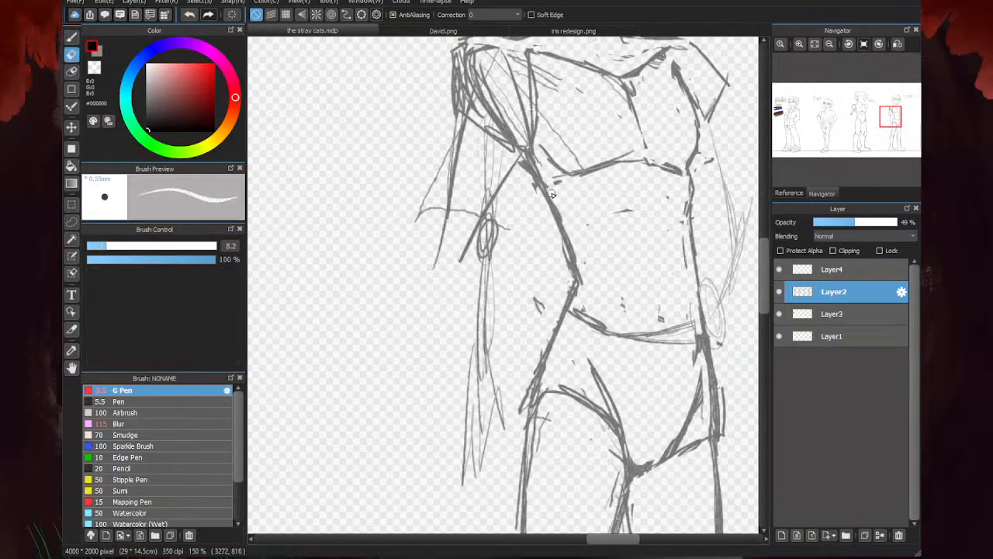
pyautogui.moveTo(551, 193); pyautogui.dragTo(586, 299)
pyautogui.moveTo(618, 212); pyautogui.dragTo(633, 210)
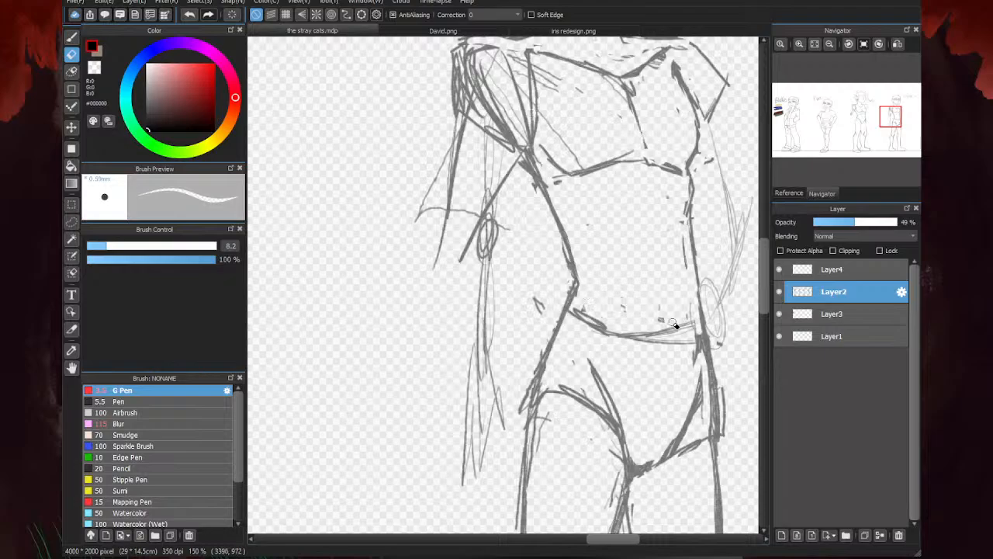
pyautogui.moveTo(693, 325); pyautogui.dragTo(610, 331)
pyautogui.moveTo(684, 237); pyautogui.dragTo(686, 267)
# - Draw a light curved ribcage line across the upper abdomen of the last figure
pyautogui.press('b')
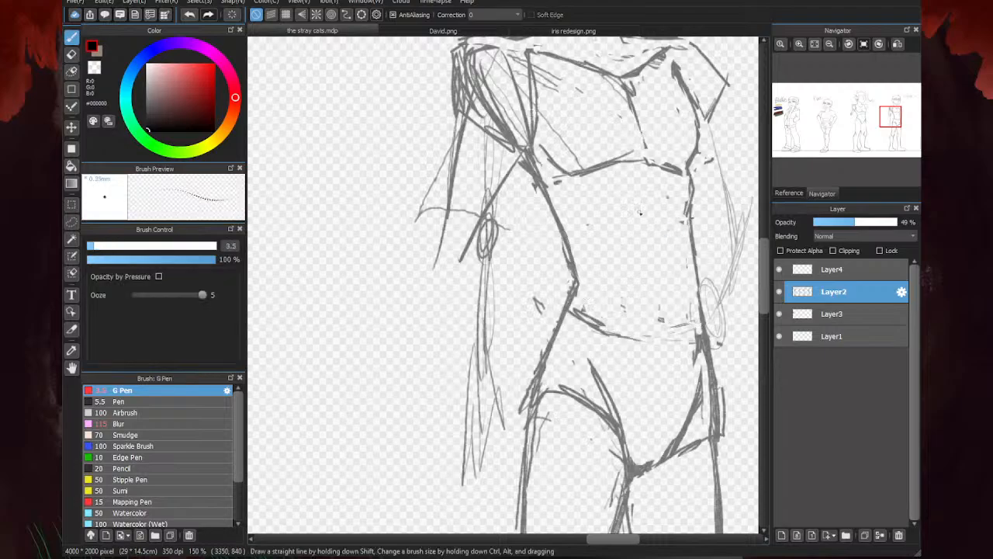
pyautogui.moveTo(681, 212)
pyautogui.mouseDown()
pyautogui.moveTo(616, 199)
pyautogui.moveTo(638, 206)
pyautogui.mouseUp()
pyautogui.scroll(-5, 588, 207)
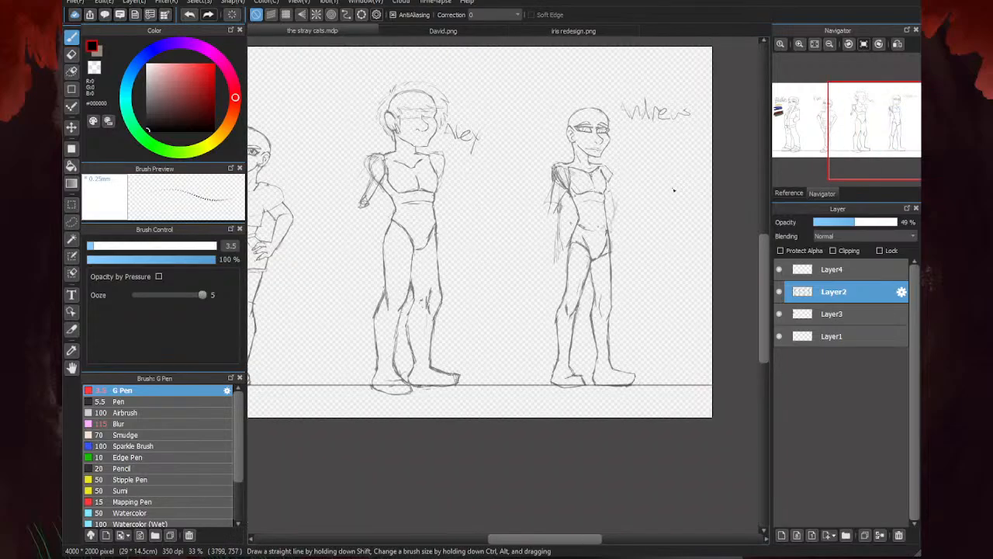
pyautogui.scroll(5, 674, 189)
pyautogui.scroll(-4, 530, 230)
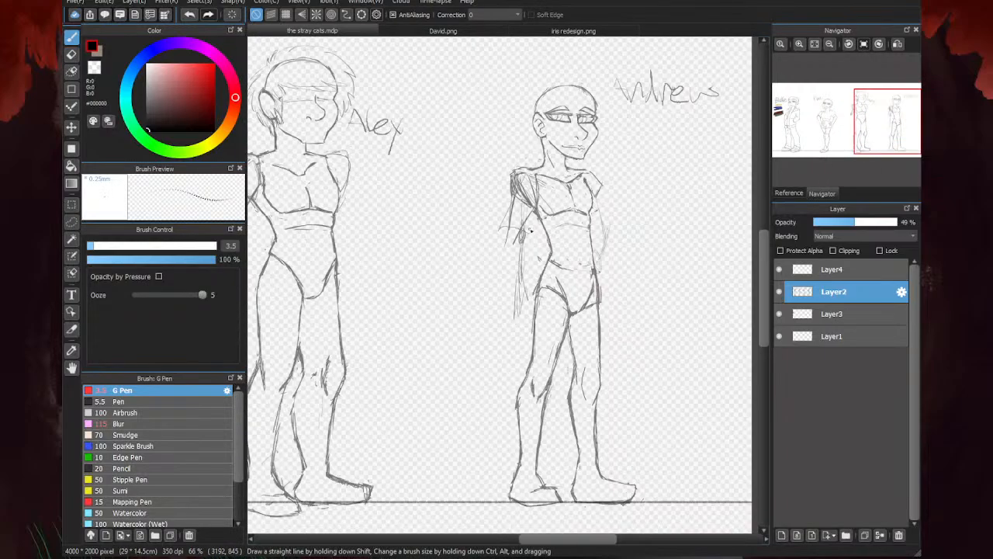
# - Erase the thick edges of the line under the chest to leave a thinner contour
pyautogui.press('e')
pyautogui.scroll(4, 576, 212)
pyautogui.moveTo(571, 204); pyautogui.dragTo(610, 217)
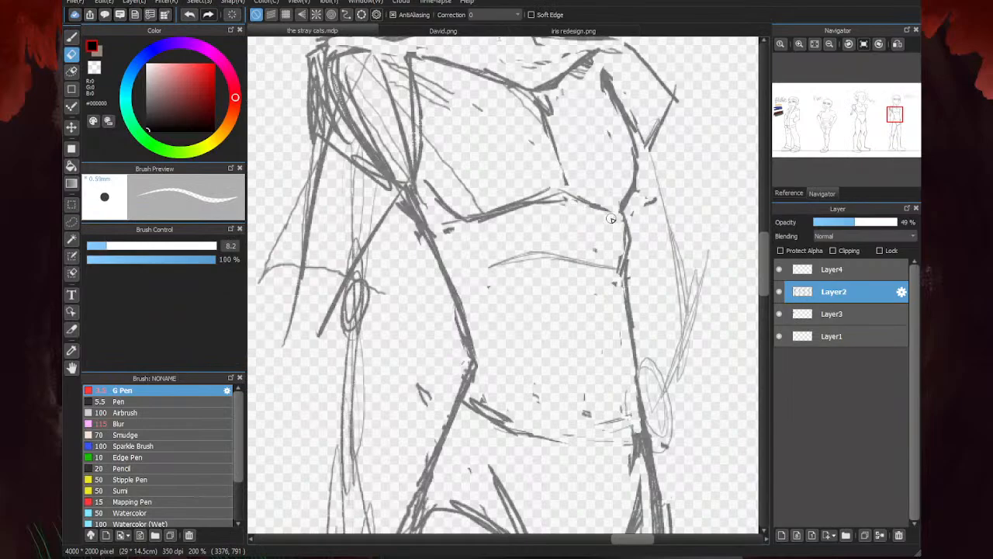
pyautogui.moveTo(531, 211); pyautogui.dragTo(485, 226)
pyautogui.moveTo(548, 191)
pyautogui.mouseDown()
pyautogui.moveTo(464, 204)
pyautogui.moveTo(457, 233)
pyautogui.mouseUp()
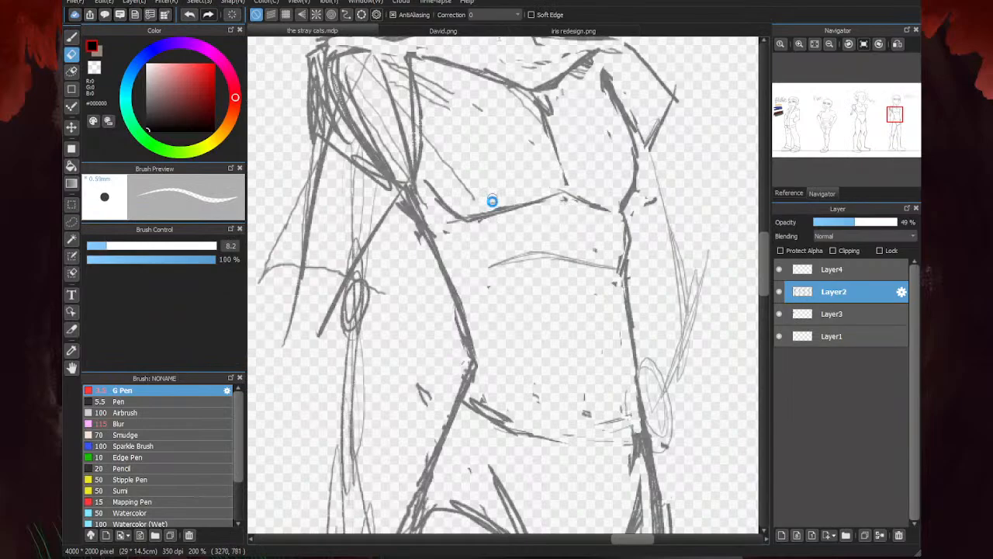
pyautogui.scroll(-4, 492, 201)
pyautogui.press('b')
pyautogui.scroll(-4, 642, 162)
pyautogui.scroll(4, 501, 240)
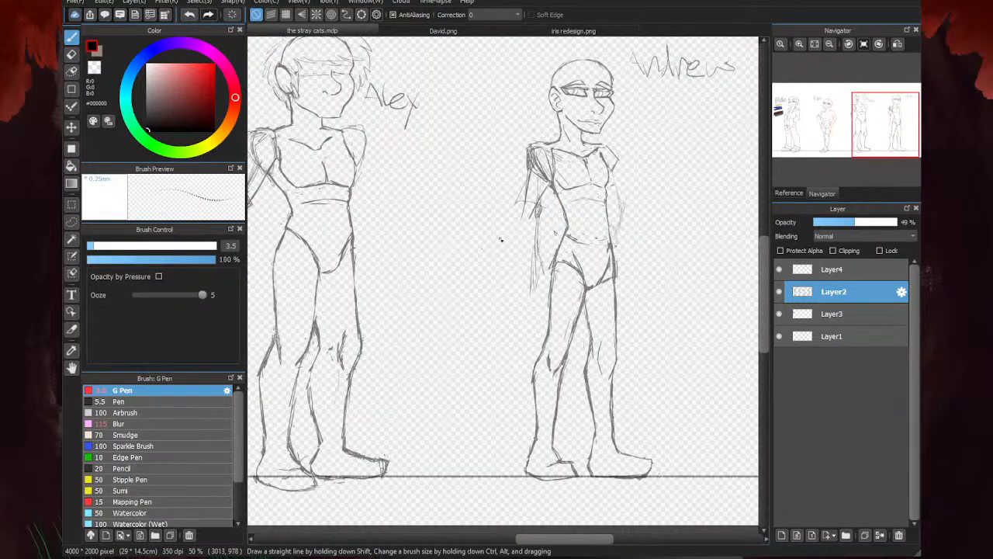
# - Extend the top line of the near shoulder and erase stray marks on the upper chest
pyautogui.scroll(2, 545, 207)
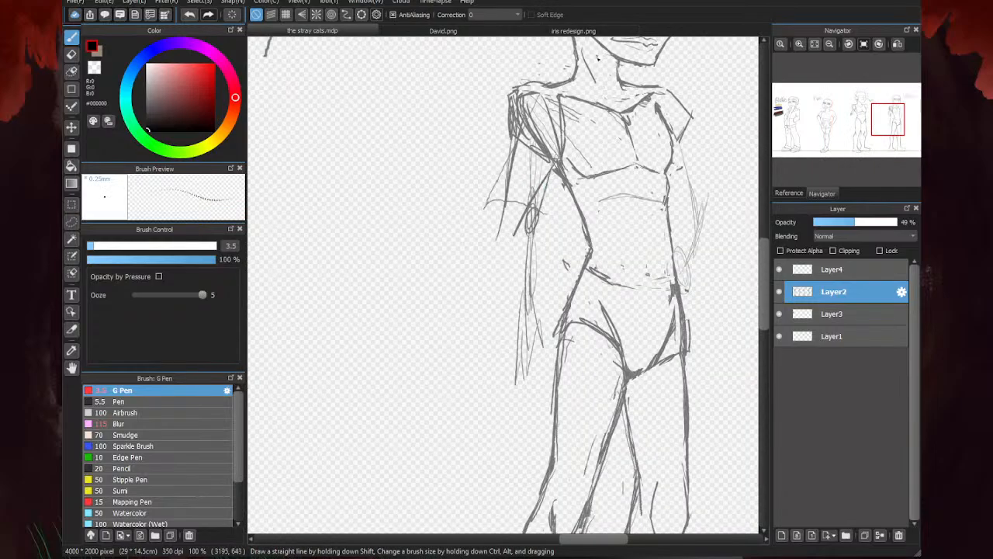
pyautogui.moveTo(539, 88)
pyautogui.mouseDown()
pyautogui.moveTo(507, 105)
pyautogui.moveTo(512, 94)
pyautogui.mouseUp()
pyautogui.press('e')
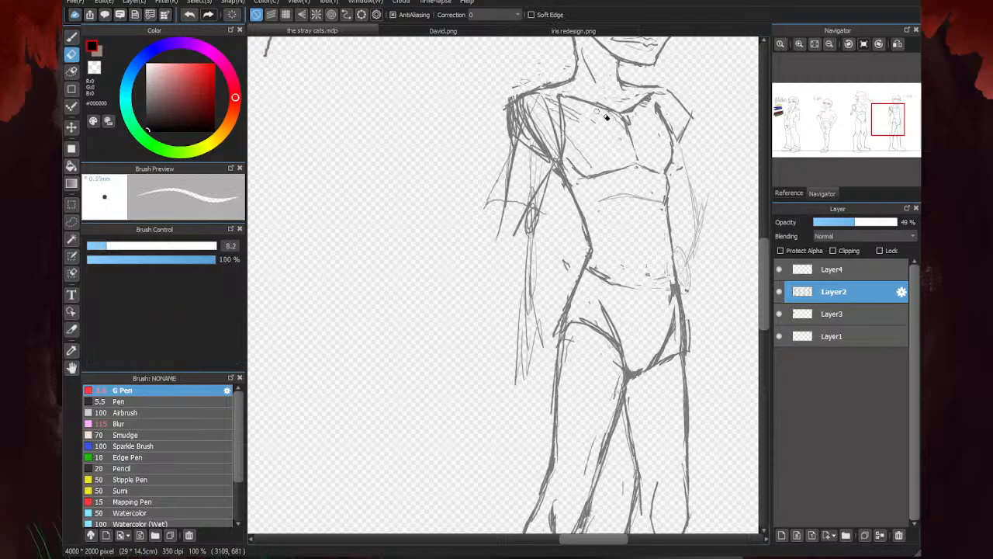
pyautogui.press('b')
pyautogui.scroll(-2, 555, 200)
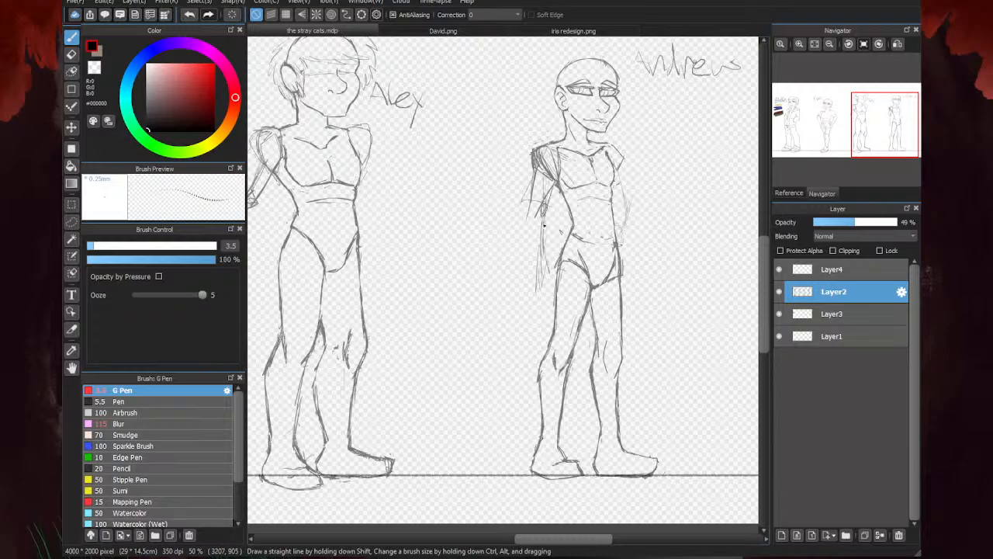
# - Sketch the near upper arm tapering down from the shoulder to a rounded end at the elbow
pyautogui.scroll(2, 547, 191)
pyautogui.moveTo(550, 203)
pyautogui.mouseDown()
pyautogui.moveTo(525, 153)
pyautogui.moveTo(504, 214)
pyautogui.mouseUp()
pyautogui.moveTo(509, 171)
pyautogui.mouseDown()
pyautogui.moveTo(489, 231)
pyautogui.moveTo(496, 245)
pyautogui.mouseUp()
pyautogui.scroll(-2, 680, 87)
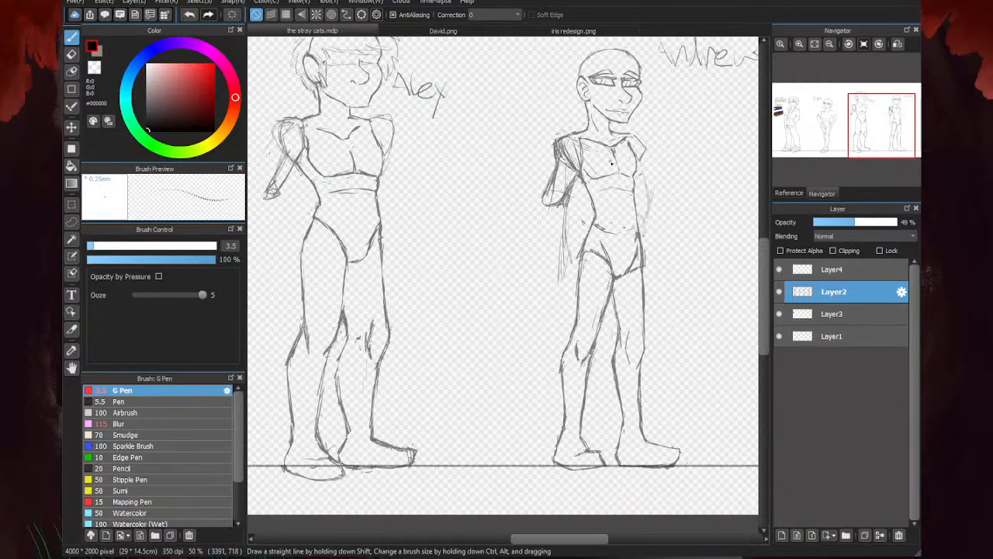
# - Erase the rough construction lines inside the near upper arm and below its elbow
pyautogui.press('e')
pyautogui.scroll(3, 560, 155)
pyautogui.moveTo(575, 110)
pyautogui.mouseDown()
pyautogui.moveTo(562, 130)
pyautogui.moveTo(561, 194)
pyautogui.moveTo(536, 274)
pyautogui.moveTo(606, 218)
pyautogui.moveTo(543, 267)
pyautogui.moveTo(586, 143)
pyautogui.moveTo(569, 166)
pyautogui.mouseUp()
pyautogui.scroll(-2, 541, 226)
pyautogui.moveTo(575, 235); pyautogui.dragTo(557, 274)
pyautogui.press('p')
pyautogui.scroll(4, 629, 216)
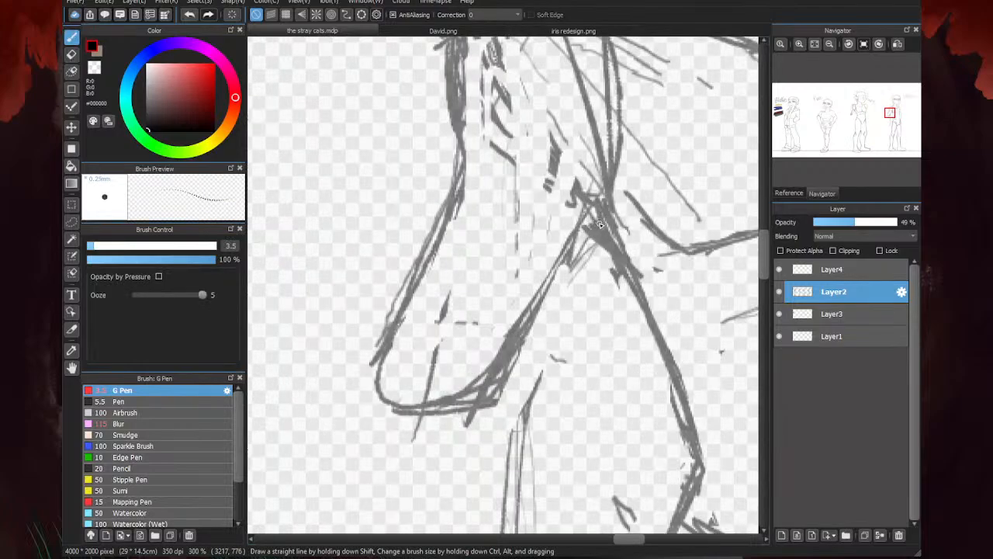
pyautogui.scroll(-4, 599, 223)
pyautogui.scroll(1, 520, 262)
pyautogui.scroll(-3, 635, 130)
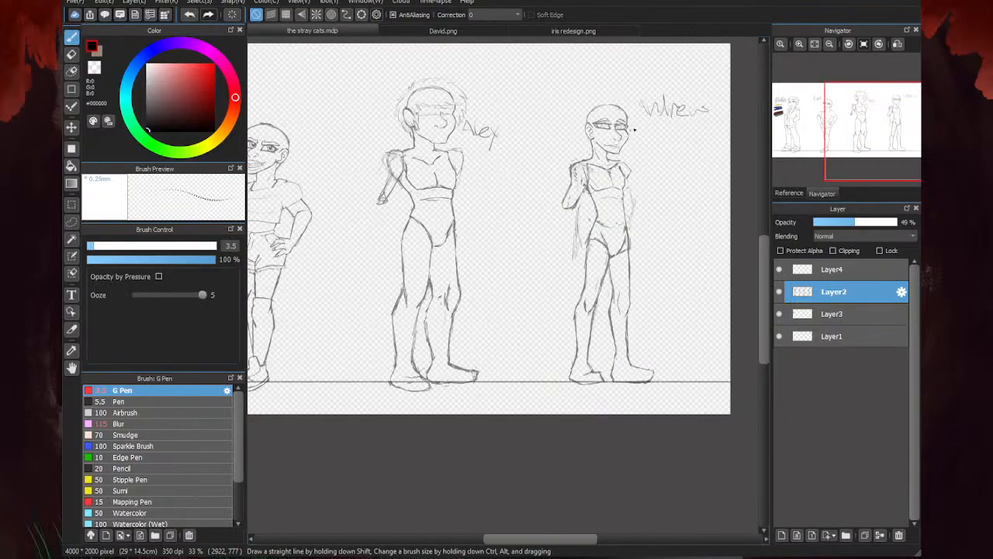
# - Erase the rough near shoulder edge and redraw the shoulder and outer arm with a rounder contour
pyautogui.scroll(3, 627, 133)
pyautogui.press('e')
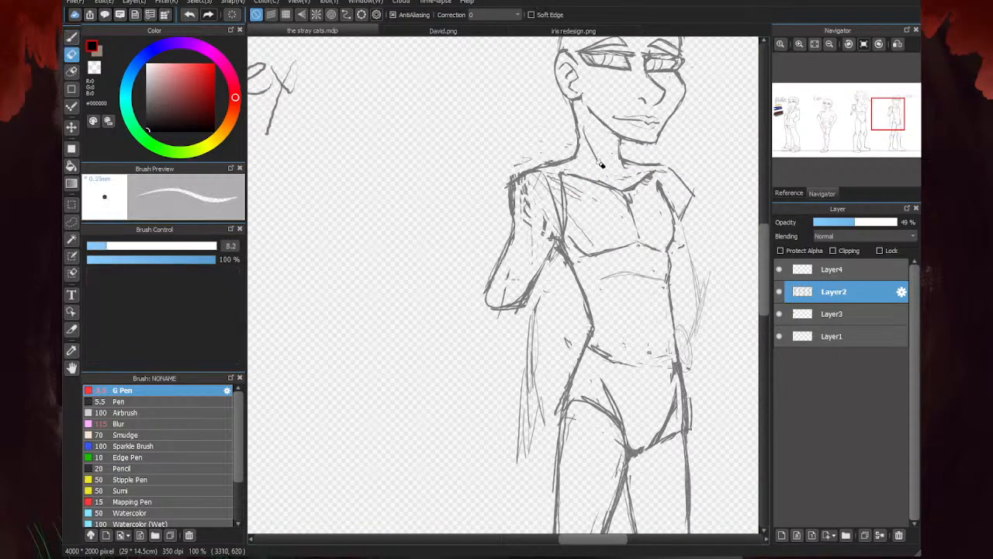
pyautogui.scroll(2, 590, 155)
pyautogui.moveTo(586, 157)
pyautogui.mouseDown()
pyautogui.moveTo(486, 187)
pyautogui.moveTo(464, 218)
pyautogui.moveTo(464, 203)
pyautogui.moveTo(535, 212)
pyautogui.mouseUp()
pyautogui.press('p')
pyautogui.moveTo(600, 161)
pyautogui.mouseDown()
pyautogui.moveTo(544, 149)
pyautogui.moveTo(530, 155)
pyautogui.moveTo(531, 179)
pyautogui.moveTo(529, 161)
pyautogui.moveTo(474, 216)
pyautogui.mouseUp()
pyautogui.moveTo(536, 153)
pyautogui.mouseDown()
pyautogui.moveTo(482, 220)
pyautogui.moveTo(489, 300)
pyautogui.mouseUp()
pyautogui.moveTo(492, 218); pyautogui.dragTo(481, 287)
pyautogui.scroll(-4, 555, 250)
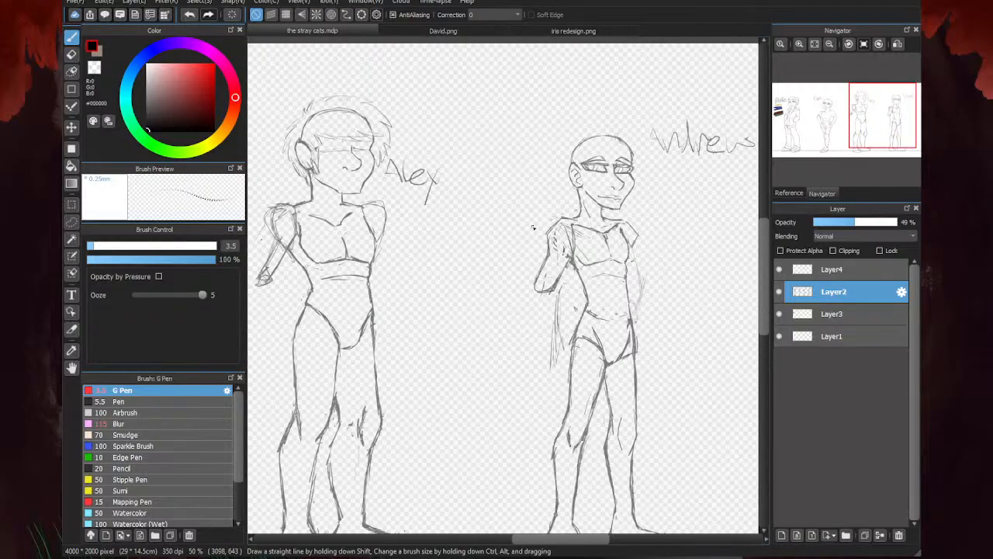
# - Enlarge the eraser to 25 and erase the last figure's near shoulder and upper arm
pyautogui.press('e')
pyautogui.scroll(2, 556, 248)
pyautogui.click(152, 246)
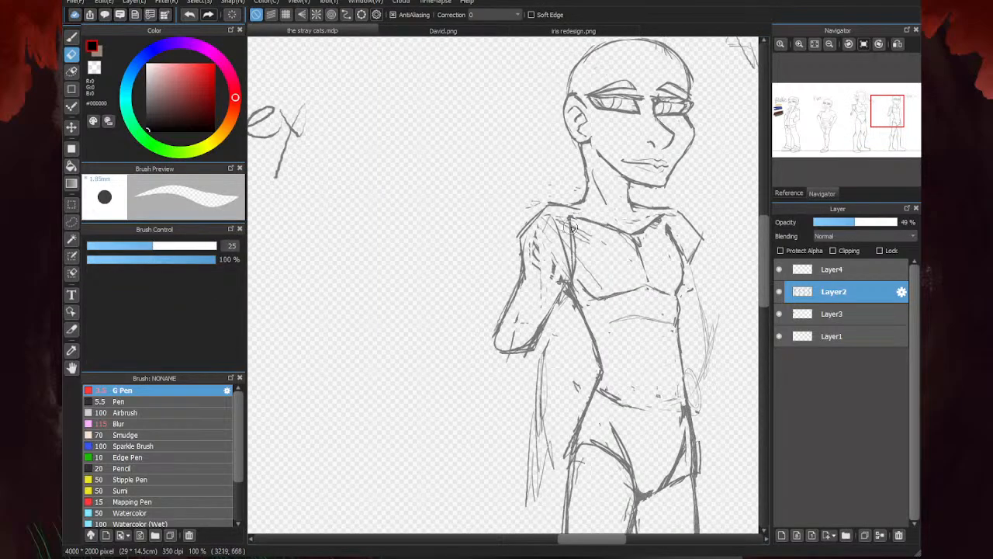
pyautogui.moveTo(570, 220)
pyautogui.mouseDown()
pyautogui.moveTo(582, 275)
pyautogui.moveTo(592, 227)
pyautogui.moveTo(564, 209)
pyautogui.moveTo(523, 220)
pyautogui.moveTo(517, 271)
pyautogui.moveTo(554, 257)
pyautogui.moveTo(556, 221)
pyautogui.moveTo(540, 221)
pyautogui.moveTo(555, 297)
pyautogui.moveTo(520, 356)
pyautogui.moveTo(505, 363)
pyautogui.moveTo(505, 336)
pyautogui.moveTo(566, 336)
pyautogui.mouseUp()
pyautogui.moveTo(575, 295)
pyautogui.mouseDown()
pyautogui.moveTo(572, 283)
pyautogui.moveTo(582, 325)
pyautogui.mouseUp()
pyautogui.moveTo(566, 192); pyautogui.dragTo(576, 191)
pyautogui.scroll(-3, 495, 260)
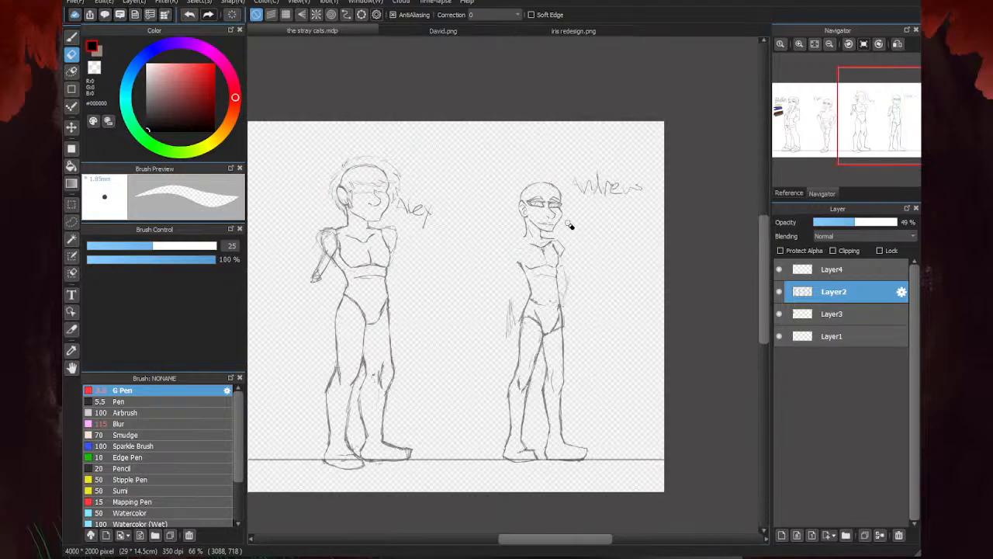
# - Redraw the back and front neck lines of the last figure and extend the near shoulder line out from the neck
pyautogui.scroll(4, 522, 247)
pyautogui.scroll(-2, 564, 202)
pyautogui.press('b')
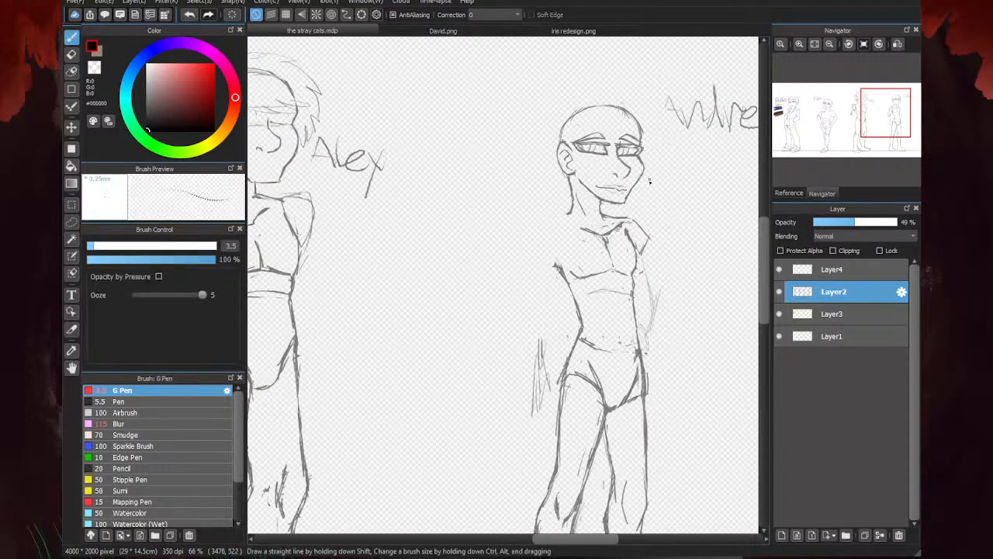
pyautogui.scroll(3, 540, 167)
pyautogui.moveTo(534, 124); pyautogui.dragTo(548, 214)
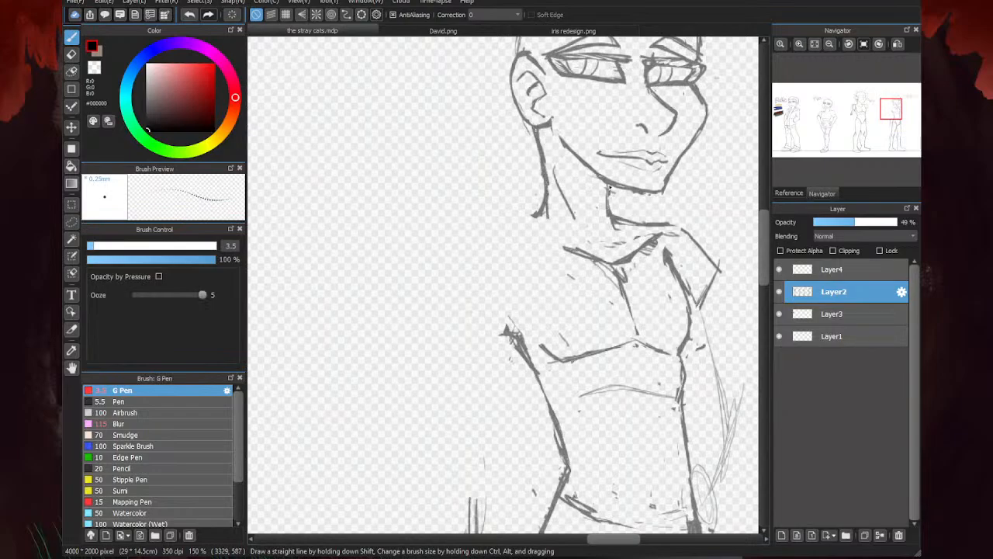
pyautogui.moveTo(610, 187); pyautogui.dragTo(617, 224)
pyautogui.moveTo(546, 199)
pyautogui.mouseDown()
pyautogui.moveTo(517, 235)
pyautogui.moveTo(531, 228)
pyautogui.moveTo(498, 238)
pyautogui.moveTo(602, 263)
pyautogui.moveTo(621, 227)
pyautogui.moveTo(638, 251)
pyautogui.mouseUp()
pyautogui.scroll(-4, 519, 242)
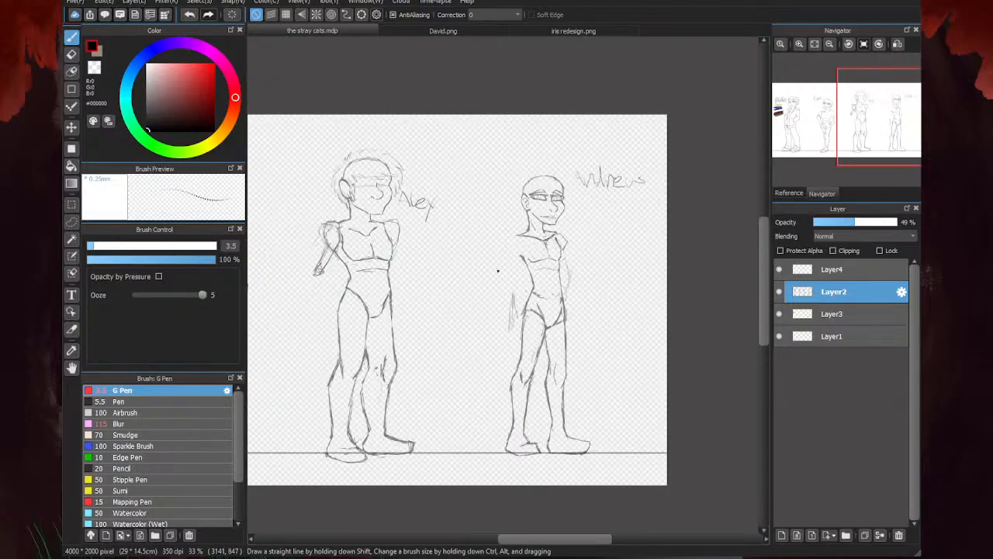
# - Sketch a rounded outer contour over the last figure's far shoulder
pyautogui.scroll(6, 634, 179)
pyautogui.moveTo(575, 180)
pyautogui.mouseDown()
pyautogui.moveTo(512, 191)
pyautogui.moveTo(581, 185)
pyautogui.moveTo(542, 184)
pyautogui.moveTo(618, 220)
pyautogui.moveTo(658, 301)
pyautogui.mouseUp()
pyautogui.moveTo(659, 293); pyautogui.dragTo(628, 330)
pyautogui.scroll(-4, 619, 235)
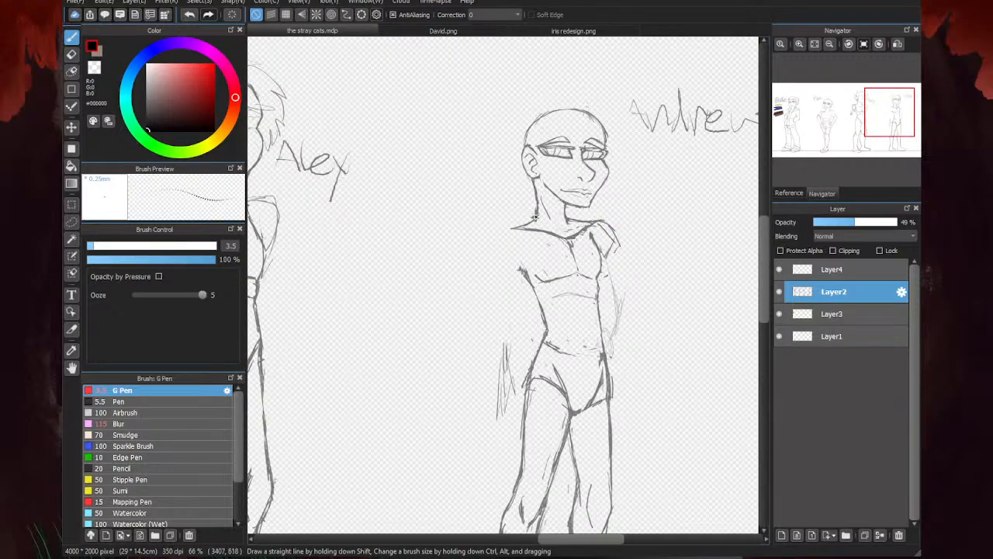
# - Sketch the near shoulder as a rounded cap curving from the collar line down to a lower edge at the armpit
pyautogui.scroll(2, 524, 226)
pyautogui.moveTo(545, 227)
pyautogui.mouseDown()
pyautogui.moveTo(519, 229)
pyautogui.moveTo(472, 269)
pyautogui.mouseUp()
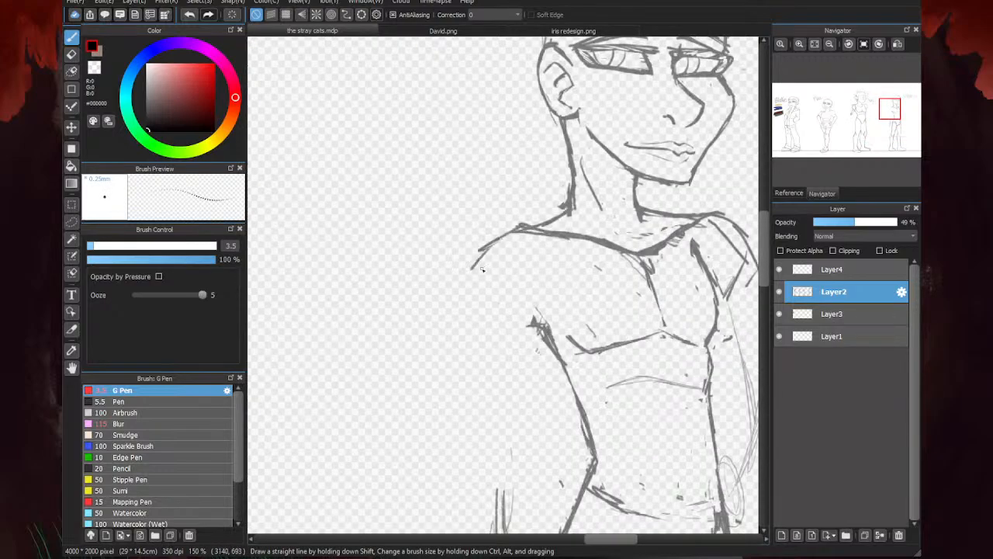
pyautogui.moveTo(556, 237); pyautogui.dragTo(542, 327)
pyautogui.moveTo(497, 294); pyautogui.dragTo(539, 329)
pyautogui.moveTo(481, 252)
pyautogui.mouseDown()
pyautogui.moveTo(468, 288)
pyautogui.moveTo(477, 328)
pyautogui.mouseUp()
pyautogui.moveTo(545, 328)
pyautogui.mouseDown()
pyautogui.moveTo(492, 342)
pyautogui.moveTo(465, 335)
pyautogui.mouseUp()
pyautogui.moveTo(474, 284)
pyautogui.mouseDown()
pyautogui.moveTo(475, 344)
pyautogui.moveTo(539, 329)
pyautogui.mouseUp()
pyautogui.moveTo(467, 337); pyautogui.dragTo(520, 343)
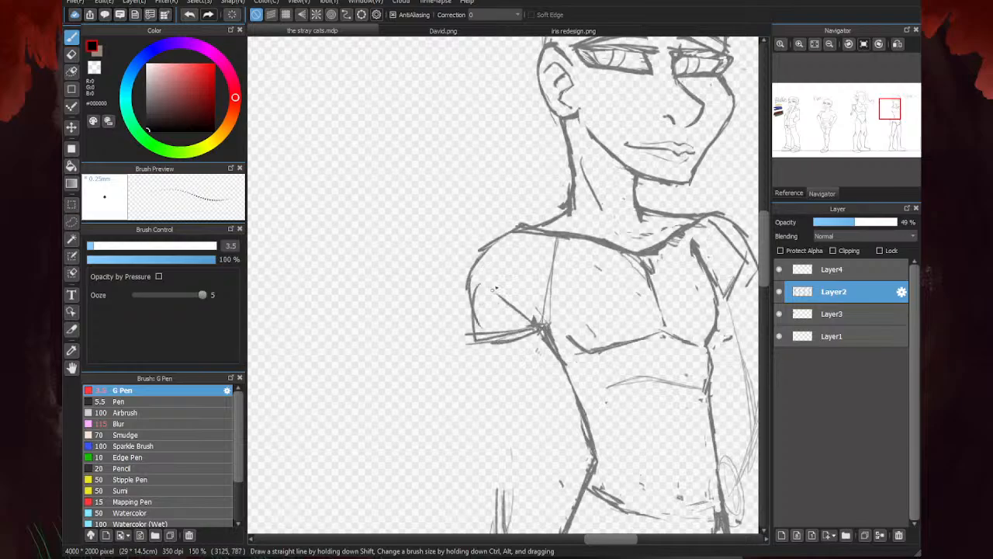
# - Close off the far shoulder with short strokes along its outer and lower edges
pyautogui.scroll(-3, 531, 158)
pyautogui.scroll(3, 603, 221)
pyautogui.moveTo(578, 171); pyautogui.dragTo(609, 180)
pyautogui.moveTo(601, 133); pyautogui.dragTo(612, 191)
pyautogui.scroll(-1, 590, 181)
# - Sketch guide lines for both upper arms with elbow circles, and bring the far forearm back toward the hip
pyautogui.scroll(-2, 595, 176)
pyautogui.scroll(3, 527, 192)
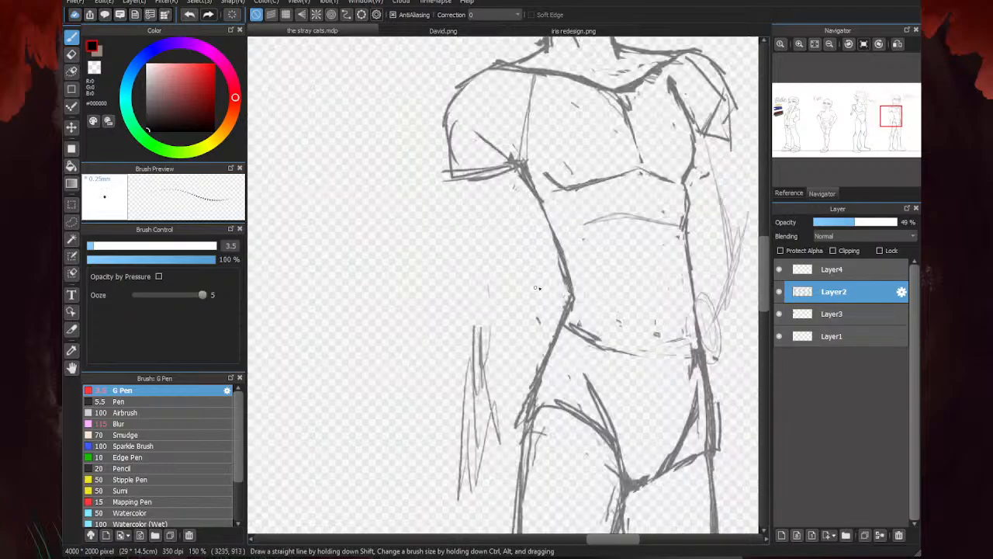
pyautogui.moveTo(468, 189); pyautogui.dragTo(436, 261)
pyautogui.scroll(-2, 423, 244)
pyautogui.moveTo(556, 203)
pyautogui.mouseDown()
pyautogui.moveTo(586, 269)
pyautogui.moveTo(590, 259)
pyautogui.moveTo(552, 355)
pyautogui.mouseUp()
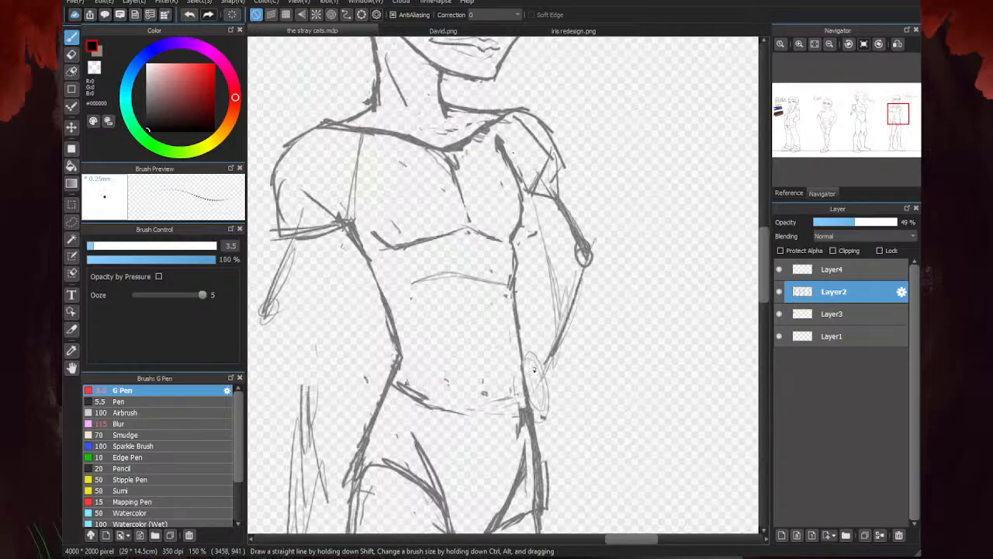
pyautogui.scroll(-4, 534, 371)
pyautogui.scroll(-3, 671, 93)
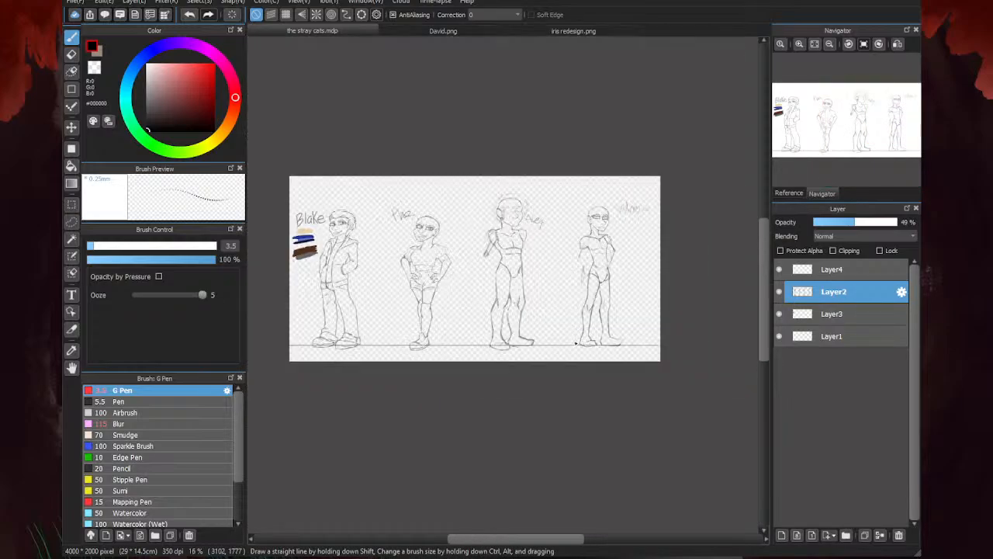
pyautogui.scroll(5, 579, 277)
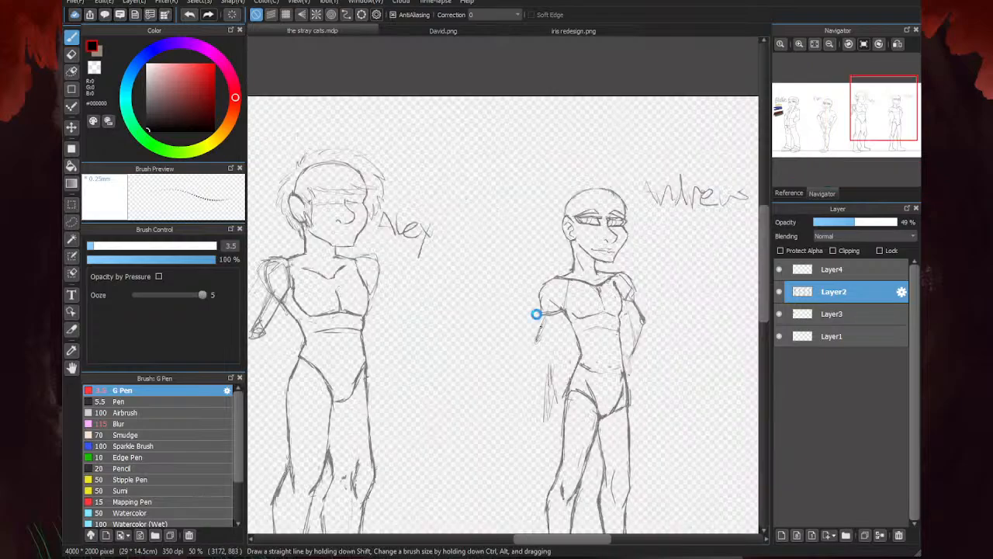
pyautogui.scroll(-3, 666, 220)
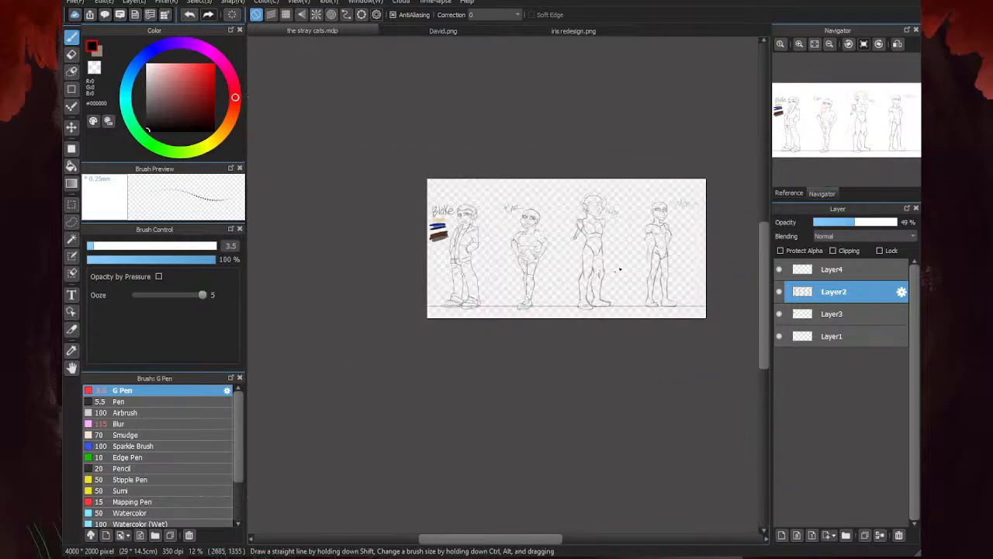
pyautogui.scroll(2, 619, 206)
pyautogui.scroll(-1, 523, 318)
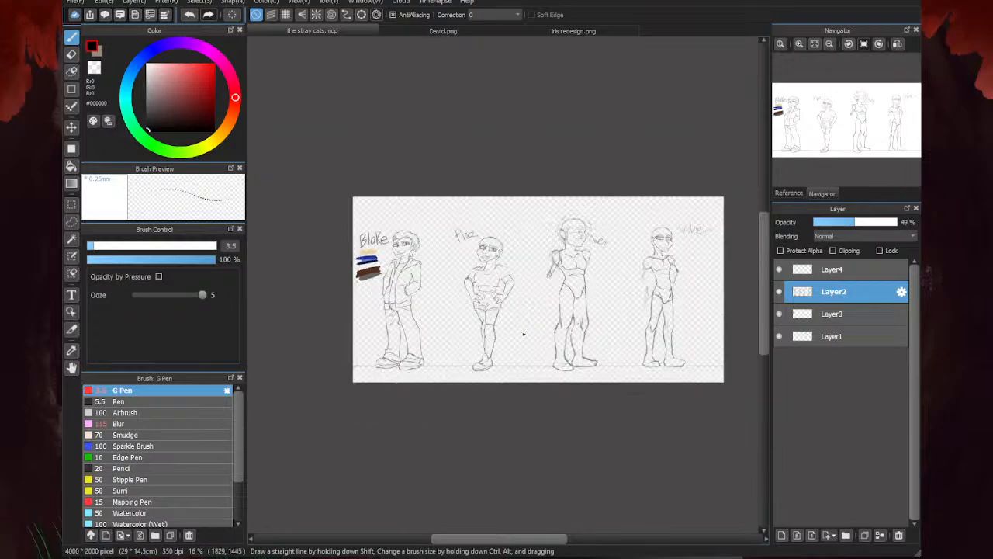
# - Rough in the near forearm bent upward from the elbow, with the first strokes of a raised hand
pyautogui.scroll(4, 567, 318)
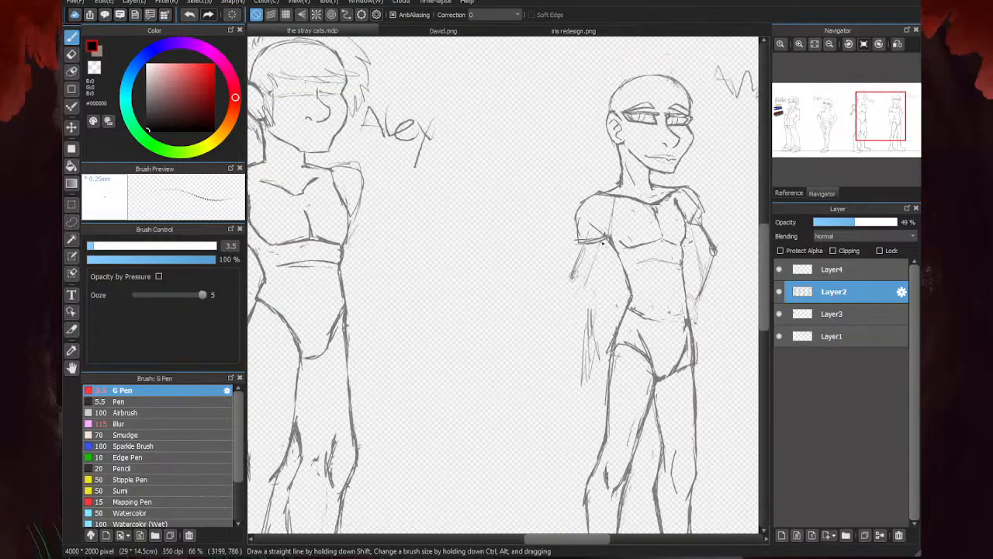
pyautogui.moveTo(574, 288); pyautogui.dragTo(535, 223)
pyautogui.scroll(3, 537, 218)
pyautogui.moveTo(574, 228)
pyautogui.mouseDown()
pyautogui.moveTo(558, 189)
pyautogui.moveTo(523, 196)
pyautogui.moveTo(560, 210)
pyautogui.mouseUp()
pyautogui.moveTo(562, 243); pyautogui.dragTo(537, 192)
pyautogui.moveTo(536, 176); pyautogui.dragTo(567, 242)
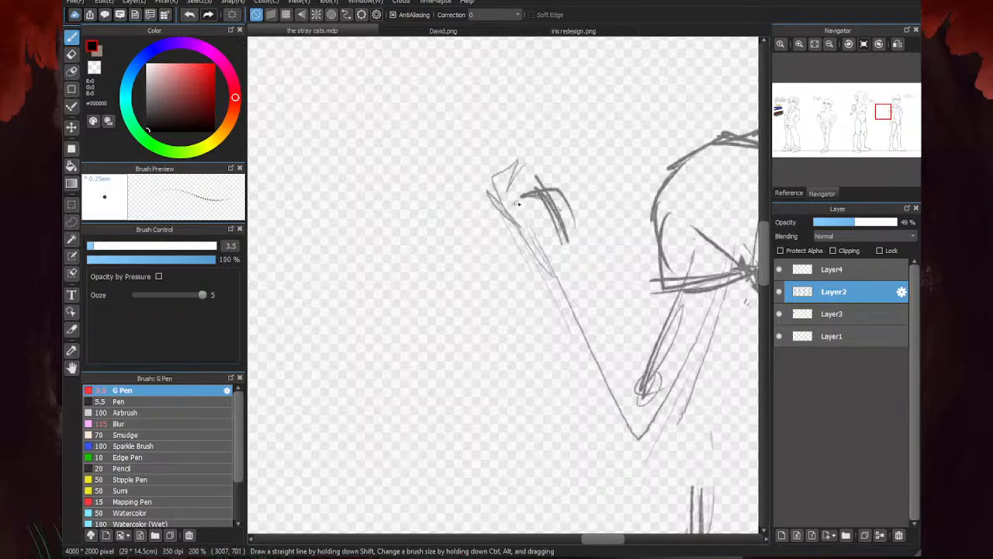
# - Build up the raised near hand with palm and finger strokes gripping a rectangular phone
pyautogui.moveTo(514, 222)
pyautogui.mouseDown()
pyautogui.moveTo(552, 187)
pyautogui.moveTo(562, 202)
pyautogui.moveTo(542, 181)
pyautogui.moveTo(561, 254)
pyautogui.moveTo(507, 215)
pyautogui.moveTo(536, 168)
pyautogui.moveTo(518, 175)
pyautogui.moveTo(518, 212)
pyautogui.moveTo(568, 261)
pyautogui.moveTo(550, 214)
pyautogui.moveTo(556, 275)
pyautogui.moveTo(561, 205)
pyautogui.moveTo(575, 259)
pyautogui.moveTo(540, 166)
pyautogui.moveTo(552, 162)
pyautogui.moveTo(498, 179)
pyautogui.moveTo(534, 254)
pyautogui.moveTo(579, 260)
pyautogui.moveTo(546, 249)
pyautogui.moveTo(528, 73)
pyautogui.moveTo(478, 94)
pyautogui.moveTo(490, 149)
pyautogui.moveTo(508, 126)
pyautogui.moveTo(512, 159)
pyautogui.moveTo(489, 188)
pyautogui.moveTo(529, 182)
pyautogui.moveTo(509, 188)
pyautogui.moveTo(540, 227)
pyautogui.moveTo(490, 188)
pyautogui.moveTo(479, 211)
pyautogui.moveTo(500, 238)
pyautogui.moveTo(478, 213)
pyautogui.moveTo(503, 227)
pyautogui.moveTo(492, 200)
pyautogui.moveTo(489, 245)
pyautogui.moveTo(548, 282)
pyautogui.mouseUp()
pyautogui.moveTo(498, 253); pyautogui.dragTo(567, 295)
pyautogui.moveTo(578, 261); pyautogui.dragTo(575, 318)
pyautogui.moveTo(546, 284); pyautogui.dragTo(588, 364)
pyautogui.scroll(-3, 486, 220)
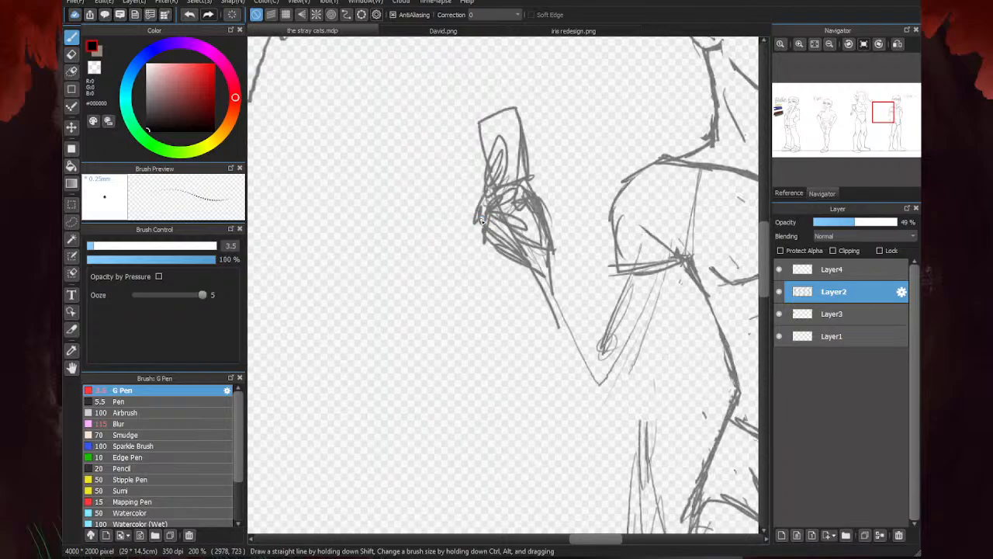
# - Outline the near forearm and elbow, and connect them to the shoulder with upper arm contour lines
pyautogui.scroll(2, 535, 259)
pyautogui.moveTo(504, 210)
pyautogui.mouseDown()
pyautogui.moveTo(577, 275)
pyautogui.moveTo(513, 263)
pyautogui.moveTo(579, 312)
pyautogui.moveTo(613, 265)
pyautogui.mouseUp()
pyautogui.moveTo(582, 303)
pyautogui.mouseDown()
pyautogui.moveTo(644, 209)
pyautogui.moveTo(578, 299)
pyautogui.mouseUp()
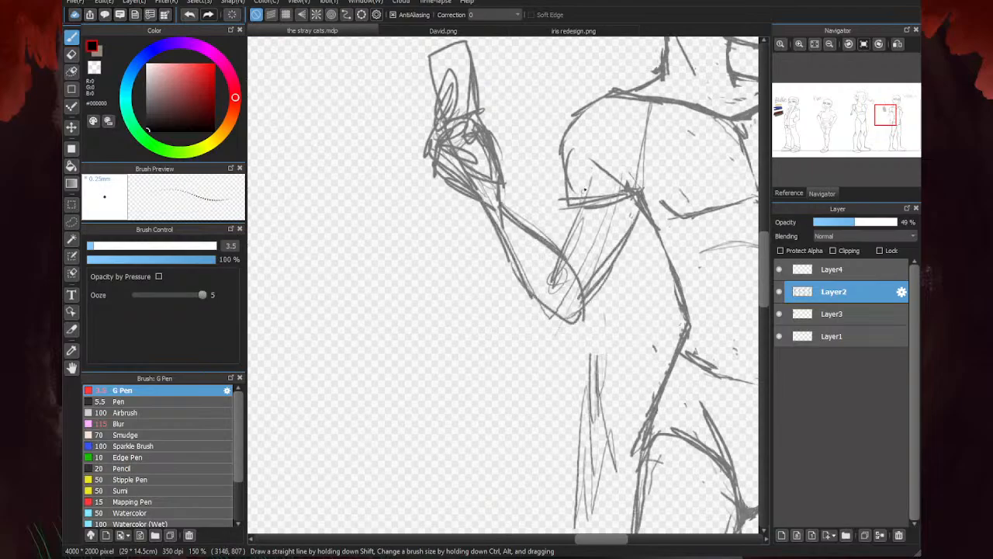
pyautogui.moveTo(586, 188); pyautogui.dragTo(552, 250)
pyautogui.moveTo(565, 219); pyautogui.dragTo(579, 182)
pyautogui.scroll(-3, 578, 182)
# - Erase the rough sleeve-like lines crossing the near shoulder and upper arm
pyautogui.scroll(2, 666, 182)
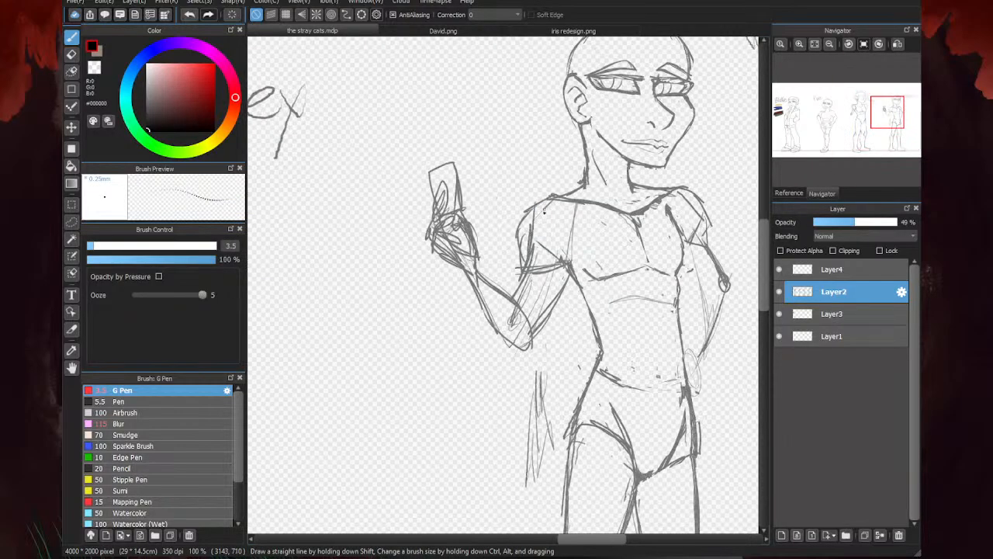
pyautogui.press('e')
pyautogui.moveTo(521, 262)
pyautogui.mouseDown()
pyautogui.moveTo(530, 198)
pyautogui.moveTo(547, 202)
pyautogui.moveTo(557, 237)
pyautogui.mouseUp()
pyautogui.scroll(-3, 557, 237)
pyautogui.press('b')
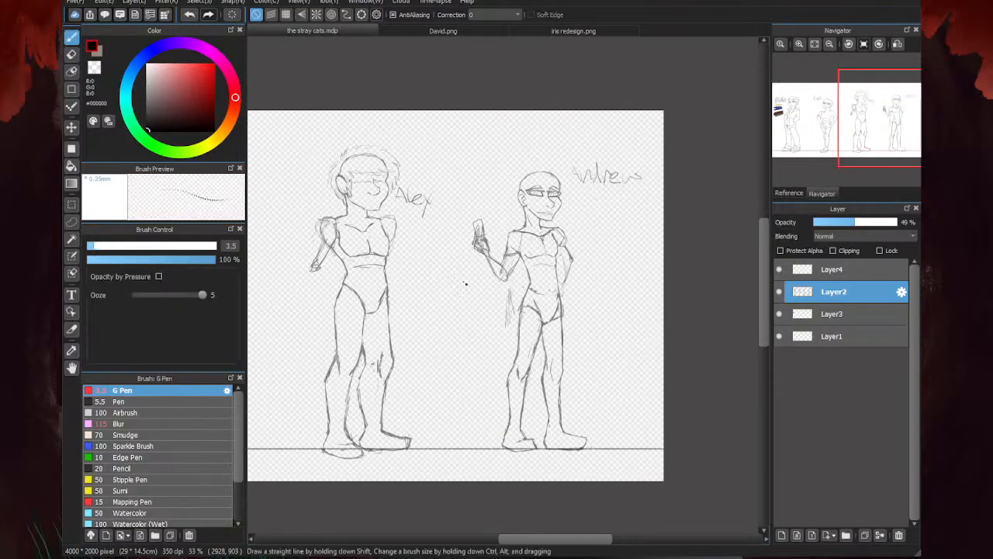
# - Erase the outer edge of the near upper arm and redraw it running from the shoulder to the elbow crease
pyautogui.scroll(3, 513, 299)
pyautogui.scroll(-3, 500, 220)
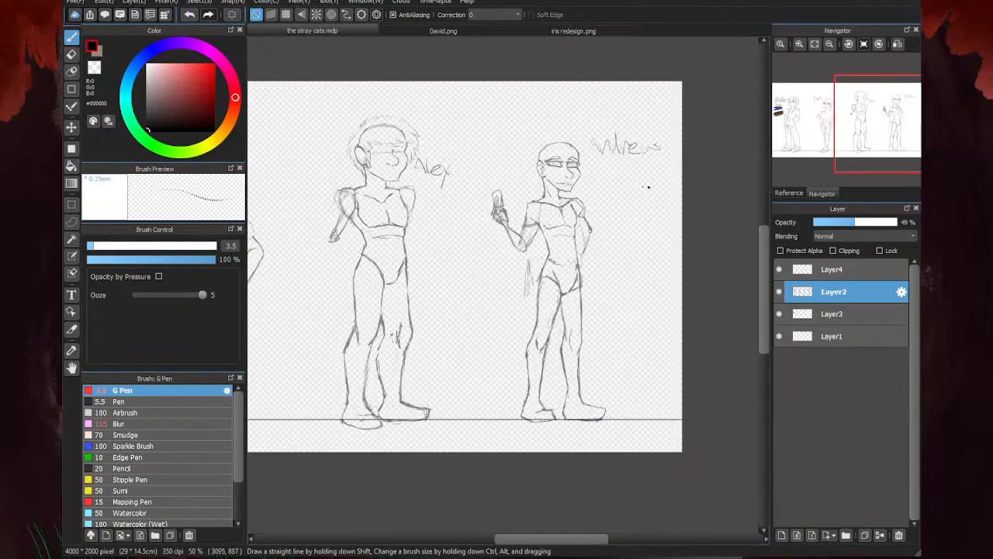
pyautogui.scroll(2, 534, 215)
pyautogui.press('e')
pyautogui.moveTo(504, 256)
pyautogui.mouseDown()
pyautogui.moveTo(489, 229)
pyautogui.moveTo(497, 210)
pyautogui.moveTo(486, 262)
pyautogui.moveTo(453, 318)
pyautogui.mouseUp()
pyautogui.press('b')
pyautogui.scroll(2, 491, 219)
pyautogui.moveTo(482, 273); pyautogui.dragTo(458, 314)
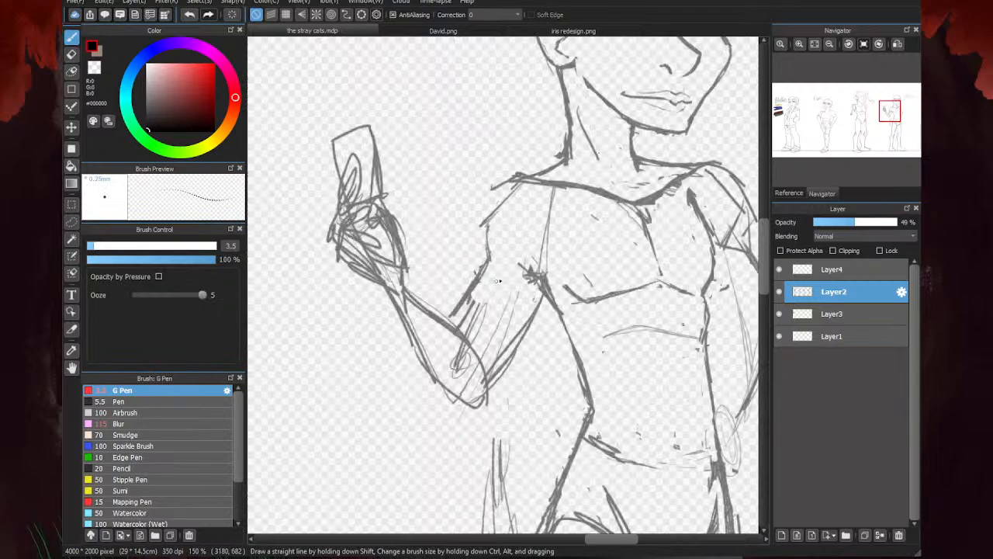
# - Reinforce the near wrist, forearm and elbow with extra contour strokes
pyautogui.moveTo(363, 265); pyautogui.dragTo(384, 277)
pyautogui.moveTo(386, 224)
pyautogui.mouseDown()
pyautogui.moveTo(385, 268)
pyautogui.moveTo(355, 272)
pyautogui.moveTo(357, 200)
pyautogui.moveTo(335, 248)
pyautogui.moveTo(355, 163)
pyautogui.moveTo(351, 264)
pyautogui.moveTo(385, 293)
pyautogui.moveTo(400, 345)
pyautogui.mouseUp()
pyautogui.moveTo(405, 269)
pyautogui.mouseDown()
pyautogui.moveTo(407, 309)
pyautogui.moveTo(383, 292)
pyautogui.moveTo(403, 340)
pyautogui.moveTo(435, 381)
pyautogui.moveTo(489, 399)
pyautogui.mouseUp()
pyautogui.moveTo(409, 289)
pyautogui.mouseDown()
pyautogui.moveTo(490, 346)
pyautogui.moveTo(493, 370)
pyautogui.moveTo(450, 403)
pyautogui.mouseUp()
pyautogui.scroll(-4, 521, 280)
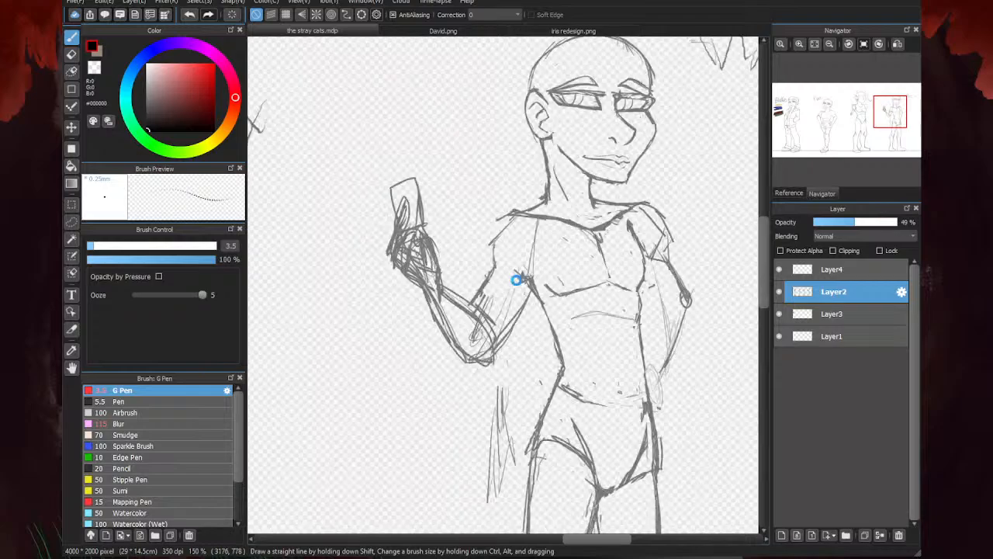
# - Lasso the near forearm with the hand and phone, rotate it slightly clockwise and shift it toward the upper arm
pyautogui.click(71, 221)
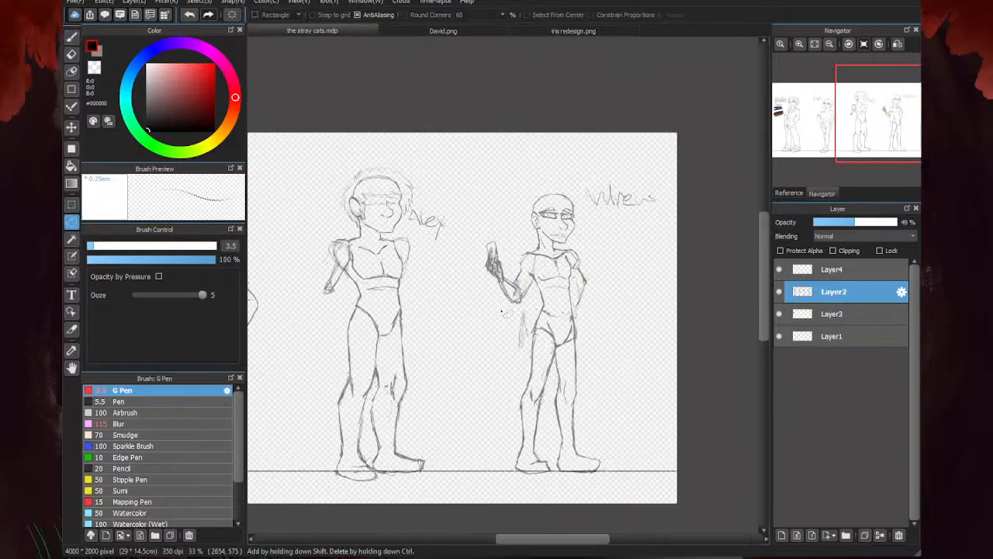
pyautogui.moveTo(513, 317)
pyautogui.mouseDown()
pyautogui.moveTo(496, 304)
pyautogui.moveTo(523, 290)
pyautogui.moveTo(470, 256)
pyautogui.moveTo(497, 326)
pyautogui.mouseUp()
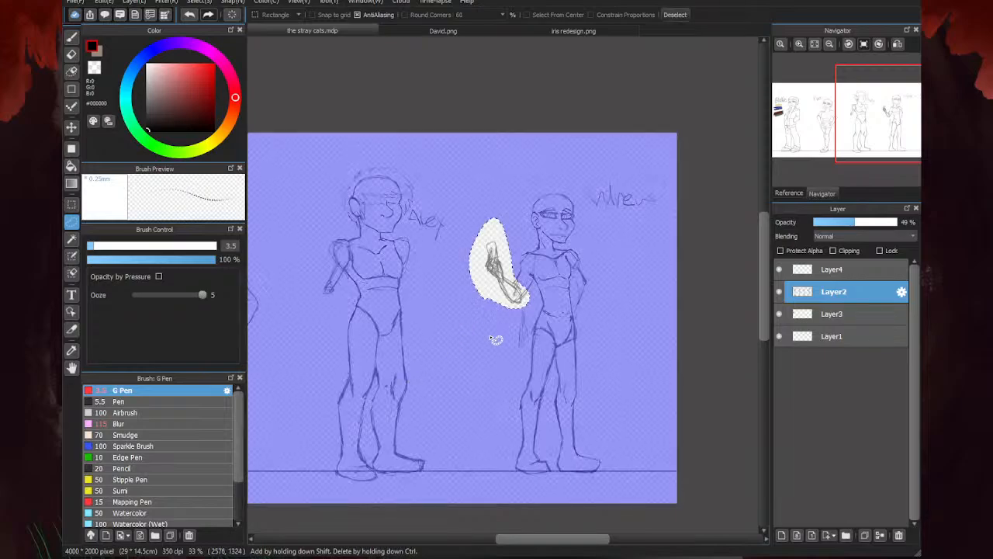
pyautogui.hotkey('ctrl', 't')
pyautogui.moveTo(526, 278); pyautogui.dragTo(547, 302)
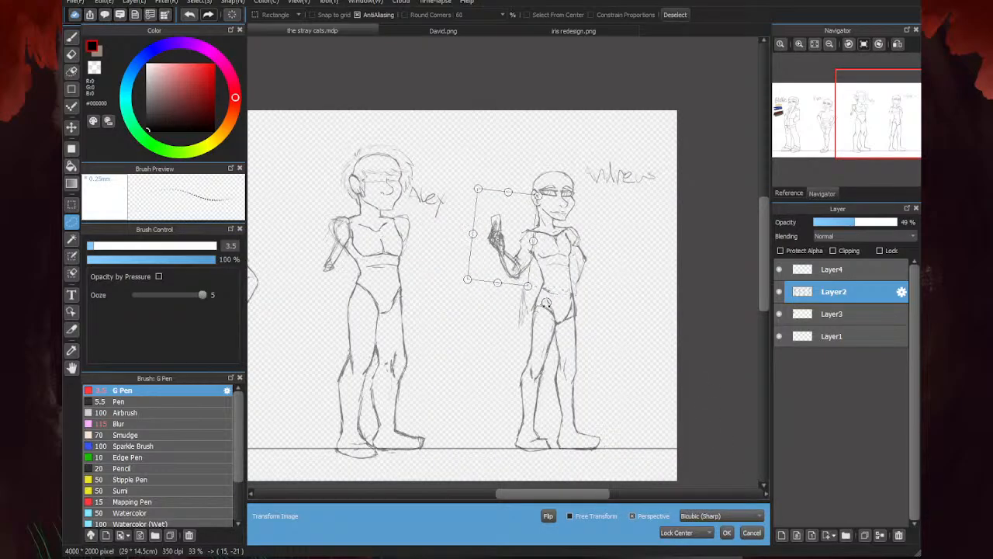
pyautogui.moveTo(507, 259); pyautogui.dragTo(512, 267)
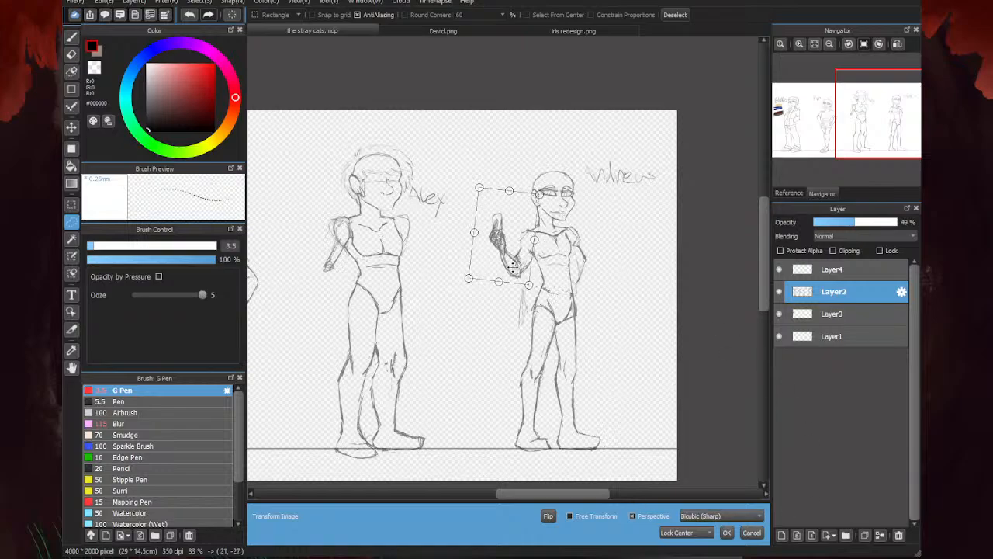
pyautogui.click(728, 532)
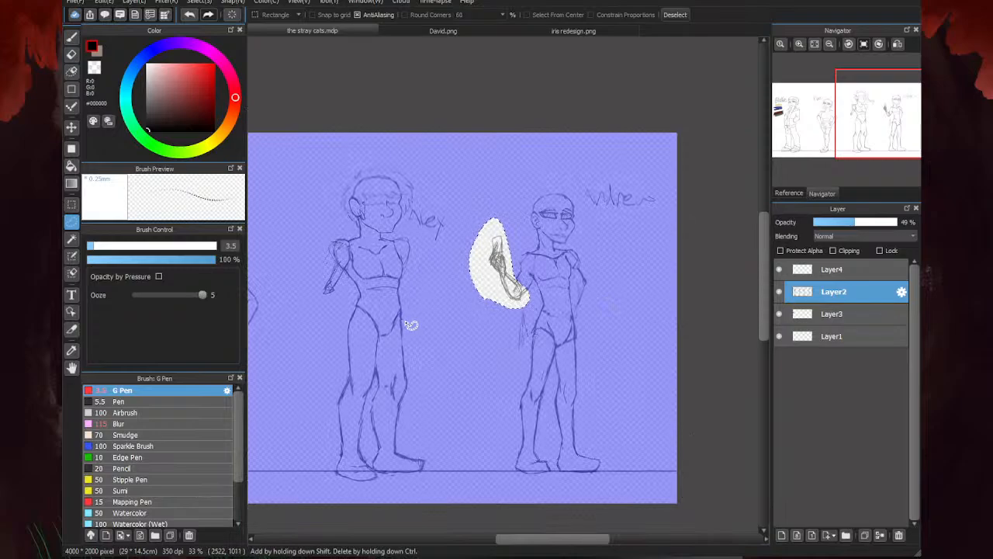
# - Deselect and sketch the far hand resting at the hip along with the far forearm's inner and outer edges
pyautogui.click(71, 37)
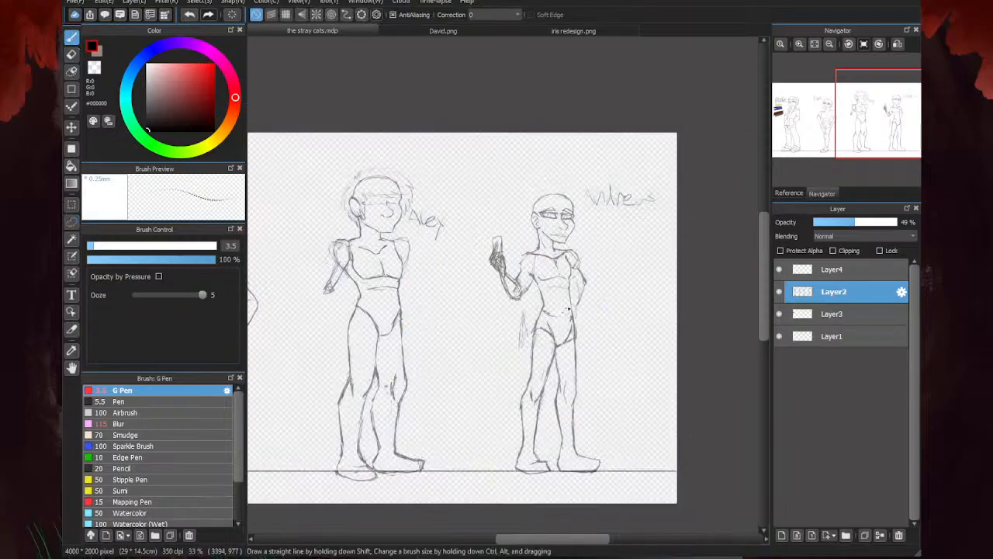
pyautogui.scroll(3, 541, 373)
pyautogui.scroll(1, 541, 373)
pyautogui.moveTo(538, 314)
pyautogui.mouseDown()
pyautogui.moveTo(573, 317)
pyautogui.moveTo(582, 347)
pyautogui.moveTo(565, 424)
pyautogui.mouseUp()
pyautogui.moveTo(575, 372)
pyautogui.mouseDown()
pyautogui.moveTo(564, 428)
pyautogui.moveTo(548, 432)
pyautogui.moveTo(529, 417)
pyautogui.moveTo(551, 432)
pyautogui.mouseUp()
pyautogui.moveTo(577, 317); pyautogui.dragTo(572, 256)
pyautogui.moveTo(576, 295)
pyautogui.mouseDown()
pyautogui.moveTo(595, 202)
pyautogui.moveTo(556, 311)
pyautogui.mouseUp()
# - Draw the far upper arm's contour from the shoulder down to a pointed elbow
pyautogui.moveTo(594, 245)
pyautogui.mouseDown()
pyautogui.moveTo(578, 293)
pyautogui.moveTo(610, 149)
pyautogui.moveTo(654, 196)
pyautogui.moveTo(587, 344)
pyautogui.moveTo(649, 175)
pyautogui.moveTo(582, 134)
pyautogui.moveTo(628, 207)
pyautogui.mouseUp()
pyautogui.scroll(-1, 593, 278)
pyautogui.moveTo(621, 204)
pyautogui.mouseDown()
pyautogui.moveTo(562, 143)
pyautogui.moveTo(572, 133)
pyautogui.moveTo(620, 208)
pyautogui.mouseUp()
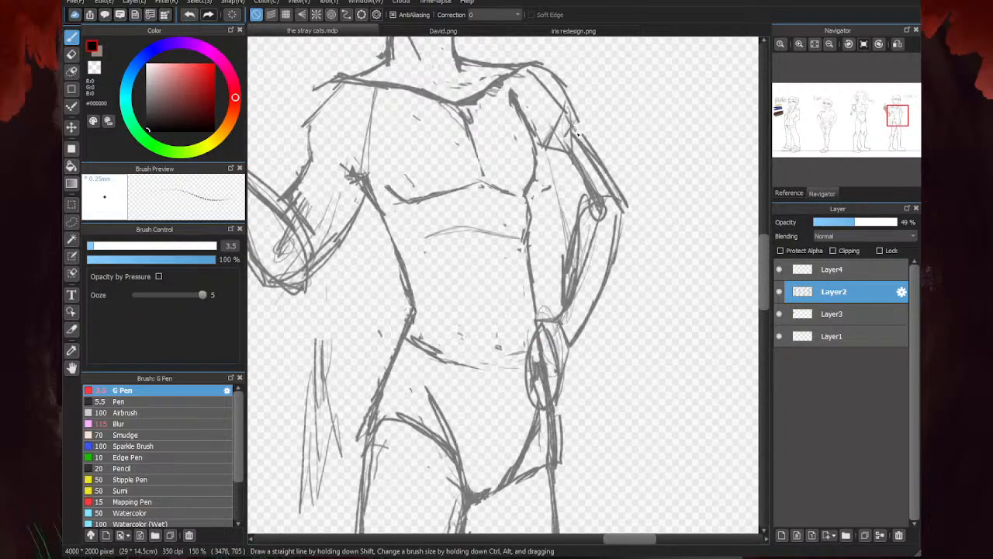
pyautogui.moveTo(574, 130); pyautogui.dragTo(619, 208)
# - Examine the last figure's arms and overall pose, mirroring the canvas view to check the proportions
pyautogui.scroll(-4, 557, 291)
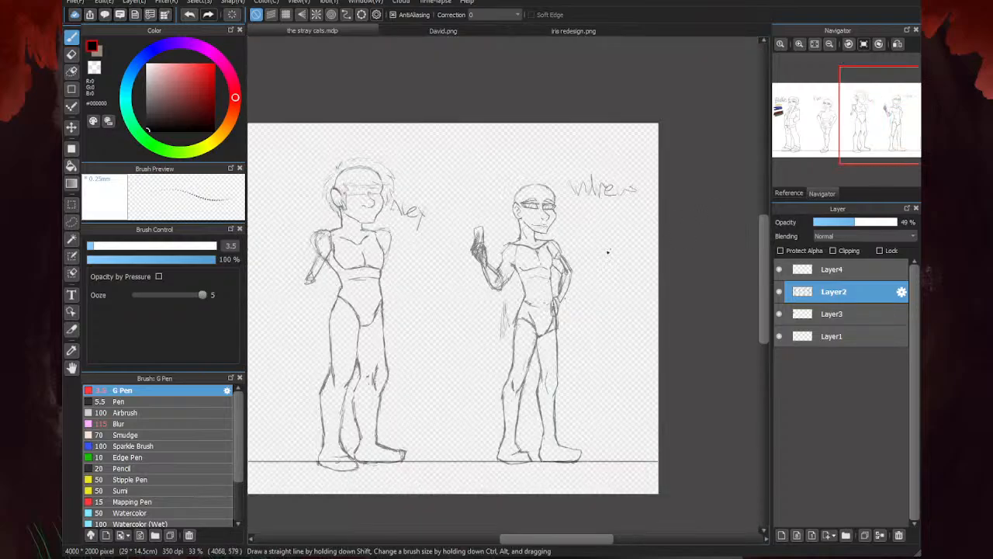
pyautogui.scroll(3, 562, 301)
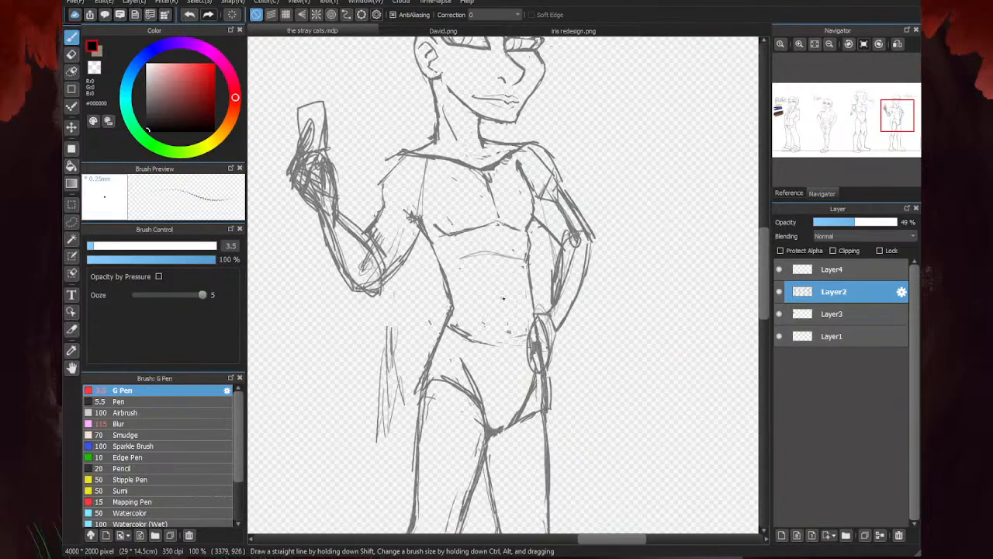
pyautogui.scroll(-3, 547, 271)
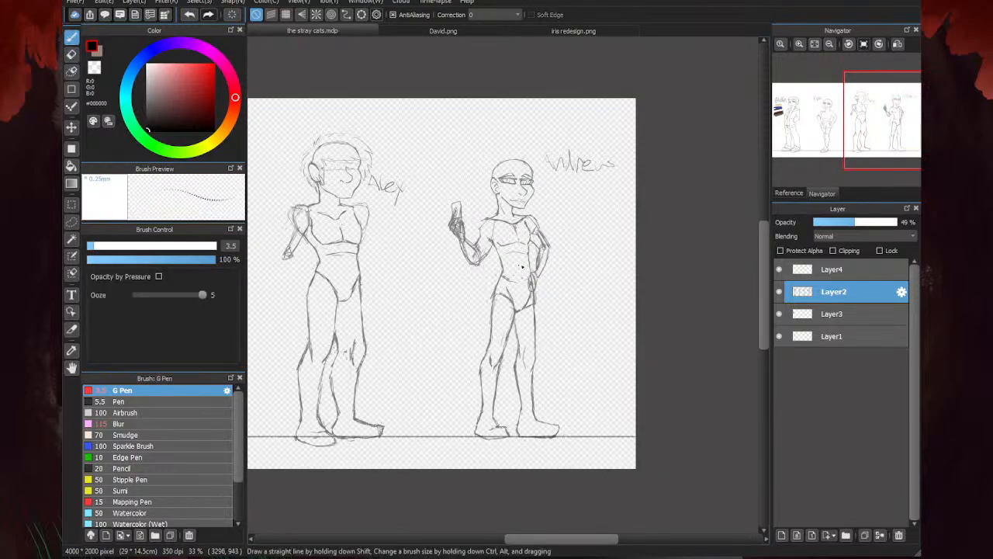
pyautogui.scroll(1, 522, 266)
pyautogui.scroll(2, 506, 226)
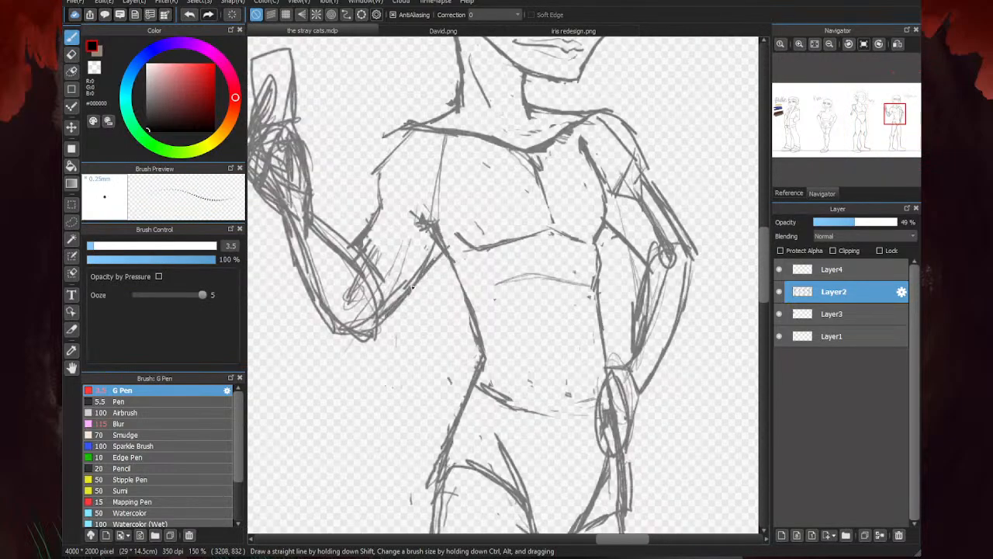
pyautogui.scroll(-3, 537, 244)
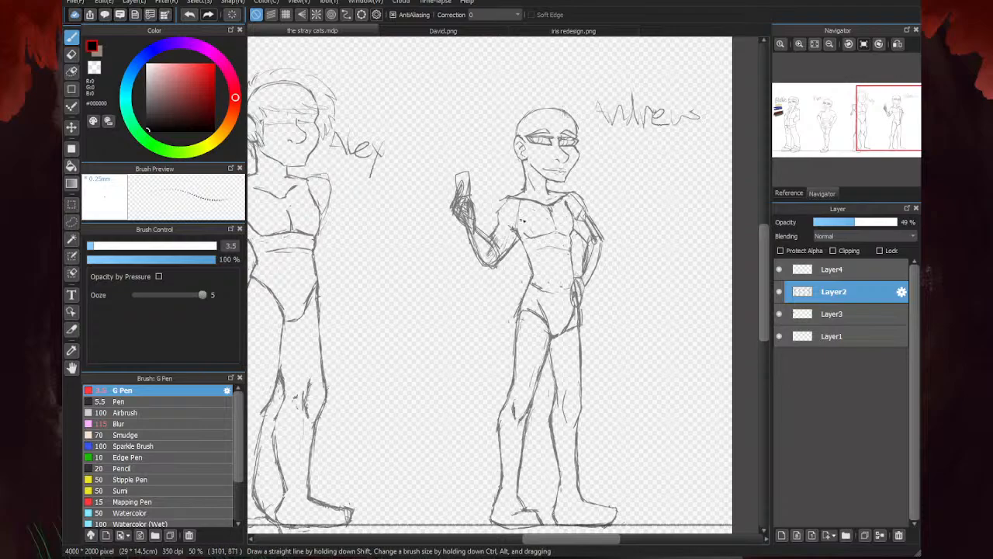
pyautogui.scroll(2, 522, 221)
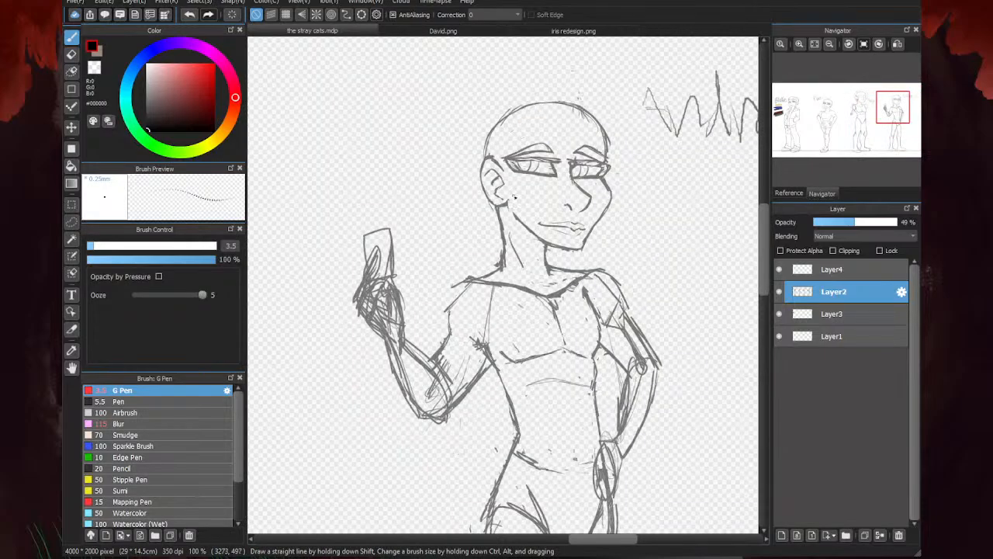
pyautogui.press('h')
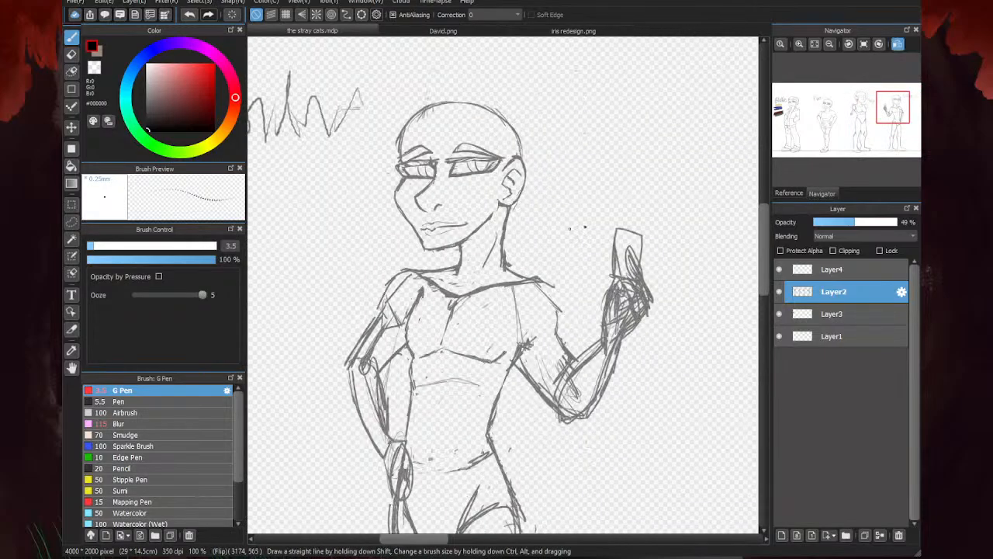
# - On Layer4, sketch the jagged hair strands framing the ear of the last figure
pyautogui.click(832, 271)
pyautogui.scroll(-6, 427, 192)
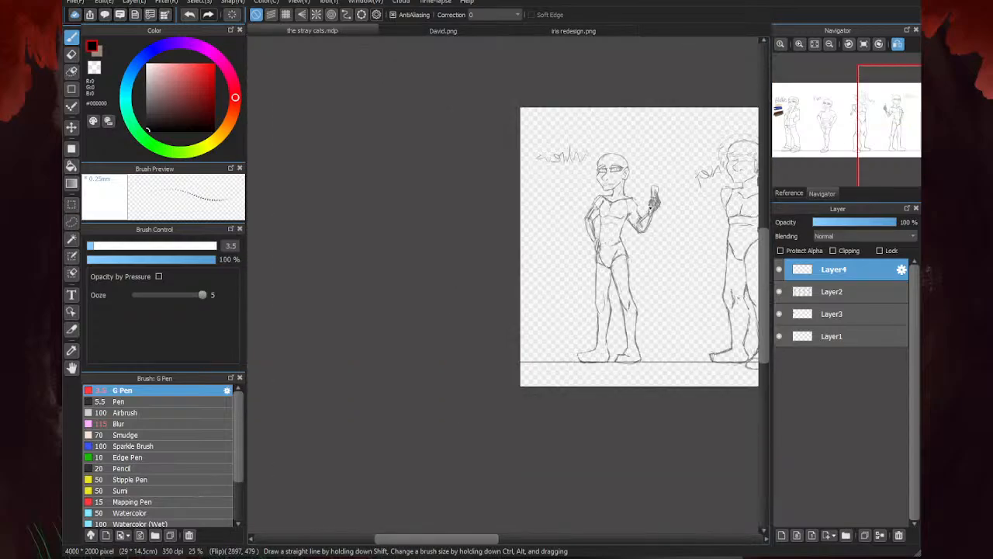
pyautogui.scroll(3, 505, 204)
pyautogui.scroll(-1, 634, 190)
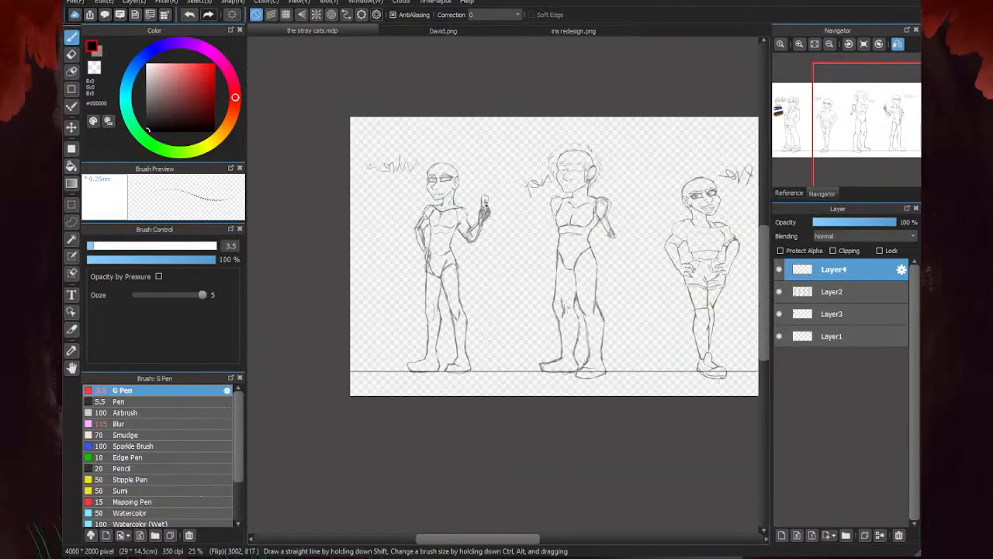
pyautogui.scroll(4, 486, 205)
pyautogui.scroll(3, 422, 178)
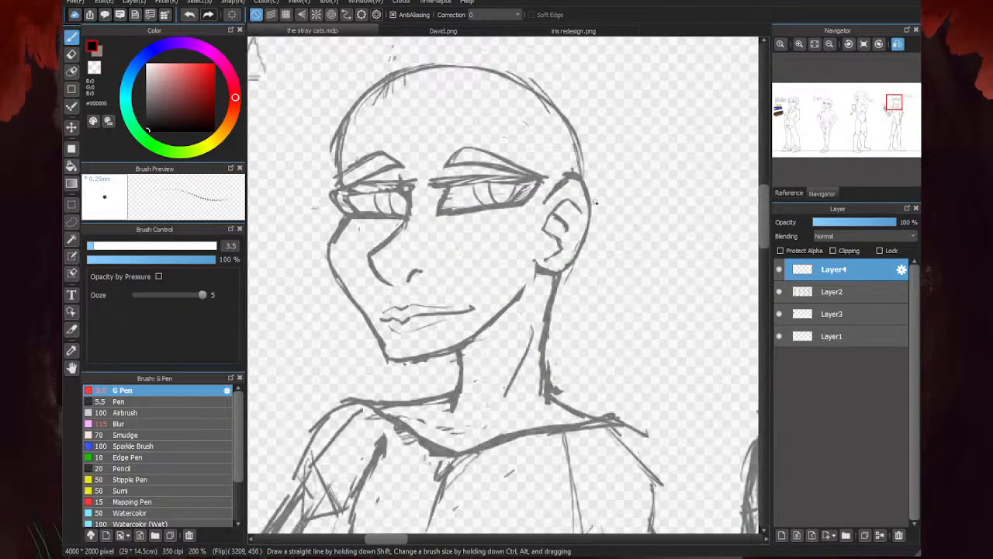
pyautogui.moveTo(529, 134)
pyautogui.mouseDown()
pyautogui.moveTo(514, 169)
pyautogui.moveTo(536, 159)
pyautogui.moveTo(523, 249)
pyautogui.moveTo(571, 313)
pyautogui.mouseUp()
pyautogui.moveTo(561, 143); pyautogui.dragTo(594, 264)
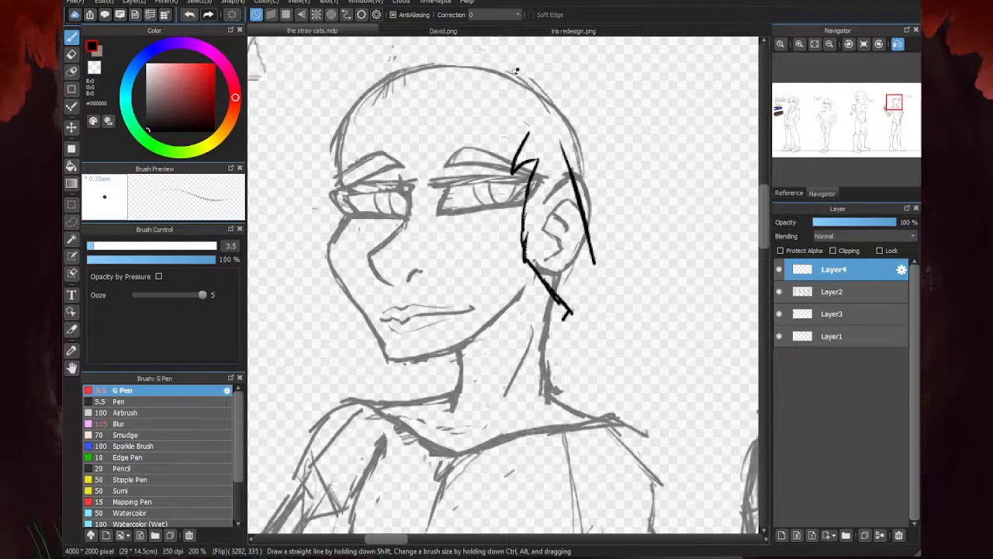
# - Draw a small tuft at the crown, the back outline of the hair and a spiky ponytail behind the neck
pyautogui.moveTo(516, 70)
pyautogui.mouseDown()
pyautogui.moveTo(535, 70)
pyautogui.moveTo(510, 53)
pyautogui.moveTo(520, 67)
pyautogui.moveTo(556, 58)
pyautogui.moveTo(538, 72)
pyautogui.moveTo(555, 74)
pyautogui.moveTo(619, 203)
pyautogui.moveTo(565, 96)
pyautogui.moveTo(641, 218)
pyautogui.mouseUp()
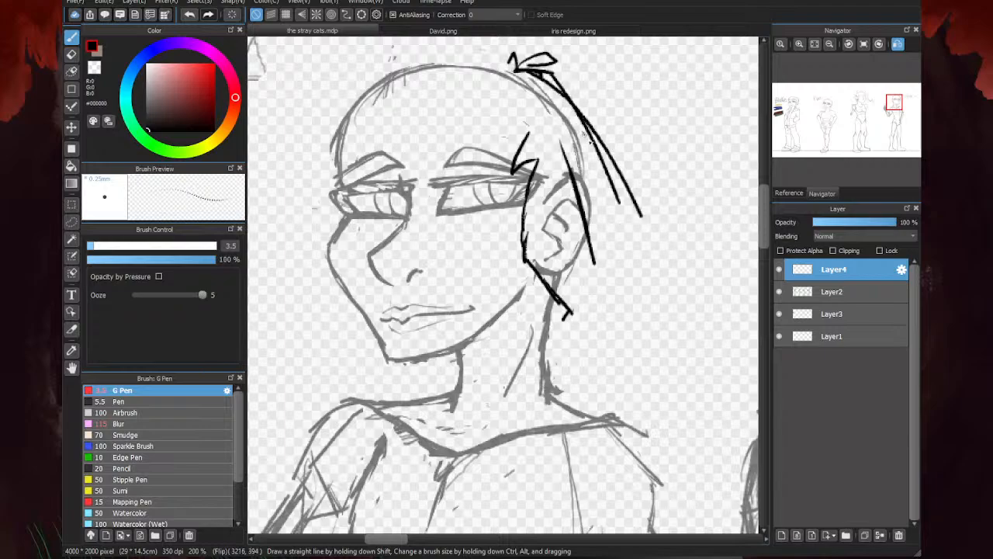
pyautogui.moveTo(582, 132)
pyautogui.mouseDown()
pyautogui.moveTo(641, 236)
pyautogui.moveTo(575, 319)
pyautogui.mouseUp()
pyautogui.moveTo(638, 234); pyautogui.dragTo(562, 332)
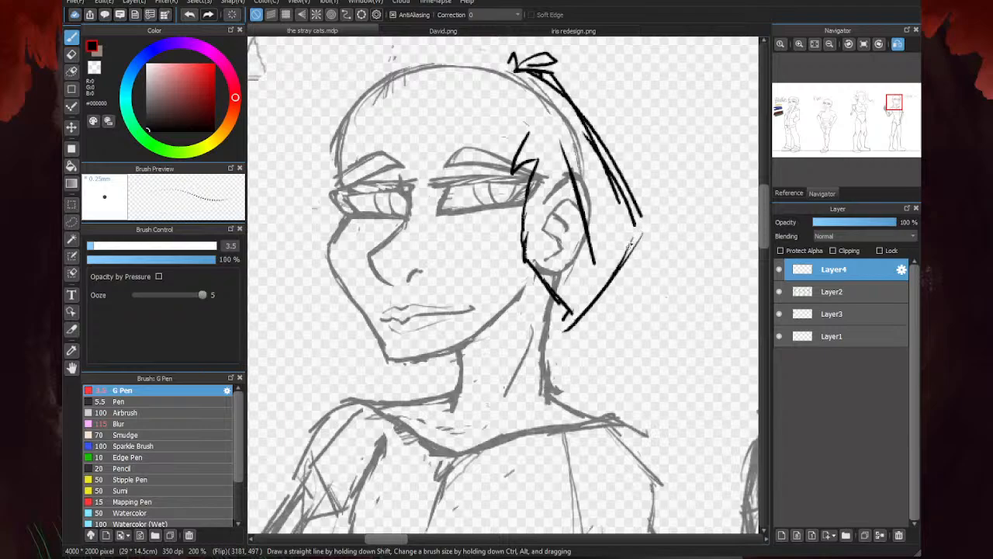
pyautogui.moveTo(638, 214)
pyautogui.mouseDown()
pyautogui.moveTo(618, 290)
pyautogui.moveTo(551, 336)
pyautogui.moveTo(626, 342)
pyautogui.moveTo(696, 379)
pyautogui.moveTo(645, 383)
pyautogui.moveTo(697, 420)
pyautogui.moveTo(656, 455)
pyautogui.mouseUp()
# - Outline the top of the hair above the skull, curving from the crown down to the far side of the face
pyautogui.scroll(-1, 621, 303)
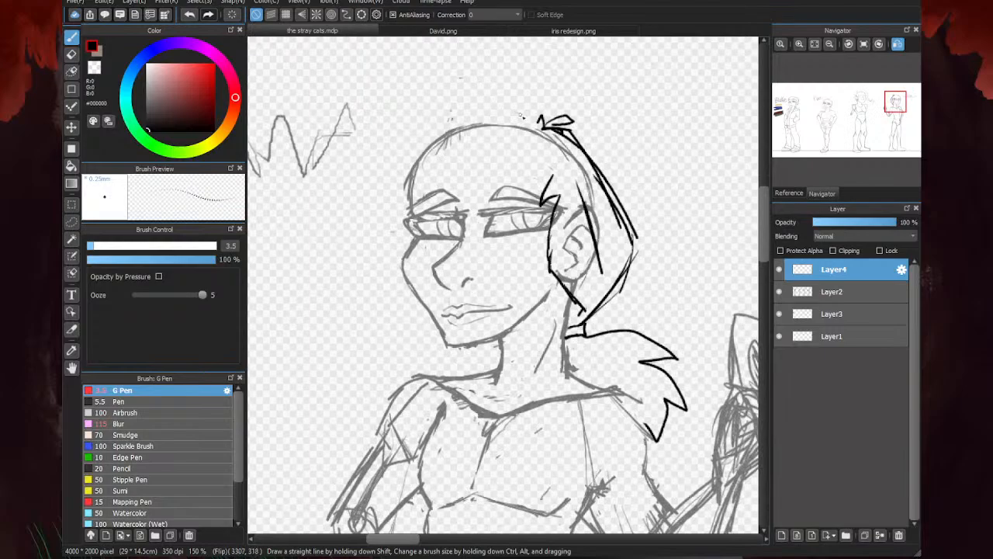
pyautogui.moveTo(541, 120)
pyautogui.mouseDown()
pyautogui.moveTo(500, 100)
pyautogui.moveTo(531, 106)
pyautogui.moveTo(514, 97)
pyautogui.moveTo(411, 98)
pyautogui.mouseUp()
pyautogui.moveTo(512, 101)
pyautogui.mouseDown()
pyautogui.moveTo(426, 100)
pyautogui.moveTo(363, 172)
pyautogui.mouseUp()
pyautogui.moveTo(388, 142)
pyautogui.mouseDown()
pyautogui.moveTo(354, 209)
pyautogui.moveTo(384, 192)
pyautogui.mouseUp()
# - Draw the pointed side lock beyond the far cheek and the jagged fringe swept across the eyes
pyautogui.moveTo(373, 200)
pyautogui.mouseDown()
pyautogui.moveTo(359, 227)
pyautogui.moveTo(384, 284)
pyautogui.mouseUp()
pyautogui.moveTo(407, 225); pyautogui.dragTo(387, 281)
pyautogui.moveTo(506, 195)
pyautogui.mouseDown()
pyautogui.moveTo(534, 185)
pyautogui.moveTo(464, 218)
pyautogui.moveTo(485, 178)
pyautogui.moveTo(402, 244)
pyautogui.mouseUp()
pyautogui.moveTo(481, 189)
pyautogui.mouseDown()
pyautogui.moveTo(396, 238)
pyautogui.moveTo(386, 279)
pyautogui.mouseUp()
pyautogui.moveTo(374, 198); pyautogui.dragTo(386, 275)
pyautogui.moveTo(377, 247); pyautogui.dragTo(400, 291)
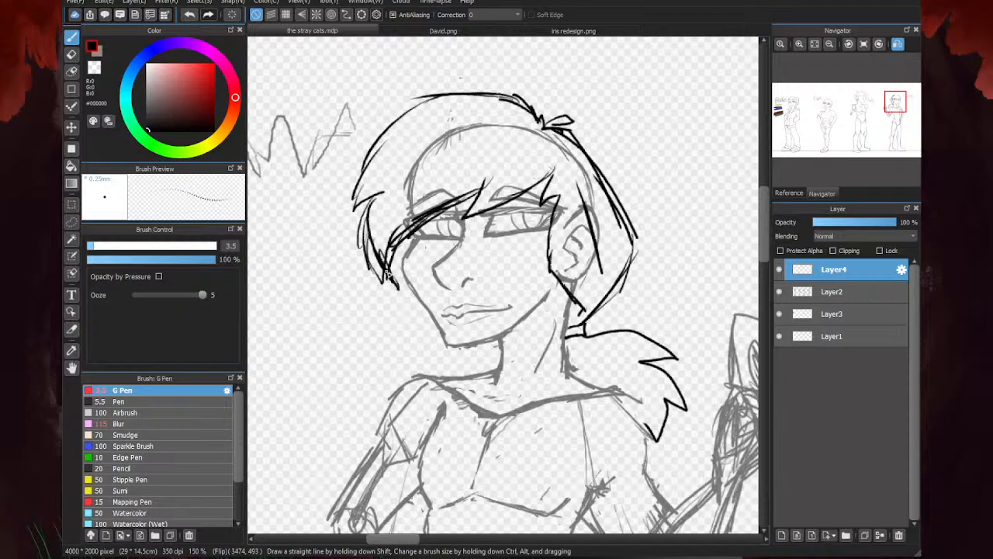
pyautogui.moveTo(414, 228); pyautogui.dragTo(398, 291)
# - Erase the rough side lock and excess lines around the back of the hair, and redraw the strand crossing the ear
pyautogui.press('e')
pyautogui.moveTo(366, 226)
pyautogui.mouseDown()
pyautogui.moveTo(363, 215)
pyautogui.moveTo(388, 248)
pyautogui.moveTo(462, 192)
pyautogui.mouseUp()
pyautogui.moveTo(399, 224); pyautogui.dragTo(389, 252)
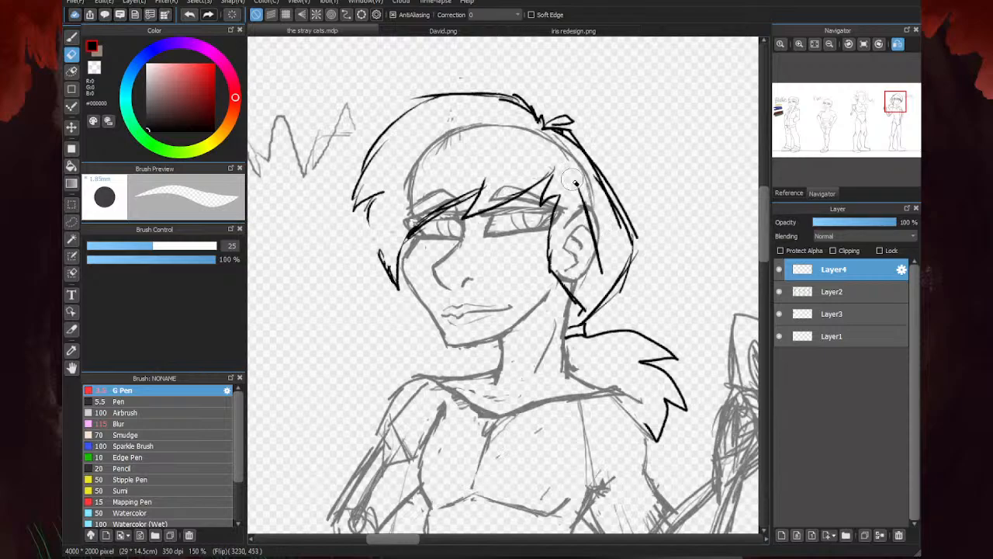
pyautogui.moveTo(573, 180); pyautogui.dragTo(602, 271)
pyautogui.moveTo(623, 233)
pyautogui.mouseDown()
pyautogui.moveTo(576, 153)
pyautogui.moveTo(603, 282)
pyautogui.mouseUp()
pyautogui.press('b')
pyautogui.scroll(1, 613, 192)
pyautogui.moveTo(574, 170); pyautogui.dragTo(597, 264)
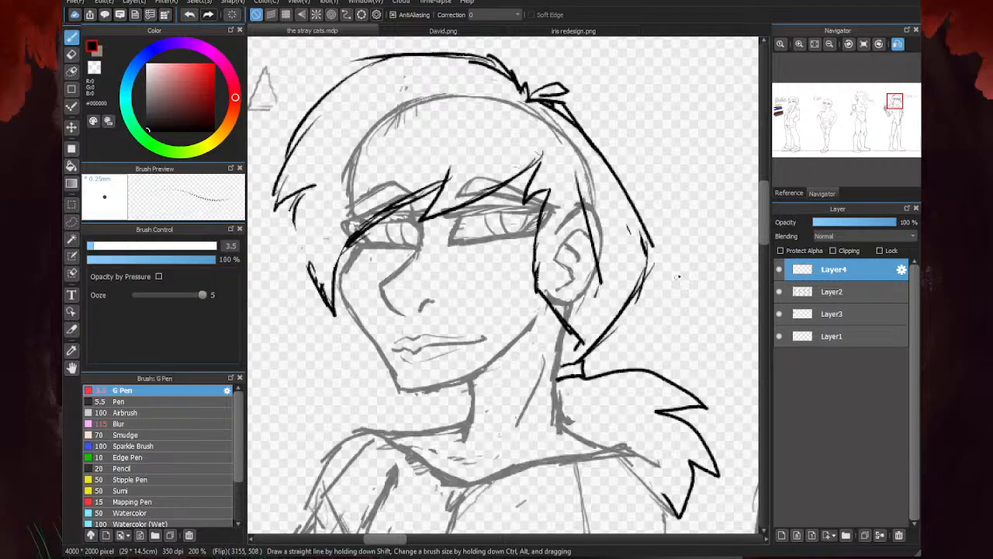
# - Redraw the pointed side lock beside the far cheek, joining it to the spike of the outer hair outline
pyautogui.scroll(-1, 641, 195)
pyautogui.scroll(1, 394, 214)
pyautogui.moveTo(381, 176)
pyautogui.mouseDown()
pyautogui.moveTo(349, 220)
pyautogui.moveTo(364, 275)
pyautogui.moveTo(400, 337)
pyautogui.mouseUp()
pyautogui.scroll(-3, 396, 272)
pyautogui.scroll(3, 366, 251)
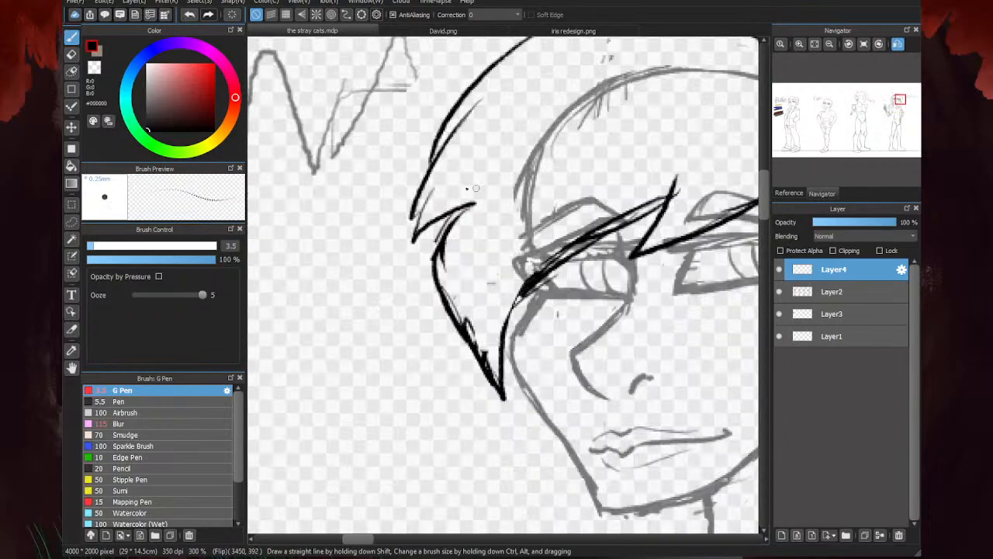
pyautogui.moveTo(447, 122)
pyautogui.mouseDown()
pyautogui.moveTo(417, 227)
pyautogui.moveTo(470, 206)
pyautogui.mouseUp()
pyautogui.scroll(-4, 385, 242)
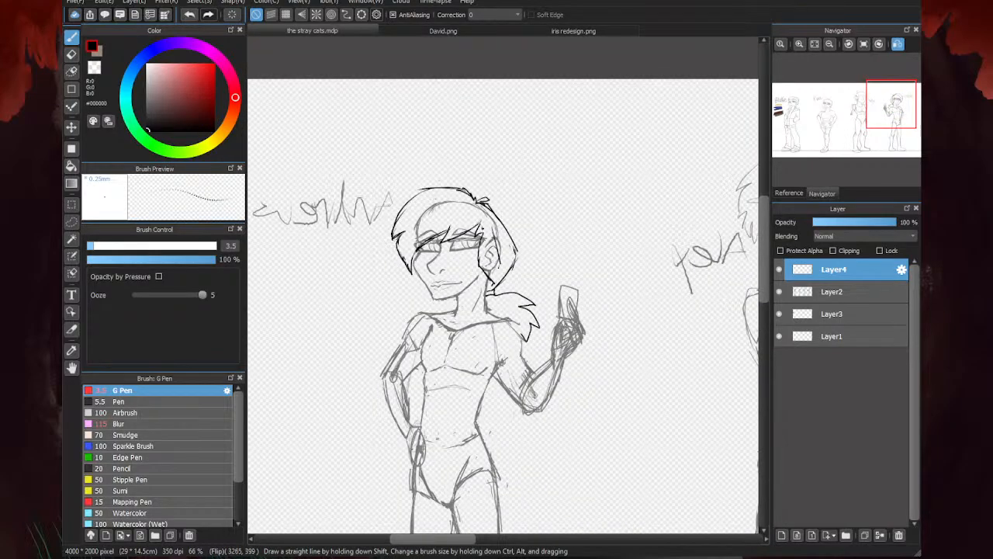
# - Erase the hair's top outline and redraw it from the crown to the front with a flatter, more angular shape
pyautogui.scroll(3, 618, 145)
pyautogui.press('e')
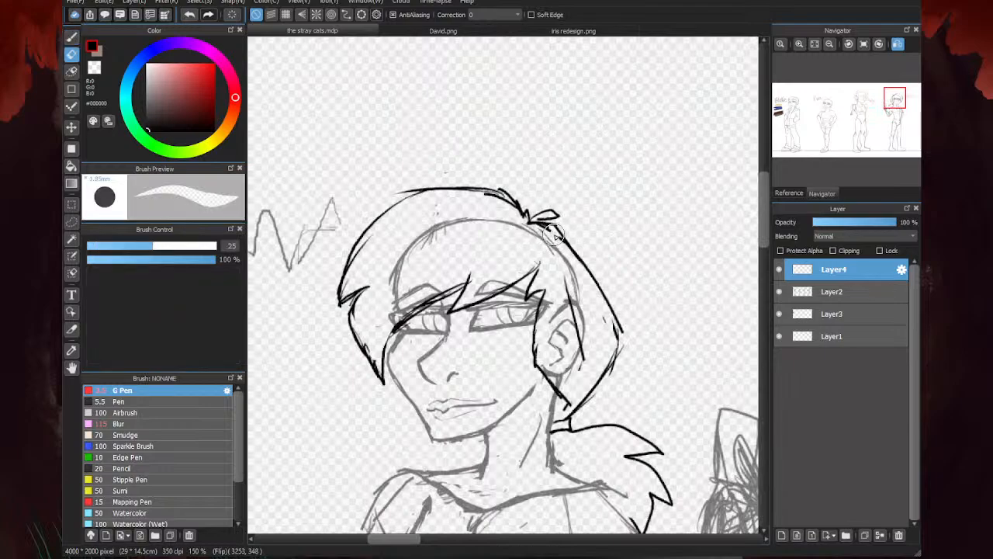
pyautogui.moveTo(503, 197); pyautogui.dragTo(392, 193)
pyautogui.press('b')
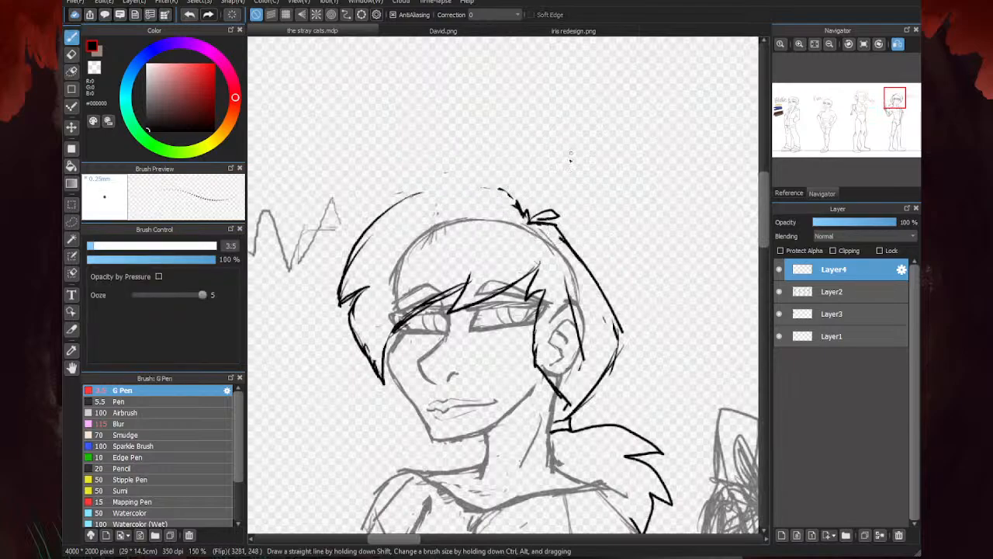
pyautogui.moveTo(523, 209)
pyautogui.mouseDown()
pyautogui.moveTo(498, 184)
pyautogui.moveTo(392, 196)
pyautogui.moveTo(480, 190)
pyautogui.moveTo(405, 201)
pyautogui.moveTo(346, 257)
pyautogui.mouseUp()
pyautogui.moveTo(378, 218); pyautogui.dragTo(341, 278)
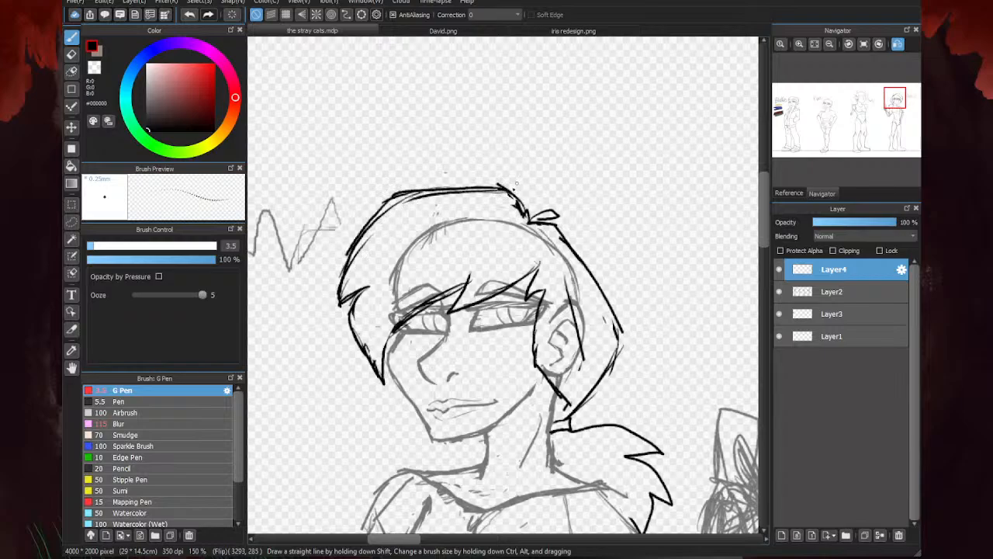
# - Add an upright tuft at the crown, erase excess outline and retrace the hair's top and front edge
pyautogui.scroll(1, 506, 221)
pyautogui.moveTo(534, 222); pyautogui.dragTo(513, 197)
pyautogui.press('e')
pyautogui.moveTo(452, 186)
pyautogui.mouseDown()
pyautogui.moveTo(379, 195)
pyautogui.moveTo(401, 190)
pyautogui.moveTo(310, 236)
pyautogui.moveTo(355, 203)
pyautogui.moveTo(289, 289)
pyautogui.mouseUp()
pyautogui.press('b')
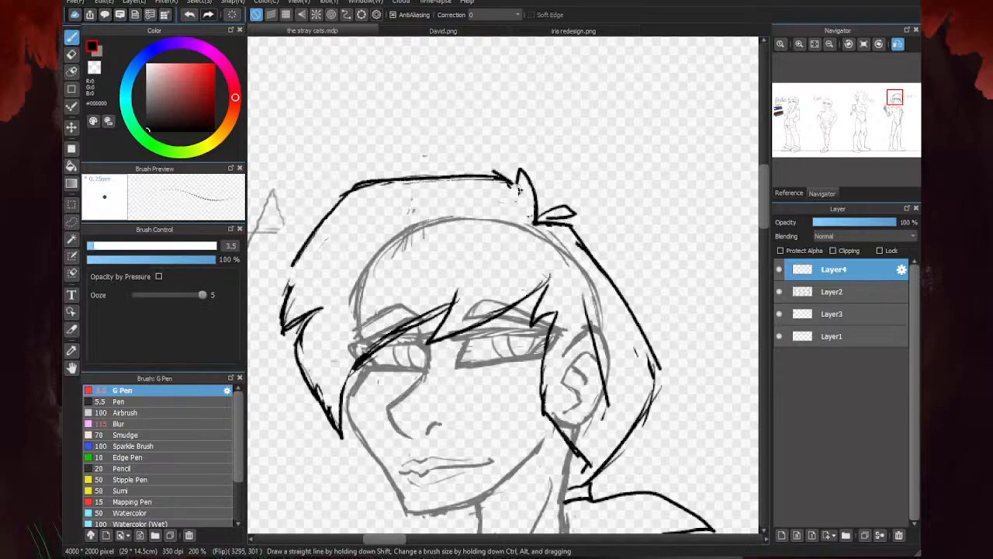
pyautogui.moveTo(518, 189); pyautogui.dragTo(341, 191)
pyautogui.moveTo(416, 183)
pyautogui.mouseDown()
pyautogui.moveTo(328, 209)
pyautogui.moveTo(284, 284)
pyautogui.moveTo(287, 329)
pyautogui.mouseUp()
# - Erase the doubled lines along the top and front edge of the hair
pyautogui.press('e')
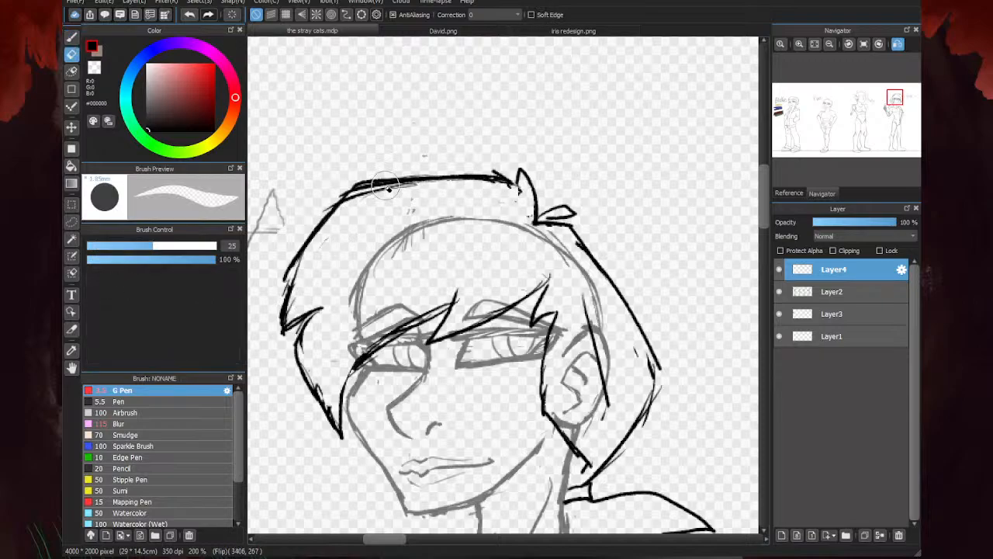
pyautogui.moveTo(411, 167); pyautogui.dragTo(320, 202)
pyautogui.moveTo(280, 269); pyautogui.dragTo(269, 318)
pyautogui.press('b')
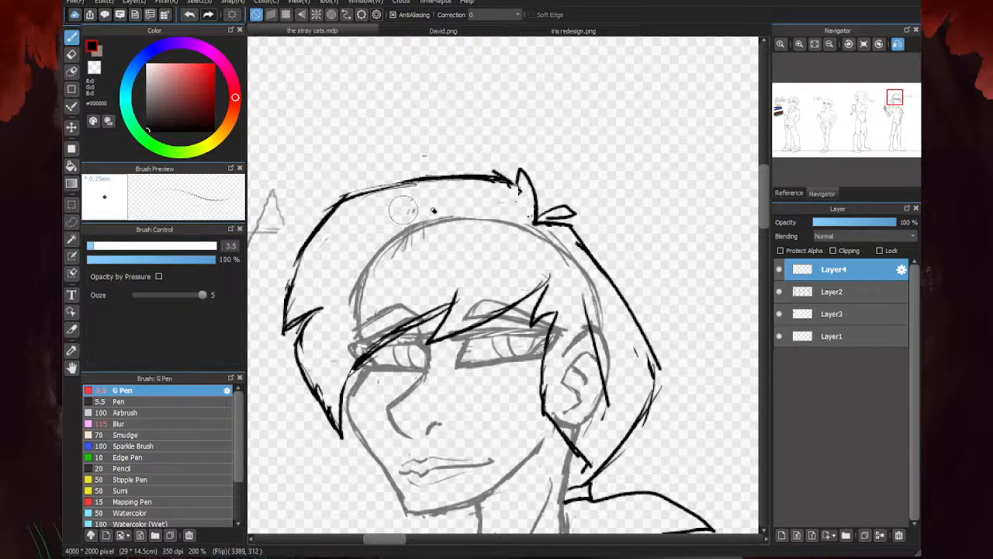
# - Thin out the fringe lines over the far eye and redraw their outer end down to the side lock
pyautogui.press('e')
pyautogui.moveTo(458, 305)
pyautogui.mouseDown()
pyautogui.moveTo(433, 308)
pyautogui.moveTo(410, 325)
pyautogui.moveTo(430, 309)
pyautogui.moveTo(344, 360)
pyautogui.moveTo(428, 321)
pyautogui.moveTo(393, 338)
pyautogui.moveTo(455, 325)
pyautogui.moveTo(388, 340)
pyautogui.moveTo(357, 353)
pyautogui.moveTo(346, 388)
pyautogui.mouseUp()
pyautogui.press('b')
pyautogui.moveTo(371, 336); pyautogui.dragTo(344, 407)
pyautogui.scroll(-3, 510, 99)
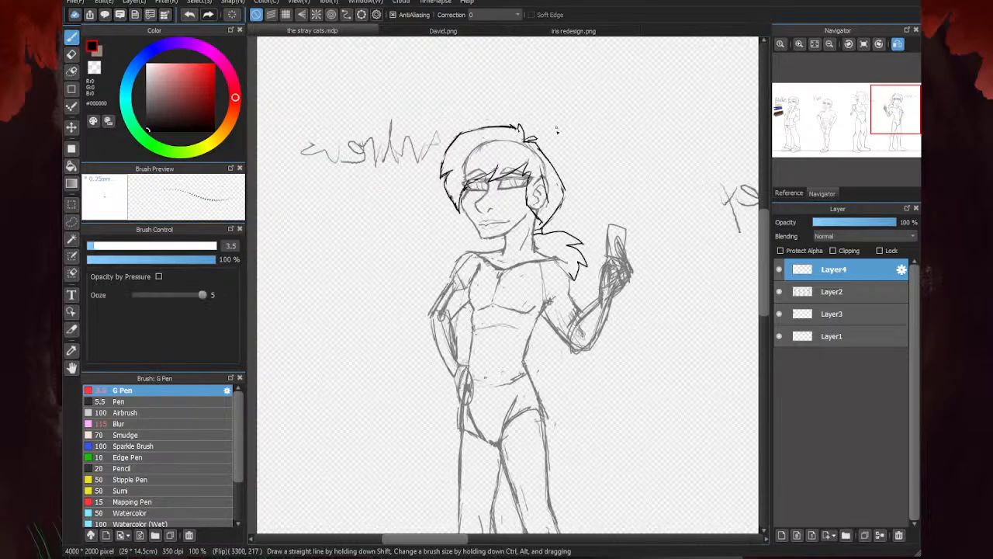
# - Reshape the crown tufts, adding a strand to the upright one and enlarging the leaf-shaped one beside it
pyautogui.scroll(4, 502, 131)
pyautogui.moveTo(585, 166); pyautogui.dragTo(572, 110)
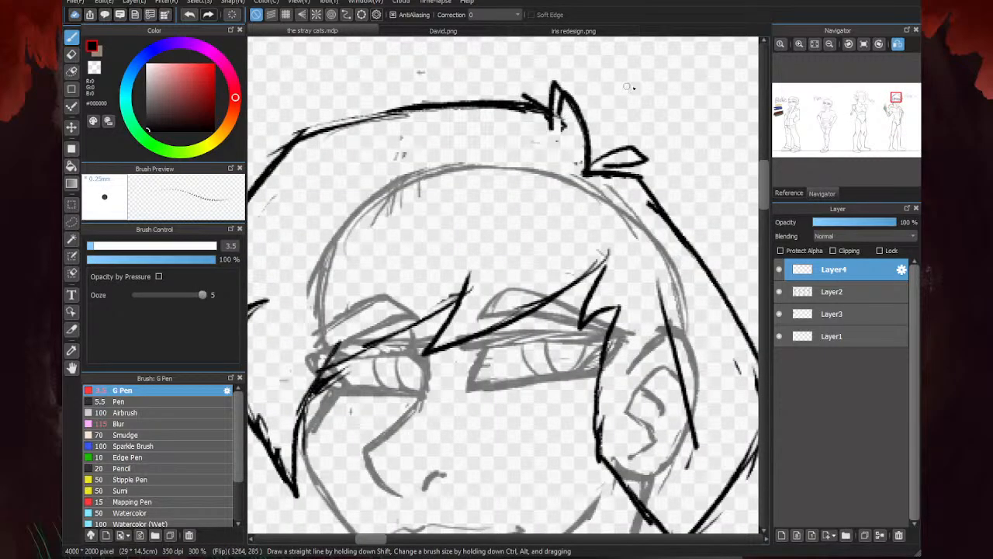
pyautogui.moveTo(586, 172)
pyautogui.mouseDown()
pyautogui.moveTo(672, 149)
pyautogui.moveTo(609, 174)
pyautogui.moveTo(613, 156)
pyautogui.moveTo(618, 172)
pyautogui.moveTo(585, 169)
pyautogui.mouseUp()
pyautogui.press('e')
pyautogui.press('b')
pyautogui.scroll(-4, 600, 158)
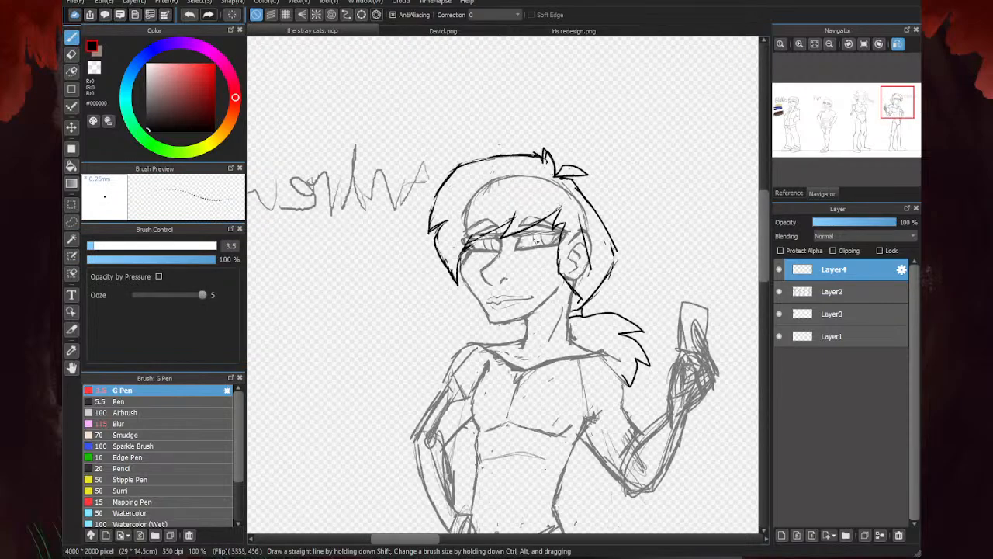
pyautogui.scroll(2, 615, 205)
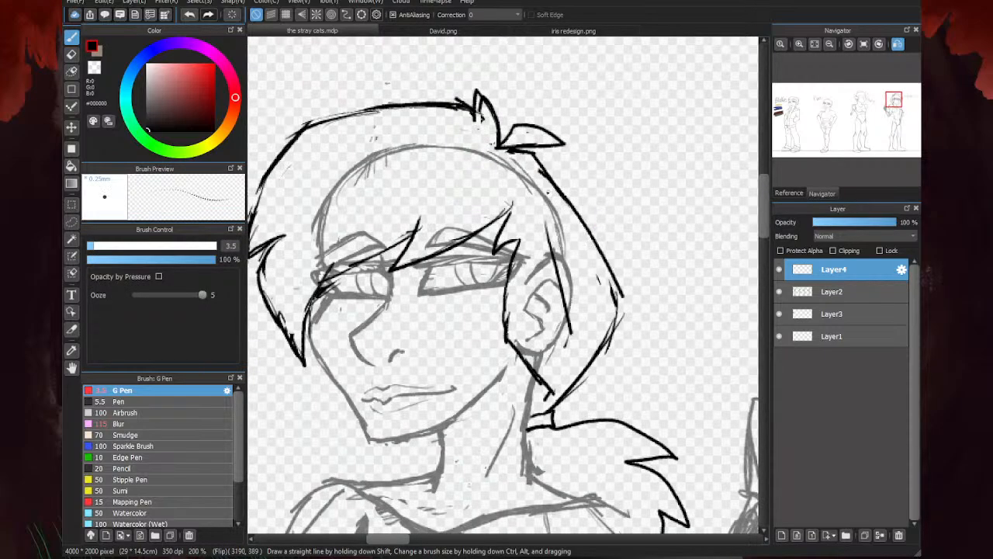
# - Retrace the back outline of the hair down to the ponytail tie and erase the overlapping stray lines
pyautogui.moveTo(518, 154)
pyautogui.mouseDown()
pyautogui.moveTo(541, 165)
pyautogui.moveTo(596, 237)
pyautogui.moveTo(629, 318)
pyautogui.moveTo(613, 320)
pyautogui.moveTo(617, 338)
pyautogui.moveTo(547, 410)
pyautogui.mouseUp()
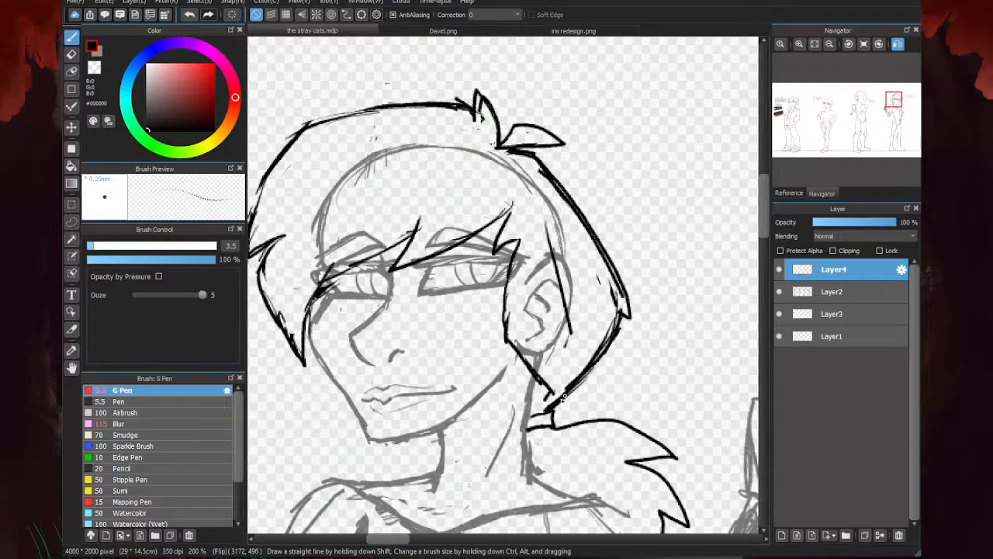
pyautogui.scroll(-3, 537, 220)
pyautogui.press('e')
pyautogui.scroll(-3, 550, 204)
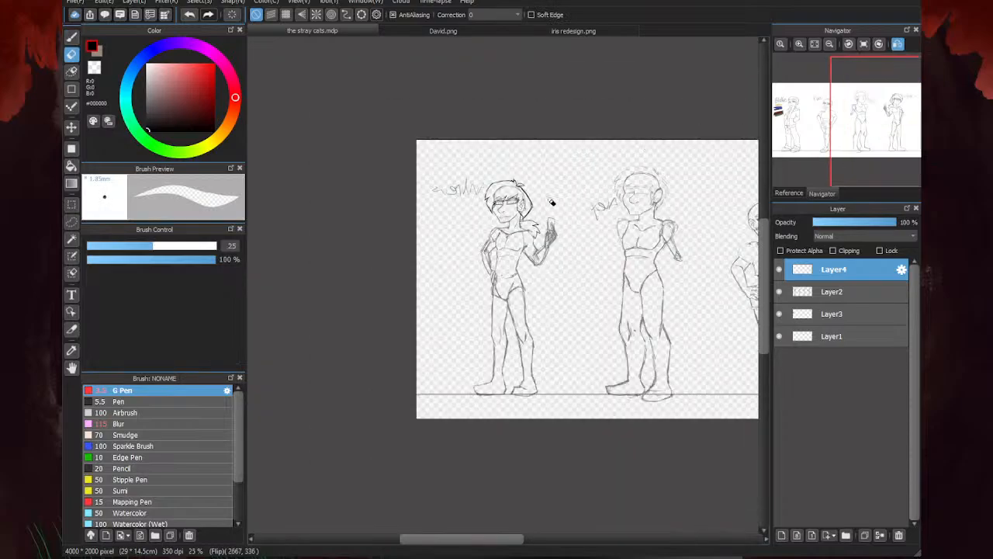
pyautogui.scroll(6, 552, 194)
pyautogui.moveTo(546, 176); pyautogui.dragTo(500, 223)
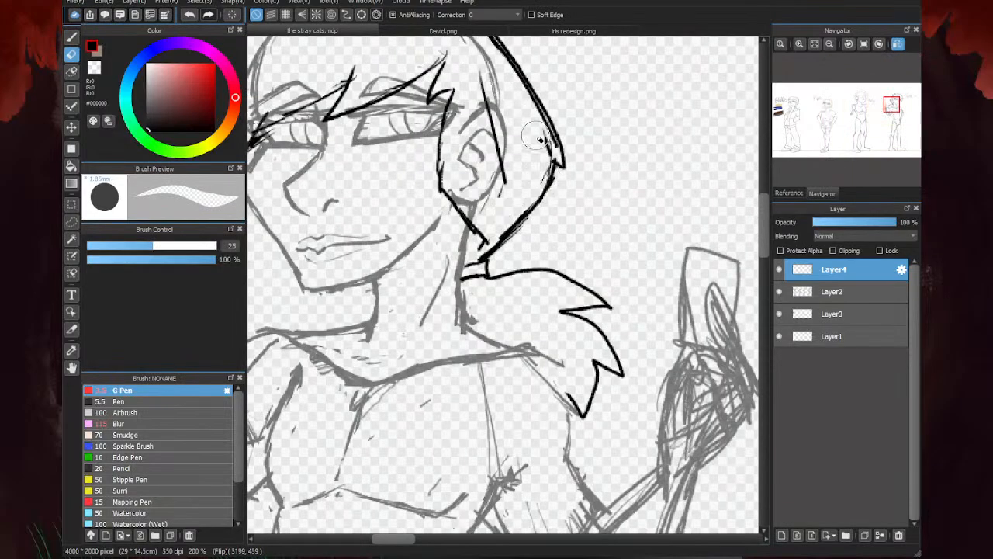
pyautogui.moveTo(537, 135); pyautogui.dragTo(548, 148)
pyautogui.scroll(-2, 548, 192)
pyautogui.scroll(2, 493, 94)
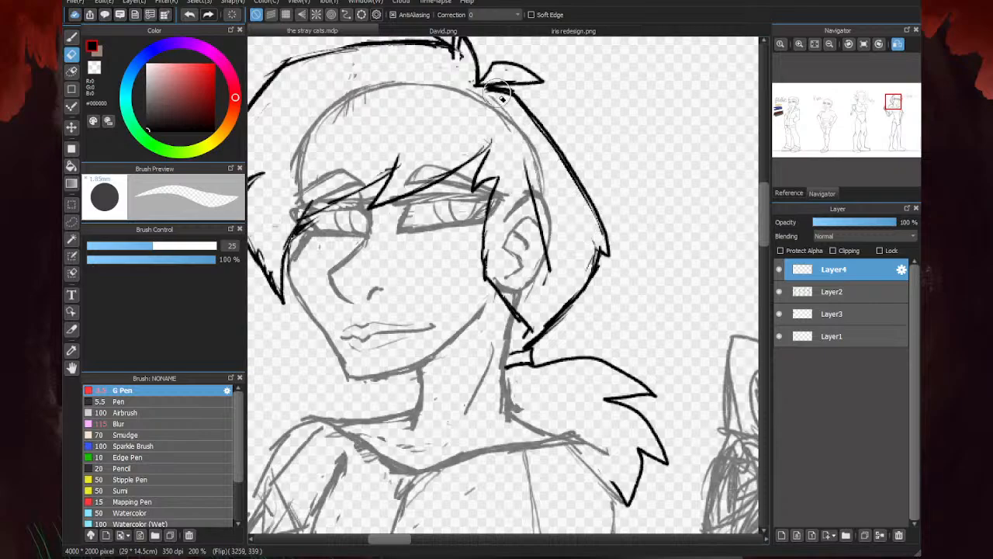
# - Erase parts of the hair's top outline, redraw it as a smoother rounded curve from the crown and trim the leftover lines
pyautogui.scroll(-2, 481, 86)
pyautogui.scroll(2, 486, 85)
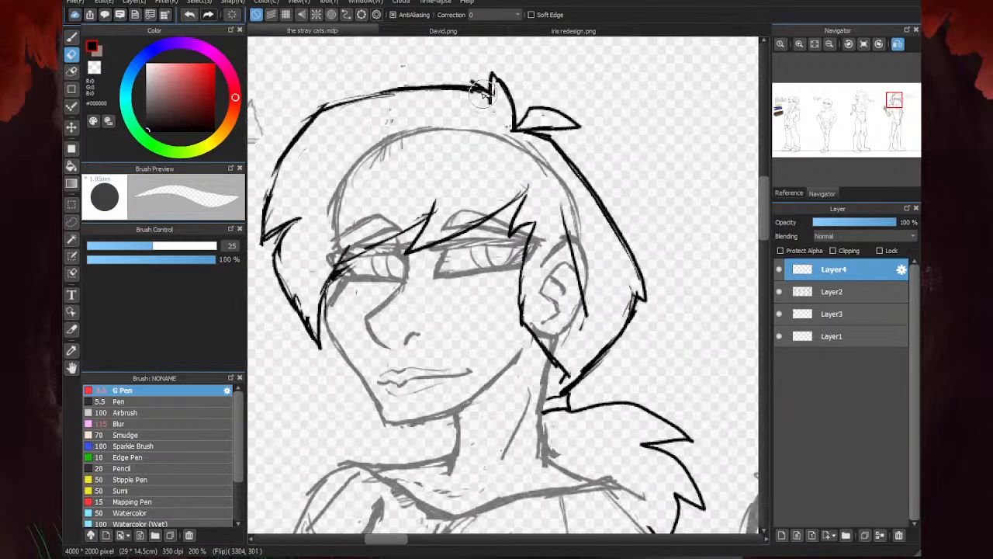
pyautogui.scroll(-2, 501, 85)
pyautogui.scroll(2, 439, 104)
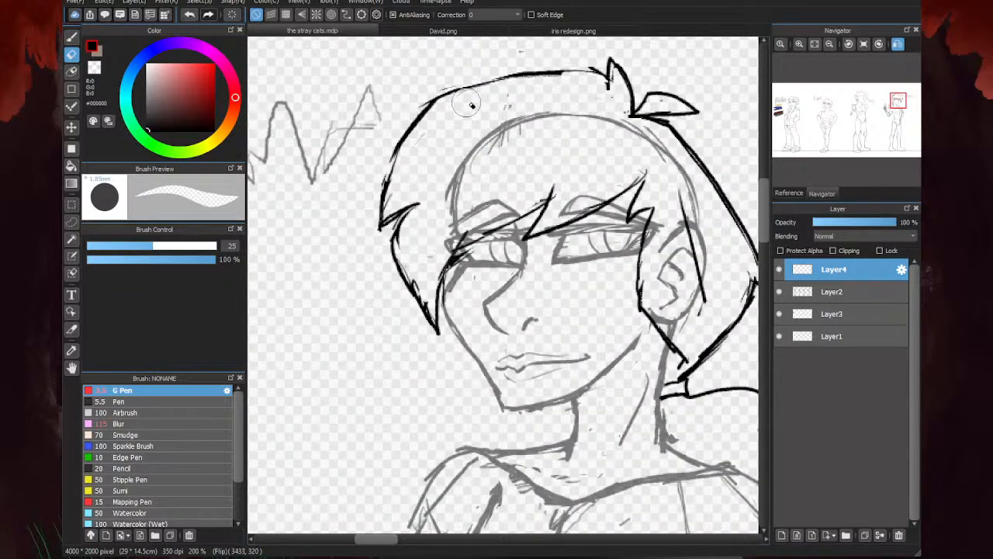
pyautogui.press('b')
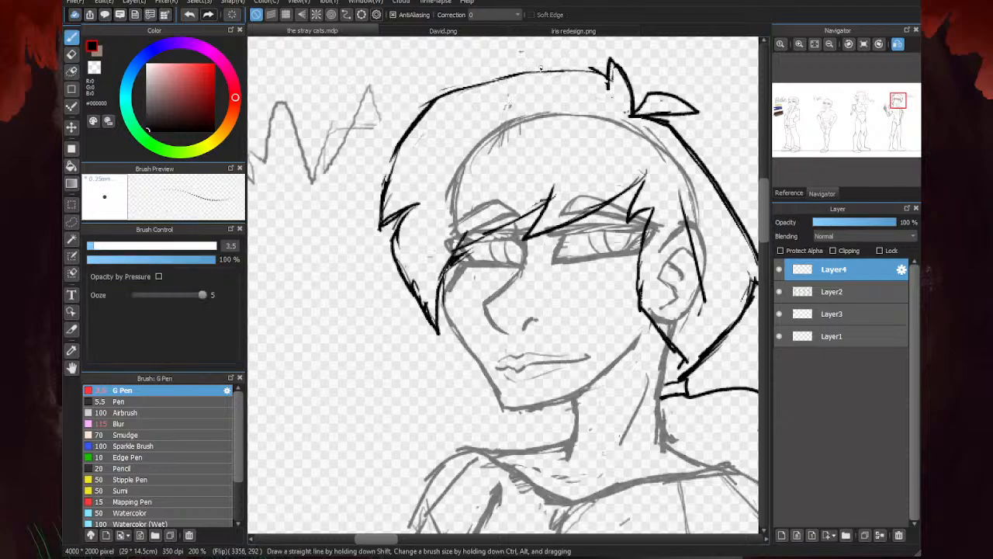
pyautogui.moveTo(598, 70); pyautogui.dragTo(474, 81)
pyautogui.moveTo(537, 69); pyautogui.dragTo(437, 98)
pyautogui.press('e')
pyautogui.moveTo(589, 73); pyautogui.dragTo(506, 85)
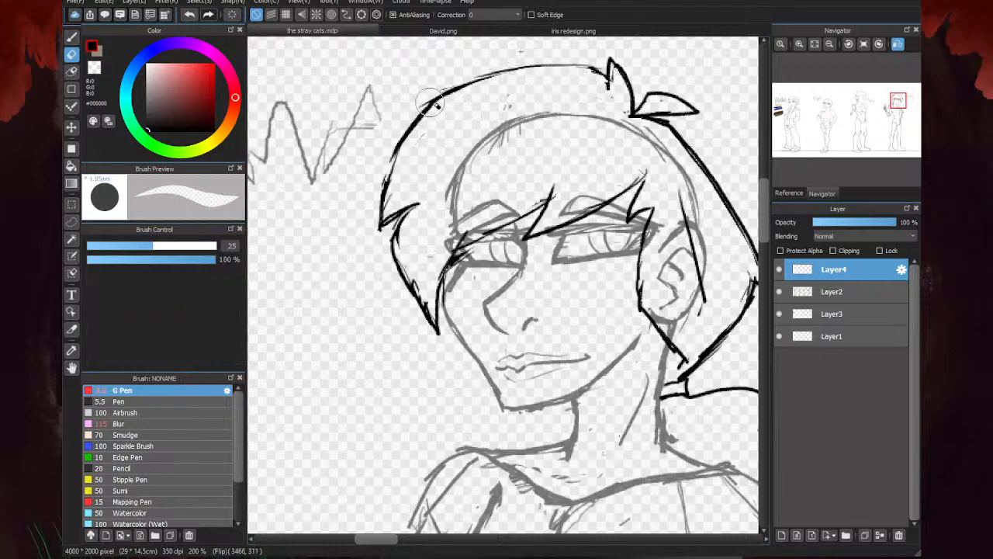
pyautogui.press('b')
pyautogui.press('e')
# - Erase the side lock's outer edge and redraw the lock with bolder lines down to its pointed tip
pyautogui.moveTo(424, 221); pyautogui.dragTo(415, 306)
pyautogui.press('b')
pyautogui.moveTo(416, 206); pyautogui.dragTo(423, 321)
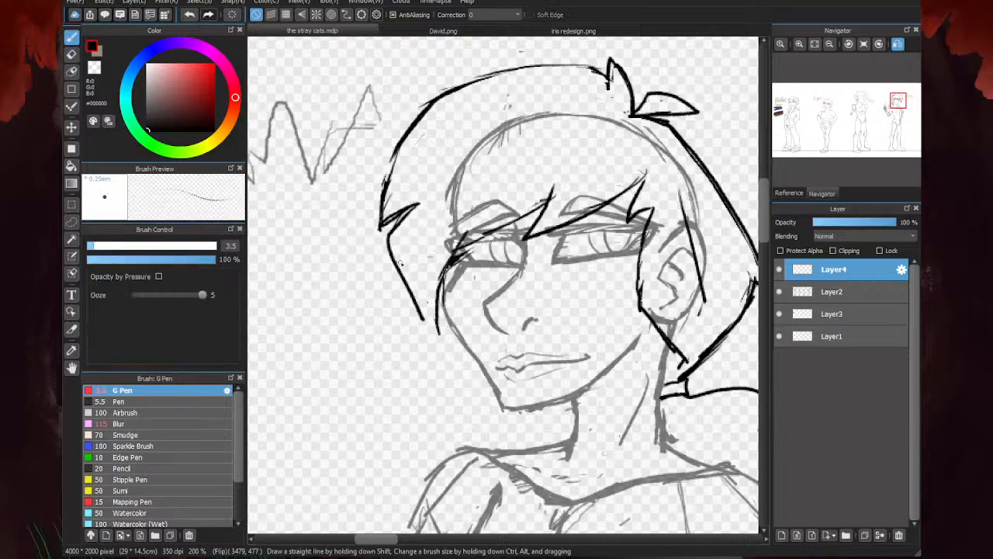
pyautogui.moveTo(396, 246); pyautogui.dragTo(432, 336)
pyautogui.moveTo(413, 209); pyautogui.dragTo(391, 262)
pyautogui.moveTo(398, 227); pyautogui.dragTo(390, 278)
pyautogui.moveTo(410, 285); pyautogui.dragTo(434, 328)
pyautogui.moveTo(446, 269); pyautogui.dragTo(436, 333)
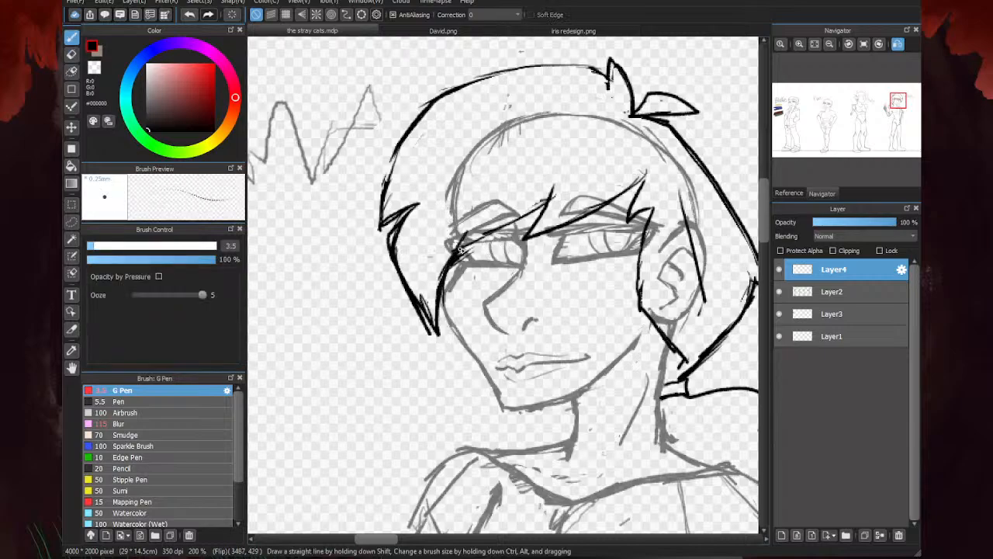
# - Try a new pointed fringe strand over the far eye and erase that section of the fringe
pyautogui.press('e')
pyautogui.moveTo(463, 251); pyautogui.dragTo(452, 277)
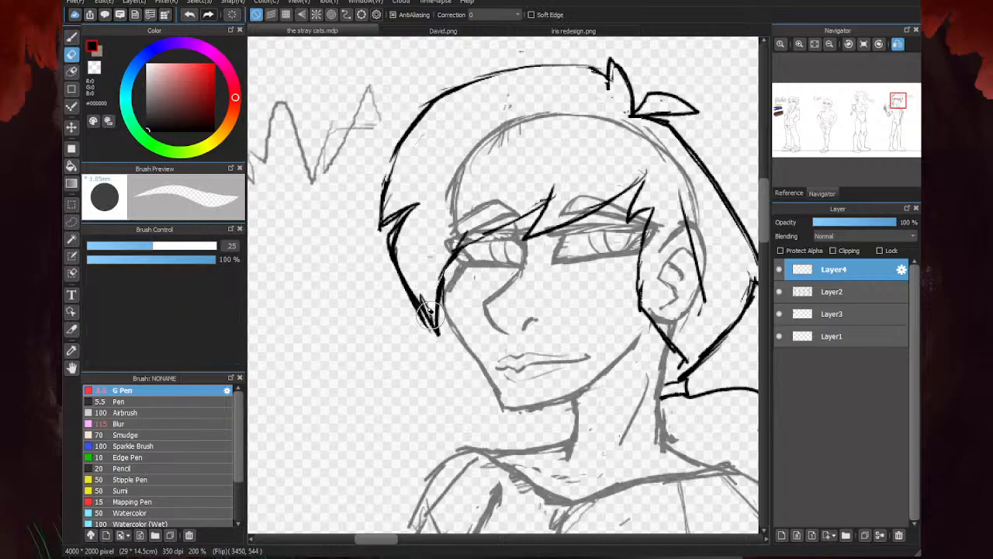
pyautogui.press('b')
pyautogui.moveTo(542, 203)
pyautogui.mouseDown()
pyautogui.moveTo(436, 256)
pyautogui.moveTo(486, 190)
pyautogui.mouseUp()
pyautogui.press('e')
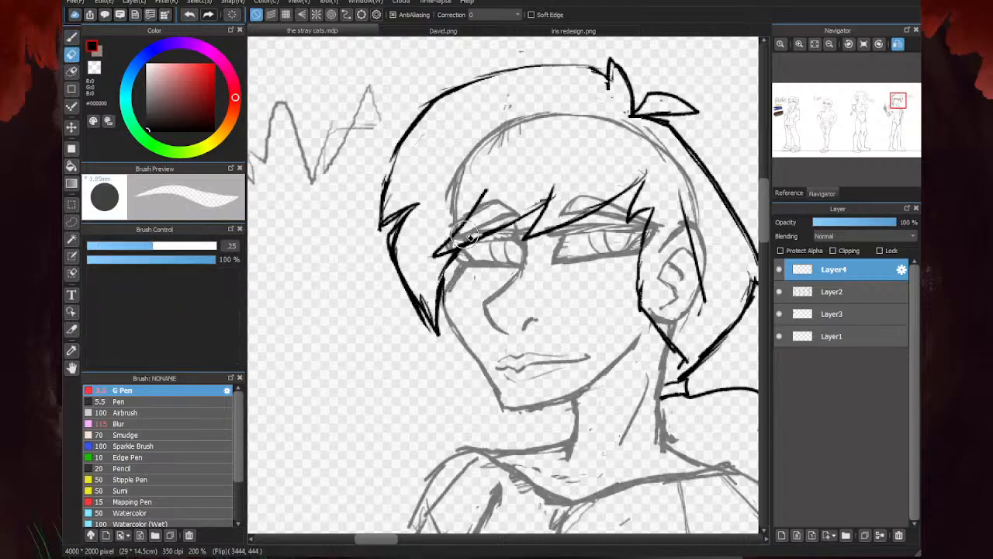
pyautogui.moveTo(466, 235)
pyautogui.mouseDown()
pyautogui.moveTo(532, 206)
pyautogui.moveTo(496, 231)
pyautogui.moveTo(474, 218)
pyautogui.moveTo(506, 180)
pyautogui.mouseUp()
pyautogui.press('b')
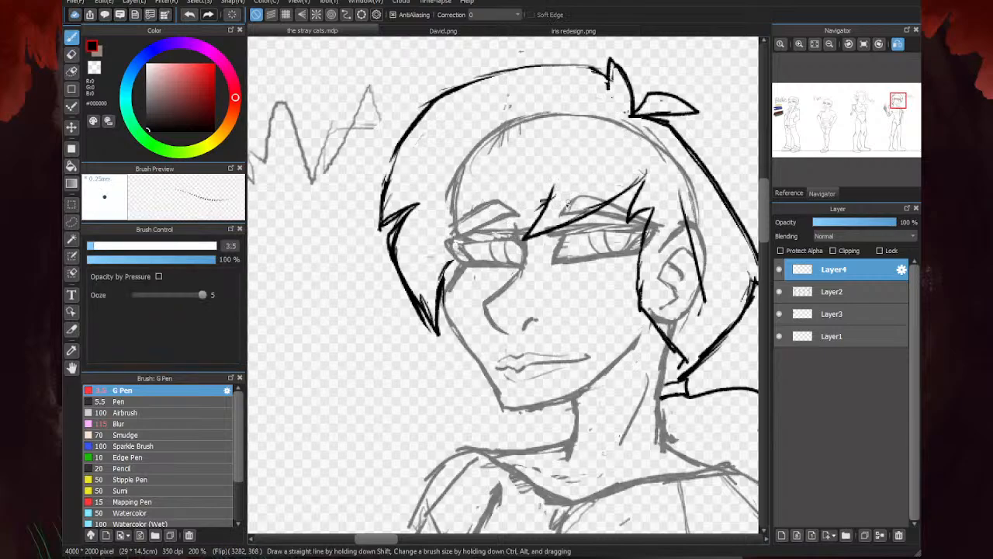
# - Extend the fringe with another pointed strand across the far eye and trim the inner edge of the side lock
pyautogui.moveTo(543, 209)
pyautogui.mouseDown()
pyautogui.moveTo(426, 241)
pyautogui.moveTo(495, 232)
pyautogui.moveTo(426, 240)
pyautogui.moveTo(459, 204)
pyautogui.mouseUp()
pyautogui.moveTo(424, 302); pyautogui.dragTo(442, 330)
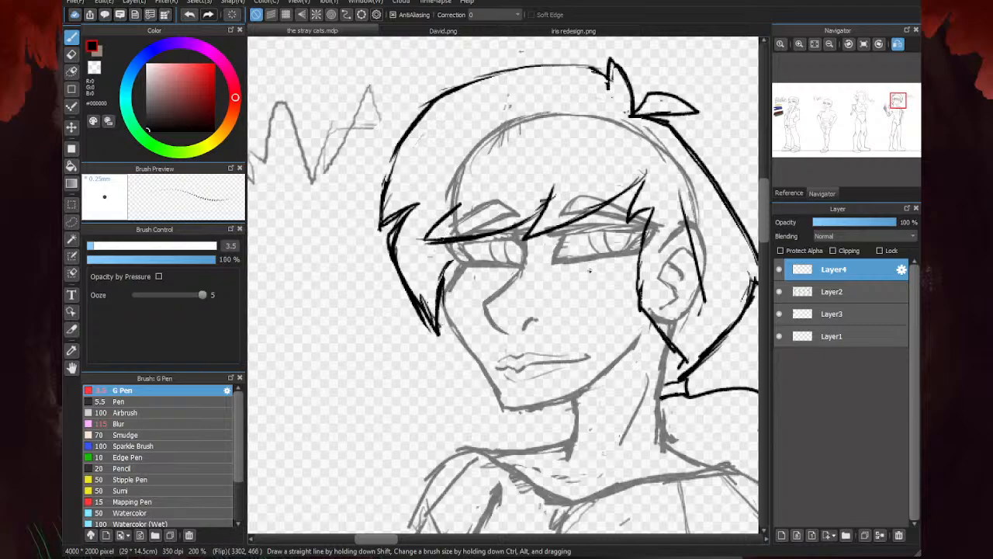
pyautogui.press('e')
pyautogui.moveTo(449, 269)
pyautogui.mouseDown()
pyautogui.moveTo(442, 281)
pyautogui.moveTo(455, 296)
pyautogui.mouseUp()
pyautogui.scroll(-4, 419, 234)
pyautogui.press('b')
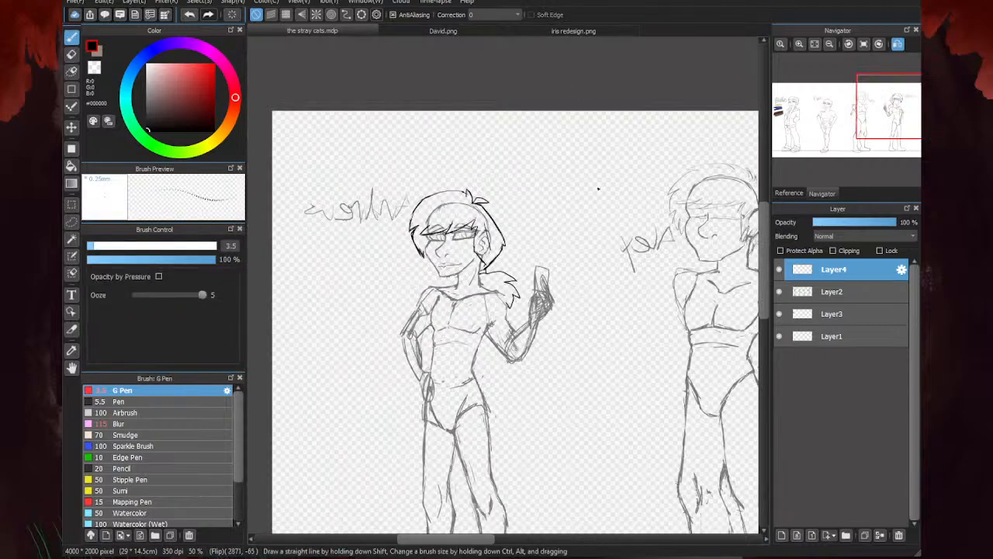
pyautogui.press('e')
pyautogui.press('b')
# - Hide the body sketch on Layer2 to check the hair lines alone, and show it again
pyautogui.click(779, 291)
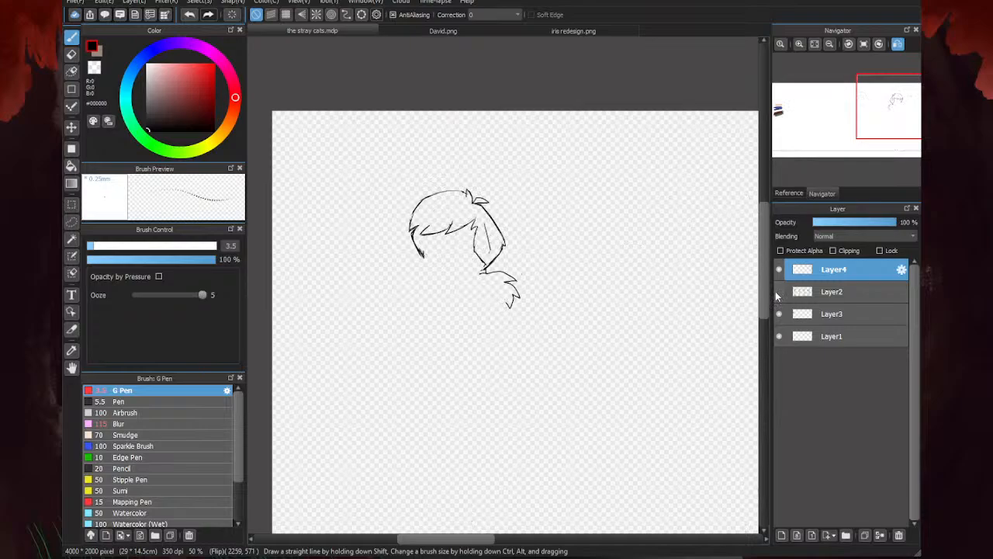
pyautogui.click(778, 292)
pyautogui.scroll(2, 402, 262)
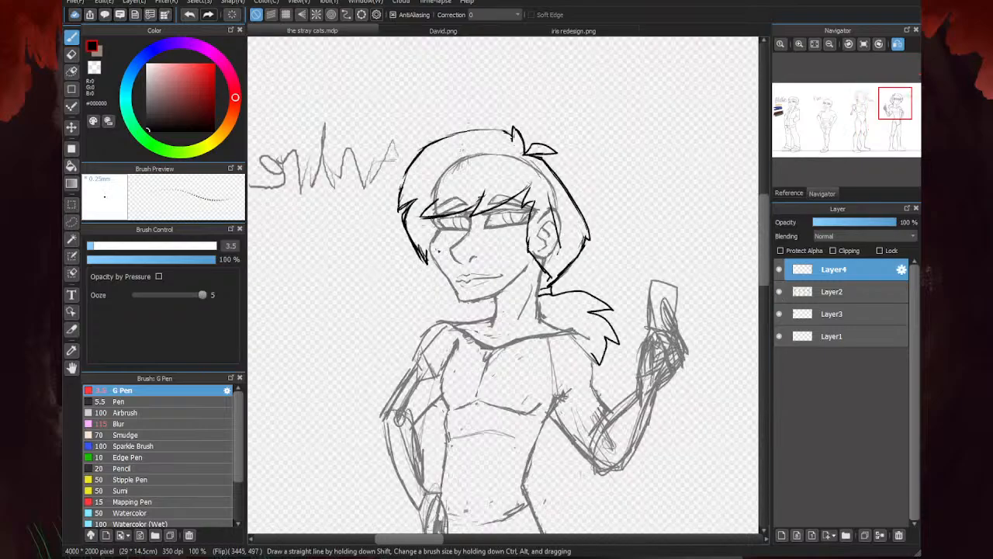
# - Try a wider side lock outline beside the face, undo it and touch up the existing lock's inner edge
pyautogui.moveTo(406, 166); pyautogui.dragTo(401, 245)
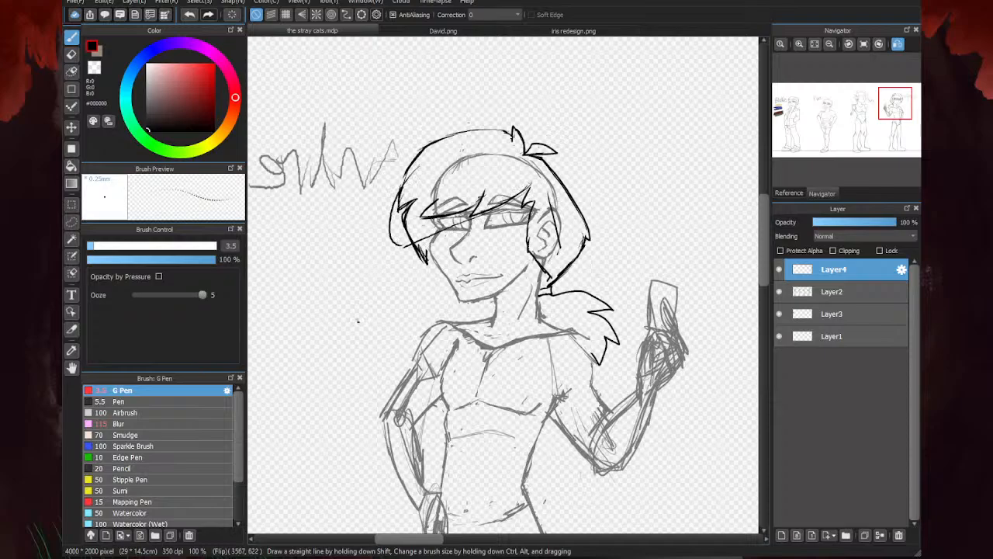
pyautogui.hotkey('ctrl', 'z')
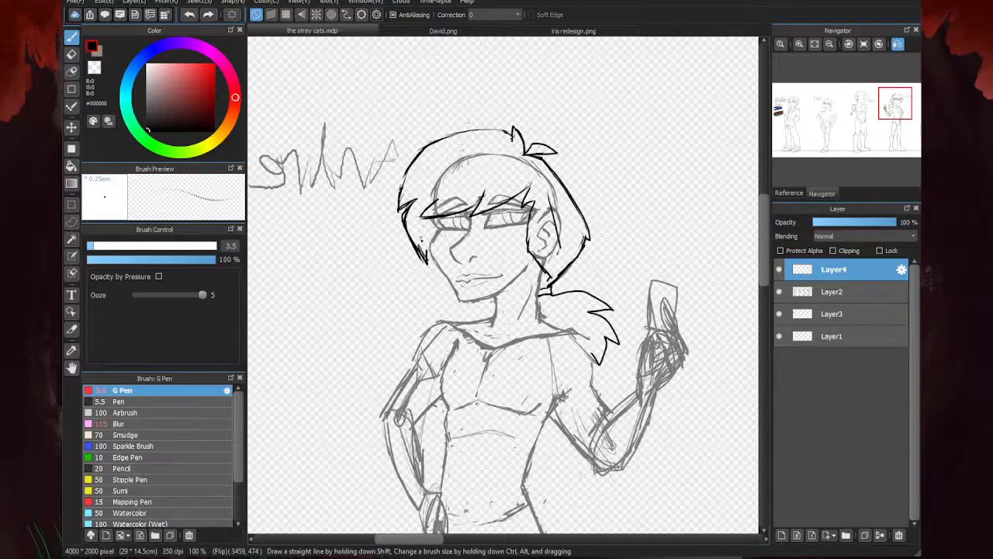
pyautogui.scroll(2, 424, 254)
pyautogui.moveTo(435, 226); pyautogui.dragTo(433, 274)
pyautogui.scroll(-2, 442, 261)
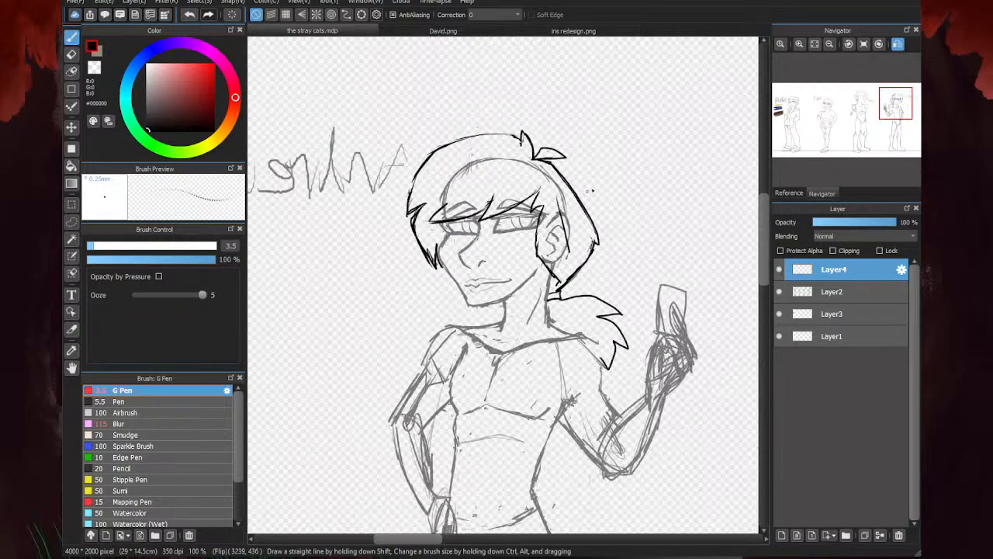
# - Touch up the outline where the fringe's outer spikes meet the side lock
pyautogui.press('e')
pyautogui.scroll(1, 424, 230)
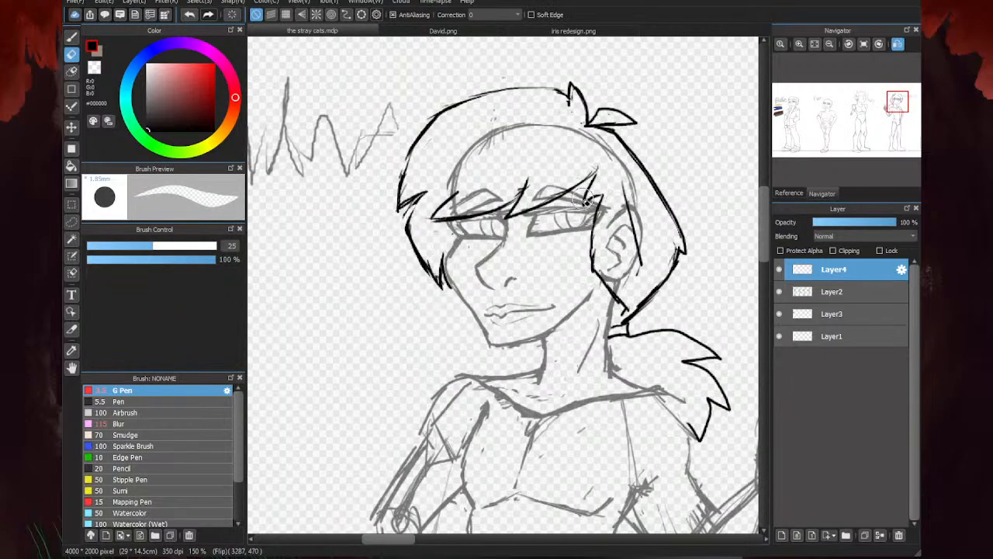
pyautogui.press('b')
pyautogui.moveTo(403, 202); pyautogui.dragTo(408, 225)
pyautogui.scroll(-3, 544, 271)
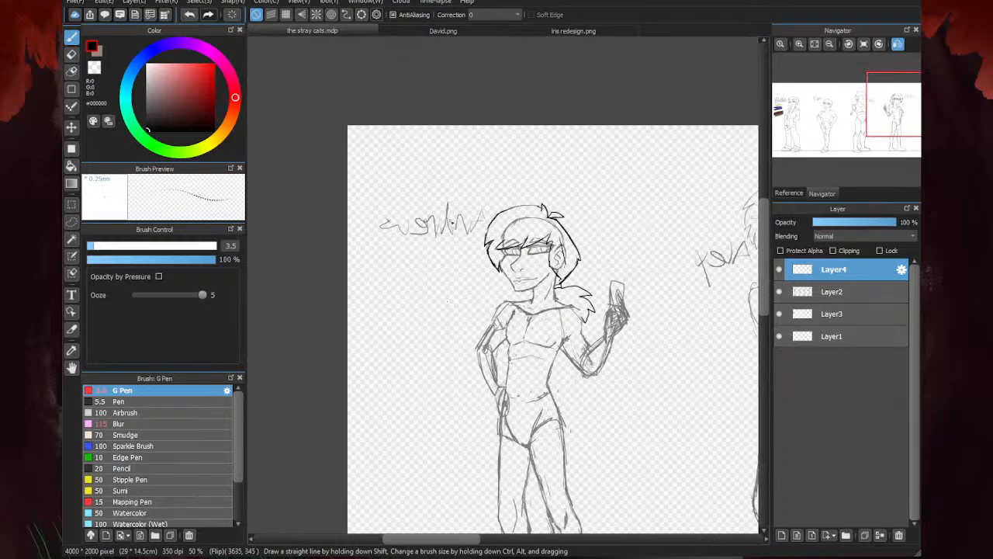
pyautogui.scroll(3, 544, 272)
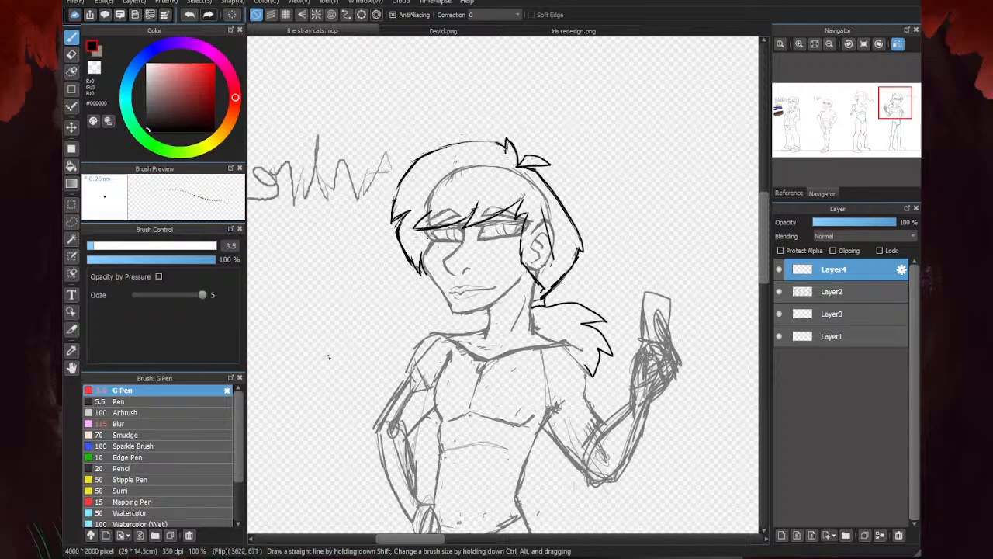
# - Turn off the mirrored canvas view and examine the four figures' heights and poses across the lineup
pyautogui.press('h')
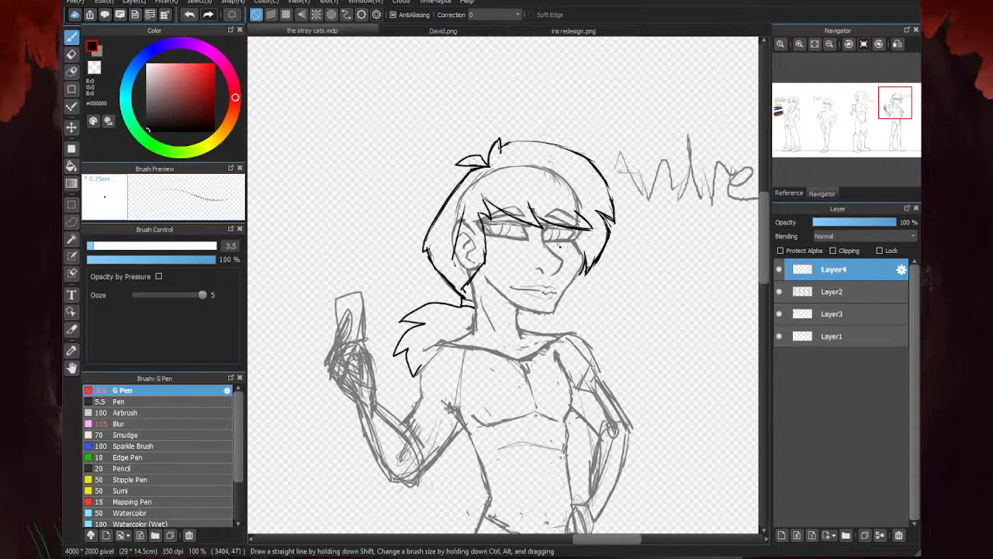
pyautogui.scroll(-4, 559, 246)
pyautogui.scroll(-2, 637, 247)
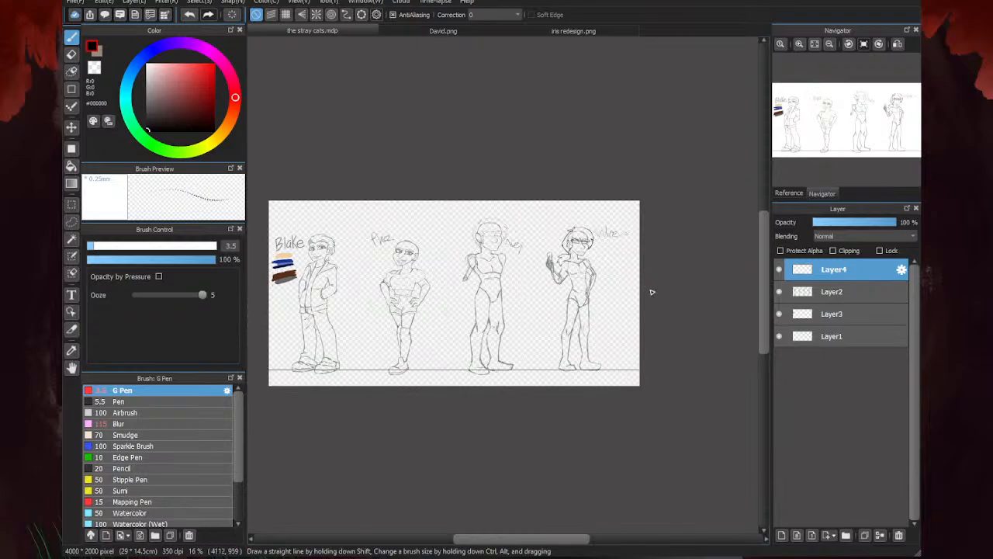
pyautogui.scroll(3, 434, 276)
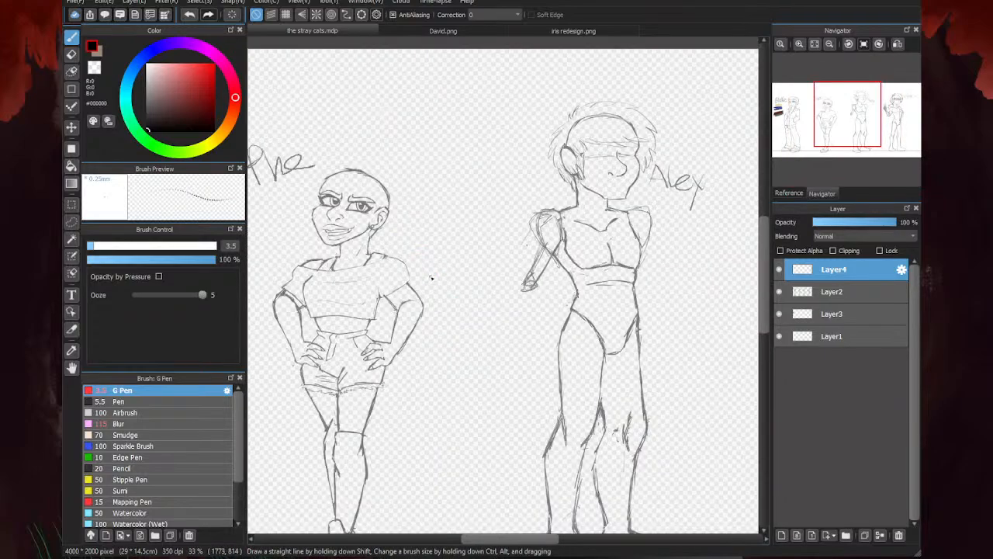
pyautogui.scroll(-2, 410, 264)
pyautogui.scroll(4, 592, 269)
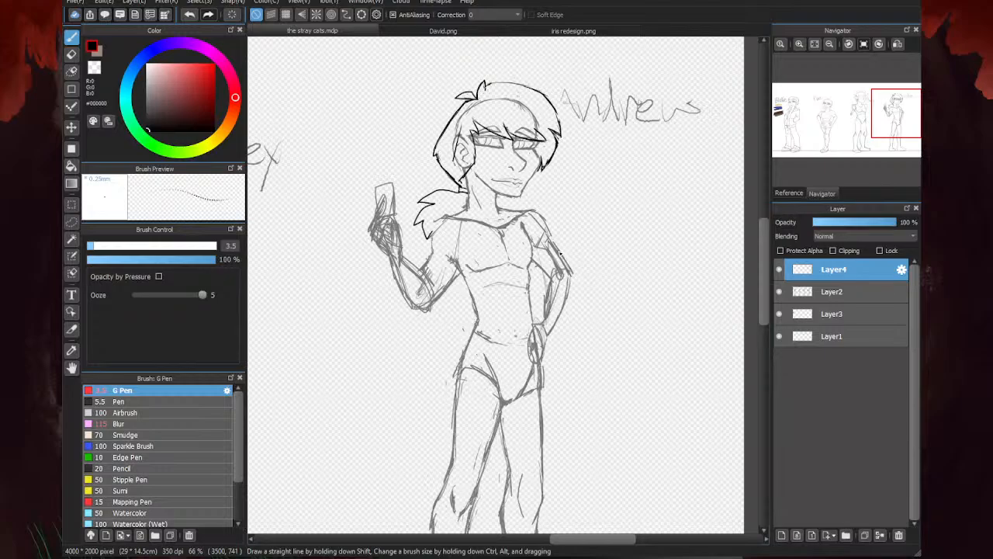
pyautogui.scroll(-5, 560, 264)
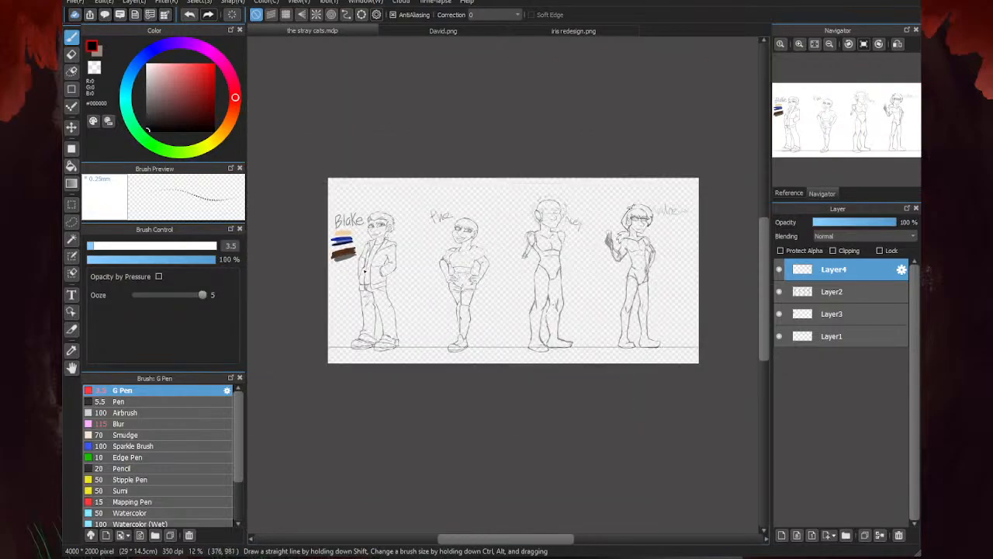
pyautogui.scroll(1, 453, 276)
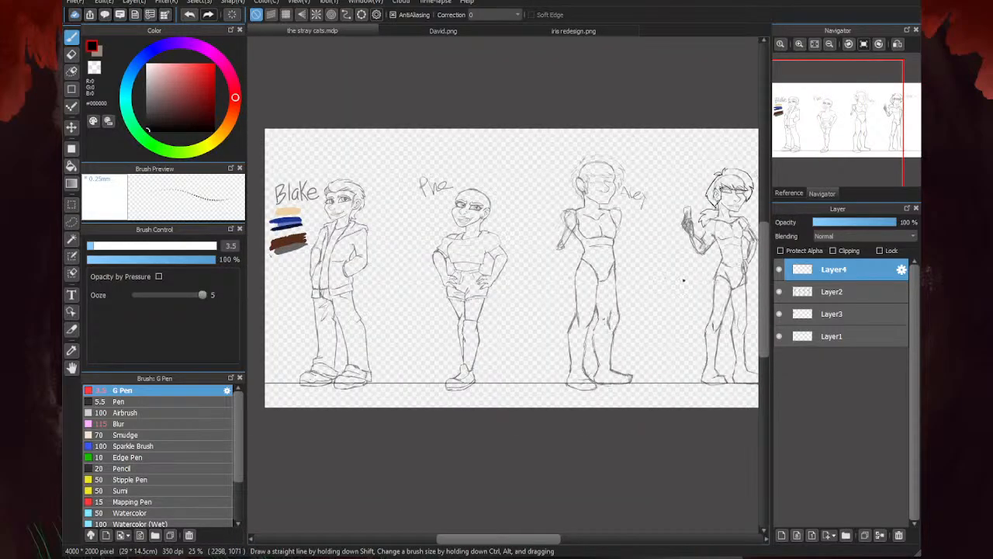
pyautogui.click(286, 15)
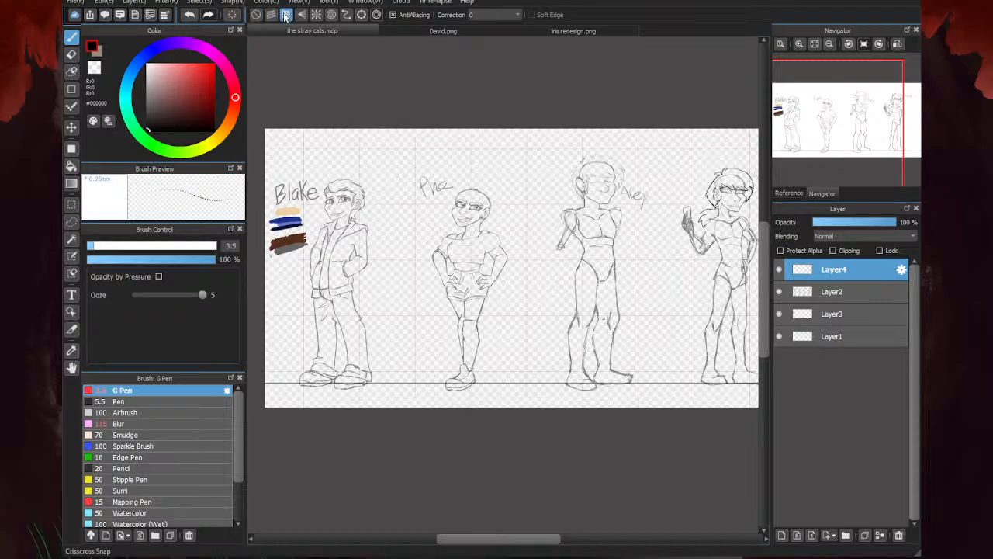
pyautogui.moveTo(764, 287); pyautogui.dragTo(761, 293)
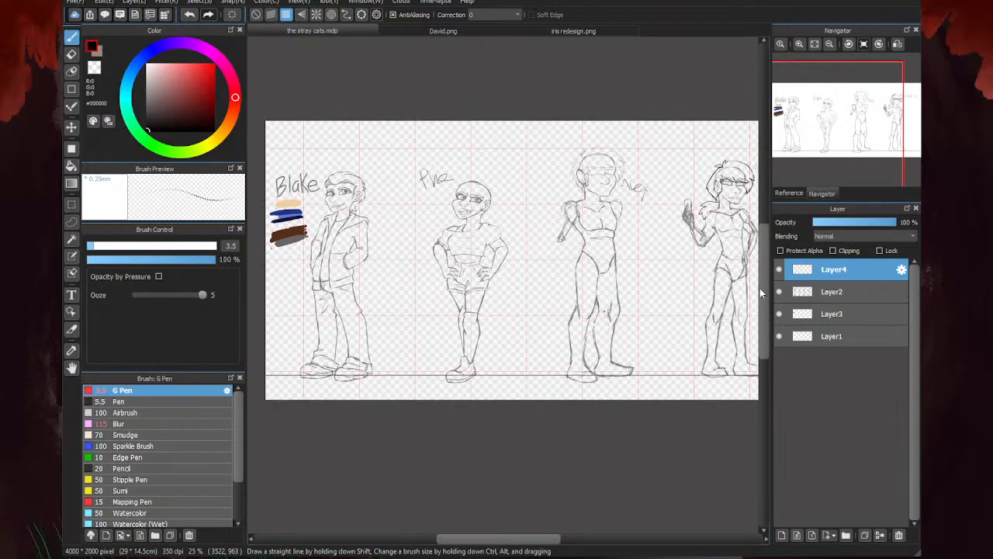
pyautogui.click(256, 15)
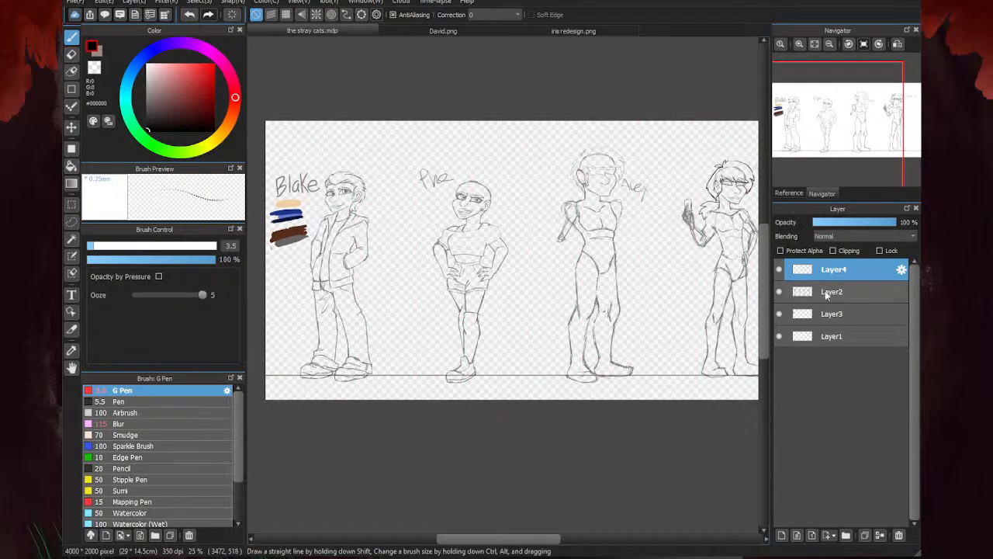
# - On Layer2, sketch the third figure's upper arm beside the torso, with a rough round joint at the elbow
pyautogui.click(828, 293)
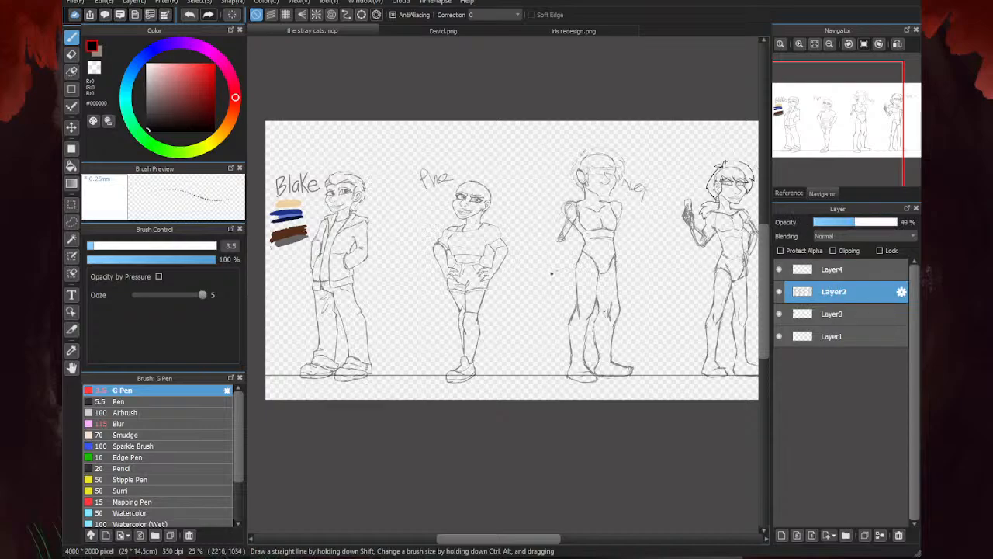
pyautogui.scroll(1, 645, 231)
pyautogui.scroll(-2, 565, 250)
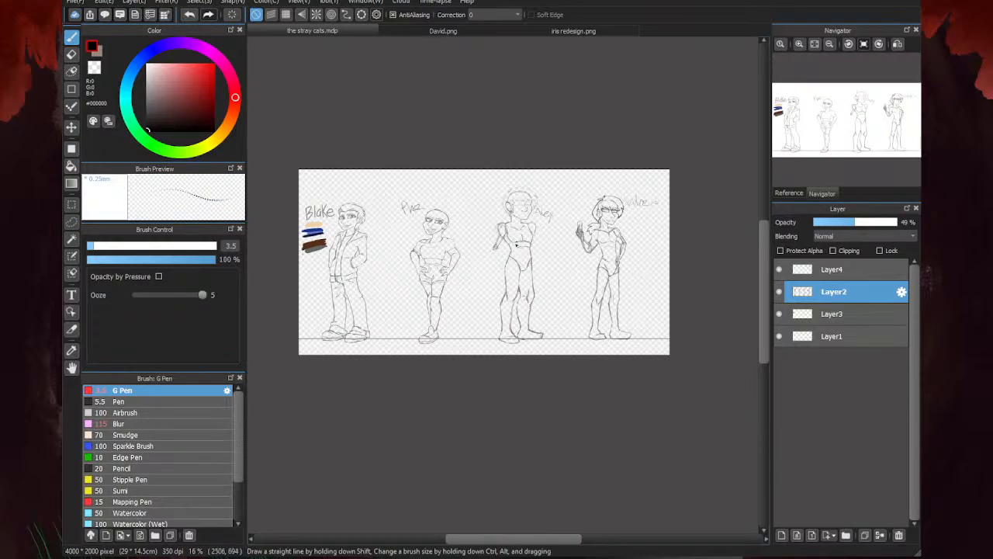
pyautogui.scroll(5, 534, 257)
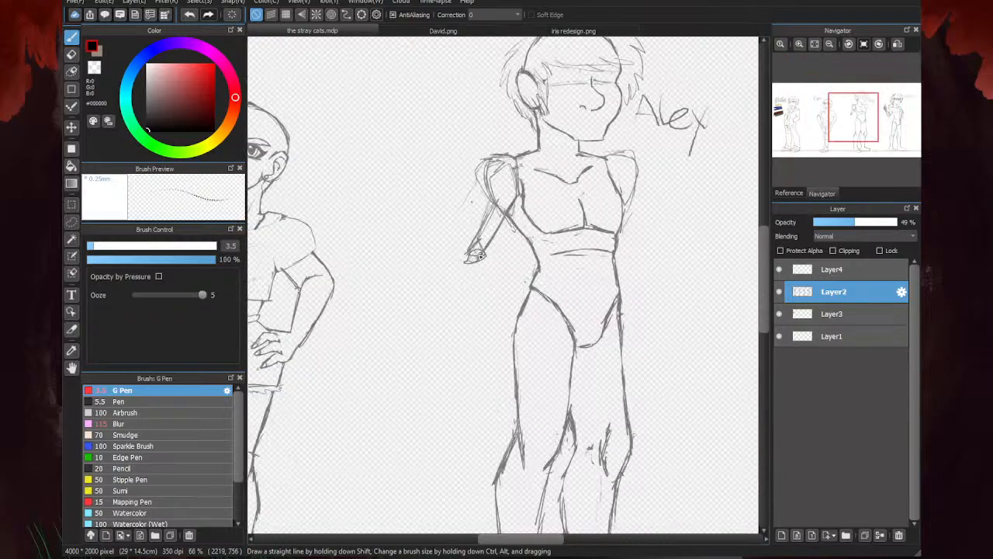
pyautogui.moveTo(481, 185); pyautogui.dragTo(451, 237)
pyautogui.moveTo(486, 192)
pyautogui.mouseDown()
pyautogui.moveTo(461, 222)
pyautogui.moveTo(455, 247)
pyautogui.moveTo(470, 261)
pyautogui.mouseUp()
pyautogui.scroll(-2, 446, 229)
pyautogui.scroll(2, 516, 217)
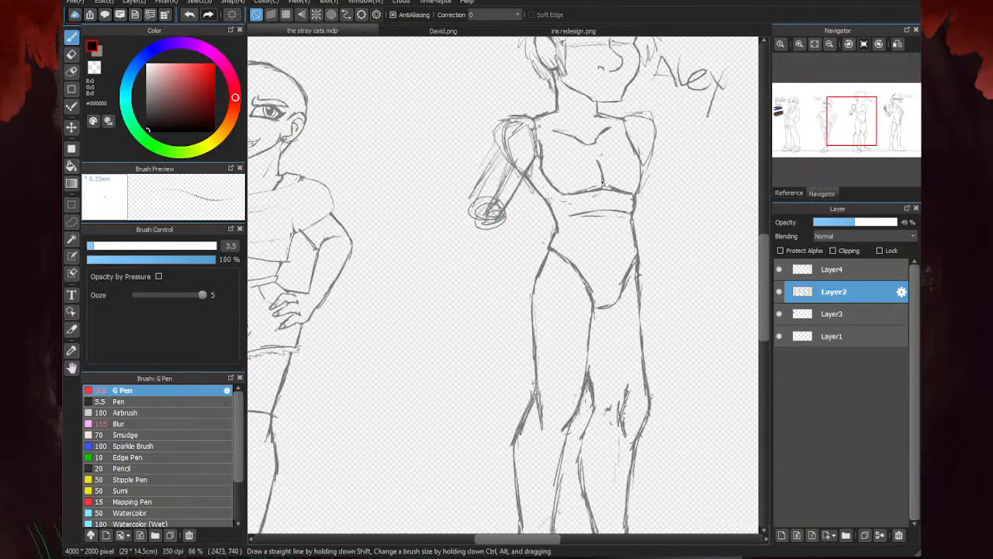
# - Keep working on Layer2 and strengthen the outer line of the third figure's upper arm from the shoulder down
pyautogui.scroll(-3, 550, 266)
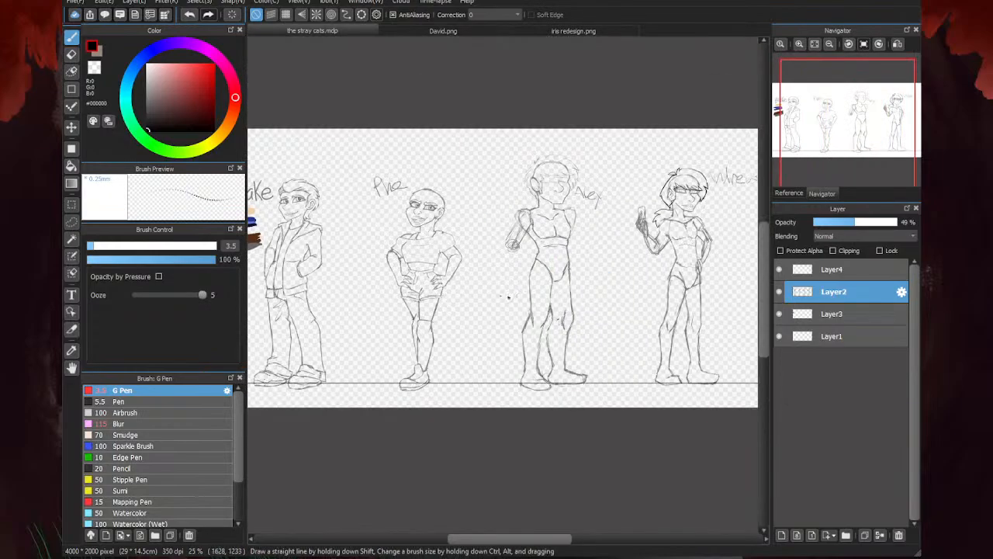
pyautogui.scroll(-1, 497, 293)
pyautogui.scroll(2, 613, 213)
pyautogui.scroll(3, 588, 248)
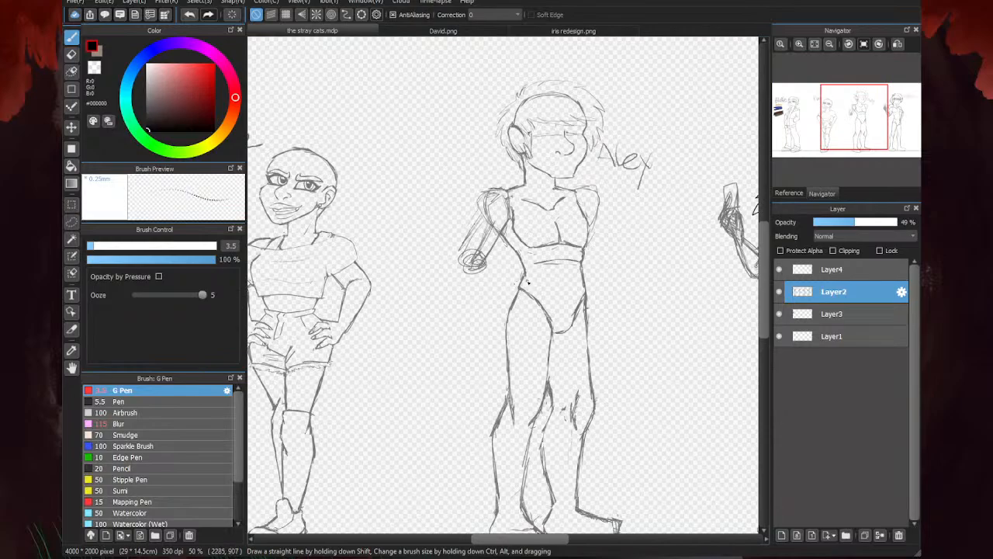
pyautogui.click(801, 276)
pyautogui.click(814, 296)
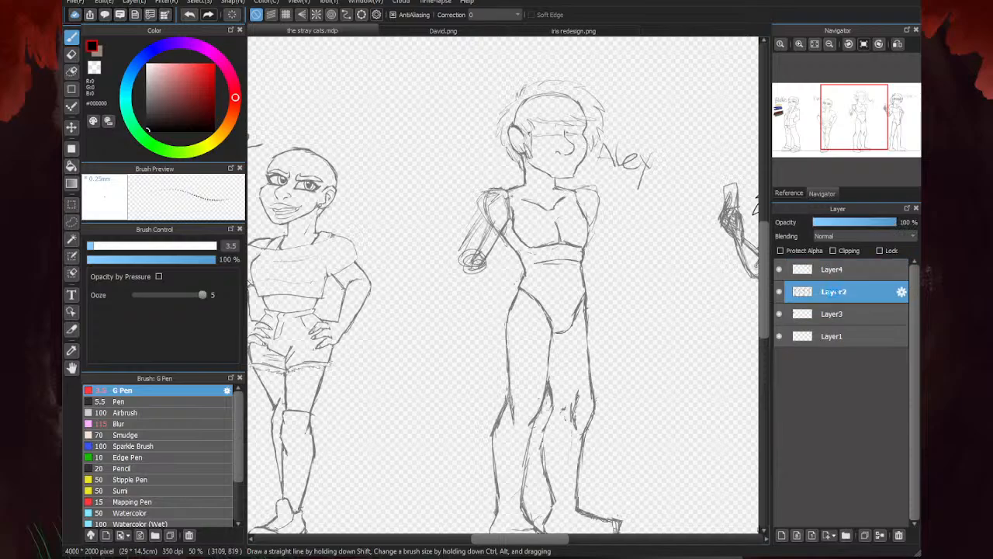
pyautogui.scroll(1, 534, 172)
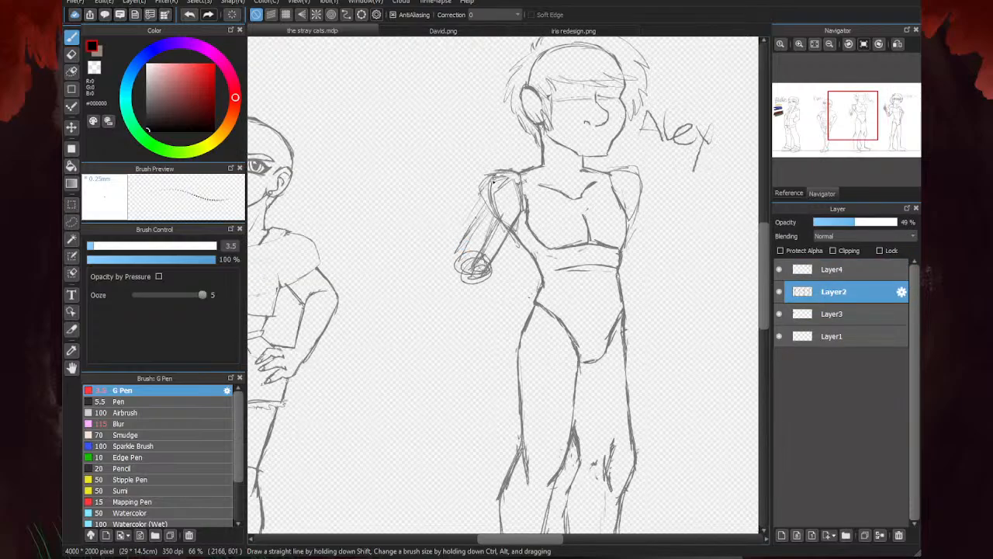
pyautogui.moveTo(497, 177); pyautogui.dragTo(461, 249)
pyautogui.scroll(-2, 420, 273)
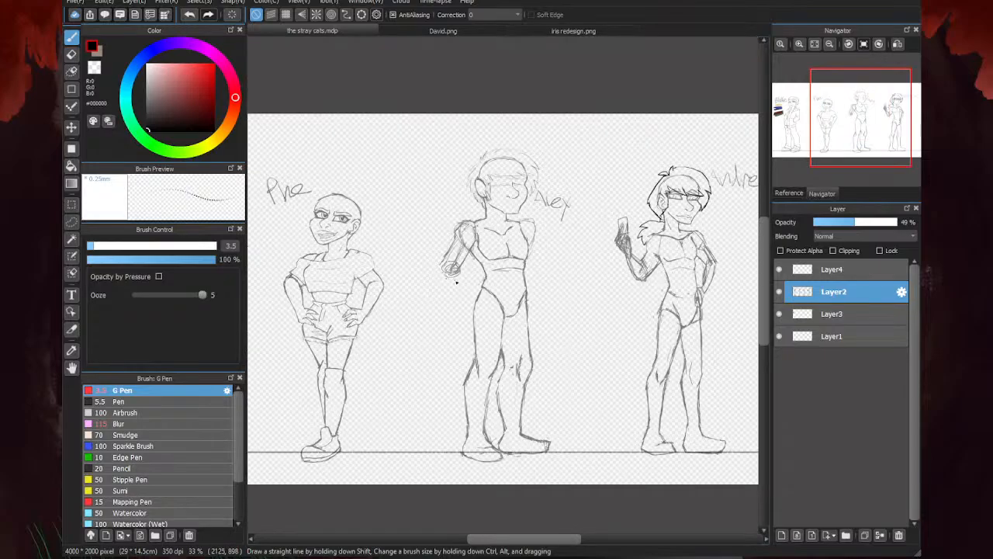
# - Sketch a broader rounded outline over the third figure's opposite shoulder, beneath the name label
pyautogui.scroll(1, 561, 205)
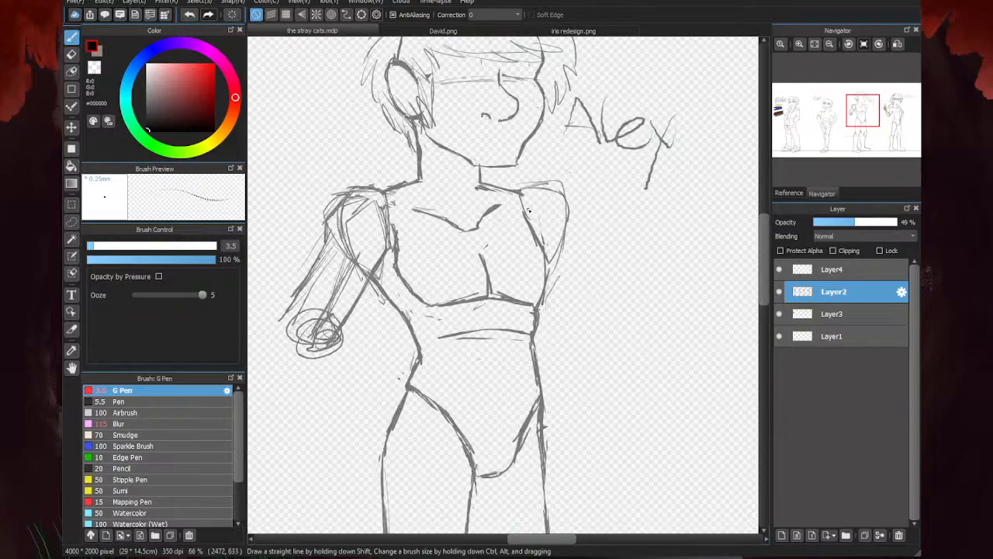
pyautogui.moveTo(538, 189); pyautogui.dragTo(580, 207)
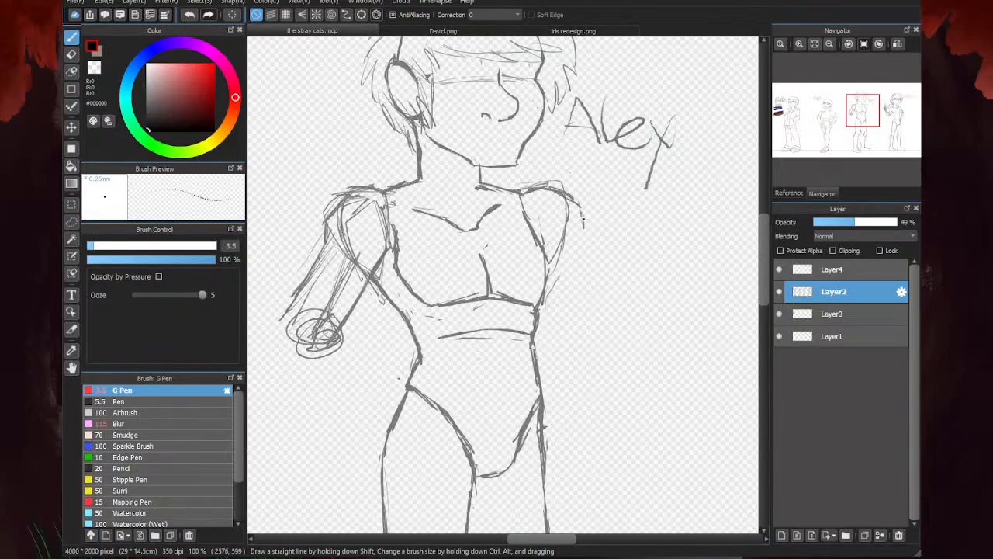
pyautogui.scroll(-1, 583, 247)
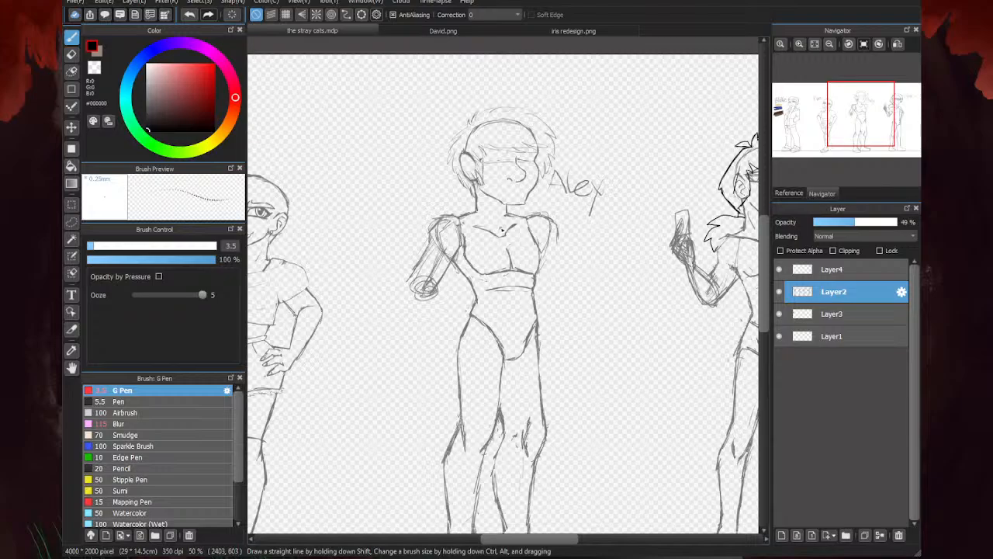
# - Erase the top of the third figure's shoulder on the elbow-joint side and redraw it broader, sloping into the upper arm
pyautogui.scroll(3, 423, 225)
pyautogui.press('e')
pyautogui.moveTo(445, 228); pyautogui.dragTo(478, 205)
pyautogui.scroll(-2, 407, 259)
pyautogui.scroll(2, 404, 255)
pyautogui.moveTo(451, 238); pyautogui.dragTo(412, 271)
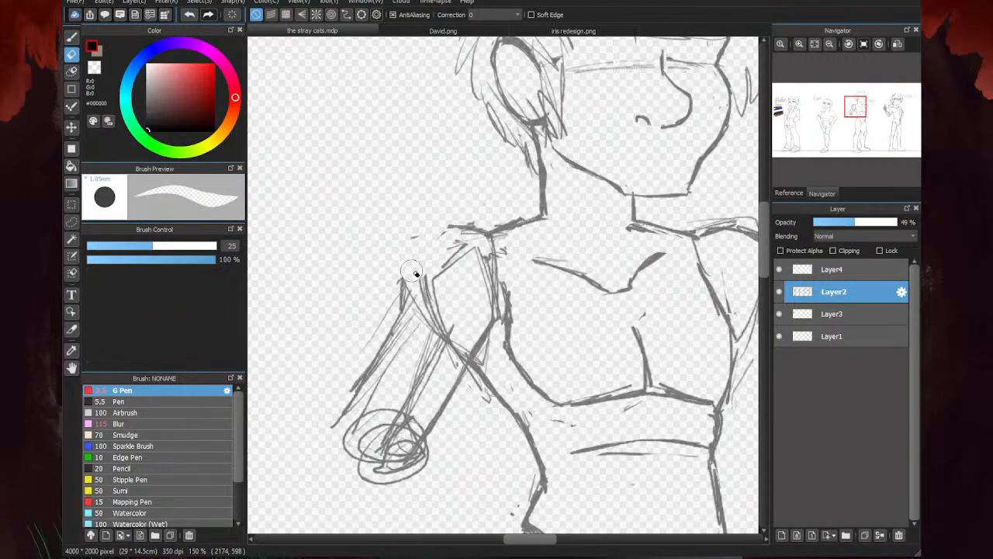
pyautogui.press('b')
pyautogui.moveTo(483, 227)
pyautogui.mouseDown()
pyautogui.moveTo(396, 286)
pyautogui.moveTo(395, 330)
pyautogui.mouseUp()
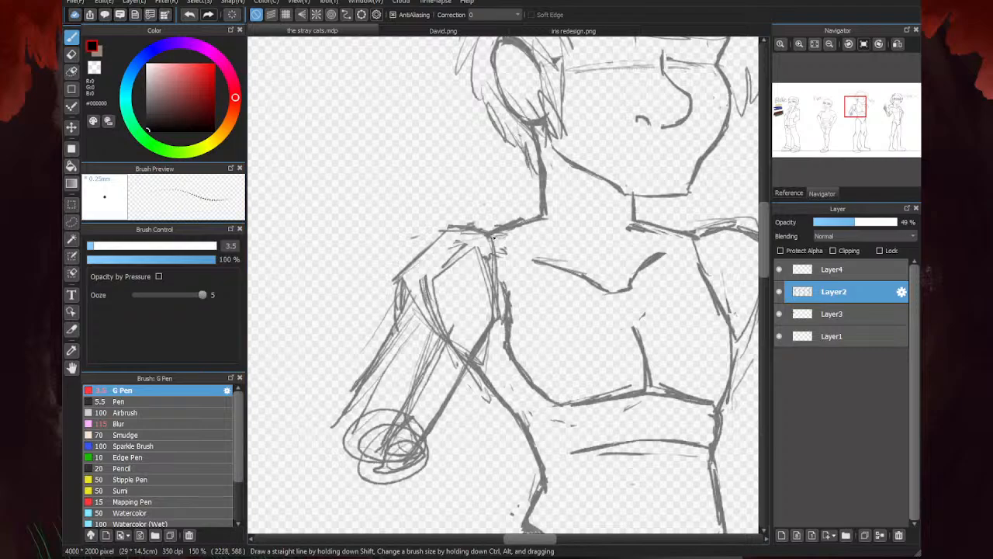
pyautogui.moveTo(473, 232)
pyautogui.mouseDown()
pyautogui.moveTo(426, 235)
pyautogui.moveTo(391, 273)
pyautogui.moveTo(394, 346)
pyautogui.mouseUp()
# - Erase the old construction lines inside the third figure's redrawn shoulder
pyautogui.press('e')
pyautogui.moveTo(437, 251)
pyautogui.mouseDown()
pyautogui.moveTo(414, 270)
pyautogui.moveTo(405, 350)
pyautogui.moveTo(414, 269)
pyautogui.moveTo(410, 328)
pyautogui.moveTo(463, 243)
pyautogui.moveTo(464, 302)
pyautogui.moveTo(442, 313)
pyautogui.mouseUp()
pyautogui.scroll(-4, 464, 302)
pyautogui.press('b')
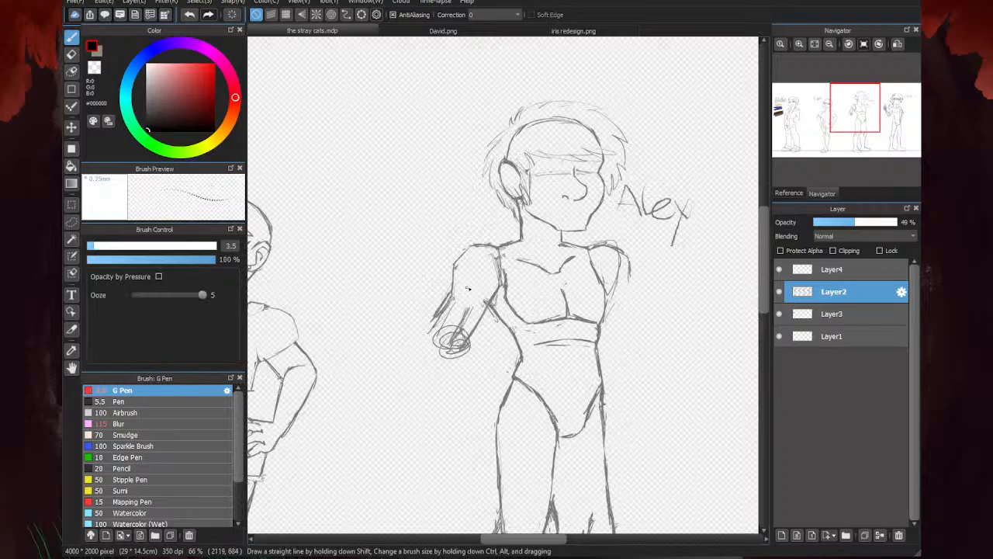
# - Redraw the outer edge of the third figure's upper arm down to the elbow and close it around the round joint
pyautogui.scroll(4, 473, 305)
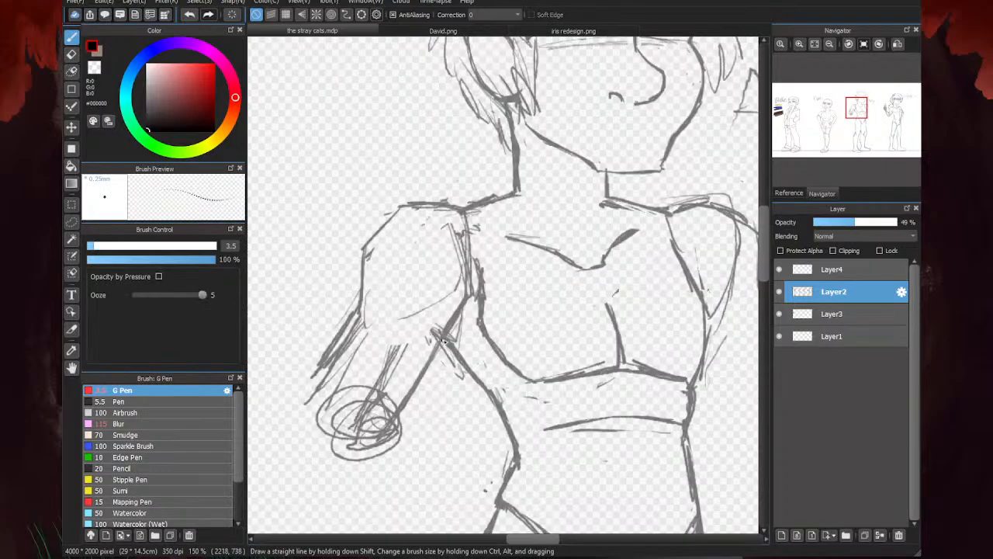
pyautogui.scroll(-4, 456, 317)
pyautogui.scroll(2, 508, 271)
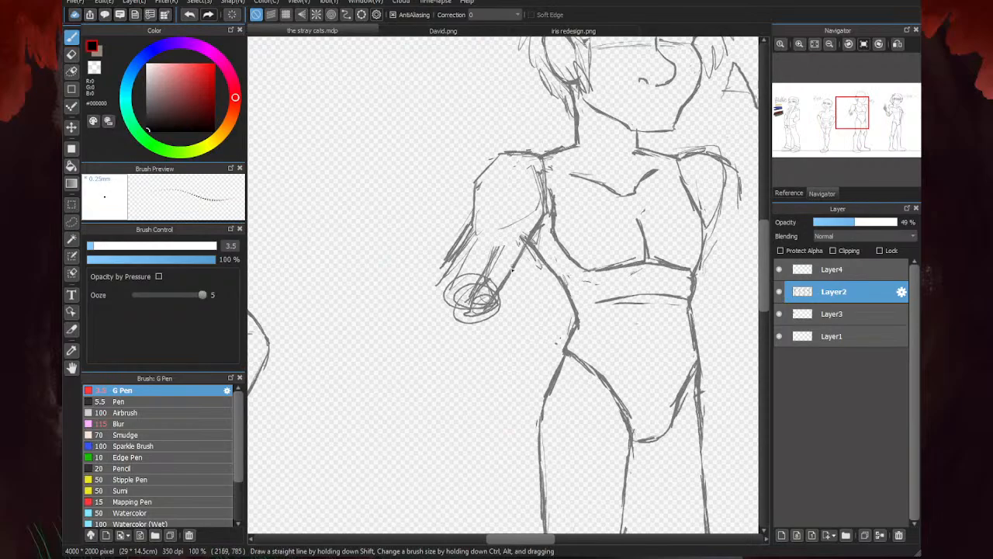
pyautogui.moveTo(432, 291); pyautogui.dragTo(466, 246)
pyautogui.moveTo(501, 306)
pyautogui.mouseDown()
pyautogui.moveTo(463, 306)
pyautogui.moveTo(436, 284)
pyautogui.moveTo(462, 315)
pyautogui.moveTo(490, 306)
pyautogui.mouseUp()
pyautogui.scroll(-2, 408, 310)
pyautogui.scroll(1, 453, 314)
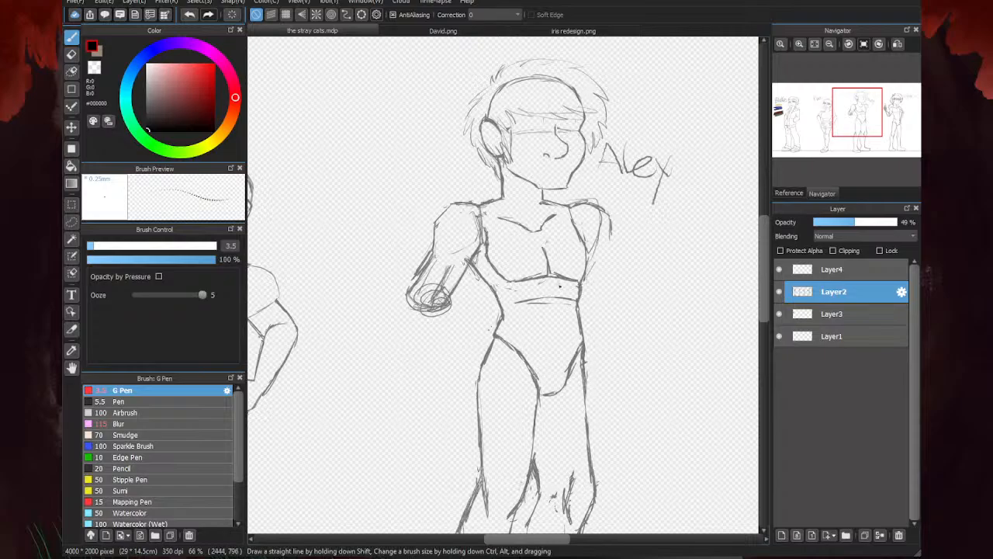
# - Erase the old construction lines inside the third figure's shoulder beneath the name label
pyautogui.press('e')
pyautogui.scroll(3, 665, 206)
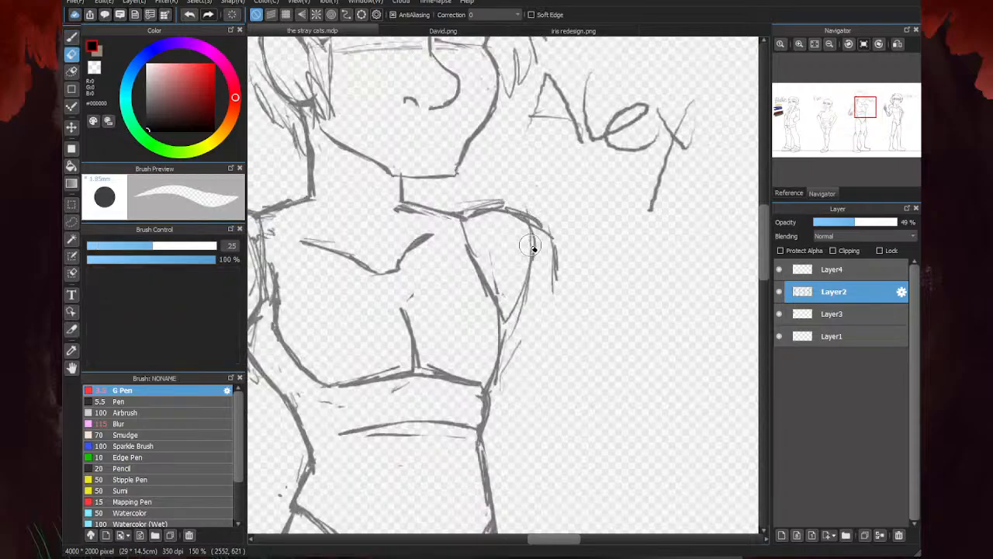
pyautogui.moveTo(470, 204); pyautogui.dragTo(504, 195)
pyautogui.scroll(-2, 667, 183)
pyautogui.press('b')
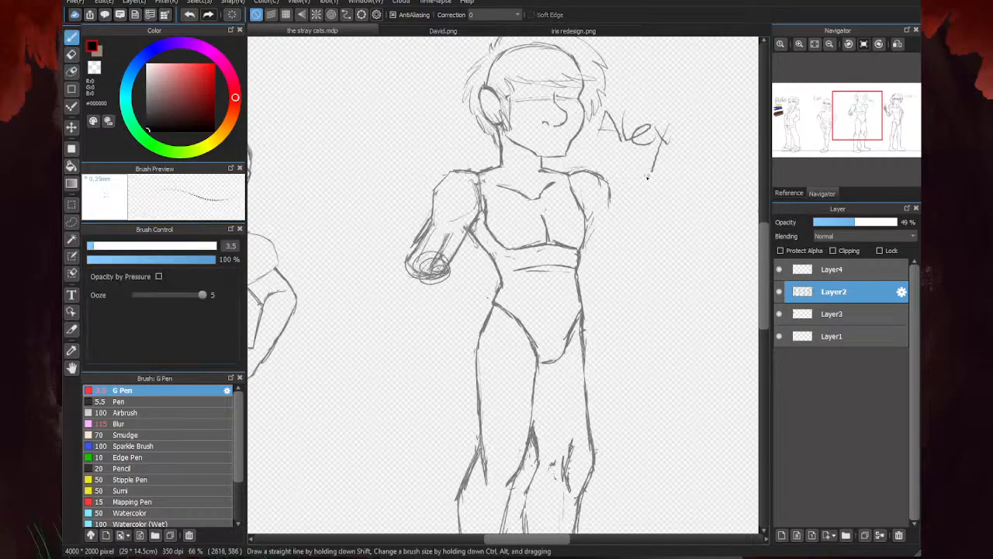
pyautogui.scroll(1, 656, 170)
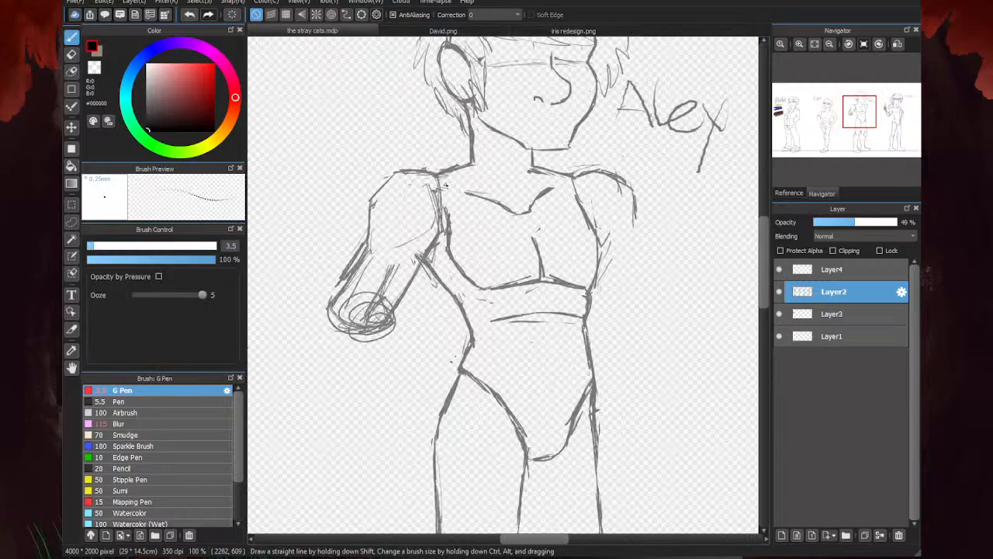
pyautogui.scroll(-2, 519, 205)
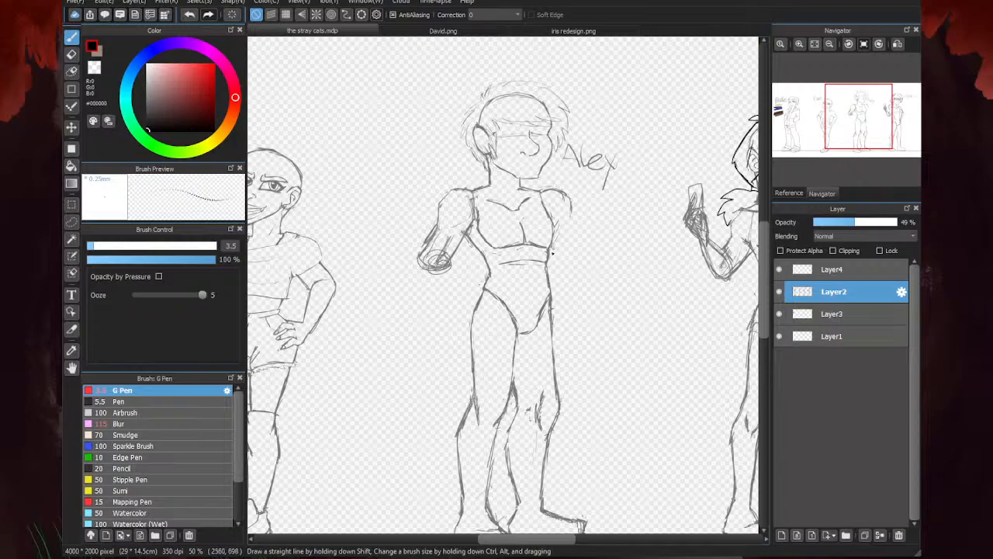
pyautogui.scroll(-3, 453, 292)
pyautogui.scroll(3, 466, 247)
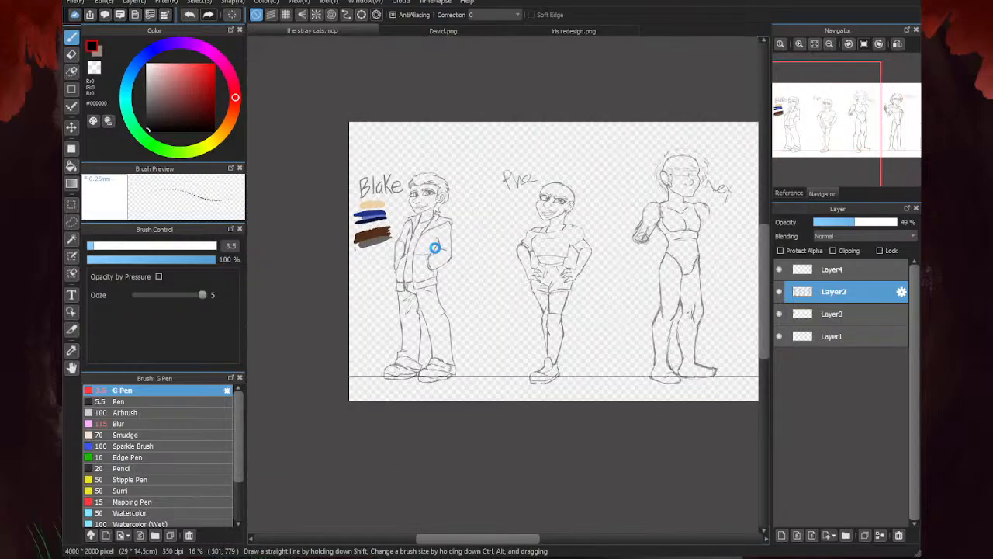
pyautogui.scroll(-2, 505, 247)
pyautogui.scroll(2, 450, 316)
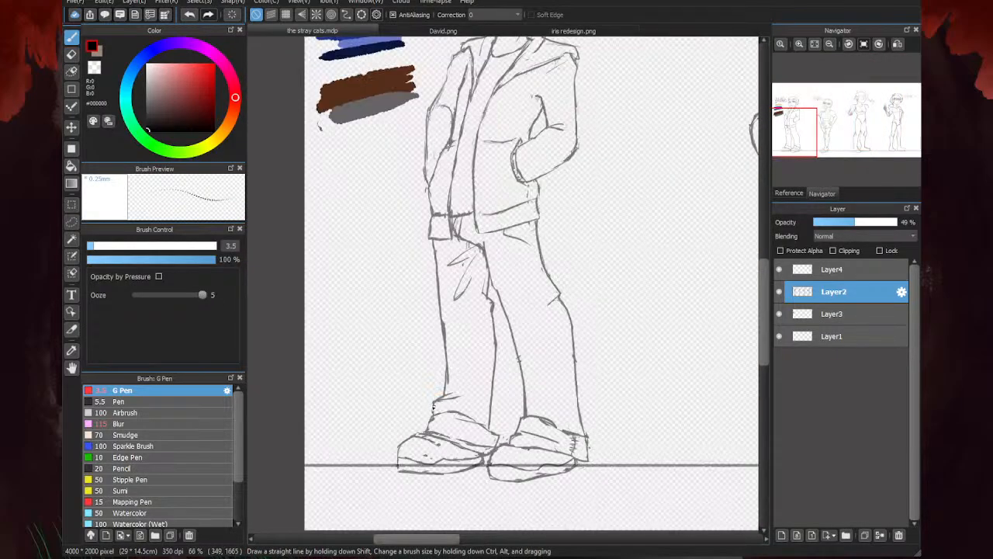
pyautogui.scroll(-5, 422, 295)
pyautogui.click(831, 269)
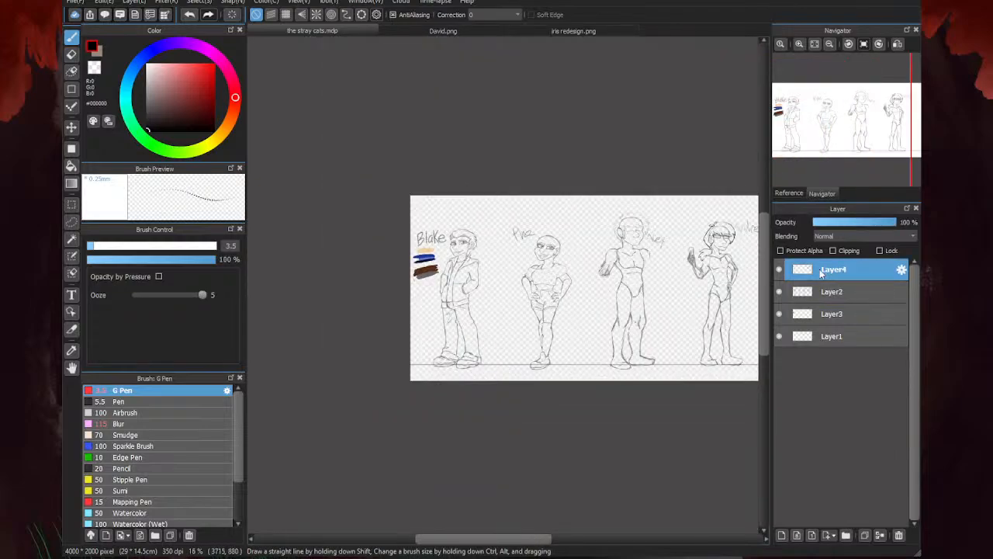
pyautogui.scroll(4, 456, 200)
pyautogui.scroll(-2, 455, 200)
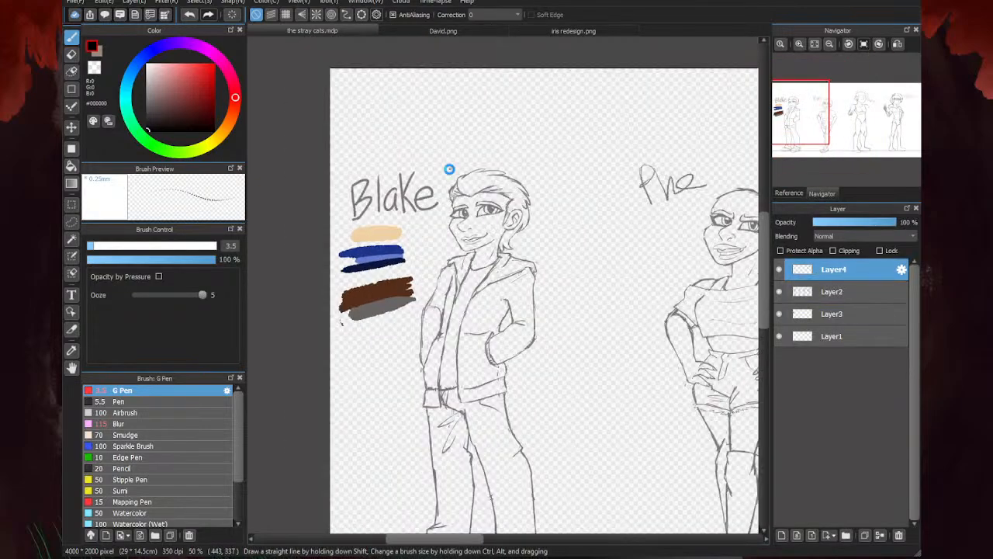
# - Raise Layer2 to 100% opacity, examine the first figure's jacket and trouser linework, and dim the layer again
pyautogui.click(834, 292)
pyautogui.moveTo(882, 221); pyautogui.dragTo(899, 222)
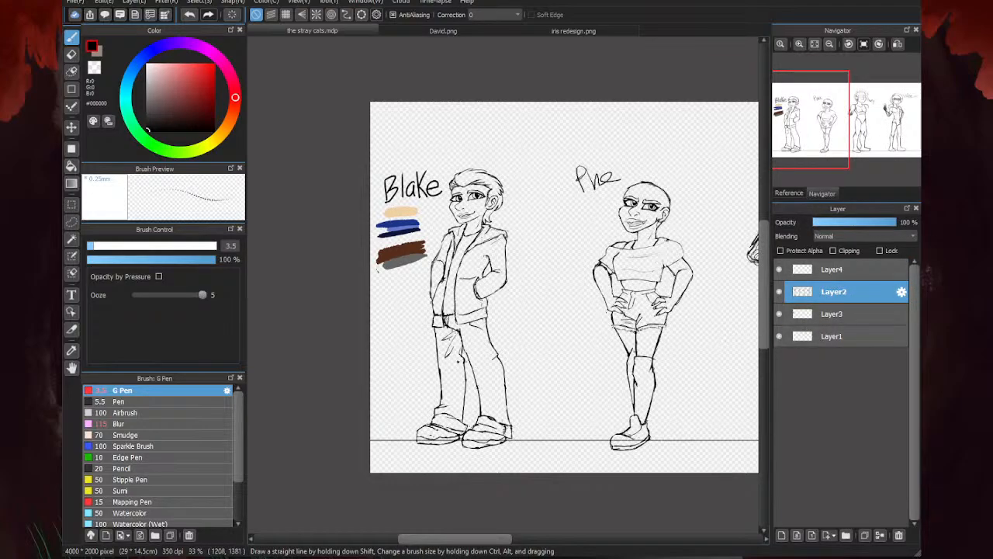
pyautogui.scroll(4, 431, 343)
pyautogui.scroll(-2, 427, 311)
pyautogui.scroll(2, 461, 265)
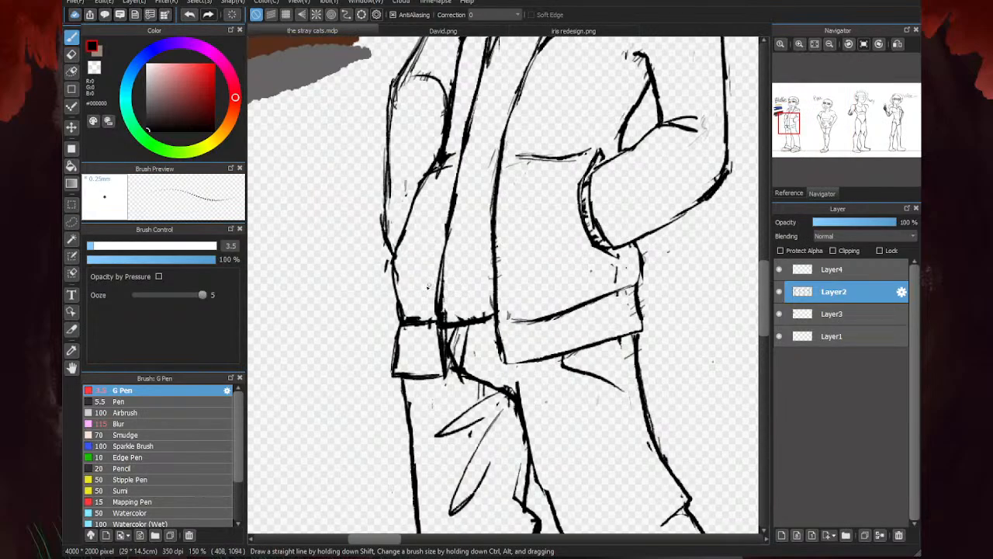
pyautogui.scroll(-3, 427, 305)
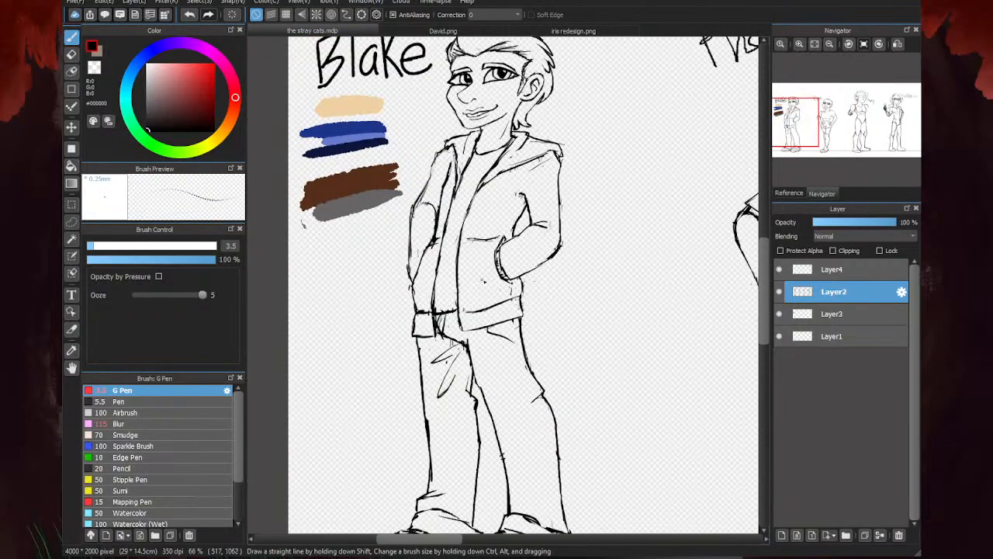
pyautogui.scroll(-1, 427, 305)
pyautogui.moveTo(893, 222); pyautogui.dragTo(852, 222)
# - On Layer4, ink the first figure's hairline in spiky strands from the widow's peak to the temple and jagged sideburn
pyautogui.click(807, 270)
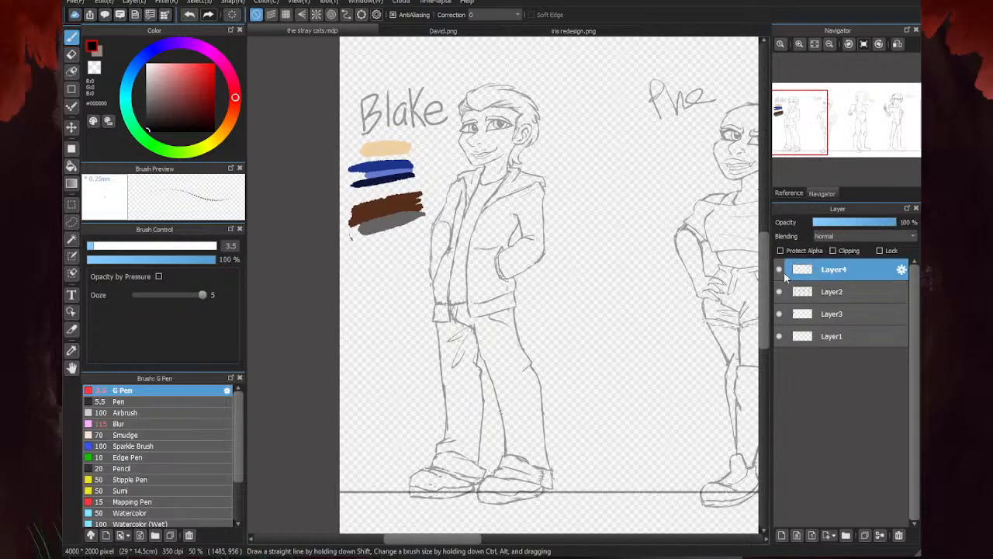
pyautogui.scroll(3, 468, 81)
pyautogui.scroll(2, 573, 145)
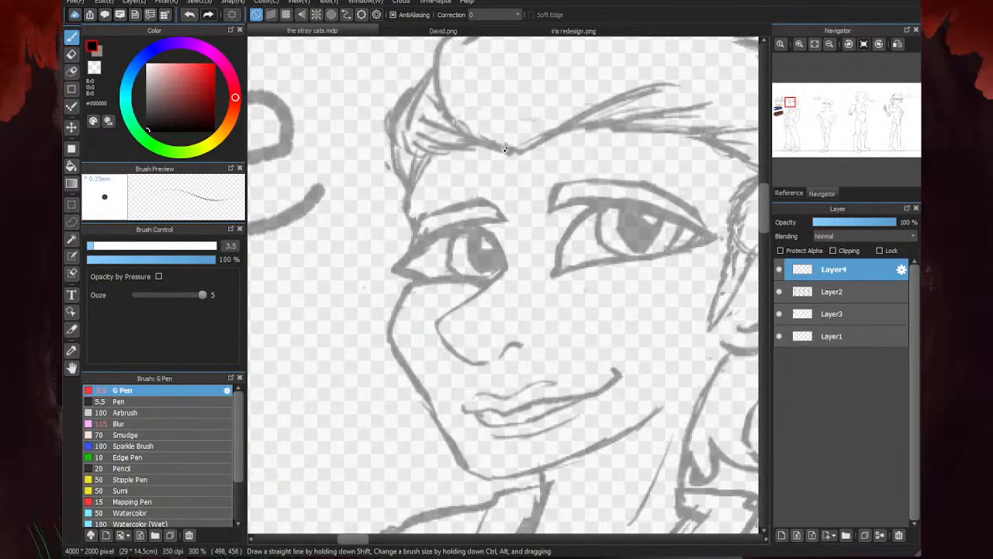
pyautogui.moveTo(502, 149)
pyautogui.mouseDown()
pyautogui.moveTo(525, 153)
pyautogui.moveTo(656, 85)
pyautogui.mouseUp()
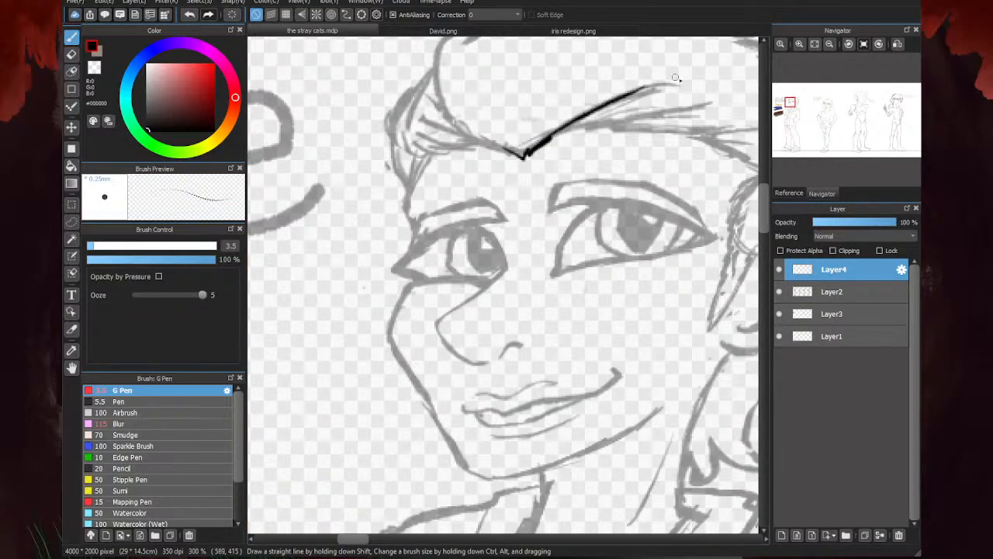
pyautogui.moveTo(573, 129); pyautogui.dragTo(711, 108)
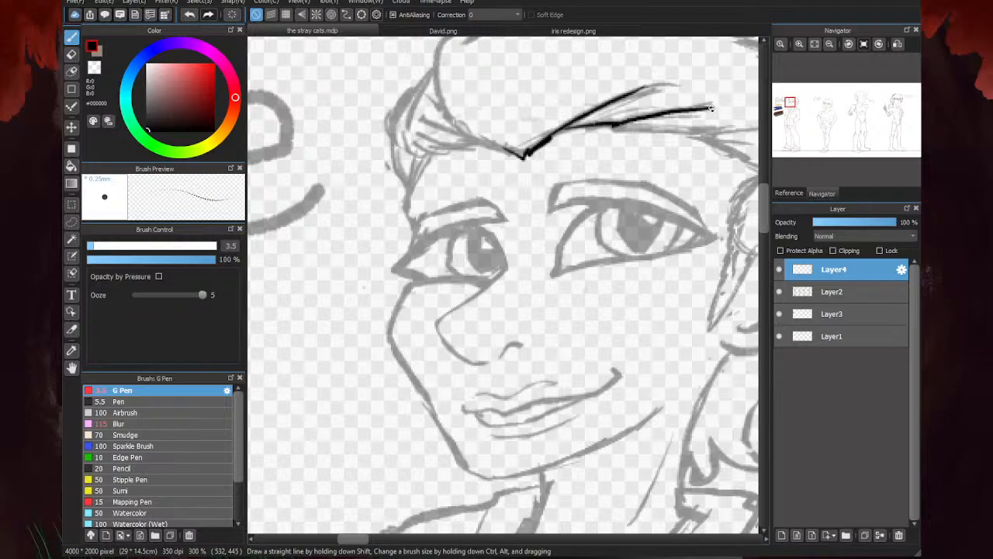
pyautogui.moveTo(624, 126); pyautogui.dragTo(749, 130)
pyautogui.scroll(-2, 518, 150)
pyautogui.scroll(2, 637, 167)
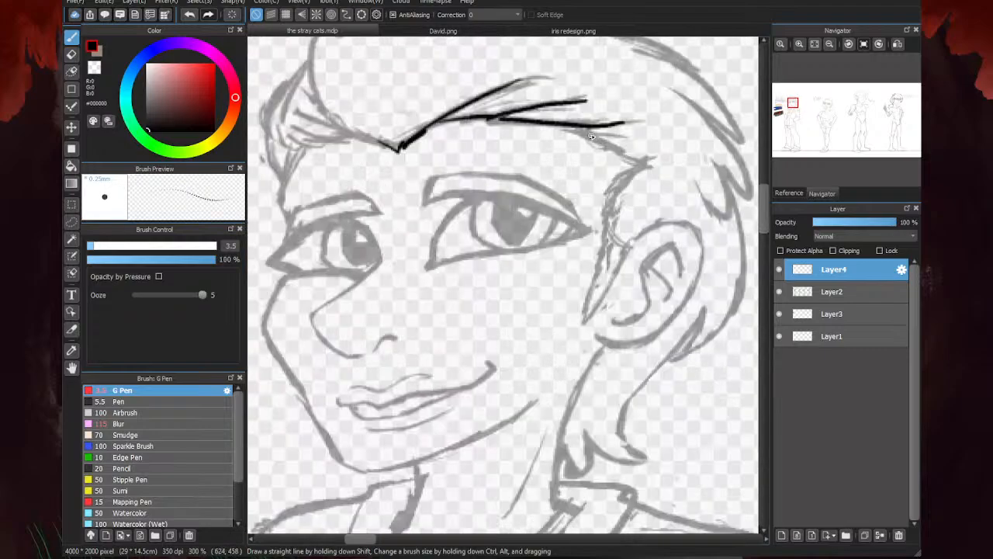
pyautogui.moveTo(578, 130); pyautogui.dragTo(661, 166)
pyautogui.moveTo(616, 187)
pyautogui.mouseDown()
pyautogui.moveTo(656, 170)
pyautogui.moveTo(611, 199)
pyautogui.moveTo(594, 292)
pyautogui.mouseUp()
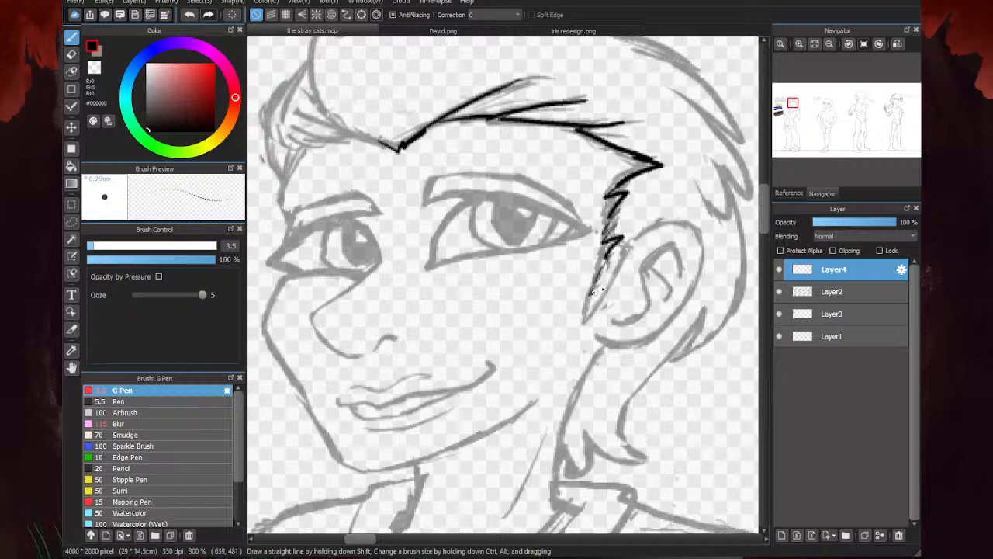
# - Ink the outer contour and inner folds of the first figure's ear
pyautogui.moveTo(642, 234)
pyautogui.mouseDown()
pyautogui.moveTo(628, 258)
pyautogui.moveTo(671, 226)
pyautogui.moveTo(696, 232)
pyautogui.moveTo(701, 256)
pyautogui.moveTo(659, 329)
pyautogui.moveTo(594, 336)
pyautogui.mouseUp()
pyautogui.moveTo(688, 263)
pyautogui.mouseDown()
pyautogui.moveTo(635, 270)
pyautogui.moveTo(645, 296)
pyautogui.moveTo(619, 324)
pyautogui.mouseUp()
pyautogui.moveTo(654, 258); pyautogui.dragTo(669, 287)
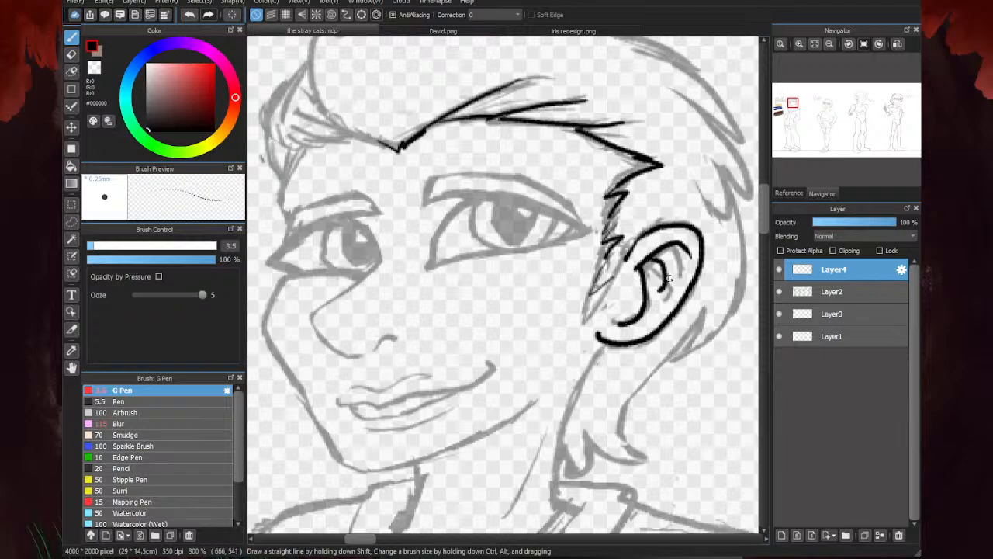
pyautogui.moveTo(686, 248); pyautogui.dragTo(681, 271)
# - Ink the hairline and forehead edge on the far side of the first figure's face, and outline the far eyebrow
pyautogui.scroll(-2, 634, 277)
pyautogui.scroll(2, 490, 207)
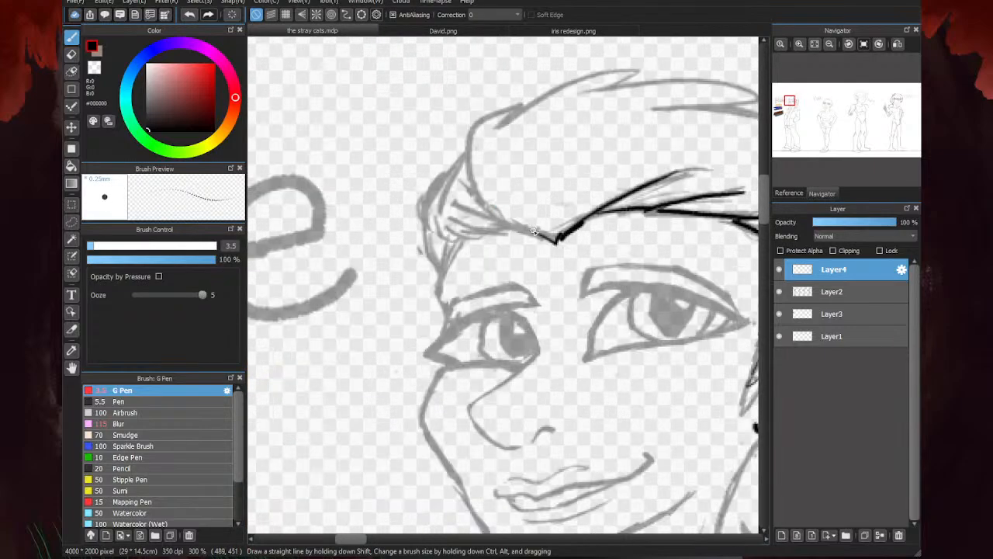
pyautogui.moveTo(544, 235)
pyautogui.mouseDown()
pyautogui.moveTo(473, 206)
pyautogui.moveTo(473, 217)
pyautogui.moveTo(511, 230)
pyautogui.moveTo(469, 223)
pyautogui.moveTo(475, 232)
pyautogui.moveTo(449, 234)
pyautogui.moveTo(458, 235)
pyautogui.moveTo(445, 306)
pyautogui.mouseUp()
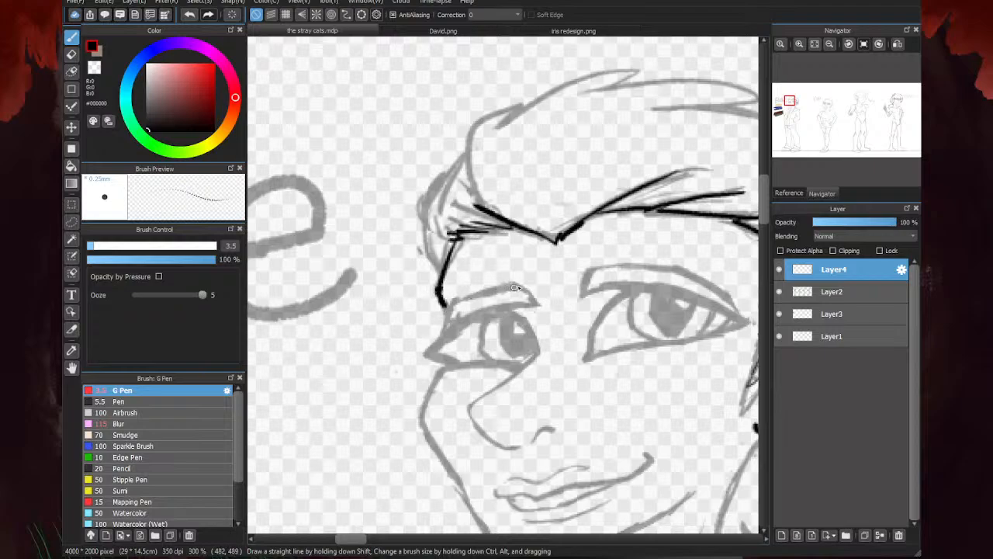
pyautogui.moveTo(518, 286)
pyautogui.mouseDown()
pyautogui.moveTo(439, 305)
pyautogui.moveTo(441, 320)
pyautogui.mouseUp()
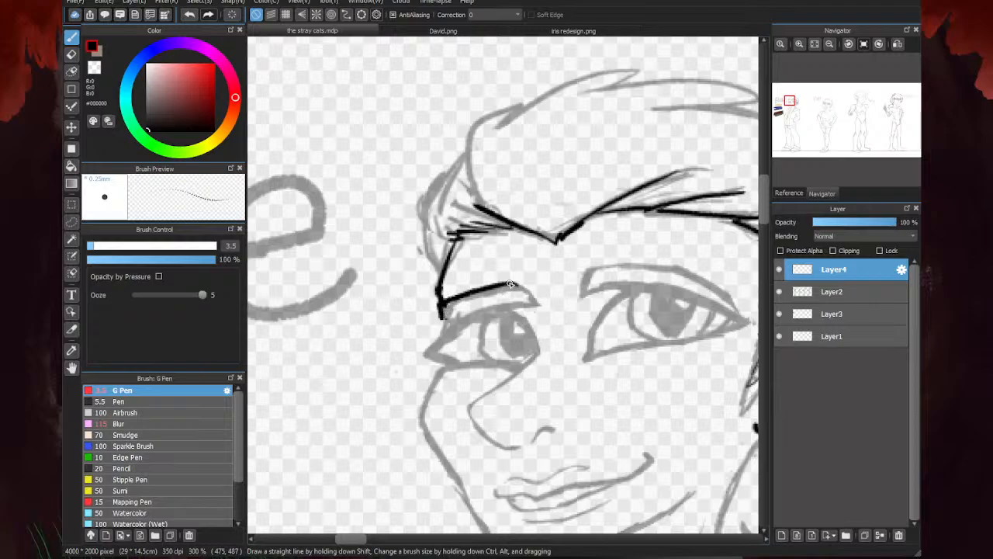
pyautogui.moveTo(510, 282)
pyautogui.mouseDown()
pyautogui.moveTo(529, 302)
pyautogui.moveTo(444, 321)
pyautogui.mouseUp()
# - Outline the first figure's near eyebrow and ink the upper and lower lids of the eye below it
pyautogui.scroll(-4, 438, 246)
pyautogui.scroll(4, 477, 266)
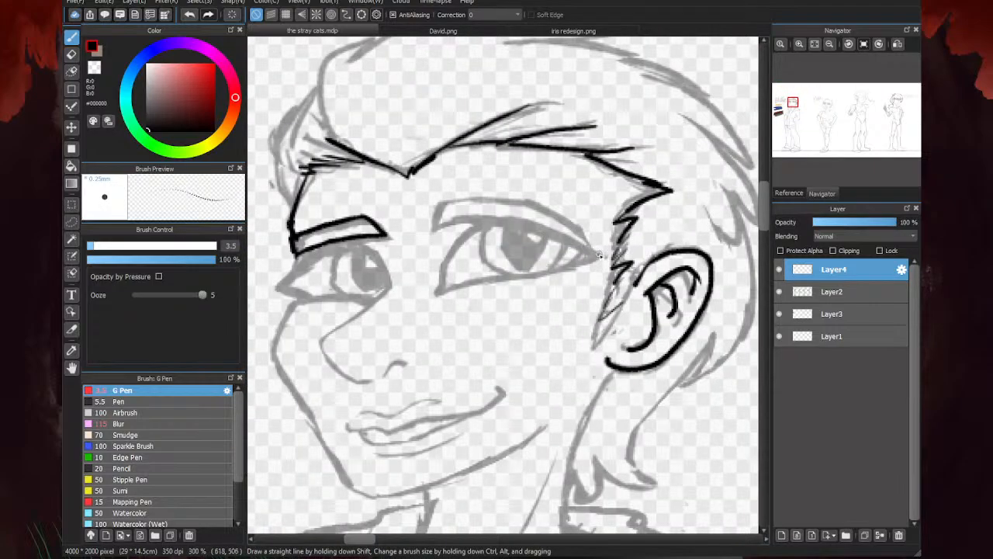
pyautogui.moveTo(599, 254)
pyautogui.mouseDown()
pyautogui.moveTo(529, 204)
pyautogui.moveTo(483, 197)
pyautogui.moveTo(429, 209)
pyautogui.moveTo(421, 233)
pyautogui.moveTo(487, 224)
pyautogui.mouseUp()
pyautogui.moveTo(585, 251)
pyautogui.mouseDown()
pyautogui.moveTo(516, 229)
pyautogui.moveTo(519, 219)
pyautogui.moveTo(566, 247)
pyautogui.moveTo(470, 225)
pyautogui.mouseUp()
pyautogui.moveTo(603, 251)
pyautogui.mouseDown()
pyautogui.moveTo(566, 266)
pyautogui.moveTo(557, 232)
pyautogui.moveTo(459, 222)
pyautogui.moveTo(437, 294)
pyautogui.mouseUp()
pyautogui.moveTo(582, 264); pyautogui.dragTo(436, 295)
# - Ink the iris and pupil outlines and the outer corner line inside the near eye
pyautogui.scroll(1, 519, 267)
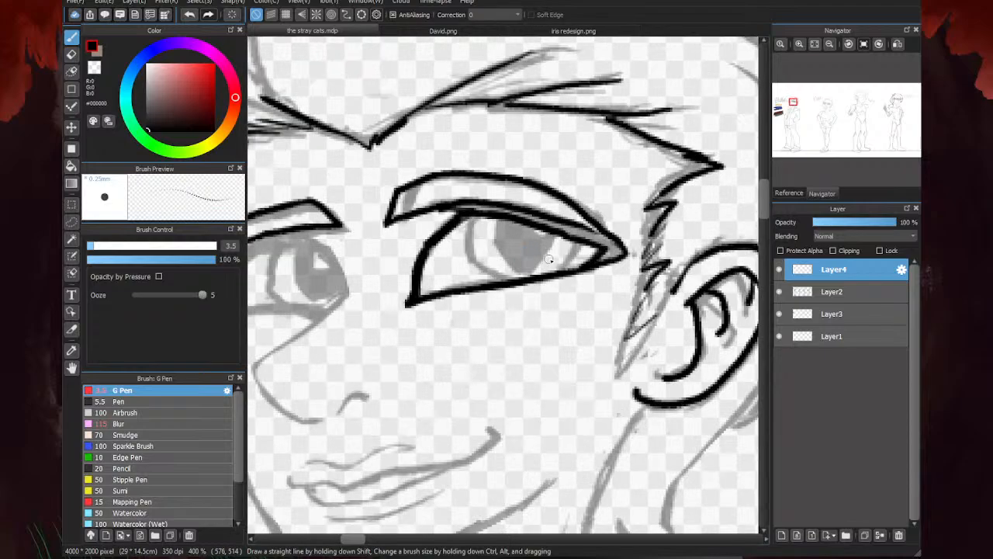
pyautogui.moveTo(578, 246); pyautogui.dragTo(560, 271)
pyautogui.moveTo(499, 218)
pyautogui.mouseDown()
pyautogui.moveTo(495, 238)
pyautogui.moveTo(524, 275)
pyautogui.moveTo(556, 236)
pyautogui.mouseUp()
pyautogui.moveTo(470, 219)
pyautogui.mouseDown()
pyautogui.moveTo(469, 251)
pyautogui.moveTo(511, 278)
pyautogui.mouseUp()
pyautogui.scroll(-2, 510, 277)
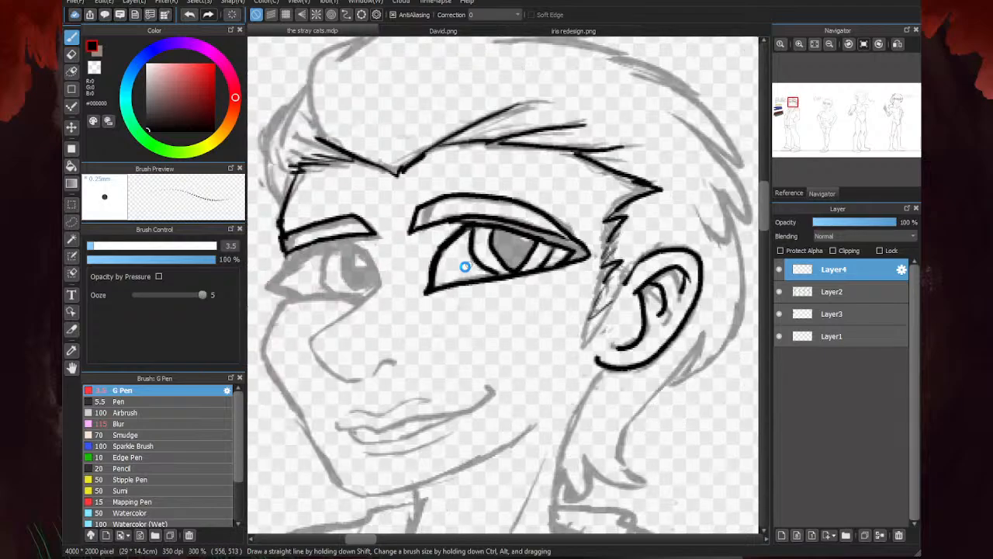
# - Fill the near eye's upper lash line solid black and outline a small highlight in its pupil
pyautogui.scroll(2, 528, 232)
pyautogui.moveTo(529, 231)
pyautogui.mouseDown()
pyautogui.moveTo(565, 239)
pyautogui.moveTo(445, 219)
pyautogui.moveTo(472, 216)
pyautogui.moveTo(593, 250)
pyautogui.moveTo(557, 239)
pyautogui.moveTo(608, 266)
pyautogui.moveTo(593, 268)
pyautogui.moveTo(550, 235)
pyautogui.mouseUp()
pyautogui.scroll(-1, 697, 208)
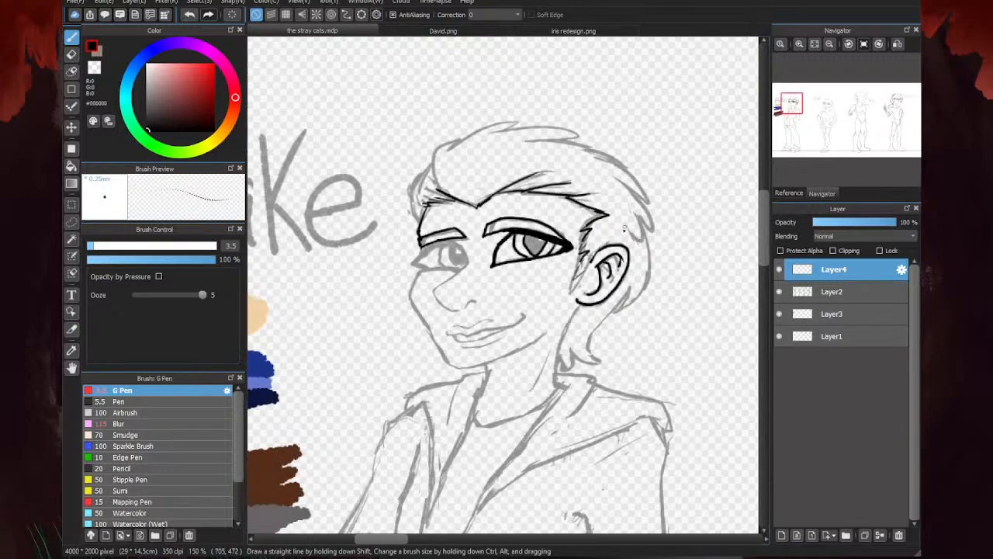
pyautogui.scroll(5, 543, 248)
pyautogui.moveTo(548, 215)
pyautogui.mouseDown()
pyautogui.moveTo(546, 258)
pyautogui.moveTo(574, 255)
pyautogui.mouseUp()
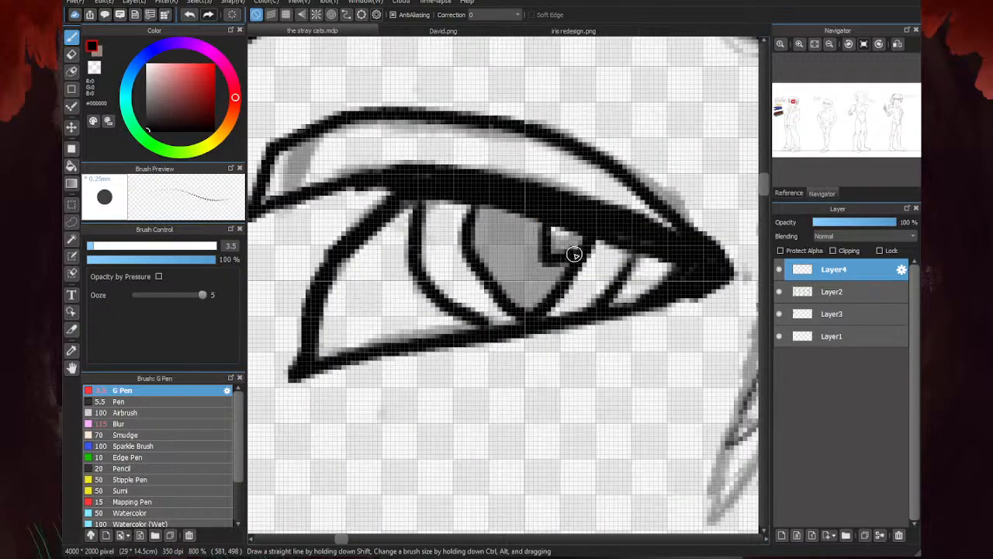
pyautogui.scroll(-6, 672, 259)
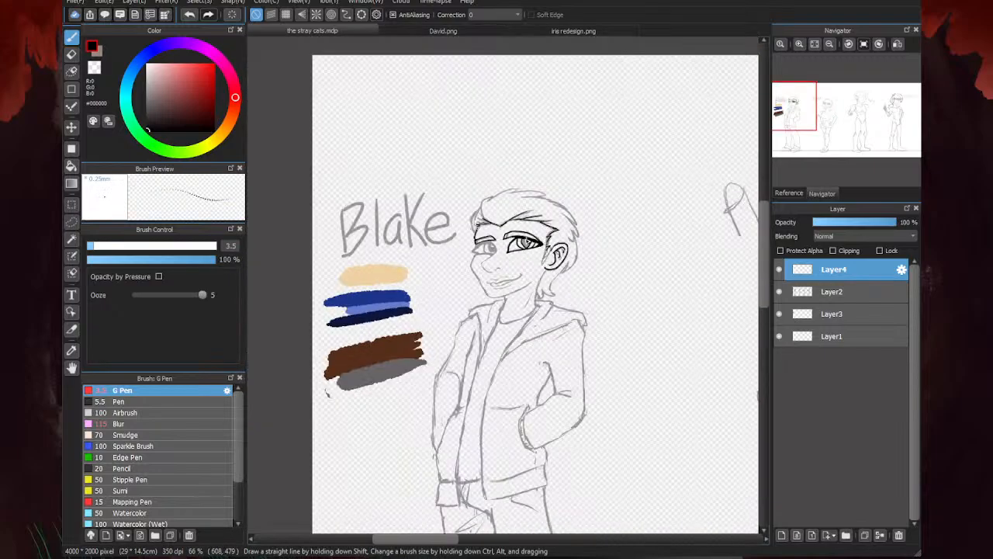
# - Ink the inner contour of the far eye down into the nose profile, and add the nostril
pyautogui.scroll(5, 497, 244)
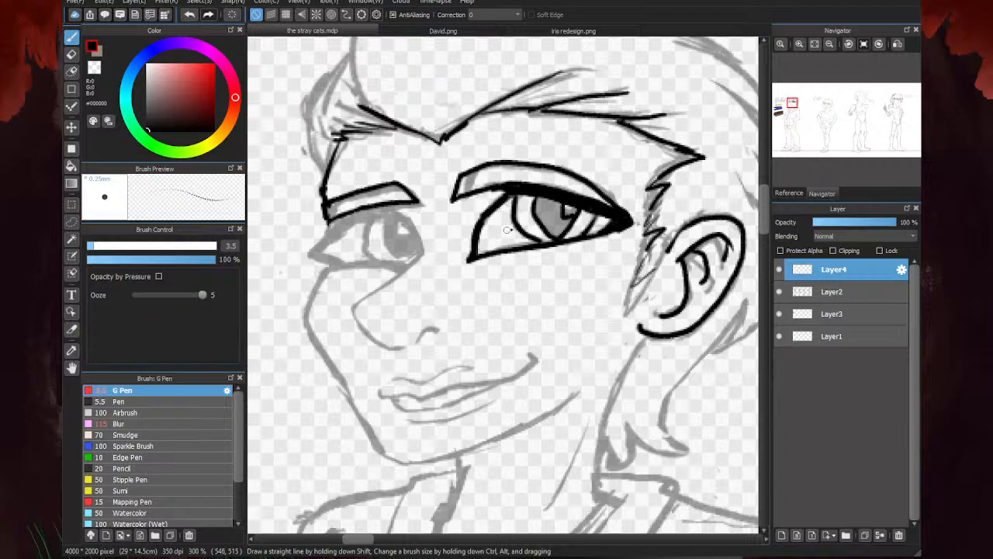
pyautogui.scroll(3, 397, 246)
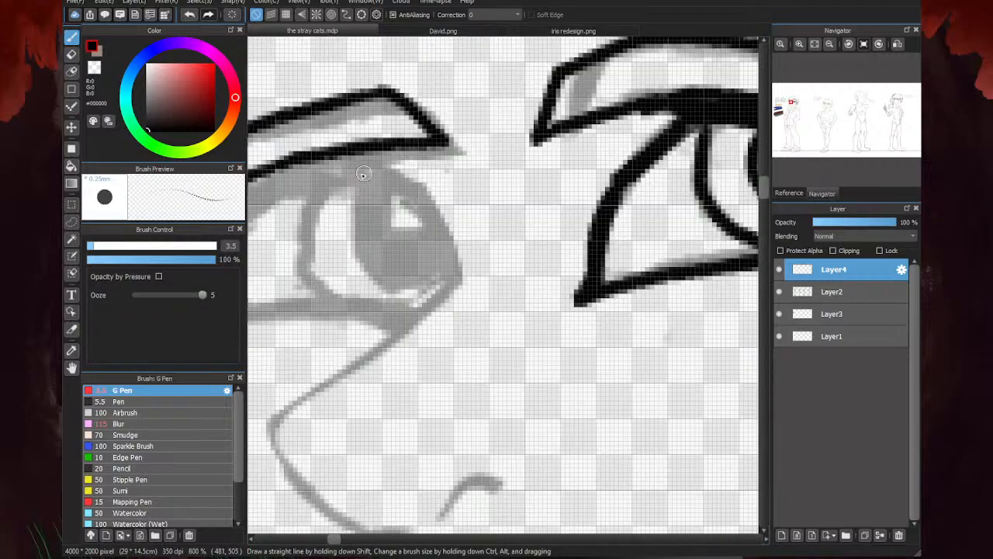
pyautogui.moveTo(337, 158)
pyautogui.mouseDown()
pyautogui.moveTo(429, 204)
pyautogui.moveTo(400, 180)
pyautogui.moveTo(446, 234)
pyautogui.moveTo(453, 285)
pyautogui.moveTo(437, 278)
pyautogui.moveTo(377, 319)
pyautogui.moveTo(376, 348)
pyautogui.moveTo(406, 376)
pyautogui.moveTo(428, 380)
pyautogui.moveTo(480, 359)
pyautogui.mouseUp()
pyautogui.scroll(-2, 439, 289)
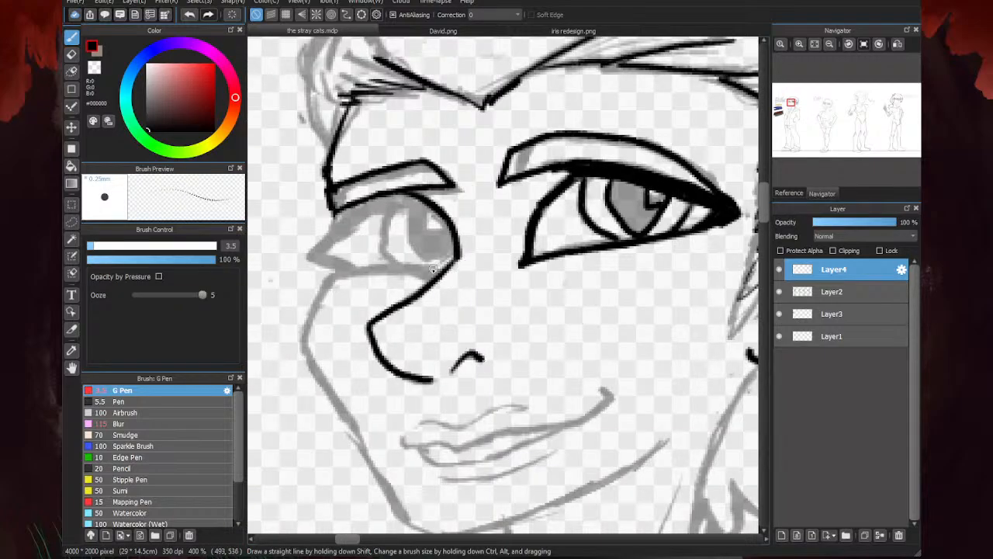
# - Ink the far eye's double upper lash line, pointed outer corner and lower lid
pyautogui.moveTo(417, 200)
pyautogui.mouseDown()
pyautogui.moveTo(354, 225)
pyautogui.moveTo(423, 192)
pyautogui.moveTo(329, 222)
pyautogui.moveTo(374, 201)
pyautogui.moveTo(306, 250)
pyautogui.mouseUp()
pyautogui.moveTo(420, 202)
pyautogui.mouseDown()
pyautogui.moveTo(319, 260)
pyautogui.moveTo(330, 242)
pyautogui.moveTo(311, 256)
pyautogui.moveTo(315, 245)
pyautogui.moveTo(307, 256)
pyautogui.moveTo(334, 276)
pyautogui.mouseUp()
pyautogui.moveTo(322, 258); pyautogui.dragTo(352, 269)
pyautogui.moveTo(446, 271); pyautogui.dragTo(331, 276)
# - Ink the iris and pupil outlines inside the far eye
pyautogui.scroll(1, 431, 262)
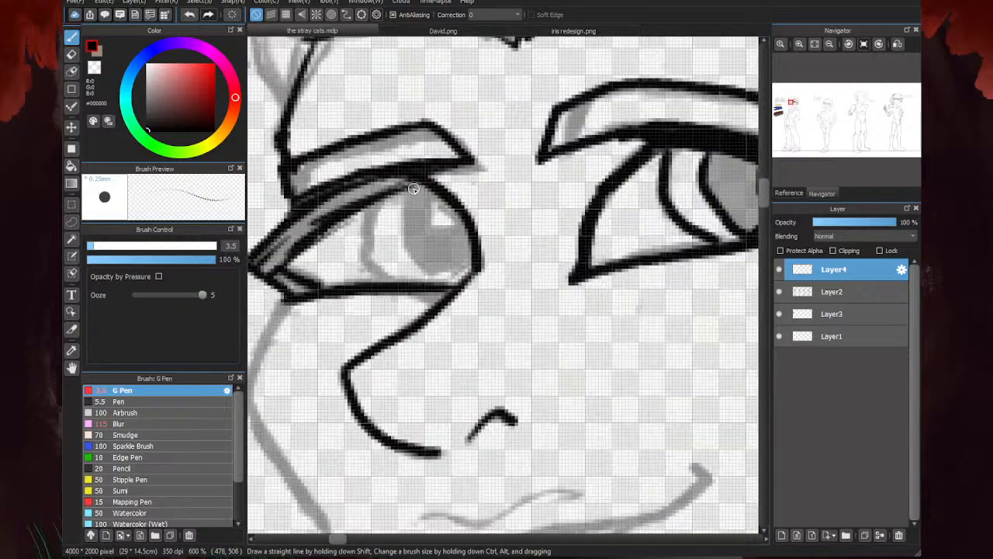
pyautogui.moveTo(406, 187)
pyautogui.mouseDown()
pyautogui.moveTo(404, 247)
pyautogui.moveTo(419, 263)
pyautogui.mouseUp()
pyautogui.scroll(-1, 404, 246)
pyautogui.moveTo(419, 263); pyautogui.dragTo(448, 249)
pyautogui.moveTo(393, 200)
pyautogui.mouseDown()
pyautogui.moveTo(376, 234)
pyautogui.moveTo(398, 262)
pyautogui.mouseUp()
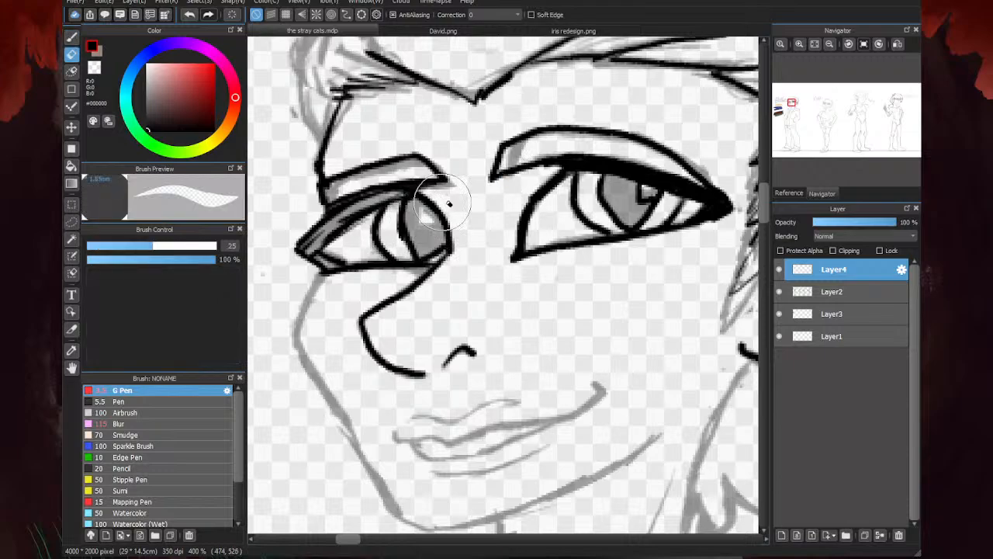
# - Ink the highlight edge in the far eye's pupil and fill the upper lash line solid black
pyautogui.scroll(1, 405, 223)
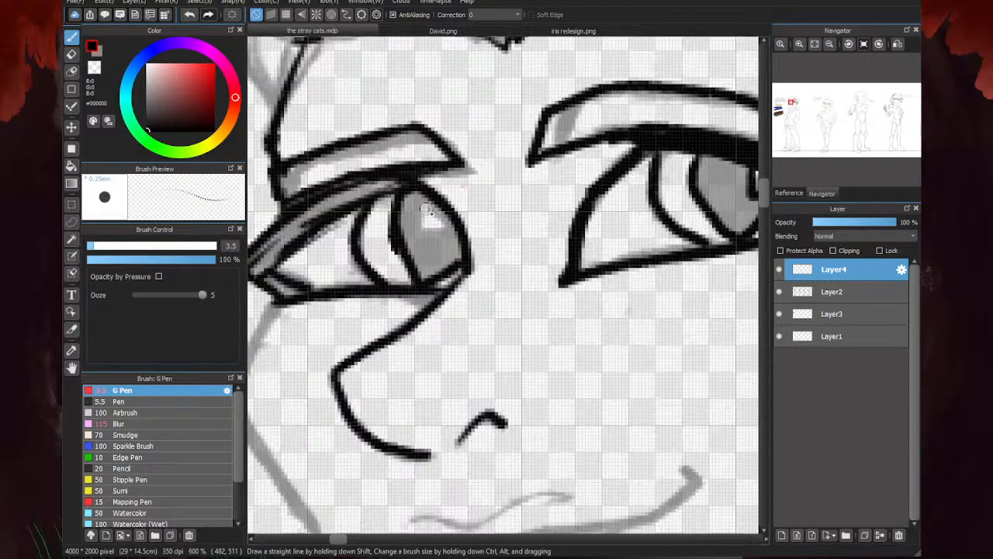
pyautogui.scroll(-1, 405, 224)
pyautogui.moveTo(426, 218)
pyautogui.mouseDown()
pyautogui.moveTo(423, 233)
pyautogui.moveTo(436, 244)
pyautogui.mouseUp()
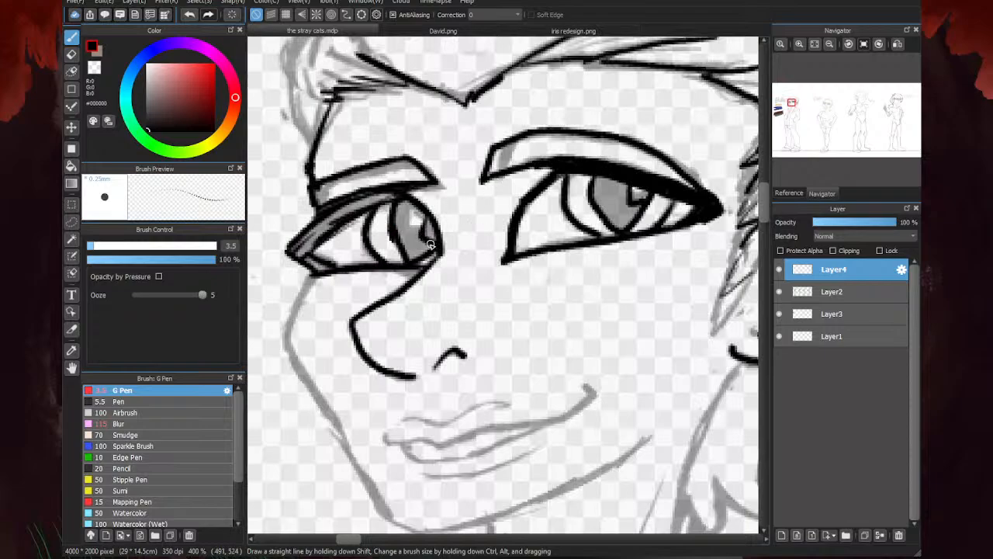
pyautogui.moveTo(384, 199)
pyautogui.mouseDown()
pyautogui.moveTo(328, 217)
pyautogui.moveTo(333, 210)
pyautogui.moveTo(303, 240)
pyautogui.moveTo(309, 260)
pyautogui.moveTo(292, 253)
pyautogui.mouseUp()
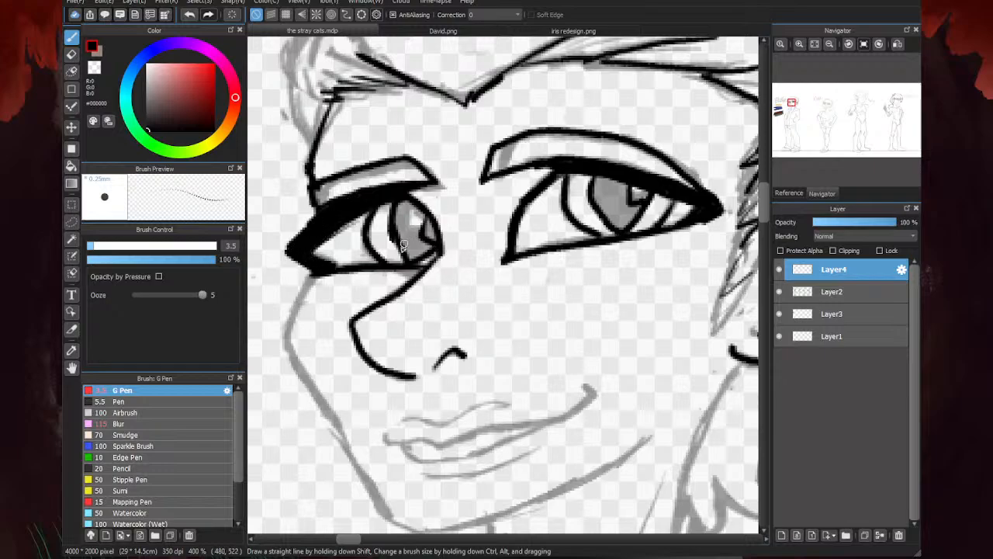
# - Fill the pupils of both eyes solid black around their highlights on the first figure
pyautogui.scroll(-2, 576, 177)
pyautogui.scroll(-2, 447, 227)
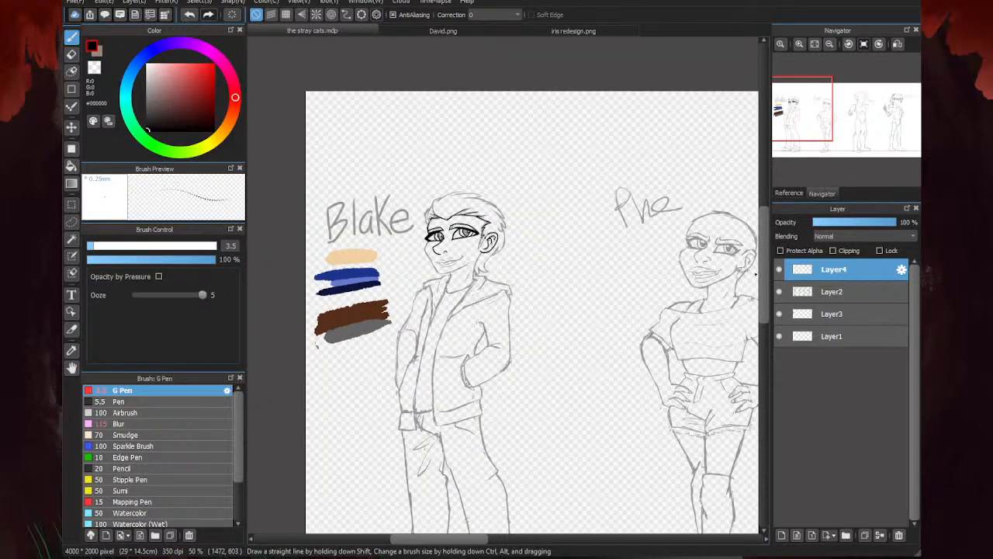
pyautogui.click(779, 292)
pyautogui.click(780, 292)
pyautogui.scroll(4, 436, 233)
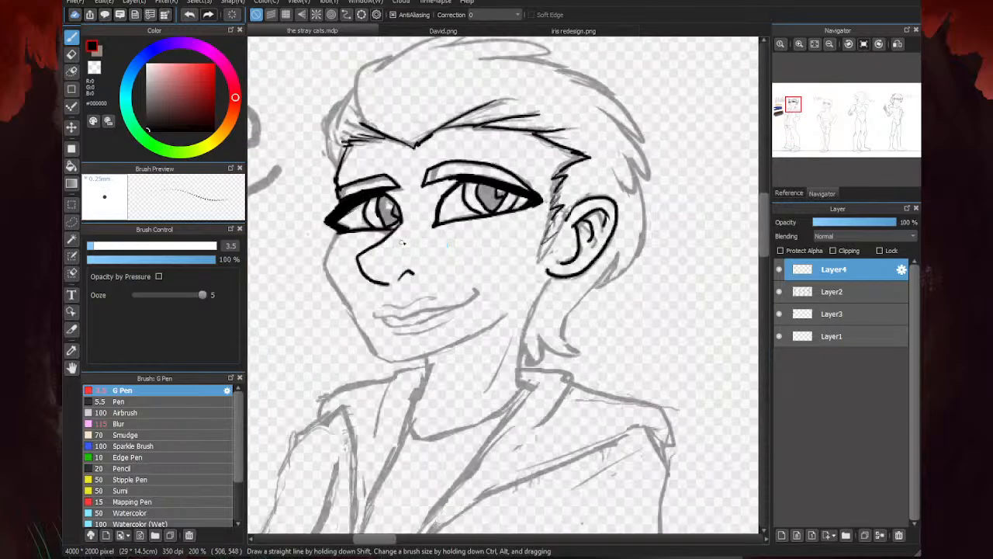
pyautogui.moveTo(415, 222)
pyautogui.mouseDown()
pyautogui.moveTo(404, 229)
pyautogui.moveTo(392, 205)
pyautogui.moveTo(405, 233)
pyautogui.moveTo(401, 190)
pyautogui.mouseUp()
pyautogui.moveTo(387, 184)
pyautogui.mouseDown()
pyautogui.moveTo(384, 208)
pyautogui.moveTo(398, 230)
pyautogui.mouseUp()
pyautogui.moveTo(621, 192)
pyautogui.mouseDown()
pyautogui.moveTo(608, 168)
pyautogui.moveTo(594, 185)
pyautogui.moveTo(599, 153)
pyautogui.moveTo(586, 176)
pyautogui.mouseUp()
# - Carve sharper highlights into both pupils with the transparent colour, and return to black ink
pyautogui.click(94, 68)
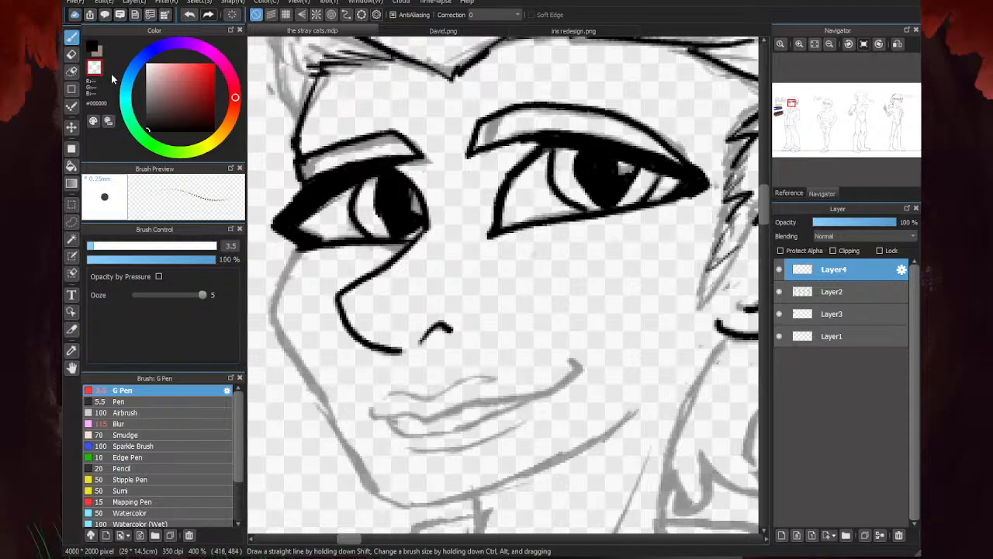
pyautogui.scroll(5, 423, 203)
pyautogui.moveTo(379, 172)
pyautogui.mouseDown()
pyautogui.moveTo(388, 183)
pyautogui.moveTo(382, 171)
pyautogui.mouseUp()
pyautogui.scroll(-5, 380, 233)
pyautogui.scroll(2, 574, 189)
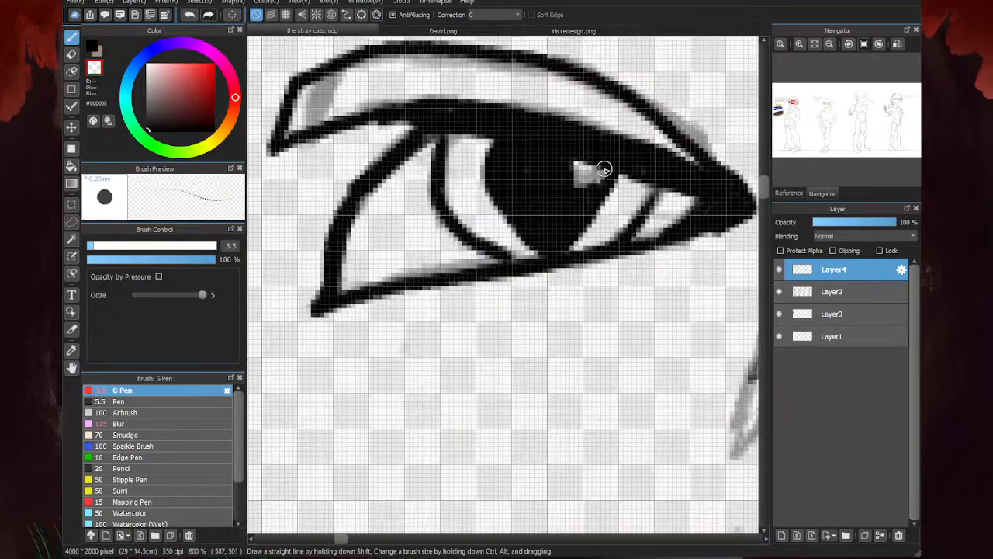
pyautogui.moveTo(605, 168)
pyautogui.mouseDown()
pyautogui.moveTo(563, 161)
pyautogui.moveTo(581, 192)
pyautogui.moveTo(594, 175)
pyautogui.mouseUp()
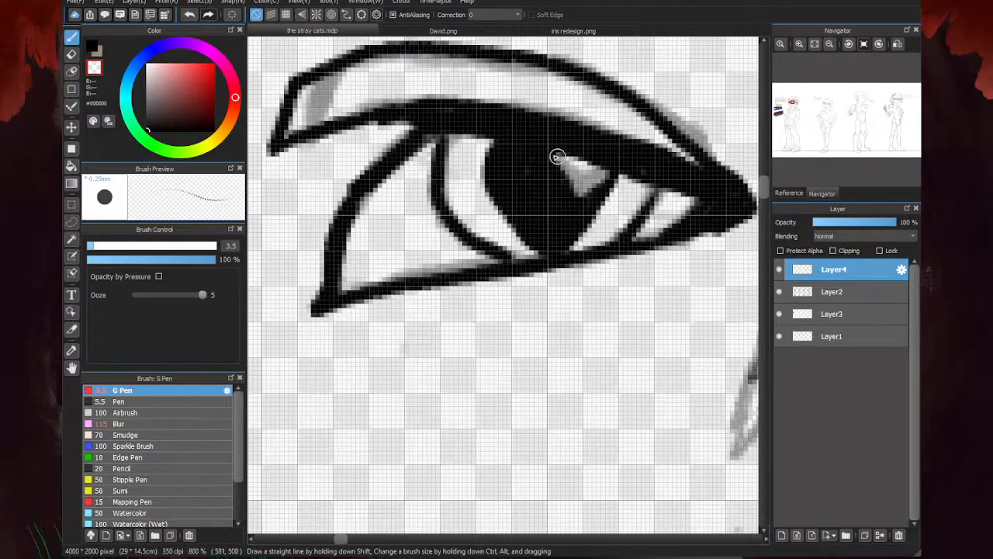
pyautogui.press('x')
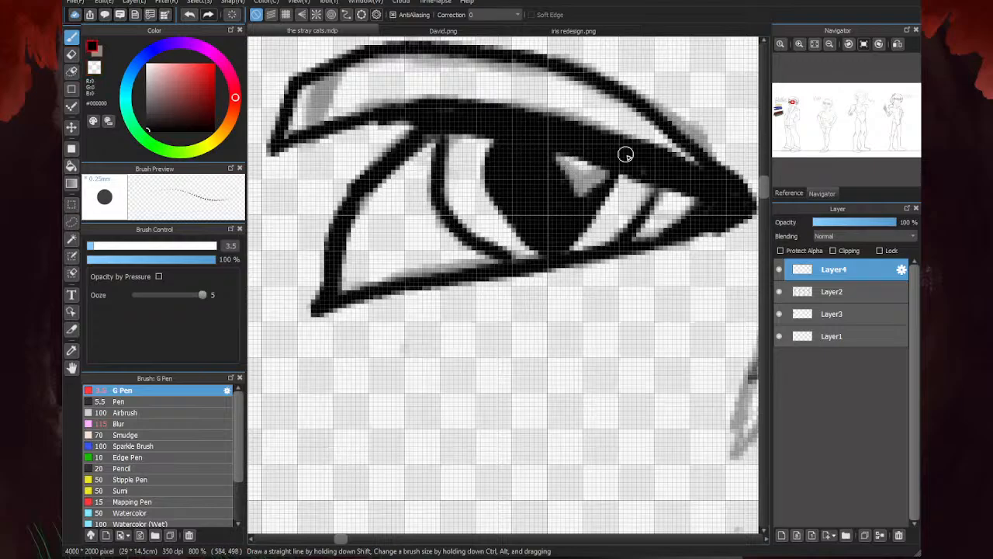
# - Ink the pointed hair tuft beside the far temple, above the far eye
pyautogui.scroll(-2, 494, 146)
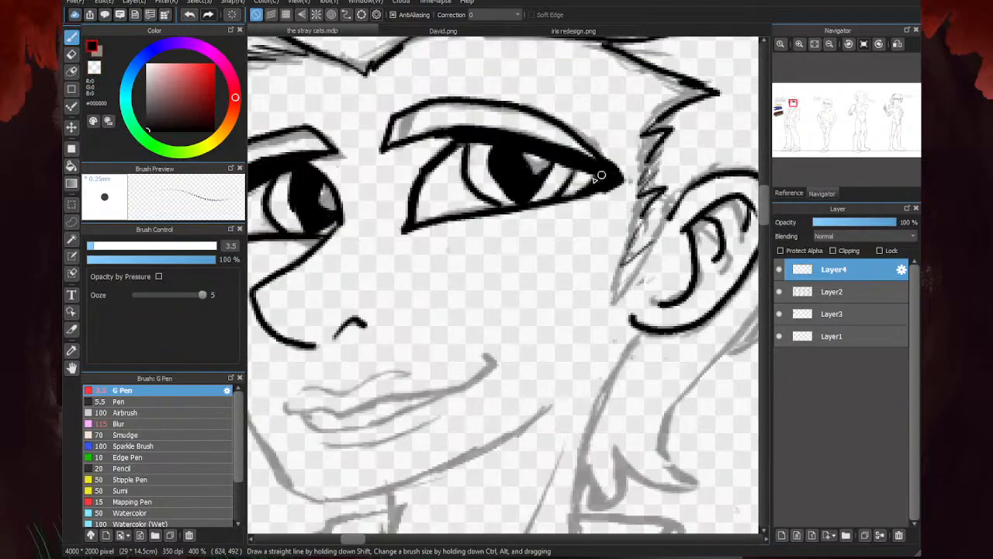
pyautogui.scroll(1, 601, 176)
pyautogui.scroll(-3, 674, 183)
pyautogui.scroll(-2, 460, 208)
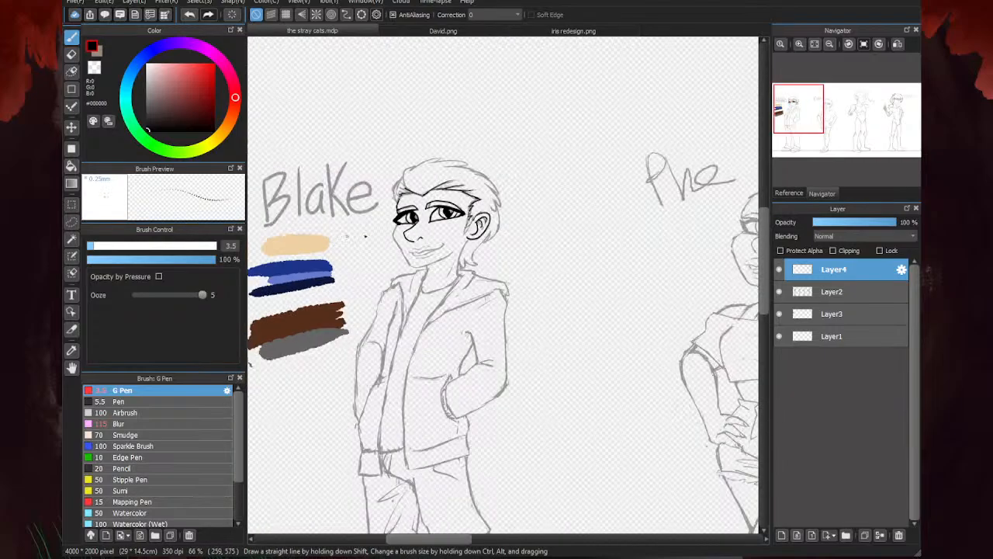
pyautogui.scroll(2, 414, 235)
pyautogui.scroll(-1, 361, 142)
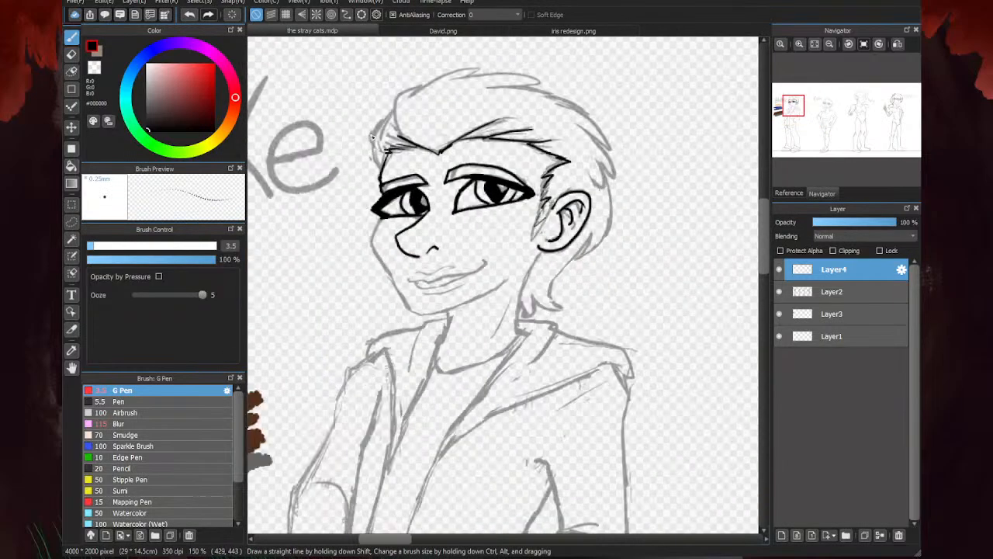
pyautogui.scroll(4, 360, 140)
pyautogui.moveTo(431, 256)
pyautogui.mouseDown()
pyautogui.moveTo(396, 201)
pyautogui.moveTo(394, 147)
pyautogui.mouseUp()
pyautogui.moveTo(438, 189)
pyautogui.mouseDown()
pyautogui.moveTo(385, 134)
pyautogui.moveTo(398, 79)
pyautogui.mouseUp()
pyautogui.moveTo(397, 80); pyautogui.dragTo(404, 117)
pyautogui.scroll(-2, 403, 118)
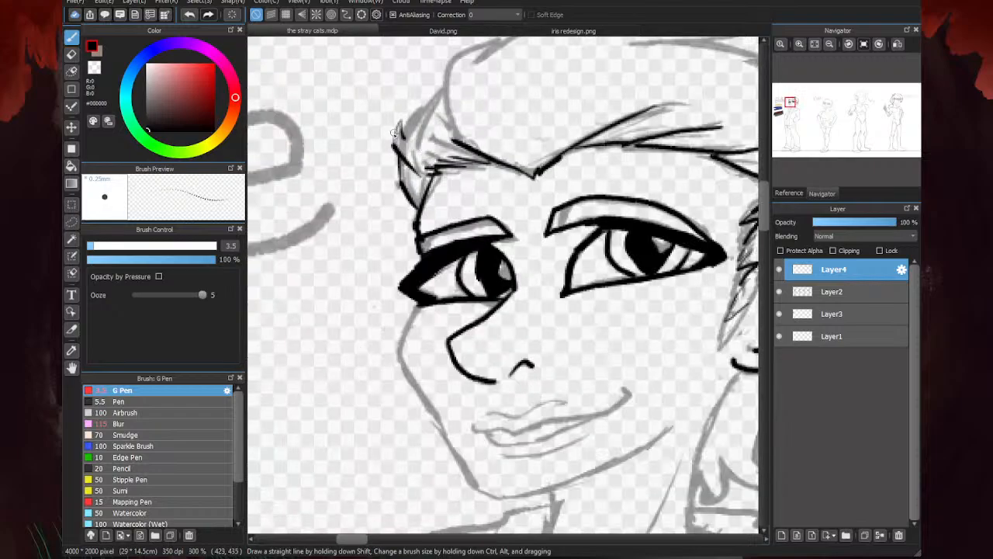
pyautogui.scroll(-2, 450, 201)
pyautogui.scroll(3, 417, 158)
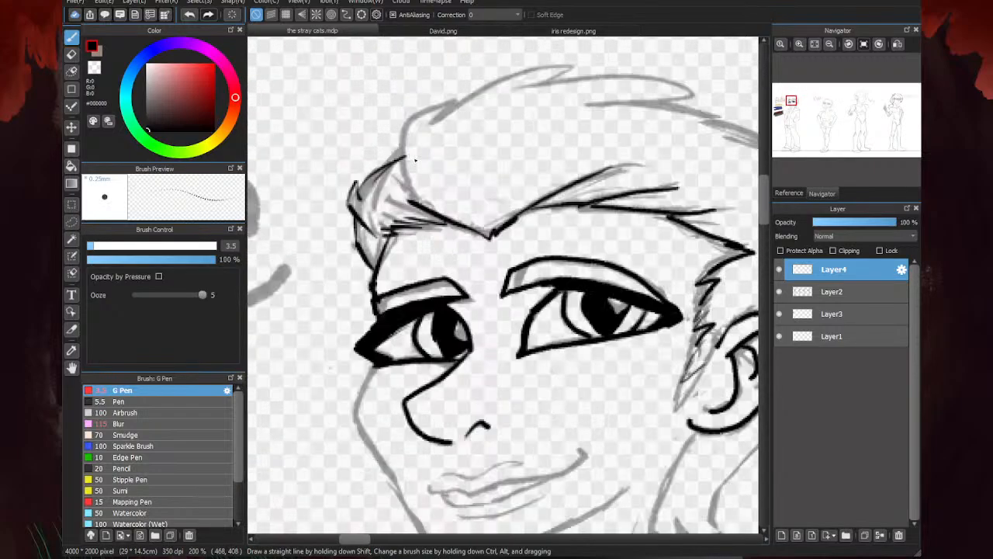
# - Ink the quiff's front edge from the hairline up to its first strand tip
pyautogui.moveTo(415, 203)
pyautogui.mouseDown()
pyautogui.moveTo(401, 175)
pyautogui.moveTo(450, 82)
pyautogui.moveTo(454, 100)
pyautogui.mouseUp()
pyautogui.scroll(-1, 389, 185)
pyautogui.scroll(-2, 374, 196)
pyautogui.scroll(2, 423, 138)
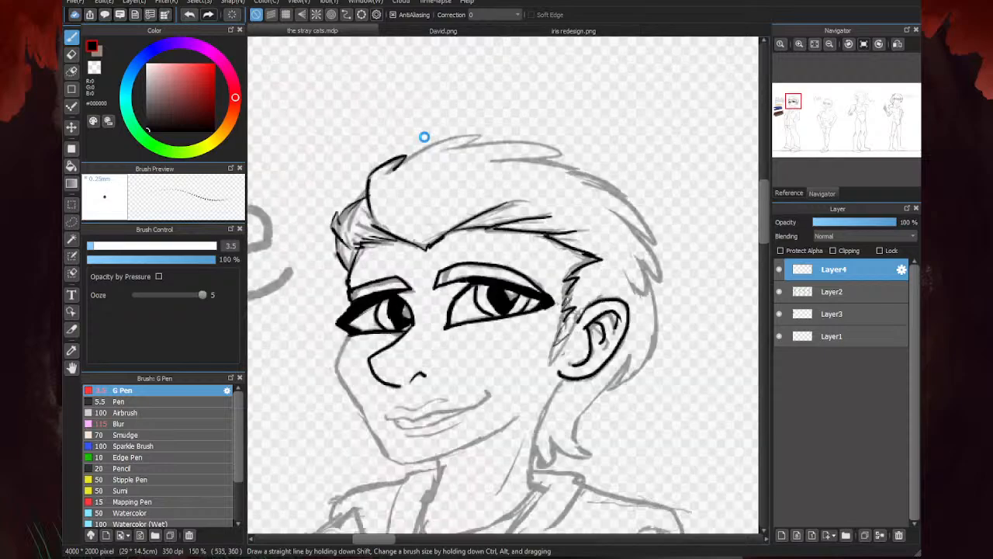
# - Ink the hair outline across the top of the head with pointed strand tips and a short inner strand line
pyautogui.moveTo(399, 162)
pyautogui.mouseDown()
pyautogui.moveTo(509, 133)
pyautogui.moveTo(494, 143)
pyautogui.moveTo(644, 164)
pyautogui.moveTo(604, 167)
pyautogui.moveTo(711, 209)
pyautogui.moveTo(669, 204)
pyautogui.mouseUp()
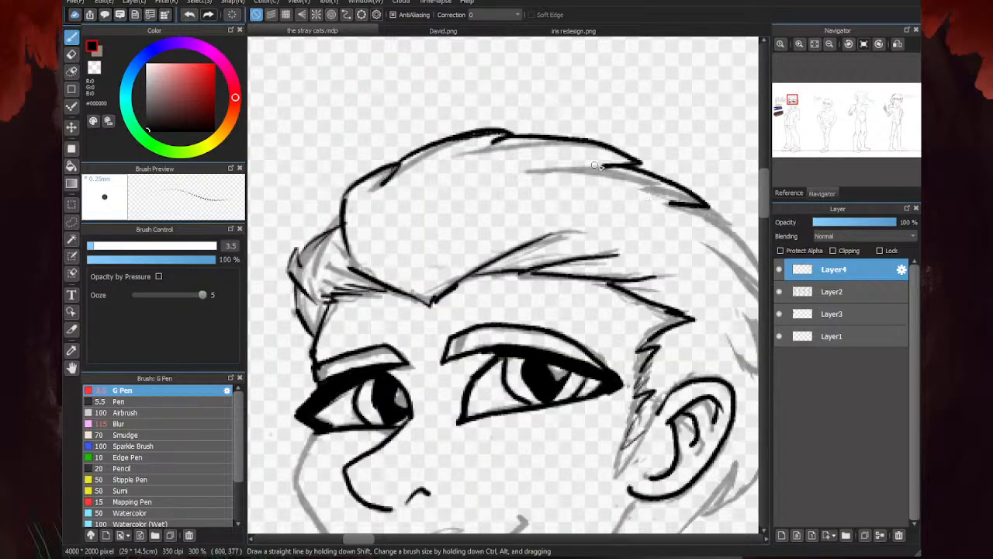
pyautogui.moveTo(596, 166); pyautogui.dragTo(564, 170)
pyautogui.press('e')
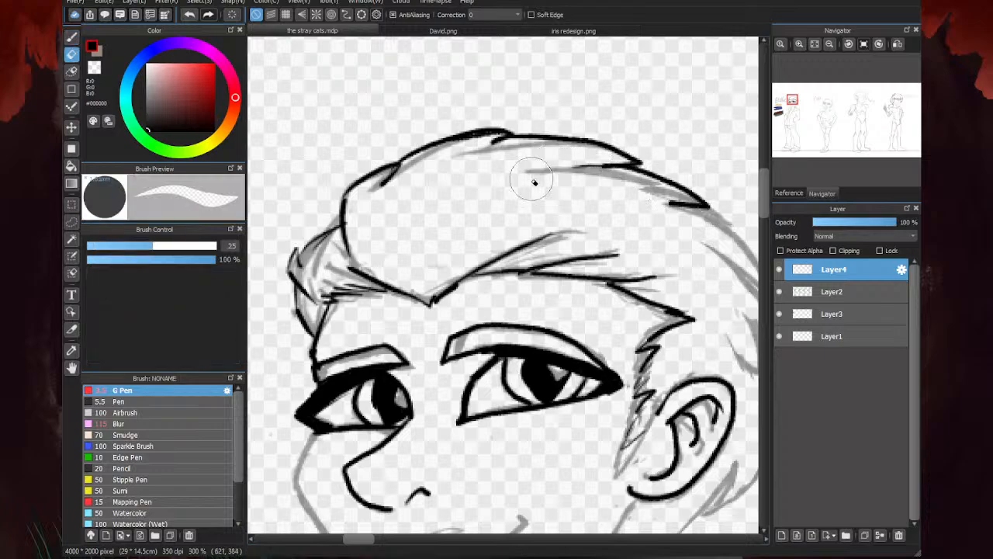
pyautogui.scroll(-2, 484, 163)
pyautogui.scroll(-2, 483, 163)
pyautogui.press('b')
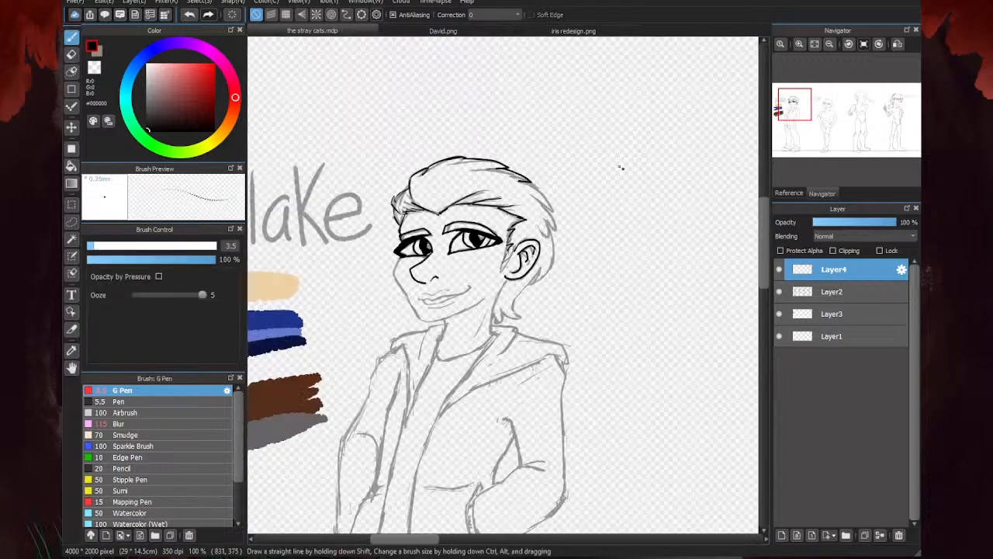
# - Ink the hair outline down the back of the head, with pointed strands ending behind the ear
pyautogui.scroll(3, 536, 217)
pyautogui.moveTo(460, 122)
pyautogui.mouseDown()
pyautogui.moveTo(566, 249)
pyautogui.moveTo(576, 332)
pyautogui.mouseUp()
pyautogui.moveTo(557, 297); pyautogui.dragTo(519, 317)
pyautogui.scroll(-3, 528, 235)
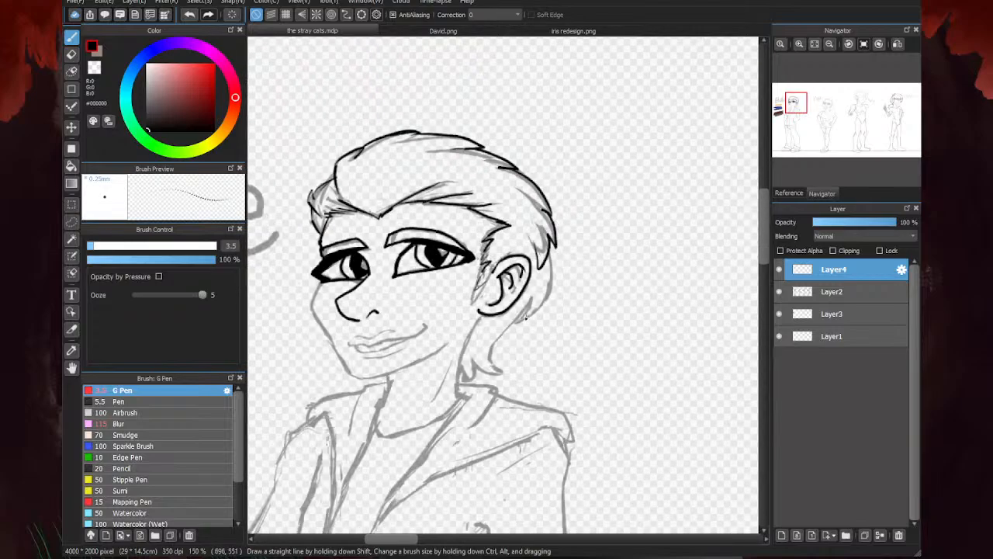
pyautogui.scroll(3, 522, 287)
pyautogui.moveTo(578, 176)
pyautogui.mouseDown()
pyautogui.moveTo(584, 235)
pyautogui.moveTo(502, 370)
pyautogui.moveTo(523, 312)
pyautogui.mouseUp()
pyautogui.scroll(-3, 554, 283)
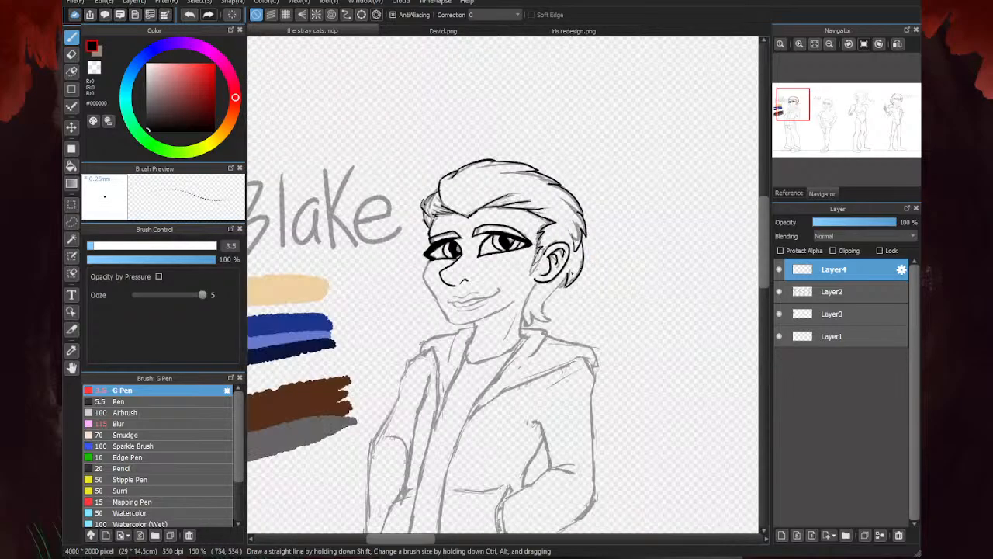
# - Ink the neck line below the ear and the pointed hair strands at the nape
pyautogui.scroll(3, 523, 320)
pyautogui.moveTo(536, 220); pyautogui.dragTo(503, 269)
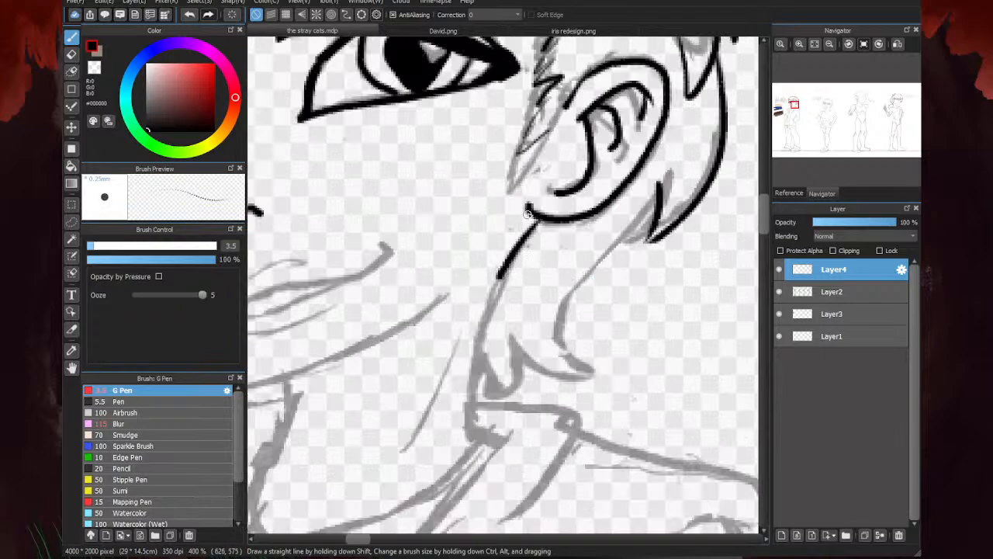
pyautogui.moveTo(527, 215)
pyautogui.mouseDown()
pyautogui.moveTo(505, 260)
pyautogui.moveTo(502, 316)
pyautogui.mouseUp()
pyautogui.moveTo(499, 280); pyautogui.dragTo(471, 438)
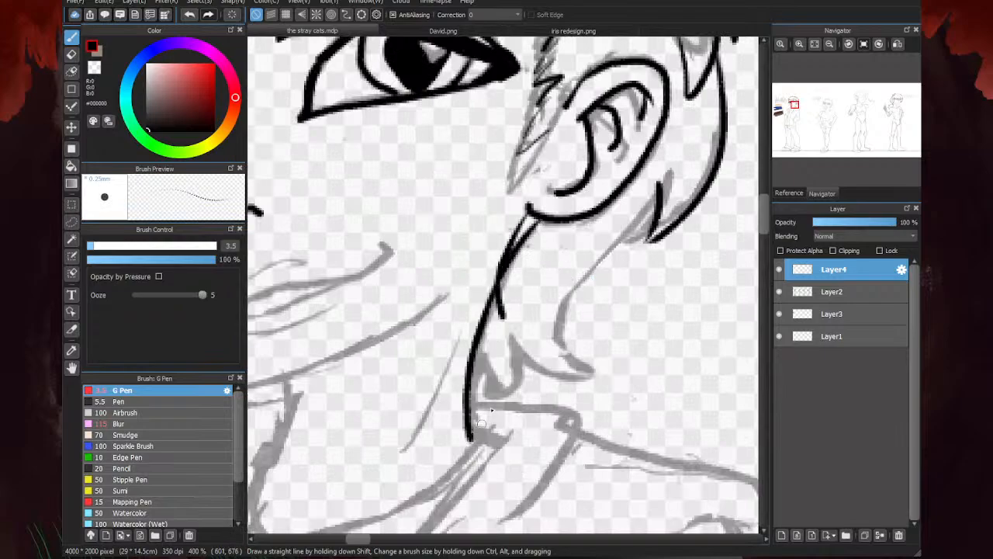
pyautogui.moveTo(661, 199)
pyautogui.mouseDown()
pyautogui.moveTo(574, 353)
pyautogui.moveTo(602, 374)
pyautogui.moveTo(524, 358)
pyautogui.moveTo(514, 381)
pyautogui.moveTo(473, 400)
pyautogui.mouseUp()
pyautogui.scroll(-3, 518, 322)
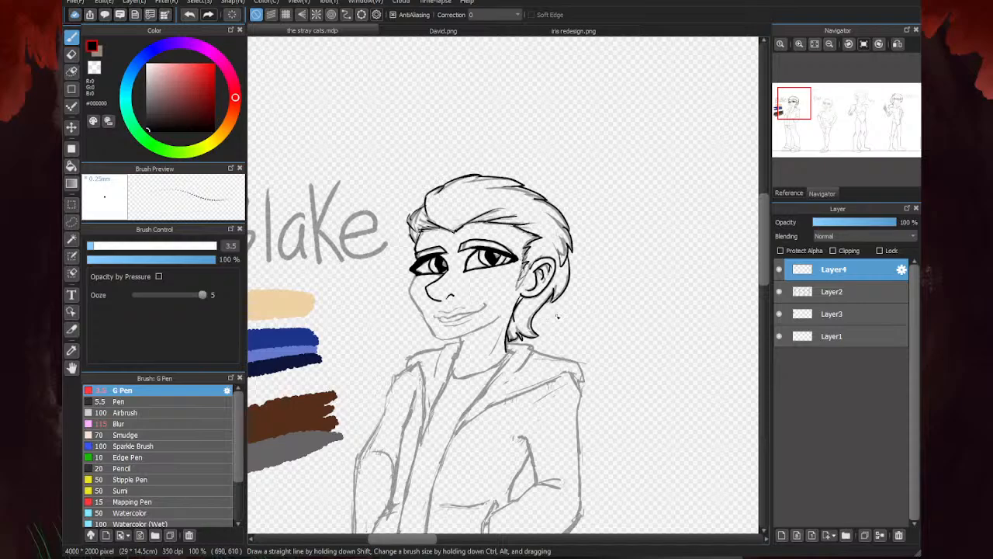
# - Ink the face outline from the far eye down the cheek, around the chin and along the jaw
pyautogui.scroll(2, 466, 311)
pyautogui.moveTo(368, 201)
pyautogui.mouseDown()
pyautogui.moveTo(346, 253)
pyautogui.moveTo(409, 340)
pyautogui.moveTo(425, 383)
pyautogui.moveTo(464, 392)
pyautogui.moveTo(448, 393)
pyautogui.moveTo(507, 381)
pyautogui.moveTo(617, 320)
pyautogui.mouseUp()
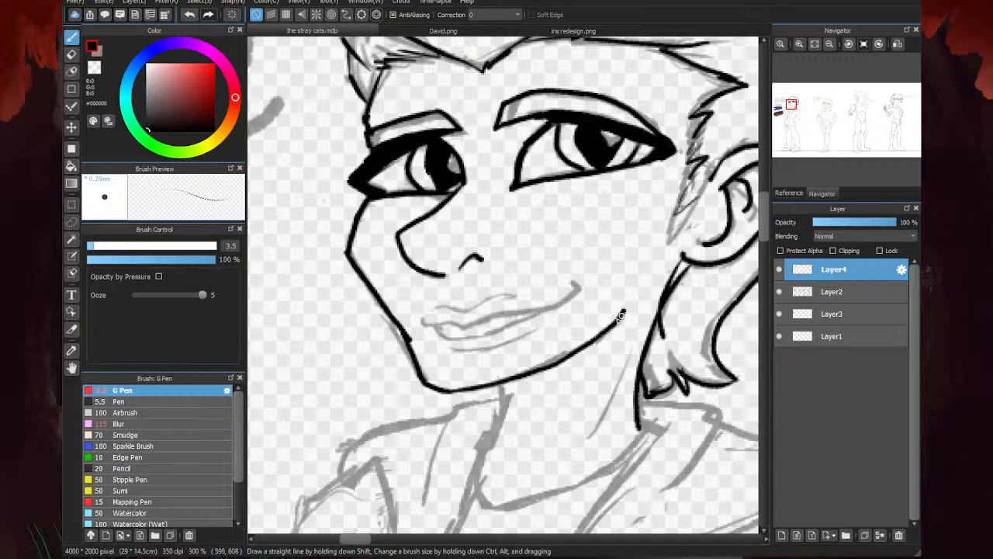
pyautogui.scroll(-1, 542, 286)
pyautogui.scroll(-1, 376, 336)
# - Ink the front edge of the neck below the chin and the tendon line on the neck
pyautogui.scroll(5, 422, 341)
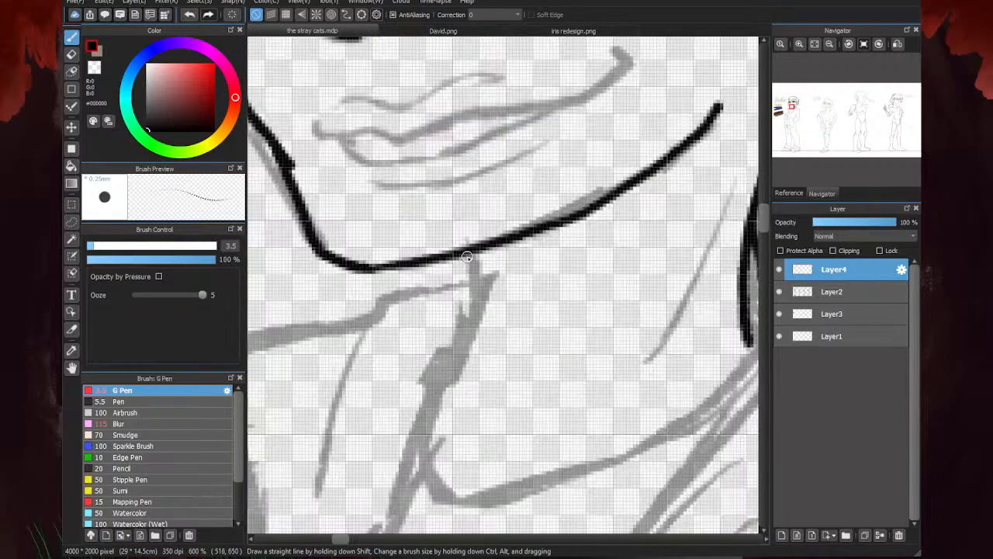
pyautogui.moveTo(466, 257)
pyautogui.mouseDown()
pyautogui.moveTo(472, 366)
pyautogui.moveTo(442, 392)
pyautogui.mouseUp()
pyautogui.scroll(-5, 442, 392)
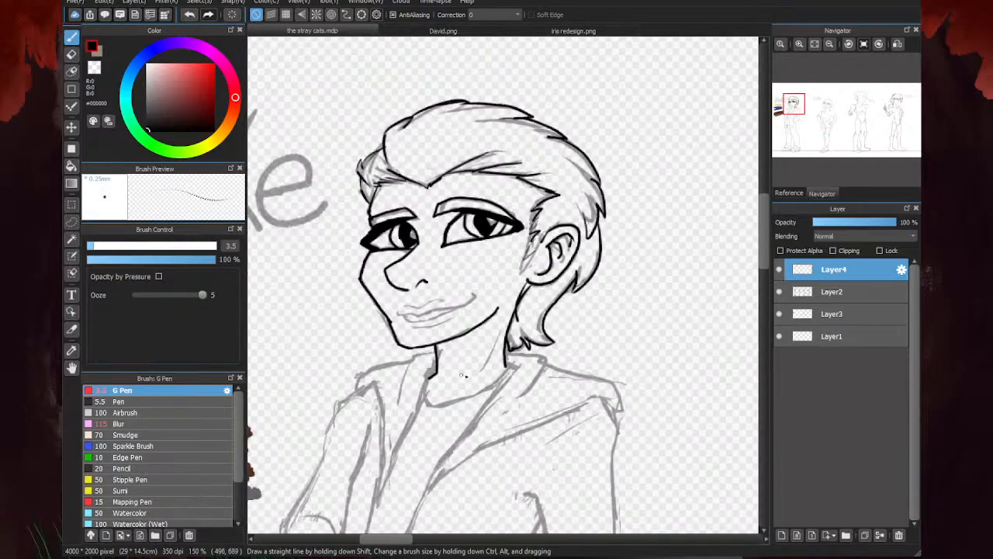
pyautogui.scroll(2, 496, 326)
pyautogui.moveTo(510, 303); pyautogui.dragTo(472, 373)
# - Ink the smiling mouth line with its corners, and the lower edge of the teeth opening beneath it
pyautogui.scroll(2, 297, 273)
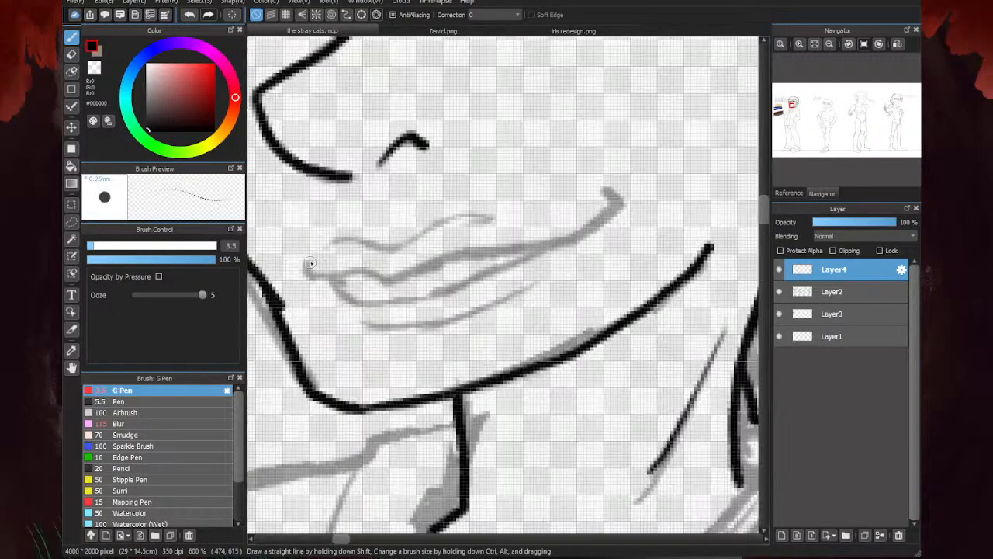
pyautogui.moveTo(308, 273)
pyautogui.mouseDown()
pyautogui.moveTo(405, 274)
pyautogui.moveTo(527, 246)
pyautogui.moveTo(597, 220)
pyautogui.moveTo(607, 190)
pyautogui.mouseUp()
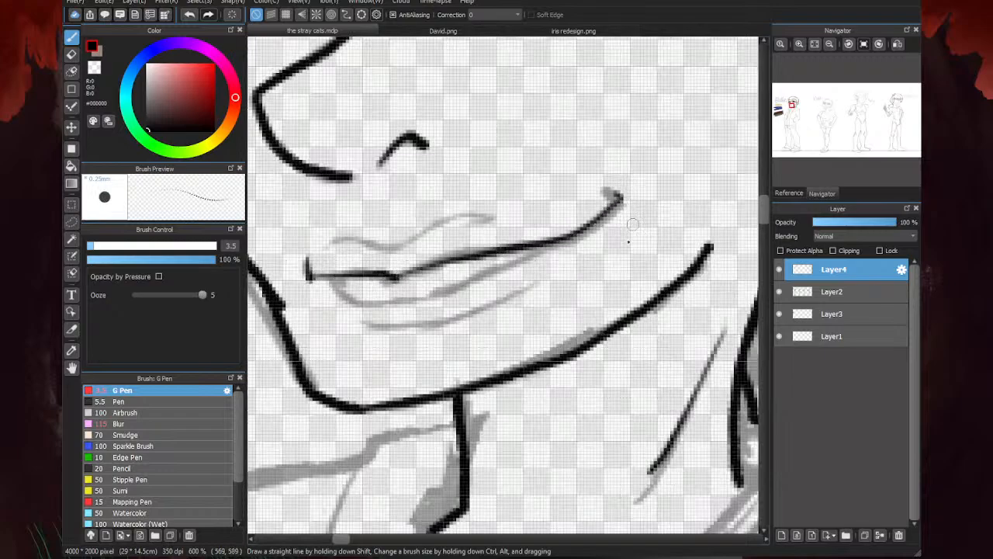
pyautogui.moveTo(548, 240); pyautogui.dragTo(435, 294)
pyautogui.moveTo(332, 281)
pyautogui.mouseDown()
pyautogui.moveTo(358, 300)
pyautogui.moveTo(444, 292)
pyautogui.mouseUp()
pyautogui.scroll(-3, 514, 241)
# - Ink the lower lip's bottom contour and the upper lip's outline
pyautogui.scroll(2, 501, 256)
pyautogui.moveTo(566, 235)
pyautogui.mouseDown()
pyautogui.moveTo(473, 279)
pyautogui.moveTo(497, 275)
pyautogui.moveTo(441, 278)
pyautogui.mouseUp()
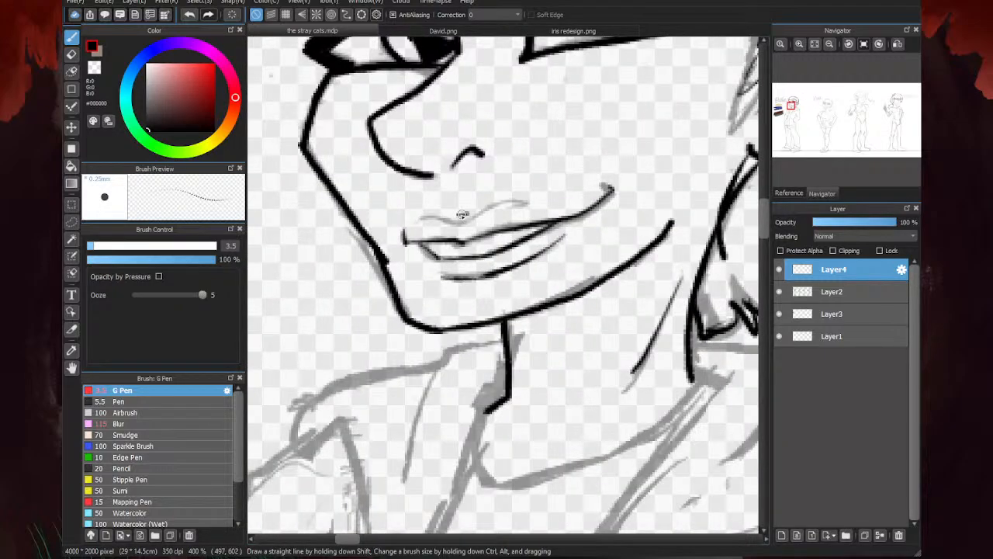
pyautogui.moveTo(538, 203); pyautogui.dragTo(505, 195)
pyautogui.scroll(-1, 469, 319)
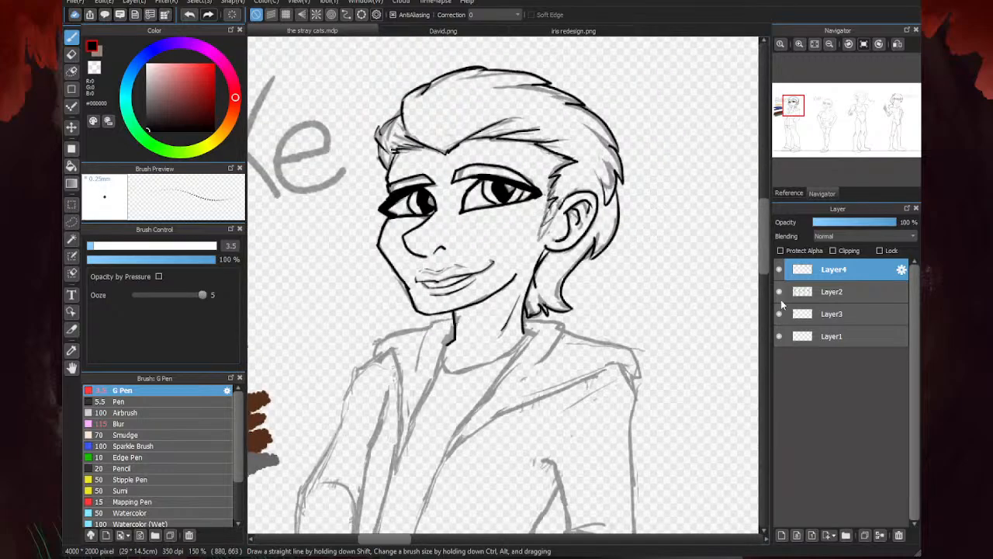
# - Check the face line art with the Layer2 sketch hidden, and compare it with the David.png reference
pyautogui.click(779, 293)
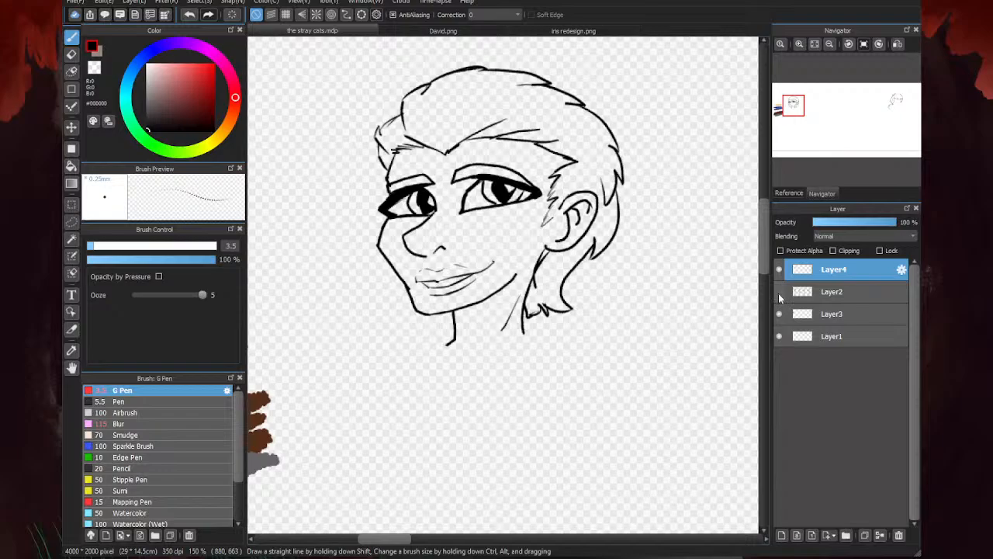
pyautogui.click(779, 293)
pyautogui.click(414, 33)
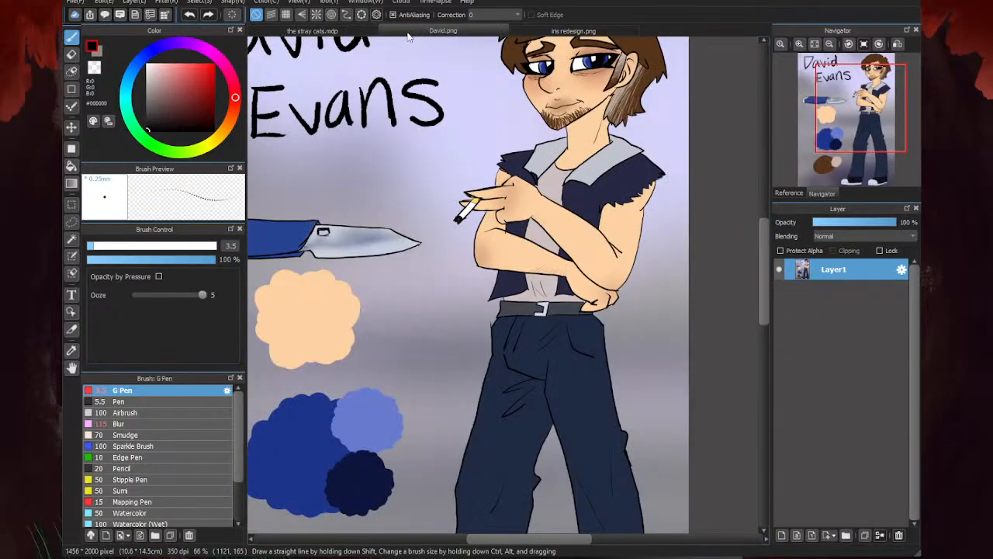
pyautogui.click(368, 31)
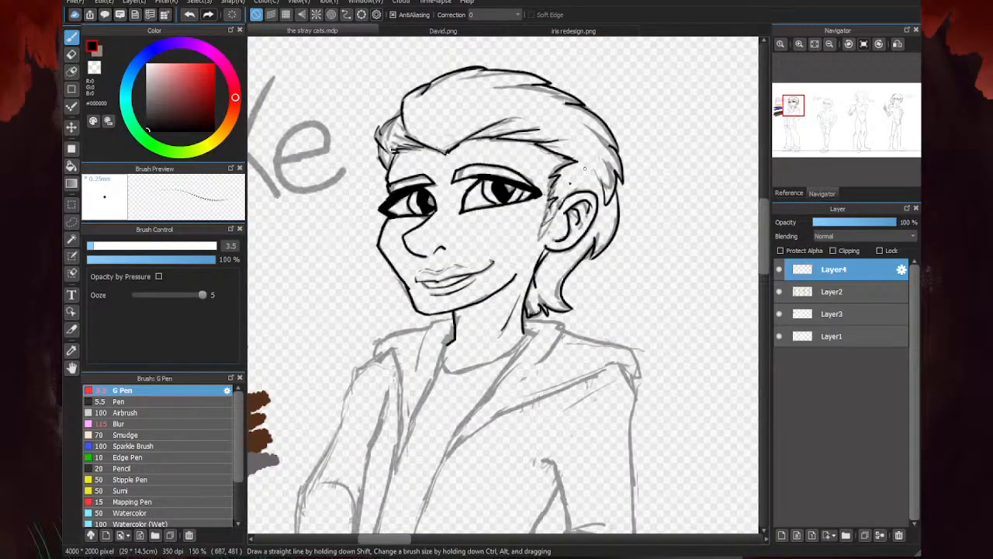
# - Erase the upper lip's outline and shorten the lower lip's bottom contour, and return to the pen
pyautogui.press('e')
pyautogui.scroll(2, 457, 252)
pyautogui.moveTo(461, 260); pyautogui.dragTo(475, 270)
pyautogui.moveTo(402, 281)
pyautogui.mouseDown()
pyautogui.moveTo(502, 305)
pyautogui.moveTo(431, 281)
pyautogui.mouseUp()
pyautogui.moveTo(480, 310)
pyautogui.mouseDown()
pyautogui.moveTo(499, 312)
pyautogui.moveTo(424, 330)
pyautogui.moveTo(495, 312)
pyautogui.moveTo(403, 322)
pyautogui.mouseUp()
pyautogui.press('b')
# - Ink a short curved line between the nose and mouth, and check the face without the Layer2 sketch
pyautogui.scroll(2, 403, 333)
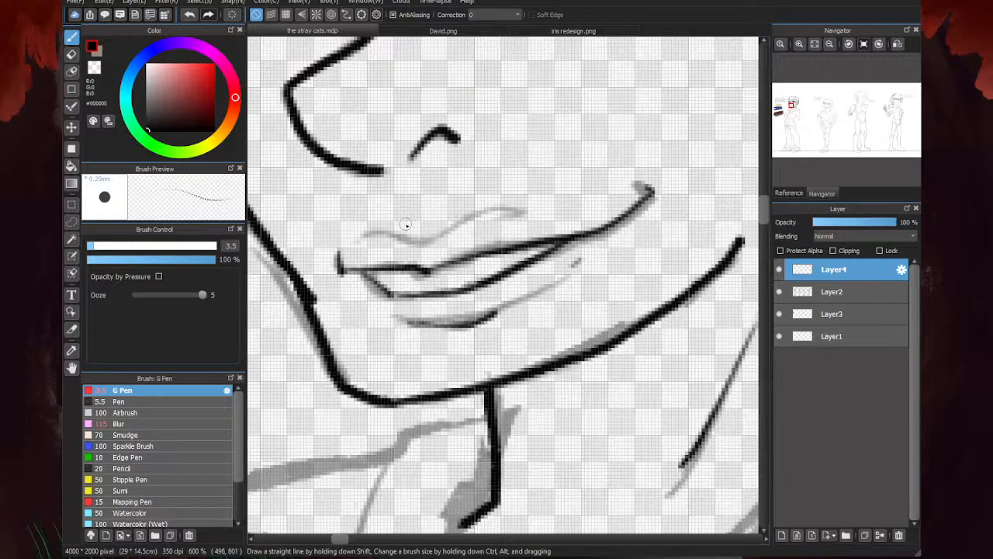
pyautogui.moveTo(411, 218)
pyautogui.mouseDown()
pyautogui.moveTo(439, 211)
pyautogui.moveTo(399, 216)
pyautogui.moveTo(446, 208)
pyautogui.mouseUp()
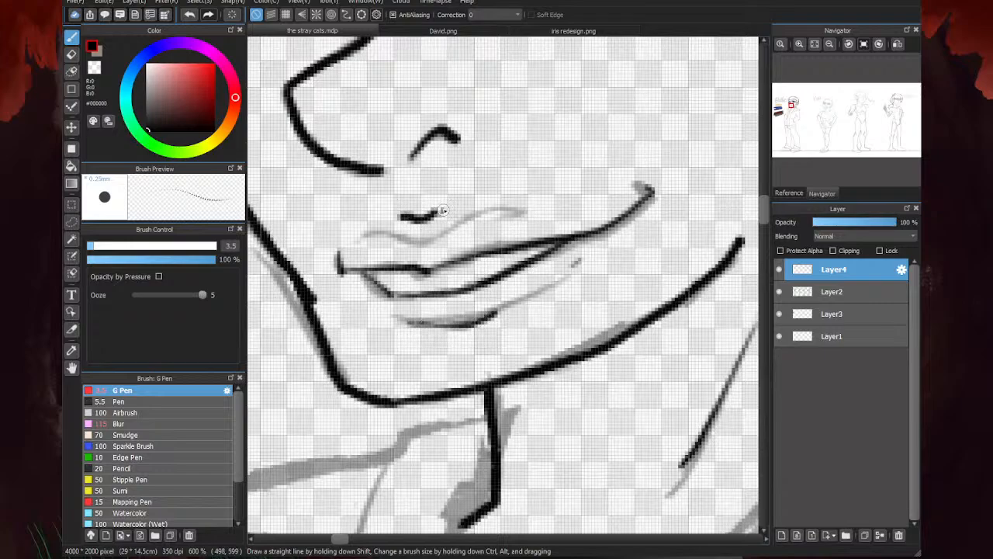
pyautogui.scroll(-4, 475, 327)
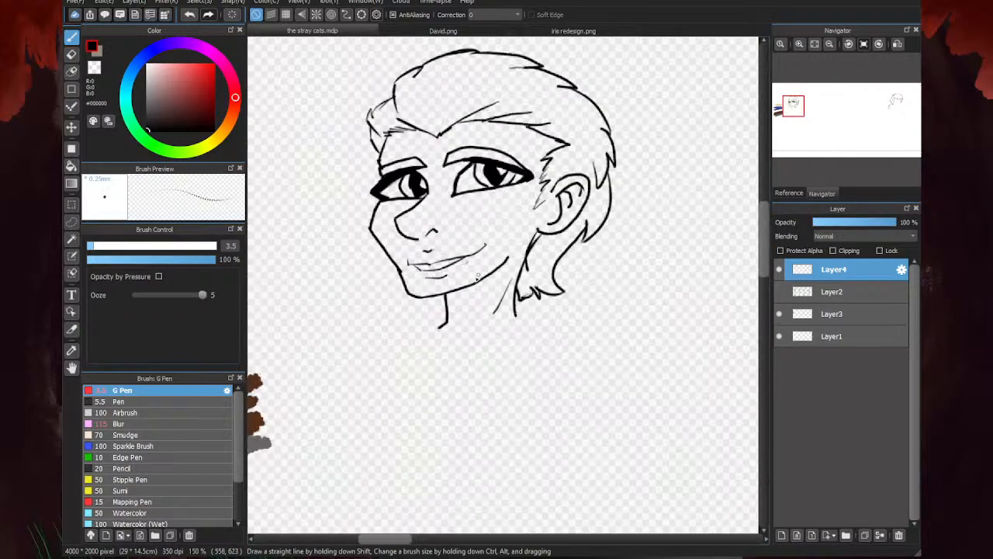
pyautogui.scroll(-3, 489, 210)
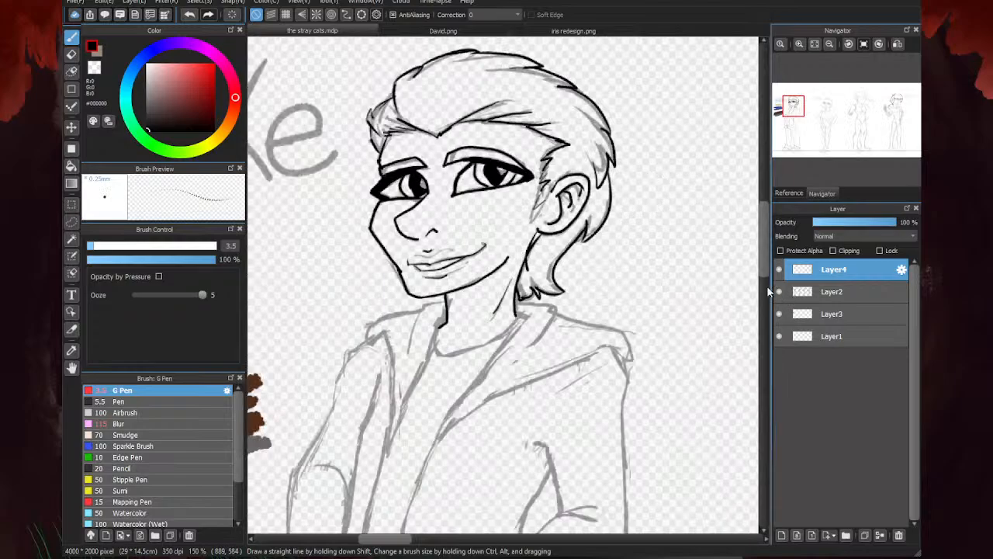
pyautogui.scroll(-2, 714, 213)
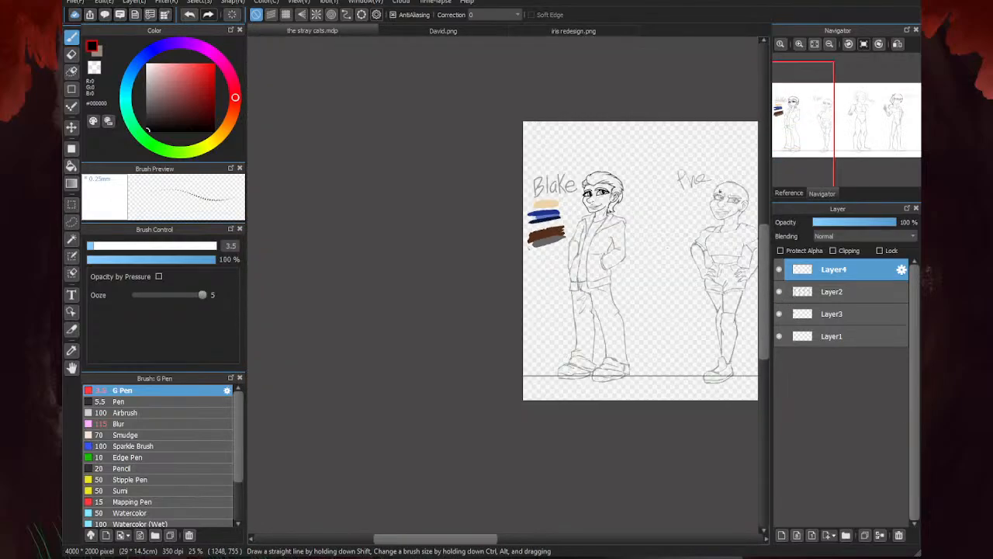
# - Ink the small hair tuft protruding beside the forehead, clean up its stroke, and return to the pen
pyautogui.scroll(4, 598, 209)
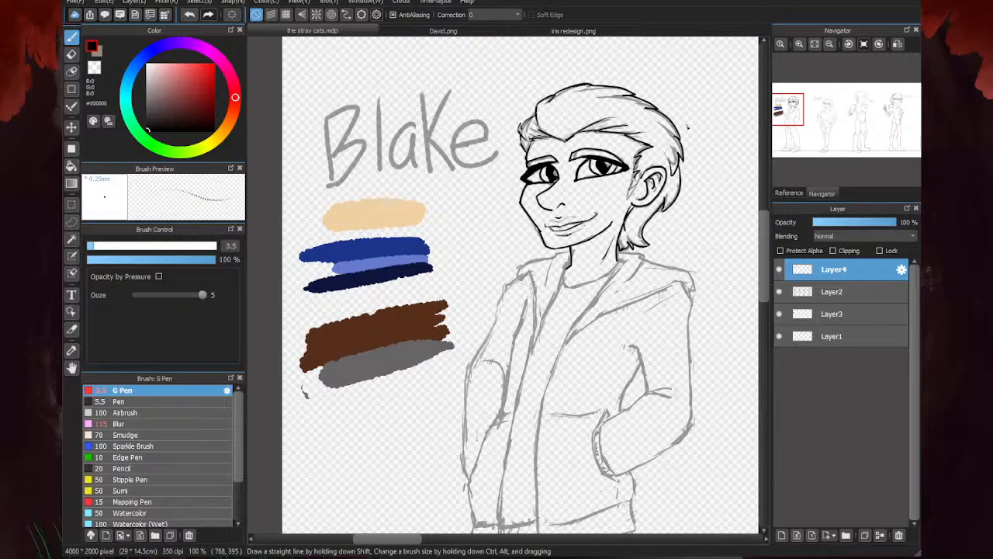
pyautogui.press('e')
pyautogui.scroll(3, 652, 124)
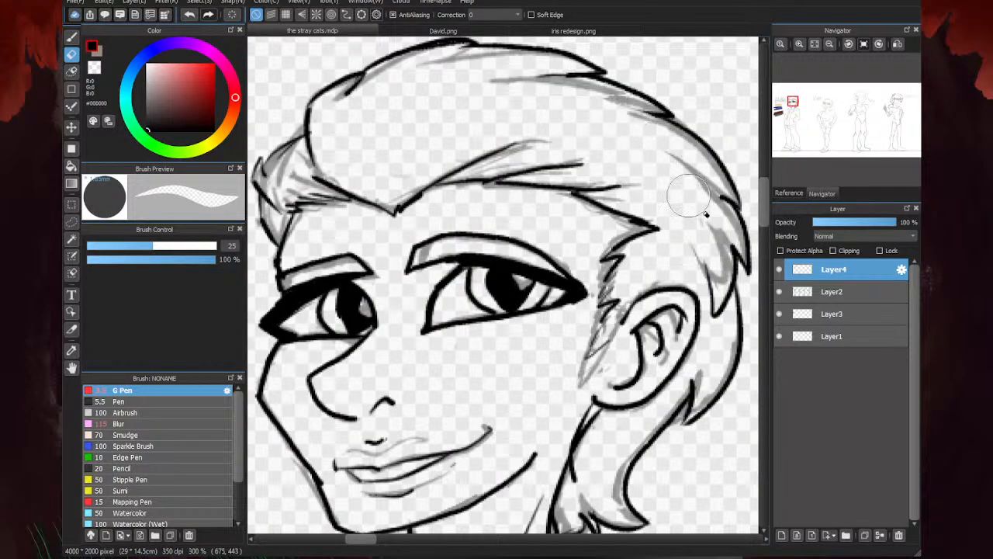
pyautogui.scroll(-2, 582, 155)
pyautogui.press('b')
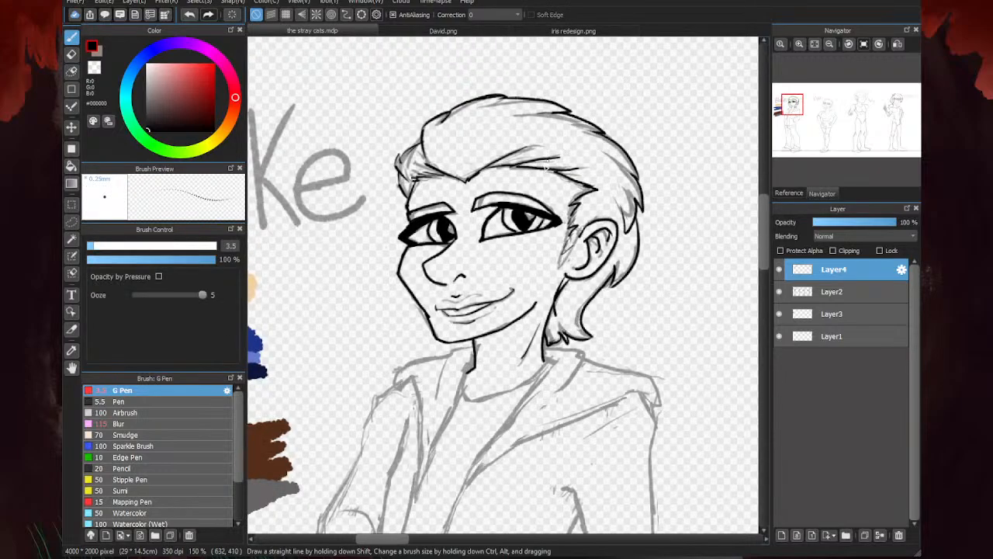
pyautogui.scroll(-1, 524, 177)
pyautogui.scroll(4, 481, 131)
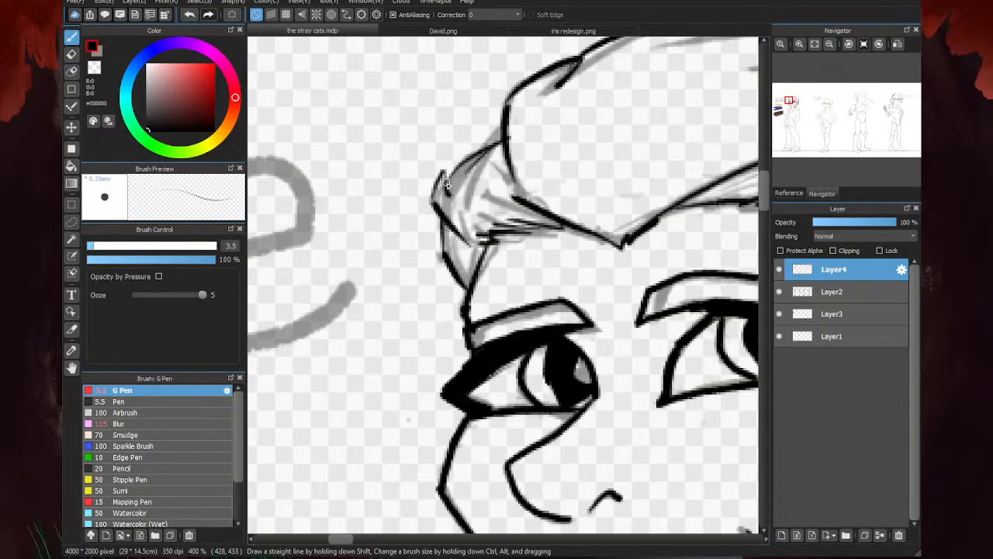
pyautogui.moveTo(465, 139)
pyautogui.mouseDown()
pyautogui.moveTo(516, 106)
pyautogui.moveTo(530, 112)
pyautogui.moveTo(522, 102)
pyautogui.moveTo(520, 148)
pyautogui.moveTo(498, 145)
pyautogui.moveTo(470, 167)
pyautogui.moveTo(472, 157)
pyautogui.moveTo(453, 191)
pyautogui.mouseUp()
pyautogui.press('e')
pyautogui.scroll(-3, 470, 192)
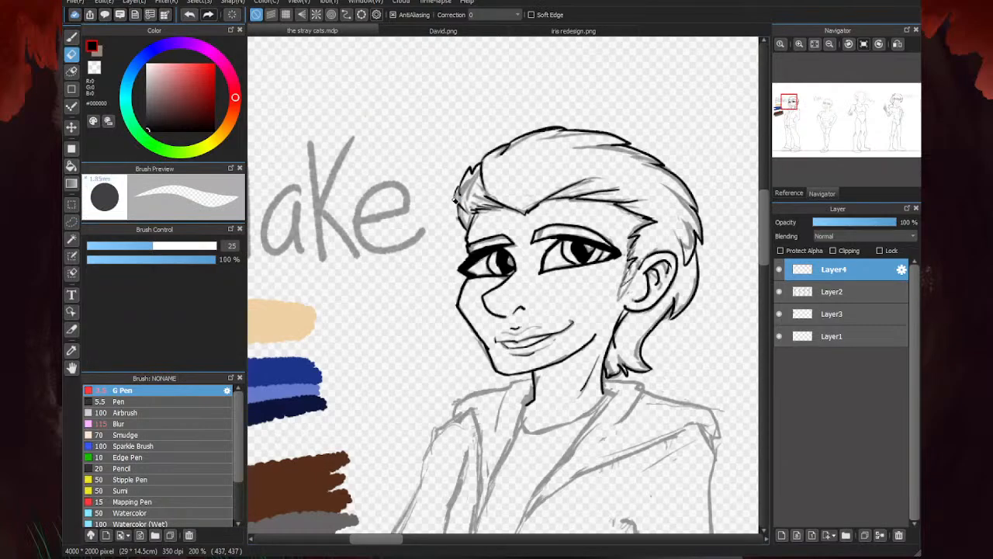
pyautogui.press('p')
# - Ink the hood's collar edges on both sides of the neck, with a short inner line at the neck's base
pyautogui.scroll(-2, 466, 166)
pyautogui.scroll(1, 502, 321)
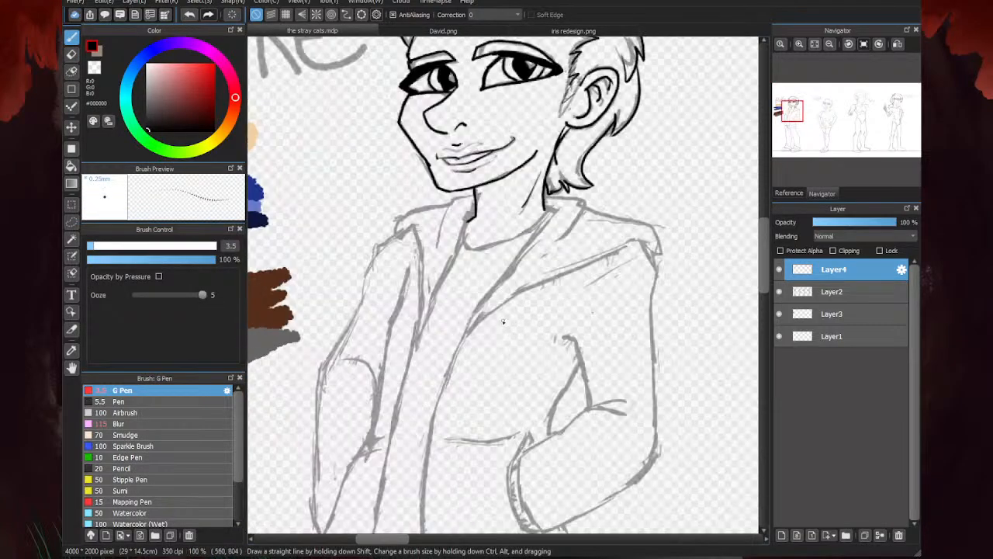
pyautogui.scroll(1, 508, 305)
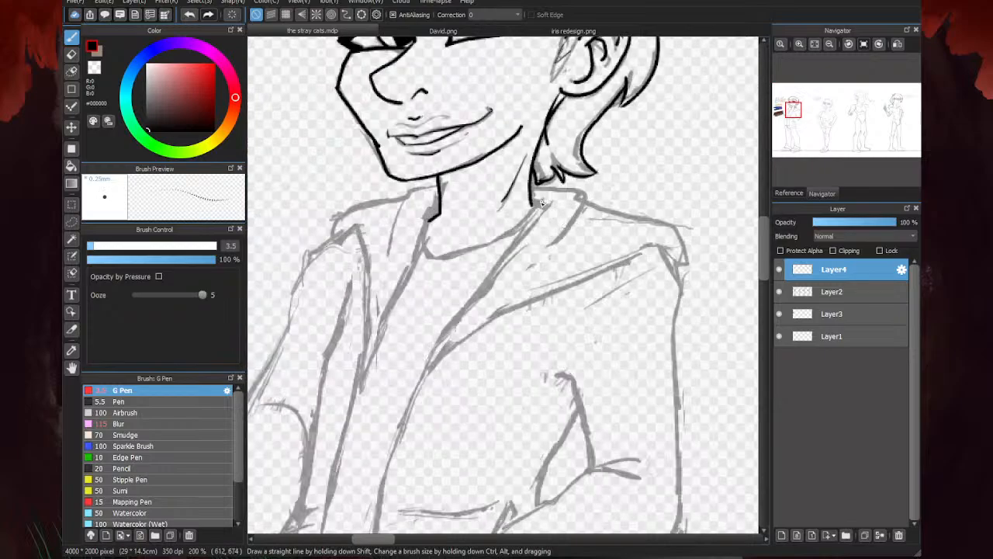
pyautogui.scroll(1, 542, 203)
pyautogui.scroll(-2, 663, 132)
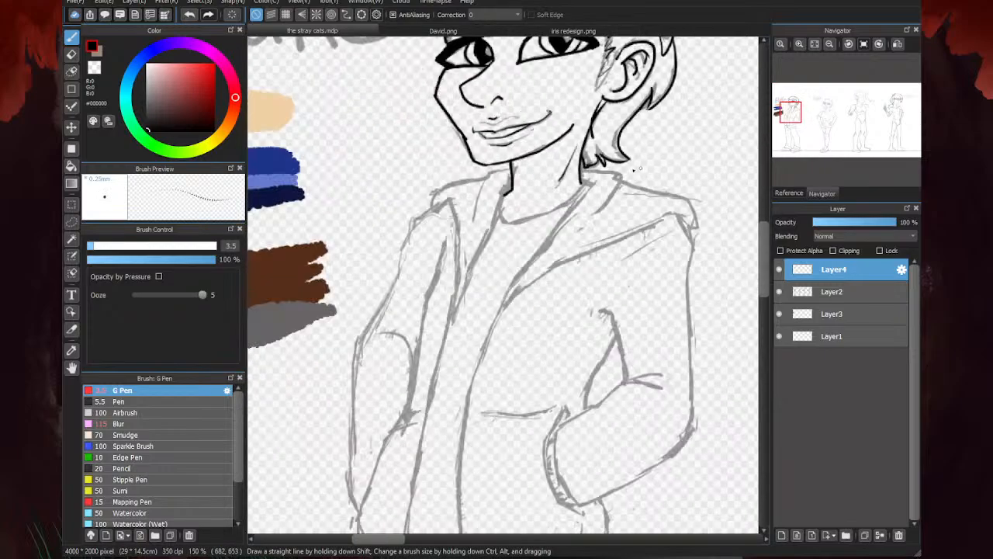
pyautogui.scroll(3, 569, 165)
pyautogui.moveTo(554, 147)
pyautogui.mouseDown()
pyautogui.moveTo(670, 168)
pyautogui.moveTo(613, 259)
pyautogui.mouseUp()
pyautogui.scroll(-1, 479, 191)
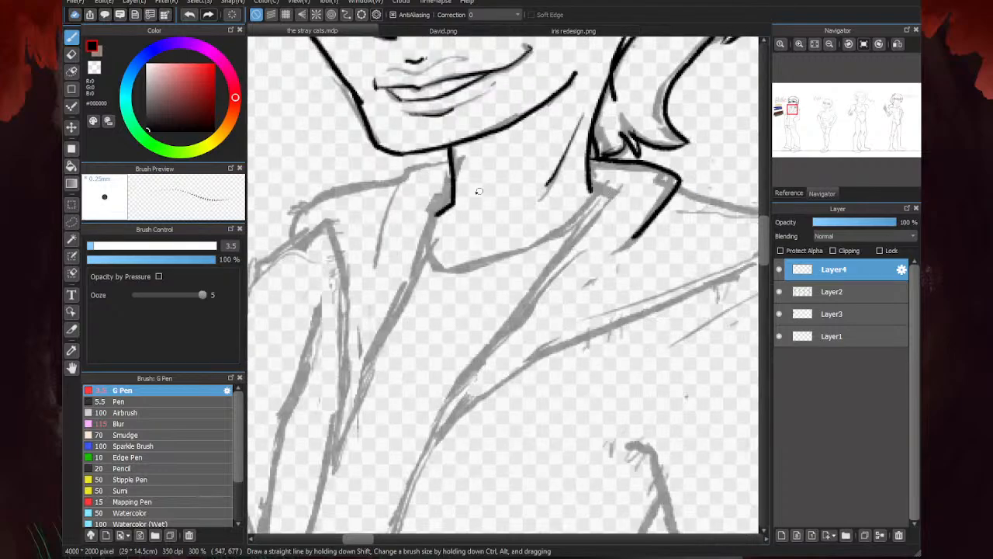
pyautogui.moveTo(454, 163); pyautogui.dragTo(396, 187)
pyautogui.moveTo(588, 180); pyautogui.dragTo(621, 194)
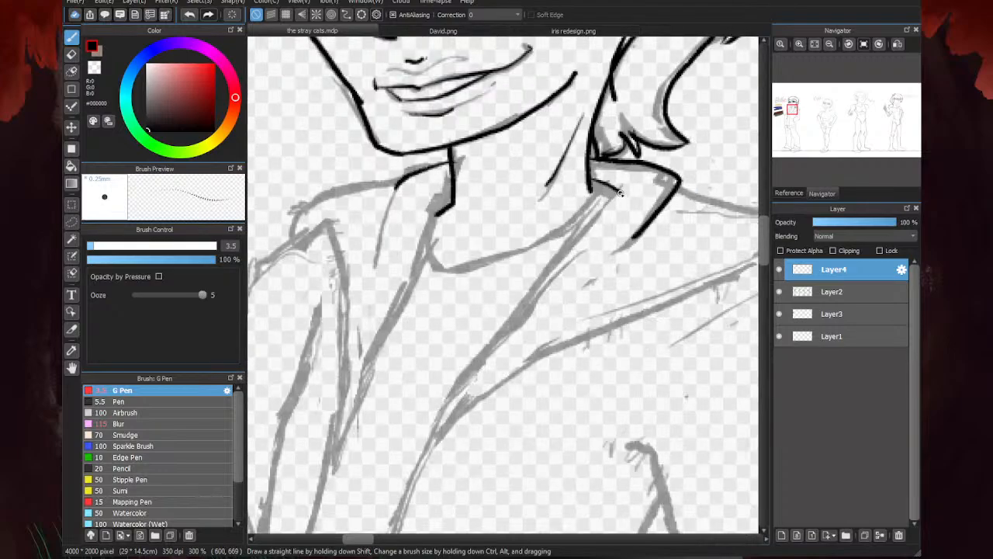
# - Ink the curved neckline of the shirt between the two sides of the hood
pyautogui.scroll(-4, 501, 225)
pyautogui.scroll(4, 592, 190)
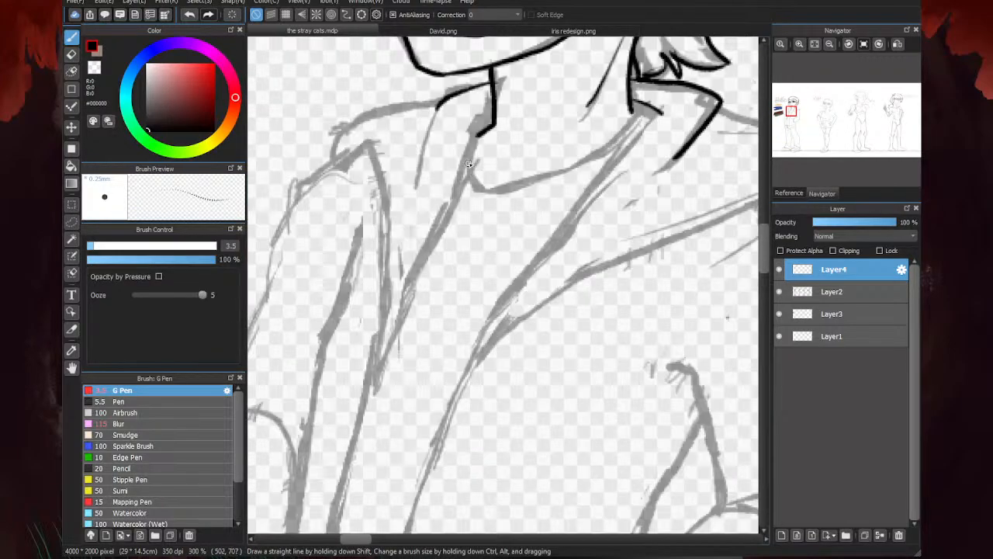
pyautogui.moveTo(469, 164)
pyautogui.mouseDown()
pyautogui.moveTo(583, 186)
pyautogui.moveTo(639, 160)
pyautogui.mouseUp()
pyautogui.scroll(-2, 654, 166)
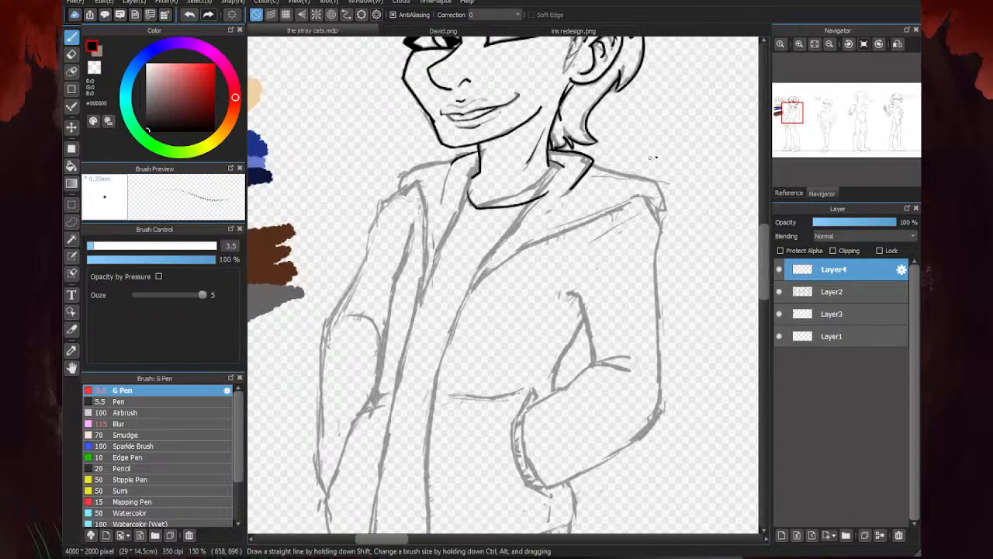
# - Ink the hood flap away from the color swatches, from neck and shoulder down to its chest point, and tidy its lines with the eraser
pyautogui.moveTo(557, 162); pyautogui.dragTo(470, 288)
pyautogui.moveTo(588, 166)
pyautogui.mouseDown()
pyautogui.moveTo(662, 187)
pyautogui.moveTo(663, 220)
pyautogui.moveTo(617, 207)
pyautogui.moveTo(547, 239)
pyautogui.moveTo(459, 307)
pyautogui.mouseUp()
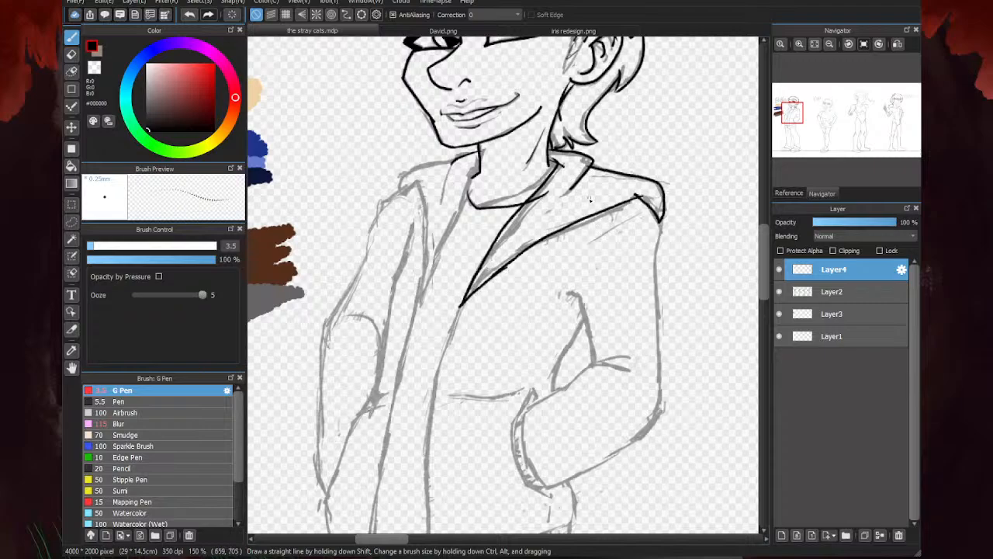
pyautogui.press('e')
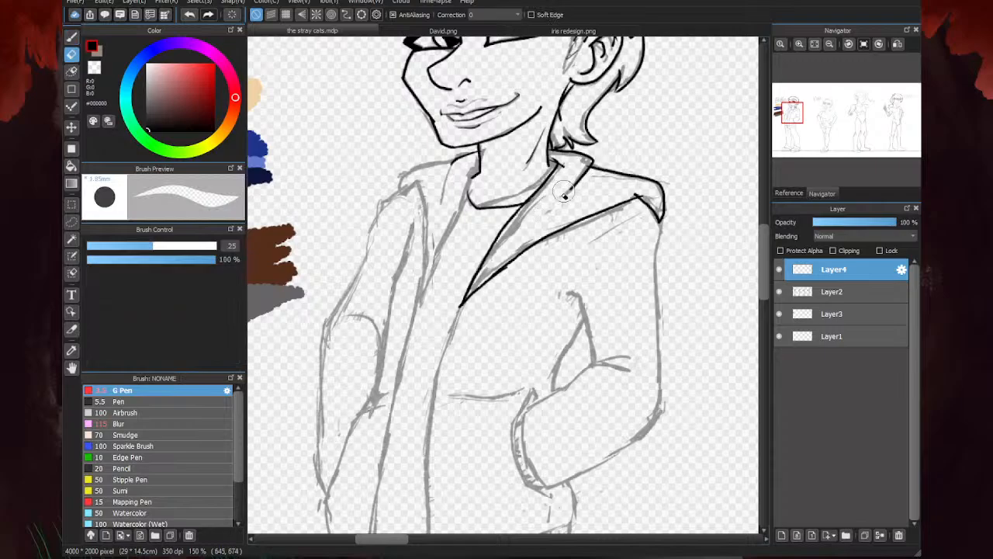
pyautogui.moveTo(627, 188); pyautogui.dragTo(641, 187)
pyautogui.press('b')
# - Ink the hood flap nearer the color swatches, including its front opening edge and outer contour down to the chest
pyautogui.scroll(1, 465, 180)
pyautogui.moveTo(481, 166); pyautogui.dragTo(401, 344)
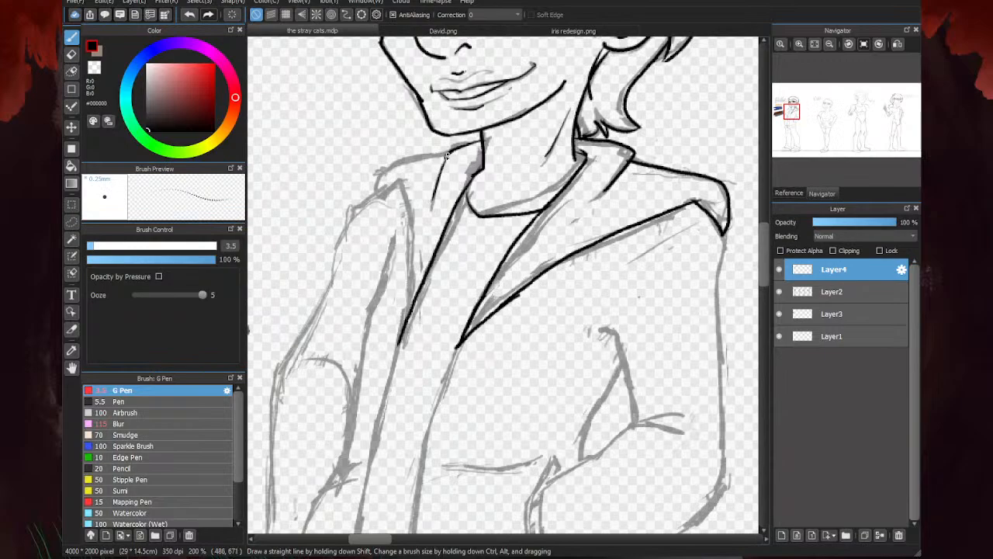
pyautogui.moveTo(447, 156)
pyautogui.mouseDown()
pyautogui.moveTo(391, 189)
pyautogui.moveTo(402, 193)
pyautogui.moveTo(396, 348)
pyautogui.mouseUp()
# - Ink a short strand of the sideburn in front of the ear
pyautogui.scroll(-2, 382, 261)
pyautogui.scroll(-2, 451, 284)
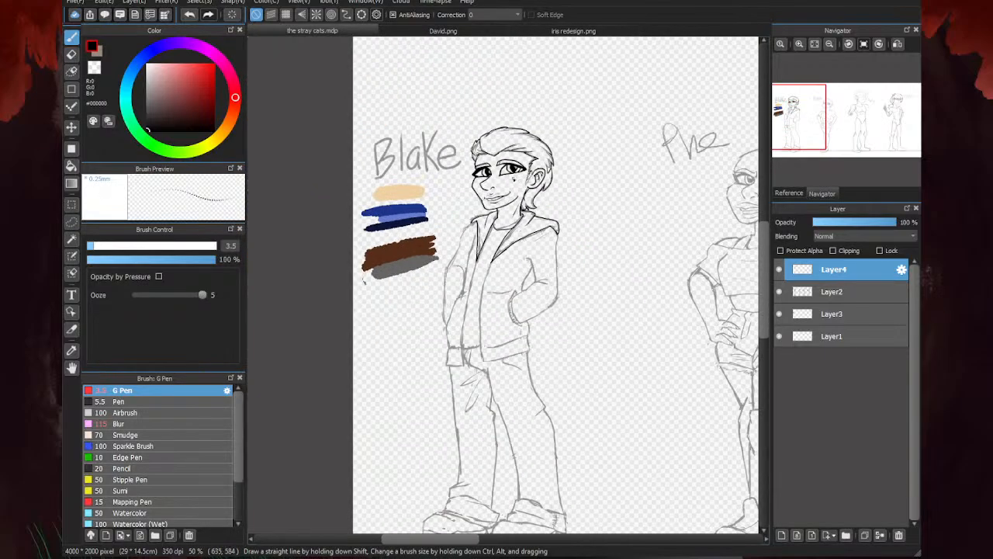
pyautogui.scroll(5, 519, 174)
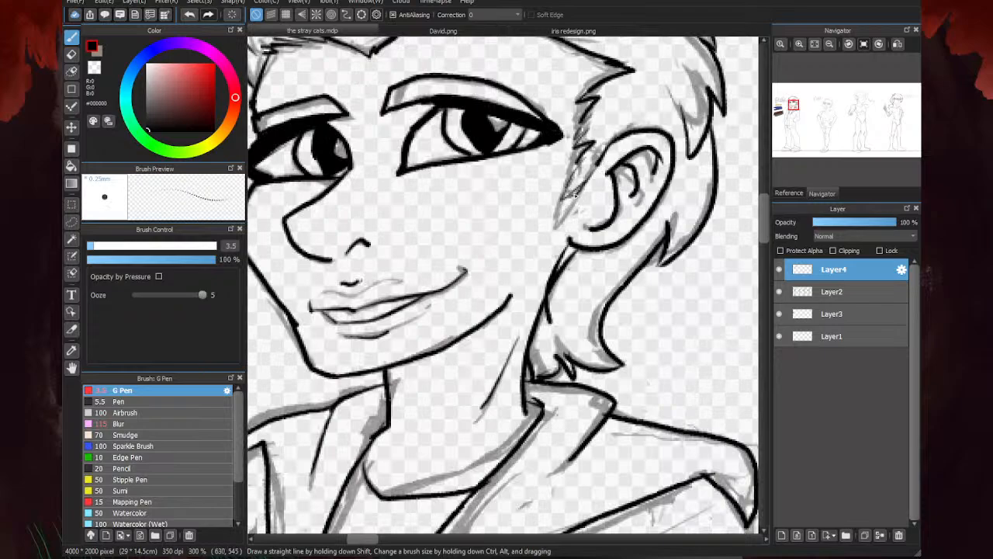
pyautogui.moveTo(574, 193); pyautogui.dragTo(566, 208)
pyautogui.scroll(-2, 513, 229)
pyautogui.scroll(2, 532, 242)
# - Erase the overlapping line between the neck and the hair below the ear, and return to the pen
pyautogui.press('e')
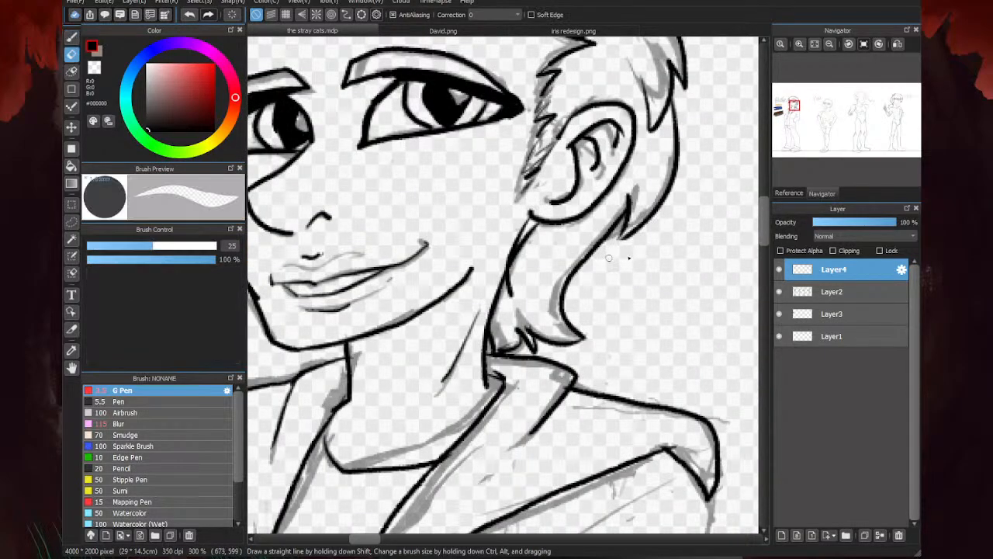
pyautogui.moveTo(507, 284); pyautogui.dragTo(508, 295)
pyautogui.scroll(-2, 508, 301)
pyautogui.scroll(3, 512, 289)
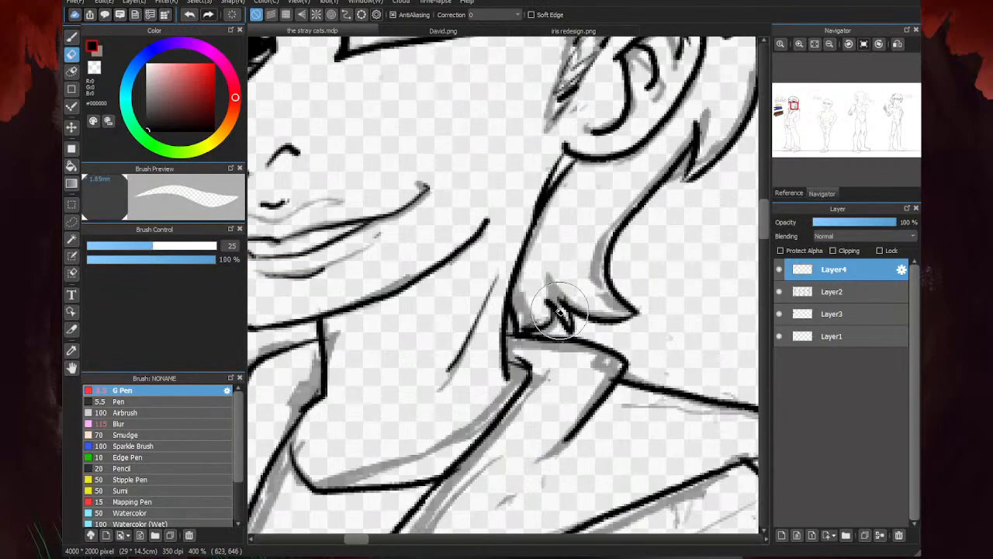
pyautogui.scroll(-3, 692, 212)
pyautogui.press('b')
pyautogui.scroll(1, 627, 211)
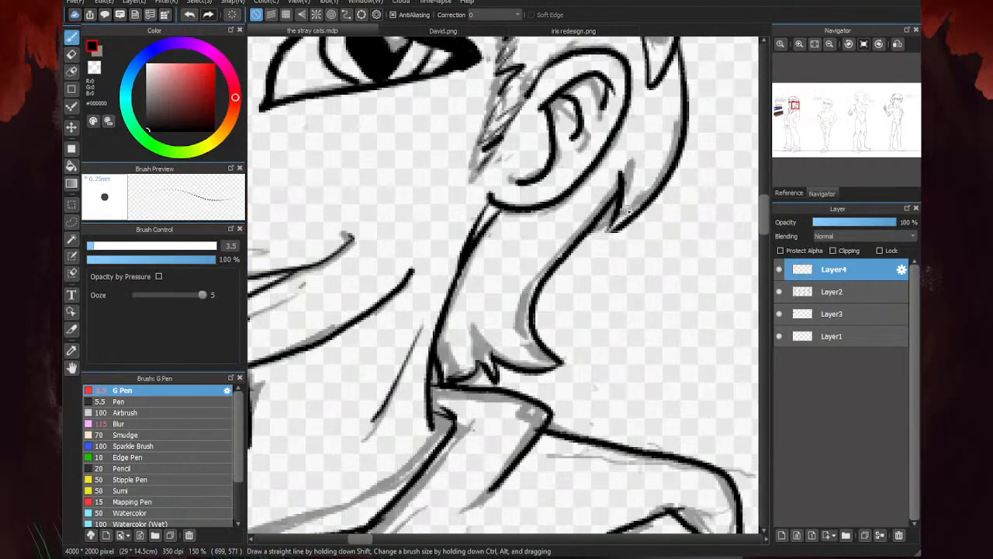
pyautogui.scroll(-3, 613, 222)
pyautogui.scroll(4, 539, 291)
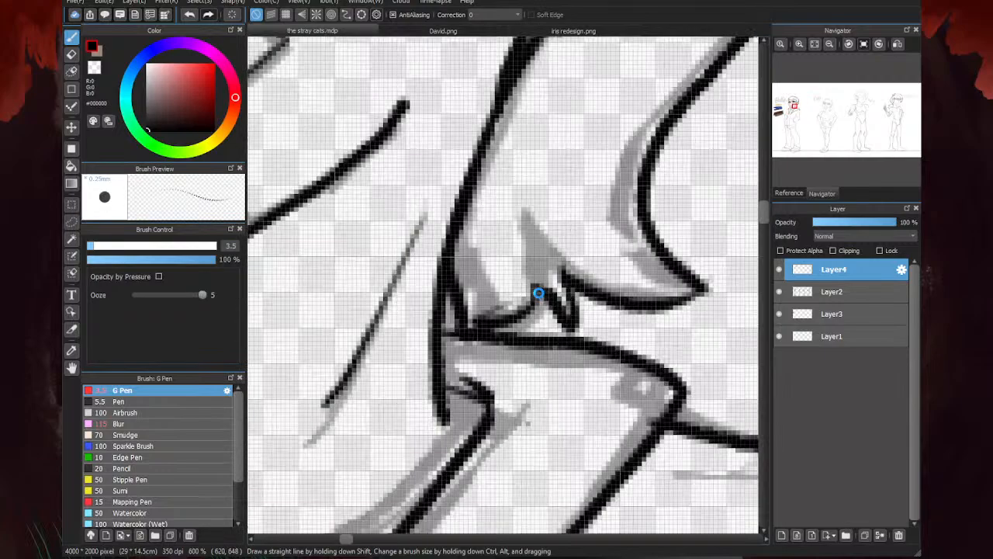
pyautogui.scroll(-4, 531, 257)
pyautogui.scroll(-2, 543, 231)
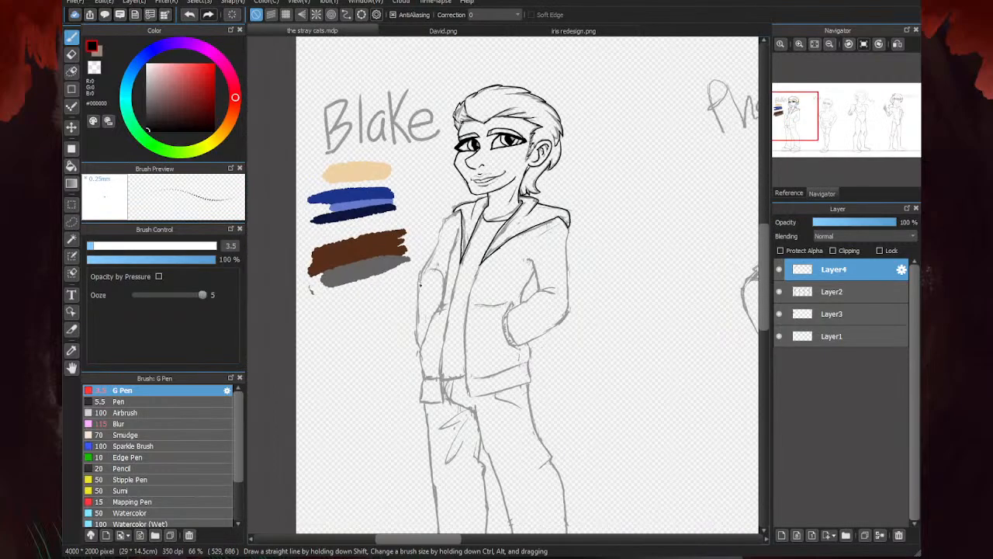
# - Ink the jacket's shoulder line from the hood's corner on the side nearer the color swatches
pyautogui.scroll(2, 482, 289)
pyautogui.scroll(-2, 433, 292)
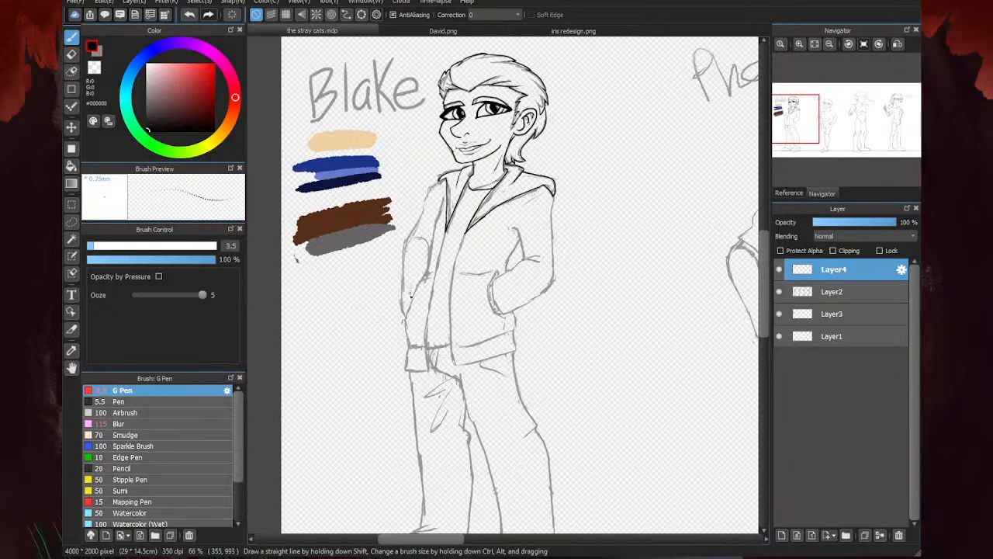
pyautogui.scroll(2, 410, 293)
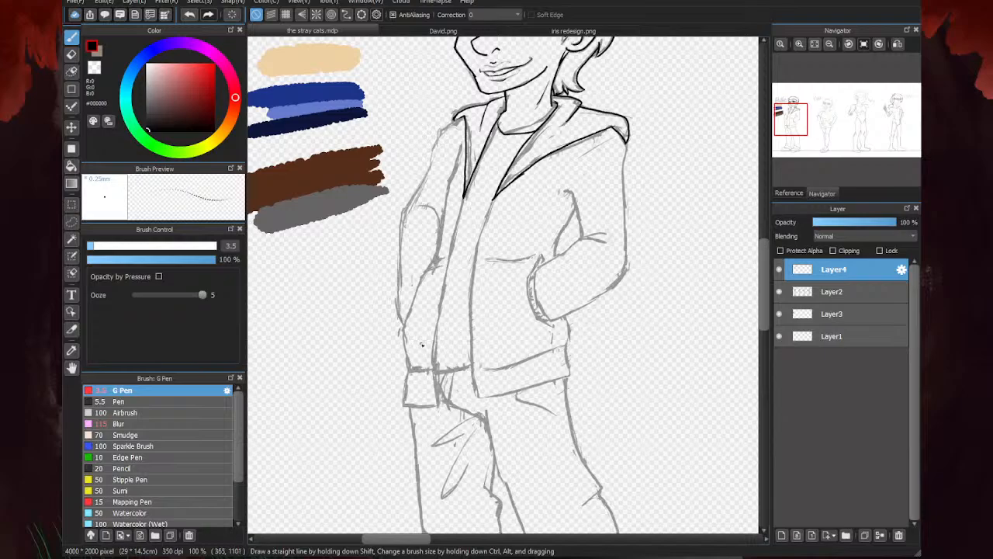
pyautogui.scroll(2, 451, 125)
pyautogui.moveTo(477, 100)
pyautogui.mouseDown()
pyautogui.moveTo(441, 112)
pyautogui.moveTo(371, 166)
pyautogui.mouseUp()
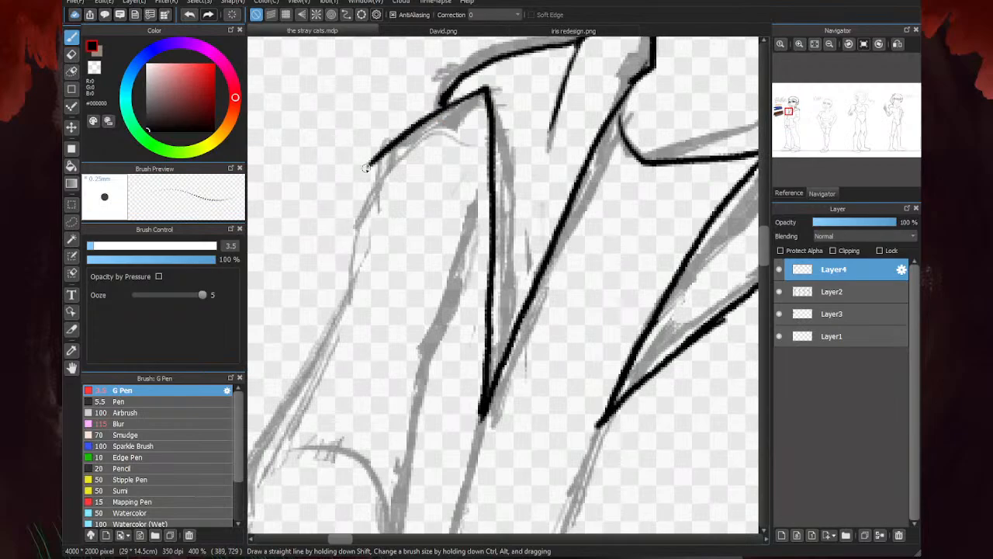
pyautogui.scroll(-5, 371, 165)
# - Ink the fold at the opposite shoulder's hood corner and the start of the sleeve's outer contour below it
pyautogui.scroll(4, 544, 157)
pyautogui.moveTo(544, 142); pyautogui.dragTo(588, 190)
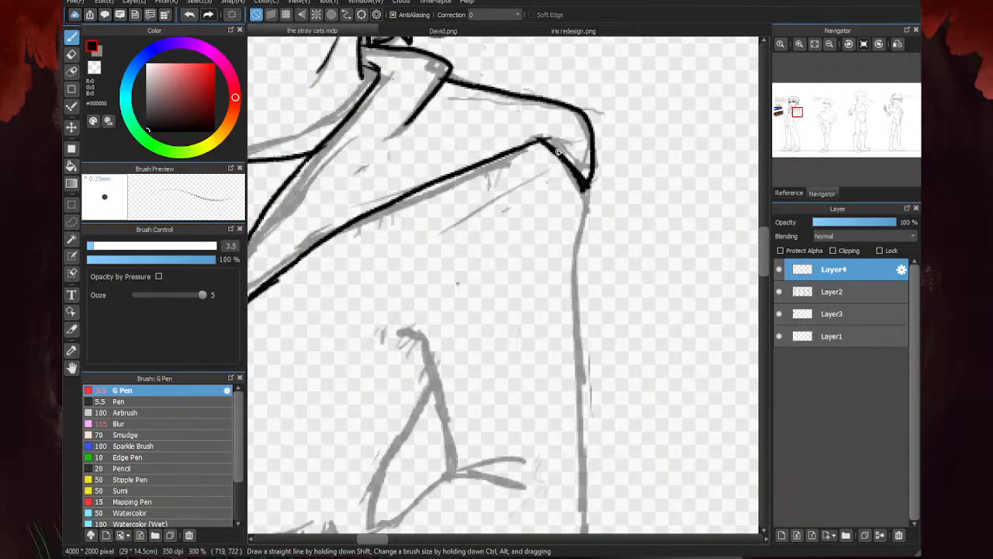
pyautogui.moveTo(548, 140)
pyautogui.mouseDown()
pyautogui.moveTo(590, 202)
pyautogui.moveTo(570, 288)
pyautogui.mouseUp()
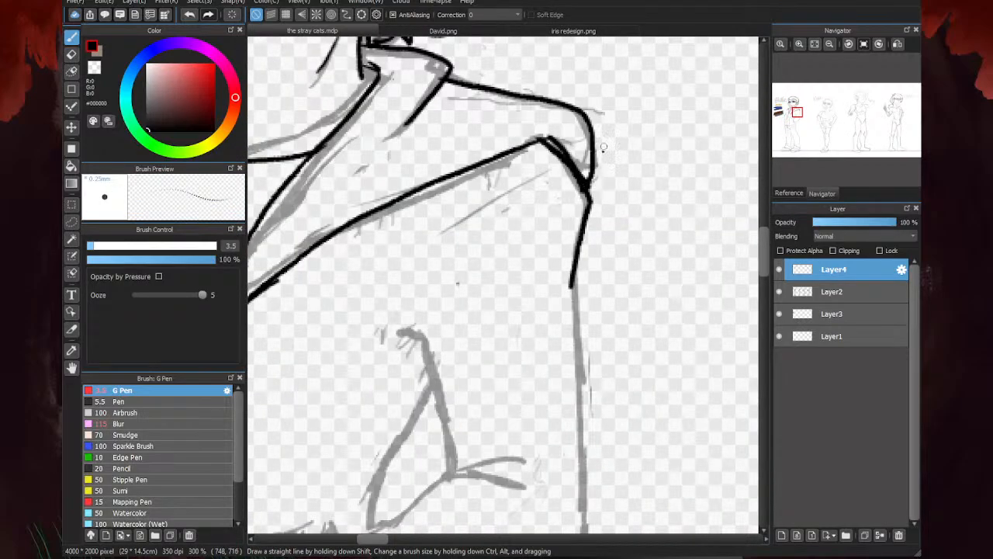
# - Erase the overlapping strokes at the hood's shoulder corner and re-ink the fold and the adjoining sleeve line
pyautogui.press('e')
pyautogui.moveTo(547, 155)
pyautogui.mouseDown()
pyautogui.moveTo(543, 146)
pyautogui.moveTo(599, 163)
pyautogui.mouseUp()
pyautogui.press('b')
pyautogui.scroll(1, 540, 141)
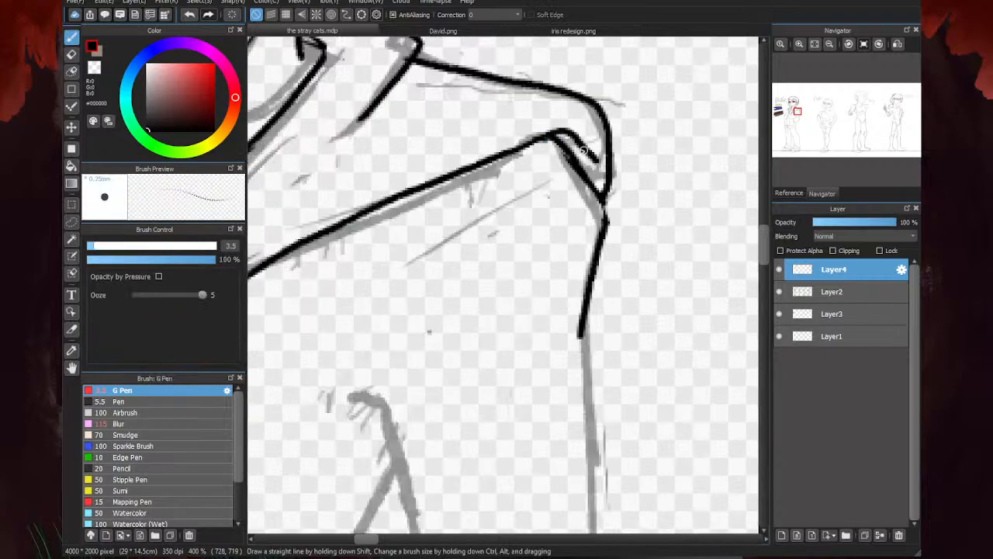
pyautogui.moveTo(557, 138); pyautogui.dragTo(602, 268)
pyautogui.scroll(-4, 565, 209)
# - Ink the bent sleeve's inner contour, the jacket edge beside it, the forearm's upper edge, and the two elbow creases
pyautogui.scroll(3, 581, 248)
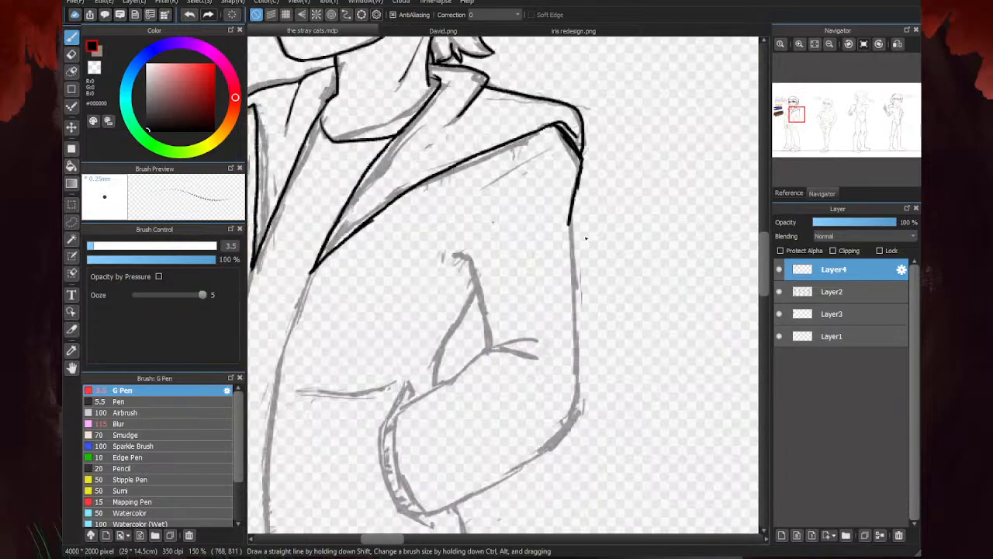
pyautogui.moveTo(381, 249)
pyautogui.mouseDown()
pyautogui.moveTo(423, 262)
pyautogui.moveTo(458, 397)
pyautogui.mouseUp()
pyautogui.scroll(-2, 567, 209)
pyautogui.scroll(2, 495, 330)
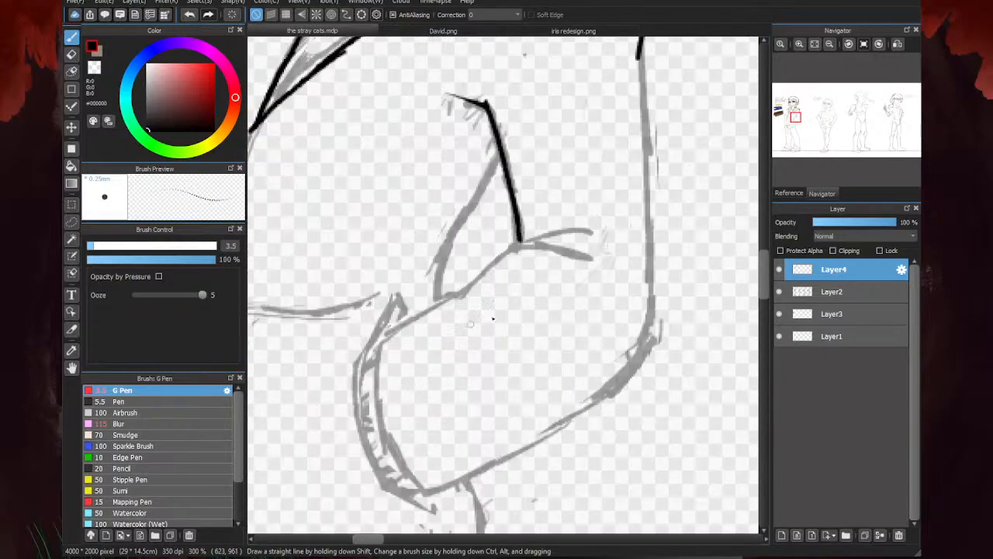
pyautogui.moveTo(499, 161)
pyautogui.mouseDown()
pyautogui.moveTo(437, 264)
pyautogui.moveTo(443, 309)
pyautogui.mouseUp()
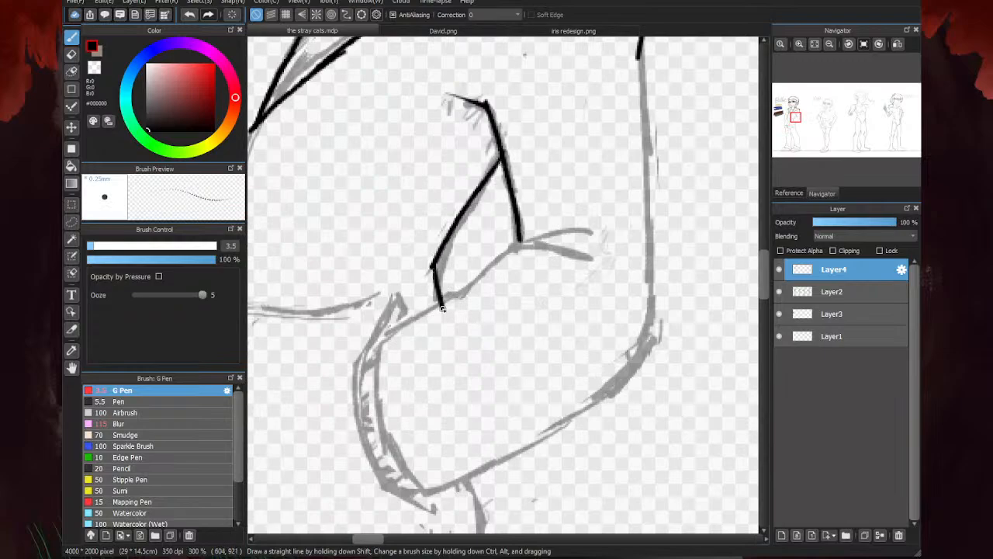
pyautogui.moveTo(583, 254)
pyautogui.mouseDown()
pyautogui.moveTo(520, 234)
pyautogui.moveTo(450, 302)
pyautogui.moveTo(376, 345)
pyautogui.mouseUp()
pyautogui.moveTo(536, 236); pyautogui.dragTo(571, 229)
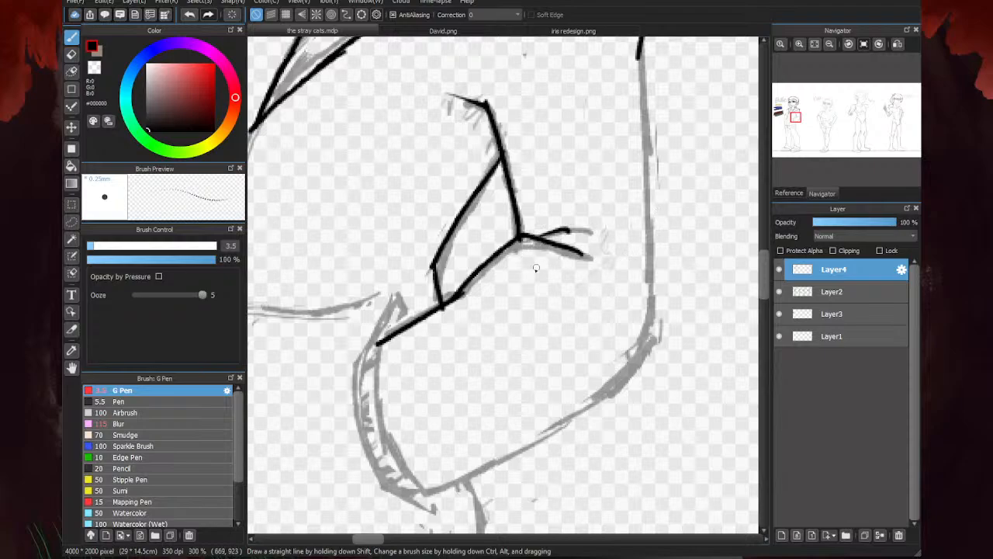
# - Clean up the line junction at the inner elbow with the eraser and touch it up with the pen
pyautogui.press('e')
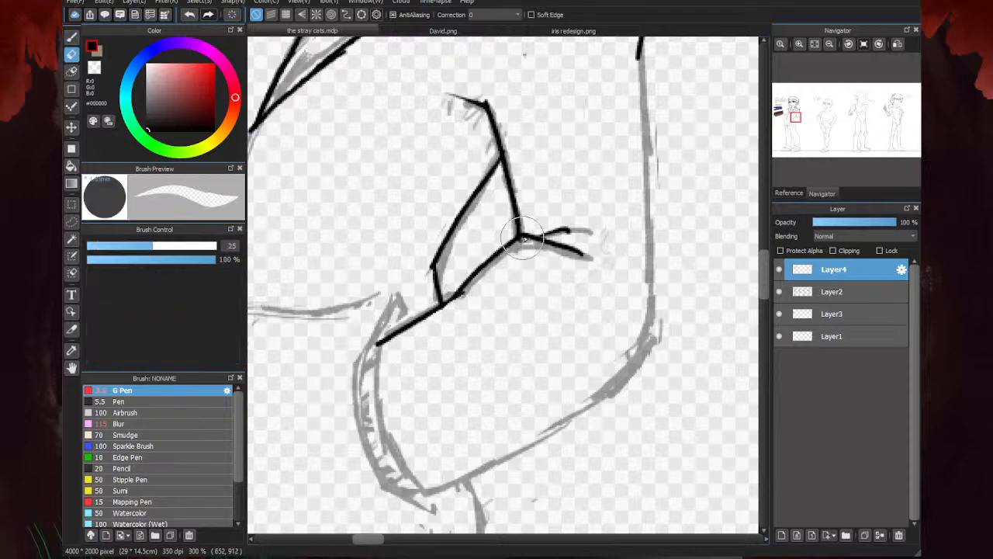
pyautogui.scroll(-2, 573, 267)
pyautogui.press('b')
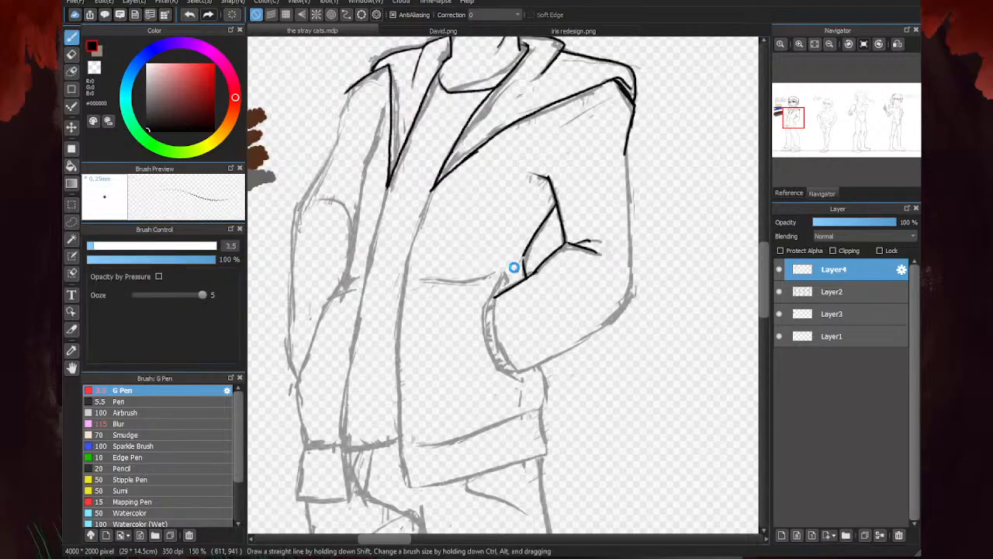
pyautogui.scroll(3, 515, 269)
pyautogui.moveTo(537, 231); pyautogui.dragTo(535, 247)
pyautogui.scroll(-3, 466, 304)
pyautogui.scroll(1, 588, 266)
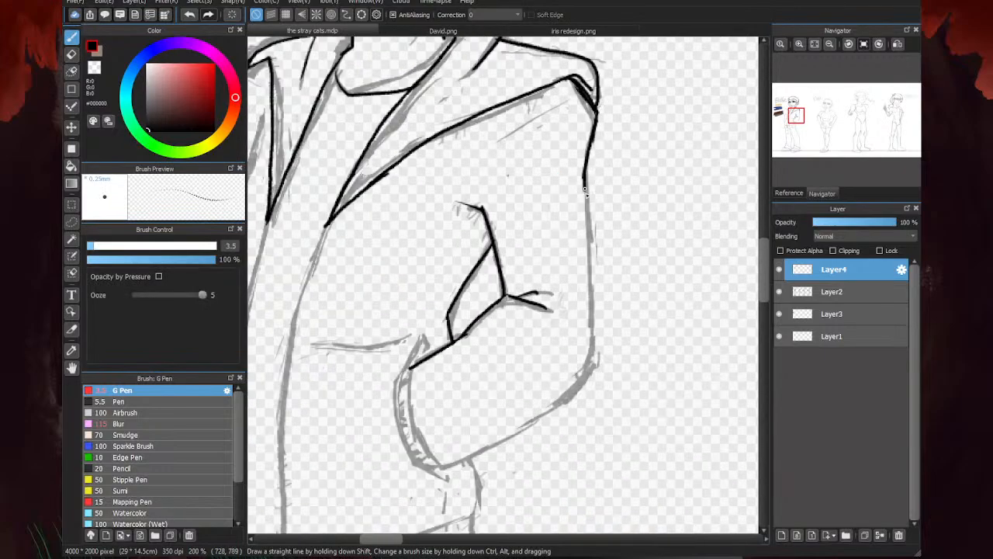
# - Ink the bent sleeve's outer contour down to the elbow and the forearm's lower edge back to the cuff
pyautogui.moveTo(584, 186); pyautogui.dragTo(596, 375)
pyautogui.scroll(-2, 588, 264)
pyautogui.scroll(3, 590, 325)
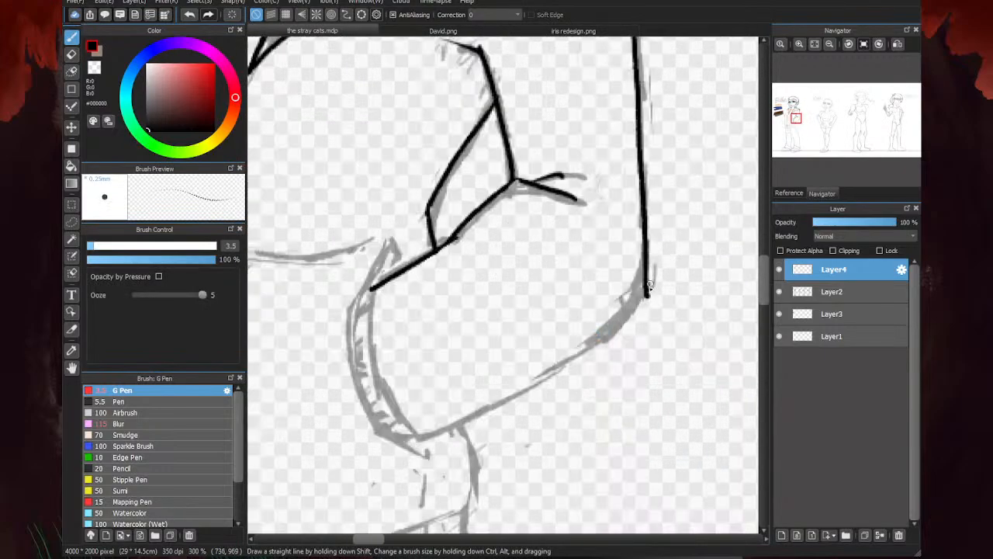
pyautogui.moveTo(648, 288)
pyautogui.mouseDown()
pyautogui.moveTo(608, 334)
pyautogui.moveTo(553, 371)
pyautogui.moveTo(482, 407)
pyautogui.moveTo(409, 414)
pyautogui.moveTo(390, 432)
pyautogui.moveTo(373, 307)
pyautogui.moveTo(354, 313)
pyautogui.moveTo(381, 261)
pyautogui.moveTo(351, 316)
pyautogui.moveTo(350, 342)
pyautogui.moveTo(386, 431)
pyautogui.moveTo(420, 435)
pyautogui.mouseUp()
pyautogui.scroll(-3, 514, 377)
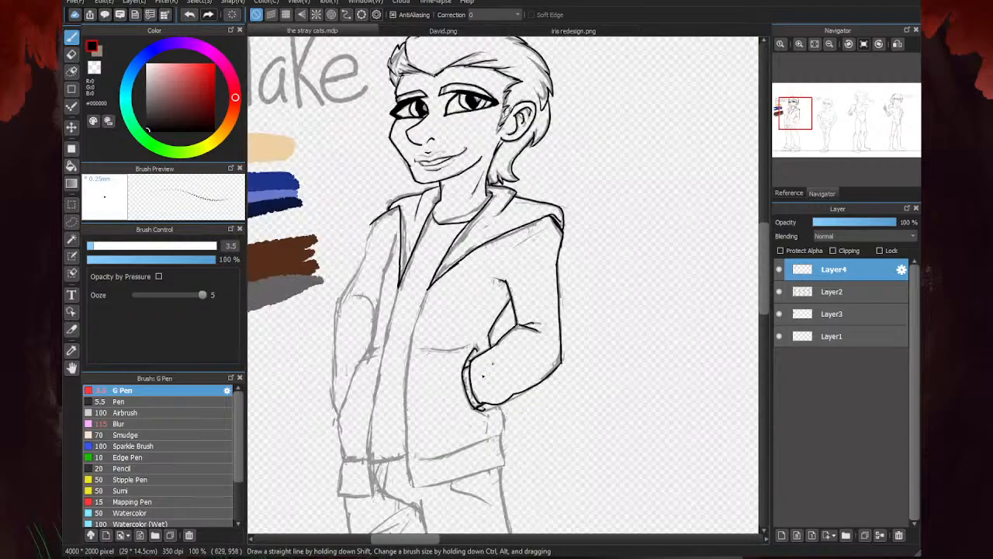
# - Ink the cuff band at the end of the bent sleeve, closing its ends and filling it with short ribbing strokes
pyautogui.scroll(4, 462, 397)
pyautogui.moveTo(520, 387)
pyautogui.mouseDown()
pyautogui.moveTo(499, 391)
pyautogui.moveTo(466, 295)
pyautogui.moveTo(488, 275)
pyautogui.mouseUp()
pyautogui.moveTo(490, 258); pyautogui.dragTo(471, 268)
pyautogui.scroll(-4, 489, 275)
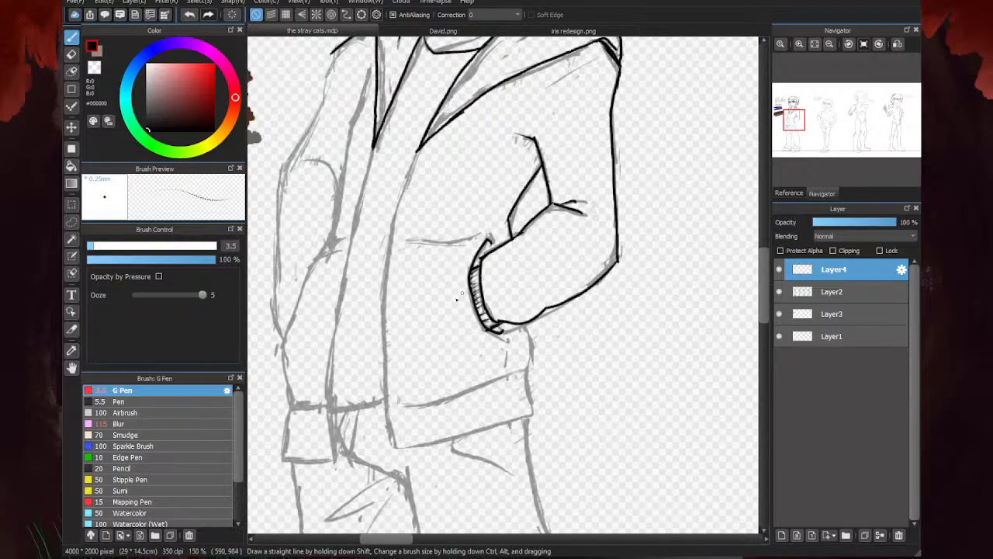
pyautogui.scroll(3, 549, 291)
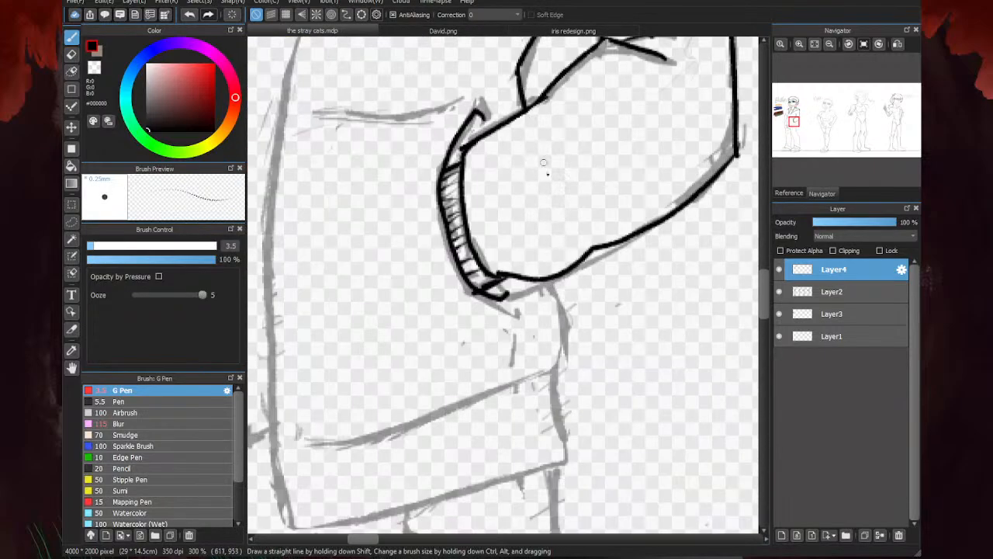
# - Ink the jacket's side edge below the forearm and continue it down the side of the hem band
pyautogui.moveTo(567, 272)
pyautogui.mouseDown()
pyautogui.moveTo(581, 324)
pyautogui.moveTo(558, 374)
pyautogui.mouseUp()
pyautogui.scroll(-4, 490, 356)
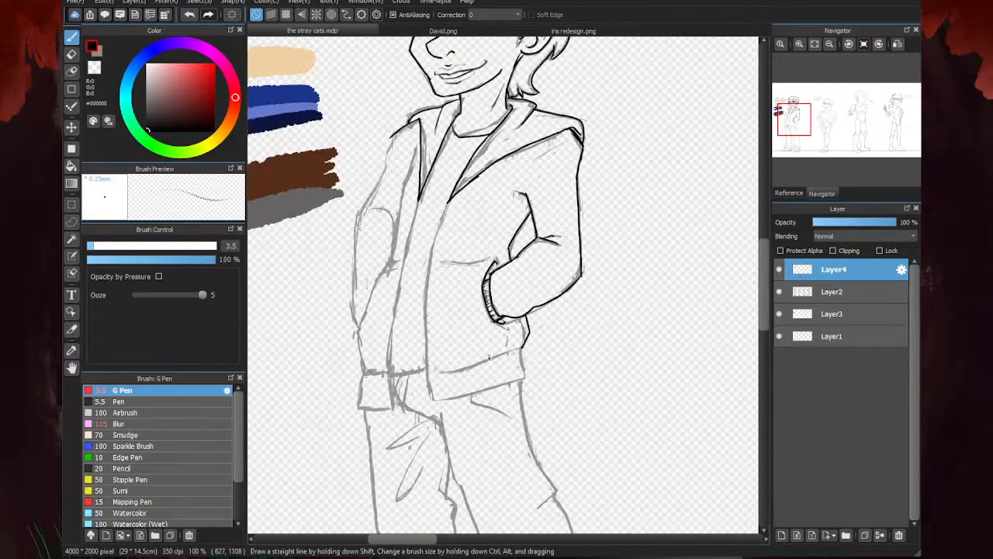
pyautogui.scroll(3, 474, 351)
pyautogui.scroll(3, 566, 342)
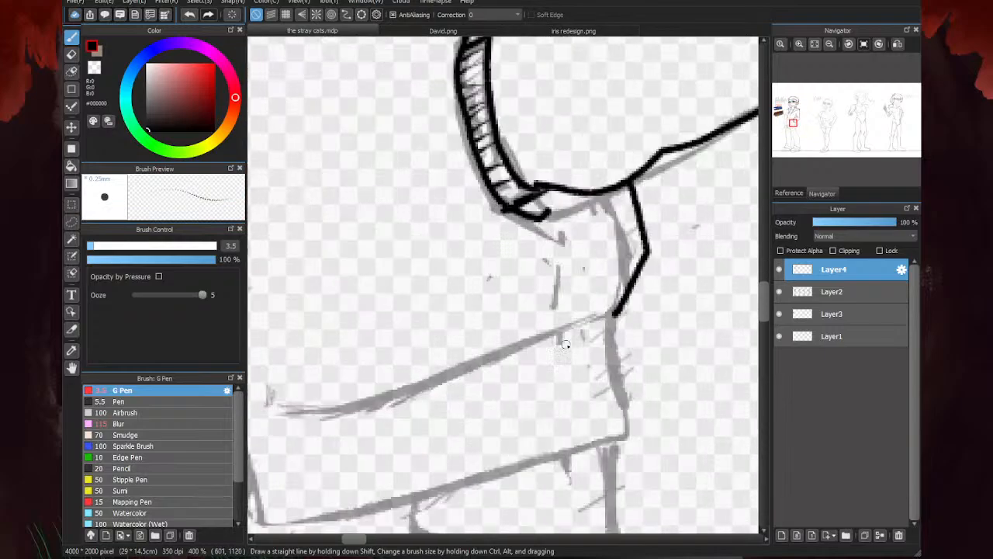
pyautogui.moveTo(598, 319)
pyautogui.mouseDown()
pyautogui.moveTo(448, 373)
pyautogui.moveTo(639, 422)
pyautogui.moveTo(633, 450)
pyautogui.moveTo(615, 467)
pyautogui.mouseUp()
pyautogui.moveTo(632, 429); pyautogui.dragTo(597, 440)
# - Ink the lower and upper edges of the jacket's hem band below the pocketed arm
pyautogui.scroll(-3, 642, 398)
pyautogui.scroll(2, 641, 401)
pyautogui.moveTo(651, 406)
pyautogui.mouseDown()
pyautogui.moveTo(488, 456)
pyautogui.moveTo(390, 466)
pyautogui.mouseUp()
pyautogui.moveTo(513, 362); pyautogui.dragTo(399, 384)
pyautogui.scroll(-2, 492, 372)
# - Ink the pocket's upper line running from the cuff toward the jacket opening, undoing the stray stroke
pyautogui.moveTo(535, 149)
pyautogui.mouseDown()
pyautogui.moveTo(454, 165)
pyautogui.moveTo(462, 167)
pyautogui.moveTo(446, 203)
pyautogui.mouseUp()
pyautogui.scroll(-2, 486, 159)
pyautogui.scroll(1, 487, 159)
pyautogui.hotkey('ctrl', 'z')
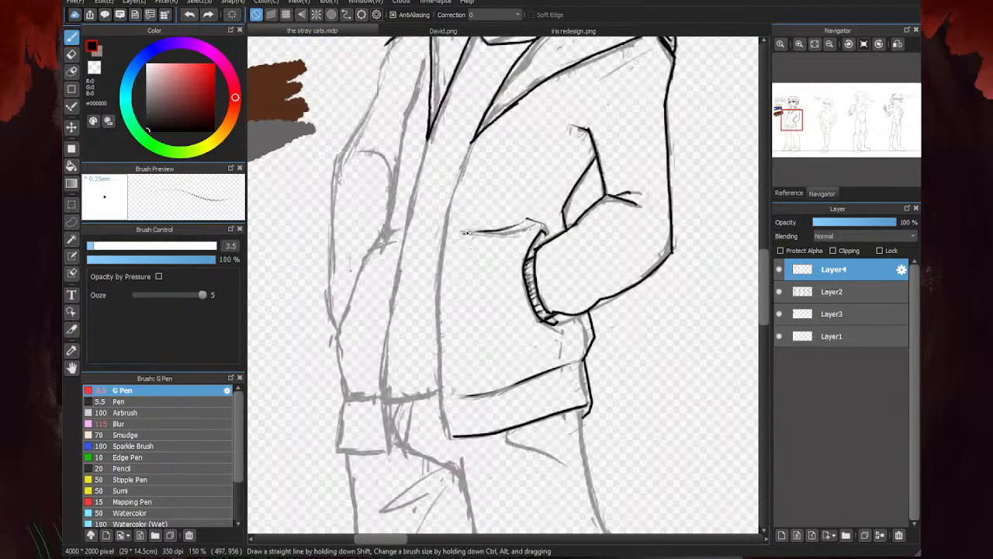
# - Ink the jacket's front opening edge from the hood to the hem, erasing and re-inking its middle closer to the sketch
pyautogui.moveTo(475, 142)
pyautogui.mouseDown()
pyautogui.moveTo(458, 174)
pyautogui.moveTo(431, 291)
pyautogui.moveTo(450, 438)
pyautogui.mouseUp()
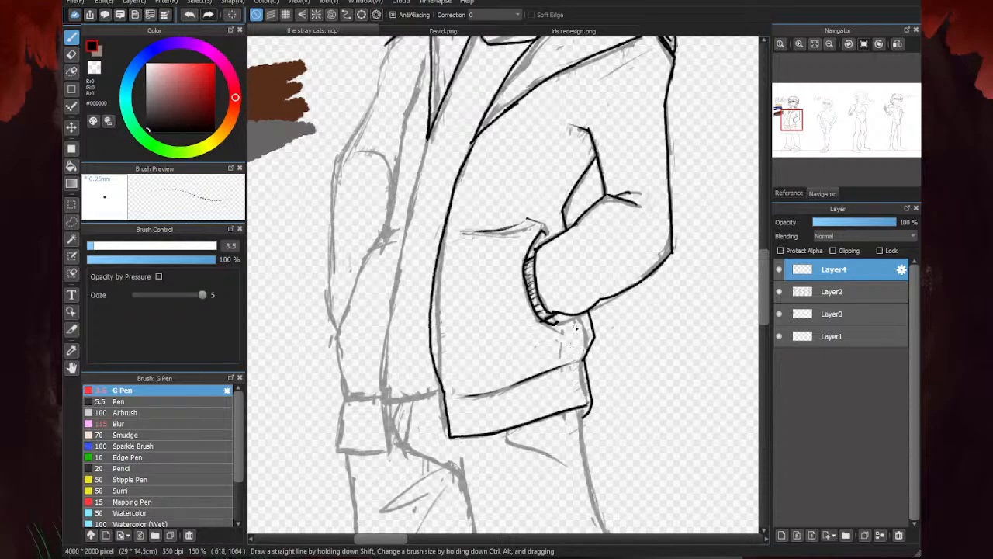
pyautogui.press('e')
pyautogui.moveTo(471, 154)
pyautogui.mouseDown()
pyautogui.moveTo(433, 273)
pyautogui.moveTo(427, 365)
pyautogui.moveTo(428, 349)
pyautogui.mouseUp()
pyautogui.press('b')
pyautogui.moveTo(474, 140)
pyautogui.mouseDown()
pyautogui.moveTo(442, 269)
pyautogui.moveTo(439, 378)
pyautogui.mouseUp()
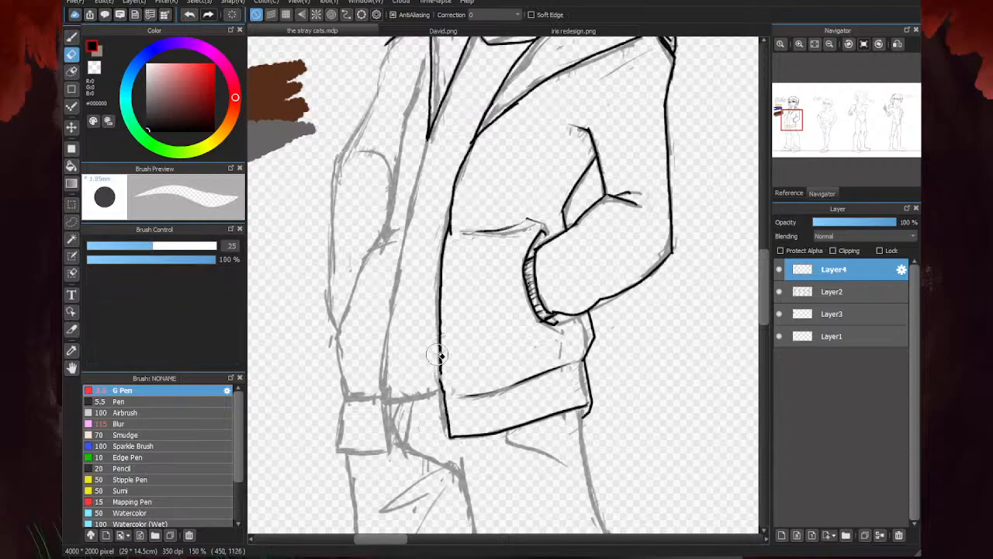
pyautogui.moveTo(439, 364); pyautogui.dragTo(444, 385)
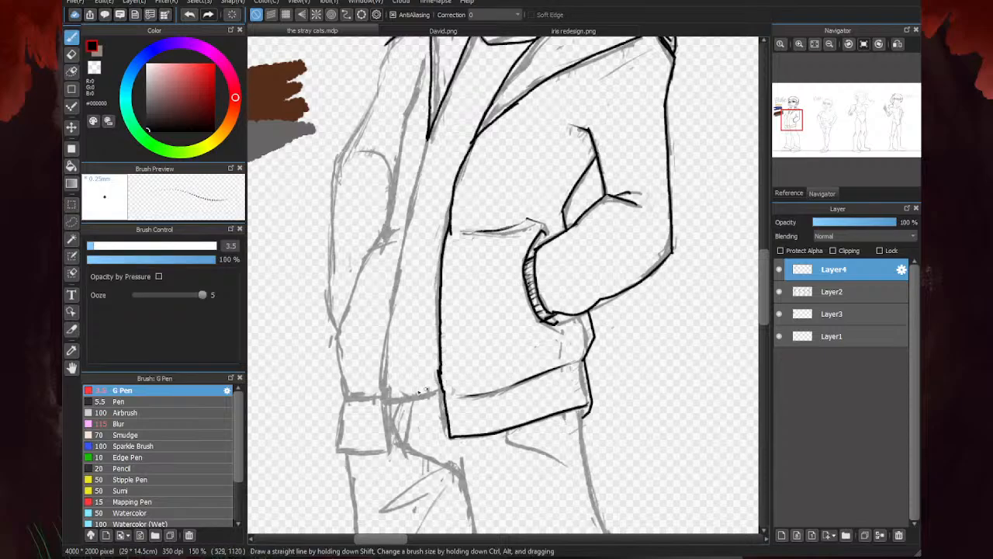
pyautogui.scroll(3, 446, 388)
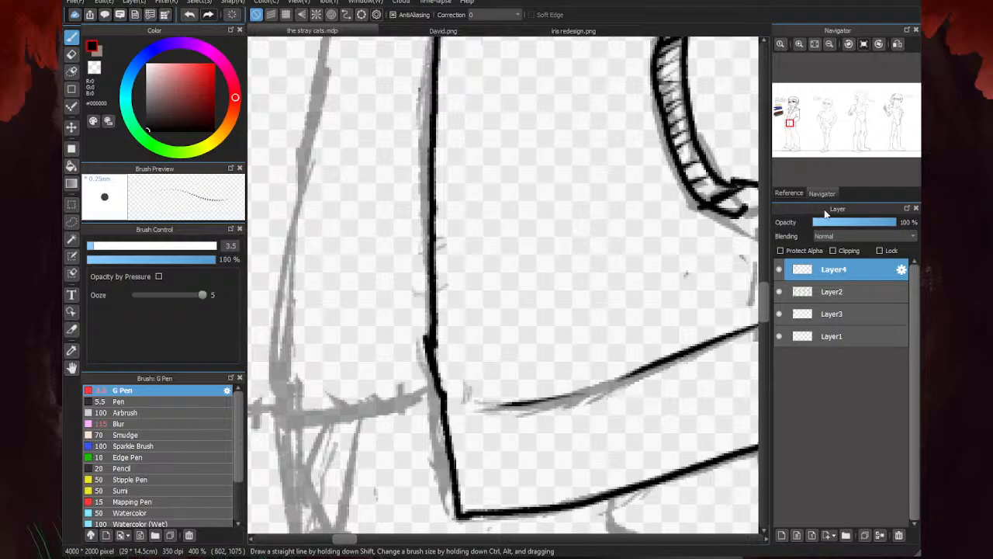
# - Fit the whole lineup in view and briefly hide the Layer2 sketch to examine the line art alone
pyautogui.click(814, 45)
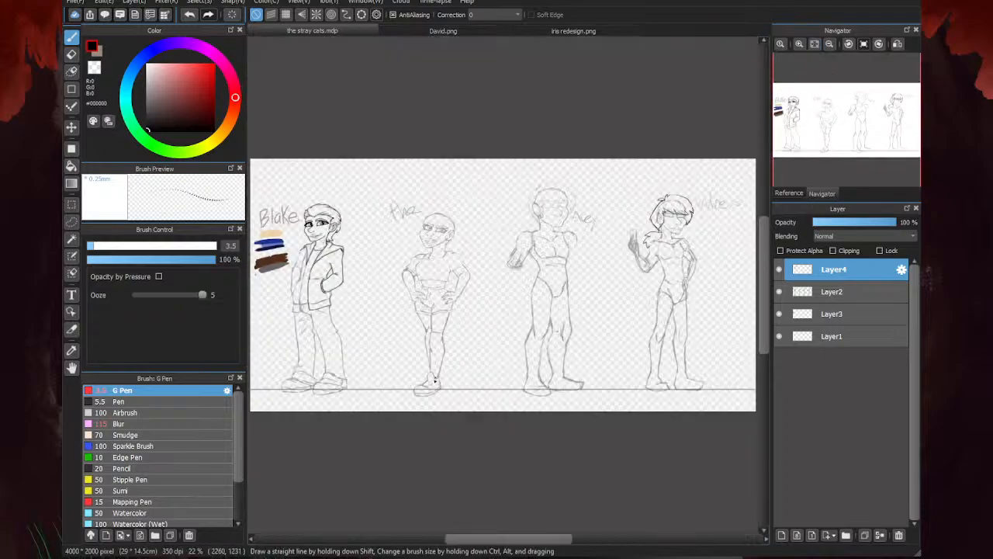
pyautogui.click(779, 293)
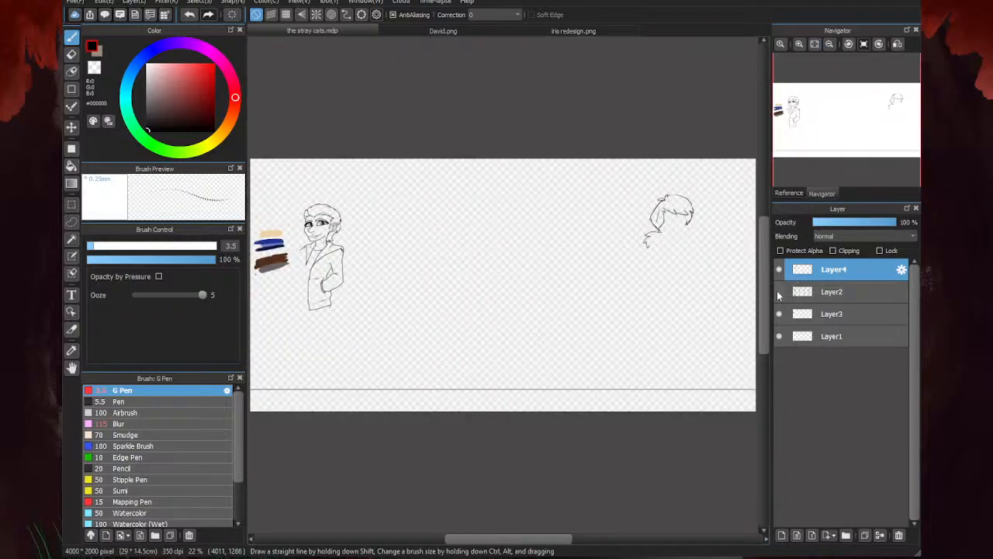
pyautogui.click(779, 292)
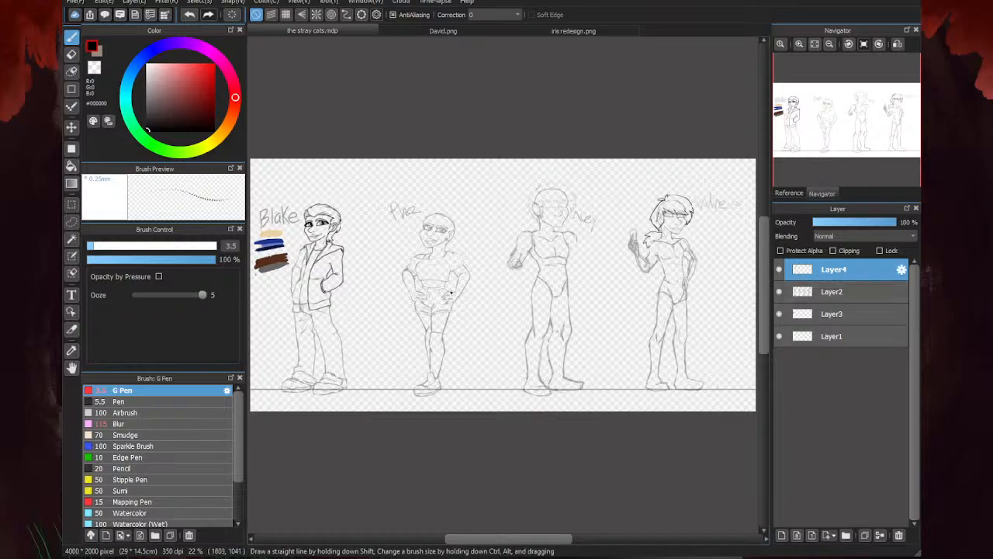
# - Ink the far shoulder's sleeve start, the jacket's second front edge, and the hem line between the two front edges
pyautogui.scroll(-3, 488, 288)
pyautogui.scroll(8, 401, 289)
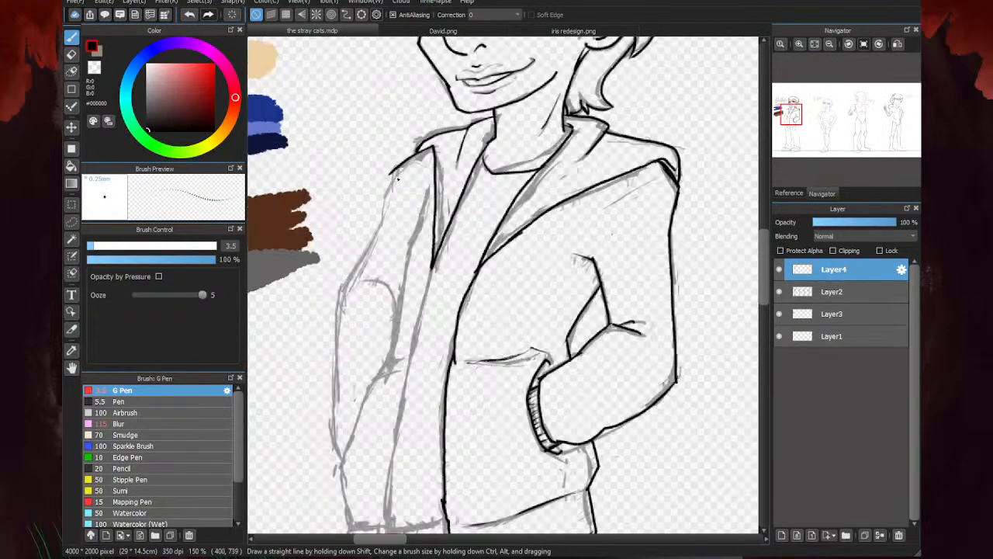
pyautogui.scroll(-1, 392, 203)
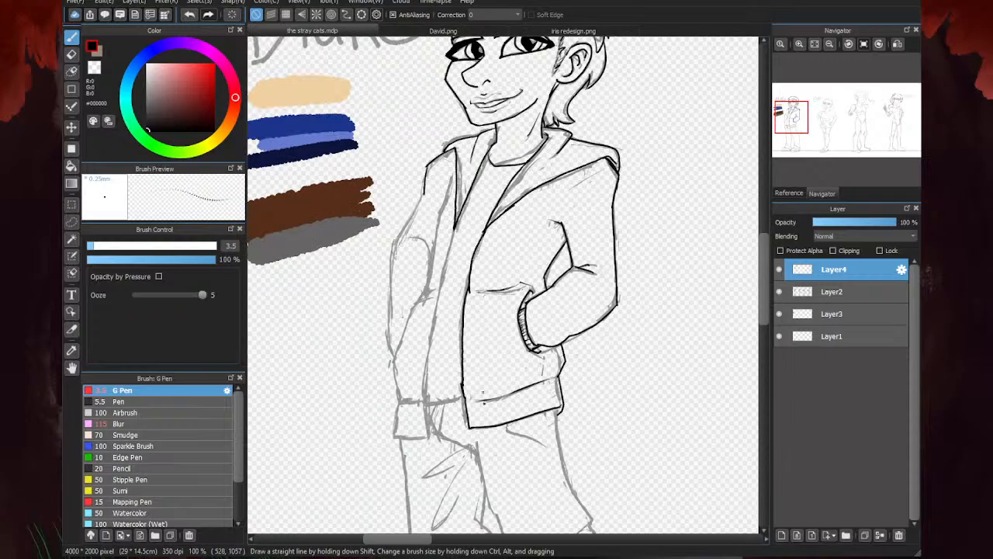
pyautogui.scroll(1, 425, 288)
pyautogui.moveTo(465, 211)
pyautogui.mouseDown()
pyautogui.moveTo(420, 453)
pyautogui.moveTo(419, 480)
pyautogui.moveTo(449, 463)
pyautogui.moveTo(438, 499)
pyautogui.moveTo(416, 476)
pyautogui.moveTo(426, 526)
pyautogui.mouseUp()
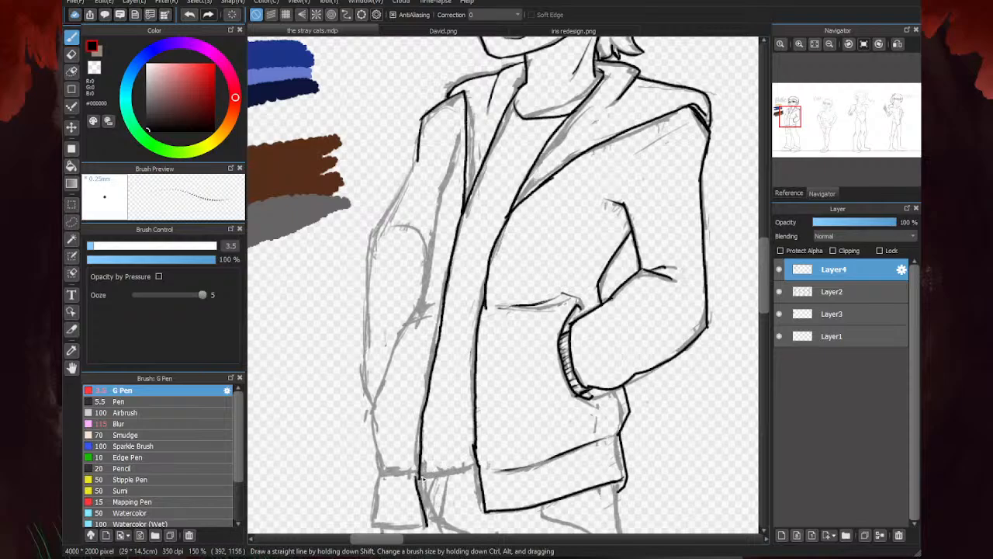
pyautogui.moveTo(419, 477); pyautogui.dragTo(483, 466)
pyautogui.scroll(-1, 475, 404)
pyautogui.scroll(-1, 489, 372)
pyautogui.scroll(1, 449, 433)
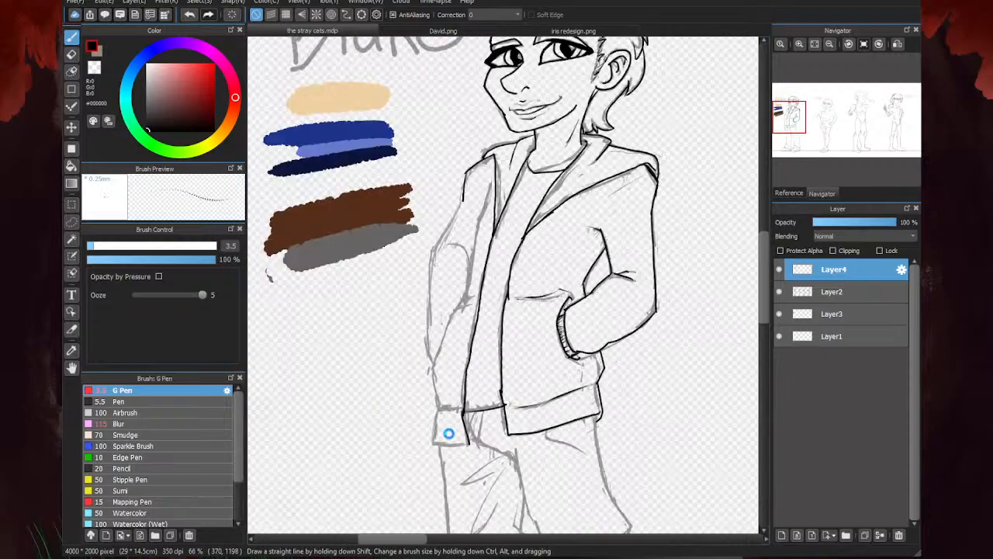
# - Ink the sides and lower edge of the hem band on the jacket's far half
pyautogui.scroll(2, 448, 433)
pyautogui.moveTo(436, 385)
pyautogui.mouseDown()
pyautogui.moveTo(421, 461)
pyautogui.moveTo(502, 461)
pyautogui.mouseUp()
pyautogui.scroll(-2, 407, 469)
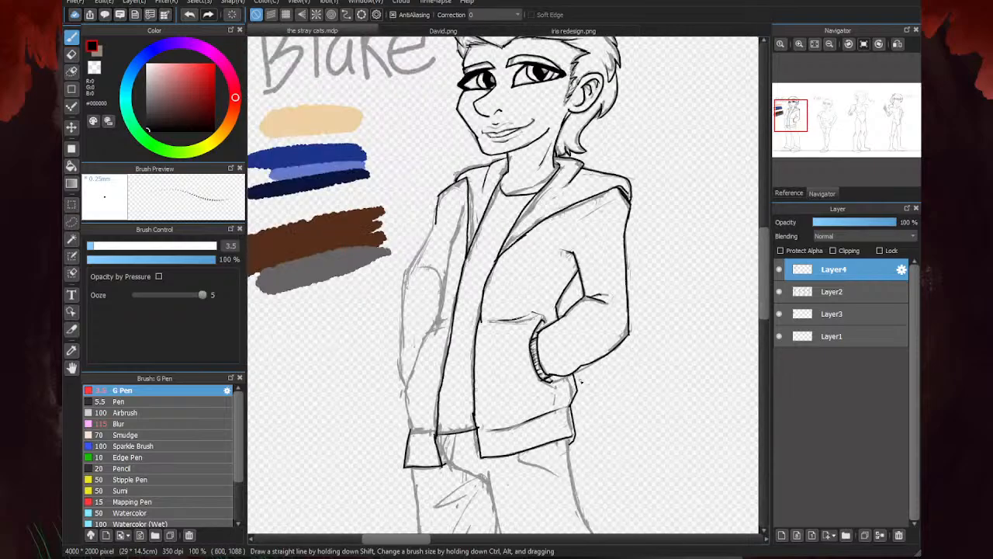
# - Erase the lower edge of the far hem band and re-ink it slightly higher
pyautogui.press('e')
pyautogui.scroll(3, 449, 463)
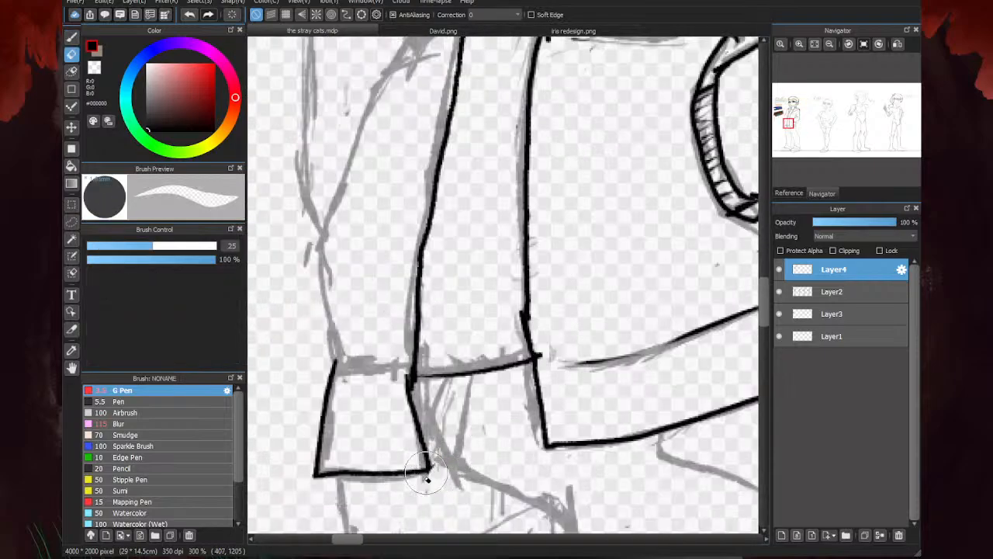
pyautogui.moveTo(479, 451); pyautogui.dragTo(318, 473)
pyautogui.press('b')
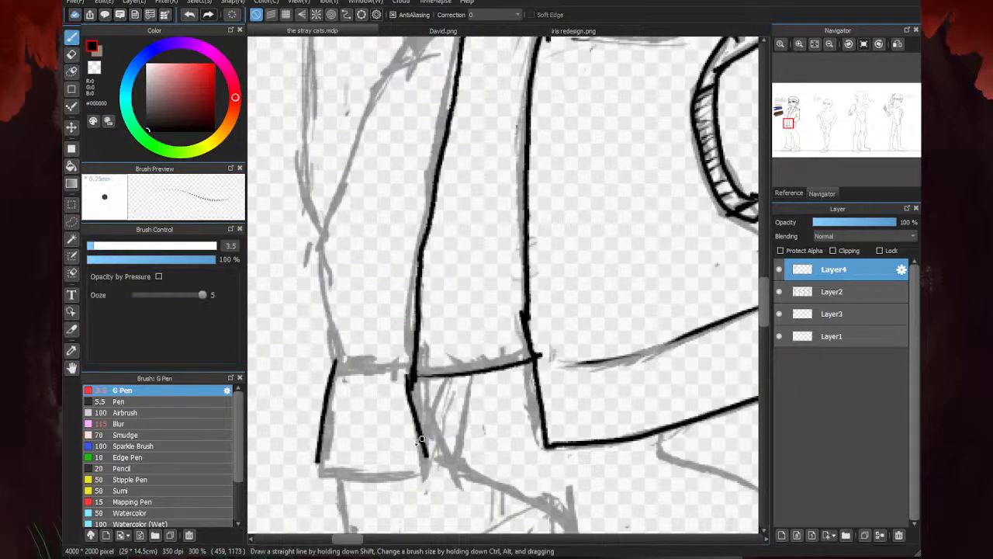
pyautogui.moveTo(428, 453)
pyautogui.mouseDown()
pyautogui.moveTo(388, 458)
pyautogui.moveTo(423, 460)
pyautogui.moveTo(314, 462)
pyautogui.mouseUp()
pyautogui.scroll(-3, 314, 462)
# - Ink the jacket's far side above the hem band and the slanted pocket edge, re-inking the slanted line after erasing it
pyautogui.scroll(3, 375, 422)
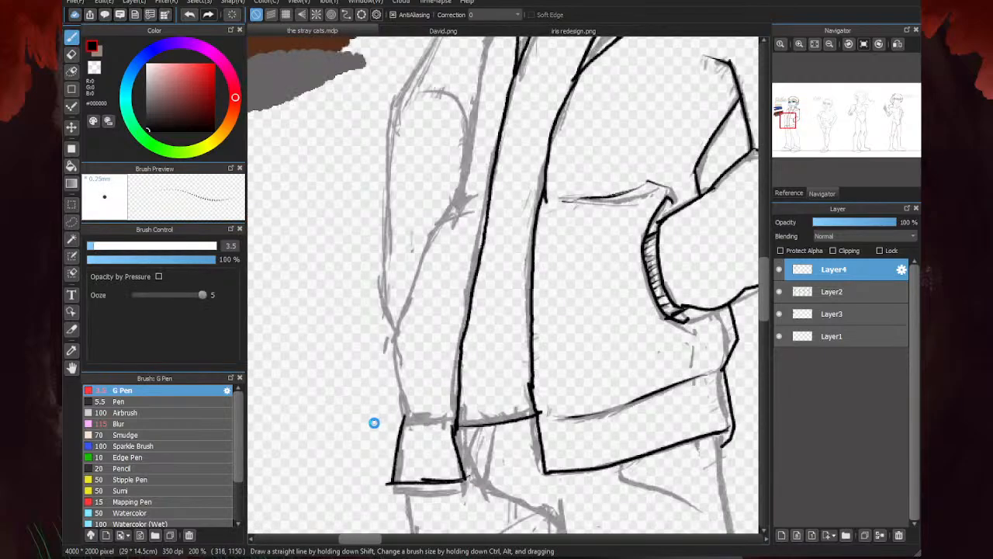
pyautogui.moveTo(424, 421)
pyautogui.mouseDown()
pyautogui.moveTo(456, 416)
pyautogui.moveTo(423, 409)
pyautogui.moveTo(397, 292)
pyautogui.moveTo(415, 256)
pyautogui.mouseUp()
pyautogui.scroll(-1, 425, 300)
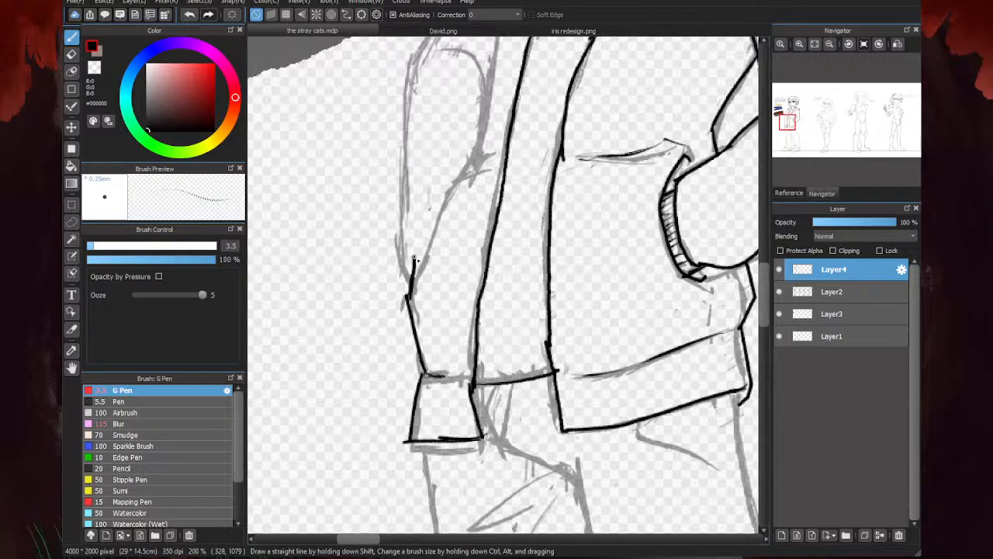
pyautogui.moveTo(492, 160)
pyautogui.mouseDown()
pyautogui.moveTo(459, 170)
pyautogui.moveTo(410, 270)
pyautogui.mouseUp()
pyautogui.scroll(-3, 423, 245)
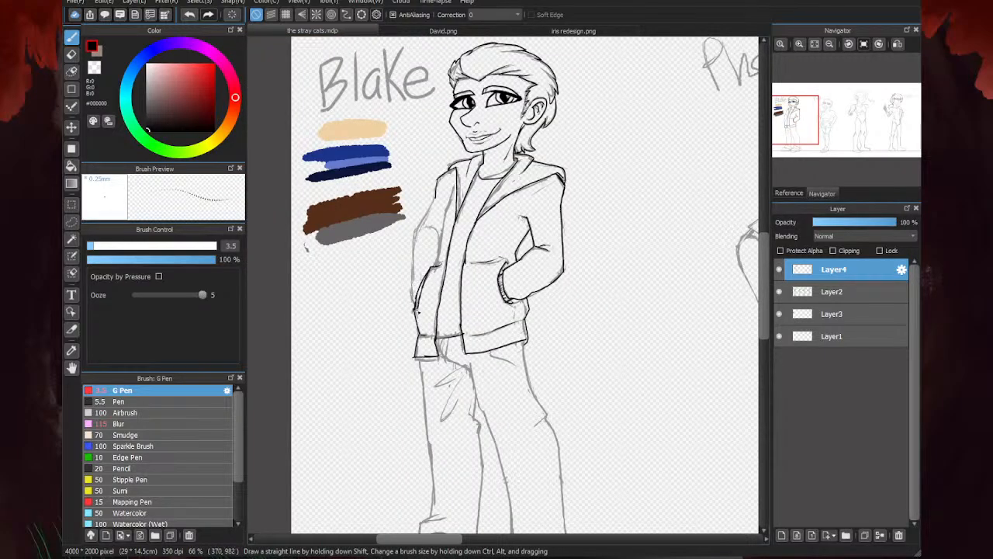
pyautogui.scroll(2, 412, 291)
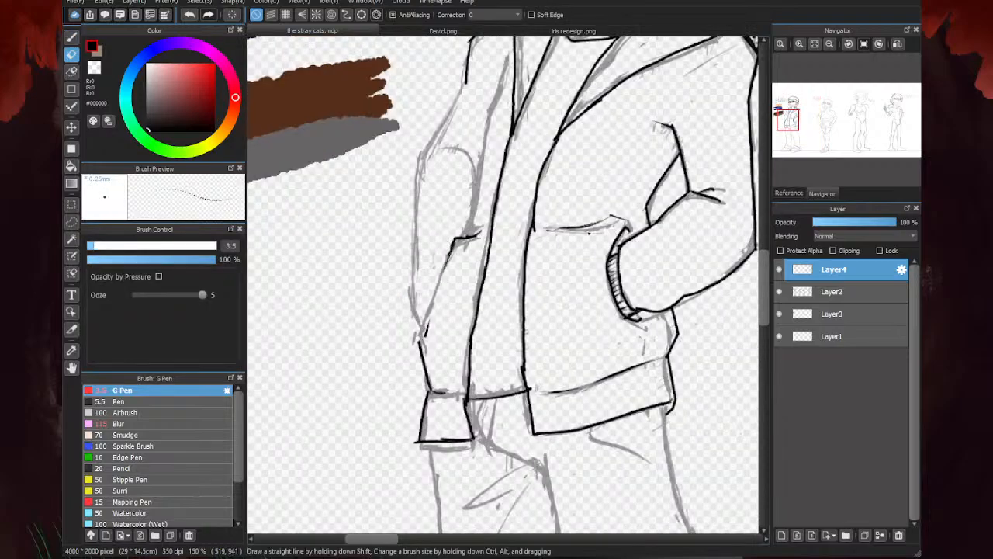
pyautogui.moveTo(455, 239); pyautogui.dragTo(420, 343)
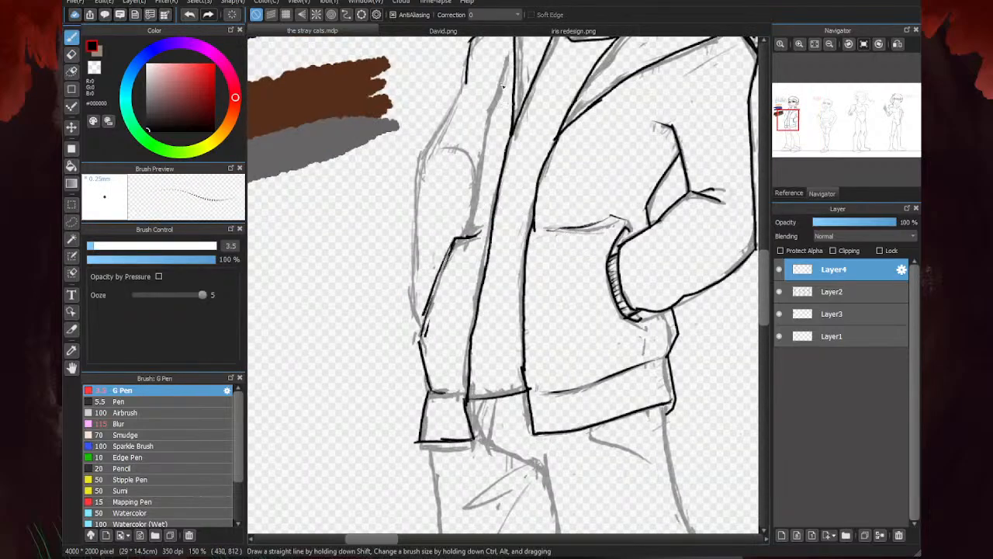
# - Ink the far sleeve's inner contour, its outer contour down to the pocket, and the crease at the elbow
pyautogui.moveTo(503, 59)
pyautogui.mouseDown()
pyautogui.moveTo(474, 118)
pyautogui.moveTo(461, 237)
pyautogui.mouseUp()
pyautogui.scroll(-2, 434, 257)
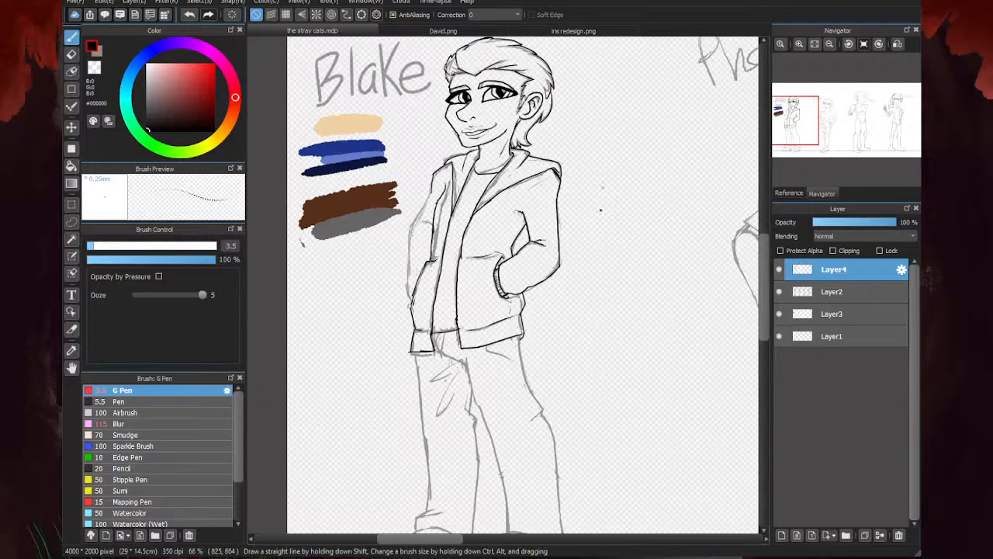
pyautogui.scroll(4, 425, 243)
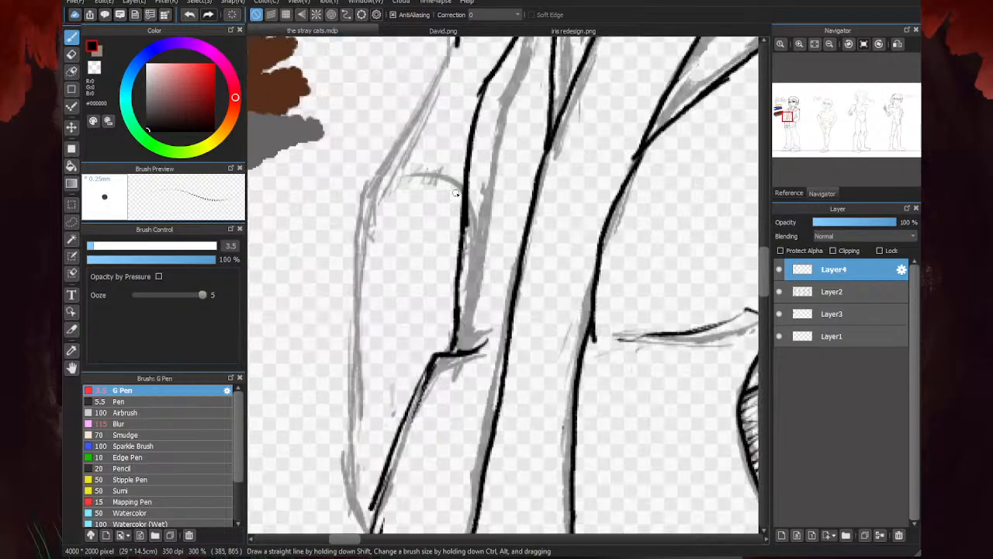
pyautogui.scroll(-2, 446, 189)
pyautogui.moveTo(443, 113)
pyautogui.mouseDown()
pyautogui.moveTo(388, 209)
pyautogui.moveTo(402, 351)
pyautogui.mouseUp()
pyautogui.scroll(-10, 395, 380)
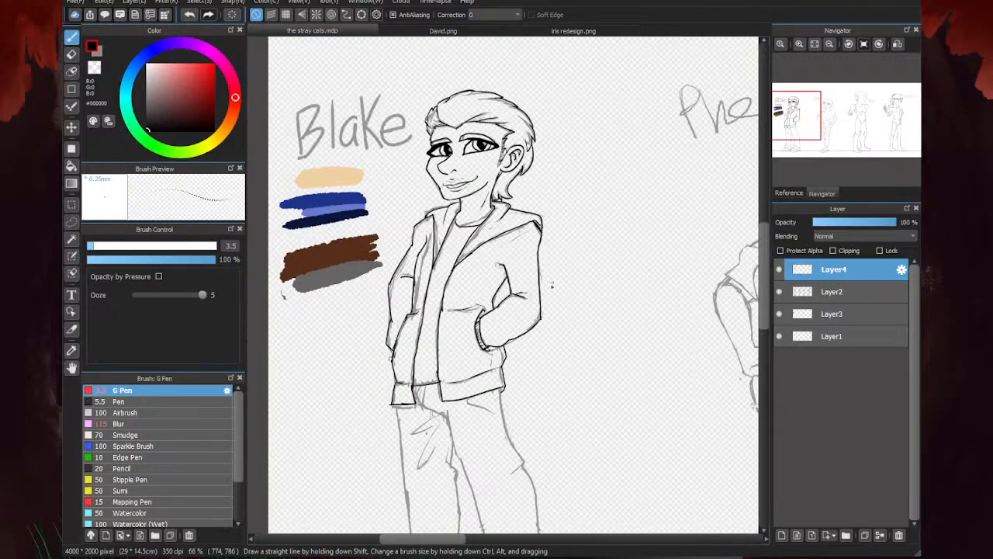
# - Ink the trouser front below the jacket opening, with the fly line, crotch line and pointed fabric folds on the thigh
pyautogui.scroll(10, 494, 285)
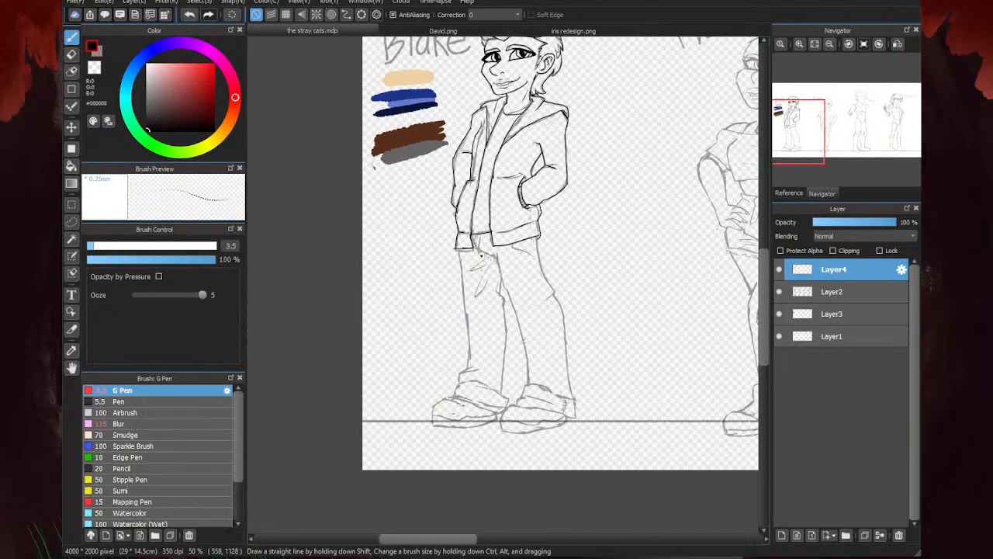
pyautogui.moveTo(441, 169); pyautogui.dragTo(436, 226)
pyautogui.moveTo(465, 171)
pyautogui.mouseDown()
pyautogui.moveTo(451, 208)
pyautogui.moveTo(499, 263)
pyautogui.moveTo(521, 270)
pyautogui.moveTo(502, 265)
pyautogui.moveTo(531, 271)
pyautogui.moveTo(535, 236)
pyautogui.mouseUp()
pyautogui.moveTo(535, 236)
pyautogui.mouseDown()
pyautogui.moveTo(531, 281)
pyautogui.moveTo(420, 318)
pyautogui.moveTo(491, 292)
pyautogui.mouseUp()
pyautogui.moveTo(499, 290)
pyautogui.mouseDown()
pyautogui.moveTo(457, 367)
pyautogui.moveTo(506, 338)
pyautogui.mouseUp()
pyautogui.scroll(-2, 475, 232)
# - Erase the crotch line and the short strokes under the jacket opening and re-ink them more cleanly
pyautogui.press('e')
pyautogui.scroll(2, 489, 247)
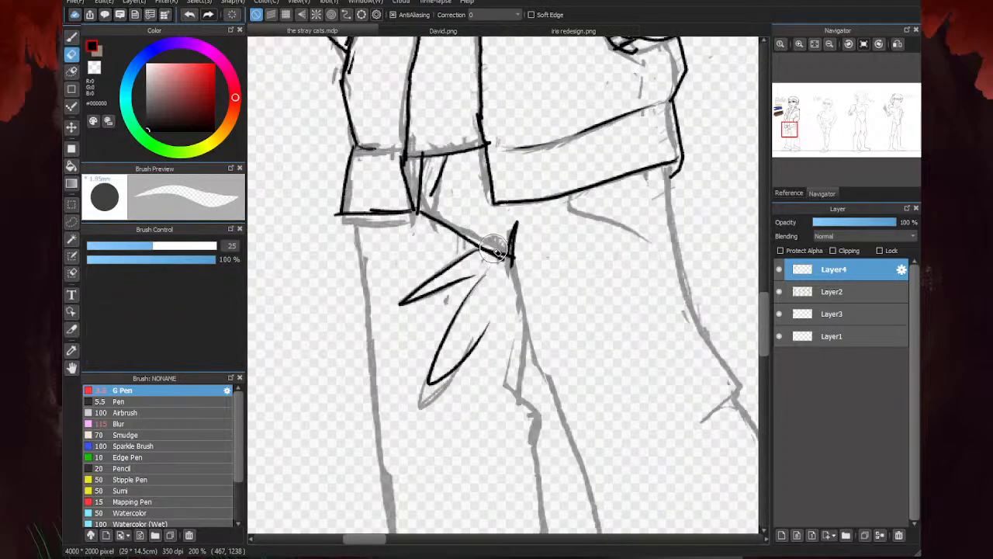
pyautogui.moveTo(498, 253); pyautogui.dragTo(475, 246)
pyautogui.moveTo(419, 208); pyautogui.dragTo(432, 172)
pyautogui.moveTo(432, 173)
pyautogui.mouseDown()
pyautogui.moveTo(452, 231)
pyautogui.moveTo(418, 222)
pyautogui.mouseUp()
pyautogui.press('b')
pyautogui.moveTo(423, 173); pyautogui.dragTo(418, 211)
pyautogui.moveTo(443, 175); pyautogui.dragTo(435, 215)
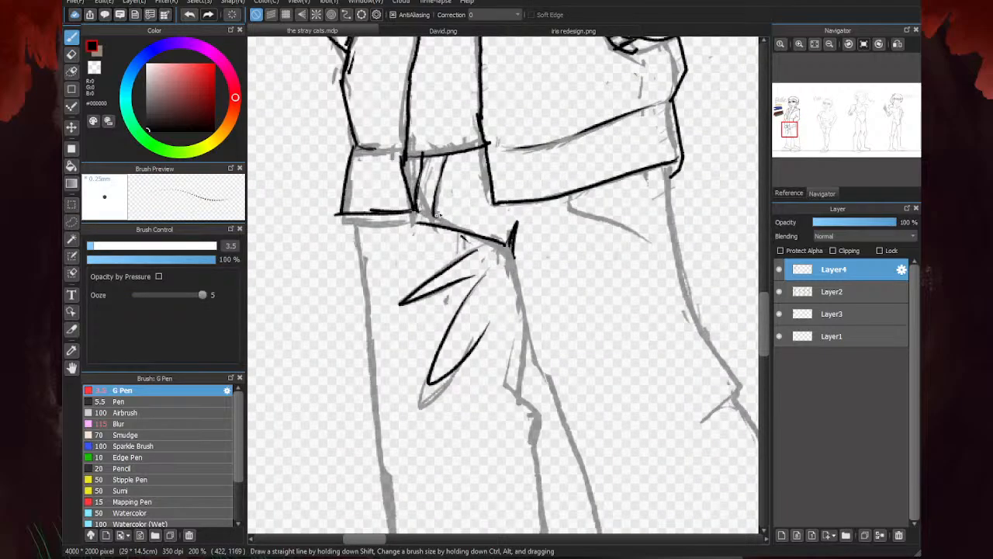
pyautogui.scroll(-2, 426, 203)
# - Ink the inner thigh line below the crotch and the opposite leg's outer contour from the jacket hem to the knee crease
pyautogui.scroll(2, 491, 286)
pyautogui.moveTo(477, 191); pyautogui.dragTo(504, 335)
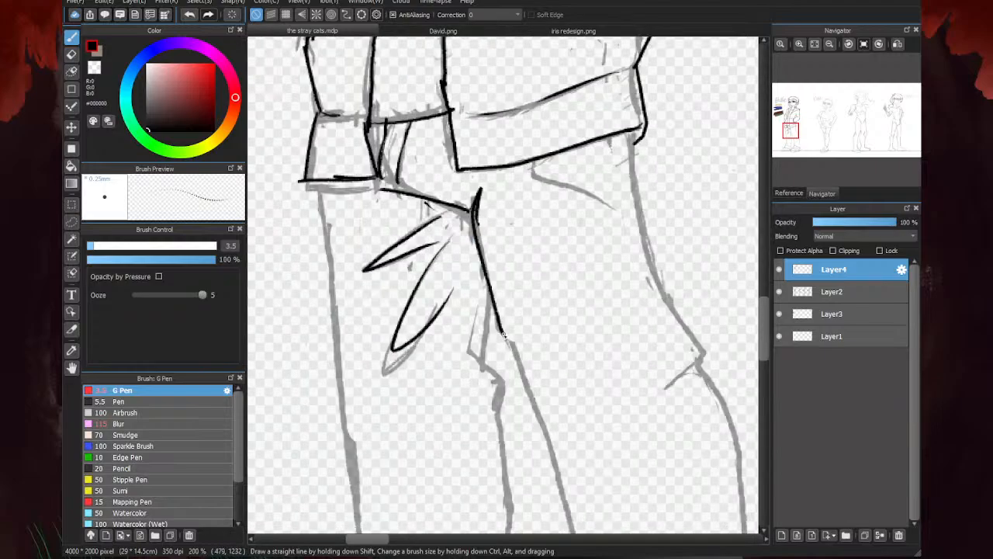
pyautogui.scroll(-2, 506, 366)
pyautogui.scroll(2, 549, 221)
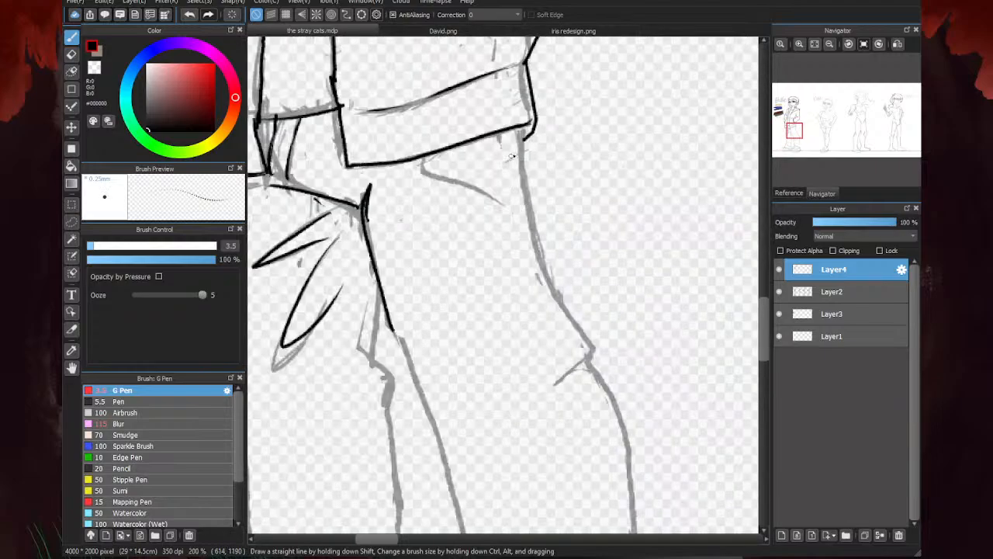
pyautogui.moveTo(526, 128)
pyautogui.mouseDown()
pyautogui.moveTo(535, 220)
pyautogui.moveTo(594, 347)
pyautogui.moveTo(560, 377)
pyautogui.mouseUp()
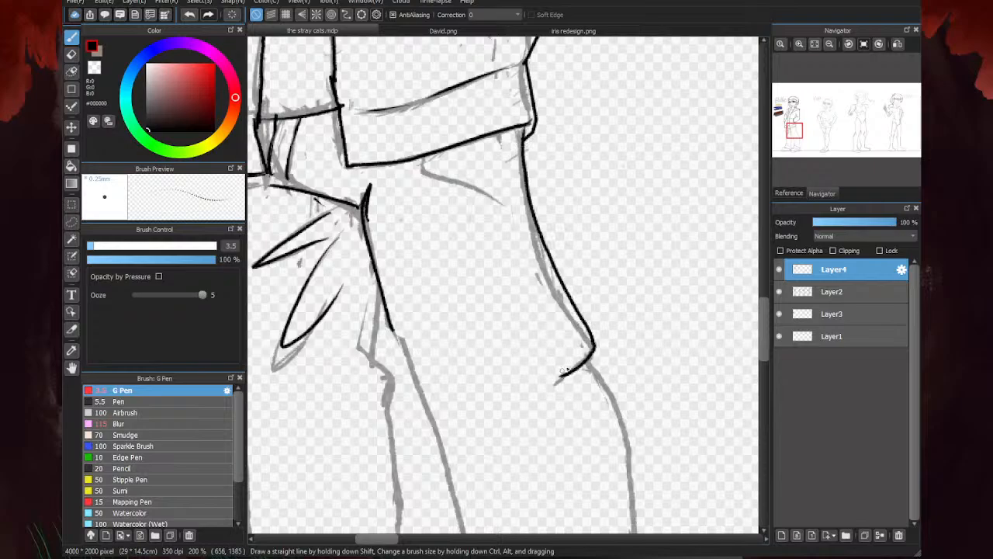
# - Ink the jagged fold at the inner knee and the rear leg's inner and outer contours down to the trouser cuff
pyautogui.scroll(-2, 497, 167)
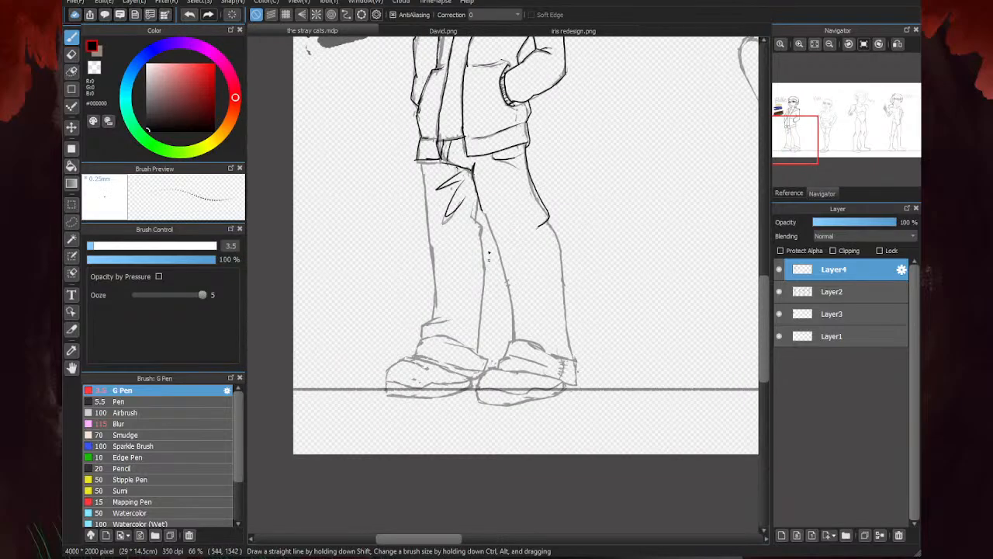
pyautogui.scroll(2, 481, 180)
pyautogui.moveTo(487, 187)
pyautogui.mouseDown()
pyautogui.moveTo(471, 225)
pyautogui.moveTo(486, 301)
pyautogui.mouseUp()
pyautogui.scroll(-1, 482, 180)
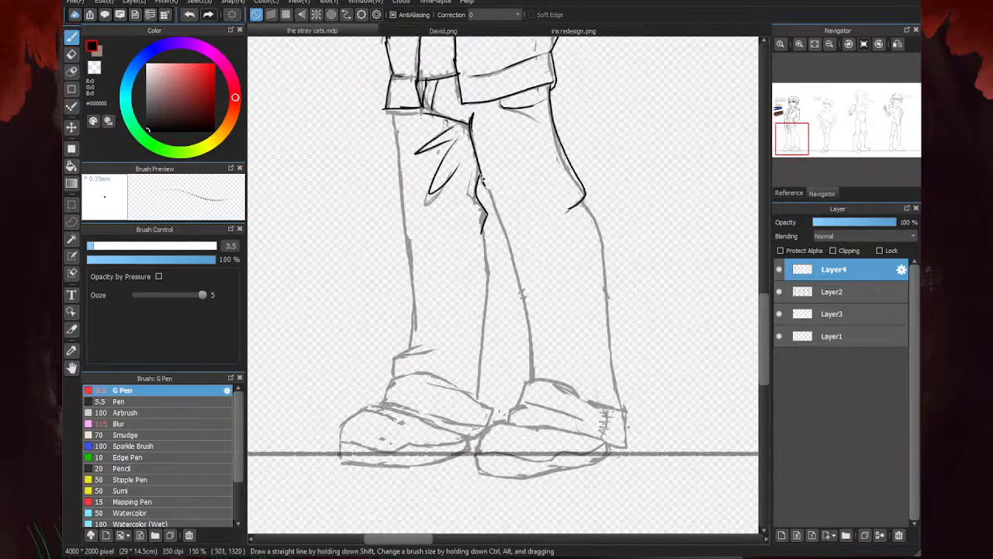
pyautogui.scroll(1, 478, 160)
pyautogui.moveTo(489, 183)
pyautogui.mouseDown()
pyautogui.moveTo(528, 294)
pyautogui.moveTo(549, 416)
pyautogui.mouseUp()
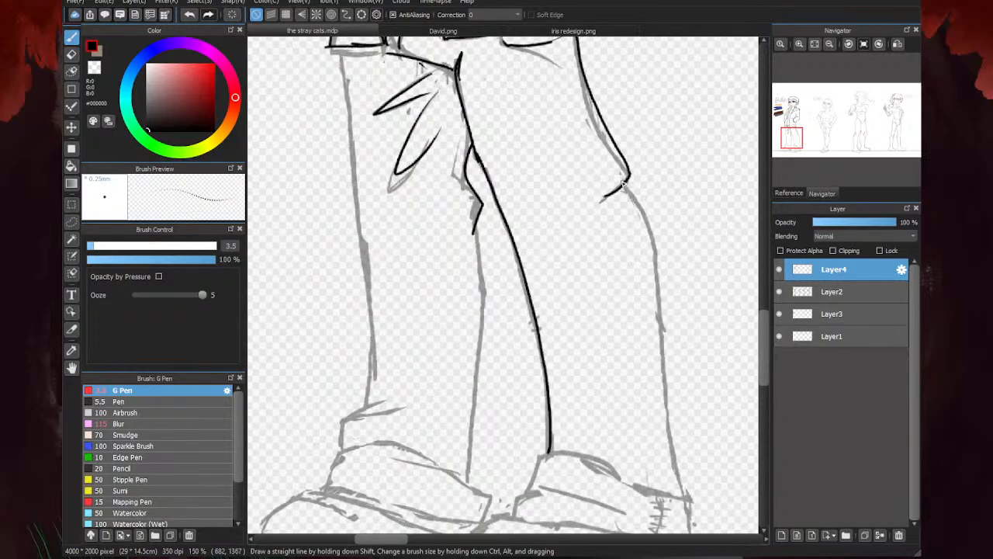
pyautogui.moveTo(653, 223); pyautogui.dragTo(681, 468)
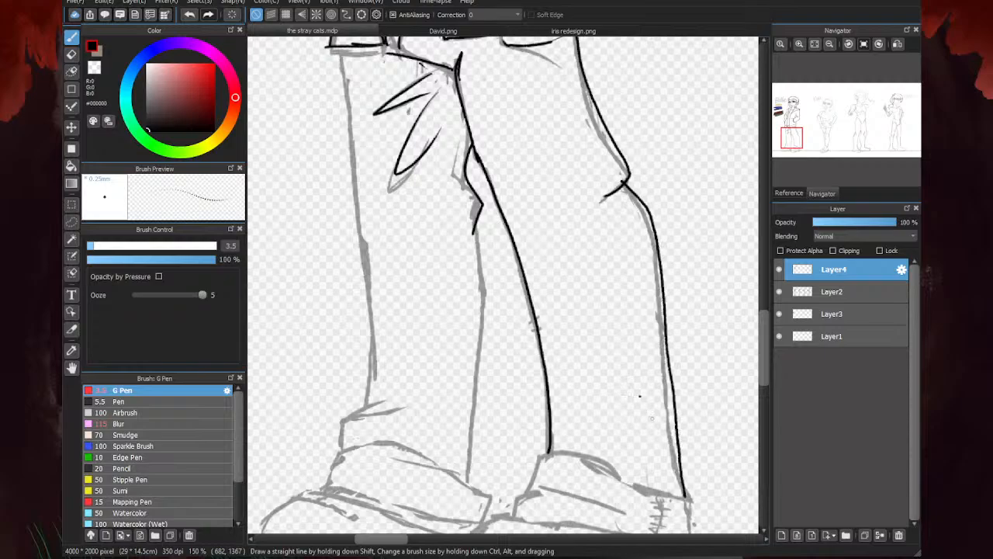
pyautogui.scroll(-3, 543, 274)
pyautogui.scroll(4, 556, 367)
pyautogui.scroll(-3, 620, 386)
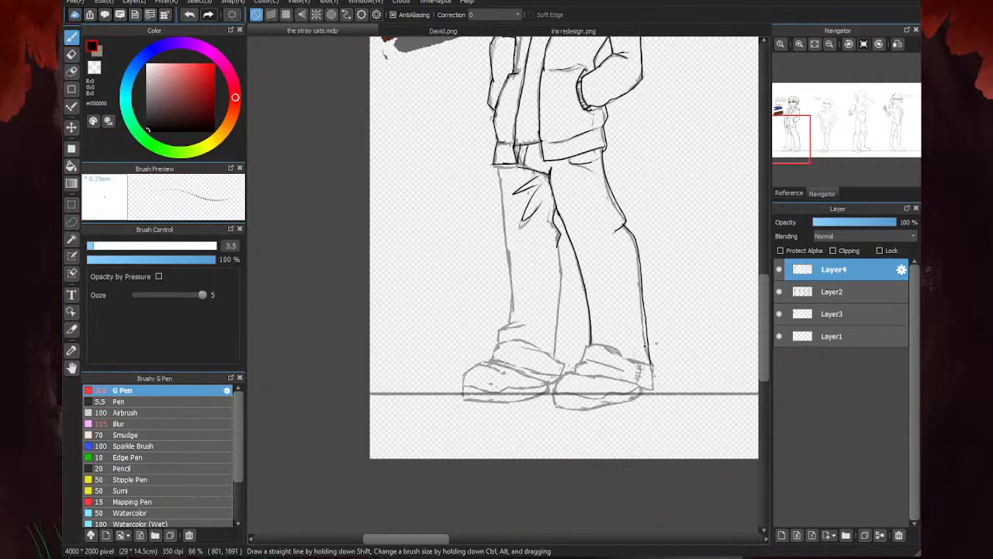
# - Ink the front leg's outer contour from the jacket hem to the ankle and its inner contour from the knee fold to the cuff
pyautogui.scroll(3, 498, 214)
pyautogui.moveTo(501, 117)
pyautogui.mouseDown()
pyautogui.moveTo(531, 343)
pyautogui.moveTo(535, 450)
pyautogui.moveTo(524, 476)
pyautogui.mouseUp()
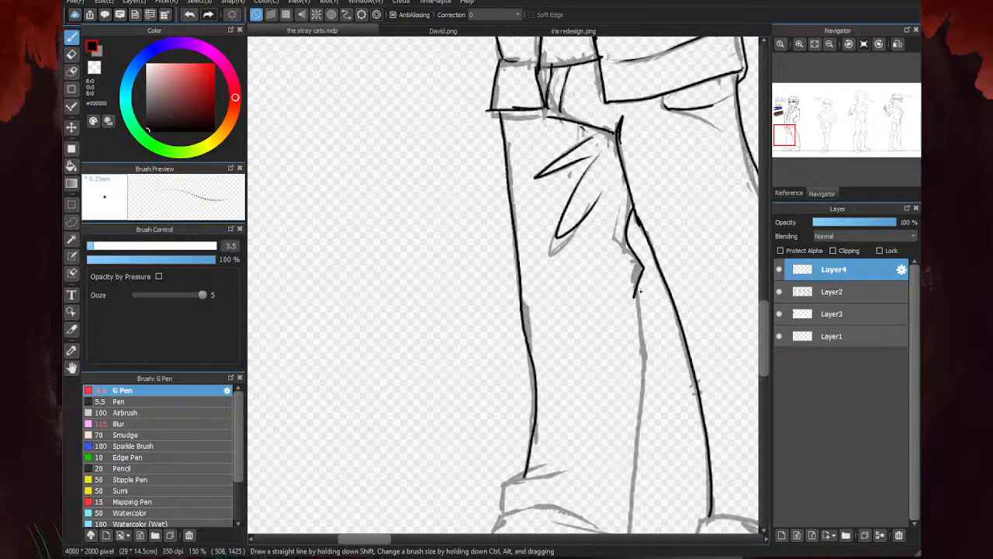
pyautogui.moveTo(640, 291); pyautogui.dragTo(644, 459)
pyautogui.scroll(-3, 644, 460)
pyautogui.scroll(3, 640, 395)
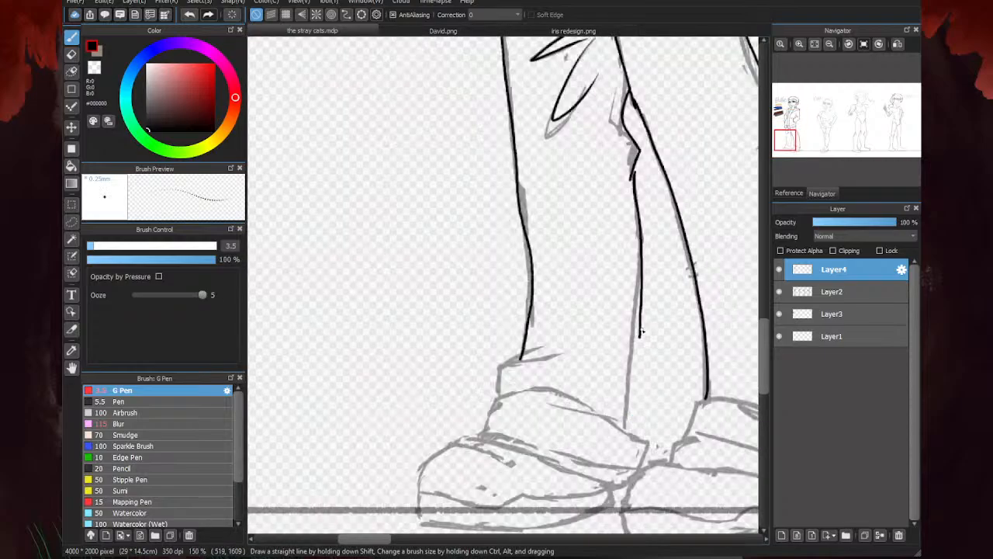
pyautogui.moveTo(641, 332); pyautogui.dragTo(632, 437)
# - Ink the angular fabric fold at the front leg's ankle above the cuff and clean it up with the eraser
pyautogui.scroll(3, 519, 361)
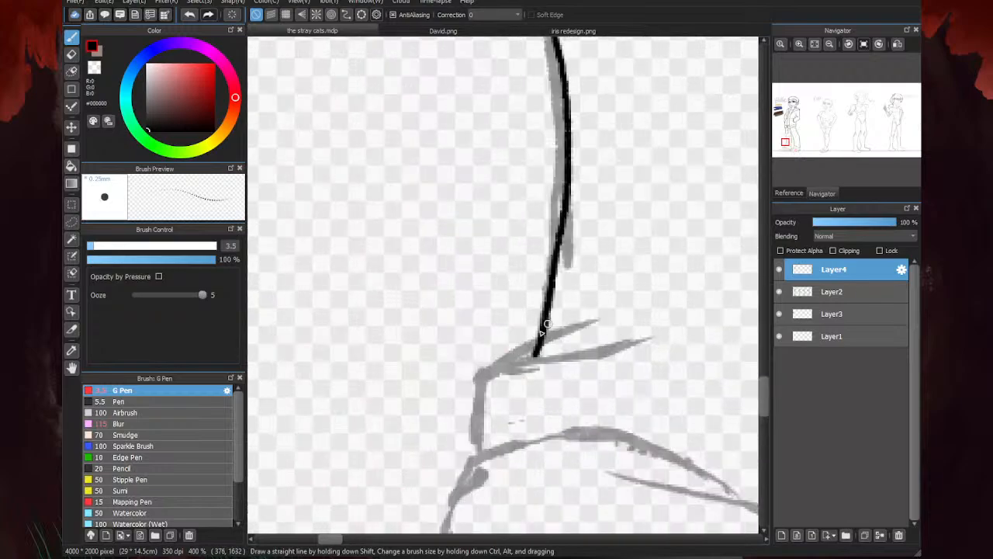
pyautogui.moveTo(491, 368)
pyautogui.mouseDown()
pyautogui.moveTo(582, 309)
pyautogui.moveTo(477, 454)
pyautogui.mouseUp()
pyautogui.scroll(-3, 477, 454)
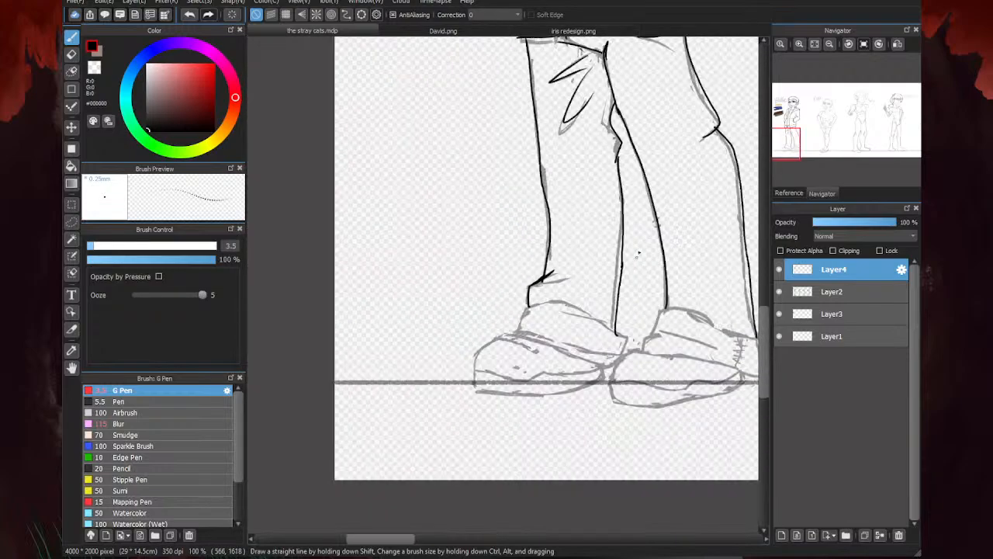
pyautogui.press('e')
pyautogui.scroll(2, 516, 298)
pyautogui.moveTo(525, 295); pyautogui.dragTo(582, 248)
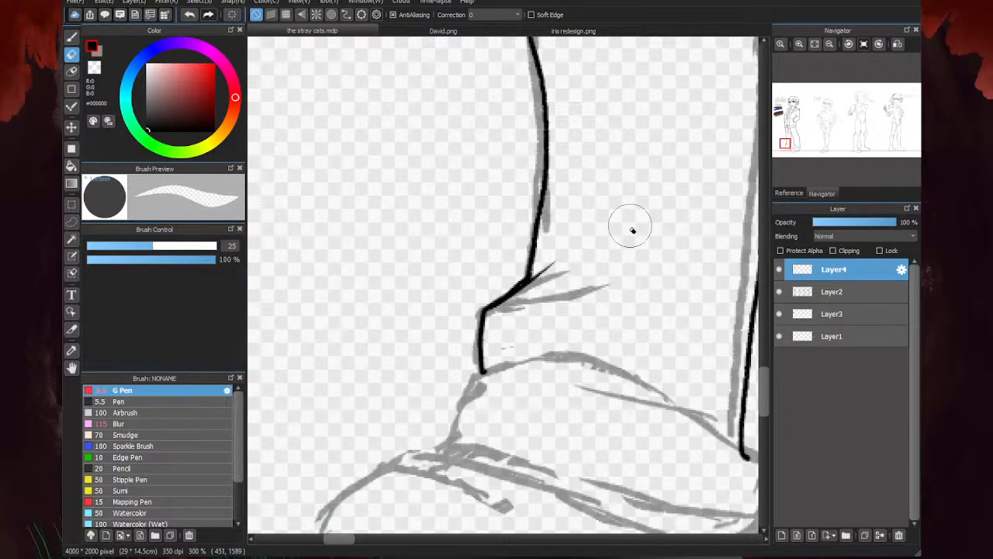
pyautogui.press('b')
# - Ink the front leg's cuff draped over the shoe, with its lower hem, side edges and creases, and remove the doubled hem stroke
pyautogui.scroll(-3, 632, 228)
pyautogui.scroll(1, 672, 328)
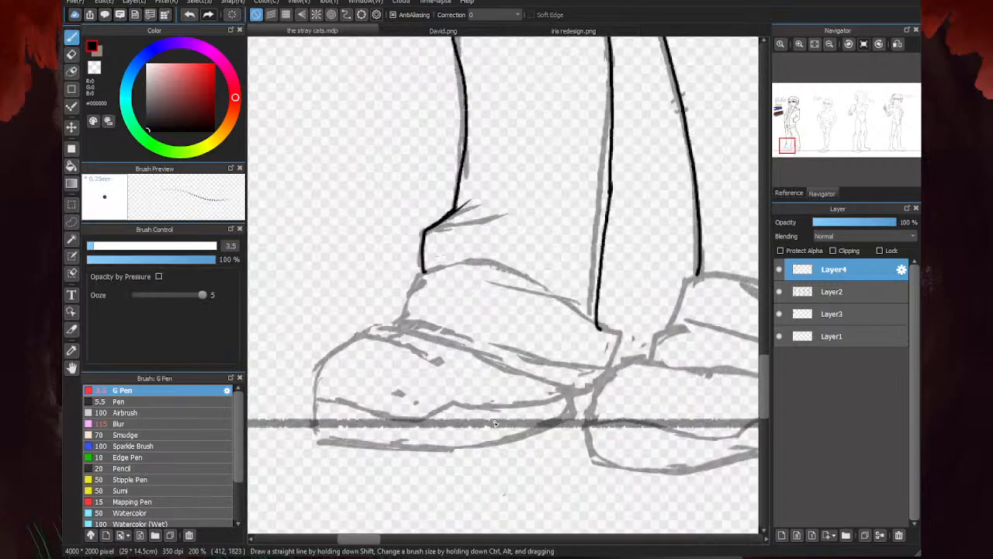
pyautogui.scroll(1, 377, 345)
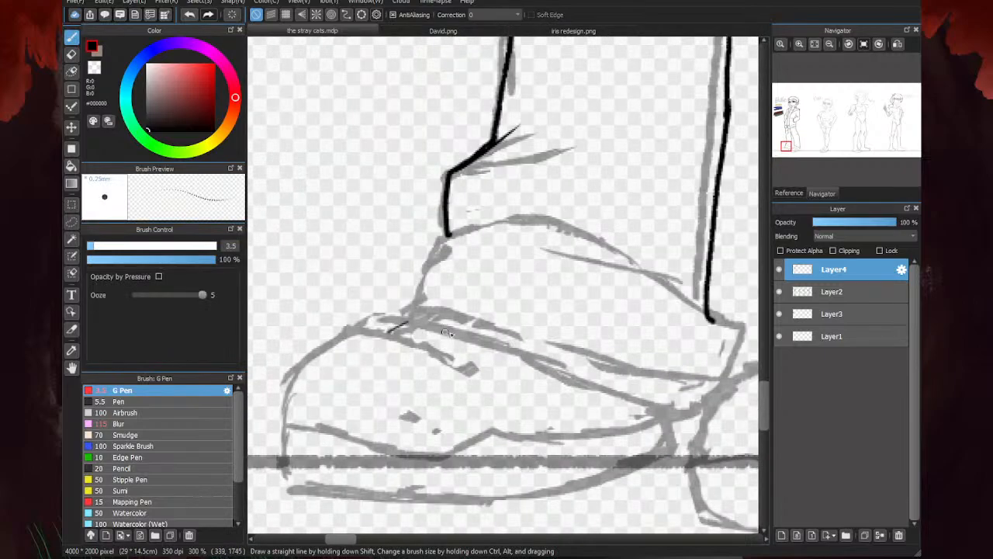
pyautogui.moveTo(463, 336)
pyautogui.mouseDown()
pyautogui.moveTo(414, 323)
pyautogui.moveTo(388, 334)
pyautogui.mouseUp()
pyautogui.moveTo(458, 332)
pyautogui.mouseDown()
pyautogui.moveTo(563, 380)
pyautogui.moveTo(654, 399)
pyautogui.moveTo(702, 397)
pyautogui.mouseUp()
pyautogui.moveTo(636, 408)
pyautogui.mouseDown()
pyautogui.moveTo(613, 396)
pyautogui.moveTo(683, 409)
pyautogui.moveTo(643, 369)
pyautogui.mouseUp()
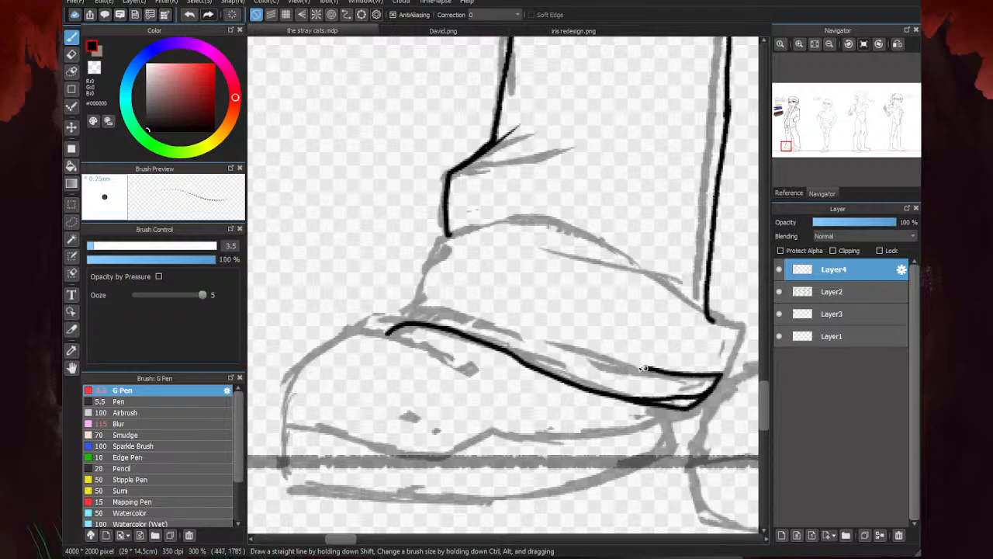
pyautogui.moveTo(715, 377)
pyautogui.mouseDown()
pyautogui.moveTo(729, 316)
pyautogui.moveTo(630, 261)
pyautogui.mouseUp()
pyautogui.moveTo(489, 228)
pyautogui.mouseDown()
pyautogui.moveTo(443, 239)
pyautogui.moveTo(423, 272)
pyautogui.moveTo(420, 304)
pyautogui.moveTo(388, 332)
pyautogui.mouseUp()
pyautogui.press('e')
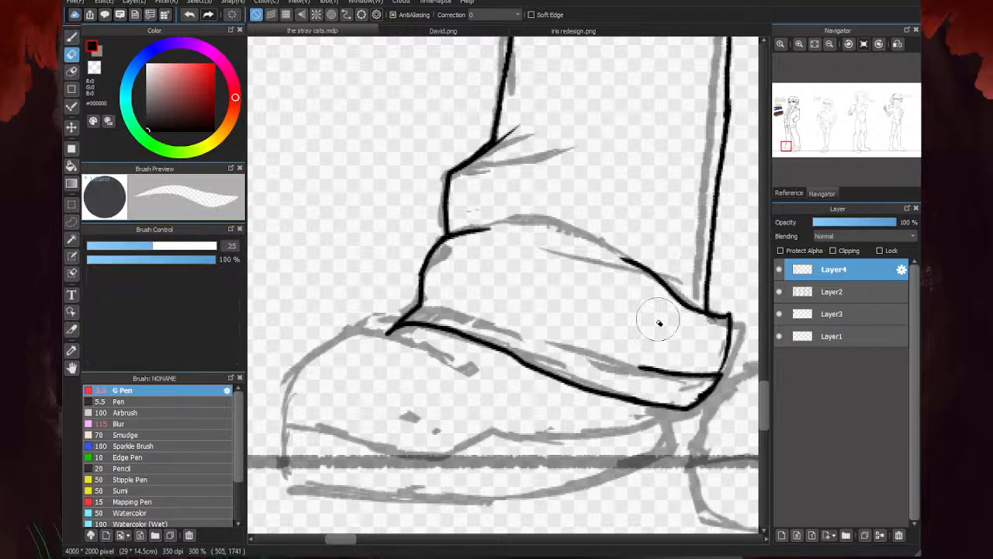
# - Ink the front shoe's top line below the cuff and its rounded toe down to the sole
pyautogui.press('b')
pyautogui.moveTo(453, 357); pyautogui.dragTo(337, 335)
pyautogui.scroll(-1, 335, 338)
pyautogui.scroll(1, 411, 330)
pyautogui.moveTo(416, 279)
pyautogui.mouseDown()
pyautogui.moveTo(365, 312)
pyautogui.moveTo(349, 347)
pyautogui.moveTo(356, 439)
pyautogui.mouseUp()
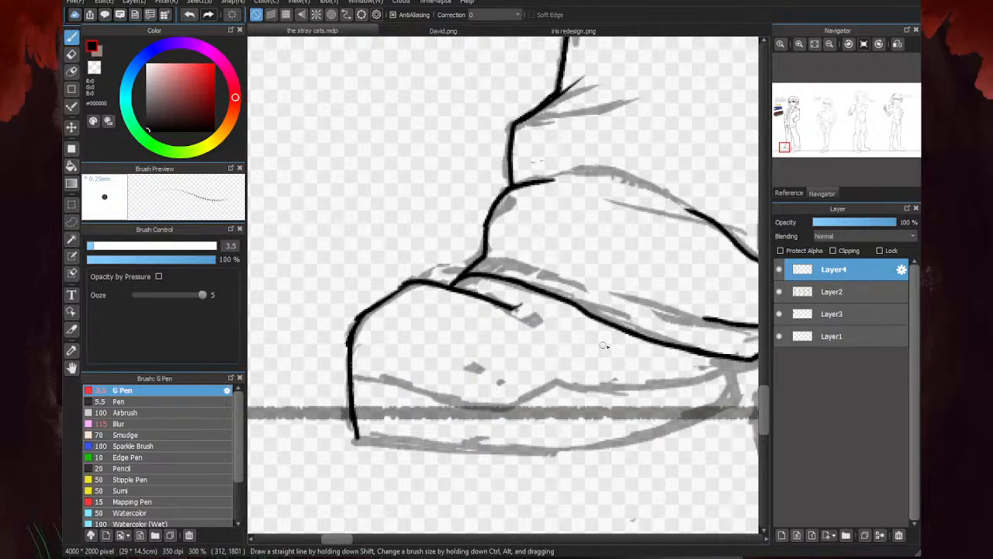
# - Ink the front shoe's heel and sole bottom, plus the notched line separating the sole from the upper
pyautogui.scroll(-1, 639, 391)
pyautogui.scroll(3, 639, 391)
pyautogui.moveTo(722, 355)
pyautogui.mouseDown()
pyautogui.moveTo(714, 414)
pyautogui.moveTo(695, 410)
pyautogui.moveTo(598, 440)
pyautogui.moveTo(510, 450)
pyautogui.moveTo(350, 441)
pyautogui.mouseUp()
pyautogui.scroll(-2, 719, 390)
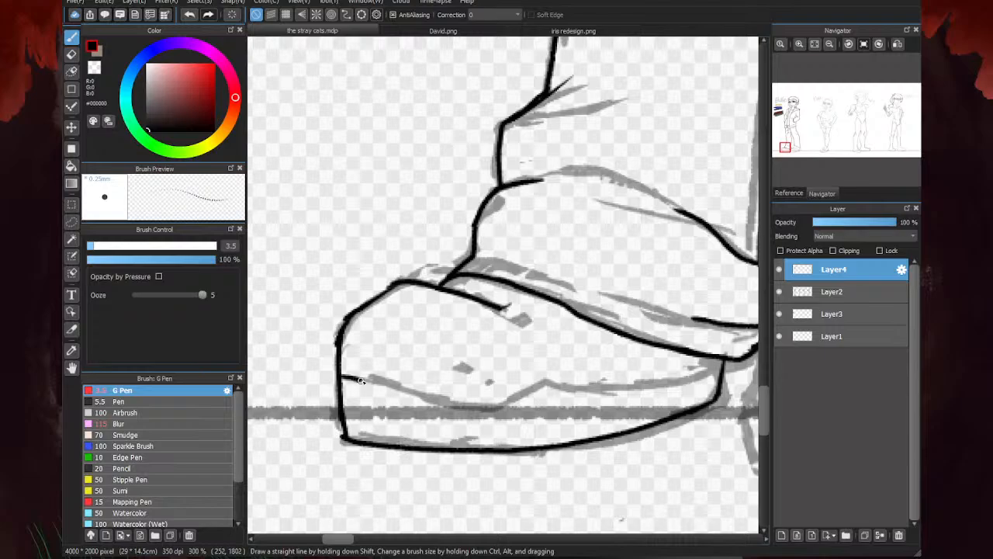
pyautogui.moveTo(359, 379)
pyautogui.mouseDown()
pyautogui.moveTo(490, 410)
pyautogui.moveTo(622, 371)
pyautogui.moveTo(637, 386)
pyautogui.moveTo(723, 360)
pyautogui.mouseUp()
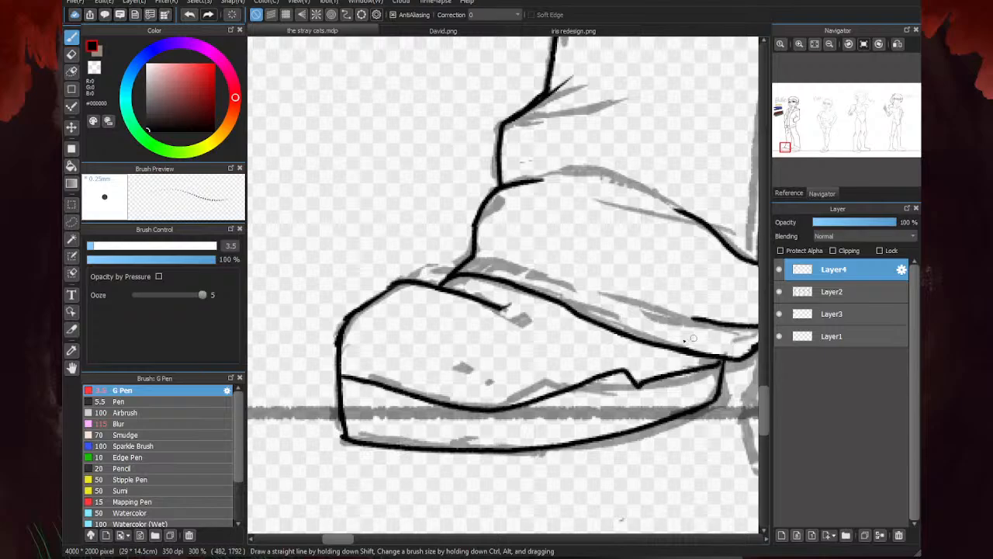
# - Ink the rear leg's cuff with its pointed back edge, upper folds, front edge, middle crease and lower hem
pyautogui.scroll(-5, 693, 338)
pyautogui.scroll(3, 485, 365)
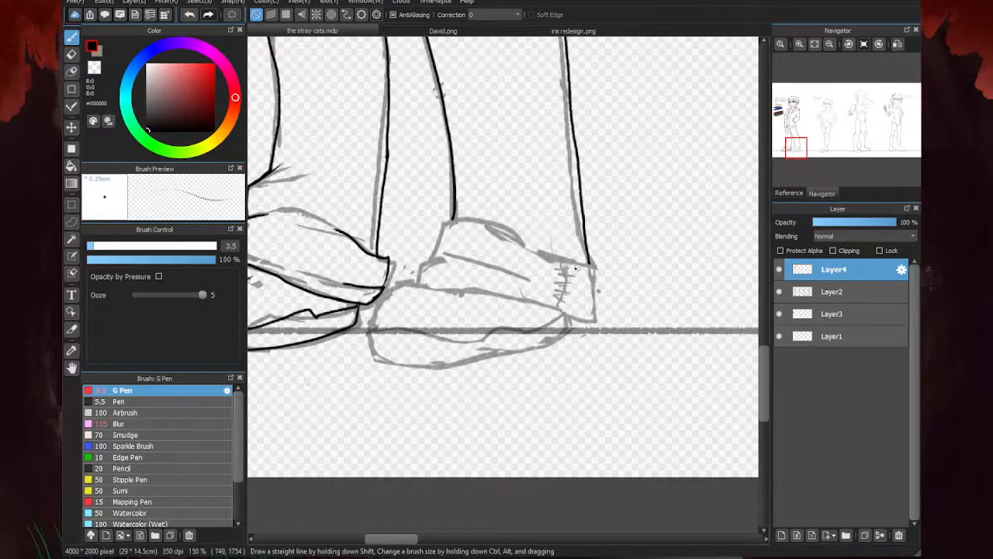
pyautogui.scroll(2, 576, 268)
pyautogui.moveTo(603, 242)
pyautogui.mouseDown()
pyautogui.moveTo(622, 266)
pyautogui.moveTo(602, 320)
pyautogui.moveTo(610, 355)
pyautogui.mouseUp()
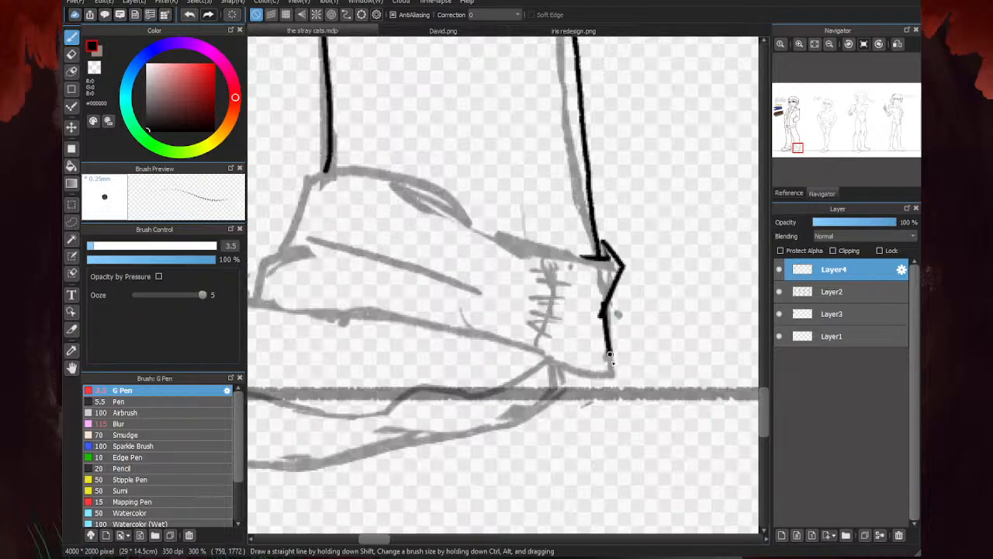
pyautogui.scroll(-2, 594, 376)
pyautogui.scroll(2, 562, 344)
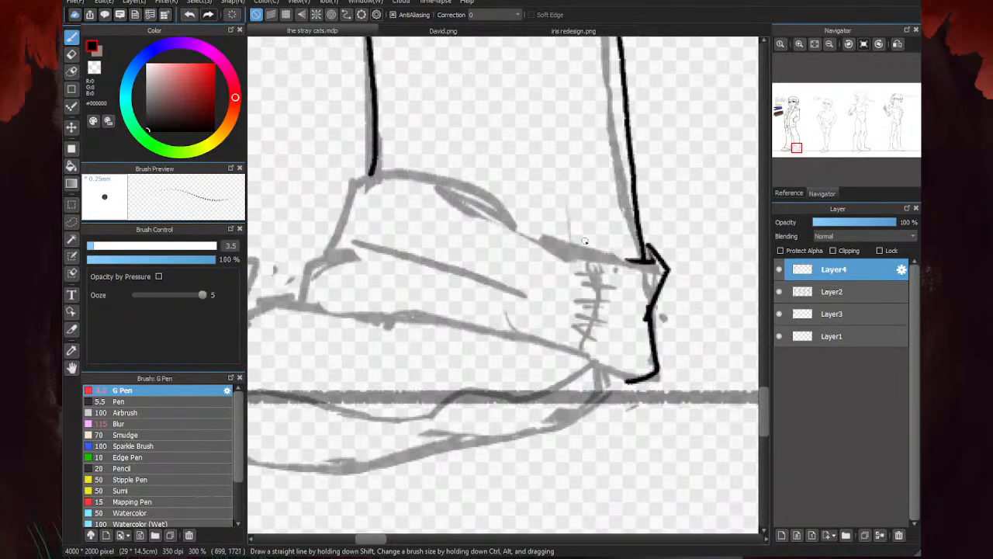
pyautogui.moveTo(627, 257)
pyautogui.mouseDown()
pyautogui.moveTo(503, 224)
pyautogui.moveTo(465, 193)
pyautogui.moveTo(370, 178)
pyautogui.moveTo(342, 206)
pyautogui.moveTo(326, 258)
pyautogui.moveTo(295, 292)
pyautogui.mouseUp()
pyautogui.moveTo(346, 244)
pyautogui.mouseDown()
pyautogui.moveTo(392, 247)
pyautogui.moveTo(525, 294)
pyautogui.mouseUp()
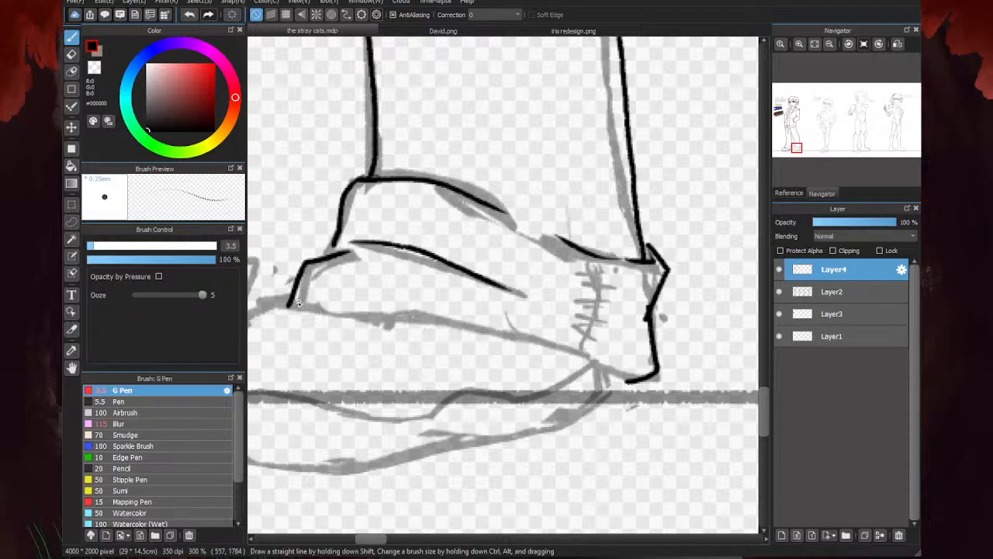
pyautogui.moveTo(289, 307)
pyautogui.mouseDown()
pyautogui.moveTo(440, 313)
pyautogui.moveTo(633, 378)
pyautogui.mouseUp()
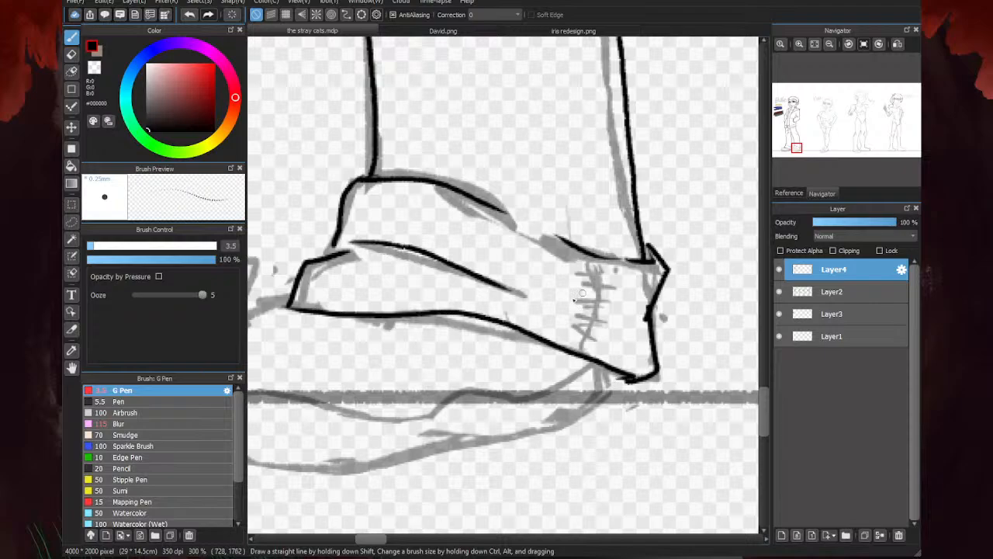
# - Ink the rear shoe's outline from toe to heel with its sole bottom, plus the notched line along the top of the sole
pyautogui.scroll(-3, 582, 294)
pyautogui.scroll(2, 513, 317)
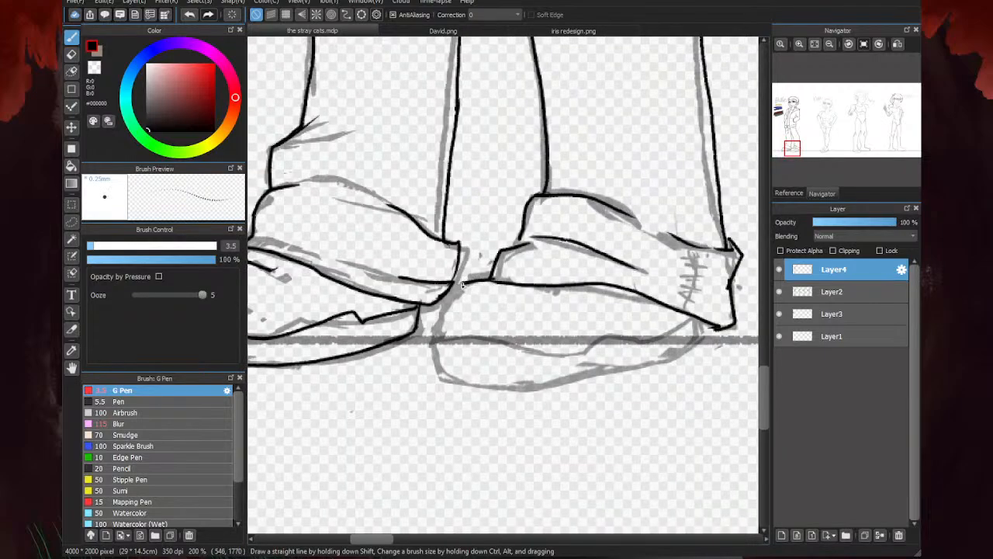
pyautogui.moveTo(462, 284); pyautogui.dragTo(445, 318)
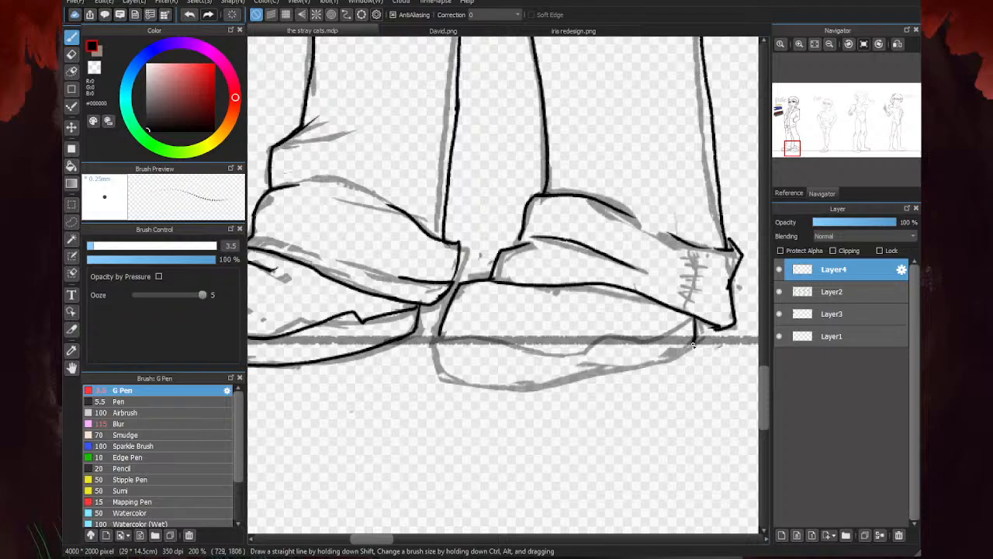
pyautogui.moveTo(693, 346)
pyautogui.mouseDown()
pyautogui.moveTo(667, 361)
pyautogui.moveTo(571, 379)
pyautogui.moveTo(478, 384)
pyautogui.mouseUp()
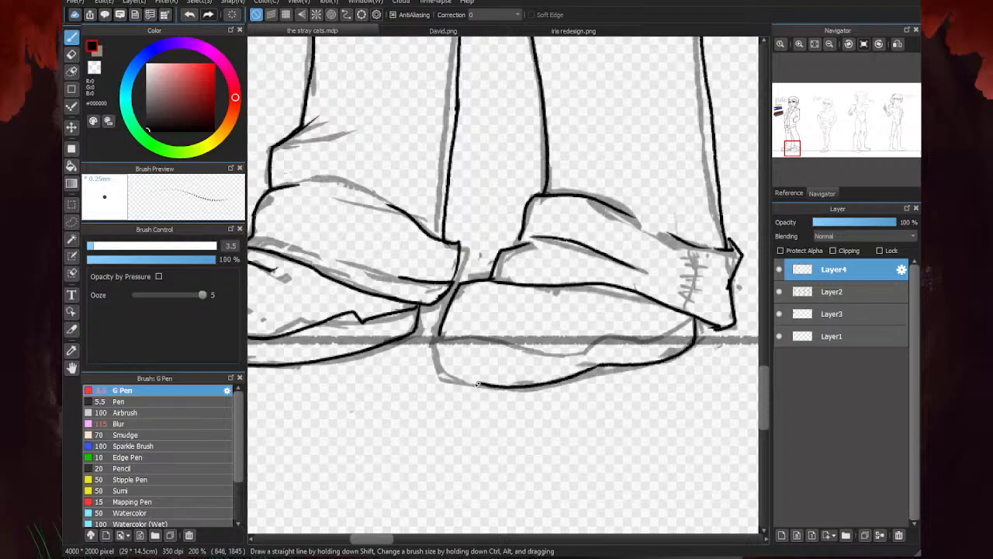
pyautogui.scroll(2, 441, 353)
pyautogui.moveTo(442, 326); pyautogui.dragTo(459, 405)
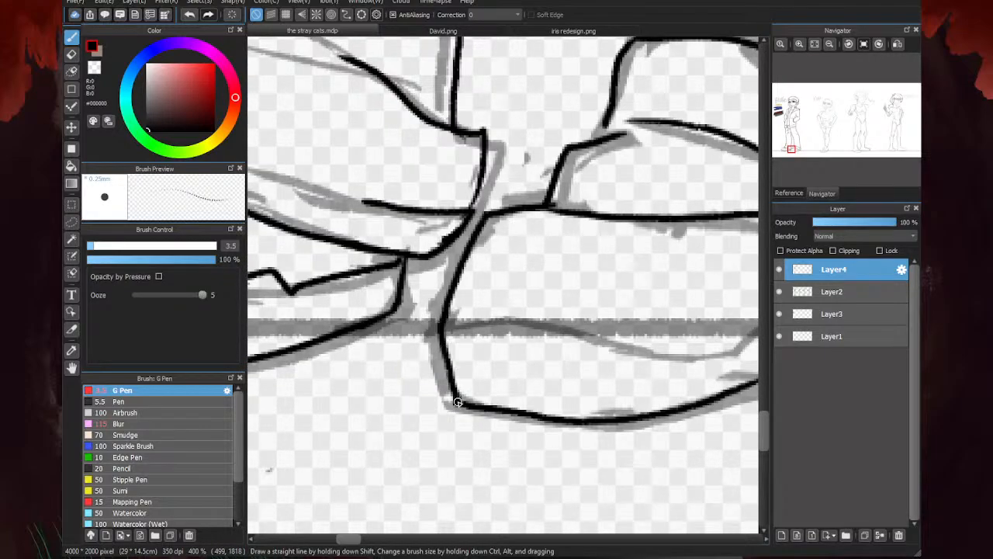
pyautogui.scroll(-3, 459, 405)
pyautogui.scroll(2, 567, 358)
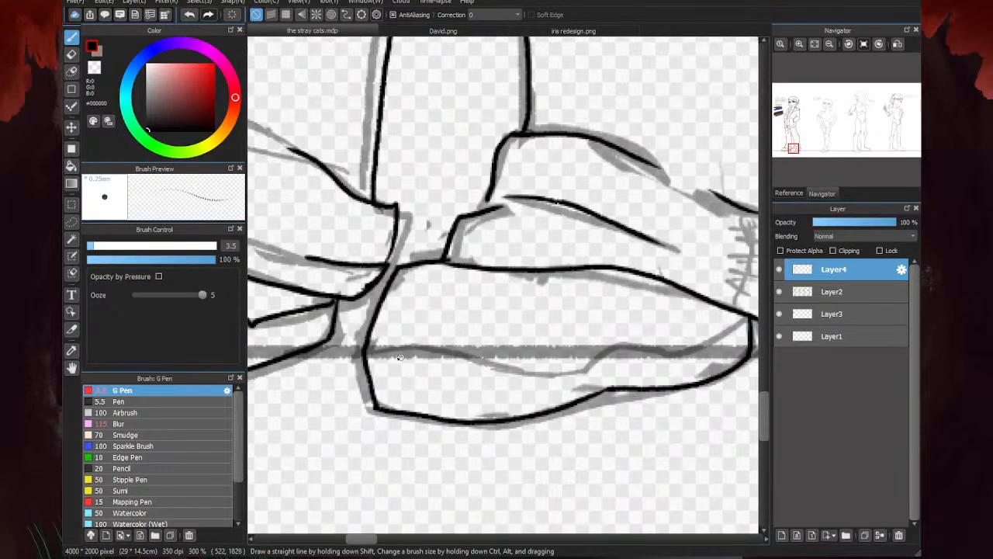
pyautogui.moveTo(363, 350)
pyautogui.mouseDown()
pyautogui.moveTo(581, 351)
pyautogui.moveTo(679, 330)
pyautogui.moveTo(689, 344)
pyautogui.moveTo(749, 315)
pyautogui.mouseUp()
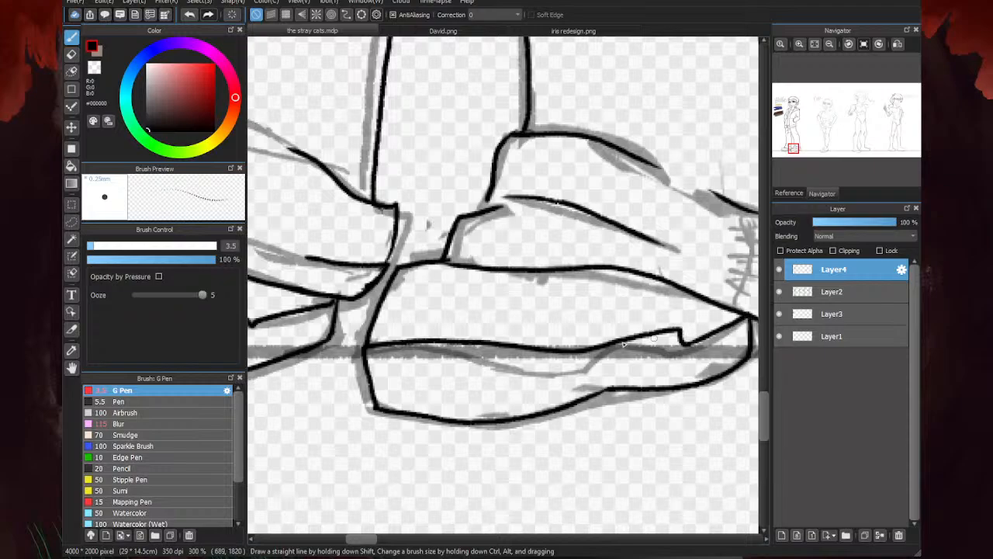
# - Hide Layer2 and Layer1 to check the line art alone, and touch up the front edge of the rear leg's cuff
pyautogui.scroll(-3, 749, 315)
pyautogui.scroll(-1, 549, 379)
pyautogui.click(779, 291)
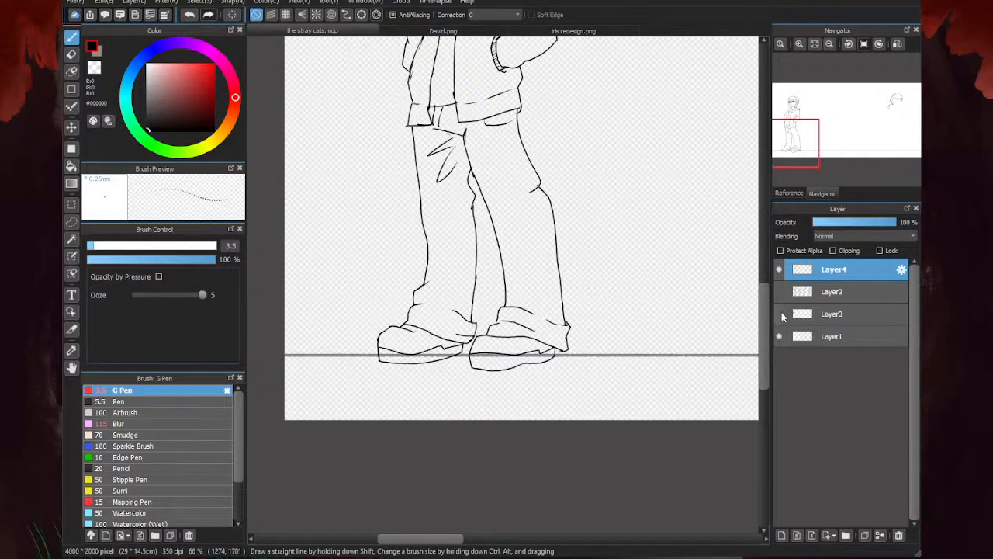
pyautogui.click(778, 336)
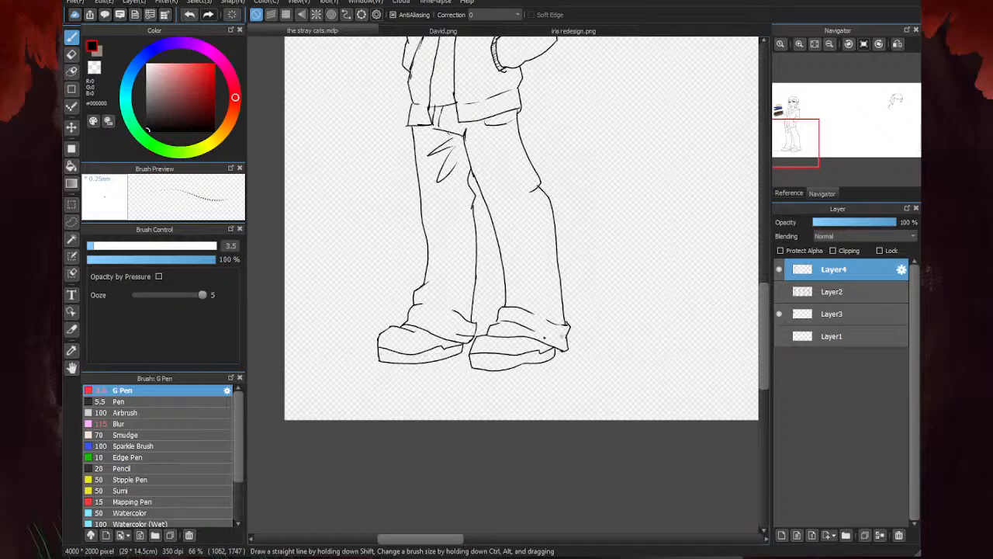
pyautogui.scroll(3, 497, 352)
pyautogui.scroll(2, 491, 264)
pyautogui.moveTo(509, 248); pyautogui.dragTo(499, 265)
pyautogui.scroll(-4, 482, 285)
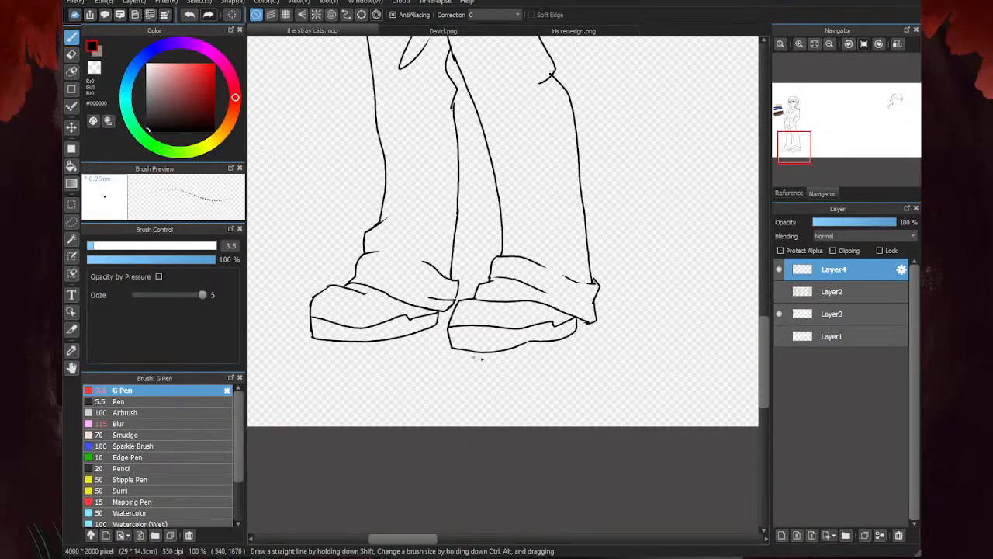
pyautogui.scroll(-2, 481, 359)
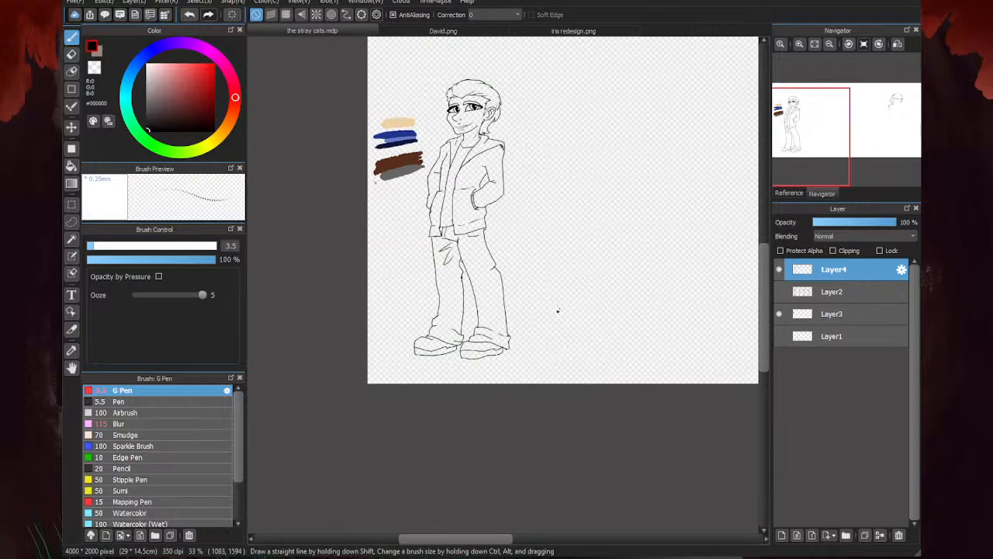
# - Make Layer1 and Layer2 visible again, and place Layer3 above Layer2 as the active layer
pyautogui.click(779, 336)
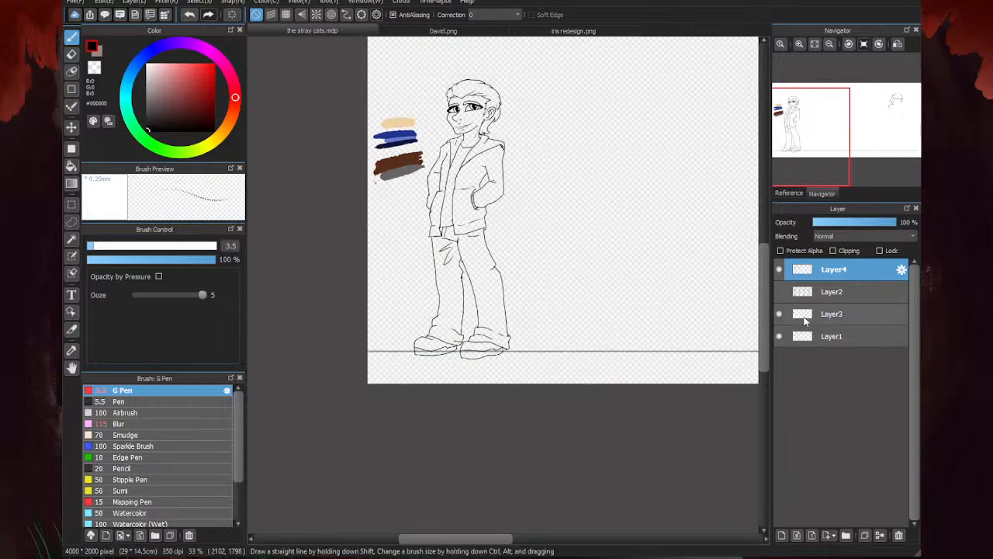
pyautogui.click(779, 292)
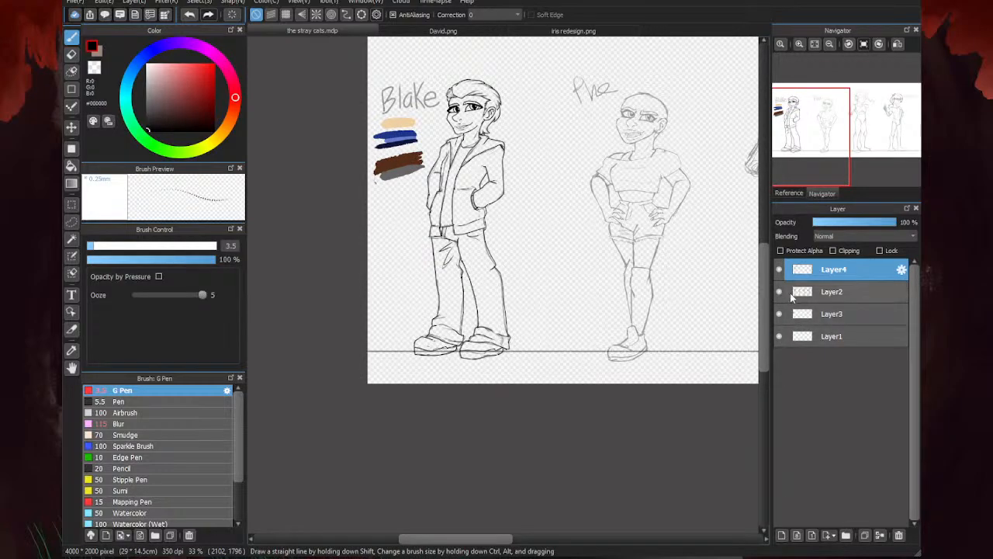
pyautogui.moveTo(827, 292); pyautogui.dragTo(822, 326)
pyautogui.click(827, 292)
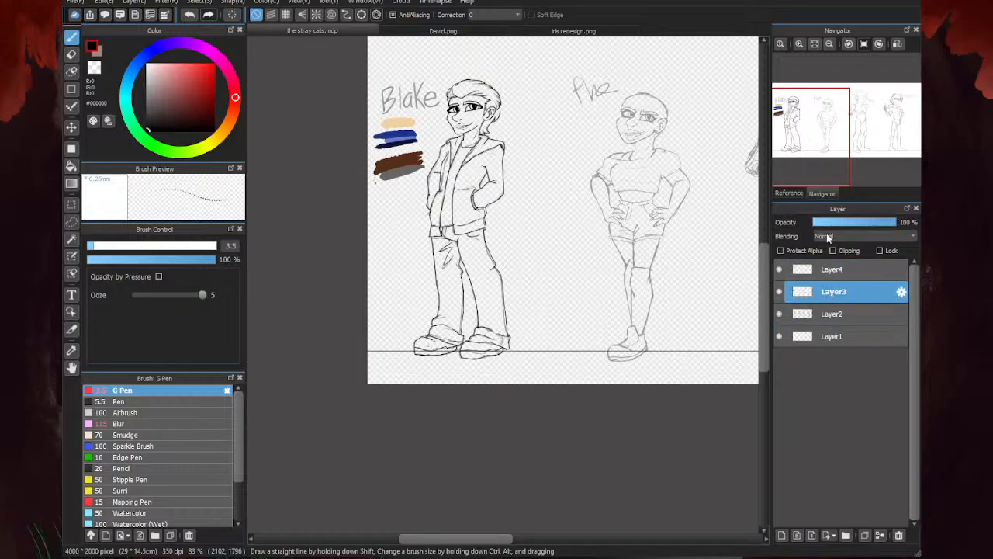
# - Letter the character's name in black on Layer4 with the G Pen at size 17, over the grey sketched name
pyautogui.scroll(2, 402, 129)
pyautogui.keyDown('alt'); pyautogui.click(402, 129); pyautogui.keyUp('alt')
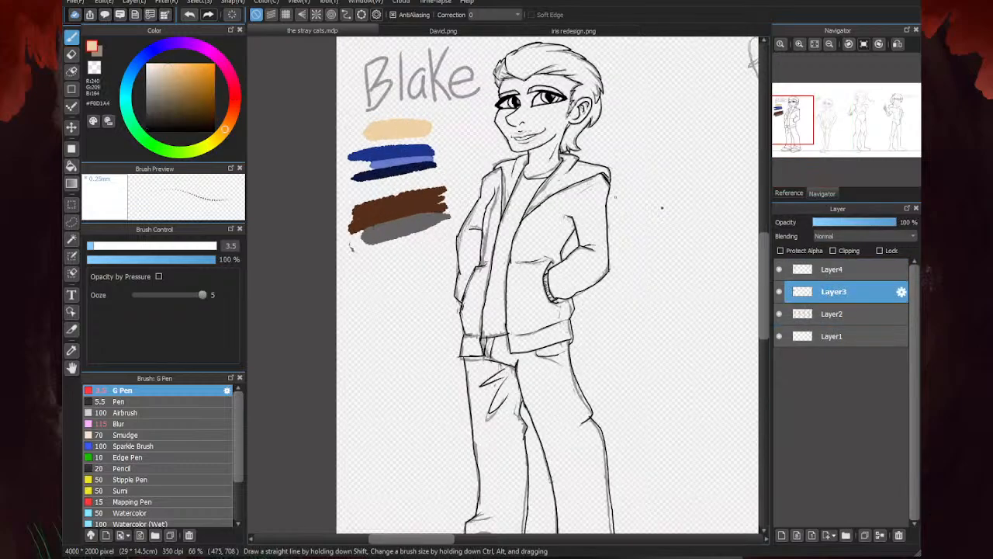
pyautogui.click(832, 271)
pyautogui.click(99, 53)
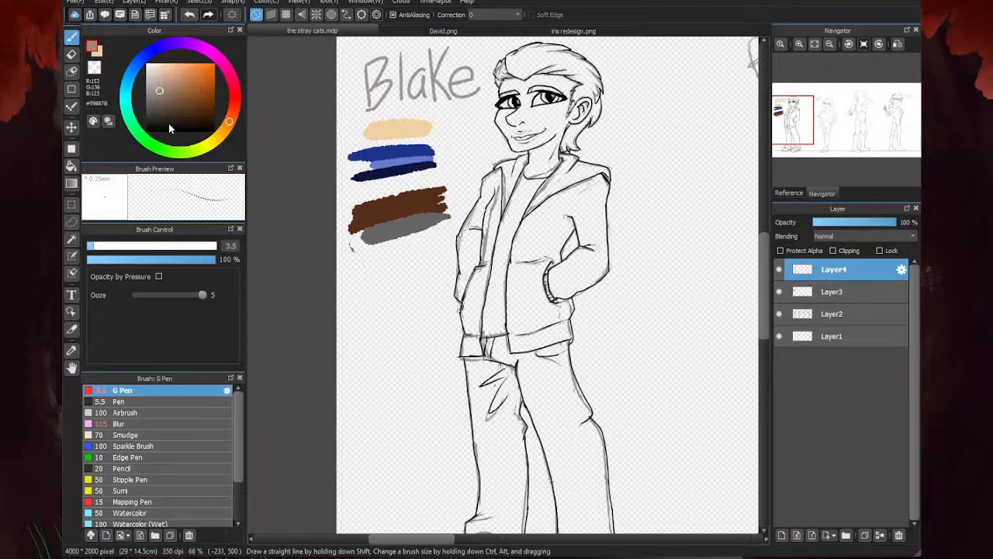
pyautogui.click(149, 131)
pyautogui.scroll(-2, 440, 280)
pyautogui.scroll(4, 411, 160)
pyautogui.click(127, 246)
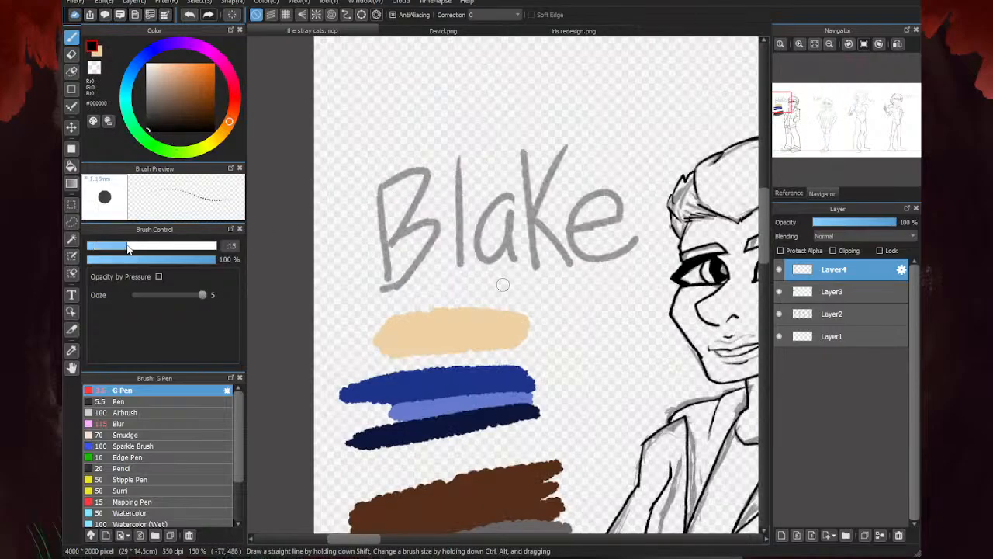
pyautogui.moveTo(127, 246); pyautogui.dragTo(131, 246)
pyautogui.moveTo(365, 167); pyautogui.dragTo(392, 281)
pyautogui.moveTo(448, 151); pyautogui.dragTo(449, 268)
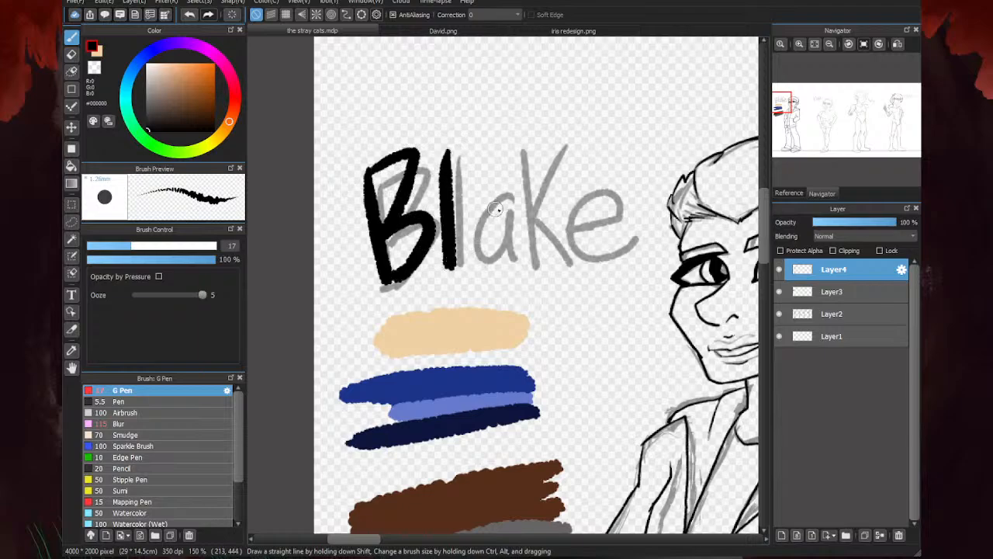
pyautogui.moveTo(506, 195); pyautogui.dragTo(516, 270)
pyautogui.moveTo(522, 148); pyautogui.dragTo(541, 267)
pyautogui.moveTo(571, 144)
pyautogui.mouseDown()
pyautogui.moveTo(535, 209)
pyautogui.moveTo(573, 271)
pyautogui.mouseUp()
pyautogui.moveTo(565, 237)
pyautogui.mouseDown()
pyautogui.moveTo(620, 216)
pyautogui.moveTo(618, 265)
pyautogui.moveTo(637, 246)
pyautogui.mouseUp()
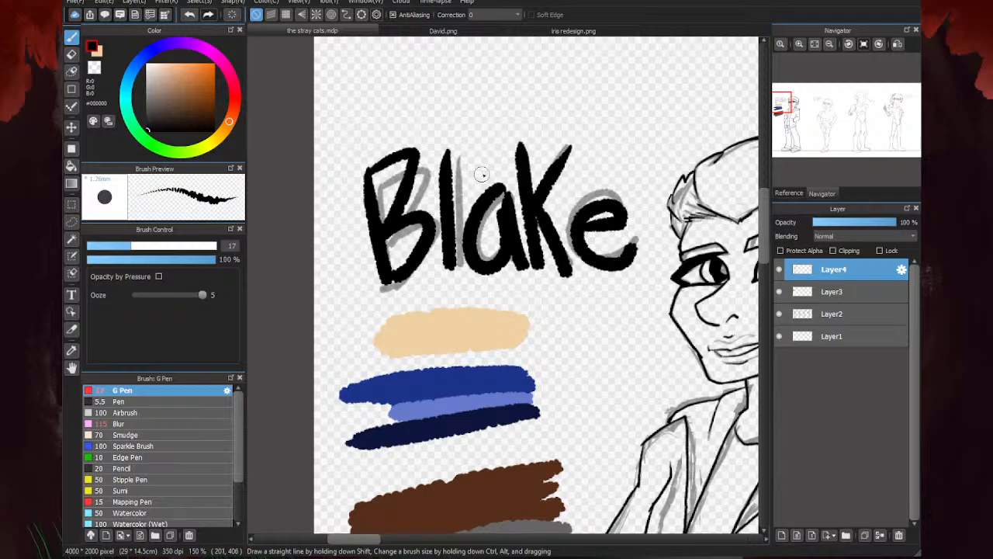
# - Hide Layer2 and cover the whole figure on Layer3 with skin tone #F0D1A4, using the Pen at size 155
pyautogui.scroll(-3, 481, 174)
pyautogui.click(824, 291)
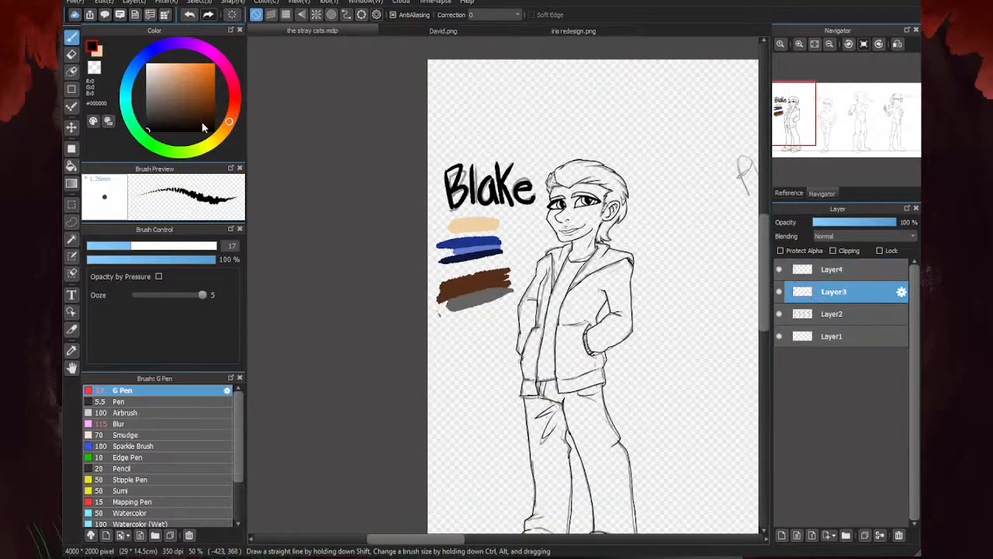
pyautogui.click(170, 401)
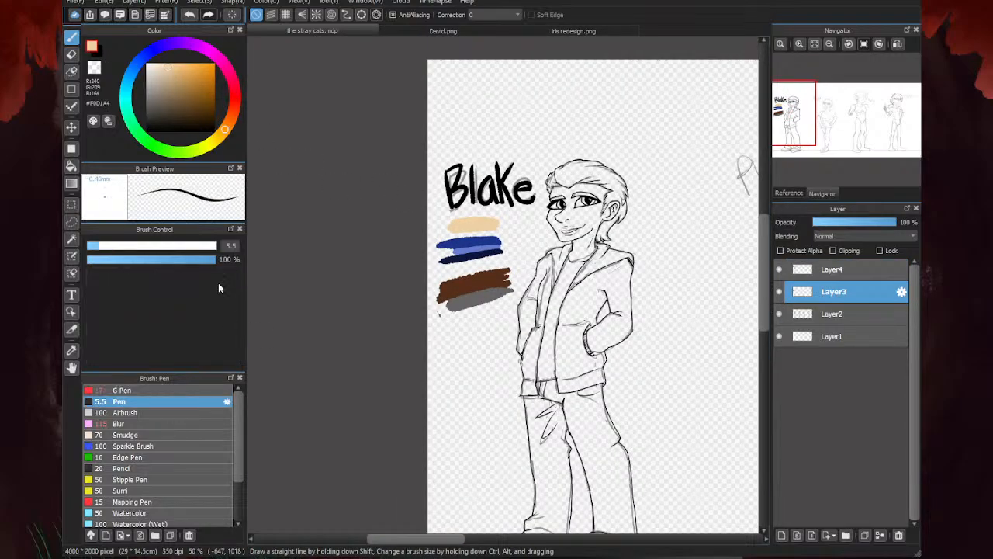
pyautogui.click(173, 246)
pyautogui.moveTo(173, 246); pyautogui.dragTo(218, 246)
pyautogui.click(779, 314)
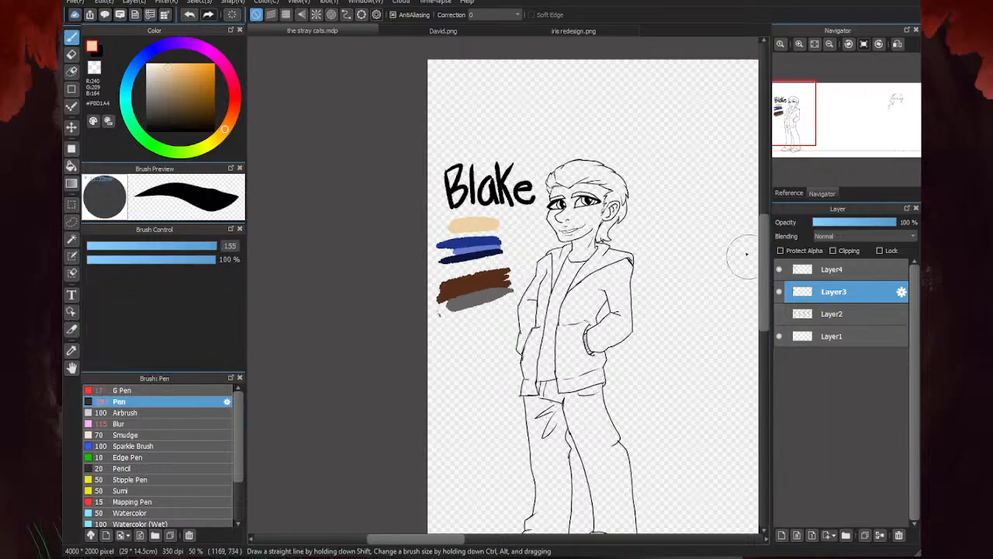
pyautogui.moveTo(617, 201)
pyautogui.mouseDown()
pyautogui.moveTo(596, 232)
pyautogui.moveTo(599, 176)
pyautogui.moveTo(568, 179)
pyautogui.moveTo(570, 203)
pyautogui.mouseUp()
pyautogui.scroll(-1, 563, 180)
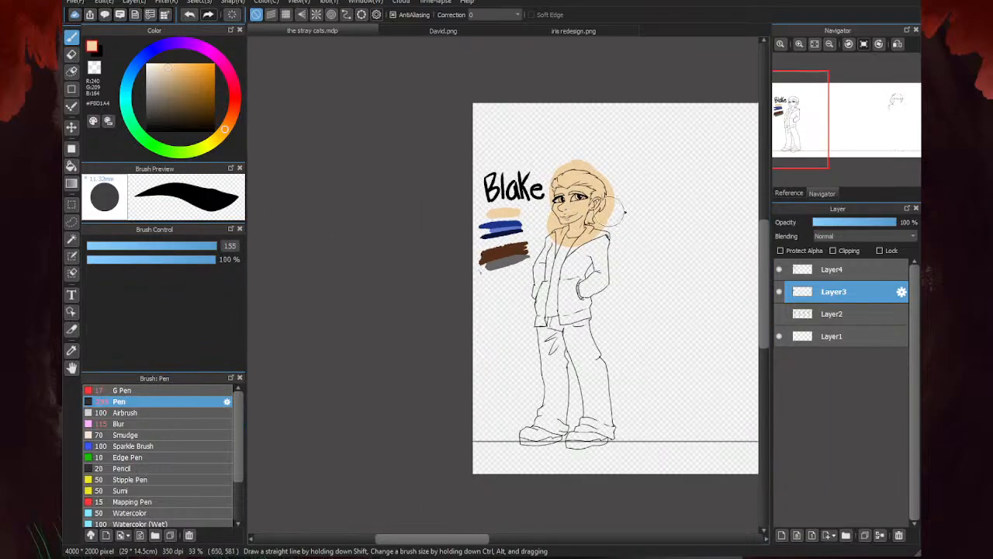
pyautogui.scroll(2, 587, 310)
pyautogui.moveTo(592, 314)
pyautogui.mouseDown()
pyautogui.moveTo(644, 233)
pyautogui.moveTo(559, 295)
pyautogui.moveTo(505, 178)
pyautogui.moveTo(491, 305)
pyautogui.mouseUp()
pyautogui.scroll(-2, 592, 259)
pyautogui.moveTo(591, 289)
pyautogui.mouseDown()
pyautogui.moveTo(555, 302)
pyautogui.moveTo(607, 312)
pyautogui.moveTo(620, 388)
pyautogui.moveTo(563, 411)
pyautogui.moveTo(535, 403)
pyautogui.moveTo(549, 374)
pyautogui.moveTo(543, 236)
pyautogui.moveTo(548, 245)
pyautogui.mouseUp()
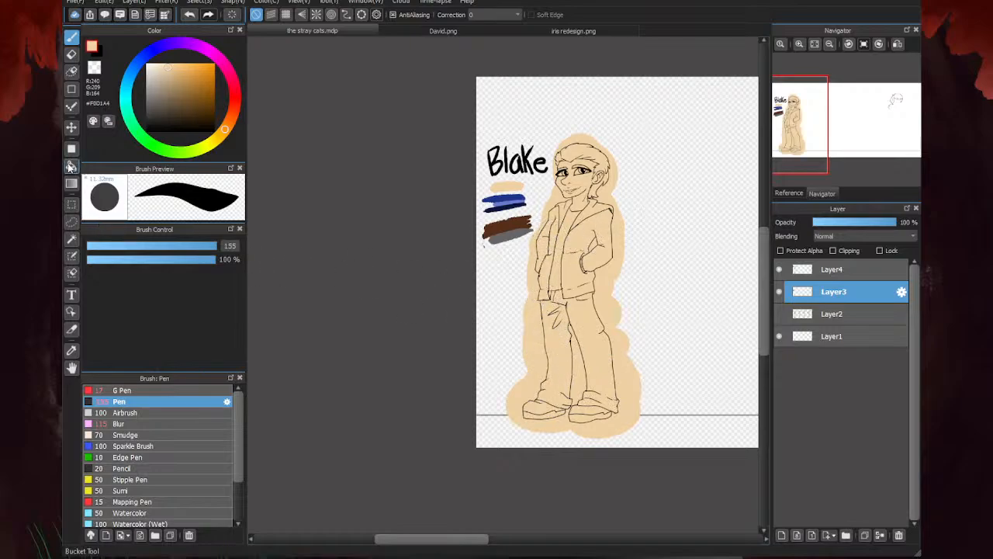
# - Bucket-fill with transparency to clear the skin tone outside the outline, inside the bent arm, between the legs and between hair and collar
pyautogui.click(72, 165)
pyautogui.click(94, 68)
pyautogui.scroll(3, 578, 272)
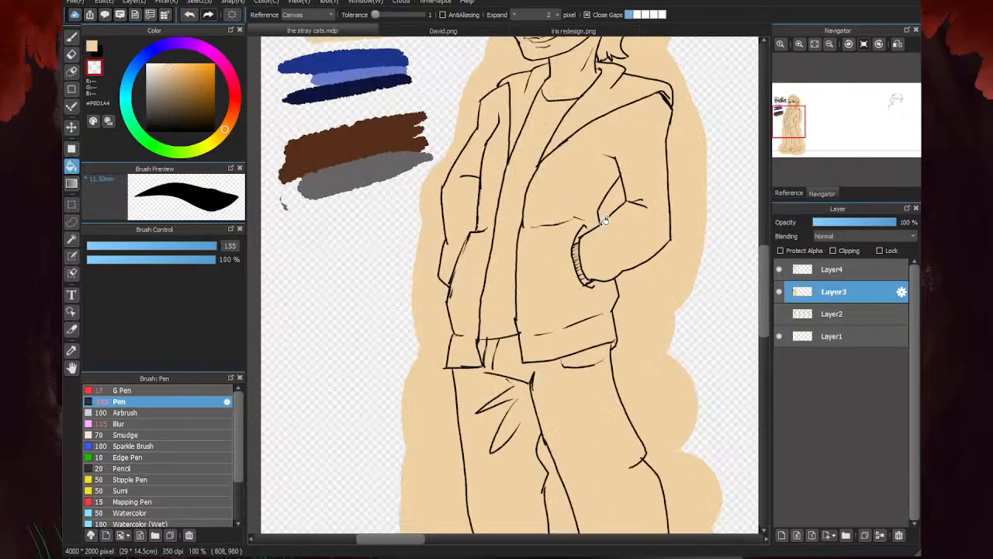
pyautogui.click(607, 211)
pyautogui.scroll(-2, 506, 222)
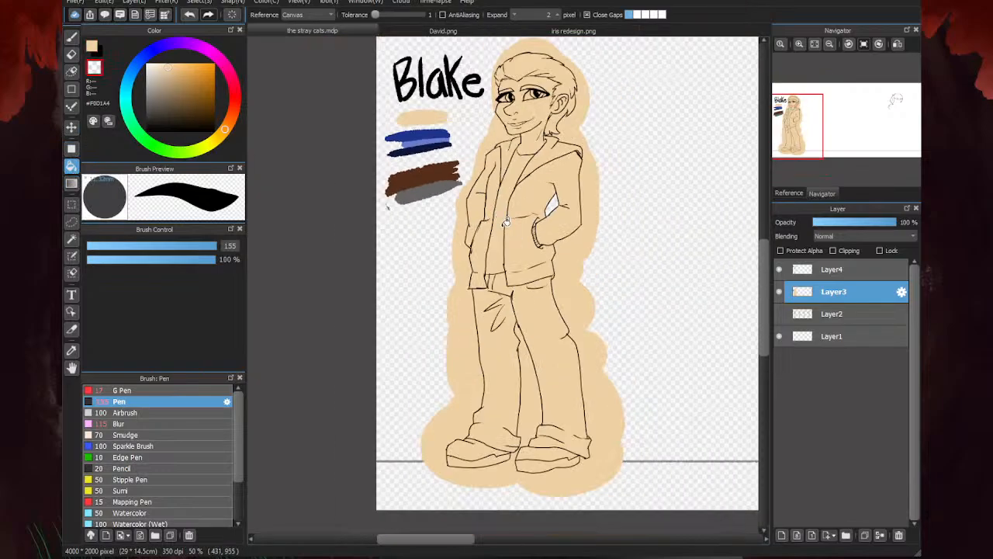
pyautogui.click(529, 409)
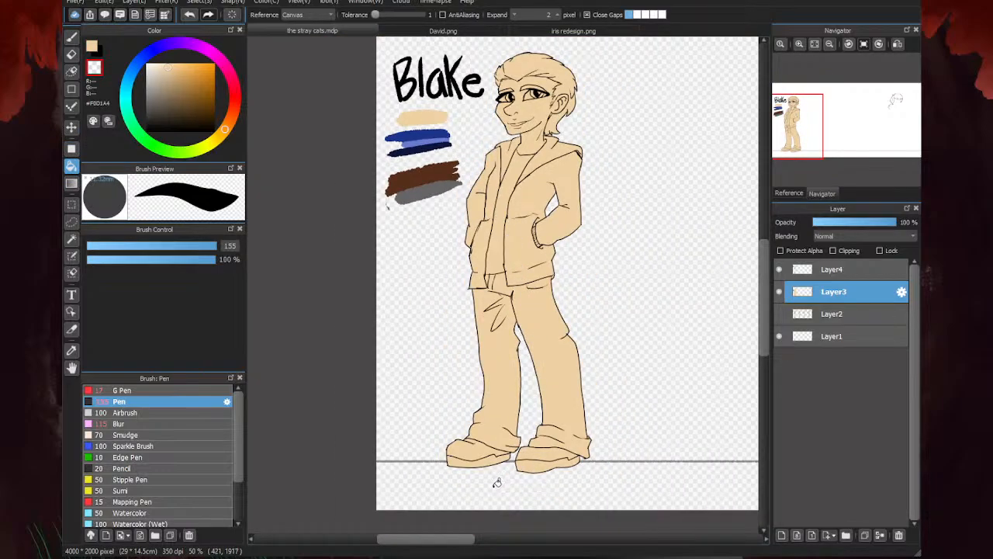
pyautogui.scroll(7, 543, 128)
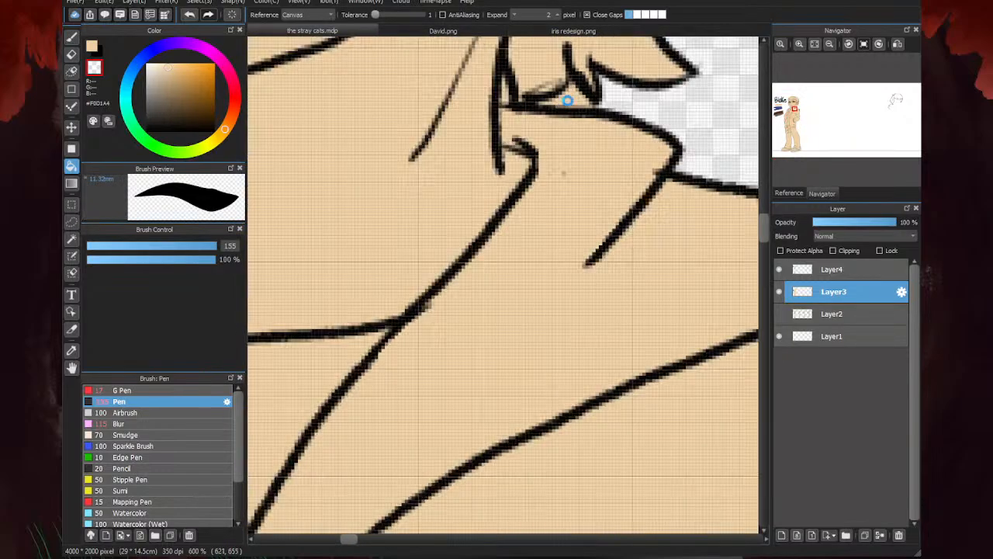
pyautogui.click(508, 87)
# - Erase leftover specks of skin tone around the collar, hair outline and head with the size 25 eraser
pyautogui.press('e')
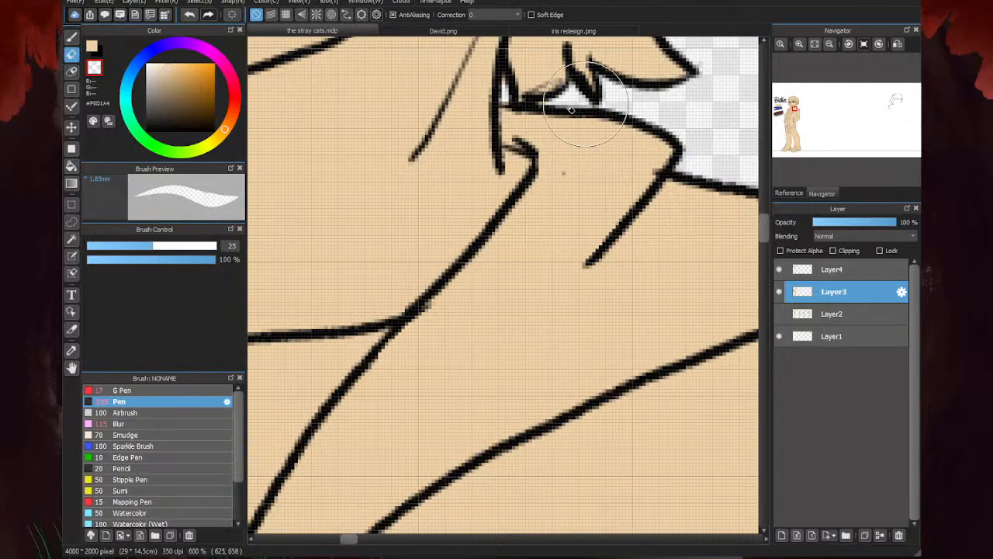
pyautogui.scroll(-1, 501, 161)
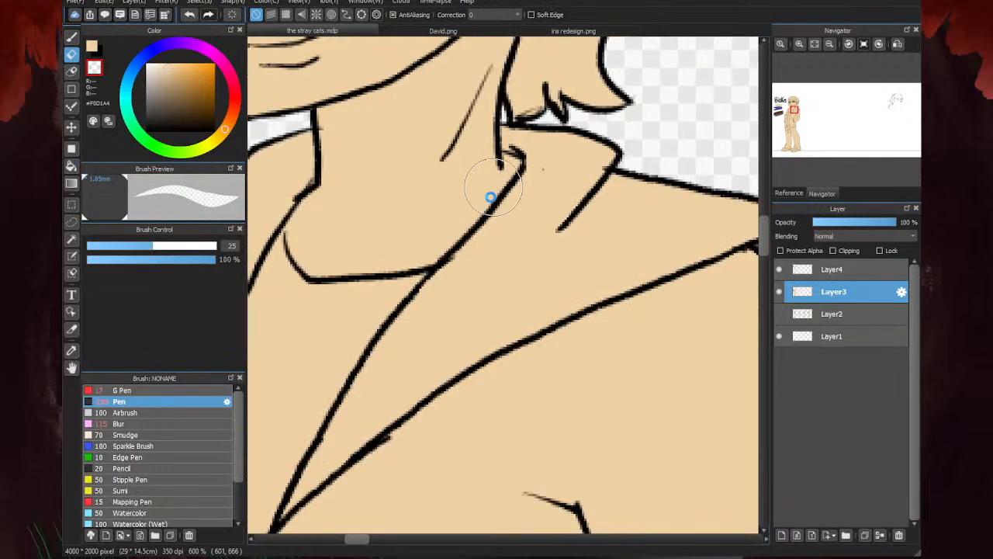
pyautogui.scroll(-6, 491, 197)
pyautogui.scroll(4, 500, 97)
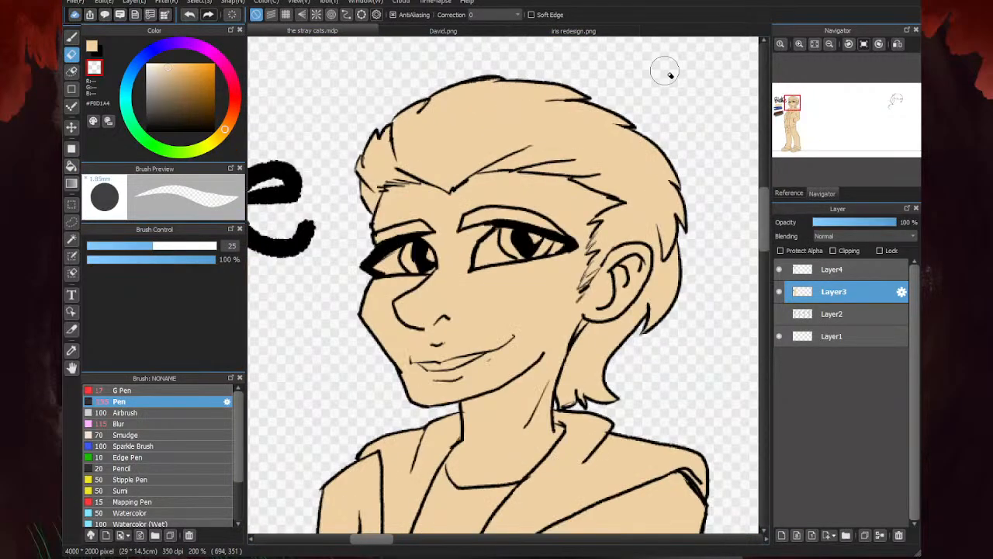
pyautogui.scroll(3, 652, 93)
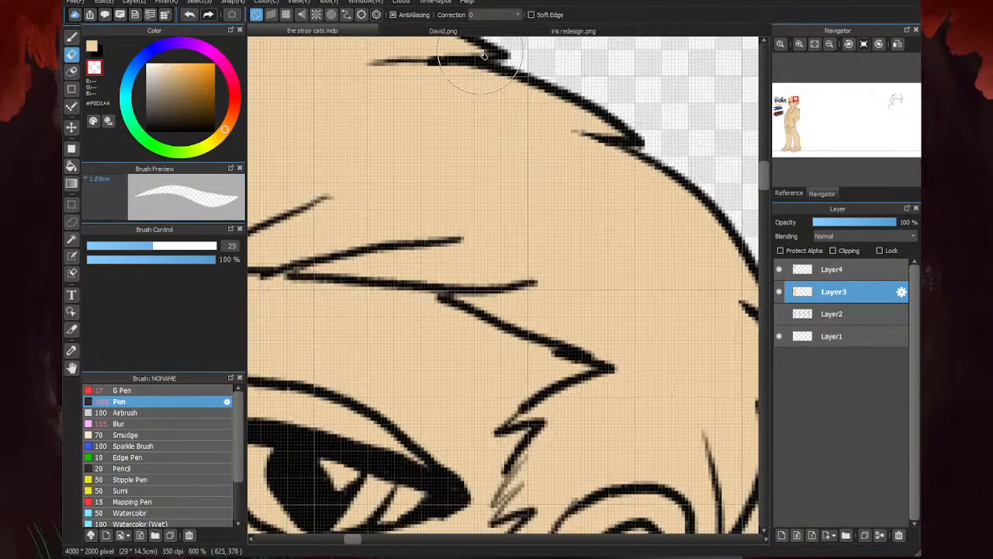
pyautogui.scroll(-2, 691, 192)
pyautogui.scroll(1, 648, 196)
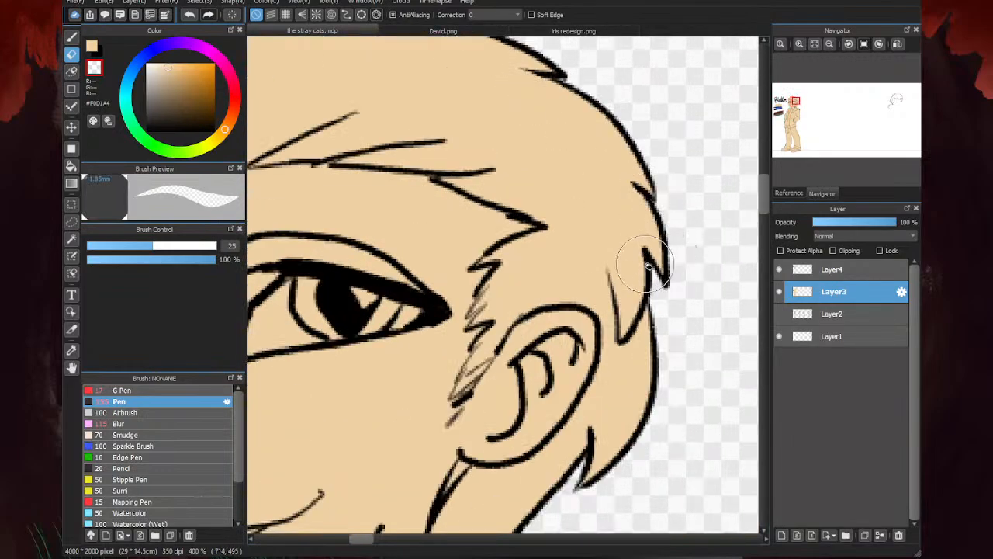
pyautogui.scroll(-4, 655, 240)
pyautogui.scroll(1, 439, 186)
pyautogui.scroll(1, 439, 186)
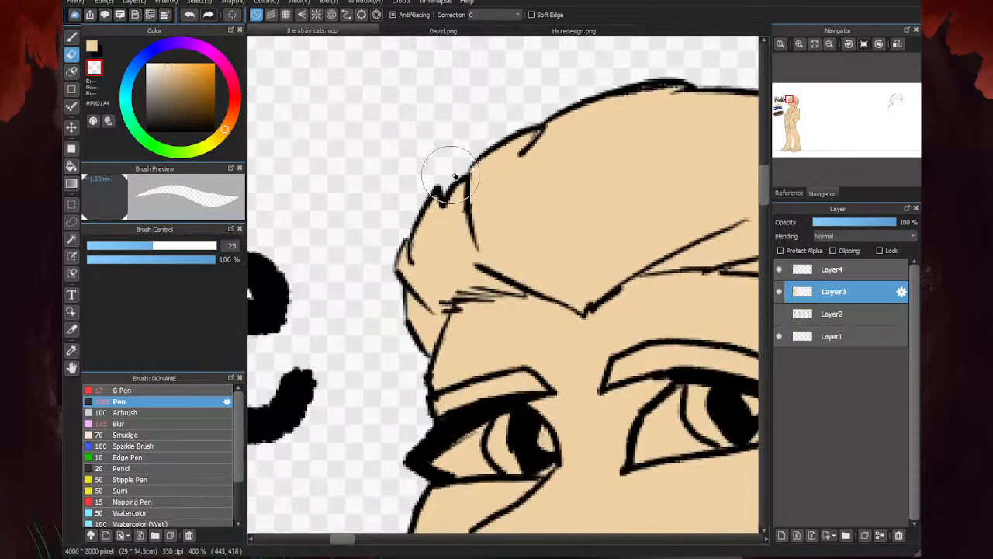
pyautogui.scroll(-1, 466, 139)
pyautogui.scroll(-5, 568, 146)
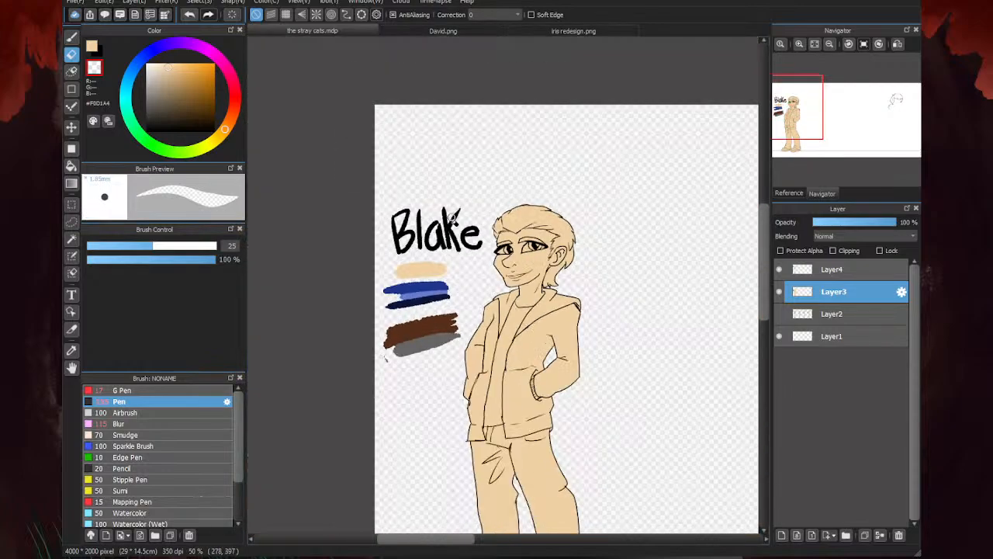
pyautogui.scroll(3, 619, 422)
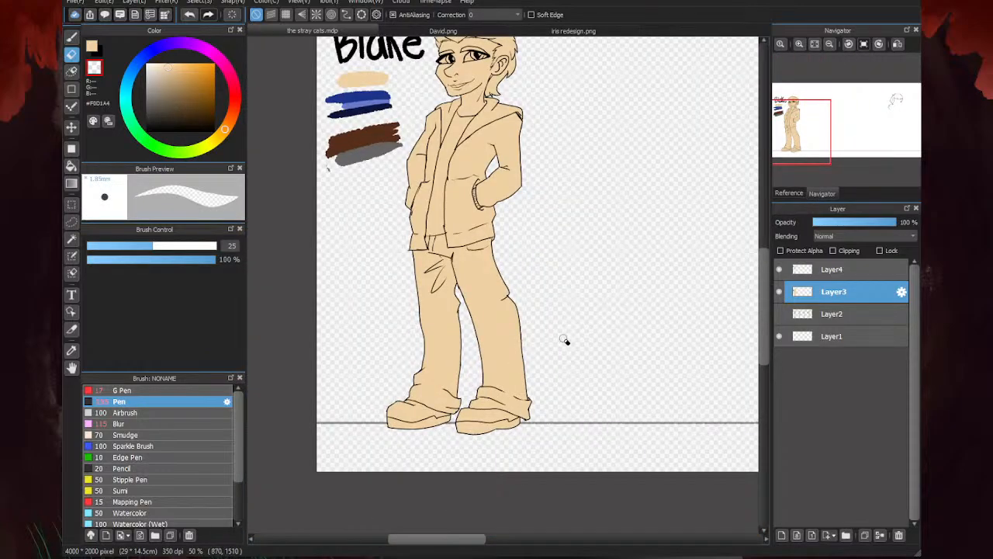
# - Reduce the skin-tone Pen to size 39, and add a new layer above Layer3 clipped to it
pyautogui.click(92, 46)
pyautogui.click(72, 37)
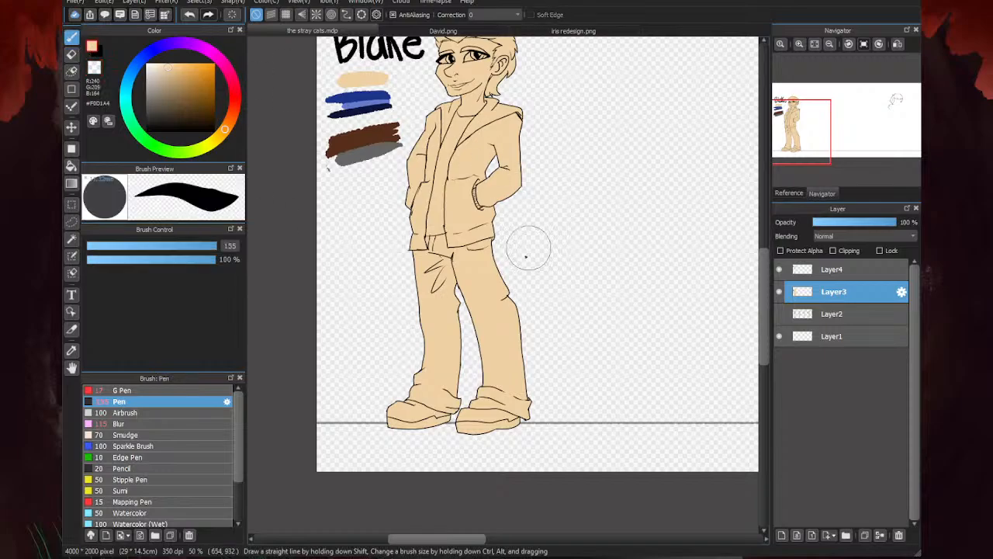
pyautogui.moveTo(215, 245); pyautogui.dragTo(171, 245)
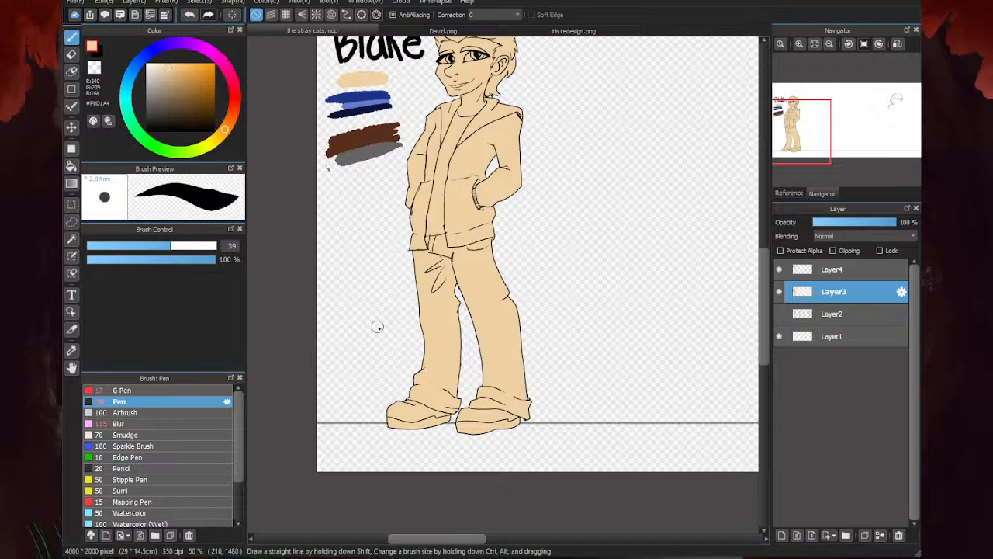
pyautogui.scroll(-1, 484, 339)
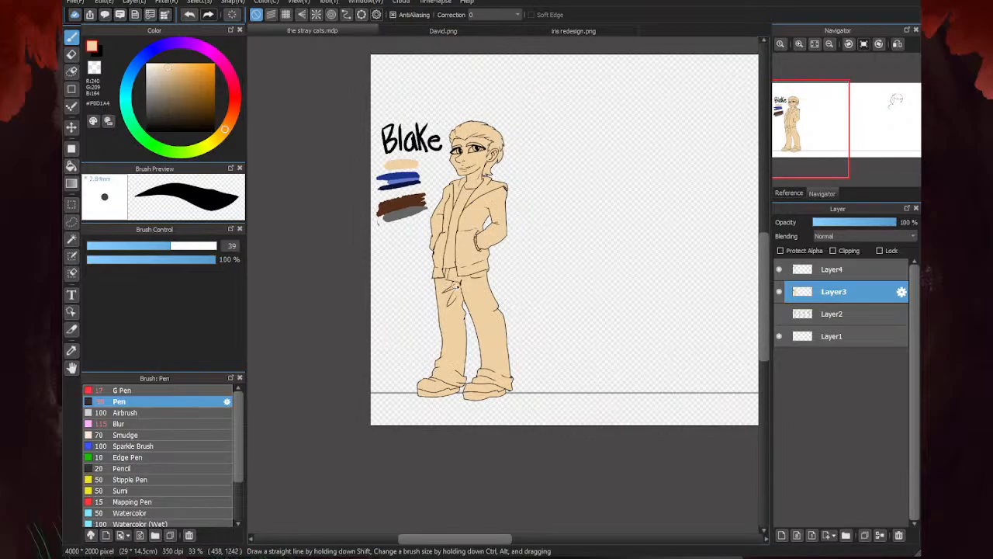
pyautogui.click(782, 535)
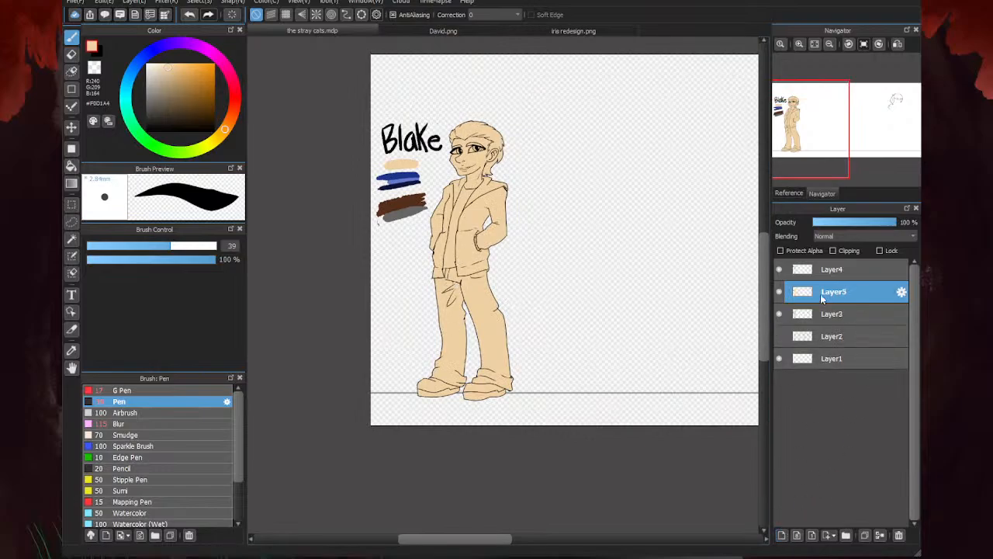
pyautogui.click(833, 250)
pyautogui.scroll(3, 481, 186)
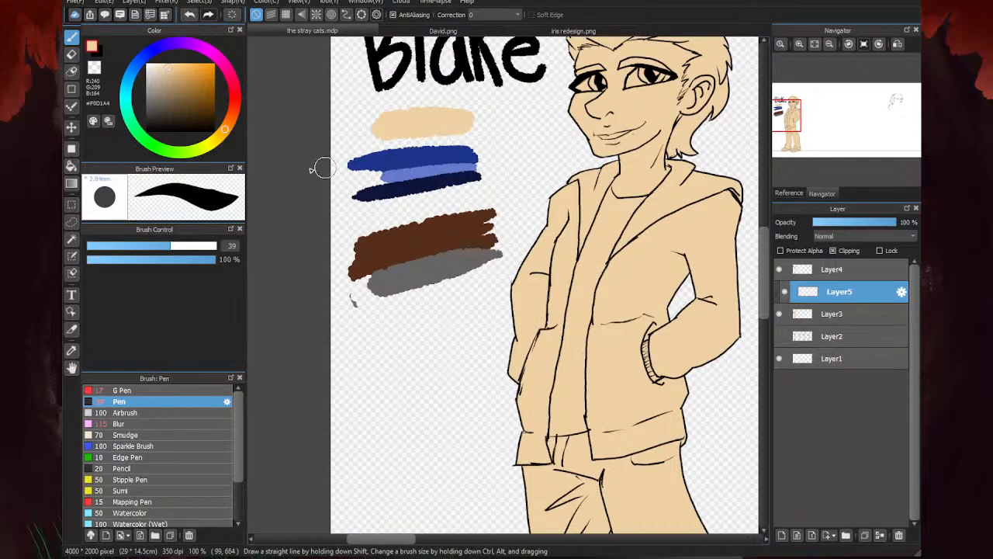
# - Paint the eye nearer the ear white (#FFFFFF) on the clipped layer with the Pen at size 12.1, and erase the overspill
pyautogui.moveTo(148, 71); pyautogui.dragTo(127, 59)
pyautogui.keyDown('ctrl'); pyautogui.keyDown('alt'); pyautogui.moveTo(504, 284); pyautogui.dragTo(415, 284); pyautogui.keyUp('alt'); pyautogui.keyUp('ctrl')
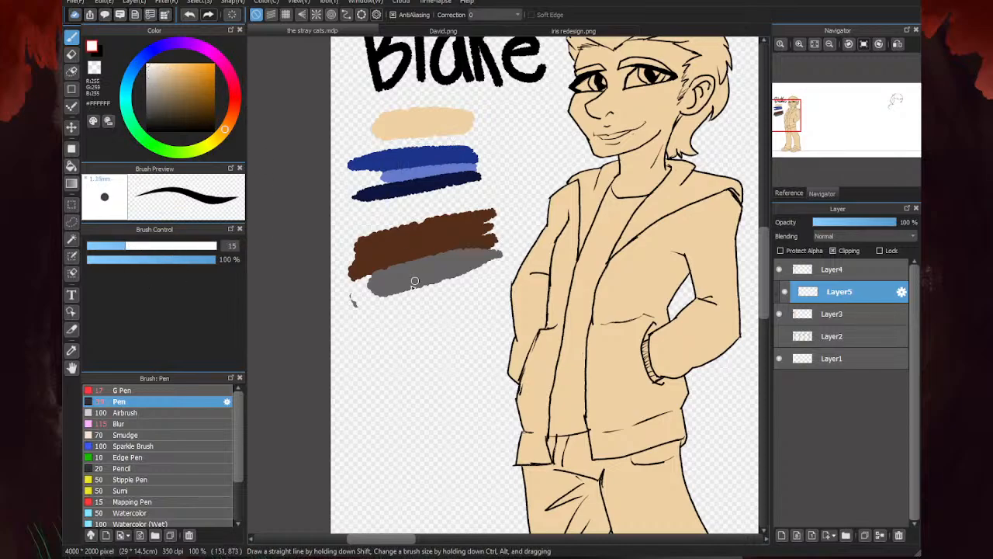
pyautogui.moveTo(122, 248); pyautogui.dragTo(116, 248)
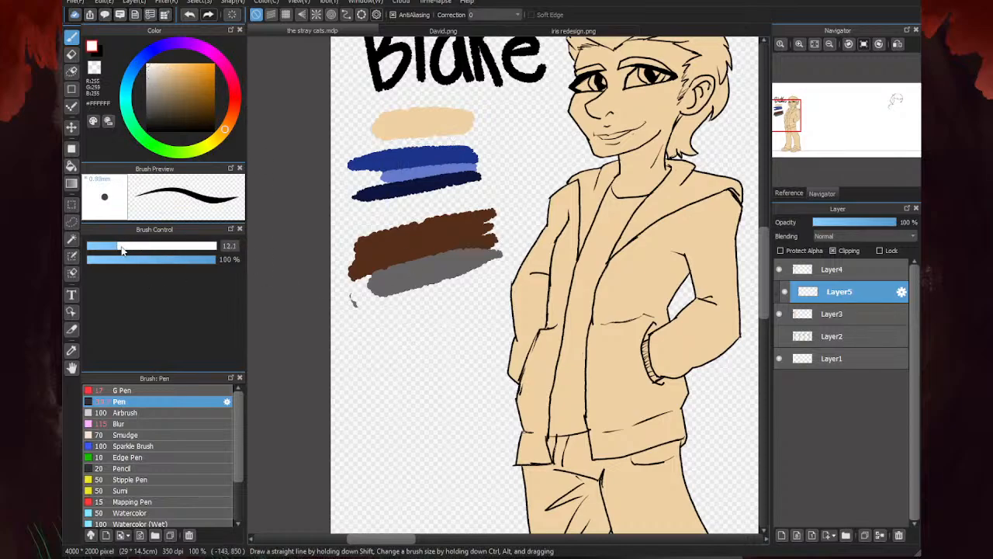
pyautogui.scroll(-2, 458, 208)
pyautogui.scroll(4, 552, 139)
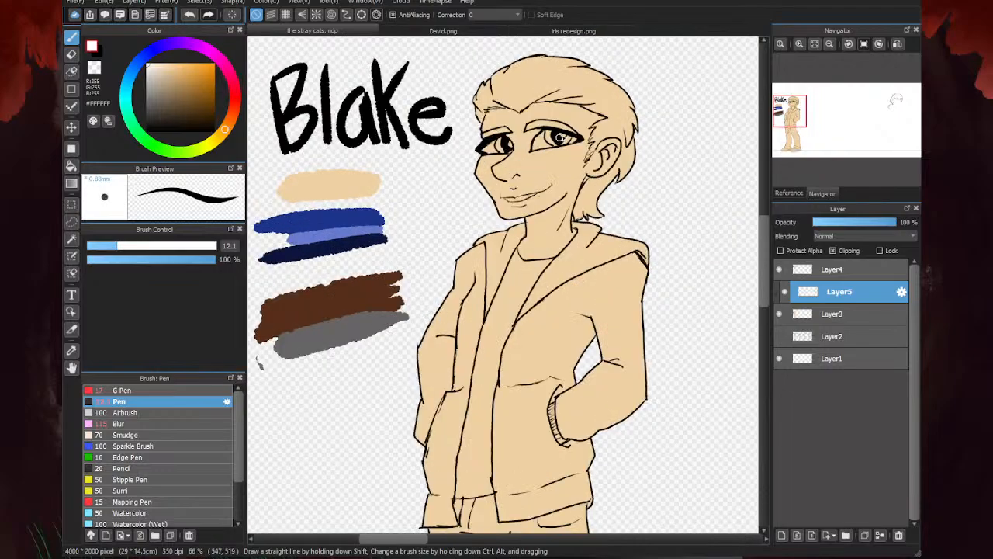
pyautogui.moveTo(578, 159)
pyautogui.mouseDown()
pyautogui.moveTo(605, 158)
pyautogui.moveTo(584, 164)
pyautogui.moveTo(541, 136)
pyautogui.moveTo(493, 135)
pyautogui.moveTo(448, 194)
pyautogui.moveTo(571, 162)
pyautogui.moveTo(547, 169)
pyautogui.moveTo(508, 155)
pyautogui.mouseUp()
pyautogui.press('e')
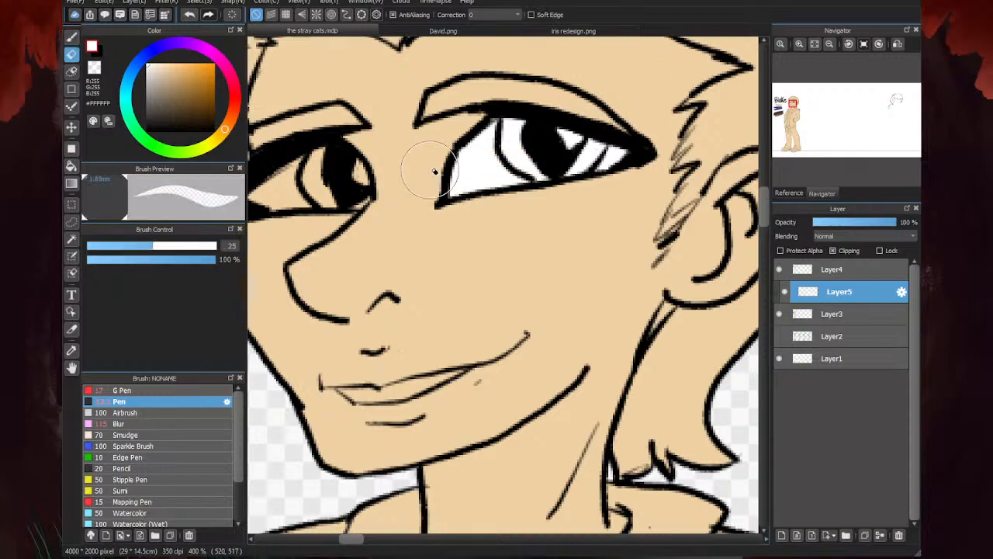
pyautogui.scroll(-3, 608, 178)
# - Paint the eye farther from the ear white with the Pen, covering its highlight and the areas around the pupil
pyautogui.press('b')
pyautogui.scroll(3, 524, 179)
pyautogui.scroll(2, 520, 182)
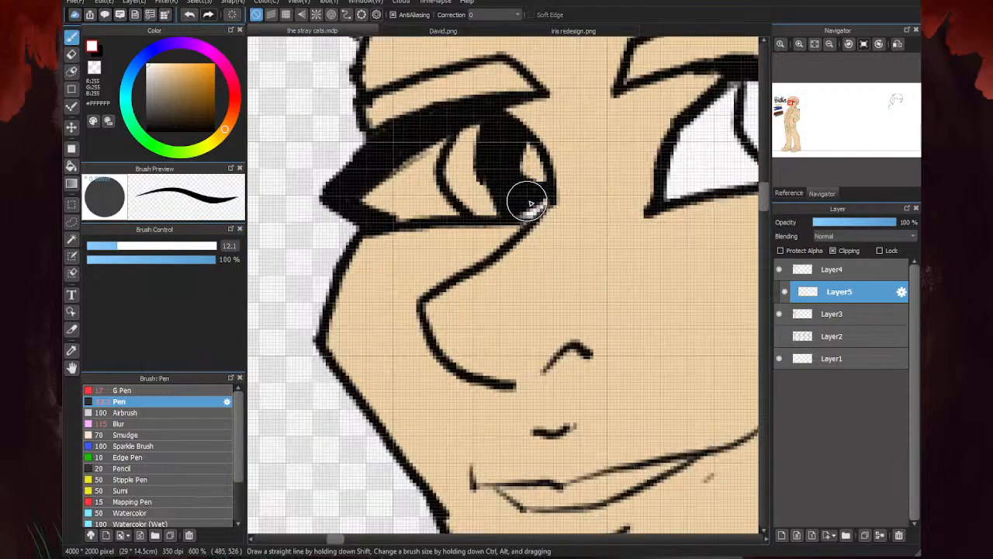
pyautogui.moveTo(532, 159)
pyautogui.mouseDown()
pyautogui.moveTo(454, 159)
pyautogui.moveTo(466, 159)
pyautogui.mouseUp()
pyautogui.scroll(-3, 456, 158)
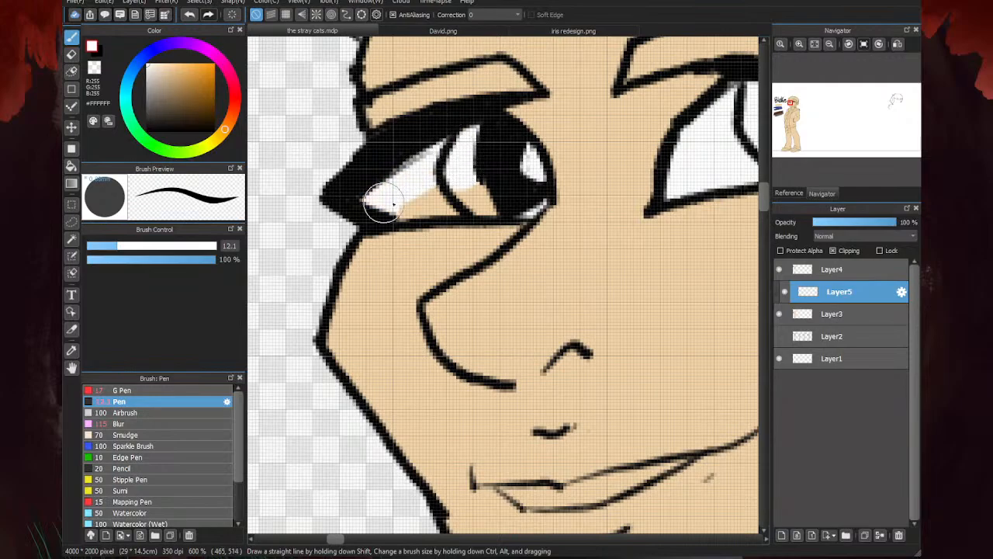
pyautogui.scroll(-2, 421, 206)
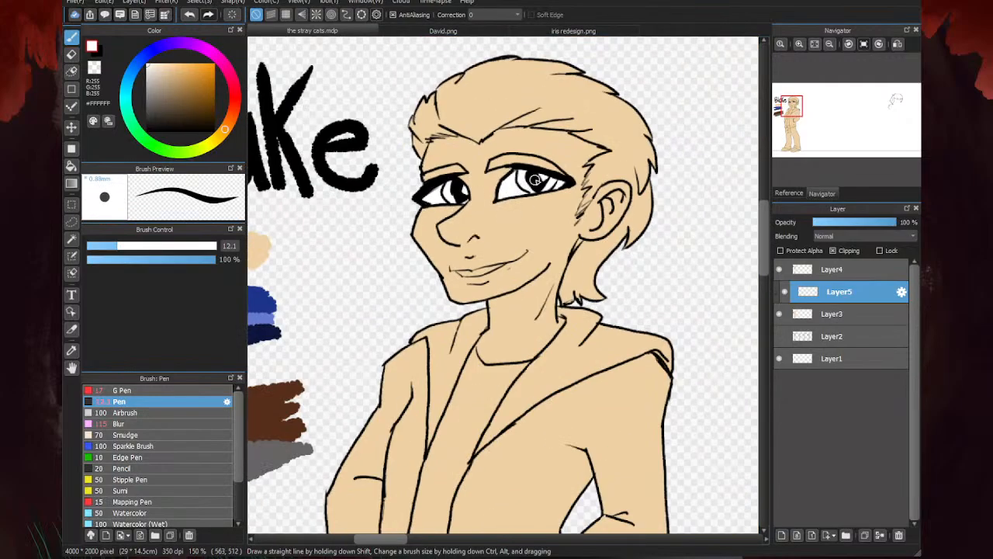
pyautogui.scroll(2, 443, 192)
pyautogui.scroll(-3, 448, 186)
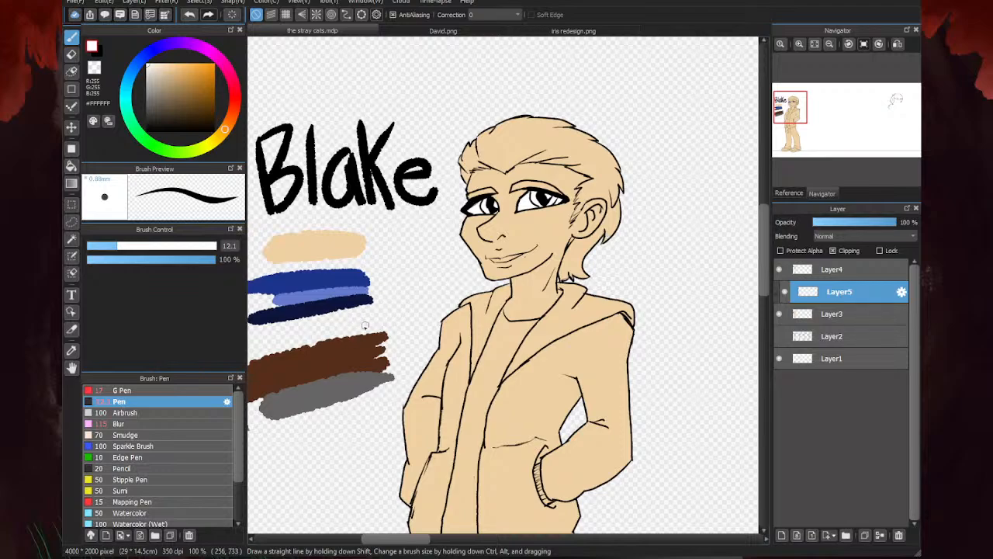
# - Sample the medium blue swatch (#1D348A) and paint both irises with the Pen at size 8.6
pyautogui.keyDown('alt'); pyautogui.click(329, 273); pyautogui.keyUp('alt')
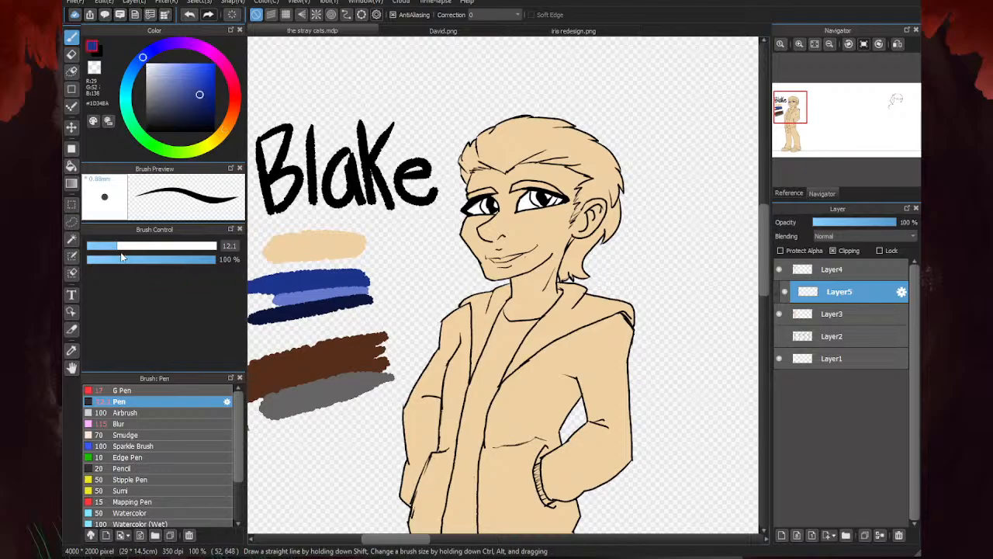
pyautogui.moveTo(121, 250); pyautogui.dragTo(109, 247)
pyautogui.scroll(4, 550, 201)
pyautogui.moveTo(545, 186)
pyautogui.mouseDown()
pyautogui.moveTo(504, 214)
pyautogui.moveTo(479, 210)
pyautogui.moveTo(469, 165)
pyautogui.moveTo(457, 161)
pyautogui.moveTo(479, 210)
pyautogui.moveTo(455, 228)
pyautogui.moveTo(421, 224)
pyautogui.moveTo(411, 217)
pyautogui.moveTo(412, 188)
pyautogui.moveTo(417, 218)
pyautogui.mouseUp()
pyautogui.scroll(-2, 556, 196)
pyautogui.scroll(2, 410, 205)
pyautogui.scroll(-4, 418, 218)
pyautogui.scroll(-1, 596, 202)
pyautogui.scroll(2, 371, 264)
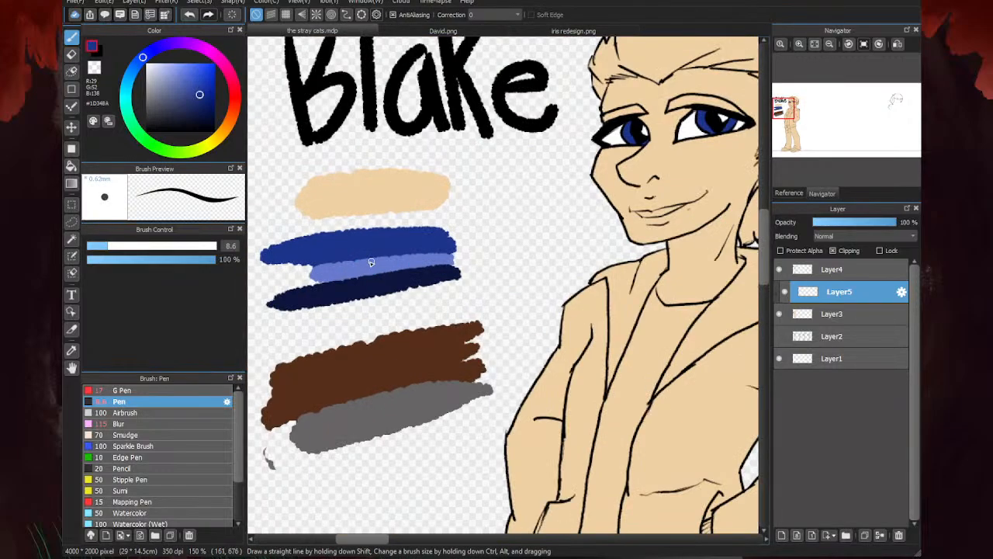
# - Sample the light blue swatch (#677BCD), set the Pen to size 4.1, and check the eye coloring in David.png
pyautogui.keyDown('alt'); pyautogui.click(371, 262); pyautogui.keyUp('alt')
pyautogui.scroll(-2, 371, 262)
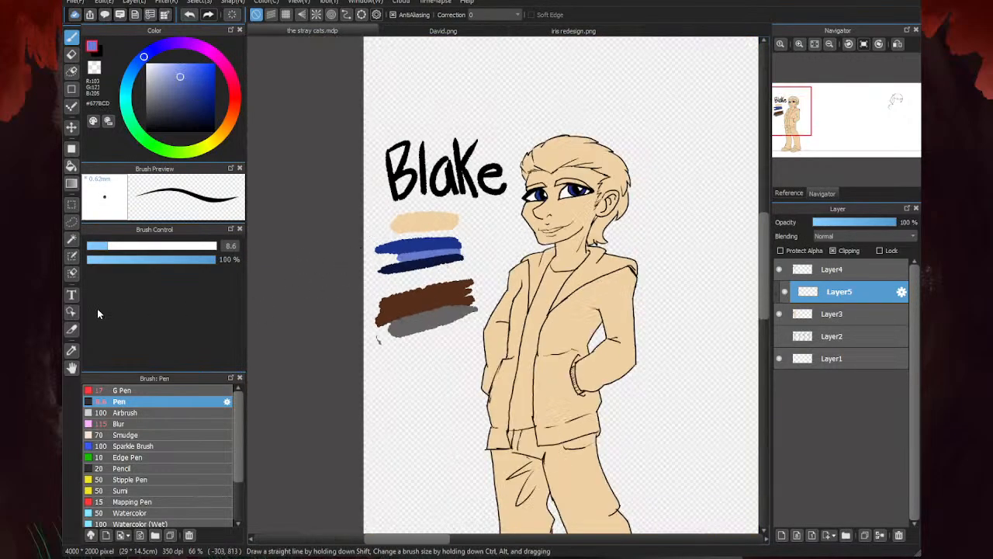
pyautogui.moveTo(105, 246); pyautogui.dragTo(94, 246)
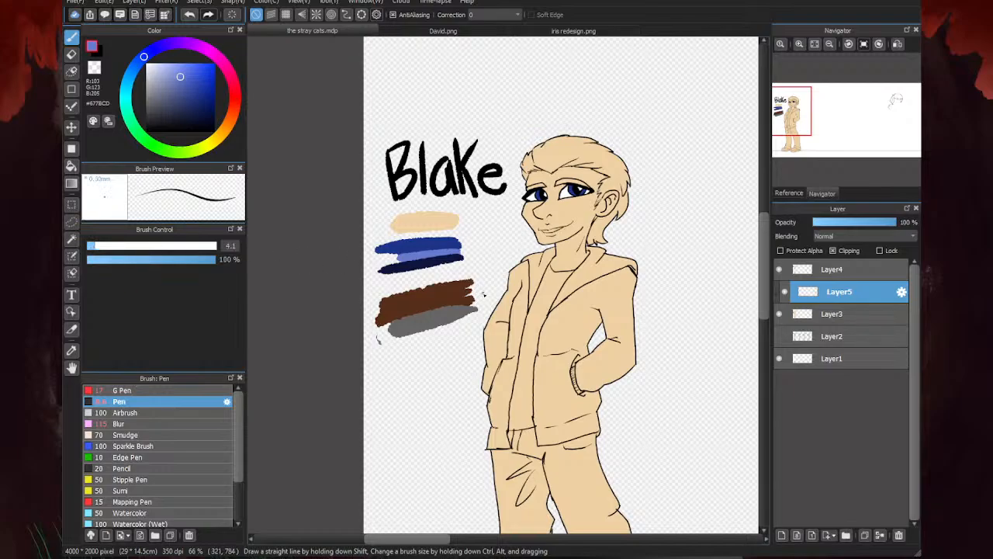
pyautogui.click(427, 32)
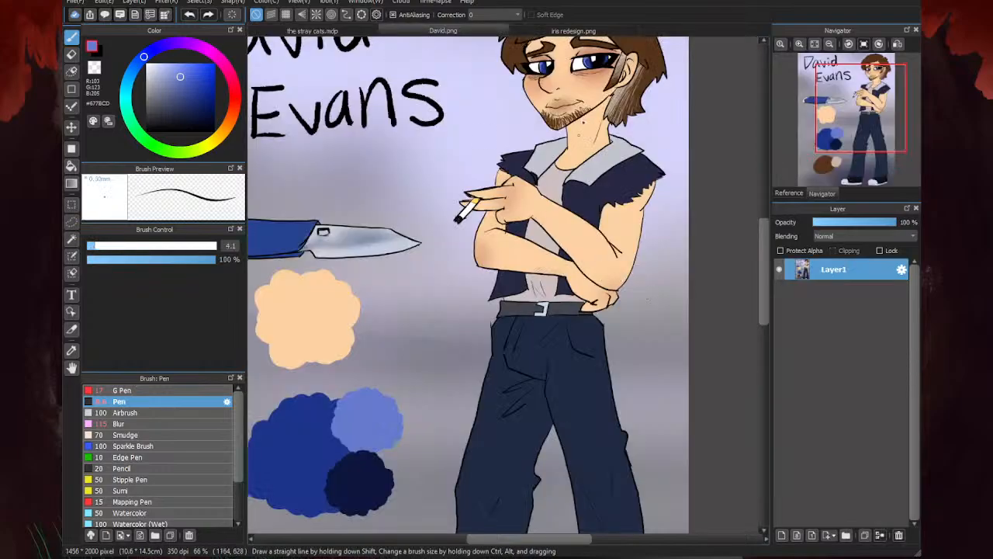
pyautogui.scroll(-1, 584, 104)
pyautogui.scroll(3, 582, 100)
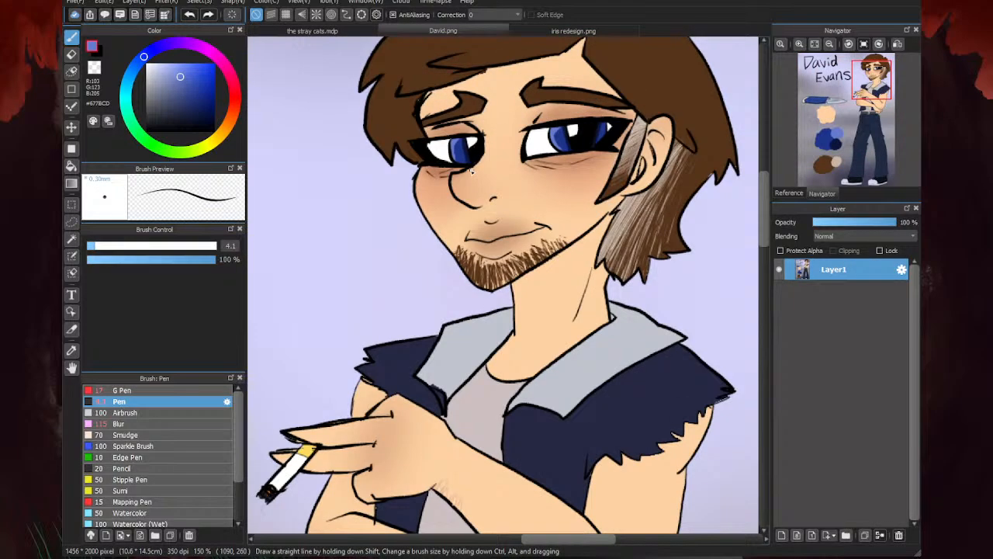
pyautogui.click(370, 32)
# - Paint a light blue band along the edge of both irises, on the side away from the ear
pyautogui.scroll(6, 549, 172)
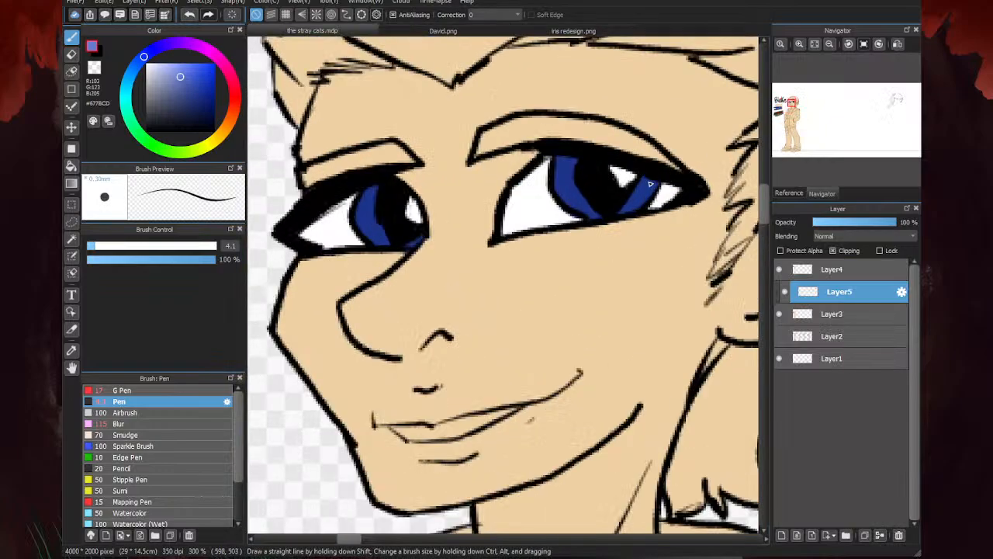
pyautogui.moveTo(500, 147)
pyautogui.mouseDown()
pyautogui.moveTo(535, 142)
pyautogui.moveTo(523, 137)
pyautogui.moveTo(519, 187)
pyautogui.moveTo(536, 219)
pyautogui.mouseUp()
pyautogui.scroll(-3, 555, 221)
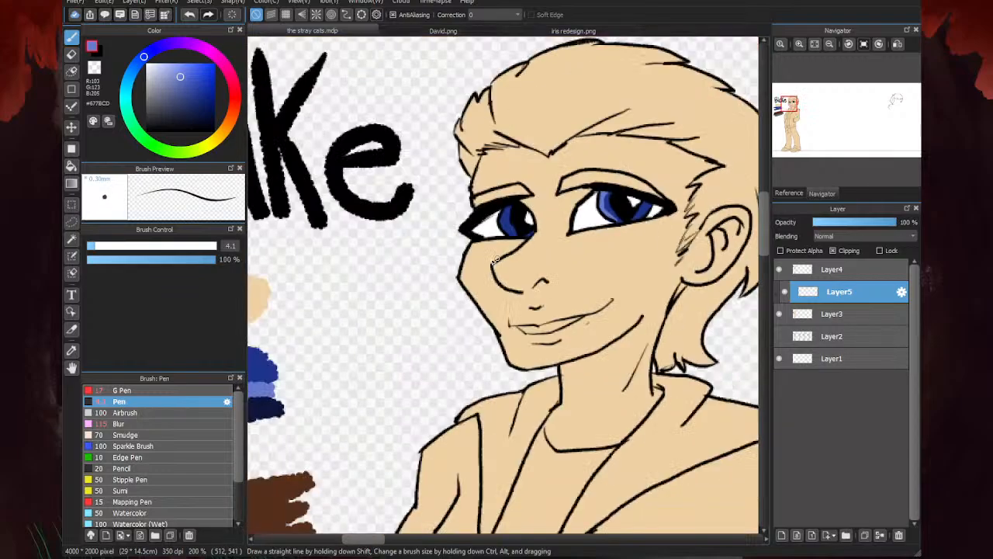
pyautogui.scroll(3, 504, 232)
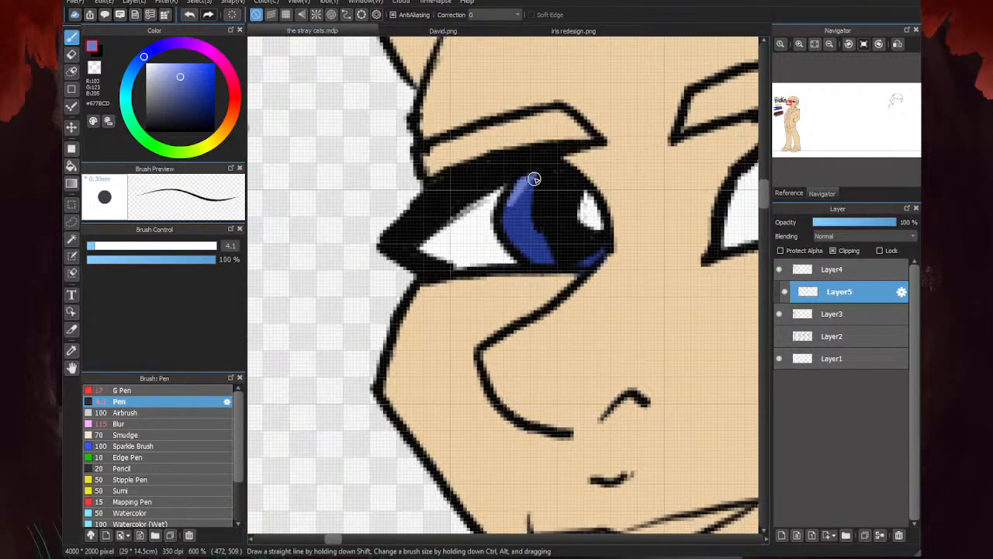
pyautogui.scroll(-4, 535, 248)
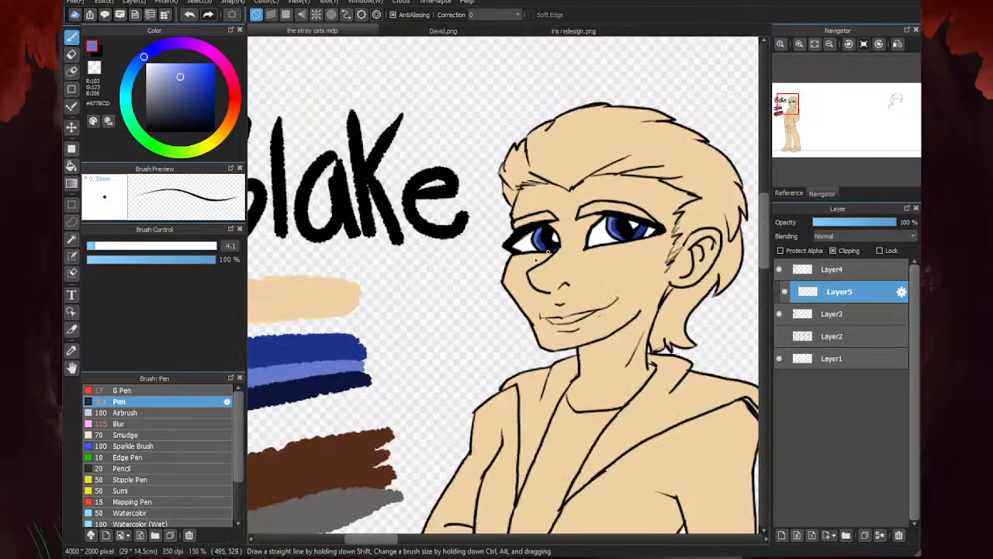
# - Sample the navy swatch (#0C153B), compare with David.png, and shade both irises dark around the pupils
pyautogui.keyDown('alt'); pyautogui.click(341, 384); pyautogui.keyUp('alt')
pyautogui.click(437, 32)
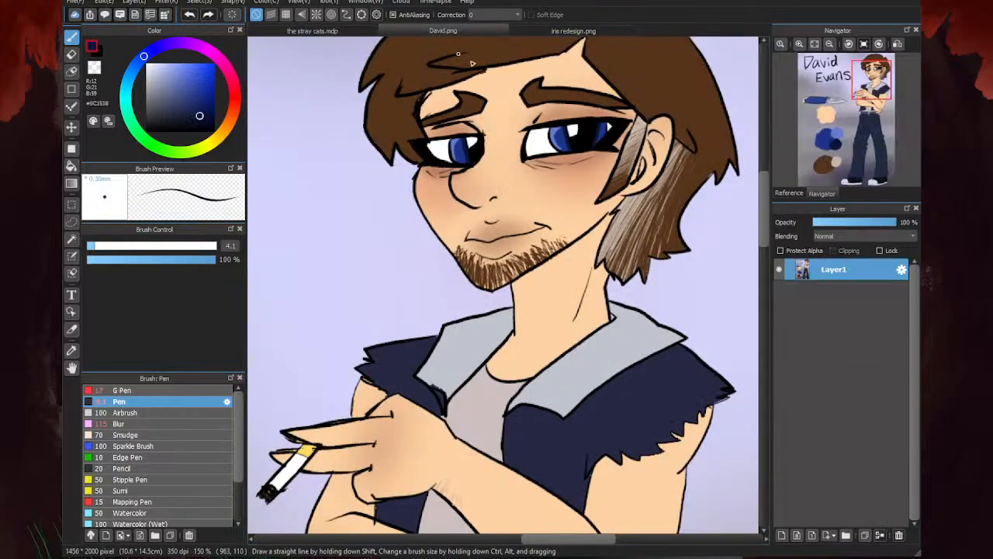
pyautogui.click(348, 32)
pyautogui.scroll(3, 664, 255)
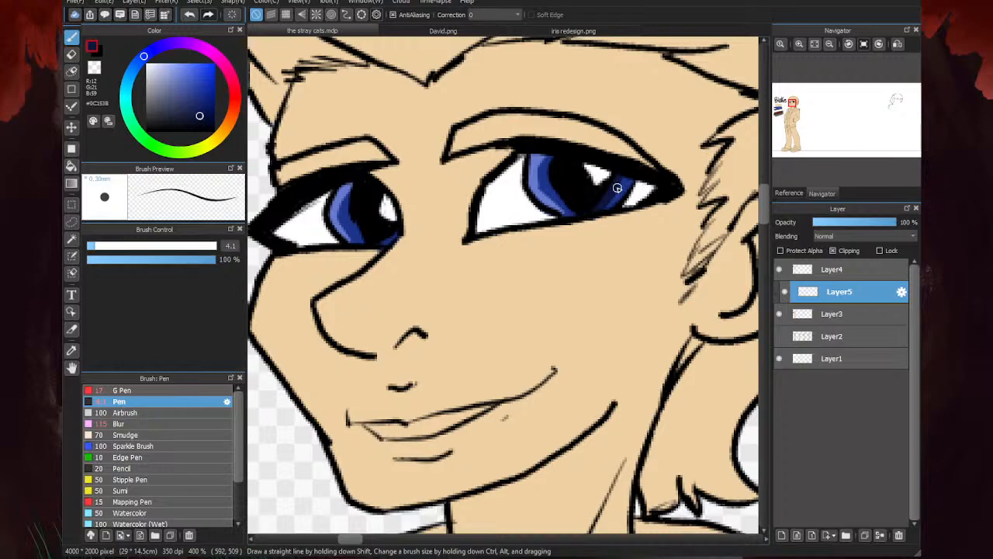
pyautogui.scroll(1, 594, 211)
pyautogui.moveTo(558, 153)
pyautogui.mouseDown()
pyautogui.moveTo(563, 200)
pyautogui.moveTo(608, 266)
pyautogui.moveTo(559, 197)
pyautogui.mouseUp()
pyautogui.scroll(-3, 560, 197)
pyautogui.scroll(3, 514, 195)
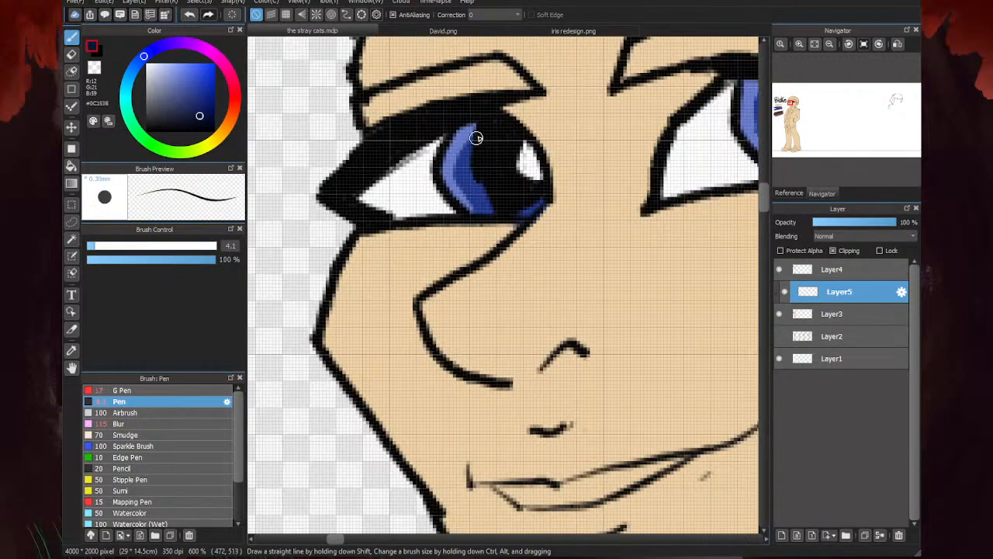
pyautogui.moveTo(476, 158)
pyautogui.mouseDown()
pyautogui.moveTo(498, 213)
pyautogui.moveTo(478, 182)
pyautogui.moveTo(524, 217)
pyautogui.moveTo(492, 204)
pyautogui.mouseUp()
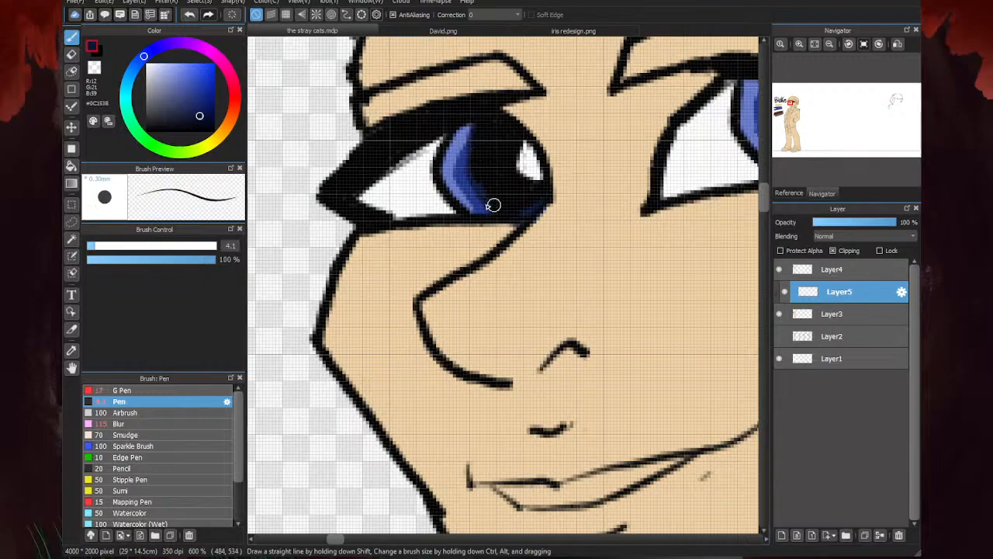
pyautogui.scroll(-4, 492, 204)
pyautogui.scroll(-4, 630, 183)
pyautogui.scroll(3, 468, 248)
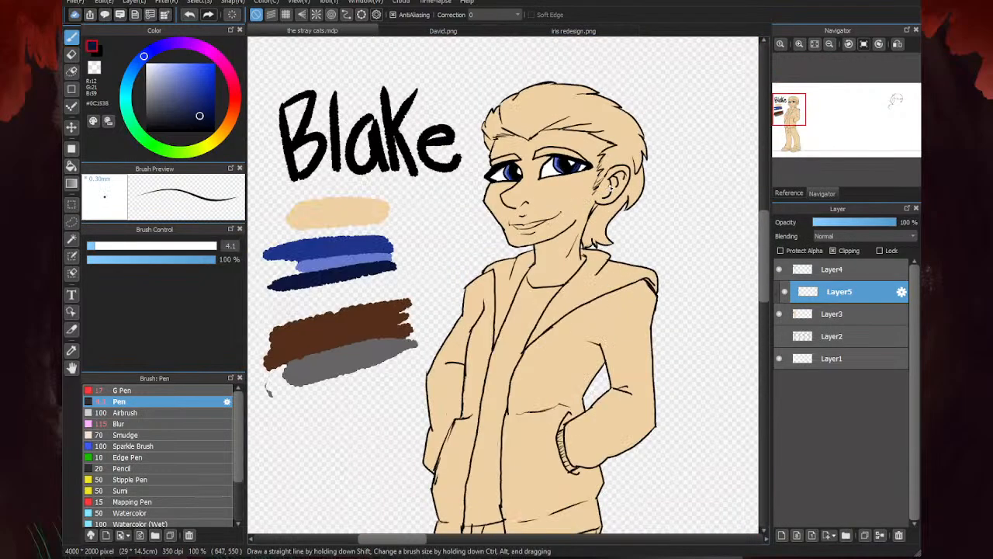
# - Sample the brown swatch (#562E19), add a clipped layer directly above Layer3, set the Pen to size 21, and check the hair in David.png
pyautogui.scroll(-1, 469, 248)
pyautogui.keyDown('alt'); pyautogui.click(438, 283); pyautogui.keyUp('alt')
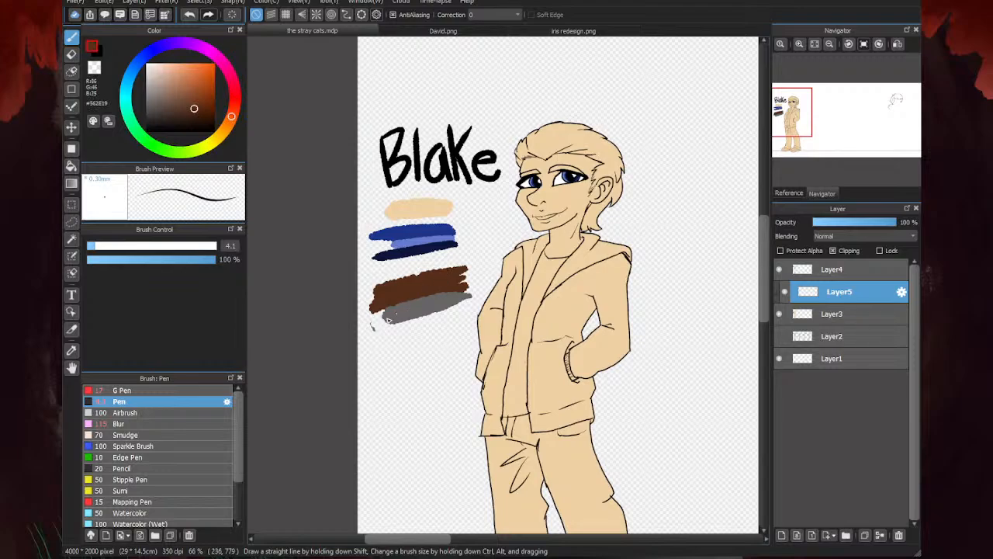
pyautogui.click(829, 313)
pyautogui.click(781, 535)
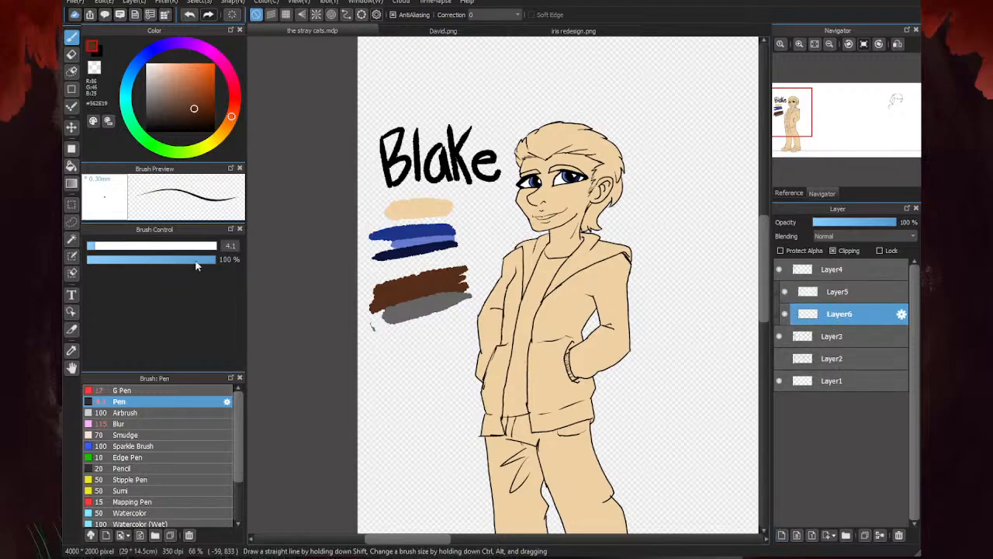
pyautogui.moveTo(113, 247); pyautogui.dragTo(142, 247)
pyautogui.click(435, 30)
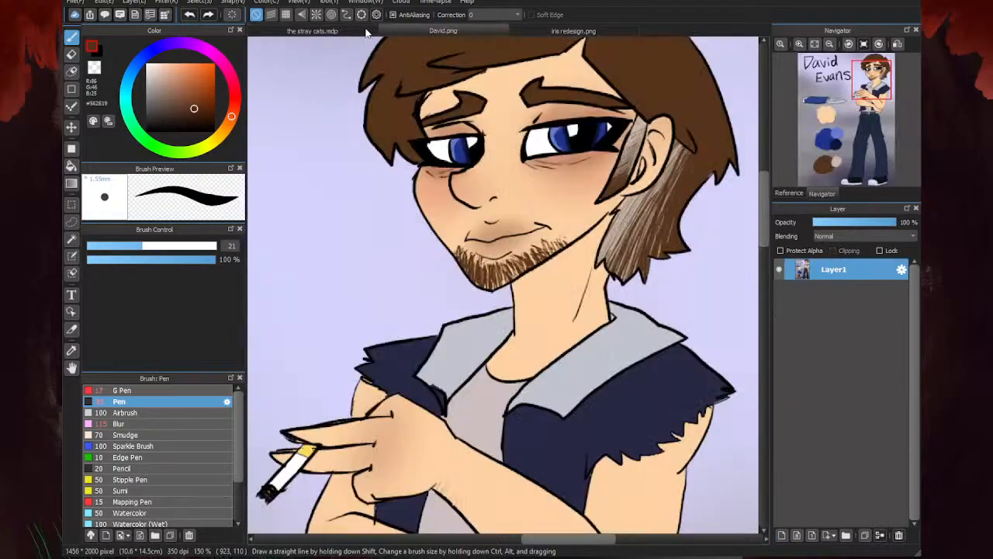
pyautogui.click(369, 32)
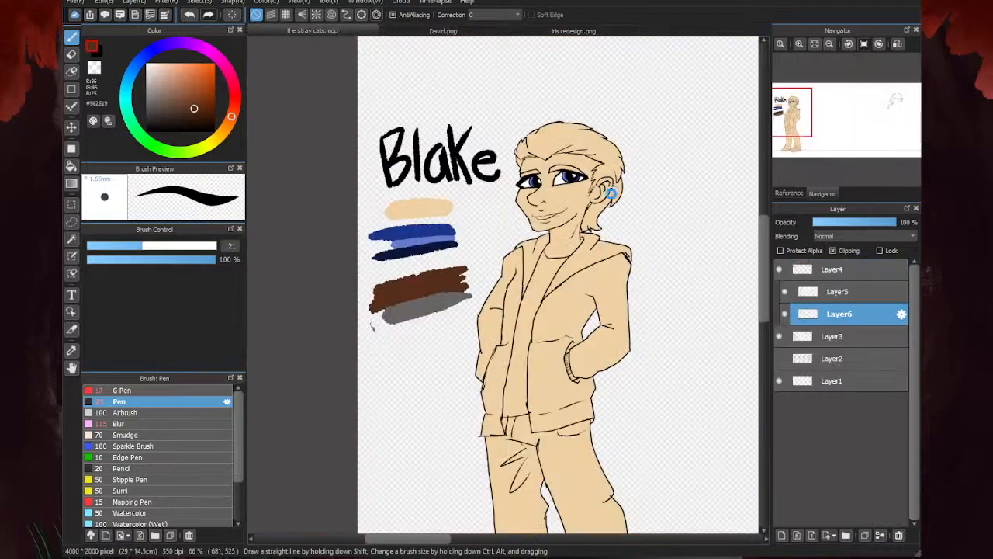
# - Paint the sideburn and the hair just above the ear brown on the new clipped layer
pyautogui.scroll(3, 612, 194)
pyautogui.scroll(-1, 584, 250)
pyautogui.scroll(2, 570, 184)
pyautogui.moveTo(578, 184)
pyautogui.mouseDown()
pyautogui.moveTo(595, 154)
pyautogui.moveTo(561, 200)
pyautogui.moveTo(602, 143)
pyautogui.moveTo(574, 142)
pyautogui.moveTo(602, 136)
pyautogui.moveTo(580, 143)
pyautogui.moveTo(610, 113)
pyautogui.moveTo(576, 134)
pyautogui.moveTo(609, 108)
pyautogui.moveTo(578, 137)
pyautogui.moveTo(626, 107)
pyautogui.moveTo(588, 142)
pyautogui.moveTo(602, 132)
pyautogui.moveTo(588, 124)
pyautogui.moveTo(604, 108)
pyautogui.moveTo(586, 114)
pyautogui.moveTo(623, 92)
pyautogui.moveTo(582, 99)
pyautogui.moveTo(616, 84)
pyautogui.moveTo(657, 86)
pyautogui.moveTo(613, 134)
pyautogui.moveTo(629, 124)
pyautogui.moveTo(623, 101)
pyautogui.mouseUp()
pyautogui.scroll(-2, 575, 167)
pyautogui.scroll(1, 579, 227)
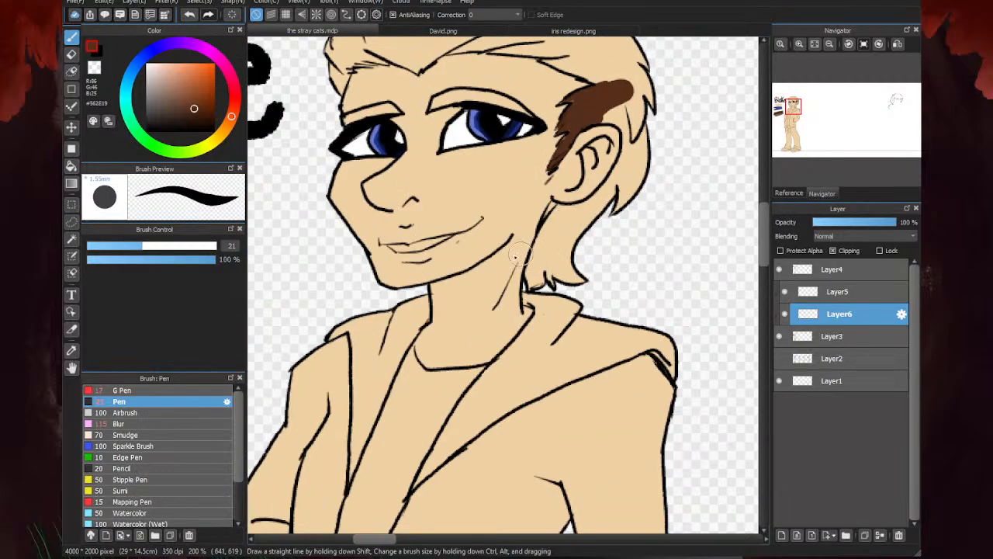
pyautogui.scroll(-2, 591, 102)
pyautogui.scroll(2, 532, 187)
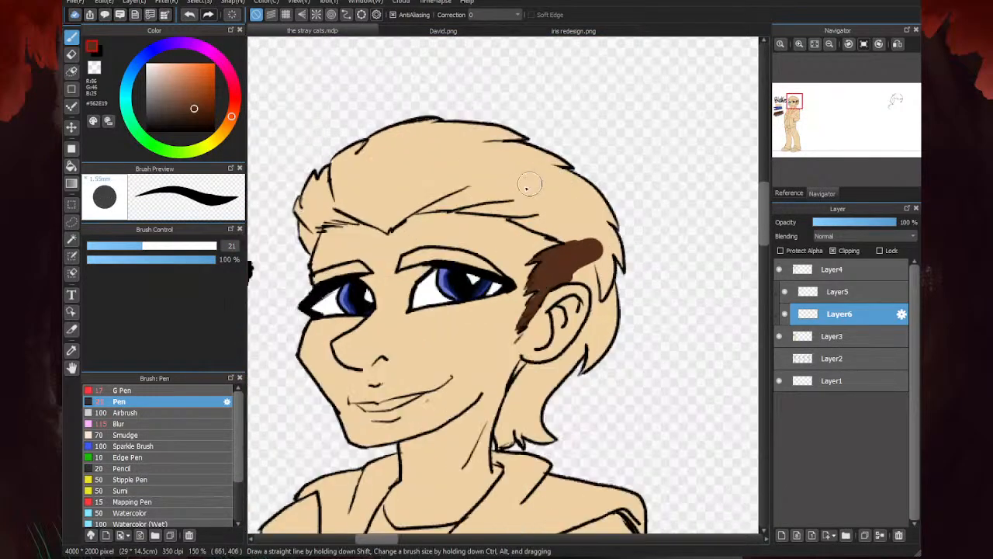
# - Reduce the Pen to size 8.6 and paint the far corner of the hairline and both eyebrows brown
pyautogui.moveTo(122, 250); pyautogui.dragTo(107, 249)
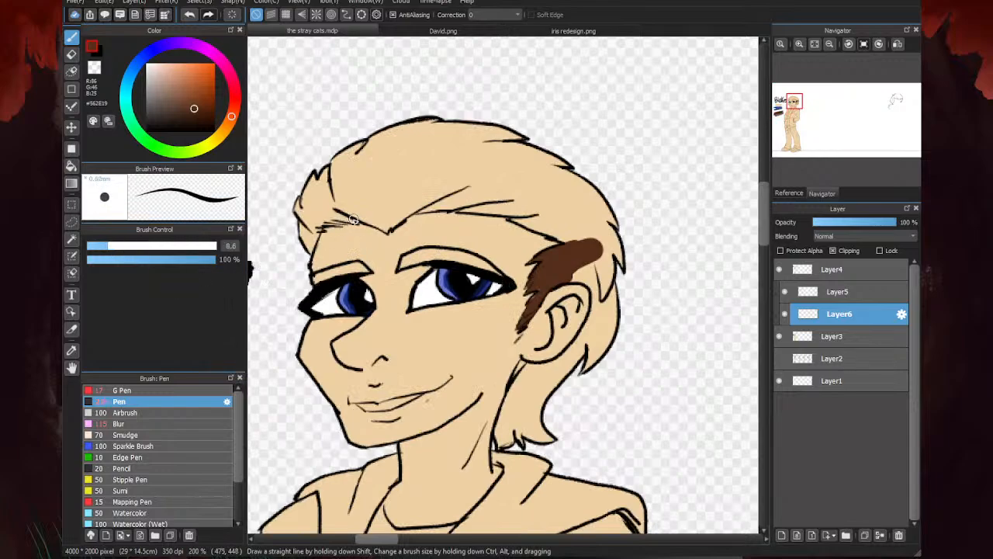
pyautogui.moveTo(353, 221)
pyautogui.mouseDown()
pyautogui.moveTo(307, 226)
pyautogui.moveTo(351, 223)
pyautogui.moveTo(310, 235)
pyautogui.mouseUp()
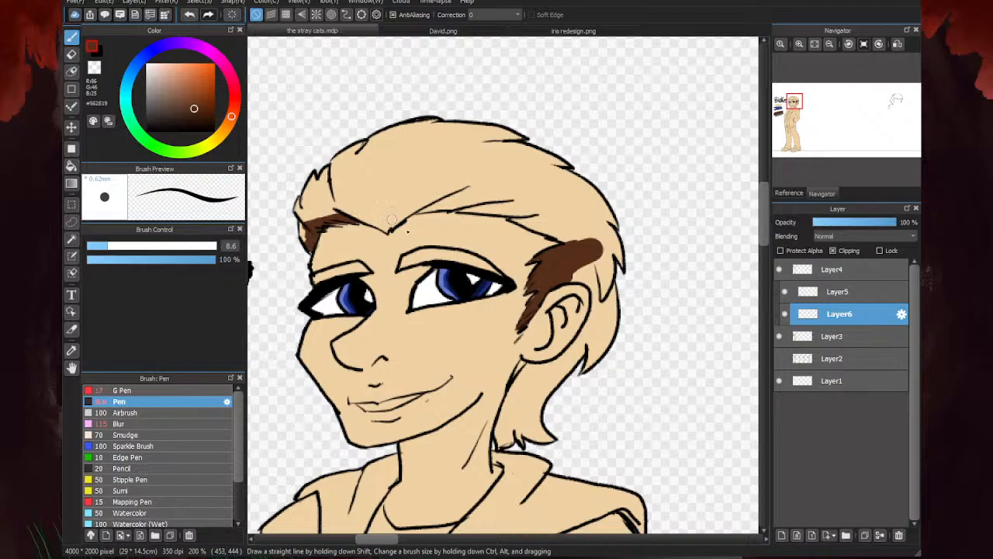
pyautogui.moveTo(361, 271); pyautogui.dragTo(318, 279)
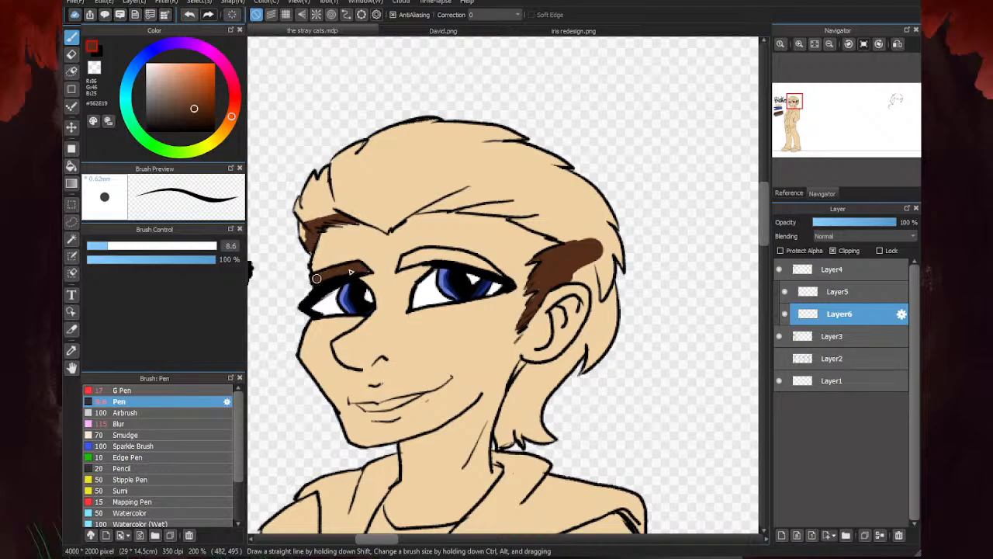
pyautogui.moveTo(499, 275)
pyautogui.mouseDown()
pyautogui.moveTo(457, 256)
pyautogui.moveTo(408, 258)
pyautogui.mouseUp()
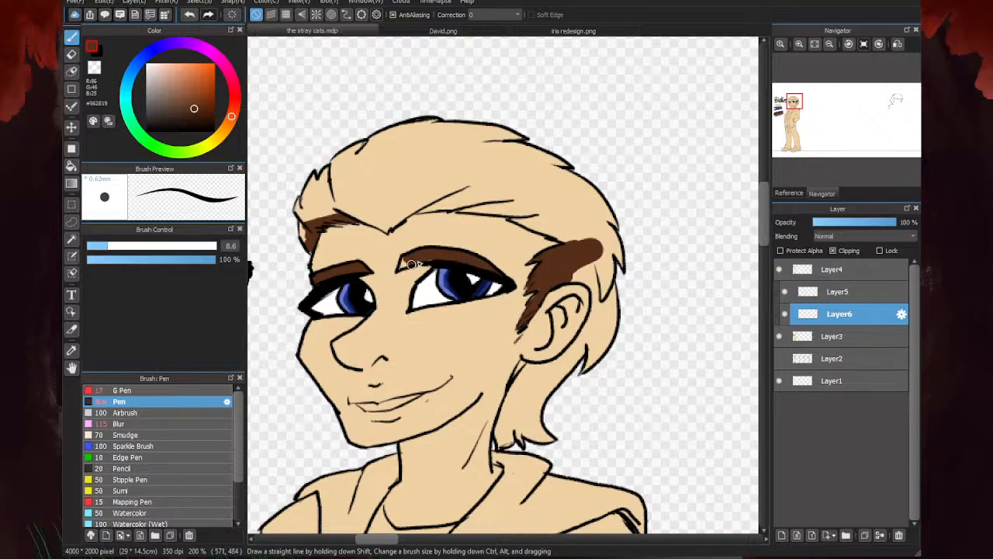
pyautogui.scroll(-1, 439, 245)
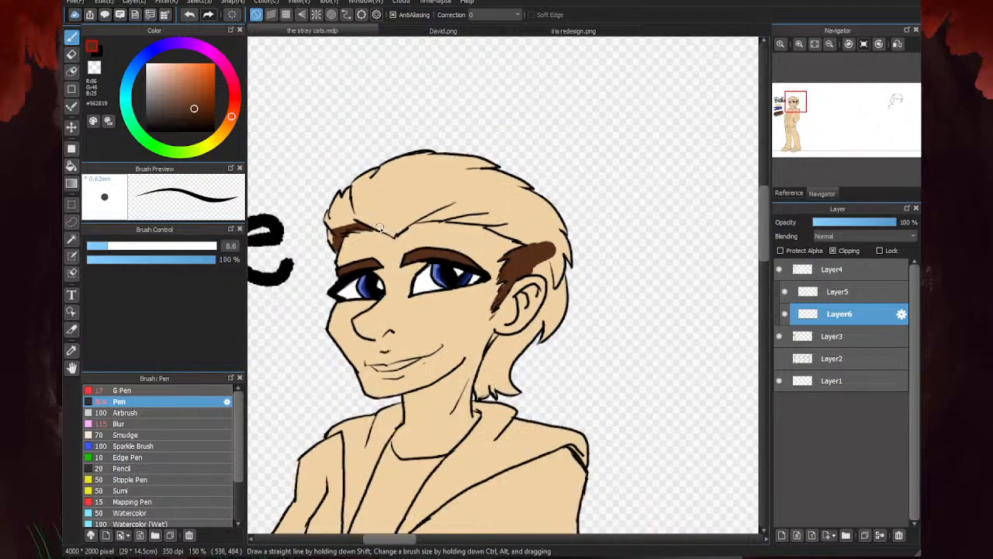
# - Trace brown along the inside of the forehead hairline, behind the ear and down to the nape
pyautogui.scroll(2, 381, 229)
pyautogui.moveTo(407, 239)
pyautogui.mouseDown()
pyautogui.moveTo(362, 212)
pyautogui.moveTo(415, 229)
pyautogui.moveTo(494, 163)
pyautogui.mouseUp()
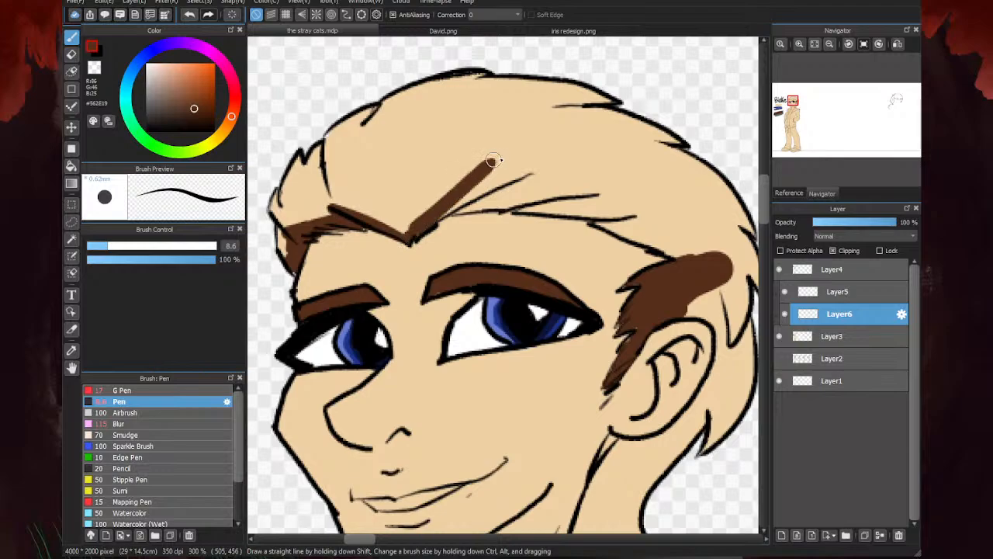
pyautogui.moveTo(421, 226); pyautogui.dragTo(504, 184)
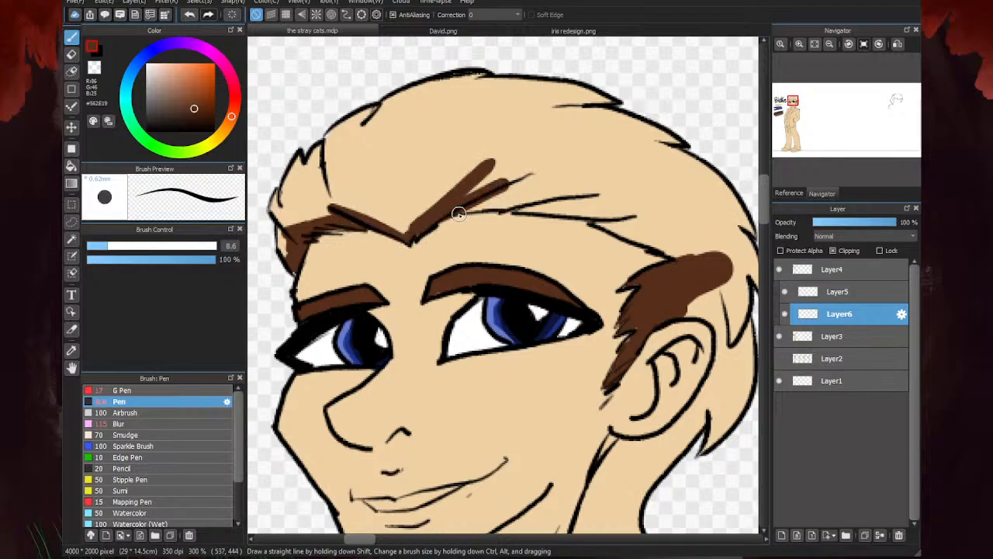
pyautogui.moveTo(456, 212)
pyautogui.mouseDown()
pyautogui.moveTo(567, 187)
pyautogui.moveTo(680, 207)
pyautogui.mouseUp()
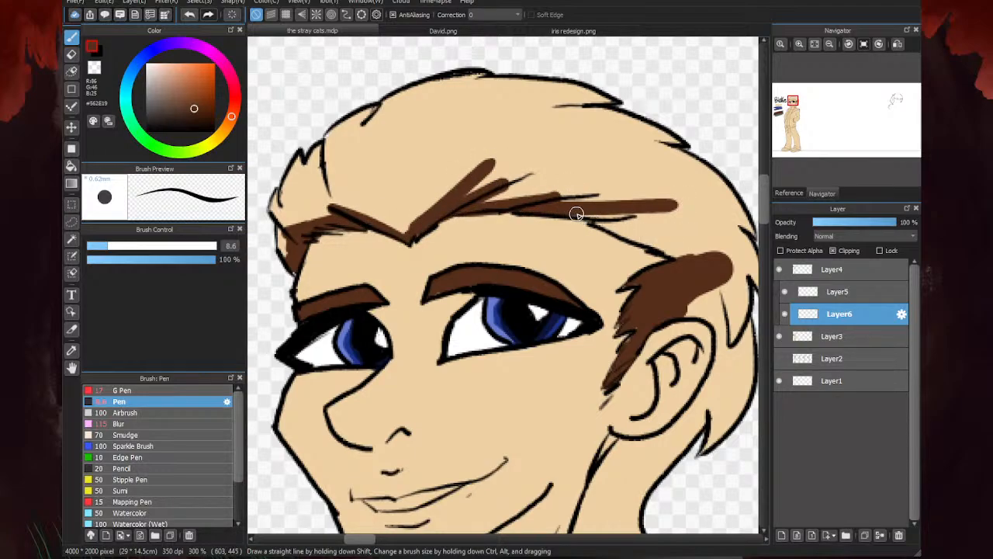
pyautogui.moveTo(577, 215)
pyautogui.mouseDown()
pyautogui.moveTo(672, 216)
pyautogui.moveTo(598, 223)
pyautogui.moveTo(671, 252)
pyautogui.mouseUp()
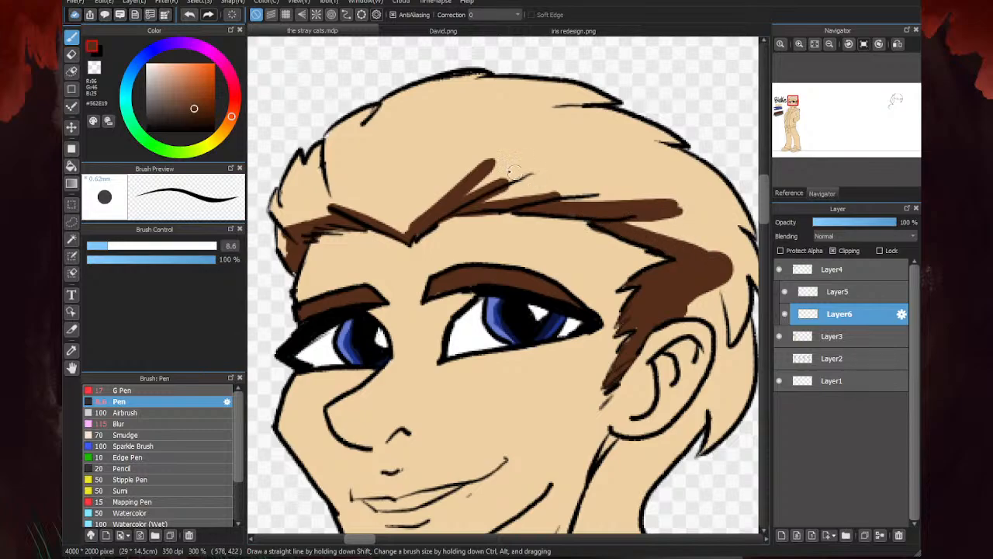
pyautogui.scroll(-2, 482, 173)
pyautogui.scroll(2, 512, 270)
pyautogui.moveTo(610, 122)
pyautogui.mouseDown()
pyautogui.moveTo(654, 136)
pyautogui.moveTo(651, 168)
pyautogui.moveTo(645, 126)
pyautogui.moveTo(648, 171)
pyautogui.moveTo(588, 248)
pyautogui.moveTo(547, 255)
pyautogui.moveTo(564, 253)
pyautogui.moveTo(545, 246)
pyautogui.moveTo(511, 335)
pyautogui.moveTo(512, 362)
pyautogui.moveTo(530, 360)
pyautogui.moveTo(509, 346)
pyautogui.moveTo(515, 358)
pyautogui.moveTo(540, 360)
pyautogui.moveTo(582, 350)
pyautogui.mouseUp()
pyautogui.scroll(-2, 613, 189)
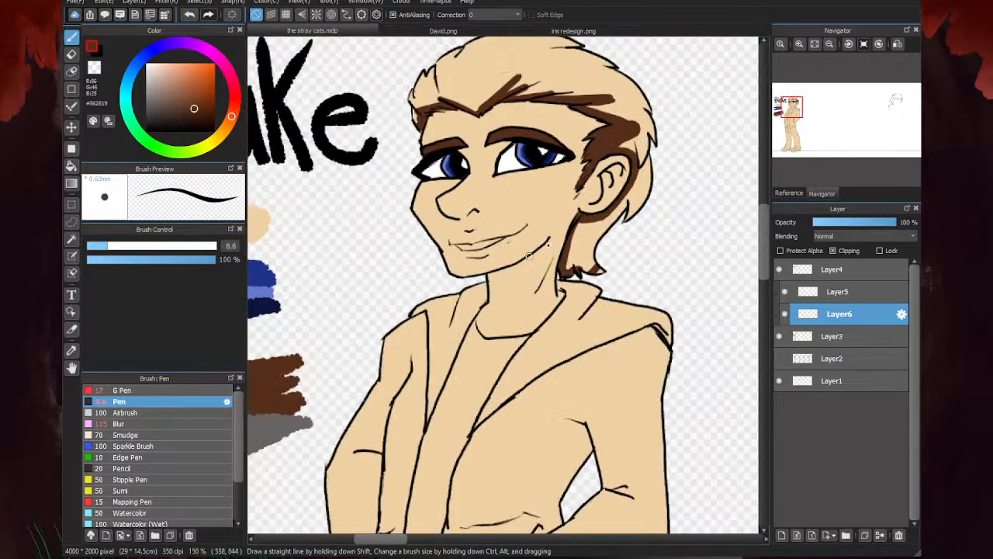
# - Enlarge the Pen to size 34 and fill the rest of the hair with brown
pyautogui.click(164, 247)
pyautogui.moveTo(433, 95)
pyautogui.mouseDown()
pyautogui.moveTo(474, 100)
pyautogui.moveTo(532, 54)
pyautogui.moveTo(504, 77)
pyautogui.moveTo(524, 89)
pyautogui.moveTo(603, 91)
pyautogui.moveTo(636, 113)
pyautogui.moveTo(600, 93)
pyautogui.moveTo(664, 144)
pyautogui.moveTo(630, 129)
pyautogui.moveTo(632, 140)
pyautogui.moveTo(651, 129)
pyautogui.moveTo(602, 100)
pyautogui.moveTo(625, 121)
pyautogui.moveTo(642, 161)
pyautogui.moveTo(638, 189)
pyautogui.moveTo(626, 222)
pyautogui.moveTo(582, 235)
pyautogui.moveTo(597, 264)
pyautogui.mouseUp()
pyautogui.moveTo(607, 76)
pyautogui.mouseDown()
pyautogui.moveTo(427, 81)
pyautogui.moveTo(532, 68)
pyautogui.moveTo(572, 47)
pyautogui.mouseUp()
pyautogui.scroll(-3, 566, 311)
pyautogui.scroll(3, 503, 323)
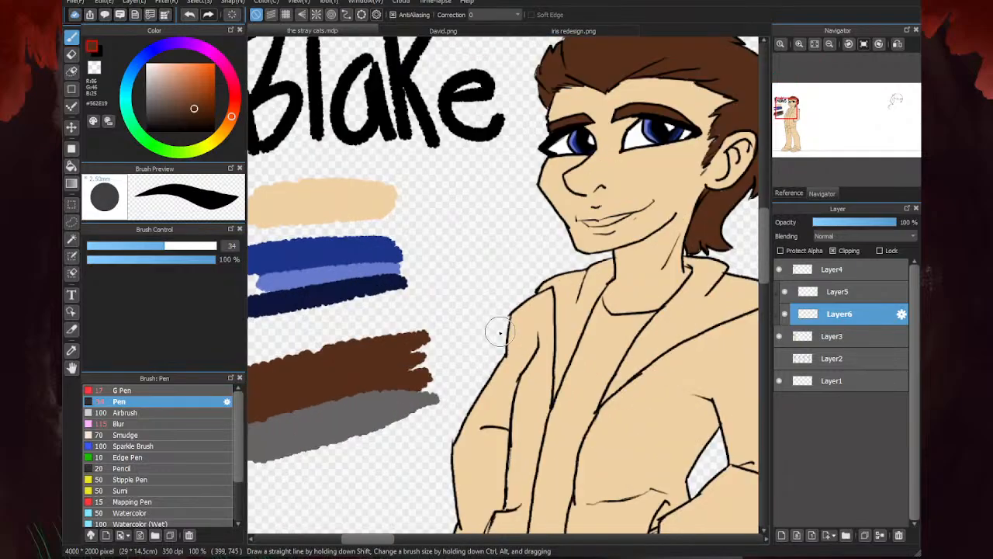
# - Pick the swatch grey, set the Pen to size 9.6 and paint a jagged grey border from the crown down to the ear
pyautogui.rightClick(367, 409)
pyautogui.scroll(-2, 423, 397)
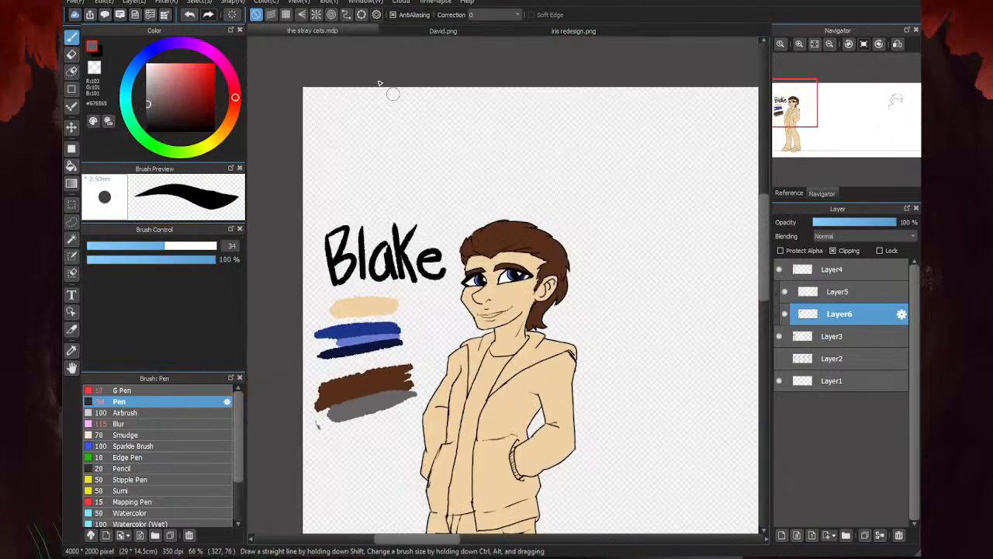
pyautogui.click(392, 31)
pyautogui.click(370, 29)
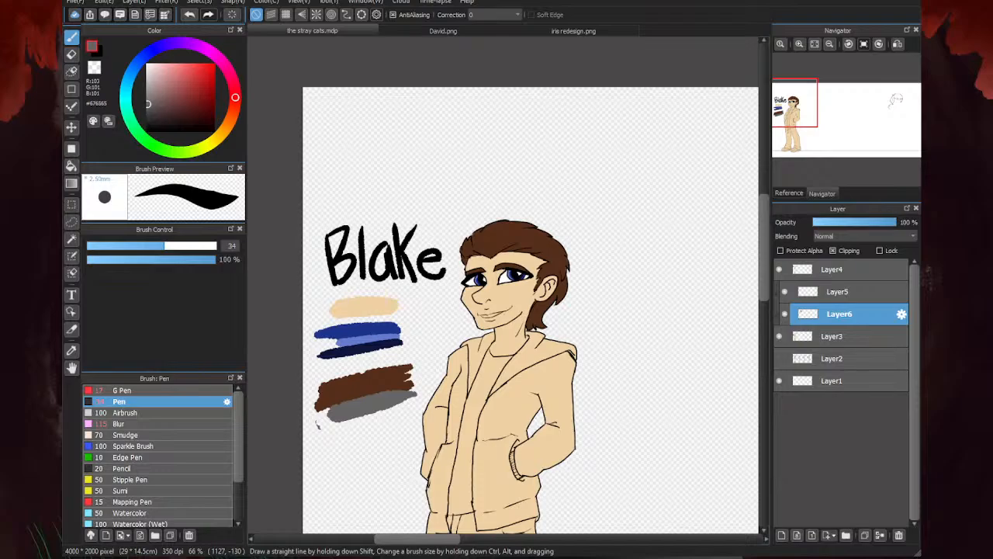
pyautogui.scroll(3, 534, 261)
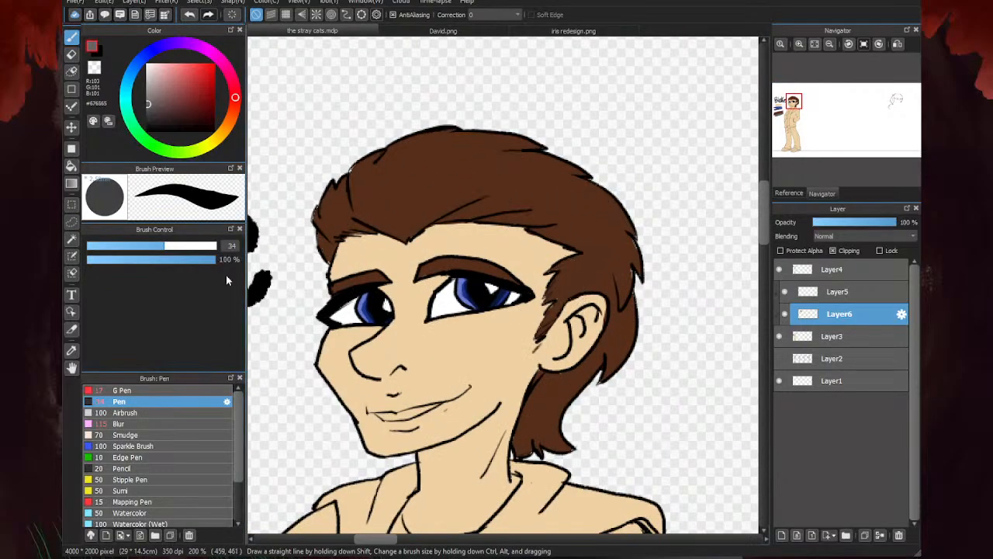
pyautogui.moveTo(165, 246); pyautogui.dragTo(111, 246)
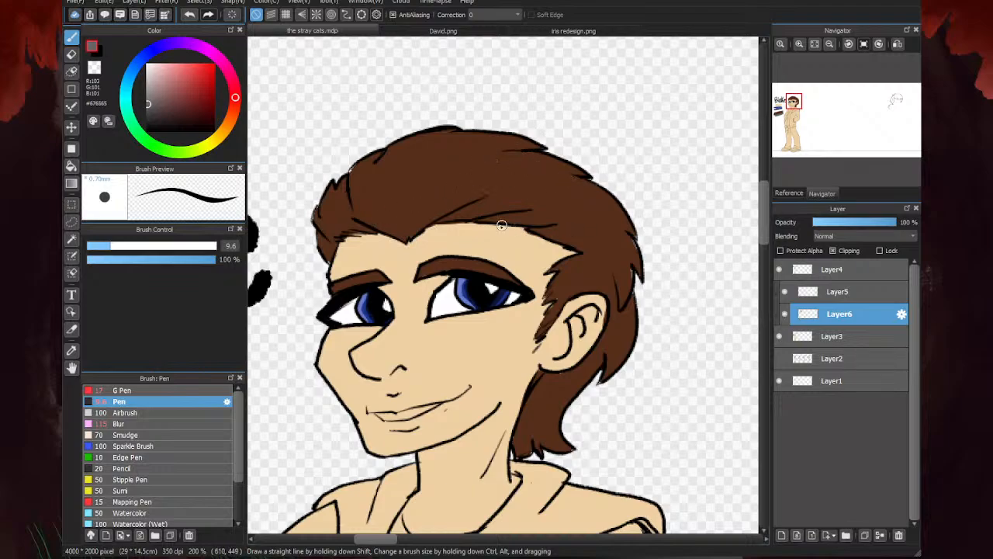
pyautogui.moveTo(547, 147)
pyautogui.mouseDown()
pyautogui.moveTo(482, 156)
pyautogui.moveTo(593, 180)
pyautogui.moveTo(532, 177)
pyautogui.mouseUp()
pyautogui.moveTo(576, 172)
pyautogui.mouseDown()
pyautogui.moveTo(597, 161)
pyautogui.moveTo(576, 192)
pyautogui.moveTo(564, 174)
pyautogui.moveTo(579, 175)
pyautogui.moveTo(551, 183)
pyautogui.moveTo(588, 192)
pyautogui.moveTo(601, 222)
pyautogui.moveTo(612, 220)
pyautogui.moveTo(576, 212)
pyautogui.mouseUp()
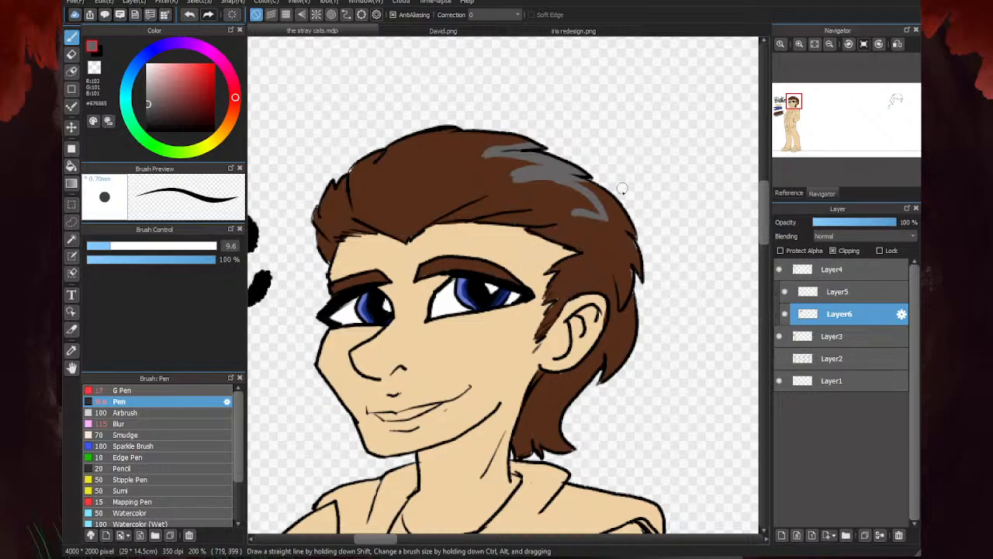
pyautogui.moveTo(578, 219)
pyautogui.mouseDown()
pyautogui.moveTo(621, 266)
pyautogui.moveTo(571, 246)
pyautogui.moveTo(598, 277)
pyautogui.moveTo(563, 302)
pyautogui.mouseUp()
pyautogui.press('e')
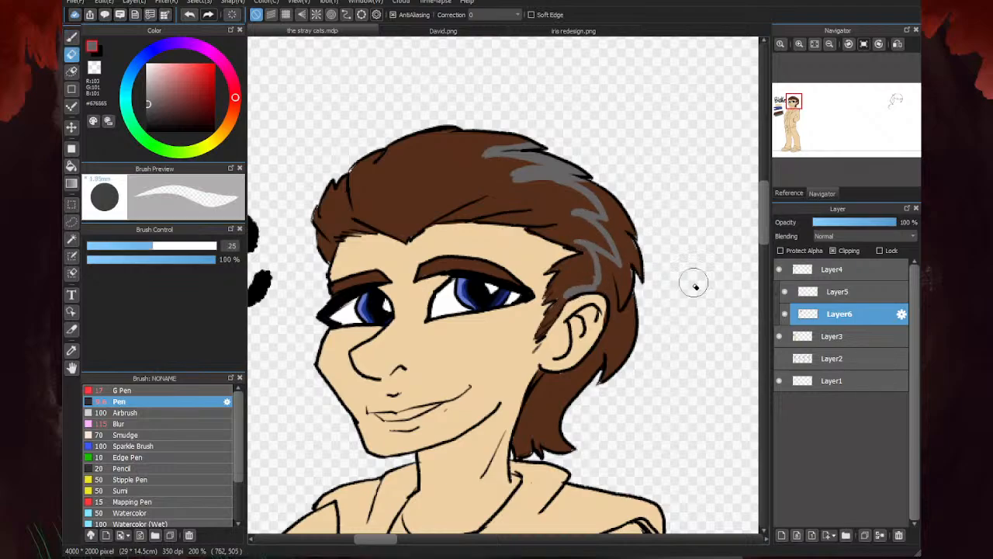
pyautogui.press('b')
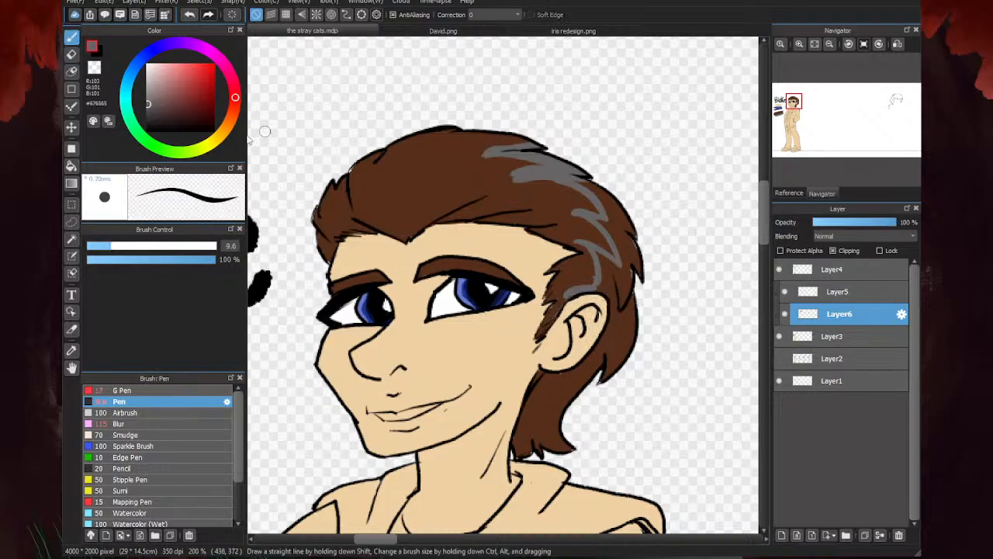
# - Bucket-fill the top hair and the temple area with grey, and brush grey over the front tuft
pyautogui.click(72, 165)
pyautogui.click(404, 230)
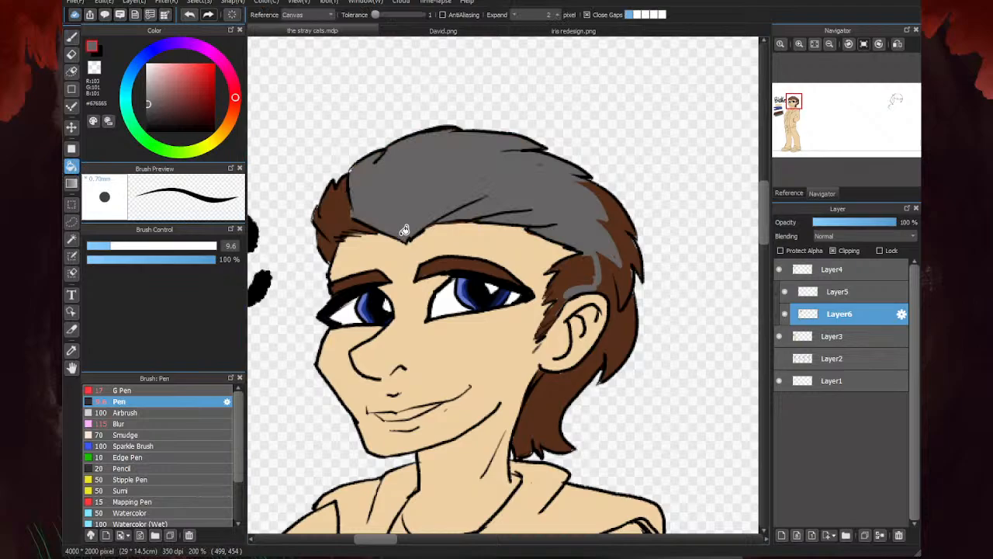
pyautogui.click(572, 269)
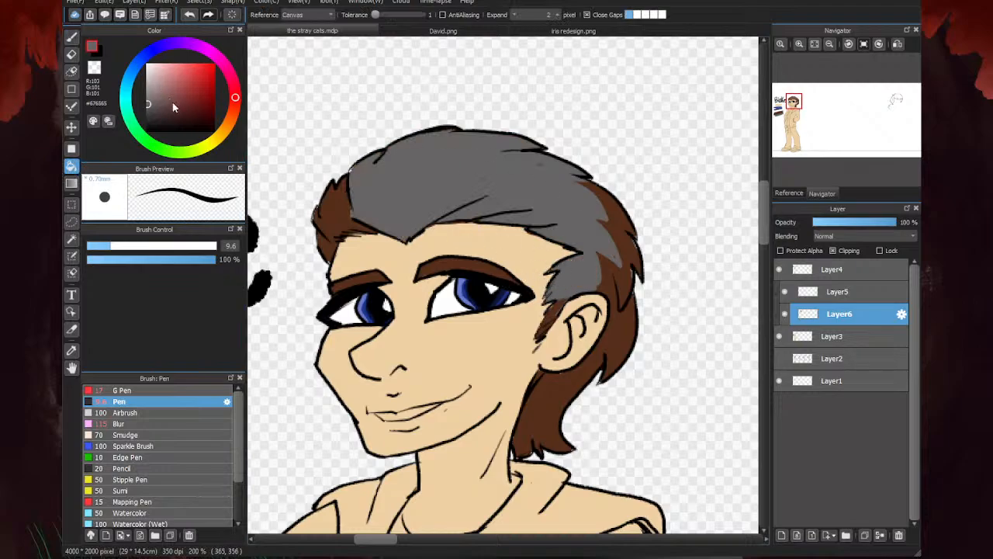
pyautogui.click(71, 36)
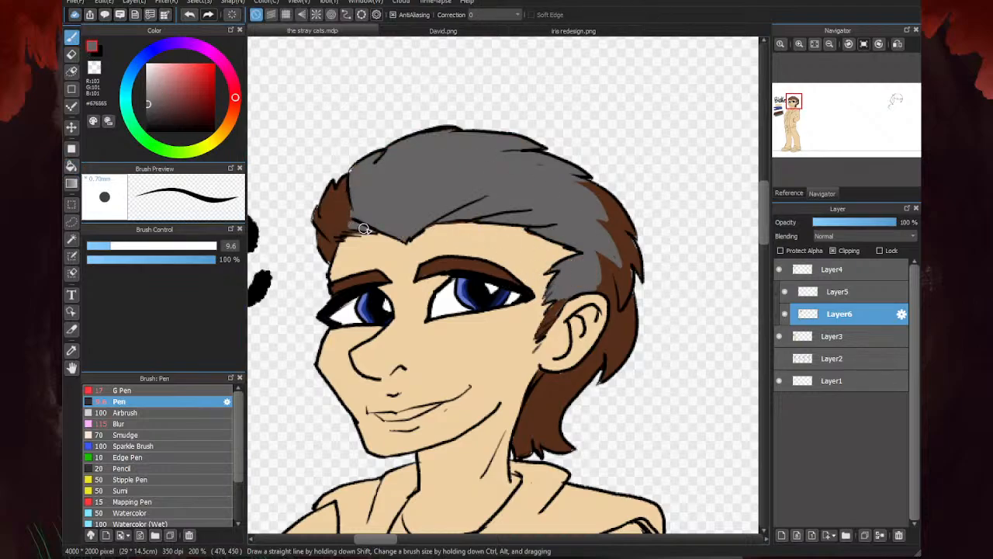
pyautogui.moveTo(364, 228)
pyautogui.mouseDown()
pyautogui.moveTo(322, 232)
pyautogui.moveTo(317, 198)
pyautogui.moveTo(356, 210)
pyautogui.moveTo(353, 165)
pyautogui.mouseUp()
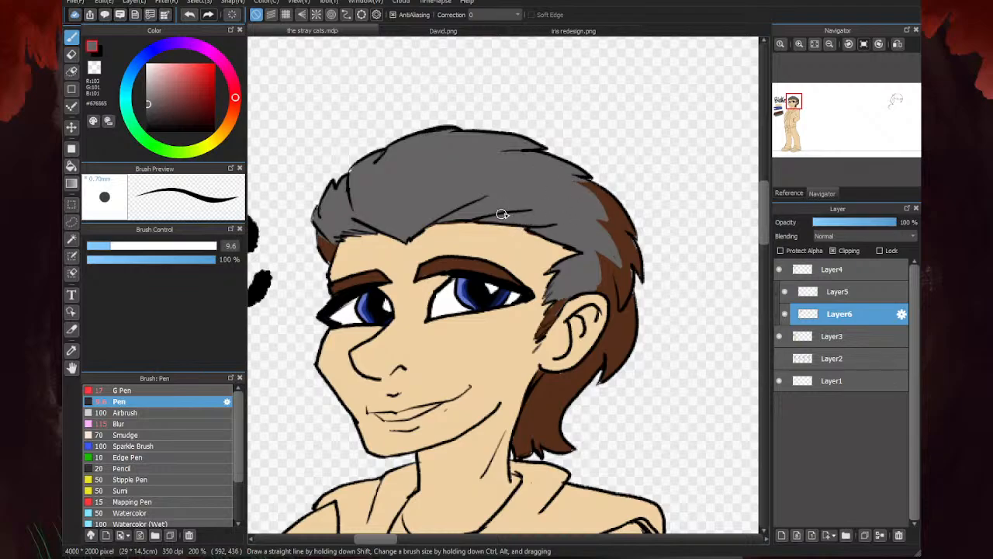
# - Touch up the sideburn and repaint the hair just above the ear in the brown hair color with a jagged edge against the grey
pyautogui.moveTo(563, 302); pyautogui.dragTo(554, 312)
pyautogui.keyDown('alt'); pyautogui.click(534, 388); pyautogui.keyUp('alt')
pyautogui.moveTo(565, 298)
pyautogui.mouseDown()
pyautogui.moveTo(552, 319)
pyautogui.moveTo(594, 284)
pyautogui.mouseUp()
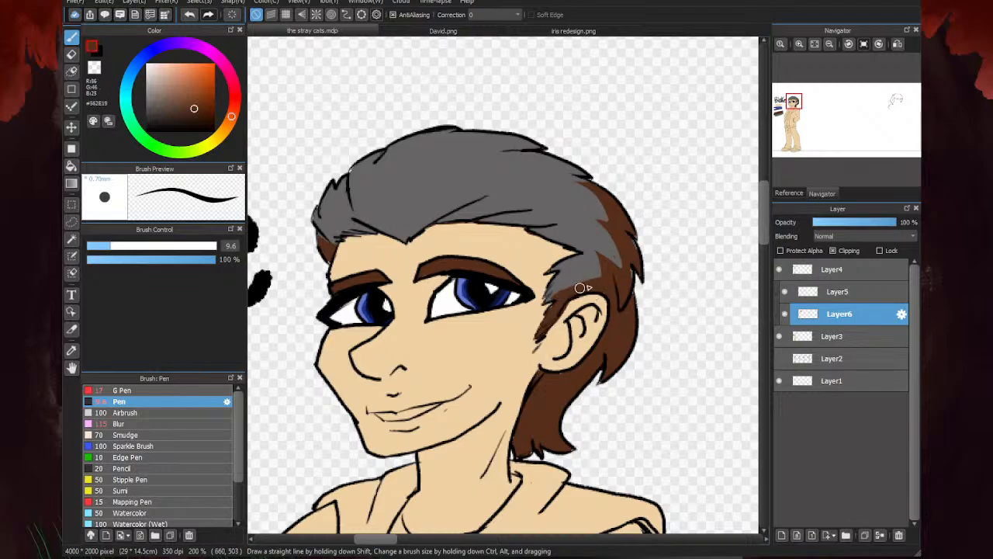
pyautogui.scroll(5, 579, 288)
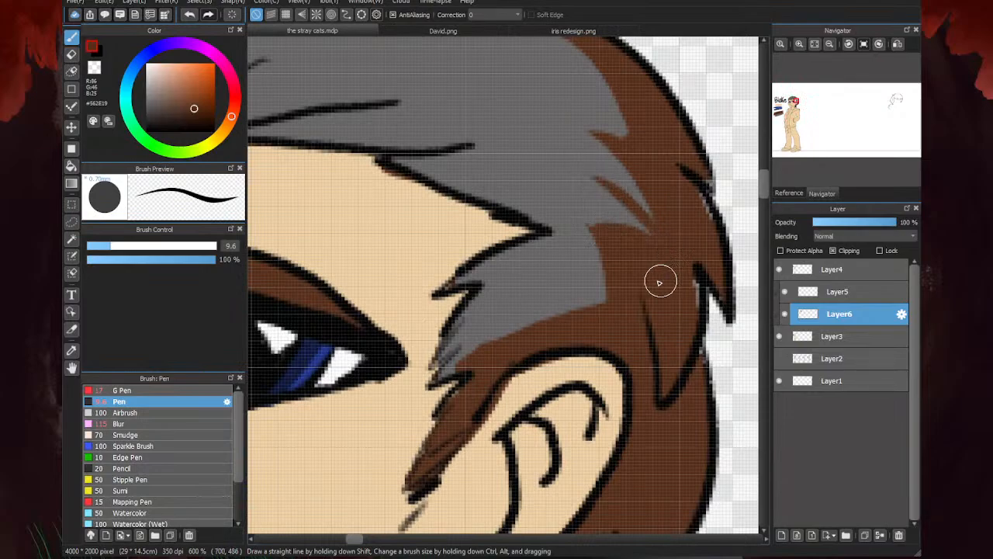
pyautogui.moveTo(572, 279)
pyautogui.mouseDown()
pyautogui.moveTo(622, 318)
pyautogui.moveTo(558, 305)
pyautogui.moveTo(512, 337)
pyautogui.moveTo(621, 306)
pyautogui.moveTo(561, 305)
pyautogui.moveTo(570, 279)
pyautogui.moveTo(641, 283)
pyautogui.moveTo(590, 306)
pyautogui.mouseUp()
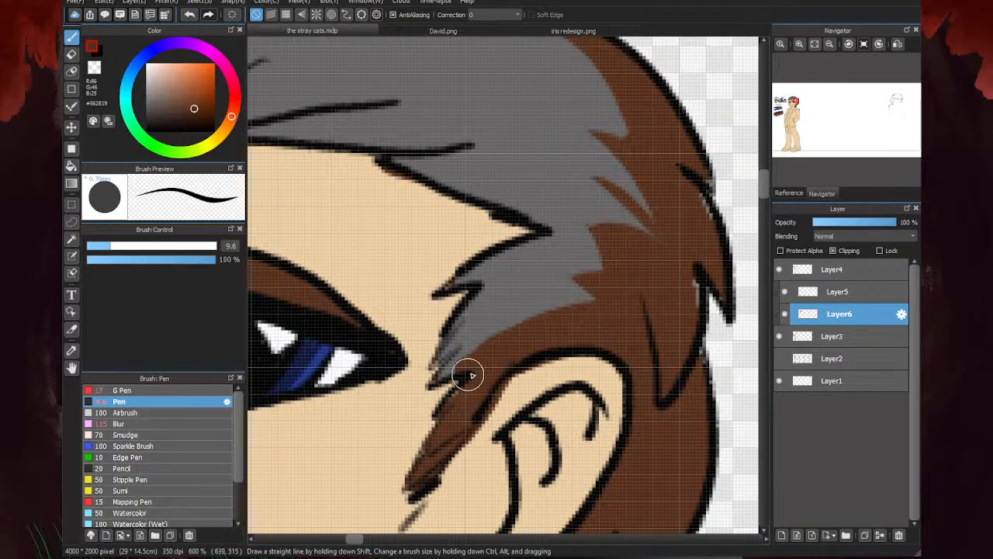
# - Extend the brown along the back of the crown into a tapered point and widen it downward
pyautogui.scroll(-5, 471, 376)
pyautogui.scroll(5, 587, 284)
pyautogui.moveTo(601, 233); pyautogui.dragTo(504, 209)
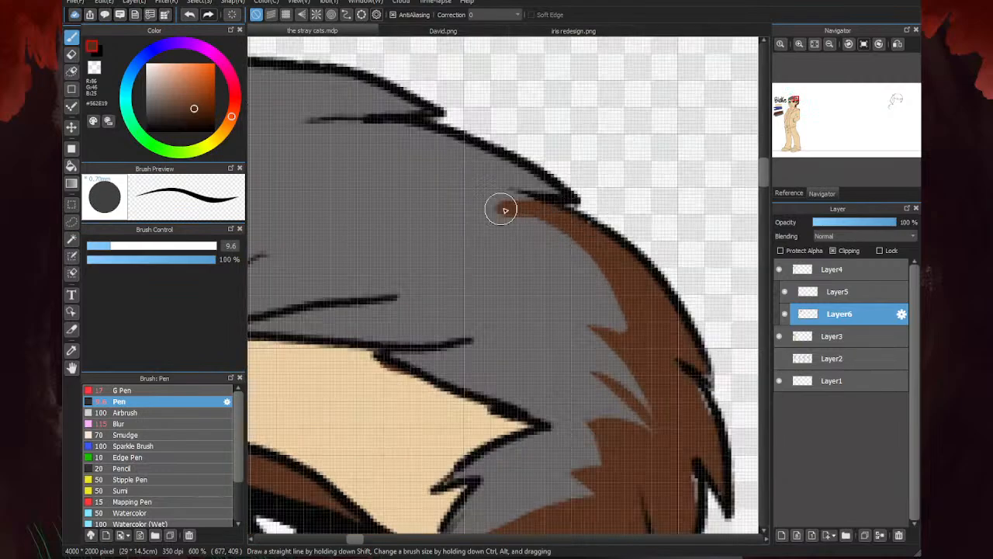
pyautogui.moveTo(566, 212)
pyautogui.mouseDown()
pyautogui.moveTo(490, 204)
pyautogui.moveTo(571, 244)
pyautogui.moveTo(500, 203)
pyautogui.moveTo(530, 211)
pyautogui.moveTo(502, 206)
pyautogui.moveTo(589, 254)
pyautogui.moveTo(559, 250)
pyautogui.mouseUp()
pyautogui.moveTo(512, 209); pyautogui.dragTo(536, 268)
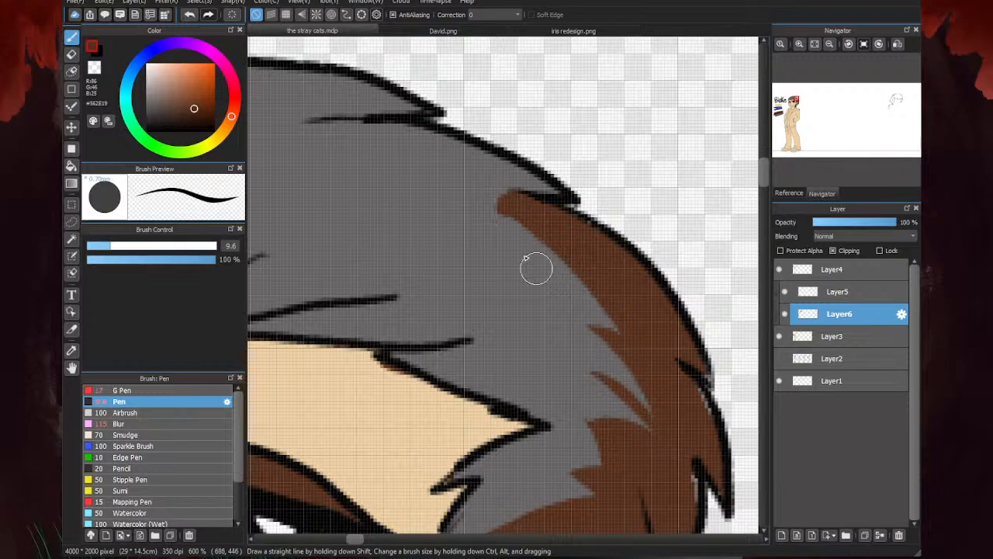
# - Pick the hair grey again and refine the edge of the grey against the brown at the back of the crown
pyautogui.click(102, 54)
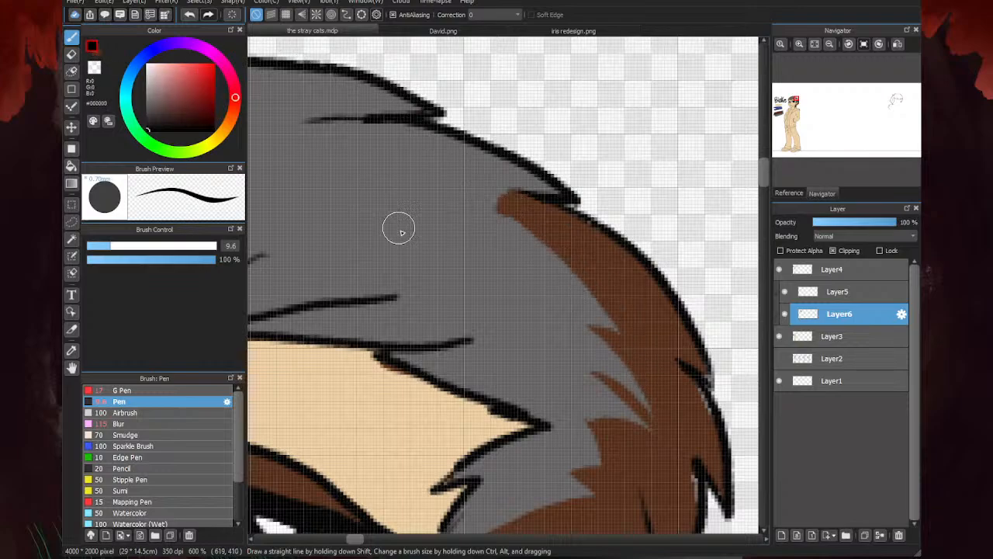
pyautogui.rightClick(397, 227)
pyautogui.moveTo(618, 325)
pyautogui.mouseDown()
pyautogui.moveTo(542, 242)
pyautogui.moveTo(452, 188)
pyautogui.mouseUp()
pyautogui.scroll(-8, 572, 224)
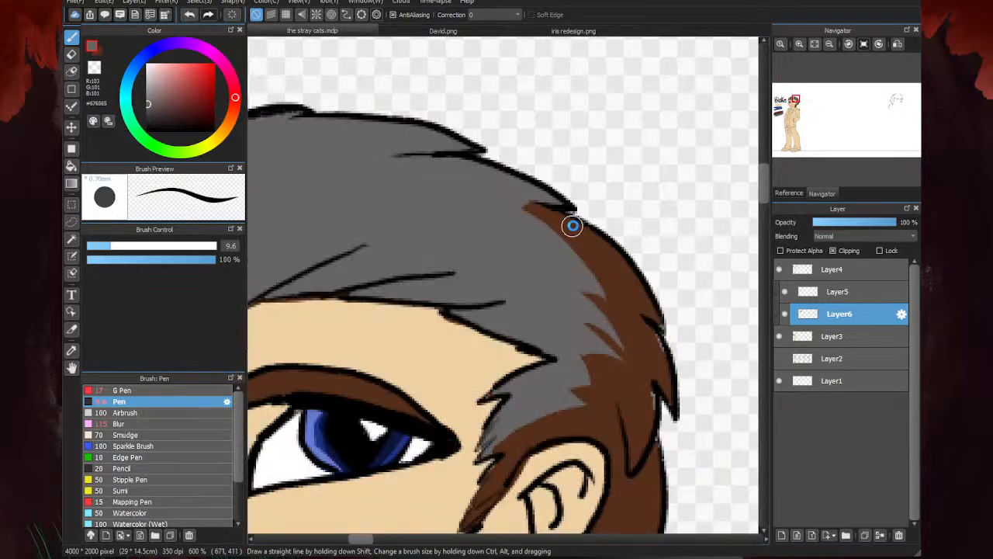
pyautogui.scroll(1, 622, 275)
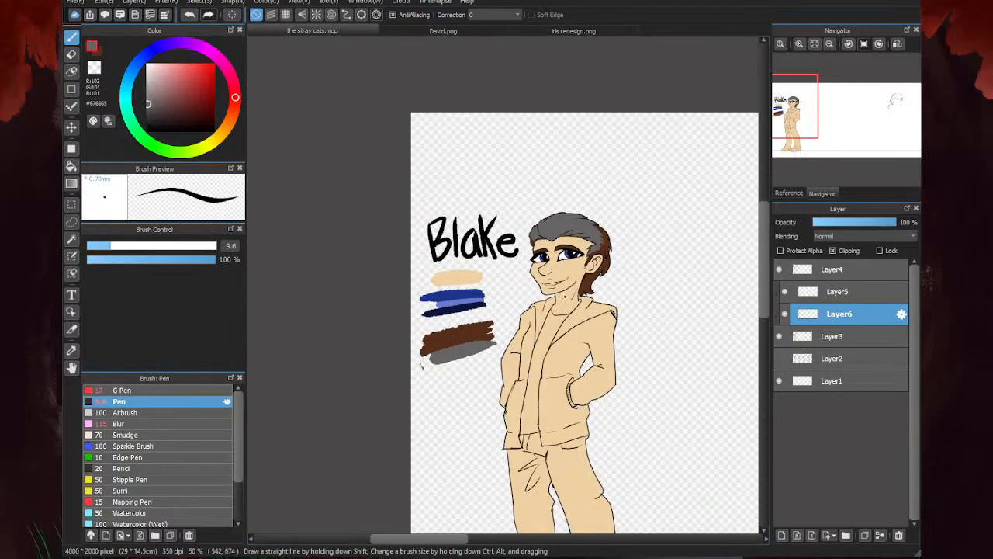
# - Compare Blake's hair colors with the reference characters in David.png and iris redesign.png
pyautogui.scroll(-2, 421, 368)
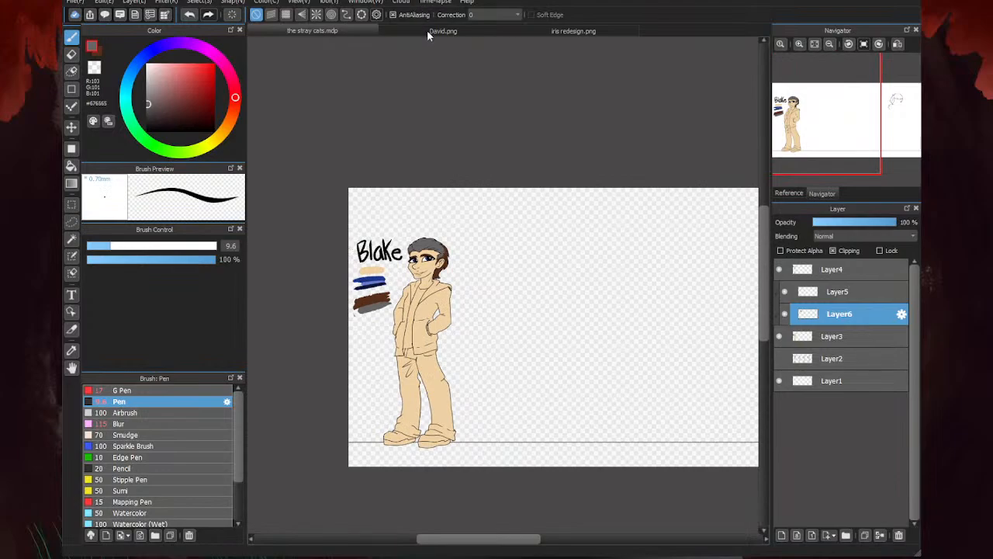
pyautogui.click(443, 31)
pyautogui.scroll(-3, 597, 151)
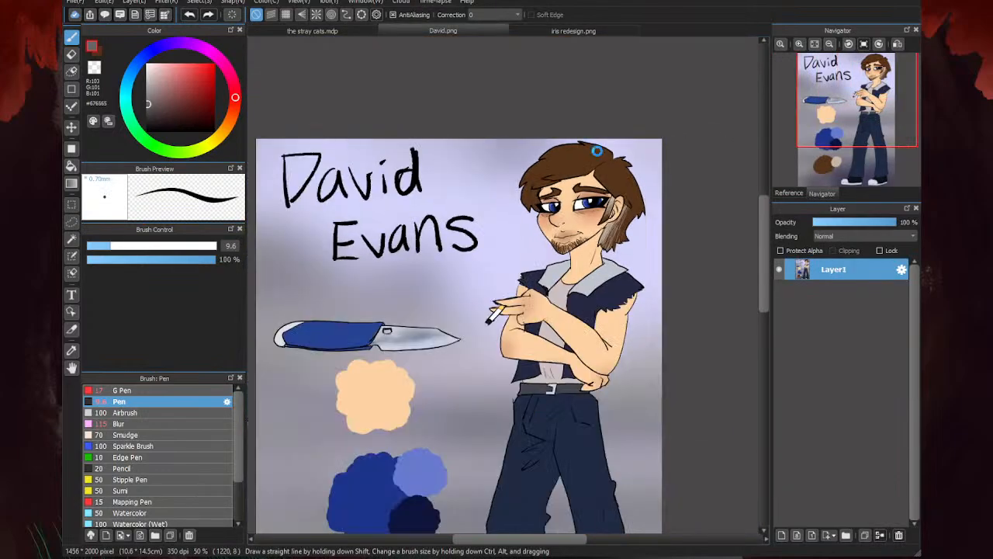
pyautogui.scroll(-1, 596, 151)
pyautogui.scroll(1, 556, 235)
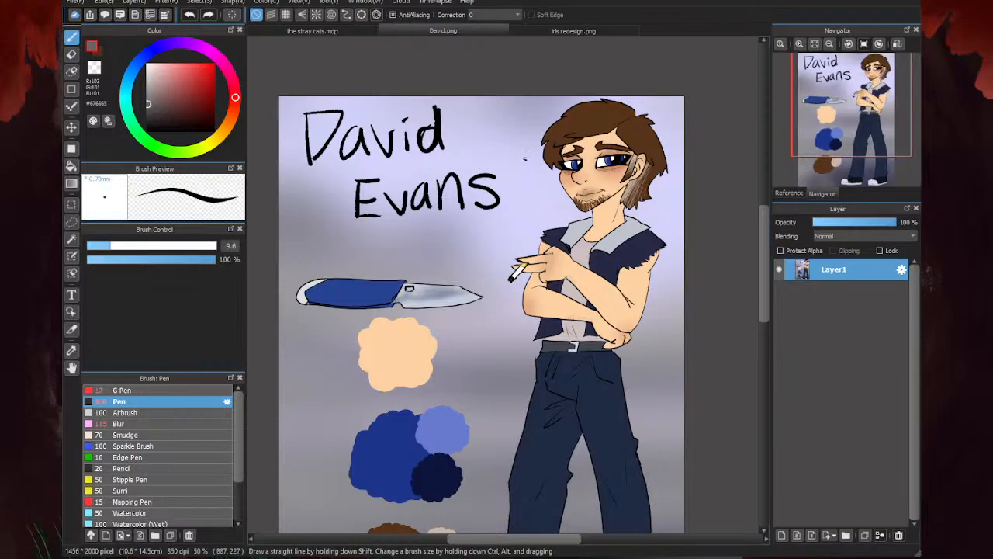
pyautogui.click(556, 32)
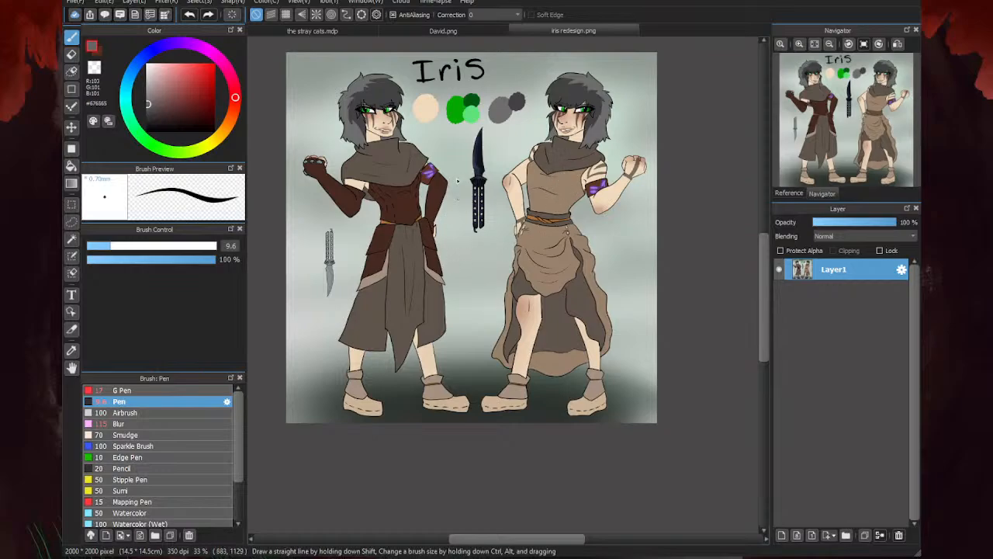
pyautogui.click(402, 30)
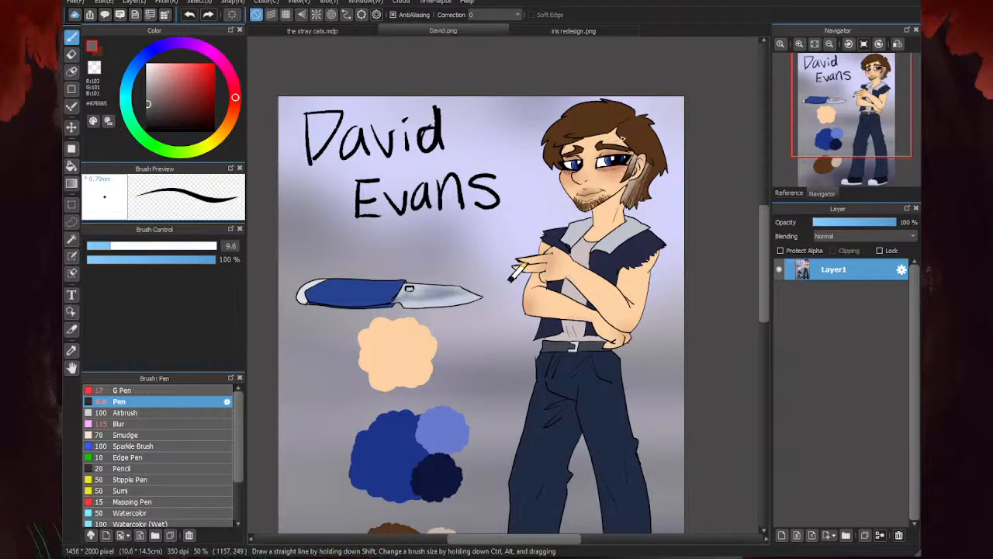
pyautogui.click(522, 30)
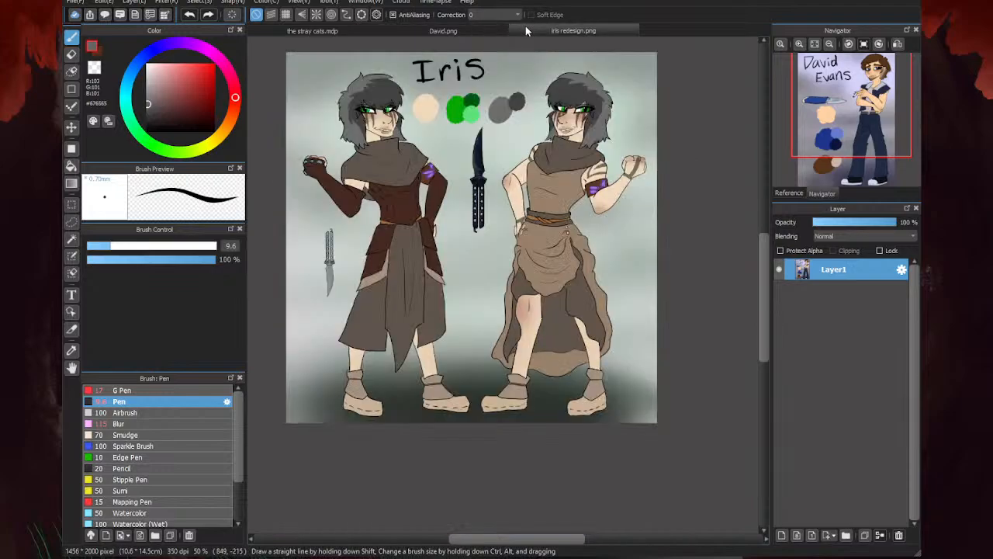
pyautogui.click(332, 31)
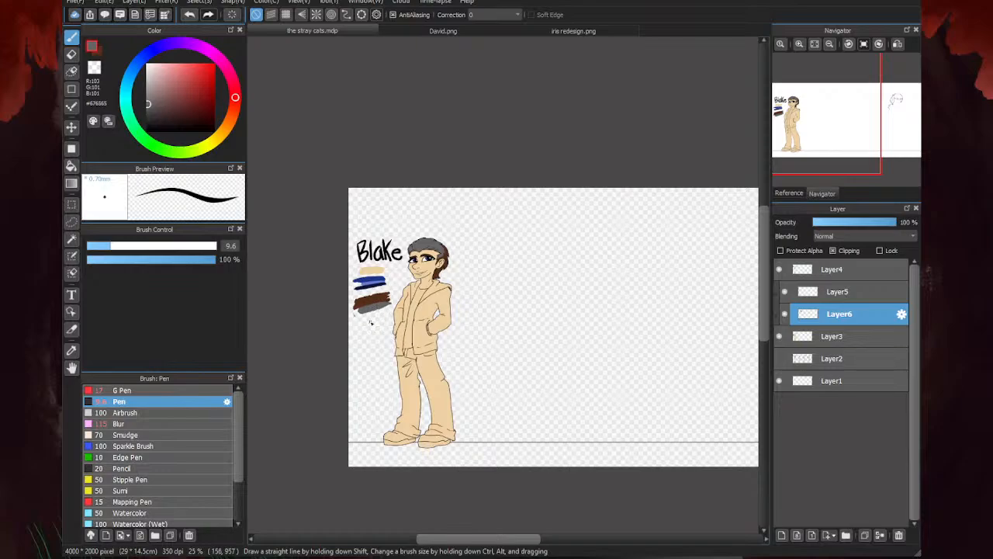
pyautogui.click(404, 26)
pyautogui.click(365, 25)
pyautogui.click(518, 29)
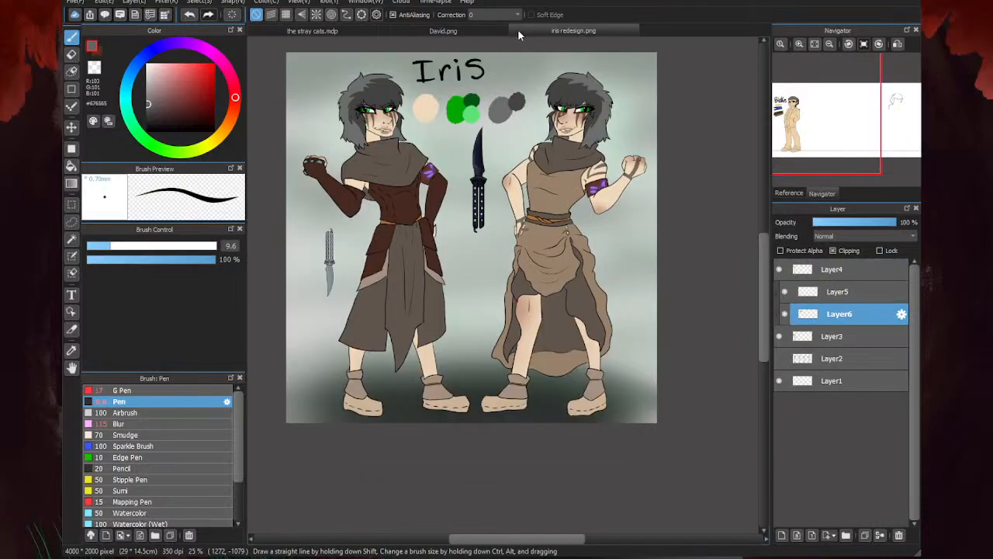
pyautogui.click(469, 28)
pyautogui.click(374, 29)
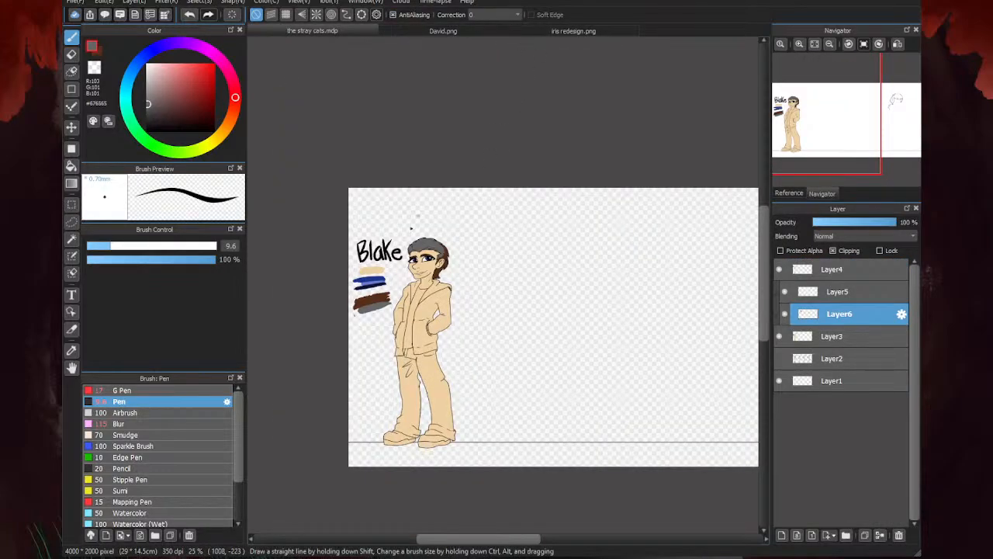
# - Switch back to brown and paint over the grey at the temple up to the corner of the hairline
pyautogui.scroll(6, 409, 258)
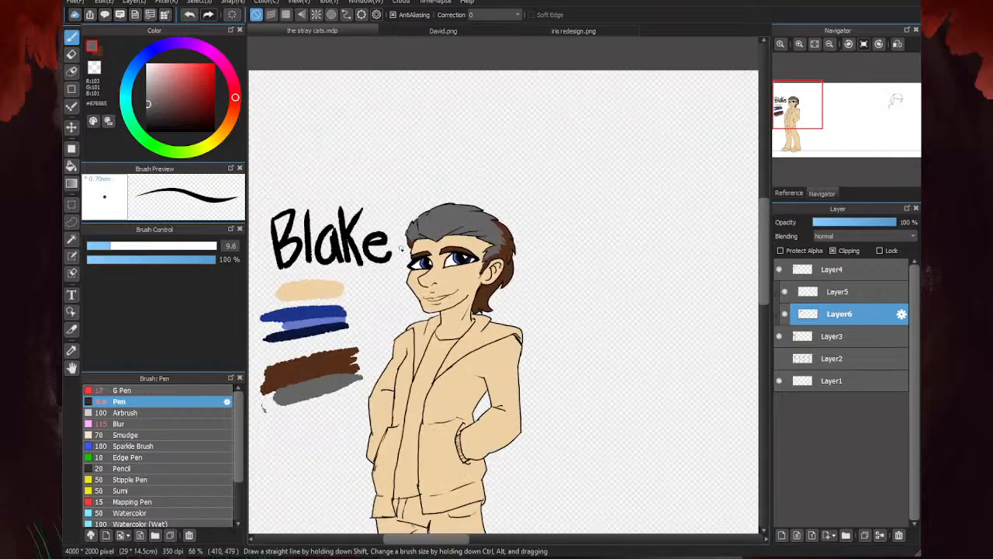
pyautogui.click(101, 52)
pyautogui.scroll(2, 607, 224)
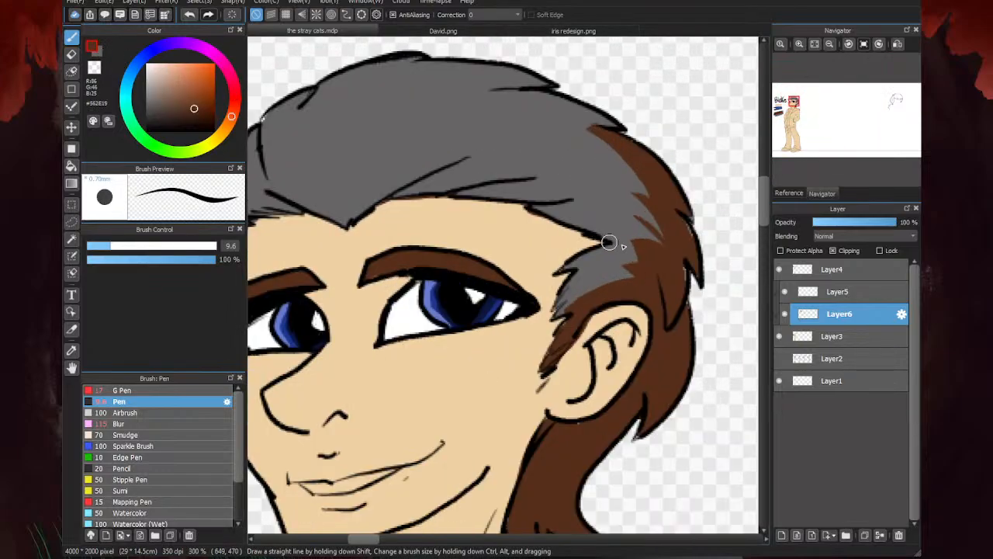
pyautogui.moveTo(601, 255)
pyautogui.mouseDown()
pyautogui.moveTo(629, 246)
pyautogui.moveTo(593, 258)
pyautogui.moveTo(629, 247)
pyautogui.moveTo(581, 261)
pyautogui.moveTo(598, 258)
pyautogui.moveTo(566, 304)
pyautogui.moveTo(595, 268)
pyautogui.mouseUp()
pyautogui.scroll(-5, 595, 268)
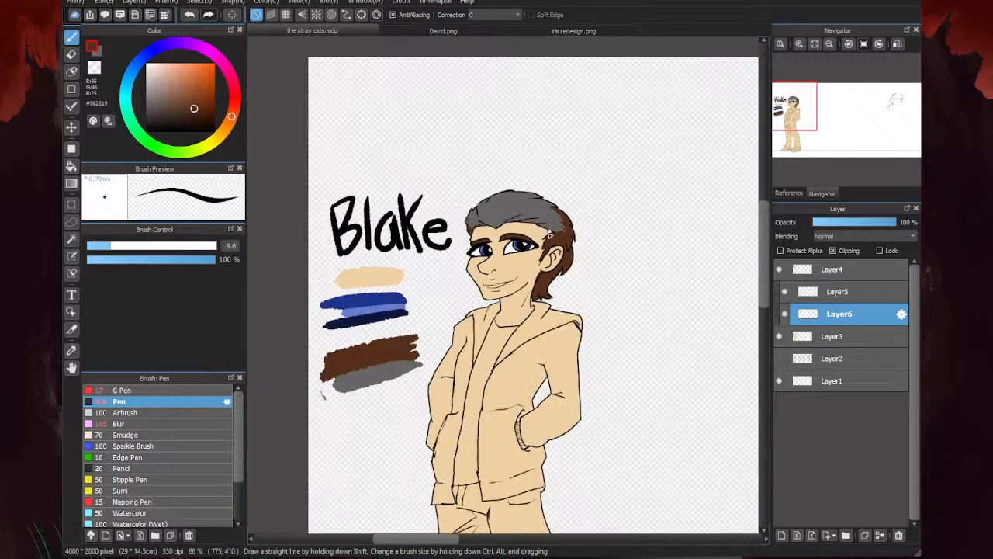
pyautogui.scroll(6, 486, 178)
pyautogui.moveTo(485, 178)
pyautogui.mouseDown()
pyautogui.moveTo(676, 211)
pyautogui.moveTo(505, 183)
pyautogui.moveTo(630, 214)
pyautogui.moveTo(571, 202)
pyautogui.moveTo(566, 188)
pyautogui.moveTo(636, 195)
pyautogui.moveTo(635, 222)
pyautogui.mouseUp()
pyautogui.scroll(-5, 628, 223)
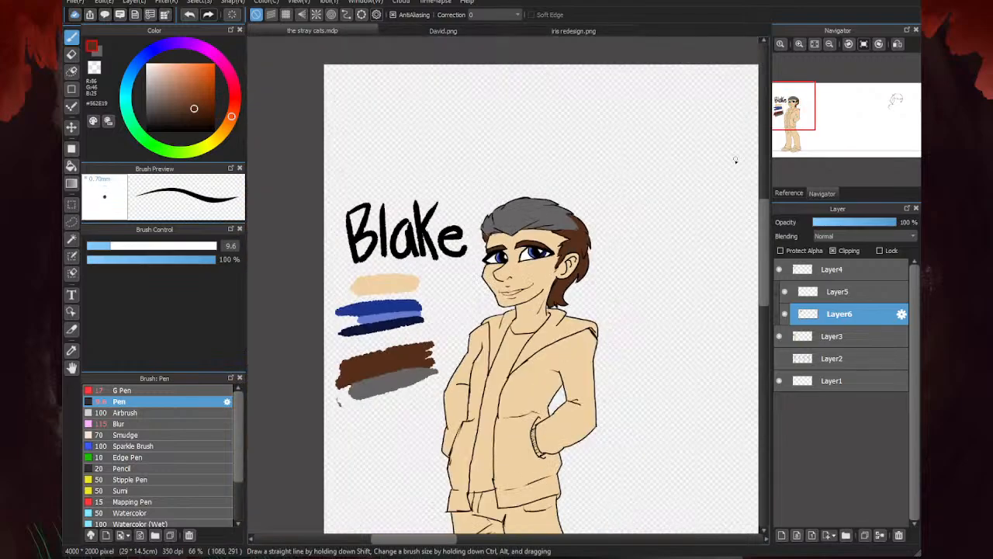
# - Add brown to the sideburn and erase the excess color between the sideburn and the ear
pyautogui.scroll(4, 582, 251)
pyautogui.moveTo(524, 264); pyautogui.dragTo(488, 321)
pyautogui.press('e')
pyautogui.moveTo(560, 281)
pyautogui.mouseDown()
pyautogui.moveTo(515, 287)
pyautogui.moveTo(519, 276)
pyautogui.moveTo(508, 298)
pyautogui.moveTo(528, 264)
pyautogui.moveTo(485, 314)
pyautogui.mouseUp()
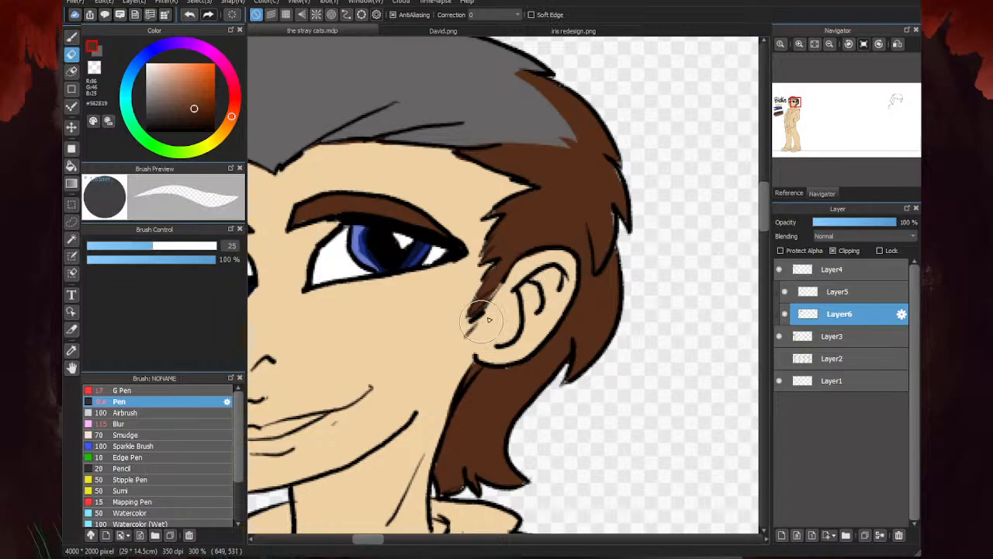
pyautogui.scroll(-3, 597, 268)
pyautogui.scroll(3, 530, 291)
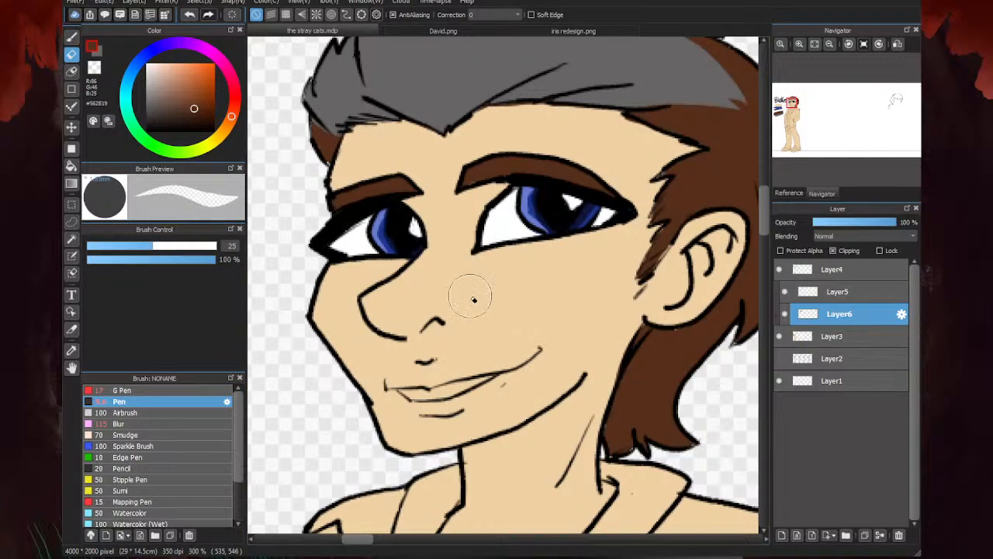
# - Paint the teeth in the open smile pure white on Layer5 with the Pen
pyautogui.press('b')
pyautogui.click(838, 294)
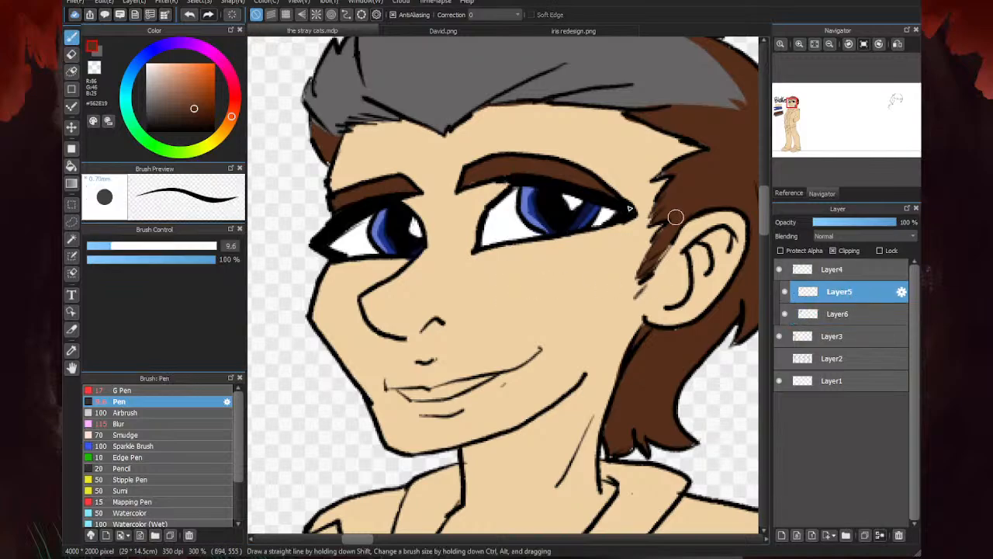
pyautogui.click(147, 65)
pyautogui.moveTo(485, 380)
pyautogui.mouseDown()
pyautogui.moveTo(429, 390)
pyautogui.moveTo(442, 393)
pyautogui.moveTo(405, 389)
pyautogui.moveTo(424, 399)
pyautogui.moveTo(459, 388)
pyautogui.mouseUp()
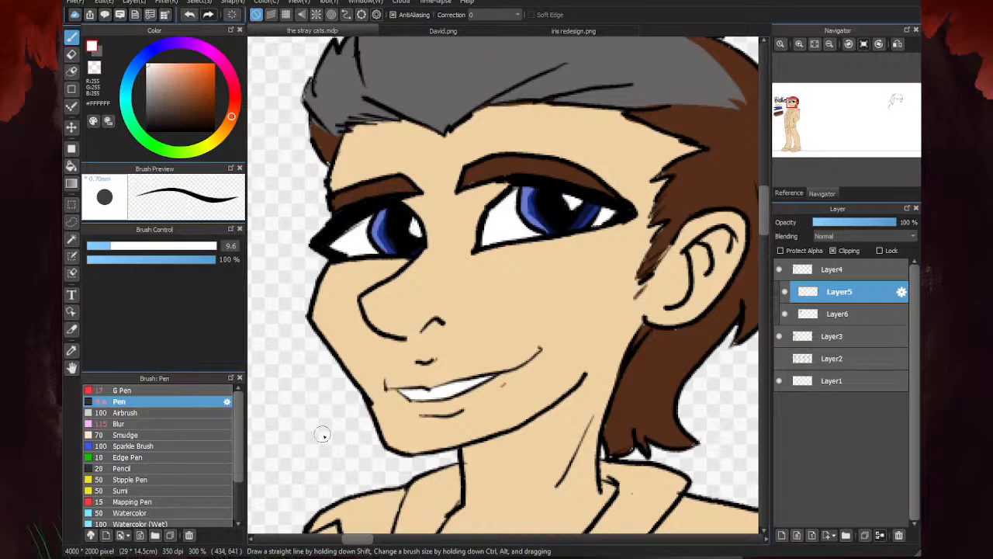
pyautogui.scroll(-8, 541, 174)
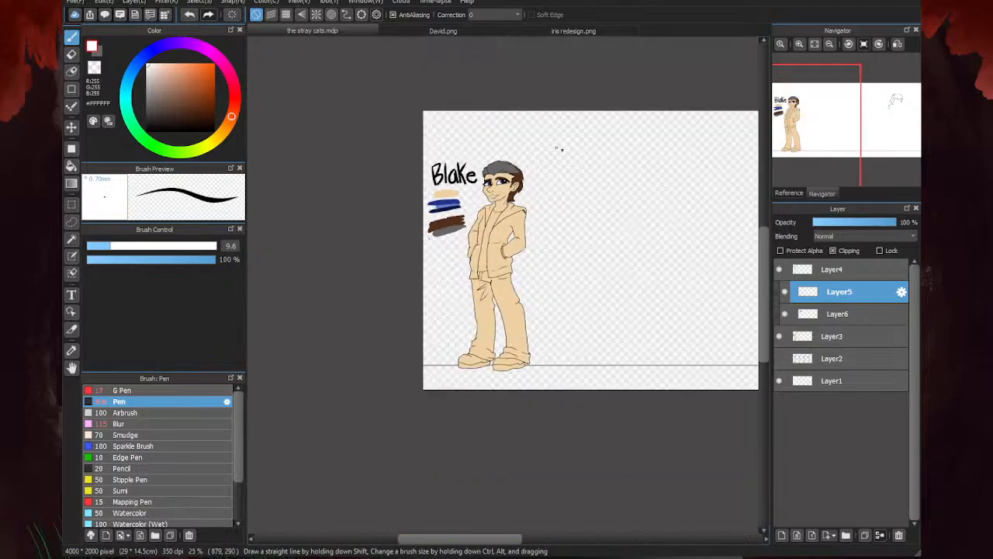
pyautogui.scroll(3, 541, 174)
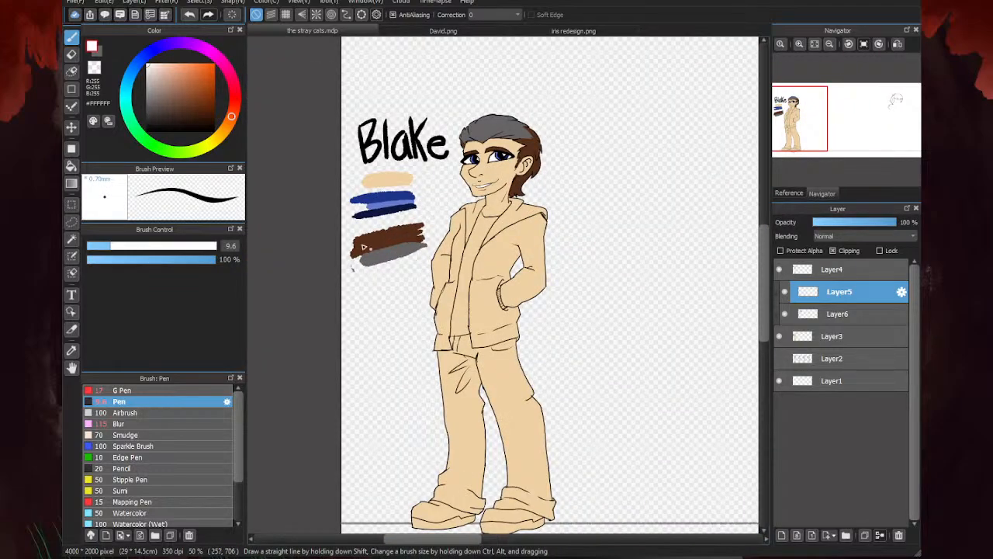
pyautogui.scroll(2, 448, 173)
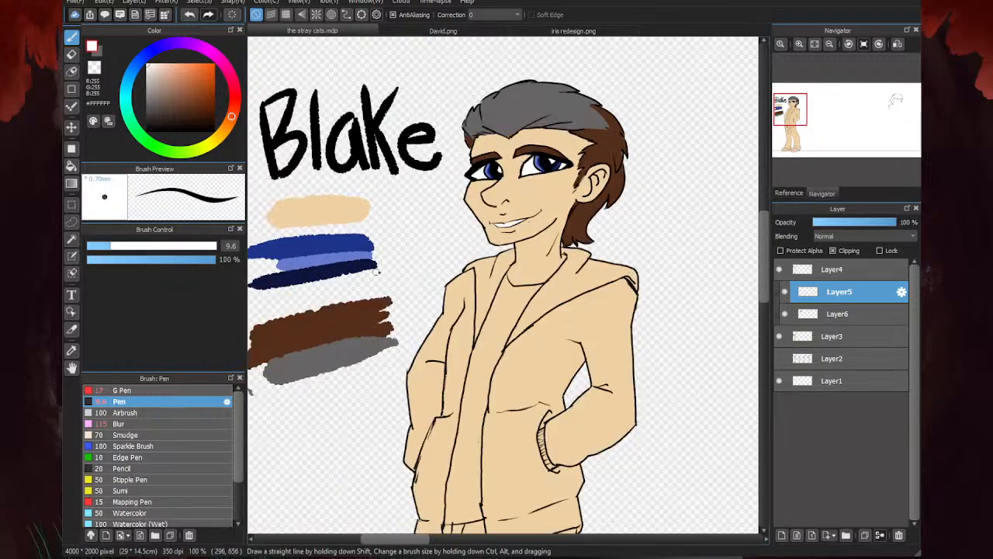
pyautogui.scroll(-1, 448, 174)
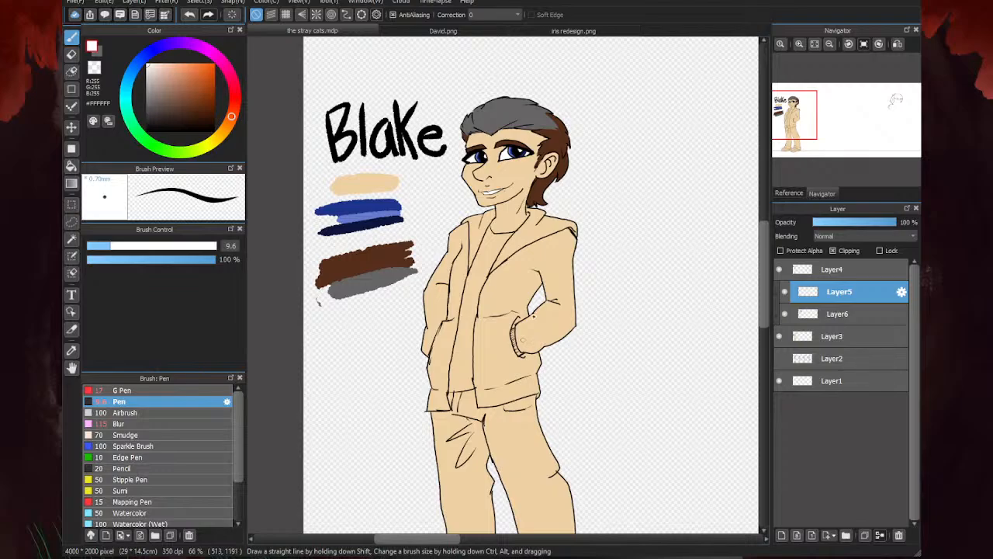
pyautogui.scroll(-3, 428, 221)
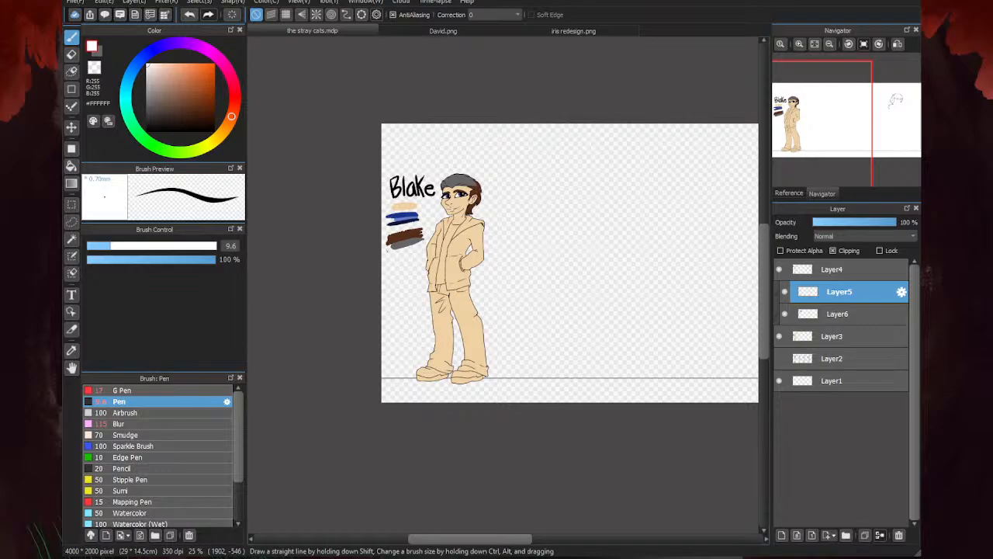
# - Examine the face and clothing coloring of the reference characters in David.png and iris redesign.png, and return to the stray cats.mdp
pyautogui.scroll(2, 422, 217)
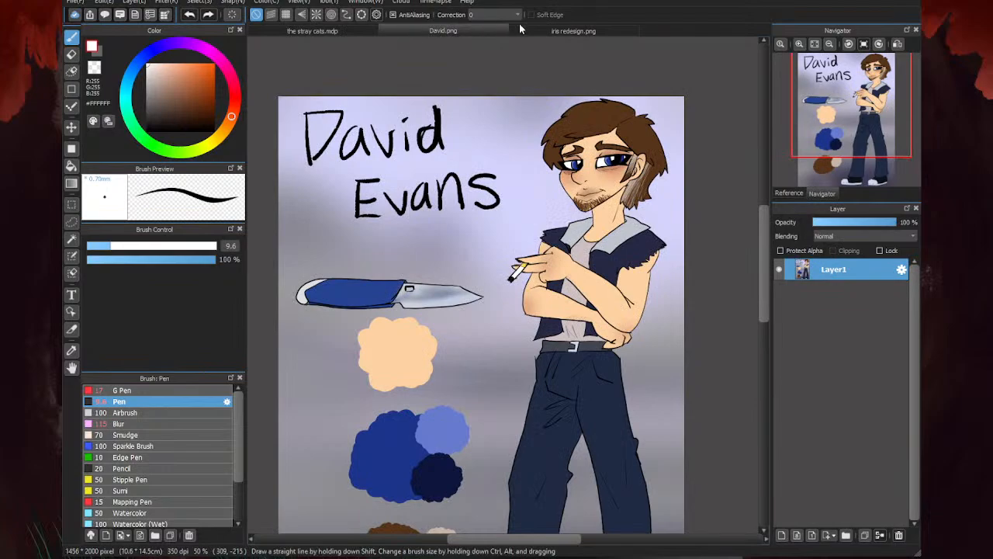
pyautogui.click(559, 31)
pyautogui.scroll(3, 394, 97)
pyautogui.scroll(1, 394, 97)
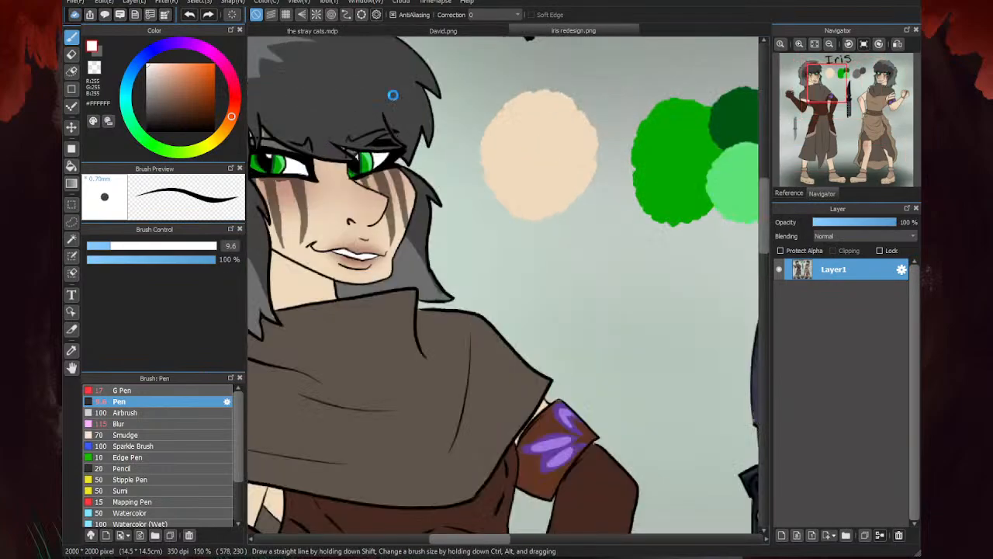
pyautogui.scroll(-2, 395, 97)
pyautogui.scroll(6, 318, 128)
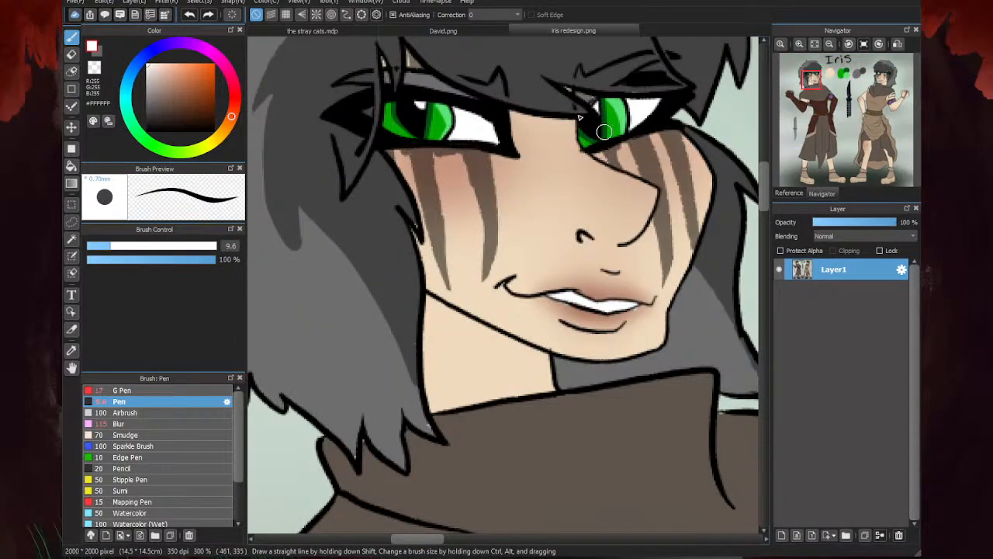
pyautogui.scroll(-6, 386, 130)
pyautogui.click(437, 33)
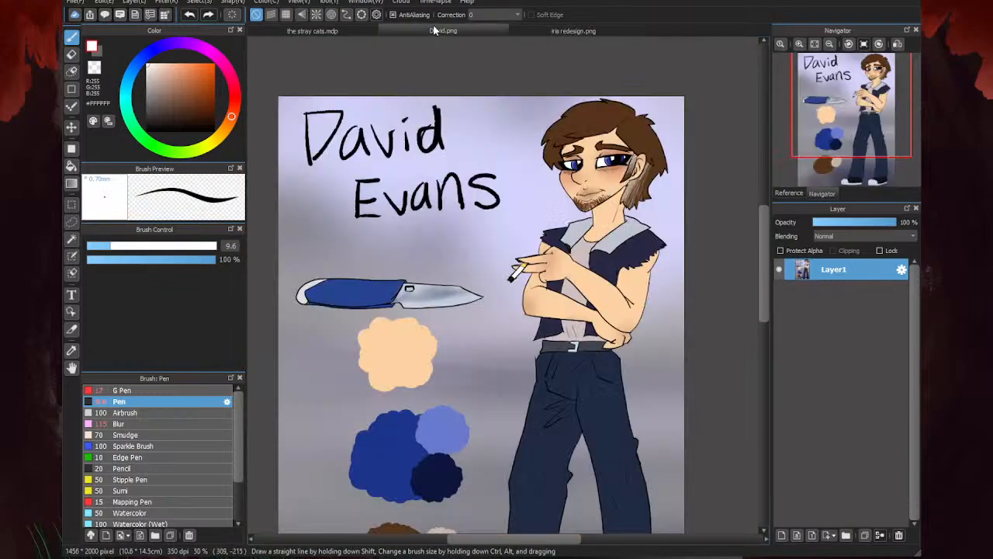
pyautogui.click(519, 34)
pyautogui.click(348, 34)
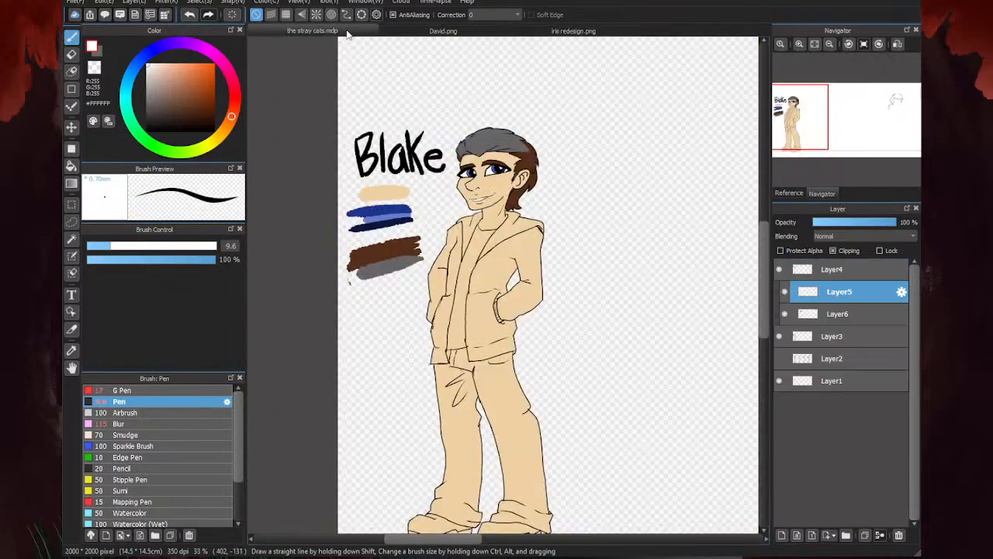
pyautogui.scroll(4, 544, 162)
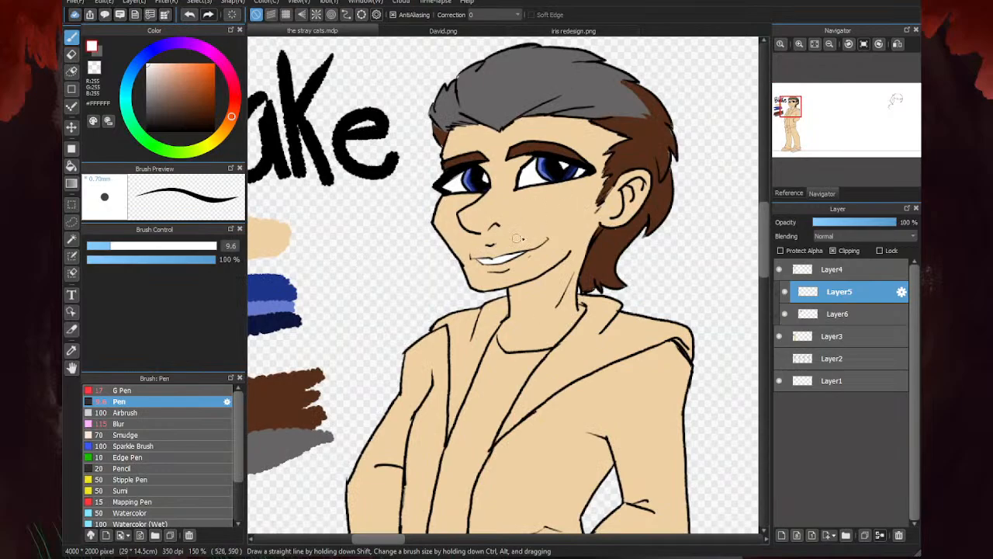
pyautogui.scroll(-4, 508, 262)
pyautogui.scroll(-2, 404, 208)
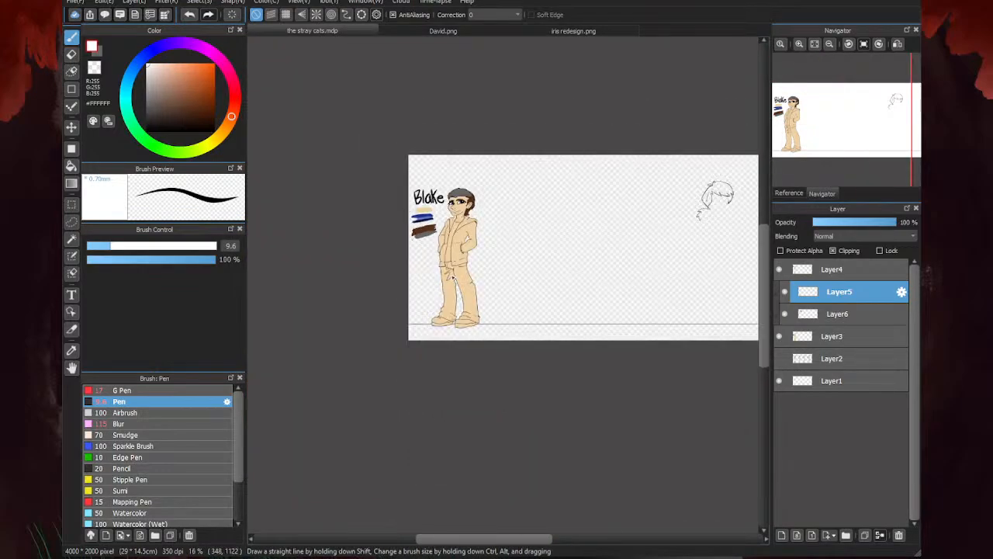
pyautogui.scroll(2, 446, 250)
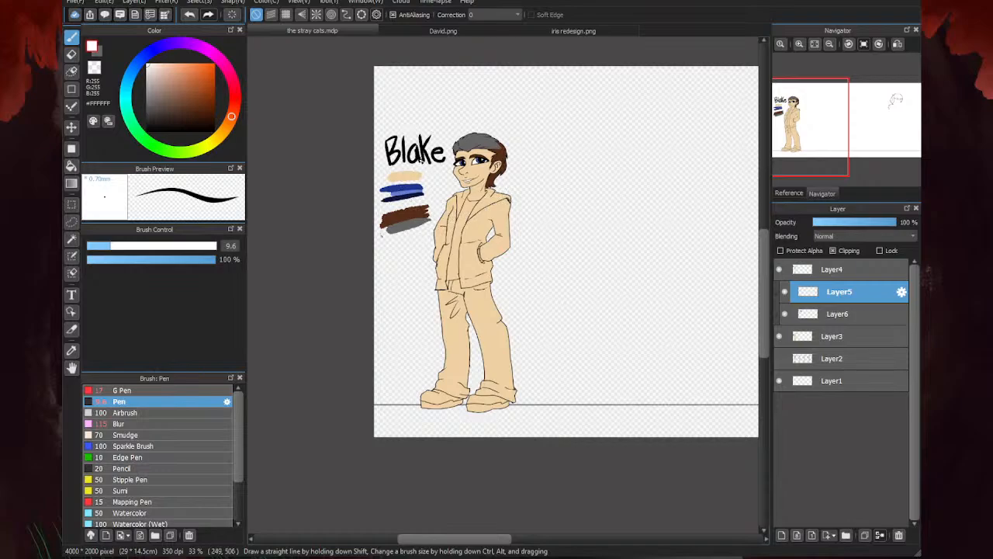
pyautogui.scroll(2, 423, 153)
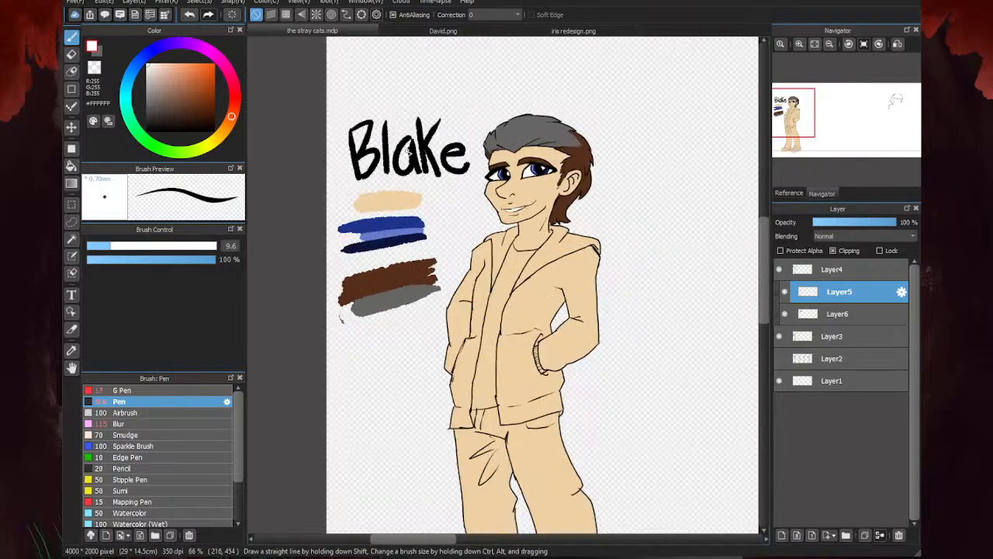
pyautogui.scroll(-1, 364, 260)
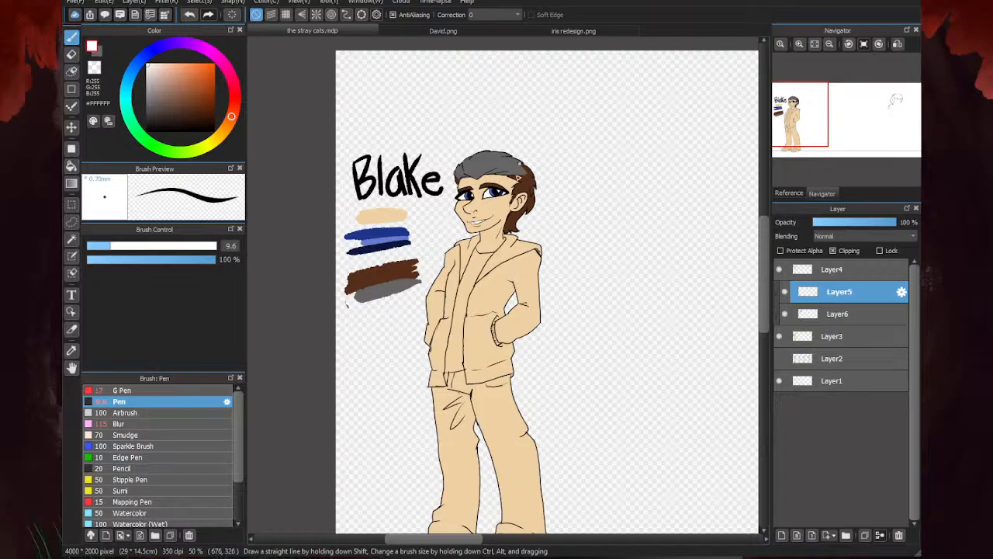
# - Compare Blake's coloring with the outfits in David.png and iris redesign.png, ending back on the stray cats.mdp
pyautogui.scroll(2, 486, 157)
pyautogui.scroll(3, 486, 157)
pyautogui.scroll(-2, 485, 158)
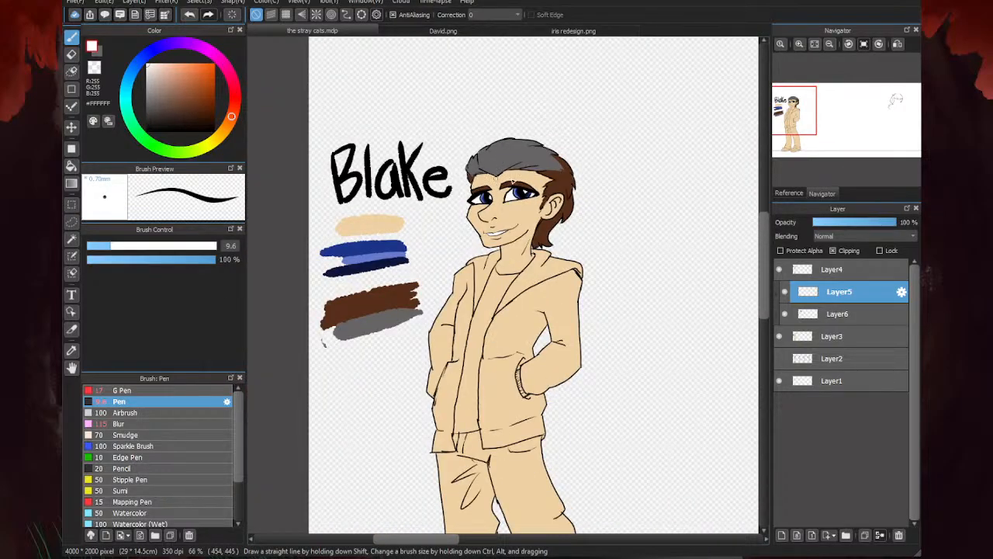
pyautogui.click(432, 31)
pyautogui.click(526, 30)
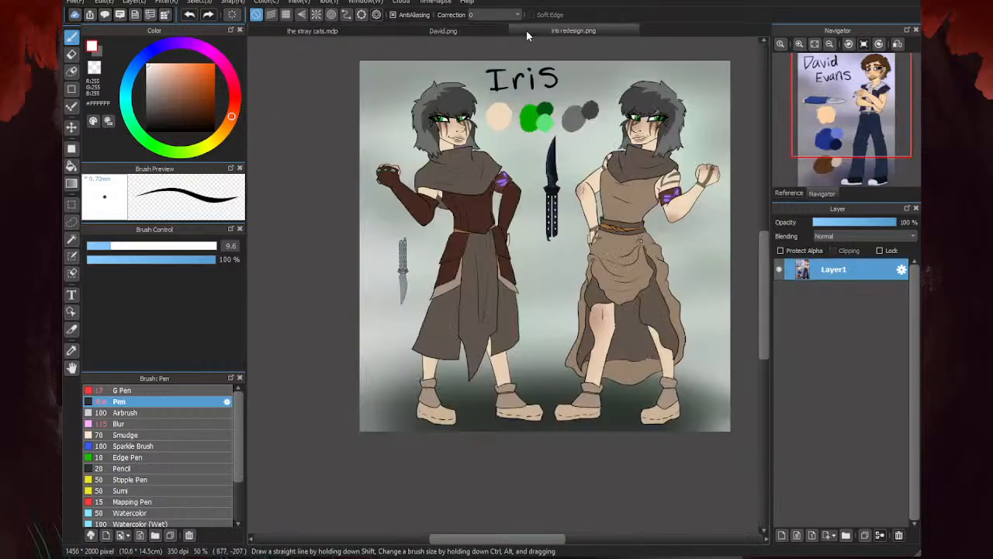
pyautogui.click(384, 25)
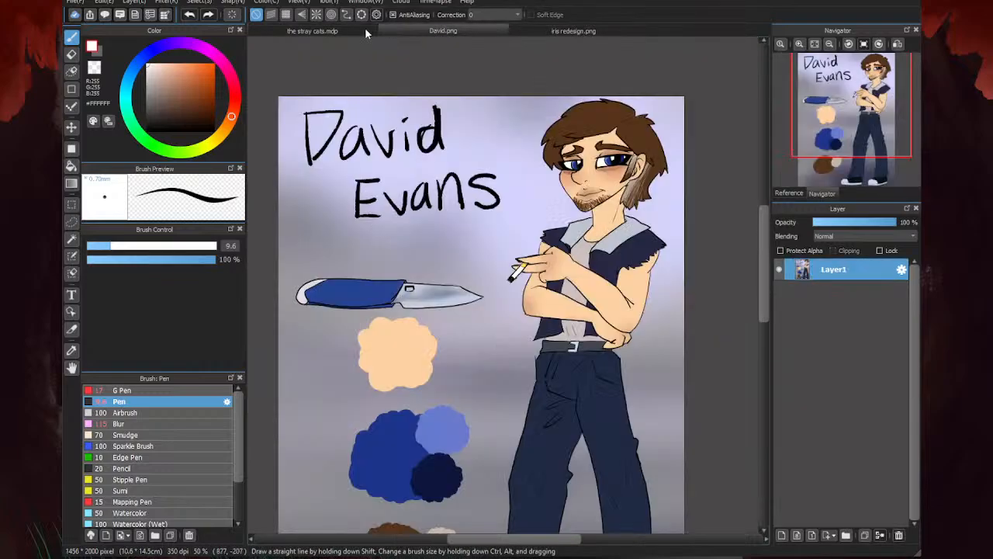
pyautogui.click(364, 27)
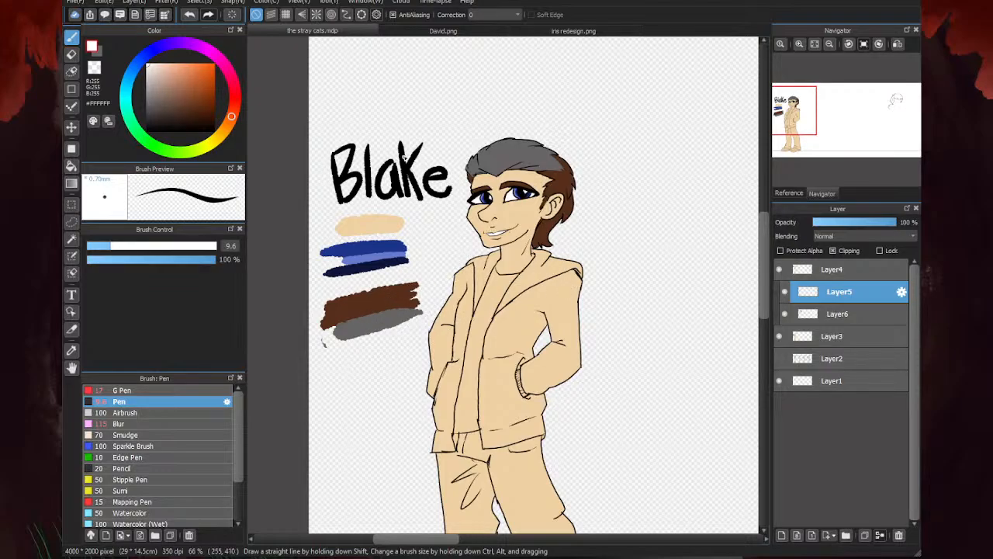
# - Add a clipped layer directly above Layer3, set the Pen size to 17, and bucket-fill Blake's shirt with near-black #1C1A1A
pyautogui.scroll(-2, 435, 155)
pyautogui.scroll(1, 436, 259)
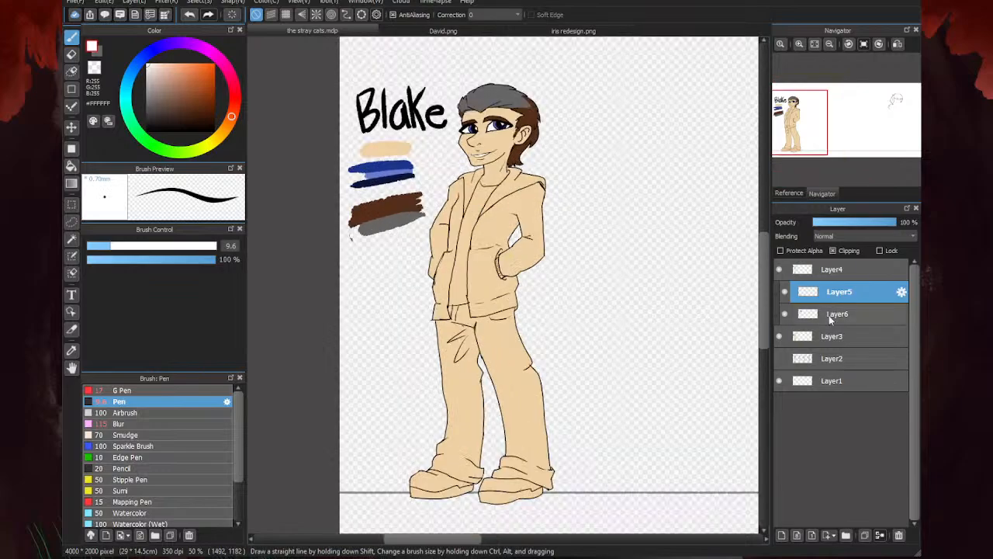
pyautogui.click(831, 338)
pyautogui.click(781, 535)
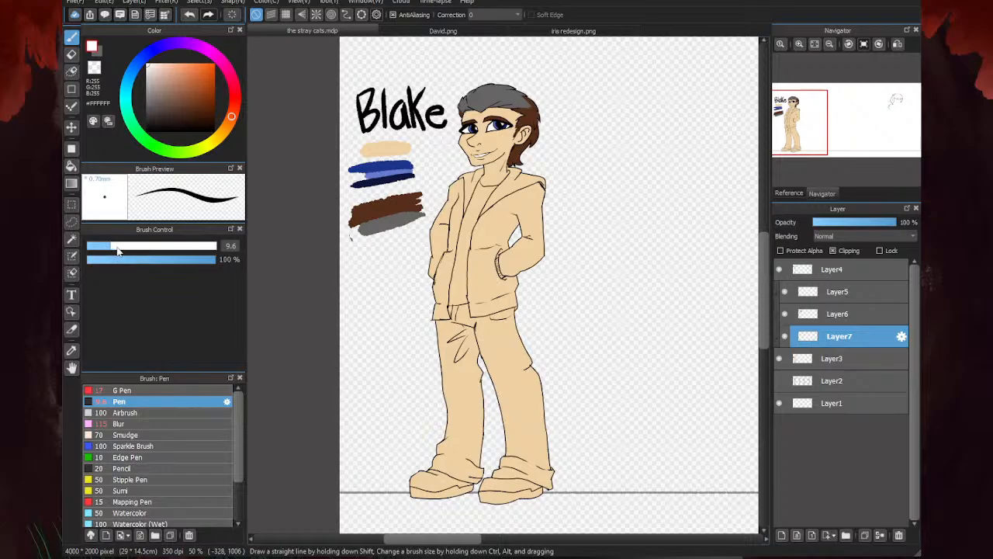
pyautogui.moveTo(117, 251); pyautogui.dragTo(132, 249)
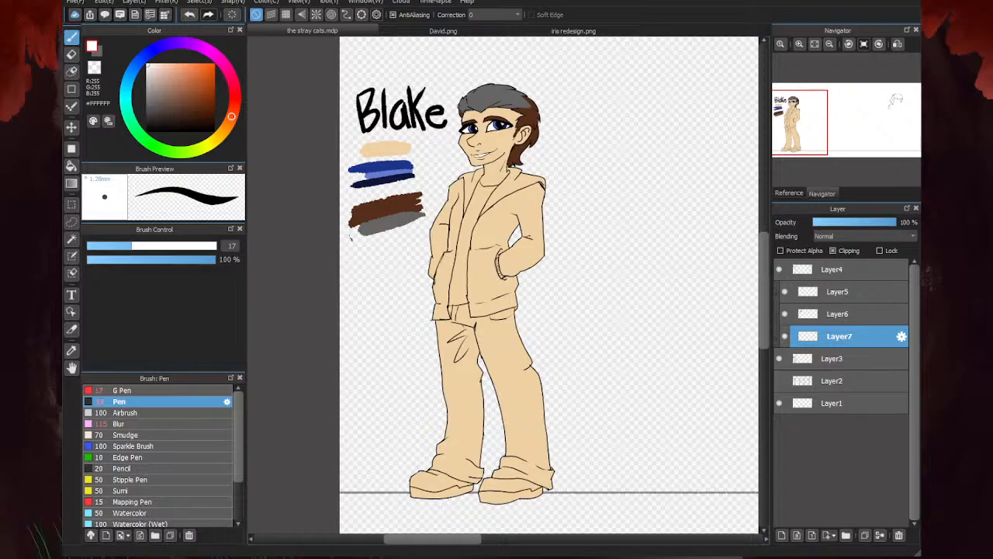
pyautogui.click(150, 124)
pyautogui.click(71, 166)
pyautogui.click(471, 233)
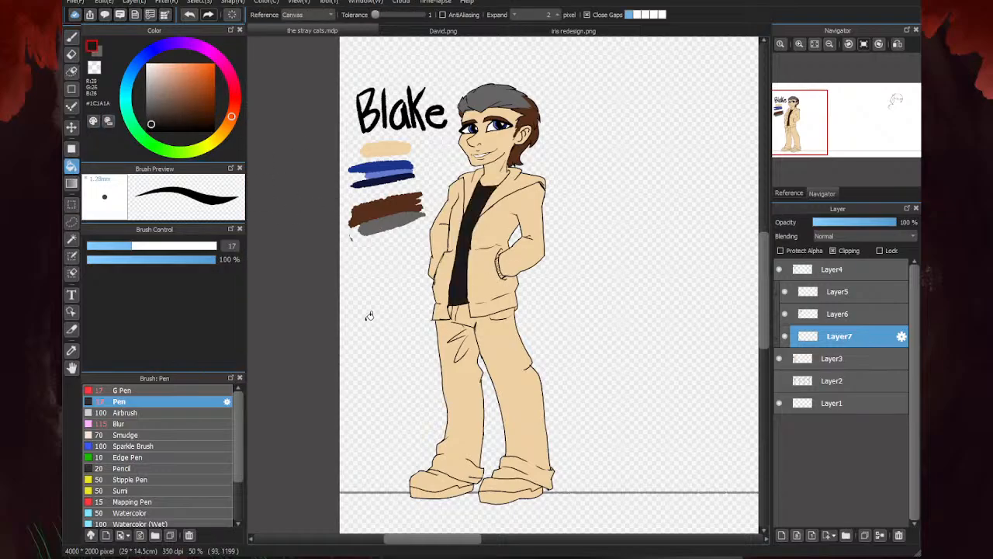
# - Outline a lightning bolt across the front of the black shirt with the Pen in dark red #A40002
pyautogui.click(71, 36)
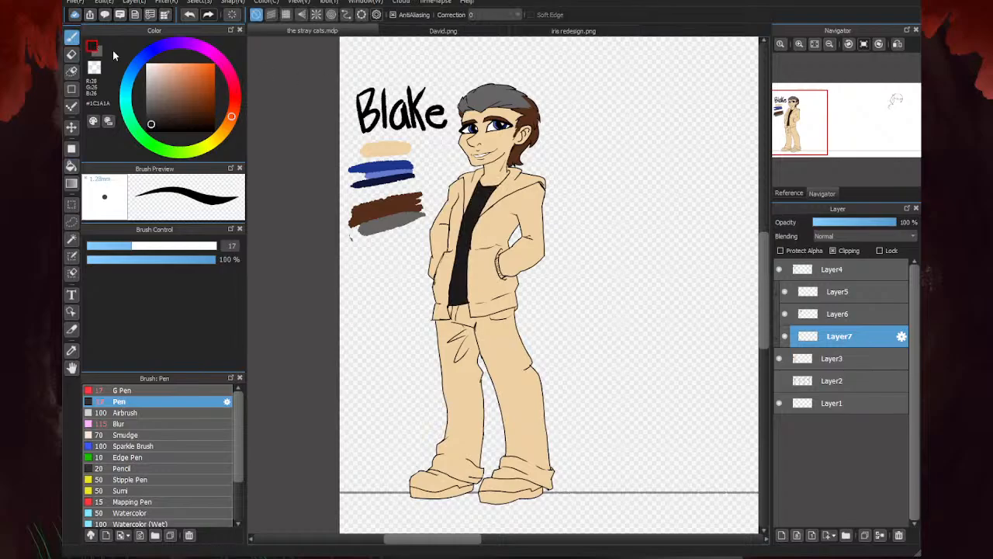
pyautogui.click(235, 96)
pyautogui.click(201, 92)
pyautogui.click(212, 87)
pyautogui.scroll(4, 442, 206)
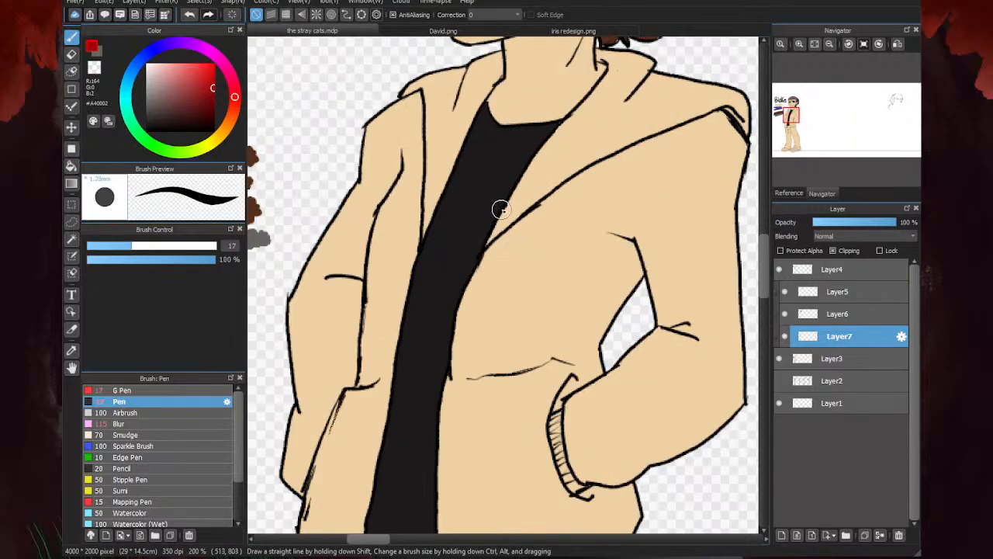
pyautogui.moveTo(503, 206)
pyautogui.mouseDown()
pyautogui.moveTo(438, 209)
pyautogui.moveTo(457, 267)
pyautogui.moveTo(422, 268)
pyautogui.moveTo(442, 346)
pyautogui.mouseUp()
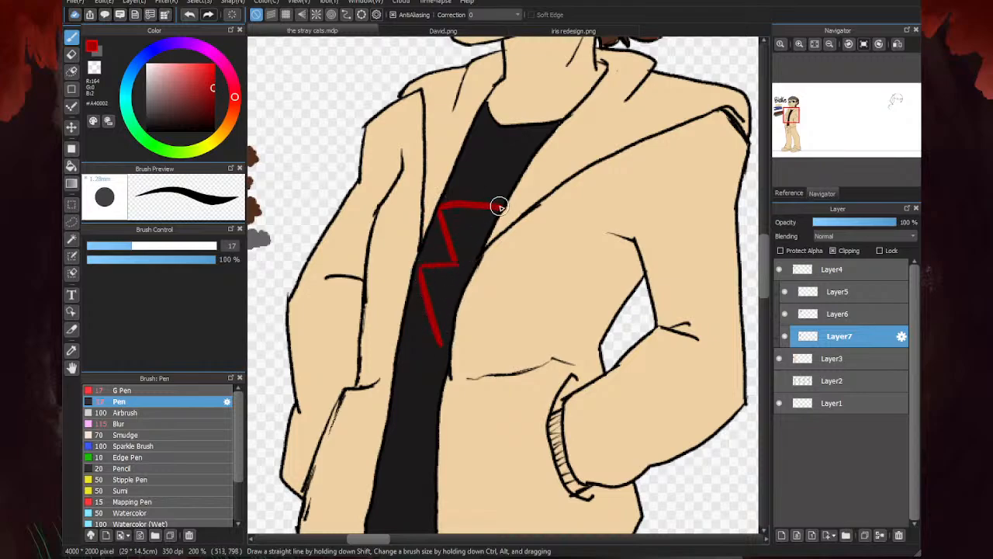
pyautogui.moveTo(496, 207)
pyautogui.mouseDown()
pyautogui.moveTo(487, 279)
pyautogui.moveTo(447, 286)
pyautogui.moveTo(442, 345)
pyautogui.mouseUp()
pyautogui.scroll(-5, 450, 225)
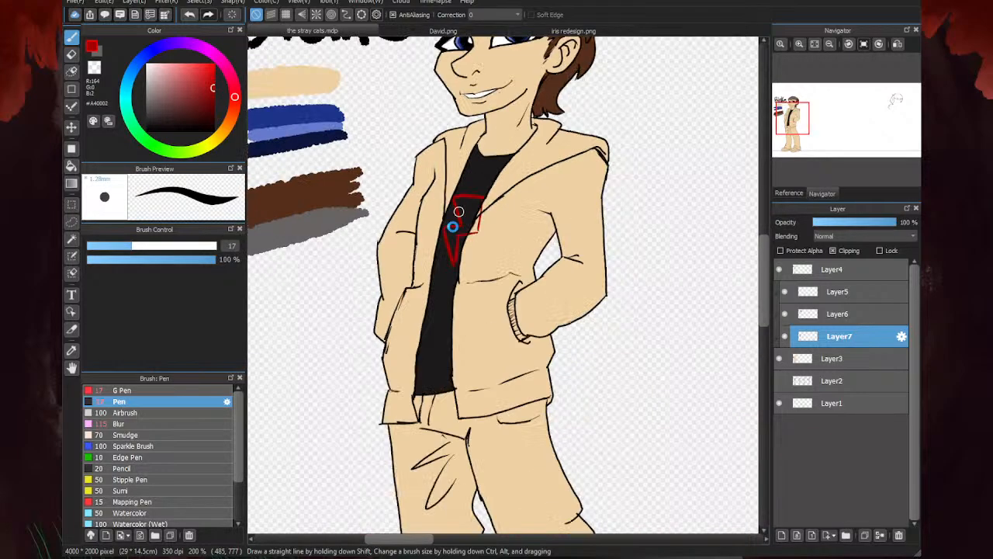
pyautogui.scroll(5, 437, 231)
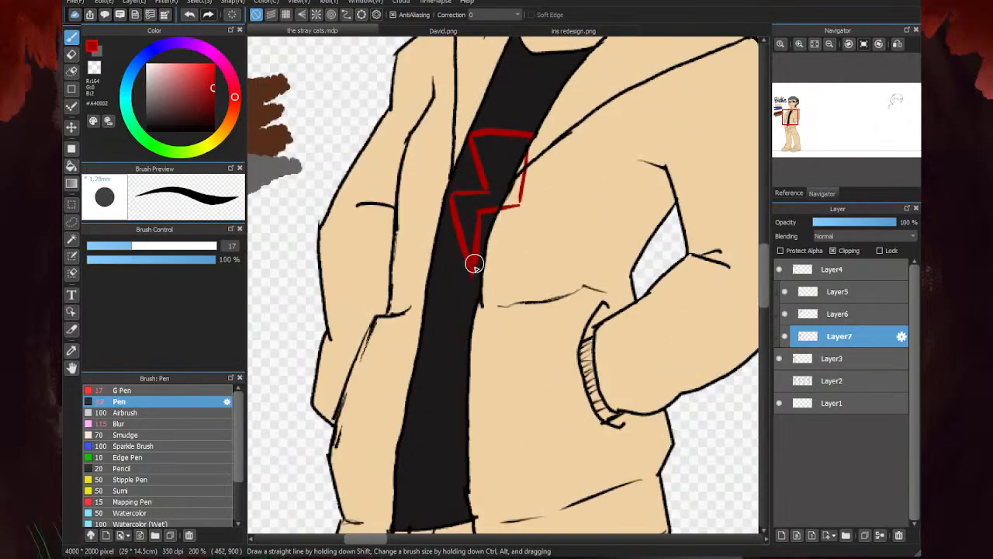
pyautogui.scroll(-5, 491, 237)
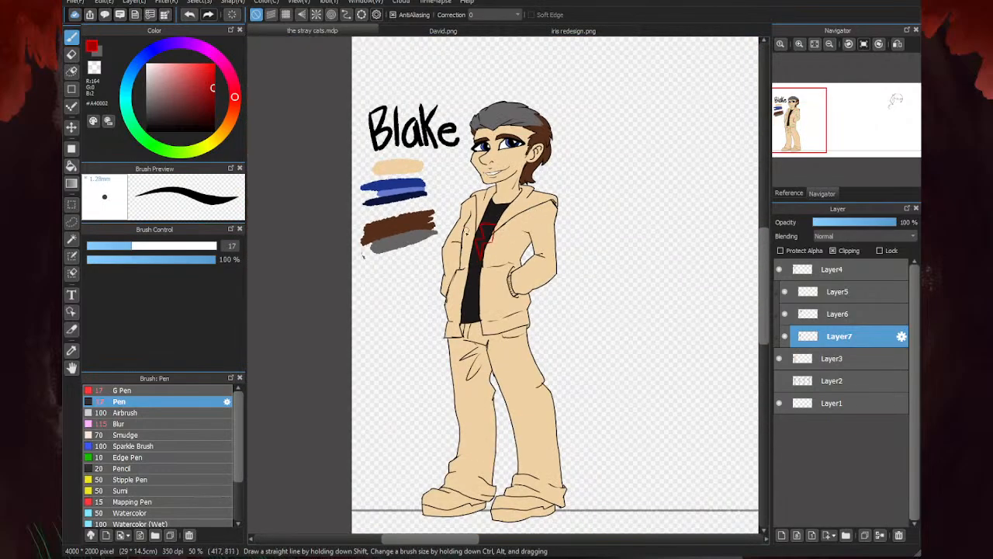
pyautogui.scroll(5, 487, 225)
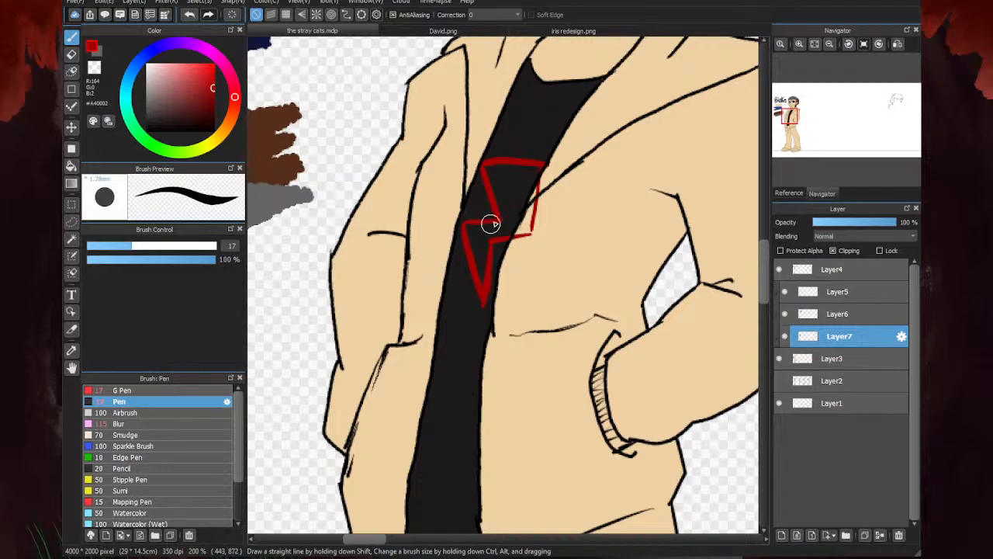
# - Fill the inside of the lightning bolt outline with the same dark red
pyautogui.click(72, 165)
pyautogui.click(490, 243)
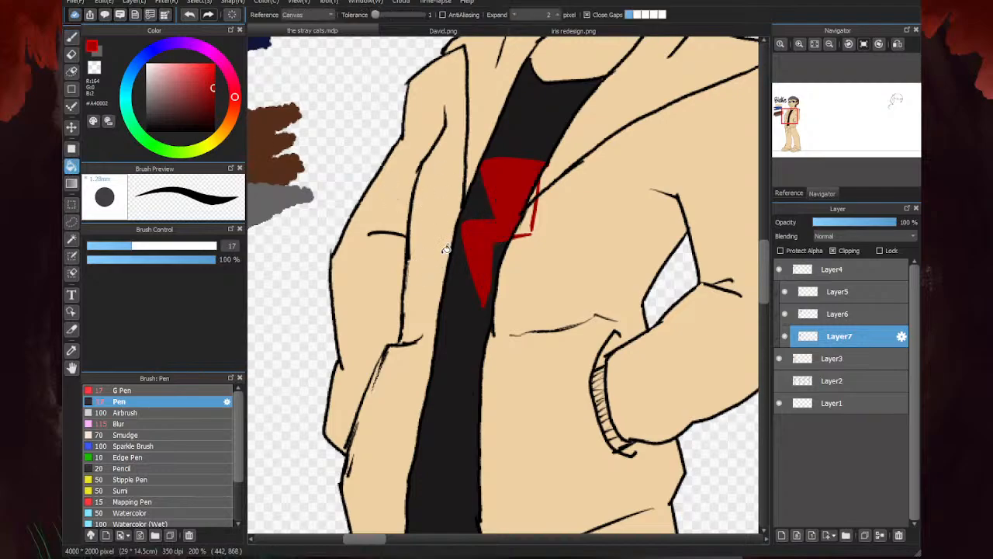
pyautogui.scroll(-6, 491, 242)
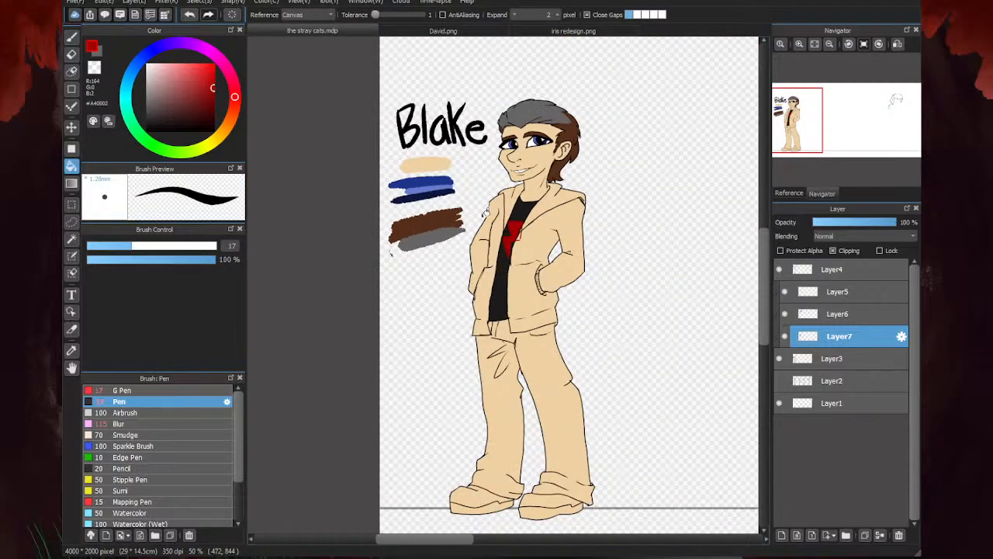
# - Try blue-grey #62696D as a bucket fill on the jacket half with the hand in its pocket
pyautogui.click(71, 36)
pyautogui.click(150, 98)
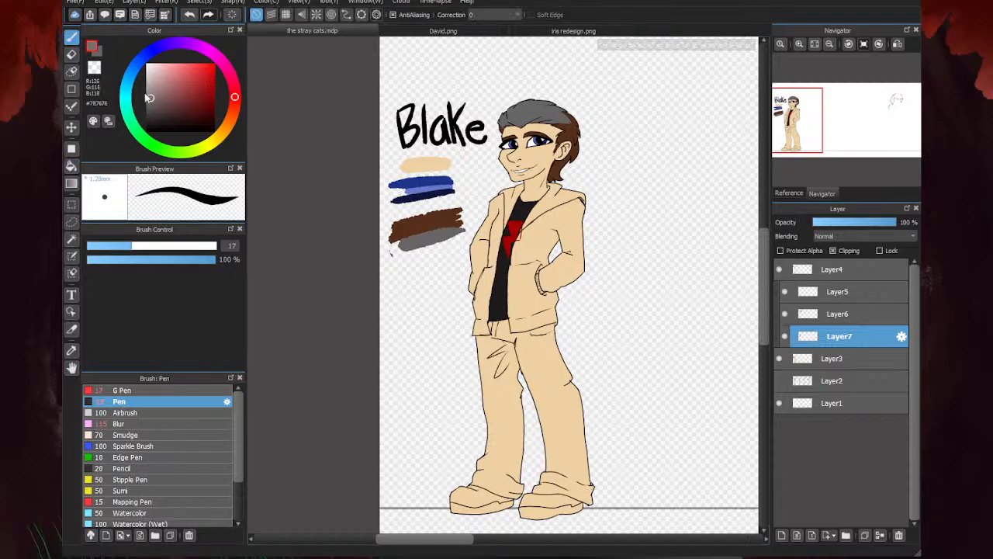
pyautogui.click(129, 80)
pyautogui.click(153, 102)
pyautogui.click(72, 165)
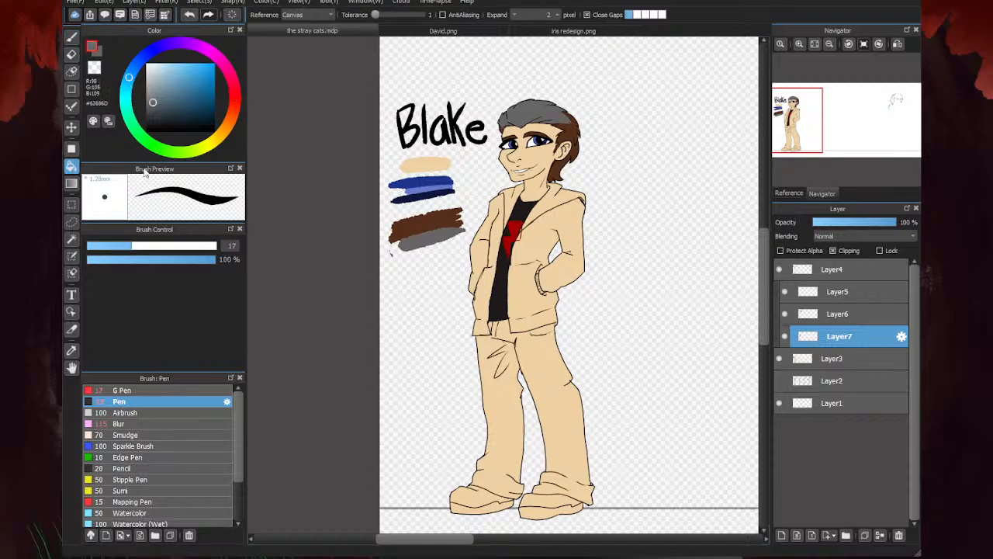
pyautogui.click(543, 260)
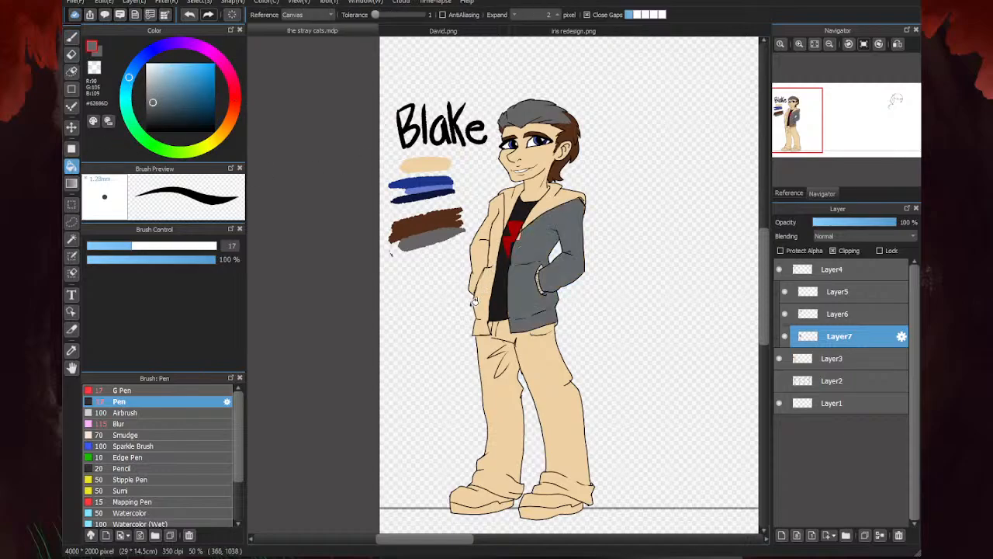
# - Try a near-black blue and a mid slate #48535A as fills on the same jacket half
pyautogui.click(153, 117)
pyautogui.click(543, 243)
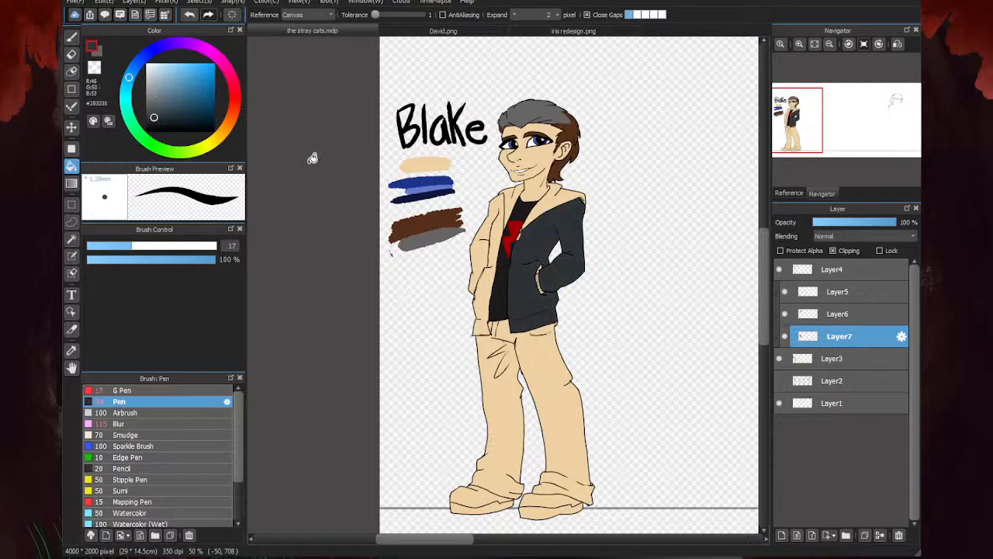
pyautogui.moveTo(155, 117); pyautogui.dragTo(159, 110)
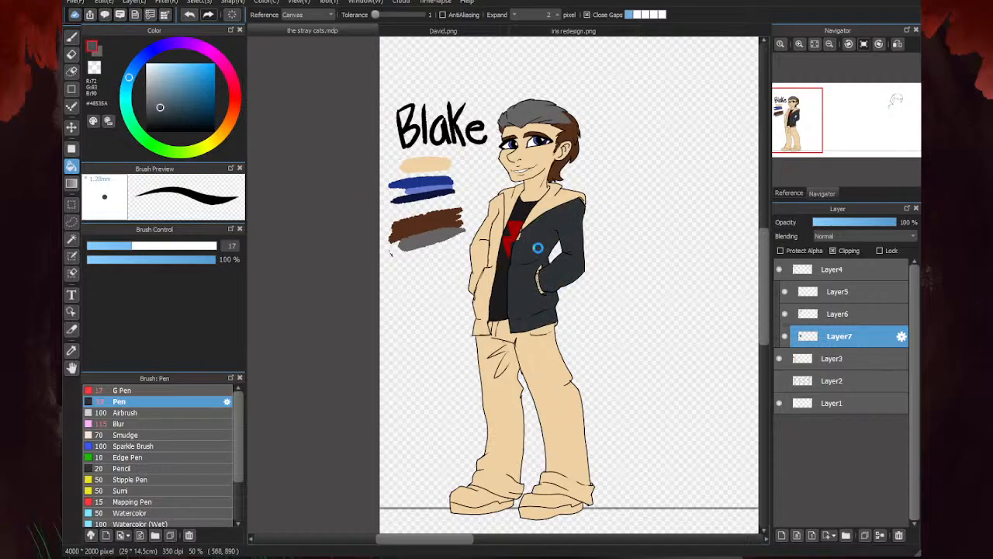
pyautogui.click(539, 248)
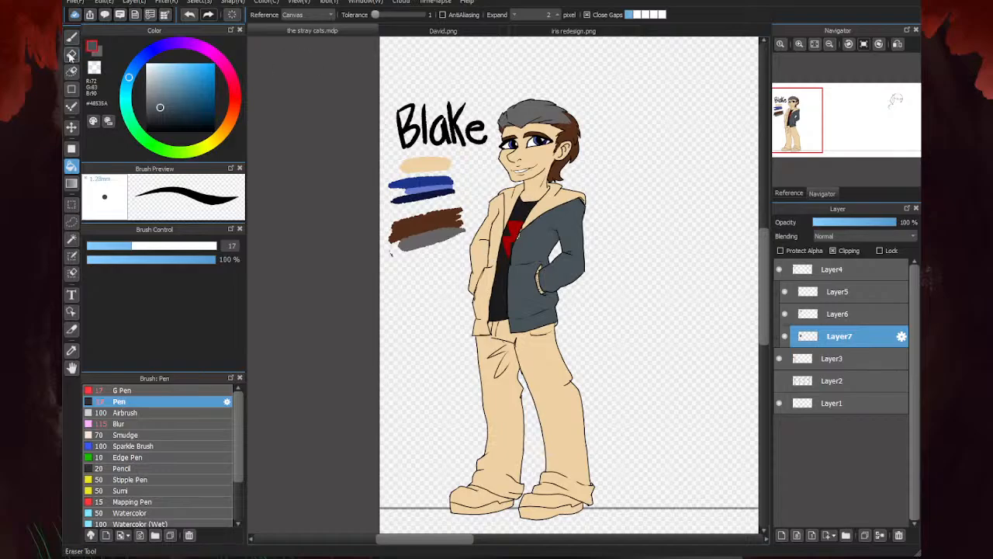
# - Paint over the stray red on the jacket's front edge and fill the other jacket half with the slate color
pyautogui.press('b')
pyautogui.scroll(4, 504, 223)
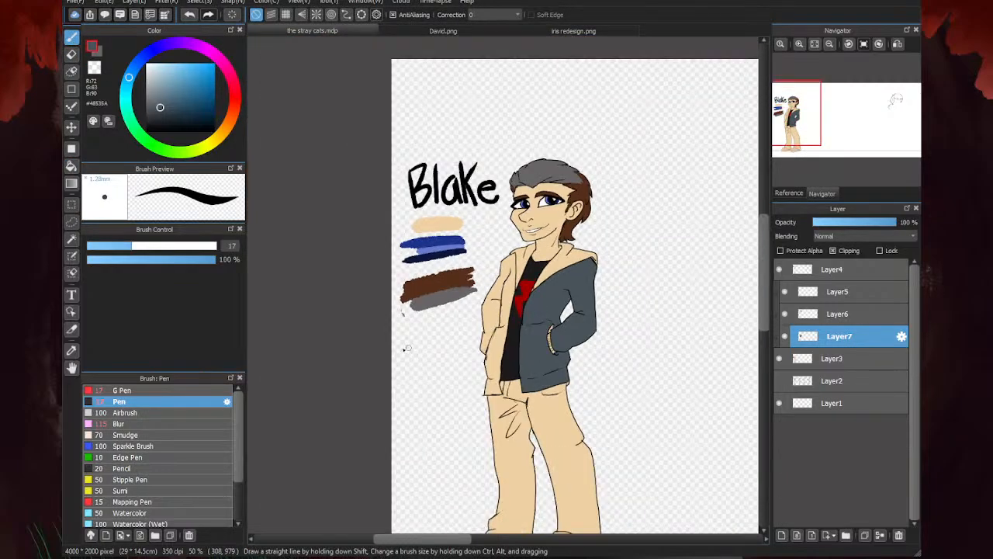
pyautogui.scroll(-4, 551, 260)
pyautogui.click(71, 166)
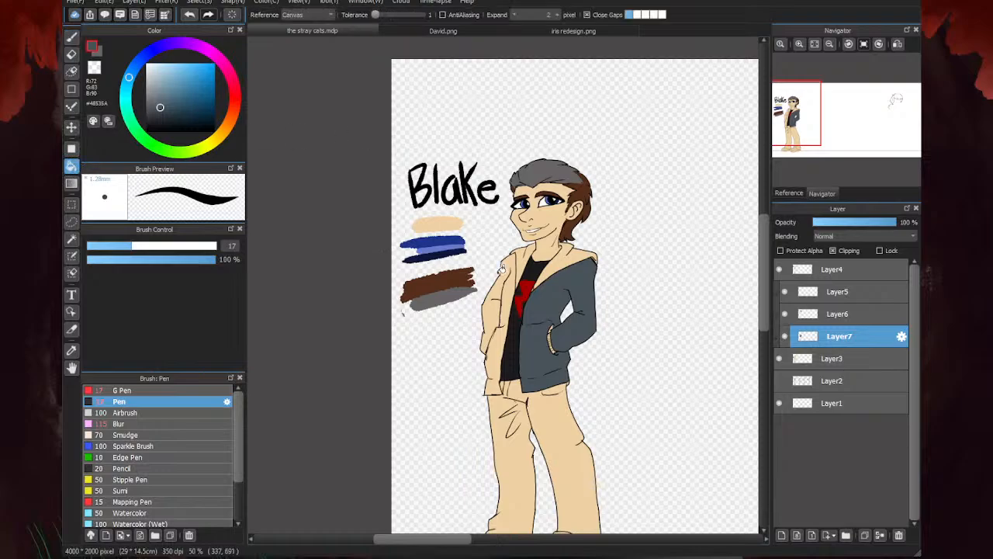
pyautogui.scroll(-3, 533, 261)
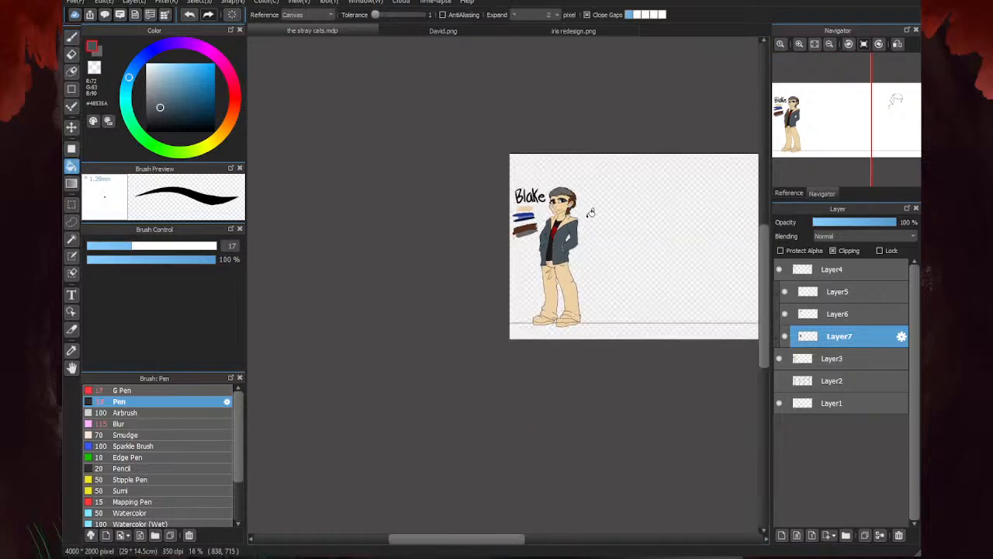
# - Sample the navy vest color in David.png, shift it to a lighter blue-grey #59737E, and refill both halves of Blake's jacket
pyautogui.click(465, 33)
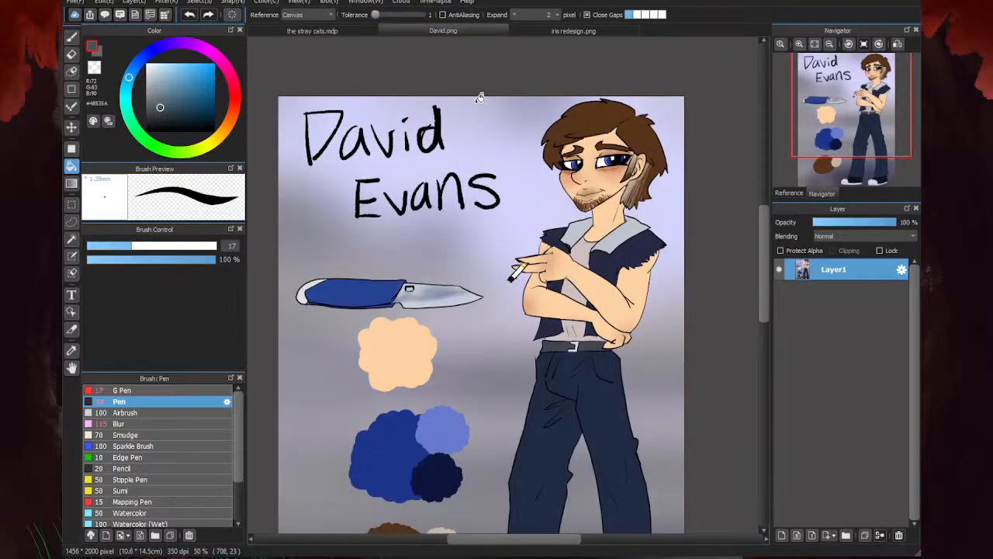
pyautogui.scroll(-2, 479, 97)
pyautogui.scroll(4, 590, 176)
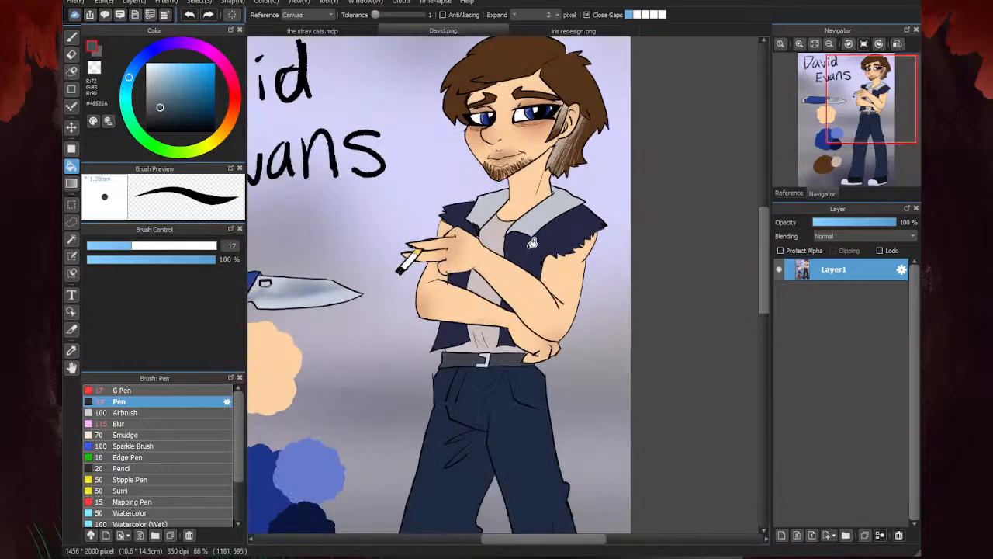
pyautogui.keyDown('alt'); pyautogui.click(530, 243); pyautogui.keyUp('alt')
pyautogui.click(276, 31)
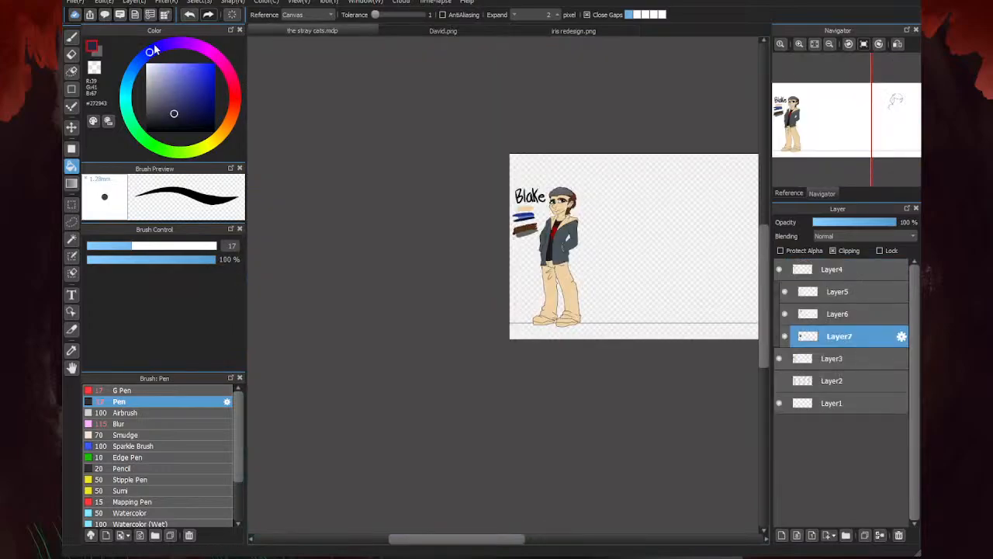
pyautogui.moveTo(149, 55); pyautogui.dragTo(128, 80)
pyautogui.moveTo(177, 117); pyautogui.dragTo(166, 98)
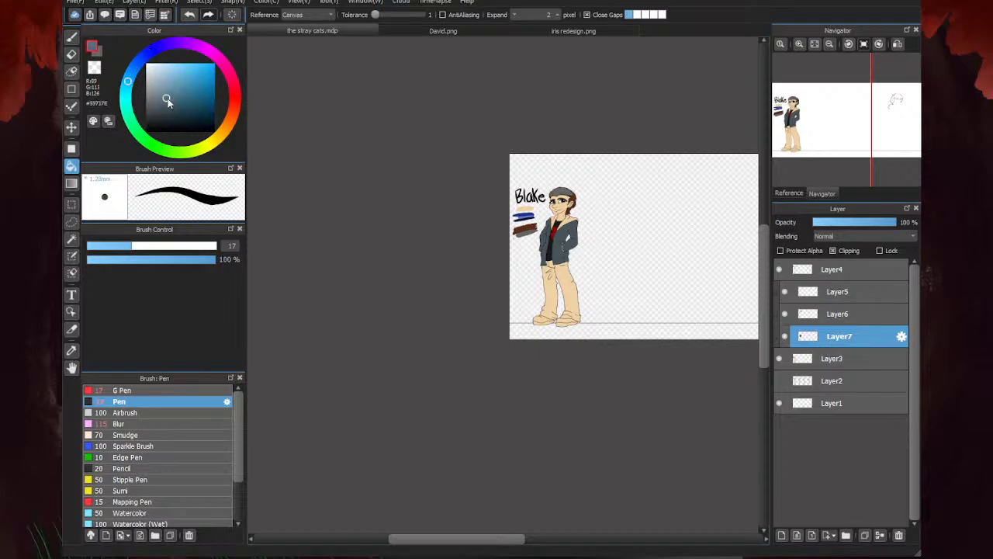
pyautogui.scroll(3, 545, 238)
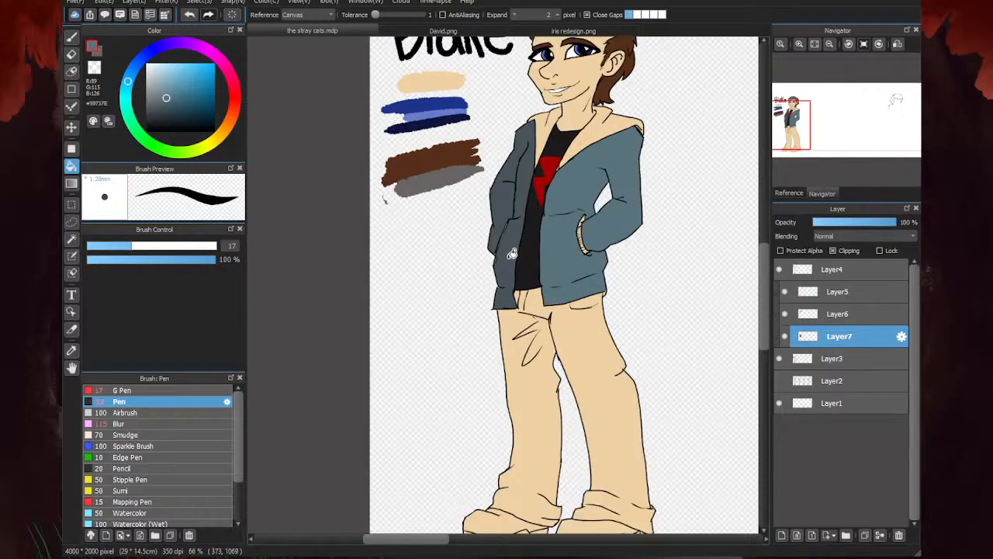
# - Compare Blake's jacket and hood with the vest and collar coloring in David.png, ending back on the stray cats.mdp
pyautogui.click(420, 33)
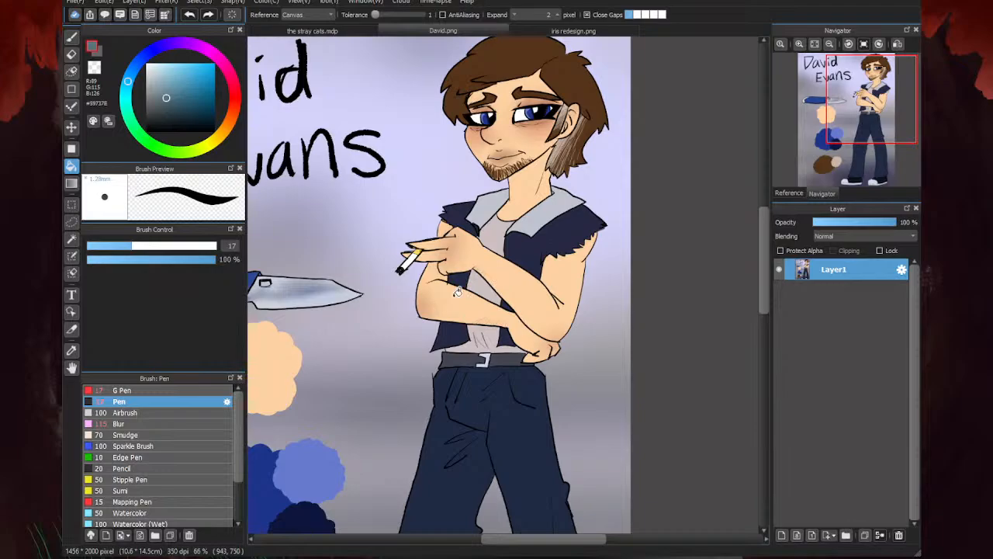
pyautogui.click(349, 29)
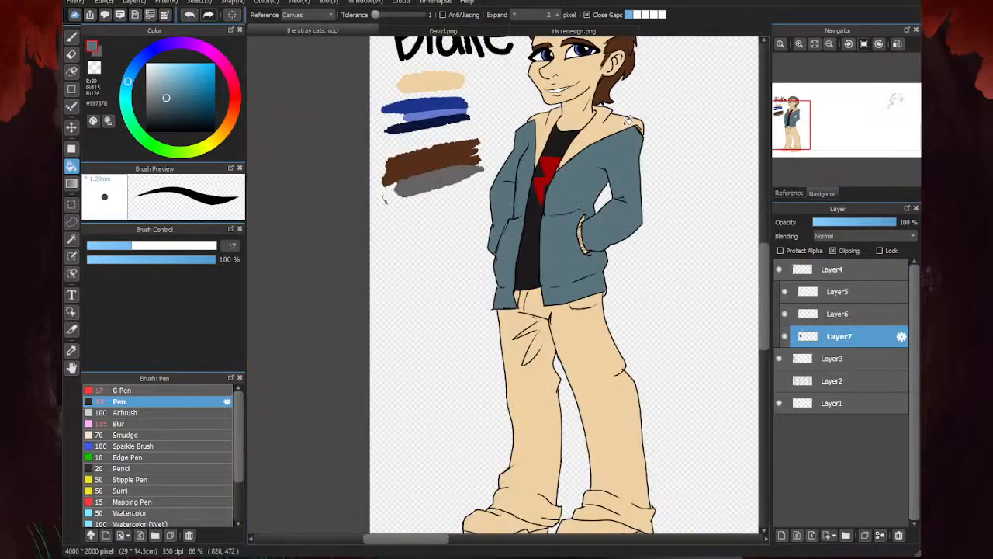
pyautogui.scroll(3, 627, 120)
pyautogui.click(405, 32)
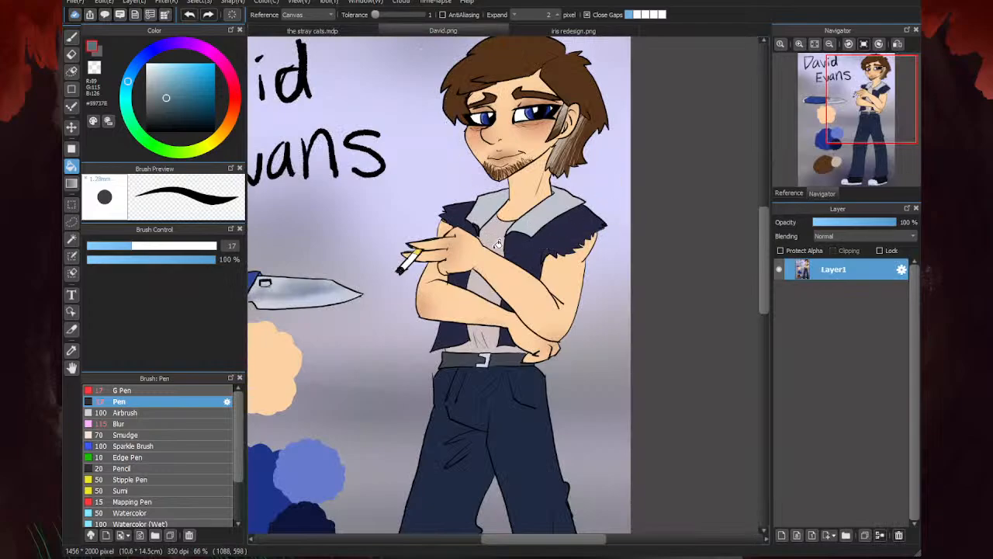
pyautogui.click(337, 31)
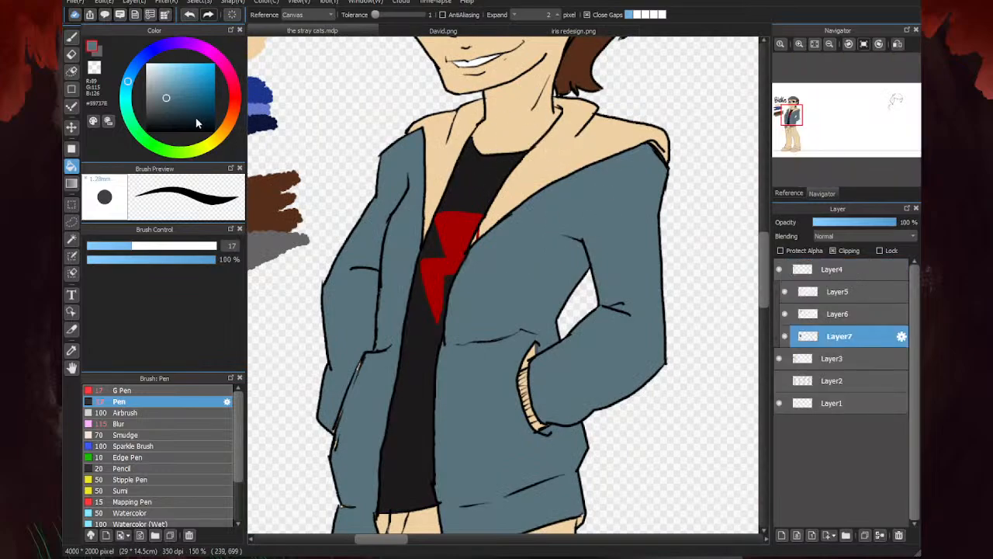
# - Fill both halves of Blake's hood with a dark blue-grey #263035
pyautogui.click(160, 74)
pyautogui.click(167, 119)
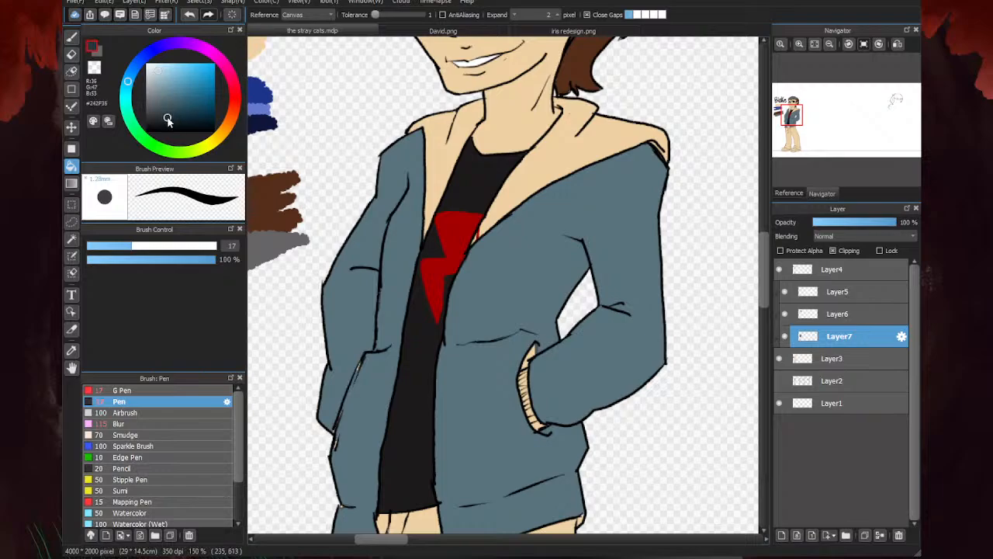
pyautogui.click(564, 156)
pyautogui.click(444, 158)
pyautogui.scroll(-2, 515, 210)
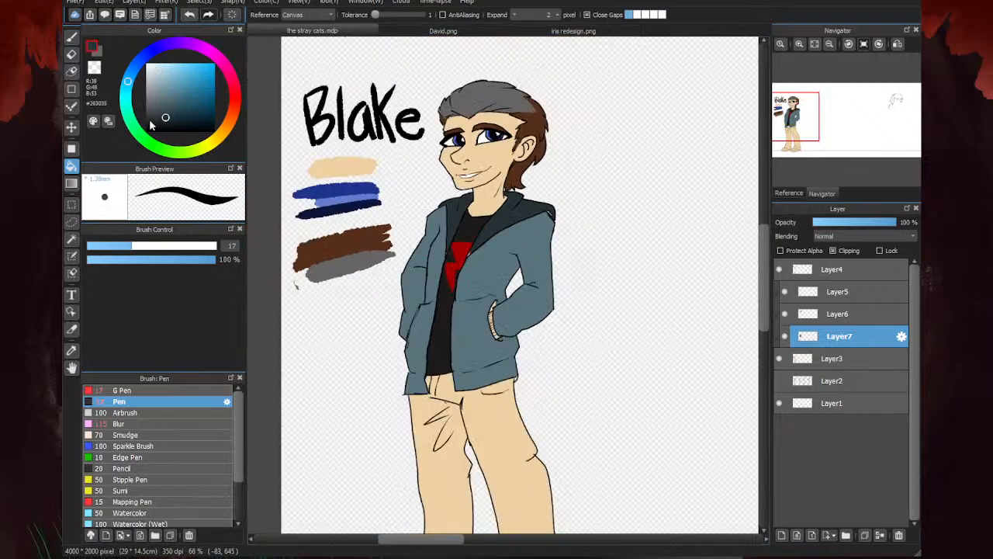
# - Touch up the unfilled skin-colored gaps along the hood's shoulder corner and lower points with the Pen in the hood color
pyautogui.click(72, 38)
pyautogui.scroll(3, 554, 215)
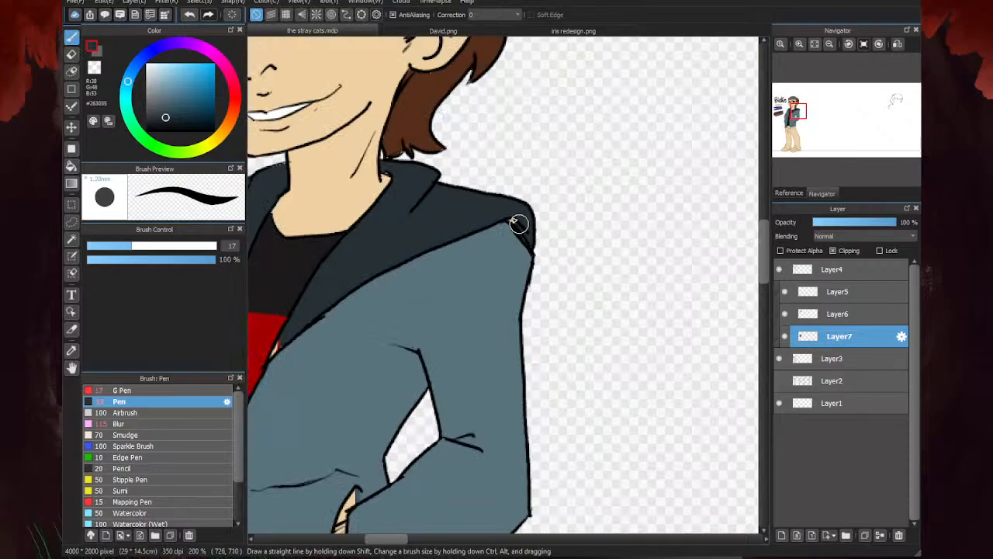
pyautogui.scroll(-2, 504, 225)
pyautogui.scroll(1, 471, 233)
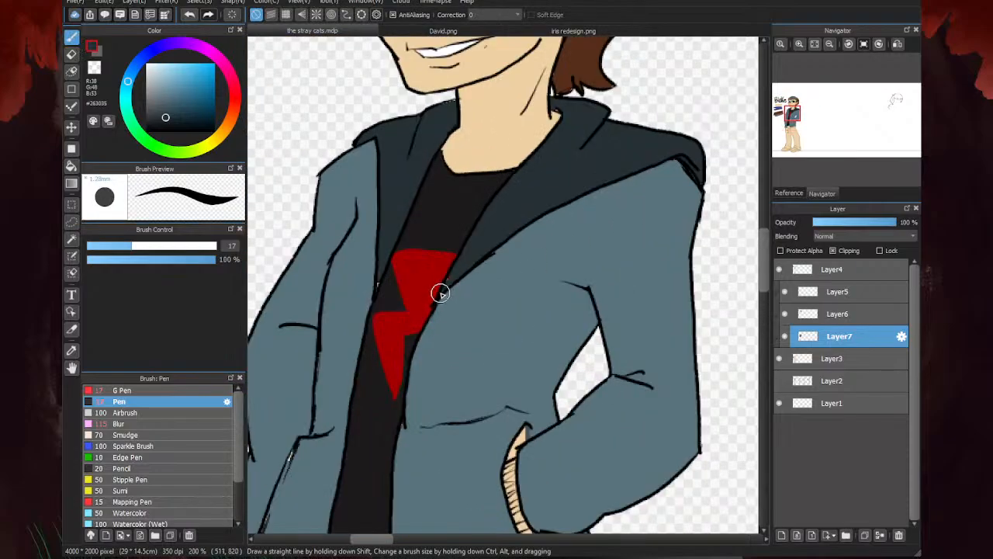
pyautogui.scroll(-2, 442, 290)
pyautogui.scroll(3, 535, 254)
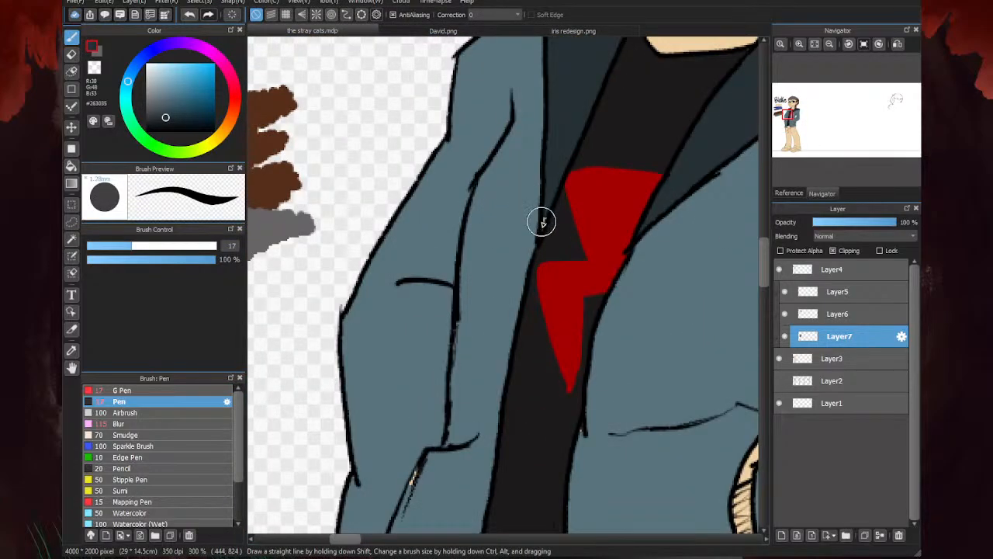
# - Sample the jacket's blue-grey and paint over the leftover skin color at the upper end of the pocket opening
pyautogui.scroll(-3, 539, 220)
pyautogui.scroll(2, 482, 218)
pyautogui.scroll(3, 482, 218)
pyautogui.keyDown('alt'); pyautogui.click(514, 178); pyautogui.keyUp('alt')
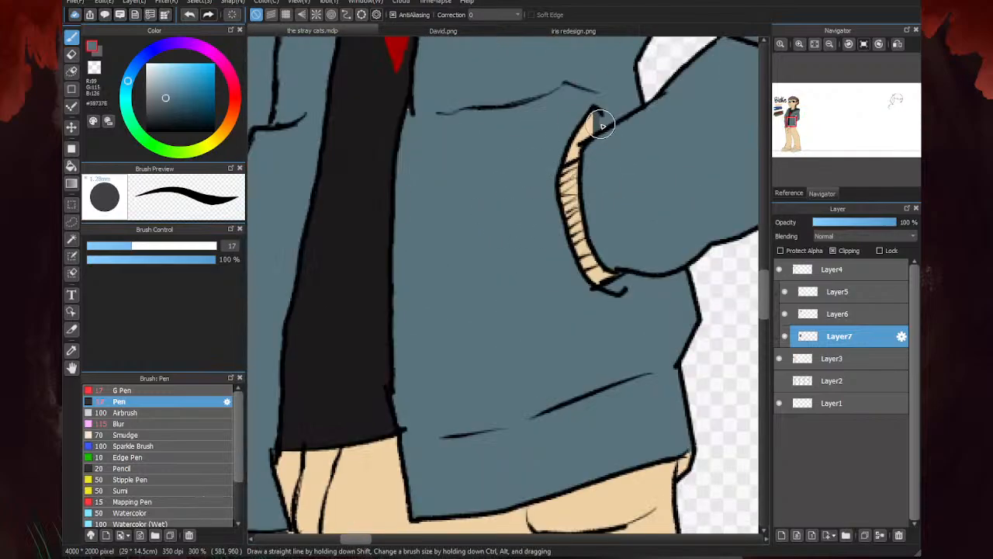
pyautogui.scroll(-3, 563, 133)
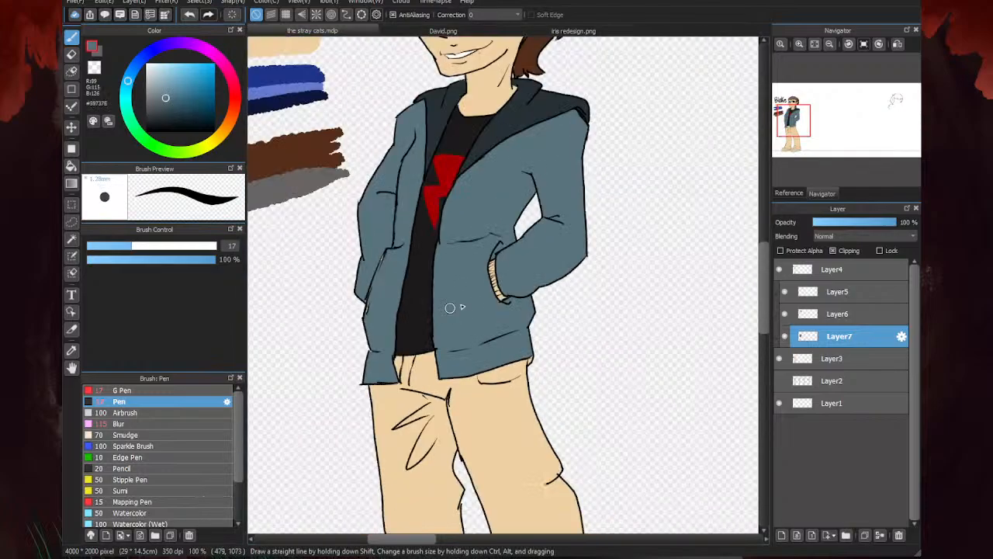
# - Paint the ribbed sleeve cuff at the pocket in the dark hood color and clean its edge with the jacket color
pyautogui.keyDown('alt'); pyautogui.click(500, 292); pyautogui.keyUp('alt')
pyautogui.scroll(3, 501, 293)
pyautogui.moveTo(512, 304)
pyautogui.mouseDown()
pyautogui.moveTo(492, 228)
pyautogui.moveTo(495, 261)
pyautogui.moveTo(488, 193)
pyautogui.moveTo(507, 279)
pyautogui.mouseUp()
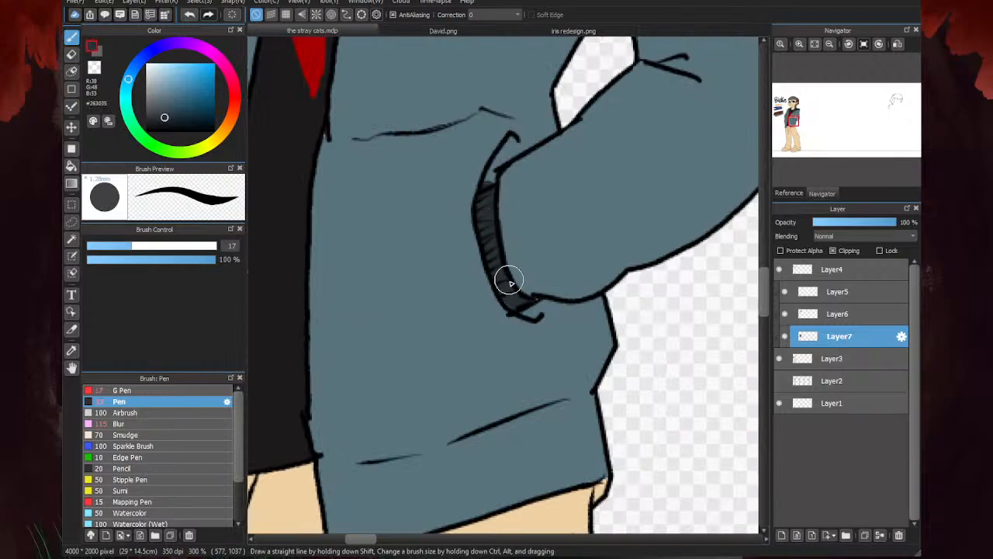
pyautogui.keyDown('alt'); pyautogui.click(445, 211); pyautogui.keyUp('alt')
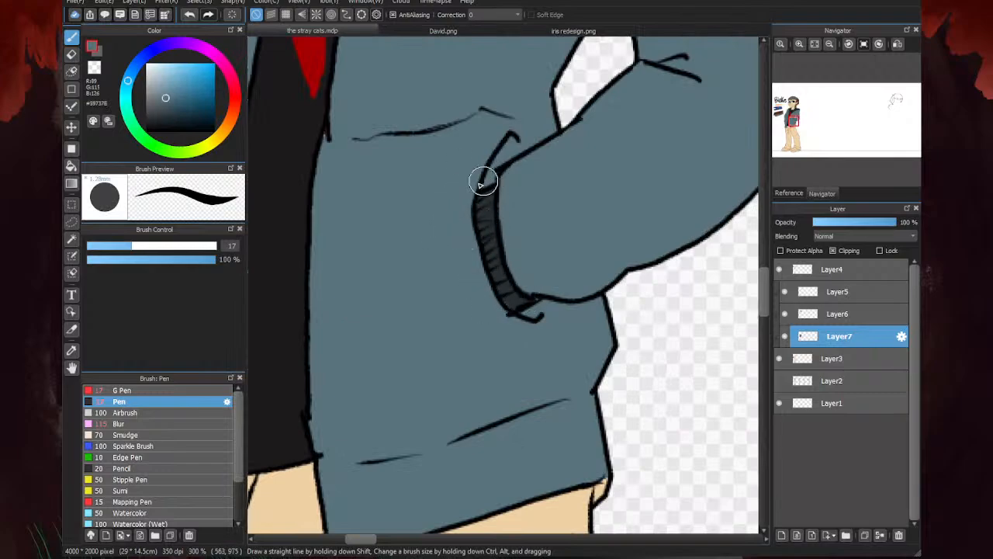
pyautogui.keyDown('alt'); pyautogui.click(514, 301); pyautogui.keyUp('alt')
pyautogui.scroll(-5, 502, 284)
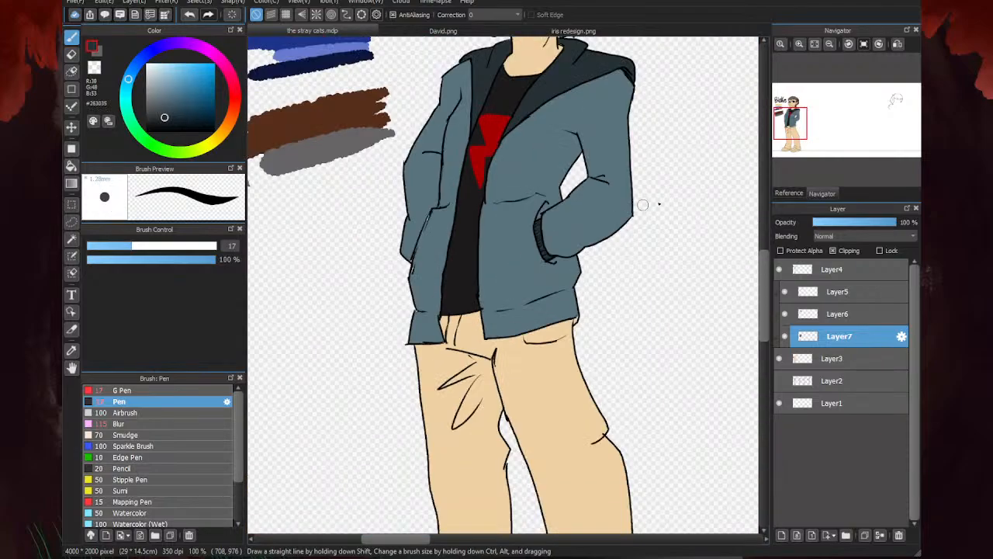
# - Sample the jacket color and cover the missed spots along the other sleeve and the jacket's outer edge
pyautogui.scroll(3, 494, 274)
pyautogui.keyDown('alt'); pyautogui.click(493, 234); pyautogui.keyUp('alt')
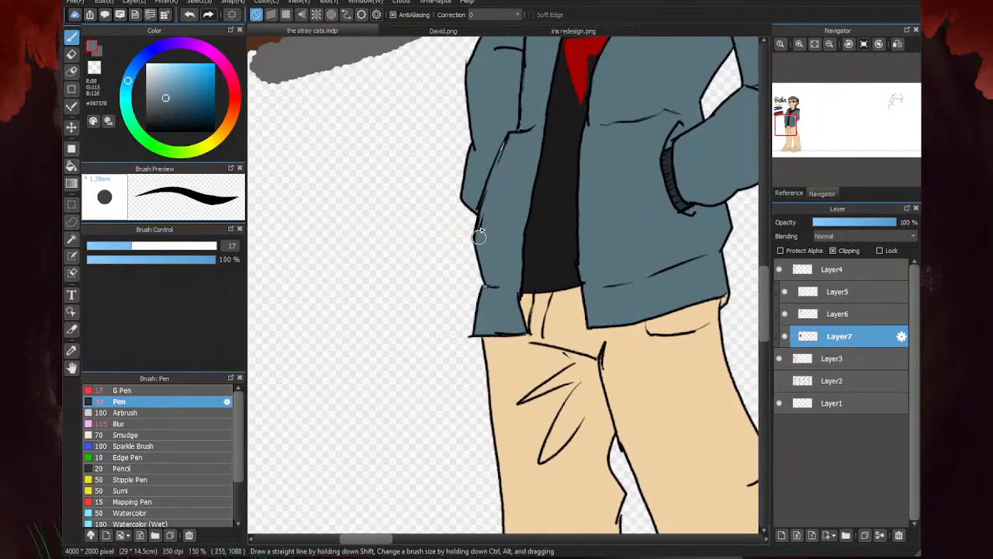
pyautogui.scroll(-4, 486, 300)
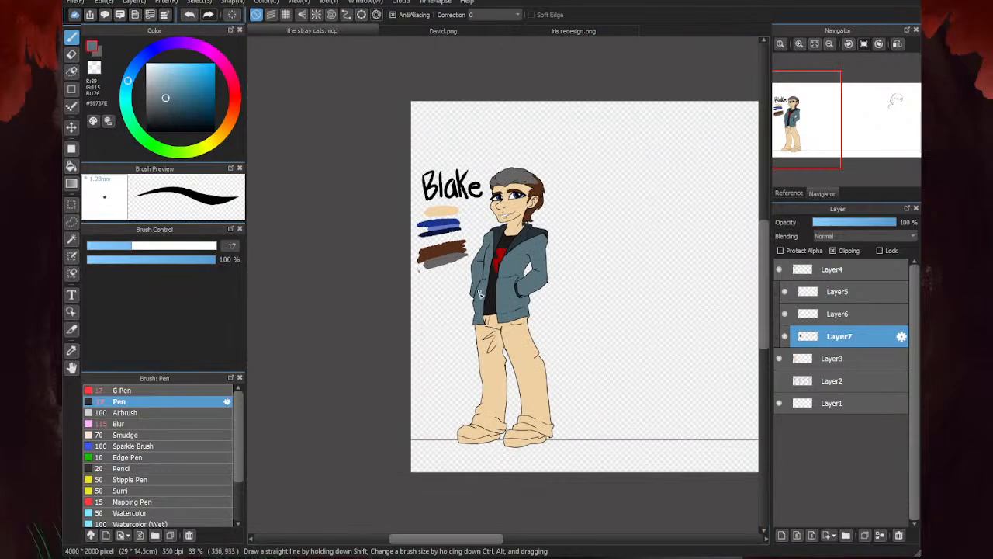
# - Compare Blake's uncolored trousers and shoes with the jeans and sneakers in David.png, ending back on the stray cats.mdp
pyautogui.click(480, 32)
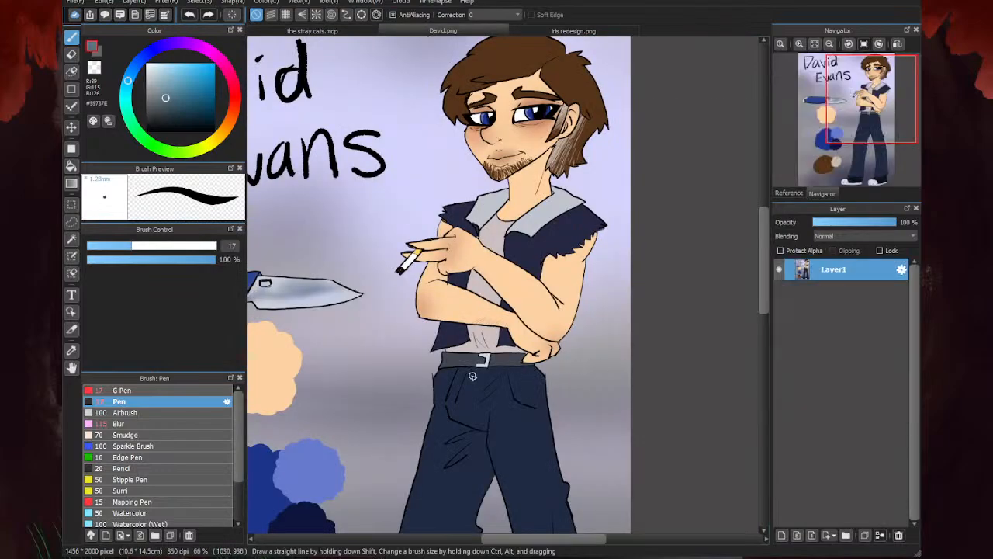
pyautogui.scroll(-4, 472, 376)
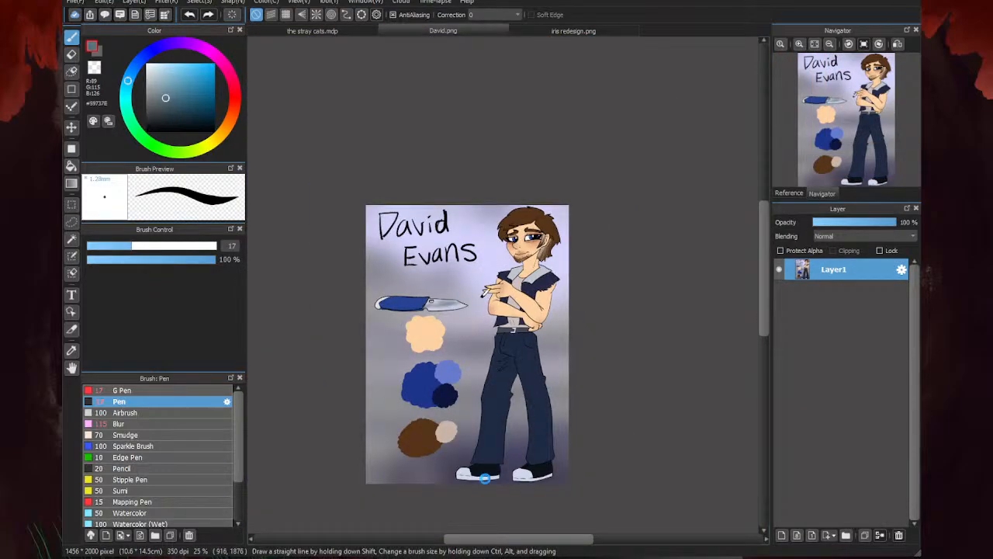
pyautogui.scroll(2, 484, 478)
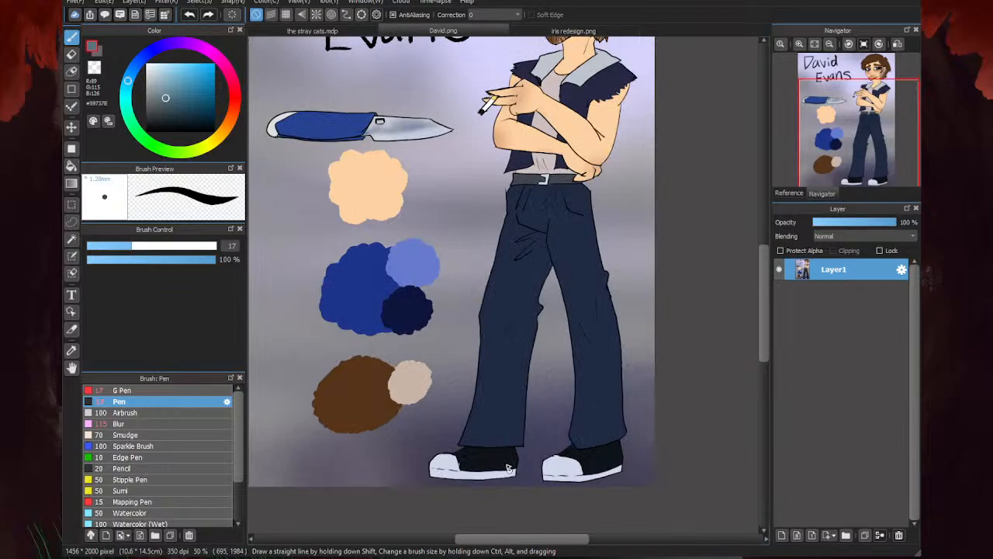
pyautogui.click(351, 30)
pyautogui.scroll(2, 490, 359)
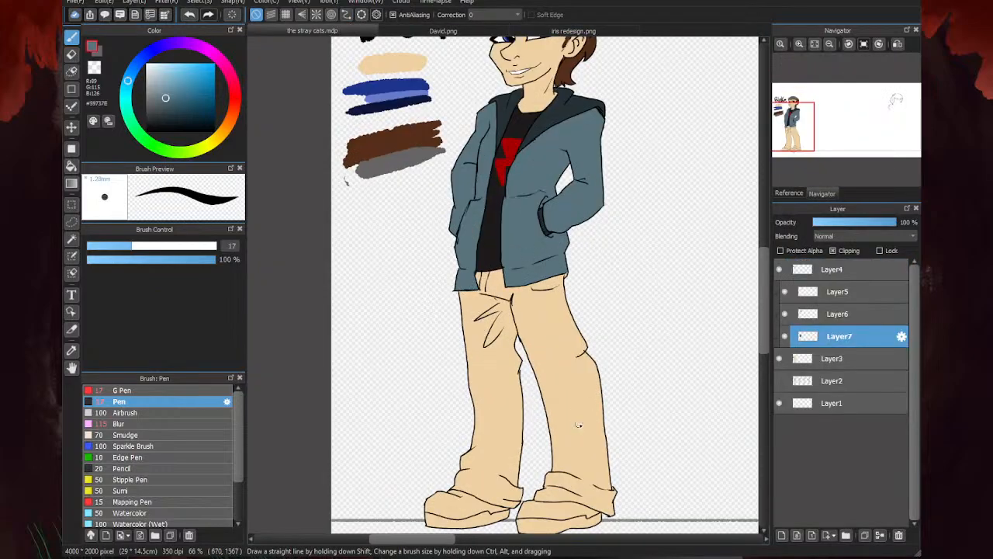
pyautogui.scroll(-1, 519, 318)
pyautogui.scroll(-1, 479, 461)
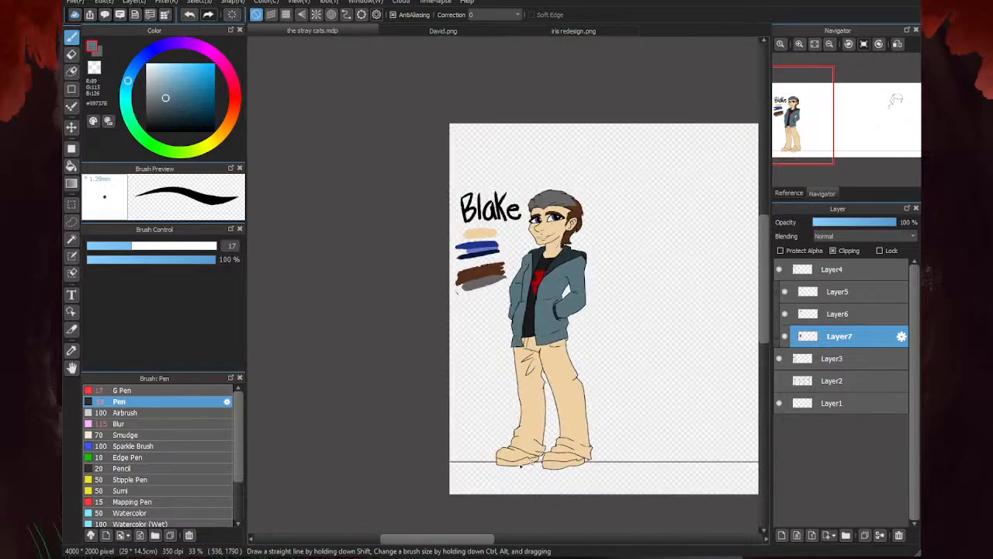
pyautogui.scroll(-1, 440, 380)
pyautogui.scroll(2, 552, 459)
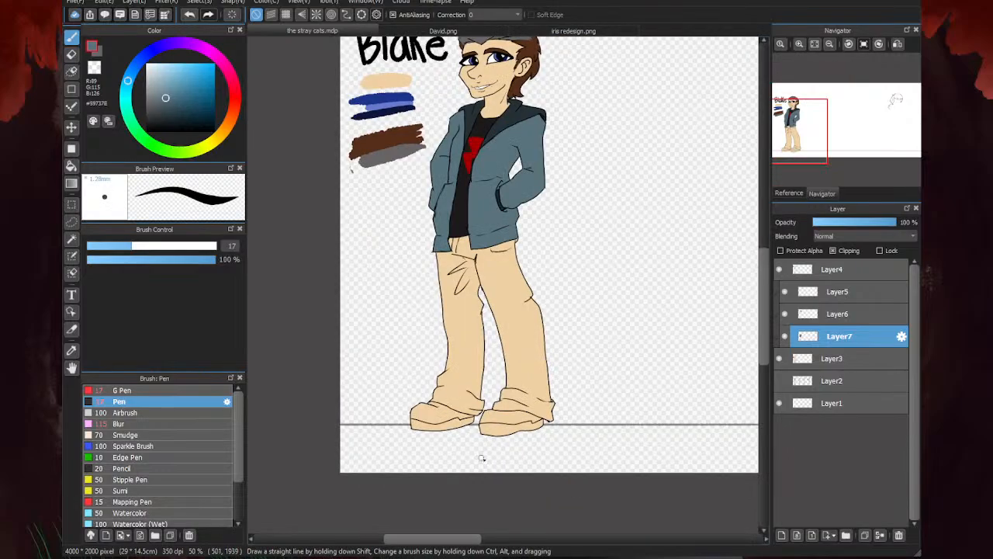
pyautogui.scroll(-1, 489, 459)
pyautogui.scroll(1, 464, 336)
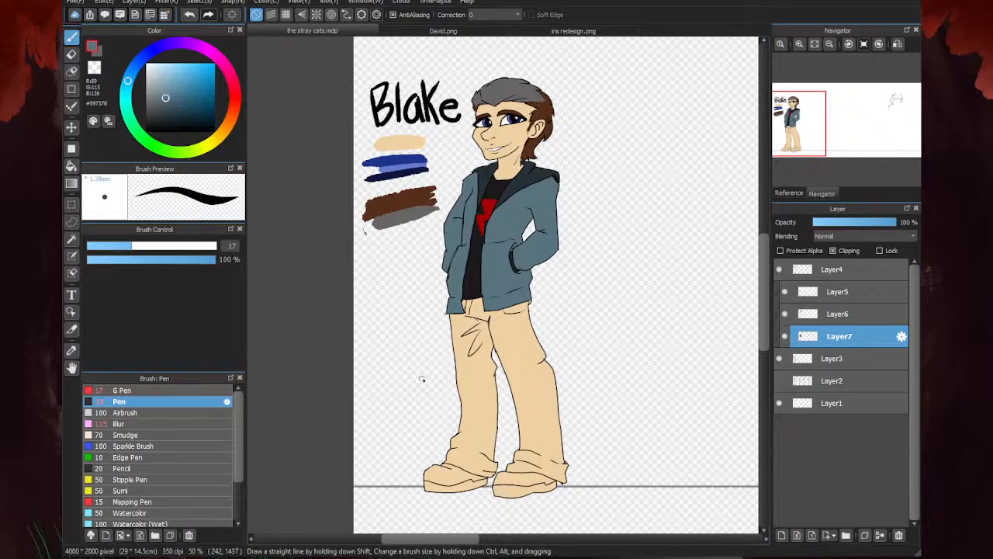
pyautogui.click(380, 33)
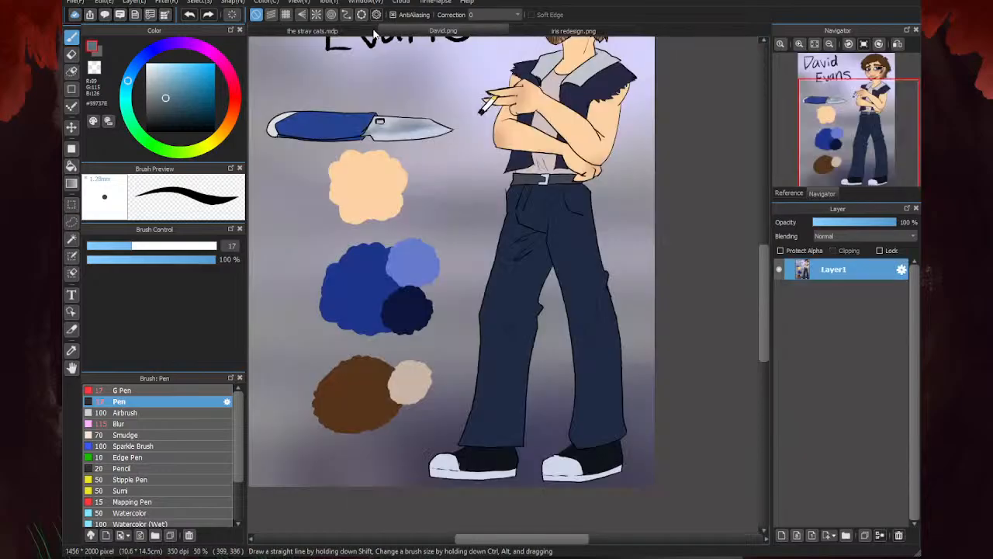
pyautogui.click(365, 34)
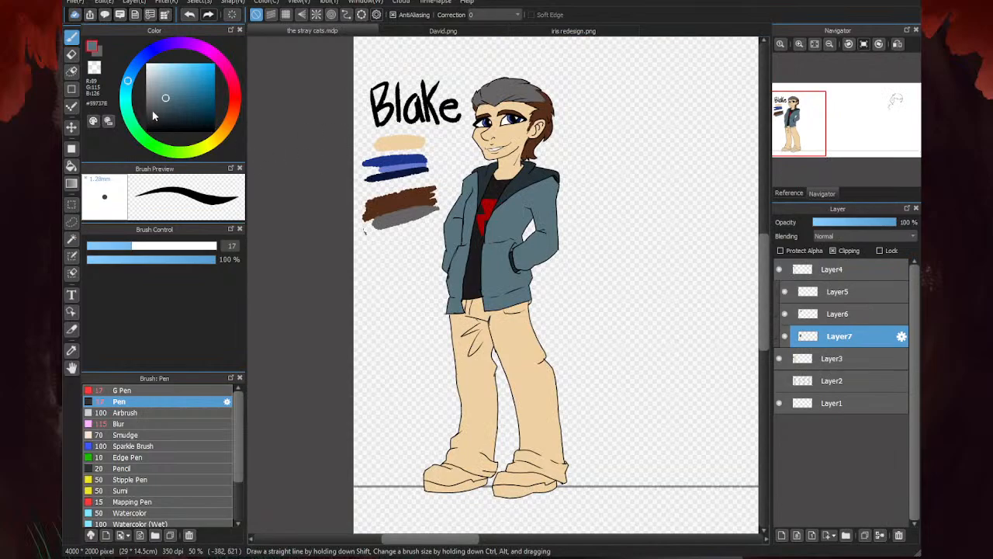
# - Fill both of Blake's trouser legs with the muted grey #5B6065
pyautogui.click(155, 105)
pyautogui.click(71, 165)
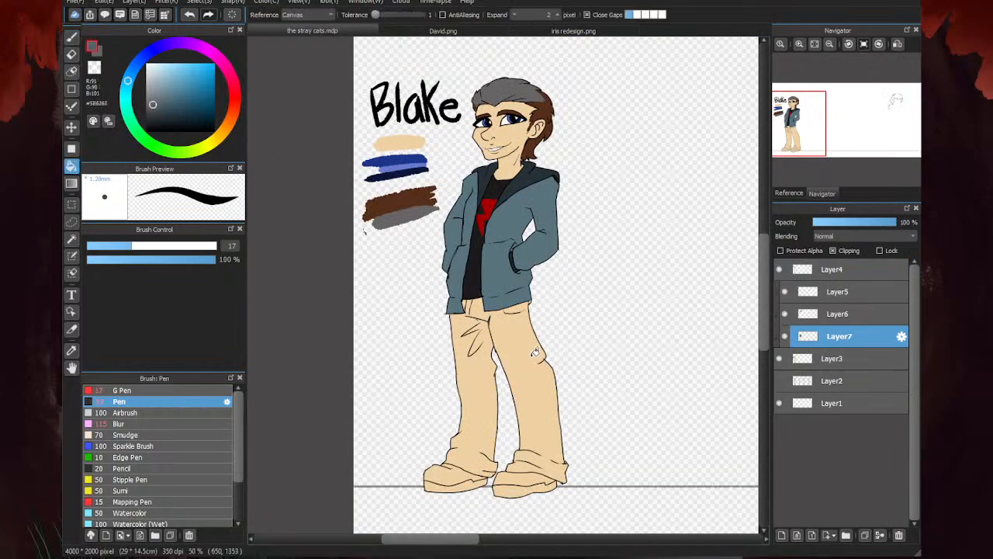
pyautogui.click(132, 73)
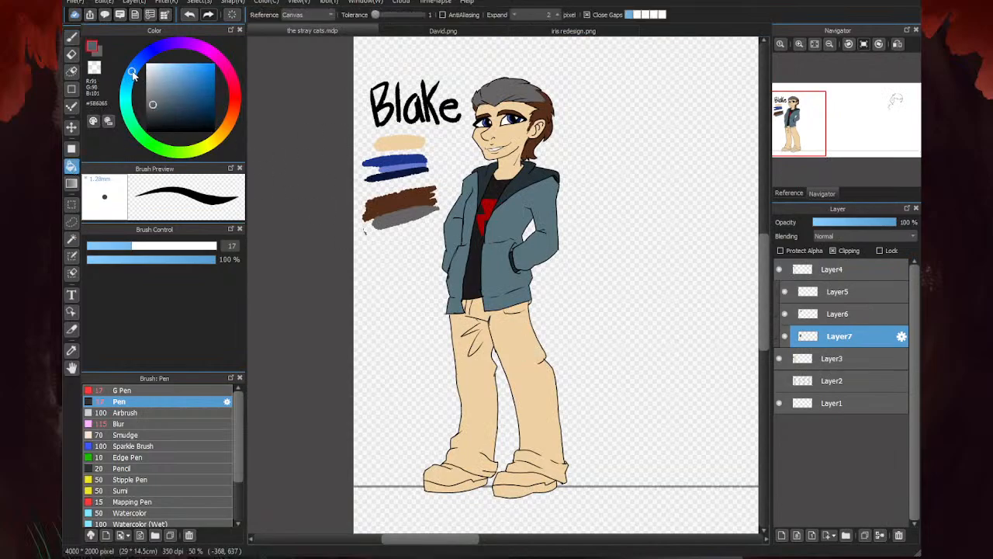
pyautogui.click(516, 367)
pyautogui.click(477, 413)
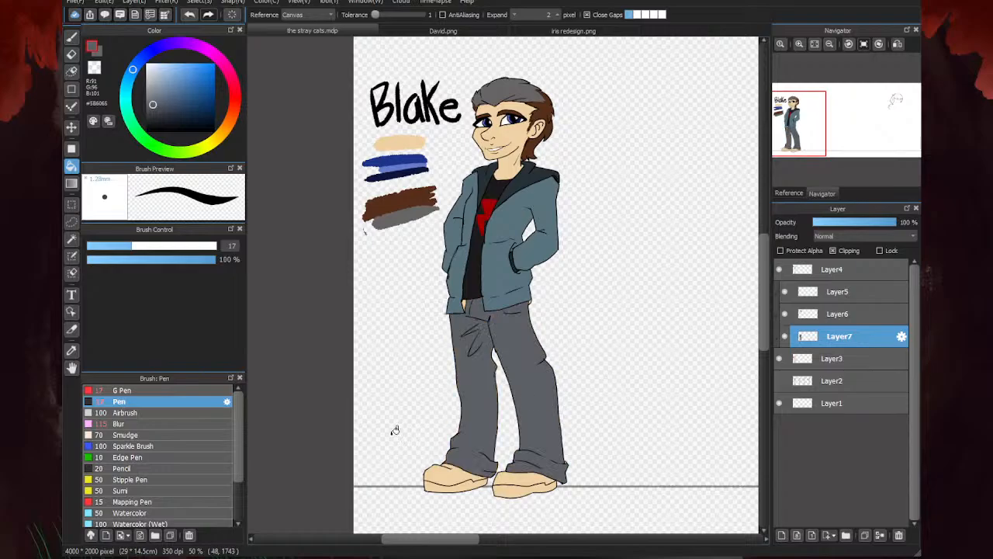
# - Paint the remaining skin-colored gaps in the trousers, including the one beside the waist folds, with the Pen in the trouser grey
pyautogui.click(72, 37)
pyautogui.scroll(3, 531, 297)
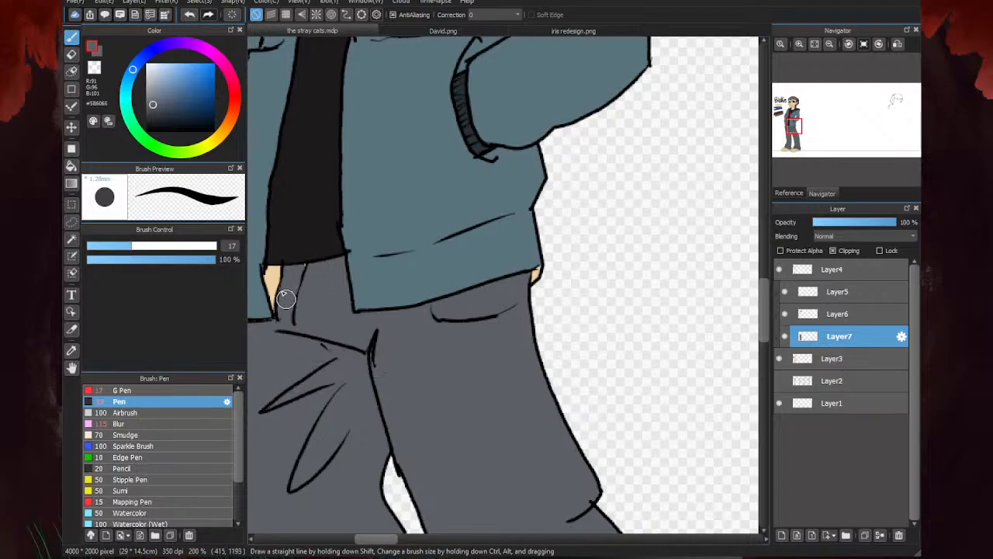
pyautogui.scroll(-4, 496, 174)
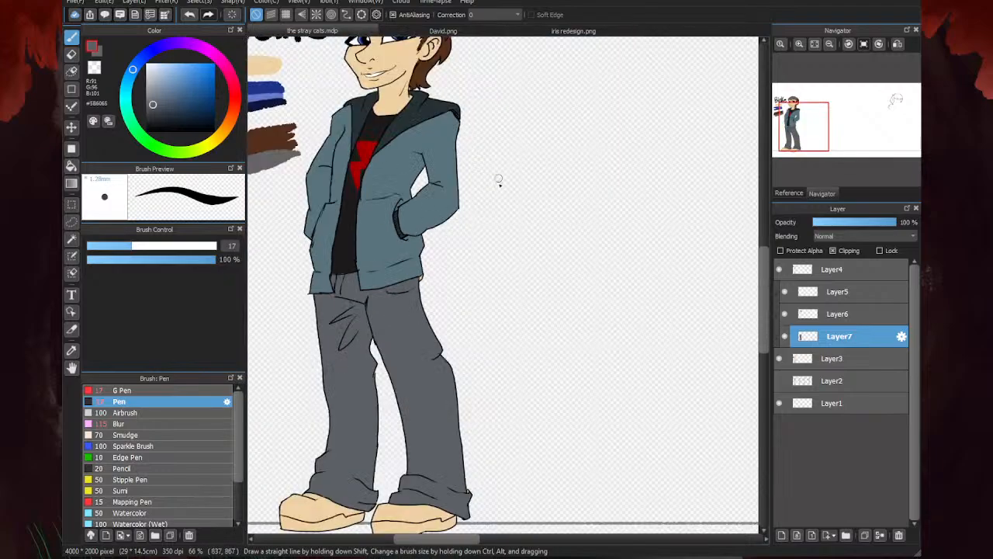
pyautogui.scroll(4, 477, 363)
pyautogui.scroll(-3, 546, 264)
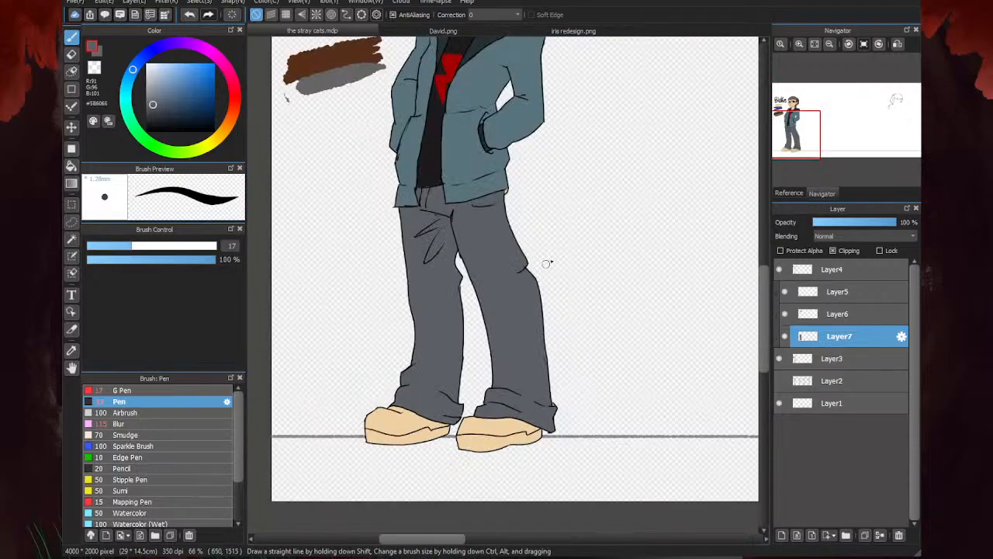
pyautogui.scroll(4, 548, 397)
pyautogui.scroll(-3, 528, 361)
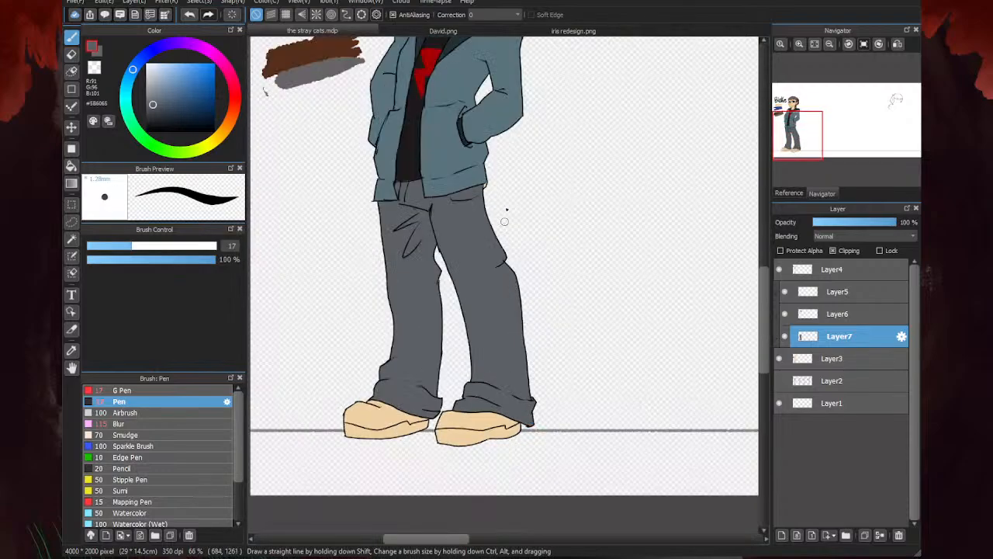
# - Sample the jacket color and paint over the unfilled corners of the jacket's hem on both sides
pyautogui.scroll(5, 501, 210)
pyautogui.rightClick(473, 147)
pyautogui.moveTo(498, 172); pyautogui.dragTo(488, 204)
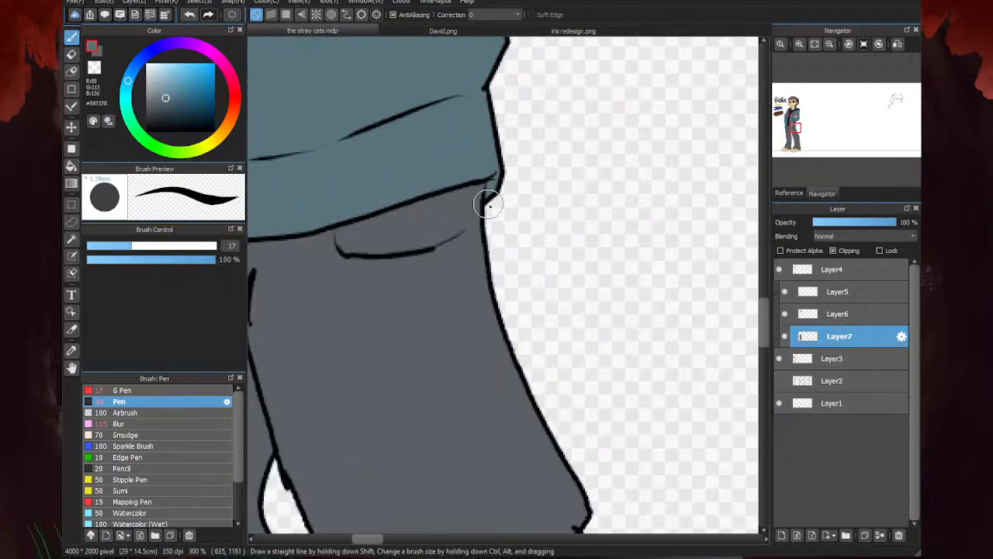
pyautogui.scroll(-5, 499, 197)
pyautogui.scroll(3, 421, 213)
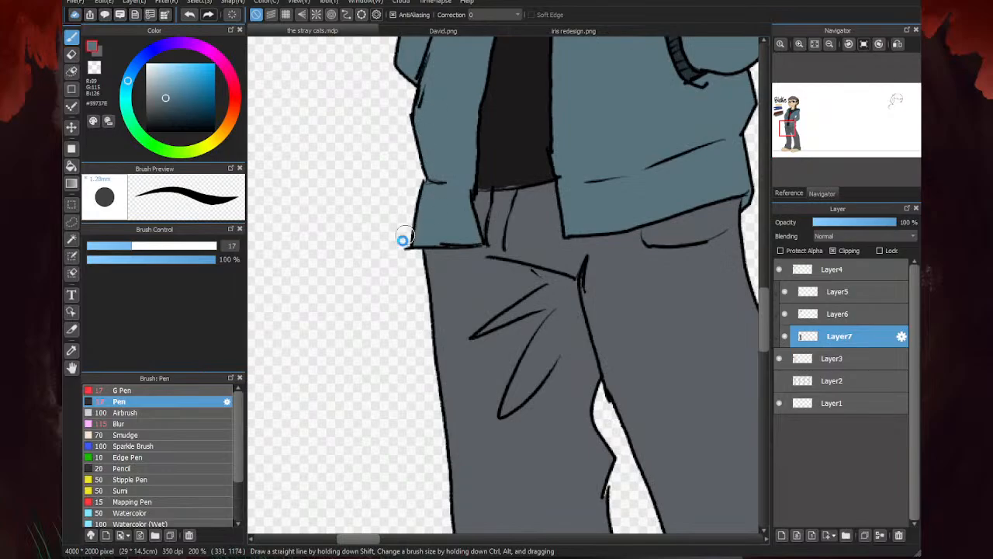
pyautogui.scroll(-3, 404, 237)
pyautogui.scroll(3, 419, 242)
# - Sample the shirt's near-black #1C1A1A and touch up the gaps along the shirt's lower hem
pyautogui.rightClick(426, 236)
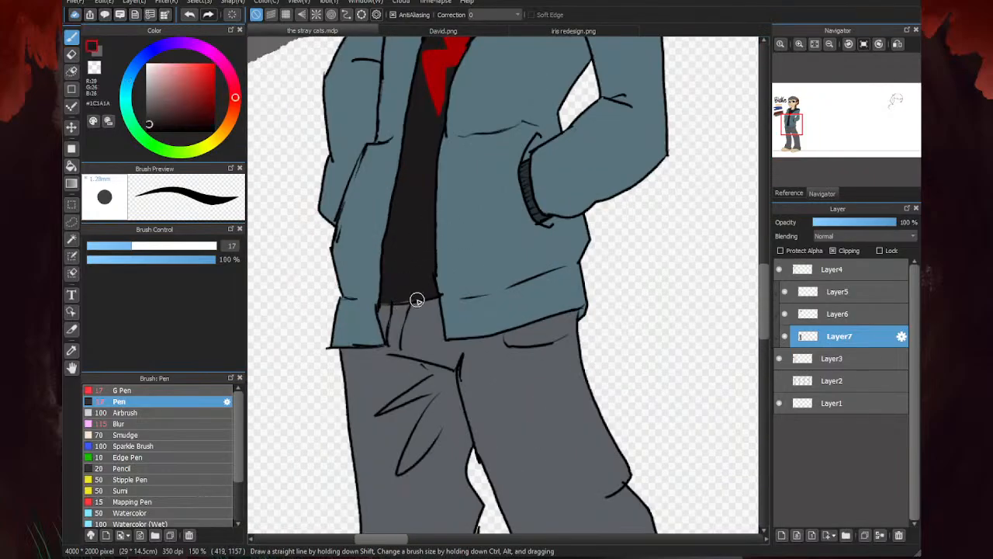
pyautogui.scroll(-3, 388, 300)
pyautogui.scroll(-2, 498, 228)
# - Fill the soles of both shoes with the dark brown-black #2A2222, checking the sneakers in David.png for reference
pyautogui.scroll(4, 487, 391)
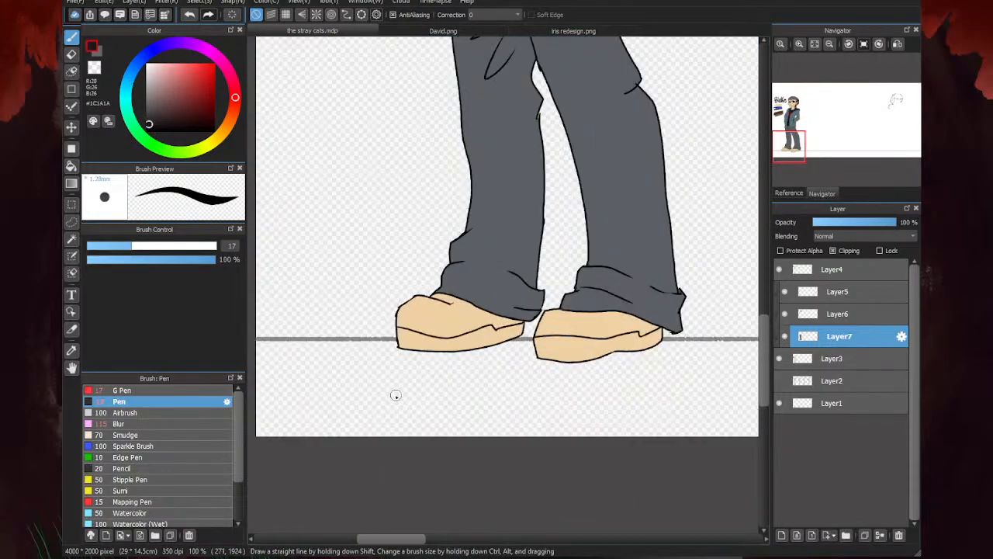
pyautogui.click(382, 32)
pyautogui.click(368, 32)
pyautogui.click(71, 165)
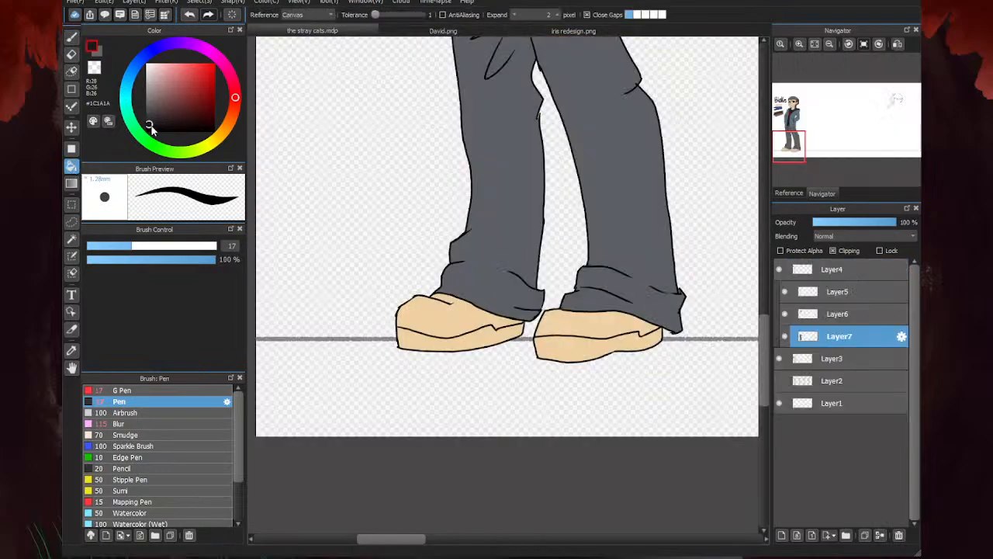
pyautogui.moveTo(152, 129); pyautogui.dragTo(158, 120)
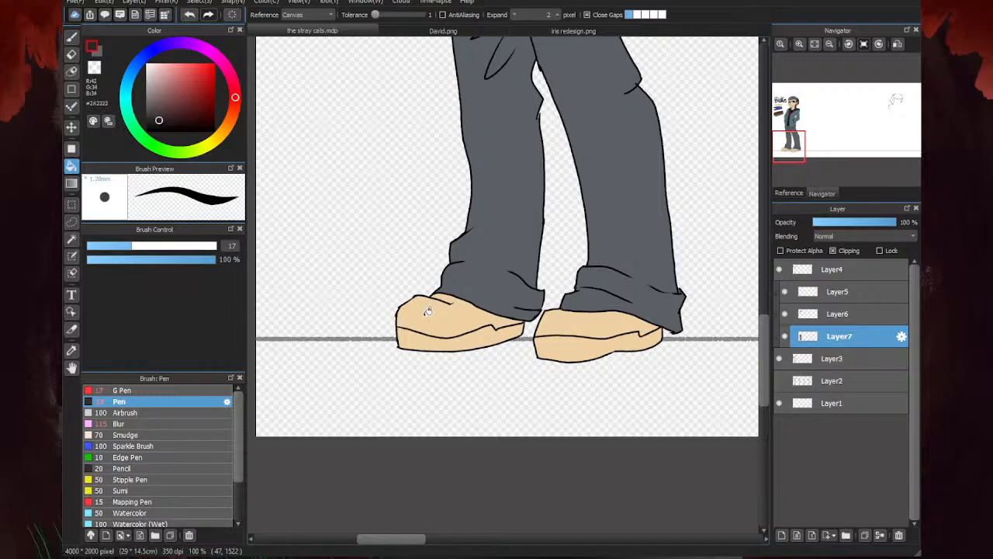
pyautogui.click(461, 338)
pyautogui.click(403, 31)
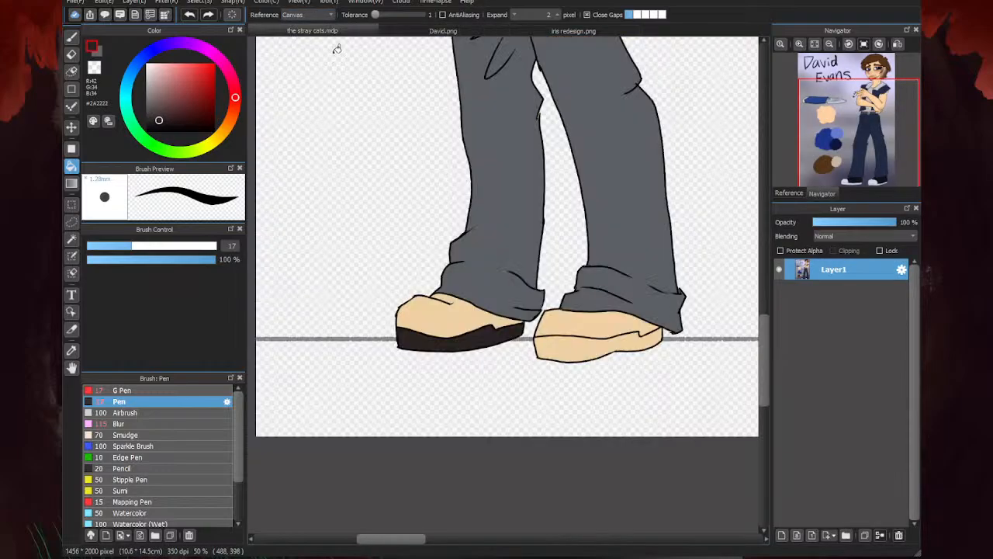
pyautogui.click(312, 31)
pyautogui.click(576, 351)
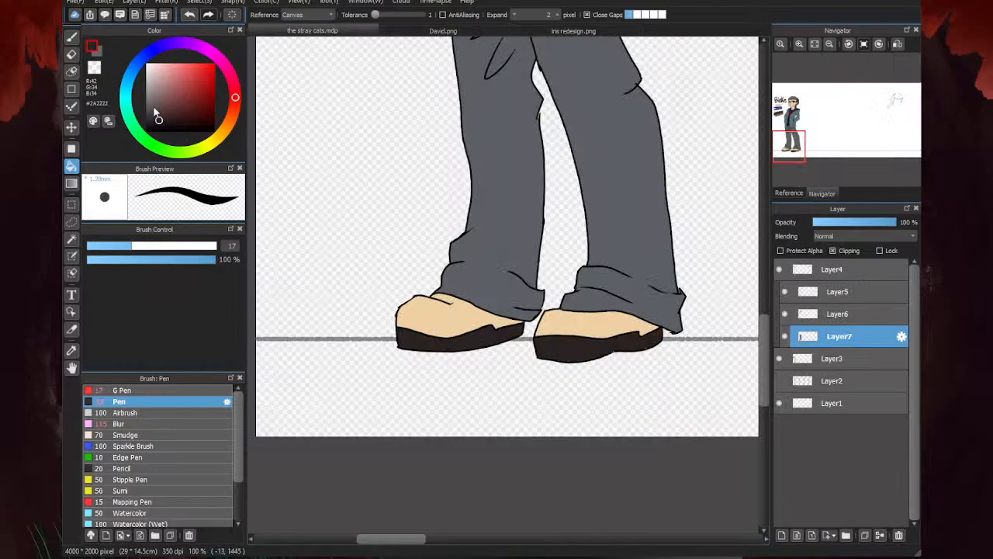
# - Fill the uppers of both shoes with pale blue #CED6EB, using the sneakers in David.png as the color reference
pyautogui.moveTo(153, 109); pyautogui.dragTo(156, 78)
pyautogui.click(127, 95)
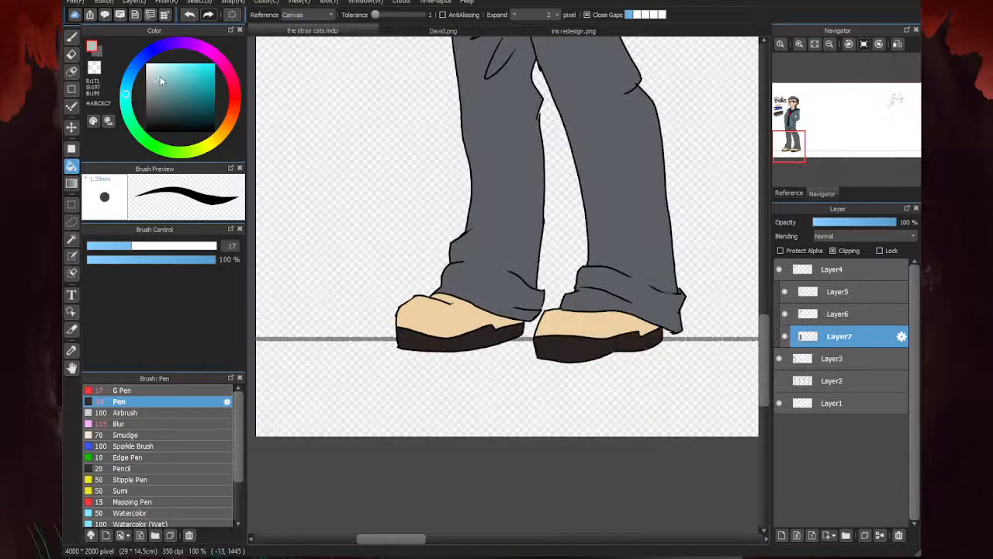
pyautogui.click(158, 71)
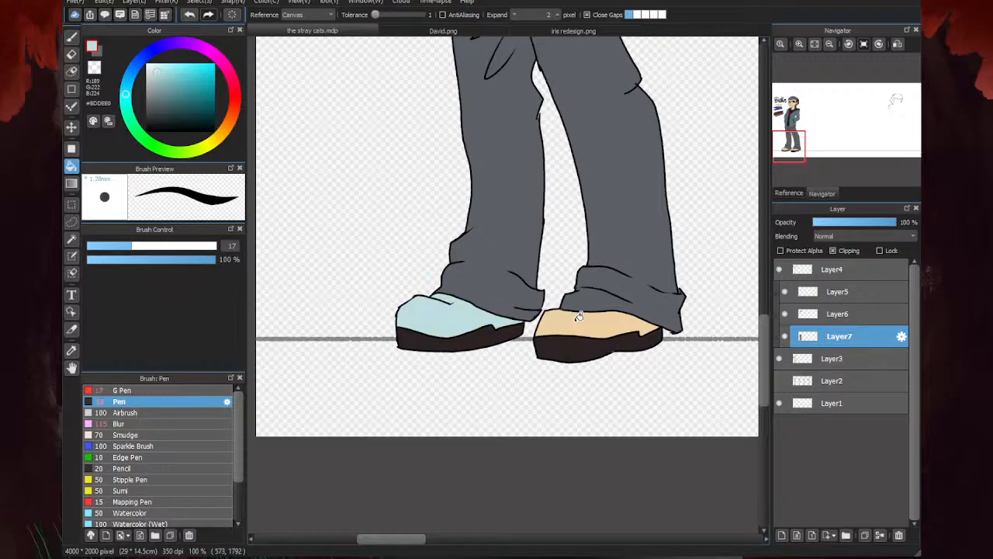
pyautogui.click(382, 31)
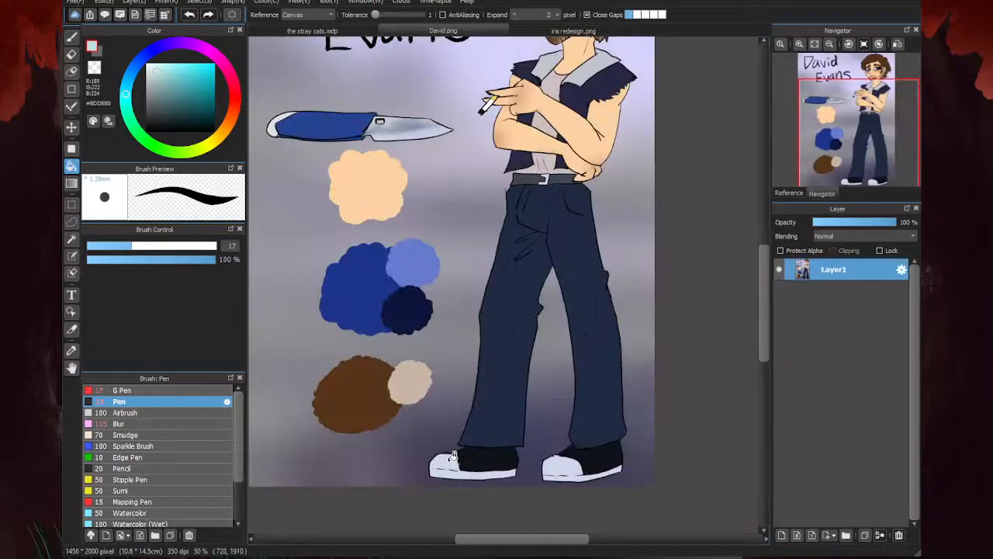
pyautogui.keyDown('alt'); pyautogui.click(479, 398); pyautogui.keyUp('alt')
pyautogui.click(331, 30)
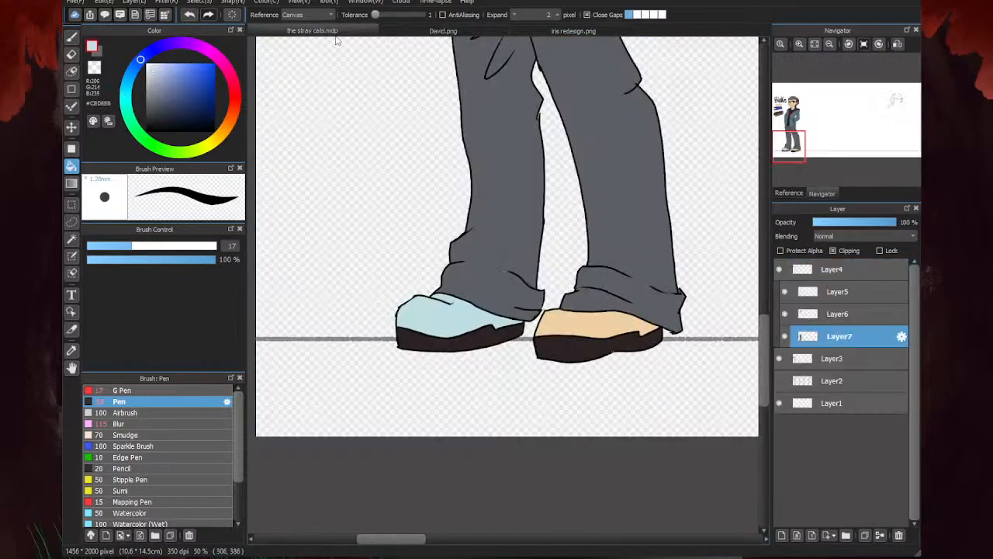
pyautogui.click(568, 321)
pyautogui.scroll(-3, 517, 432)
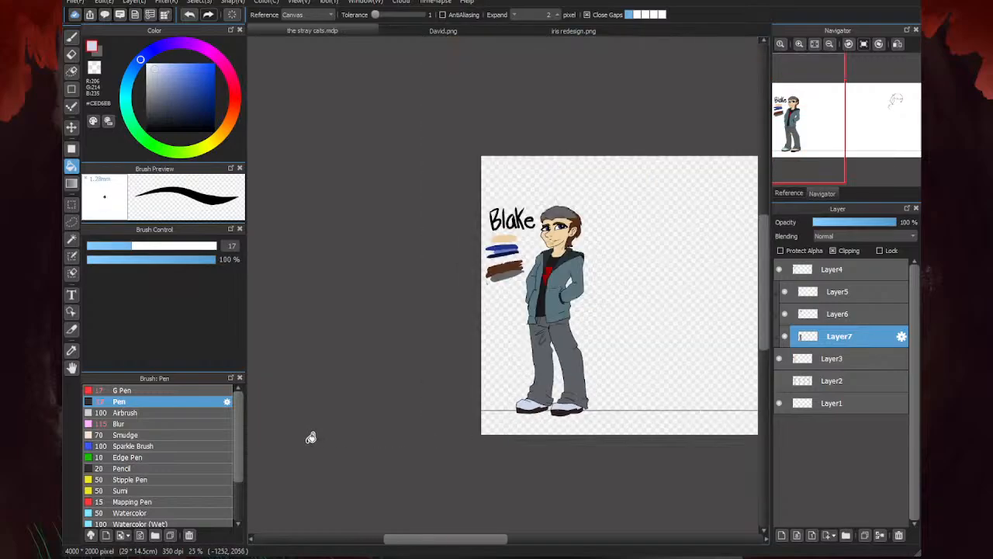
# - Sample the sole color, shift its hue to blue-black #22242A and refill the soles of both shoes
pyautogui.scroll(3, 549, 410)
pyautogui.scroll(2, 549, 410)
pyautogui.keyDown('alt'); pyautogui.click(517, 380); pyautogui.keyUp('alt')
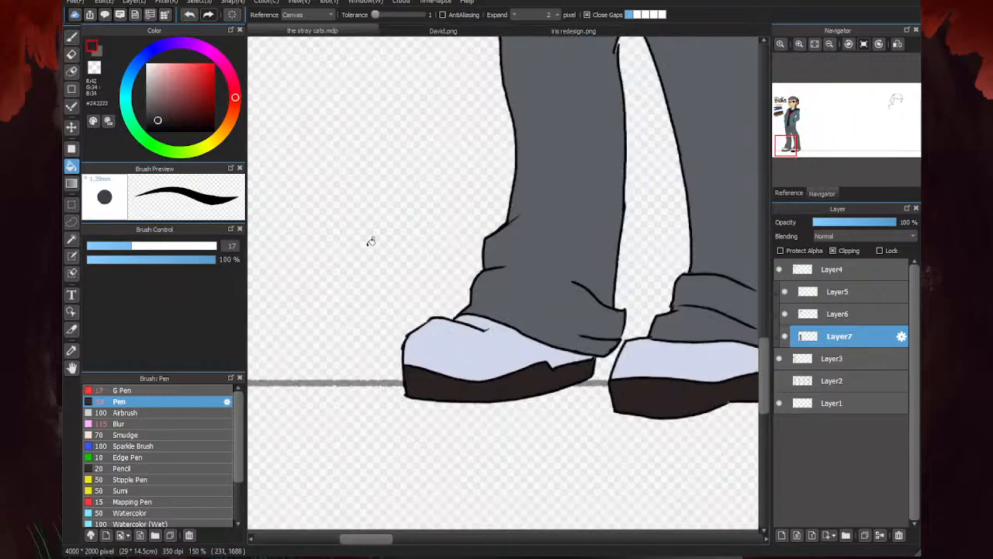
pyautogui.click(144, 68)
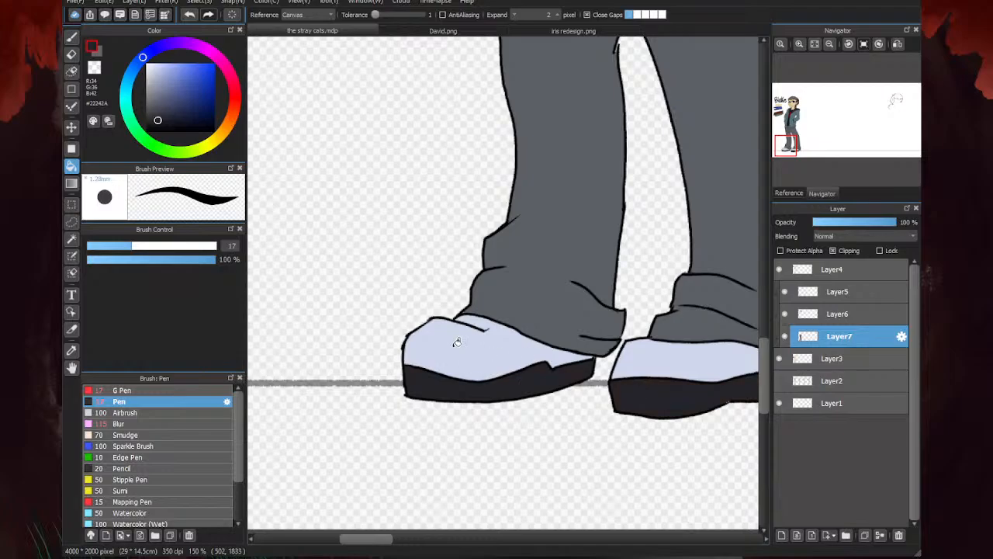
pyautogui.scroll(-4, 457, 342)
pyautogui.scroll(3, 461, 426)
pyautogui.scroll(-2, 609, 387)
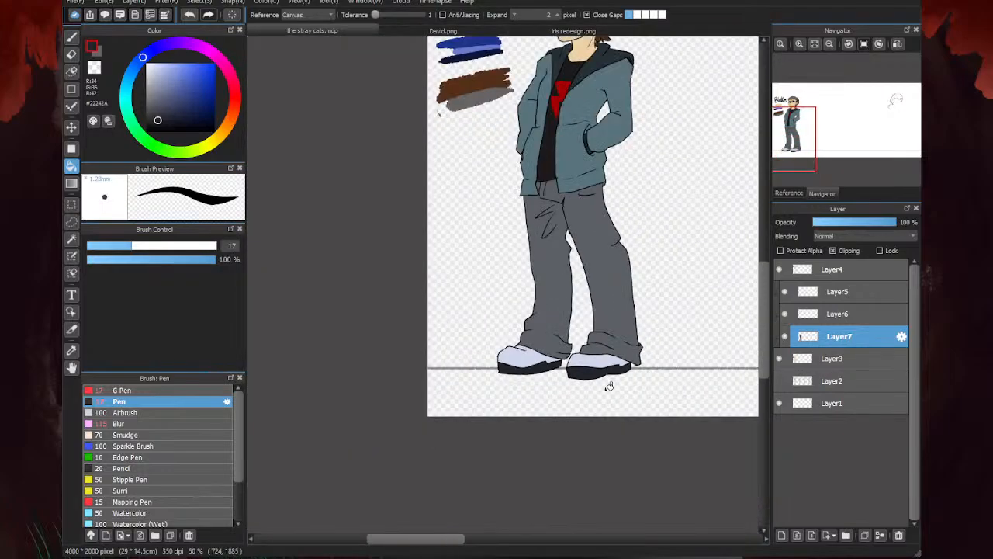
pyautogui.scroll(-2, 446, 378)
pyautogui.scroll(1, 502, 296)
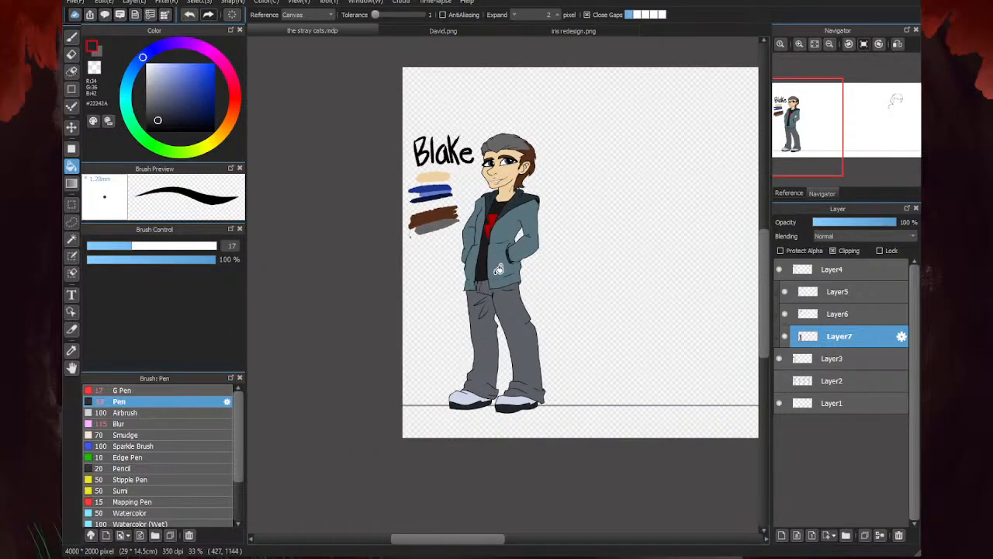
pyautogui.scroll(1, 451, 338)
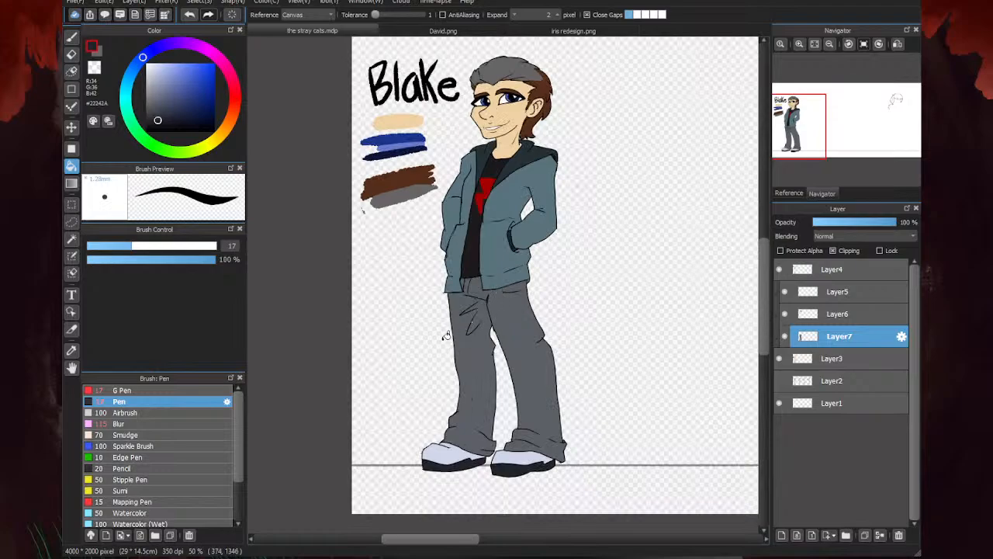
pyautogui.scroll(-1, 446, 336)
# - Add a clipped layer directly above Layer3 and set up the Airbrush at size 44 with the warm near-black #2A2322
pyautogui.click(849, 355)
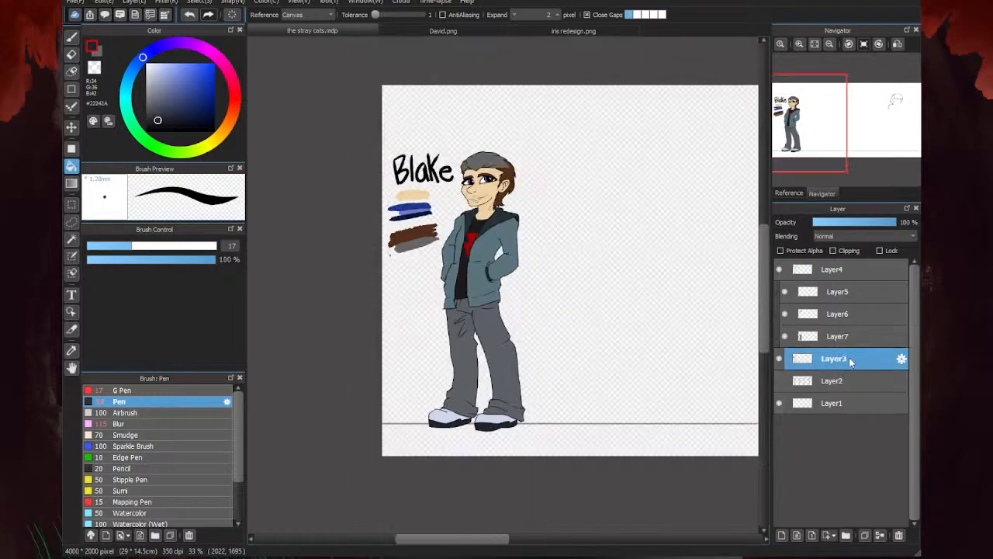
pyautogui.click(783, 537)
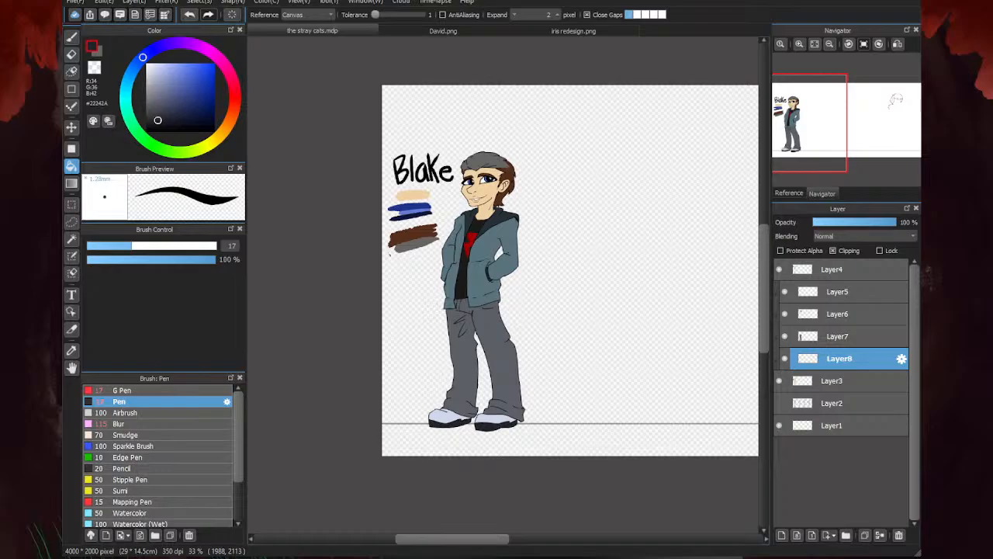
pyautogui.scroll(-2, 416, 191)
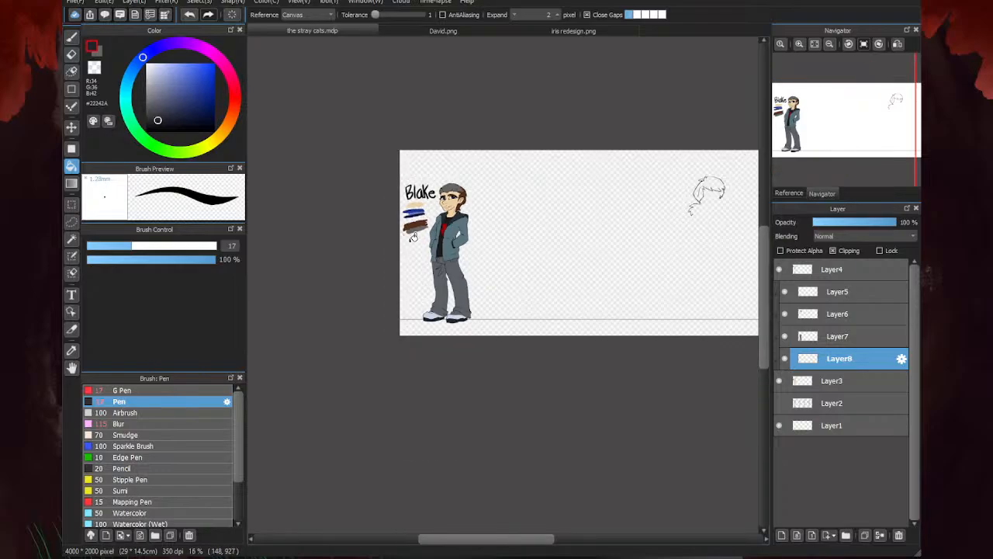
pyautogui.scroll(2, 426, 266)
pyautogui.click(71, 37)
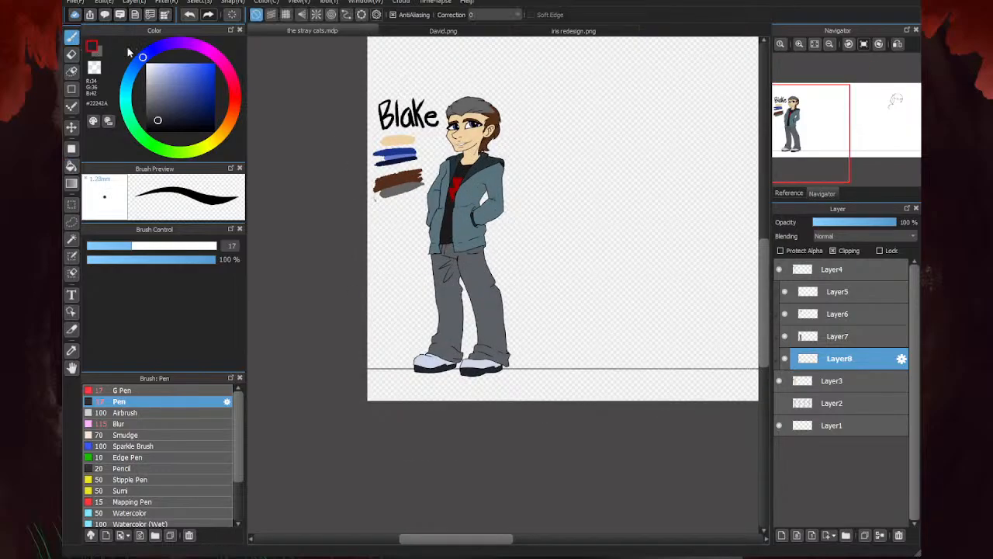
pyautogui.click(234, 103)
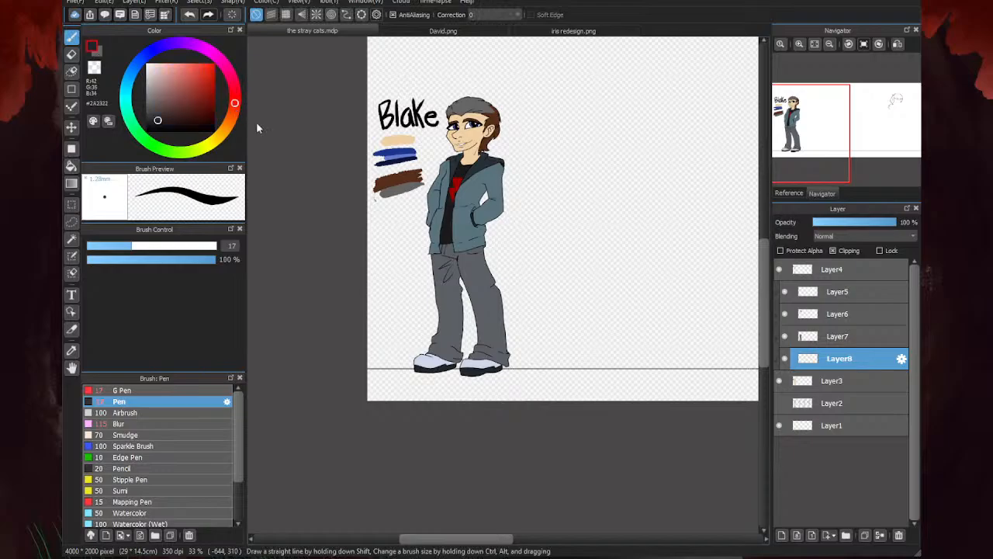
pyautogui.click(137, 412)
pyautogui.moveTo(191, 249); pyautogui.dragTo(177, 247)
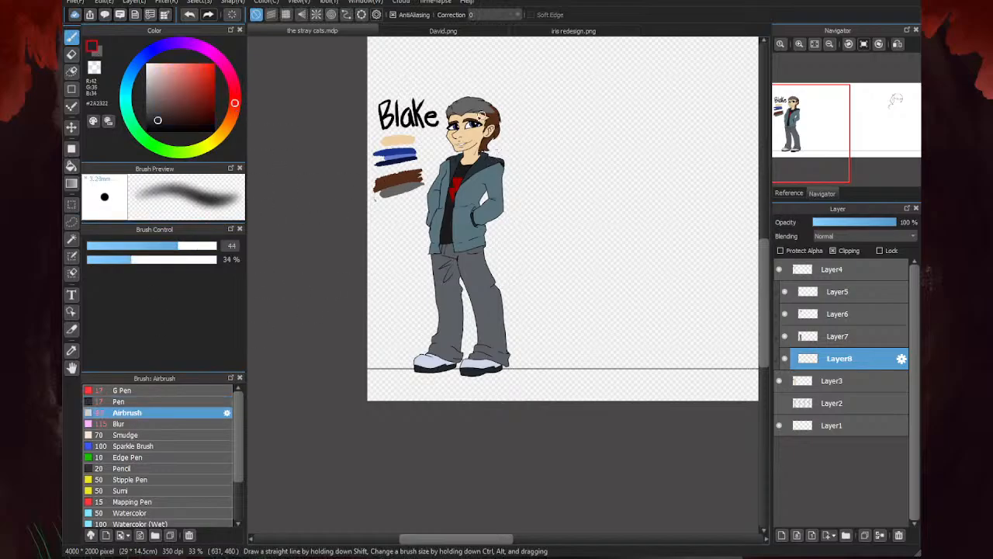
# - Airbrush a shadow inside Blake's ear in red-brown #4C1610 and set the shading layer's blending to Multiply
pyautogui.scroll(4, 481, 116)
pyautogui.moveTo(522, 129)
pyautogui.mouseDown()
pyautogui.moveTo(543, 117)
pyautogui.moveTo(552, 121)
pyautogui.moveTo(530, 139)
pyautogui.moveTo(559, 141)
pyautogui.moveTo(545, 117)
pyautogui.moveTo(497, 137)
pyautogui.mouseUp()
pyautogui.click(199, 111)
pyautogui.click(854, 242)
pyautogui.click(849, 254)
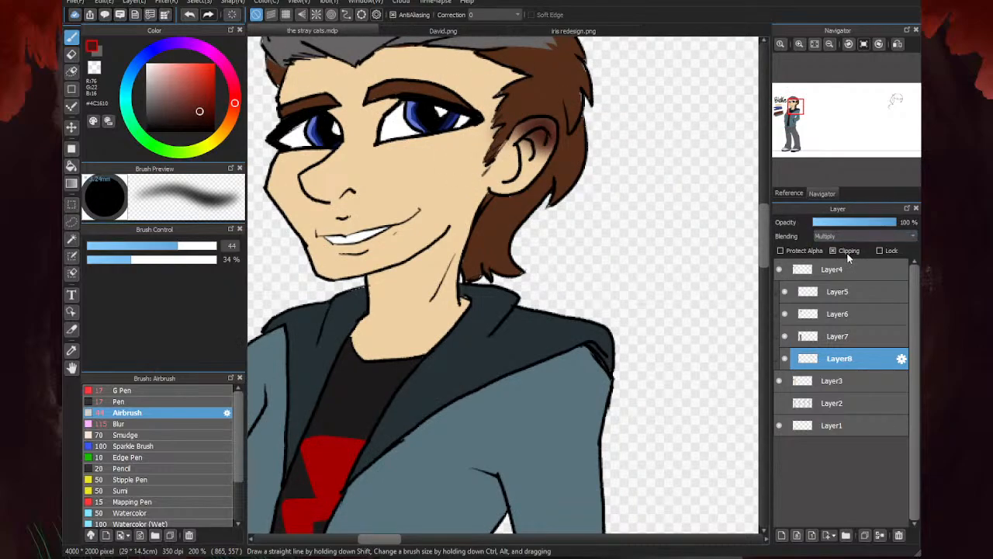
# - Airbrush soft shadows around both eyes and along the side of the nose
pyautogui.scroll(-2, 605, 266)
pyautogui.scroll(2, 519, 208)
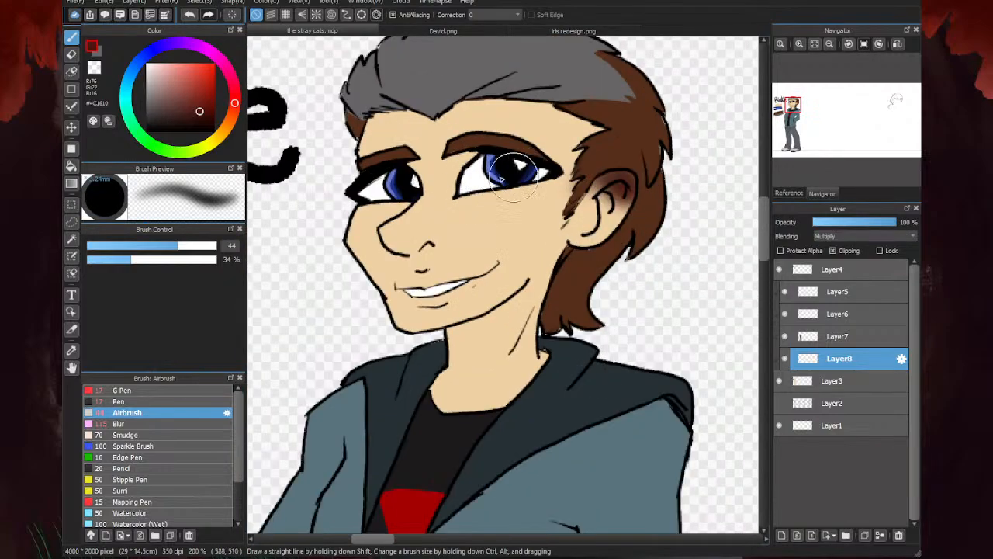
pyautogui.moveTo(459, 180); pyautogui.dragTo(476, 159)
pyautogui.moveTo(564, 174)
pyautogui.mouseDown()
pyautogui.moveTo(454, 194)
pyautogui.moveTo(548, 178)
pyautogui.moveTo(475, 201)
pyautogui.mouseUp()
pyautogui.moveTo(409, 208)
pyautogui.mouseDown()
pyautogui.moveTo(384, 211)
pyautogui.moveTo(379, 202)
pyautogui.moveTo(421, 188)
pyautogui.moveTo(411, 172)
pyautogui.mouseUp()
pyautogui.moveTo(400, 260)
pyautogui.mouseDown()
pyautogui.moveTo(405, 250)
pyautogui.moveTo(388, 230)
pyautogui.moveTo(423, 243)
pyautogui.mouseUp()
# - Reduce the Airbrush size to 30 and shade the neck under the jaw and the area around the mouth
pyautogui.moveTo(177, 246); pyautogui.dragTo(159, 246)
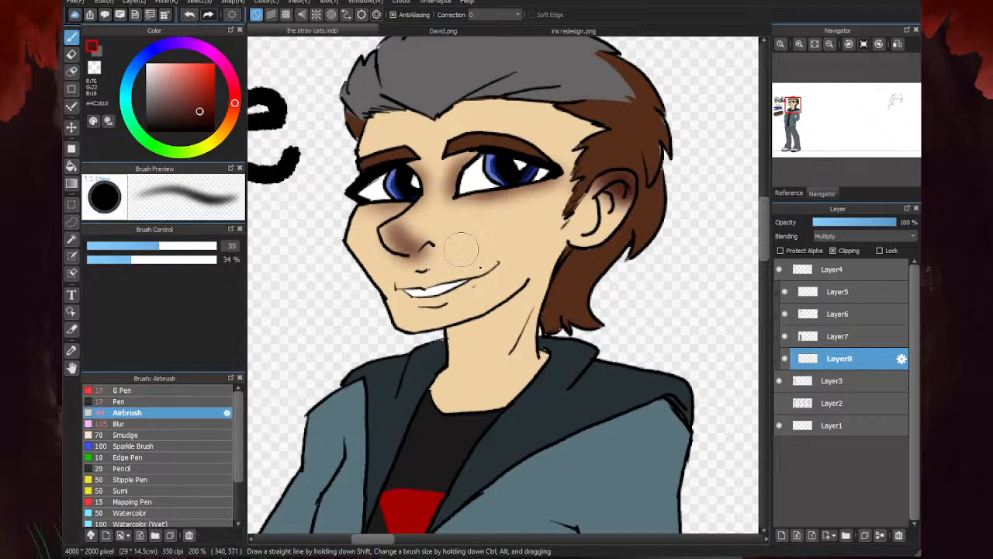
pyautogui.moveTo(512, 339)
pyautogui.mouseDown()
pyautogui.moveTo(526, 314)
pyautogui.moveTo(477, 357)
pyautogui.moveTo(447, 339)
pyautogui.mouseUp()
pyautogui.moveTo(442, 295)
pyautogui.mouseDown()
pyautogui.moveTo(413, 290)
pyautogui.moveTo(458, 284)
pyautogui.mouseUp()
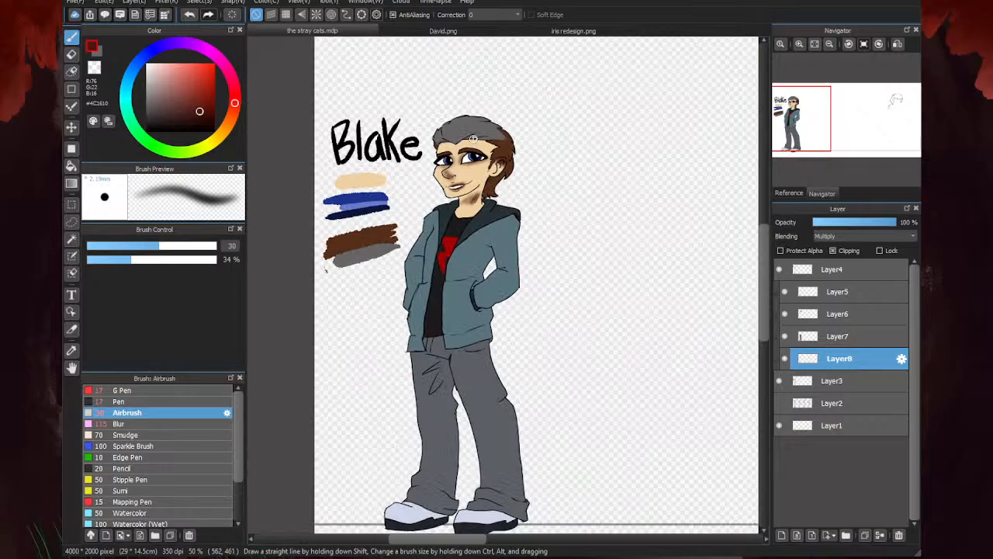
# - Soften the shadows on the face, ear and neck with the Blur brush at size 115
pyautogui.scroll(2, 485, 164)
pyautogui.click(127, 435)
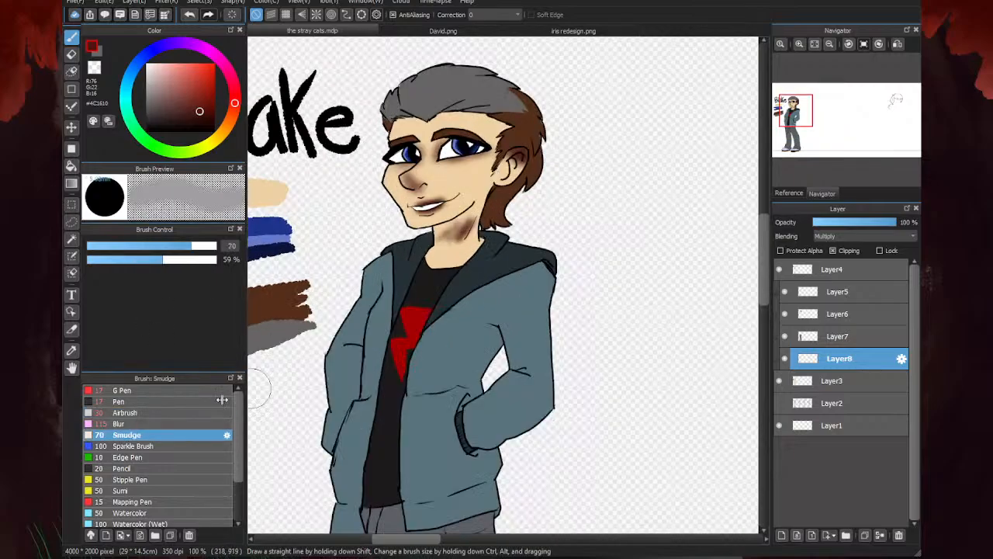
pyautogui.click(152, 423)
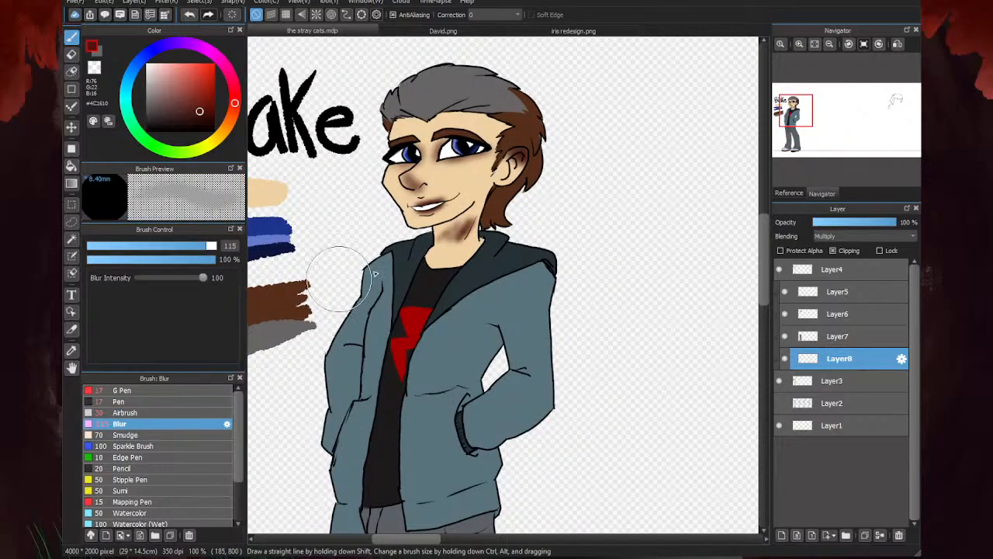
pyautogui.moveTo(496, 184)
pyautogui.mouseDown()
pyautogui.moveTo(385, 167)
pyautogui.moveTo(375, 147)
pyautogui.moveTo(417, 174)
pyautogui.moveTo(431, 242)
pyautogui.moveTo(416, 123)
pyautogui.moveTo(436, 204)
pyautogui.mouseUp()
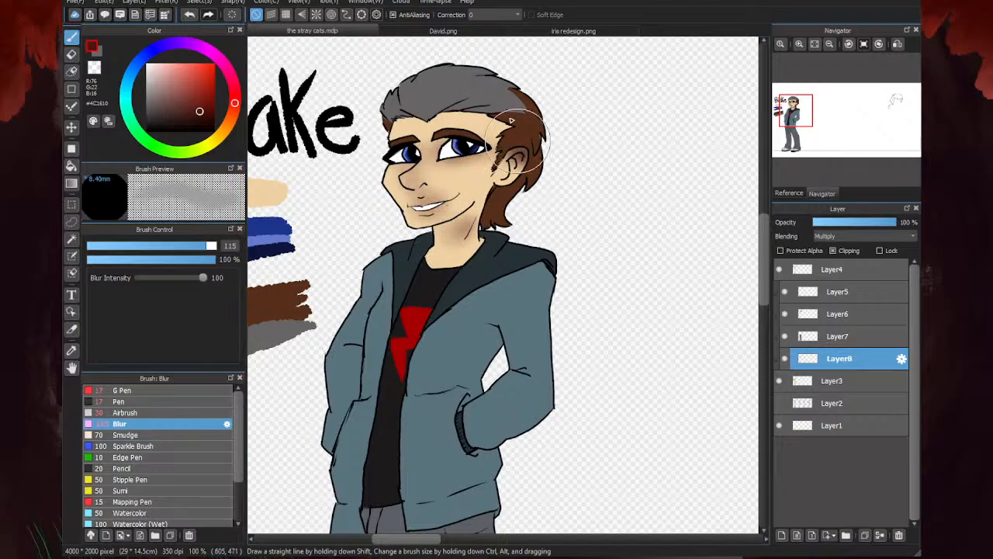
pyautogui.scroll(-3, 547, 160)
pyautogui.scroll(2, 531, 151)
pyautogui.scroll(2, 443, 67)
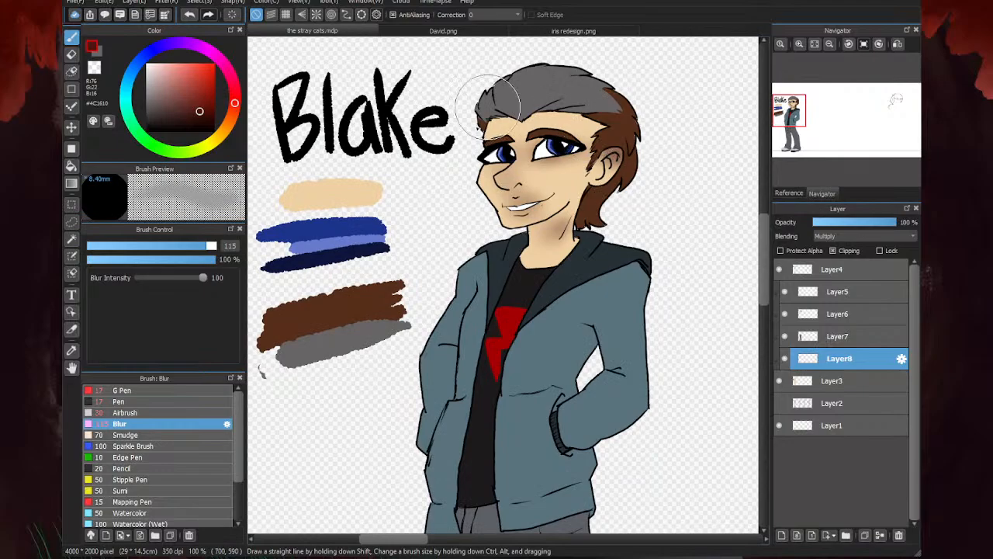
pyautogui.scroll(-3, 443, 67)
pyautogui.scroll(1, 419, 46)
# - Check the shading in David.png, and set up the Airbrush at size 22 with red #84180D on Blake's shading layer
pyautogui.click(438, 31)
pyautogui.scroll(-2, 465, 328)
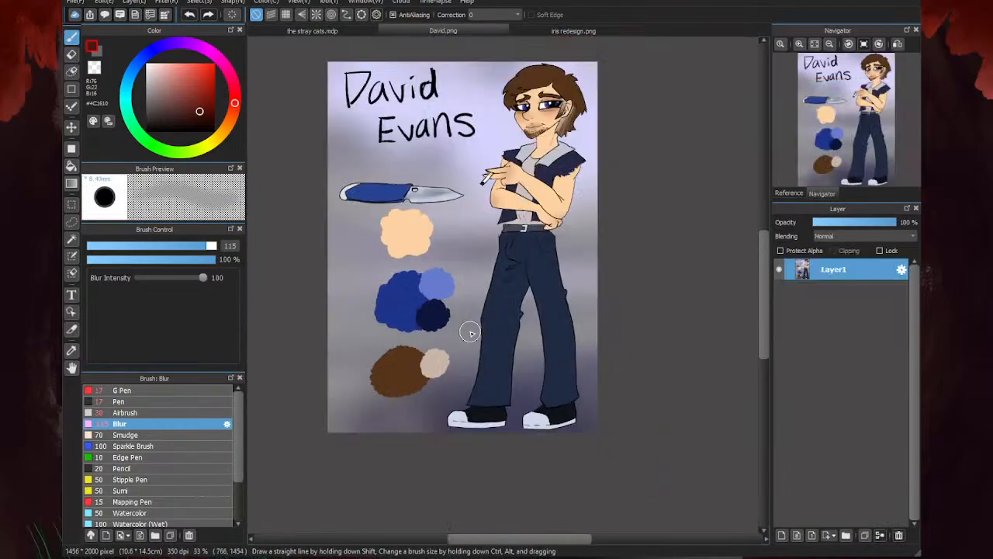
pyautogui.scroll(3, 405, 254)
pyautogui.click(314, 31)
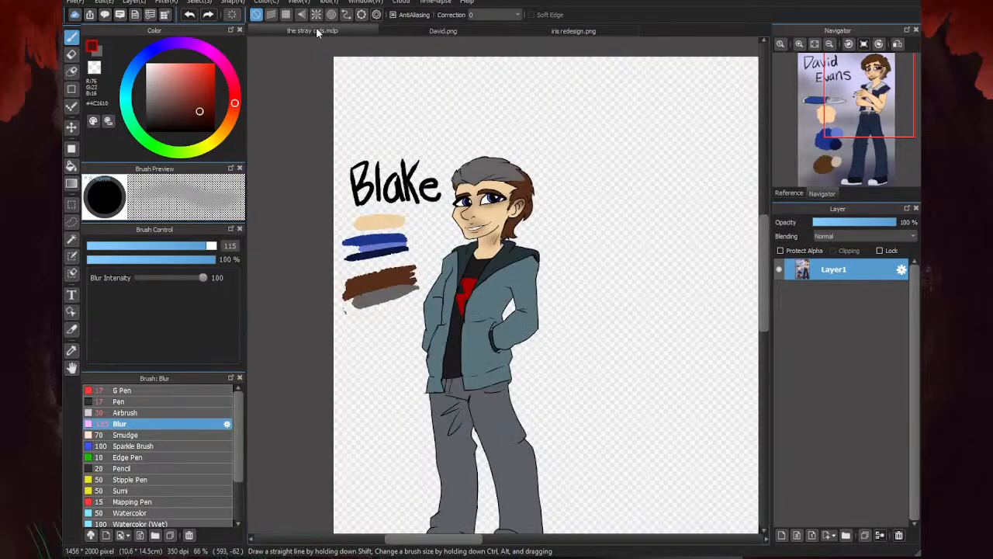
pyautogui.click(207, 96)
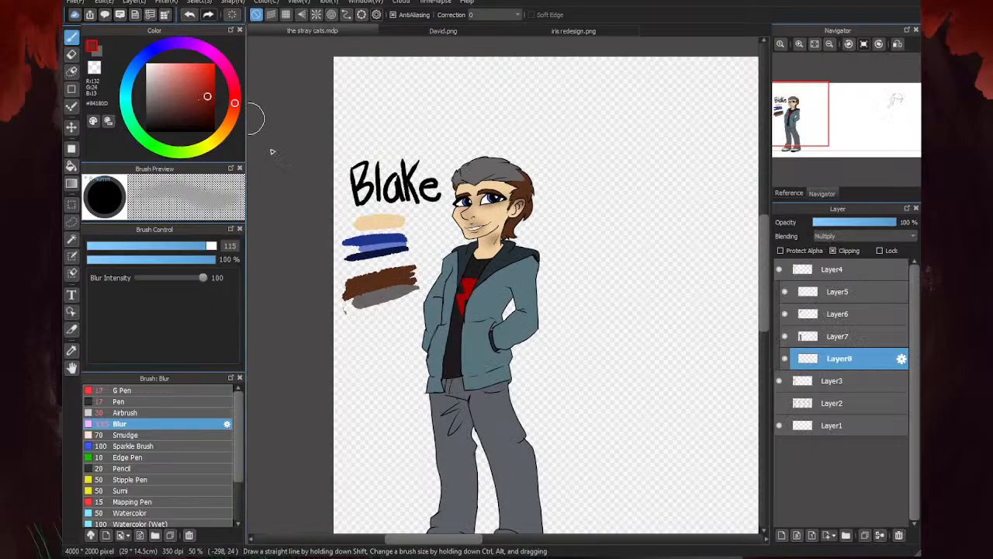
pyautogui.click(144, 413)
pyautogui.click(145, 245)
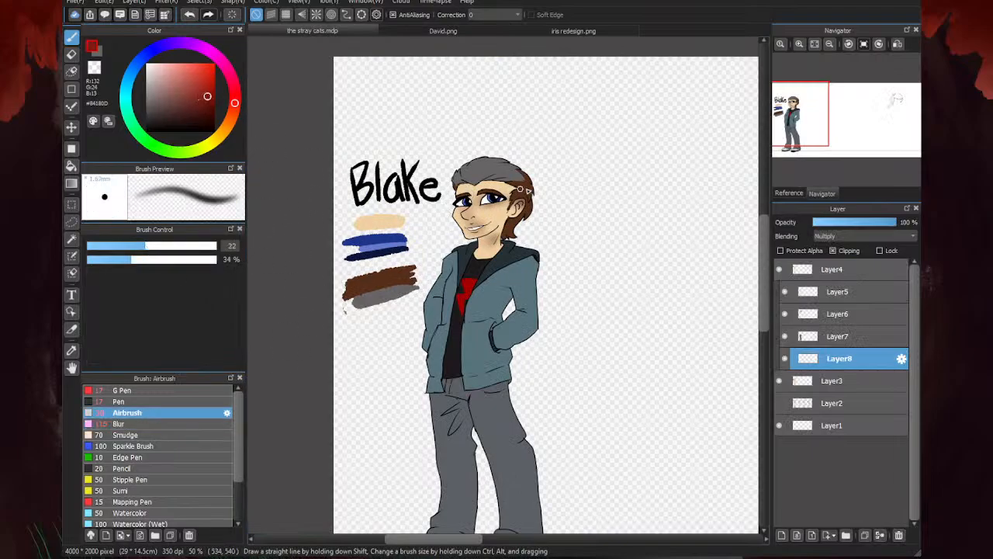
# - Airbrush red blush onto both of Blake's cheeks below the eyes, undoing a stray stroke
pyautogui.scroll(3, 483, 210)
pyautogui.moveTo(515, 197)
pyautogui.mouseDown()
pyautogui.moveTo(484, 200)
pyautogui.moveTo(547, 184)
pyautogui.moveTo(514, 201)
pyautogui.moveTo(541, 191)
pyautogui.moveTo(548, 199)
pyautogui.moveTo(470, 202)
pyautogui.mouseUp()
pyautogui.hotkey('ctrl', 'z')
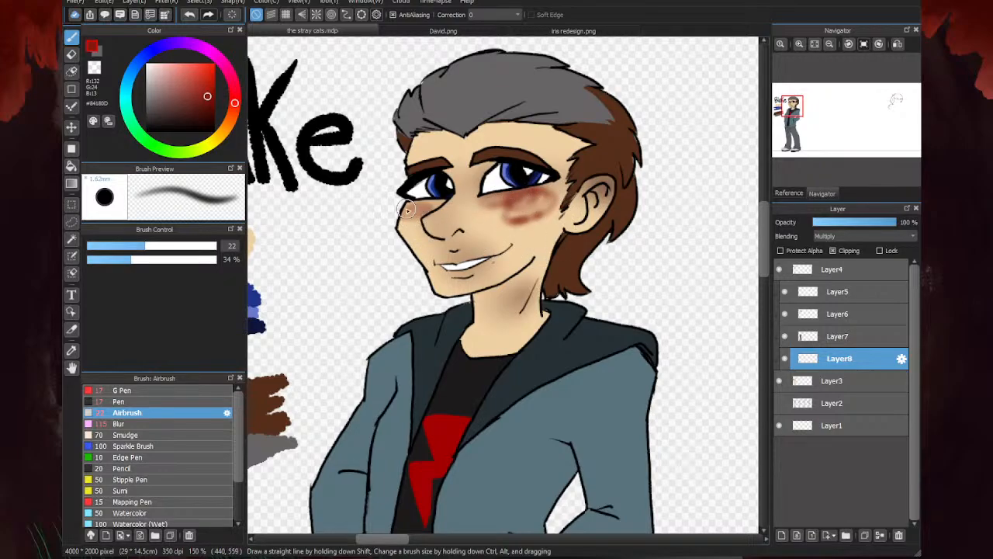
pyautogui.moveTo(406, 208); pyautogui.dragTo(425, 209)
# - Airbrush the same red over the upper and lower lips and along the top of the ear
pyautogui.scroll(3, 450, 269)
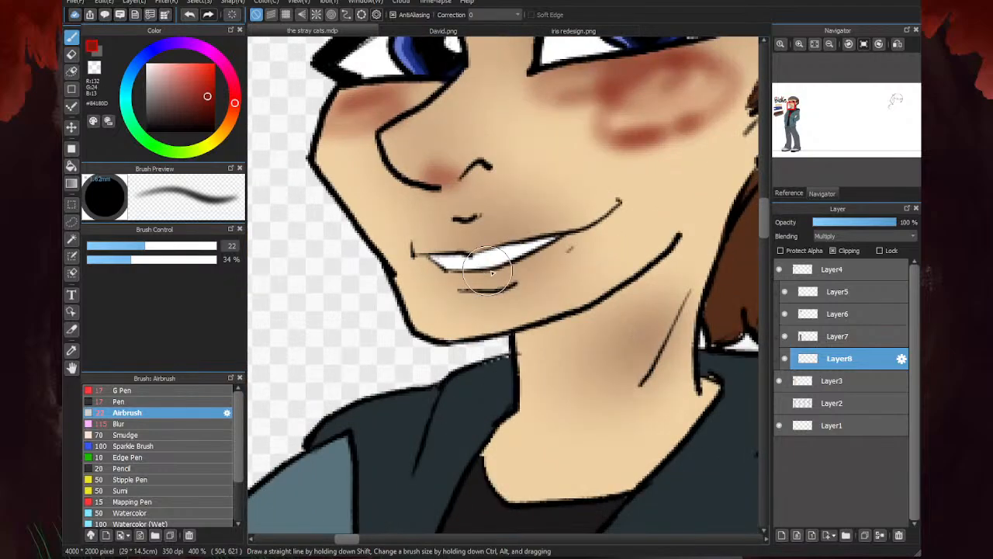
pyautogui.moveTo(506, 265)
pyautogui.mouseDown()
pyautogui.moveTo(531, 257)
pyautogui.moveTo(473, 282)
pyautogui.moveTo(506, 240)
pyautogui.moveTo(466, 249)
pyautogui.moveTo(484, 233)
pyautogui.moveTo(550, 232)
pyautogui.moveTo(455, 245)
pyautogui.moveTo(459, 233)
pyautogui.moveTo(438, 248)
pyautogui.mouseUp()
pyautogui.scroll(-2, 387, 264)
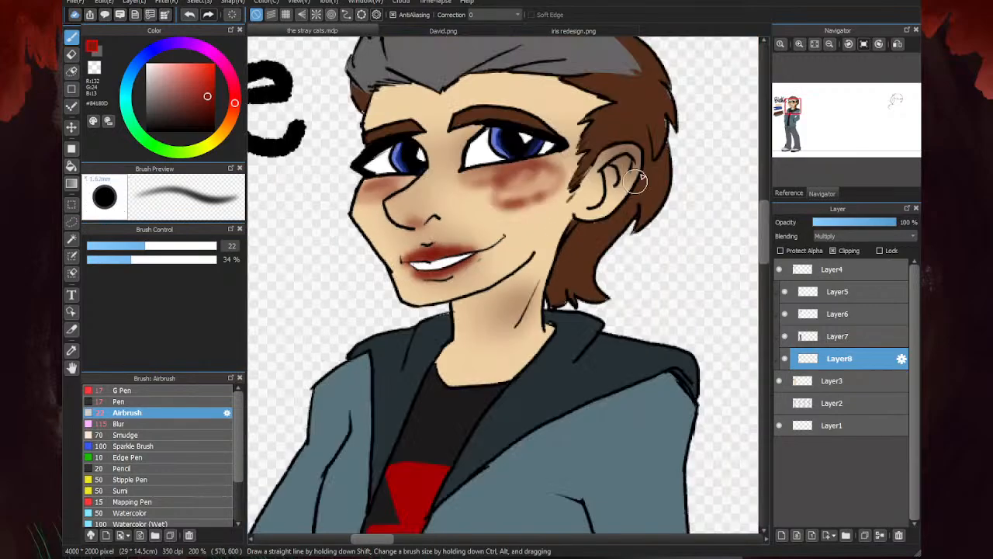
pyautogui.moveTo(627, 137)
pyautogui.mouseDown()
pyautogui.moveTo(598, 151)
pyautogui.moveTo(607, 159)
pyautogui.mouseUp()
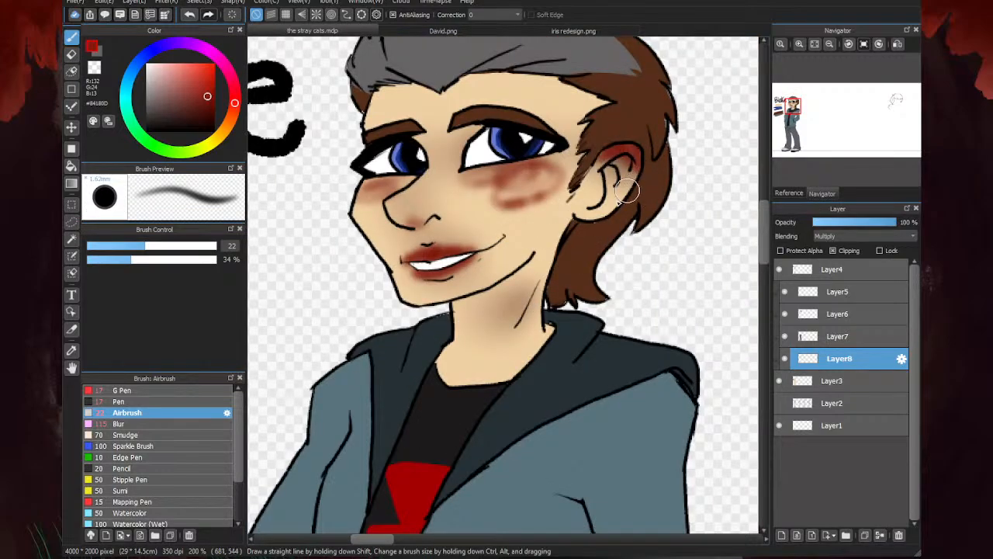
# - Compare the blush with David.png and soften Blake's cheeks, lips and ear with the Blur brush at size 115
pyautogui.click(426, 30)
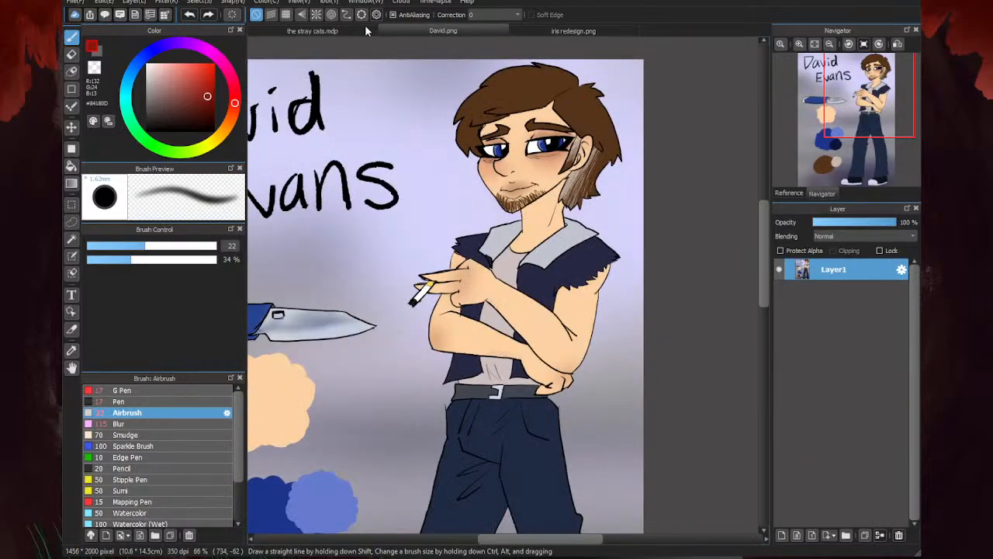
pyautogui.scroll(-4, 552, 162)
pyautogui.scroll(4, 556, 163)
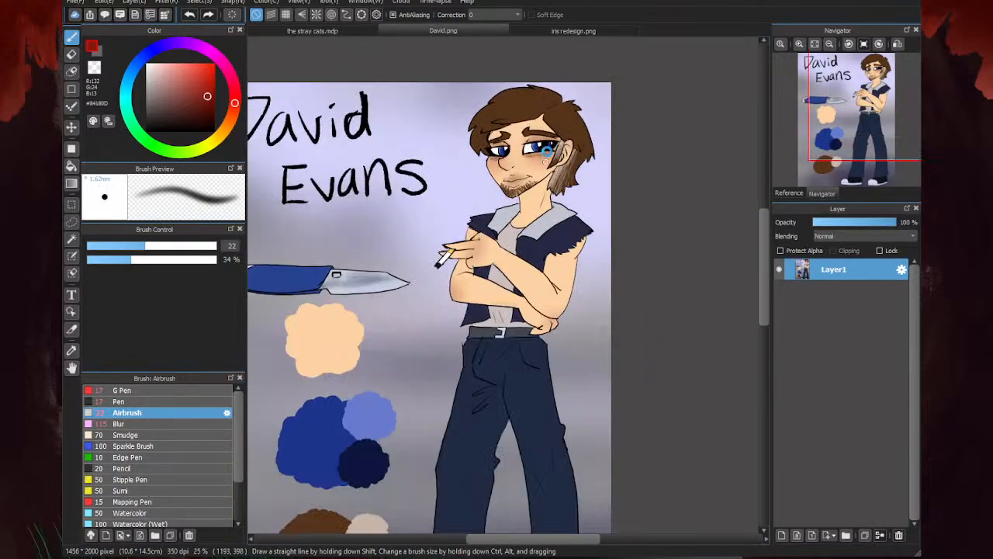
pyautogui.click(350, 31)
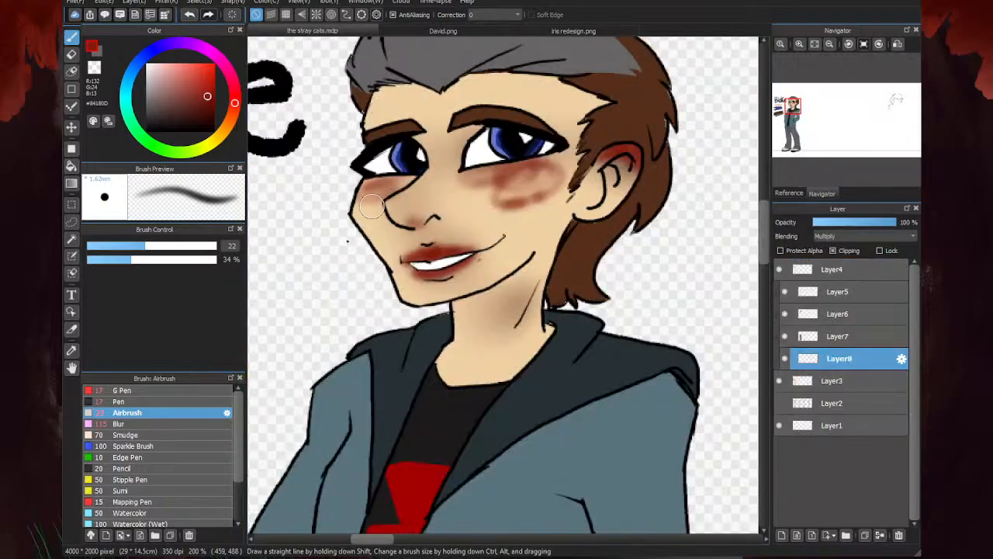
pyautogui.click(142, 423)
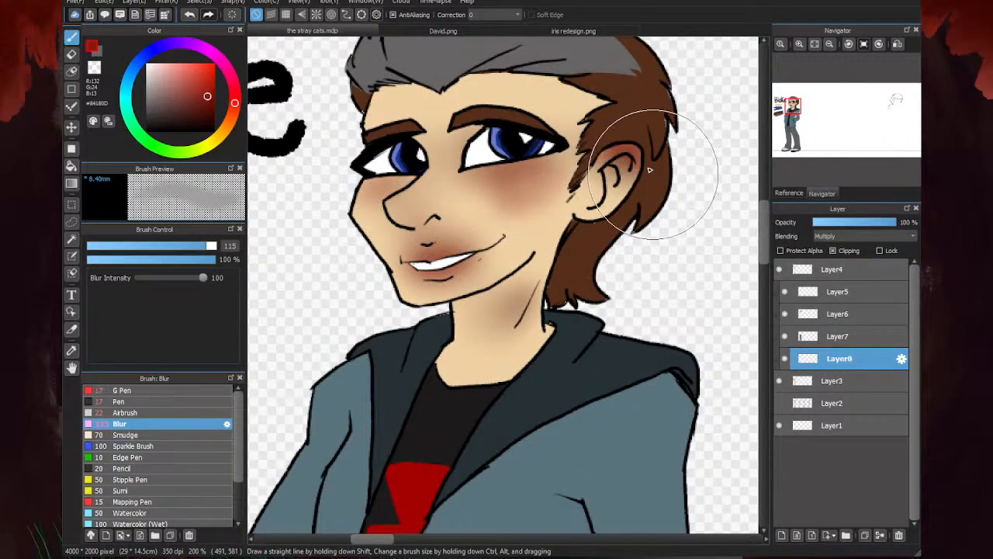
# - Airbrush red #84180D at size 22 over the tip of Blake's nose and soften it with the Blur brush at size 115
pyautogui.scroll(-5, 558, 194)
pyautogui.scroll(2, 489, 221)
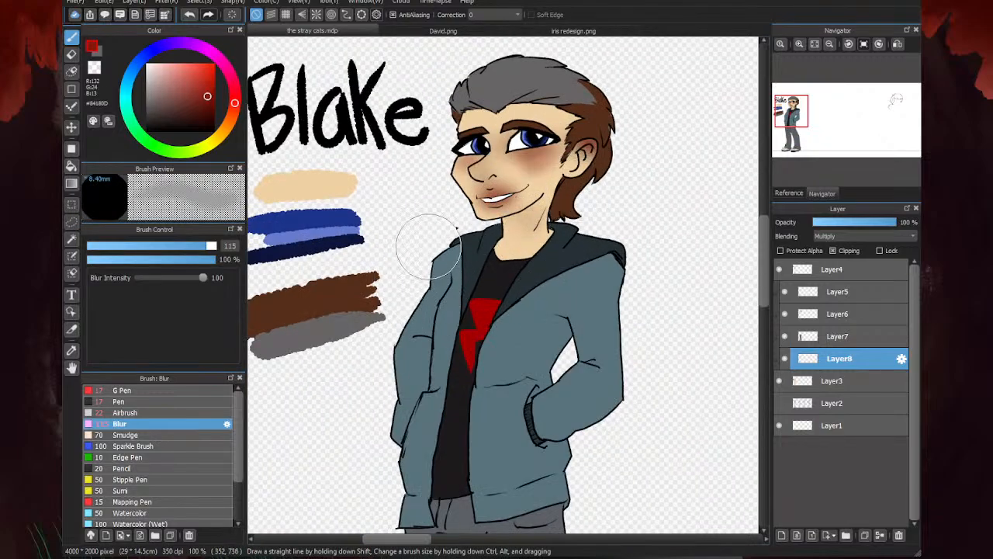
pyautogui.click(124, 412)
pyautogui.scroll(3, 481, 173)
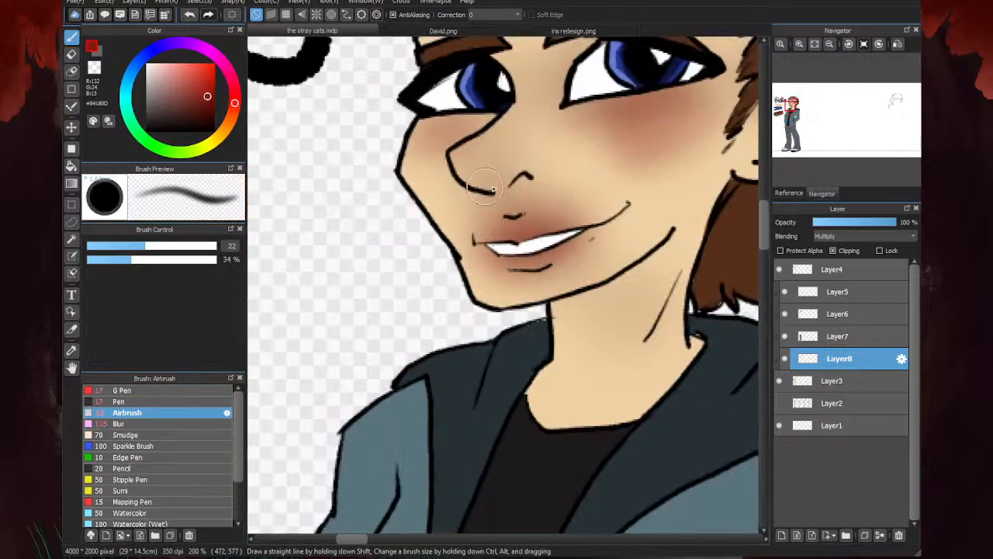
pyautogui.moveTo(488, 174)
pyautogui.mouseDown()
pyautogui.moveTo(518, 177)
pyautogui.moveTo(478, 188)
pyautogui.moveTo(471, 180)
pyautogui.moveTo(491, 162)
pyautogui.moveTo(459, 159)
pyautogui.moveTo(474, 140)
pyautogui.moveTo(469, 178)
pyautogui.mouseUp()
pyautogui.click(129, 424)
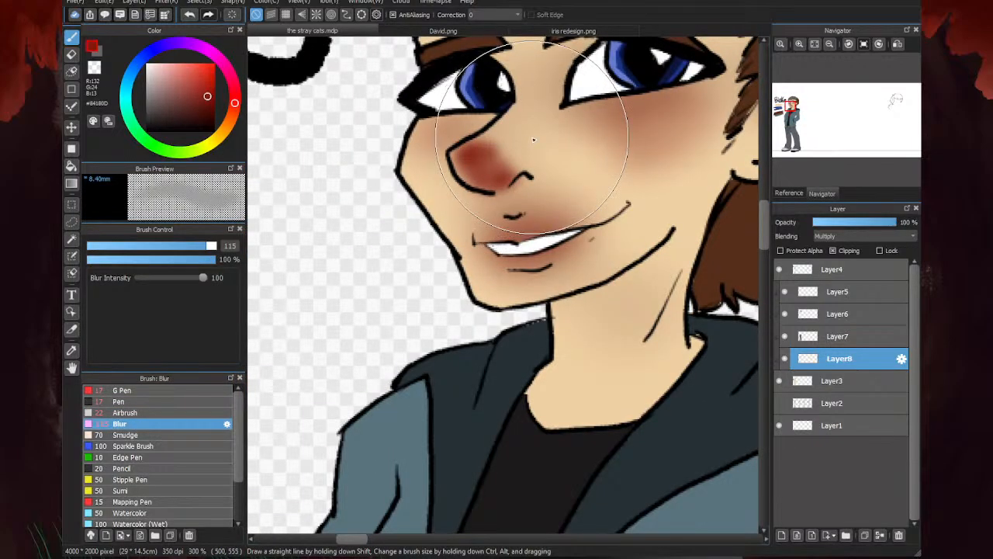
pyautogui.moveTo(520, 144)
pyautogui.mouseDown()
pyautogui.moveTo(425, 208)
pyautogui.moveTo(393, 207)
pyautogui.moveTo(356, 239)
pyautogui.mouseUp()
pyautogui.scroll(-3, 354, 243)
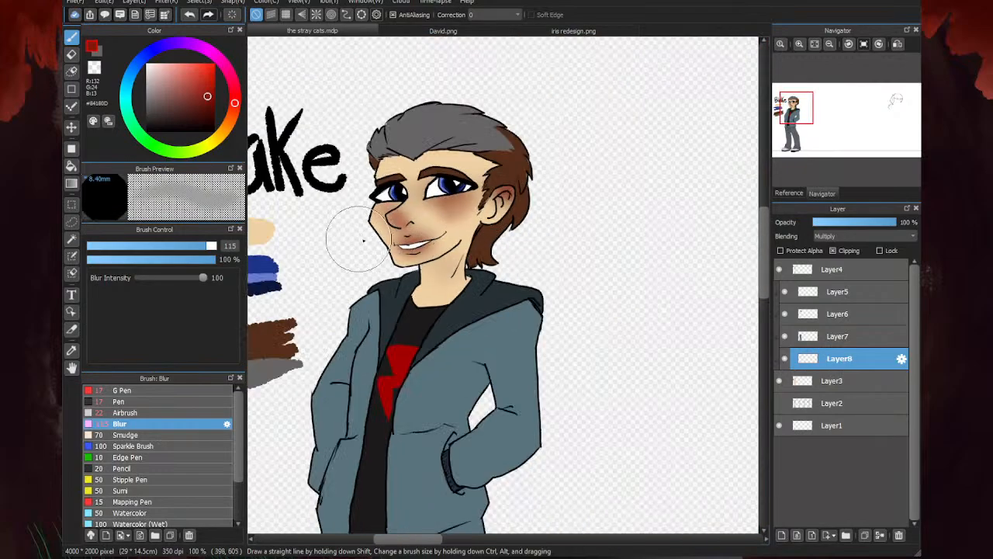
pyautogui.moveTo(505, 194)
pyautogui.mouseDown()
pyautogui.moveTo(521, 192)
pyautogui.moveTo(543, 244)
pyautogui.moveTo(530, 237)
pyautogui.mouseUp()
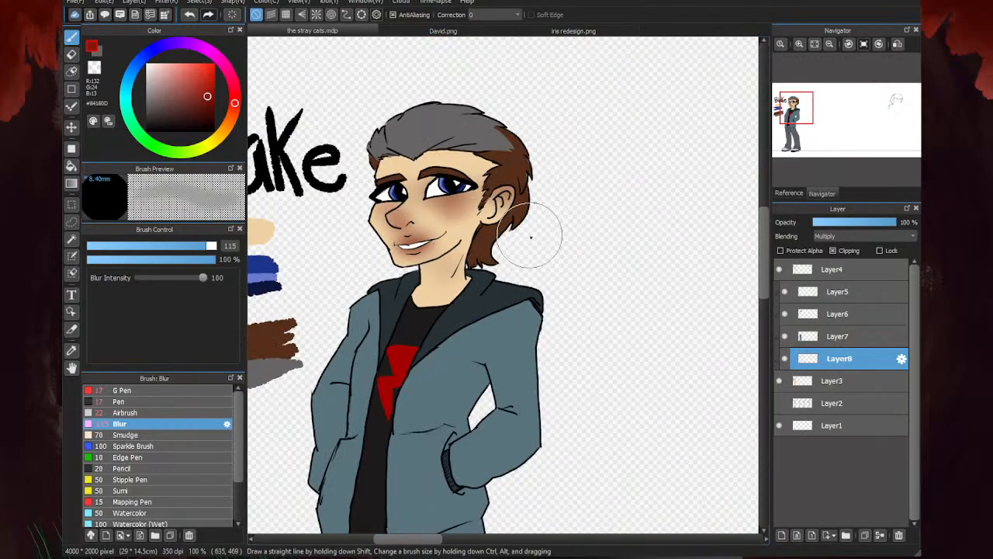
pyautogui.moveTo(364, 204)
pyautogui.mouseDown()
pyautogui.moveTo(494, 222)
pyautogui.moveTo(356, 225)
pyautogui.moveTo(460, 242)
pyautogui.mouseUp()
# - Hide Layer8 and sample the skin color #F0D1A4 from Blake's face
pyautogui.scroll(-3, 476, 241)
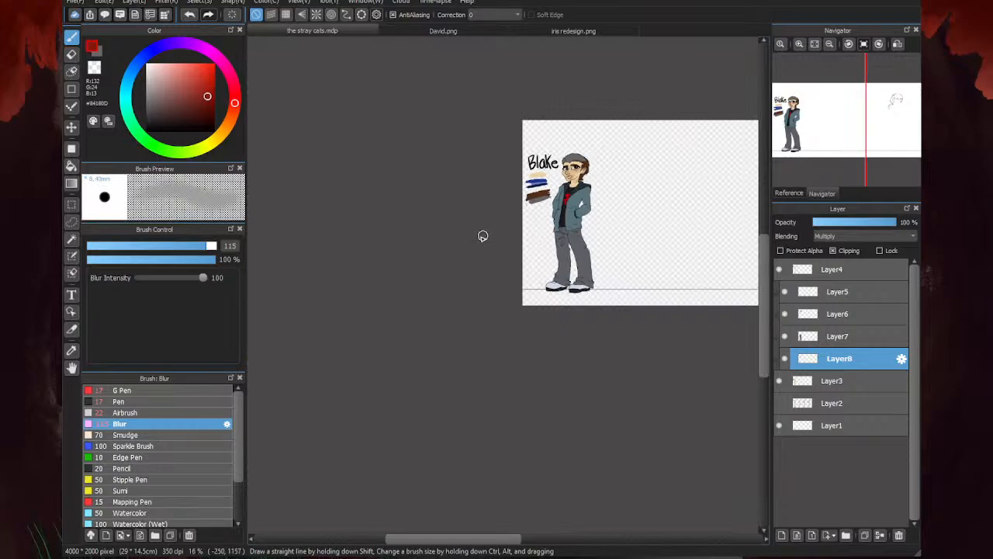
pyautogui.scroll(1, 484, 235)
pyautogui.scroll(-2, 326, 300)
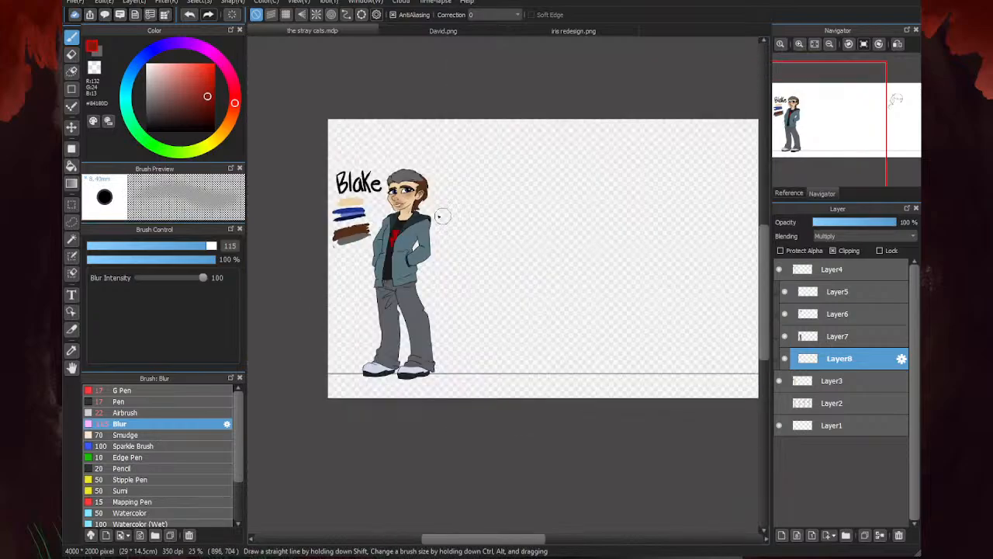
pyautogui.scroll(4, 442, 215)
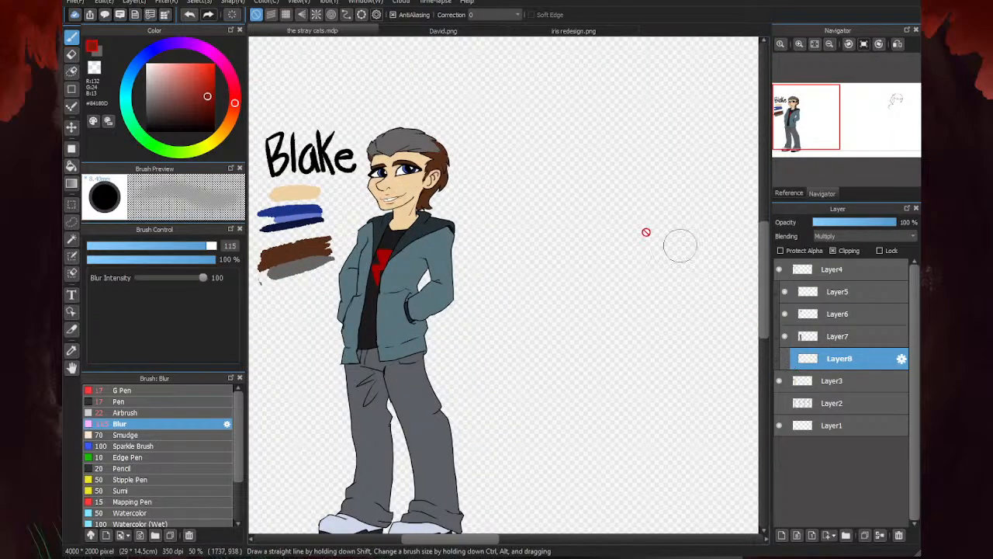
pyautogui.keyDown('alt'); pyautogui.click(387, 190); pyautogui.keyUp('alt')
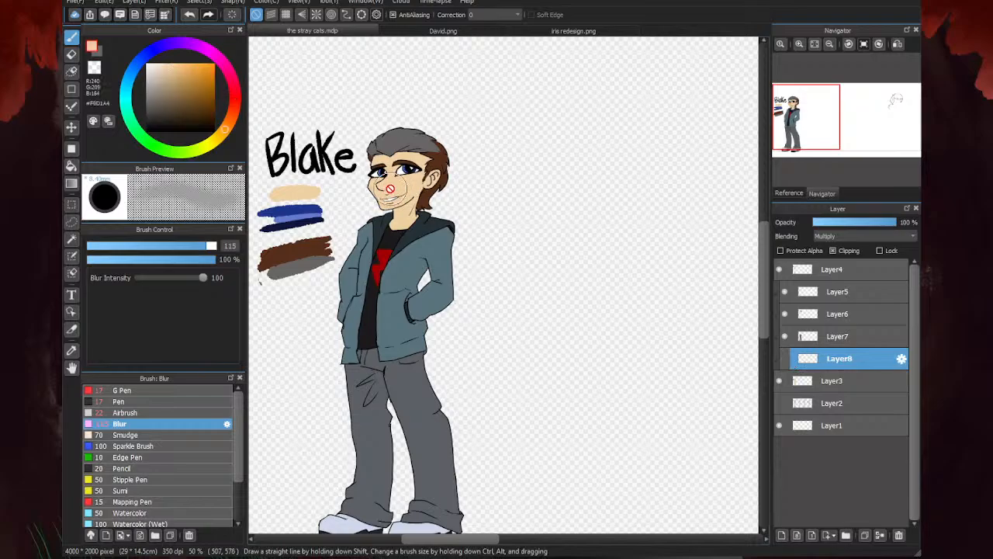
# - Compare the finished coloring of David.png with that of iris redesign.png
pyautogui.click(396, 31)
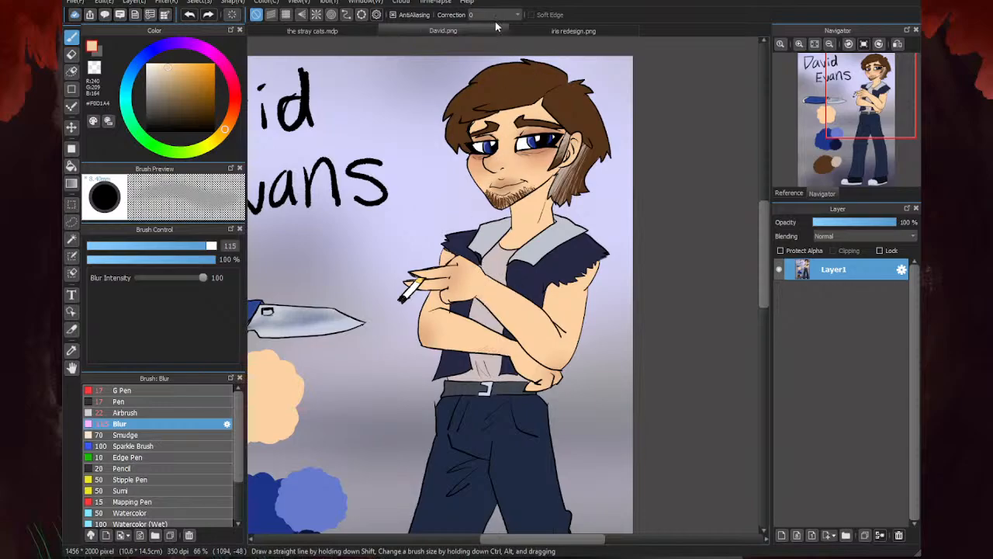
pyautogui.click(519, 31)
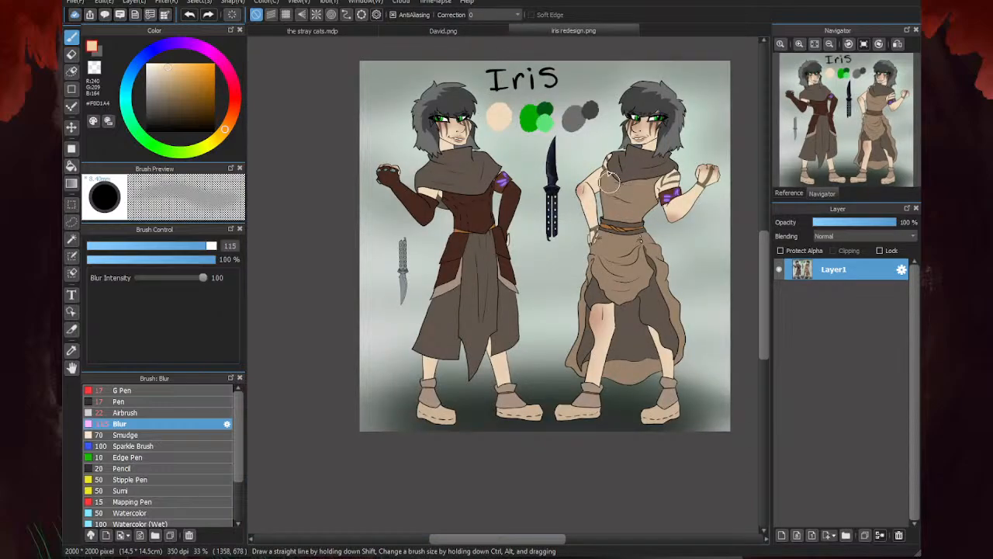
pyautogui.click(502, 31)
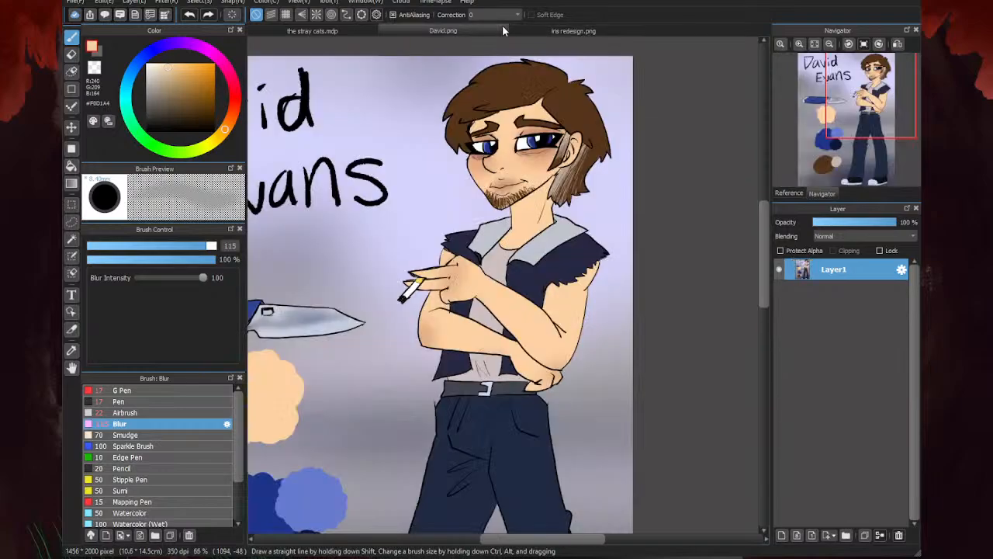
pyautogui.click(558, 31)
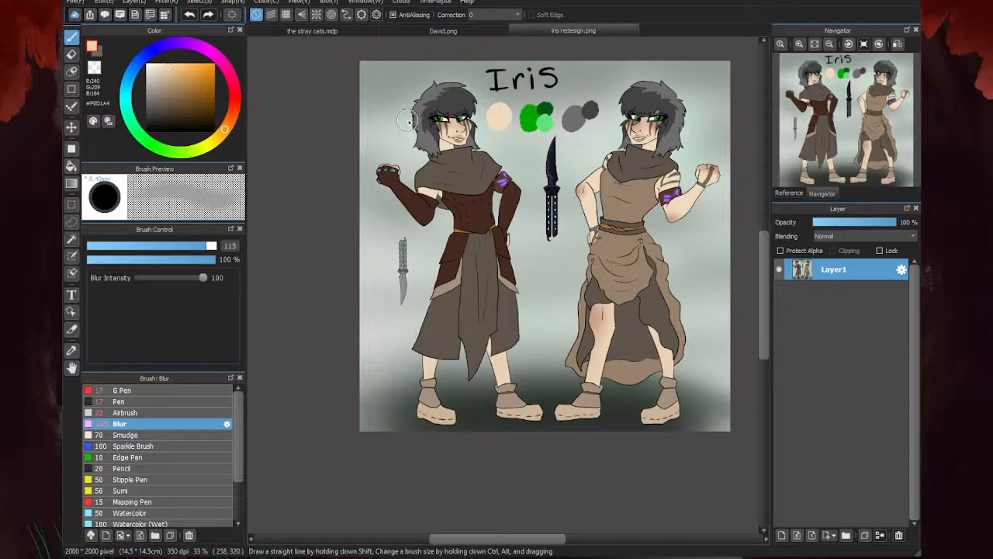
# - Examine the blush on the faces, elbows and knee of both figures in iris redesign.png
pyautogui.scroll(7, 408, 120)
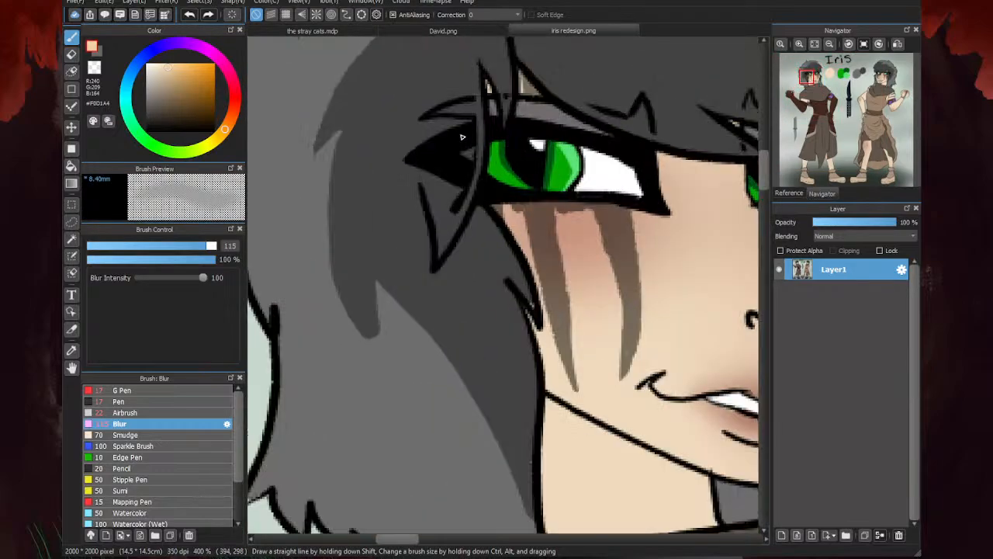
pyautogui.scroll(-6, 461, 137)
pyautogui.scroll(-2, 461, 138)
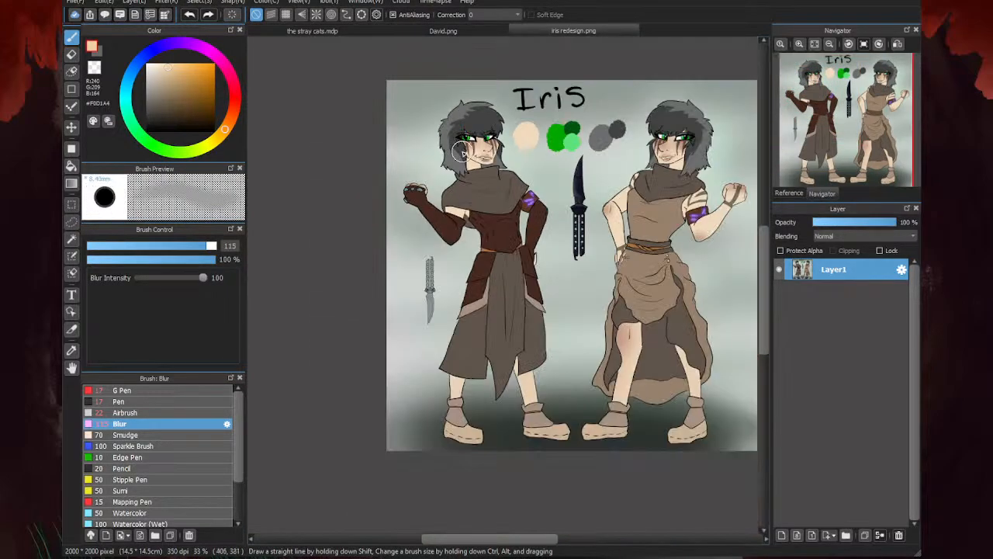
pyautogui.scroll(3, 698, 204)
pyautogui.scroll(-2, 703, 210)
pyautogui.scroll(-2, 702, 211)
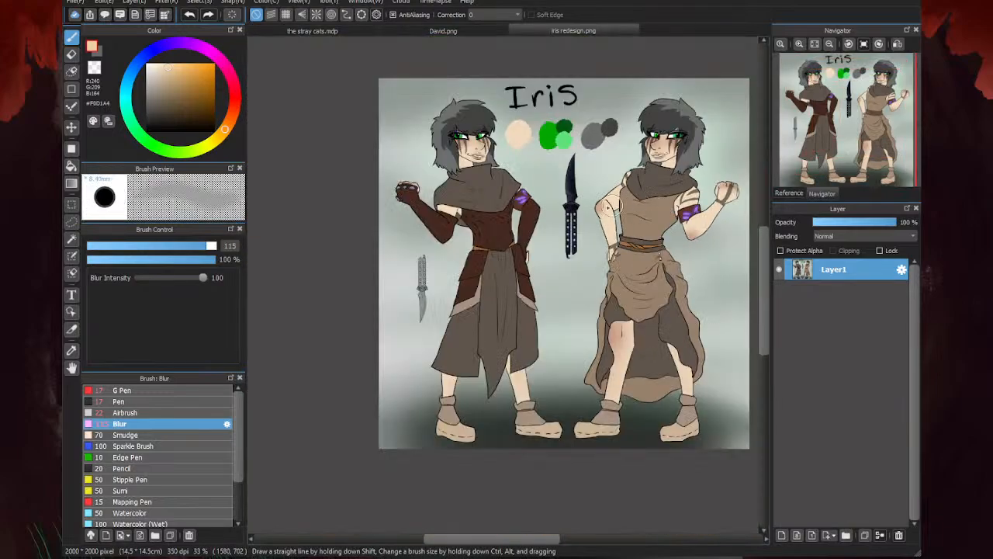
pyautogui.scroll(2, 698, 234)
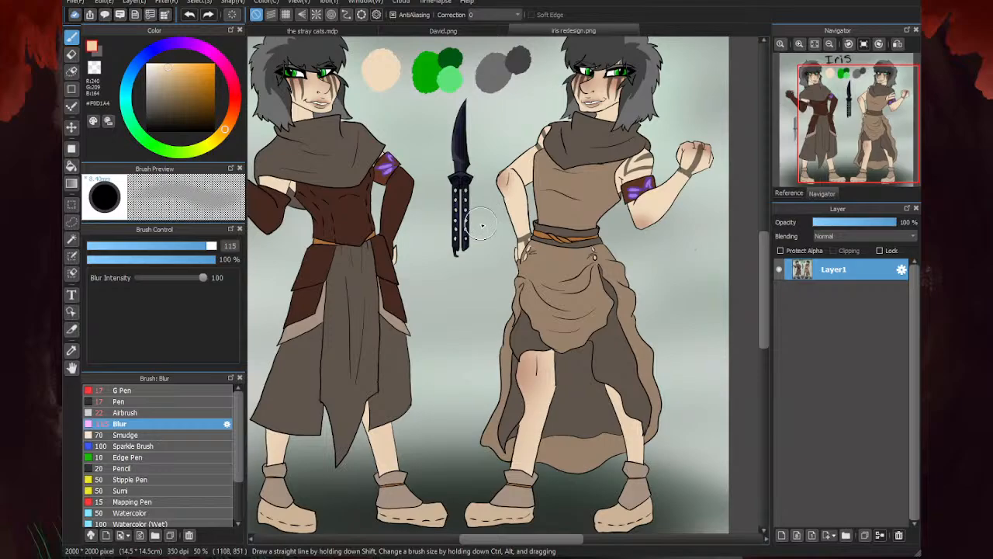
pyautogui.scroll(-2, 477, 227)
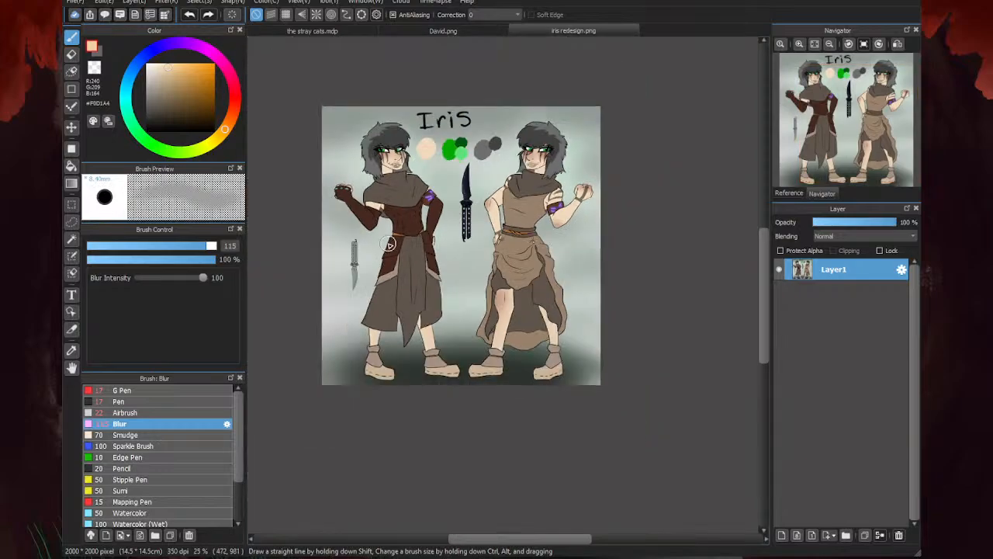
pyautogui.scroll(1, 390, 244)
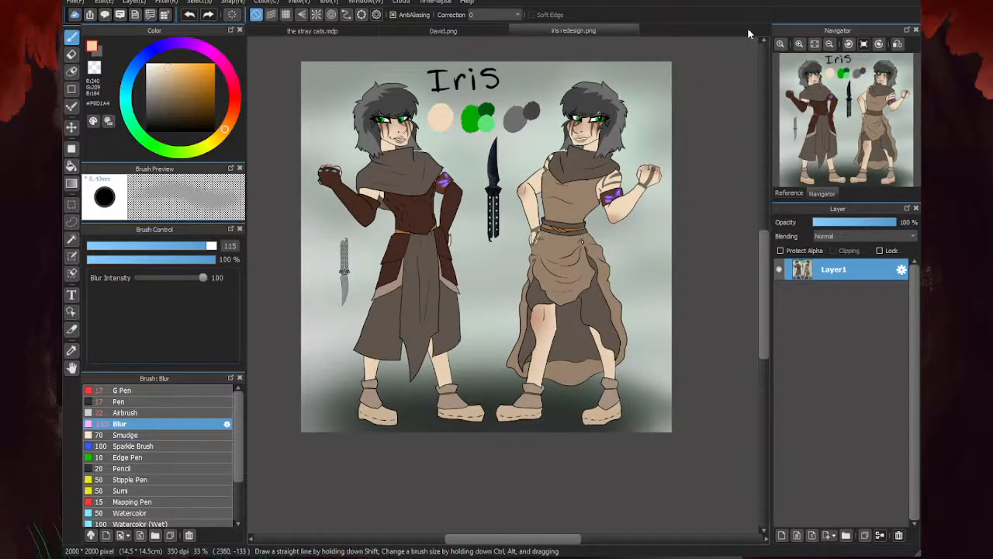
pyautogui.click(815, 45)
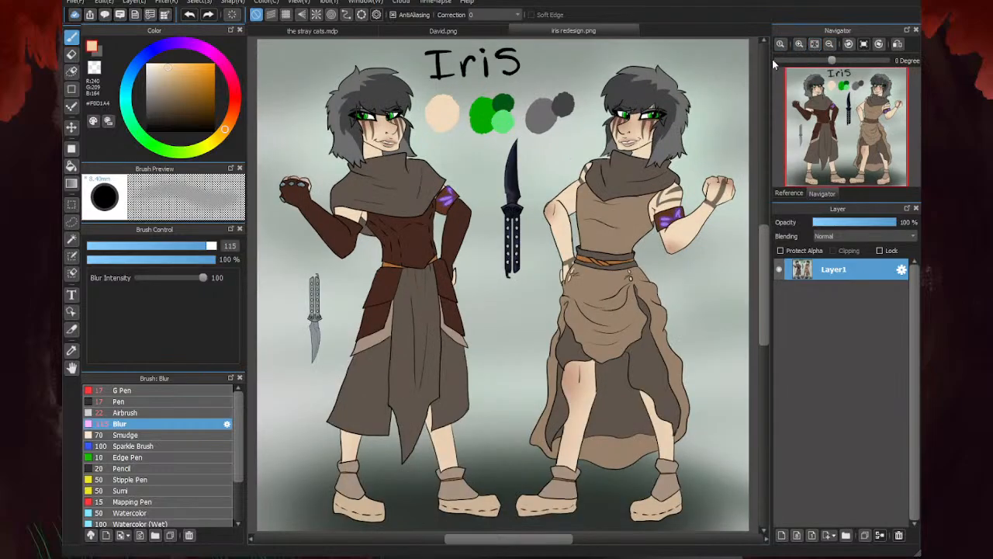
# - Back in the stray cats.mdp, show Layer8 and erase the blush from Blake's face with the Eraser at size 144
pyautogui.click(330, 31)
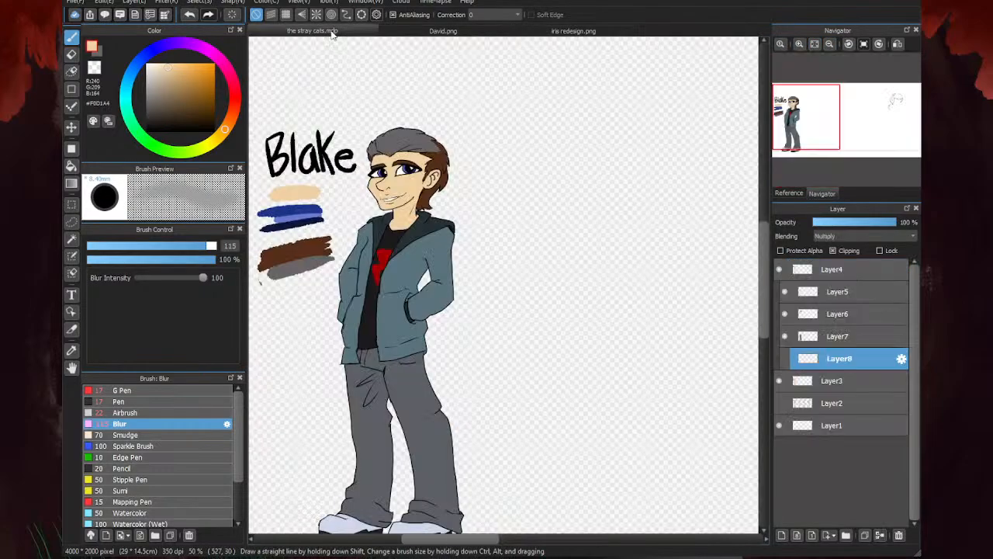
pyautogui.click(783, 358)
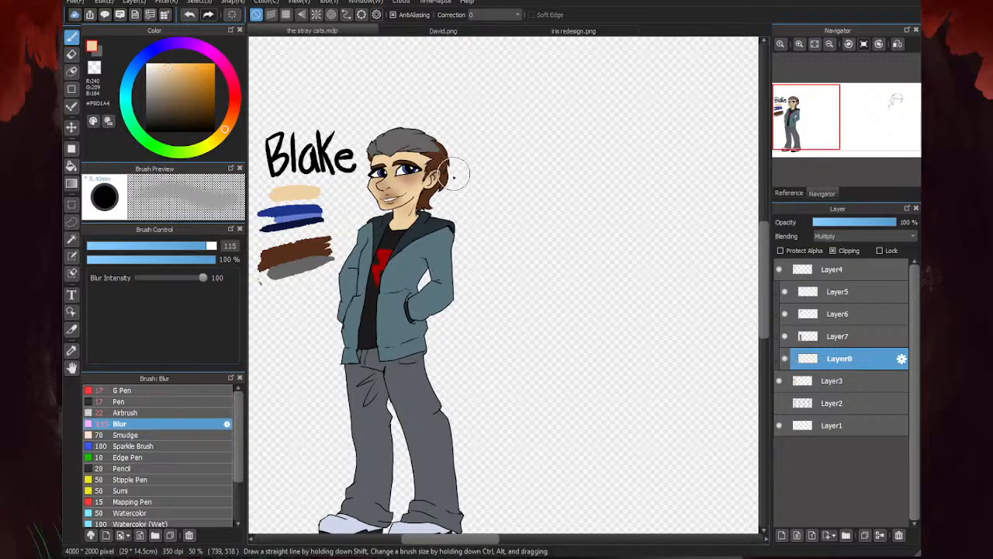
pyautogui.press('e')
pyautogui.click(222, 247)
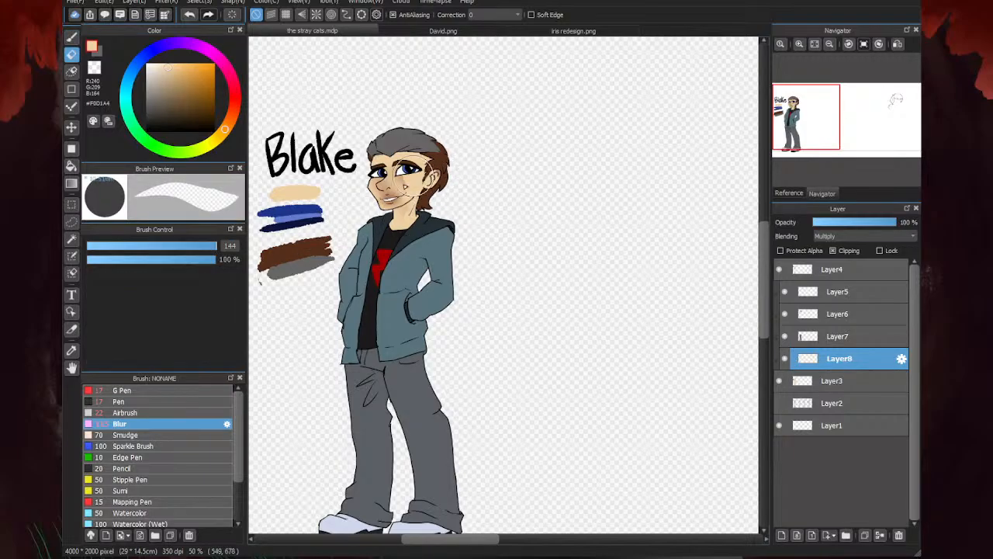
pyautogui.press('b')
# - Airbrush orange-red #BB3921 at size 12.7 beneath both of Blake's eyes and around their inner corners
pyautogui.scroll(3, 361, 173)
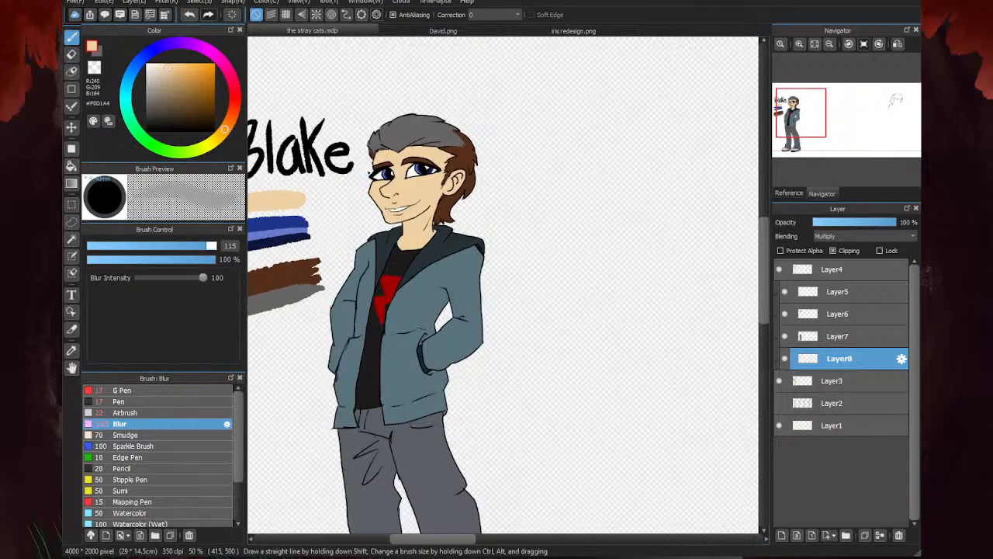
pyautogui.click(148, 412)
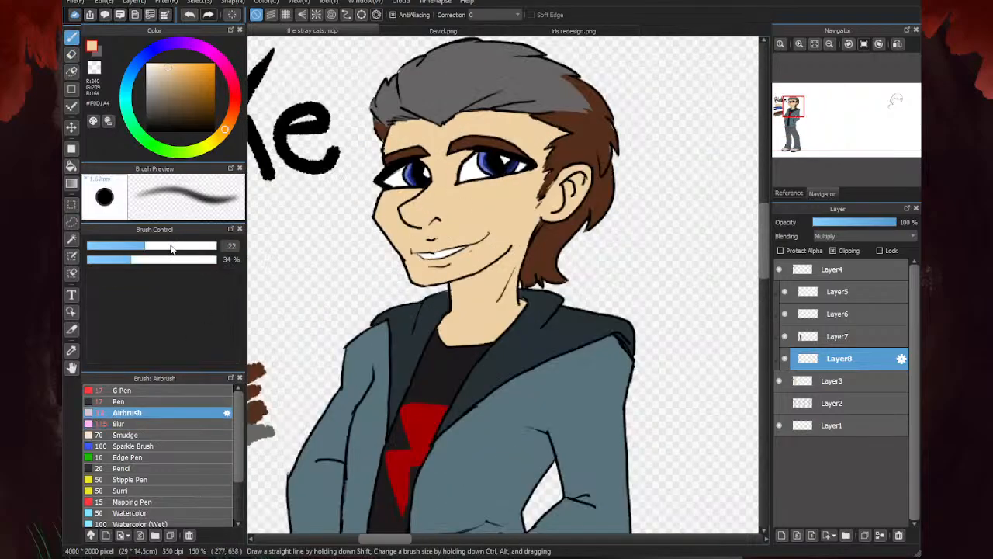
pyautogui.click(234, 115)
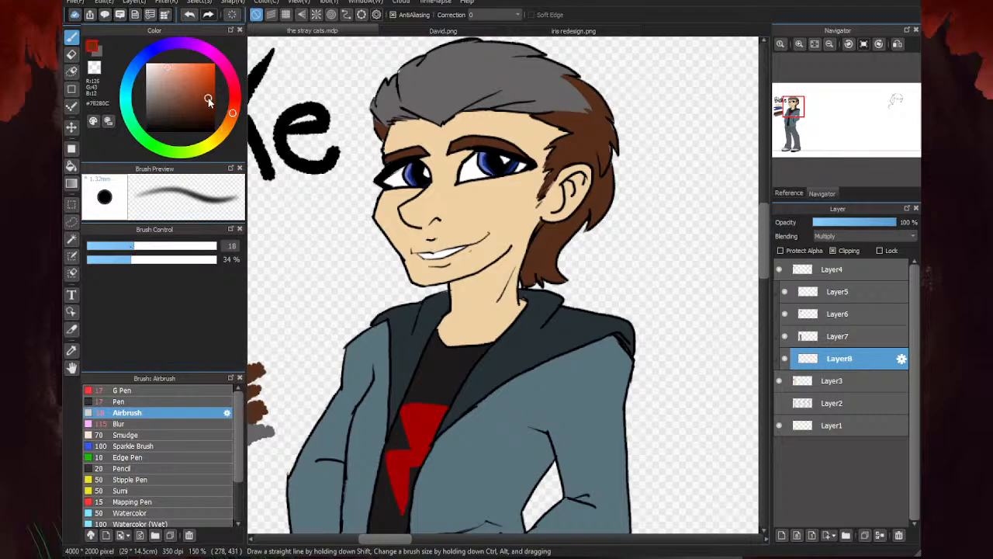
pyautogui.moveTo(234, 115); pyautogui.dragTo(234, 106)
pyautogui.click(119, 246)
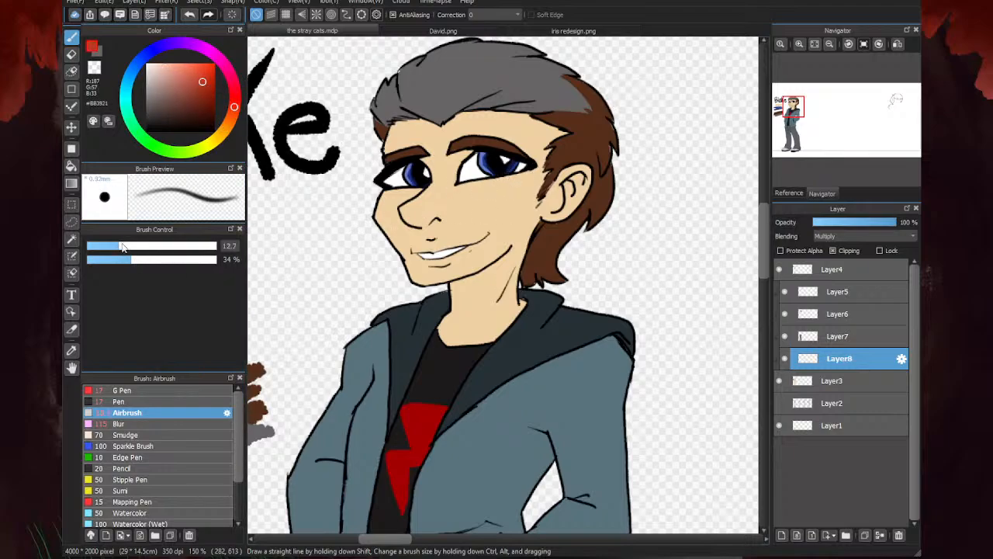
pyautogui.scroll(3, 454, 138)
pyautogui.moveTo(464, 131)
pyautogui.mouseDown()
pyautogui.moveTo(442, 144)
pyautogui.moveTo(440, 130)
pyautogui.moveTo(450, 139)
pyautogui.moveTo(433, 158)
pyautogui.moveTo(440, 144)
pyautogui.moveTo(448, 180)
pyautogui.moveTo(478, 198)
pyautogui.moveTo(446, 199)
pyautogui.moveTo(588, 172)
pyautogui.moveTo(587, 184)
pyautogui.moveTo(418, 200)
pyautogui.mouseUp()
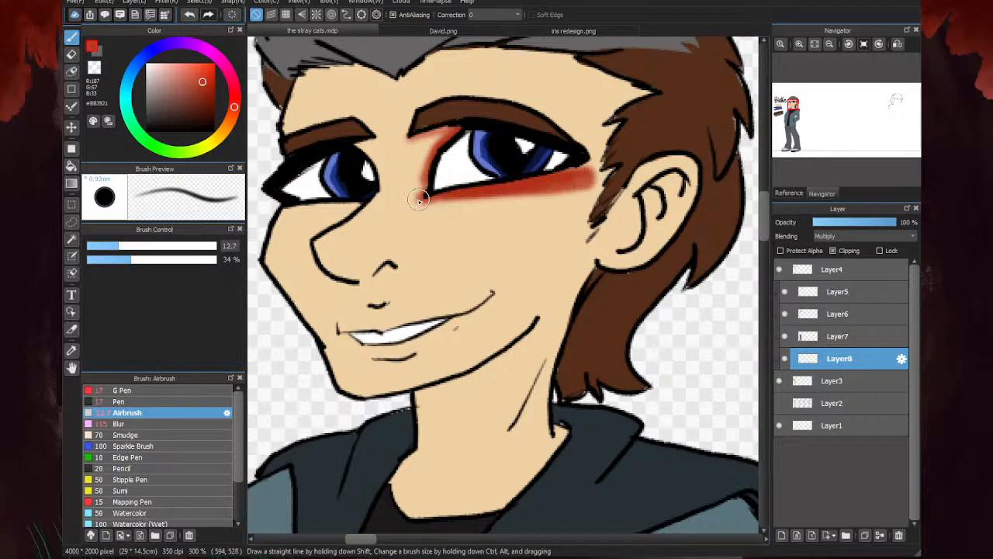
pyautogui.moveTo(313, 203)
pyautogui.mouseDown()
pyautogui.moveTo(342, 206)
pyautogui.moveTo(279, 206)
pyautogui.mouseUp()
pyautogui.moveTo(359, 175)
pyautogui.mouseDown()
pyautogui.moveTo(344, 150)
pyautogui.moveTo(424, 145)
pyautogui.moveTo(377, 183)
pyautogui.moveTo(344, 161)
pyautogui.mouseUp()
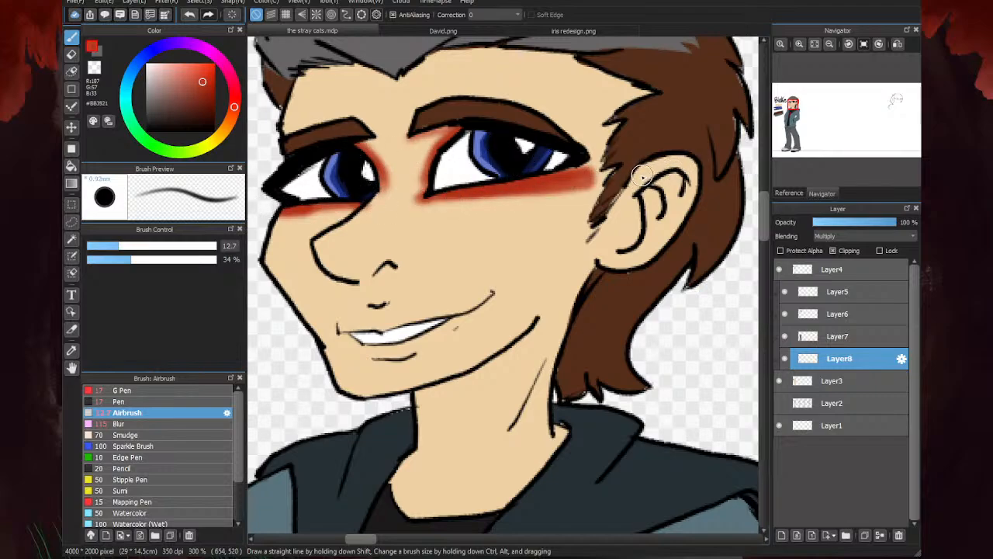
# - Airbrush the same orange-red along the top of the ear, over the tip of the nose and over both lips
pyautogui.moveTo(643, 177)
pyautogui.mouseDown()
pyautogui.moveTo(687, 167)
pyautogui.moveTo(611, 244)
pyautogui.mouseUp()
pyautogui.moveTo(352, 270)
pyautogui.mouseDown()
pyautogui.moveTo(401, 264)
pyautogui.moveTo(331, 264)
pyautogui.moveTo(340, 272)
pyautogui.moveTo(322, 245)
pyautogui.moveTo(377, 257)
pyautogui.moveTo(359, 264)
pyautogui.moveTo(388, 272)
pyautogui.mouseUp()
pyautogui.moveTo(395, 322)
pyautogui.mouseDown()
pyautogui.moveTo(382, 319)
pyautogui.moveTo(462, 304)
pyautogui.moveTo(341, 329)
pyautogui.moveTo(384, 353)
pyautogui.moveTo(364, 349)
pyautogui.moveTo(451, 320)
pyautogui.mouseUp()
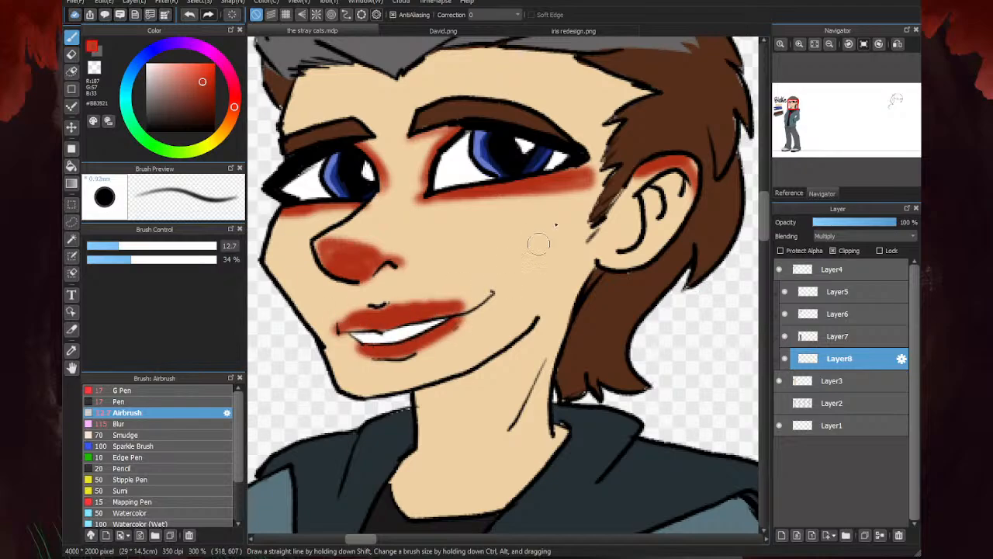
# - Soften the orange-red around Blake's eyes, nose, lips and ear with the Blur brush at size 115
pyautogui.scroll(-3, 492, 219)
pyautogui.scroll(3, 461, 251)
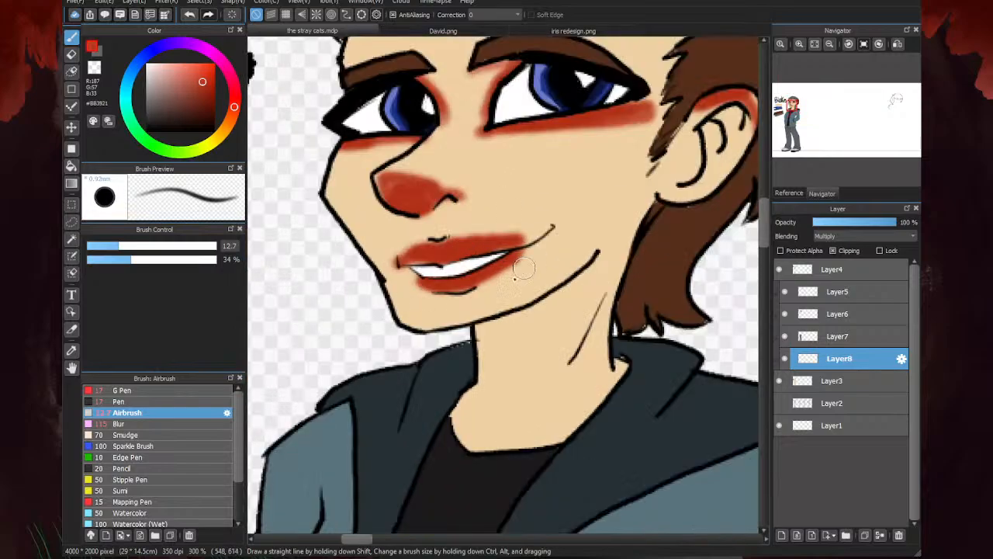
pyautogui.click(155, 424)
pyautogui.moveTo(403, 262)
pyautogui.mouseDown()
pyautogui.moveTo(445, 274)
pyautogui.moveTo(536, 256)
pyautogui.mouseUp()
pyautogui.scroll(-2, 536, 256)
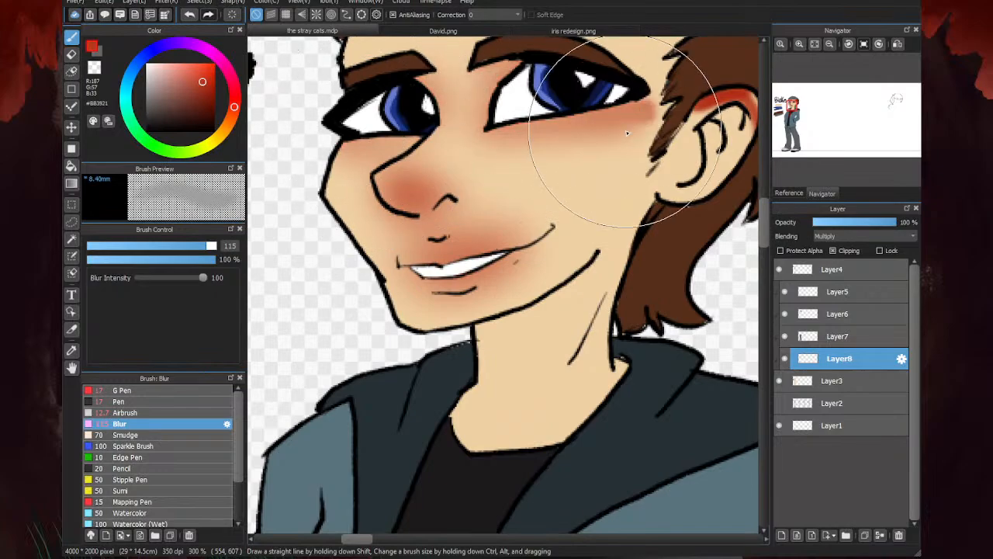
pyautogui.scroll(-1, 429, 232)
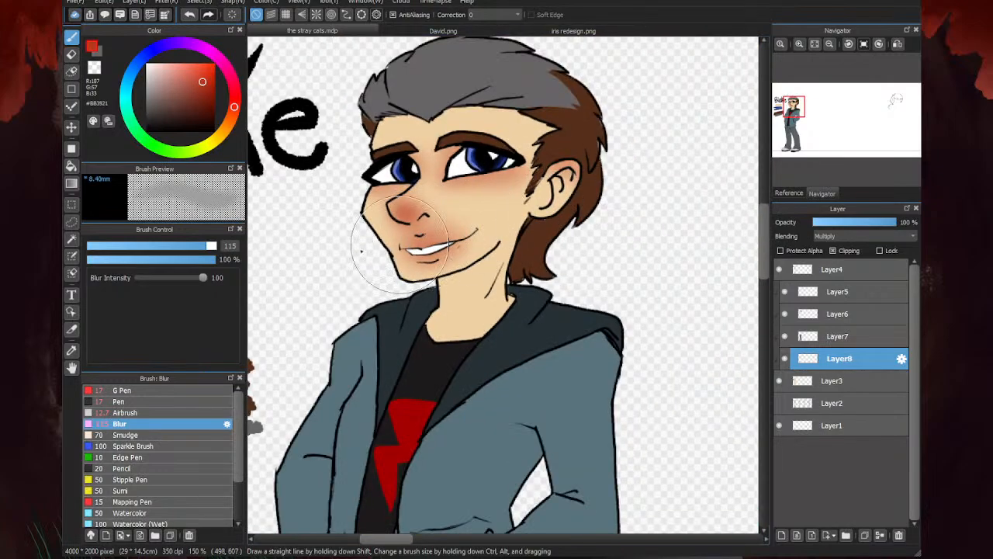
pyautogui.scroll(-4, 400, 247)
pyautogui.scroll(4, 592, 155)
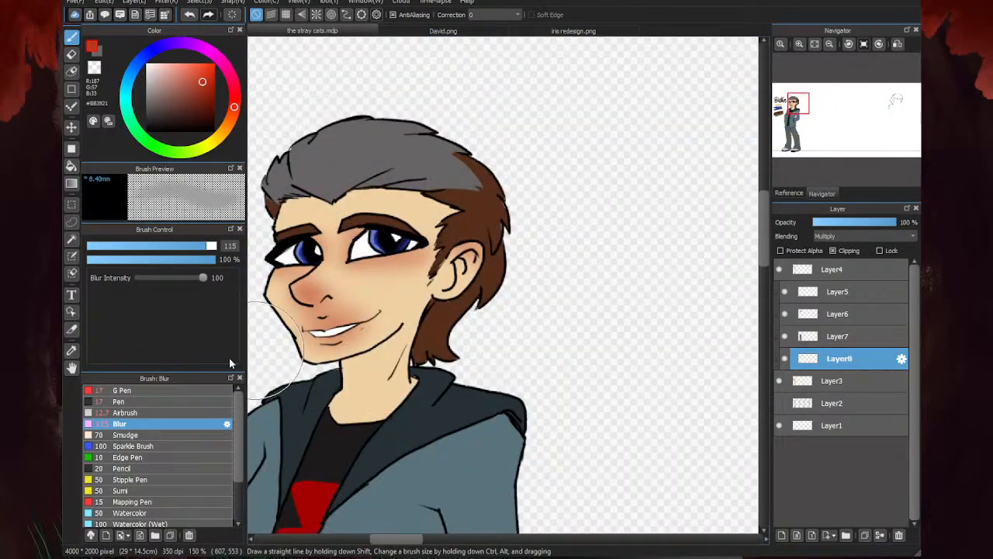
# - Airbrush orange-red #BB3921 at size 85 over Blake's hairline and soften it with the Blur brush at size 115
pyautogui.click(124, 413)
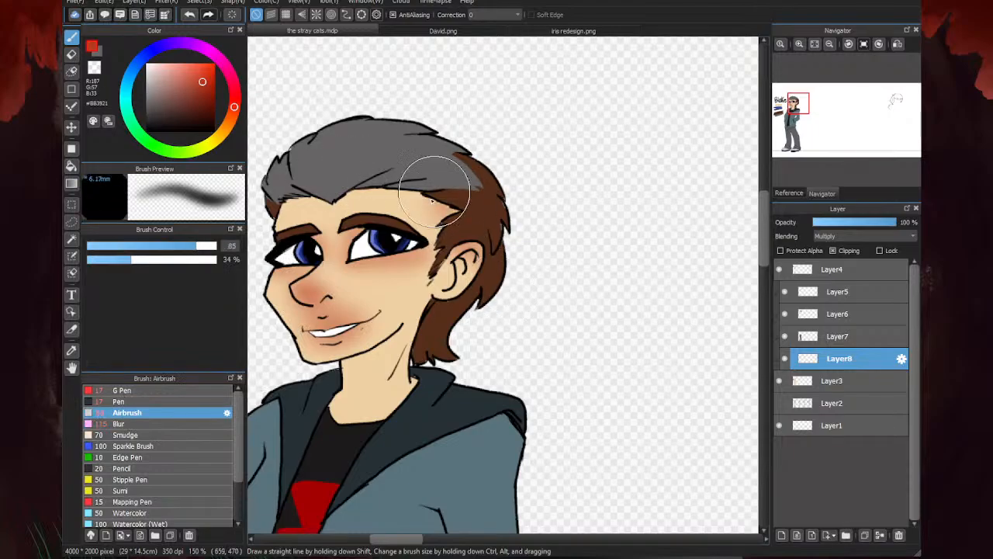
pyautogui.moveTo(435, 190); pyautogui.dragTo(443, 167)
pyautogui.scroll(-3, 443, 166)
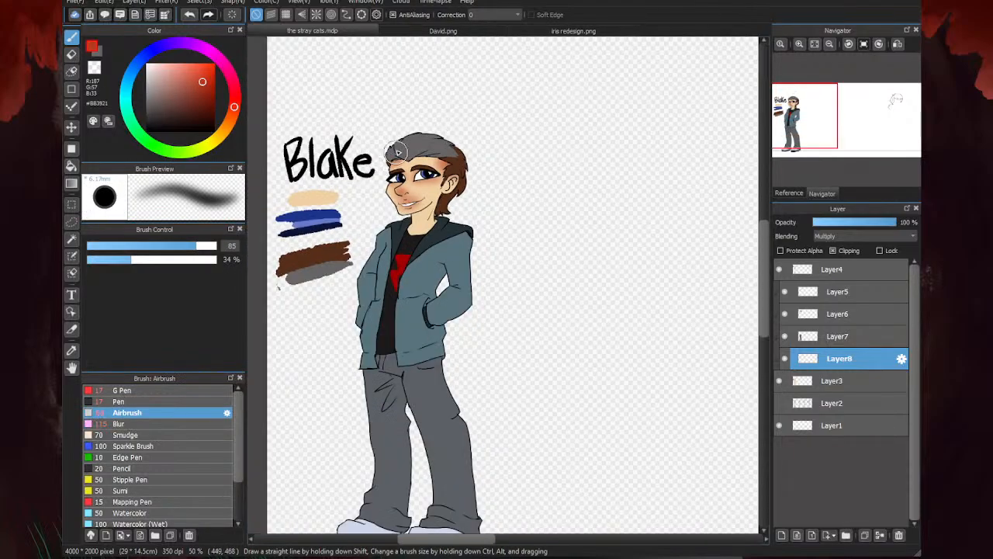
pyautogui.click(147, 426)
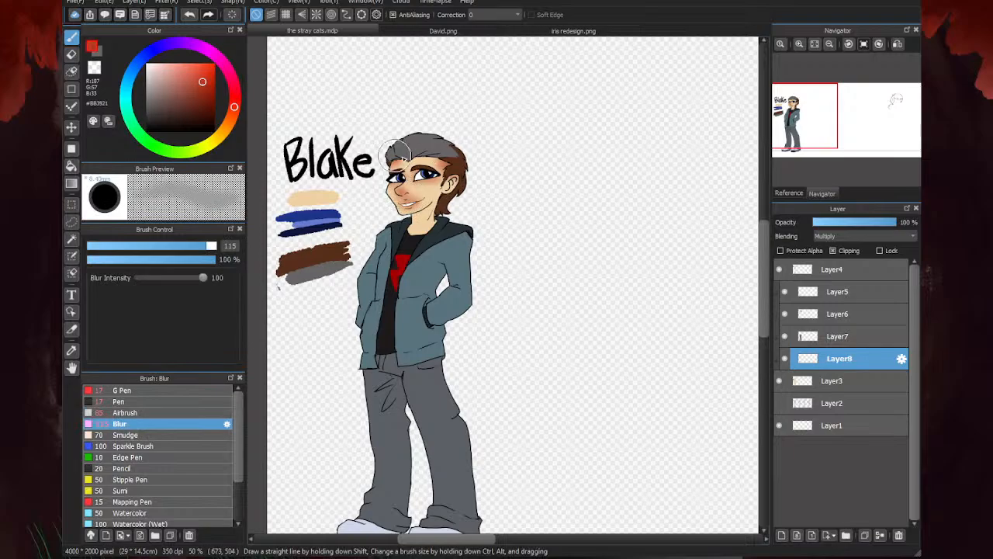
pyautogui.moveTo(405, 158)
pyautogui.mouseDown()
pyautogui.moveTo(451, 164)
pyautogui.moveTo(383, 157)
pyautogui.moveTo(413, 152)
pyautogui.mouseUp()
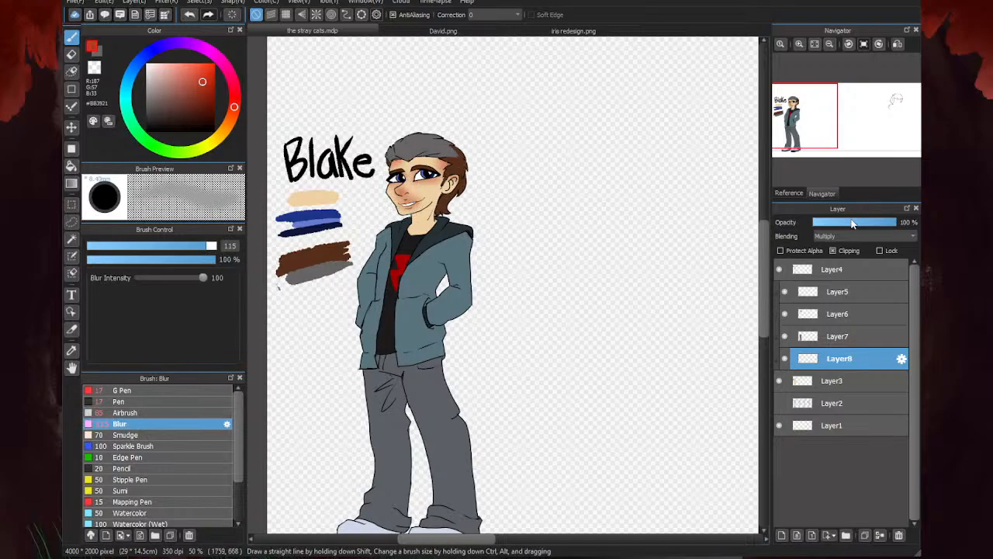
# - Lower the opacity of the blush on Layer8 to 52 %
pyautogui.moveTo(852, 224); pyautogui.dragTo(865, 224)
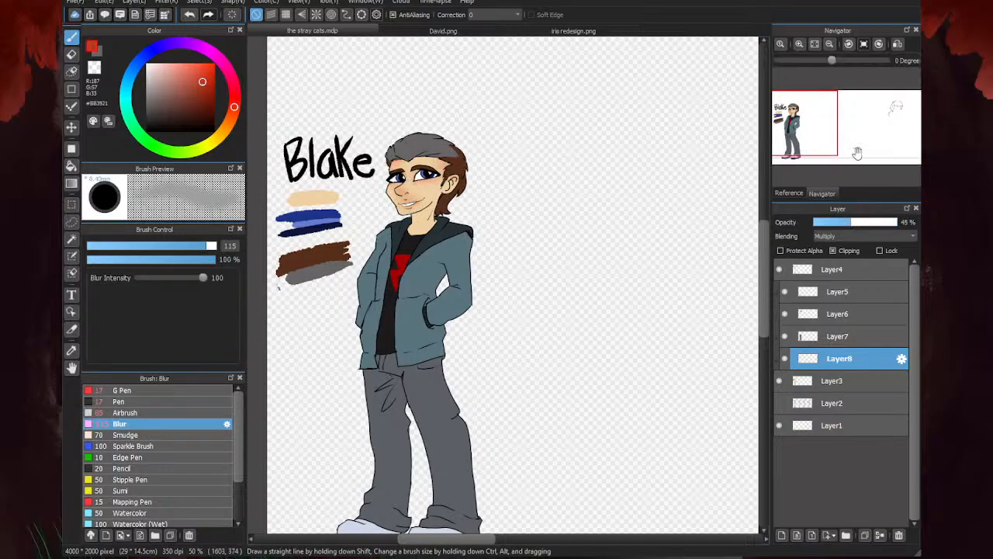
pyautogui.scroll(-2, 605, 166)
pyautogui.scroll(3, 504, 182)
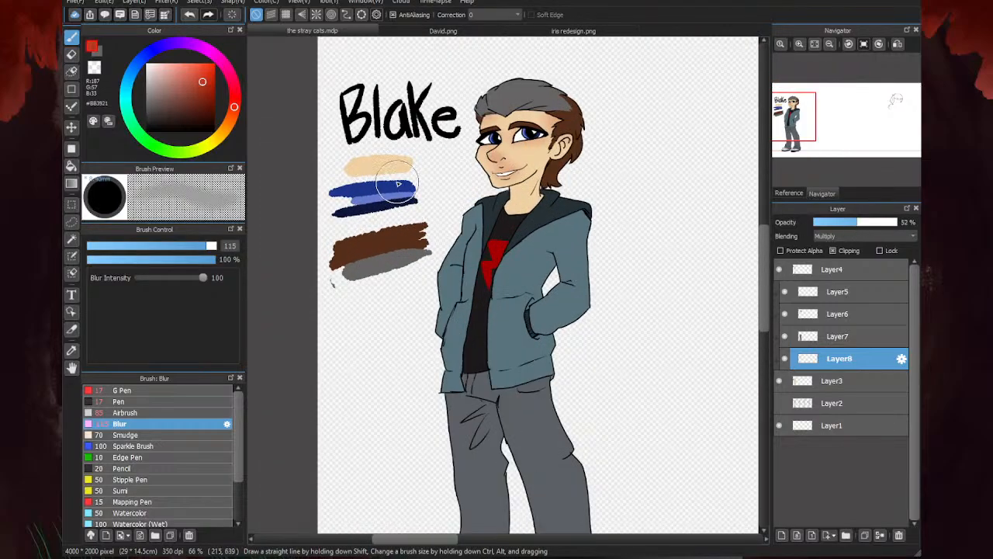
pyautogui.scroll(-2, 380, 180)
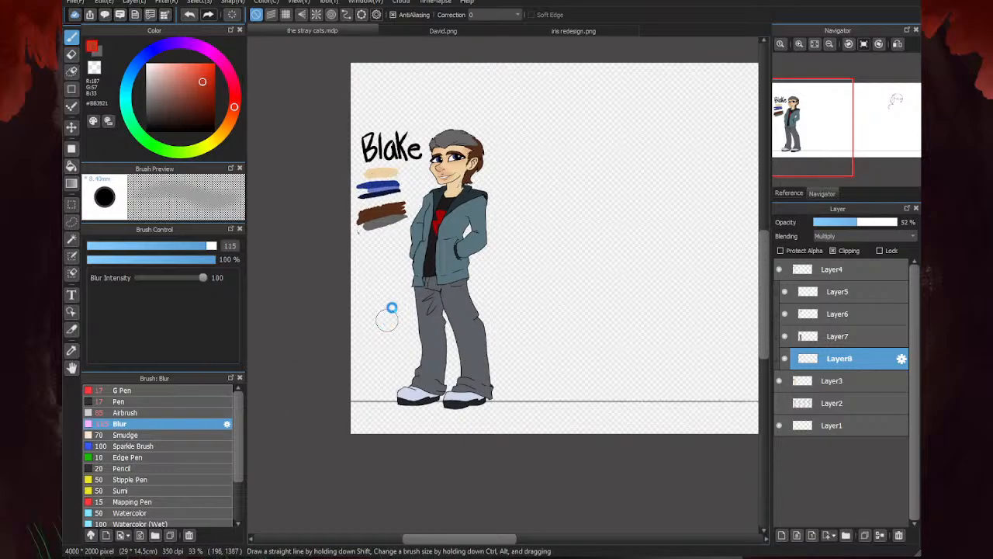
# - Show the sketches on Layer2 and prepare to draw on Layer4 with the black G Pen at size 4.5
pyautogui.click(779, 403)
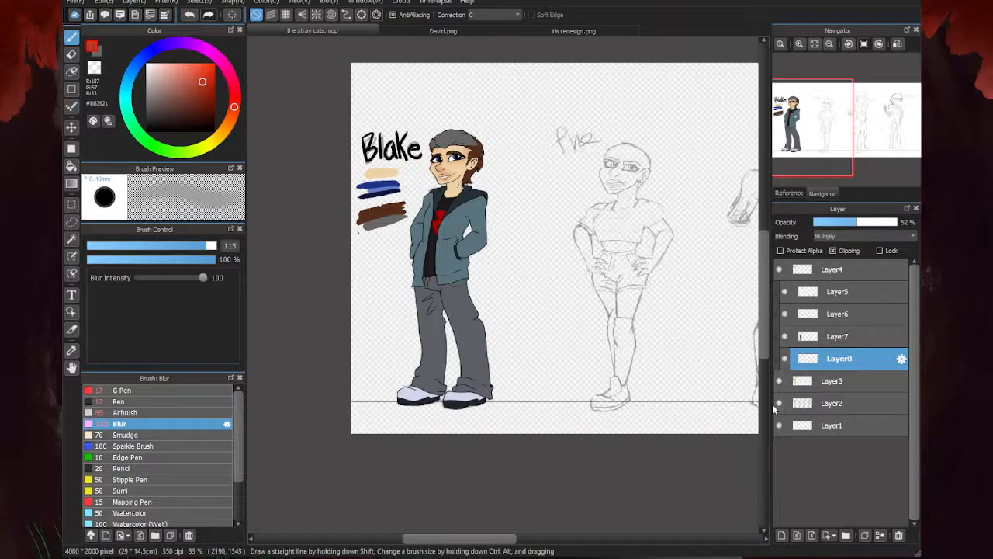
pyautogui.click(823, 269)
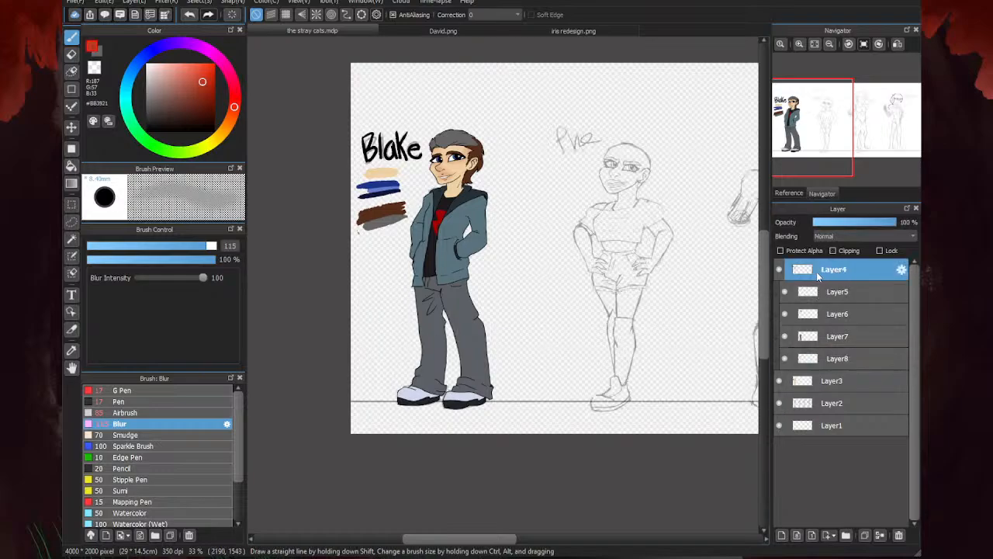
pyautogui.click(159, 401)
pyautogui.click(163, 390)
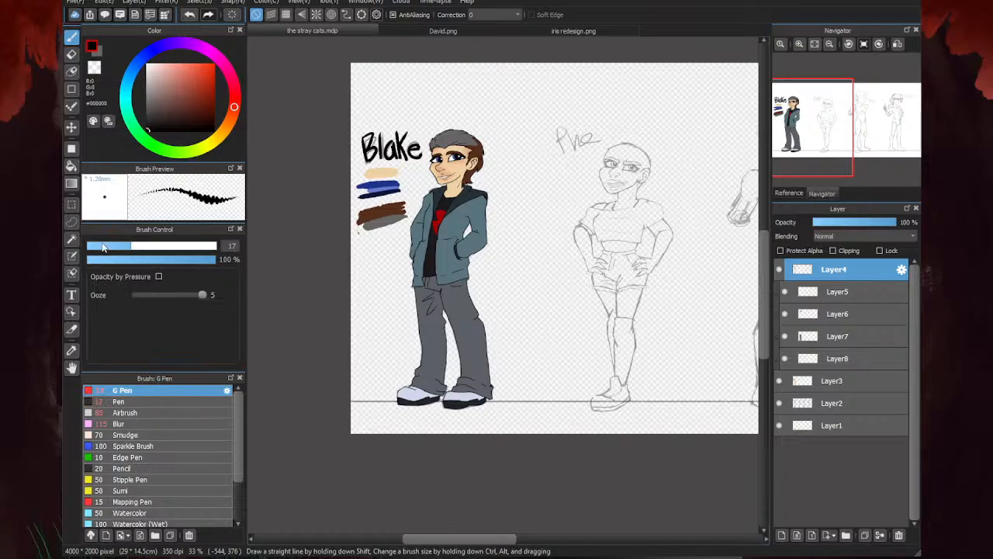
pyautogui.moveTo(102, 246); pyautogui.dragTo(96, 247)
pyautogui.scroll(-2, 335, 299)
pyautogui.scroll(2, 451, 239)
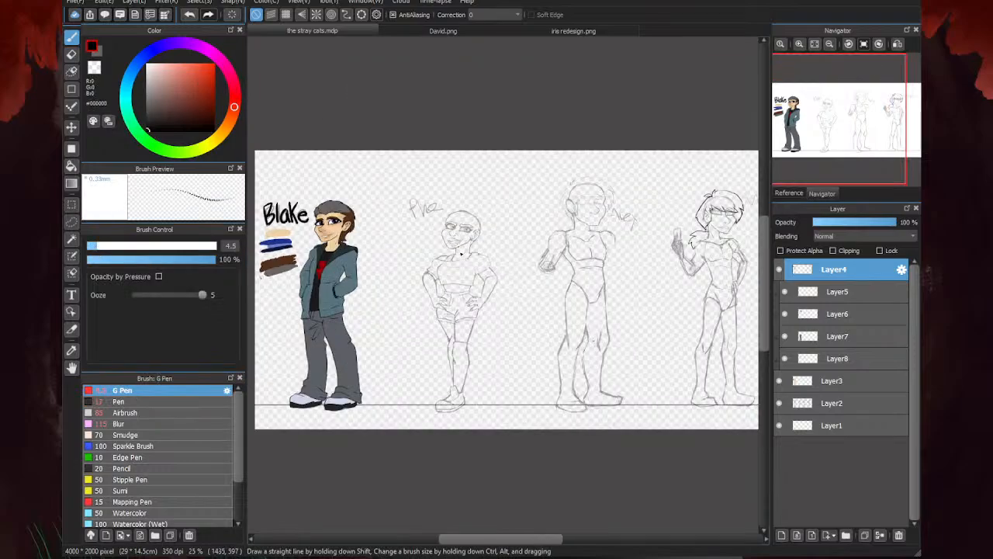
# - Sketch a diamond-shaped earring below the second figure's ear and curved outer lines around the back of her head
pyautogui.scroll(5, 460, 218)
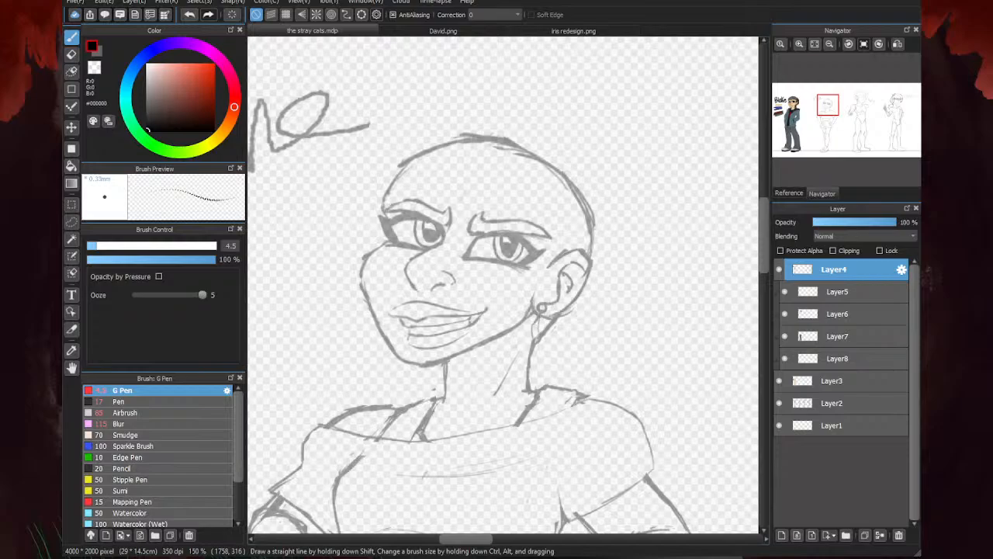
pyautogui.scroll(1, 557, 257)
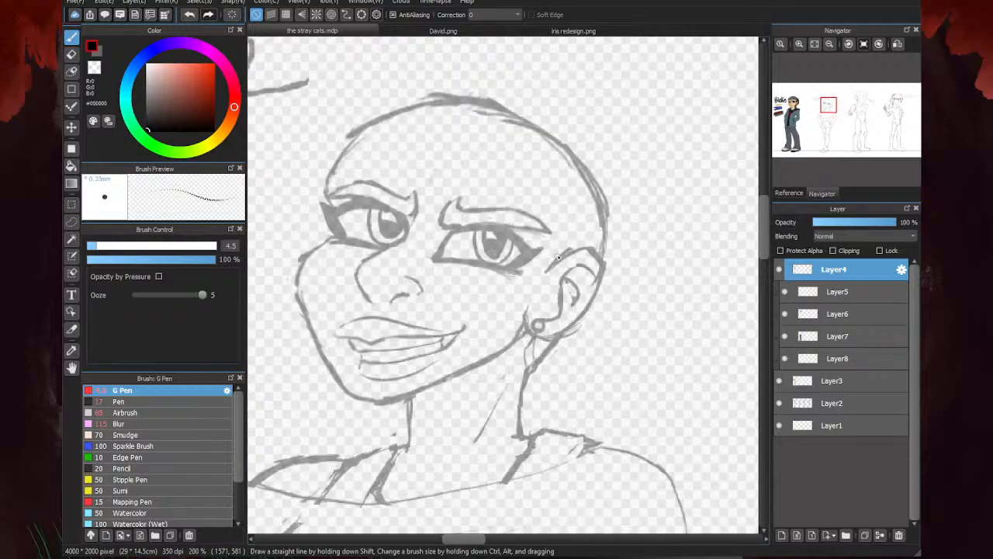
pyautogui.moveTo(537, 329)
pyautogui.mouseDown()
pyautogui.moveTo(526, 361)
pyautogui.moveTo(538, 374)
pyautogui.moveTo(548, 348)
pyautogui.moveTo(549, 364)
pyautogui.moveTo(600, 325)
pyautogui.mouseUp()
pyautogui.moveTo(578, 345)
pyautogui.mouseDown()
pyautogui.moveTo(616, 288)
pyautogui.moveTo(605, 216)
pyautogui.mouseUp()
pyautogui.moveTo(537, 140)
pyautogui.mouseDown()
pyautogui.moveTo(625, 266)
pyautogui.moveTo(624, 208)
pyautogui.mouseUp()
pyautogui.moveTo(574, 141); pyautogui.dragTo(630, 233)
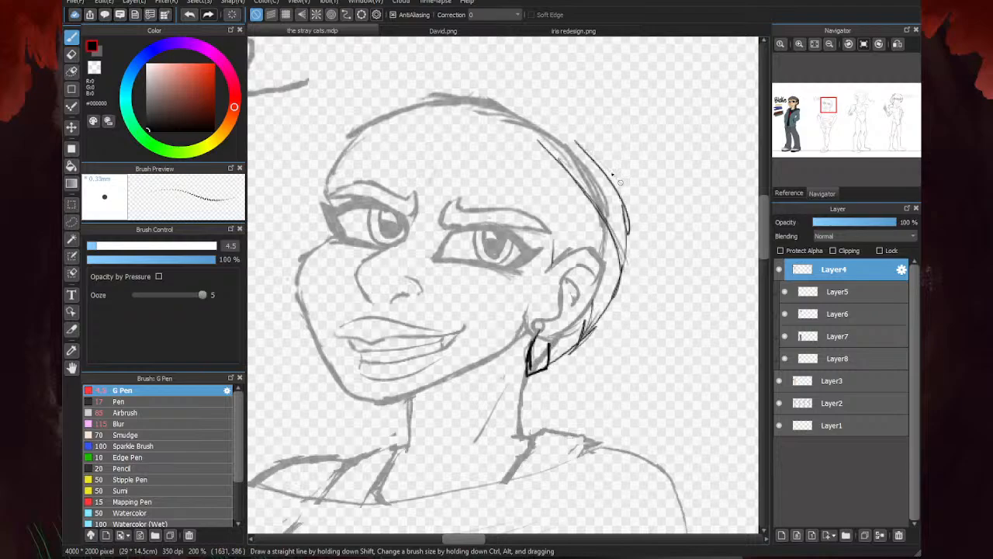
pyautogui.moveTo(620, 182); pyautogui.dragTo(535, 108)
# - Sketch curved strands from above the ear up to the crown and extend the outer line over the second figure's head
pyautogui.moveTo(560, 265)
pyautogui.mouseDown()
pyautogui.moveTo(529, 188)
pyautogui.moveTo(558, 225)
pyautogui.moveTo(498, 157)
pyautogui.mouseUp()
pyautogui.moveTo(558, 225); pyautogui.dragTo(470, 137)
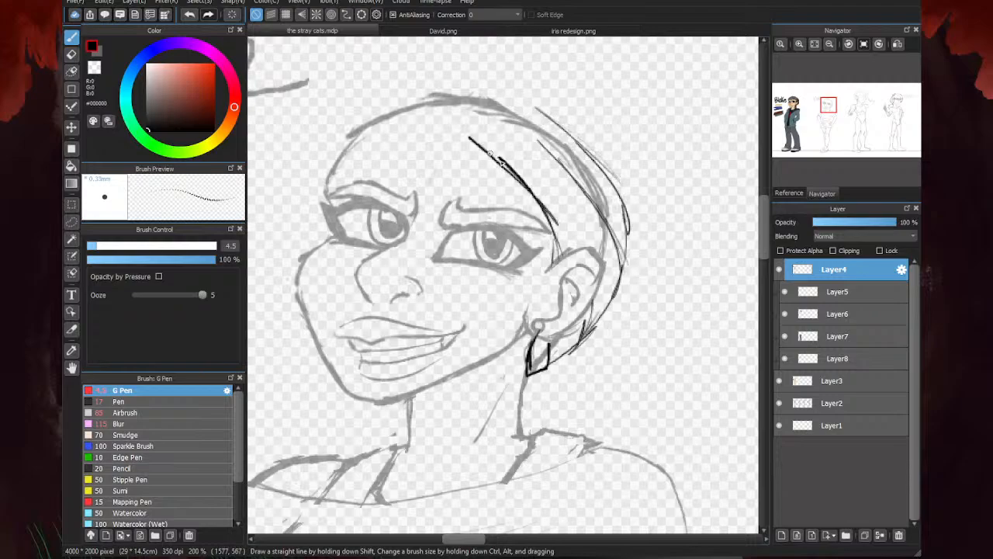
pyautogui.moveTo(577, 194); pyautogui.dragTo(500, 127)
pyautogui.moveTo(586, 236); pyautogui.dragTo(511, 147)
pyautogui.moveTo(576, 143); pyautogui.dragTo(508, 102)
pyautogui.moveTo(558, 126); pyautogui.dragTo(499, 96)
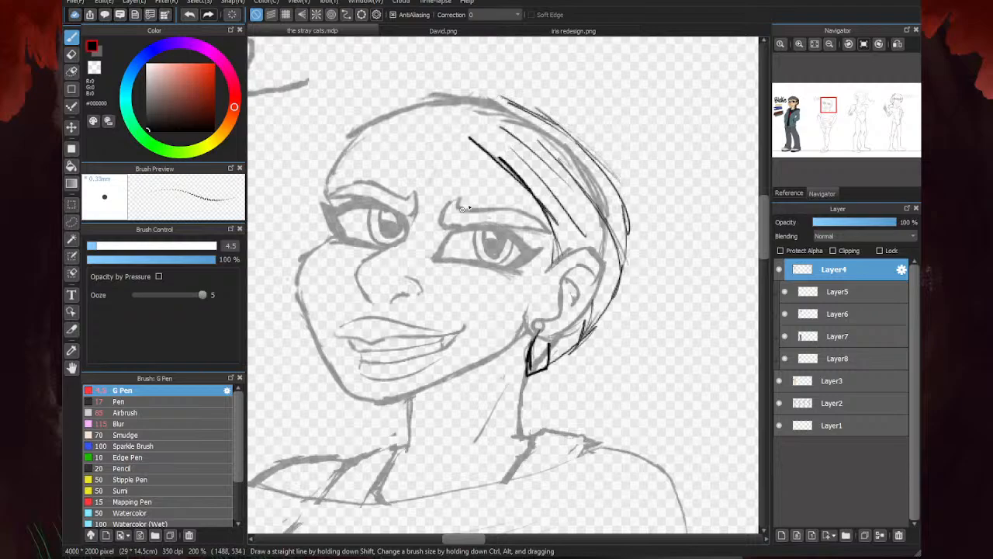
pyautogui.scroll(-2, 534, 166)
pyautogui.scroll(2, 481, 157)
pyautogui.moveTo(553, 140); pyautogui.dragTo(496, 151)
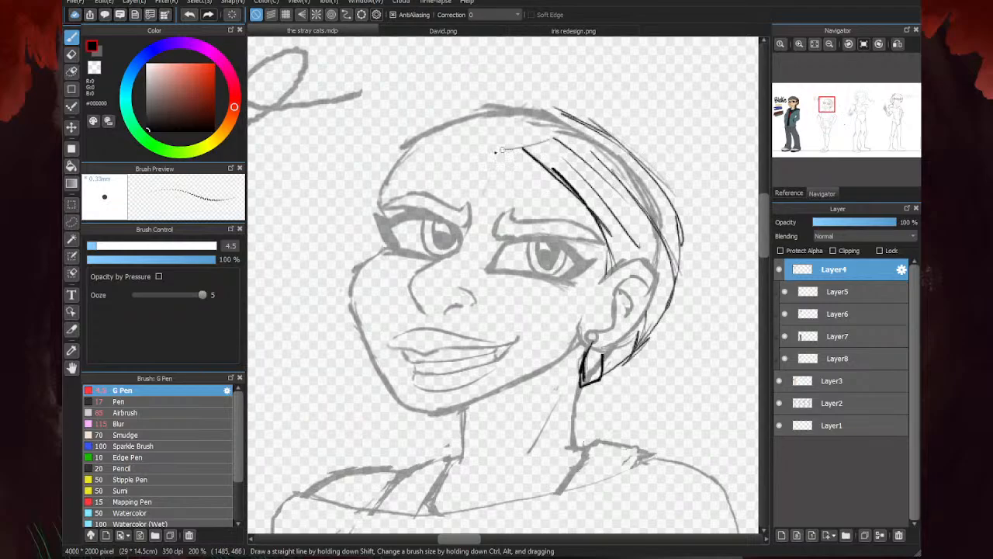
# - Strengthen the head covering with darker curves from the crown to the ear, a pointed back corner and an edge down to the nape
pyautogui.scroll(-4, 496, 152)
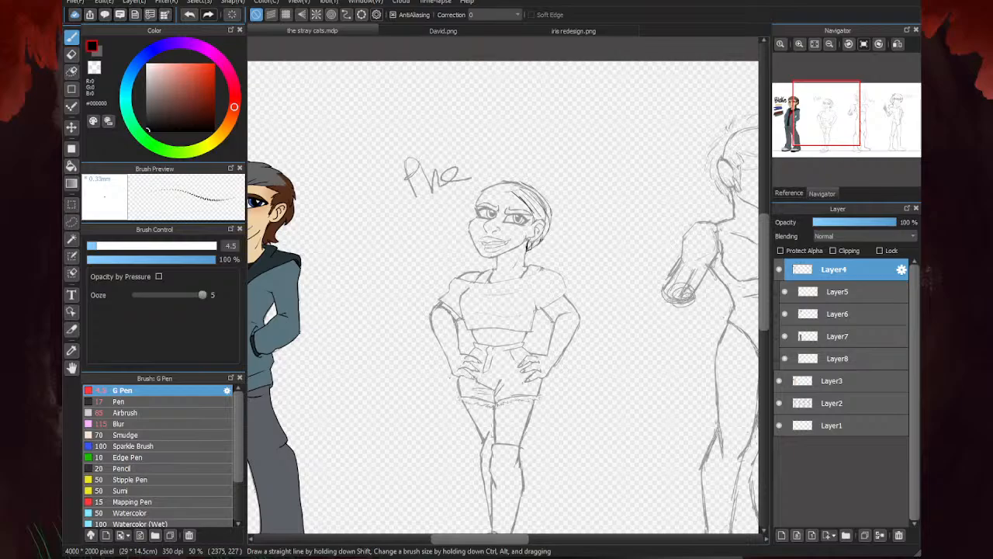
pyautogui.scroll(3, 535, 191)
pyautogui.moveTo(541, 279)
pyautogui.mouseDown()
pyautogui.moveTo(502, 217)
pyautogui.moveTo(519, 216)
pyautogui.moveTo(504, 204)
pyautogui.mouseUp()
pyautogui.moveTo(534, 356)
pyautogui.mouseDown()
pyautogui.moveTo(586, 242)
pyautogui.moveTo(564, 201)
pyautogui.moveTo(461, 163)
pyautogui.moveTo(600, 223)
pyautogui.mouseUp()
pyautogui.moveTo(539, 185); pyautogui.dragTo(609, 244)
pyautogui.moveTo(610, 244); pyautogui.dragTo(531, 356)
pyautogui.moveTo(560, 322)
pyautogui.mouseDown()
pyautogui.moveTo(597, 248)
pyautogui.moveTo(500, 167)
pyautogui.mouseUp()
pyautogui.moveTo(557, 206)
pyautogui.mouseDown()
pyautogui.moveTo(458, 165)
pyautogui.moveTo(546, 268)
pyautogui.mouseUp()
pyautogui.moveTo(435, 166)
pyautogui.mouseDown()
pyautogui.moveTo(530, 233)
pyautogui.moveTo(548, 287)
pyautogui.mouseUp()
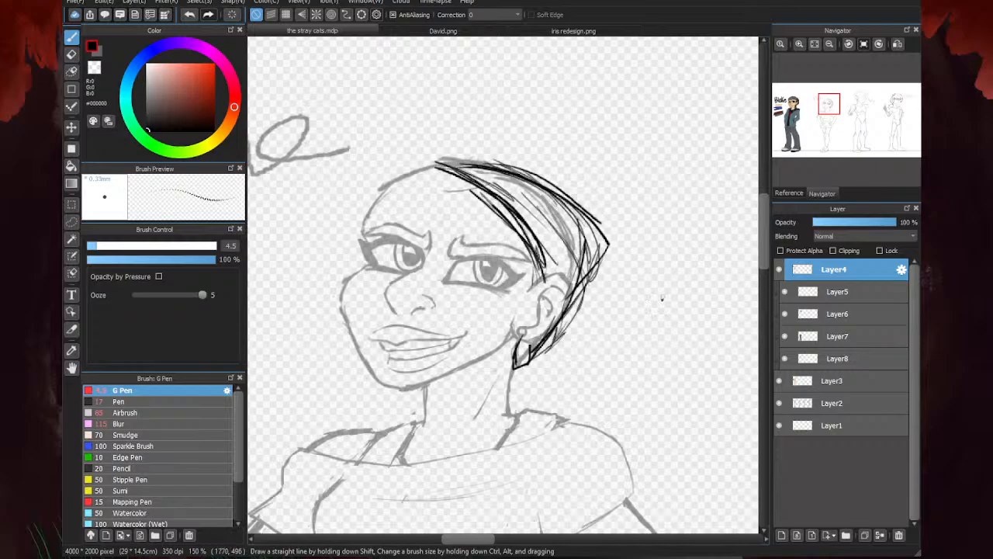
# - Erase the earring and most inner strokes on the second figure's head, reducing the Eraser from size 144 to 50 and 21
pyautogui.press('e')
pyautogui.moveTo(576, 337)
pyautogui.mouseDown()
pyautogui.moveTo(535, 334)
pyautogui.moveTo(505, 366)
pyautogui.mouseUp()
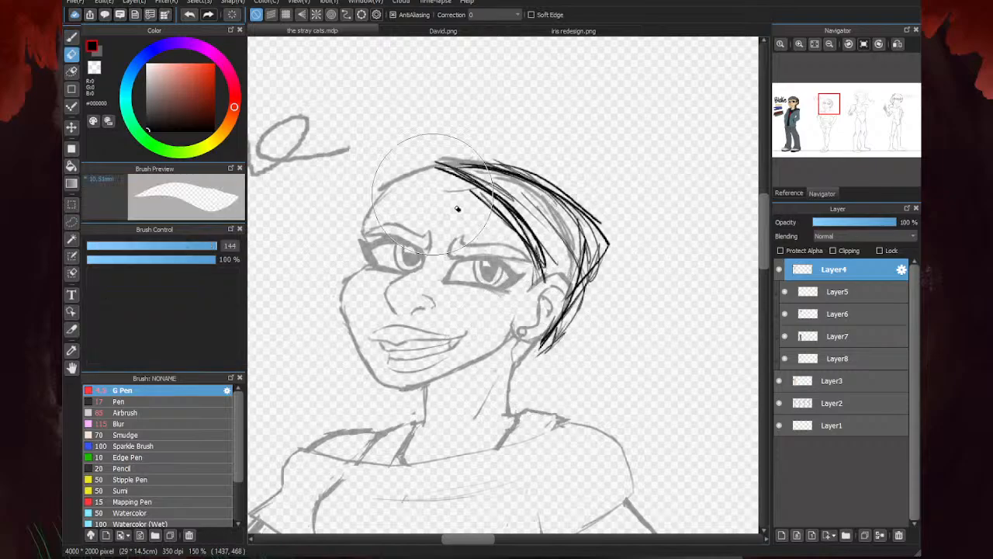
pyautogui.moveTo(216, 245); pyautogui.dragTo(185, 245)
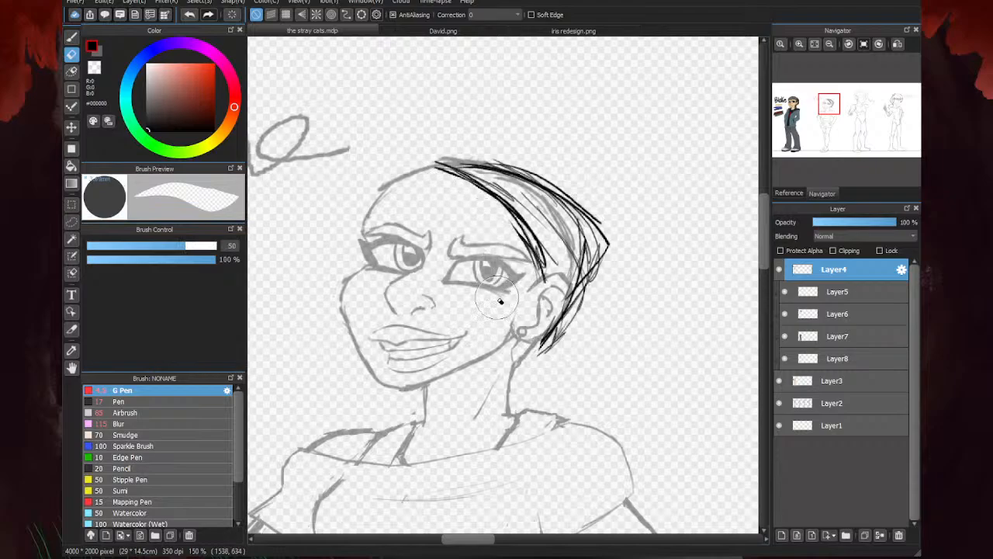
pyautogui.click(144, 245)
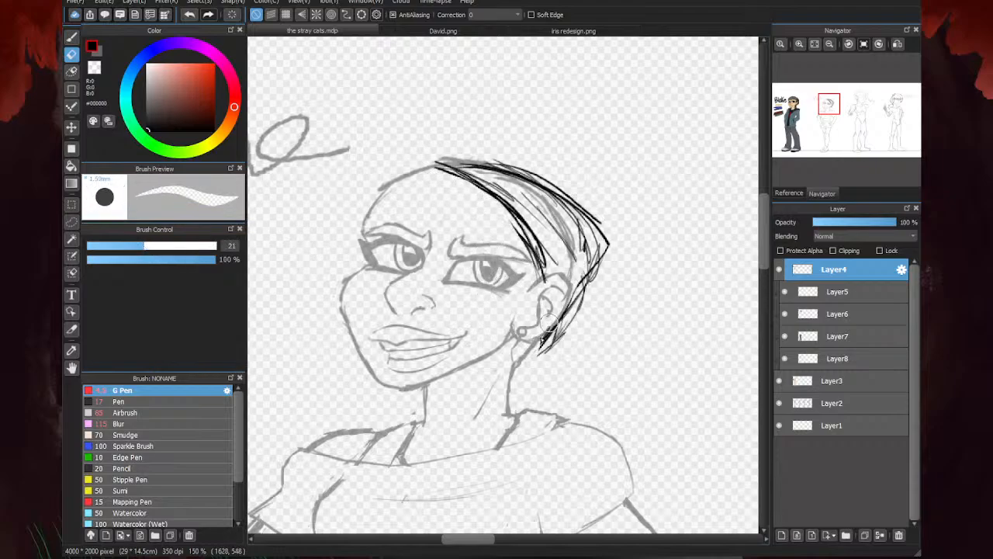
pyautogui.moveTo(548, 324)
pyautogui.mouseDown()
pyautogui.moveTo(586, 271)
pyautogui.moveTo(524, 357)
pyautogui.moveTo(534, 231)
pyautogui.moveTo(573, 239)
pyautogui.moveTo(563, 266)
pyautogui.moveTo(504, 194)
pyautogui.moveTo(554, 272)
pyautogui.moveTo(415, 150)
pyautogui.moveTo(525, 200)
pyautogui.moveTo(425, 152)
pyautogui.moveTo(577, 252)
pyautogui.moveTo(468, 163)
pyautogui.moveTo(563, 208)
pyautogui.moveTo(521, 156)
pyautogui.mouseUp()
pyautogui.press('b')
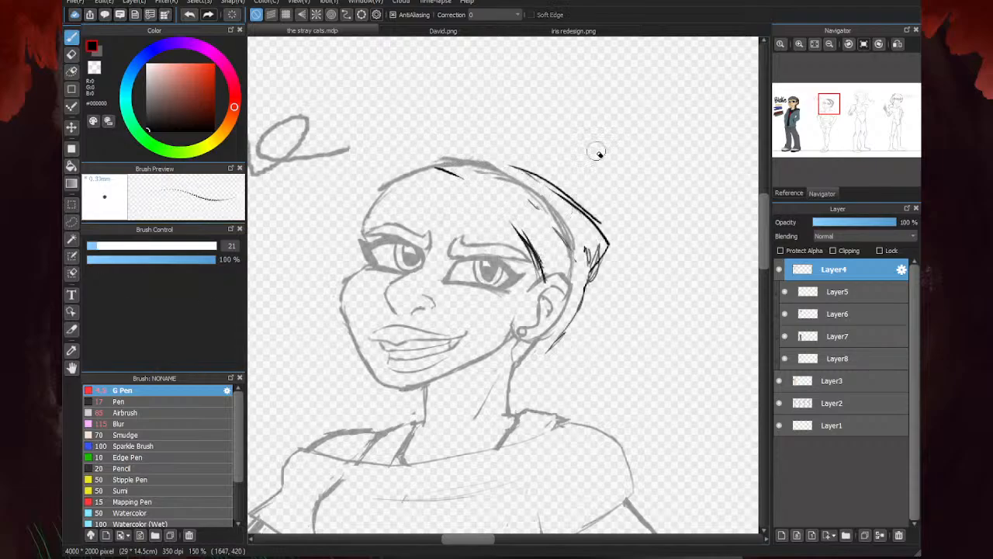
# - Redraw the headband with a bold front edge from crown to ear, a top edge and a back edge down to the nape
pyautogui.moveTo(467, 176)
pyautogui.mouseDown()
pyautogui.moveTo(411, 168)
pyautogui.moveTo(441, 156)
pyautogui.moveTo(523, 197)
pyautogui.mouseUp()
pyautogui.moveTo(438, 168)
pyautogui.mouseDown()
pyautogui.moveTo(513, 219)
pyautogui.moveTo(540, 267)
pyautogui.mouseUp()
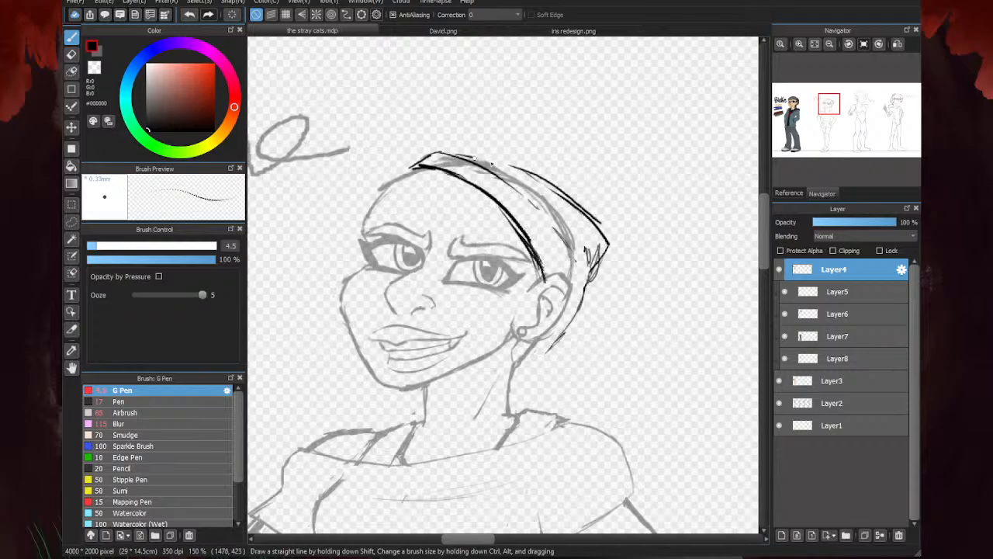
pyautogui.moveTo(475, 158)
pyautogui.mouseDown()
pyautogui.moveTo(529, 179)
pyautogui.moveTo(568, 216)
pyautogui.moveTo(584, 287)
pyautogui.moveTo(548, 337)
pyautogui.mouseUp()
pyautogui.moveTo(535, 211); pyautogui.dragTo(563, 302)
pyautogui.moveTo(505, 182); pyautogui.dragTo(531, 204)
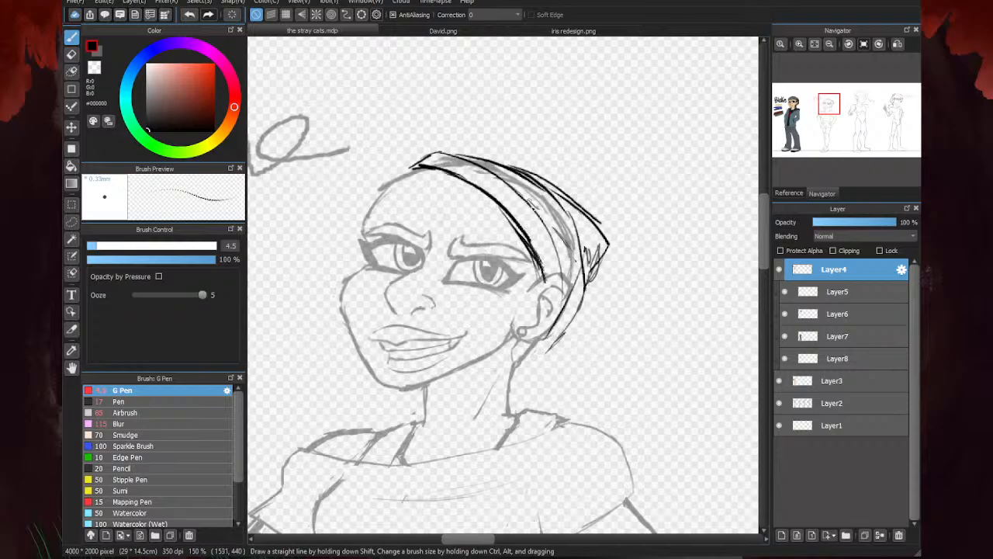
pyautogui.moveTo(579, 303); pyautogui.dragTo(543, 353)
# - Darken the headband's lower edge behind the ear and erase the stray lines around it with the Eraser at size 21
pyautogui.press('e')
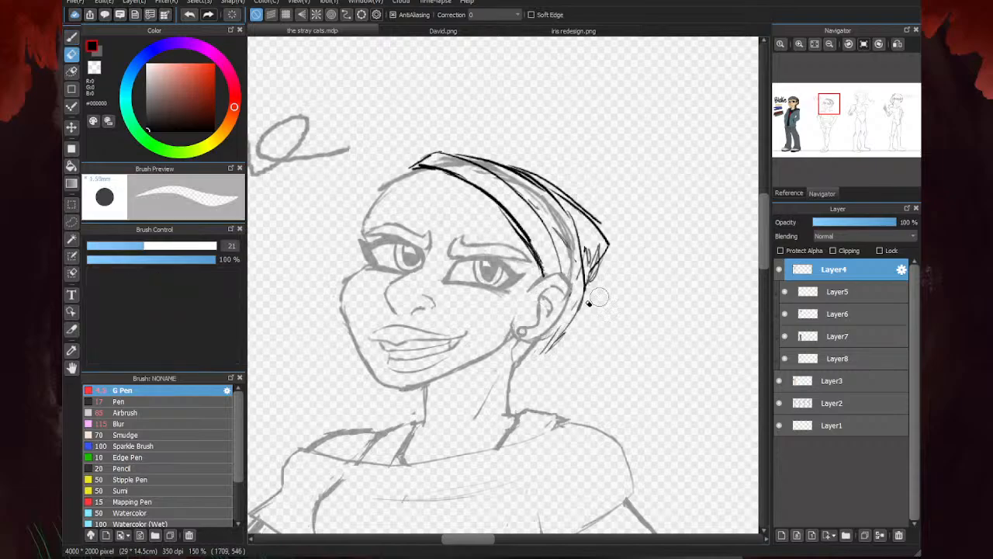
pyautogui.press('p')
pyautogui.moveTo(576, 314); pyautogui.dragTo(532, 346)
pyautogui.moveTo(582, 300); pyautogui.dragTo(533, 346)
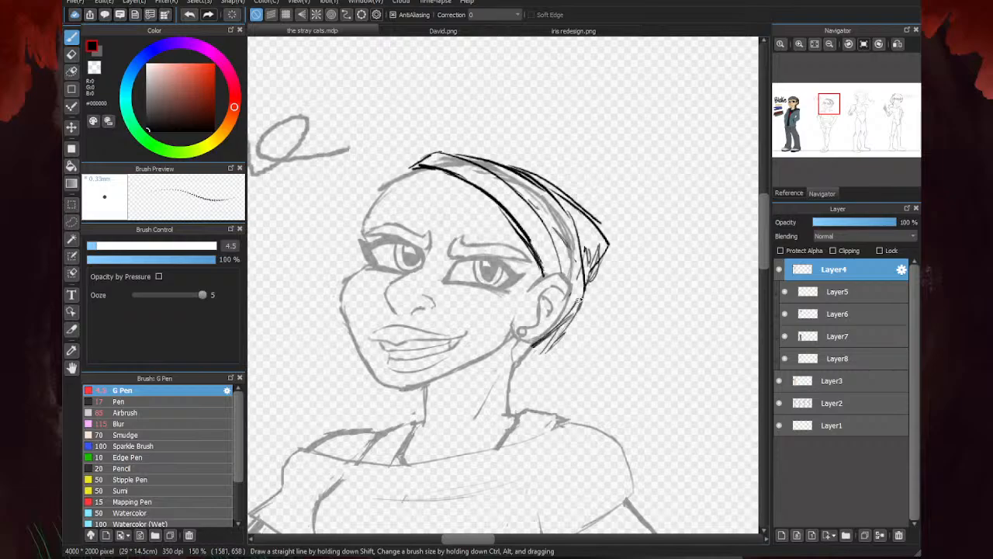
pyautogui.press('e')
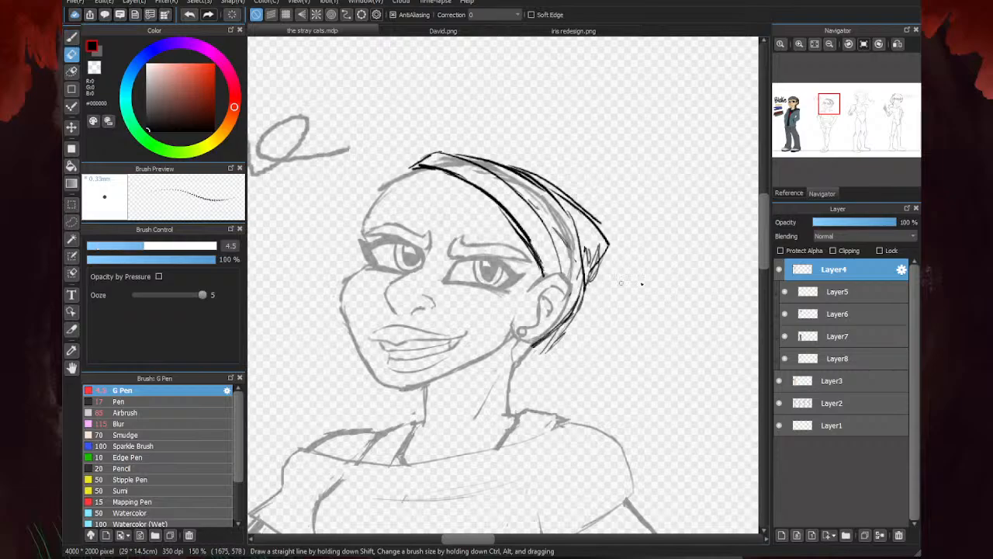
pyautogui.hotkey('ctrl', 'z')
pyautogui.hotkey('ctrl', 'z')
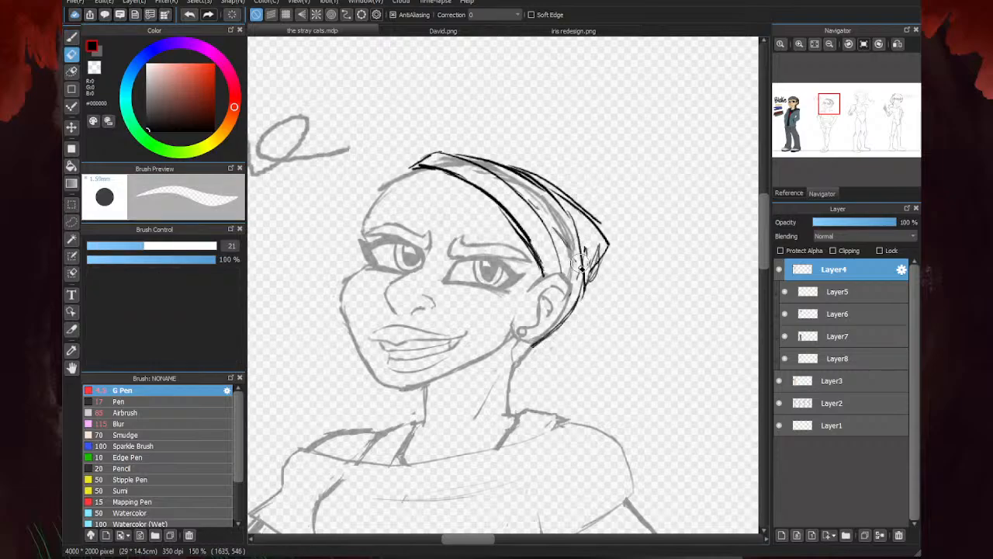
pyautogui.press('p')
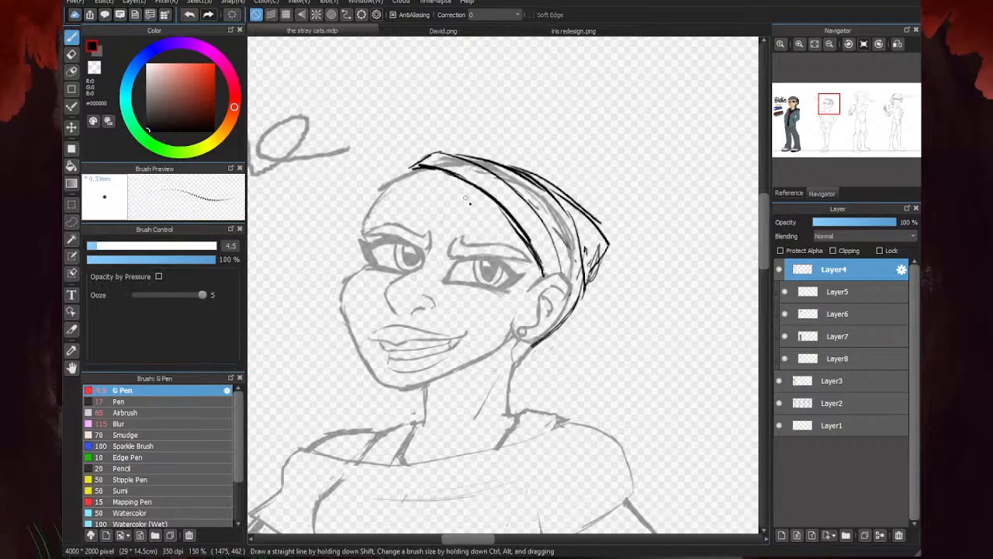
# - Sketch a short forehead strand and a rounded hair outline from the headband down the far side of the second figure's face
pyautogui.moveTo(464, 218); pyautogui.dragTo(471, 199)
pyautogui.moveTo(413, 165)
pyautogui.mouseDown()
pyautogui.moveTo(348, 164)
pyautogui.moveTo(322, 194)
pyautogui.moveTo(291, 279)
pyautogui.moveTo(320, 329)
pyautogui.moveTo(347, 278)
pyautogui.mouseUp()
pyautogui.moveTo(314, 310); pyautogui.dragTo(349, 342)
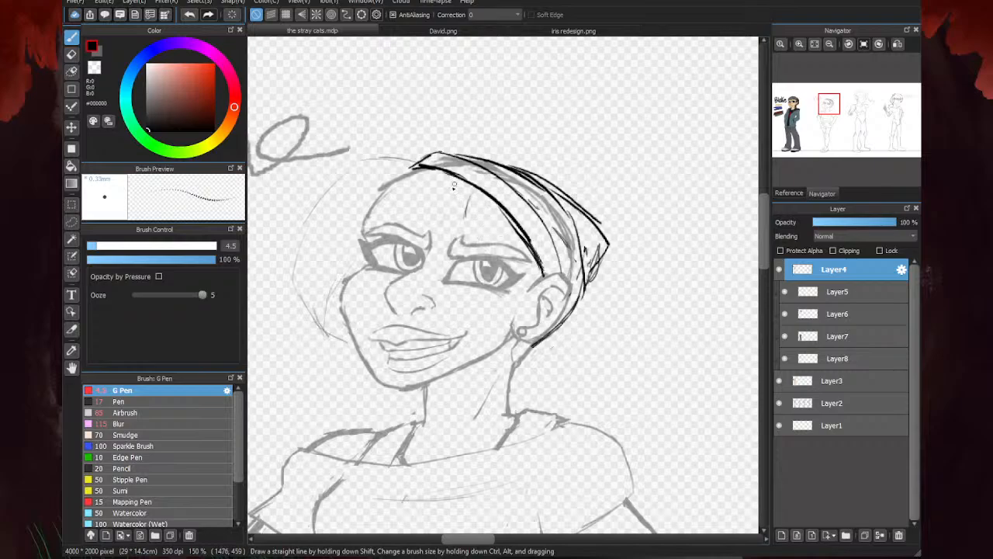
# - Sketch a hair lock from the forehead past the ear and a large rounded hair mass behind the head down to the shoulder
pyautogui.moveTo(452, 187)
pyautogui.mouseDown()
pyautogui.moveTo(441, 212)
pyautogui.moveTo(492, 265)
pyautogui.moveTo(504, 300)
pyautogui.moveTo(501, 361)
pyautogui.mouseUp()
pyautogui.moveTo(548, 274); pyautogui.dragTo(533, 365)
pyautogui.moveTo(543, 321); pyautogui.dragTo(520, 372)
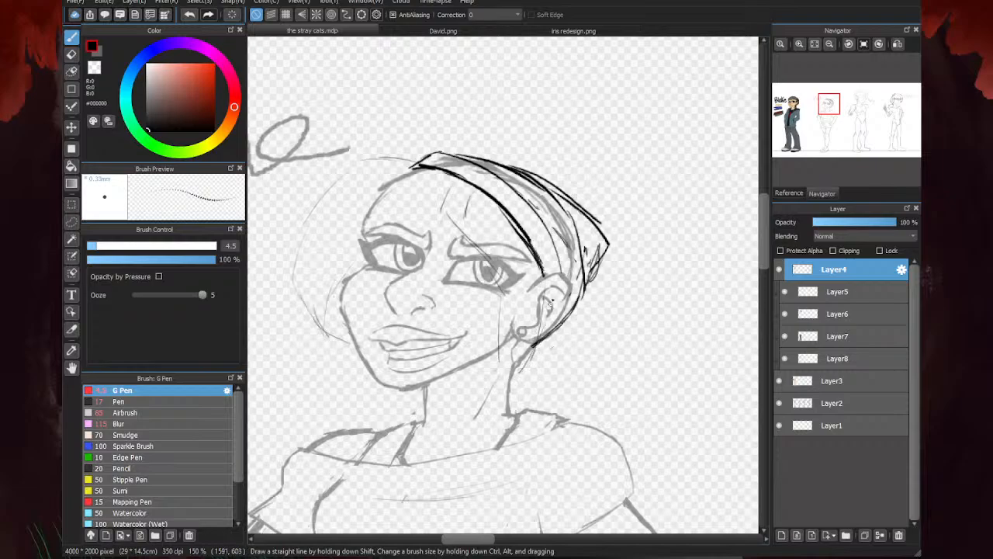
pyautogui.moveTo(549, 302)
pyautogui.mouseDown()
pyautogui.moveTo(527, 368)
pyautogui.moveTo(502, 333)
pyautogui.mouseUp()
pyautogui.moveTo(608, 235)
pyautogui.mouseDown()
pyautogui.moveTo(635, 243)
pyautogui.moveTo(659, 268)
pyautogui.mouseUp()
pyautogui.moveTo(610, 247)
pyautogui.mouseDown()
pyautogui.moveTo(656, 257)
pyautogui.moveTo(674, 282)
pyautogui.moveTo(668, 356)
pyautogui.moveTo(602, 378)
pyautogui.moveTo(610, 401)
pyautogui.moveTo(527, 410)
pyautogui.mouseUp()
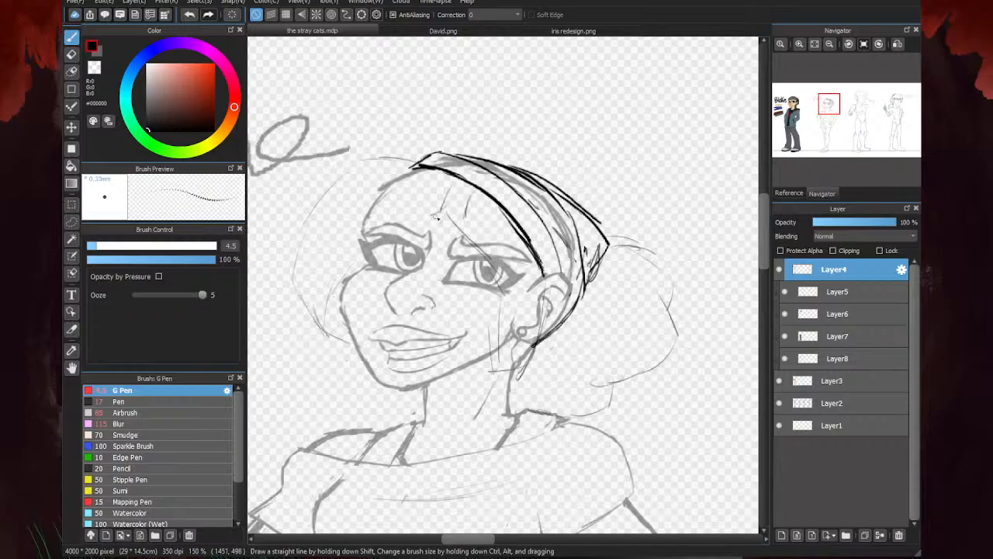
# - Sketch the fringe across the forehead toward the far eye and add strands to the lock beside the second figure's jaw
pyautogui.moveTo(436, 217); pyautogui.dragTo(416, 230)
pyautogui.moveTo(444, 179)
pyautogui.mouseDown()
pyautogui.moveTo(447, 216)
pyautogui.moveTo(464, 239)
pyautogui.mouseUp()
pyautogui.moveTo(420, 231); pyautogui.dragTo(354, 248)
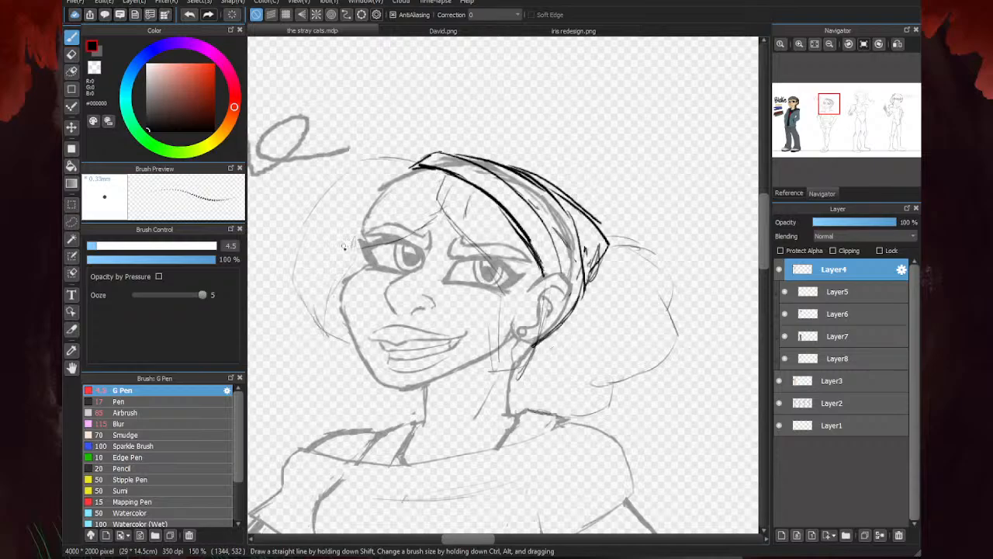
pyautogui.moveTo(503, 300)
pyautogui.mouseDown()
pyautogui.moveTo(496, 387)
pyautogui.moveTo(532, 361)
pyautogui.moveTo(484, 383)
pyautogui.mouseUp()
pyautogui.moveTo(498, 329); pyautogui.dragTo(481, 383)
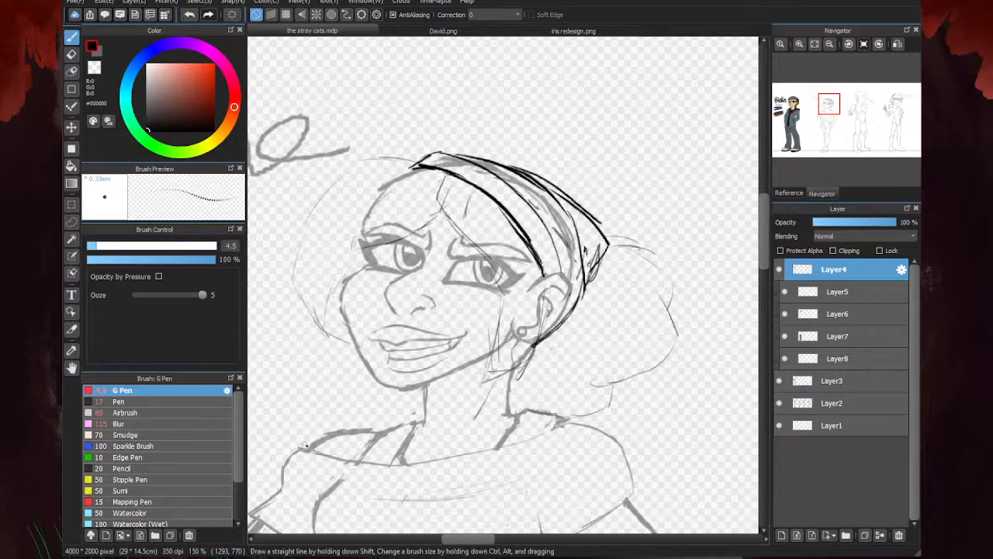
# - Sketch a short curl guide line inside the second figure's hair mass, just behind the headband
pyautogui.moveTo(597, 289); pyautogui.dragTo(634, 314)
pyautogui.scroll(-5, 518, 135)
pyautogui.scroll(4, 520, 162)
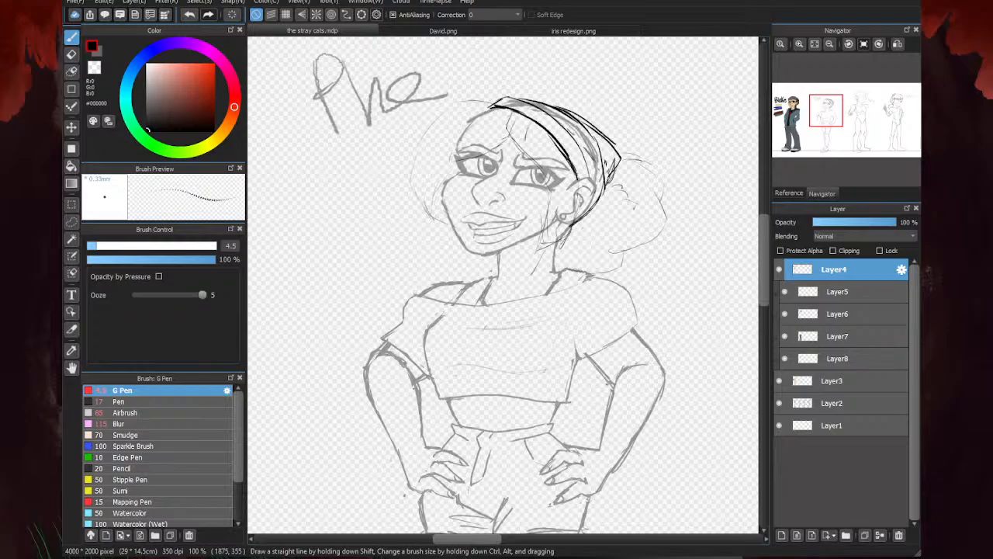
pyautogui.doubleClick(624, 2)
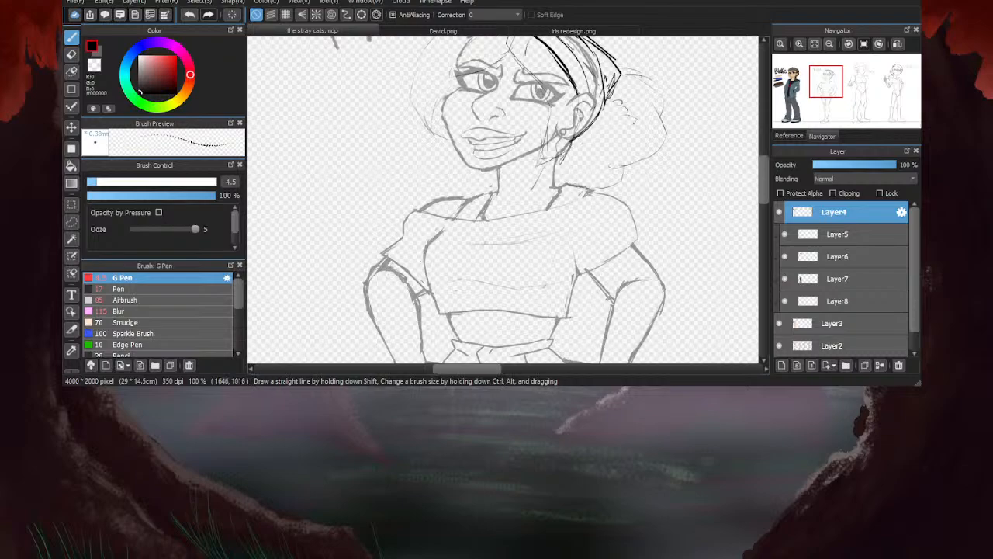
pyautogui.moveTo(618, 384); pyautogui.dragTo(618, 555)
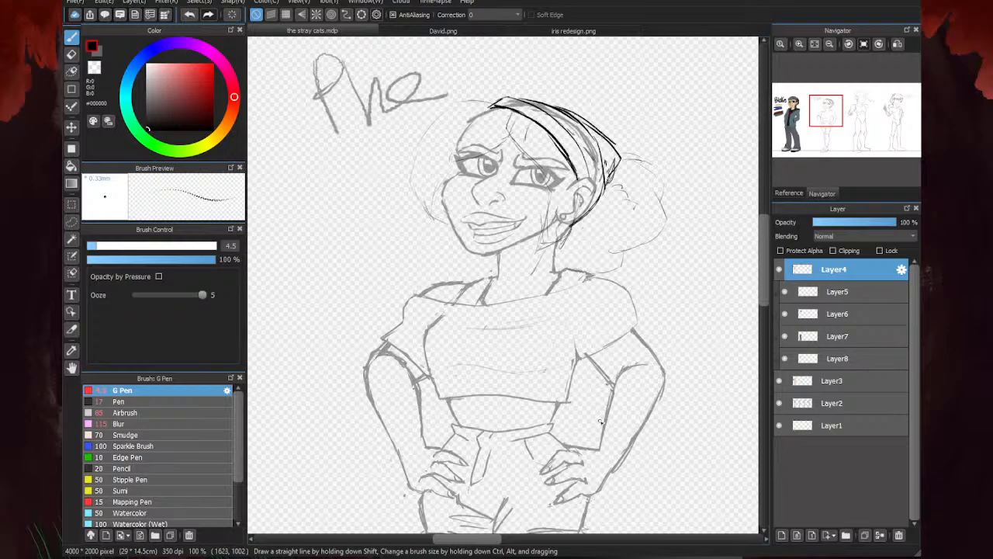
# - Draw a jagged curly outline around the far-side hair from the headband to the jaw, plus the fringe edge above the far eye
pyautogui.scroll(2, 447, 118)
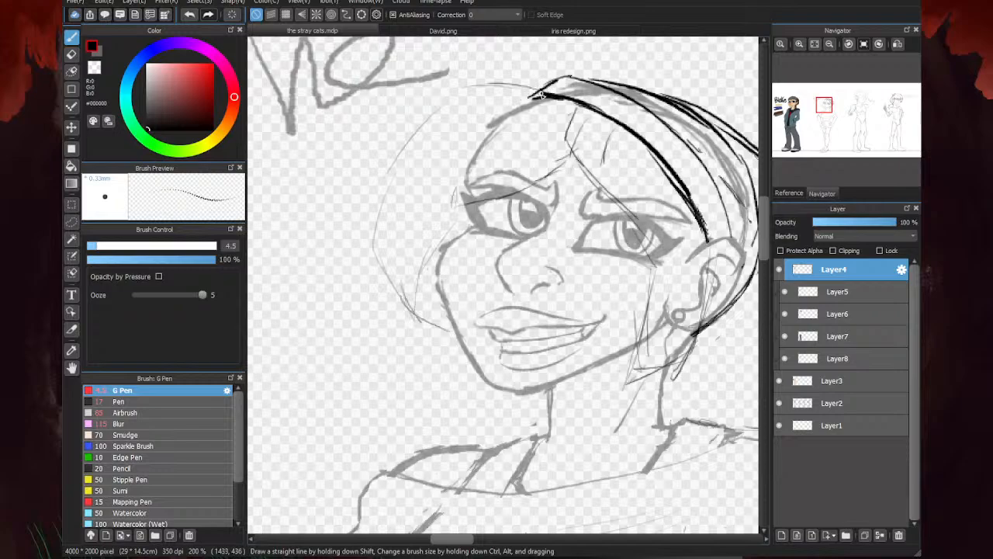
pyautogui.moveTo(540, 93)
pyautogui.mouseDown()
pyautogui.moveTo(482, 87)
pyautogui.moveTo(448, 99)
pyautogui.moveTo(417, 130)
pyautogui.moveTo(373, 231)
pyautogui.moveTo(364, 267)
pyautogui.moveTo(383, 276)
pyautogui.mouseUp()
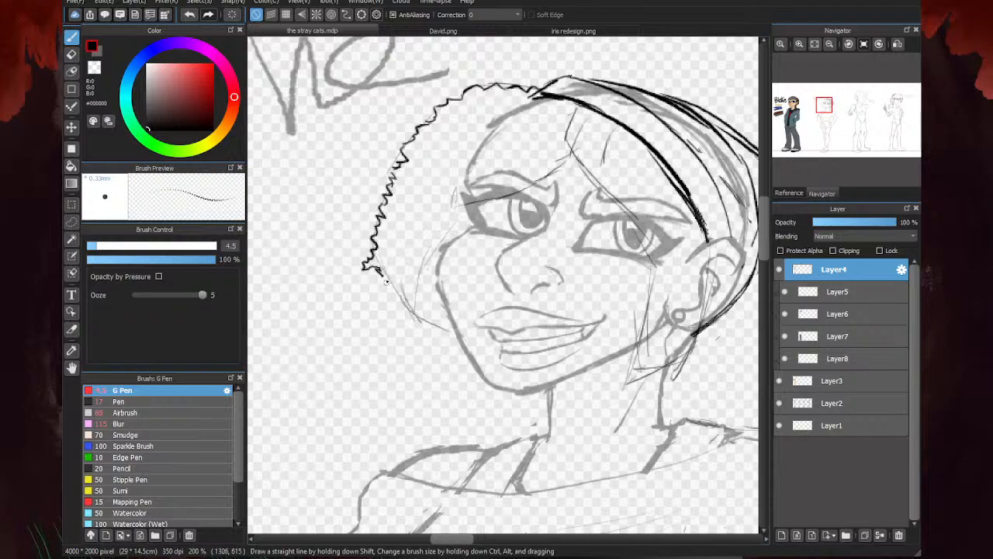
pyautogui.moveTo(458, 333)
pyautogui.mouseDown()
pyautogui.moveTo(397, 310)
pyautogui.moveTo(378, 267)
pyautogui.mouseUp()
pyautogui.moveTo(571, 150)
pyautogui.mouseDown()
pyautogui.moveTo(511, 199)
pyautogui.moveTo(442, 213)
pyautogui.mouseUp()
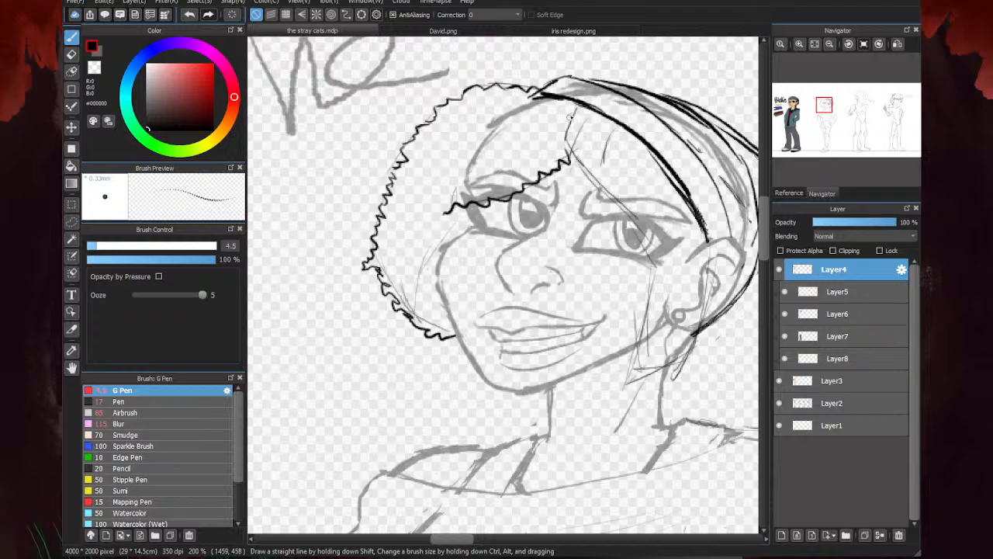
# - Draw the hair parting, near-side fringe and lock over the ear as zigzag curls with inner strands, checking them without the Layer2 sketch
pyautogui.moveTo(576, 118)
pyautogui.mouseDown()
pyautogui.moveTo(557, 163)
pyautogui.moveTo(573, 163)
pyautogui.moveTo(590, 189)
pyautogui.moveTo(647, 226)
pyautogui.moveTo(672, 295)
pyautogui.moveTo(662, 277)
pyautogui.moveTo(673, 299)
pyautogui.mouseUp()
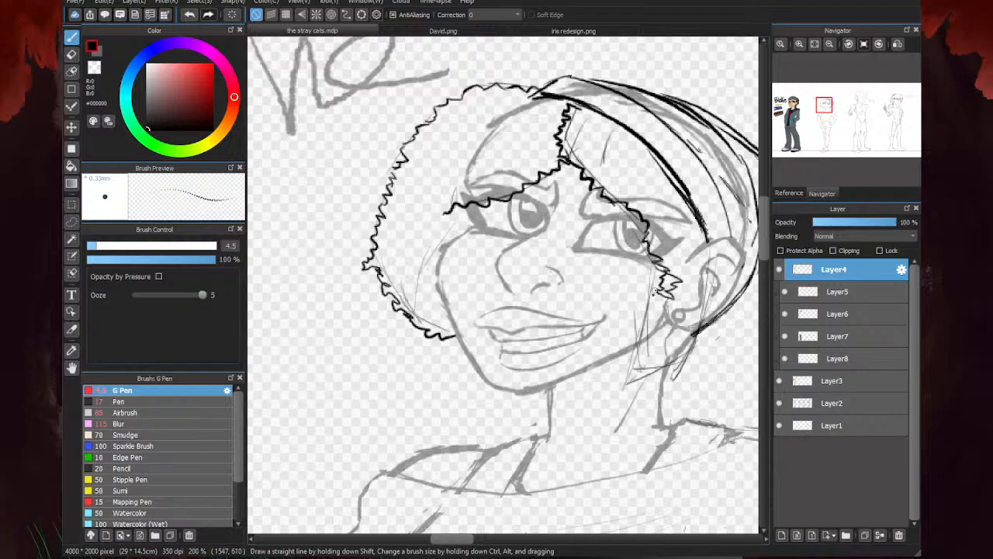
pyautogui.moveTo(708, 240)
pyautogui.mouseDown()
pyautogui.moveTo(710, 287)
pyautogui.moveTo(691, 332)
pyautogui.moveTo(699, 351)
pyautogui.moveTo(627, 383)
pyautogui.mouseUp()
pyautogui.moveTo(653, 275)
pyautogui.mouseDown()
pyautogui.moveTo(654, 309)
pyautogui.moveTo(637, 315)
pyautogui.moveTo(626, 377)
pyautogui.moveTo(649, 372)
pyautogui.moveTo(640, 374)
pyautogui.moveTo(664, 340)
pyautogui.moveTo(665, 307)
pyautogui.moveTo(667, 352)
pyautogui.moveTo(676, 337)
pyautogui.moveTo(679, 246)
pyautogui.mouseUp()
pyautogui.moveTo(595, 129)
pyautogui.mouseDown()
pyautogui.moveTo(615, 175)
pyautogui.moveTo(641, 189)
pyautogui.moveTo(665, 253)
pyautogui.mouseUp()
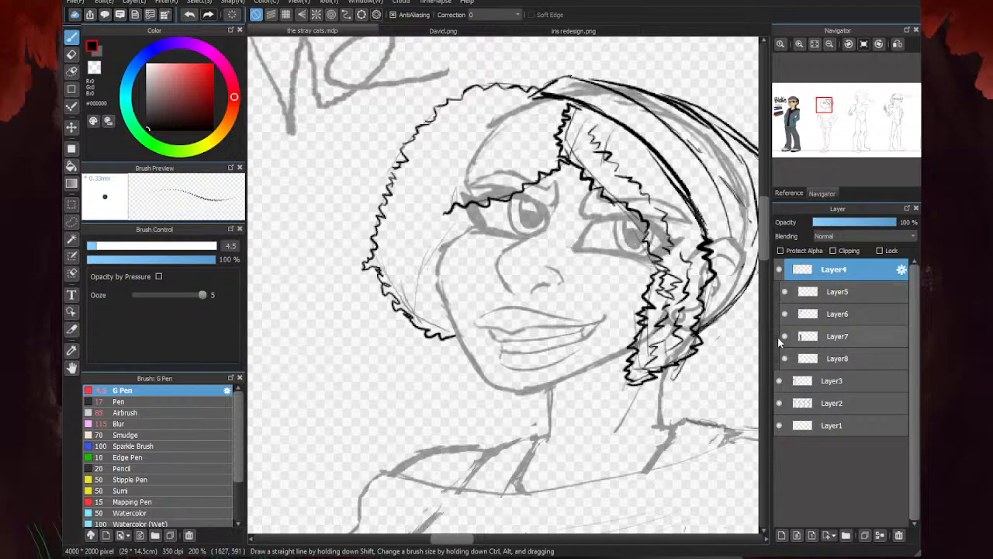
pyautogui.click(779, 403)
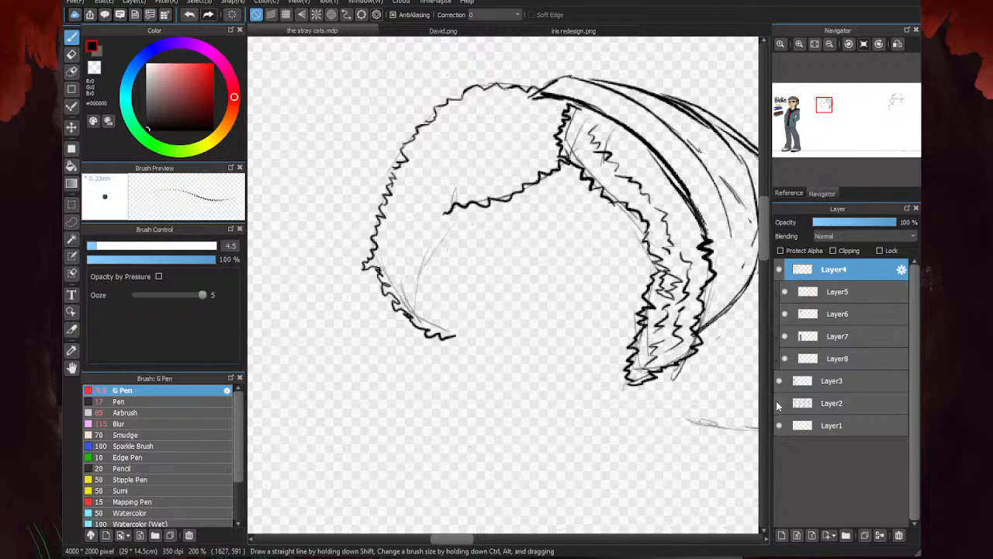
pyautogui.click(779, 403)
# - Fill the far-side fringe and hair beside the cheek with short zigzag curl strokes
pyautogui.moveTo(545, 149)
pyautogui.mouseDown()
pyautogui.moveTo(497, 166)
pyautogui.moveTo(522, 175)
pyautogui.moveTo(496, 172)
pyautogui.moveTo(464, 191)
pyautogui.moveTo(448, 184)
pyautogui.moveTo(427, 225)
pyautogui.mouseUp()
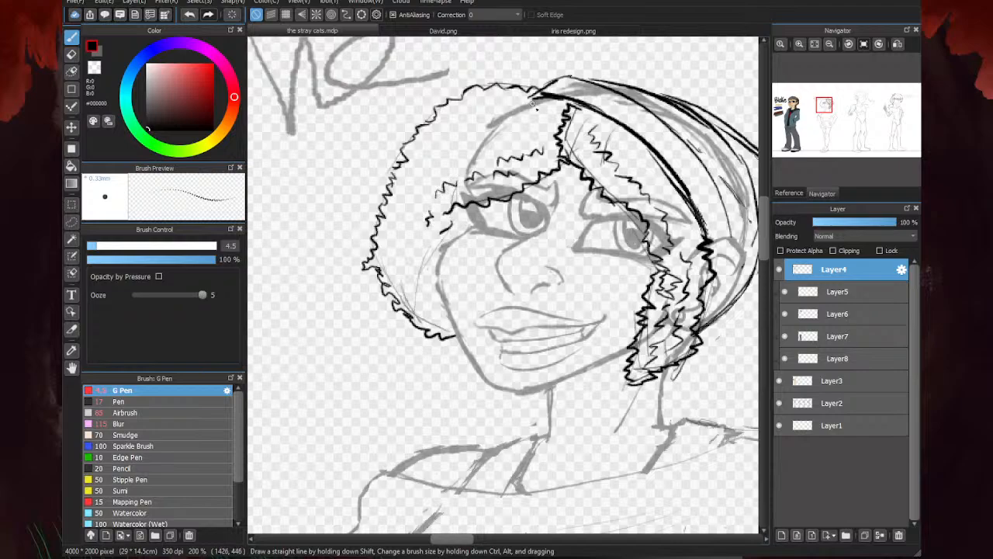
pyautogui.moveTo(534, 102)
pyautogui.mouseDown()
pyautogui.moveTo(489, 123)
pyautogui.moveTo(526, 130)
pyautogui.moveTo(453, 161)
pyautogui.mouseUp()
pyautogui.moveTo(493, 124)
pyautogui.mouseDown()
pyautogui.moveTo(462, 134)
pyautogui.moveTo(450, 166)
pyautogui.moveTo(426, 186)
pyautogui.moveTo(447, 136)
pyautogui.moveTo(422, 160)
pyautogui.mouseUp()
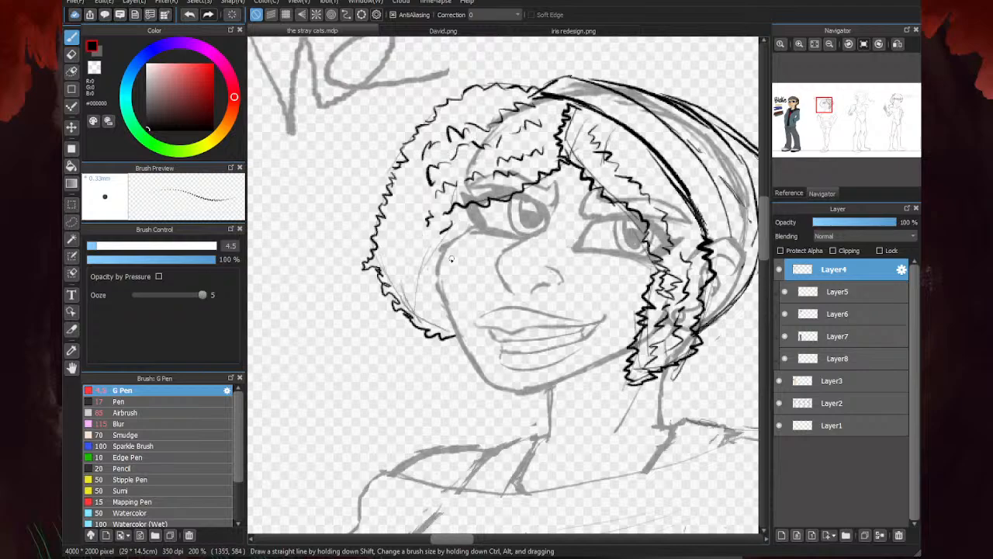
pyautogui.moveTo(393, 303); pyautogui.dragTo(419, 219)
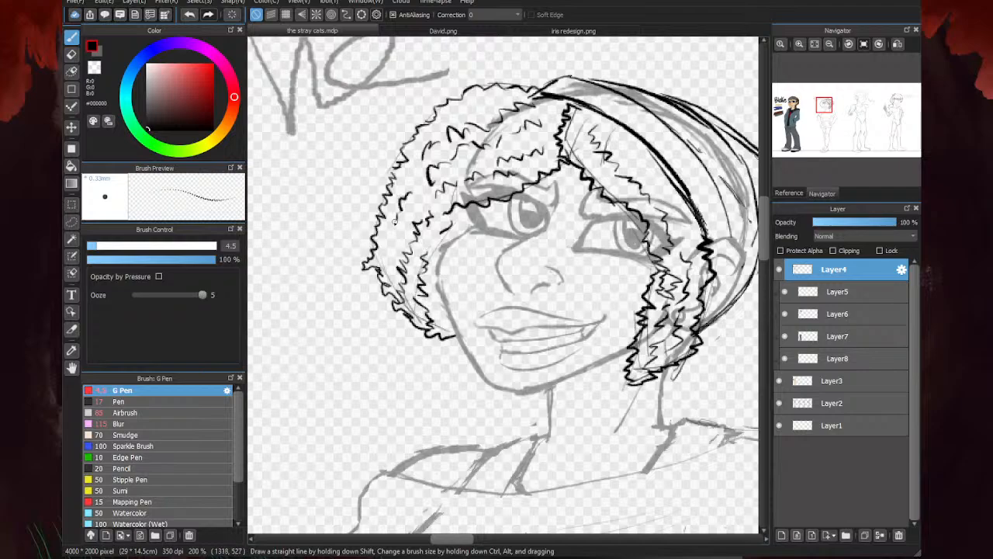
pyautogui.scroll(-3, 366, 271)
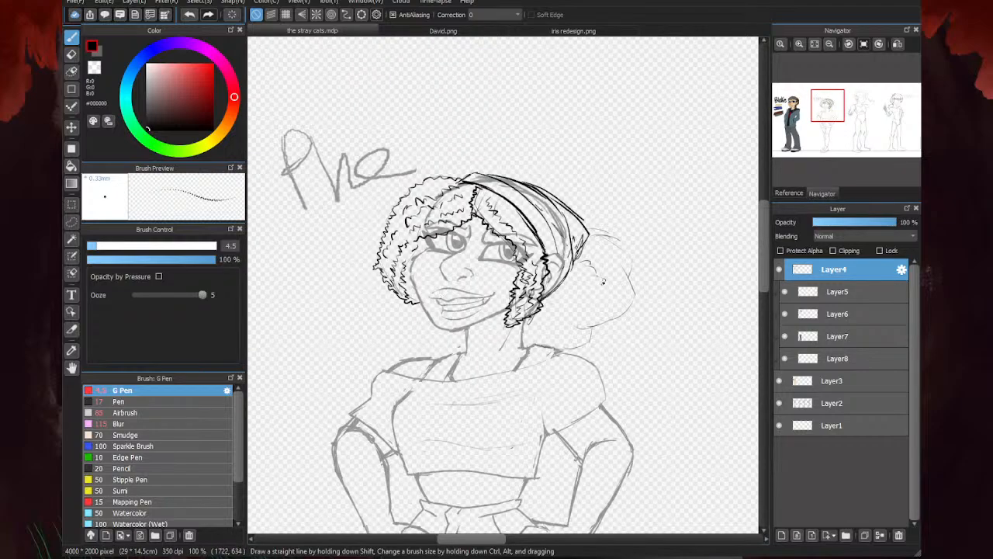
# - Draw the upper part of the hair mass behind the headband with rows of zigzag curls ending in curved tips
pyautogui.scroll(3, 603, 283)
pyautogui.moveTo(497, 196)
pyautogui.mouseDown()
pyautogui.moveTo(530, 197)
pyautogui.moveTo(589, 237)
pyautogui.moveTo(589, 270)
pyautogui.moveTo(614, 289)
pyautogui.moveTo(638, 352)
pyautogui.moveTo(565, 382)
pyautogui.moveTo(610, 357)
pyautogui.moveTo(603, 352)
pyautogui.moveTo(676, 294)
pyautogui.moveTo(672, 255)
pyautogui.moveTo(660, 277)
pyautogui.moveTo(648, 237)
pyautogui.moveTo(662, 274)
pyautogui.moveTo(660, 248)
pyautogui.mouseUp()
pyautogui.moveTo(664, 302); pyautogui.dragTo(636, 310)
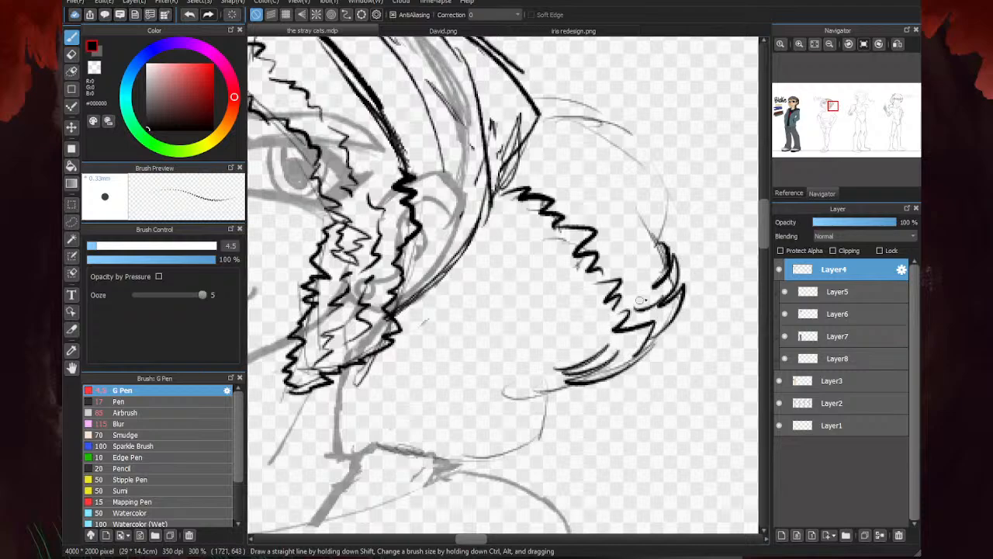
pyautogui.moveTo(659, 246); pyautogui.dragTo(636, 218)
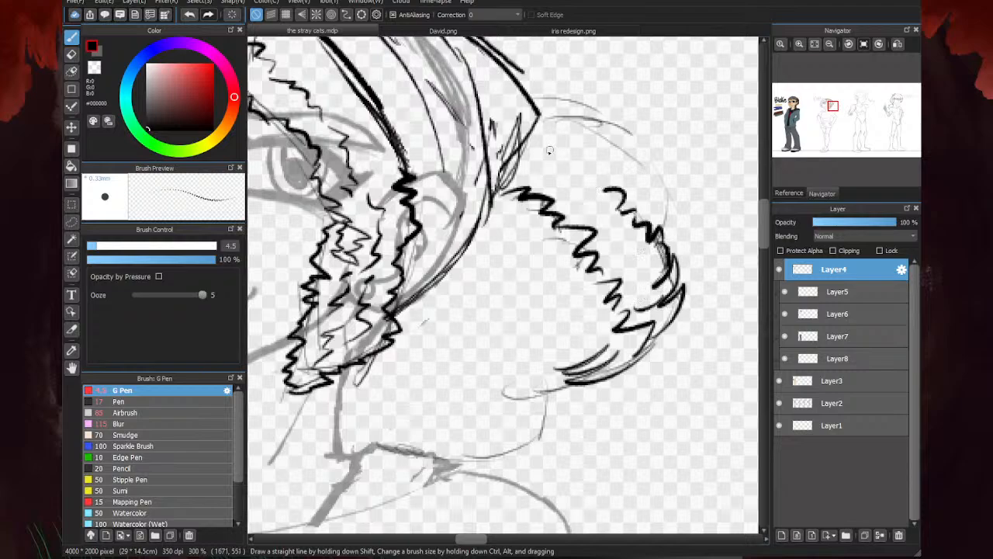
pyautogui.moveTo(560, 155); pyautogui.dragTo(620, 203)
pyautogui.moveTo(538, 116)
pyautogui.mouseDown()
pyautogui.moveTo(579, 108)
pyautogui.moveTo(655, 180)
pyautogui.moveTo(683, 208)
pyautogui.moveTo(686, 259)
pyautogui.mouseUp()
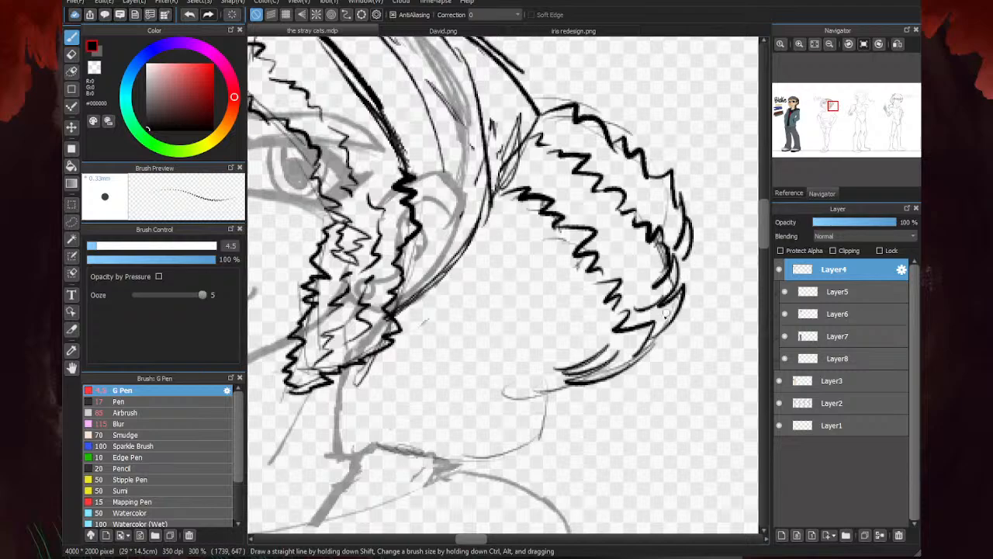
# - Add curved flick strands along the outer and lower tips of the hair mass behind the head
pyautogui.moveTo(669, 327); pyautogui.dragTo(690, 323)
pyautogui.moveTo(656, 354); pyautogui.dragTo(699, 324)
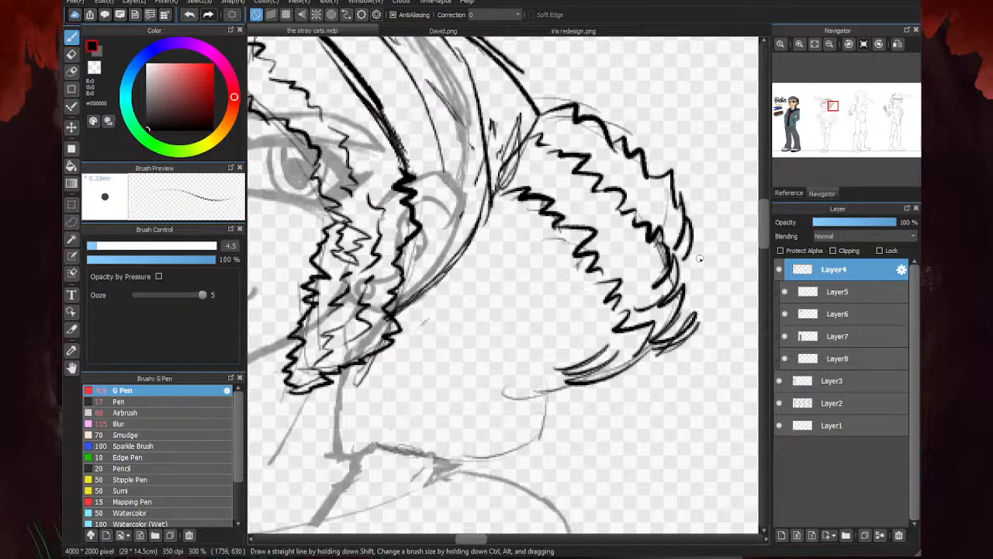
pyautogui.moveTo(686, 269); pyautogui.dragTo(713, 227)
pyautogui.moveTo(601, 394); pyautogui.dragTo(643, 362)
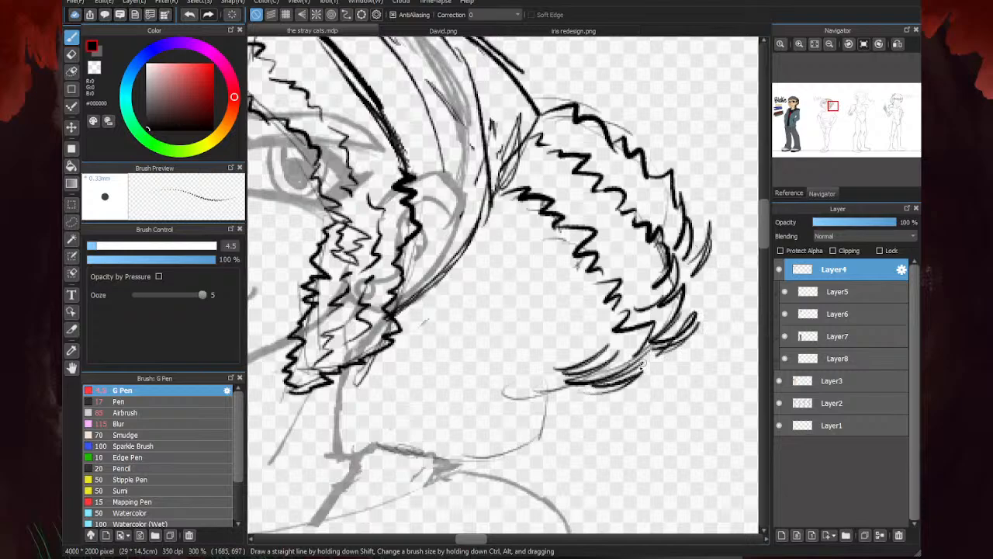
pyautogui.scroll(-4, 599, 325)
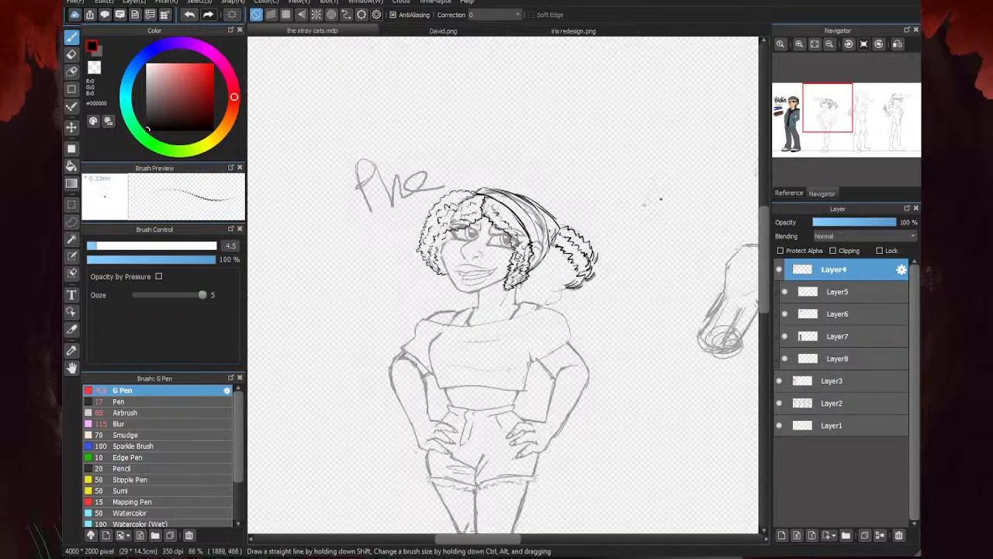
pyautogui.scroll(3, 548, 281)
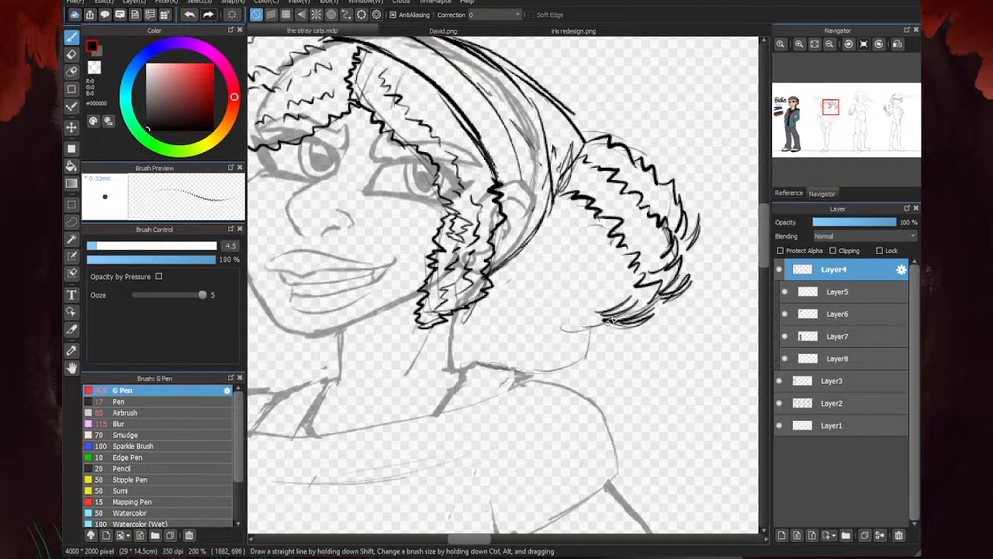
# - Draw a middle tuft under the hair mass with a curved lower edge, pointed tips and zigzag curls inside
pyautogui.scroll(2, 534, 246)
pyautogui.moveTo(536, 145)
pyautogui.mouseDown()
pyautogui.moveTo(557, 166)
pyautogui.moveTo(578, 225)
pyautogui.mouseUp()
pyautogui.moveTo(641, 366); pyautogui.dragTo(537, 377)
pyautogui.moveTo(603, 367)
pyautogui.mouseDown()
pyautogui.moveTo(532, 363)
pyautogui.moveTo(533, 344)
pyautogui.mouseUp()
pyautogui.moveTo(588, 330); pyautogui.dragTo(545, 329)
pyautogui.moveTo(652, 343)
pyautogui.mouseDown()
pyautogui.moveTo(642, 287)
pyautogui.moveTo(601, 287)
pyautogui.moveTo(602, 228)
pyautogui.mouseUp()
pyautogui.scroll(-3, 526, 255)
pyautogui.scroll(3, 577, 299)
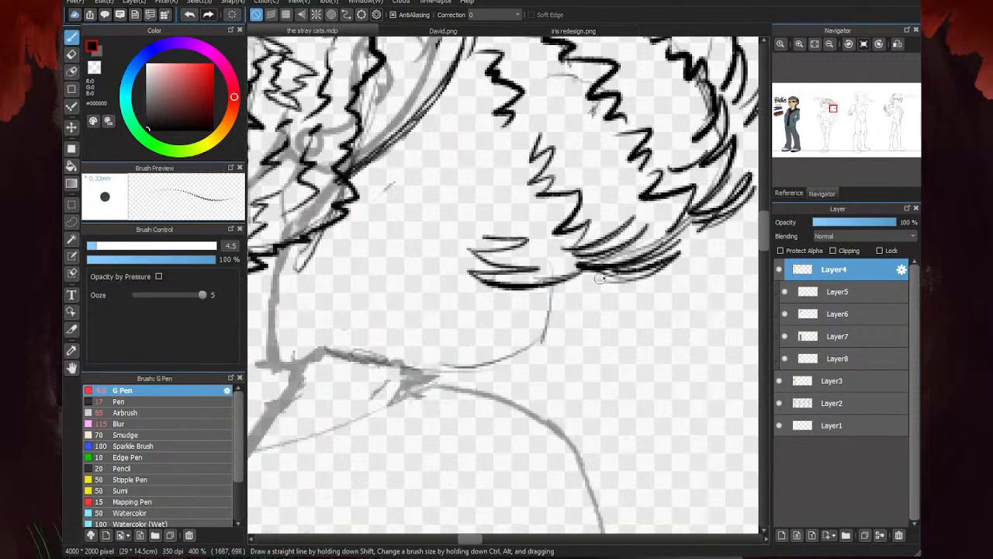
# - Draw the lowest tuft of the hair mass above the shoulder and add zigzag curls between the ear and neck
pyautogui.moveTo(600, 278)
pyautogui.mouseDown()
pyautogui.moveTo(551, 309)
pyautogui.moveTo(533, 347)
pyautogui.moveTo(490, 358)
pyautogui.mouseUp()
pyautogui.moveTo(541, 332); pyautogui.dragTo(463, 343)
pyautogui.moveTo(520, 307); pyautogui.dragTo(466, 316)
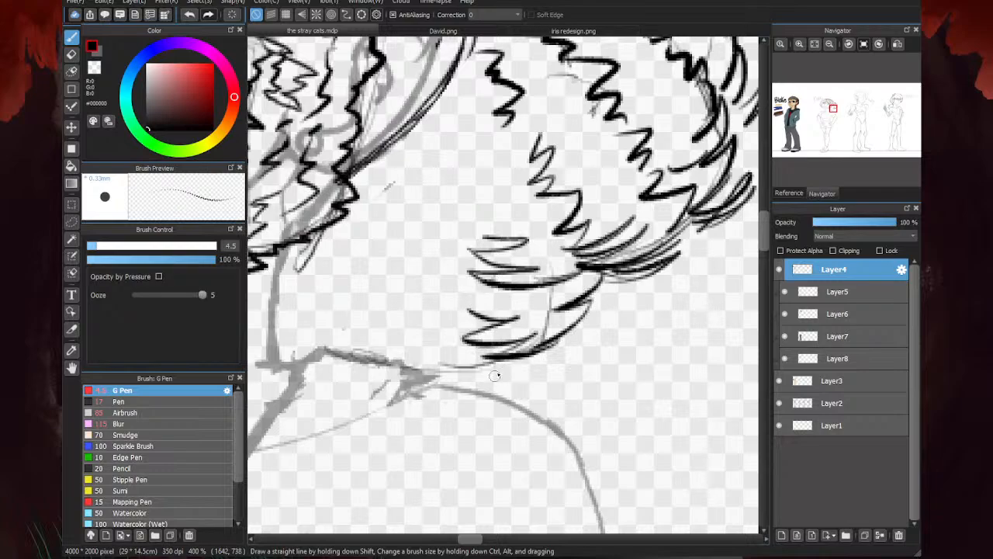
pyautogui.moveTo(520, 357)
pyautogui.mouseDown()
pyautogui.moveTo(437, 364)
pyautogui.moveTo(363, 304)
pyautogui.moveTo(354, 268)
pyautogui.moveTo(400, 240)
pyautogui.mouseUp()
pyautogui.moveTo(405, 131)
pyautogui.mouseDown()
pyautogui.moveTo(420, 165)
pyautogui.moveTo(453, 163)
pyautogui.moveTo(426, 194)
pyautogui.moveTo(417, 239)
pyautogui.moveTo(441, 264)
pyautogui.mouseUp()
pyautogui.moveTo(304, 293); pyautogui.dragTo(313, 334)
pyautogui.scroll(-4, 396, 322)
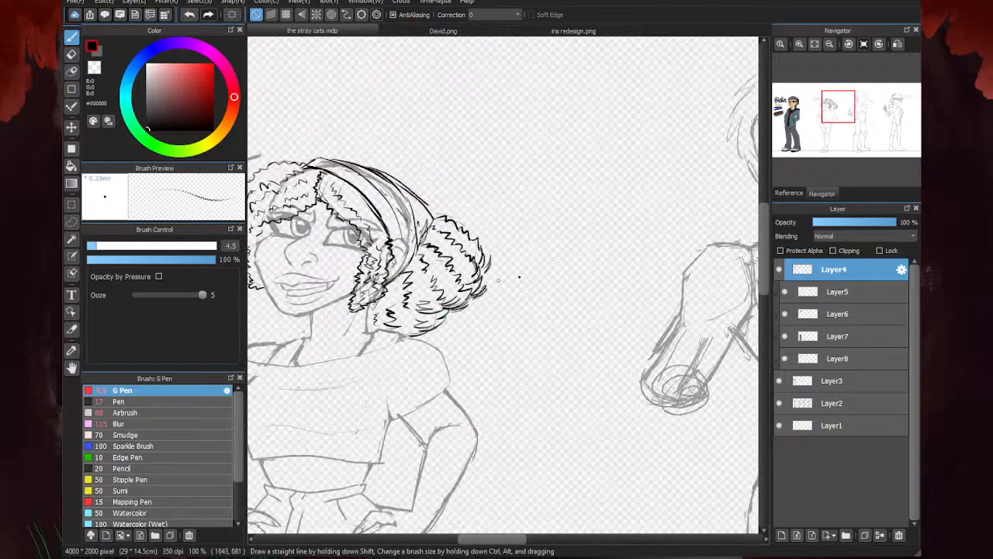
pyautogui.scroll(-3, 519, 277)
pyautogui.scroll(3, 345, 317)
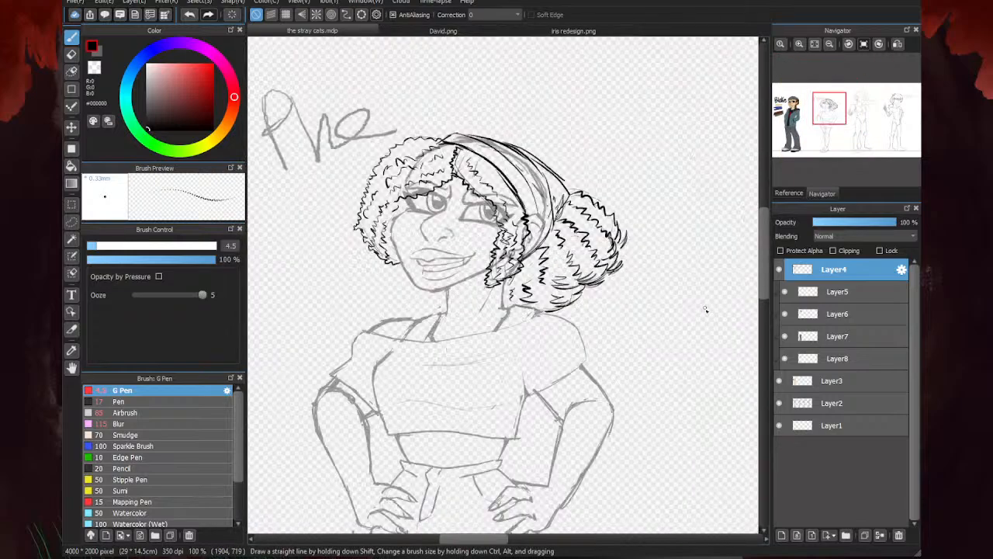
# - Check the hair without the Layer2 sketch and erase stray guide lines along the near fringe and ear lock with the Eraser at size 21
pyautogui.click(777, 402)
pyautogui.click(777, 403)
pyautogui.press('e')
pyautogui.scroll(3, 481, 155)
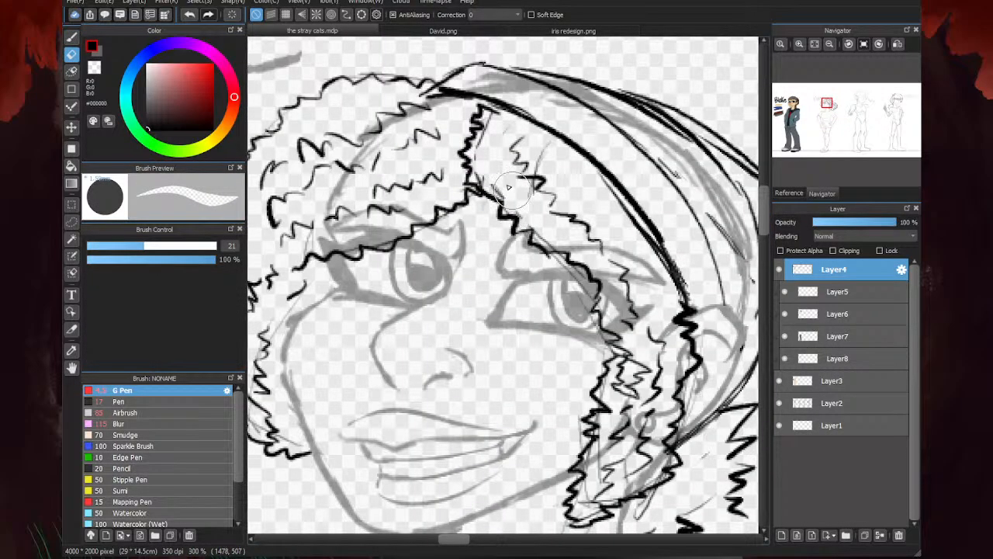
pyautogui.moveTo(486, 180); pyautogui.dragTo(525, 194)
pyautogui.moveTo(537, 232); pyautogui.dragTo(547, 244)
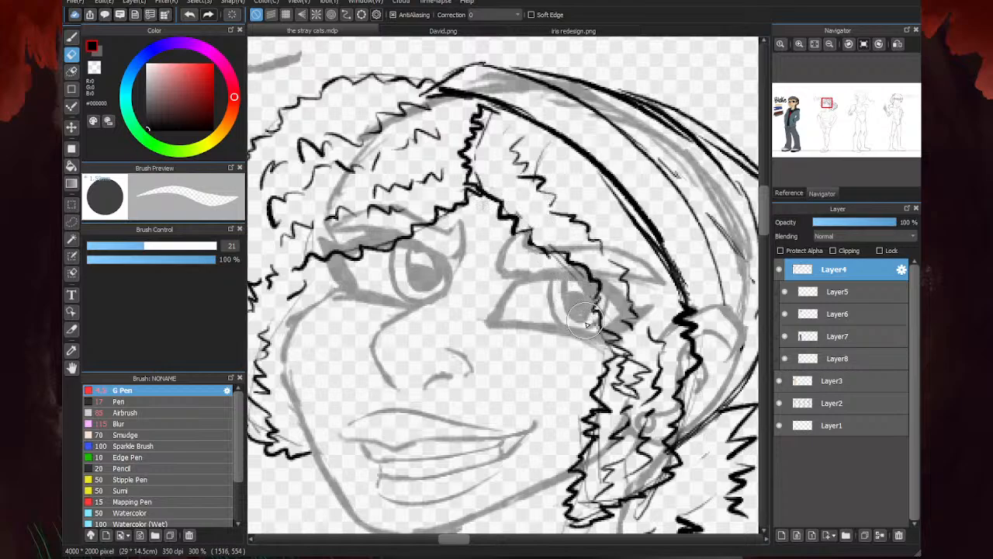
pyautogui.moveTo(588, 321)
pyautogui.mouseDown()
pyautogui.moveTo(575, 281)
pyautogui.moveTo(607, 361)
pyautogui.moveTo(586, 433)
pyautogui.moveTo(603, 466)
pyautogui.mouseUp()
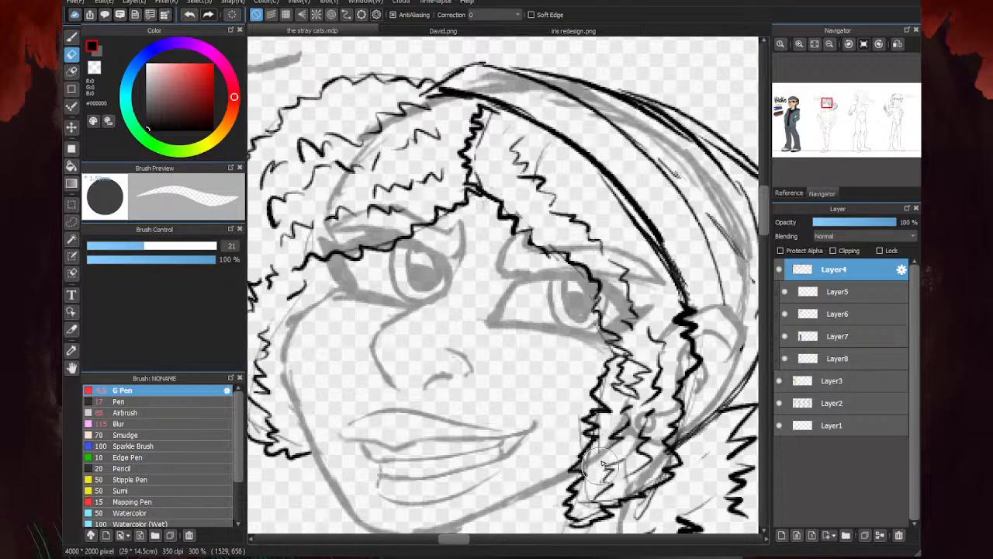
# - Examine the second figure's curly hair up close and against the whole character lineup
pyautogui.scroll(-2, 562, 292)
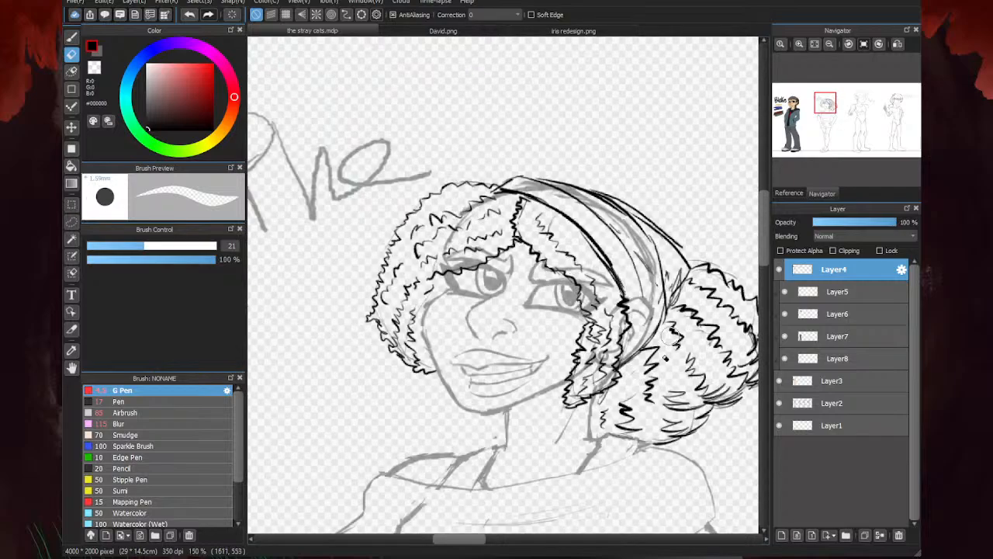
pyautogui.scroll(2, 668, 333)
pyautogui.scroll(-3, 649, 288)
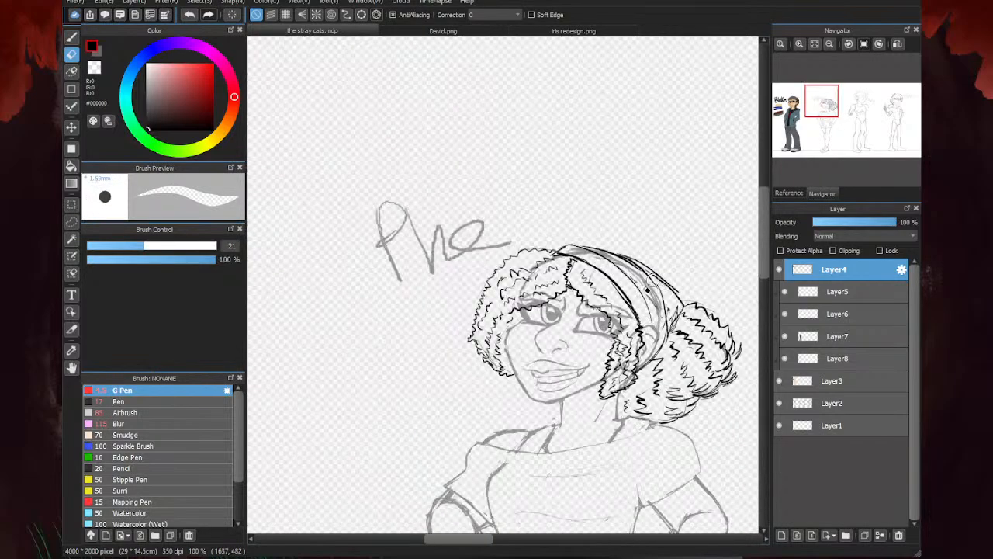
pyautogui.scroll(3, 509, 367)
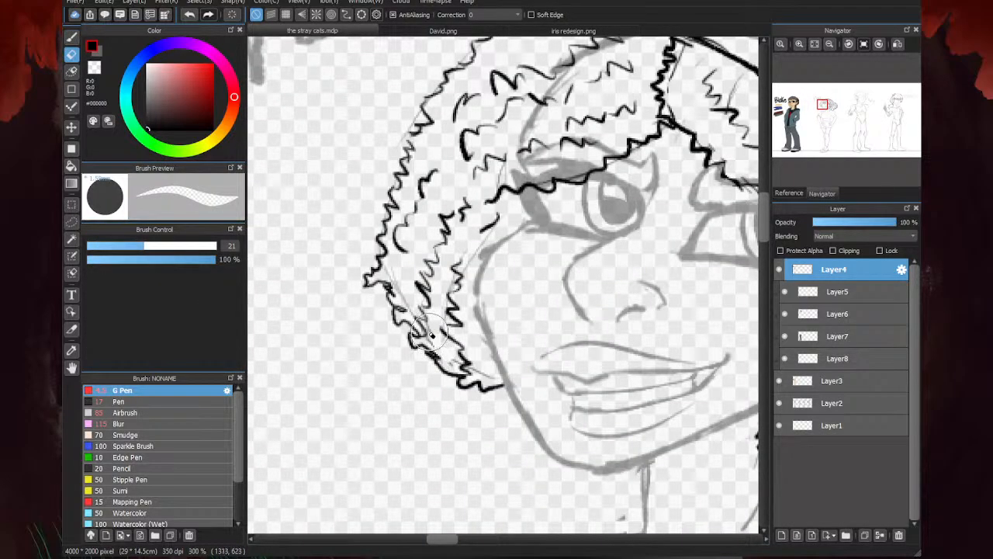
pyautogui.scroll(-3, 434, 318)
pyautogui.scroll(3, 563, 326)
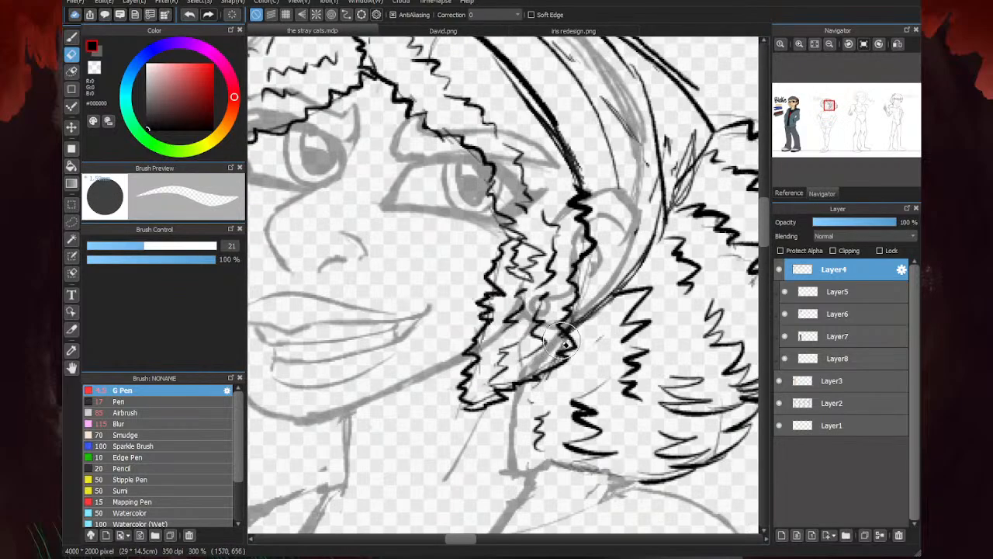
pyautogui.scroll(-5, 637, 268)
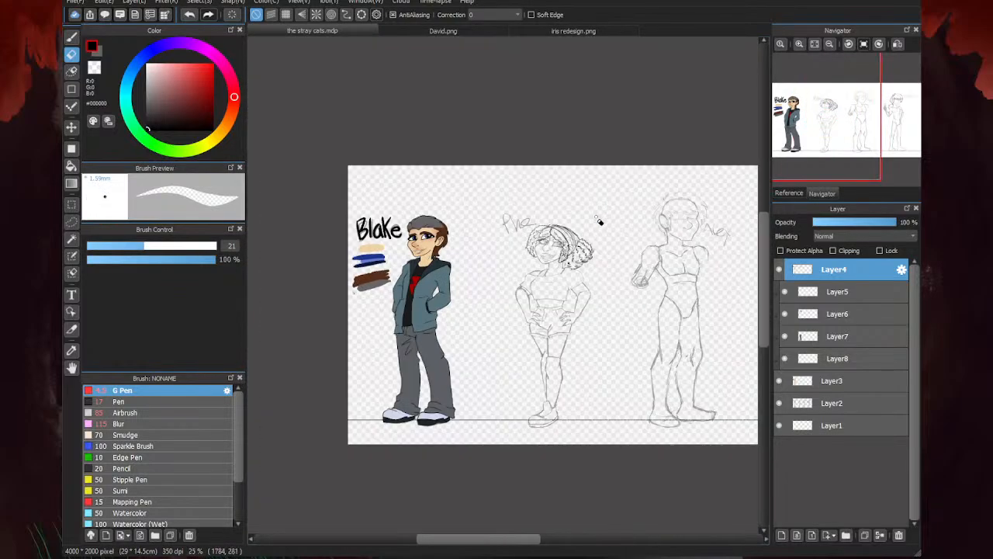
pyautogui.press('b')
pyautogui.scroll(3, 547, 257)
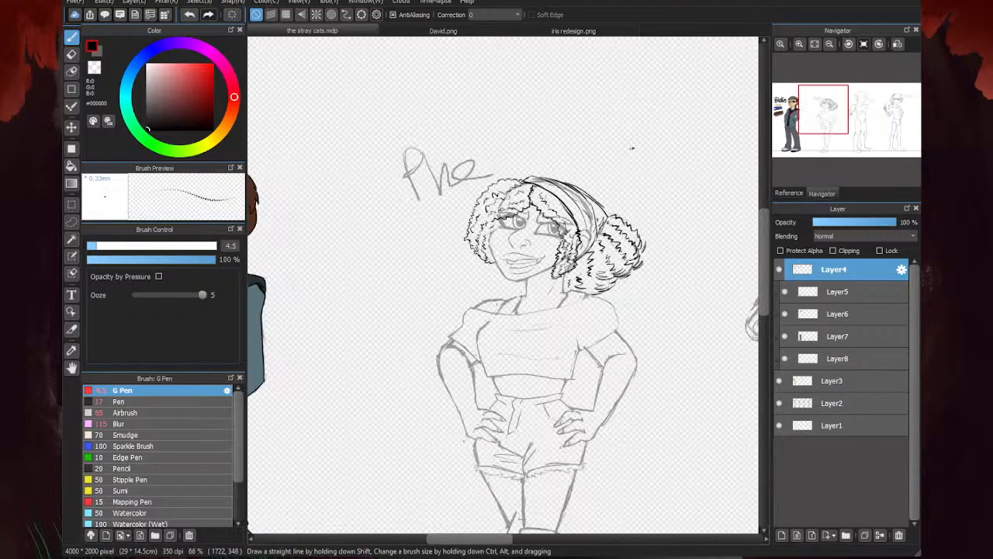
pyautogui.scroll(-3, 640, 126)
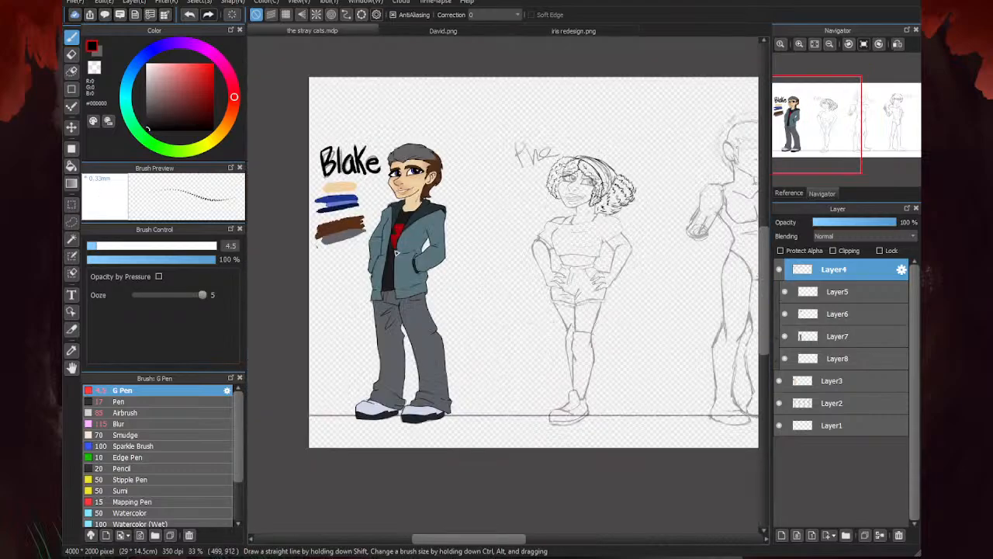
pyautogui.scroll(-1, 617, 211)
pyautogui.scroll(3, 566, 200)
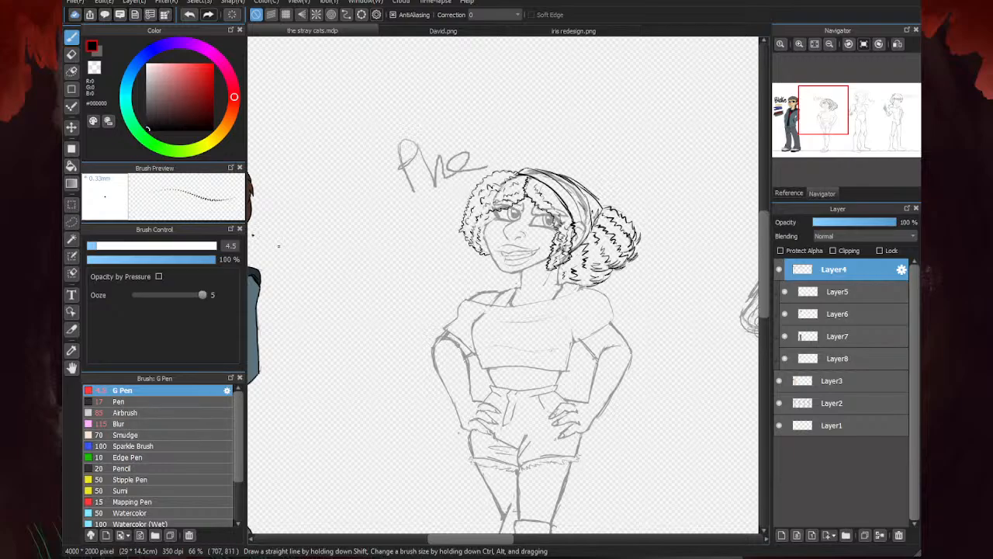
# - Lasso the front curls on Layer4, raise their crown slightly with Free Transform, apply it, and clear the selection
pyautogui.click(71, 222)
pyautogui.scroll(2, 533, 246)
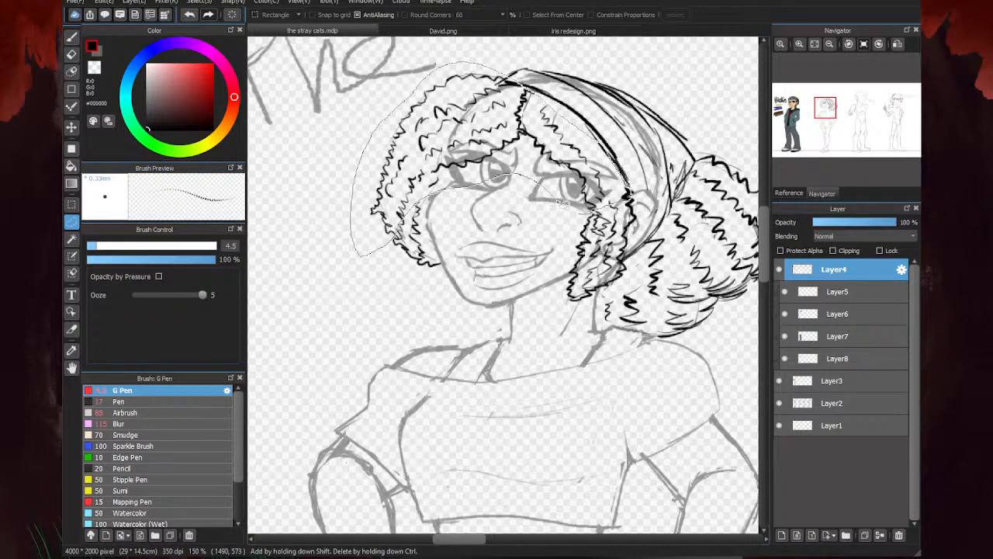
pyautogui.moveTo(561, 203); pyautogui.dragTo(630, 194)
pyautogui.hotkey('ctrl', 't')
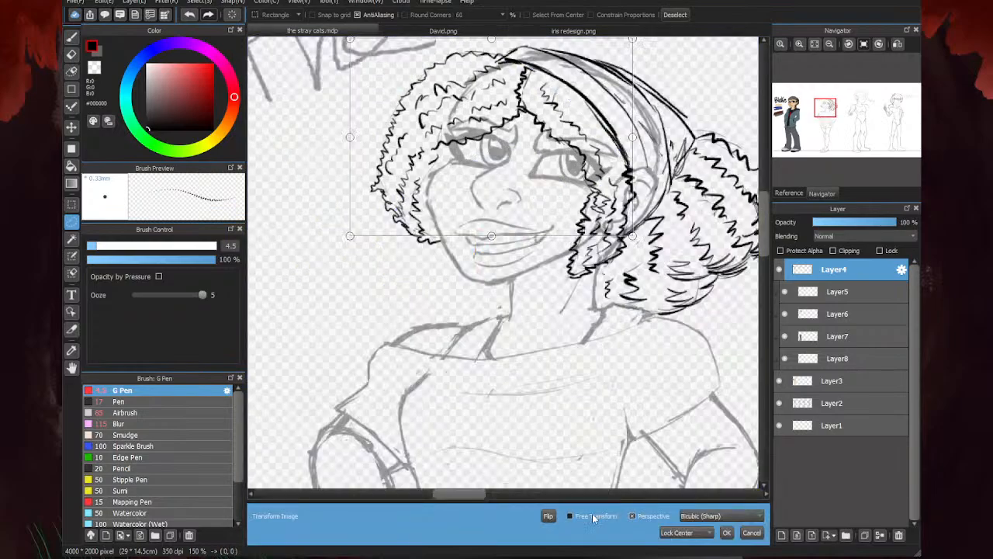
pyautogui.scroll(-1, 579, 441)
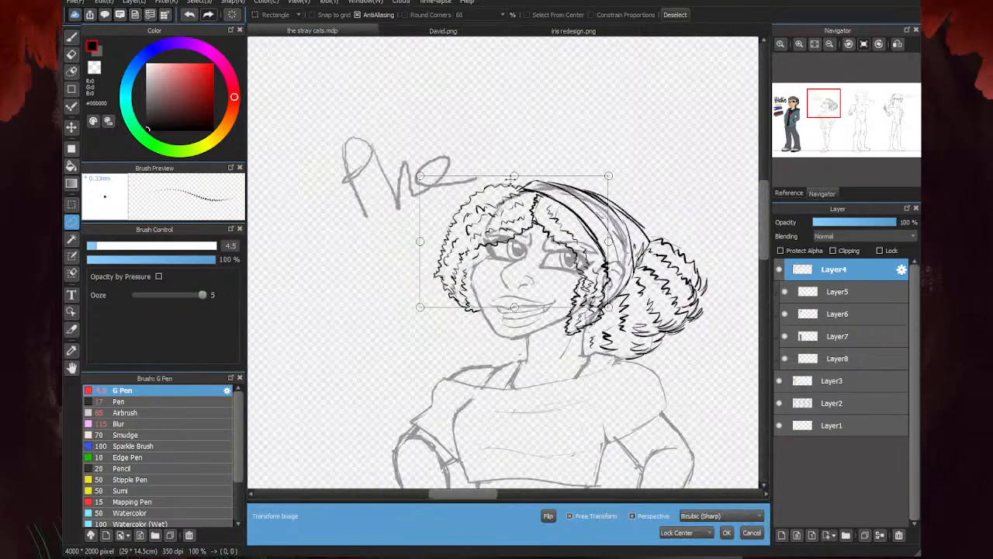
pyautogui.moveTo(514, 177); pyautogui.dragTo(511, 169)
pyautogui.moveTo(416, 308); pyautogui.dragTo(414, 302)
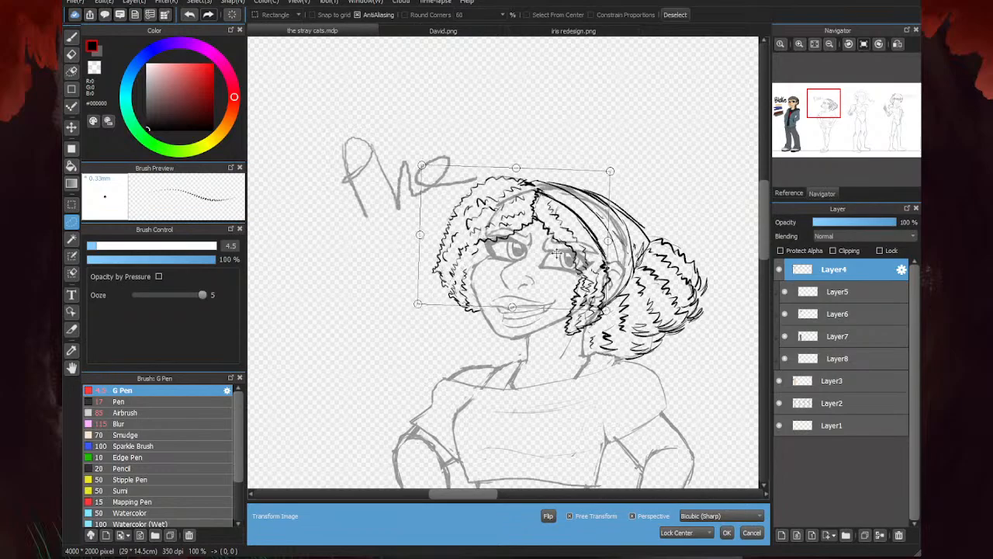
pyautogui.moveTo(547, 223); pyautogui.dragTo(549, 220)
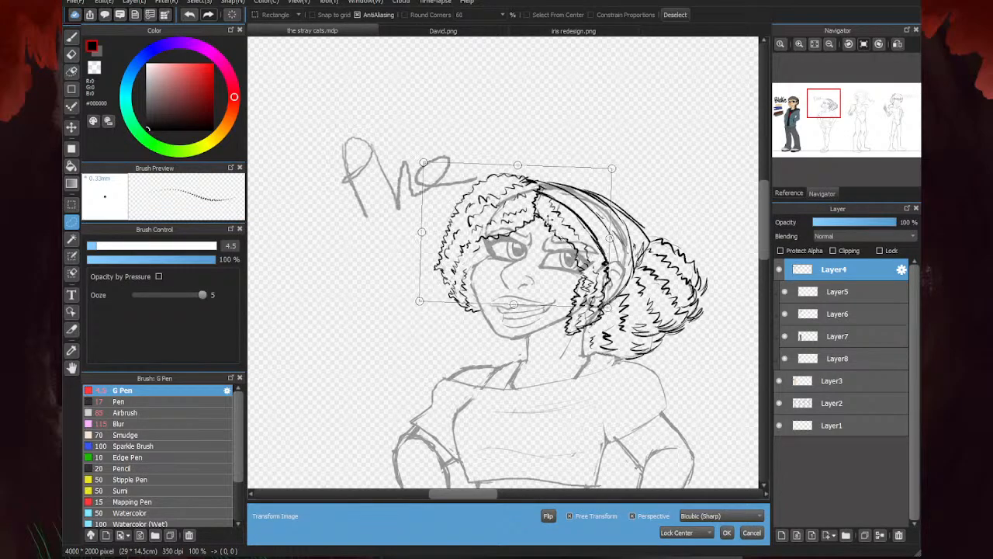
pyautogui.click(726, 532)
pyautogui.hotkey('ctrl', 'd')
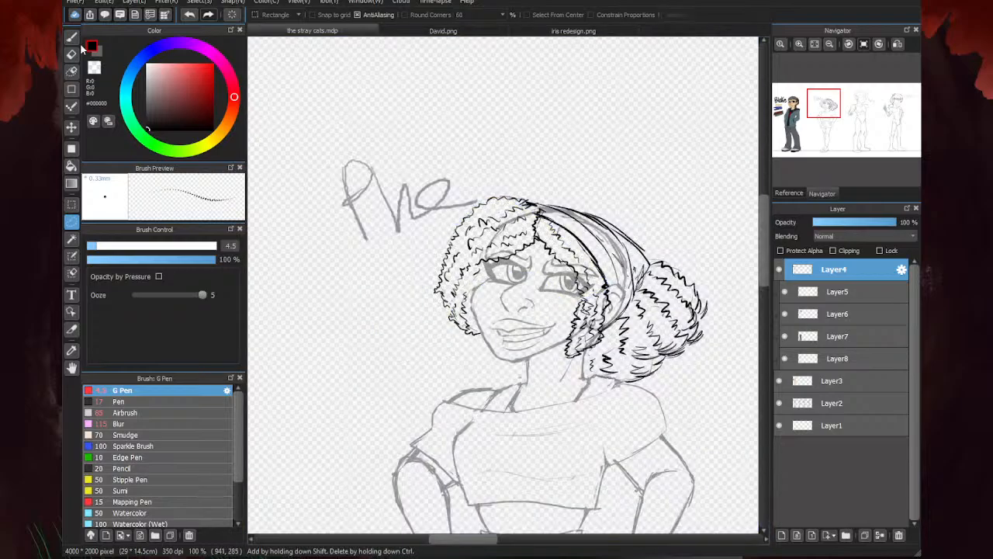
# - Draw a zigzag upper edge on the near fringe along the headband and erase the old smooth line crossing it
pyautogui.press('p')
pyautogui.scroll(3, 534, 208)
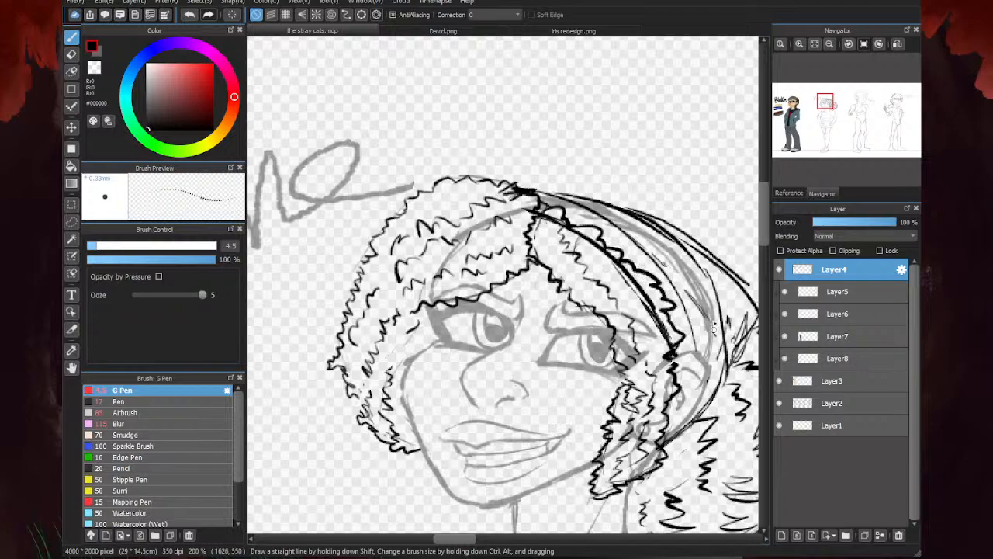
pyautogui.press('e')
pyautogui.moveTo(710, 322)
pyautogui.mouseDown()
pyautogui.moveTo(666, 341)
pyautogui.moveTo(611, 260)
pyautogui.moveTo(637, 284)
pyautogui.moveTo(595, 242)
pyautogui.moveTo(529, 202)
pyautogui.mouseUp()
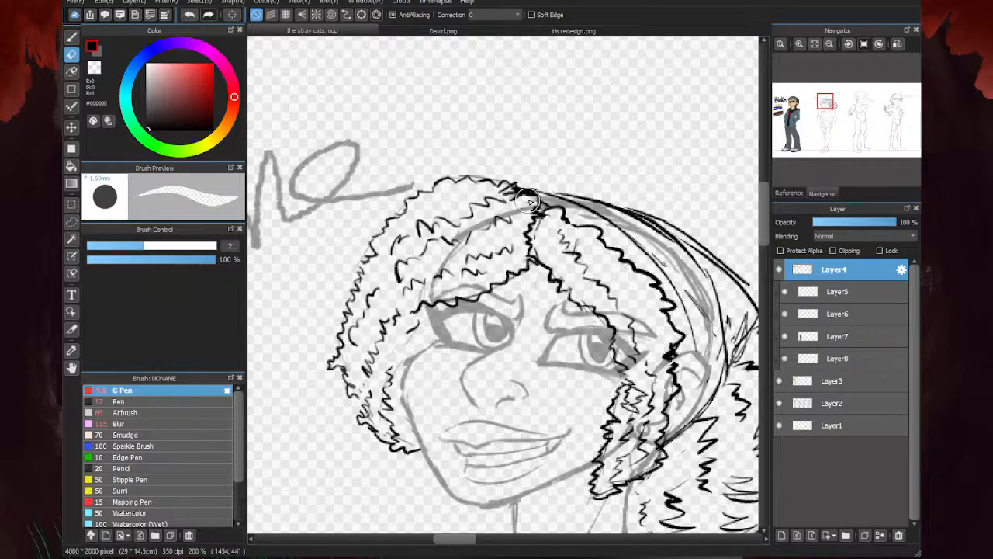
pyautogui.scroll(-4, 551, 161)
pyautogui.press('b')
pyautogui.scroll(3, 632, 168)
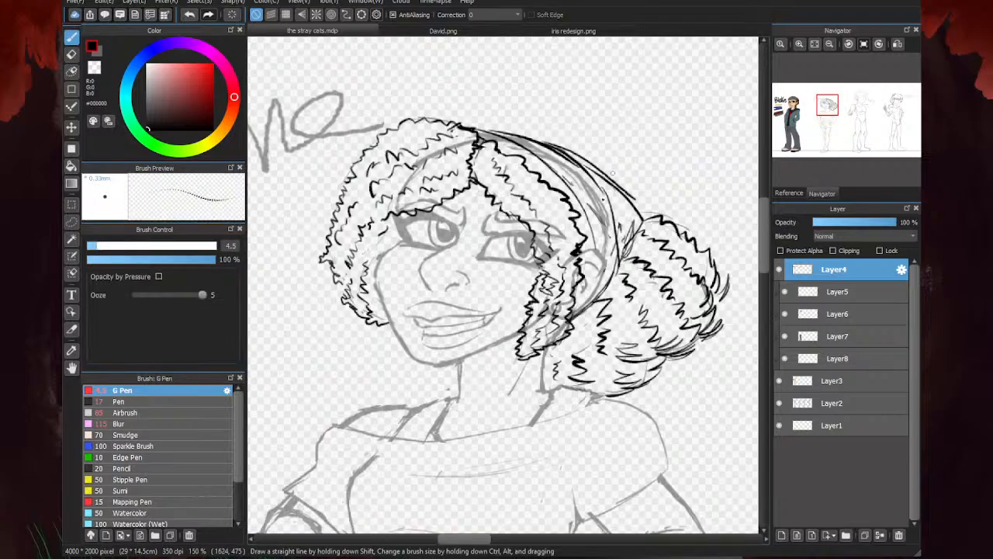
# - Erase the near fringe's lower edge, then redraw it with a zigzag forelock between the brows and a fuller edge to the temple
pyautogui.scroll(1, 517, 208)
pyautogui.press('e')
pyautogui.moveTo(535, 271); pyautogui.dragTo(488, 190)
pyautogui.press('b')
pyautogui.scroll(1, 466, 173)
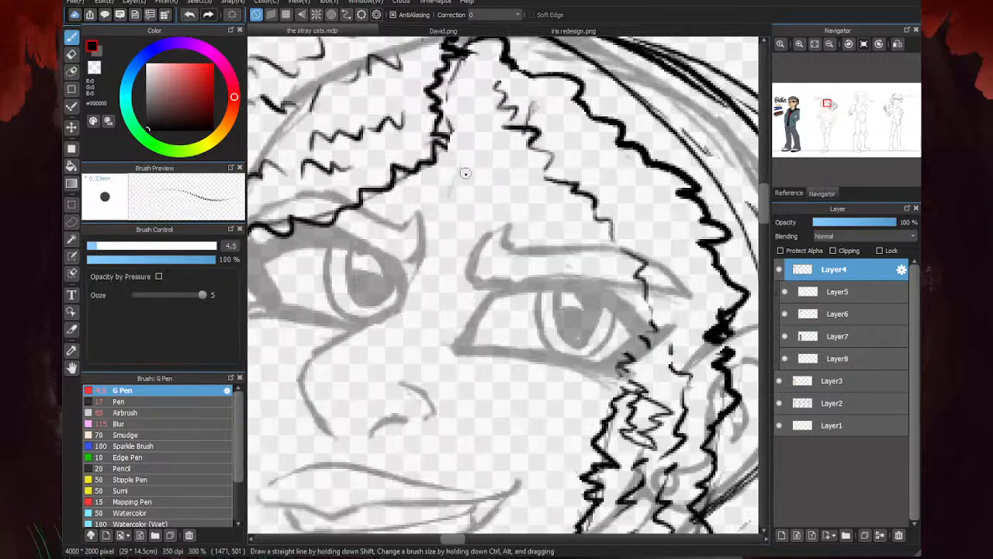
pyautogui.moveTo(451, 147)
pyautogui.mouseDown()
pyautogui.moveTo(450, 183)
pyautogui.moveTo(474, 197)
pyautogui.moveTo(456, 211)
pyautogui.moveTo(426, 287)
pyautogui.mouseUp()
pyautogui.moveTo(493, 172)
pyautogui.mouseDown()
pyautogui.moveTo(481, 241)
pyautogui.moveTo(481, 274)
pyautogui.moveTo(471, 289)
pyautogui.moveTo(426, 292)
pyautogui.moveTo(515, 199)
pyautogui.moveTo(514, 225)
pyautogui.moveTo(484, 226)
pyautogui.moveTo(464, 284)
pyautogui.mouseUp()
pyautogui.moveTo(534, 224)
pyautogui.mouseDown()
pyautogui.moveTo(590, 215)
pyautogui.moveTo(607, 247)
pyautogui.moveTo(667, 257)
pyautogui.moveTo(691, 285)
pyautogui.moveTo(699, 316)
pyautogui.moveTo(679, 309)
pyautogui.moveTo(658, 349)
pyautogui.moveTo(620, 390)
pyautogui.mouseUp()
pyautogui.press('e')
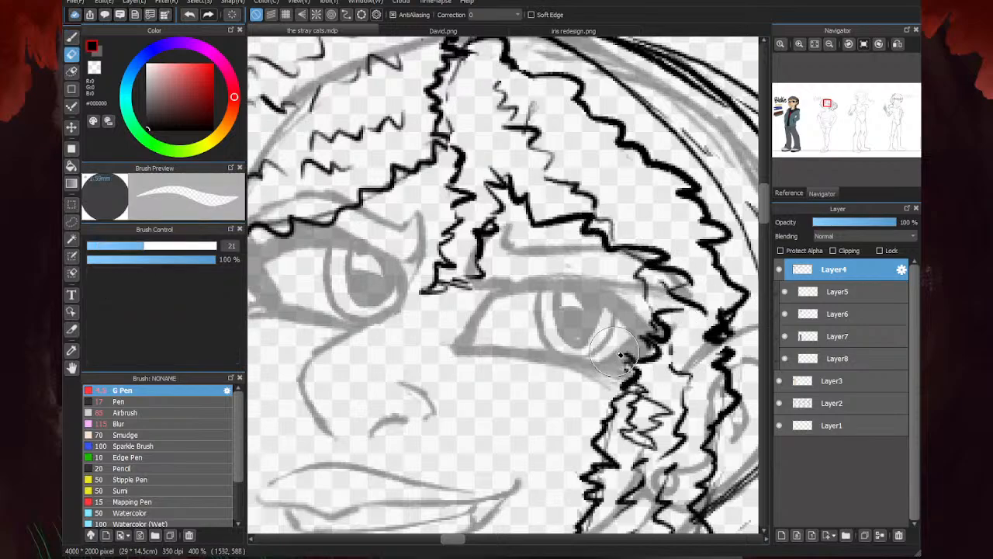
pyautogui.moveTo(647, 349)
pyautogui.mouseDown()
pyautogui.moveTo(649, 308)
pyautogui.moveTo(628, 278)
pyautogui.mouseUp()
pyautogui.scroll(-4, 626, 275)
pyautogui.scroll(1, 617, 277)
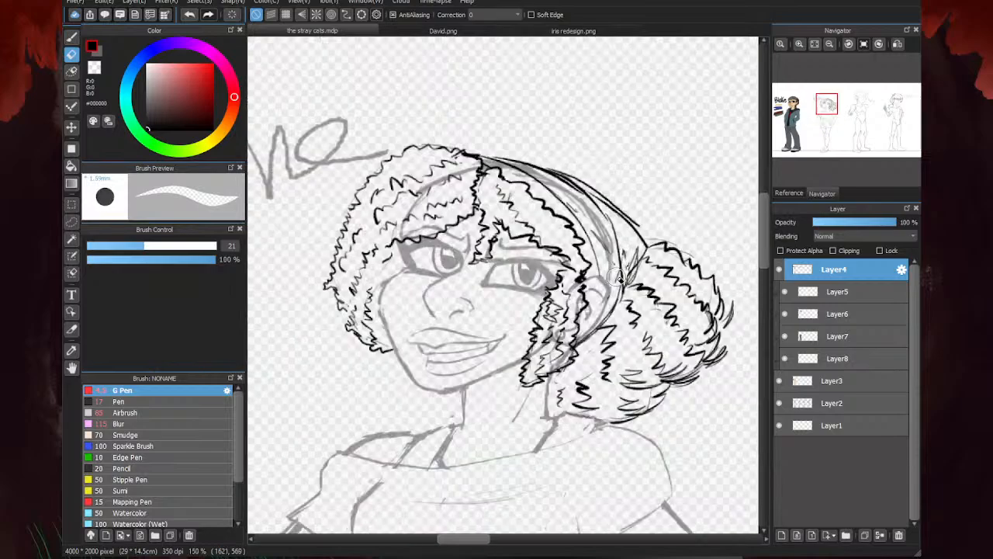
# - Erase the overlapping strokes at the temple where the near fringe meets the ear lock, using the Eraser at size 21
pyautogui.press('b')
pyautogui.scroll(2, 619, 276)
pyautogui.scroll(-3, 558, 264)
pyautogui.scroll(2, 555, 260)
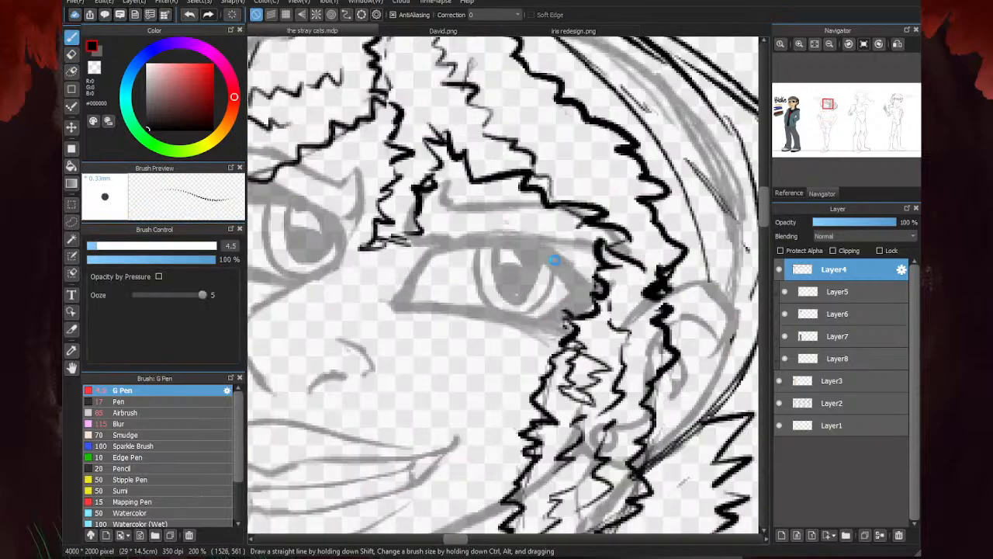
pyautogui.scroll(-3, 590, 240)
pyautogui.scroll(4, 613, 229)
pyautogui.press('e')
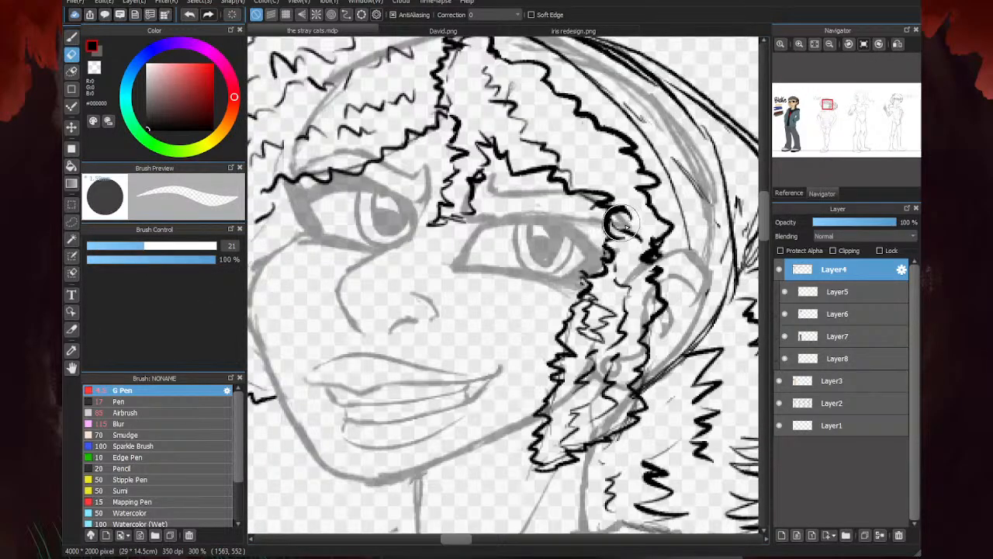
pyautogui.moveTo(621, 224); pyautogui.dragTo(644, 257)
pyautogui.scroll(-5, 621, 277)
pyautogui.press('b')
pyautogui.scroll(1, 585, 263)
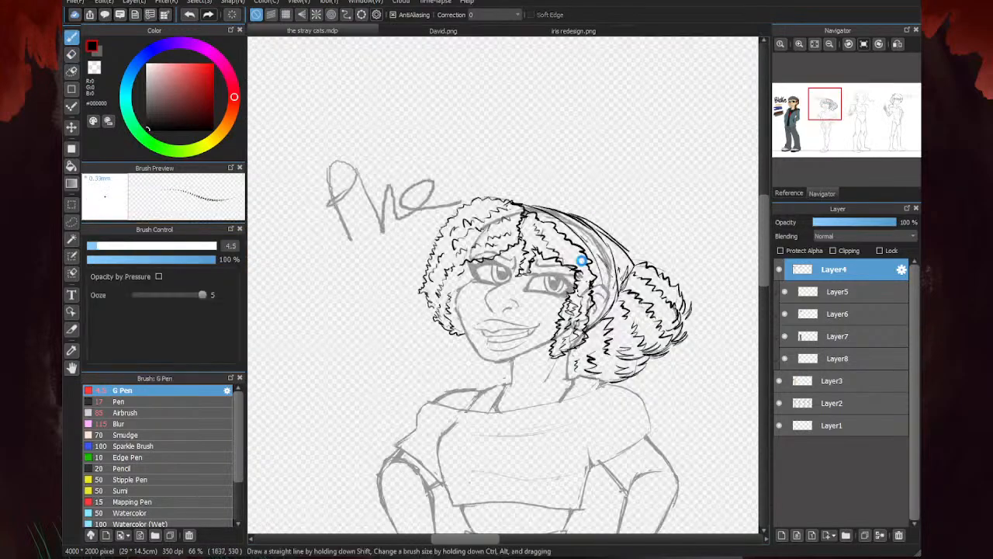
pyautogui.scroll(3, 582, 262)
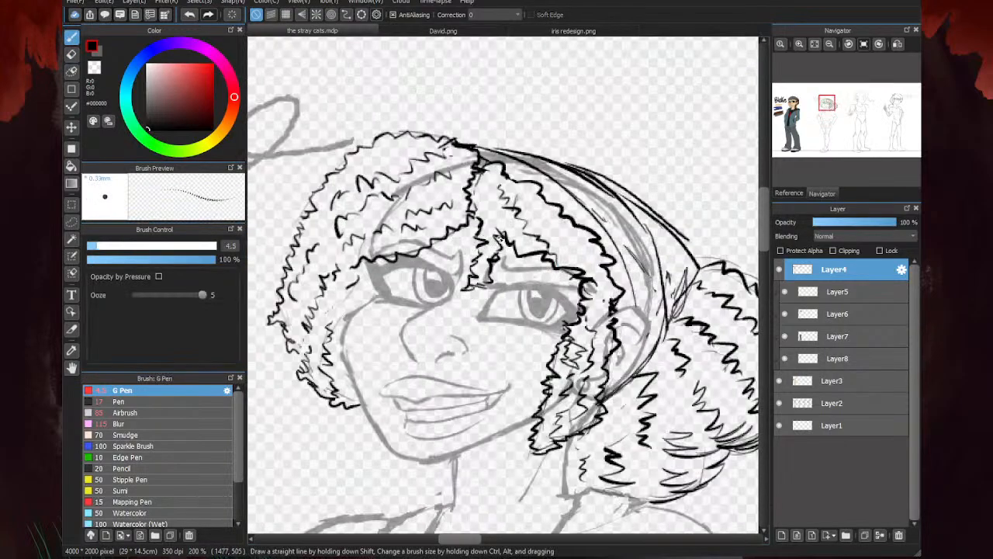
# - Erase the forelock's pointed tip and blend its root into the near fringe with bold zigzag curls
pyautogui.press('e')
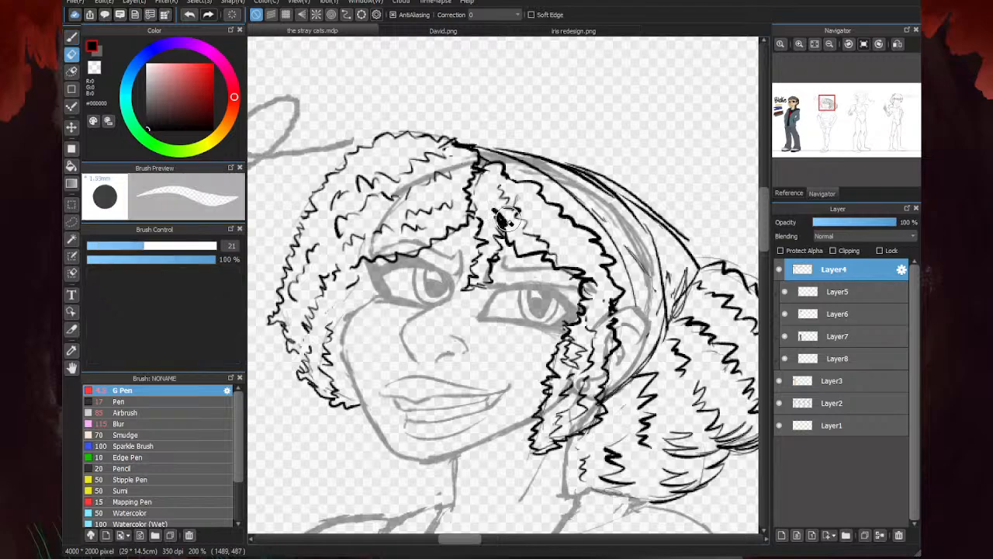
pyautogui.moveTo(498, 212)
pyautogui.mouseDown()
pyautogui.moveTo(547, 185)
pyautogui.moveTo(530, 220)
pyautogui.moveTo(533, 204)
pyautogui.moveTo(484, 154)
pyautogui.mouseUp()
pyautogui.press('b')
pyautogui.scroll(2, 487, 232)
pyautogui.scroll(-3, 484, 153)
pyautogui.scroll(2, 596, 103)
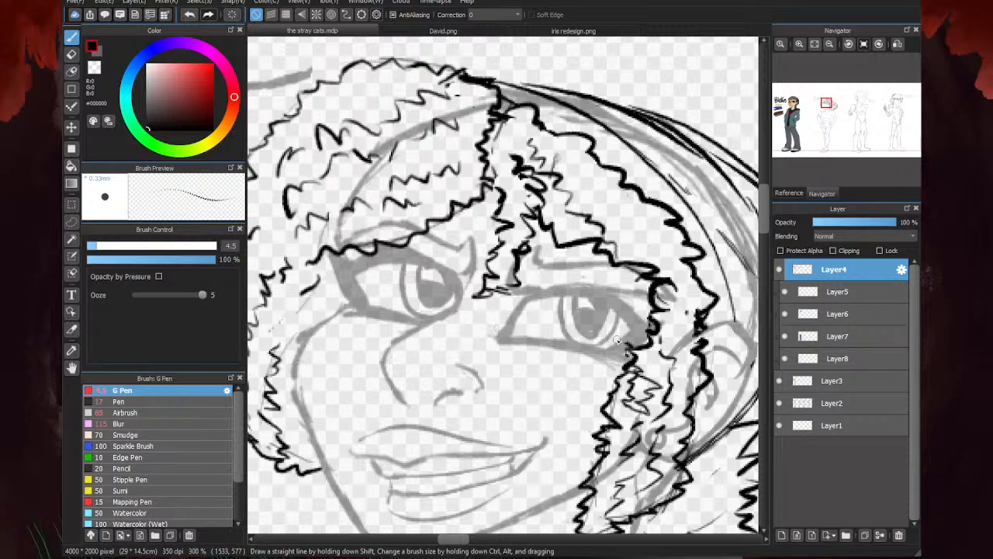
pyautogui.scroll(-3, 481, 208)
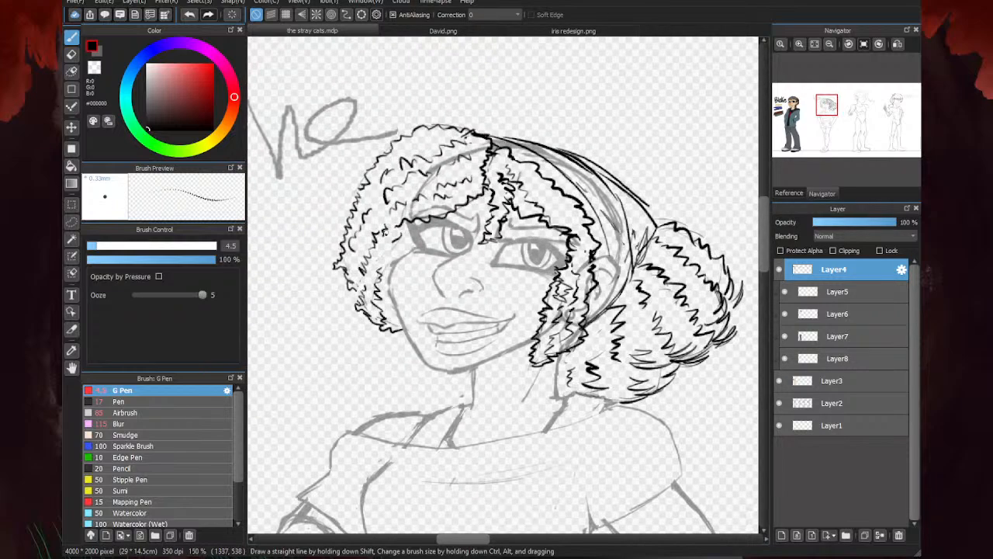
# - Add a dark curl tuft beside the far eye and bold zigzag curls inside the far fringe
pyautogui.scroll(3, 415, 220)
pyautogui.moveTo(400, 224)
pyautogui.mouseDown()
pyautogui.moveTo(425, 251)
pyautogui.moveTo(392, 267)
pyautogui.moveTo(391, 244)
pyautogui.mouseUp()
pyautogui.moveTo(536, 125); pyautogui.dragTo(471, 159)
pyautogui.scroll(-3, 454, 165)
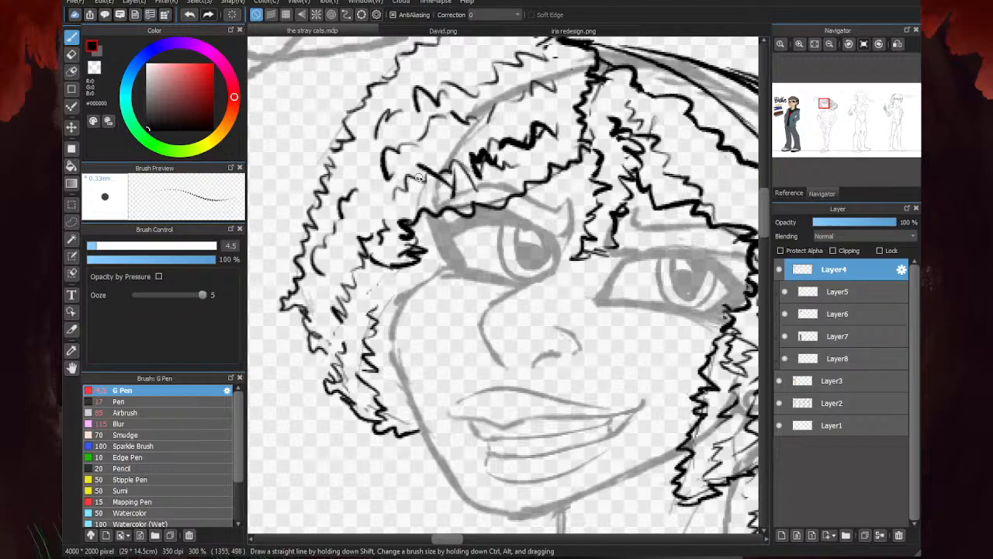
pyautogui.scroll(-1, 449, 227)
# - Erase the lower end of the far side lock and redraw it with thick zigzag curls down to the cheek
pyautogui.press('e')
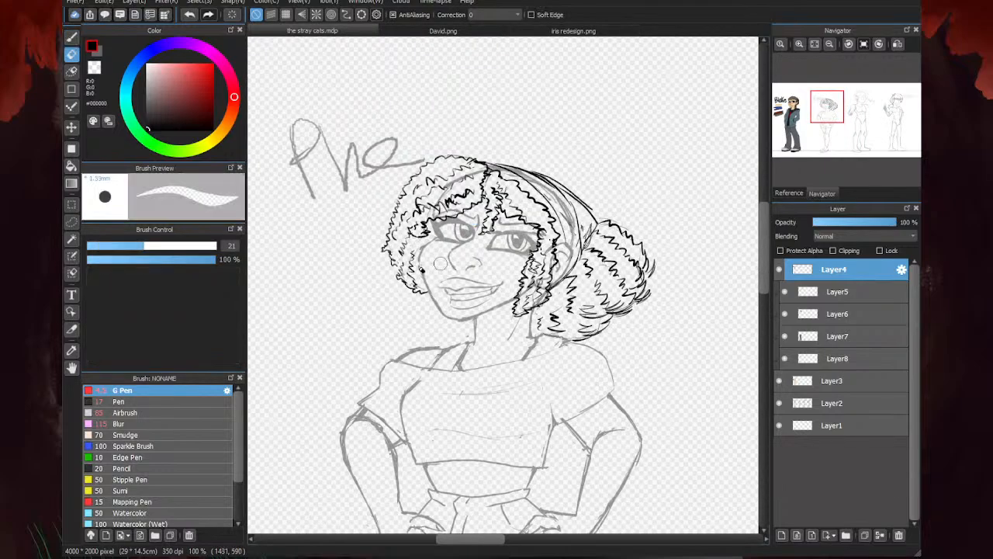
pyautogui.scroll(2, 380, 275)
pyautogui.moveTo(395, 274)
pyautogui.mouseDown()
pyautogui.moveTo(435, 241)
pyautogui.moveTo(456, 274)
pyautogui.mouseUp()
pyautogui.press('b')
pyautogui.scroll(1, 389, 259)
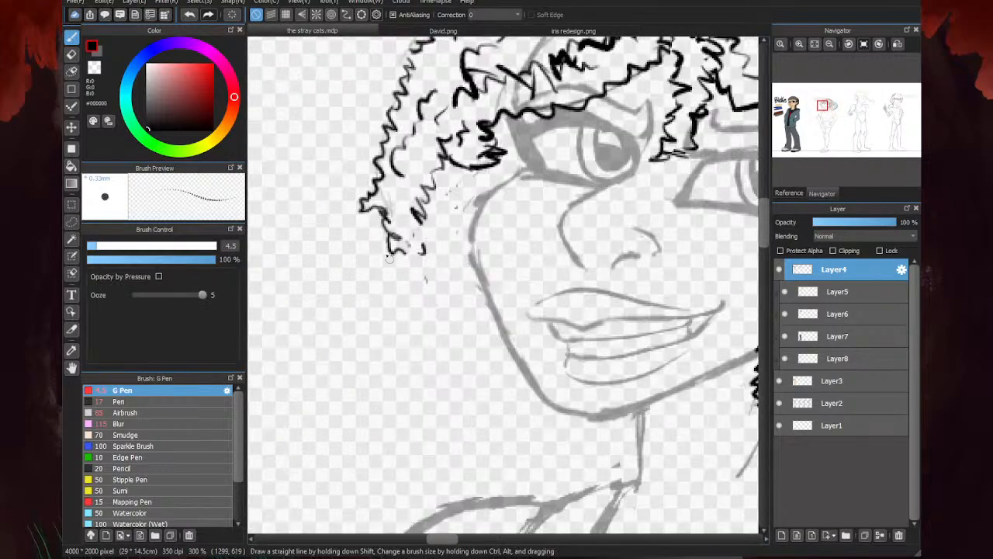
pyautogui.moveTo(373, 192)
pyautogui.mouseDown()
pyautogui.moveTo(389, 247)
pyautogui.moveTo(367, 230)
pyautogui.moveTo(376, 254)
pyautogui.moveTo(417, 275)
pyautogui.moveTo(398, 233)
pyautogui.mouseUp()
pyautogui.moveTo(426, 269)
pyautogui.mouseDown()
pyautogui.moveTo(411, 279)
pyautogui.moveTo(457, 284)
pyautogui.moveTo(458, 312)
pyautogui.moveTo(476, 321)
pyautogui.mouseUp()
pyautogui.scroll(-3, 434, 267)
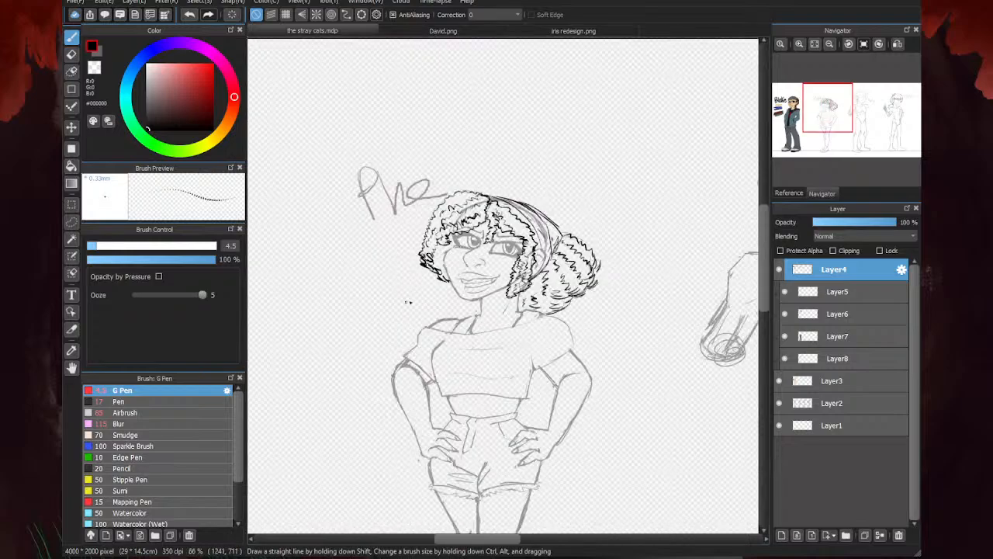
# - Compare the reworked hair with the character lineup, with and without the Layer2 sketch
pyautogui.scroll(1, 499, 223)
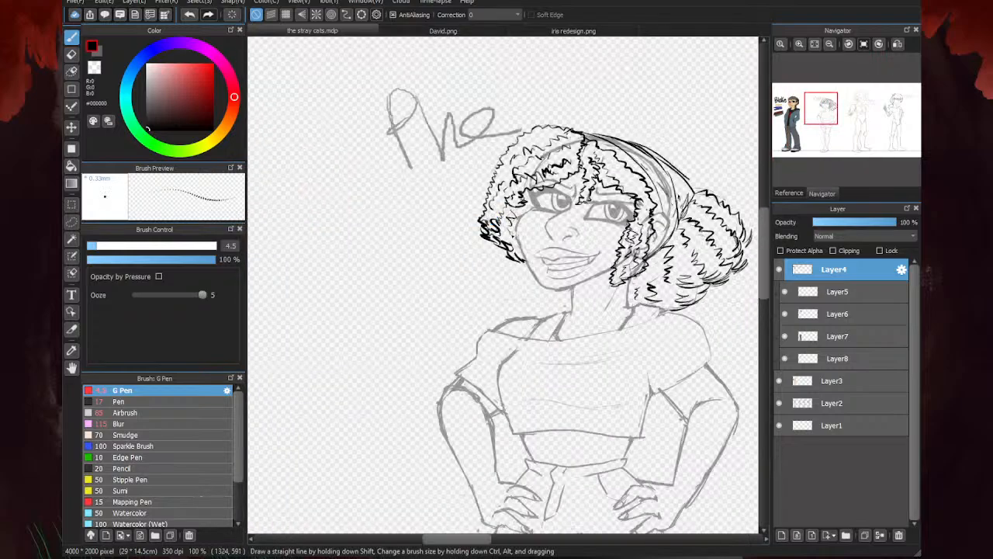
pyautogui.scroll(-2, 462, 197)
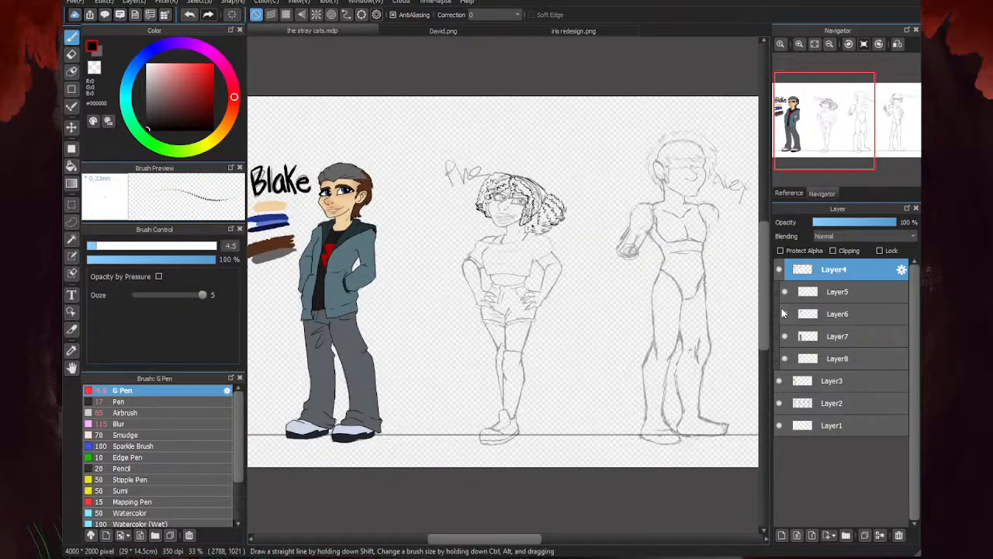
pyautogui.click(780, 404)
pyautogui.click(779, 403)
# - Draw bold lines for the headband's front and back edges where they start at the crown
pyautogui.scroll(3, 535, 195)
pyautogui.scroll(1, 535, 195)
pyautogui.scroll(-1, 485, 135)
pyautogui.scroll(2, 439, 139)
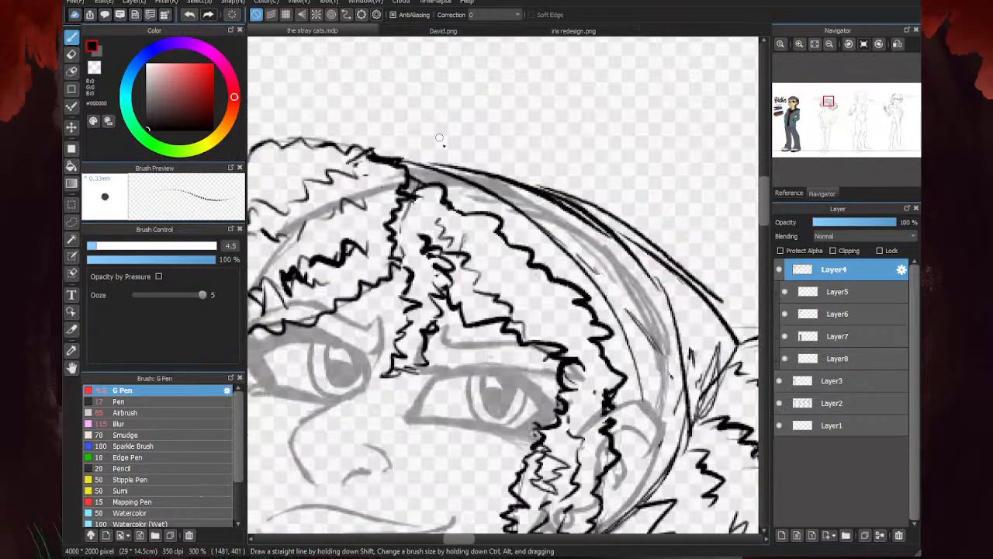
pyautogui.moveTo(406, 174)
pyautogui.mouseDown()
pyautogui.moveTo(448, 177)
pyautogui.moveTo(520, 225)
pyautogui.mouseUp()
pyautogui.moveTo(457, 181)
pyautogui.mouseDown()
pyautogui.moveTo(499, 169)
pyautogui.moveTo(604, 236)
pyautogui.mouseUp()
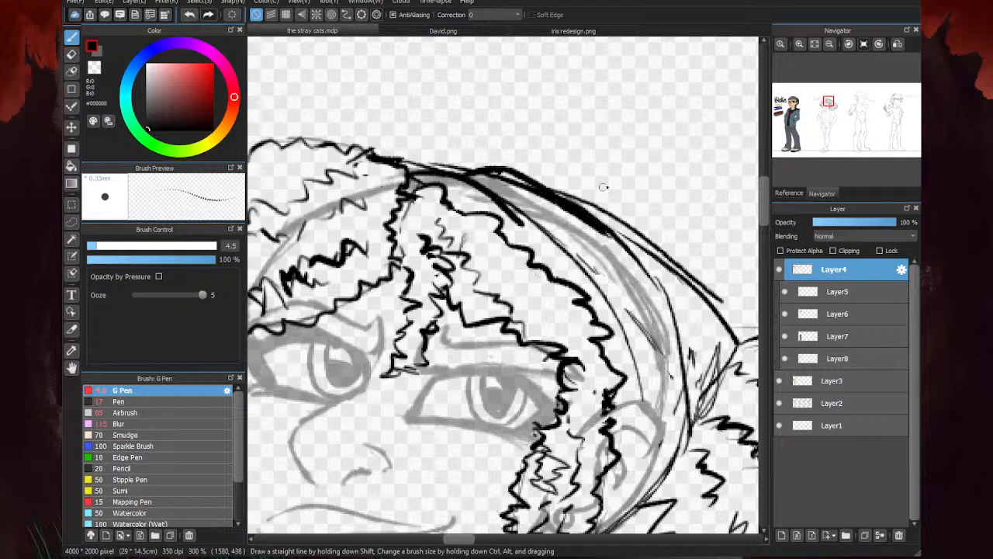
# - Erase the rough headband lines and extend both band edges in clean curves from the crown toward the ear
pyautogui.press('e')
pyautogui.moveTo(458, 165); pyautogui.dragTo(431, 161)
pyautogui.moveTo(507, 172)
pyautogui.mouseDown()
pyautogui.moveTo(610, 257)
pyautogui.moveTo(514, 208)
pyautogui.moveTo(593, 276)
pyautogui.moveTo(643, 378)
pyautogui.mouseUp()
pyautogui.press('b')
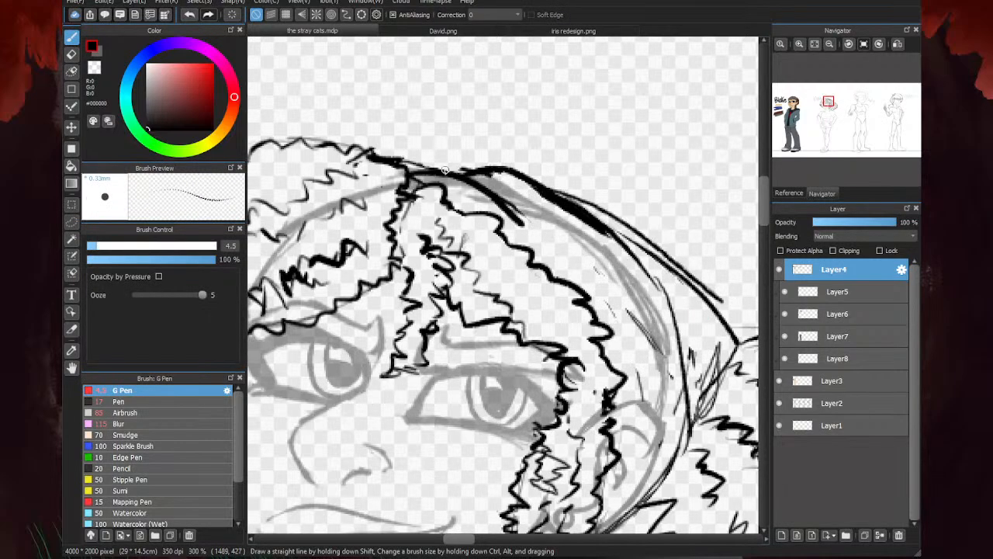
pyautogui.moveTo(444, 169); pyautogui.dragTo(633, 376)
pyautogui.moveTo(535, 188)
pyautogui.mouseDown()
pyautogui.moveTo(666, 354)
pyautogui.moveTo(667, 376)
pyautogui.mouseUp()
pyautogui.scroll(-3, 517, 226)
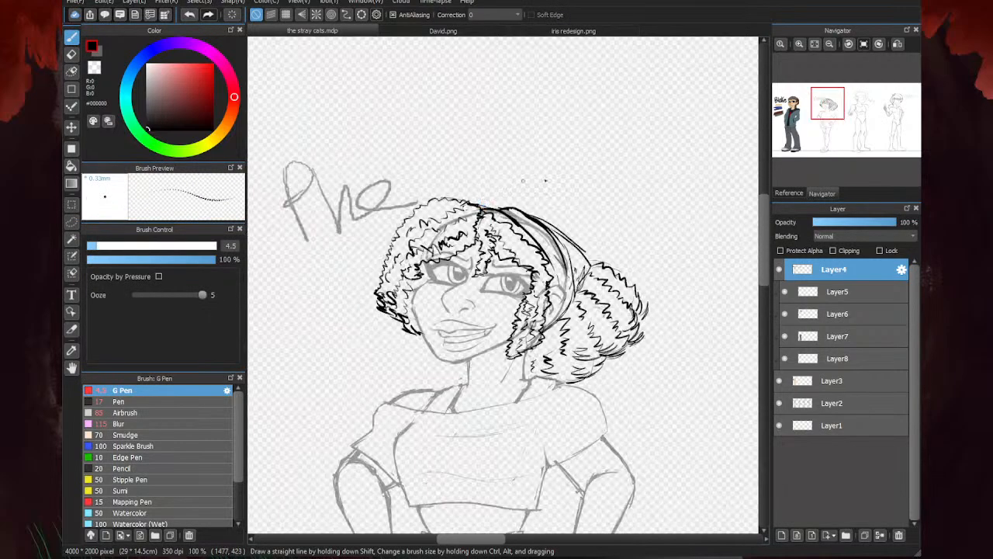
# - Erase the stray line behind the headband and outline the rear head section with a bold angular edge meeting the bun
pyautogui.press('e')
pyautogui.scroll(3, 639, 215)
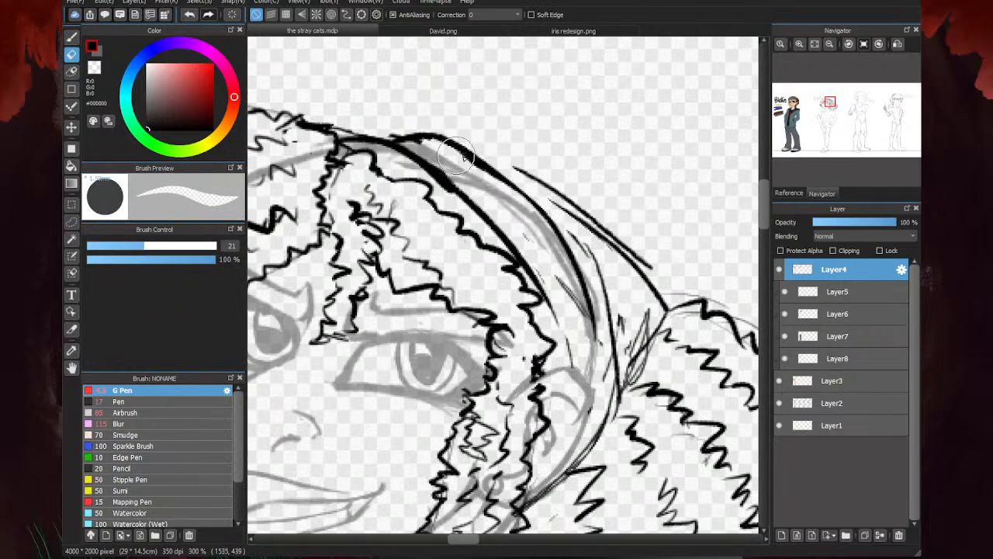
pyautogui.moveTo(594, 244); pyautogui.dragTo(610, 349)
pyautogui.press('b')
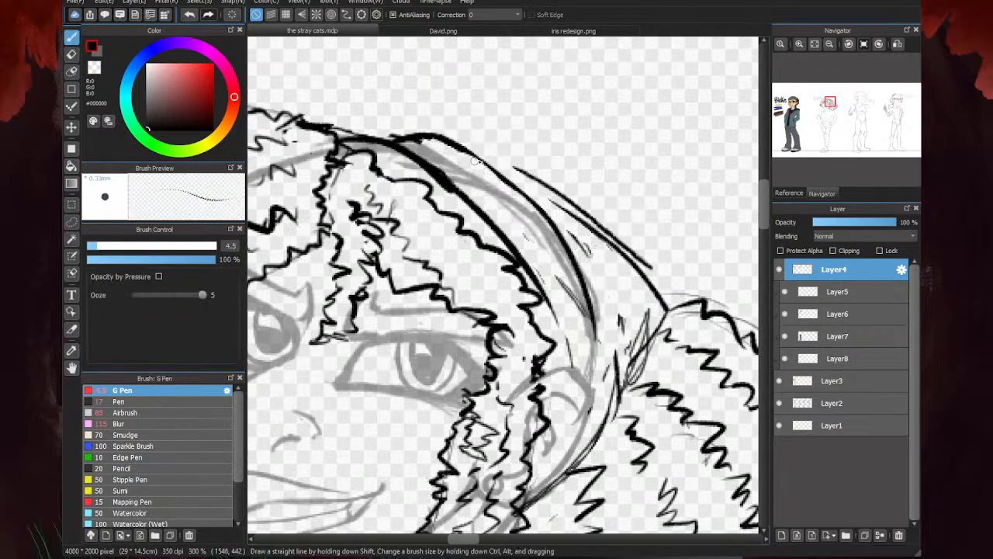
pyautogui.moveTo(475, 160); pyautogui.dragTo(620, 227)
pyautogui.moveTo(488, 165)
pyautogui.mouseDown()
pyautogui.moveTo(642, 254)
pyautogui.moveTo(630, 360)
pyautogui.moveTo(609, 425)
pyautogui.mouseUp()
pyautogui.moveTo(620, 382); pyautogui.dragTo(595, 447)
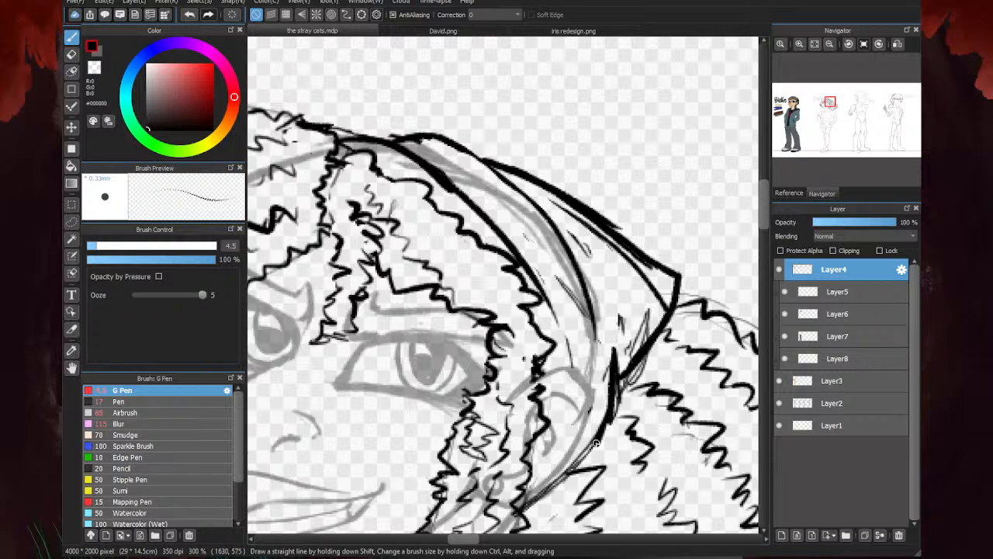
pyautogui.moveTo(605, 397); pyautogui.dragTo(574, 461)
# - Erase the rough strokes behind the ear and inside the rear head section, then redraw the curved edge behind the ear
pyautogui.press('e')
pyautogui.moveTo(603, 395); pyautogui.dragTo(533, 504)
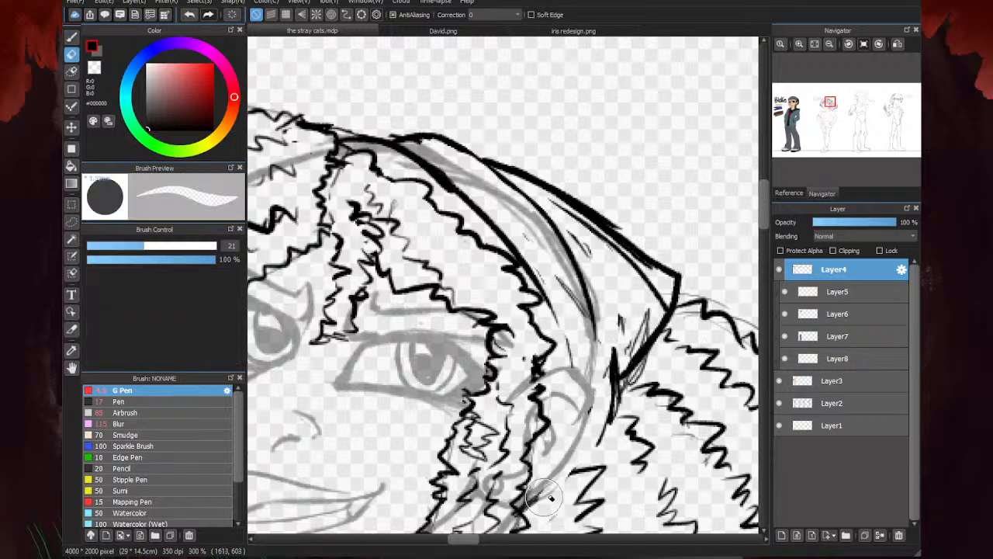
pyautogui.press('b')
pyautogui.moveTo(666, 366)
pyautogui.mouseDown()
pyautogui.moveTo(630, 380)
pyautogui.moveTo(640, 306)
pyautogui.moveTo(653, 294)
pyautogui.moveTo(624, 270)
pyautogui.moveTo(627, 339)
pyautogui.moveTo(570, 226)
pyautogui.mouseUp()
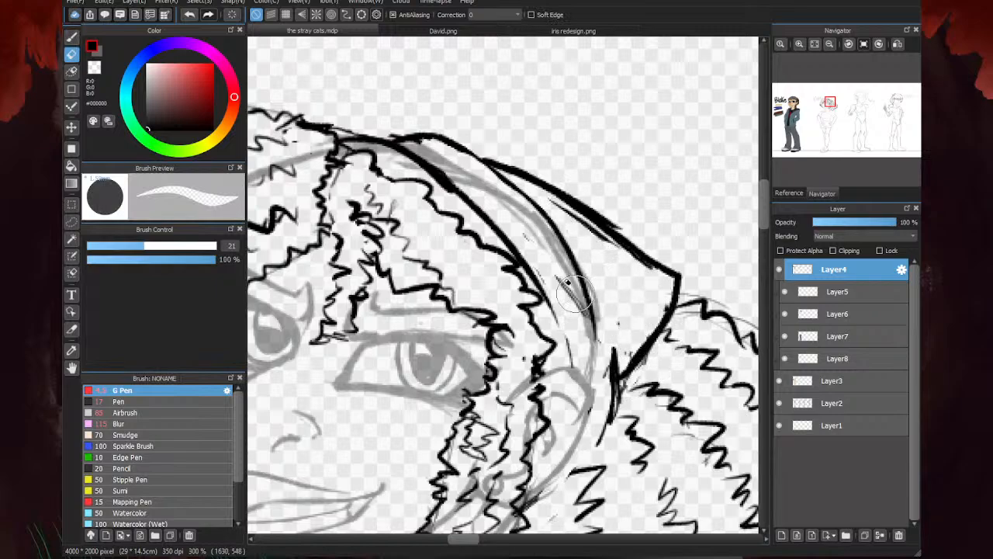
pyautogui.press('b')
pyautogui.moveTo(609, 420); pyautogui.dragTo(567, 468)
pyautogui.moveTo(599, 440); pyautogui.dragTo(563, 471)
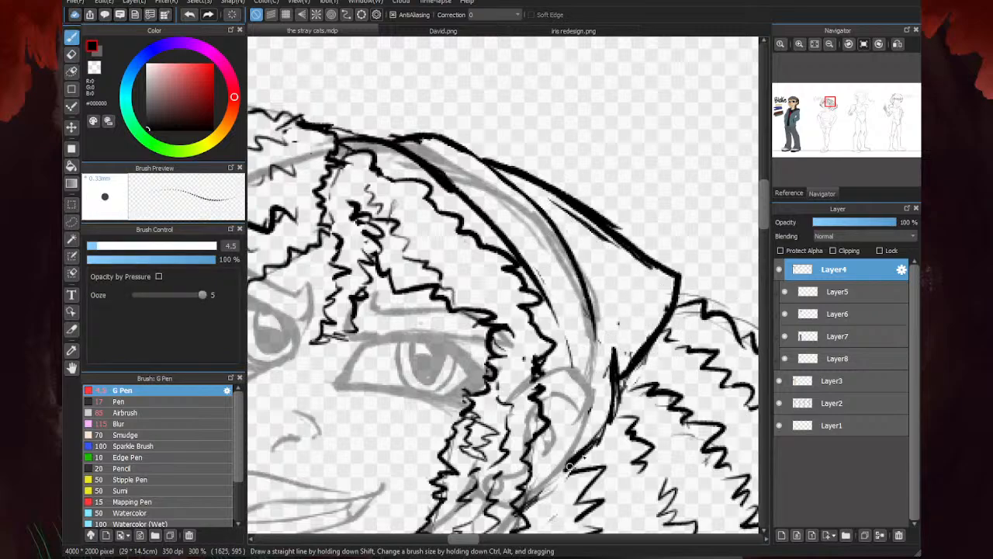
# - Examine the second figure's curly hair and headband up close and within the full lineup, briefly toggling Layer2's visibility to identify its contents
pyautogui.scroll(-4, 545, 207)
pyautogui.scroll(3, 516, 267)
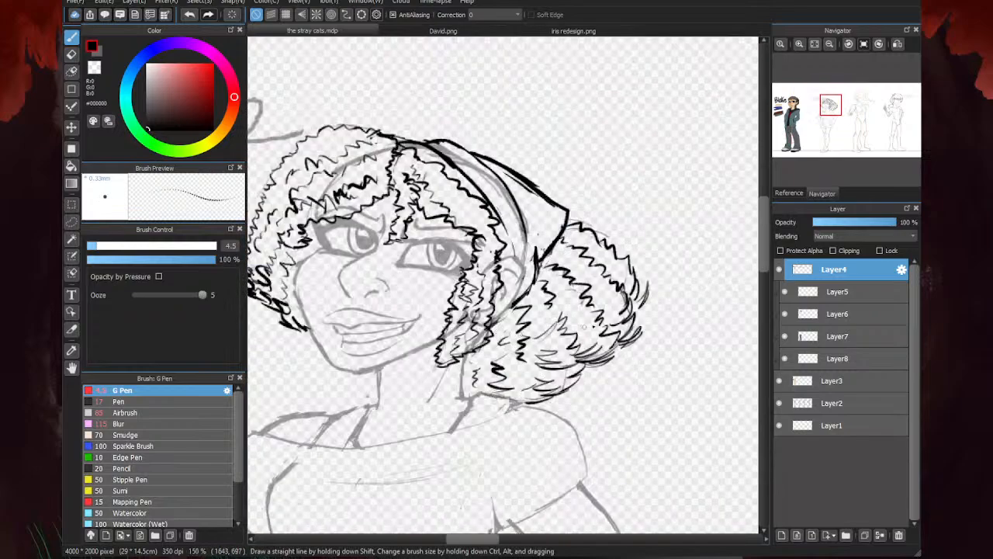
pyautogui.moveTo(598, 315)
pyautogui.mouseDown()
pyautogui.moveTo(581, 338)
pyautogui.moveTo(563, 312)
pyautogui.mouseUp()
pyautogui.scroll(-4, 597, 294)
pyautogui.scroll(2, 585, 299)
pyautogui.scroll(2, 582, 264)
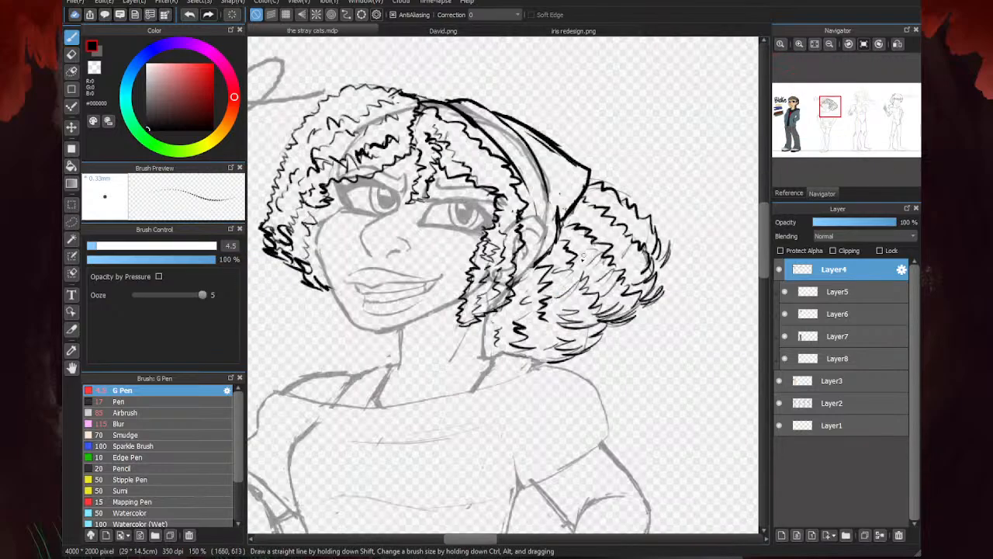
pyautogui.scroll(-3, 587, 284)
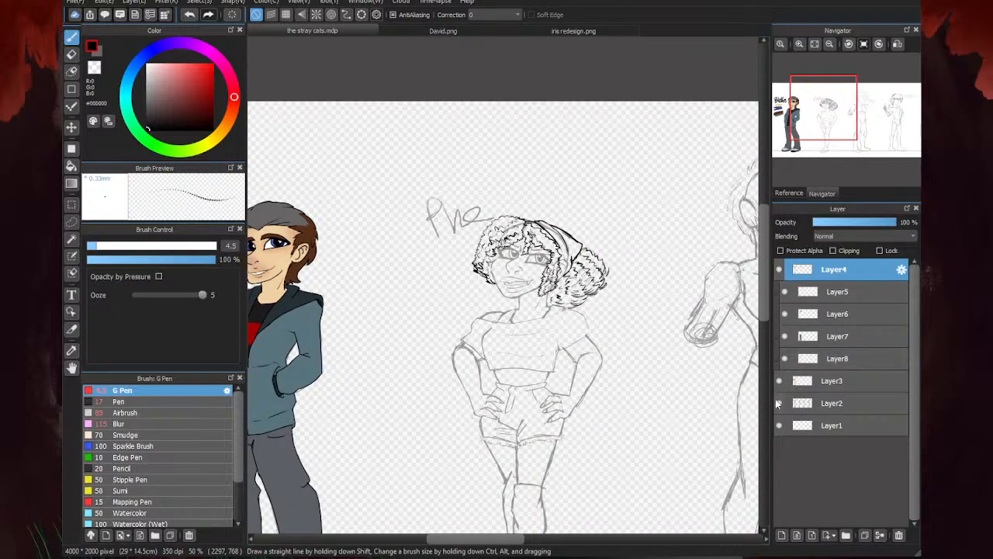
pyautogui.click(779, 403)
pyautogui.click(779, 403)
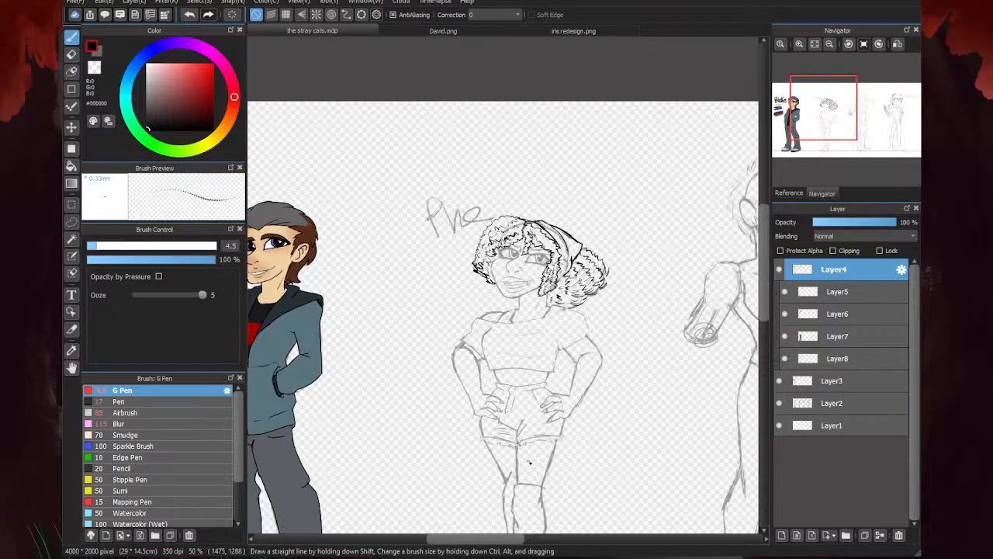
pyautogui.scroll(-3, 544, 313)
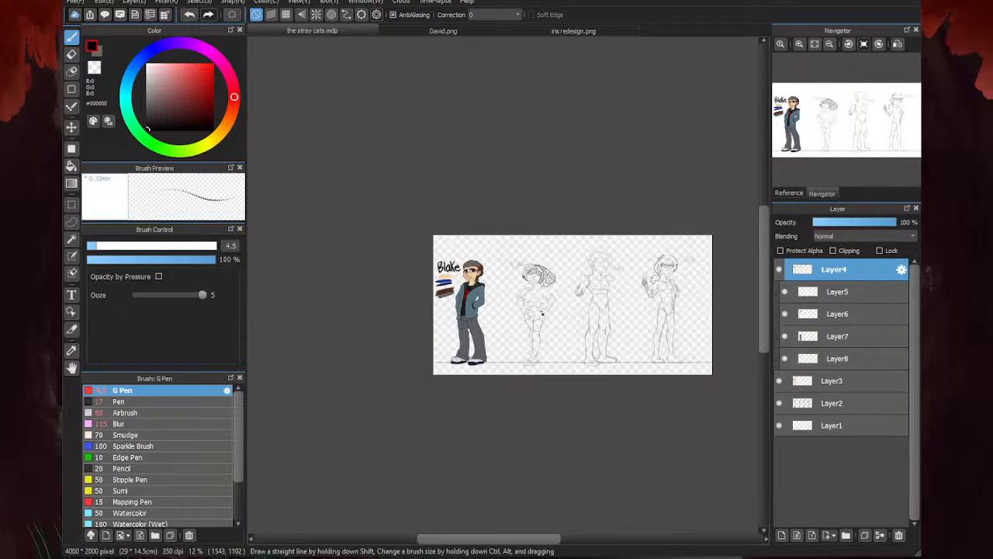
pyautogui.scroll(2, 543, 314)
pyautogui.scroll(1, 541, 314)
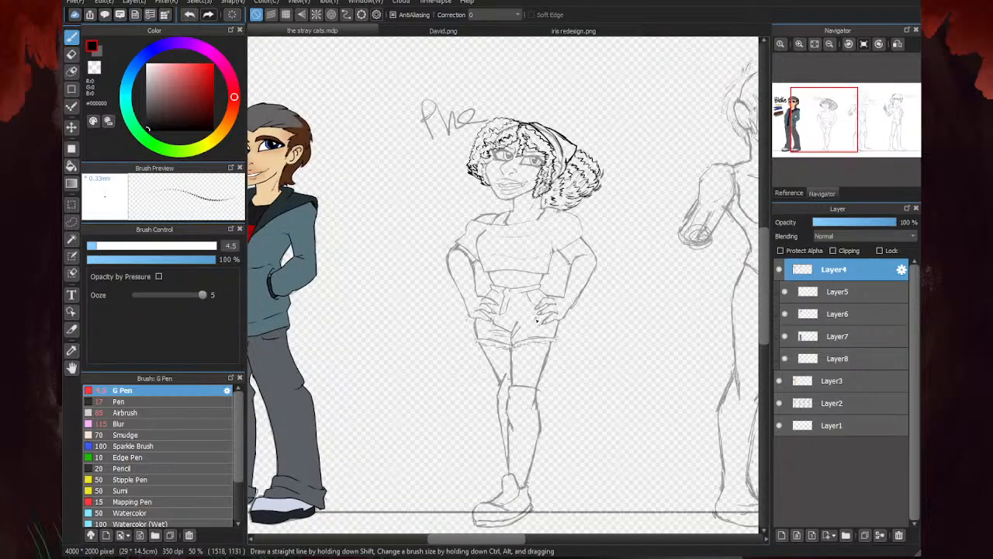
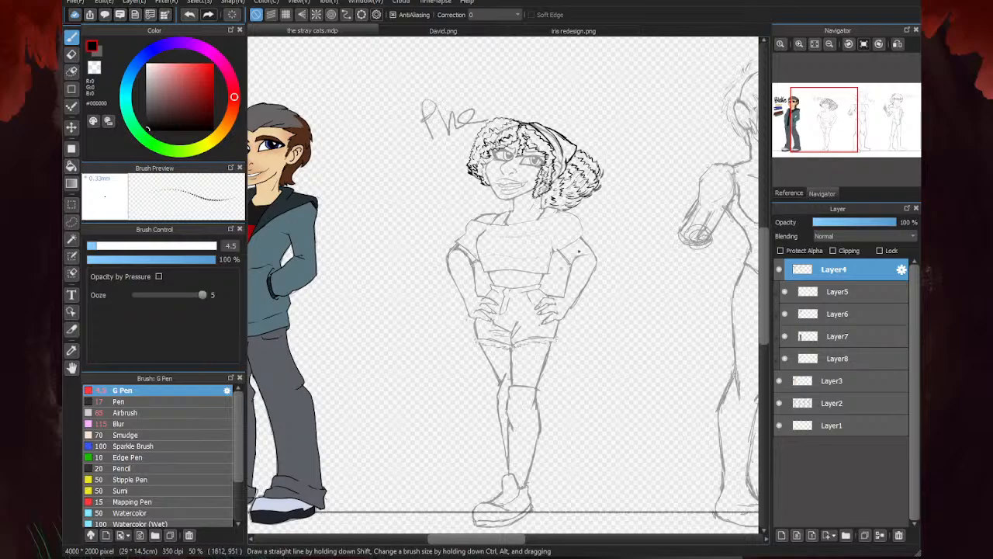
# - Ink the nose's bridge line and nostril curves over the curly-haired woman's sketch with the G Pen
pyautogui.scroll(6, 504, 159)
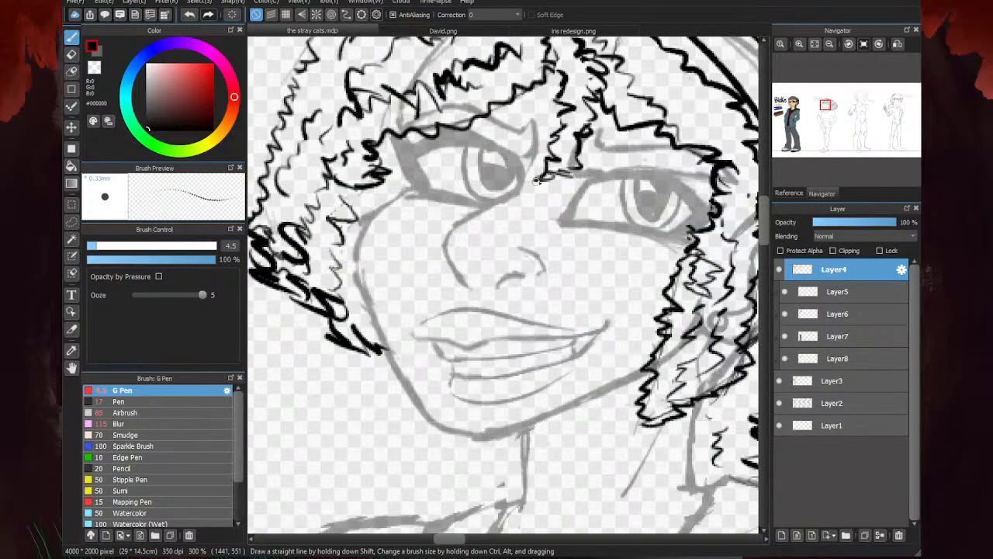
pyautogui.moveTo(517, 157)
pyautogui.mouseDown()
pyautogui.moveTo(498, 215)
pyautogui.moveTo(515, 200)
pyautogui.moveTo(419, 250)
pyautogui.mouseUp()
pyautogui.moveTo(512, 201)
pyautogui.mouseDown()
pyautogui.moveTo(429, 238)
pyautogui.moveTo(469, 222)
pyautogui.moveTo(430, 249)
pyautogui.moveTo(422, 266)
pyautogui.moveTo(429, 296)
pyautogui.moveTo(446, 317)
pyautogui.moveTo(493, 319)
pyautogui.moveTo(551, 308)
pyautogui.moveTo(521, 272)
pyautogui.mouseUp()
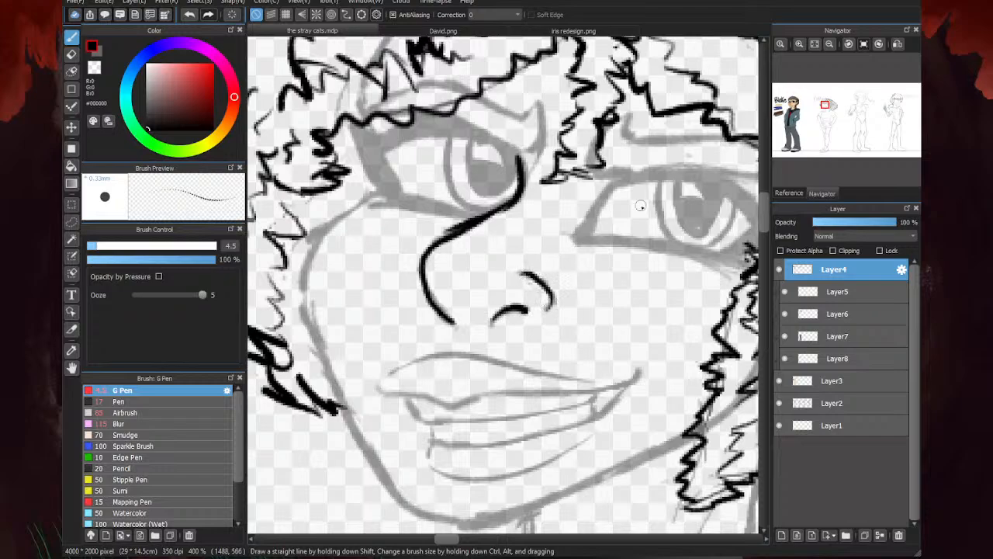
pyautogui.press('e')
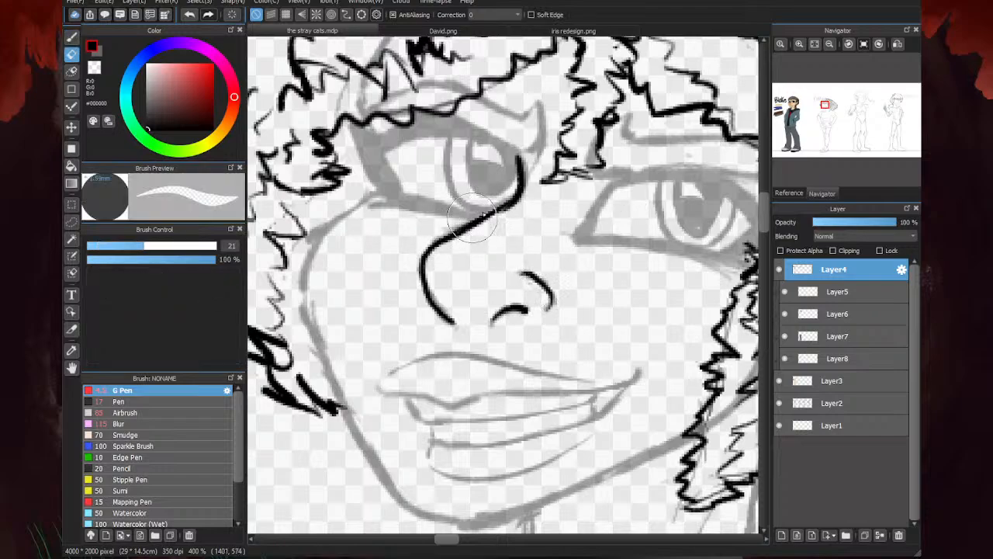
pyautogui.press('p')
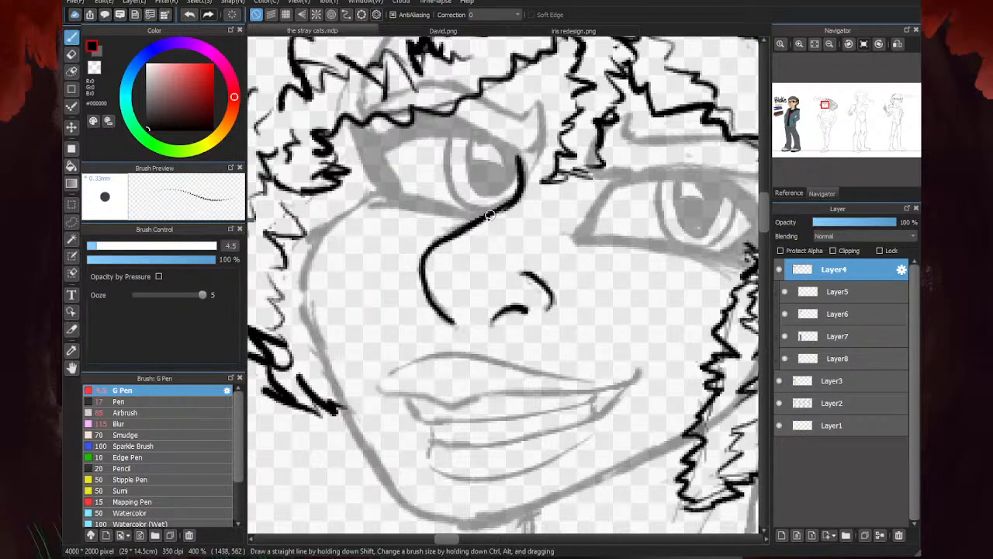
# - Ink the ear's outer outline and inner folds between the hair strand and the headscarf
pyautogui.scroll(-1, 503, 211)
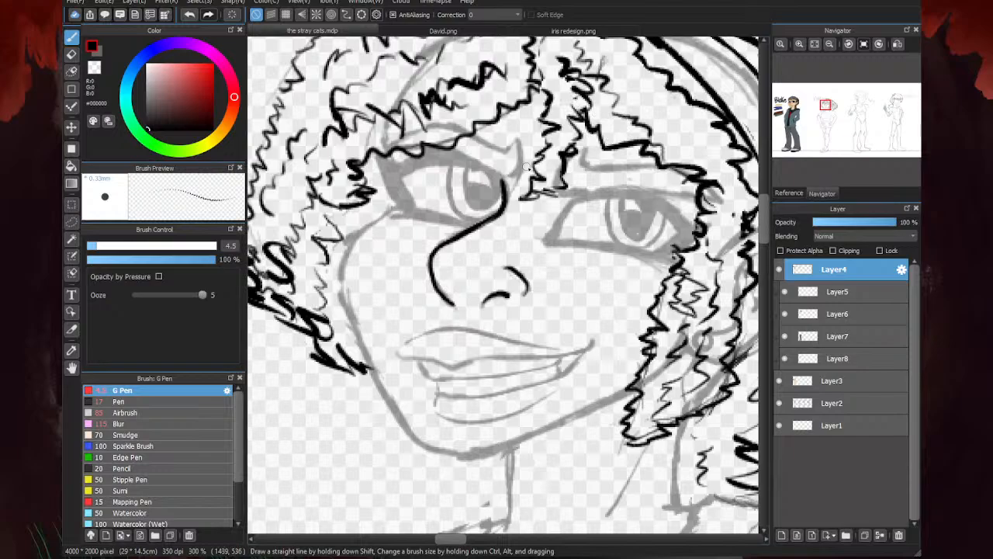
pyautogui.scroll(-4, 528, 166)
pyautogui.scroll(3, 541, 208)
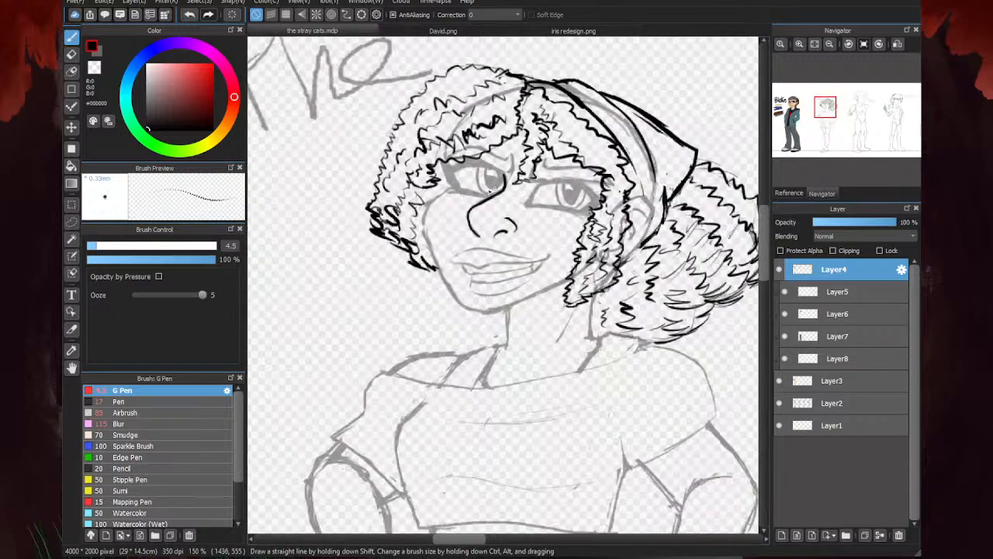
pyautogui.scroll(-3, 411, 205)
pyautogui.scroll(4, 567, 175)
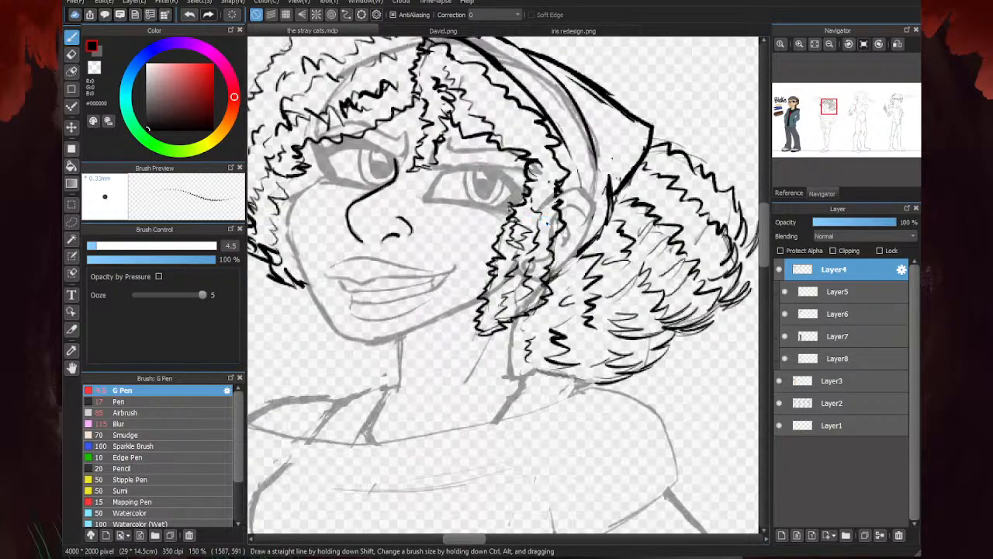
pyautogui.moveTo(567, 187)
pyautogui.mouseDown()
pyautogui.moveTo(599, 175)
pyautogui.moveTo(618, 207)
pyautogui.moveTo(596, 261)
pyautogui.moveTo(554, 296)
pyautogui.mouseUp()
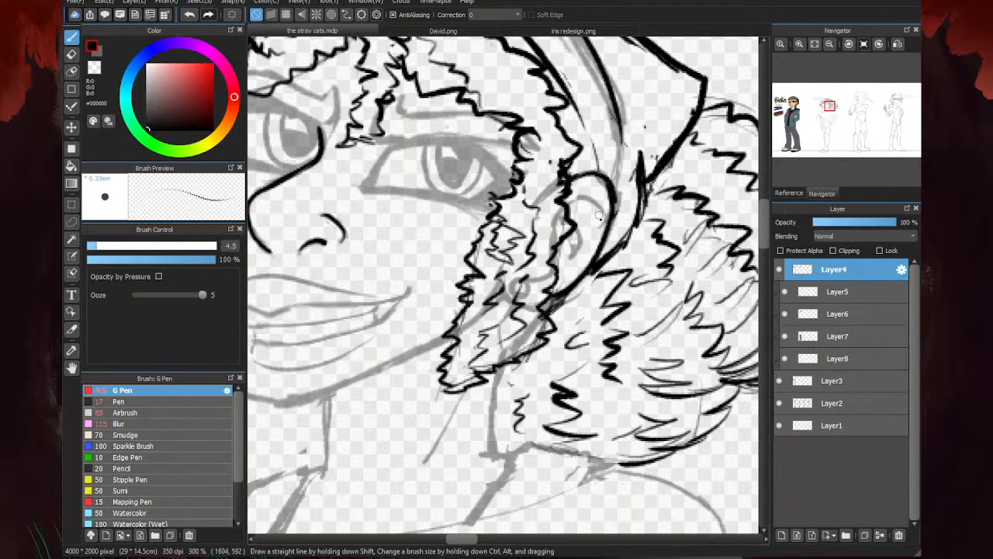
pyautogui.moveTo(600, 220)
pyautogui.mouseDown()
pyautogui.moveTo(555, 264)
pyautogui.moveTo(574, 235)
pyautogui.moveTo(581, 253)
pyautogui.moveTo(545, 267)
pyautogui.moveTo(556, 251)
pyautogui.moveTo(563, 278)
pyautogui.mouseUp()
pyautogui.scroll(-2, 557, 267)
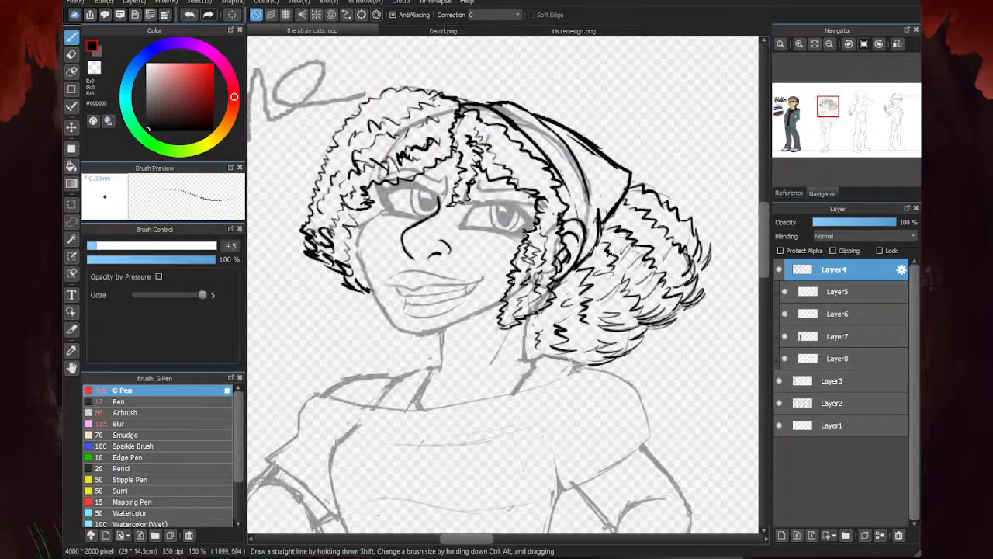
# - Ink the mouth's parting line, the inner edges of the lips and the upper teeth
pyautogui.scroll(-3, 691, 182)
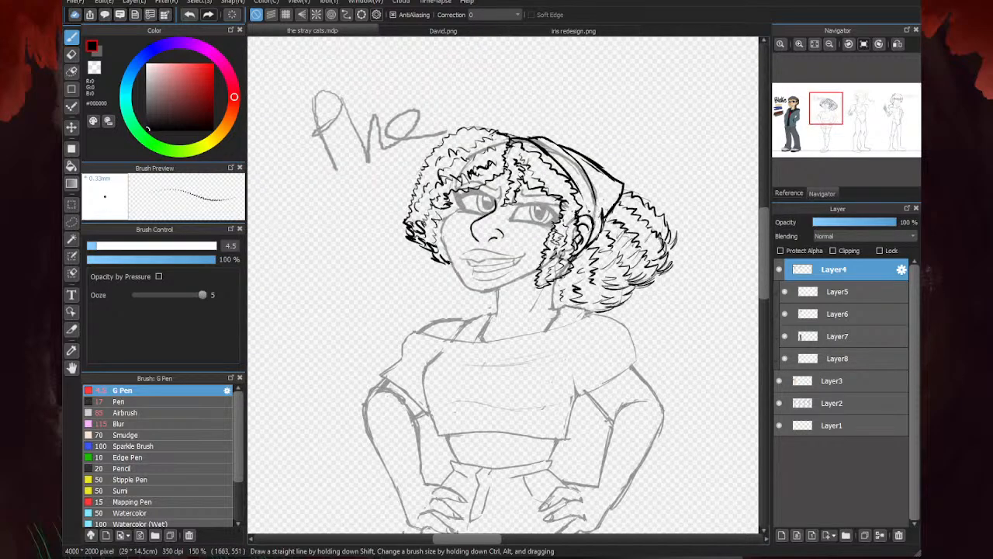
pyautogui.scroll(5, 441, 263)
pyautogui.scroll(2, 471, 249)
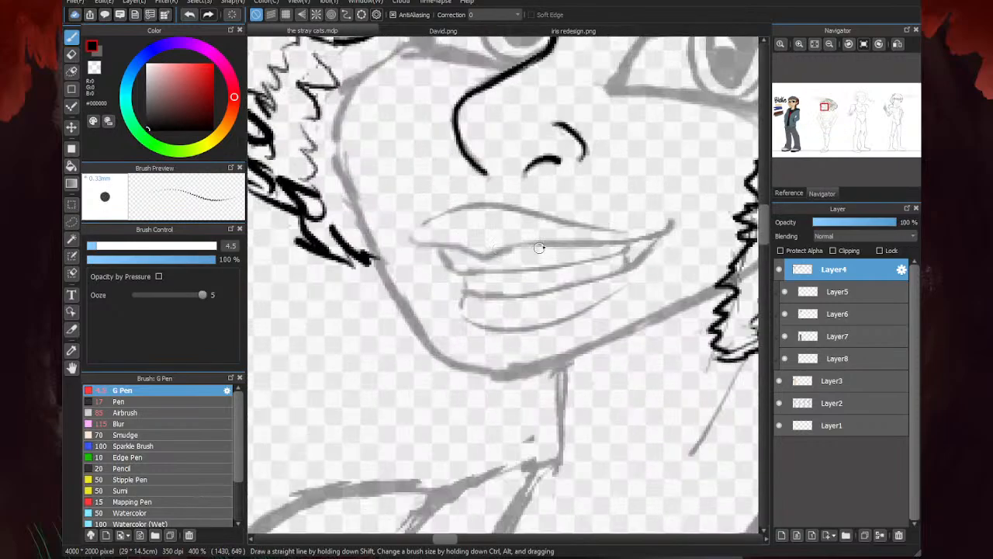
pyautogui.moveTo(412, 233)
pyautogui.mouseDown()
pyautogui.moveTo(489, 252)
pyautogui.moveTo(613, 243)
pyautogui.moveTo(661, 236)
pyautogui.moveTo(672, 219)
pyautogui.moveTo(630, 267)
pyautogui.moveTo(519, 296)
pyautogui.moveTo(466, 290)
pyautogui.mouseUp()
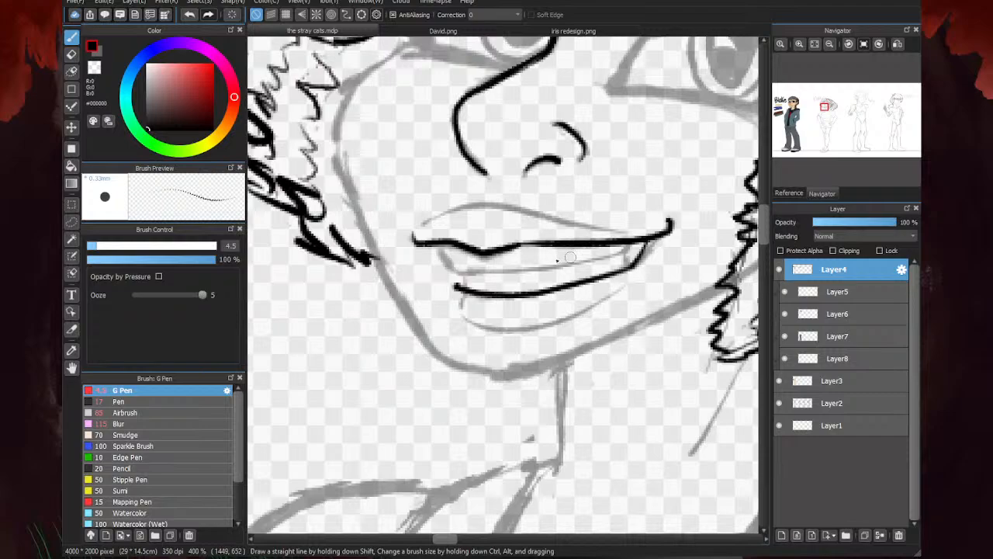
pyautogui.scroll(1, 444, 259)
pyautogui.moveTo(429, 231)
pyautogui.mouseDown()
pyautogui.moveTo(465, 281)
pyautogui.moveTo(547, 263)
pyautogui.moveTo(598, 267)
pyautogui.moveTo(717, 239)
pyautogui.moveTo(720, 271)
pyautogui.moveTo(705, 262)
pyautogui.moveTo(708, 270)
pyautogui.moveTo(629, 268)
pyautogui.mouseUp()
pyautogui.moveTo(699, 258)
pyautogui.mouseDown()
pyautogui.moveTo(527, 282)
pyautogui.moveTo(476, 278)
pyautogui.moveTo(476, 290)
pyautogui.mouseUp()
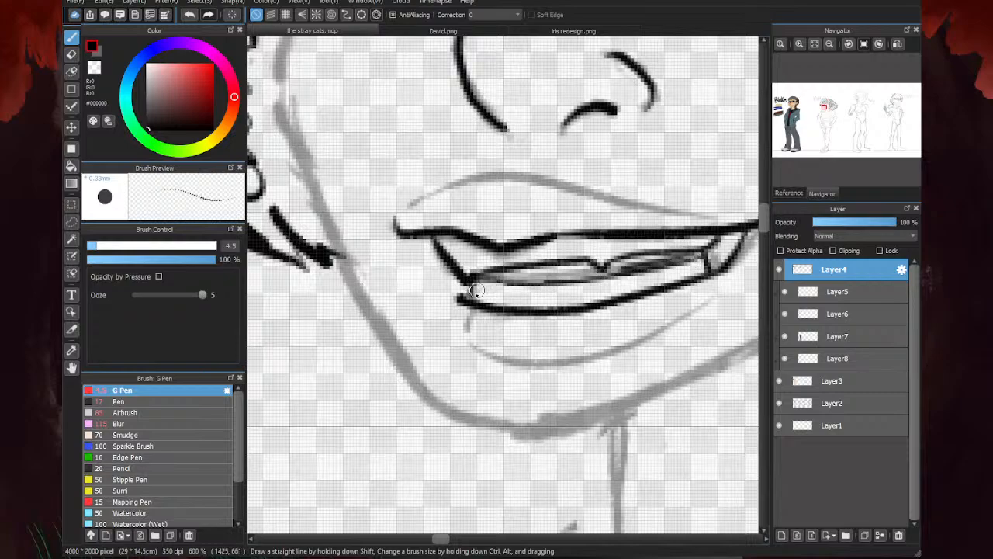
pyautogui.scroll(-3, 477, 290)
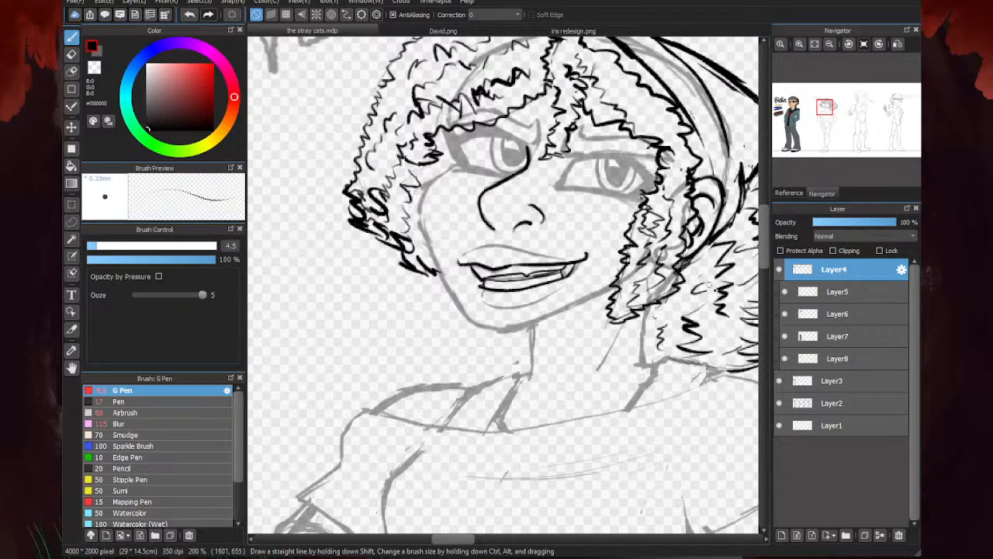
# - Touch up the mouth's inner lines with the eraser and ink the lower lip's bottom outline with the G Pen
pyautogui.click(779, 403)
pyautogui.click(780, 402)
pyautogui.press('e')
pyautogui.scroll(2, 539, 295)
pyautogui.moveTo(540, 293)
pyautogui.mouseDown()
pyautogui.moveTo(581, 277)
pyautogui.moveTo(448, 289)
pyautogui.mouseUp()
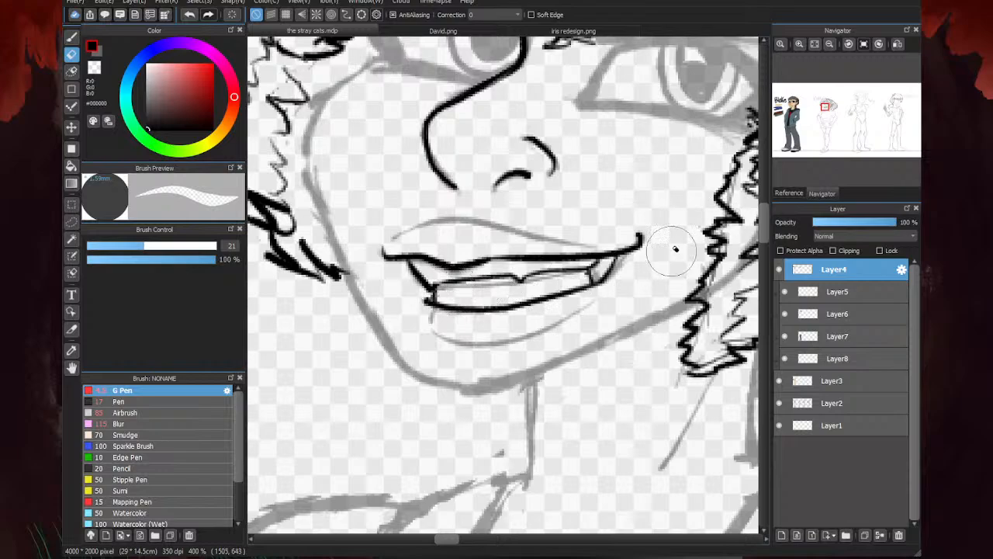
pyautogui.press('b')
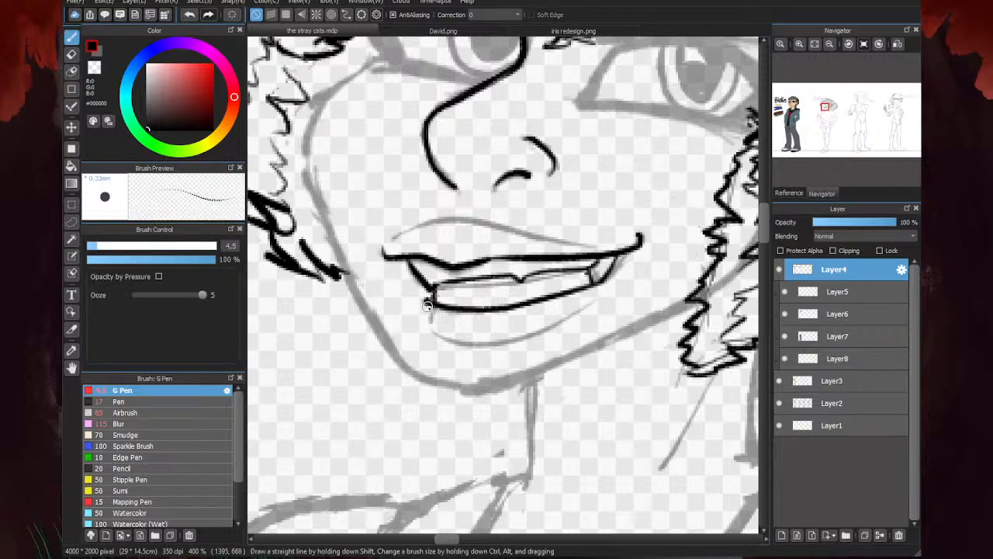
pyautogui.moveTo(427, 305)
pyautogui.mouseDown()
pyautogui.moveTo(429, 326)
pyautogui.moveTo(481, 344)
pyautogui.moveTo(523, 331)
pyautogui.mouseUp()
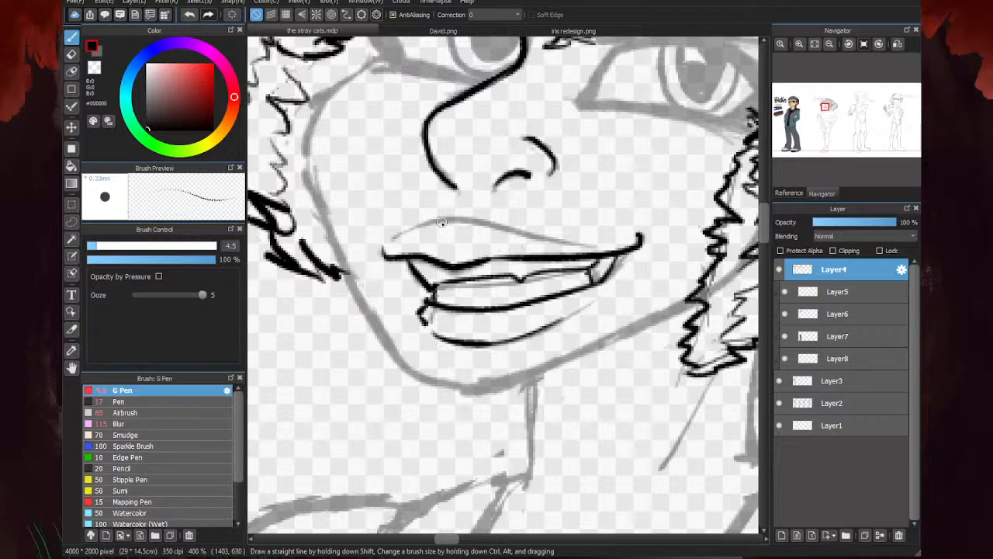
pyautogui.moveTo(459, 217)
pyautogui.mouseDown()
pyautogui.moveTo(420, 226)
pyautogui.moveTo(573, 235)
pyautogui.mouseUp()
pyautogui.moveTo(427, 225); pyautogui.dragTo(400, 233)
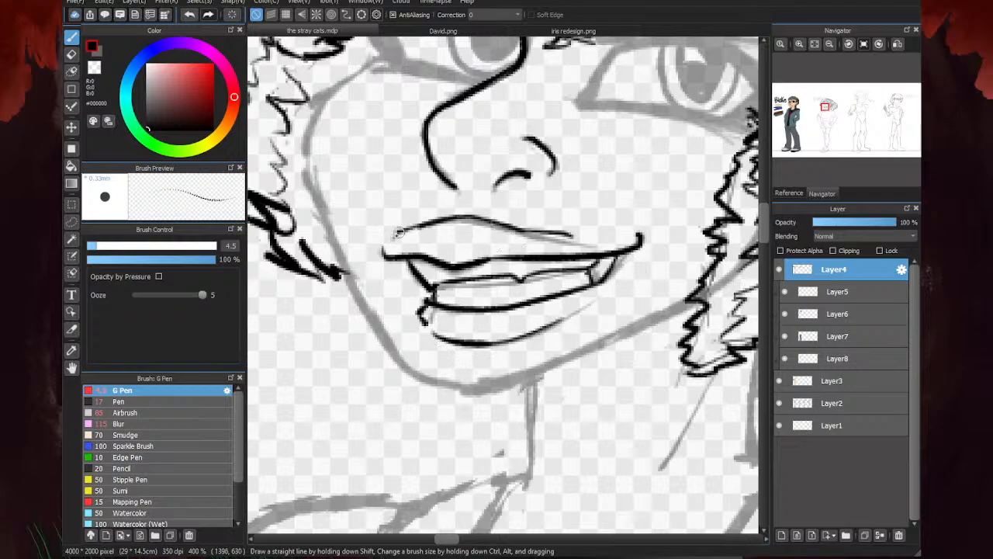
pyautogui.scroll(-4, 571, 239)
pyautogui.press('e')
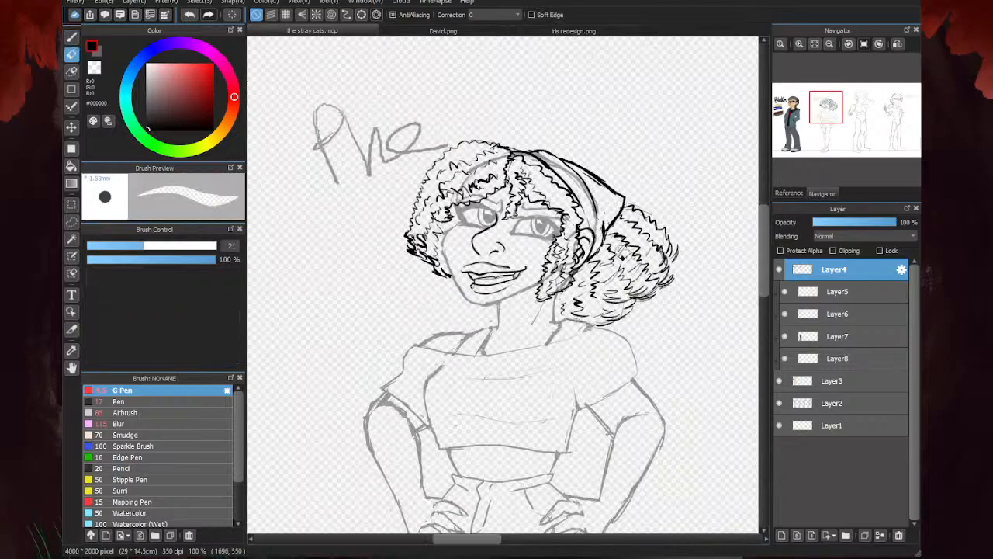
pyautogui.scroll(3, 497, 268)
pyautogui.press('b')
pyautogui.scroll(-1, 549, 255)
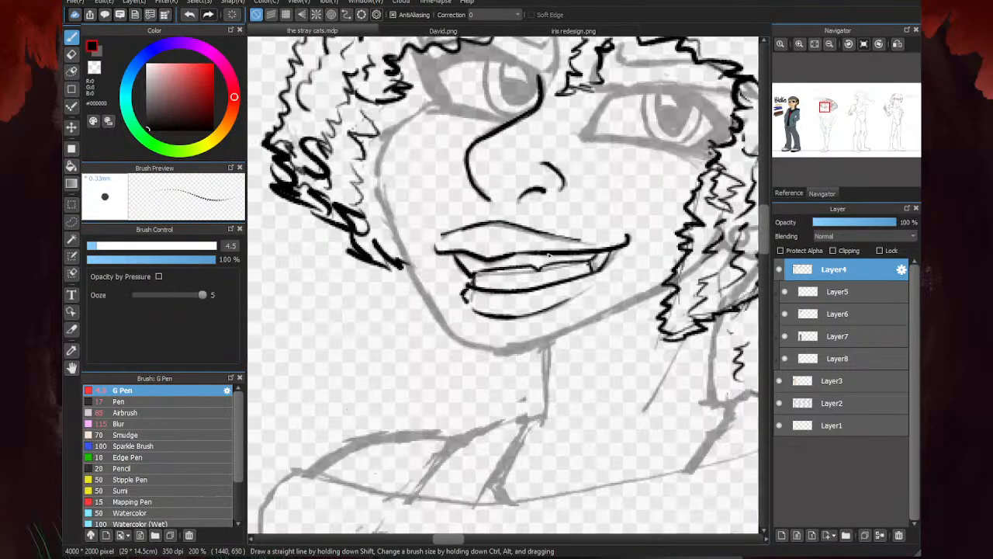
pyautogui.hotkey('ctrl', 'z')
pyautogui.moveTo(547, 233); pyautogui.dragTo(456, 231)
pyautogui.press('e')
pyautogui.moveTo(553, 229)
pyautogui.mouseDown()
pyautogui.moveTo(477, 223)
pyautogui.moveTo(576, 241)
pyautogui.moveTo(539, 231)
pyautogui.moveTo(454, 233)
pyautogui.mouseUp()
# - Ink the upper lip's outline as one tapered curve and close the left edge of the lower lip
pyautogui.press('b')
pyautogui.scroll(1, 541, 228)
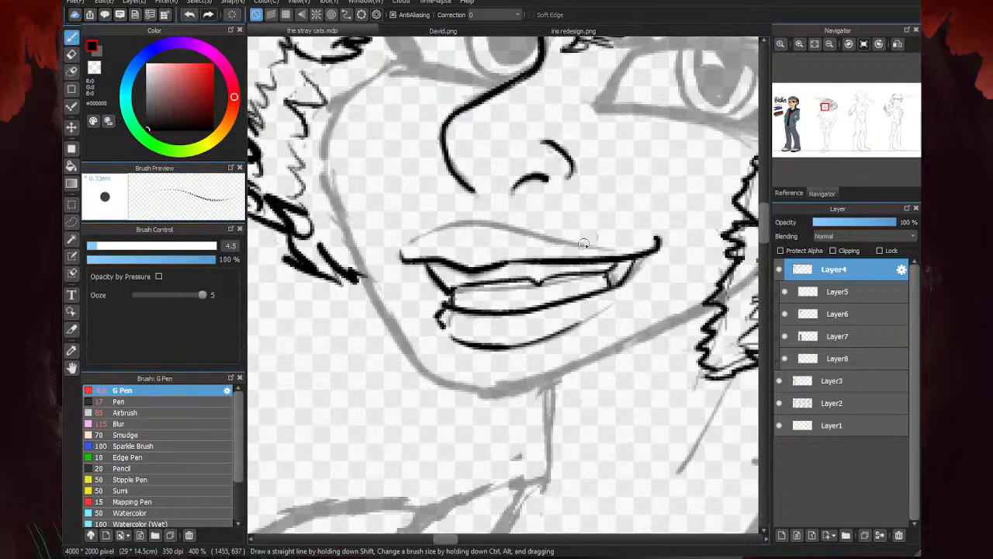
pyautogui.moveTo(588, 245)
pyautogui.mouseDown()
pyautogui.moveTo(449, 227)
pyautogui.moveTo(411, 241)
pyautogui.mouseUp()
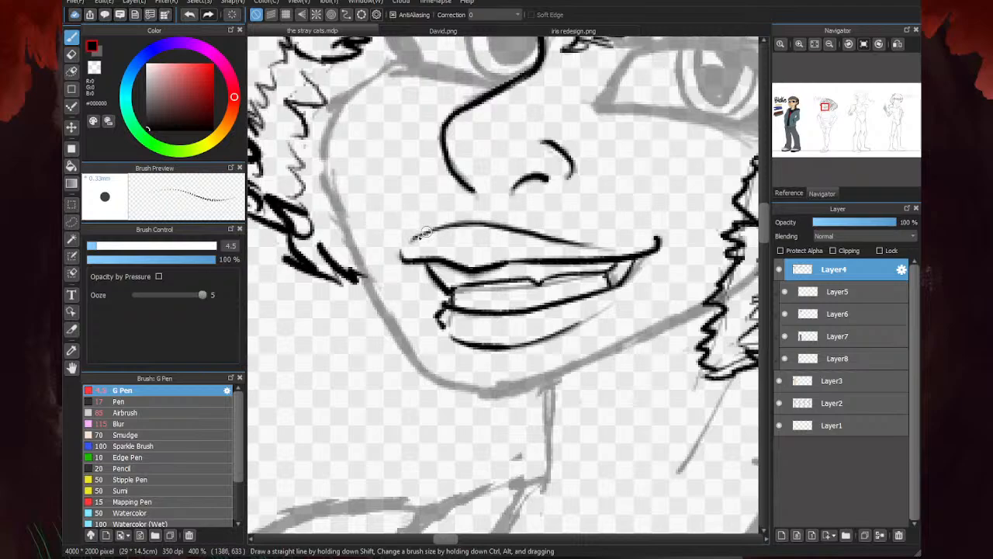
pyautogui.moveTo(445, 306); pyautogui.dragTo(447, 332)
pyautogui.scroll(-2, 465, 248)
pyautogui.press('e')
pyautogui.scroll(2, 490, 279)
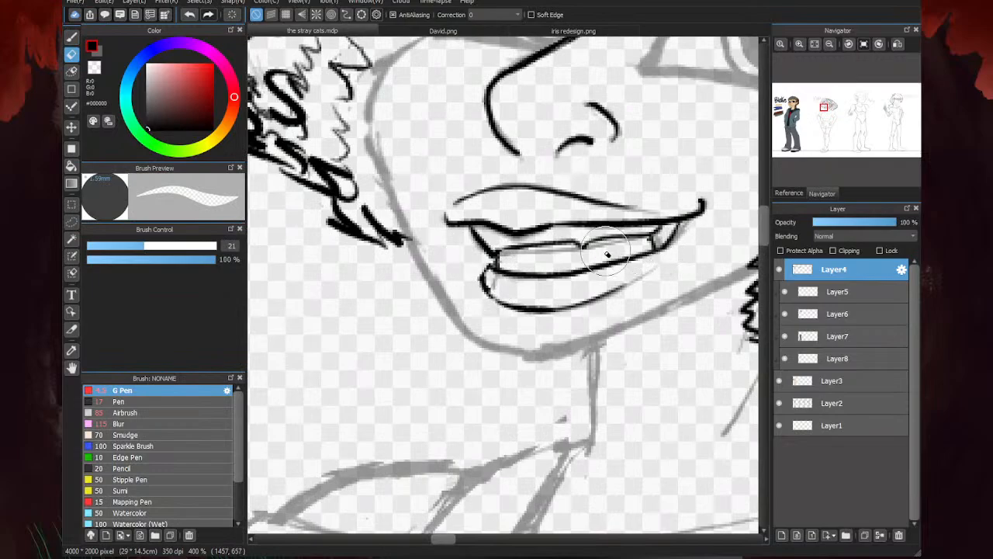
pyautogui.press('b')
pyautogui.moveTo(488, 272); pyautogui.dragTo(485, 286)
pyautogui.scroll(-3, 492, 285)
pyautogui.scroll(-3, 434, 302)
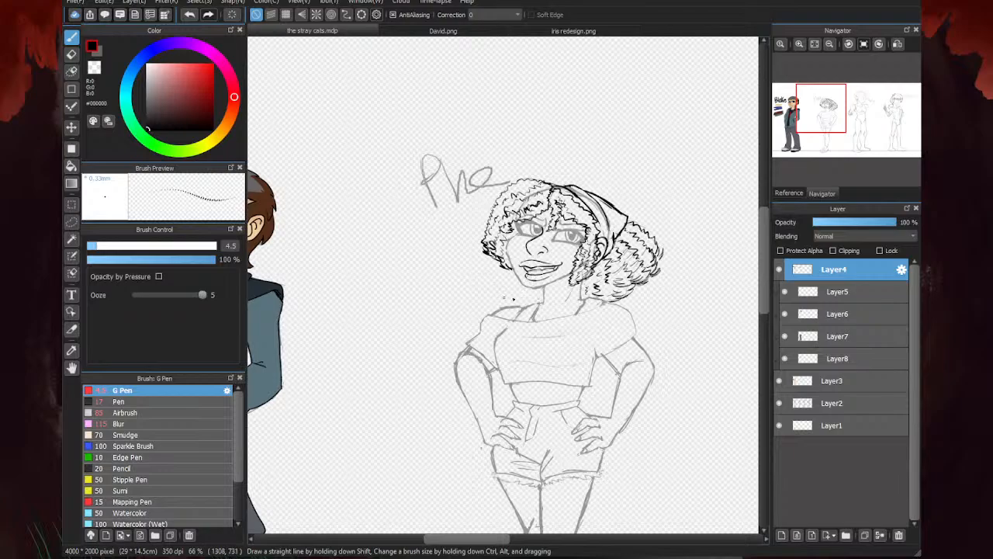
# - Ink both sides of the neck from the jaw and hair down to the shoulders
pyautogui.scroll(4, 513, 298)
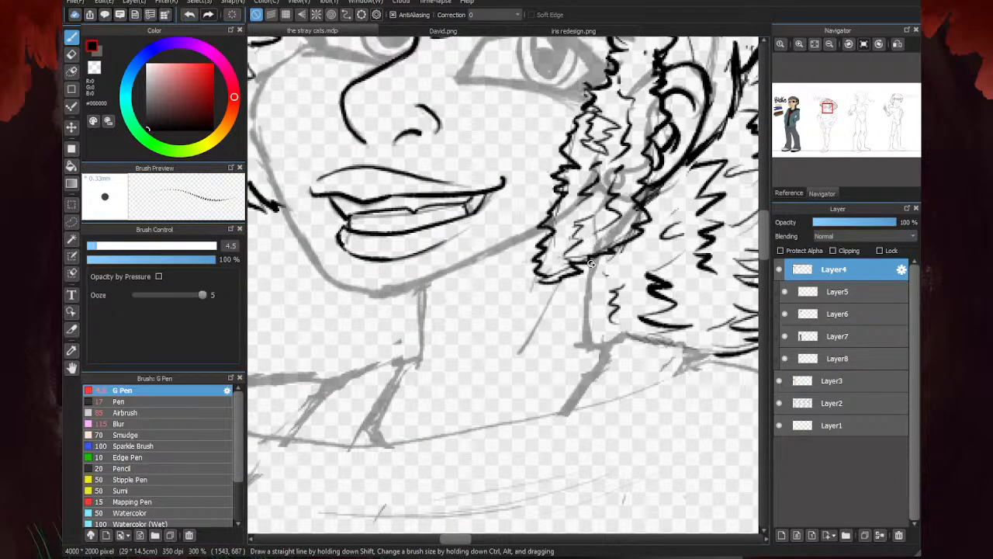
pyautogui.moveTo(590, 264); pyautogui.dragTo(584, 336)
pyautogui.moveTo(422, 290)
pyautogui.mouseDown()
pyautogui.moveTo(421, 354)
pyautogui.moveTo(411, 362)
pyautogui.mouseUp()
pyautogui.scroll(-5, 587, 336)
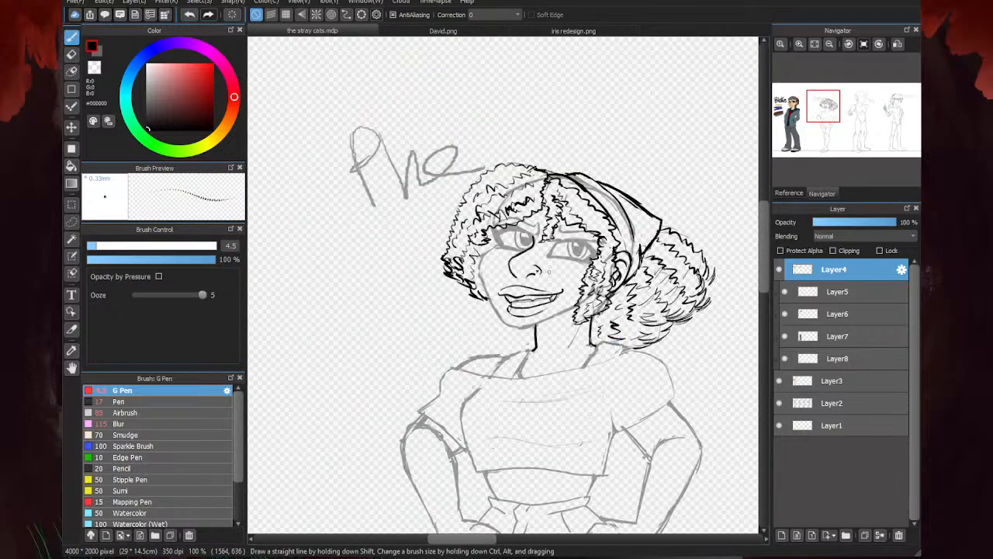
# - Ink the face contour along the jaw, chin and cheek, from the right hair strand around to the left eye
pyautogui.scroll(4, 587, 329)
pyautogui.moveTo(659, 324); pyautogui.dragTo(511, 385)
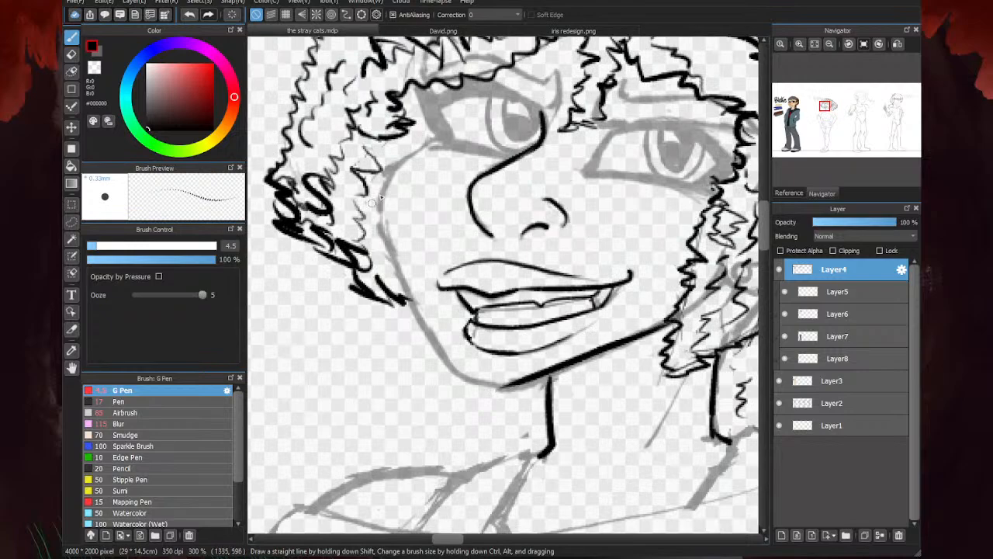
pyautogui.moveTo(441, 133)
pyautogui.mouseDown()
pyautogui.moveTo(381, 189)
pyautogui.moveTo(389, 243)
pyautogui.moveTo(442, 343)
pyautogui.moveTo(498, 384)
pyautogui.mouseUp()
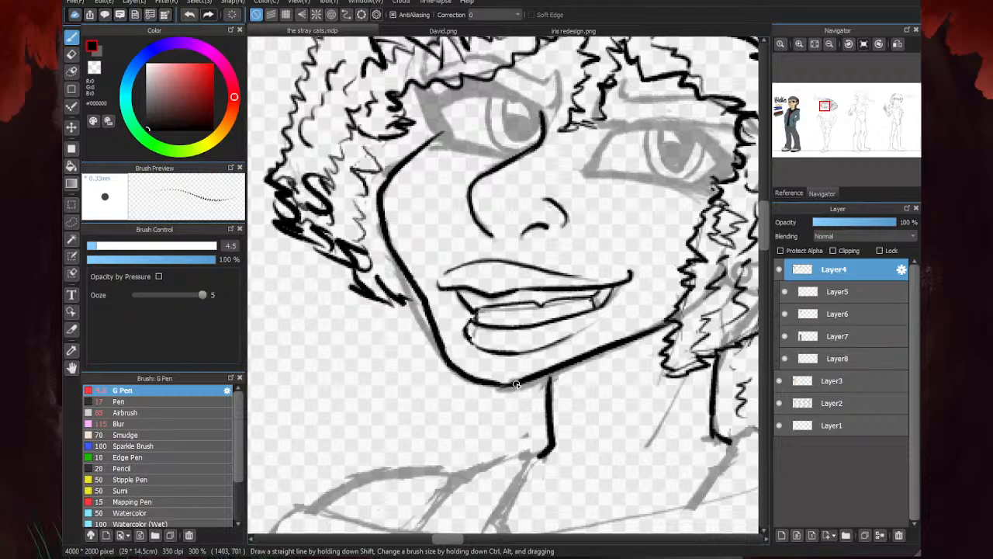
pyautogui.scroll(-3, 512, 264)
pyautogui.scroll(-3, 565, 261)
pyautogui.scroll(7, 558, 260)
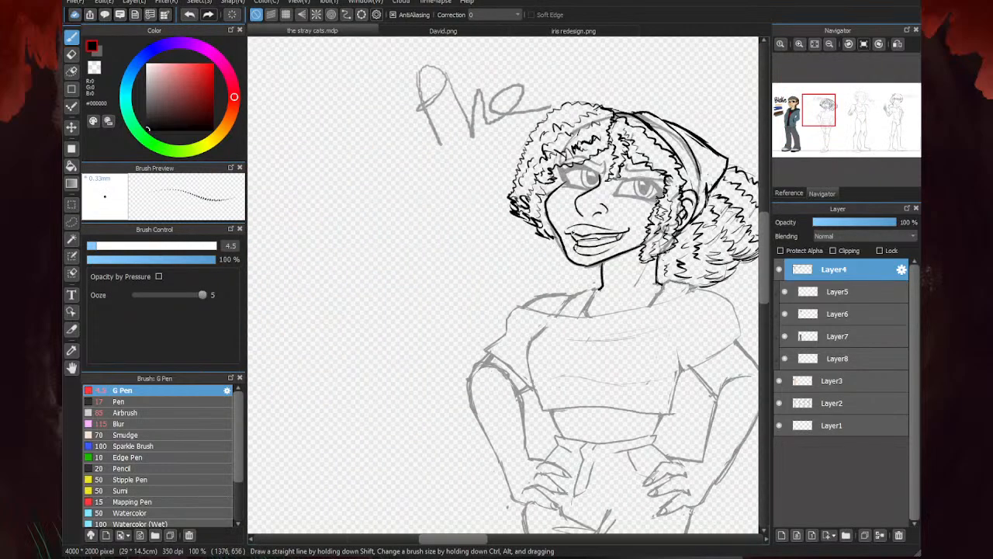
pyautogui.moveTo(532, 226)
pyautogui.mouseDown()
pyautogui.moveTo(559, 256)
pyautogui.moveTo(590, 252)
pyautogui.mouseUp()
pyautogui.scroll(-3, 551, 255)
pyautogui.scroll(2, 610, 220)
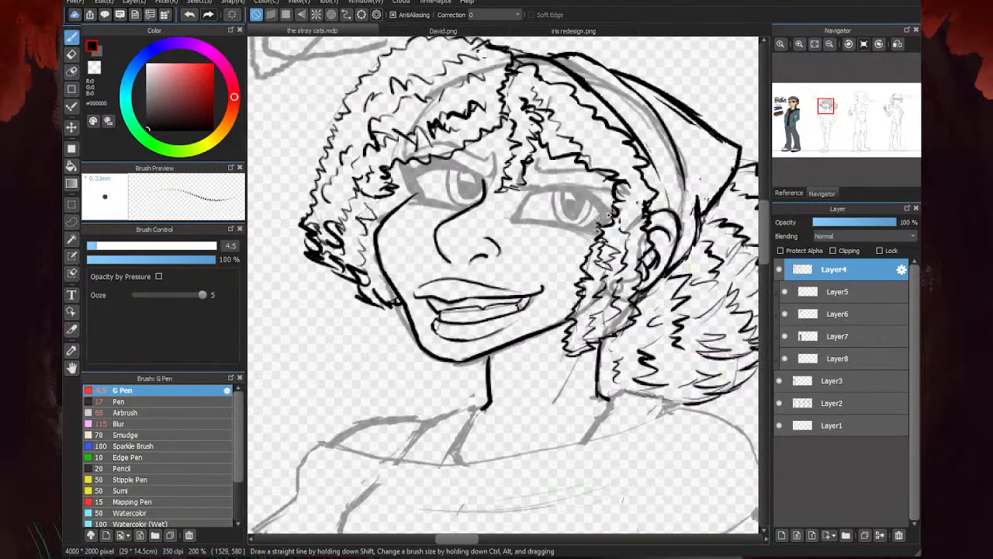
# - Rotate the view and ink the left eyebrow, tapering its outer end, plus the left eye's upper lid line
pyautogui.scroll(1, 419, 180)
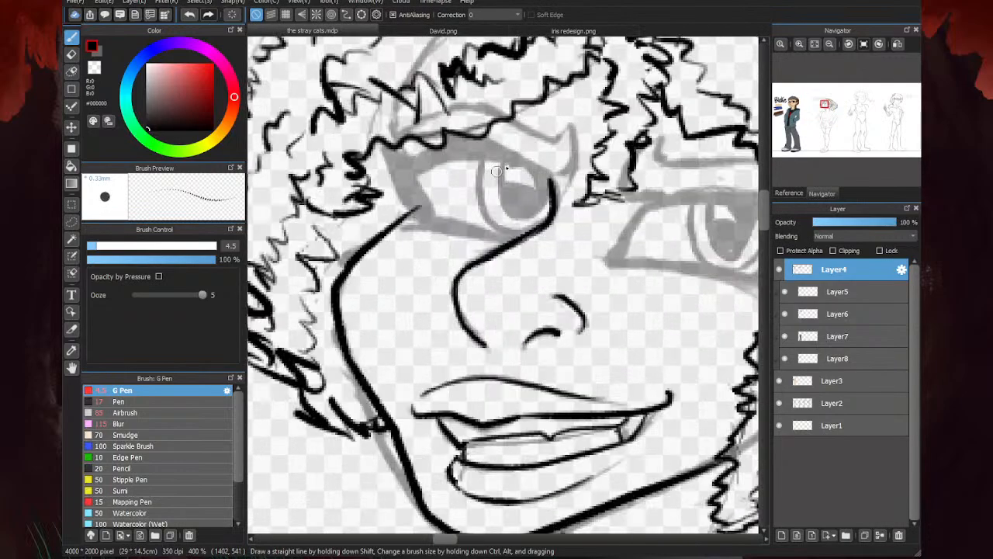
pyautogui.press('Left')
pyautogui.press('Left')
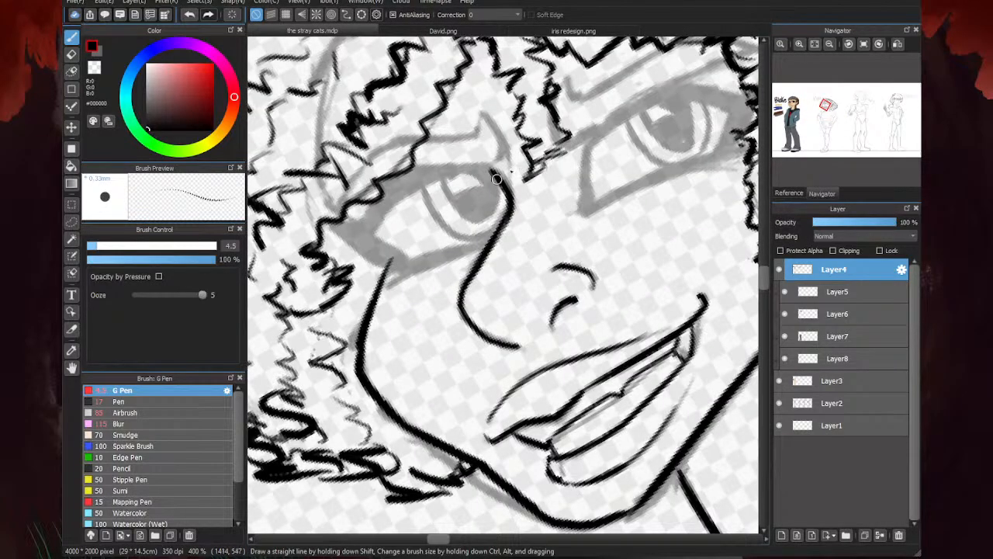
pyautogui.scroll(1, 450, 165)
pyautogui.moveTo(516, 164)
pyautogui.mouseDown()
pyautogui.moveTo(538, 154)
pyautogui.moveTo(499, 82)
pyautogui.moveTo(505, 119)
pyautogui.moveTo(346, 133)
pyautogui.moveTo(390, 158)
pyautogui.moveTo(357, 130)
pyautogui.moveTo(321, 163)
pyautogui.moveTo(285, 224)
pyautogui.mouseUp()
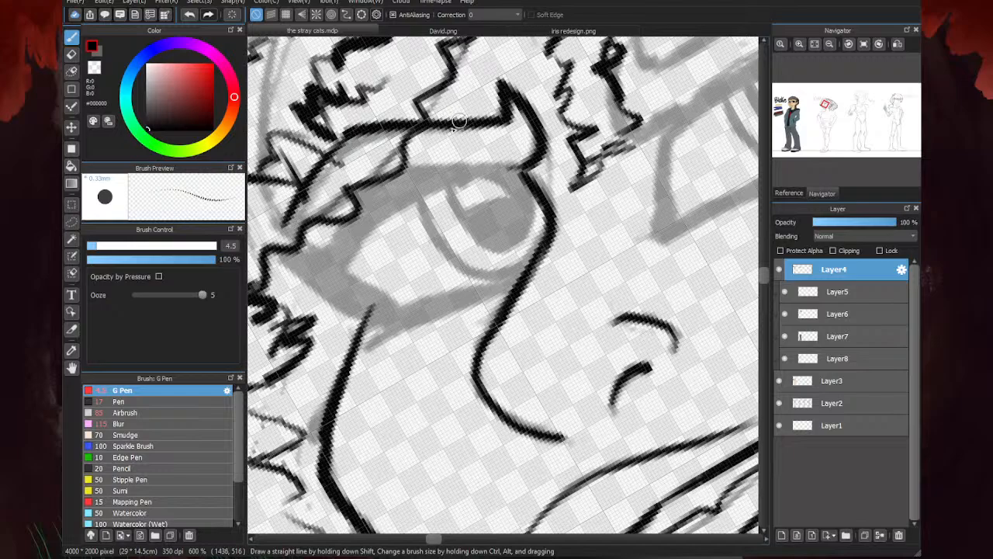
pyautogui.hotkey('ctrl', 'z')
pyautogui.hotkey('ctrl', 'z')
pyautogui.moveTo(415, 122)
pyautogui.mouseDown()
pyautogui.moveTo(374, 132)
pyautogui.moveTo(289, 207)
pyautogui.moveTo(285, 224)
pyautogui.mouseUp()
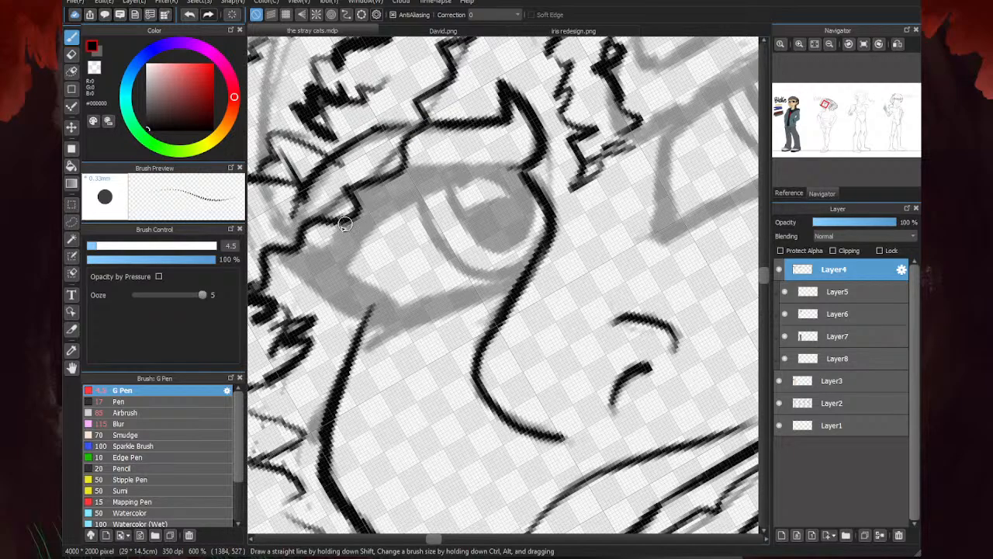
pyautogui.moveTo(400, 162); pyautogui.dragTo(537, 171)
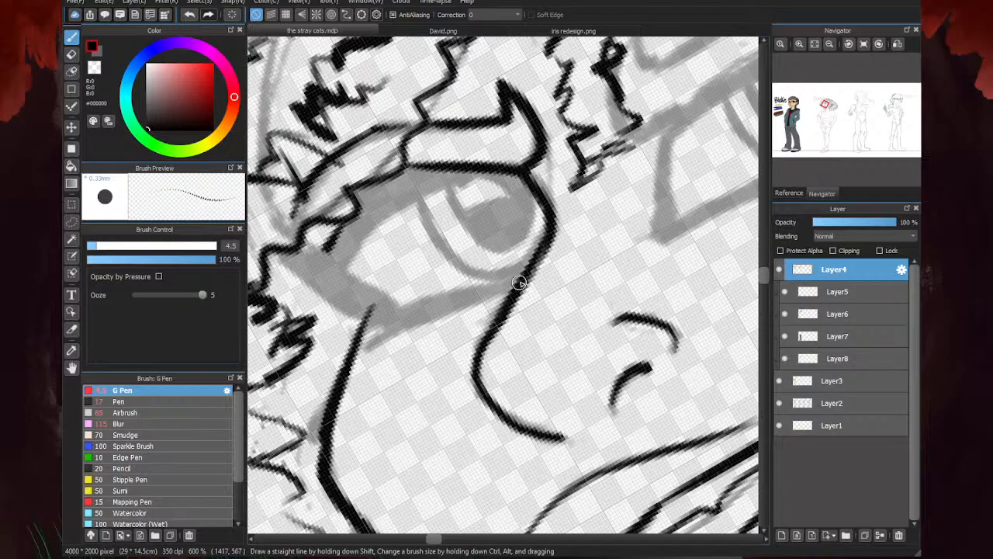
# - Ink the left eye's thick lower lid, the outline of the eye white, and the pointed lash shape at its outer corner
pyautogui.moveTo(526, 275)
pyautogui.mouseDown()
pyautogui.moveTo(396, 314)
pyautogui.moveTo(384, 320)
pyautogui.moveTo(492, 291)
pyautogui.moveTo(367, 348)
pyautogui.moveTo(430, 308)
pyautogui.moveTo(498, 286)
pyautogui.mouseUp()
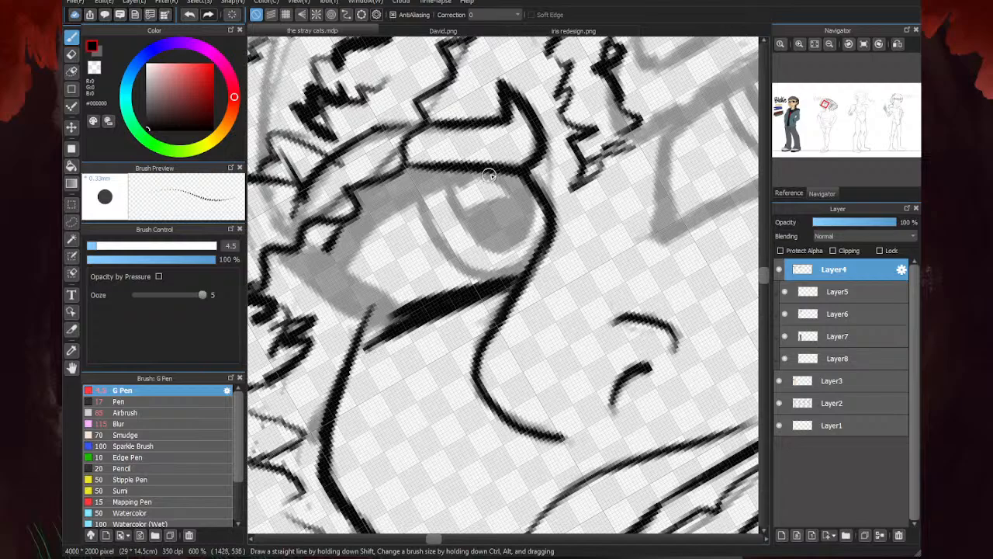
pyautogui.moveTo(492, 168)
pyautogui.mouseDown()
pyautogui.moveTo(415, 201)
pyautogui.moveTo(430, 199)
pyautogui.moveTo(368, 238)
pyautogui.moveTo(428, 296)
pyautogui.mouseUp()
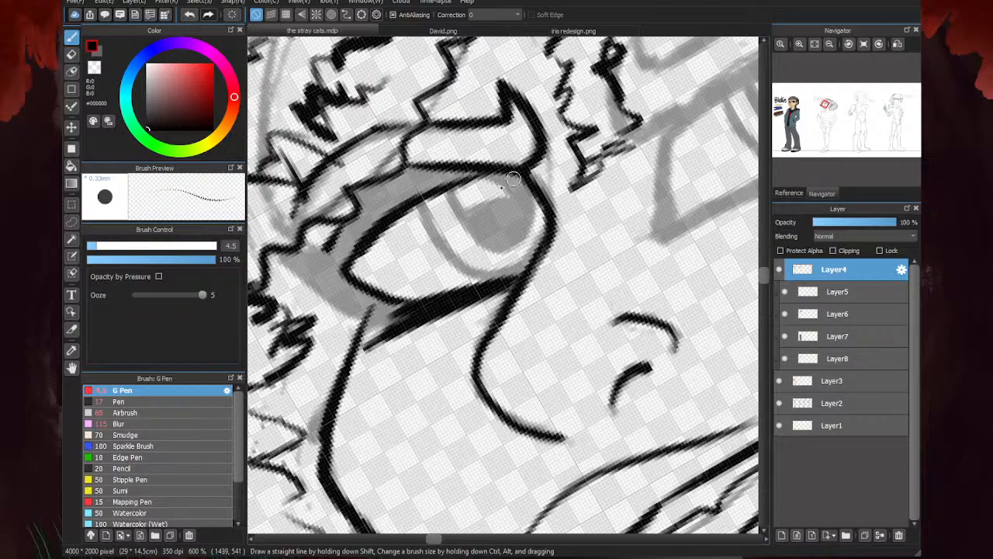
pyautogui.scroll(-3, 560, 164)
pyautogui.scroll(4, 493, 198)
pyautogui.moveTo(470, 184)
pyautogui.mouseDown()
pyautogui.moveTo(408, 217)
pyautogui.moveTo(498, 264)
pyautogui.moveTo(462, 262)
pyautogui.moveTo(565, 285)
pyautogui.moveTo(456, 245)
pyautogui.mouseUp()
pyautogui.moveTo(551, 278)
pyautogui.mouseDown()
pyautogui.moveTo(416, 224)
pyautogui.moveTo(471, 265)
pyautogui.moveTo(404, 220)
pyautogui.moveTo(449, 211)
pyautogui.moveTo(421, 228)
pyautogui.mouseUp()
# - Ink the left eye's iris, pupil and highlight outlines and clean up the iris line with the eraser
pyautogui.scroll(-3, 427, 233)
pyautogui.scroll(4, 483, 201)
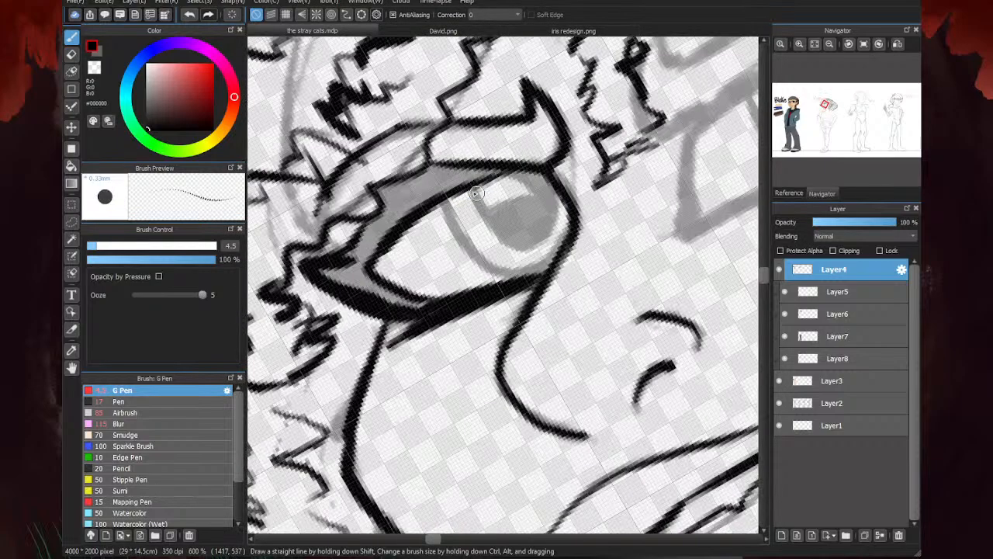
pyautogui.moveTo(460, 172)
pyautogui.mouseDown()
pyautogui.moveTo(519, 265)
pyautogui.moveTo(565, 297)
pyautogui.moveTo(610, 286)
pyautogui.moveTo(558, 294)
pyautogui.moveTo(593, 295)
pyautogui.moveTo(643, 184)
pyautogui.mouseUp()
pyautogui.moveTo(501, 229)
pyautogui.mouseDown()
pyautogui.moveTo(597, 192)
pyautogui.moveTo(535, 149)
pyautogui.mouseUp()
pyautogui.moveTo(405, 230)
pyautogui.mouseDown()
pyautogui.moveTo(466, 326)
pyautogui.moveTo(582, 345)
pyautogui.moveTo(609, 338)
pyautogui.mouseUp()
pyautogui.press('e')
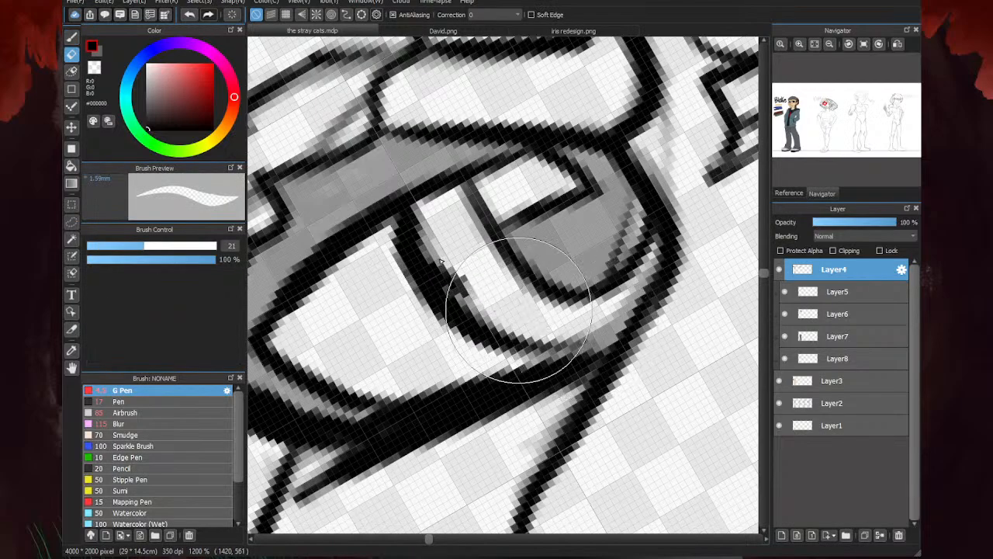
pyautogui.scroll(-4, 504, 258)
pyautogui.press('b')
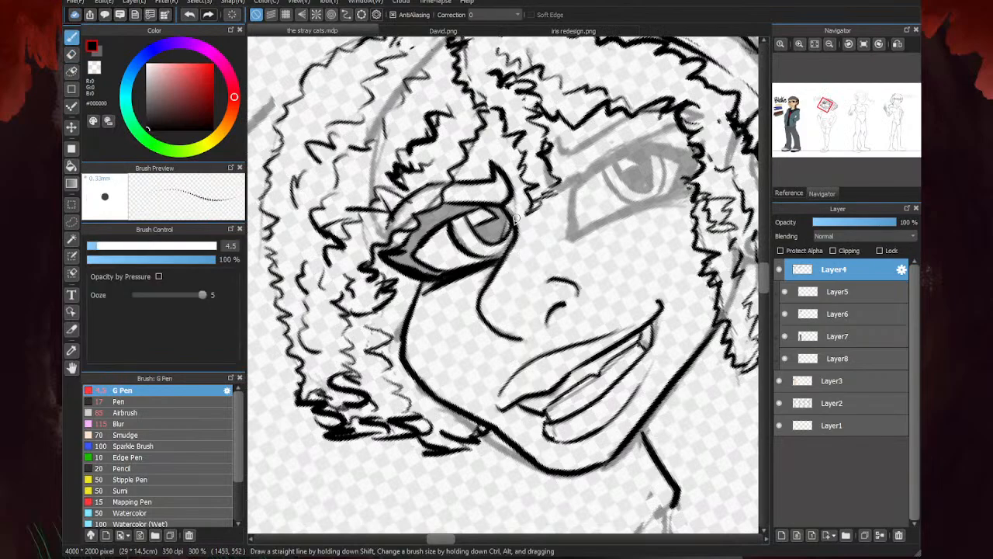
pyautogui.press('Up')
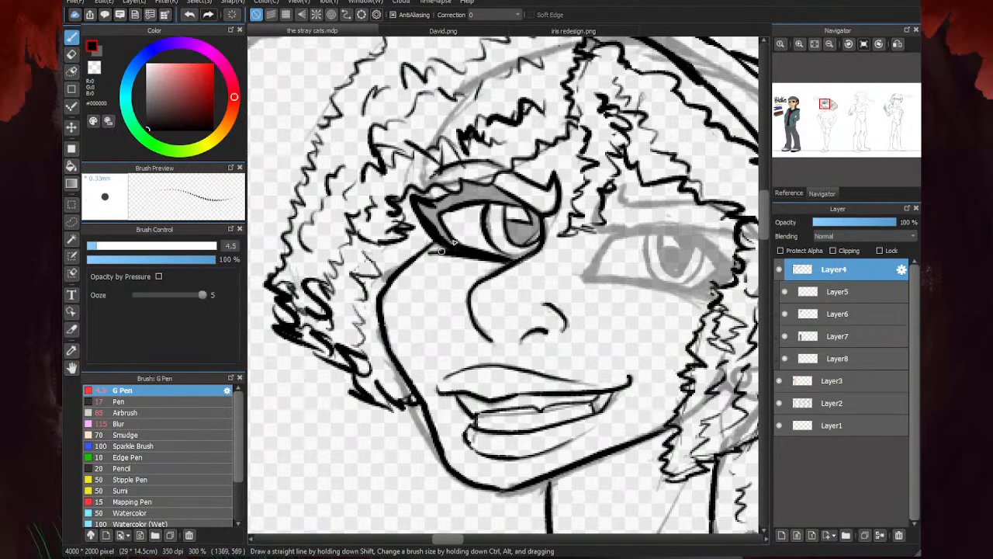
# - Hide the Layer2 sketch and bucket-fill the left eye's pupil, upper lash area and outer corner with black
pyautogui.scroll(2, 486, 203)
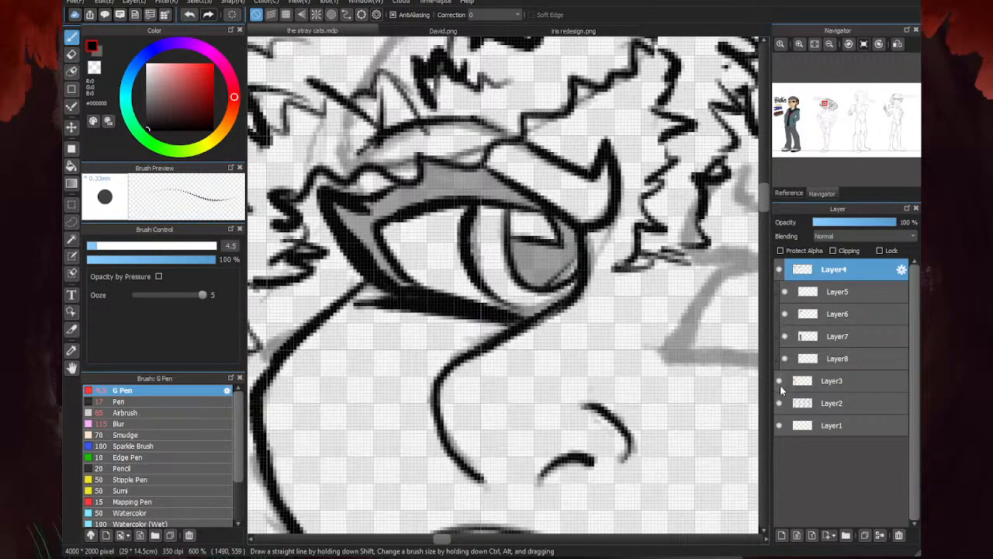
pyautogui.click(779, 381)
pyautogui.click(779, 381)
pyautogui.click(779, 402)
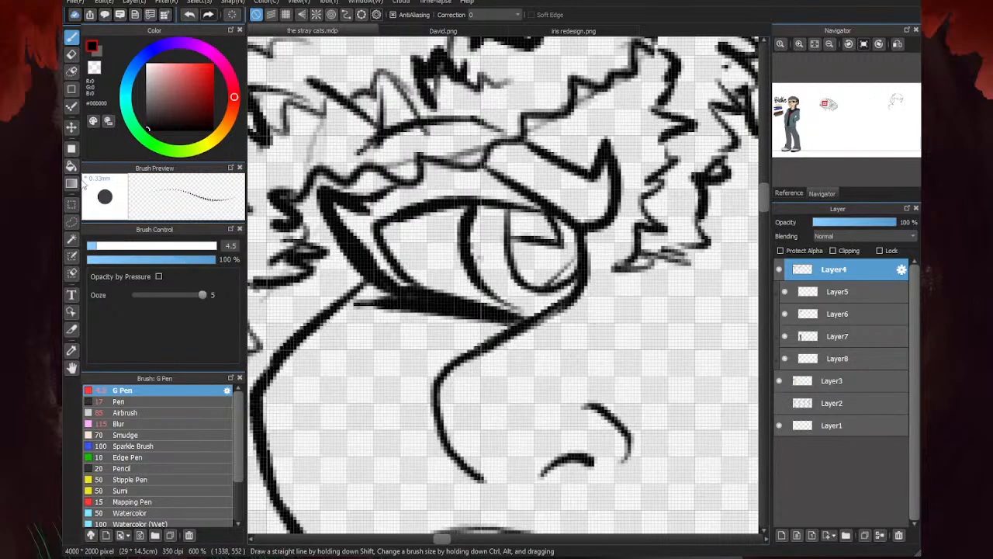
pyautogui.click(71, 165)
pyautogui.click(537, 258)
pyautogui.click(458, 191)
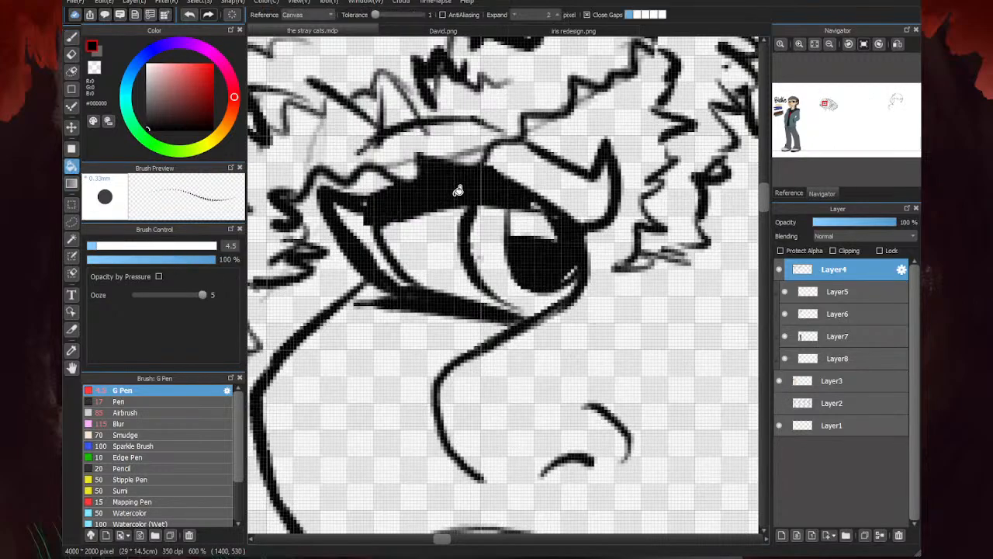
pyautogui.click(365, 226)
# - Touch up the unfilled gaps in the left eye's black areas with the G Pen and show Layer2 again
pyautogui.press('b')
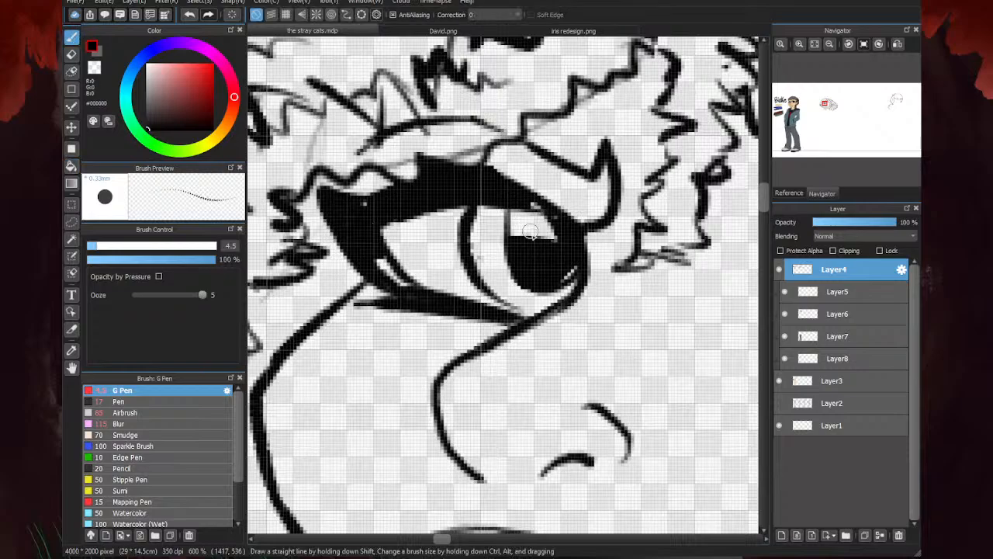
pyautogui.scroll(1, 530, 232)
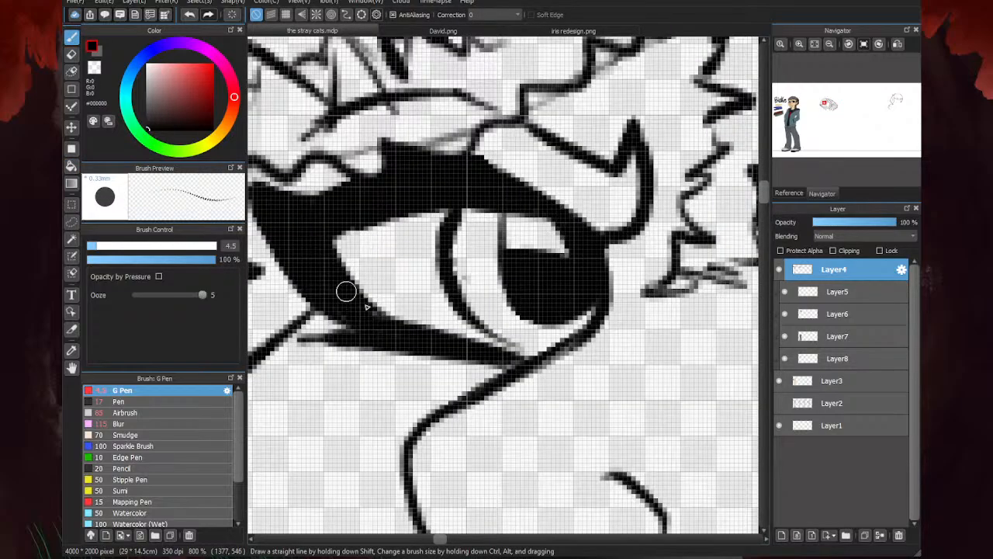
pyautogui.scroll(-3, 569, 295)
pyautogui.scroll(-3, 403, 271)
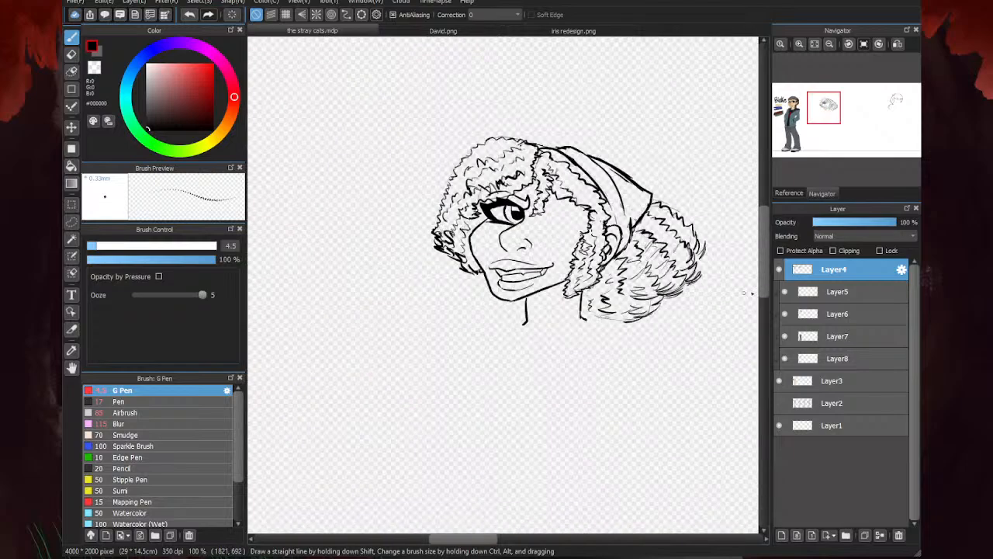
pyautogui.click(778, 402)
pyautogui.scroll(1, 657, 187)
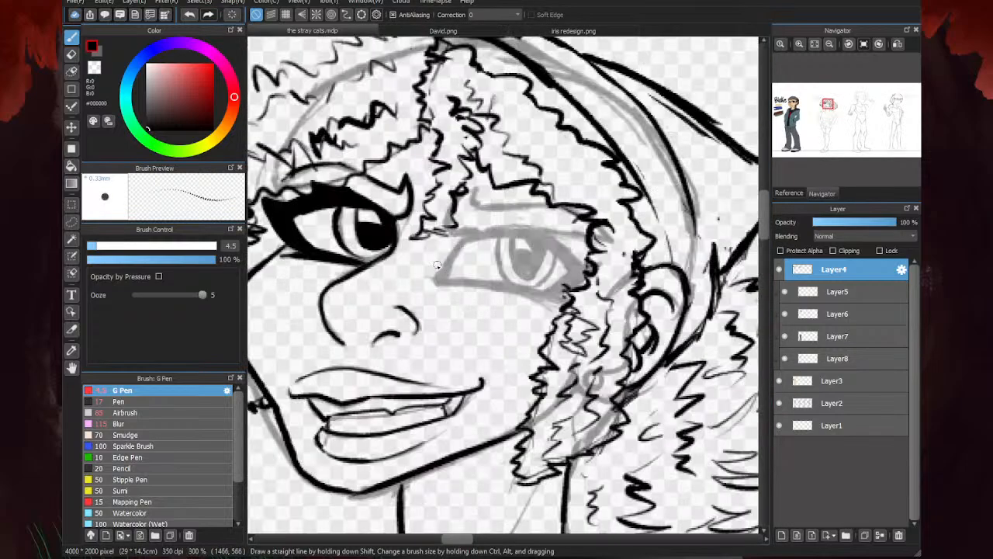
pyautogui.scroll(1, 448, 231)
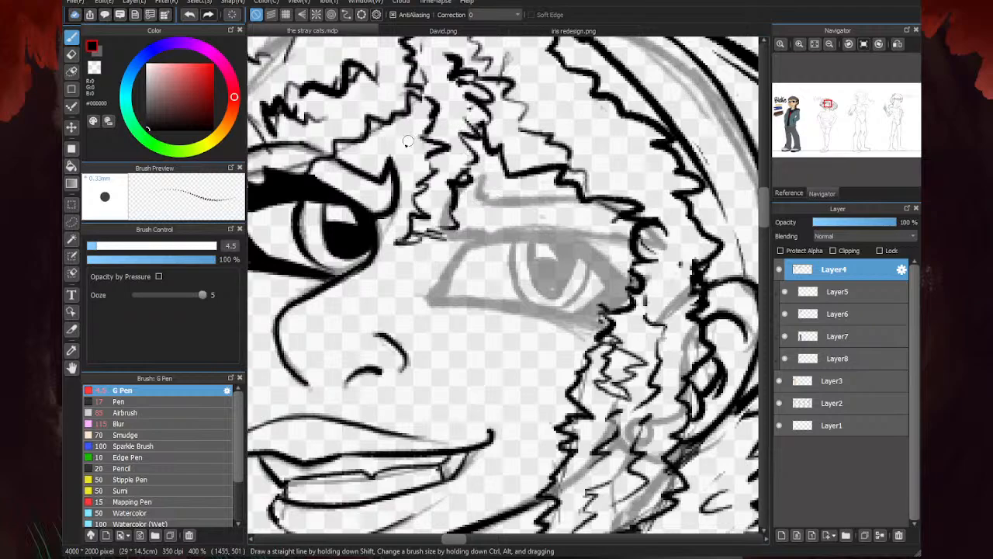
pyautogui.press('e')
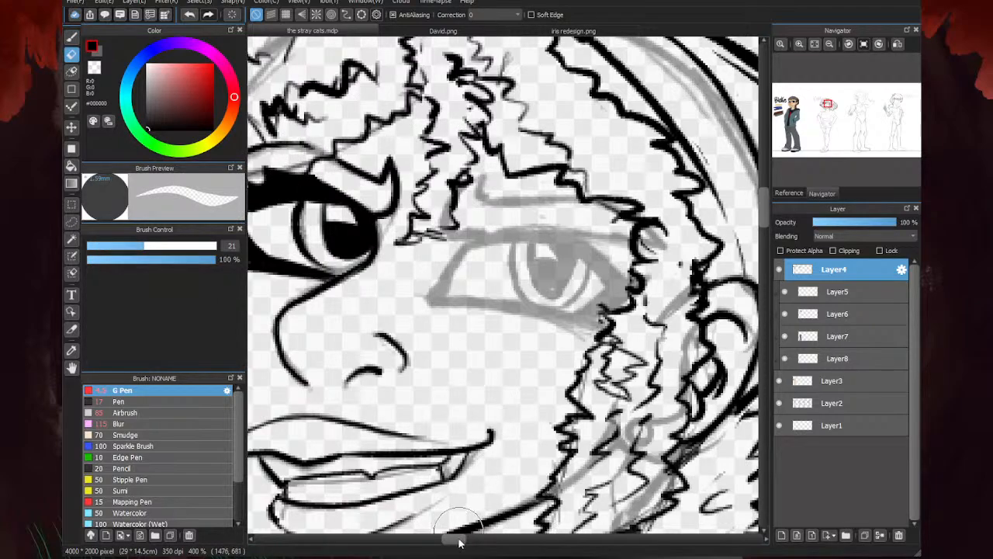
pyautogui.moveTo(460, 537); pyautogui.dragTo(448, 538)
pyautogui.press('p')
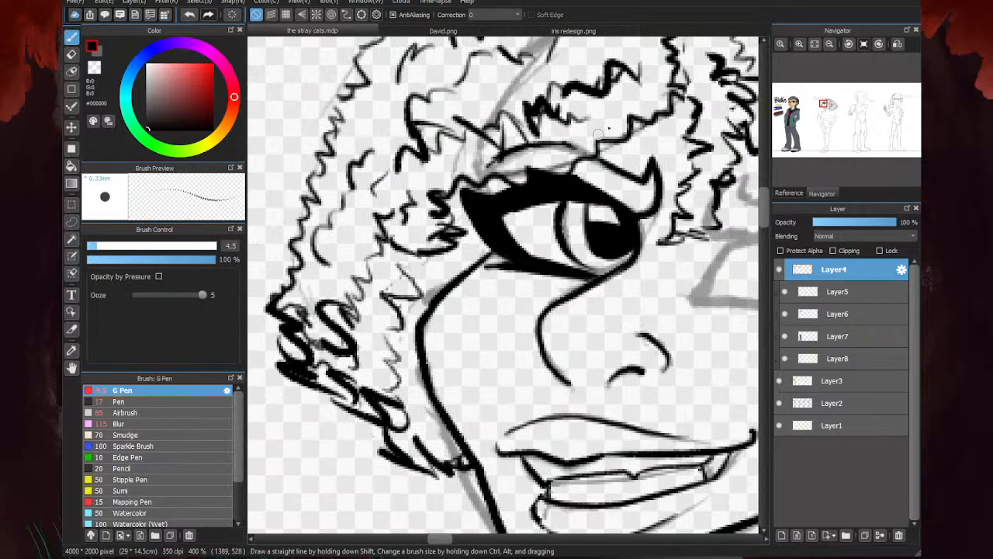
pyautogui.moveTo(502, 164); pyautogui.dragTo(477, 173)
pyautogui.moveTo(575, 152); pyautogui.dragTo(547, 145)
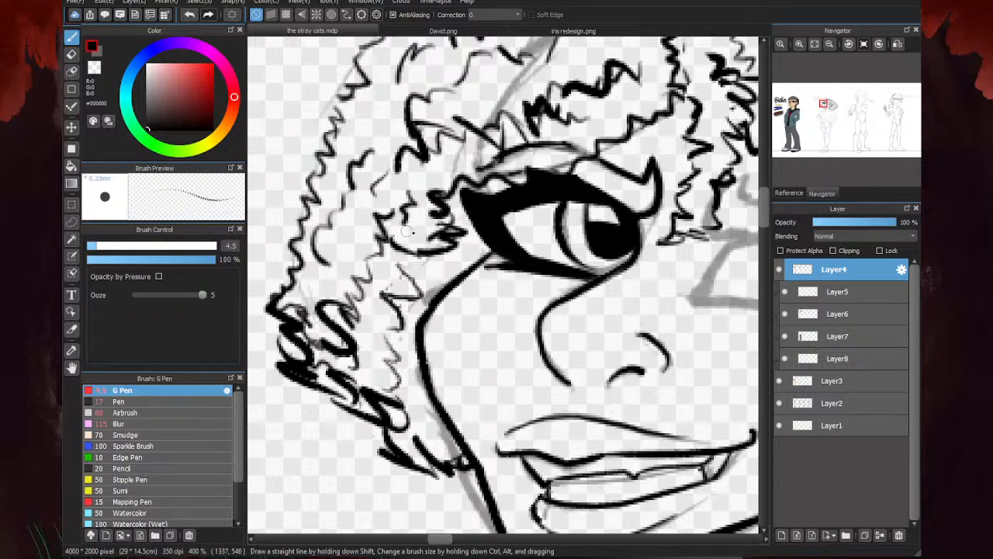
pyautogui.scroll(-3, 438, 214)
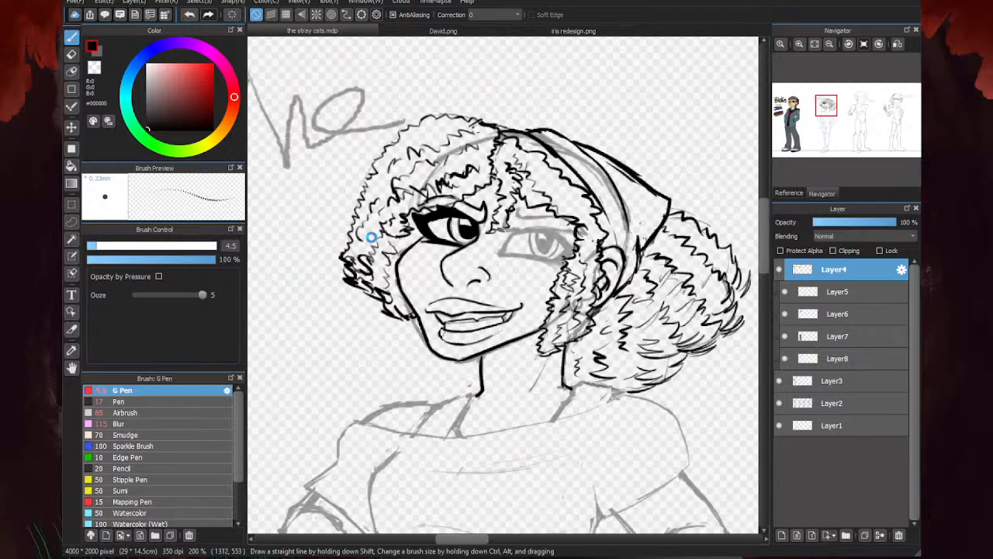
# - Ink the lower edge of the right eyebrow and its outer end up to the hair
pyautogui.scroll(3, 515, 242)
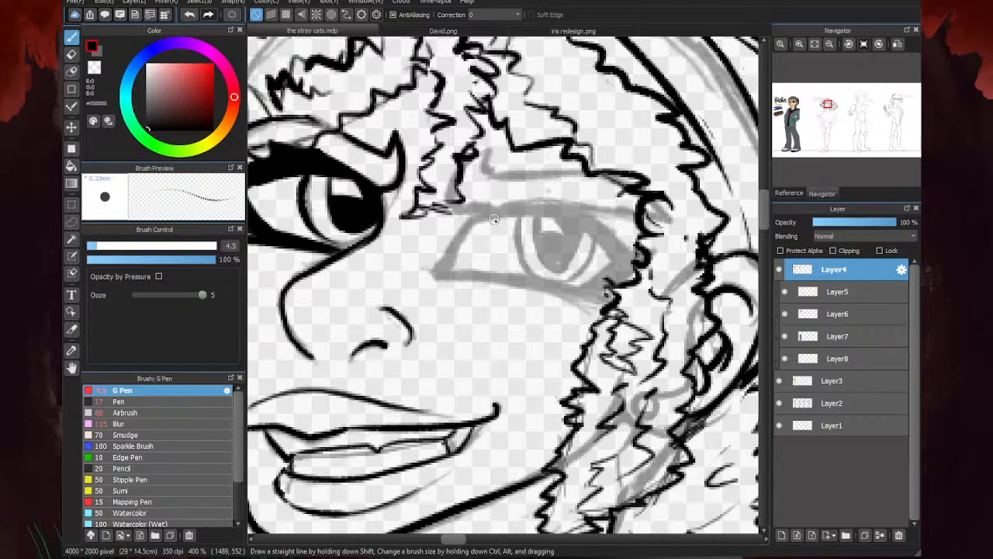
pyautogui.scroll(2, 456, 163)
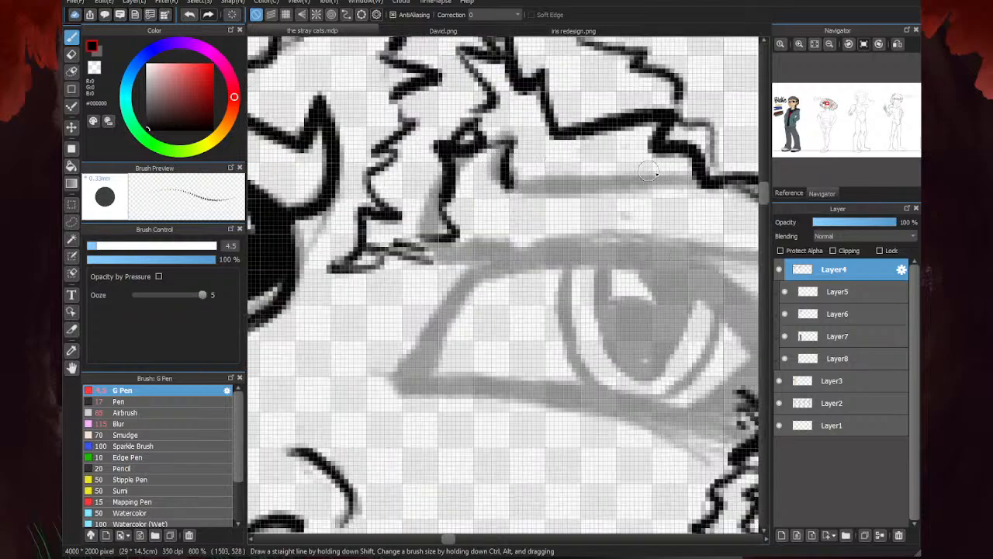
pyautogui.moveTo(512, 187); pyautogui.dragTo(706, 182)
pyautogui.scroll(-3, 543, 192)
pyautogui.scroll(2, 592, 196)
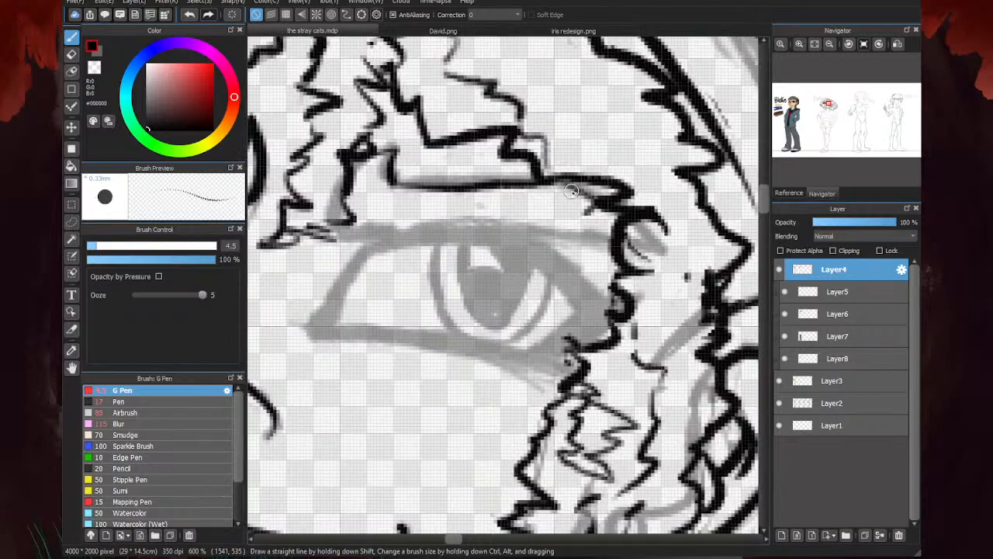
pyautogui.moveTo(592, 199); pyautogui.dragTo(535, 187)
# - Ink the right eye's upper lid line from the side hair across to the front hair strand
pyautogui.moveTo(614, 240); pyautogui.dragTo(520, 230)
pyautogui.moveTo(637, 224)
pyautogui.mouseDown()
pyautogui.moveTo(656, 250)
pyautogui.moveTo(632, 242)
pyautogui.mouseUp()
pyautogui.moveTo(537, 224); pyautogui.dragTo(332, 233)
pyautogui.scroll(-4, 520, 179)
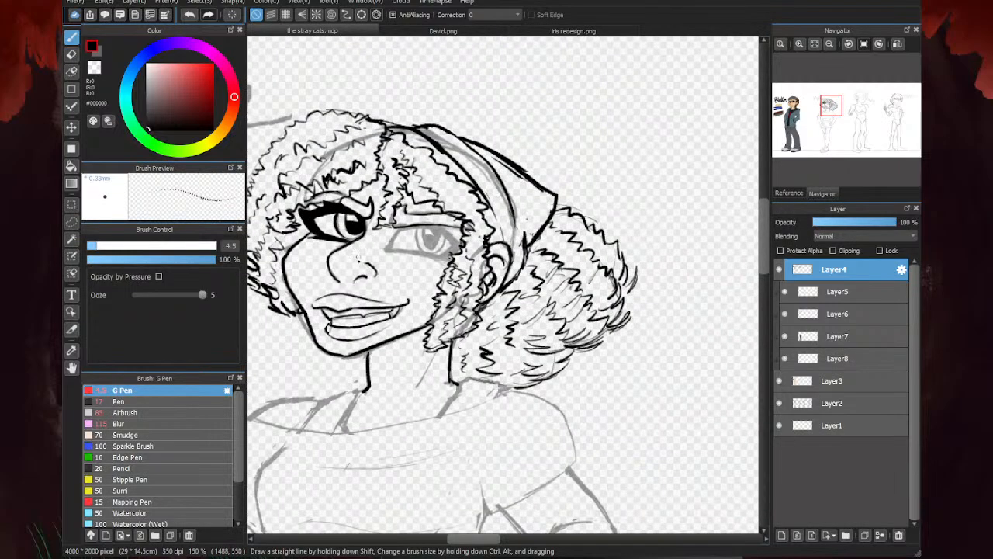
pyautogui.scroll(4, 397, 215)
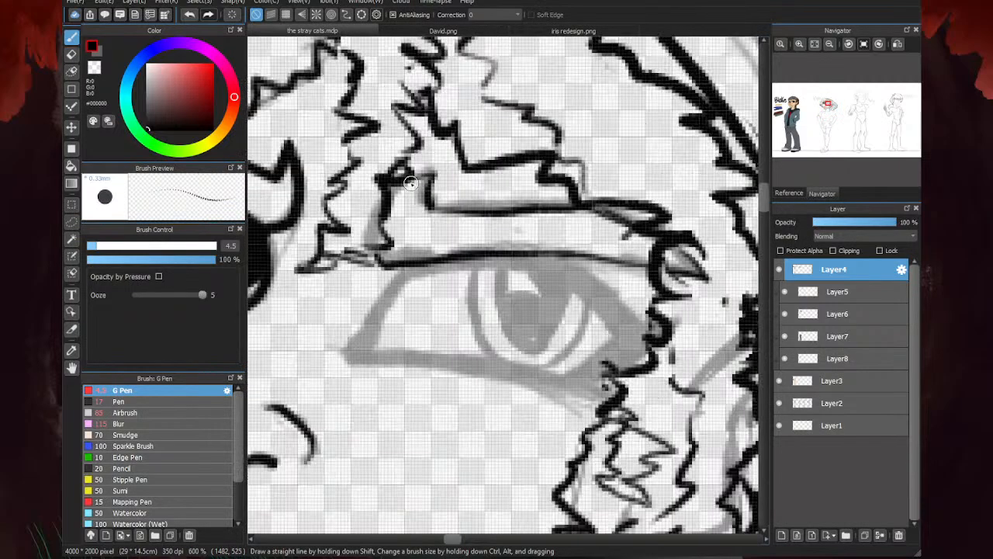
# - Thicken the right eyebrow's lower edge and the right eye's upper lid line
pyautogui.moveTo(428, 204); pyautogui.dragTo(609, 206)
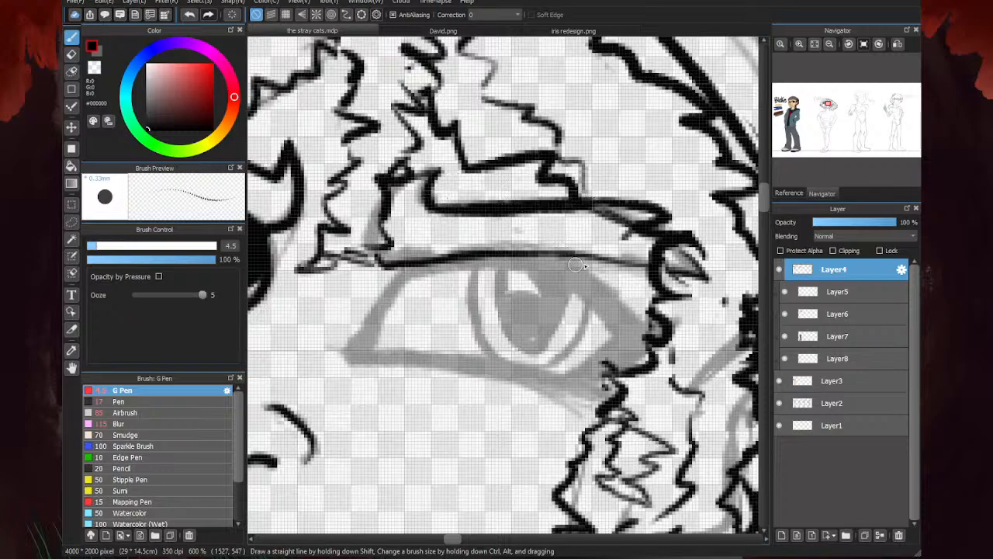
pyautogui.moveTo(647, 262)
pyautogui.mouseDown()
pyautogui.moveTo(429, 251)
pyautogui.moveTo(402, 269)
pyautogui.moveTo(361, 247)
pyautogui.mouseUp()
pyautogui.scroll(-4, 381, 256)
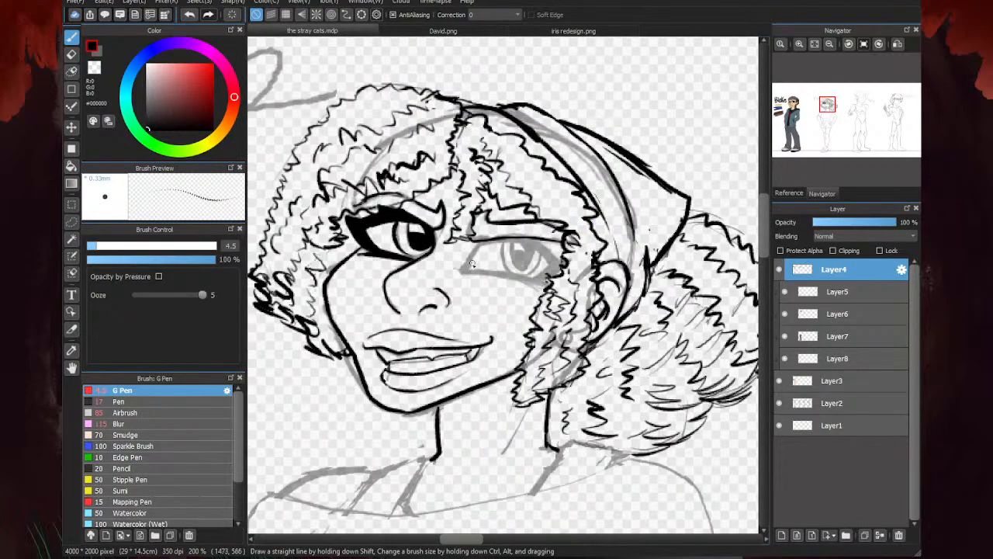
# - Ink the right eye's inner corner and its lower lid line out to the side hair
pyautogui.scroll(4, 454, 246)
pyautogui.moveTo(512, 206)
pyautogui.mouseDown()
pyautogui.moveTo(465, 231)
pyautogui.moveTo(504, 199)
pyautogui.moveTo(450, 243)
pyautogui.moveTo(500, 206)
pyautogui.moveTo(460, 233)
pyautogui.moveTo(444, 276)
pyautogui.moveTo(426, 287)
pyautogui.moveTo(666, 330)
pyautogui.mouseUp()
pyautogui.scroll(-4, 597, 291)
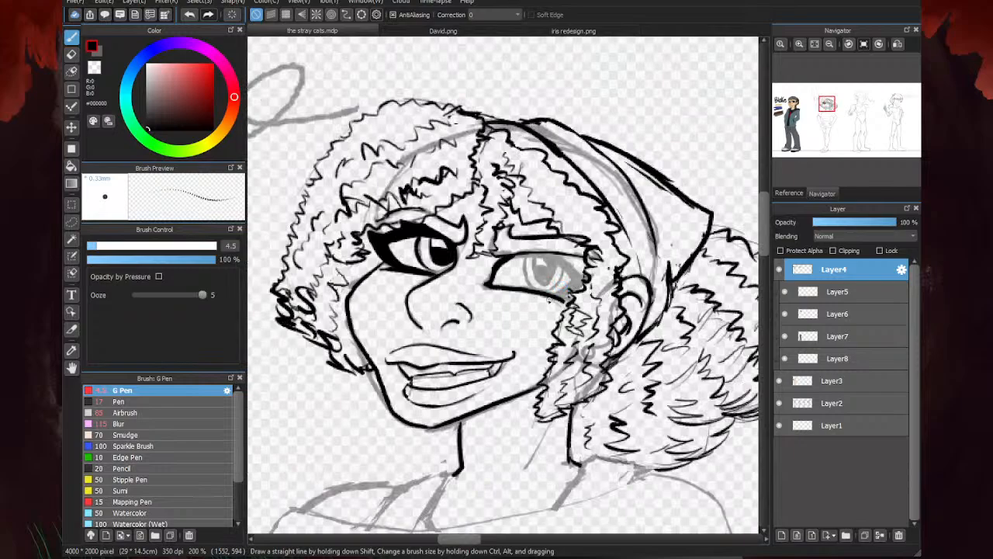
# - Outline the right eye's lash area with an outer slanted line to the hair and the outer edge of the eye white
pyautogui.scroll(3, 551, 294)
pyautogui.scroll(-1, 506, 268)
pyautogui.scroll(2, 503, 275)
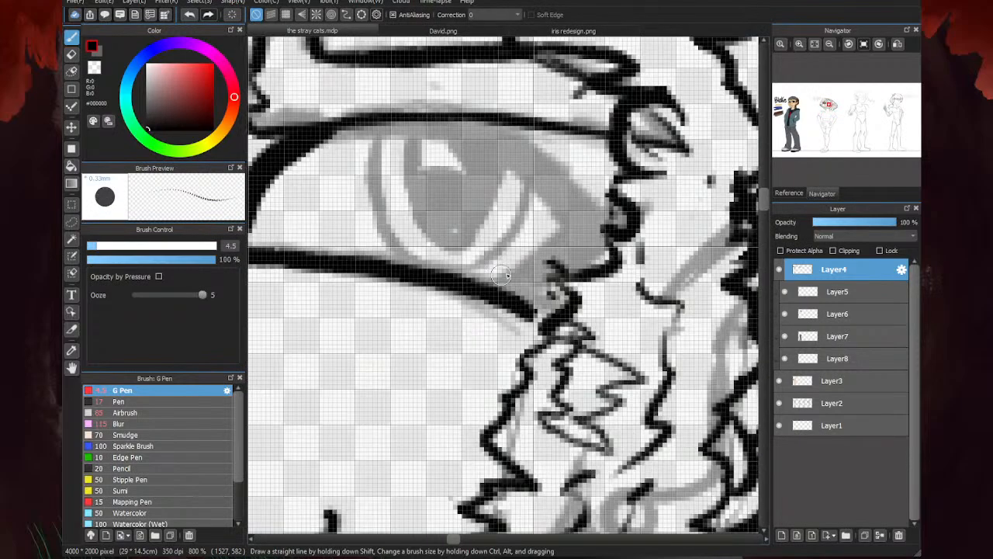
pyautogui.moveTo(515, 131); pyautogui.dragTo(604, 214)
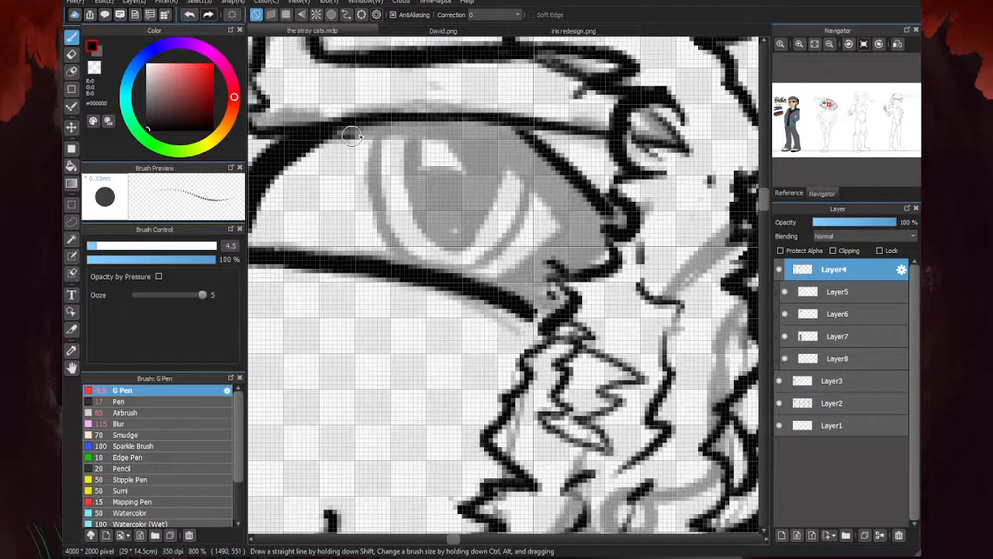
pyautogui.moveTo(351, 136)
pyautogui.mouseDown()
pyautogui.moveTo(433, 130)
pyautogui.moveTo(332, 131)
pyautogui.moveTo(472, 134)
pyautogui.moveTo(568, 234)
pyautogui.moveTo(478, 294)
pyautogui.mouseUp()
pyautogui.scroll(-3, 631, 173)
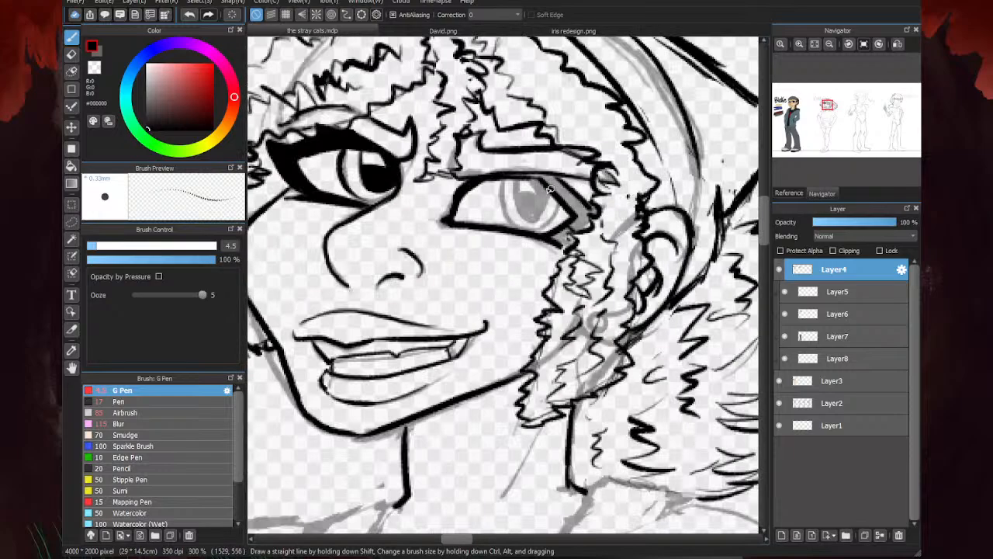
# - Ink a short, thick lash tip poking past the hair at the right eye's outer corner
pyautogui.scroll(1, 549, 188)
pyautogui.scroll(1, 528, 278)
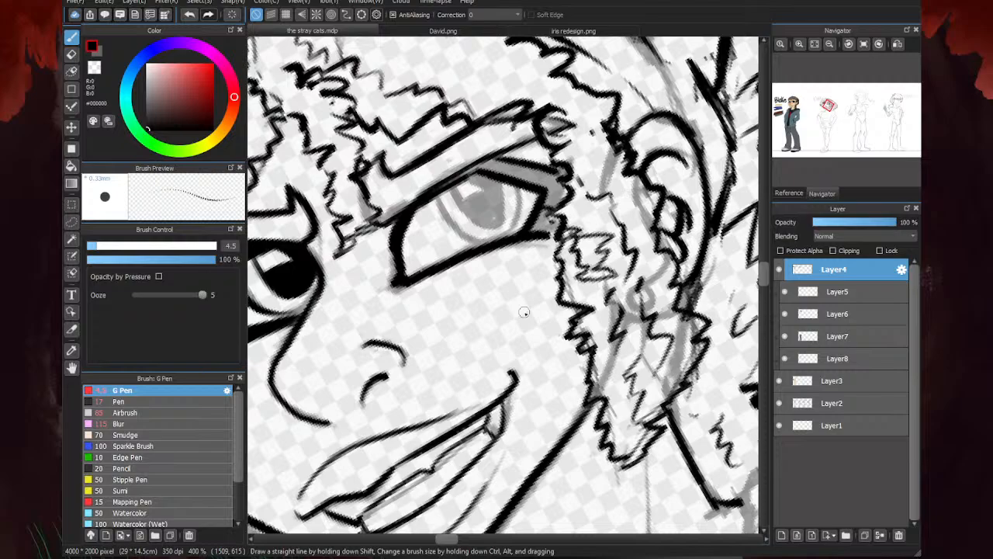
pyautogui.scroll(3, 524, 311)
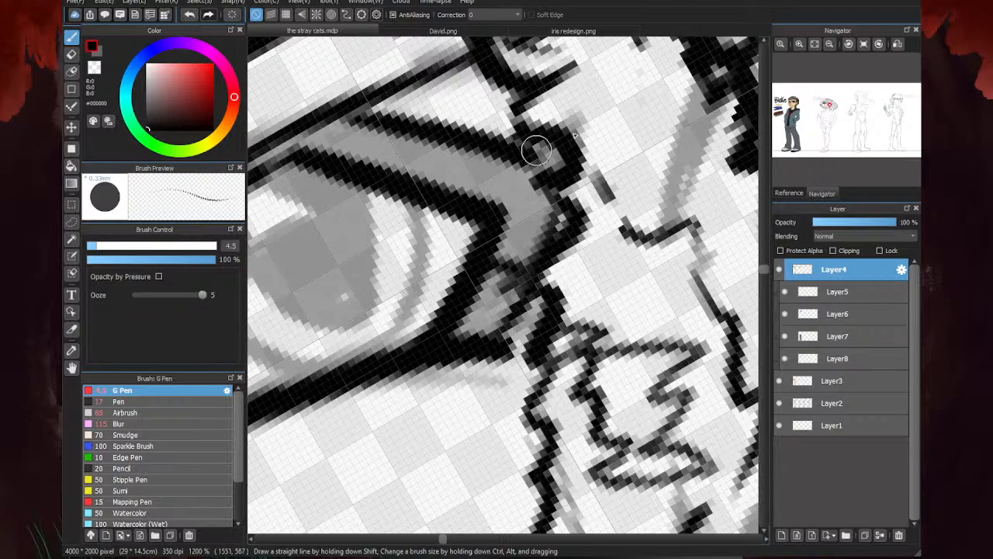
pyautogui.moveTo(569, 134)
pyautogui.mouseDown()
pyautogui.moveTo(601, 105)
pyautogui.moveTo(594, 142)
pyautogui.moveTo(583, 124)
pyautogui.moveTo(599, 107)
pyautogui.moveTo(572, 116)
pyautogui.mouseUp()
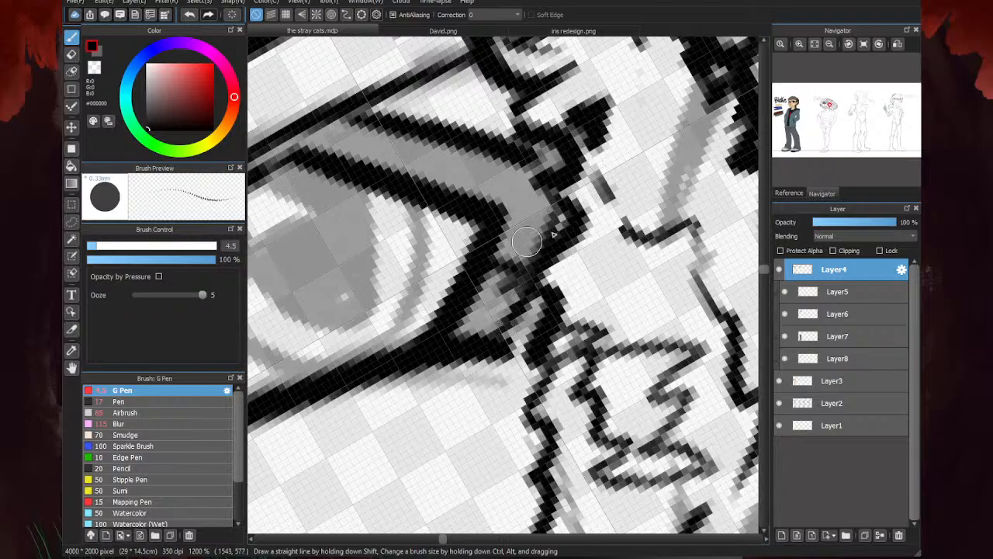
pyautogui.scroll(-4, 629, 200)
# - Ink the right eye's iris outline and the curved pupil outline inside it
pyautogui.scroll(2, 547, 211)
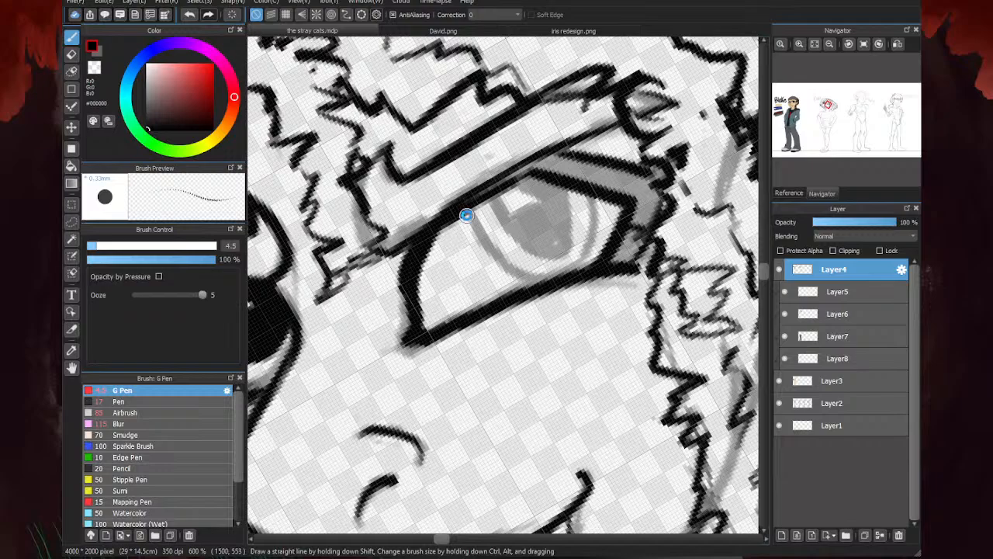
pyautogui.scroll(1, 470, 217)
pyautogui.moveTo(640, 185); pyautogui.dragTo(599, 289)
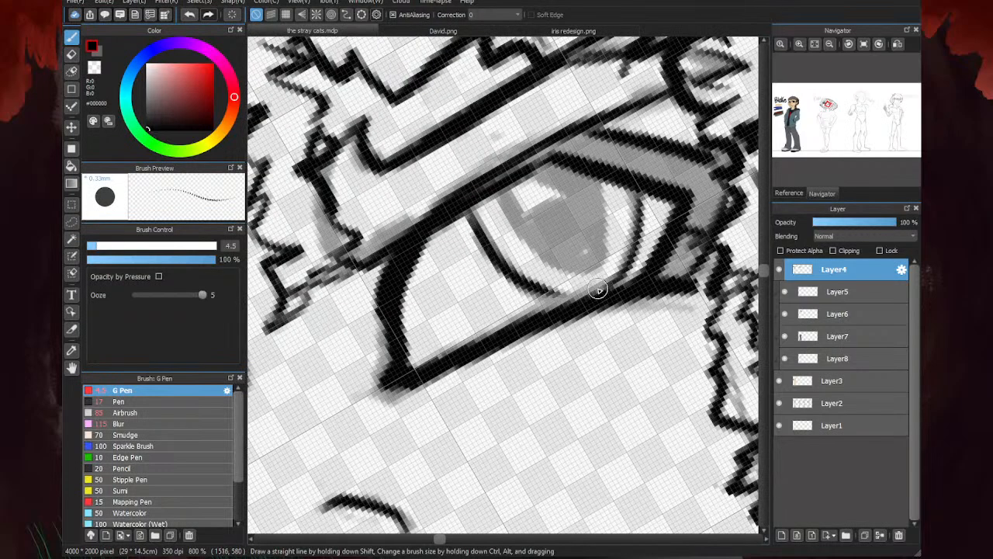
pyautogui.moveTo(501, 191)
pyautogui.mouseDown()
pyautogui.moveTo(553, 264)
pyautogui.moveTo(613, 250)
pyautogui.moveTo(607, 188)
pyautogui.mouseUp()
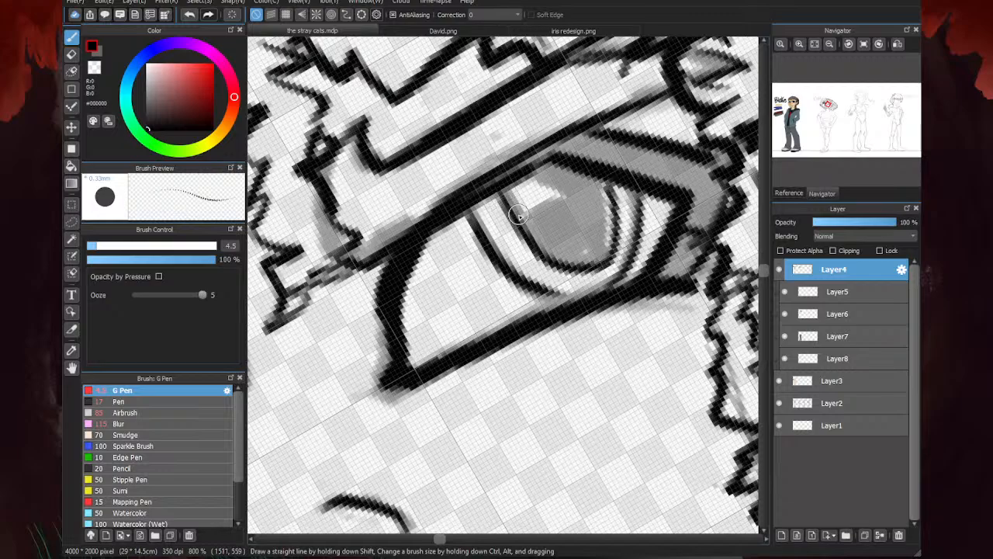
# - Ink the square highlight's outline in the right eye's pupil and thicken the upper lid line above it
pyautogui.moveTo(521, 223)
pyautogui.mouseDown()
pyautogui.moveTo(569, 201)
pyautogui.moveTo(546, 166)
pyautogui.mouseUp()
pyautogui.moveTo(567, 205); pyautogui.dragTo(523, 224)
pyautogui.moveTo(455, 201); pyautogui.dragTo(569, 148)
pyautogui.moveTo(488, 186); pyautogui.dragTo(589, 133)
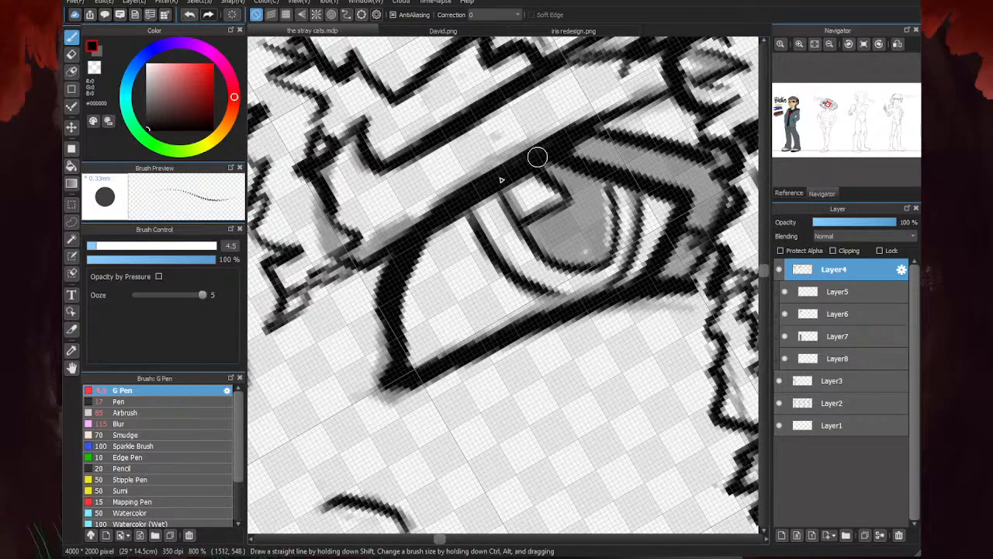
# - Hide the sketch on Layer2 and fill the right eye's pupil, upper lash area and outer lash corner with black
pyautogui.click(779, 403)
pyautogui.click(71, 165)
pyautogui.click(528, 217)
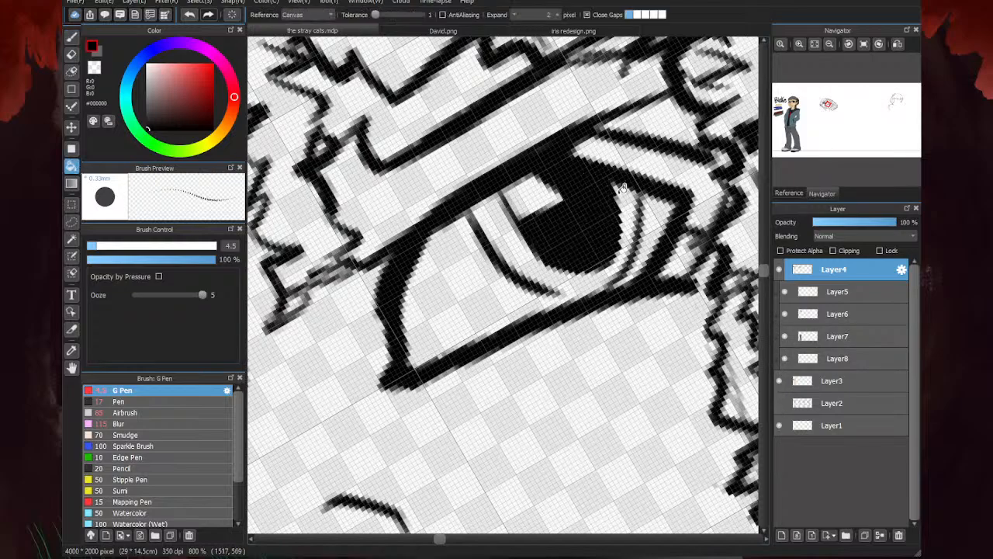
pyautogui.click(650, 169)
pyautogui.click(684, 261)
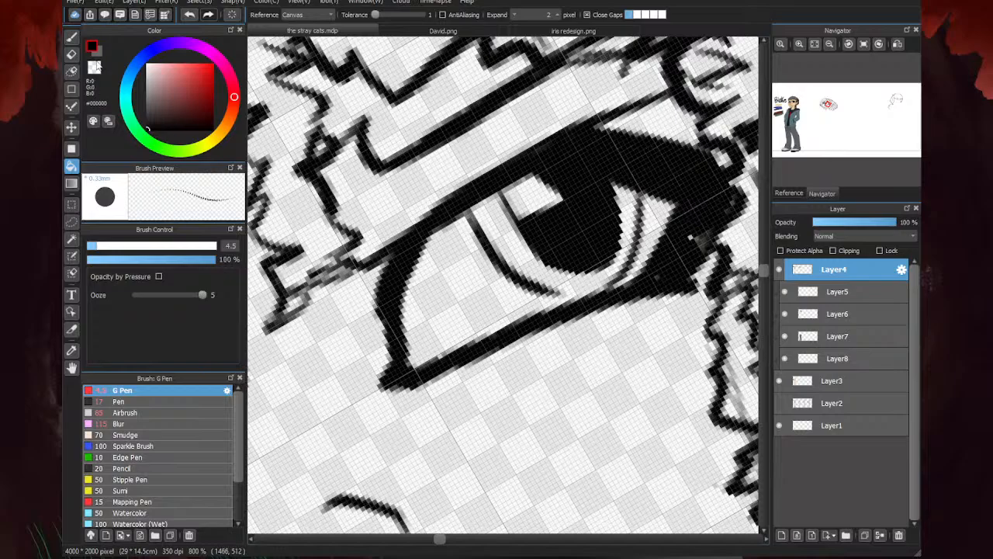
pyautogui.press('b')
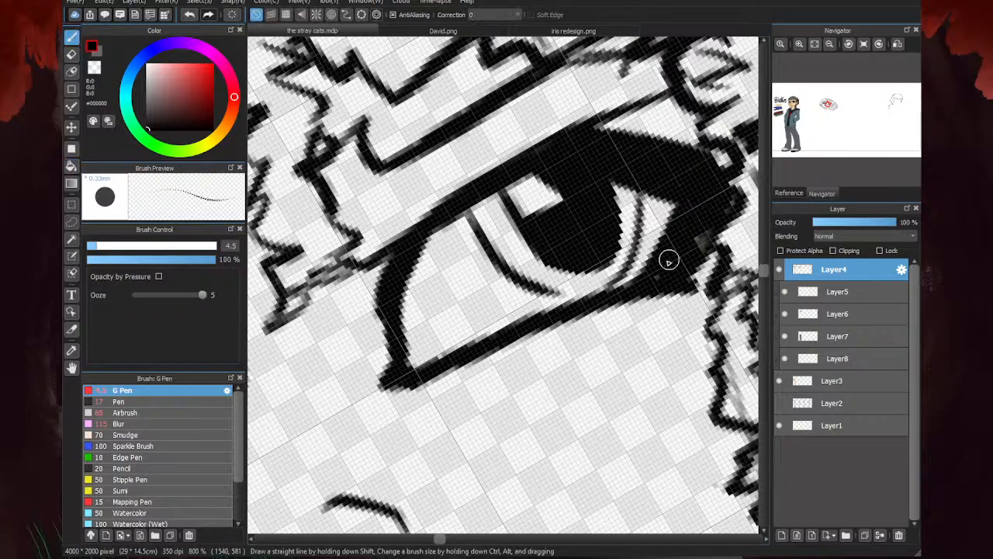
# - Ink the shoulder line from the base of the neck's left side and the slanted strap lines running down to the neckline
pyautogui.scroll(-3, 710, 209)
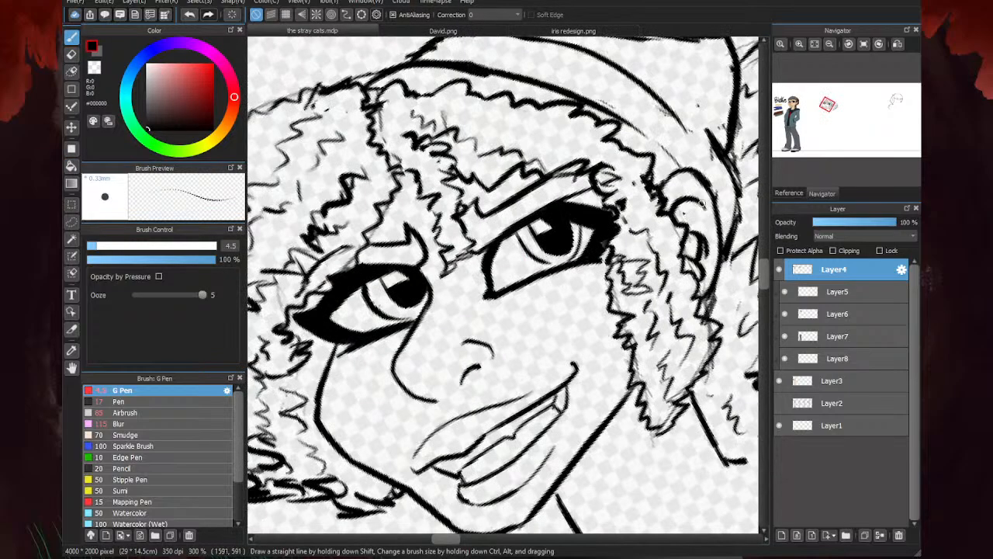
pyautogui.scroll(3, 606, 237)
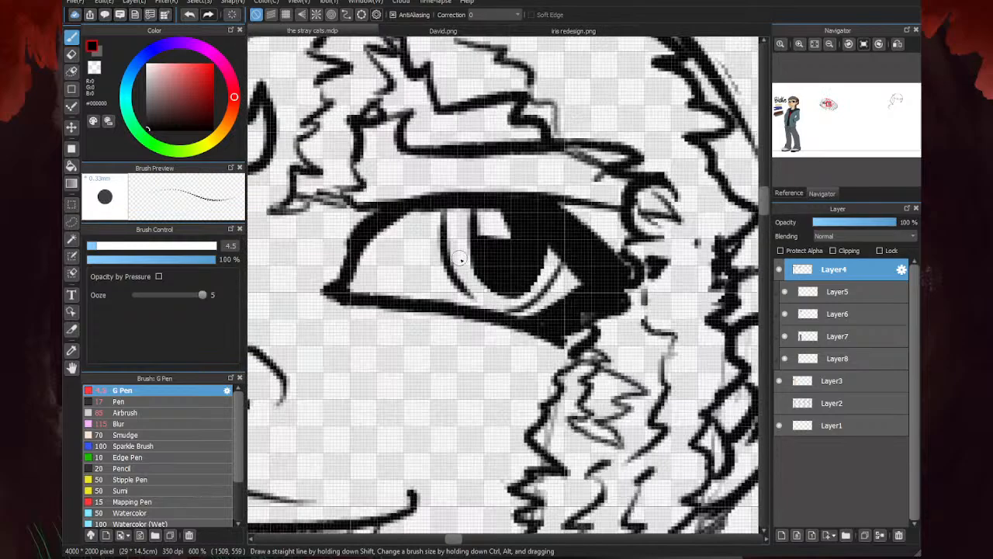
pyautogui.scroll(-2, 460, 258)
pyautogui.scroll(-2, 602, 175)
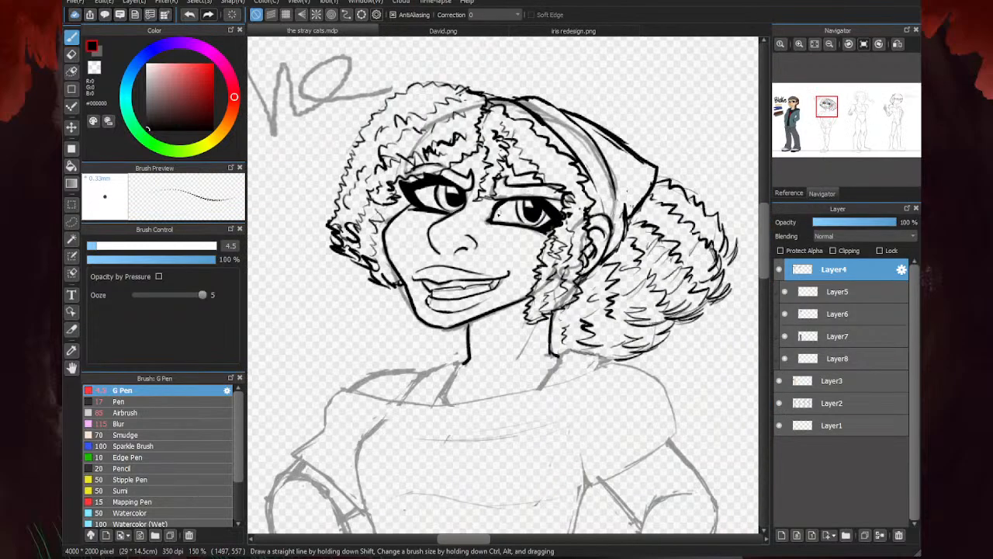
pyautogui.scroll(-2, 499, 264)
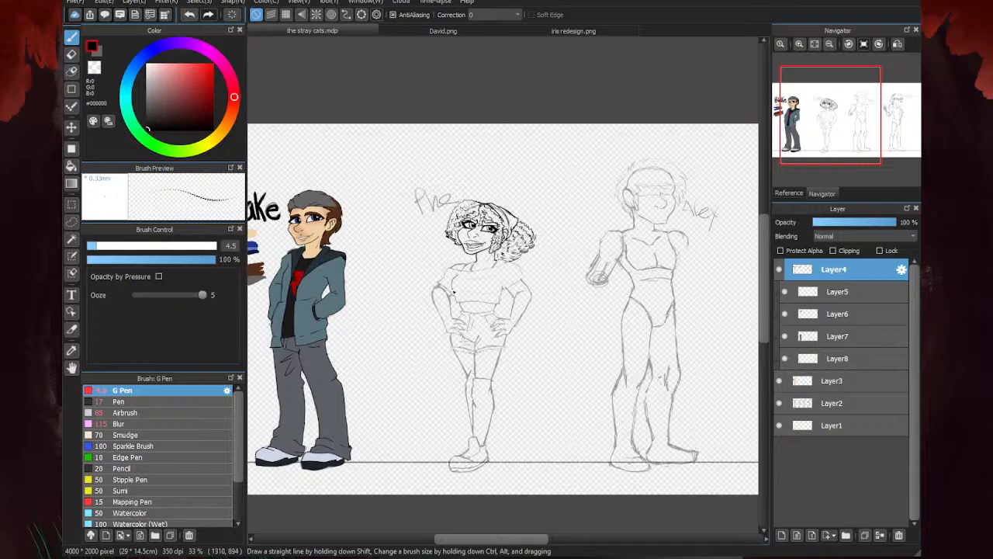
pyautogui.scroll(6, 454, 291)
pyautogui.scroll(-5, 617, 258)
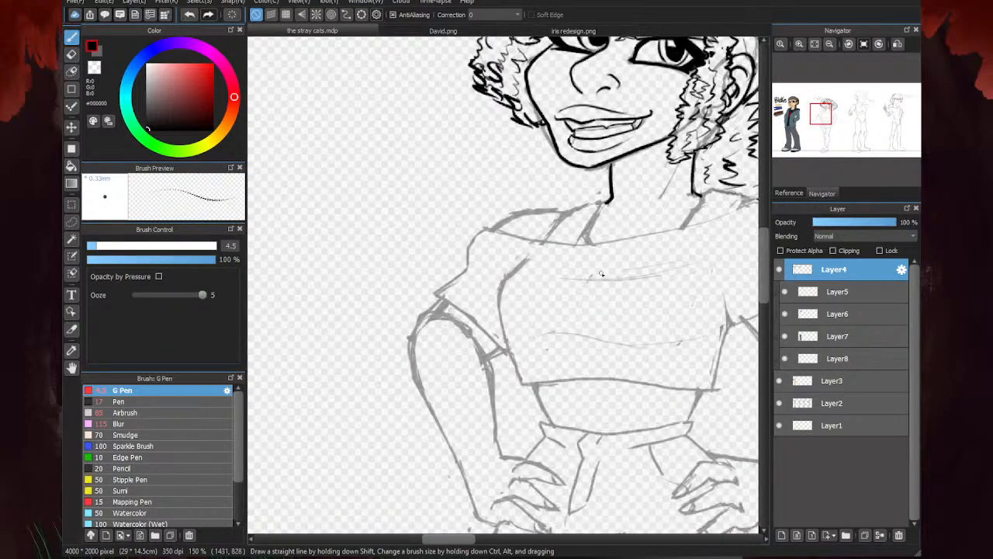
pyautogui.scroll(4, 520, 194)
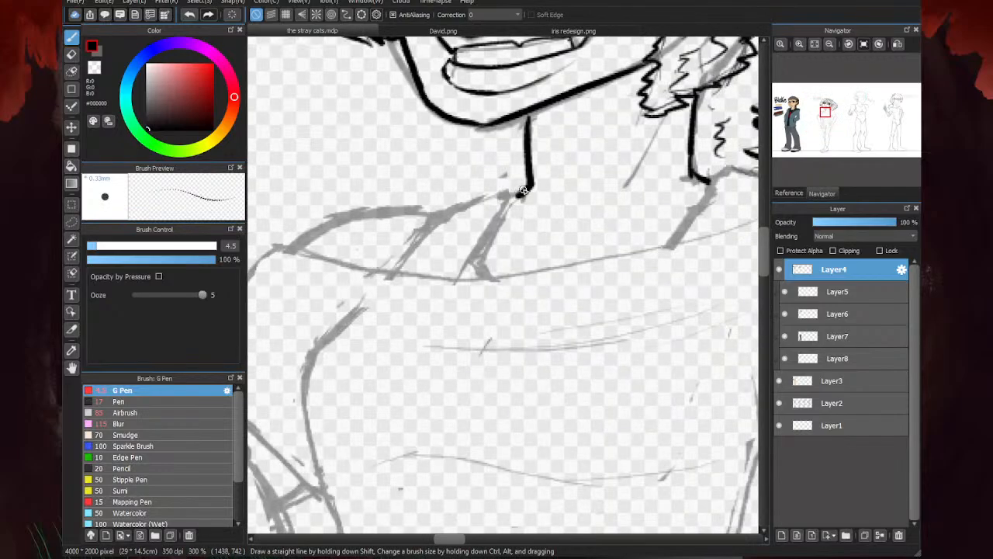
pyautogui.moveTo(528, 188)
pyautogui.mouseDown()
pyautogui.moveTo(499, 190)
pyautogui.moveTo(497, 228)
pyautogui.moveTo(476, 265)
pyautogui.mouseUp()
pyautogui.moveTo(503, 225); pyautogui.dragTo(475, 280)
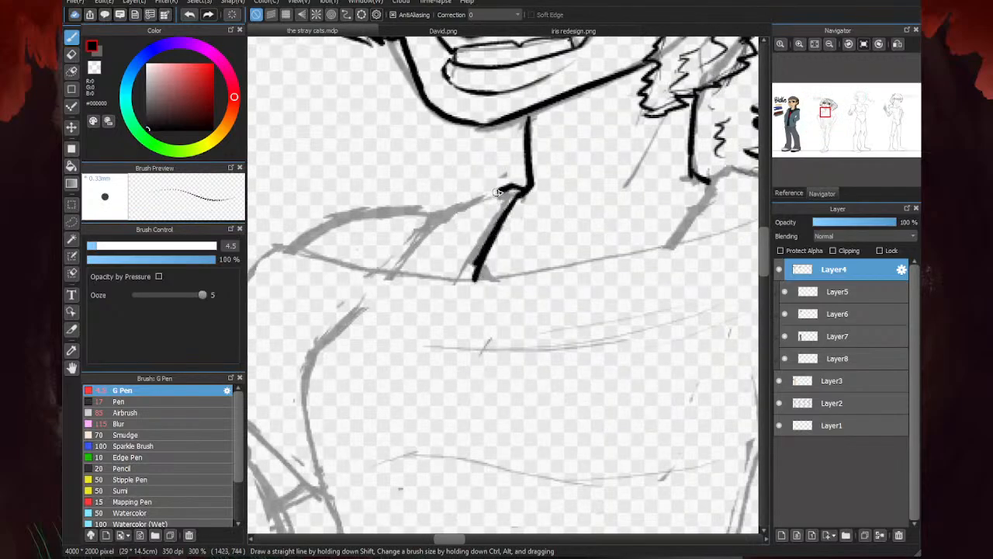
pyautogui.moveTo(504, 189)
pyautogui.mouseDown()
pyautogui.moveTo(469, 205)
pyautogui.moveTo(421, 206)
pyautogui.moveTo(439, 205)
pyautogui.moveTo(378, 274)
pyautogui.mouseUp()
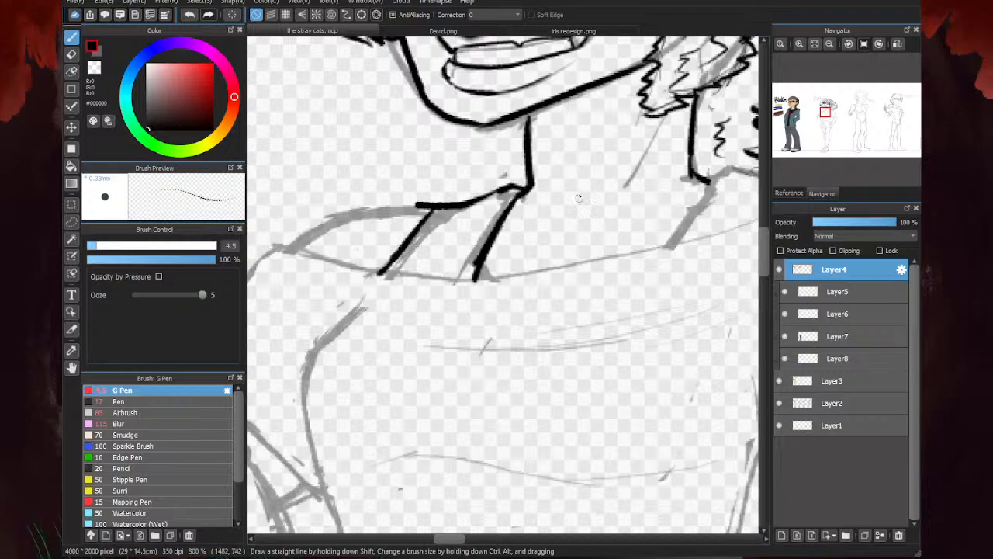
# - Ink the right shoulder's strap lines below the hair and the slanted tendon line on the neck
pyautogui.press('e')
pyautogui.scroll(-2, 383, 225)
pyautogui.press('b')
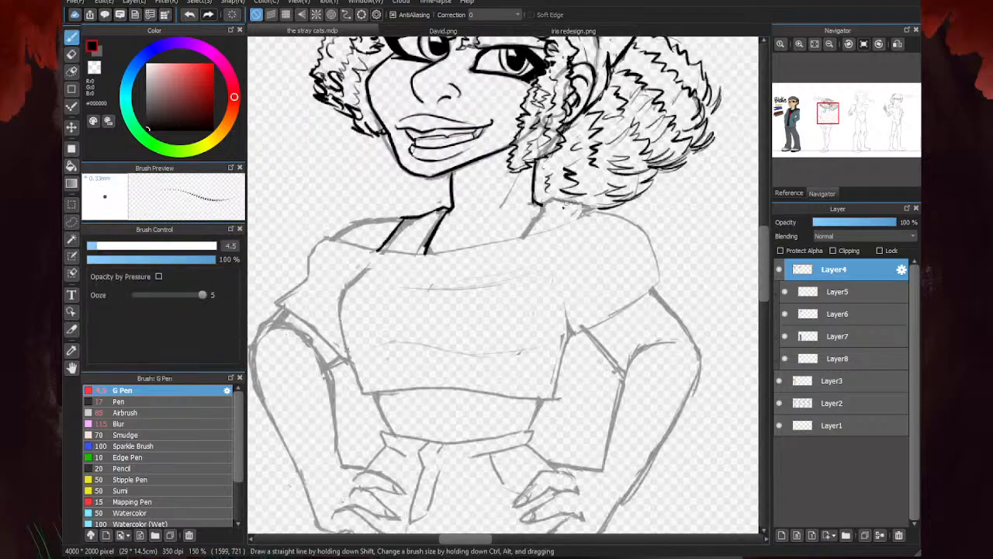
pyautogui.scroll(3, 542, 203)
pyautogui.moveTo(534, 193)
pyautogui.mouseDown()
pyautogui.moveTo(572, 186)
pyautogui.moveTo(655, 208)
pyautogui.moveTo(644, 234)
pyautogui.moveTo(529, 237)
pyautogui.moveTo(491, 287)
pyautogui.mouseUp()
pyautogui.scroll(-4, 491, 287)
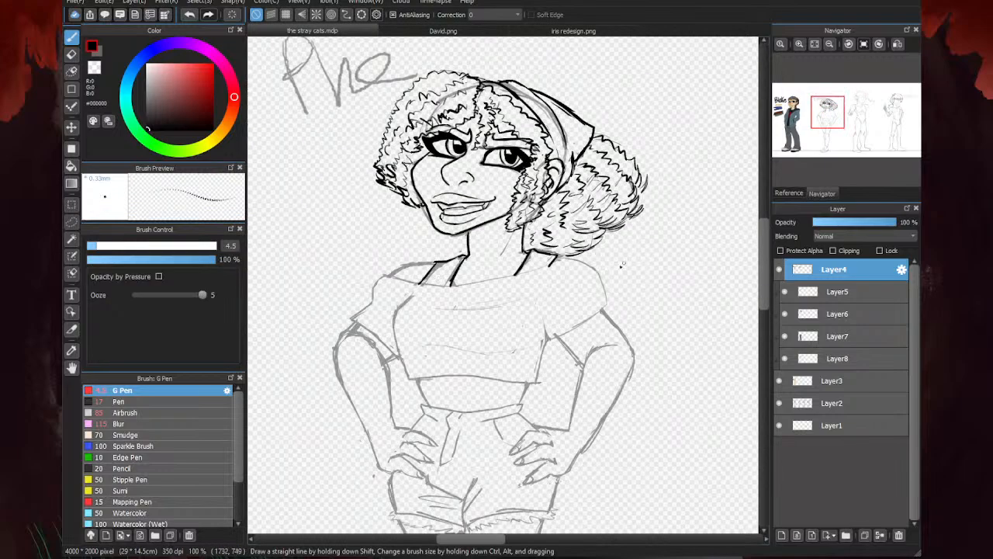
pyautogui.scroll(2, 477, 287)
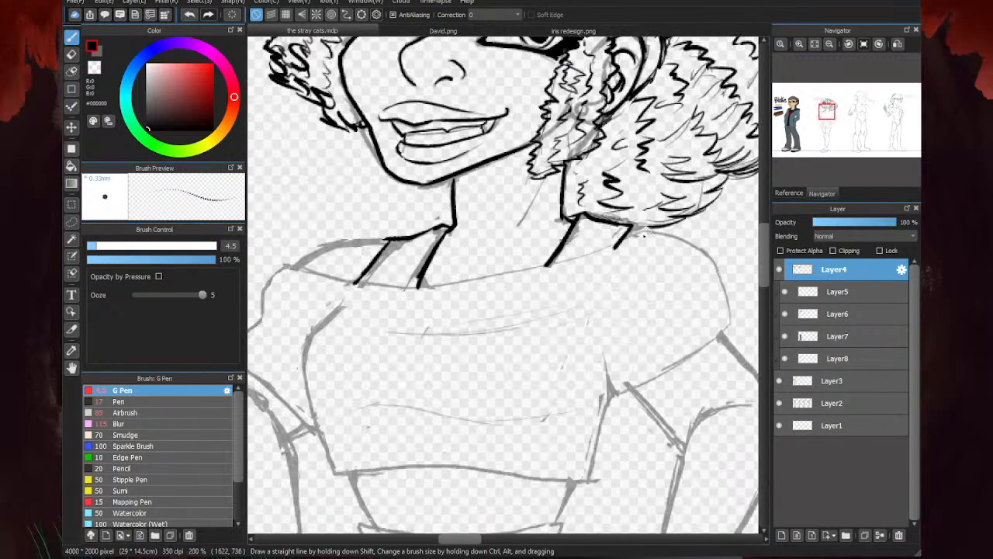
pyautogui.scroll(1, 559, 203)
pyautogui.moveTo(528, 180); pyautogui.dragTo(475, 249)
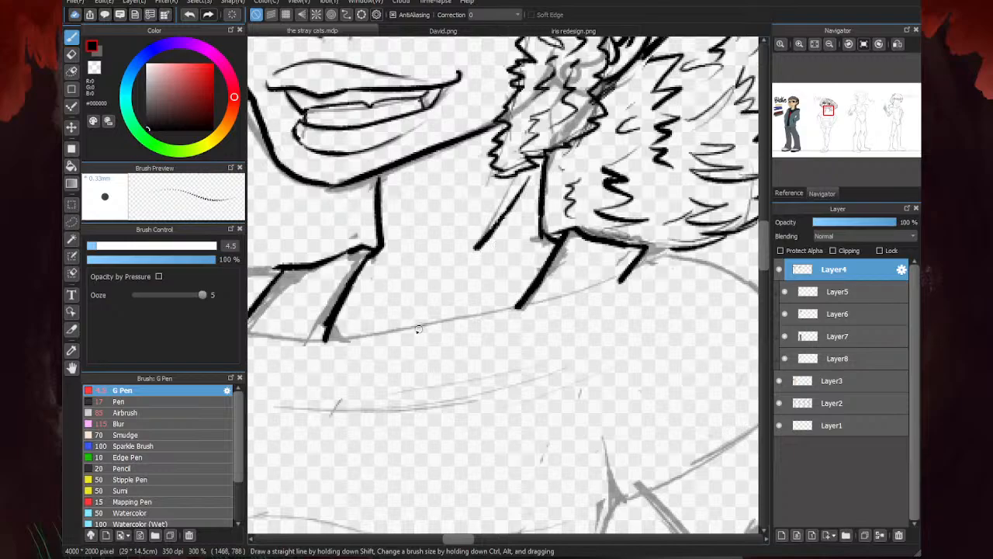
# - Ink the curved top of the left shoulder from the strap down to the top's neckline
pyautogui.scroll(-3, 417, 329)
pyautogui.scroll(3, 588, 270)
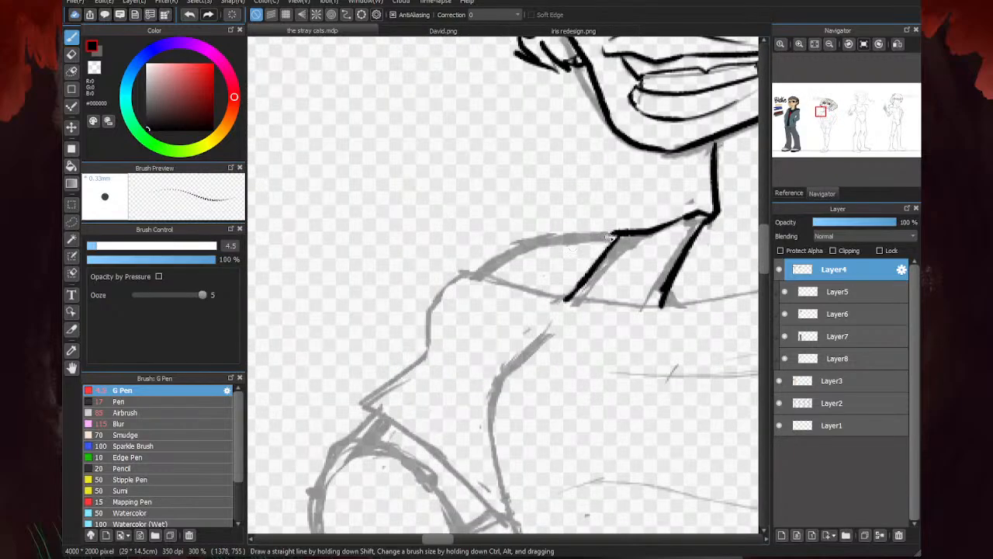
pyautogui.moveTo(613, 236)
pyautogui.mouseDown()
pyautogui.moveTo(522, 247)
pyautogui.moveTo(539, 242)
pyautogui.moveTo(482, 276)
pyautogui.mouseUp()
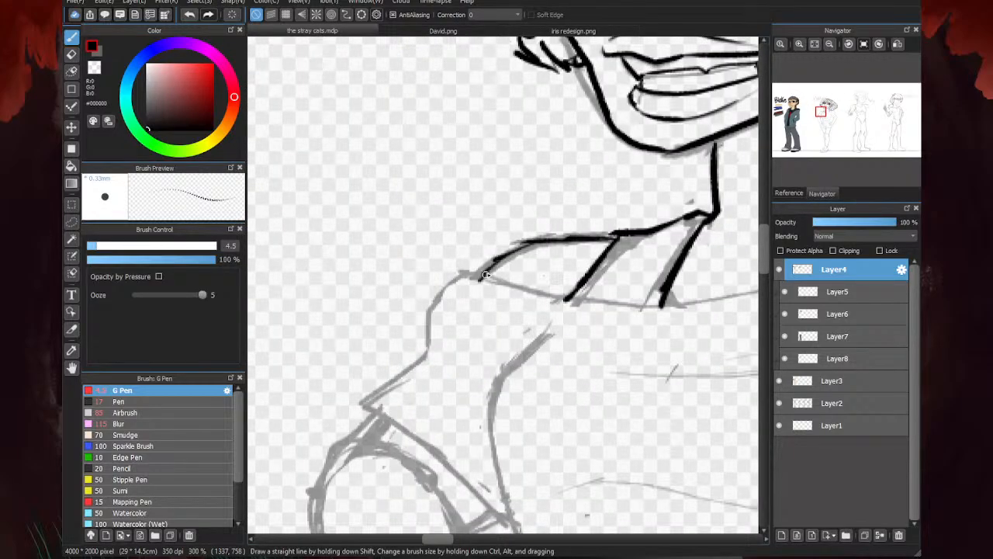
# - Ink the off-shoulder top's wide curved neckline and the rounded right sleeve down to the armpit fold
pyautogui.scroll(-3, 485, 275)
pyautogui.scroll(3, 563, 288)
pyautogui.moveTo(661, 231)
pyautogui.mouseDown()
pyautogui.moveTo(552, 273)
pyautogui.moveTo(463, 286)
pyautogui.moveTo(391, 290)
pyautogui.moveTo(298, 269)
pyautogui.mouseUp()
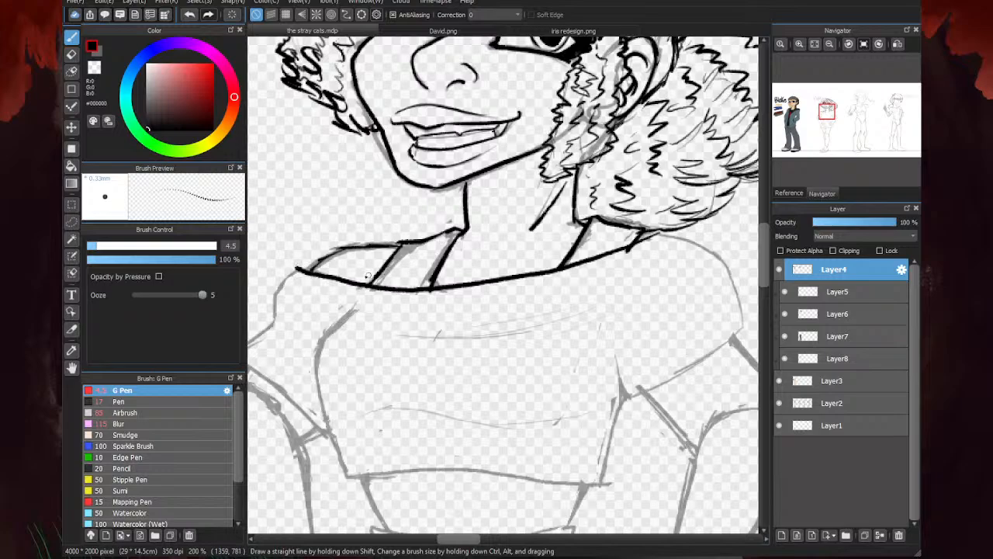
pyautogui.moveTo(653, 237)
pyautogui.mouseDown()
pyautogui.moveTo(702, 250)
pyautogui.moveTo(737, 288)
pyautogui.moveTo(745, 326)
pyautogui.moveTo(717, 358)
pyautogui.moveTo(621, 405)
pyautogui.moveTo(612, 396)
pyautogui.moveTo(616, 368)
pyautogui.mouseUp()
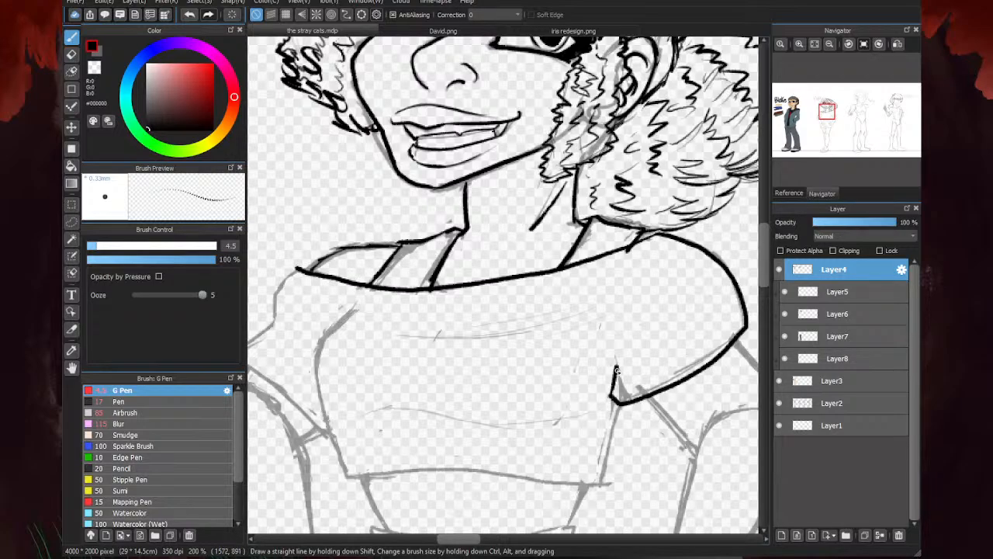
# - Ink the left sleeve's outer edge and lower opening, erasing the stray ink where the sleeve meets the neckline
pyautogui.scroll(-3, 623, 268)
pyautogui.scroll(3, 507, 304)
pyautogui.moveTo(497, 209)
pyautogui.mouseDown()
pyautogui.moveTo(477, 234)
pyautogui.moveTo(476, 263)
pyautogui.moveTo(434, 294)
pyautogui.mouseUp()
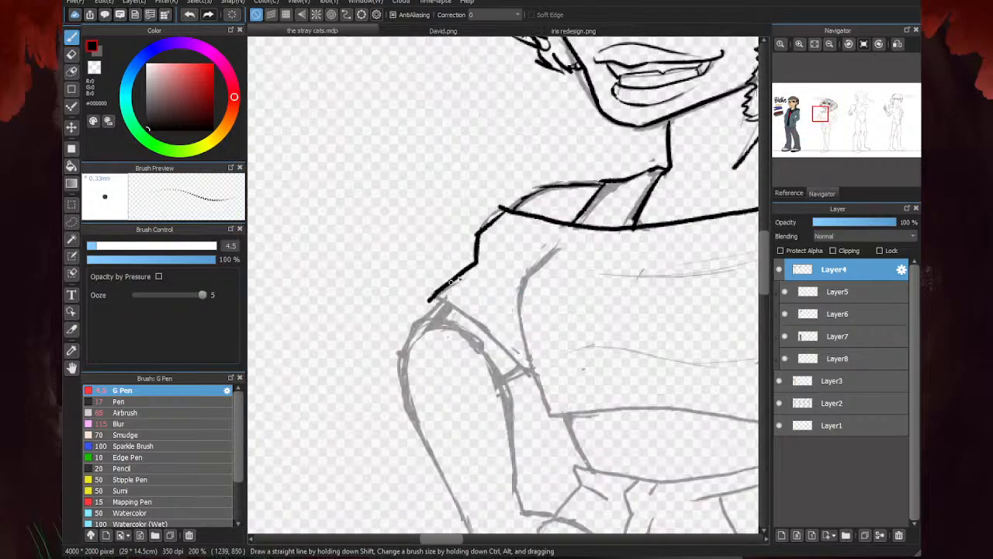
pyautogui.press('e')
pyautogui.moveTo(492, 208); pyautogui.dragTo(492, 210)
pyautogui.press('b')
pyautogui.moveTo(426, 306); pyautogui.dragTo(533, 377)
# - Ink both side edges of the crop top and its curved bottom hem
pyautogui.scroll(-3, 422, 250)
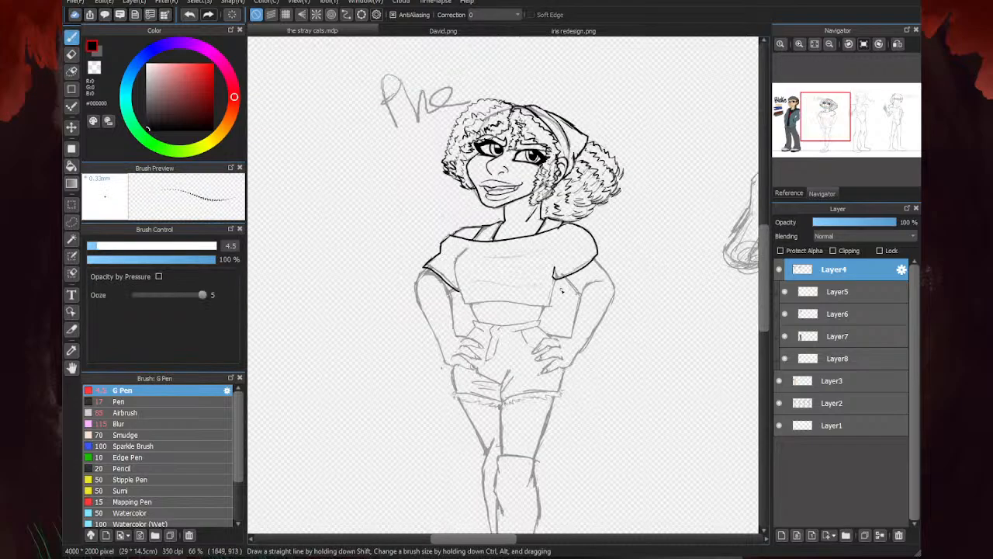
pyautogui.scroll(3, 547, 274)
pyautogui.moveTo(548, 264); pyautogui.dragTo(535, 335)
pyautogui.scroll(-3, 535, 335)
pyautogui.scroll(3, 471, 306)
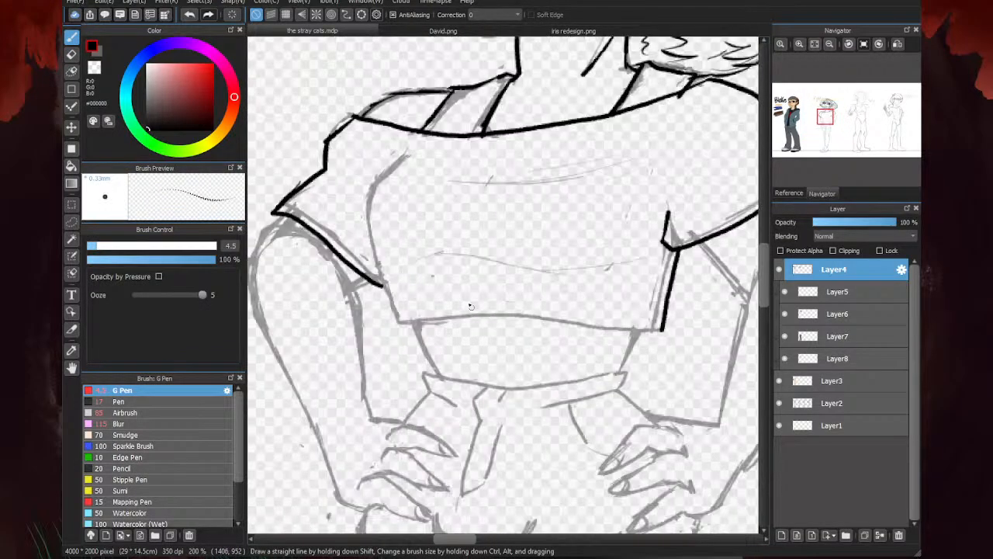
pyautogui.moveTo(395, 147)
pyautogui.mouseDown()
pyautogui.moveTo(365, 197)
pyautogui.moveTo(401, 339)
pyautogui.moveTo(461, 329)
pyautogui.moveTo(617, 339)
pyautogui.moveTo(661, 332)
pyautogui.mouseUp()
pyautogui.scroll(-3, 491, 312)
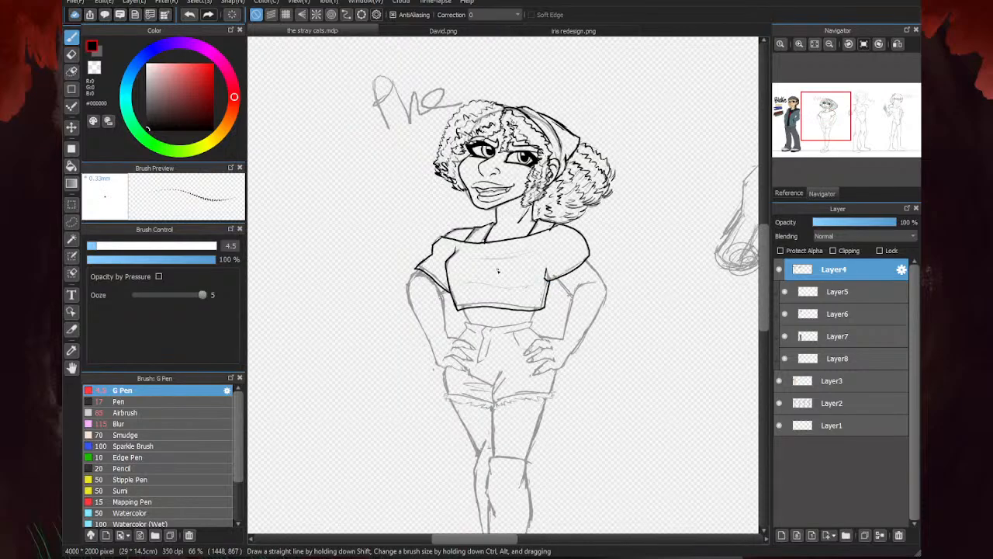
pyautogui.scroll(2, 499, 271)
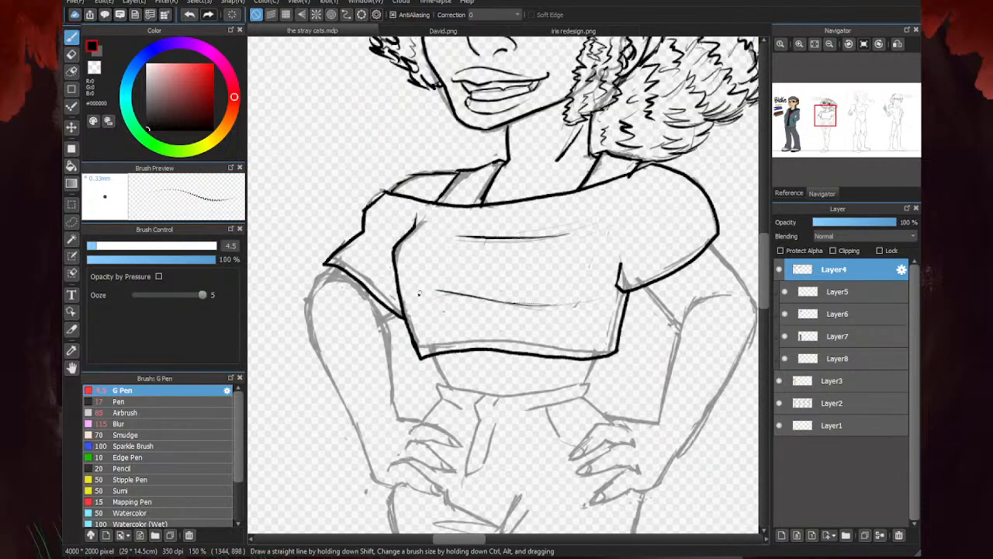
pyautogui.scroll(-3, 497, 273)
pyautogui.press('e')
pyautogui.scroll(3, 486, 279)
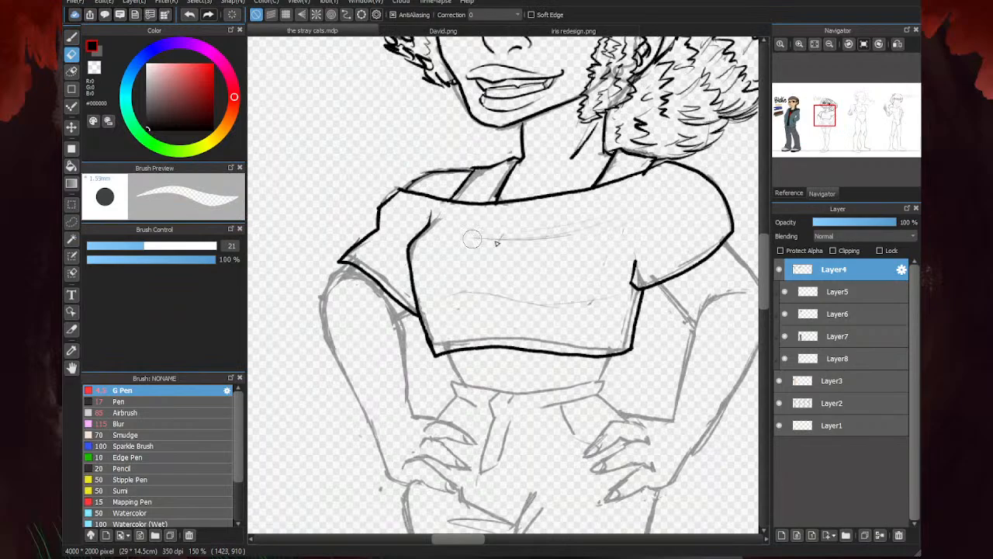
pyautogui.press('p')
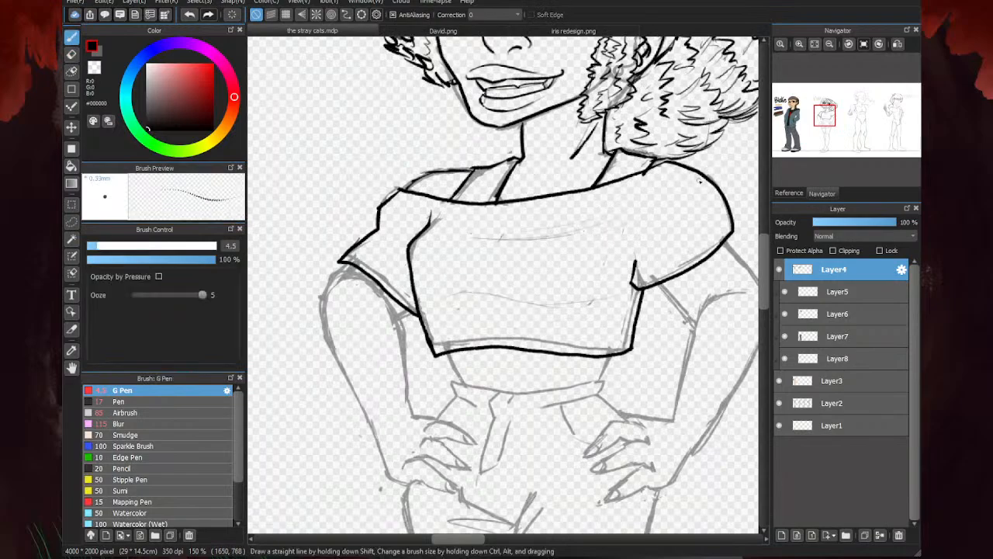
# - Erase the stray ink where the neckline meets the top of the right sleeve
pyautogui.press('e')
pyautogui.scroll(1, 626, 183)
pyautogui.moveTo(646, 170); pyautogui.dragTo(645, 175)
pyautogui.press('b')
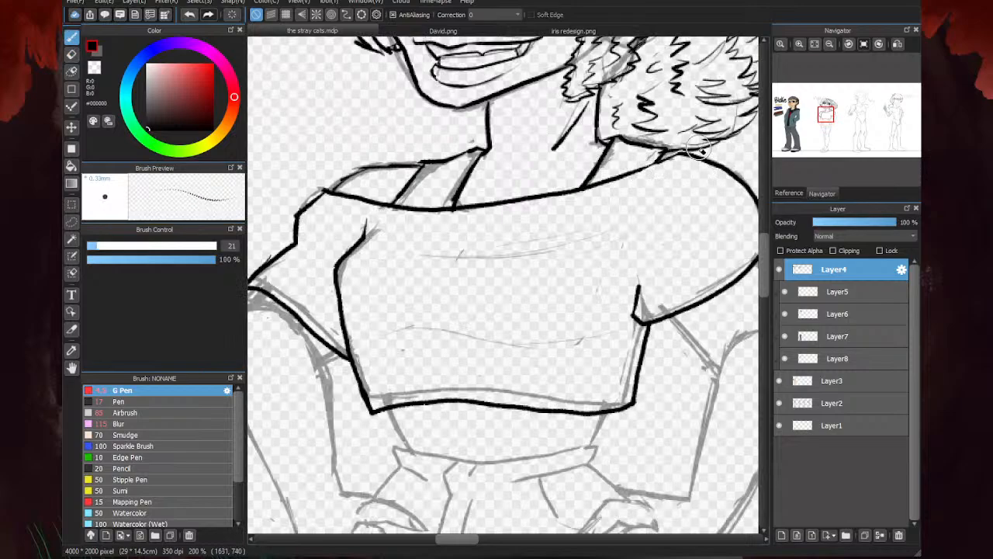
# - Ink thin fold lines across the chest and above the hem of the crop top
pyautogui.scroll(-1, 468, 232)
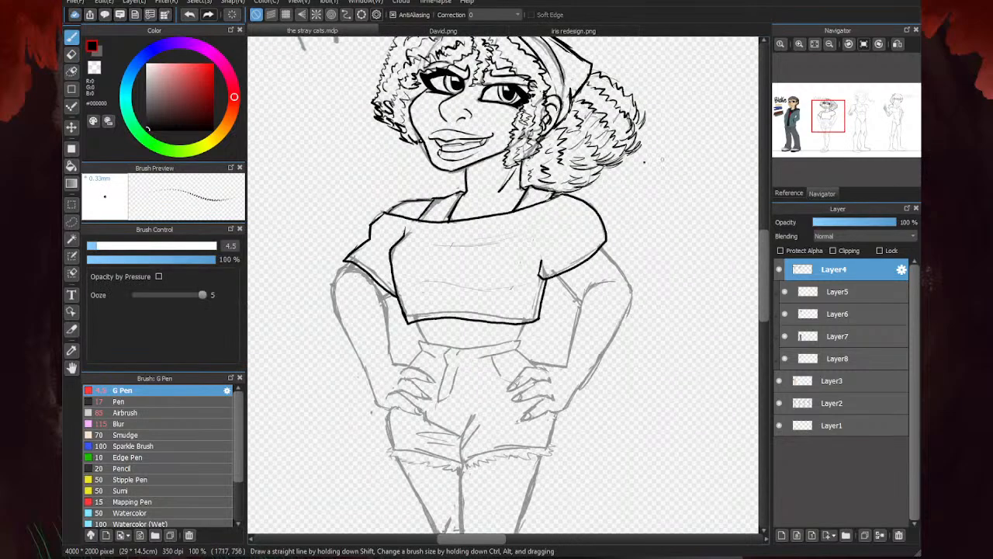
pyautogui.scroll(1, 456, 196)
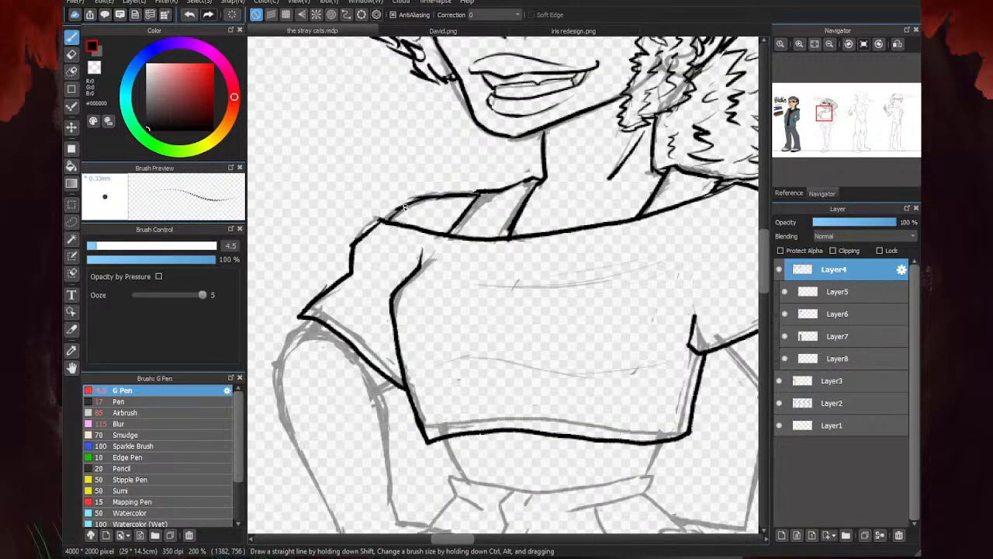
pyautogui.scroll(-1, 369, 239)
pyautogui.scroll(1, 493, 354)
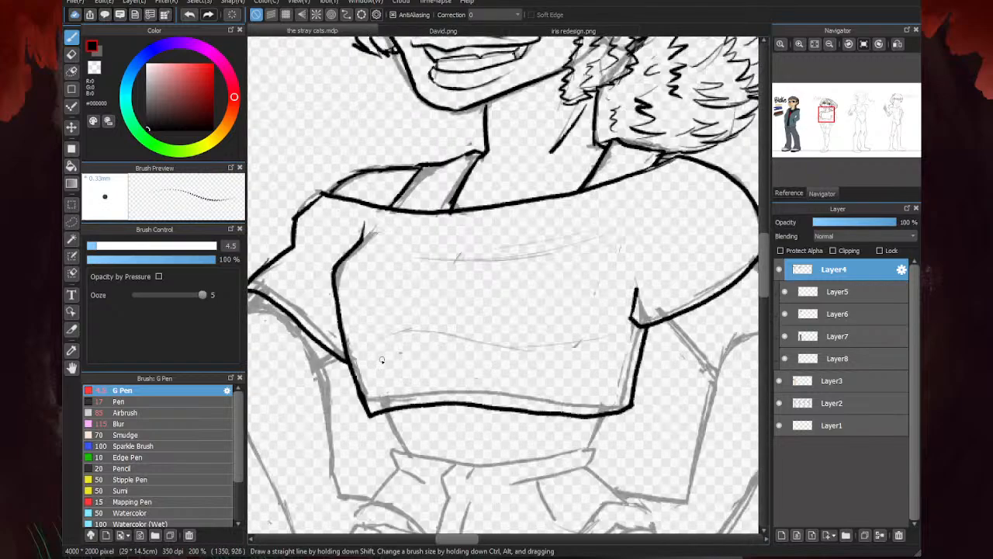
pyautogui.moveTo(478, 352)
pyautogui.mouseDown()
pyautogui.moveTo(591, 359)
pyautogui.moveTo(618, 315)
pyautogui.mouseUp()
pyautogui.moveTo(572, 243); pyautogui.dragTo(431, 248)
pyautogui.moveTo(494, 297)
pyautogui.mouseDown()
pyautogui.moveTo(409, 299)
pyautogui.moveTo(398, 271)
pyautogui.mouseUp()
# - Ink the right and left sides of the bare waist between the top's hem and the shorts' waistband
pyautogui.scroll(-3, 394, 273)
pyautogui.scroll(-1, 587, 255)
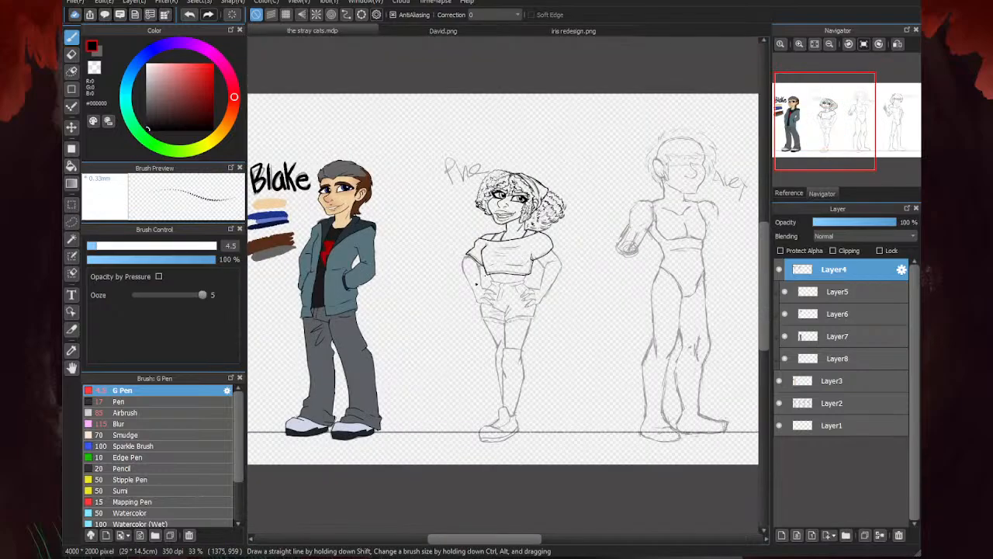
pyautogui.scroll(6, 529, 291)
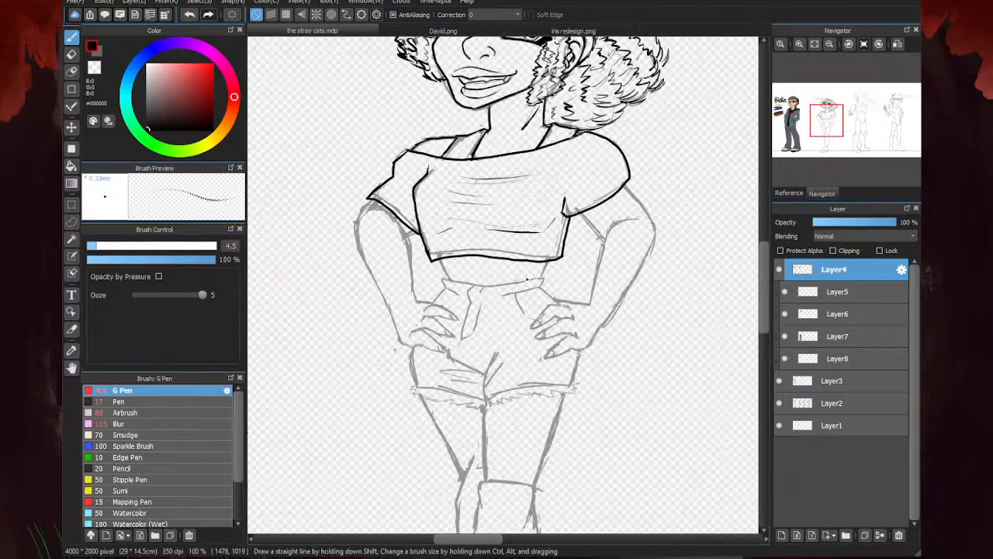
pyautogui.moveTo(597, 241); pyautogui.dragTo(564, 308)
pyautogui.scroll(-3, 564, 308)
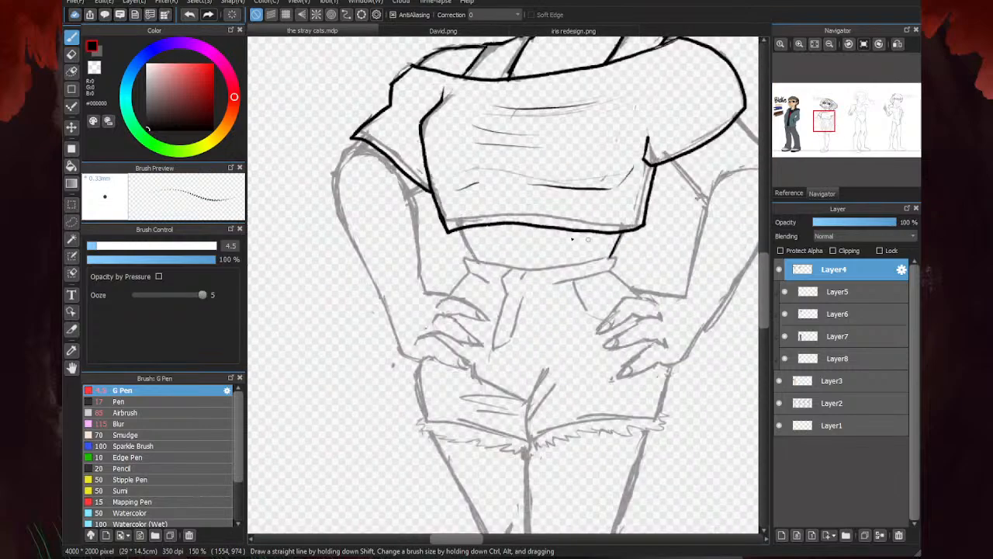
pyautogui.scroll(3, 446, 210)
pyautogui.moveTo(445, 208); pyautogui.dragTo(477, 289)
pyautogui.scroll(-3, 477, 289)
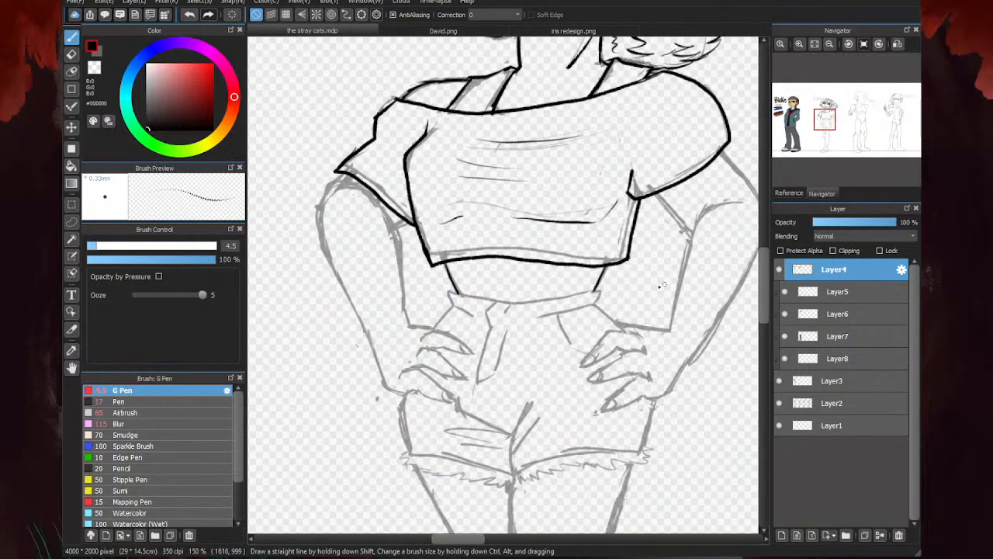
# - Ink the shorts' waistband: its curved upper edge, both pointed ends and the partial lower edge on each side
pyautogui.scroll(2, 462, 304)
pyautogui.moveTo(424, 309)
pyautogui.mouseDown()
pyautogui.moveTo(612, 277)
pyautogui.moveTo(599, 315)
pyautogui.mouseUp()
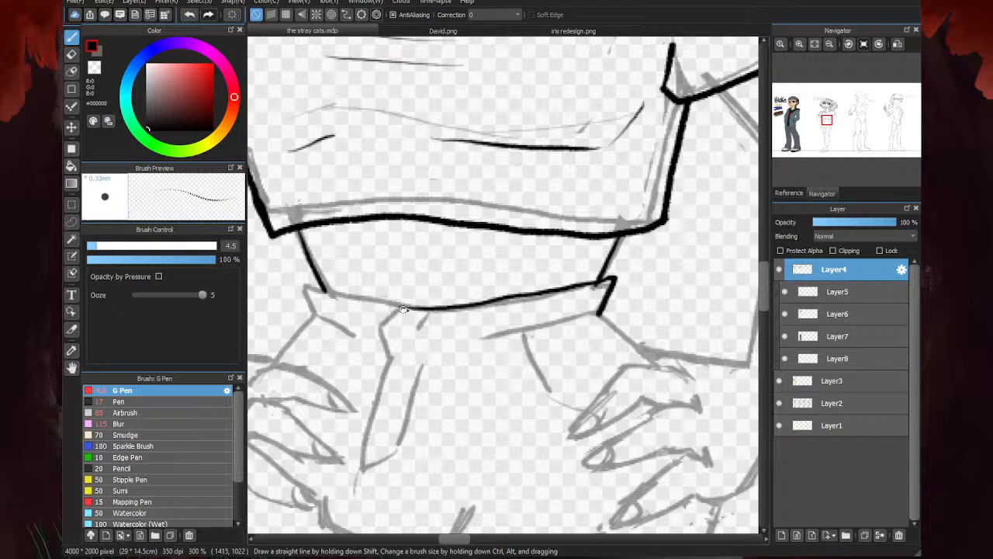
pyautogui.moveTo(410, 309)
pyautogui.mouseDown()
pyautogui.moveTo(381, 324)
pyautogui.moveTo(307, 286)
pyautogui.moveTo(313, 315)
pyautogui.mouseUp()
pyautogui.scroll(-3, 450, 271)
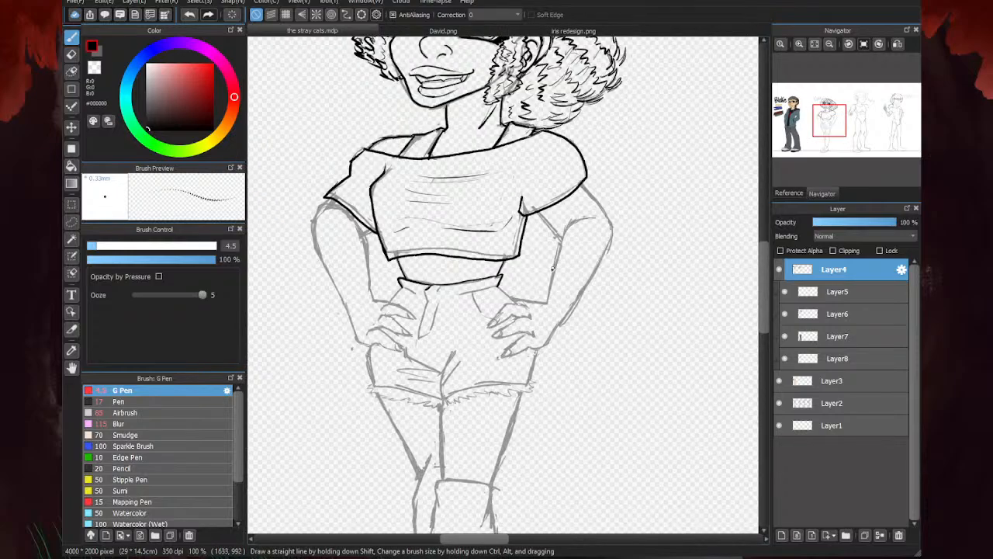
pyautogui.scroll(3, 490, 276)
pyautogui.moveTo(613, 259); pyautogui.dragTo(468, 294)
pyautogui.scroll(-2, 602, 256)
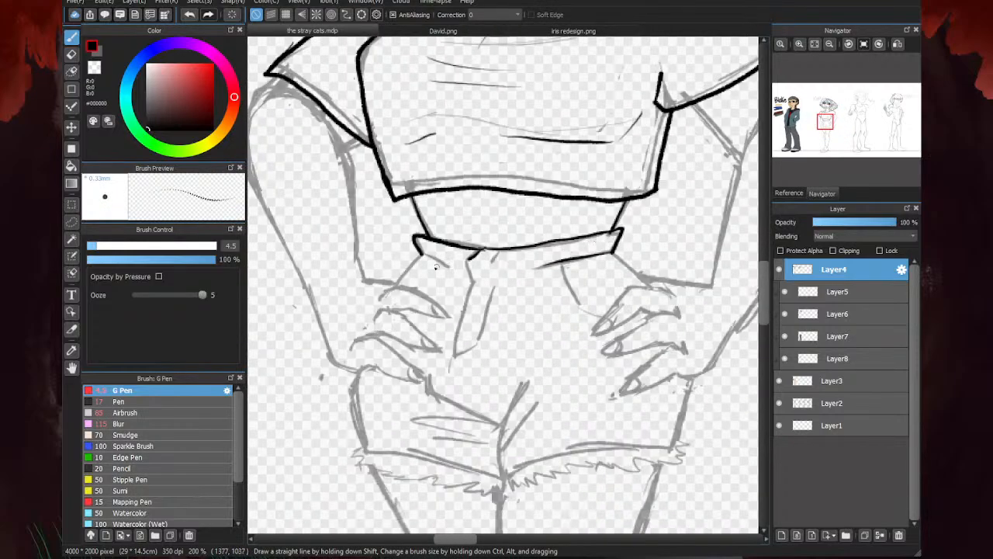
pyautogui.scroll(3, 436, 264)
pyautogui.moveTo(407, 231); pyautogui.dragTo(501, 292)
pyautogui.scroll(-4, 441, 265)
# - Ink the shorts' fly flap with both long edges and the small oval button at the waistband
pyautogui.scroll(2, 419, 270)
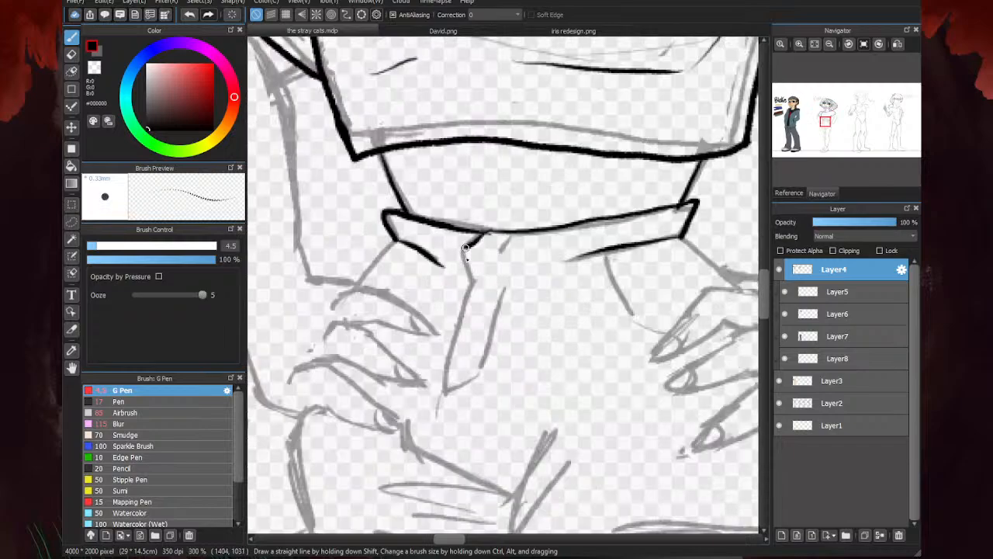
pyautogui.moveTo(473, 238)
pyautogui.mouseDown()
pyautogui.moveTo(471, 284)
pyautogui.moveTo(450, 380)
pyautogui.mouseUp()
pyautogui.moveTo(457, 345)
pyautogui.mouseDown()
pyautogui.moveTo(442, 398)
pyautogui.moveTo(481, 377)
pyautogui.mouseUp()
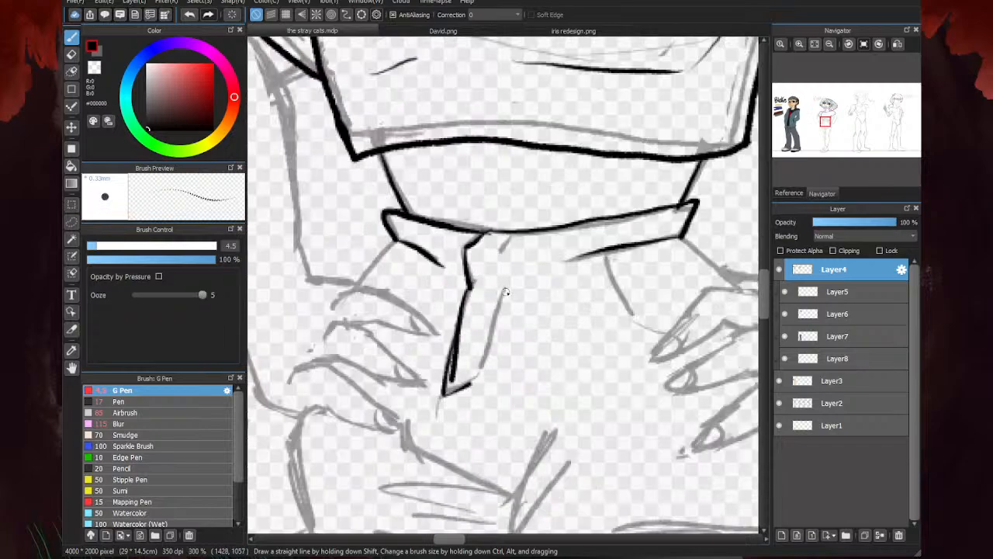
pyautogui.moveTo(505, 288); pyautogui.dragTo(478, 369)
pyautogui.moveTo(485, 255)
pyautogui.mouseDown()
pyautogui.moveTo(475, 266)
pyautogui.moveTo(483, 257)
pyautogui.mouseUp()
pyautogui.scroll(-4, 440, 300)
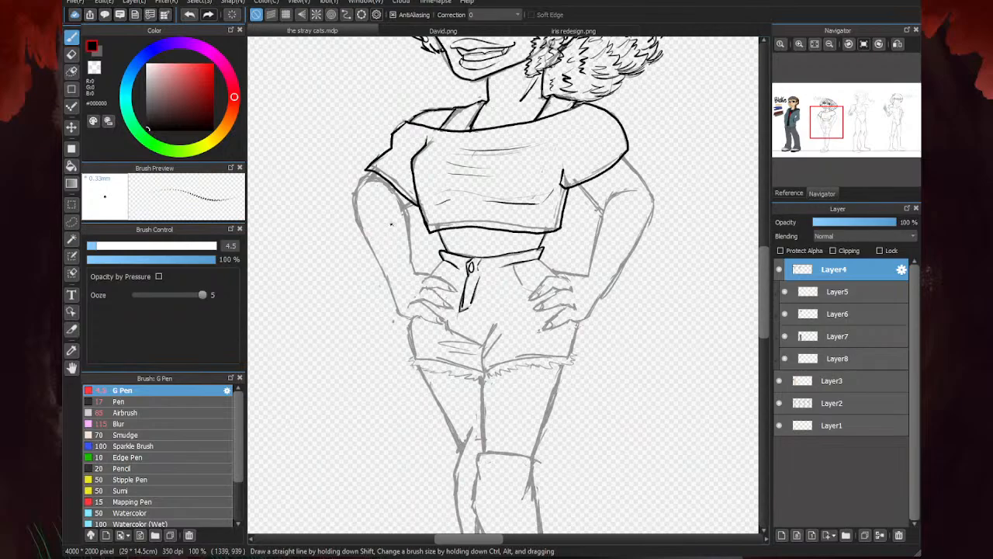
# - Ink the left arm's armpit crease and inner edge, and start its outer contour from the sleeve to the elbow
pyautogui.scroll(4, 353, 200)
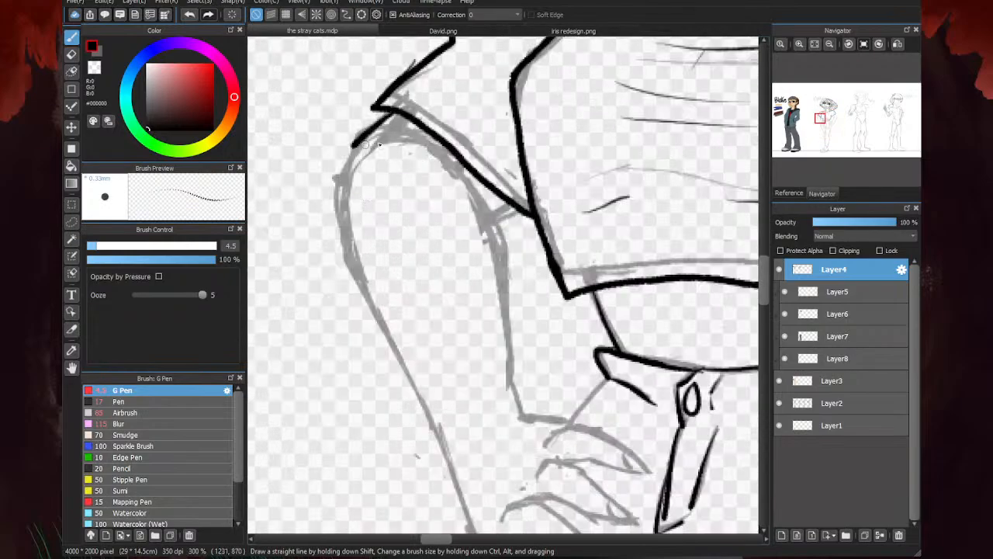
pyautogui.moveTo(513, 206); pyautogui.dragTo(490, 218)
pyautogui.moveTo(379, 135)
pyautogui.mouseDown()
pyautogui.moveTo(422, 144)
pyautogui.moveTo(398, 142)
pyautogui.moveTo(452, 162)
pyautogui.moveTo(467, 184)
pyautogui.moveTo(516, 400)
pyautogui.mouseUp()
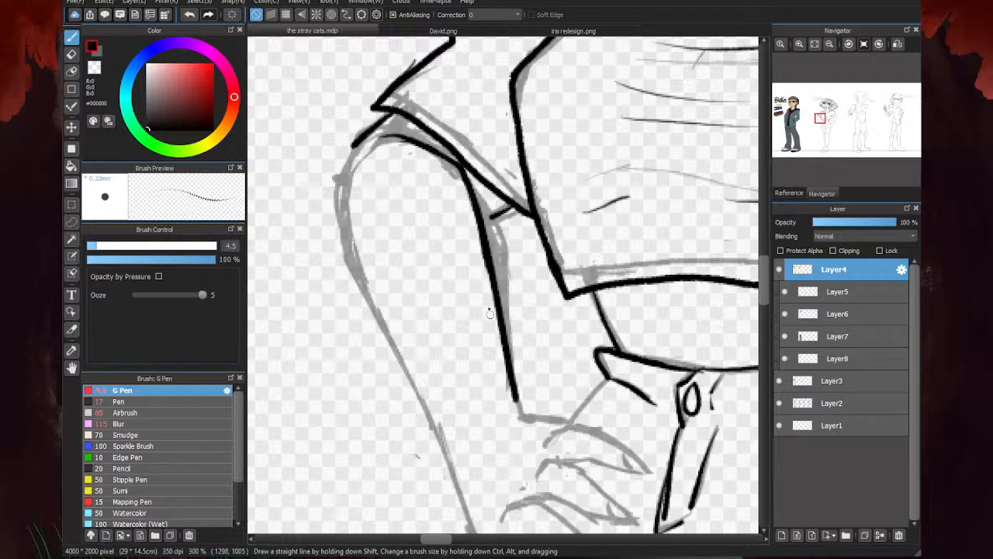
pyautogui.moveTo(395, 111); pyautogui.dragTo(332, 165)
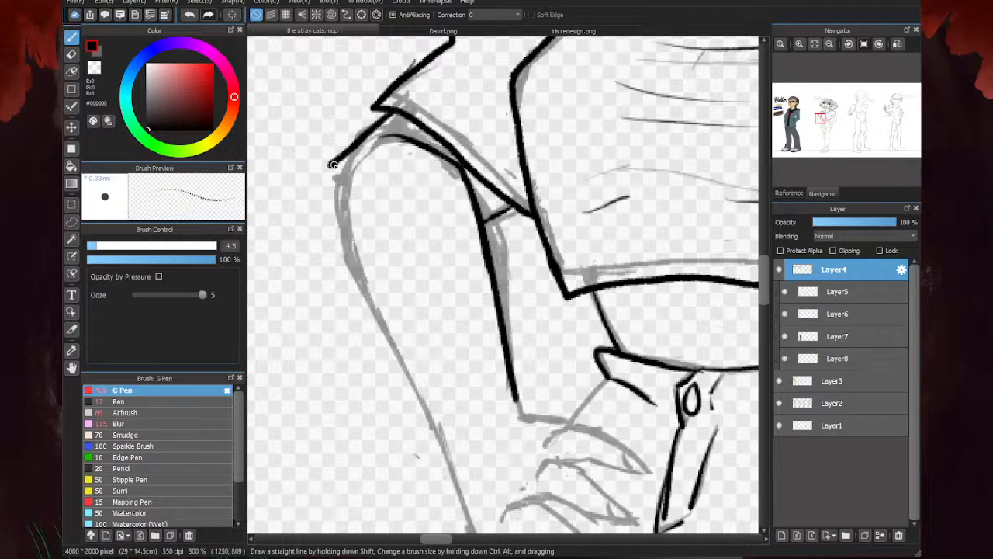
pyautogui.moveTo(350, 260)
pyautogui.mouseDown()
pyautogui.moveTo(326, 190)
pyautogui.moveTo(337, 155)
pyautogui.mouseUp()
pyautogui.scroll(-2, 449, 152)
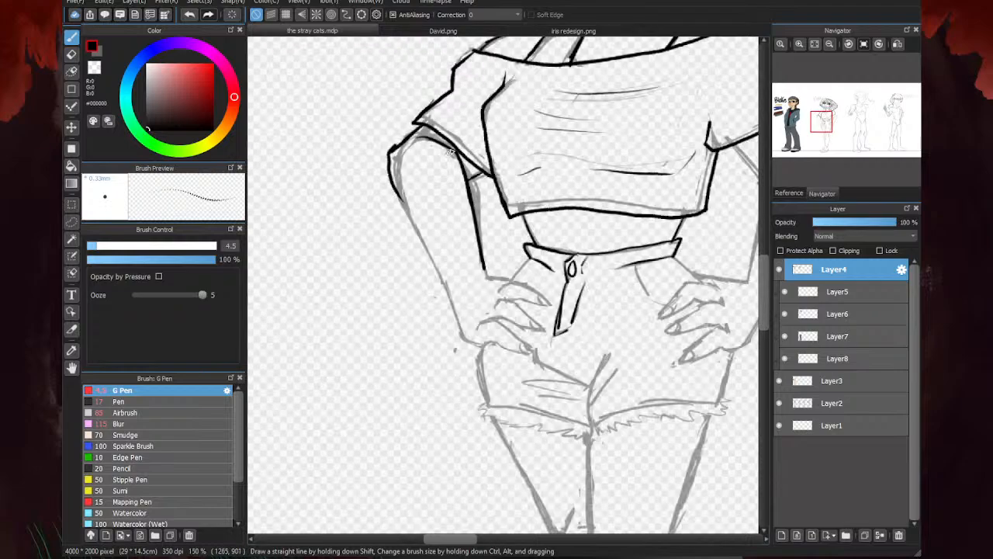
# - Rework the left elbow's outer contour below the sleeve and erase the overlapping ink there
pyautogui.scroll(2, 528, 122)
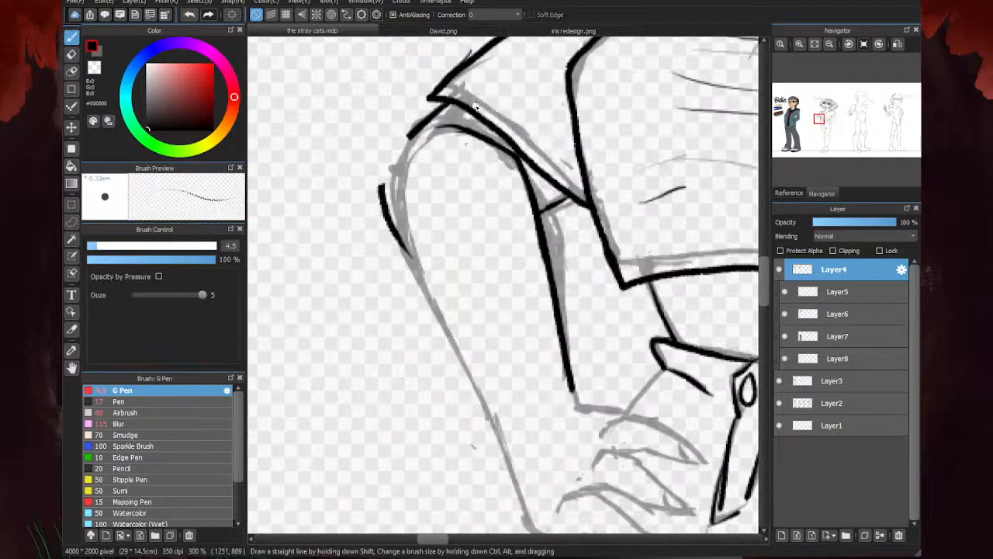
pyautogui.moveTo(423, 125)
pyautogui.mouseDown()
pyautogui.moveTo(376, 165)
pyautogui.moveTo(375, 211)
pyautogui.mouseUp()
pyautogui.scroll(-2, 396, 132)
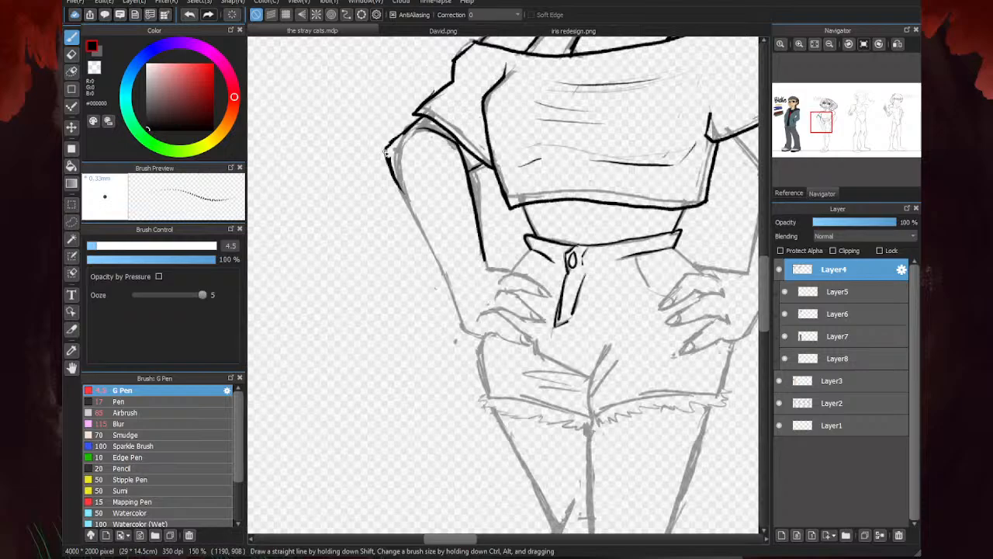
pyautogui.scroll(2, 465, 90)
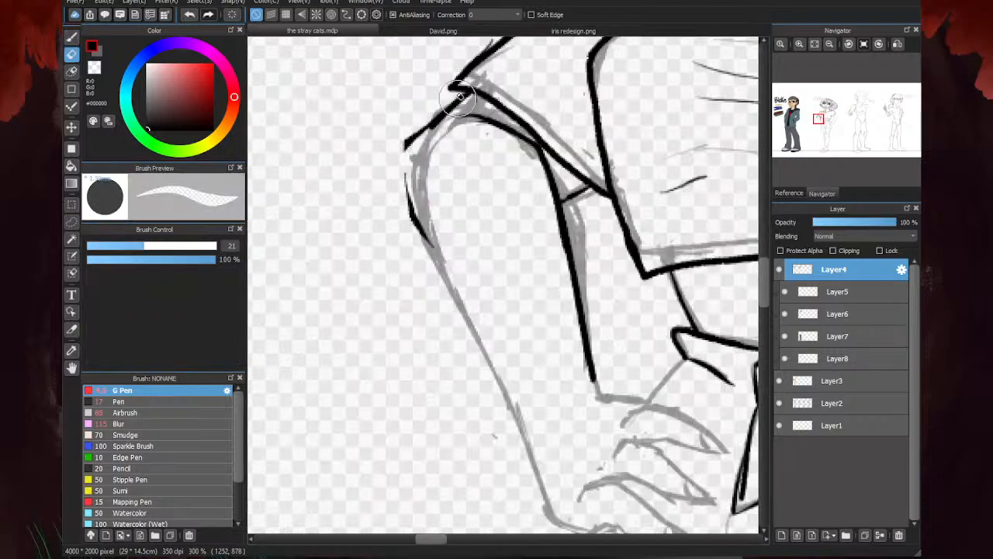
pyautogui.moveTo(460, 97)
pyautogui.mouseDown()
pyautogui.moveTo(415, 135)
pyautogui.moveTo(409, 197)
pyautogui.moveTo(423, 230)
pyautogui.mouseUp()
pyautogui.scroll(-3, 422, 225)
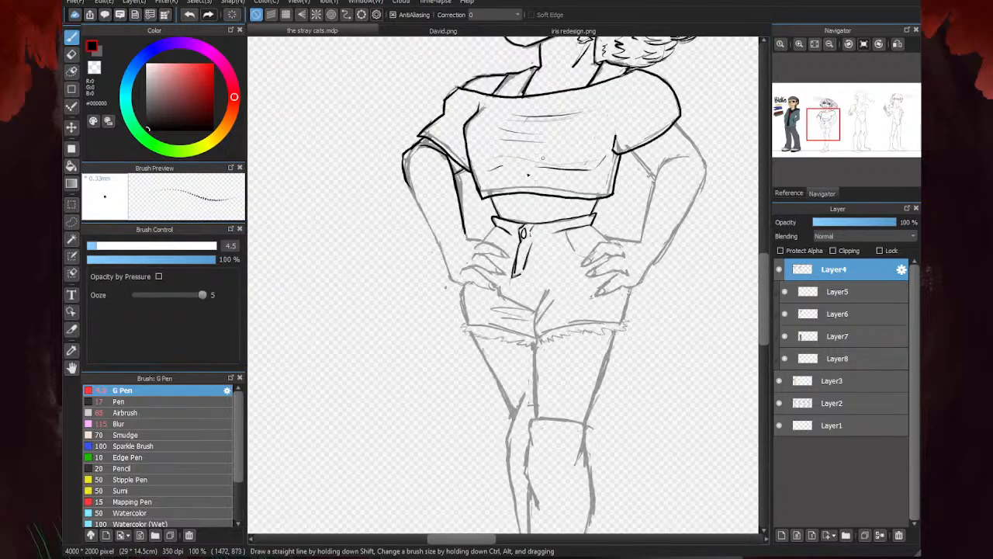
# - Ink the left wrist's inner corner toward the shorts and its outer curve down to the base of the hand
pyautogui.scroll(4, 447, 227)
pyautogui.moveTo(475, 194)
pyautogui.mouseDown()
pyautogui.moveTo(485, 225)
pyautogui.moveTo(547, 231)
pyautogui.mouseUp()
pyautogui.scroll(-2, 547, 231)
pyautogui.scroll(2, 471, 272)
pyautogui.moveTo(471, 270)
pyautogui.mouseDown()
pyautogui.moveTo(507, 380)
pyautogui.moveTo(555, 397)
pyautogui.mouseUp()
pyautogui.scroll(-3, 471, 286)
pyautogui.scroll(3, 506, 330)
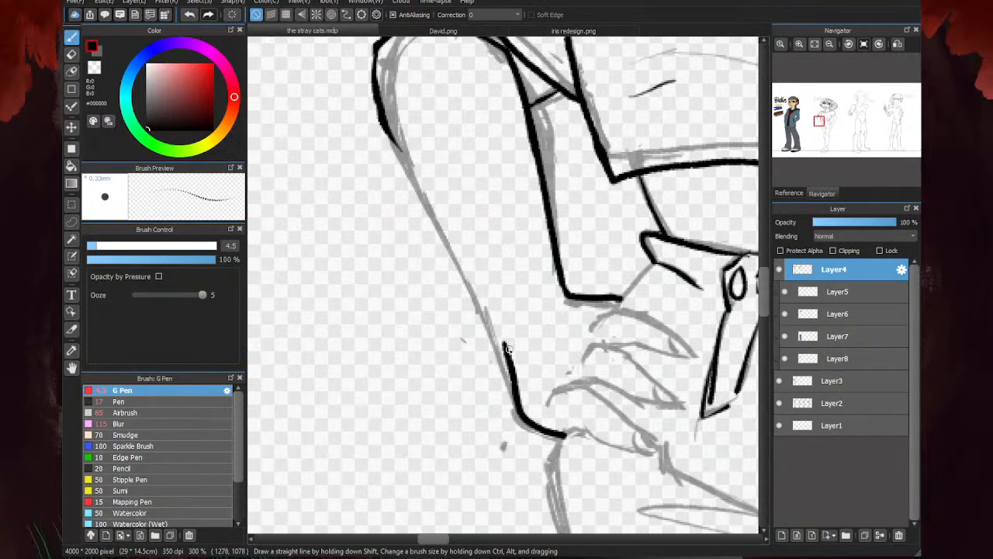
pyautogui.moveTo(508, 349)
pyautogui.mouseDown()
pyautogui.moveTo(465, 251)
pyautogui.moveTo(372, 107)
pyautogui.mouseUp()
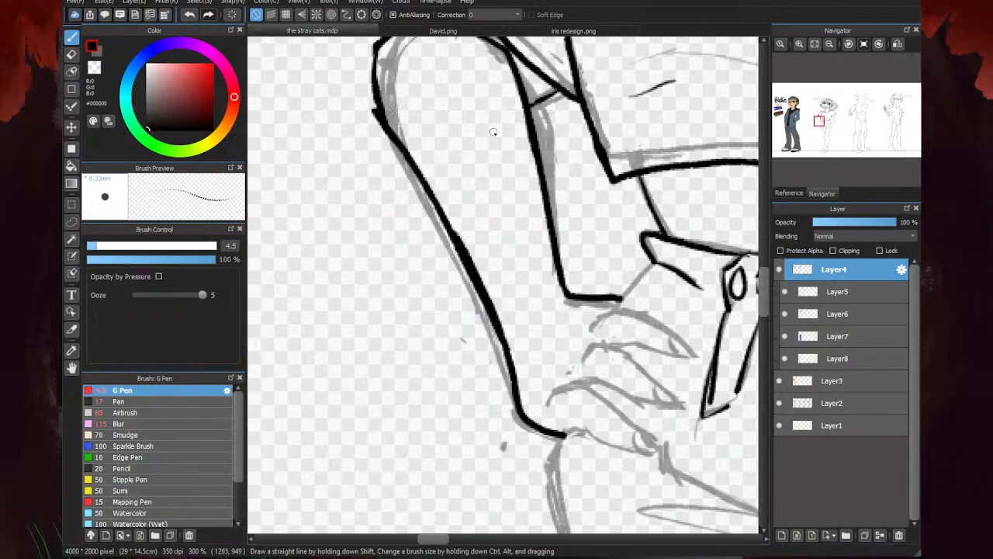
pyautogui.press('e')
pyautogui.moveTo(502, 326); pyautogui.dragTo(386, 158)
pyautogui.press('b')
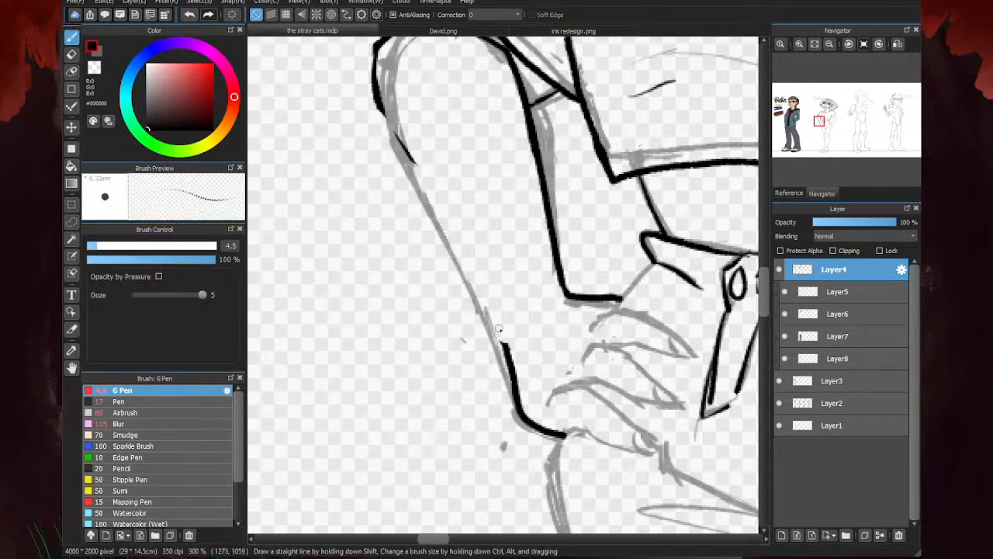
# - Ink the left forearm's outer edge from the wrist up to the elbow and erase the leftover stroke inside it
pyautogui.moveTo(500, 338)
pyautogui.mouseDown()
pyautogui.moveTo(401, 166)
pyautogui.moveTo(380, 99)
pyautogui.mouseUp()
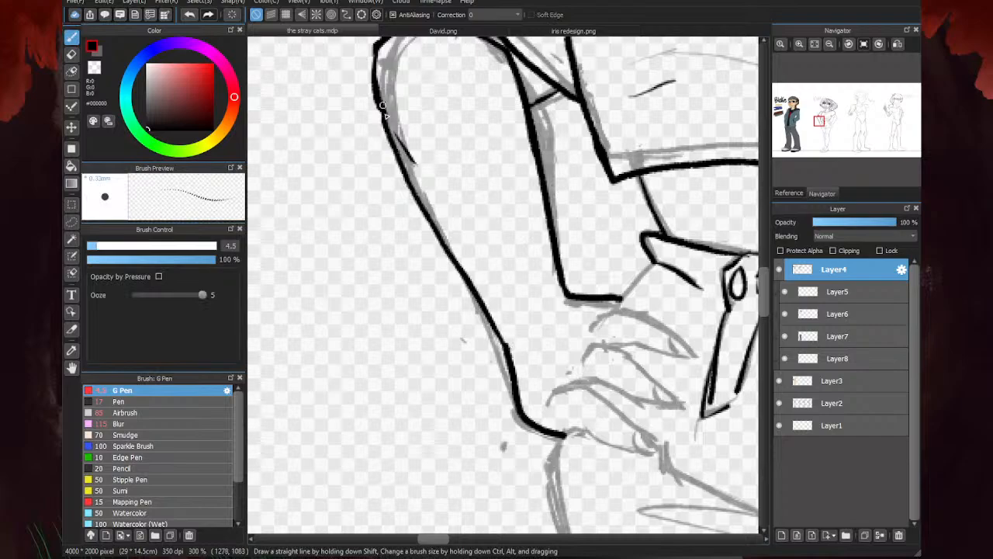
pyautogui.scroll(-1, 420, 114)
pyautogui.press('e')
pyautogui.moveTo(398, 158); pyautogui.dragTo(413, 179)
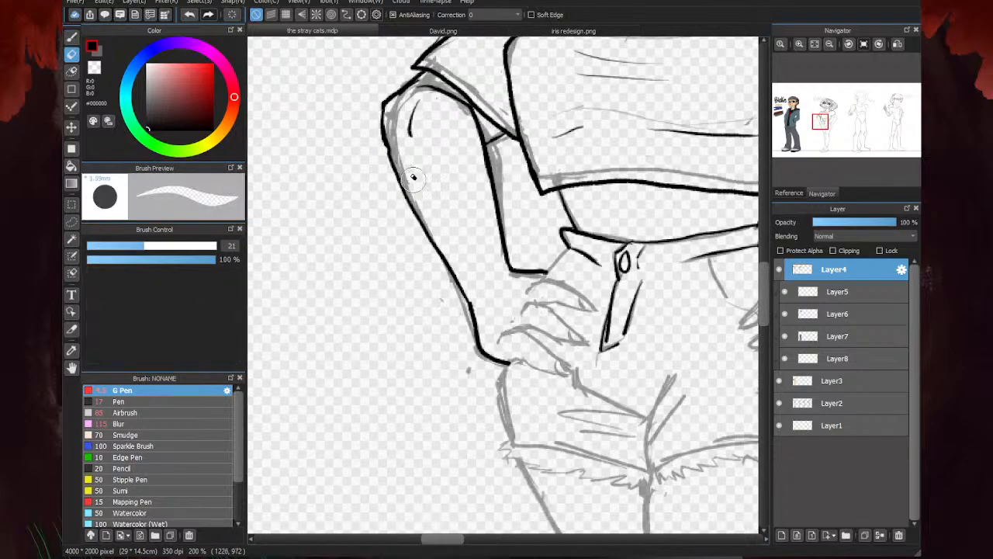
pyautogui.scroll(-3, 378, 201)
pyautogui.press('b')
# - Redraw the left elbow's outer contour as a cleaner corner, erasing the doubled lines
pyautogui.scroll(5, 388, 175)
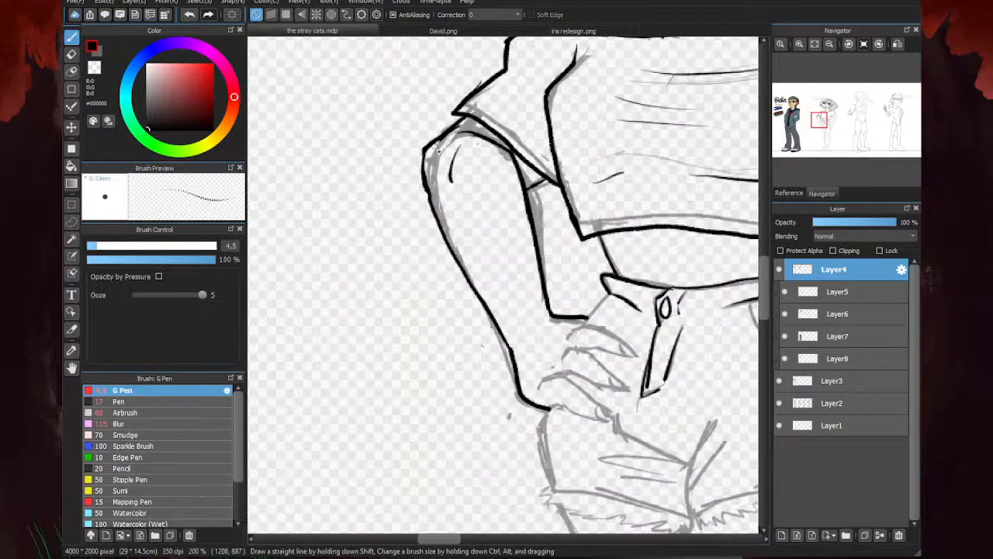
pyautogui.moveTo(481, 97)
pyautogui.mouseDown()
pyautogui.moveTo(395, 168)
pyautogui.moveTo(417, 272)
pyautogui.mouseUp()
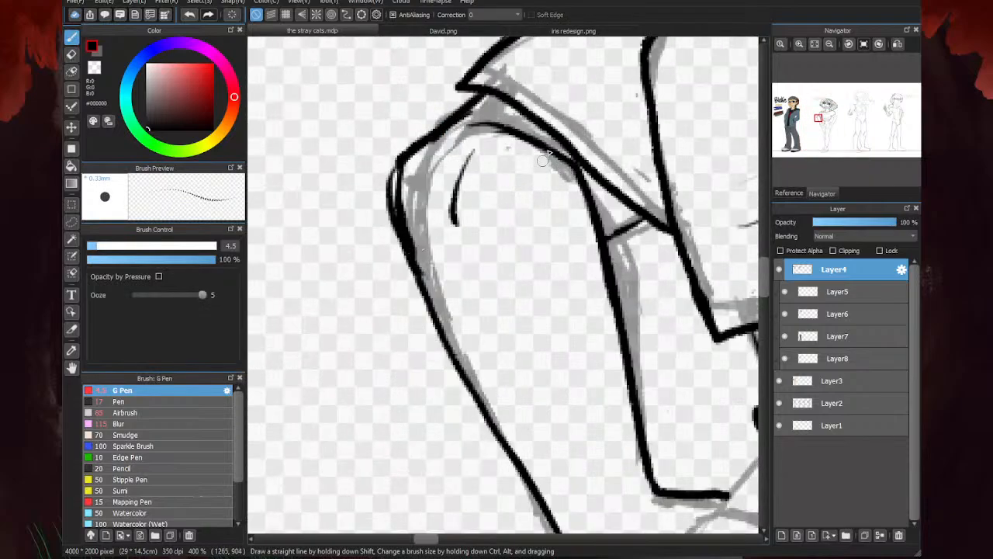
pyautogui.press('e')
pyautogui.moveTo(411, 173)
pyautogui.mouseDown()
pyautogui.moveTo(423, 223)
pyautogui.moveTo(404, 176)
pyautogui.moveTo(445, 143)
pyautogui.moveTo(383, 168)
pyautogui.mouseUp()
pyautogui.press('b')
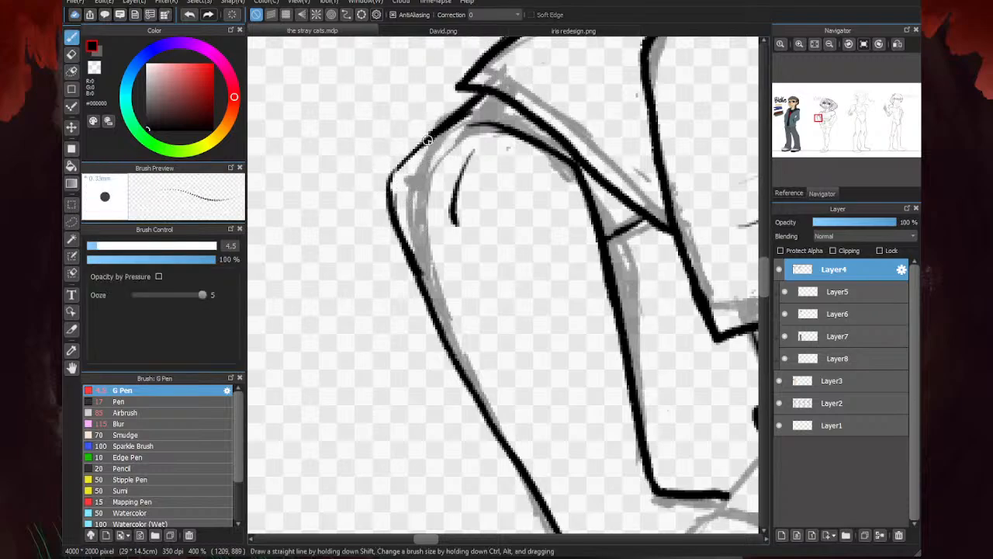
pyautogui.moveTo(439, 134)
pyautogui.mouseDown()
pyautogui.moveTo(398, 162)
pyautogui.moveTo(401, 233)
pyautogui.mouseUp()
pyautogui.scroll(-4, 396, 189)
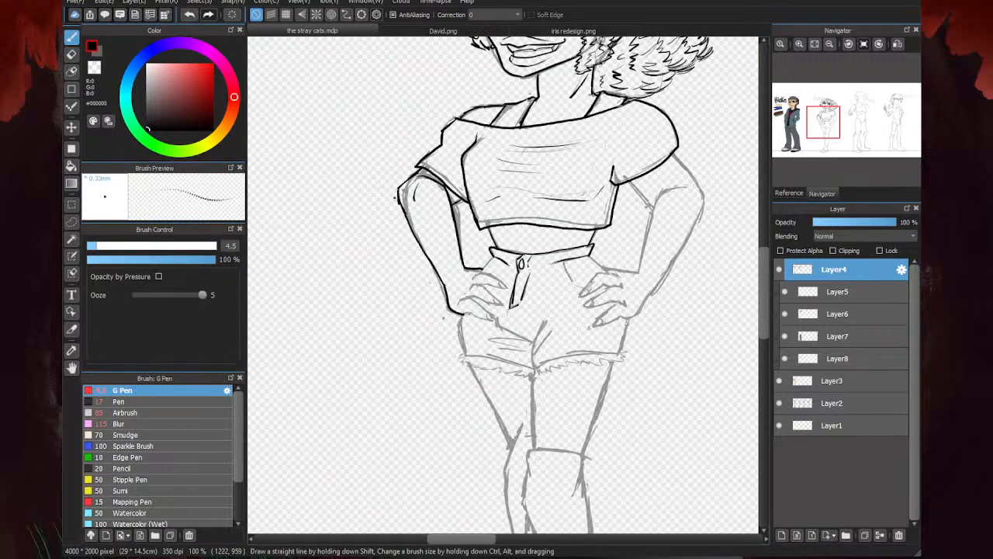
# - Erase the excess ink along the outside of the left elbow
pyautogui.scroll(3, 396, 197)
pyautogui.press('e')
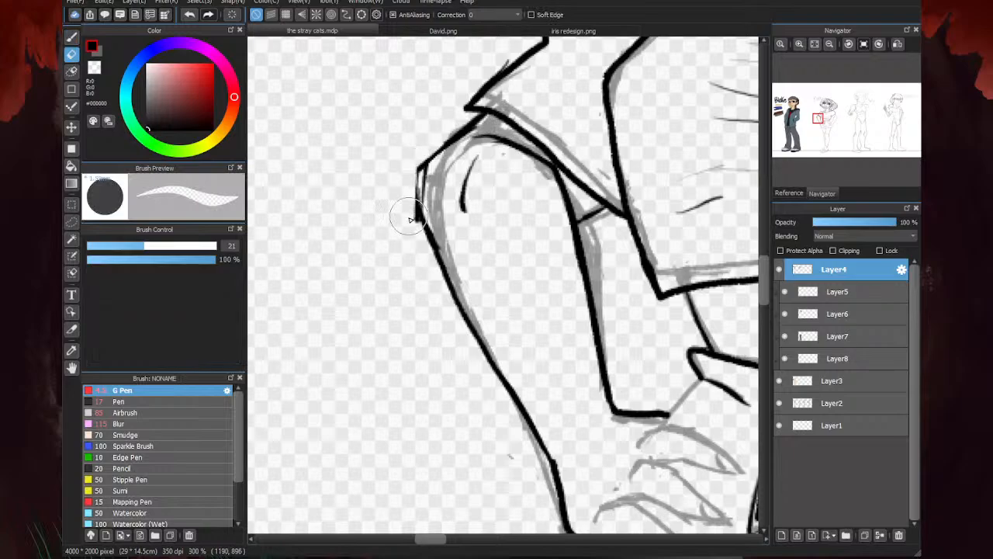
pyautogui.moveTo(409, 216)
pyautogui.mouseDown()
pyautogui.moveTo(418, 146)
pyautogui.moveTo(437, 116)
pyautogui.moveTo(493, 109)
pyautogui.moveTo(408, 216)
pyautogui.mouseUp()
pyautogui.press('b')
pyautogui.scroll(-3, 412, 209)
# - Ink the short crease inside the right elbow and the arm's outer contour from the sleeve around the elbow
pyautogui.scroll(4, 569, 222)
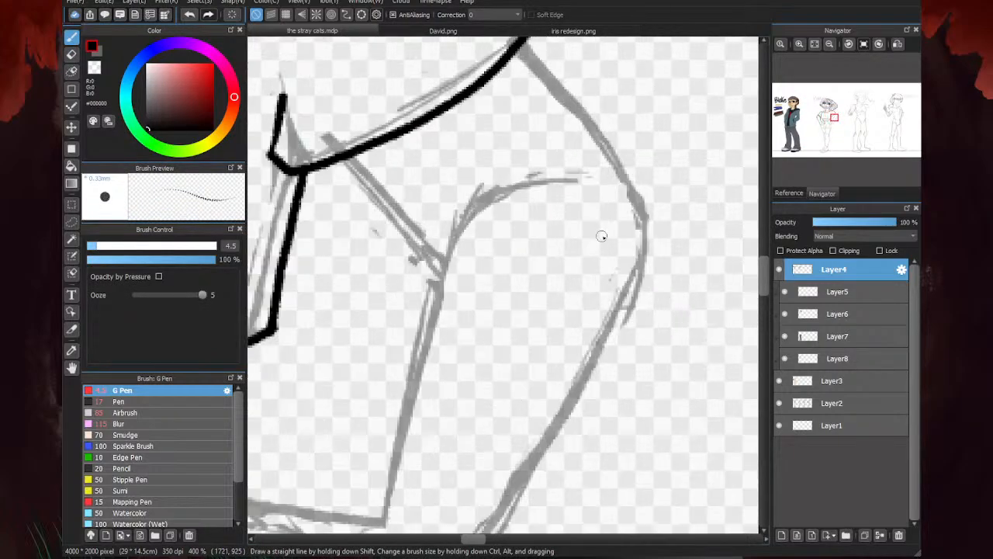
pyautogui.moveTo(592, 200); pyautogui.dragTo(596, 265)
pyautogui.moveTo(527, 54)
pyautogui.mouseDown()
pyautogui.moveTo(639, 191)
pyautogui.moveTo(658, 238)
pyautogui.moveTo(621, 324)
pyautogui.mouseUp()
pyautogui.scroll(-3, 621, 325)
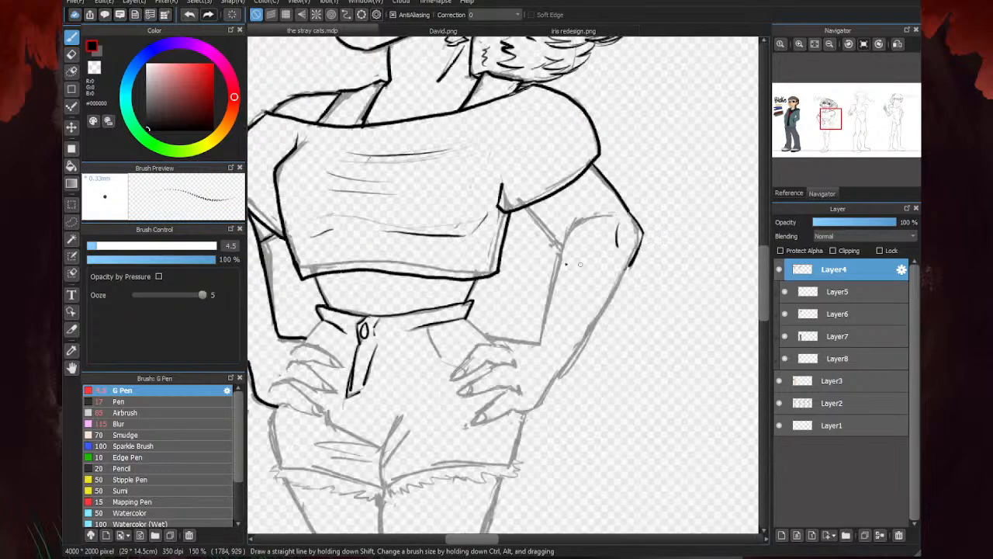
# - Ink the right arm's underside from the sleeve to the elbow bend, the bend's curved crease and the inner forearm edge
pyautogui.scroll(3, 492, 168)
pyautogui.moveTo(492, 167); pyautogui.dragTo(593, 274)
pyautogui.scroll(-3, 594, 273)
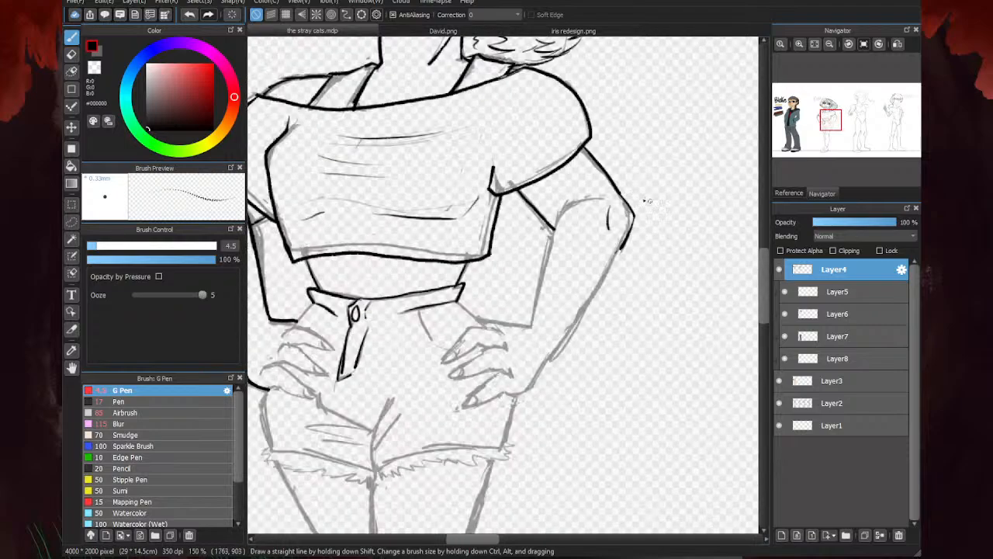
pyautogui.scroll(2, 604, 183)
pyautogui.moveTo(603, 183)
pyautogui.mouseDown()
pyautogui.moveTo(544, 187)
pyautogui.moveTo(519, 233)
pyautogui.moveTo(470, 444)
pyautogui.mouseUp()
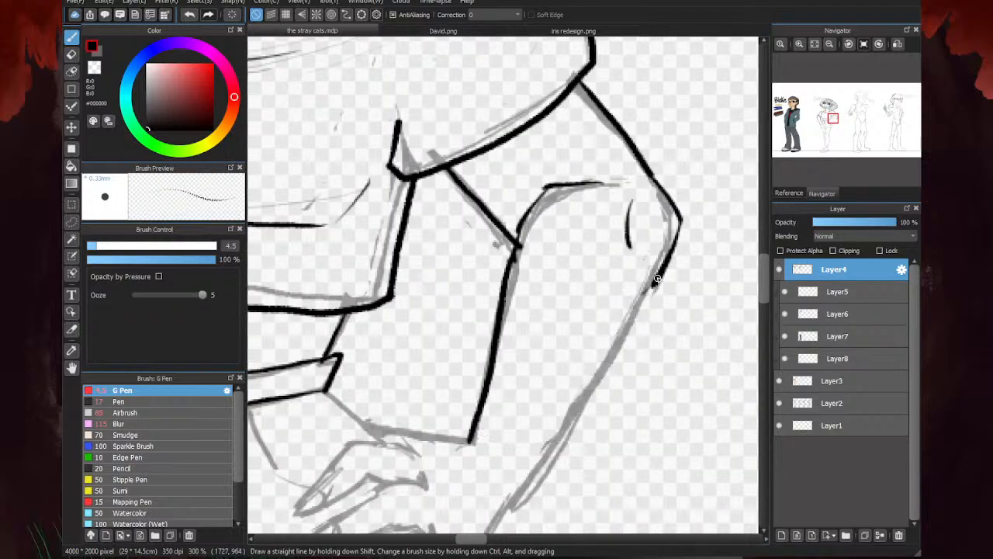
# - Ink the right forearm's outer edge down around the base of the hand, plus the wrist's upper edge
pyautogui.moveTo(661, 276); pyautogui.dragTo(633, 314)
pyautogui.scroll(-2, 589, 261)
pyautogui.scroll(1, 590, 262)
pyautogui.moveTo(641, 236); pyautogui.dragTo(538, 386)
pyautogui.scroll(2, 538, 386)
pyautogui.moveTo(587, 335)
pyautogui.mouseDown()
pyautogui.moveTo(541, 411)
pyautogui.moveTo(450, 437)
pyautogui.mouseUp()
pyautogui.moveTo(526, 259); pyautogui.dragTo(398, 251)
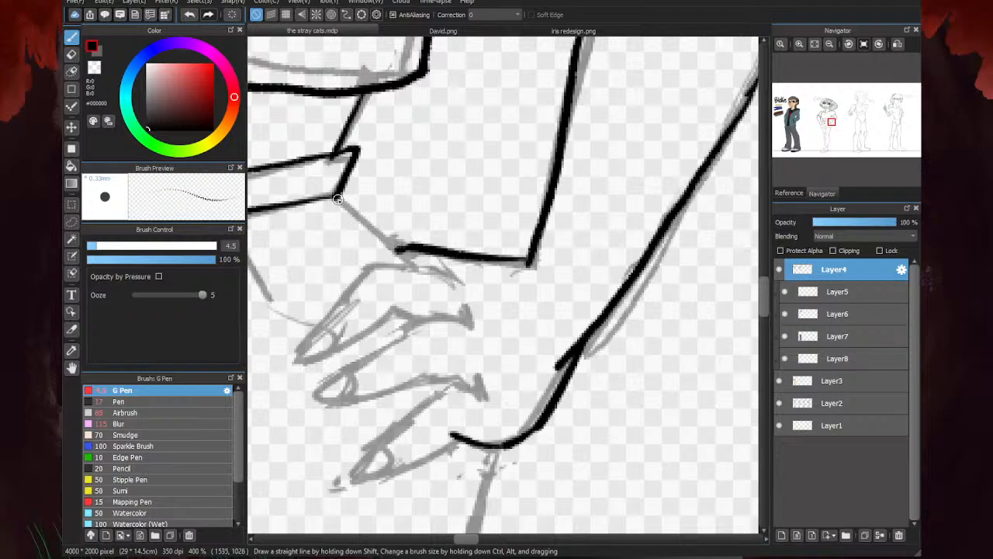
# - Ink the hip lines of the shorts from each end of the waistband down to the hands
pyautogui.moveTo(338, 199); pyautogui.dragTo(433, 274)
pyautogui.scroll(-2, 594, 209)
pyautogui.scroll(-1, 436, 344)
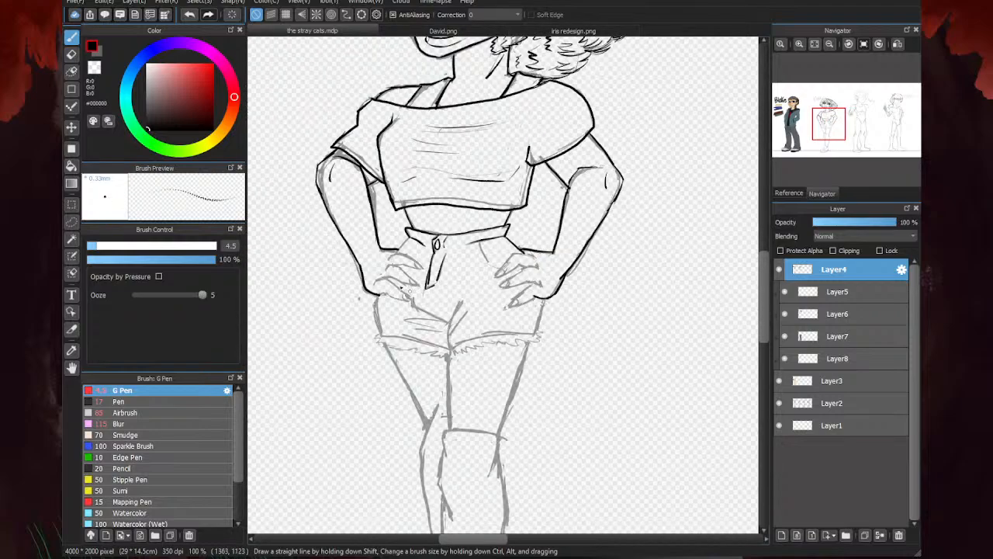
pyautogui.scroll(3, 392, 211)
pyautogui.moveTo(400, 180); pyautogui.dragTo(348, 235)
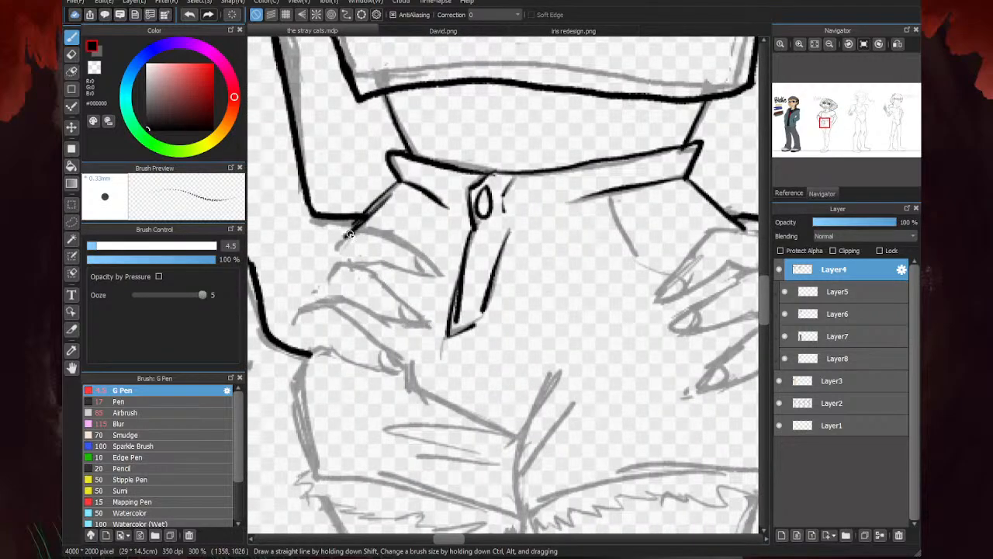
pyautogui.scroll(-3, 342, 234)
# - Ink the shorts' right side from the hand down to the frayed hem, and the right pocket opening
pyautogui.scroll(3, 551, 259)
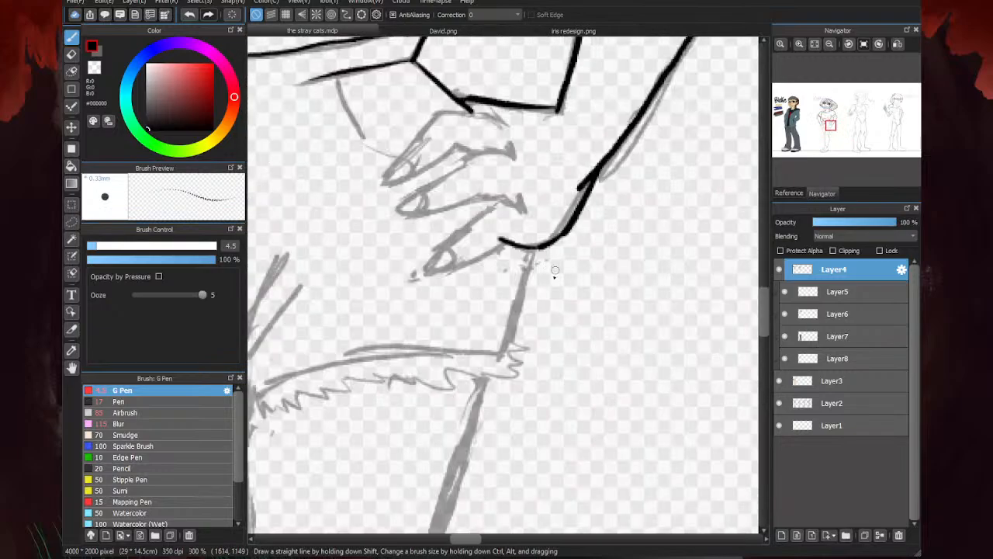
pyautogui.moveTo(536, 248); pyautogui.dragTo(512, 350)
pyautogui.scroll(-2, 609, 283)
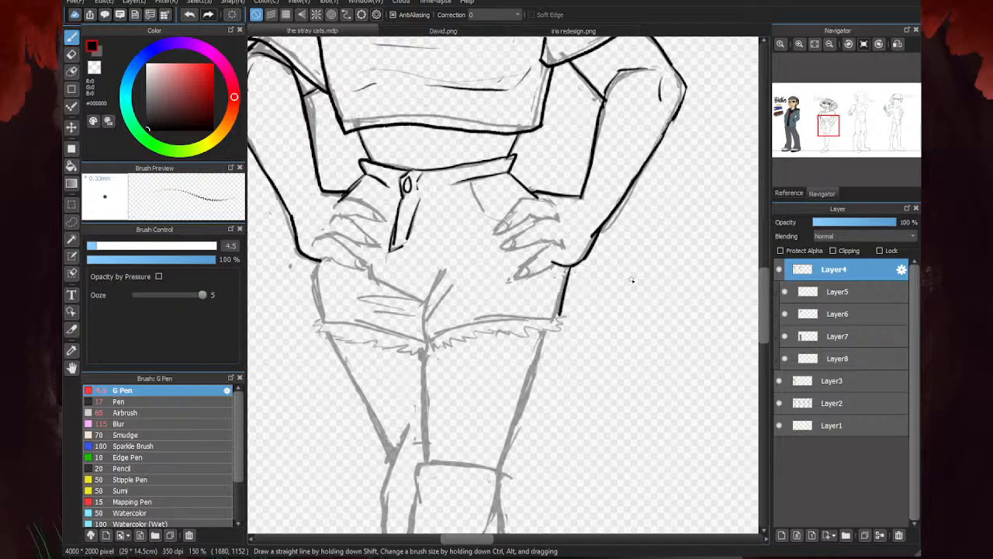
pyautogui.scroll(4, 440, 271)
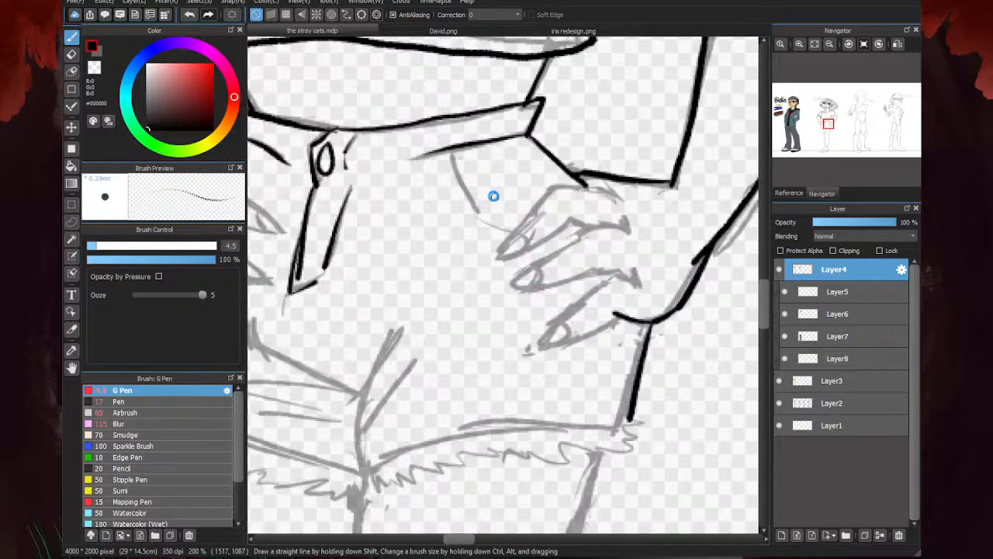
pyautogui.moveTo(415, 108)
pyautogui.mouseDown()
pyautogui.moveTo(464, 222)
pyautogui.moveTo(514, 241)
pyautogui.moveTo(531, 225)
pyautogui.mouseUp()
pyautogui.scroll(-4, 520, 218)
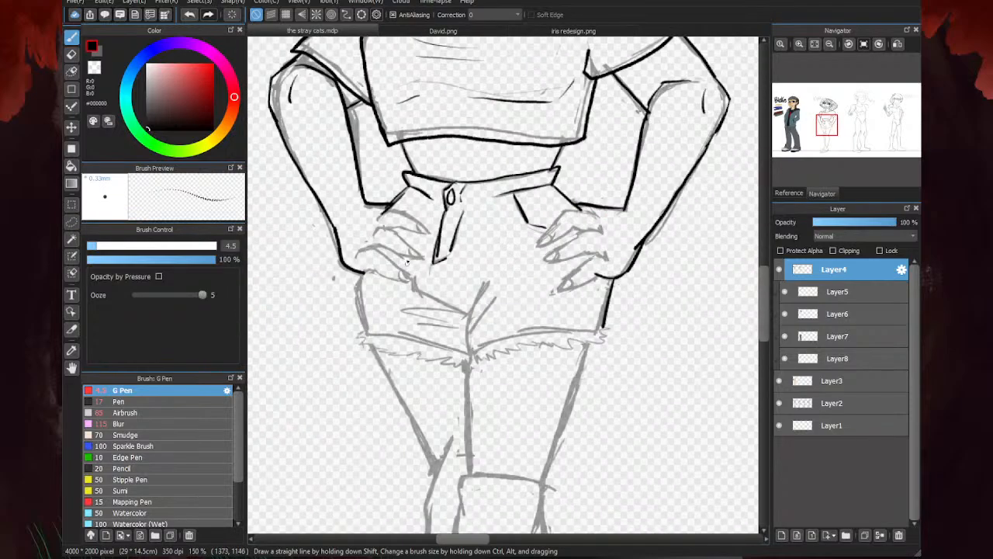
# - Ink the shorts' left pocket opening, the center seam and the folds radiating from the crotch
pyautogui.scroll(3, 419, 237)
pyautogui.moveTo(423, 124); pyautogui.dragTo(393, 160)
pyautogui.scroll(-3, 489, 196)
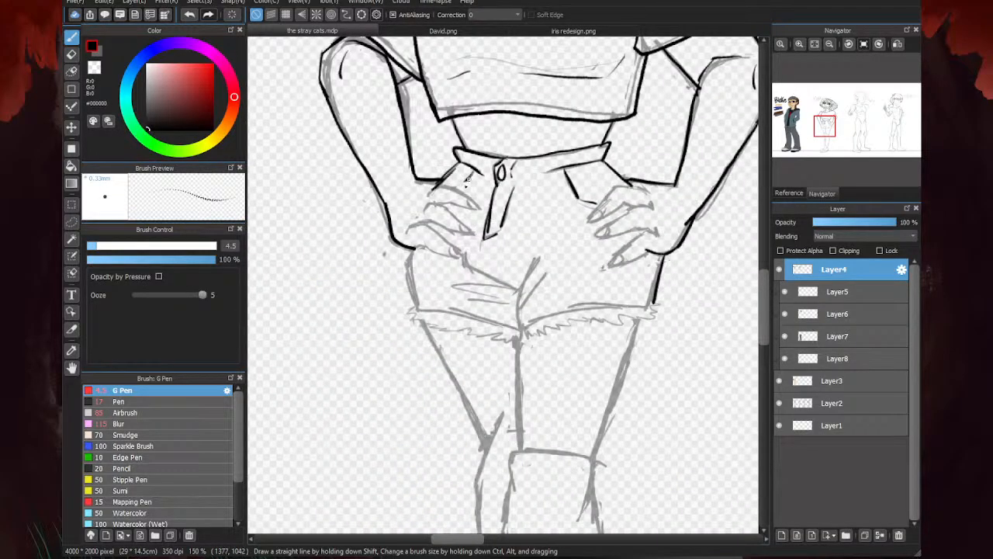
pyautogui.scroll(2, 528, 285)
pyautogui.moveTo(569, 221)
pyautogui.mouseDown()
pyautogui.moveTo(519, 274)
pyautogui.moveTo(512, 331)
pyautogui.mouseUp()
pyautogui.moveTo(547, 293)
pyautogui.mouseDown()
pyautogui.moveTo(512, 329)
pyautogui.moveTo(520, 383)
pyautogui.mouseUp()
pyautogui.moveTo(517, 297); pyautogui.dragTo(385, 253)
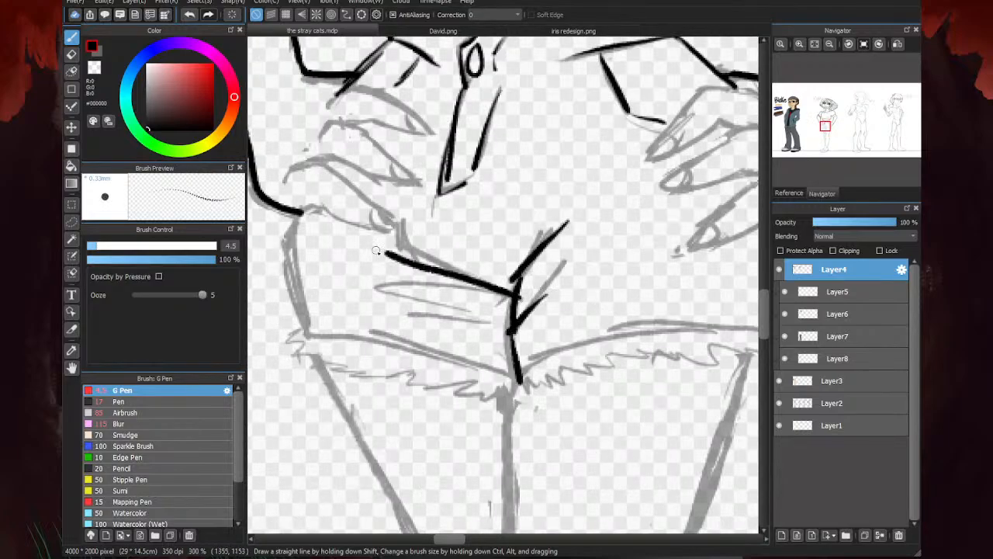
# - Ink the shorts' left side from the wrist to the hem, plus two creases below the long crotch fold
pyautogui.moveTo(296, 214)
pyautogui.mouseDown()
pyautogui.moveTo(280, 240)
pyautogui.moveTo(297, 333)
pyautogui.mouseUp()
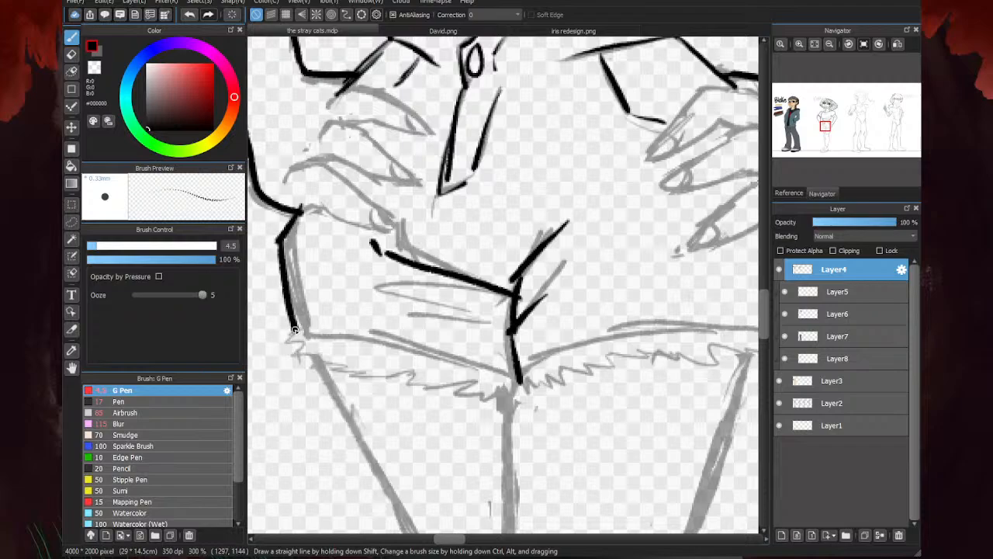
pyautogui.scroll(-2, 315, 309)
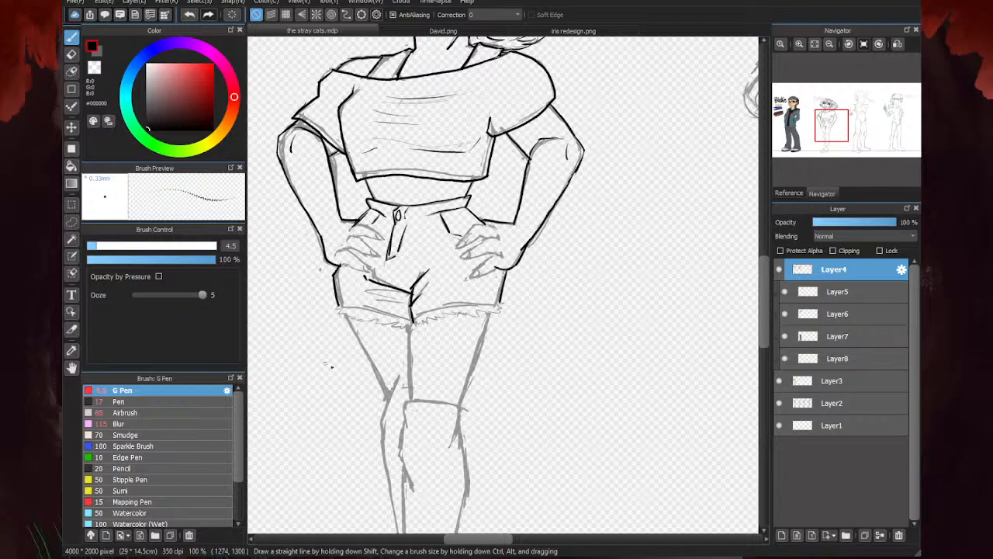
pyautogui.scroll(3, 328, 364)
pyautogui.moveTo(449, 300); pyautogui.dragTo(329, 276)
pyautogui.moveTo(469, 265); pyautogui.dragTo(320, 250)
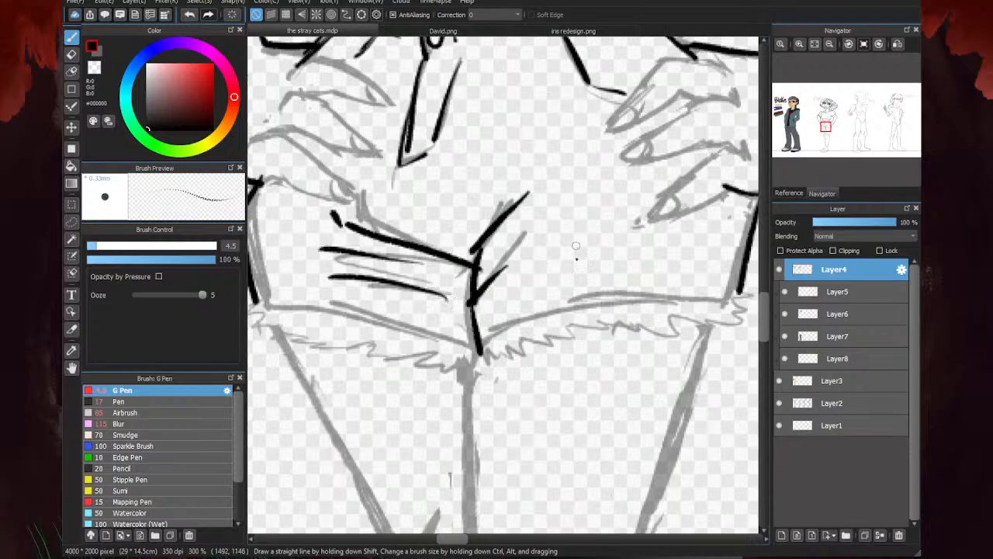
# - Erase the rough, overlapping ink where the crotch folds meet the center seam
pyautogui.press('e')
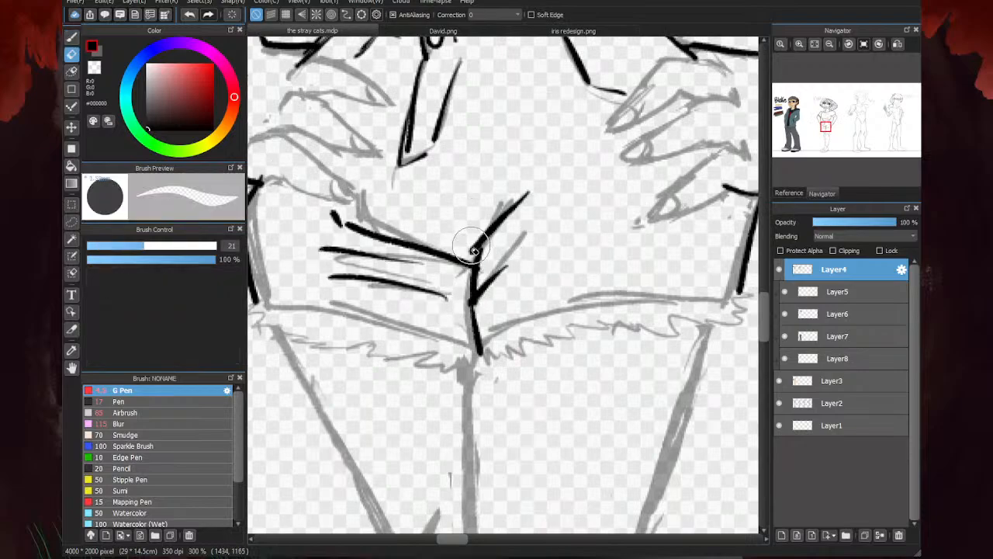
pyautogui.scroll(-4, 504, 207)
pyautogui.press('b')
pyautogui.scroll(4, 488, 193)
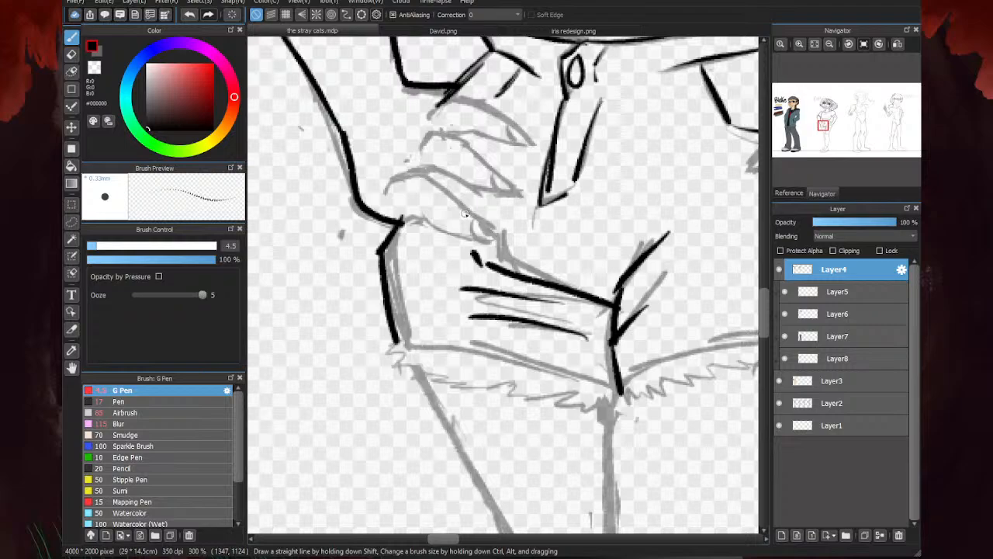
pyautogui.scroll(-3, 464, 213)
pyautogui.scroll(3, 443, 308)
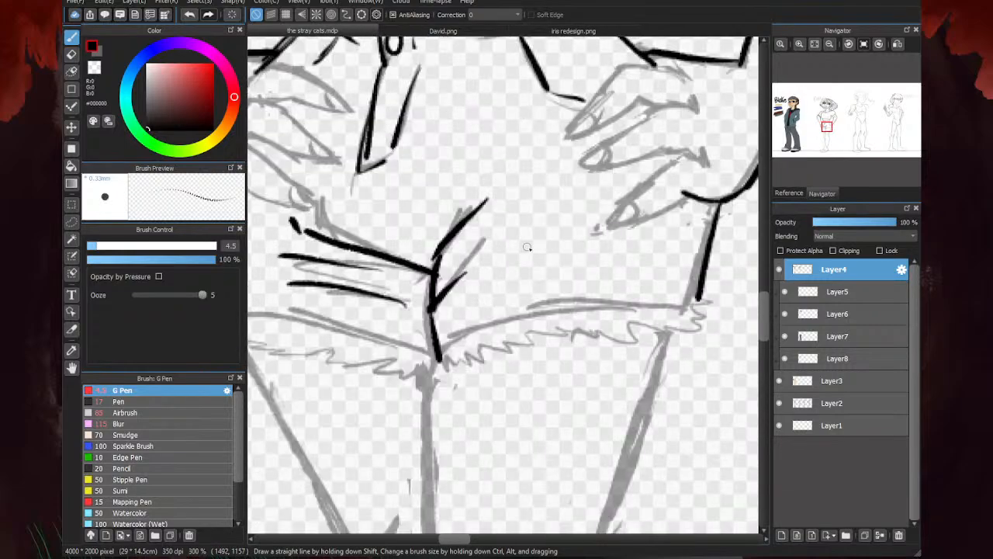
pyautogui.press('e')
pyautogui.scroll(2, 442, 306)
pyautogui.moveTo(430, 319); pyautogui.dragTo(470, 275)
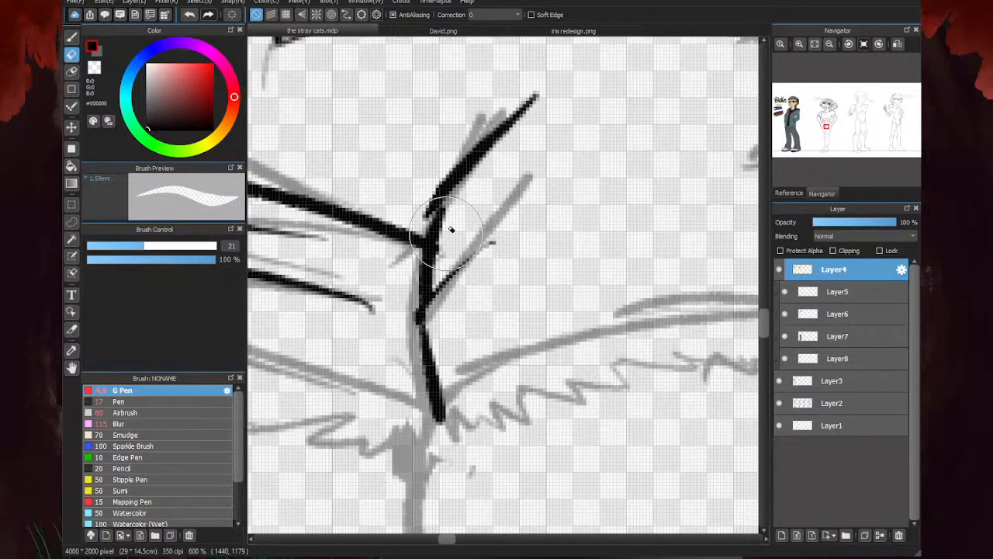
pyautogui.moveTo(453, 205); pyautogui.dragTo(439, 269)
pyautogui.moveTo(447, 194)
pyautogui.mouseDown()
pyautogui.moveTo(436, 186)
pyautogui.moveTo(430, 204)
pyautogui.mouseUp()
pyautogui.scroll(-3, 470, 194)
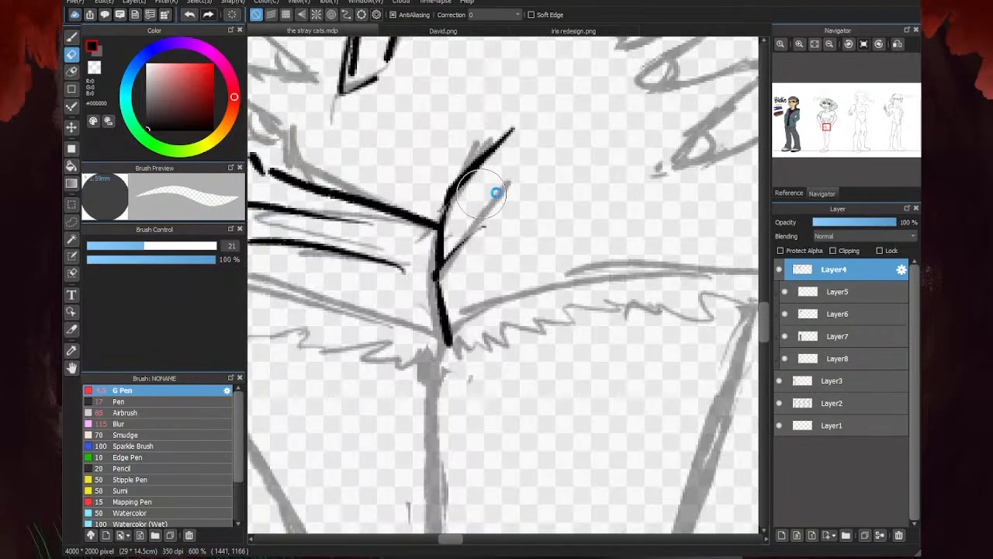
# - Re-ink the center seam at the fold junction and the short crease branching up to the right
pyautogui.press('b')
pyautogui.scroll(3, 486, 228)
pyautogui.moveTo(476, 228); pyautogui.dragTo(475, 257)
pyautogui.moveTo(489, 205); pyautogui.dragTo(537, 165)
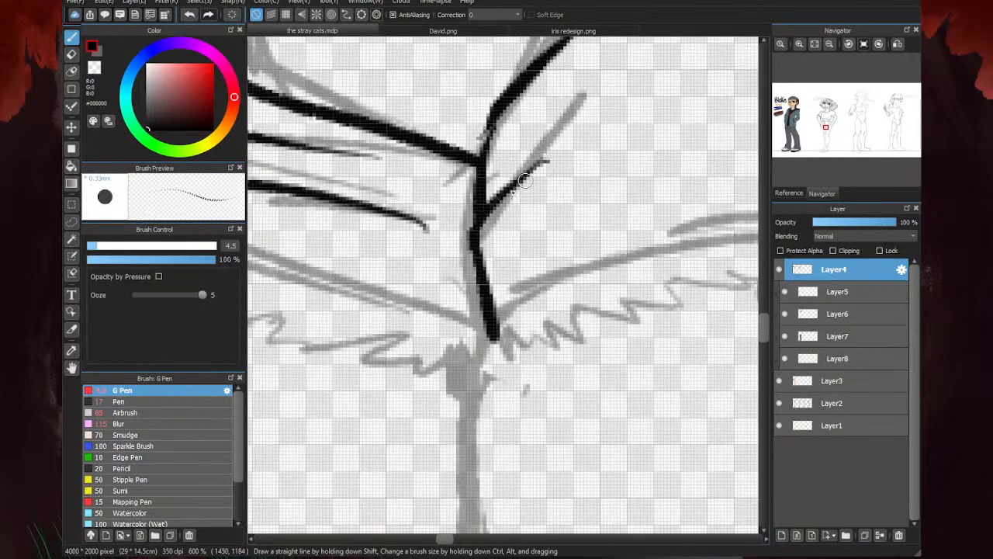
pyautogui.scroll(-4, 409, 250)
# - Ink the double cuff line of the shorts' right leg and the zigzag frayed hem beneath it
pyautogui.scroll(2, 601, 214)
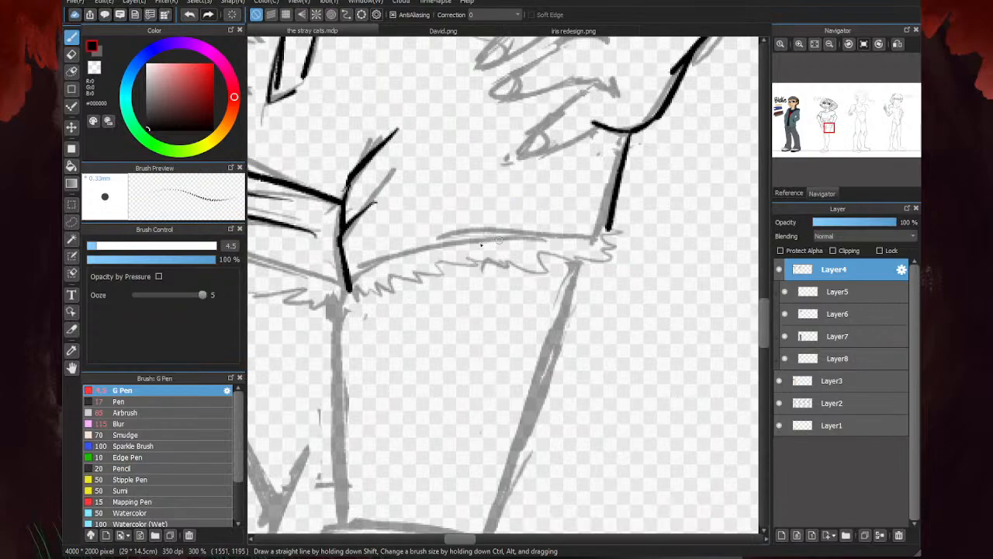
pyautogui.moveTo(345, 282)
pyautogui.mouseDown()
pyautogui.moveTo(403, 252)
pyautogui.moveTo(547, 228)
pyautogui.moveTo(450, 230)
pyautogui.moveTo(392, 254)
pyautogui.moveTo(598, 225)
pyautogui.moveTo(638, 249)
pyautogui.moveTo(619, 283)
pyautogui.mouseUp()
pyautogui.scroll(2, 603, 227)
pyautogui.scroll(-2, 672, 242)
pyautogui.scroll(2, 376, 306)
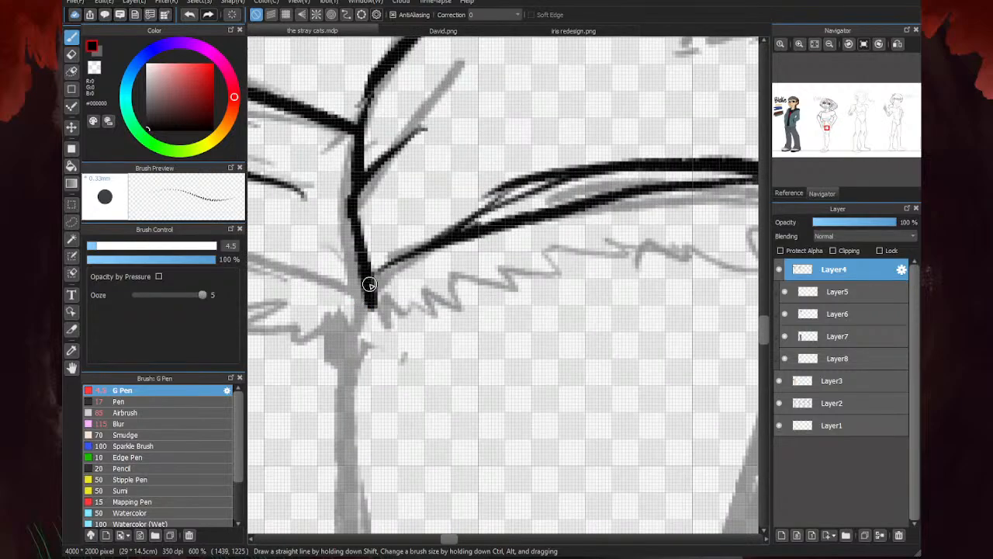
pyautogui.moveTo(369, 284)
pyautogui.mouseDown()
pyautogui.moveTo(361, 329)
pyautogui.moveTo(527, 282)
pyautogui.moveTo(535, 300)
pyautogui.moveTo(605, 267)
pyautogui.mouseUp()
pyautogui.scroll(-2, 605, 267)
pyautogui.scroll(1, 687, 239)
# - Ink the cuff lines and the frayed hem of the shorts' left leg
pyautogui.moveTo(698, 238)
pyautogui.mouseDown()
pyautogui.moveTo(587, 273)
pyautogui.moveTo(548, 270)
pyautogui.moveTo(505, 250)
pyautogui.moveTo(515, 230)
pyautogui.moveTo(416, 212)
pyautogui.mouseUp()
pyautogui.scroll(-4, 543, 217)
pyautogui.scroll(3, 462, 257)
pyautogui.moveTo(529, 238)
pyautogui.mouseDown()
pyautogui.moveTo(371, 203)
pyautogui.moveTo(332, 208)
pyautogui.moveTo(564, 235)
pyautogui.moveTo(515, 273)
pyautogui.moveTo(469, 263)
pyautogui.mouseUp()
pyautogui.moveTo(329, 205)
pyautogui.mouseDown()
pyautogui.moveTo(320, 228)
pyautogui.moveTo(363, 236)
pyautogui.moveTo(387, 255)
pyautogui.moveTo(489, 263)
pyautogui.mouseUp()
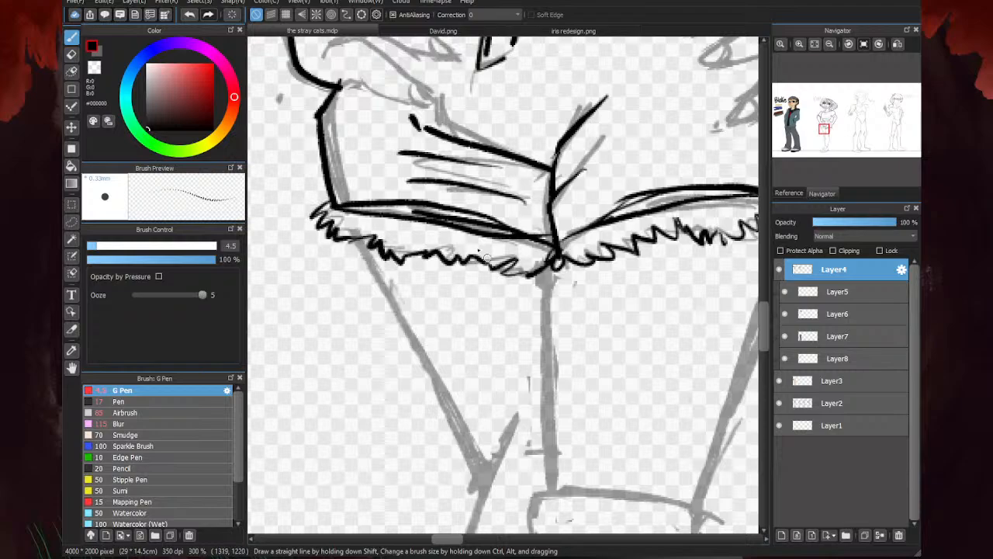
# - Ink the line between the thighs and both outer thigh edges from the frayed hem down to the knees
pyautogui.scroll(-3, 494, 194)
pyautogui.scroll(2, 509, 231)
pyautogui.moveTo(521, 198); pyautogui.dragTo(520, 350)
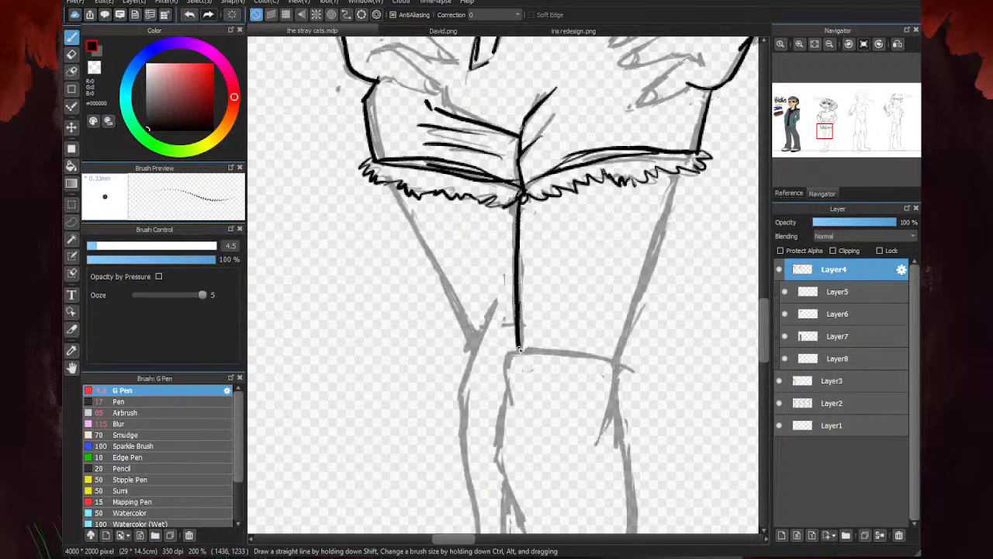
pyautogui.moveTo(689, 163); pyautogui.dragTo(617, 366)
pyautogui.scroll(-4, 474, 239)
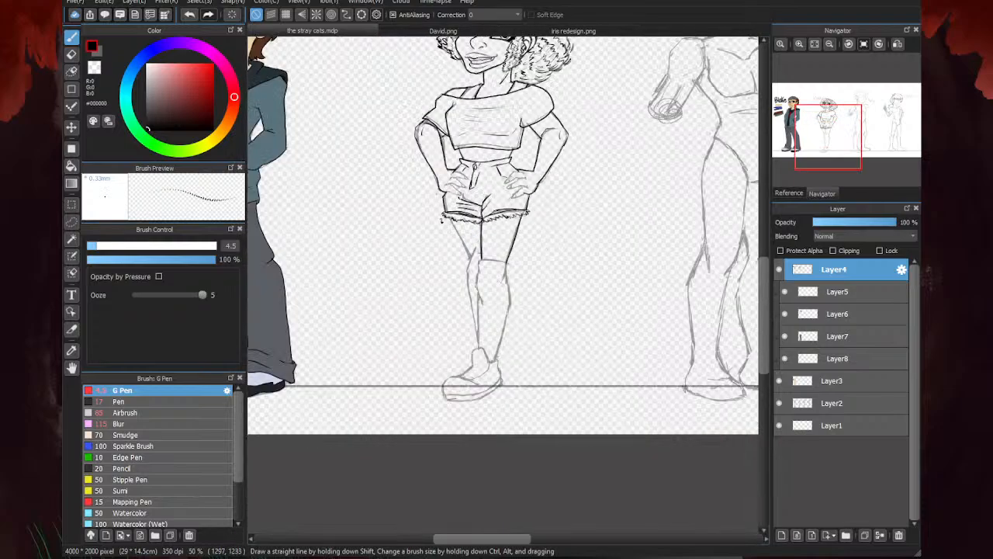
pyautogui.scroll(3, 456, 269)
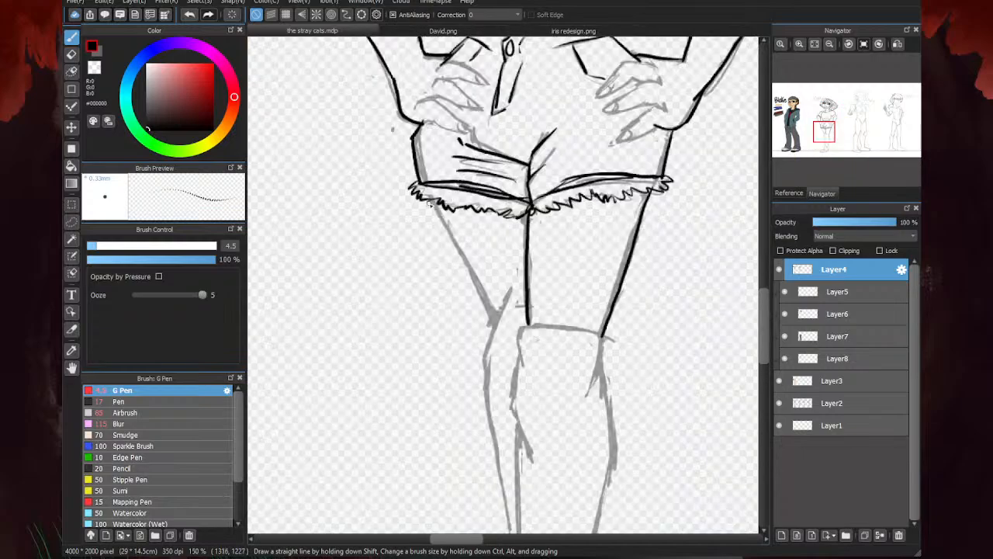
pyautogui.moveTo(436, 204); pyautogui.dragTo(487, 296)
pyautogui.scroll(-1, 474, 267)
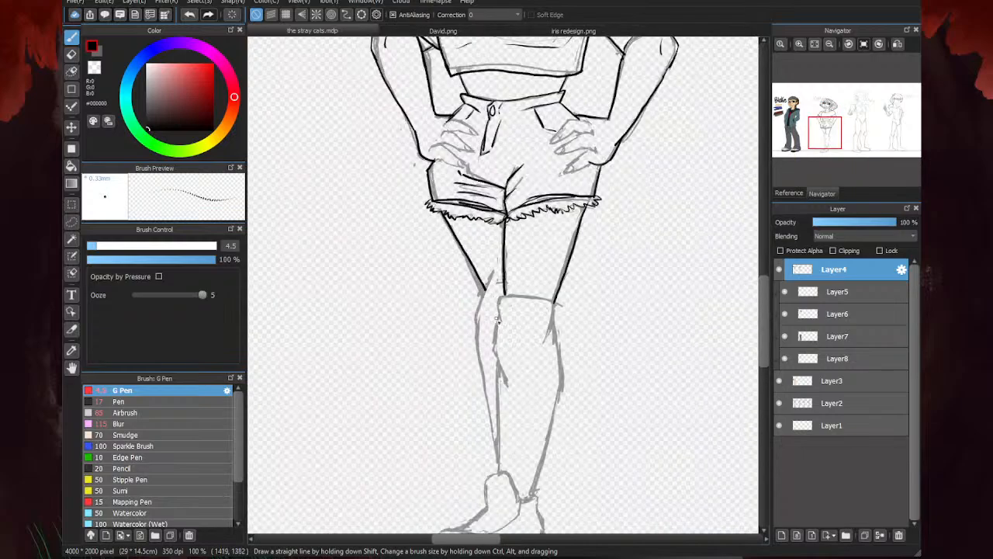
# - Hide the Layer2 sketch to check the figure's line art, restore it and review the sketched lower legs
pyautogui.scroll(2, 497, 321)
pyautogui.scroll(-3, 482, 307)
pyautogui.scroll(-1, 477, 315)
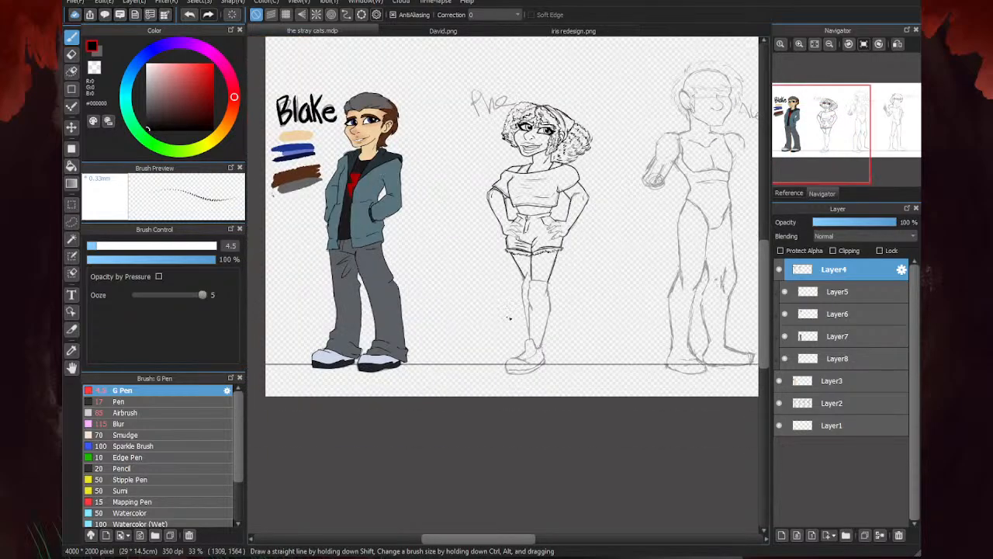
pyautogui.click(779, 404)
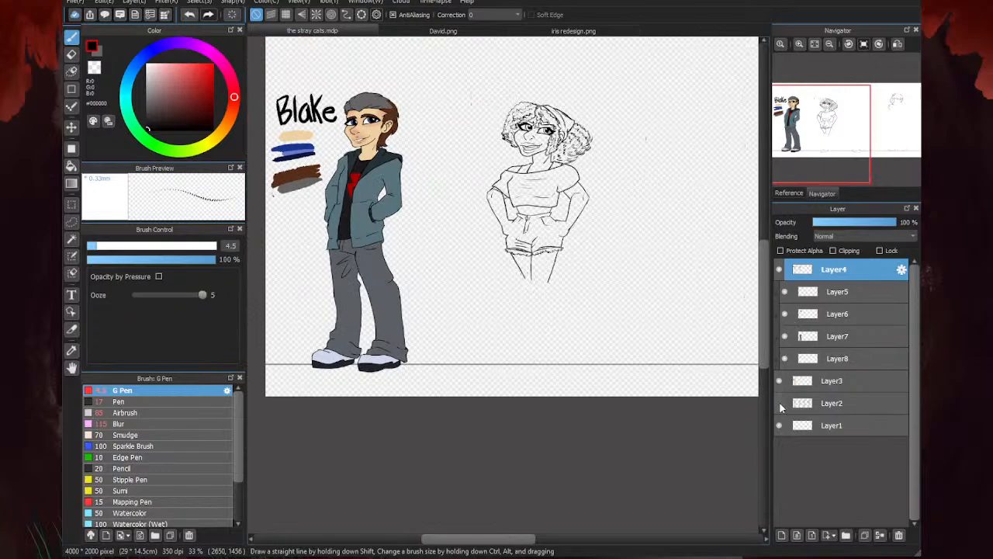
pyautogui.click(779, 404)
pyautogui.scroll(4, 523, 304)
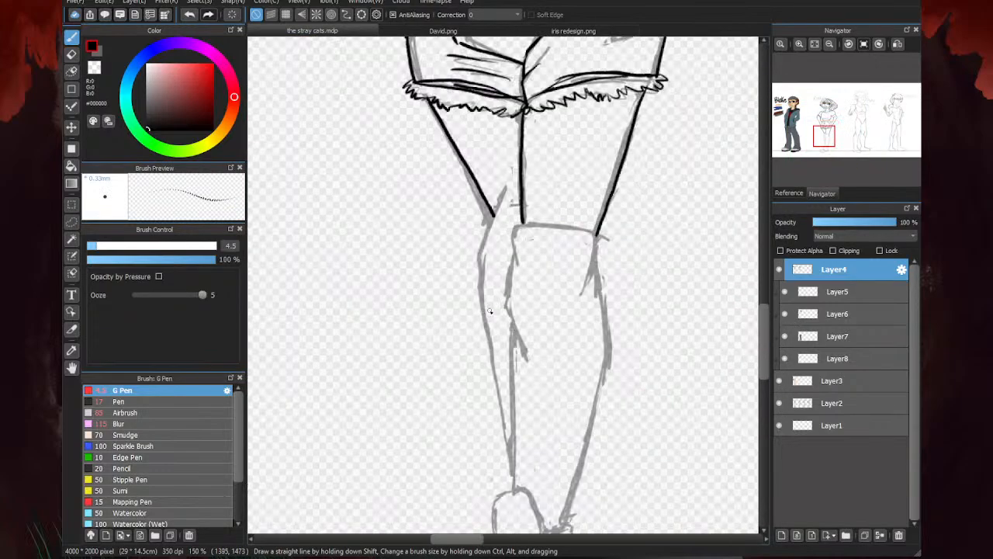
pyautogui.scroll(-6, 492, 318)
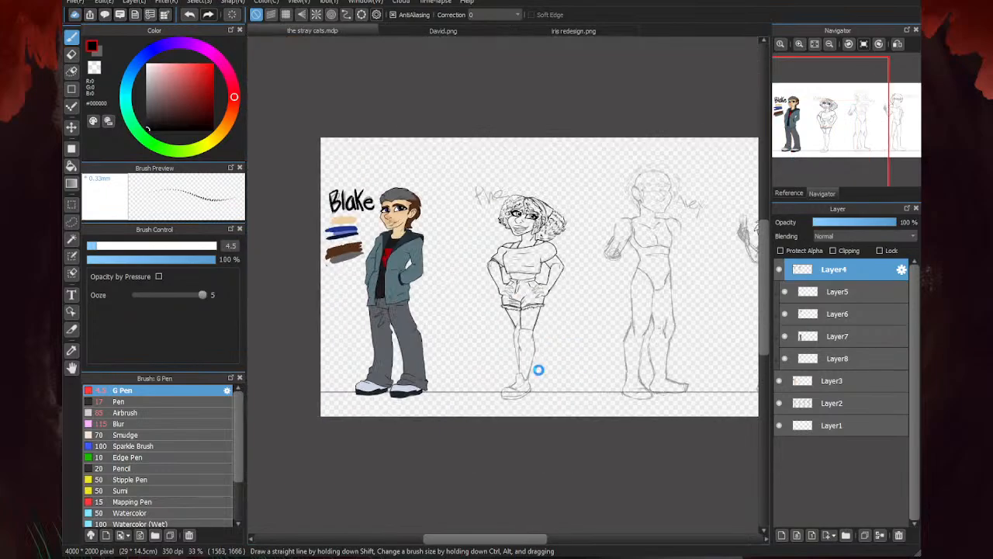
pyautogui.scroll(3, 530, 332)
pyautogui.scroll(-1, 530, 333)
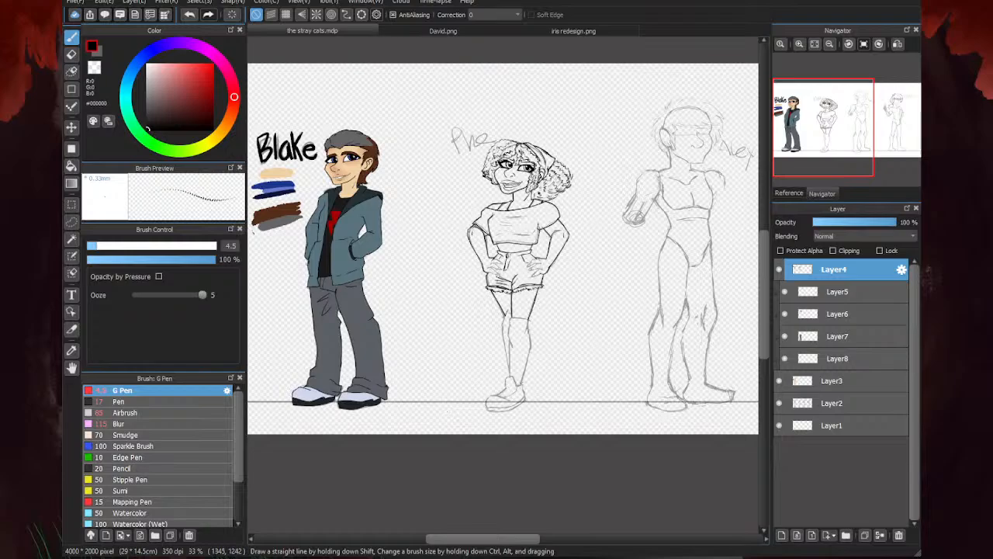
# - Ink the lowest finger of the right hand, including its knuckle crease and nail
pyautogui.scroll(7, 527, 272)
pyautogui.moveTo(555, 242); pyautogui.dragTo(564, 271)
pyautogui.moveTo(535, 313); pyautogui.dragTo(436, 355)
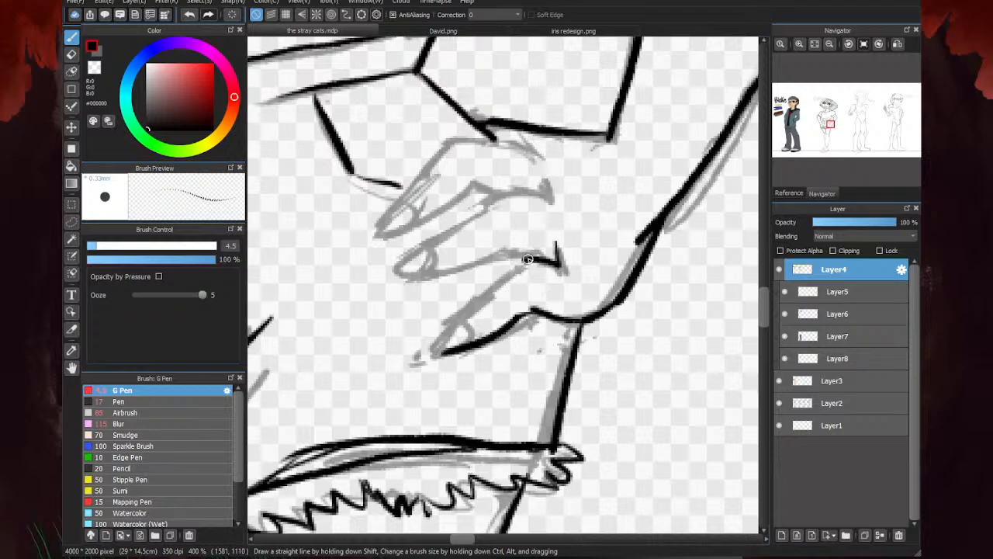
pyautogui.moveTo(527, 260); pyautogui.dragTo(440, 346)
pyautogui.scroll(-3, 593, 223)
pyautogui.scroll(4, 569, 224)
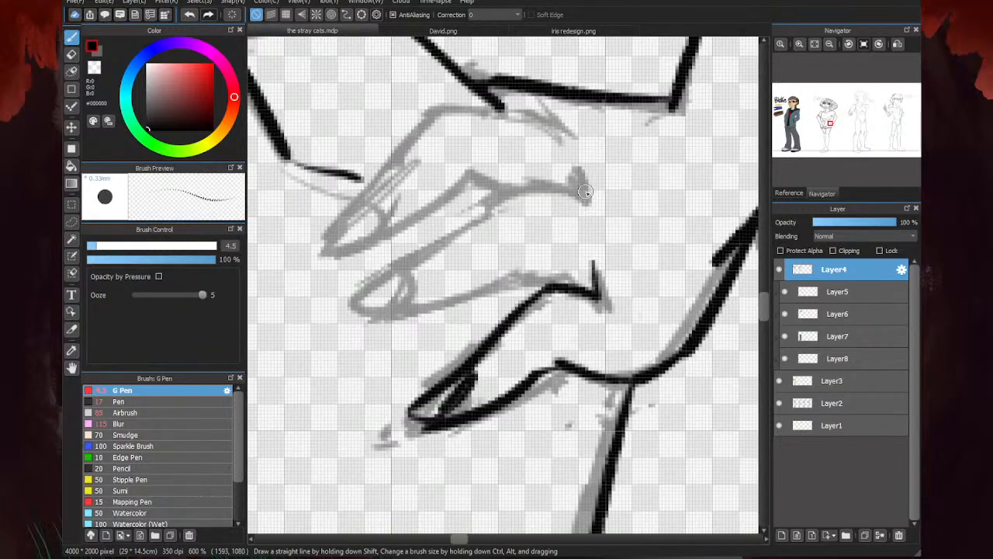
# - Ink the right hand's middle finger along both edges and outline its nail
pyautogui.moveTo(585, 192); pyautogui.dragTo(503, 183)
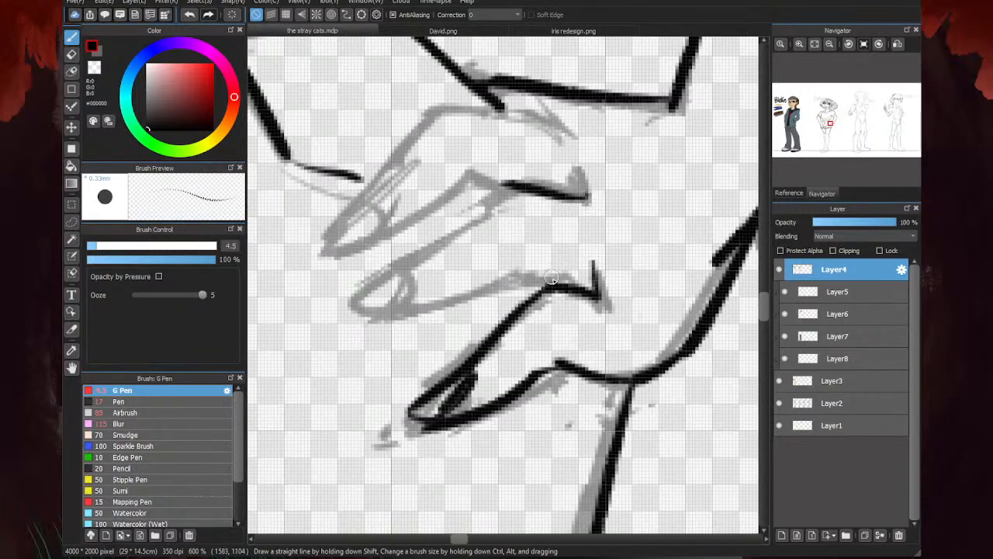
pyautogui.moveTo(521, 275)
pyautogui.mouseDown()
pyautogui.moveTo(565, 286)
pyautogui.moveTo(582, 278)
pyautogui.moveTo(501, 273)
pyautogui.moveTo(361, 311)
pyautogui.mouseUp()
pyautogui.moveTo(511, 188); pyautogui.dragTo(461, 220)
pyautogui.moveTo(490, 202)
pyautogui.mouseDown()
pyautogui.moveTo(363, 289)
pyautogui.moveTo(360, 308)
pyautogui.moveTo(420, 260)
pyautogui.moveTo(375, 287)
pyautogui.mouseUp()
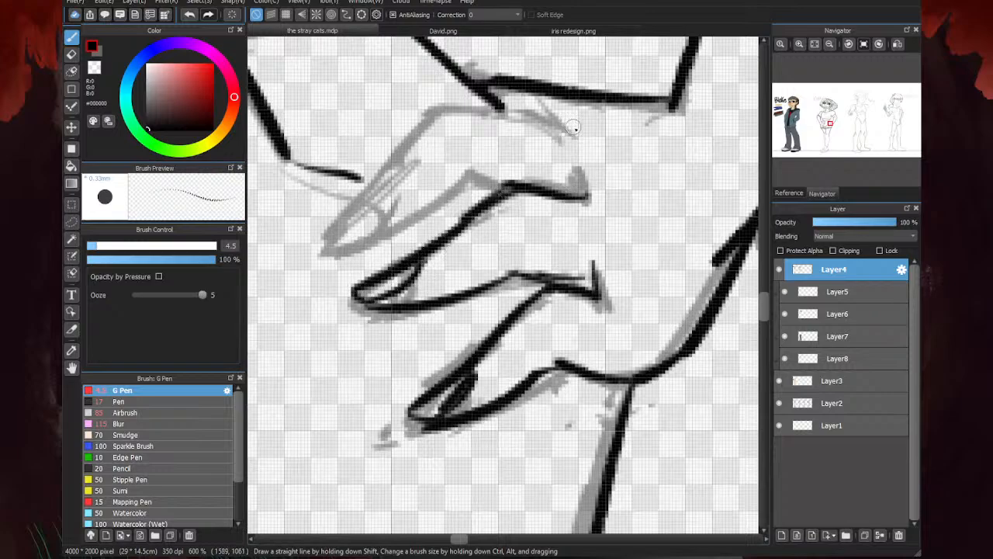
# - Ink the right hand's uppermost finger with its knuckle line and nail beside the pocket
pyautogui.moveTo(574, 129); pyautogui.dragTo(509, 116)
pyautogui.moveTo(579, 174); pyautogui.dragTo(596, 211)
pyautogui.moveTo(543, 124)
pyautogui.mouseDown()
pyautogui.moveTo(443, 106)
pyautogui.moveTo(310, 221)
pyautogui.moveTo(358, 224)
pyautogui.moveTo(344, 230)
pyautogui.moveTo(455, 188)
pyautogui.moveTo(506, 187)
pyautogui.mouseUp()
pyautogui.moveTo(341, 222)
pyautogui.mouseDown()
pyautogui.moveTo(372, 210)
pyautogui.moveTo(371, 182)
pyautogui.mouseUp()
pyautogui.scroll(-7, 390, 218)
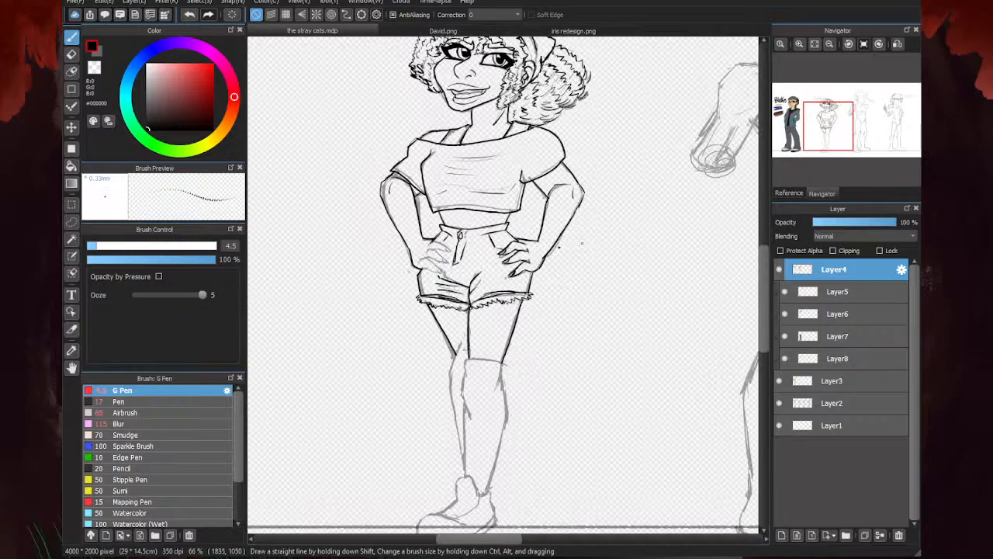
# - Toggle the Layer2 sketch off and on to check the inked right hand
pyautogui.scroll(3, 450, 281)
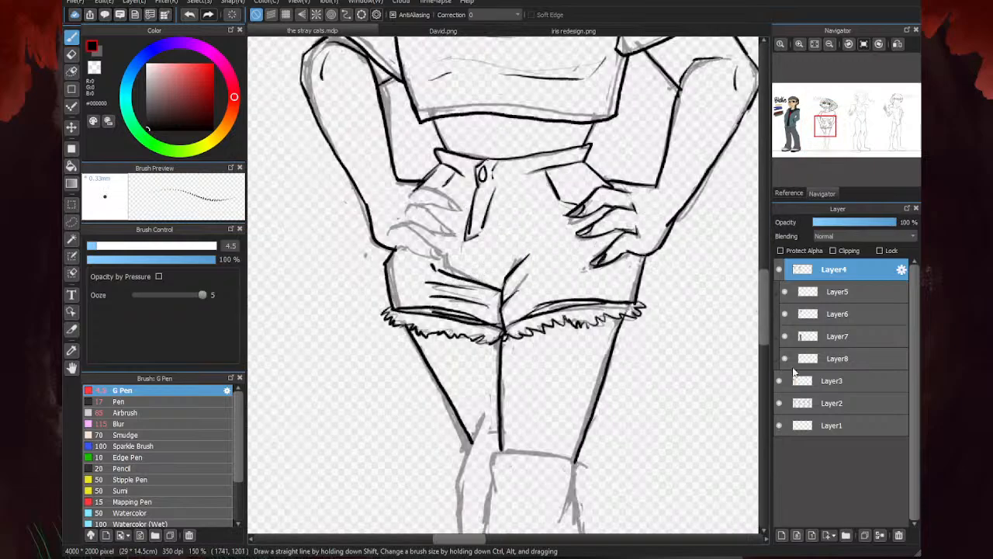
pyautogui.click(779, 405)
pyautogui.click(779, 407)
# - Flip the canvas view horizontally and ink the lowest finger of the other hand
pyautogui.scroll(4, 502, 230)
pyautogui.scroll(-1, 411, 198)
pyautogui.scroll(-1, 365, 264)
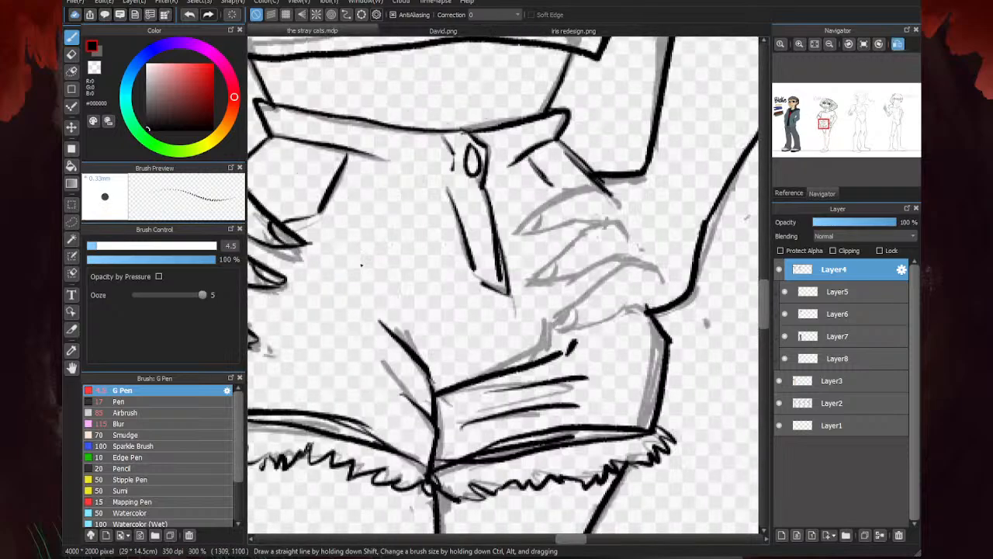
pyautogui.scroll(3, 652, 300)
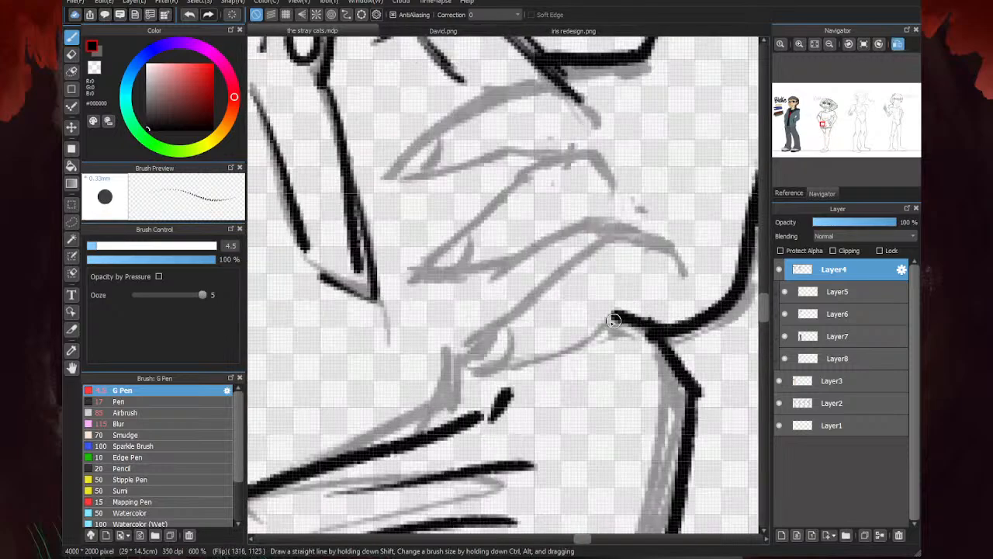
pyautogui.moveTo(675, 253)
pyautogui.mouseDown()
pyautogui.moveTo(626, 236)
pyautogui.moveTo(452, 348)
pyautogui.moveTo(526, 336)
pyautogui.mouseUp()
pyautogui.moveTo(463, 356)
pyautogui.mouseDown()
pyautogui.moveTo(538, 309)
pyautogui.moveTo(491, 353)
pyautogui.moveTo(526, 354)
pyautogui.moveTo(497, 356)
pyautogui.moveTo(573, 336)
pyautogui.moveTo(630, 301)
pyautogui.mouseUp()
# - Erase the heavy ink inside the lowest fingertip and redraw its nail more cleanly
pyautogui.press('e')
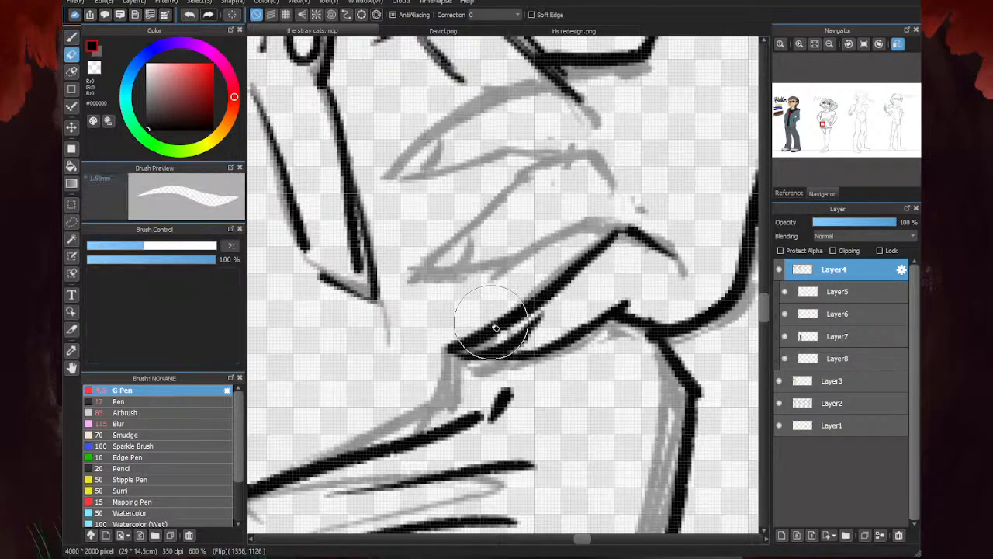
pyautogui.moveTo(497, 324); pyautogui.dragTo(457, 346)
pyautogui.press('b')
pyautogui.moveTo(525, 313); pyautogui.dragTo(461, 353)
# - Ink the knuckle lines of the middle finger and the finger below it over the sketch
pyautogui.scroll(-4, 581, 306)
pyautogui.scroll(4, 578, 286)
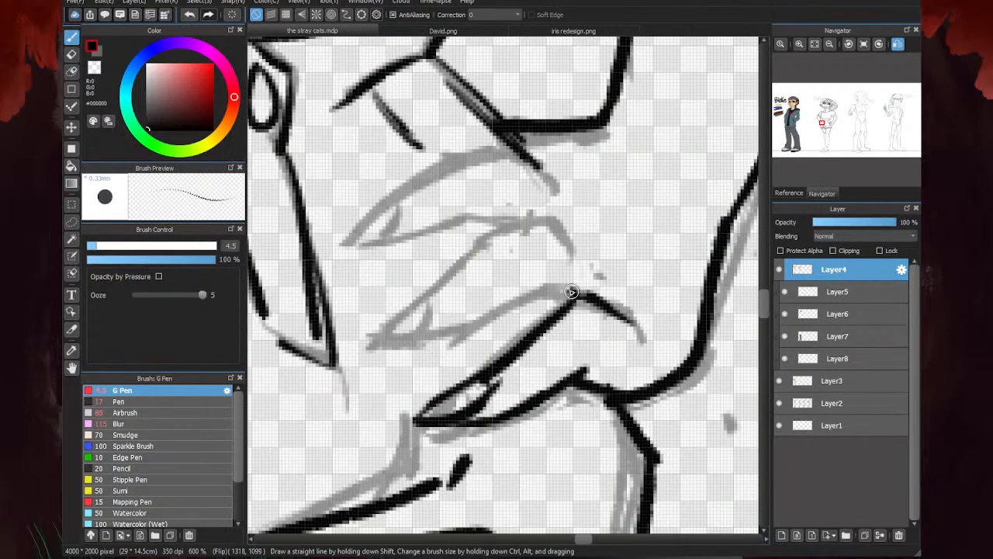
pyautogui.moveTo(593, 249)
pyautogui.mouseDown()
pyautogui.moveTo(575, 226)
pyautogui.moveTo(484, 224)
pyautogui.mouseUp()
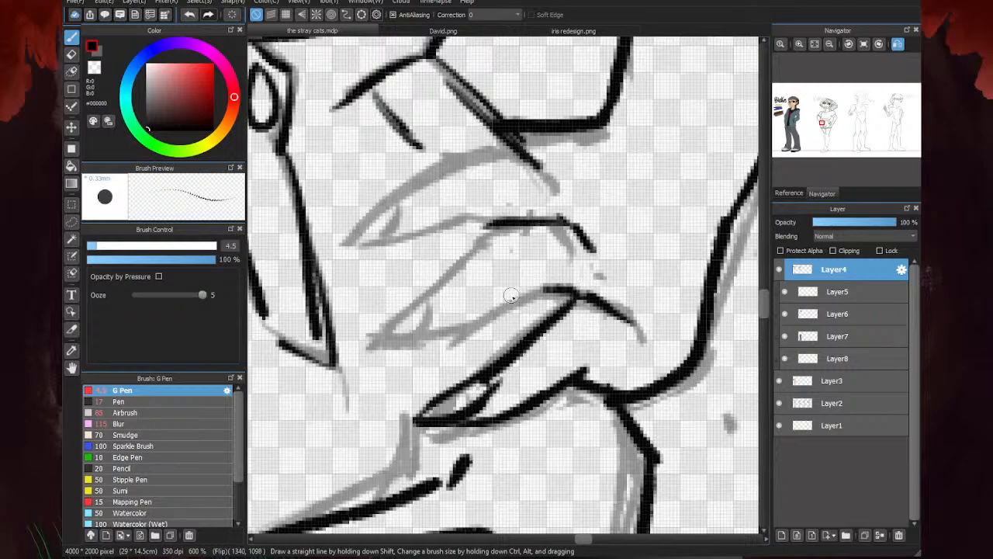
pyautogui.moveTo(542, 289); pyautogui.dragTo(576, 294)
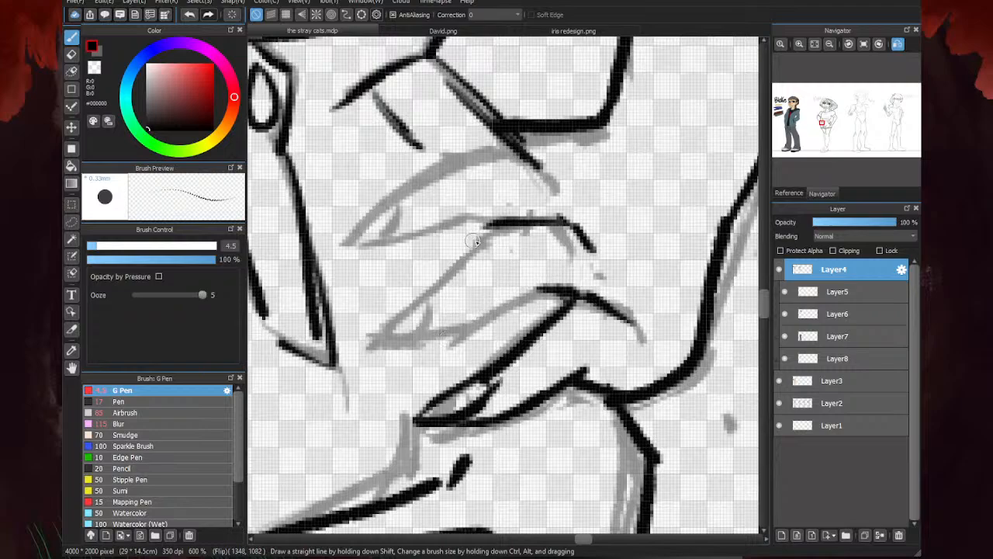
# - Ink the middle finger's upper and lower edges down to its pointed tip, and add its nail
pyautogui.moveTo(482, 226)
pyautogui.mouseDown()
pyautogui.moveTo(430, 287)
pyautogui.moveTo(374, 322)
pyautogui.mouseUp()
pyautogui.moveTo(544, 288)
pyautogui.mouseDown()
pyautogui.moveTo(452, 330)
pyautogui.moveTo(375, 330)
pyautogui.mouseUp()
pyautogui.moveTo(404, 329)
pyautogui.mouseDown()
pyautogui.moveTo(426, 300)
pyautogui.moveTo(425, 321)
pyautogui.moveTo(443, 286)
pyautogui.moveTo(400, 328)
pyautogui.moveTo(431, 304)
pyautogui.moveTo(406, 333)
pyautogui.mouseUp()
pyautogui.press('e')
pyautogui.press('b')
pyautogui.moveTo(439, 295); pyautogui.dragTo(435, 309)
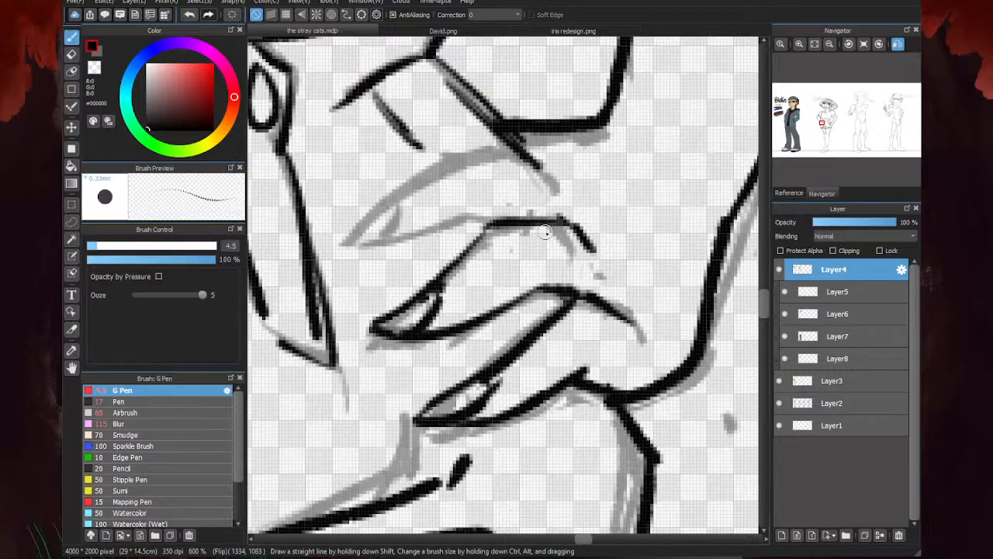
# - Ink the uppermost finger of this hand with its knuckle line, lower edge and pointed nail
pyautogui.moveTo(519, 217); pyautogui.dragTo(491, 210)
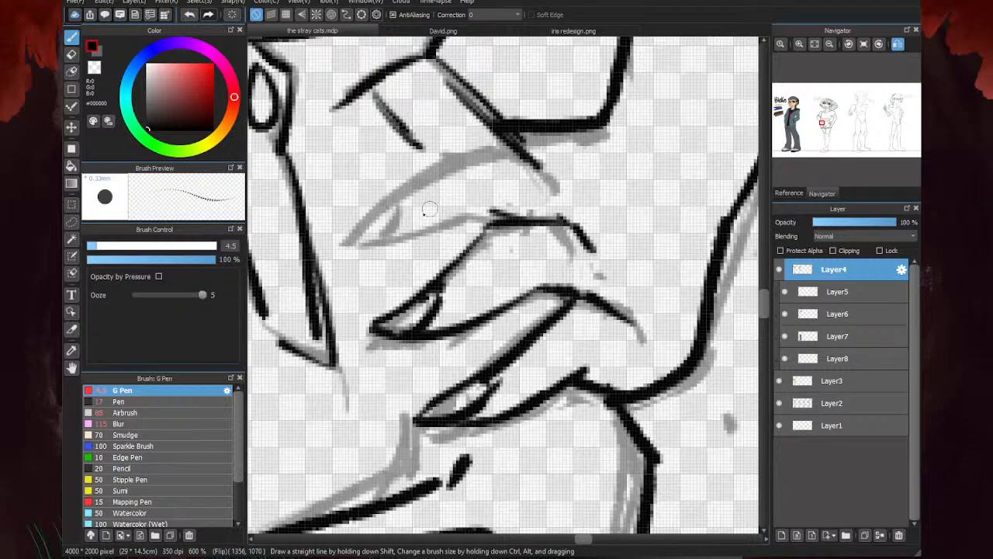
pyautogui.moveTo(535, 158); pyautogui.dragTo(563, 196)
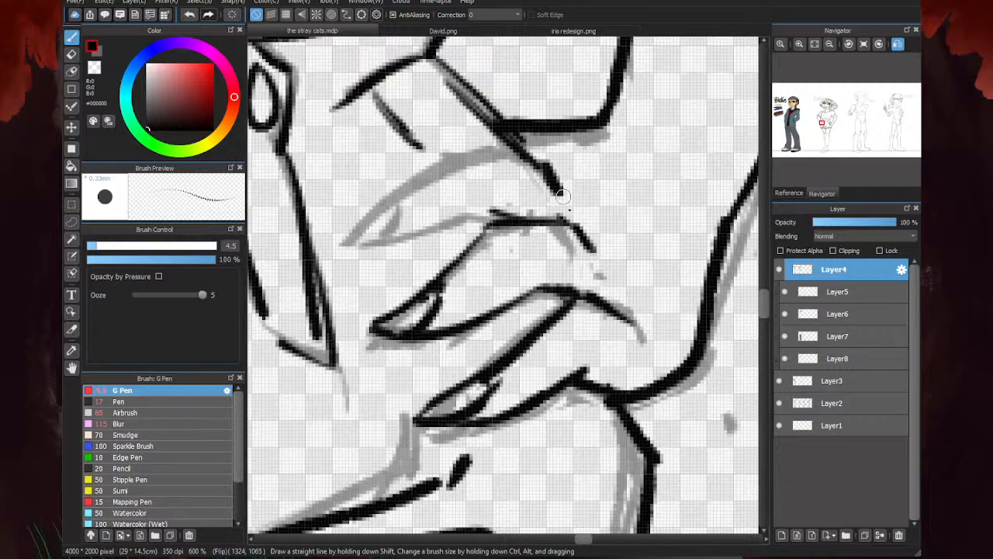
pyautogui.moveTo(590, 245); pyautogui.dragTo(596, 258)
pyautogui.moveTo(521, 151)
pyautogui.mouseDown()
pyautogui.moveTo(463, 151)
pyautogui.moveTo(340, 209)
pyautogui.mouseUp()
pyautogui.moveTo(496, 217)
pyautogui.mouseDown()
pyautogui.moveTo(390, 233)
pyautogui.moveTo(338, 220)
pyautogui.moveTo(398, 190)
pyautogui.moveTo(360, 225)
pyautogui.mouseUp()
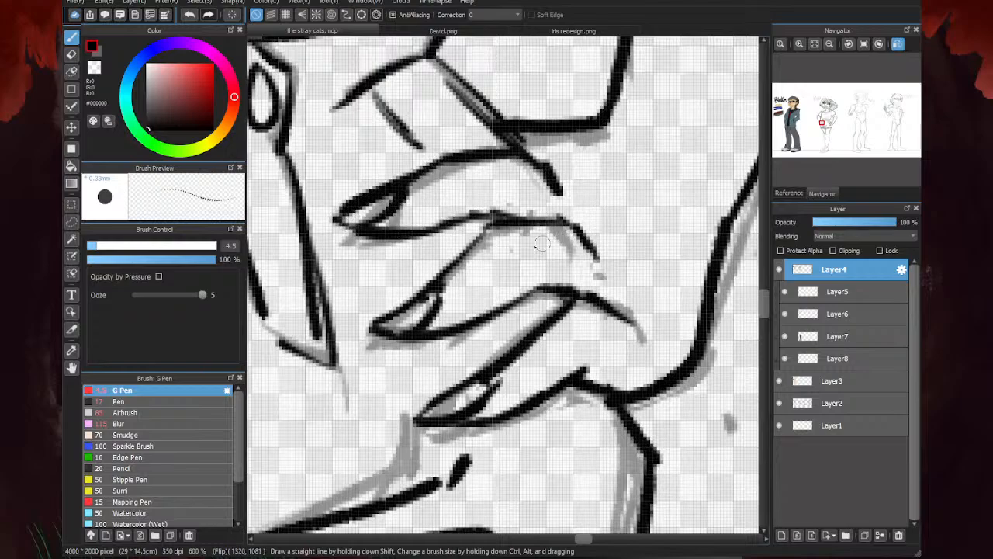
# - Return the canvas to its unflipped view and hide the Layer2 sketch to check the inked figure
pyautogui.scroll(-6, 542, 244)
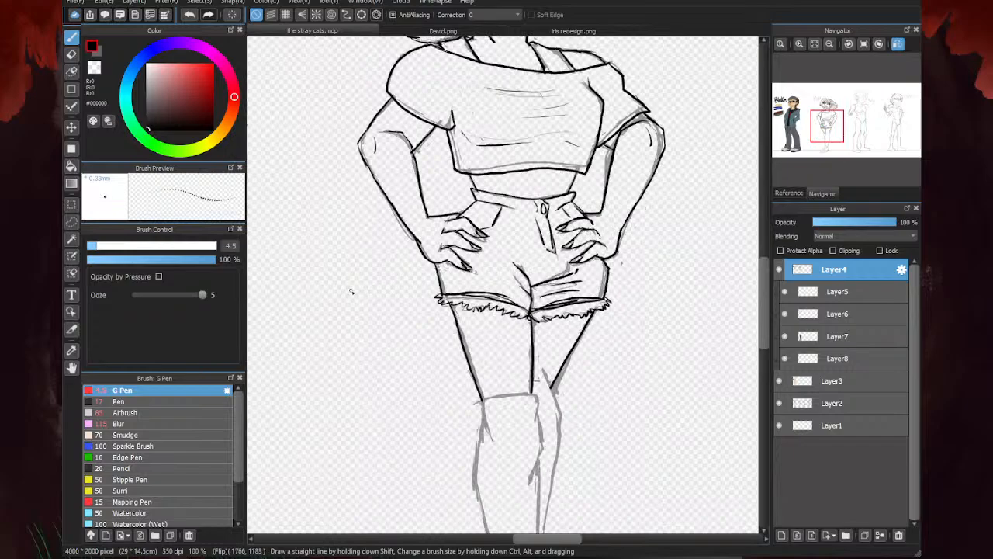
pyautogui.press('Down')
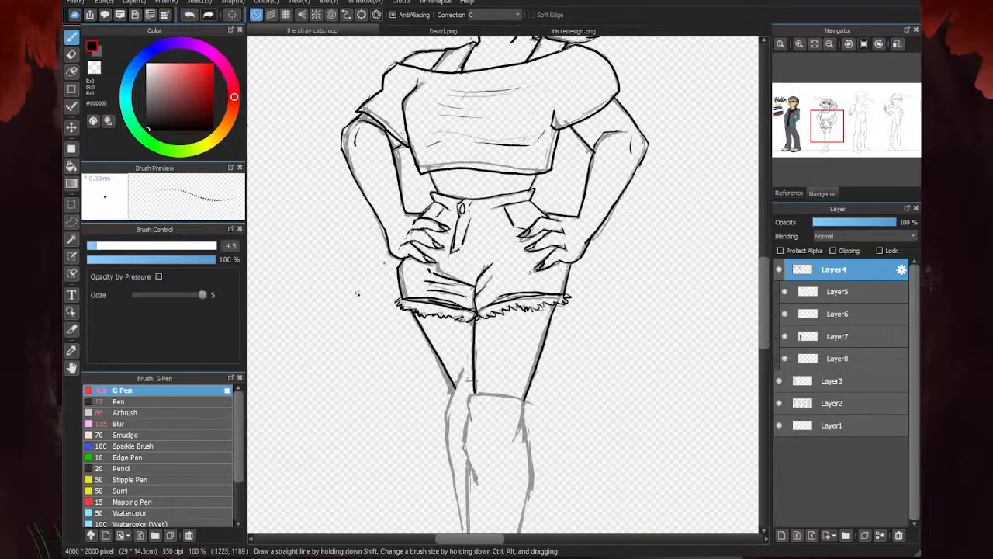
pyautogui.click(778, 405)
pyautogui.scroll(-3, 466, 310)
pyautogui.scroll(4, 328, 346)
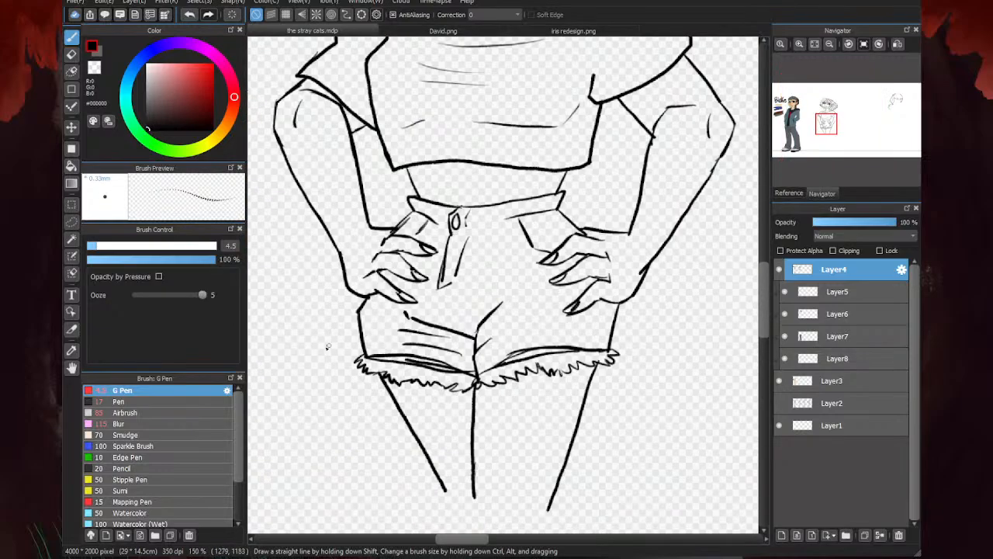
pyautogui.scroll(-3, 503, 276)
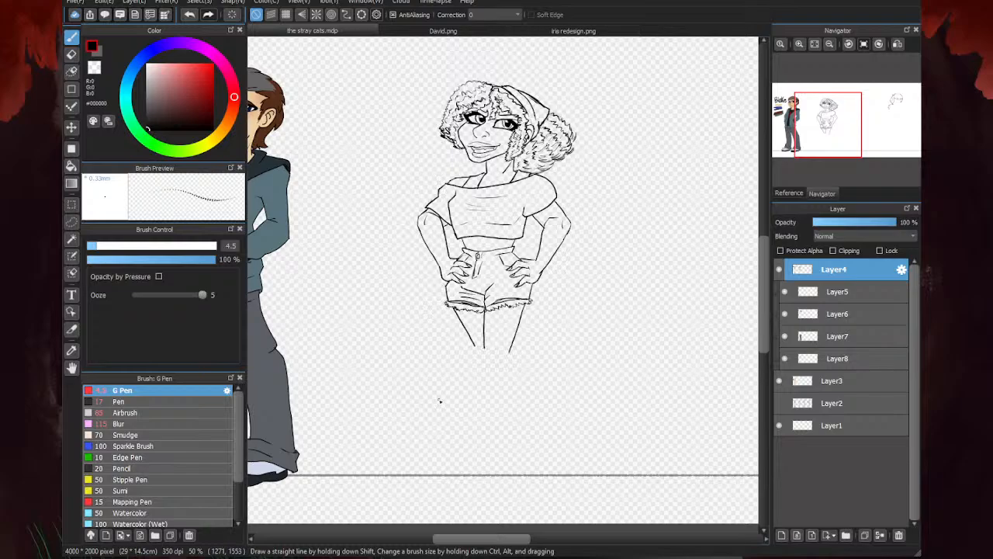
# - Darken the lower ends of the curly lock beside the cheek and touch up the adjoining curls
pyautogui.scroll(3, 561, 165)
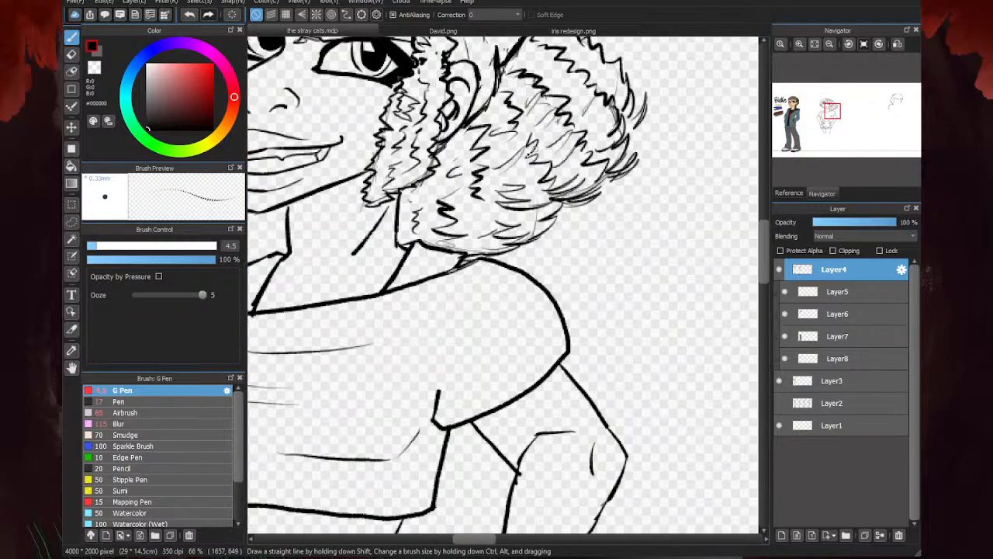
pyautogui.scroll(4, 388, 193)
pyautogui.moveTo(455, 147)
pyautogui.mouseDown()
pyautogui.moveTo(401, 226)
pyautogui.moveTo(458, 178)
pyautogui.moveTo(465, 156)
pyautogui.moveTo(450, 128)
pyautogui.moveTo(394, 208)
pyautogui.moveTo(416, 197)
pyautogui.moveTo(417, 211)
pyautogui.moveTo(375, 197)
pyautogui.mouseUp()
pyautogui.press('e')
pyautogui.press('b')
pyautogui.moveTo(413, 226); pyautogui.dragTo(480, 203)
pyautogui.scroll(-4, 458, 212)
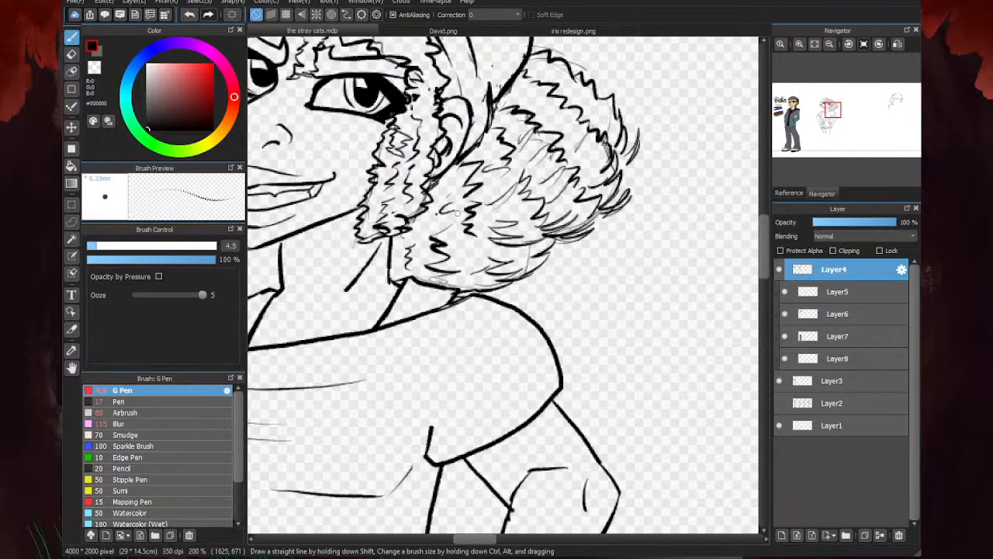
pyautogui.scroll(4, 431, 232)
pyautogui.moveTo(359, 207)
pyautogui.mouseDown()
pyautogui.moveTo(380, 209)
pyautogui.moveTo(423, 178)
pyautogui.moveTo(338, 187)
pyautogui.mouseUp()
pyautogui.scroll(-6, 519, 259)
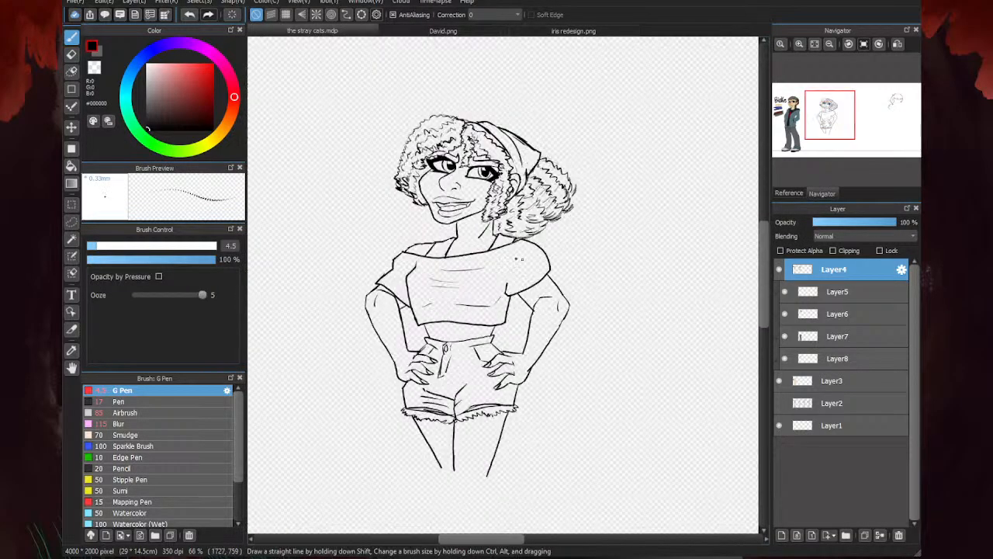
# - Add short curl strokes along the outer edge of the hair puff behind the headscarf
pyautogui.scroll(4, 470, 226)
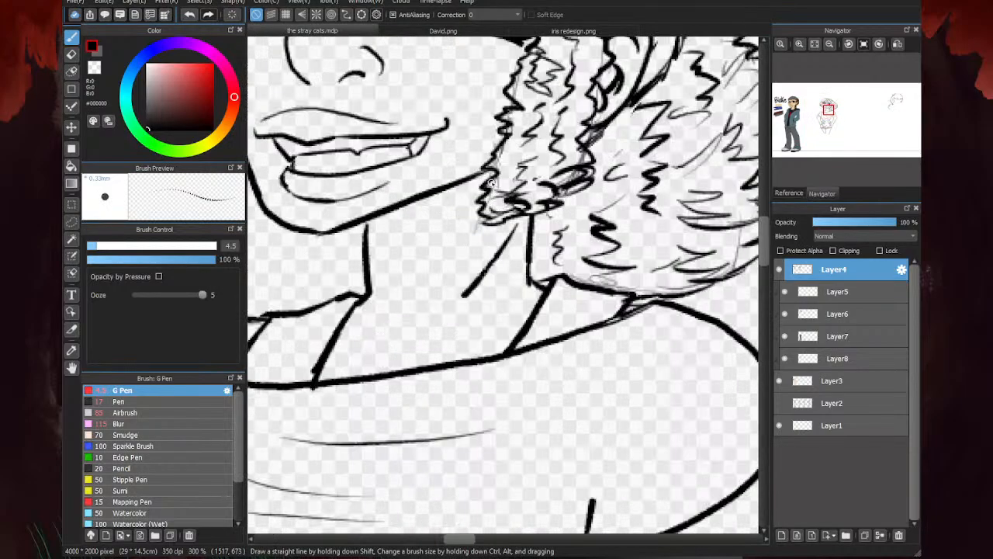
pyautogui.scroll(-2, 497, 177)
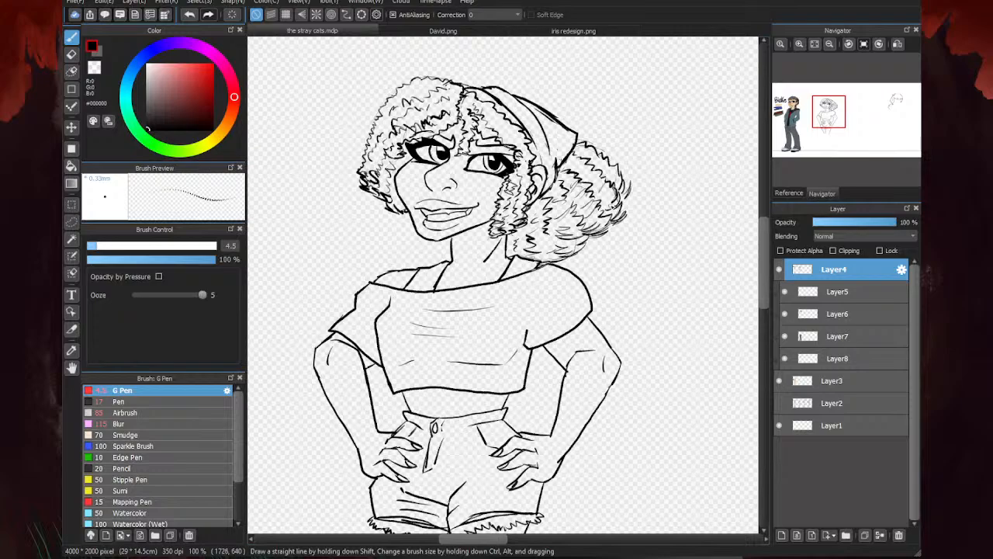
pyautogui.scroll(3, 617, 185)
pyautogui.moveTo(647, 191); pyautogui.dragTo(619, 210)
pyautogui.moveTo(646, 171); pyautogui.dragTo(627, 194)
pyautogui.scroll(-2, 547, 225)
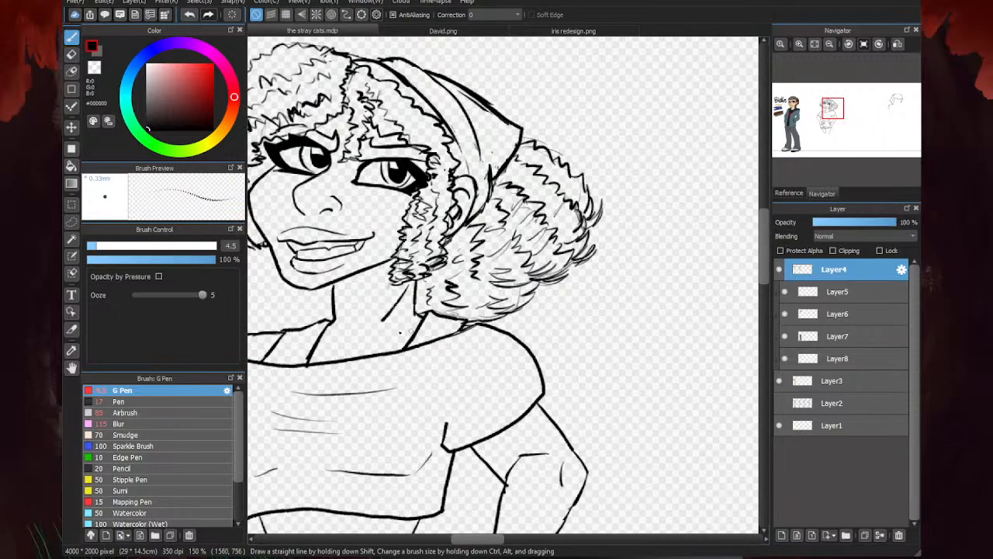
pyautogui.scroll(-5, 598, 183)
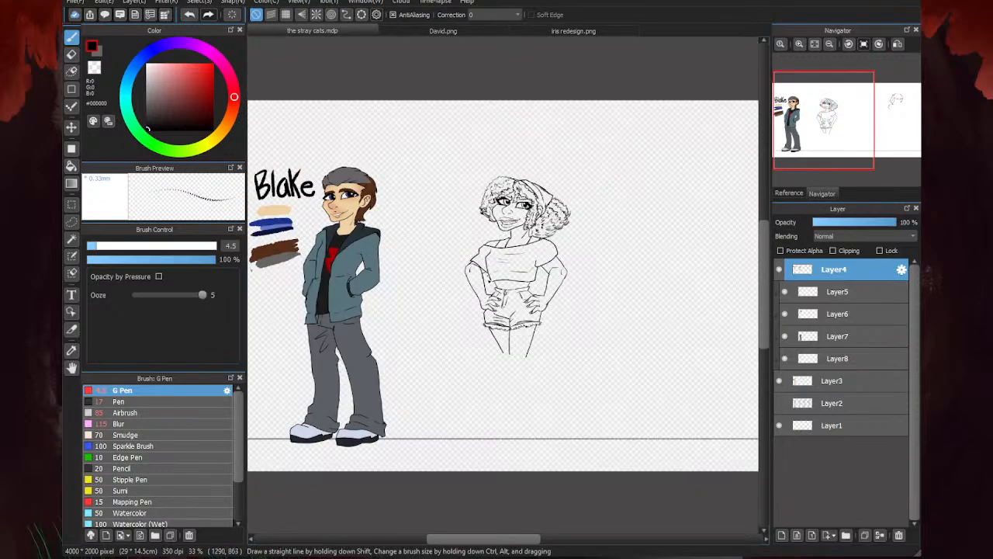
# - Ink a thicker, rounded bumpy outline across the crown of the hair beside the headscarf
pyautogui.scroll(5, 479, 166)
pyautogui.scroll(2, 512, 134)
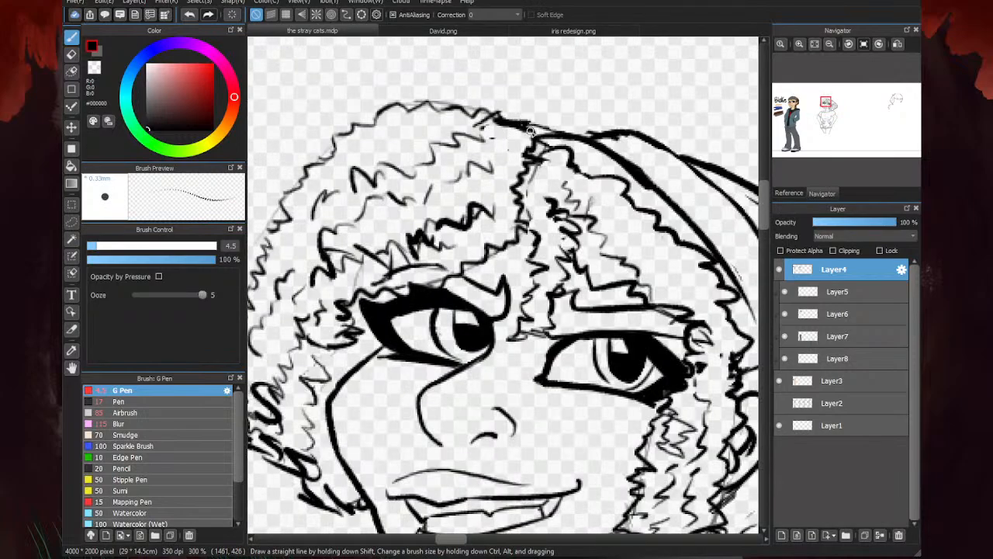
pyautogui.moveTo(533, 132); pyautogui.dragTo(486, 120)
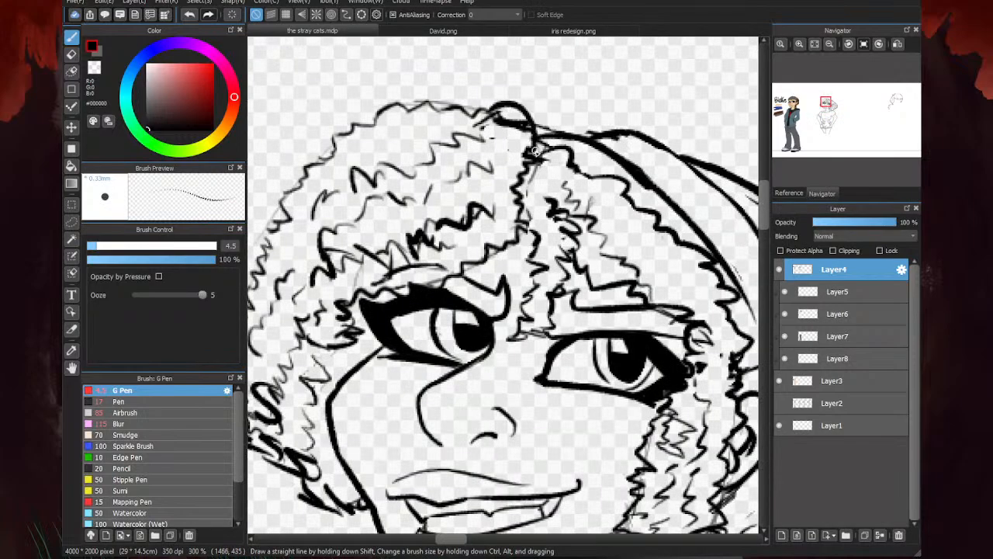
pyautogui.moveTo(537, 150)
pyautogui.mouseDown()
pyautogui.moveTo(523, 109)
pyautogui.moveTo(539, 134)
pyautogui.moveTo(518, 105)
pyautogui.moveTo(409, 88)
pyautogui.moveTo(397, 109)
pyautogui.mouseUp()
pyautogui.press('Left')
pyautogui.press('Left')
# - Extend the thick wavy hair outline down the side opposite the puff to the bottom curls, and erase the old inner outline
pyautogui.scroll(-2, 535, 101)
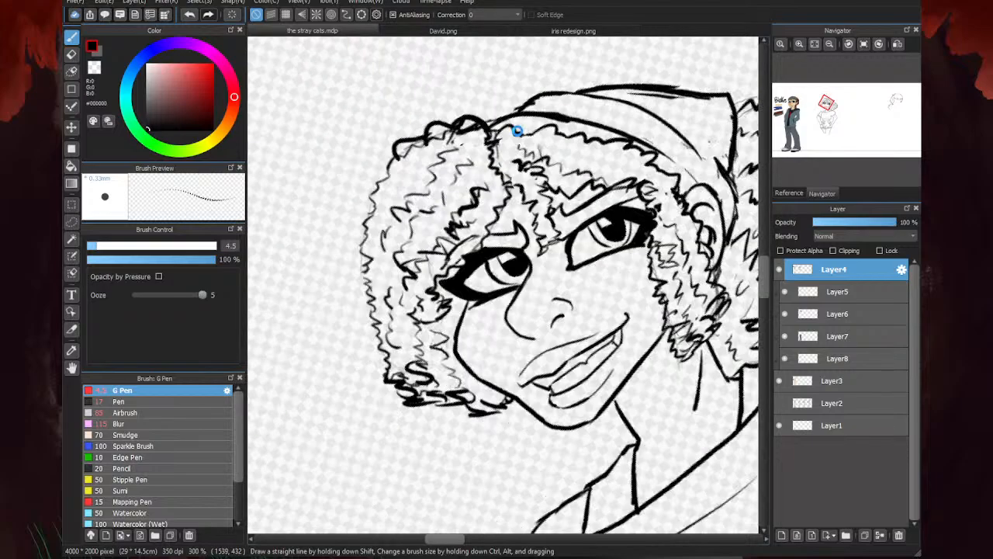
pyautogui.scroll(1, 407, 184)
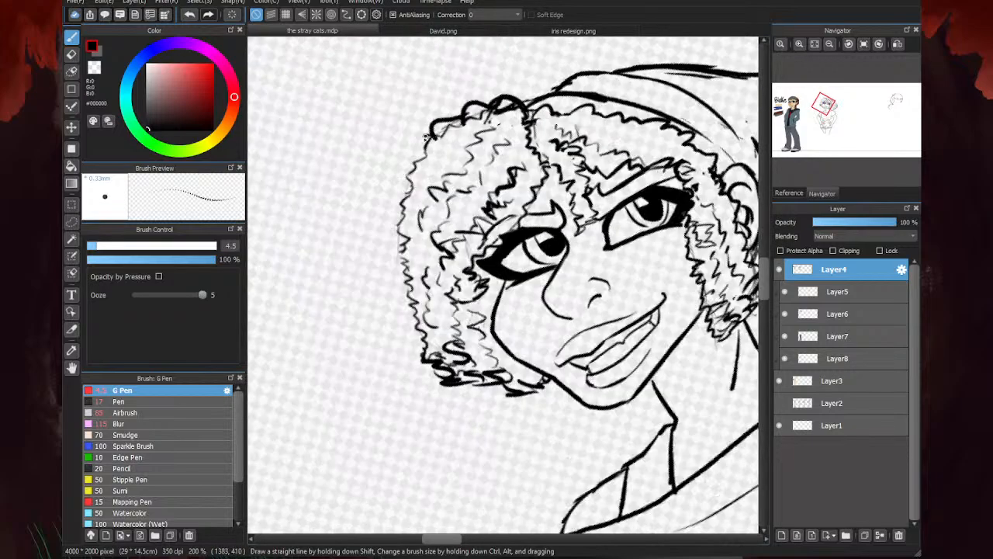
pyautogui.moveTo(411, 164); pyautogui.dragTo(381, 214)
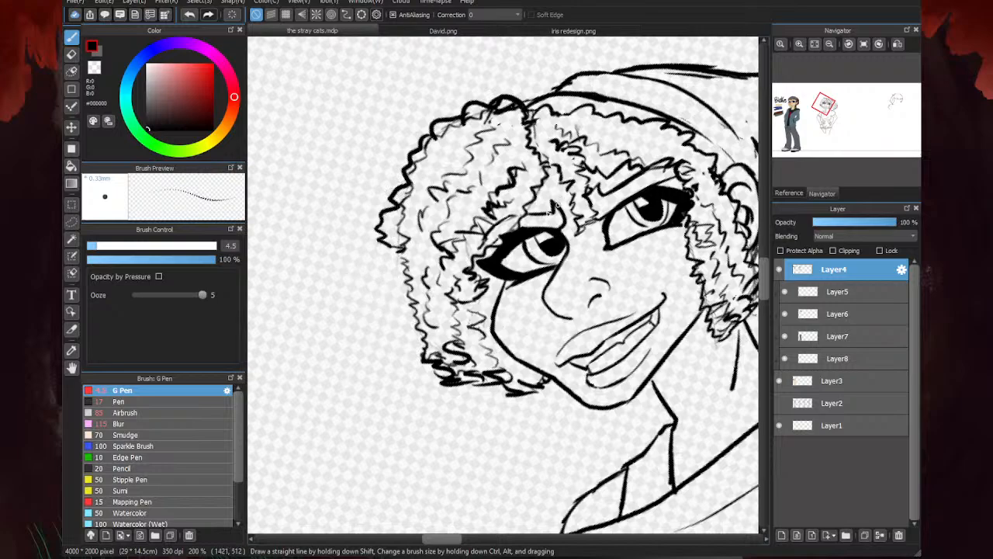
pyautogui.moveTo(403, 230); pyautogui.dragTo(385, 270)
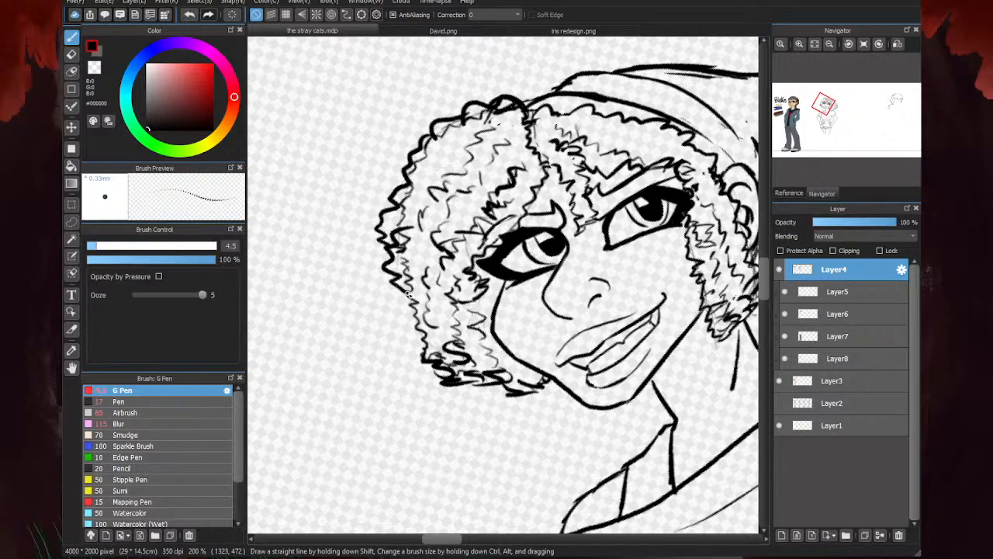
pyautogui.moveTo(395, 317)
pyautogui.mouseDown()
pyautogui.moveTo(419, 321)
pyautogui.moveTo(395, 323)
pyautogui.moveTo(410, 324)
pyautogui.moveTo(399, 339)
pyautogui.moveTo(426, 357)
pyautogui.moveTo(413, 350)
pyautogui.moveTo(404, 360)
pyautogui.moveTo(438, 366)
pyautogui.moveTo(395, 226)
pyautogui.moveTo(446, 133)
pyautogui.moveTo(482, 115)
pyautogui.moveTo(414, 172)
pyautogui.moveTo(409, 189)
pyautogui.moveTo(429, 144)
pyautogui.moveTo(514, 114)
pyautogui.moveTo(516, 102)
pyautogui.moveTo(482, 132)
pyautogui.mouseUp()
pyautogui.press('e')
pyautogui.press('b')
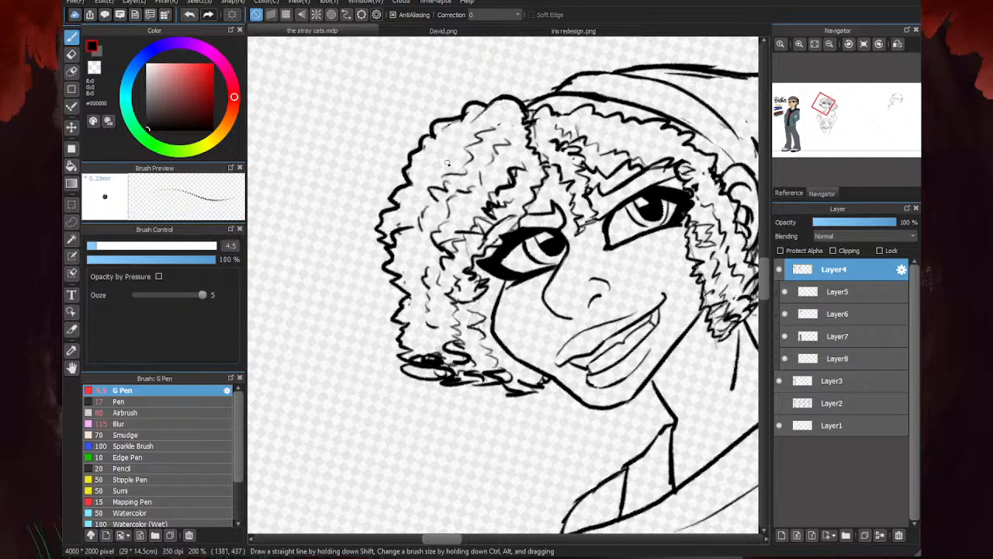
pyautogui.scroll(-2, 438, 219)
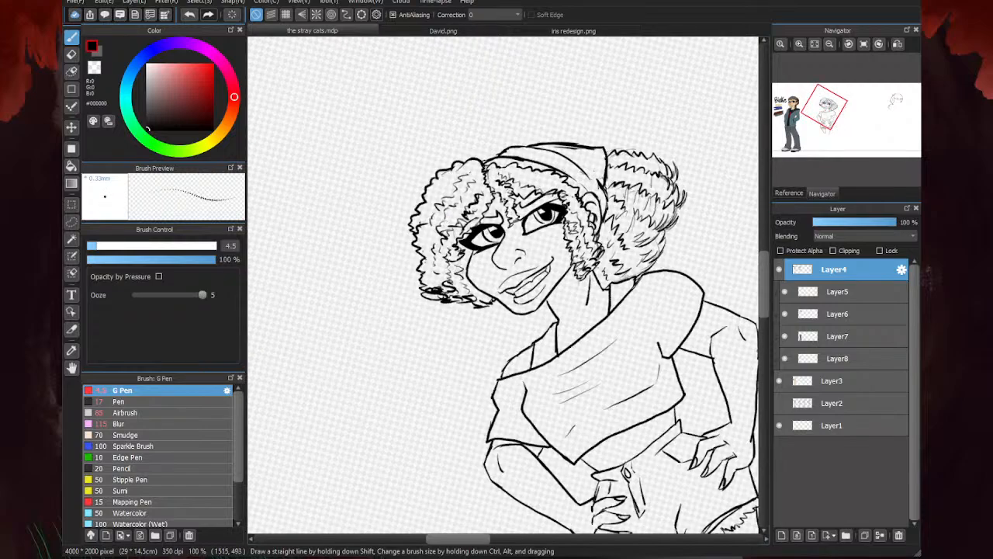
pyautogui.press('Up')
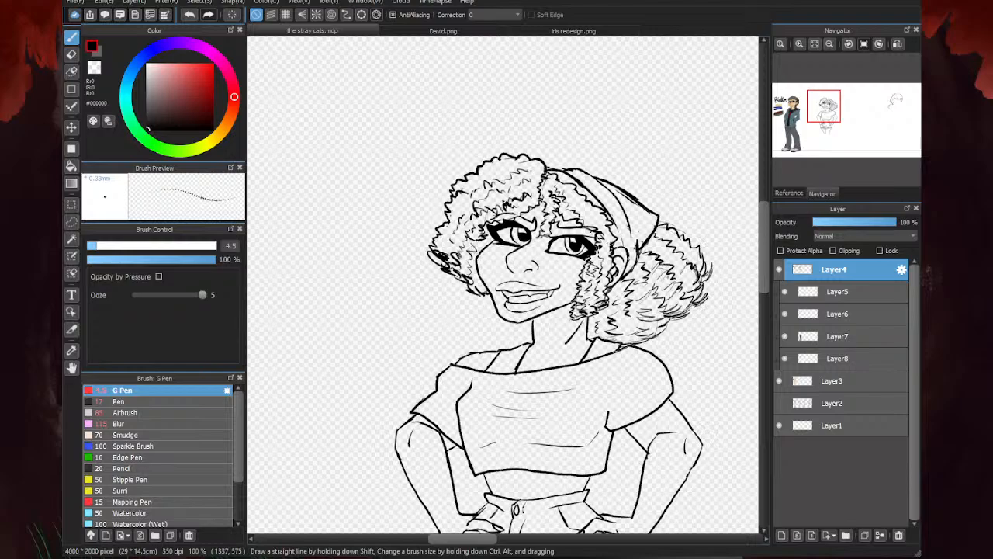
# - Ink the curls falling between the eyes more heavily, and erase the stray curl strokes above the brow beneath the headscarf
pyautogui.scroll(-2, 502, 267)
pyautogui.scroll(5, 547, 153)
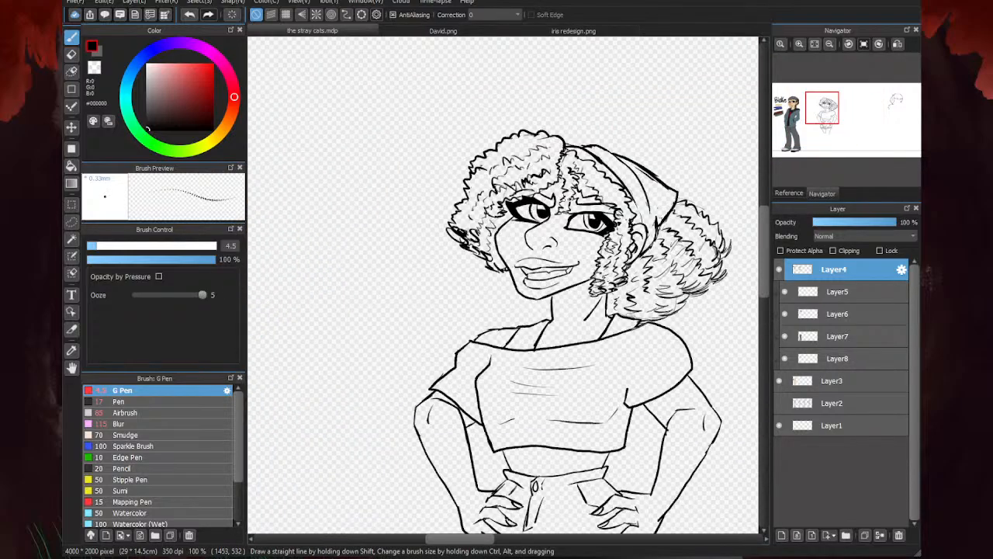
pyautogui.moveTo(547, 153)
pyautogui.mouseDown()
pyautogui.moveTo(498, 141)
pyautogui.moveTo(512, 184)
pyautogui.moveTo(493, 210)
pyautogui.moveTo(517, 245)
pyautogui.moveTo(493, 323)
pyautogui.moveTo(515, 292)
pyautogui.moveTo(513, 274)
pyautogui.moveTo(486, 297)
pyautogui.moveTo(482, 326)
pyautogui.moveTo(509, 337)
pyautogui.moveTo(546, 313)
pyautogui.moveTo(523, 294)
pyautogui.moveTo(566, 256)
pyautogui.moveTo(545, 247)
pyautogui.moveTo(563, 197)
pyautogui.mouseUp()
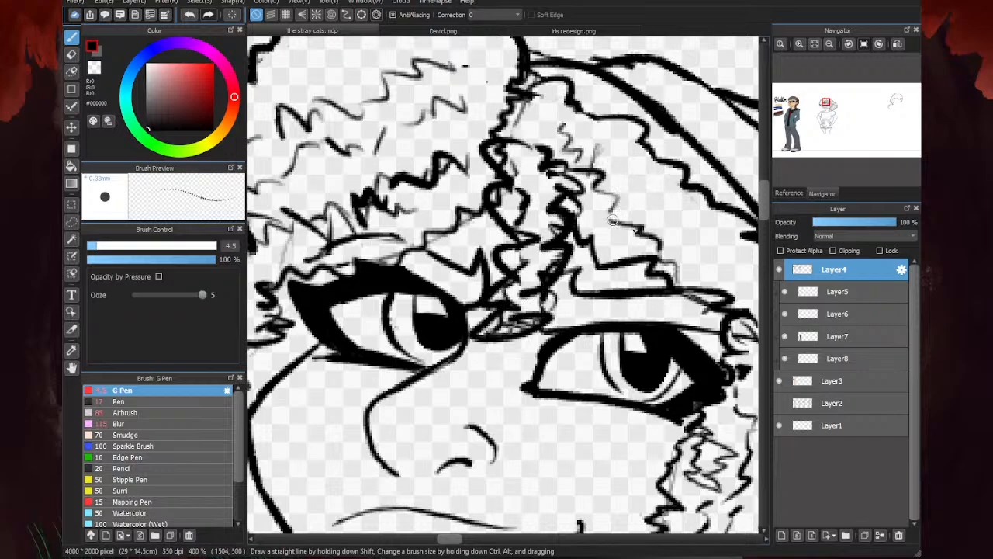
pyautogui.press('e')
pyautogui.moveTo(523, 317)
pyautogui.mouseDown()
pyautogui.moveTo(493, 326)
pyautogui.moveTo(536, 299)
pyautogui.moveTo(512, 295)
pyautogui.moveTo(534, 282)
pyautogui.moveTo(522, 218)
pyautogui.moveTo(548, 226)
pyautogui.moveTo(508, 200)
pyautogui.moveTo(509, 220)
pyautogui.moveTo(545, 180)
pyautogui.moveTo(541, 168)
pyautogui.moveTo(510, 158)
pyautogui.moveTo(546, 158)
pyautogui.moveTo(555, 128)
pyautogui.mouseUp()
pyautogui.scroll(-2, 466, 271)
pyautogui.scroll(3, 494, 275)
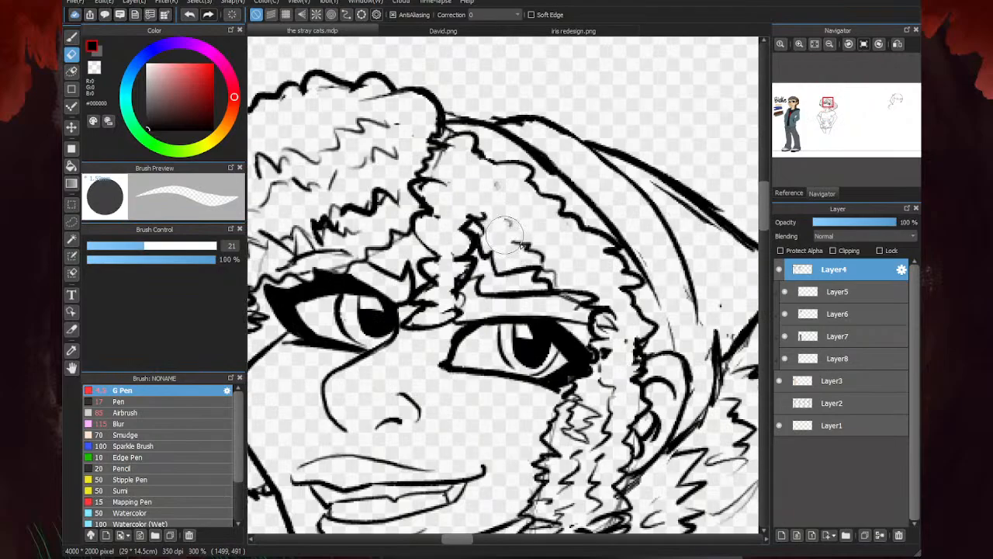
pyautogui.press('b')
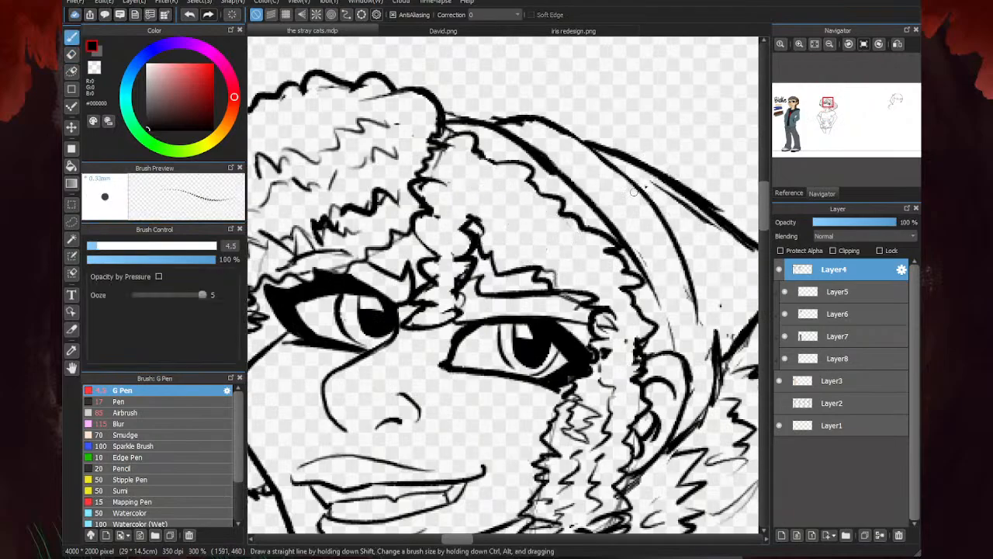
# - Draw fresh zigzag curl lines in the cleared hair between the brow and the headscarf
pyautogui.scroll(3, 464, 201)
pyautogui.scroll(-6, 450, 203)
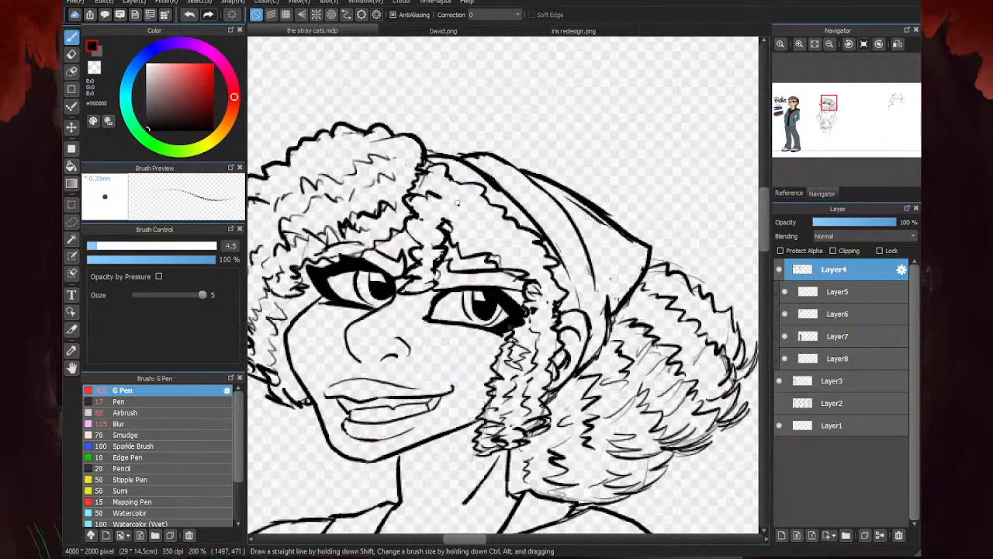
pyautogui.scroll(3, 449, 203)
pyautogui.moveTo(449, 204)
pyautogui.mouseDown()
pyautogui.moveTo(478, 200)
pyautogui.moveTo(485, 230)
pyautogui.moveTo(498, 223)
pyautogui.moveTo(505, 253)
pyautogui.moveTo(518, 249)
pyautogui.moveTo(552, 288)
pyautogui.mouseUp()
pyautogui.scroll(-3, 558, 300)
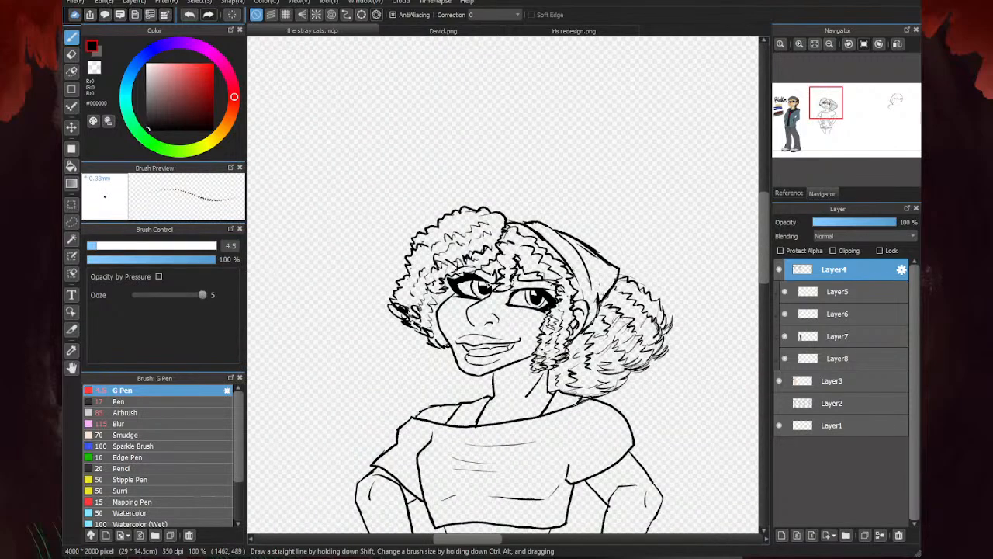
pyautogui.scroll(2, 460, 206)
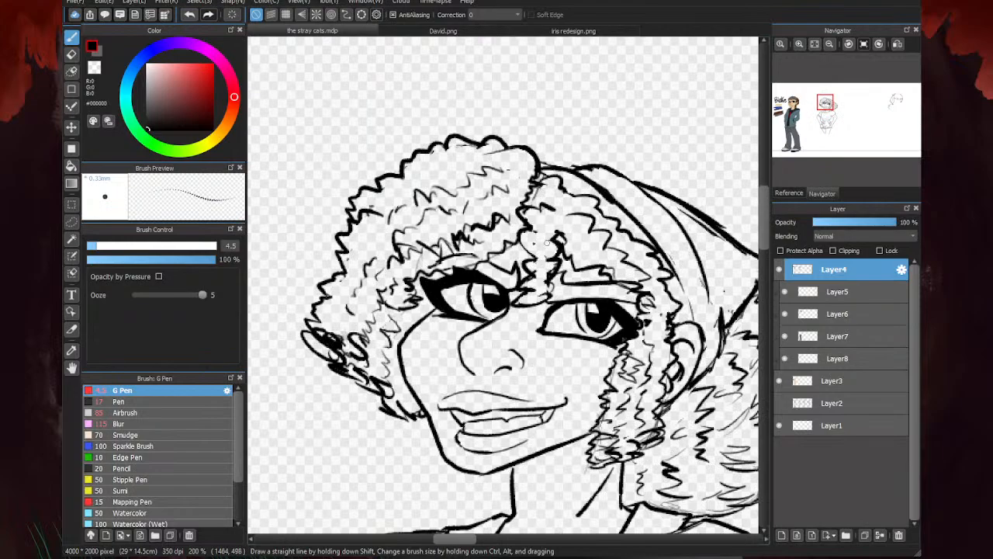
pyautogui.scroll(1, 546, 243)
pyautogui.scroll(-1, 573, 238)
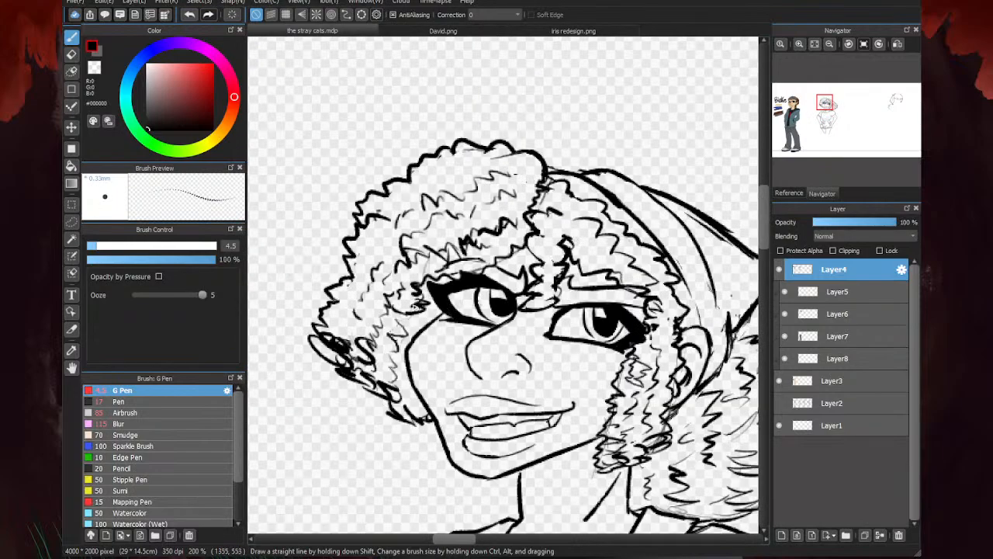
# - Ink the curls along the brow above the eye opposite the puff, and scribble denser curls beside that eye's outer corner
pyautogui.scroll(-1, 550, 277)
pyautogui.scroll(3, 550, 276)
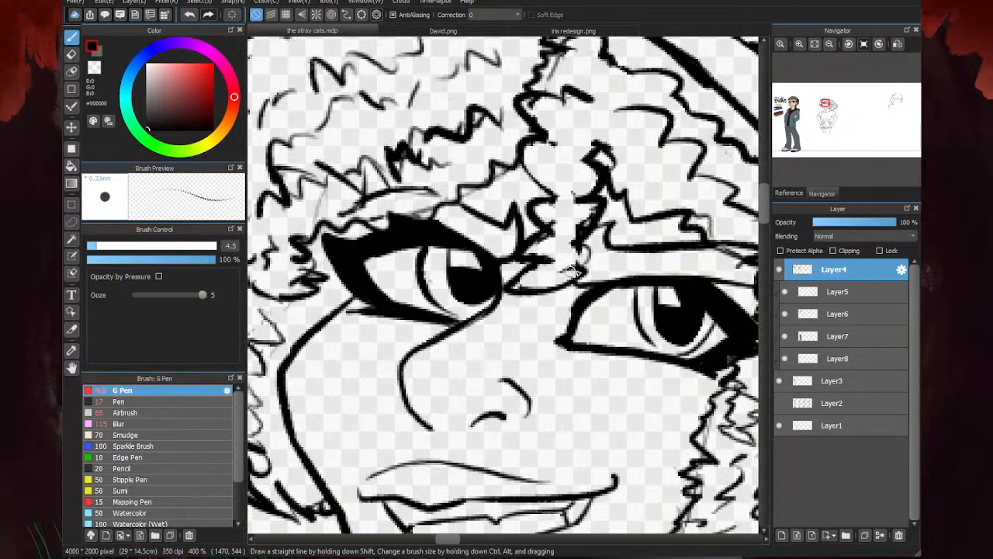
pyautogui.scroll(-2, 552, 280)
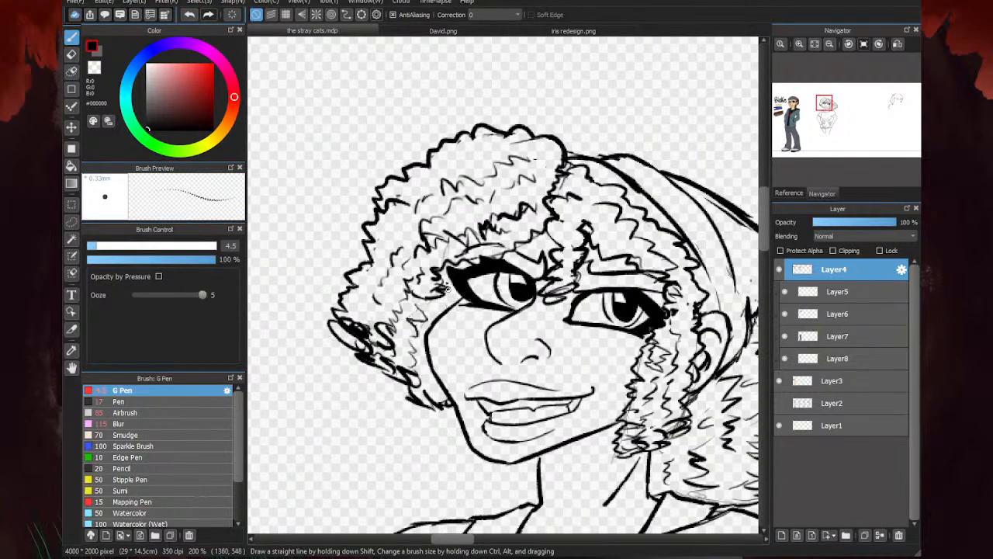
pyautogui.scroll(2, 543, 233)
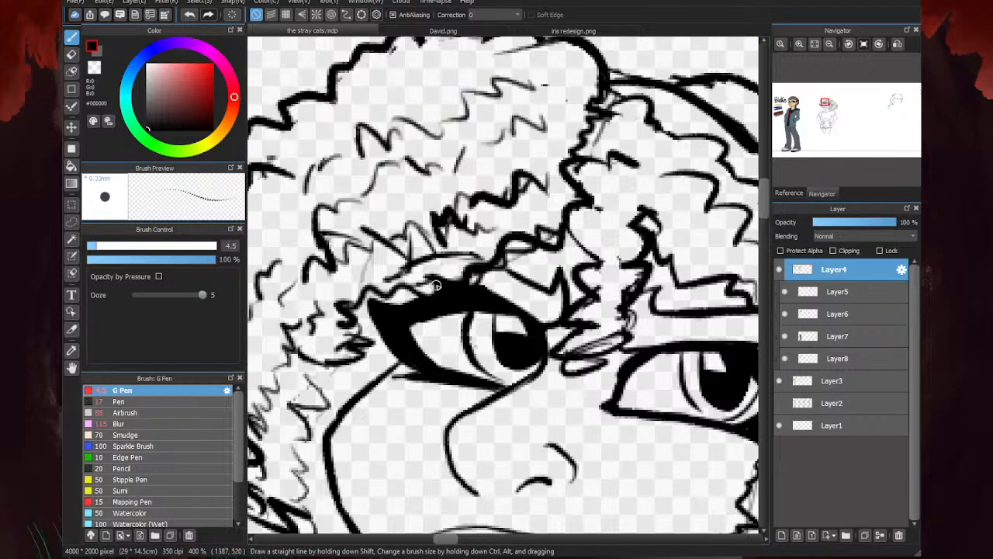
pyautogui.scroll(-1, 482, 253)
pyautogui.scroll(-2, 483, 253)
pyautogui.scroll(2, 473, 253)
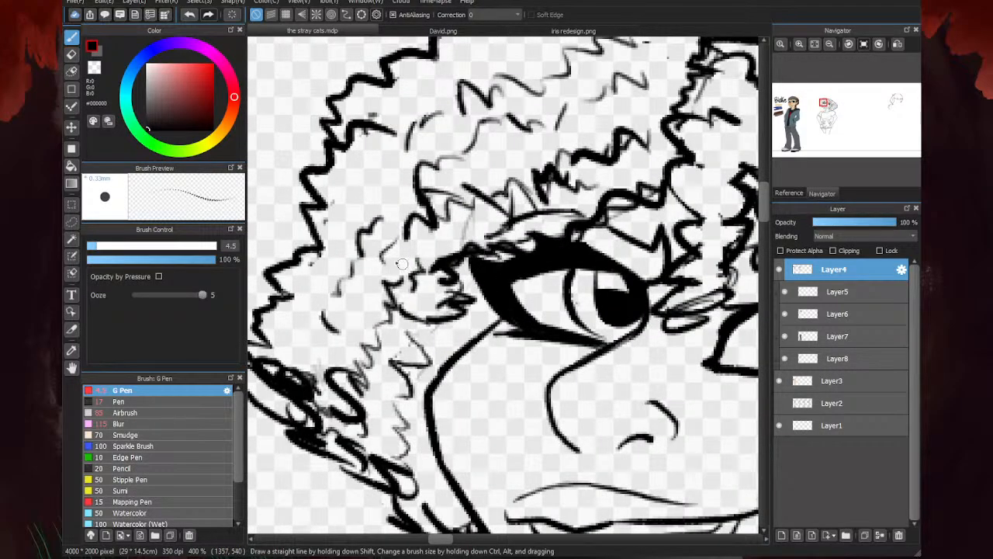
pyautogui.moveTo(410, 239)
pyautogui.mouseDown()
pyautogui.moveTo(406, 279)
pyautogui.moveTo(381, 316)
pyautogui.moveTo(445, 323)
pyautogui.moveTo(412, 329)
pyautogui.moveTo(398, 348)
pyautogui.moveTo(423, 324)
pyautogui.moveTo(405, 318)
pyautogui.moveTo(467, 321)
pyautogui.moveTo(413, 302)
pyautogui.moveTo(464, 302)
pyautogui.mouseUp()
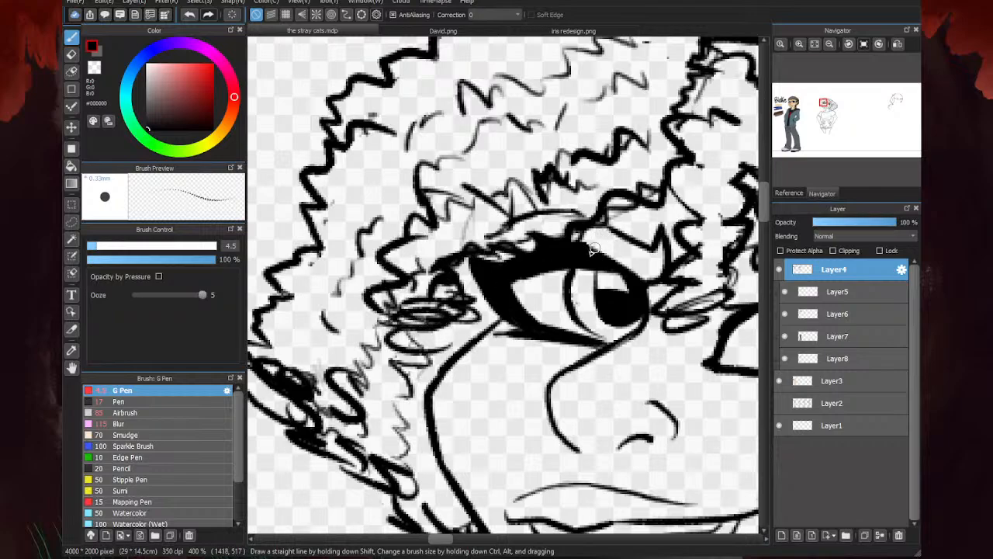
# - Erase stray curl strokes above the brow, ink the zigzag curls there more heavily, and clean up the curls where the hair meets the headscarf
pyautogui.press('e')
pyautogui.scroll(-2, 468, 236)
pyautogui.scroll(1, 489, 225)
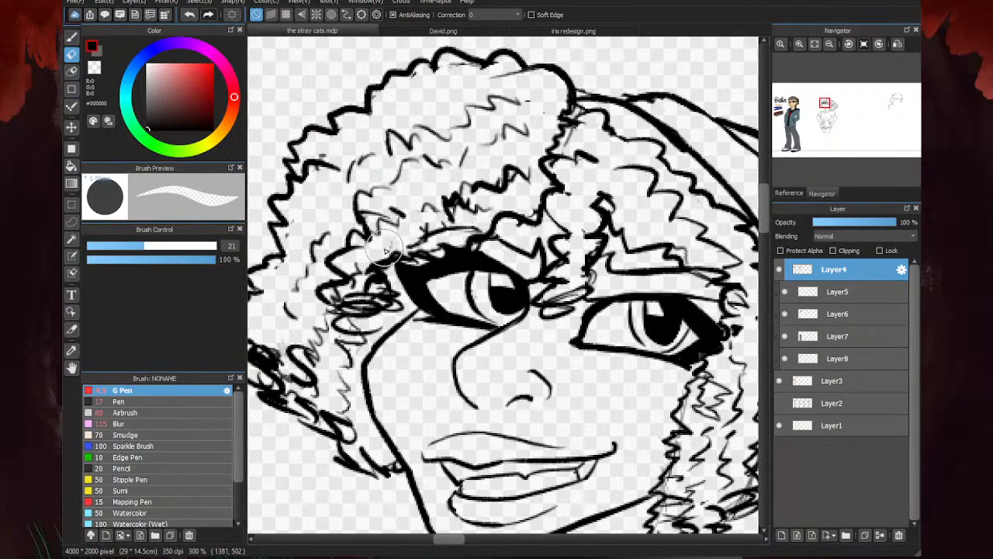
pyautogui.scroll(-2, 365, 299)
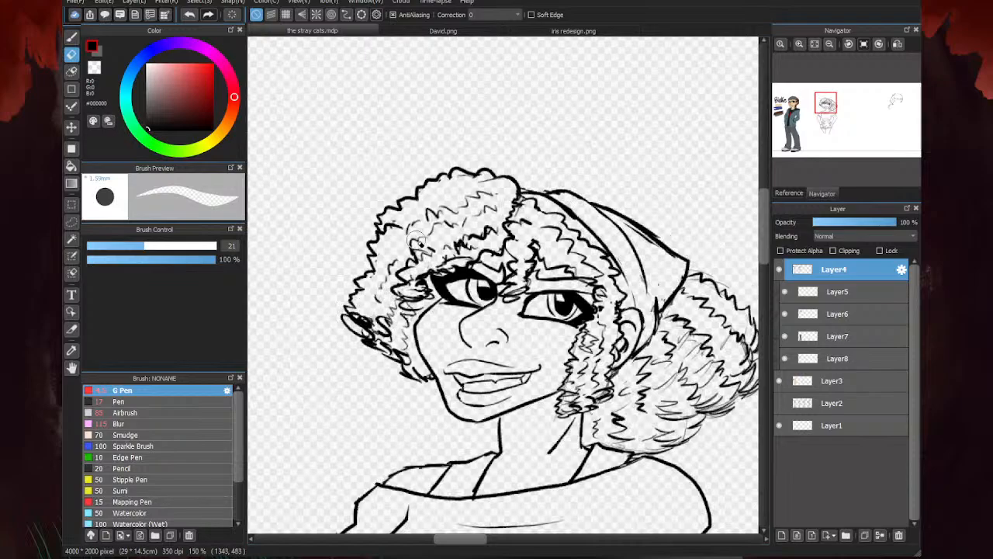
pyautogui.scroll(-2, 559, 186)
pyautogui.press('b')
pyautogui.scroll(3, 495, 225)
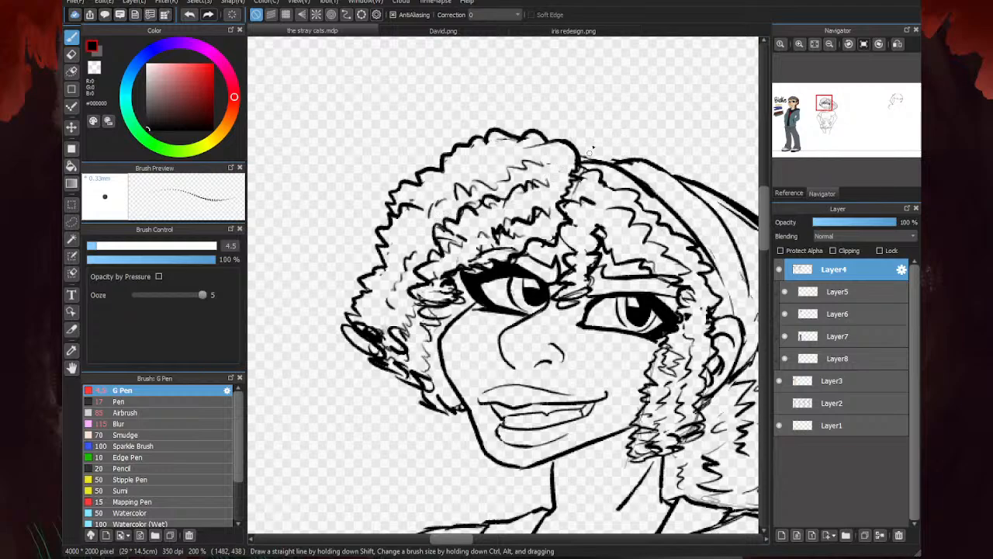
pyautogui.press('e')
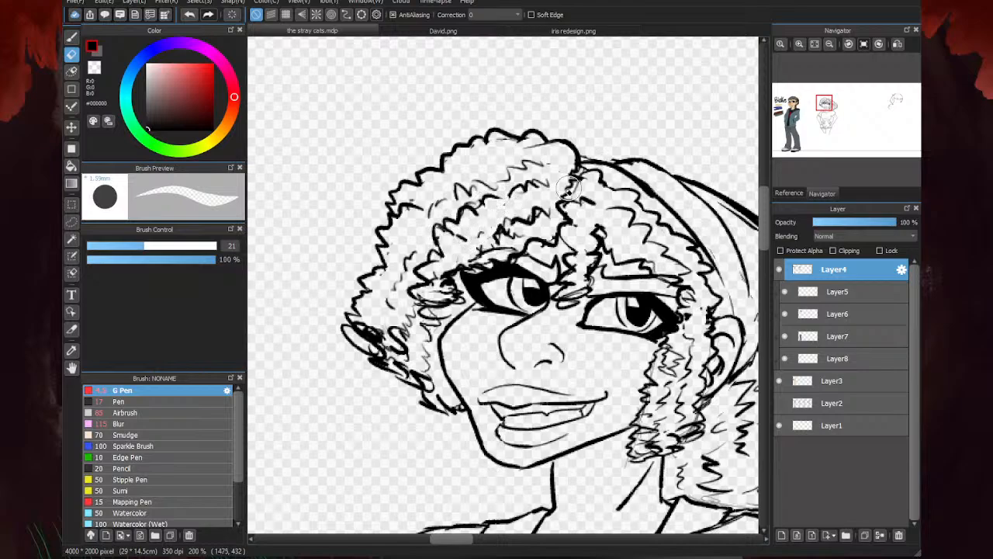
pyautogui.press('b')
# - Sketch a tuft of hair behind the neck below the chin, with thin horizontal strands and feathered curls reaching the shoulder
pyautogui.scroll(-3, 396, 268)
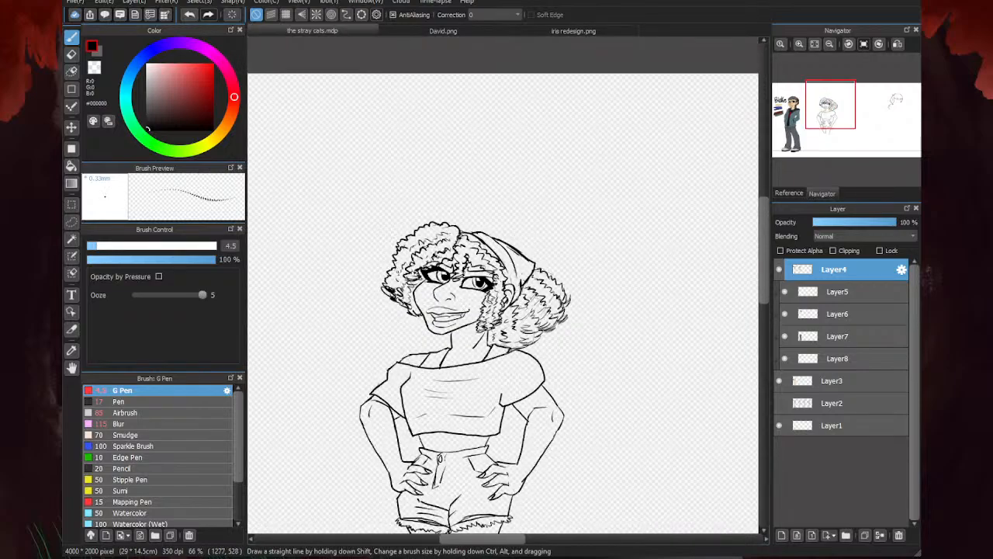
pyautogui.scroll(3, 463, 268)
pyautogui.scroll(-3, 368, 249)
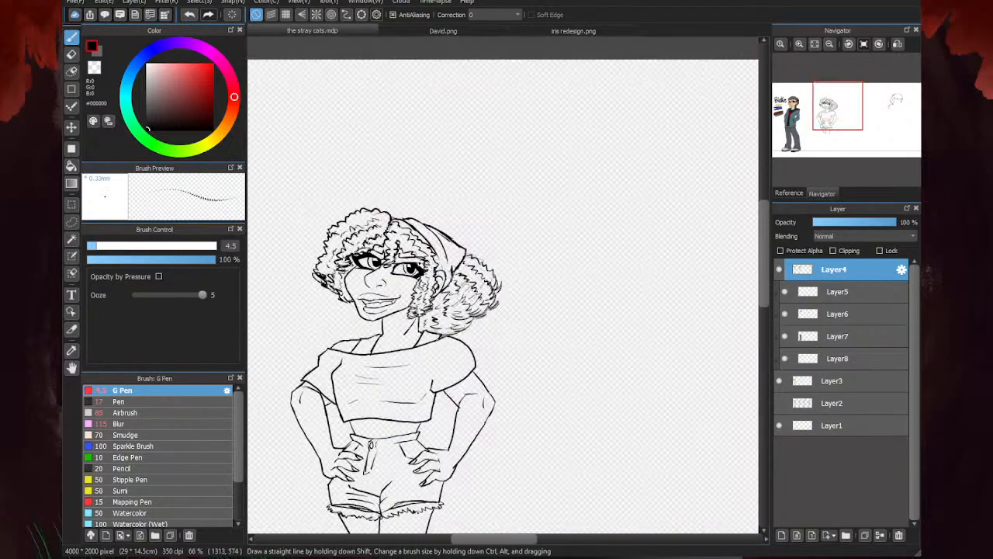
pyautogui.scroll(-2, 561, 211)
pyautogui.scroll(-1, 489, 243)
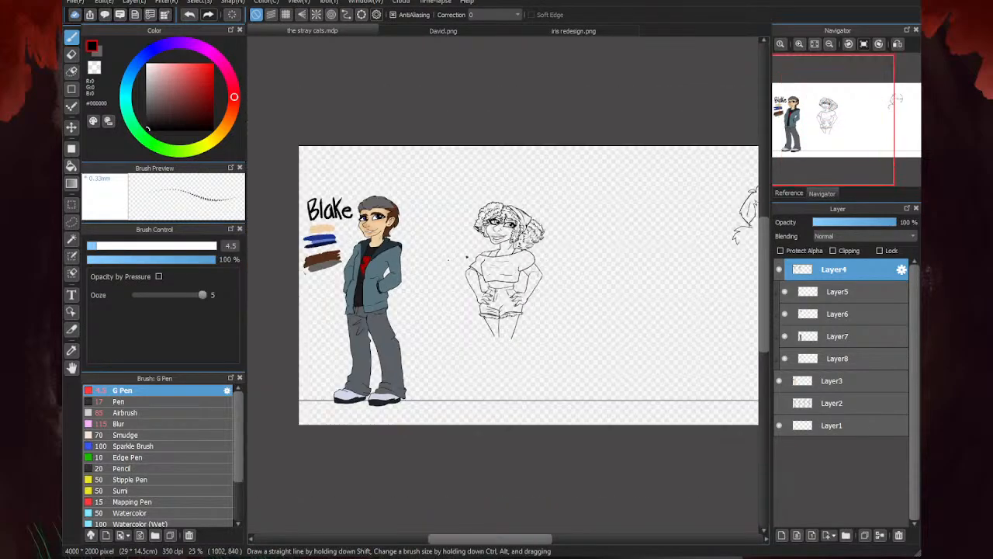
pyautogui.scroll(2, 399, 256)
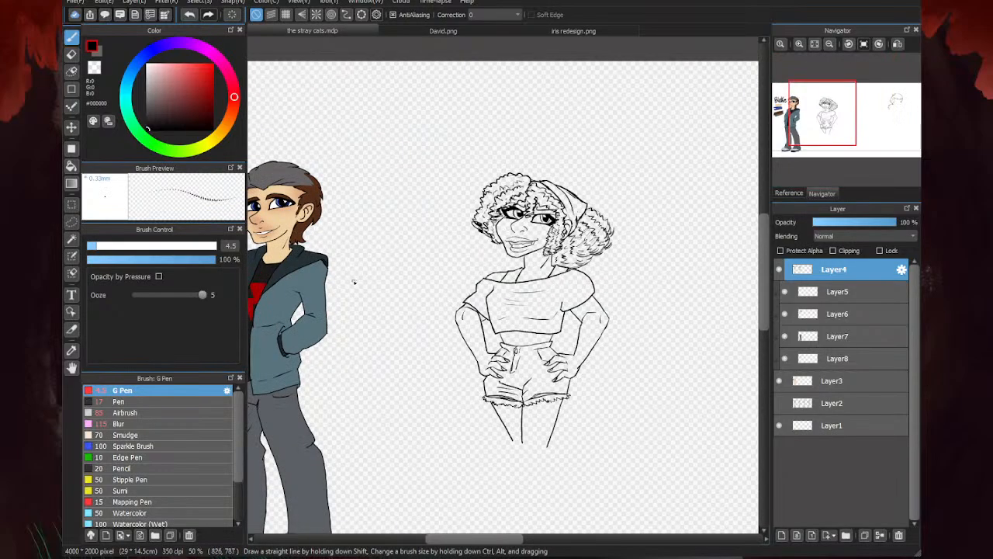
pyautogui.scroll(5, 535, 228)
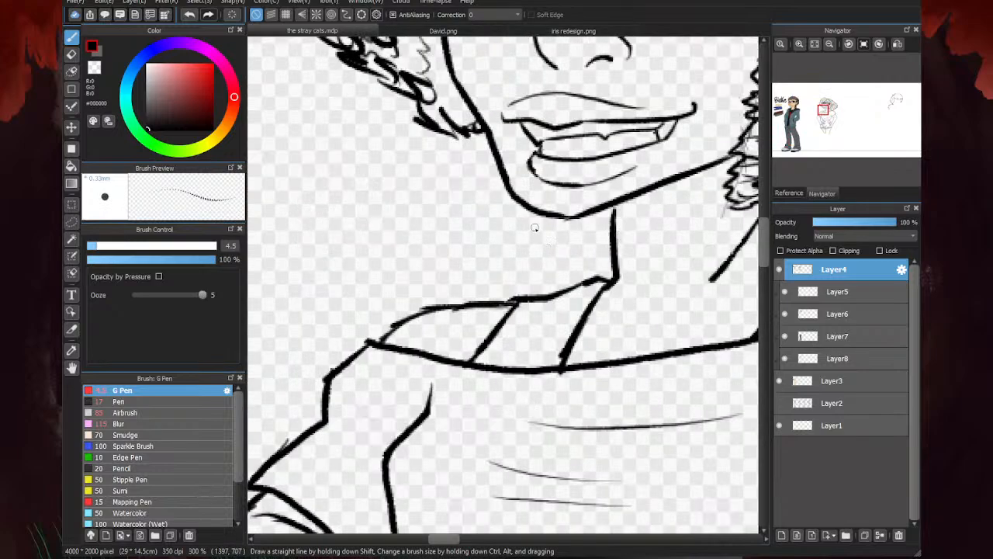
pyautogui.moveTo(555, 247)
pyautogui.mouseDown()
pyautogui.moveTo(587, 244)
pyautogui.moveTo(544, 265)
pyautogui.moveTo(549, 248)
pyautogui.moveTo(526, 254)
pyautogui.moveTo(558, 244)
pyautogui.moveTo(528, 257)
pyautogui.moveTo(572, 264)
pyautogui.moveTo(596, 253)
pyautogui.mouseUp()
pyautogui.moveTo(551, 263); pyautogui.dragTo(595, 254)
pyautogui.moveTo(556, 227); pyautogui.dragTo(600, 222)
pyautogui.moveTo(536, 264)
pyautogui.mouseDown()
pyautogui.moveTo(561, 265)
pyautogui.moveTo(538, 285)
pyautogui.moveTo(598, 273)
pyautogui.mouseUp()
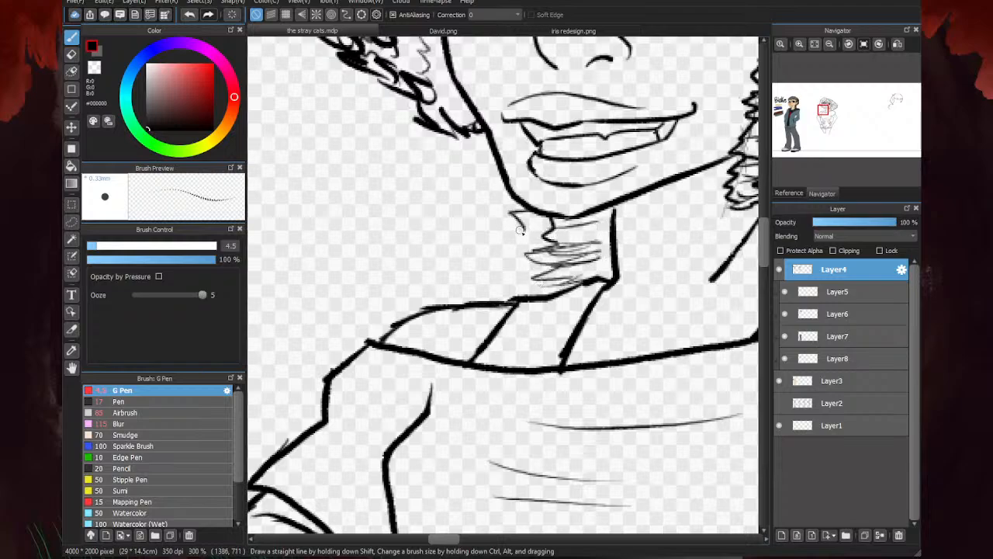
pyautogui.moveTo(508, 223); pyautogui.dragTo(517, 242)
pyautogui.moveTo(492, 237)
pyautogui.mouseDown()
pyautogui.moveTo(506, 264)
pyautogui.moveTo(489, 256)
pyautogui.moveTo(495, 280)
pyautogui.moveTo(470, 273)
pyautogui.moveTo(490, 289)
pyautogui.moveTo(475, 265)
pyautogui.moveTo(531, 294)
pyautogui.moveTo(458, 284)
pyautogui.mouseUp()
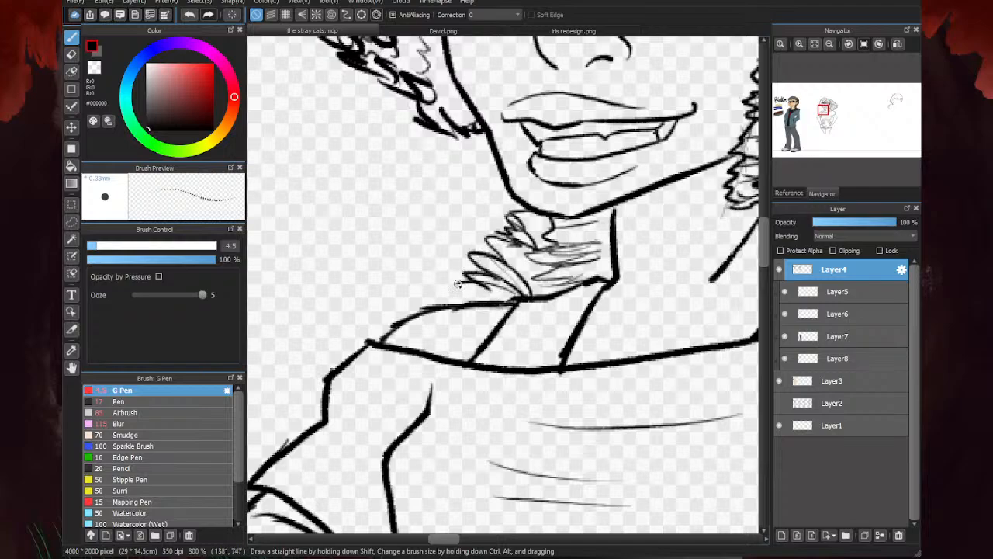
# - Go over the jagged edges of the hair tuft below the chin with thicker, darker strokes
pyautogui.scroll(-6, 537, 291)
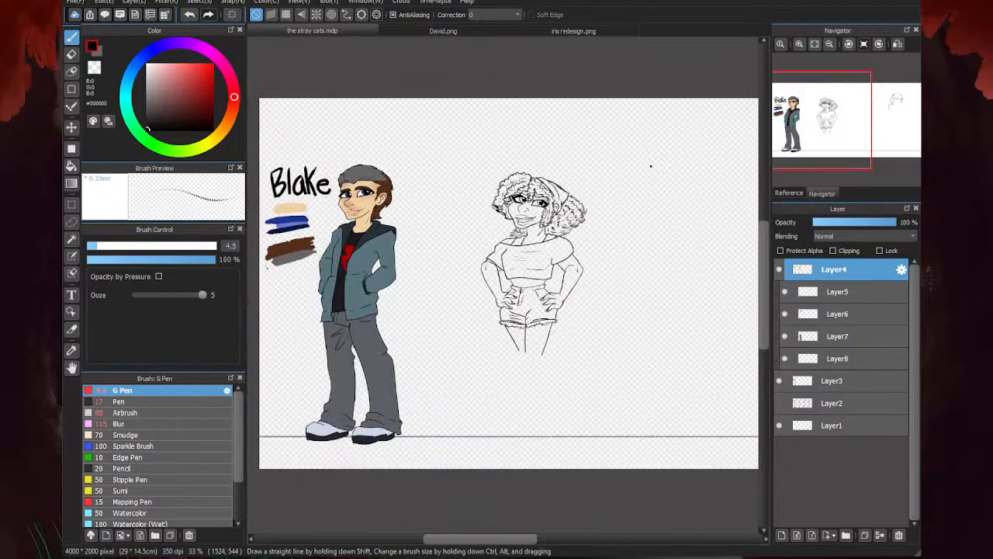
pyautogui.scroll(6, 479, 243)
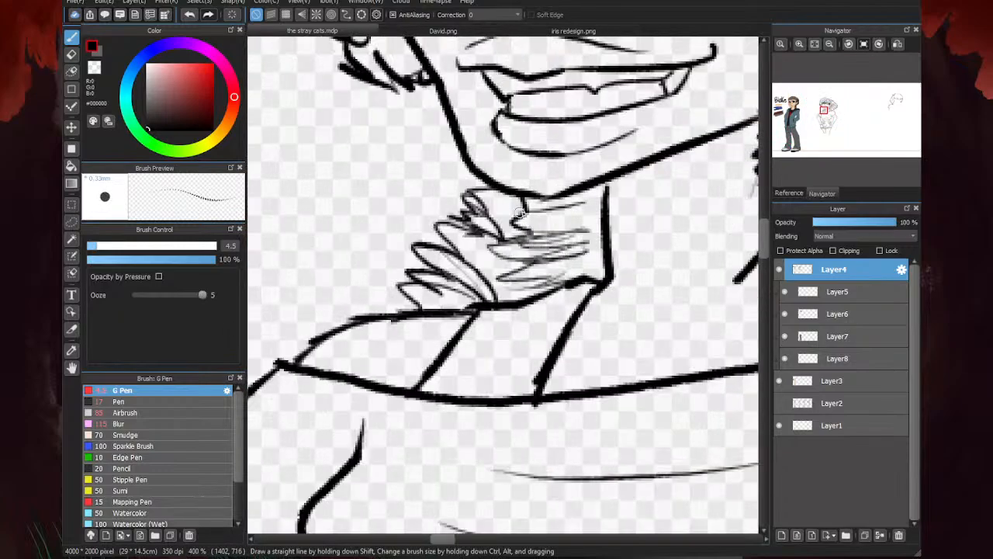
pyautogui.moveTo(523, 205)
pyautogui.mouseDown()
pyautogui.moveTo(512, 231)
pyautogui.moveTo(522, 248)
pyautogui.moveTo(497, 255)
pyautogui.moveTo(540, 278)
pyautogui.moveTo(472, 195)
pyautogui.moveTo(496, 193)
pyautogui.moveTo(477, 222)
pyautogui.moveTo(458, 210)
pyautogui.moveTo(469, 246)
pyautogui.moveTo(411, 222)
pyautogui.moveTo(438, 260)
pyautogui.moveTo(427, 296)
pyautogui.moveTo(392, 291)
pyautogui.moveTo(423, 306)
pyautogui.mouseUp()
pyautogui.scroll(-8, 419, 302)
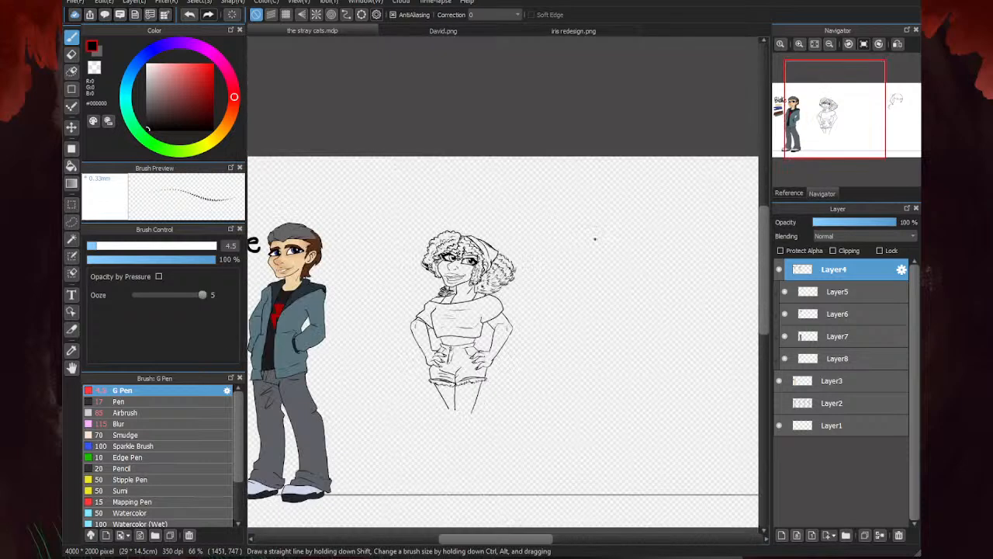
pyautogui.scroll(3, 498, 276)
# - Erase excess strand lines inside the hair tuft between the chin and the shoulder
pyautogui.press('e')
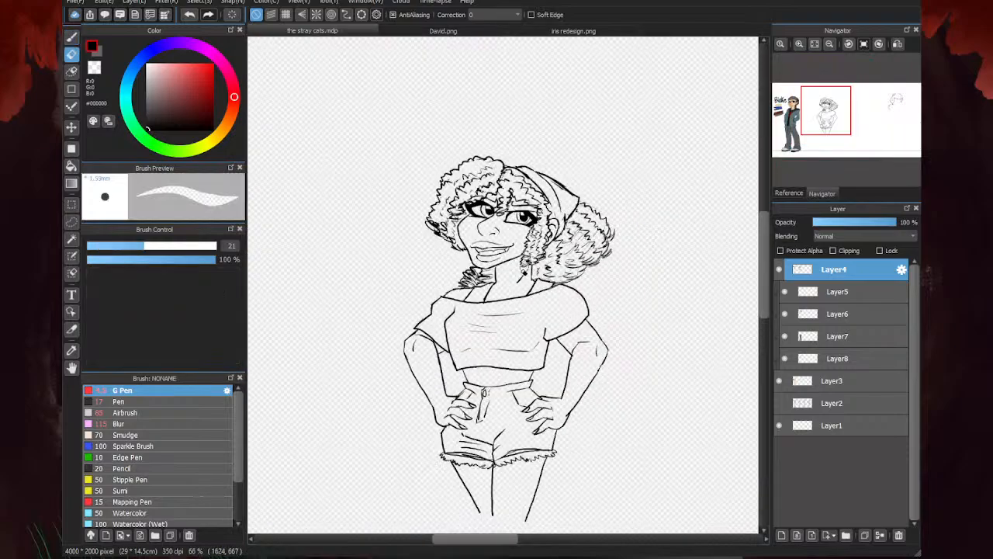
pyautogui.scroll(4, 486, 285)
pyautogui.moveTo(459, 240)
pyautogui.mouseDown()
pyautogui.moveTo(488, 273)
pyautogui.moveTo(523, 286)
pyautogui.moveTo(548, 275)
pyautogui.mouseUp()
pyautogui.moveTo(484, 303); pyautogui.dragTo(519, 299)
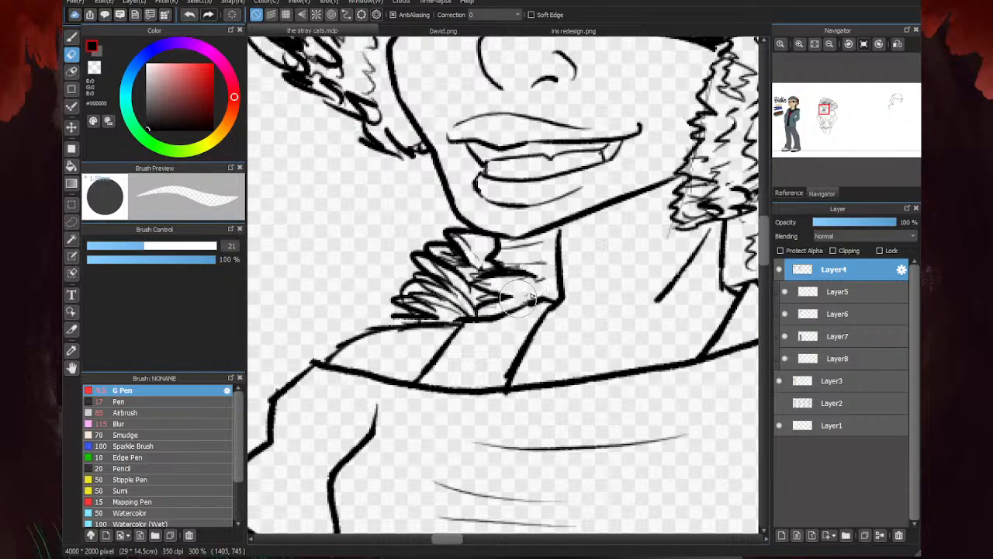
pyautogui.moveTo(435, 265)
pyautogui.mouseDown()
pyautogui.moveTo(467, 292)
pyautogui.moveTo(431, 270)
pyautogui.moveTo(446, 255)
pyautogui.moveTo(449, 300)
pyautogui.moveTo(463, 305)
pyautogui.moveTo(423, 285)
pyautogui.moveTo(411, 290)
pyautogui.moveTo(470, 304)
pyautogui.mouseUp()
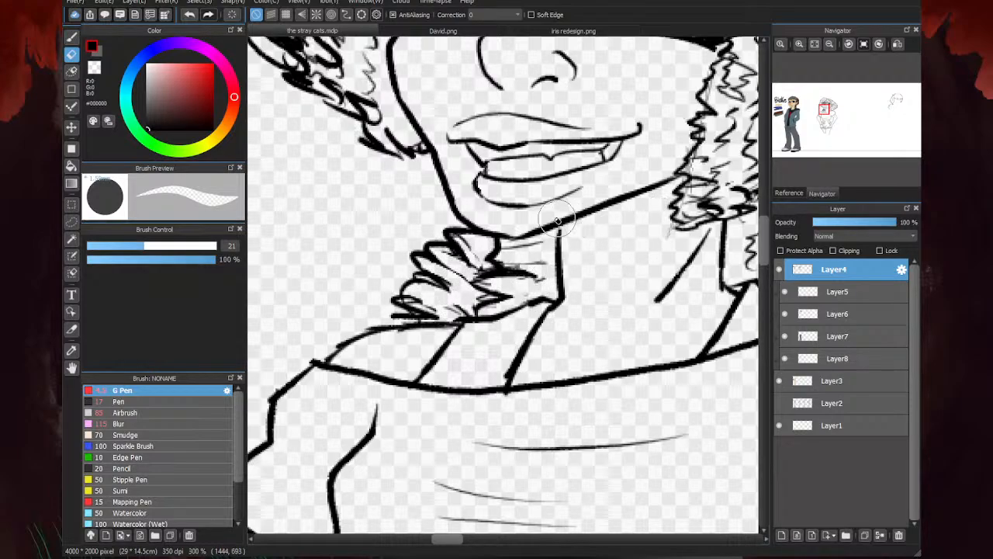
# - Ink thick jagged curls behind the neck on the puff side, from beneath the hanging side curls down to the shoulder
pyautogui.press('b')
pyautogui.scroll(-2, 419, 294)
pyautogui.scroll(1, 542, 280)
pyautogui.scroll(2, 523, 260)
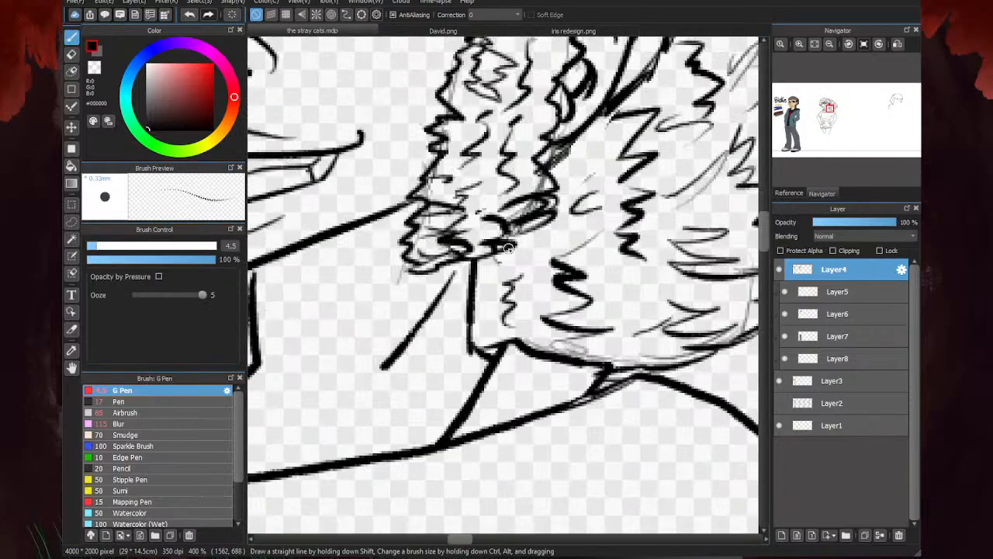
pyautogui.moveTo(526, 230)
pyautogui.mouseDown()
pyautogui.moveTo(579, 229)
pyautogui.moveTo(514, 277)
pyautogui.mouseUp()
pyautogui.moveTo(566, 224); pyautogui.dragTo(560, 202)
pyautogui.moveTo(655, 248); pyautogui.dragTo(666, 227)
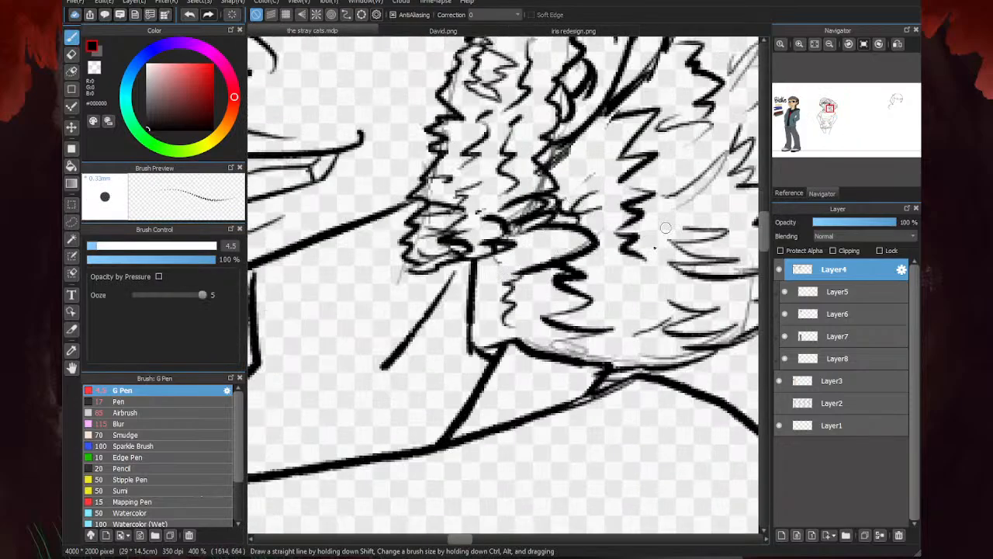
pyautogui.moveTo(565, 263)
pyautogui.mouseDown()
pyautogui.moveTo(560, 291)
pyautogui.moveTo(588, 296)
pyautogui.moveTo(590, 353)
pyautogui.mouseUp()
# - Erase the overlapping inner strokes of the jagged curls behind the neck on the puff side
pyautogui.press('e')
pyautogui.moveTo(558, 302)
pyautogui.mouseDown()
pyautogui.moveTo(520, 333)
pyautogui.moveTo(535, 283)
pyautogui.moveTo(505, 315)
pyautogui.moveTo(508, 277)
pyautogui.mouseUp()
pyautogui.moveTo(579, 305); pyautogui.dragTo(531, 311)
pyautogui.moveTo(576, 278); pyautogui.dragTo(539, 286)
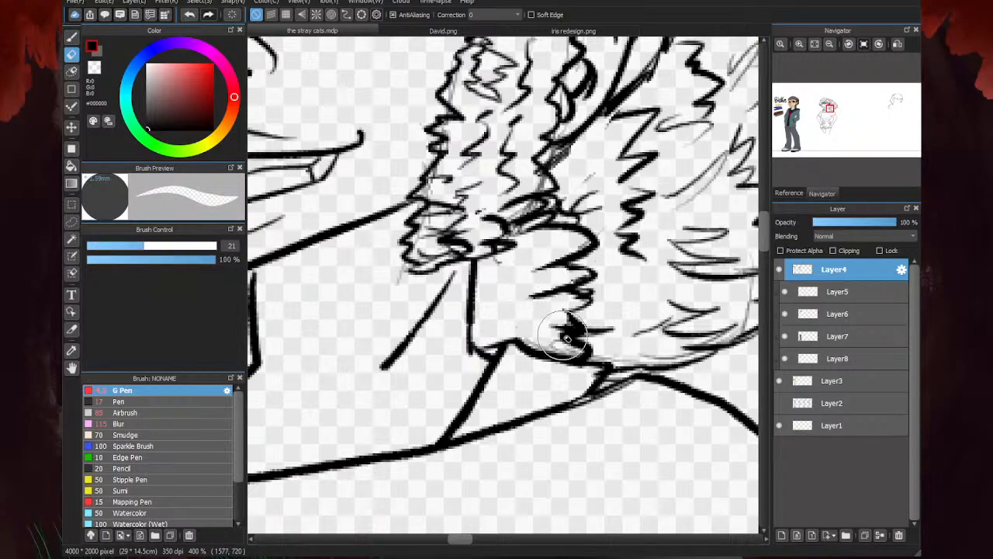
pyautogui.moveTo(562, 337); pyautogui.dragTo(526, 332)
pyautogui.scroll(-2, 502, 313)
pyautogui.scroll(-2, 502, 313)
# - Draw thin strands from the jagged curls toward the neck to fill the hair on the puff side
pyautogui.press('b')
pyautogui.scroll(4, 501, 330)
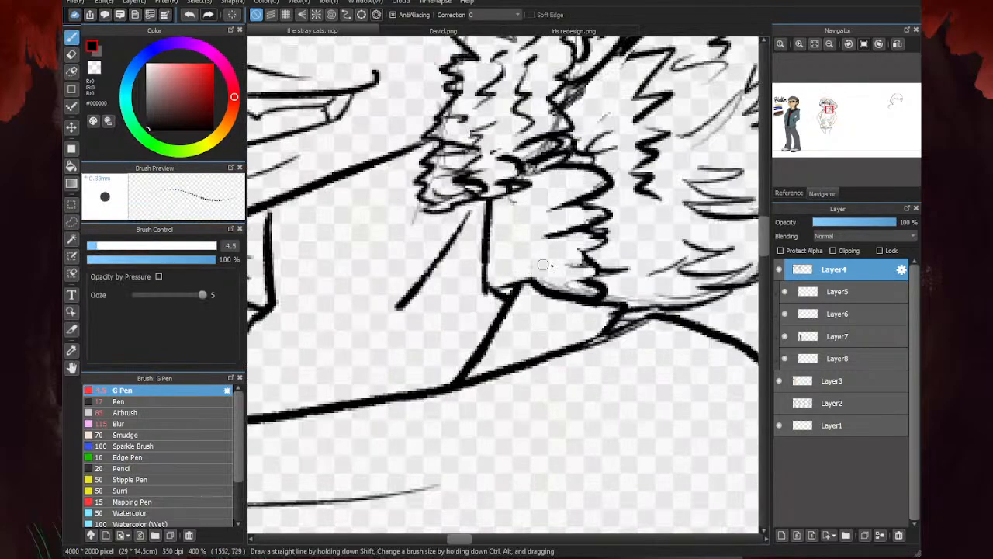
pyautogui.moveTo(576, 264); pyautogui.dragTo(505, 266)
pyautogui.moveTo(508, 257)
pyautogui.mouseDown()
pyautogui.moveTo(541, 244)
pyautogui.moveTo(502, 234)
pyautogui.moveTo(498, 197)
pyautogui.mouseUp()
pyautogui.scroll(-2, 680, 264)
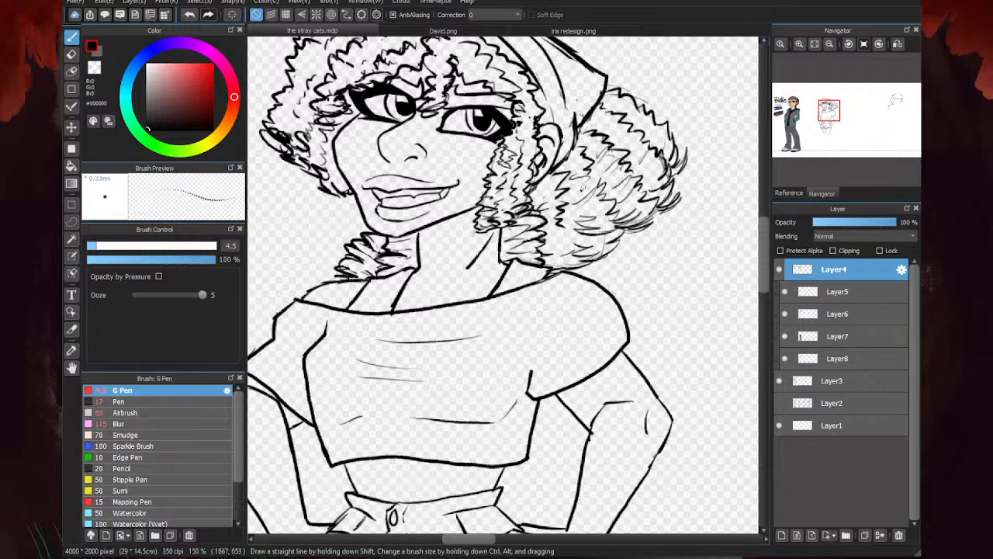
# - Ink bold jagged curls inside the puff just beneath the ear
pyautogui.scroll(2, 582, 187)
pyautogui.moveTo(569, 127)
pyautogui.mouseDown()
pyautogui.moveTo(573, 159)
pyautogui.moveTo(535, 184)
pyautogui.moveTo(564, 174)
pyautogui.moveTo(535, 180)
pyautogui.moveTo(548, 190)
pyautogui.moveTo(524, 200)
pyautogui.moveTo(572, 190)
pyautogui.moveTo(580, 212)
pyautogui.moveTo(519, 227)
pyautogui.moveTo(567, 203)
pyautogui.mouseUp()
pyautogui.moveTo(548, 163); pyautogui.dragTo(508, 190)
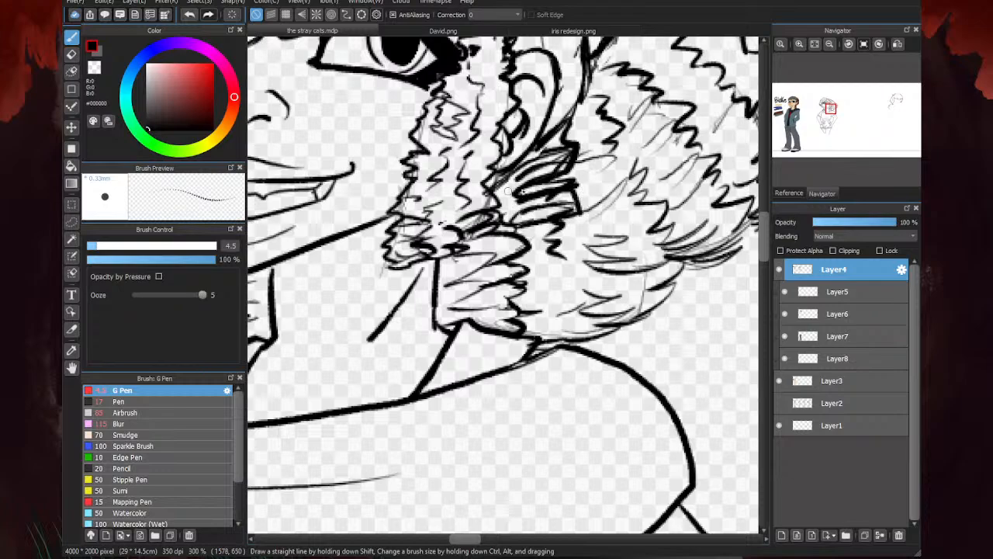
# - Thin out the bold curls beneath the ear with the eraser, remove the small zigzag below them, and add fine strands between them
pyautogui.press('e')
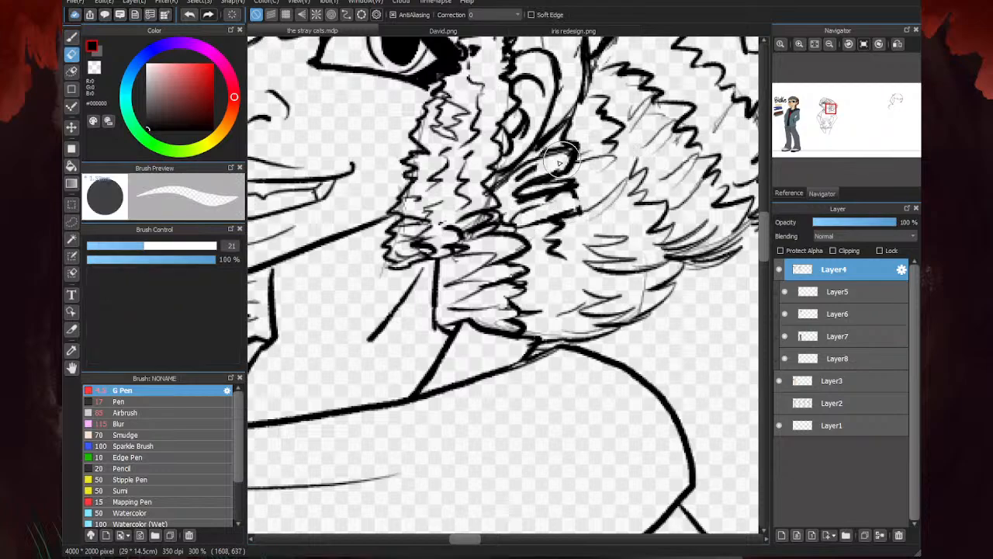
pyautogui.press('p')
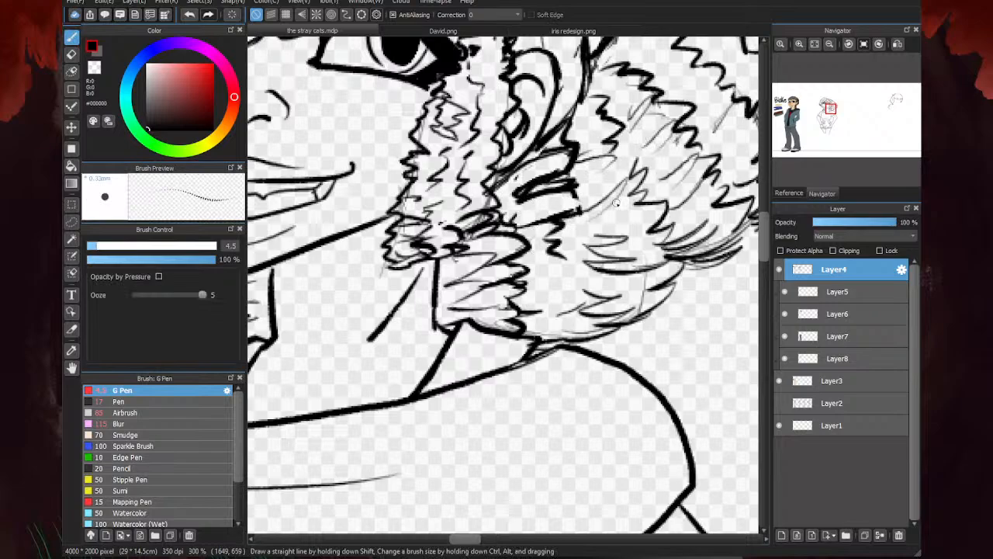
pyautogui.press('e')
pyautogui.moveTo(554, 239)
pyautogui.mouseDown()
pyautogui.moveTo(537, 200)
pyautogui.moveTo(556, 184)
pyautogui.moveTo(515, 203)
pyautogui.moveTo(555, 171)
pyautogui.moveTo(512, 200)
pyautogui.mouseUp()
pyautogui.press('p')
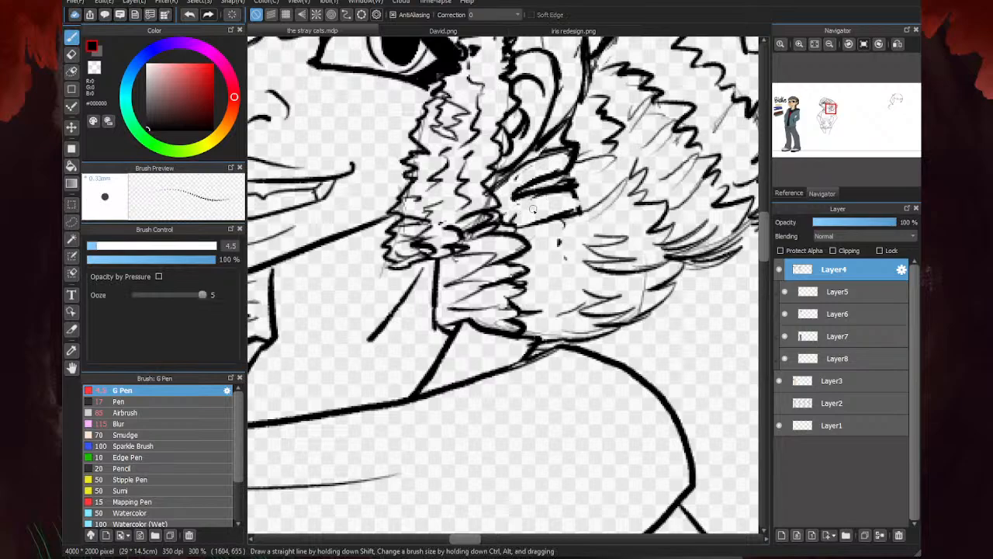
pyautogui.moveTo(563, 145); pyautogui.dragTo(517, 176)
pyautogui.scroll(-1, 470, 242)
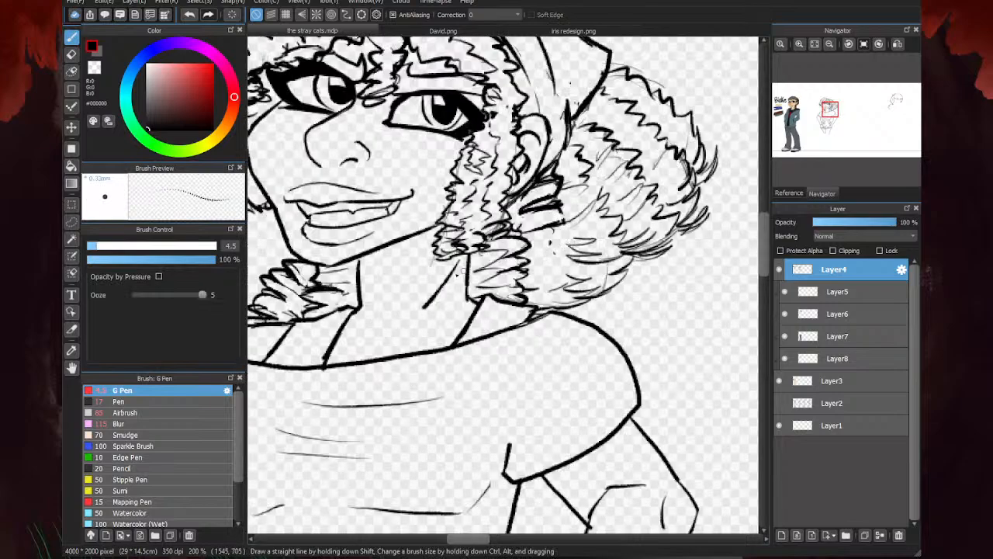
# - Ink a jagged edge and dense strands between the curls beneath the ear and the lower puff curls behind the neck
pyautogui.scroll(2, 587, 230)
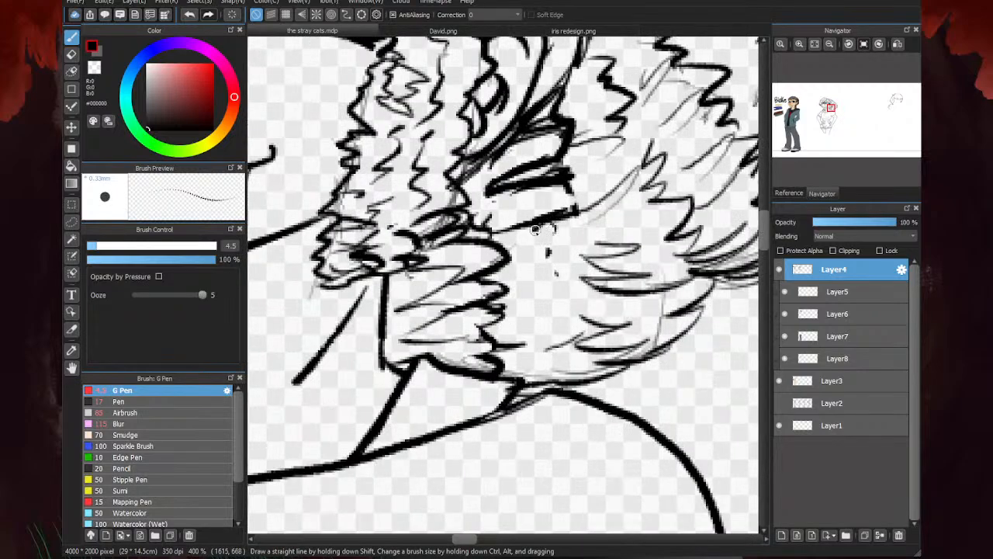
pyautogui.moveTo(530, 231)
pyautogui.mouseDown()
pyautogui.moveTo(511, 249)
pyautogui.moveTo(582, 248)
pyautogui.moveTo(556, 244)
pyautogui.moveTo(582, 248)
pyautogui.moveTo(551, 280)
pyautogui.moveTo(506, 288)
pyautogui.moveTo(584, 266)
pyautogui.moveTo(502, 274)
pyautogui.mouseUp()
pyautogui.moveTo(555, 205); pyautogui.dragTo(478, 225)
pyautogui.moveTo(563, 141); pyautogui.dragTo(532, 161)
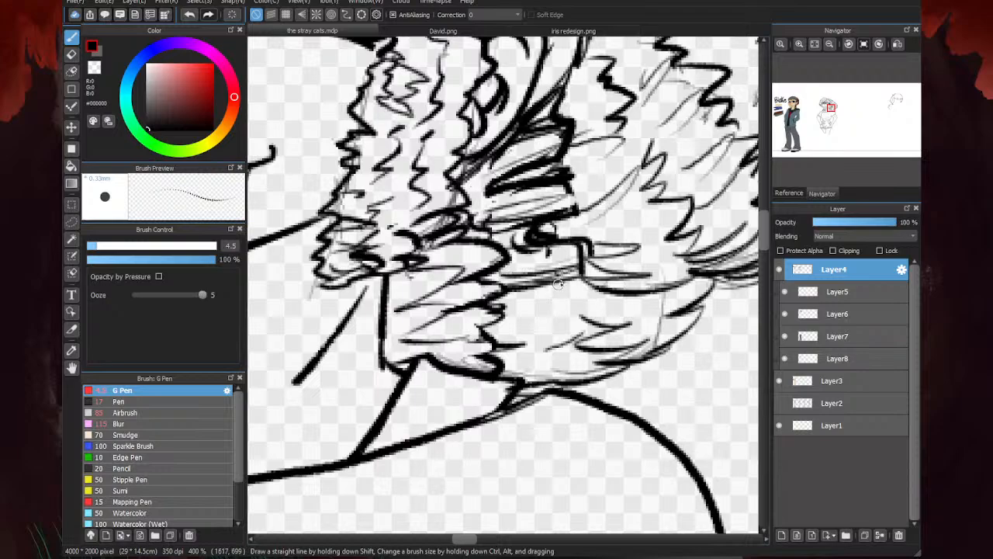
pyautogui.moveTo(574, 278)
pyautogui.mouseDown()
pyautogui.moveTo(519, 290)
pyautogui.moveTo(568, 295)
pyautogui.mouseUp()
pyautogui.moveTo(529, 247)
pyautogui.mouseDown()
pyautogui.moveTo(506, 243)
pyautogui.moveTo(528, 227)
pyautogui.mouseUp()
pyautogui.moveTo(550, 169); pyautogui.dragTo(527, 179)
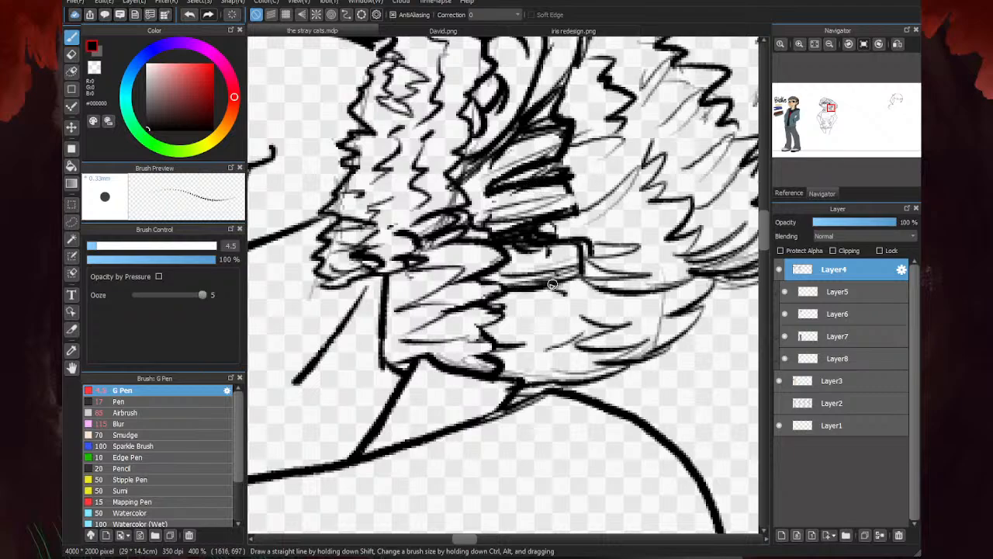
# - Ink curved strands and a jagged edge in the lower puff curls behind the neck, just above the shoulder
pyautogui.moveTo(562, 284)
pyautogui.mouseDown()
pyautogui.moveTo(510, 315)
pyautogui.moveTo(539, 346)
pyautogui.moveTo(575, 278)
pyautogui.moveTo(593, 313)
pyautogui.moveTo(535, 341)
pyautogui.mouseUp()
pyautogui.moveTo(597, 281)
pyautogui.mouseDown()
pyautogui.moveTo(543, 326)
pyautogui.moveTo(512, 319)
pyautogui.mouseUp()
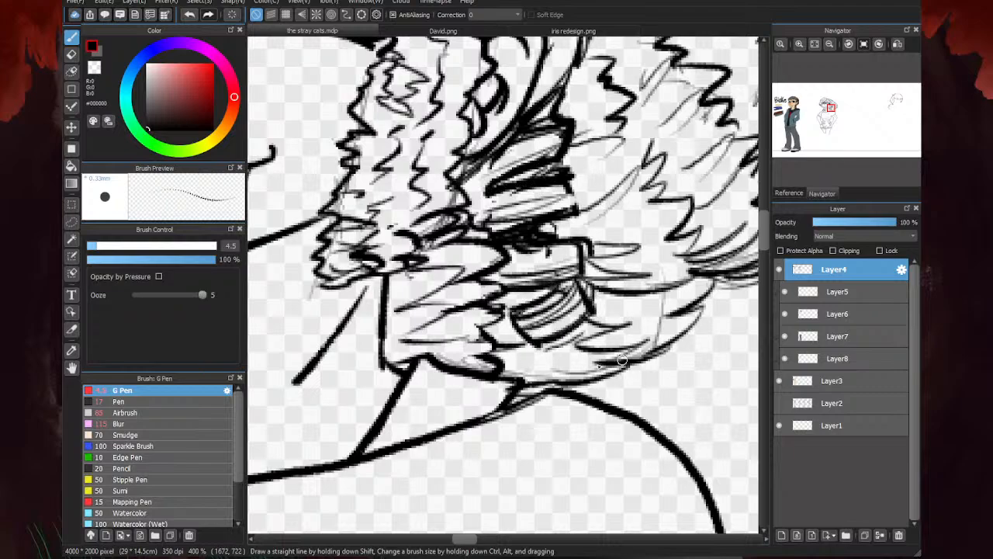
pyautogui.moveTo(594, 313)
pyautogui.mouseDown()
pyautogui.moveTo(596, 355)
pyautogui.moveTo(536, 372)
pyautogui.mouseUp()
pyautogui.moveTo(578, 346); pyautogui.dragTo(506, 362)
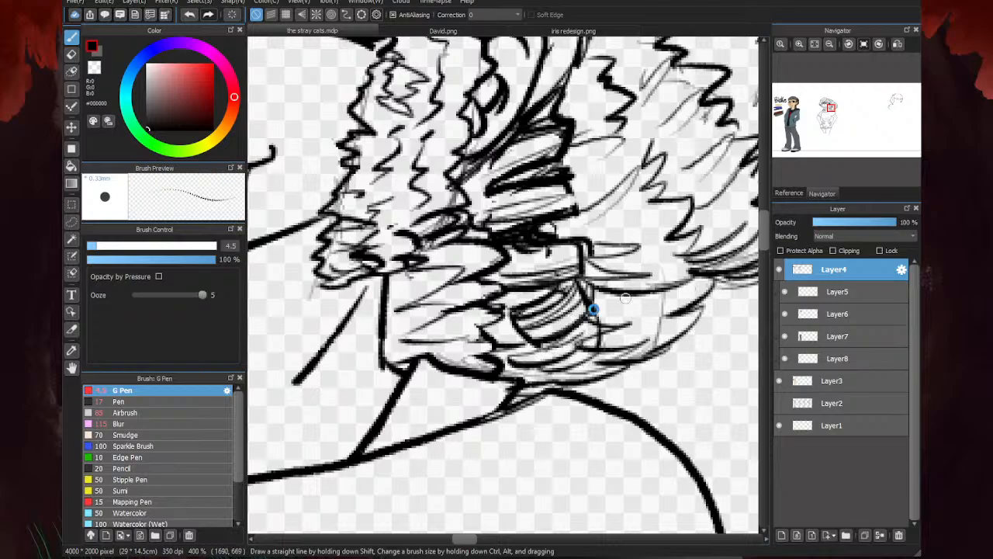
# - Ink bold jagged curls with dense strands down the inner puff, from beside the ear to its lower edge above the shoulder
pyautogui.scroll(-4, 591, 312)
pyautogui.scroll(-1, 574, 244)
pyautogui.scroll(2, 543, 248)
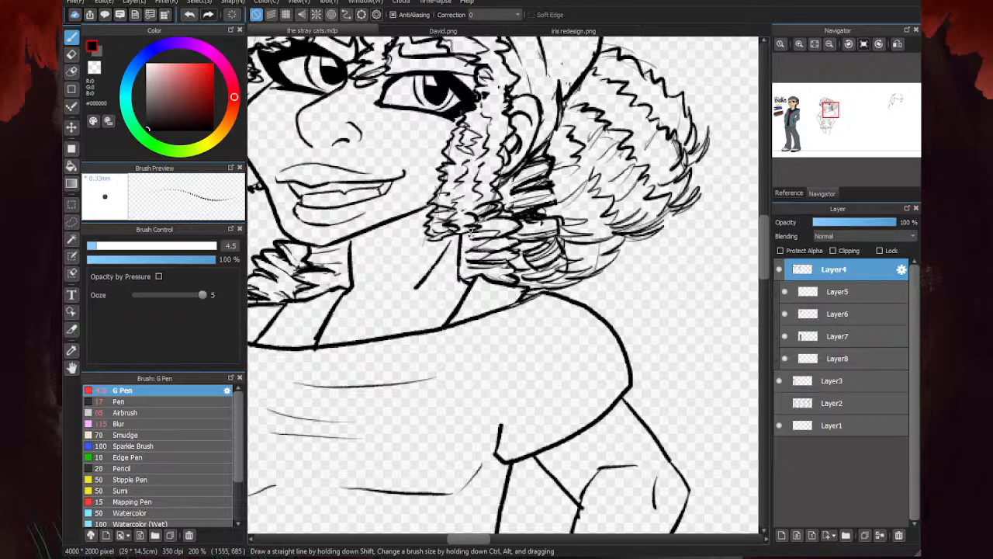
pyautogui.scroll(2, 560, 207)
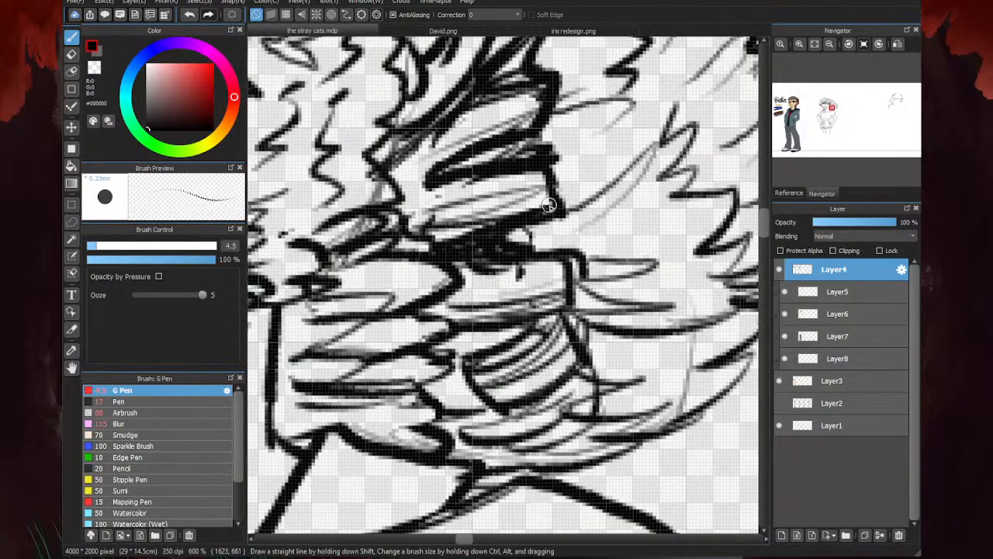
pyautogui.scroll(-4, 552, 200)
pyautogui.scroll(-3, 491, 268)
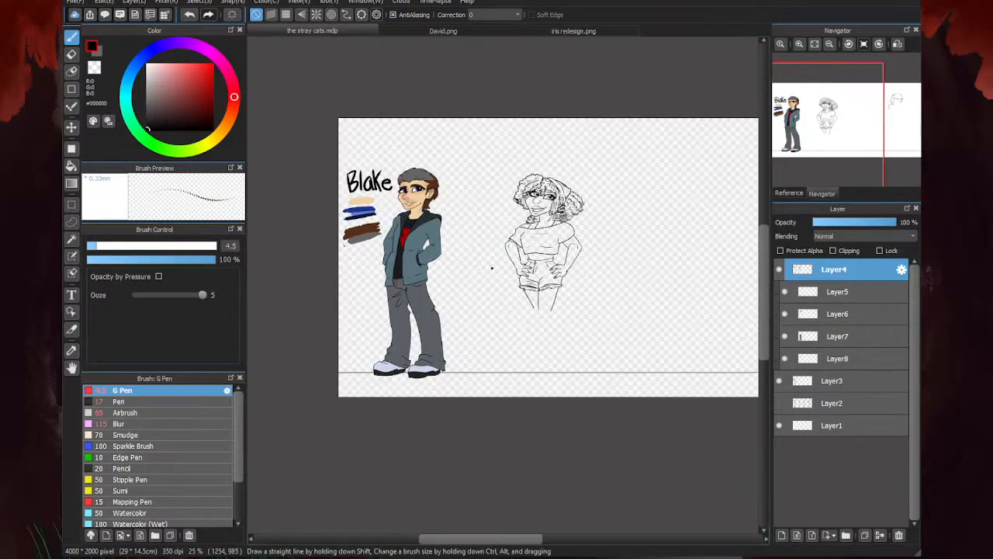
pyautogui.scroll(6, 518, 184)
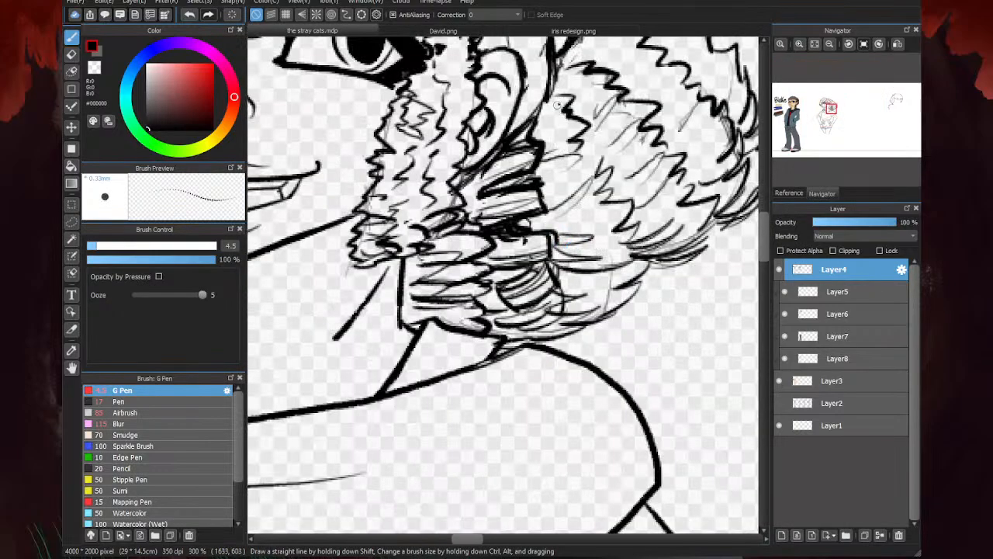
pyautogui.moveTo(568, 93)
pyautogui.mouseDown()
pyautogui.moveTo(535, 136)
pyautogui.moveTo(584, 139)
pyautogui.moveTo(591, 155)
pyautogui.moveTo(559, 177)
pyautogui.moveTo(588, 171)
pyautogui.moveTo(543, 188)
pyautogui.moveTo(601, 172)
pyautogui.moveTo(556, 204)
pyautogui.moveTo(633, 208)
pyautogui.moveTo(596, 204)
pyautogui.moveTo(629, 202)
pyautogui.moveTo(568, 231)
pyautogui.moveTo(717, 158)
pyautogui.moveTo(570, 247)
pyautogui.moveTo(614, 222)
pyautogui.moveTo(559, 223)
pyautogui.moveTo(628, 220)
pyautogui.moveTo(609, 237)
pyautogui.moveTo(636, 232)
pyautogui.moveTo(631, 250)
pyautogui.moveTo(572, 269)
pyautogui.moveTo(624, 243)
pyautogui.moveTo(557, 249)
pyautogui.mouseUp()
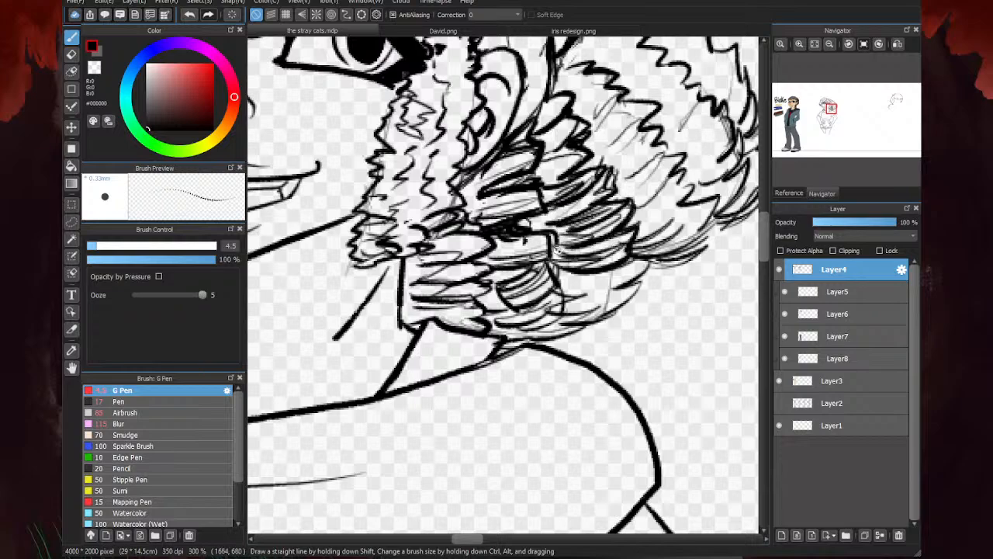
pyautogui.moveTo(584, 190)
pyautogui.mouseDown()
pyautogui.moveTo(555, 179)
pyautogui.moveTo(575, 159)
pyautogui.moveTo(537, 153)
pyautogui.moveTo(553, 114)
pyautogui.mouseUp()
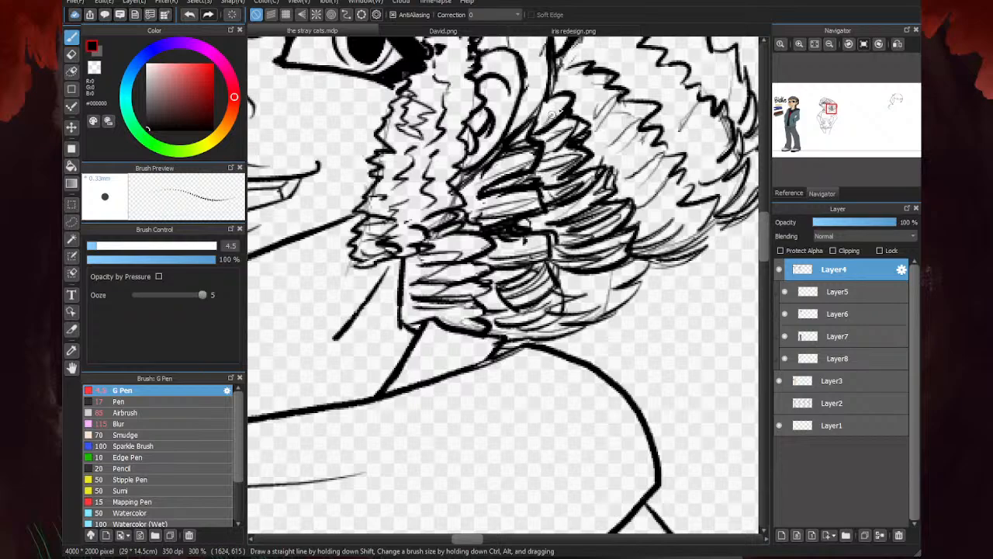
pyautogui.moveTo(595, 278)
pyautogui.mouseDown()
pyautogui.moveTo(582, 289)
pyautogui.moveTo(621, 279)
pyautogui.moveTo(570, 299)
pyautogui.moveTo(622, 305)
pyautogui.moveTo(569, 299)
pyautogui.mouseUp()
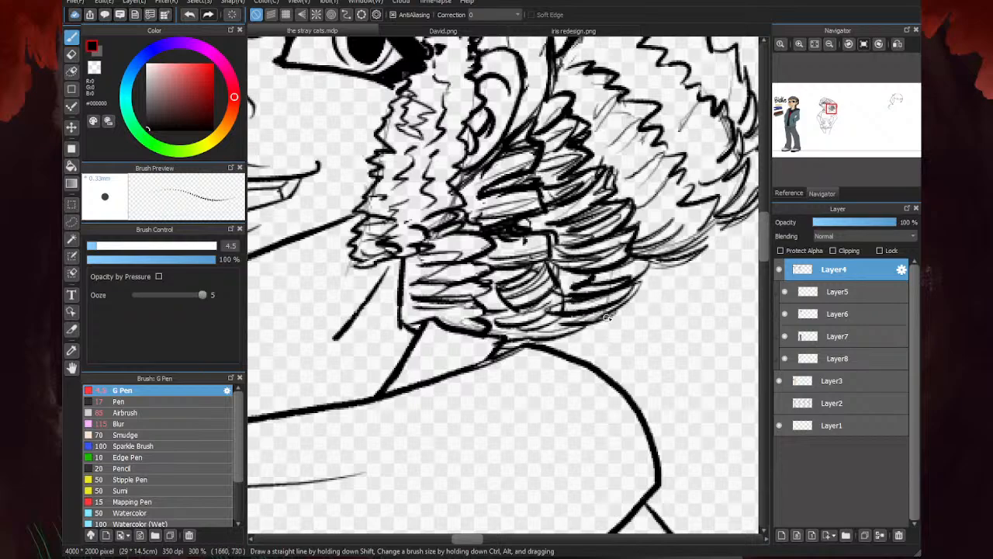
pyautogui.moveTo(635, 315)
pyautogui.mouseDown()
pyautogui.moveTo(663, 291)
pyautogui.moveTo(623, 313)
pyautogui.moveTo(664, 285)
pyautogui.moveTo(614, 327)
pyautogui.mouseUp()
# - Thin out the dense new strands in the inner and lower puff with the eraser
pyautogui.press('e')
pyautogui.scroll(-3, 605, 270)
pyautogui.press('b')
pyautogui.scroll(-3, 532, 274)
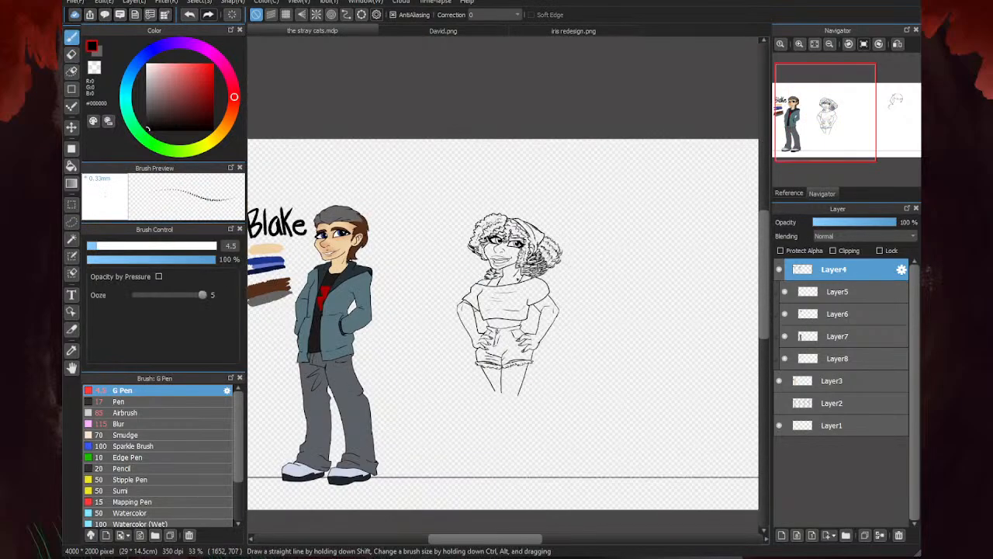
pyautogui.scroll(4, 530, 275)
pyautogui.press('e')
pyautogui.scroll(2, 565, 258)
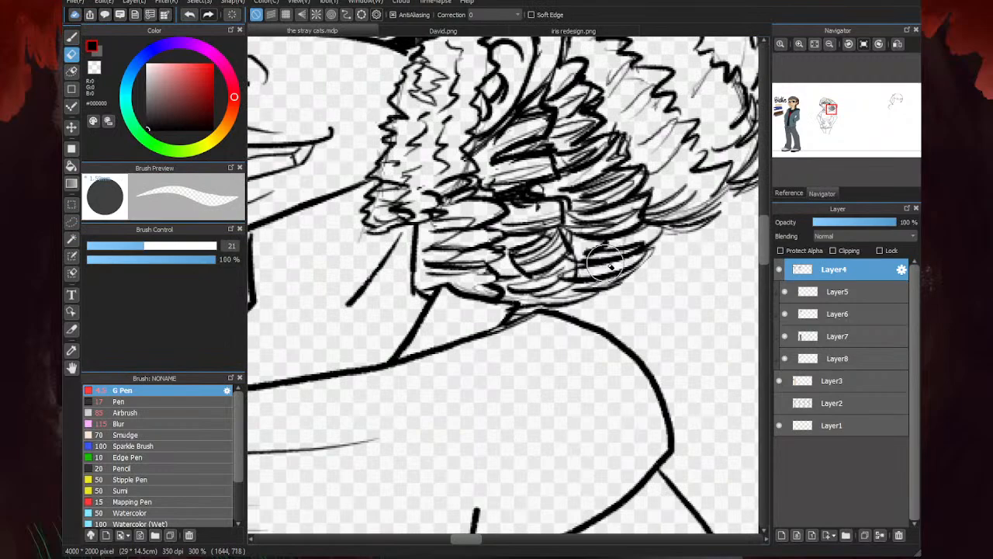
pyautogui.moveTo(606, 262); pyautogui.dragTo(584, 248)
pyautogui.moveTo(624, 221); pyautogui.dragTo(572, 213)
pyautogui.moveTo(632, 181); pyautogui.dragTo(576, 187)
pyautogui.moveTo(624, 155)
pyautogui.mouseDown()
pyautogui.moveTo(578, 161)
pyautogui.moveTo(562, 152)
pyautogui.mouseUp()
pyautogui.moveTo(598, 114); pyautogui.dragTo(587, 98)
pyautogui.scroll(-3, 553, 177)
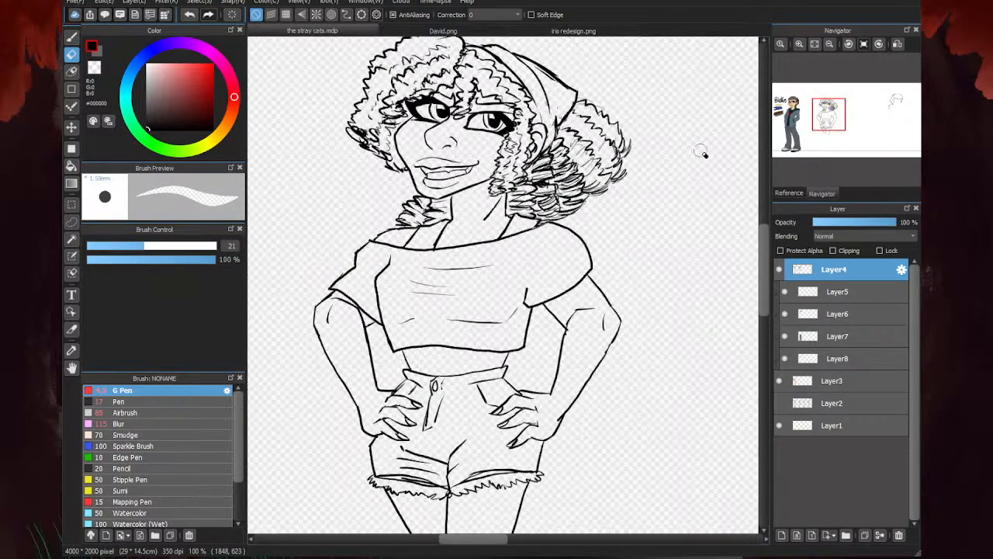
# - Ink jagged curls and close strands at the top of the puff where it meets the headband behind the ear
pyautogui.press('b')
pyautogui.scroll(-1, 649, 170)
pyautogui.scroll(2, 654, 185)
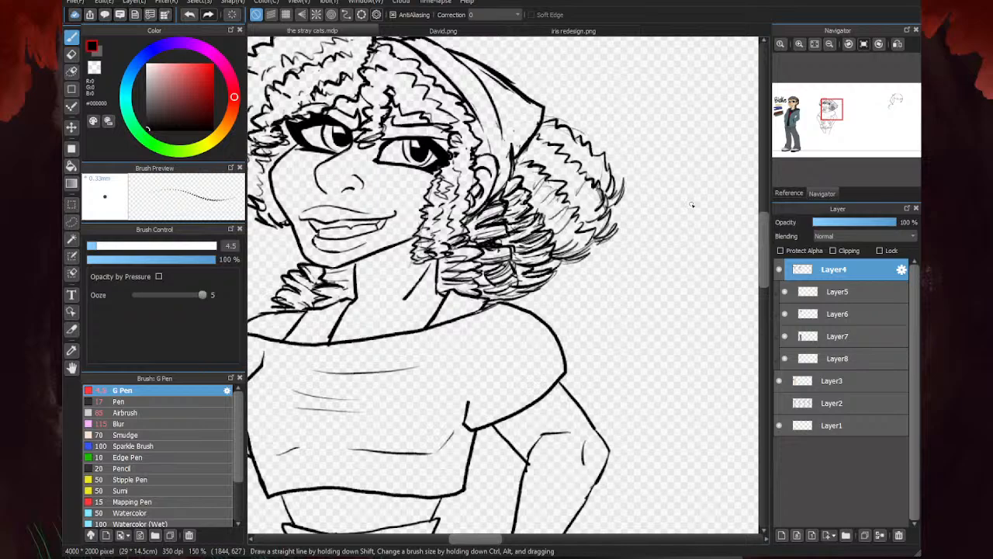
pyautogui.scroll(4, 526, 287)
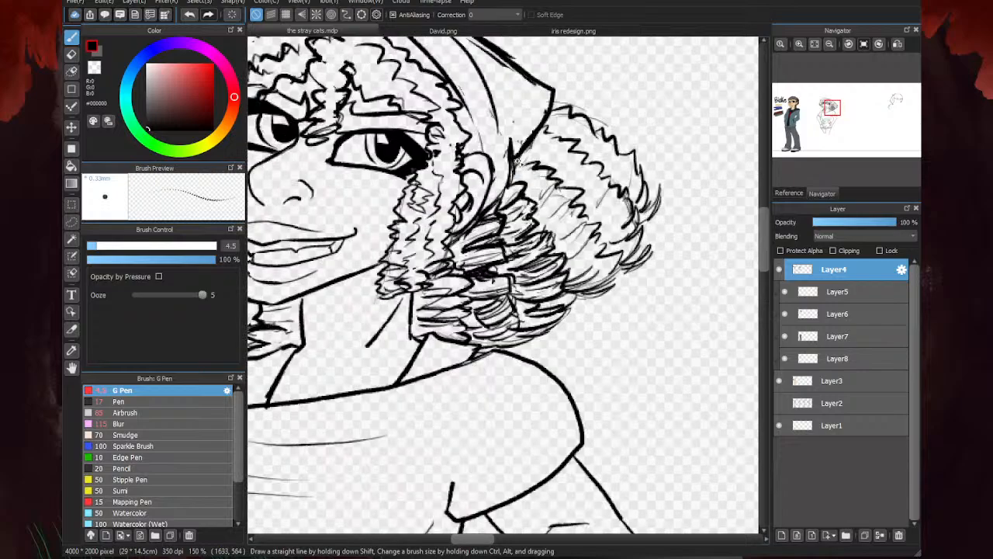
pyautogui.moveTo(537, 128)
pyautogui.mouseDown()
pyautogui.moveTo(553, 148)
pyautogui.moveTo(586, 161)
pyautogui.moveTo(558, 196)
pyautogui.moveTo(577, 174)
pyautogui.moveTo(514, 202)
pyautogui.mouseUp()
pyautogui.moveTo(562, 159); pyautogui.dragTo(499, 194)
pyautogui.moveTo(582, 179); pyautogui.dragTo(529, 213)
pyautogui.moveTo(587, 195)
pyautogui.mouseDown()
pyautogui.moveTo(538, 219)
pyautogui.moveTo(579, 227)
pyautogui.moveTo(549, 239)
pyautogui.mouseUp()
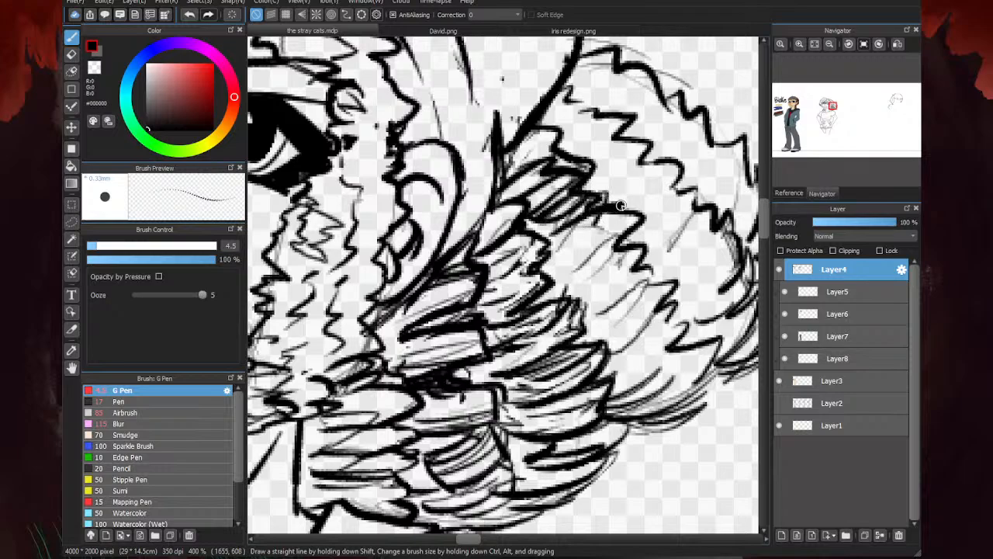
# - Ink a bold rounded curl in the middle of the puff and fill beneath it with strands sweeping toward the ear
pyautogui.moveTo(606, 211); pyautogui.dragTo(545, 262)
pyautogui.moveTo(608, 209)
pyautogui.mouseDown()
pyautogui.moveTo(630, 208)
pyautogui.moveTo(643, 225)
pyautogui.mouseUp()
pyautogui.moveTo(641, 230)
pyautogui.mouseDown()
pyautogui.moveTo(590, 260)
pyautogui.moveTo(614, 237)
pyautogui.moveTo(548, 275)
pyautogui.mouseUp()
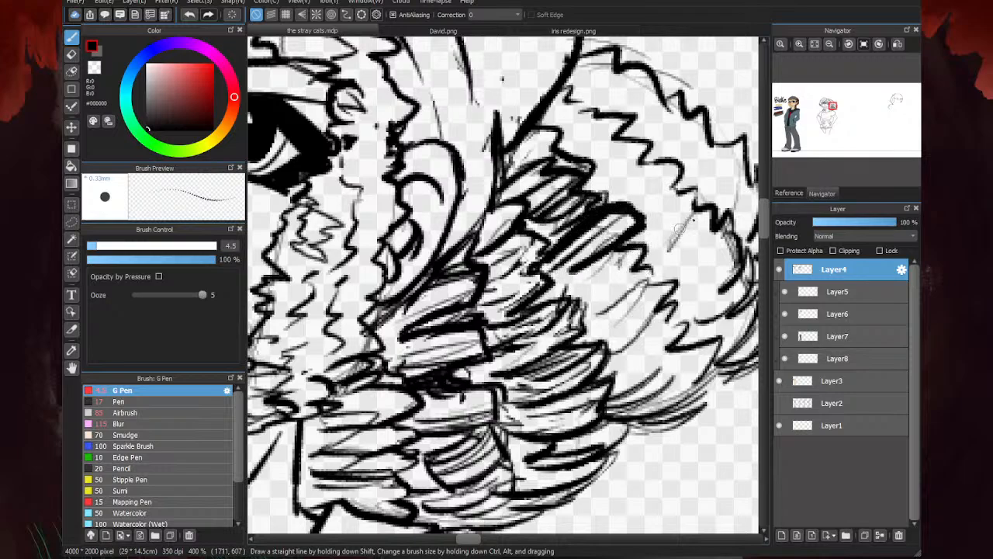
pyautogui.moveTo(628, 241)
pyautogui.mouseDown()
pyautogui.moveTo(616, 262)
pyautogui.moveTo(660, 255)
pyautogui.moveTo(575, 313)
pyautogui.mouseUp()
pyautogui.moveTo(661, 277); pyautogui.dragTo(617, 316)
pyautogui.moveTo(602, 268)
pyautogui.mouseDown()
pyautogui.moveTo(557, 290)
pyautogui.moveTo(566, 295)
pyautogui.mouseUp()
pyautogui.moveTo(621, 270); pyautogui.dragTo(580, 299)
# - Ink a bold jagged edge and long curved strands across the lower outer curls of the puff
pyautogui.scroll(-4, 605, 290)
pyautogui.scroll(3, 608, 288)
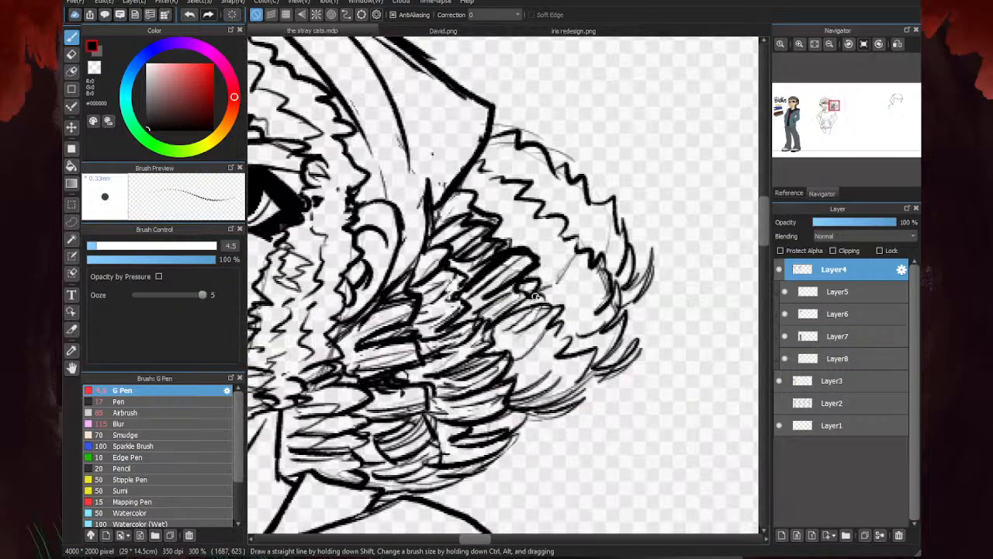
pyautogui.press('e')
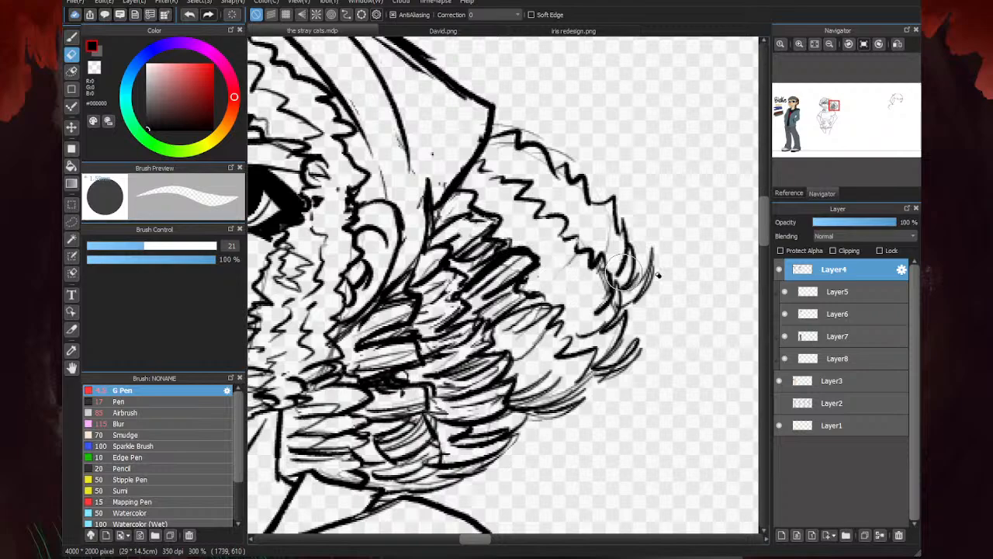
pyautogui.press('p')
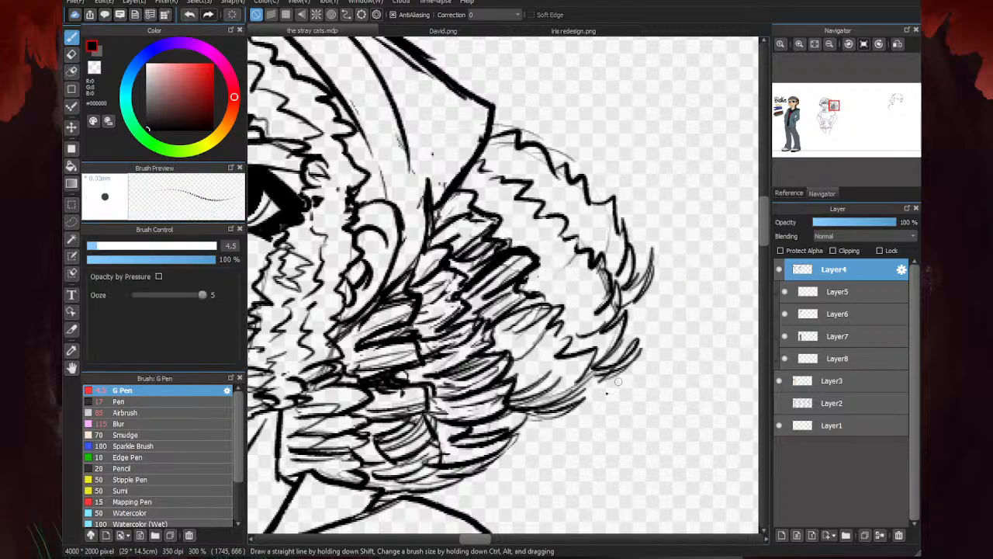
pyautogui.scroll(2, 605, 385)
pyautogui.moveTo(611, 347); pyautogui.dragTo(481, 419)
pyautogui.moveTo(616, 314); pyautogui.dragTo(588, 374)
pyautogui.moveTo(600, 317)
pyautogui.mouseDown()
pyautogui.moveTo(475, 380)
pyautogui.moveTo(467, 402)
pyautogui.mouseUp()
pyautogui.moveTo(579, 352)
pyautogui.mouseDown()
pyautogui.moveTo(661, 430)
pyautogui.moveTo(503, 446)
pyautogui.mouseUp()
pyautogui.moveTo(644, 382); pyautogui.dragTo(502, 450)
pyautogui.moveTo(643, 380)
pyautogui.mouseDown()
pyautogui.moveTo(535, 413)
pyautogui.moveTo(580, 428)
pyautogui.moveTo(496, 443)
pyautogui.mouseUp()
pyautogui.moveTo(565, 312)
pyautogui.mouseDown()
pyautogui.moveTo(537, 254)
pyautogui.moveTo(456, 352)
pyautogui.mouseUp()
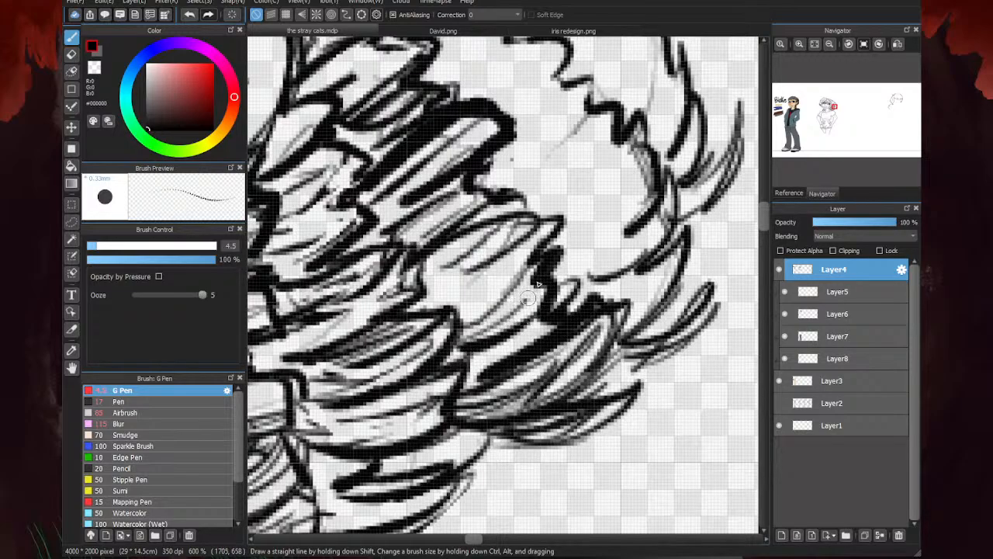
pyautogui.moveTo(532, 256); pyautogui.dragTo(427, 303)
pyautogui.moveTo(527, 204); pyautogui.dragTo(433, 301)
# - Examine the woman's inked hair at full-figure and full-canvas scale beside the colored man in the lineup
pyautogui.scroll(-8, 439, 225)
pyautogui.scroll(1, 524, 216)
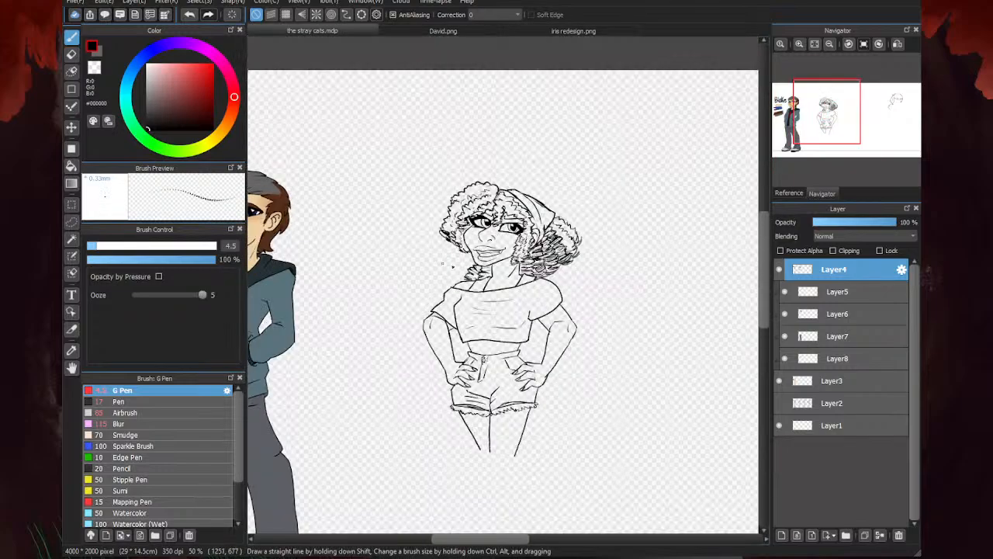
pyautogui.scroll(-1, 458, 271)
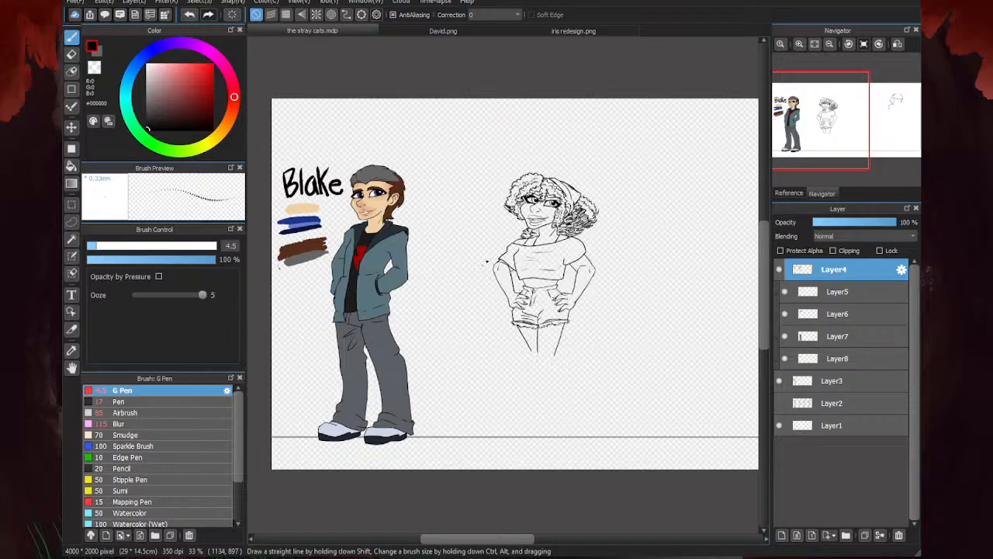
pyautogui.scroll(-1, 468, 204)
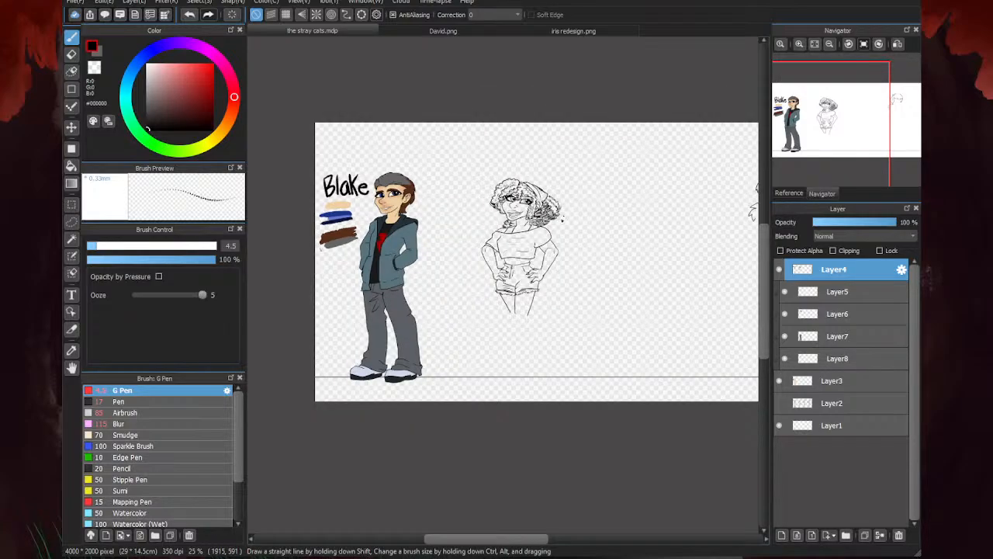
pyautogui.scroll(-2, 420, 250)
pyautogui.scroll(2, 585, 242)
pyautogui.scroll(-1, 589, 242)
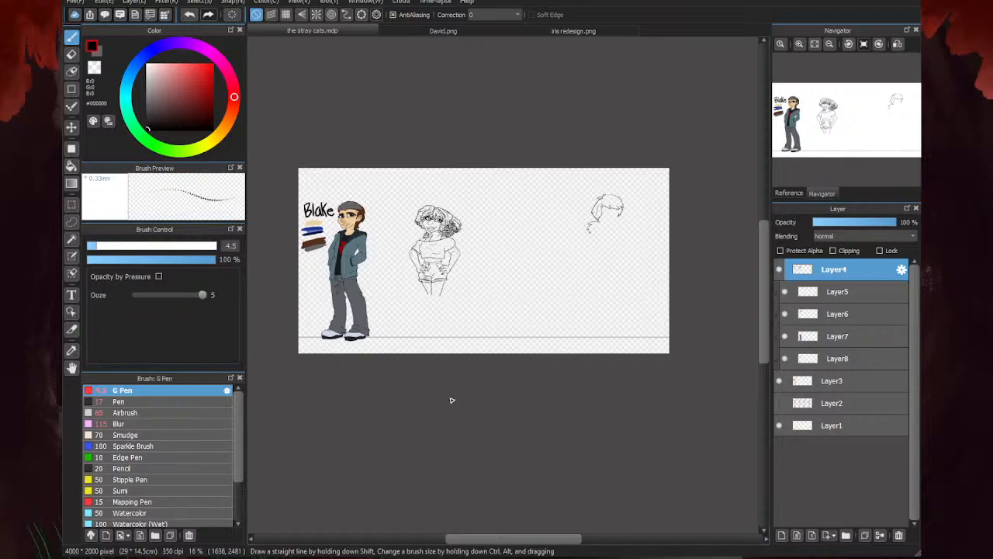
pyautogui.scroll(-1, 386, 280)
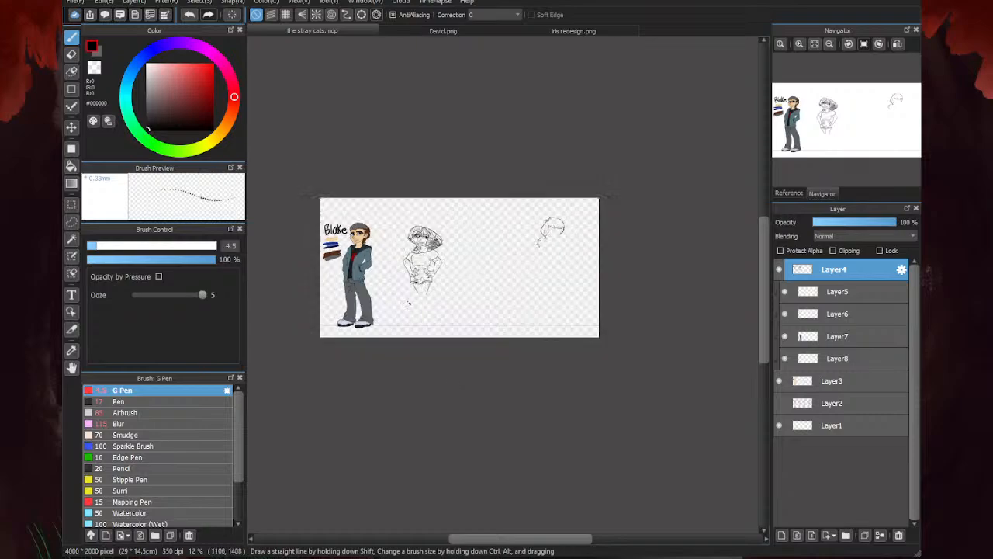
pyautogui.scroll(2, 335, 303)
pyautogui.scroll(1, 336, 303)
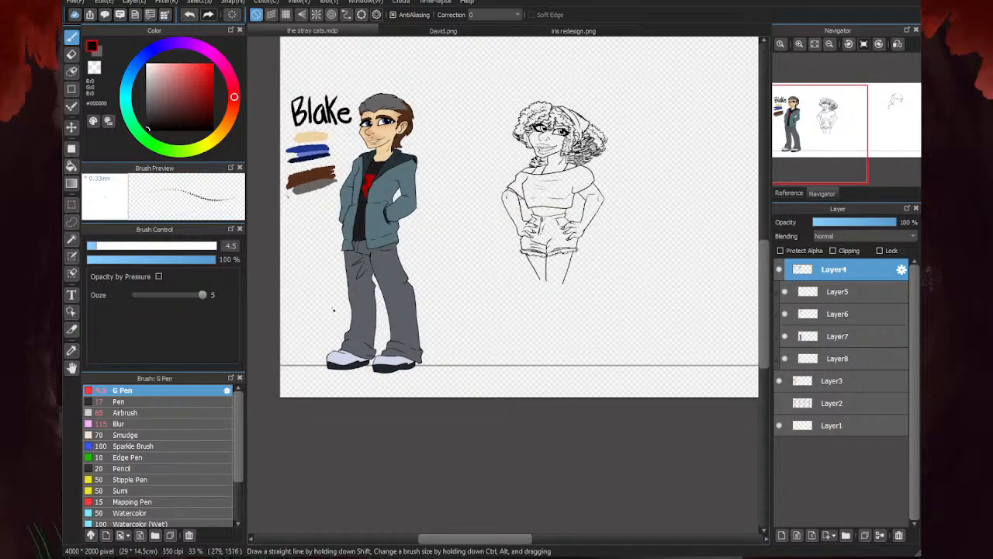